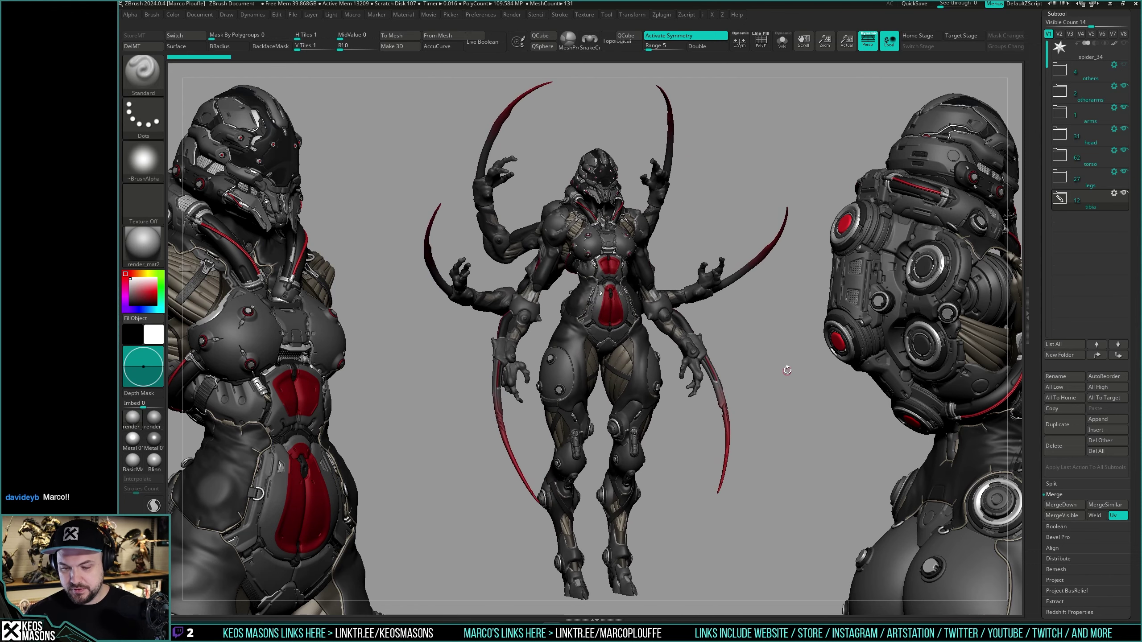
# Step: Examine the character's thighs, knees and lower legs from several front angles
pyautogui.keyDown('alt'); pyautogui.moveTo(661, 486); pyautogui.dragTo(640, 457, button='right'); pyautogui.keyUp('alt')
pyautogui.keyDown('alt'); pyautogui.moveTo(639, 457); pyautogui.dragTo(663, 385); pyautogui.keyUp('alt')
pyautogui.moveTo(673, 402)
pyautogui.mouseDown(button='right')
pyautogui.moveTo(651, 407)
pyautogui.moveTo(689, 416)
pyautogui.mouseUp(button='right')
pyautogui.keyDown('alt'); pyautogui.moveTo(688, 374); pyautogui.dragTo(664, 403, button='right'); pyautogui.keyUp('alt')
pyautogui.moveTo(664, 404)
pyautogui.keyDown('alt'); pyautogui.mouseDown()
pyautogui.moveTo(661, 508)
pyautogui.moveTo(661, 422)
pyautogui.mouseUp(); pyautogui.keyUp('alt')
pyautogui.moveTo(660, 421)
pyautogui.keyDown('alt'); pyautogui.mouseDown(button='right')
pyautogui.moveTo(666, 395)
pyautogui.moveTo(638, 414)
pyautogui.moveTo(674, 422)
pyautogui.moveTo(593, 474)
pyautogui.moveTo(586, 467)
pyautogui.moveTo(601, 459)
pyautogui.moveTo(629, 342)
pyautogui.moveTo(654, 384)
pyautogui.mouseUp(button='right'); pyautogui.keyUp('alt')
pyautogui.moveTo(654, 382); pyautogui.dragTo(624, 253)
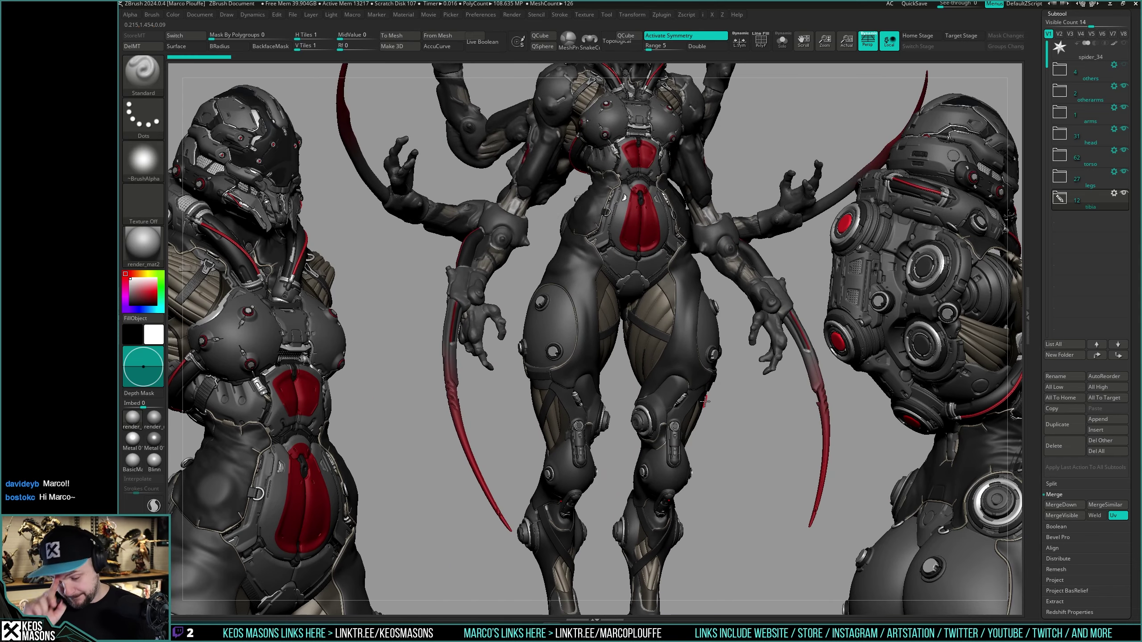
pyautogui.moveTo(692, 426); pyautogui.dragTo(701, 392)
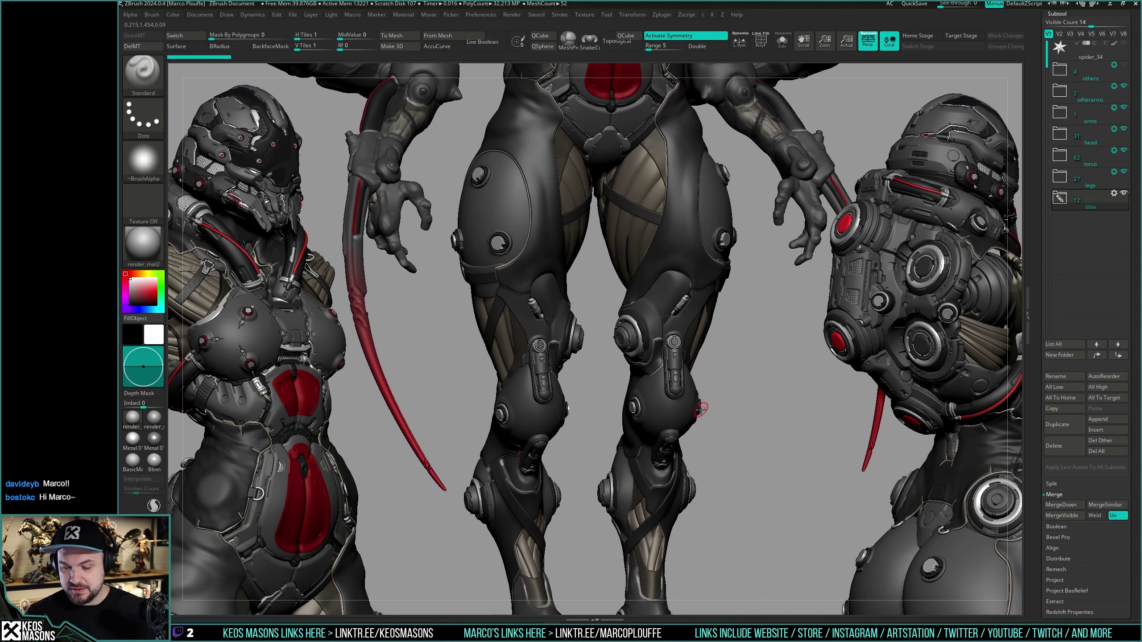
pyautogui.moveTo(700, 406); pyautogui.dragTo(700, 418)
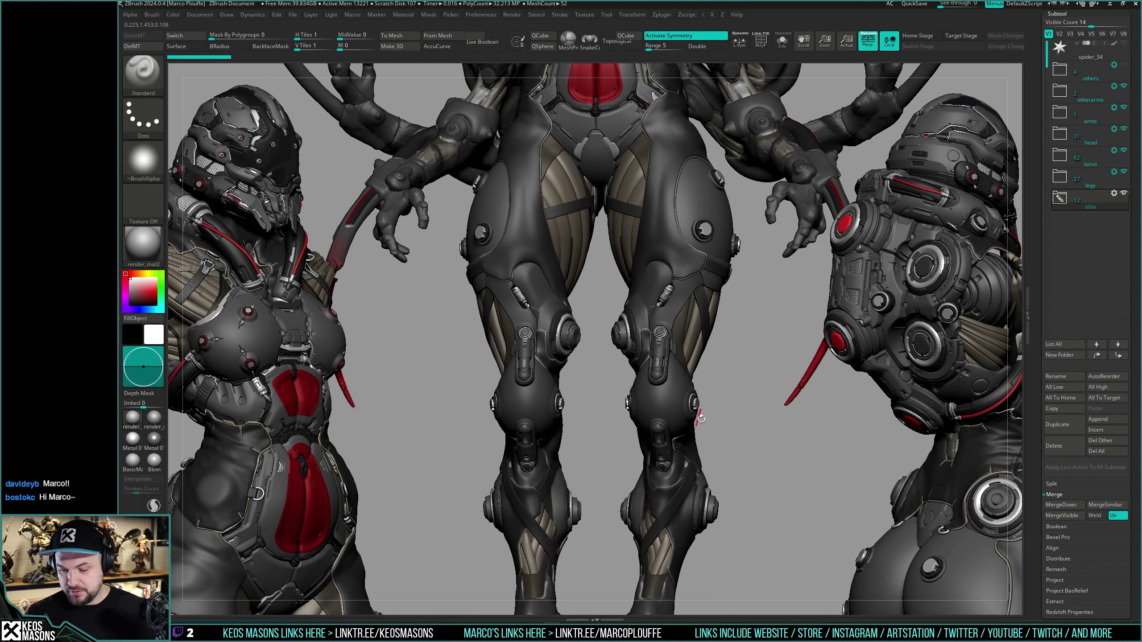
pyautogui.moveTo(693, 375); pyautogui.dragTo(690, 429)
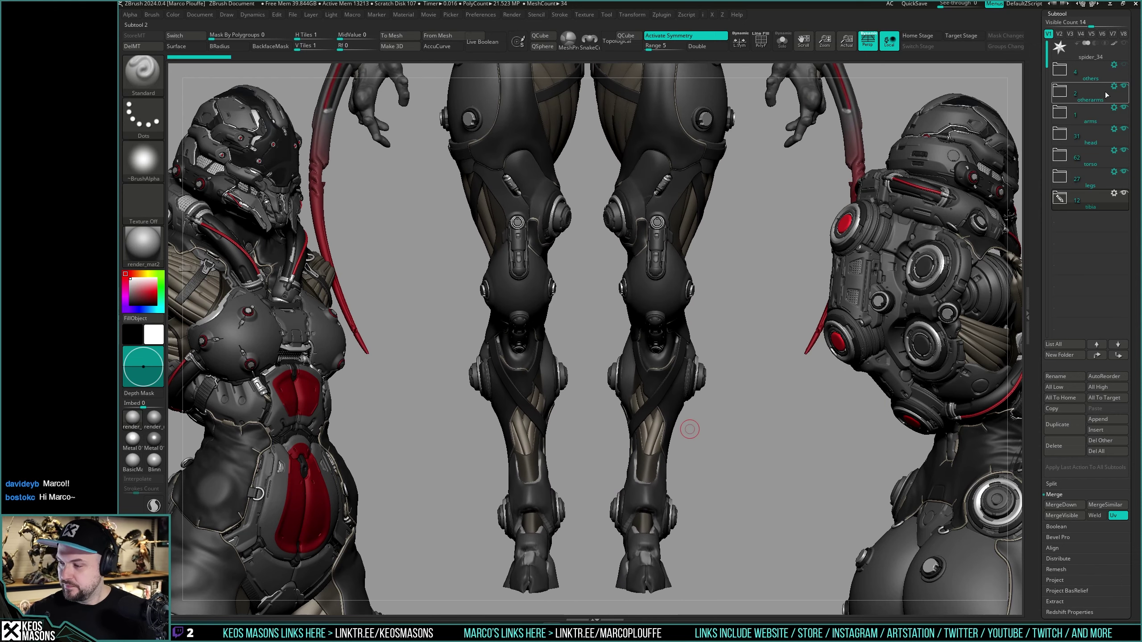
# Step: Hide the otherarms, arms, head and torso folders so the legs can be worked on alone
pyautogui.click(1123, 86)
pyautogui.click(1124, 107)
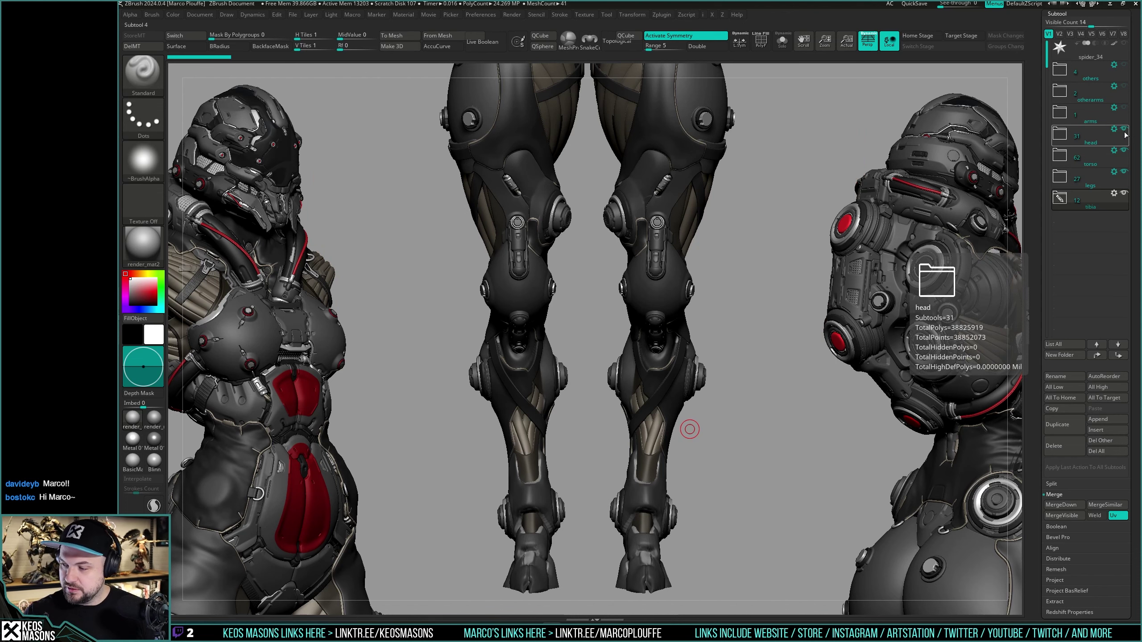
pyautogui.click(1124, 128)
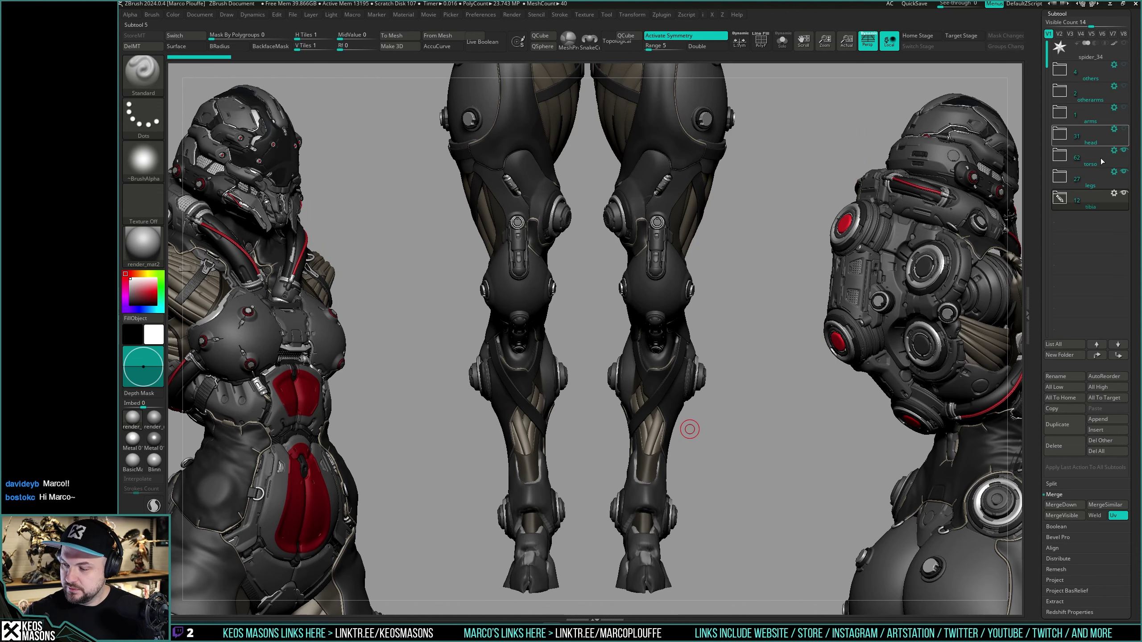
pyautogui.click(1124, 150)
pyautogui.moveTo(764, 315); pyautogui.dragTo(737, 405)
pyautogui.press('space')
pyautogui.moveTo(624, 442); pyautogui.dragTo(623, 435)
pyautogui.moveTo(630, 382); pyautogui.dragTo(713, 387)
pyautogui.press('space')
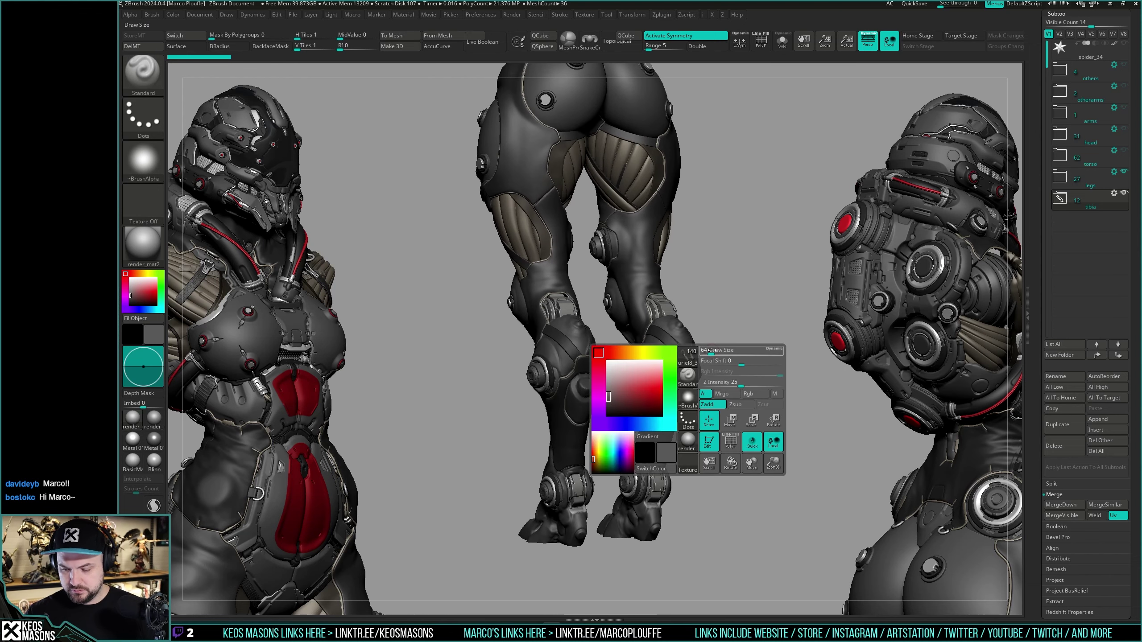
pyautogui.press('space')
pyautogui.moveTo(663, 344); pyautogui.dragTo(652, 329)
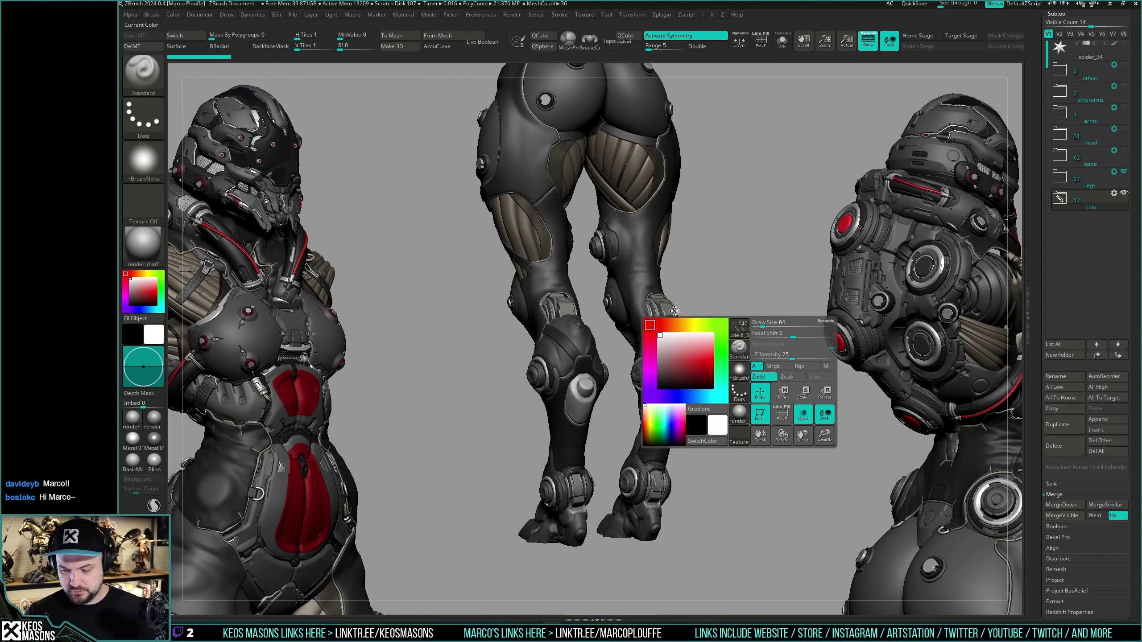
# Step: Make the calf plates the active subtool, check their wireframe in isolation, and bring the rest of the legs back
pyautogui.moveTo(701, 332); pyautogui.dragTo(674, 335, button='right')
pyautogui.keyDown('alt'); pyautogui.moveTo(672, 405); pyautogui.dragTo(699, 407, button='right'); pyautogui.keyUp('alt')
pyautogui.moveTo(698, 407); pyautogui.dragTo(722, 386)
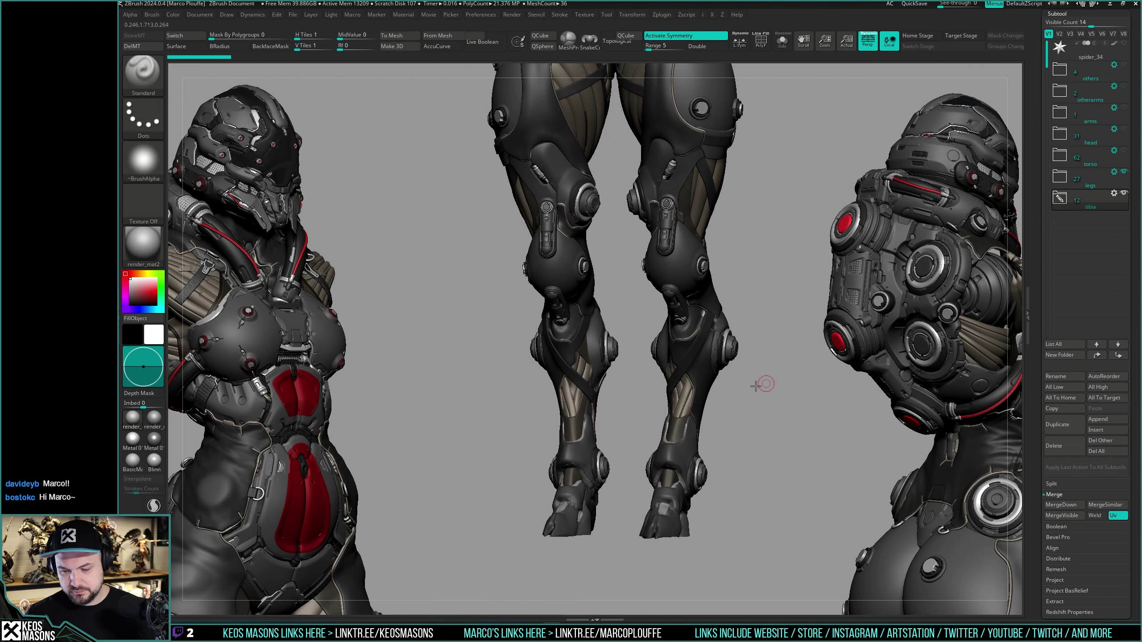
pyautogui.moveTo(756, 386); pyautogui.dragTo(685, 381)
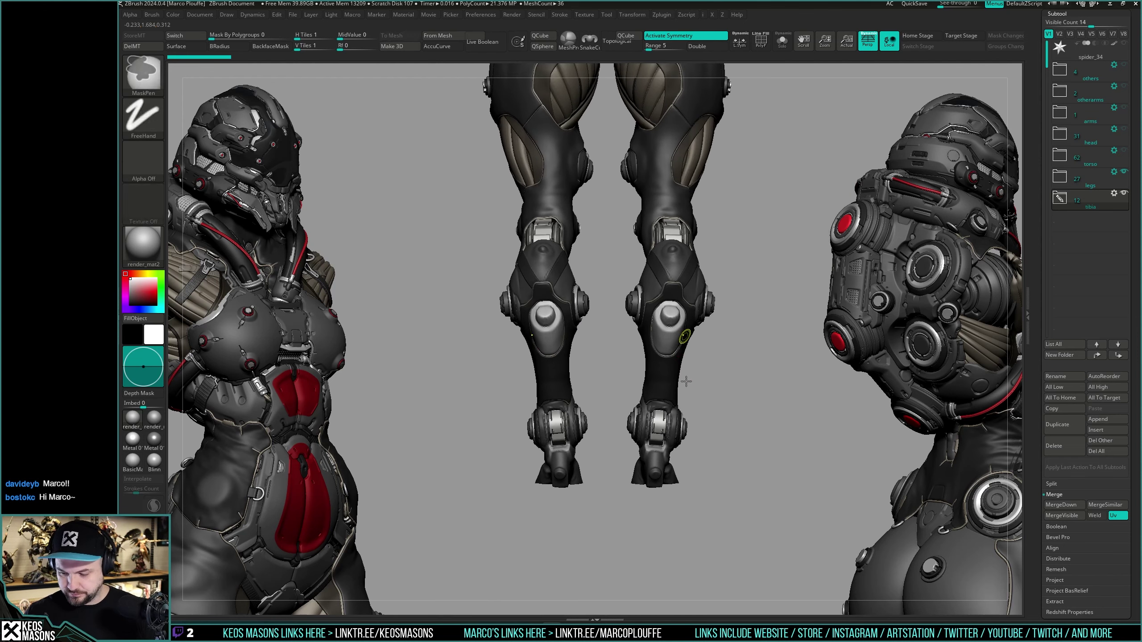
pyautogui.keyDown('ctrl'); pyautogui.moveTo(686, 381); pyautogui.dragTo(684, 373, button='right'); pyautogui.keyUp('ctrl')
pyautogui.moveTo(683, 374)
pyautogui.mouseDown(button='right')
pyautogui.moveTo(676, 363)
pyautogui.moveTo(725, 352)
pyautogui.moveTo(700, 345)
pyautogui.moveTo(722, 351)
pyautogui.moveTo(714, 343)
pyautogui.moveTo(698, 366)
pyautogui.moveTo(684, 357)
pyautogui.mouseUp(button='right')
pyautogui.keyDown('alt'); pyautogui.click(715, 355); pyautogui.keyUp('alt')
pyautogui.hotkey('shift', 'f')
pyautogui.hotkey('shift', 'f')
pyautogui.press('space')
pyautogui.click(703, 322)
pyautogui.hotkey('alt', 's')
pyautogui.hotkey('shift', 'f')
pyautogui.hotkey('ctrl', 'shift', 'x')
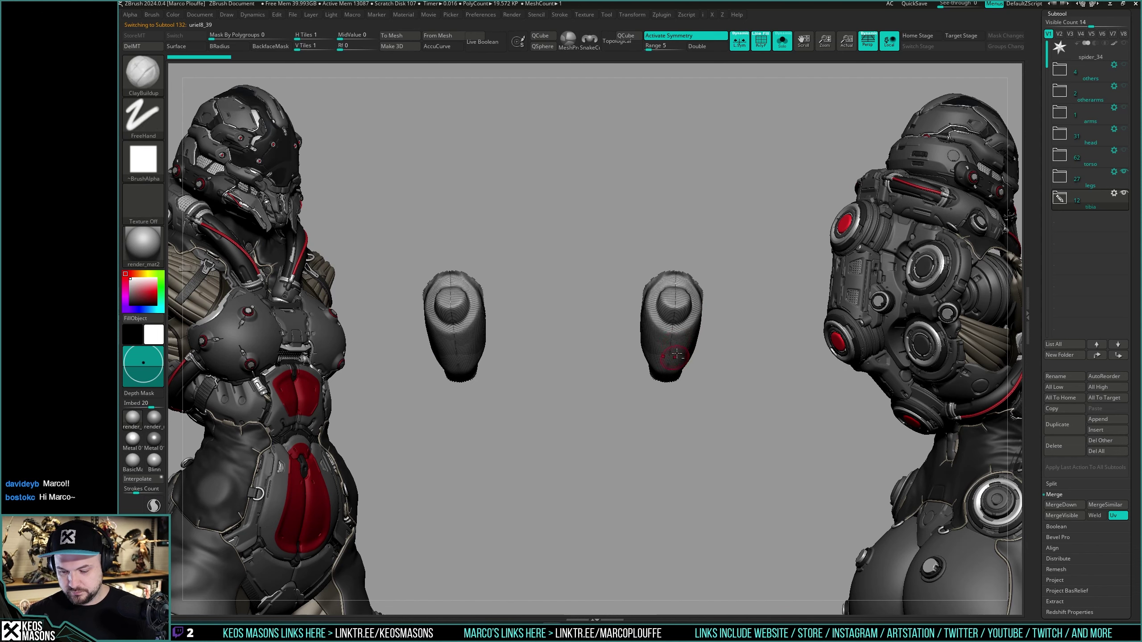
pyautogui.hotkey('shift', 'f')
pyautogui.hotkey('shift', 's')
# Step: Sculpt a vertical channel below the raised knob of the calf plate with the ClayBuildup brush
pyautogui.press('b')
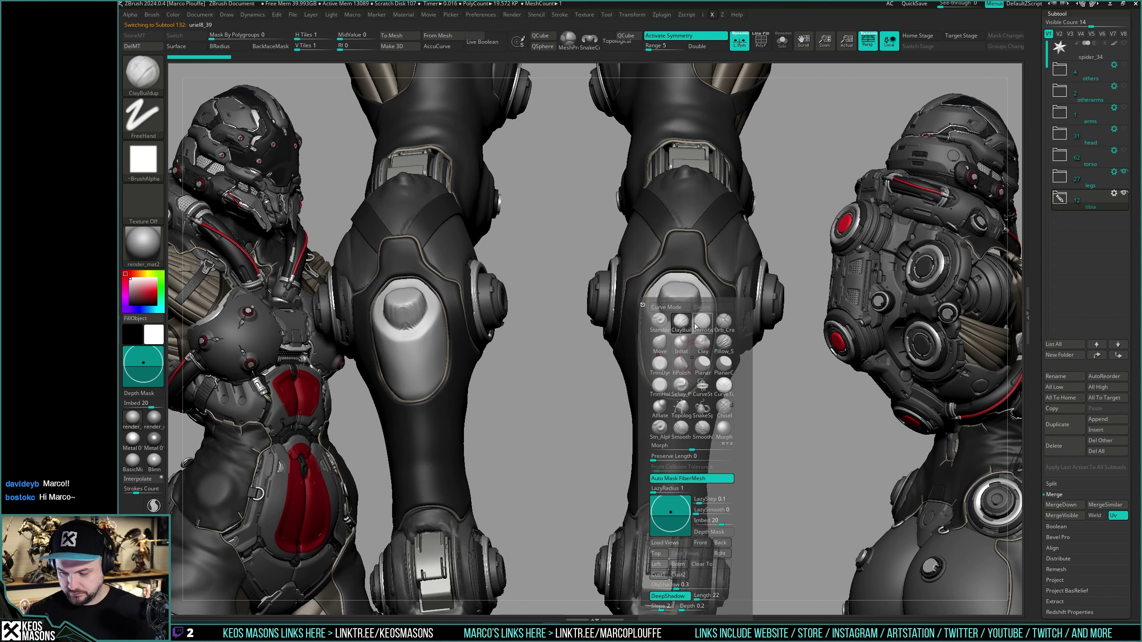
pyautogui.click(684, 323)
pyautogui.press('space')
pyautogui.moveTo(676, 330); pyautogui.dragTo(671, 349)
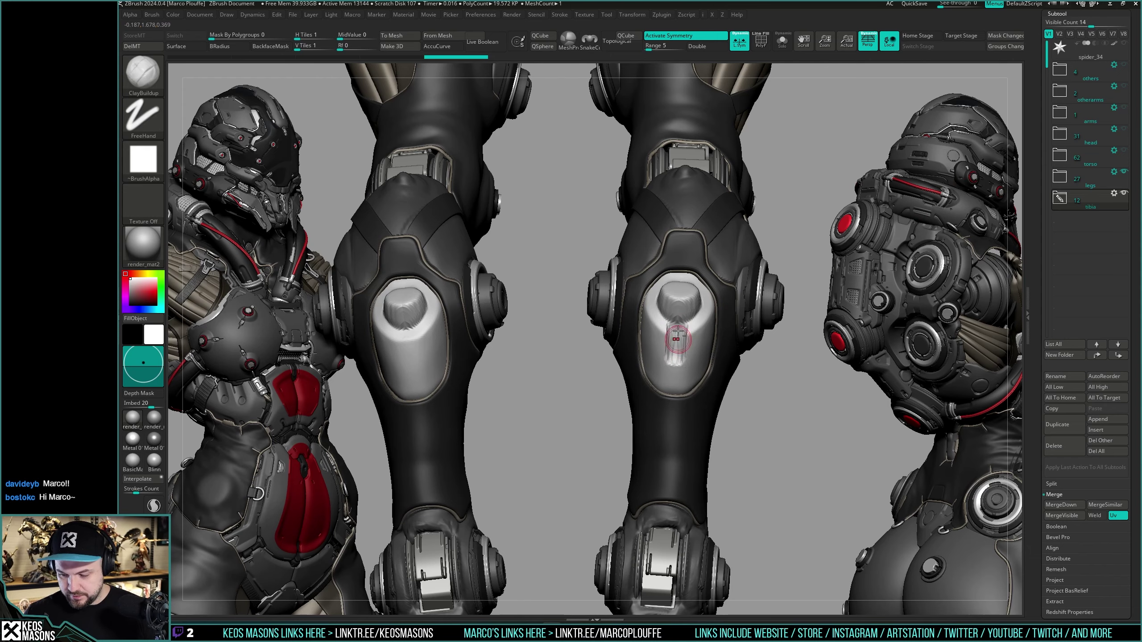
pyautogui.moveTo(678, 331); pyautogui.dragTo(677, 325)
pyautogui.moveTo(677, 333); pyautogui.dragTo(575, 340, button='right')
pyautogui.moveTo(693, 351); pyautogui.dragTo(760, 355, button='right')
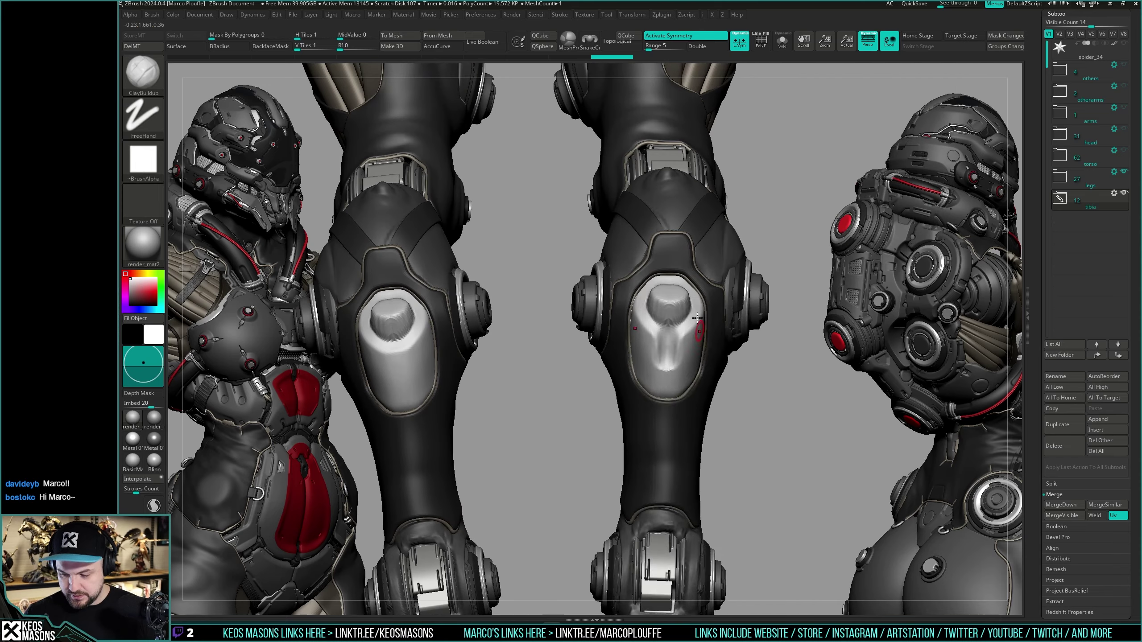
# Step: Refine the channel on the calf plate with the DamStandard brush and smooth its surface
pyautogui.press('b')
pyautogui.press('d')
pyautogui.press('s')
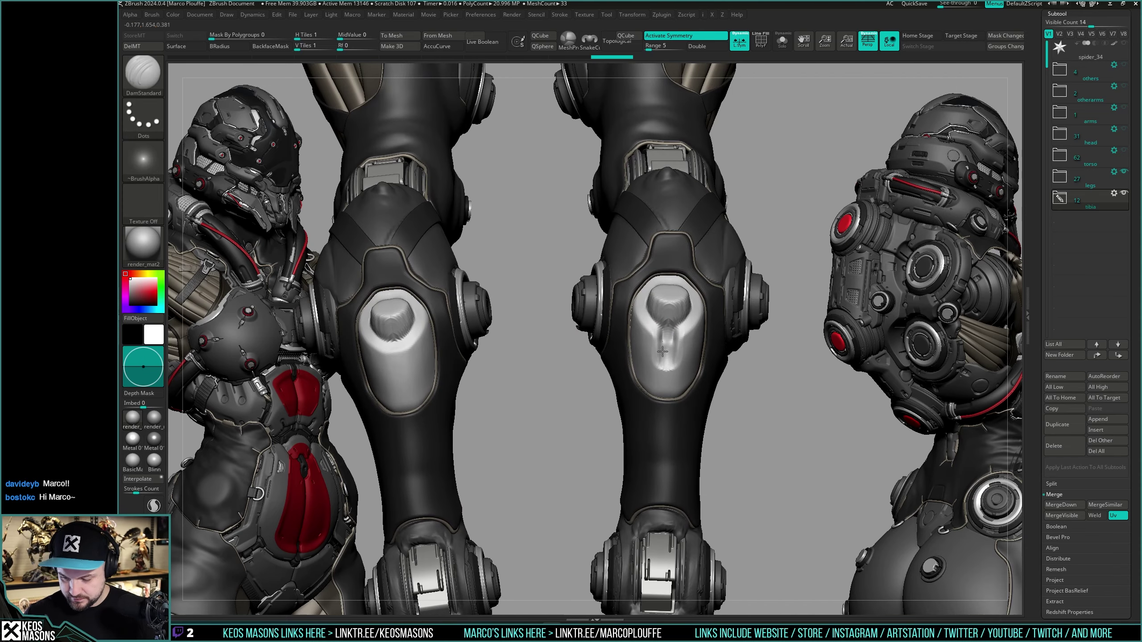
pyautogui.press('space')
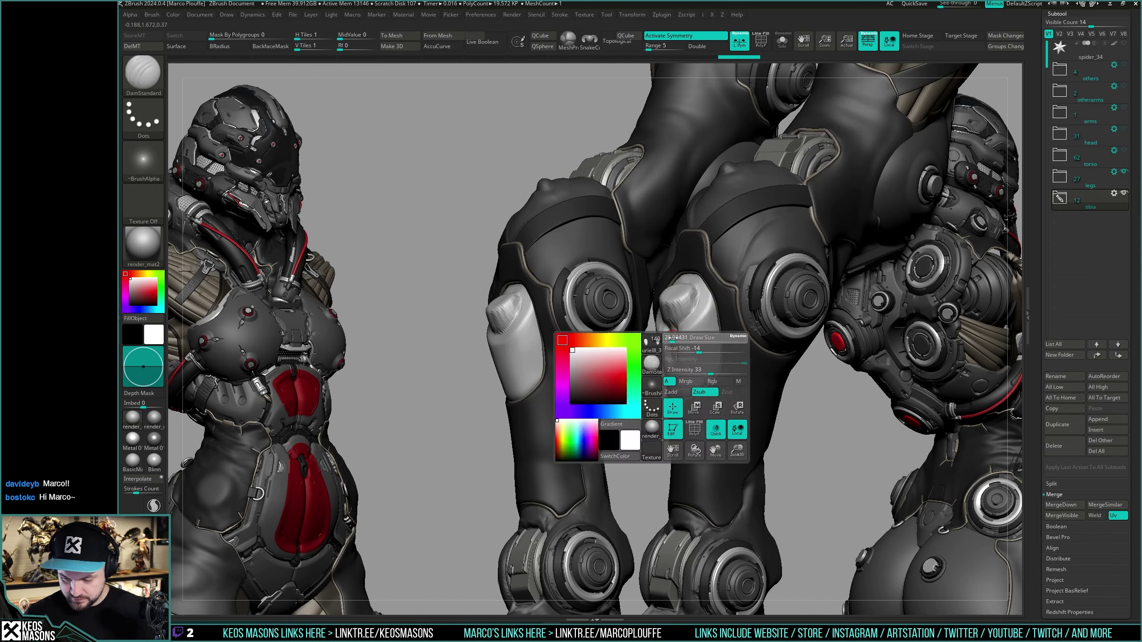
pyautogui.moveTo(672, 337); pyautogui.dragTo(705, 343, button='right')
pyautogui.keyDown('shift'); pyautogui.moveTo(669, 349); pyautogui.dragTo(667, 339); pyautogui.keyUp('shift')
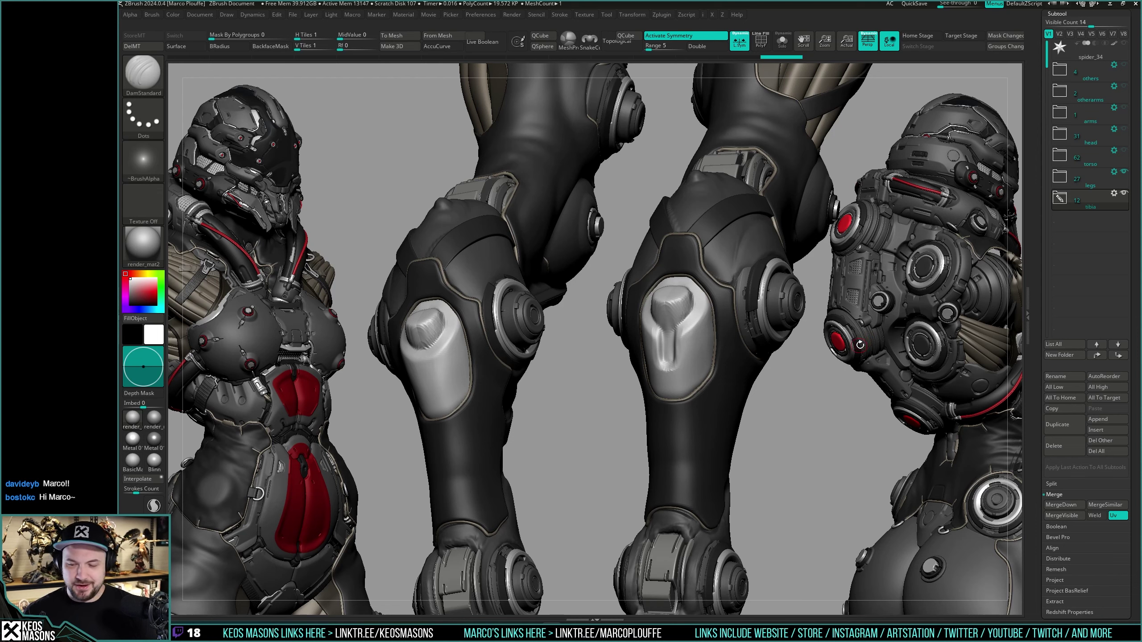
# Step: Inspect the calf plate from several angles, stepping back and forth through its undo history to compare the sculpting stages
pyautogui.moveTo(848, 314); pyautogui.dragTo(746, 368)
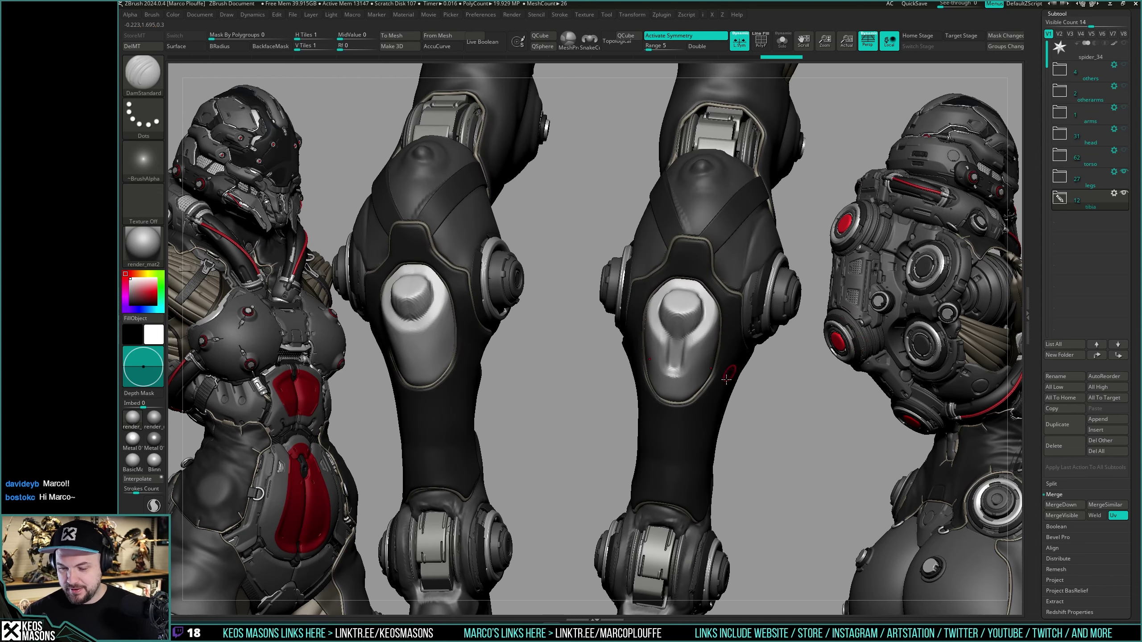
pyautogui.moveTo(735, 374); pyautogui.dragTo(732, 318, button='right')
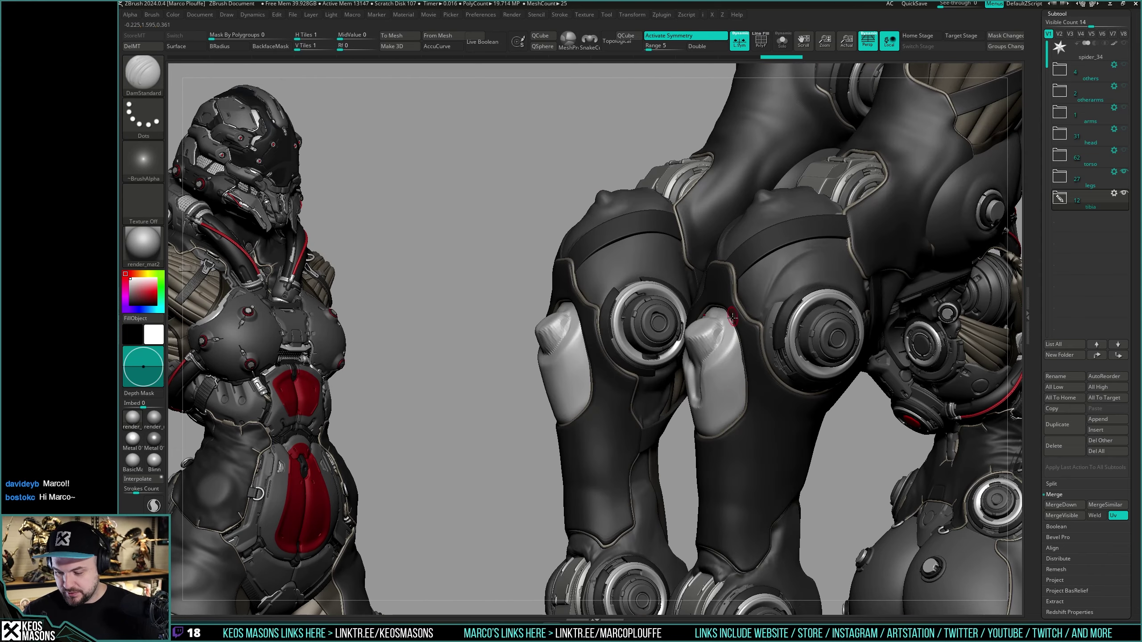
pyautogui.moveTo(714, 422); pyautogui.dragTo(734, 343, button='right')
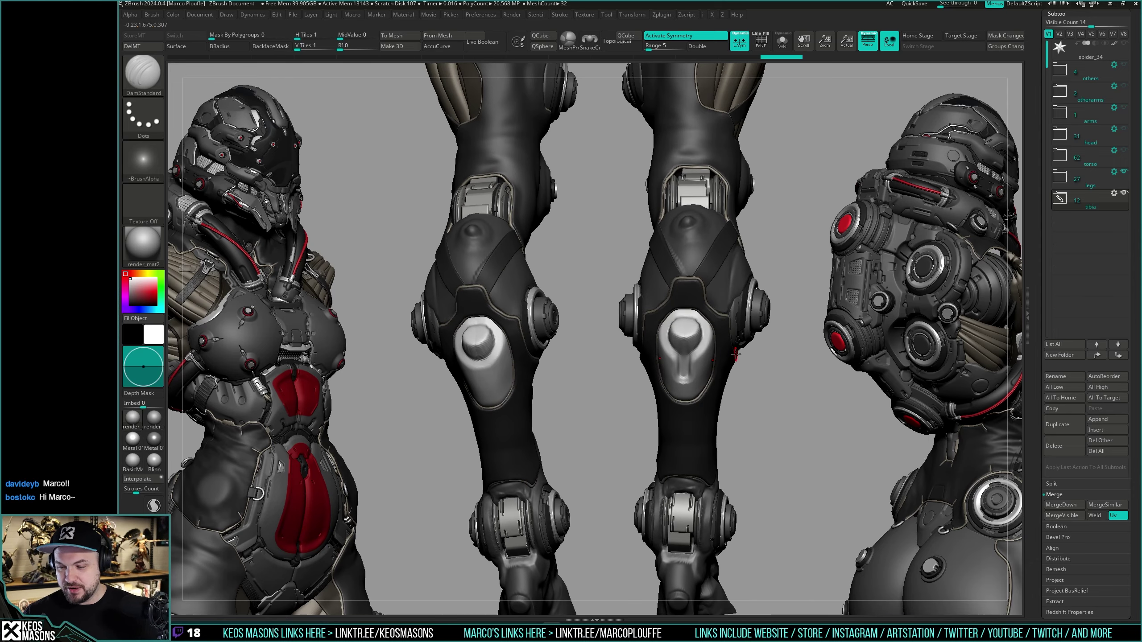
pyautogui.keyDown('alt'); pyautogui.moveTo(739, 316); pyautogui.dragTo(735, 356, button='right'); pyautogui.keyUp('alt')
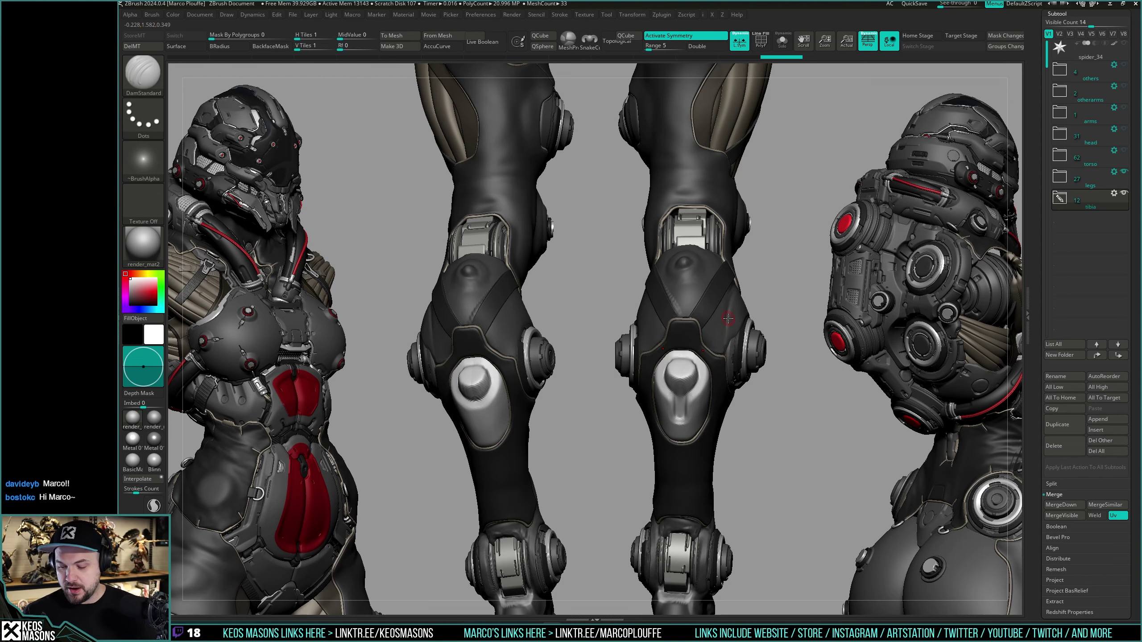
pyautogui.moveTo(713, 372)
pyautogui.mouseDown(button='right')
pyautogui.moveTo(731, 365)
pyautogui.moveTo(704, 375)
pyautogui.mouseUp(button='right')
pyautogui.hotkey('ctrl', 'z')
pyautogui.hotkey('ctrl', 'z')
pyautogui.hotkey('ctrl', 'z')
pyautogui.hotkey('ctrl', 'z')
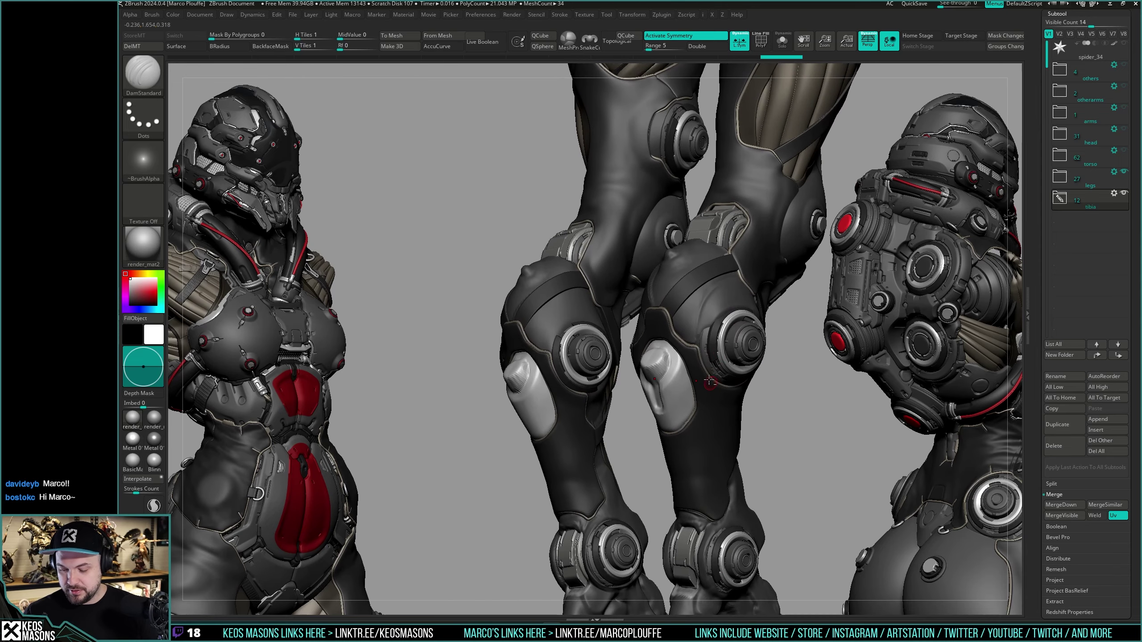
pyautogui.hotkey('ctrl', 'z')
pyautogui.hotkey('ctrl', 'z')
pyautogui.hotkey('ctrl', 'z')
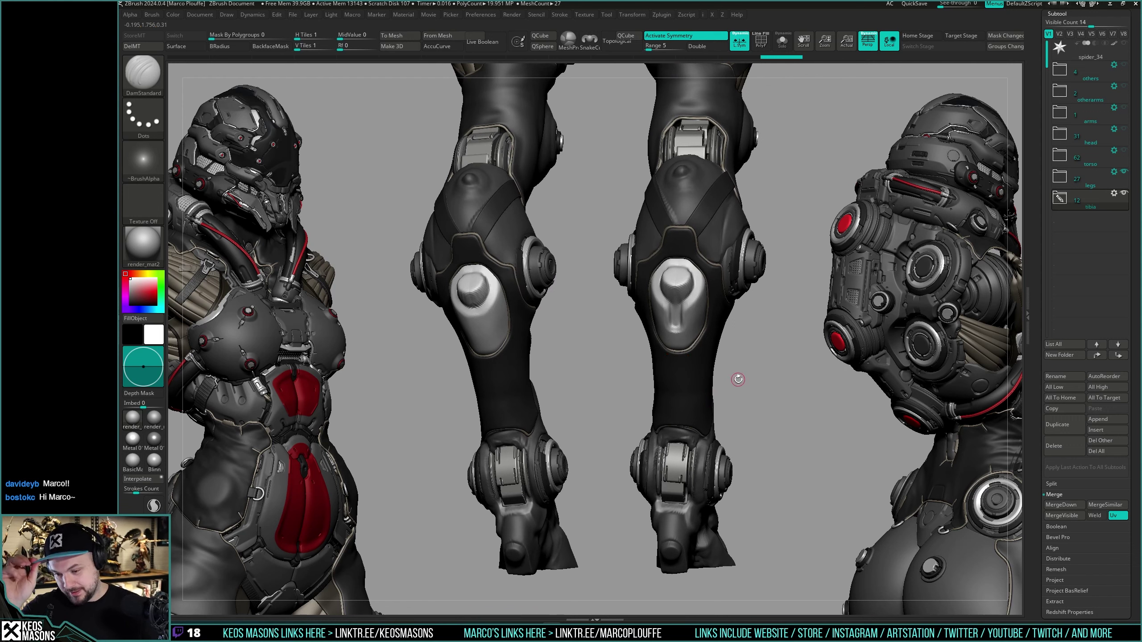
pyautogui.moveTo(771, 337); pyautogui.dragTo(692, 340)
pyautogui.hotkey('ctrl', 'z')
pyautogui.hotkey('ctrl', 'z')
pyautogui.hotkey('ctrl', 'z')
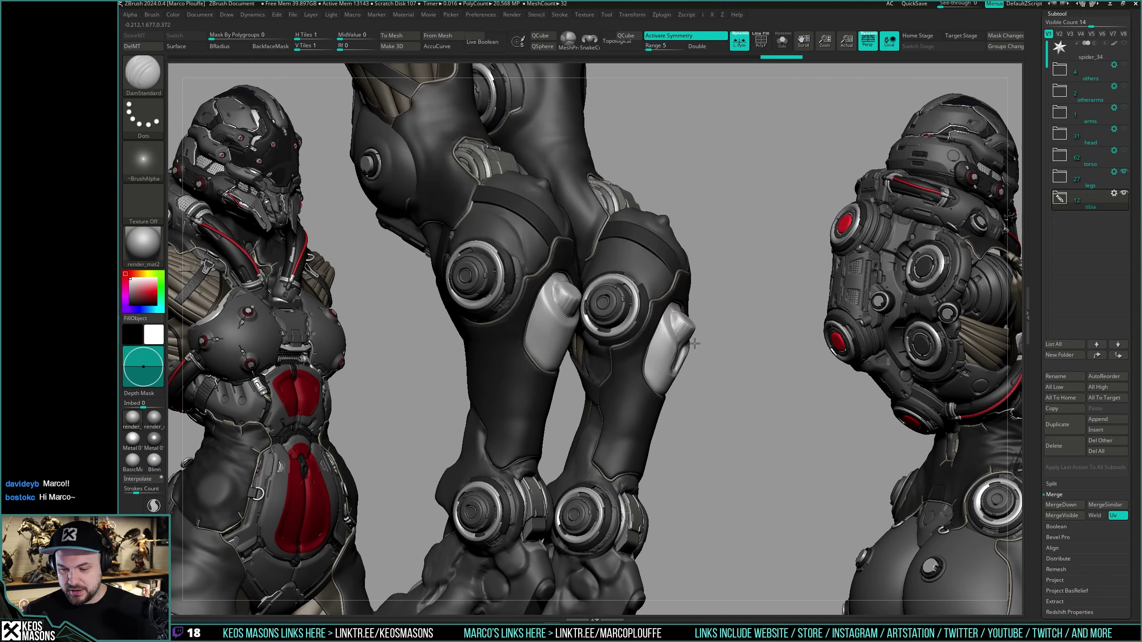
pyautogui.hotkey('ctrl', 'z')
pyautogui.hotkey('ctrl', 'z')
pyautogui.hotkey('ctrl', 'z')
pyautogui.hotkey('ctrl', 'z')
pyautogui.hotkey('ctrl', 'z')
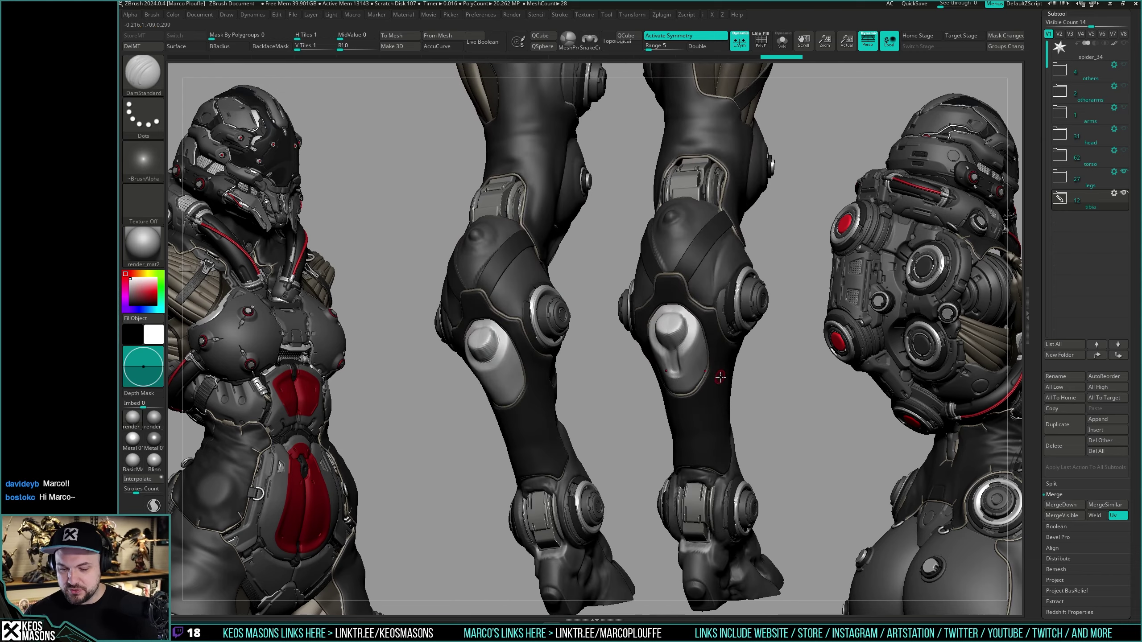
pyautogui.hotkey('ctrl', 'z')
pyautogui.hotkey('ctrl', 'z')
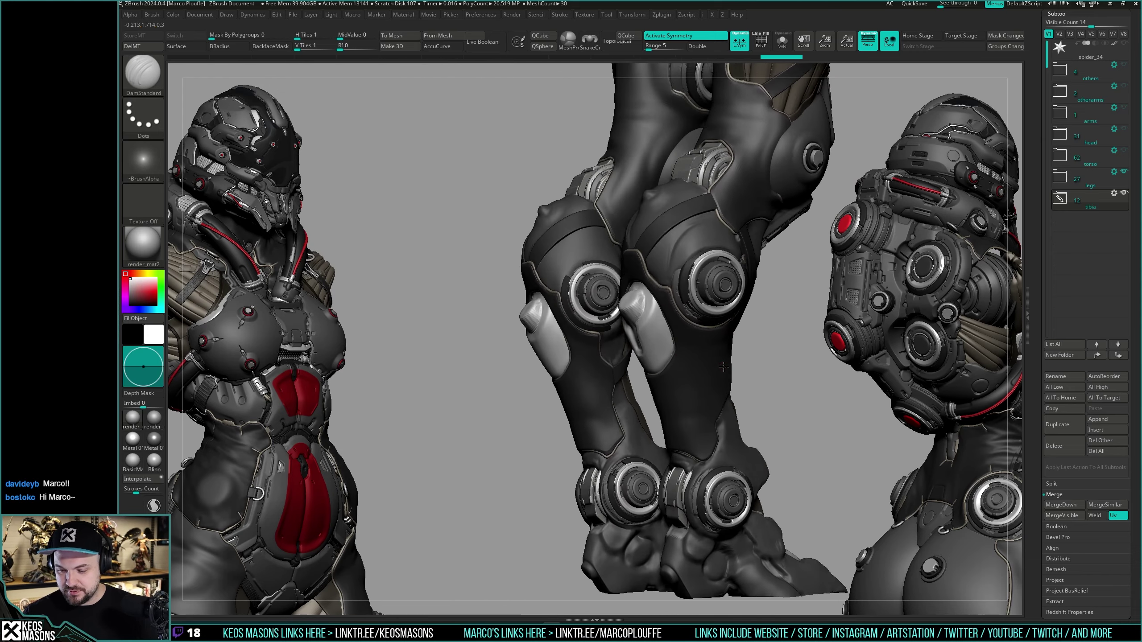
pyautogui.hotkey('ctrl', 'z')
pyautogui.hotkey('ctrl', 'z')
pyautogui.hotkey('ctrl', 'z')
pyautogui.hotkey('ctrl', 'z')
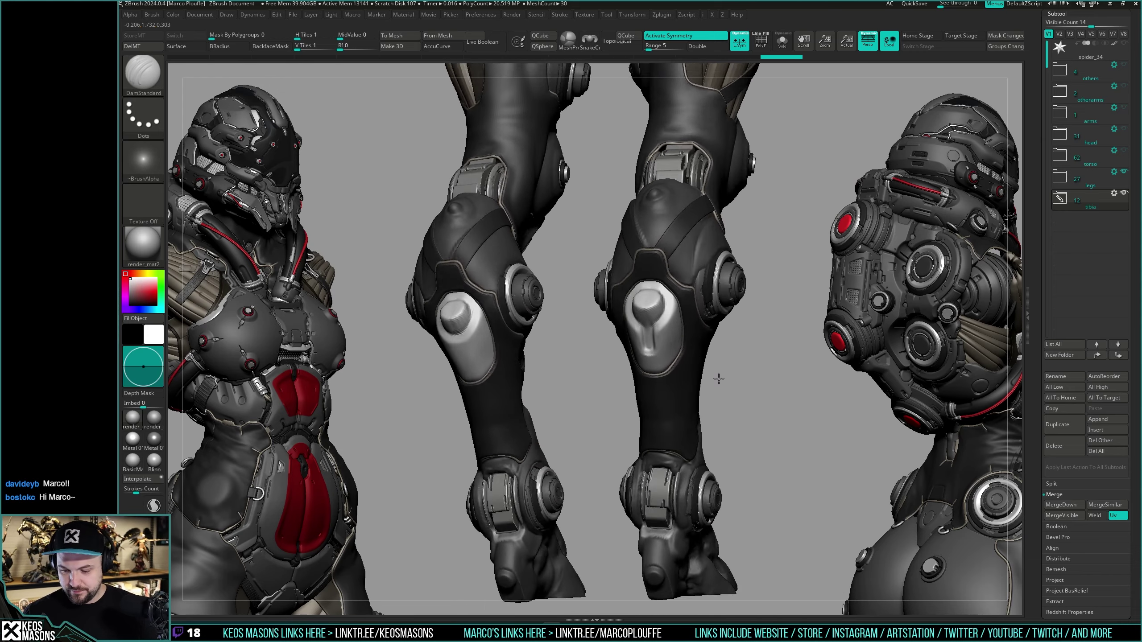
pyautogui.moveTo(708, 349); pyautogui.dragTo(702, 399, button='right')
pyautogui.hotkey('ctrl', 'shift', 'z')
pyautogui.hotkey('ctrl', 'shift', 'z')
pyautogui.hotkey('ctrl', 'shift', 'z')
pyautogui.hotkey('ctrl', 'shift', 'z')
pyautogui.hotkey('ctrl', 'shift', 'z')
pyautogui.hotkey('ctrl', 'shift', 'z')
pyautogui.hotkey('ctrl', 'shift', 'z')
pyautogui.hotkey('ctrl', 'shift', 'z')
pyautogui.hotkey('ctrl', 'shift', 'z')
pyautogui.hotkey('ctrl', 'shift', 'z')
pyautogui.hotkey('ctrl', 'shift', 'z')
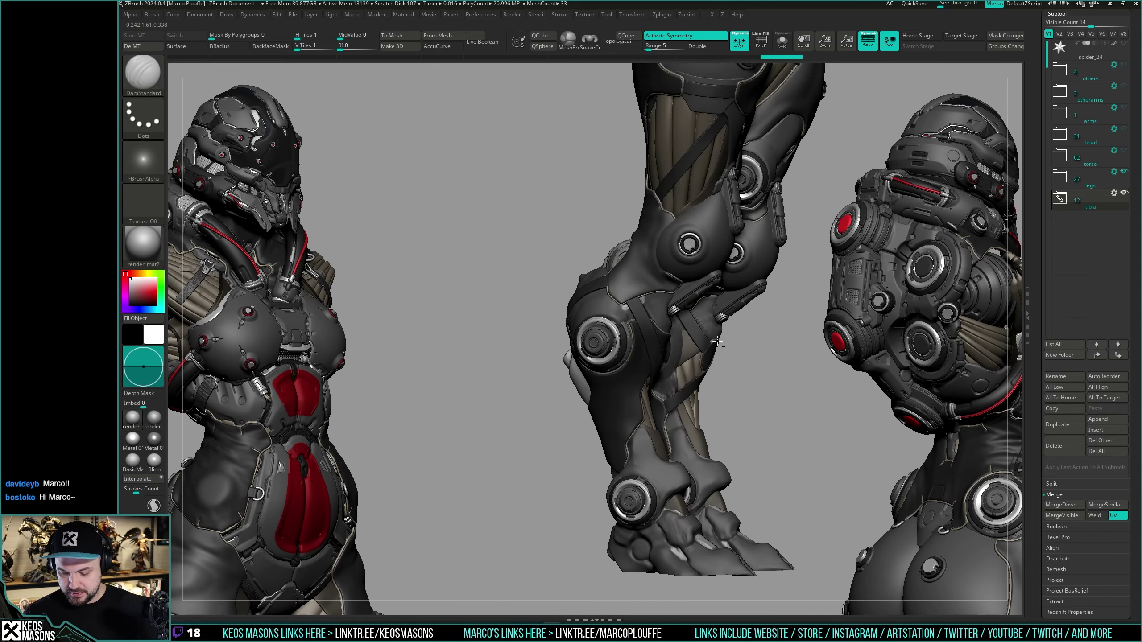
pyautogui.hotkey('ctrl', 'shift', 'z')
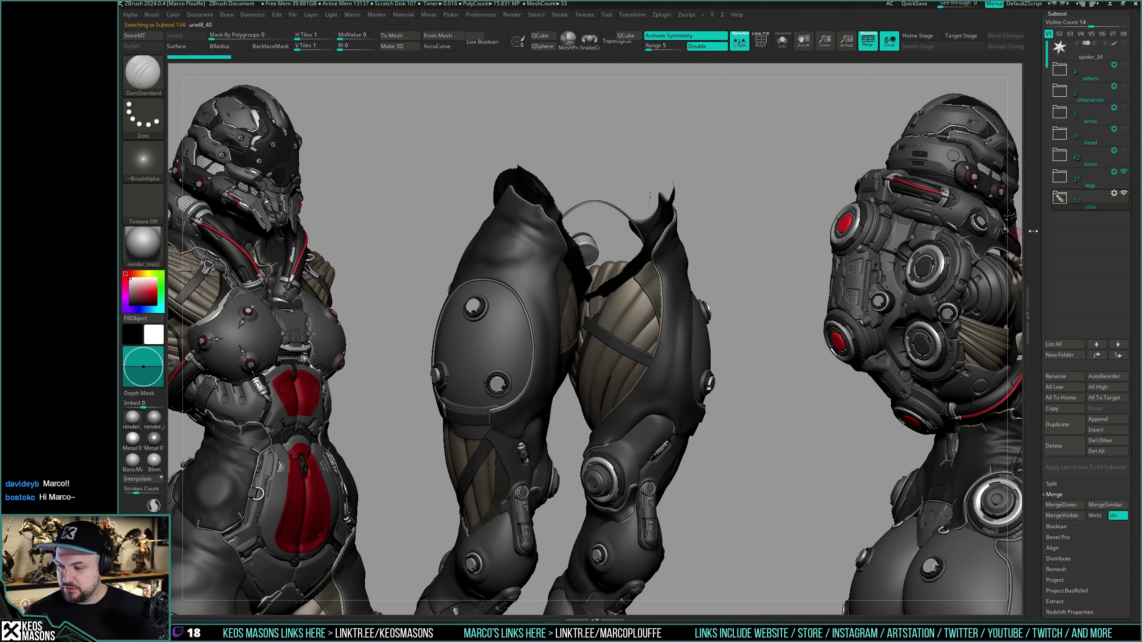
# Step: Show the torso and head folders again alongside the legs
pyautogui.moveTo(1042, 231); pyautogui.dragTo(1042, 326)
pyautogui.click(1124, 246)
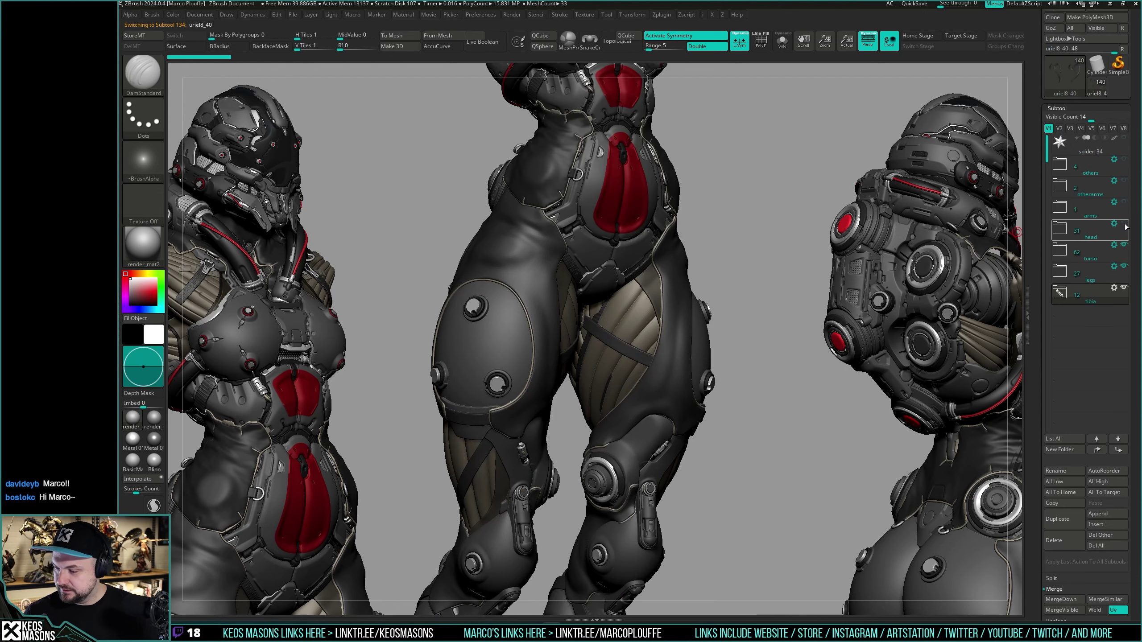
pyautogui.click(1123, 224)
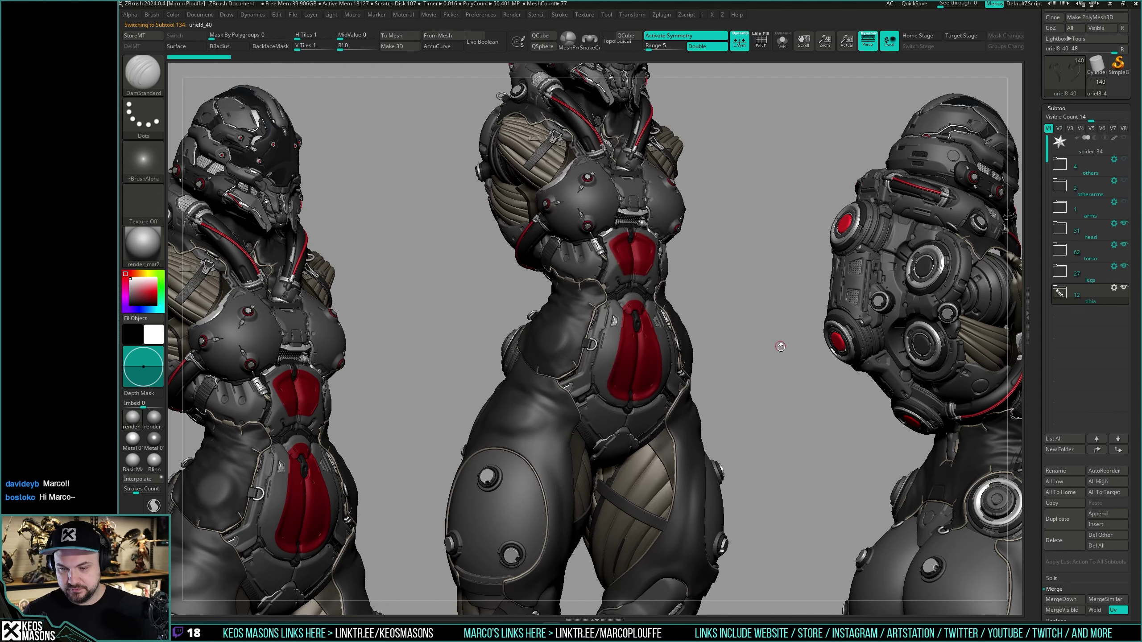
# Step: Select the ring subtool on the torso and inspect it from the side of the body
pyautogui.moveTo(783, 392); pyautogui.dragTo(709, 364)
pyautogui.press('space')
pyautogui.keyDown('alt'); pyautogui.click(668, 211); pyautogui.keyUp('alt')
pyautogui.hotkey('alt', 's')
pyautogui.hotkey('ctrl', 'shift', 'f')
pyautogui.moveTo(715, 395)
pyautogui.keyDown('ctrl'); pyautogui.mouseDown(button='right')
pyautogui.moveTo(702, 468)
pyautogui.moveTo(720, 334)
pyautogui.mouseUp(button='right'); pyautogui.keyUp('ctrl')
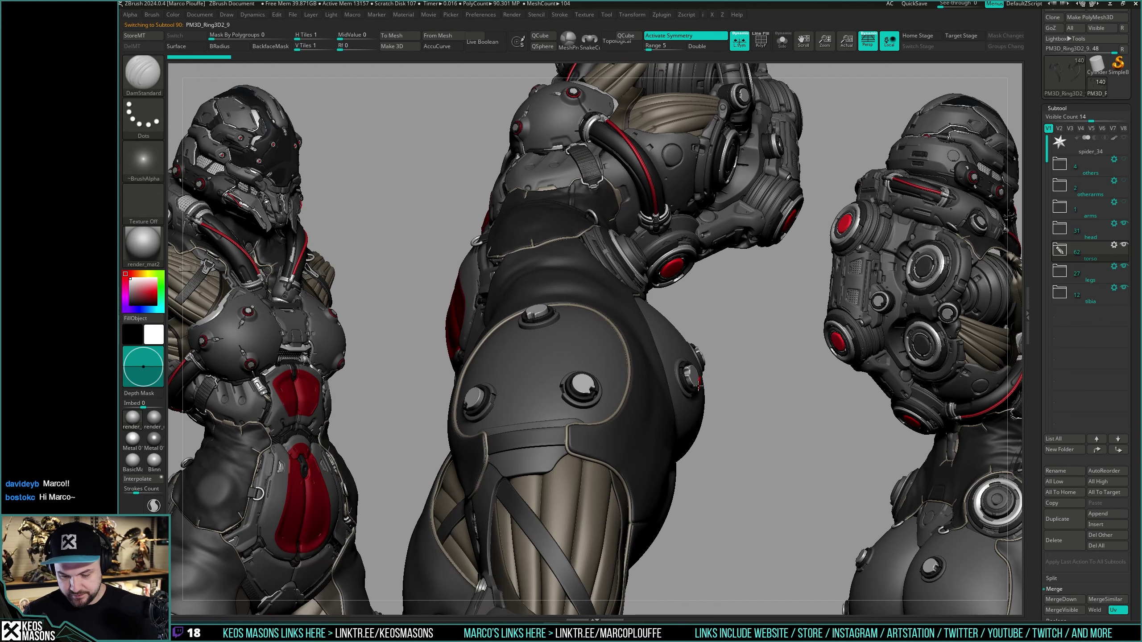
# Step: Make the round thigh and hip bolts the active subtool, check their placement on the legs, and isolate them
pyautogui.keyDown('alt'); pyautogui.click(552, 321); pyautogui.keyUp('alt')
pyautogui.hotkey('ctrl', 'shift', 'f')
pyautogui.hotkey('ctrl', 'shift', 'f')
pyautogui.moveTo(731, 377); pyautogui.dragTo(776, 336, button='right')
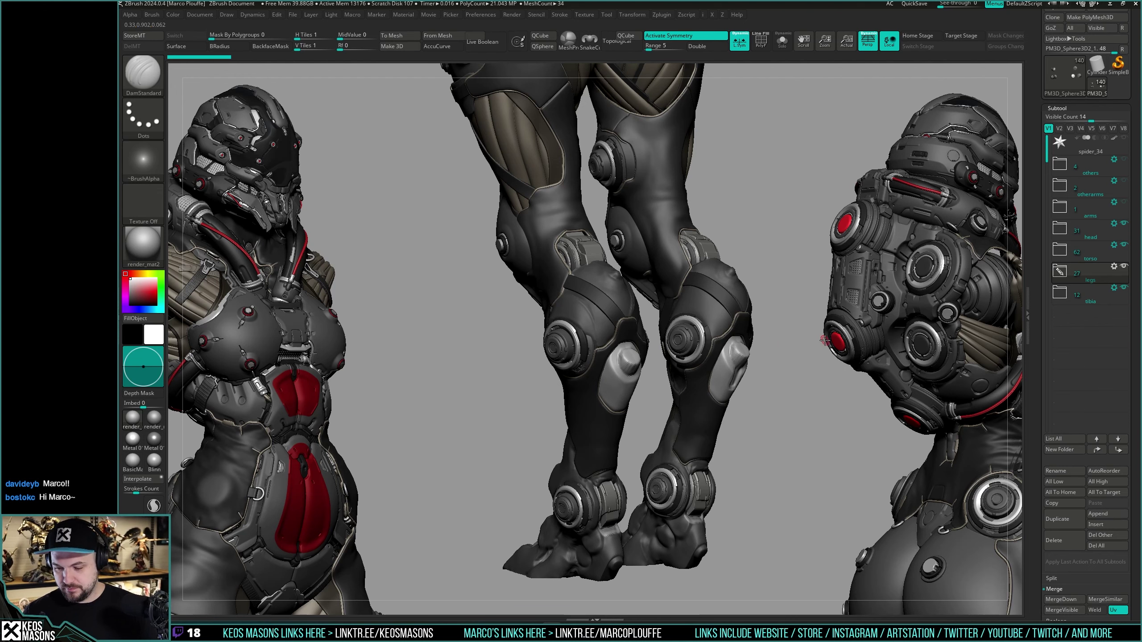
pyautogui.moveTo(809, 340); pyautogui.dragTo(732, 369, button='right')
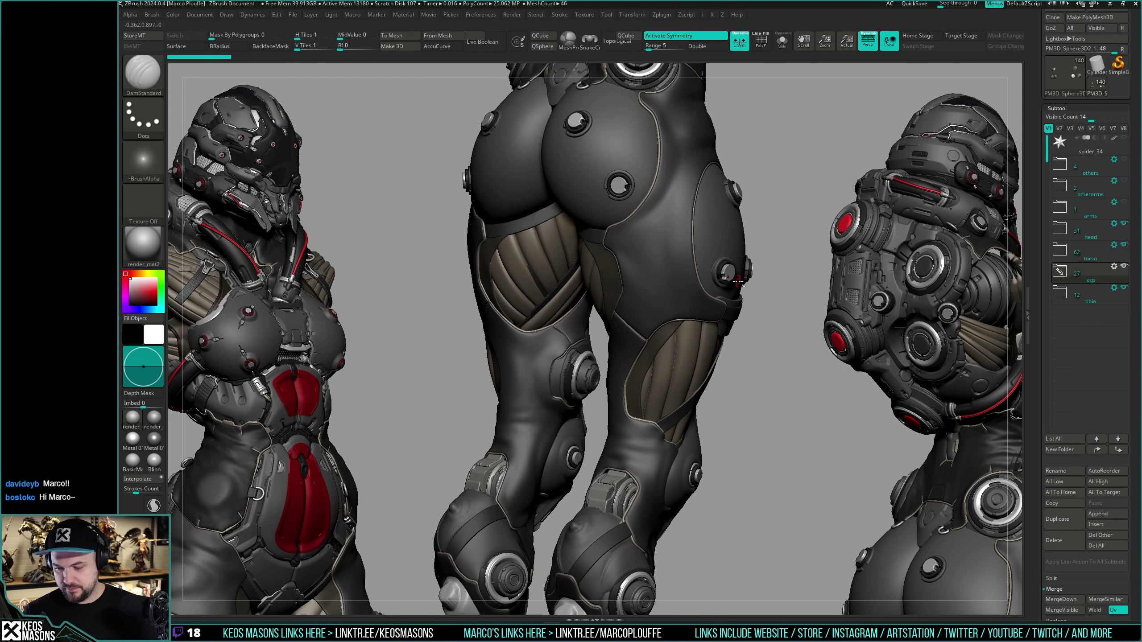
pyautogui.hotkey('alt', 's')
pyautogui.moveTo(760, 323); pyautogui.dragTo(761, 368, button='right')
pyautogui.hotkey('shift', 'f')
pyautogui.hotkey('shift', 'f')
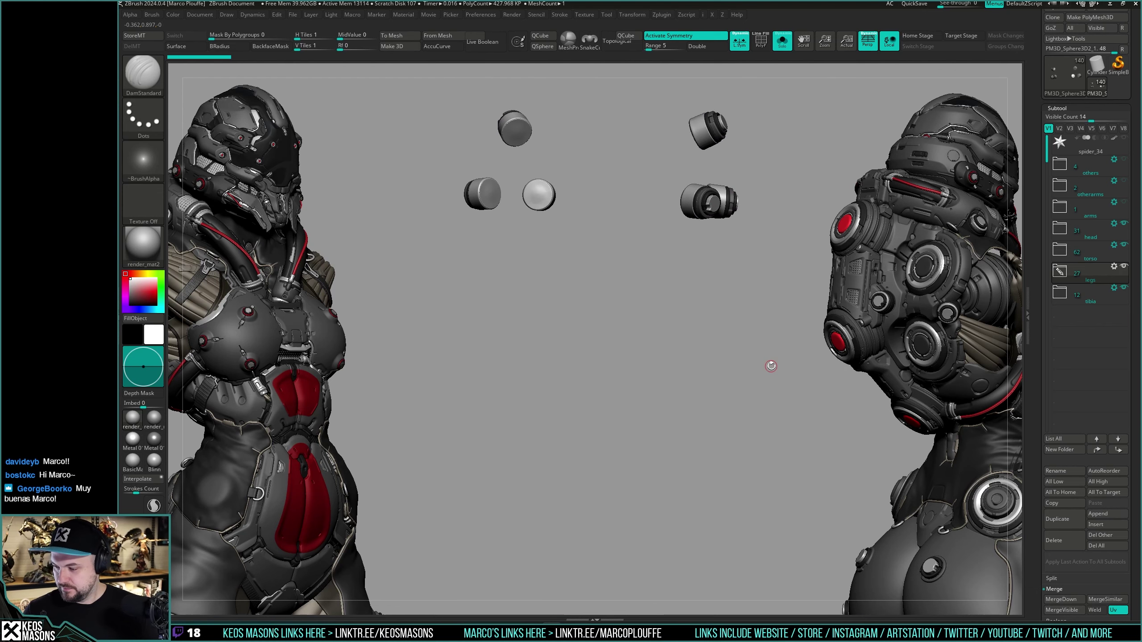
# Step: Duplicate the round thigh and hip bolts subtool and move the copy down the list to just below tibi3_5
pyautogui.click(1063, 273)
pyautogui.click(1062, 273)
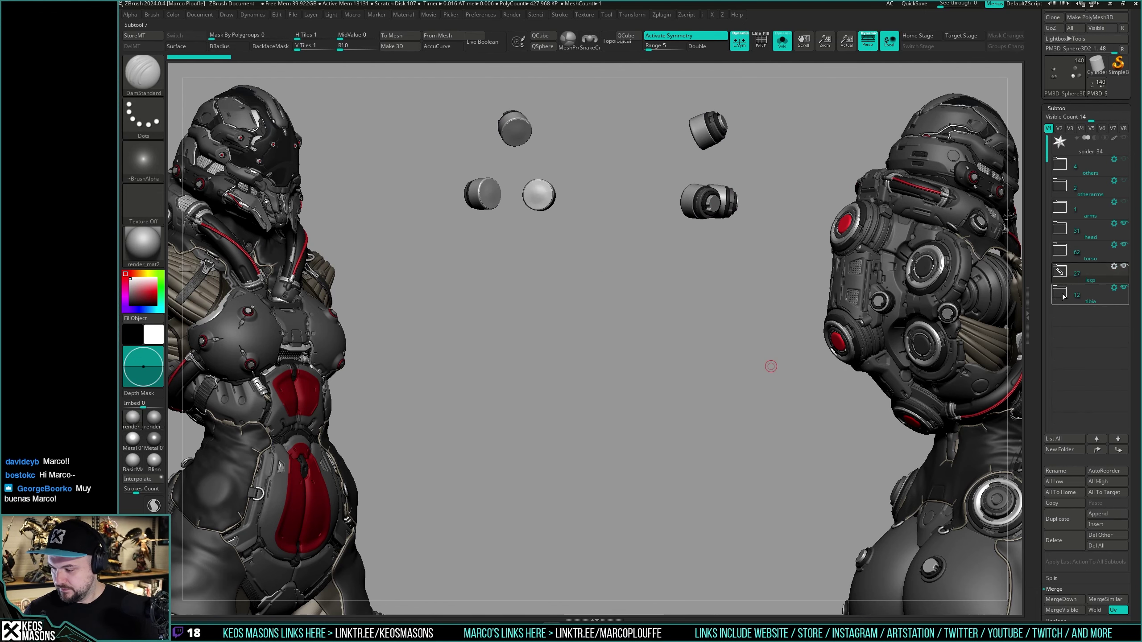
pyautogui.click(1062, 274)
pyautogui.click(1063, 518)
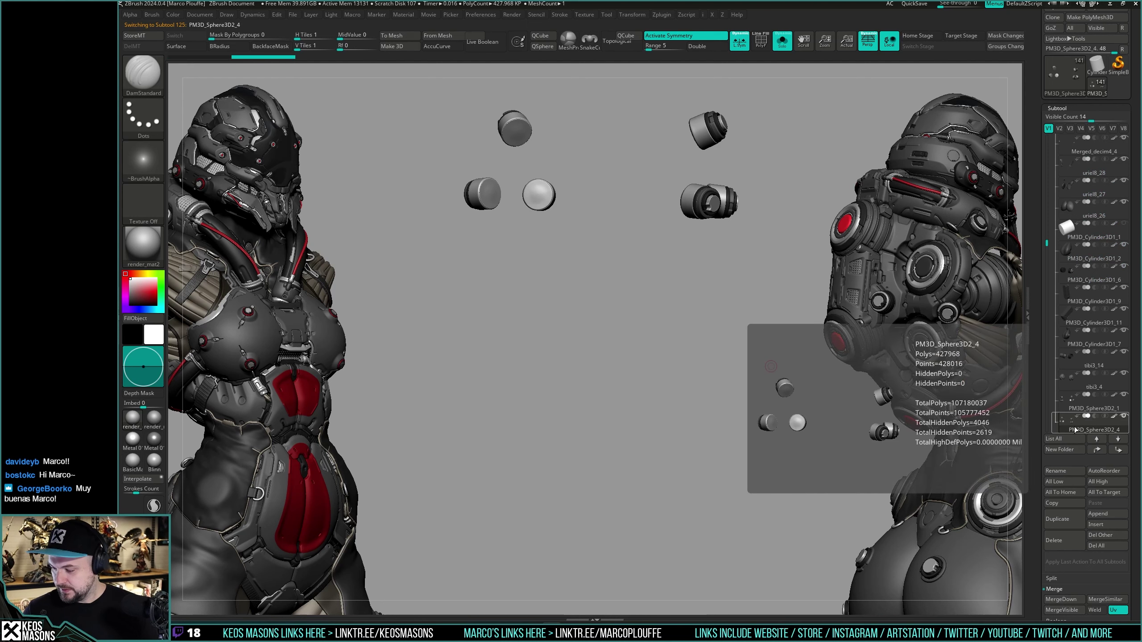
pyautogui.scroll(-5, 1067, 427)
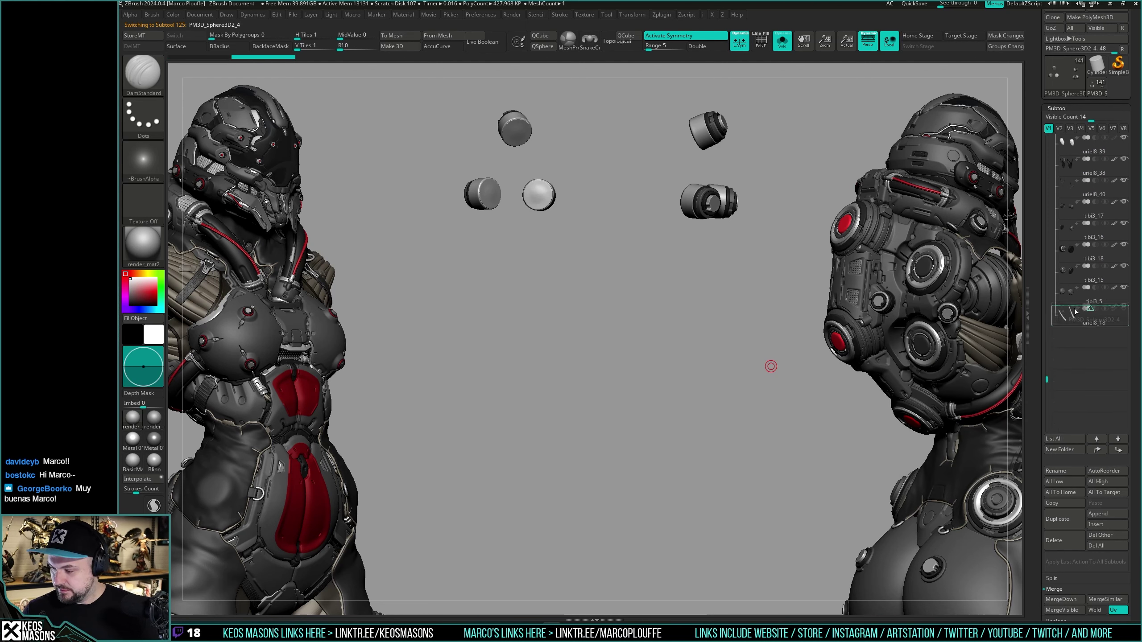
pyautogui.moveTo(1075, 312); pyautogui.dragTo(1066, 313)
# Step: Isolate a single outer thigh bolt within the duplicated subtool by hiding the other bolts
pyautogui.moveTo(738, 365); pyautogui.dragTo(721, 389)
pyautogui.press('i')
pyautogui.keyDown('ctrl'); pyautogui.keyDown('shift'); pyautogui.moveTo(638, 320); pyautogui.dragTo(720, 270); pyautogui.keyUp('shift'); pyautogui.keyUp('ctrl')
pyautogui.keyDown('ctrl'); pyautogui.keyDown('shift'); pyautogui.moveTo(637, 340); pyautogui.dragTo(734, 221); pyautogui.keyUp('shift'); pyautogui.keyUp('ctrl')
pyautogui.keyDown('ctrl'); pyautogui.click(731, 390); pyautogui.keyUp('ctrl')
# Step: Show the legs again, move the isolated bolt down beside the lower leg, and remove the copy's other bolts
pyautogui.hotkey('alt', 's')
pyautogui.keyDown('alt'); pyautogui.moveTo(725, 398); pyautogui.dragTo(725, 346); pyautogui.keyUp('alt')
pyautogui.press('w')
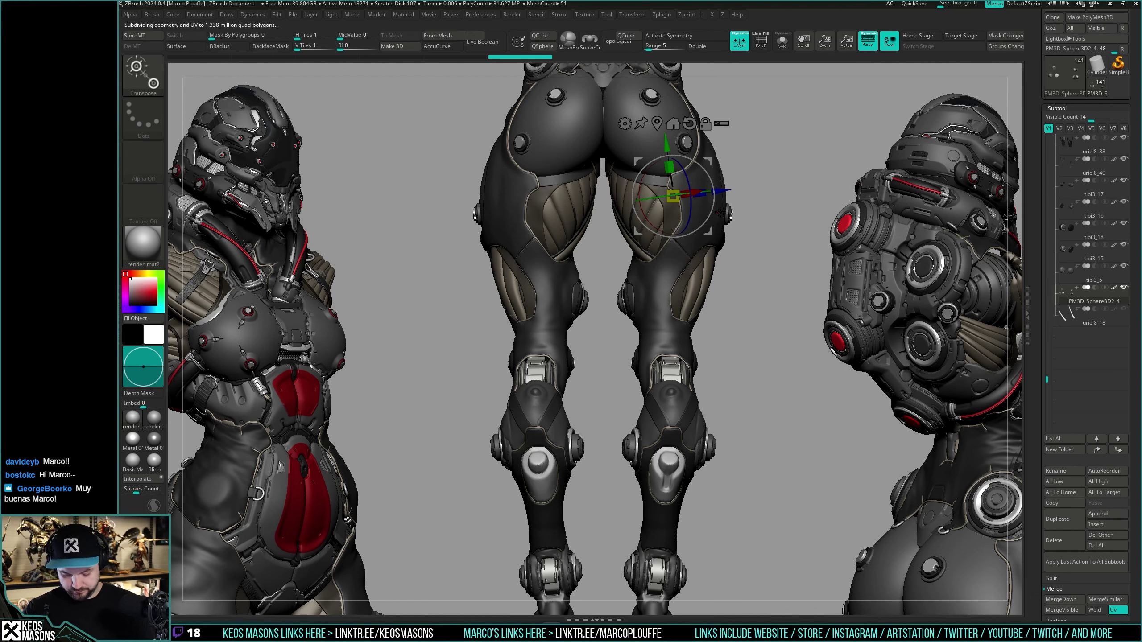
pyautogui.press('y')
pyautogui.moveTo(730, 211)
pyautogui.mouseDown()
pyautogui.moveTo(778, 221)
pyautogui.moveTo(772, 249)
pyautogui.mouseUp()
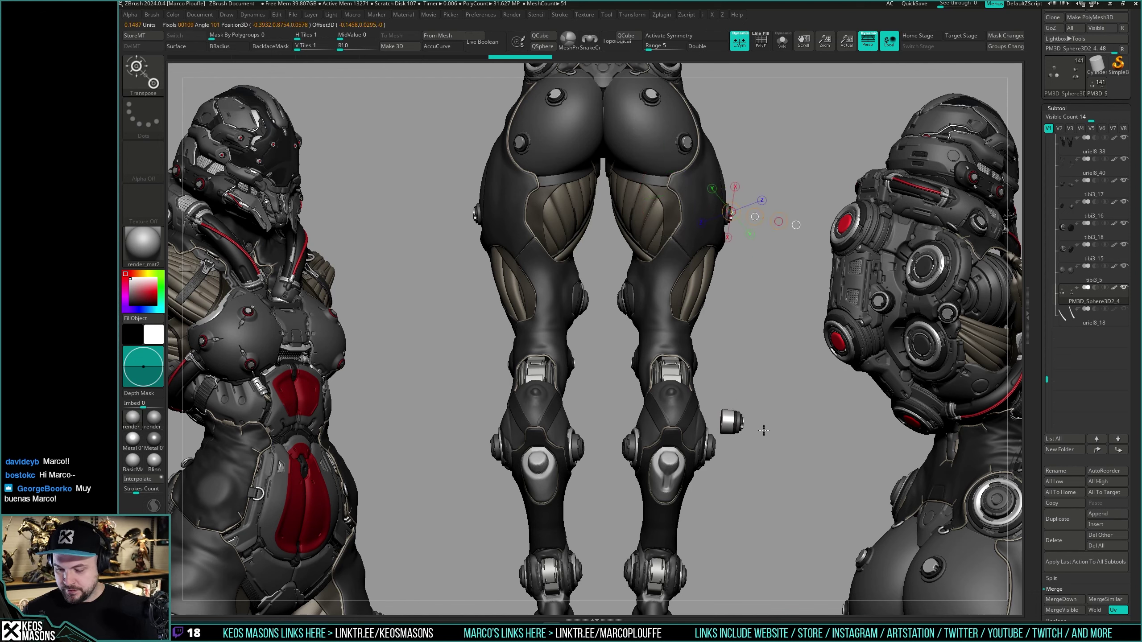
pyautogui.moveTo(763, 430); pyautogui.dragTo(773, 377)
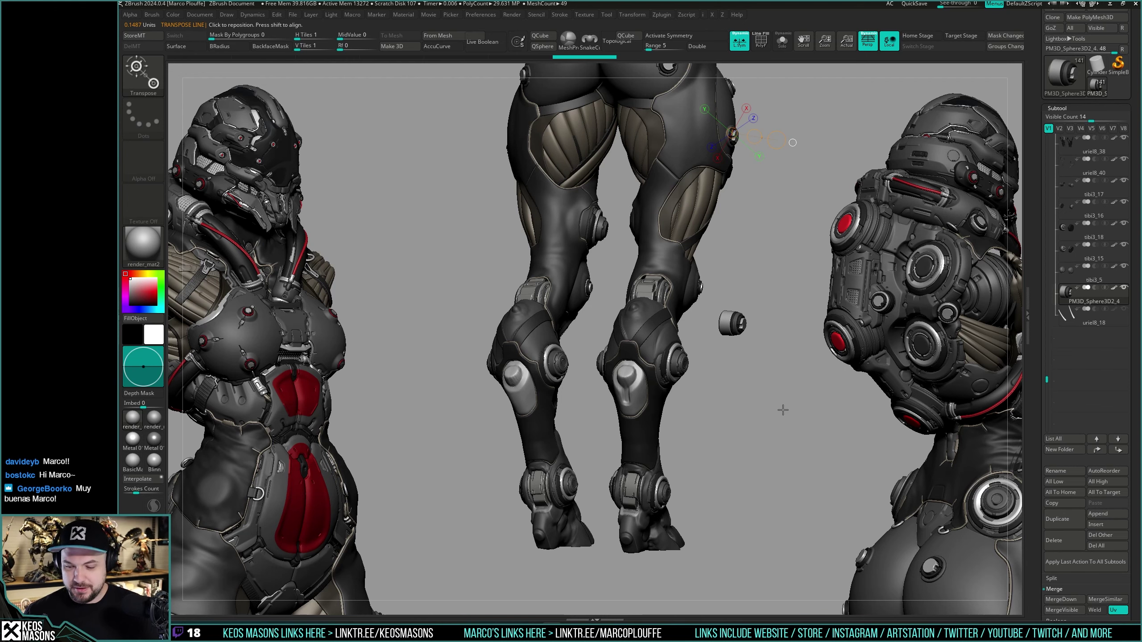
pyautogui.moveTo(780, 352)
pyautogui.keyDown('alt'); pyautogui.mouseDown()
pyautogui.moveTo(785, 327)
pyautogui.moveTo(775, 385)
pyautogui.moveTo(769, 355)
pyautogui.moveTo(787, 331)
pyautogui.mouseUp(); pyautogui.keyUp('alt')
# Step: Move the bolt from beside the leg onto the rounded upper part of the calf plate
pyautogui.click(784, 284)
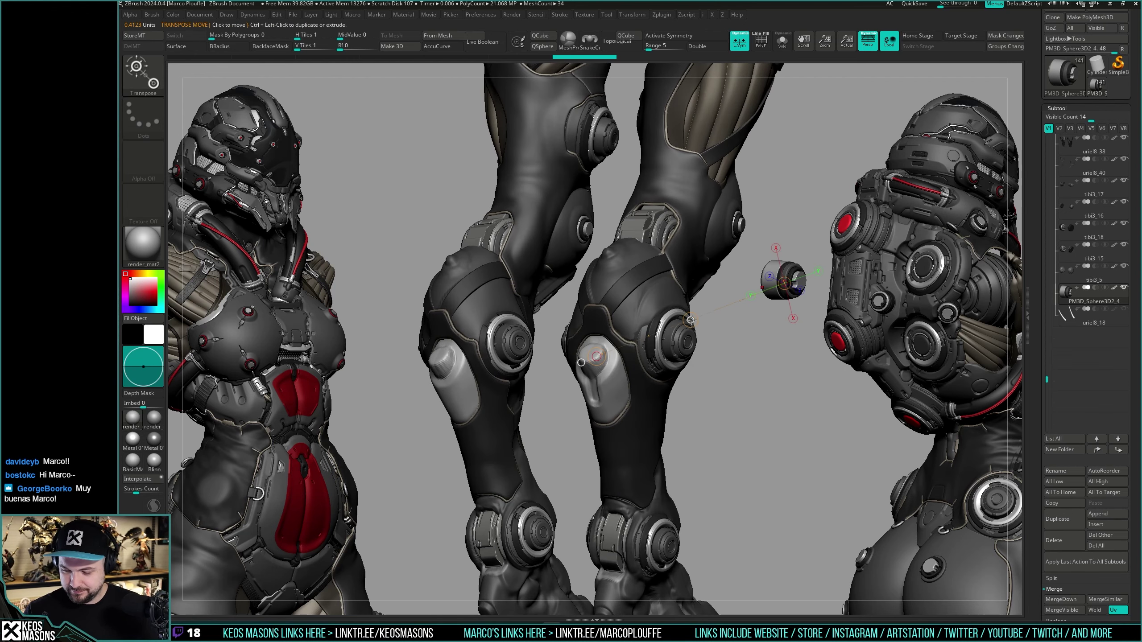
pyautogui.moveTo(690, 320); pyautogui.dragTo(479, 472)
pyautogui.moveTo(553, 454); pyautogui.dragTo(645, 441)
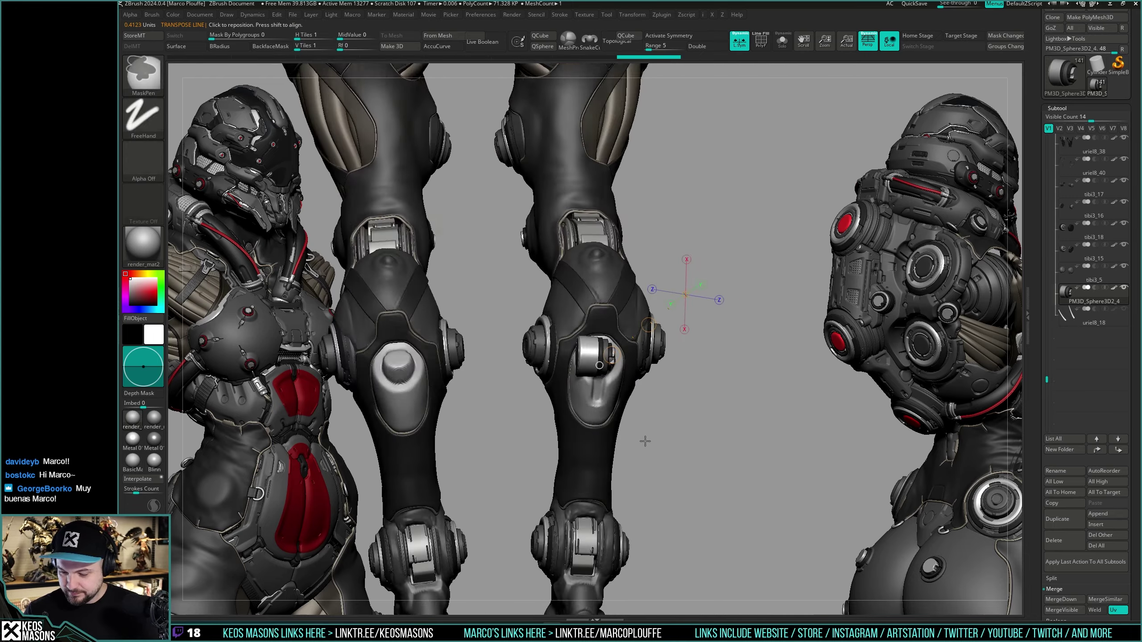
# Step: Rotate the bolt upright and fit it into the top of the calf plate, centred above the vertical groove
pyautogui.moveTo(644, 441)
pyautogui.keyDown('ctrl'); pyautogui.mouseDown(button='right')
pyautogui.moveTo(642, 481)
pyautogui.moveTo(672, 454)
pyautogui.moveTo(659, 488)
pyautogui.moveTo(654, 445)
pyautogui.moveTo(657, 488)
pyautogui.mouseUp(button='right'); pyautogui.keyUp('ctrl')
pyautogui.moveTo(636, 327); pyautogui.dragTo(787, 271)
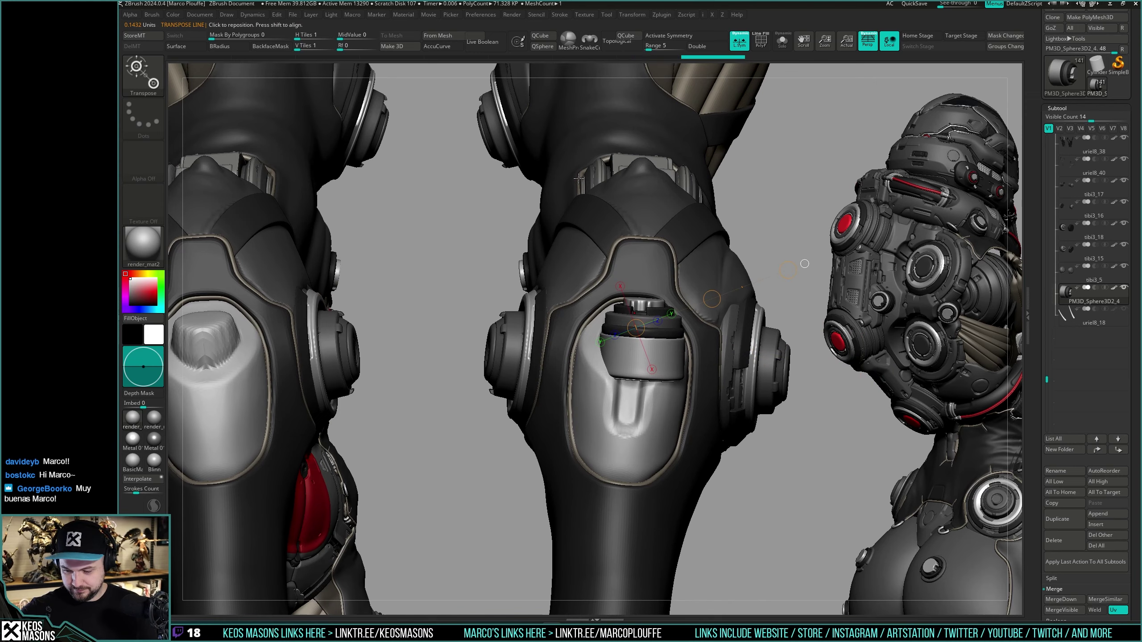
pyautogui.moveTo(744, 372); pyautogui.dragTo(658, 331, button='right')
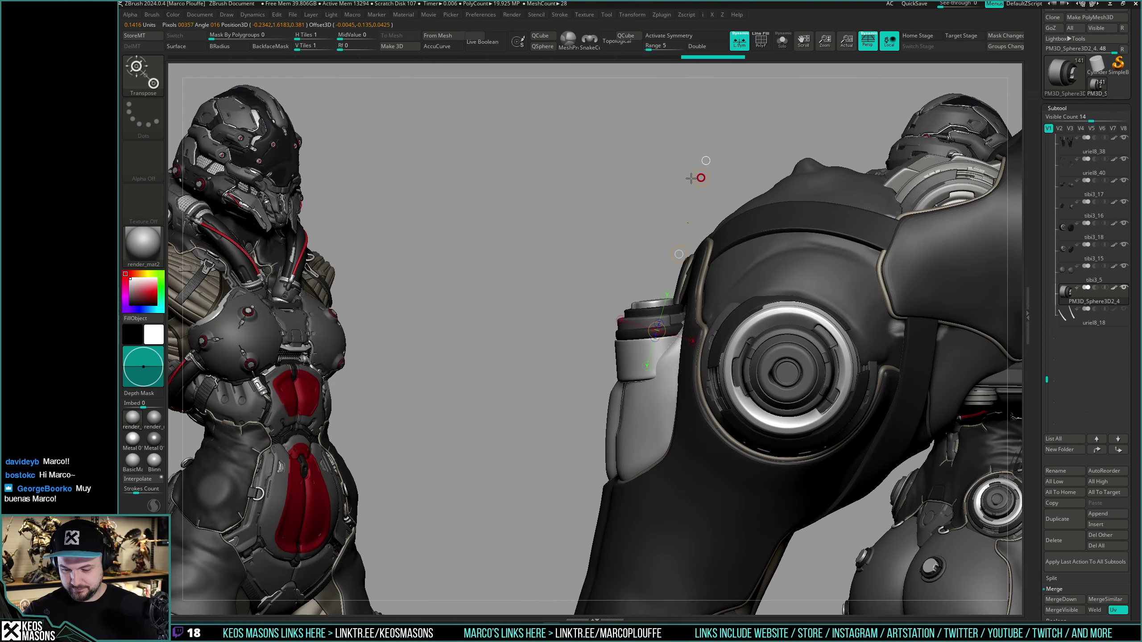
pyautogui.moveTo(691, 178); pyautogui.dragTo(596, 335)
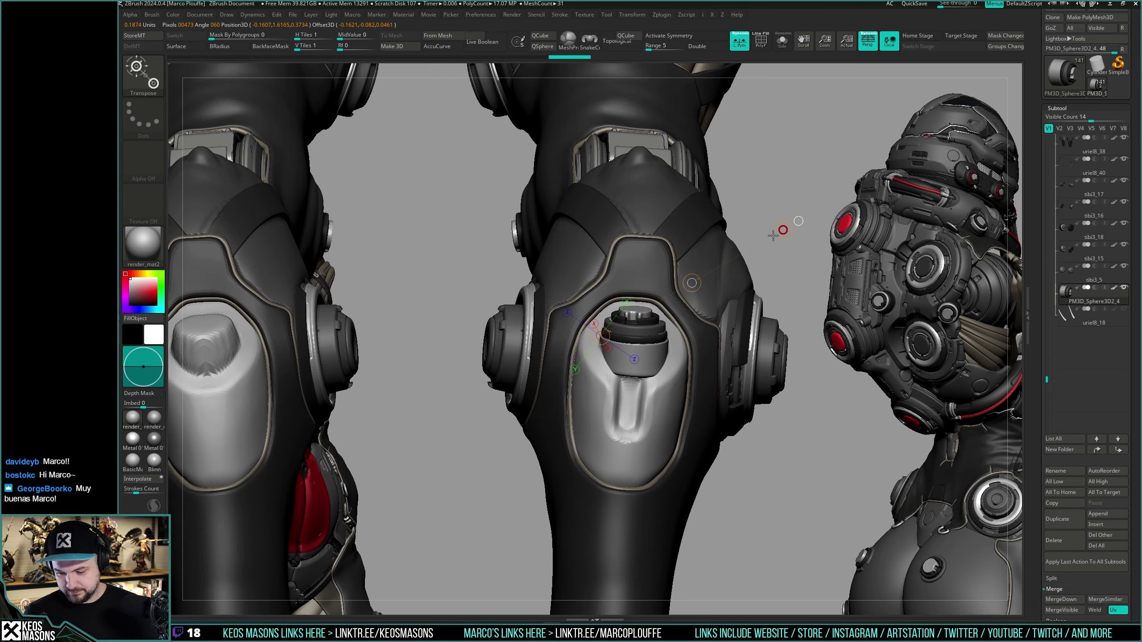
pyautogui.moveTo(773, 235); pyautogui.dragTo(648, 359)
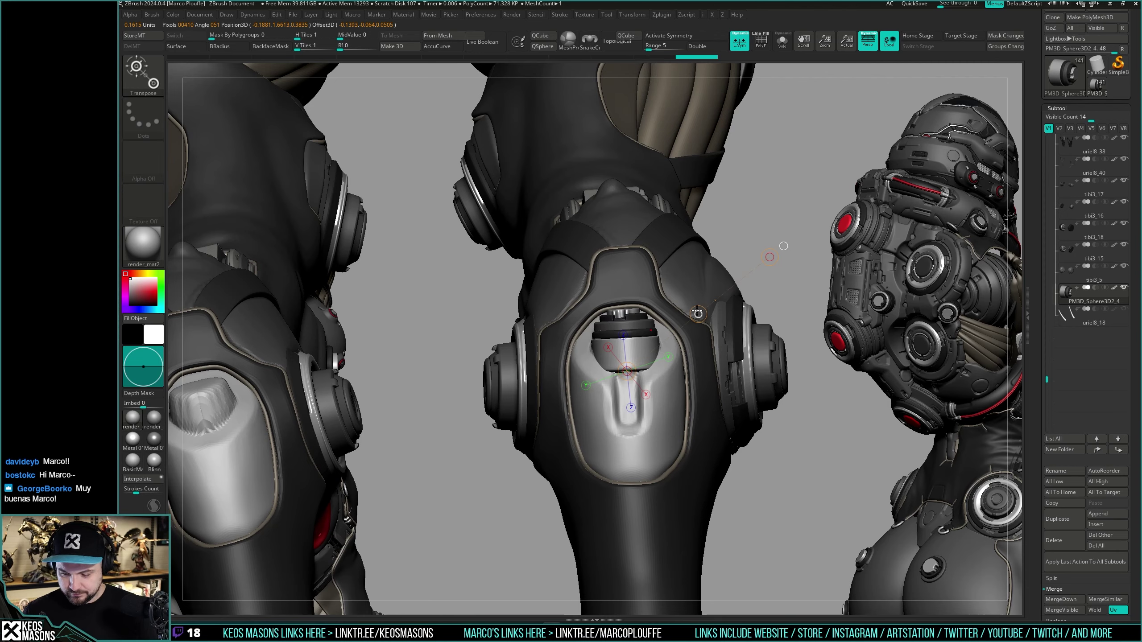
pyautogui.moveTo(670, 405); pyautogui.dragTo(544, 396, button='right')
# Step: Isolate the bolt with its polygroups shown and stretch its lower body downward into a long canister
pyautogui.press('q')
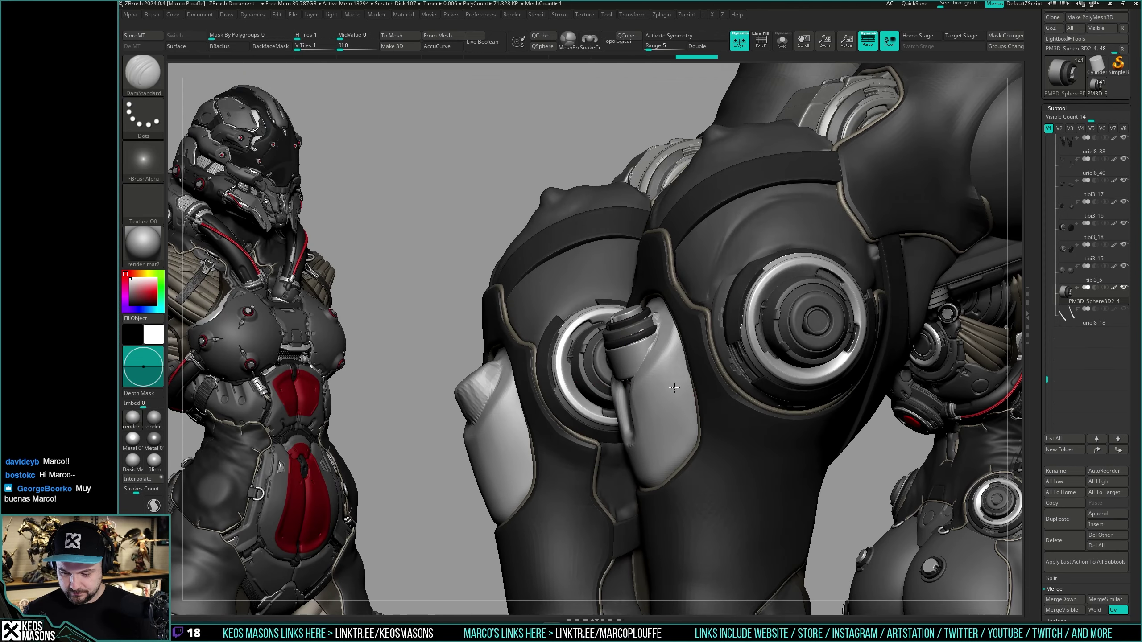
pyautogui.hotkey('alt', 's')
pyautogui.press('f')
pyautogui.hotkey('shift', 'f')
pyautogui.moveTo(676, 411); pyautogui.dragTo(661, 326)
pyautogui.hotkey('shift', 'f')
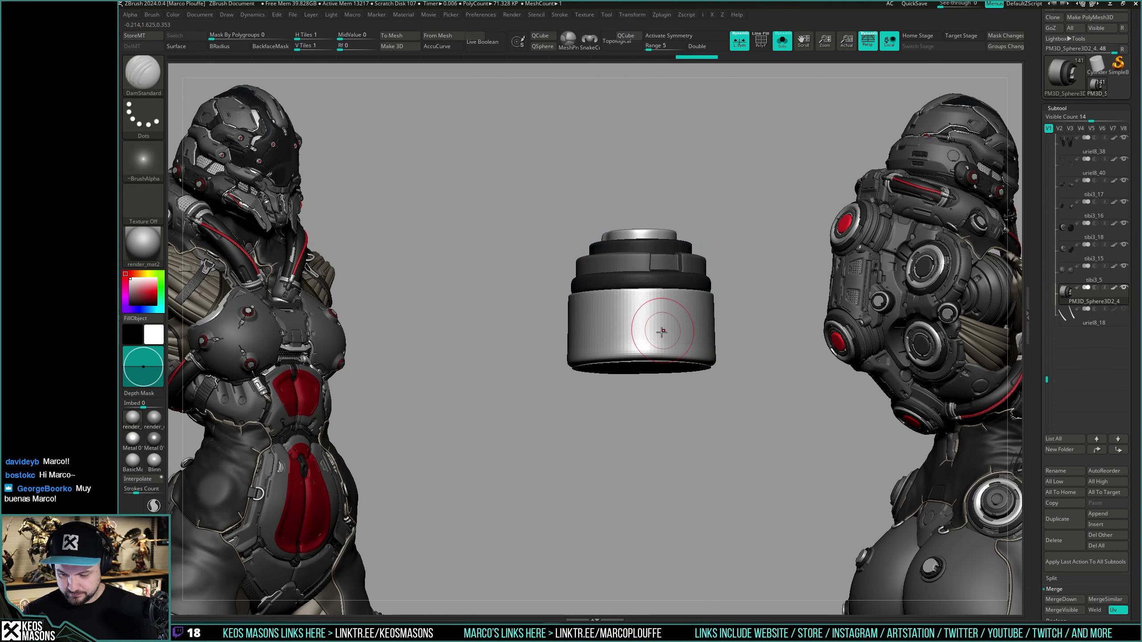
pyautogui.hotkey('shift', 'f')
pyautogui.moveTo(660, 326); pyautogui.dragTo(658, 350, button='right')
pyautogui.moveTo(659, 350)
pyautogui.keyDown('ctrl'); pyautogui.mouseDown(button='right')
pyautogui.moveTo(655, 369)
pyautogui.moveTo(656, 356)
pyautogui.mouseUp(button='right'); pyautogui.keyUp('ctrl')
pyautogui.press('w')
pyautogui.moveTo(659, 317); pyautogui.dragTo(658, 335)
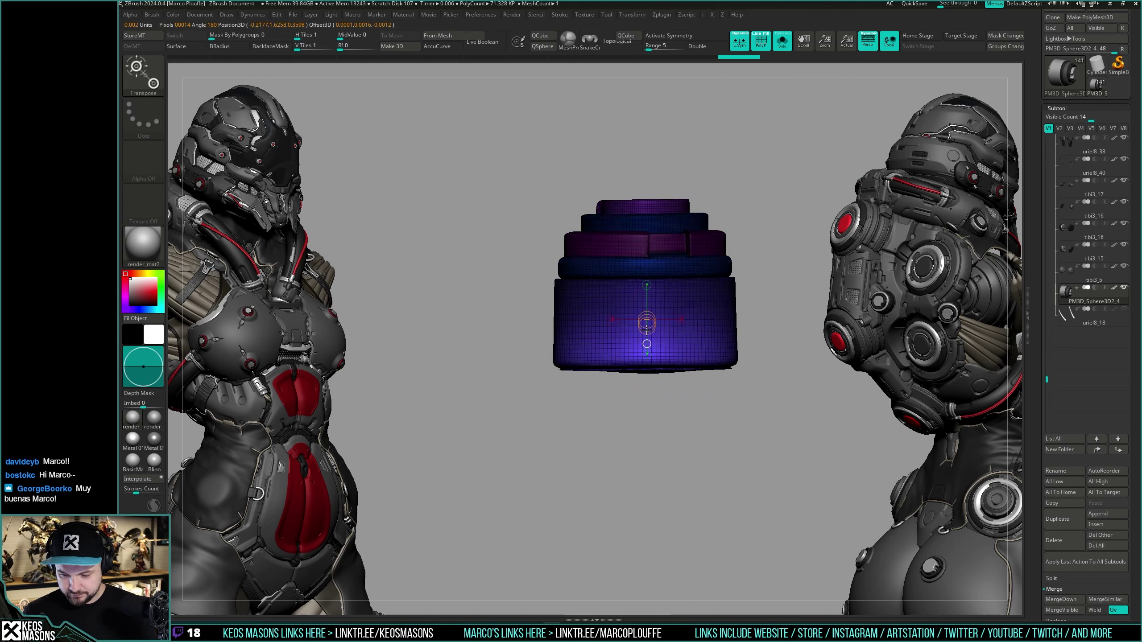
pyautogui.moveTo(646, 326); pyautogui.dragTo(701, 439)
# Step: Show the legs as transparent and adjust the canister's tilt and thickness against the calf plate in side view
pyautogui.moveTo(702, 439)
pyautogui.keyDown('ctrl'); pyautogui.mouseDown(button='right')
pyautogui.moveTo(681, 396)
pyautogui.moveTo(705, 411)
pyautogui.moveTo(759, 410)
pyautogui.moveTo(736, 423)
pyautogui.moveTo(647, 398)
pyautogui.mouseUp(button='right'); pyautogui.keyUp('ctrl')
pyautogui.press('q')
pyautogui.hotkey('alt', 'shift', 's')
pyautogui.hotkey('shift', 'f')
pyautogui.moveTo(647, 398)
pyautogui.keyDown('ctrl'); pyautogui.mouseDown(button='right')
pyautogui.moveTo(671, 406)
pyautogui.moveTo(665, 397)
pyautogui.mouseUp(button='right'); pyautogui.keyUp('ctrl')
pyautogui.press('w')
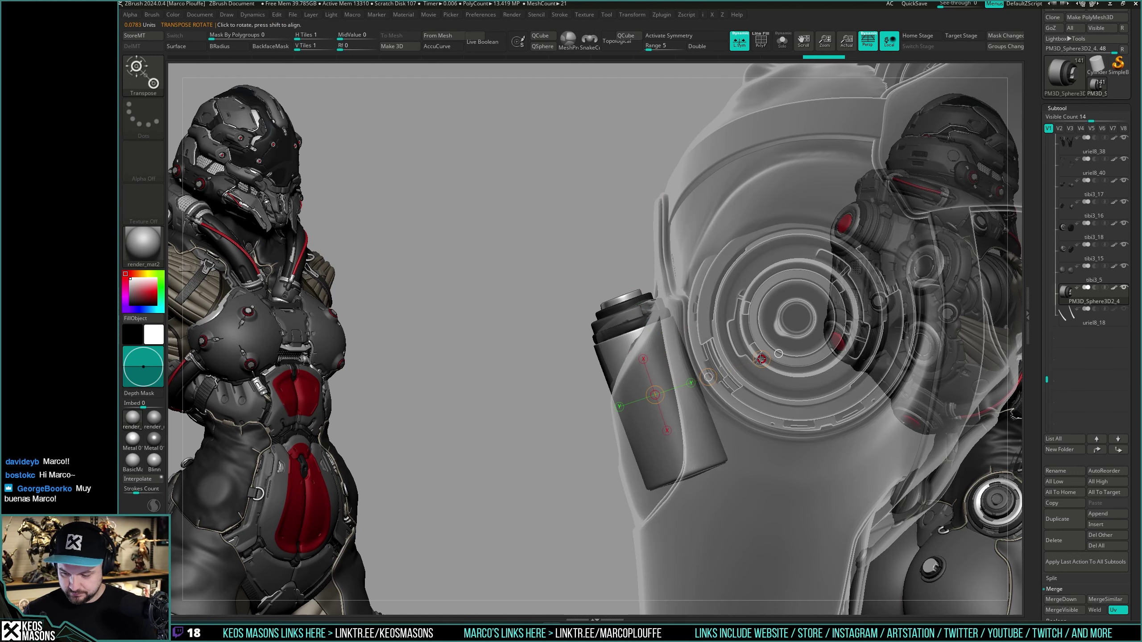
pyautogui.moveTo(761, 358); pyautogui.dragTo(745, 343)
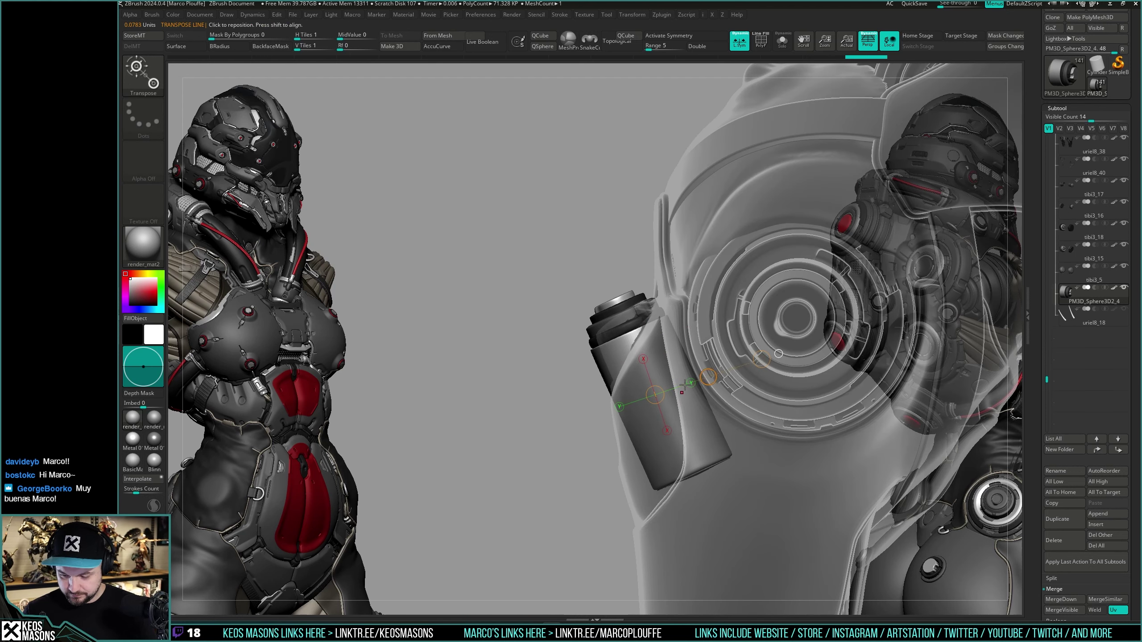
pyautogui.moveTo(773, 321); pyautogui.dragTo(771, 319)
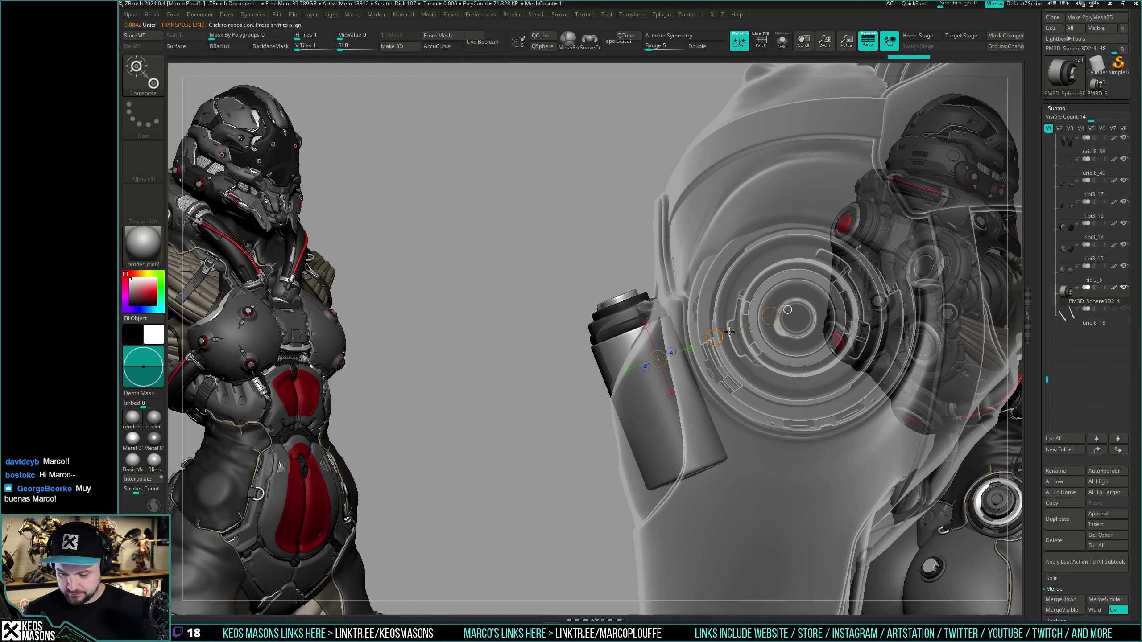
pyautogui.press('q')
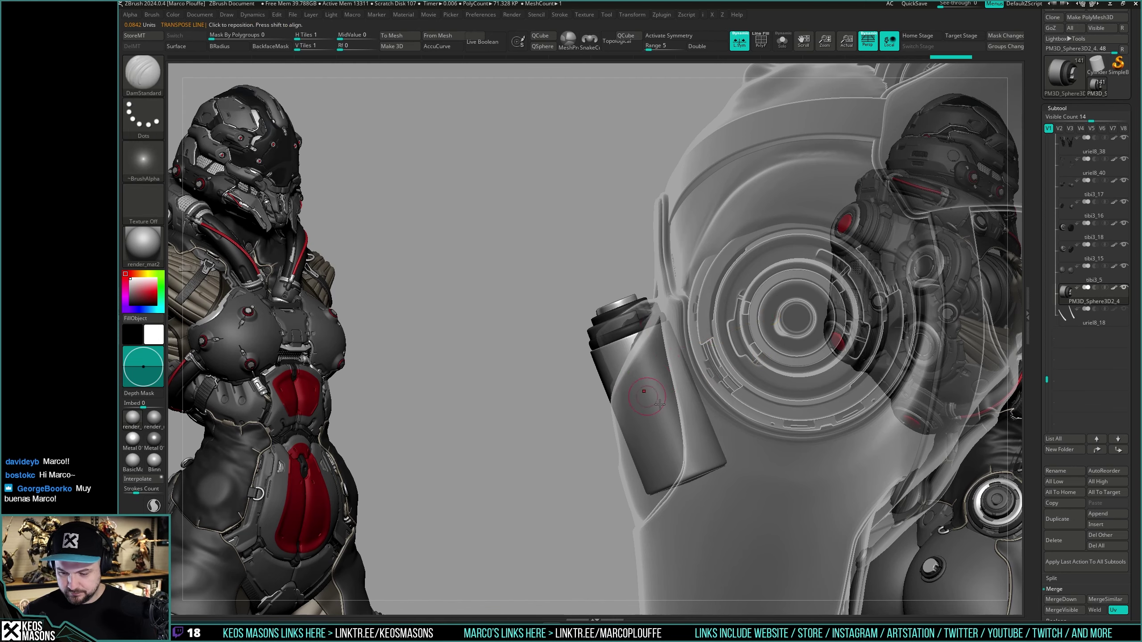
# Step: Isolate the canister and examine its shape, wireframe and polygroups from the front
pyautogui.moveTo(539, 360)
pyautogui.mouseDown()
pyautogui.moveTo(620, 387)
pyautogui.moveTo(658, 434)
pyautogui.moveTo(722, 334)
pyautogui.moveTo(736, 416)
pyautogui.moveTo(739, 375)
pyautogui.moveTo(731, 403)
pyautogui.moveTo(739, 386)
pyautogui.mouseUp()
pyautogui.moveTo(739, 385); pyautogui.dragTo(654, 396, button='right')
pyautogui.hotkey('alt', 's')
pyautogui.hotkey('shift', 'f')
pyautogui.hotkey('shift', 'f')
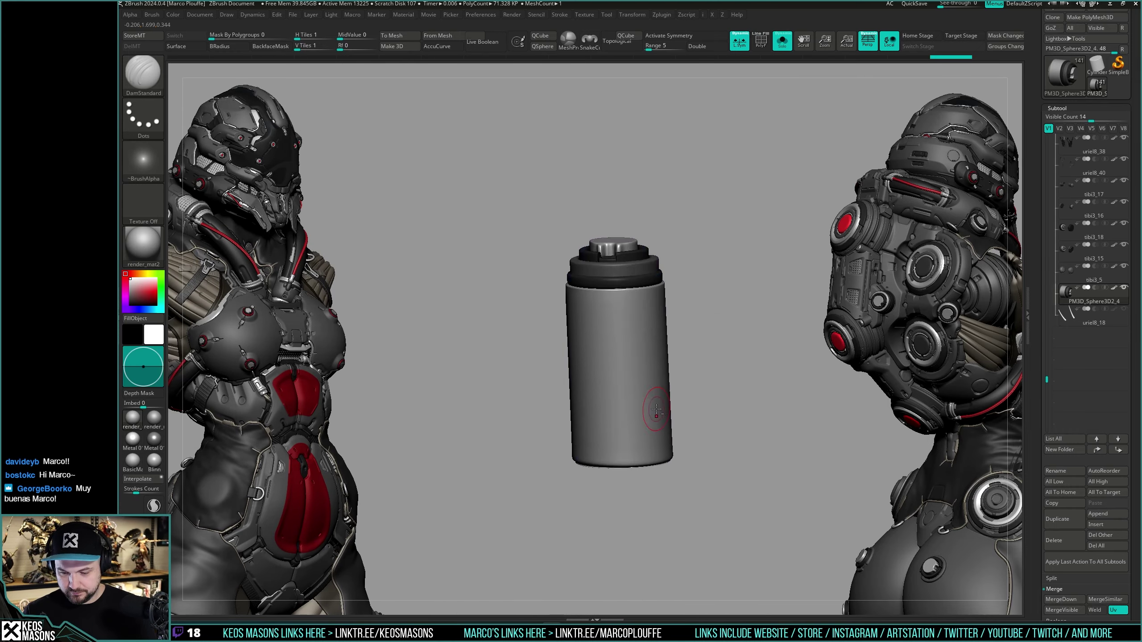
pyautogui.hotkey('shift', 'f')
pyautogui.moveTo(716, 395)
pyautogui.mouseDown()
pyautogui.moveTo(729, 388)
pyautogui.moveTo(726, 397)
pyautogui.mouseUp()
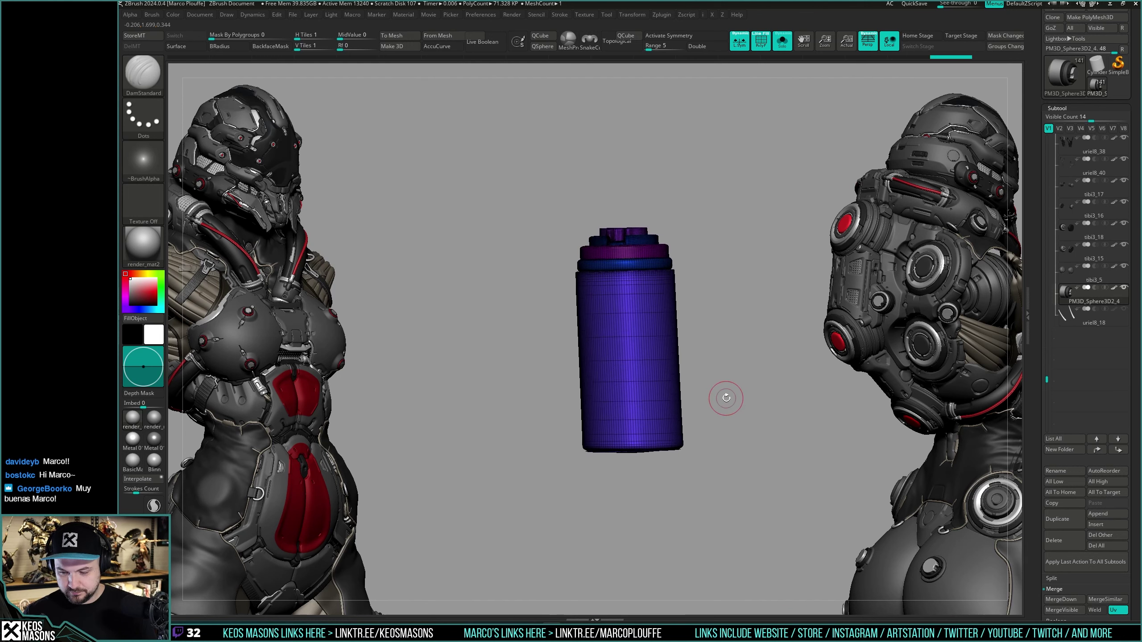
pyautogui.press('w')
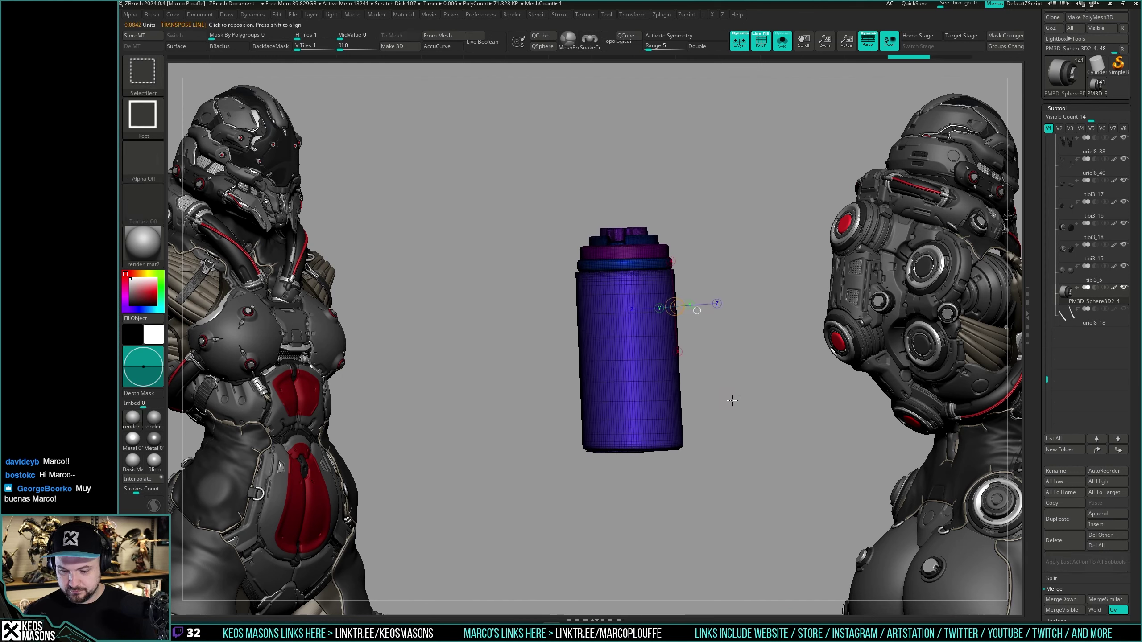
pyautogui.press('q')
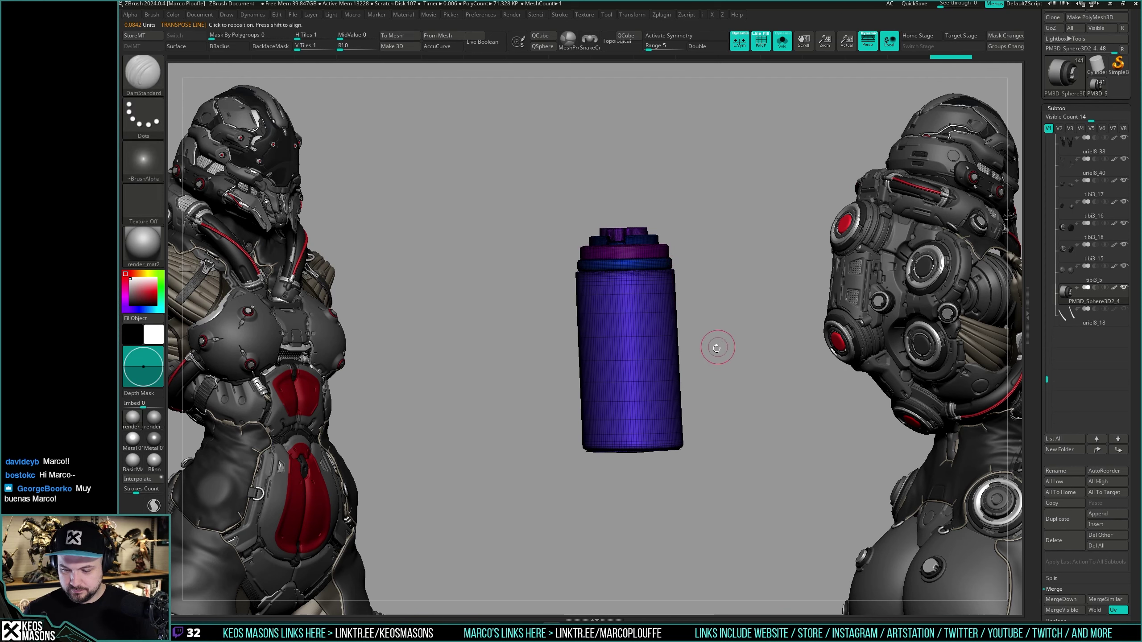
# Step: Hide the wireframe and mask the canister's cap rings, leaving the cylindrical body unmasked
pyautogui.hotkey('shift', 'f')
pyautogui.press('w')
pyautogui.keyDown('ctrl'); pyautogui.moveTo(661, 282); pyautogui.dragTo(662, 260); pyautogui.keyUp('ctrl')
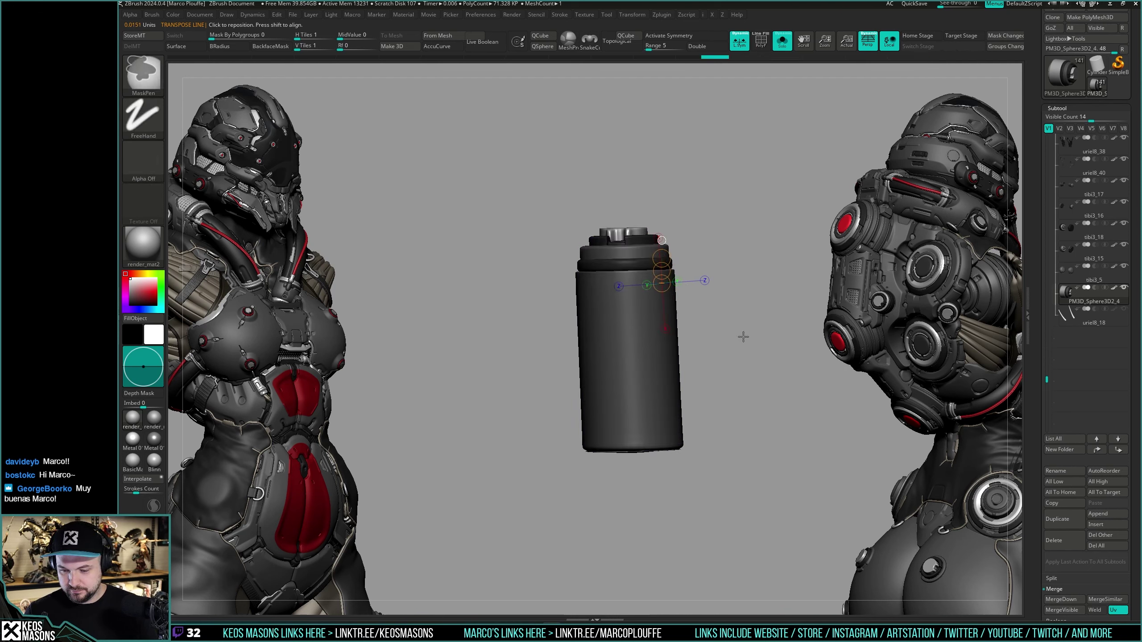
pyautogui.press('c')
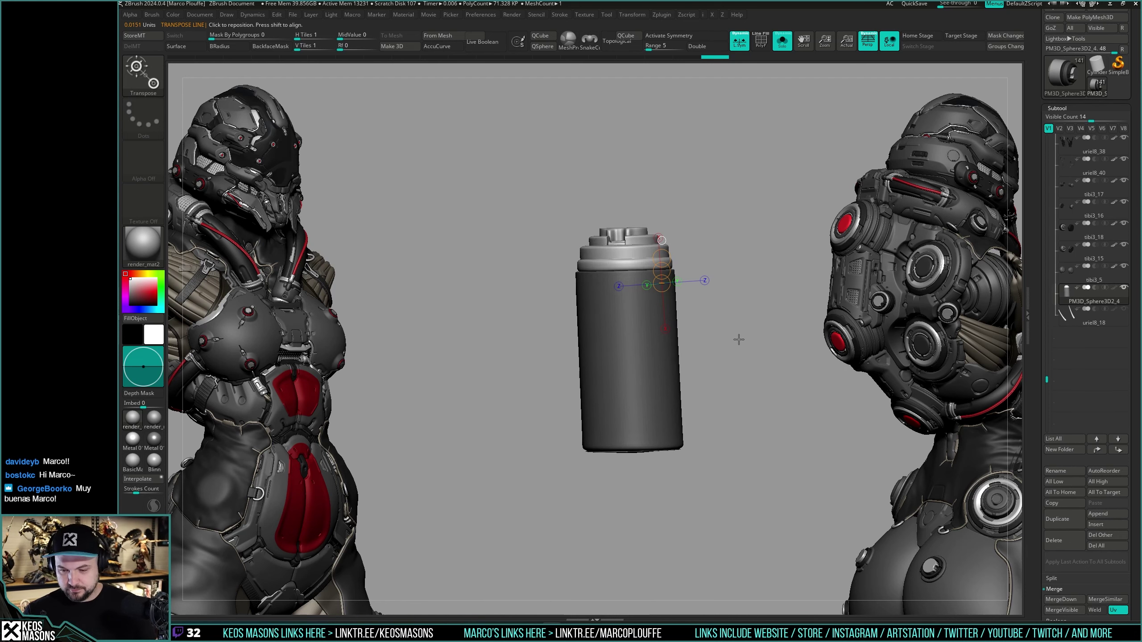
pyautogui.press('c')
pyautogui.keyDown('ctrl'); pyautogui.click(709, 336); pyautogui.keyUp('ctrl')
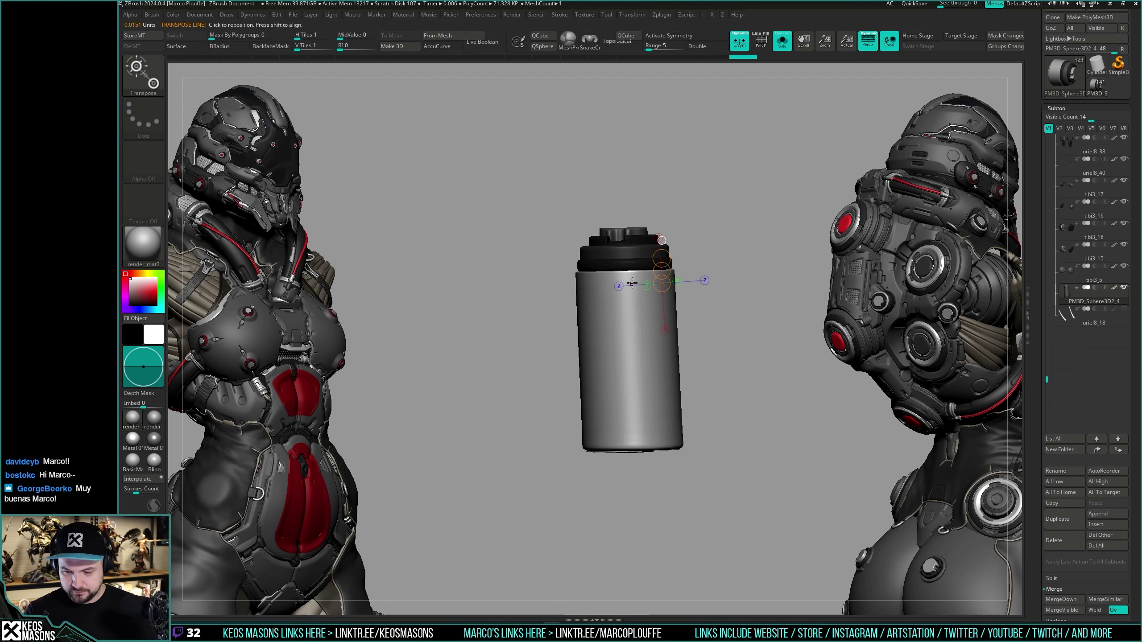
# Step: Slightly narrow the canister's unmasked cylindrical body with the transpose line
pyautogui.press('s')
pyautogui.press('s')
pyautogui.moveTo(626, 273); pyautogui.dragTo(634, 503)
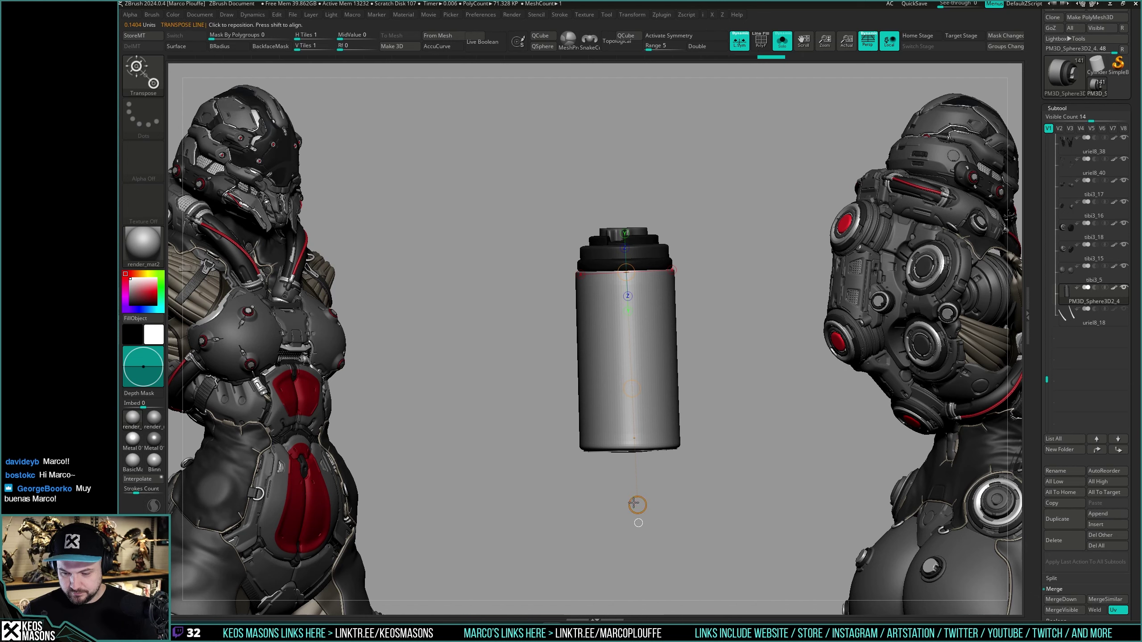
pyautogui.moveTo(630, 360)
pyautogui.mouseDown()
pyautogui.moveTo(753, 350)
pyautogui.moveTo(750, 337)
pyautogui.mouseUp()
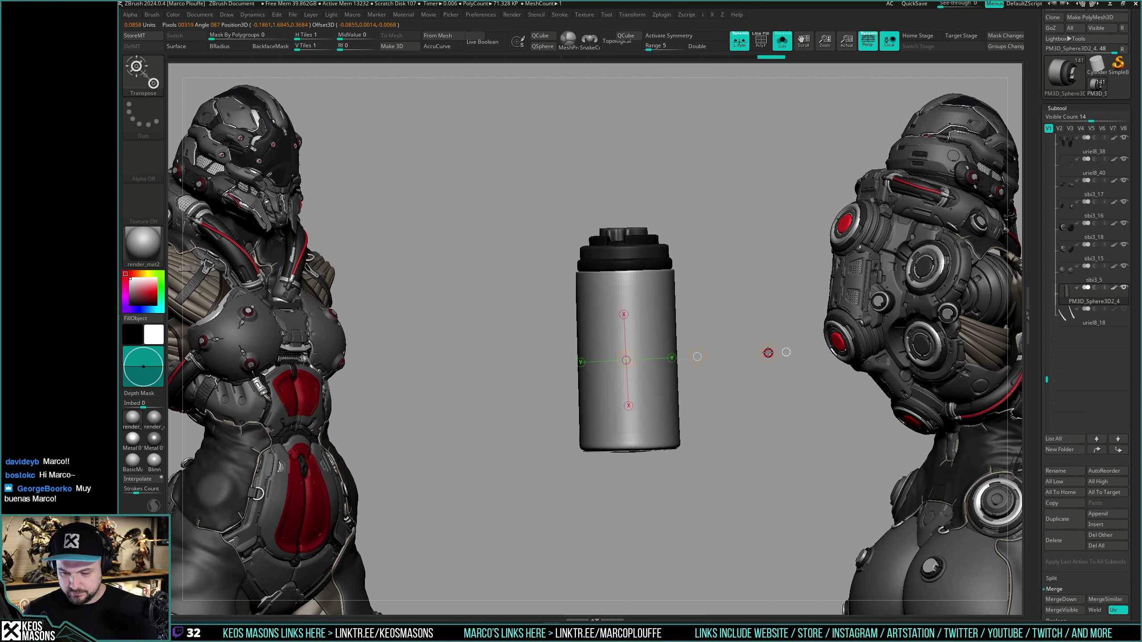
# Step: Check how the slimmed canister fits inside the calf plate with the legs shown
pyautogui.press('q')
pyautogui.keyDown('ctrl'); pyautogui.moveTo(774, 374); pyautogui.dragTo(761, 349, button='right'); pyautogui.keyUp('ctrl')
pyautogui.hotkey('shift', 's')
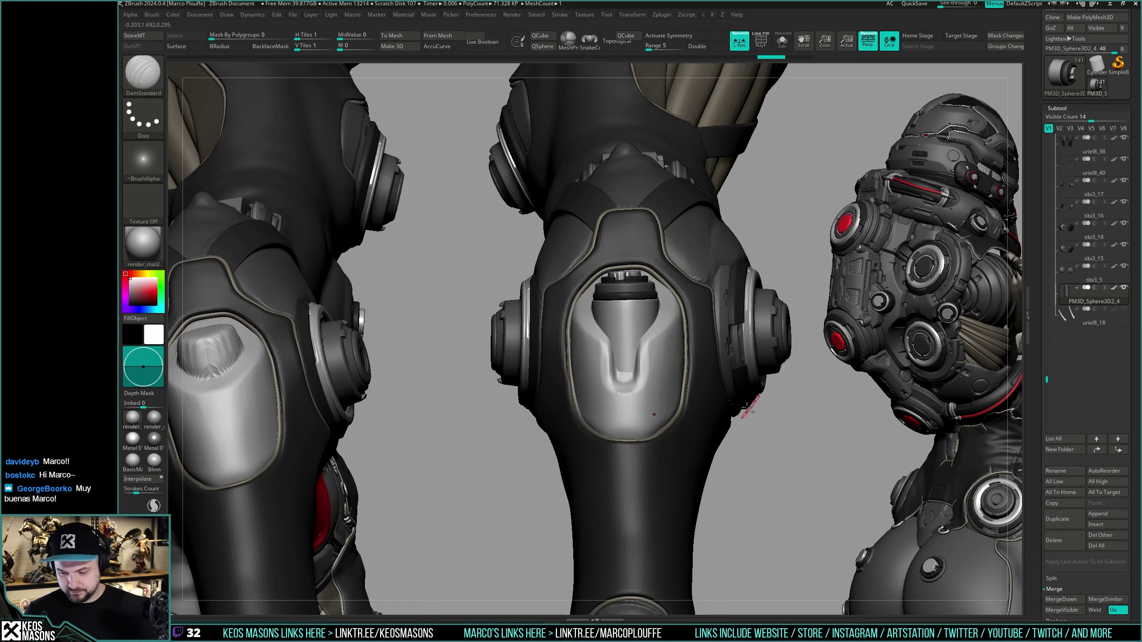
pyautogui.moveTo(715, 414)
pyautogui.keyDown('alt'); pyautogui.mouseDown(button='right')
pyautogui.moveTo(746, 394)
pyautogui.moveTo(638, 391)
pyautogui.moveTo(690, 359)
pyautogui.mouseUp(button='right'); pyautogui.keyUp('alt')
# Step: Isolate the canister with its wireframe shown and switch to the ZModeler brush over its body
pyautogui.hotkey('ctrl', 'shift', 's')
pyautogui.hotkey('shift', 'f')
pyautogui.scroll(6, 699, 397)
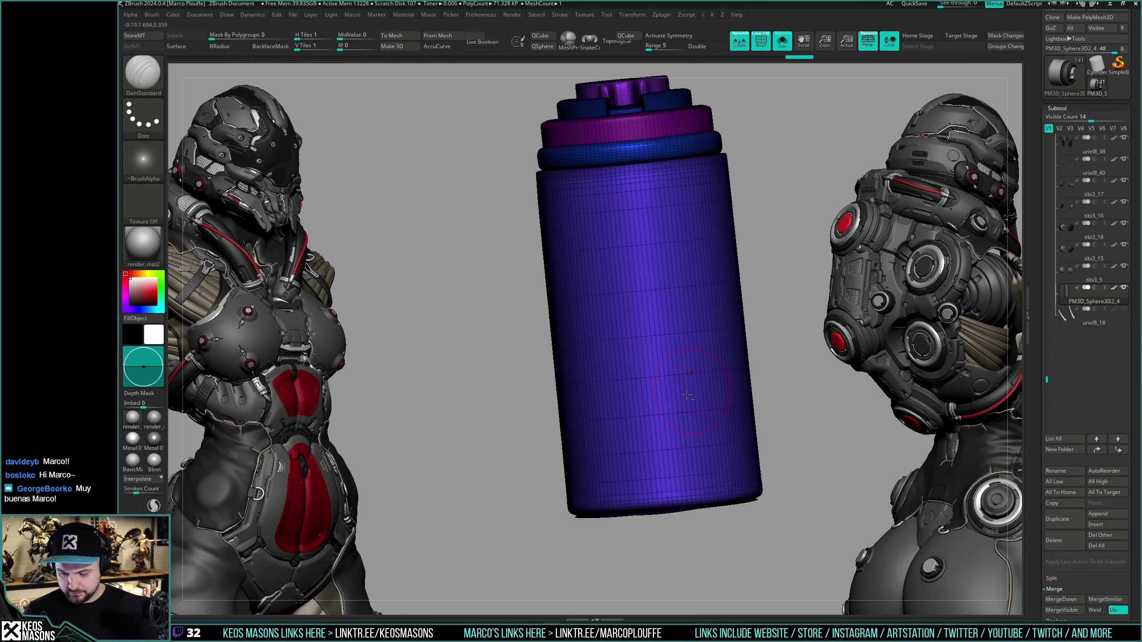
pyautogui.press('b')
pyautogui.press('z')
pyautogui.press('m')
pyautogui.scroll(3, 665, 383)
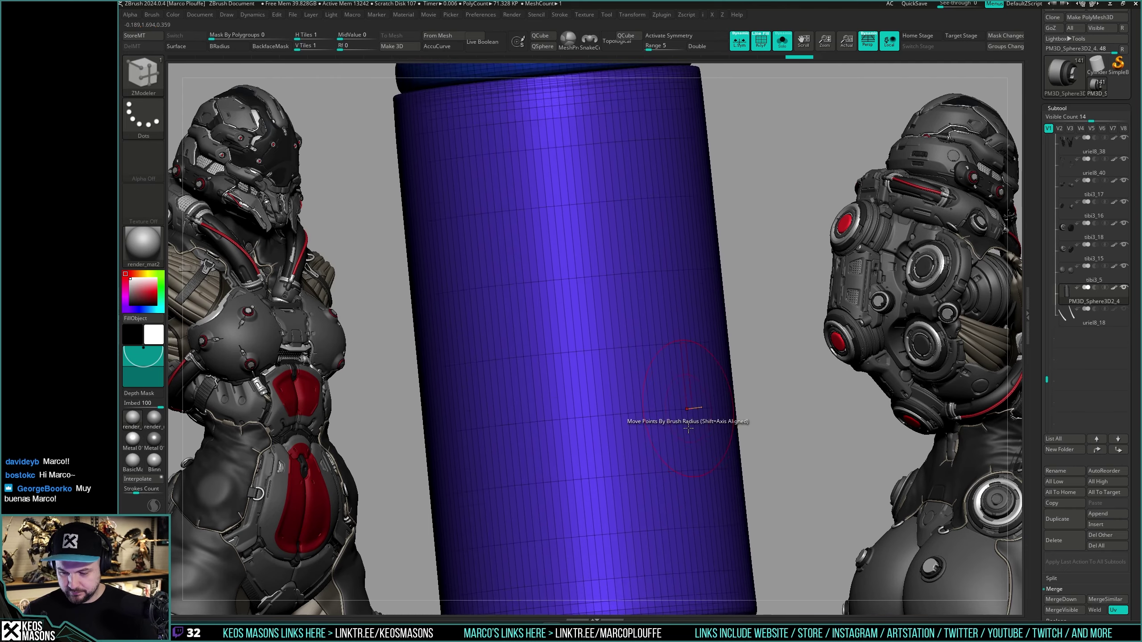
pyautogui.moveTo(660, 367); pyautogui.dragTo(663, 376, button='right')
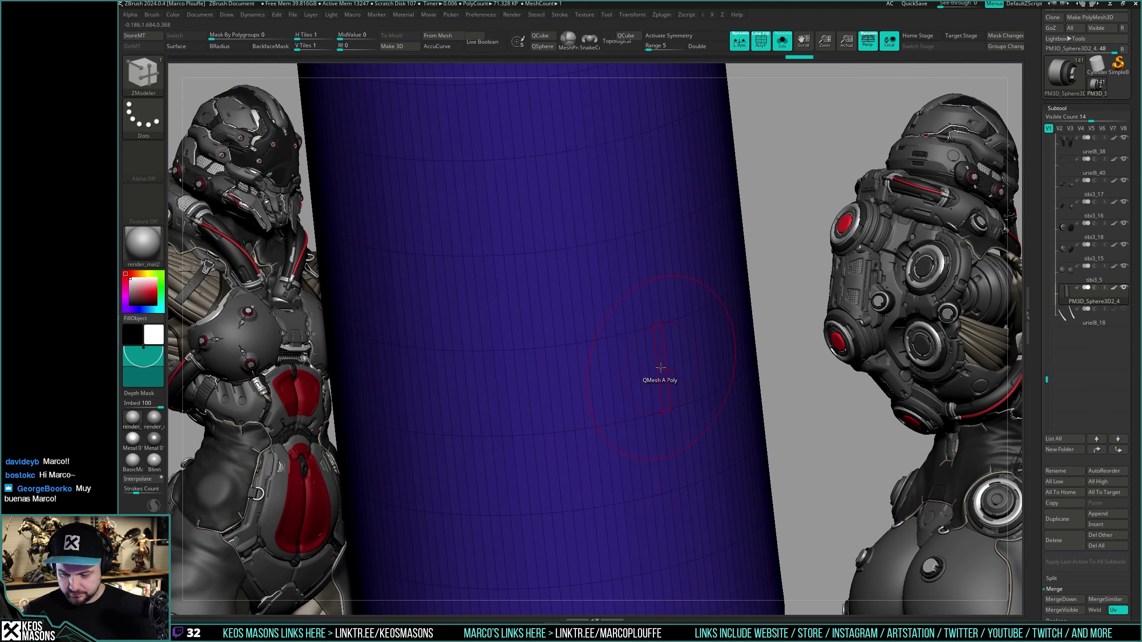
# Step: Set the ZModeler polygon action to Extrude with the Polyloop target, and duplicate the canister subtool
pyautogui.press('space')
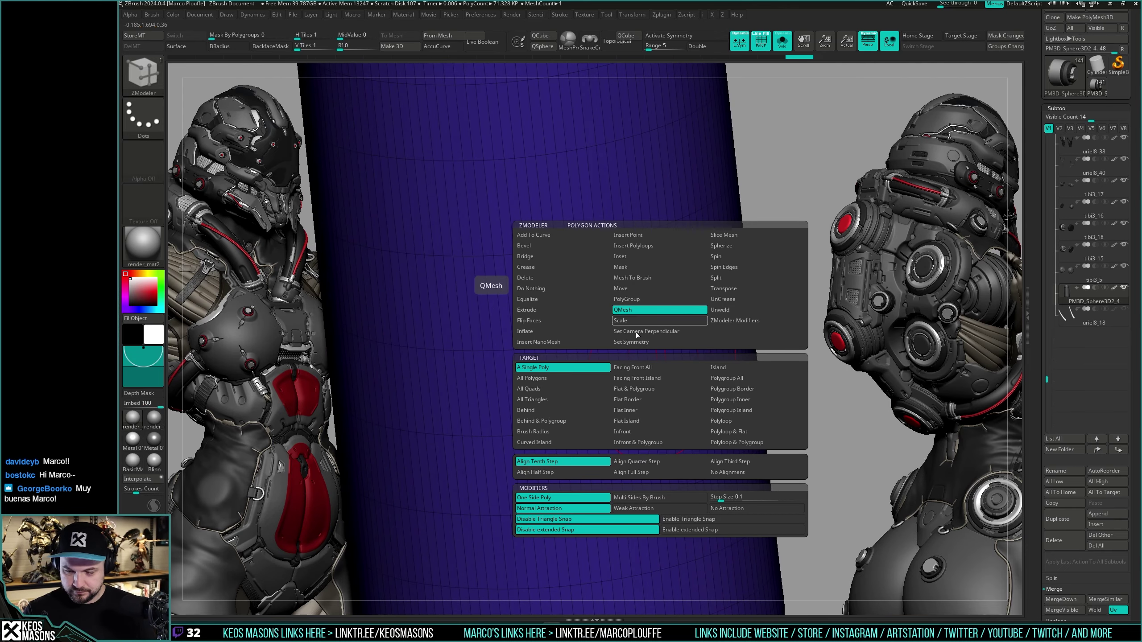
pyautogui.click(583, 309)
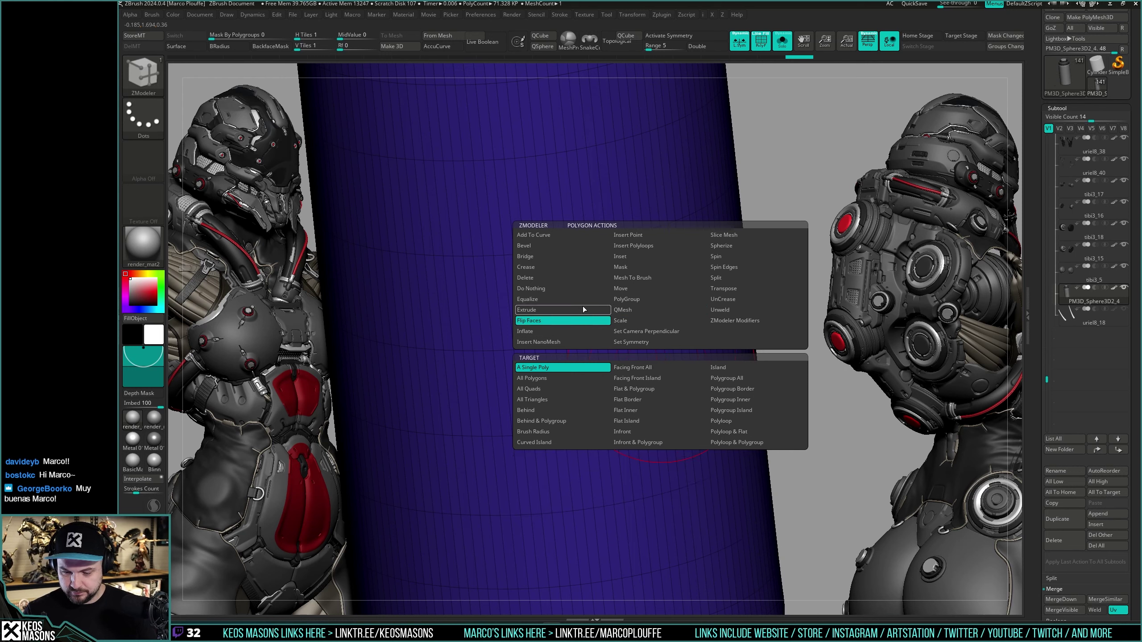
pyautogui.click(732, 422)
pyautogui.press('f')
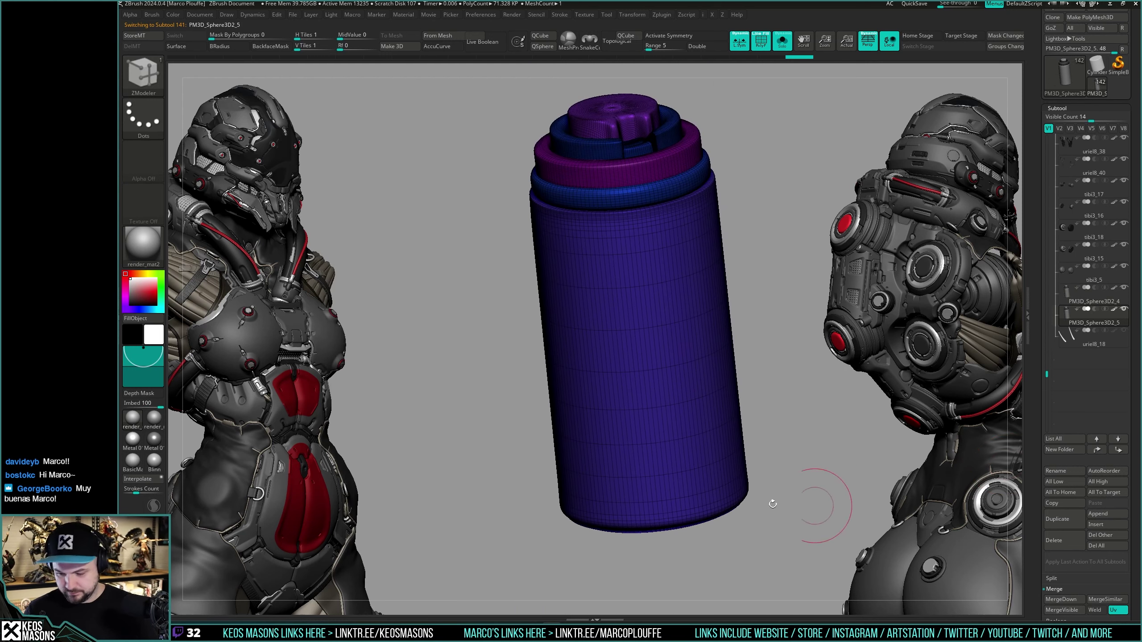
# Step: Isolate one horizontal polyloop band on the lower body of the duplicated canister
pyautogui.keyDown('ctrl'); pyautogui.moveTo(659, 380); pyautogui.dragTo(685, 414, button='right'); pyautogui.keyUp('ctrl')
pyautogui.rightClick(685, 414)
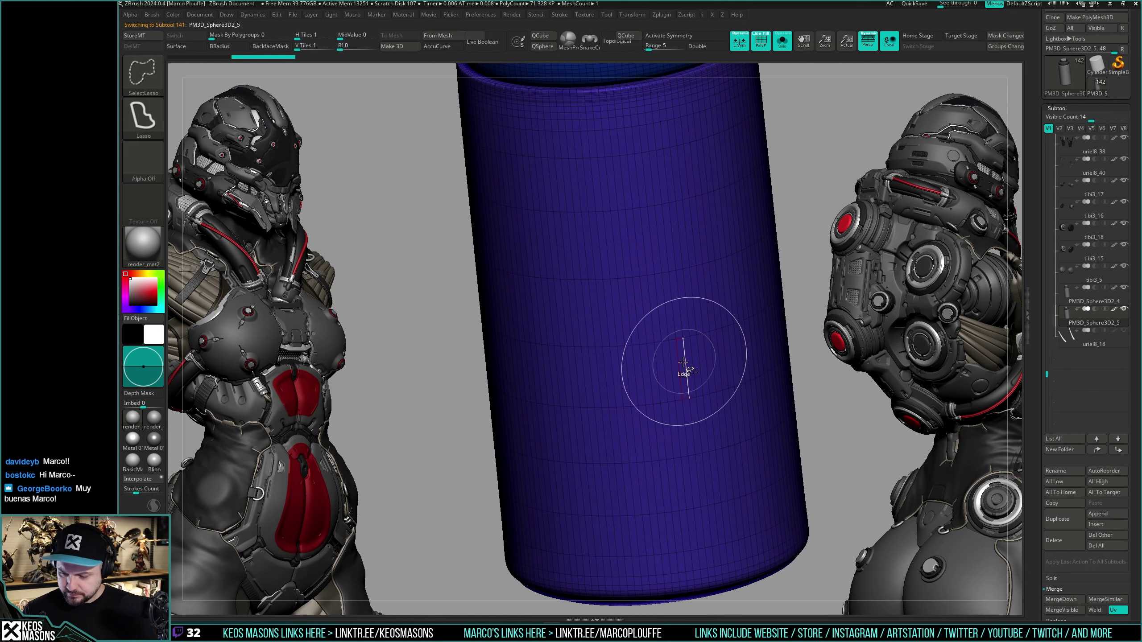
pyautogui.keyDown('ctrl'); pyautogui.keyDown('shift'); pyautogui.click(685, 362); pyautogui.keyUp('shift'); pyautogui.keyUp('ctrl')
pyautogui.keyDown('ctrl'); pyautogui.moveTo(685, 362); pyautogui.dragTo(693, 343, button='right'); pyautogui.keyUp('ctrl')
pyautogui.keyDown('ctrl'); pyautogui.keyDown('shift'); pyautogui.moveTo(795, 359); pyautogui.dragTo(803, 370); pyautogui.keyUp('shift'); pyautogui.keyUp('ctrl')
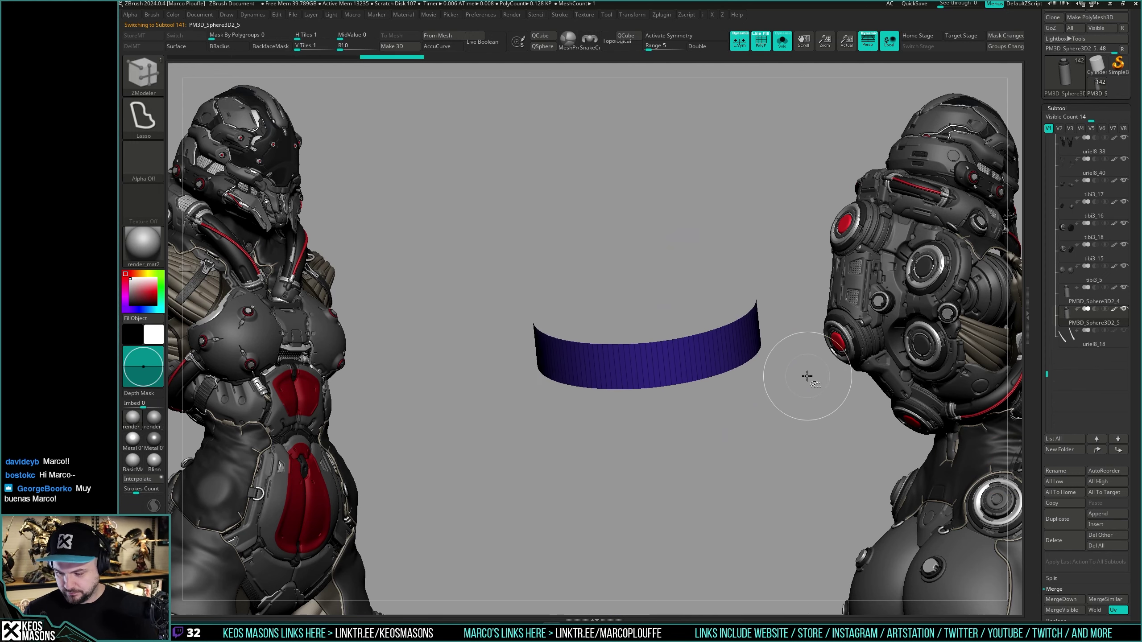
# Step: Check the band on the canister and add a second parallel polyloop band to the isolated selection
pyautogui.hotkey('alt', 's')
pyautogui.keyDown('ctrl'); pyautogui.moveTo(768, 393); pyautogui.dragTo(765, 358, button='right'); pyautogui.keyUp('ctrl')
pyautogui.hotkey('alt', 's')
pyautogui.press('f')
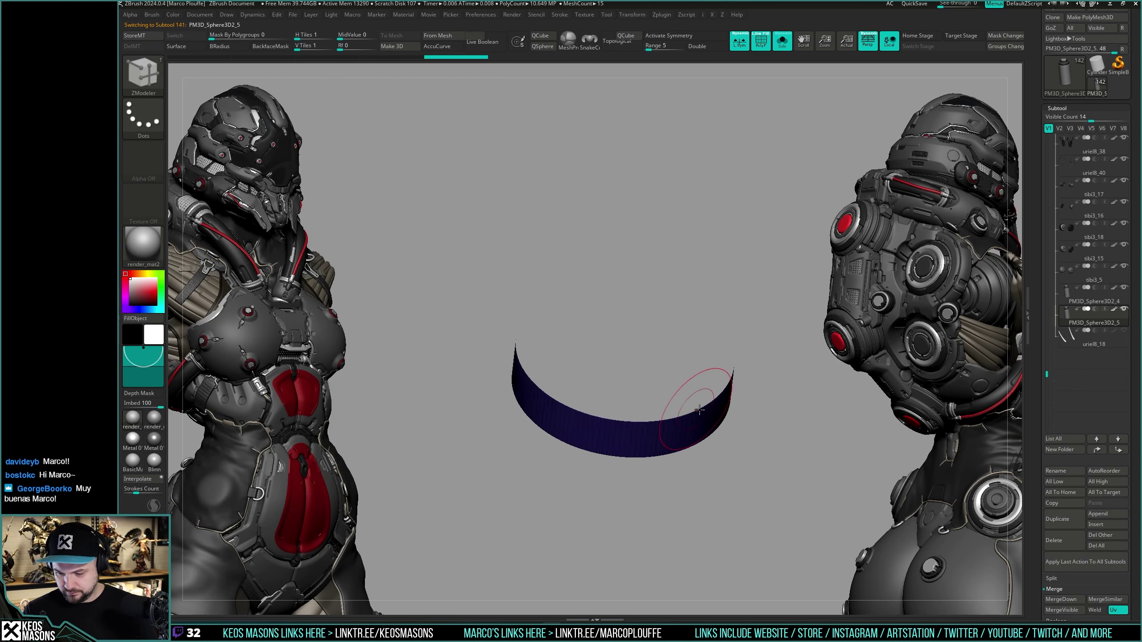
pyautogui.moveTo(701, 405)
pyautogui.mouseDown(button='right')
pyautogui.moveTo(704, 349)
pyautogui.moveTo(715, 468)
pyautogui.mouseUp(button='right')
pyautogui.keyDown('ctrl'); pyautogui.keyDown('shift'); pyautogui.moveTo(794, 365); pyautogui.dragTo(801, 392); pyautogui.keyUp('shift'); pyautogui.keyUp('ctrl')
pyautogui.moveTo(701, 344)
pyautogui.keyDown('ctrl'); pyautogui.mouseDown(button='right')
pyautogui.moveTo(685, 372)
pyautogui.moveTo(667, 360)
pyautogui.moveTo(684, 269)
pyautogui.mouseUp(button='right'); pyautogui.keyUp('ctrl')
pyautogui.keyDown('ctrl'); pyautogui.keyDown('shift'); pyautogui.click(667, 364); pyautogui.keyUp('shift'); pyautogui.keyUp('ctrl')
pyautogui.keyDown('ctrl'); pyautogui.keyDown('shift'); pyautogui.moveTo(770, 271); pyautogui.dragTo(777, 294); pyautogui.keyUp('shift'); pyautogui.keyUp('ctrl')
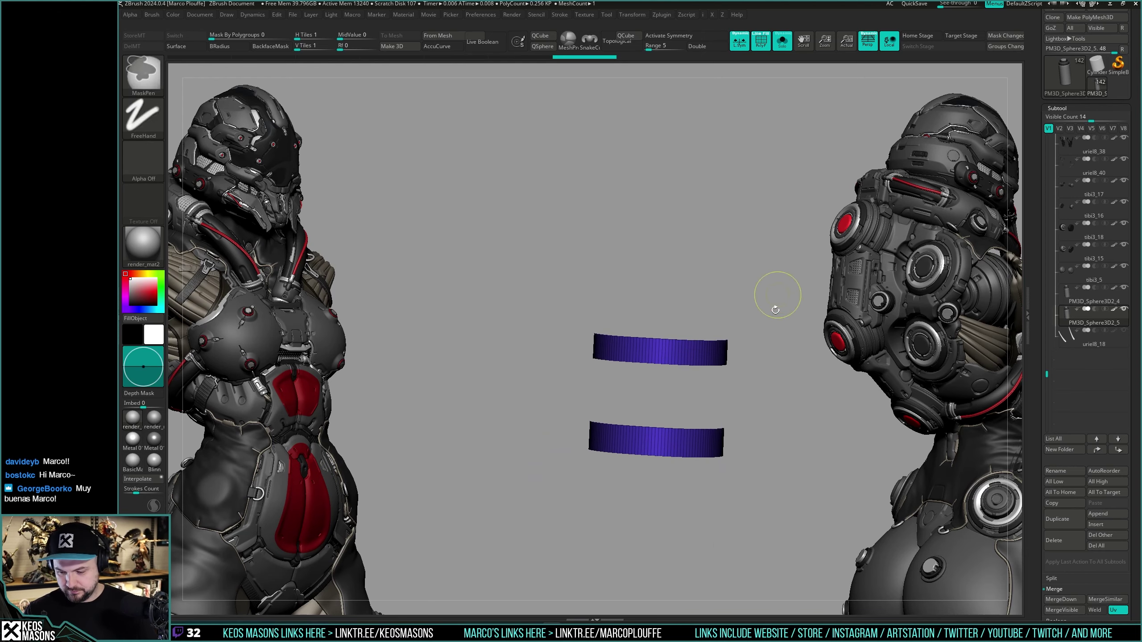
# Step: Try thickening the two bands into rings with Panel Loops at 0.01 thickness, check them on the canister, and undo it
pyautogui.keyDown('alt'); pyautogui.moveTo(814, 398); pyautogui.dragTo(760, 418, button='right'); pyautogui.keyUp('alt')
pyautogui.moveTo(761, 418); pyautogui.dragTo(761, 386, button='right')
pyautogui.press('z')
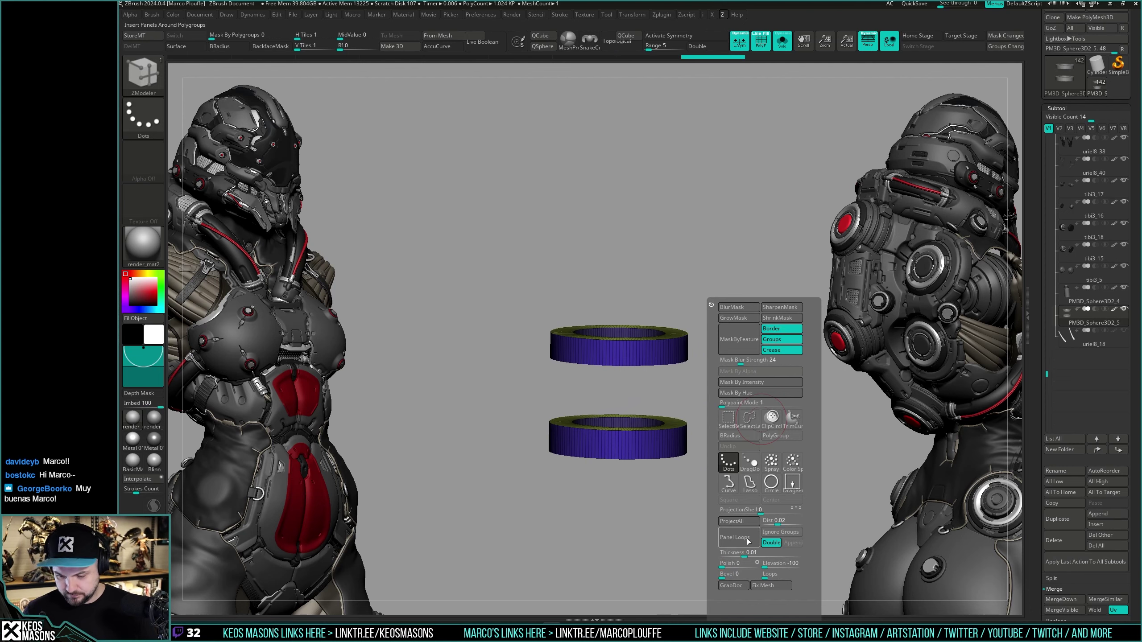
pyautogui.hotkey('alt', 's')
pyautogui.moveTo(707, 387); pyautogui.dragTo(703, 421, button='right')
pyautogui.keyDown('ctrl'); pyautogui.moveTo(704, 421); pyautogui.dragTo(701, 408, button='right'); pyautogui.keyUp('ctrl')
pyautogui.press('z')
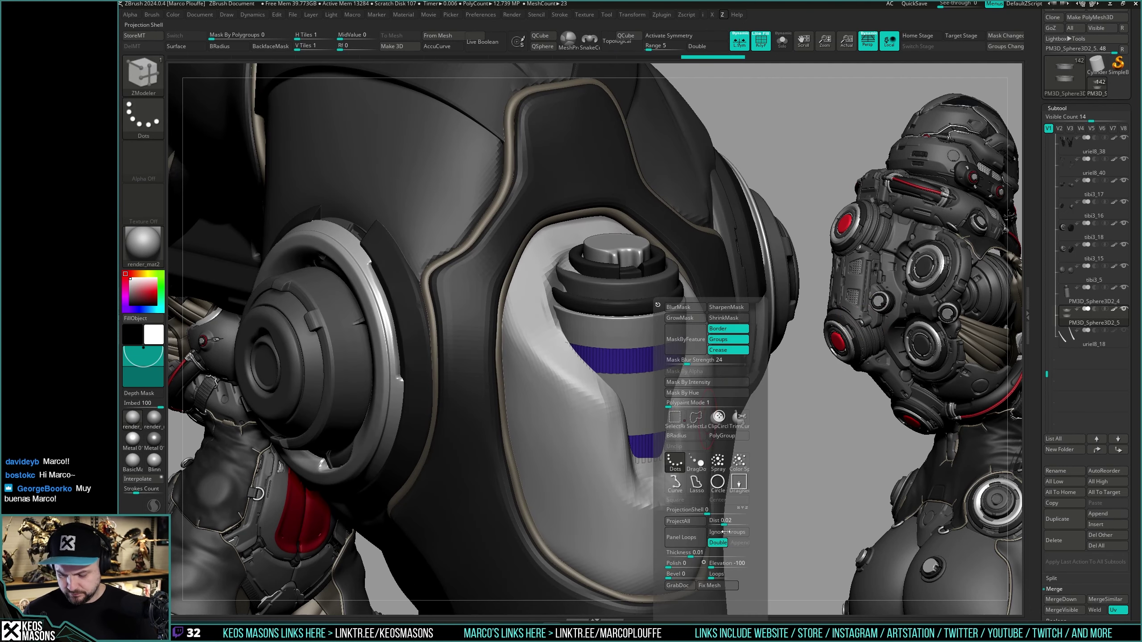
pyautogui.click(693, 541)
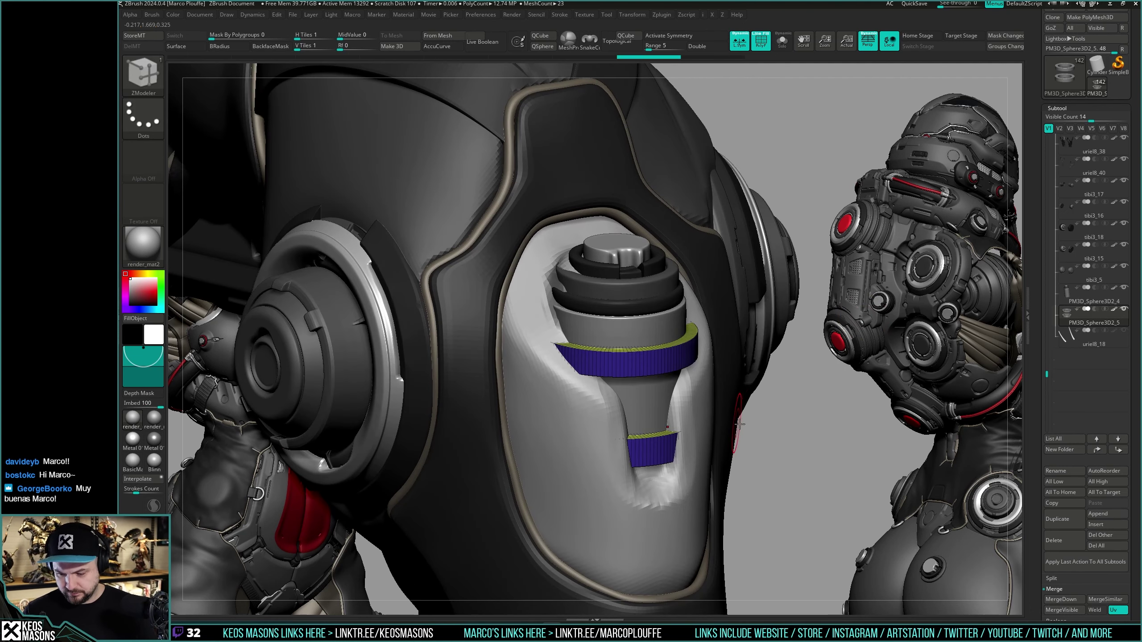
pyautogui.hotkey('ctrl', 'z')
# Step: Turn the two bands into thinner solid rings with Panel Loops at a thickness of about 0.006
pyautogui.press('z')
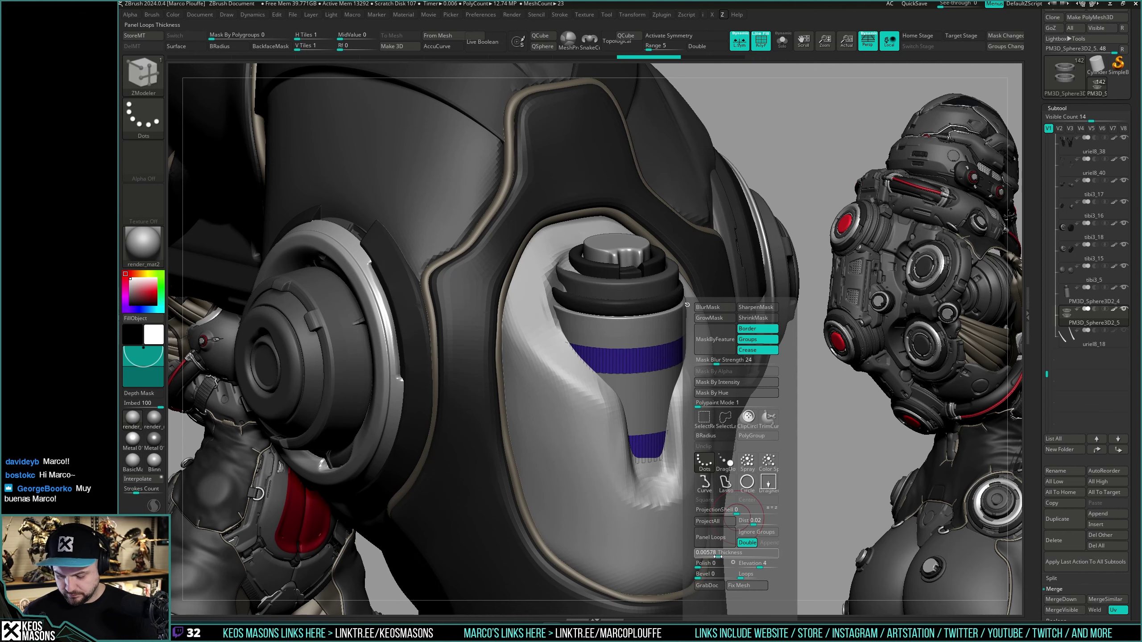
pyautogui.click(716, 540)
pyautogui.hotkey('shift', 'f')
pyautogui.keyDown('ctrl'); pyautogui.moveTo(759, 437); pyautogui.dragTo(754, 407, button='right'); pyautogui.keyUp('ctrl')
pyautogui.moveTo(754, 407); pyautogui.dragTo(732, 473, button='right')
pyautogui.press('c')
pyautogui.hotkey('alt', 'shift', 's')
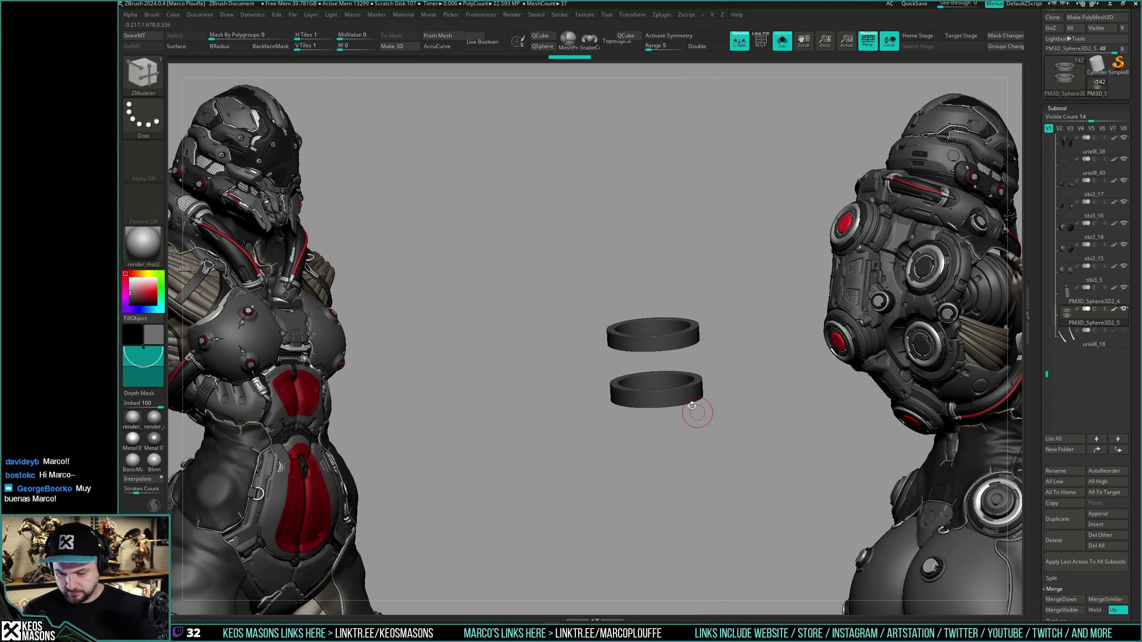
pyautogui.hotkey('shift', 'f')
pyautogui.moveTo(692, 406)
pyautogui.keyDown('ctrl'); pyautogui.mouseDown(button='right')
pyautogui.moveTo(709, 430)
pyautogui.moveTo(701, 400)
pyautogui.mouseUp(button='right'); pyautogui.keyUp('ctrl')
# Step: Move both rings slightly down the canister with the transpose line and check their fit inside the calf plate
pyautogui.press('w')
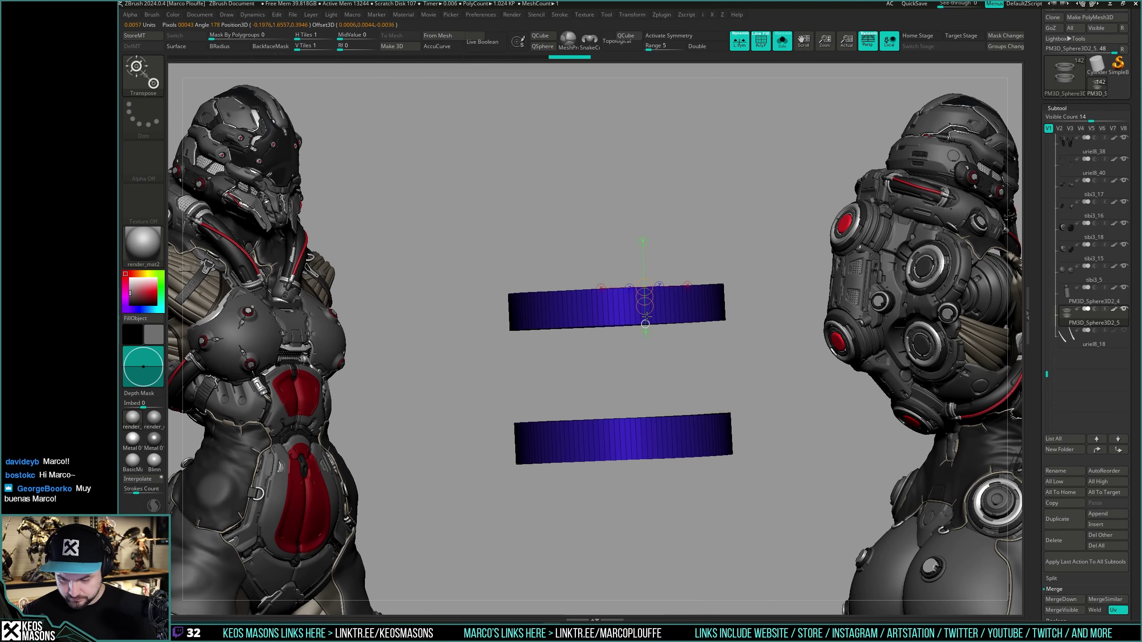
pyautogui.hotkey('alt', 's')
pyautogui.click(646, 335)
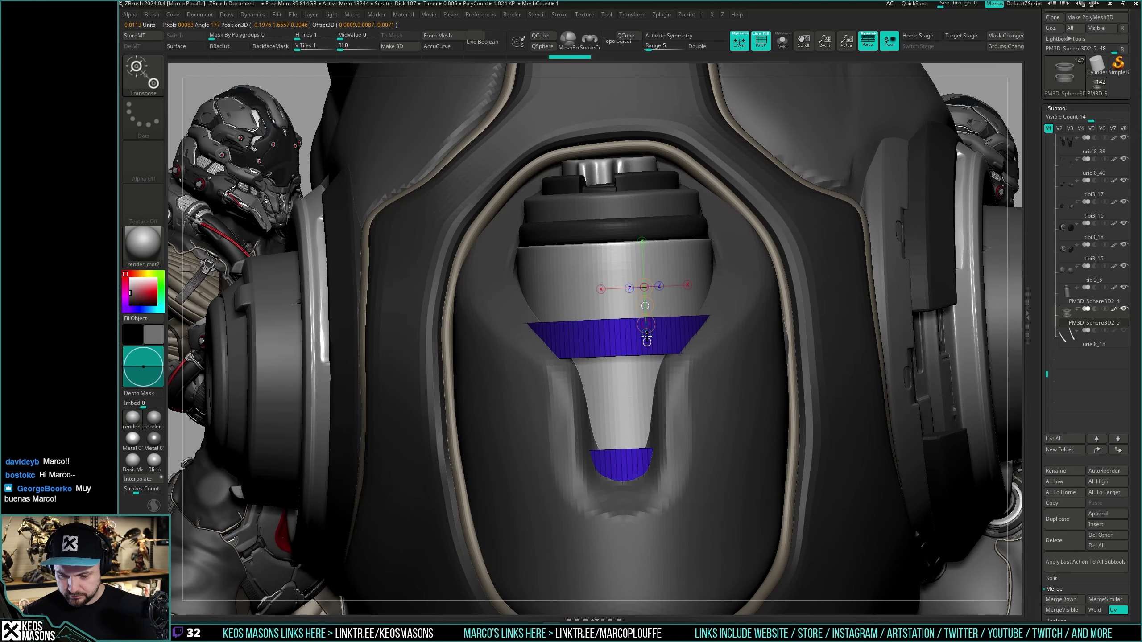
pyautogui.press('q')
pyautogui.moveTo(730, 343)
pyautogui.mouseDown(button='right')
pyautogui.moveTo(744, 395)
pyautogui.moveTo(756, 371)
pyautogui.mouseUp(button='right')
pyautogui.hotkey('alt', 's')
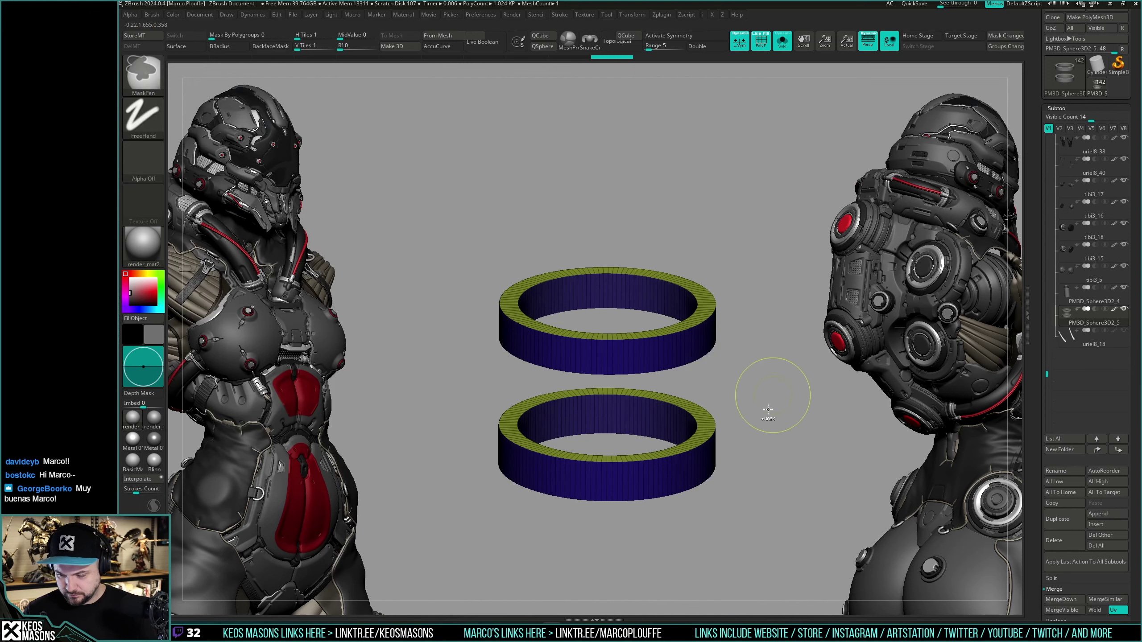
# Step: Set the ZModeler Extrude target to Polygroup All and extrude the rings' side faces to thin their walls
pyautogui.hotkey('shift', 'f')
pyautogui.press('space')
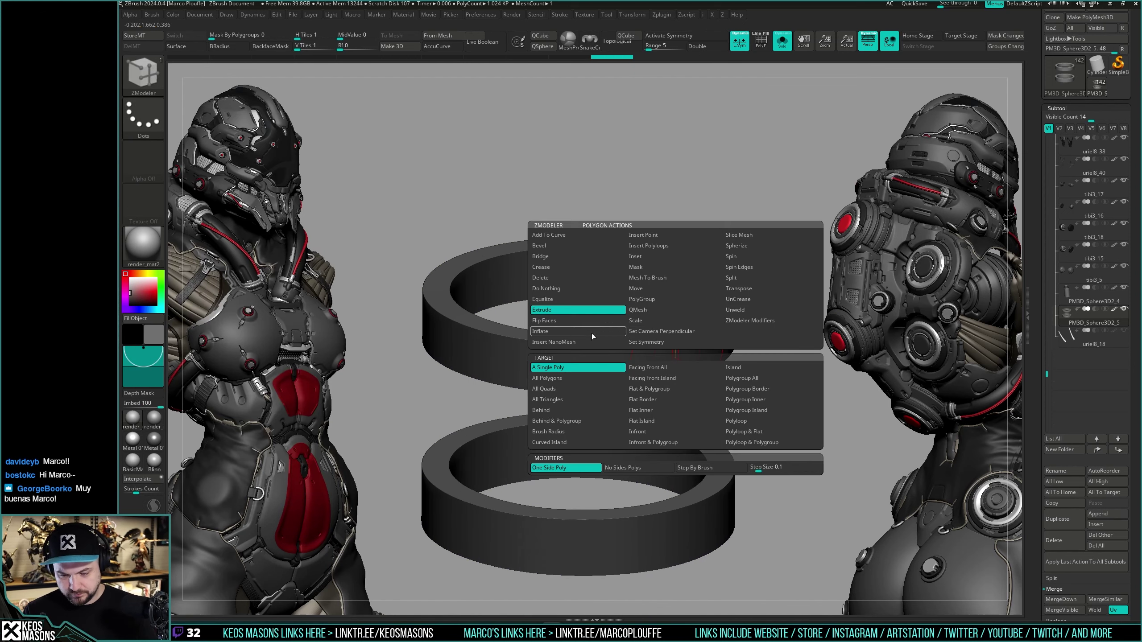
pyautogui.click(741, 378)
pyautogui.hotkey('alt', 's')
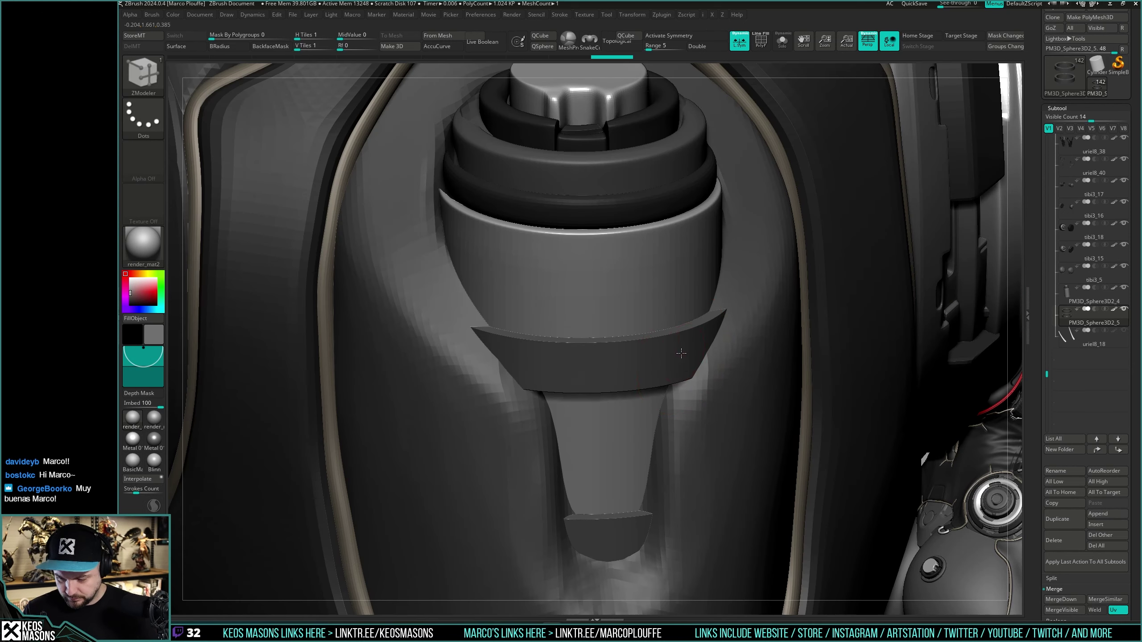
pyautogui.moveTo(681, 353); pyautogui.dragTo(671, 343)
pyautogui.hotkey('shift', 'f')
# Step: Examine the thinned rings from several angles, both isolated and in place around the canister
pyautogui.moveTo(682, 347); pyautogui.dragTo(674, 310, button='right')
pyautogui.hotkey('alt', 's')
pyautogui.hotkey('shift', 'f')
pyautogui.hotkey('shift', 'f')
pyautogui.keyDown('ctrl'); pyautogui.moveTo(675, 310); pyautogui.dragTo(683, 234, button='right'); pyautogui.keyUp('ctrl')
pyautogui.moveTo(683, 234); pyautogui.dragTo(784, 450, button='right')
pyautogui.hotkey('alt', 's')
pyautogui.moveTo(693, 407)
pyautogui.mouseDown(button='right')
pyautogui.moveTo(683, 384)
pyautogui.moveTo(683, 395)
pyautogui.mouseUp(button='right')
pyautogui.hotkey('alt', 's')
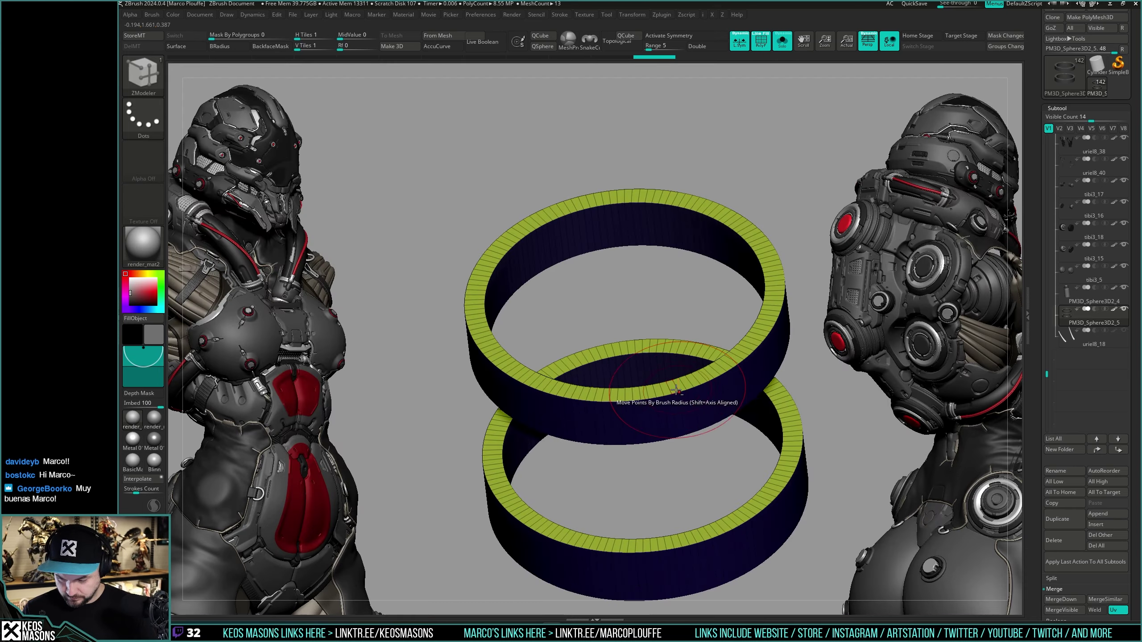
pyautogui.hotkey('alt', 's')
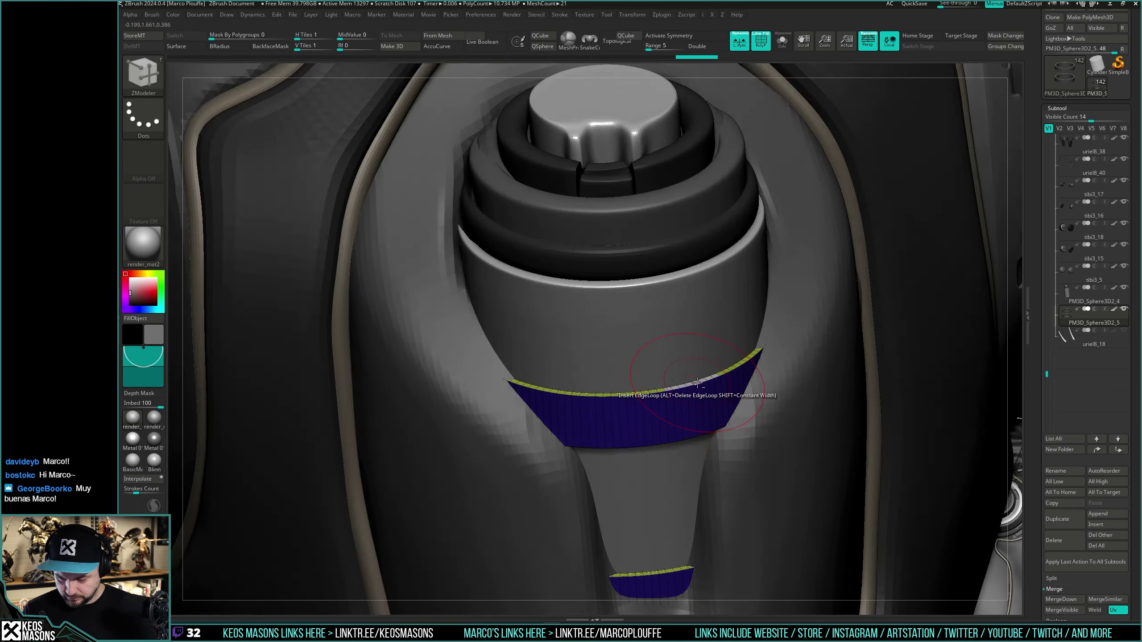
# Step: Extrude a short run of polygons on the upper ring's top rim upward into a rectangular tab
pyautogui.hotkey('alt', 's')
pyautogui.press('space')
pyautogui.click(561, 310)
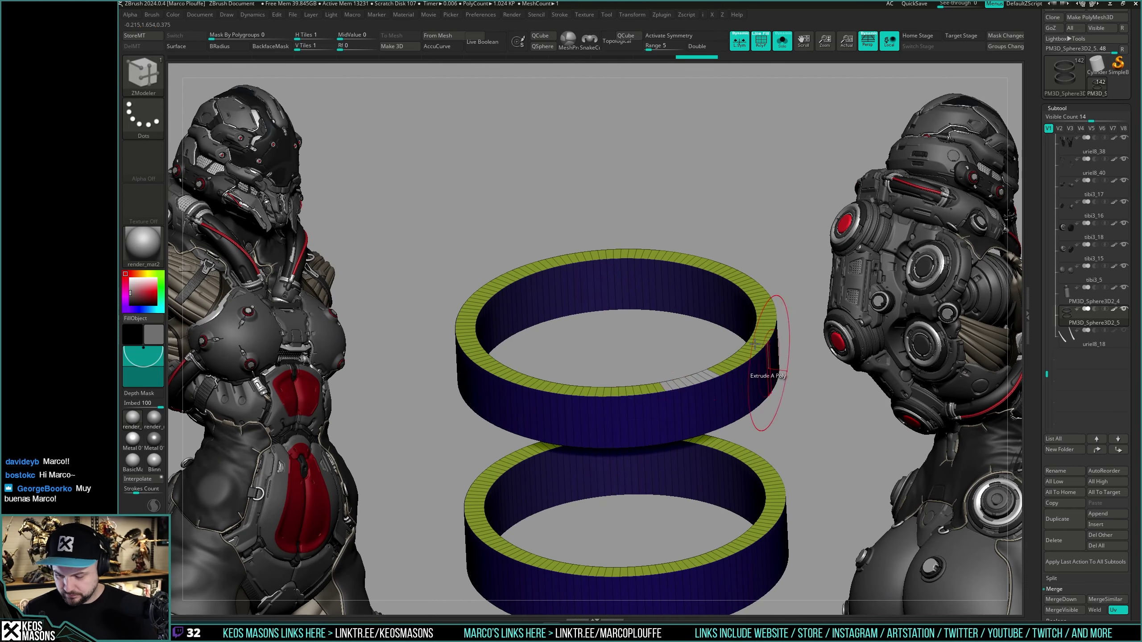
pyautogui.moveTo(687, 355); pyautogui.dragTo(688, 358)
pyautogui.hotkey('ctrl', 'z')
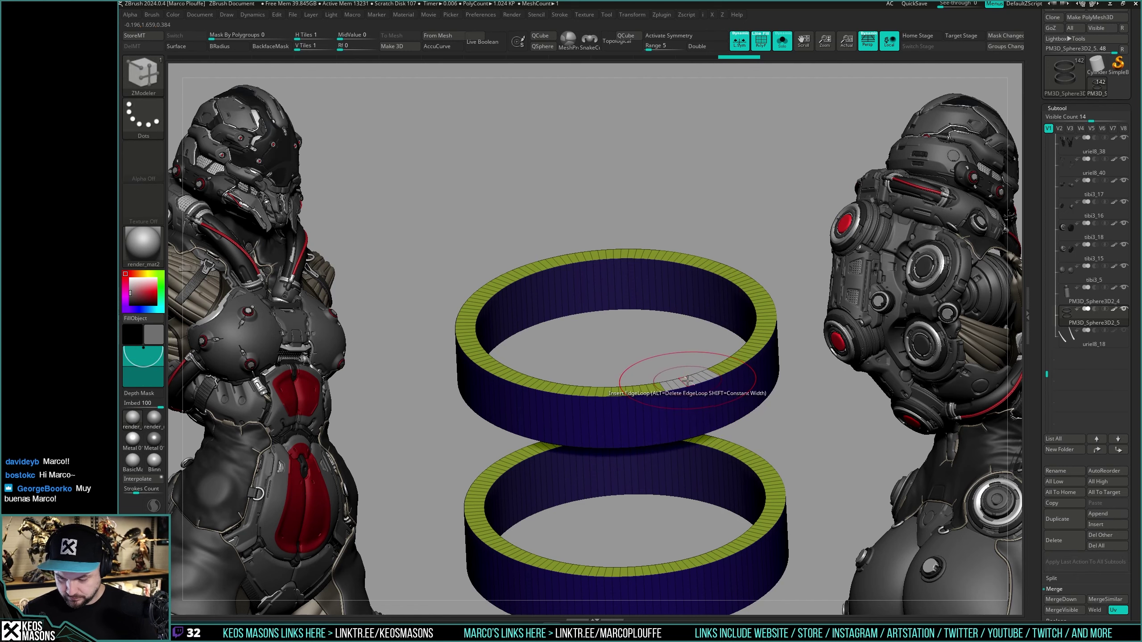
pyautogui.hotkey('alt', 's')
pyautogui.hotkey('shift', 'f')
pyautogui.moveTo(721, 398)
pyautogui.keyDown('ctrl'); pyautogui.mouseDown(button='right')
pyautogui.moveTo(741, 441)
pyautogui.moveTo(727, 416)
pyautogui.moveTo(732, 476)
pyautogui.moveTo(715, 464)
pyautogui.moveTo(714, 527)
pyautogui.moveTo(738, 366)
pyautogui.moveTo(722, 396)
pyautogui.moveTo(734, 419)
pyautogui.moveTo(714, 370)
pyautogui.moveTo(714, 394)
pyautogui.mouseUp(button='right'); pyautogui.keyUp('ctrl')
pyautogui.hotkey('shift', 'f')
pyautogui.hotkey('alt', 's')
# Step: Insert supporting edge loops around the upper ring and its tab, and preview them smoothed with Dynamic Subdiv
pyautogui.press('space')
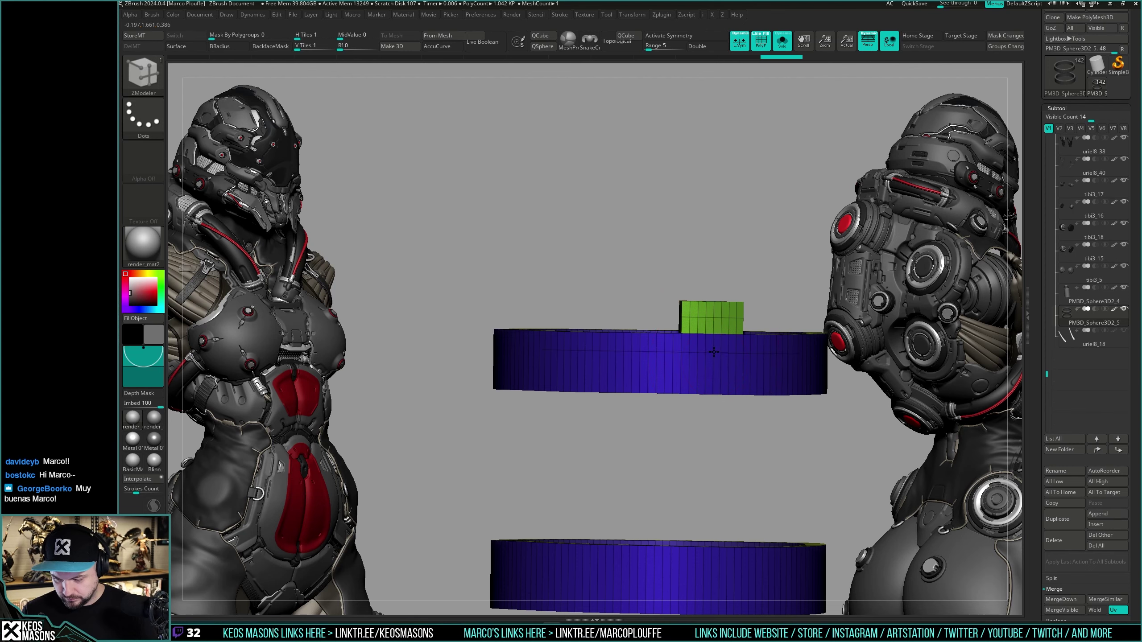
pyautogui.click(713, 376)
pyautogui.moveTo(713, 381); pyautogui.dragTo(746, 370, button='right')
pyautogui.press('d')
pyautogui.hotkey('shift', 'f')
pyautogui.keyDown('ctrl'); pyautogui.moveTo(746, 369); pyautogui.dragTo(715, 431, button='right'); pyautogui.keyUp('ctrl')
pyautogui.hotkey('shift', 's')
pyautogui.hotkey('shift', 's')
pyautogui.hotkey('shift', 'f')
pyautogui.keyDown('ctrl'); pyautogui.moveTo(715, 432); pyautogui.dragTo(729, 479, button='right'); pyautogui.keyUp('ctrl')
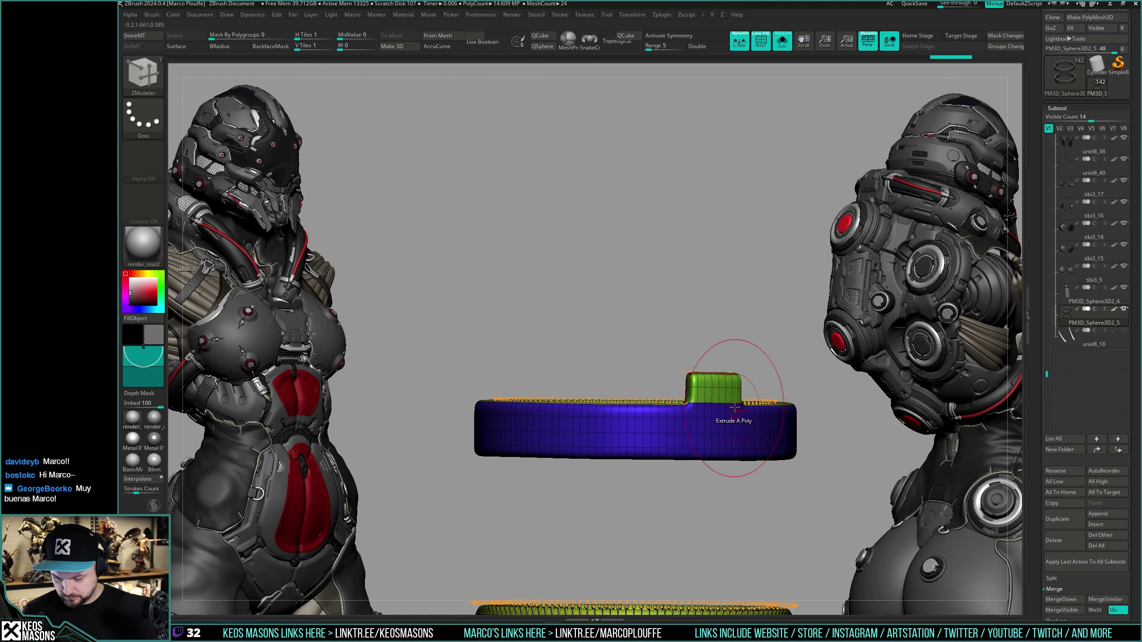
# Step: Turn off the smoothed preview and apply the Split point action at the center of the tab's front face
pyautogui.moveTo(739, 405); pyautogui.dragTo(731, 444, button='right')
pyautogui.hotkey('shift', 'd')
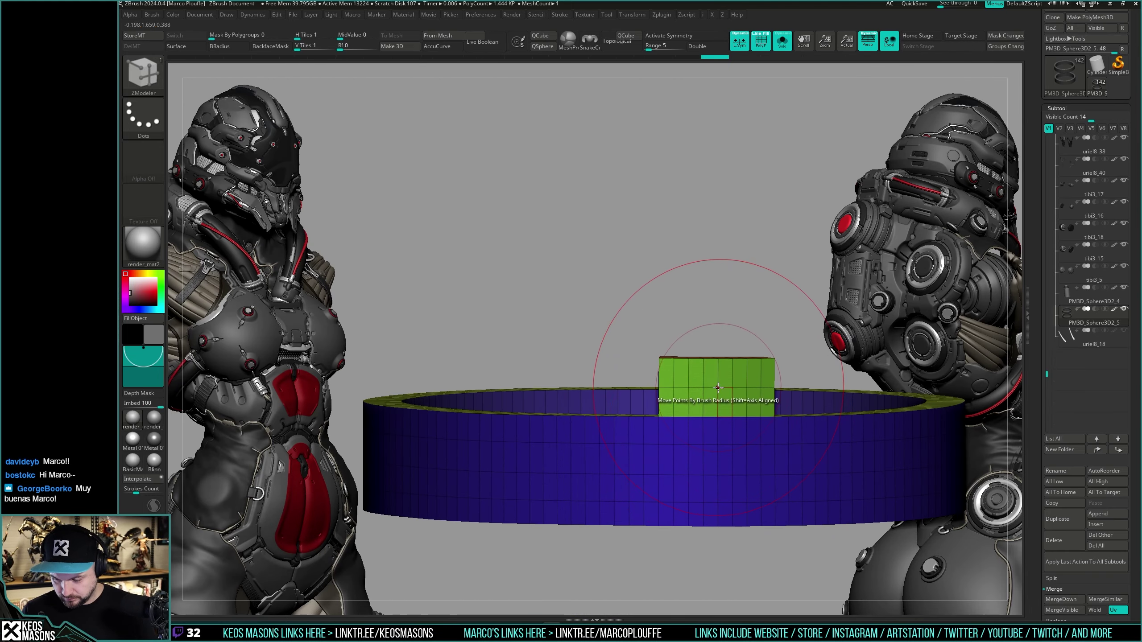
pyautogui.press('space')
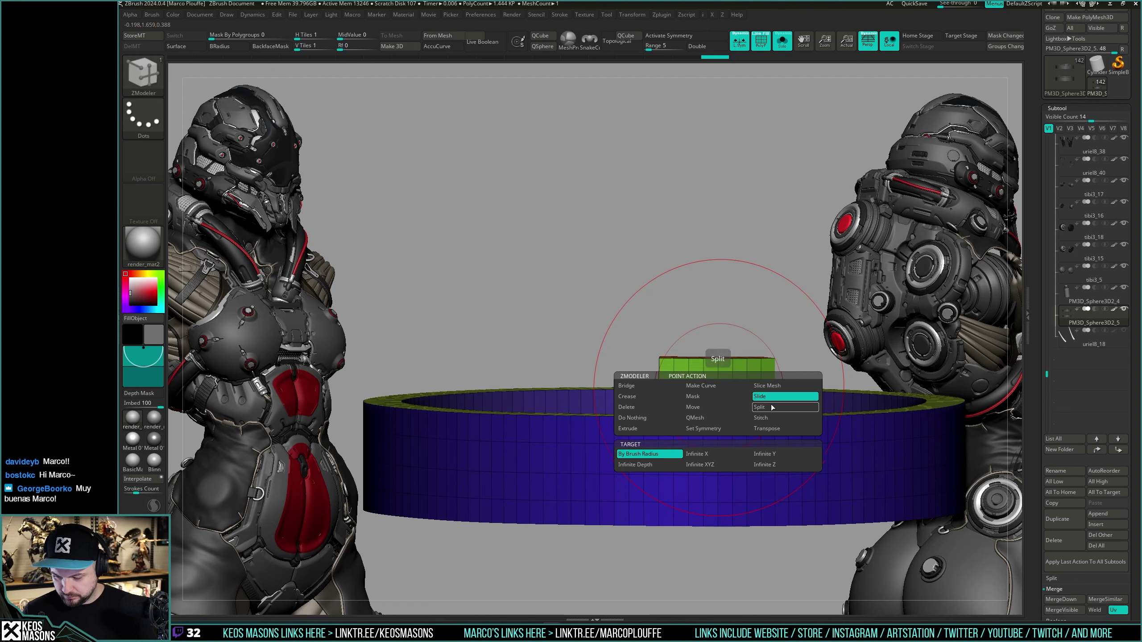
pyautogui.click(770, 404)
pyautogui.moveTo(727, 380)
pyautogui.mouseDown(button='right')
pyautogui.moveTo(706, 384)
pyautogui.moveTo(719, 381)
pyautogui.mouseUp(button='right')
# Step: Use QMesh to push the split center faces through the tab as a hole, and preview it smoothed on the canister
pyautogui.press('space')
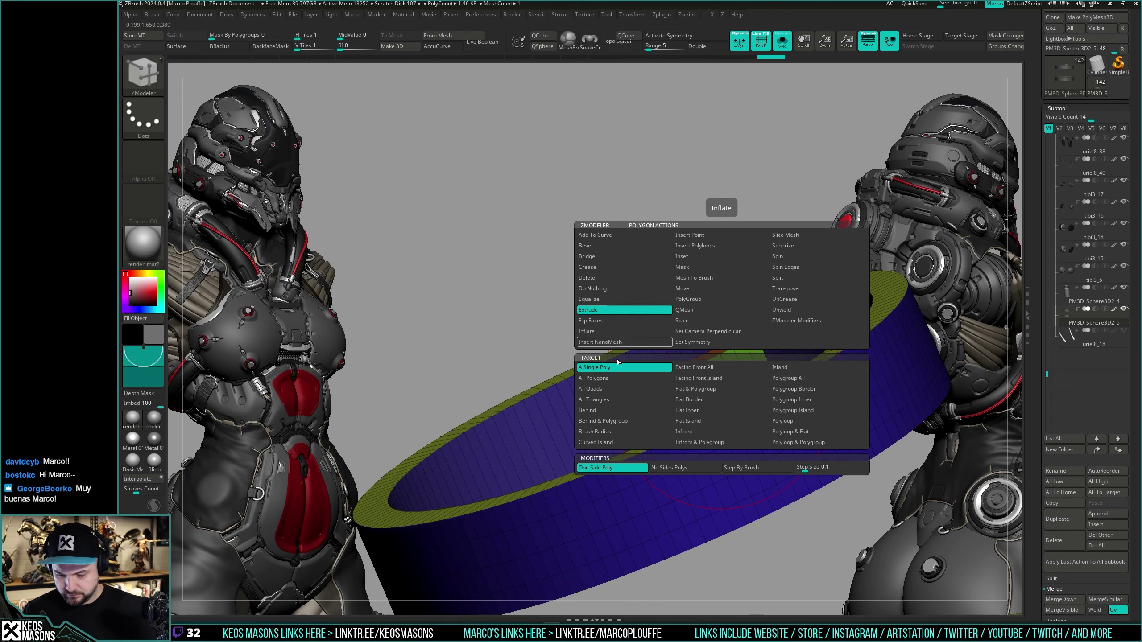
pyautogui.click(702, 309)
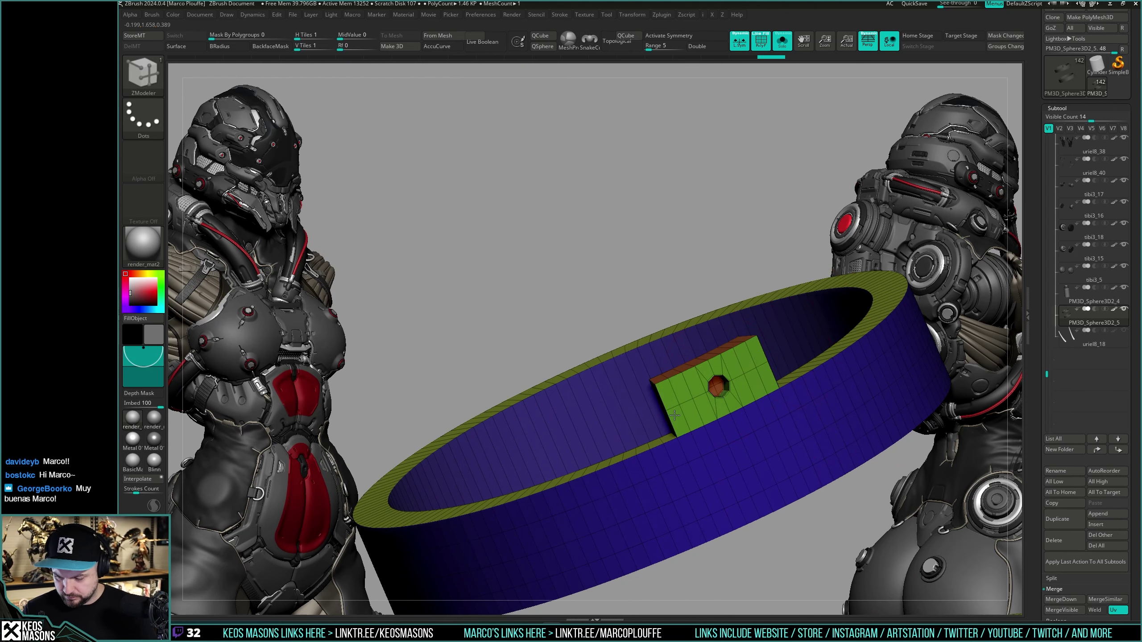
pyautogui.moveTo(736, 399); pyautogui.dragTo(733, 405, button='right')
pyautogui.keyDown('ctrl'); pyautogui.moveTo(733, 405); pyautogui.dragTo(698, 380, button='right'); pyautogui.keyUp('ctrl')
pyautogui.press('d')
pyautogui.hotkey('shift', 'f')
pyautogui.hotkey('alt', 's')
# Step: Raise a small bump from the middle of the tab's top with QMesh and preview it smoothed on the canister
pyautogui.hotkey('alt', 's')
pyautogui.hotkey('shift', 'f')
pyautogui.hotkey('shift', 'd')
pyautogui.press('space')
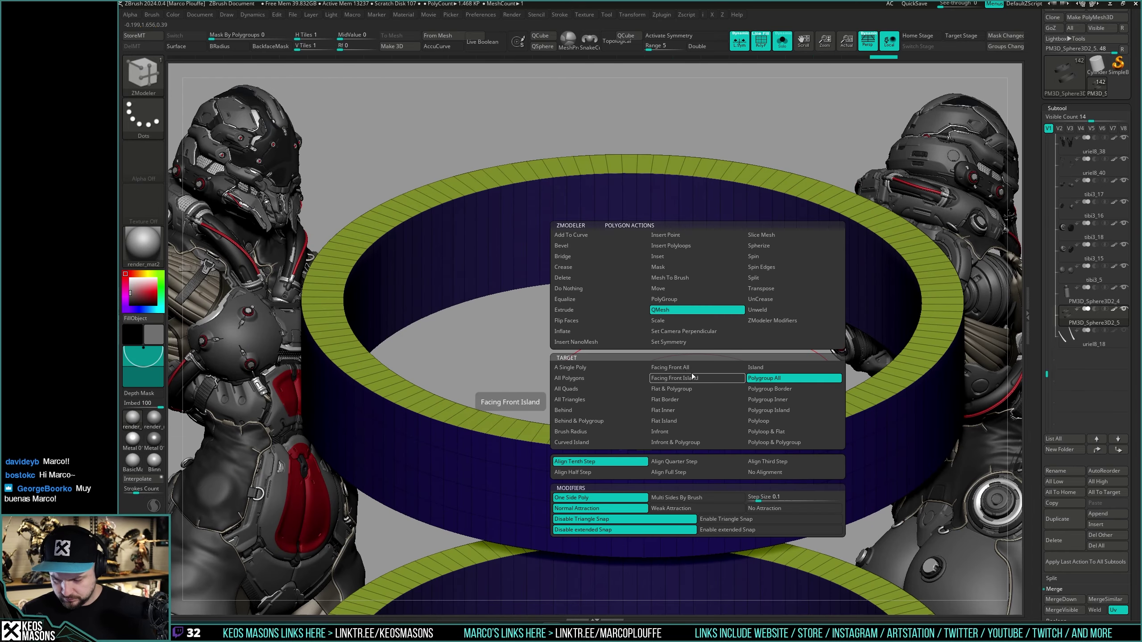
pyautogui.moveTo(701, 383); pyautogui.dragTo(702, 370)
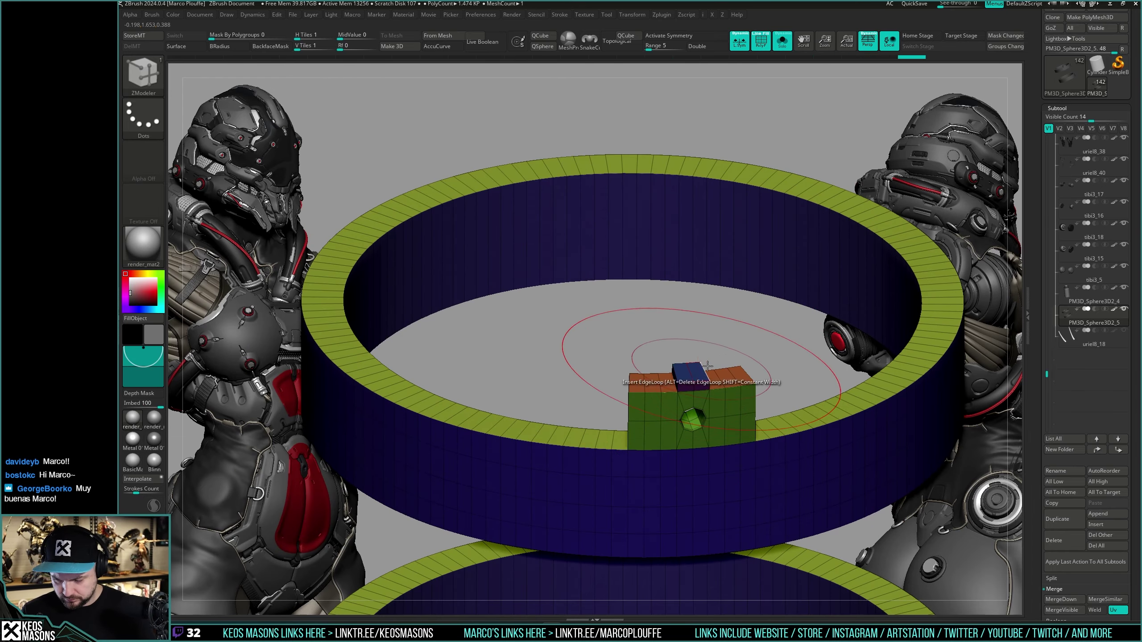
pyautogui.keyDown('ctrl'); pyautogui.moveTo(707, 366); pyautogui.dragTo(751, 372, button='right'); pyautogui.keyUp('ctrl')
pyautogui.press('d')
pyautogui.hotkey('shift', 'f')
pyautogui.hotkey('alt', 's')
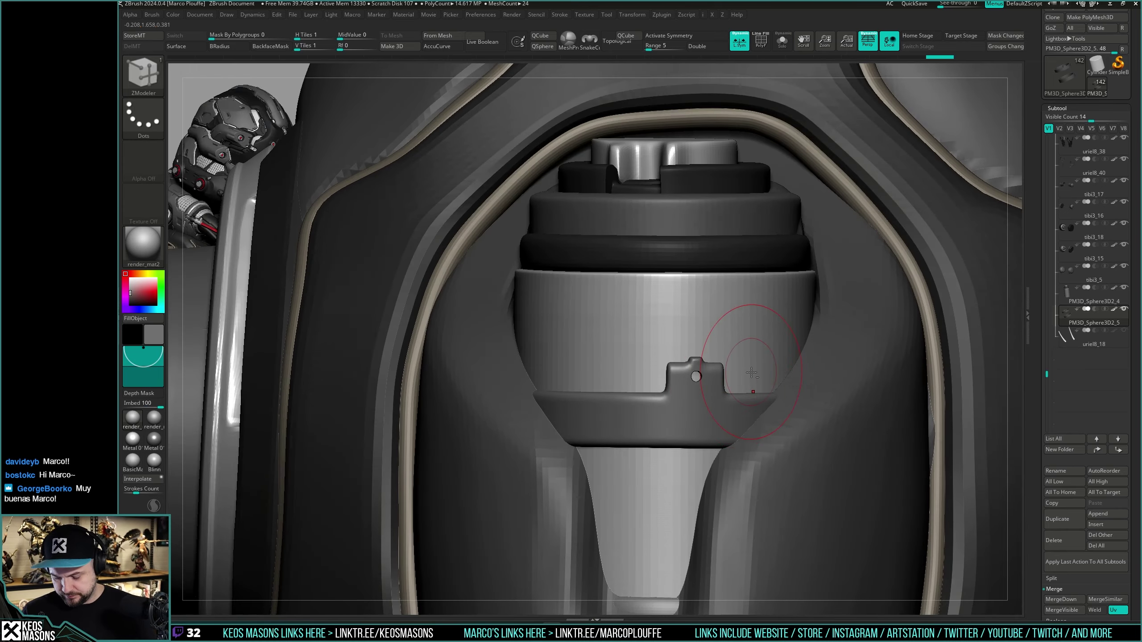
# Step: Extrude the polyloop around the upper ring's side inward to form a groove, and preview the ring smoothed
pyautogui.hotkey('alt', 's')
pyautogui.hotkey('shift', 'f')
pyautogui.moveTo(723, 427); pyautogui.dragTo(763, 390, button='right')
pyautogui.moveTo(763, 390); pyautogui.dragTo(746, 378, button='right')
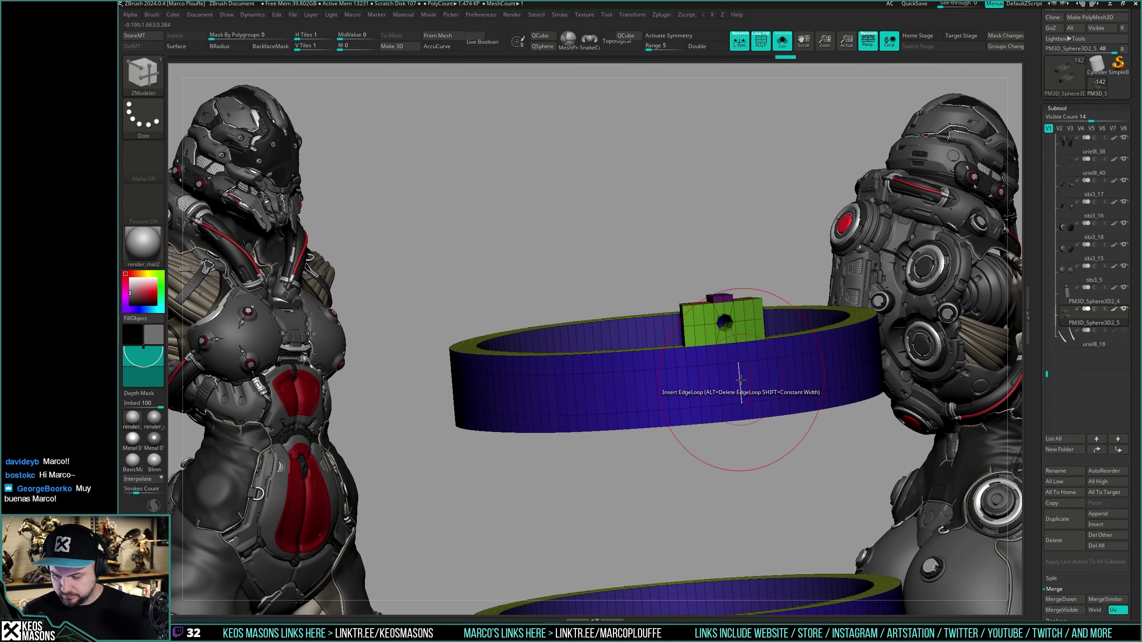
pyautogui.press('space')
pyautogui.click(667, 311)
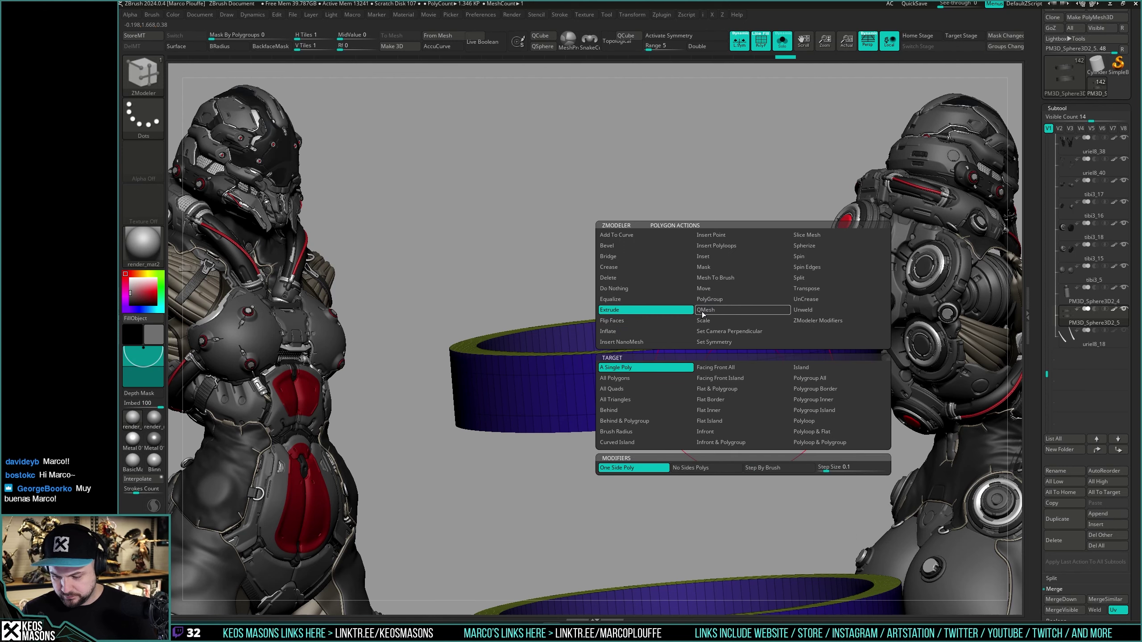
pyautogui.click(829, 421)
pyautogui.keyDown('ctrl'); pyautogui.moveTo(757, 377); pyautogui.dragTo(759, 395, button='right'); pyautogui.keyUp('ctrl')
pyautogui.moveTo(759, 395); pyautogui.dragTo(741, 386, button='right')
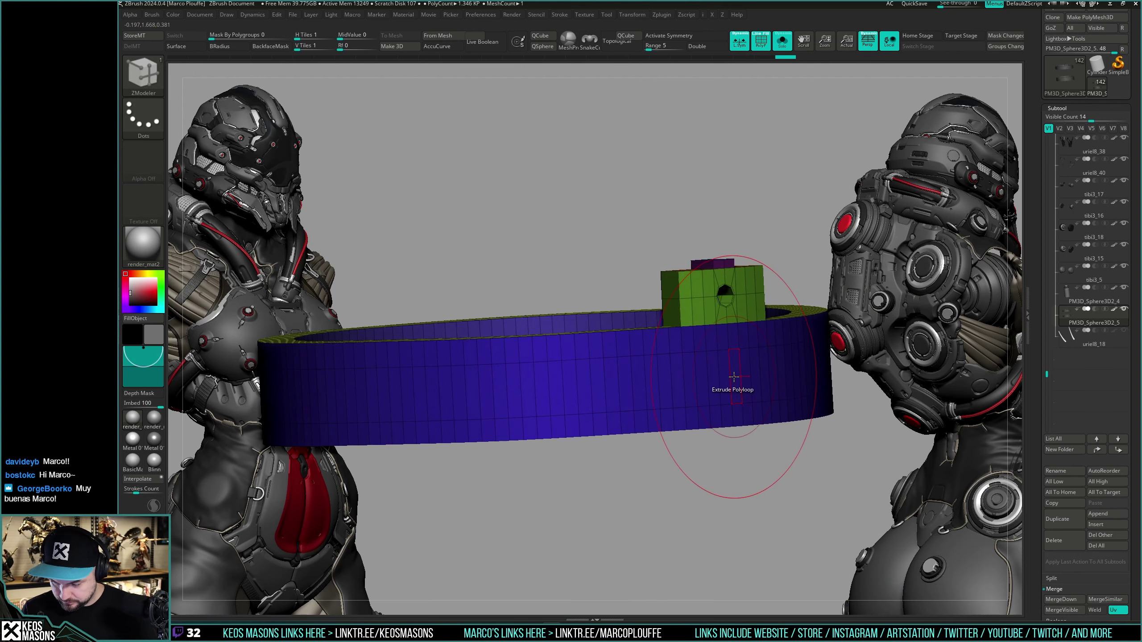
pyautogui.moveTo(726, 381); pyautogui.dragTo(722, 381)
pyautogui.keyDown('ctrl'); pyautogui.moveTo(744, 393); pyautogui.dragTo(732, 286, button='right'); pyautogui.keyUp('ctrl')
pyautogui.hotkey('shift', 'f')
pyautogui.press('d')
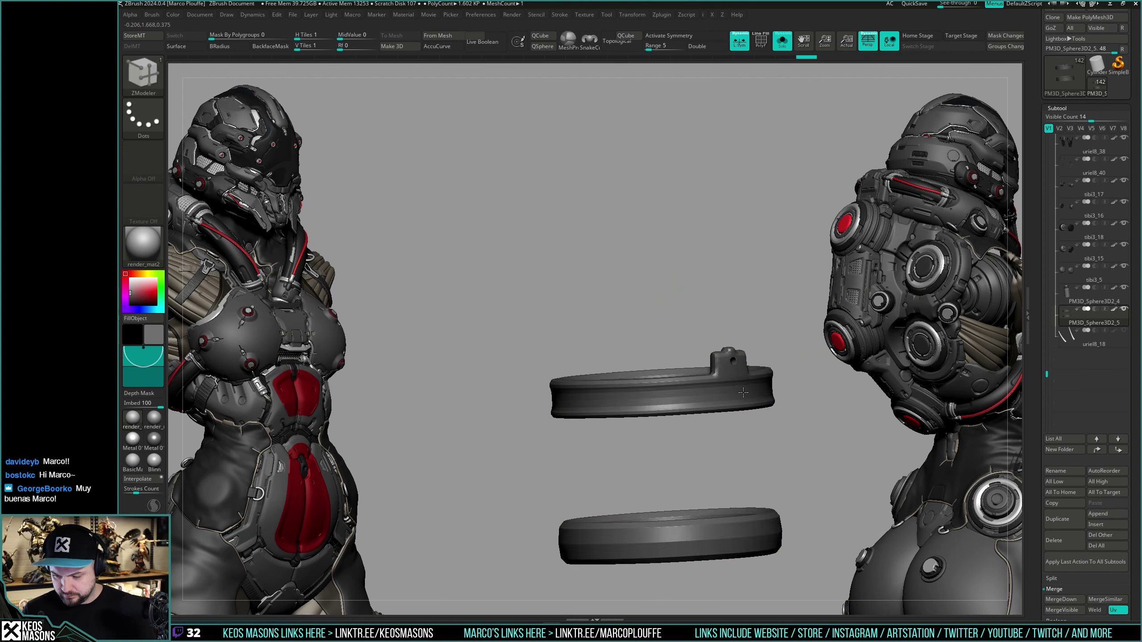
# Step: Show the legs to check the grooved ring on the canister, and select the ClayBuildup brush
pyautogui.hotkey('alt', 's')
pyautogui.moveTo(790, 418)
pyautogui.mouseDown(button='right')
pyautogui.moveTo(750, 463)
pyautogui.moveTo(751, 518)
pyautogui.moveTo(744, 442)
pyautogui.moveTo(757, 446)
pyautogui.moveTo(741, 452)
pyautogui.mouseUp(button='right')
pyautogui.press('x')
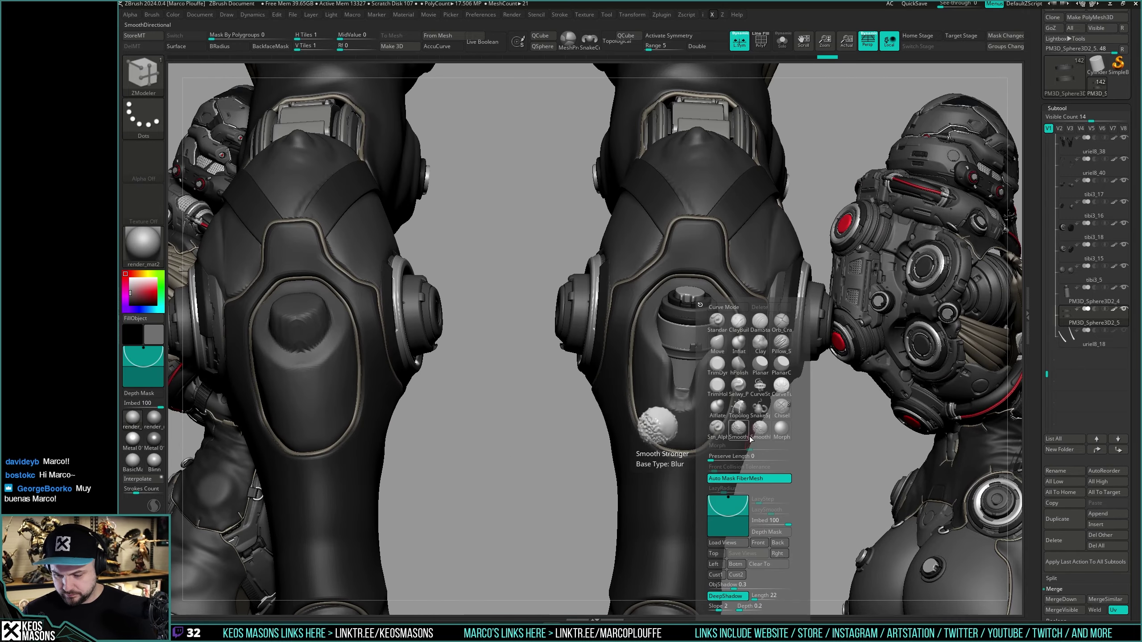
pyautogui.click(739, 321)
pyautogui.moveTo(725, 409); pyautogui.dragTo(722, 406, button='right')
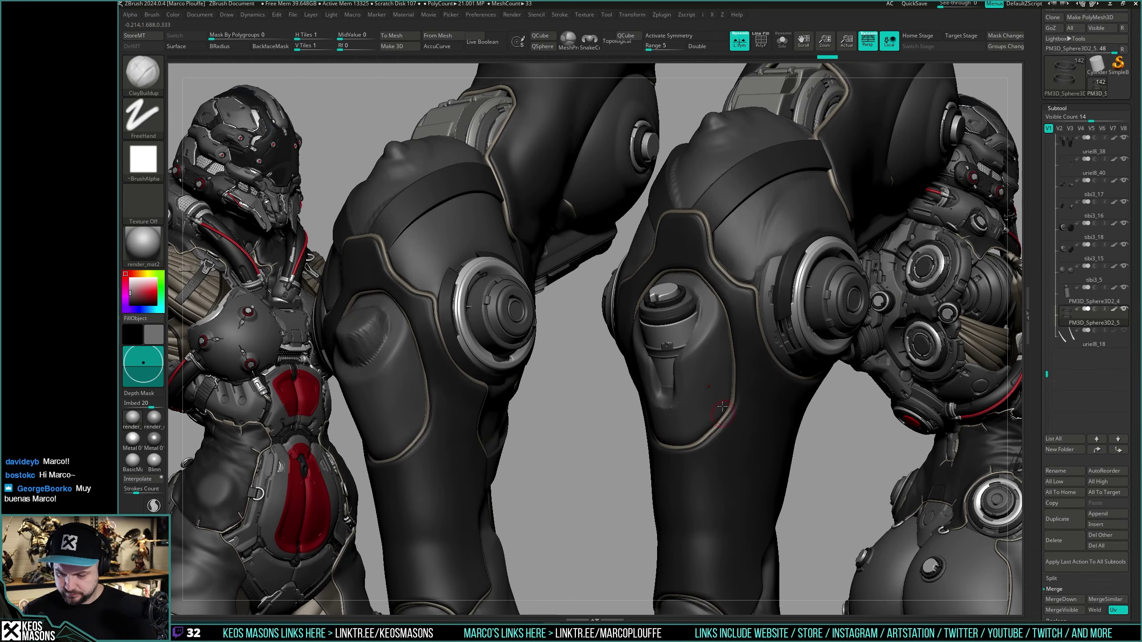
# Step: Isolate the canister and mask its connected sections along the collar and body, inverting the mask and then clearing it
pyautogui.keyDown('alt'); pyautogui.click(684, 323); pyautogui.keyUp('alt')
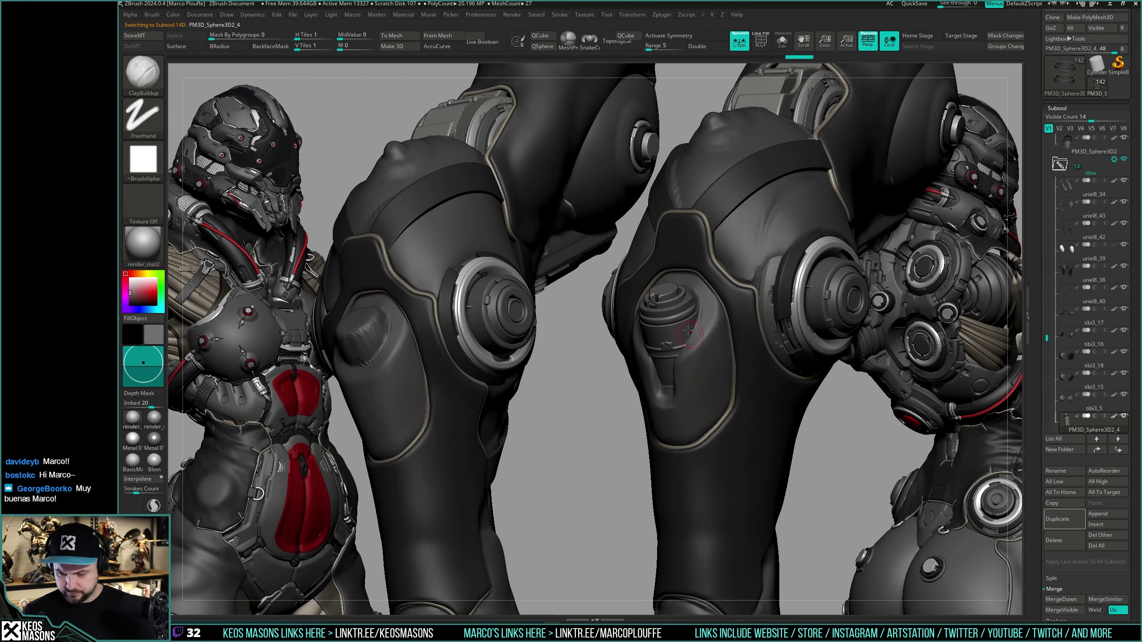
pyautogui.hotkey('alt', 's')
pyautogui.moveTo(687, 383)
pyautogui.keyDown('ctrl'); pyautogui.mouseDown(button='right')
pyautogui.moveTo(685, 355)
pyautogui.moveTo(674, 366)
pyautogui.mouseUp(button='right'); pyautogui.keyUp('ctrl')
pyautogui.press('w')
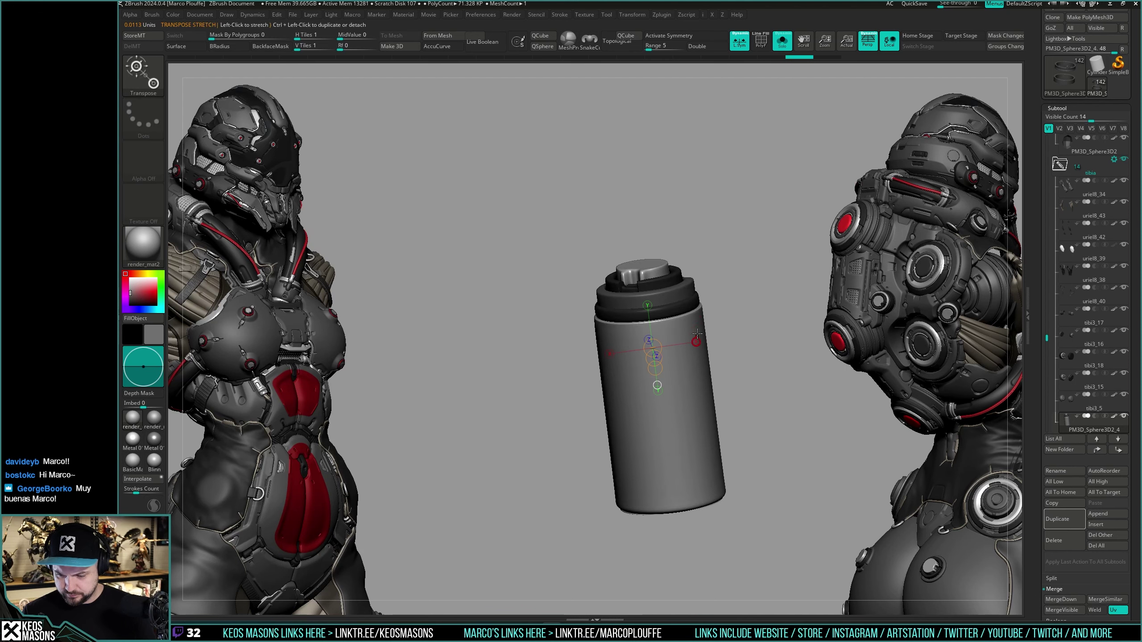
pyautogui.keyDown('ctrl'); pyautogui.moveTo(688, 319); pyautogui.dragTo(685, 304); pyautogui.keyUp('ctrl')
pyautogui.press('q')
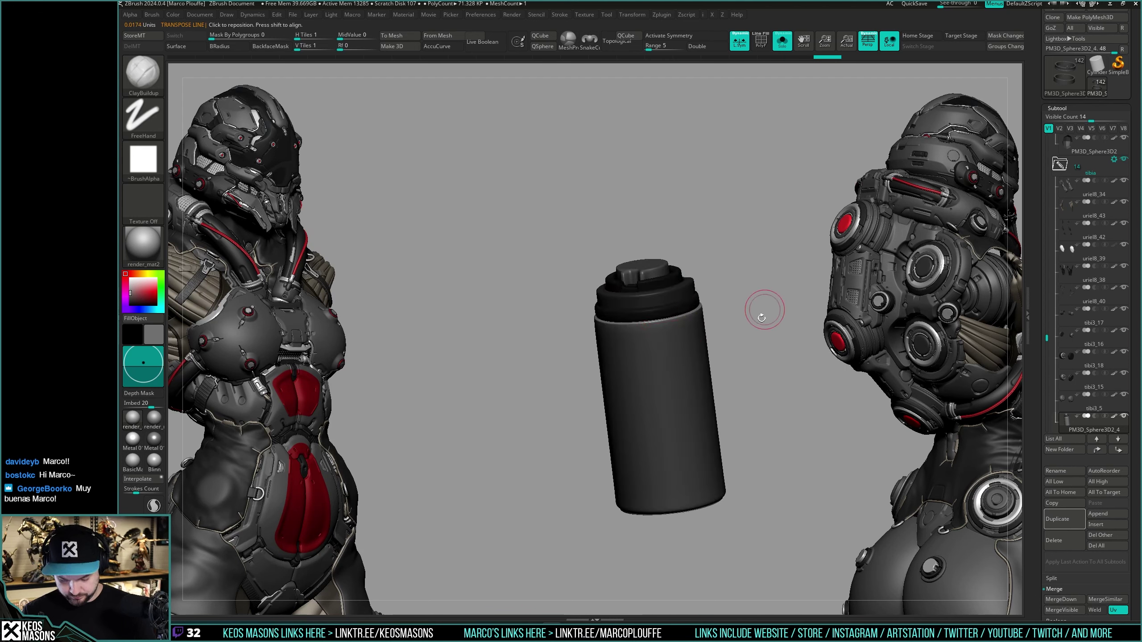
pyautogui.keyDown('ctrl'); pyautogui.moveTo(754, 332); pyautogui.dragTo(754, 333); pyautogui.keyUp('ctrl')
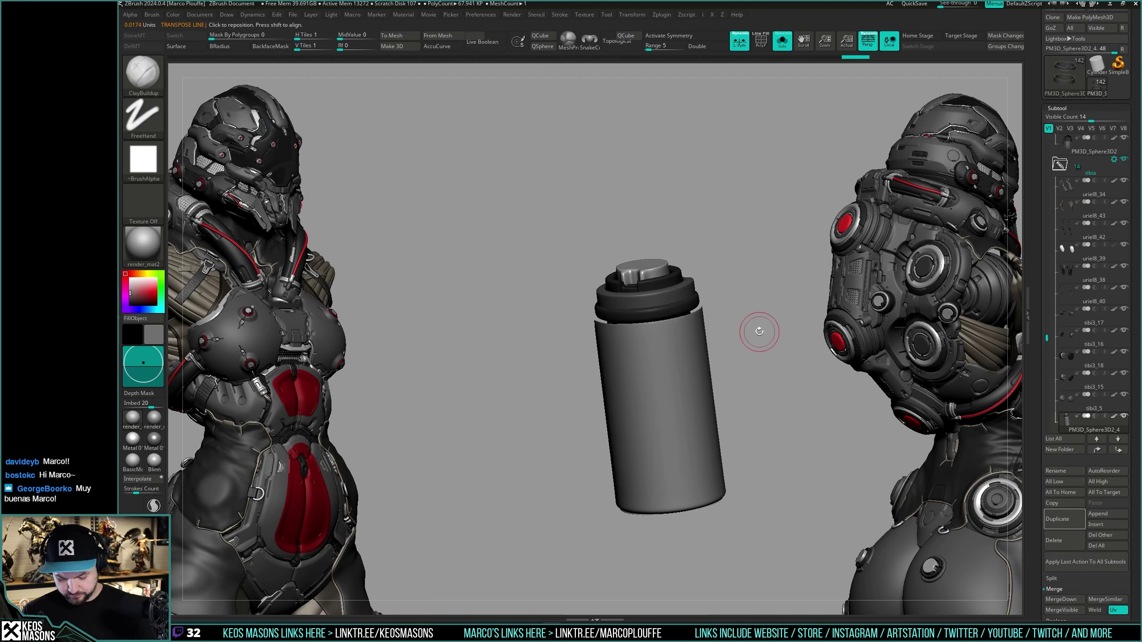
pyautogui.keyDown('ctrl'); pyautogui.click(765, 354); pyautogui.keyUp('ctrl')
pyautogui.keyDown('ctrl'); pyautogui.click(767, 351); pyautogui.keyUp('ctrl')
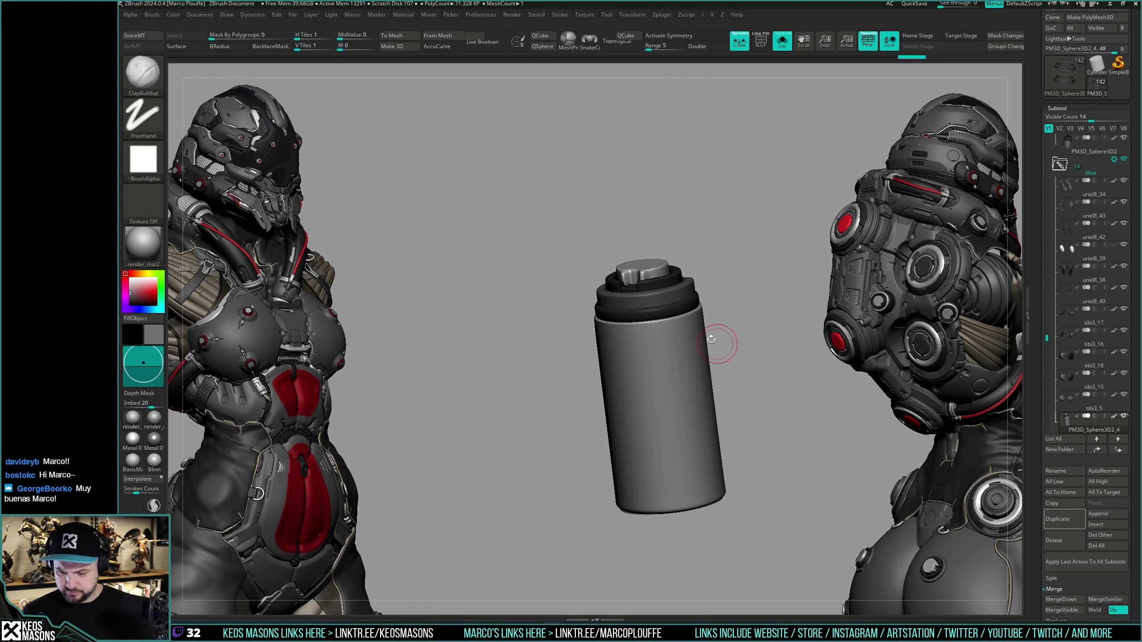
# Step: Mask the canister's cap and collar, invert the mask onto the body, and bring the legs back into view
pyautogui.press('w')
pyautogui.press('q')
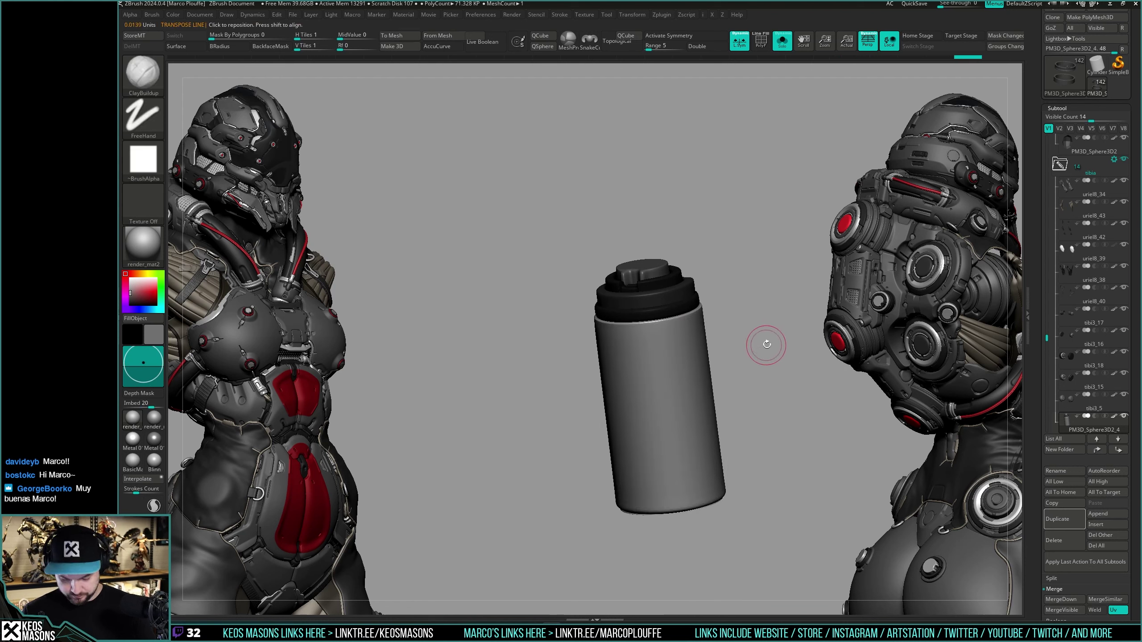
pyautogui.keyDown('ctrl'); pyautogui.click(764, 343); pyautogui.keyUp('ctrl')
pyautogui.press('space')
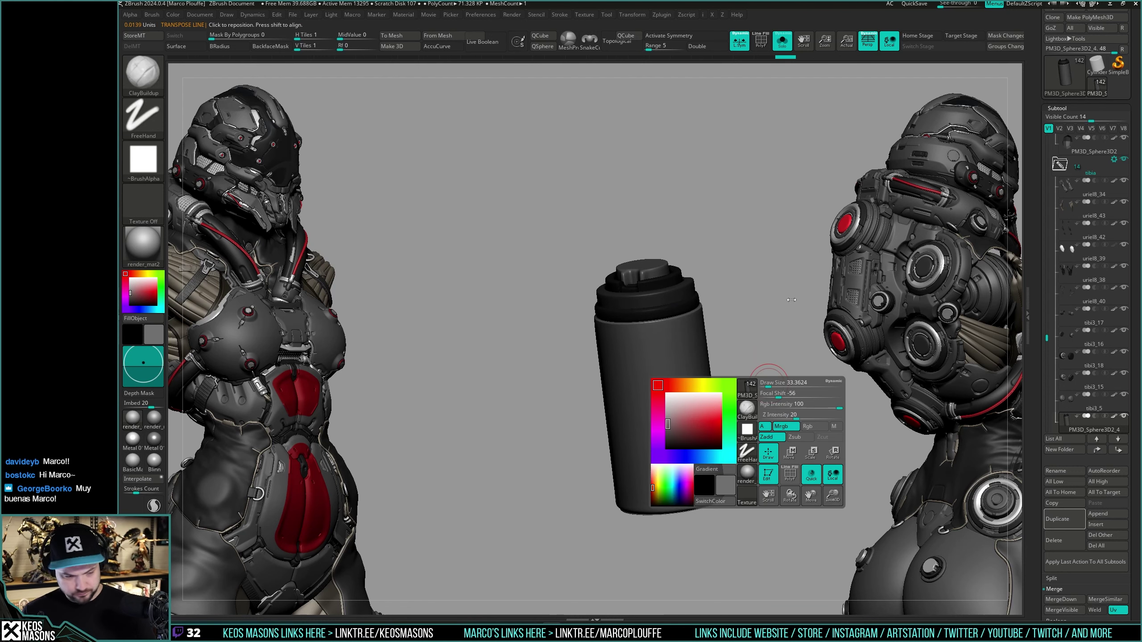
pyautogui.keyDown('ctrl'); pyautogui.moveTo(783, 390); pyautogui.dragTo(760, 331, button='right'); pyautogui.keyUp('ctrl')
pyautogui.moveTo(760, 331); pyautogui.dragTo(737, 374, button='right')
pyautogui.hotkey('alt', 's')
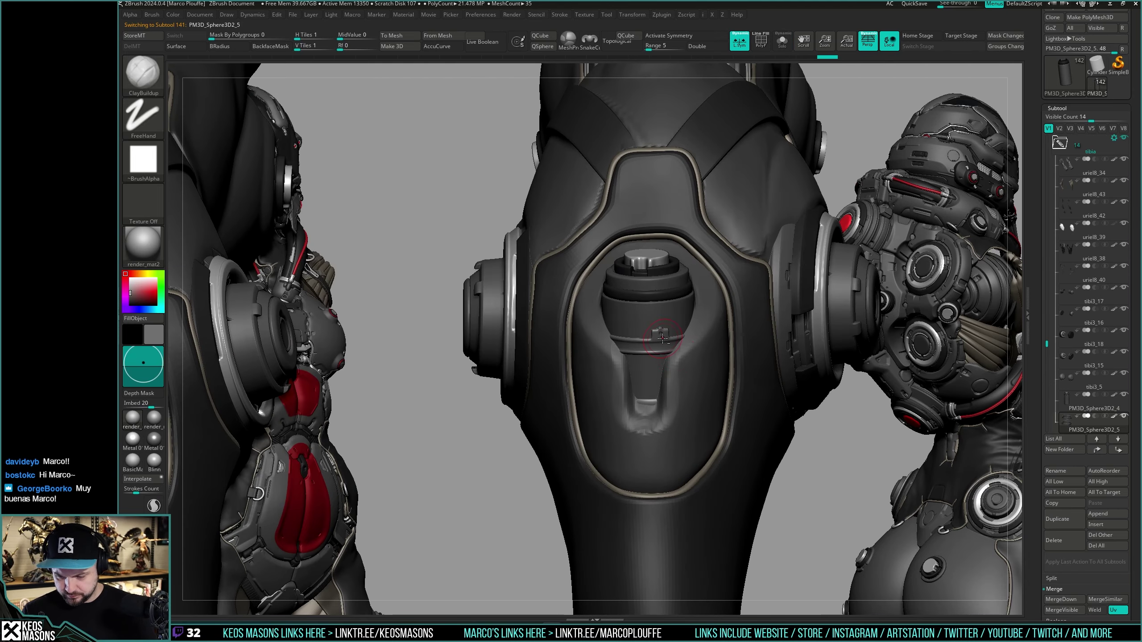
# Step: Set the active material to Metal 01 and the active color to a muted pink so the calf inserts stand out
pyautogui.click(153, 442)
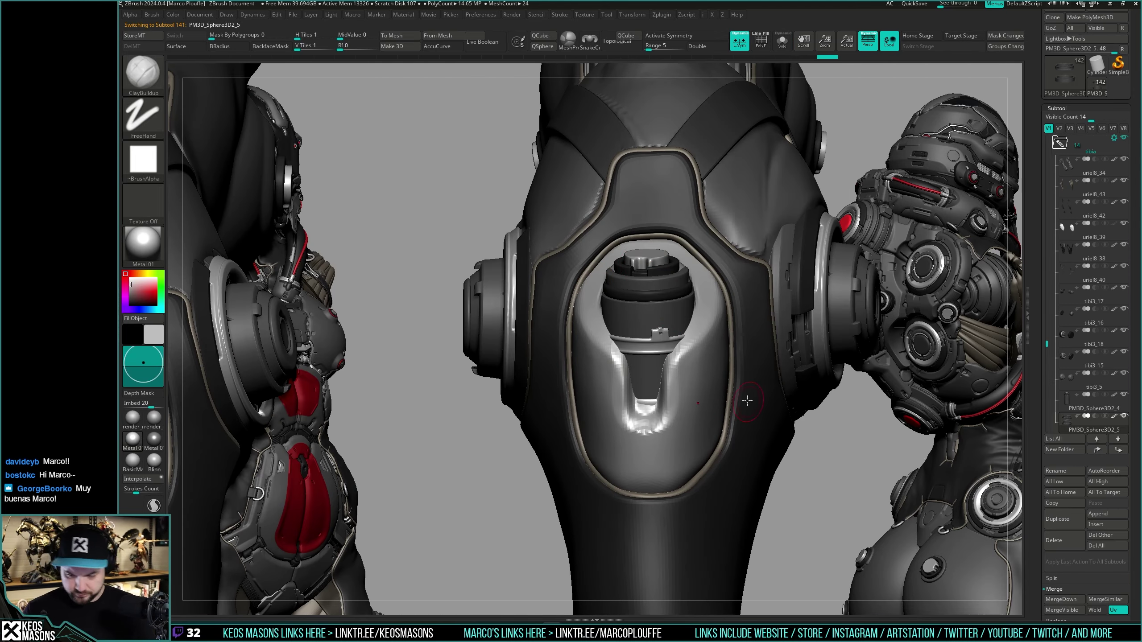
pyautogui.keyDown('ctrl'); pyautogui.moveTo(747, 400); pyautogui.dragTo(759, 432, button='right'); pyautogui.keyUp('ctrl')
pyautogui.press('space')
pyautogui.click(671, 432)
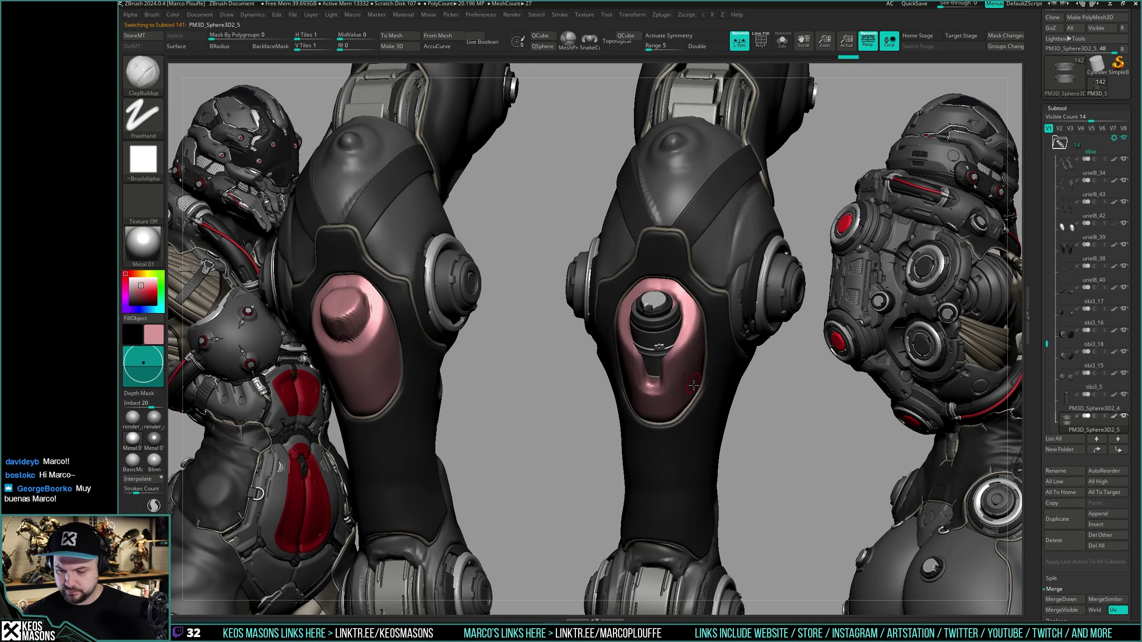
pyautogui.moveTo(699, 379)
pyautogui.keyDown('alt'); pyautogui.mouseDown(button='right')
pyautogui.moveTo(691, 444)
pyautogui.moveTo(730, 443)
pyautogui.moveTo(688, 393)
pyautogui.mouseUp(button='right'); pyautogui.keyUp('alt')
pyautogui.moveTo(688, 392); pyautogui.dragTo(679, 389)
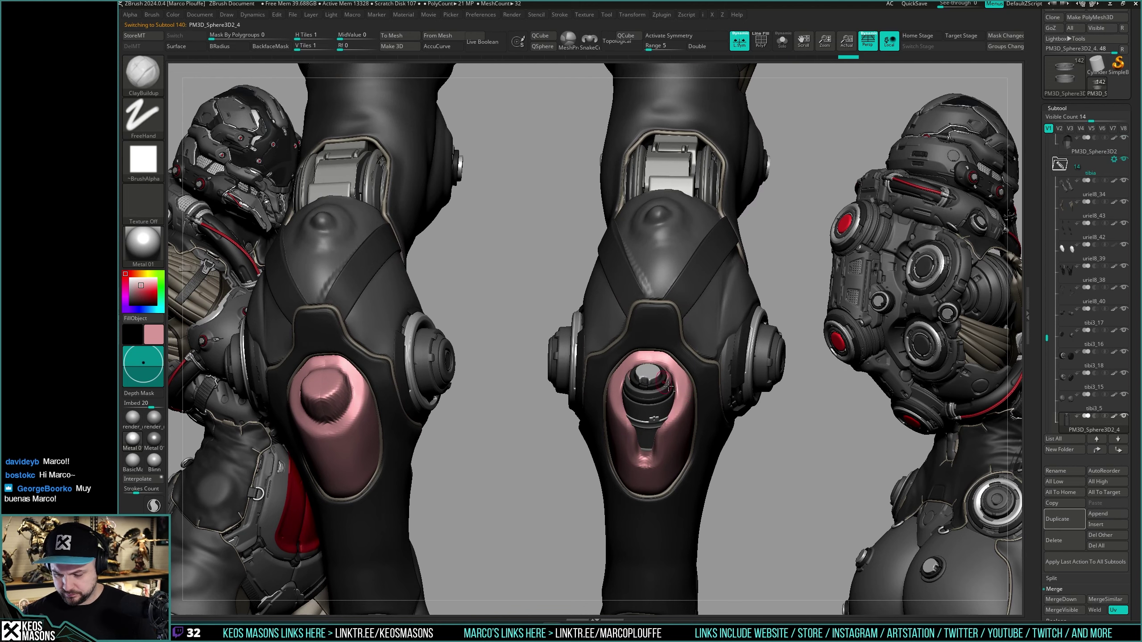
# Step: Isolate the canister subtool and duplicate it
pyautogui.hotkey('alt', 's')
pyautogui.click(1059, 521)
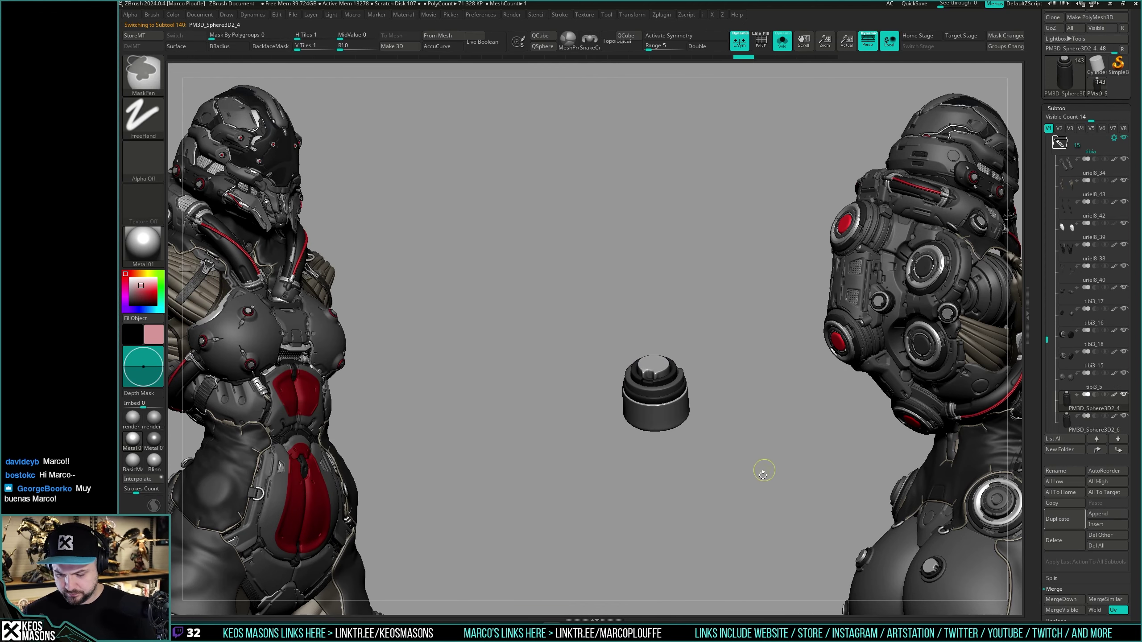
pyautogui.moveTo(763, 472); pyautogui.dragTo(760, 447)
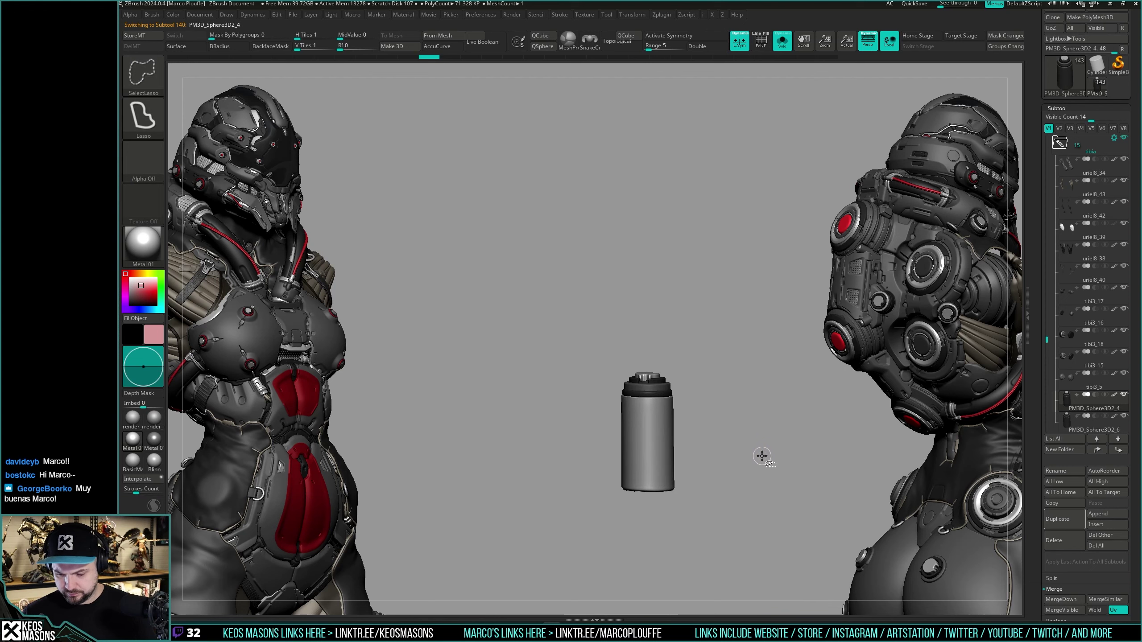
pyautogui.keyDown('ctrl'); pyautogui.click(762, 457); pyautogui.keyUp('ctrl')
# Step: Move and rotate a canister copy onto the bump above the knee so that only its cap and collar protrude
pyautogui.hotkey('alt', 's')
pyautogui.keyDown('ctrl'); pyautogui.moveTo(773, 443); pyautogui.dragTo(732, 410); pyautogui.keyUp('ctrl')
pyautogui.press('w')
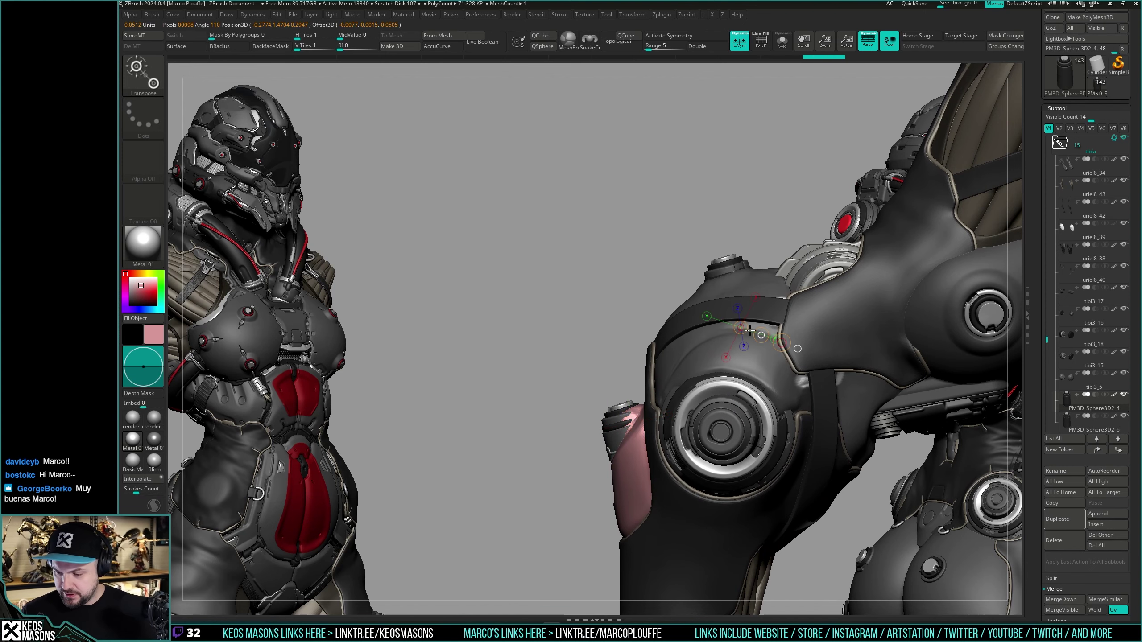
pyautogui.moveTo(758, 306); pyautogui.dragTo(703, 355, button='right')
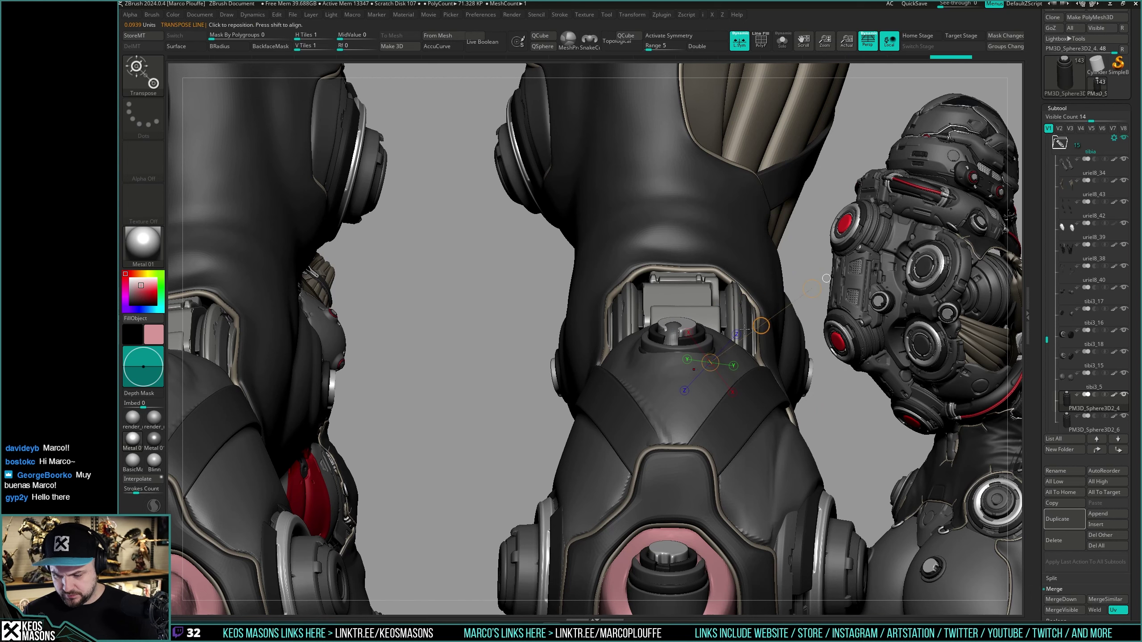
pyautogui.moveTo(744, 329); pyautogui.dragTo(677, 361, button='right')
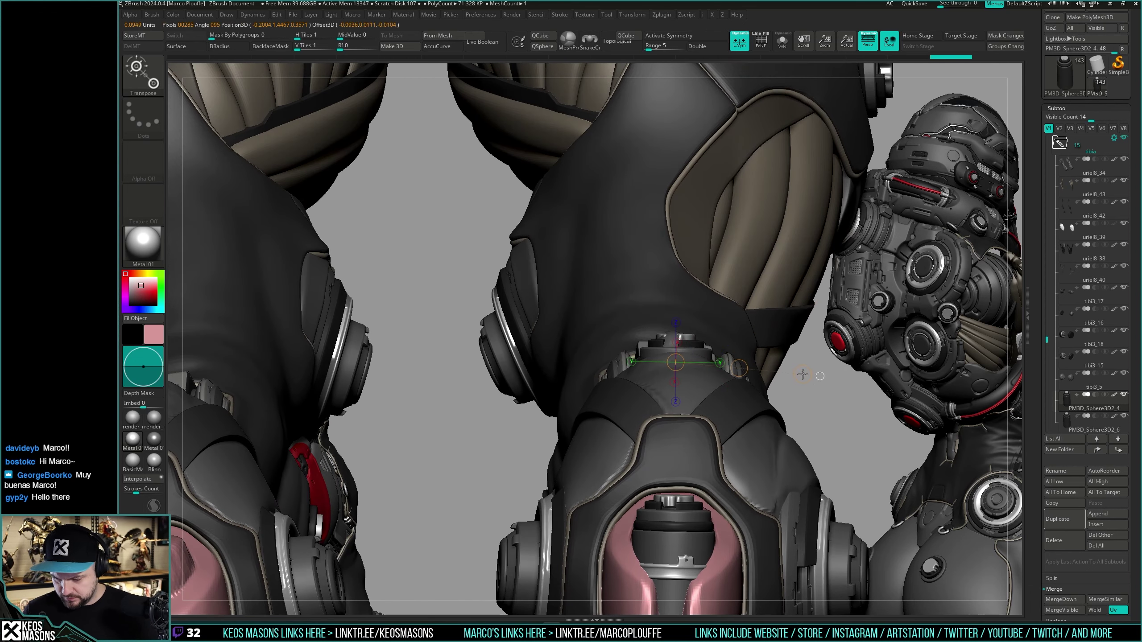
pyautogui.moveTo(721, 389)
pyautogui.keyDown('ctrl'); pyautogui.mouseDown(button='right')
pyautogui.moveTo(722, 486)
pyautogui.moveTo(718, 399)
pyautogui.moveTo(666, 385)
pyautogui.moveTo(669, 372)
pyautogui.moveTo(697, 377)
pyautogui.moveTo(715, 423)
pyautogui.moveTo(740, 418)
pyautogui.moveTo(742, 392)
pyautogui.moveTo(750, 418)
pyautogui.moveTo(726, 418)
pyautogui.moveTo(642, 361)
pyautogui.mouseUp(button='right'); pyautogui.keyUp('ctrl')
# Step: Select the pink calf insert around the canister and prepare the DamStandard brush with symmetry activated
pyautogui.press('space')
pyautogui.keyDown('alt'); pyautogui.click(696, 378); pyautogui.keyUp('alt')
pyautogui.hotkey('shift', 's')
pyautogui.hotkey('shift', 's')
pyautogui.hotkey('shift', 'f')
pyautogui.hotkey('shift', 'f')
pyautogui.press('space')
pyautogui.click(737, 418)
pyautogui.press('s')
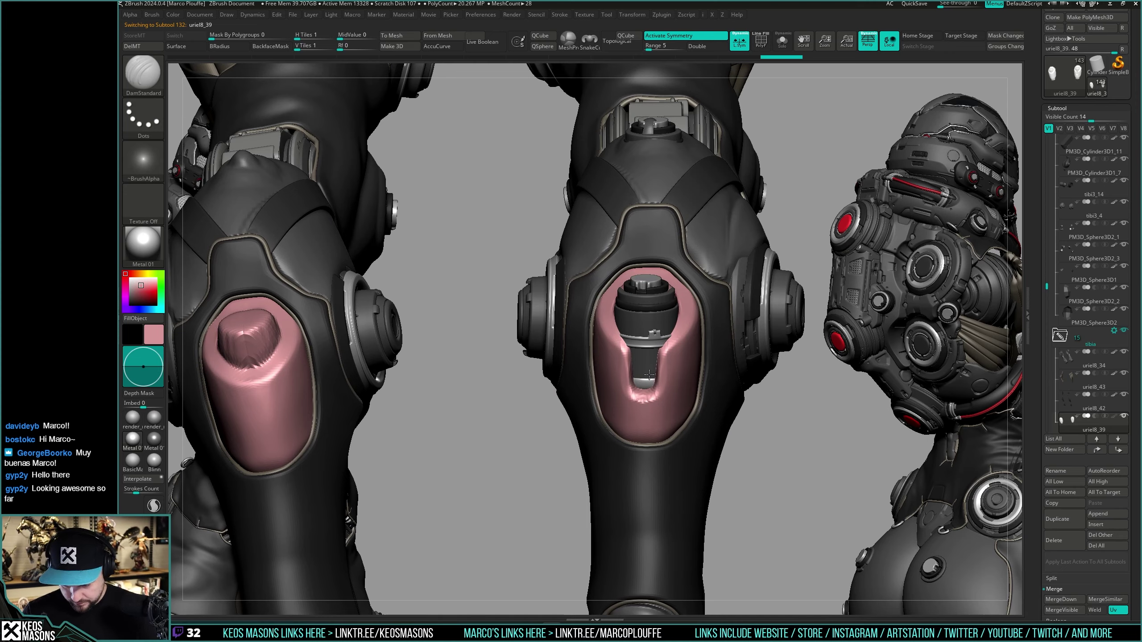
# Step: Isolate the calf inserts and carve a hollow for the canister into the slotted one with ClayBuildup
pyautogui.moveTo(656, 344)
pyautogui.mouseDown()
pyautogui.moveTo(709, 369)
pyautogui.moveTo(677, 411)
pyautogui.moveTo(687, 403)
pyautogui.mouseUp()
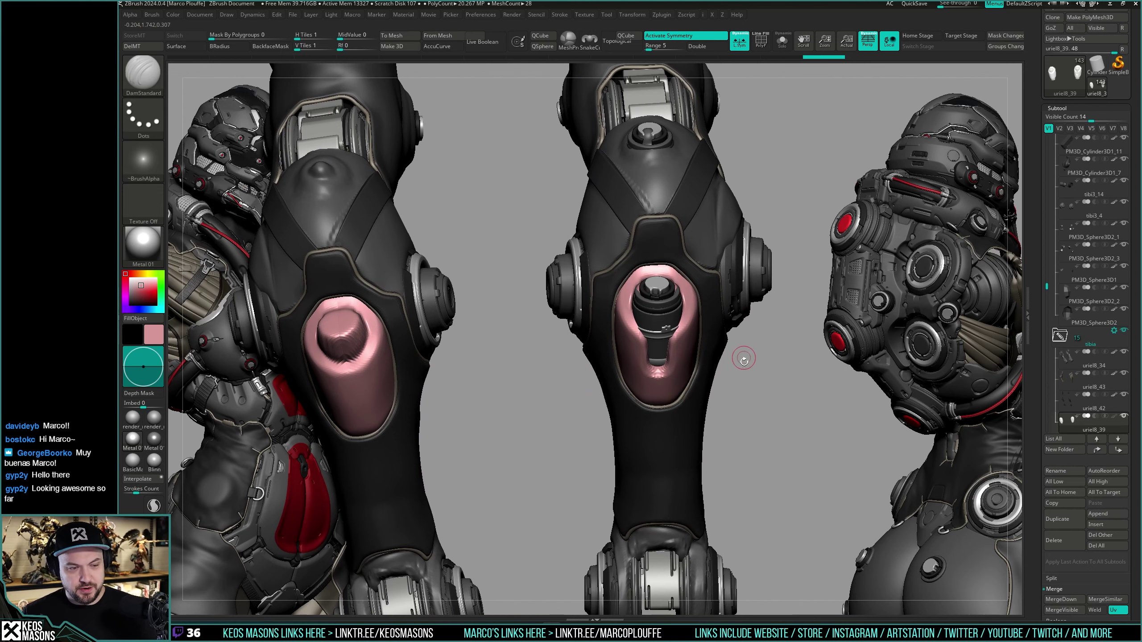
pyautogui.moveTo(743, 359); pyautogui.dragTo(735, 367)
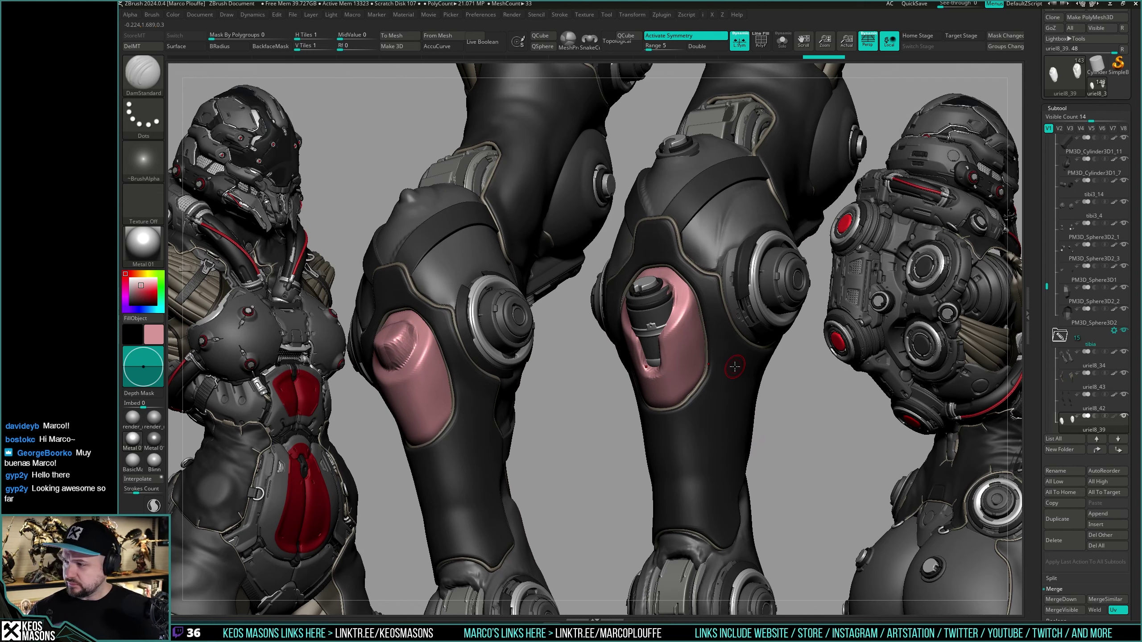
pyautogui.moveTo(751, 377)
pyautogui.mouseDown()
pyautogui.moveTo(751, 407)
pyautogui.moveTo(715, 398)
pyautogui.moveTo(685, 361)
pyautogui.mouseUp()
pyautogui.hotkey('alt', 'shift', 's')
pyautogui.press('shift')
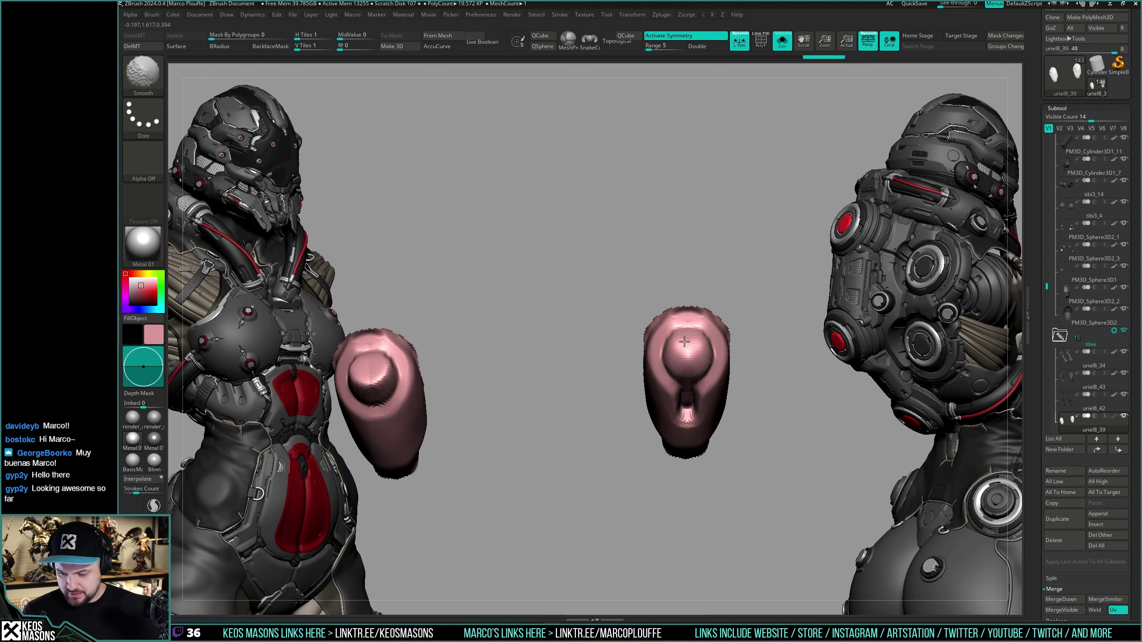
pyautogui.press('b')
pyautogui.press('c')
pyautogui.press('b')
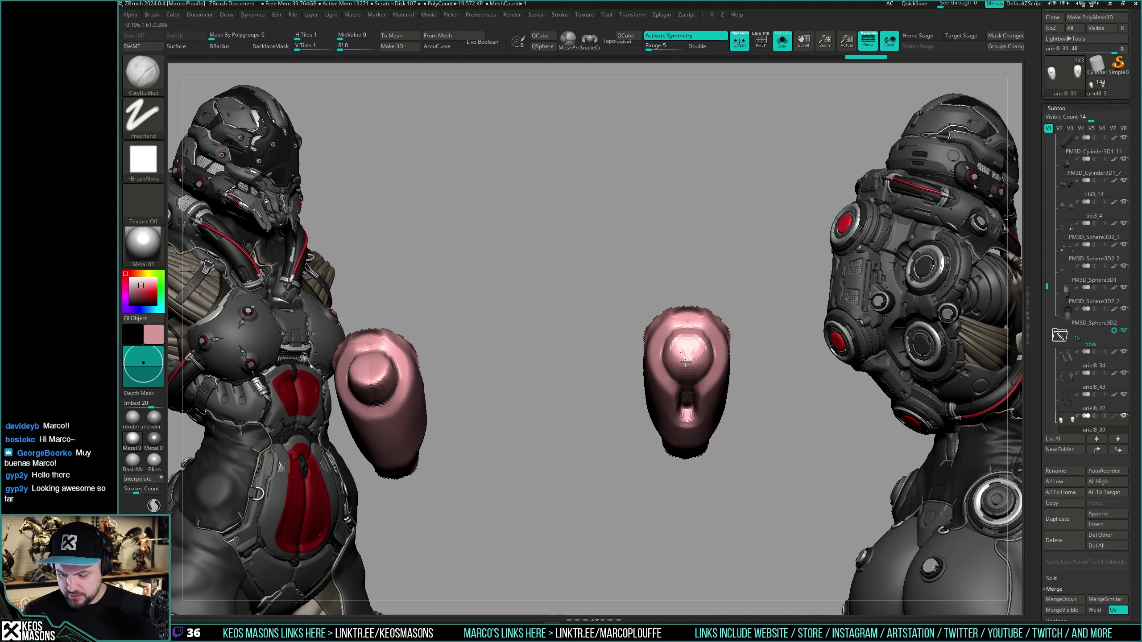
pyautogui.moveTo(694, 350); pyautogui.dragTo(686, 401)
# Step: Show the legs again to check the canister's seat in the hollowed insert, and smooth the surface around it
pyautogui.hotkey('shift', 's')
pyautogui.moveTo(720, 382)
pyautogui.mouseDown(button='right')
pyautogui.moveTo(683, 360)
pyautogui.moveTo(720, 343)
pyautogui.moveTo(753, 356)
pyautogui.moveTo(711, 393)
pyautogui.mouseUp(button='right')
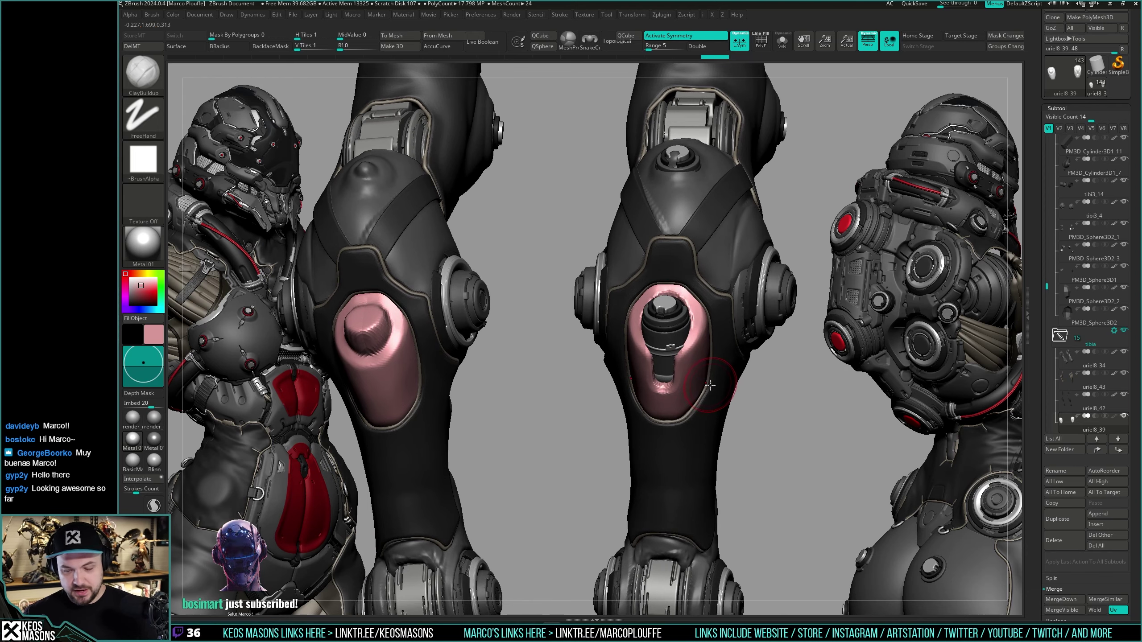
pyautogui.moveTo(707, 393); pyautogui.dragTo(670, 382, button='right')
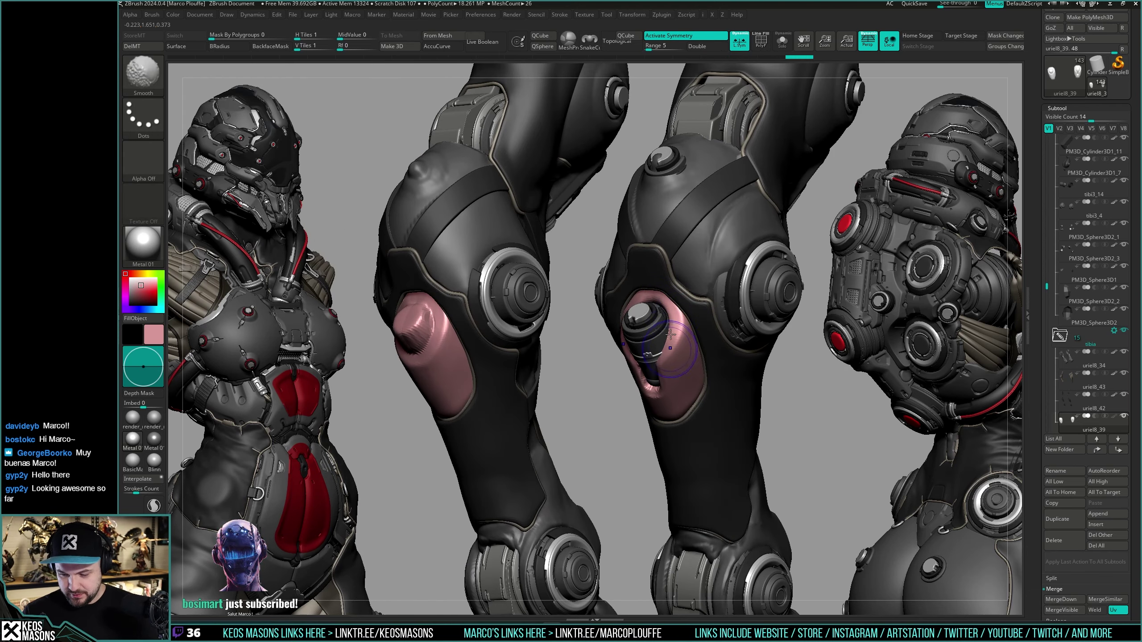
pyautogui.moveTo(676, 322)
pyautogui.keyDown('shift'); pyautogui.mouseDown(button='right')
pyautogui.moveTo(666, 374)
pyautogui.moveTo(663, 346)
pyautogui.moveTo(667, 403)
pyautogui.moveTo(743, 374)
pyautogui.moveTo(708, 340)
pyautogui.moveTo(721, 332)
pyautogui.moveTo(748, 365)
pyautogui.moveTo(719, 382)
pyautogui.moveTo(734, 390)
pyautogui.moveTo(742, 375)
pyautogui.moveTo(743, 386)
pyautogui.mouseUp(button='right'); pyautogui.keyUp('shift')
pyautogui.press('shift')
# Step: Isolate the calf inserts, remove the solid one so only the hollowed insert remains, and display its wireframe
pyautogui.hotkey('alt', 'shift', 's')
pyautogui.hotkey('ctrl', 'shift', 's')
pyautogui.hotkey('ctrl', 'shift', 's')
pyautogui.press('z')
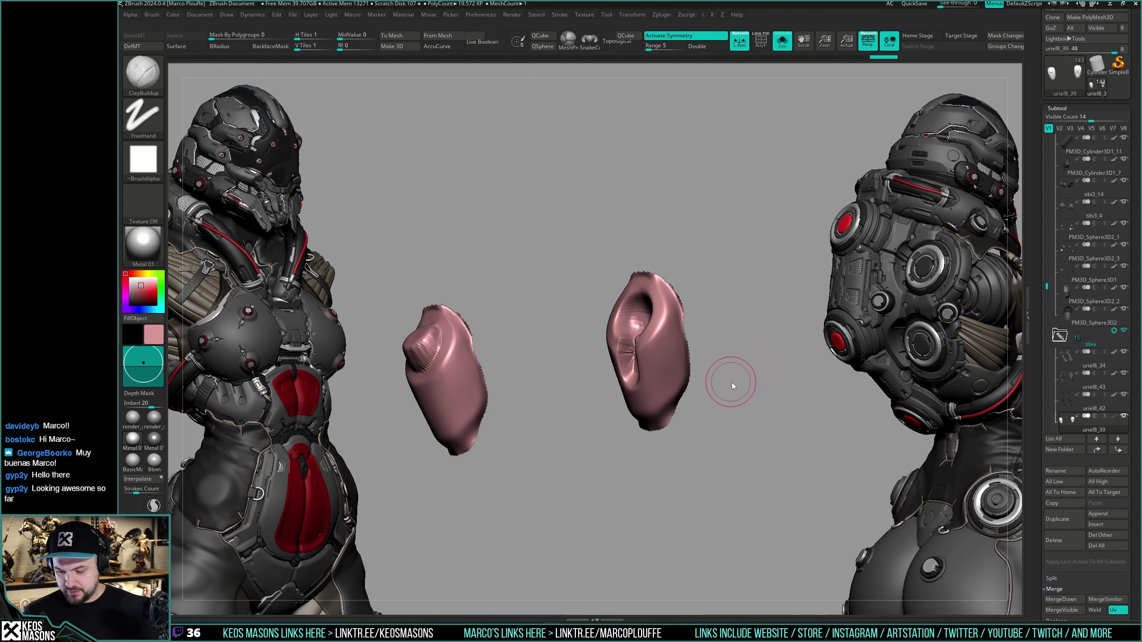
pyautogui.press('space')
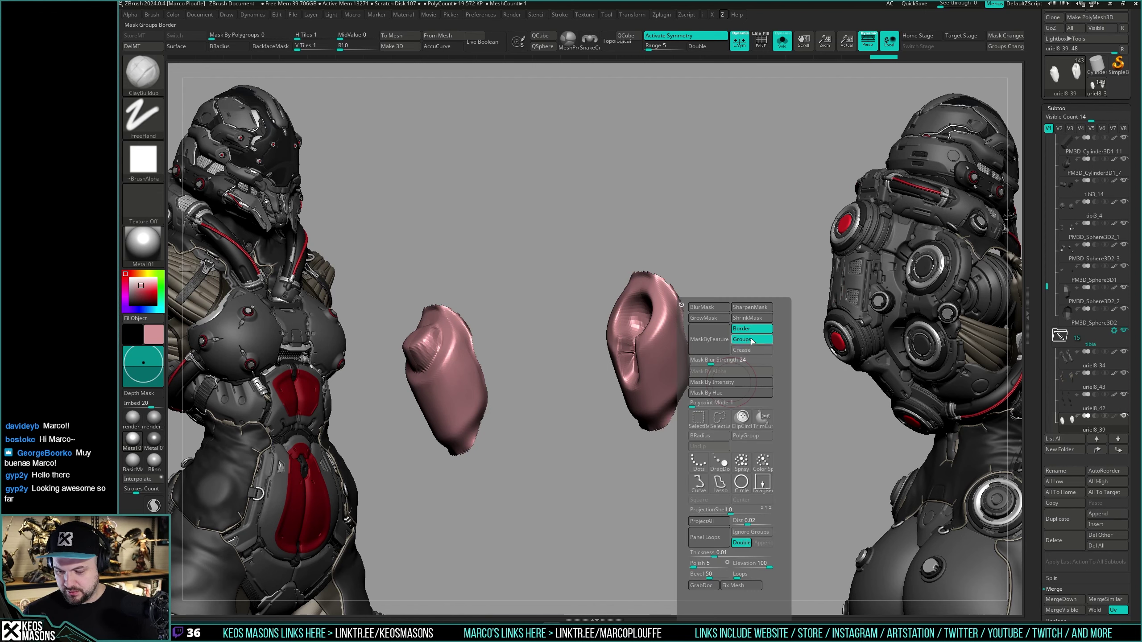
pyautogui.press('space')
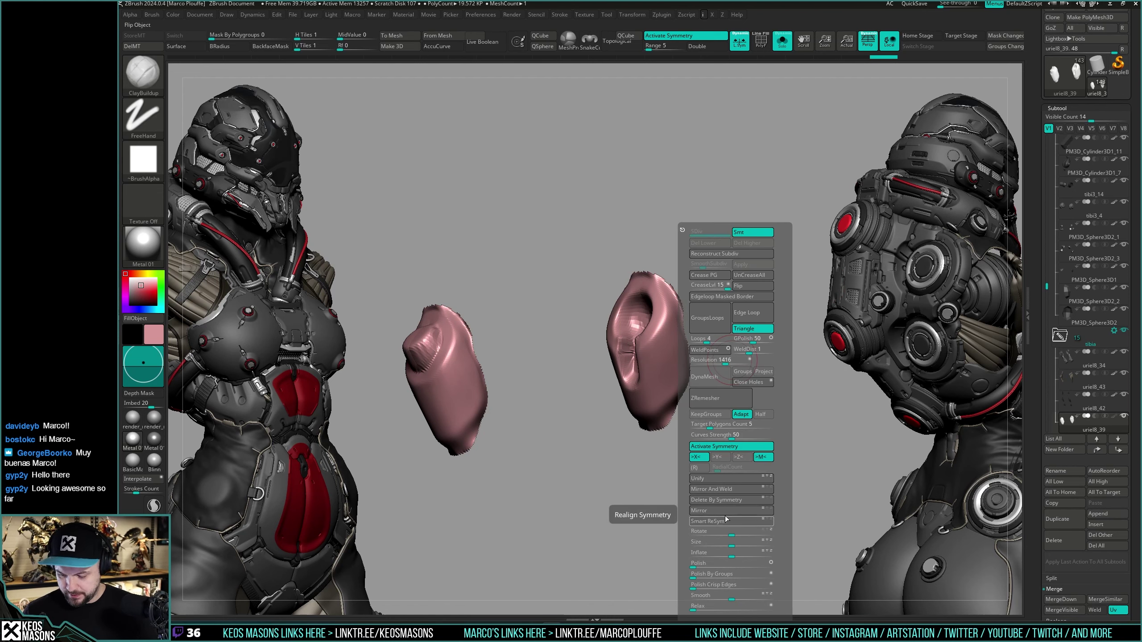
pyautogui.moveTo(577, 545)
pyautogui.mouseDown()
pyautogui.moveTo(604, 387)
pyautogui.moveTo(650, 400)
pyautogui.moveTo(730, 376)
pyautogui.mouseUp()
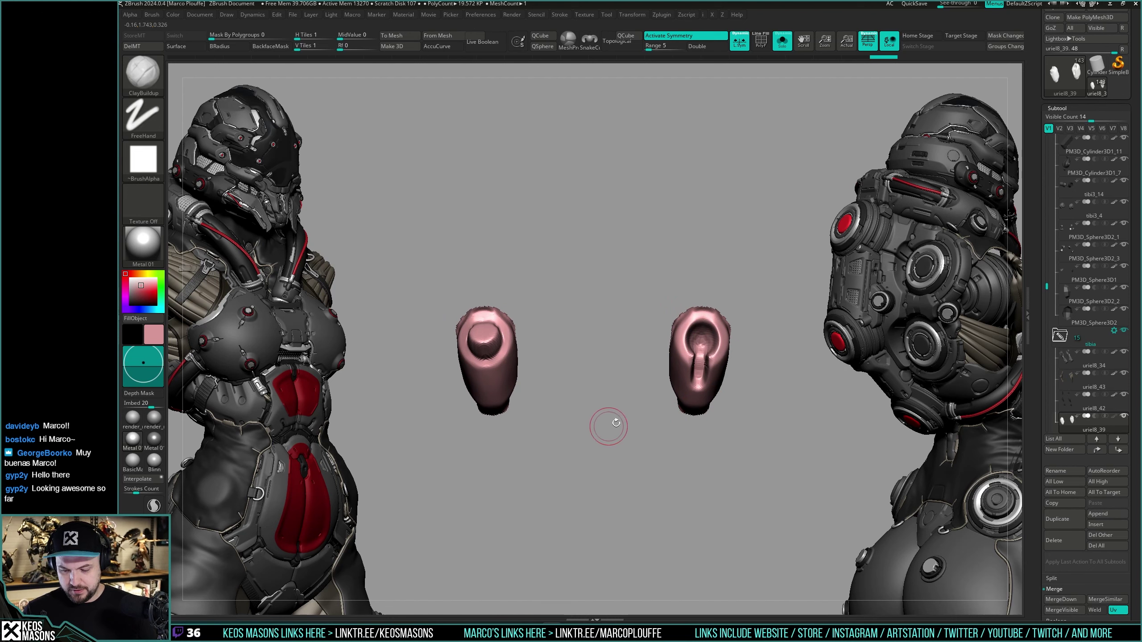
pyautogui.keyDown('ctrl'); pyautogui.keyDown('shift'); pyautogui.moveTo(773, 269); pyautogui.dragTo(621, 487); pyautogui.keyUp('shift'); pyautogui.keyUp('ctrl')
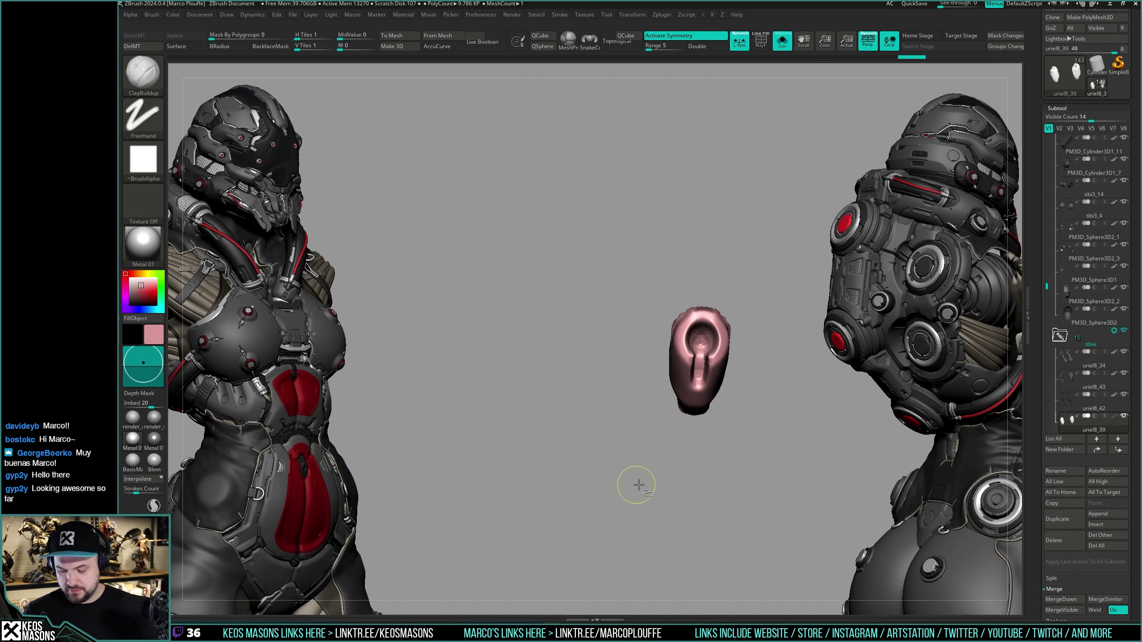
pyautogui.keyDown('alt'); pyautogui.moveTo(757, 395); pyautogui.dragTo(715, 423); pyautogui.keyUp('alt')
pyautogui.hotkey('shift', 'f')
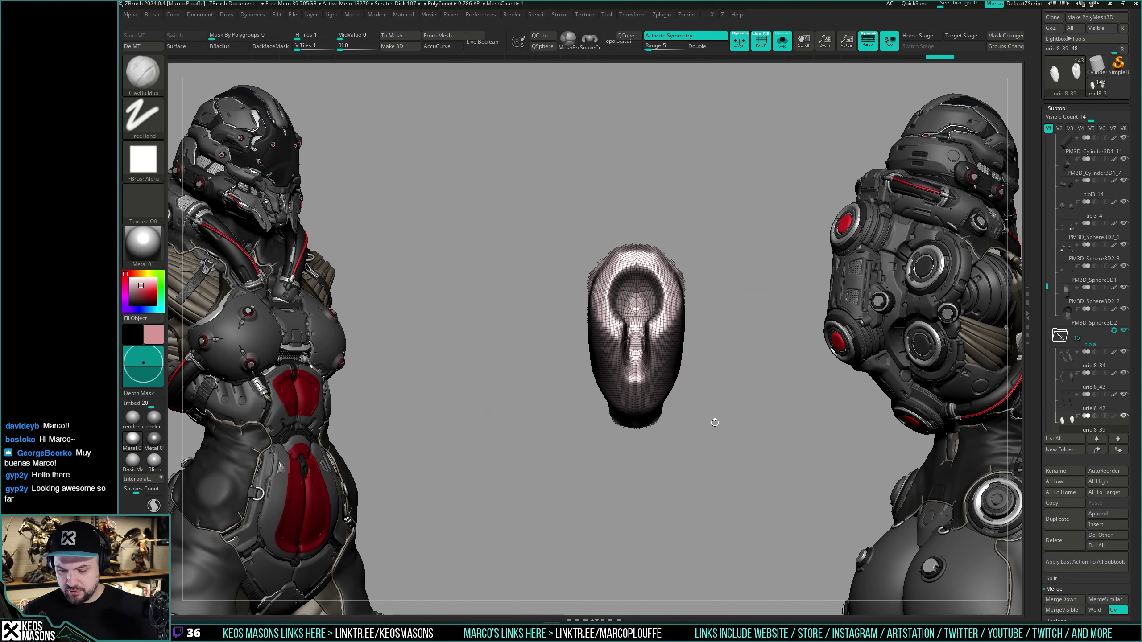
# Step: Delete half of the hollowed insert by symmetry and ZRemesh the remaining half with a target polygon count of 0.31117
pyautogui.press('space')
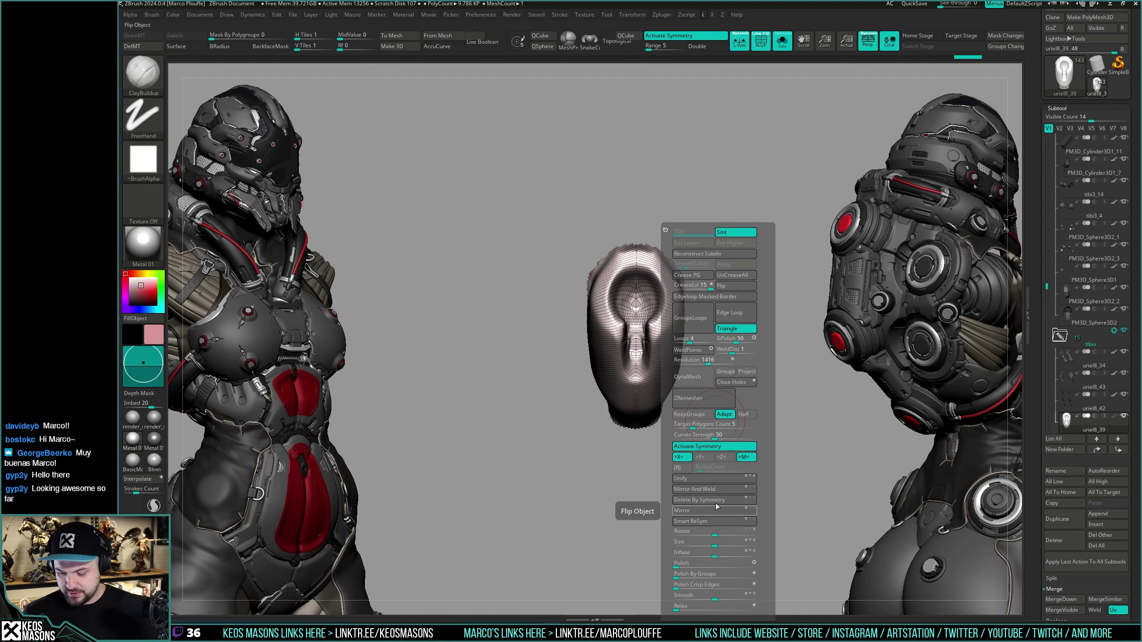
pyautogui.click(719, 500)
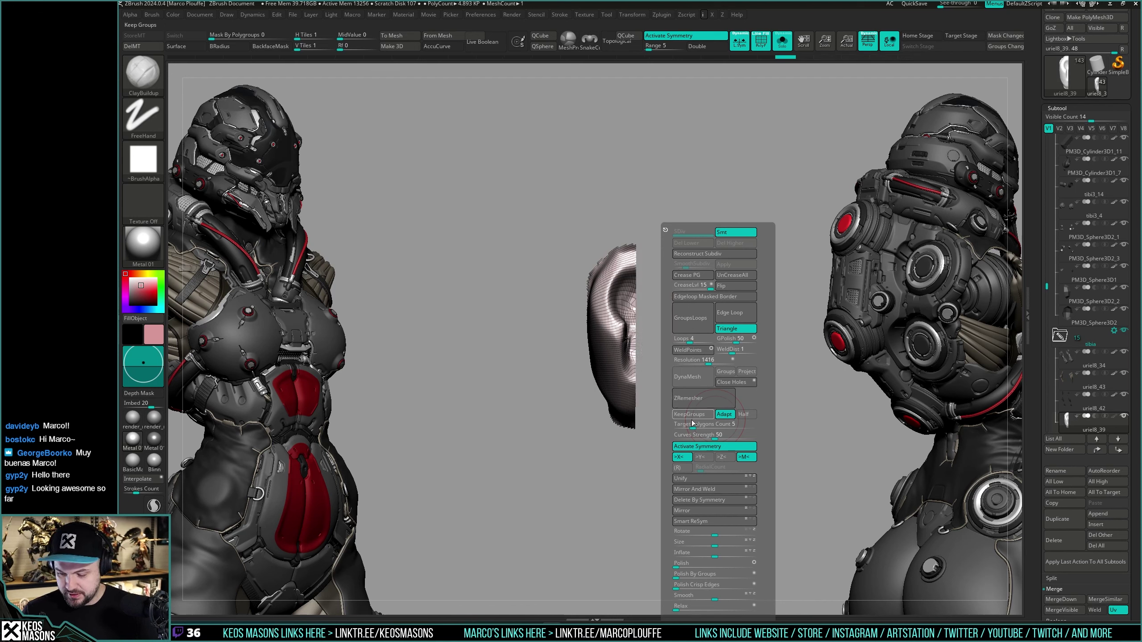
pyautogui.moveTo(681, 427); pyautogui.dragTo(676, 426)
pyautogui.click(701, 401)
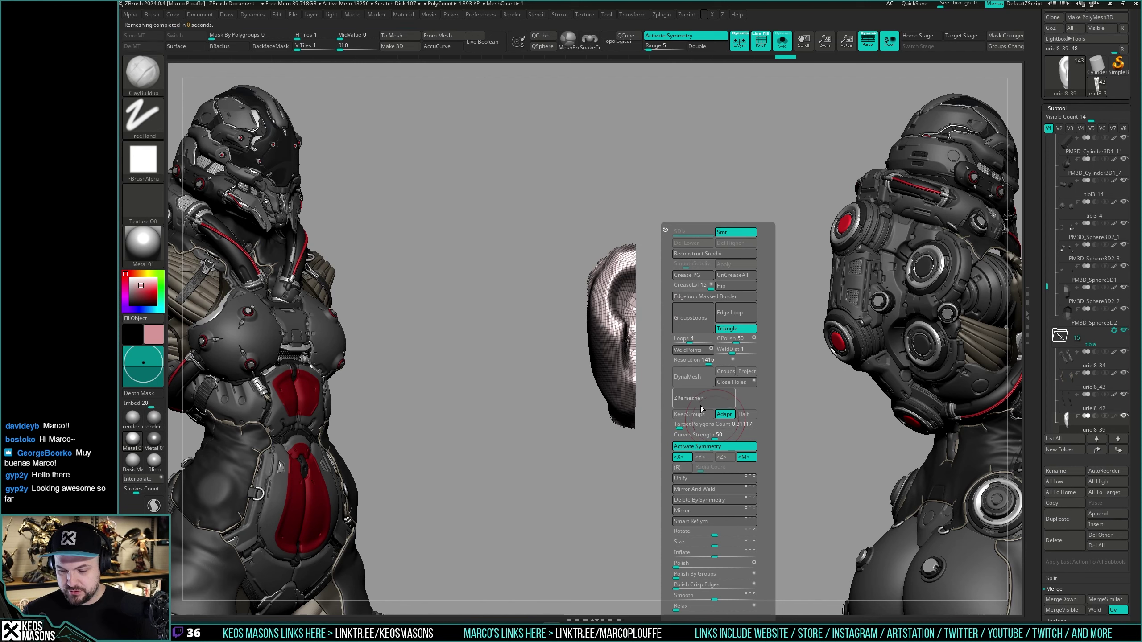
pyautogui.hotkey('ctrl', 'z')
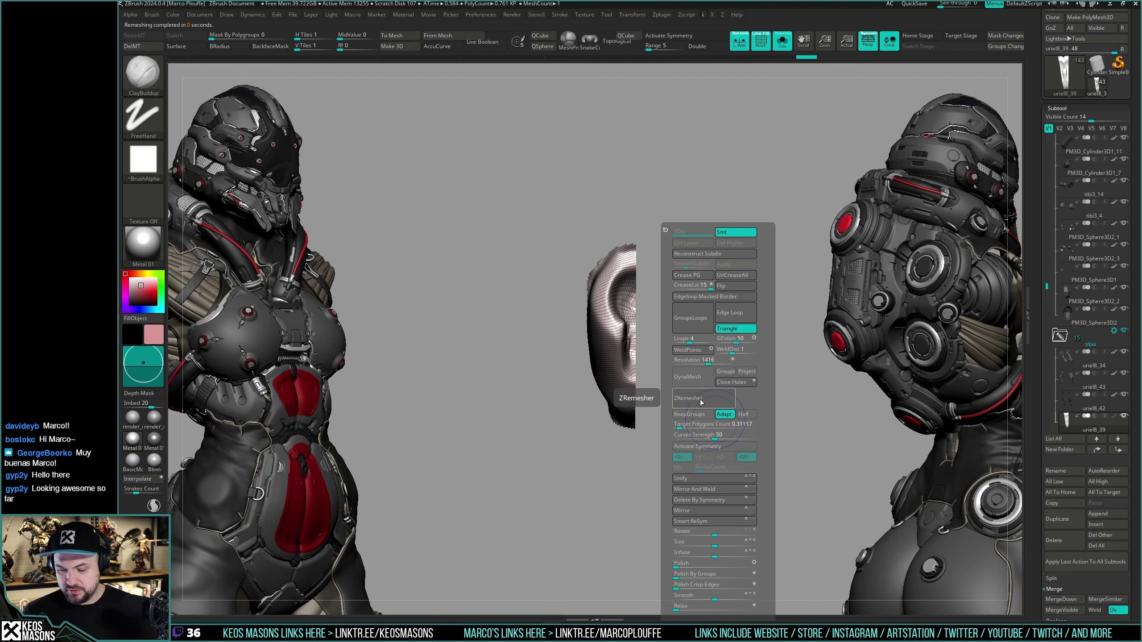
pyautogui.click(701, 400)
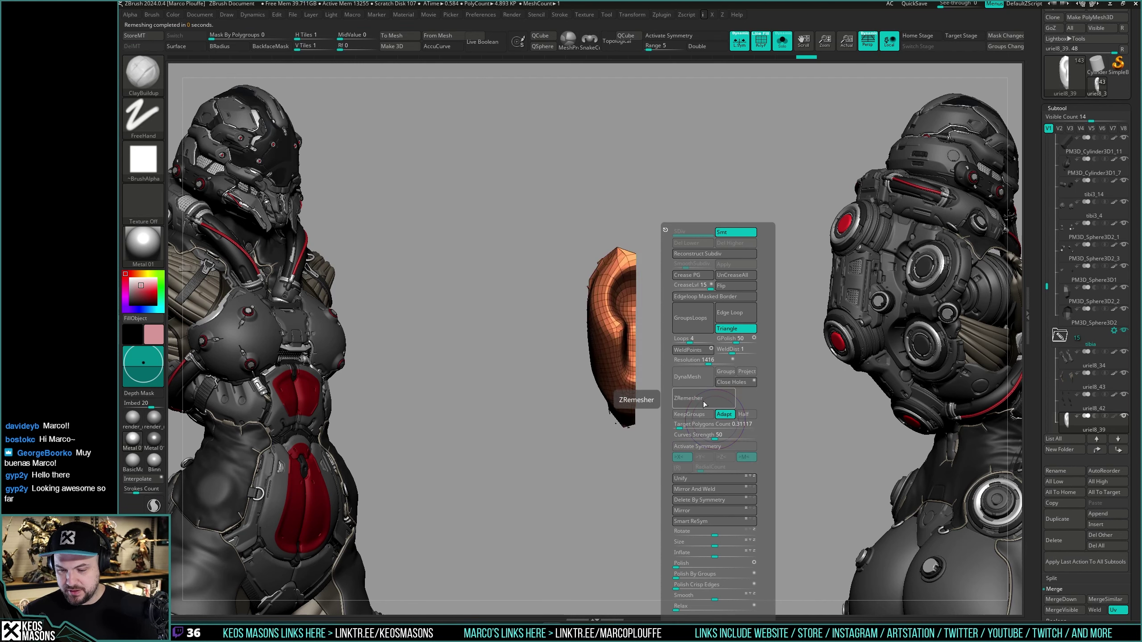
pyautogui.click(704, 401)
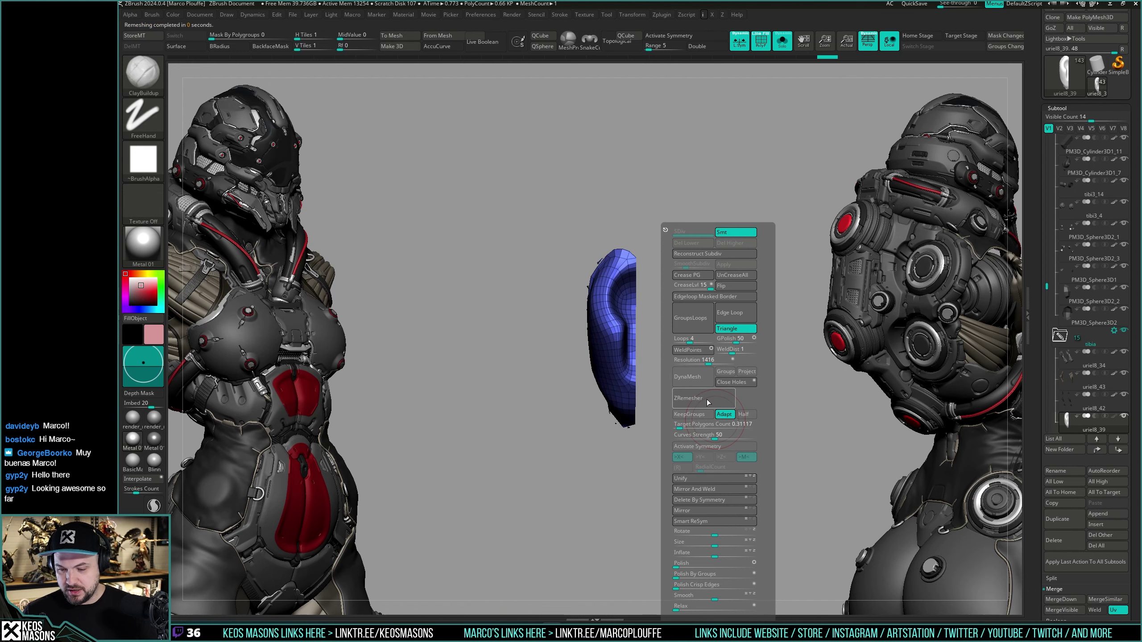
# Step: Put the remeshed half insert in a single polygroup and delete the polygons capping its cut side
pyautogui.moveTo(688, 462)
pyautogui.mouseDown()
pyautogui.moveTo(717, 426)
pyautogui.moveTo(693, 453)
pyautogui.mouseUp()
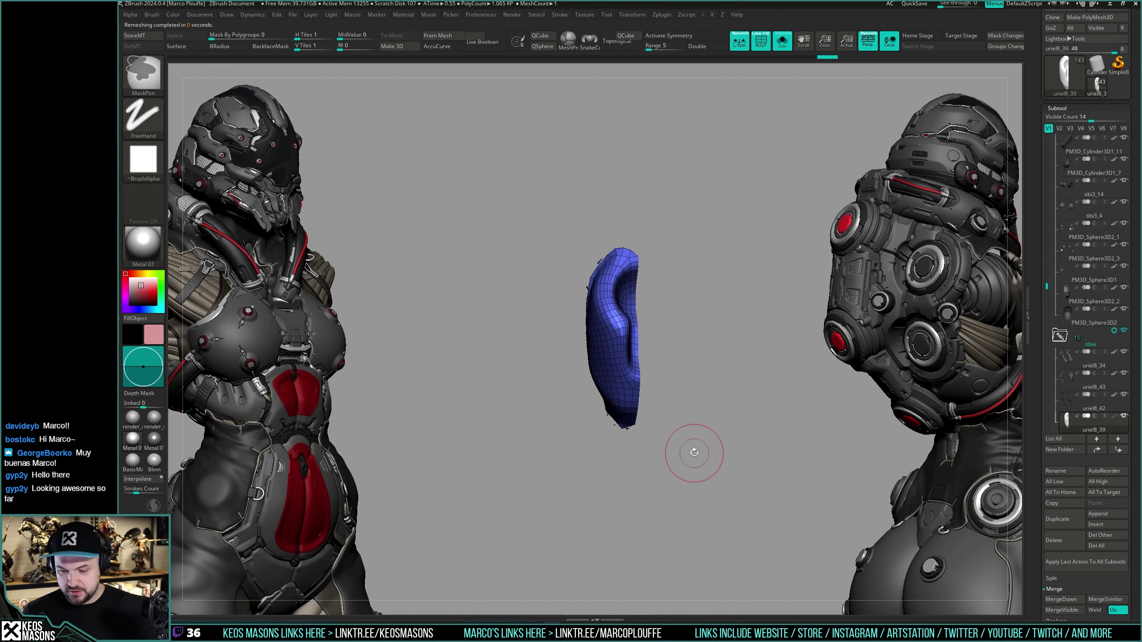
pyautogui.hotkey('ctrl', 'w')
pyautogui.hotkey('ctrl', 'w')
pyautogui.keyDown('ctrl'); pyautogui.keyDown('shift'); pyautogui.click(633, 352); pyautogui.keyUp('shift'); pyautogui.keyUp('ctrl')
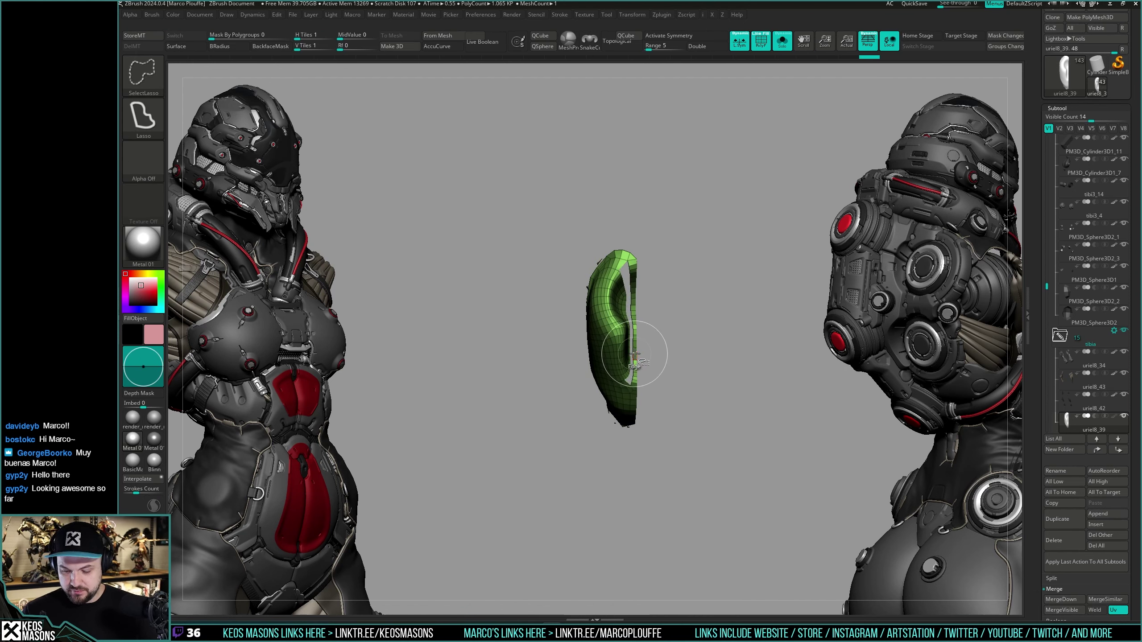
pyautogui.keyDown('ctrl'); pyautogui.keyDown('shift'); pyautogui.click(641, 347); pyautogui.keyUp('shift'); pyautogui.keyUp('ctrl')
pyautogui.keyDown('ctrl'); pyautogui.keyDown('shift'); pyautogui.click(633, 347); pyautogui.keyUp('shift'); pyautogui.keyUp('ctrl')
pyautogui.hotkey('ctrl', 'shift', 'd')
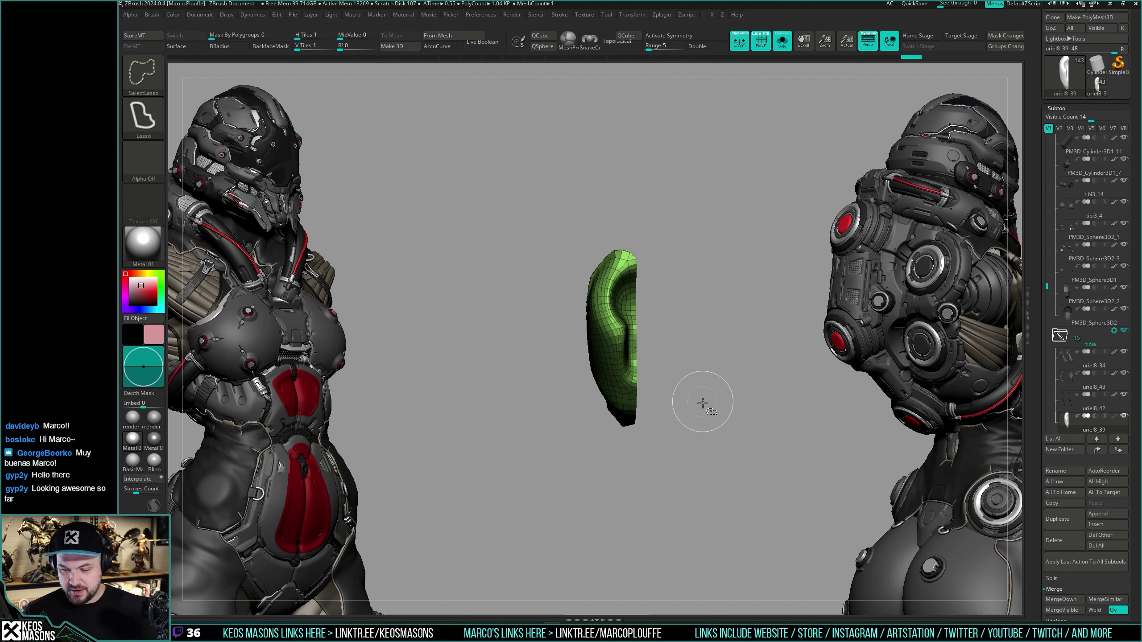
# Step: Mirror and weld the half insert into a full symmetrical piece and hide its wireframe
pyautogui.moveTo(725, 444)
pyautogui.mouseDown()
pyautogui.moveTo(730, 435)
pyautogui.moveTo(721, 461)
pyautogui.moveTo(725, 443)
pyautogui.mouseUp()
pyautogui.press('space')
pyautogui.click(721, 490)
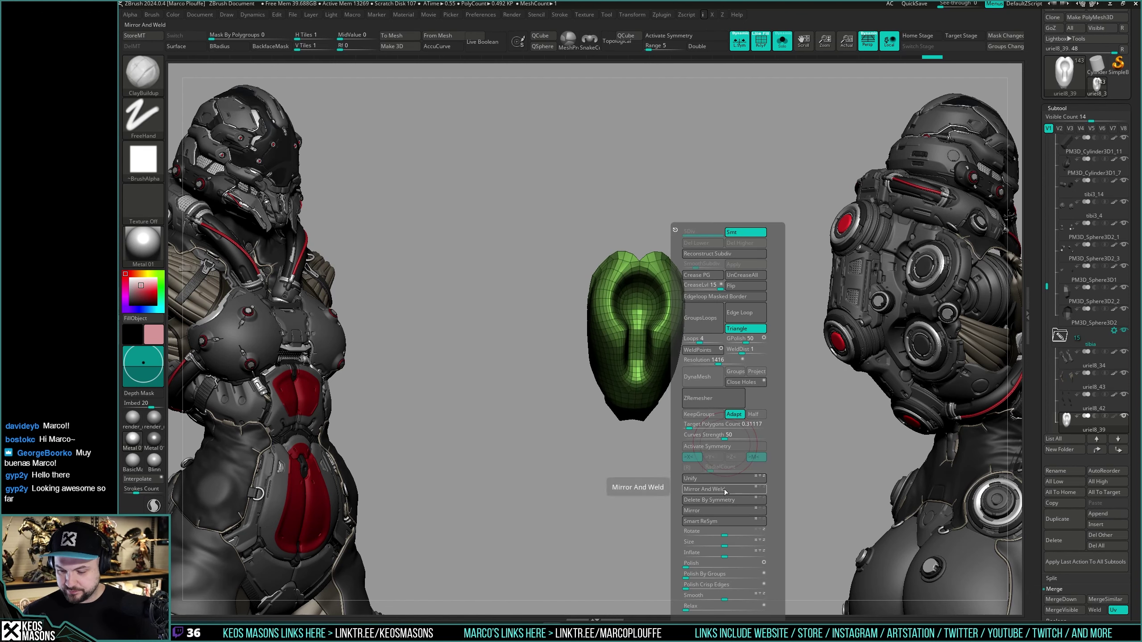
pyautogui.hotkey('ctrl', 'shift', 's')
pyautogui.moveTo(726, 468); pyautogui.dragTo(725, 468)
pyautogui.hotkey('ctrl', 'shift', 's')
pyautogui.hotkey('shift', 'f')
pyautogui.press('space')
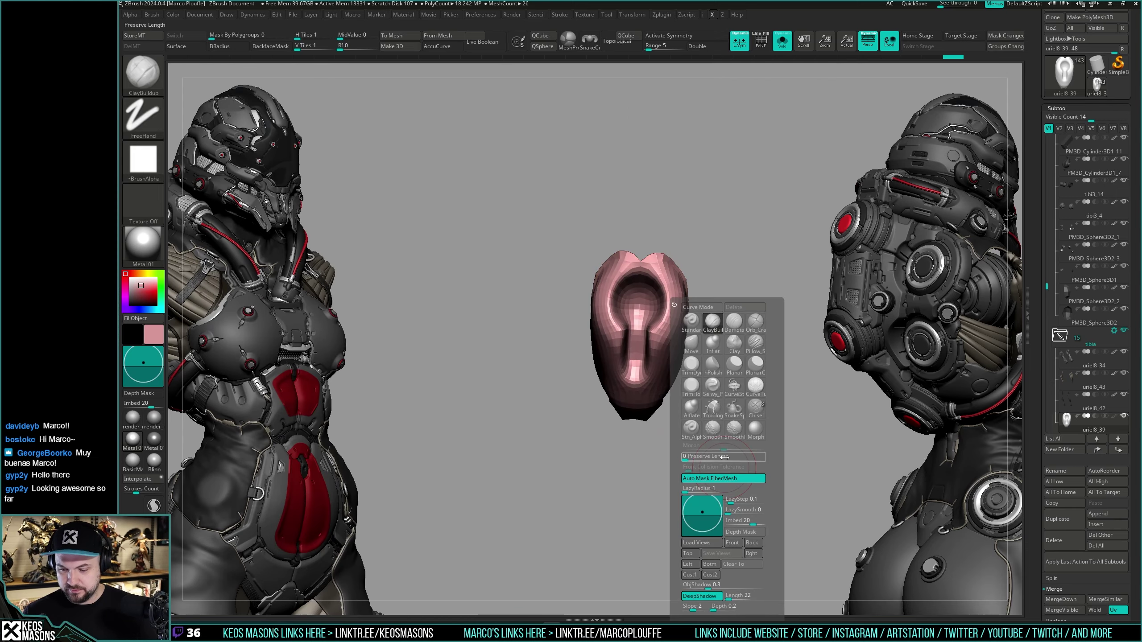
# Step: Display the wireframe and delete the polygons in the notch at the insert's upper edge with ZModeler
pyautogui.click(691, 323)
pyautogui.keyDown('alt'); pyautogui.moveTo(665, 236); pyautogui.dragTo(687, 311); pyautogui.keyUp('alt')
pyautogui.hotkey('shift', 'f')
pyautogui.keyDown('ctrl'); pyautogui.moveTo(675, 305); pyautogui.dragTo(699, 287, button='right'); pyautogui.keyUp('ctrl')
pyautogui.press('space')
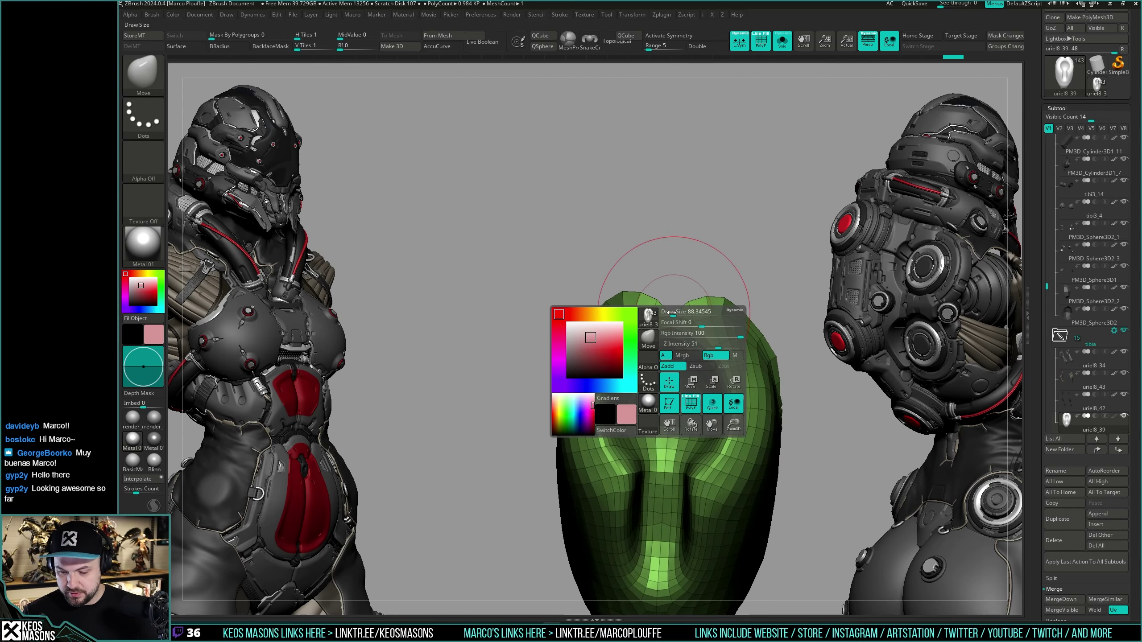
pyautogui.moveTo(695, 312); pyautogui.dragTo(671, 313)
pyautogui.moveTo(675, 302); pyautogui.dragTo(682, 309, button='right')
pyautogui.press('b')
pyautogui.press('z')
pyautogui.press('m')
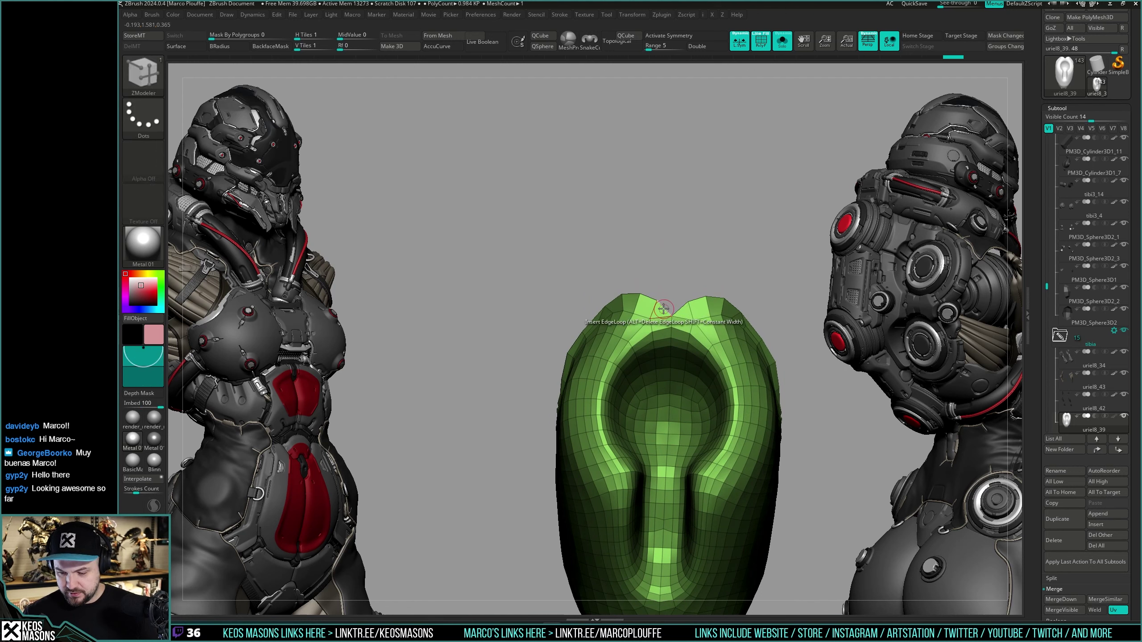
pyautogui.press('space')
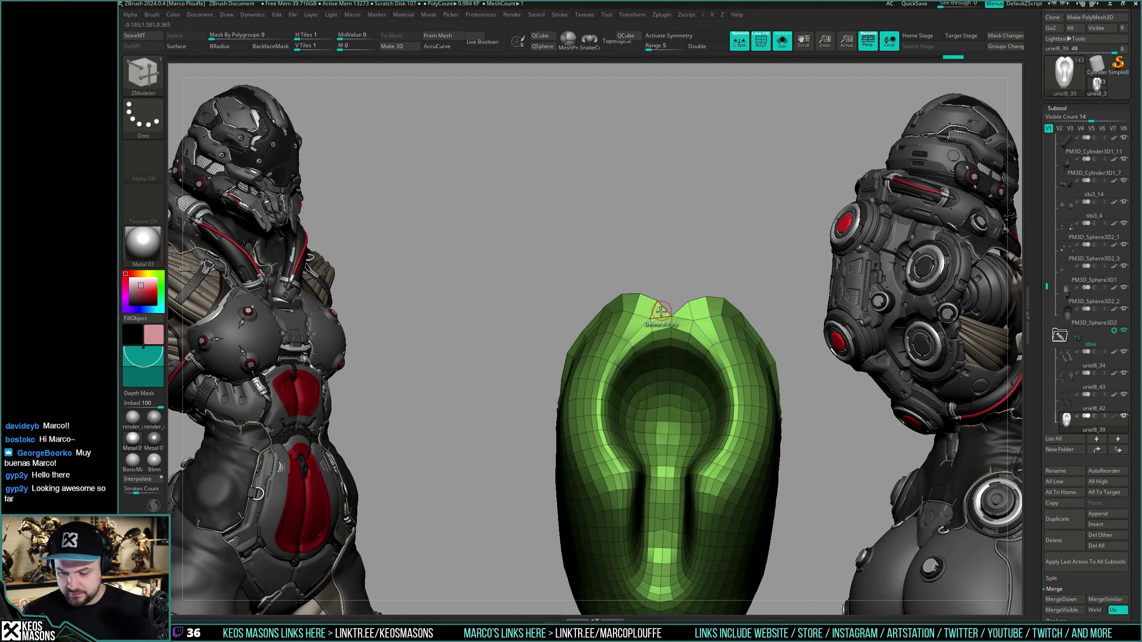
pyautogui.click(672, 309)
pyautogui.press('shift')
# Step: Turn on symmetry and extrude an edge of the opened notch with ZModeler to begin refilling the gap
pyautogui.press('x')
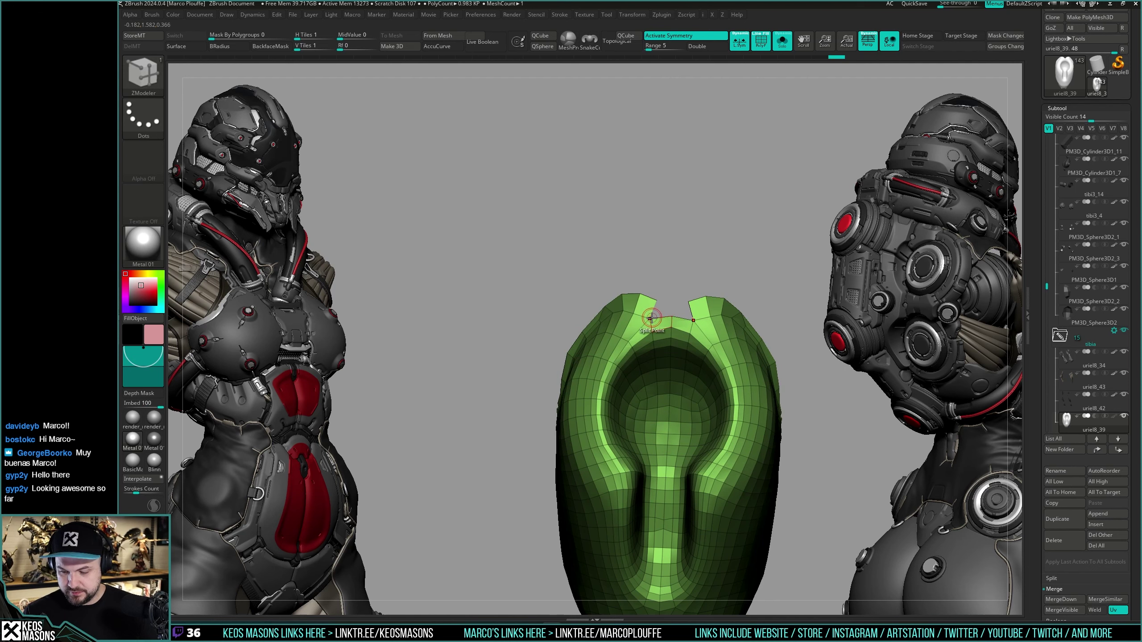
pyautogui.press('space')
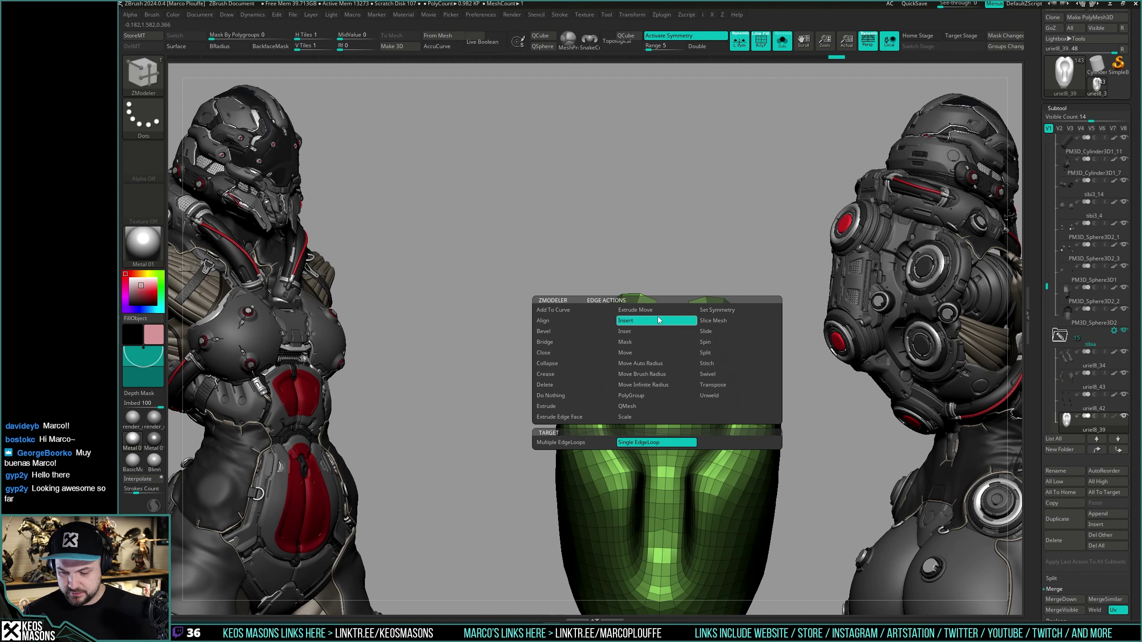
pyautogui.click(569, 405)
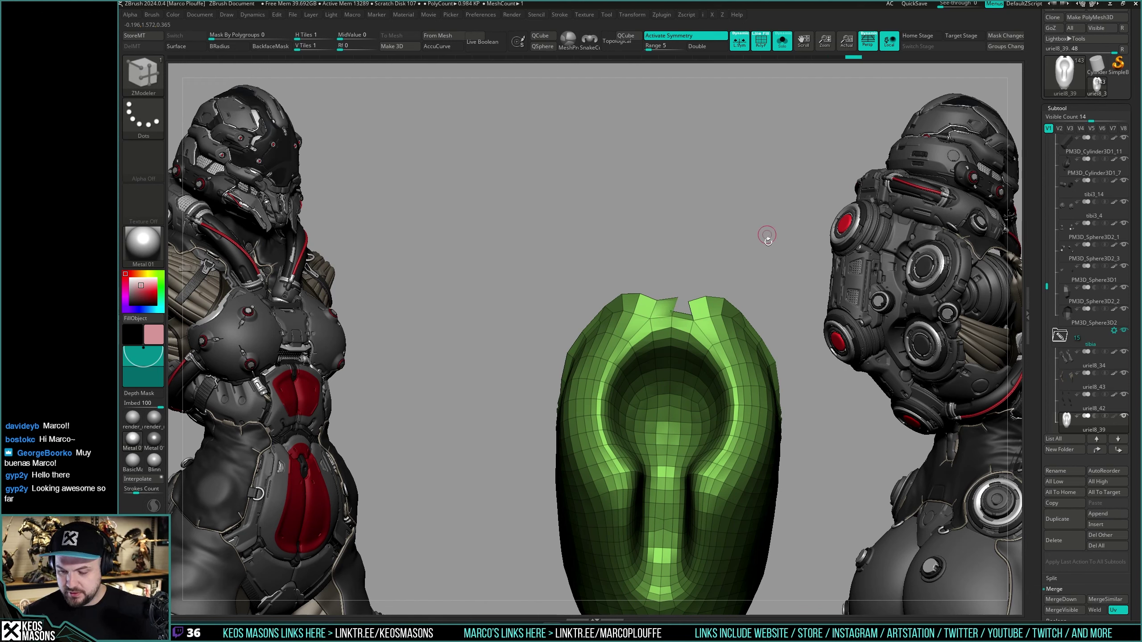
# Step: Try to mirror and weld the partly refilled insert and assign it one polygroup
pyautogui.press('g')
pyautogui.click(750, 490)
pyautogui.hotkey('ctrl', 'w')
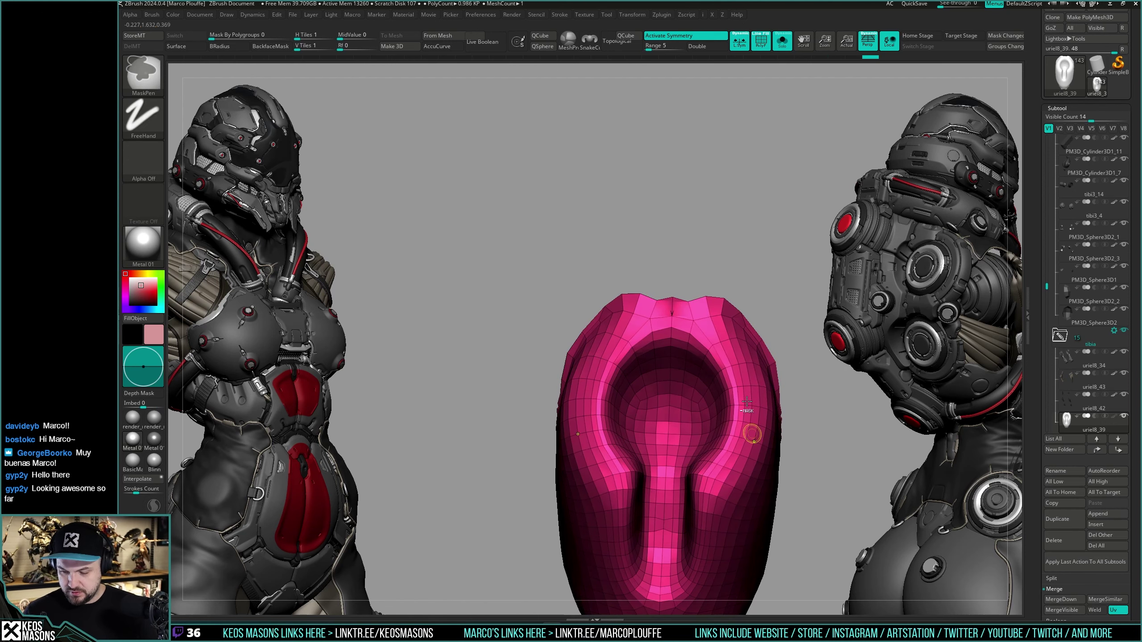
pyautogui.hotkey('ctrl', 'shift')
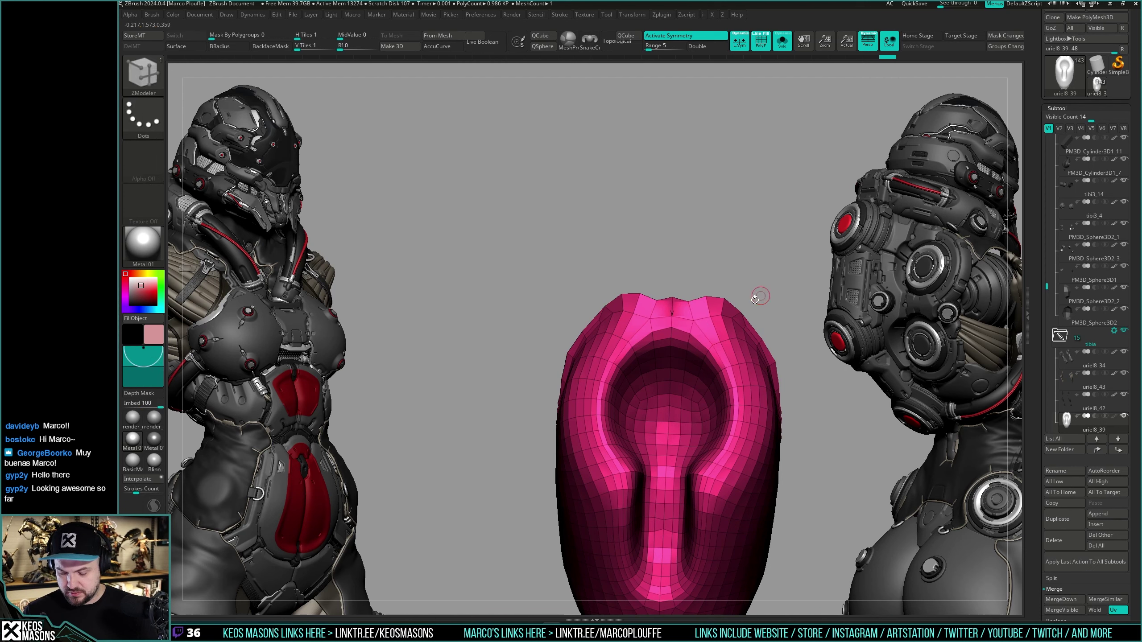
pyautogui.hotkey('ctrl', 'w')
pyautogui.hotkey('ctrl', 'z')
pyautogui.hotkey('ctrl', 'z')
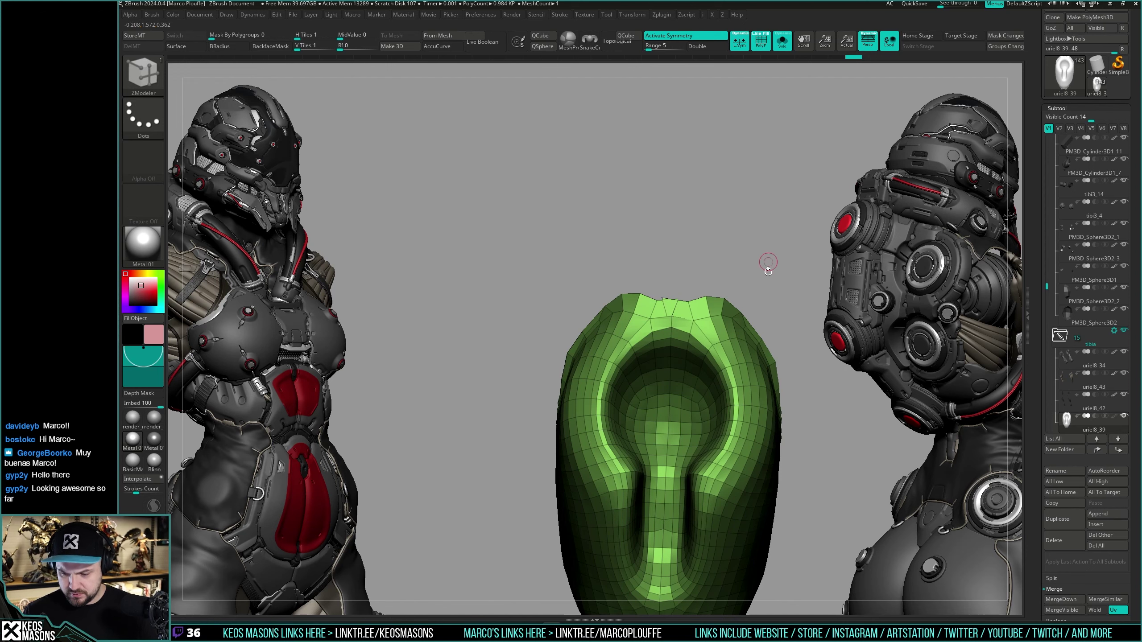
# Step: Mirror and weld the insert with its refilled notch and assign it one polygroup
pyautogui.press('g')
pyautogui.click(766, 491)
pyautogui.hotkey('ctrl', 'w')
pyautogui.hotkey('ctrl', 'shift')
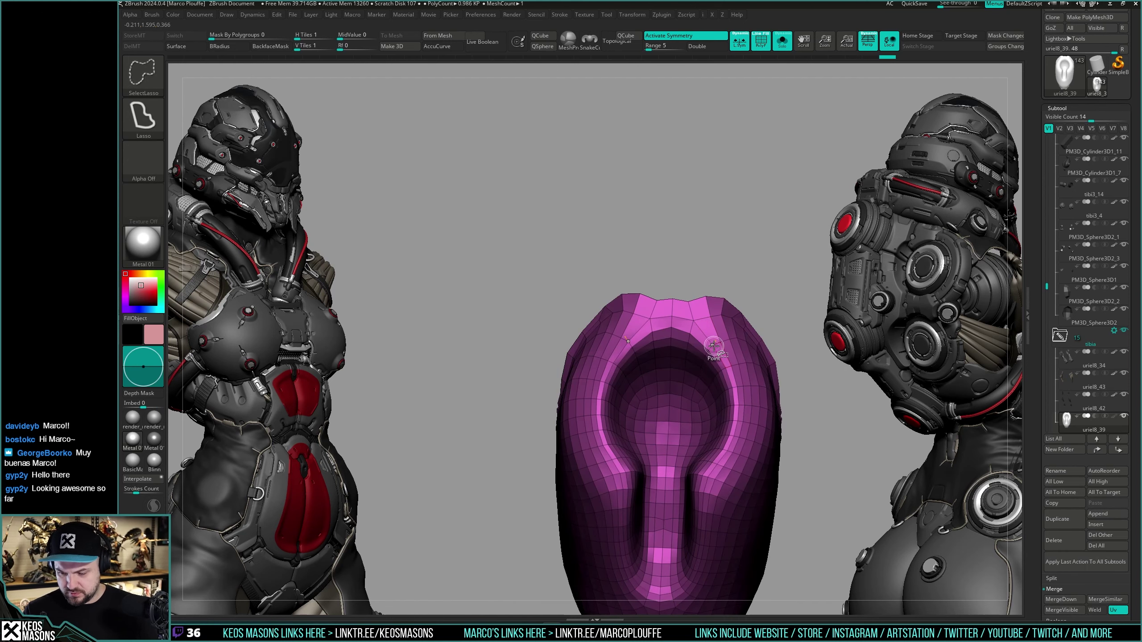
# Step: Hide the wireframe and reshape the insert's upper edge and outline with the Move brush
pyautogui.keyDown('ctrl'); pyautogui.moveTo(773, 360); pyautogui.dragTo(737, 312, button='right'); pyautogui.keyUp('ctrl')
pyautogui.keyDown('alt'); pyautogui.moveTo(808, 420); pyautogui.dragTo(748, 395, button='right'); pyautogui.keyUp('alt')
pyautogui.hotkey('shift', 'f')
pyautogui.hotkey('shift', 's')
pyautogui.hotkey('ctrl', 'alt', 's')
pyautogui.press('b')
pyautogui.press('m')
pyautogui.press('v')
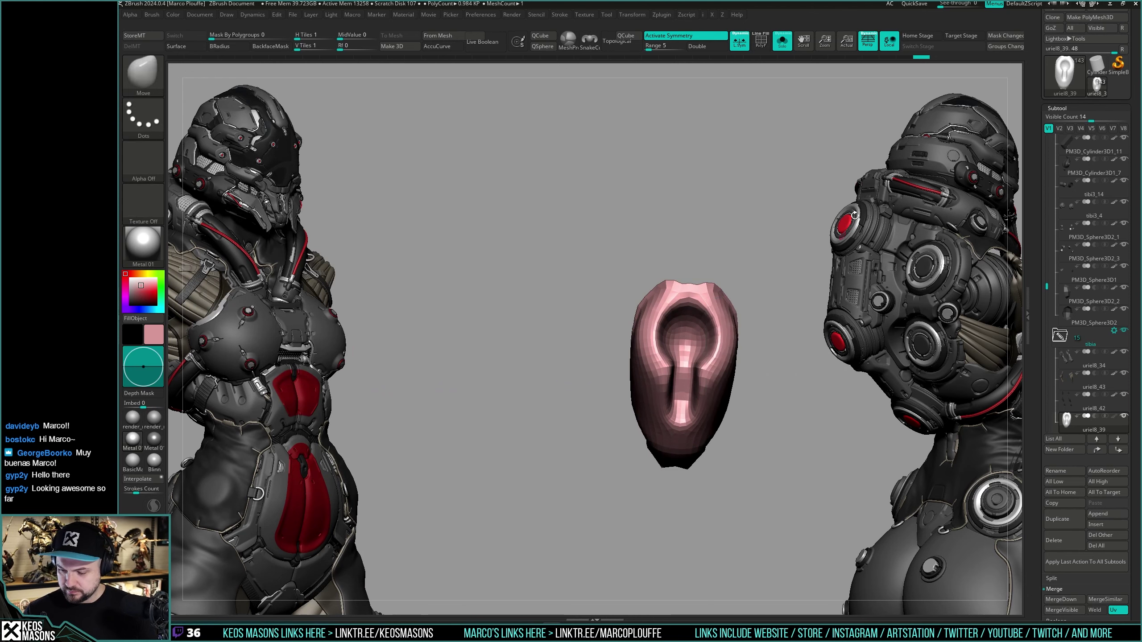
pyautogui.moveTo(678, 229); pyautogui.dragTo(679, 235, button='right')
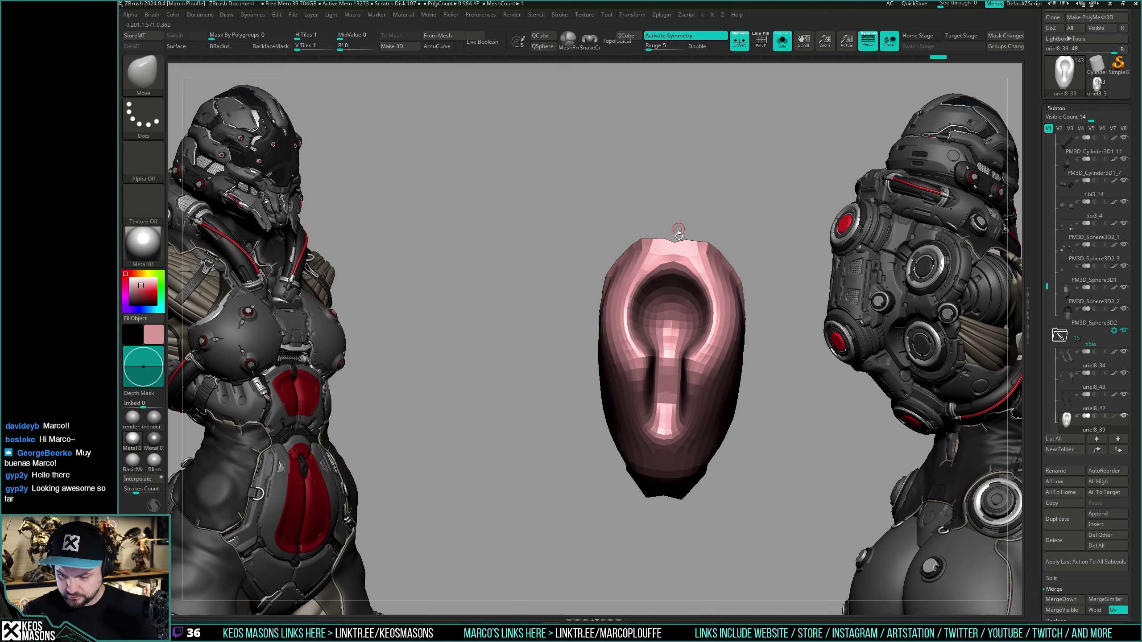
pyautogui.moveTo(677, 237); pyautogui.dragTo(724, 340)
# Step: Adjust the side and rear contour of the insert with the Move brush, checking it with the wireframe displayed
pyautogui.hotkey('shift', 'f')
pyautogui.moveTo(725, 342); pyautogui.dragTo(733, 341, button='right')
pyautogui.press('space')
pyautogui.moveTo(730, 341); pyautogui.dragTo(735, 341)
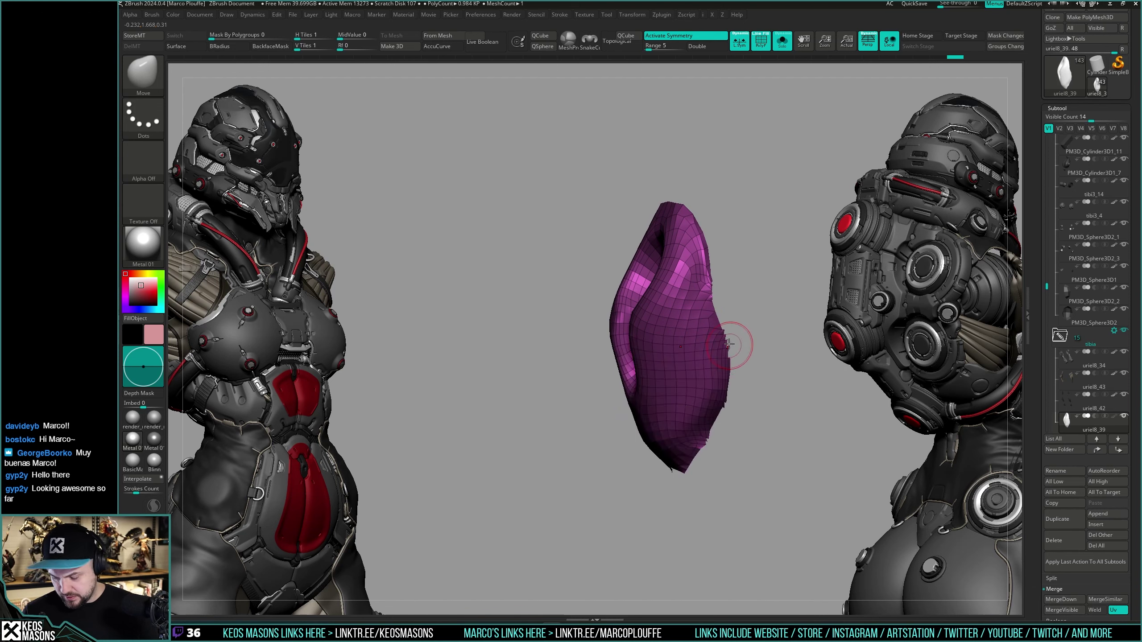
pyautogui.moveTo(735, 341); pyautogui.dragTo(714, 361, button='right')
pyautogui.moveTo(714, 361)
pyautogui.mouseDown()
pyautogui.moveTo(739, 344)
pyautogui.moveTo(731, 357)
pyautogui.mouseUp()
pyautogui.hotkey('shift', 'f')
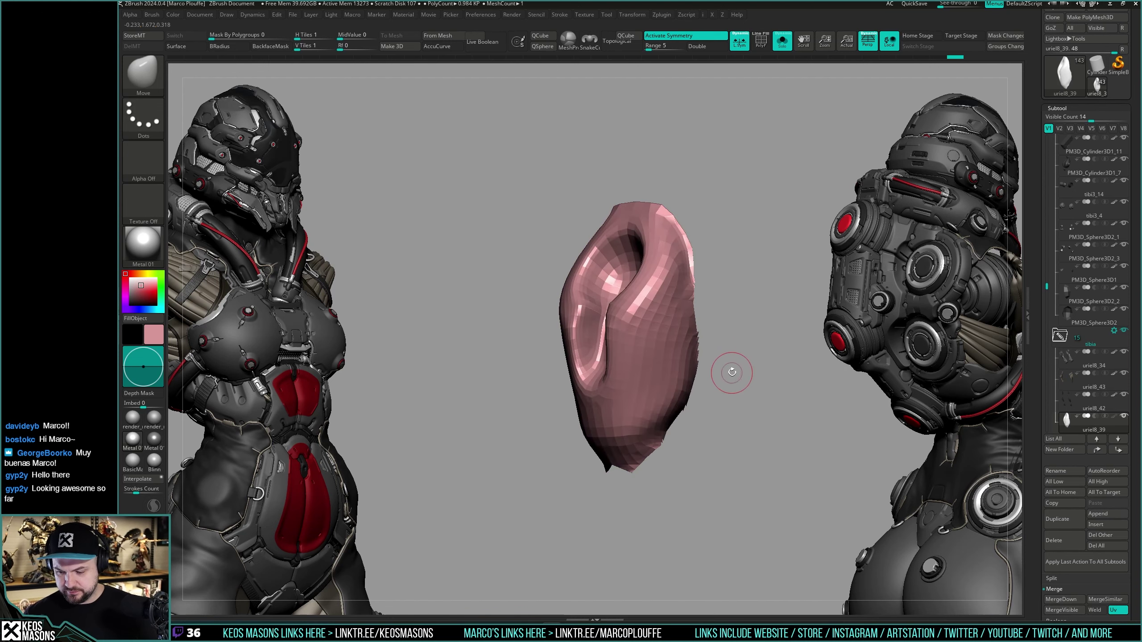
# Step: Turn on AccuCurve and reshape the insert's side profile and lower rear edge with a larger Move brush
pyautogui.hotkey('shift', 's')
pyautogui.moveTo(733, 349)
pyautogui.mouseDown(button='right')
pyautogui.moveTo(756, 350)
pyautogui.moveTo(726, 362)
pyautogui.mouseUp(button='right')
pyautogui.hotkey('shift', 's')
pyautogui.press('space')
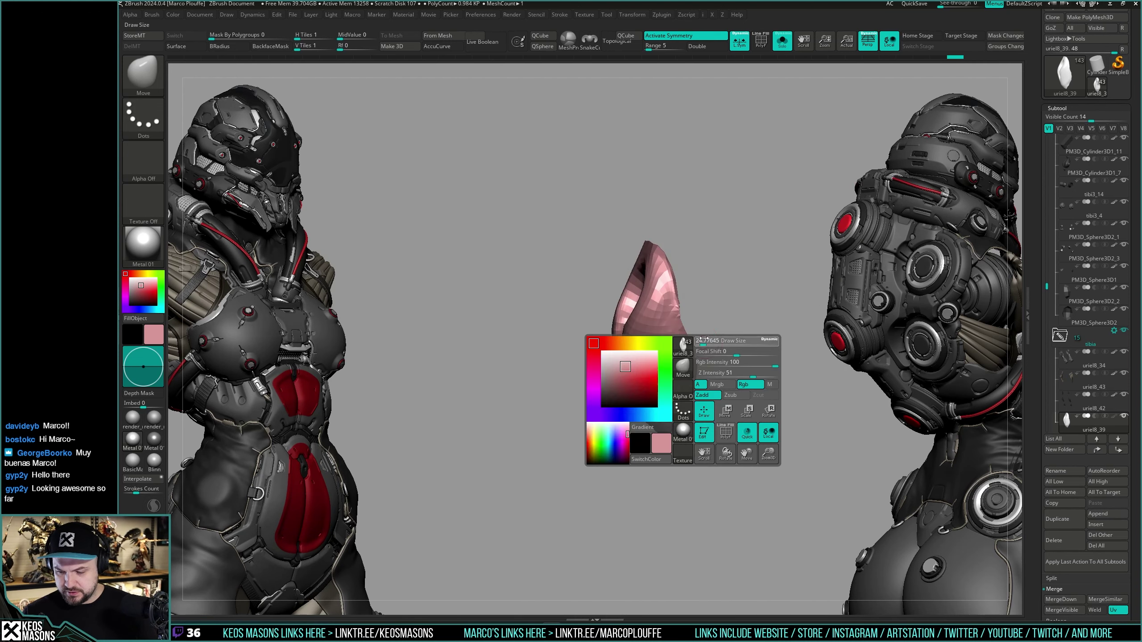
pyautogui.press('space')
pyautogui.moveTo(673, 301); pyautogui.dragTo(687, 302)
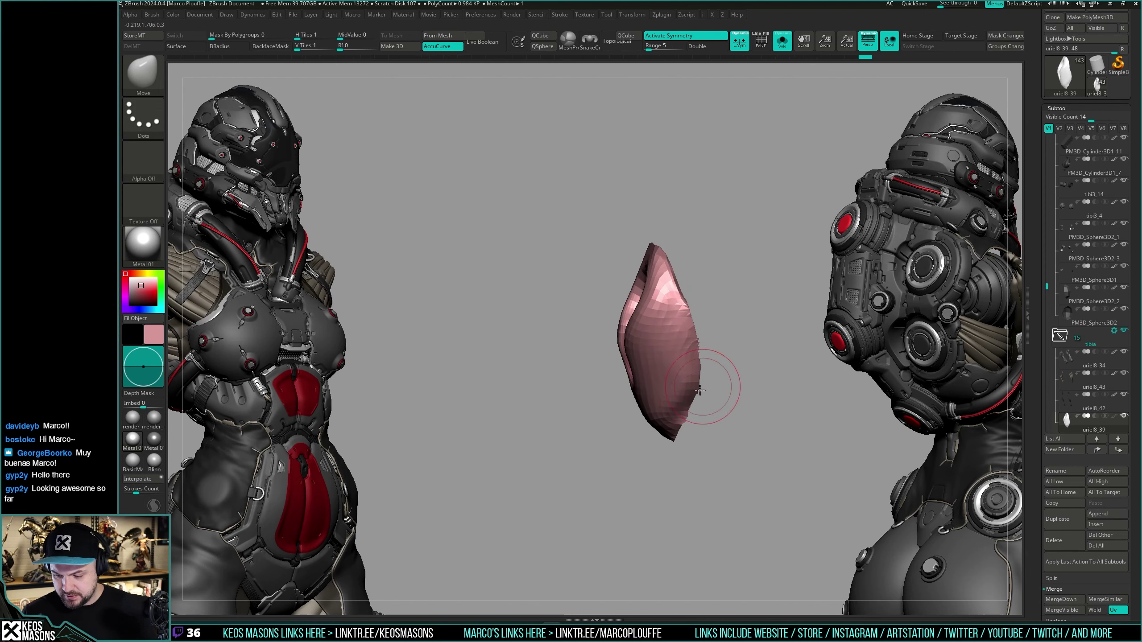
pyautogui.moveTo(701, 413); pyautogui.dragTo(675, 374)
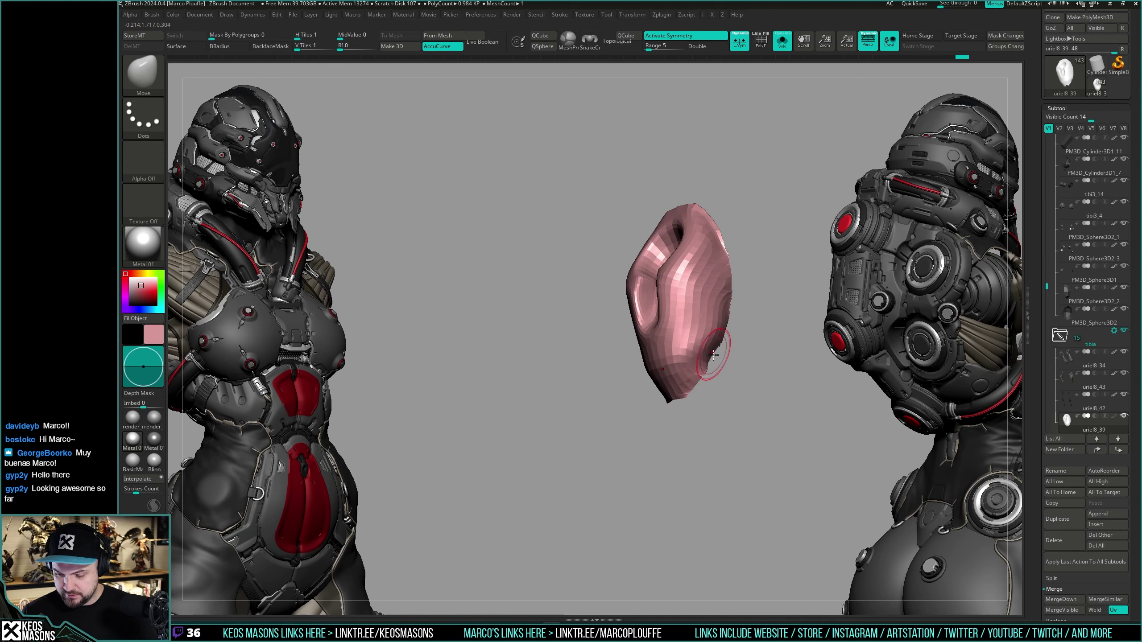
# Step: Show the legs to check the insert's fit around the canister, and isolate it to apply the dark render_mat2 material
pyautogui.hotkey('shift', 's')
pyautogui.moveTo(713, 355); pyautogui.dragTo(700, 378, button='right')
pyautogui.hotkey('shift', 'f')
pyautogui.hotkey('shift', 'f')
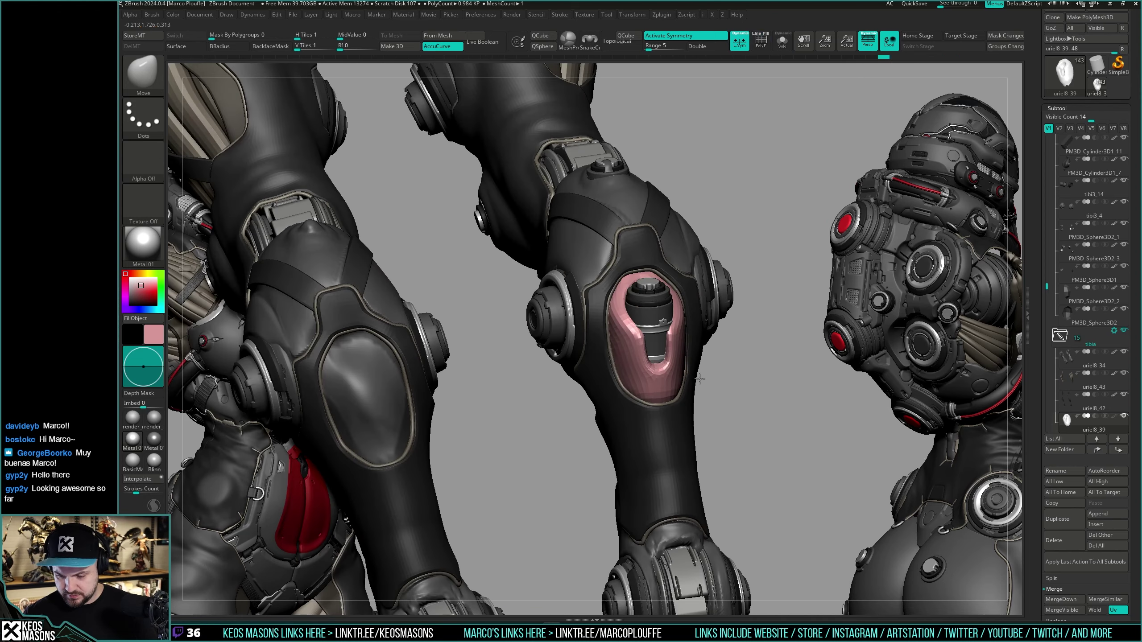
pyautogui.moveTo(699, 379); pyautogui.dragTo(683, 213)
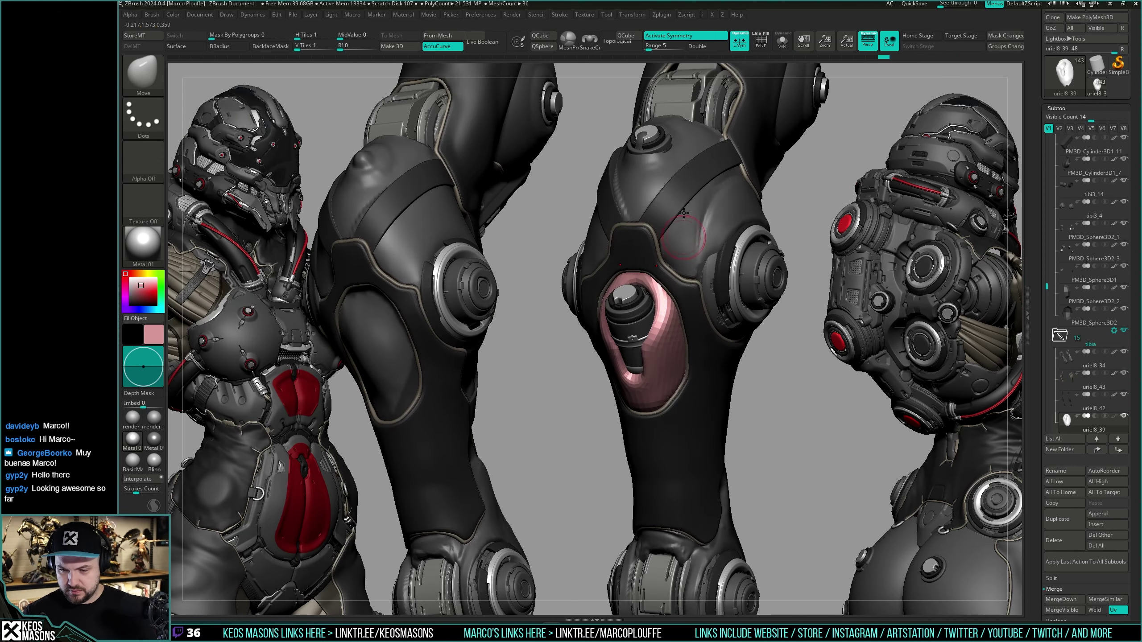
pyautogui.hotkey('shift', 's')
pyautogui.press('space')
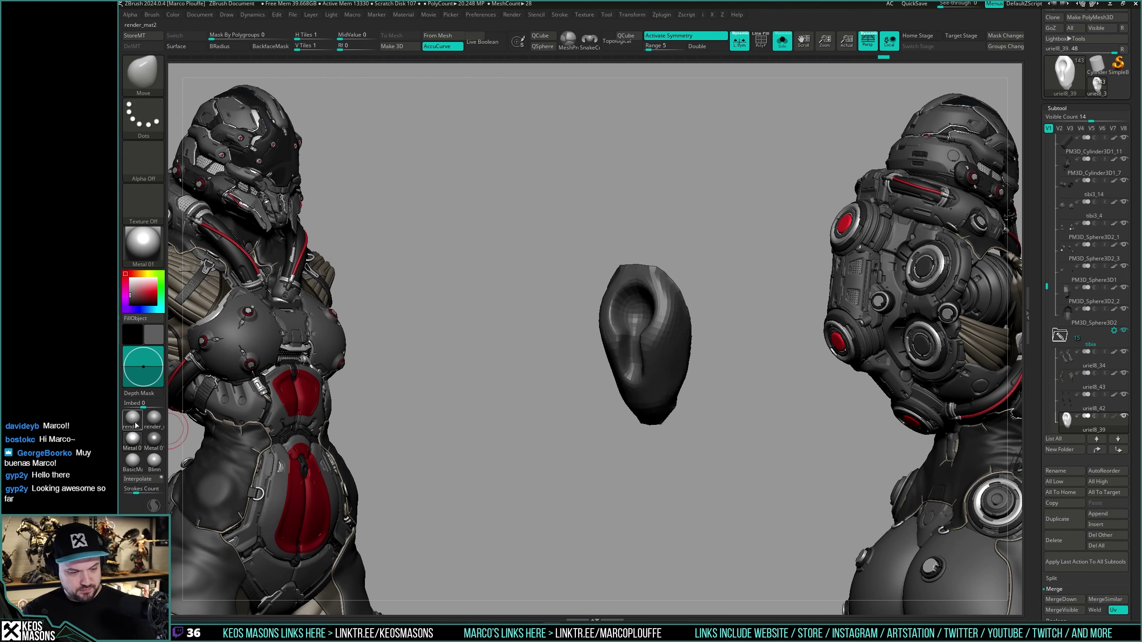
pyautogui.press('space')
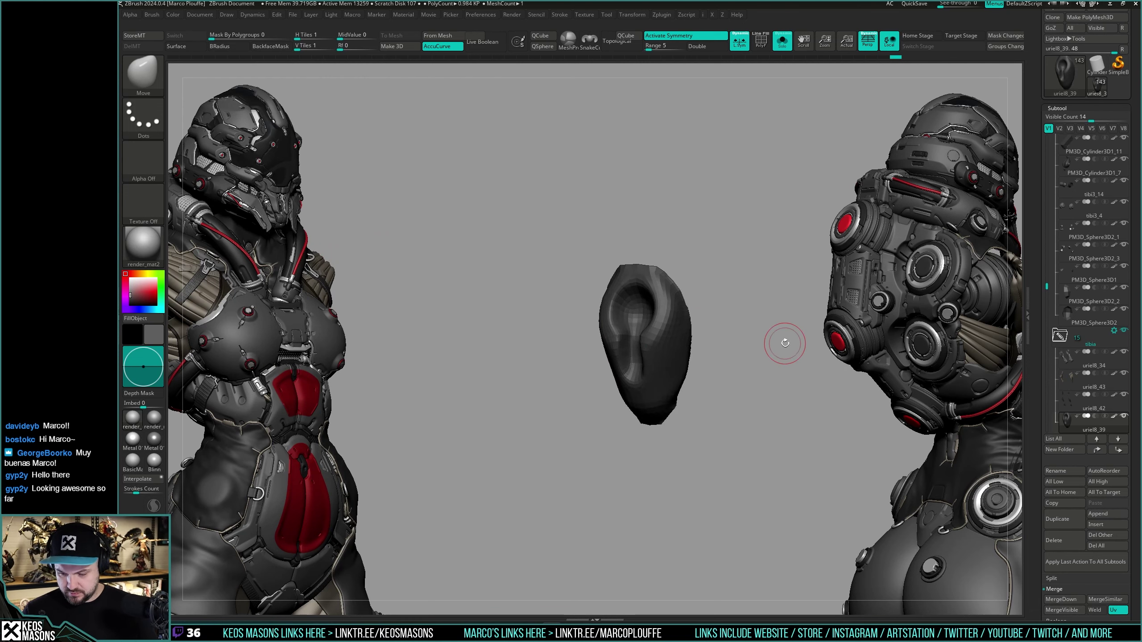
# Step: Subdivide the insert for a smooth surface and choose the hPolish brush
pyautogui.hotkey('ctrl', 'shift', 's')
pyautogui.moveTo(807, 382)
pyautogui.mouseDown()
pyautogui.moveTo(757, 428)
pyautogui.moveTo(753, 401)
pyautogui.moveTo(702, 397)
pyautogui.mouseUp()
pyautogui.press('space')
pyautogui.click(749, 368)
pyautogui.hotkey('ctrl', 'shift', 's')
pyautogui.press('space')
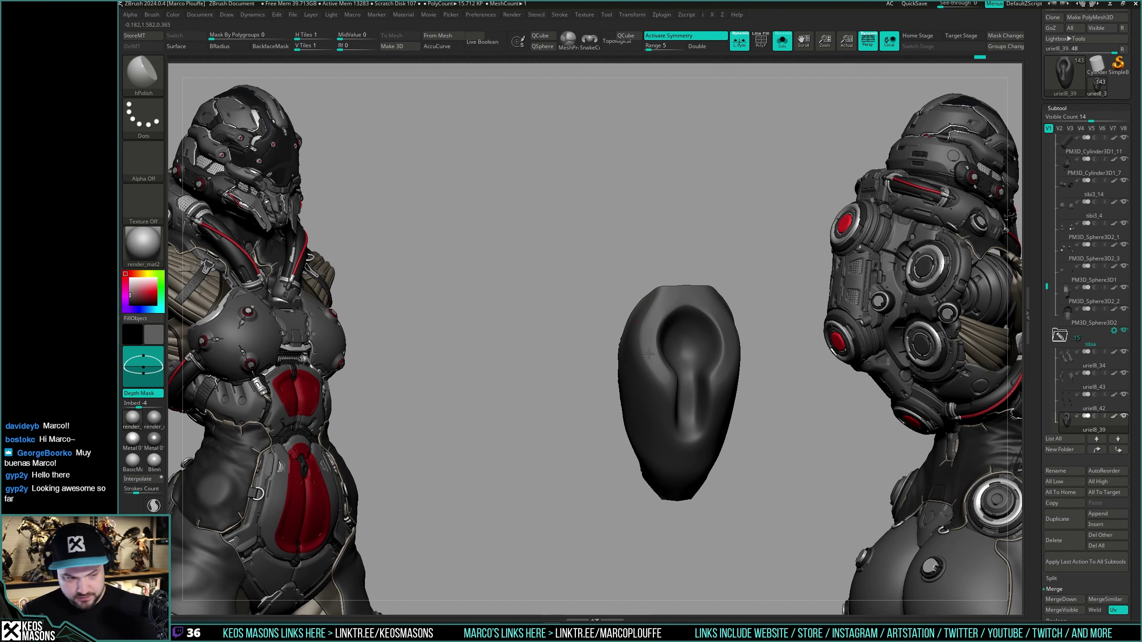
# Step: Polish the rim and side walls of the insert's narrow slot with hPolish
pyautogui.moveTo(665, 291); pyautogui.dragTo(690, 375, button='right')
pyautogui.hotkey('ctrl', 'shift', 's')
pyautogui.hotkey('ctrl', 'shift', 's')
pyautogui.moveTo(691, 375); pyautogui.dragTo(673, 383)
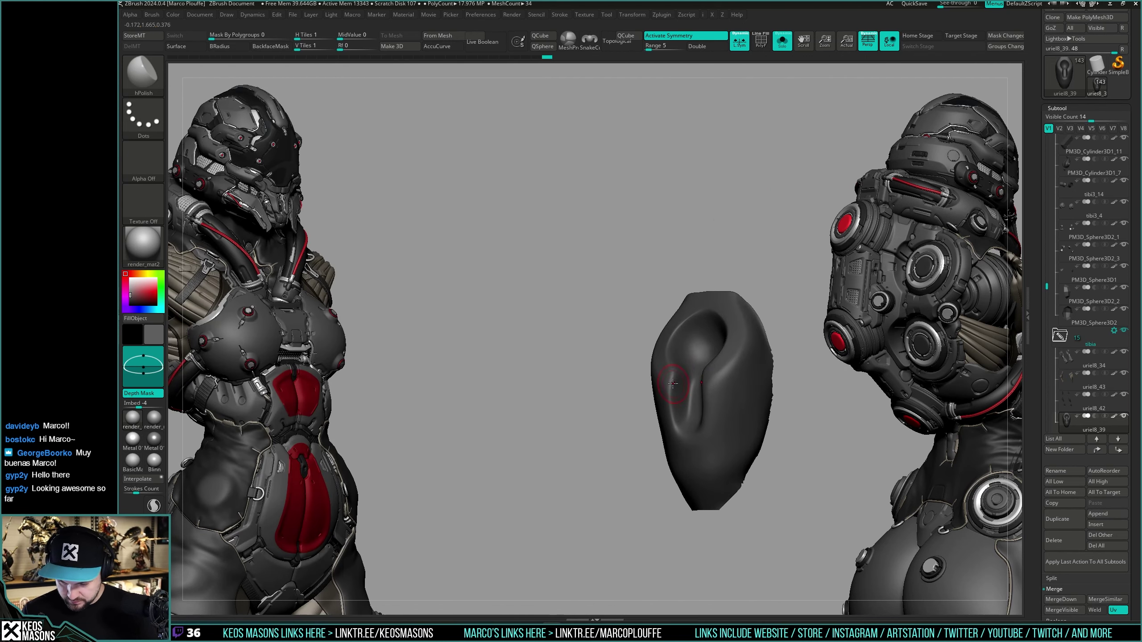
pyautogui.moveTo(692, 415); pyautogui.dragTo(696, 407, button='right')
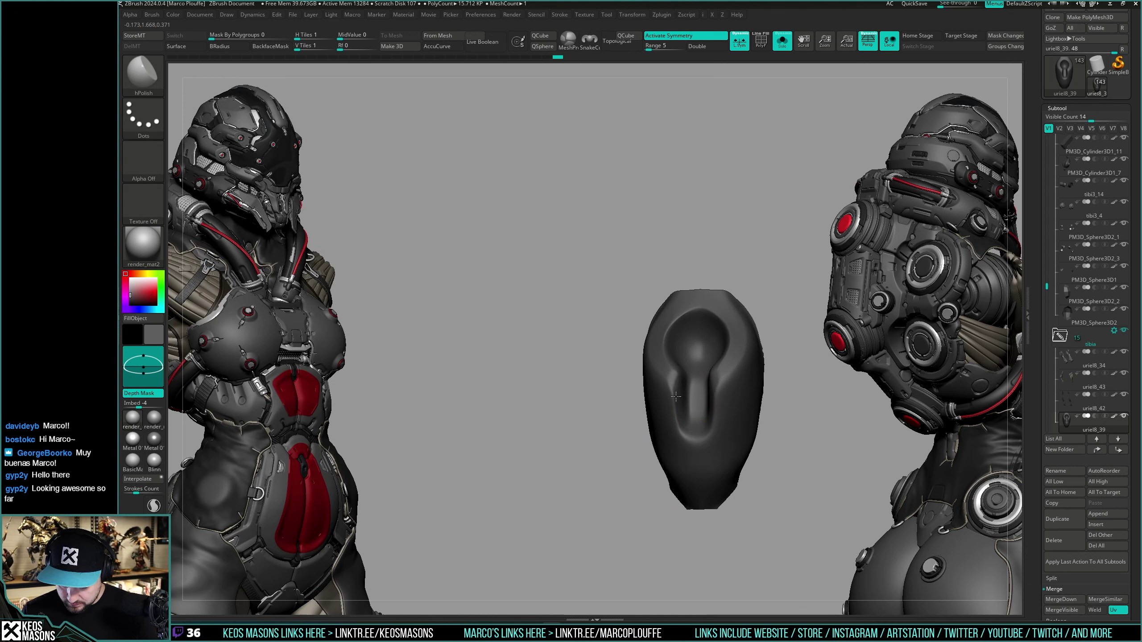
pyautogui.moveTo(676, 395); pyautogui.dragTo(714, 368)
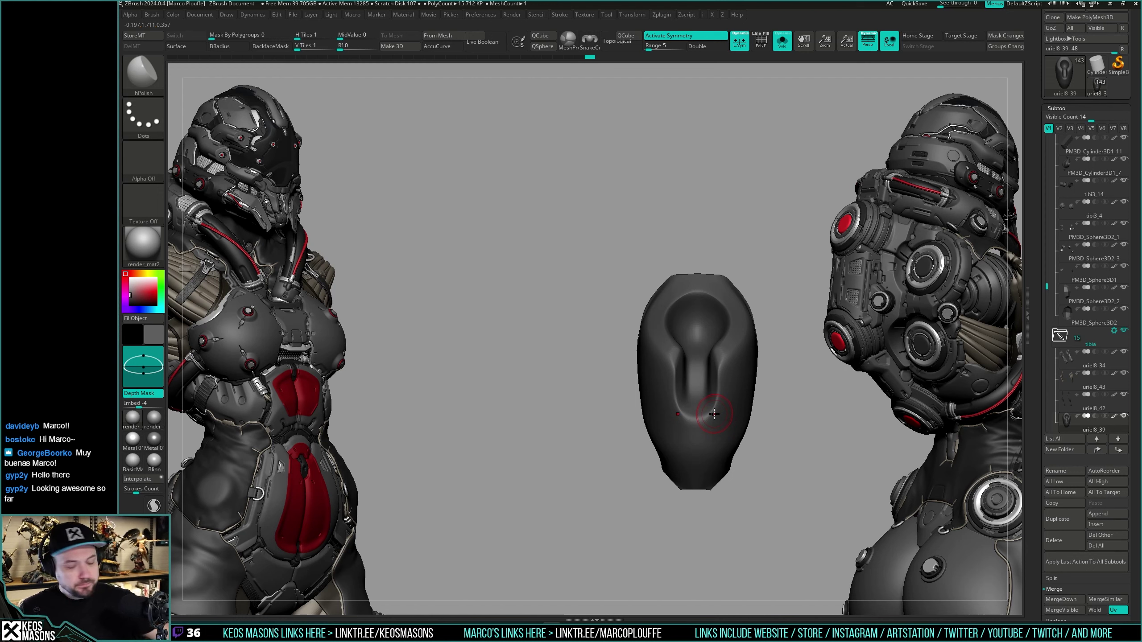
# Step: Refine and smooth the surfaces around the insert's slot and round hollow, and switch to the TrimHole brush
pyautogui.moveTo(1090, 358)
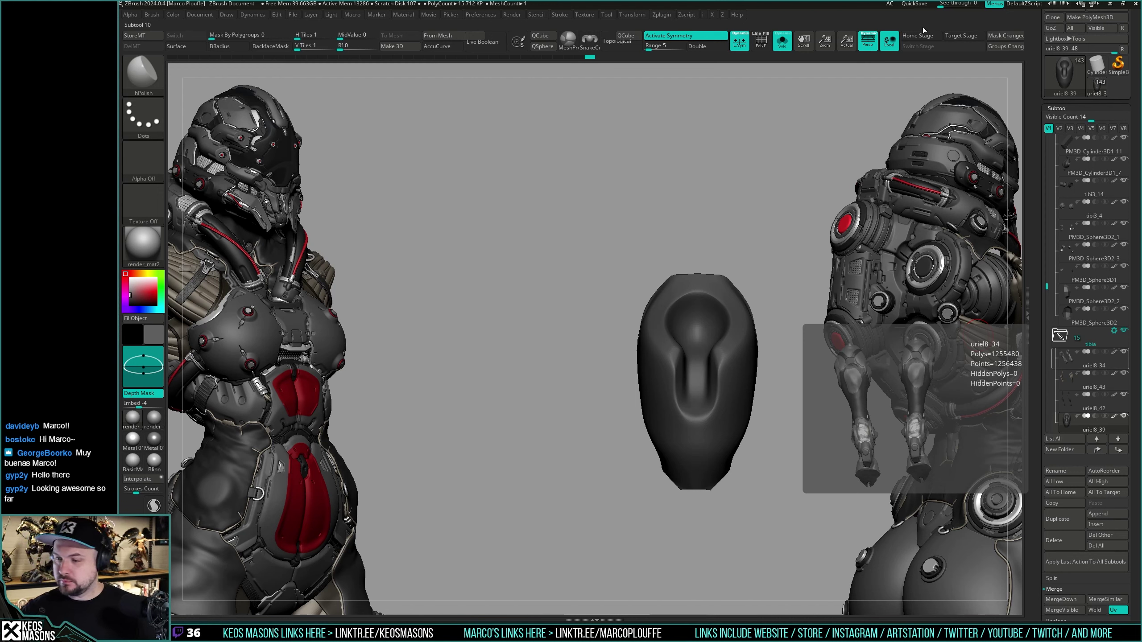
pyautogui.moveTo(746, 381); pyautogui.dragTo(749, 381, button='right')
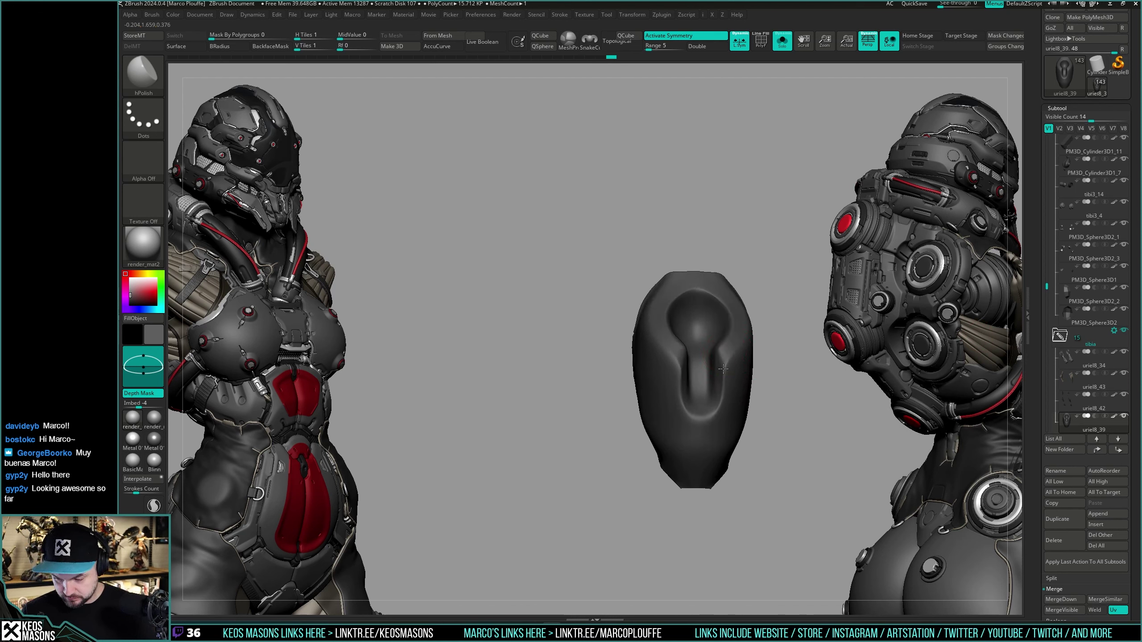
pyautogui.moveTo(720, 371); pyautogui.dragTo(712, 379, button='right')
pyautogui.keyDown('shift'); pyautogui.moveTo(712, 379); pyautogui.dragTo(708, 386); pyautogui.keyUp('shift')
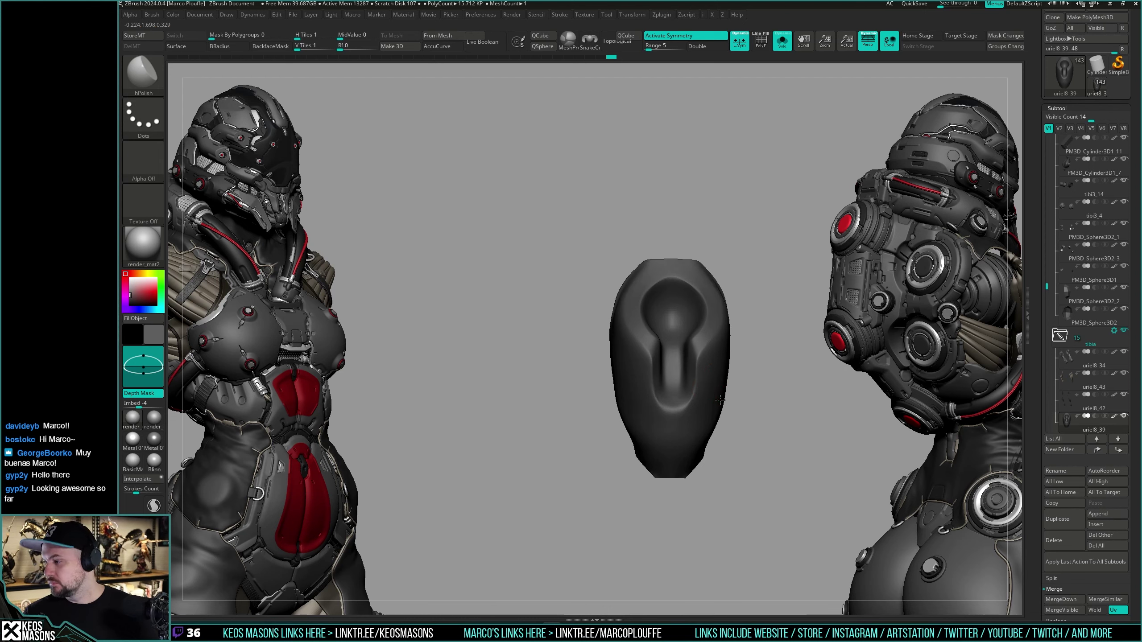
pyautogui.moveTo(719, 382); pyautogui.dragTo(732, 386, button='right')
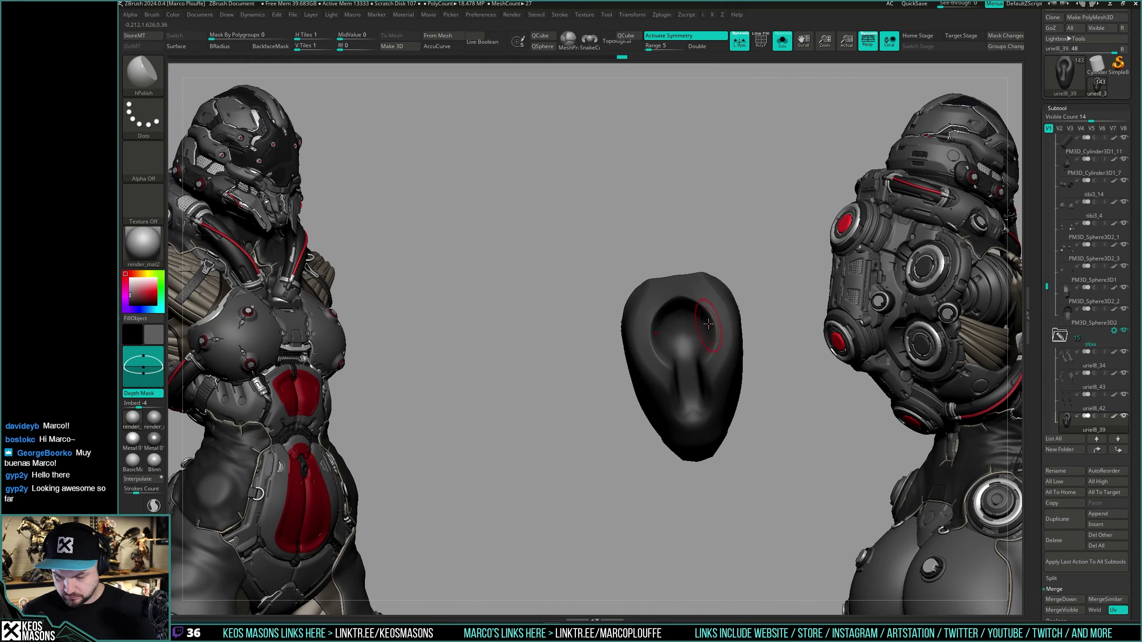
pyautogui.moveTo(708, 324); pyautogui.dragTo(708, 335, button='right')
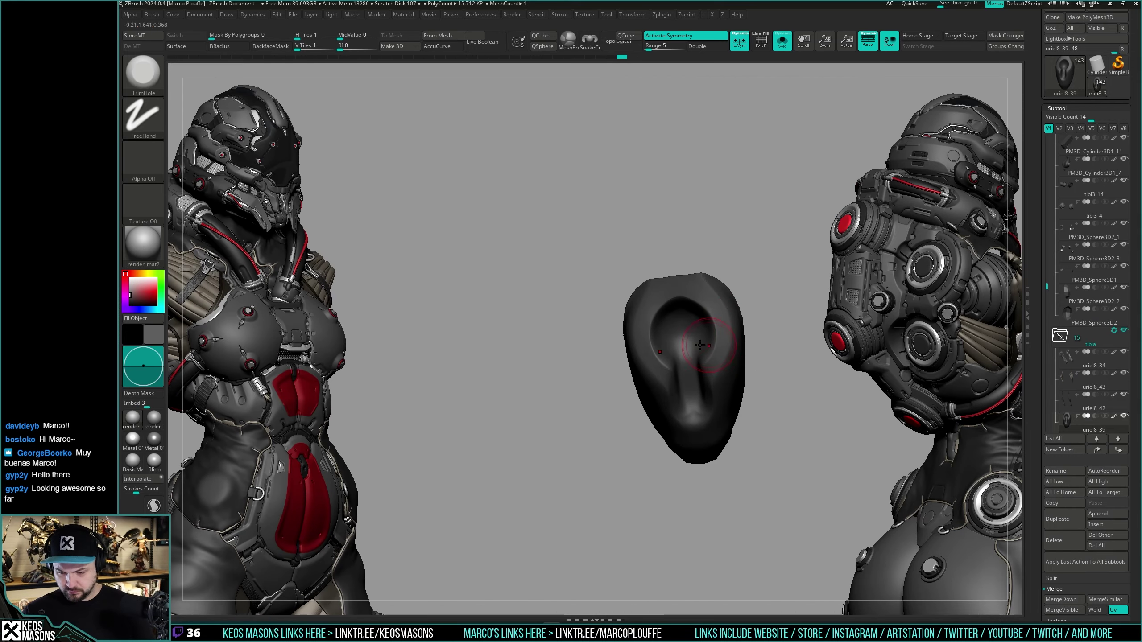
# Step: Adjust the brush size and trim the insert's round hollow with TrimHole, undoing the previous attempt
pyautogui.press('space')
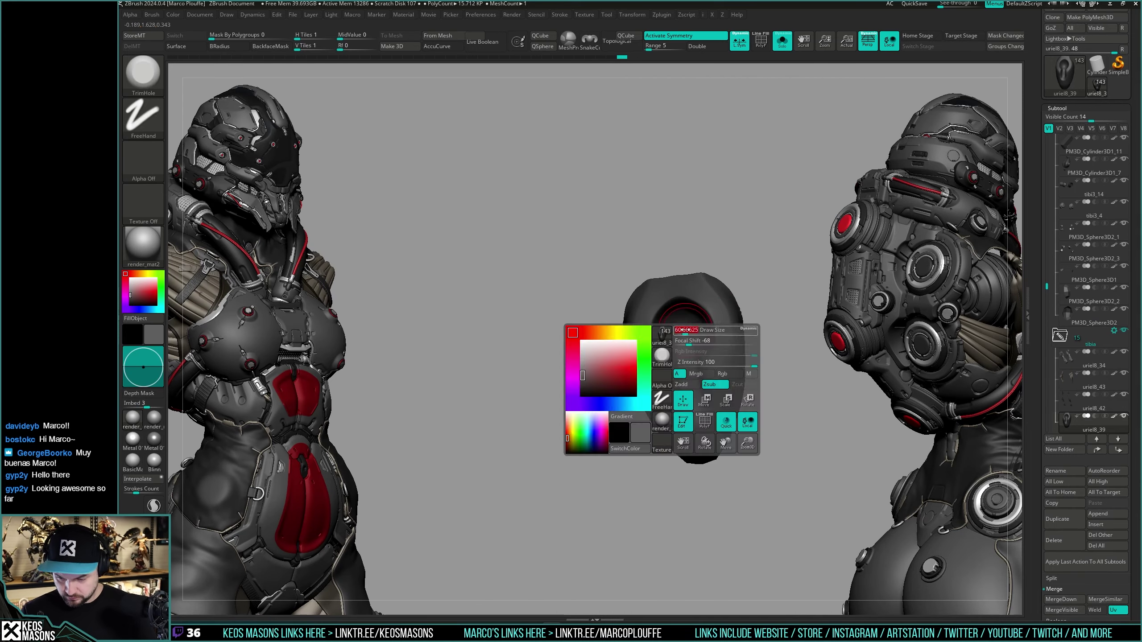
pyautogui.press('space')
pyautogui.moveTo(685, 323); pyautogui.dragTo(684, 330)
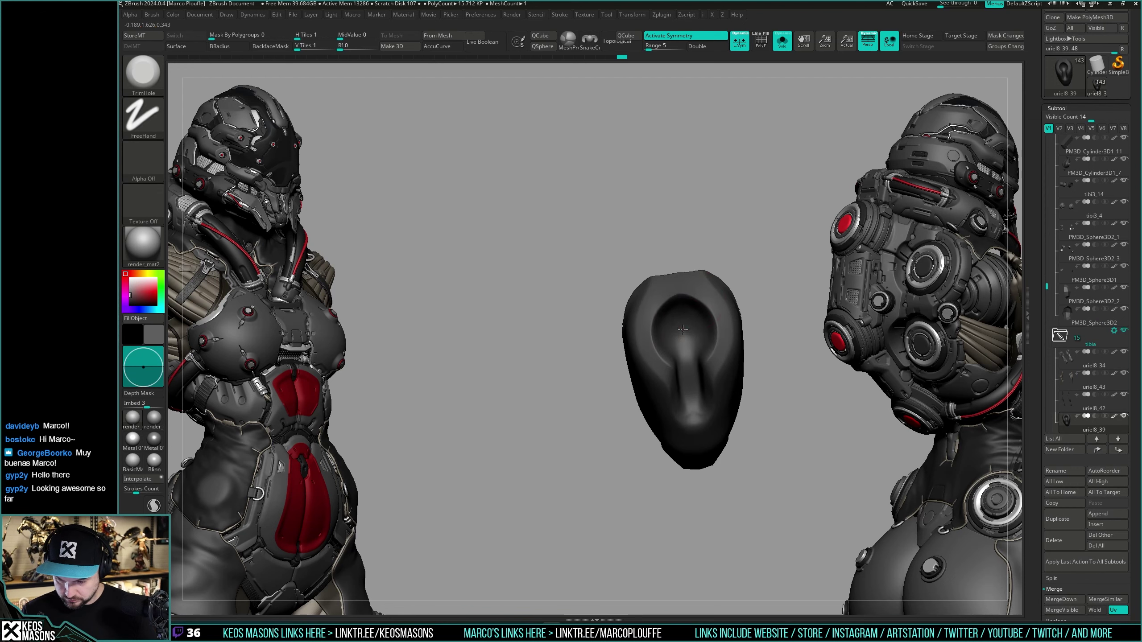
pyautogui.hotkey('ctrl', 'z')
pyautogui.press('space')
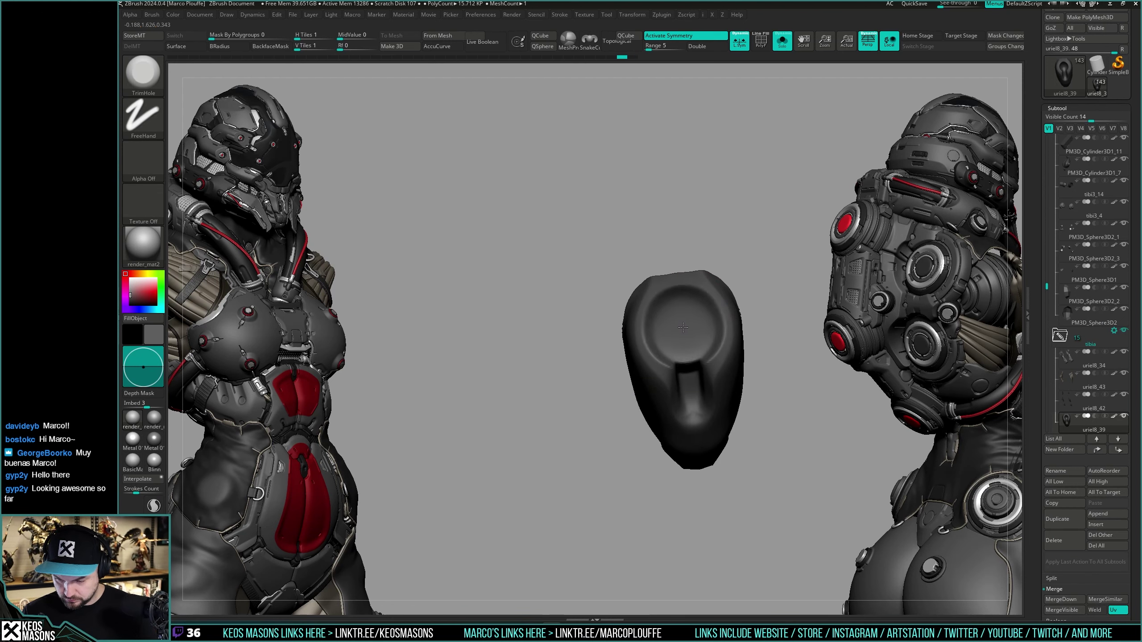
pyautogui.moveTo(682, 328); pyautogui.dragTo(684, 331)
# Step: Show the legs with ghosted surroundings and trim the insert's hollow to fit around the canister
pyautogui.hotkey('alt', 's')
pyautogui.moveTo(701, 335)
pyautogui.mouseDown(button='right')
pyautogui.moveTo(733, 343)
pyautogui.moveTo(712, 398)
pyautogui.mouseUp(button='right')
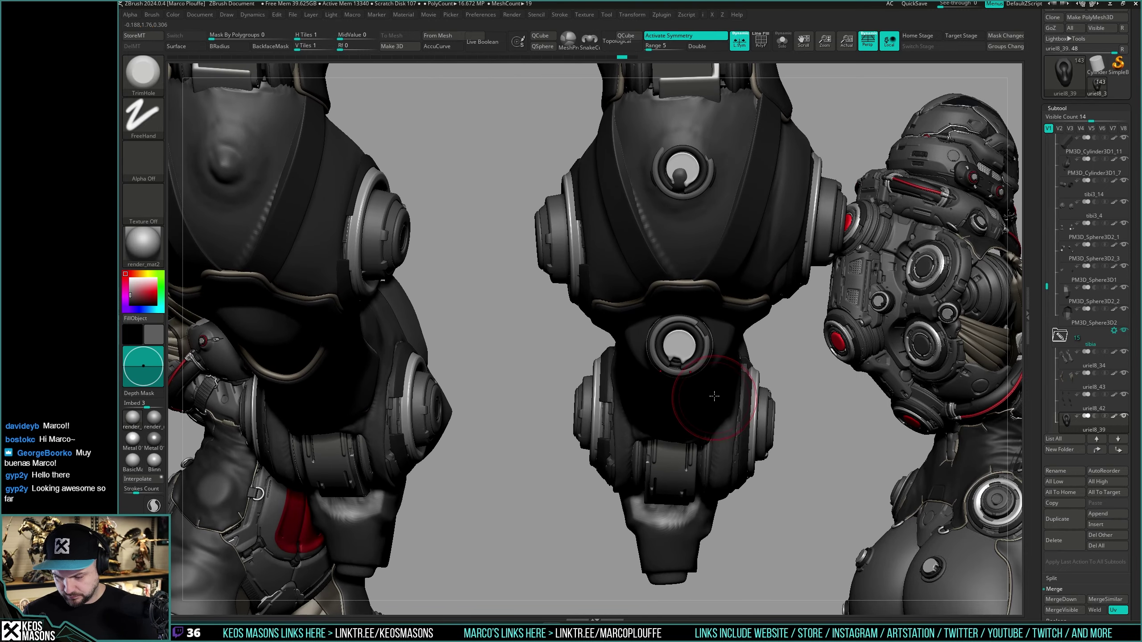
pyautogui.hotkey('ctrl', 'shift', 's')
pyautogui.hotkey('ctrl', 'shift', 's')
pyautogui.moveTo(692, 398); pyautogui.dragTo(684, 365, button='right')
pyautogui.moveTo(684, 366); pyautogui.dragTo(683, 376)
pyautogui.rightClick(683, 375)
pyautogui.moveTo(680, 380); pyautogui.dragTo(682, 373, button='right')
pyautogui.rightClick(682, 372)
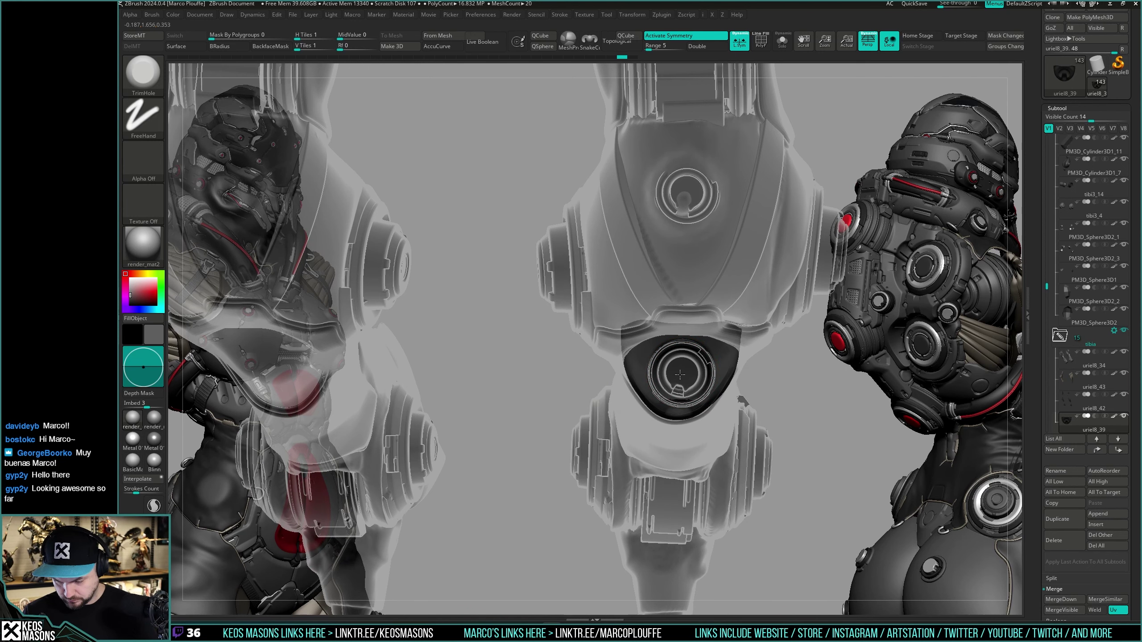
# Step: Refine the transition between the insert's round hollow and its narrow slot, checking the clearance around the canister
pyautogui.hotkey('alt', 'shift', 's')
pyautogui.moveTo(680, 375); pyautogui.dragTo(697, 355)
pyautogui.hotkey('shift', 'alt', 's')
pyautogui.moveTo(702, 349)
pyautogui.mouseDown(button='right')
pyautogui.moveTo(670, 338)
pyautogui.moveTo(693, 328)
pyautogui.mouseUp(button='right')
pyautogui.press('shift')
pyautogui.press('ctrl')
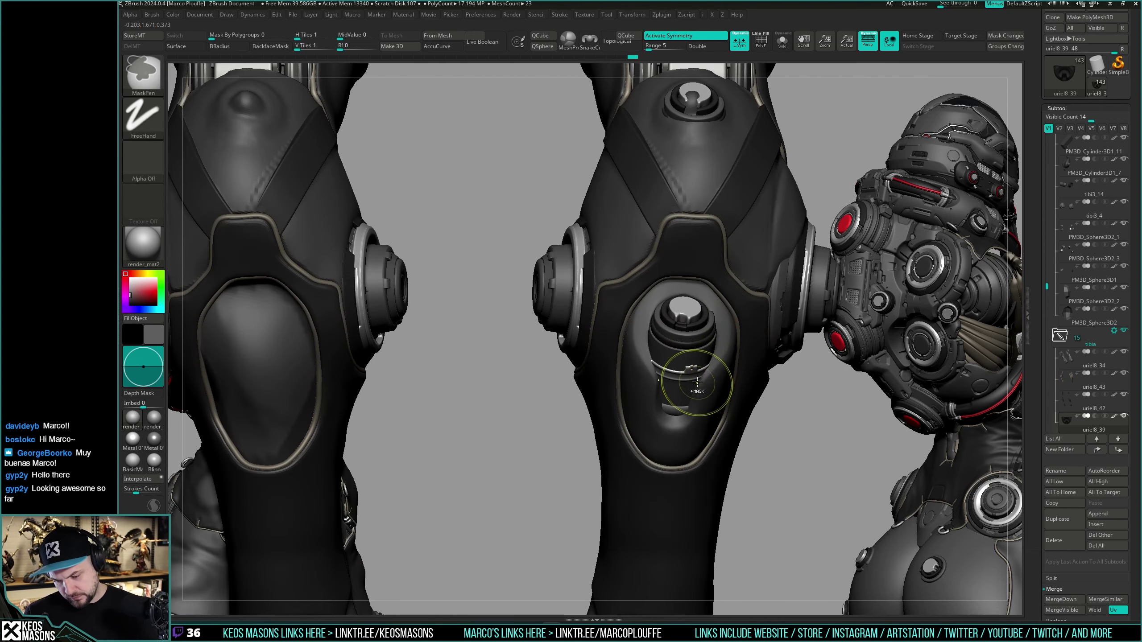
pyautogui.moveTo(693, 383); pyautogui.dragTo(686, 362, button='right')
pyautogui.hotkey('alt', 'shift', 's')
pyautogui.moveTo(690, 385); pyautogui.dragTo(692, 380)
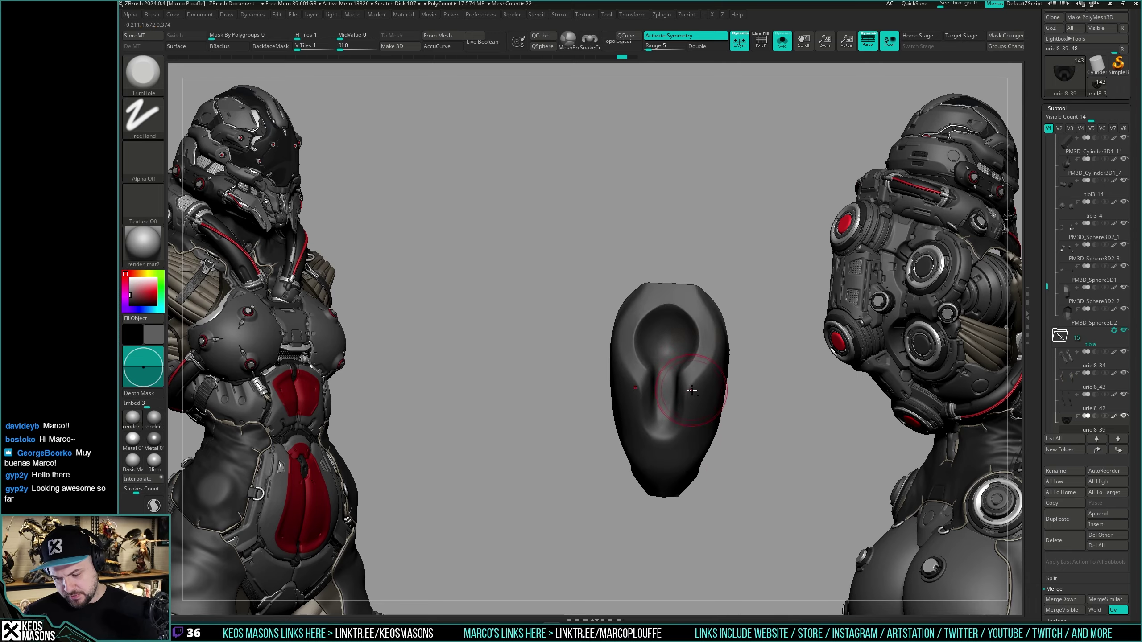
pyautogui.hotkey('shift', 'alt', 's')
pyautogui.moveTo(691, 380)
pyautogui.keyDown('alt'); pyautogui.mouseDown(button='right')
pyautogui.moveTo(688, 325)
pyautogui.moveTo(663, 358)
pyautogui.mouseUp(button='right'); pyautogui.keyUp('alt')
# Step: Choose the Orb_Cracks brush and sharpen the edges of the slot beside the canister's lower section
pyautogui.rightClick(680, 429)
pyautogui.press('space')
pyautogui.click(723, 322)
pyautogui.press('space')
pyautogui.press('space')
pyautogui.moveTo(663, 356); pyautogui.dragTo(723, 374)
pyautogui.moveTo(688, 340); pyautogui.dragTo(691, 320, button='right')
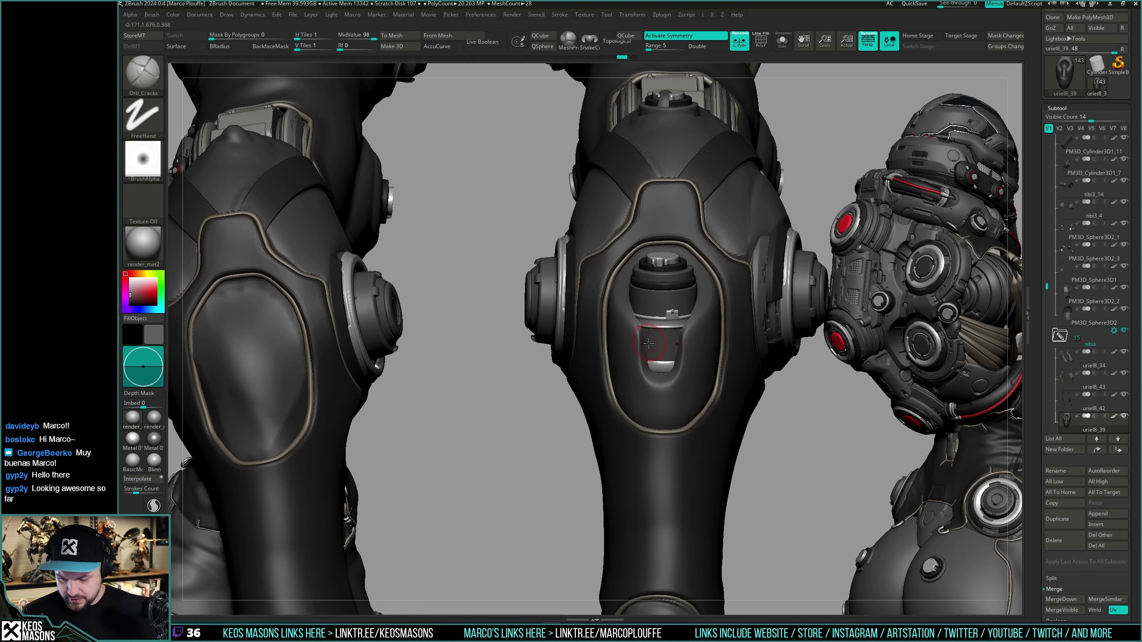
pyautogui.press('space')
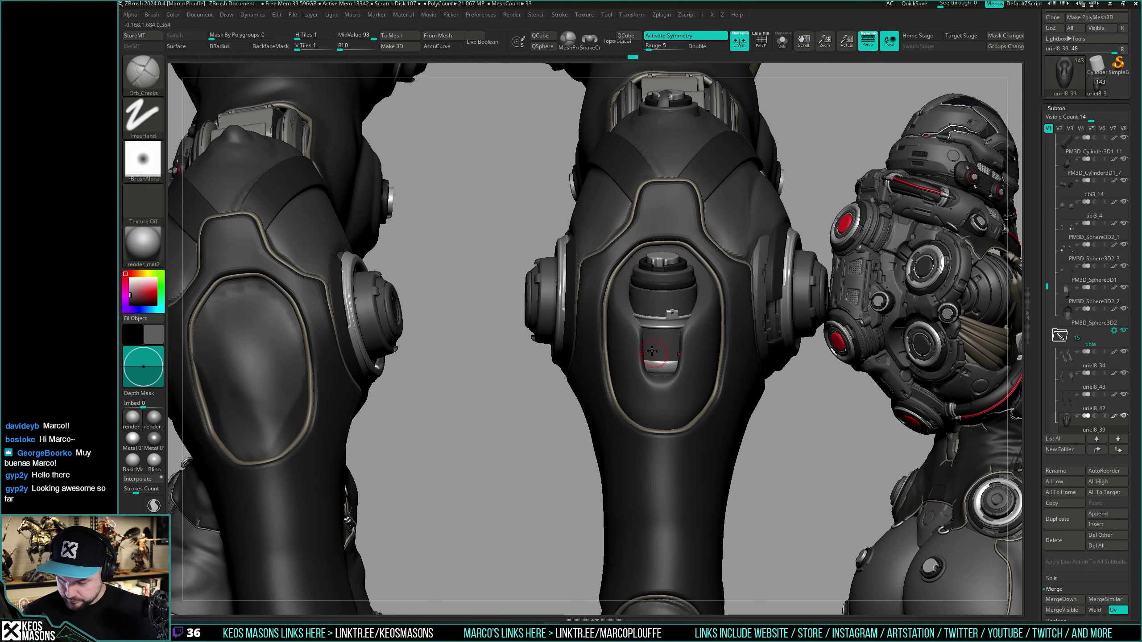
pyautogui.moveTo(667, 367); pyautogui.dragTo(666, 370)
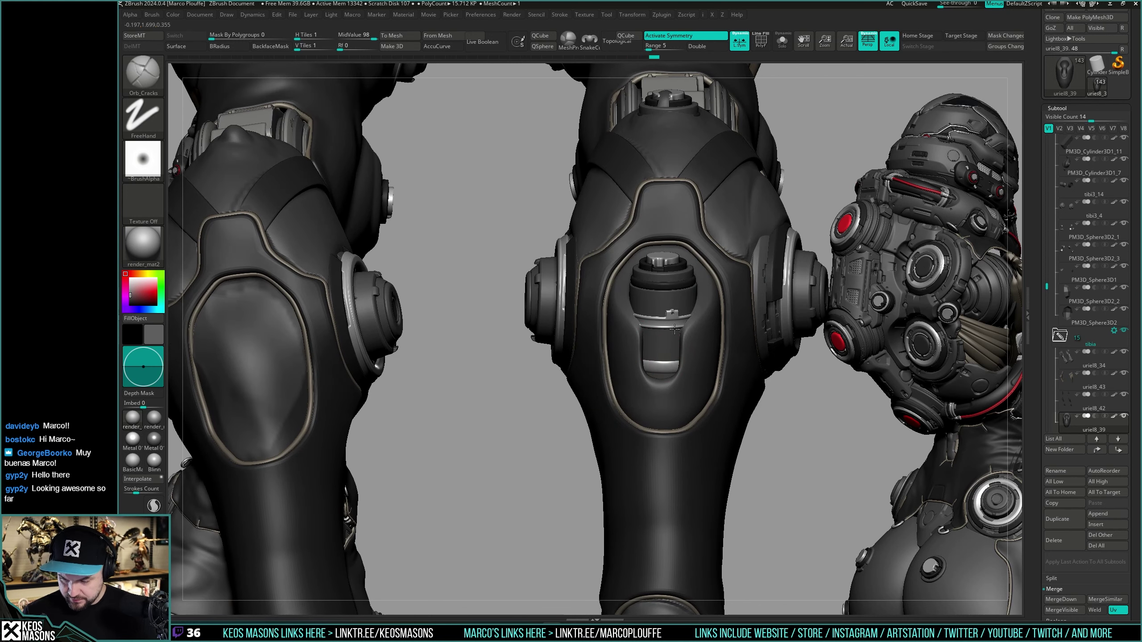
# Step: Undo the last stroke and crease the rim of the round hollow with Orb_Cracks
pyautogui.moveTo(675, 329); pyautogui.dragTo(680, 377, button='right')
pyautogui.hotkey('shift', 't')
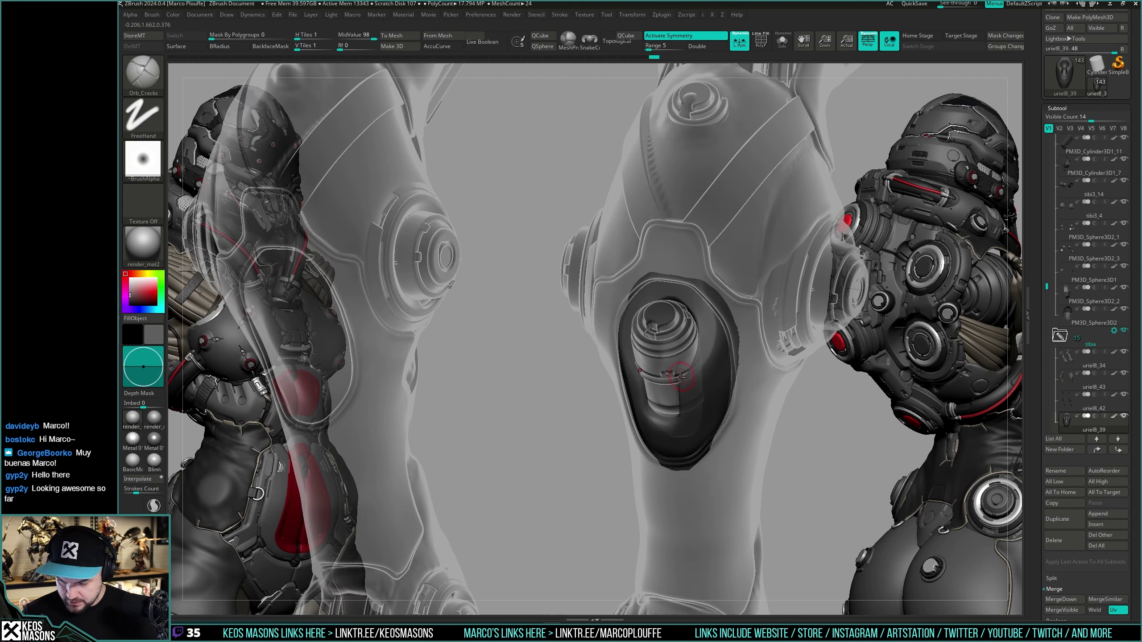
pyautogui.hotkey('ctrl', 'z')
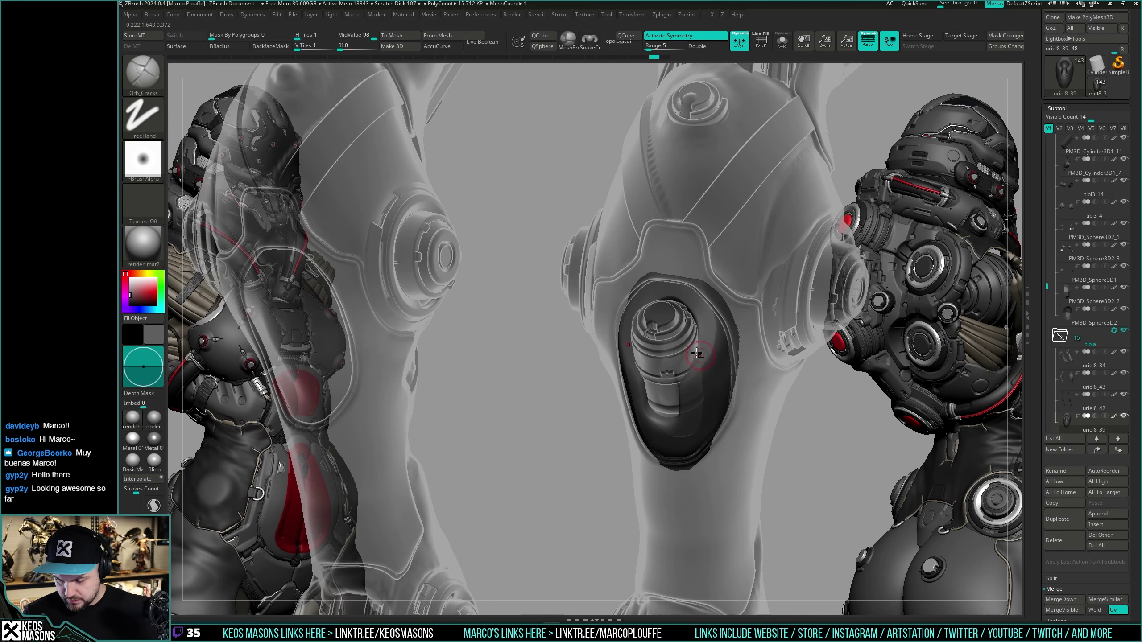
pyautogui.moveTo(697, 345); pyautogui.dragTo(656, 329)
pyautogui.moveTo(656, 330); pyautogui.dragTo(645, 341, button='right')
pyautogui.hotkey('shift', 's')
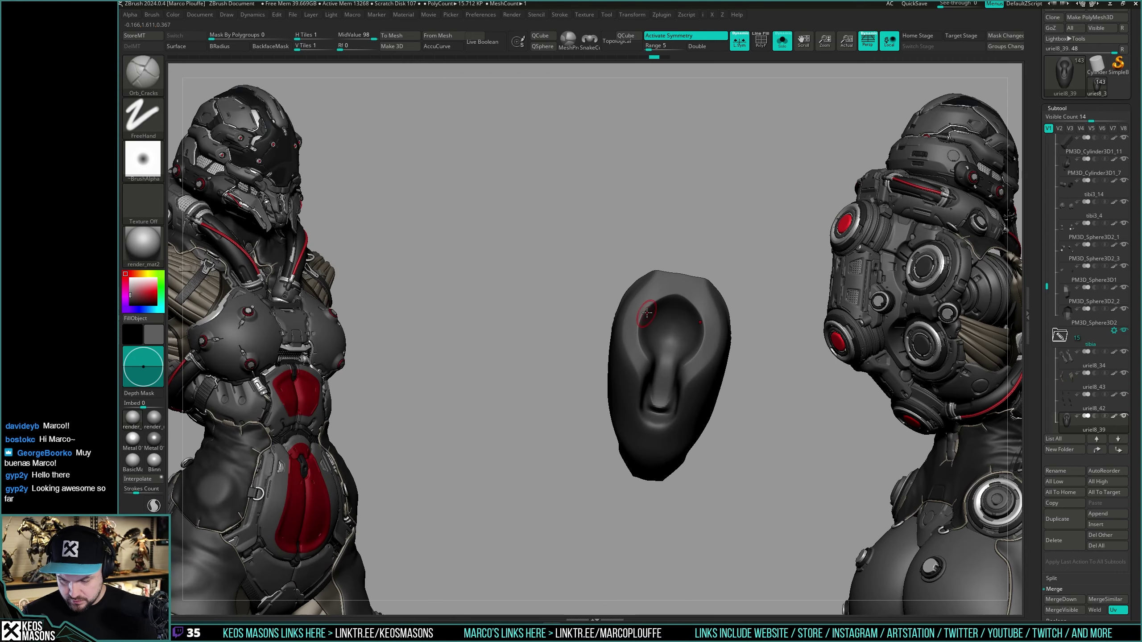
pyautogui.moveTo(646, 349); pyautogui.dragTo(643, 340)
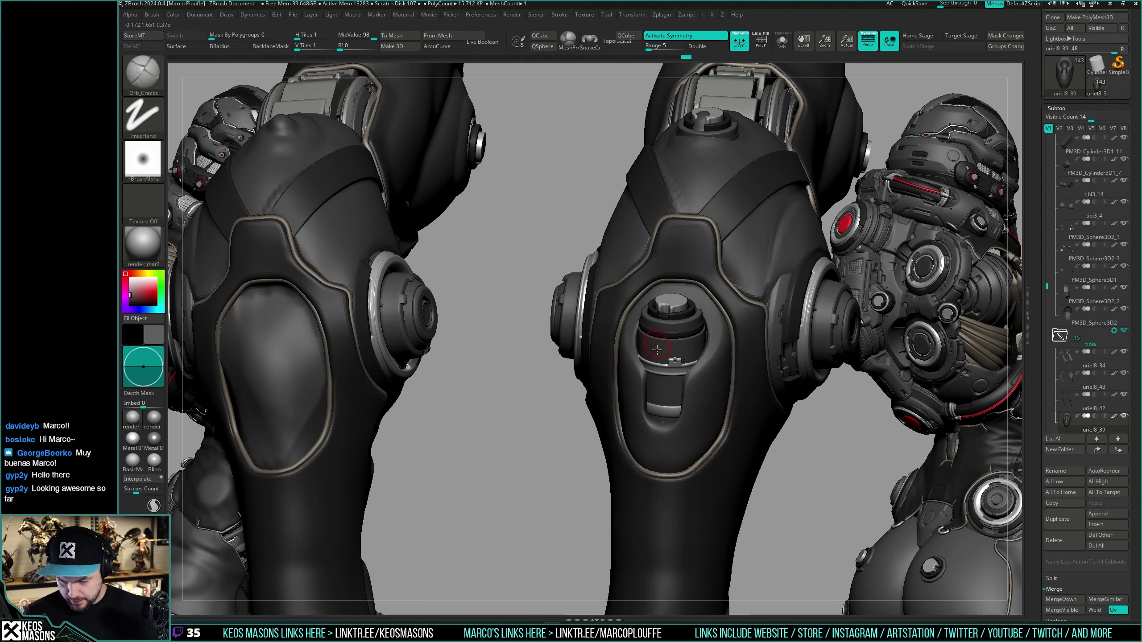
# Step: Smooth the inner walls of the round hollow and soften where they run into the slot
pyautogui.press('space')
pyautogui.click(647, 428)
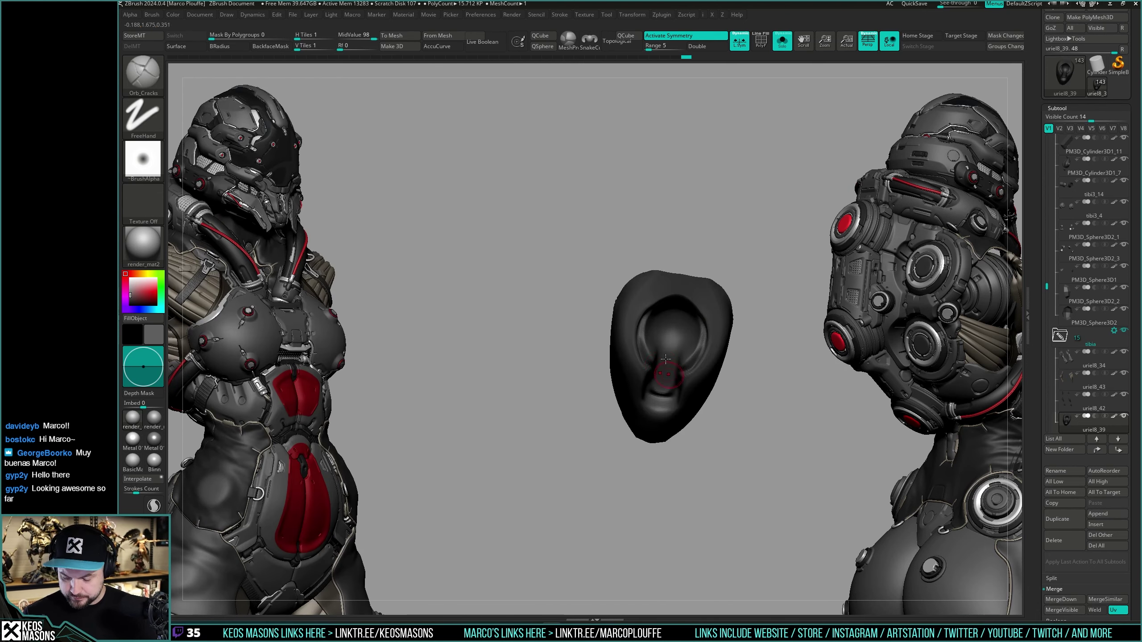
pyautogui.keyDown('shift'); pyautogui.moveTo(652, 337); pyautogui.dragTo(658, 340); pyautogui.keyUp('shift')
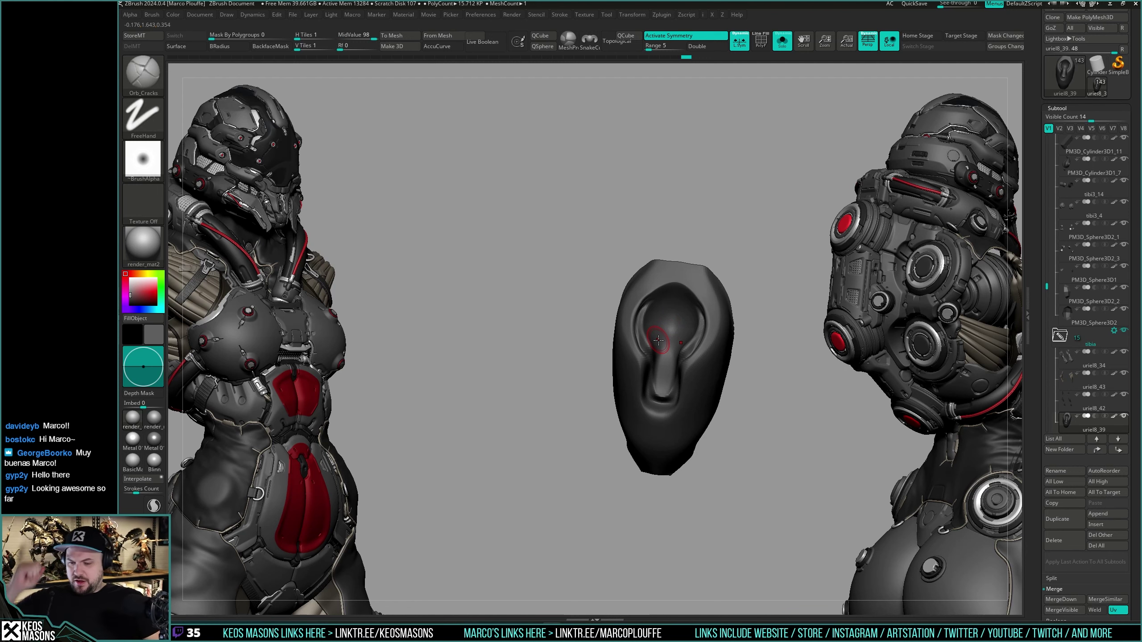
pyautogui.moveTo(684, 319); pyautogui.dragTo(689, 352, button='right')
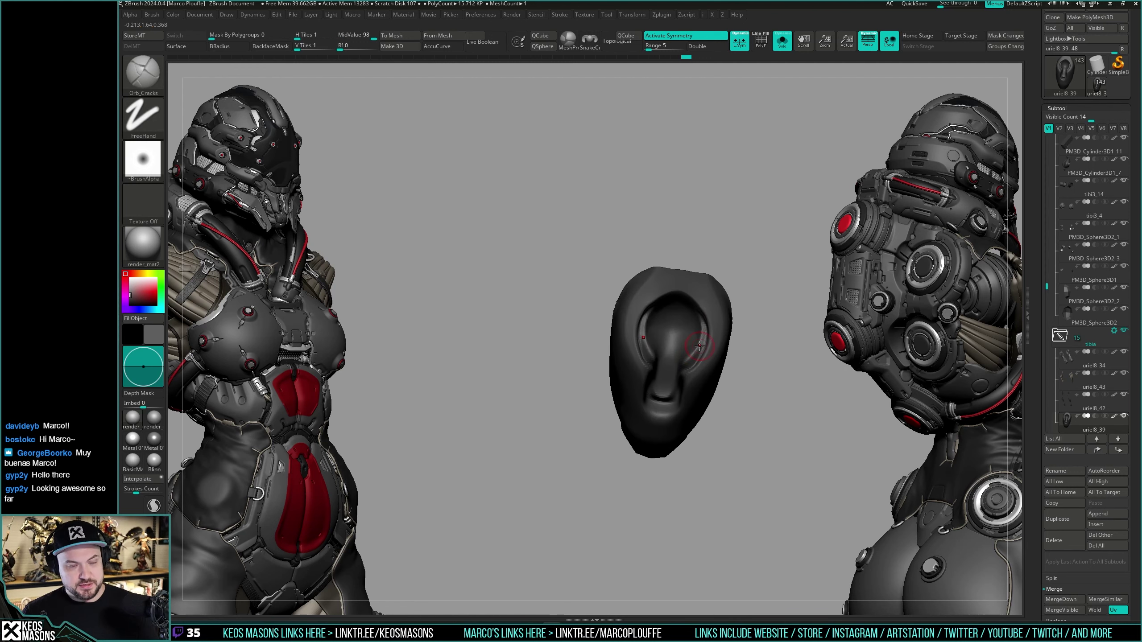
pyautogui.press('shift')
pyautogui.keyDown('shift'); pyautogui.moveTo(689, 345); pyautogui.dragTo(692, 355); pyautogui.keyUp('shift')
pyautogui.moveTo(688, 349); pyautogui.dragTo(653, 348, button='right')
pyautogui.press('shift')
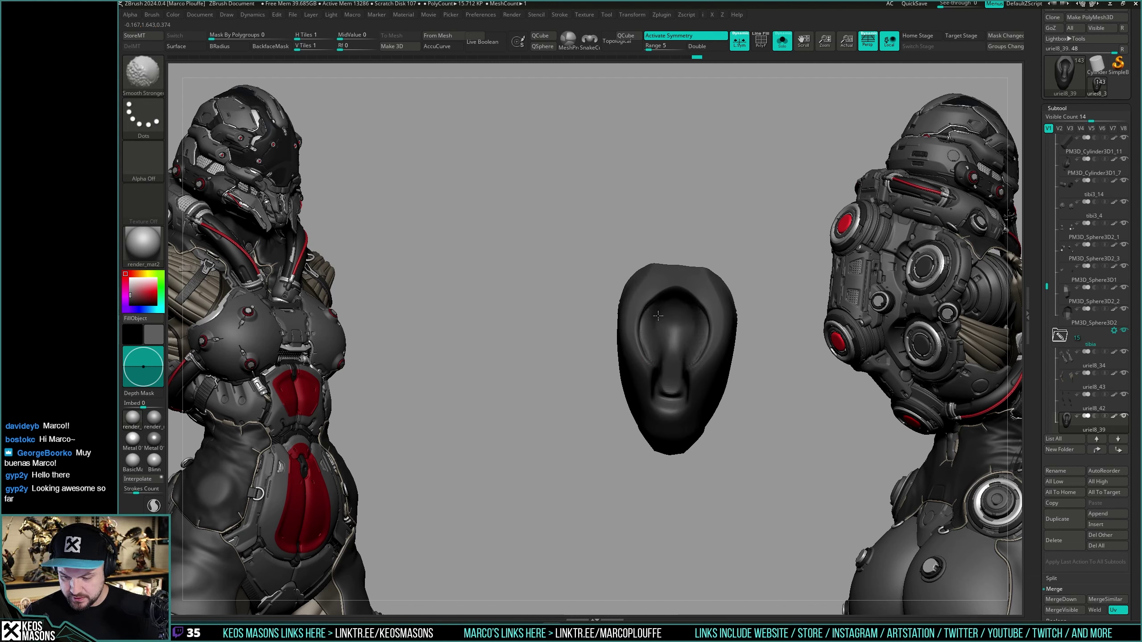
pyautogui.moveTo(658, 316)
pyautogui.mouseDown(button='right')
pyautogui.moveTo(639, 365)
pyautogui.moveTo(679, 321)
pyautogui.mouseUp(button='right')
pyautogui.press('shift')
pyautogui.hotkey('shift', 's')
pyautogui.hotkey('shift', 's')
# Step: Build up the floor of the insert's hollow with ClayBuildup and smooth the strokes
pyautogui.press('b')
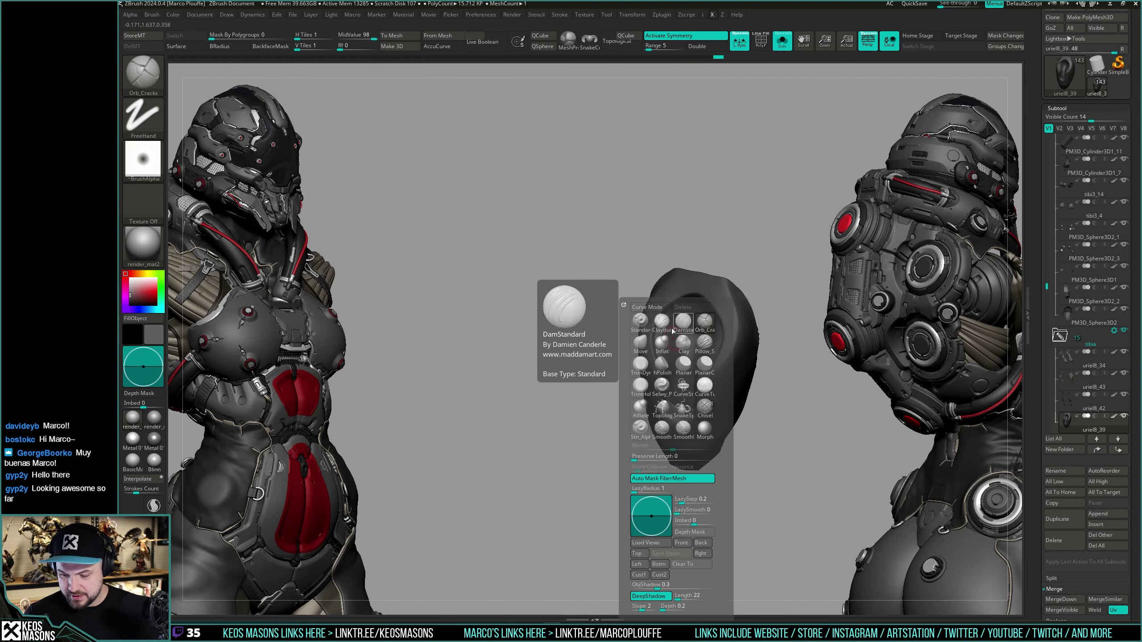
pyautogui.press('c')
pyautogui.press('b')
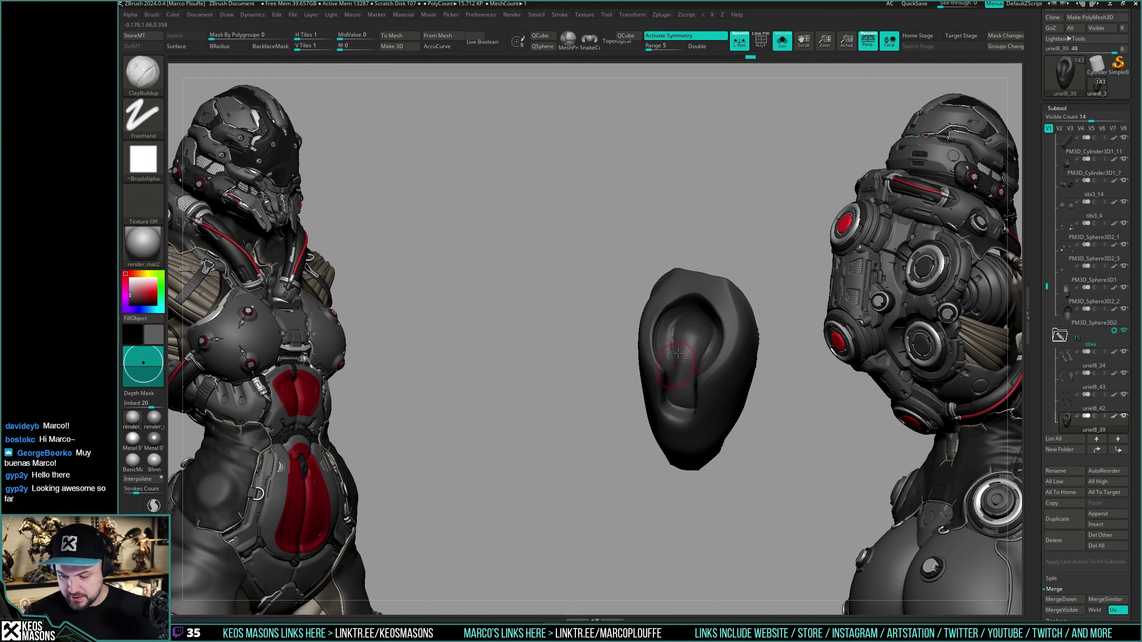
pyautogui.moveTo(678, 355); pyautogui.dragTo(682, 333)
pyautogui.moveTo(682, 317); pyautogui.dragTo(688, 328, button='right')
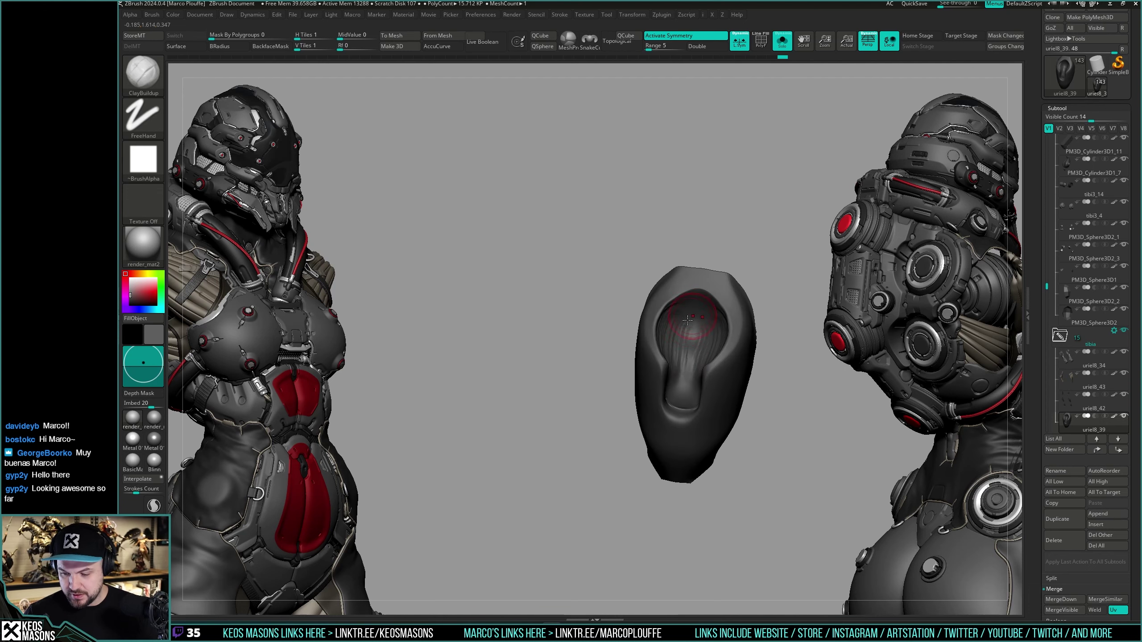
pyautogui.moveTo(688, 329)
pyautogui.keyDown('shift'); pyautogui.mouseDown()
pyautogui.moveTo(687, 351)
pyautogui.moveTo(688, 337)
pyautogui.mouseUp(); pyautogui.keyUp('shift')
pyautogui.hotkey('shift', 's')
pyautogui.hotkey('shift', 's')
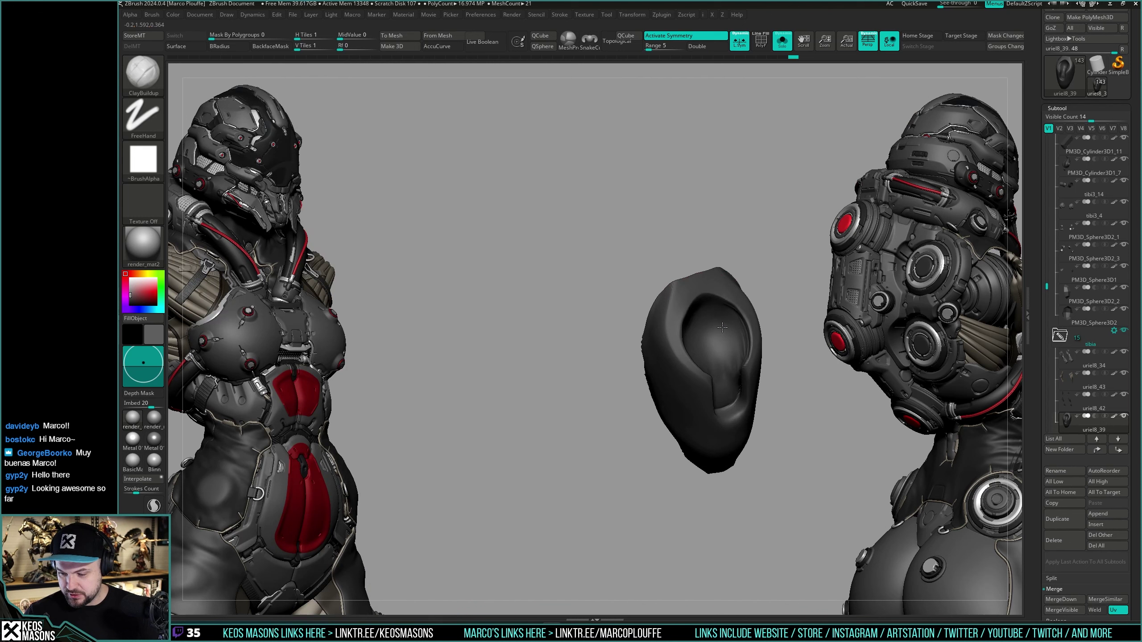
pyautogui.moveTo(722, 327); pyautogui.dragTo(690, 304, button='right')
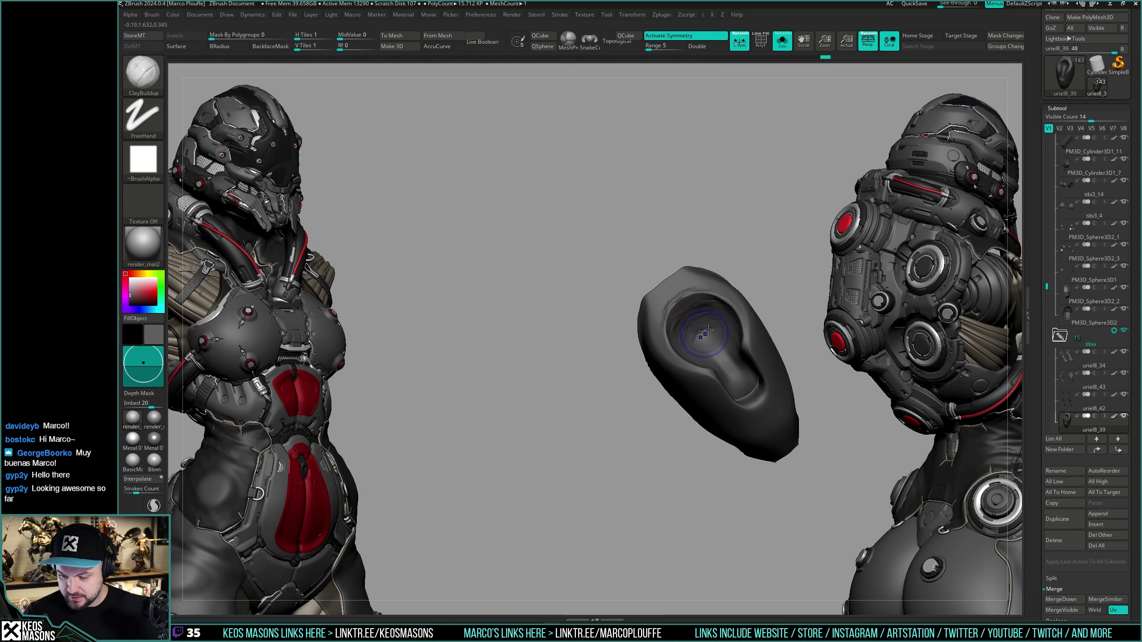
pyautogui.press('shift')
# Step: Choose the hPolish brush, then polish and smooth the insert's upper rim beside the canister
pyautogui.press('b')
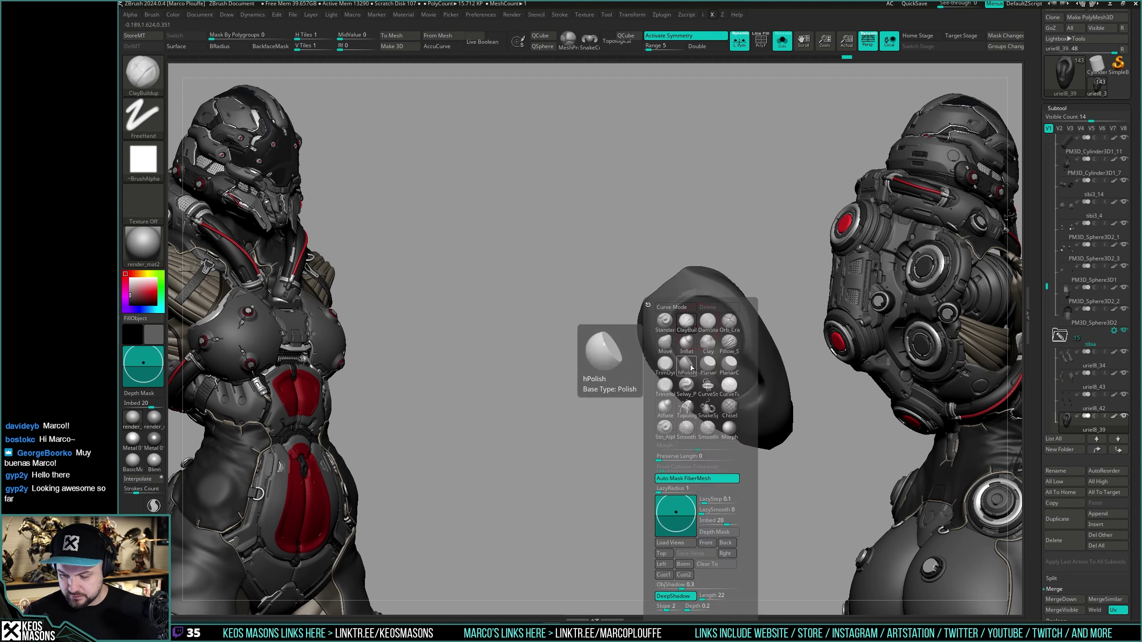
pyautogui.press('h')
pyautogui.press('p')
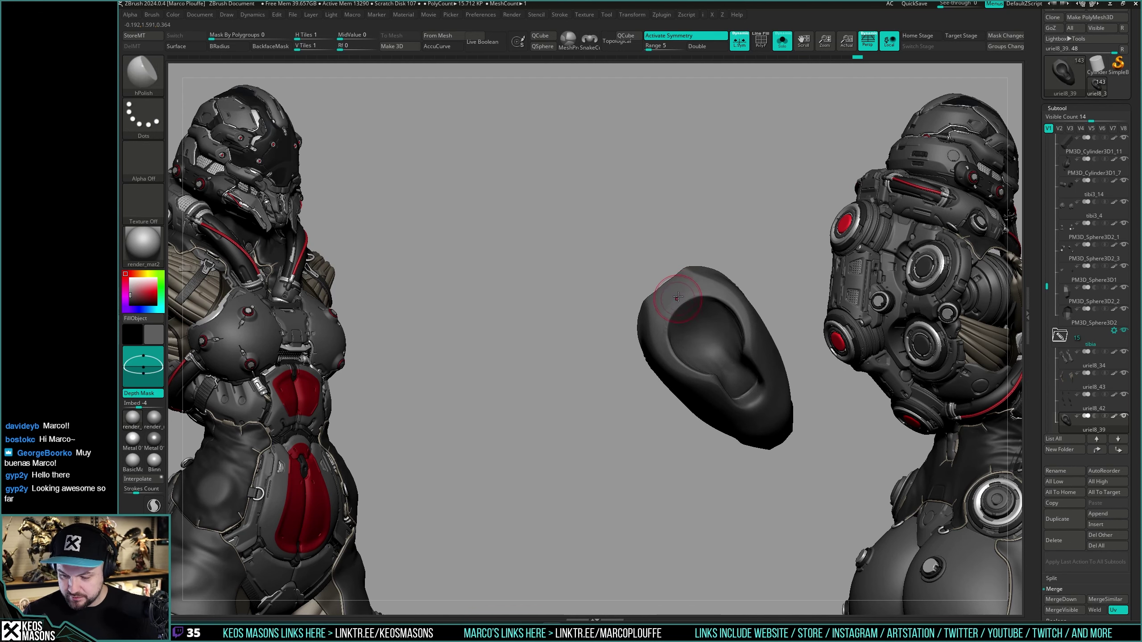
pyautogui.moveTo(666, 368)
pyautogui.mouseDown(button='right')
pyautogui.moveTo(690, 356)
pyautogui.moveTo(694, 324)
pyautogui.moveTo(694, 360)
pyautogui.moveTo(651, 349)
pyautogui.mouseUp(button='right')
pyautogui.hotkey('alt', 's')
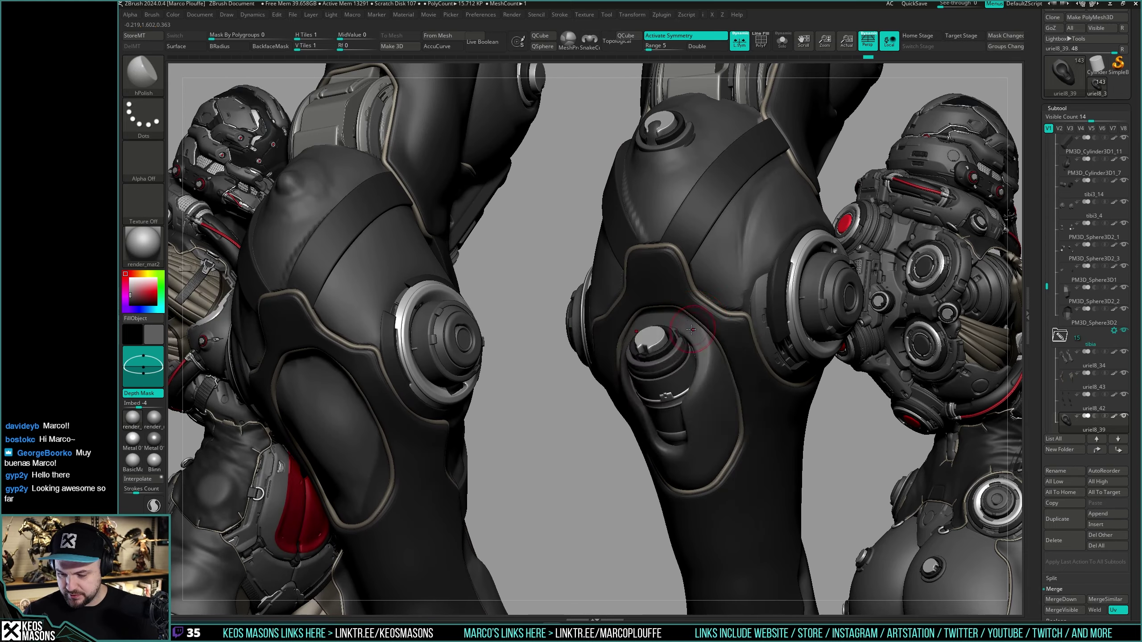
pyautogui.moveTo(659, 339); pyautogui.dragTo(690, 335)
pyautogui.keyDown('shift'); pyautogui.moveTo(690, 335); pyautogui.dragTo(692, 344); pyautogui.keyUp('shift')
# Step: Smooth the outer side of the insert between the canister and the piped border
pyautogui.moveTo(629, 349)
pyautogui.mouseDown(button='right')
pyautogui.moveTo(688, 343)
pyautogui.moveTo(690, 361)
pyautogui.moveTo(717, 341)
pyautogui.moveTo(664, 383)
pyautogui.moveTo(686, 360)
pyautogui.mouseUp(button='right')
pyautogui.hotkey('alt', 's')
pyautogui.hotkey('alt', 's')
pyautogui.keyDown('shift'); pyautogui.moveTo(685, 362); pyautogui.dragTo(675, 386); pyautogui.keyUp('shift')
pyautogui.moveTo(675, 387); pyautogui.dragTo(689, 331, button='right')
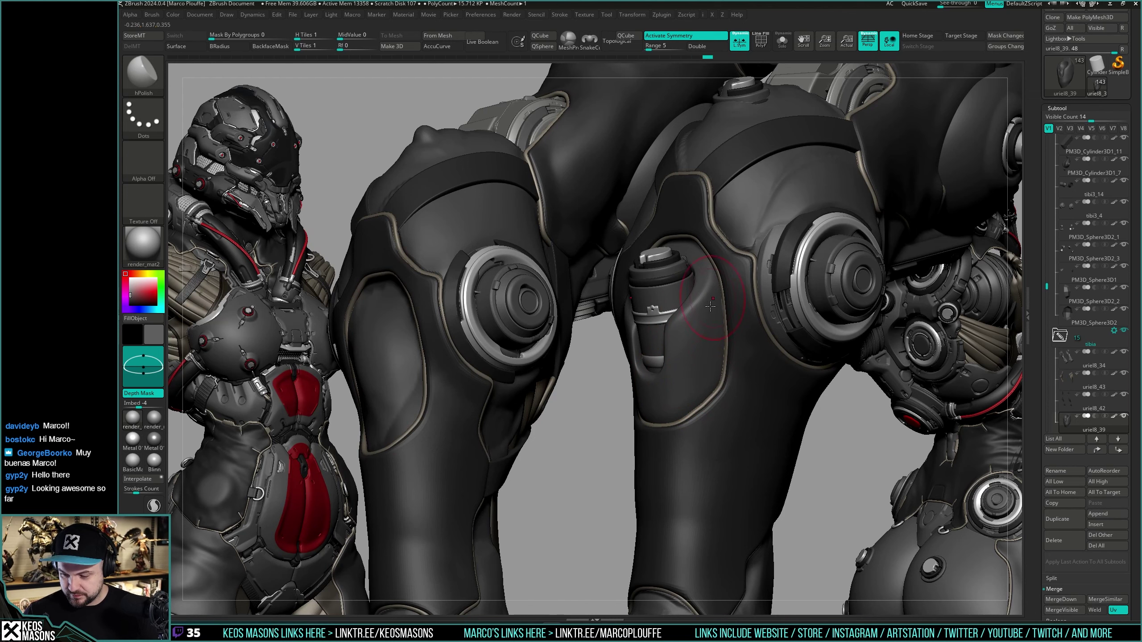
pyautogui.moveTo(673, 373); pyautogui.dragTo(688, 328, button='right')
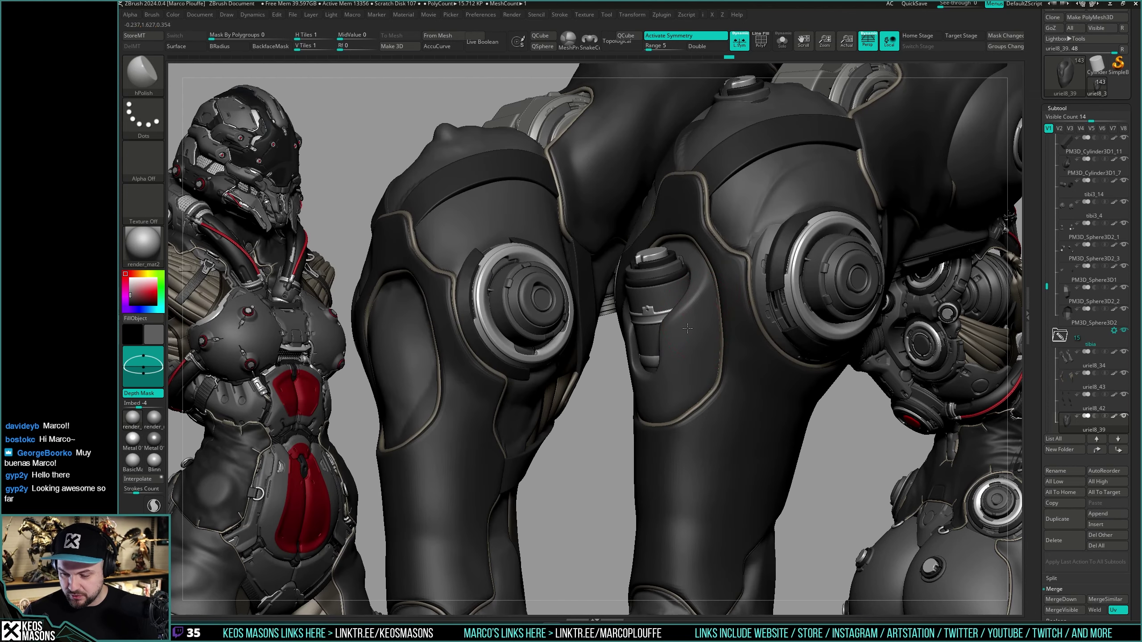
pyautogui.moveTo(697, 381)
pyautogui.mouseDown(button='right')
pyautogui.moveTo(651, 392)
pyautogui.moveTo(676, 388)
pyautogui.moveTo(665, 386)
pyautogui.moveTo(678, 351)
pyautogui.moveTo(701, 337)
pyautogui.moveTo(716, 353)
pyautogui.moveTo(727, 333)
pyautogui.moveTo(711, 390)
pyautogui.moveTo(658, 396)
pyautogui.moveTo(688, 389)
pyautogui.moveTo(702, 344)
pyautogui.mouseUp(button='right')
# Step: Inspect the insert's mesh and its fit in the calf with the polygroup wireframe shown
pyautogui.hotkey('alt', 's')
pyautogui.hotkey('shift', 'f')
pyautogui.hotkey('ctrl', 'shift', 's')
pyautogui.hotkey('shift', 'f')
pyautogui.rightClick(702, 330)
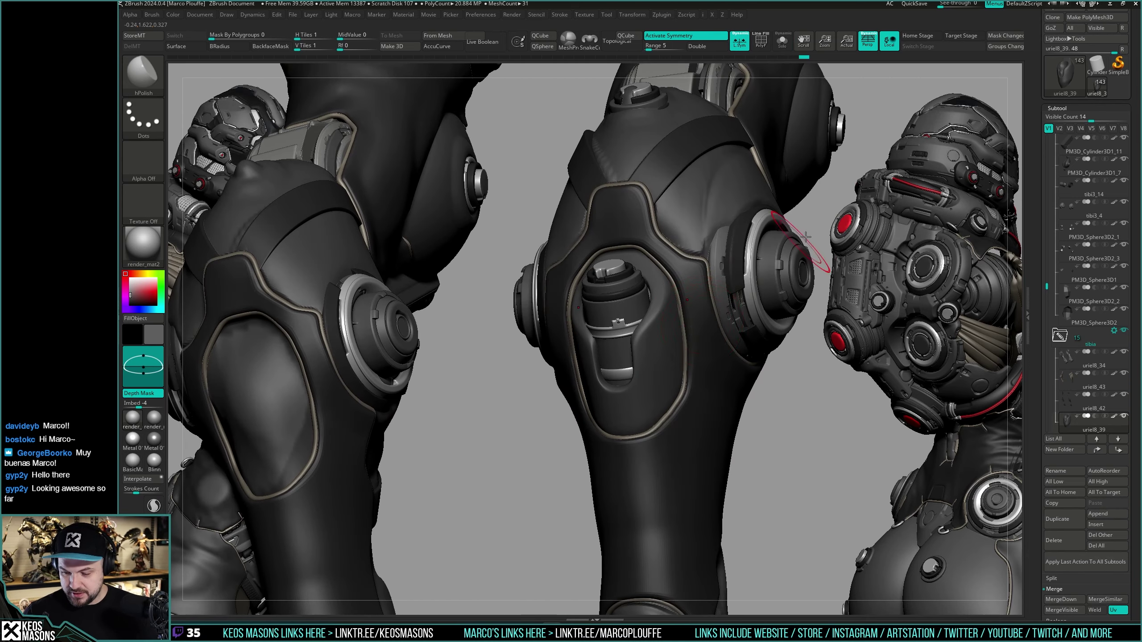
pyautogui.moveTo(807, 246)
pyautogui.mouseDown(button='right')
pyautogui.moveTo(695, 314)
pyautogui.moveTo(657, 217)
pyautogui.moveTo(658, 382)
pyautogui.mouseUp(button='right')
pyautogui.hotkey('shift', 'f')
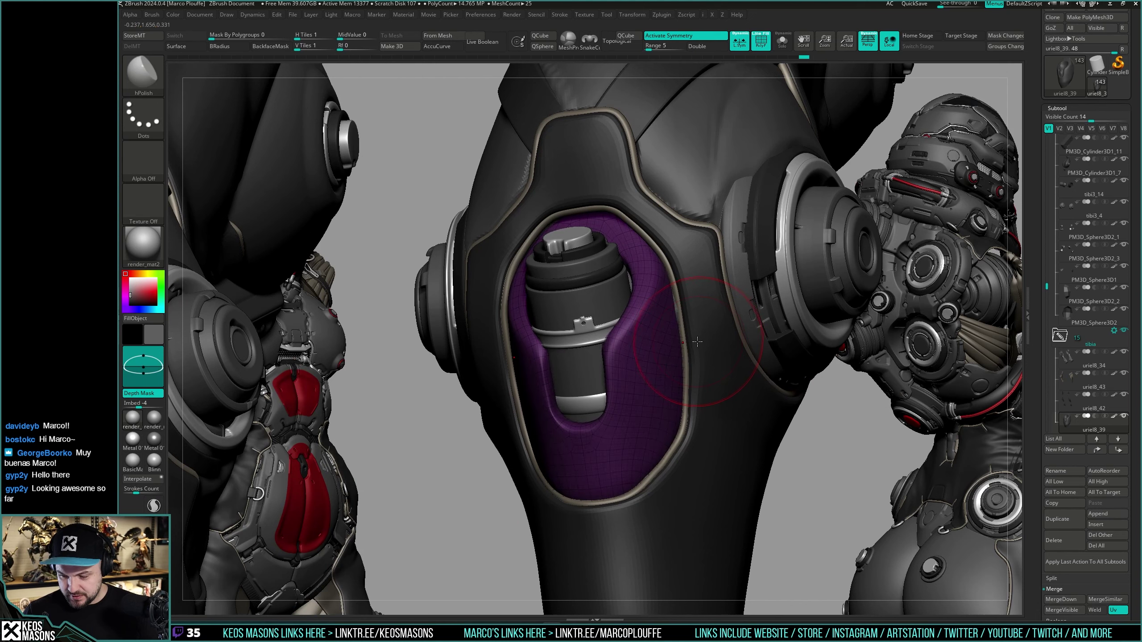
# Step: Select the leg armour subtool uriel8_34 around the insert and choose the ClayBuildup brush
pyautogui.press('space')
pyautogui.click(729, 320)
pyautogui.keyDown('alt'); pyautogui.click(677, 310); pyautogui.keyUp('alt')
pyautogui.hotkey('shift', 'f')
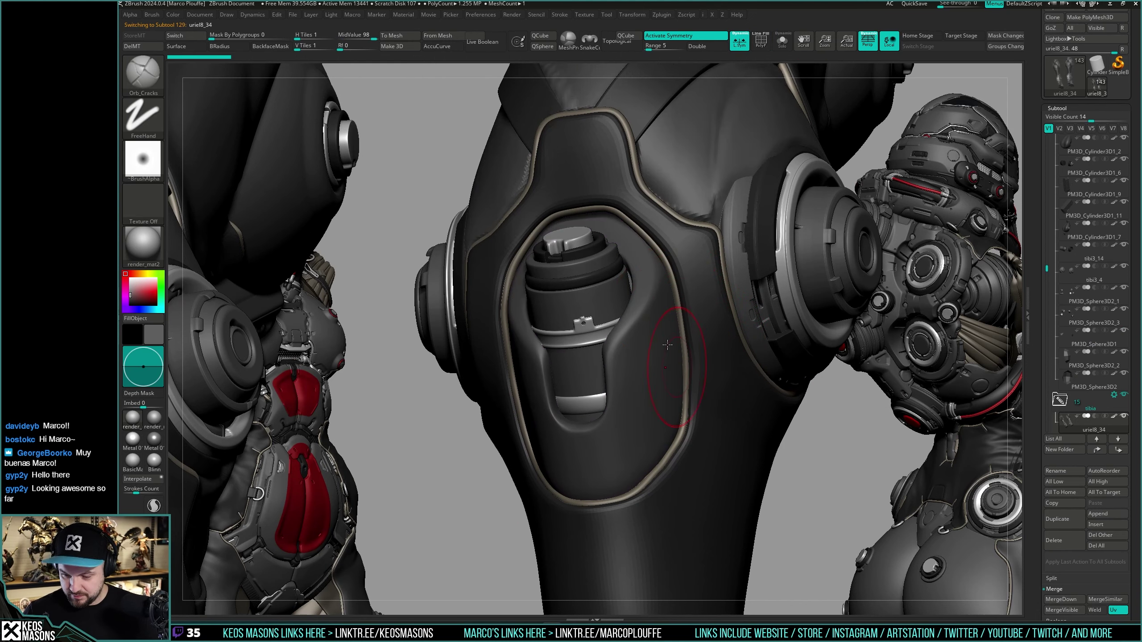
pyautogui.moveTo(652, 383); pyautogui.dragTo(623, 291, button='right')
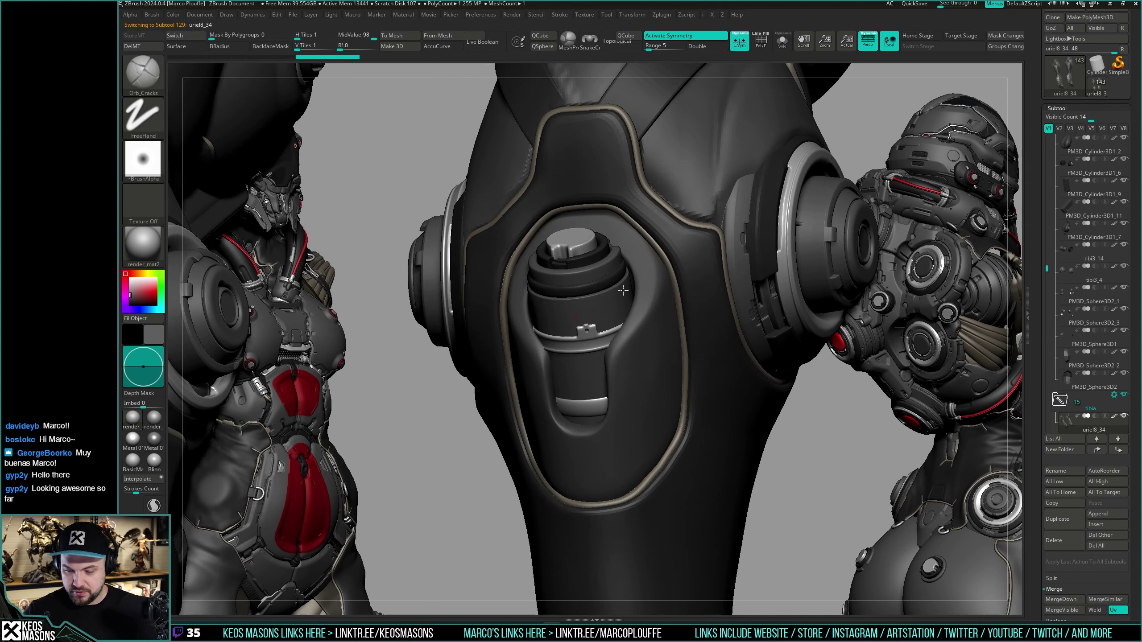
pyautogui.moveTo(690, 320)
pyautogui.keyDown('ctrl'); pyautogui.mouseDown(button='right')
pyautogui.moveTo(647, 423)
pyautogui.moveTo(668, 435)
pyautogui.moveTo(661, 344)
pyautogui.mouseUp(button='right'); pyautogui.keyUp('ctrl')
pyautogui.press('space')
pyautogui.click(670, 349)
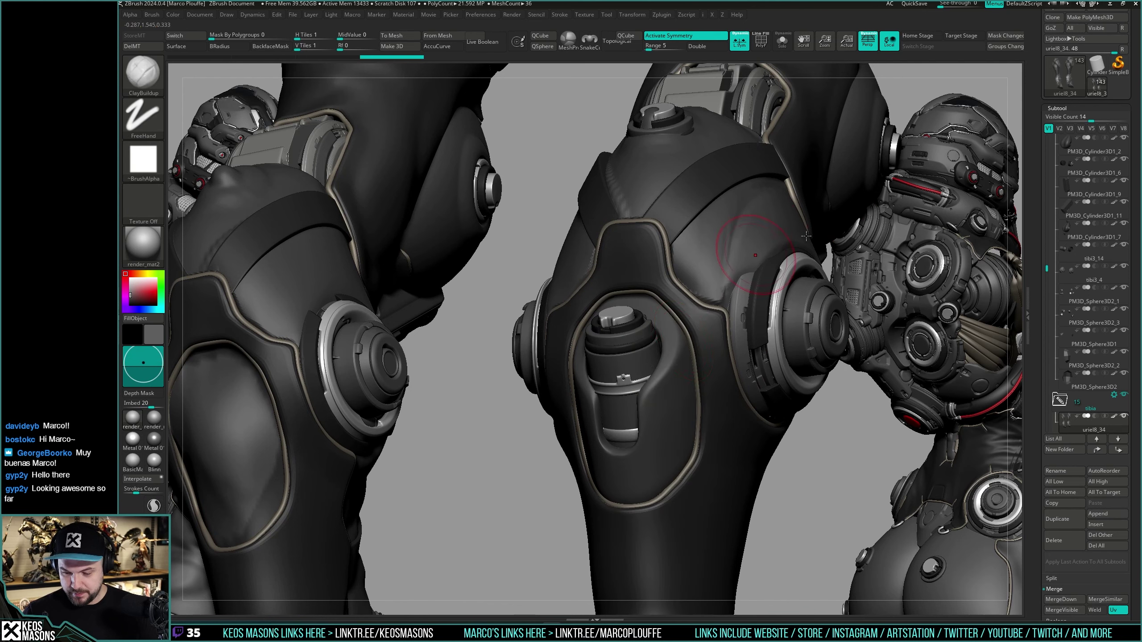
# Step: Select the canister's ring subtool PM3D_Sphere3D2_5 and examine its two bands in isolation
pyautogui.keyDown('alt'); pyautogui.click(631, 384); pyautogui.keyUp('alt')
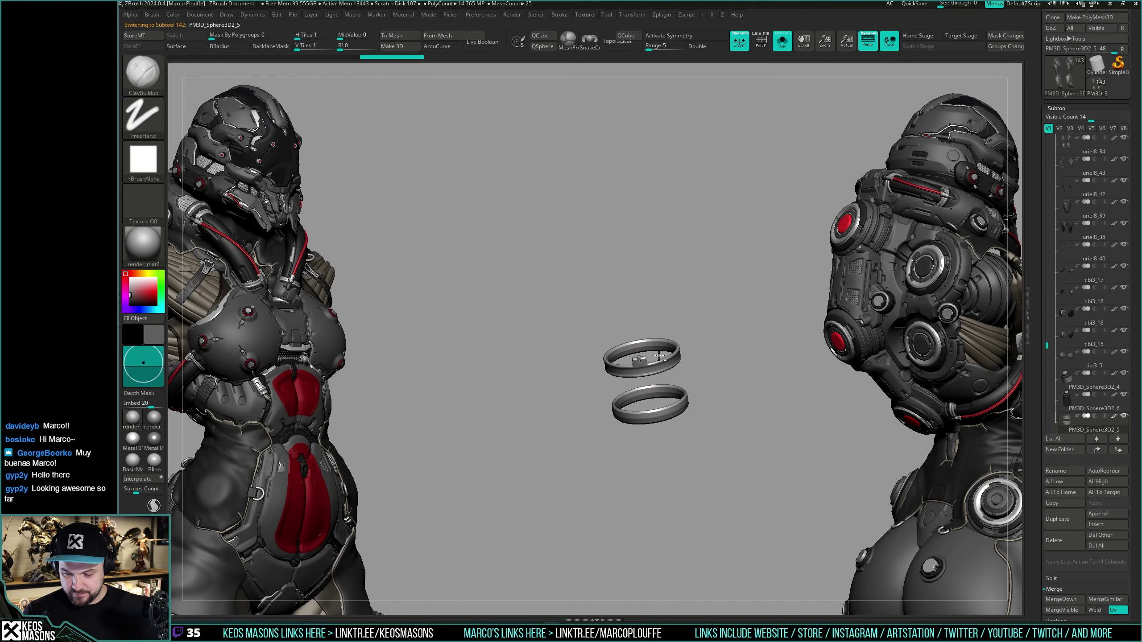
pyautogui.hotkey('alt', 's')
pyautogui.press('space')
pyautogui.click(734, 389)
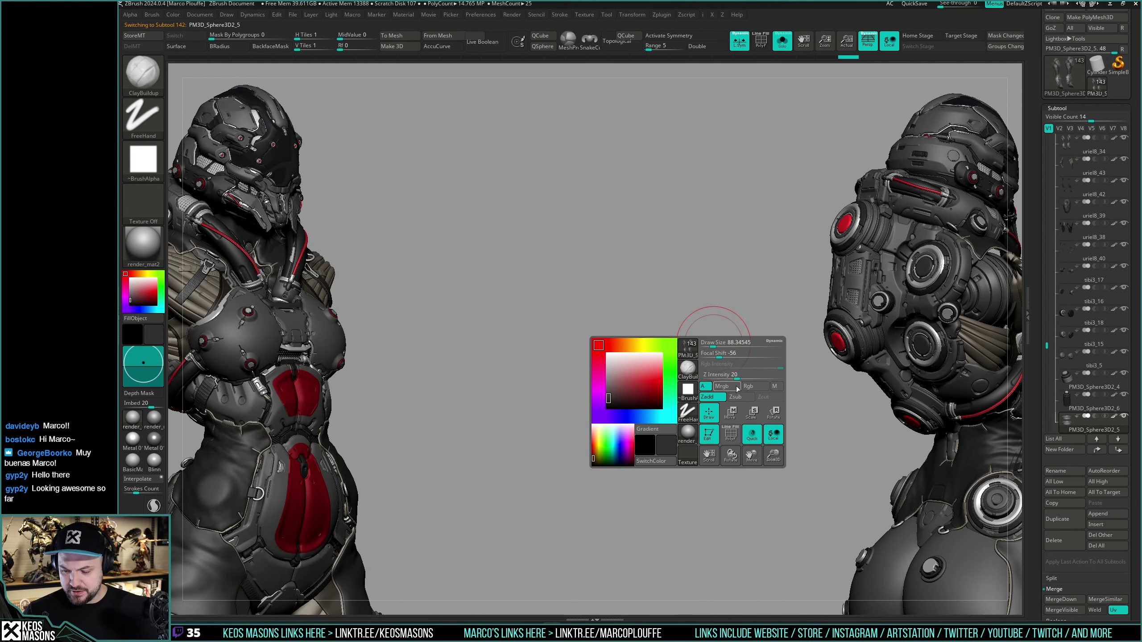
pyautogui.press('space')
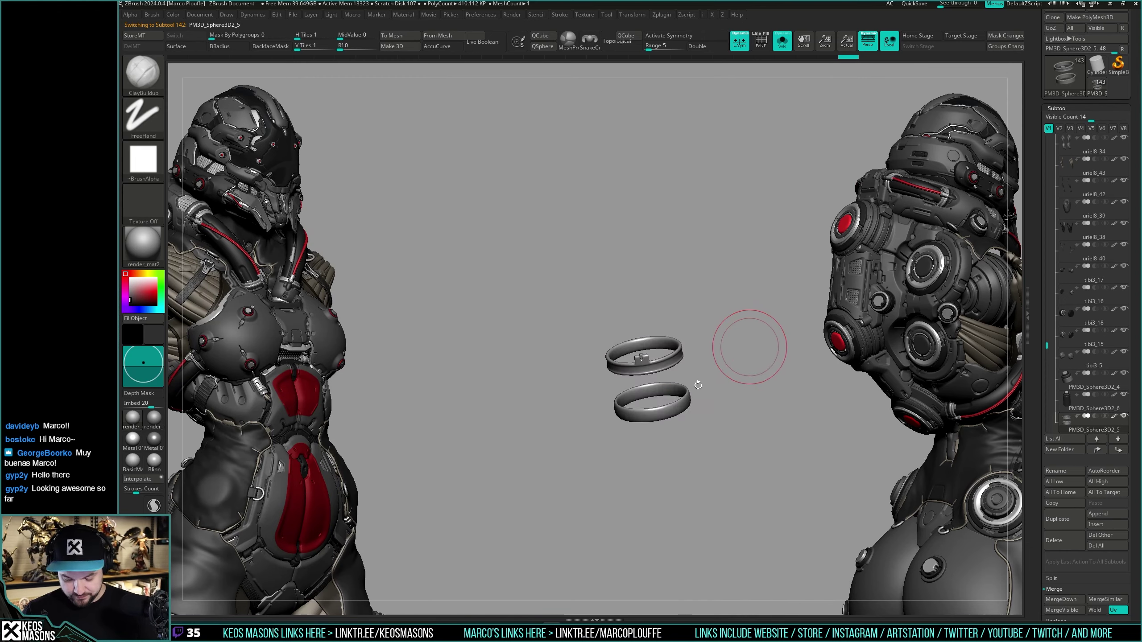
pyautogui.hotkey('ctrl', 'f')
pyautogui.hotkey('alt', 's')
pyautogui.moveTo(692, 399); pyautogui.dragTo(698, 373, button='right')
pyautogui.moveTo(708, 335)
pyautogui.mouseDown(button='right')
pyautogui.moveTo(719, 349)
pyautogui.moveTo(679, 371)
pyautogui.moveTo(692, 380)
pyautogui.mouseUp(button='right')
# Step: Select the calf insert subtool uriel8_39 with the hPolish brush and check its hollow in isolation
pyautogui.keyDown('alt'); pyautogui.click(692, 331); pyautogui.keyUp('alt')
pyautogui.press('space')
pyautogui.click(691, 376)
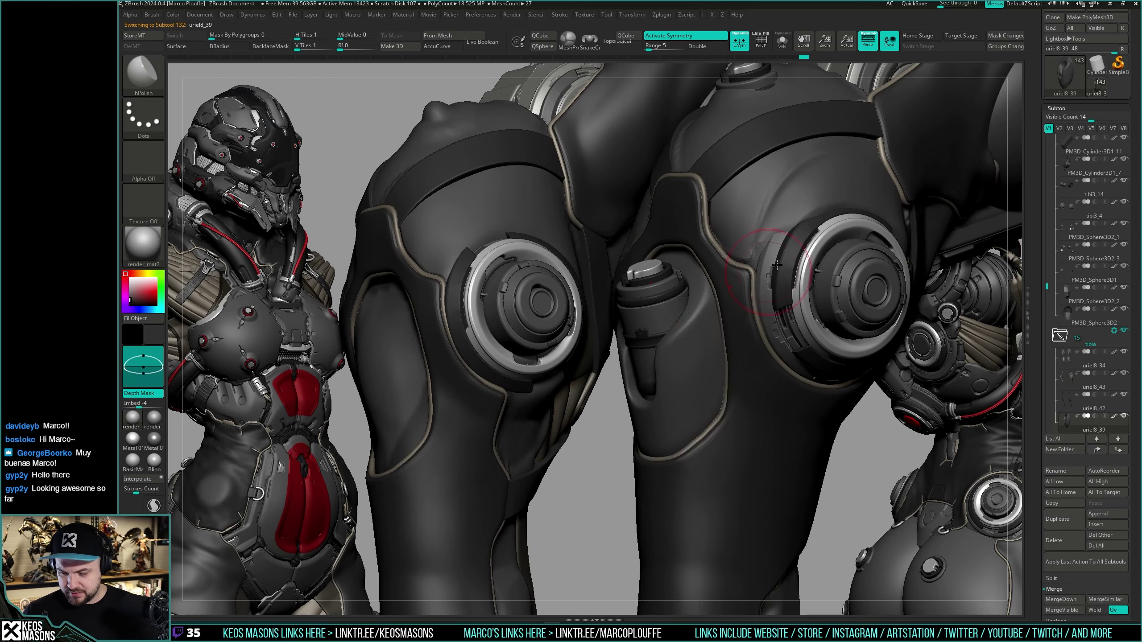
pyautogui.hotkey('shift', 'ctrl', 's')
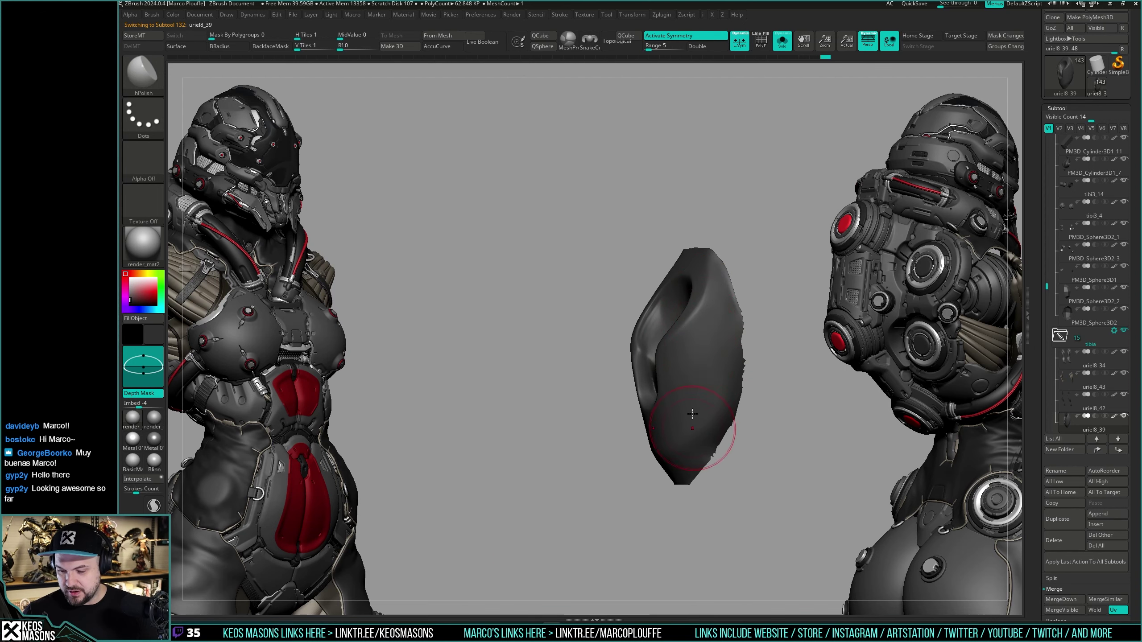
pyautogui.moveTo(714, 374); pyautogui.dragTo(721, 370, button='right')
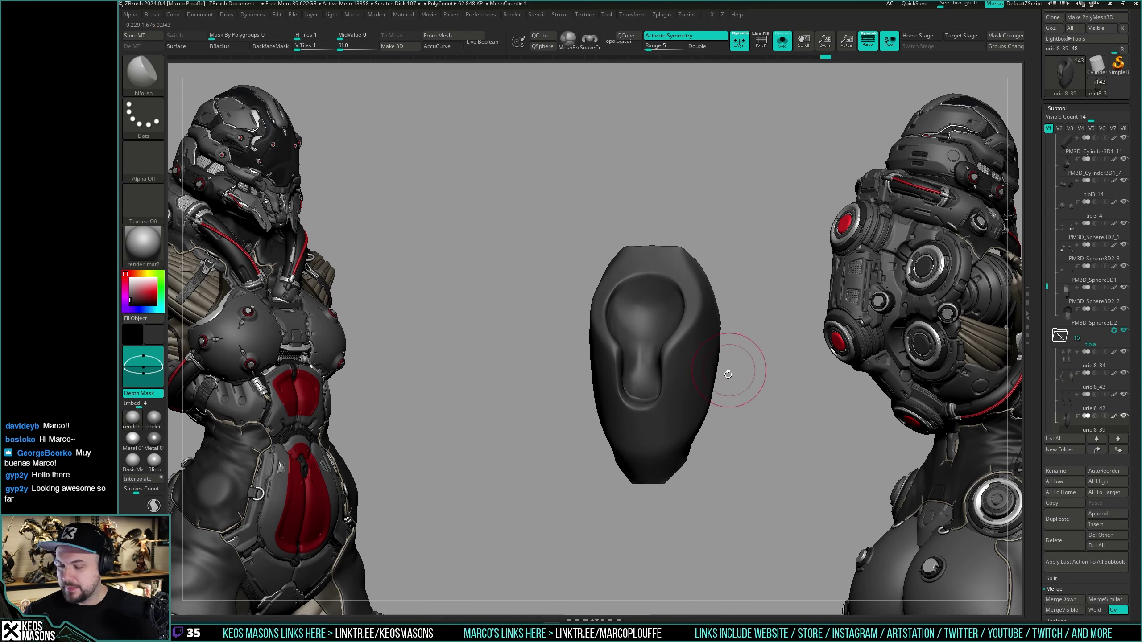
pyautogui.hotkey('shift', 'ctrl', 's')
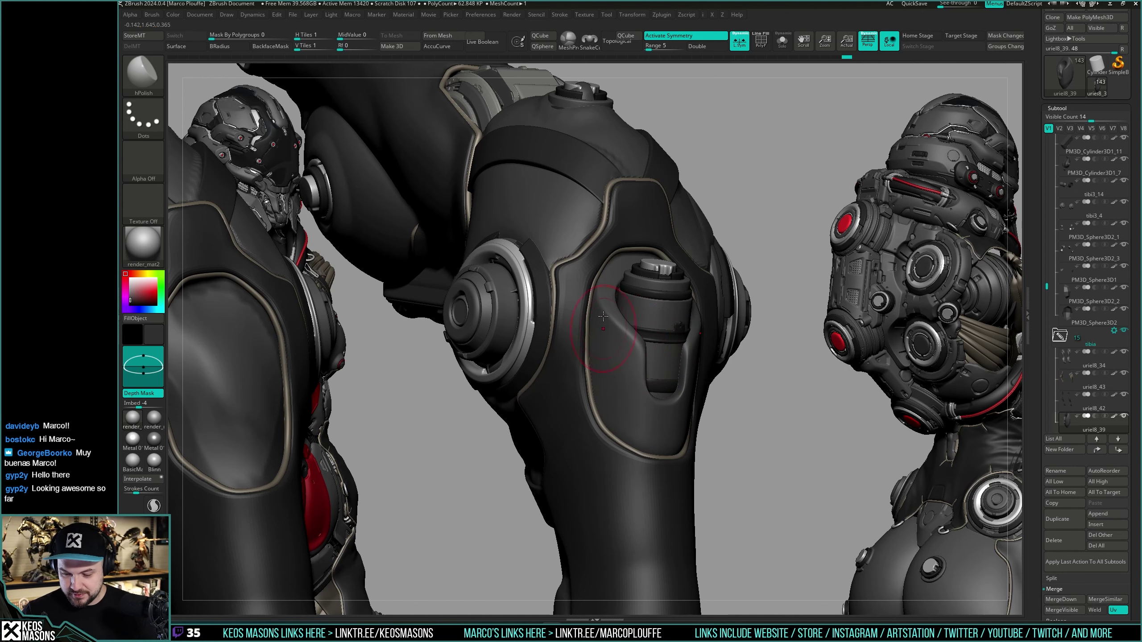
# Step: Polish the insert's rim and side face between the canister and the piped border
pyautogui.moveTo(650, 417); pyautogui.dragTo(704, 413, button='right')
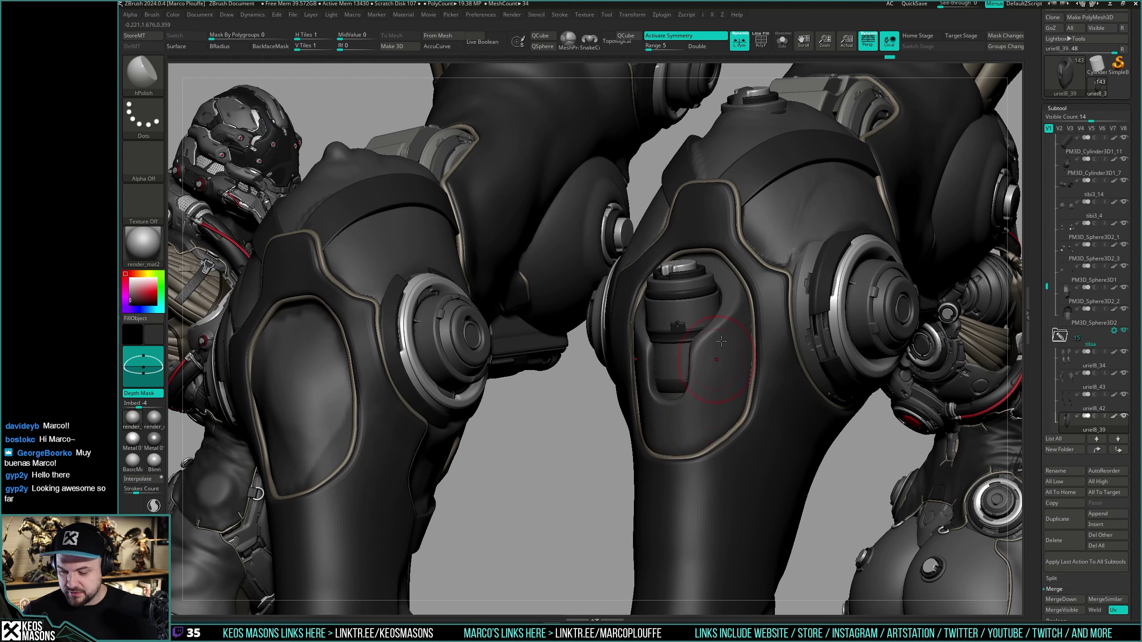
pyautogui.moveTo(743, 349); pyautogui.dragTo(730, 356, button='right')
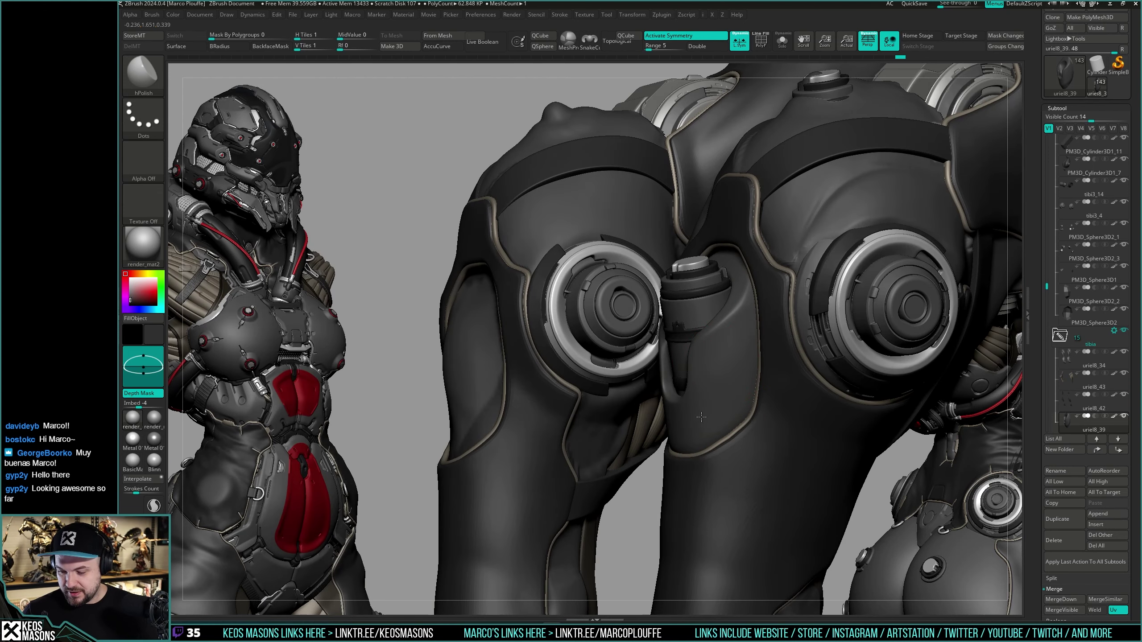
pyautogui.moveTo(702, 430)
pyautogui.mouseDown(button='right')
pyautogui.moveTo(735, 379)
pyautogui.moveTo(727, 342)
pyautogui.mouseUp(button='right')
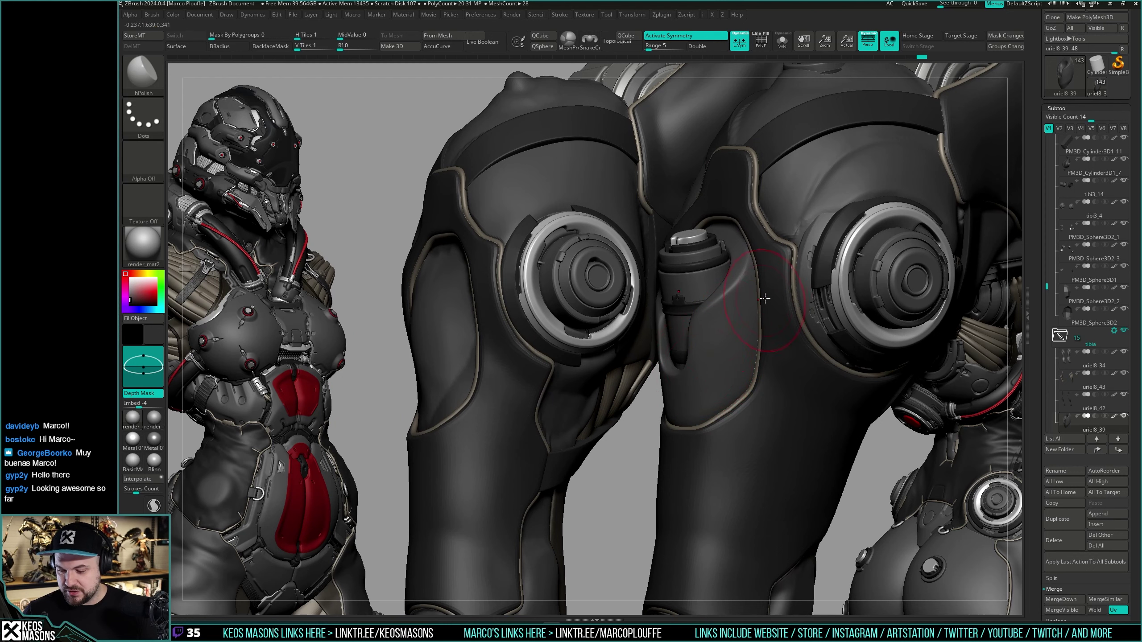
pyautogui.moveTo(732, 368); pyautogui.dragTo(733, 367, button='right')
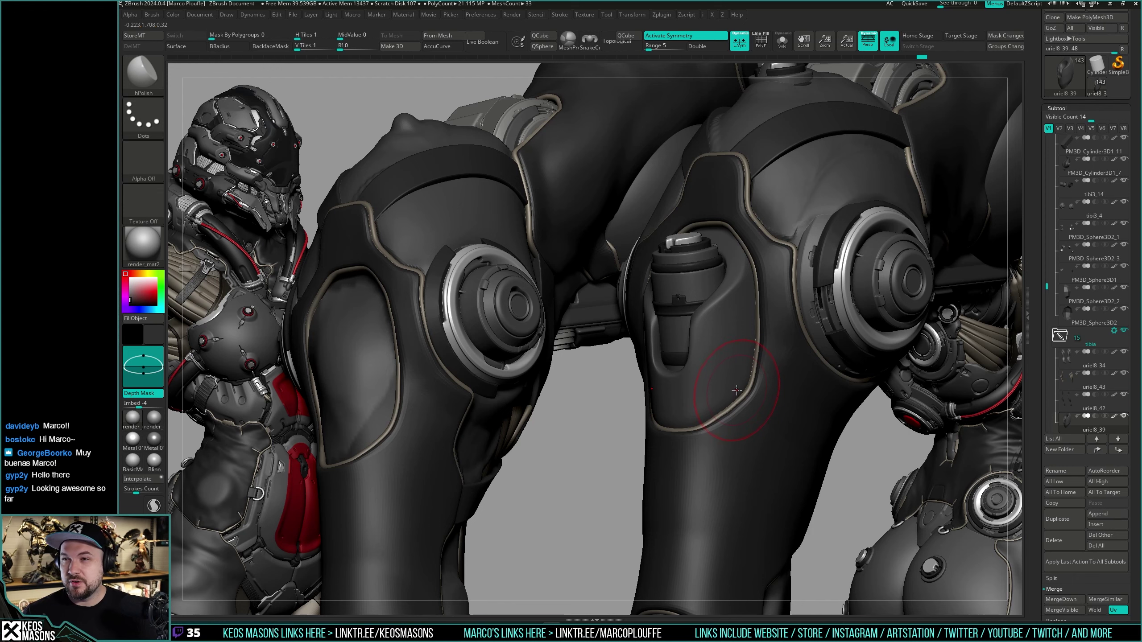
pyautogui.moveTo(745, 370); pyautogui.dragTo(688, 391, button='right')
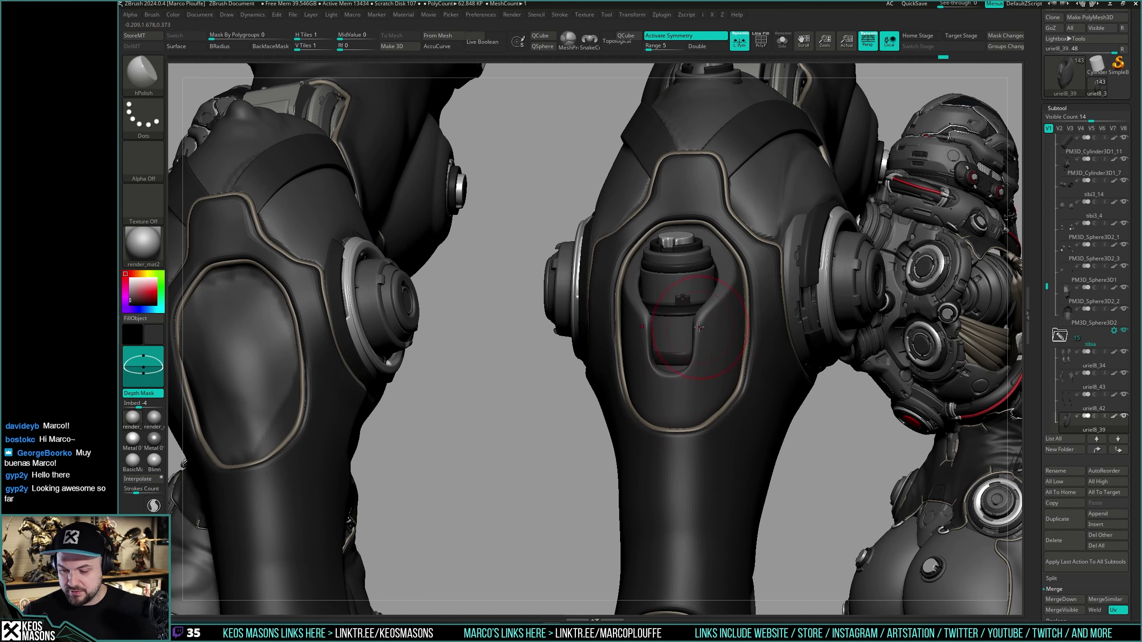
pyautogui.moveTo(705, 335); pyautogui.dragTo(700, 342, button='right')
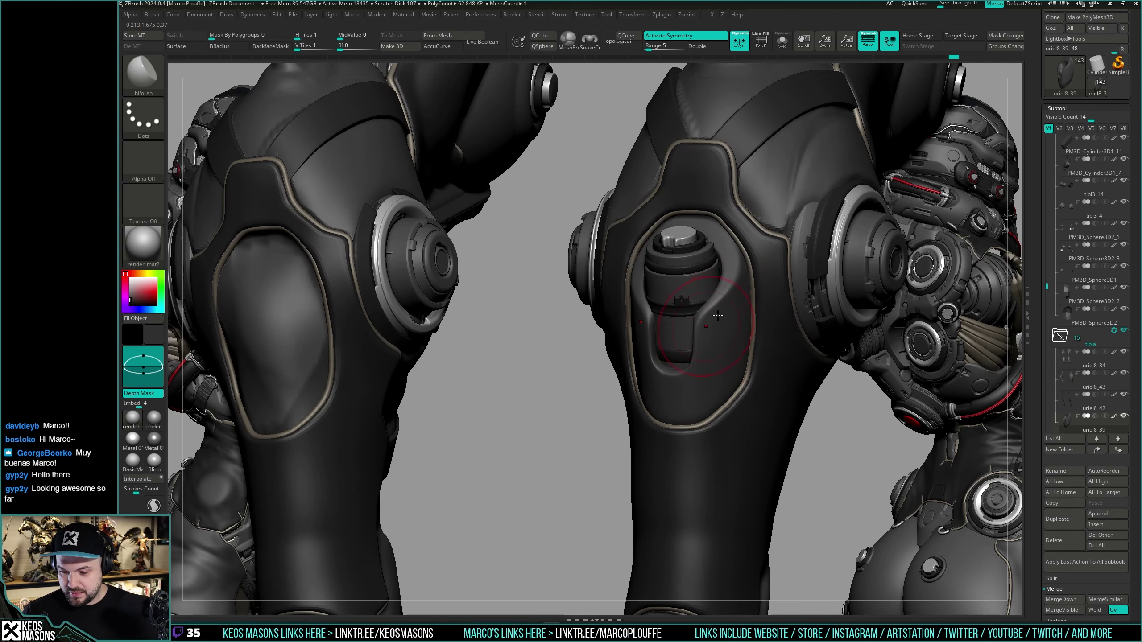
pyautogui.moveTo(715, 397)
pyautogui.mouseDown(button='right')
pyautogui.moveTo(760, 289)
pyautogui.moveTo(738, 261)
pyautogui.moveTo(731, 283)
pyautogui.mouseUp(button='right')
pyautogui.rightClick(739, 261)
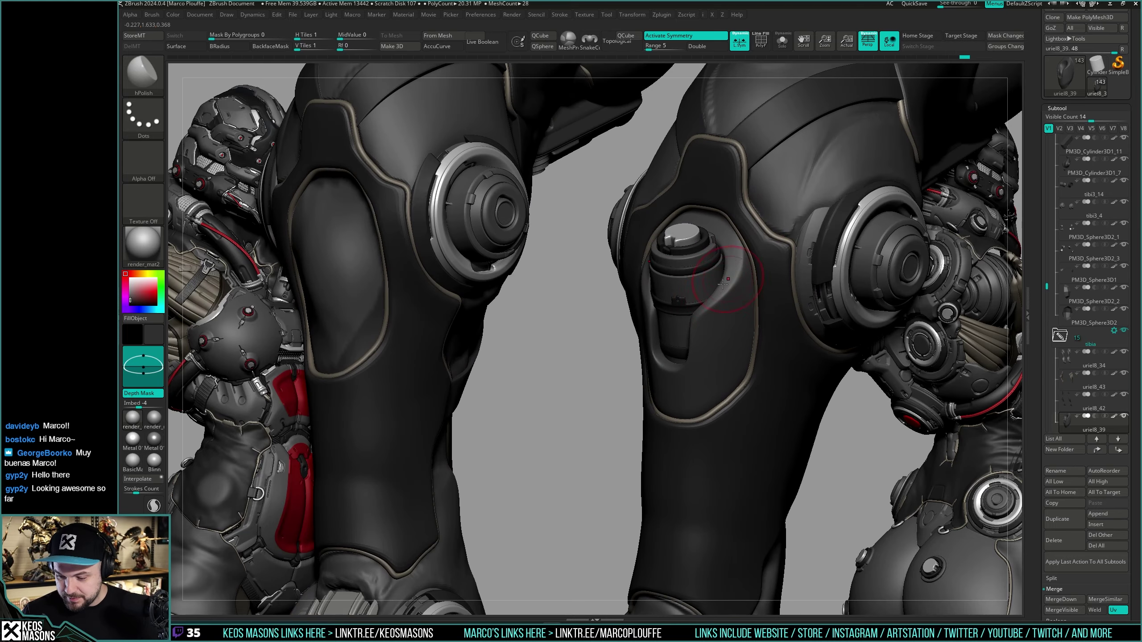
# Step: Refine the insert's outer flank beside the canister, comparing the isolated piece with its fit in the leg
pyautogui.moveTo(735, 239); pyautogui.dragTo(724, 323, button='right')
pyautogui.hotkey('alt', 's')
pyautogui.hotkey('alt', 's')
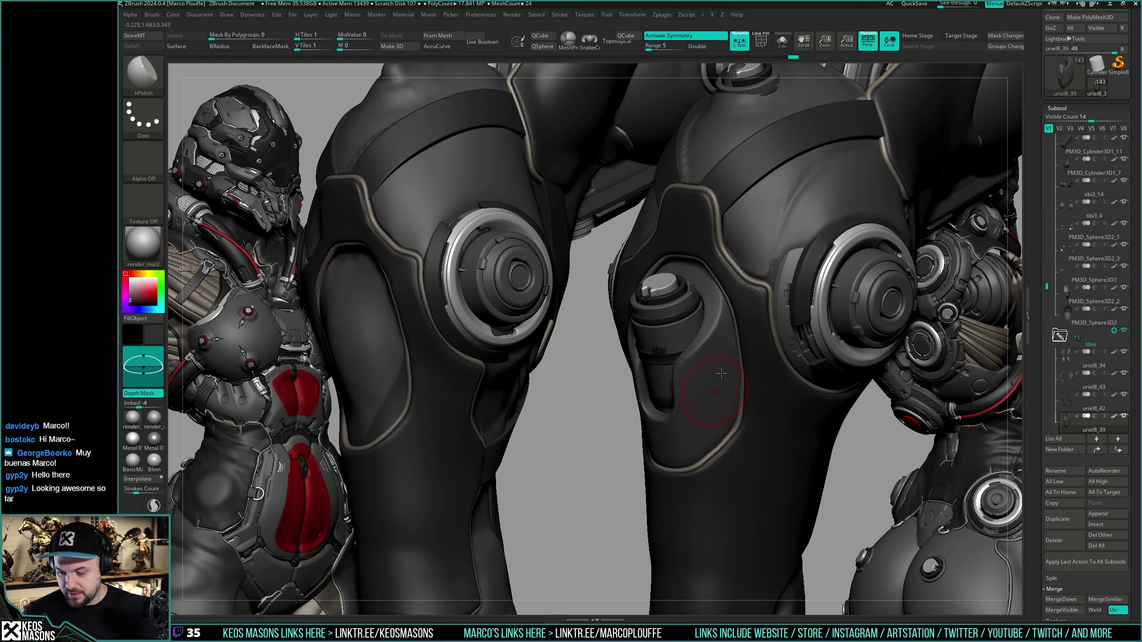
pyautogui.moveTo(720, 394); pyautogui.dragTo(730, 309, button='right')
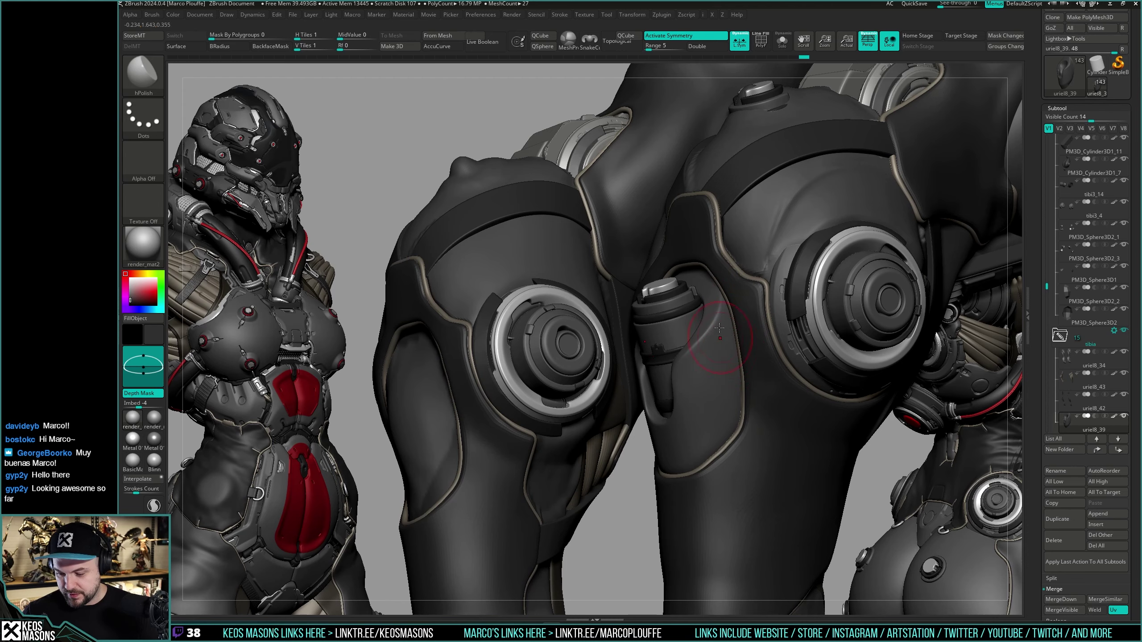
pyautogui.moveTo(701, 380); pyautogui.dragTo(694, 342, button='right')
pyautogui.hotkey('ctrl', 'shift', 's')
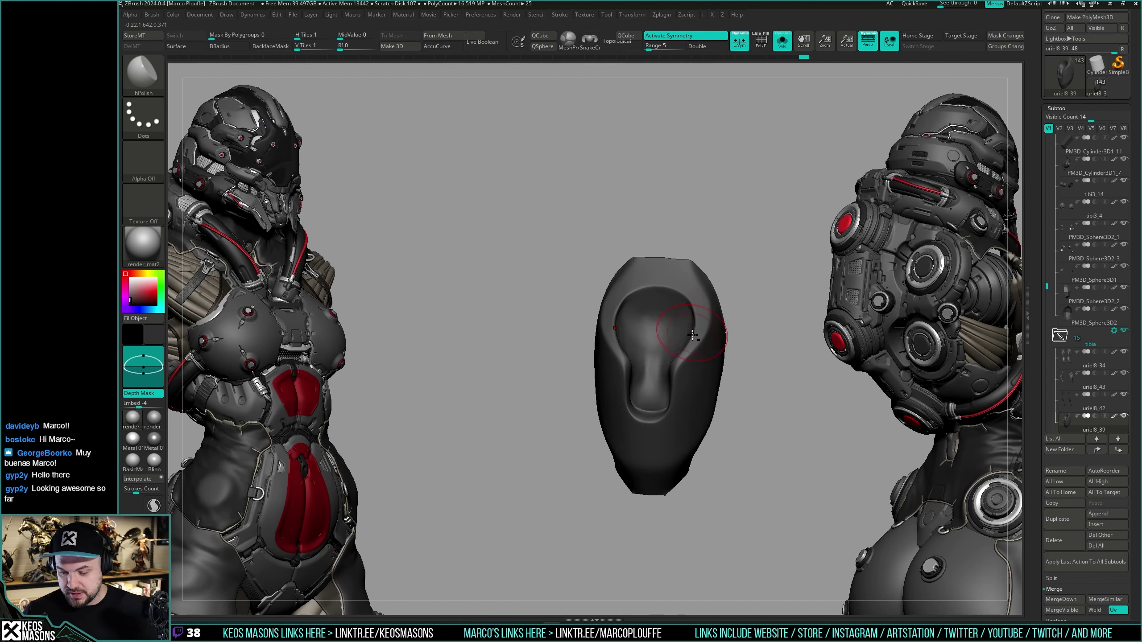
pyautogui.hotkey('ctrl', 'shift', 's')
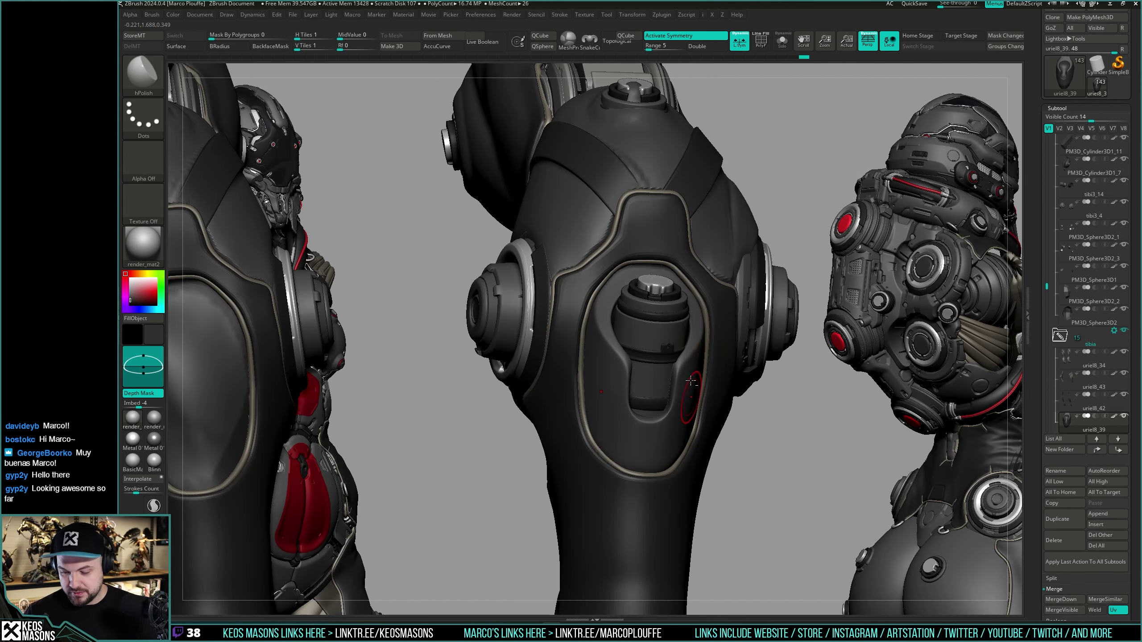
# Step: Even out the insert's lower surface between the canister's base and the piped border
pyautogui.moveTo(690, 381)
pyautogui.mouseDown(button='right')
pyautogui.moveTo(690, 360)
pyautogui.moveTo(682, 381)
pyautogui.mouseUp(button='right')
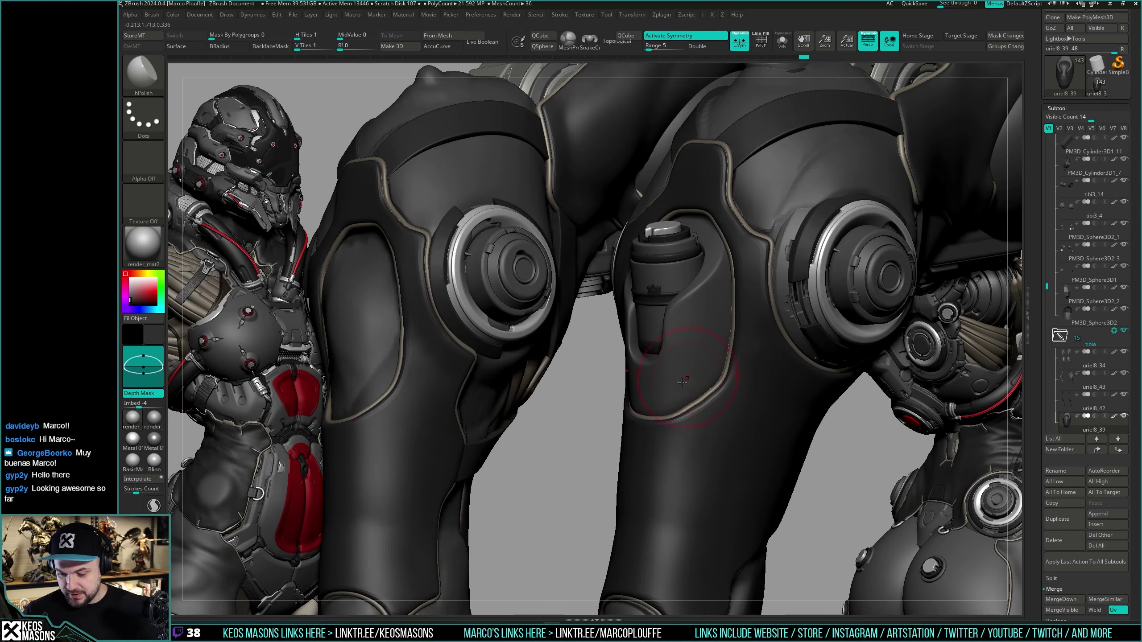
pyautogui.moveTo(688, 319)
pyautogui.mouseDown(button='right')
pyautogui.moveTo(654, 409)
pyautogui.moveTo(623, 318)
pyautogui.mouseUp(button='right')
pyautogui.moveTo(737, 342); pyautogui.dragTo(688, 392, button='right')
pyautogui.moveTo(724, 316); pyautogui.dragTo(722, 281, button='right')
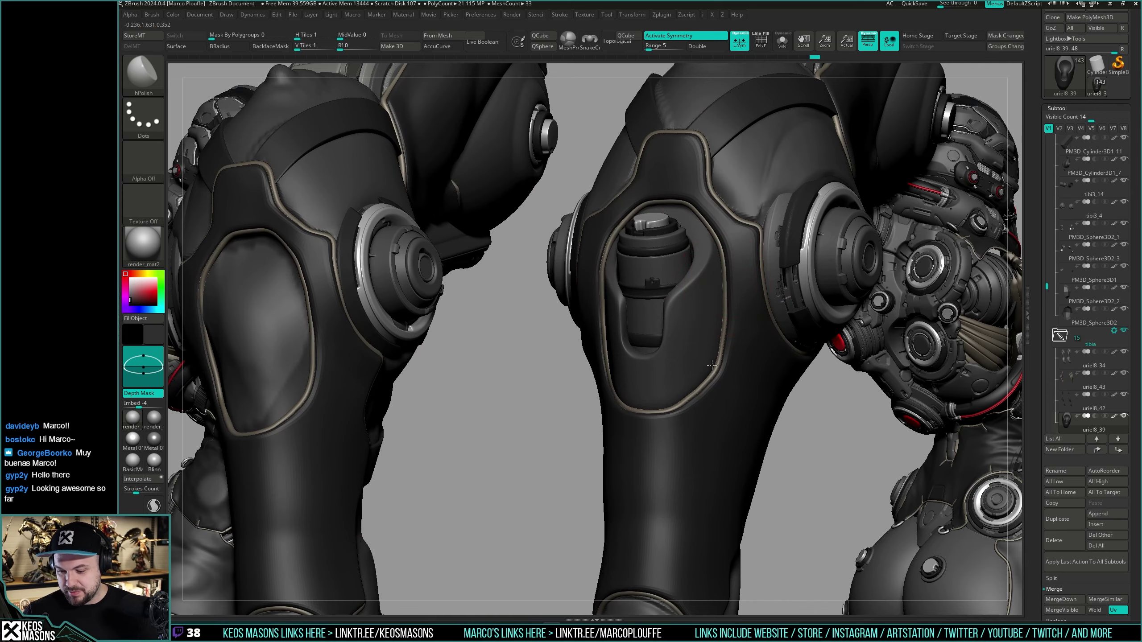
pyautogui.moveTo(711, 365)
pyautogui.mouseDown(button='right')
pyautogui.moveTo(629, 357)
pyautogui.moveTo(726, 326)
pyautogui.moveTo(671, 349)
pyautogui.moveTo(675, 380)
pyautogui.moveTo(722, 365)
pyautogui.moveTo(632, 282)
pyautogui.moveTo(643, 298)
pyautogui.mouseUp(button='right')
# Step: Isolate the insert and mask the upper back wall inside its hollow
pyautogui.press('space')
pyautogui.press('ctrl')
pyautogui.press('ctrl')
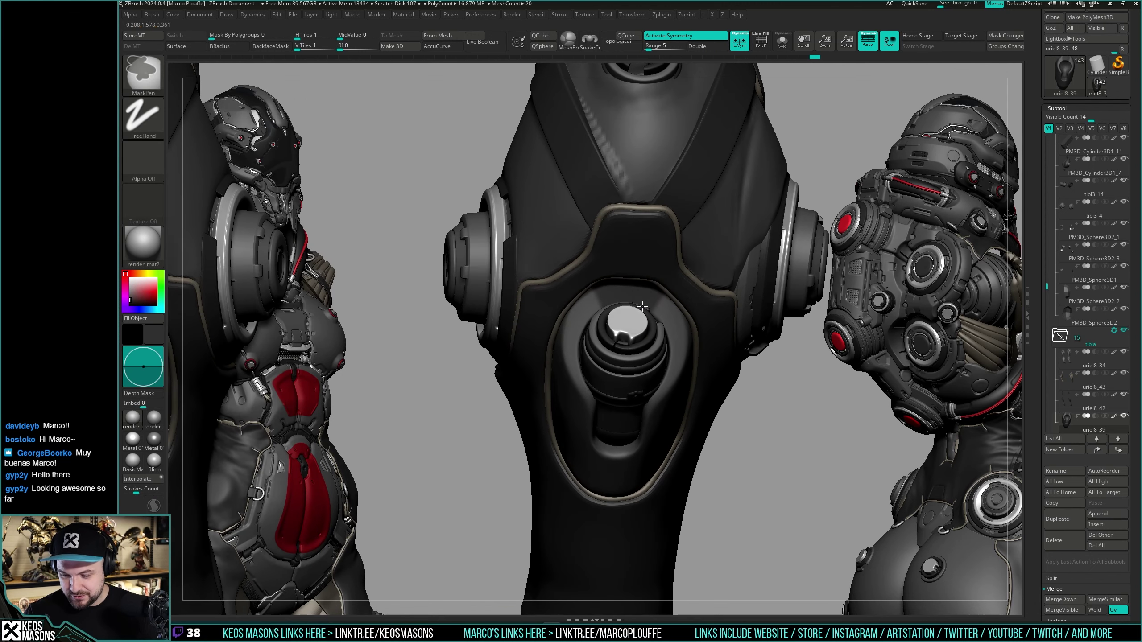
pyautogui.hotkey('alt', 's')
pyautogui.press('ctrl')
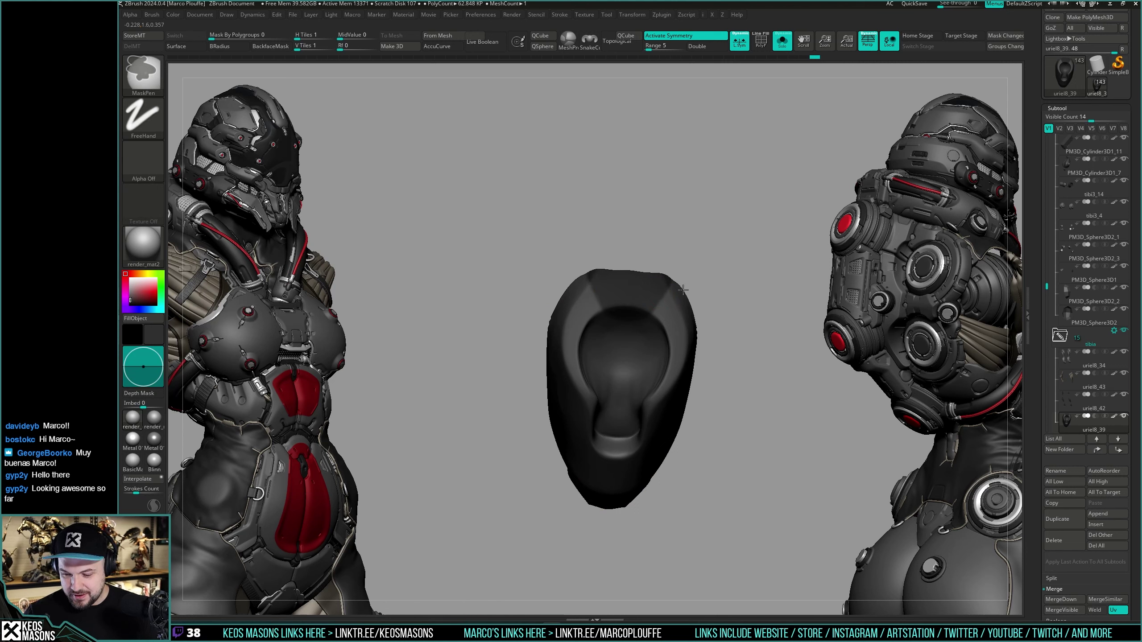
pyautogui.moveTo(639, 357)
pyautogui.mouseDown(button='right')
pyautogui.moveTo(628, 295)
pyautogui.moveTo(627, 372)
pyautogui.moveTo(626, 304)
pyautogui.mouseUp(button='right')
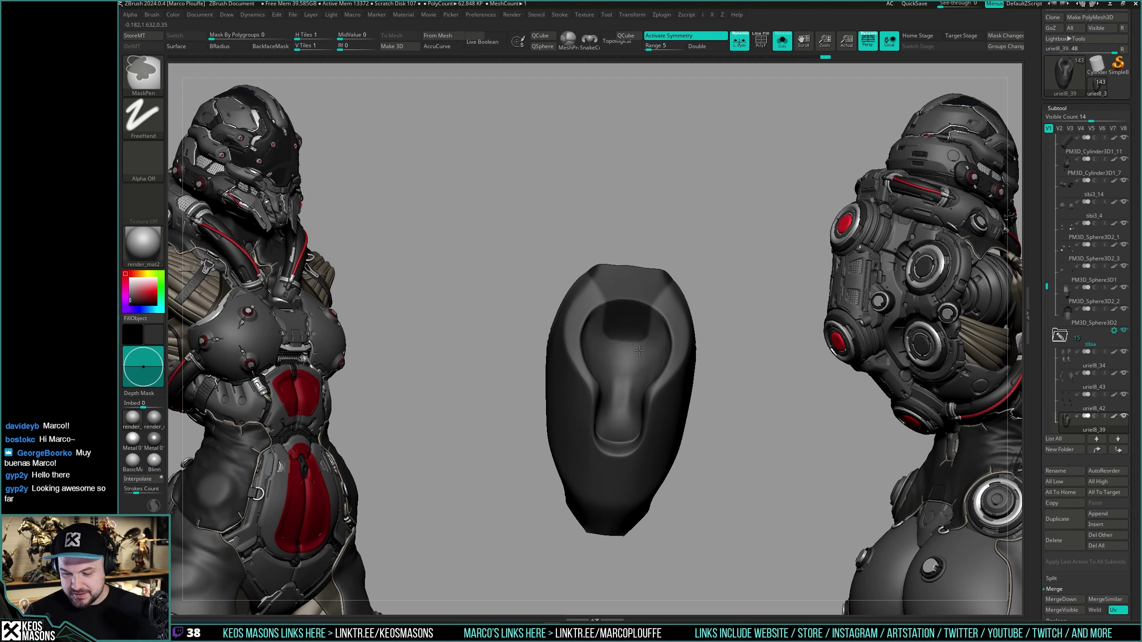
# Step: Adjust the insert's upper wall behind the canister with a Transpose move, then return to Draw mode
pyautogui.moveTo(655, 337)
pyautogui.mouseDown(button='right')
pyautogui.moveTo(667, 293)
pyautogui.moveTo(700, 251)
pyautogui.mouseUp(button='right')
pyautogui.hotkey('alt', 'shift', 's')
pyautogui.moveTo(690, 337); pyautogui.dragTo(661, 224, button='right')
pyautogui.hotkey('alt', 'shift', 's')
pyautogui.press('ctrl')
pyautogui.hotkey('alt', 'shift', 's')
pyautogui.moveTo(683, 263); pyautogui.dragTo(678, 360, button='right')
pyautogui.moveTo(678, 360)
pyautogui.mouseDown(button='right')
pyautogui.moveTo(676, 375)
pyautogui.moveTo(673, 364)
pyautogui.moveTo(697, 367)
pyautogui.moveTo(677, 370)
pyautogui.mouseUp(button='right')
pyautogui.moveTo(674, 326)
pyautogui.keyDown('ctrl'); pyautogui.mouseDown(button='right')
pyautogui.moveTo(674, 344)
pyautogui.moveTo(687, 310)
pyautogui.moveTo(694, 334)
pyautogui.moveTo(669, 358)
pyautogui.mouseUp(button='right'); pyautogui.keyUp('ctrl')
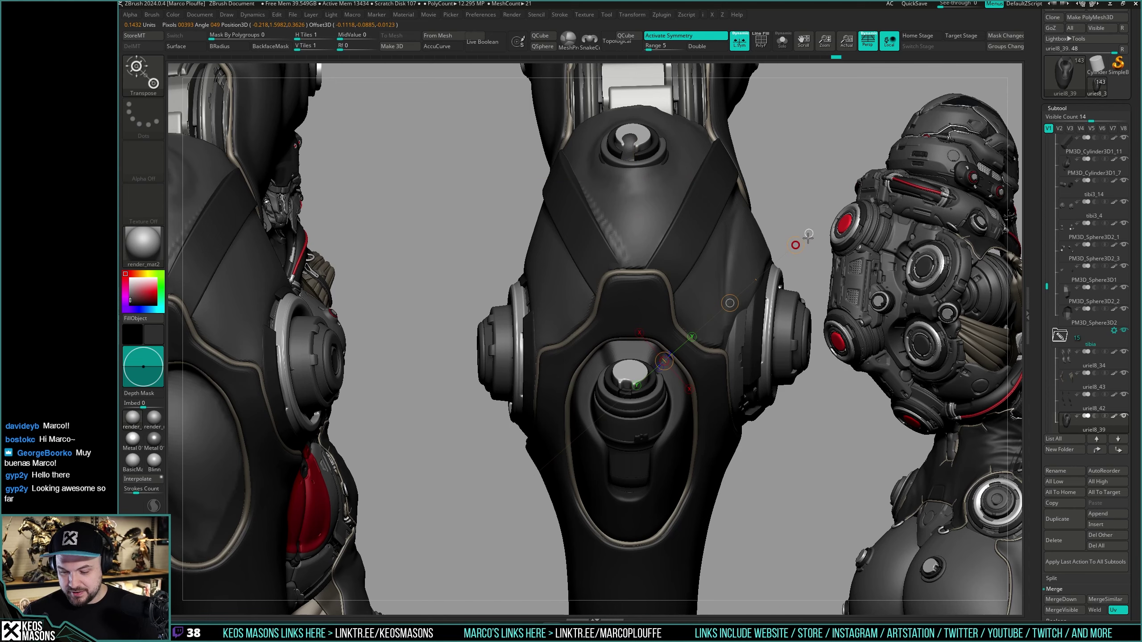
pyautogui.press('q')
# Step: Choose the TrimDynamic brush for the insert, then examine the isolated piece and its polygroup wireframe
pyautogui.moveTo(701, 369)
pyautogui.mouseDown(button='right')
pyautogui.moveTo(700, 348)
pyautogui.moveTo(663, 336)
pyautogui.moveTo(703, 328)
pyautogui.moveTo(667, 360)
pyautogui.moveTo(681, 406)
pyautogui.moveTo(690, 342)
pyautogui.moveTo(671, 372)
pyautogui.mouseUp(button='right')
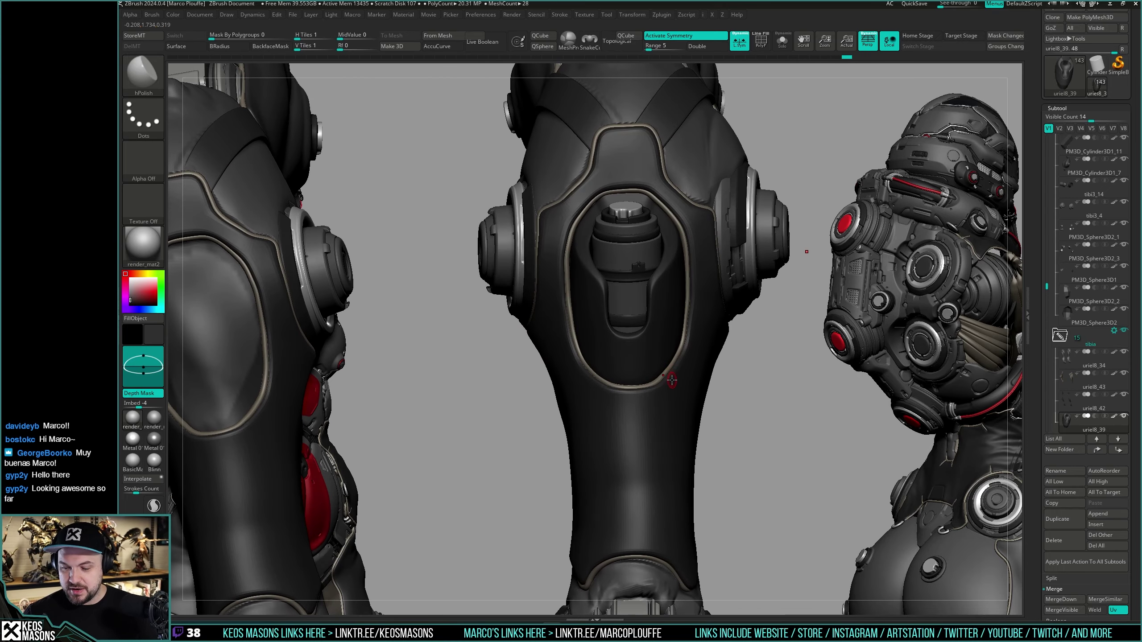
pyautogui.moveTo(671, 379)
pyautogui.mouseDown(button='right')
pyautogui.moveTo(670, 339)
pyautogui.moveTo(693, 367)
pyautogui.moveTo(683, 383)
pyautogui.moveTo(686, 369)
pyautogui.mouseUp(button='right')
pyautogui.rightClick(670, 339)
pyautogui.rightClick(669, 338)
pyautogui.press('space')
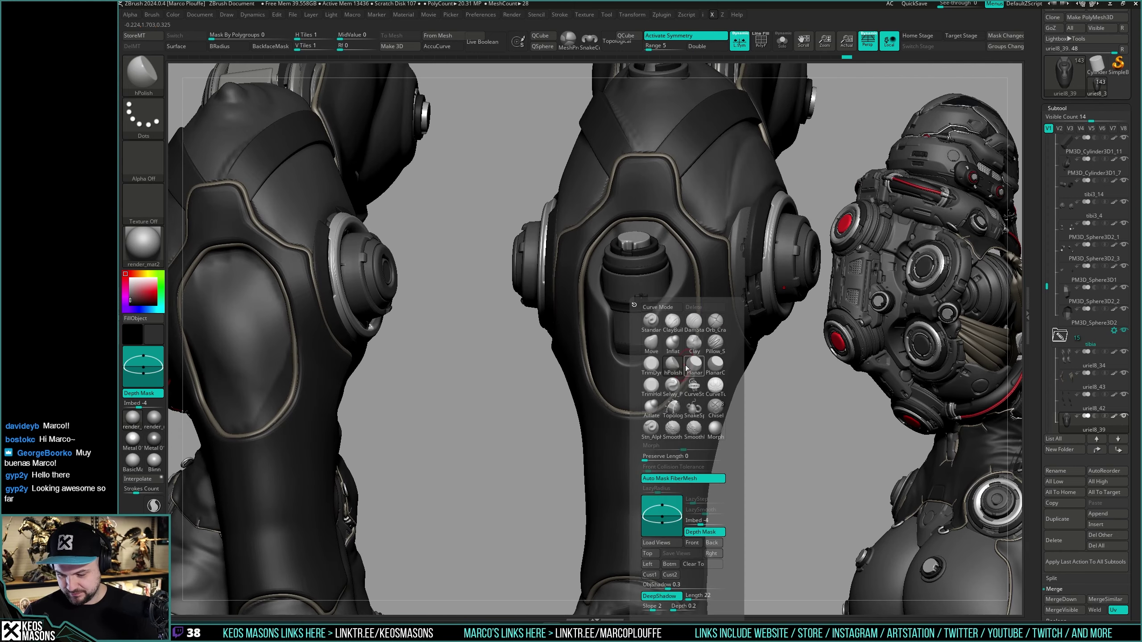
pyautogui.click(651, 365)
pyautogui.hotkey('alt', 'shift', 's')
pyautogui.press('space')
pyautogui.moveTo(622, 337)
pyautogui.mouseDown(button='right')
pyautogui.moveTo(609, 323)
pyautogui.moveTo(621, 302)
pyautogui.mouseUp(button='right')
pyautogui.moveTo(674, 333)
pyautogui.mouseDown(button='right')
pyautogui.moveTo(687, 356)
pyautogui.moveTo(689, 334)
pyautogui.moveTo(676, 332)
pyautogui.moveTo(694, 332)
pyautogui.mouseUp(button='right')
pyautogui.hotkey('shift', 'f')
pyautogui.hotkey('shift', 'f')
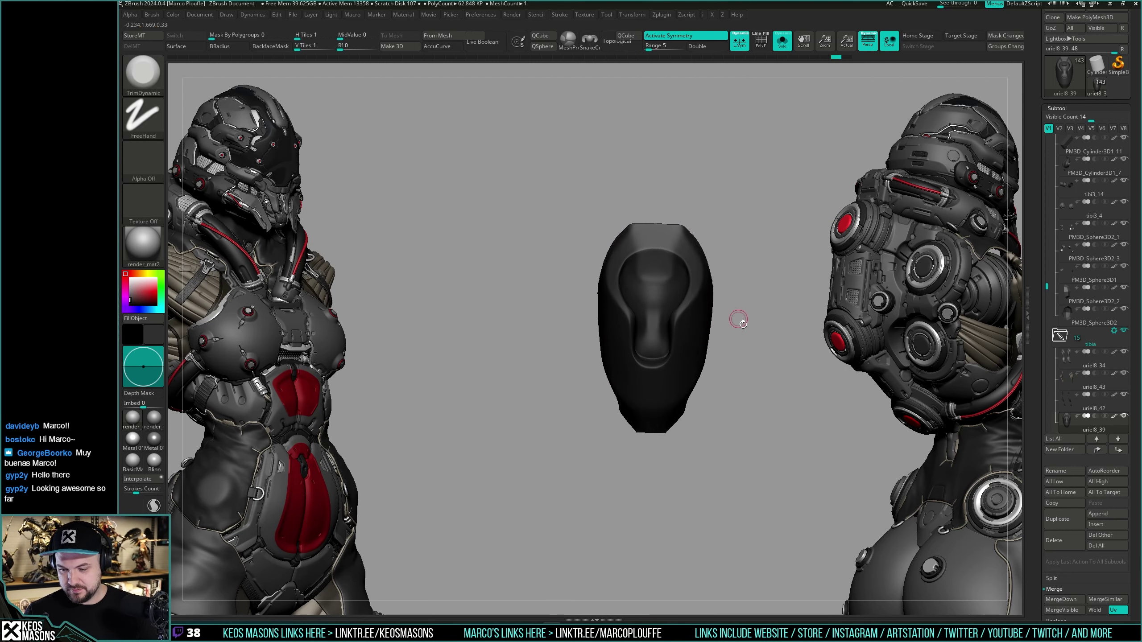
# Step: Inflate the insert slightly and view its fit inside the piped border
pyautogui.press('i')
pyautogui.moveTo(747, 554); pyautogui.dragTo(750, 555)
pyautogui.hotkey('shift', 'alt', 's')
pyautogui.moveTo(705, 331); pyautogui.dragTo(792, 314, button='right')
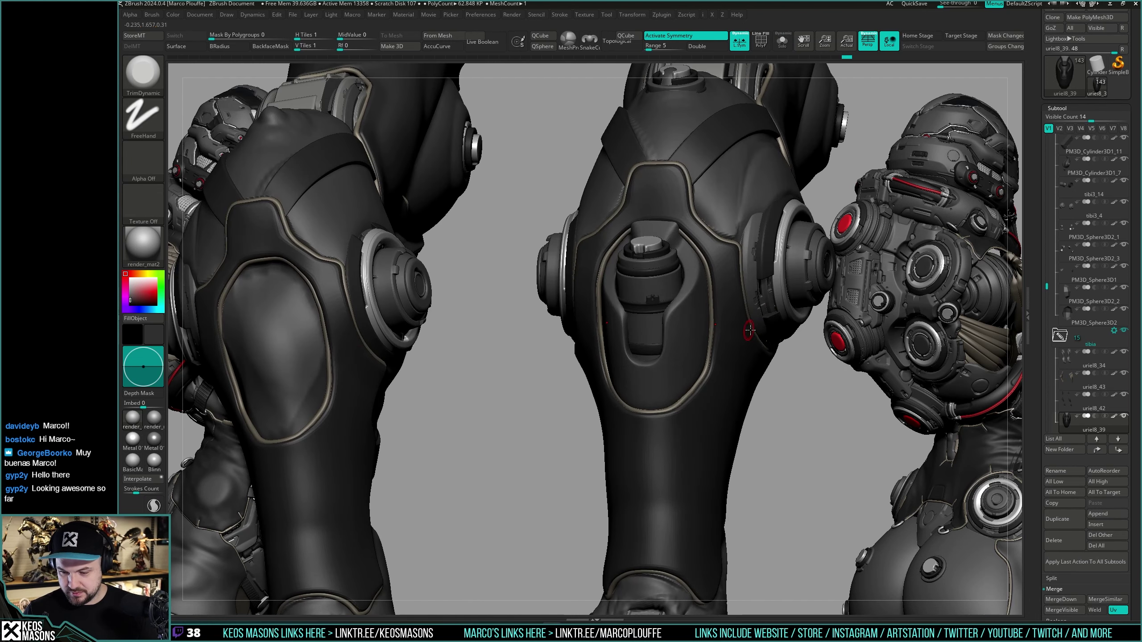
pyautogui.press('g')
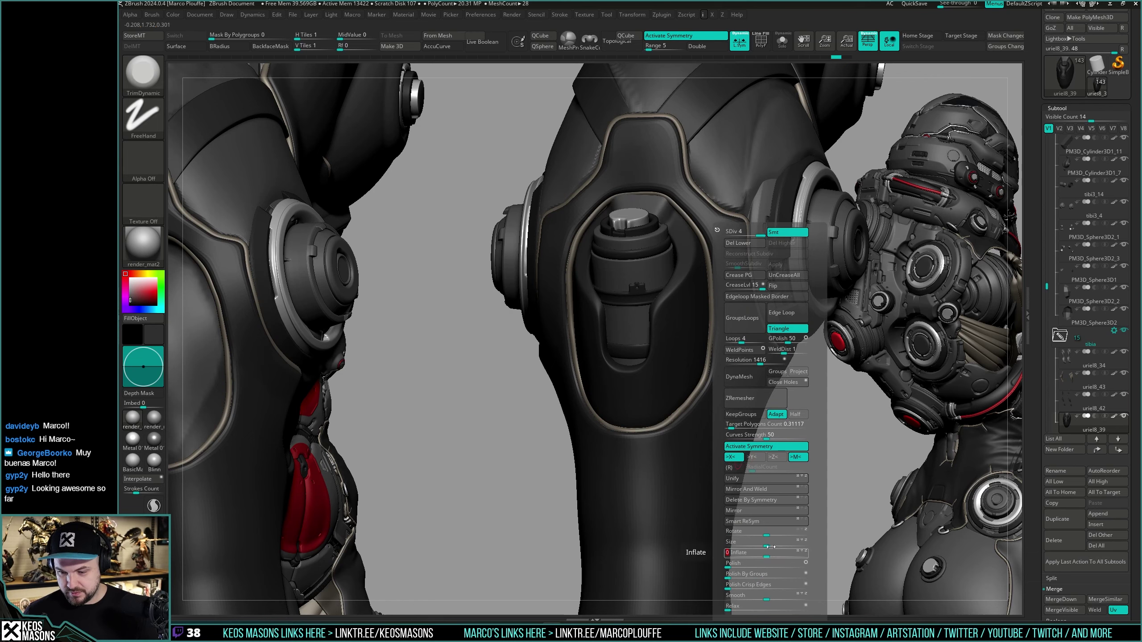
# Step: Undo the last change to the insert
pyautogui.moveTo(673, 208)
pyautogui.mouseDown(button='right')
pyautogui.moveTo(700, 231)
pyautogui.moveTo(687, 252)
pyautogui.mouseUp(button='right')
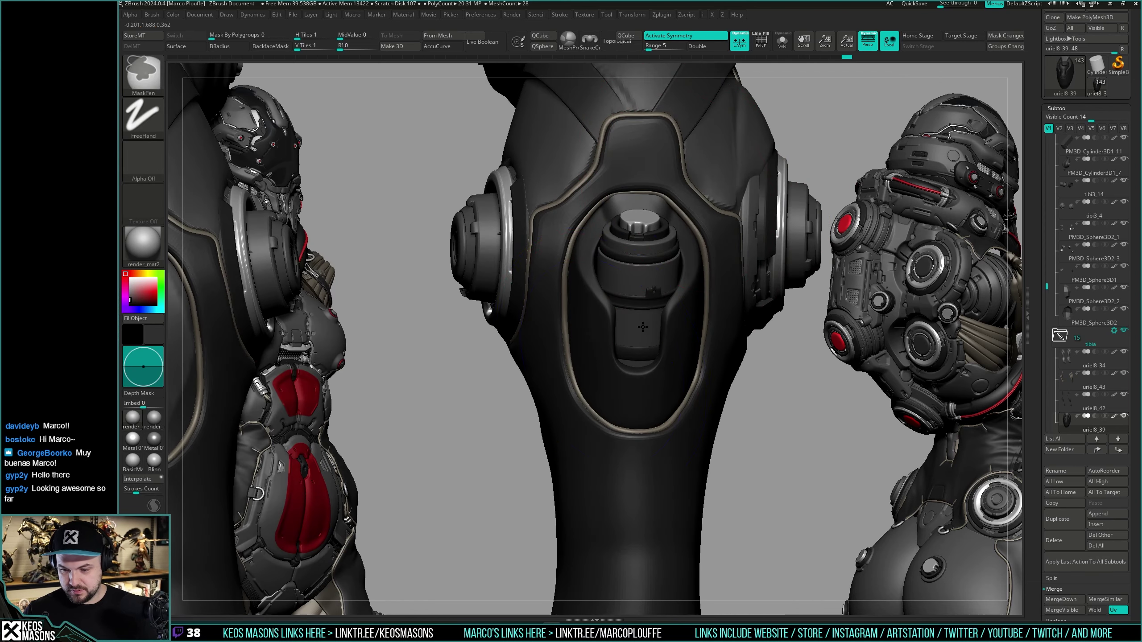
pyautogui.keyDown('ctrl'); pyautogui.moveTo(643, 327); pyautogui.dragTo(665, 284, button='right'); pyautogui.keyUp('ctrl')
pyautogui.hotkey('ctrl', 'z')
pyautogui.moveTo(642, 331); pyautogui.dragTo(697, 299, button='right')
pyautogui.rightClick(661, 364)
pyautogui.moveTo(688, 350); pyautogui.dragTo(643, 361, button='right')
# Step: Choose the hPolish brush, then polish and smooth the insert around the canister's lower end
pyautogui.press('space')
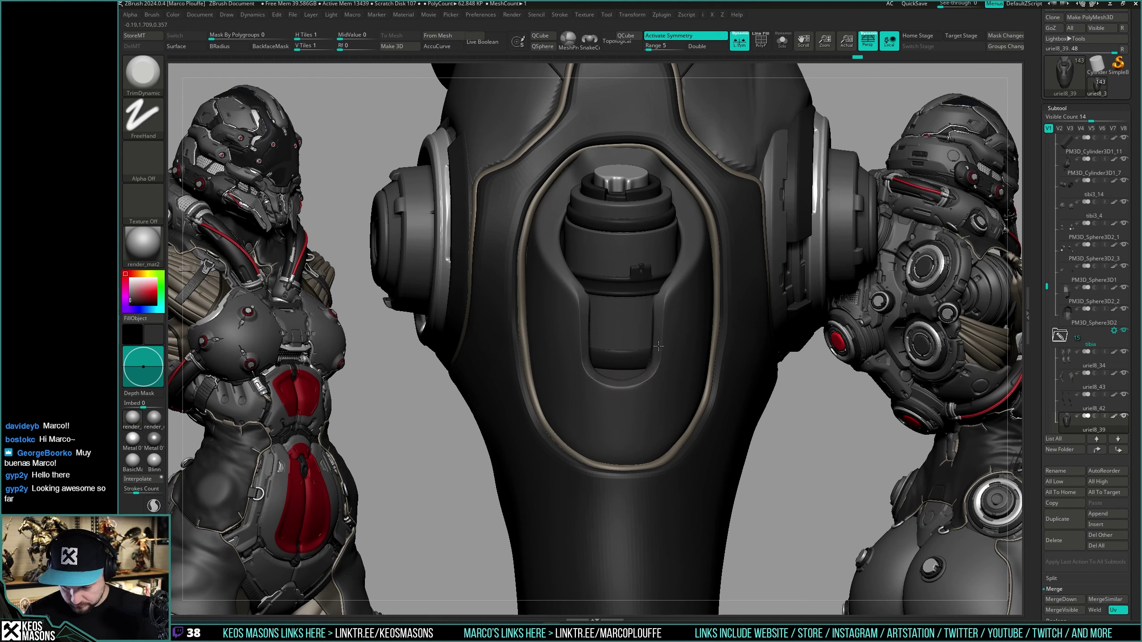
pyautogui.press('space')
pyautogui.click(663, 366)
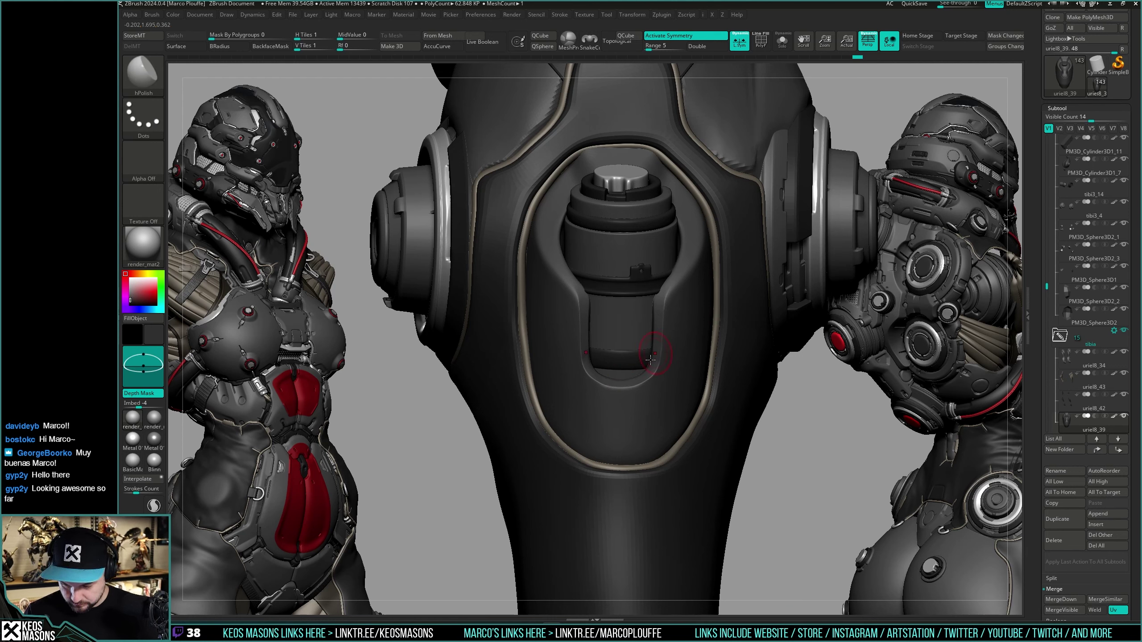
pyautogui.press('shift')
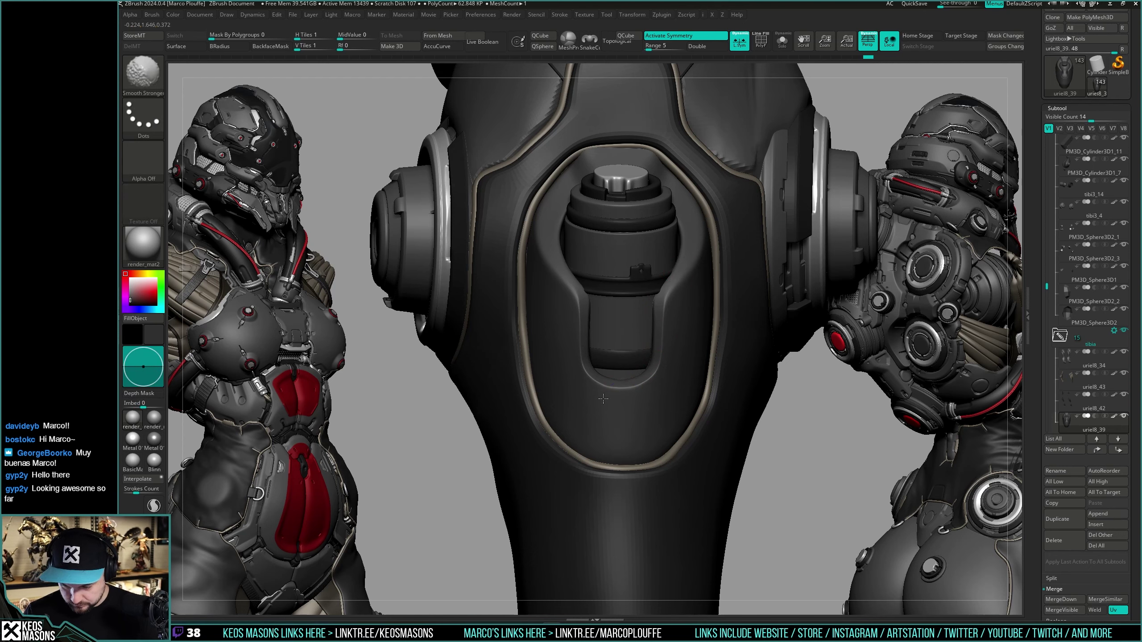
pyautogui.moveTo(685, 330)
pyautogui.keyDown('ctrl'); pyautogui.mouseDown(button='right')
pyautogui.moveTo(714, 334)
pyautogui.moveTo(700, 403)
pyautogui.moveTo(687, 382)
pyautogui.mouseUp(button='right'); pyautogui.keyUp('ctrl')
pyautogui.moveTo(686, 382)
pyautogui.mouseDown(button='right')
pyautogui.moveTo(701, 378)
pyautogui.moveTo(676, 422)
pyautogui.moveTo(684, 384)
pyautogui.mouseUp(button='right')
# Step: Mirror and weld the isolated calf insert onto the other leg and reconstruct its subdivision levels
pyautogui.hotkey('shift', 'f')
pyautogui.hotkey('shift', 'f')
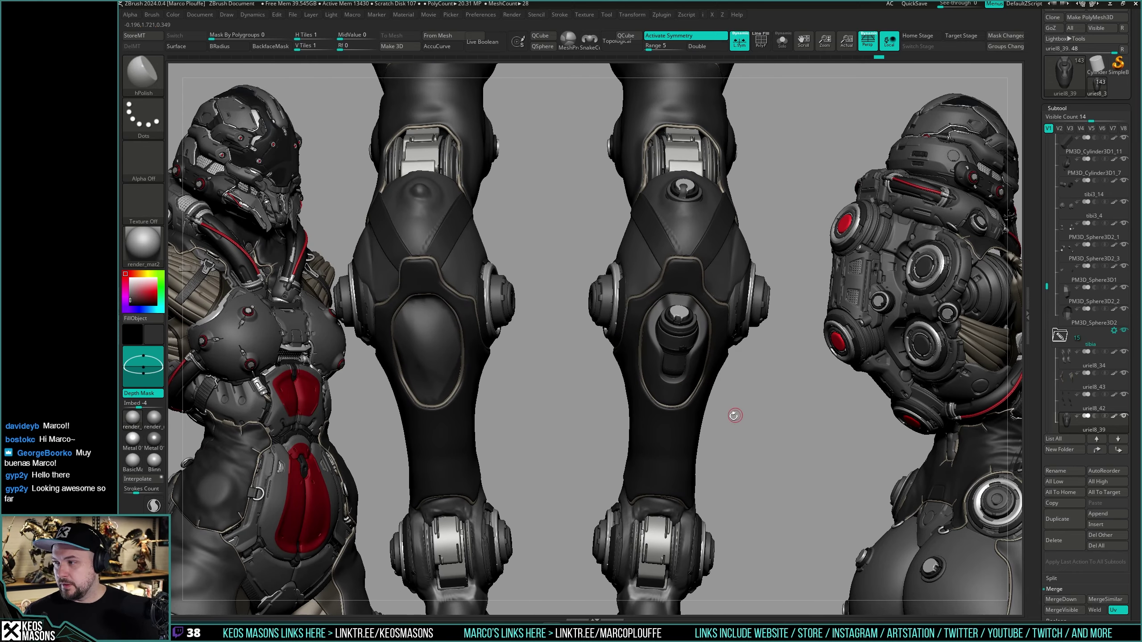
pyautogui.hotkey('alt', 's')
pyautogui.hotkey('shift', 'f')
pyautogui.hotkey('shift', 'f')
pyautogui.moveTo(728, 393); pyautogui.dragTo(731, 382, button='right')
pyautogui.press('g')
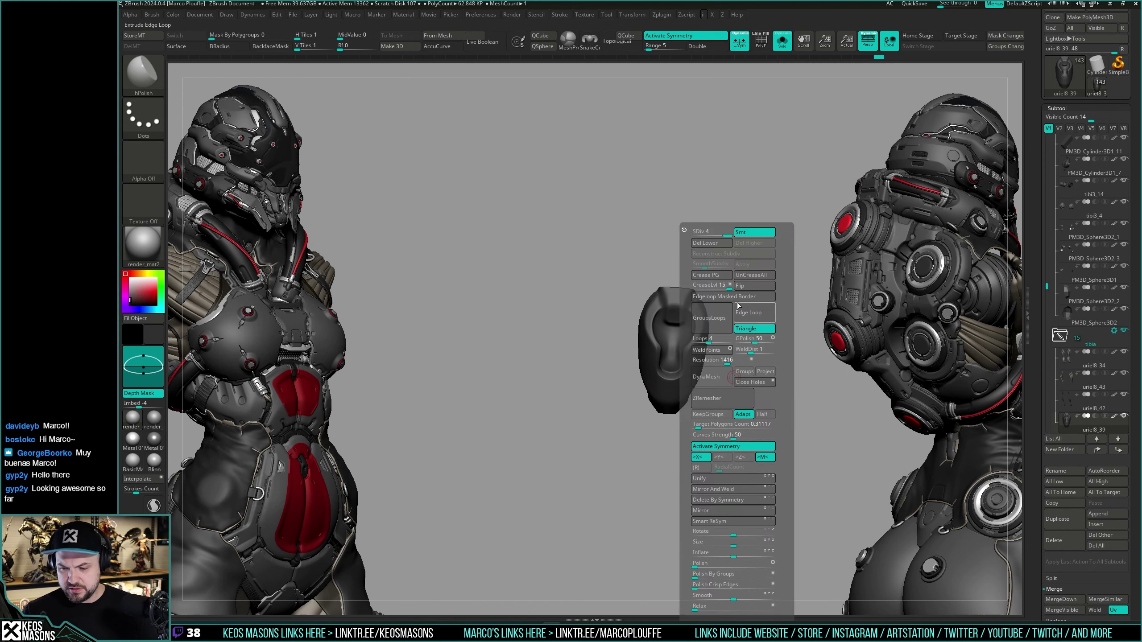
pyautogui.click(740, 308)
pyautogui.press('i')
pyautogui.hotkey('ctrl', 'shift', 'l')
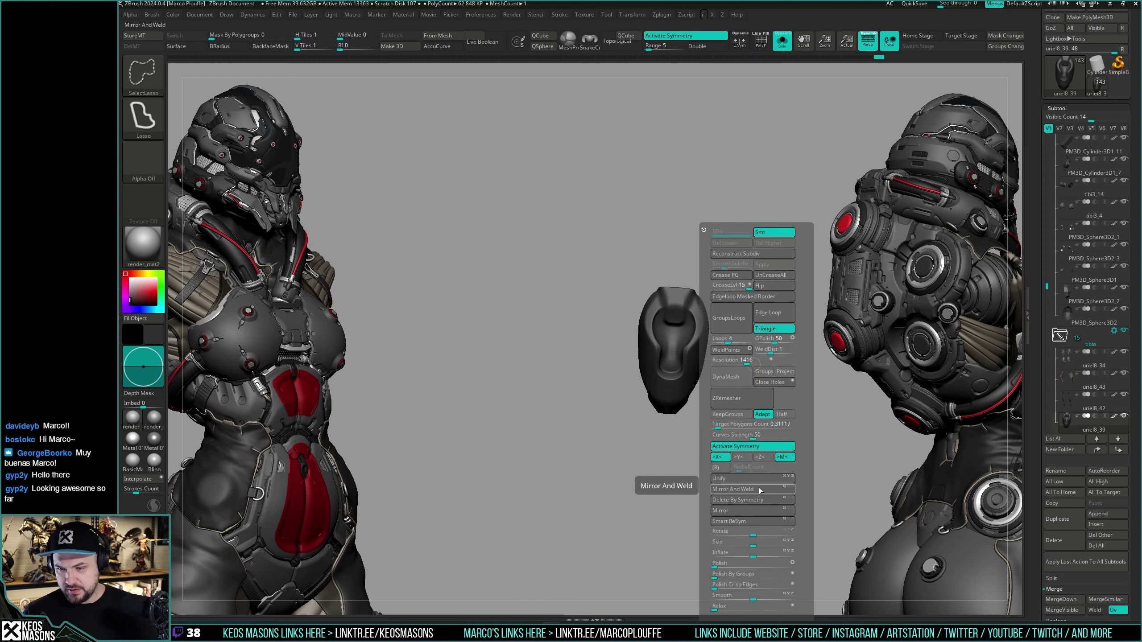
pyautogui.click(759, 489)
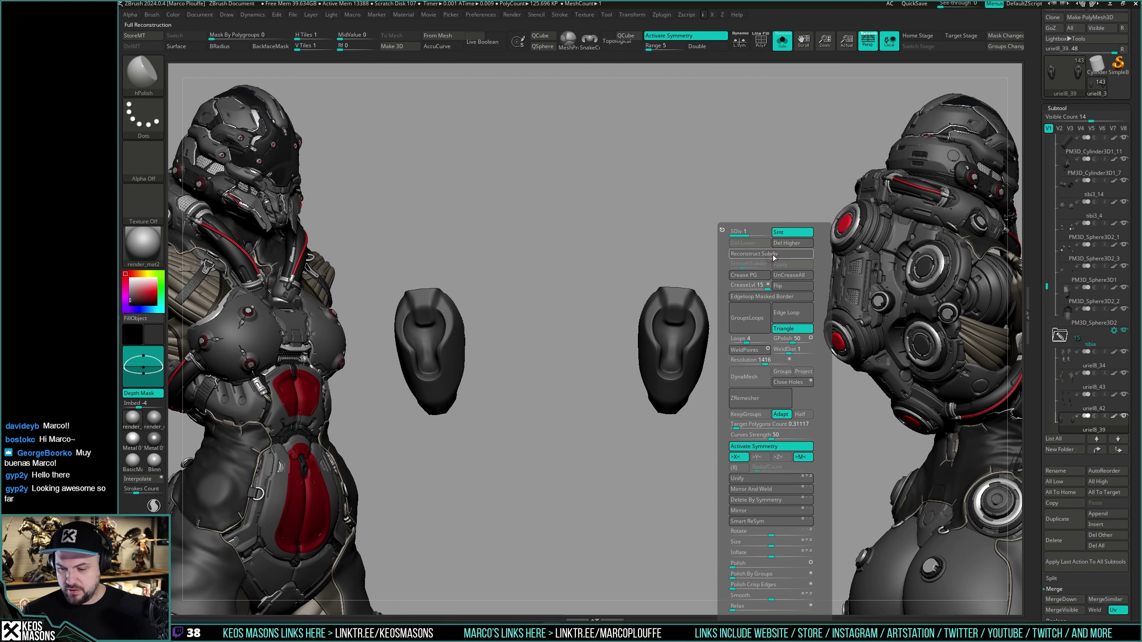
pyautogui.press('g')
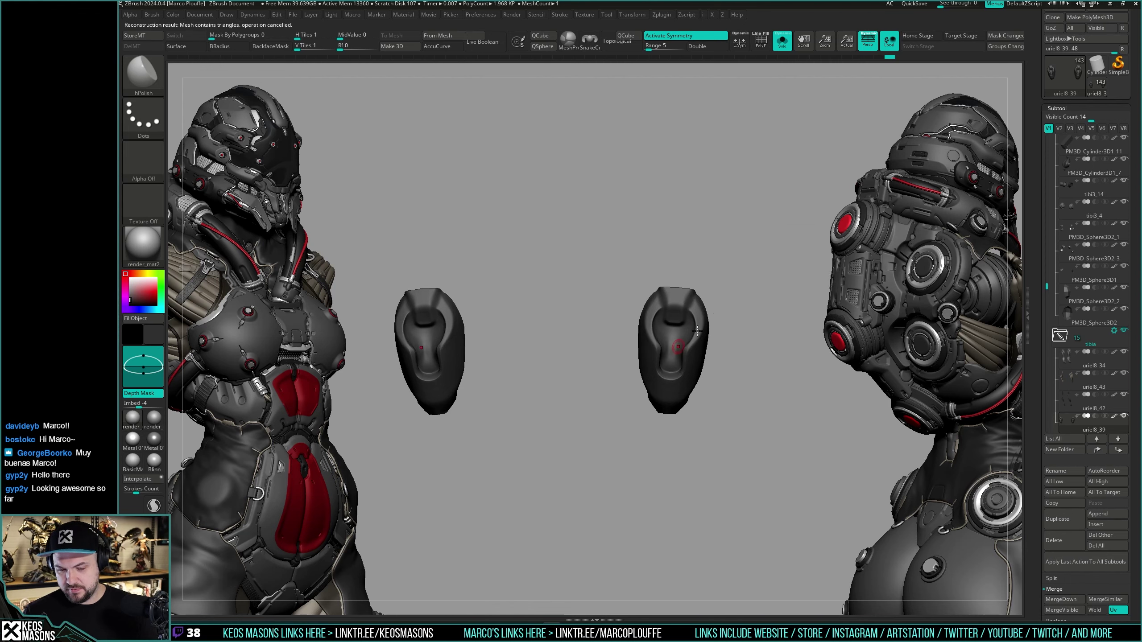
pyautogui.hotkey('alt', 's')
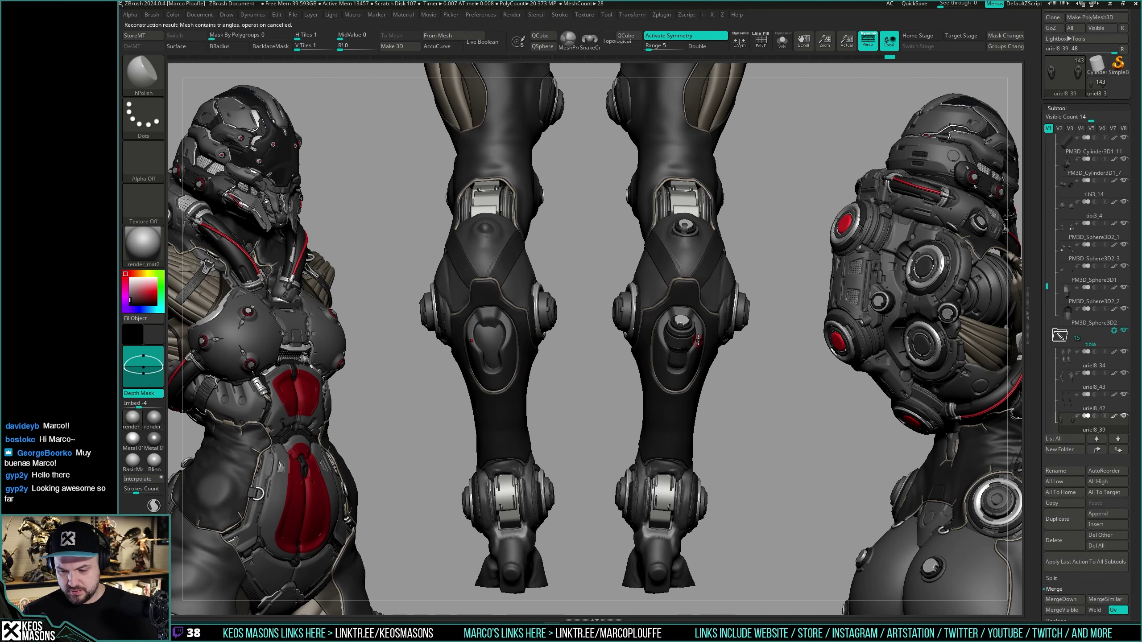
# Step: Isolate the calf canister, mirror and weld it onto the other leg, and reconstruct its subdivision levels
pyautogui.press('space')
pyautogui.click(686, 321)
pyautogui.keyDown('alt'); pyautogui.click(696, 335); pyautogui.keyUp('alt')
pyautogui.hotkey('alt', 's')
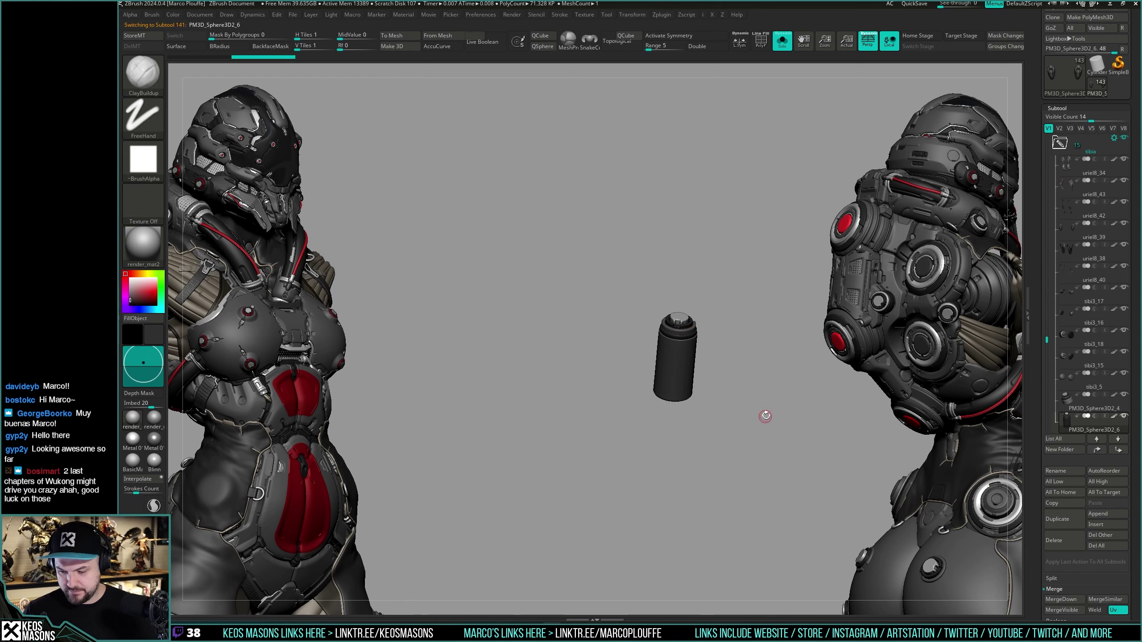
pyautogui.press('g')
pyautogui.press('g')
pyautogui.click(747, 510)
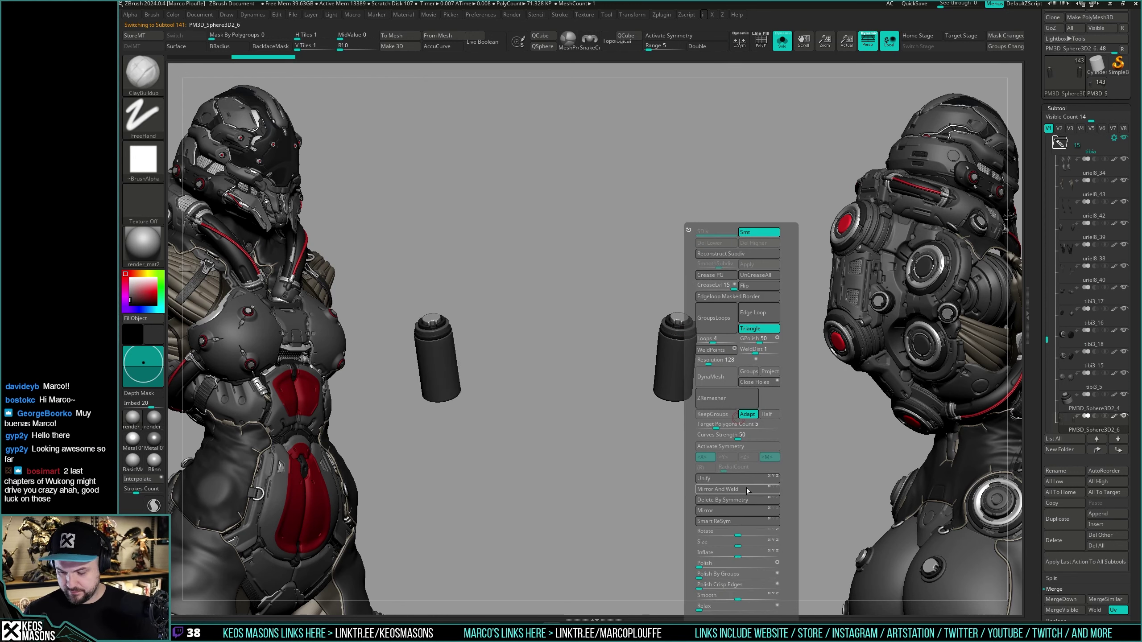
pyautogui.click(760, 255)
pyautogui.click(762, 258)
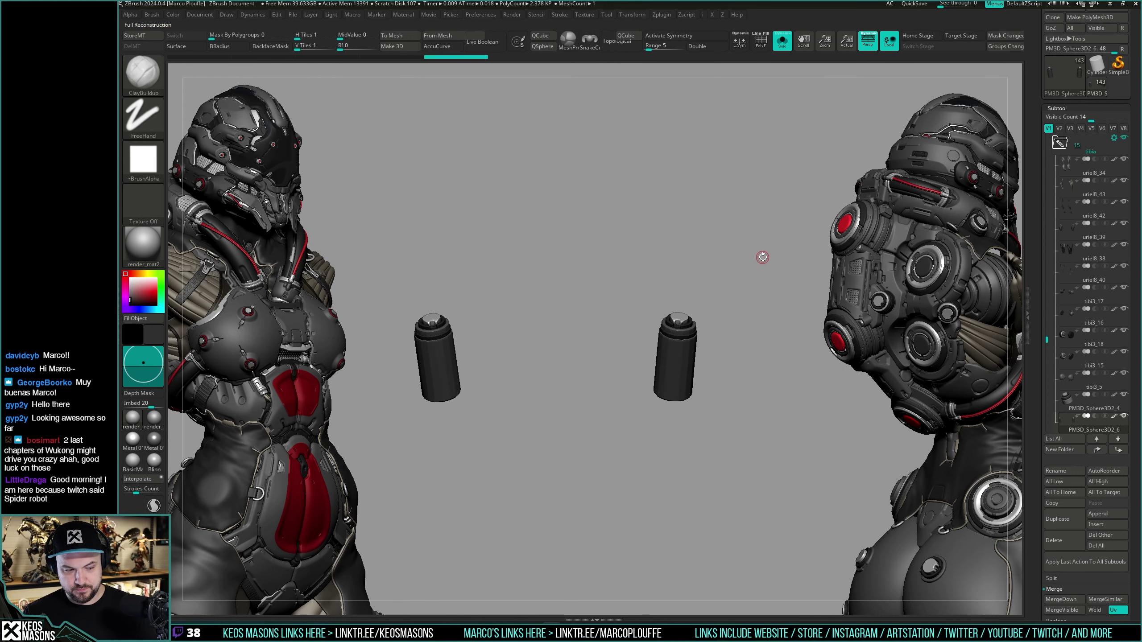
pyautogui.moveTo(747, 233); pyautogui.dragTo(774, 224)
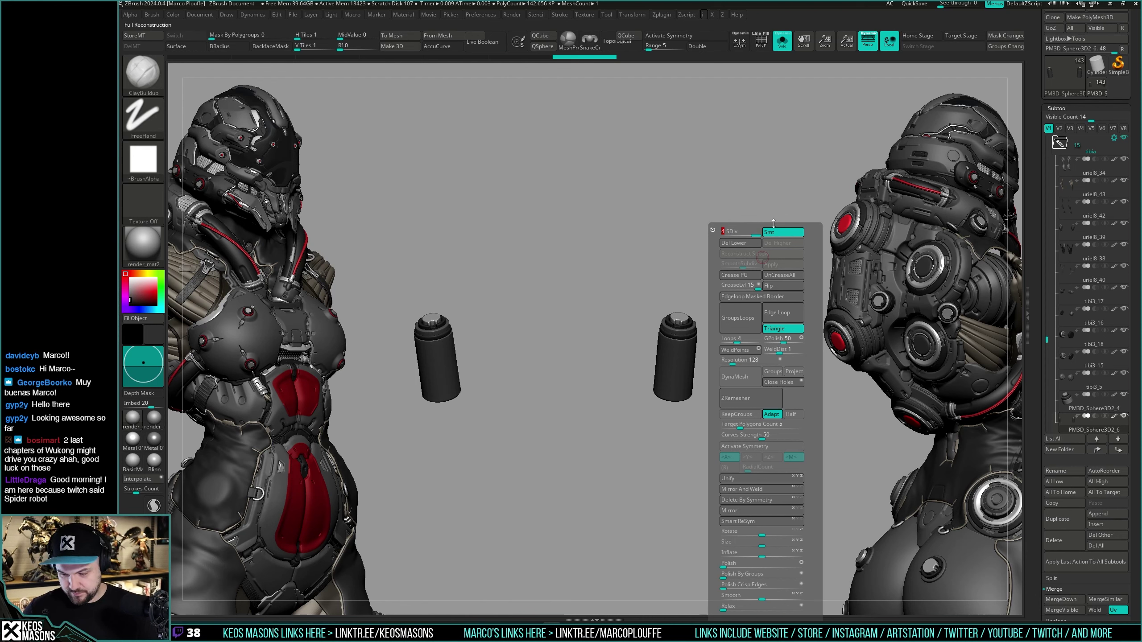
# Step: Mirror and weld the pair of canister rings onto the other leg and reconstruct their subdivision levels
pyautogui.press('Down')
pyautogui.press('g')
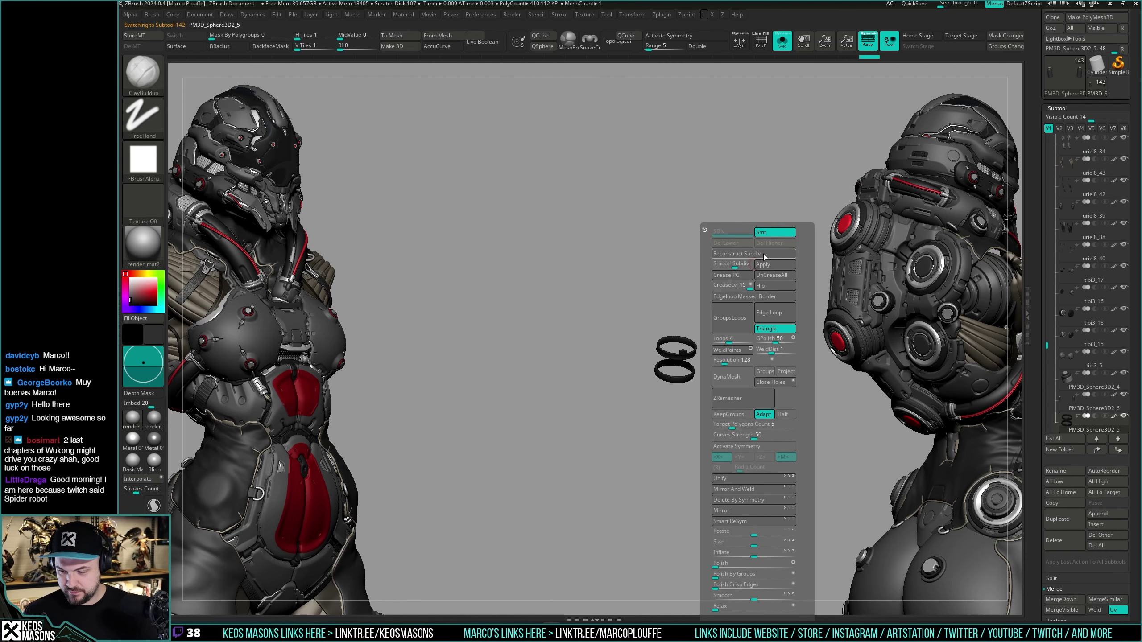
pyautogui.click(766, 257)
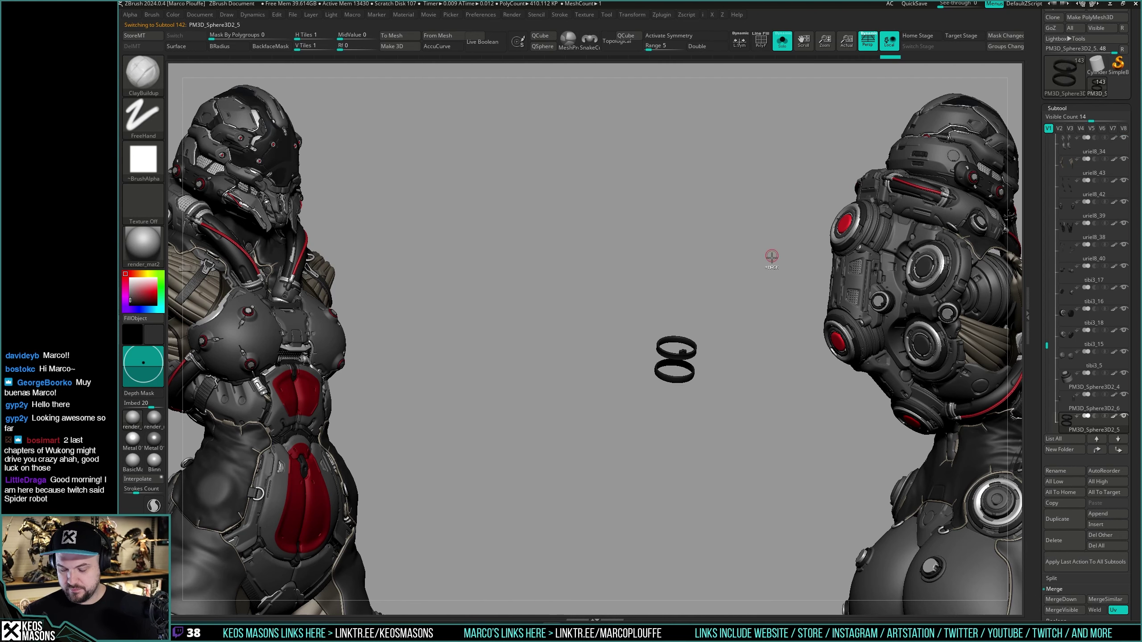
pyautogui.press('g')
pyautogui.click(728, 489)
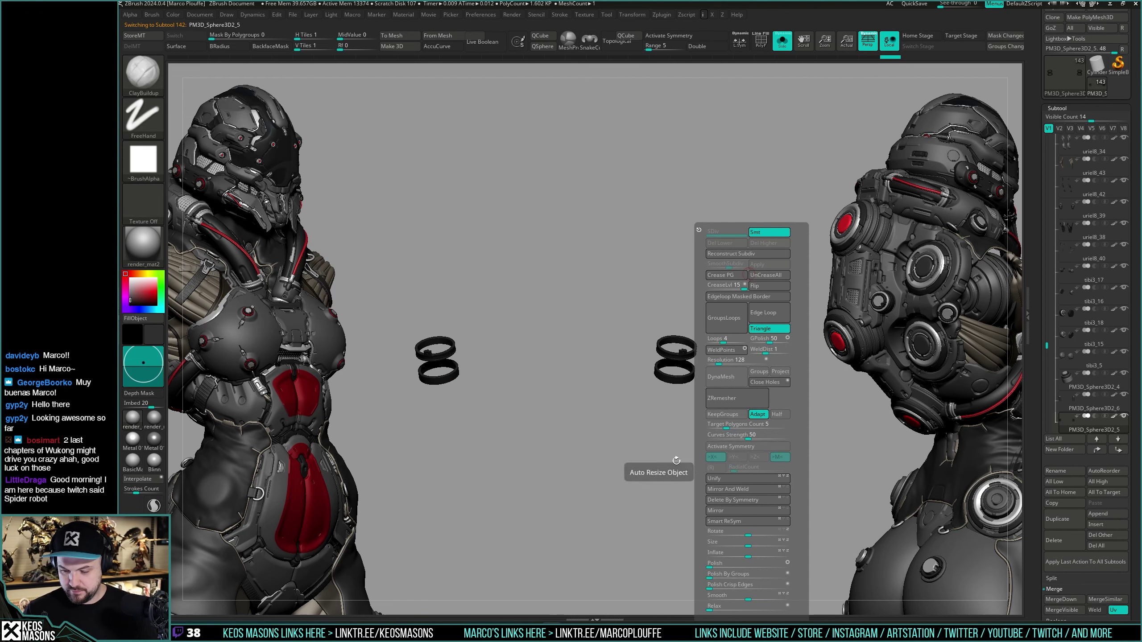
pyautogui.press('g')
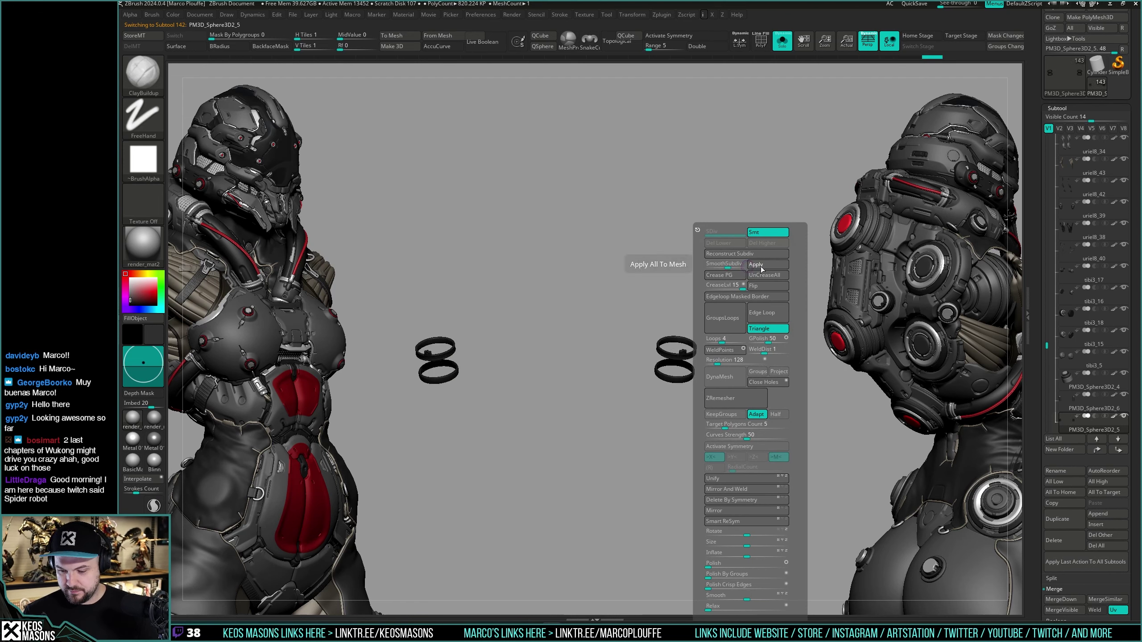
pyautogui.hotkey('shift', 'f')
pyautogui.press('g')
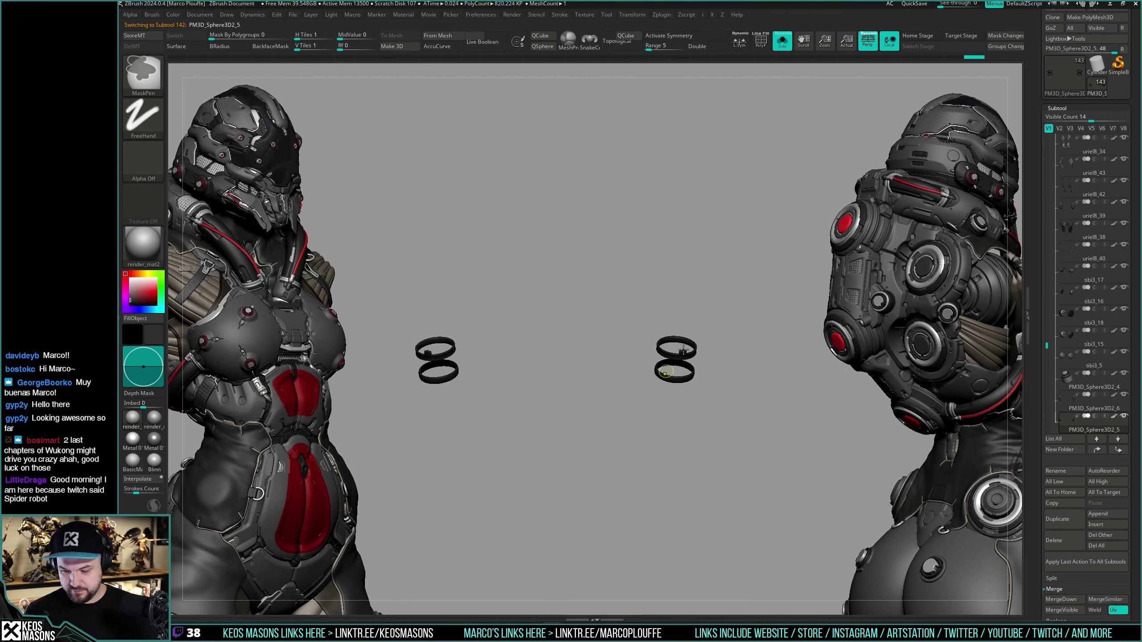
pyautogui.press('x')
# Step: Mirror and weld the round knob above the calf onto the other leg and reconstruct its subdivision levels
pyautogui.press('Up')
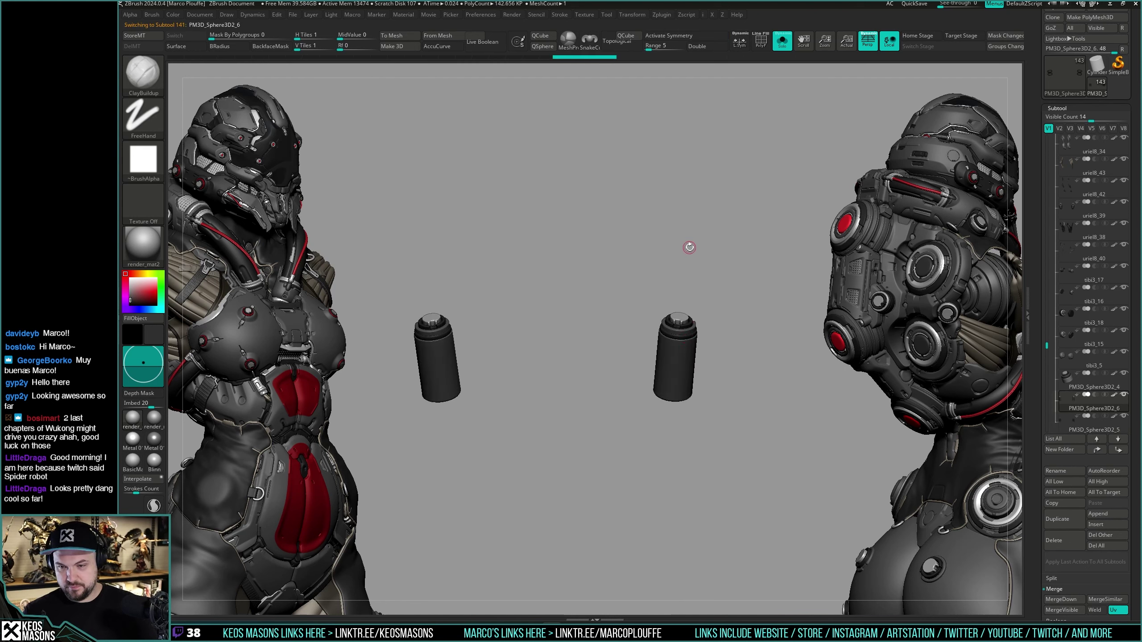
pyautogui.press('Up')
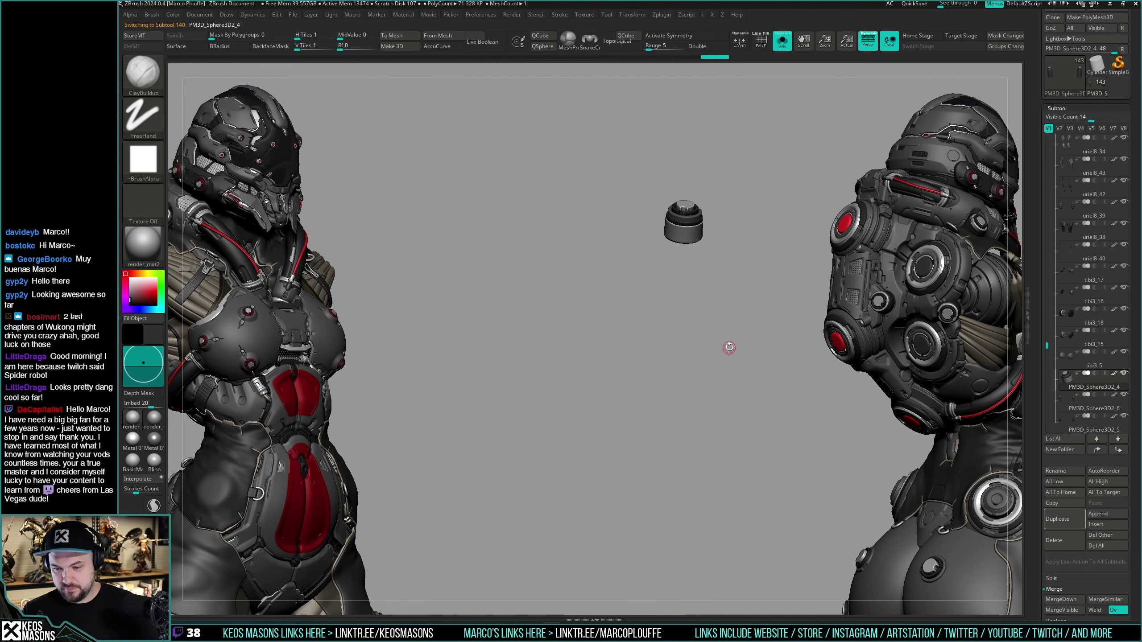
pyautogui.press('i')
pyautogui.press('i')
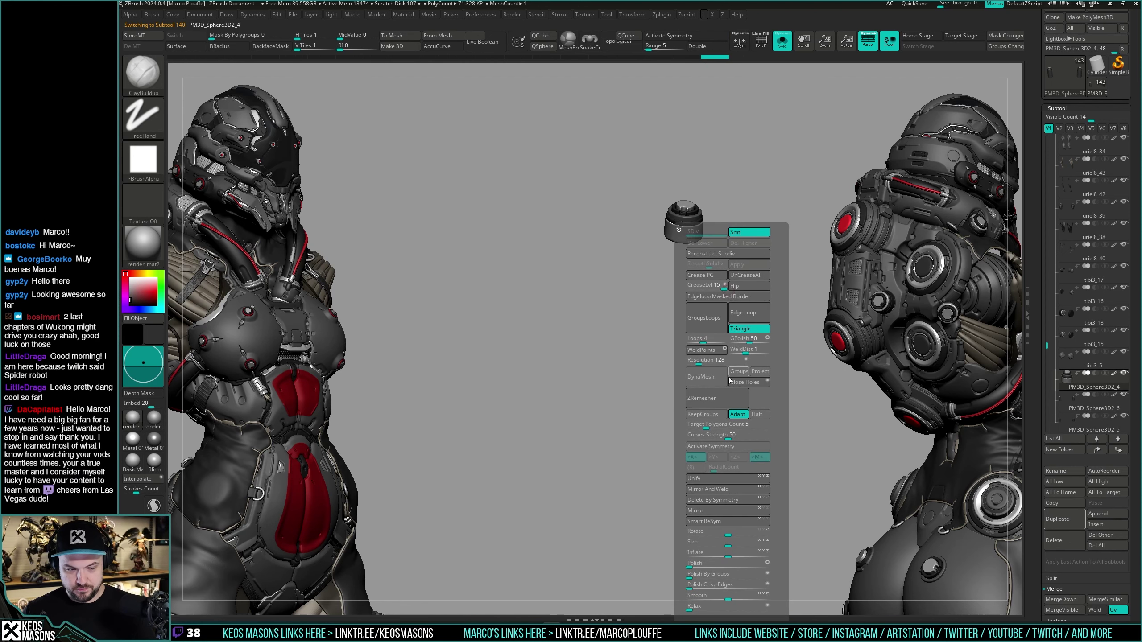
pyautogui.click(708, 488)
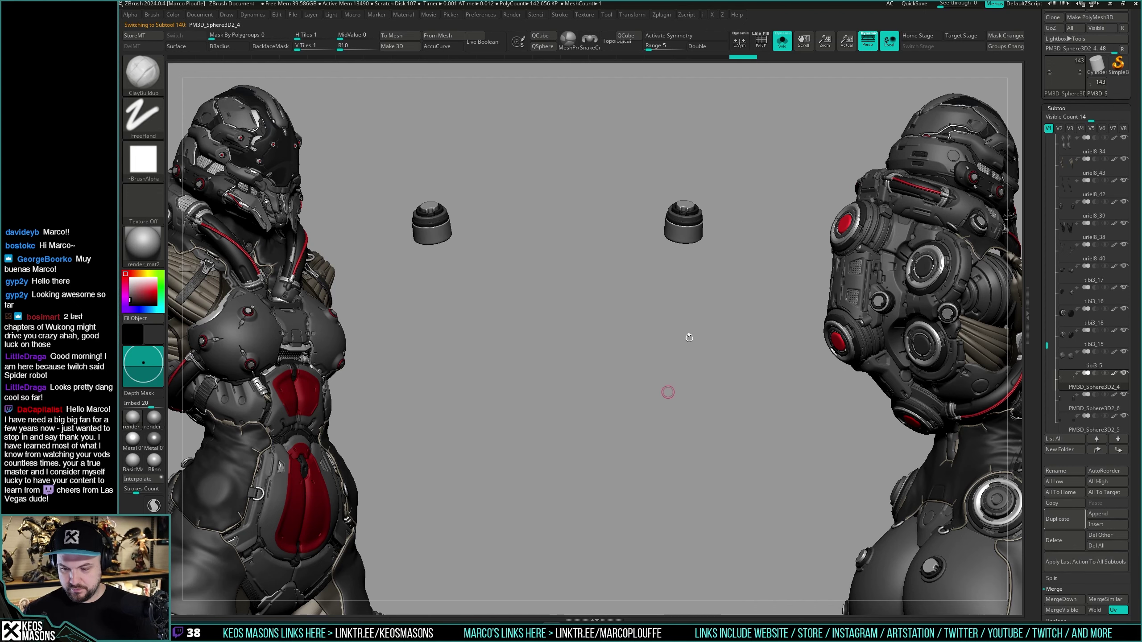
pyautogui.press('g')
pyautogui.click(733, 253)
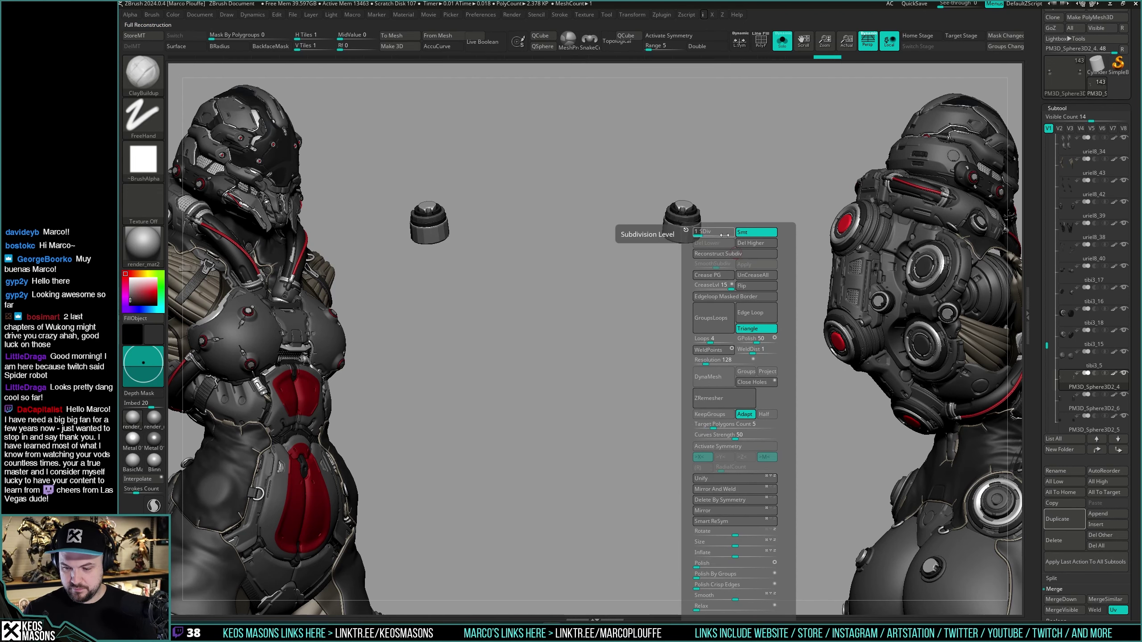
# Step: Activate symmetry for the mirrored knob and show it together with the rest of the legs
pyautogui.click(710, 36)
pyautogui.click(782, 40)
pyautogui.moveTo(772, 336)
pyautogui.keyDown('alt'); pyautogui.mouseDown()
pyautogui.moveTo(762, 371)
pyautogui.moveTo(747, 360)
pyautogui.moveTo(755, 382)
pyautogui.moveTo(763, 347)
pyautogui.moveTo(764, 387)
pyautogui.mouseUp(); pyautogui.keyUp('alt')
pyautogui.press('g')
pyautogui.keyDown('alt'); pyautogui.click(709, 387); pyautogui.keyUp('alt')
pyautogui.click(782, 40)
# Step: Examine the mirrored calf details on both legs, and the full figure from behind and in front
pyautogui.hotkey('shift', 'd')
pyautogui.hotkey('shift', 'd')
pyautogui.press('s')
pyautogui.press('space')
pyautogui.click(670, 420)
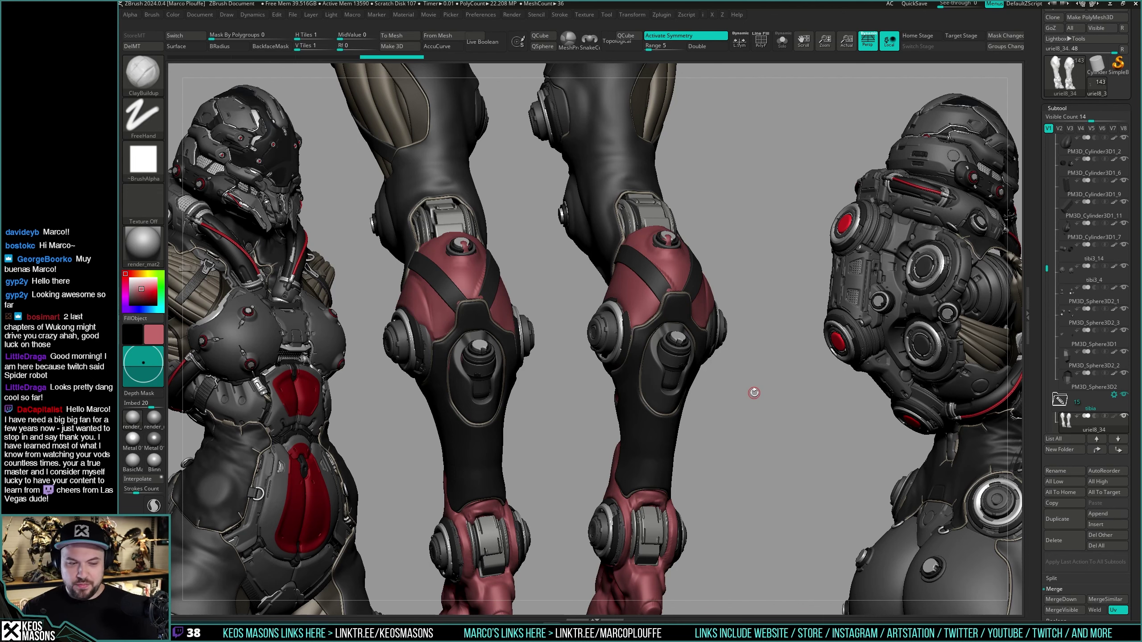
pyautogui.moveTo(798, 334)
pyautogui.mouseDown()
pyautogui.moveTo(784, 339)
pyautogui.moveTo(786, 325)
pyautogui.mouseUp()
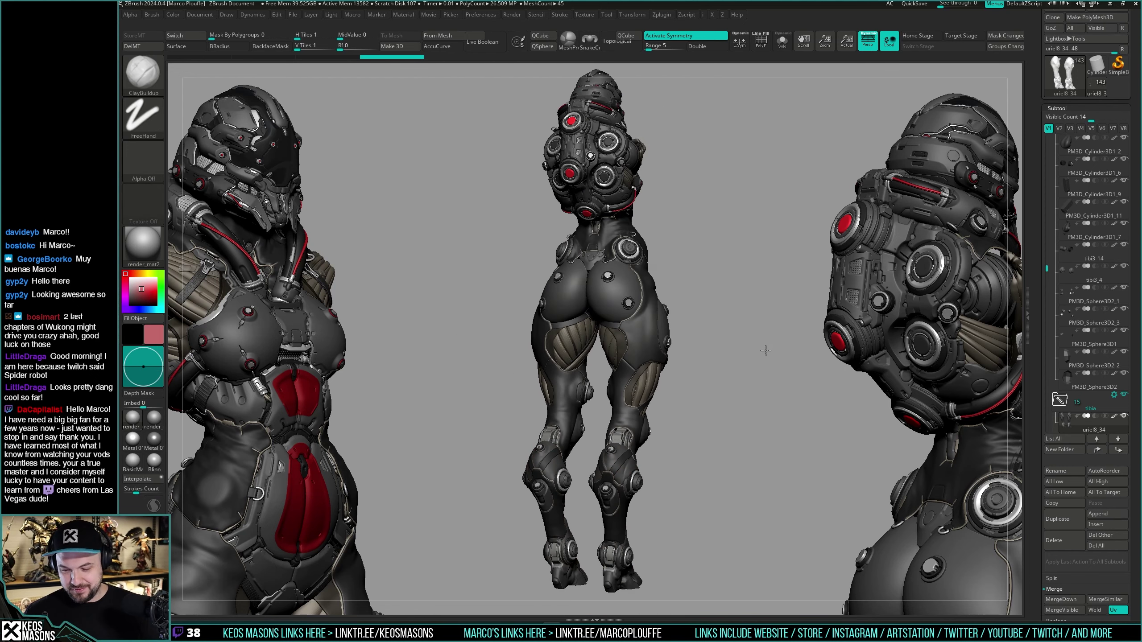
pyautogui.moveTo(766, 351); pyautogui.dragTo(857, 300)
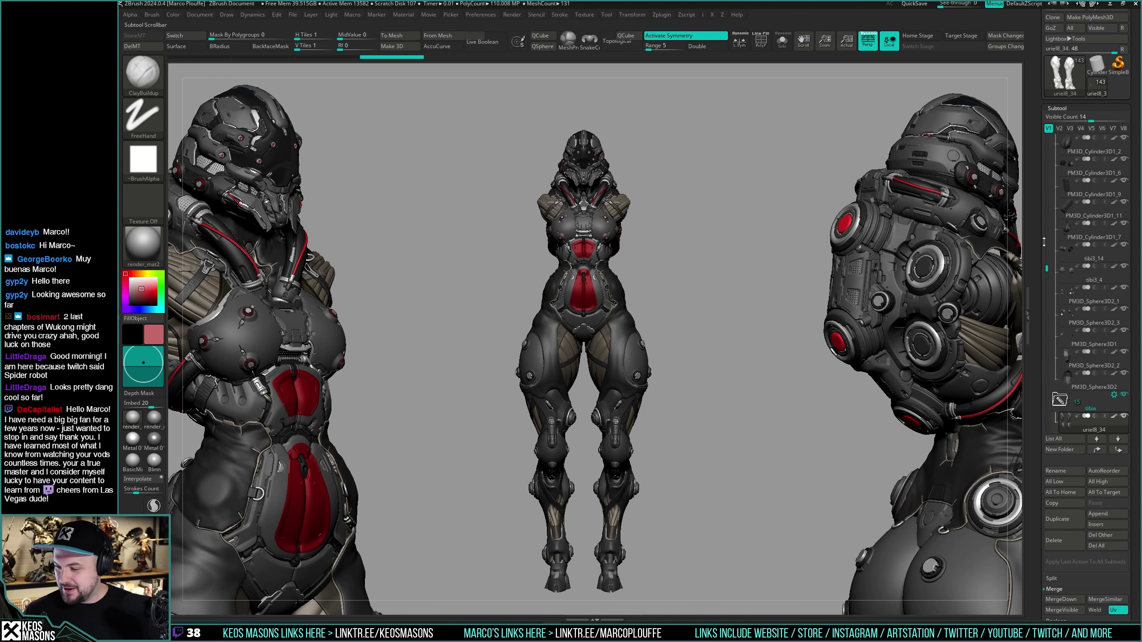
# Step: Show the arms and otherarms folders and examine the complete multi-armed character
pyautogui.moveTo(1043, 242); pyautogui.dragTo(1046, 118)
pyautogui.click(1047, 140)
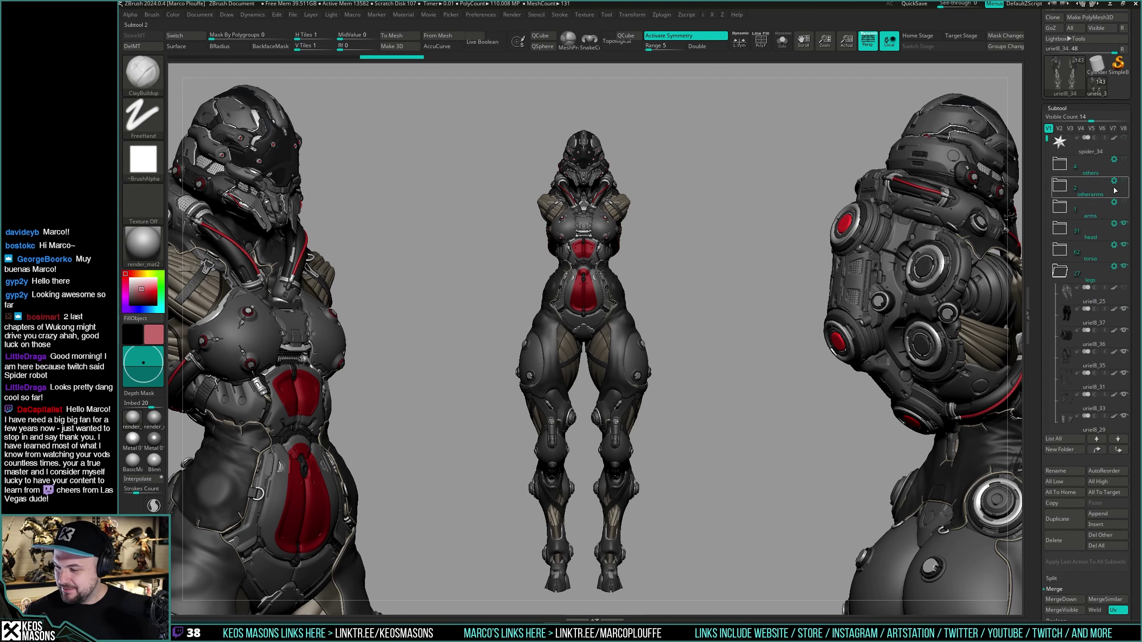
pyautogui.click(1124, 202)
pyautogui.click(1124, 180)
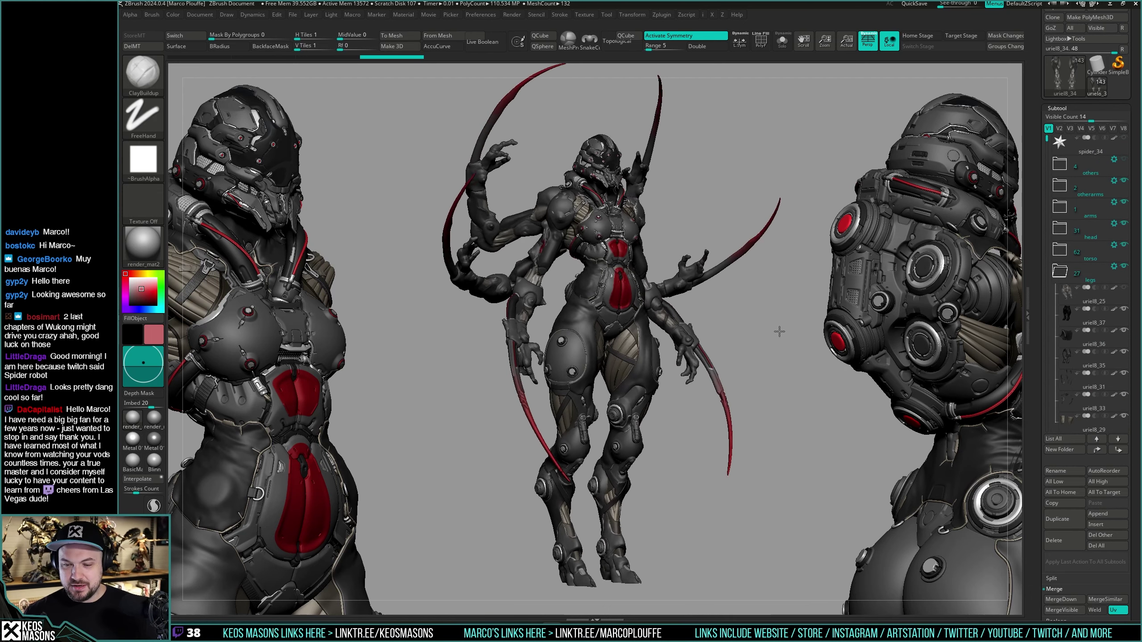
pyautogui.moveTo(779, 331); pyautogui.dragTo(767, 361)
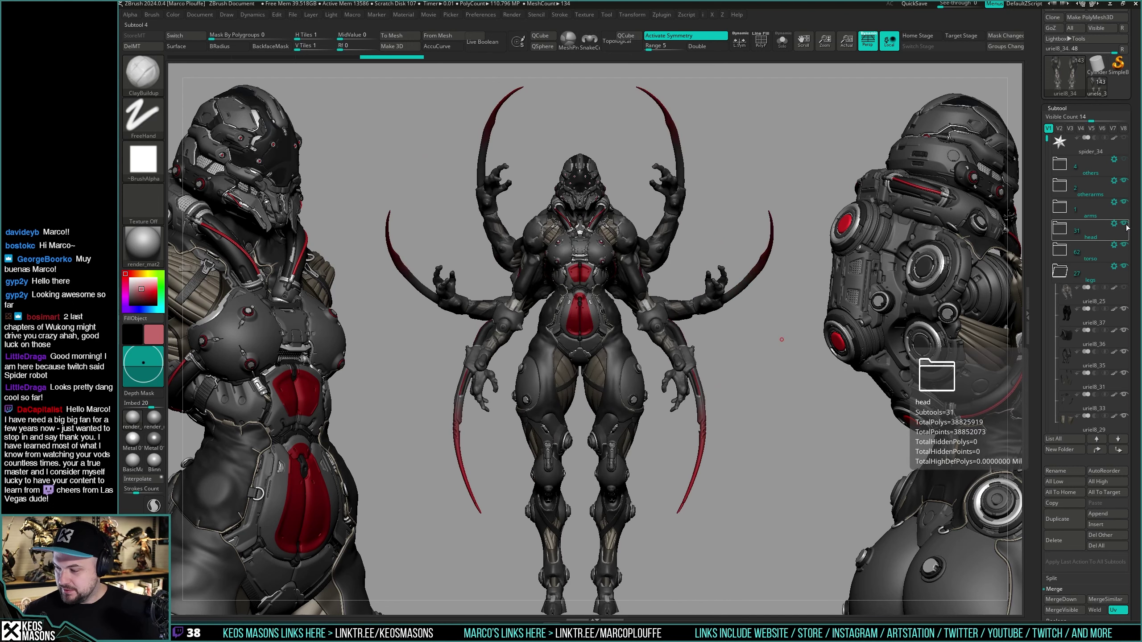
# Step: Hide the otherarms, arms, head and torso folders so that only the legs are displayed
pyautogui.click(1124, 180)
pyautogui.click(1124, 202)
pyautogui.click(1123, 223)
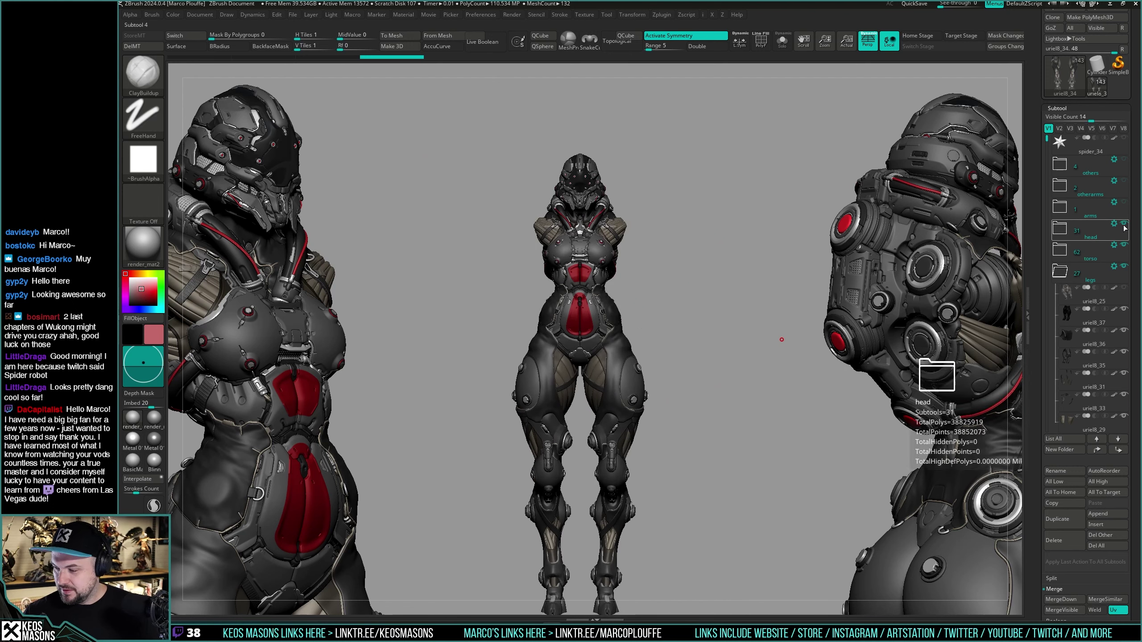
pyautogui.click(1124, 245)
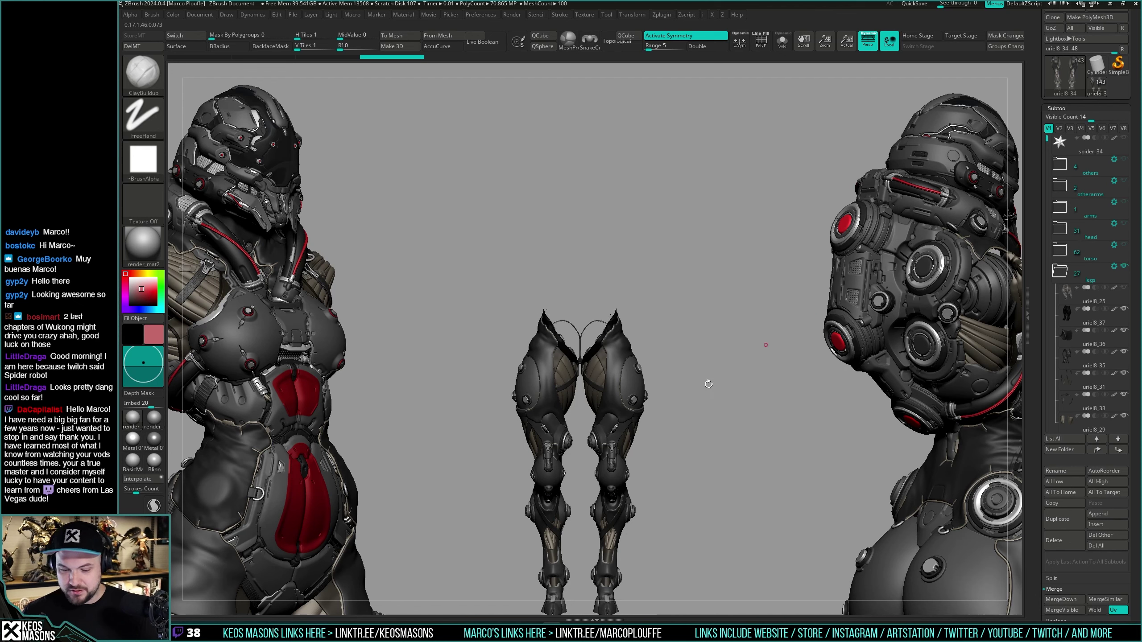
pyautogui.keyDown('alt'); pyautogui.moveTo(708, 382); pyautogui.dragTo(653, 451); pyautogui.keyUp('alt')
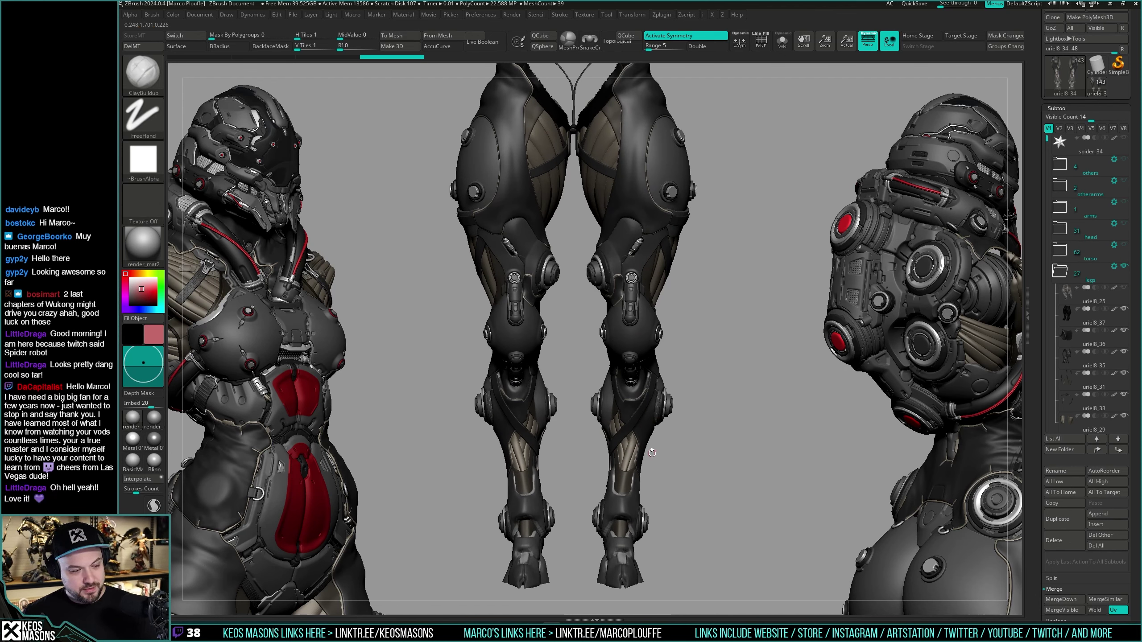
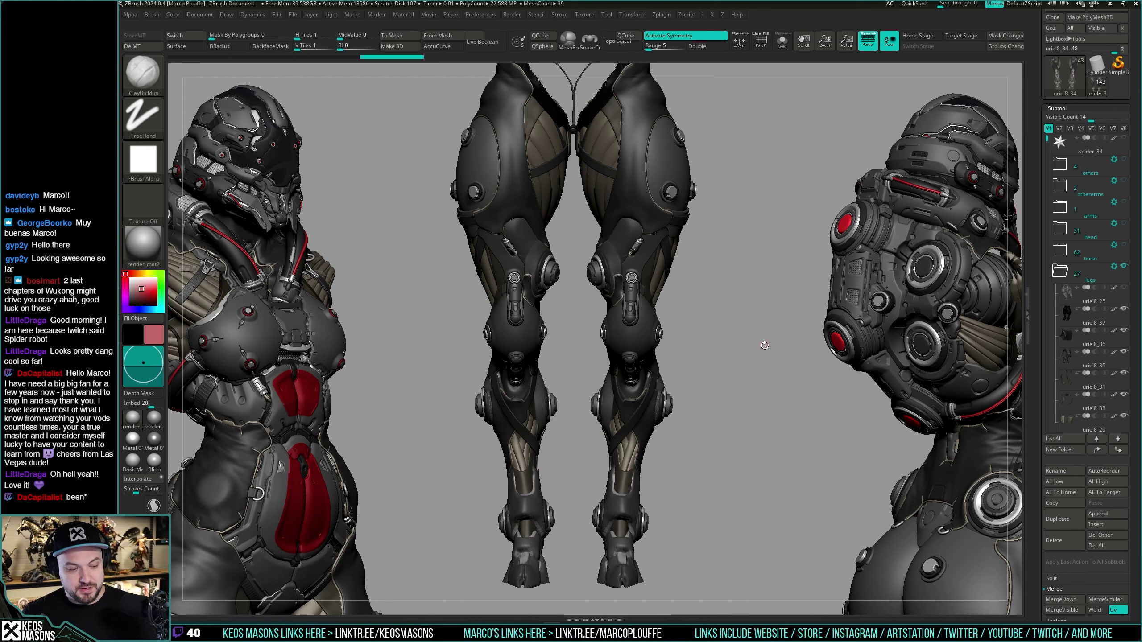
# Step: Duplicate the round knob subtool from the calf canister and show it with the rest of the legs
pyautogui.moveTo(767, 350)
pyautogui.mouseDown()
pyautogui.moveTo(753, 347)
pyautogui.moveTo(757, 362)
pyautogui.moveTo(761, 335)
pyautogui.moveTo(755, 343)
pyautogui.mouseUp()
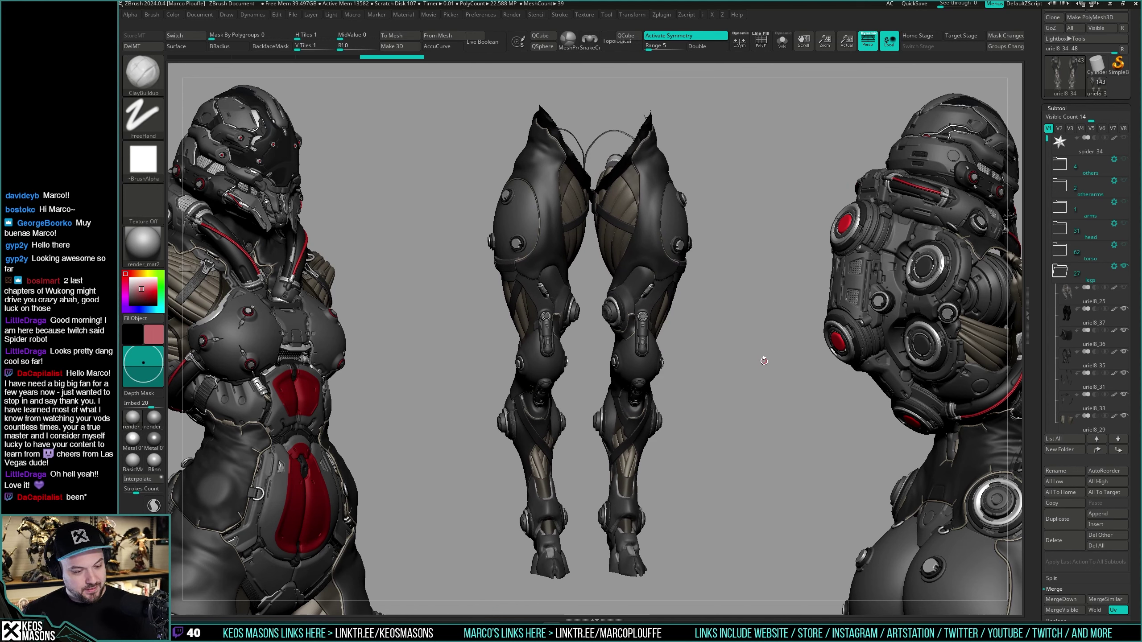
pyautogui.moveTo(766, 346); pyautogui.dragTo(671, 406)
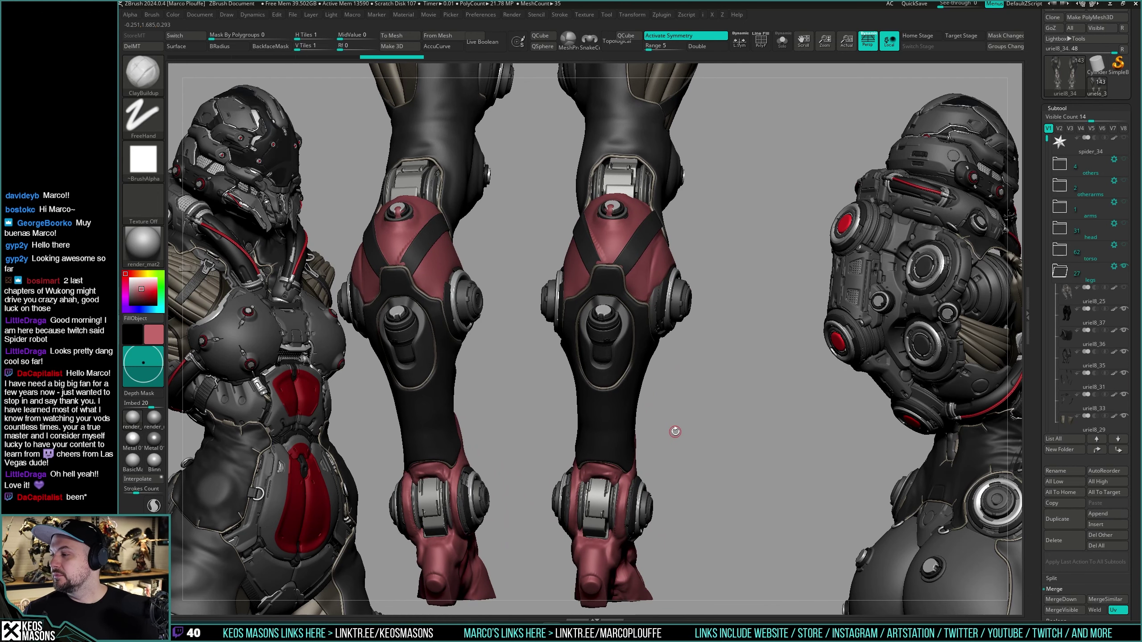
pyautogui.moveTo(746, 371); pyautogui.dragTo(739, 373)
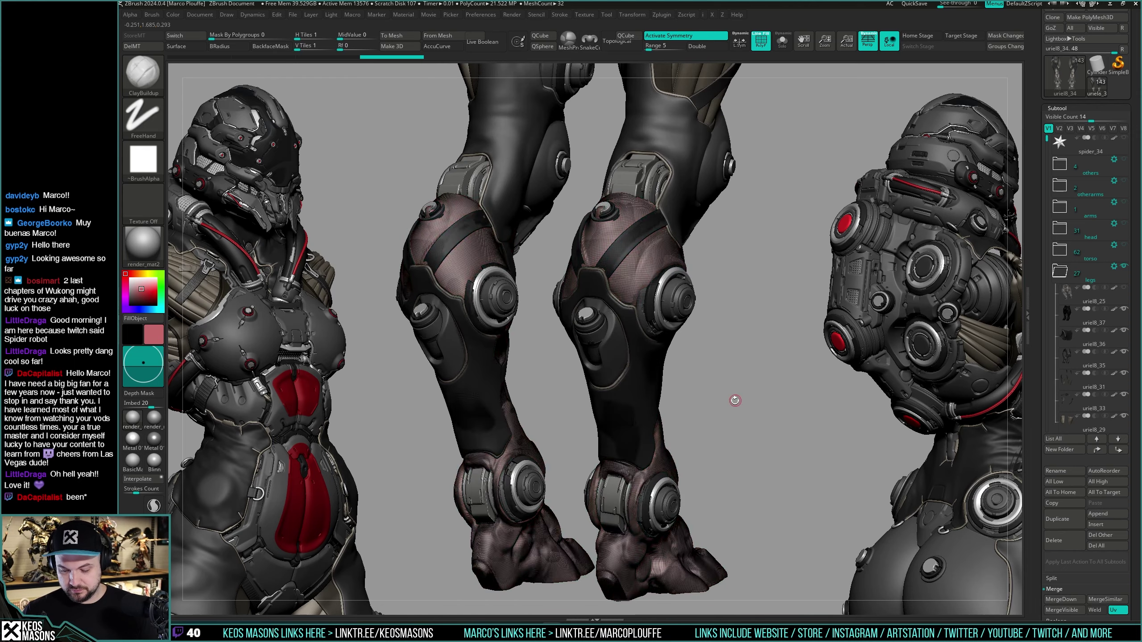
pyautogui.moveTo(727, 433)
pyautogui.mouseDown()
pyautogui.moveTo(722, 395)
pyautogui.moveTo(737, 383)
pyautogui.moveTo(739, 408)
pyautogui.moveTo(736, 369)
pyautogui.moveTo(798, 382)
pyautogui.moveTo(757, 389)
pyautogui.moveTo(748, 378)
pyautogui.moveTo(762, 379)
pyautogui.moveTo(634, 427)
pyautogui.moveTo(752, 382)
pyautogui.moveTo(719, 392)
pyautogui.moveTo(709, 356)
pyautogui.moveTo(719, 399)
pyautogui.mouseUp()
pyautogui.keyDown('alt'); pyautogui.click(622, 191); pyautogui.keyUp('alt')
pyautogui.hotkey('alt', 's')
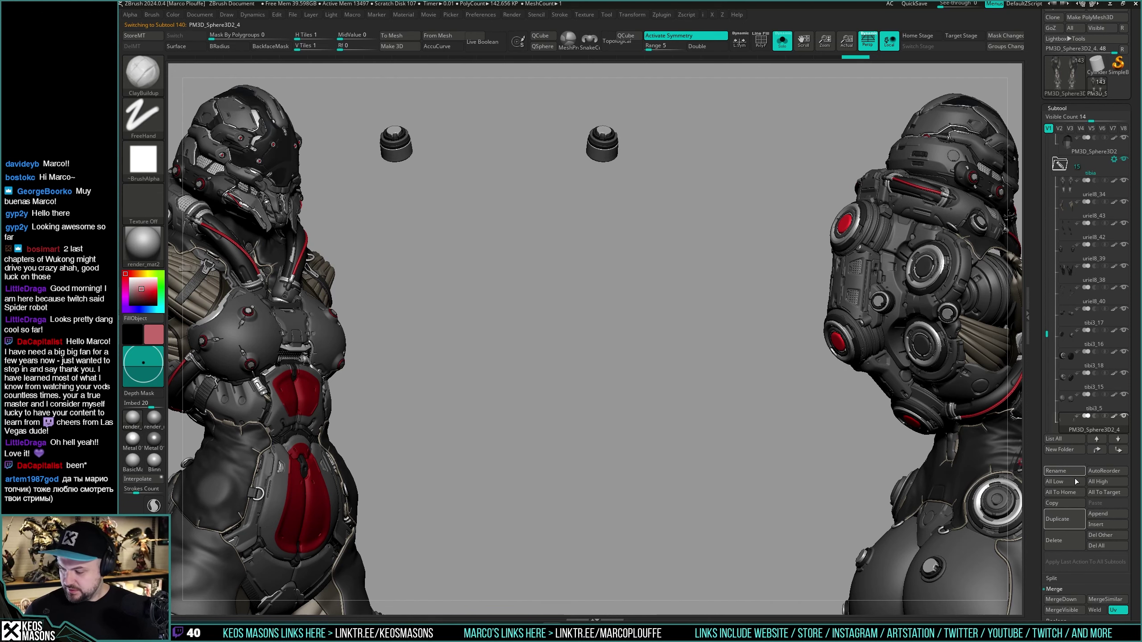
pyautogui.click(1057, 519)
pyautogui.hotkey('shift', 'alt', 's')
# Step: Move the duplicated calf knob down the leg to just behind the heel
pyautogui.press('w')
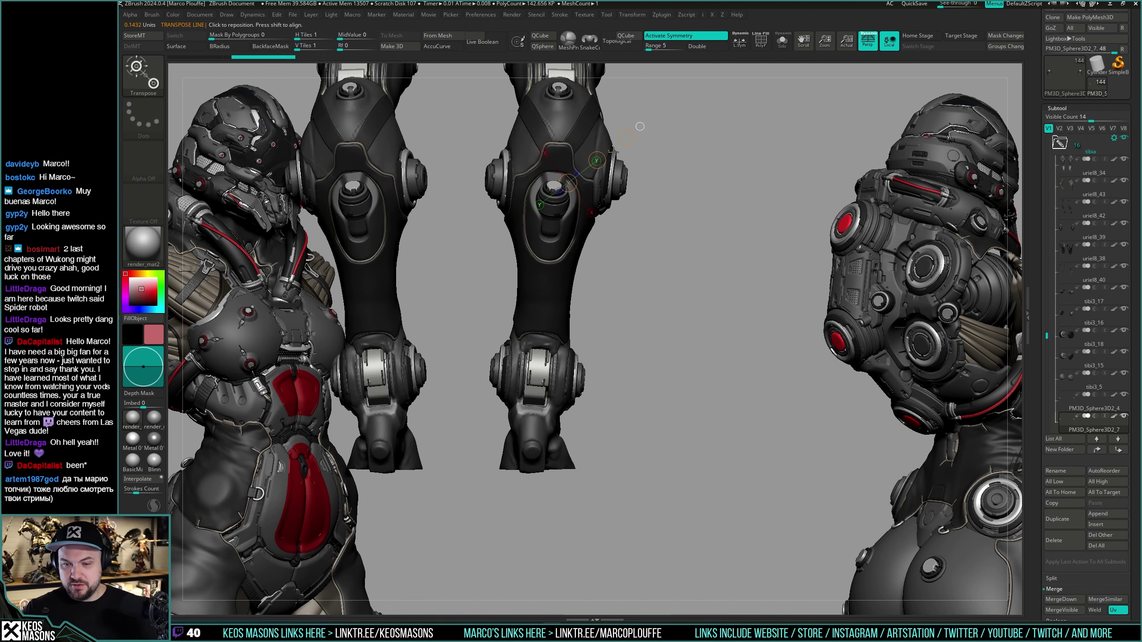
pyautogui.moveTo(611, 101); pyautogui.dragTo(635, 461)
pyautogui.keyDown('alt'); pyautogui.moveTo(629, 465); pyautogui.dragTo(620, 392); pyautogui.keyUp('alt')
pyautogui.moveTo(719, 383)
pyautogui.keyDown('alt'); pyautogui.mouseDown()
pyautogui.moveTo(732, 411)
pyautogui.moveTo(684, 405)
pyautogui.mouseUp(); pyautogui.keyUp('alt')
# Step: Rotate the duplicated knob upright and turn its cap to face the outer side of the foot
pyautogui.keyDown('shift'); pyautogui.moveTo(544, 376); pyautogui.dragTo(544, 470); pyautogui.keyUp('shift')
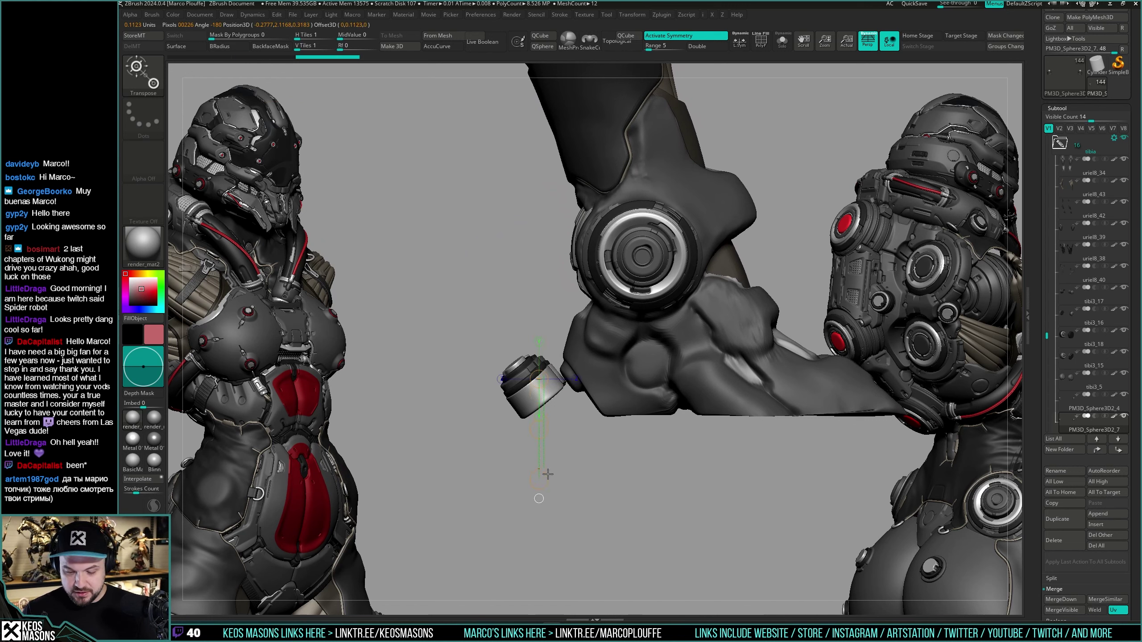
pyautogui.press('r')
pyautogui.moveTo(543, 422)
pyautogui.mouseDown()
pyautogui.moveTo(577, 360)
pyautogui.moveTo(529, 607)
pyautogui.moveTo(533, 571)
pyautogui.mouseUp()
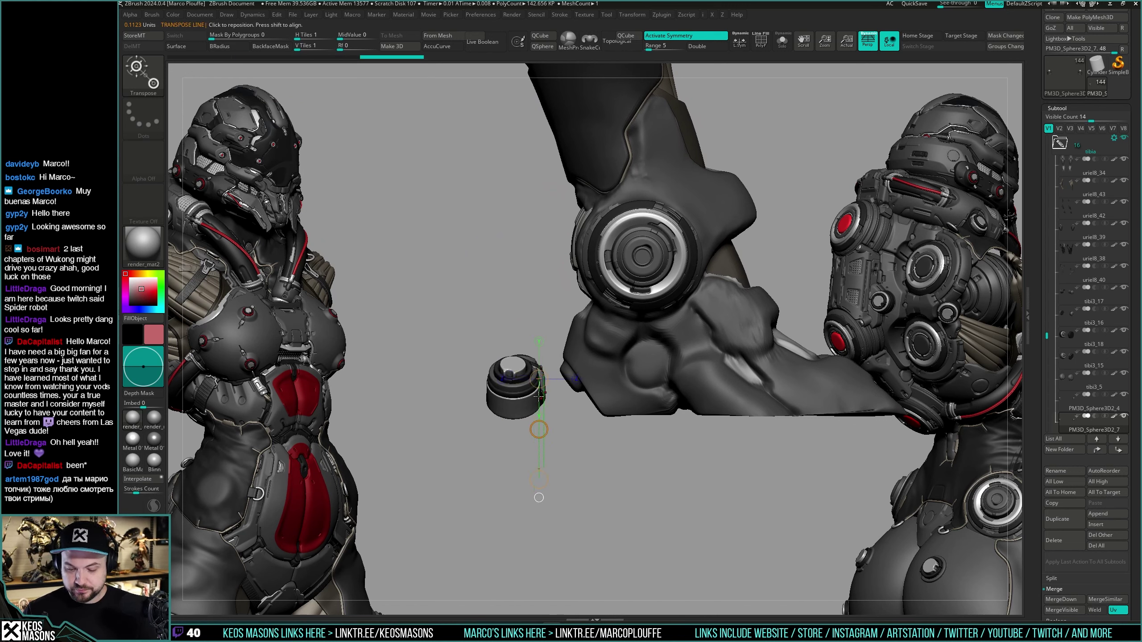
pyautogui.moveTo(533, 392); pyautogui.dragTo(710, 389)
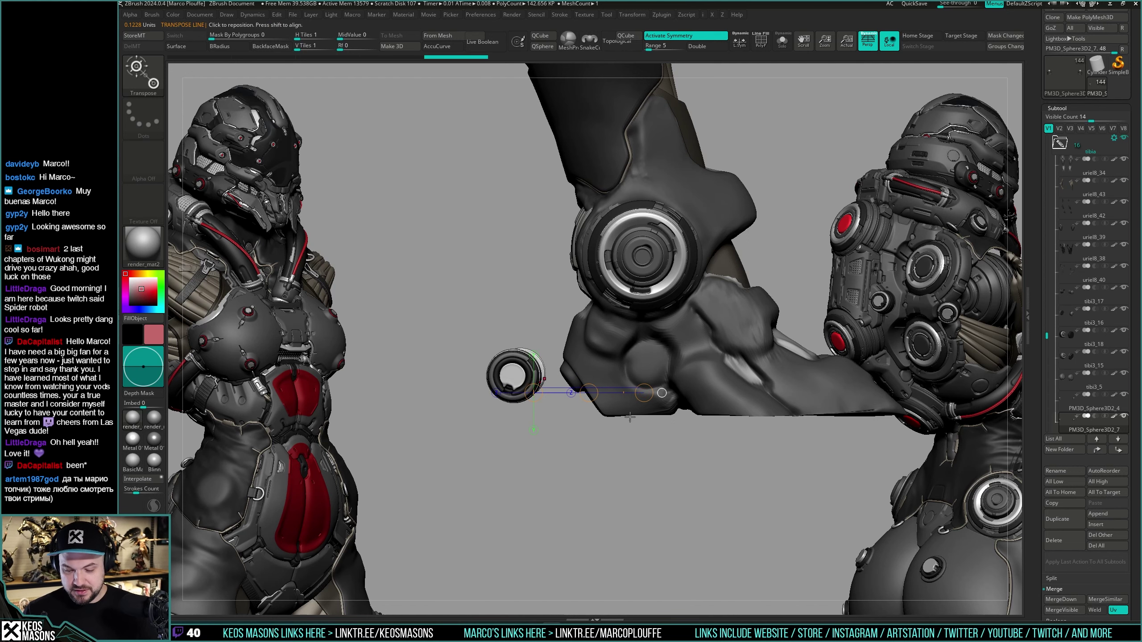
# Step: Move the knob into the outer side of the foot below the ankle disc, leaving only its cap protruding
pyautogui.press('w')
pyautogui.moveTo(591, 392); pyautogui.dragTo(728, 378)
pyautogui.moveTo(647, 330)
pyautogui.keyDown('ctrl'); pyautogui.mouseDown(button='right')
pyautogui.moveTo(649, 357)
pyautogui.moveTo(732, 360)
pyautogui.mouseUp(button='right'); pyautogui.keyUp('ctrl')
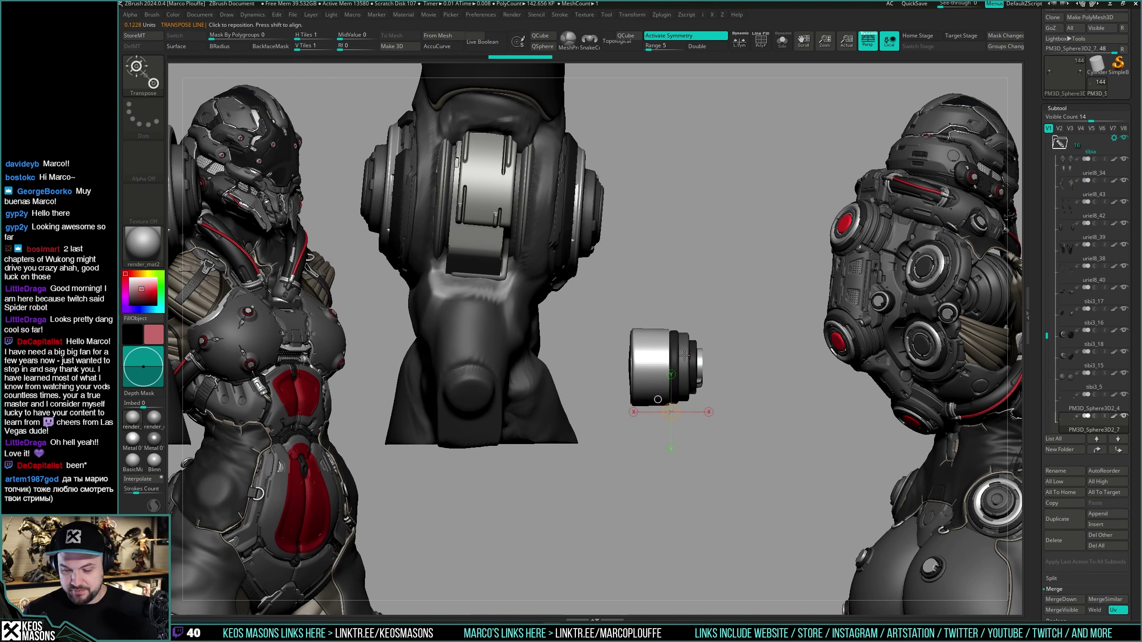
pyautogui.moveTo(687, 355)
pyautogui.keyDown('shift'); pyautogui.mouseDown()
pyautogui.moveTo(765, 354)
pyautogui.moveTo(666, 376)
pyautogui.moveTo(553, 449)
pyautogui.mouseUp(); pyautogui.keyUp('shift')
pyautogui.press('q')
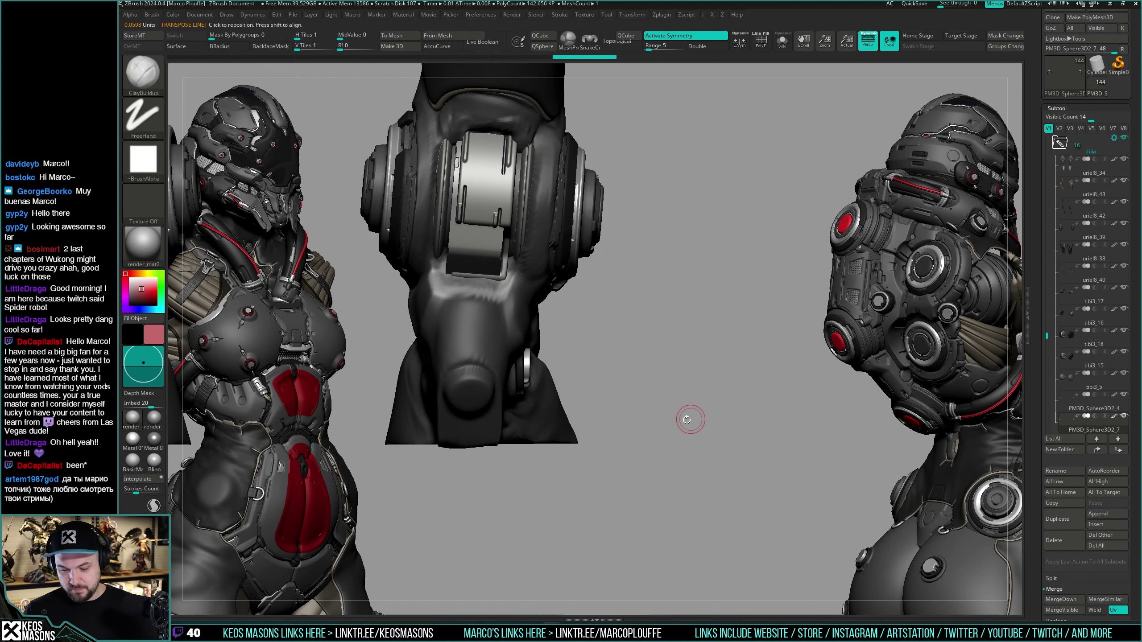
# Step: Align the knob with the round boss on the outer side of the foot
pyautogui.moveTo(688, 418)
pyautogui.keyDown('shift'); pyautogui.mouseDown(button='right')
pyautogui.moveTo(654, 400)
pyautogui.moveTo(584, 395)
pyautogui.mouseUp(button='right'); pyautogui.keyUp('shift')
pyautogui.press('w')
pyautogui.keyDown('shift'); pyautogui.moveTo(678, 376); pyautogui.dragTo(678, 455); pyautogui.keyUp('shift')
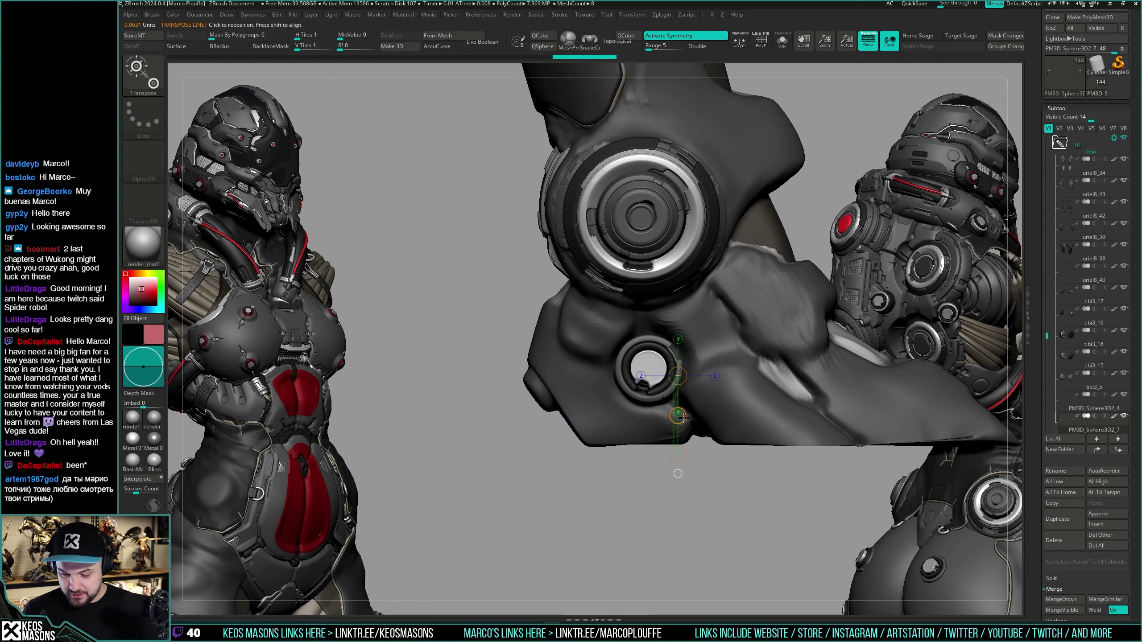
pyautogui.moveTo(678, 416); pyautogui.dragTo(673, 412)
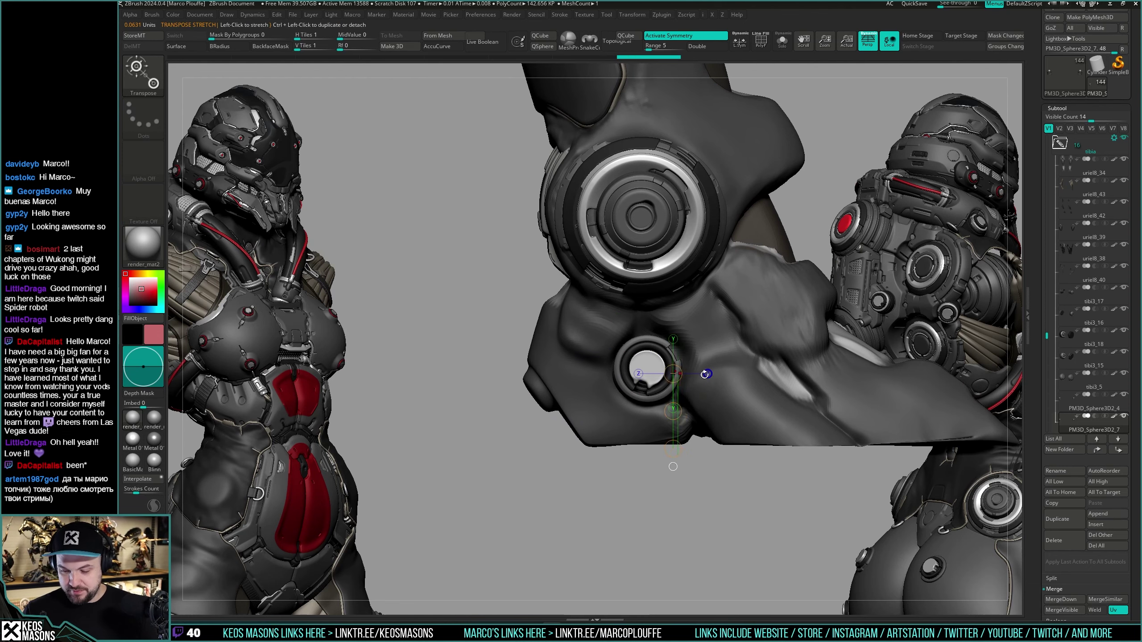
# Step: Examine how deep the knob sits in the foot from below and behind, using isolated and transparent views
pyautogui.press('q')
pyautogui.moveTo(675, 400)
pyautogui.mouseDown(button='right')
pyautogui.moveTo(699, 393)
pyautogui.moveTo(700, 370)
pyautogui.moveTo(657, 365)
pyautogui.moveTo(708, 370)
pyautogui.moveTo(710, 403)
pyautogui.moveTo(724, 365)
pyautogui.moveTo(698, 428)
pyautogui.moveTo(686, 334)
pyautogui.mouseUp(button='right')
pyautogui.hotkey('alt', 's')
pyautogui.hotkey('alt', 's')
pyautogui.keyDown('ctrl'); pyautogui.moveTo(687, 335); pyautogui.dragTo(685, 427, button='right'); pyautogui.keyUp('ctrl')
pyautogui.hotkey('alt', 's')
pyautogui.keyDown('alt'); pyautogui.moveTo(681, 324); pyautogui.dragTo(676, 433, button='right'); pyautogui.keyUp('alt')
pyautogui.hotkey('alt', 's')
pyautogui.hotkey('alt', 't')
pyautogui.hotkey('ctrl', 'shift', 't')
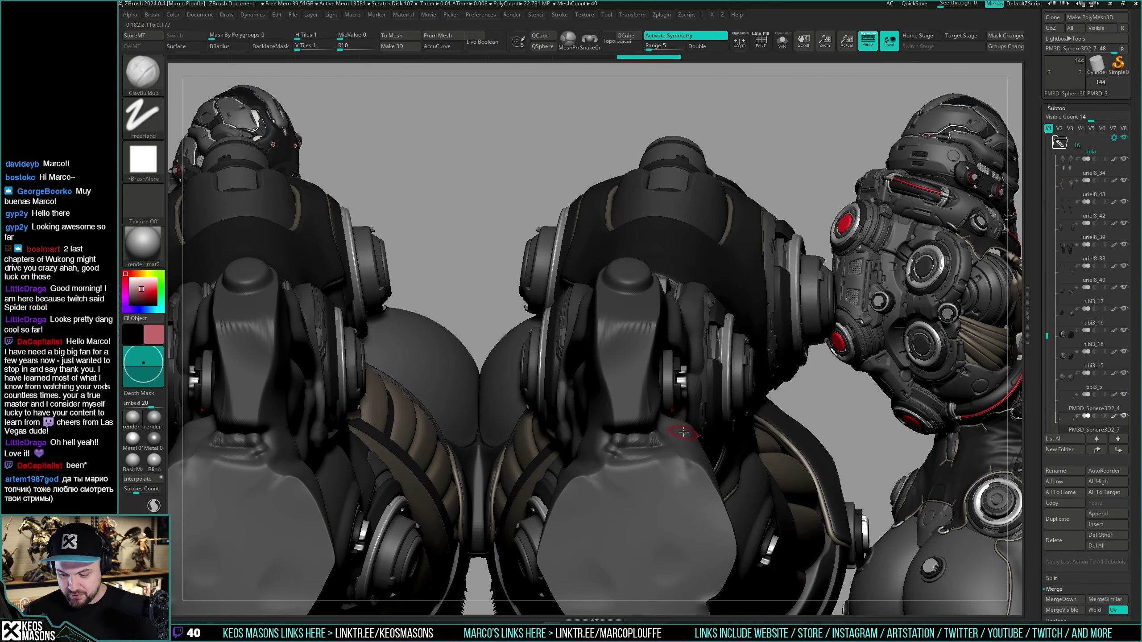
pyautogui.press('w')
pyautogui.hotkey('ctrl', 'shift', 't')
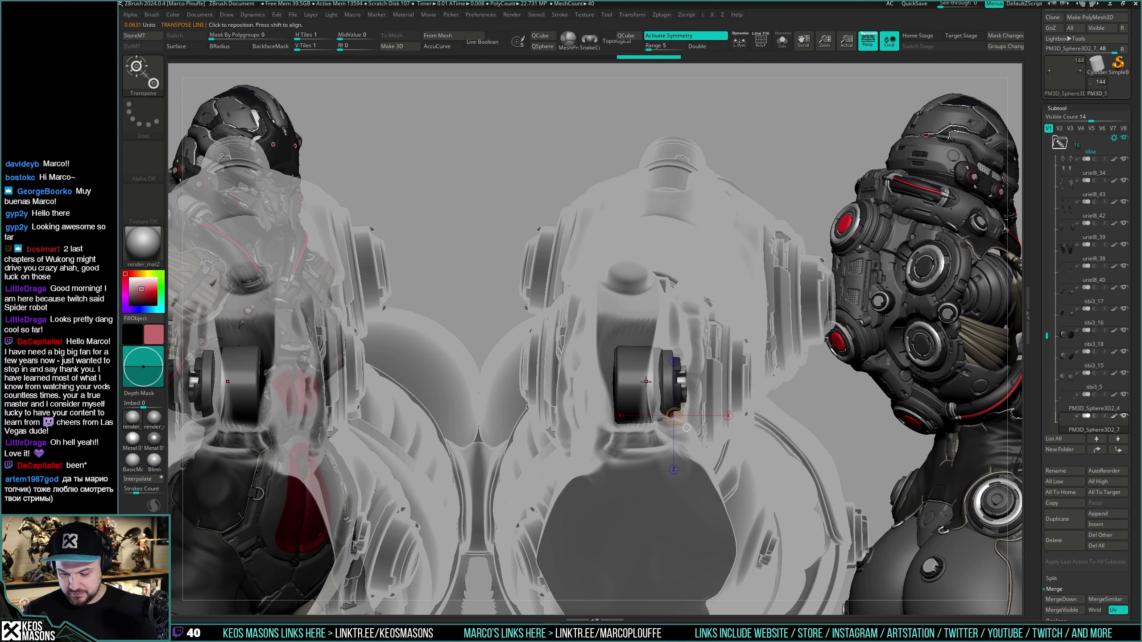
pyautogui.press('q')
pyautogui.hotkey('ctrl', 'shift', 't')
pyautogui.hotkey('alt', 's')
pyautogui.moveTo(704, 420); pyautogui.dragTo(705, 464, button='right')
pyautogui.hotkey('alt', 's')
pyautogui.hotkey('ctrl', 'shift', 't')
pyautogui.moveTo(706, 457); pyautogui.dragTo(696, 453)
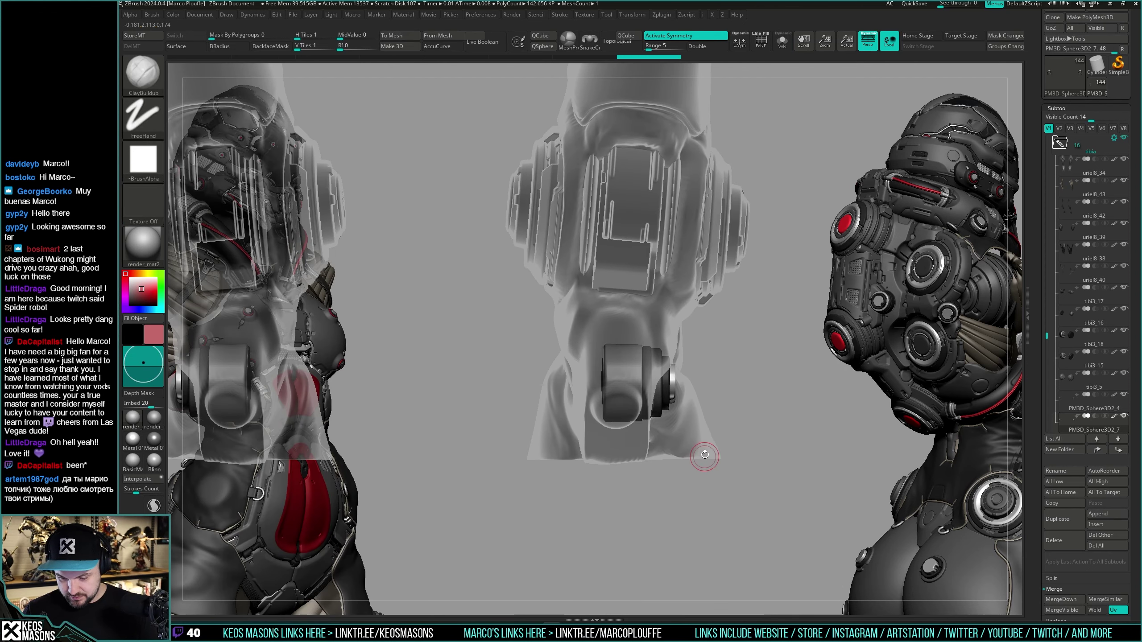
# Step: Duplicate the foot knob, flip the copy sideways and move it to the inner side of the foot
pyautogui.press('w')
pyautogui.moveTo(640, 383); pyautogui.dragTo(777, 383)
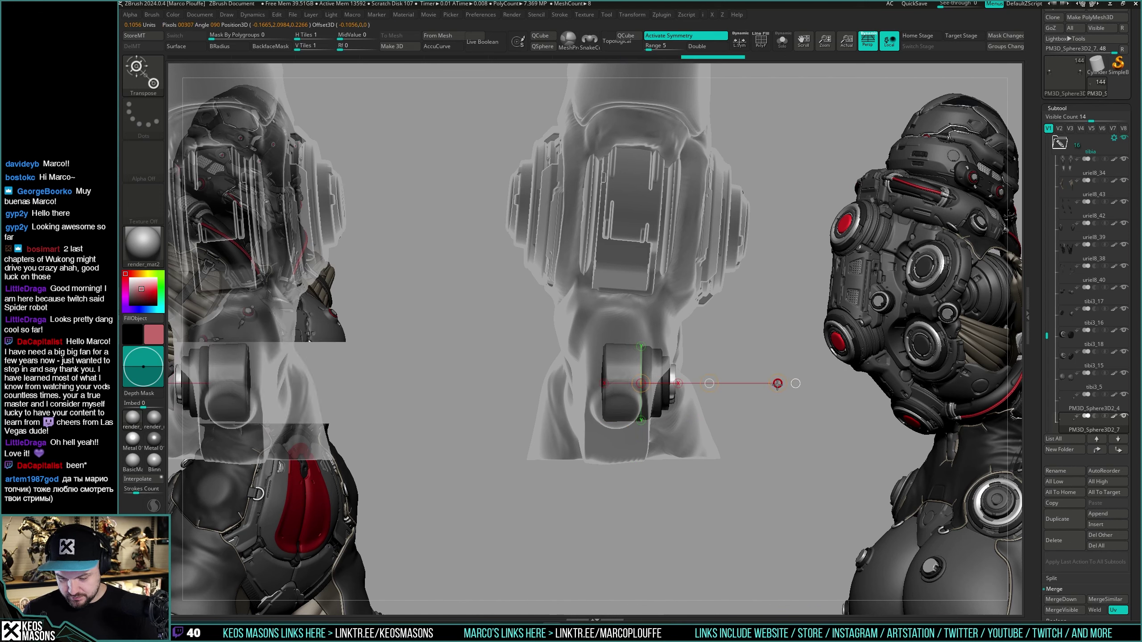
pyautogui.press('q')
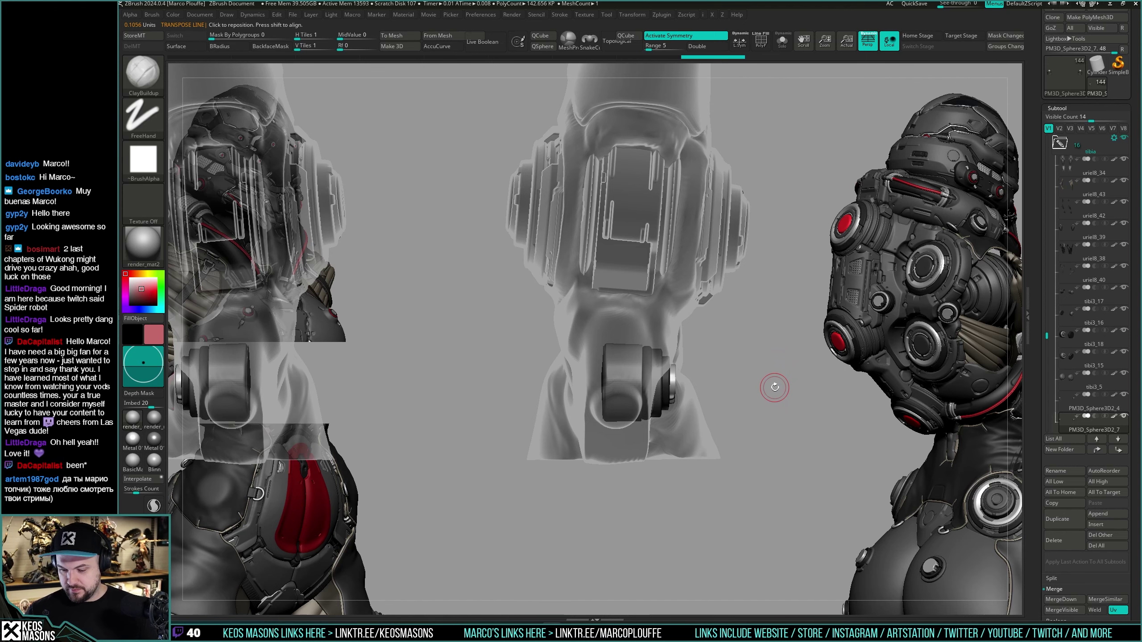
pyautogui.press('w')
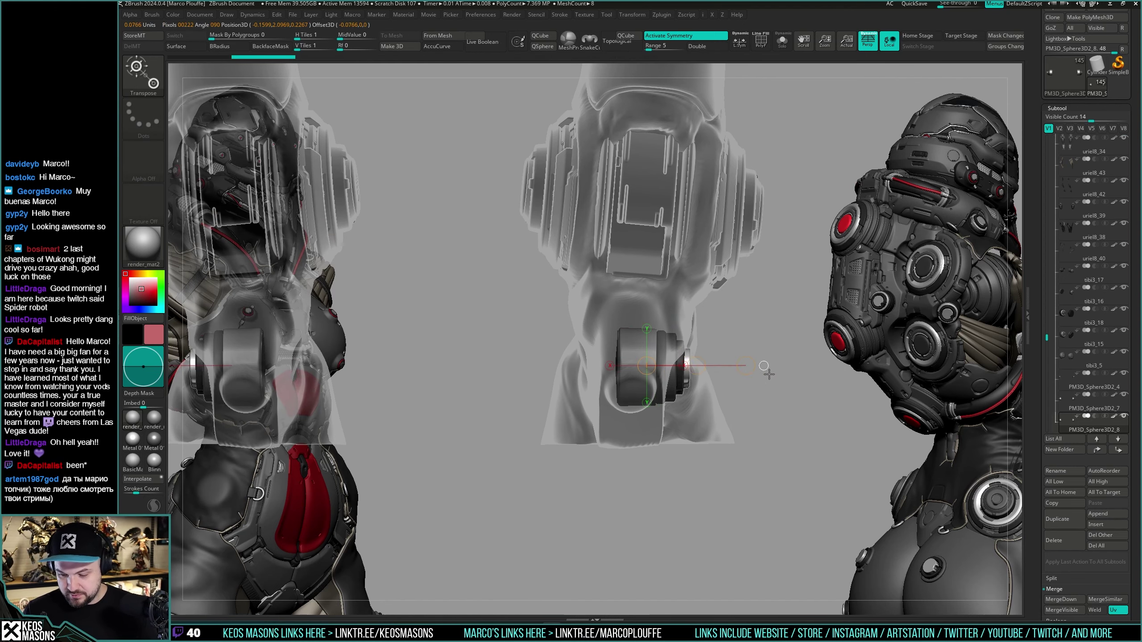
pyautogui.moveTo(793, 374); pyautogui.dragTo(515, 432)
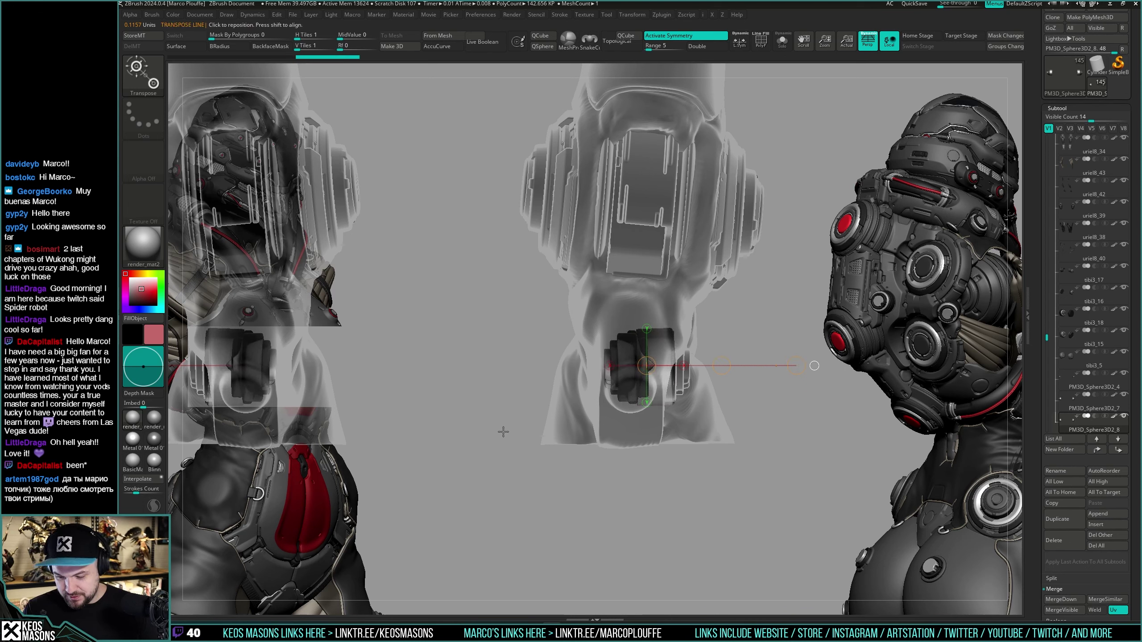
pyautogui.press('q')
pyautogui.press('i')
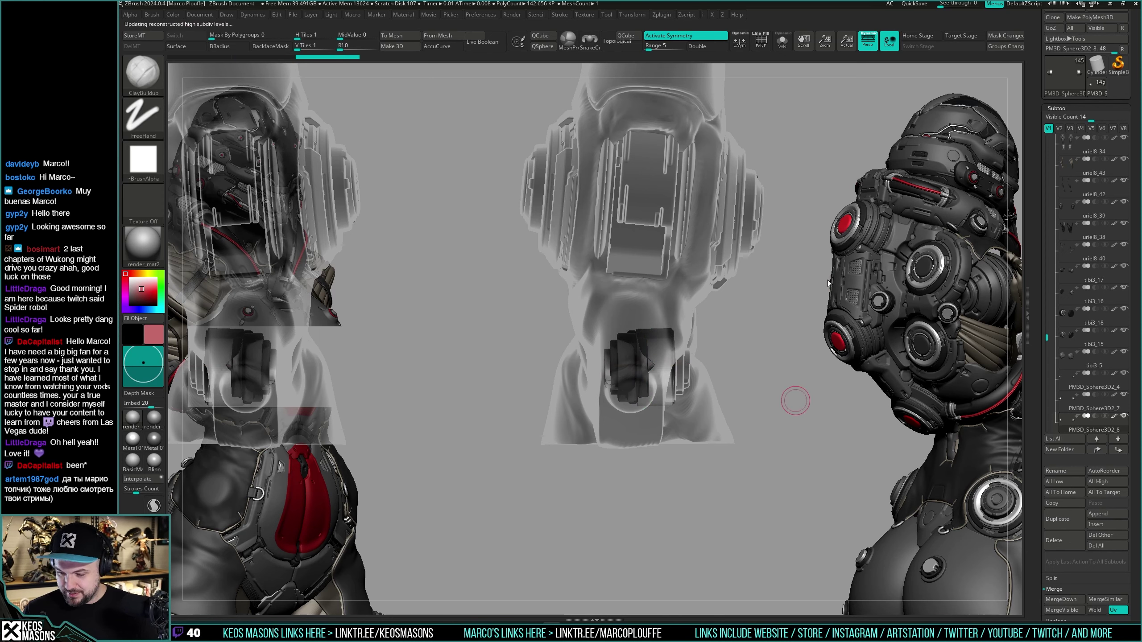
pyautogui.press('w')
pyautogui.moveTo(715, 377); pyautogui.dragTo(679, 389)
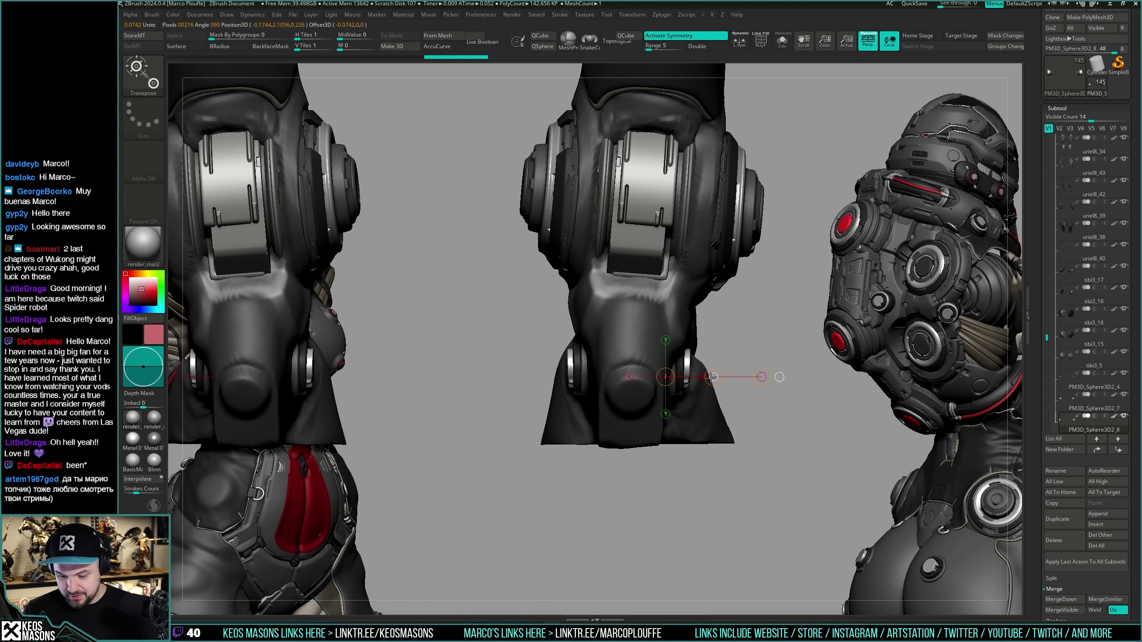
# Step: Adjust how far the inner foot knob protrudes along its axis
pyautogui.press('q')
pyautogui.moveTo(604, 396)
pyautogui.mouseDown(button='right')
pyautogui.moveTo(726, 397)
pyautogui.moveTo(637, 398)
pyautogui.mouseUp(button='right')
pyautogui.moveTo(636, 397)
pyautogui.mouseDown()
pyautogui.moveTo(704, 400)
pyautogui.moveTo(683, 448)
pyautogui.moveTo(691, 477)
pyautogui.moveTo(684, 417)
pyautogui.moveTo(720, 431)
pyautogui.moveTo(683, 408)
pyautogui.moveTo(676, 433)
pyautogui.moveTo(693, 408)
pyautogui.moveTo(713, 442)
pyautogui.moveTo(693, 469)
pyautogui.moveTo(673, 429)
pyautogui.moveTo(683, 451)
pyautogui.moveTo(684, 431)
pyautogui.moveTo(697, 449)
pyautogui.mouseUp()
pyautogui.press('w')
pyautogui.moveTo(572, 391); pyautogui.dragTo(567, 392)
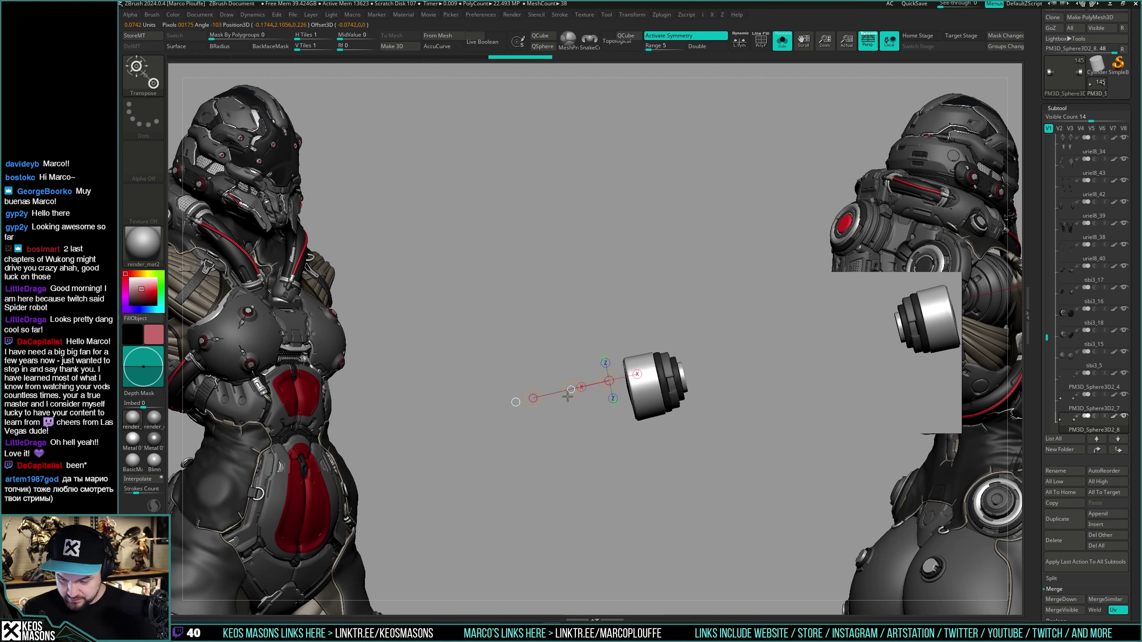
# Step: Examine the paired knobs on both feet from behind and from the side
pyautogui.press('q')
pyautogui.hotkey('alt', 's')
pyautogui.moveTo(692, 426); pyautogui.dragTo(672, 440)
pyautogui.moveTo(672, 440)
pyautogui.mouseDown(button='right')
pyautogui.moveTo(719, 416)
pyautogui.moveTo(697, 418)
pyautogui.moveTo(669, 394)
pyautogui.mouseUp(button='right')
pyautogui.moveTo(669, 393)
pyautogui.mouseDown()
pyautogui.moveTo(744, 393)
pyautogui.moveTo(697, 448)
pyautogui.moveTo(831, 400)
pyautogui.moveTo(769, 404)
pyautogui.mouseUp()
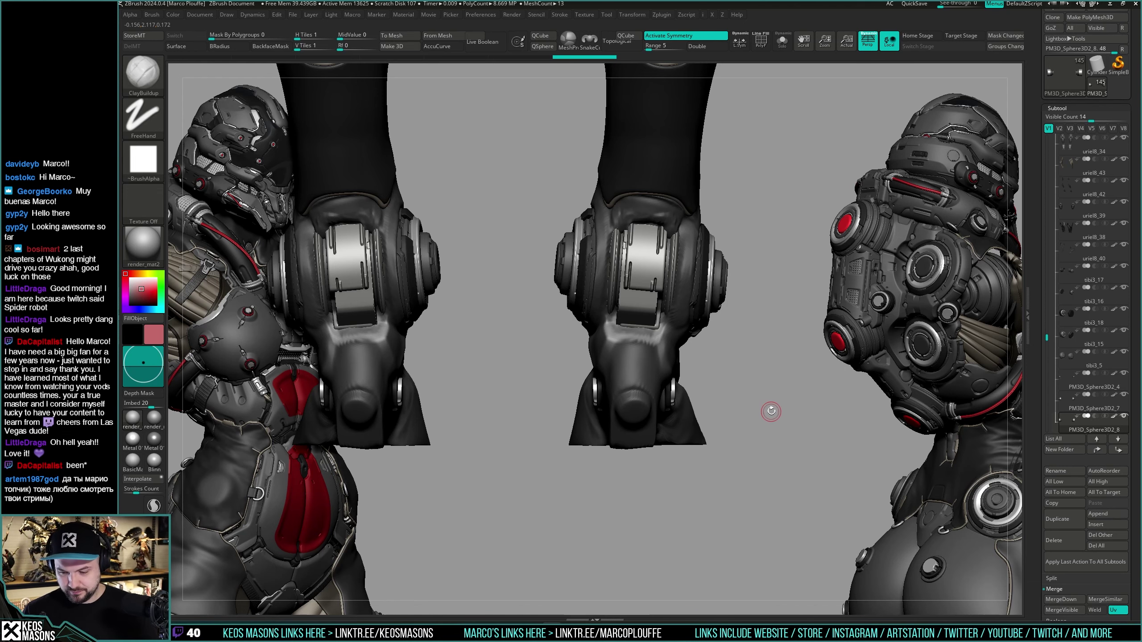
pyautogui.moveTo(771, 430); pyautogui.dragTo(665, 396)
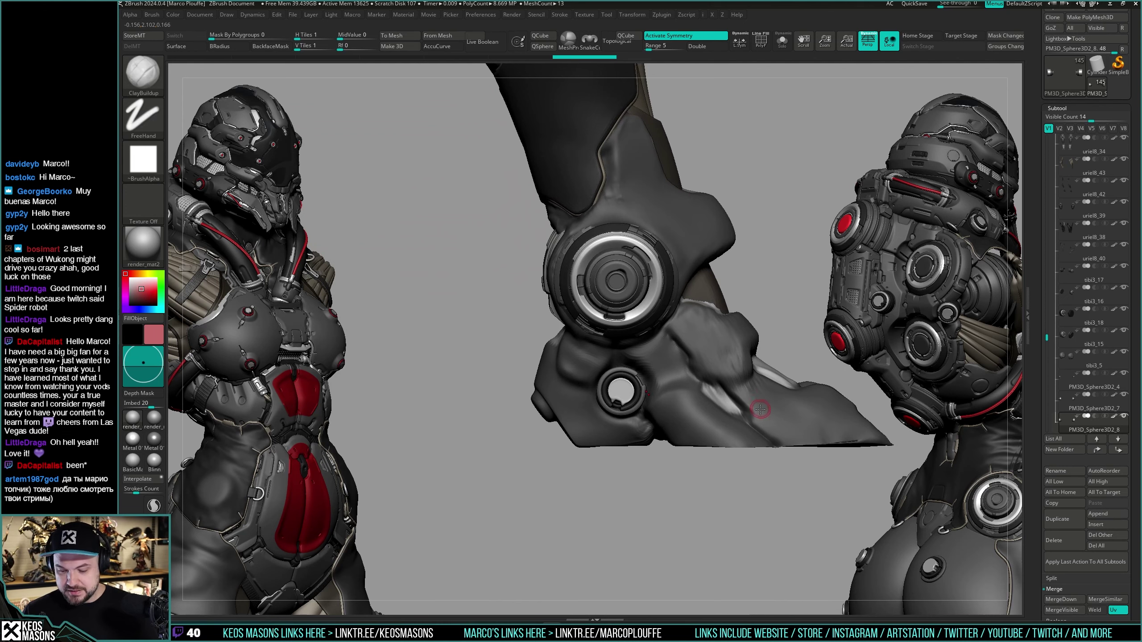
pyautogui.moveTo(643, 393); pyautogui.dragTo(696, 393, button='right')
pyautogui.keyDown('shift'); pyautogui.moveTo(695, 394); pyautogui.dragTo(757, 406); pyautogui.keyUp('shift')
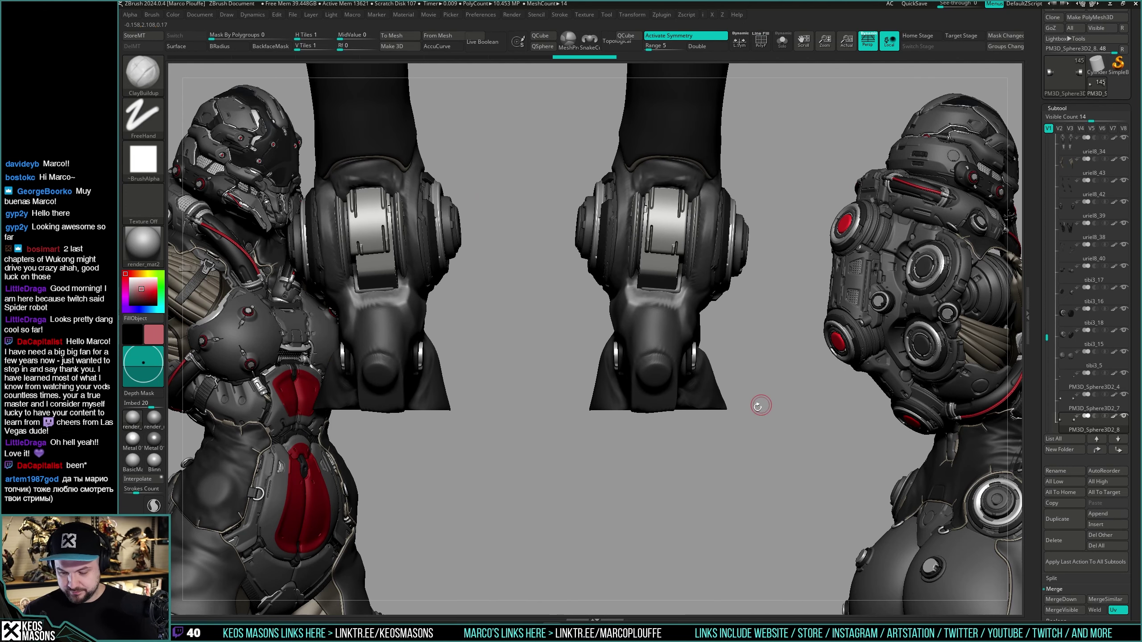
# Step: Duplicate the inner foot knob, then rotate and move the copy to the back of the heel
pyautogui.click(1067, 519)
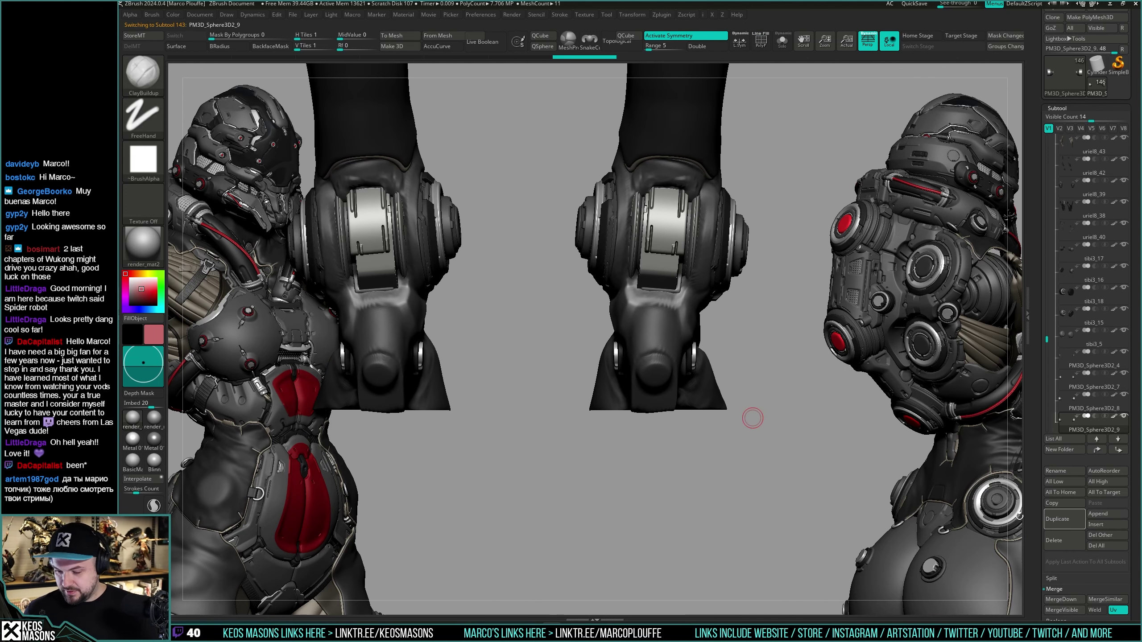
pyautogui.hotkey('alt', 's')
pyautogui.hotkey('alt', 's')
pyautogui.press('w')
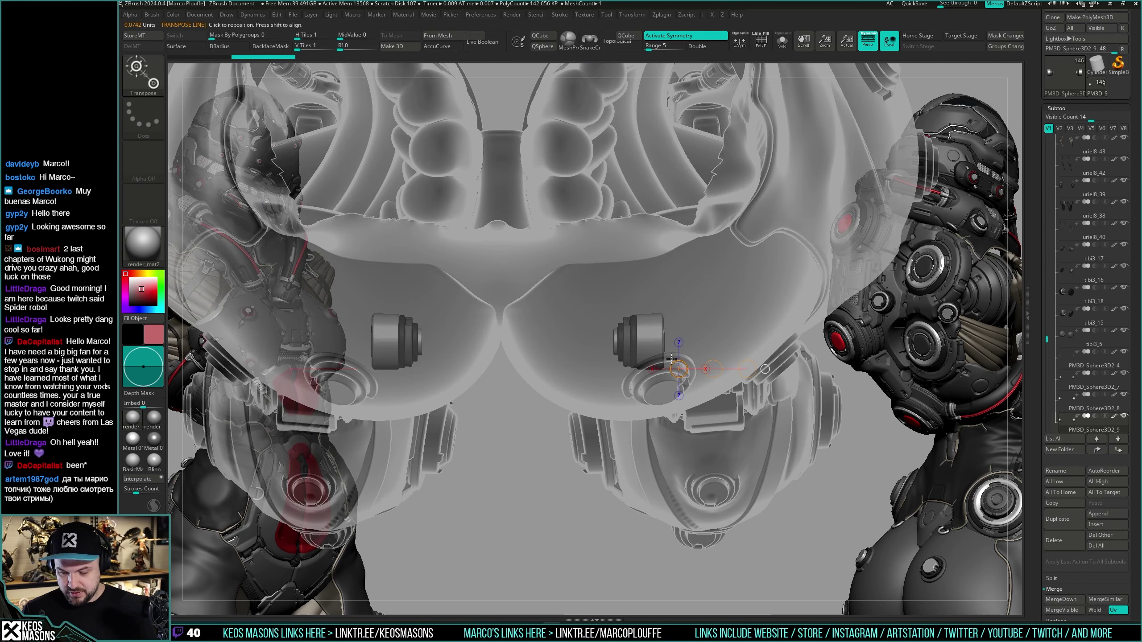
pyautogui.moveTo(722, 336); pyautogui.dragTo(632, 253)
pyautogui.moveTo(670, 288); pyautogui.dragTo(634, 334)
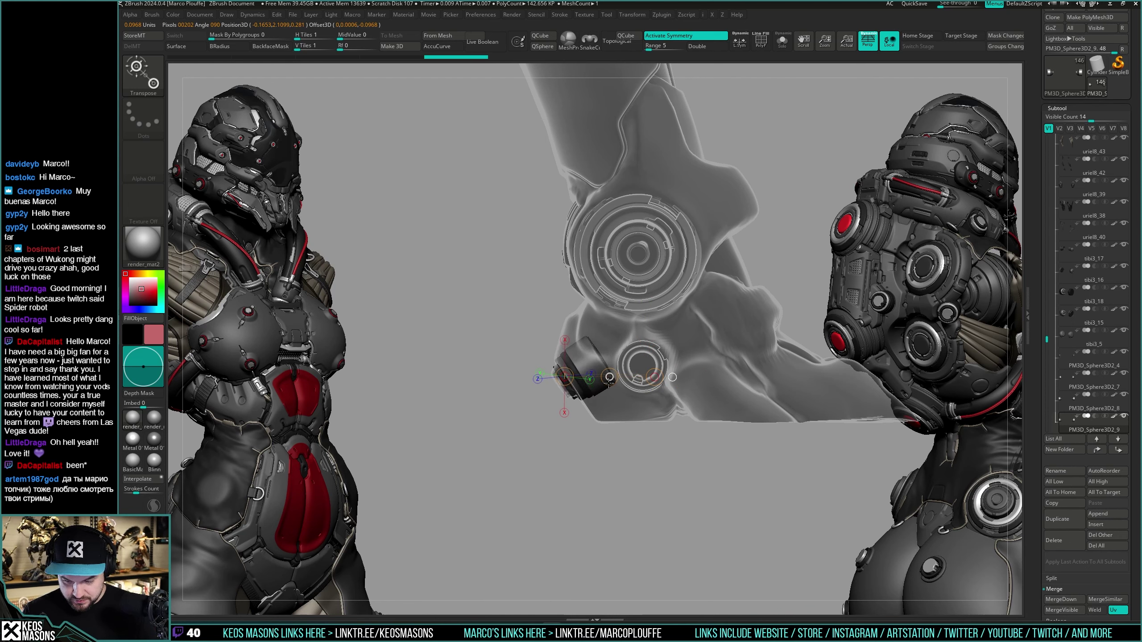
pyautogui.moveTo(609, 382); pyautogui.dragTo(608, 382)
# Step: Hide the heel knob's wide cylindrical base polygroup and delete the hidden geometry, keeping the stepped rings and cap
pyautogui.press('q')
pyautogui.moveTo(589, 434); pyautogui.dragTo(685, 383)
pyautogui.hotkey('shift', 'f')
pyautogui.keyDown('ctrl'); pyautogui.keyDown('shift'); pyautogui.click(667, 388); pyautogui.keyUp('shift'); pyautogui.keyUp('ctrl')
pyautogui.keyDown('ctrl'); pyautogui.keyDown('shift'); pyautogui.click(621, 380); pyautogui.keyUp('shift'); pyautogui.keyUp('ctrl')
pyautogui.keyDown('ctrl'); pyautogui.keyDown('shift'); pyautogui.moveTo(697, 431); pyautogui.dragTo(689, 428); pyautogui.keyUp('shift'); pyautogui.keyUp('ctrl')
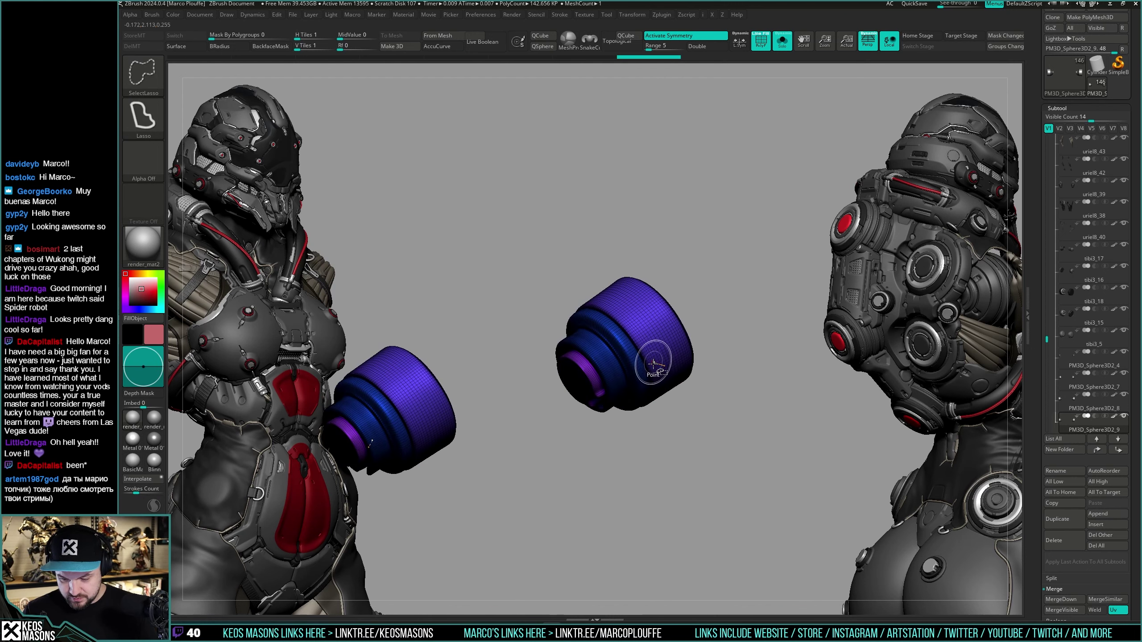
pyautogui.keyDown('ctrl'); pyautogui.keyDown('shift'); pyautogui.click(688, 340); pyautogui.keyUp('shift'); pyautogui.keyUp('ctrl')
pyautogui.keyDown('ctrl'); pyautogui.keyDown('shift'); pyautogui.click(702, 407); pyautogui.keyUp('shift'); pyautogui.keyUp('ctrl')
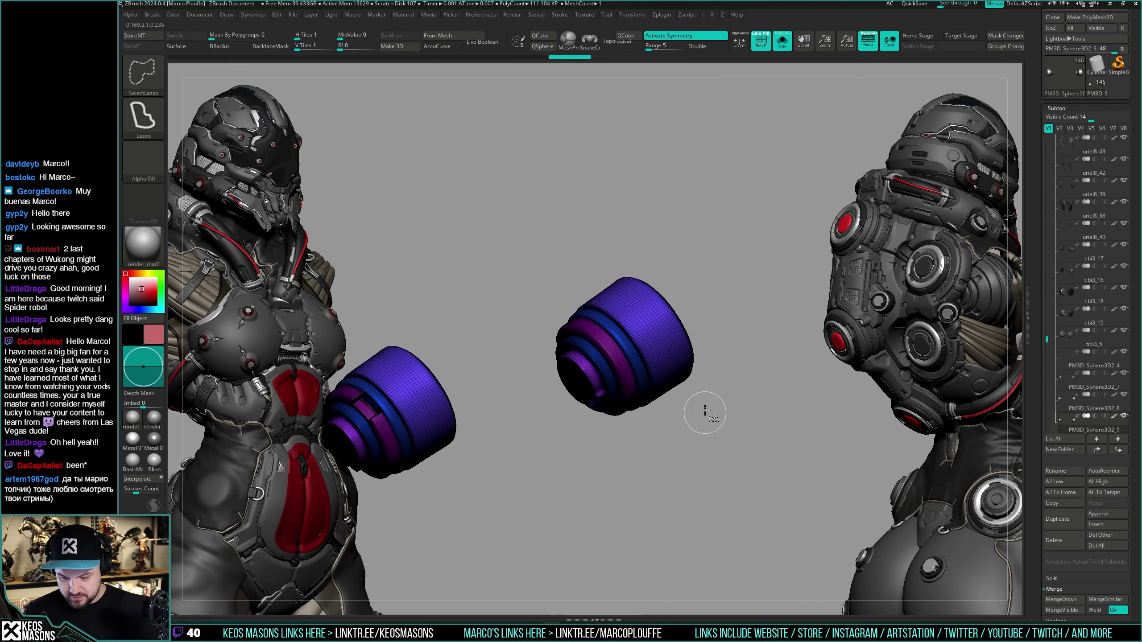
pyautogui.hotkey('ctrl', 'z')
pyautogui.hotkey('ctrl', 'shift', 'Delete')
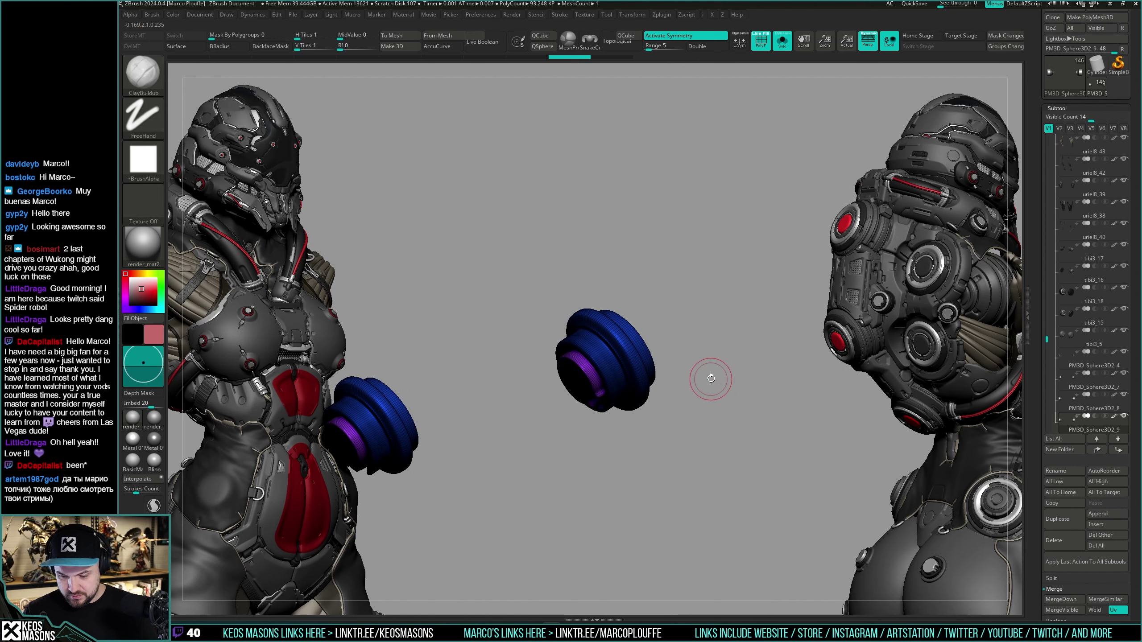
# Step: Try to reconstruct a lower subdivision level for the trimmed heel knob
pyautogui.press('space')
pyautogui.click(710, 254)
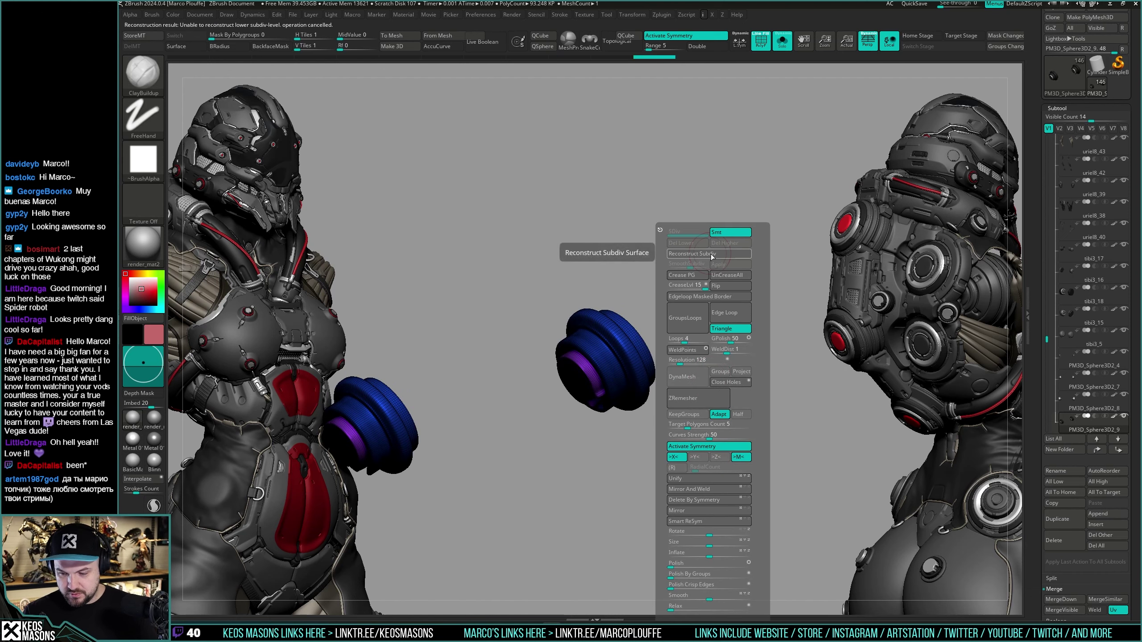
pyautogui.press('space')
pyautogui.hotkey('shift', 'f')
# Step: Reposition the trimmed heel knob so its stepped cap sits against the back of the heel
pyautogui.moveTo(725, 351); pyautogui.dragTo(716, 380)
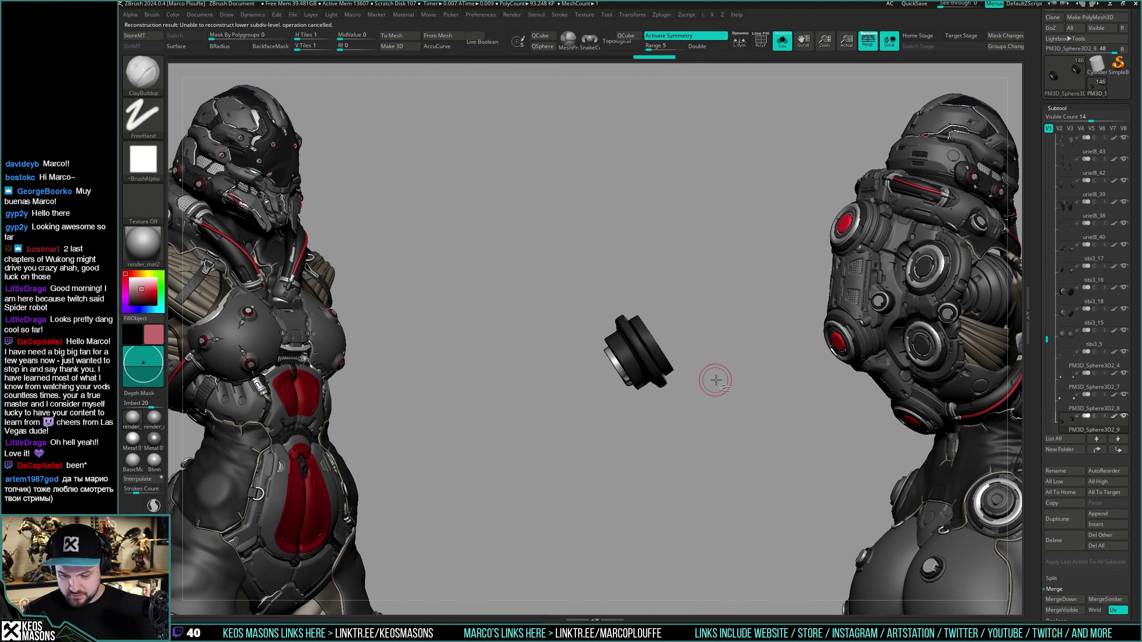
pyautogui.hotkey('ctrl', 'shift', 'x')
pyautogui.click(719, 380)
pyautogui.press('w')
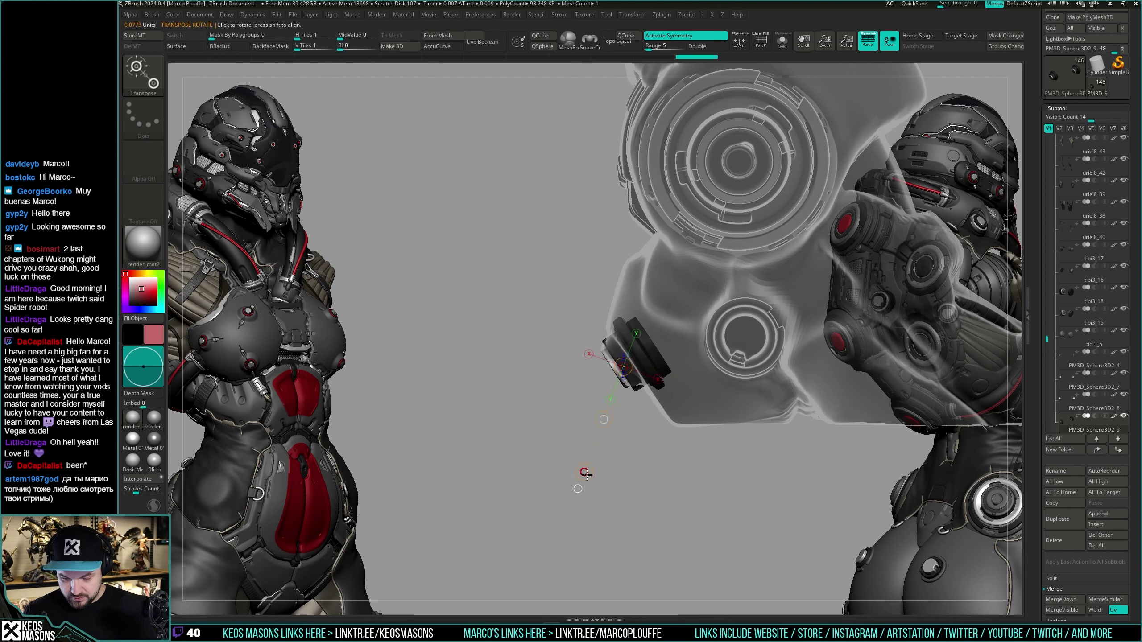
pyautogui.press('q')
pyautogui.moveTo(584, 472)
pyautogui.mouseDown()
pyautogui.moveTo(655, 390)
pyautogui.moveTo(682, 397)
pyautogui.mouseUp()
pyautogui.press('w')
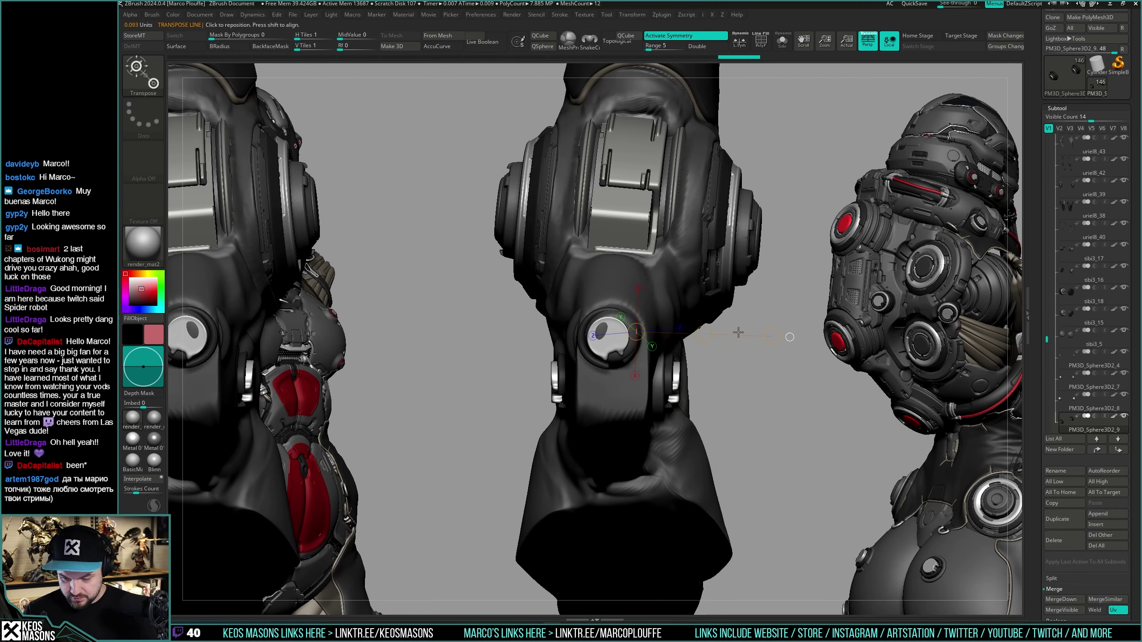
pyautogui.moveTo(704, 333); pyautogui.dragTo(707, 333)
pyautogui.press('q')
pyautogui.moveTo(701, 403)
pyautogui.mouseDown()
pyautogui.moveTo(634, 374)
pyautogui.moveTo(656, 416)
pyautogui.moveTo(655, 377)
pyautogui.moveTo(659, 418)
pyautogui.mouseUp()
# Step: Mask part of the heel knob by topology and shift the unmasked rings slightly along the knob's axis
pyautogui.press('s')
pyautogui.hotkey('shift', 'f')
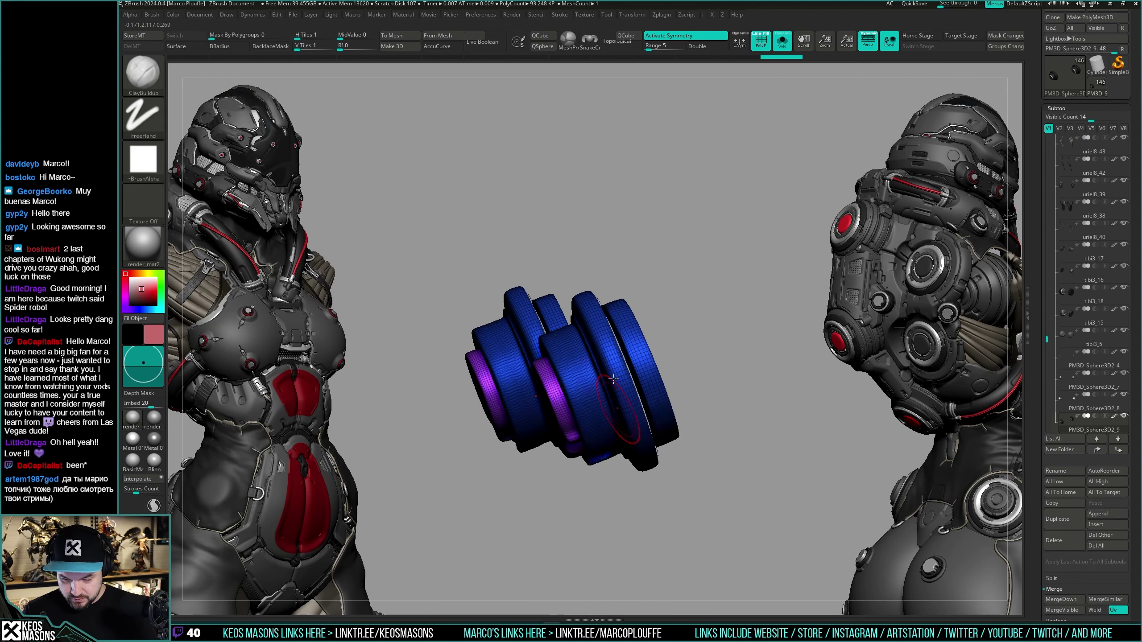
pyautogui.hotkey('shift', 'f')
pyautogui.press('w')
pyautogui.keyDown('ctrl'); pyautogui.moveTo(593, 379); pyautogui.dragTo(599, 377); pyautogui.keyUp('ctrl')
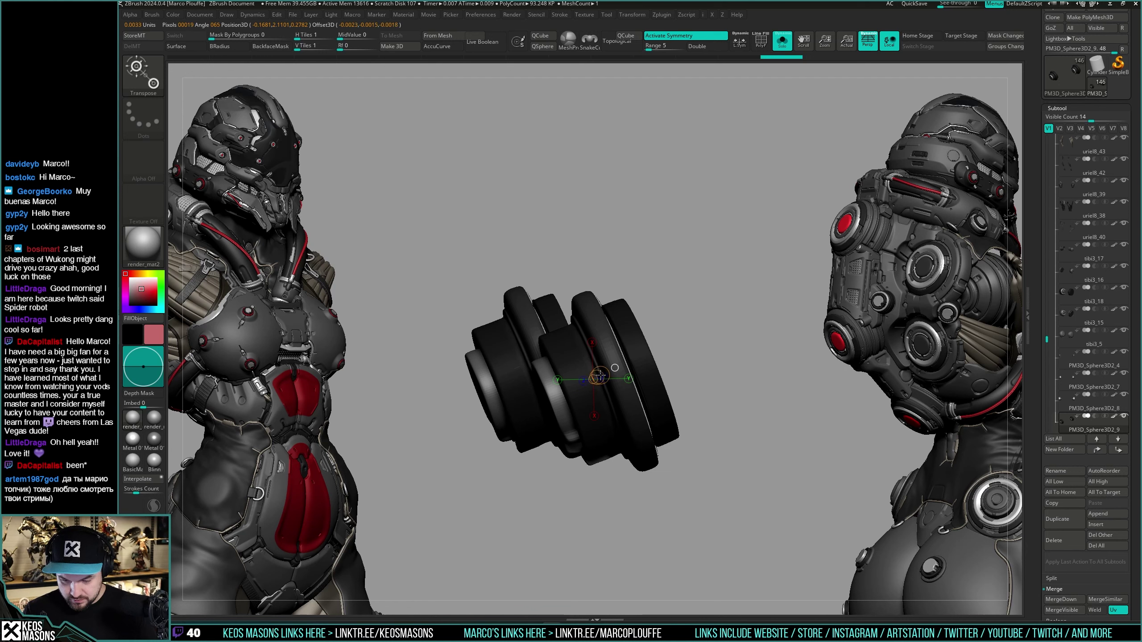
pyautogui.press('q')
pyautogui.keyDown('alt'); pyautogui.moveTo(685, 376); pyautogui.dragTo(713, 361); pyautogui.keyUp('alt')
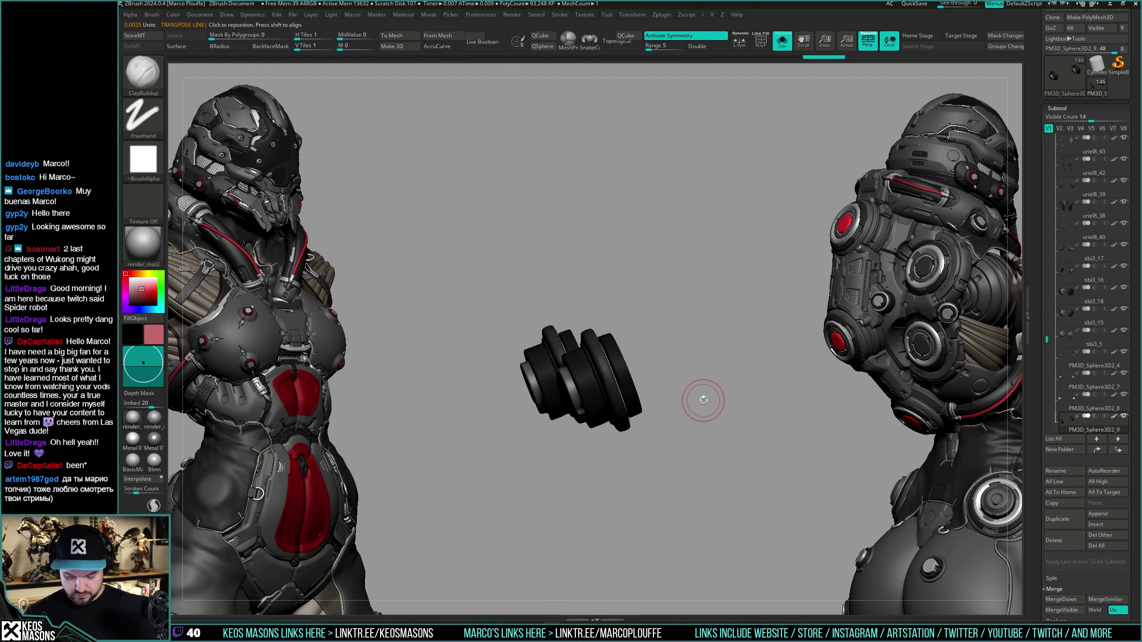
pyautogui.moveTo(704, 400)
pyautogui.mouseDown()
pyautogui.moveTo(697, 438)
pyautogui.moveTo(705, 405)
pyautogui.mouseUp()
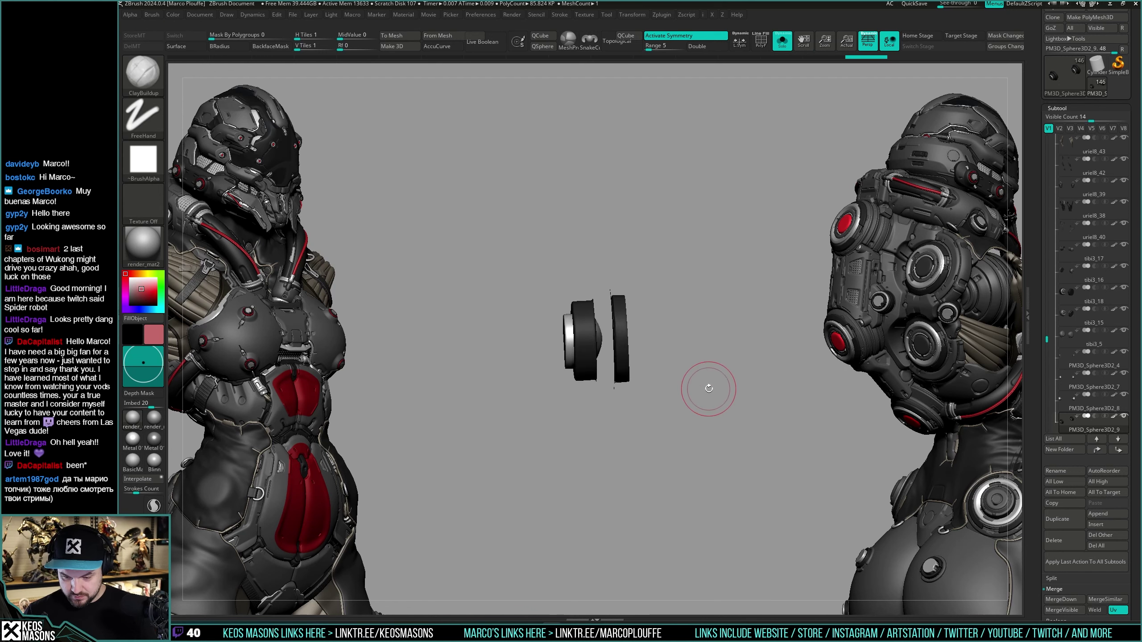
# Step: Hide the heel knob's flat outer rings, leaving only the short cylinder and its cap
pyautogui.keyDown('ctrl'); pyautogui.keyDown('shift'); pyautogui.moveTo(722, 228); pyautogui.dragTo(605, 469); pyautogui.keyUp('shift'); pyautogui.keyUp('ctrl')
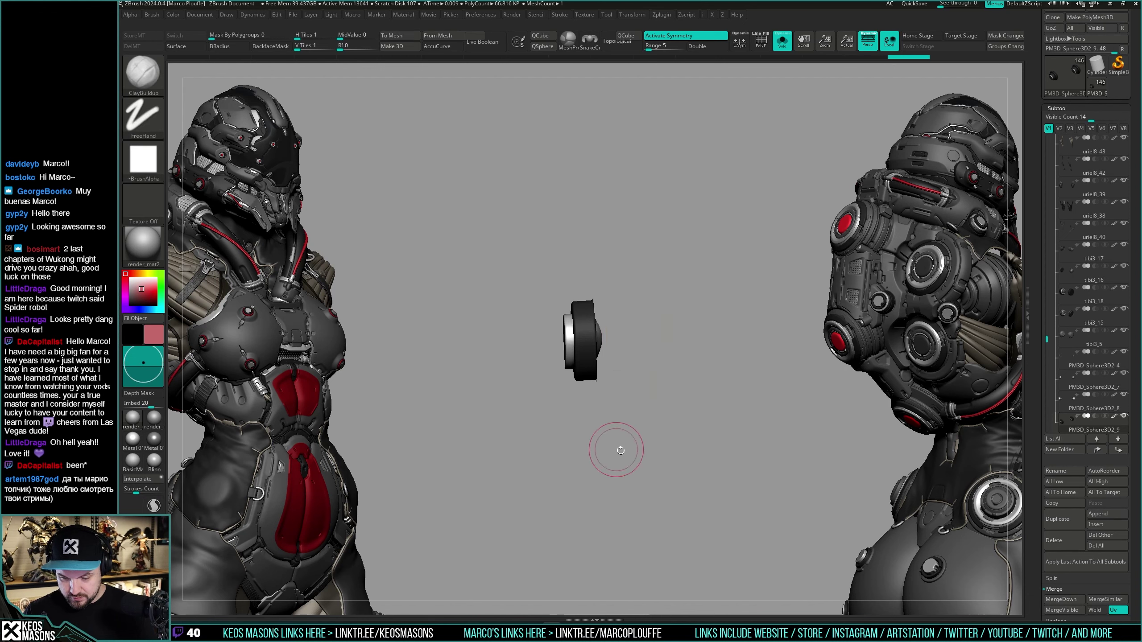
pyautogui.moveTo(685, 350); pyautogui.dragTo(680, 399)
pyautogui.hotkey('ctrl', 'z')
pyautogui.hotkey('ctrl', 'z')
pyautogui.hotkey('ctrl', 'shift', 'z')
pyautogui.press('z')
pyautogui.click(662, 340)
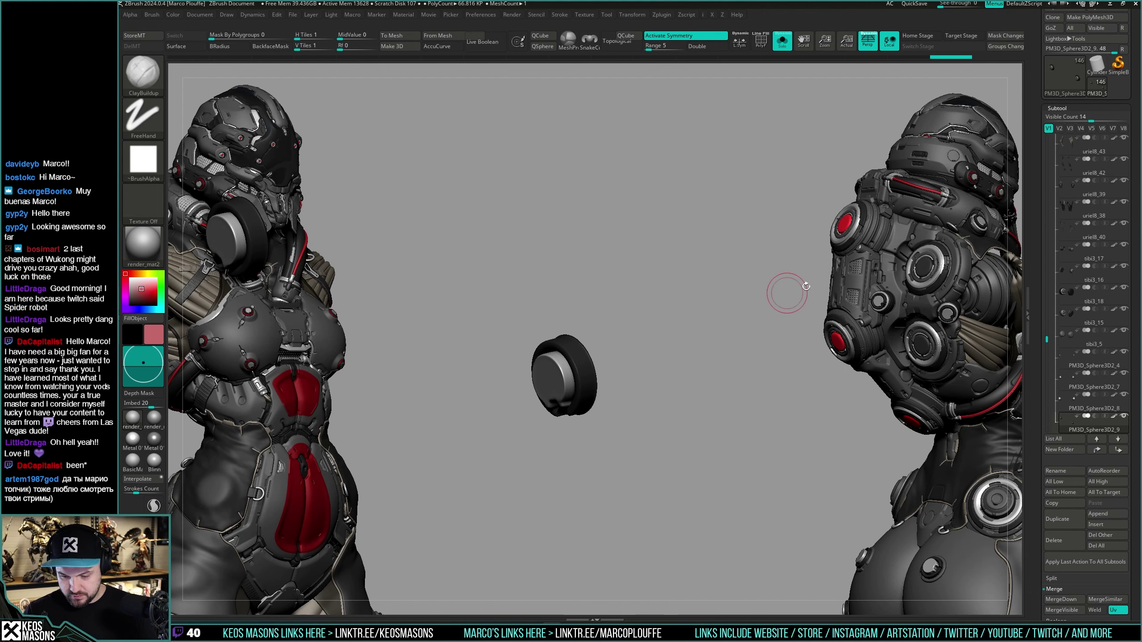
# Step: Extend the heel knob's cylinder along its axis using a mask and soften the mask edge
pyautogui.keyDown('ctrl'); pyautogui.click(737, 330); pyautogui.keyUp('ctrl')
pyautogui.moveTo(681, 354); pyautogui.dragTo(607, 386)
pyautogui.press('w')
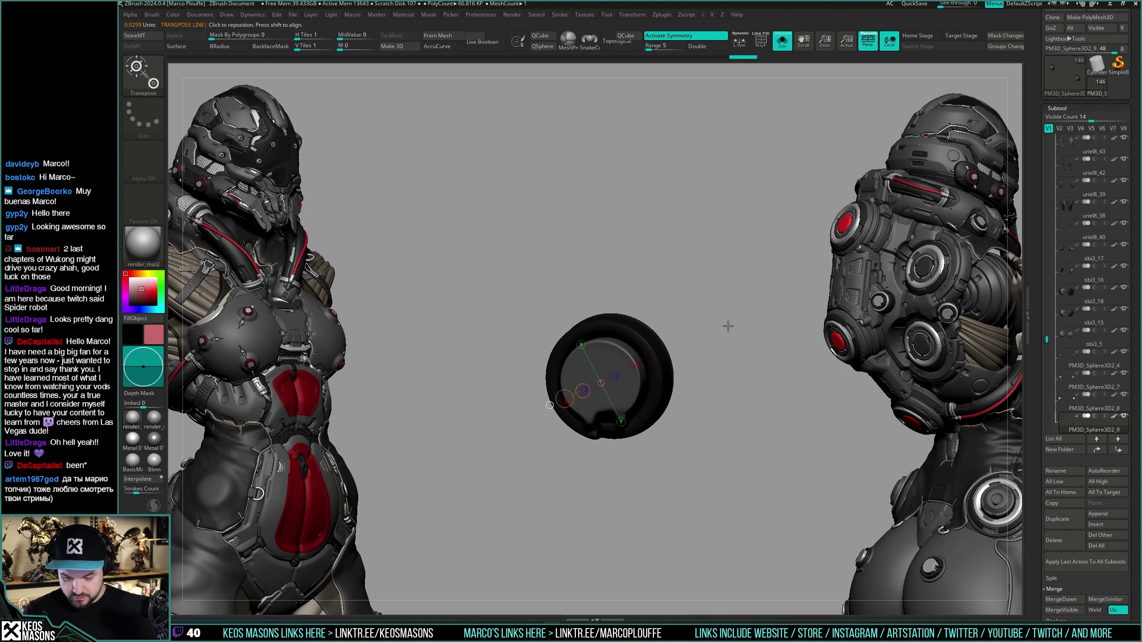
pyautogui.moveTo(727, 326)
pyautogui.mouseDown()
pyautogui.moveTo(684, 364)
pyautogui.moveTo(705, 340)
pyautogui.moveTo(719, 364)
pyautogui.mouseUp()
pyautogui.press('q')
pyautogui.keyDown('ctrl'); pyautogui.click(668, 419); pyautogui.keyUp('ctrl')
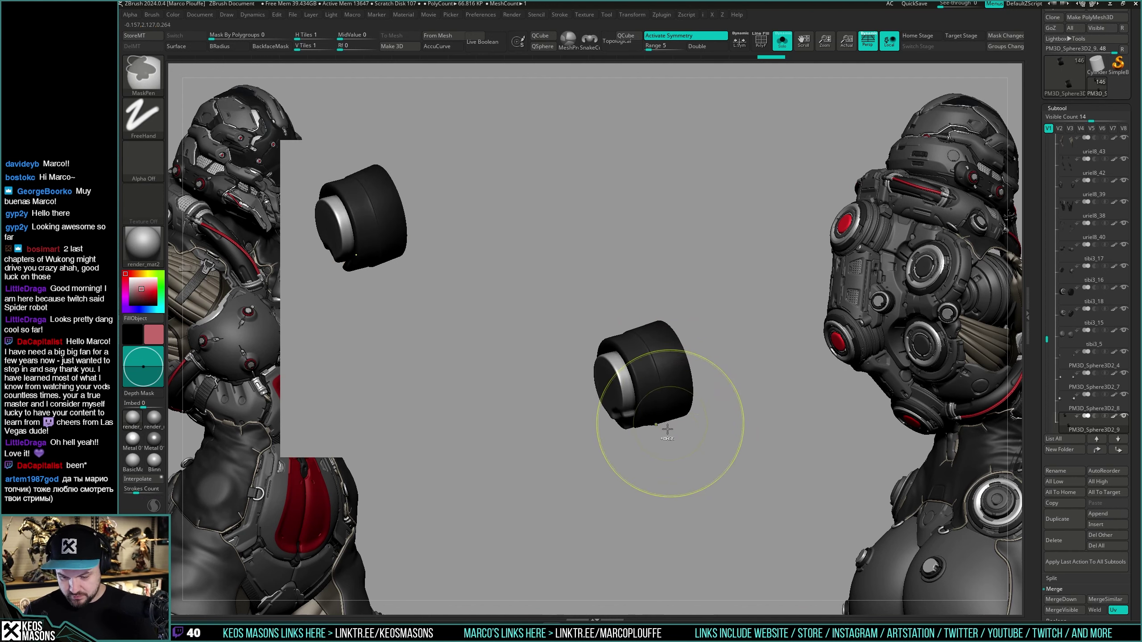
pyautogui.keyDown('ctrl'); pyautogui.click(665, 397); pyautogui.keyUp('ctrl')
pyautogui.keyDown('ctrl'); pyautogui.click(668, 390); pyautogui.keyUp('ctrl')
pyautogui.keyDown('ctrl'); pyautogui.click(668, 384); pyautogui.keyUp('ctrl')
# Step: Smooth the heel knob's cap and notch from several angles with the Smooth Stronger brush
pyautogui.moveTo(678, 378); pyautogui.dragTo(687, 370, button='right')
pyautogui.keyDown('shift'); pyautogui.moveTo(686, 370); pyautogui.dragTo(682, 370); pyautogui.keyUp('shift')
pyautogui.moveTo(682, 368); pyautogui.dragTo(700, 358, button='right')
pyautogui.keyDown('shift'); pyautogui.moveTo(681, 377); pyautogui.dragTo(678, 379); pyautogui.keyUp('shift')
pyautogui.moveTo(679, 375); pyautogui.dragTo(696, 358, button='right')
pyautogui.keyDown('shift'); pyautogui.moveTo(592, 391); pyautogui.dragTo(606, 394); pyautogui.keyUp('shift')
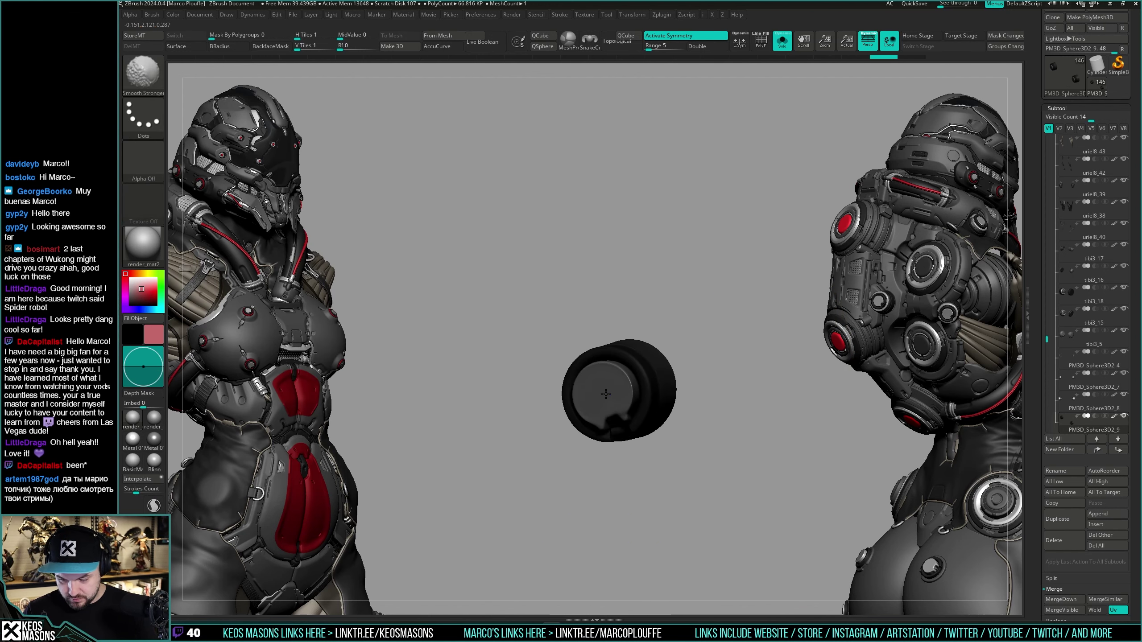
pyautogui.moveTo(612, 393); pyautogui.dragTo(652, 404, button='right')
pyautogui.press('space')
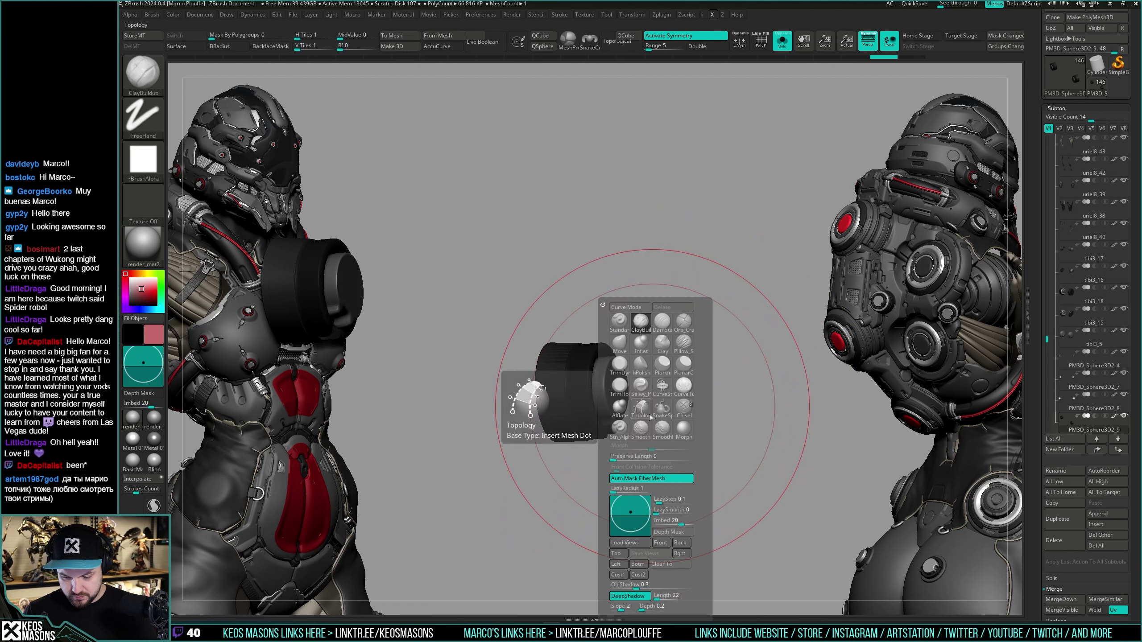
pyautogui.keyDown('shift'); pyautogui.moveTo(602, 400); pyautogui.dragTo(607, 399); pyautogui.keyUp('shift')
pyautogui.moveTo(607, 399); pyautogui.dragTo(627, 382, button='right')
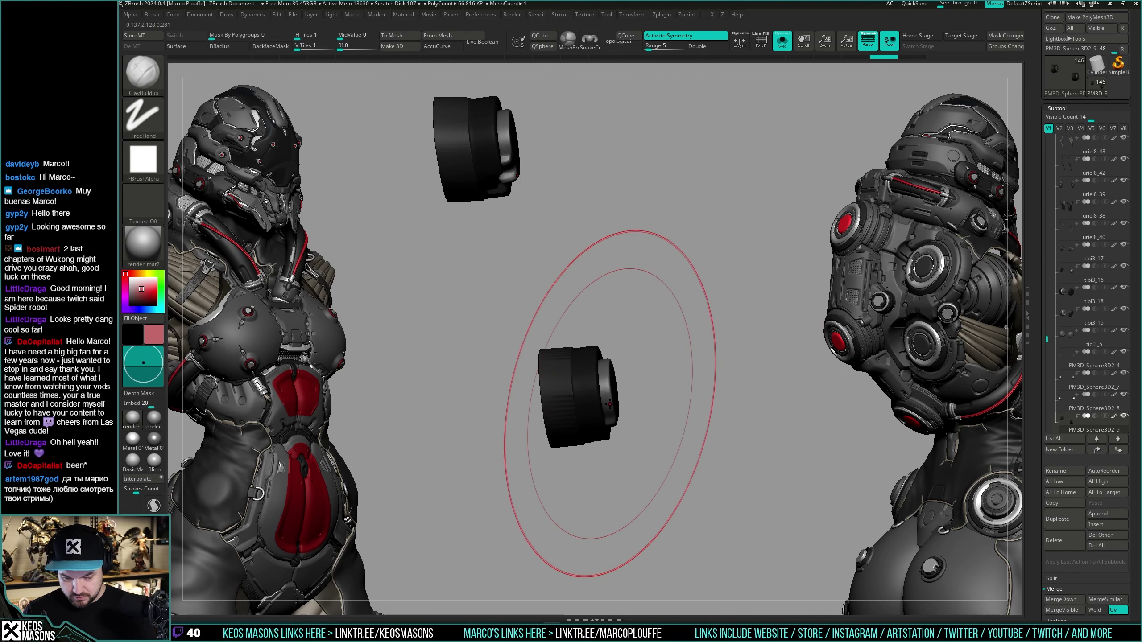
pyautogui.keyDown('shift'); pyautogui.moveTo(616, 390); pyautogui.dragTo(617, 393); pyautogui.keyUp('shift')
pyautogui.moveTo(643, 377); pyautogui.dragTo(618, 384, button='right')
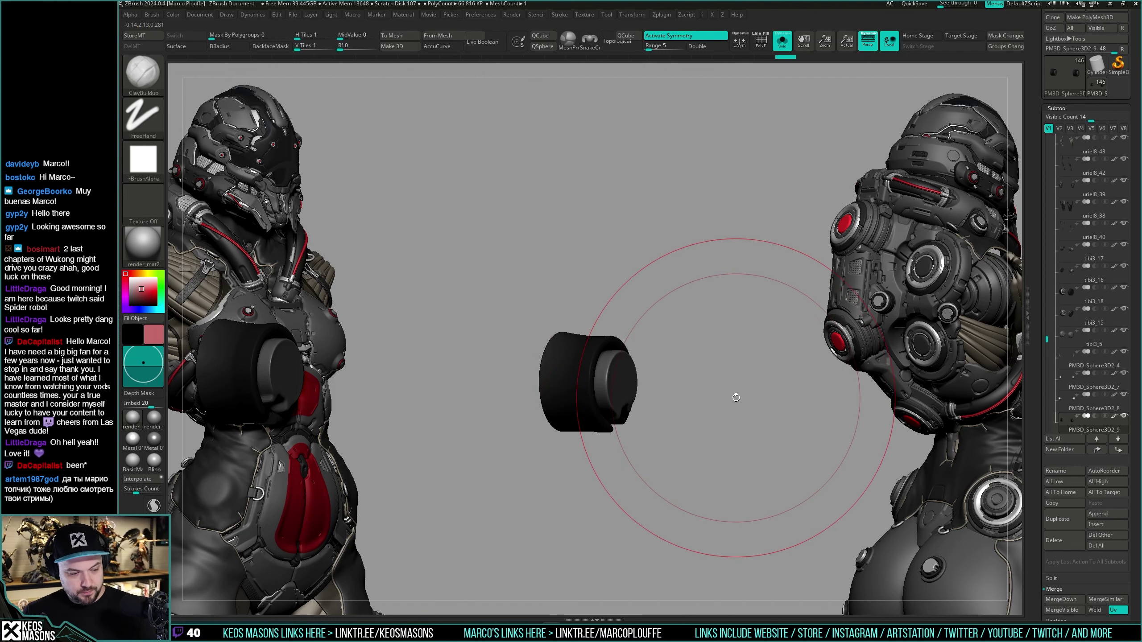
# Step: Examine the reshaped heel knob on its own and in place on the back of the heel
pyautogui.keyDown('ctrl'); pyautogui.click(734, 445); pyautogui.keyUp('ctrl')
pyautogui.moveTo(734, 446); pyautogui.dragTo(734, 402)
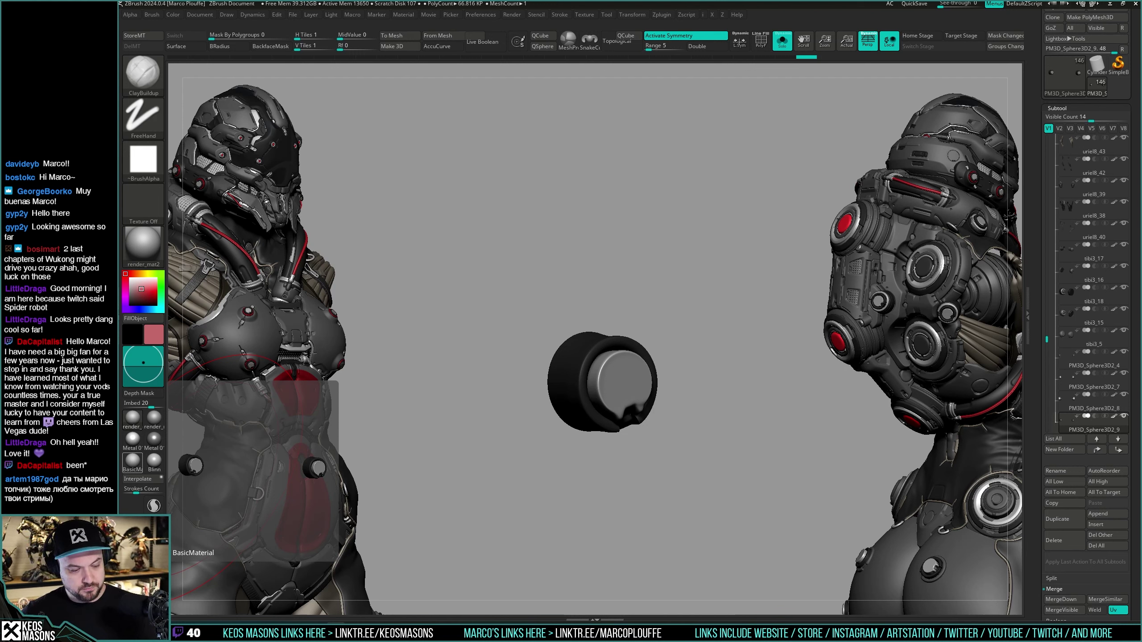
pyautogui.moveTo(455, 178); pyautogui.dragTo(458, 178)
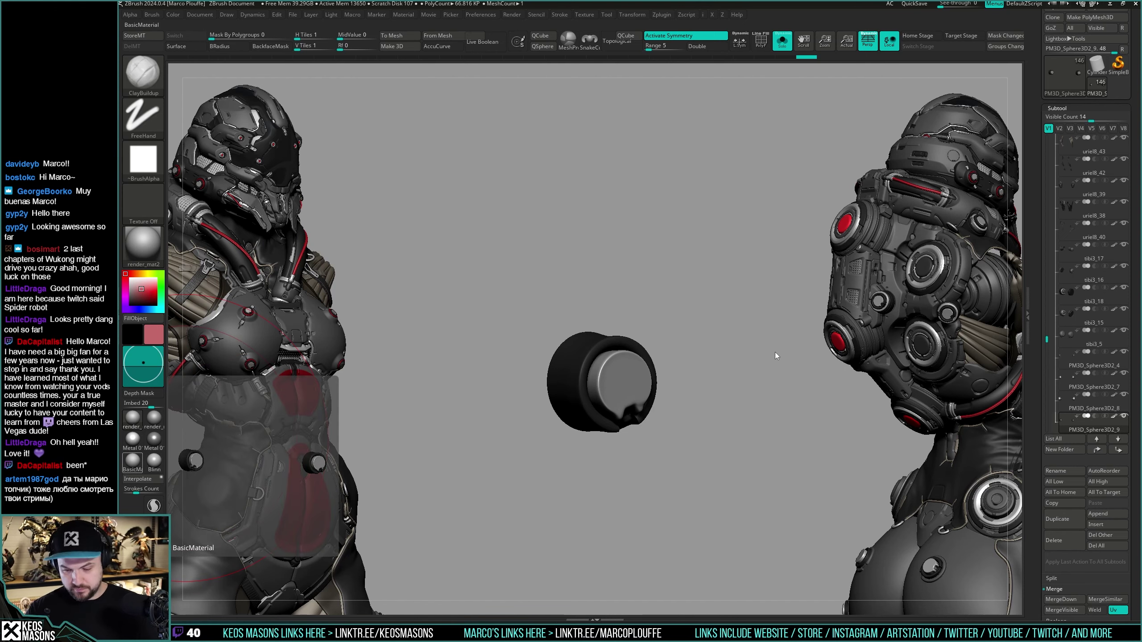
pyautogui.moveTo(774, 352); pyautogui.dragTo(767, 385)
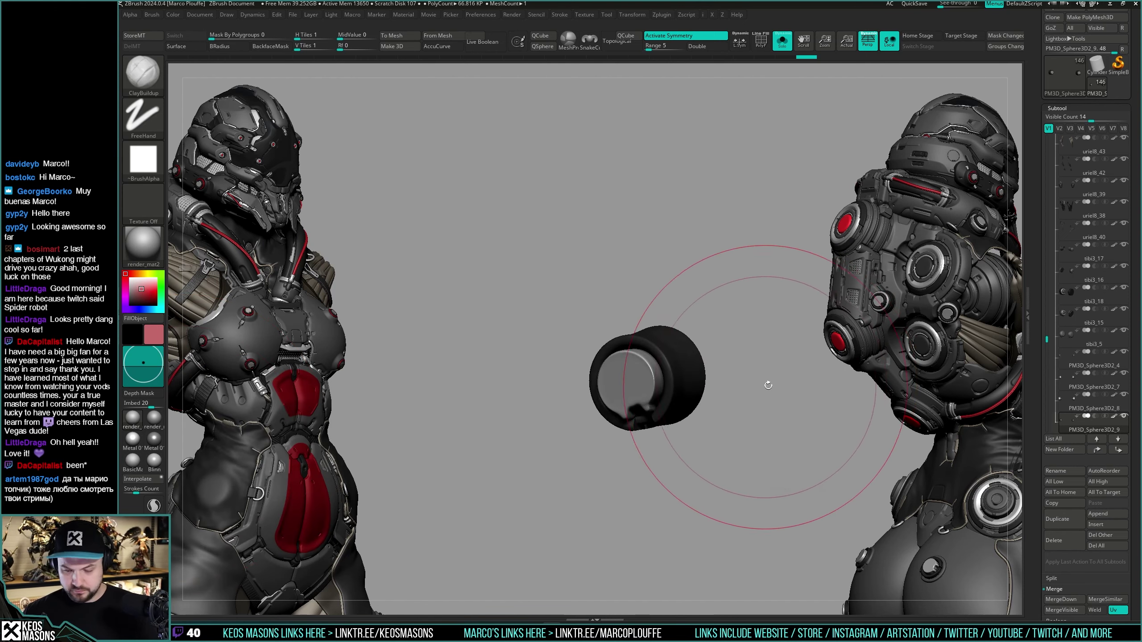
pyautogui.hotkey('alt', 's')
pyautogui.moveTo(766, 384)
pyautogui.mouseDown(button='right')
pyautogui.moveTo(752, 383)
pyautogui.moveTo(774, 386)
pyautogui.mouseUp(button='right')
pyautogui.moveTo(684, 388)
pyautogui.keyDown('ctrl'); pyautogui.mouseDown(button='right')
pyautogui.moveTo(683, 378)
pyautogui.moveTo(689, 410)
pyautogui.moveTo(683, 398)
pyautogui.mouseUp(button='right'); pyautogui.keyUp('ctrl')
pyautogui.press('space')
pyautogui.click(693, 322)
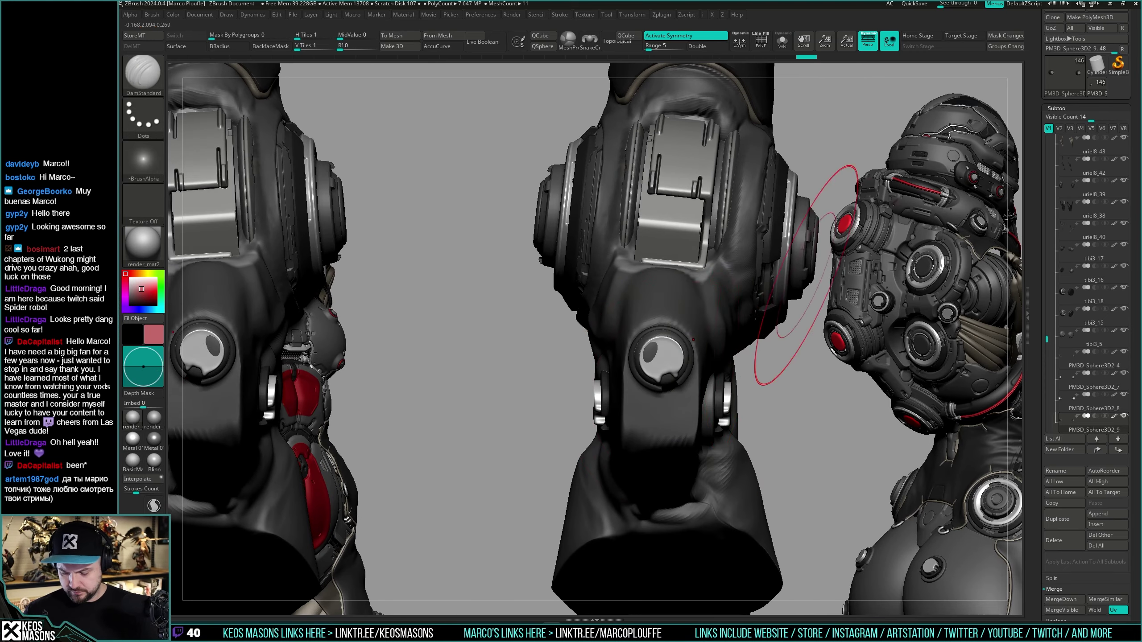
pyautogui.press('space')
pyautogui.moveTo(681, 355); pyautogui.dragTo(665, 355)
# Step: Isolate the lower-leg mesh uriel8_34 and flatten the round bump on the back of the heel with the Planar brush
pyautogui.keyDown('alt'); pyautogui.click(676, 295); pyautogui.keyUp('alt')
pyautogui.hotkey('alt', 's')
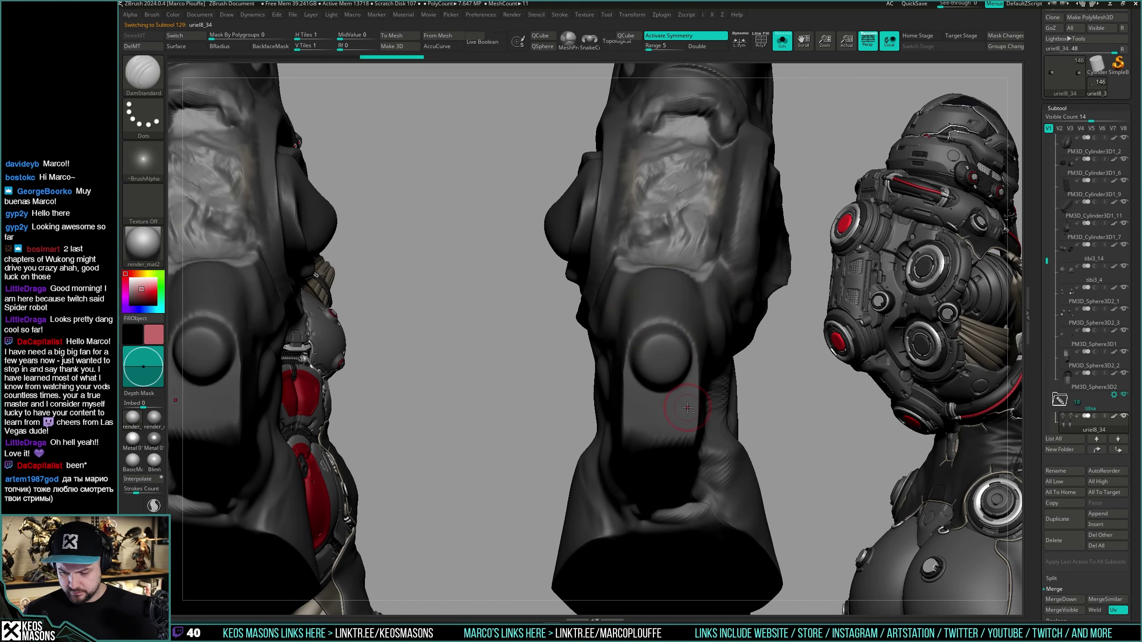
pyautogui.moveTo(688, 408); pyautogui.dragTo(690, 379, button='right')
pyautogui.press('b')
pyautogui.press('p')
pyautogui.press('l')
pyautogui.press('space')
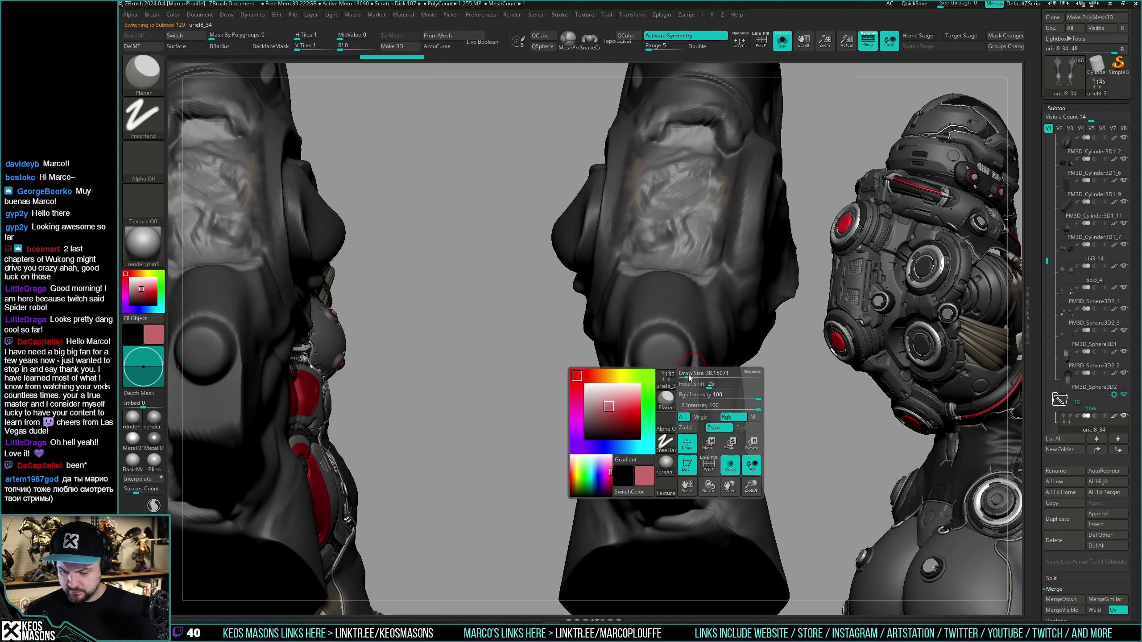
pyautogui.moveTo(665, 362); pyautogui.dragTo(669, 353)
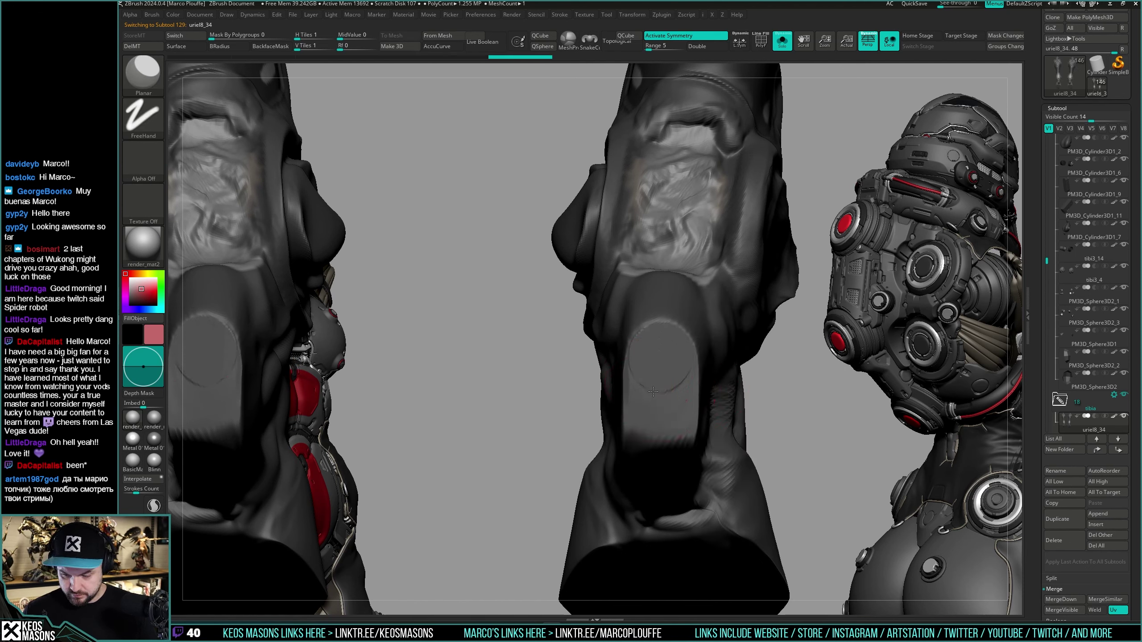
pyautogui.moveTo(661, 419)
pyautogui.mouseDown()
pyautogui.moveTo(671, 400)
pyautogui.moveTo(661, 346)
pyautogui.mouseUp()
pyautogui.moveTo(655, 396)
pyautogui.keyDown('ctrl'); pyautogui.mouseDown(button='right')
pyautogui.moveTo(751, 332)
pyautogui.moveTo(701, 464)
pyautogui.moveTo(745, 391)
pyautogui.moveTo(706, 395)
pyautogui.moveTo(737, 396)
pyautogui.moveTo(690, 431)
pyautogui.moveTo(781, 385)
pyautogui.mouseUp(button='right'); pyautogui.keyUp('ctrl')
pyautogui.hotkey('alt', 's')
pyautogui.hotkey('ctrl', 'p')
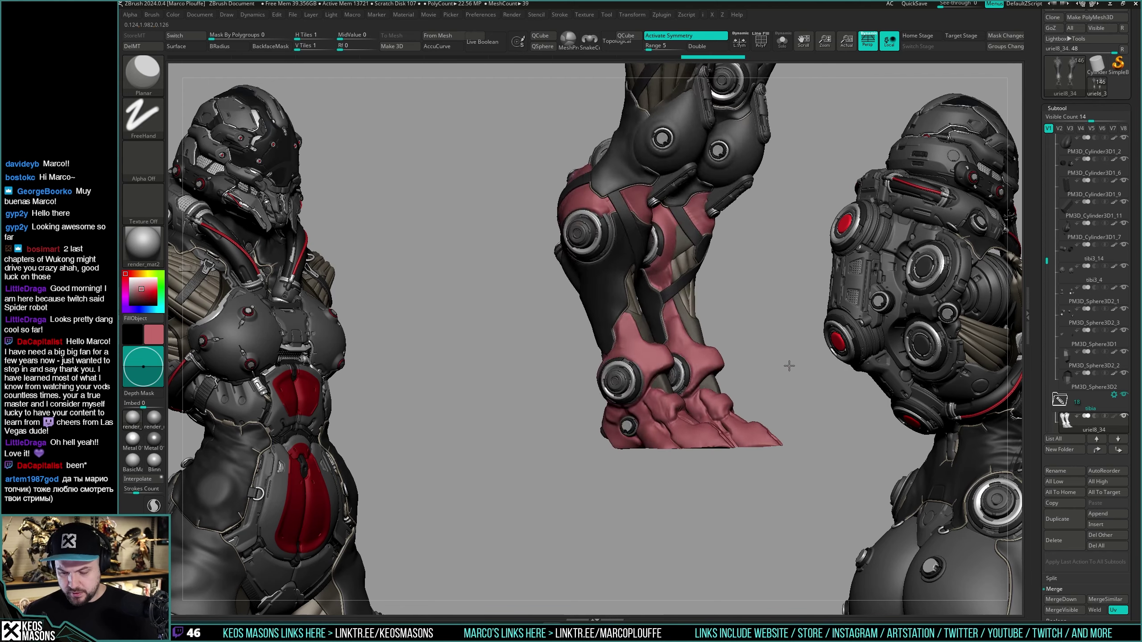
# Step: Duplicate the lower-leg mesh and turn on polypaint for the original uriel8_34
pyautogui.moveTo(671, 423)
pyautogui.mouseDown(button='right')
pyautogui.moveTo(694, 408)
pyautogui.moveTo(670, 428)
pyautogui.mouseUp(button='right')
pyautogui.keyDown('shift'); pyautogui.moveTo(681, 436); pyautogui.dragTo(688, 431); pyautogui.keyUp('shift')
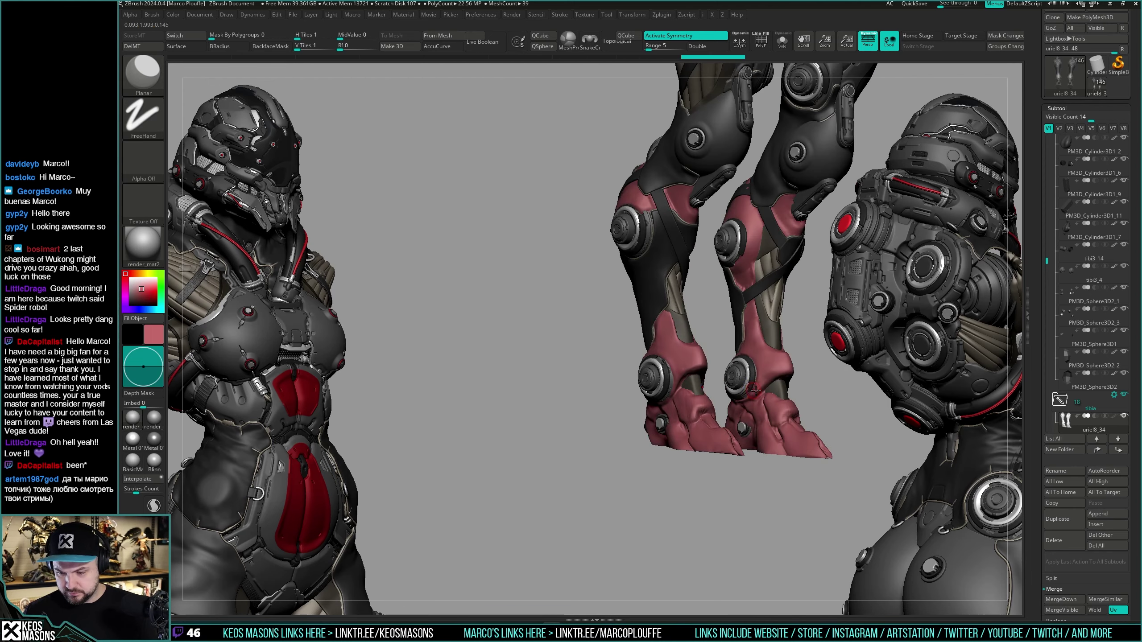
pyautogui.moveTo(816, 391); pyautogui.dragTo(684, 419)
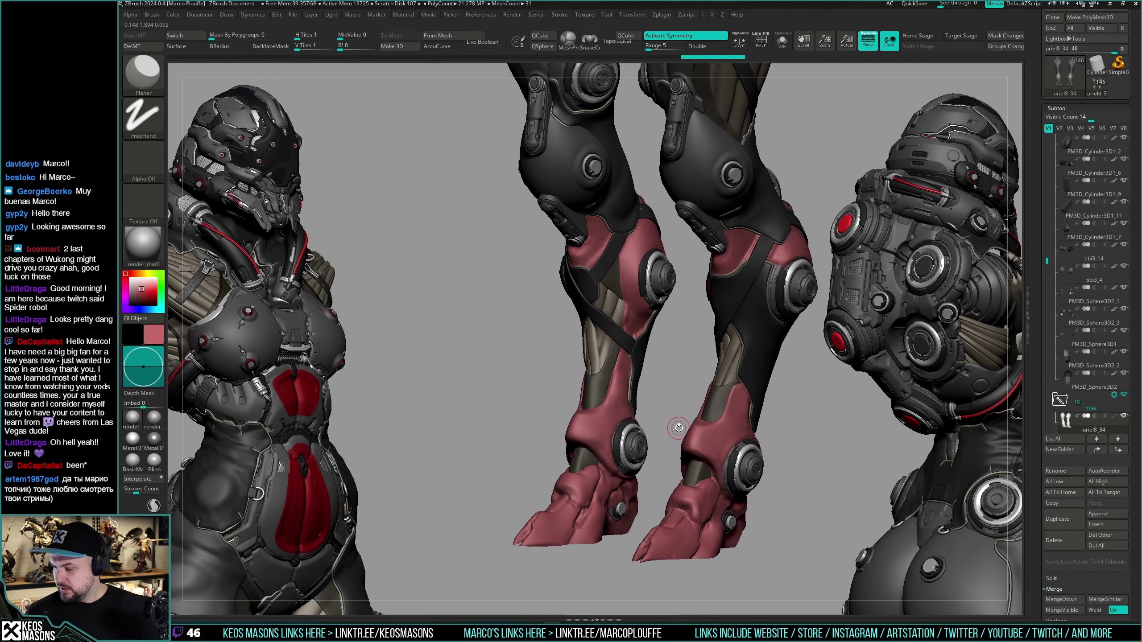
pyautogui.keyDown('alt'); pyautogui.click(679, 427); pyautogui.keyUp('alt')
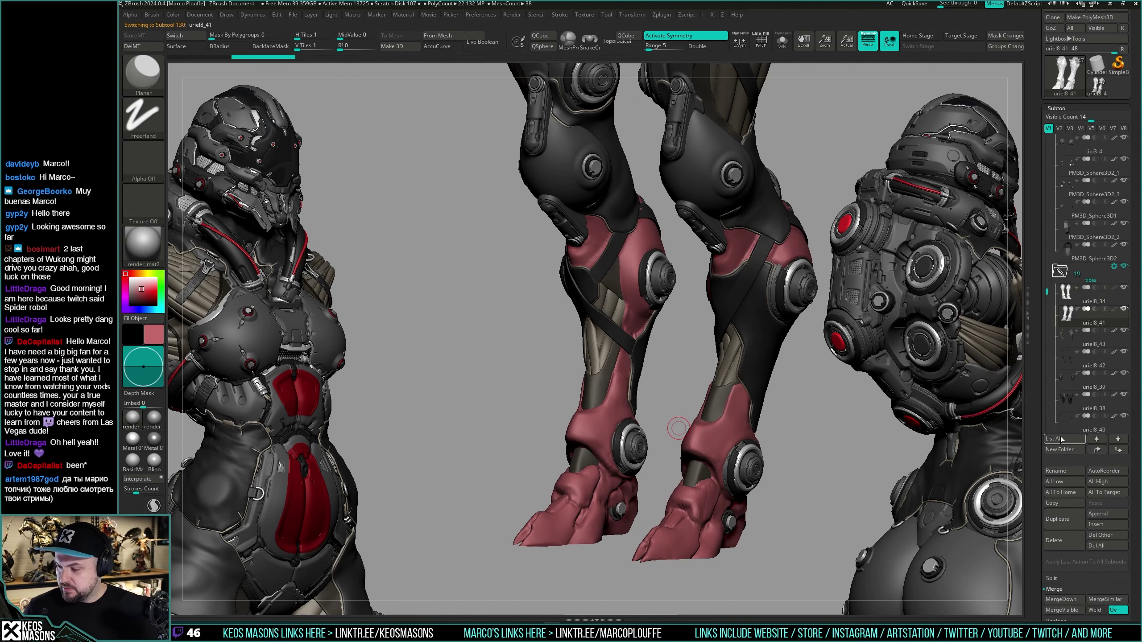
pyautogui.click(1088, 296)
pyautogui.keyDown('shift'); pyautogui.click(1114, 288); pyautogui.keyUp('shift')
pyautogui.moveTo(781, 394); pyautogui.dragTo(765, 401)
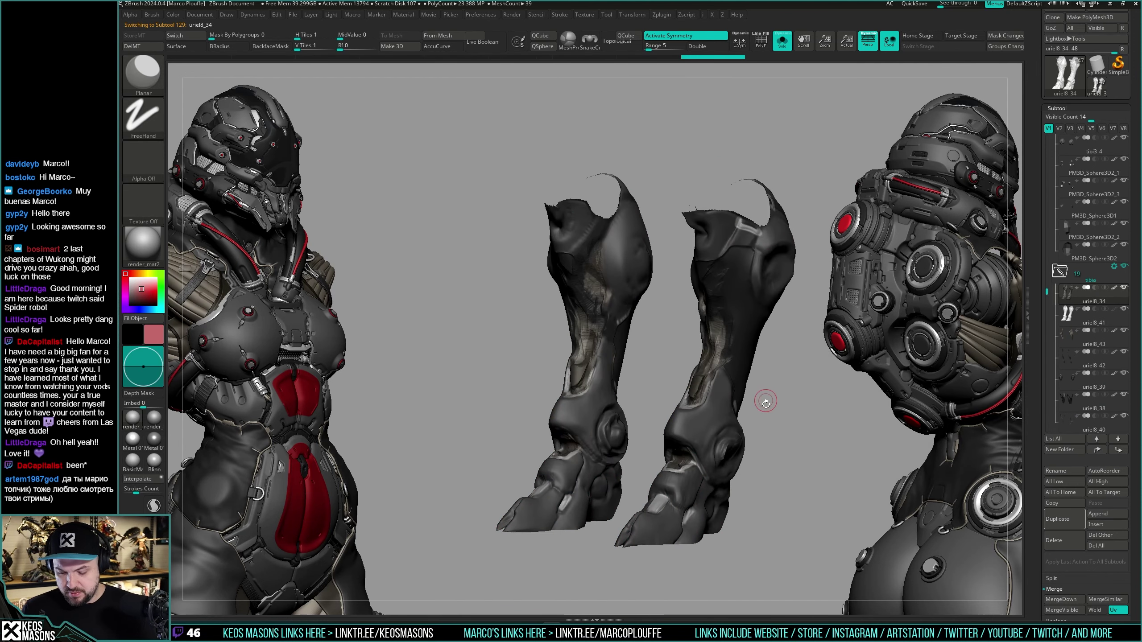
pyautogui.click(759, 425)
pyautogui.moveTo(762, 376); pyautogui.dragTo(790, 384)
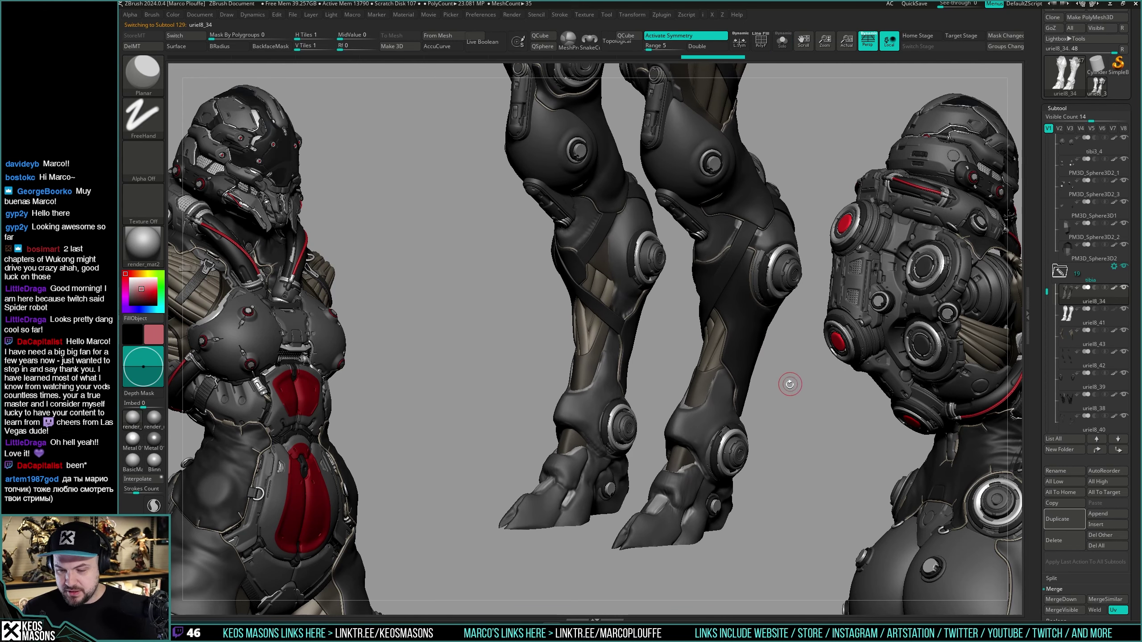
# Step: Isolate the lower-leg copy uriel8_41 and fill the whole mesh with a light grey colour
pyautogui.click(1062, 322)
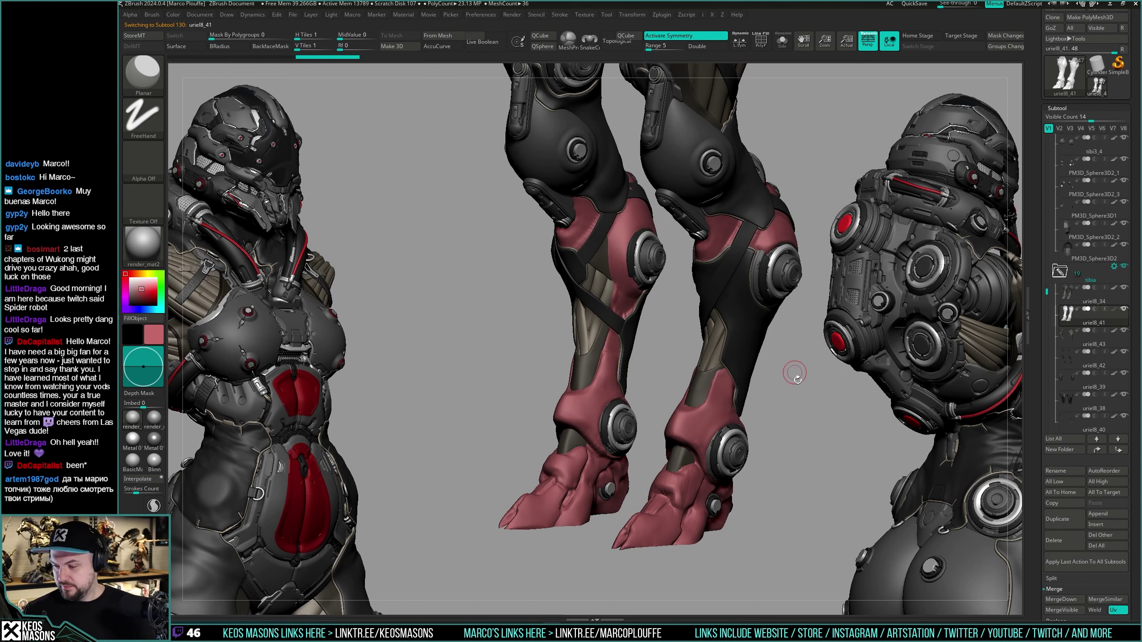
pyautogui.moveTo(1125, 293)
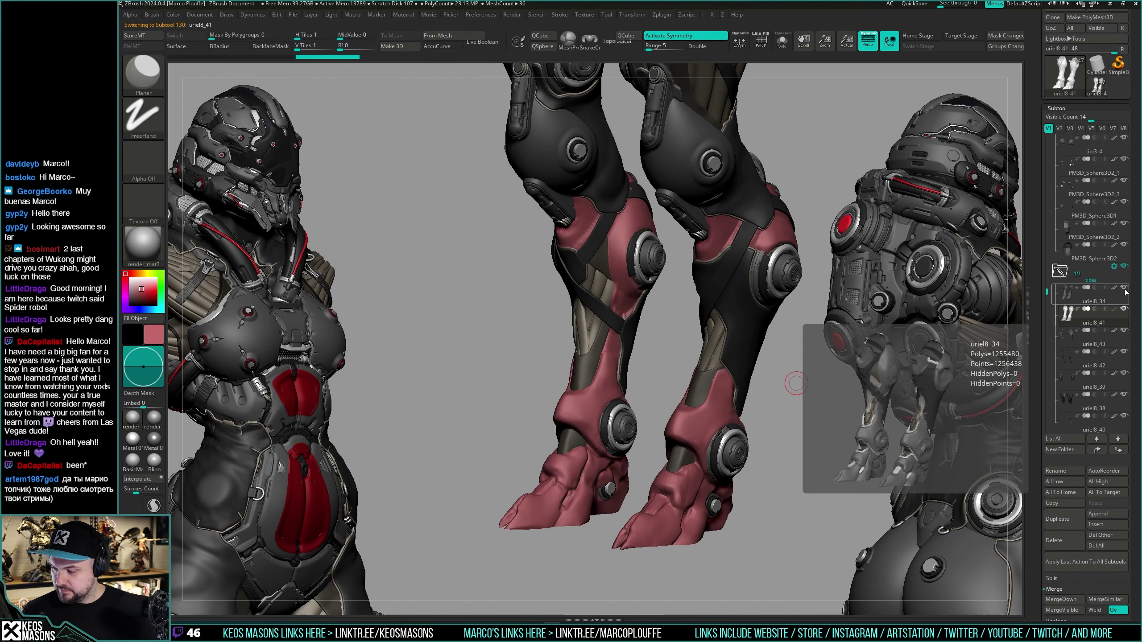
pyautogui.hotkey('alt', 's')
pyautogui.keyDown('alt'); pyautogui.moveTo(757, 410); pyautogui.dragTo(729, 432); pyautogui.keyUp('alt')
pyautogui.hotkey('shift', 'c')
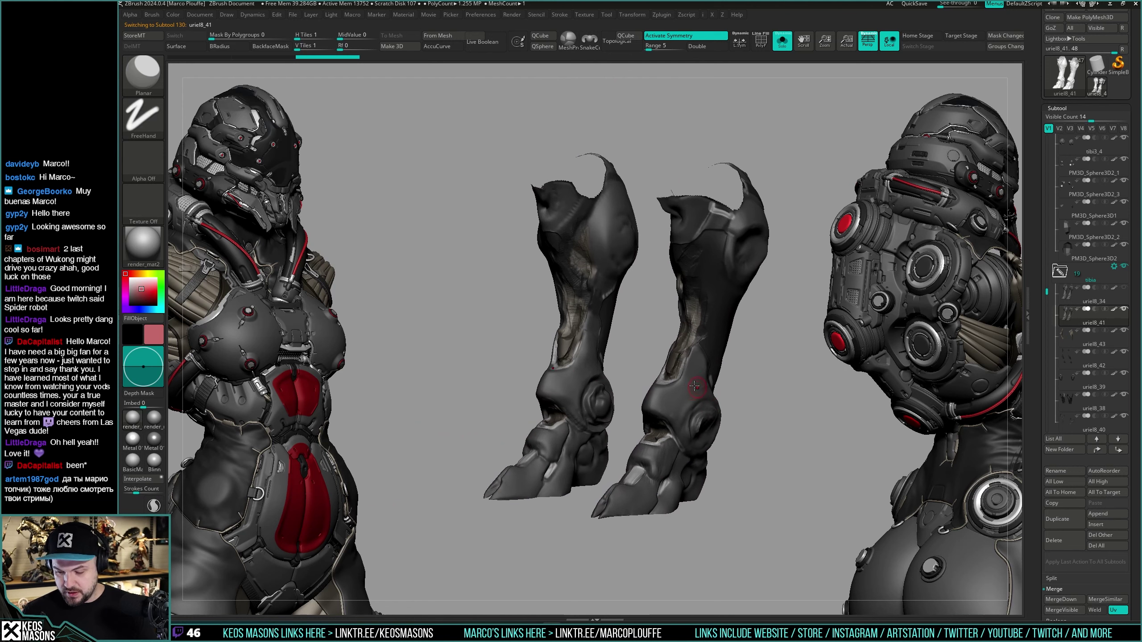
pyautogui.hotkey('ctrl', 'f')
pyautogui.keyDown('alt'); pyautogui.moveTo(724, 448); pyautogui.dragTo(741, 399); pyautogui.keyUp('alt')
pyautogui.press('space')
pyautogui.click(623, 458)
pyautogui.click(620, 457)
pyautogui.hotkey('ctrl', 'f')
# Step: Paint a dark guide line around the foot's ankle opening with a black Standard brush at draw size about 25
pyautogui.press('b')
pyautogui.click(737, 366)
pyautogui.keyDown('alt'); pyautogui.moveTo(777, 293); pyautogui.dragTo(651, 434); pyautogui.keyUp('alt')
pyautogui.press('space')
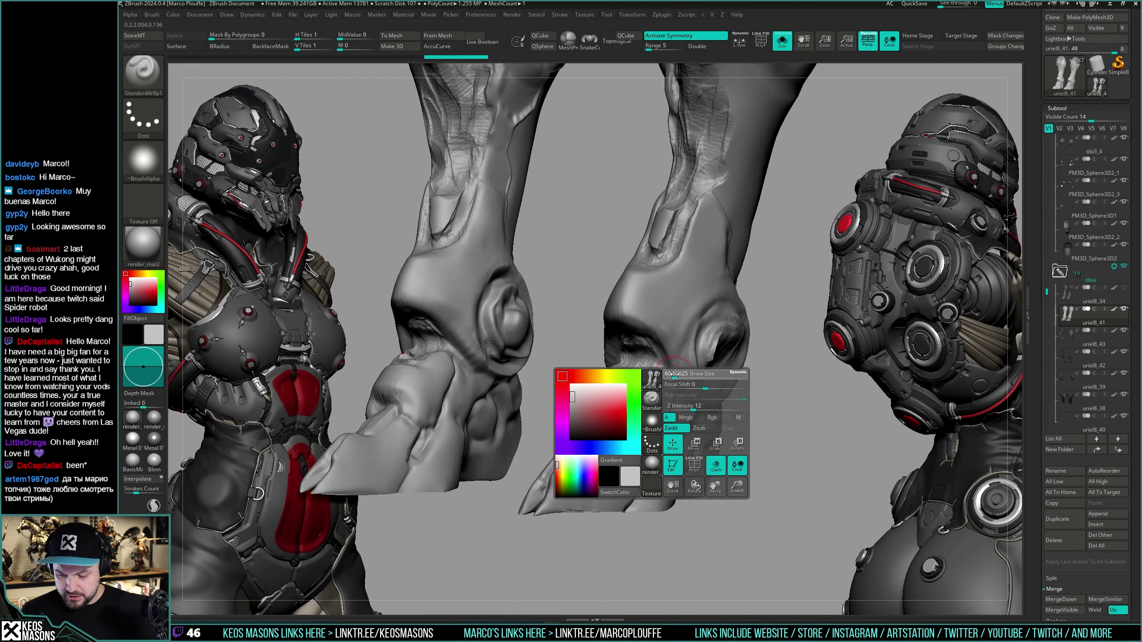
pyautogui.click(567, 431)
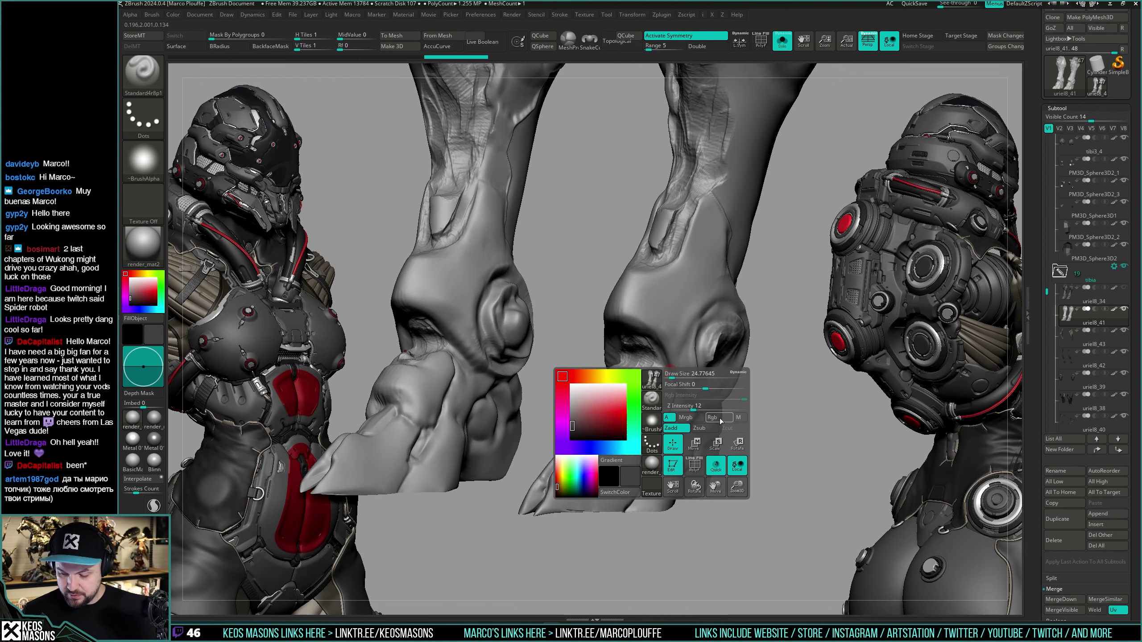
pyautogui.moveTo(764, 382); pyautogui.dragTo(746, 322)
pyautogui.hotkey('alt', 'shift', 's')
pyautogui.press('space')
pyautogui.press('space')
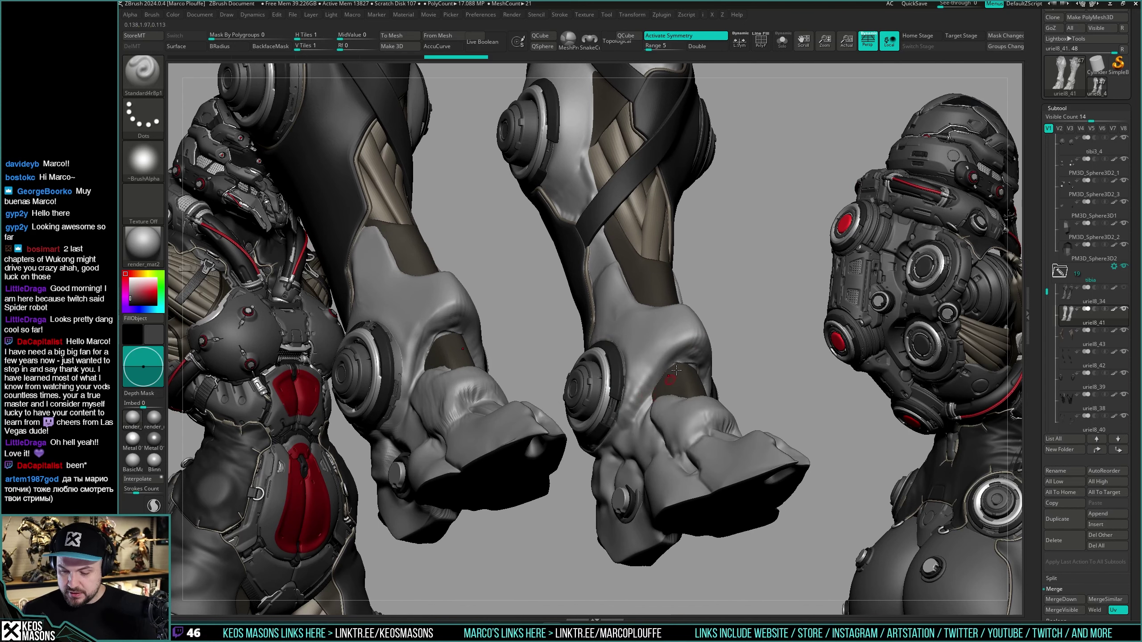
pyautogui.press('space')
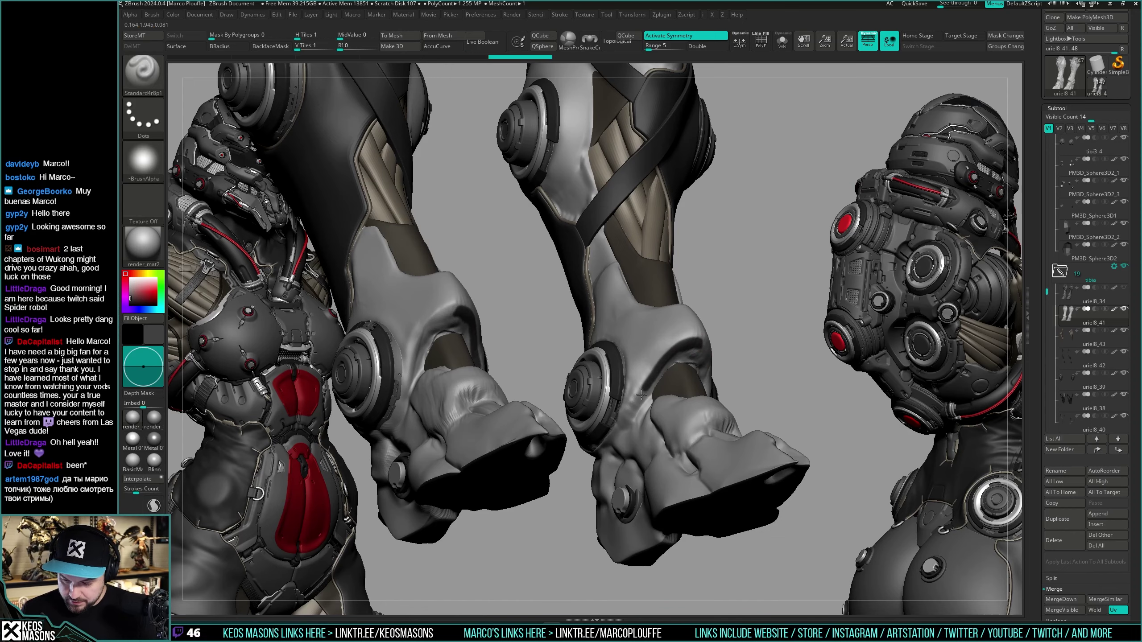
pyautogui.moveTo(643, 400)
pyautogui.mouseDown(button='right')
pyautogui.moveTo(687, 430)
pyautogui.moveTo(636, 407)
pyautogui.mouseUp(button='right')
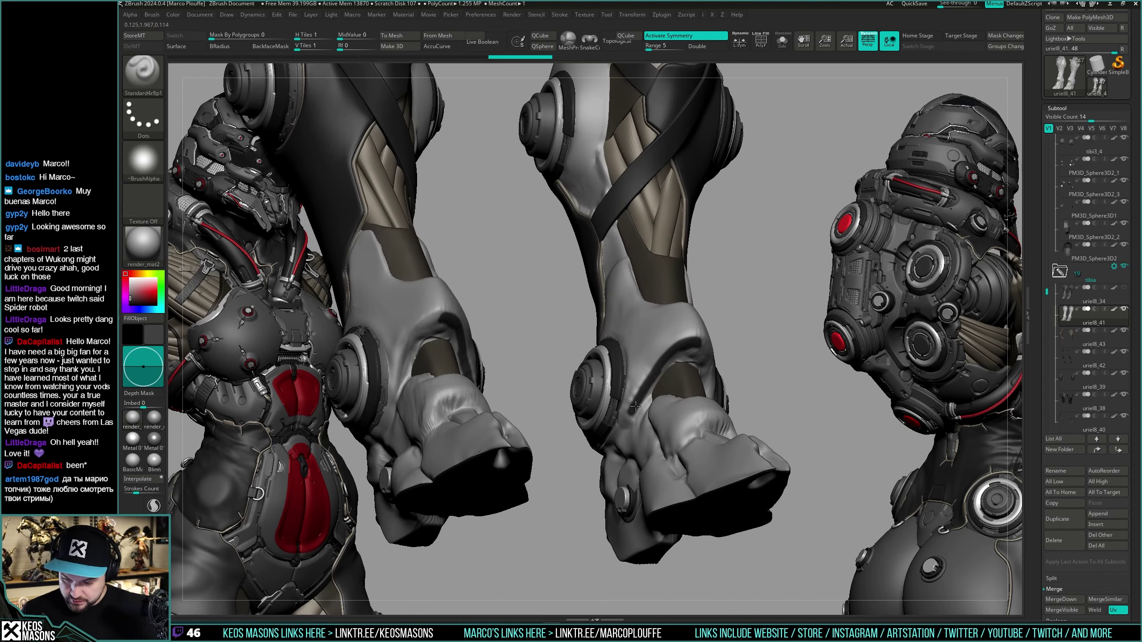
# Step: Carve a groove into the ankle armor, running from beside the round ankle disc toward the front ankle opening
pyautogui.moveTo(686, 346); pyautogui.dragTo(650, 373, button='right')
pyautogui.rightClick(632, 447)
pyautogui.keyDown('alt'); pyautogui.moveTo(624, 397); pyautogui.dragTo(622, 400); pyautogui.keyUp('alt')
pyautogui.hotkey('ctrl', 'z')
pyautogui.keyDown('alt'); pyautogui.moveTo(692, 335); pyautogui.dragTo(640, 389); pyautogui.keyUp('alt')
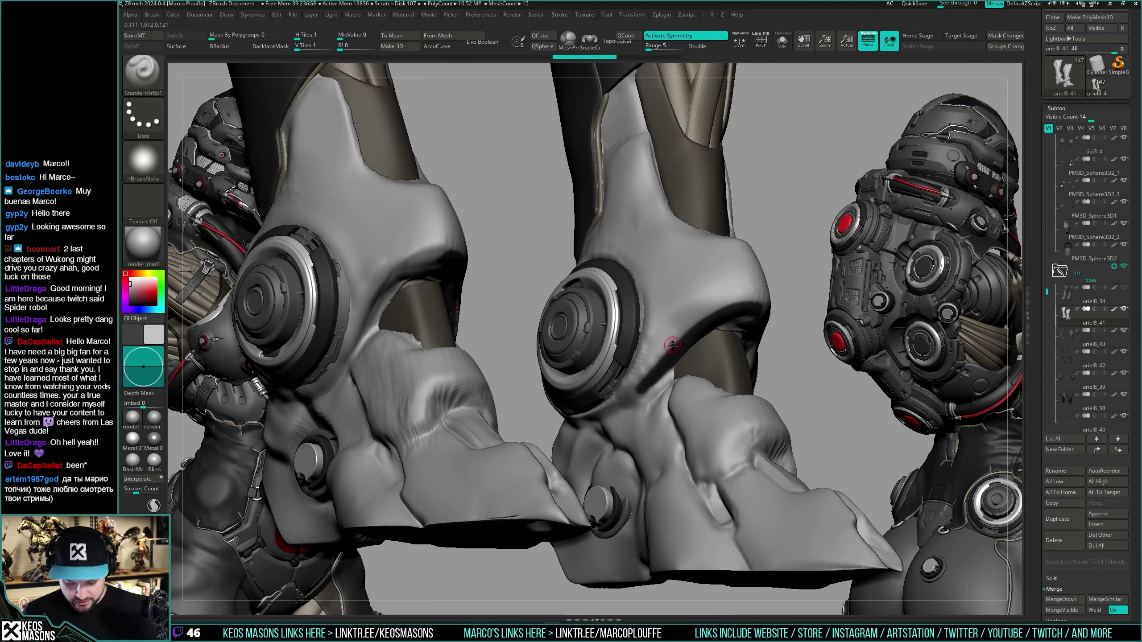
# Step: Continue the carved seam around the ankle joint, past the rear hinge and along the armor below the ankle disc
pyautogui.moveTo(634, 390); pyautogui.dragTo(580, 319, button='right')
pyautogui.moveTo(565, 411); pyautogui.dragTo(589, 275, button='right')
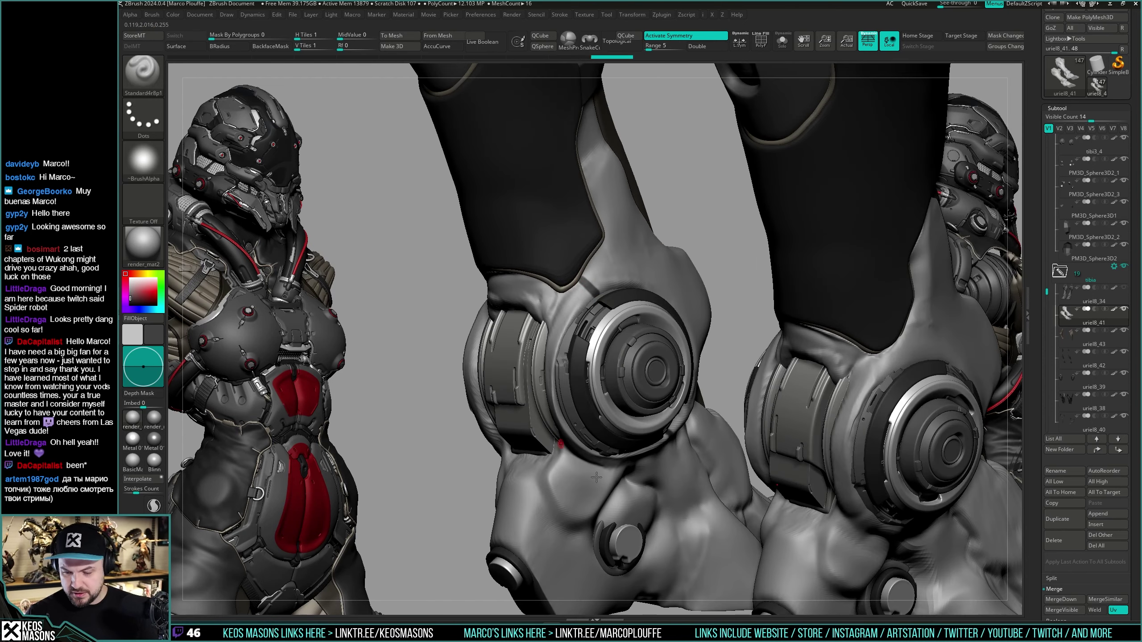
pyautogui.moveTo(596, 477)
pyautogui.mouseDown(button='right')
pyautogui.moveTo(605, 349)
pyautogui.moveTo(601, 363)
pyautogui.moveTo(657, 341)
pyautogui.moveTo(707, 351)
pyautogui.moveTo(682, 327)
pyautogui.moveTo(611, 346)
pyautogui.moveTo(637, 358)
pyautogui.moveTo(663, 350)
pyautogui.mouseUp(button='right')
pyautogui.moveTo(646, 397); pyautogui.dragTo(667, 371, button='right')
pyautogui.moveTo(704, 431); pyautogui.dragTo(659, 348, button='right')
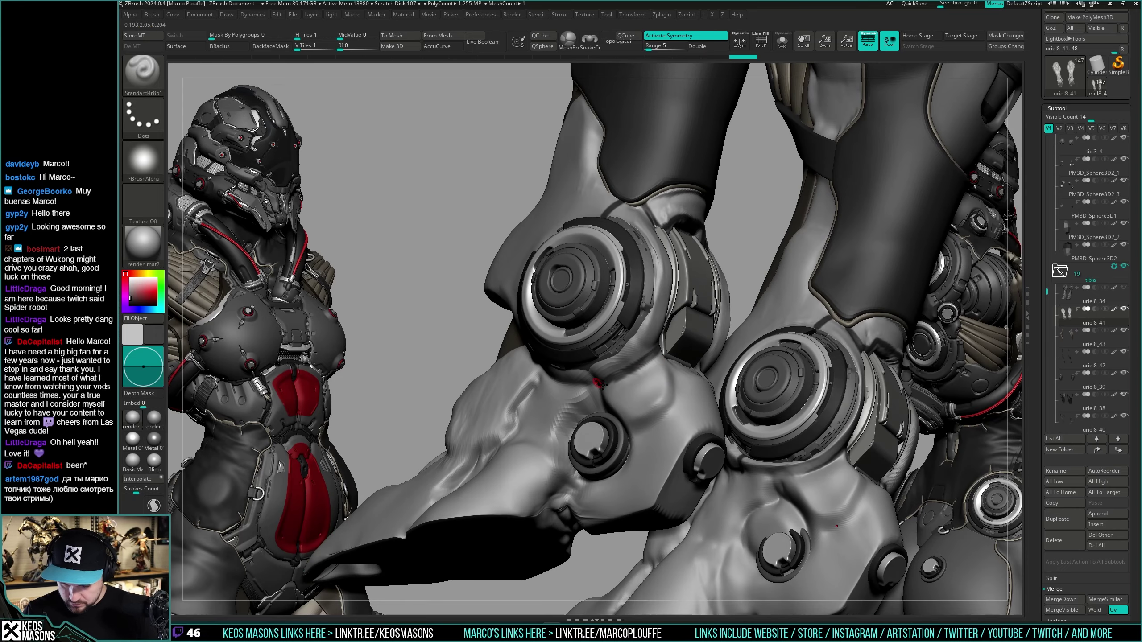
# Step: Carve a seam from beneath the ankle disc around the heel bolt, isolating the foot mesh to finish it behind the bolt
pyautogui.moveTo(600, 383)
pyautogui.mouseDown(button='right')
pyautogui.moveTo(652, 391)
pyautogui.moveTo(646, 362)
pyautogui.moveTo(703, 375)
pyautogui.moveTo(737, 337)
pyautogui.moveTo(776, 358)
pyautogui.moveTo(766, 331)
pyautogui.moveTo(751, 371)
pyautogui.moveTo(618, 405)
pyautogui.moveTo(621, 382)
pyautogui.moveTo(658, 407)
pyautogui.moveTo(692, 386)
pyautogui.moveTo(652, 391)
pyautogui.moveTo(691, 385)
pyautogui.moveTo(621, 412)
pyautogui.moveTo(695, 355)
pyautogui.moveTo(758, 357)
pyautogui.moveTo(716, 355)
pyautogui.moveTo(723, 365)
pyautogui.moveTo(697, 374)
pyautogui.moveTo(693, 392)
pyautogui.moveTo(767, 335)
pyautogui.moveTo(695, 422)
pyautogui.moveTo(684, 381)
pyautogui.mouseUp(button='right')
pyautogui.press('space')
pyautogui.press('space')
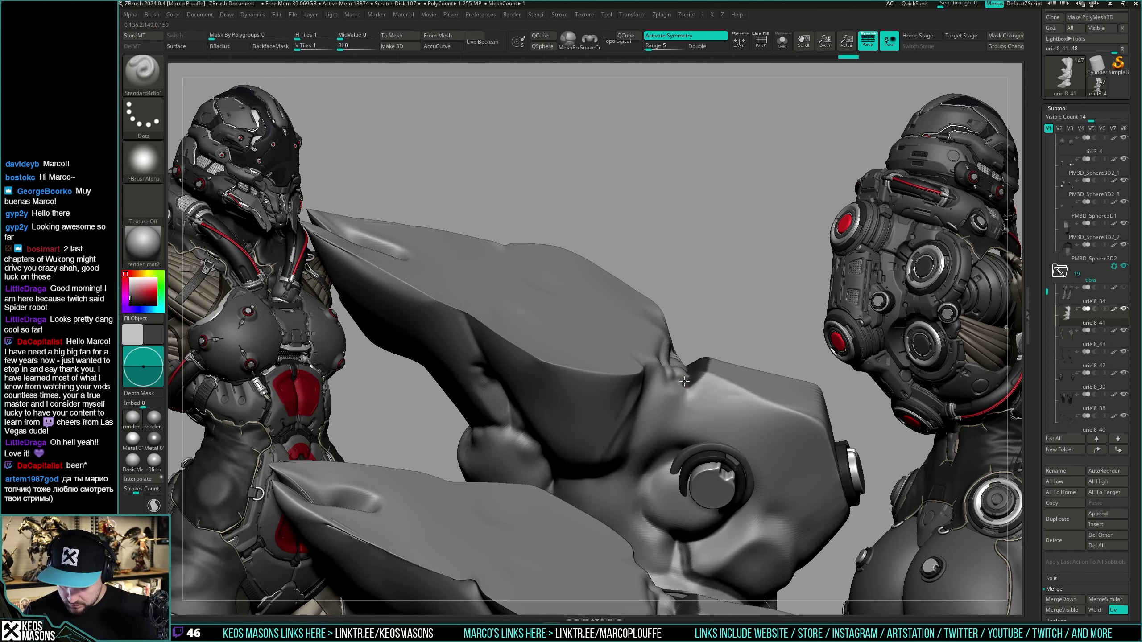
pyautogui.moveTo(674, 435); pyautogui.dragTo(625, 311, button='right')
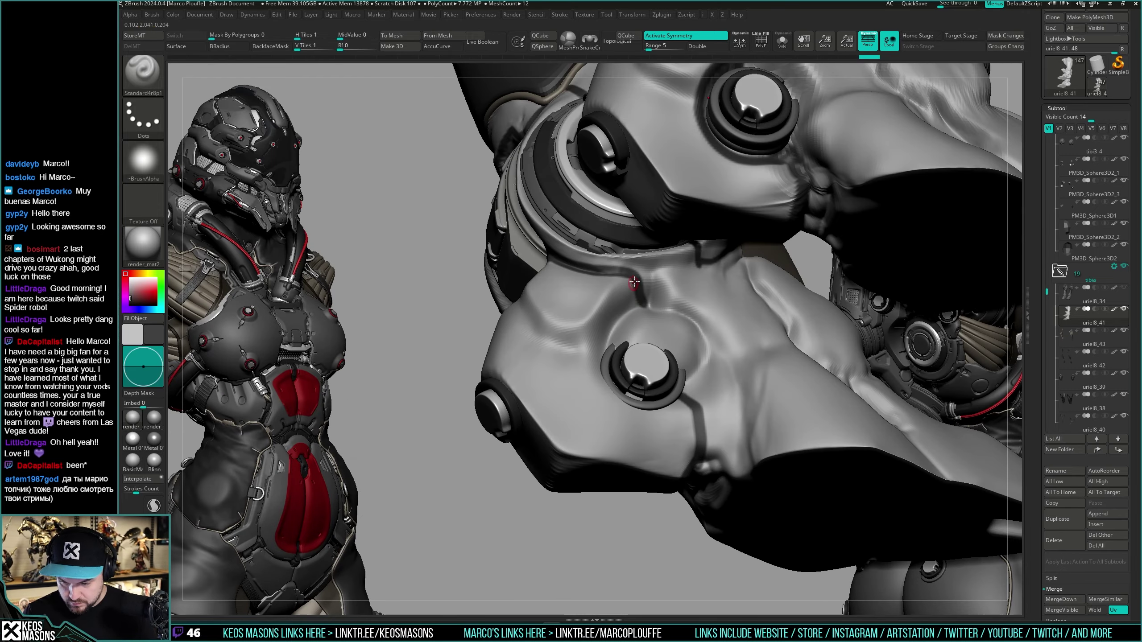
pyautogui.moveTo(602, 374); pyautogui.dragTo(613, 390, button='right')
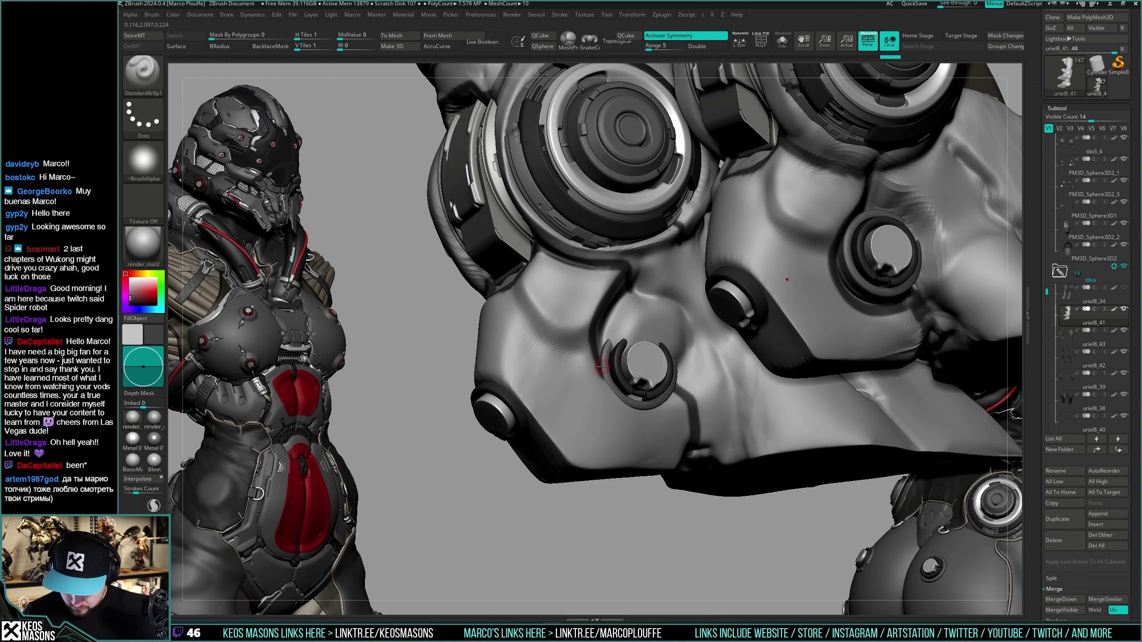
pyautogui.hotkey('alt', 's')
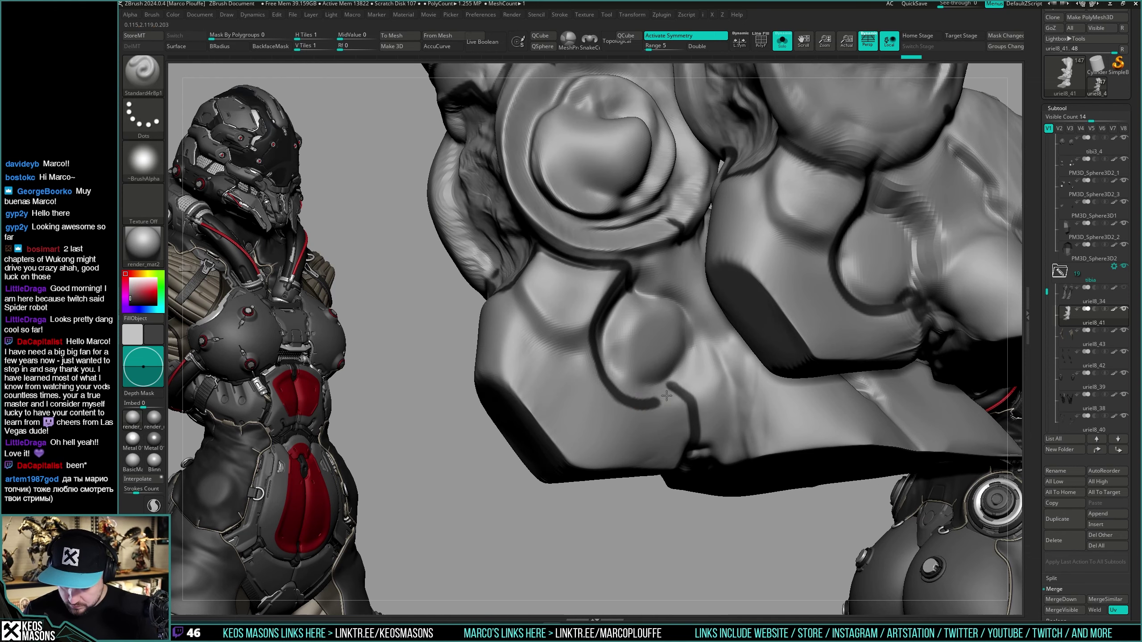
pyautogui.hotkey('alt', 's')
# Step: Carve the matching seam on the opposite side of the foot, curving along the toe-facing side of the heel bolt
pyautogui.moveTo(666, 395); pyautogui.dragTo(688, 317, button='right')
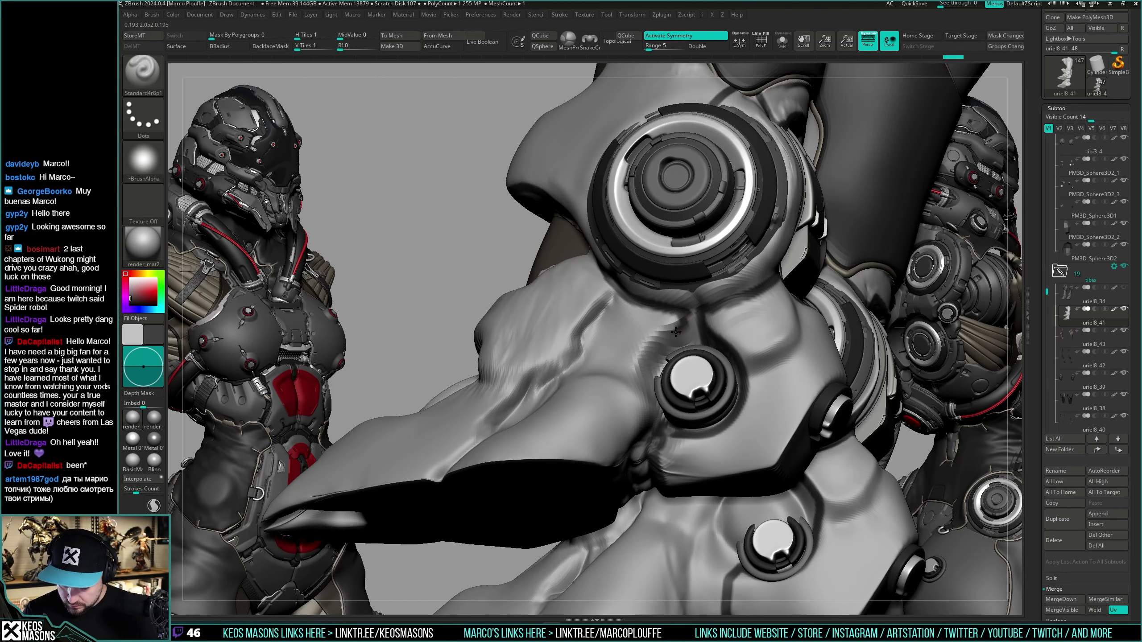
pyautogui.moveTo(641, 381); pyautogui.dragTo(672, 334, button='right')
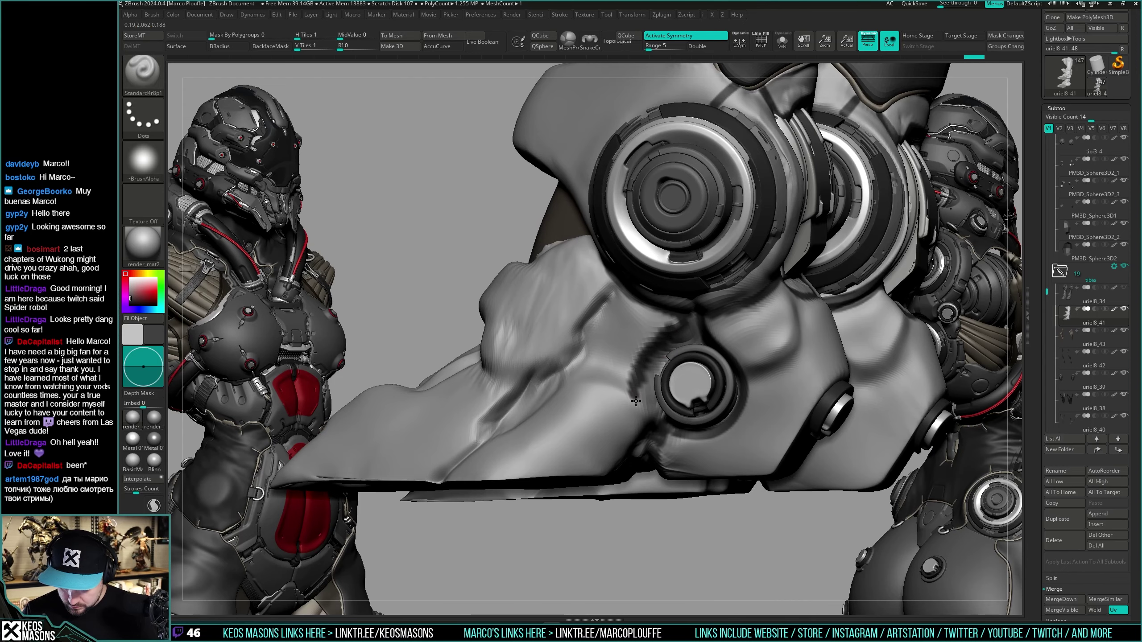
pyautogui.moveTo(635, 400); pyautogui.dragTo(647, 390, button='right')
pyautogui.press('space')
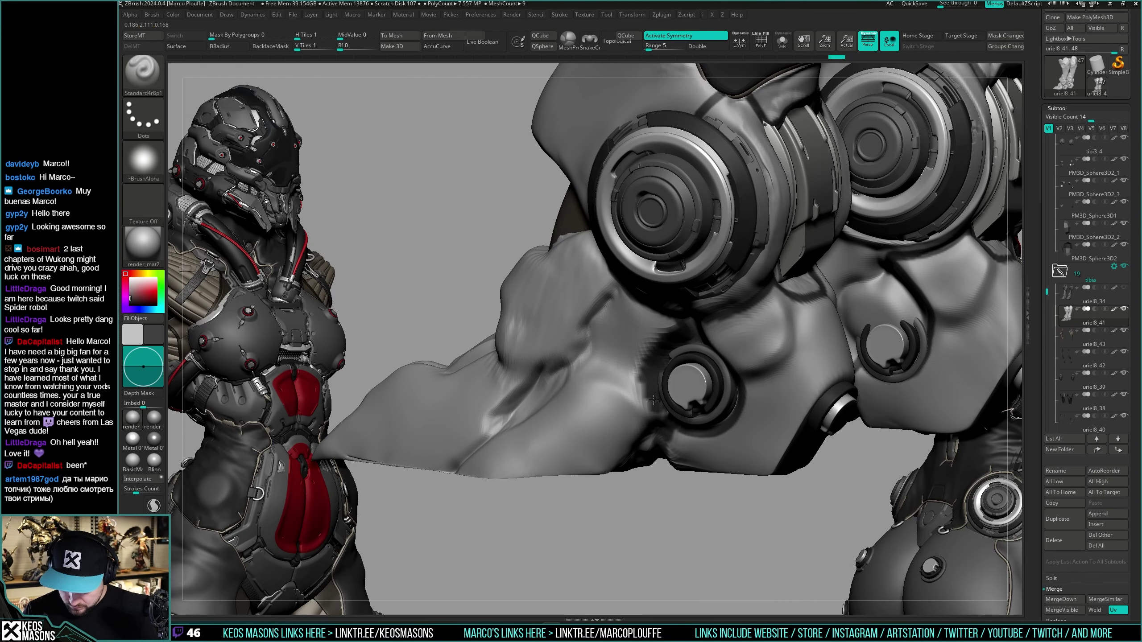
pyautogui.moveTo(653, 400); pyautogui.dragTo(654, 405)
pyautogui.moveTo(674, 404)
pyautogui.mouseDown(button='right')
pyautogui.moveTo(666, 390)
pyautogui.moveTo(655, 396)
pyautogui.mouseUp(button='right')
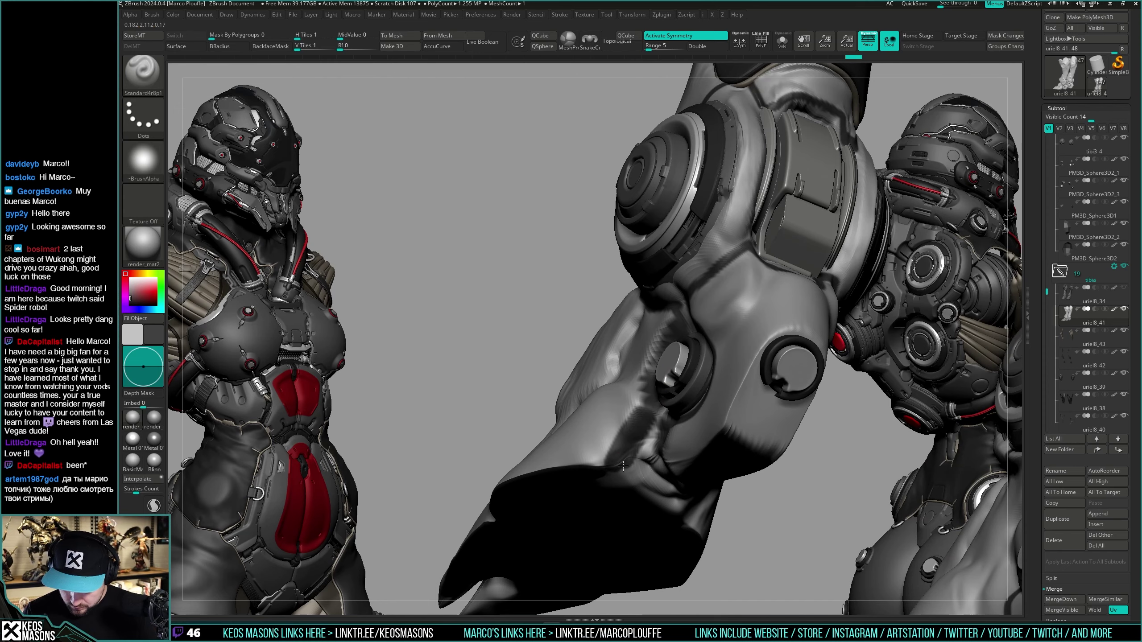
# Step: Carve a recessed border along the outer edge of the sole with Depth Mask enabled, redoing the first stroke
pyautogui.moveTo(639, 475); pyautogui.dragTo(765, 312, button='right')
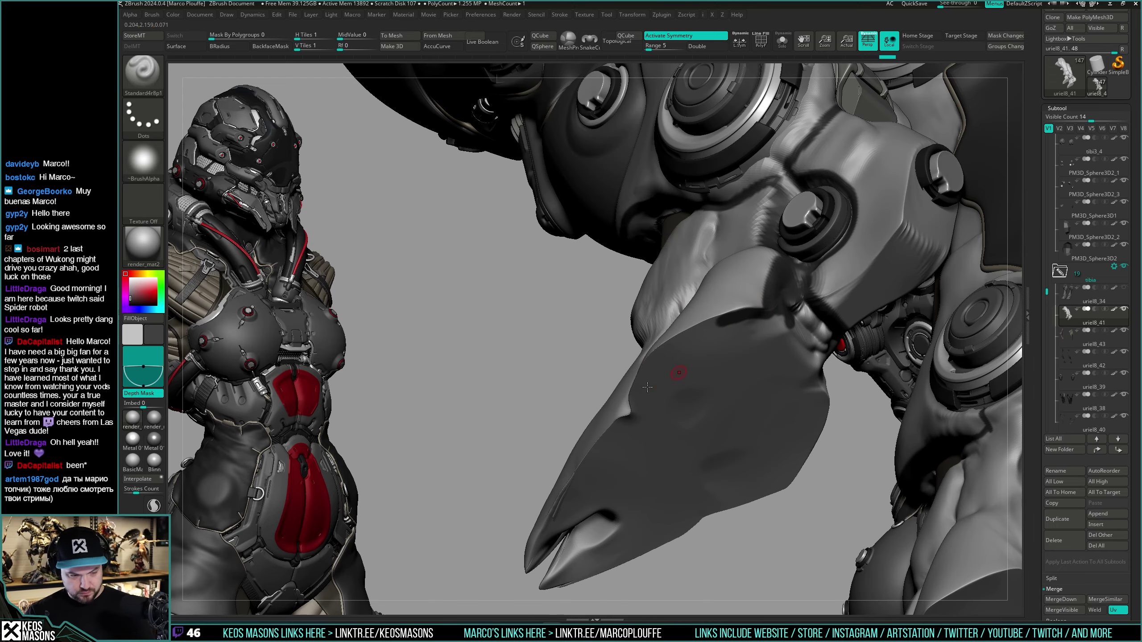
pyautogui.rightClick(723, 355)
pyautogui.moveTo(752, 308); pyautogui.dragTo(681, 345)
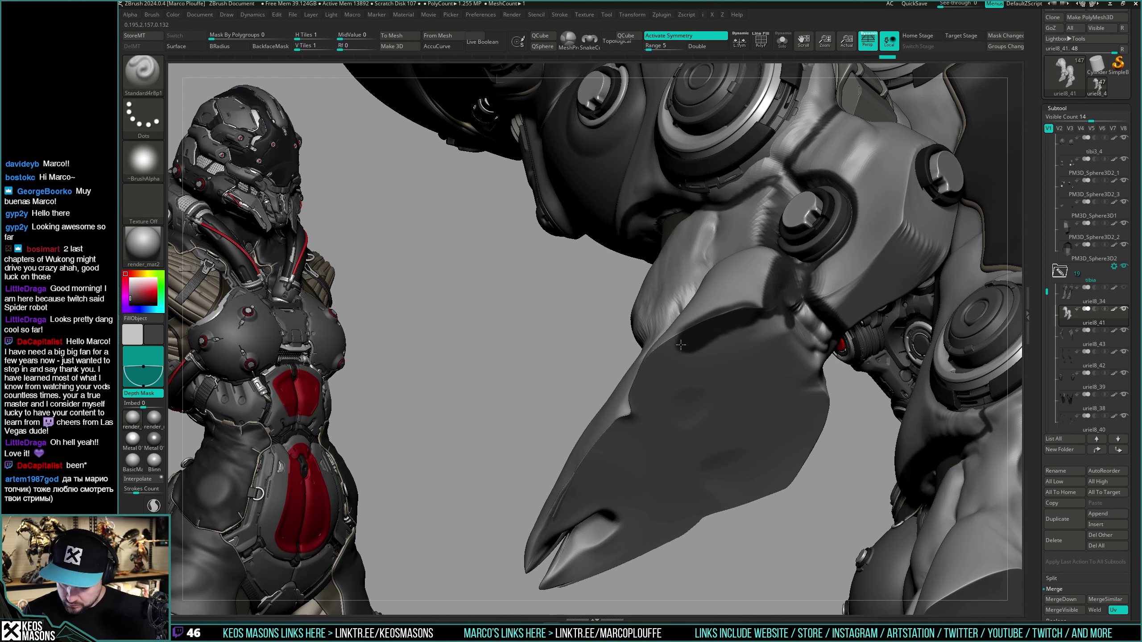
pyautogui.hotkey('ctrl', 'z')
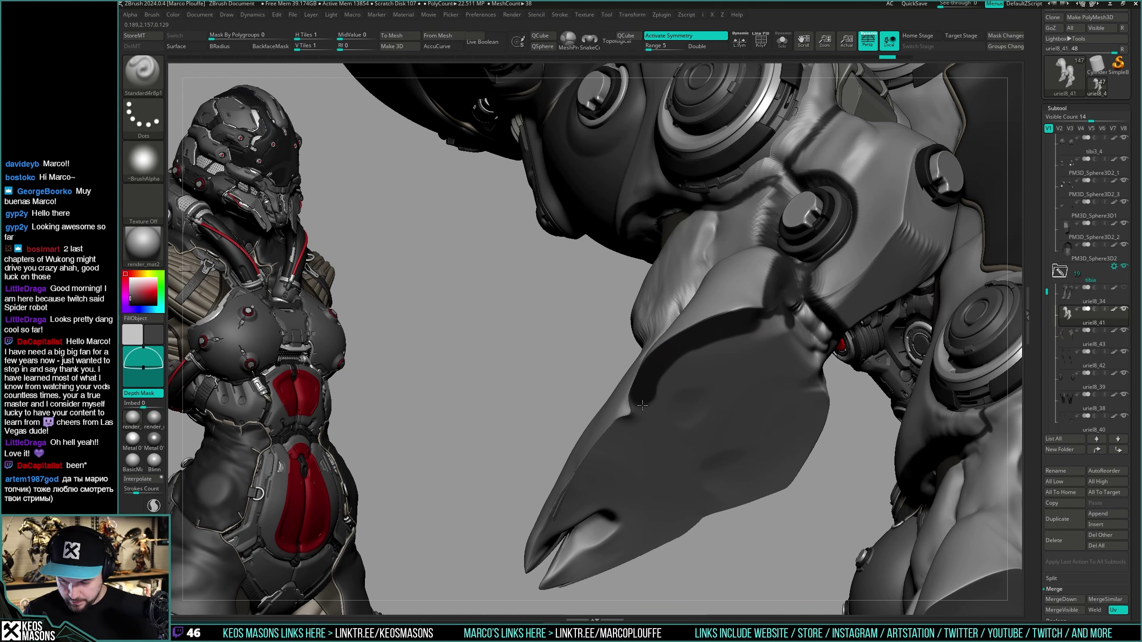
pyautogui.moveTo(706, 345); pyautogui.dragTo(676, 319, button='right')
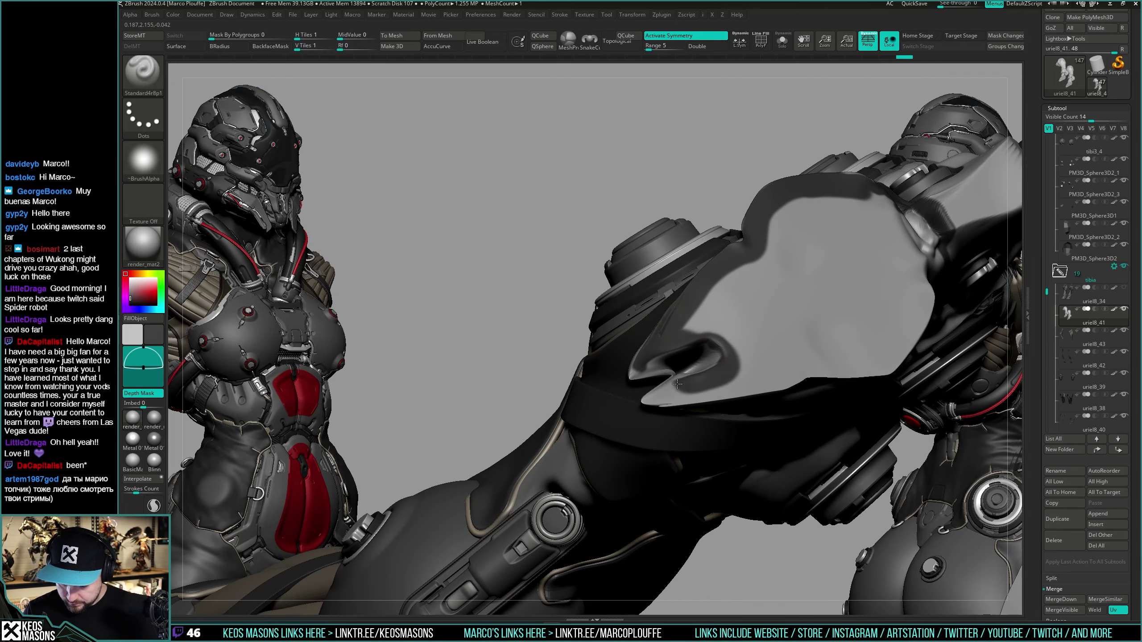
# Step: Sculpt around the split toe tip and deepen the notch between its two points
pyautogui.moveTo(703, 392)
pyautogui.mouseDown(button='right')
pyautogui.moveTo(705, 327)
pyautogui.moveTo(716, 379)
pyautogui.moveTo(688, 531)
pyautogui.moveTo(717, 374)
pyautogui.moveTo(793, 421)
pyautogui.moveTo(731, 405)
pyautogui.moveTo(716, 377)
pyautogui.moveTo(677, 364)
pyautogui.mouseUp(button='right')
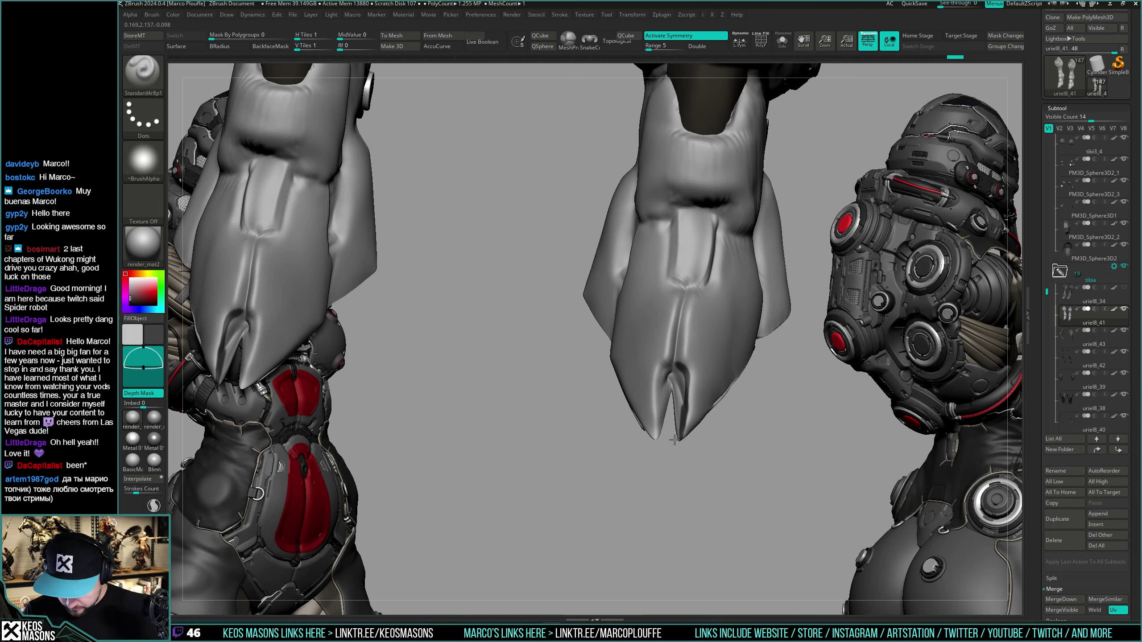
pyautogui.moveTo(674, 440); pyautogui.dragTo(687, 342, button='right')
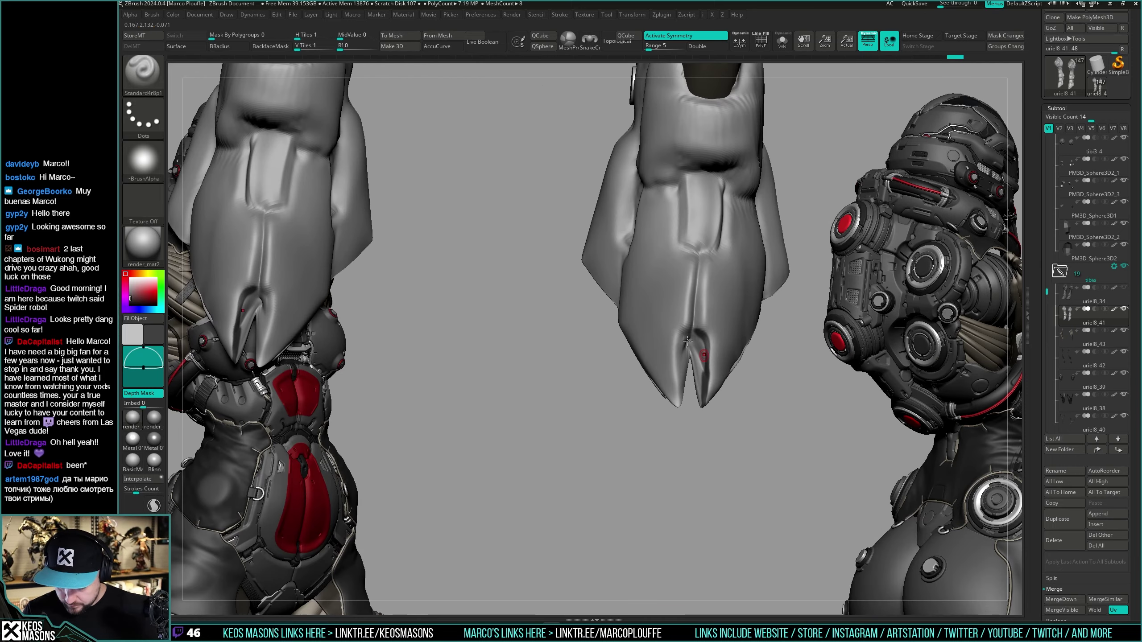
pyautogui.moveTo(678, 410); pyautogui.dragTo(677, 413)
pyautogui.moveTo(688, 404); pyautogui.dragTo(723, 360, button='right')
pyautogui.moveTo(715, 315); pyautogui.dragTo(688, 344, button='right')
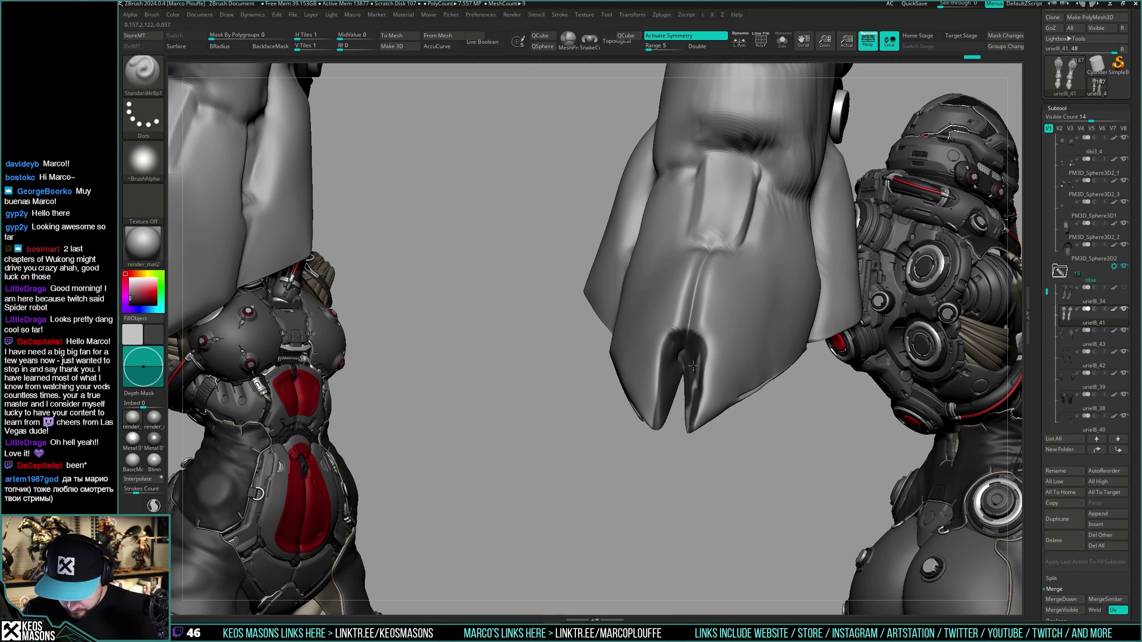
# Step: Carve the recessed sole border from the toe tips back along the edge to the heel with Depth Mask enabled
pyautogui.moveTo(696, 365); pyautogui.dragTo(722, 342, button='right')
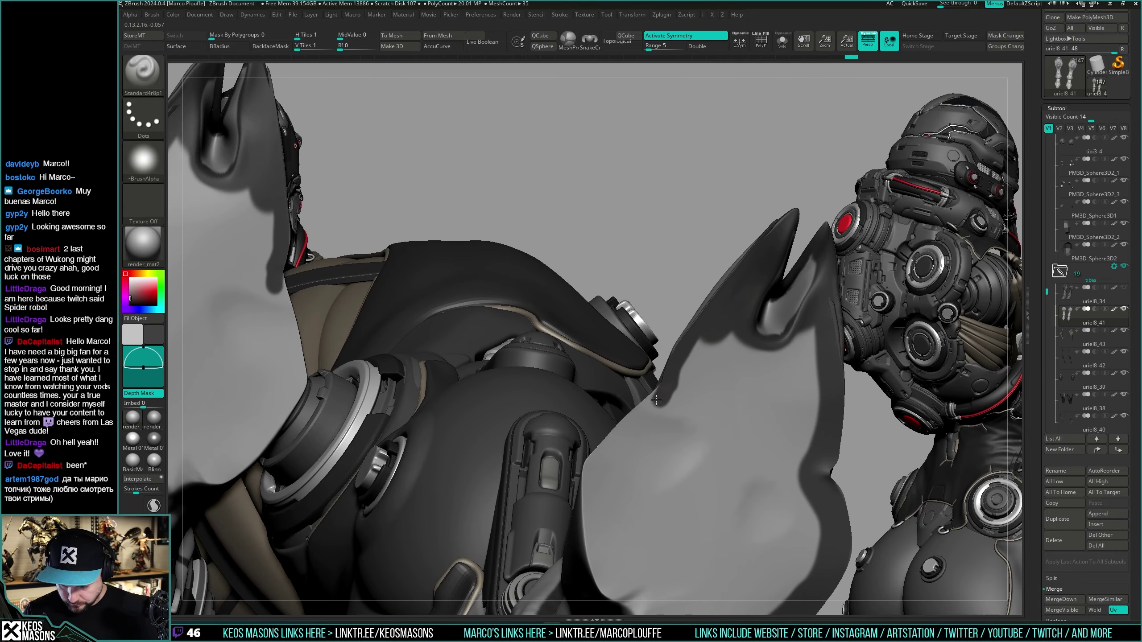
pyautogui.moveTo(586, 494); pyautogui.dragTo(622, 360, button='right')
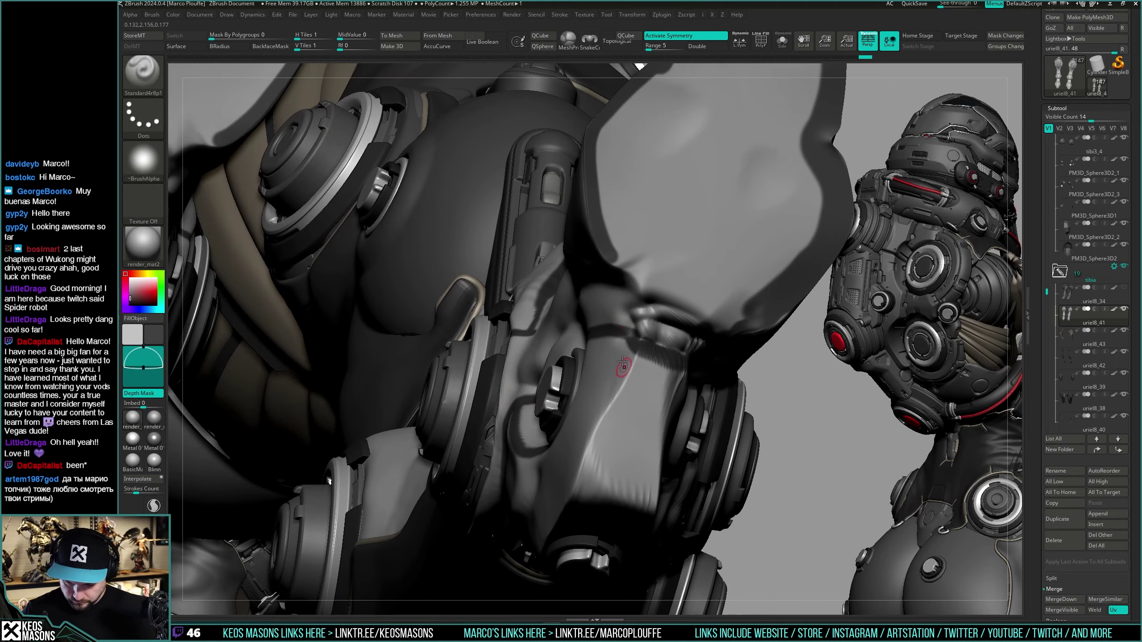
pyautogui.moveTo(630, 245); pyautogui.dragTo(624, 262, button='right')
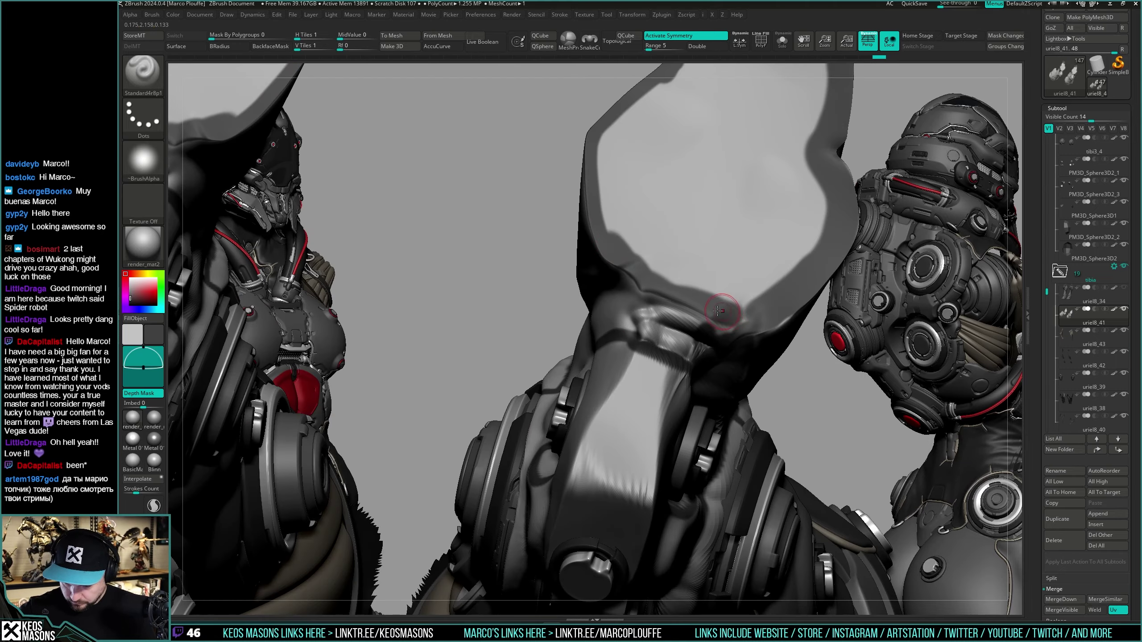
pyautogui.moveTo(727, 382); pyautogui.dragTo(635, 387, button='right')
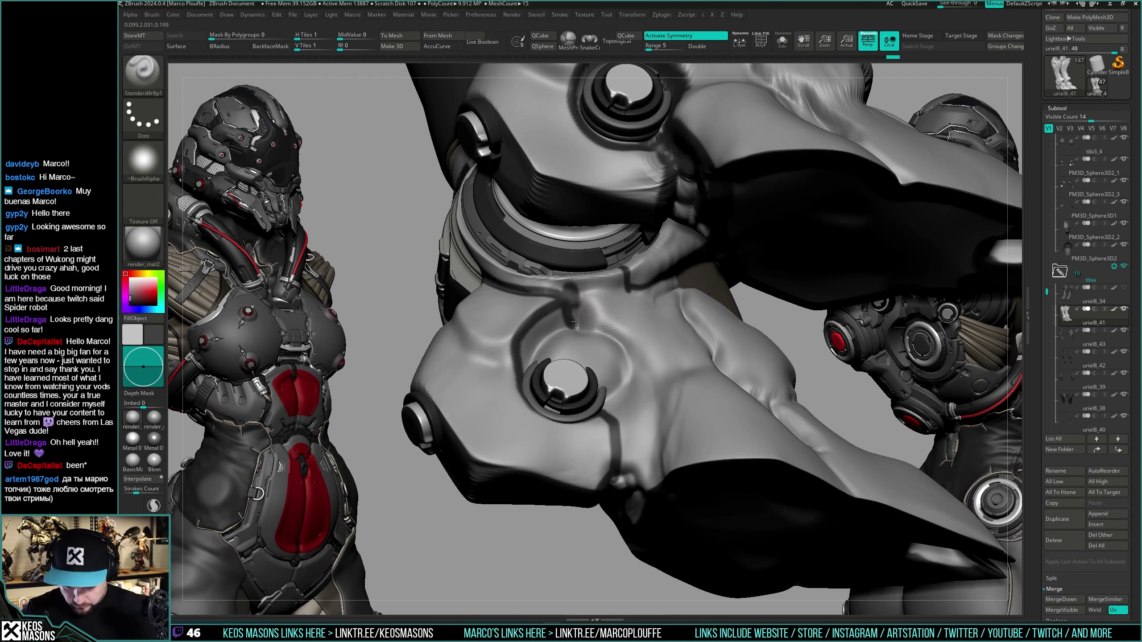
# Step: Deepen the short groove above the heel bolt and check the overall shape of both feet
pyautogui.moveTo(589, 308); pyautogui.dragTo(587, 334, button='right')
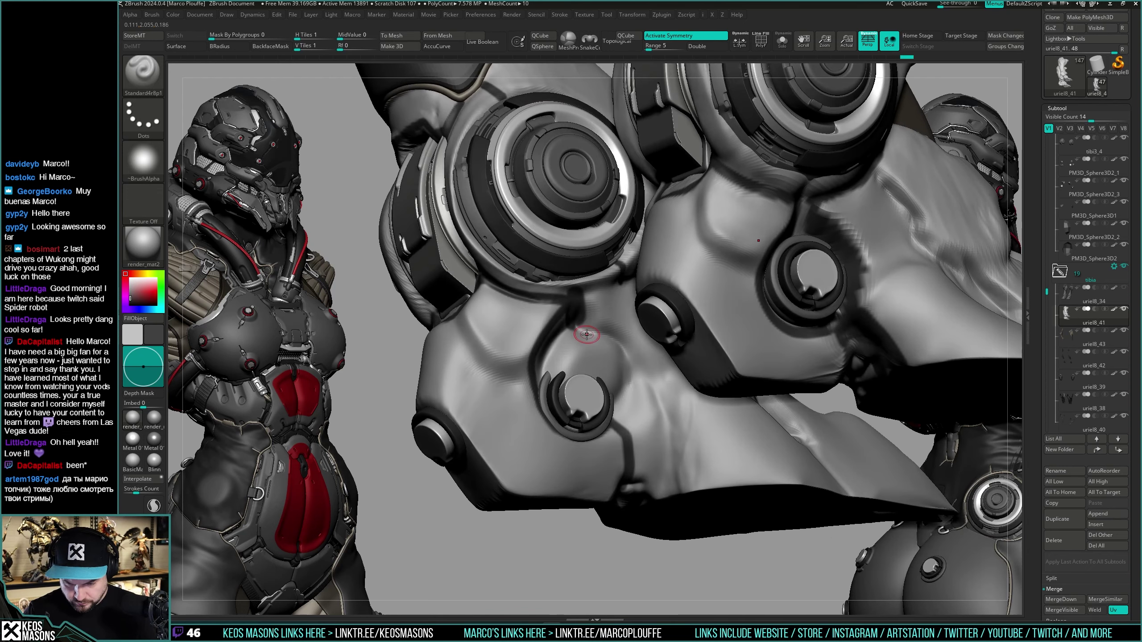
pyautogui.moveTo(672, 423); pyautogui.dragTo(707, 431, button='right')
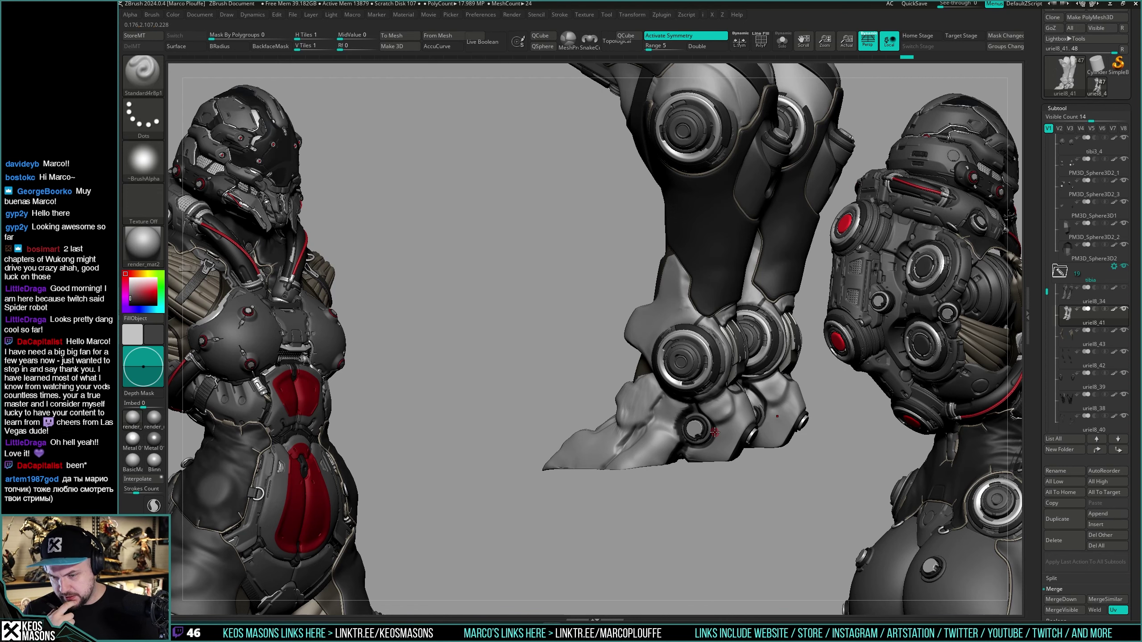
pyautogui.moveTo(700, 403); pyautogui.dragTo(653, 445, button='right')
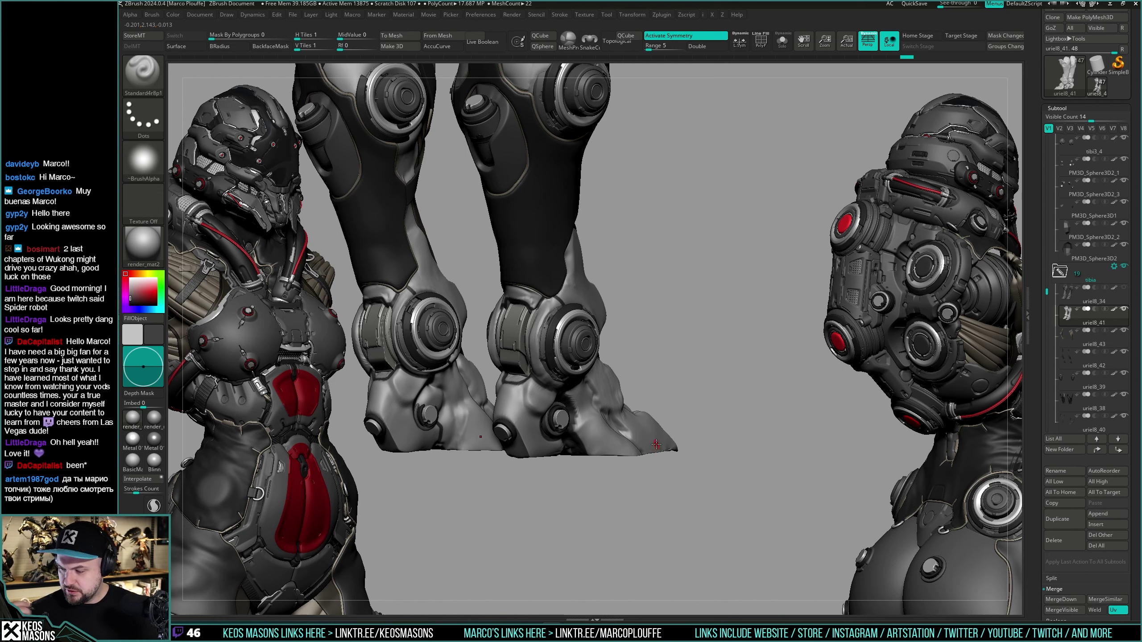
# Step: Delete the foot subtool uriel8_41 and switch to uriel8_34, making it visible
pyautogui.click(1061, 543)
pyautogui.click(1024, 560)
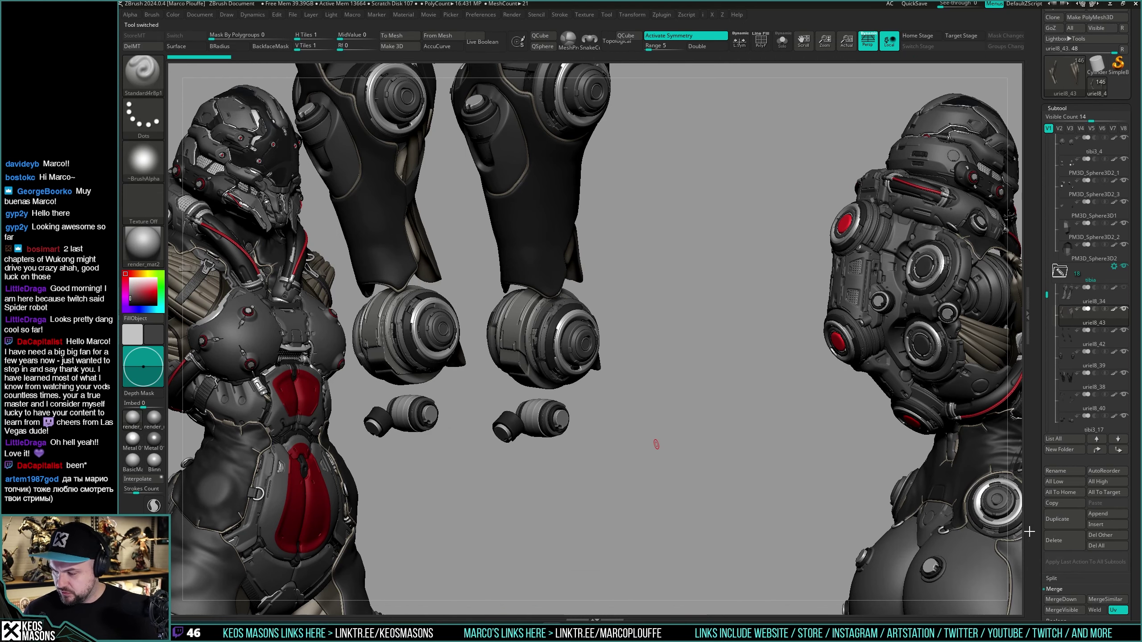
pyautogui.click(1067, 296)
# Step: Add a new sculpting layer to the uriel8_34 foot subtool
pyautogui.moveTo(769, 443); pyautogui.dragTo(741, 375, button='right')
pyautogui.moveTo(655, 443)
pyautogui.mouseDown(button='right')
pyautogui.moveTo(664, 418)
pyautogui.moveTo(675, 428)
pyautogui.moveTo(668, 401)
pyautogui.moveTo(660, 449)
pyautogui.moveTo(674, 429)
pyautogui.moveTo(671, 459)
pyautogui.moveTo(669, 440)
pyautogui.mouseUp(button='right')
pyautogui.hotkey('alt', 's')
pyautogui.hotkey('ctrl', 'shift', 's')
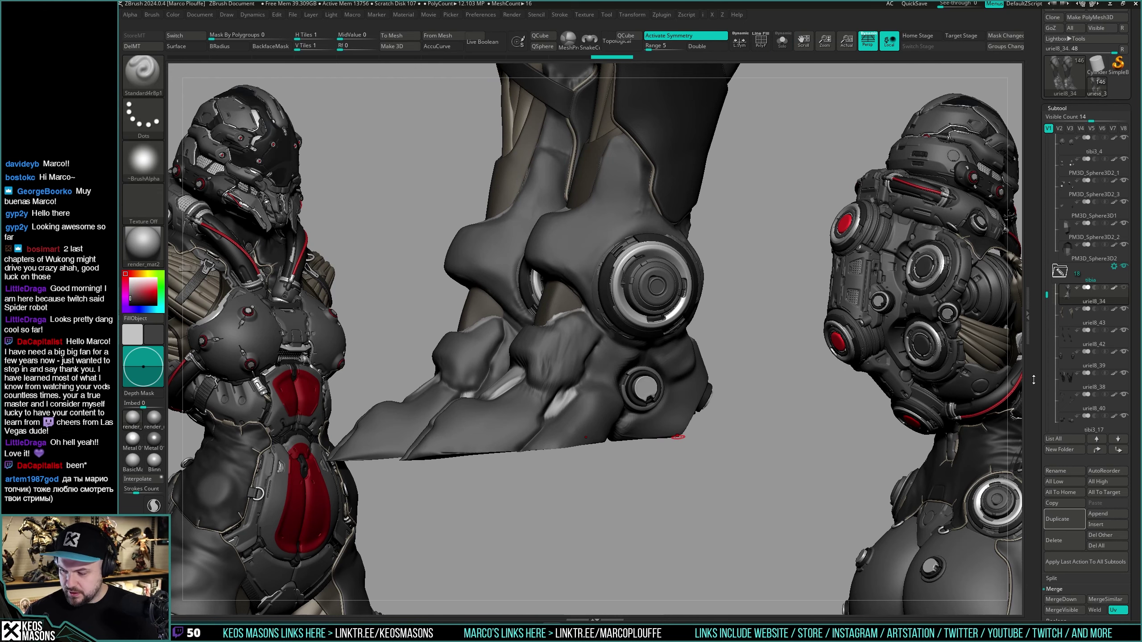
pyautogui.scroll(-12, 1070, 359)
pyautogui.press('shift')
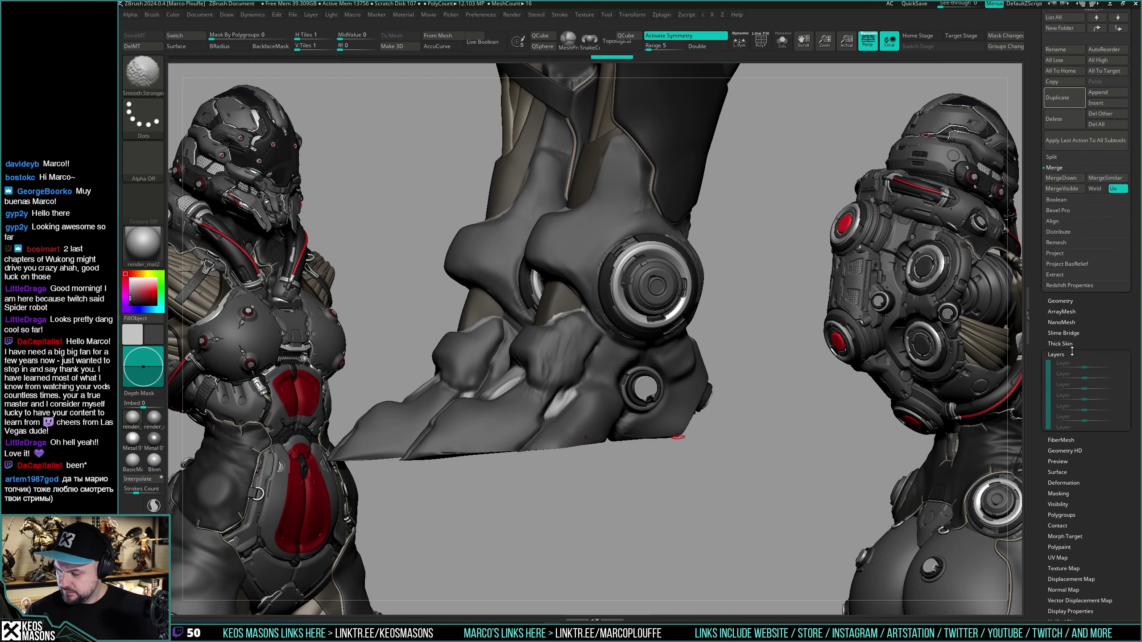
# Step: Colour the foot armor pink and carve a notched seam across the top of the toes with the DamStandard brush
pyautogui.moveTo(660, 390)
pyautogui.mouseDown(button='right')
pyautogui.moveTo(632, 398)
pyautogui.moveTo(666, 403)
pyautogui.moveTo(705, 387)
pyautogui.moveTo(680, 375)
pyautogui.moveTo(706, 382)
pyautogui.moveTo(609, 342)
pyautogui.moveTo(688, 373)
pyautogui.moveTo(648, 367)
pyautogui.moveTo(686, 356)
pyautogui.moveTo(660, 391)
pyautogui.moveTo(632, 391)
pyautogui.moveTo(640, 401)
pyautogui.moveTo(662, 393)
pyautogui.mouseUp(button='right')
pyautogui.press('space')
pyautogui.click(576, 416)
pyautogui.hotkey('ctrl', 'z')
pyautogui.press('space')
pyautogui.press('x')
pyautogui.click(686, 322)
pyautogui.press('shift')
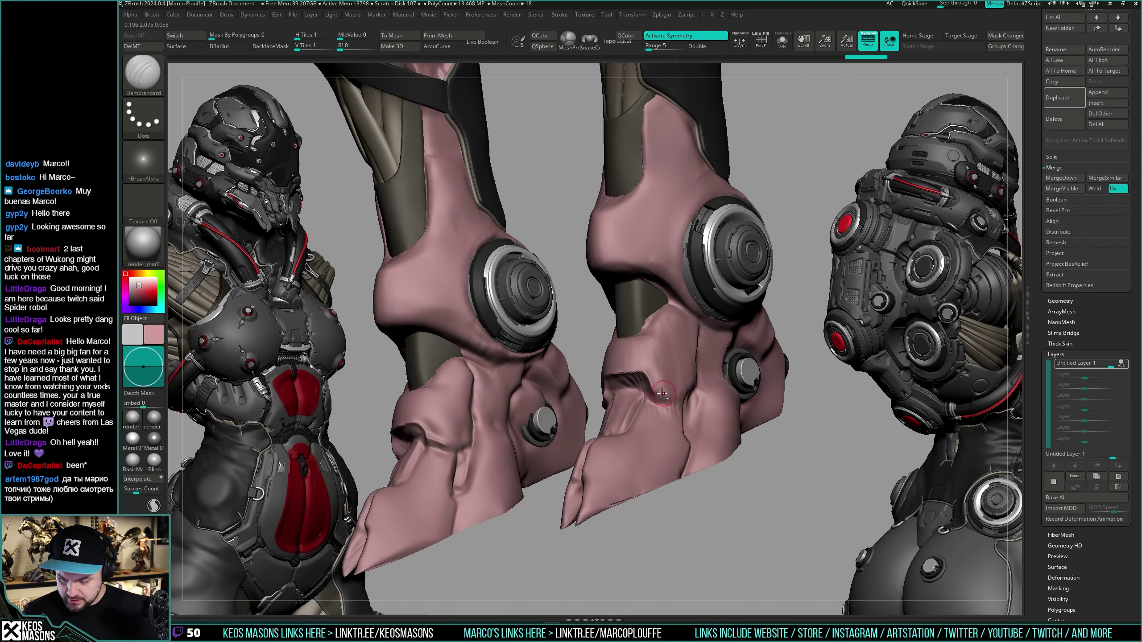
# Step: Extend the carved toe cap seam around the sides of the foot to outline the overlapping plate
pyautogui.moveTo(683, 394); pyautogui.dragTo(692, 390)
pyautogui.moveTo(692, 389); pyautogui.dragTo(677, 398, button='right')
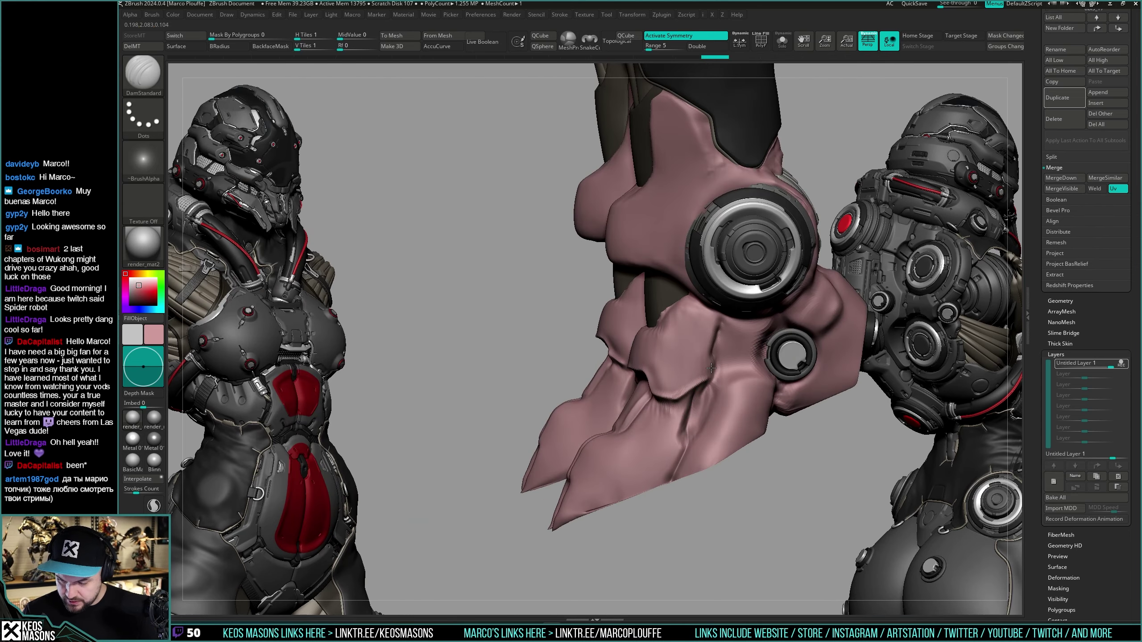
pyautogui.moveTo(715, 357); pyautogui.dragTo(727, 350)
pyautogui.moveTo(731, 349); pyautogui.dragTo(827, 350, button='right')
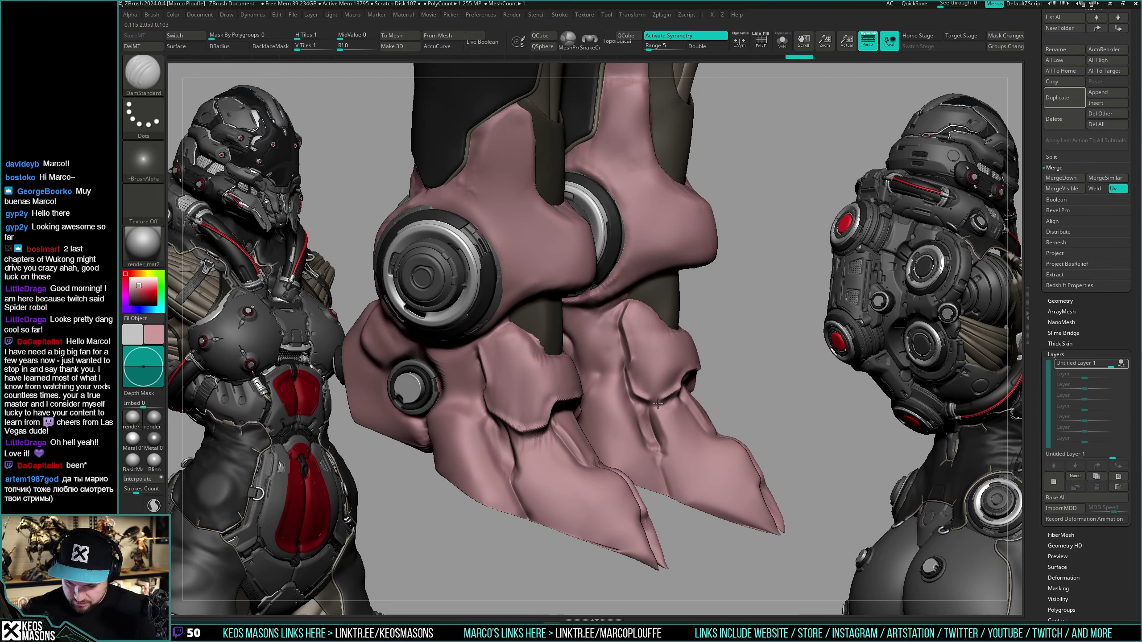
pyautogui.moveTo(657, 404)
pyautogui.mouseDown(button='right')
pyautogui.moveTo(683, 395)
pyautogui.moveTo(688, 407)
pyautogui.mouseUp(button='right')
# Step: Polish the surfaces of the overlapping toe cap plate with the hPolish brush
pyautogui.press('b')
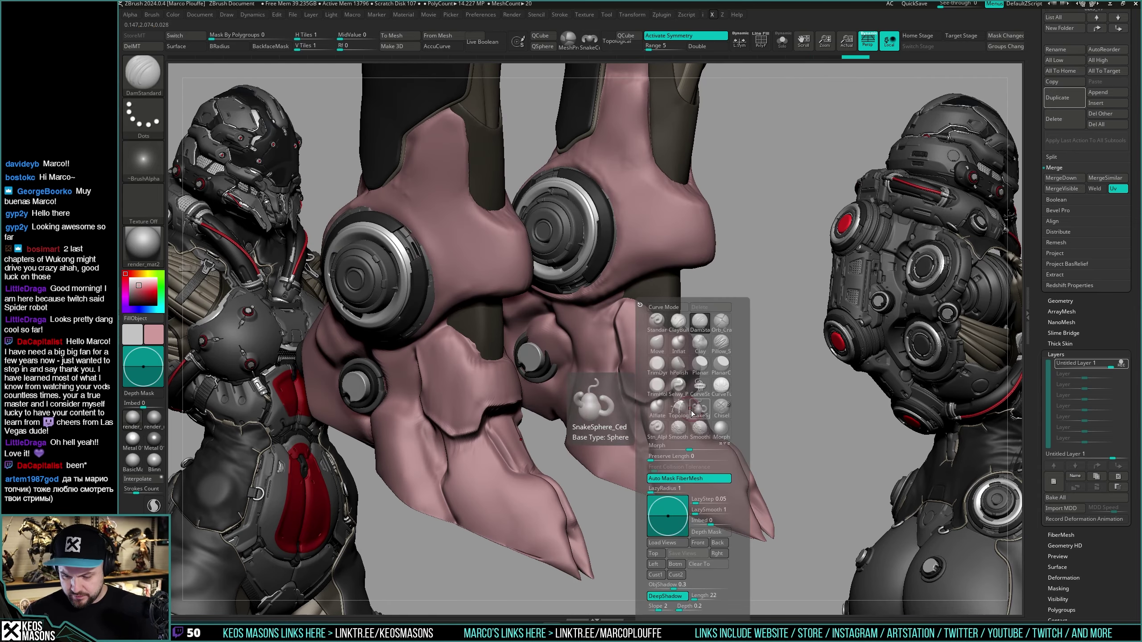
pyautogui.click(678, 364)
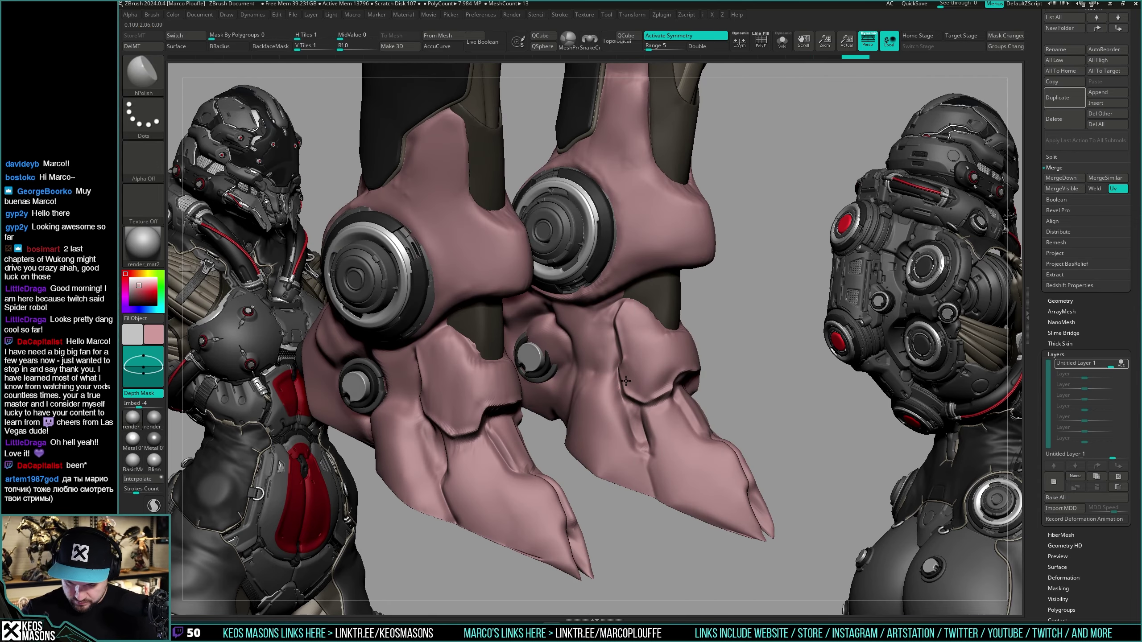
pyautogui.press('space')
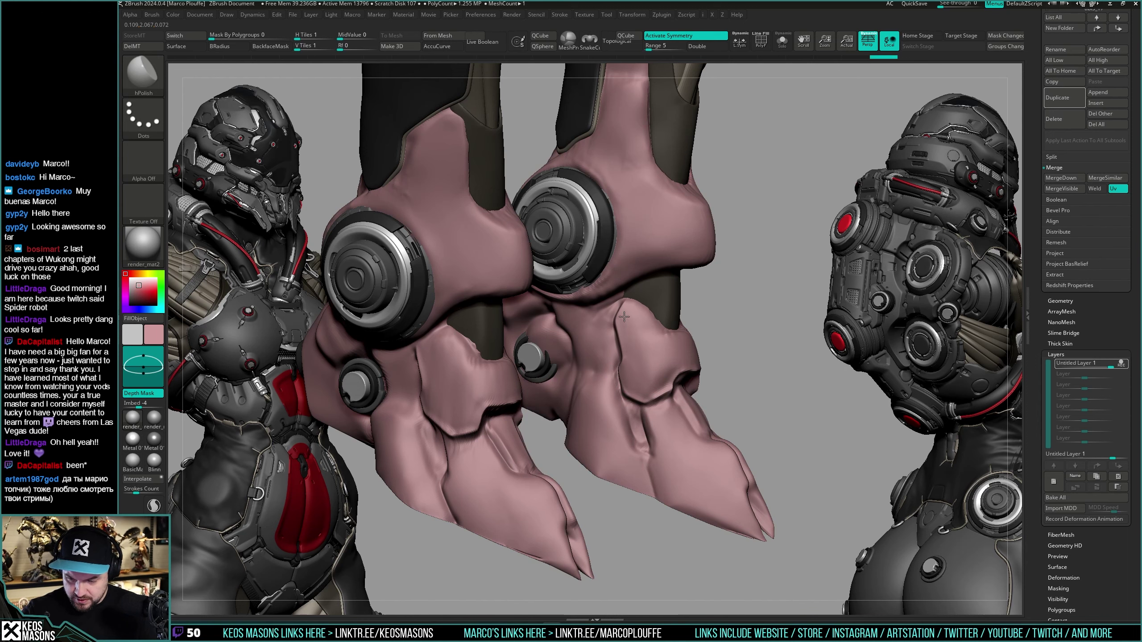
pyautogui.moveTo(658, 352); pyautogui.dragTo(681, 384, button='right')
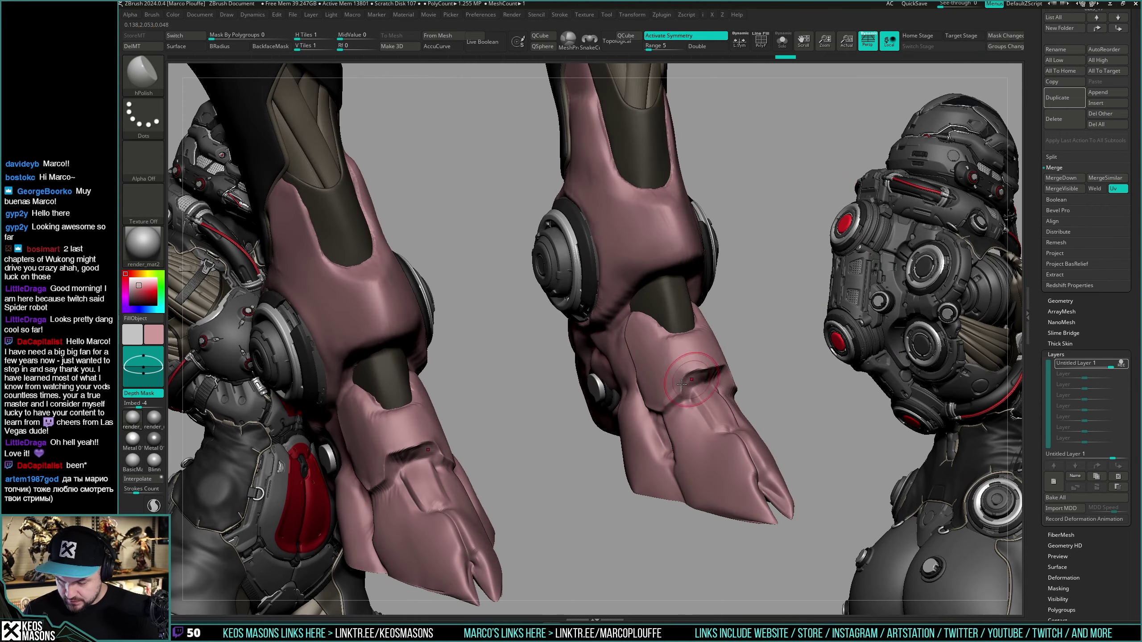
pyautogui.moveTo(684, 344); pyautogui.dragTo(687, 358, button='right')
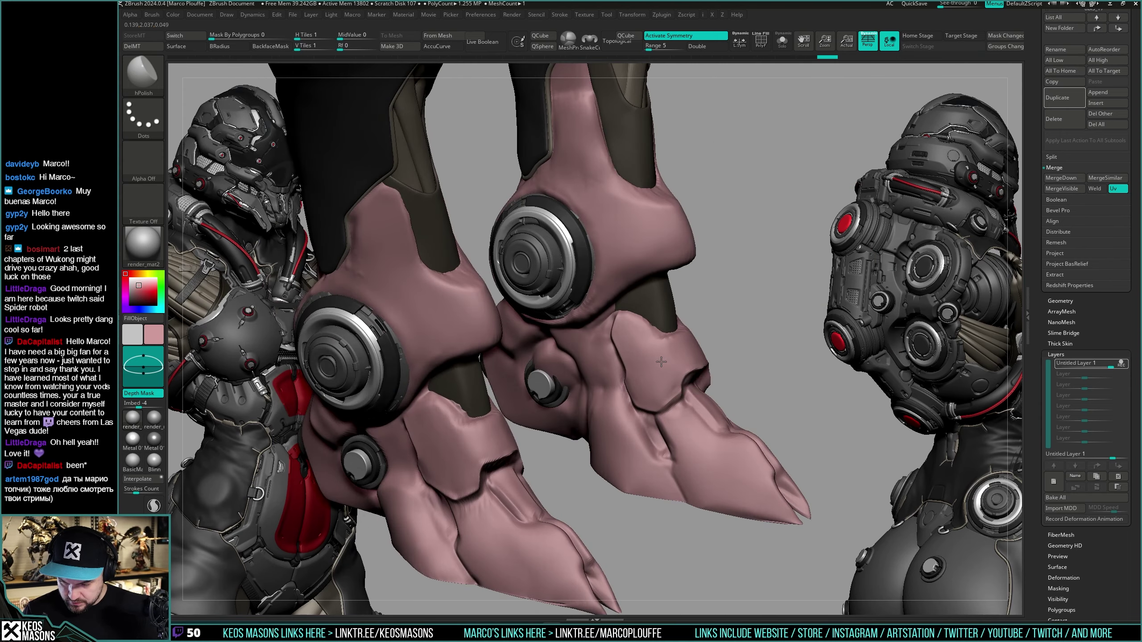
# Step: Sharpen the creases along the toe cap plate's upper edge below the ankle with the Orb_Cracks brush
pyautogui.moveTo(641, 312)
pyautogui.mouseDown(button='right')
pyautogui.moveTo(736, 336)
pyautogui.moveTo(679, 353)
pyautogui.moveTo(654, 335)
pyautogui.moveTo(708, 355)
pyautogui.mouseUp(button='right')
pyautogui.press('space')
pyautogui.click(754, 334)
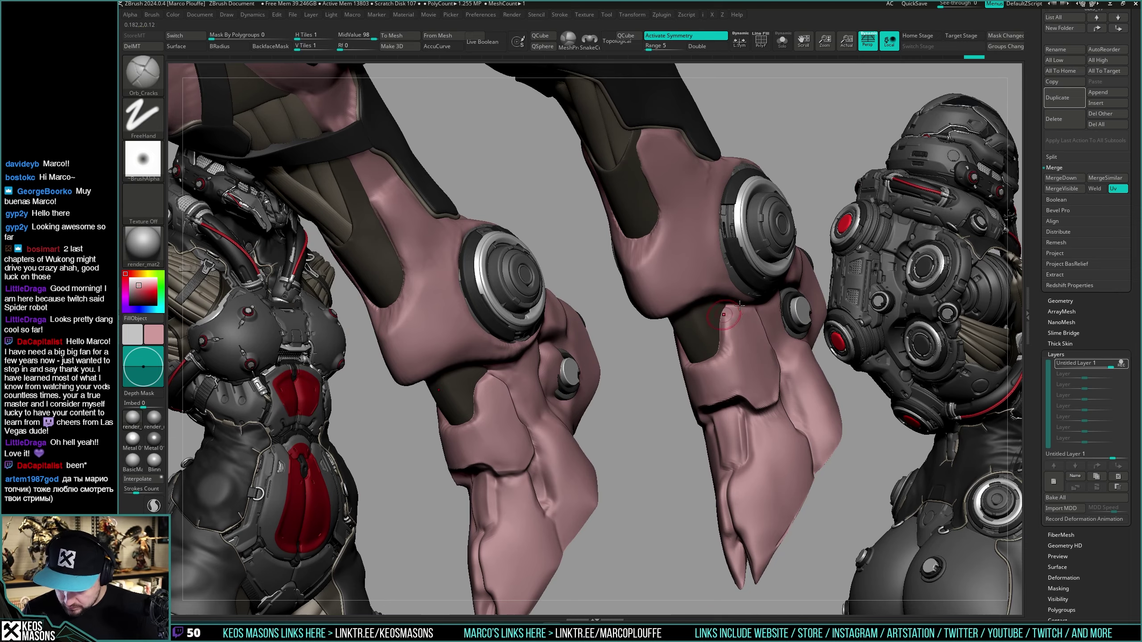
pyautogui.moveTo(740, 305)
pyautogui.mouseDown(button='right')
pyautogui.moveTo(683, 355)
pyautogui.moveTo(695, 383)
pyautogui.moveTo(776, 373)
pyautogui.moveTo(735, 348)
pyautogui.moveTo(722, 368)
pyautogui.moveTo(748, 360)
pyautogui.moveTo(735, 374)
pyautogui.mouseUp(button='right')
pyautogui.press('space')
pyautogui.click(719, 330)
# Step: Adjust the upper outer corner of the toe cap plate with the Move brush, smoothing the edge beside the ankle joint
pyautogui.press('b')
pyautogui.press('m')
pyautogui.press('v')
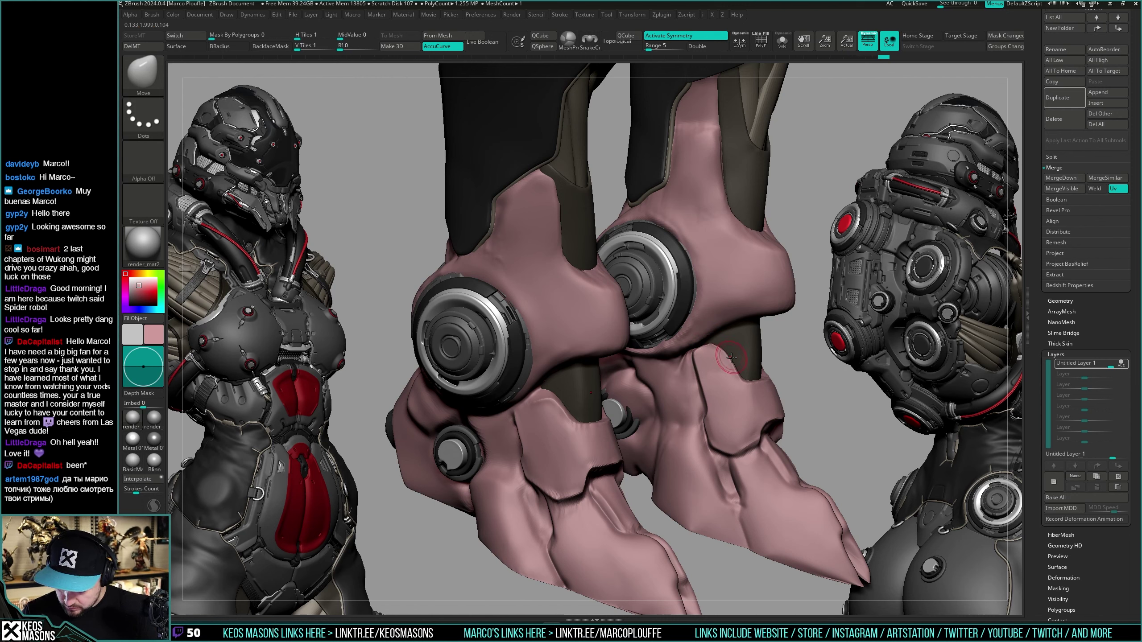
pyautogui.moveTo(713, 345); pyautogui.dragTo(517, 346, button='right')
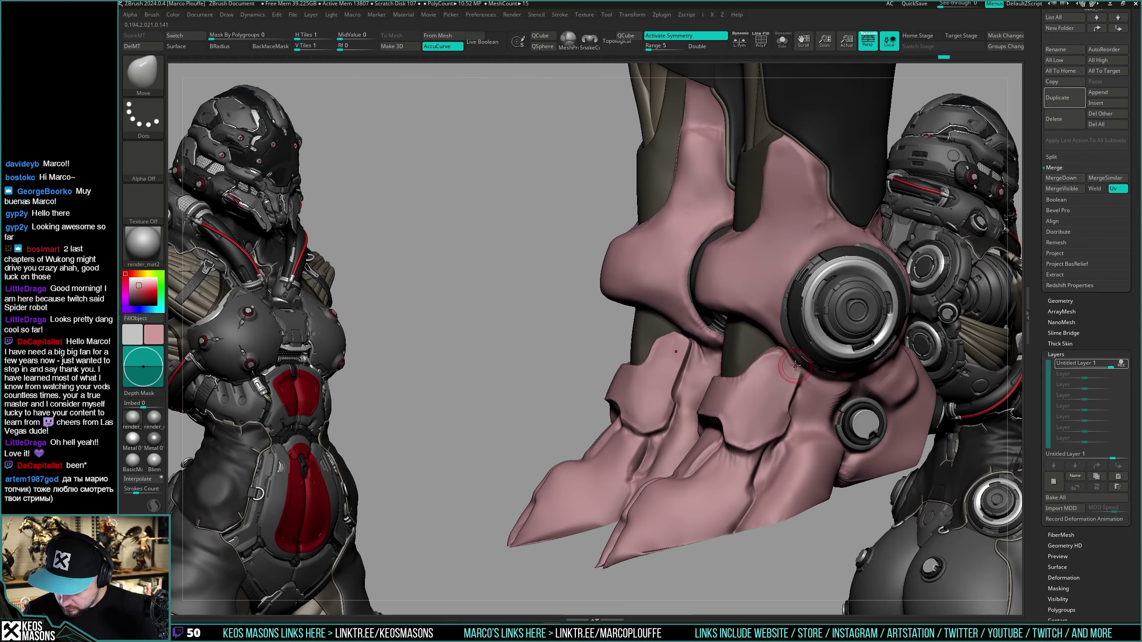
pyautogui.keyDown('shift'); pyautogui.moveTo(795, 365); pyautogui.dragTo(791, 388); pyautogui.keyUp('shift')
pyautogui.moveTo(790, 388); pyautogui.dragTo(779, 368, button='right')
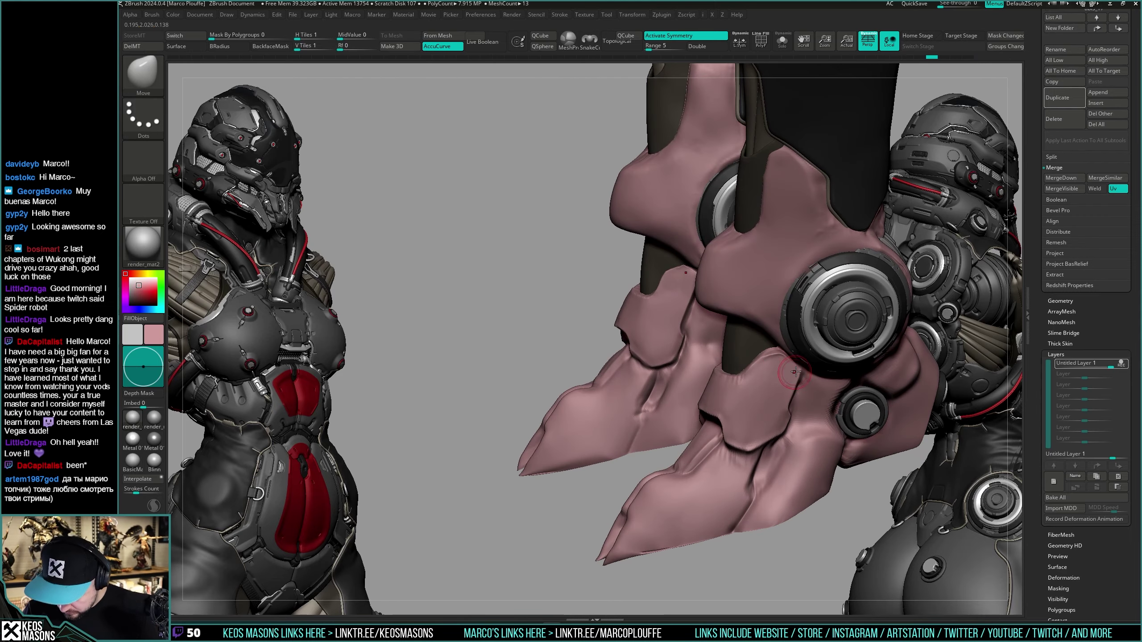
pyautogui.moveTo(772, 359); pyautogui.dragTo(769, 354)
# Step: Step back and forth through the recent edits to compare the foot shapes from the side, back and front
pyautogui.moveTo(688, 356)
pyautogui.mouseDown(button='right')
pyautogui.moveTo(762, 382)
pyautogui.moveTo(761, 362)
pyautogui.moveTo(760, 398)
pyautogui.moveTo(754, 382)
pyautogui.moveTo(711, 396)
pyautogui.moveTo(708, 410)
pyautogui.moveTo(756, 365)
pyautogui.moveTo(735, 403)
pyautogui.moveTo(760, 379)
pyautogui.moveTo(683, 450)
pyautogui.moveTo(681, 410)
pyautogui.mouseUp(button='right')
pyautogui.moveTo(687, 382); pyautogui.dragTo(676, 499, button='right')
pyautogui.hotkey('ctrl', 'z')
pyautogui.hotkey('ctrl', 'z')
pyautogui.hotkey('ctrl', 'z')
pyautogui.hotkey('ctrl', 'z')
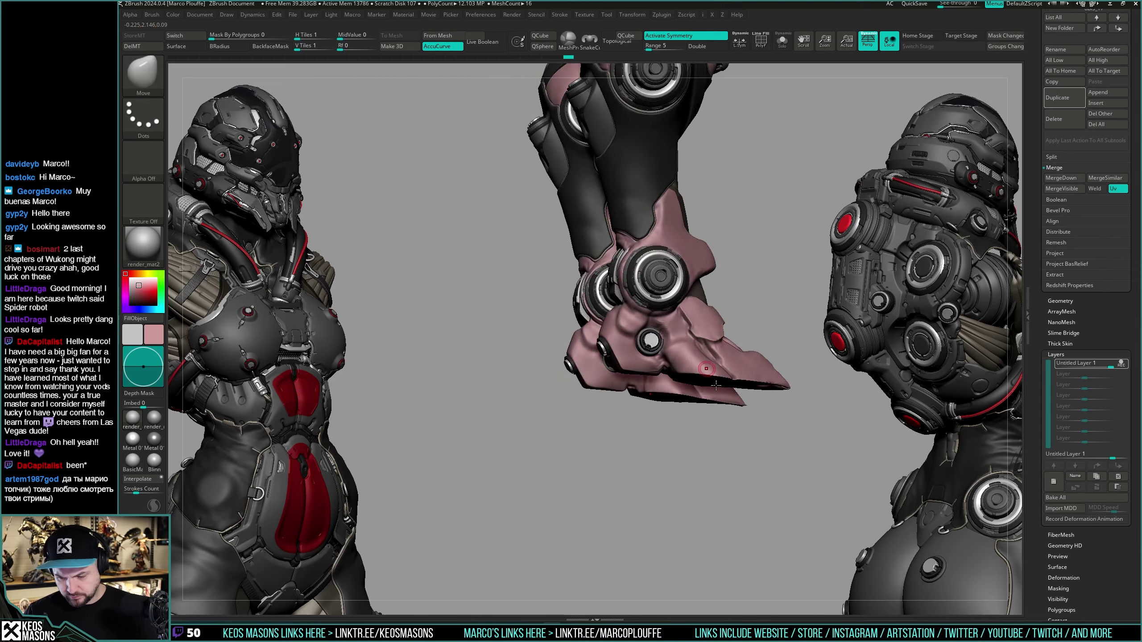
pyautogui.hotkey('ctrl', 'z')
pyautogui.hotkey('ctrl', 'z')
pyautogui.hotkey('ctrl', 'z')
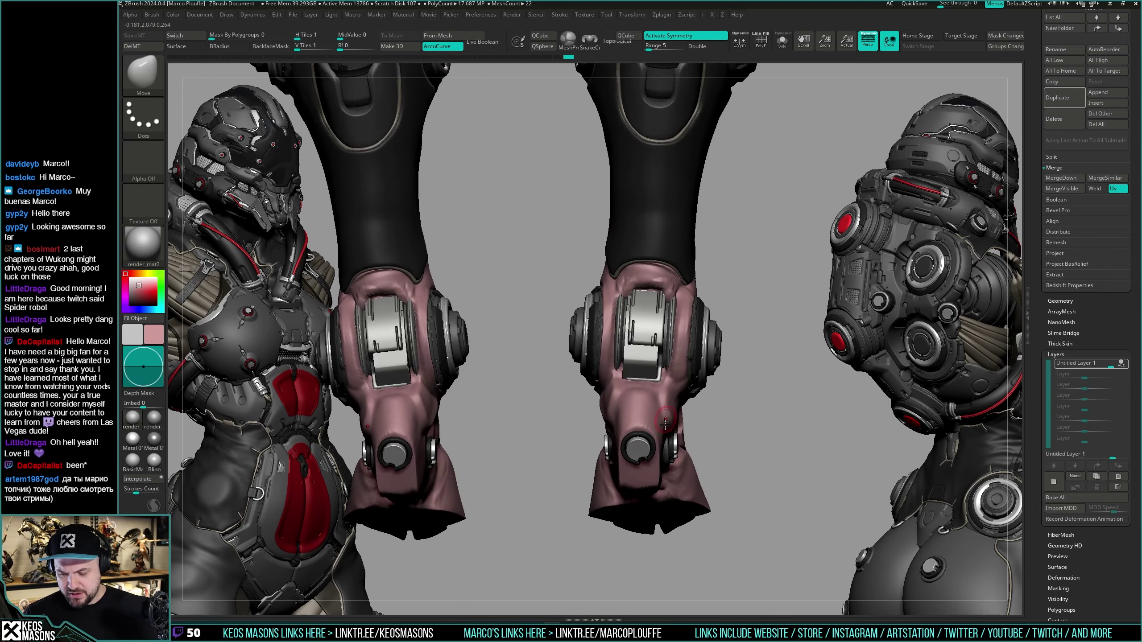
pyautogui.hotkey('ctrl', 'z')
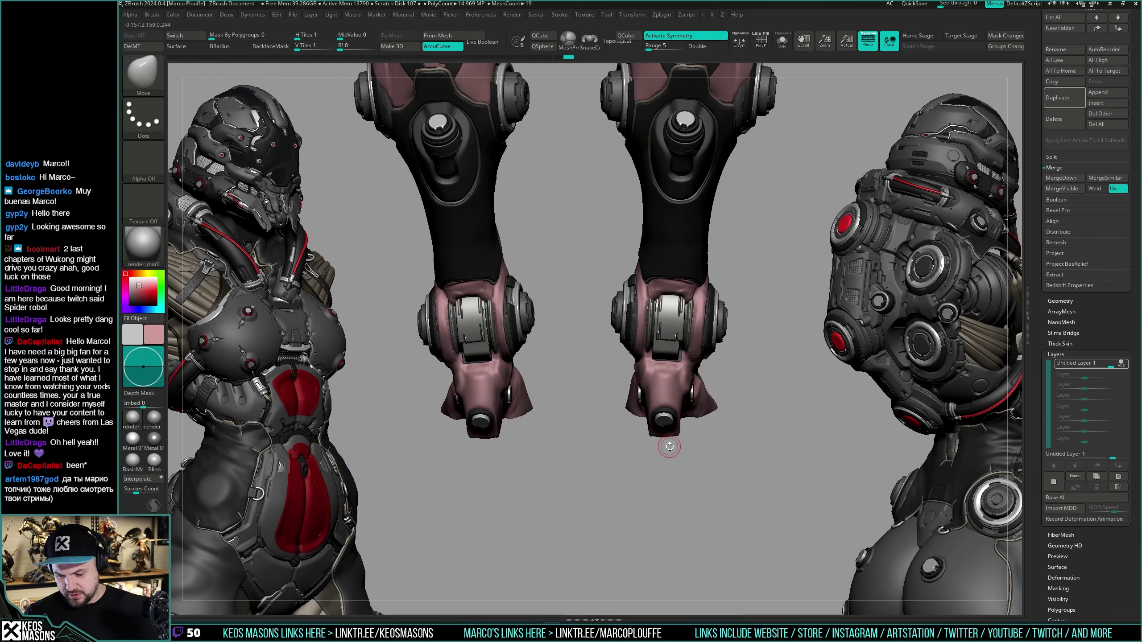
pyautogui.keyDown('shift'); pyautogui.moveTo(673, 437); pyautogui.dragTo(676, 424); pyautogui.keyUp('shift')
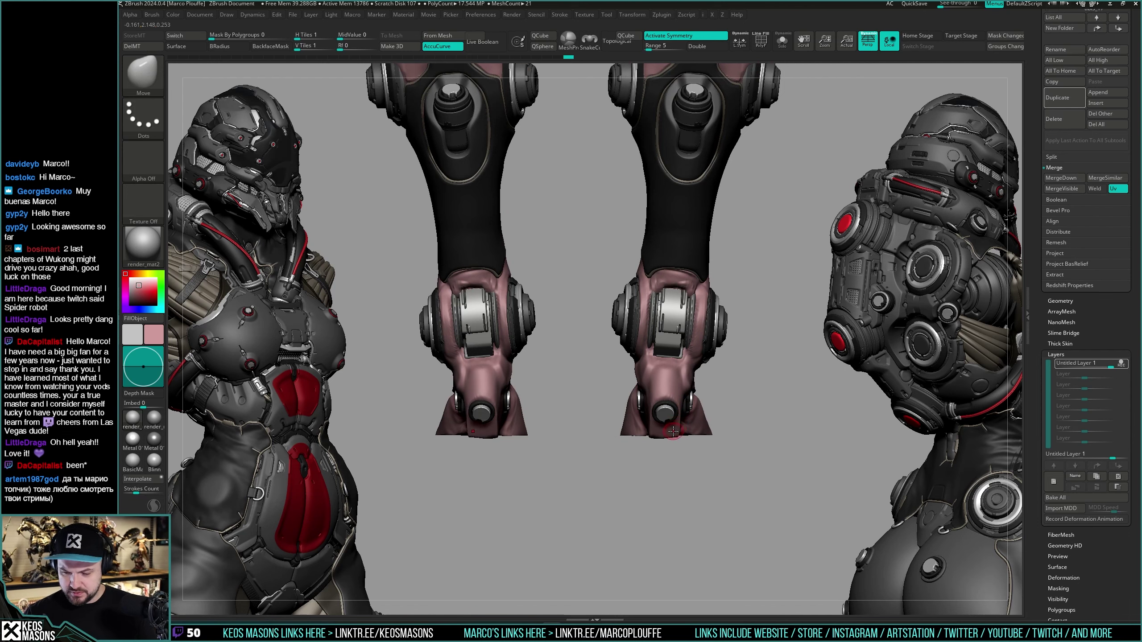
pyautogui.hotkey('ctrl', 'z')
pyautogui.hotkey('ctrl', 'z')
pyautogui.hotkey('ctrl', 'z')
pyautogui.hotkey('ctrl', 'z')
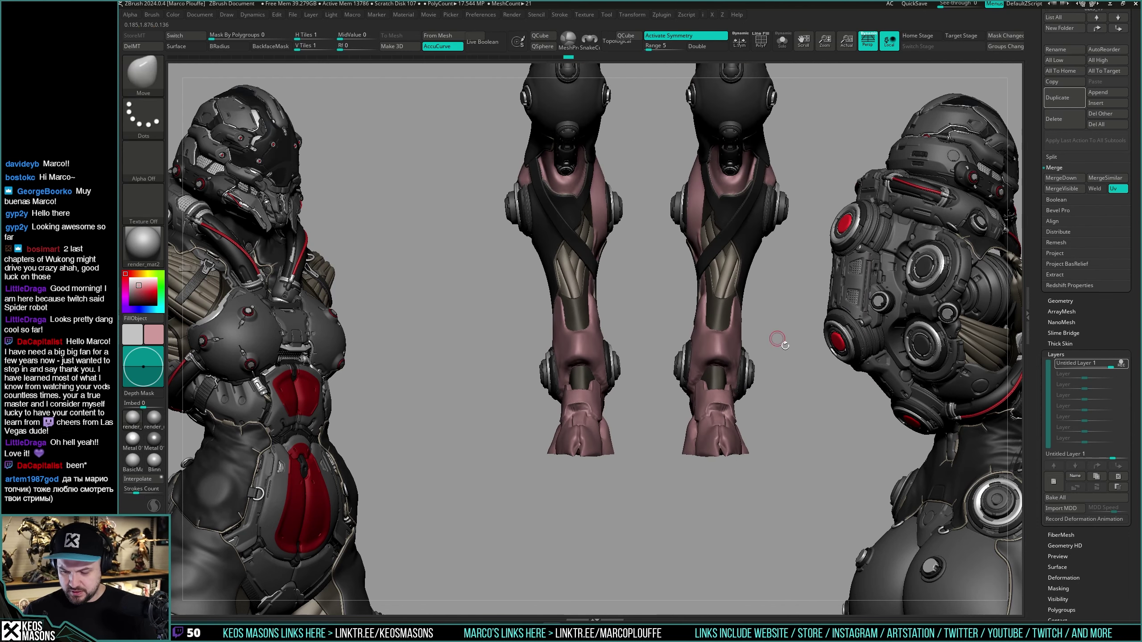
pyautogui.hotkey('ctrl', 'shift', 'z')
pyautogui.hotkey('ctrl', 'shift', 'z')
pyautogui.hotkey('ctrl', 'shift', 'z')
pyautogui.hotkey('ctrl', 'shift', 'z')
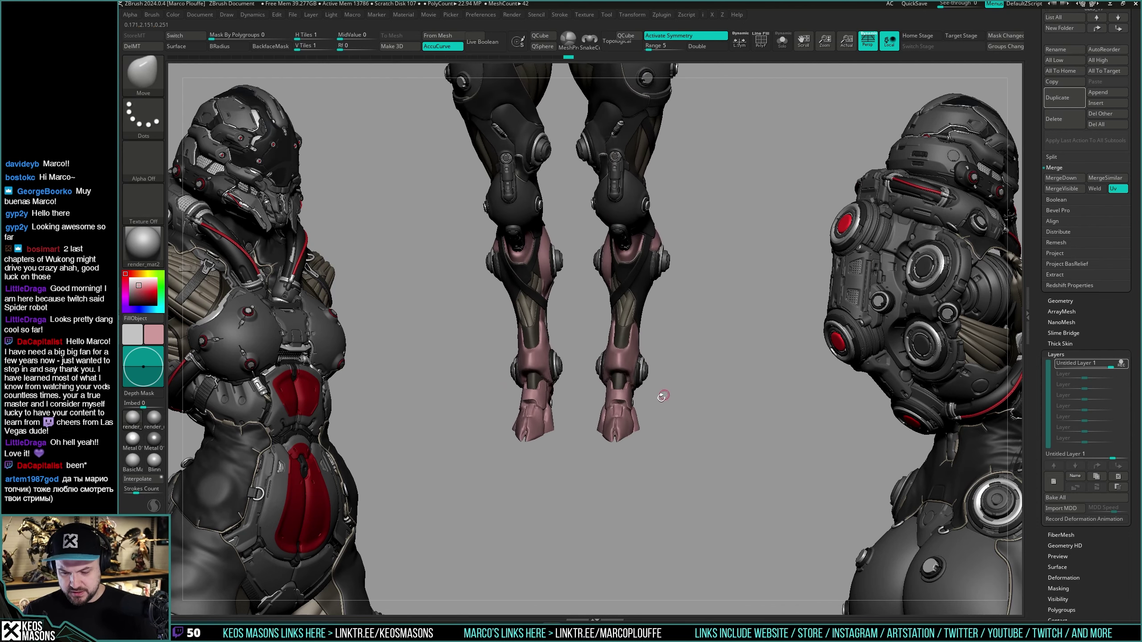
pyautogui.moveTo(660, 418)
pyautogui.keyDown('alt'); pyautogui.mouseDown()
pyautogui.moveTo(652, 435)
pyautogui.moveTo(616, 436)
pyautogui.moveTo(732, 442)
pyautogui.moveTo(637, 430)
pyautogui.moveTo(729, 403)
pyautogui.moveTo(649, 416)
pyautogui.mouseUp(); pyautogui.keyUp('alt')
pyautogui.hotkey('ctrl', 'z')
pyautogui.hotkey('ctrl', 'z')
pyautogui.hotkey('ctrl', 'z')
pyautogui.hotkey('ctrl', 'z')
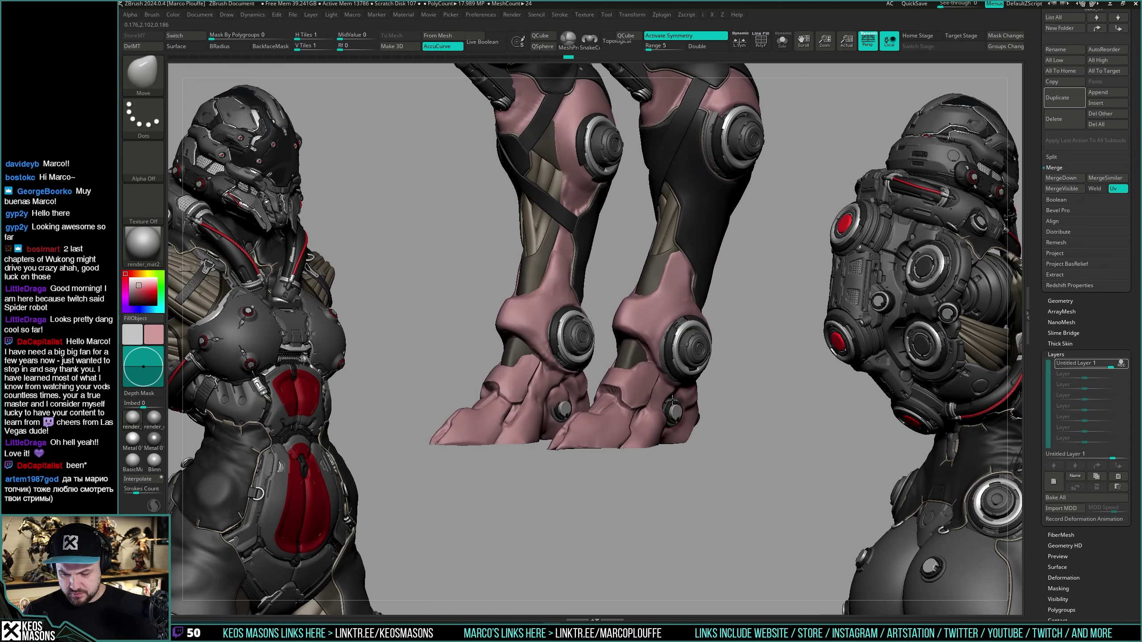
# Step: Duplicate the uriel8_34 leg armor subtool and make the copy the active subtool
pyautogui.moveTo(671, 415); pyautogui.dragTo(666, 424, button='right')
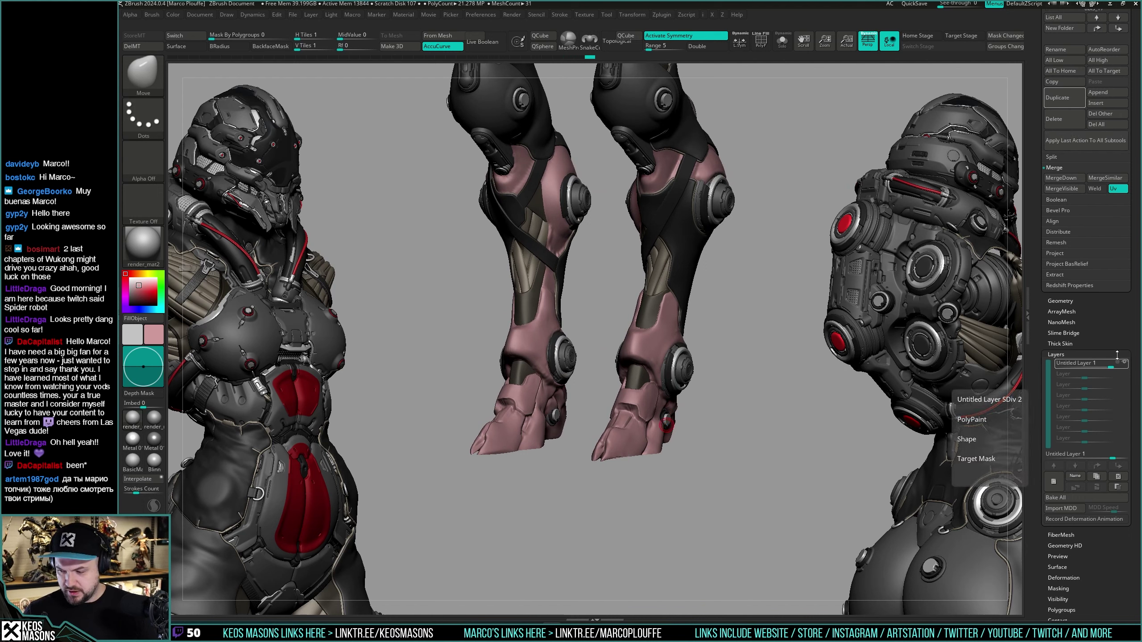
pyautogui.scroll(8, 1078, 440)
pyautogui.scroll(1, 1079, 439)
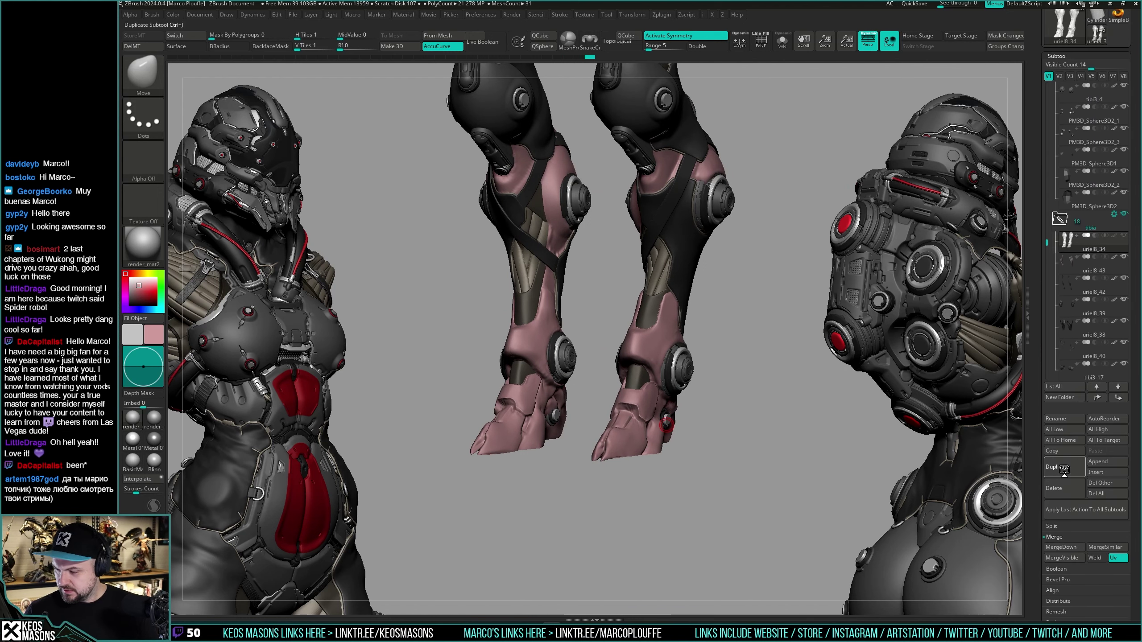
pyautogui.moveTo(746, 414); pyautogui.dragTo(679, 421, button='right')
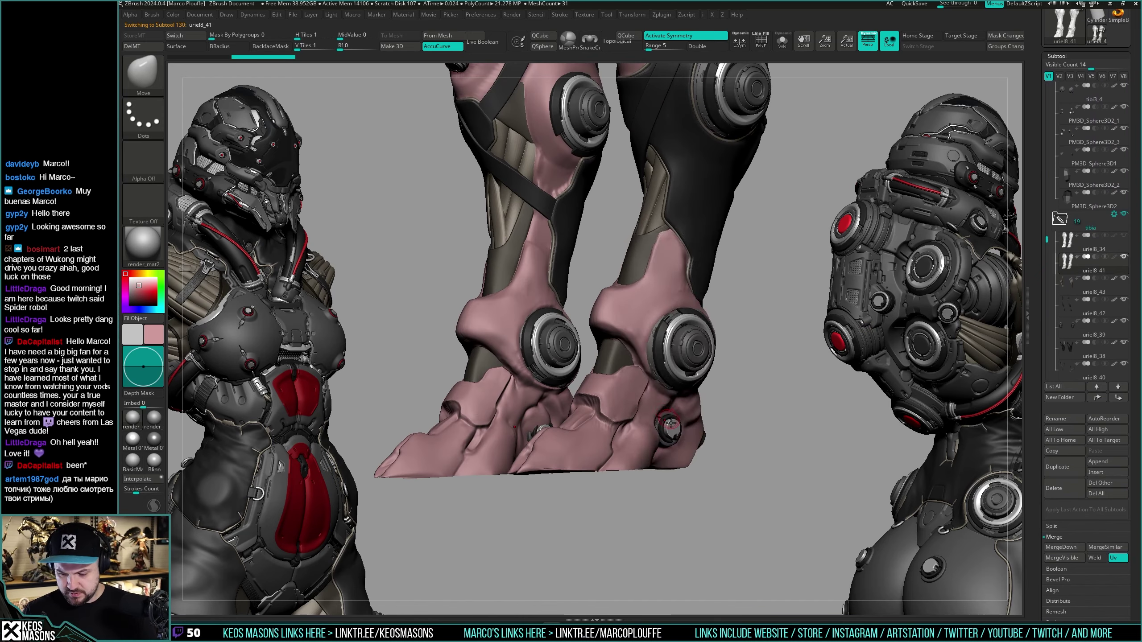
pyautogui.rightClick(679, 421)
pyautogui.scroll(-14, 1079, 315)
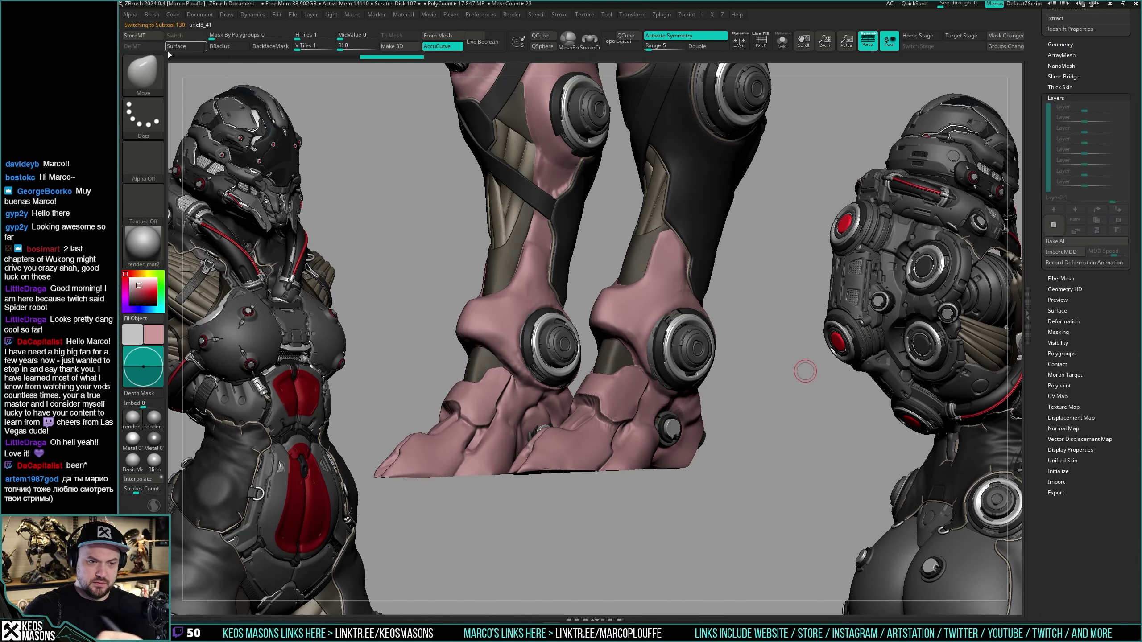
# Step: Mask around the ankles of the duplicated leg armor and hide that band to separate the feet from the legs
pyautogui.moveTo(743, 356)
pyautogui.mouseDown(button='right')
pyautogui.moveTo(678, 431)
pyautogui.moveTo(698, 375)
pyautogui.moveTo(713, 361)
pyautogui.moveTo(703, 396)
pyautogui.moveTo(715, 374)
pyautogui.mouseUp(button='right')
pyautogui.rightClick(679, 430)
pyautogui.rightClick(713, 360)
pyautogui.rightClick(716, 374)
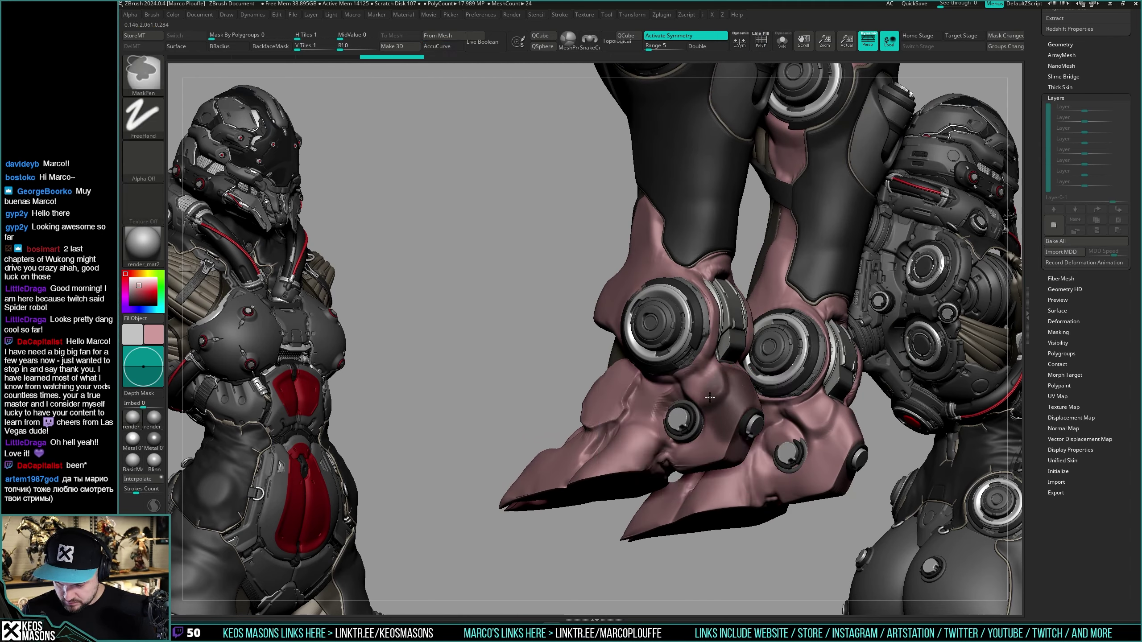
pyautogui.moveTo(646, 395)
pyautogui.mouseDown(button='right')
pyautogui.moveTo(660, 399)
pyautogui.moveTo(627, 382)
pyautogui.moveTo(662, 377)
pyautogui.moveTo(630, 384)
pyautogui.moveTo(639, 380)
pyautogui.mouseUp(button='right')
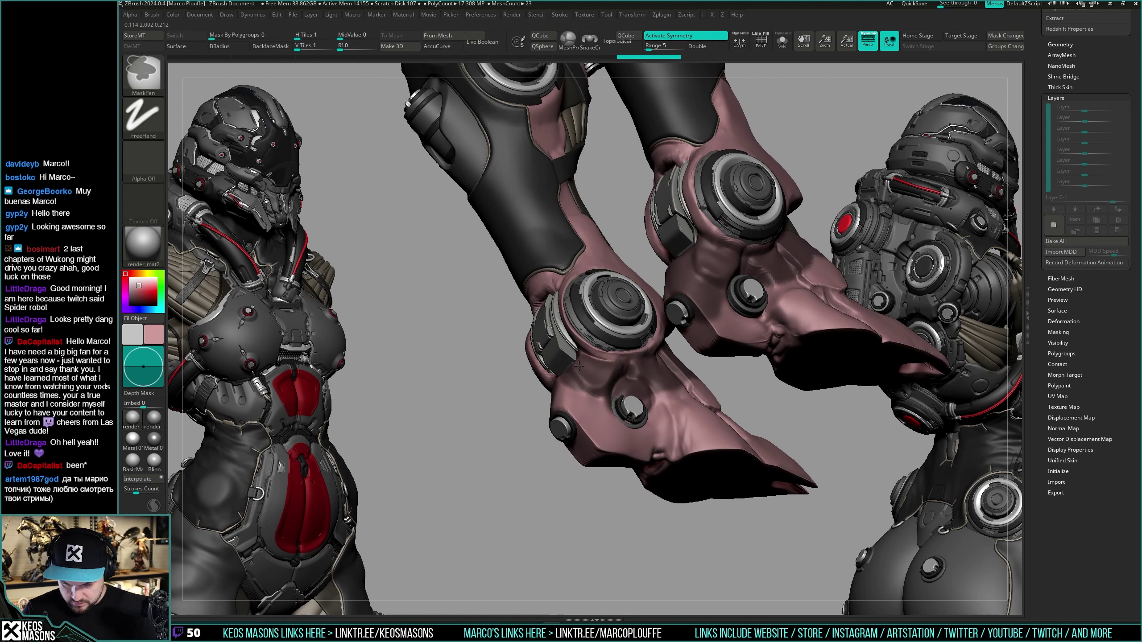
pyautogui.moveTo(617, 378)
pyautogui.mouseDown(button='right')
pyautogui.moveTo(601, 393)
pyautogui.moveTo(638, 427)
pyautogui.moveTo(780, 390)
pyautogui.moveTo(753, 431)
pyautogui.moveTo(752, 377)
pyautogui.moveTo(757, 408)
pyautogui.mouseUp(button='right')
pyautogui.keyDown('ctrl'); pyautogui.keyDown('shift'); pyautogui.click(771, 396); pyautogui.keyUp('shift'); pyautogui.keyUp('ctrl')
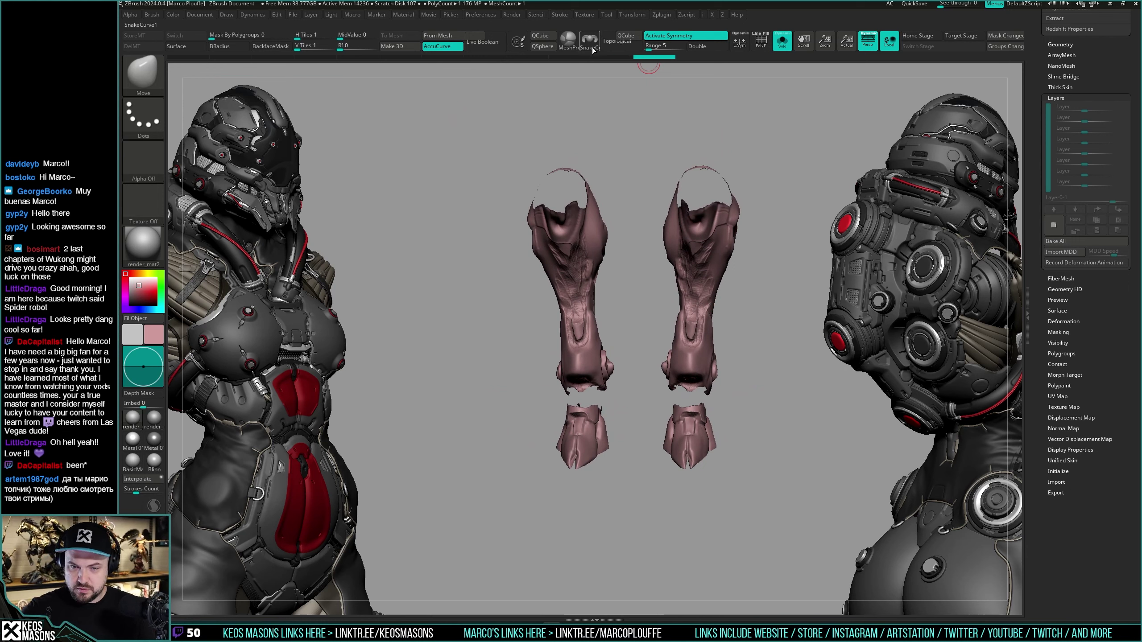
# Step: Isolate the feet of the duplicated subtool and remove its leg geometry, keeping only the two feet
pyautogui.moveTo(631, 521)
pyautogui.keyDown('ctrl'); pyautogui.keyDown('shift'); pyautogui.mouseDown()
pyautogui.moveTo(777, 415)
pyautogui.moveTo(742, 398)
pyautogui.mouseUp(); pyautogui.keyUp('shift'); pyautogui.keyUp('ctrl')
pyautogui.moveTo(752, 411)
pyautogui.mouseDown(button='right')
pyautogui.moveTo(689, 422)
pyautogui.moveTo(689, 383)
pyautogui.moveTo(754, 404)
pyautogui.moveTo(719, 429)
pyautogui.moveTo(713, 397)
pyautogui.moveTo(737, 384)
pyautogui.moveTo(753, 400)
pyautogui.mouseUp(button='right')
pyautogui.hotkey('alt', 's')
pyautogui.press('i')
pyautogui.click(741, 244)
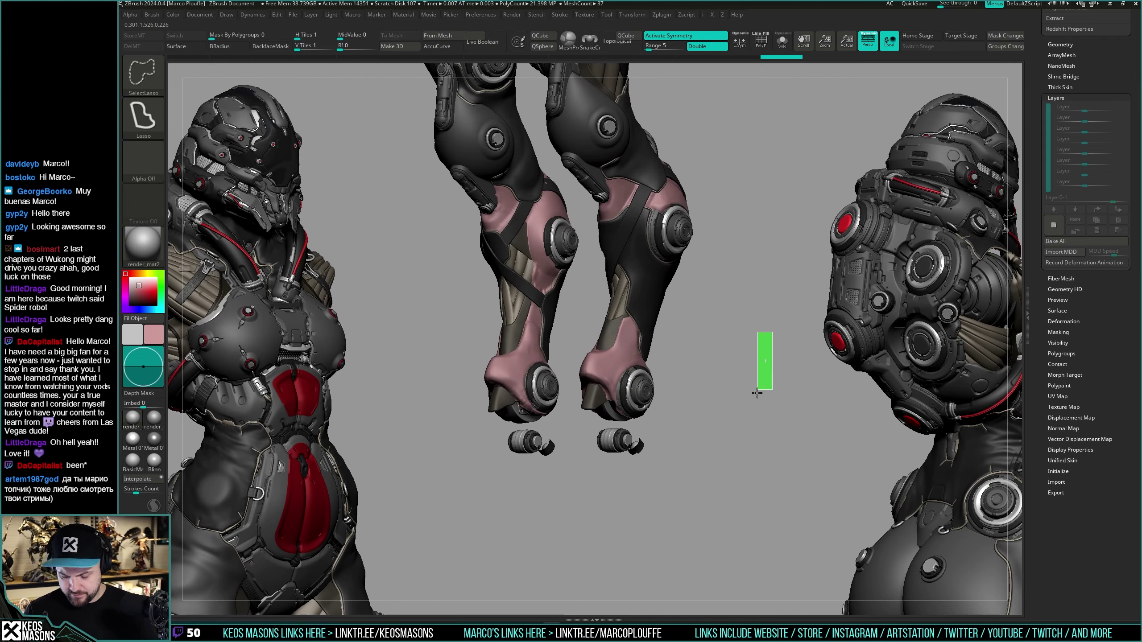
pyautogui.keyDown('ctrl'); pyautogui.keyDown('shift'); pyautogui.moveTo(757, 393); pyautogui.dragTo(752, 399); pyautogui.keyUp('shift'); pyautogui.keyUp('ctrl')
pyautogui.moveTo(756, 376)
pyautogui.mouseDown(button='right')
pyautogui.moveTo(687, 389)
pyautogui.moveTo(655, 467)
pyautogui.moveTo(661, 483)
pyautogui.mouseUp(button='right')
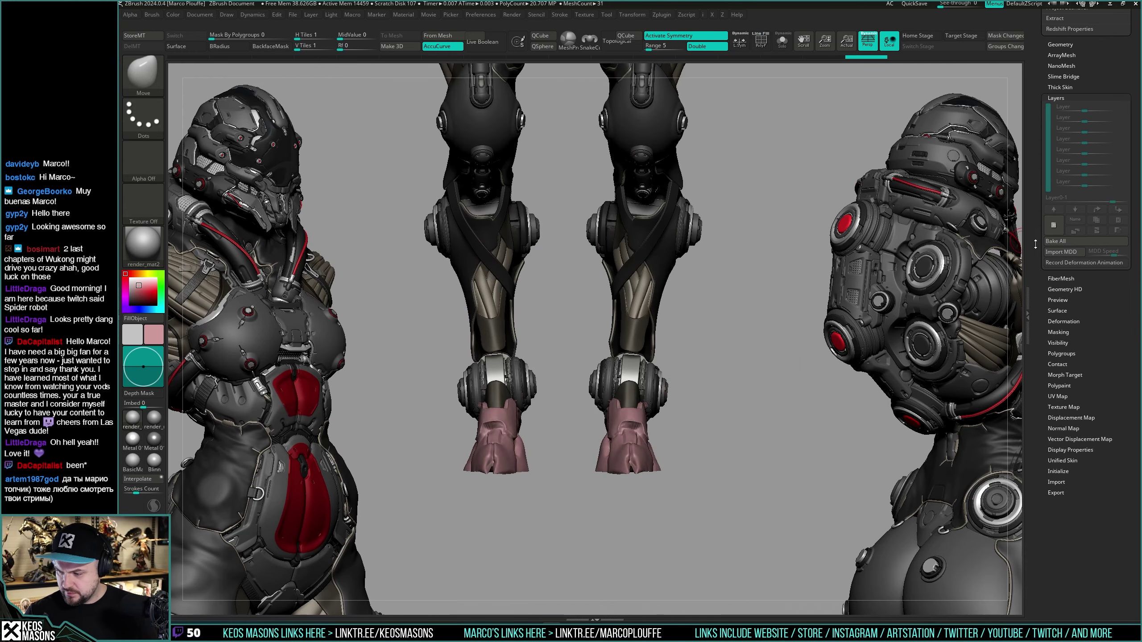
# Step: Make the original uriel8_34 subtool active and show it on its own
pyautogui.moveTo(1035, 245); pyautogui.dragTo(1035, 610)
pyautogui.moveTo(1035, 207); pyautogui.dragTo(1035, 461)
pyautogui.click(1066, 237)
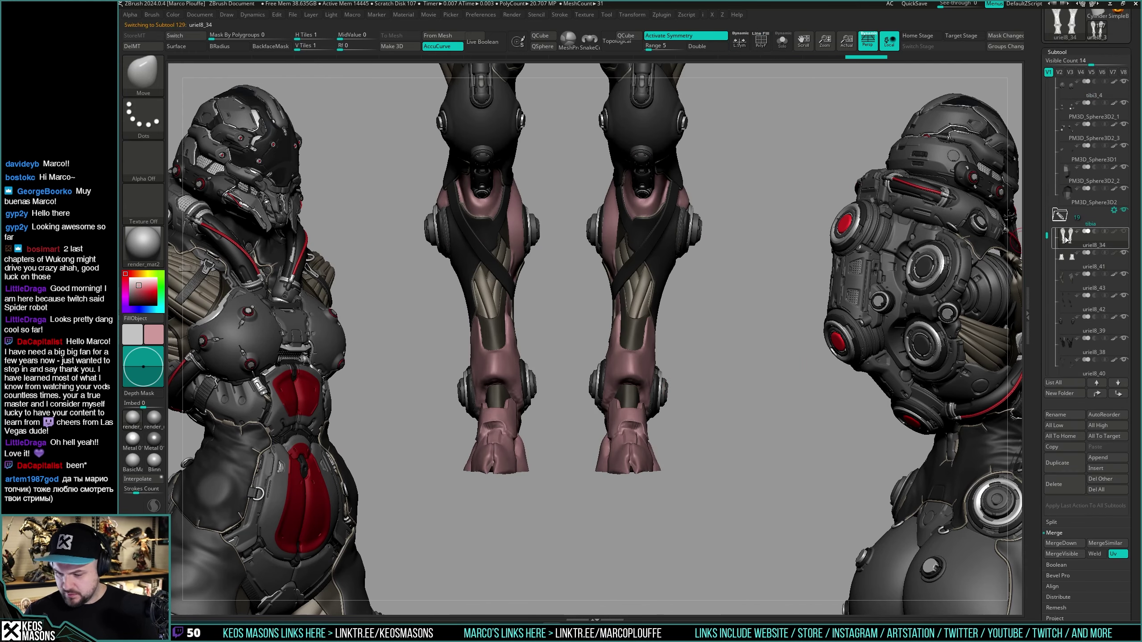
pyautogui.hotkey('ctrl', 'shift', 's')
pyautogui.keyDown('ctrl'); pyautogui.moveTo(673, 395); pyautogui.dragTo(735, 376, button='right'); pyautogui.keyUp('ctrl')
pyautogui.hotkey('shift', 'f')
pyautogui.hotkey('shift', 'f')
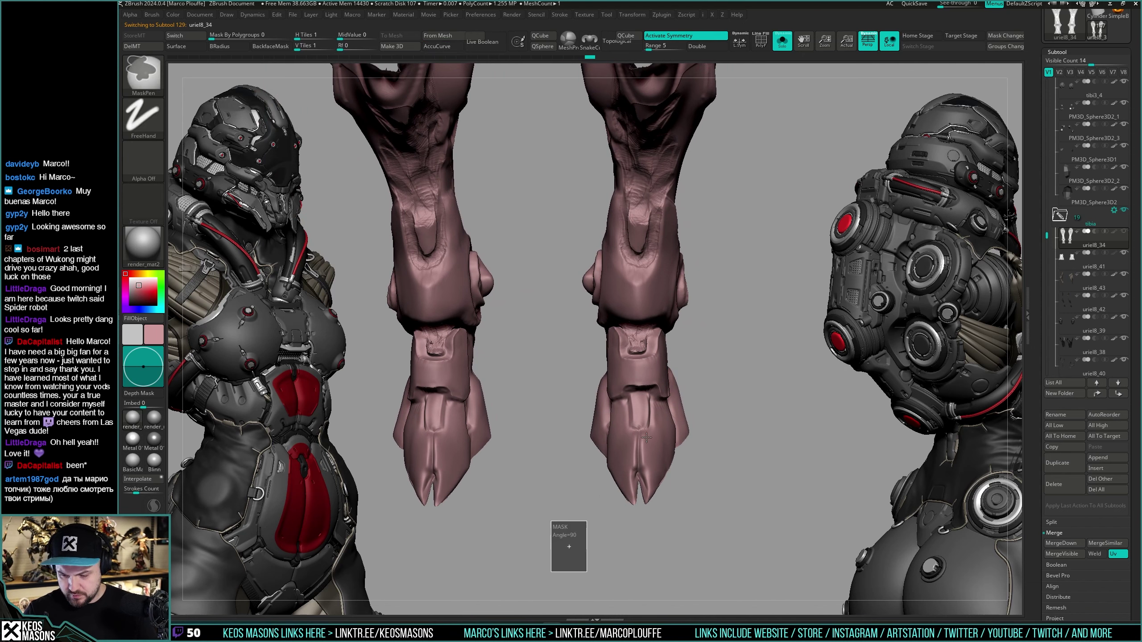
# Step: Mask the legs of uriel8_34 down to the ankles, leaving only the feet unmasked
pyautogui.keyDown('ctrl'); pyautogui.moveTo(646, 437); pyautogui.dragTo(752, 337); pyautogui.keyUp('ctrl')
pyautogui.moveTo(760, 386)
pyautogui.mouseDown(button='right')
pyautogui.moveTo(716, 368)
pyautogui.moveTo(656, 381)
pyautogui.moveTo(650, 433)
pyautogui.moveTo(570, 442)
pyautogui.mouseUp(button='right')
pyautogui.keyDown('ctrl'); pyautogui.moveTo(722, 329); pyautogui.dragTo(718, 328); pyautogui.keyUp('ctrl')
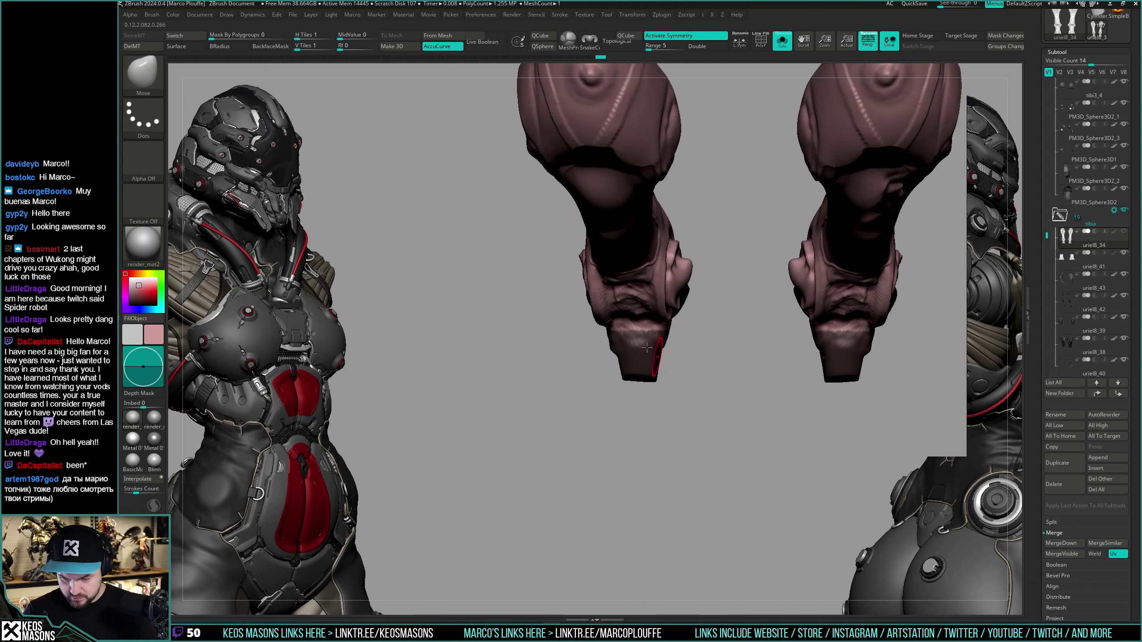
pyautogui.moveTo(656, 380); pyautogui.dragTo(705, 335, button='right')
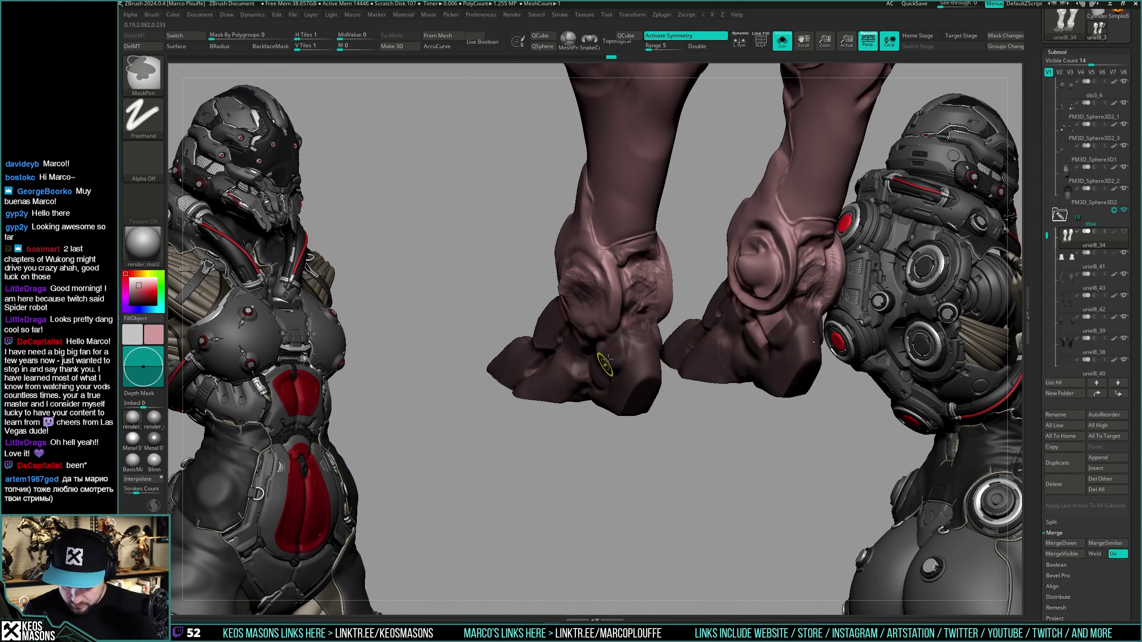
pyautogui.moveTo(607, 357)
pyautogui.mouseDown(button='right')
pyautogui.moveTo(594, 363)
pyautogui.moveTo(632, 352)
pyautogui.moveTo(691, 397)
pyautogui.moveTo(639, 367)
pyautogui.moveTo(623, 370)
pyautogui.moveTo(679, 351)
pyautogui.moveTo(641, 380)
pyautogui.moveTo(673, 374)
pyautogui.moveTo(761, 433)
pyautogui.moveTo(667, 413)
pyautogui.moveTo(711, 442)
pyautogui.moveTo(713, 400)
pyautogui.moveTo(668, 345)
pyautogui.moveTo(630, 382)
pyautogui.mouseUp(button='right')
pyautogui.keyDown('ctrl'); pyautogui.click(683, 373); pyautogui.keyUp('ctrl')
pyautogui.keyDown('shift'); pyautogui.click(604, 408); pyautogui.keyUp('shift')
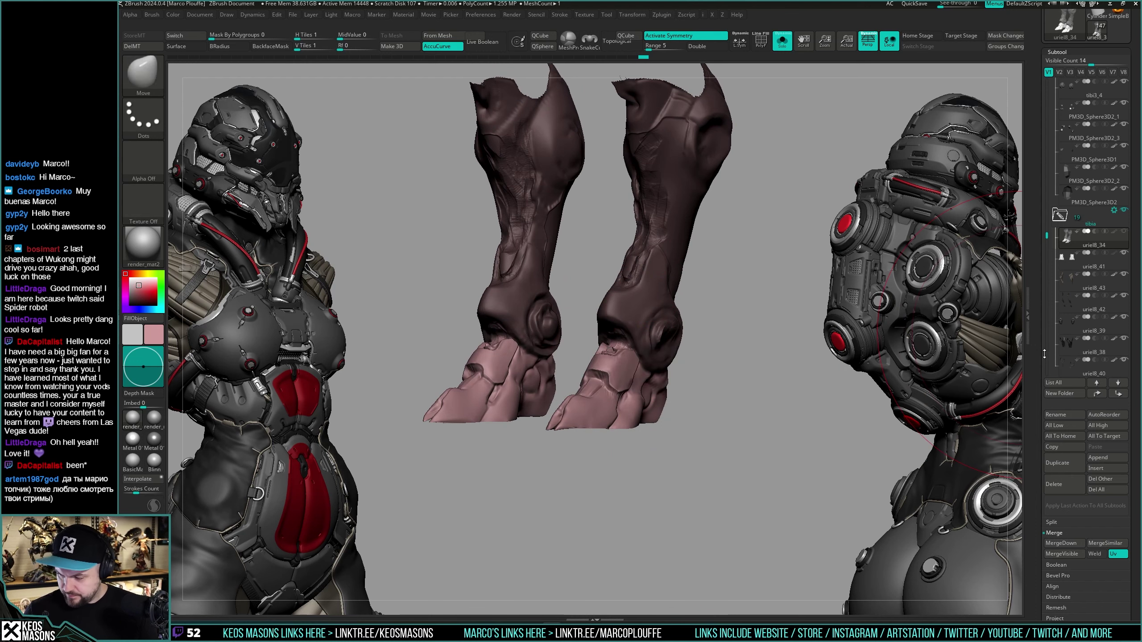
# Step: Smooth the unmasked feet of uriel8_34 at a lower subdivision level into plain forms without plate details
pyautogui.scroll(-10, 1065, 270)
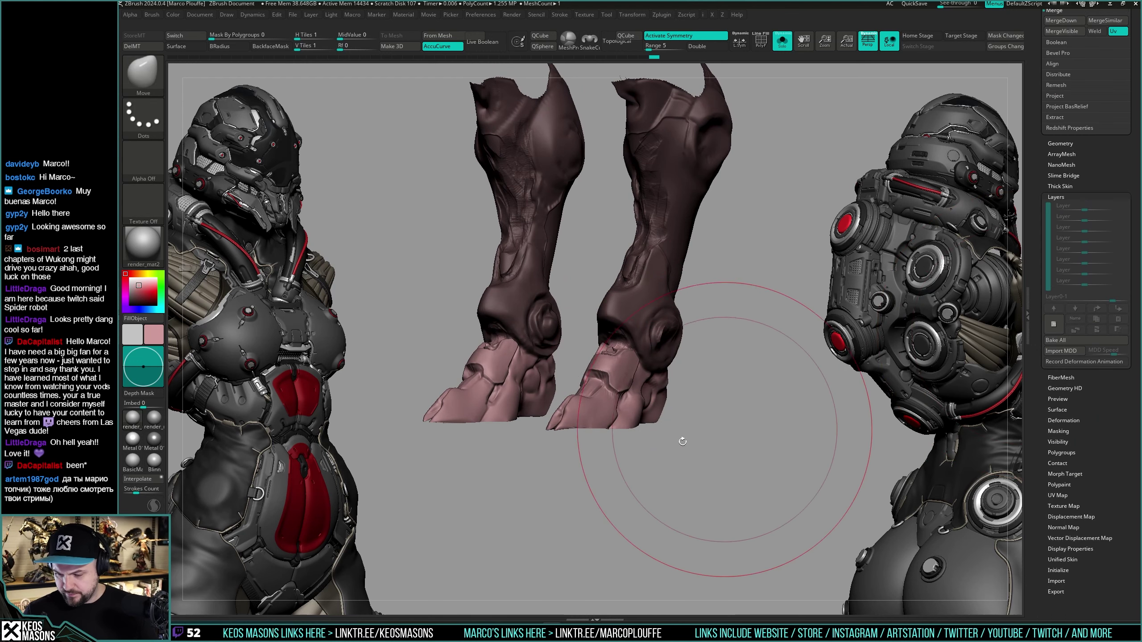
pyautogui.moveTo(682, 441); pyautogui.dragTo(605, 436, button='right')
pyautogui.keyDown('shift'); pyautogui.moveTo(629, 386); pyautogui.dragTo(630, 389); pyautogui.keyUp('shift')
pyautogui.press('space')
pyautogui.press('space')
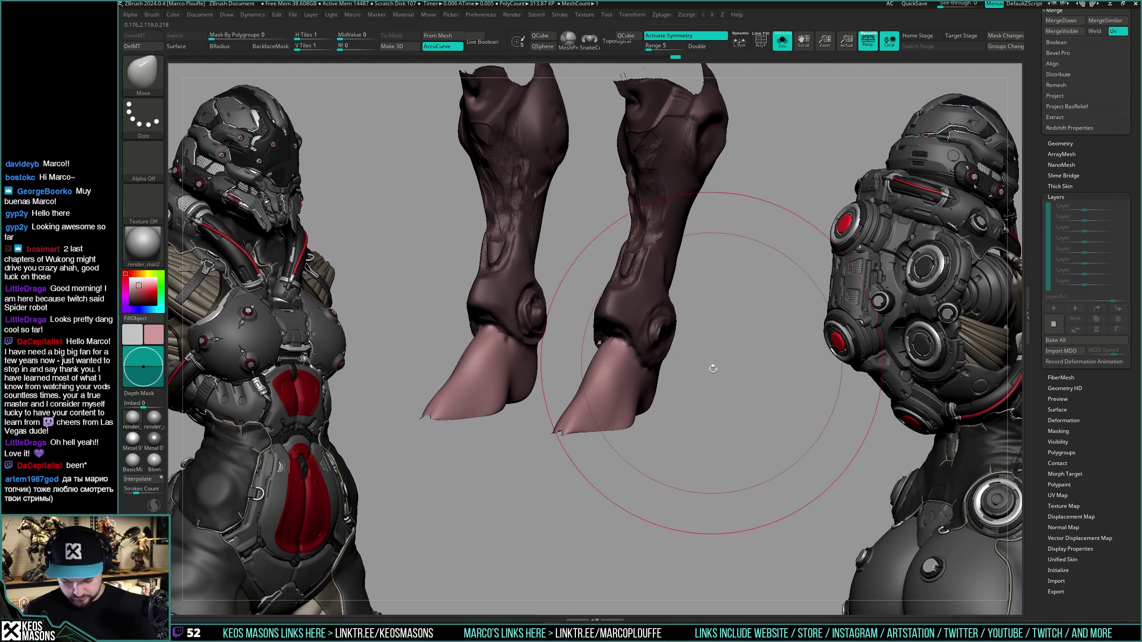
# Step: Pull the smoothed feet inward into narrow pointed shapes with a very large Move brush
pyautogui.moveTo(712, 369)
pyautogui.mouseDown()
pyautogui.moveTo(719, 403)
pyautogui.moveTo(705, 373)
pyautogui.mouseUp()
pyautogui.moveTo(664, 448); pyautogui.dragTo(632, 354)
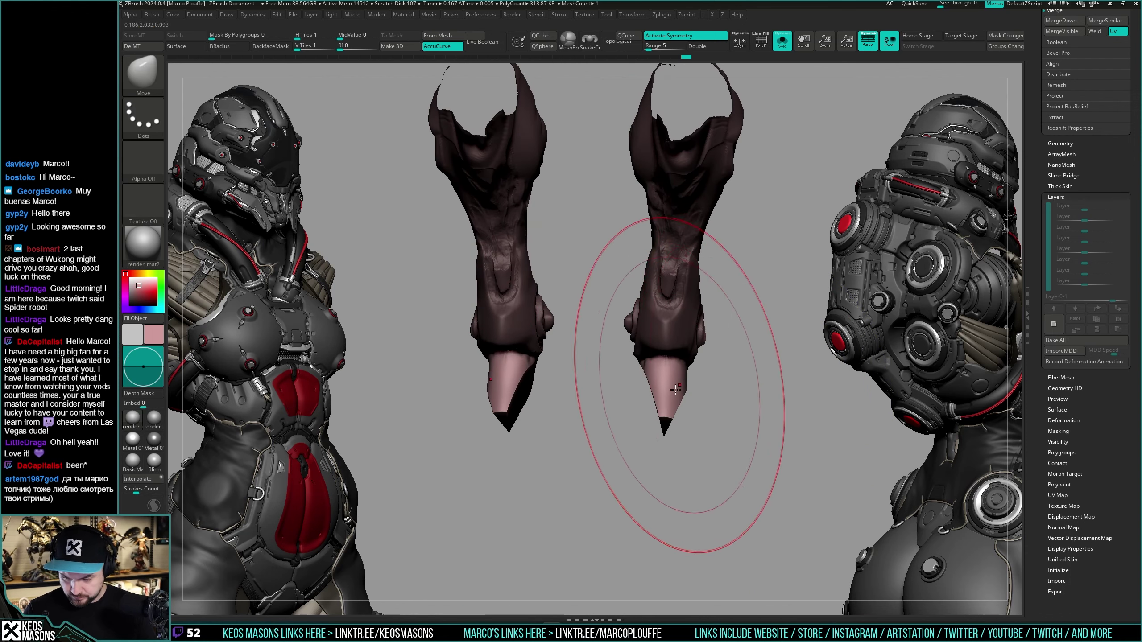
pyautogui.moveTo(715, 387)
pyautogui.mouseDown()
pyautogui.moveTo(755, 398)
pyautogui.moveTo(684, 413)
pyautogui.mouseUp()
pyautogui.moveTo(655, 350)
pyautogui.keyDown('ctrl'); pyautogui.keyDown('shift'); pyautogui.mouseDown()
pyautogui.moveTo(654, 428)
pyautogui.moveTo(644, 419)
pyautogui.mouseUp(); pyautogui.keyUp('shift'); pyautogui.keyUp('ctrl')
pyautogui.hotkey('ctrl', 'shift')
pyautogui.keyDown('ctrl'); pyautogui.keyDown('shift'); pyautogui.moveTo(525, 442); pyautogui.dragTo(524, 443); pyautogui.keyUp('shift'); pyautogui.keyUp('ctrl')
pyautogui.moveTo(546, 450); pyautogui.dragTo(593, 454)
pyautogui.moveTo(582, 338)
pyautogui.mouseDown()
pyautogui.moveTo(613, 390)
pyautogui.moveTo(648, 383)
pyautogui.moveTo(680, 401)
pyautogui.moveTo(642, 392)
pyautogui.moveTo(679, 382)
pyautogui.mouseUp()
# Step: Switch to the TrimDynamic brush, clear the reference snapshots from the canvas and frame the complete lower body
pyautogui.press('b')
pyautogui.press('space')
pyautogui.moveTo(647, 383)
pyautogui.mouseDown()
pyautogui.moveTo(641, 405)
pyautogui.moveTo(681, 379)
pyautogui.moveTo(662, 371)
pyautogui.moveTo(694, 425)
pyautogui.moveTo(788, 459)
pyautogui.moveTo(759, 449)
pyautogui.moveTo(747, 408)
pyautogui.moveTo(754, 367)
pyautogui.moveTo(746, 428)
pyautogui.moveTo(726, 412)
pyautogui.moveTo(694, 282)
pyautogui.mouseUp()
pyautogui.hotkey('shift', 'alt', 's')
pyautogui.hotkey('shift', 'f')
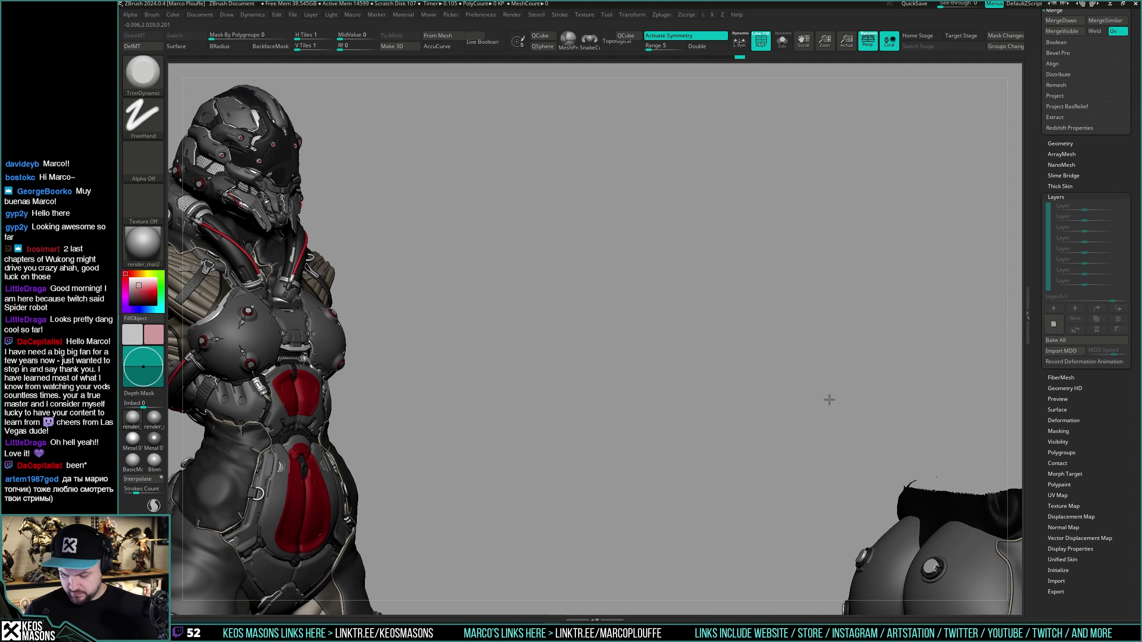
pyautogui.hotkey('ctrl', 'n')
pyautogui.press('f')
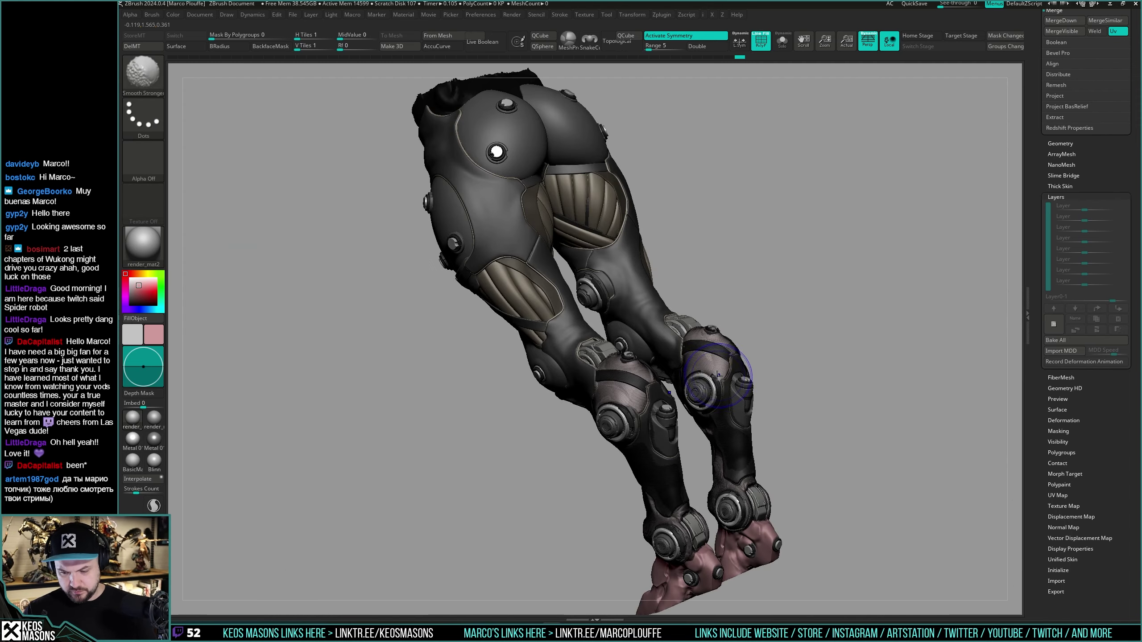
# Step: Examine the lower legs and feet from several angles with the polygroup display toggled on and off
pyautogui.moveTo(674, 362); pyautogui.dragTo(734, 381)
pyautogui.hotkey('shift', 'f')
pyautogui.moveTo(733, 381)
pyautogui.keyDown('ctrl'); pyautogui.mouseDown(button='right')
pyautogui.moveTo(739, 410)
pyautogui.moveTo(749, 379)
pyautogui.mouseUp(button='right'); pyautogui.keyUp('ctrl')
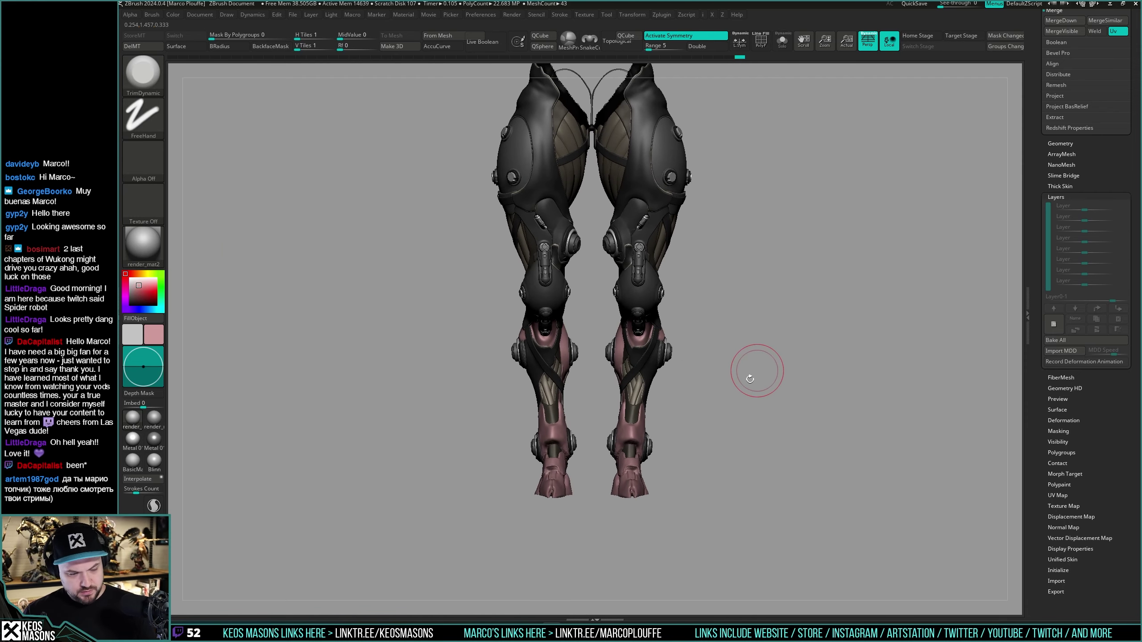
pyautogui.keyDown('alt'); pyautogui.moveTo(633, 482); pyautogui.dragTo(693, 390, button='right'); pyautogui.keyUp('alt')
pyautogui.moveTo(693, 390); pyautogui.dragTo(647, 382)
pyautogui.hotkey('shift', 'f')
pyautogui.keyDown('ctrl'); pyautogui.moveTo(647, 382); pyautogui.dragTo(675, 404, button='right'); pyautogui.keyUp('ctrl')
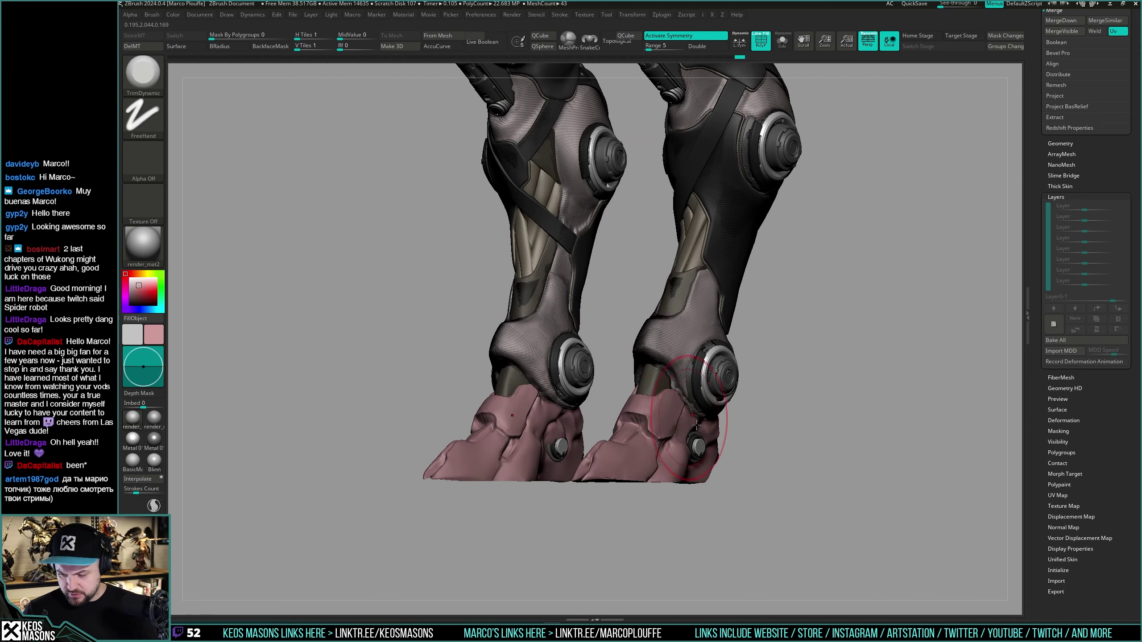
pyautogui.keyDown('shift'); pyautogui.moveTo(674, 405); pyautogui.dragTo(711, 421); pyautogui.keyUp('shift')
pyautogui.keyDown('alt'); pyautogui.moveTo(711, 421); pyautogui.dragTo(702, 435, button='right'); pyautogui.keyUp('alt')
pyautogui.hotkey('shift', 'f')
# Step: Switch to the ClayBuildup brush and frame the backs of the ankles and feet
pyautogui.press('space')
pyautogui.click(694, 320)
pyautogui.rightClick(629, 430)
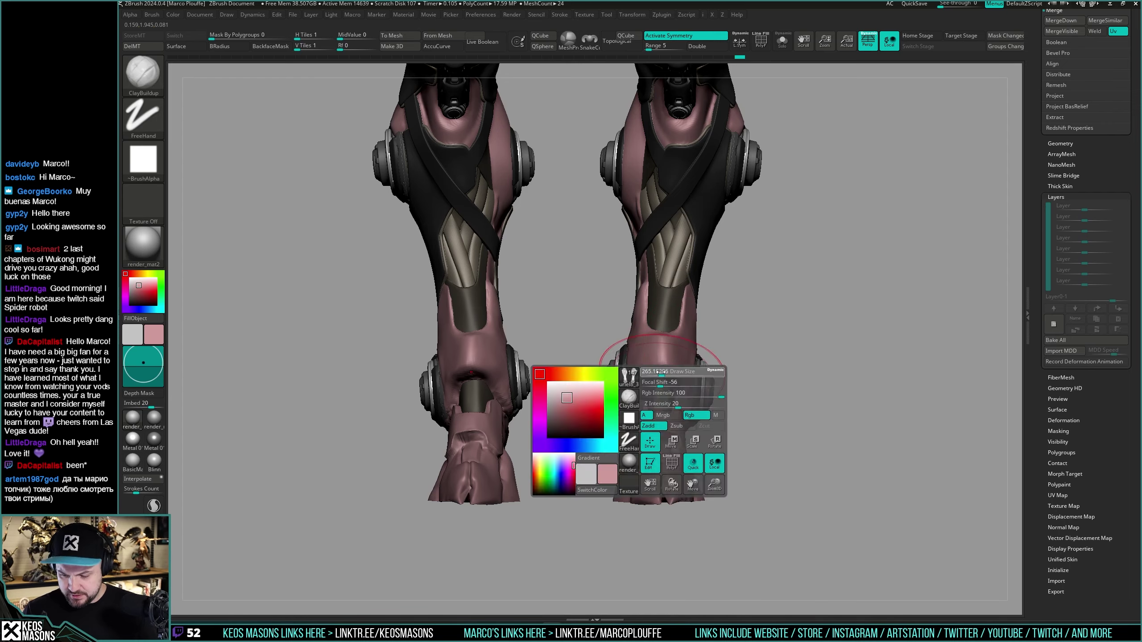
pyautogui.moveTo(629, 430); pyautogui.dragTo(597, 395, button='right')
pyautogui.keyDown('ctrl'); pyautogui.moveTo(598, 396); pyautogui.dragTo(631, 419, button='right'); pyautogui.keyUp('ctrl')
pyautogui.hotkey('shift', 'f')
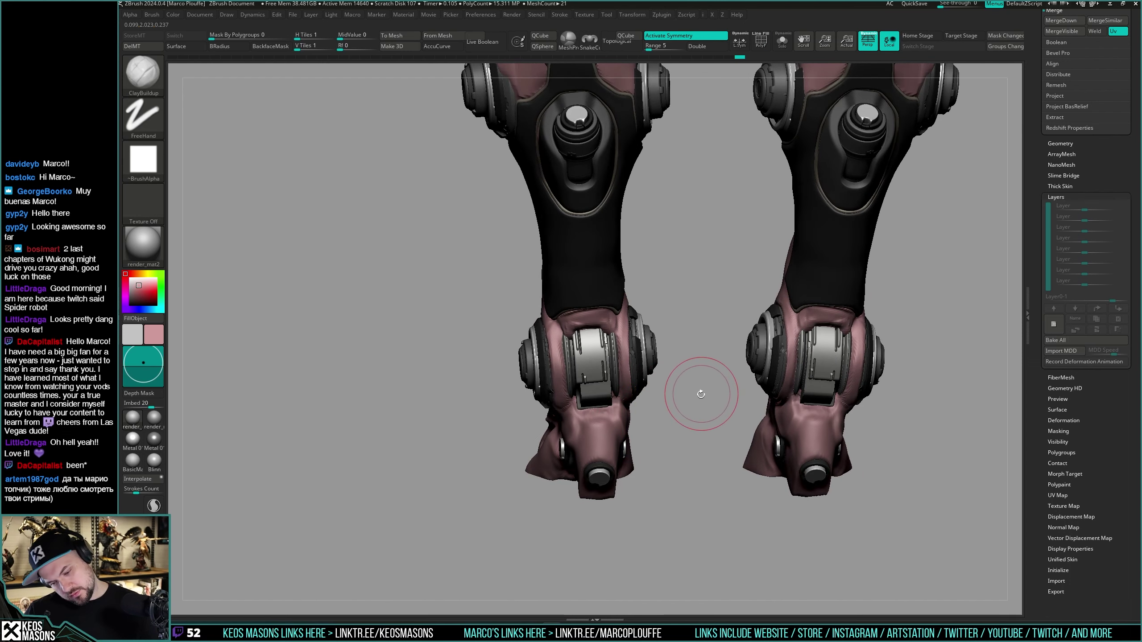
pyautogui.moveTo(695, 383); pyautogui.dragTo(686, 406, button='right')
pyautogui.press('space')
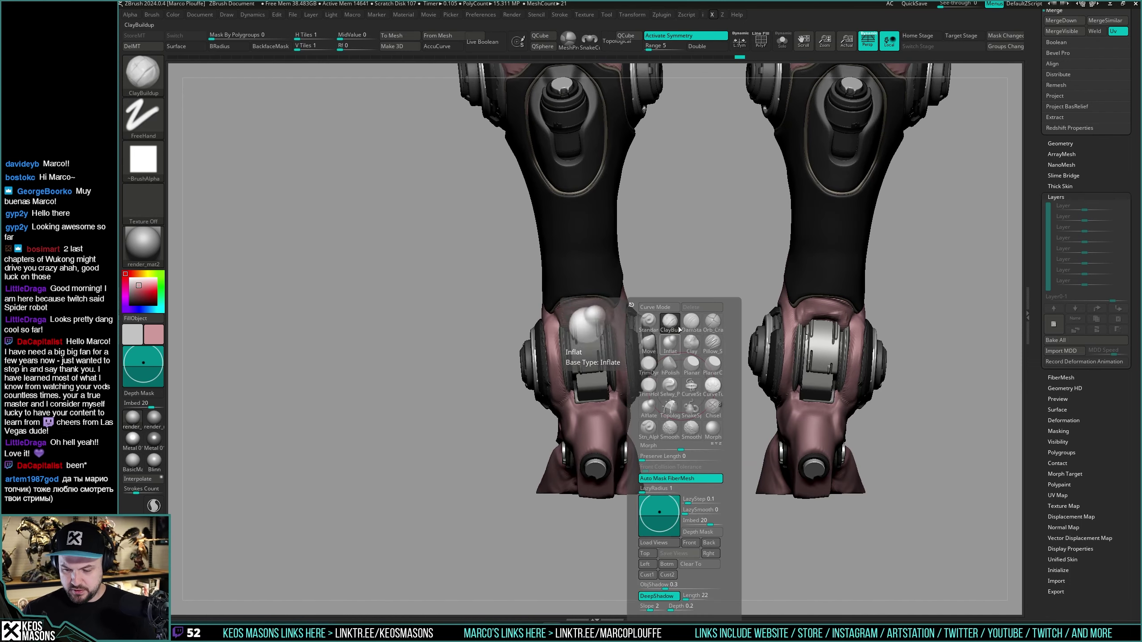
pyautogui.click(670, 340)
pyautogui.click(646, 339)
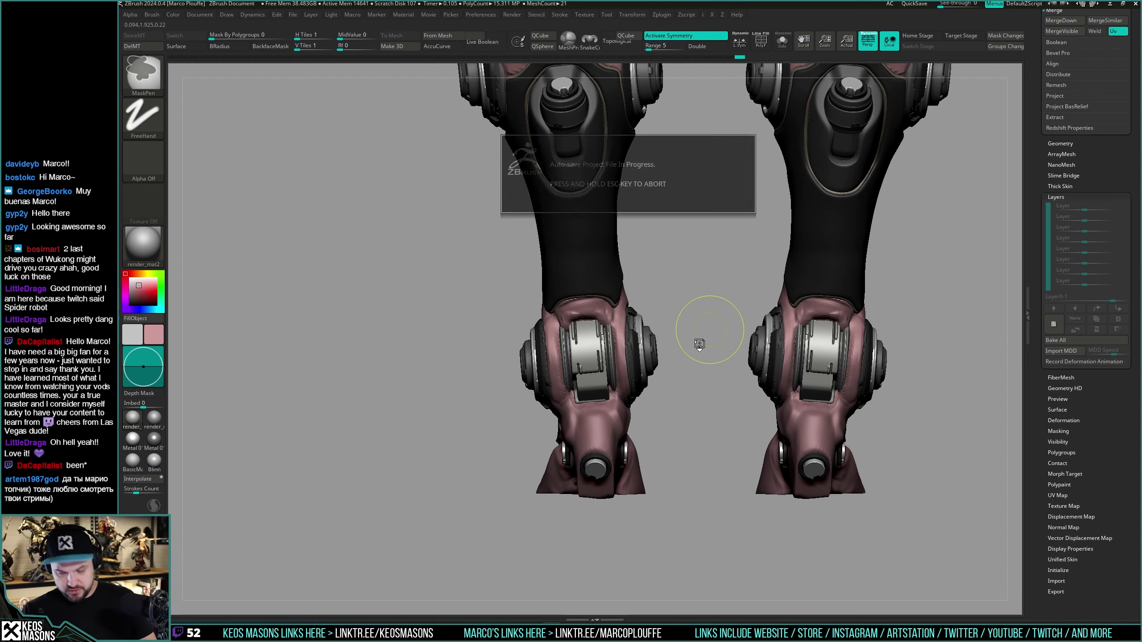
pyautogui.press('space')
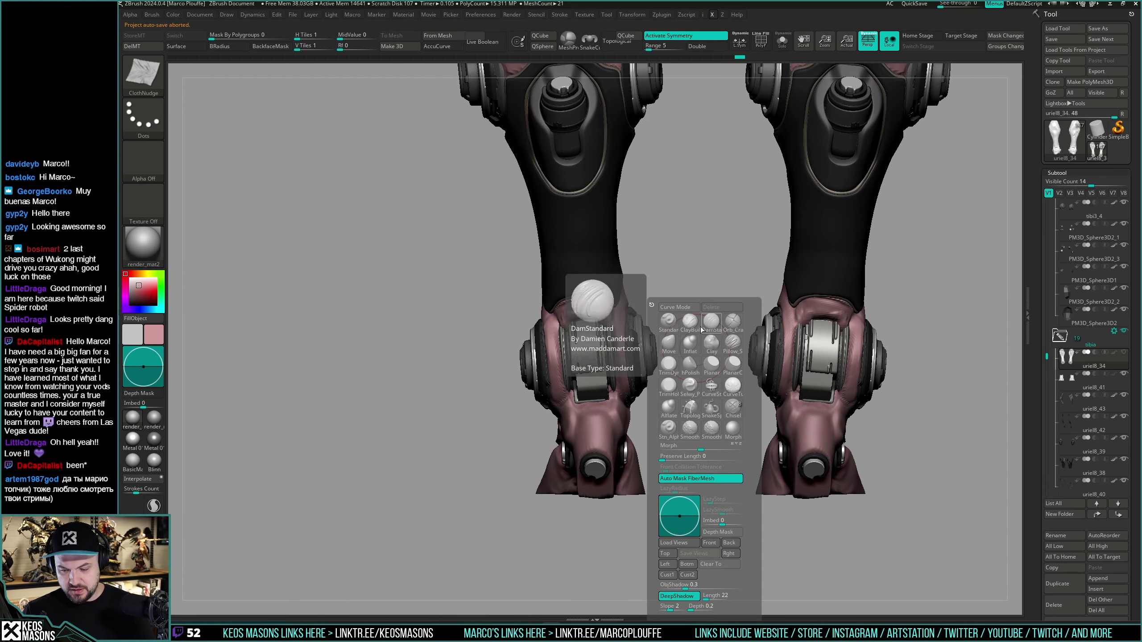
pyautogui.click(700, 325)
pyautogui.press('space')
pyautogui.moveTo(698, 273)
pyautogui.keyDown('ctrl'); pyautogui.mouseDown(button='right')
pyautogui.moveTo(694, 317)
pyautogui.moveTo(742, 350)
pyautogui.moveTo(696, 400)
pyautogui.moveTo(690, 357)
pyautogui.moveTo(711, 388)
pyautogui.moveTo(717, 363)
pyautogui.moveTo(703, 388)
pyautogui.moveTo(710, 421)
pyautogui.moveTo(677, 359)
pyautogui.moveTo(661, 441)
pyautogui.moveTo(653, 422)
pyautogui.moveTo(669, 443)
pyautogui.moveTo(683, 386)
pyautogui.moveTo(703, 416)
pyautogui.moveTo(688, 382)
pyautogui.mouseUp(button='right'); pyautogui.keyUp('ctrl')
# Step: Isolate the round ankle joint subtool, clone it as a separate tool and open the clone
pyautogui.keyDown('alt'); pyautogui.click(597, 339); pyautogui.keyUp('alt')
pyautogui.hotkey('alt', 's')
pyautogui.hotkey('shift', 'f')
pyautogui.hotkey('shift', 'f')
pyautogui.hotkey('shift', 'f')
pyautogui.hotkey('shift', 'f')
pyautogui.moveTo(687, 382); pyautogui.dragTo(679, 432, button='right')
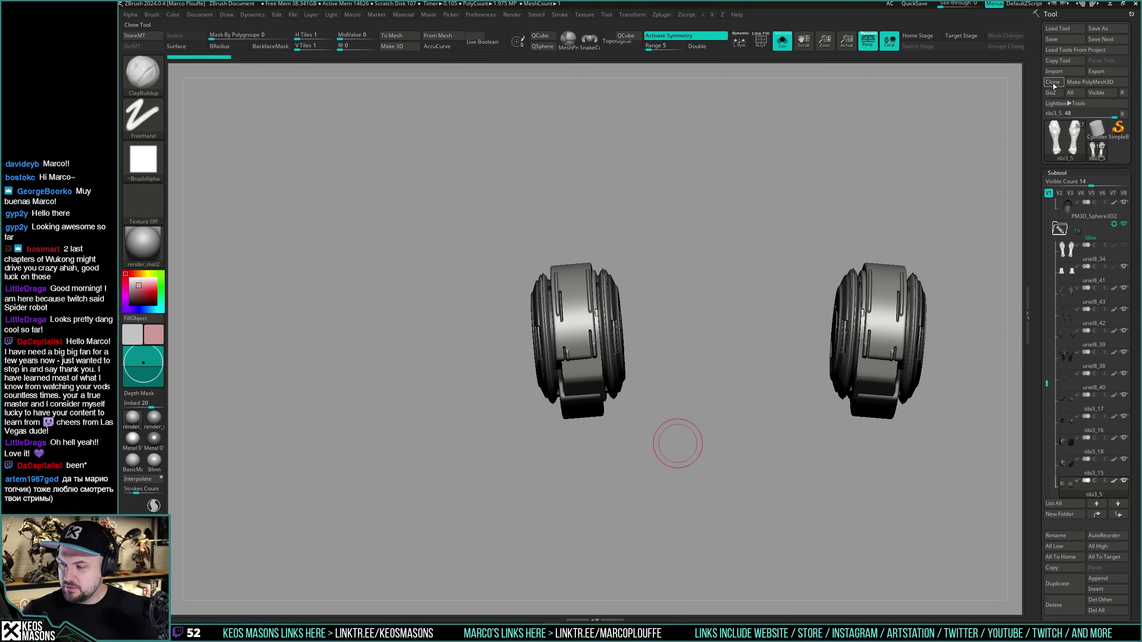
pyautogui.click(1097, 153)
pyautogui.keyDown('alt'); pyautogui.moveTo(840, 382); pyautogui.dragTo(601, 416, button='right'); pyautogui.keyUp('alt')
# Step: Insert a Cylinder3D primitive as a new subtool alongside the cloned ankle joints
pyautogui.click(1092, 590)
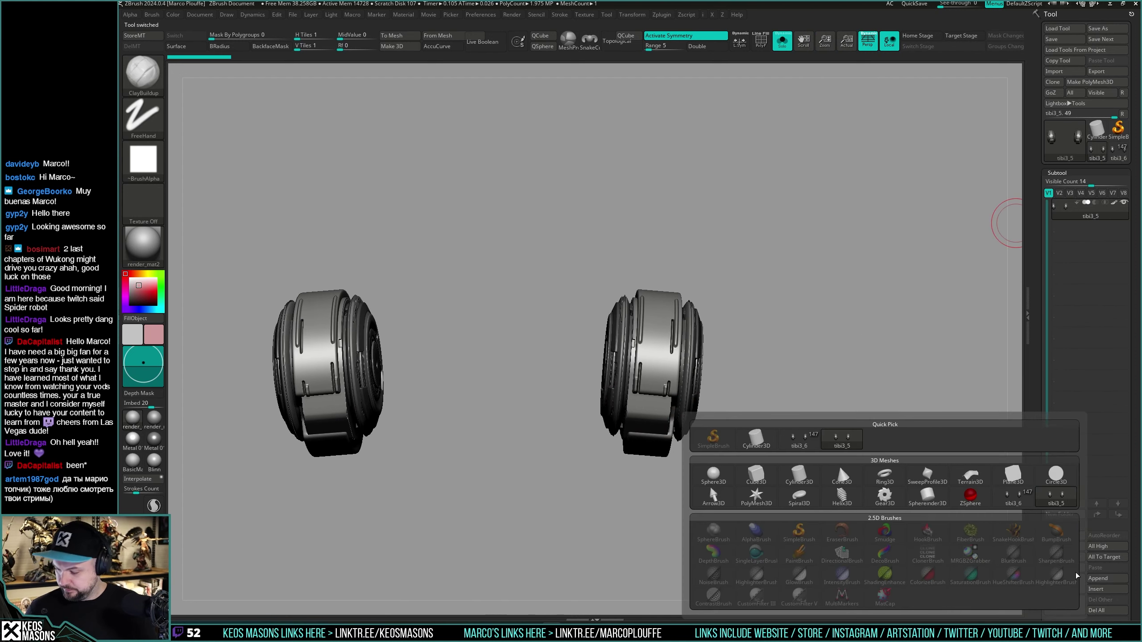
pyautogui.click(760, 475)
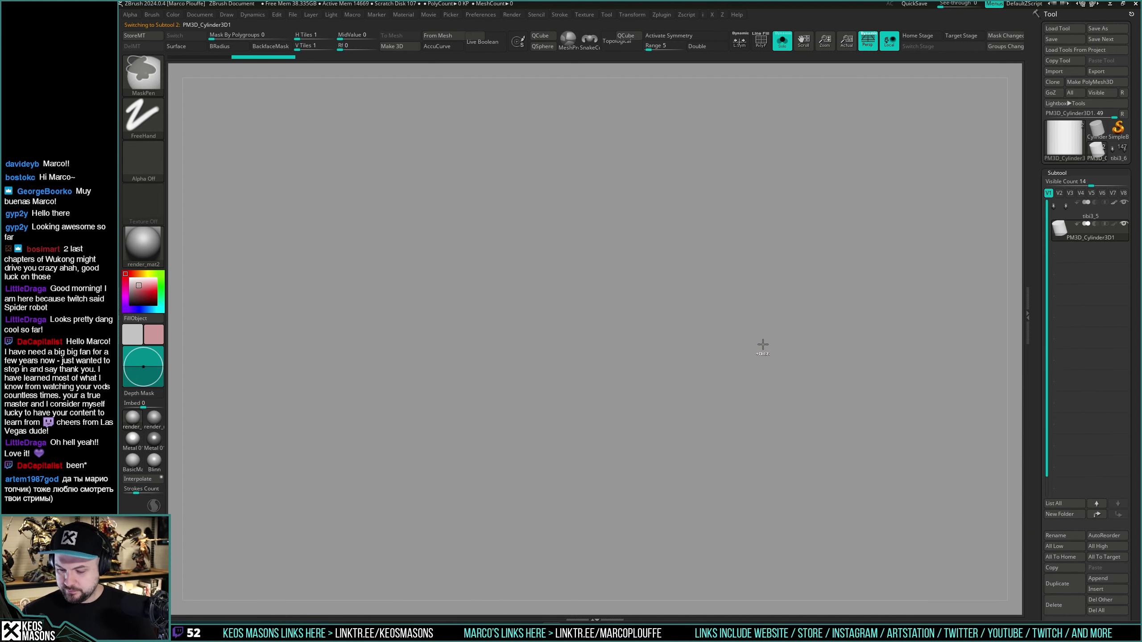
pyautogui.press('f')
pyautogui.keyDown('ctrl'); pyautogui.moveTo(763, 344); pyautogui.dragTo(809, 474, button='right'); pyautogui.keyUp('ctrl')
pyautogui.hotkey('shift', 's')
pyautogui.keyDown('alt'); pyautogui.moveTo(808, 474); pyautogui.dragTo(719, 366, button='right'); pyautogui.keyUp('alt')
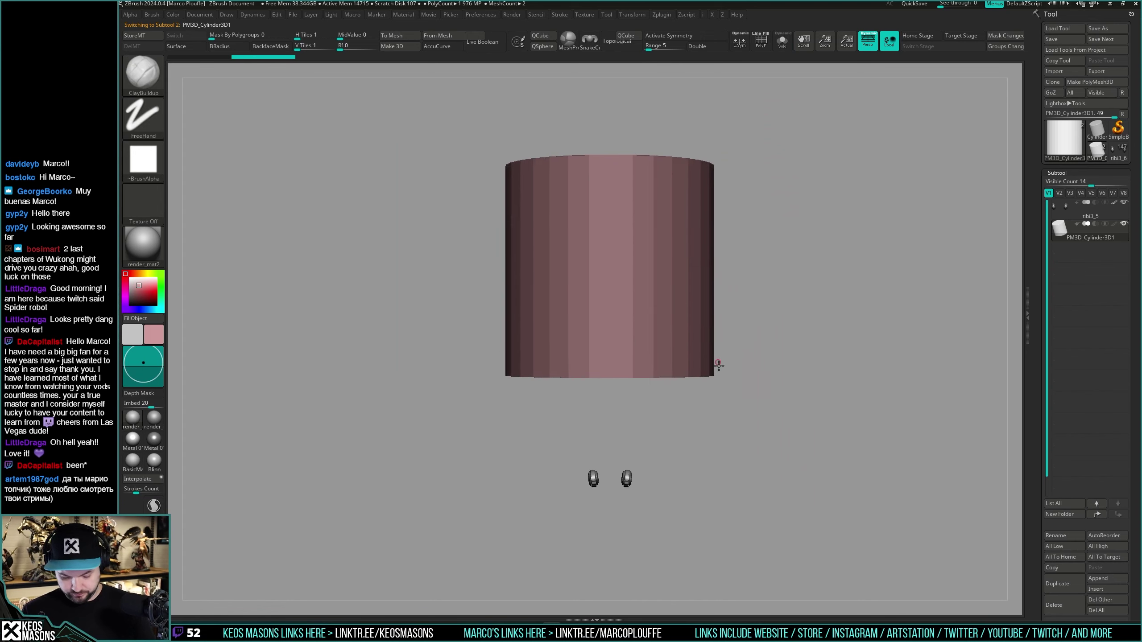
# Step: Shrink the cylinder, rotate it about 90 degrees onto its side and move it over one ankle joint
pyautogui.press('w')
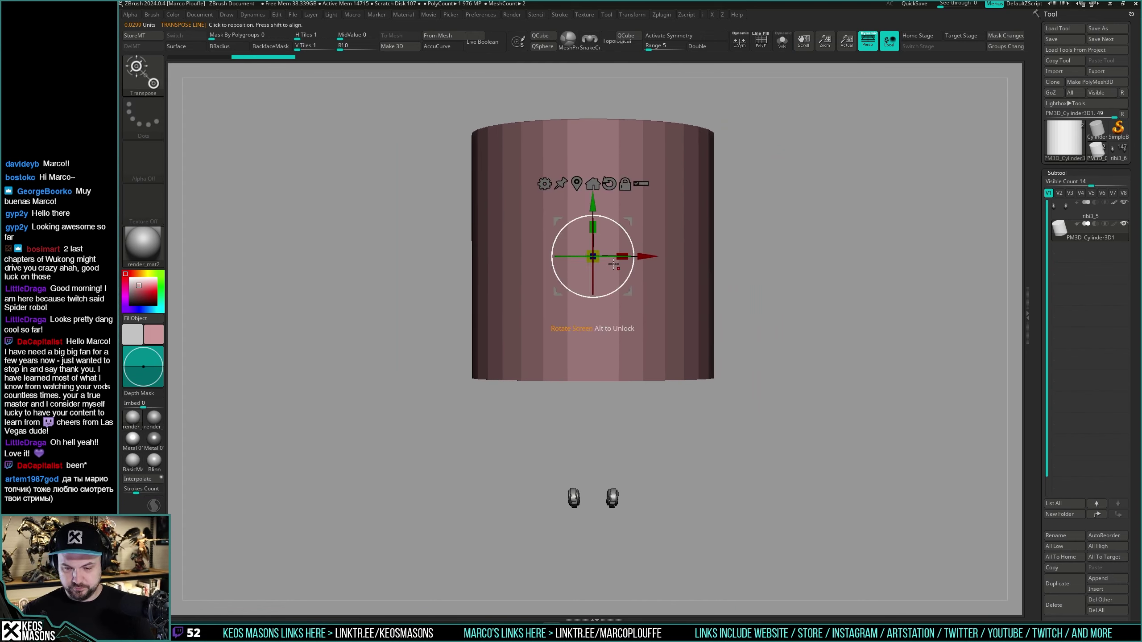
pyautogui.moveTo(600, 251); pyautogui.dragTo(461, 480)
pyautogui.moveTo(628, 223)
pyautogui.mouseDown()
pyautogui.moveTo(650, 474)
pyautogui.moveTo(654, 462)
pyautogui.mouseUp()
pyautogui.keyDown('alt'); pyautogui.moveTo(654, 462); pyautogui.dragTo(650, 298, button='right'); pyautogui.keyUp('alt')
pyautogui.keyDown('ctrl'); pyautogui.moveTo(650, 299); pyautogui.dragTo(678, 581, button='right'); pyautogui.keyUp('ctrl')
pyautogui.moveTo(652, 317); pyautogui.dragTo(651, 434)
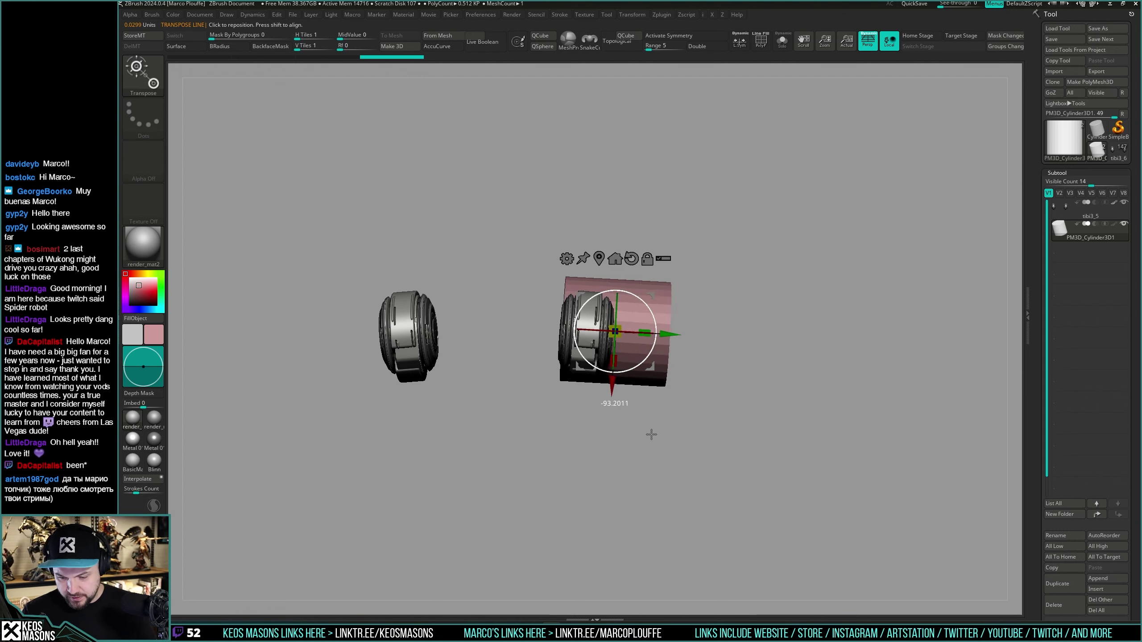
pyautogui.keyDown('ctrl'); pyautogui.moveTo(652, 399); pyautogui.dragTo(653, 486, button='right'); pyautogui.keyUp('ctrl')
pyautogui.moveTo(665, 334); pyautogui.dragTo(593, 377)
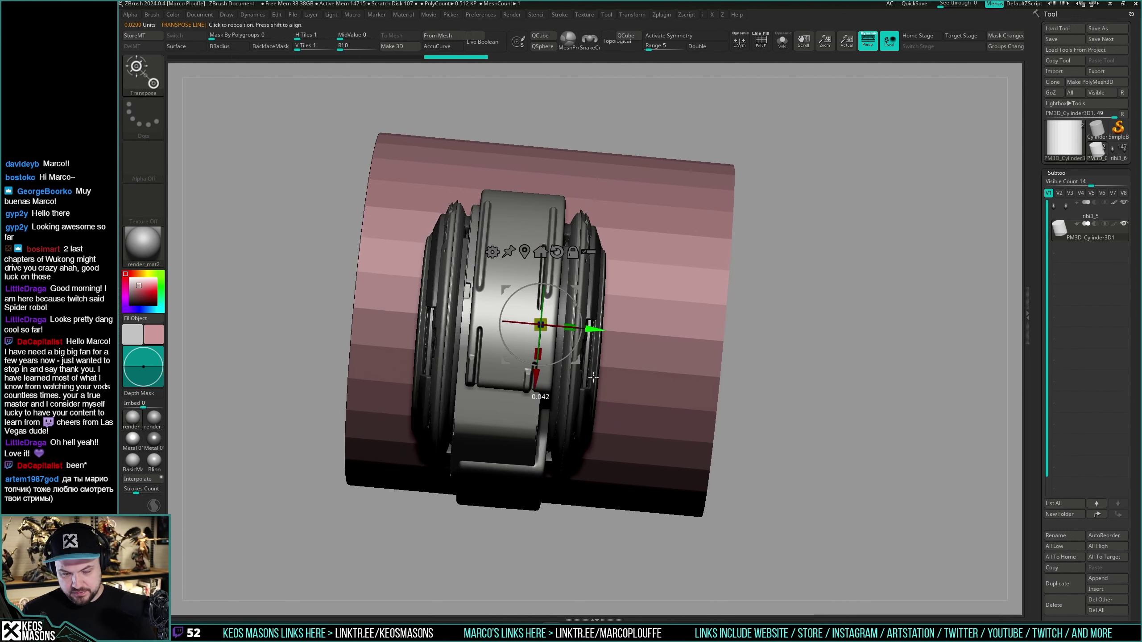
# Step: Center the cylinder on the ankle joint by repositioning it from the front and the side
pyautogui.moveTo(621, 393); pyautogui.dragTo(646, 377, button='right')
pyautogui.moveTo(638, 275); pyautogui.dragTo(533, 437)
pyautogui.moveTo(658, 376); pyautogui.dragTo(776, 328)
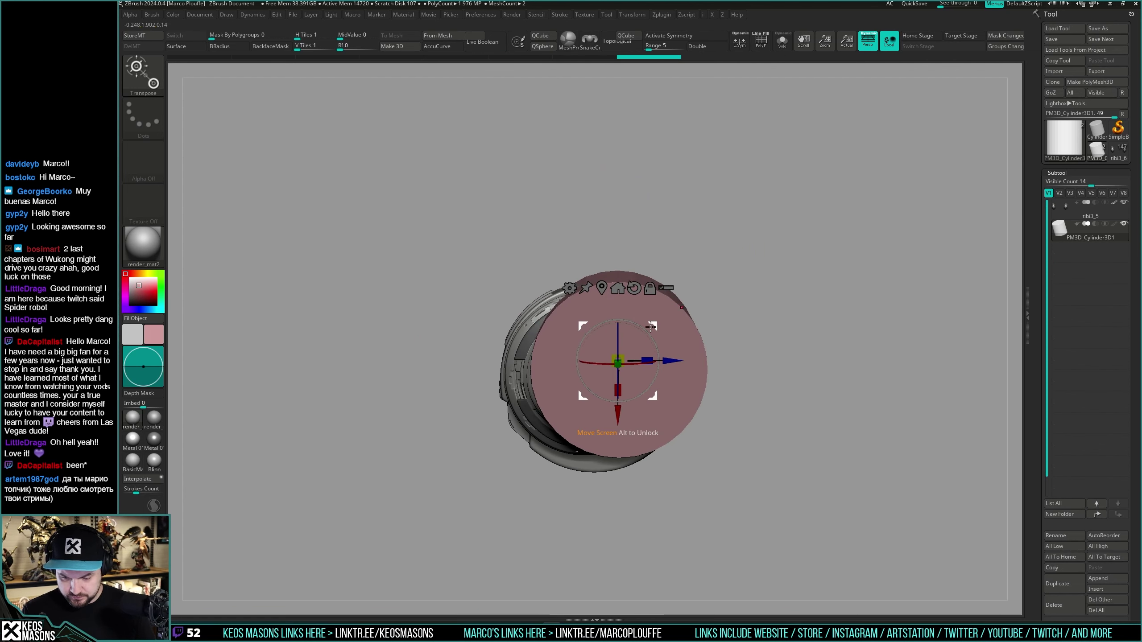
pyautogui.moveTo(695, 346); pyautogui.dragTo(791, 365)
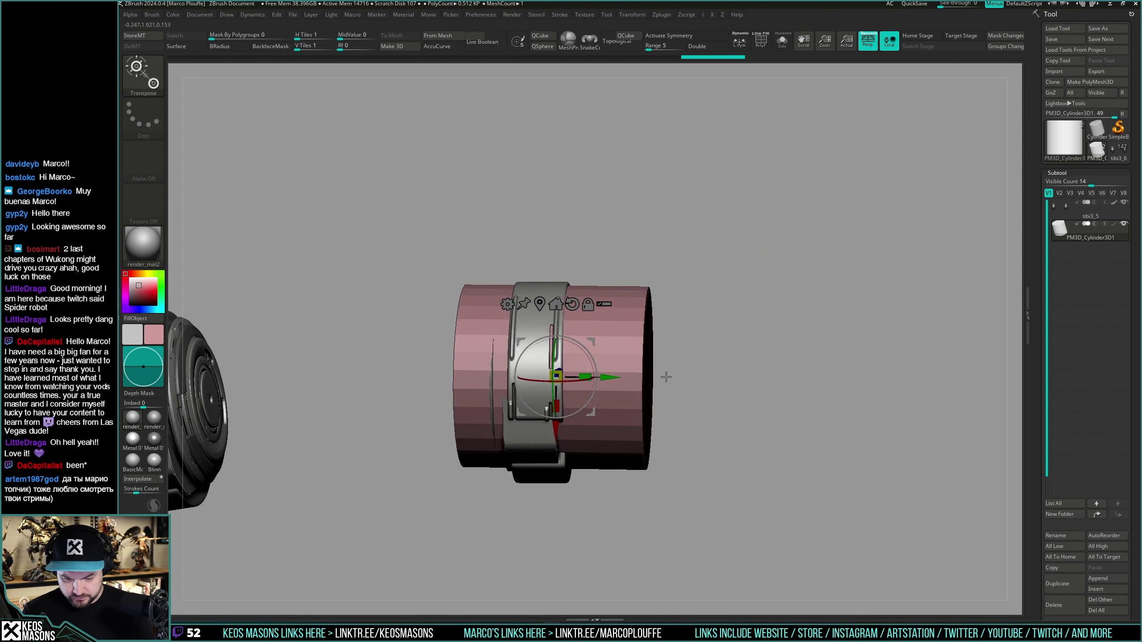
pyautogui.keyDown('alt'); pyautogui.moveTo(667, 378); pyautogui.dragTo(719, 344); pyautogui.keyUp('alt')
pyautogui.keyDown('shift'); pyautogui.moveTo(642, 352); pyautogui.dragTo(612, 344); pyautogui.keyUp('shift')
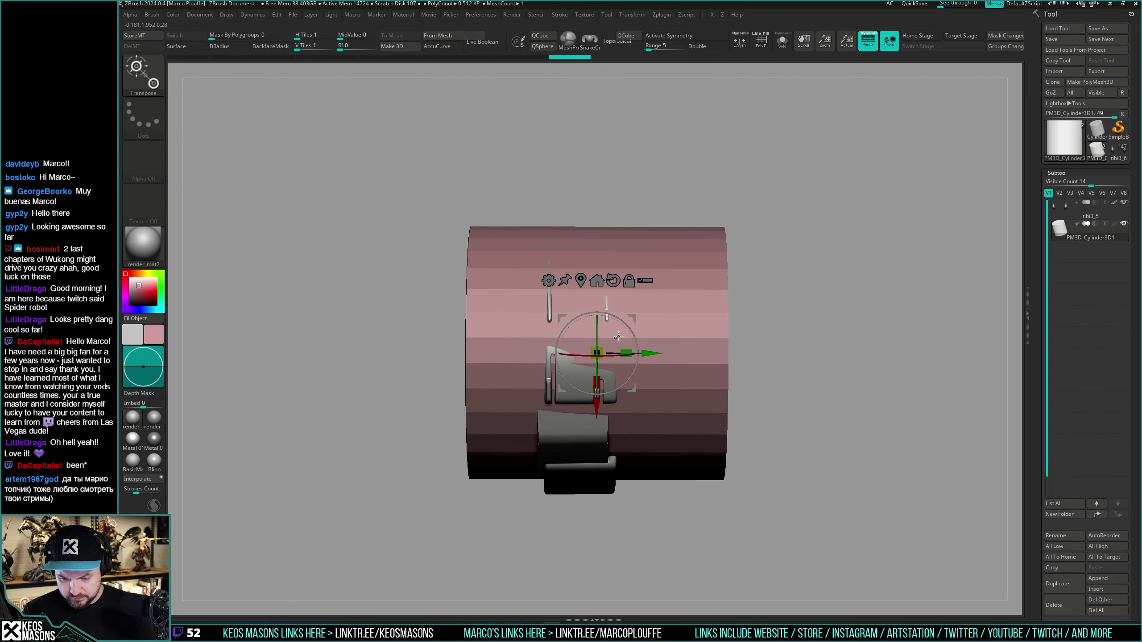
# Step: Tilt the cylinder slightly to match the joint's axis and scale it down to about 0.91
pyautogui.keyDown('alt'); pyautogui.moveTo(785, 310); pyautogui.dragTo(810, 316); pyautogui.keyUp('alt')
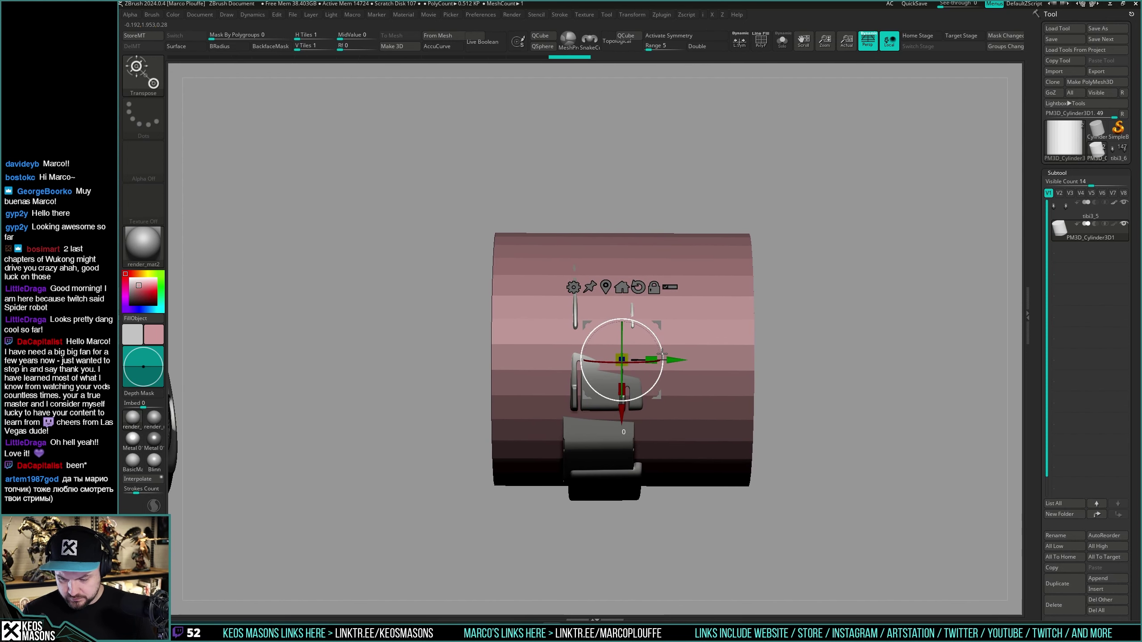
pyautogui.moveTo(662, 355); pyautogui.dragTo(662, 355)
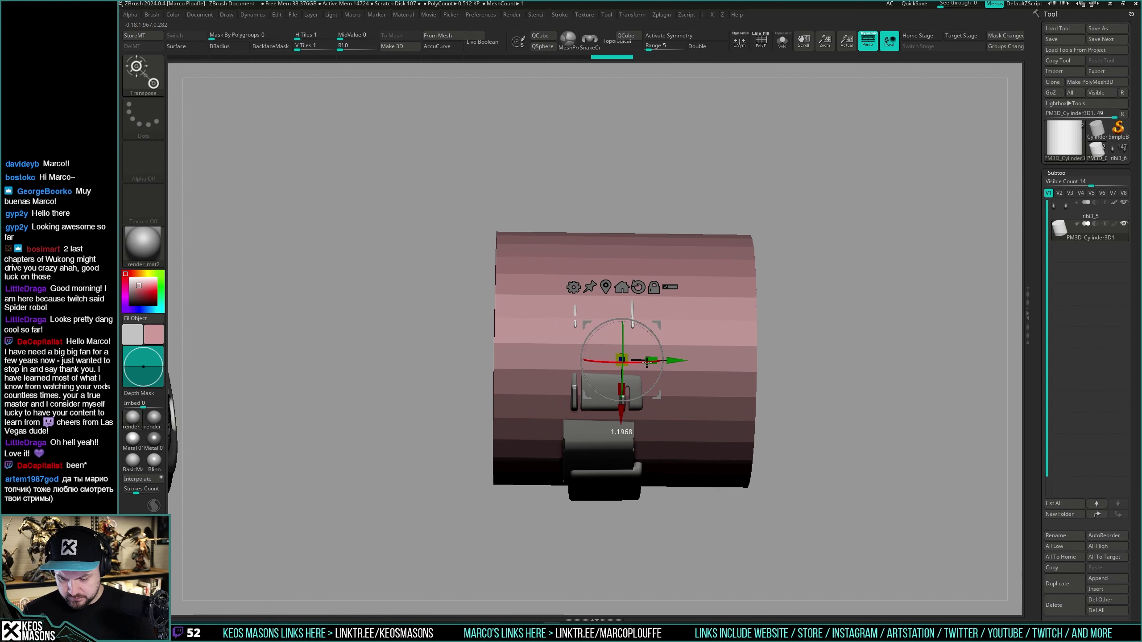
pyautogui.moveTo(663, 341); pyautogui.dragTo(640, 332)
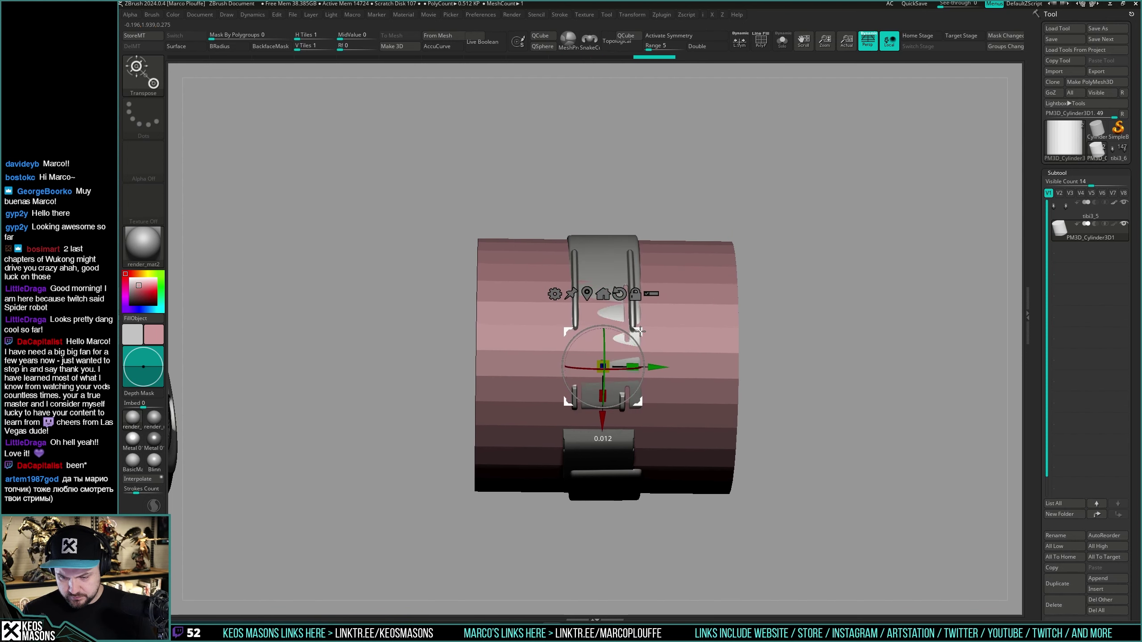
pyautogui.moveTo(810, 334); pyautogui.dragTo(706, 346)
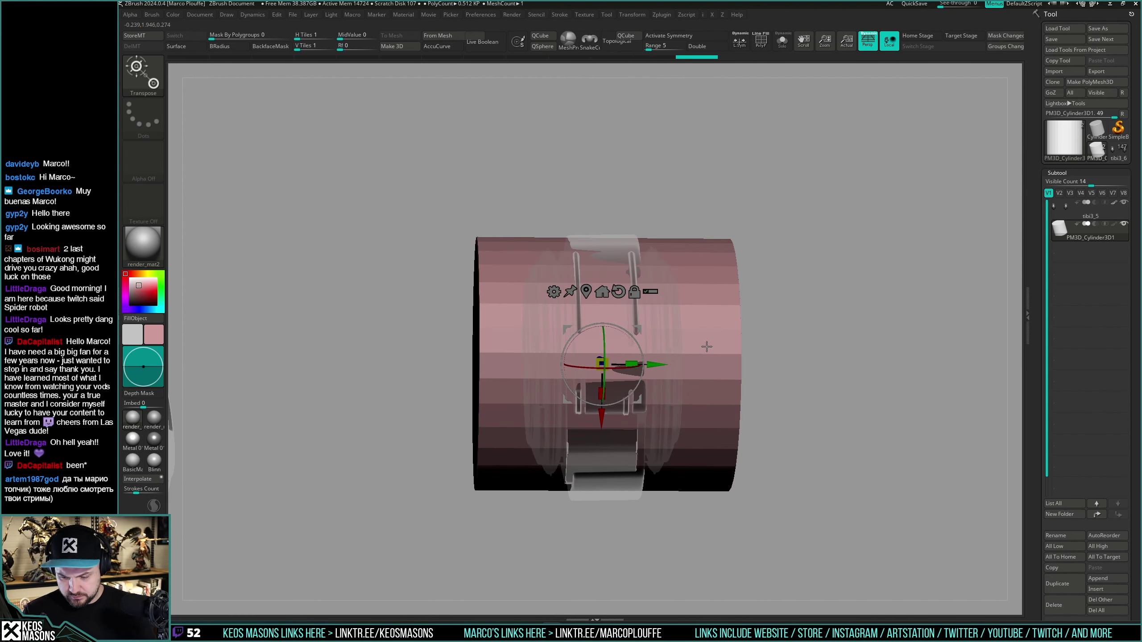
pyautogui.moveTo(609, 360); pyautogui.dragTo(602, 377)
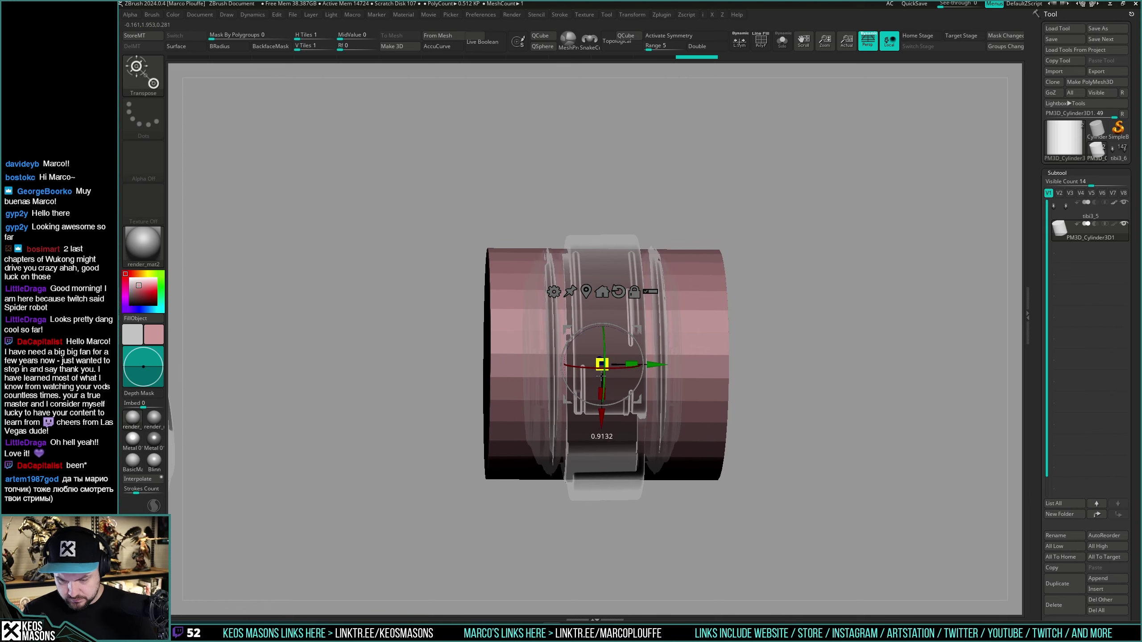
# Step: Fine-tune the cylinder's position, size and tilt so it runs concentrically through the ankle joint's central band
pyautogui.moveTo(817, 314); pyautogui.dragTo(690, 352)
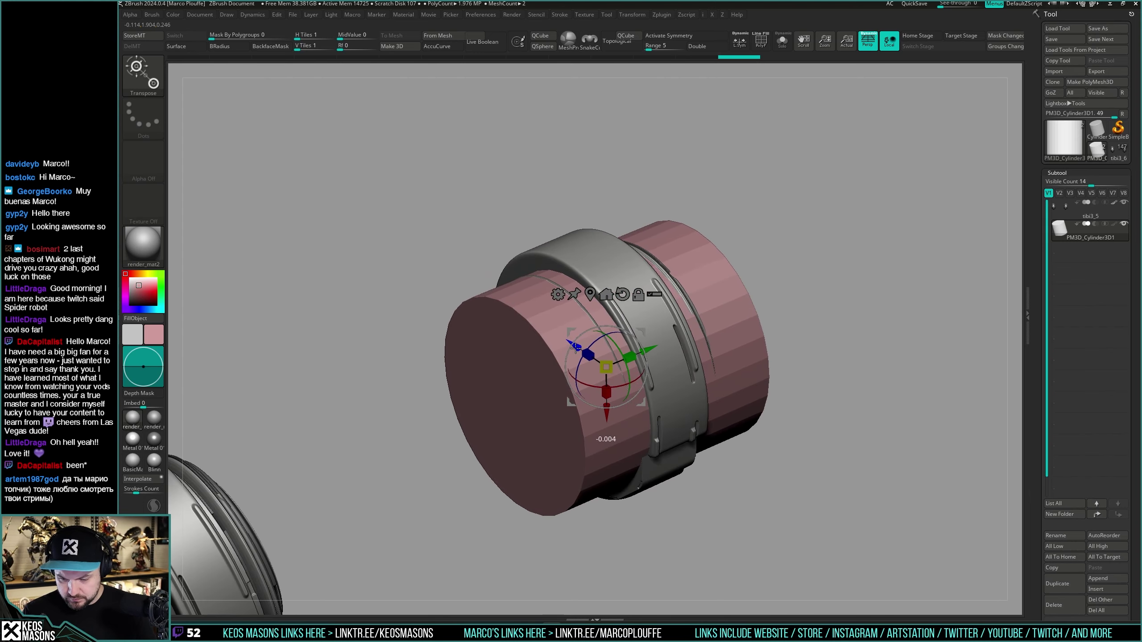
pyautogui.moveTo(861, 310); pyautogui.dragTo(802, 332)
pyautogui.moveTo(609, 363); pyautogui.dragTo(607, 369)
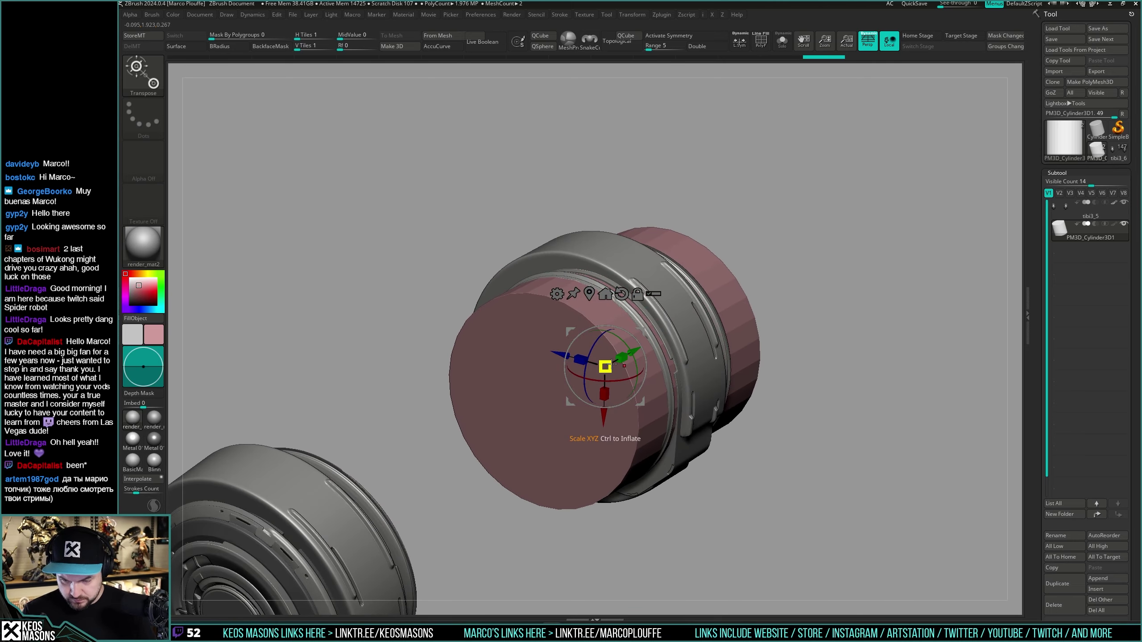
pyautogui.moveTo(773, 341); pyautogui.dragTo(712, 353)
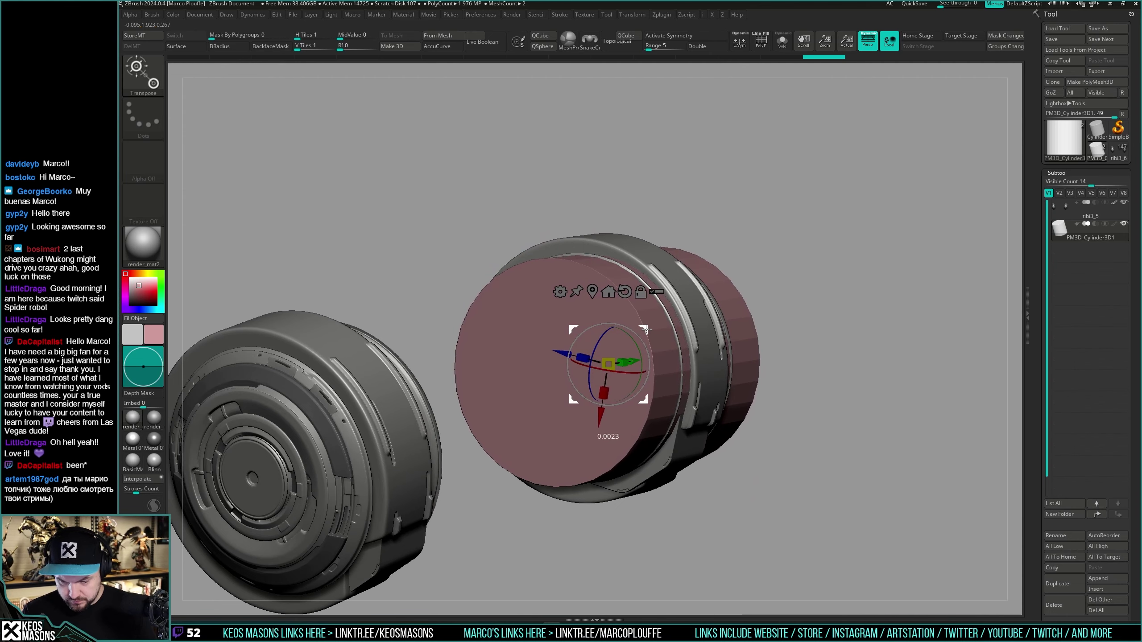
pyautogui.moveTo(764, 292); pyautogui.dragTo(651, 464)
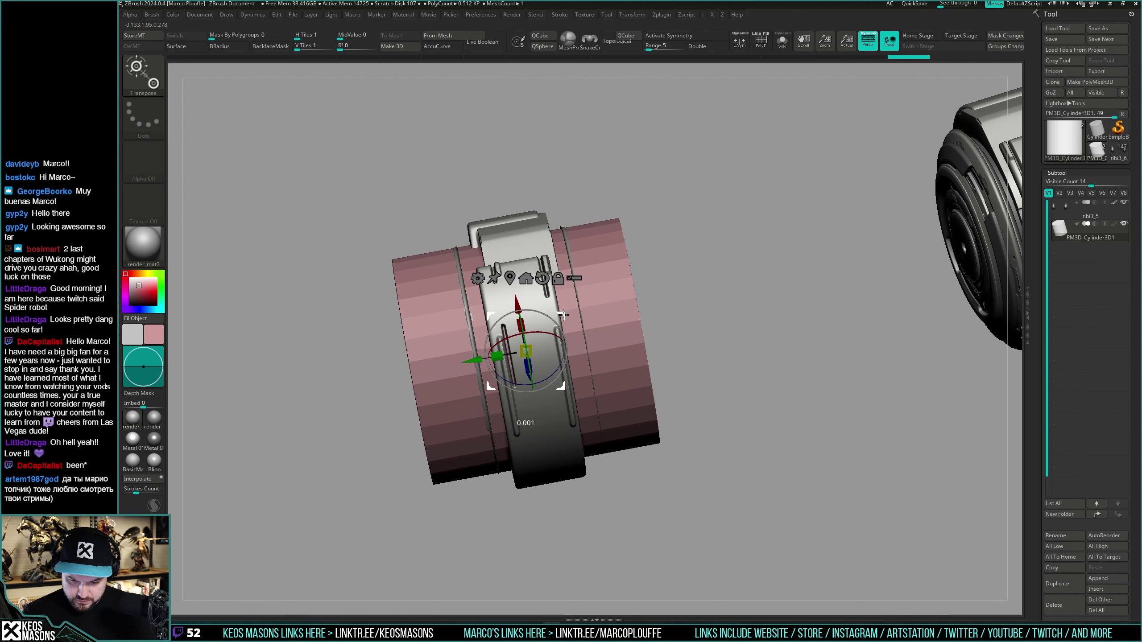
pyautogui.moveTo(572, 302); pyautogui.dragTo(727, 300)
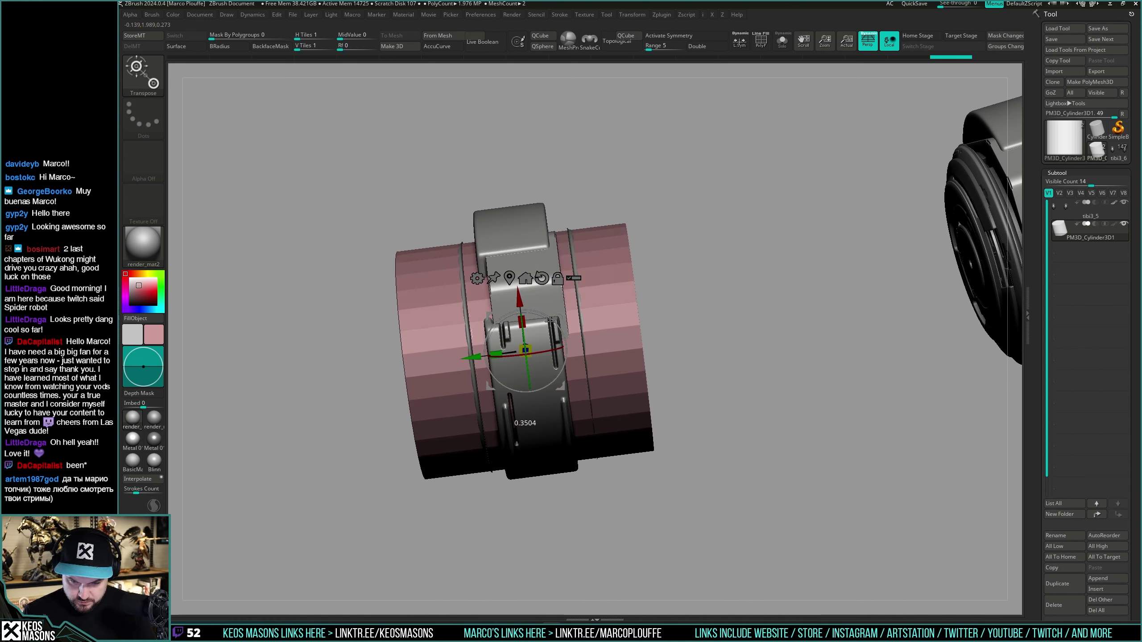
# Step: Scale the cylinder down to about 0.92 and nudge its position and rotation to follow the joint's rings
pyautogui.moveTo(695, 278)
pyautogui.mouseDown()
pyautogui.moveTo(693, 308)
pyautogui.moveTo(721, 355)
pyautogui.moveTo(708, 360)
pyautogui.moveTo(746, 337)
pyautogui.moveTo(746, 360)
pyautogui.moveTo(710, 380)
pyautogui.moveTo(693, 306)
pyautogui.moveTo(737, 300)
pyautogui.moveTo(789, 325)
pyautogui.moveTo(779, 360)
pyautogui.moveTo(777, 331)
pyautogui.moveTo(772, 351)
pyautogui.moveTo(752, 337)
pyautogui.mouseUp()
pyautogui.press('q')
pyautogui.hotkey('shift', 's')
pyautogui.hotkey('shift', 's')
pyautogui.press('w')
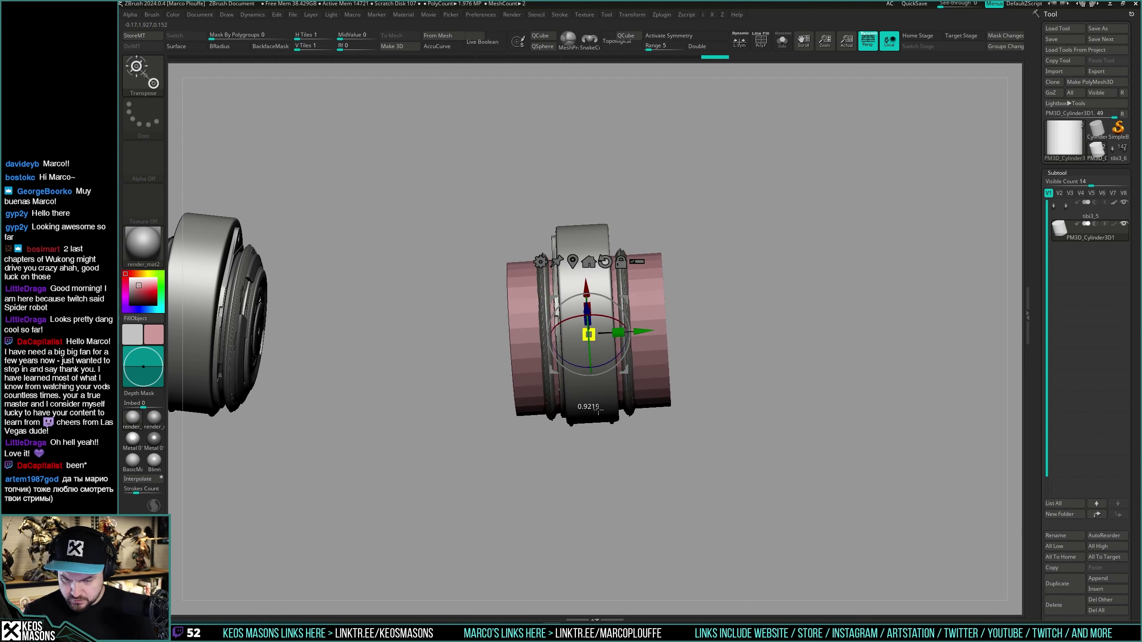
pyautogui.moveTo(743, 331); pyautogui.dragTo(715, 341)
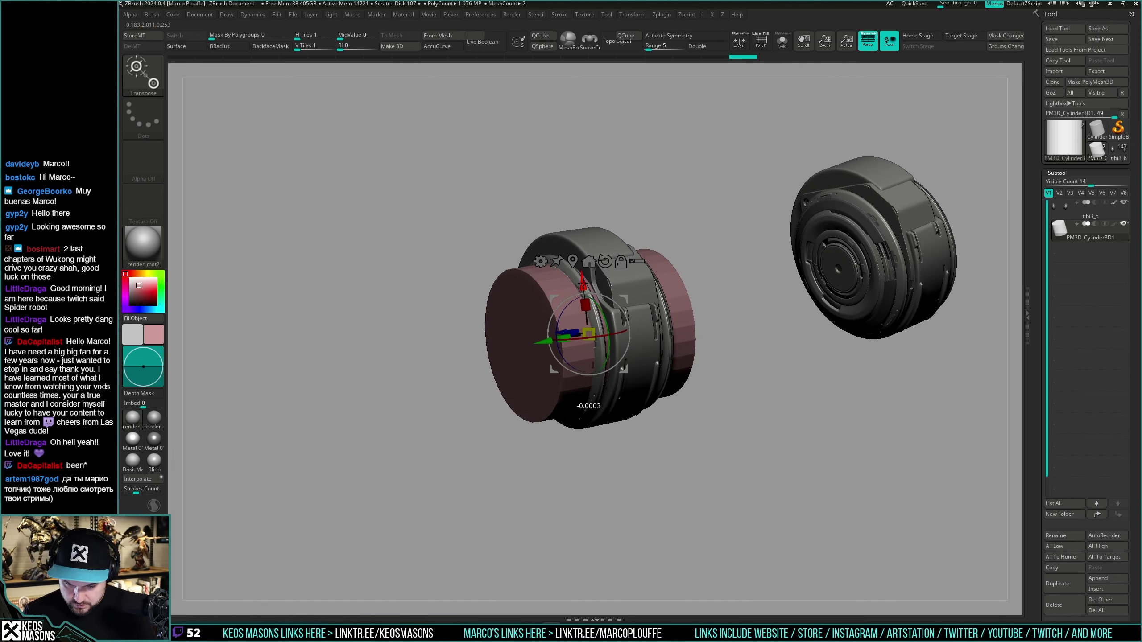
pyautogui.moveTo(701, 270); pyautogui.dragTo(724, 279)
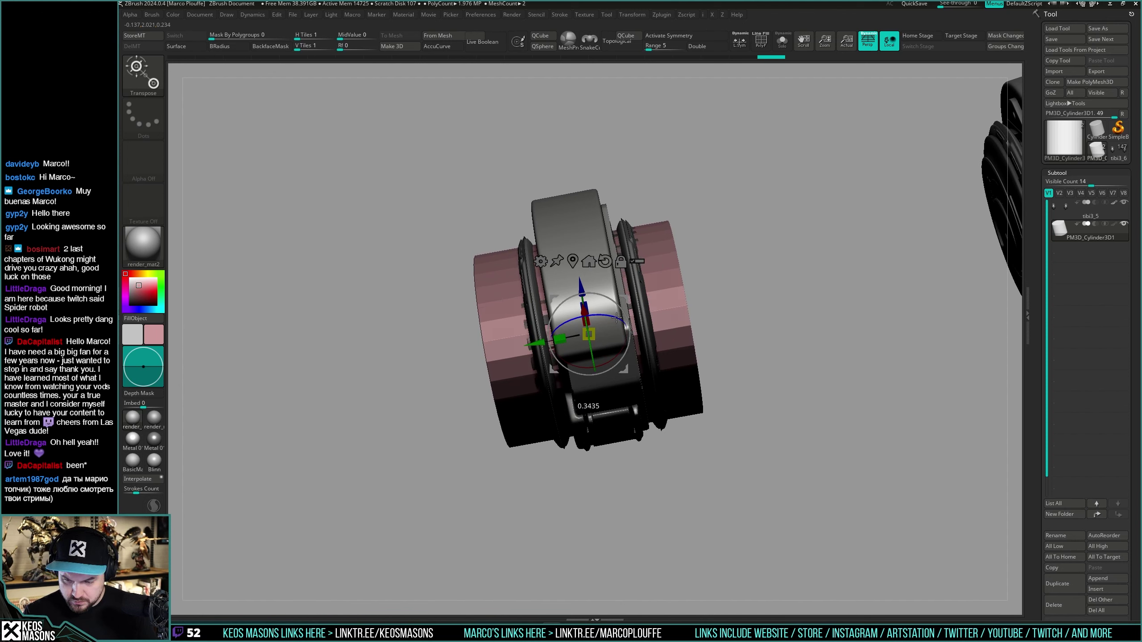
pyautogui.moveTo(746, 306)
pyautogui.mouseDown()
pyautogui.moveTo(755, 395)
pyautogui.moveTo(746, 321)
pyautogui.mouseUp()
# Step: Return to the full character tool and insert the aligned cylinder as a new subtool at the ankle
pyautogui.press('q')
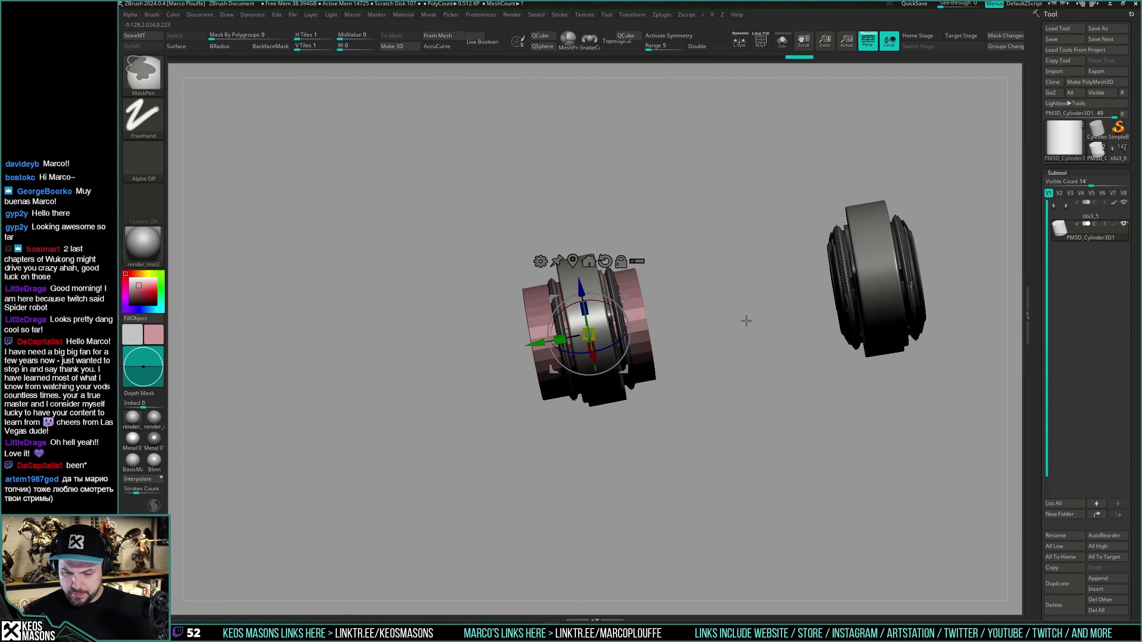
pyautogui.hotkey('alt', 'shift', 's')
pyautogui.hotkey('ctrl', 'shift', 's')
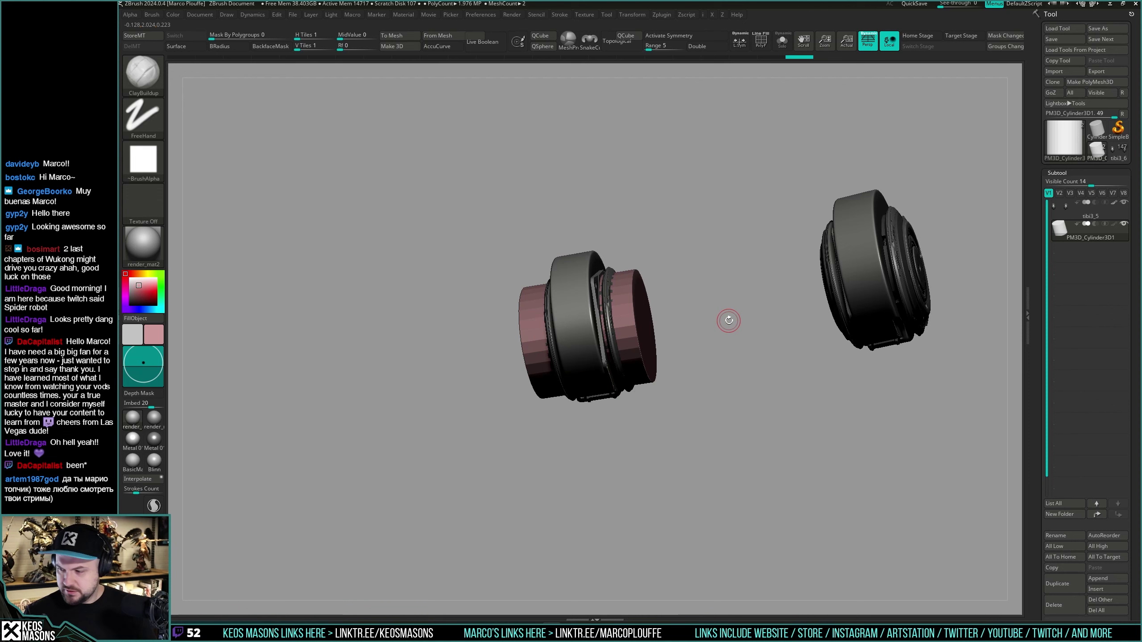
pyautogui.click(1118, 153)
pyautogui.moveTo(966, 472); pyautogui.dragTo(1014, 438)
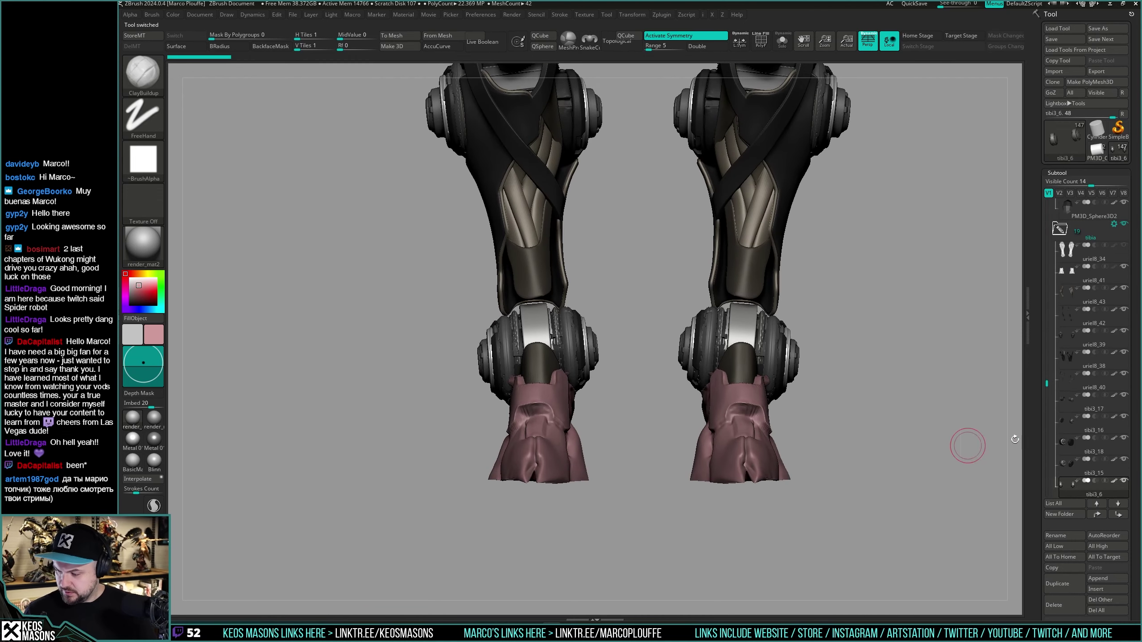
pyautogui.click(1097, 589)
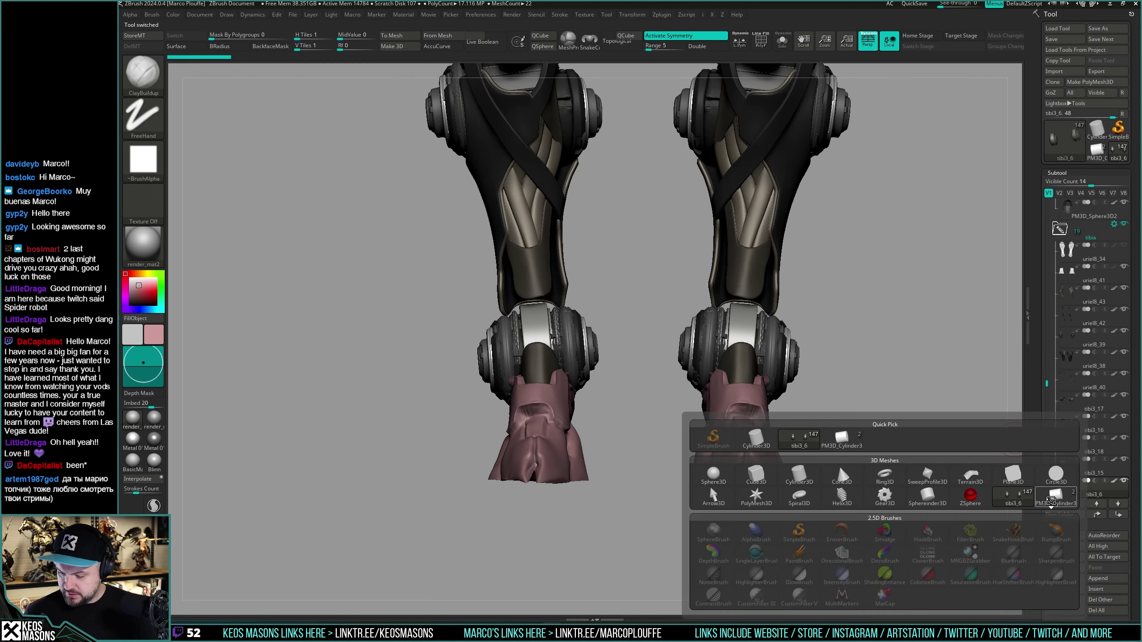
pyautogui.click(710, 486)
pyautogui.keyDown('shift'); pyautogui.moveTo(710, 486); pyautogui.dragTo(729, 382); pyautogui.keyUp('shift')
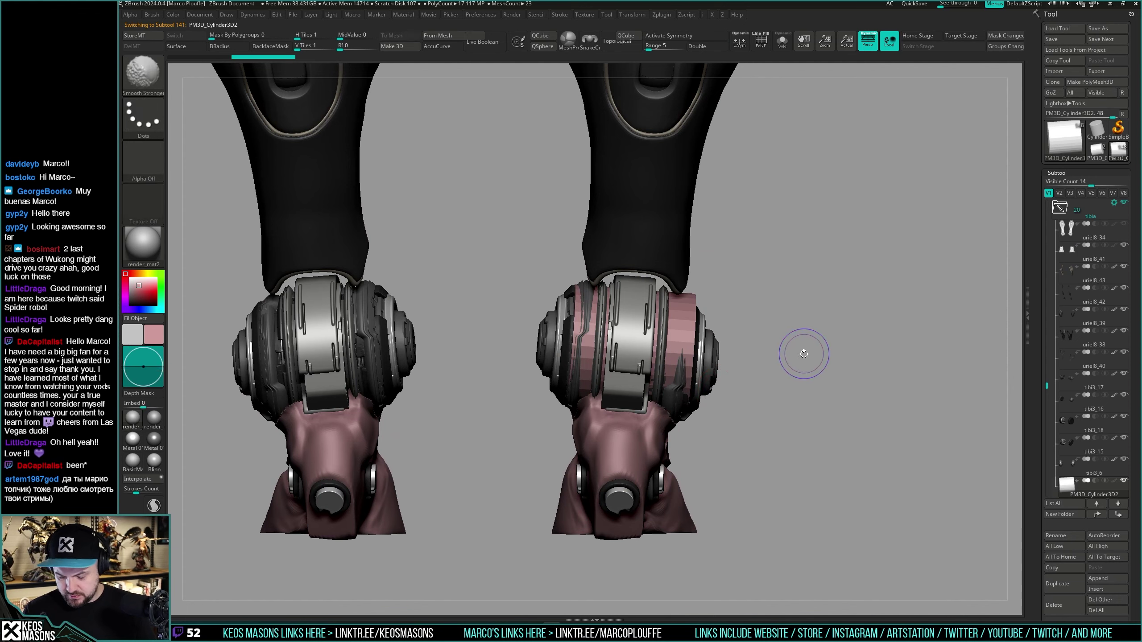
# Step: Fill the cylinder with white and enlarge it slightly, by about 1.05, around the ankle joint
pyautogui.hotkey('ctrl', 'f')
pyautogui.moveTo(803, 351)
pyautogui.keyDown('alt'); pyautogui.mouseDown()
pyautogui.moveTo(788, 362)
pyautogui.moveTo(790, 346)
pyautogui.mouseUp(); pyautogui.keyUp('alt')
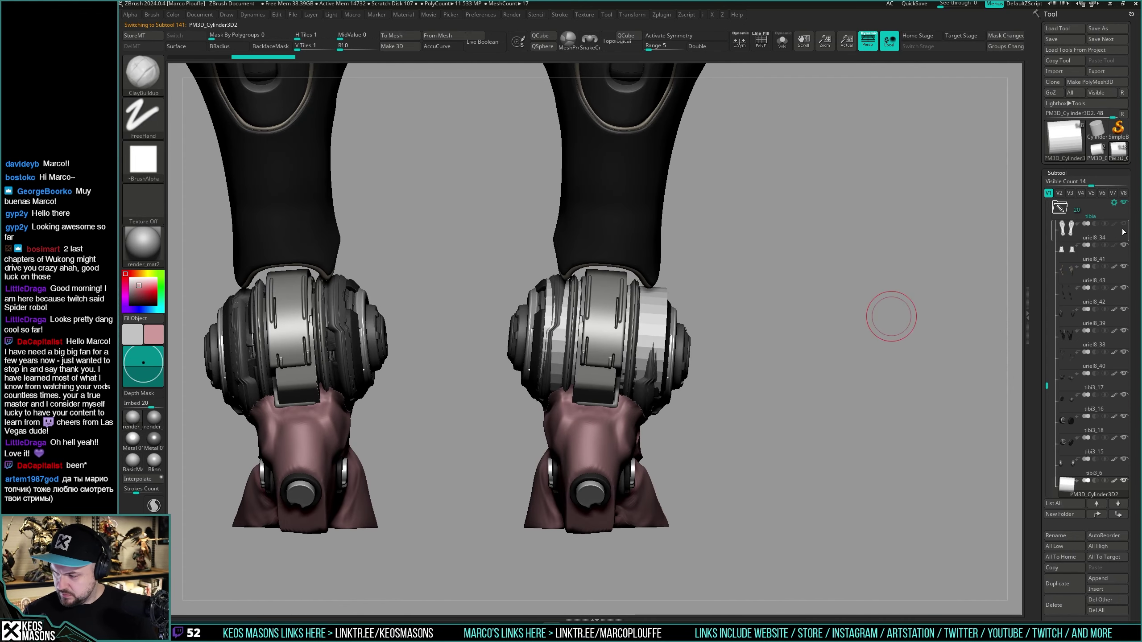
pyautogui.moveTo(960, 313); pyautogui.dragTo(806, 352)
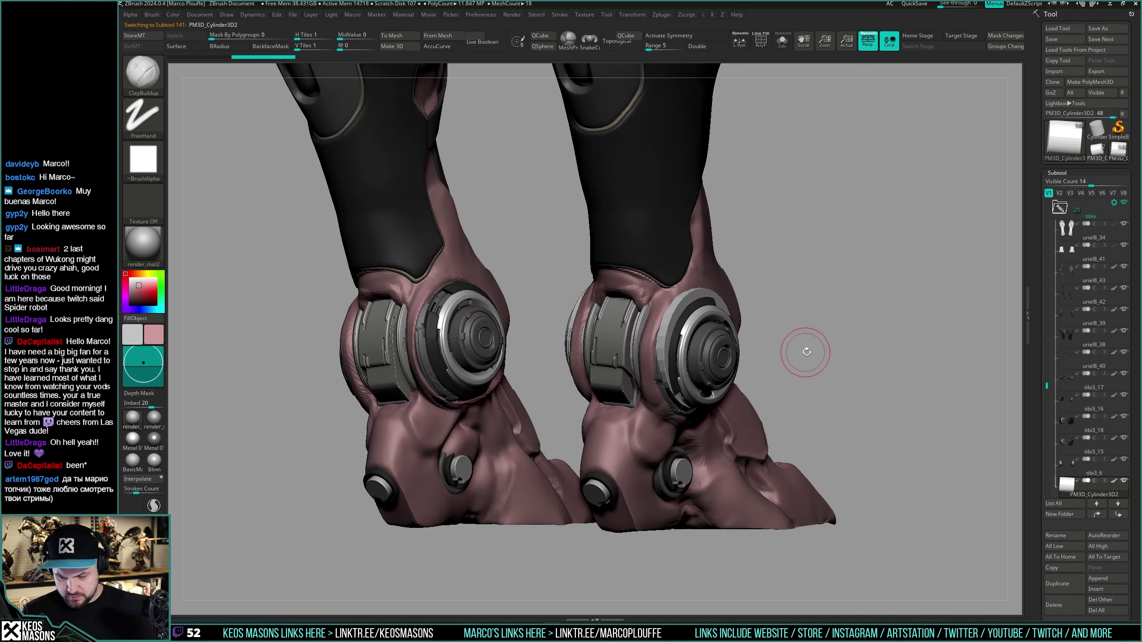
pyautogui.press('w')
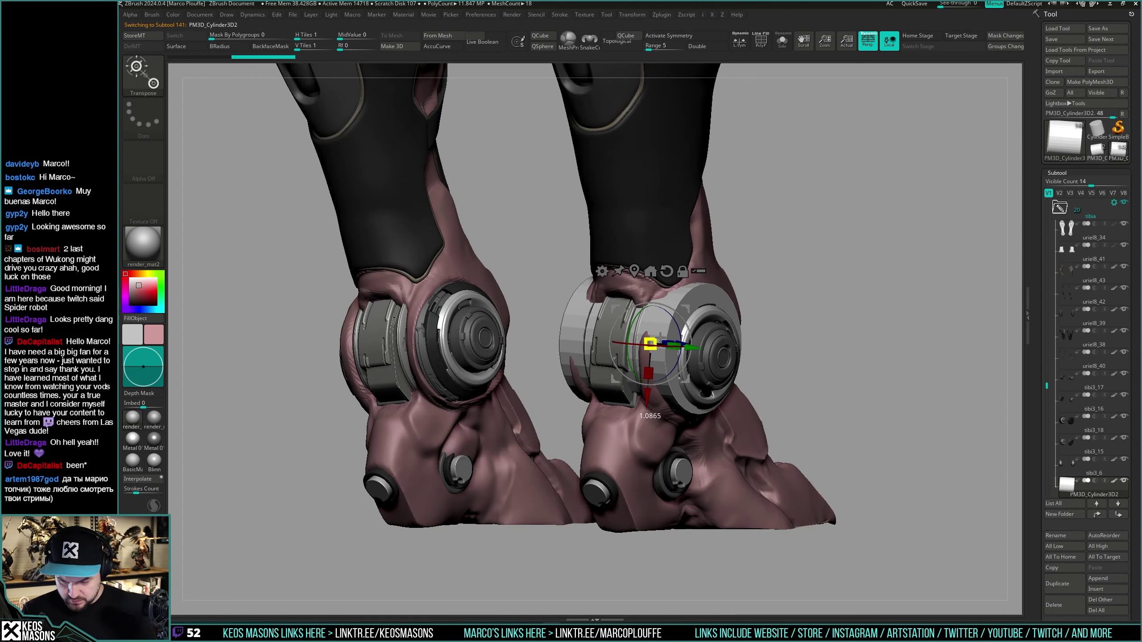
pyautogui.moveTo(661, 338); pyautogui.dragTo(663, 335)
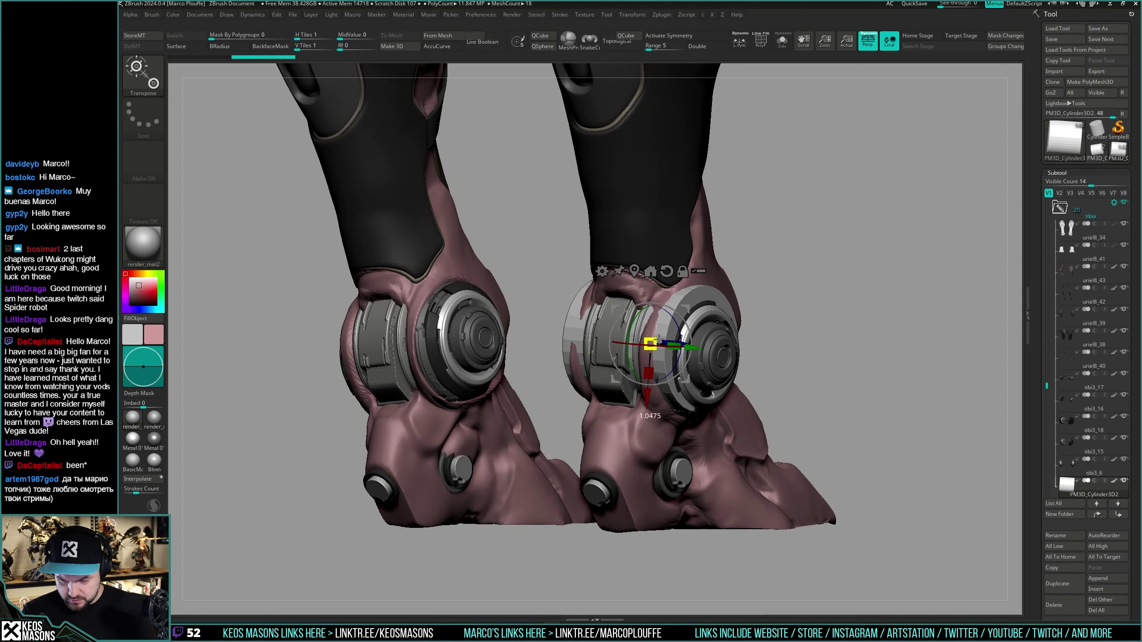
pyautogui.press('q')
pyautogui.moveTo(837, 365)
pyautogui.mouseDown()
pyautogui.moveTo(841, 374)
pyautogui.moveTo(846, 351)
pyautogui.moveTo(897, 354)
pyautogui.moveTo(902, 342)
pyautogui.moveTo(822, 356)
pyautogui.moveTo(857, 354)
pyautogui.moveTo(848, 341)
pyautogui.moveTo(840, 354)
pyautogui.mouseUp()
pyautogui.press('w')
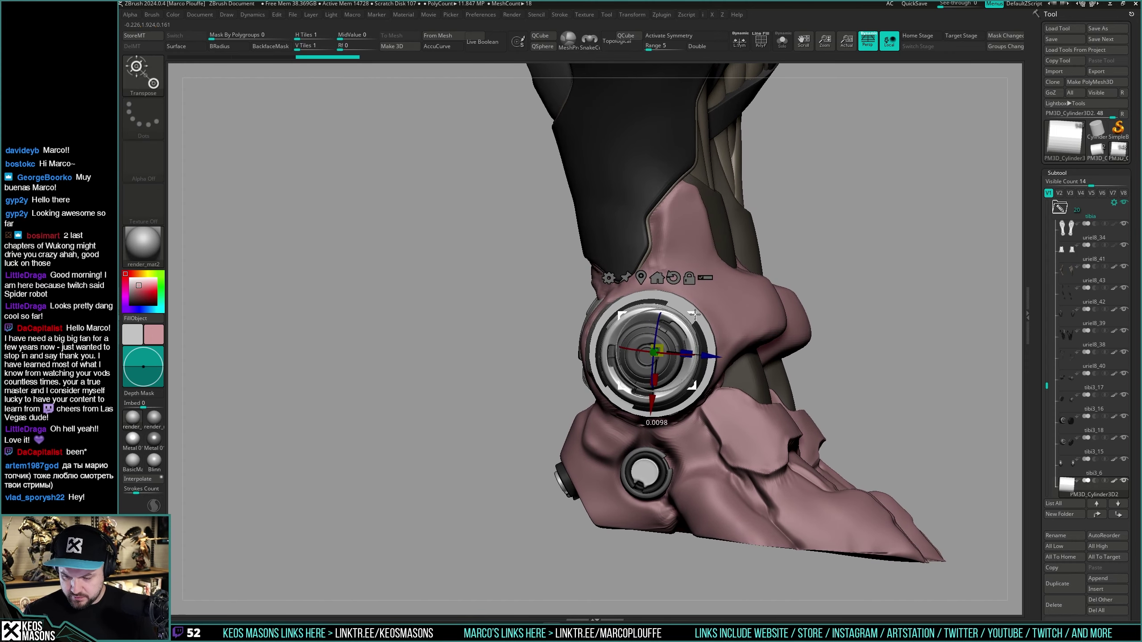
# Step: Adjust the cylinder's position, size and tilt from front and side so it sits concentric with the ankle joint's rings
pyautogui.moveTo(688, 312); pyautogui.dragTo(822, 297)
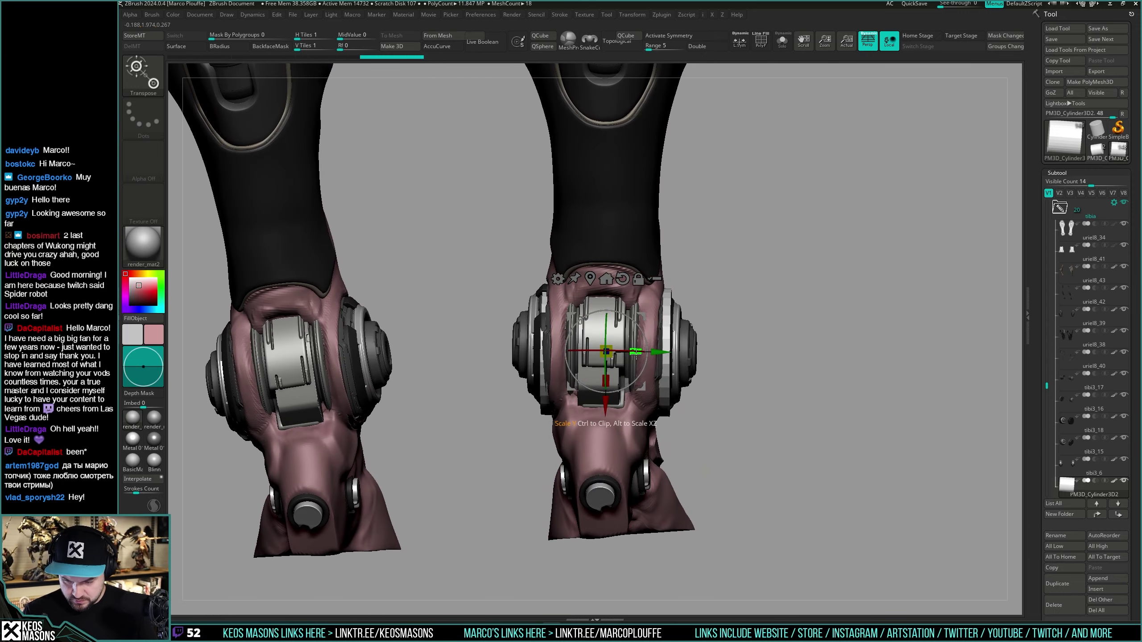
pyautogui.moveTo(654, 338); pyautogui.dragTo(751, 316)
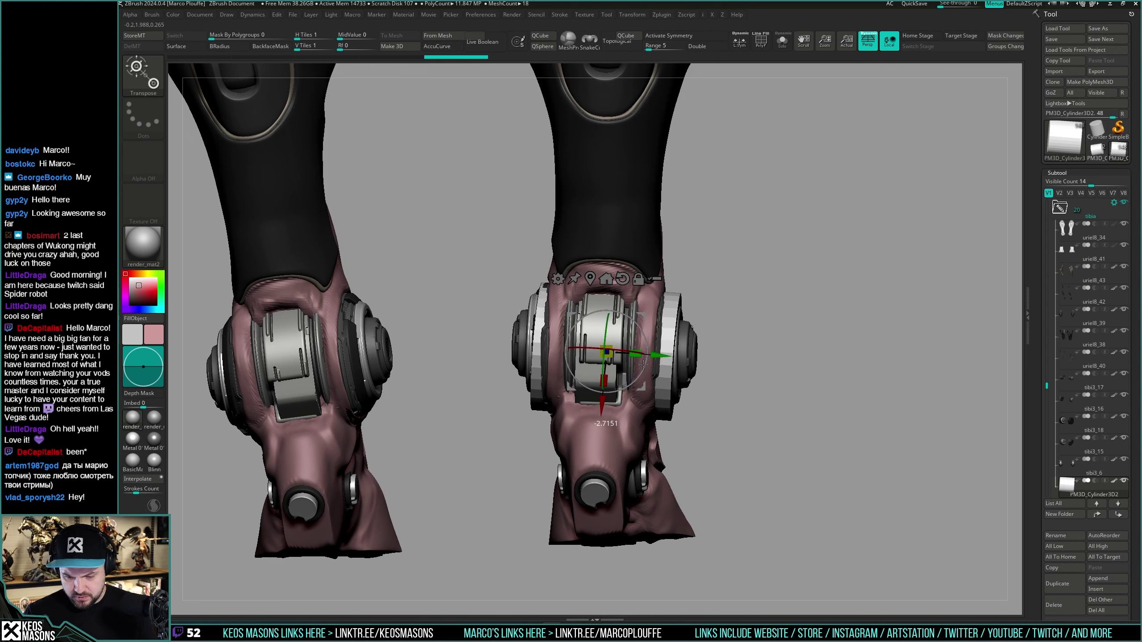
pyautogui.moveTo(759, 288); pyautogui.dragTo(734, 291)
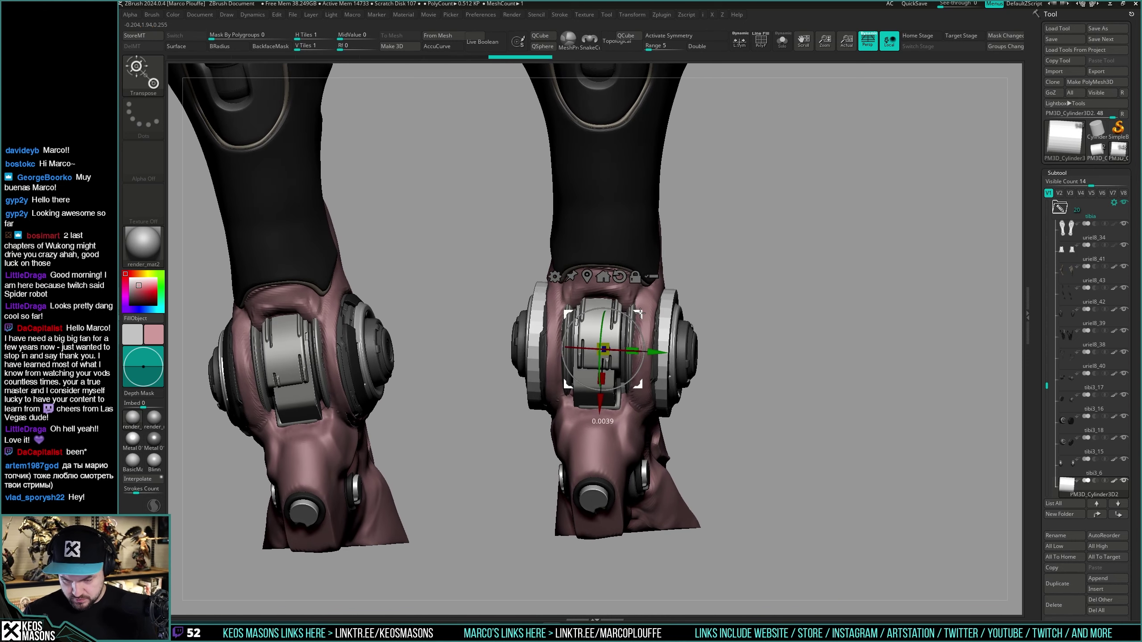
pyautogui.moveTo(641, 311); pyautogui.dragTo(786, 345)
pyautogui.press('ctrl')
pyautogui.keyDown('ctrl'); pyautogui.moveTo(786, 345); pyautogui.dragTo(785, 370, button='right'); pyautogui.keyUp('ctrl')
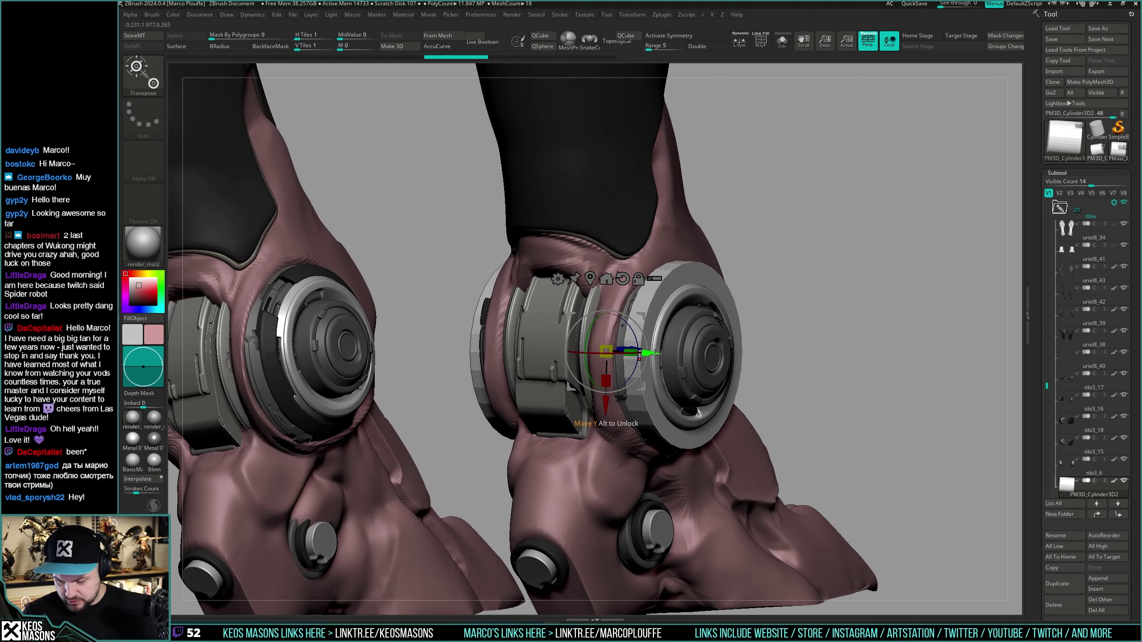
pyautogui.moveTo(650, 358); pyautogui.dragTo(654, 358)
pyautogui.moveTo(853, 296); pyautogui.dragTo(820, 294)
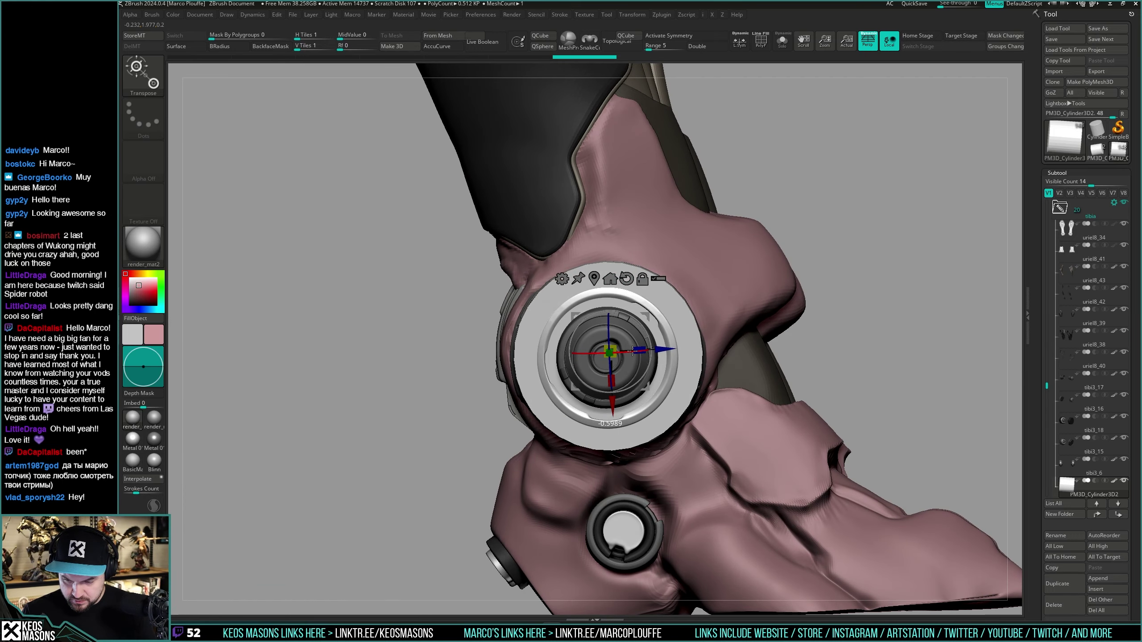
pyautogui.moveTo(632, 351); pyautogui.dragTo(633, 350)
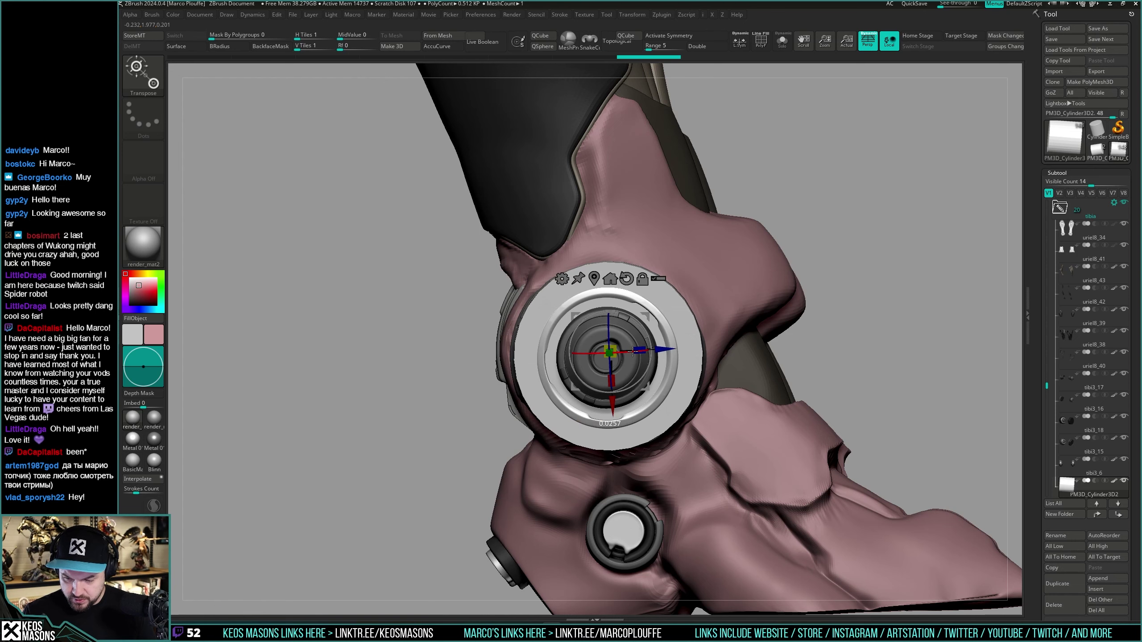
# Step: Narrow the cylinder into a thin disc and place it beside the joint's central band, against the outer rings
pyautogui.moveTo(686, 379); pyautogui.dragTo(768, 379, button='right')
pyautogui.moveTo(616, 355); pyautogui.dragTo(683, 386)
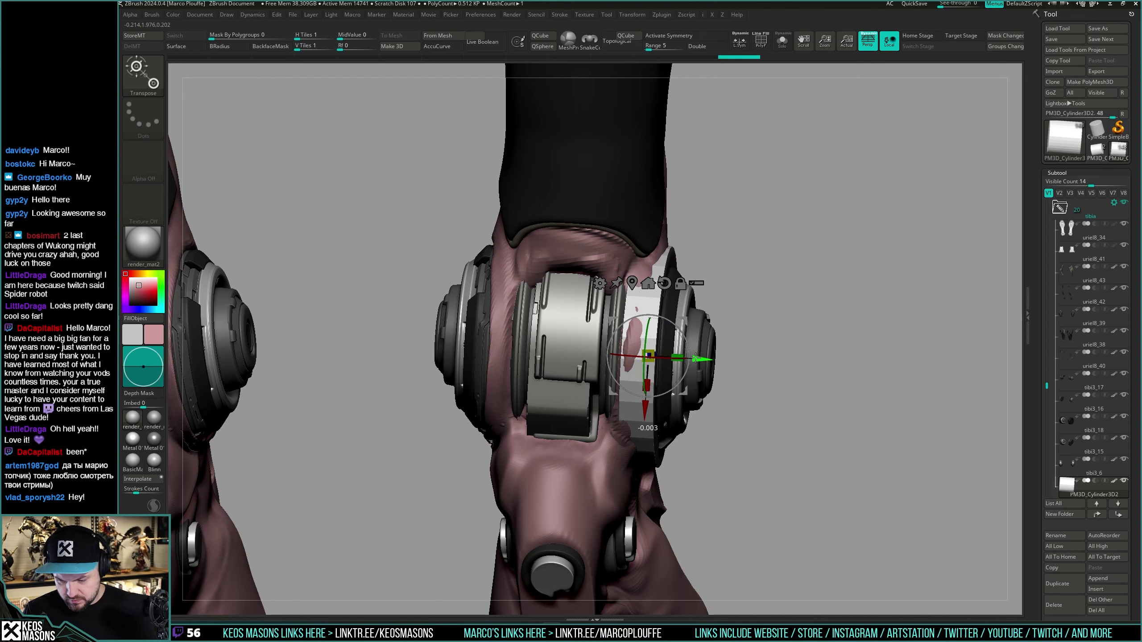
pyautogui.moveTo(781, 343)
pyautogui.mouseDown()
pyautogui.moveTo(625, 349)
pyautogui.moveTo(802, 341)
pyautogui.moveTo(772, 377)
pyautogui.moveTo(794, 379)
pyautogui.mouseUp()
# Step: Isolate the disc with its wireframe shown and set ZModeler's edge action to Insert
pyautogui.press('q')
pyautogui.hotkey('shift', 'f')
pyautogui.hotkey('alt', 'shift', 's')
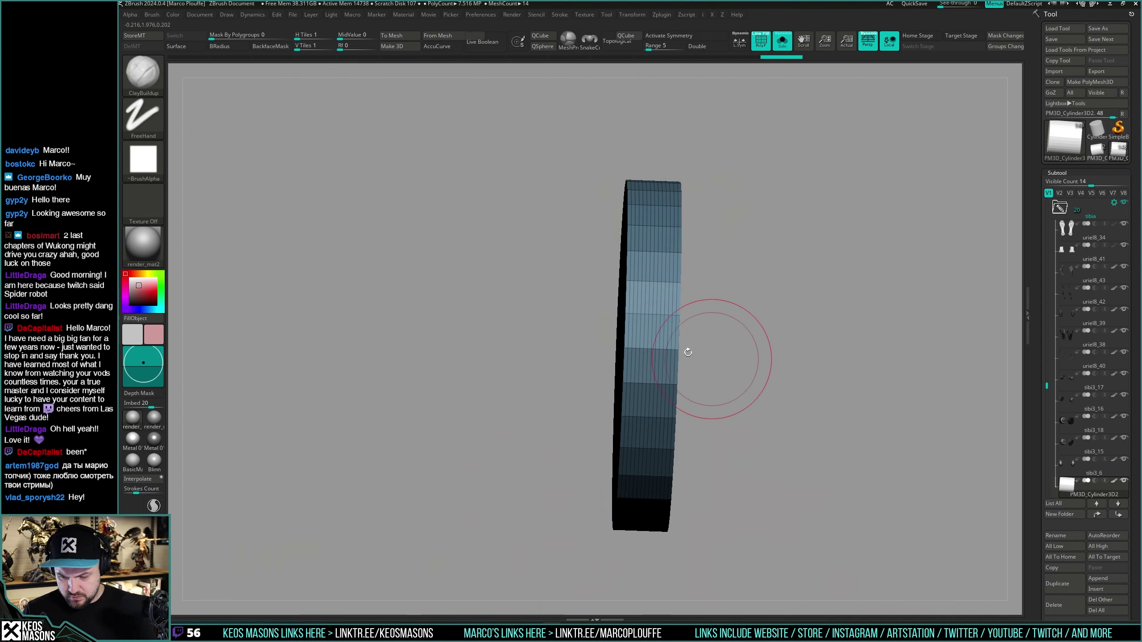
pyautogui.keyDown('alt'); pyautogui.moveTo(713, 357); pyautogui.dragTo(701, 382); pyautogui.keyUp('alt')
pyautogui.press('b')
pyautogui.press('z')
pyautogui.press('m')
pyautogui.hotkey('shift', 'f')
pyautogui.hotkey('shift', 'f')
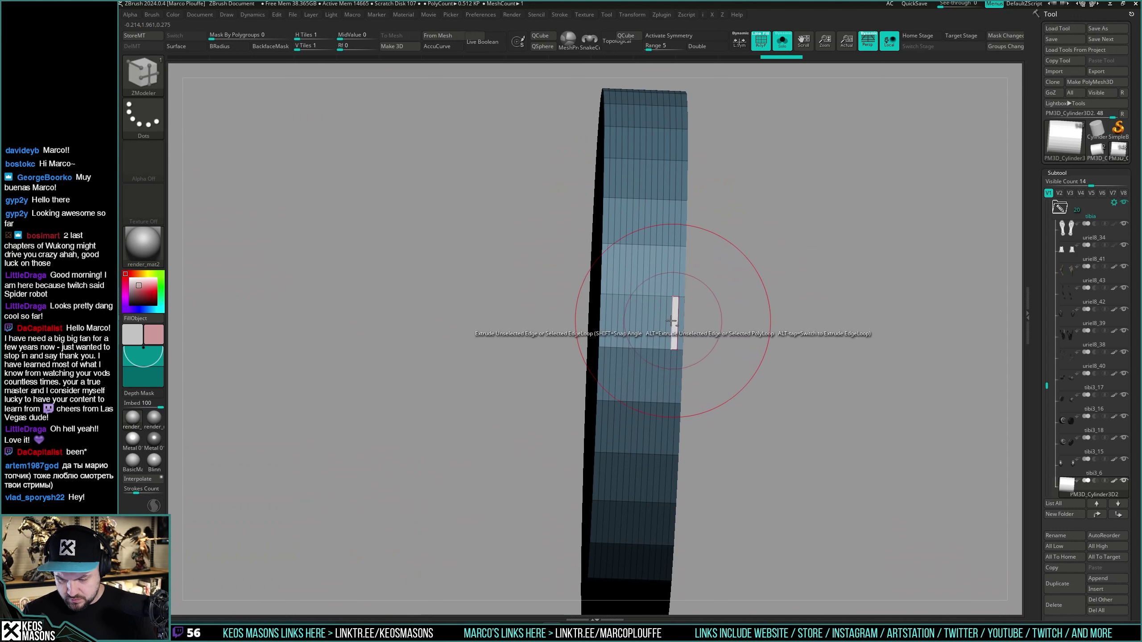
pyautogui.moveTo(675, 320); pyautogui.dragTo(643, 315, button='right')
pyautogui.hotkey('ctrl', 'z')
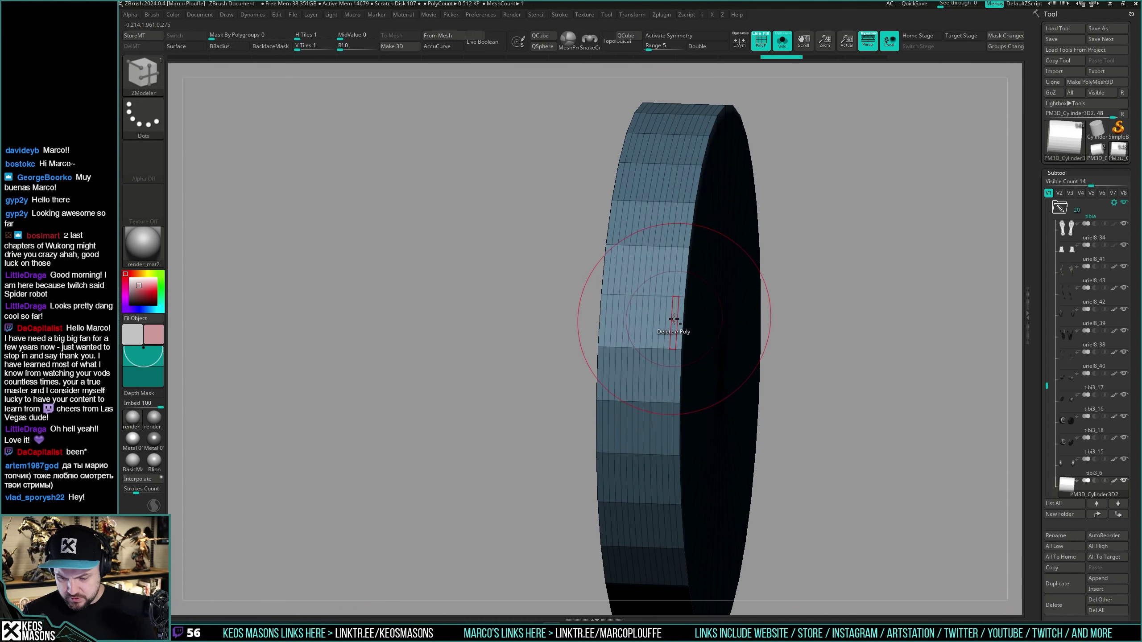
pyautogui.press('space')
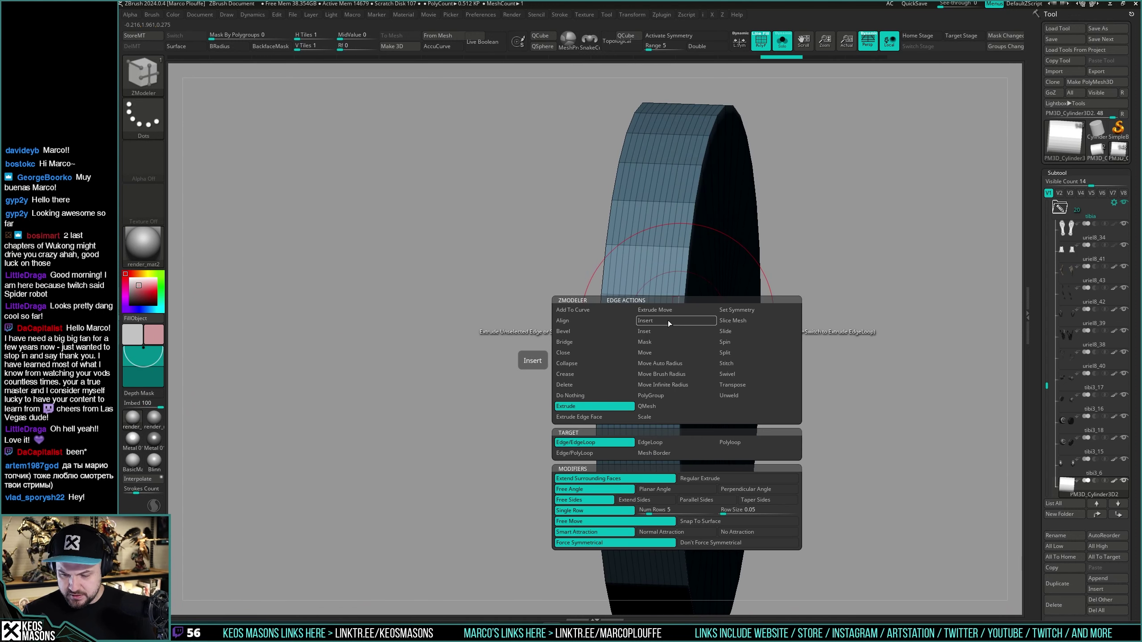
pyautogui.click(668, 323)
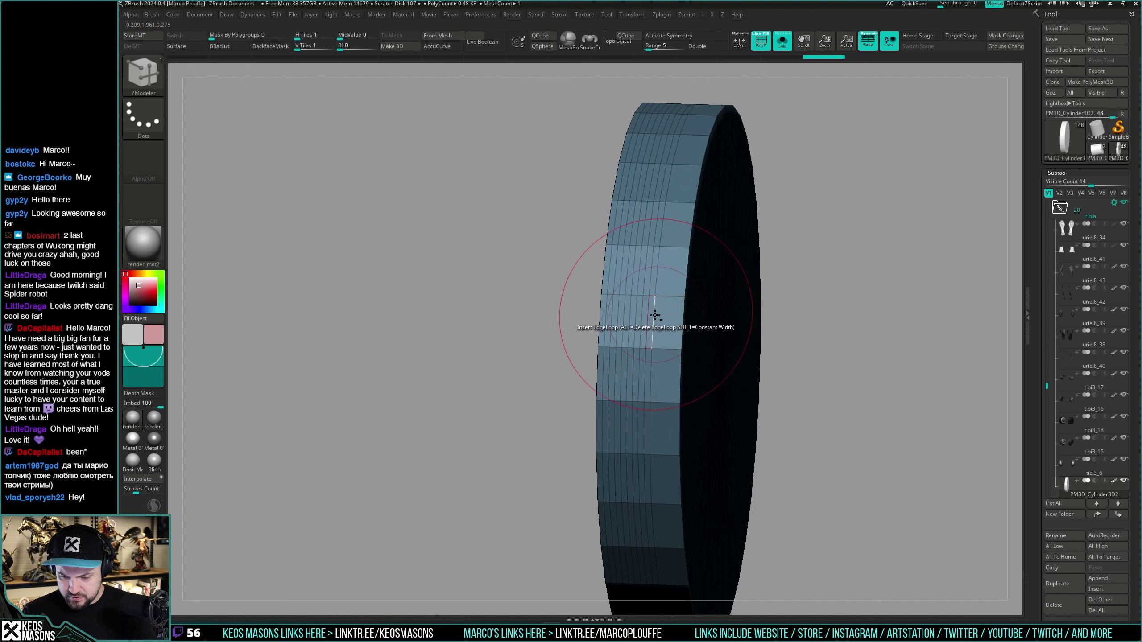
# Step: Delete the surplus edge loops around the disc's rim, and bring the surrounding leg parts back into view
pyautogui.keyDown('alt'); pyautogui.click(607, 317); pyautogui.keyUp('alt')
pyautogui.keyDown('ctrl'); pyautogui.moveTo(607, 316); pyautogui.dragTo(634, 258, button='right'); pyautogui.keyUp('ctrl')
pyautogui.hotkey('alt', 's')
pyautogui.moveTo(800, 380); pyautogui.dragTo(701, 351, button='right')
pyautogui.keyDown('alt'); pyautogui.click(654, 360); pyautogui.keyUp('alt')
pyautogui.hotkey('shift', 'f')
pyautogui.hotkey('alt', 's')
pyautogui.moveTo(867, 316); pyautogui.dragTo(838, 354, button='right')
pyautogui.hotkey('shift', 't')
# Step: Scale the disc up by about 1.02 and align it with the outer rings of the ankle joint
pyautogui.press('w')
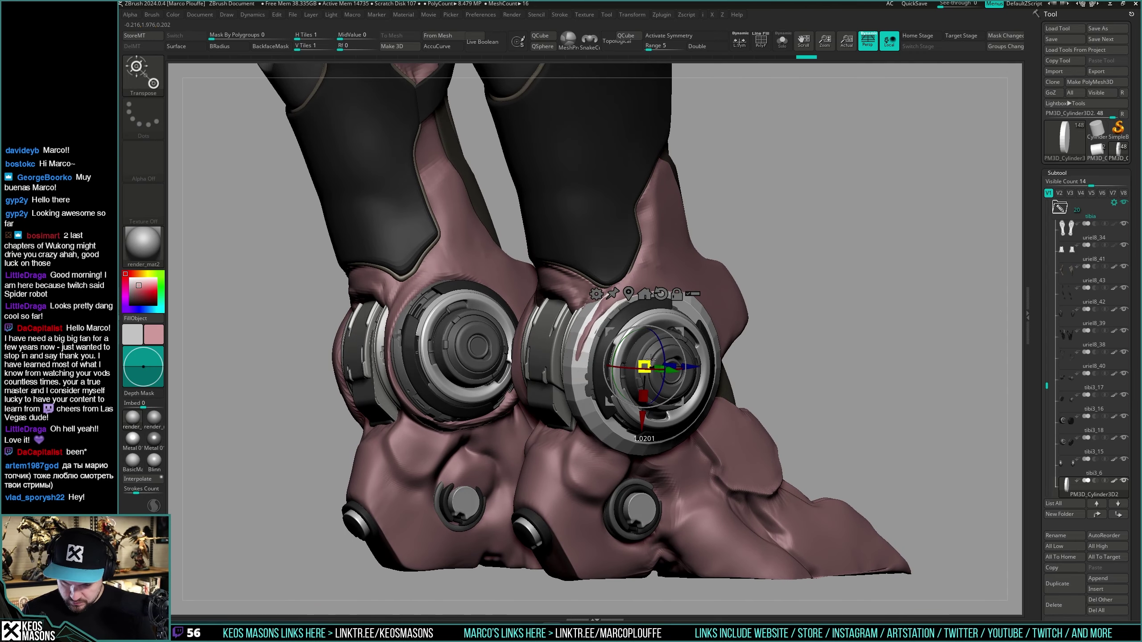
pyautogui.moveTo(792, 323); pyautogui.dragTo(795, 316, button='right')
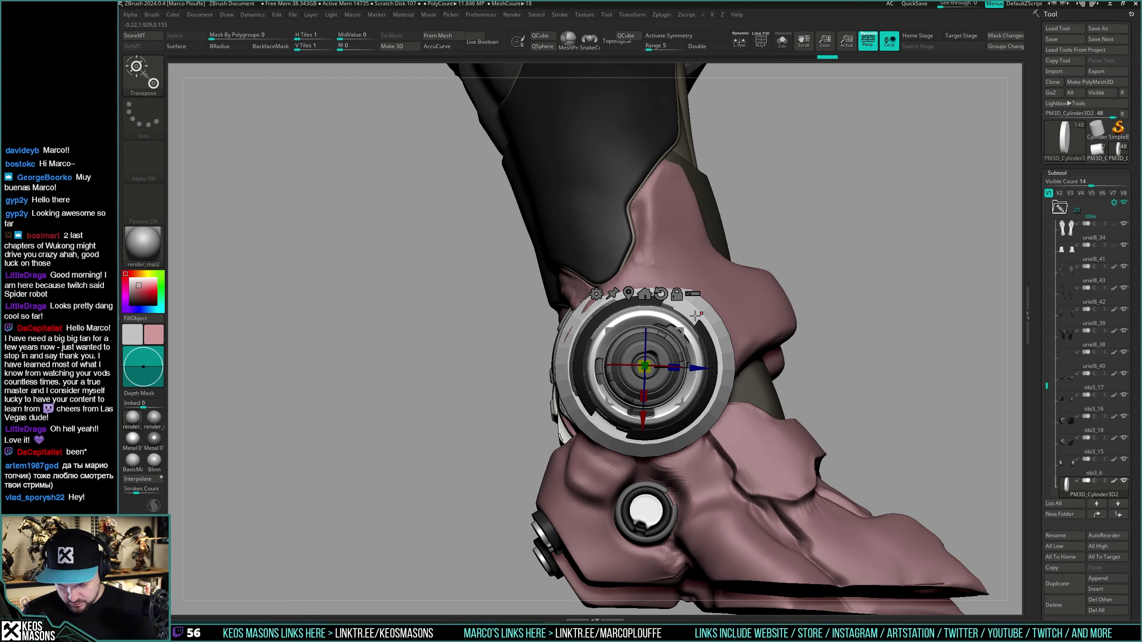
pyautogui.press('q')
pyautogui.moveTo(616, 382)
pyautogui.mouseDown(button='right')
pyautogui.moveTo(643, 379)
pyautogui.moveTo(707, 430)
pyautogui.mouseUp(button='right')
pyautogui.moveTo(706, 431); pyautogui.dragTo(813, 384)
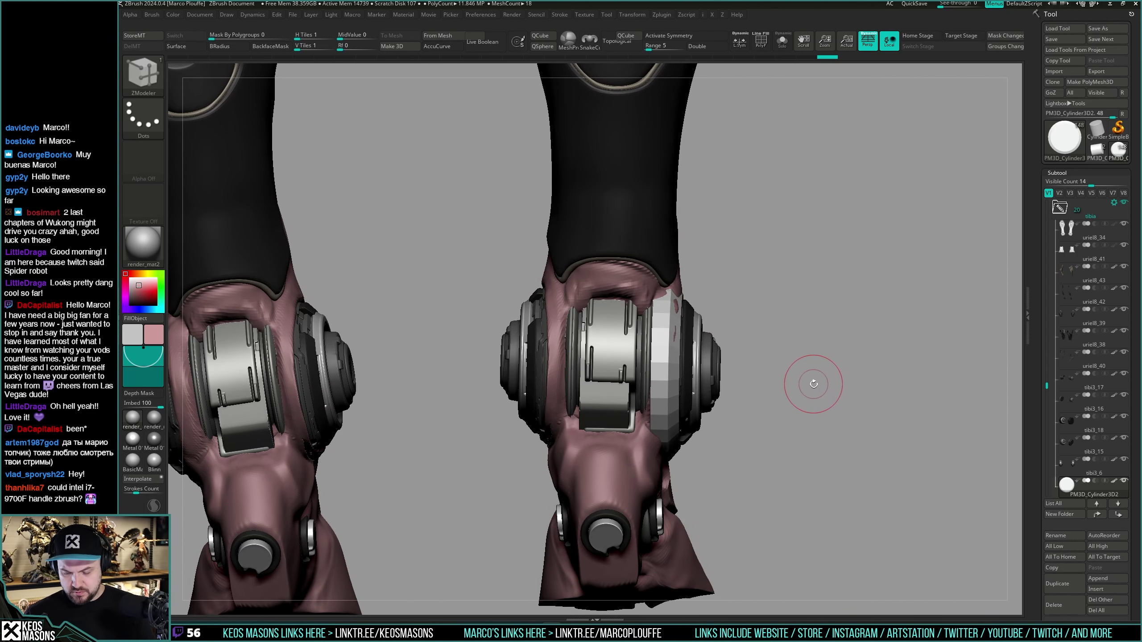
# Step: Duplicate the disc and move the copy about 0.09 across to the opposite side of the central band
pyautogui.click(1064, 585)
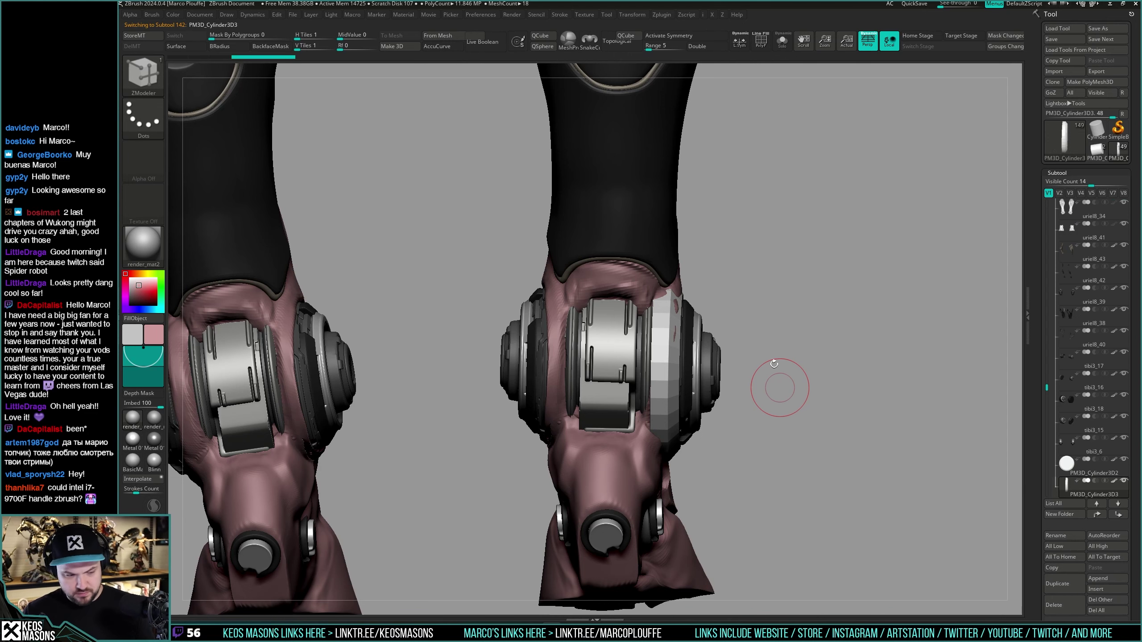
pyautogui.press('w')
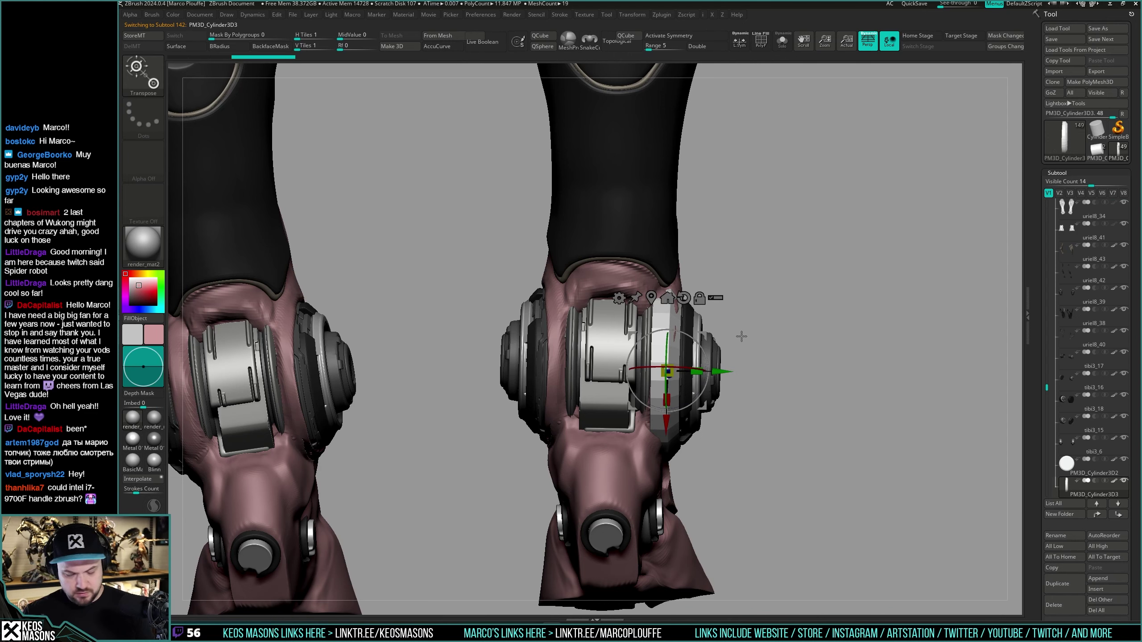
pyautogui.moveTo(720, 372); pyautogui.dragTo(610, 417)
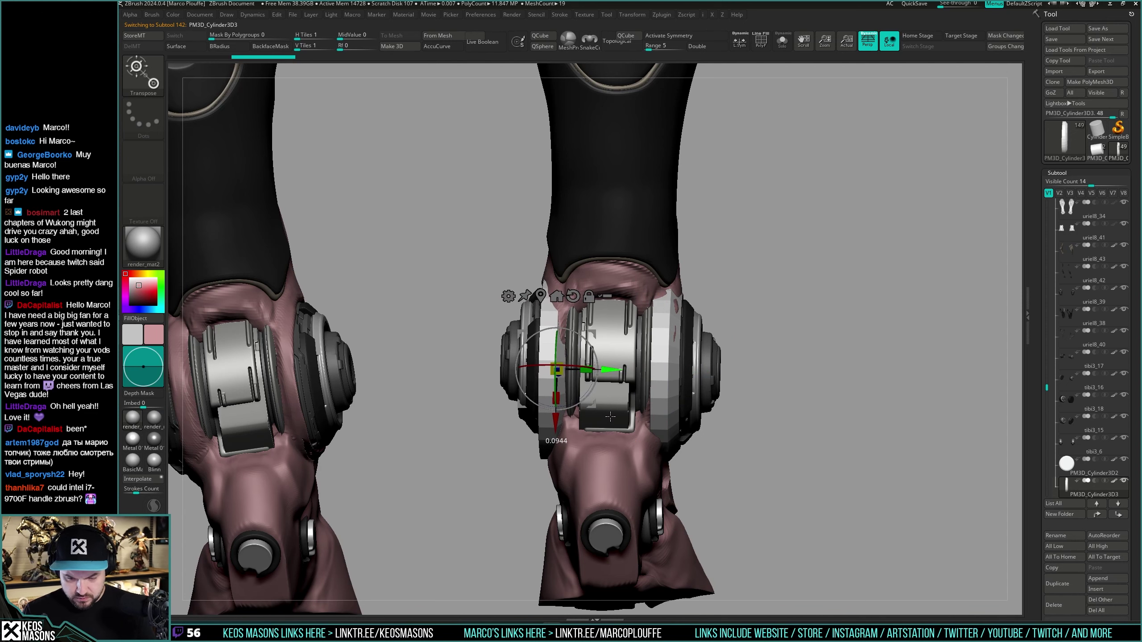
pyautogui.keyDown('alt'); pyautogui.moveTo(662, 404); pyautogui.dragTo(738, 376, button='right'); pyautogui.keyUp('alt')
pyautogui.keyDown('ctrl'); pyautogui.moveTo(738, 375); pyautogui.dragTo(740, 412, button='right'); pyautogui.keyUp('ctrl')
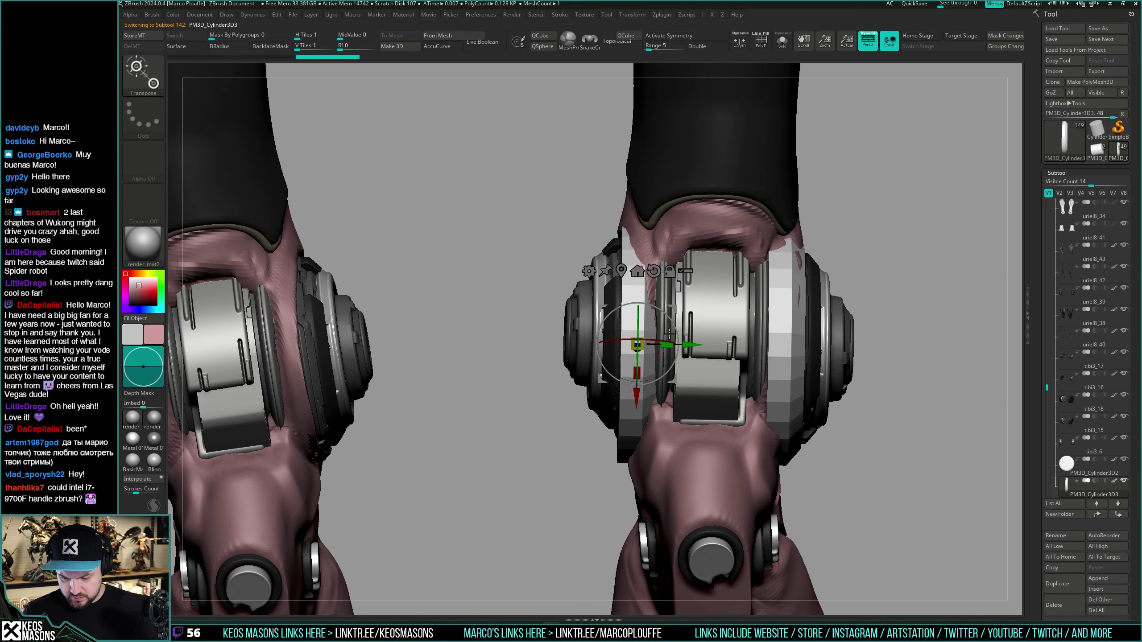
# Step: Rotate the duplicated disc to match the ankle's opposite side and shift it about 0.01 outward along its axis
pyautogui.moveTo(667, 344); pyautogui.dragTo(635, 353)
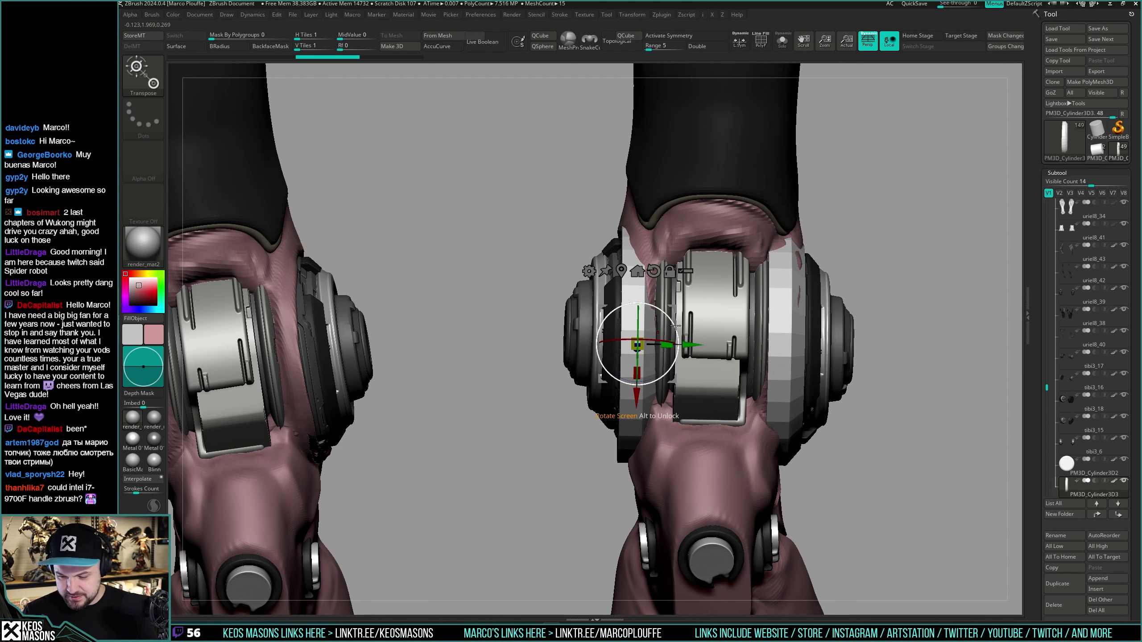
pyautogui.moveTo(658, 375); pyautogui.dragTo(760, 346)
pyautogui.moveTo(526, 320); pyautogui.dragTo(524, 310)
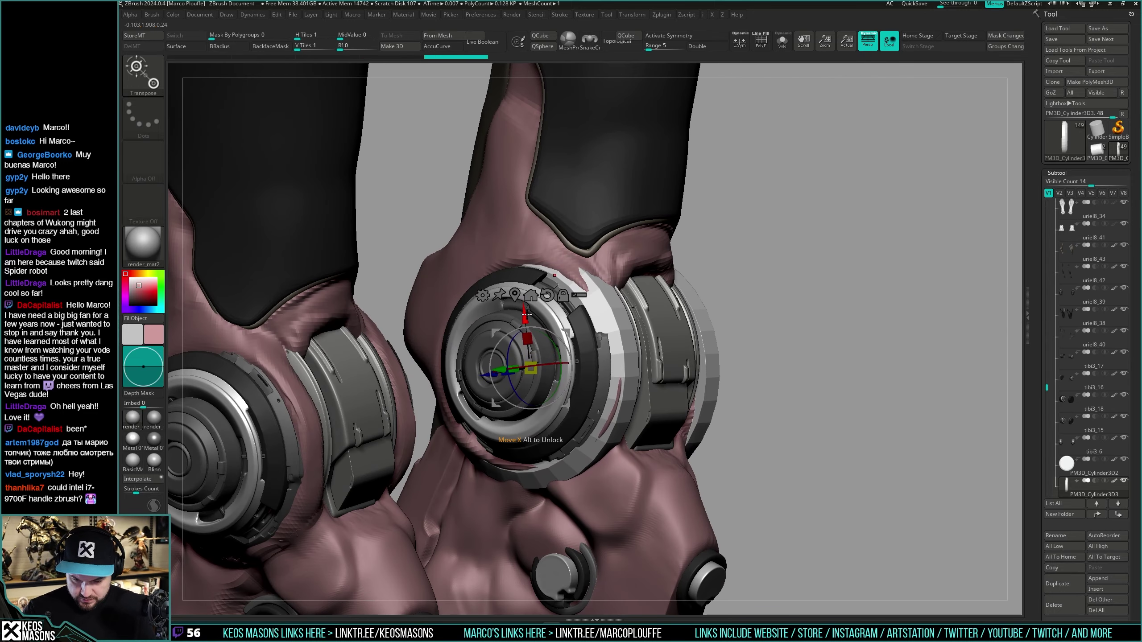
pyautogui.moveTo(488, 374); pyautogui.dragTo(495, 373)
pyautogui.moveTo(798, 373); pyautogui.dragTo(761, 362)
pyautogui.moveTo(498, 368); pyautogui.dragTo(491, 397)
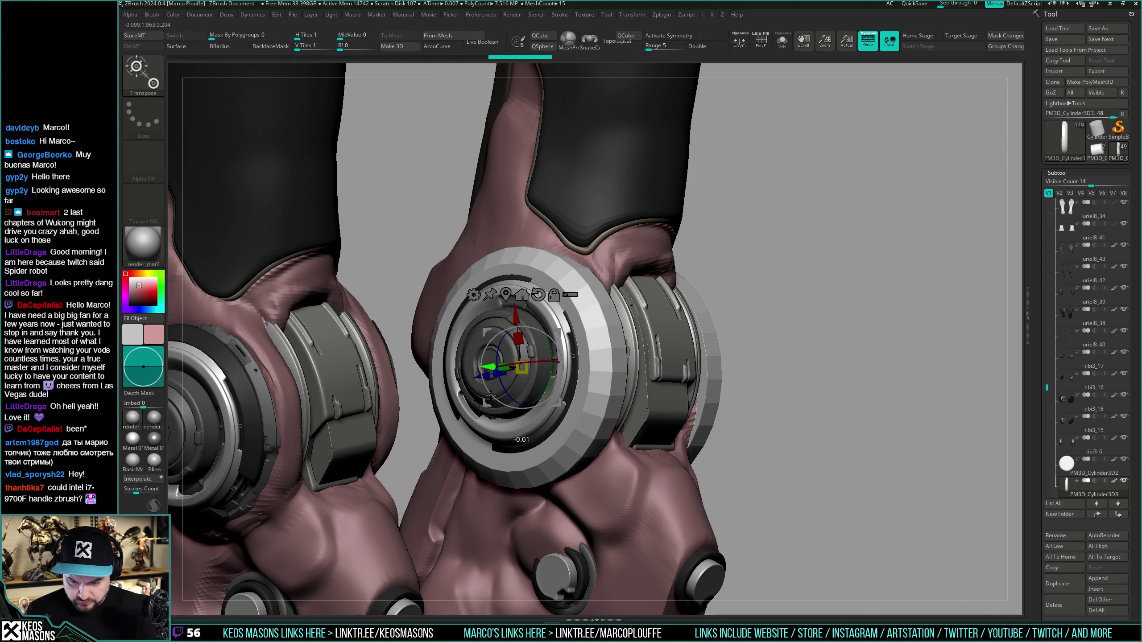
# Step: Fine-tune the duplicated disc's position and tilt so it sits concentric behind the joint's rings and close to the central band
pyautogui.moveTo(623, 373); pyautogui.dragTo(614, 349)
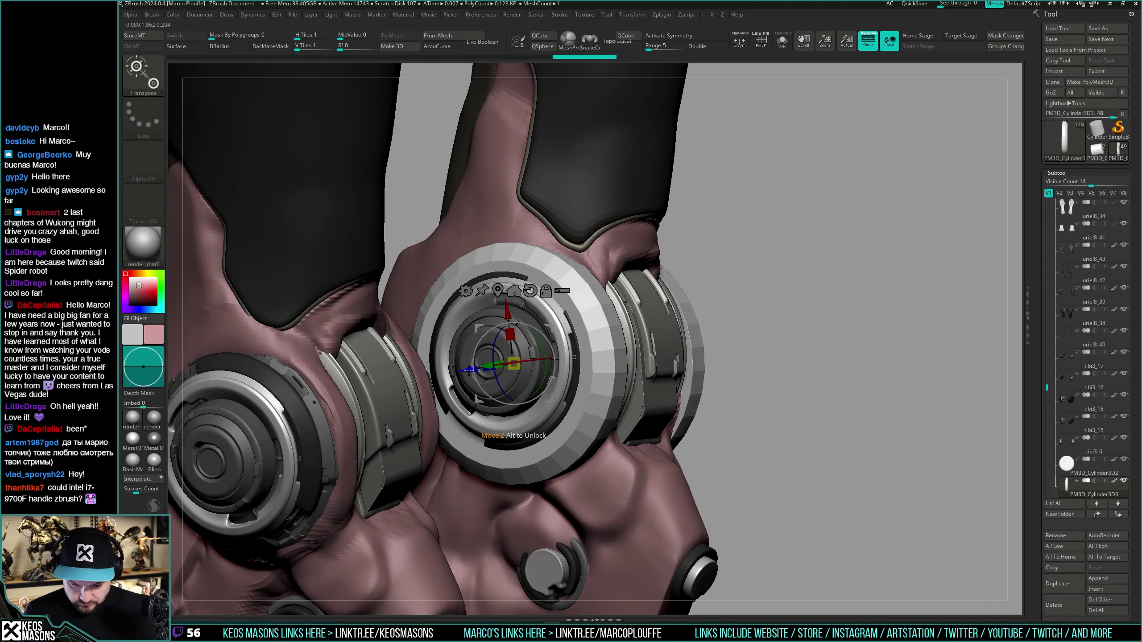
pyautogui.moveTo(482, 417); pyautogui.dragTo(484, 399, button='right')
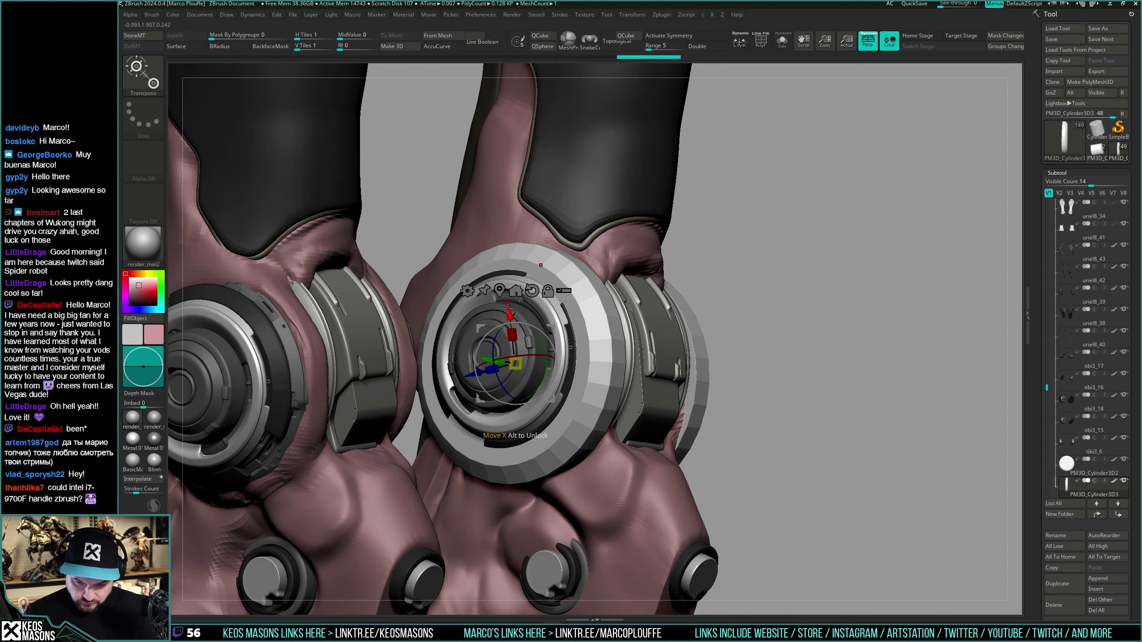
pyautogui.moveTo(764, 287); pyautogui.dragTo(804, 307)
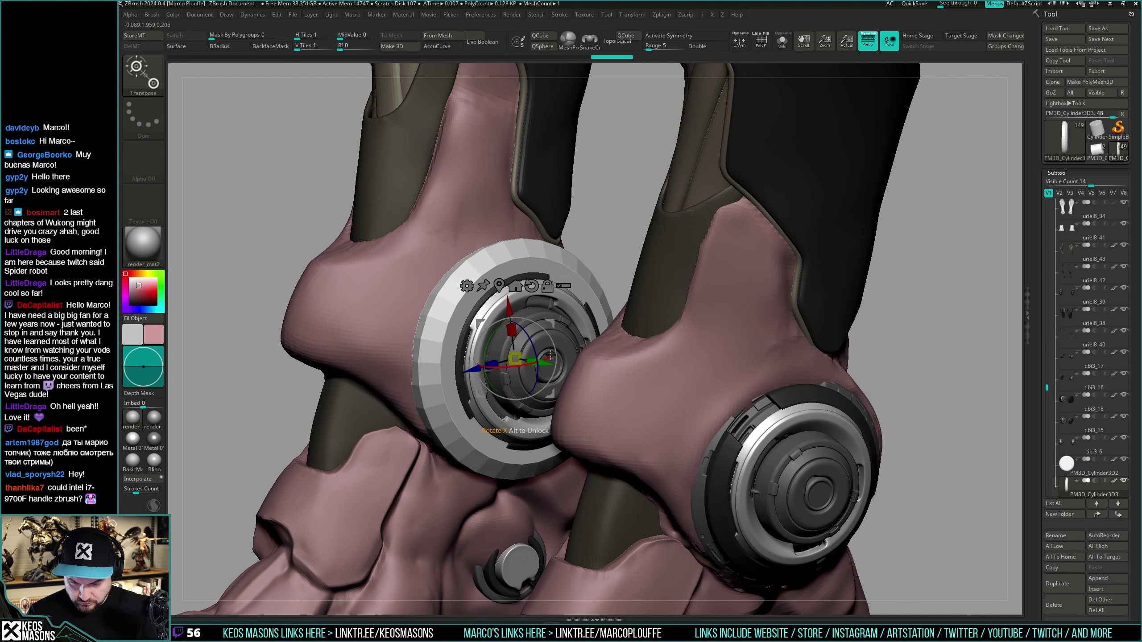
pyautogui.moveTo(896, 309); pyautogui.dragTo(832, 308)
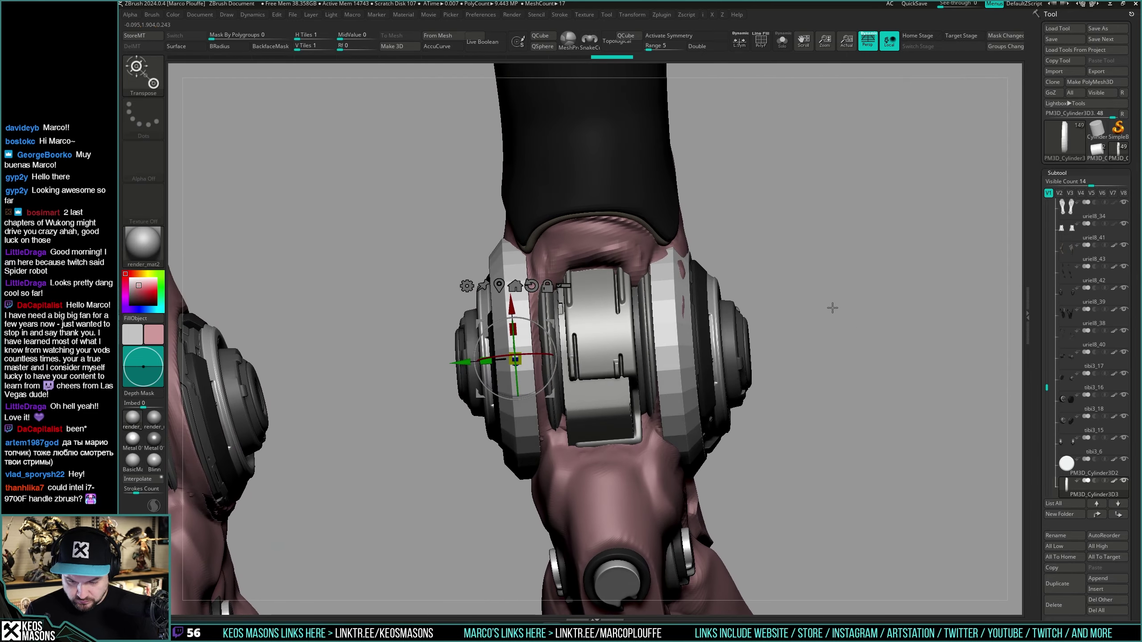
pyautogui.moveTo(470, 362); pyautogui.dragTo(478, 375)
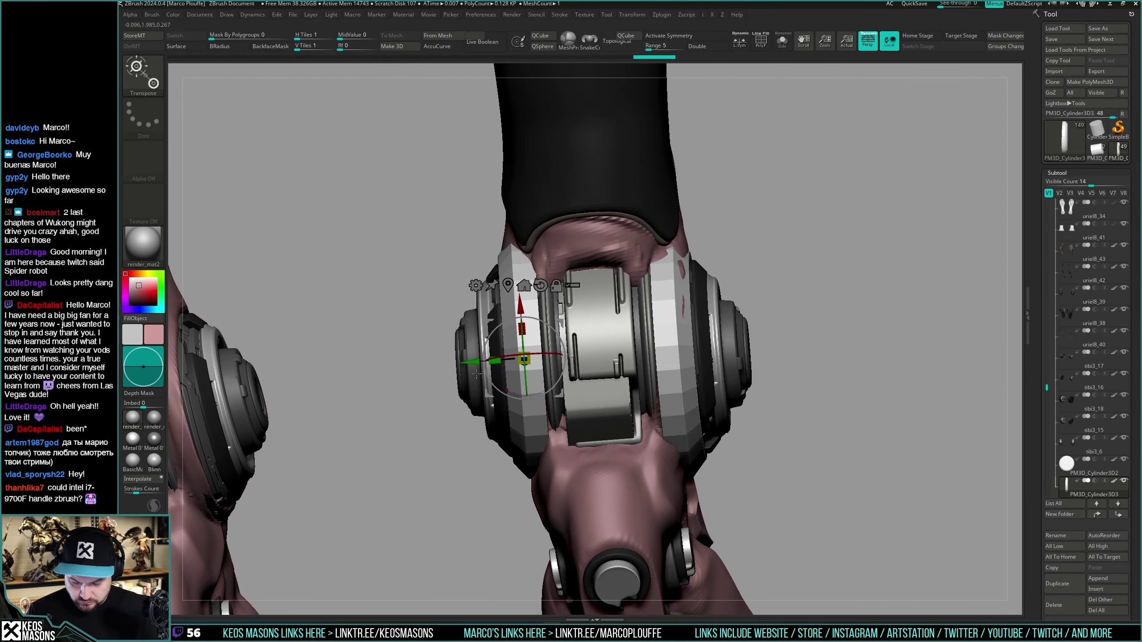
pyautogui.moveTo(804, 306); pyautogui.dragTo(822, 296)
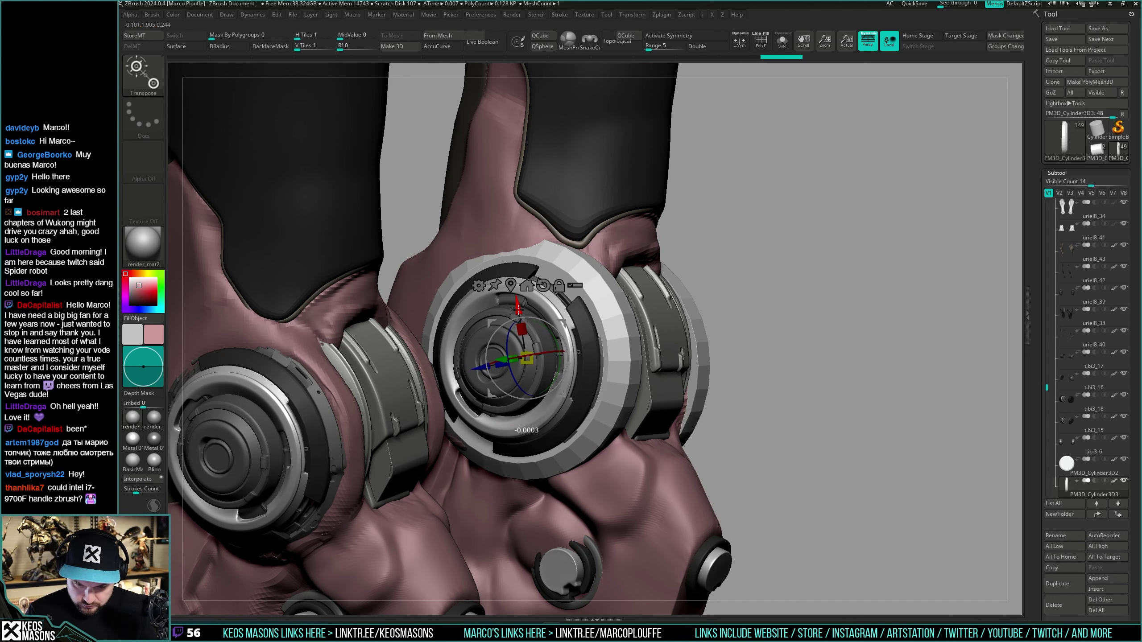
pyautogui.moveTo(852, 291); pyautogui.dragTo(821, 320)
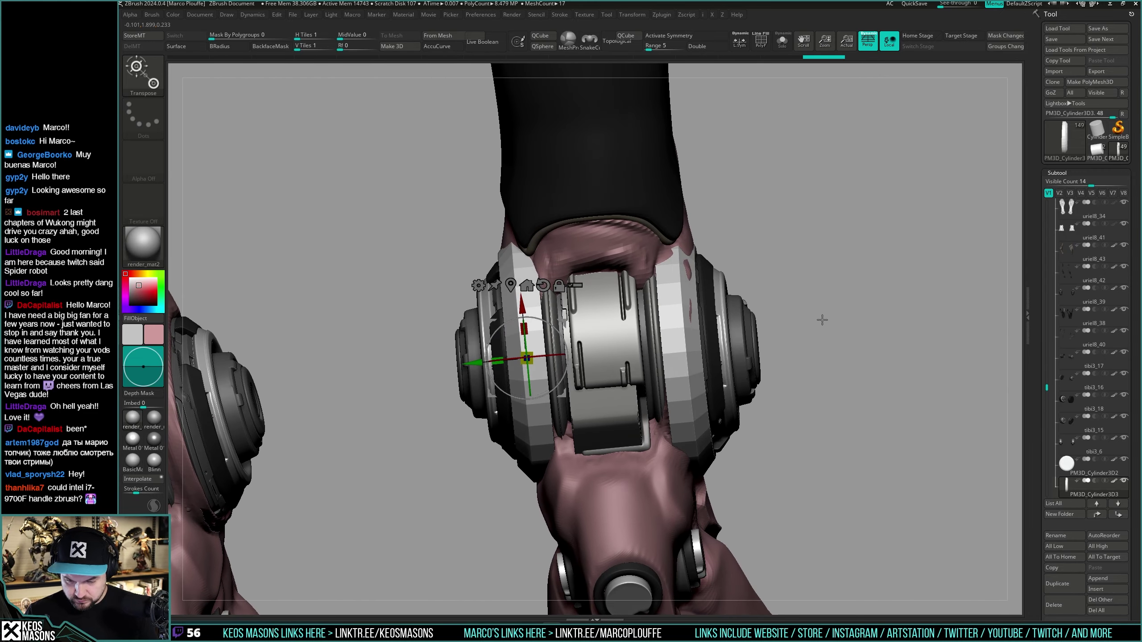
pyautogui.moveTo(486, 365); pyautogui.dragTo(488, 365)
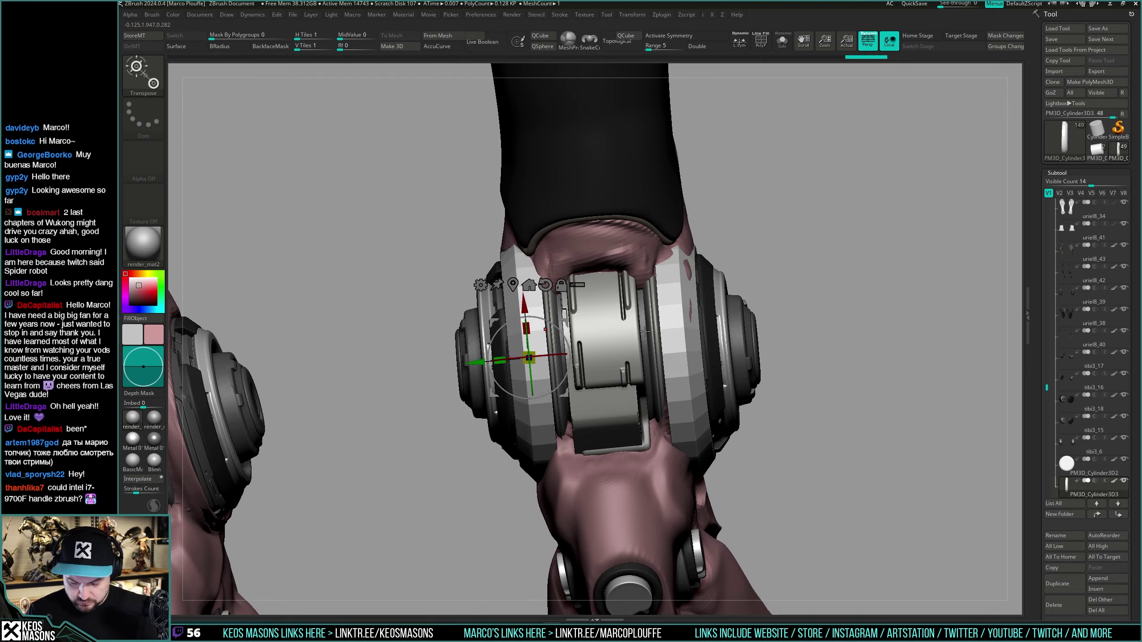
# Step: Examine the placement of both discs around the ankle joint from the front, side and three-quarter views
pyautogui.moveTo(391, 328); pyautogui.dragTo(827, 305)
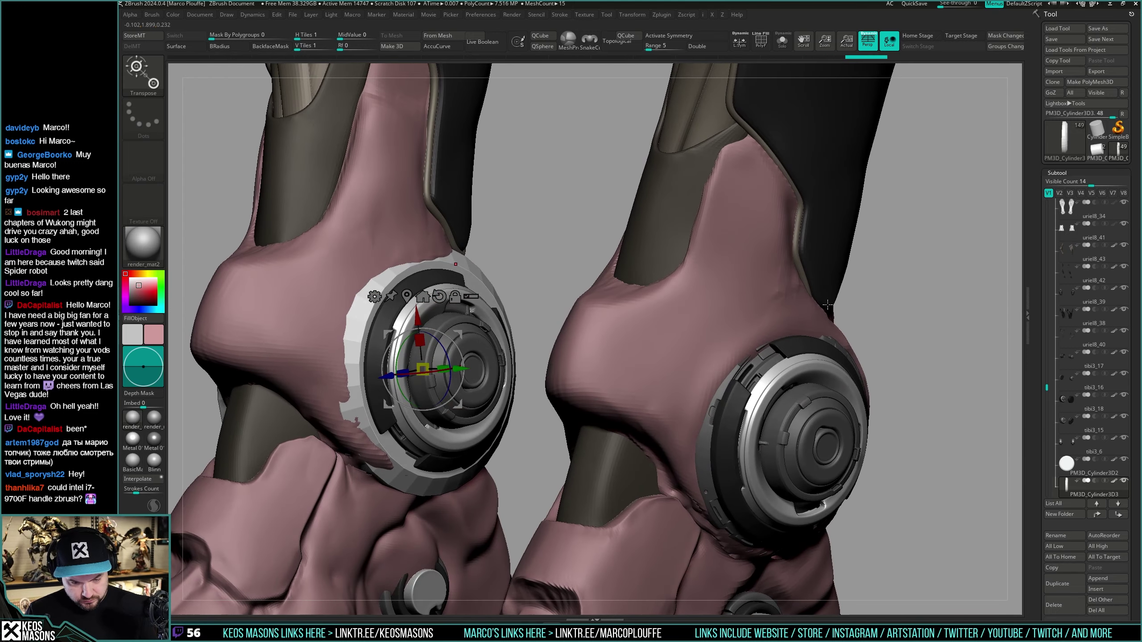
pyautogui.moveTo(892, 284); pyautogui.dragTo(851, 317)
pyautogui.press('q')
pyautogui.moveTo(851, 317)
pyautogui.keyDown('ctrl'); pyautogui.mouseDown(button='right')
pyautogui.moveTo(817, 290)
pyautogui.moveTo(861, 308)
pyautogui.mouseUp(button='right'); pyautogui.keyUp('ctrl')
pyautogui.hotkey('shift', 'f')
pyautogui.hotkey('shift', 'f')
pyautogui.moveTo(862, 309)
pyautogui.mouseDown()
pyautogui.moveTo(676, 356)
pyautogui.moveTo(674, 330)
pyautogui.mouseUp()
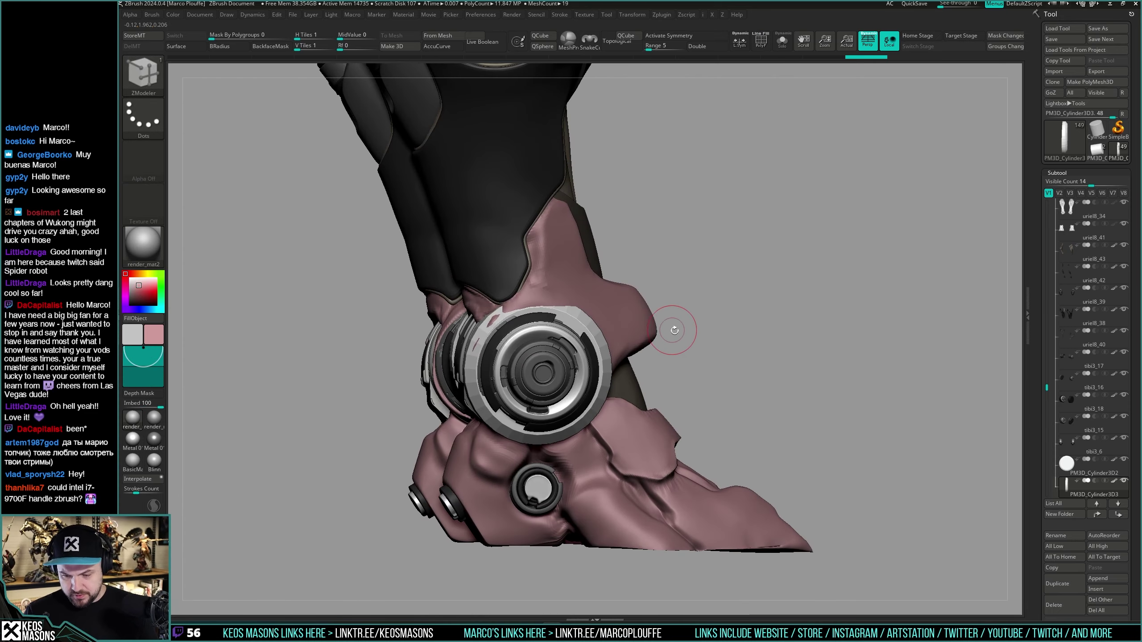
pyautogui.moveTo(565, 365); pyautogui.dragTo(584, 360)
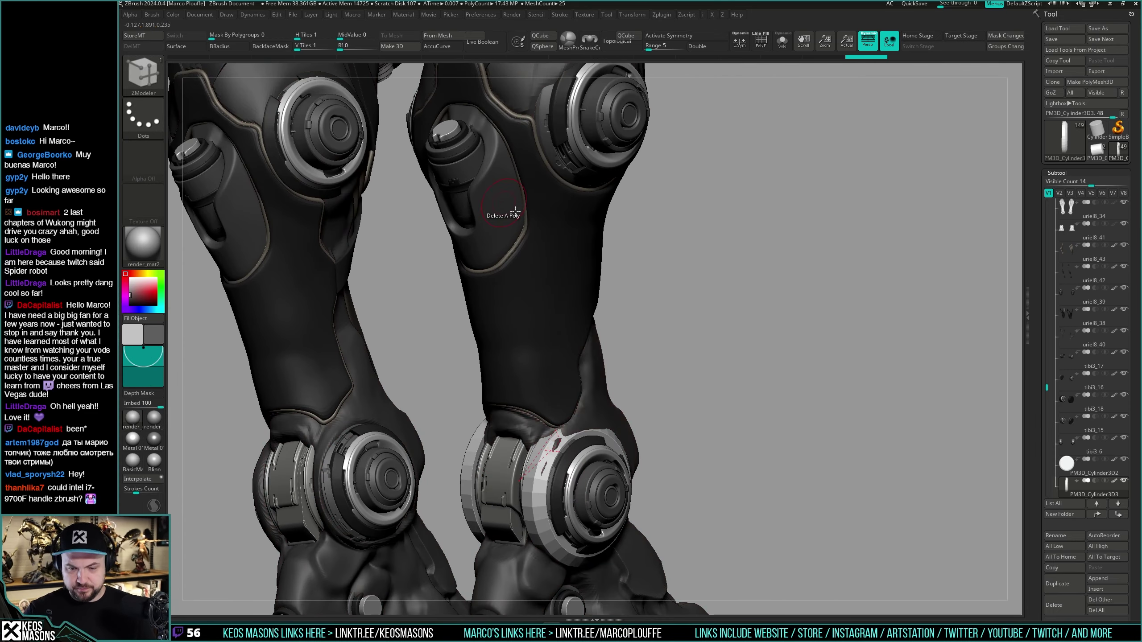
# Step: Fill the duplicated ankle disc with the dark grey armor colour
pyautogui.press('space')
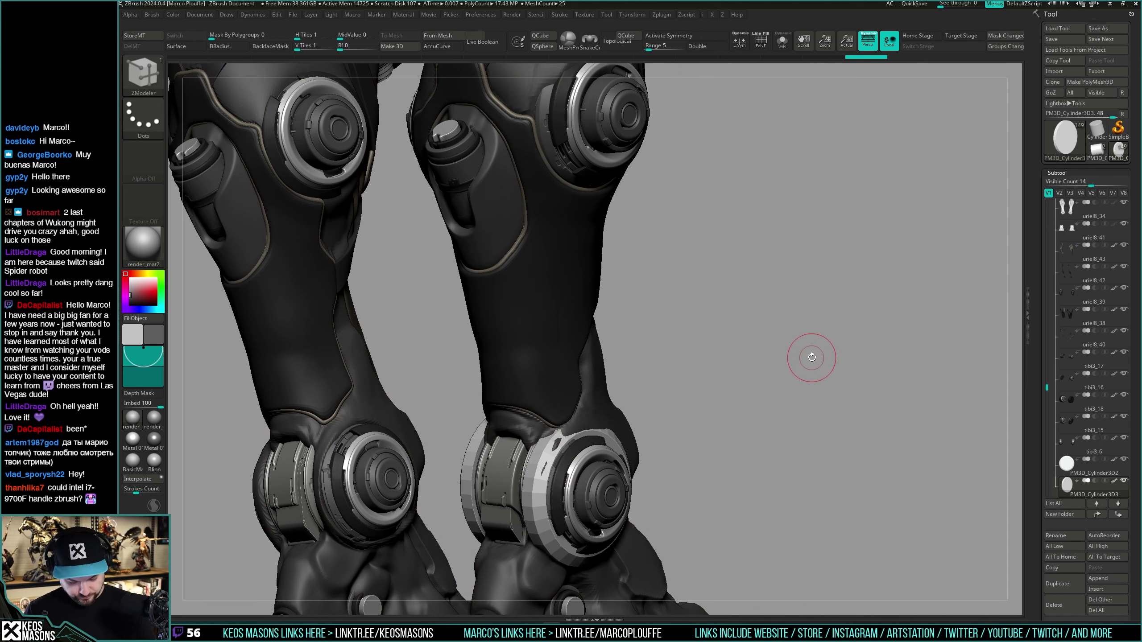
pyautogui.hotkey('ctrl', 'a')
pyautogui.hotkey('alt', 's')
# Step: Switch to the original ankle disc and fill it with matching dark grey
pyautogui.press('Down')
pyautogui.press('Up')
pyautogui.press('Up')
pyautogui.hotkey('ctrl', 'shift', 'd')
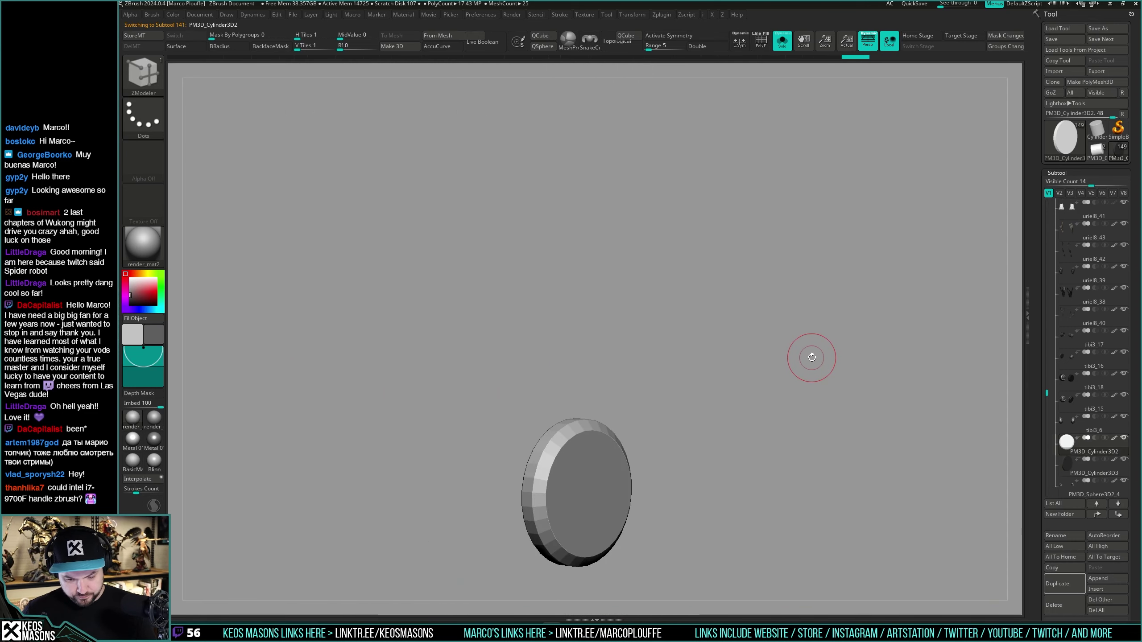
pyautogui.hotkey('alt', 's')
pyautogui.keyDown('alt'); pyautogui.moveTo(803, 360); pyautogui.dragTo(796, 255); pyautogui.keyUp('alt')
pyautogui.press('space')
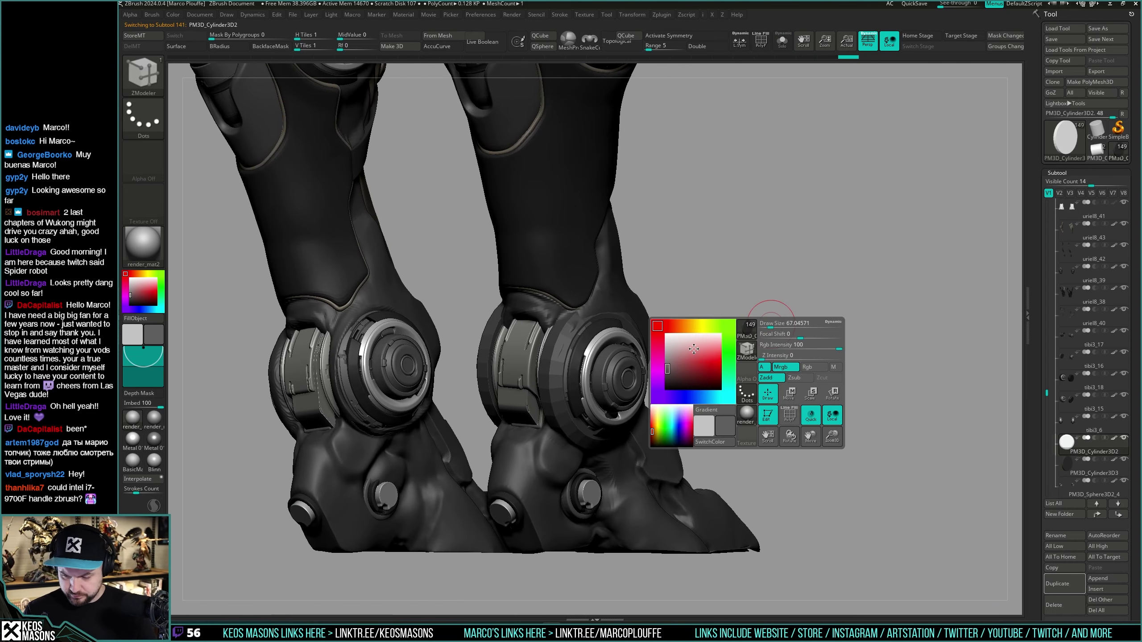
pyautogui.click(696, 357)
pyautogui.moveTo(884, 309)
pyautogui.mouseDown()
pyautogui.moveTo(844, 316)
pyautogui.moveTo(922, 309)
pyautogui.moveTo(869, 314)
pyautogui.mouseUp()
pyautogui.keyDown('ctrl'); pyautogui.moveTo(868, 313); pyautogui.dragTo(874, 326, button='right'); pyautogui.keyUp('ctrl')
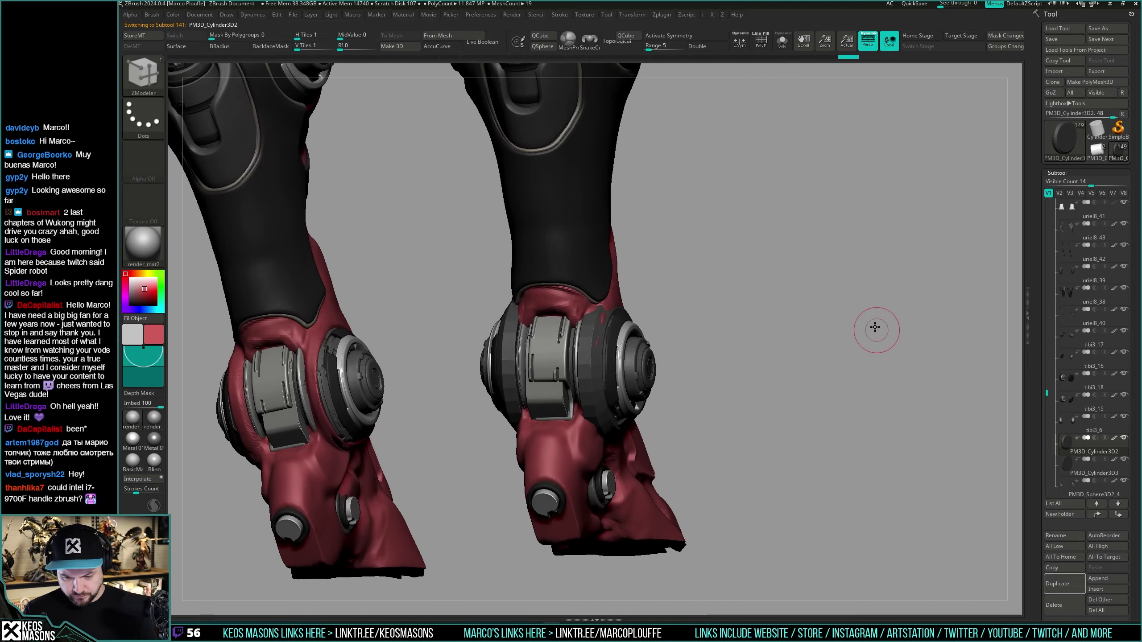
pyautogui.moveTo(874, 327)
pyautogui.mouseDown()
pyautogui.moveTo(897, 323)
pyautogui.moveTo(871, 327)
pyautogui.moveTo(867, 341)
pyautogui.moveTo(856, 321)
pyautogui.moveTo(829, 339)
pyautogui.moveTo(858, 334)
pyautogui.moveTo(821, 339)
pyautogui.moveTo(874, 319)
pyautogui.mouseUp()
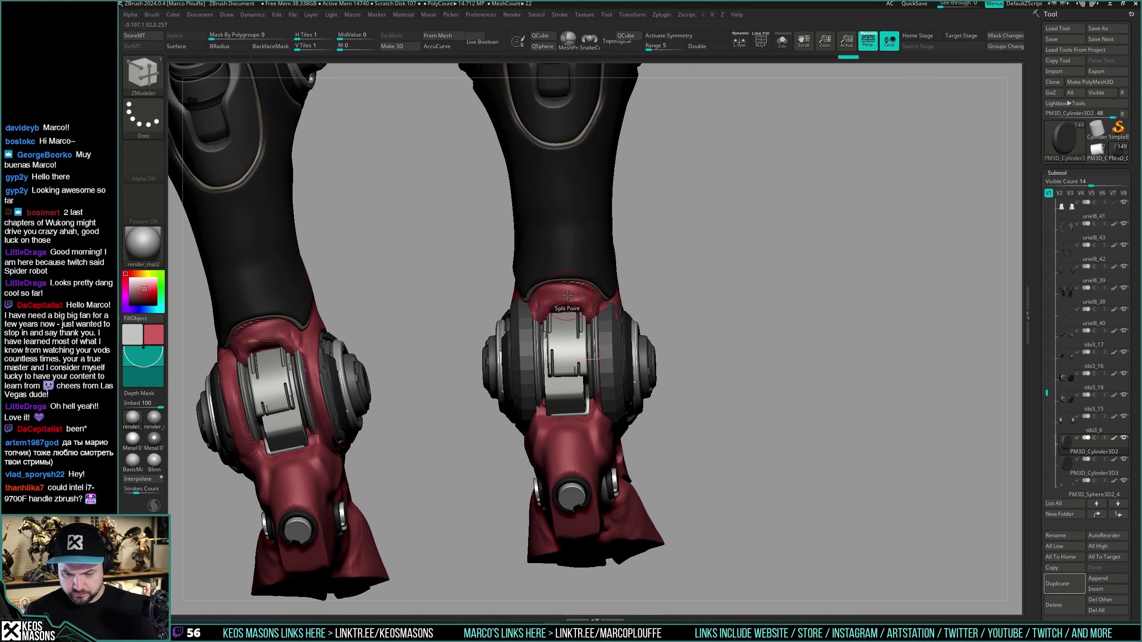
# Step: Duplicate the disc subtool as a base for a new part and choose QCube from the IMM Primitives brush
pyautogui.keyDown('alt'); pyautogui.moveTo(784, 297); pyautogui.dragTo(811, 319); pyautogui.keyUp('alt')
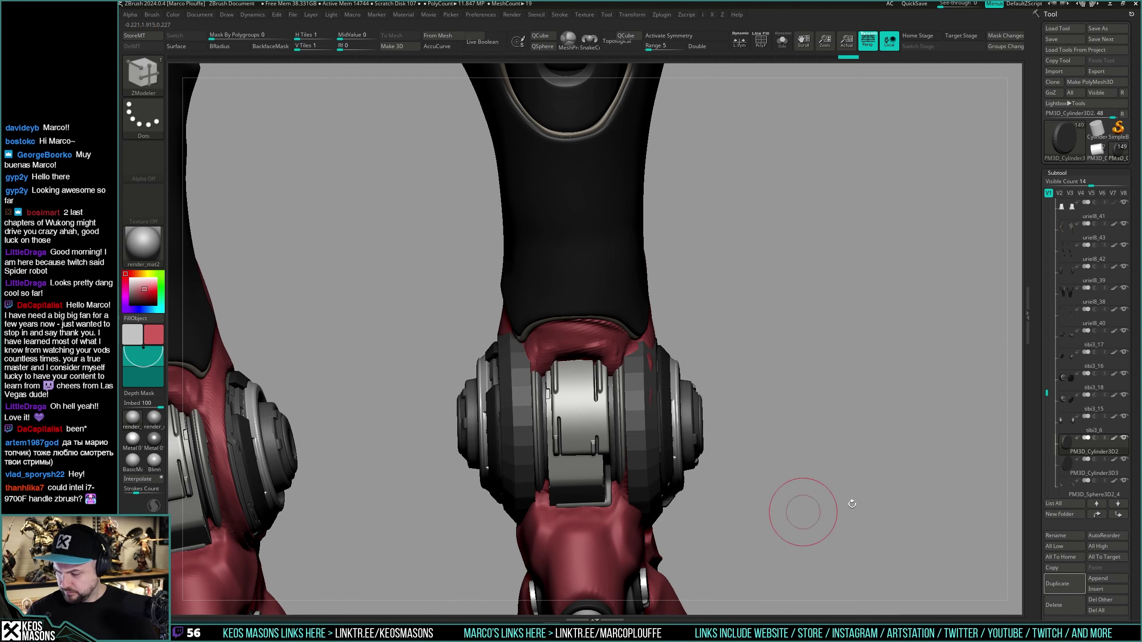
pyautogui.click(1062, 589)
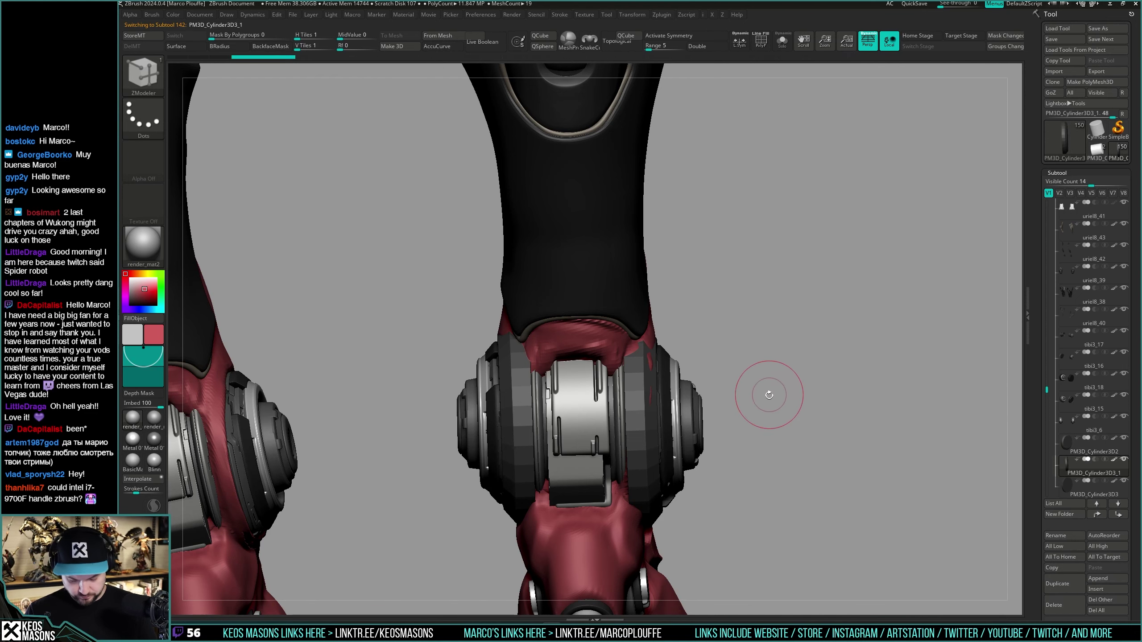
pyautogui.press('b')
pyautogui.press('x')
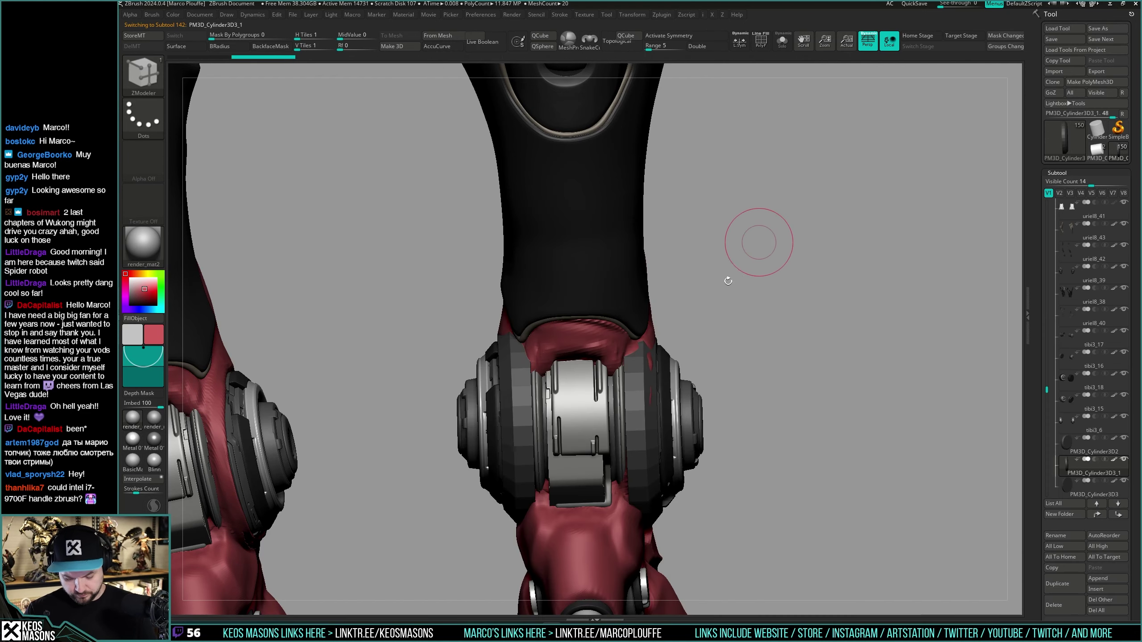
pyautogui.press('b')
pyautogui.click(939, 426)
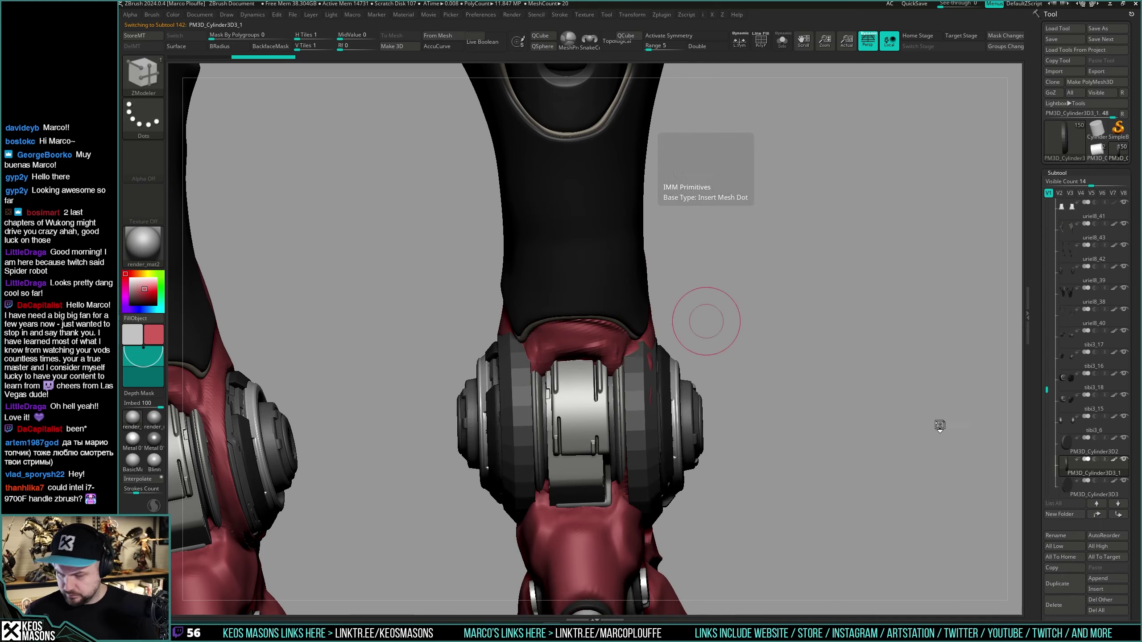
pyautogui.press('b')
pyautogui.press('i')
pyautogui.press('p')
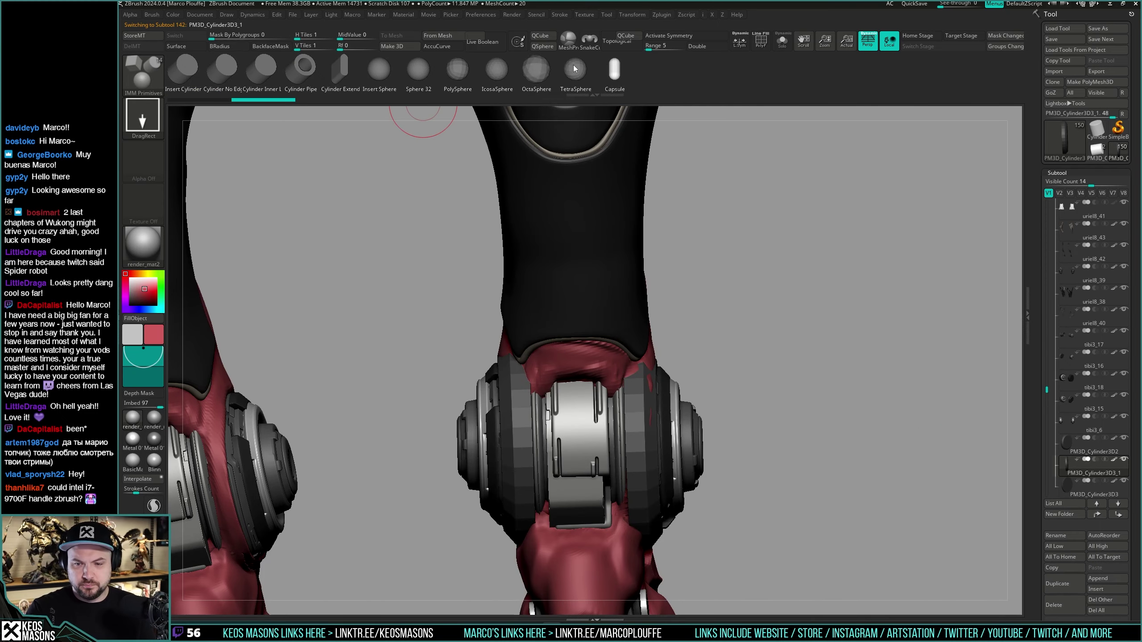
pyautogui.click(222, 71)
pyautogui.click(226, 80)
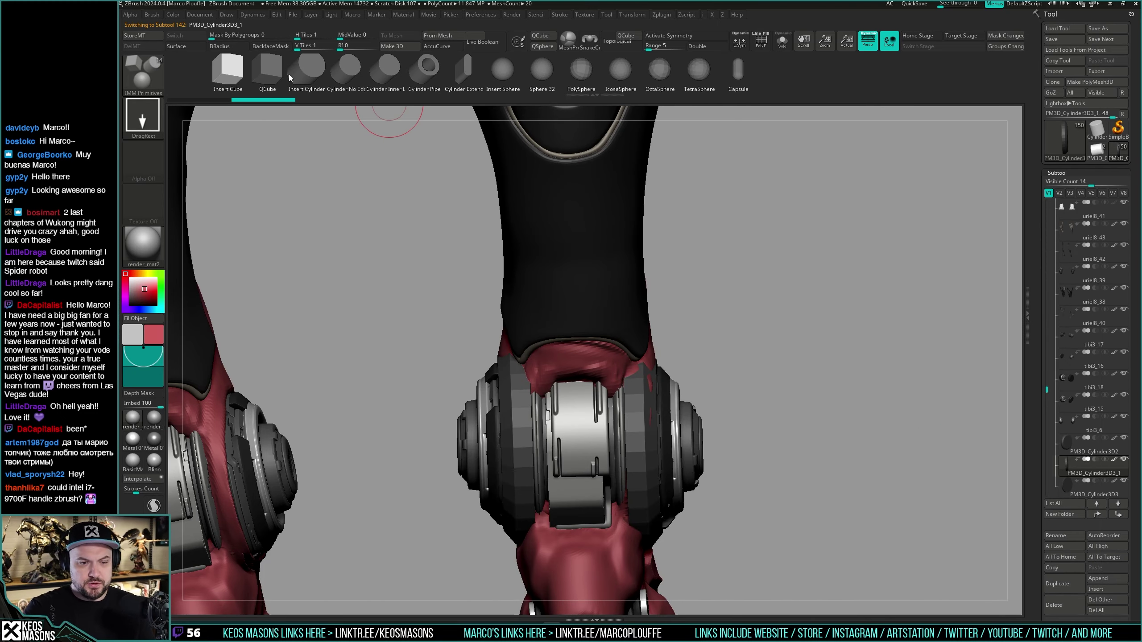
pyautogui.click(271, 76)
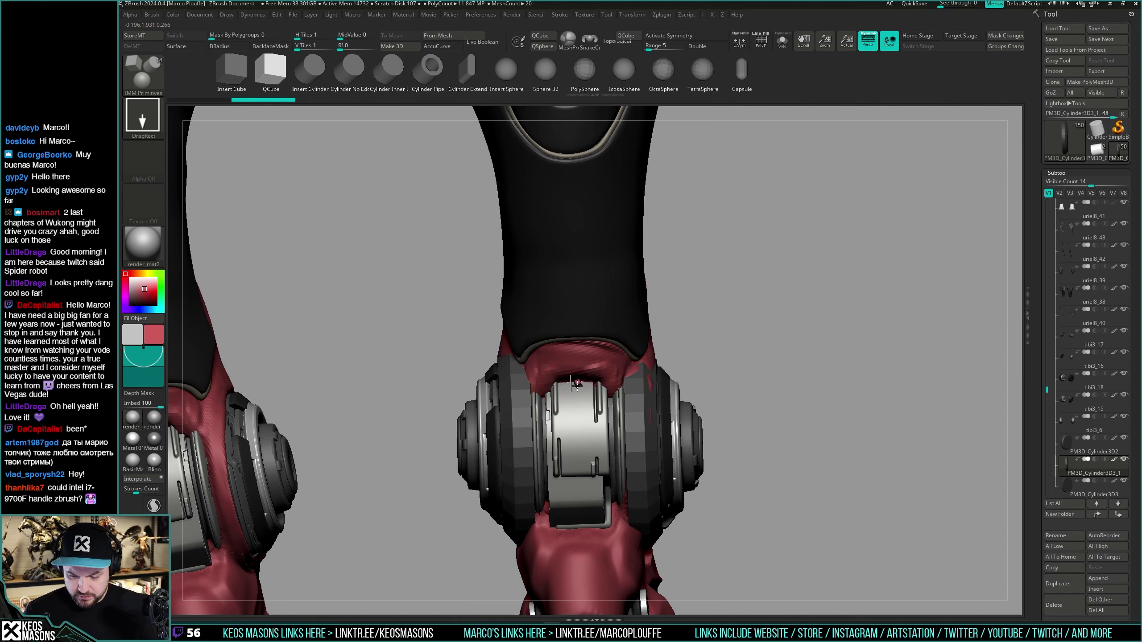
pyautogui.moveTo(577, 385); pyautogui.dragTo(580, 418)
pyautogui.moveTo(688, 341); pyautogui.dragTo(687, 313)
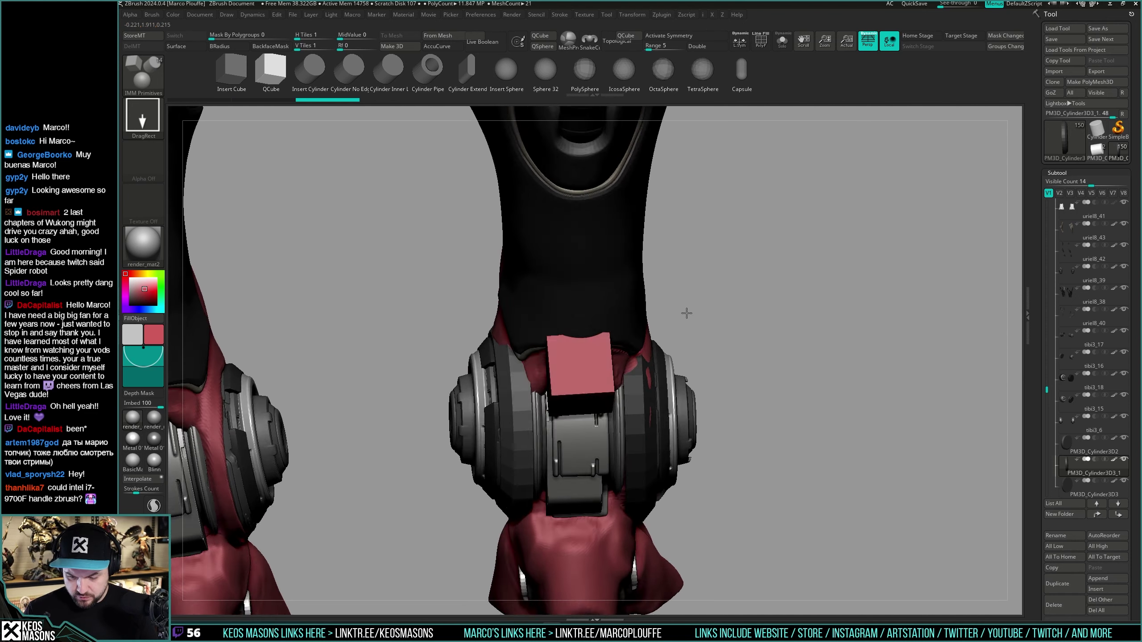
pyautogui.hotkey('ctrl', 'z')
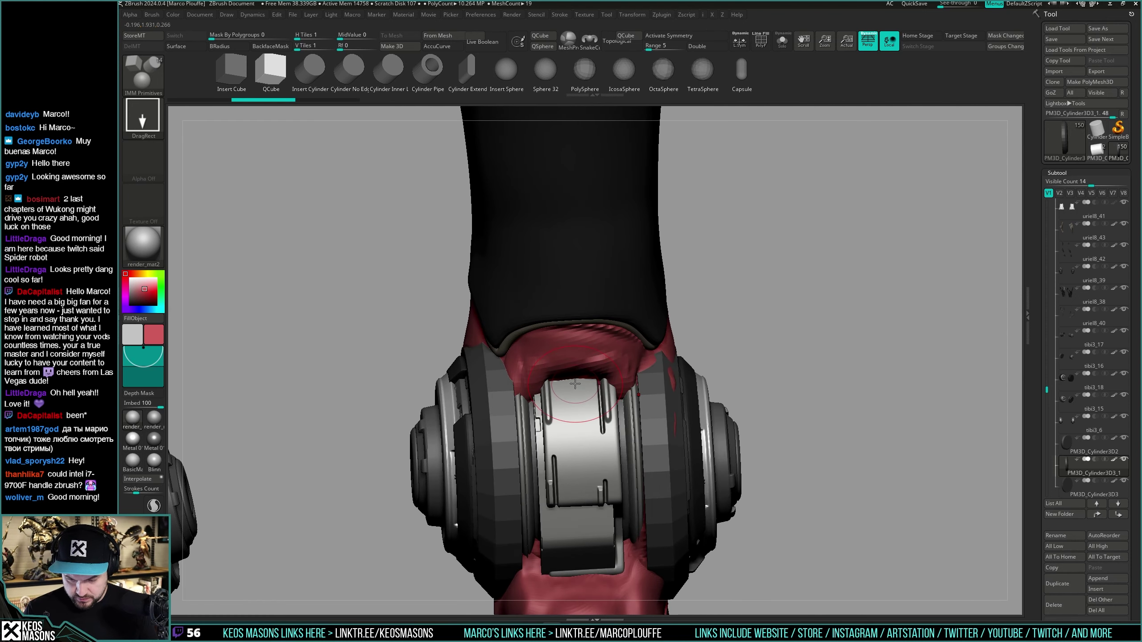
# Step: Insert a QCube at the upper end of the ankle's central band, replacing the duplicated disc geometry
pyautogui.moveTo(575, 383); pyautogui.dragTo(578, 450)
pyautogui.moveTo(578, 450); pyautogui.dragTo(776, 368, button='right')
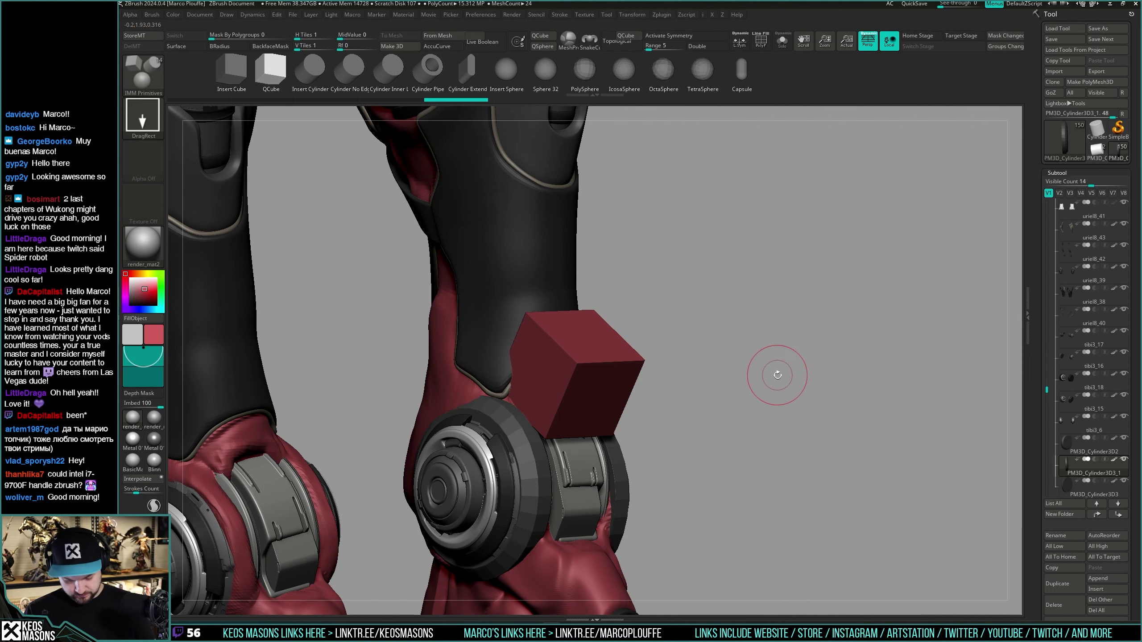
pyautogui.press('w')
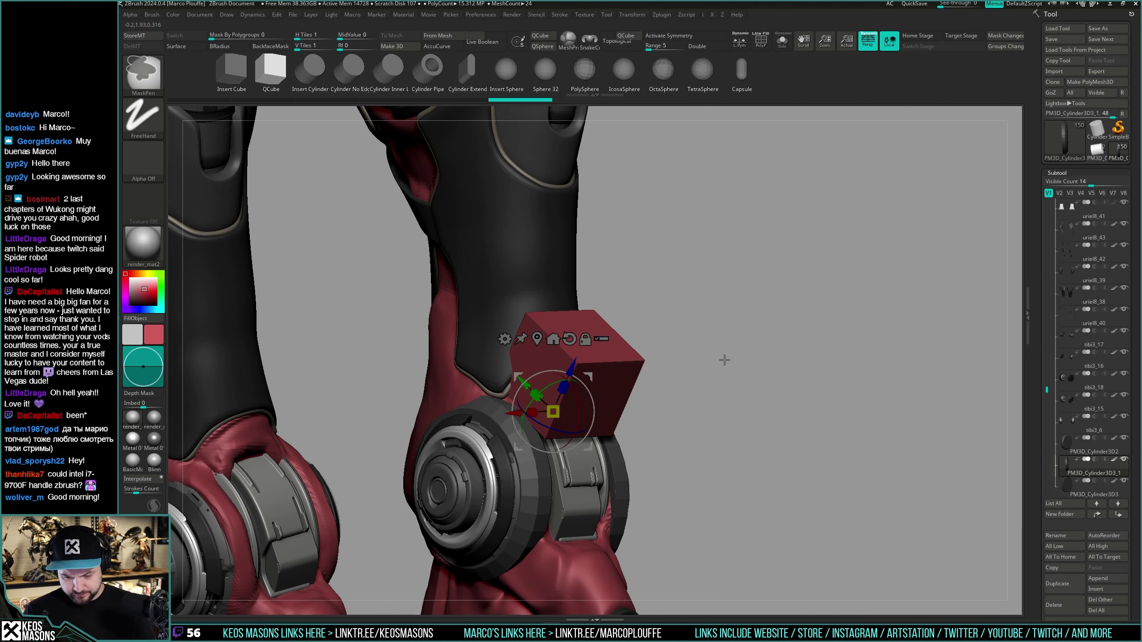
pyautogui.keyDown('ctrl'); pyautogui.moveTo(724, 359); pyautogui.dragTo(736, 372, button='right'); pyautogui.keyUp('ctrl')
# Step: Flatten and widen the cube into a rectangular block seated against the upper end of the central band
pyautogui.moveTo(533, 384); pyautogui.dragTo(550, 425)
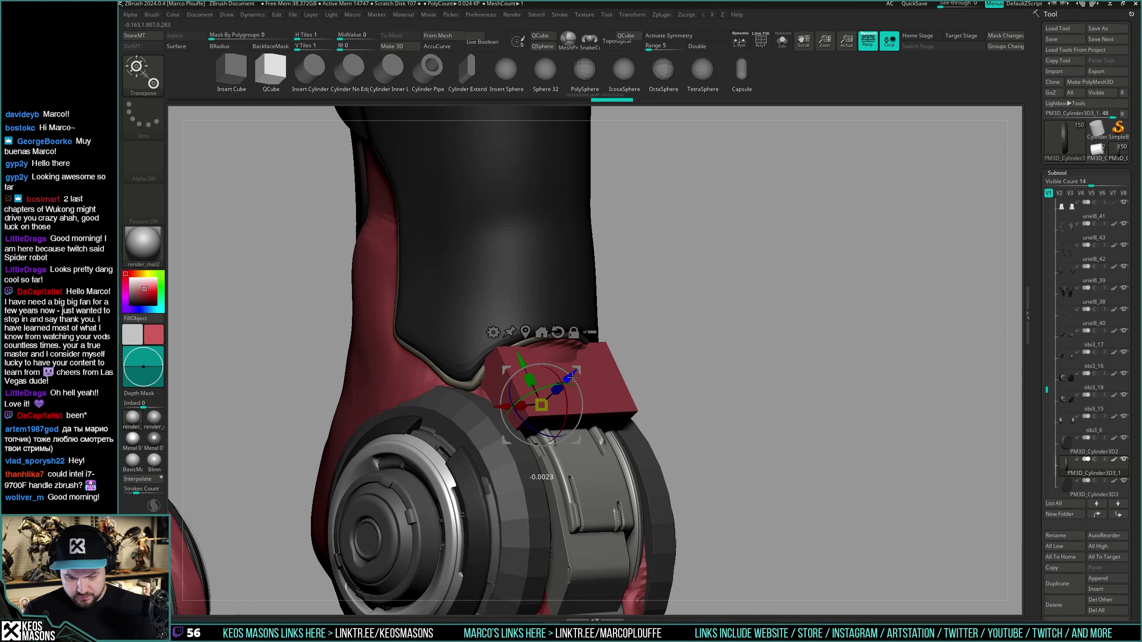
pyautogui.moveTo(574, 374); pyautogui.dragTo(575, 373)
pyautogui.moveTo(760, 349)
pyautogui.mouseDown()
pyautogui.moveTo(696, 357)
pyautogui.moveTo(703, 345)
pyautogui.mouseUp()
pyautogui.press('q')
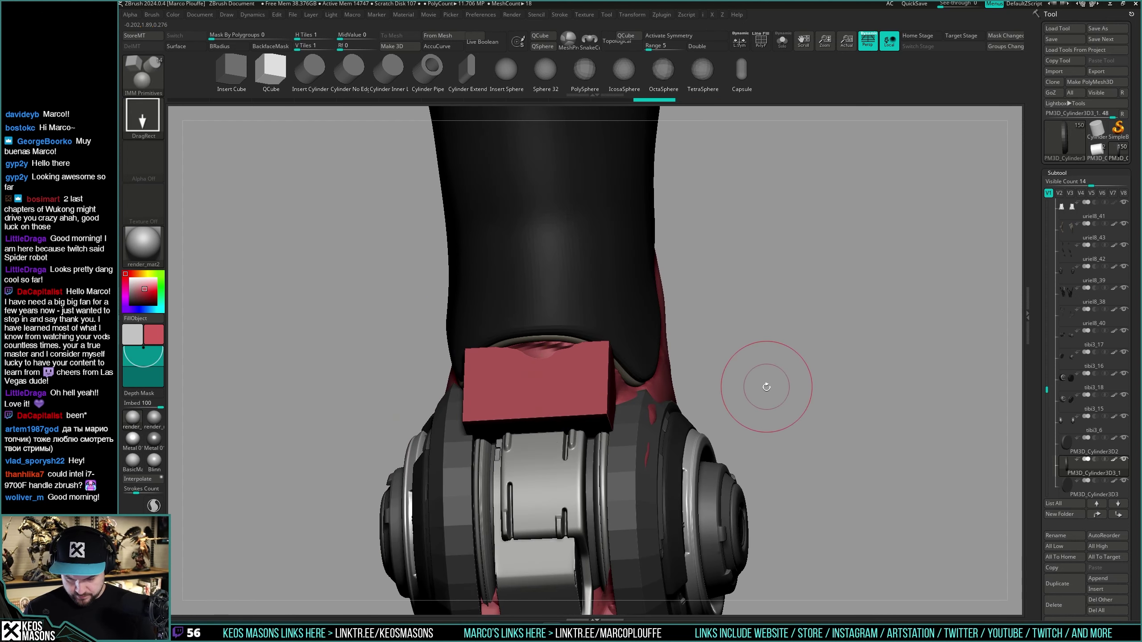
# Step: Fill the new block with dark grey to match the ankle discs
pyautogui.keyDown('alt'); pyautogui.moveTo(765, 385); pyautogui.dragTo(620, 476); pyautogui.keyUp('alt')
pyautogui.press('c')
pyautogui.moveTo(737, 385); pyautogui.dragTo(749, 368, button='right')
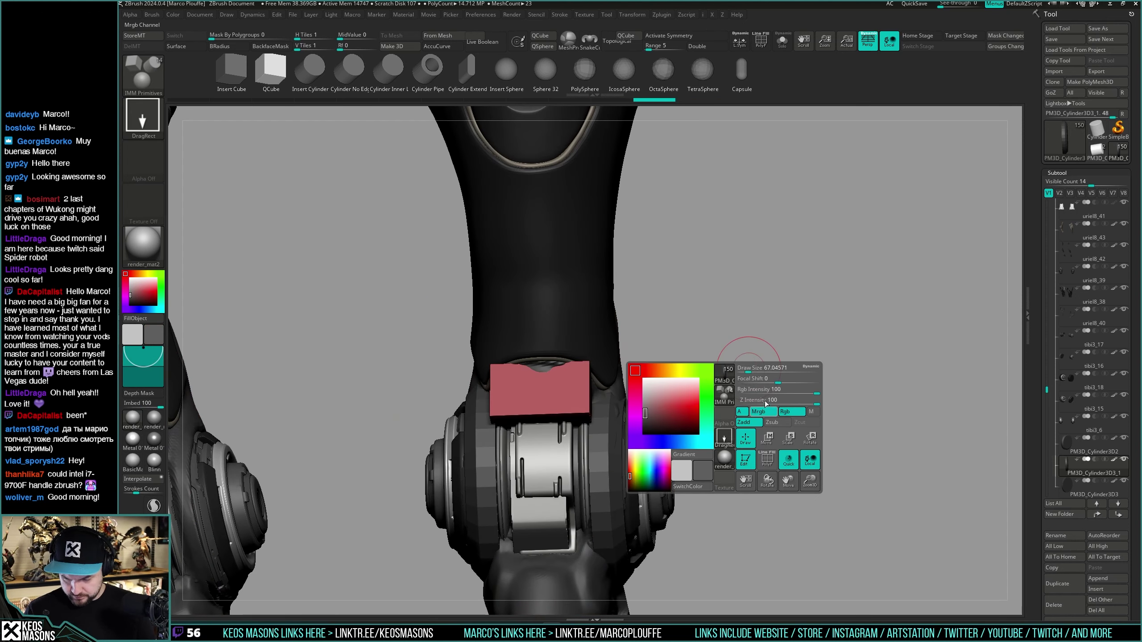
pyautogui.click(765, 411)
pyautogui.rightClick(778, 375)
pyautogui.click(699, 406)
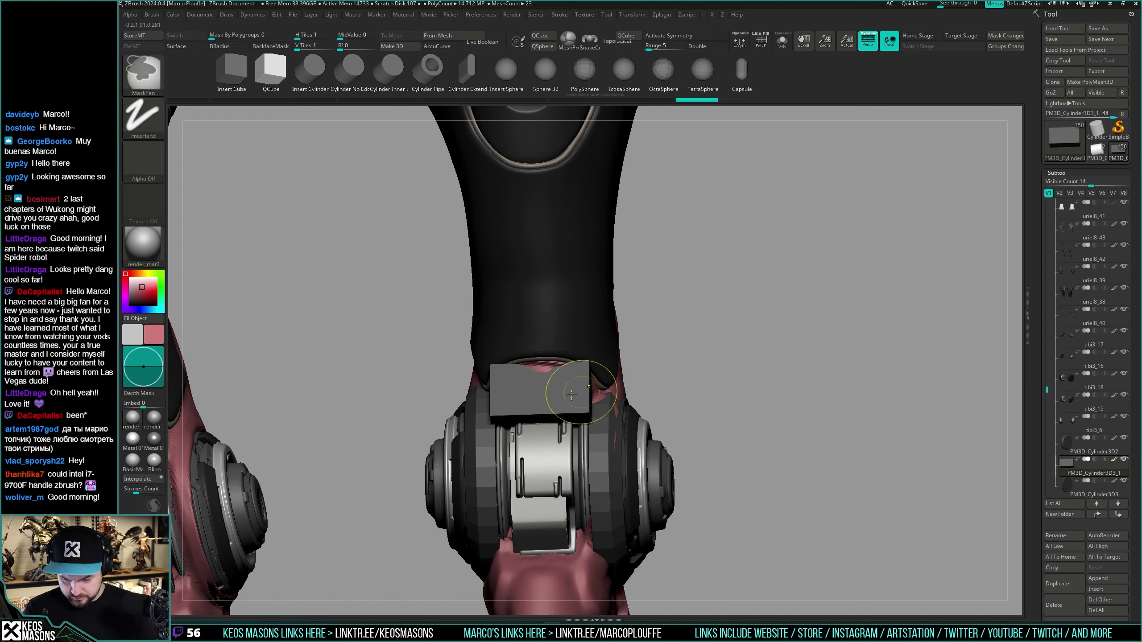
# Step: Fine-tune the block's placement and proportions so it spans the gap between the discs above the central band
pyautogui.keyDown('ctrl'); pyautogui.moveTo(585, 384); pyautogui.dragTo(581, 407, button='right'); pyautogui.keyUp('ctrl')
pyautogui.press('w')
pyautogui.moveTo(534, 332); pyautogui.dragTo(533, 333)
pyautogui.moveTo(664, 385)
pyautogui.mouseDown(button='right')
pyautogui.moveTo(663, 371)
pyautogui.moveTo(658, 392)
pyautogui.moveTo(659, 353)
pyautogui.mouseUp(button='right')
pyautogui.moveTo(659, 354); pyautogui.dragTo(528, 337)
pyautogui.moveTo(600, 369)
pyautogui.mouseDown()
pyautogui.moveTo(645, 378)
pyautogui.moveTo(627, 426)
pyautogui.moveTo(617, 366)
pyautogui.mouseUp()
pyautogui.press('q')
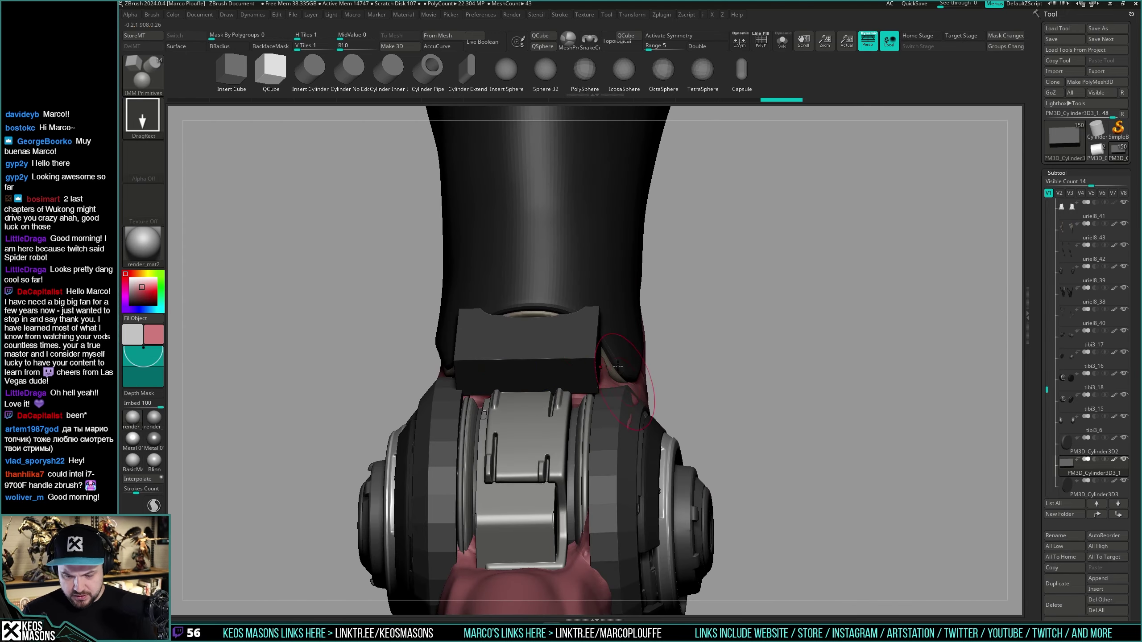
# Step: Activate local symmetry on the block, display its polyframe and check its fit from several angles
pyautogui.press('x')
pyautogui.hotkey('shift', 'x')
pyautogui.moveTo(602, 360); pyautogui.dragTo(752, 332, button='right')
pyautogui.hotkey('shift', 'f')
pyautogui.keyDown('ctrl'); pyautogui.moveTo(766, 372); pyautogui.dragTo(769, 321, button='right'); pyautogui.keyUp('ctrl')
pyautogui.hotkey('shift', 'f')
pyautogui.moveTo(845, 342); pyautogui.dragTo(807, 335, button='right')
pyautogui.keyDown('ctrl'); pyautogui.moveTo(806, 335); pyautogui.dragTo(843, 372, button='right'); pyautogui.keyUp('ctrl')
pyautogui.moveTo(843, 372); pyautogui.dragTo(851, 331)
pyautogui.moveTo(852, 331); pyautogui.dragTo(800, 320, button='right')
pyautogui.hotkey('shift', 'f')
pyautogui.moveTo(623, 403)
pyautogui.mouseDown(button='right')
pyautogui.moveTo(647, 356)
pyautogui.moveTo(618, 382)
pyautogui.moveTo(645, 371)
pyautogui.moveTo(634, 344)
pyautogui.mouseUp(button='right')
pyautogui.hotkey('shift', 'f')
pyautogui.hotkey('shift', 'f')
# Step: Use the ZModeler brush to divide the block into four columns with mirrored edge loops
pyautogui.press('b')
pyautogui.press('z')
pyautogui.press('m')
pyautogui.press('space')
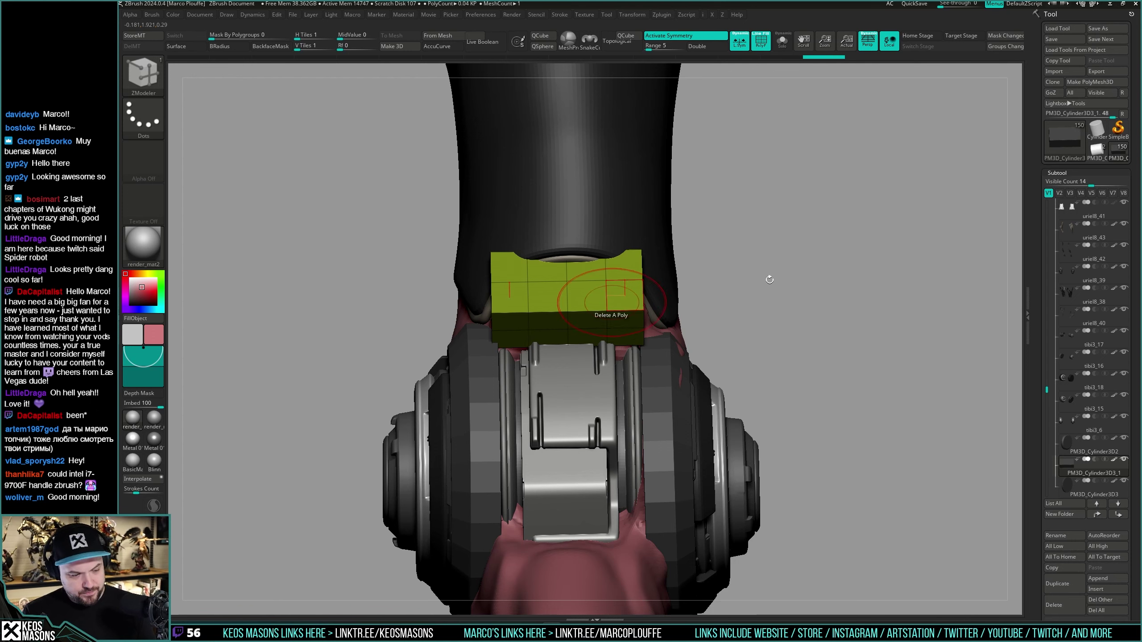
pyautogui.moveTo(768, 280); pyautogui.dragTo(759, 331)
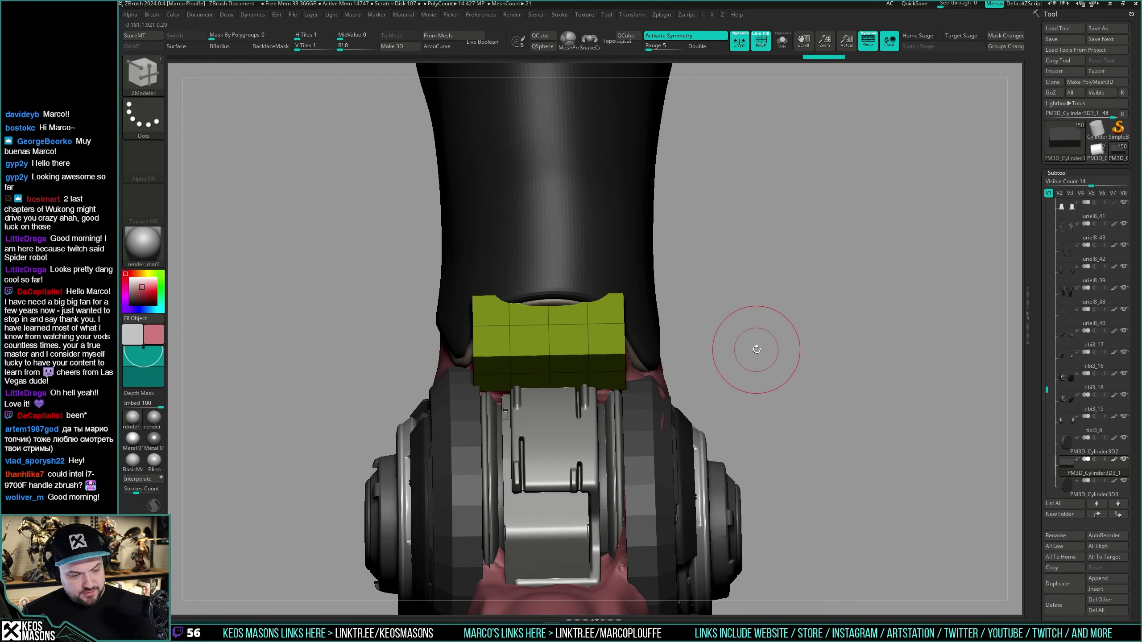
pyautogui.moveTo(759, 344); pyautogui.dragTo(733, 358)
# Step: Isolate the block and cut a notch through its lower middle using QMesh with the Polygroup All target
pyautogui.moveTo(716, 373); pyautogui.dragTo(815, 325, button='right')
pyautogui.hotkey('alt', 's')
pyautogui.moveTo(678, 319)
pyautogui.mouseDown(button='right')
pyautogui.moveTo(660, 321)
pyautogui.moveTo(662, 309)
pyautogui.mouseUp(button='right')
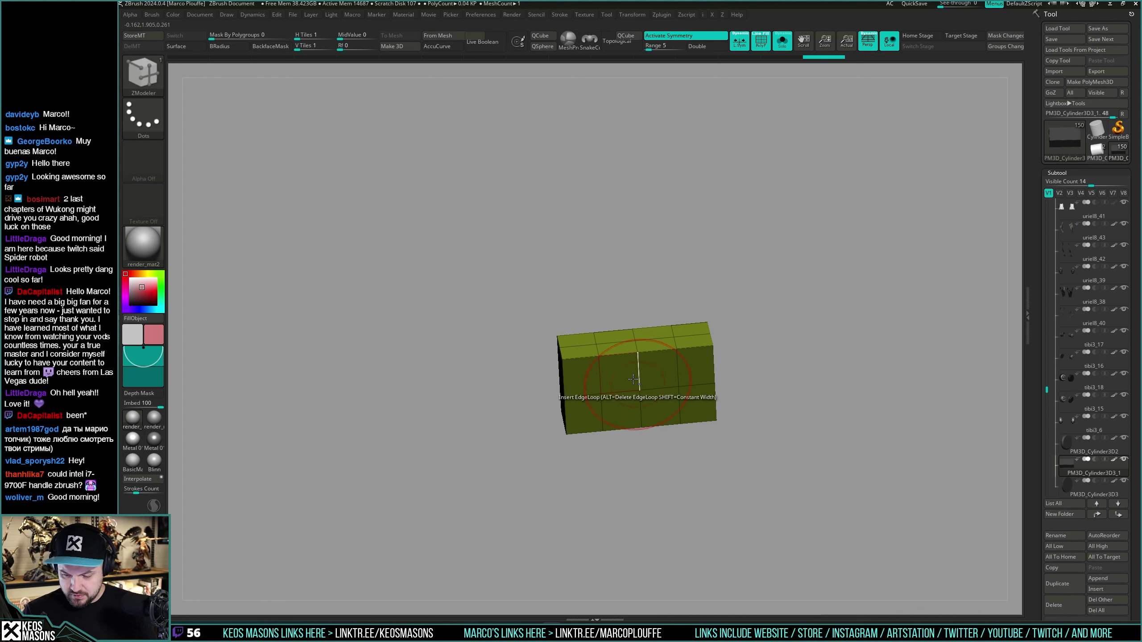
pyautogui.moveTo(660, 366); pyautogui.dragTo(658, 368, button='right')
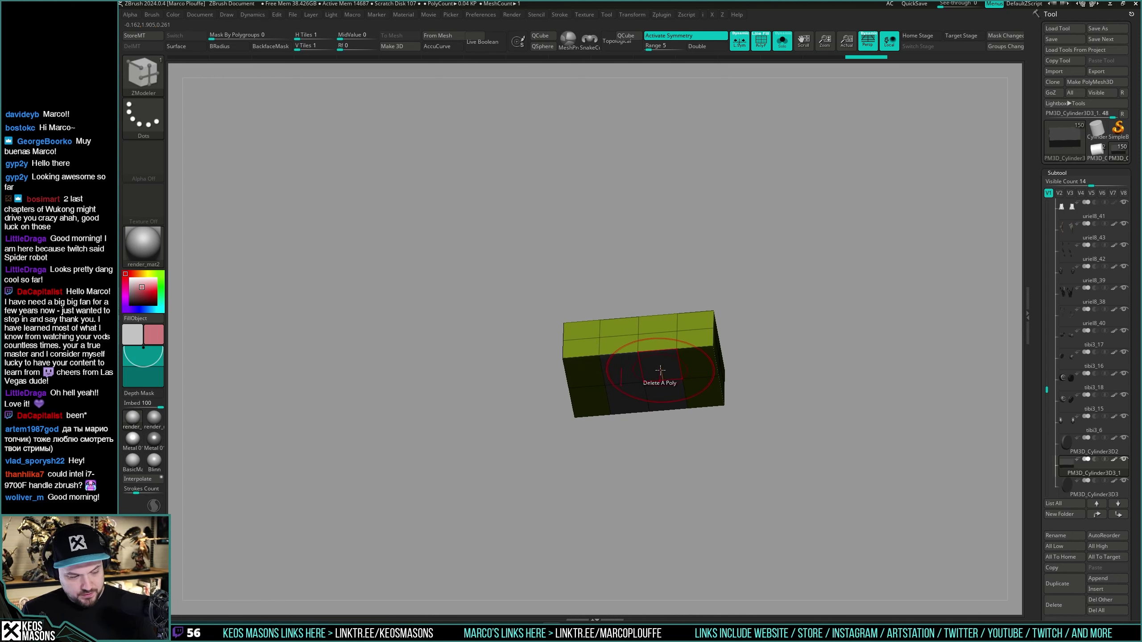
pyautogui.press('space')
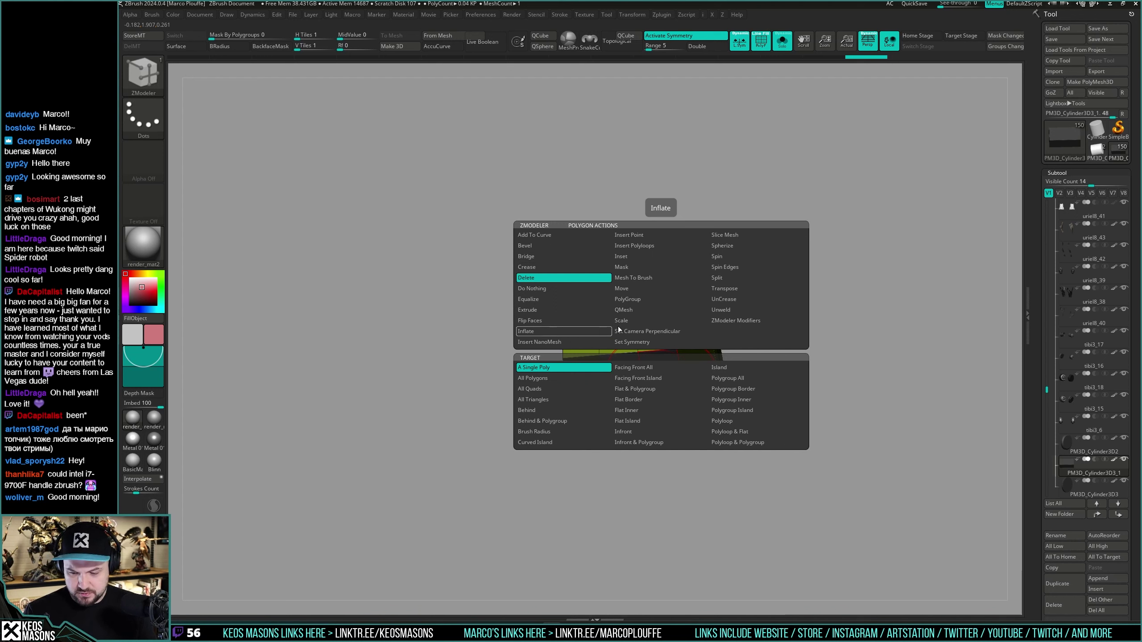
pyautogui.click(641, 311)
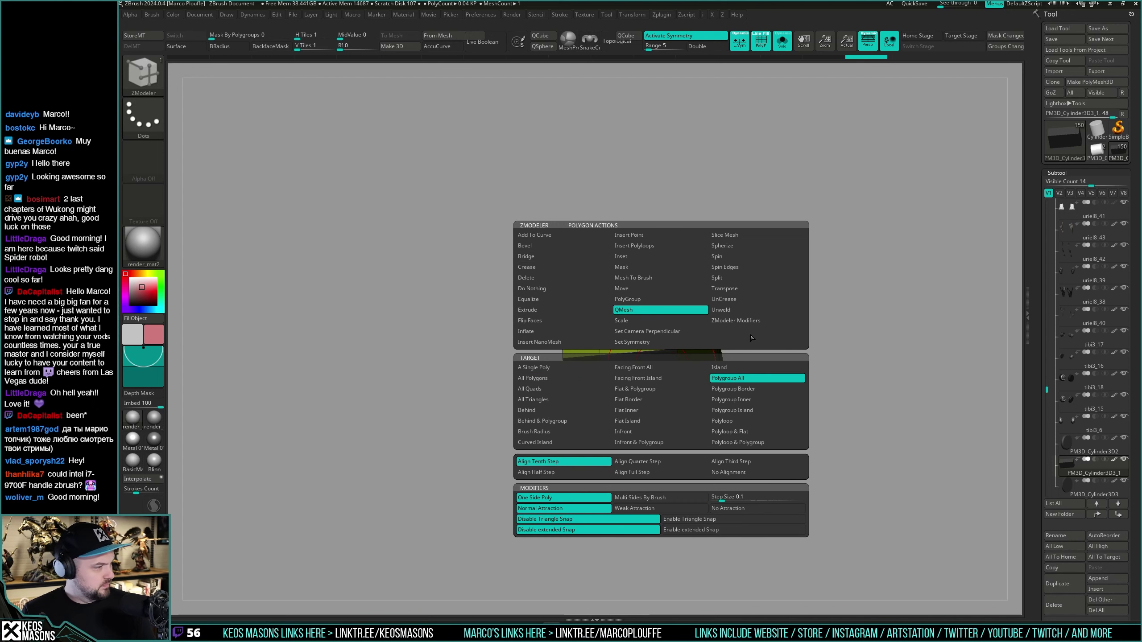
pyautogui.moveTo(669, 369); pyautogui.dragTo(674, 350)
pyautogui.moveTo(674, 350); pyautogui.dragTo(763, 366, button='right')
pyautogui.moveTo(763, 366); pyautogui.dragTo(663, 356)
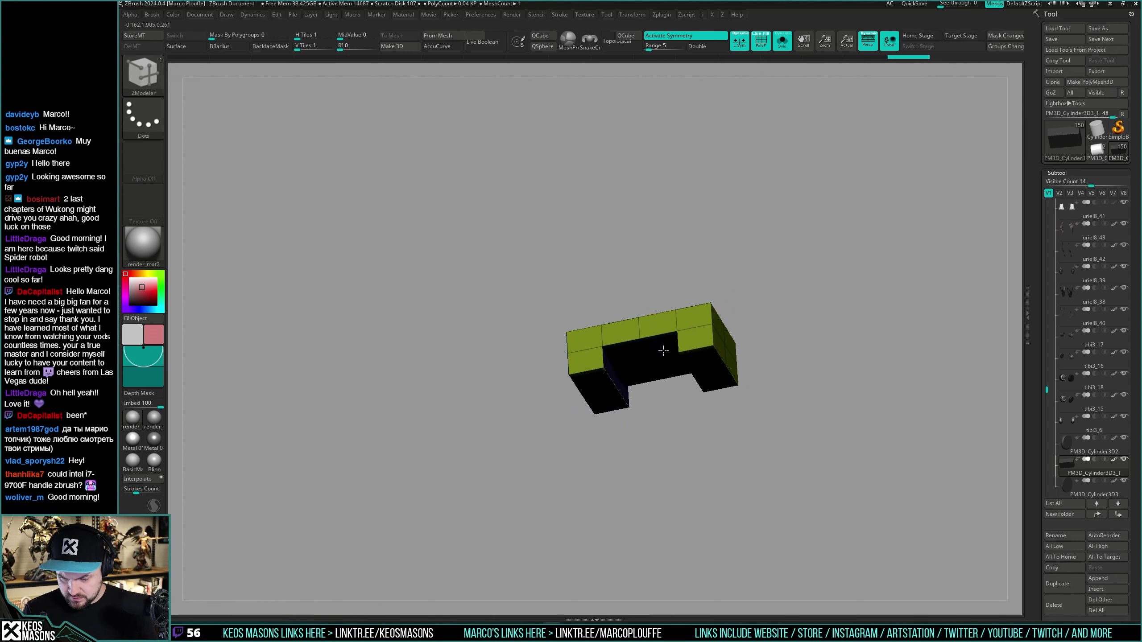
# Step: Bring back the surrounding parts, mask part of the notched block and shift the unmasked part to bend it into an arch
pyautogui.moveTo(663, 350); pyautogui.dragTo(714, 355, button='right')
pyautogui.hotkey('alt', 's')
pyautogui.hotkey('alt', 's')
pyautogui.moveTo(753, 281)
pyautogui.keyDown('ctrl'); pyautogui.mouseDown()
pyautogui.moveTo(683, 433)
pyautogui.moveTo(727, 393)
pyautogui.moveTo(726, 378)
pyautogui.moveTo(739, 382)
pyautogui.mouseUp(); pyautogui.keyUp('ctrl')
pyautogui.keyDown('ctrl'); pyautogui.click(693, 428); pyautogui.keyUp('ctrl')
pyautogui.hotkey('shift', 'ctrl', 's')
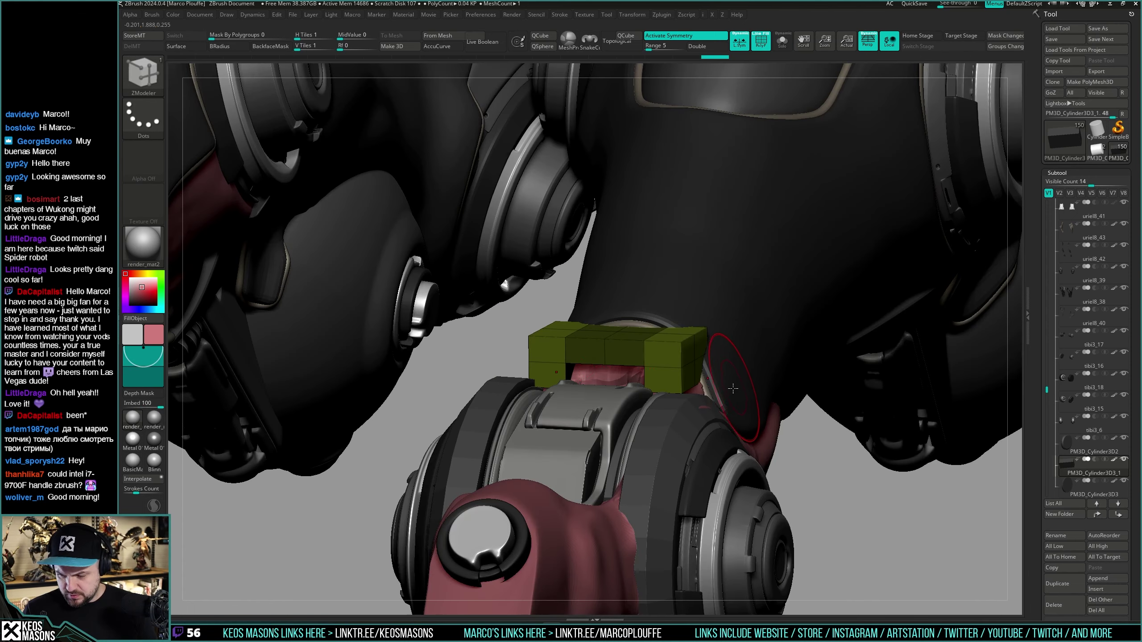
pyautogui.press('w')
pyautogui.moveTo(623, 333)
pyautogui.mouseDown()
pyautogui.moveTo(623, 376)
pyautogui.moveTo(624, 359)
pyautogui.mouseUp()
pyautogui.moveTo(832, 279)
pyautogui.mouseDown(button='right')
pyautogui.moveTo(836, 351)
pyautogui.moveTo(816, 329)
pyautogui.mouseUp(button='right')
# Step: Clear the mask and move the arched block closer to the ankle's central band
pyautogui.press('q')
pyautogui.keyDown('ctrl'); pyautogui.moveTo(924, 279); pyautogui.dragTo(937, 292); pyautogui.keyUp('ctrl')
pyautogui.press('w')
pyautogui.moveTo(615, 329)
pyautogui.mouseDown()
pyautogui.moveTo(618, 355)
pyautogui.moveTo(615, 344)
pyautogui.mouseUp()
pyautogui.press('q')
pyautogui.keyDown('ctrl'); pyautogui.moveTo(737, 382); pyautogui.dragTo(710, 342, button='right'); pyautogui.keyUp('ctrl')
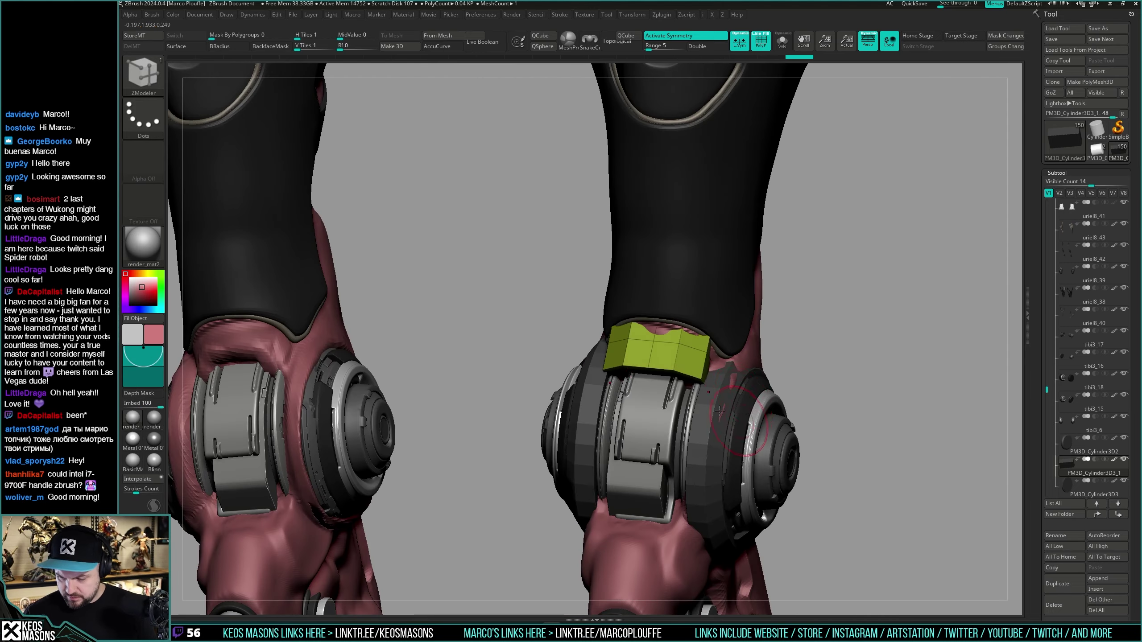
# Step: Isolate the arched bracket, crease its sharp edges and preview it with smooth dynamic subdivision
pyautogui.moveTo(760, 432); pyautogui.dragTo(740, 408, button='right')
pyautogui.hotkey('shift', 'f')
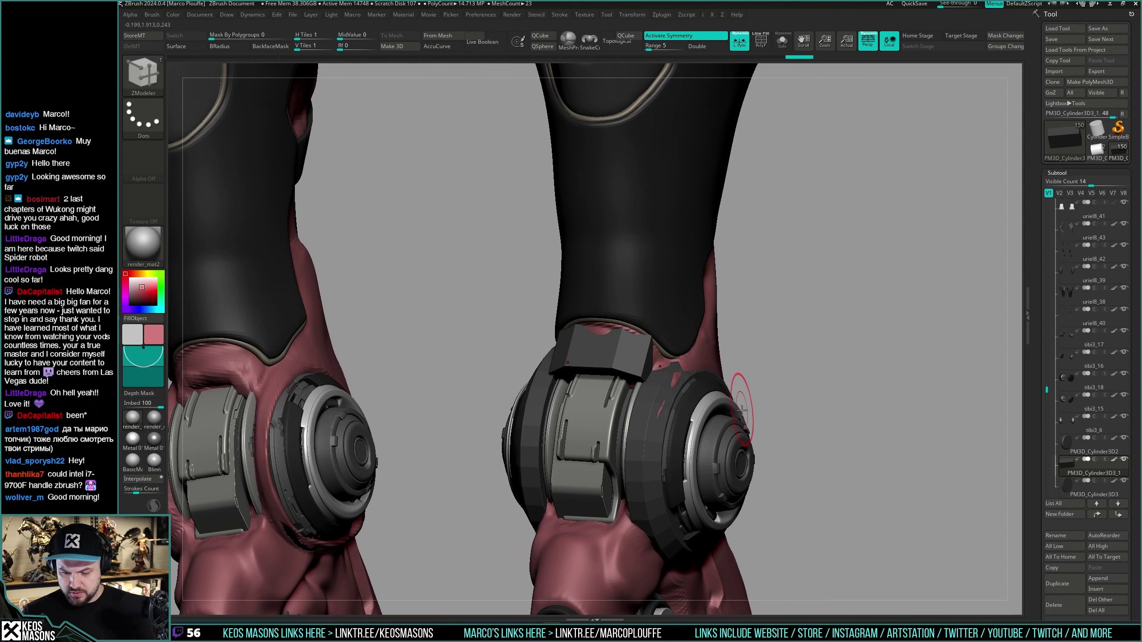
pyautogui.hotkey('shift', 'ctrl', 's')
pyautogui.hotkey('shift', 'f')
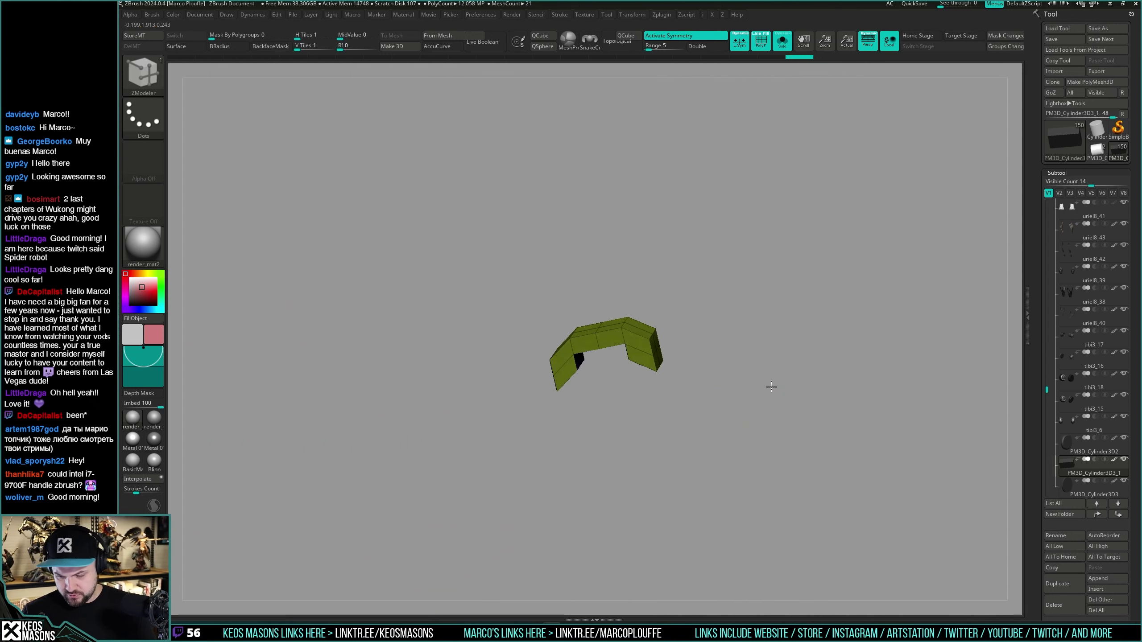
pyautogui.moveTo(772, 386); pyautogui.dragTo(770, 413)
pyautogui.press('g')
pyautogui.click(768, 487)
pyautogui.press('d')
pyautogui.hotkey('shift', 'f')
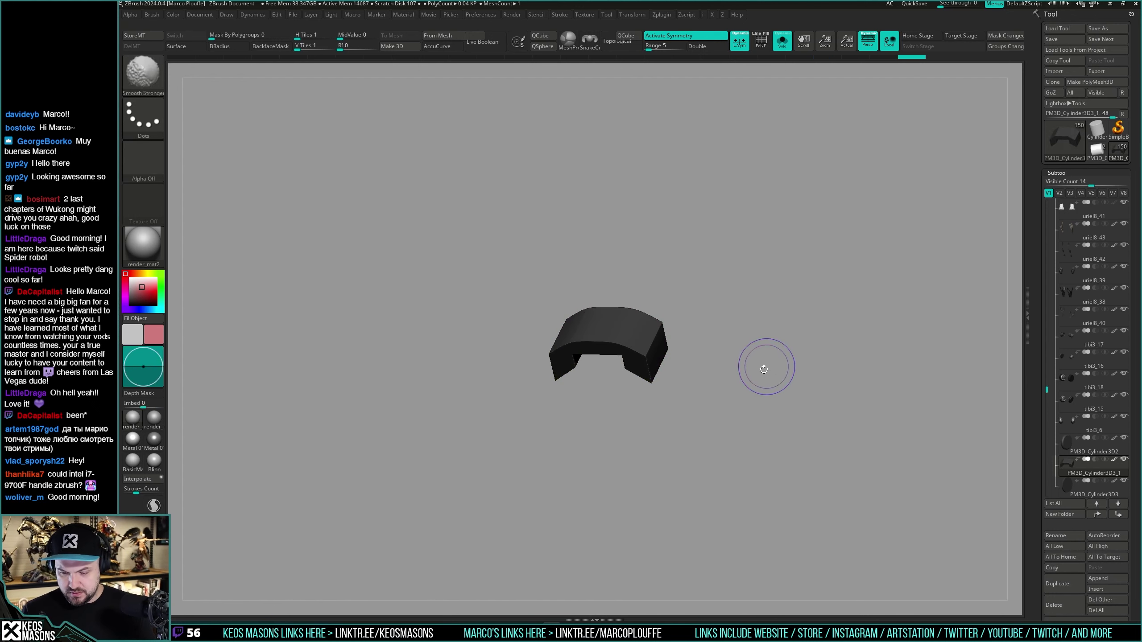
# Step: Set the bracket's crease level to 2 to soften its edges, and bring back the surrounding parts
pyautogui.press('d')
pyautogui.moveTo(763, 369); pyautogui.dragTo(755, 379)
pyautogui.press('g')
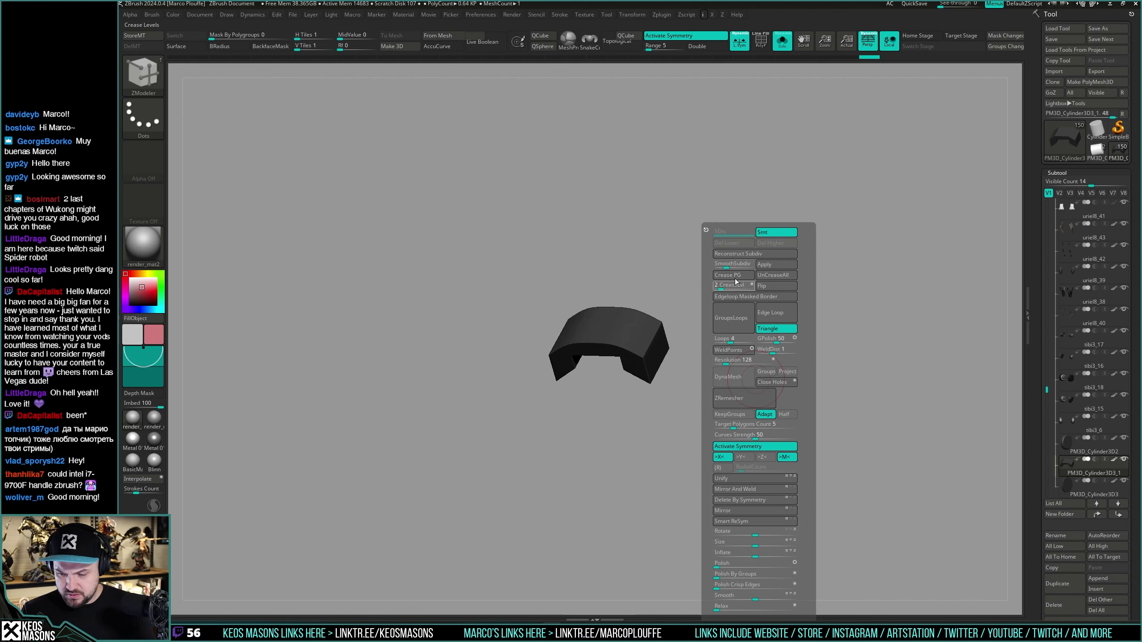
pyautogui.hotkey('alt', 's')
pyautogui.moveTo(810, 290); pyautogui.dragTo(678, 398)
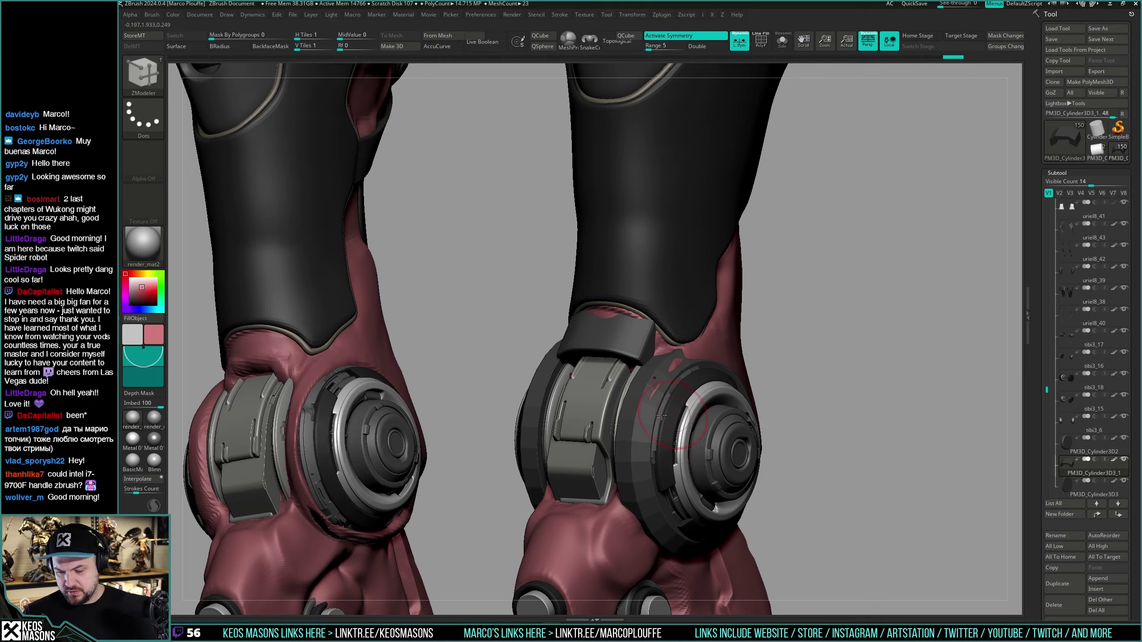
# Step: Move, rotate and scale the arched bracket with the gizmo so it fits between the discs above the central band
pyautogui.moveTo(662, 415)
pyautogui.mouseDown(button='right')
pyautogui.moveTo(684, 398)
pyautogui.moveTo(684, 464)
pyautogui.moveTo(676, 388)
pyautogui.mouseUp(button='right')
pyautogui.press('w')
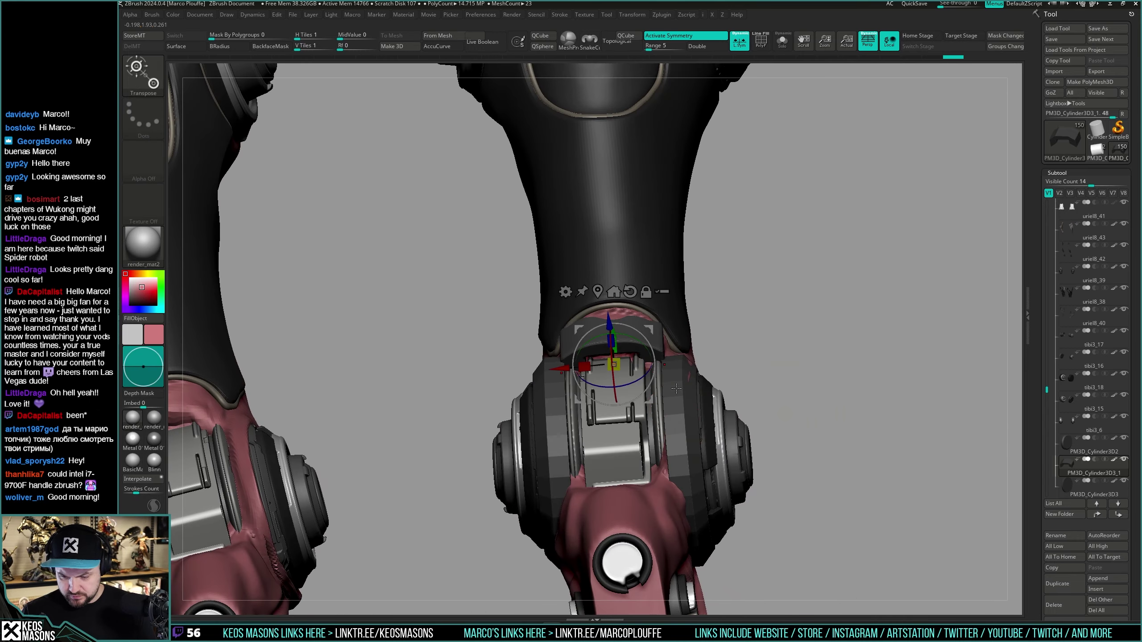
pyautogui.moveTo(674, 316); pyautogui.dragTo(711, 283, button='right')
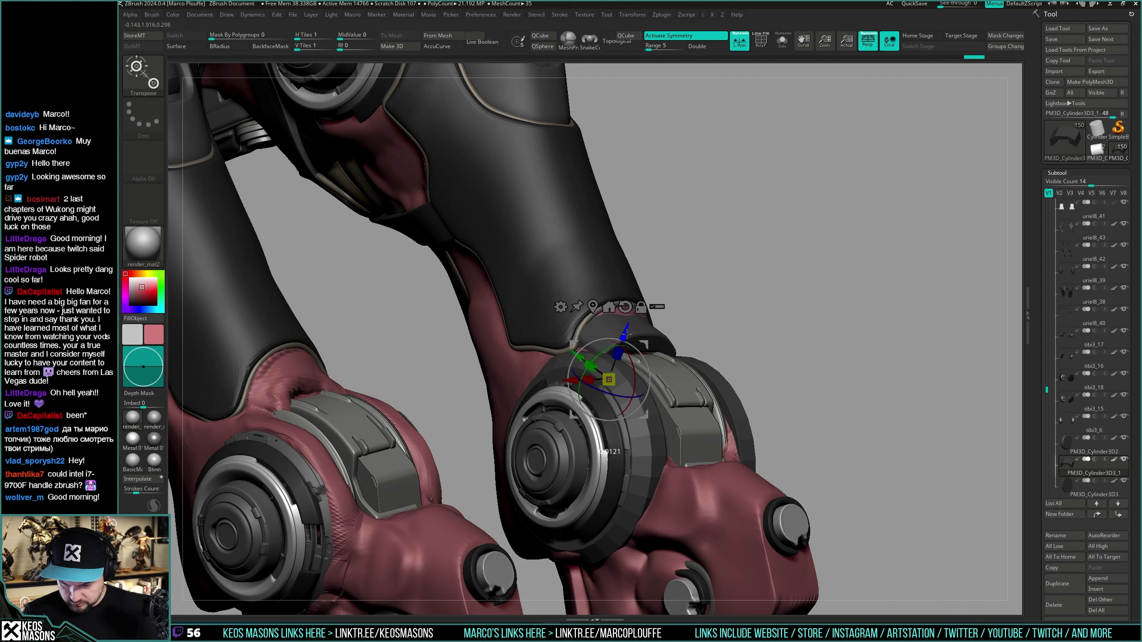
pyautogui.moveTo(854, 295); pyautogui.dragTo(827, 295, button='right')
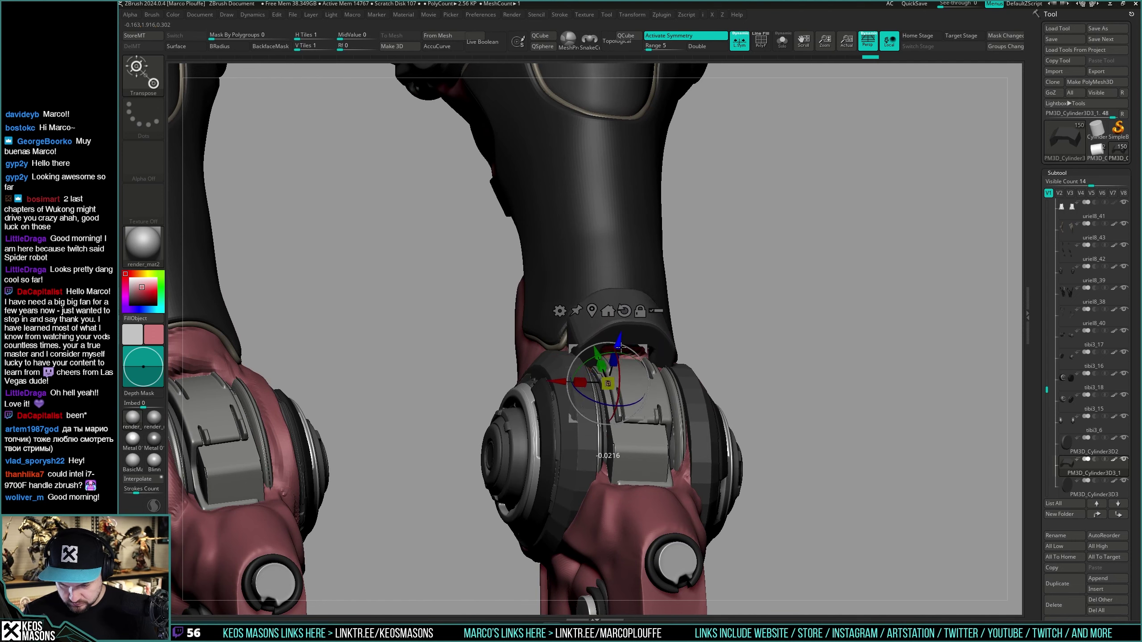
pyautogui.moveTo(618, 360); pyautogui.dragTo(681, 330, button='right')
pyautogui.moveTo(762, 318)
pyautogui.mouseDown(button='right')
pyautogui.moveTo(785, 308)
pyautogui.moveTo(783, 327)
pyautogui.moveTo(787, 304)
pyautogui.moveTo(750, 317)
pyautogui.mouseUp(button='right')
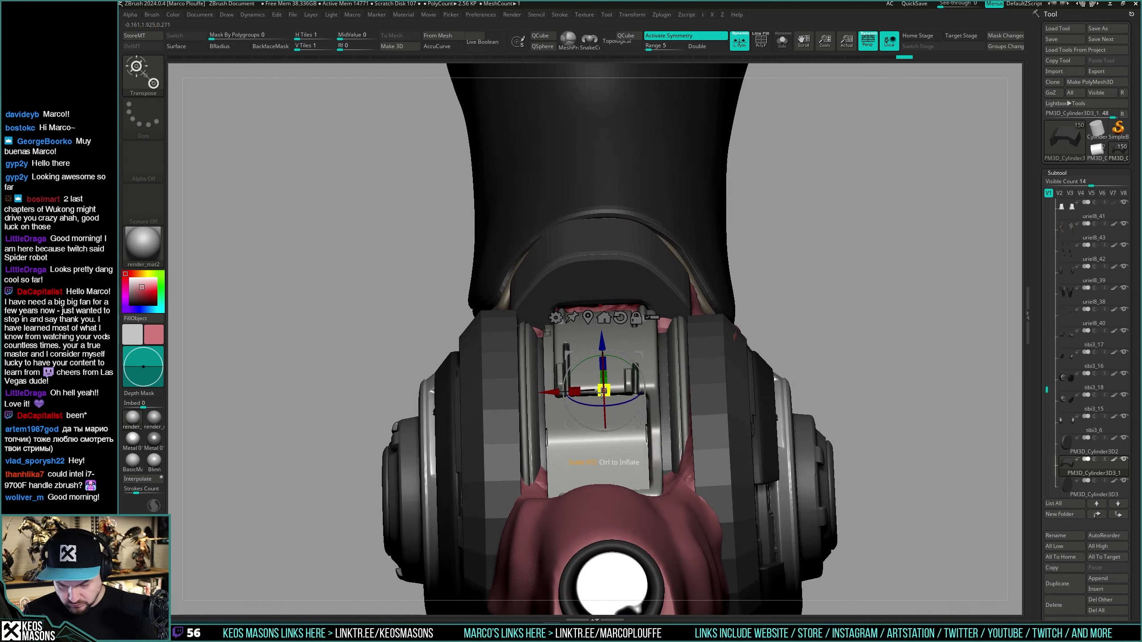
pyautogui.moveTo(625, 364)
pyautogui.mouseDown(button='right')
pyautogui.moveTo(829, 301)
pyautogui.moveTo(827, 359)
pyautogui.moveTo(825, 342)
pyautogui.moveTo(808, 343)
pyautogui.moveTo(814, 353)
pyautogui.mouseUp(button='right')
pyautogui.press('q')
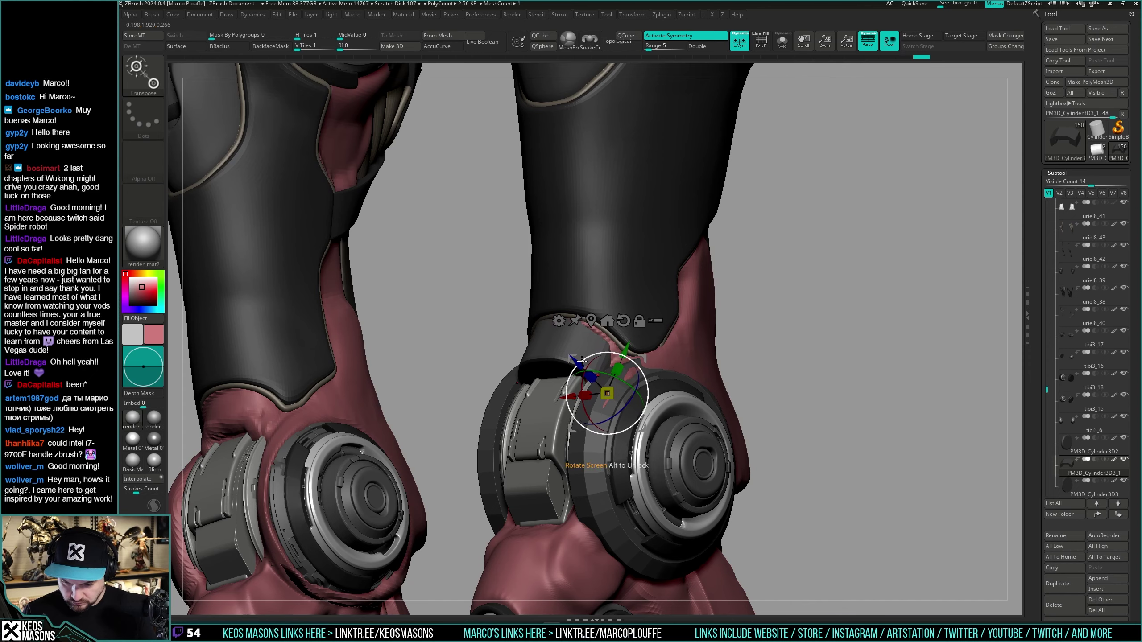
# Step: Apply the bracket's dynamic subdivision as real geometry and switch to the ClayBuildup brush
pyautogui.moveTo(581, 360)
pyautogui.mouseDown(button='right')
pyautogui.moveTo(754, 321)
pyautogui.moveTo(754, 339)
pyautogui.moveTo(796, 367)
pyautogui.moveTo(827, 360)
pyautogui.moveTo(560, 395)
pyautogui.mouseUp(button='right')
pyautogui.hotkey('alt', 's')
pyautogui.hotkey('shift', 'd')
pyautogui.press('g')
pyautogui.click(777, 267)
pyautogui.hotkey('alt', 's')
pyautogui.moveTo(674, 425)
pyautogui.mouseDown(button='right')
pyautogui.moveTo(704, 381)
pyautogui.moveTo(680, 387)
pyautogui.moveTo(677, 406)
pyautogui.moveTo(658, 400)
pyautogui.moveTo(635, 414)
pyautogui.moveTo(669, 405)
pyautogui.moveTo(783, 323)
pyautogui.mouseUp(button='right')
pyautogui.press('x')
pyautogui.click(770, 323)
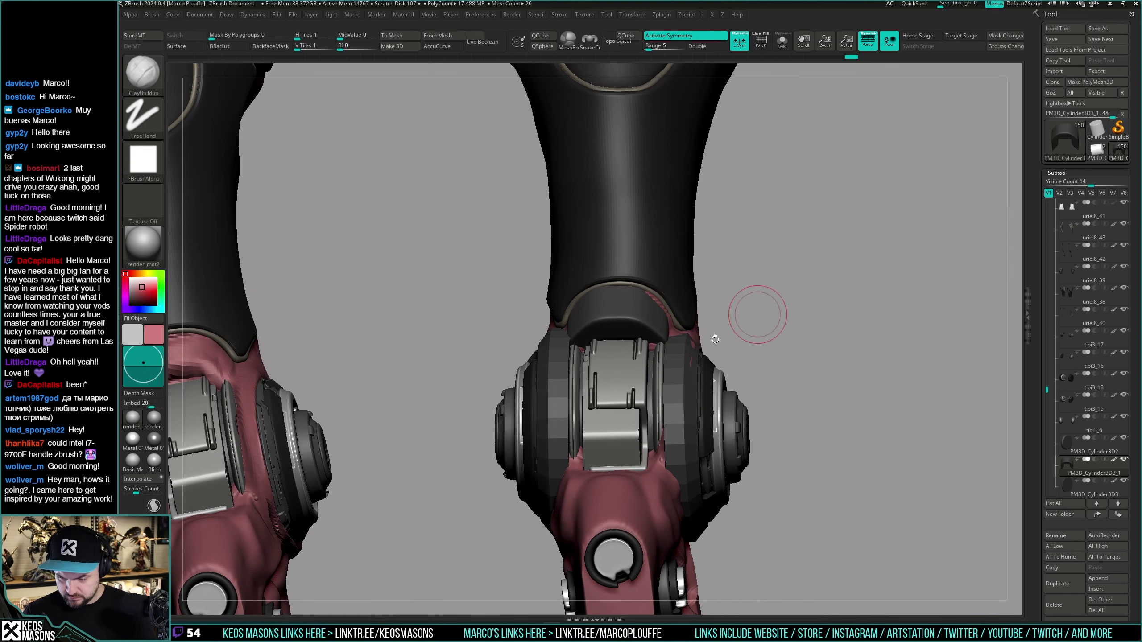
# Step: Select the right-hand ankle disc and reorder the subtools so it sits directly above the other disc, below the bracket
pyautogui.moveTo(649, 356)
pyautogui.keyDown('ctrl'); pyautogui.mouseDown(button='right')
pyautogui.moveTo(640, 381)
pyautogui.moveTo(687, 359)
pyautogui.moveTo(689, 377)
pyautogui.moveTo(696, 357)
pyautogui.mouseUp(button='right'); pyautogui.keyUp('ctrl')
pyautogui.keyDown('alt'); pyautogui.click(683, 377); pyautogui.keyUp('alt')
pyautogui.hotkey('shift', 'f')
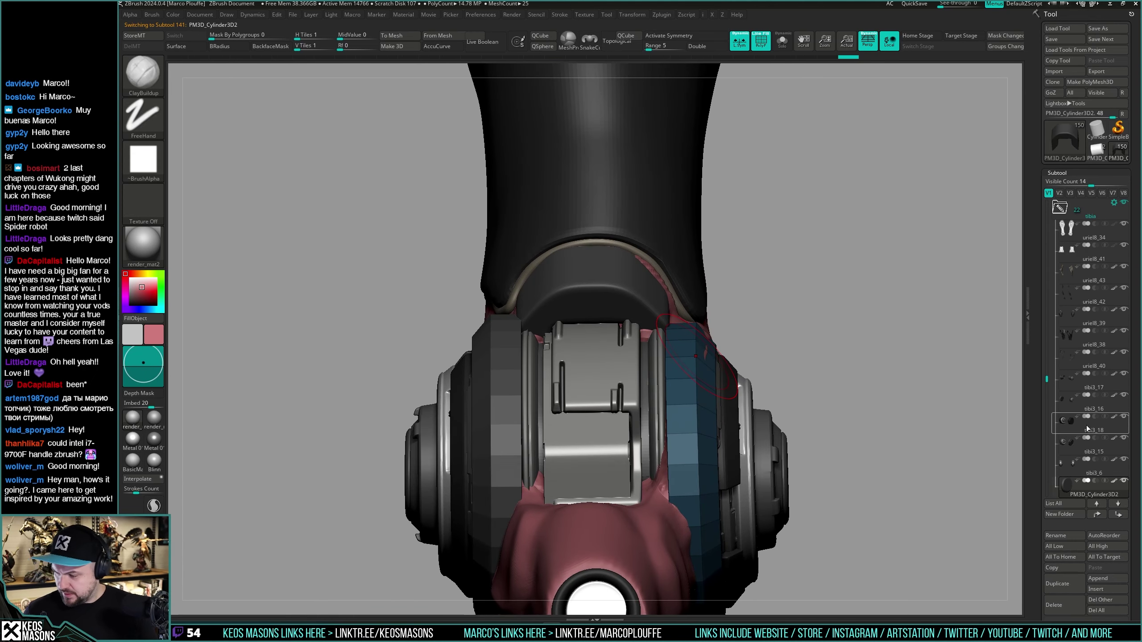
pyautogui.press('Down')
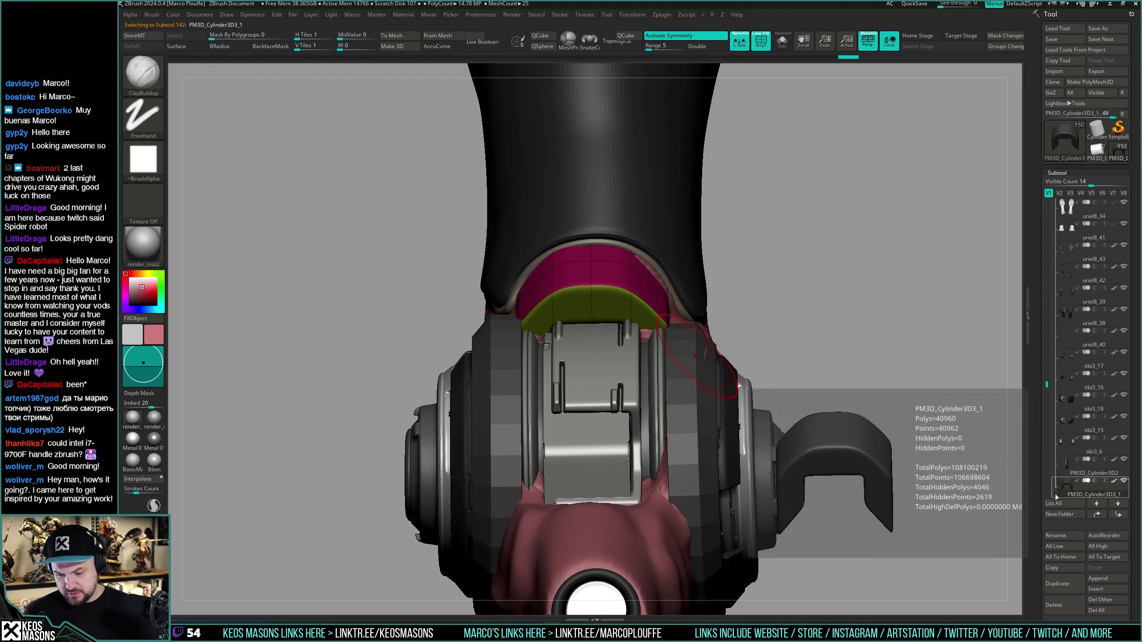
pyautogui.press('Up')
pyautogui.press('Up')
pyautogui.press('Down')
pyautogui.press('Down')
pyautogui.press('Down')
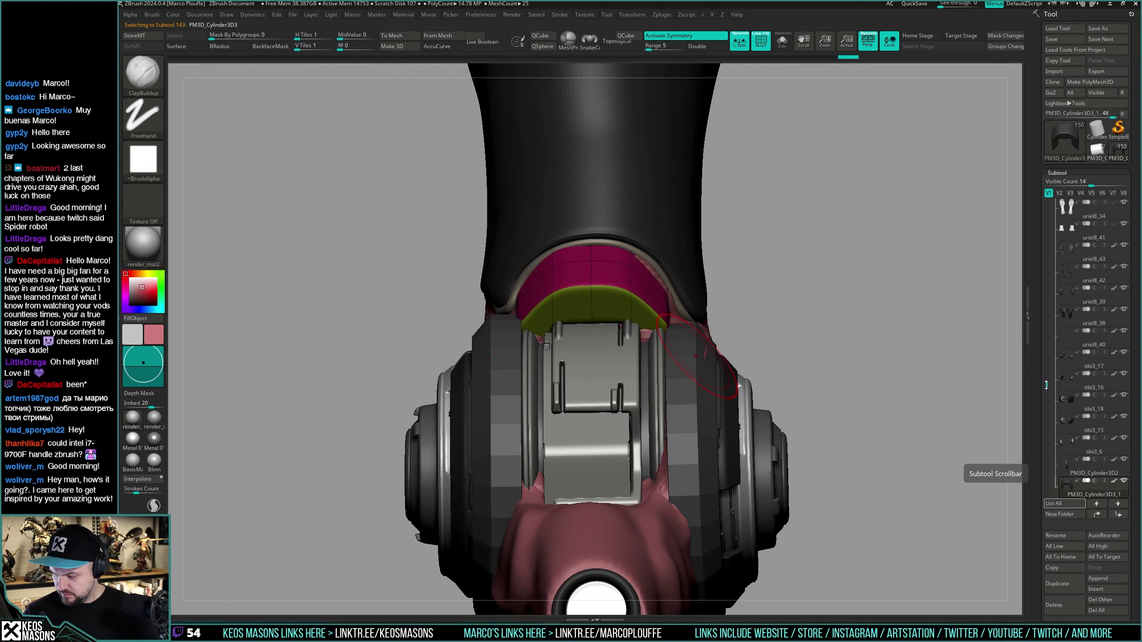
pyautogui.moveTo(1047, 389); pyautogui.dragTo(1047, 421)
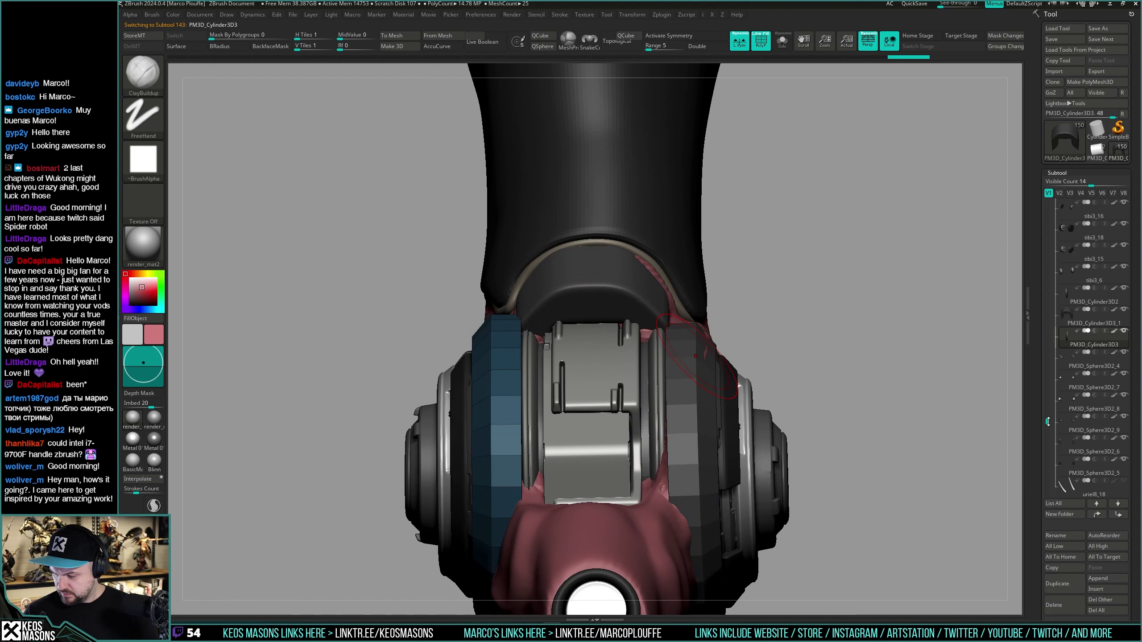
pyautogui.click(1070, 330)
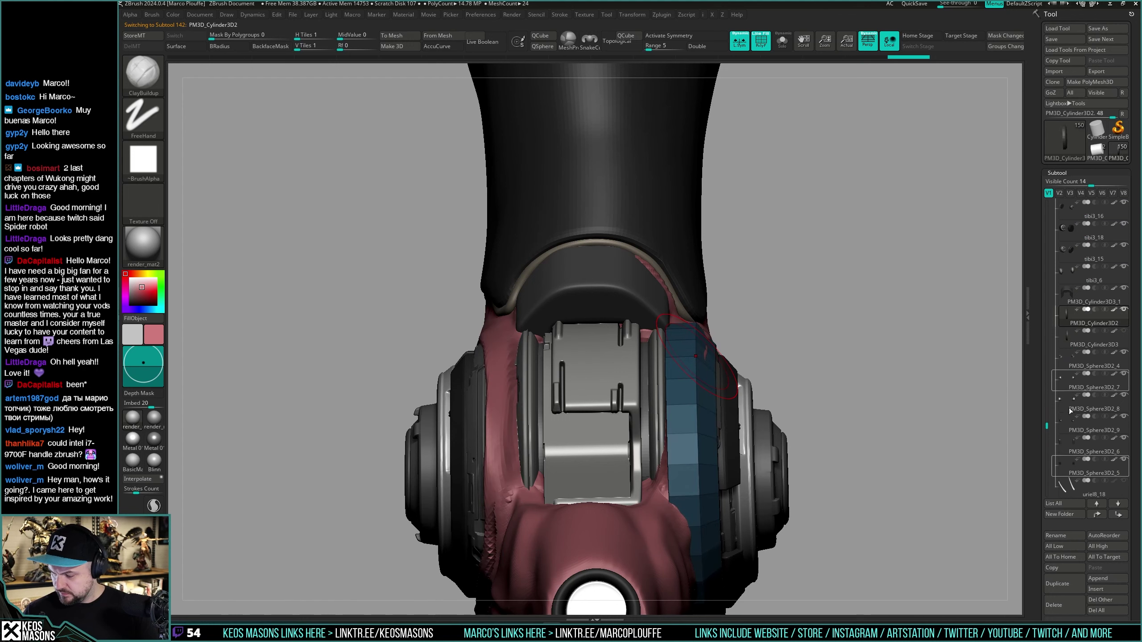
# Step: Merge the two ankle discs into one subtool with MergeDown
pyautogui.moveTo(1045, 594); pyautogui.dragTo(1044, 501)
pyautogui.click(1061, 428)
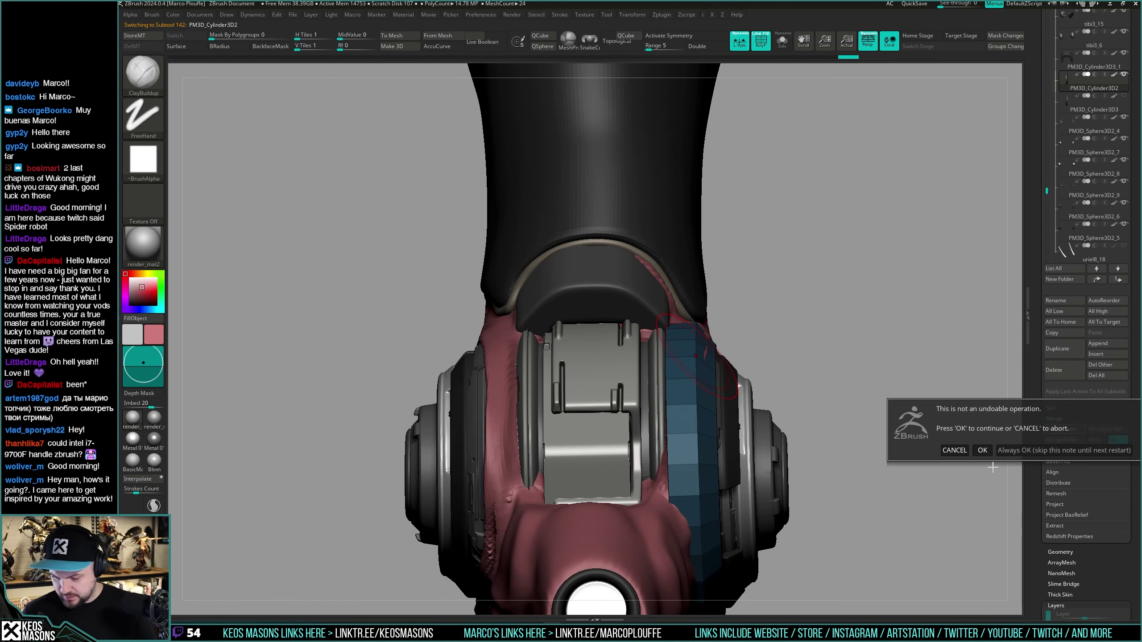
pyautogui.click(1063, 450)
# Step: Use the ZModeler brush to insert an edge loop around the rim of each disc
pyautogui.moveTo(689, 369); pyautogui.dragTo(705, 352, button='right')
pyautogui.press('b')
pyautogui.press('z')
pyautogui.press('m')
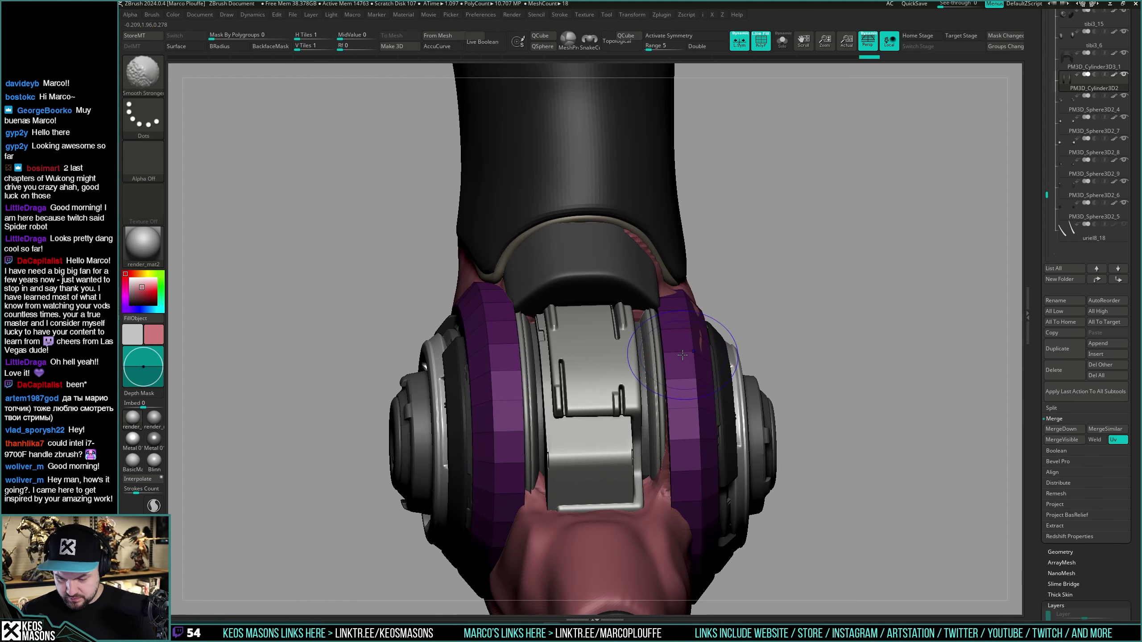
pyautogui.press('space')
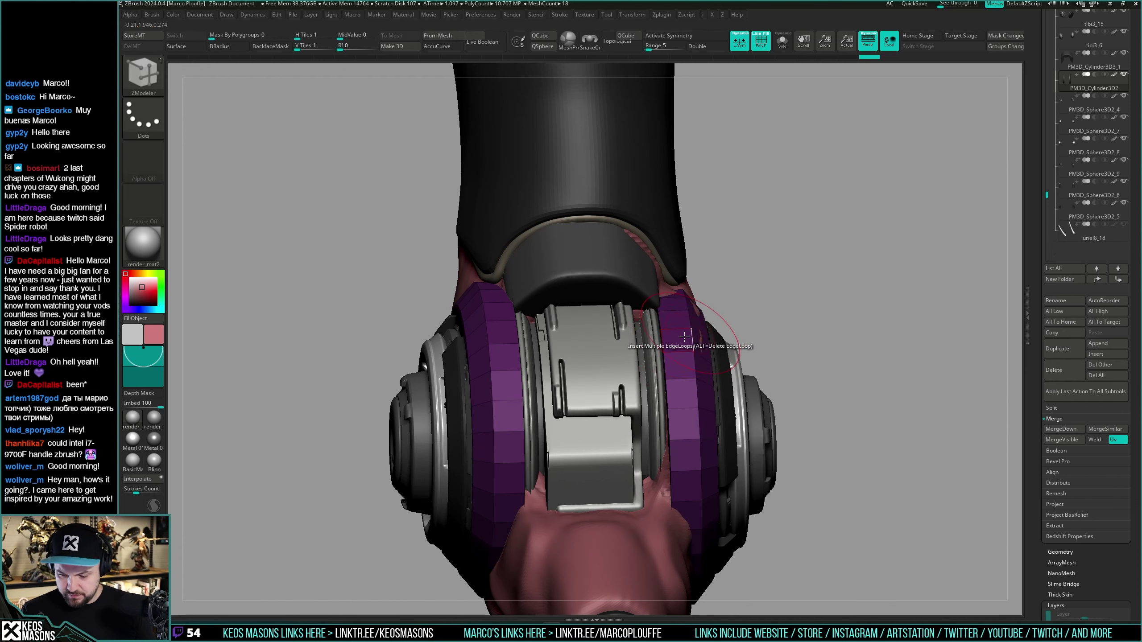
pyautogui.moveTo(679, 332)
pyautogui.mouseDown(button='right')
pyautogui.moveTo(681, 345)
pyautogui.moveTo(651, 332)
pyautogui.moveTo(669, 321)
pyautogui.mouseUp(button='right')
pyautogui.click(681, 346)
pyautogui.click(516, 368)
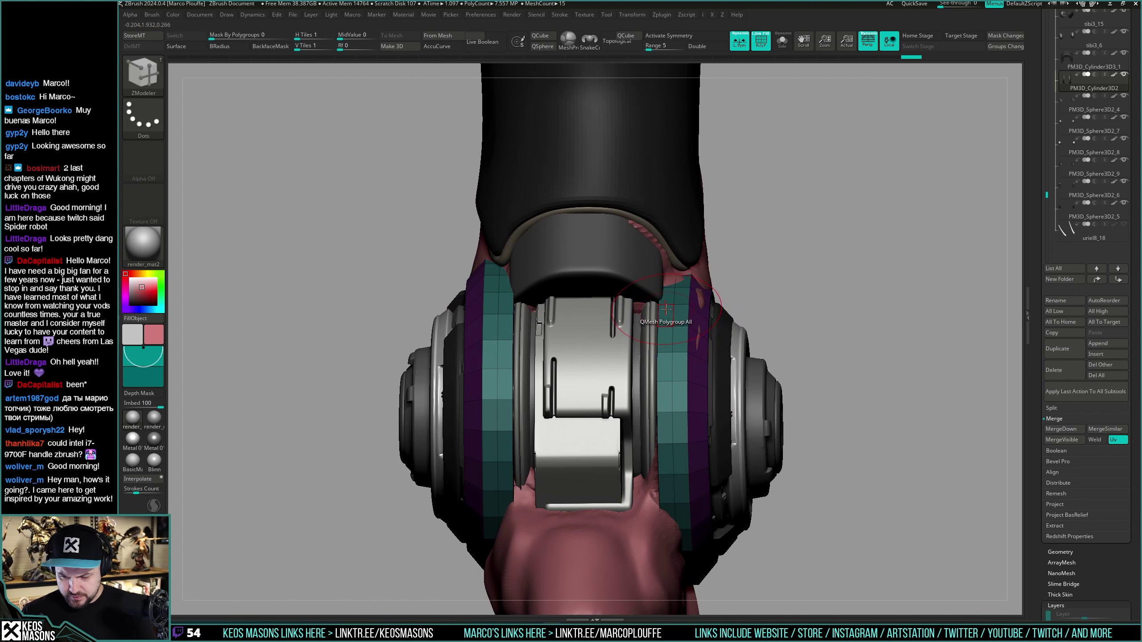
# Step: Set ZModeler's polygon action to Inflate with the Polyloop target and inflate the right-hand disc's rim loop
pyautogui.rightClick(666, 309)
pyautogui.click(667, 319)
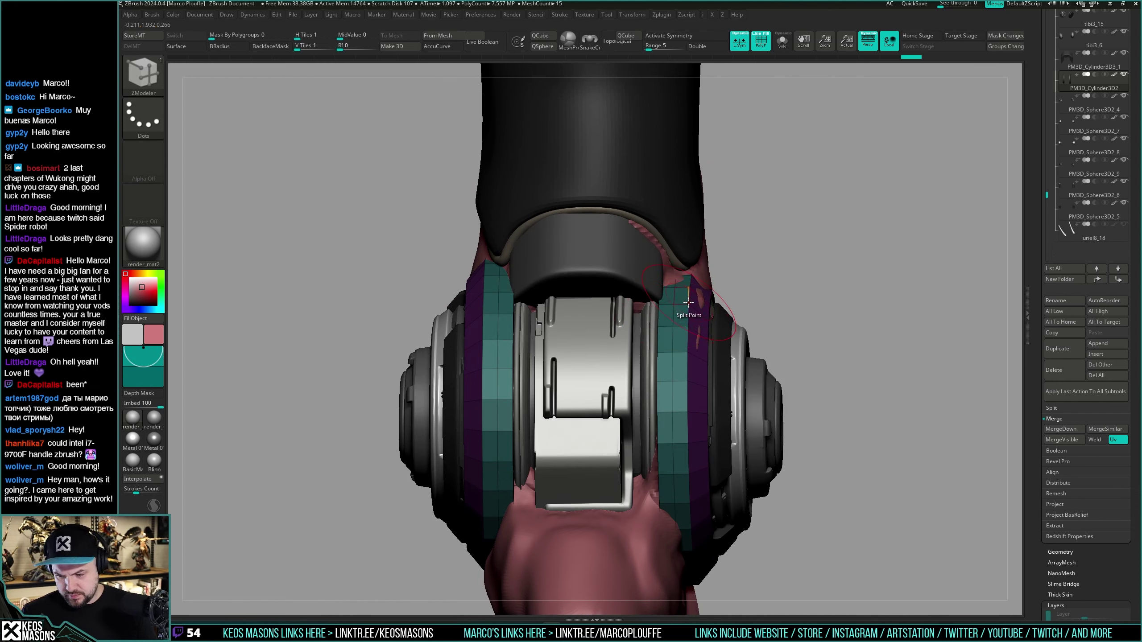
pyautogui.moveTo(673, 321)
pyautogui.mouseDown(button='right')
pyautogui.moveTo(676, 338)
pyautogui.moveTo(674, 316)
pyautogui.mouseUp(button='right')
pyautogui.click(666, 326)
pyautogui.click(670, 312)
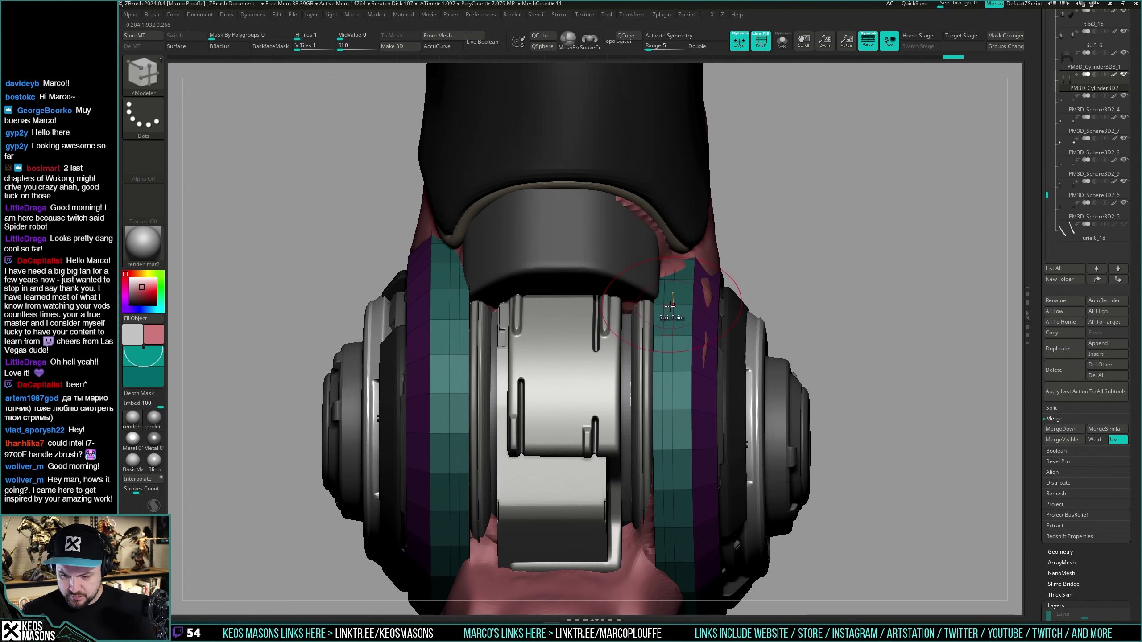
pyautogui.press('space')
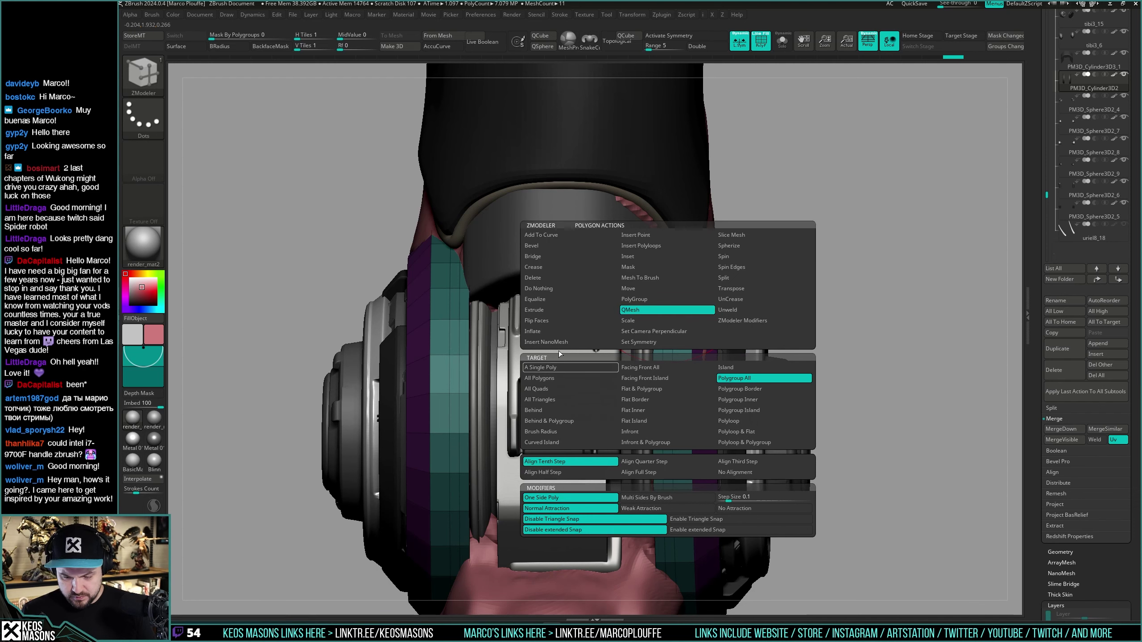
pyautogui.click(560, 330)
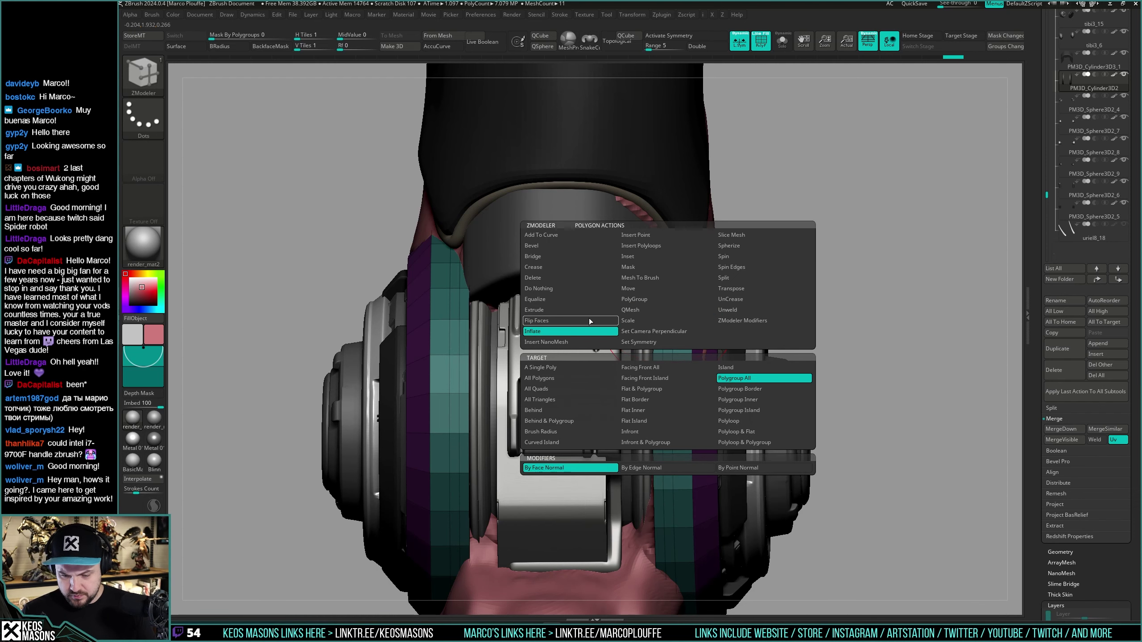
pyautogui.click(754, 420)
pyautogui.moveTo(669, 285); pyautogui.dragTo(677, 263)
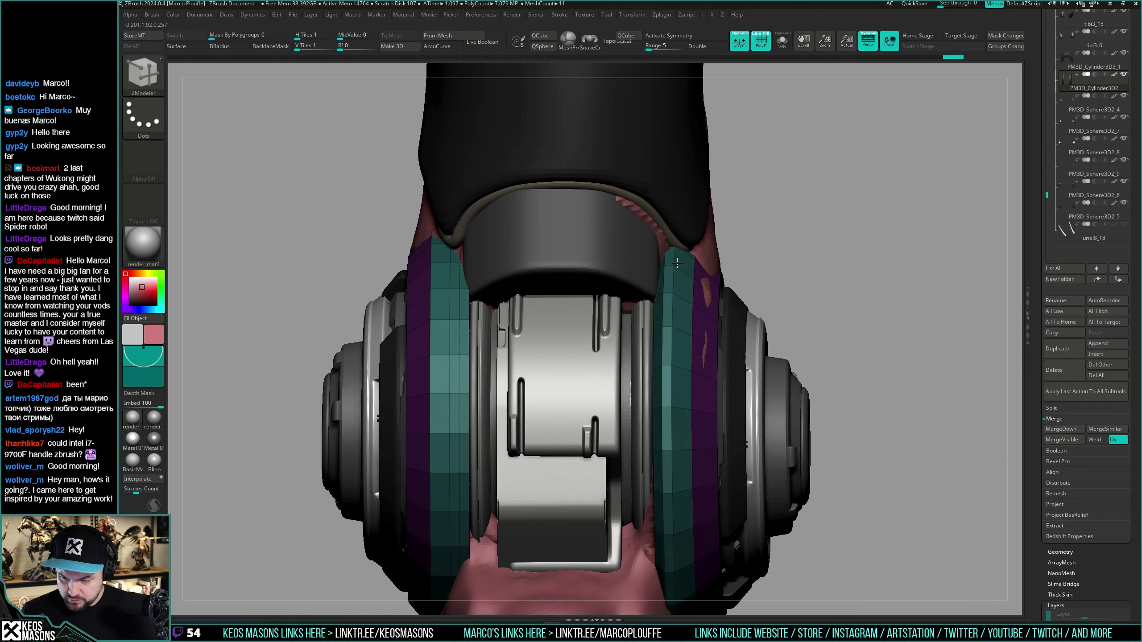
# Step: Inflate the left-hand disc's rim loop with the Polyloop target to match the opposite disc
pyautogui.hotkey('shift', 'f')
pyautogui.moveTo(837, 269); pyautogui.dragTo(935, 292)
pyautogui.keyDown('ctrl'); pyautogui.moveTo(651, 316); pyautogui.dragTo(645, 336, button='right'); pyautogui.keyUp('ctrl')
pyautogui.hotkey('shift', 'f')
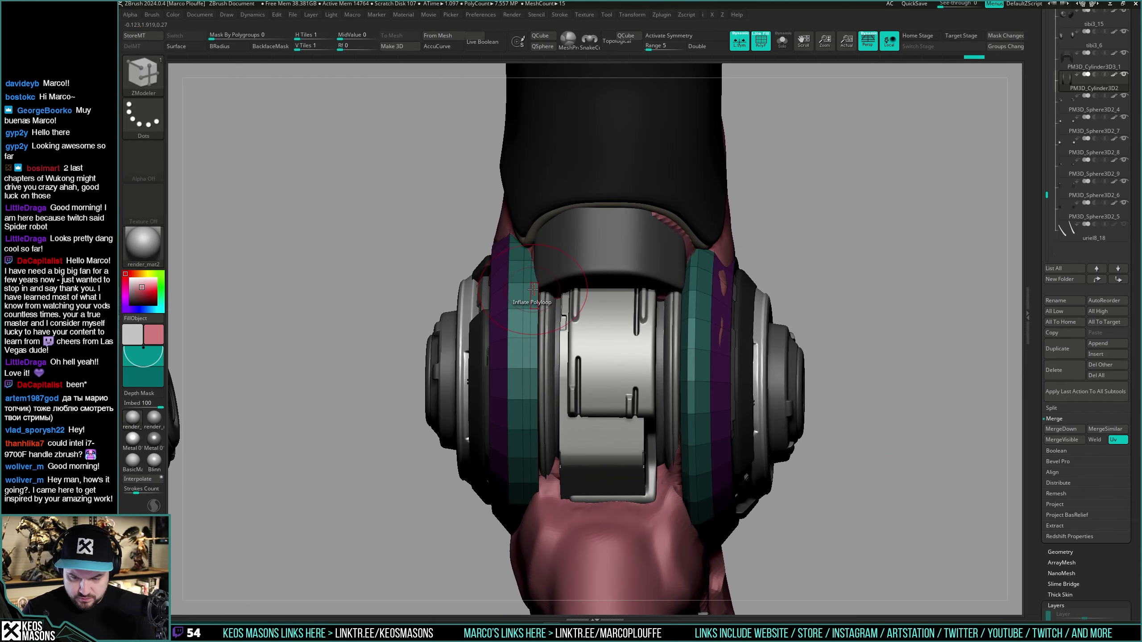
pyautogui.moveTo(816, 286); pyautogui.dragTo(815, 275)
pyautogui.hotkey('ctrl', 'z')
pyautogui.moveTo(524, 295); pyautogui.dragTo(537, 290)
pyautogui.hotkey('shift', 'f')
pyautogui.keyDown('ctrl'); pyautogui.moveTo(832, 325); pyautogui.dragTo(818, 353, button='right'); pyautogui.keyUp('ctrl')
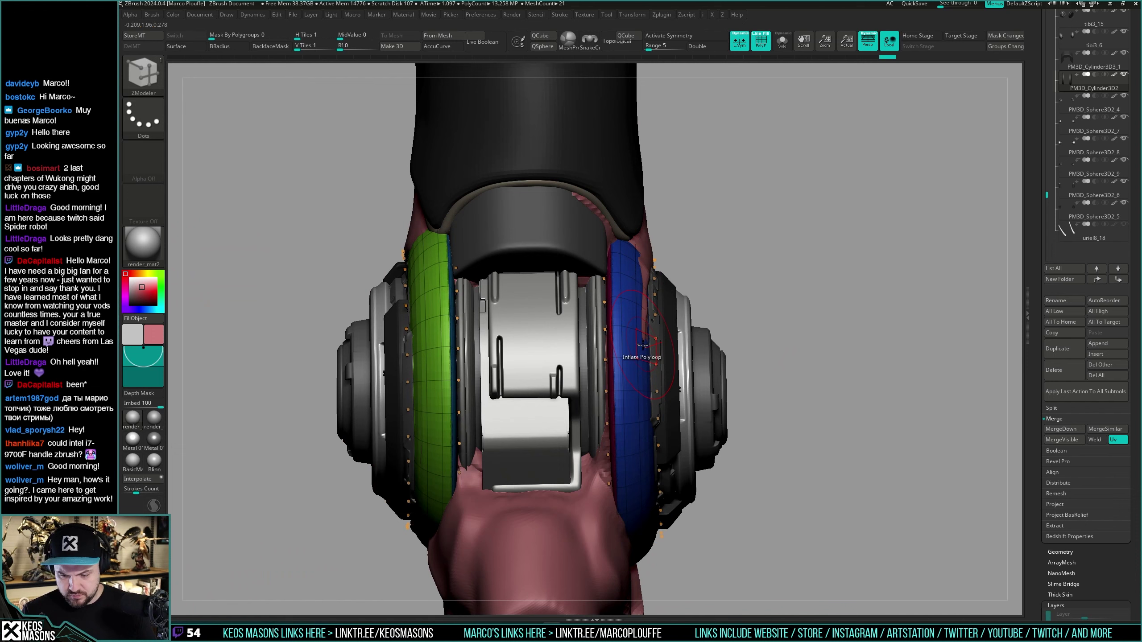
# Step: Give the discs' narrow inner rim loops their own polygroups with ZModeler's PolyGroup Polyloop action
pyautogui.hotkey('shift', 'f')
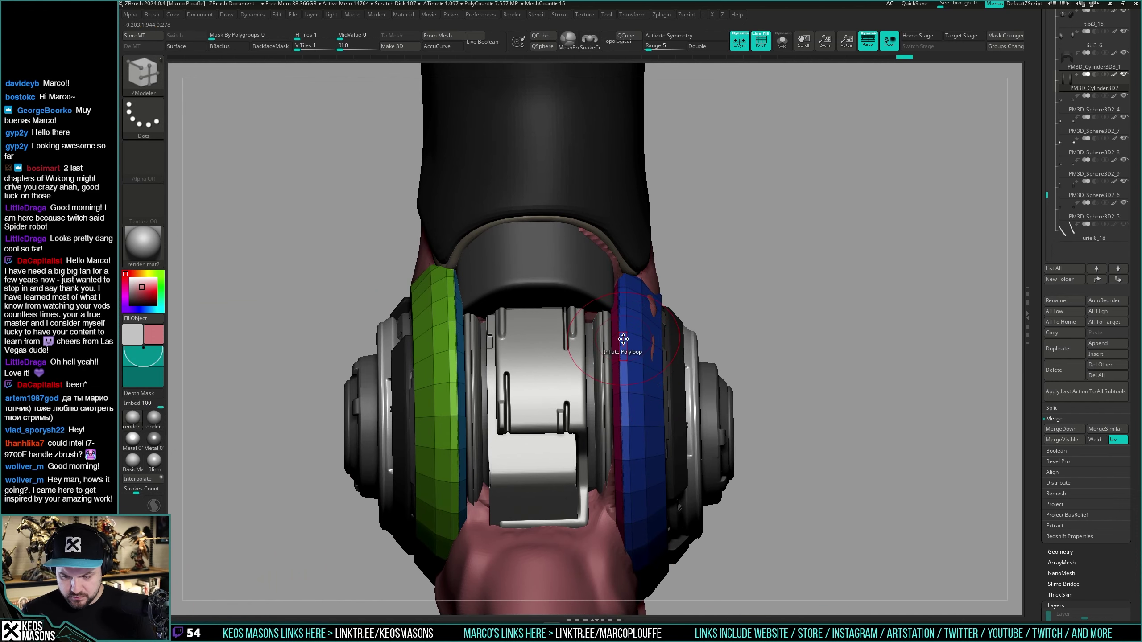
pyautogui.press('space')
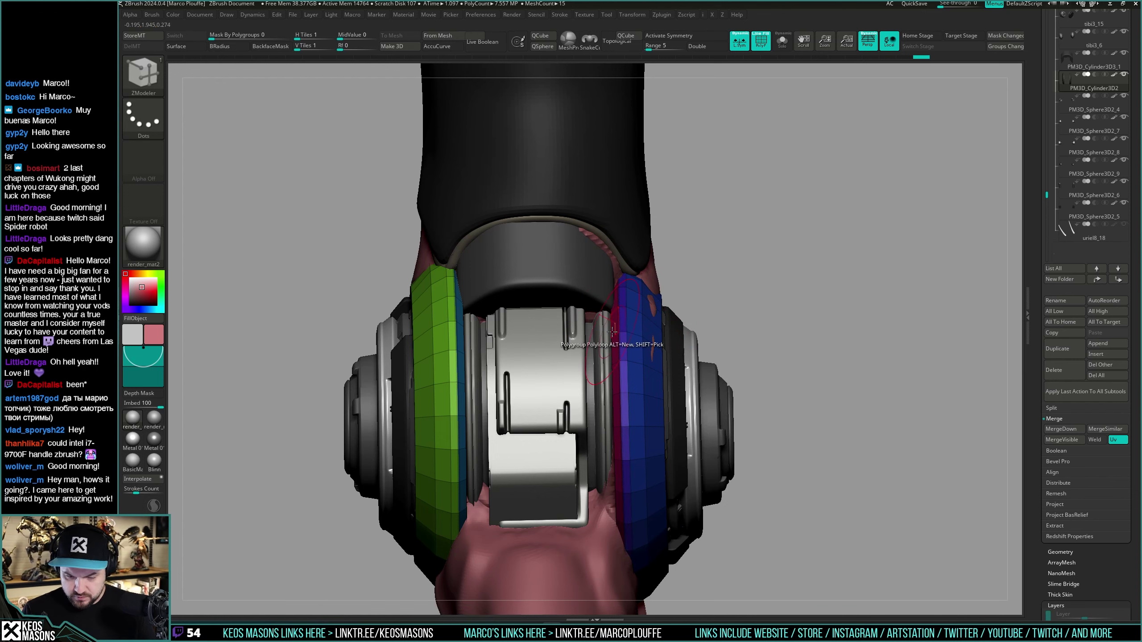
pyautogui.click(442, 358)
pyautogui.hotkey('ctrl', 'z')
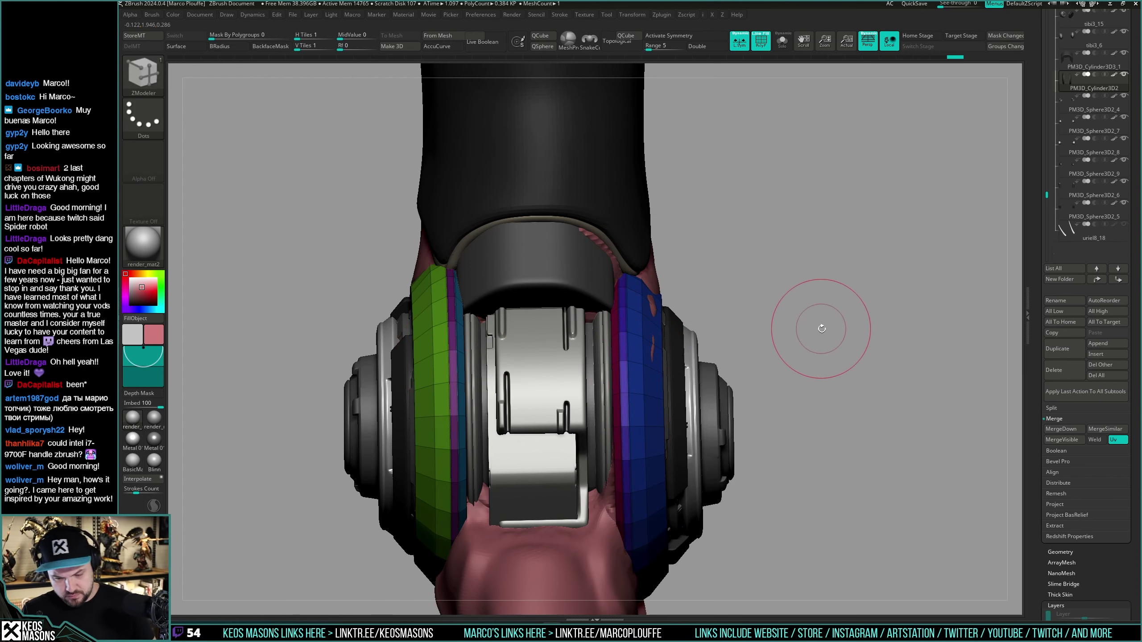
# Step: Preview the discs with dynamic subdivision using 3 smooth subdivision levels
pyautogui.hotkey('shift', 'f')
pyautogui.press('d')
pyautogui.moveTo(823, 327)
pyautogui.keyDown('ctrl'); pyautogui.mouseDown(button='right')
pyautogui.moveTo(805, 322)
pyautogui.moveTo(801, 333)
pyautogui.moveTo(811, 321)
pyautogui.mouseUp(button='right'); pyautogui.keyUp('ctrl')
pyautogui.press('i')
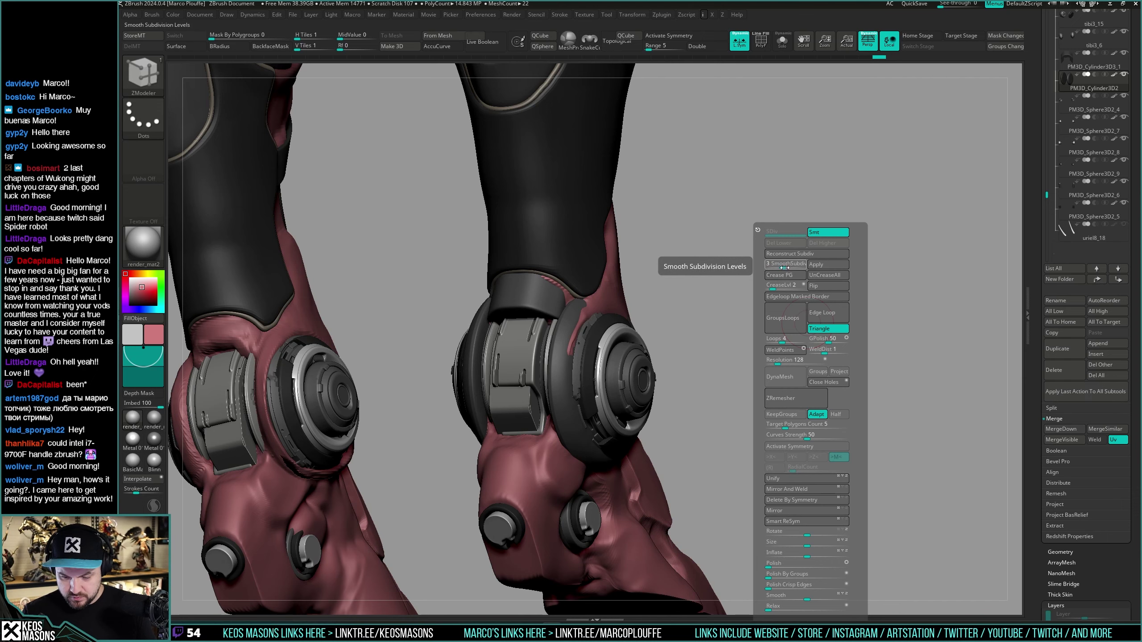
pyautogui.moveTo(994, 217)
pyautogui.keyDown('ctrl'); pyautogui.mouseDown(button='right')
pyautogui.moveTo(826, 324)
pyautogui.moveTo(836, 305)
pyautogui.moveTo(862, 306)
pyautogui.moveTo(844, 331)
pyautogui.moveTo(805, 323)
pyautogui.moveTo(811, 333)
pyautogui.mouseUp(button='right'); pyautogui.keyUp('ctrl')
pyautogui.press('x')
pyautogui.click(827, 322)
# Step: Turn off the discs' smooth preview, isolate them from the leg and return to the ZModeler brush
pyautogui.hotkey('alt', 's')
pyautogui.hotkey('shift', 'f')
pyautogui.moveTo(629, 397); pyautogui.dragTo(665, 399, button='right')
pyautogui.hotkey('shift', 'd')
pyautogui.hotkey('shift', 'f')
pyautogui.hotkey('alt', 's')
pyautogui.hotkey('alt', 's')
pyautogui.moveTo(681, 375)
pyautogui.keyDown('shift'); pyautogui.mouseDown(button='right')
pyautogui.moveTo(674, 388)
pyautogui.moveTo(647, 367)
pyautogui.mouseUp(button='right'); pyautogui.keyUp('shift')
pyautogui.press('b')
pyautogui.press('z')
pyautogui.press('m')
# Step: Hide one of the two discs, merge the remaining disc into a single polygroup and regroup its faces by normals
pyautogui.hotkey('ctrl', 'shift')
pyautogui.keyDown('ctrl'); pyautogui.keyDown('shift'); pyautogui.click(688, 376); pyautogui.keyUp('shift'); pyautogui.keyUp('ctrl')
pyautogui.keyDown('ctrl'); pyautogui.keyDown('shift'); pyautogui.moveTo(789, 327); pyautogui.dragTo(807, 344); pyautogui.keyUp('shift'); pyautogui.keyUp('ctrl')
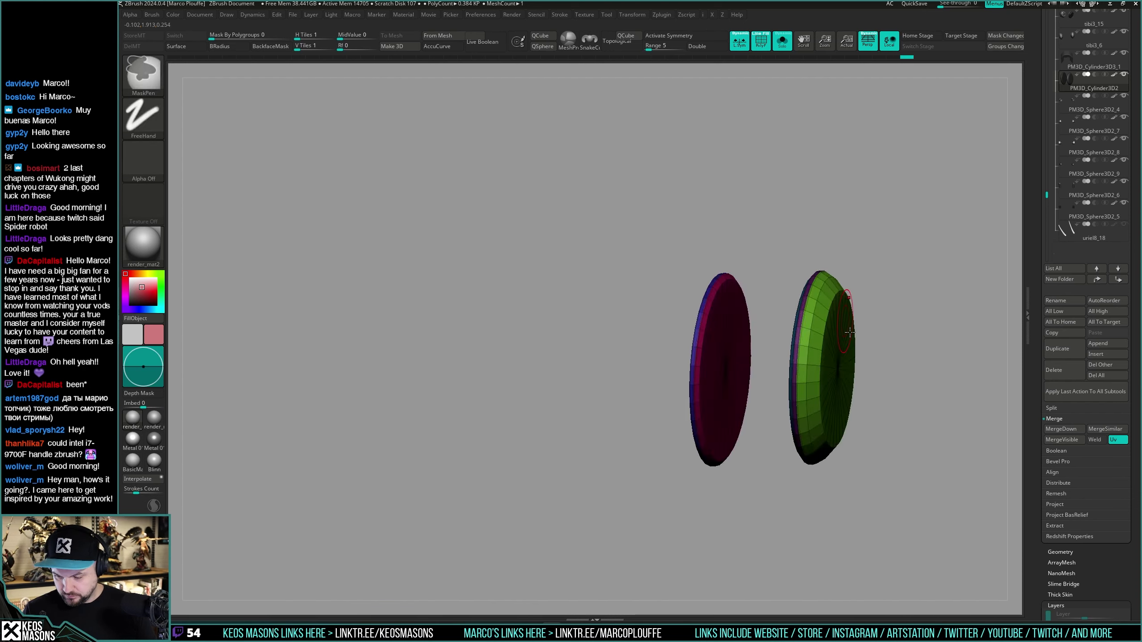
pyautogui.moveTo(822, 355); pyautogui.dragTo(798, 367, button='right')
pyautogui.hotkey('ctrl', 'shift')
pyautogui.keyDown('ctrl'); pyautogui.keyDown('shift'); pyautogui.click(738, 361); pyautogui.keyUp('shift'); pyautogui.keyUp('ctrl')
pyautogui.keyDown('ctrl'); pyautogui.keyDown('shift'); pyautogui.moveTo(902, 317); pyautogui.dragTo(918, 346); pyautogui.keyUp('shift'); pyautogui.keyUp('ctrl')
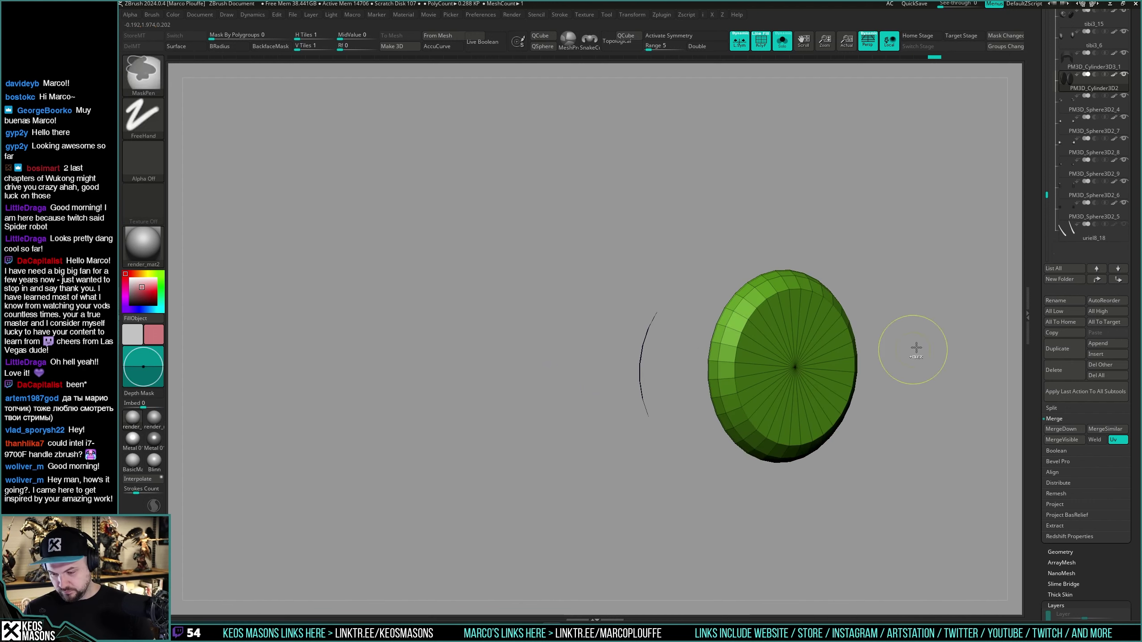
pyautogui.hotkey('ctrl', 'w')
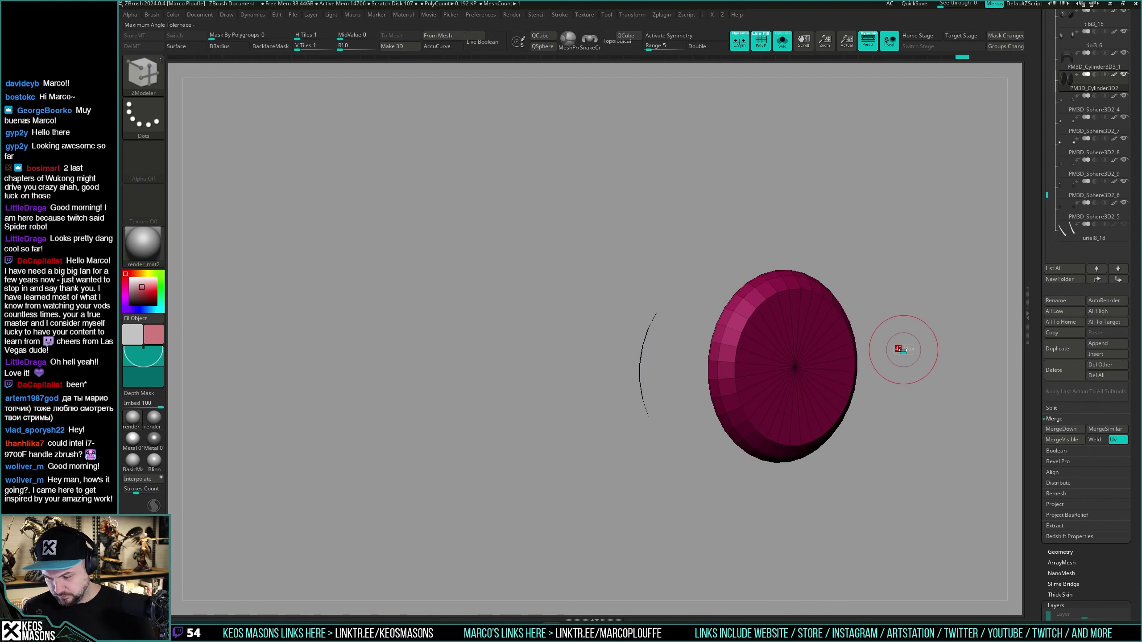
pyautogui.hotkey('ctrl', 'shift', 'g')
pyautogui.moveTo(902, 351); pyautogui.dragTo(810, 362, button='right')
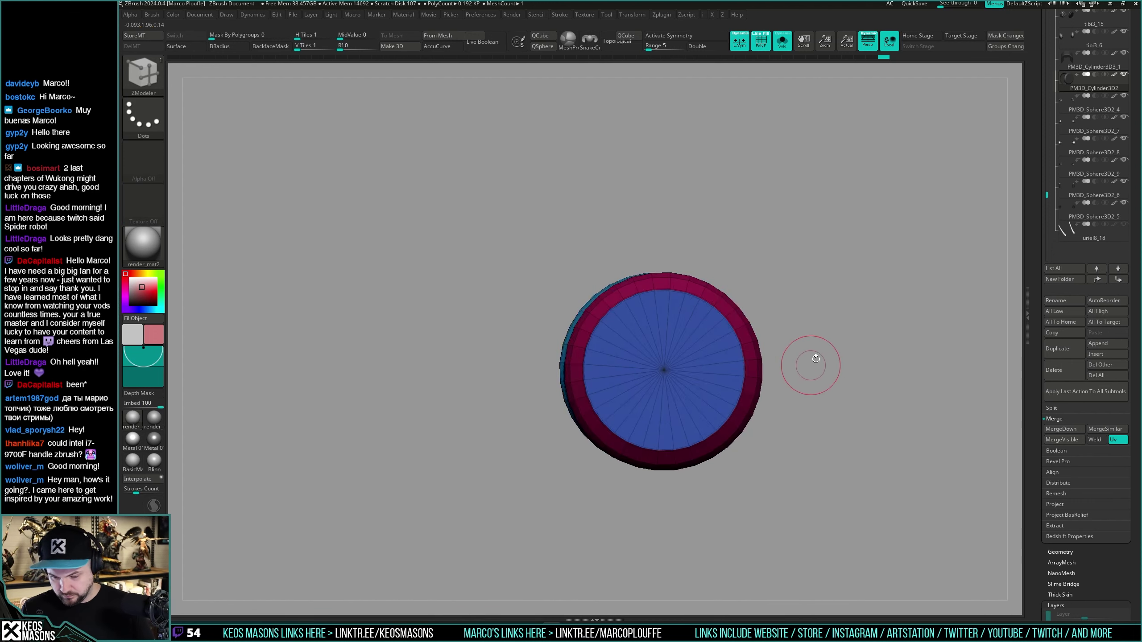
# Step: Hide the polyframe on the disc and bring back the rest of the leg model from isolation
pyautogui.hotkey('shift', 'f')
pyautogui.hotkey('alt', 's')
pyautogui.moveTo(831, 361)
pyautogui.mouseDown()
pyautogui.moveTo(867, 371)
pyautogui.moveTo(803, 409)
pyautogui.mouseUp()
pyautogui.press('x')
pyautogui.click(791, 322)
pyautogui.moveTo(912, 278); pyautogui.dragTo(832, 346)
pyautogui.moveTo(832, 346)
pyautogui.mouseDown(button='right')
pyautogui.moveTo(842, 361)
pyautogui.moveTo(871, 357)
pyautogui.moveTo(859, 373)
pyautogui.moveTo(748, 344)
pyautogui.moveTo(719, 355)
pyautogui.moveTo(736, 359)
pyautogui.mouseUp(button='right')
# Step: Make the red lower-leg armor the active subtool and set up the ClayBuildup brush with symmetry on
pyautogui.press('space')
pyautogui.click(741, 341)
pyautogui.moveTo(870, 283); pyautogui.dragTo(854, 256, button='right')
pyautogui.keyDown('alt'); pyautogui.click(706, 341); pyautogui.keyUp('alt')
pyautogui.moveTo(705, 342)
pyautogui.mouseDown(button='right')
pyautogui.moveTo(715, 315)
pyautogui.moveTo(719, 355)
pyautogui.moveTo(716, 332)
pyautogui.mouseUp(button='right')
pyautogui.press('x')
pyautogui.press('space')
pyautogui.press('space')
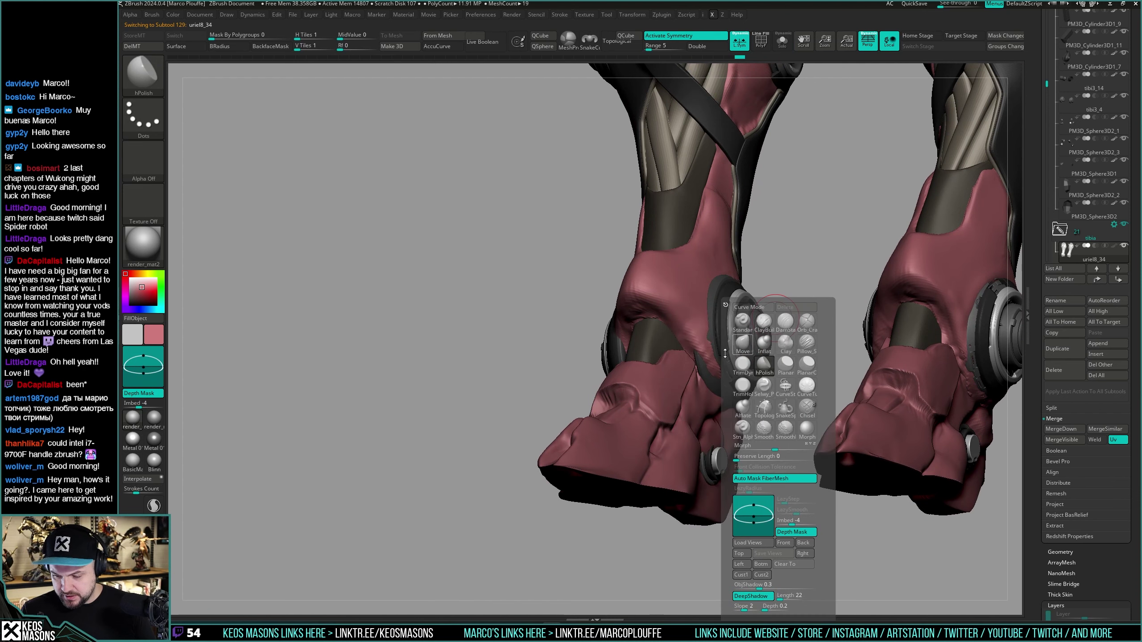
pyautogui.click(759, 362)
pyautogui.press('space')
pyautogui.moveTo(708, 354)
pyautogui.mouseDown(button='right')
pyautogui.moveTo(695, 379)
pyautogui.moveTo(720, 355)
pyautogui.mouseUp(button='right')
pyautogui.press('x')
pyautogui.click(709, 320)
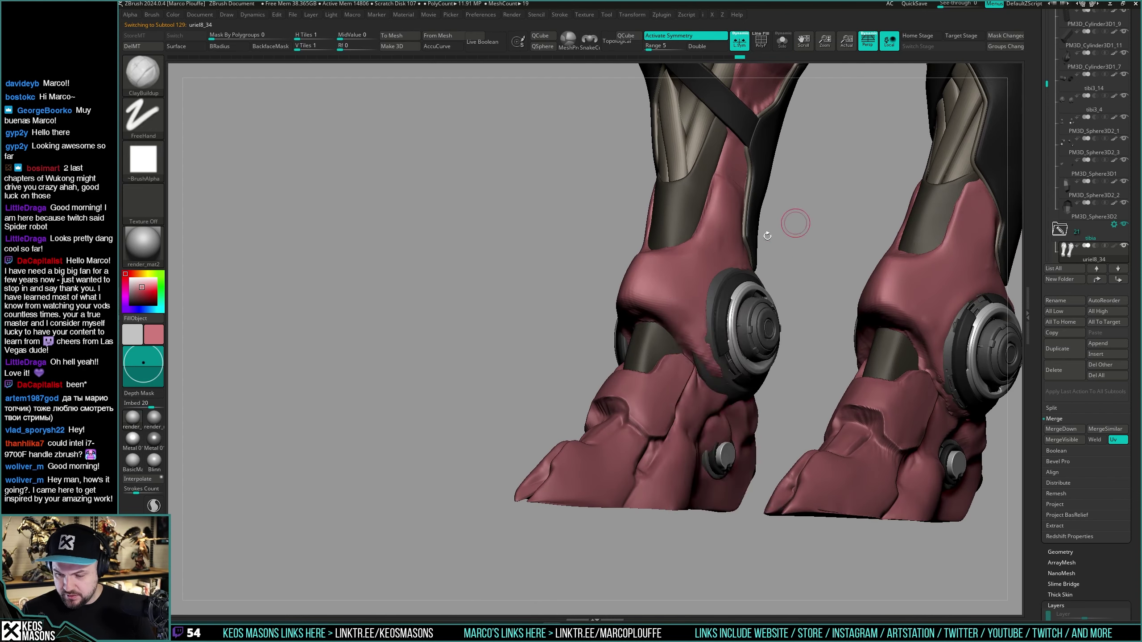
# Step: Smooth the red armor in front of the ankle disc and sharpen its lower edge with the Orb_Cracks brush
pyautogui.moveTo(790, 224)
pyautogui.mouseDown(button='right')
pyautogui.moveTo(735, 265)
pyautogui.moveTo(703, 383)
pyautogui.mouseUp(button='right')
pyautogui.keyDown('shift'); pyautogui.moveTo(704, 382); pyautogui.dragTo(698, 322); pyautogui.keyUp('shift')
pyautogui.moveTo(710, 286)
pyautogui.mouseDown(button='right')
pyautogui.moveTo(737, 267)
pyautogui.moveTo(708, 288)
pyautogui.mouseUp(button='right')
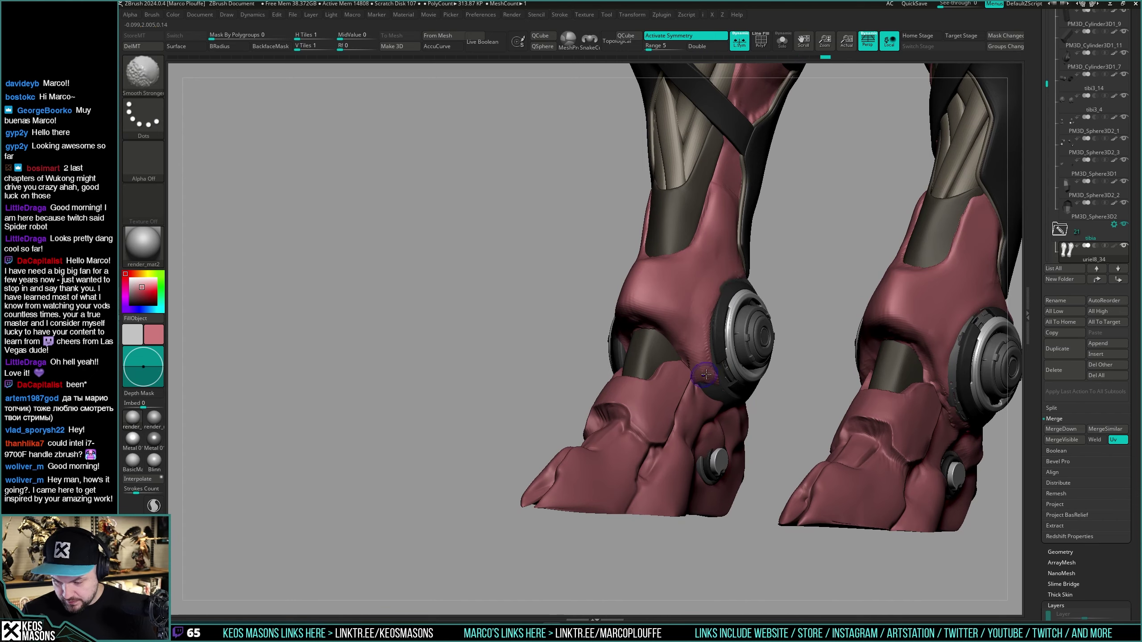
pyautogui.moveTo(755, 390); pyautogui.dragTo(733, 366, button='right')
pyautogui.press('space')
pyautogui.click(761, 341)
pyautogui.moveTo(695, 383); pyautogui.dragTo(720, 379)
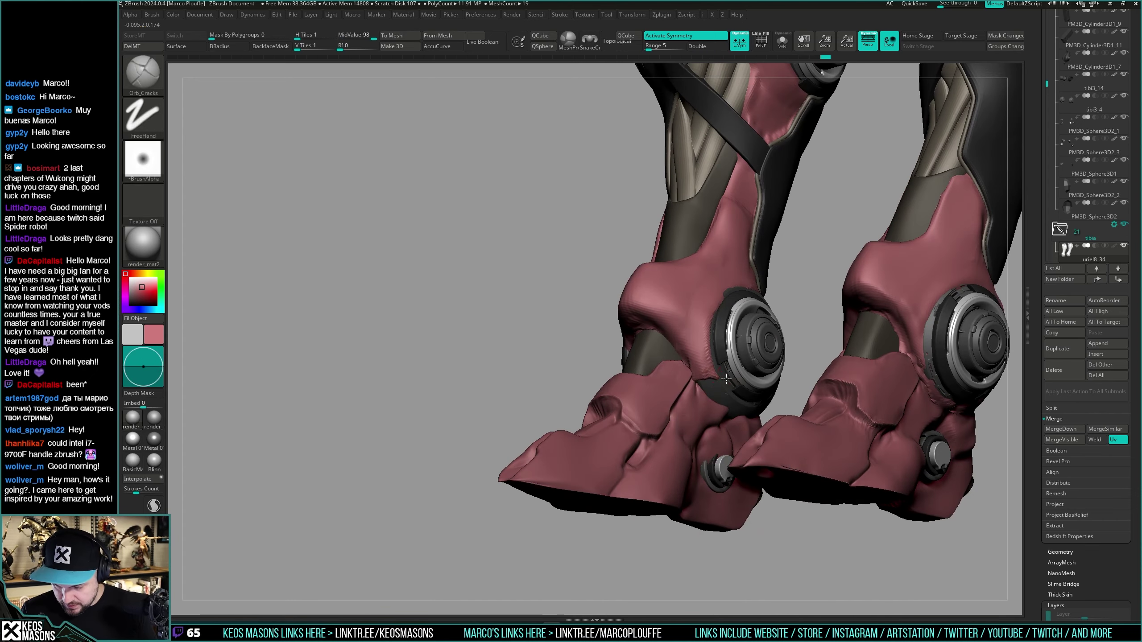
# Step: Build up the red armor along the rear upper edge of the ankle disc with the ClayBuildup brush
pyautogui.moveTo(707, 386)
pyautogui.mouseDown(button='right')
pyautogui.moveTo(712, 314)
pyautogui.moveTo(730, 329)
pyautogui.moveTo(762, 332)
pyautogui.moveTo(718, 315)
pyautogui.mouseUp(button='right')
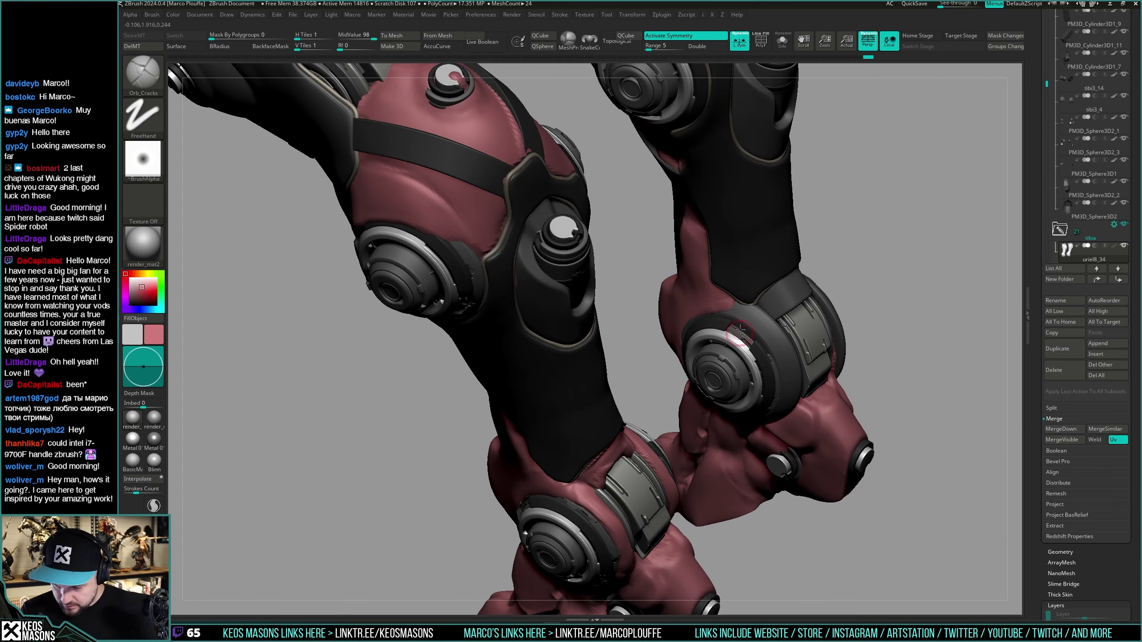
pyautogui.press('b')
pyautogui.press('c')
pyautogui.press('b')
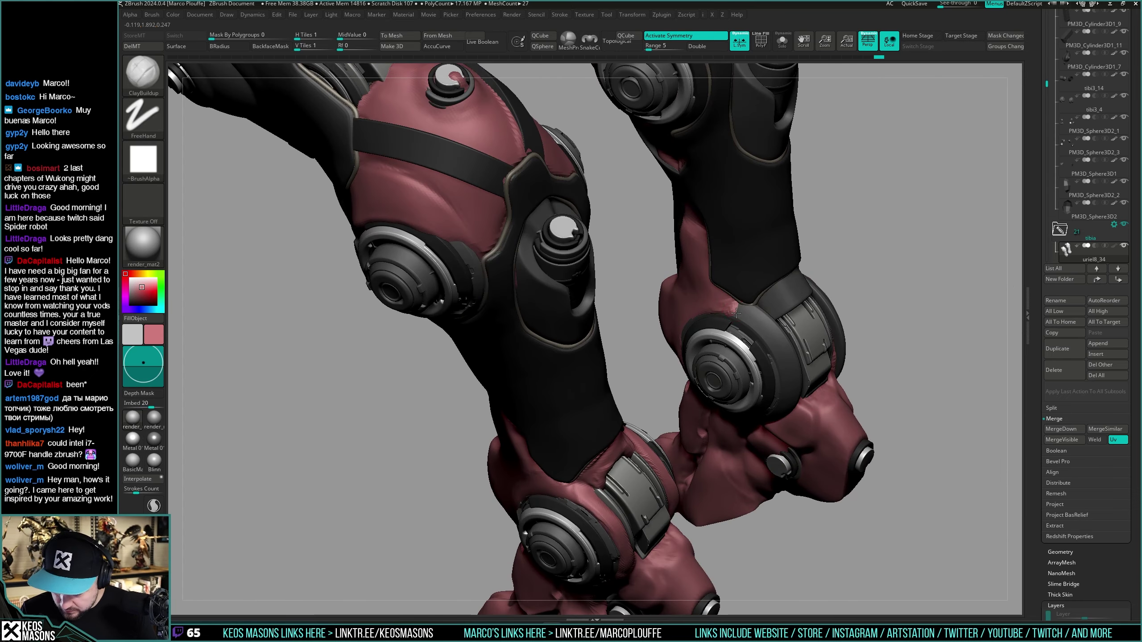
pyautogui.moveTo(320, 504); pyautogui.dragTo(343, 479)
pyautogui.moveTo(741, 312); pyautogui.dragTo(731, 302)
# Step: Isolate the lower-leg armor and, with symmetry off, mask one of the two legs, leaving the other unmasked
pyautogui.moveTo(530, 454)
pyautogui.keyDown('ctrl'); pyautogui.mouseDown(button='right')
pyautogui.moveTo(469, 426)
pyautogui.moveTo(404, 425)
pyautogui.mouseUp(button='right'); pyautogui.keyUp('ctrl')
pyautogui.hotkey('alt', 's')
pyautogui.keyDown('alt'); pyautogui.moveTo(715, 382); pyautogui.dragTo(656, 389, button='right'); pyautogui.keyUp('alt')
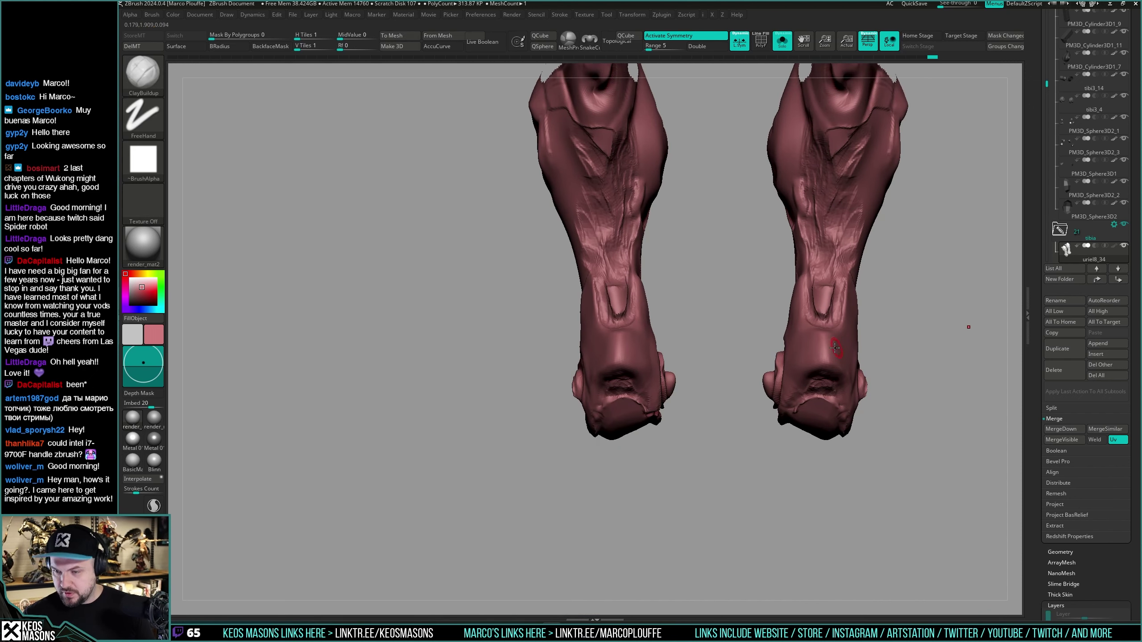
pyautogui.moveTo(835, 348)
pyautogui.mouseDown(button='right')
pyautogui.moveTo(825, 326)
pyautogui.moveTo(746, 378)
pyautogui.moveTo(772, 380)
pyautogui.mouseUp(button='right')
pyautogui.keyDown('ctrl'); pyautogui.moveTo(902, 149); pyautogui.dragTo(657, 572); pyautogui.keyUp('ctrl')
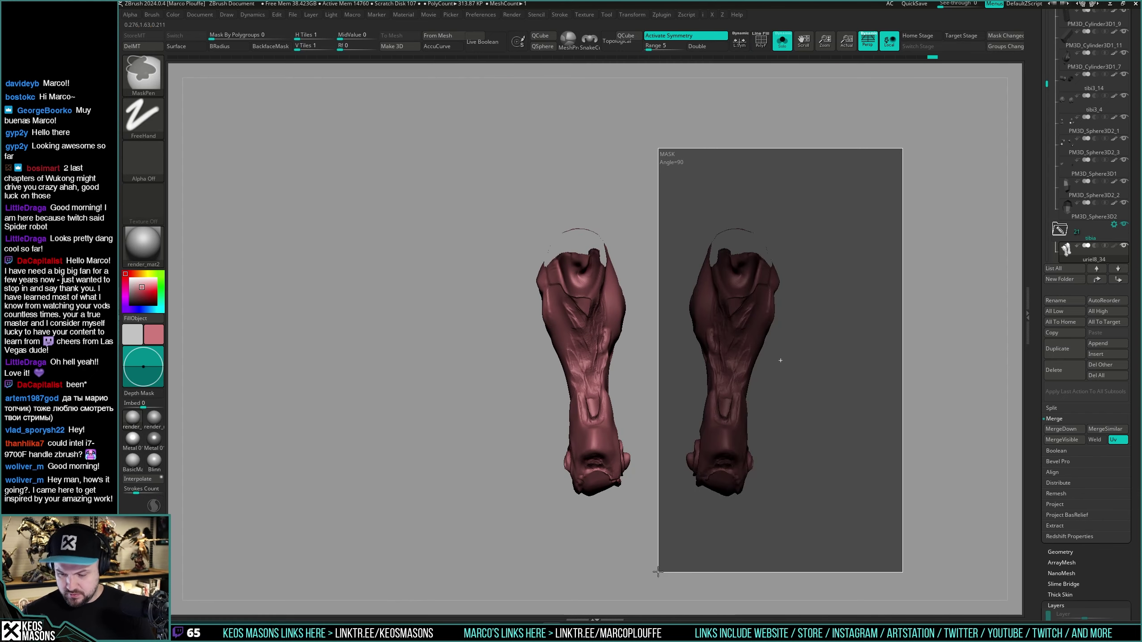
pyautogui.hotkey('ctrl', 'z')
pyautogui.press('x')
pyautogui.keyDown('ctrl'); pyautogui.moveTo(847, 168); pyautogui.dragTo(651, 559); pyautogui.keyUp('ctrl')
pyautogui.rightClick(663, 560)
pyautogui.keyDown('ctrl'); pyautogui.click(839, 431); pyautogui.keyUp('ctrl')
# Step: Run Smart ReSym on the partly masked leg armor and check both legs
pyautogui.rightClick(838, 431)
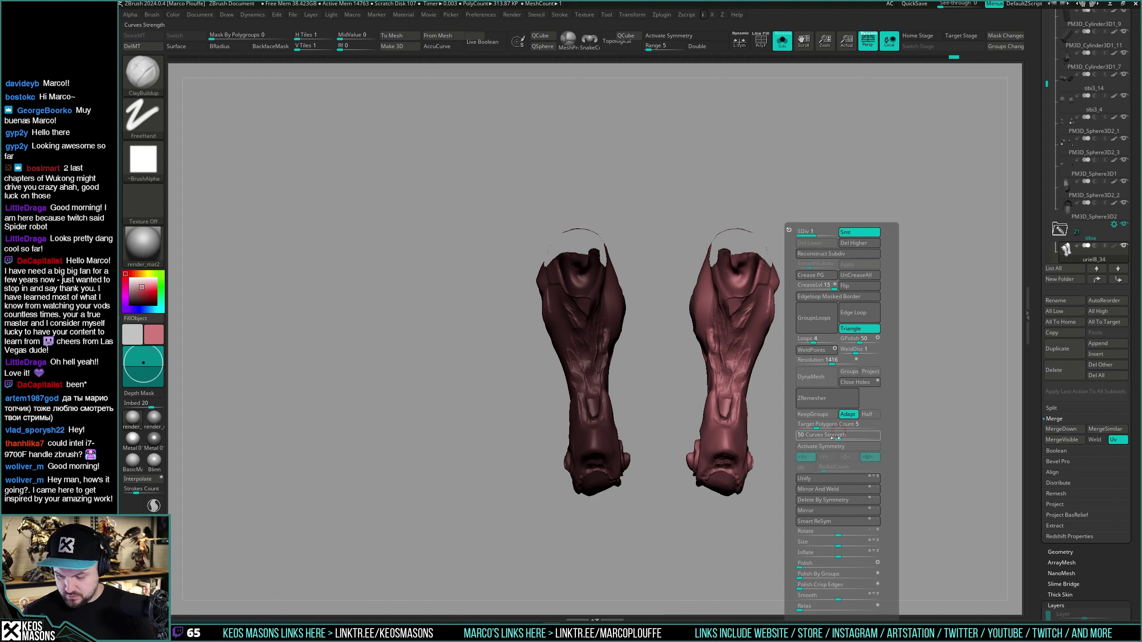
pyautogui.click(839, 525)
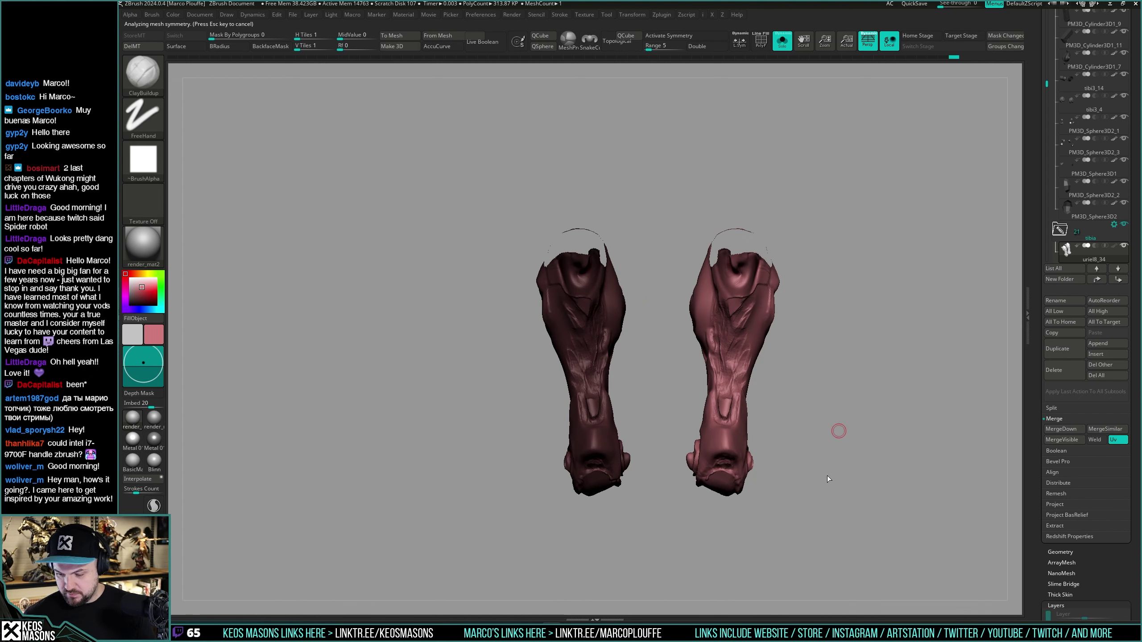
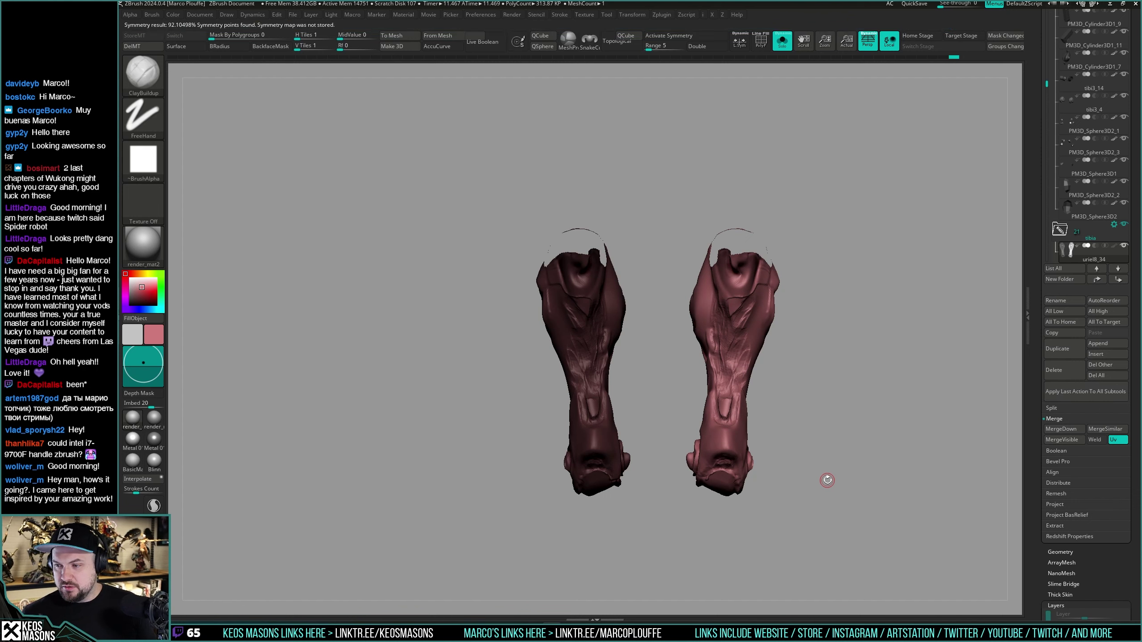
pyautogui.press('i')
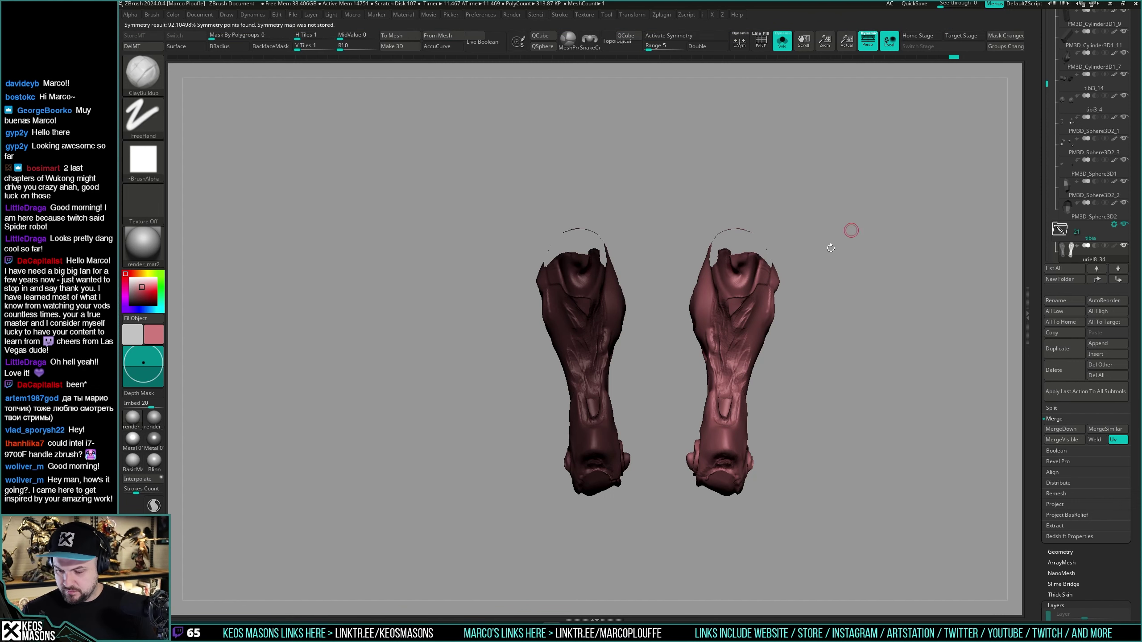
pyautogui.moveTo(686, 375)
pyautogui.keyDown('alt'); pyautogui.mouseDown()
pyautogui.moveTo(623, 441)
pyautogui.moveTo(675, 388)
pyautogui.mouseUp(); pyautogui.keyUp('alt')
pyautogui.moveTo(801, 341); pyautogui.dragTo(836, 336)
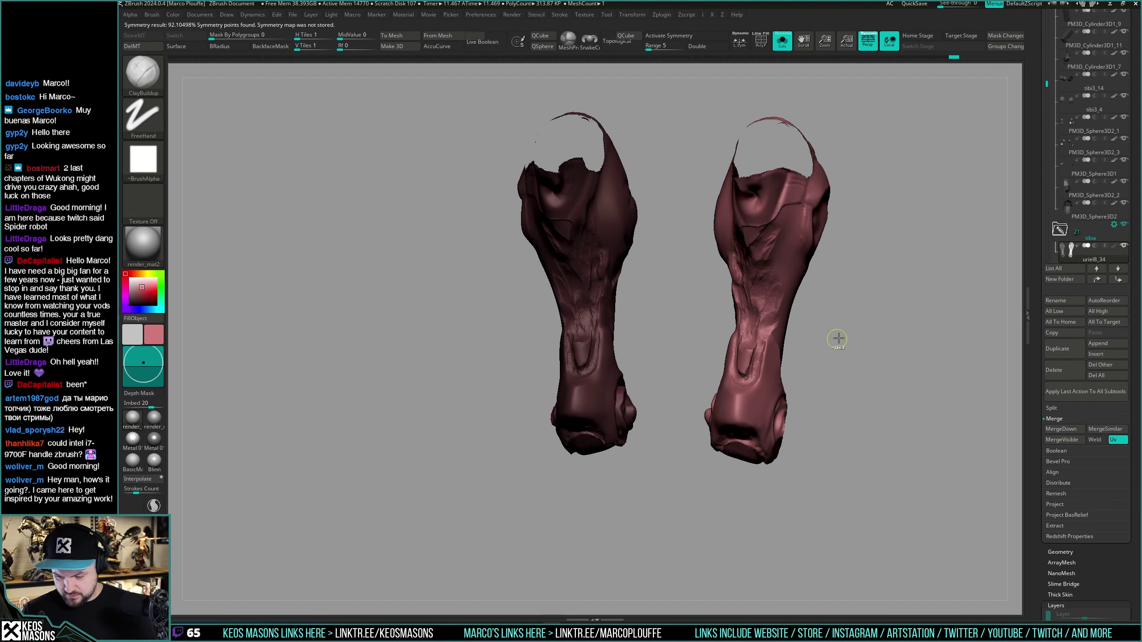
# Step: Clear the mask from the leg armor and turn symmetry back on
pyautogui.press('ctrl')
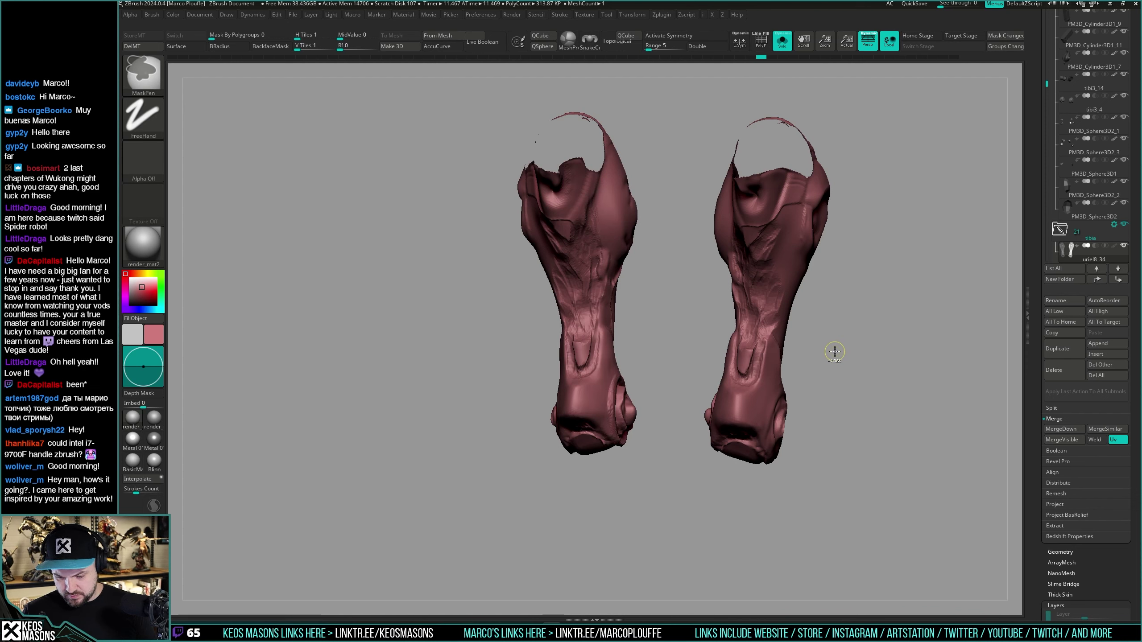
pyautogui.keyDown('ctrl'); pyautogui.click(834, 353); pyautogui.keyUp('ctrl')
pyautogui.keyDown('ctrl'); pyautogui.click(834, 353); pyautogui.keyUp('ctrl')
pyautogui.press('x')
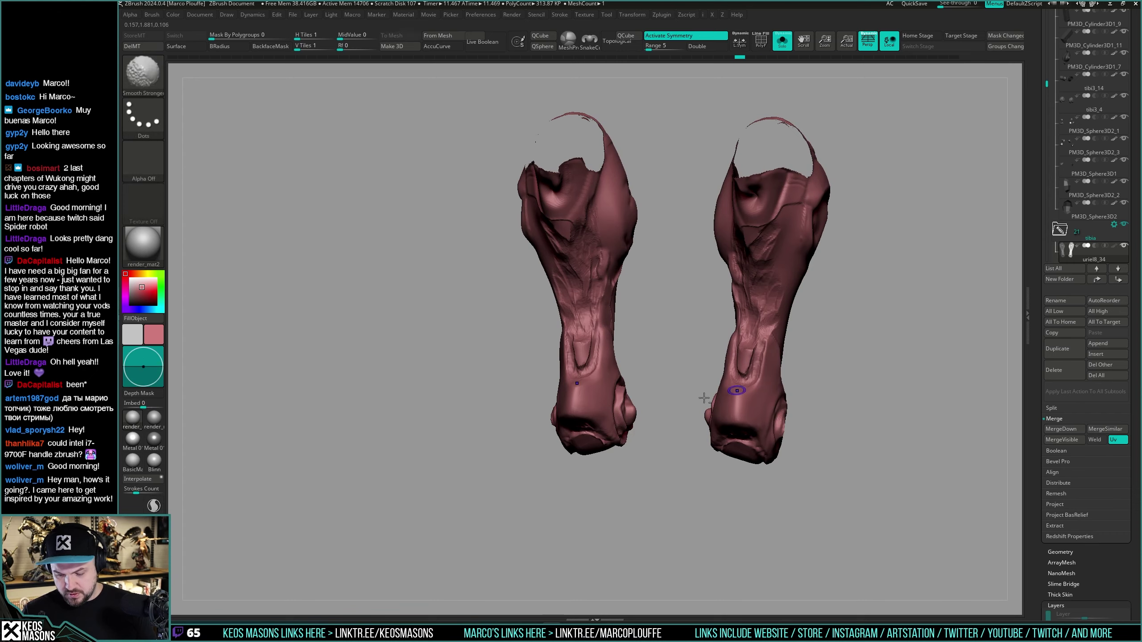
# Step: Show the rest of the model again and subdivide the leg armor once
pyautogui.keyDown('alt'); pyautogui.moveTo(665, 382); pyautogui.dragTo(639, 388); pyautogui.keyUp('alt')
pyautogui.hotkey('alt', 's')
pyautogui.moveTo(639, 388); pyautogui.dragTo(584, 367, button='right')
pyautogui.press('i')
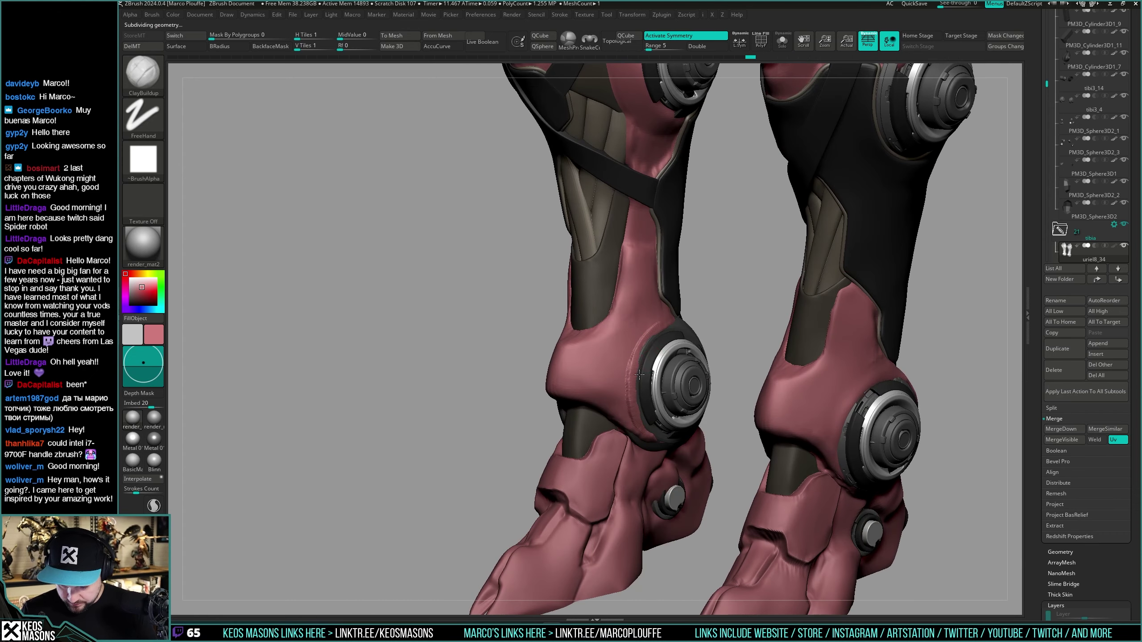
# Step: Build up the red armor's rim around the front of the ankle disc with ClayBuildup and smooth it
pyautogui.press('shift')
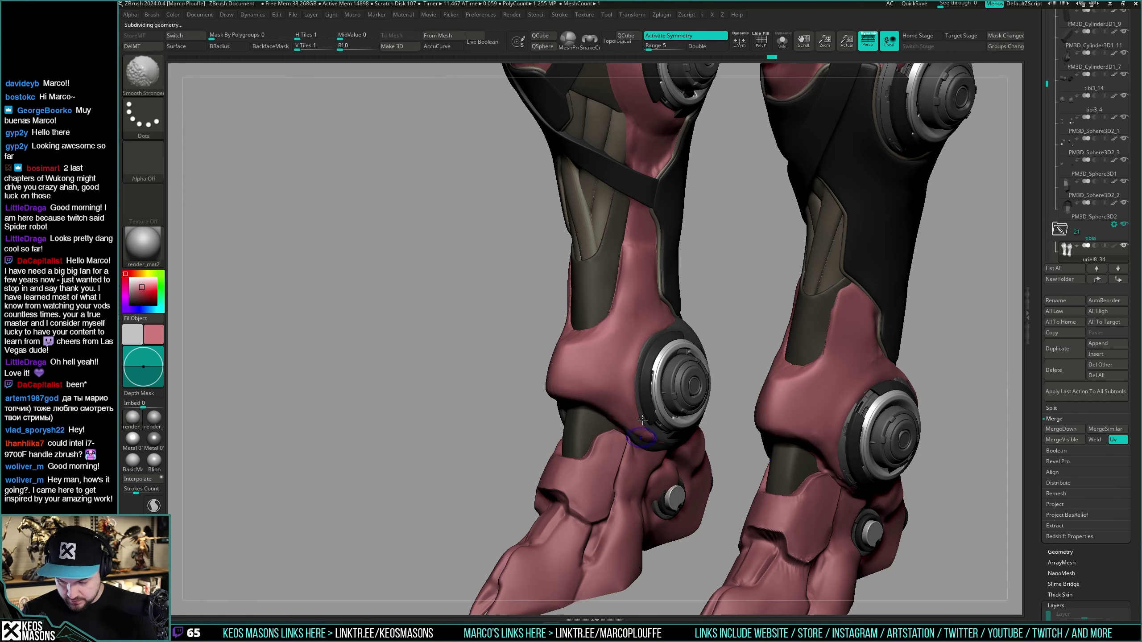
pyautogui.moveTo(642, 420)
pyautogui.mouseDown(button='right')
pyautogui.moveTo(647, 360)
pyautogui.moveTo(629, 257)
pyautogui.moveTo(659, 382)
pyautogui.mouseUp(button='right')
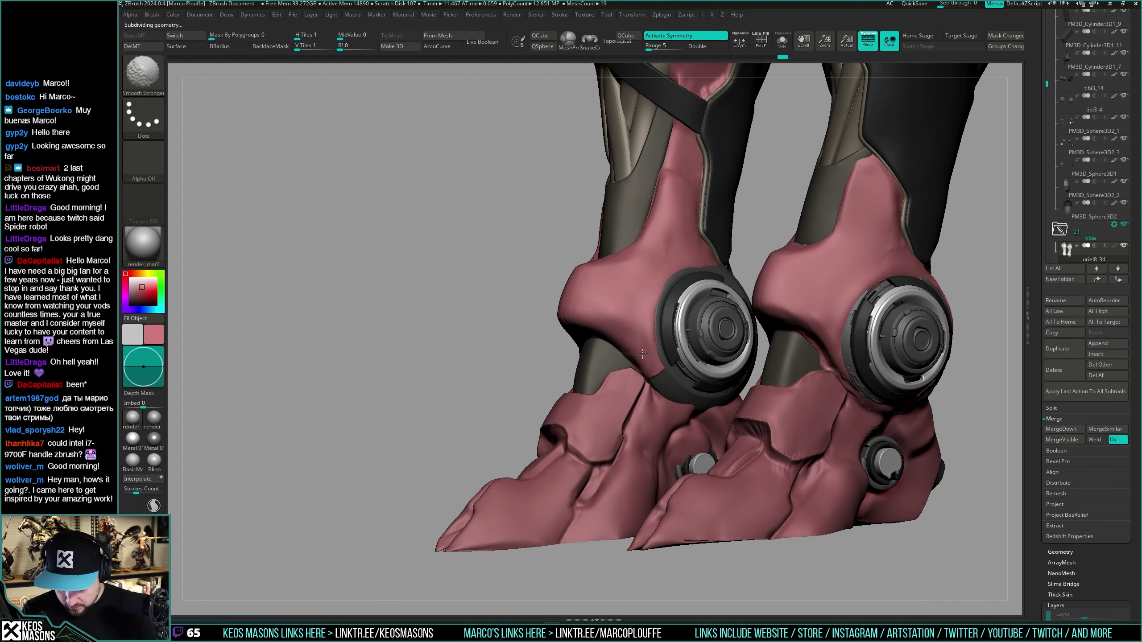
pyautogui.moveTo(679, 373); pyautogui.dragTo(597, 279, button='right')
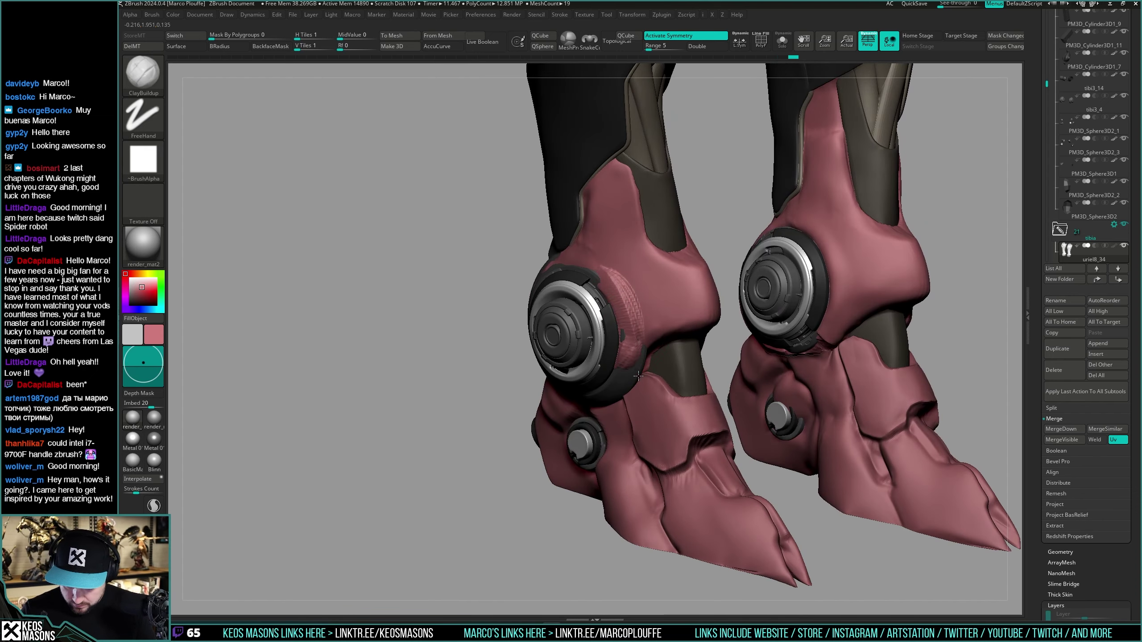
pyautogui.moveTo(638, 376)
pyautogui.mouseDown(button='right')
pyautogui.moveTo(636, 364)
pyautogui.moveTo(631, 380)
pyautogui.mouseUp(button='right')
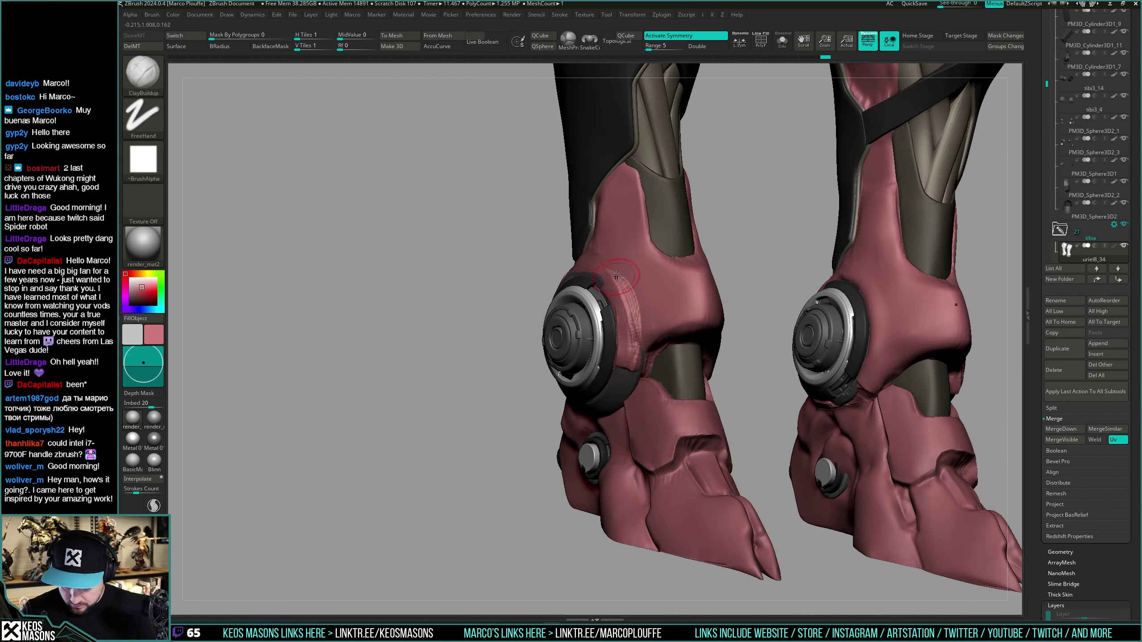
pyautogui.press('shift')
pyautogui.keyDown('shift'); pyautogui.moveTo(615, 289); pyautogui.dragTo(616, 297); pyautogui.keyUp('shift')
pyautogui.moveTo(617, 297)
pyautogui.keyDown('alt'); pyautogui.mouseDown(button='right')
pyautogui.moveTo(659, 355)
pyautogui.moveTo(636, 388)
pyautogui.mouseUp(button='right'); pyautogui.keyUp('alt')
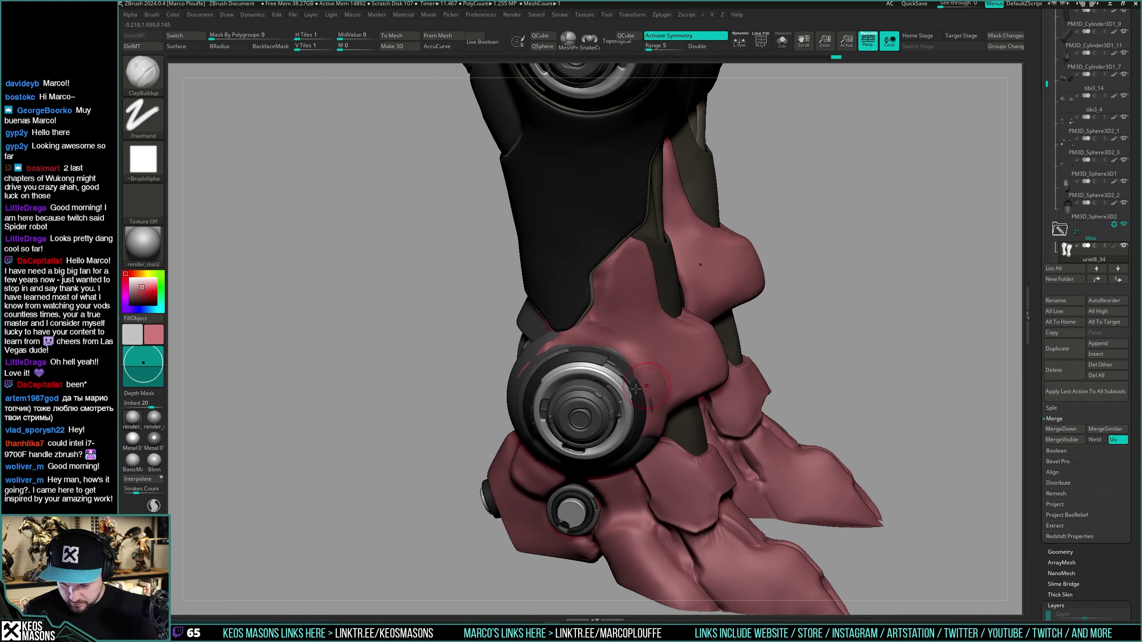
# Step: Smooth the armor above the ankle disc and carve away the part overlapping the disc's upper edge
pyautogui.keyDown('alt'); pyautogui.moveTo(544, 367); pyautogui.dragTo(667, 352, button='right'); pyautogui.keyUp('alt')
pyautogui.moveTo(667, 352)
pyautogui.mouseDown()
pyautogui.moveTo(705, 382)
pyautogui.moveTo(663, 351)
pyautogui.mouseUp()
pyautogui.moveTo(662, 351); pyautogui.dragTo(696, 359, button='right')
pyautogui.keyDown('shift'); pyautogui.moveTo(670, 349); pyautogui.dragTo(646, 358); pyautogui.keyUp('shift')
pyautogui.moveTo(611, 380)
pyautogui.mouseDown(button='right')
pyautogui.moveTo(719, 400)
pyautogui.moveTo(751, 345)
pyautogui.moveTo(680, 371)
pyautogui.moveTo(709, 377)
pyautogui.mouseUp(button='right')
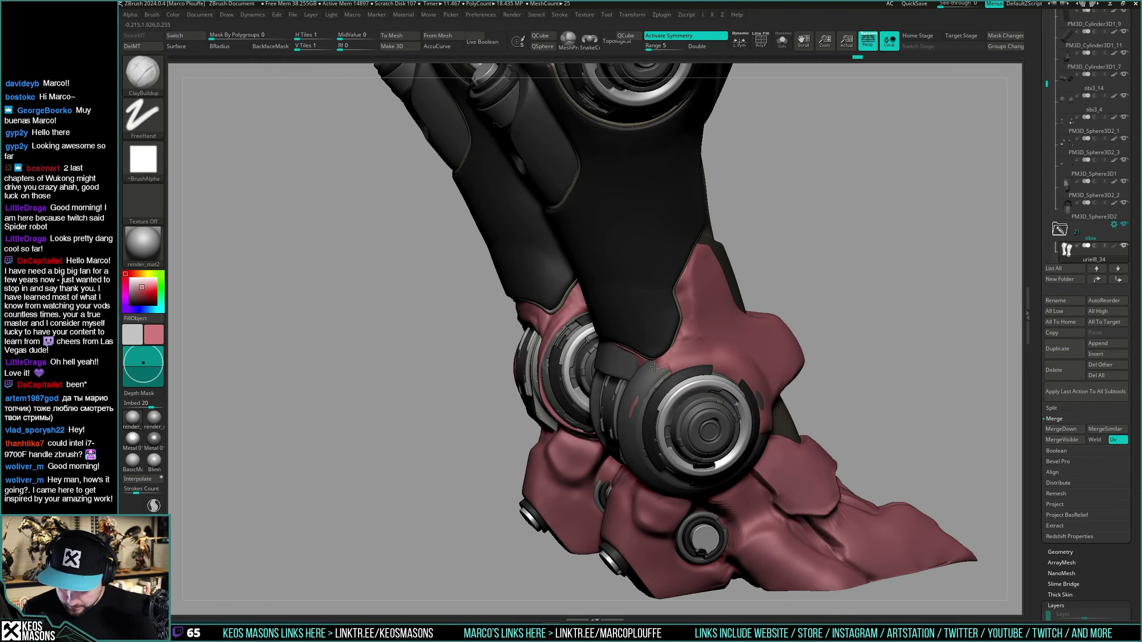
pyautogui.keyDown('alt'); pyautogui.moveTo(690, 375); pyautogui.dragTo(737, 402); pyautogui.keyUp('alt')
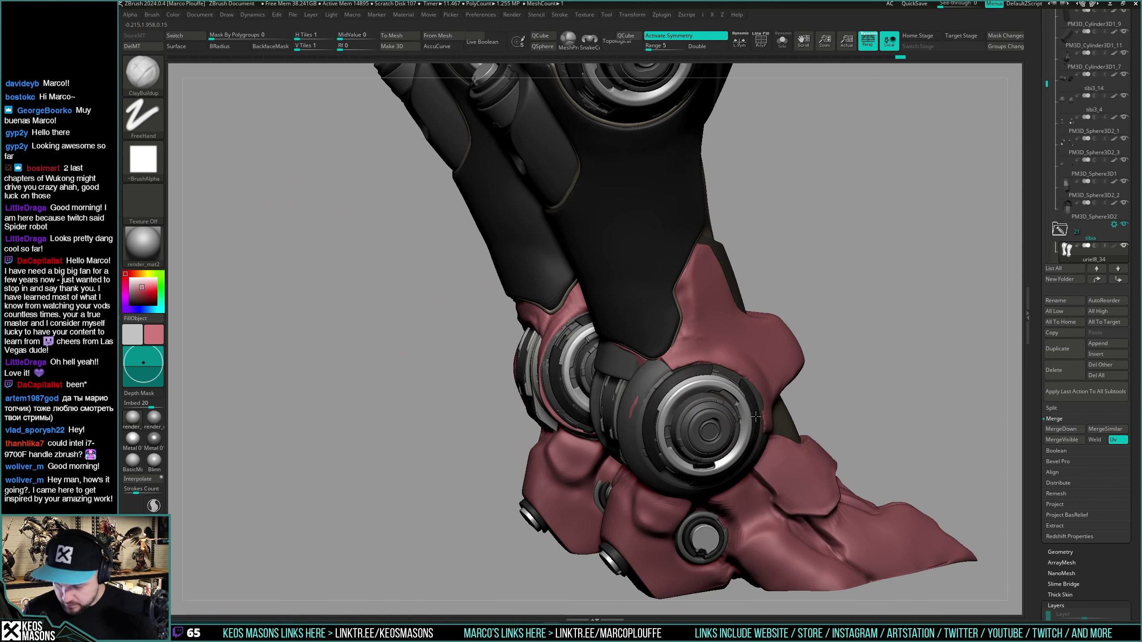
# Step: Build up and smooth the red armor at the back of the ankle between the black shin plate and the disc
pyautogui.moveTo(646, 415); pyautogui.dragTo(595, 381, button='right')
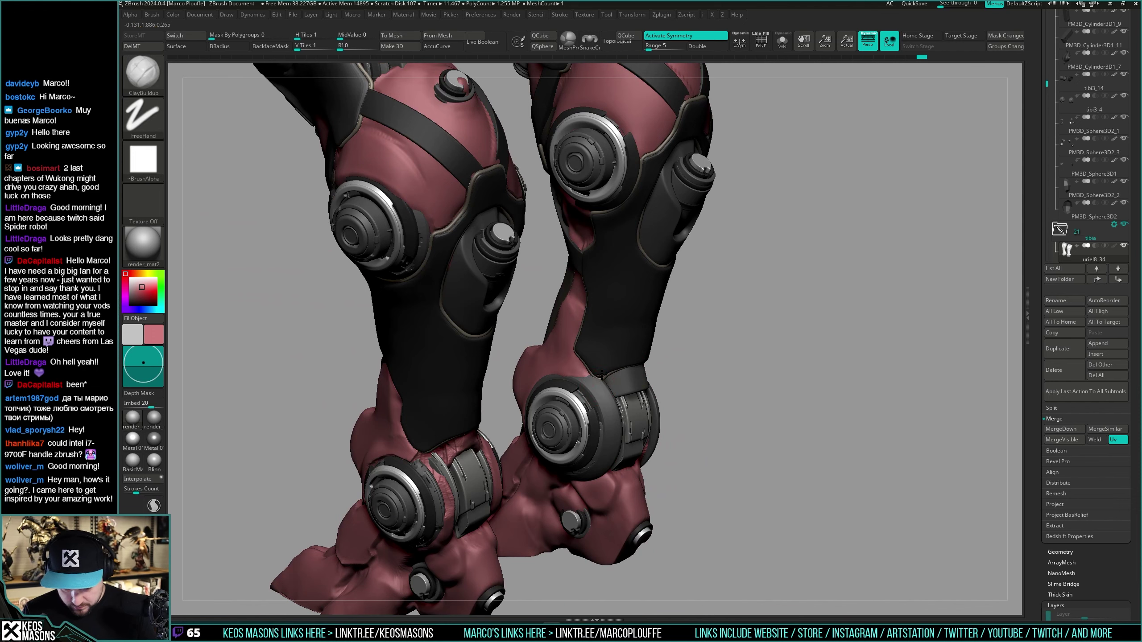
pyautogui.moveTo(602, 375); pyautogui.dragTo(575, 373)
pyautogui.rightClick(558, 438)
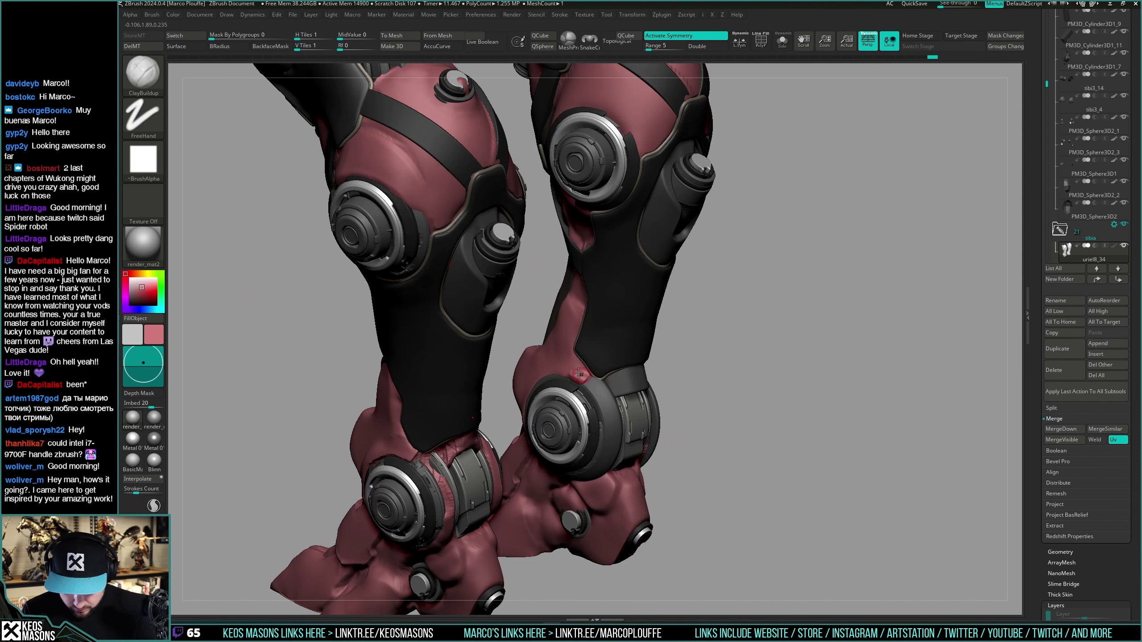
pyautogui.moveTo(578, 374)
pyautogui.keyDown('shift'); pyautogui.mouseDown(button='right')
pyautogui.moveTo(668, 376)
pyautogui.moveTo(664, 405)
pyautogui.moveTo(640, 391)
pyautogui.moveTo(636, 405)
pyautogui.moveTo(613, 387)
pyautogui.moveTo(703, 382)
pyautogui.moveTo(656, 420)
pyautogui.moveTo(675, 416)
pyautogui.moveTo(637, 421)
pyautogui.mouseUp(button='right'); pyautogui.keyUp('shift')
pyautogui.moveTo(775, 382)
pyautogui.mouseDown(button='right')
pyautogui.moveTo(669, 416)
pyautogui.moveTo(674, 461)
pyautogui.moveTo(683, 391)
pyautogui.moveTo(660, 384)
pyautogui.moveTo(651, 466)
pyautogui.moveTo(717, 409)
pyautogui.moveTo(838, 350)
pyautogui.moveTo(773, 379)
pyautogui.mouseUp(button='right')
# Step: Save the tool as a new version named spider_35.ztl
pyautogui.hotkey('ctrl', 'shift', 't')
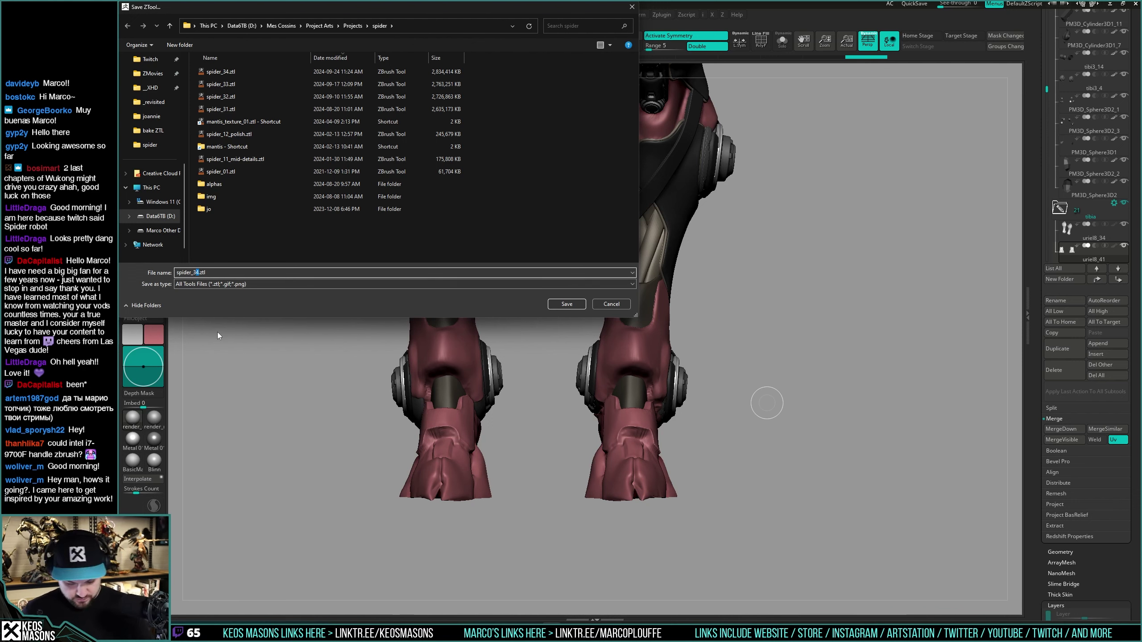
pyautogui.write('5')
pyautogui.press('Return')
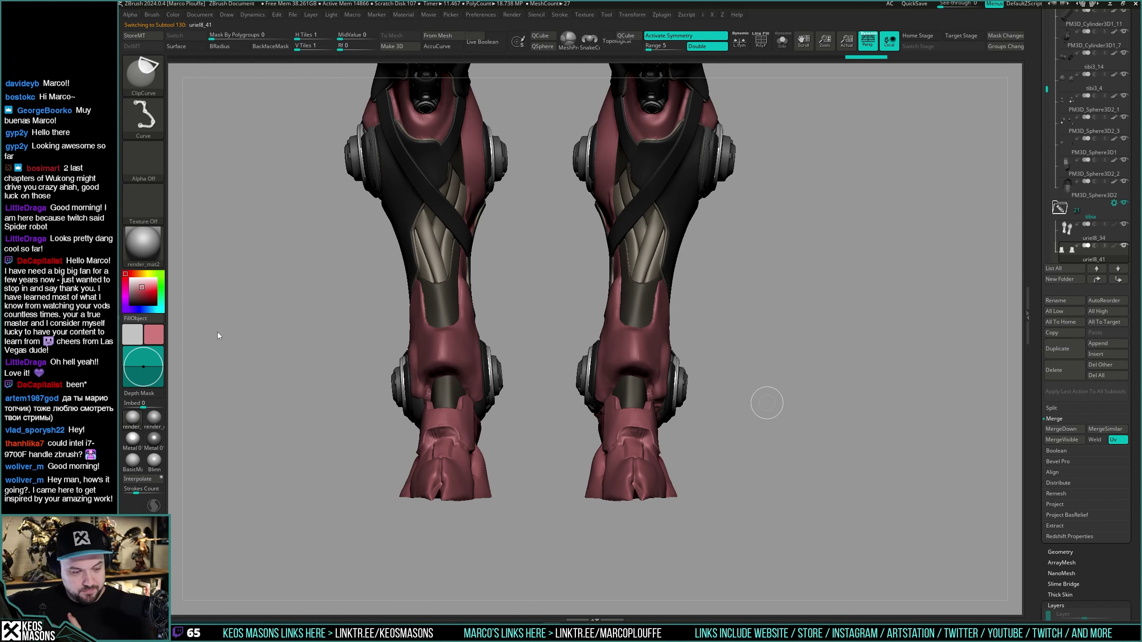
pyautogui.hotkey('ctrl', 's')
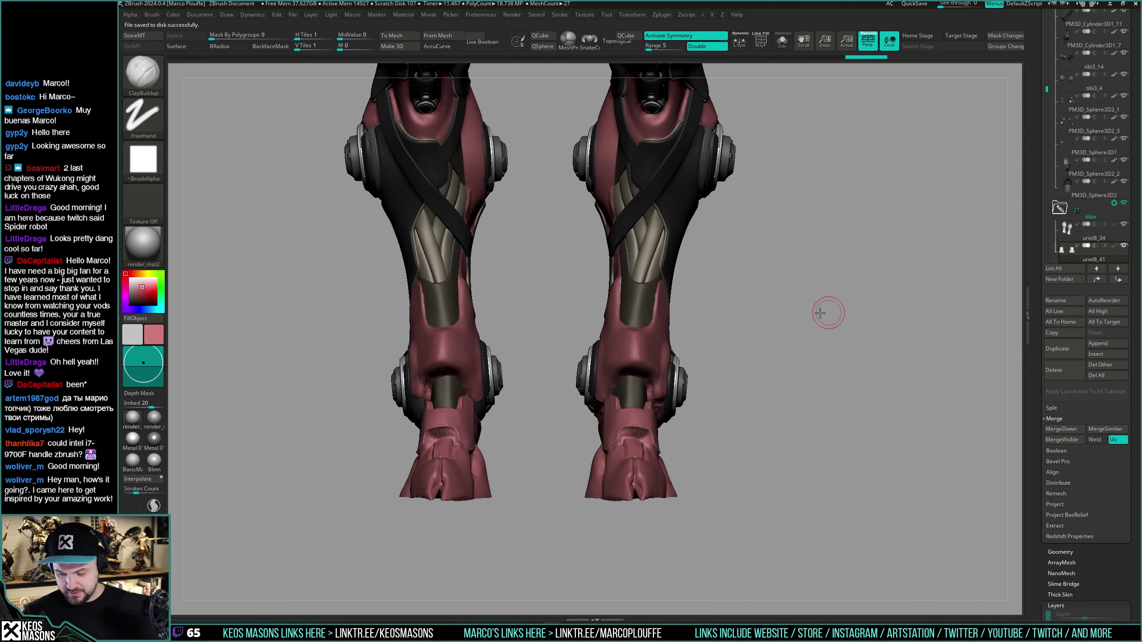
# Step: Inspect the red foot armor's polyframe, turn symmetry off and hide one of the two feet
pyautogui.moveTo(820, 313)
pyautogui.mouseDown()
pyautogui.moveTo(778, 345)
pyautogui.moveTo(674, 328)
pyautogui.moveTo(688, 274)
pyautogui.mouseUp()
pyautogui.press('shift')
pyautogui.hotkey('shift', 'f')
pyautogui.moveTo(705, 404)
pyautogui.keyDown('alt'); pyautogui.mouseDown()
pyautogui.moveTo(721, 347)
pyautogui.moveTo(642, 351)
pyautogui.moveTo(716, 383)
pyautogui.moveTo(695, 397)
pyautogui.moveTo(693, 434)
pyautogui.moveTo(706, 395)
pyautogui.moveTo(676, 398)
pyautogui.moveTo(683, 437)
pyautogui.moveTo(666, 416)
pyautogui.moveTo(699, 365)
pyautogui.moveTo(720, 368)
pyautogui.mouseUp(); pyautogui.keyUp('alt')
pyautogui.hotkey('shift', 'f')
pyautogui.hotkey('shift', 'f')
pyautogui.hotkey('shift', 'f')
pyautogui.press('x')
pyautogui.moveTo(836, 266)
pyautogui.keyDown('ctrl'); pyautogui.keyDown('alt'); pyautogui.keyDown('shift'); pyautogui.mouseDown()
pyautogui.moveTo(749, 351)
pyautogui.moveTo(637, 510)
pyautogui.moveTo(667, 478)
pyautogui.mouseUp(); pyautogui.keyUp('shift'); pyautogui.keyUp('alt'); pyautogui.keyUp('ctrl')
pyautogui.hotkey('alt', 's')
pyautogui.hotkey('shift', 's')
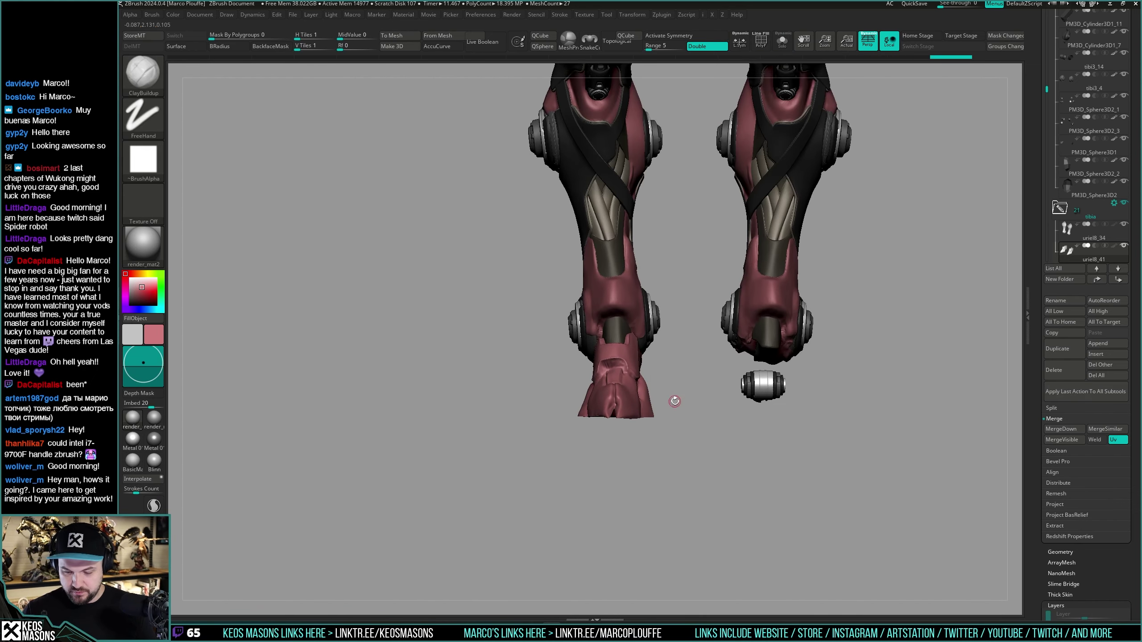
pyautogui.moveTo(644, 417)
pyautogui.mouseDown()
pyautogui.moveTo(642, 446)
pyautogui.moveTo(638, 423)
pyautogui.mouseUp()
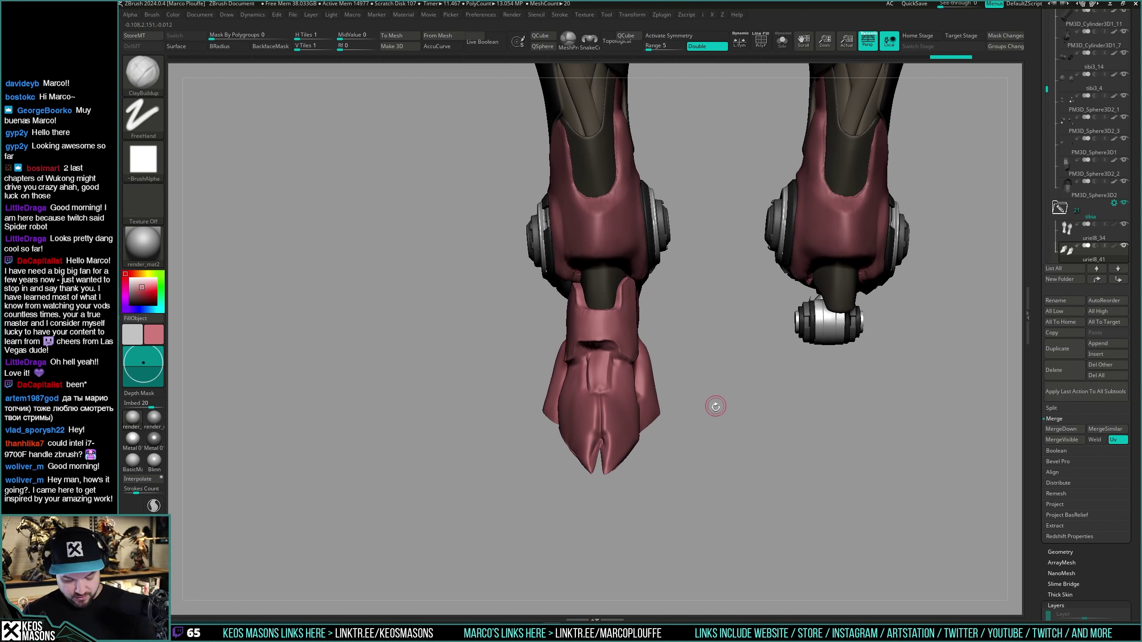
# Step: Place the transform gizmo on the remaining foot by drawing a Transpose line down its front
pyautogui.press('w')
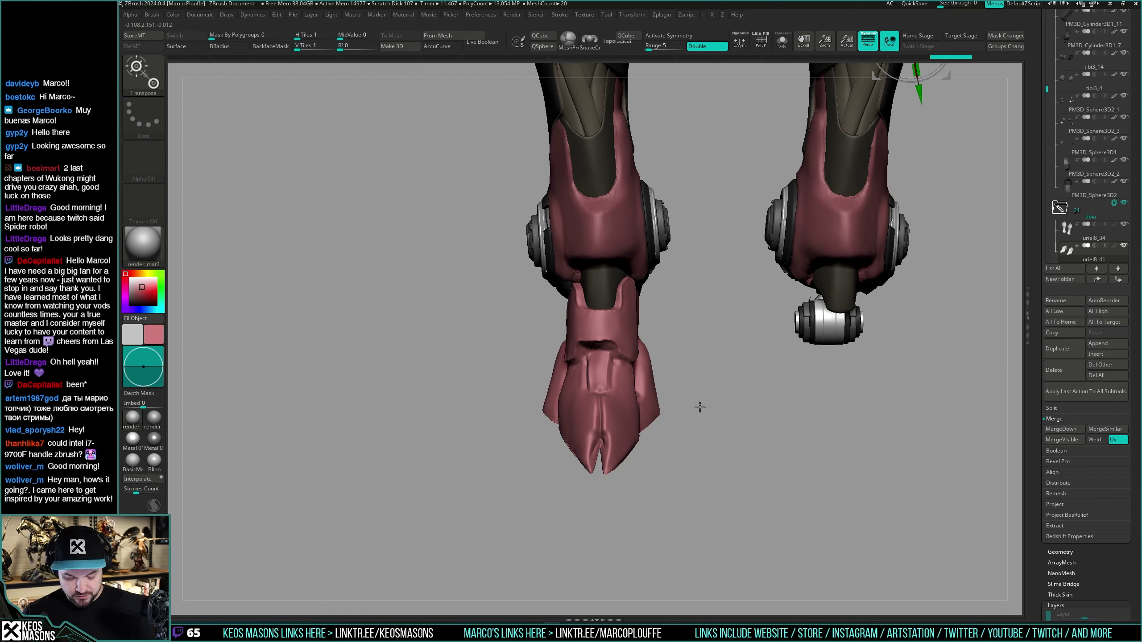
pyautogui.press('y')
pyautogui.keyDown('alt'); pyautogui.moveTo(693, 395); pyautogui.dragTo(706, 429); pyautogui.keyUp('alt')
pyautogui.moveTo(614, 354)
pyautogui.mouseDown()
pyautogui.moveTo(614, 426)
pyautogui.moveTo(614, 415)
pyautogui.mouseUp()
pyautogui.press('y')
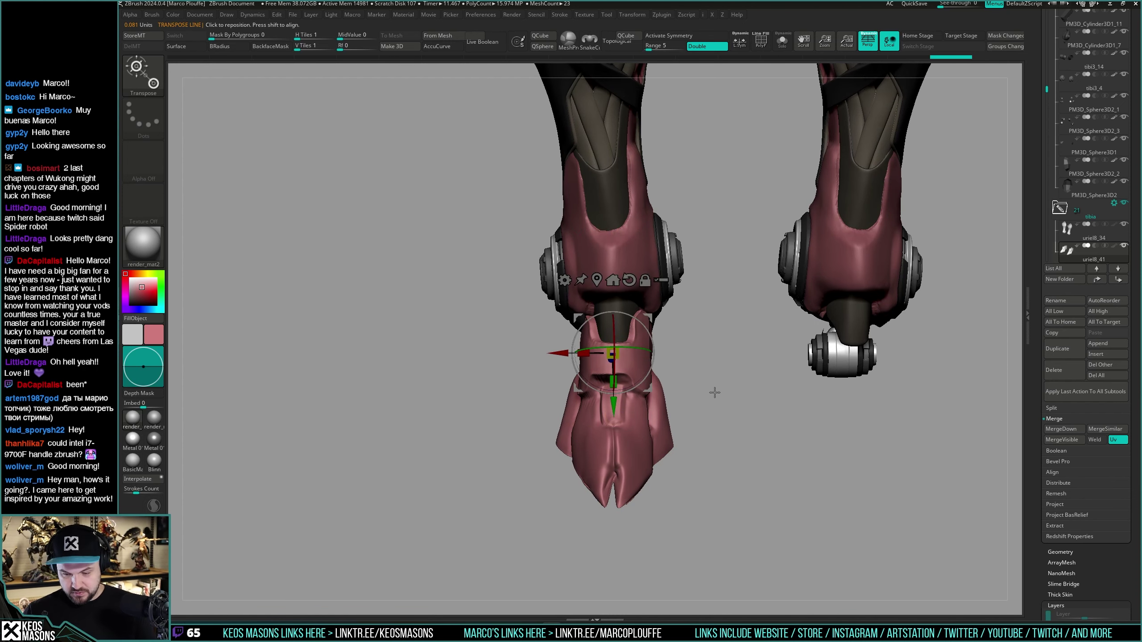
pyautogui.moveTo(715, 374)
pyautogui.mouseDown()
pyautogui.moveTo(728, 391)
pyautogui.moveTo(706, 400)
pyautogui.moveTo(738, 393)
pyautogui.moveTo(705, 408)
pyautogui.moveTo(731, 365)
pyautogui.mouseUp()
# Step: Try to mirror and weld the single red foot armor using Mirror And Weld
pyautogui.press('i')
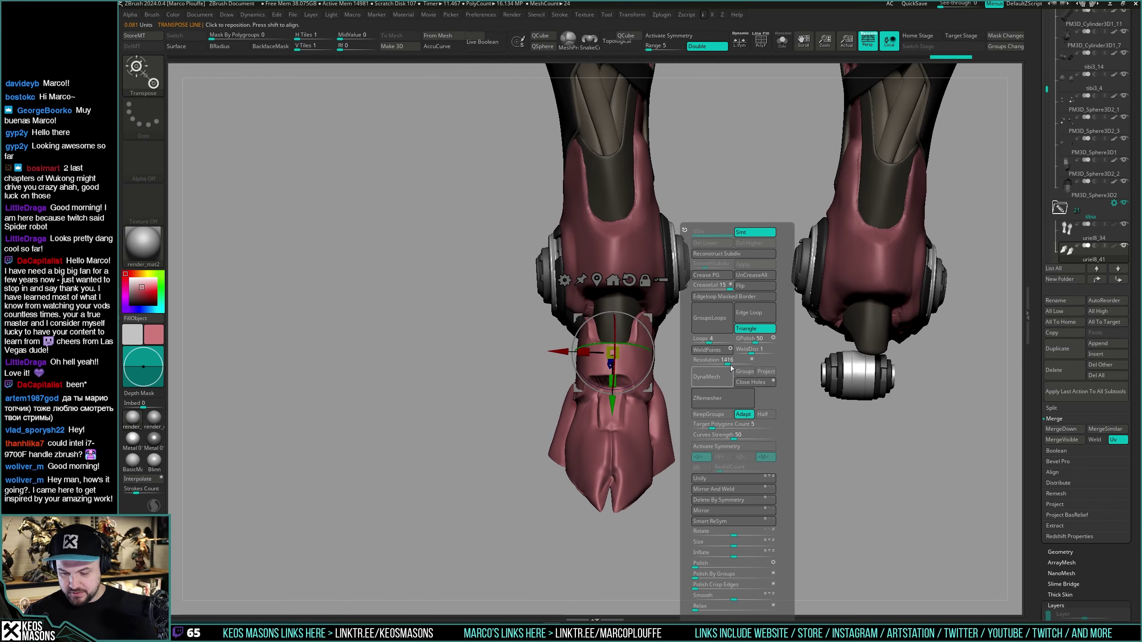
pyautogui.click(741, 489)
pyautogui.click(740, 490)
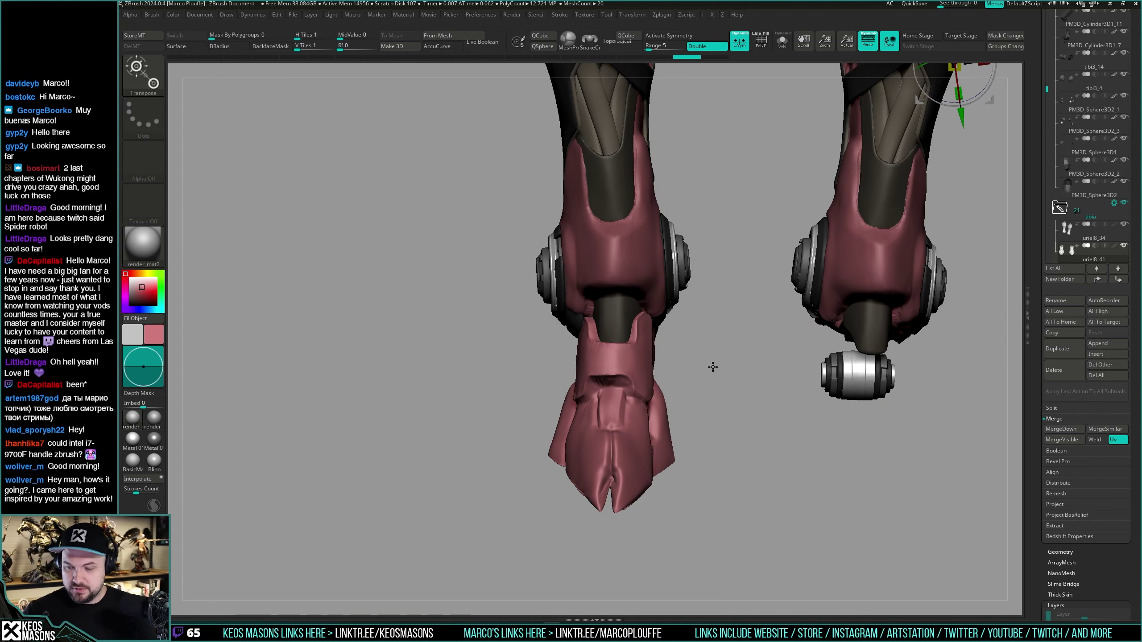
pyautogui.press('space')
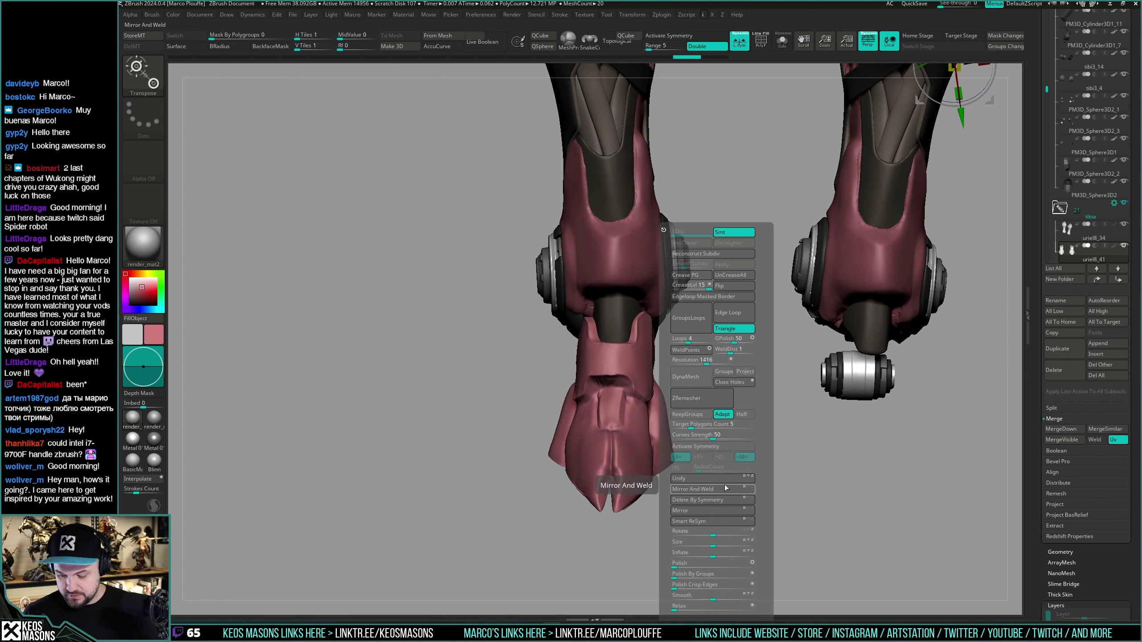
pyautogui.click(714, 489)
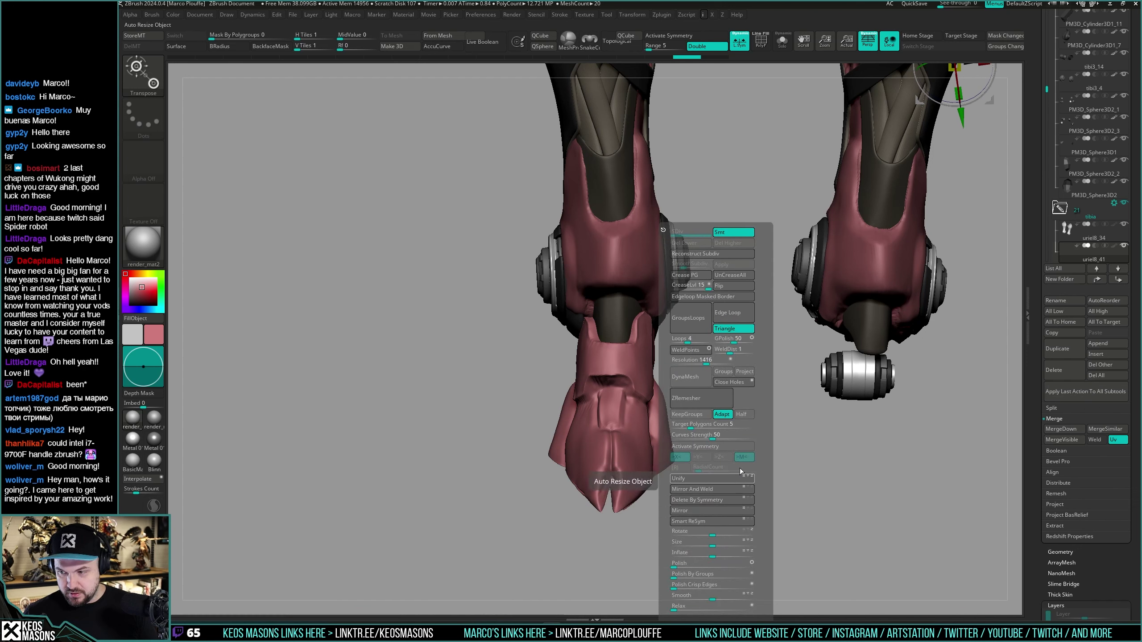
pyautogui.press('space')
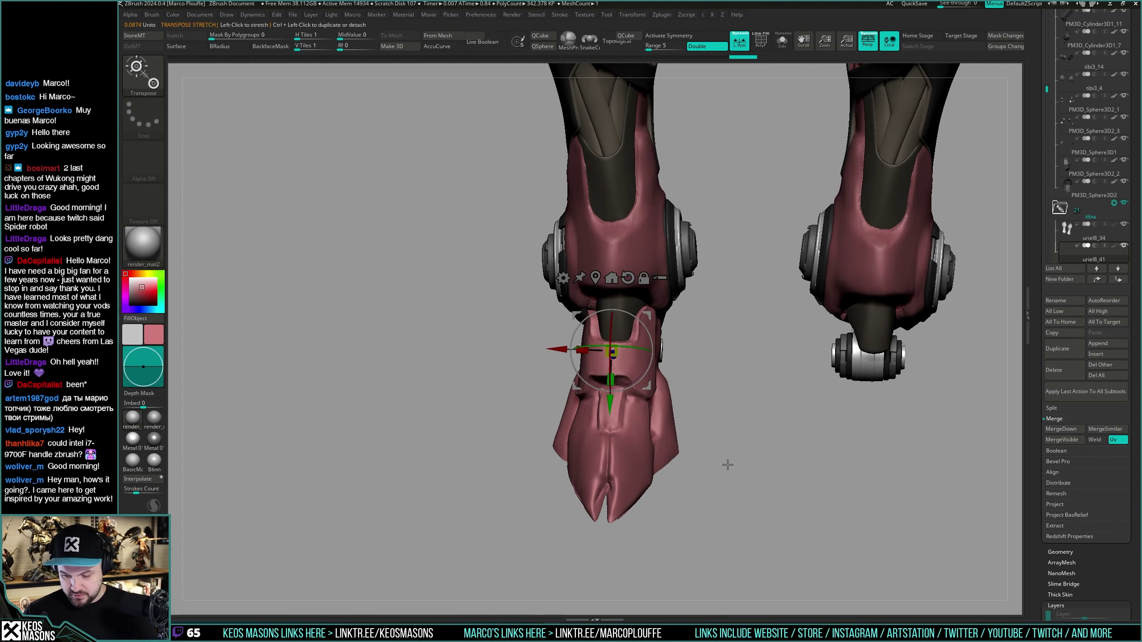
# Step: Retry Mirror And Weld on the red foot, check its sole from below and undo the result
pyautogui.press('g')
pyautogui.click(729, 487)
pyautogui.moveTo(775, 464); pyautogui.dragTo(743, 377)
pyautogui.hotkey('ctrl', 'shift')
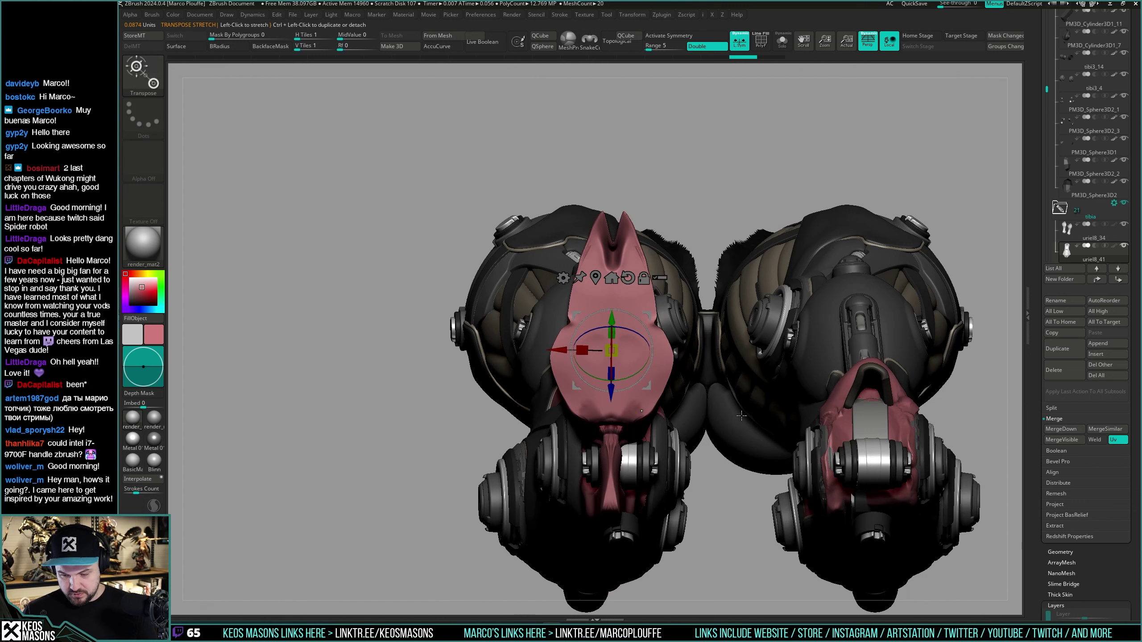
pyautogui.hotkey('ctrl', 'z')
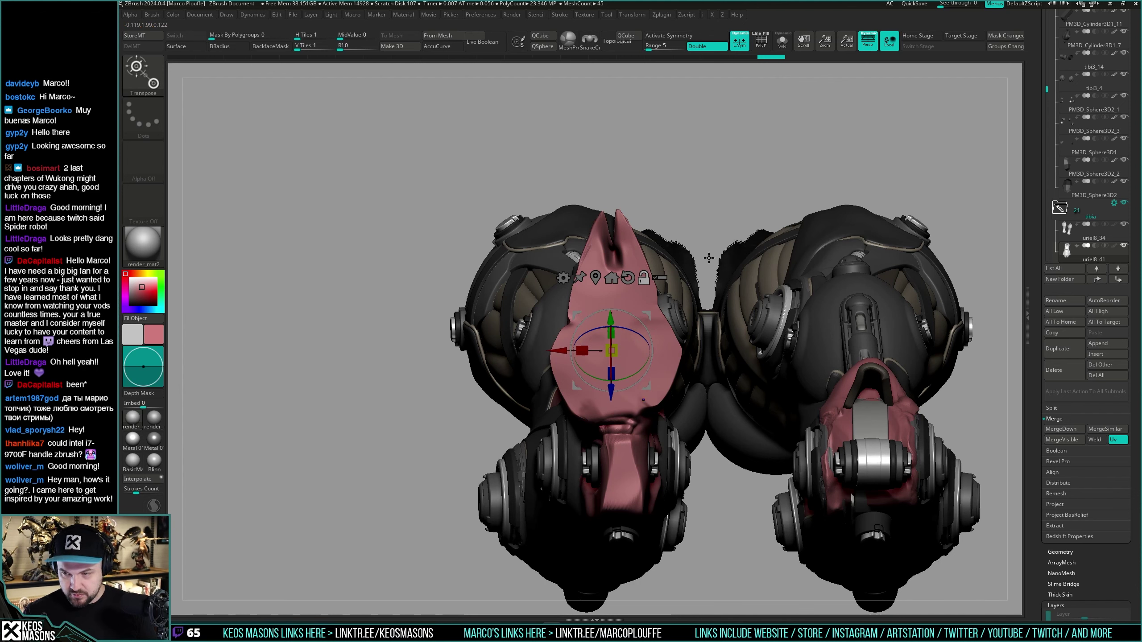
# Step: Turn off perspective and apply Mirror And Weld to the red foot
pyautogui.click(867, 42)
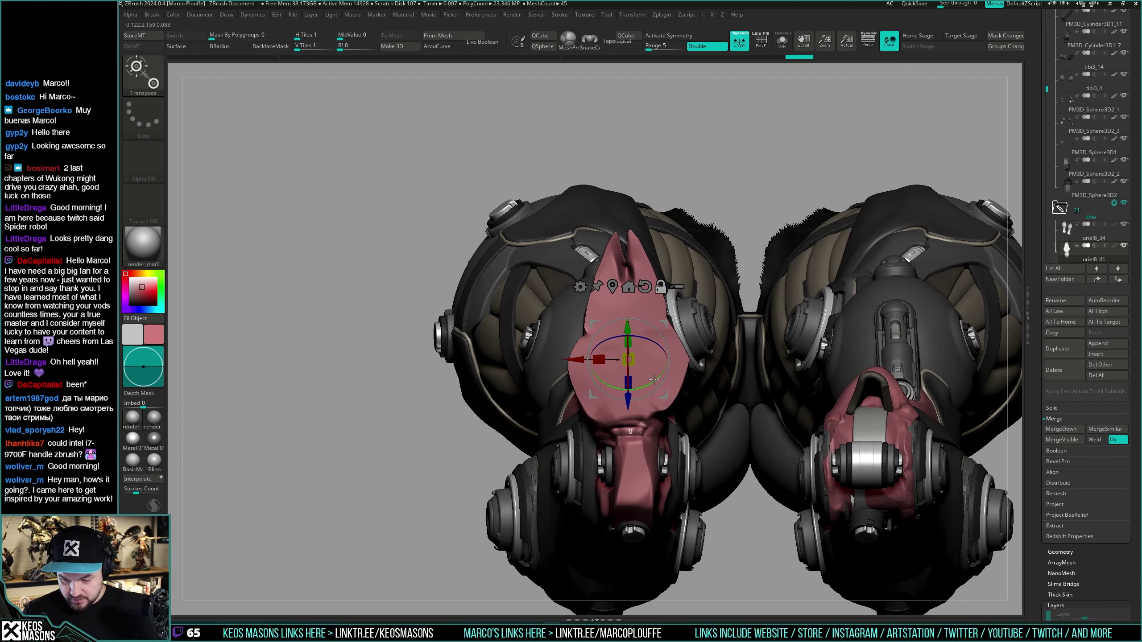
pyautogui.press('i')
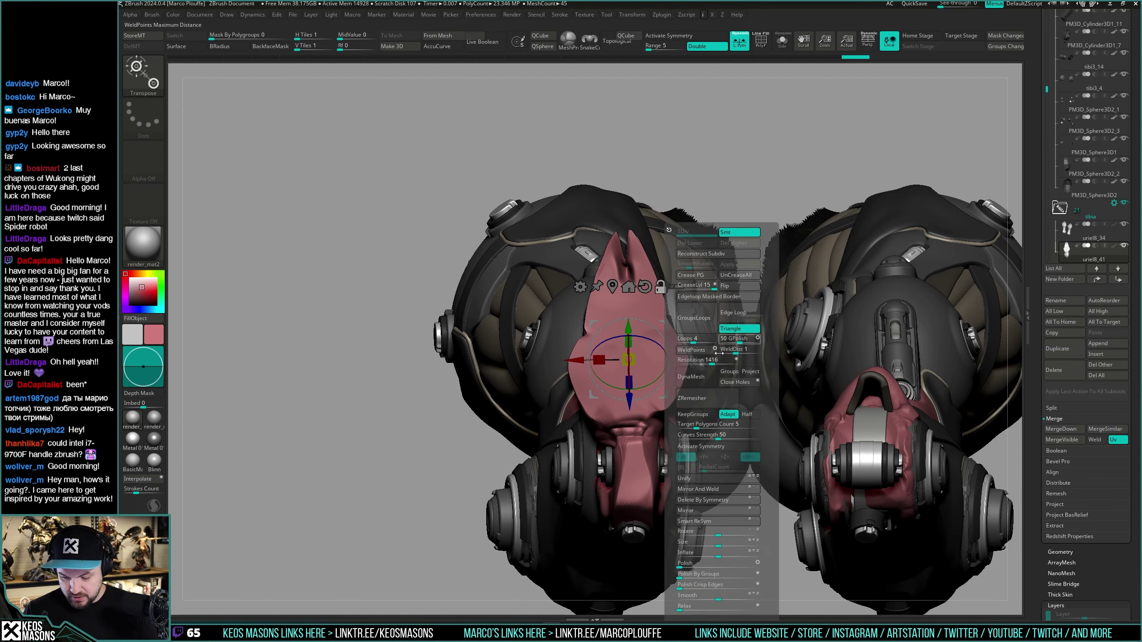
pyautogui.click(724, 490)
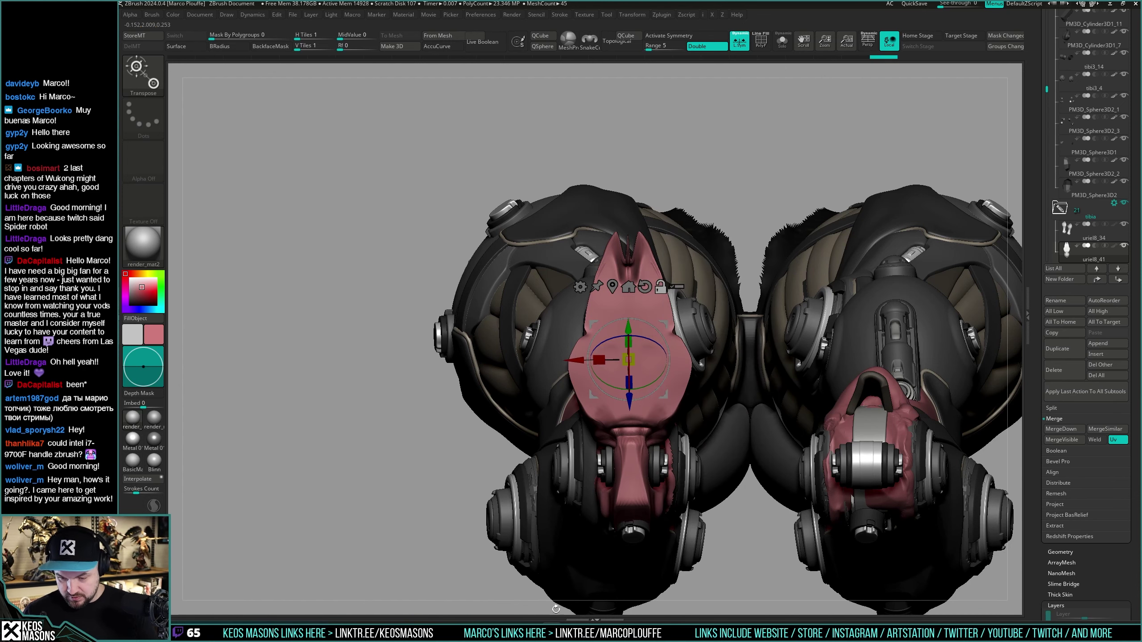
# Step: Compare the foot before and after the mirror by undoing and redoing, ending with an undo
pyautogui.hotkey('ctrl', 'shift')
pyautogui.hotkey('ctrl', 'z')
pyautogui.hotkey('ctrl', 'shift', 'z')
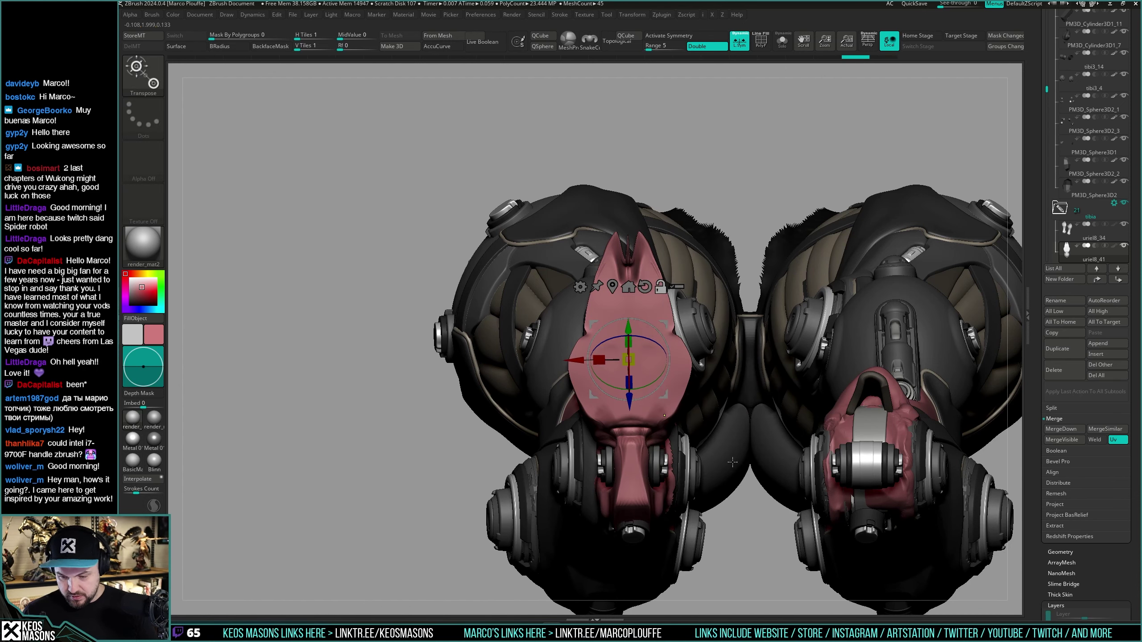
pyautogui.moveTo(732, 513)
pyautogui.mouseDown()
pyautogui.moveTo(733, 525)
pyautogui.moveTo(729, 493)
pyautogui.mouseUp()
pyautogui.moveTo(729, 494); pyautogui.dragTo(726, 504)
pyautogui.hotkey('ctrl', 'z')
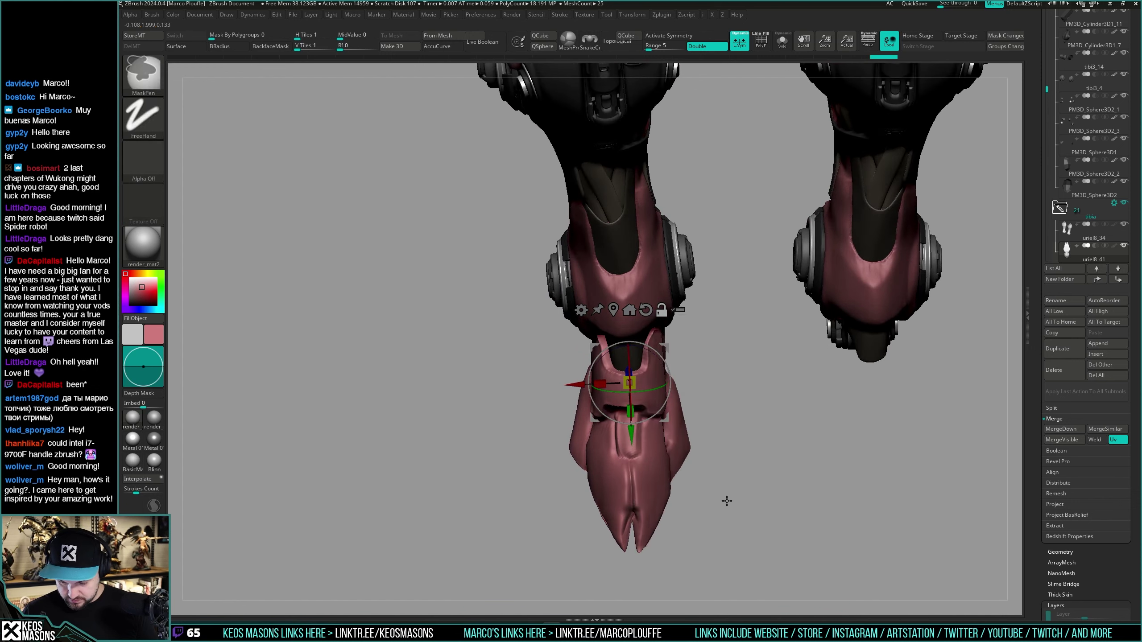
pyautogui.hotkey('ctrl', 'shift', 'z')
pyautogui.hotkey('ctrl', 'z')
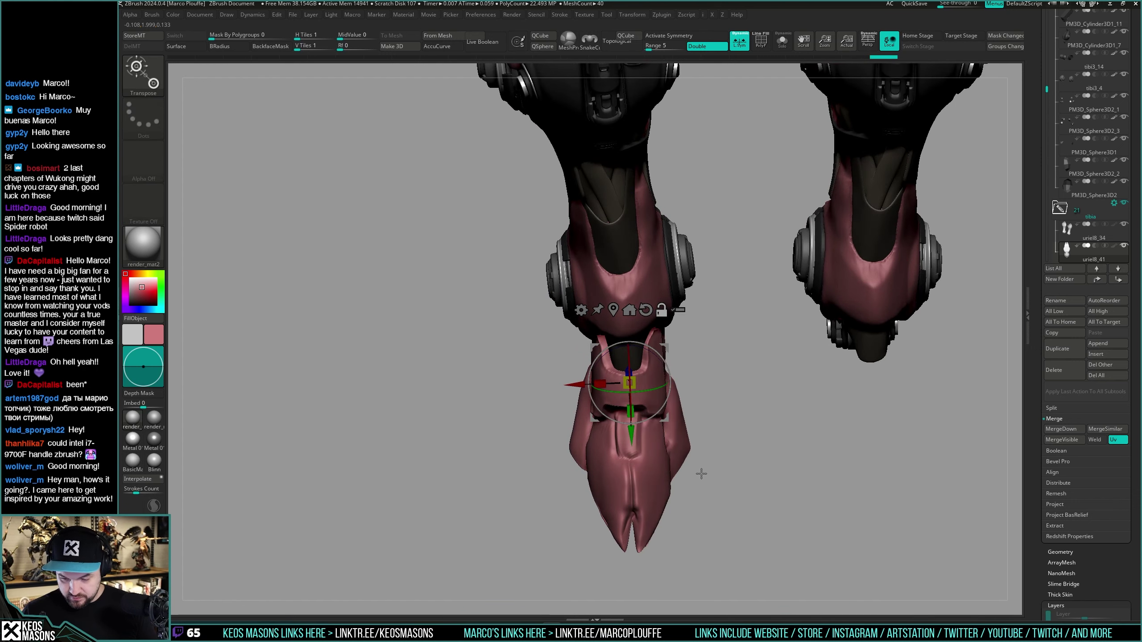
# Step: Rotate the foot's tilted gizmo upright in side view, then mirror and weld the foot armor across it
pyautogui.moveTo(742, 363)
pyautogui.mouseDown()
pyautogui.moveTo(739, 377)
pyautogui.moveTo(726, 373)
pyautogui.moveTo(757, 390)
pyautogui.moveTo(759, 365)
pyautogui.mouseUp()
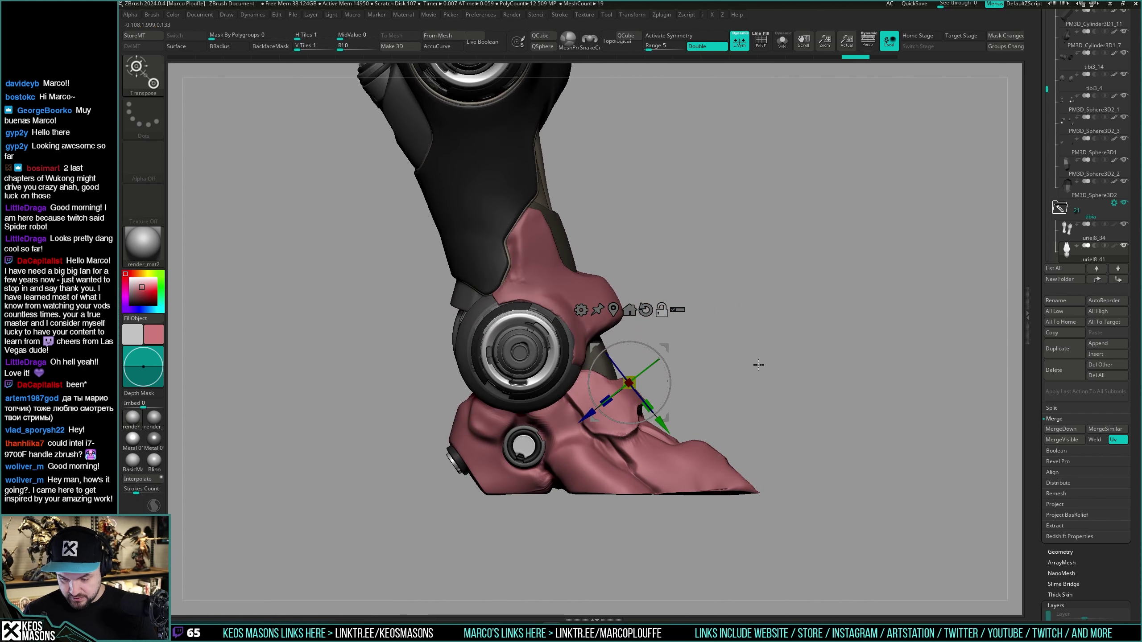
pyautogui.moveTo(590, 416); pyautogui.dragTo(536, 502)
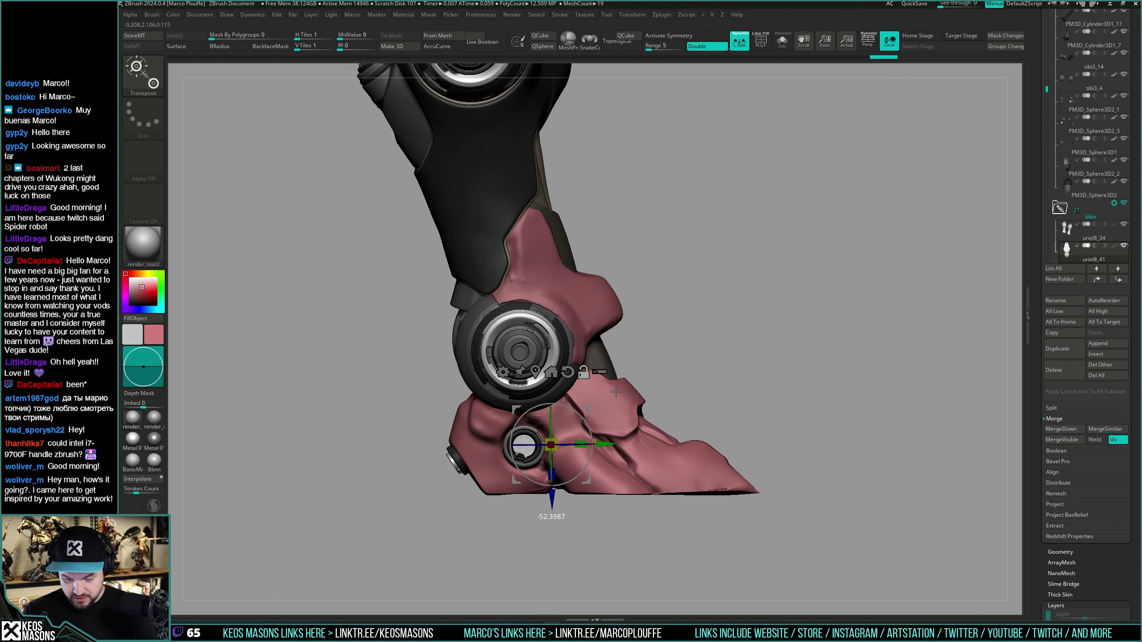
pyautogui.moveTo(633, 382); pyautogui.dragTo(668, 381)
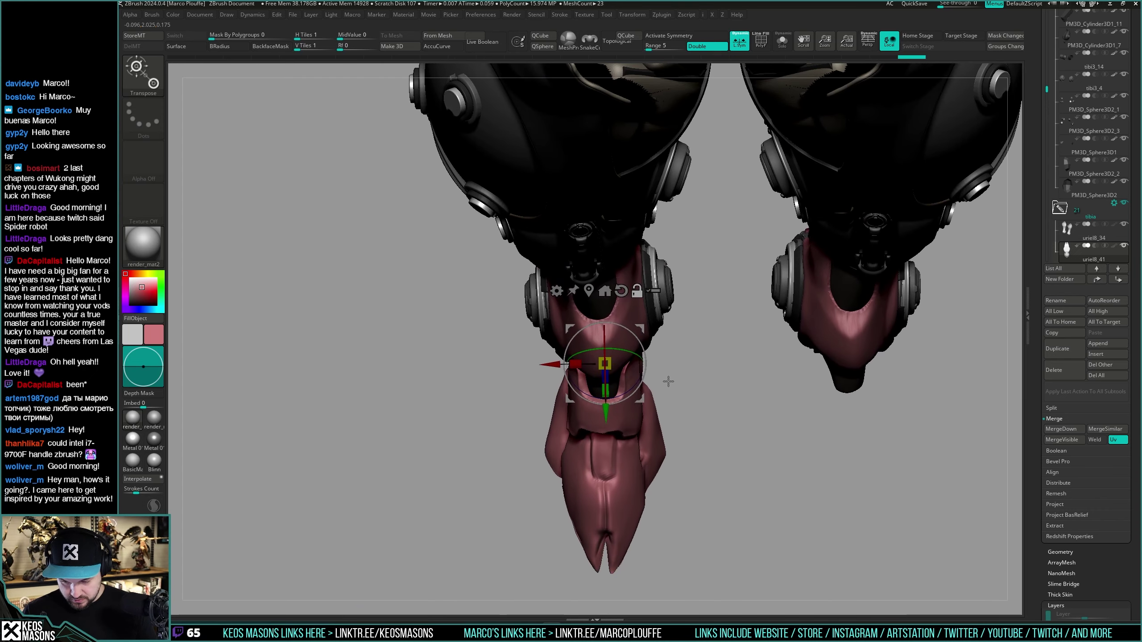
pyautogui.press('i')
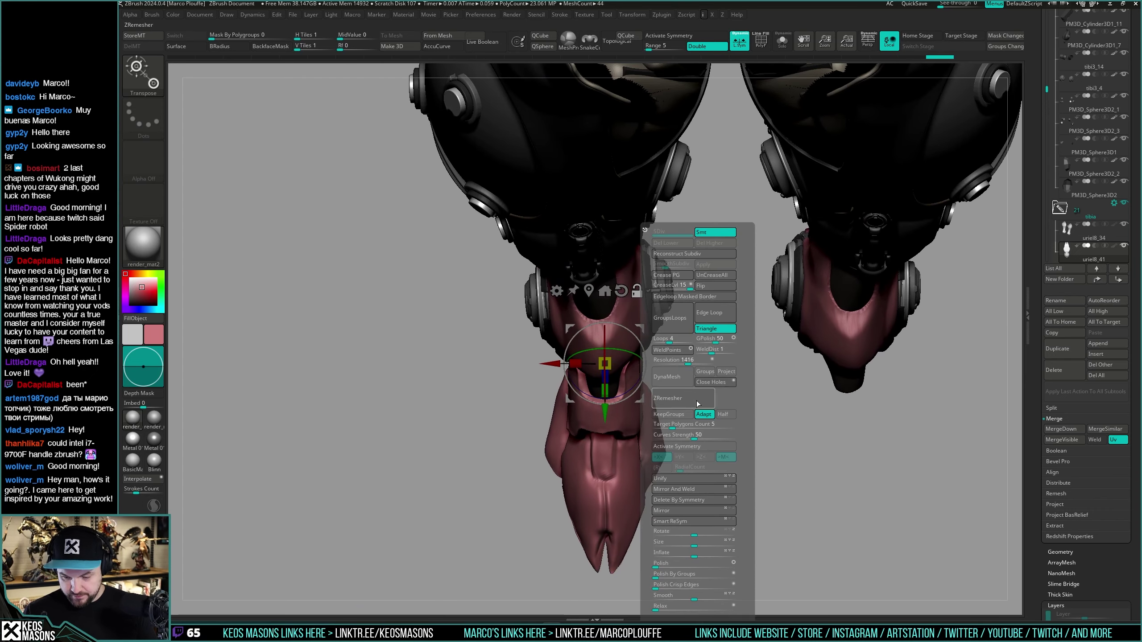
pyautogui.click(703, 489)
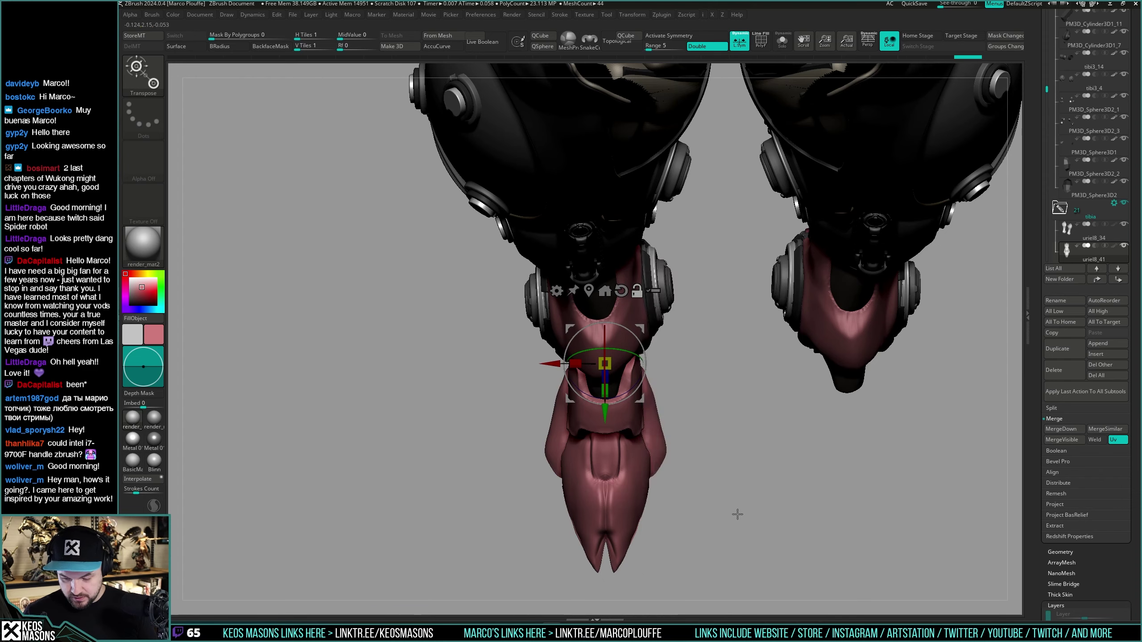
pyautogui.moveTo(739, 523)
pyautogui.mouseDown()
pyautogui.moveTo(737, 482)
pyautogui.moveTo(752, 490)
pyautogui.moveTo(732, 492)
pyautogui.moveTo(732, 503)
pyautogui.moveTo(793, 472)
pyautogui.moveTo(781, 507)
pyautogui.moveTo(746, 474)
pyautogui.moveTo(726, 523)
pyautogui.moveTo(736, 528)
pyautogui.moveTo(747, 512)
pyautogui.moveTo(729, 527)
pyautogui.moveTo(743, 491)
pyautogui.moveTo(762, 489)
pyautogui.moveTo(748, 511)
pyautogui.moveTo(742, 464)
pyautogui.moveTo(755, 464)
pyautogui.moveTo(760, 514)
pyautogui.moveTo(729, 518)
pyautogui.moveTo(726, 533)
pyautogui.moveTo(751, 489)
pyautogui.moveTo(767, 511)
pyautogui.moveTo(754, 521)
pyautogui.moveTo(785, 510)
pyautogui.moveTo(746, 510)
pyautogui.moveTo(739, 518)
pyautogui.moveTo(753, 539)
pyautogui.moveTo(752, 485)
pyautogui.mouseUp()
# Step: Choose the Orb_Cracks brush and sharpen the creases around the red foot's instep plate and heel
pyautogui.press('q')
pyautogui.moveTo(672, 380); pyautogui.dragTo(698, 407)
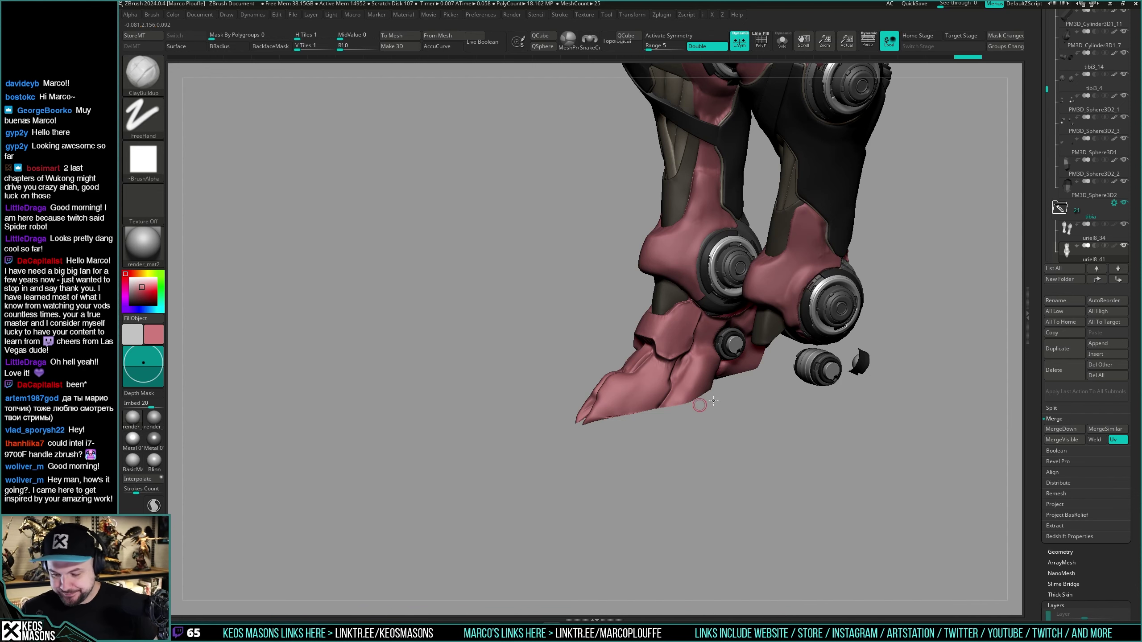
pyautogui.moveTo(713, 400)
pyautogui.mouseDown()
pyautogui.moveTo(696, 461)
pyautogui.moveTo(691, 441)
pyautogui.moveTo(711, 400)
pyautogui.moveTo(700, 436)
pyautogui.moveTo(714, 451)
pyautogui.moveTo(684, 501)
pyautogui.moveTo(716, 424)
pyautogui.moveTo(705, 462)
pyautogui.moveTo(698, 439)
pyautogui.moveTo(737, 386)
pyautogui.mouseUp()
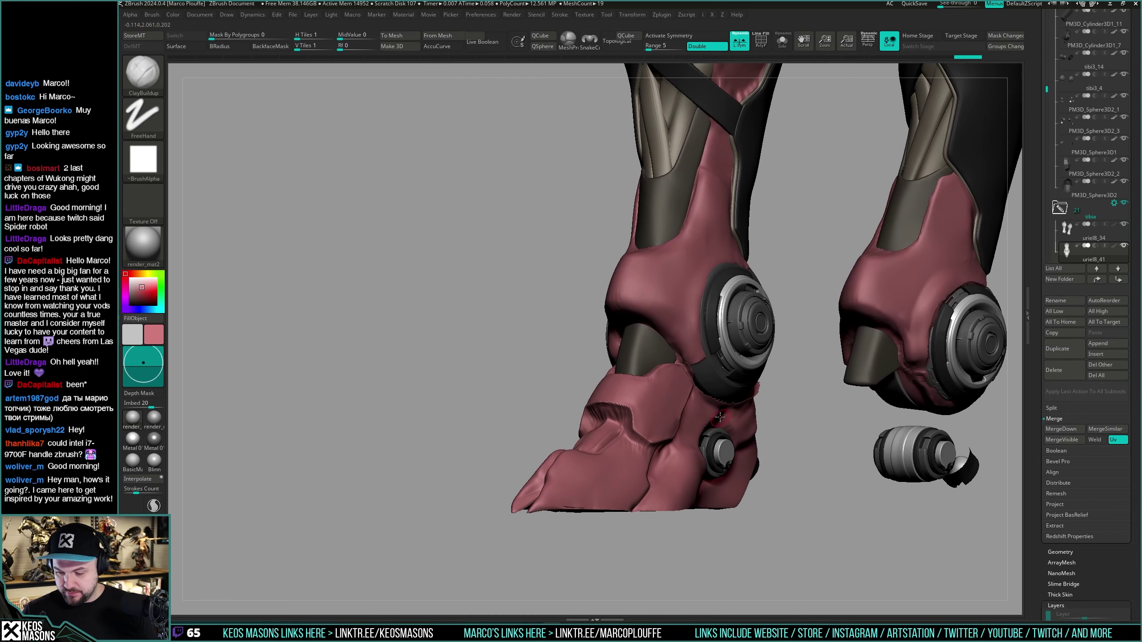
pyautogui.press('space')
pyautogui.click(755, 323)
pyautogui.rightClick(682, 411)
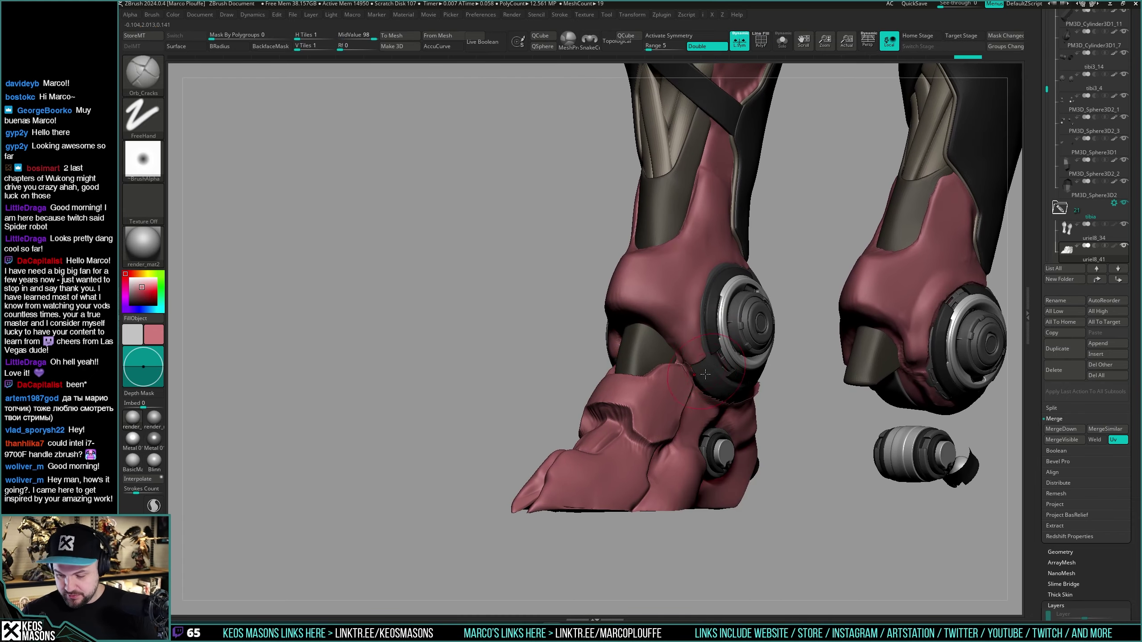
pyautogui.moveTo(679, 433)
pyautogui.mouseDown(button='right')
pyautogui.moveTo(741, 405)
pyautogui.moveTo(675, 359)
pyautogui.moveTo(629, 366)
pyautogui.moveTo(671, 298)
pyautogui.mouseUp(button='right')
pyautogui.hotkey('alt', 's')
pyautogui.hotkey('alt', 's')
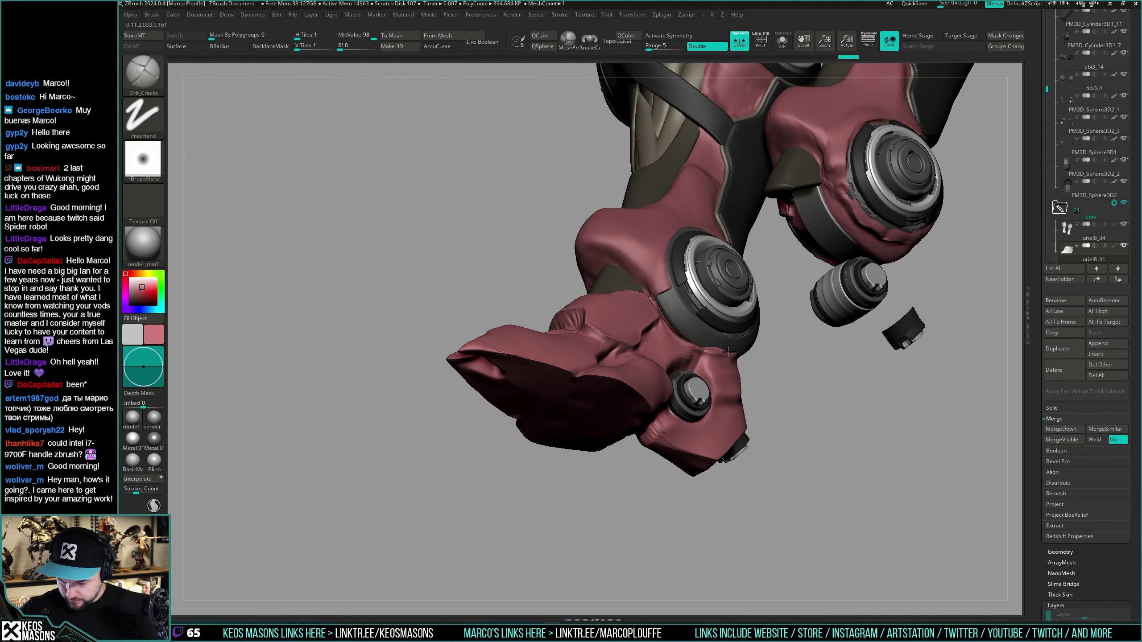
pyautogui.moveTo(735, 354)
pyautogui.mouseDown()
pyautogui.moveTo(744, 378)
pyautogui.moveTo(715, 400)
pyautogui.moveTo(697, 350)
pyautogui.moveTo(735, 371)
pyautogui.mouseUp()
pyautogui.moveTo(734, 370); pyautogui.dragTo(733, 385, button='right')
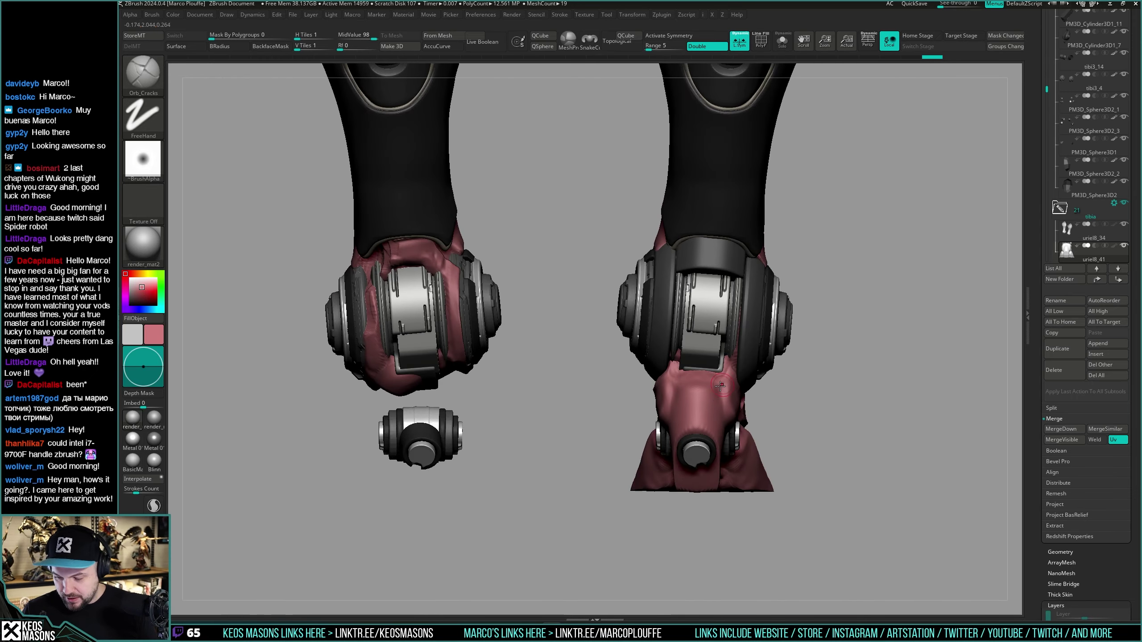
# Step: Isolate the foot armor to check the heel's upper edge, then enable symmetry
pyautogui.hotkey('shift', 's')
pyautogui.moveTo(643, 388); pyautogui.dragTo(702, 388, button='right')
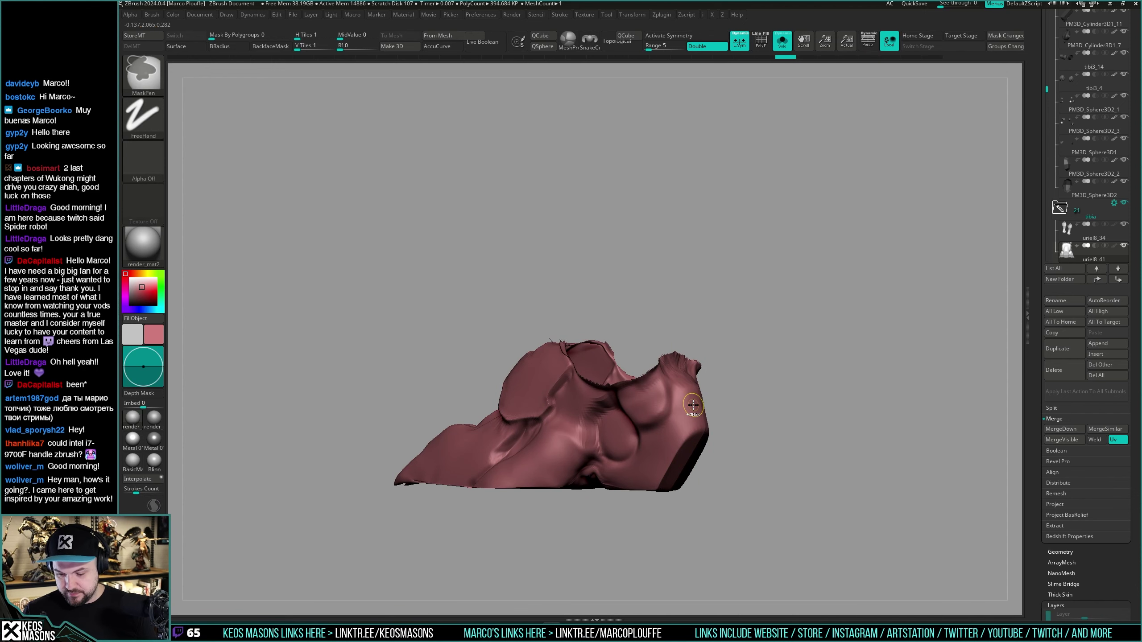
pyautogui.hotkey('ctrl', 'z')
pyautogui.hotkey('ctrl', 'z')
pyautogui.hotkey('ctrl', 'shift', 'z')
pyautogui.press('x')
pyautogui.moveTo(693, 401)
pyautogui.keyDown('shift'); pyautogui.mouseDown(button='right')
pyautogui.moveTo(716, 411)
pyautogui.moveTo(628, 413)
pyautogui.mouseUp(button='right'); pyautogui.keyUp('shift')
# Step: Refine the creases of the heel, sole and instep plate symmetrically with the Orb_Cracks brush
pyautogui.hotkey('shift', 's')
pyautogui.press('space')
pyautogui.press('space')
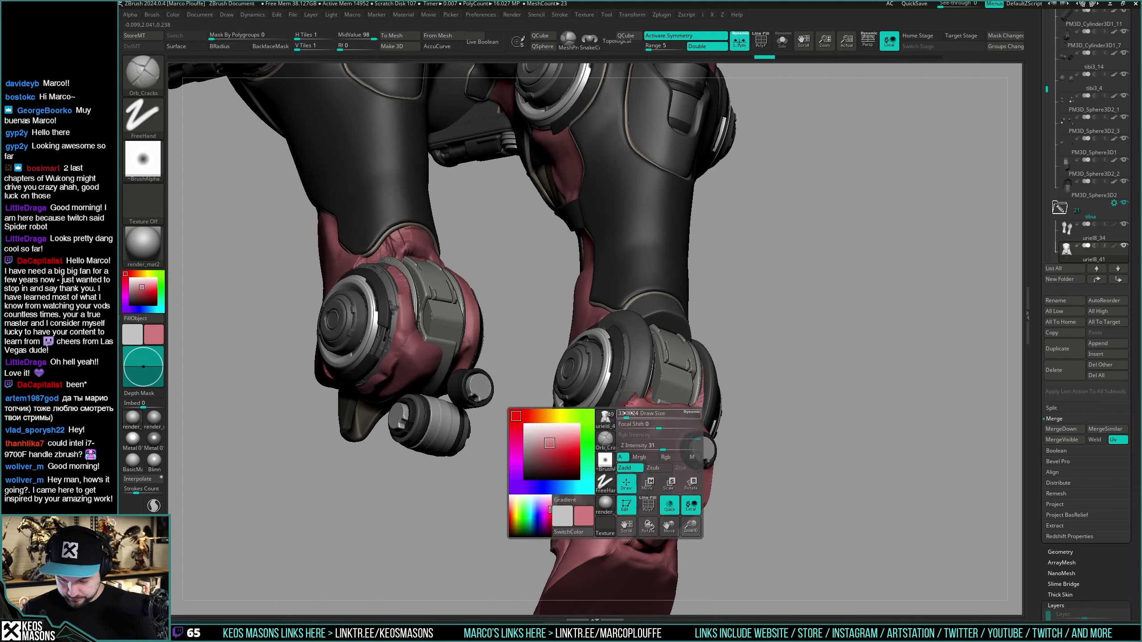
pyautogui.press('i')
pyautogui.moveTo(724, 423); pyautogui.dragTo(584, 472, button='right')
pyautogui.hotkey('shift', 's')
pyautogui.hotkey('shift', 's')
pyautogui.moveTo(560, 520); pyautogui.dragTo(681, 365, button='right')
pyautogui.rightClick(619, 484)
pyautogui.rightClick(665, 457)
pyautogui.rightClick(653, 416)
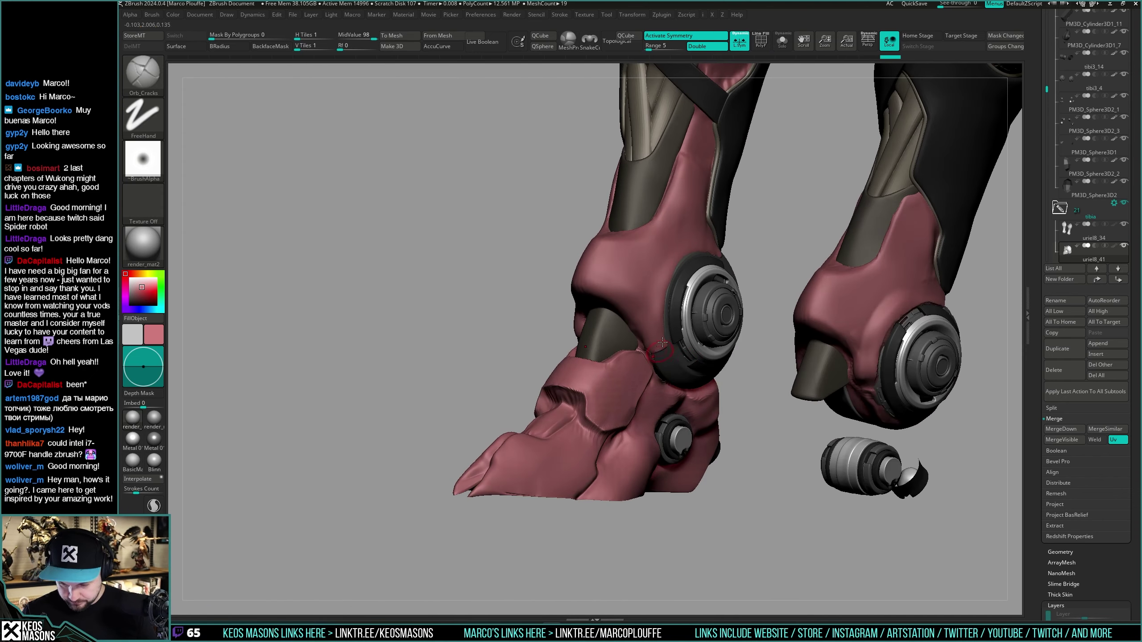
# Step: Check the foot armor's polyframe and subdivide the mesh once
pyautogui.moveTo(654, 416)
pyautogui.mouseDown(button='right')
pyautogui.moveTo(660, 355)
pyautogui.moveTo(646, 355)
pyautogui.moveTo(630, 297)
pyautogui.moveTo(661, 324)
pyautogui.moveTo(661, 451)
pyautogui.moveTo(673, 419)
pyautogui.moveTo(664, 442)
pyautogui.moveTo(655, 393)
pyautogui.moveTo(658, 431)
pyautogui.moveTo(672, 427)
pyautogui.moveTo(647, 502)
pyautogui.moveTo(661, 427)
pyautogui.moveTo(651, 407)
pyautogui.moveTo(668, 423)
pyautogui.moveTo(667, 404)
pyautogui.mouseUp(button='right')
pyautogui.hotkey('shift', 'f')
pyautogui.hotkey('shift', 'f')
pyautogui.hotkey('ctrl', 'd')
# Step: Choose the TrimDynamic brush and flatten the surface of the foot's instep plate
pyautogui.rightClick(667, 404)
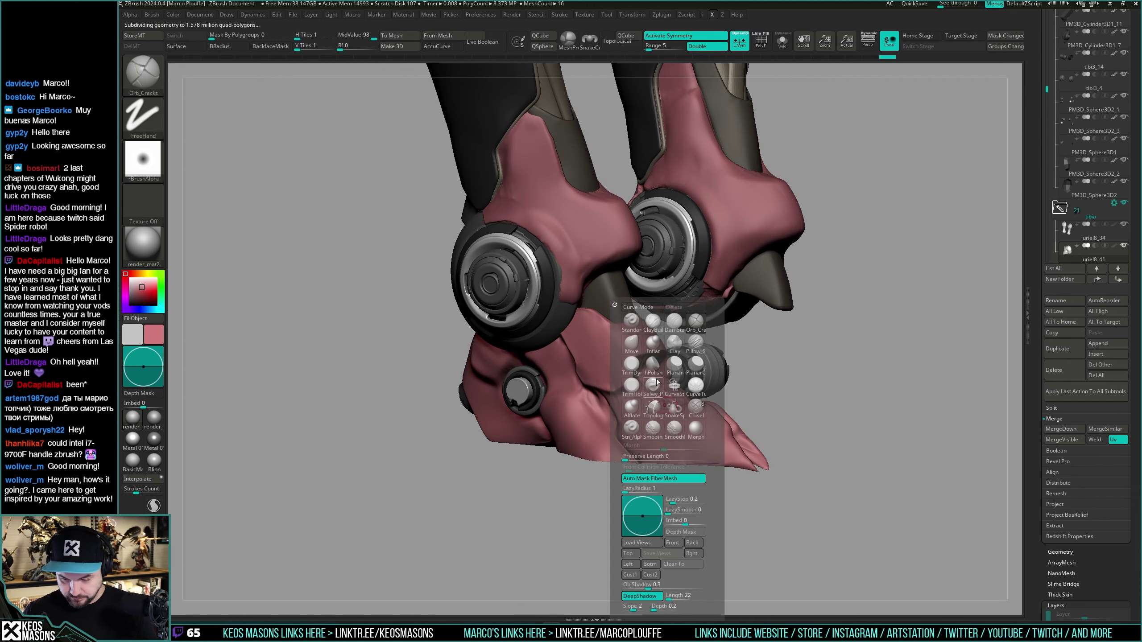
pyautogui.click(676, 388)
pyautogui.moveTo(770, 272); pyautogui.dragTo(759, 290, button='right')
pyautogui.press('x')
pyautogui.click(611, 364)
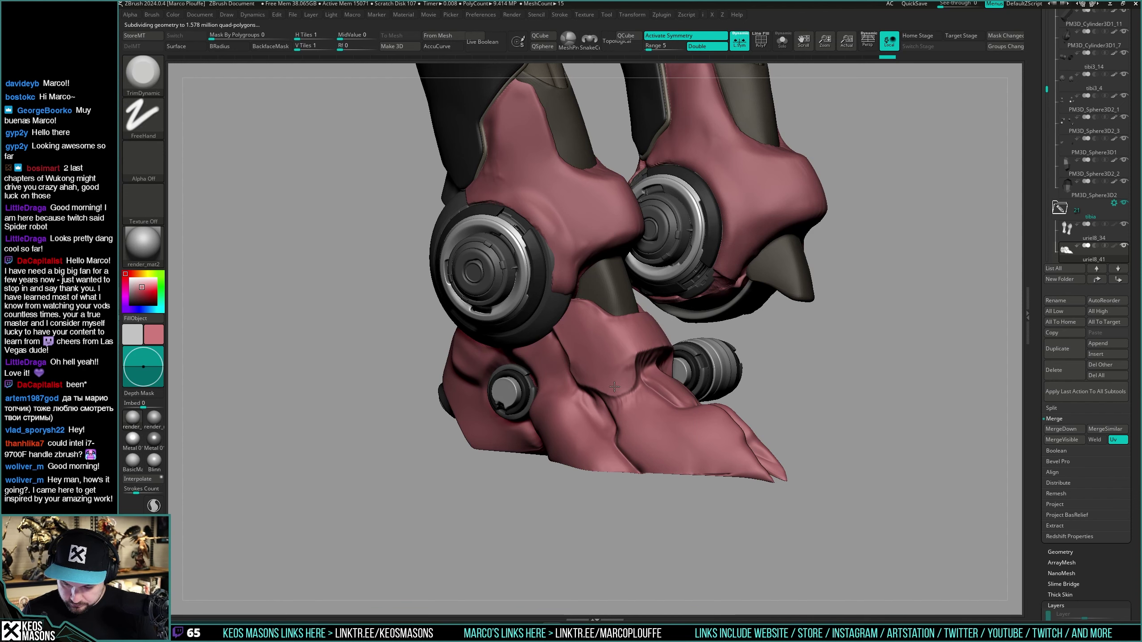
pyautogui.moveTo(603, 384)
pyautogui.mouseDown(button='right')
pyautogui.moveTo(700, 414)
pyautogui.moveTo(737, 355)
pyautogui.moveTo(764, 358)
pyautogui.moveTo(838, 329)
pyautogui.moveTo(810, 344)
pyautogui.moveTo(810, 361)
pyautogui.moveTo(705, 381)
pyautogui.moveTo(732, 355)
pyautogui.mouseUp(button='right')
# Step: Select the small cable connectors above the knees as the active subtool and check them in isolation
pyautogui.moveTo(732, 356)
pyautogui.keyDown('ctrl'); pyautogui.mouseDown(button='right')
pyautogui.moveTo(725, 324)
pyautogui.moveTo(711, 387)
pyautogui.mouseUp(button='right'); pyautogui.keyUp('ctrl')
pyautogui.press('space')
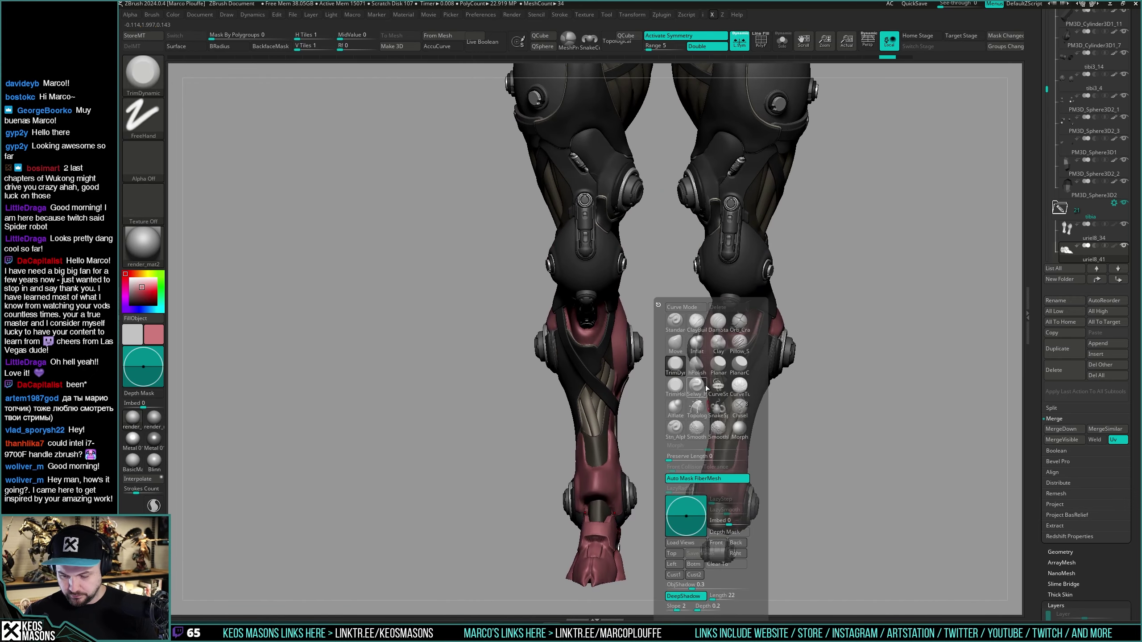
pyautogui.click(698, 387)
pyautogui.moveTo(786, 268); pyautogui.dragTo(761, 265, button='right')
pyautogui.keyDown('alt'); pyautogui.click(755, 145); pyautogui.keyUp('alt')
pyautogui.hotkey('ctrl', 'shift', 's')
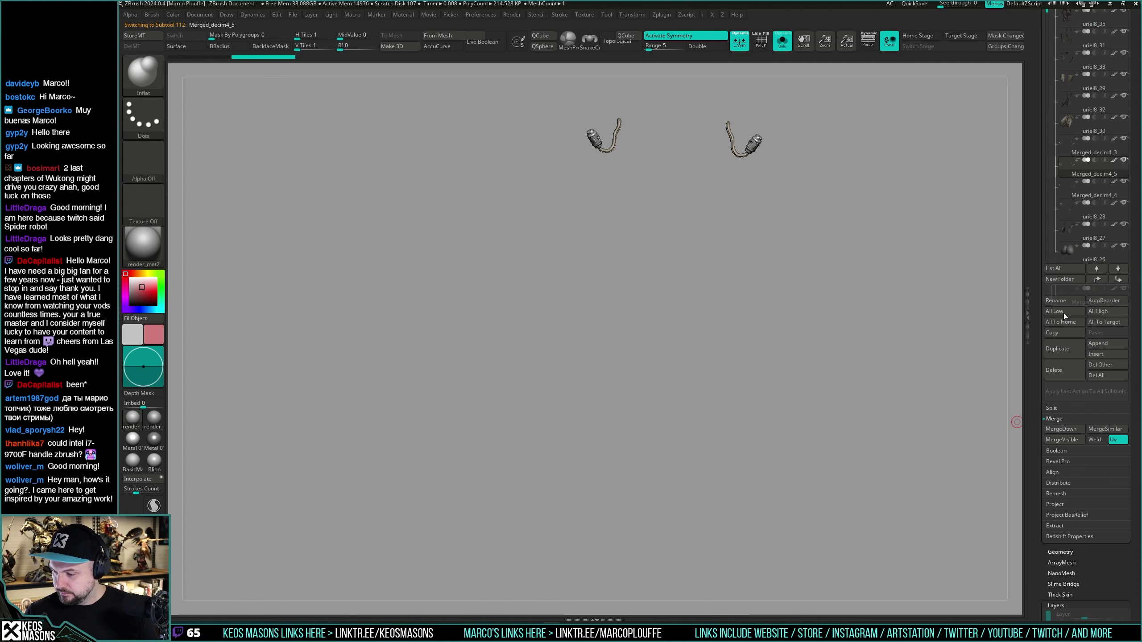
pyautogui.hotkey('ctrl', 'shift', 's')
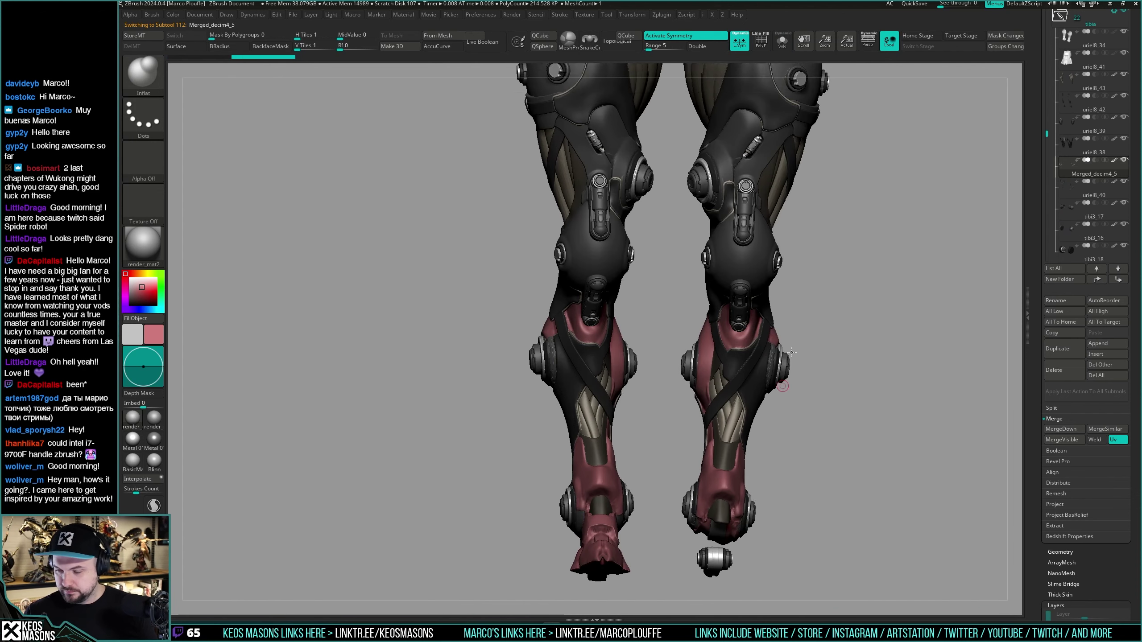
# Step: Relocate the connectors' transform gizmo from the upper leg down to the red foot
pyautogui.keyDown('shift'); pyautogui.moveTo(785, 357); pyautogui.dragTo(759, 315, button='right'); pyautogui.keyUp('shift')
pyautogui.press('w')
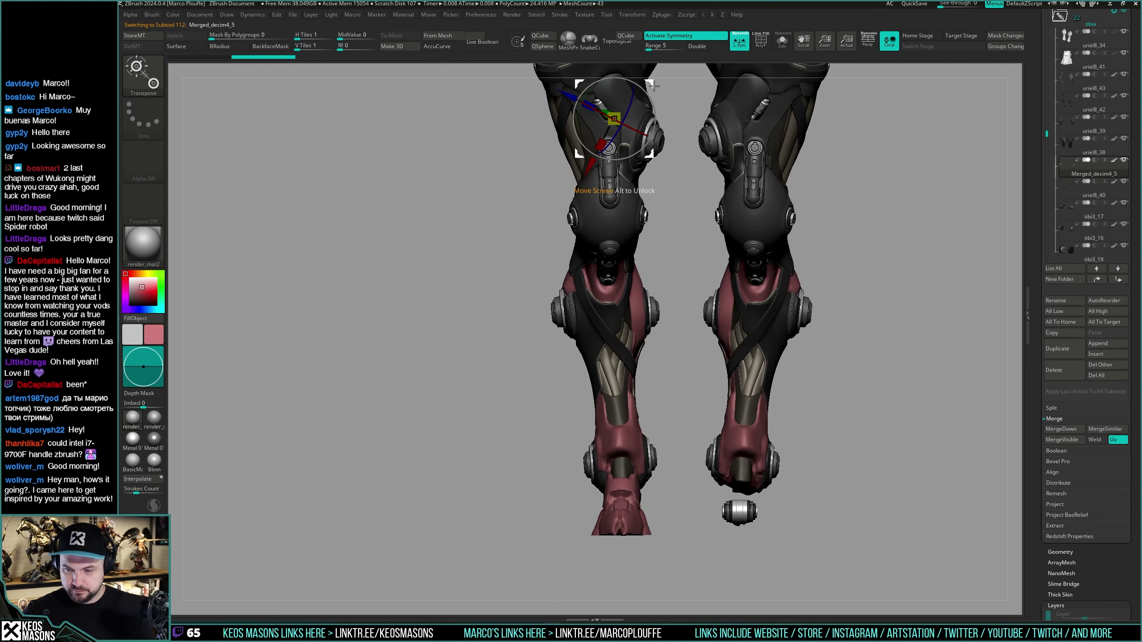
pyautogui.keyDown('alt'); pyautogui.moveTo(653, 86); pyautogui.dragTo(653, 464); pyautogui.keyUp('alt')
pyautogui.keyDown('alt'); pyautogui.moveTo(650, 486); pyautogui.dragTo(701, 448, button='right'); pyautogui.keyUp('alt')
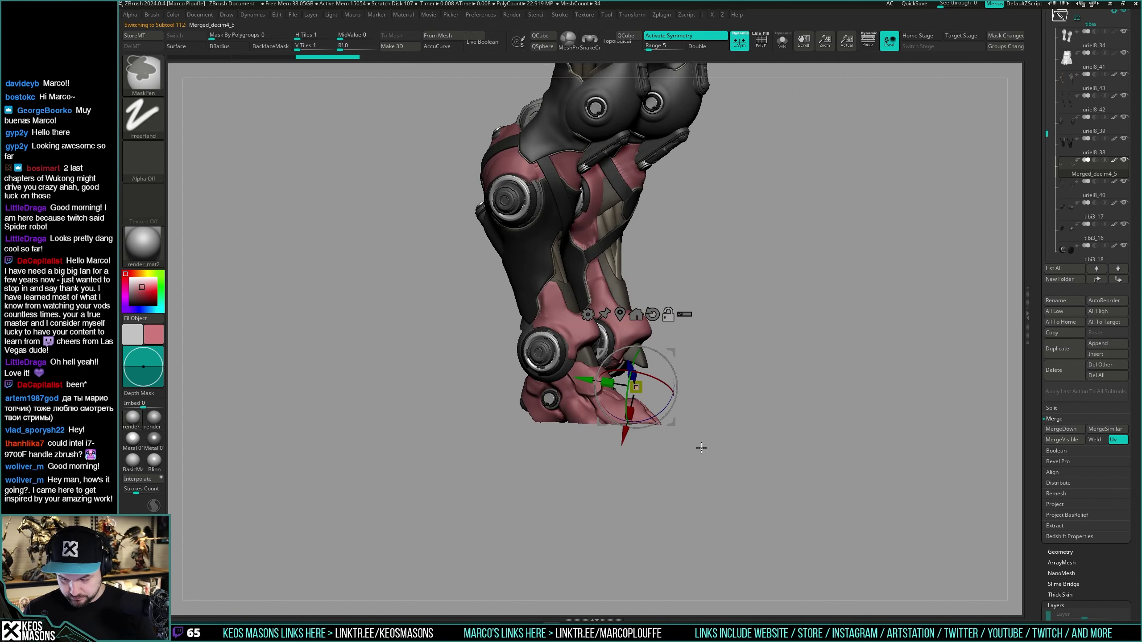
# Step: Move the pair of cable connectors from above the knees down to the feet
pyautogui.hotkey('shift', 's')
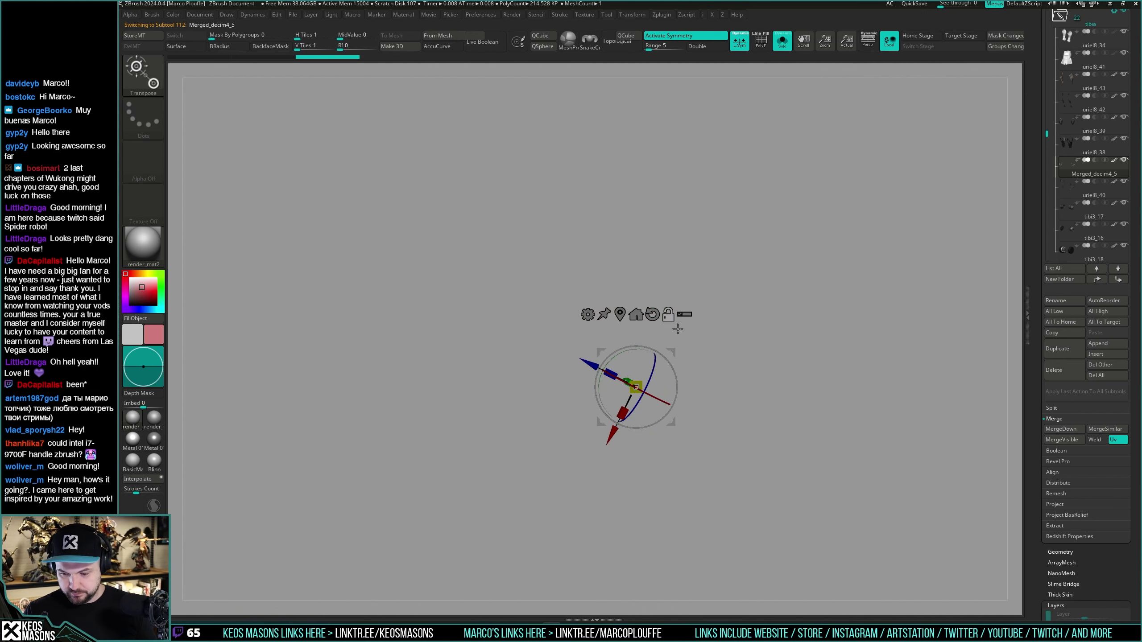
pyautogui.hotkey('ctrl', 'z')
pyautogui.keyDown('alt'); pyautogui.moveTo(688, 193); pyautogui.dragTo(669, 382, button='right'); pyautogui.keyUp('alt')
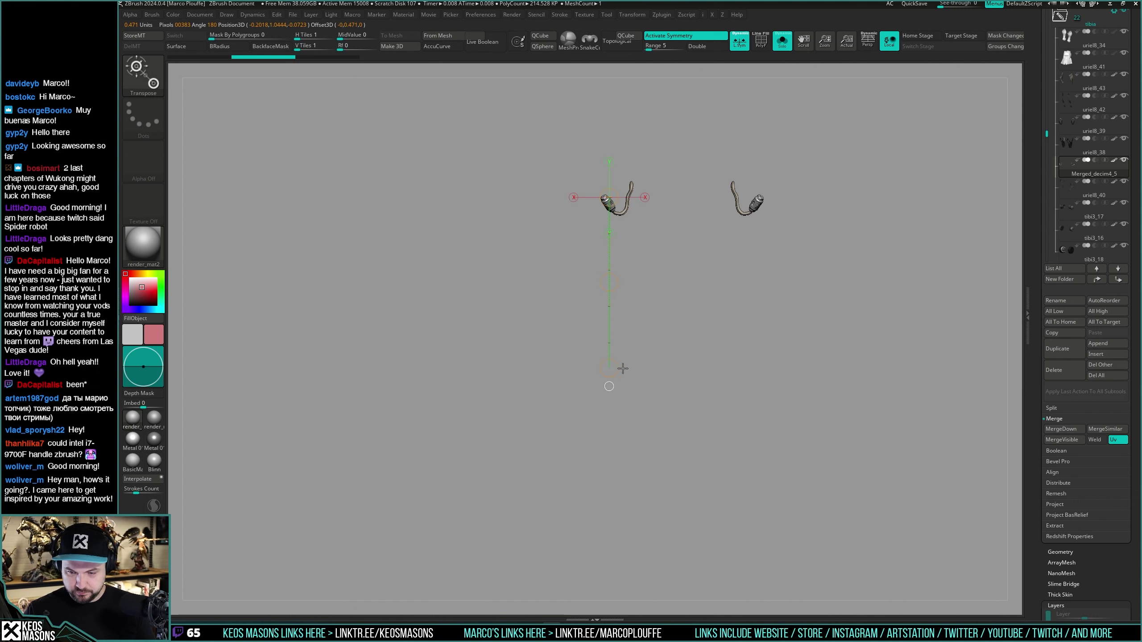
pyautogui.keyDown('alt'); pyautogui.moveTo(622, 369); pyautogui.dragTo(638, 313, button='right'); pyautogui.keyUp('alt')
pyautogui.hotkey('shift', 's')
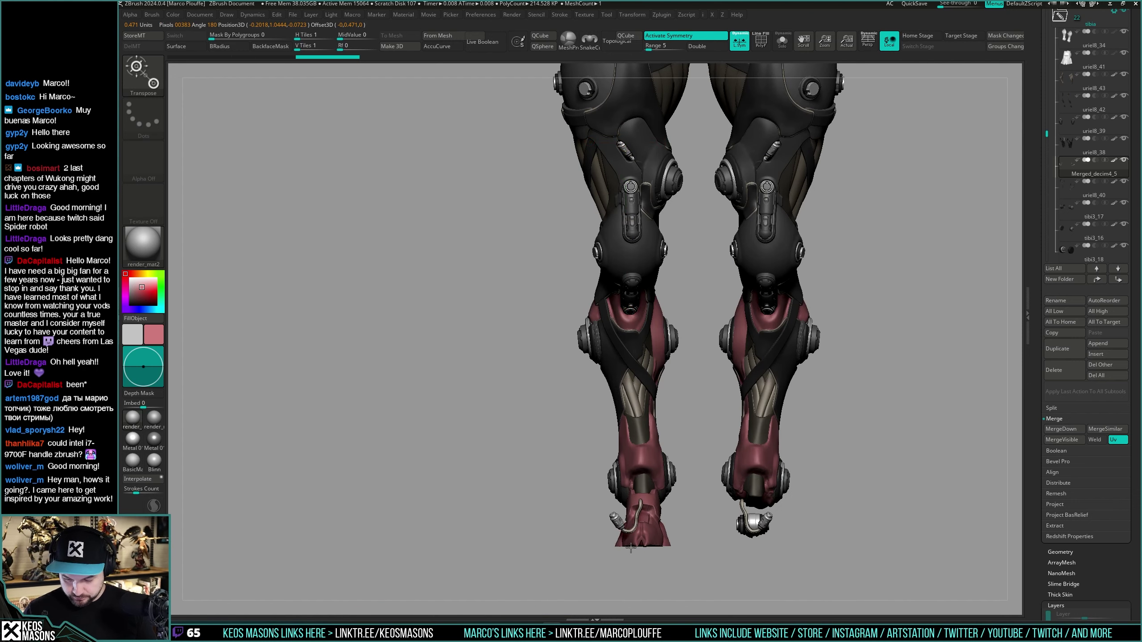
pyautogui.keyDown('alt'); pyautogui.moveTo(630, 548); pyautogui.dragTo(710, 399, button='right'); pyautogui.keyUp('alt')
pyautogui.keyDown('alt'); pyautogui.moveTo(711, 399); pyautogui.dragTo(598, 427, button='right'); pyautogui.keyUp('alt')
# Step: Keep only the connector on the red armored foot and remove its mirrored copy on the other leg
pyautogui.keyDown('ctrl'); pyautogui.click(634, 359); pyautogui.keyUp('ctrl')
pyautogui.press('q')
pyautogui.moveTo(633, 393); pyautogui.dragTo(641, 427, button='right')
pyautogui.moveTo(640, 427)
pyautogui.keyDown('ctrl'); pyautogui.mouseDown(button='right')
pyautogui.moveTo(643, 400)
pyautogui.moveTo(657, 450)
pyautogui.moveTo(656, 423)
pyautogui.mouseUp(button='right'); pyautogui.keyUp('ctrl')
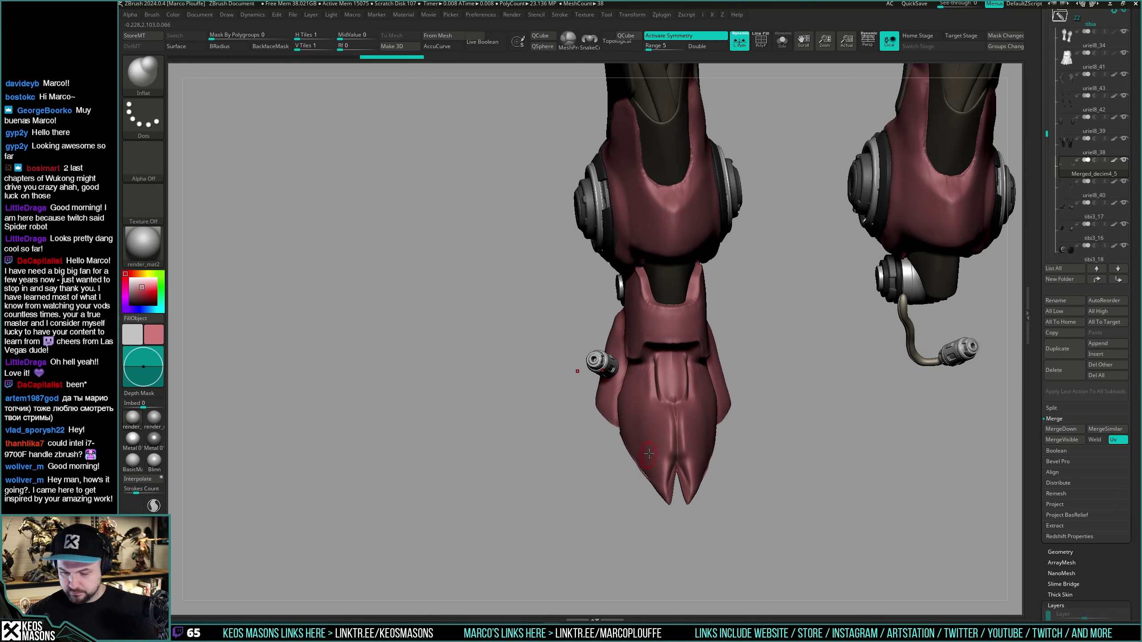
pyautogui.press('w')
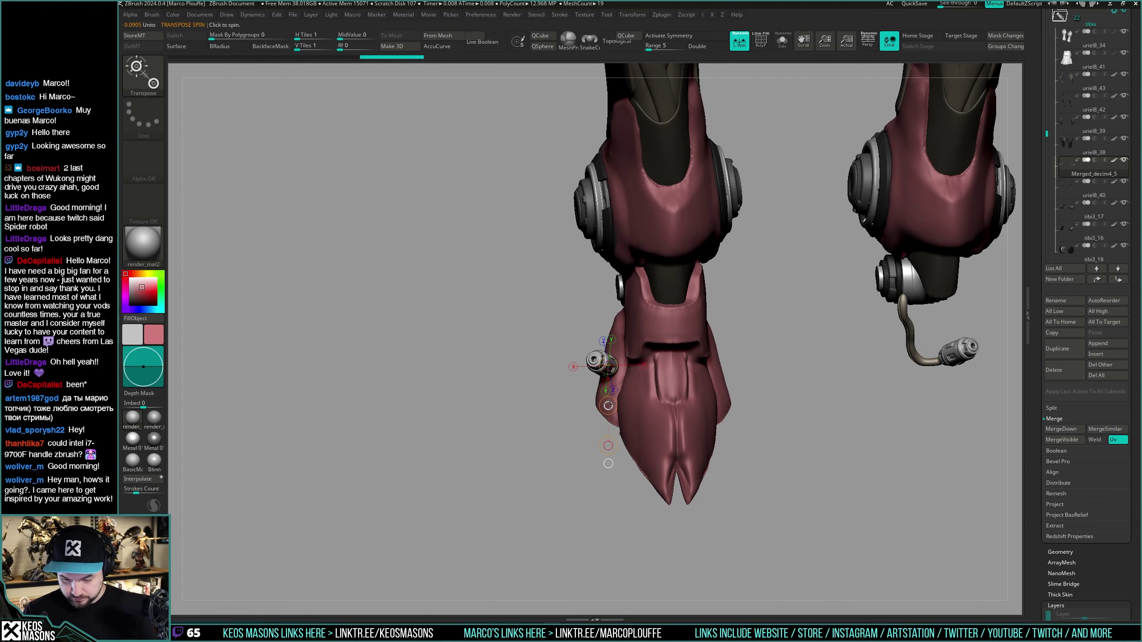
pyautogui.moveTo(607, 405); pyautogui.dragTo(787, 256)
pyautogui.keyDown('ctrl'); pyautogui.keyDown('shift'); pyautogui.moveTo(797, 222); pyautogui.dragTo(575, 412); pyautogui.keyUp('shift'); pyautogui.keyUp('ctrl')
pyautogui.moveTo(522, 502); pyautogui.dragTo(625, 469)
# Step: Rotate and reposition the connector so its plug sits in the seam on the side of the foot
pyautogui.press('w')
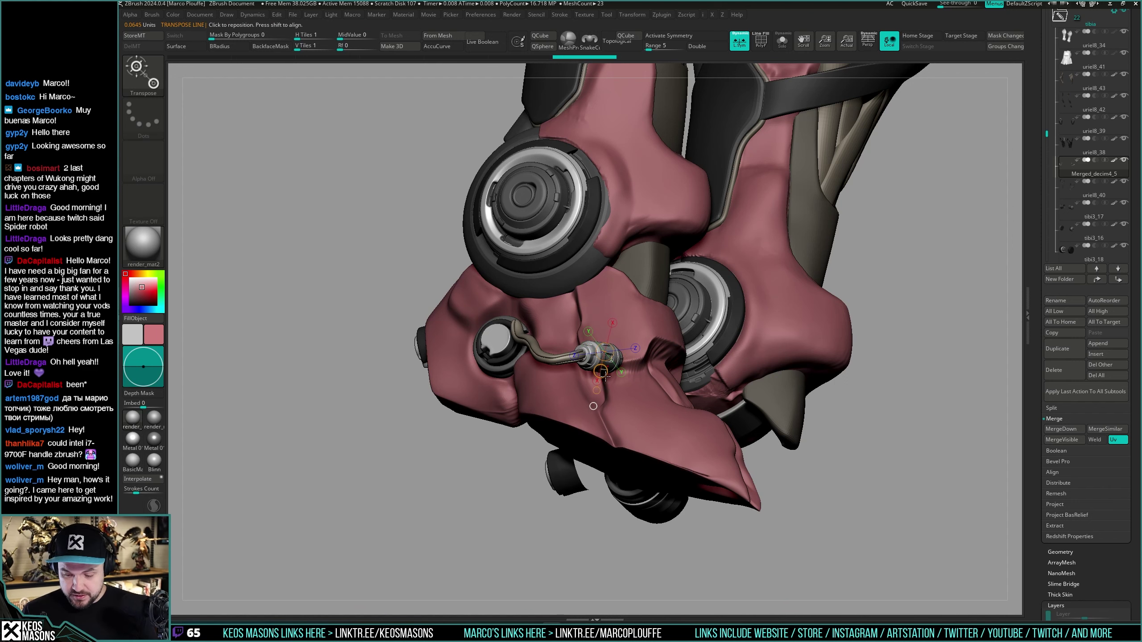
pyautogui.moveTo(593, 481); pyautogui.dragTo(726, 529)
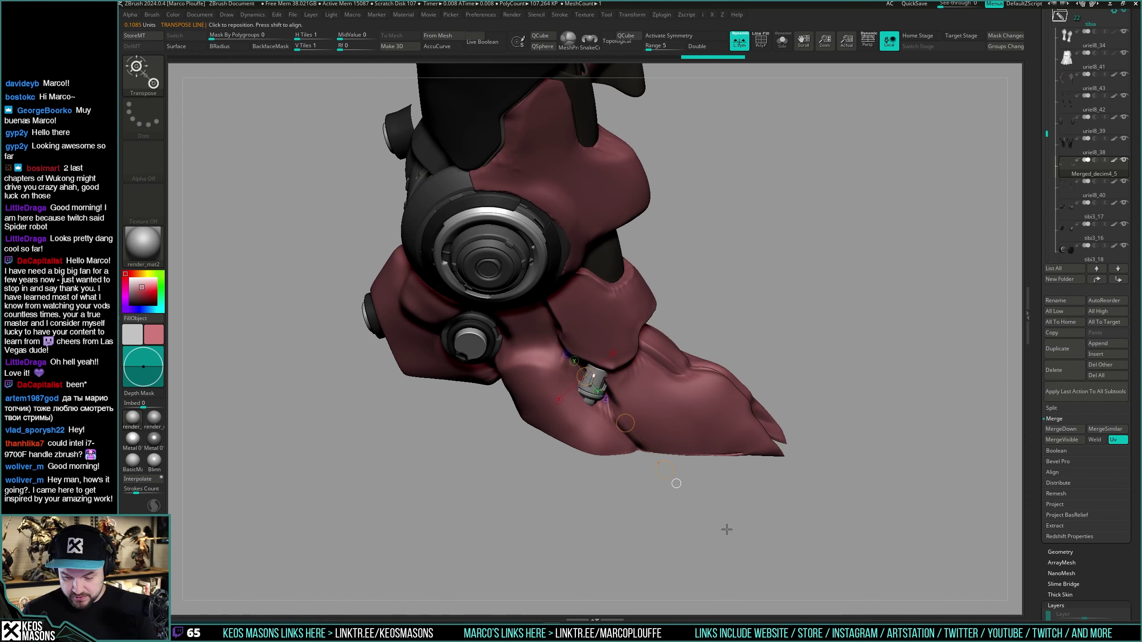
pyautogui.hotkey('shift', 't')
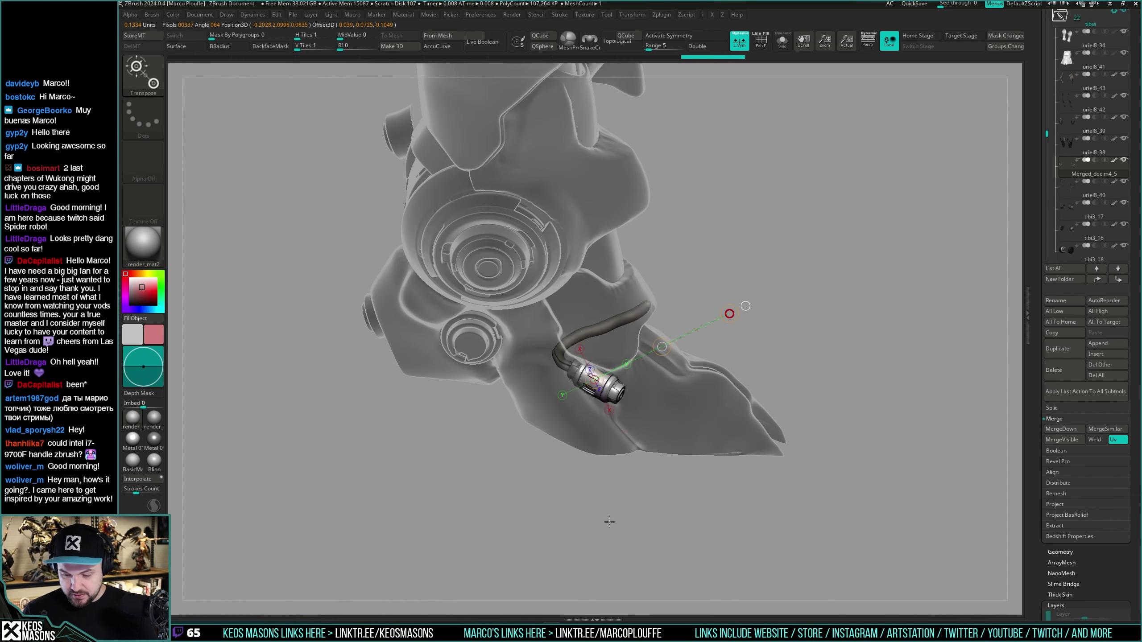
pyautogui.moveTo(596, 500)
pyautogui.mouseDown()
pyautogui.moveTo(602, 487)
pyautogui.moveTo(654, 483)
pyautogui.moveTo(600, 480)
pyautogui.mouseUp()
pyautogui.hotkey('shift', 't')
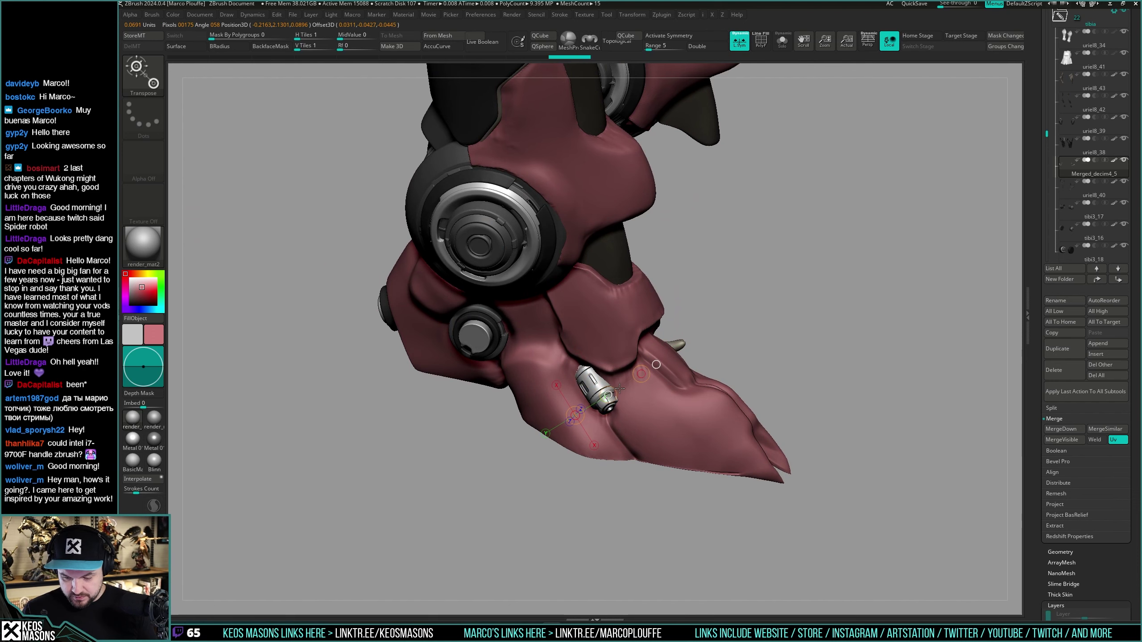
# Step: Fine-tune the connector's angle and position against the side of the foot's instep plate
pyautogui.moveTo(638, 405); pyautogui.dragTo(597, 411, button='right')
pyautogui.keyDown('ctrl'); pyautogui.moveTo(598, 412); pyautogui.dragTo(623, 398, button='right'); pyautogui.keyUp('ctrl')
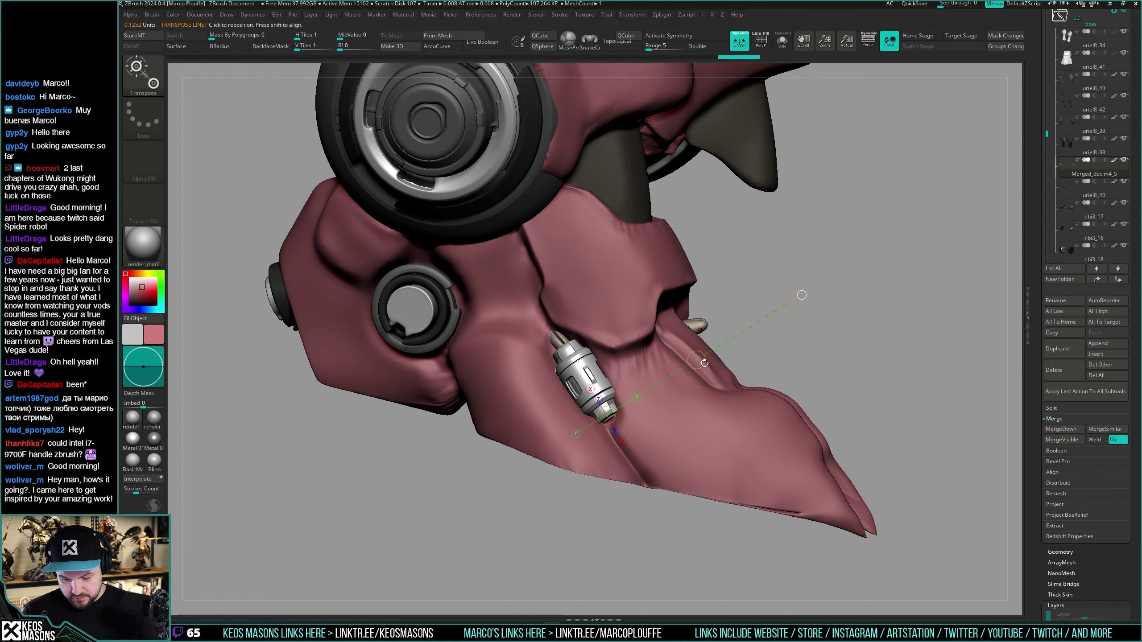
pyautogui.press('q')
pyautogui.moveTo(704, 363)
pyautogui.mouseDown(button='right')
pyautogui.moveTo(730, 370)
pyautogui.moveTo(654, 400)
pyautogui.moveTo(653, 414)
pyautogui.mouseUp(button='right')
pyautogui.press('g')
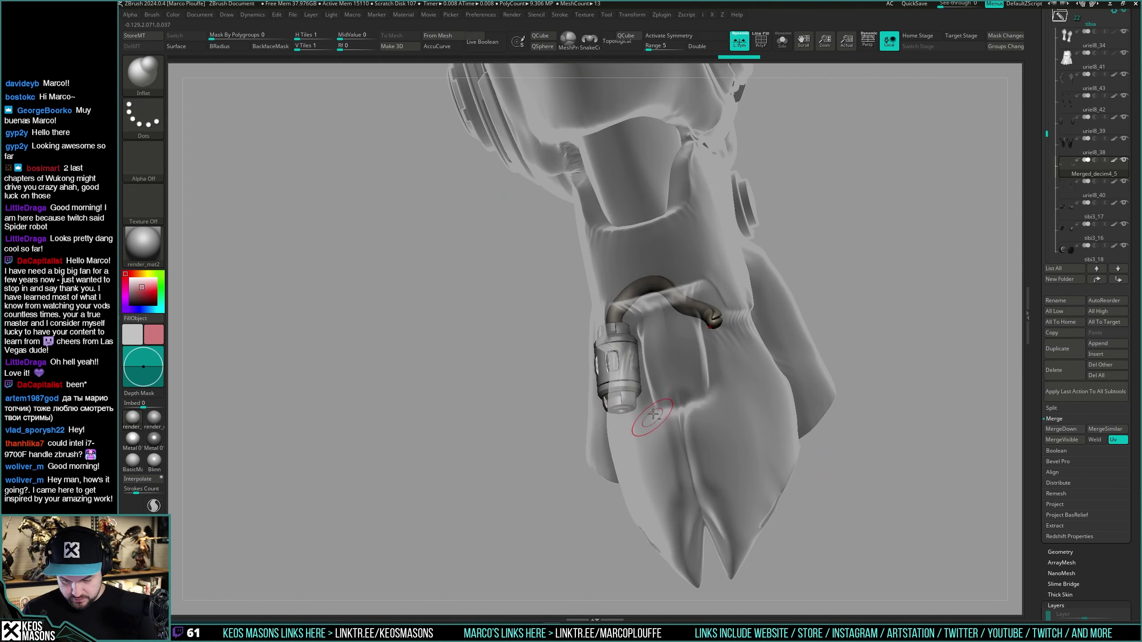
pyautogui.press('w')
pyautogui.moveTo(613, 502); pyautogui.dragTo(603, 496)
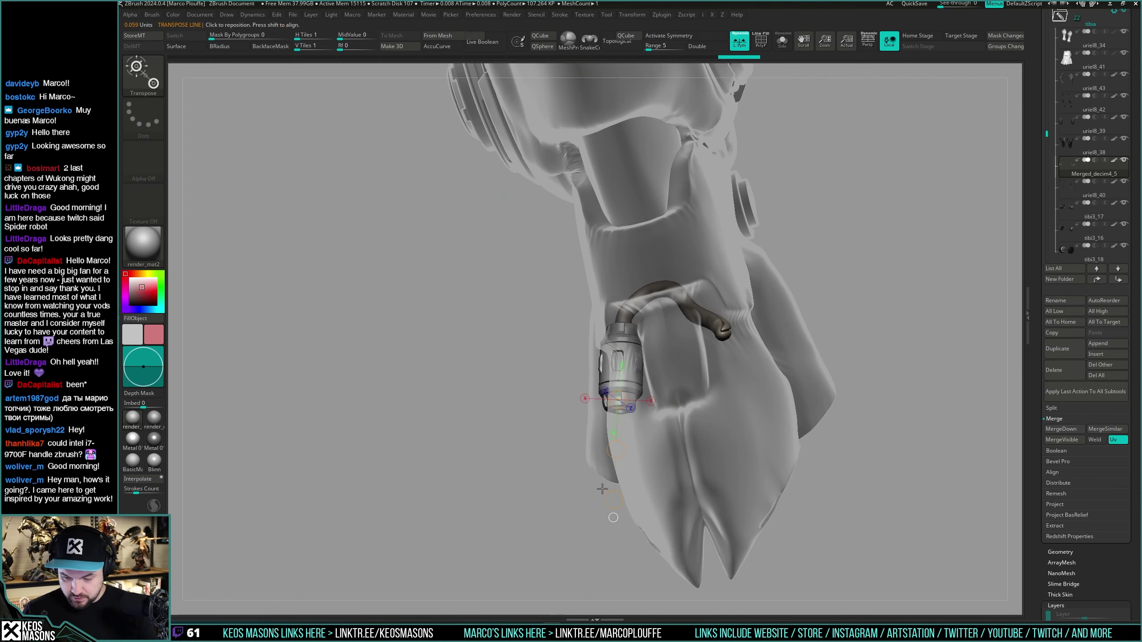
pyautogui.moveTo(614, 446); pyautogui.dragTo(617, 434)
# Step: Isolate the connector and strip away its cable polygroup, keeping only the cylindrical plug body
pyautogui.press('q')
pyautogui.moveTo(618, 418)
pyautogui.mouseDown(button='right')
pyautogui.moveTo(660, 365)
pyautogui.moveTo(630, 385)
pyautogui.moveTo(655, 408)
pyautogui.moveTo(621, 426)
pyautogui.mouseUp(button='right')
pyautogui.press('g')
pyautogui.hotkey('alt', 's')
pyautogui.moveTo(773, 380); pyautogui.dragTo(734, 397, button='right')
pyautogui.hotkey('alt', 's')
pyautogui.hotkey('alt', 's')
pyautogui.hotkey('shift', 'f')
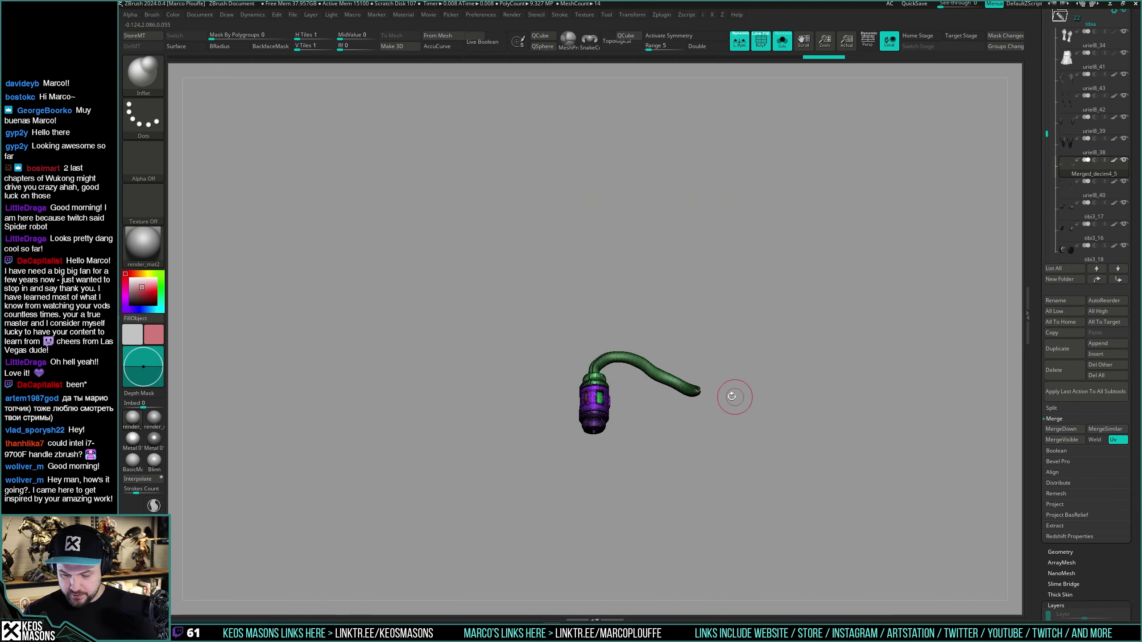
pyautogui.press('space')
pyautogui.keyDown('ctrl'); pyautogui.keyDown('shift'); pyautogui.click(657, 376); pyautogui.keyUp('shift'); pyautogui.keyUp('ctrl')
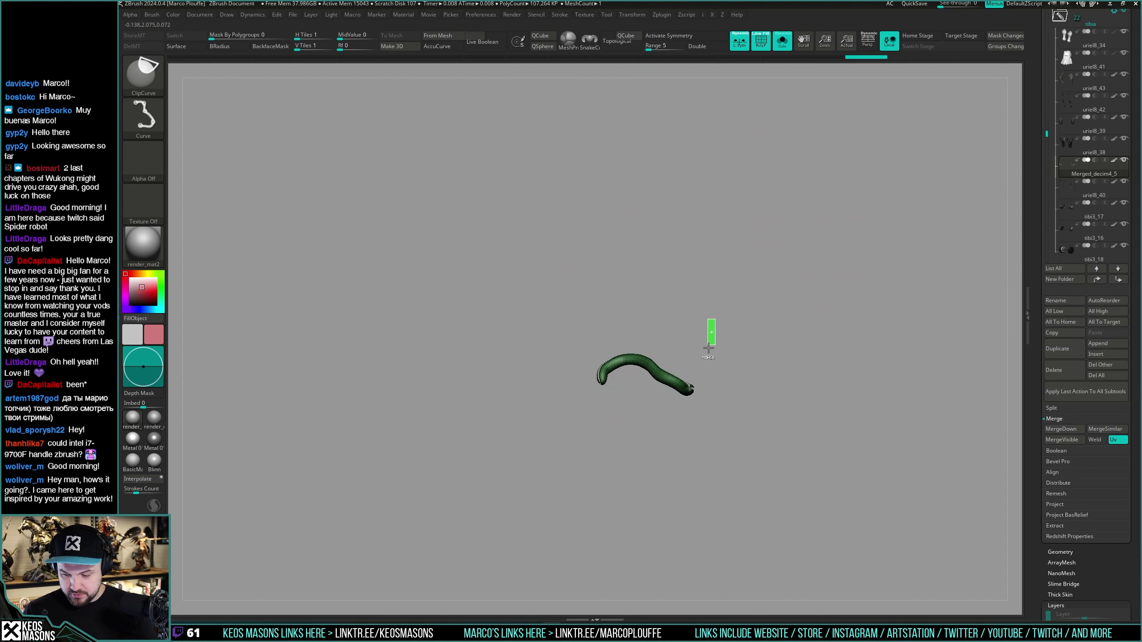
pyautogui.keyDown('ctrl'); pyautogui.keyDown('shift'); pyautogui.moveTo(707, 348); pyautogui.dragTo(708, 350); pyautogui.keyUp('shift'); pyautogui.keyUp('ctrl')
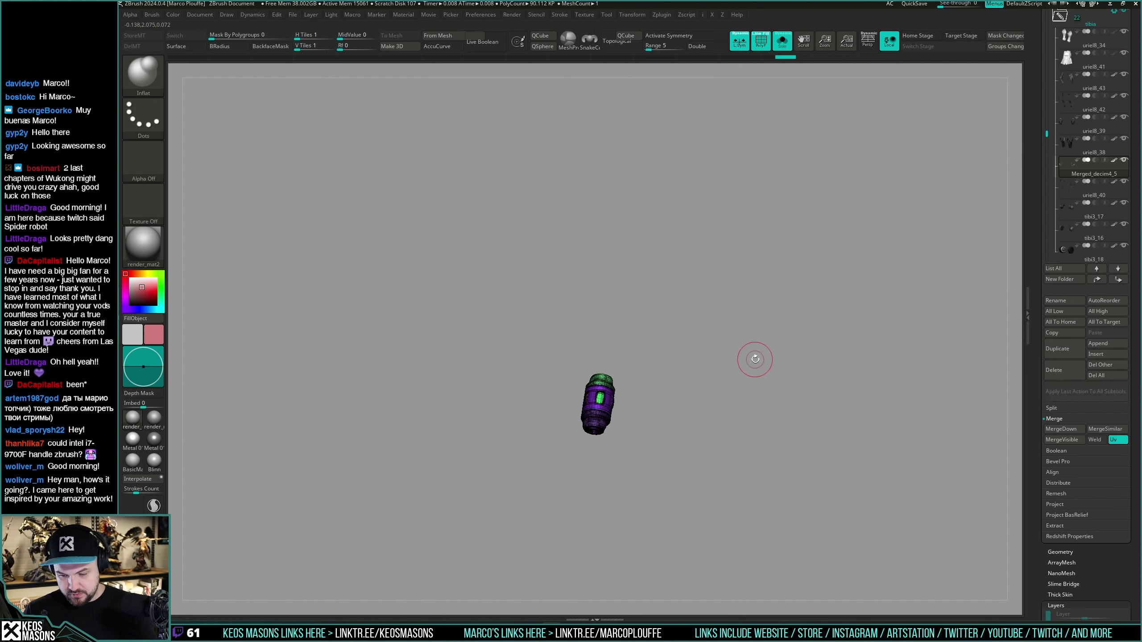
# Step: Mask the remaining plug body, turn it into a single polygroup, and show it together with the legs
pyautogui.keyDown('ctrl'); pyautogui.moveTo(692, 304); pyautogui.dragTo(518, 553); pyautogui.keyUp('ctrl')
pyautogui.hotkey('ctrl', 'w')
pyautogui.hotkey('shift', 'f')
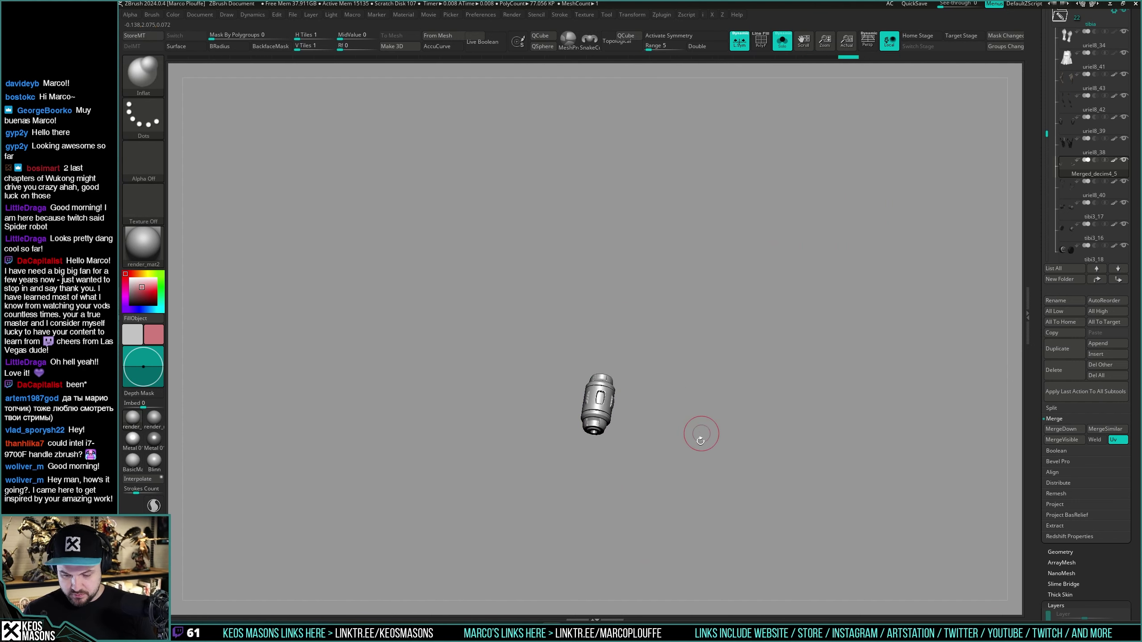
pyautogui.moveTo(699, 434); pyautogui.dragTo(706, 418, button='right')
pyautogui.press('space')
pyautogui.moveTo(719, 360); pyautogui.dragTo(711, 388, button='right')
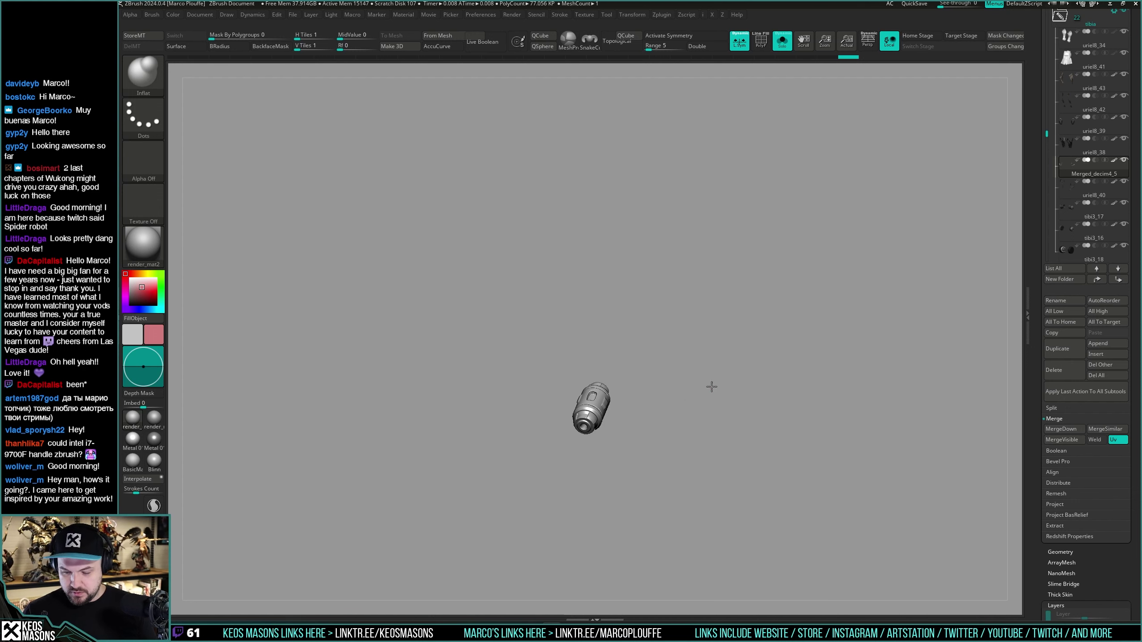
pyautogui.hotkey('alt', 's')
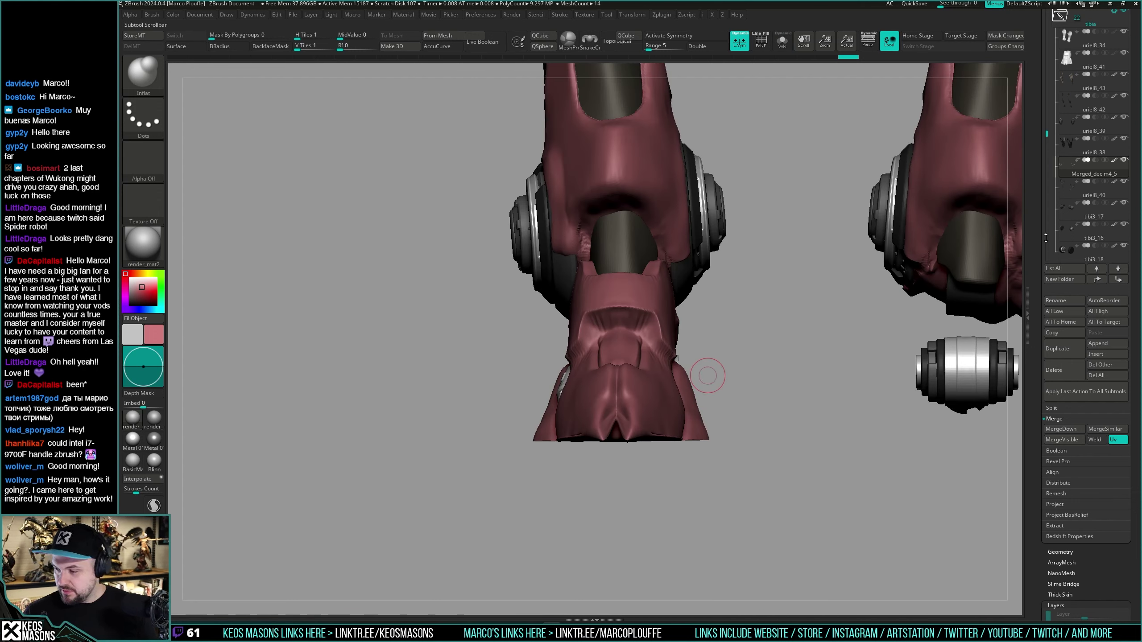
# Step: Reorder the subtools so uriel8_41 and Merged_decim4_5 sit at the end of the list beside uriel8_18
pyautogui.scroll(3, 1070, 246)
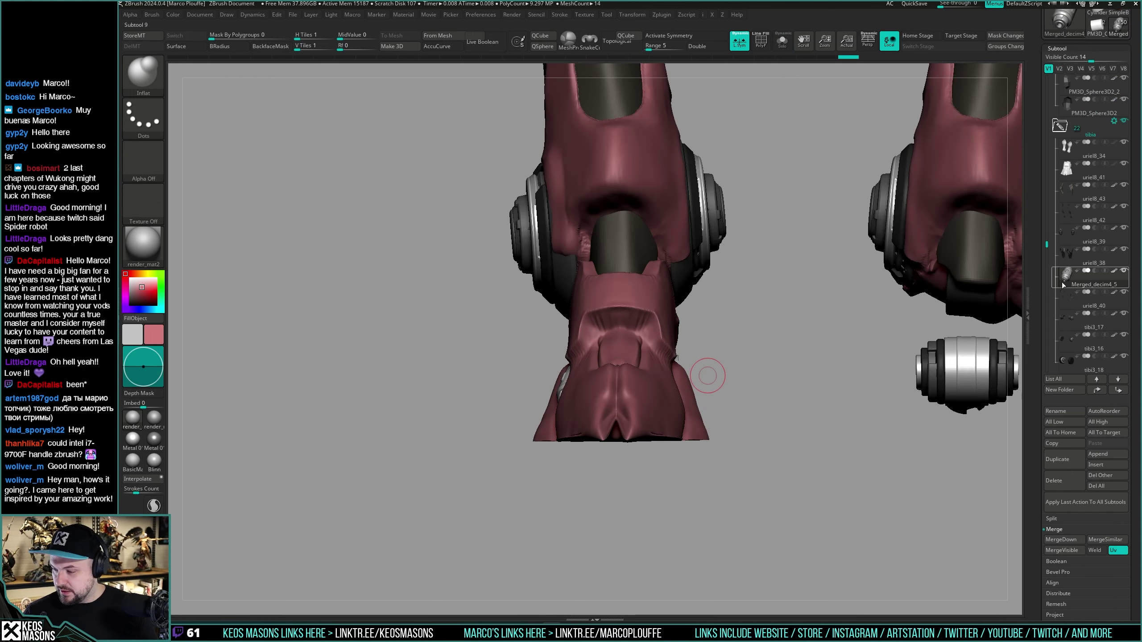
pyautogui.moveTo(1046, 244); pyautogui.dragTo(1047, 241)
pyautogui.moveTo(1069, 176); pyautogui.dragTo(1050, 226)
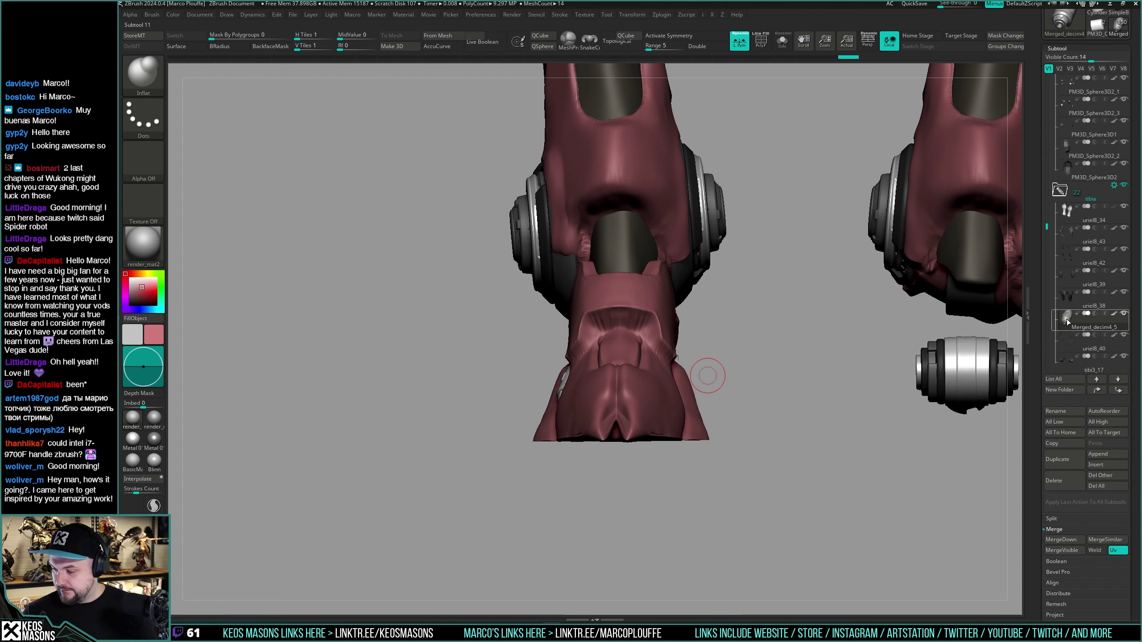
pyautogui.moveTo(1068, 320)
pyautogui.mouseDown()
pyautogui.moveTo(1067, 393)
pyautogui.moveTo(1066, 318)
pyautogui.mouseUp()
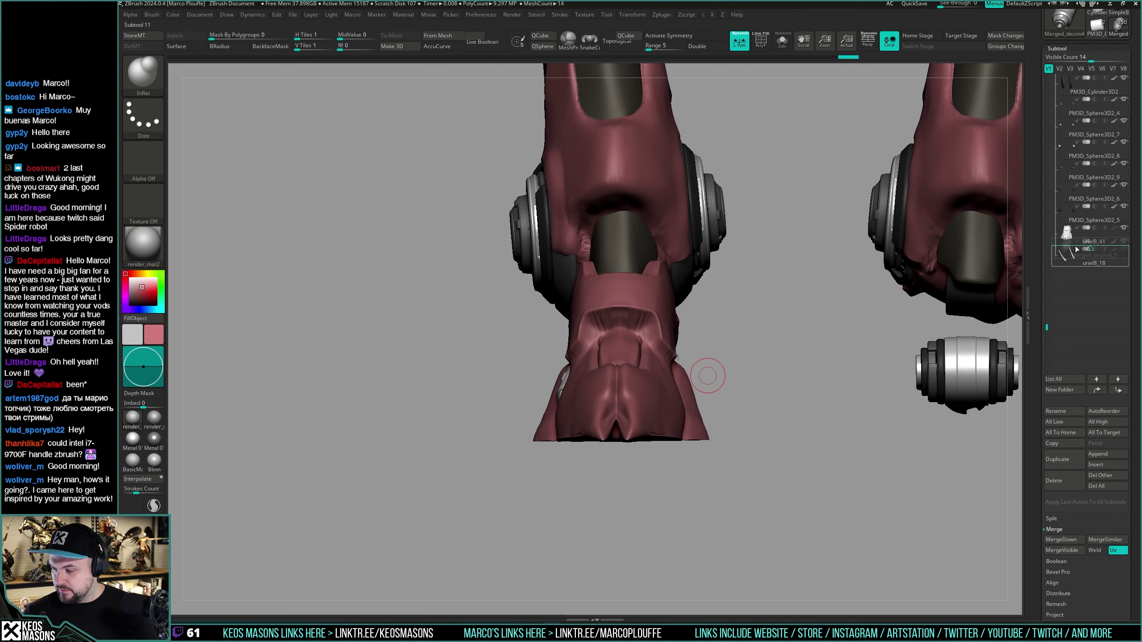
pyautogui.moveTo(1076, 249); pyautogui.dragTo(1074, 247)
# Step: Select the foot's side joint PM3D_Sphere3D2_7 and place it between uriel8_41 and Merged_decim4_5 in the subtool list
pyautogui.moveTo(795, 339); pyautogui.dragTo(749, 356)
pyautogui.press('space')
pyautogui.click(749, 356)
pyautogui.moveTo(701, 262); pyautogui.dragTo(539, 342)
pyautogui.keyDown('alt'); pyautogui.click(500, 376); pyautogui.keyUp('alt')
pyautogui.hotkey('alt', 's')
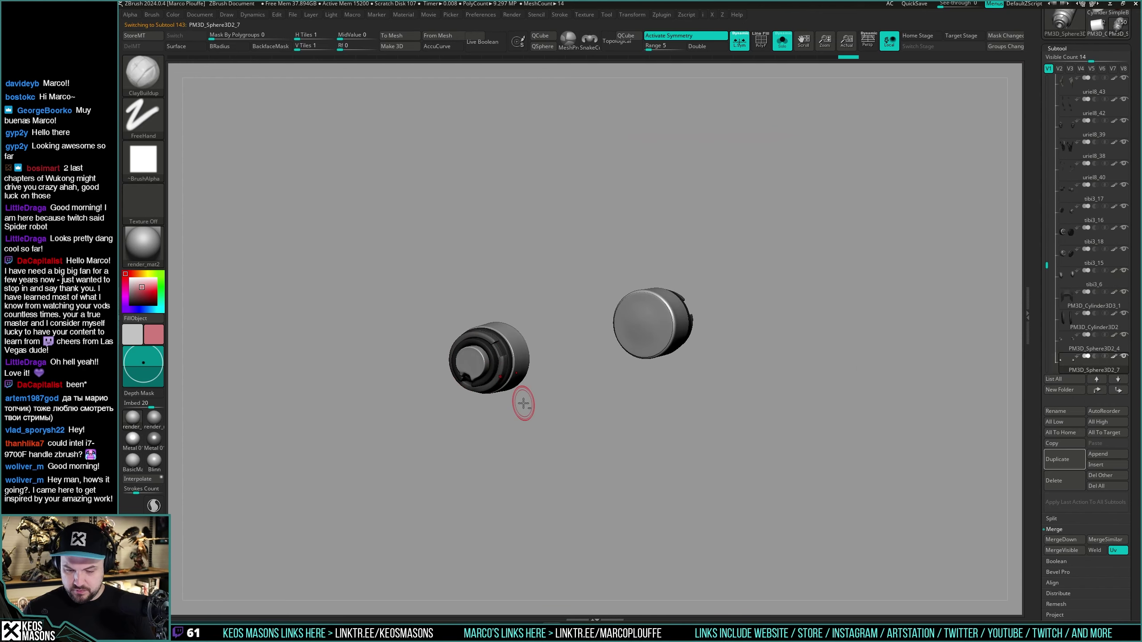
pyautogui.keyDown('shift'); pyautogui.click(1113, 392); pyautogui.keyUp('shift')
pyautogui.click(1097, 389)
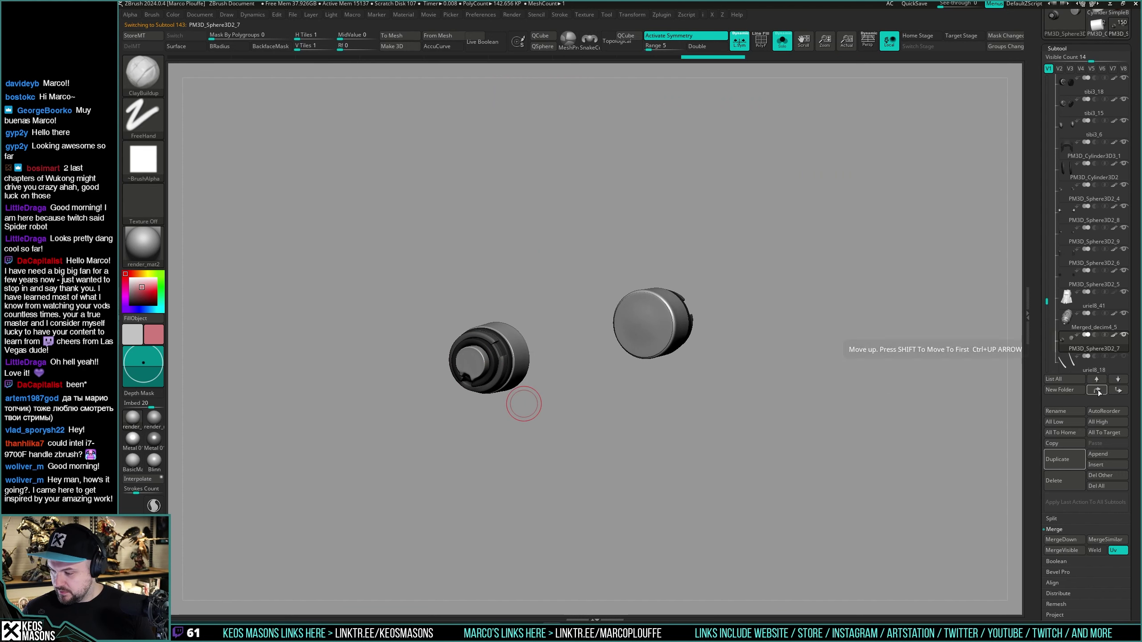
pyautogui.click(1097, 390)
pyautogui.hotkey('alt', 's')
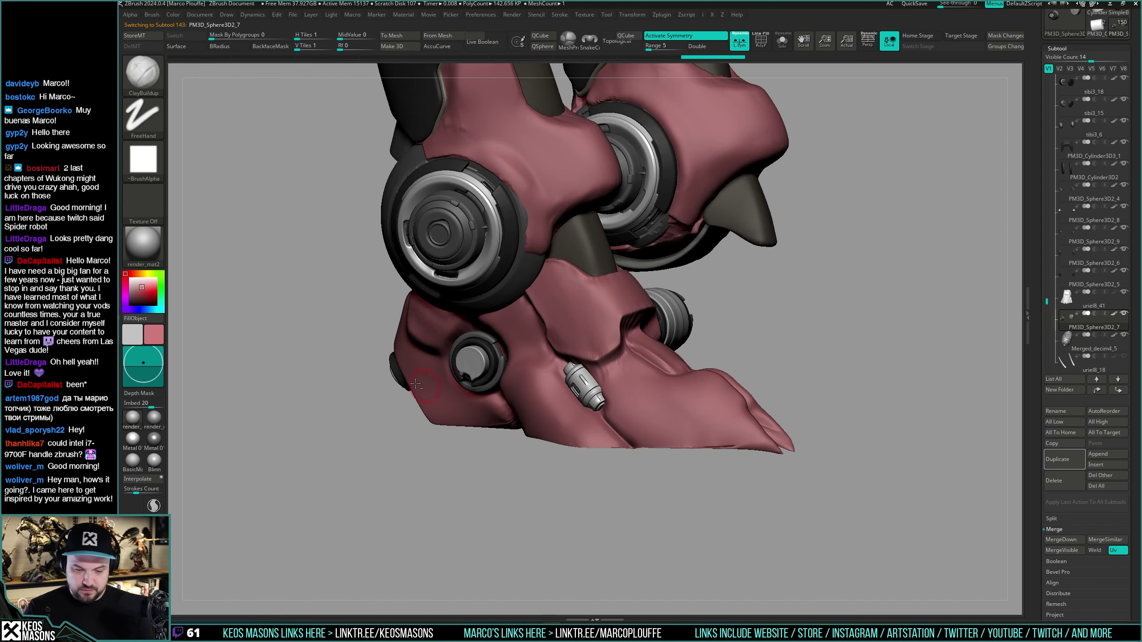
# Step: Move the heel piece PM3D_Sphere3D2_9 down beside the other foot subtools and place Merged_decim4_5 directly above it
pyautogui.keyDown('alt'); pyautogui.click(406, 390); pyautogui.keyUp('alt')
pyautogui.hotkey('alt', 's')
pyautogui.keyDown('shift'); pyautogui.click(1114, 391); pyautogui.keyUp('shift')
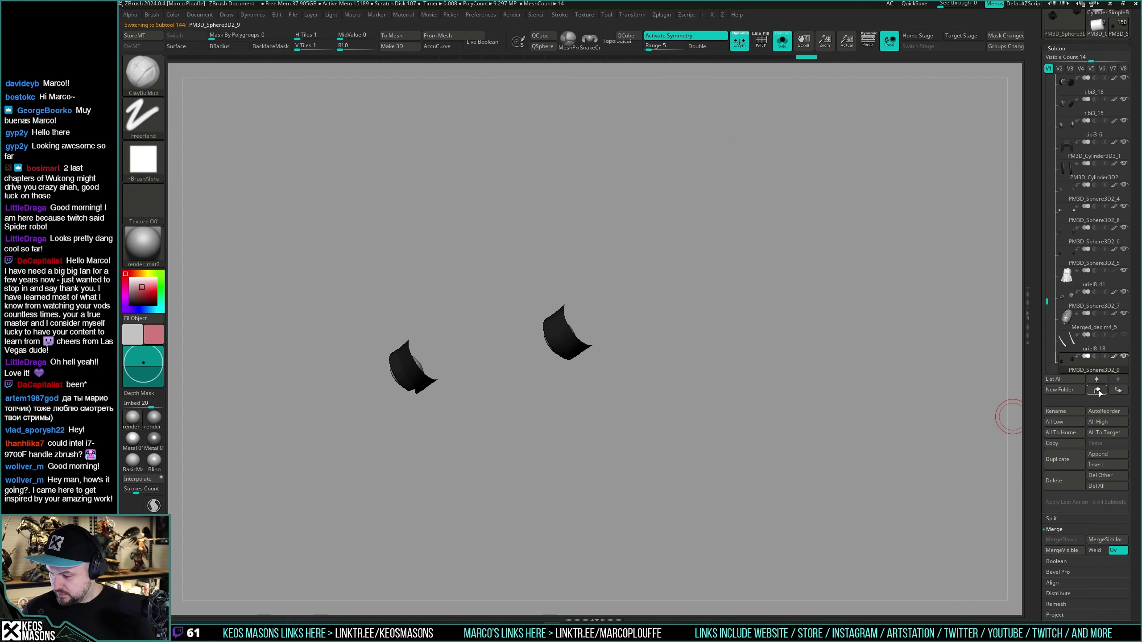
pyautogui.click(1098, 391)
pyautogui.click(1097, 392)
pyautogui.click(1097, 392)
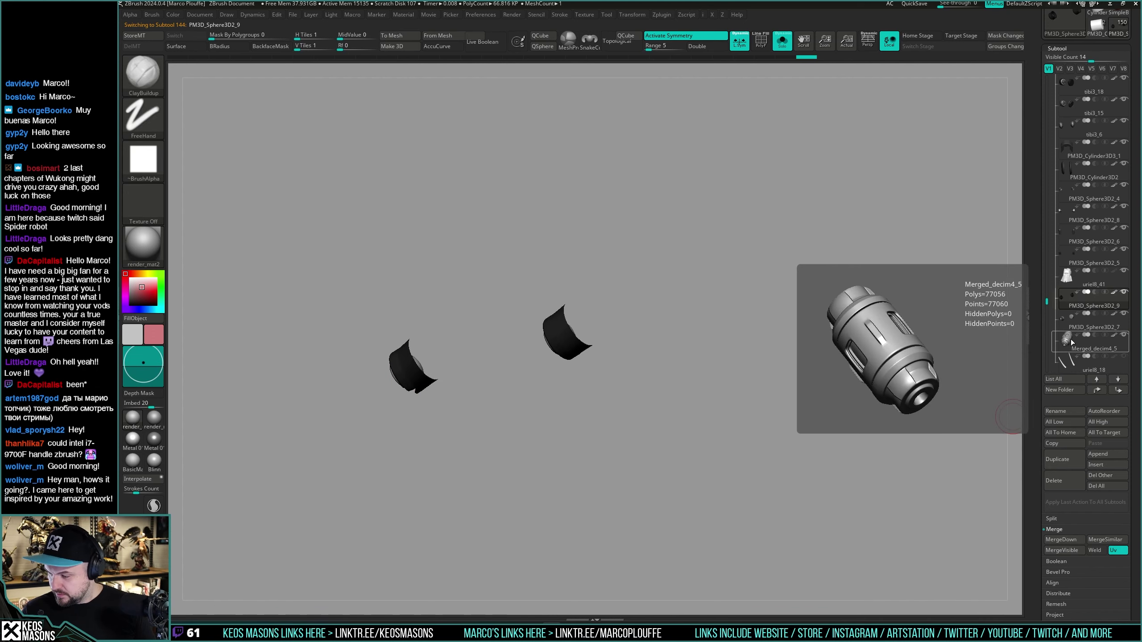
pyautogui.moveTo(1087, 341); pyautogui.dragTo(1086, 318)
# Step: Hide the foot armor and PM3D_Sphere3D2_7, and move PM3D_Sphere3D2_8 between PM3D_Sphere3D2_9 and PM3D_Sphere3D2_7 in the subtool list
pyautogui.hotkey('alt', 's')
pyautogui.hotkey('shift', 'f')
pyautogui.moveTo(777, 449); pyautogui.dragTo(816, 440)
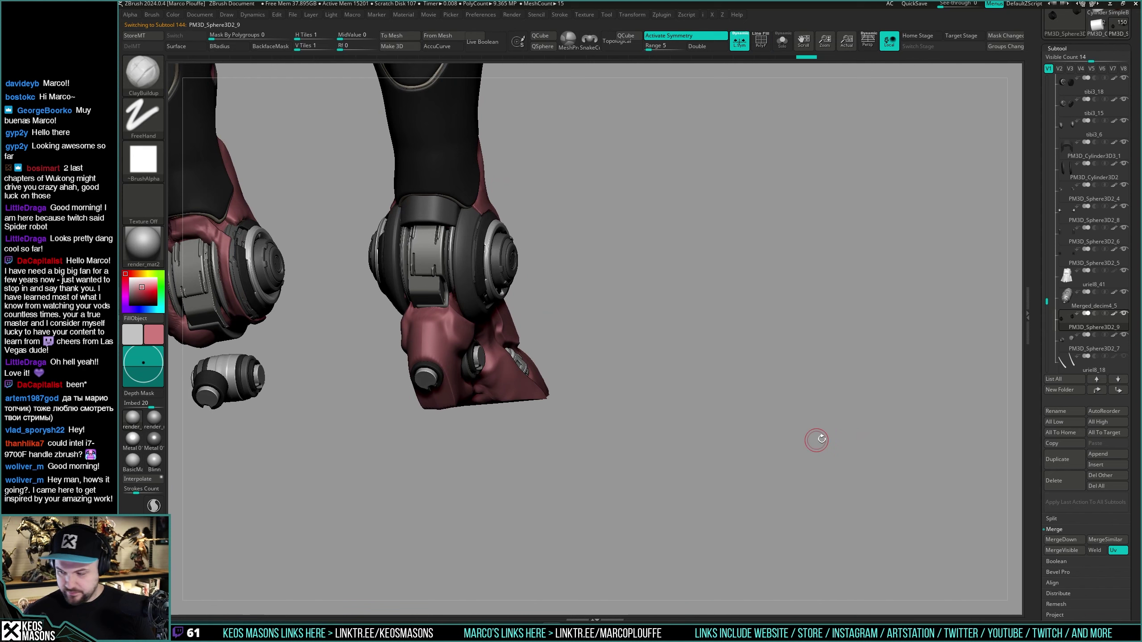
pyautogui.click(1123, 270)
pyautogui.click(1125, 336)
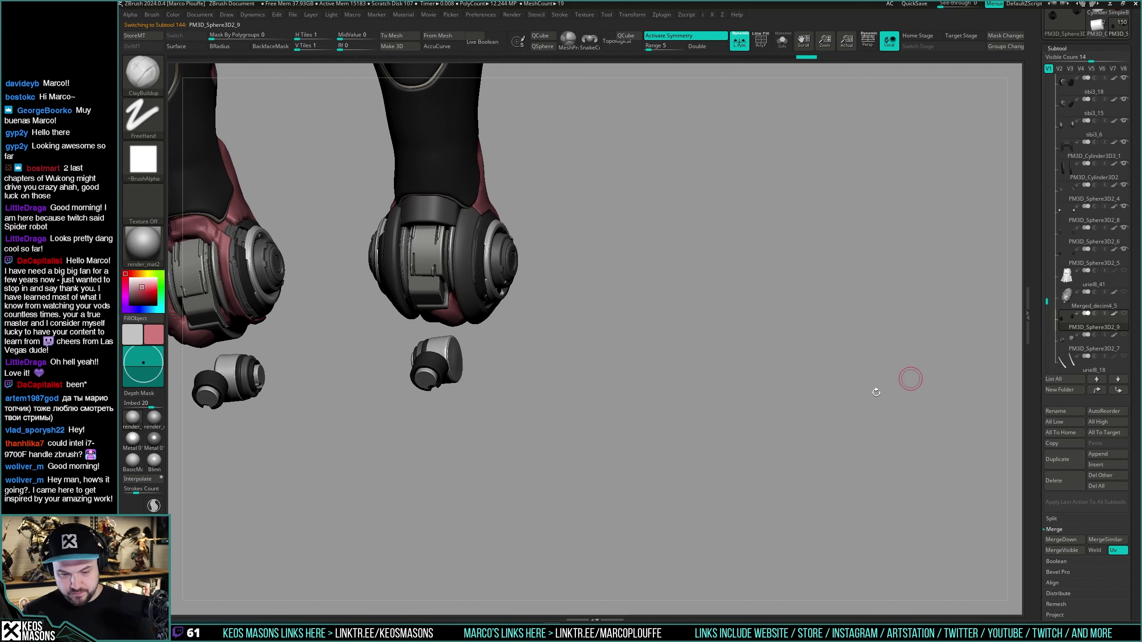
pyautogui.moveTo(910, 377); pyautogui.dragTo(718, 357)
pyautogui.keyDown('alt'); pyautogui.click(489, 359); pyautogui.keyUp('alt')
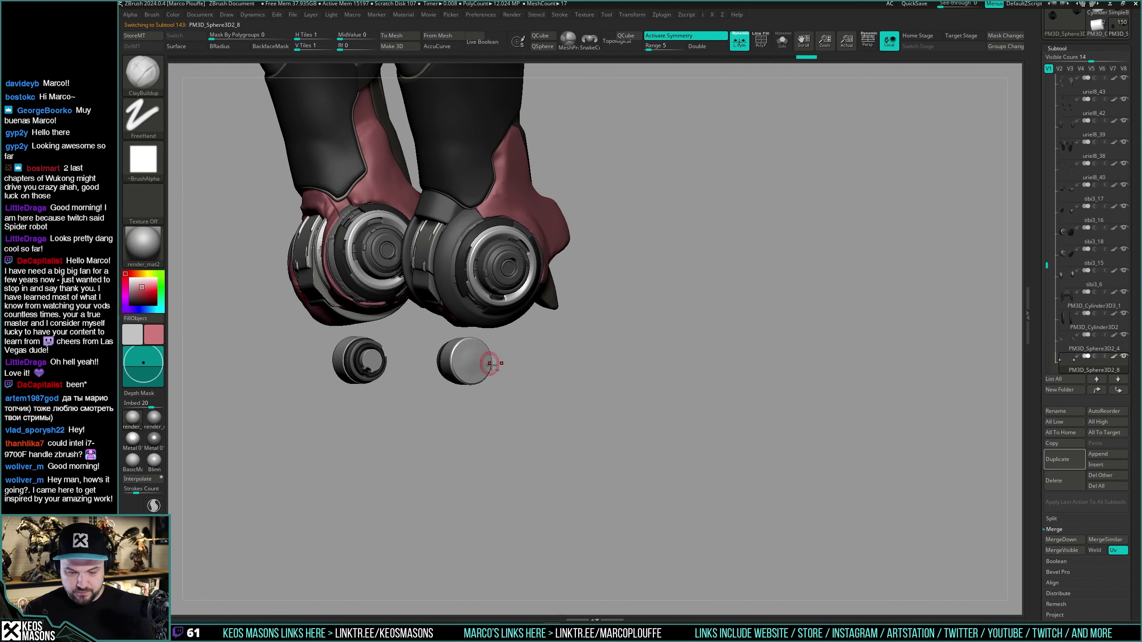
pyautogui.keyDown('shift'); pyautogui.click(1118, 390); pyautogui.keyUp('shift')
pyautogui.click(1095, 390)
pyautogui.click(1096, 389)
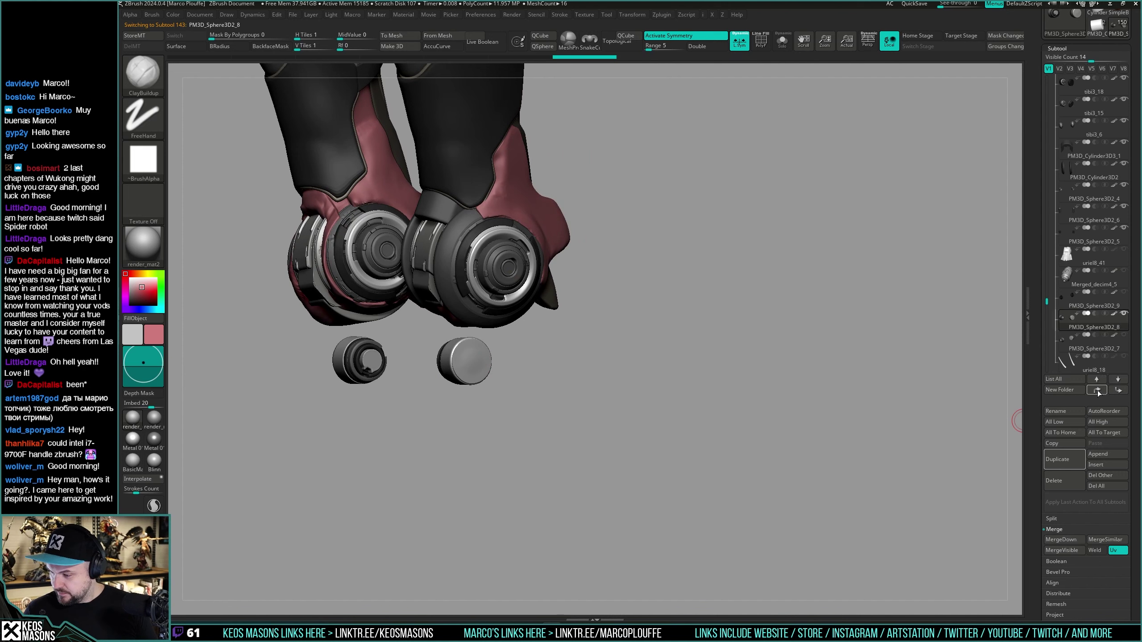
pyautogui.click(1095, 389)
# Step: Delete the unused uriel8_18 subtool at the end of the list
pyautogui.click(1073, 324)
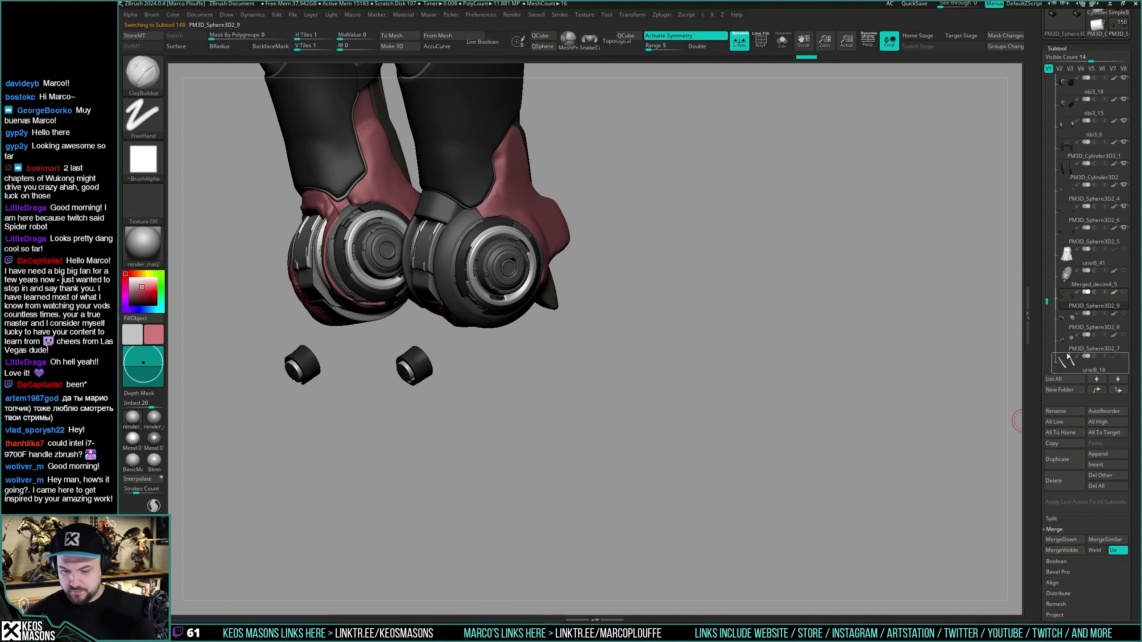
pyautogui.moveTo(1046, 301); pyautogui.dragTo(1046, 307)
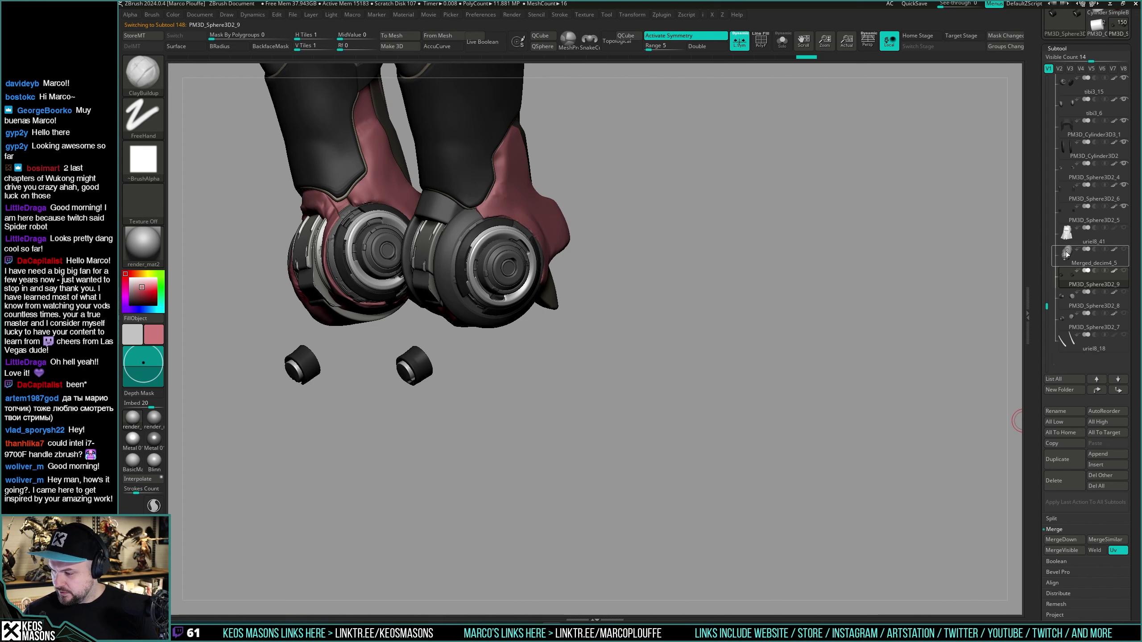
pyautogui.click(1068, 350)
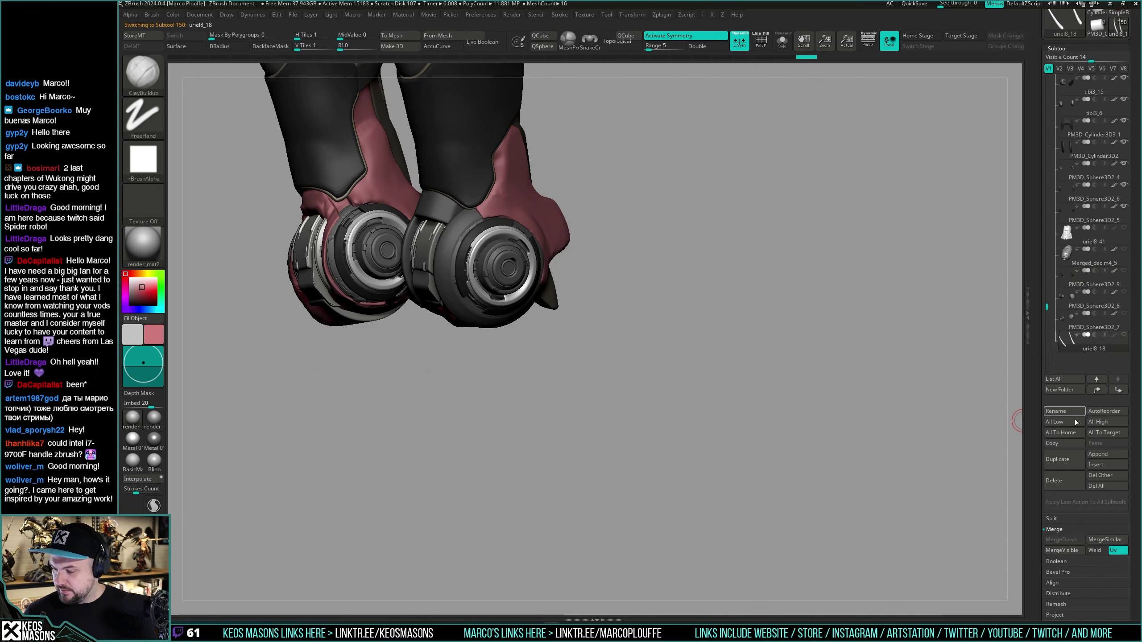
pyautogui.click(1061, 485)
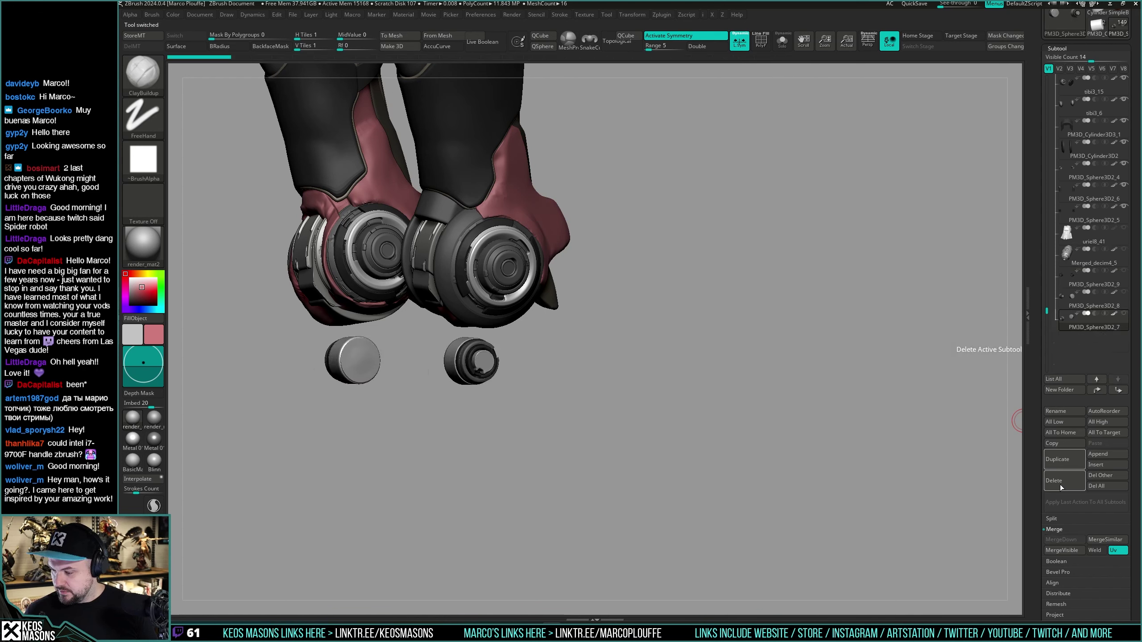
# Step: Select the foot armor uriel8_41 and create a new subtool folder named "foot" for it
pyautogui.click(1070, 231)
pyautogui.click(1072, 389)
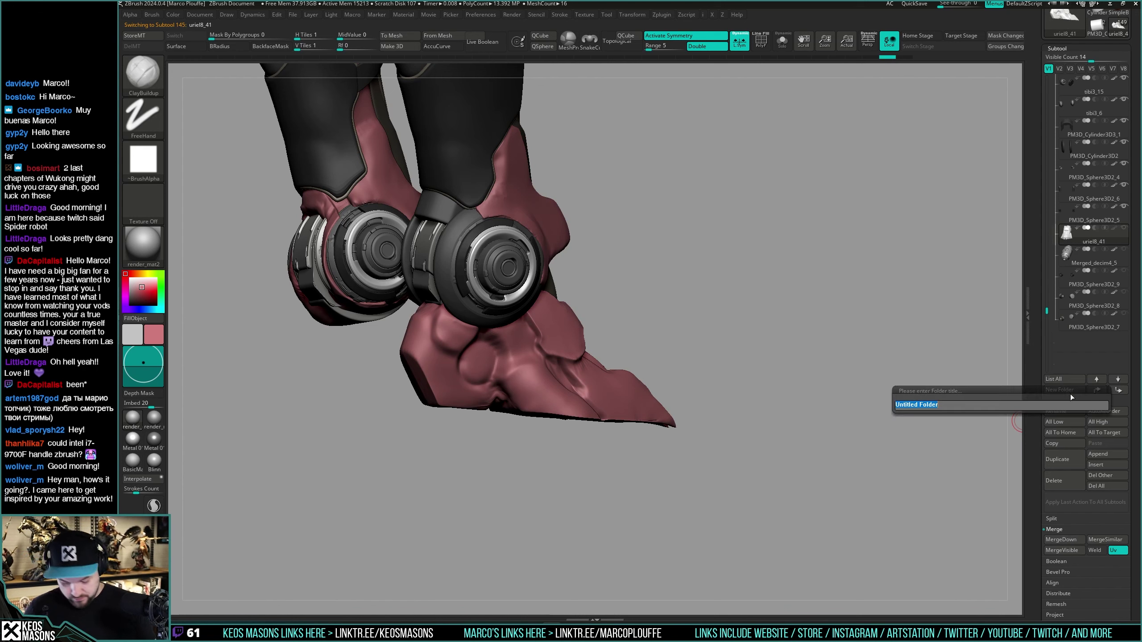
pyautogui.write('foot')
pyautogui.press('Return')
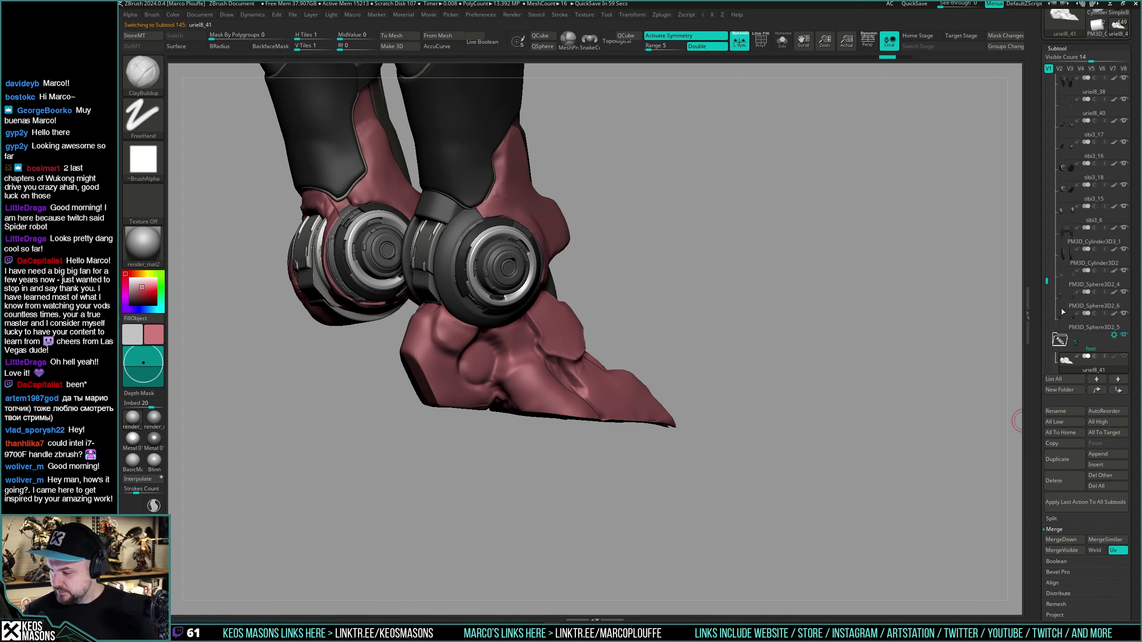
# Step: Show the hidden connector plug and the joint pieces PM3D_Sphere3D2_9, PM3D_Sphere3D2_8 and PM3D_Sphere3D2_7 beside the foot armor
pyautogui.scroll(1, 1125, 219)
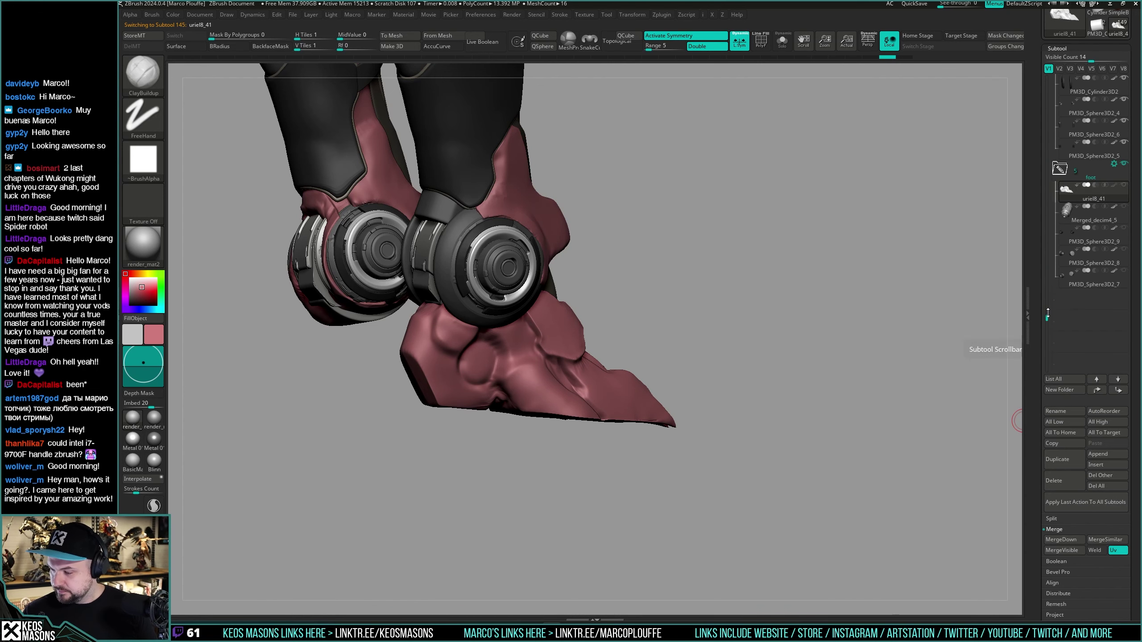
pyautogui.click(1124, 271)
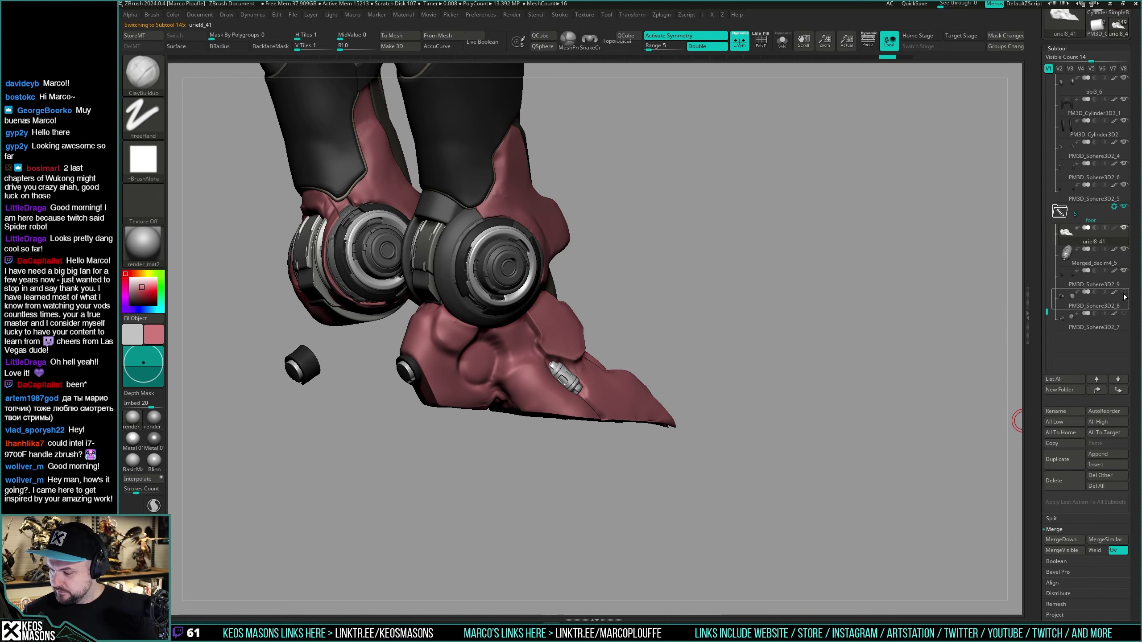
pyautogui.click(1124, 292)
pyautogui.click(1124, 313)
pyautogui.moveTo(847, 359); pyautogui.dragTo(794, 381)
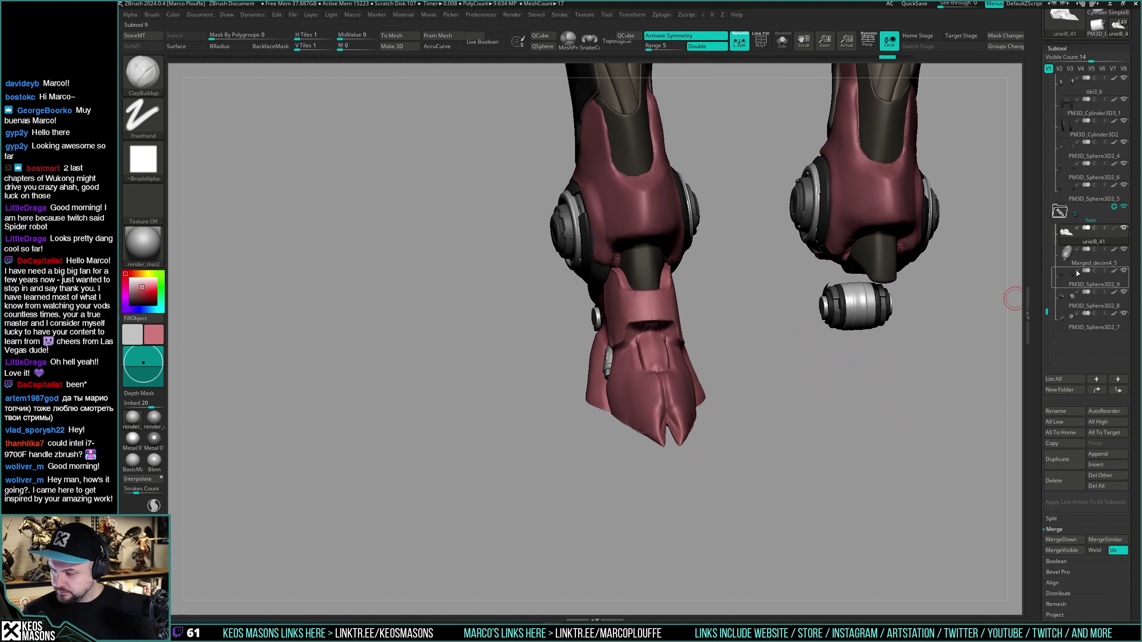
# Step: Duplicate the foot armor uriel8_41 and merge the copy down with the connector plug Merged_decim4_5
pyautogui.moveTo(785, 474); pyautogui.dragTo(646, 424)
pyautogui.hotkey('shift', 'f')
pyautogui.hotkey('shift', 'f')
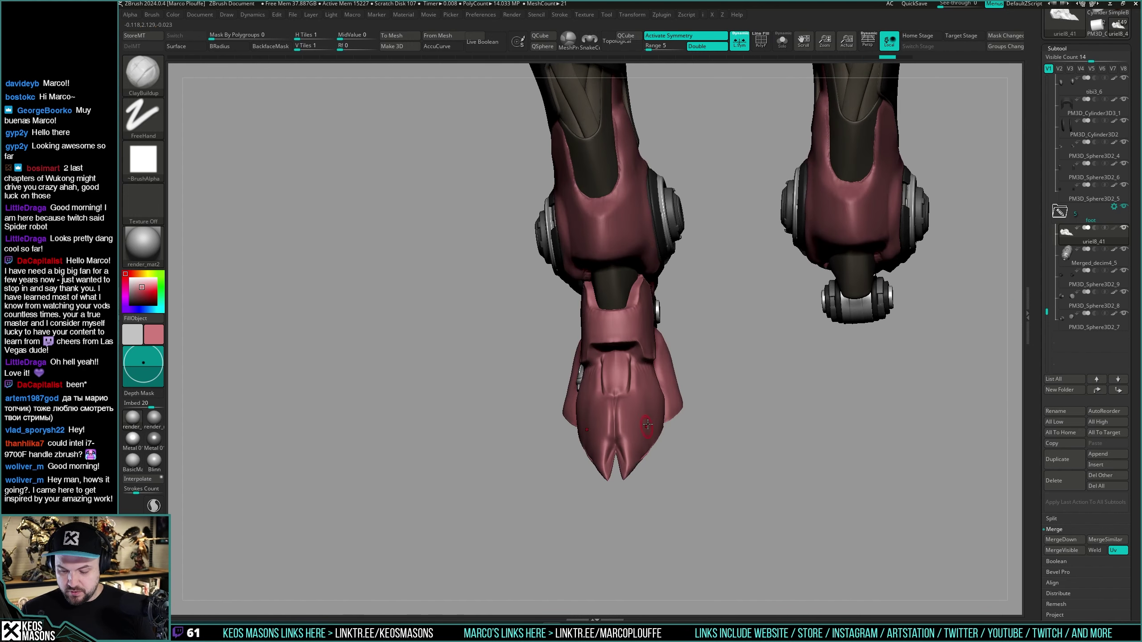
pyautogui.click(1060, 466)
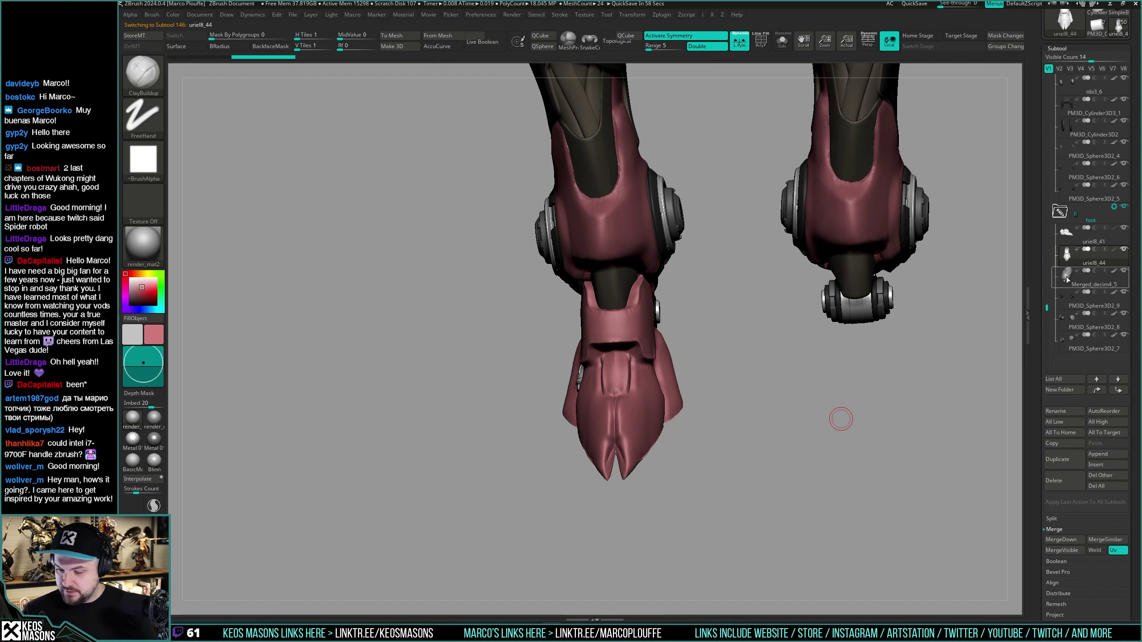
pyautogui.press('i')
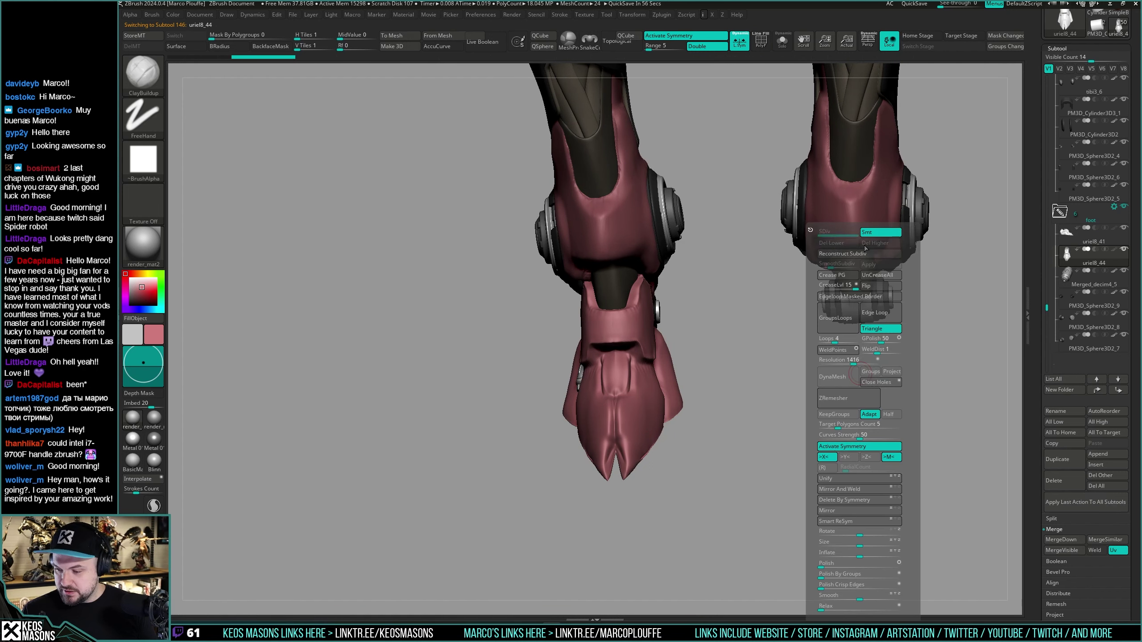
pyautogui.scroll(-3, 1047, 468)
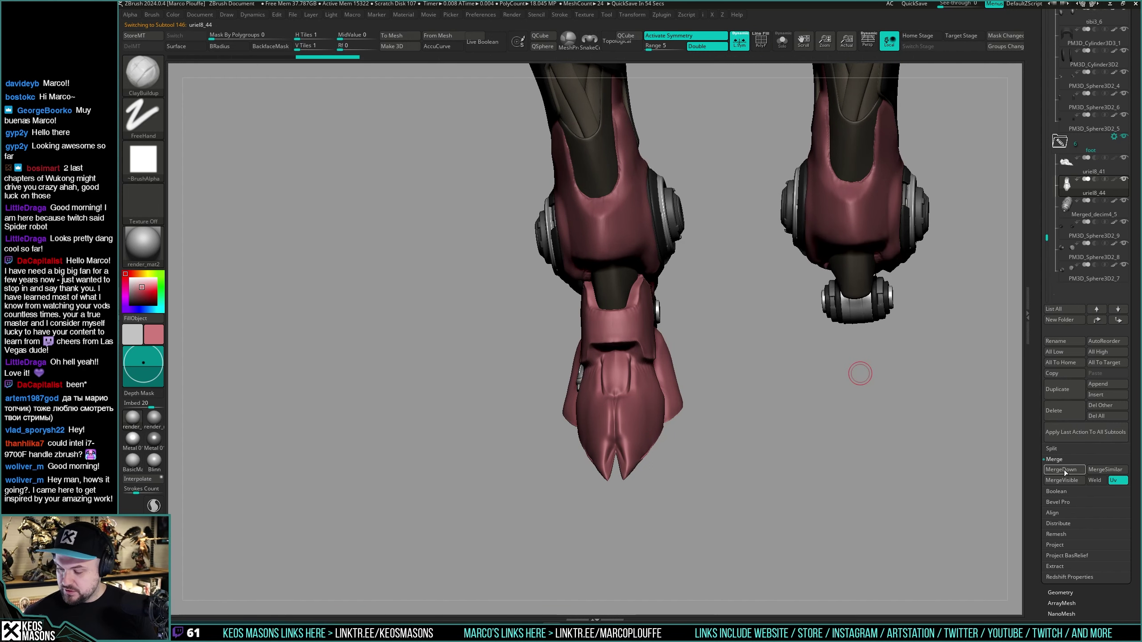
pyautogui.click(1064, 470)
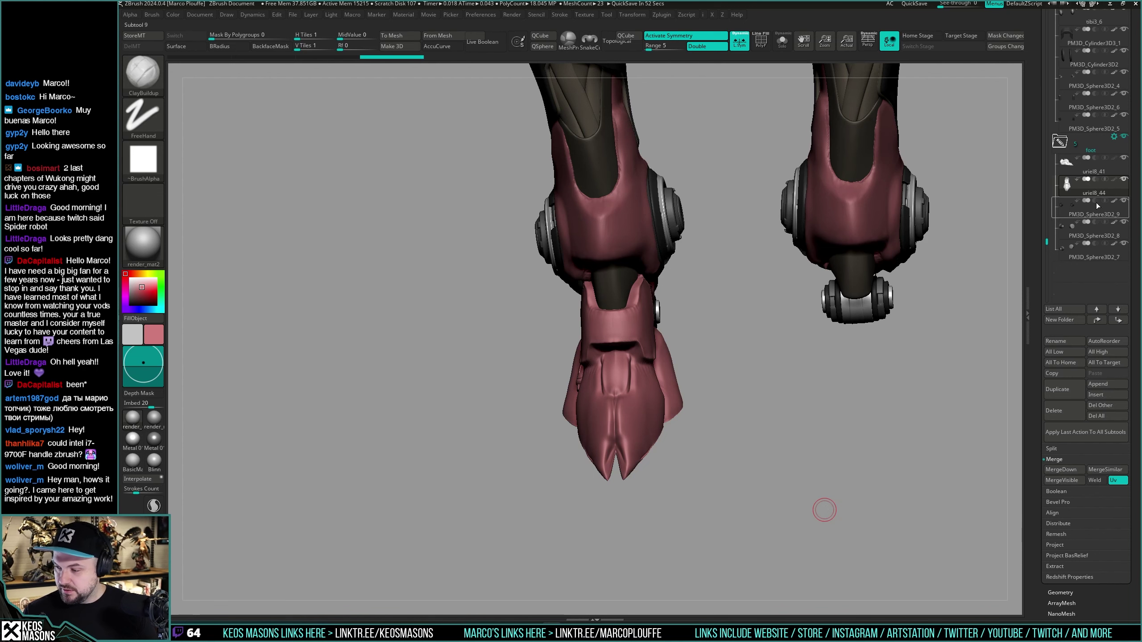
# Step: Isolate the connector plug in the merged subtool and remove the duplicated foot armor geometry from it
pyautogui.click(1114, 179)
pyautogui.moveTo(593, 391); pyautogui.dragTo(658, 395, button='right')
pyautogui.press('f')
pyautogui.hotkey('alt', 's')
pyautogui.hotkey('shift', 'f')
pyautogui.keyDown('ctrl'); pyautogui.keyDown('shift'); pyautogui.click(668, 419); pyautogui.keyUp('shift'); pyautogui.keyUp('ctrl')
pyautogui.keyDown('ctrl'); pyautogui.keyDown('shift'); pyautogui.moveTo(848, 402); pyautogui.dragTo(837, 445); pyautogui.keyUp('shift'); pyautogui.keyUp('ctrl')
pyautogui.moveTo(836, 451); pyautogui.dragTo(766, 429, button='right')
pyautogui.moveTo(767, 430); pyautogui.dragTo(764, 426)
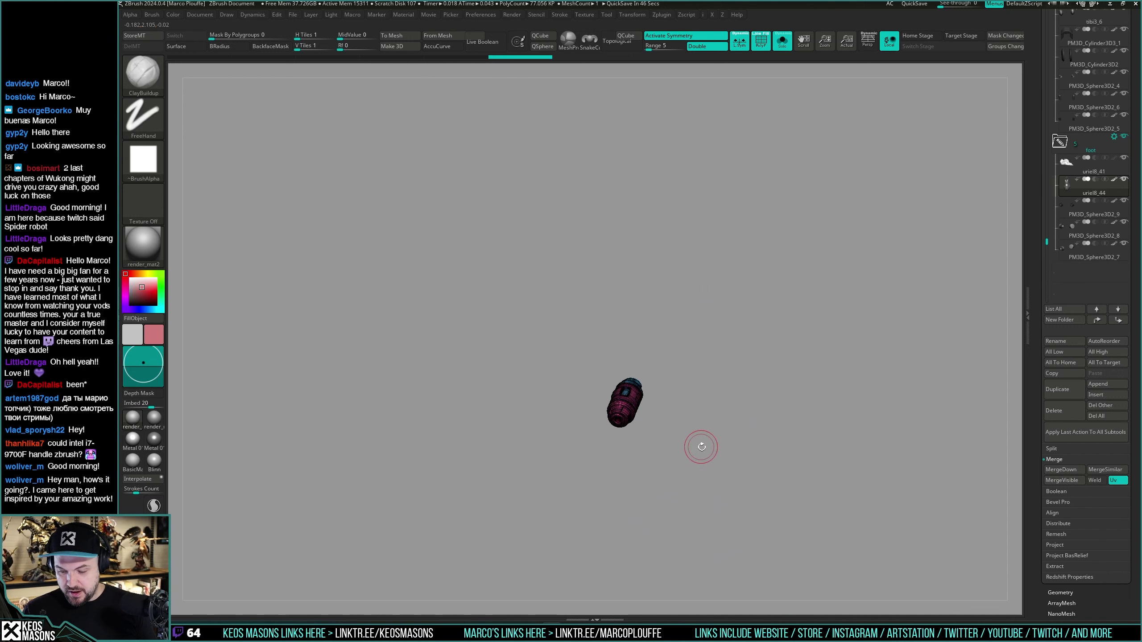
# Step: Mirror and weld the connector plug across X to the foot's opposite side and reconstruct its subdivision levels
pyautogui.press('w')
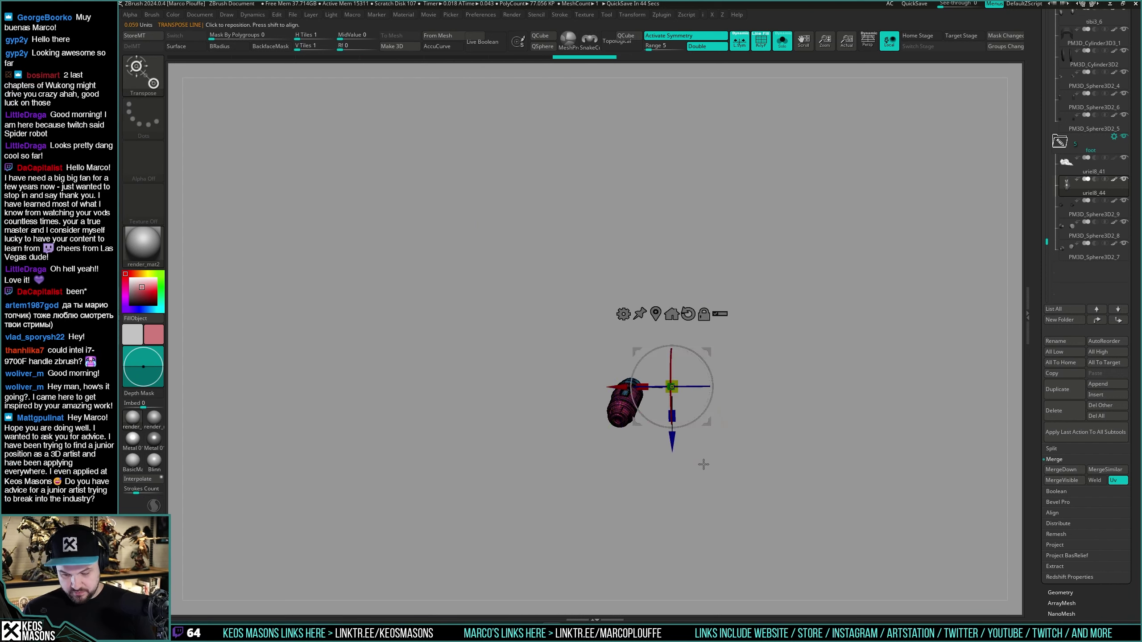
pyautogui.moveTo(703, 465)
pyautogui.mouseDown()
pyautogui.moveTo(707, 496)
pyautogui.moveTo(692, 477)
pyautogui.moveTo(701, 504)
pyautogui.mouseUp()
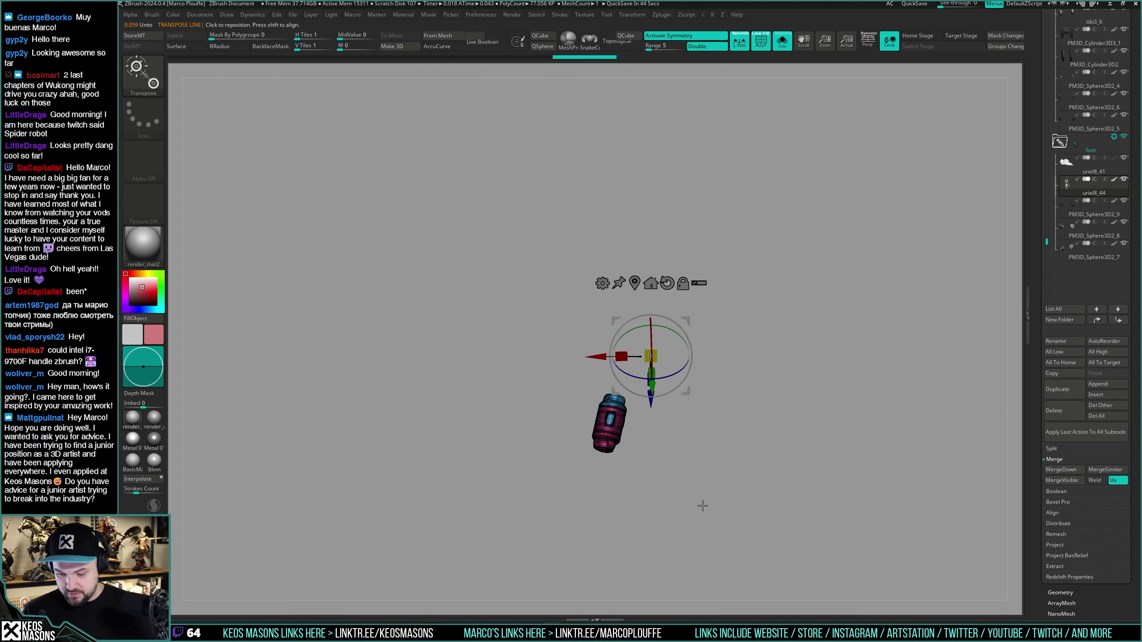
pyautogui.press('i')
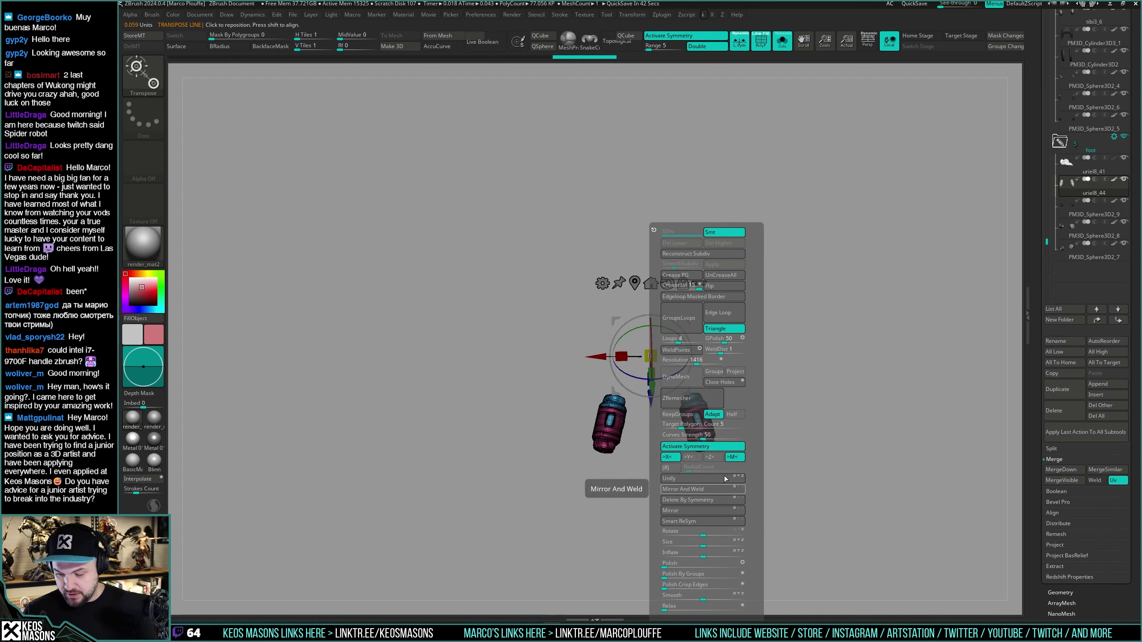
pyautogui.click(706, 489)
pyautogui.press('space')
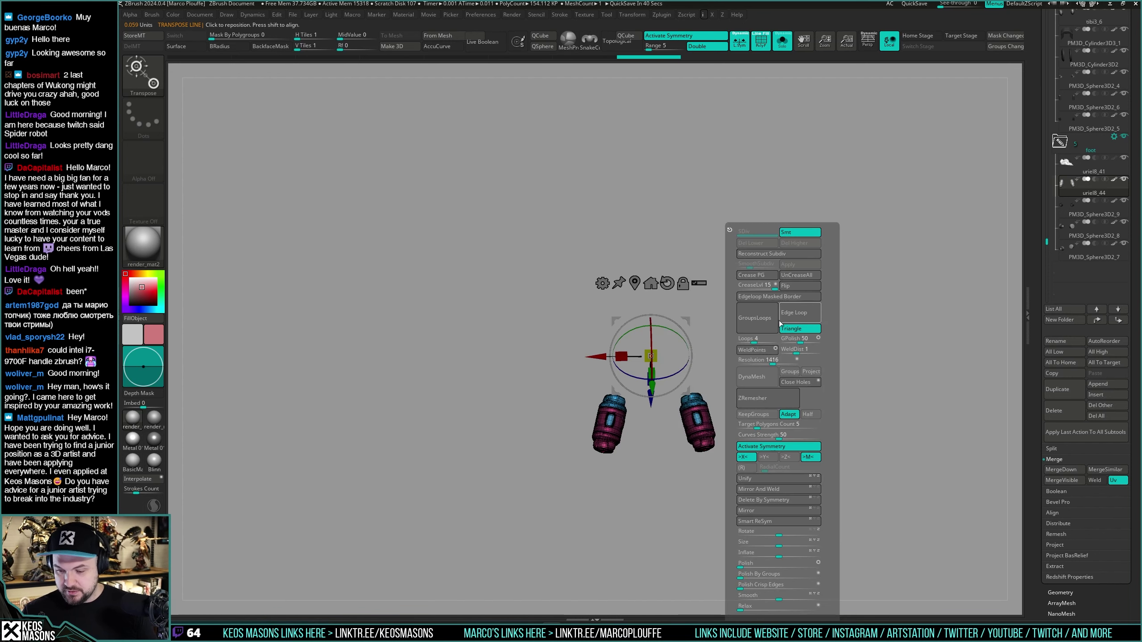
pyautogui.click(794, 253)
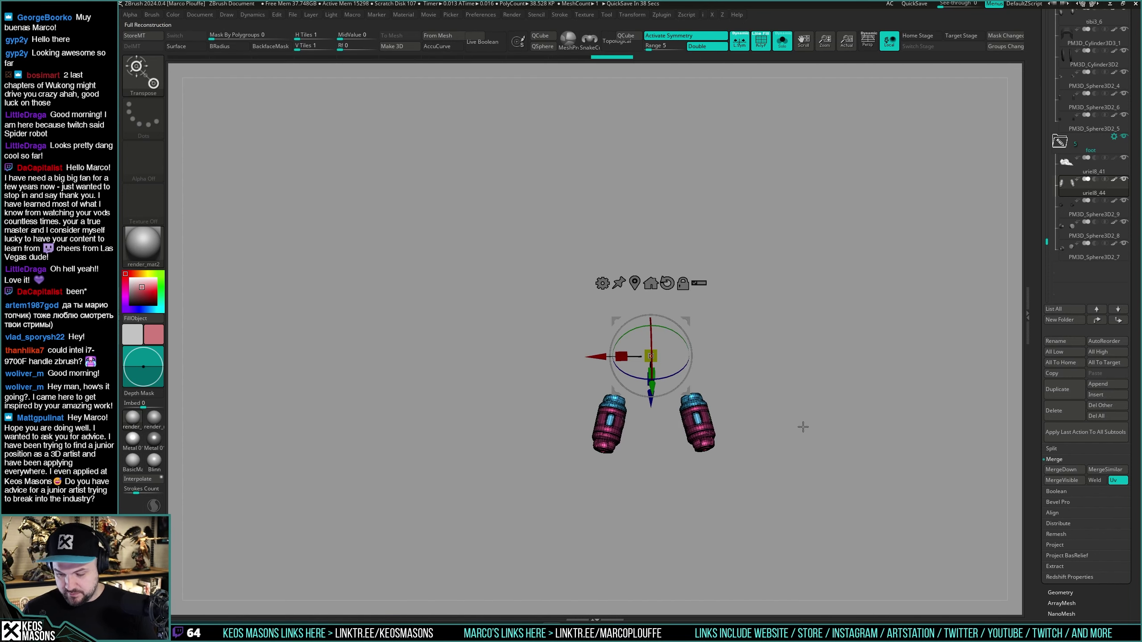
pyautogui.press('d')
pyautogui.hotkey('shift', 'f')
pyautogui.hotkey('shift', 's')
pyautogui.moveTo(802, 430); pyautogui.dragTo(767, 416)
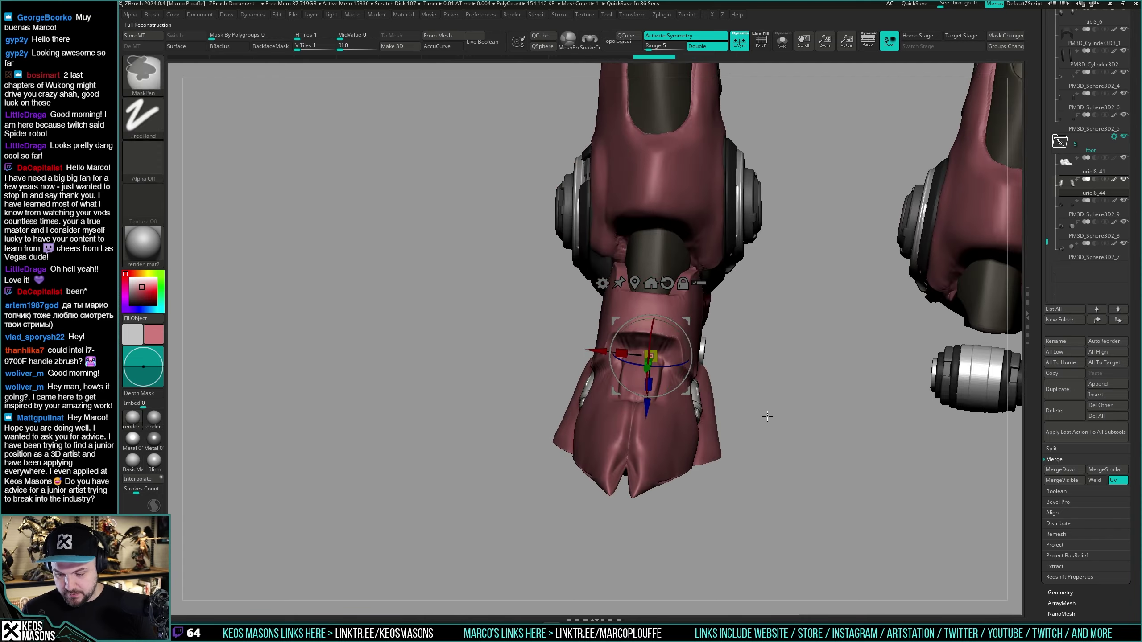
# Step: Examine the connector plugs' fit on both sides of the foot from the front, side and above
pyautogui.hotkey('ctrl', 'z')
pyautogui.hotkey('ctrl', 'z')
pyautogui.hotkey('ctrl', 'z')
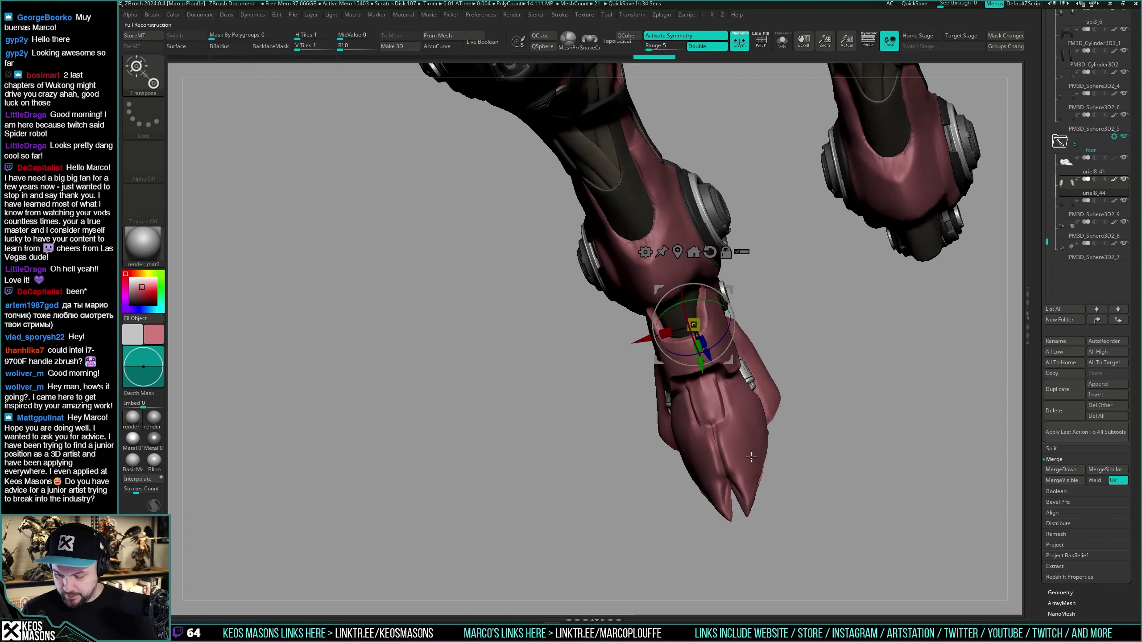
pyautogui.hotkey('ctrl', 'z')
pyautogui.hotkey('ctrl', 'z')
pyautogui.hotkey('ctrl', 'z')
pyautogui.hotkey('ctrl', 'z')
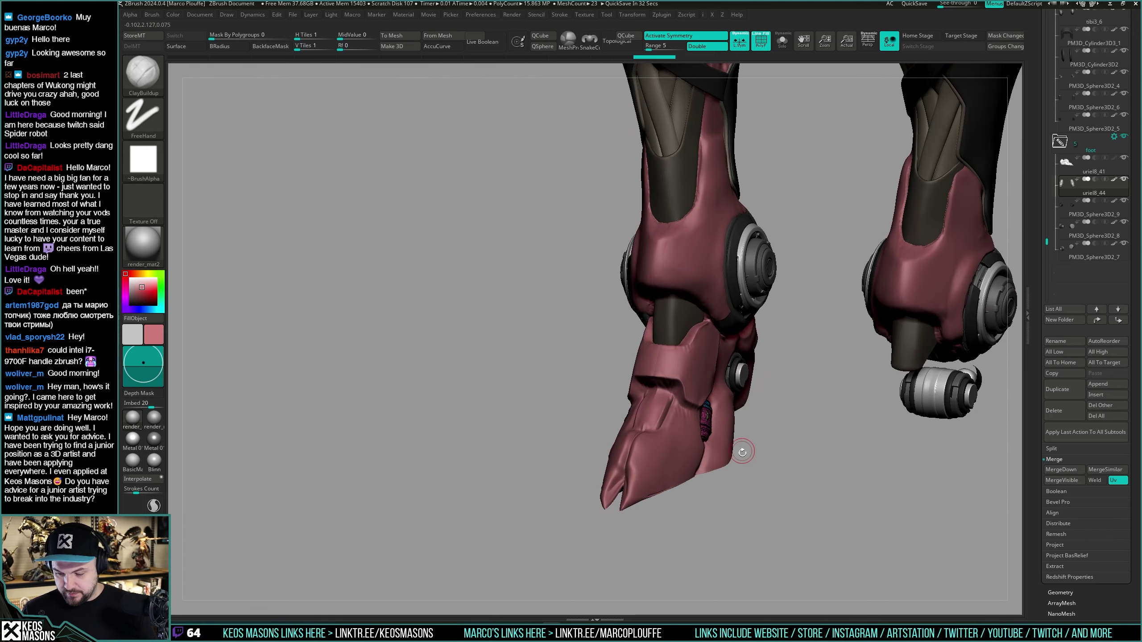
pyautogui.hotkey('ctrl', 'z')
pyautogui.hotkey('ctrl', 'z')
pyautogui.hotkey('ctrl', 'z')
pyautogui.hotkey('ctrl', 'z')
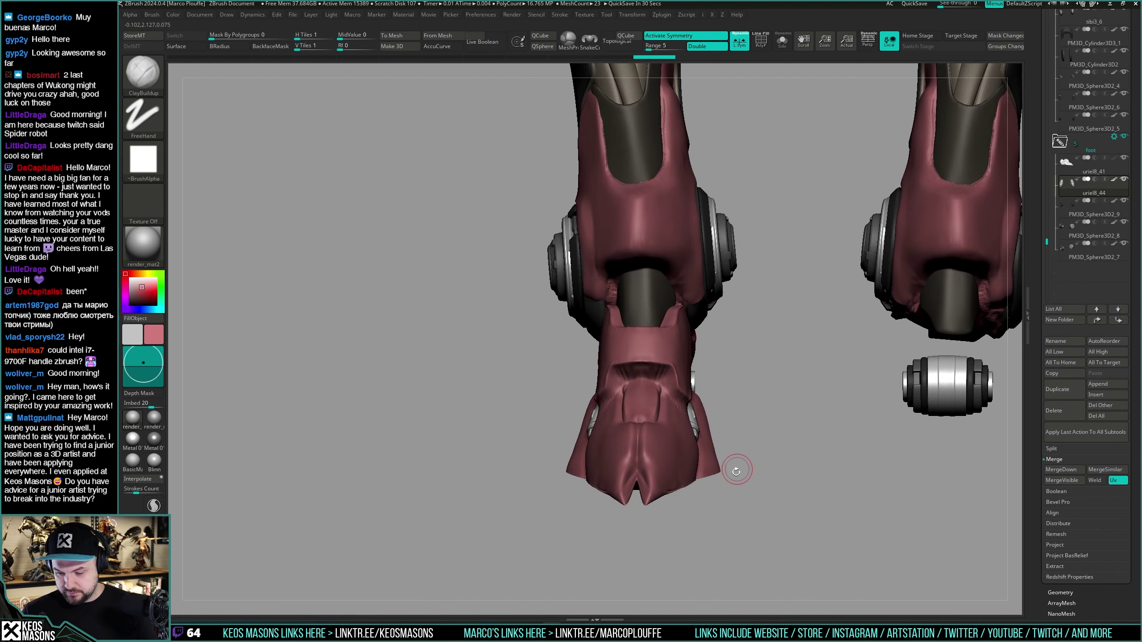
pyautogui.hotkey('ctrl', 'z')
pyautogui.hotkey('ctrl', 'z')
pyautogui.hotkey('ctrl', 'z')
pyautogui.hotkey('ctrl', 'z')
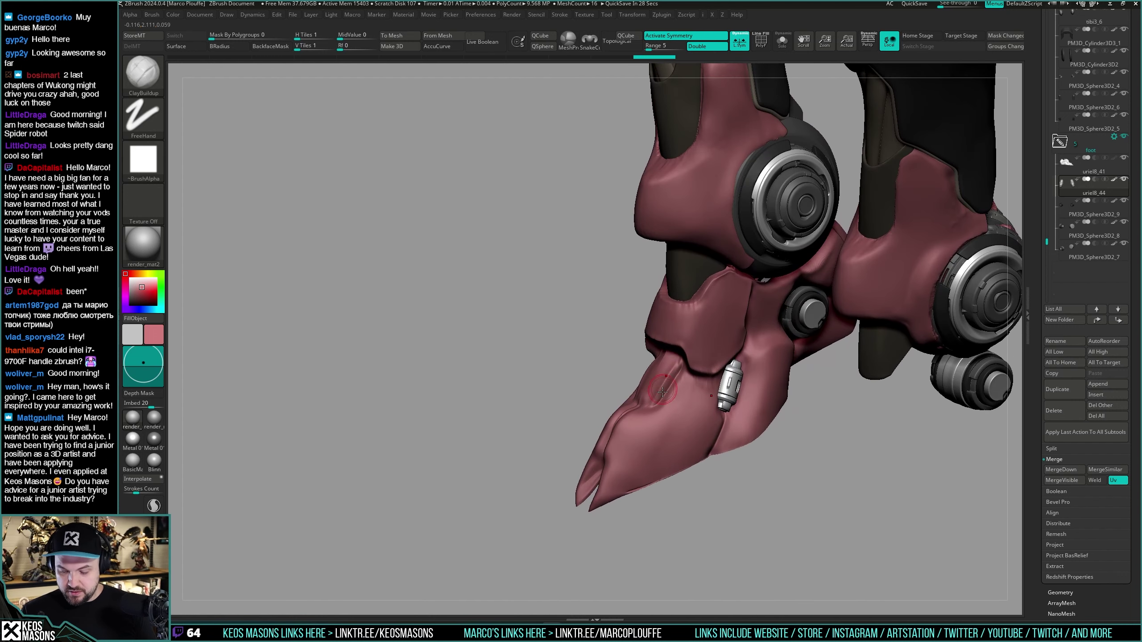
pyautogui.moveTo(674, 378); pyautogui.dragTo(701, 383, button='right')
pyautogui.hotkey('ctrl', 'z')
pyautogui.hotkey('ctrl', 'z')
pyautogui.hotkey('ctrl', 'z')
pyautogui.hotkey('ctrl', 'z')
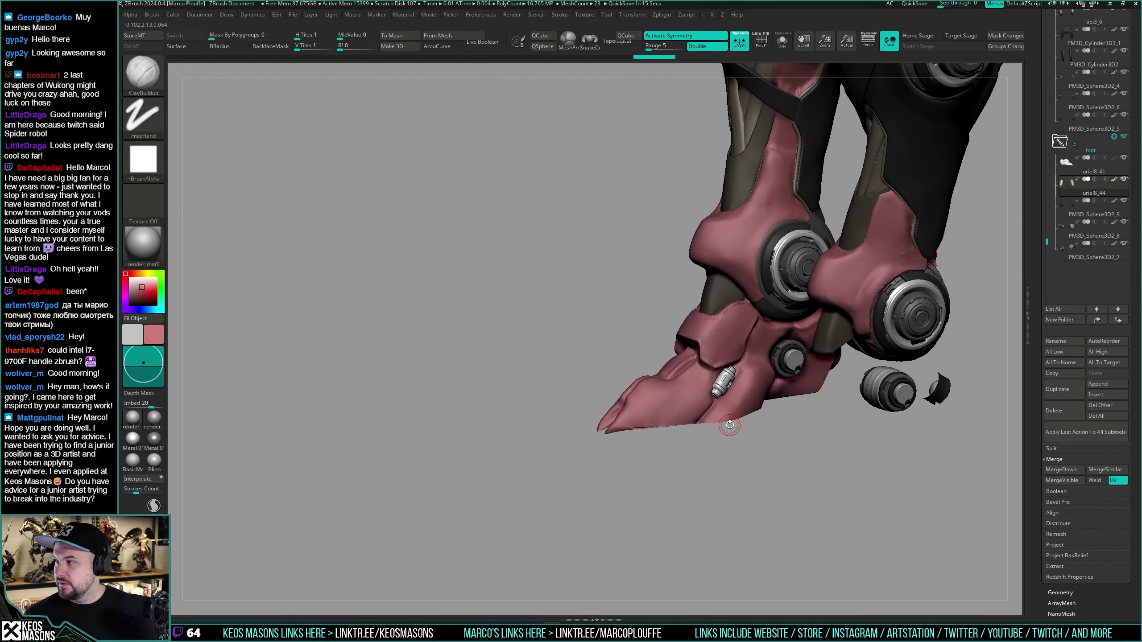
pyautogui.hotkey('ctrl', 'z')
pyautogui.hotkey('ctrl', 'z')
pyautogui.hotkey('ctrl', 'z')
pyautogui.hotkey('ctrl', 'z')
pyautogui.hotkey('ctrl', 'z')
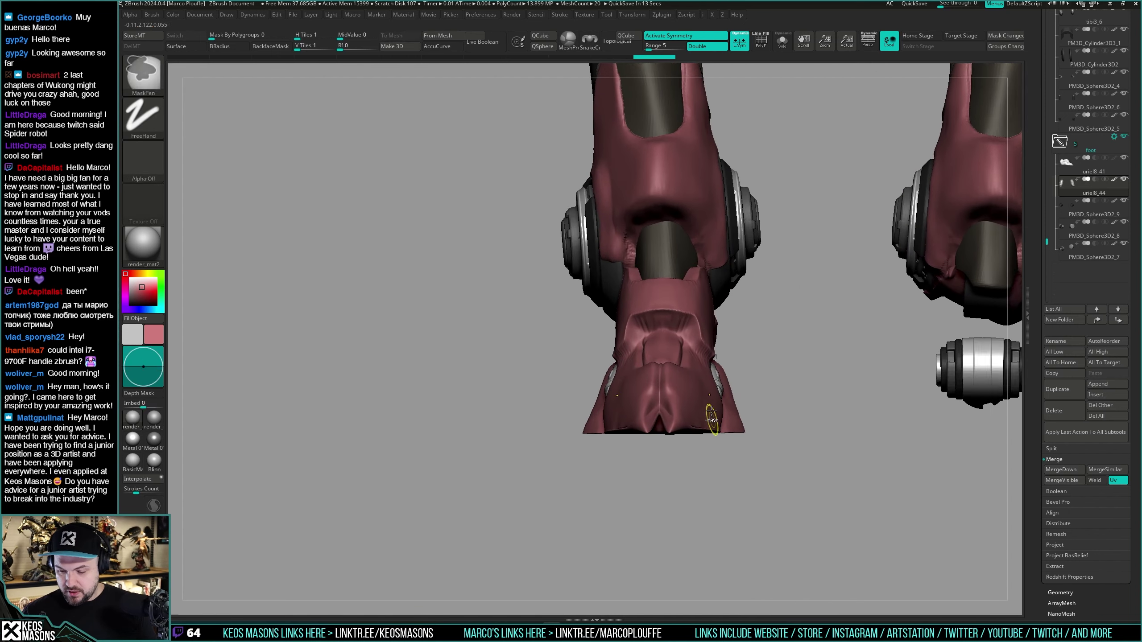
pyautogui.hotkey('ctrl', 'z')
pyautogui.hotkey('ctrl', 'z')
pyautogui.hotkey('ctrl', 'z')
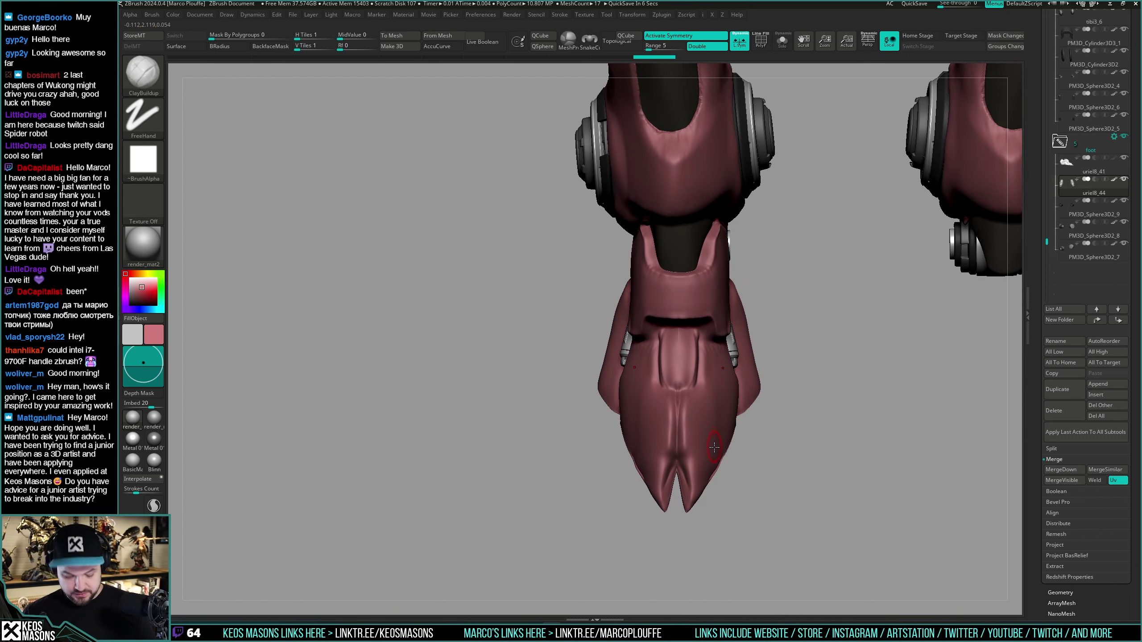
# Step: Isolate the foot armor uriel8_41 in Solo mode and duplicate it
pyautogui.hotkey('shift', 's')
pyautogui.hotkey('shift', 's')
pyautogui.keyDown('alt'); pyautogui.click(715, 425); pyautogui.keyUp('alt')
pyautogui.hotkey('shift', 's')
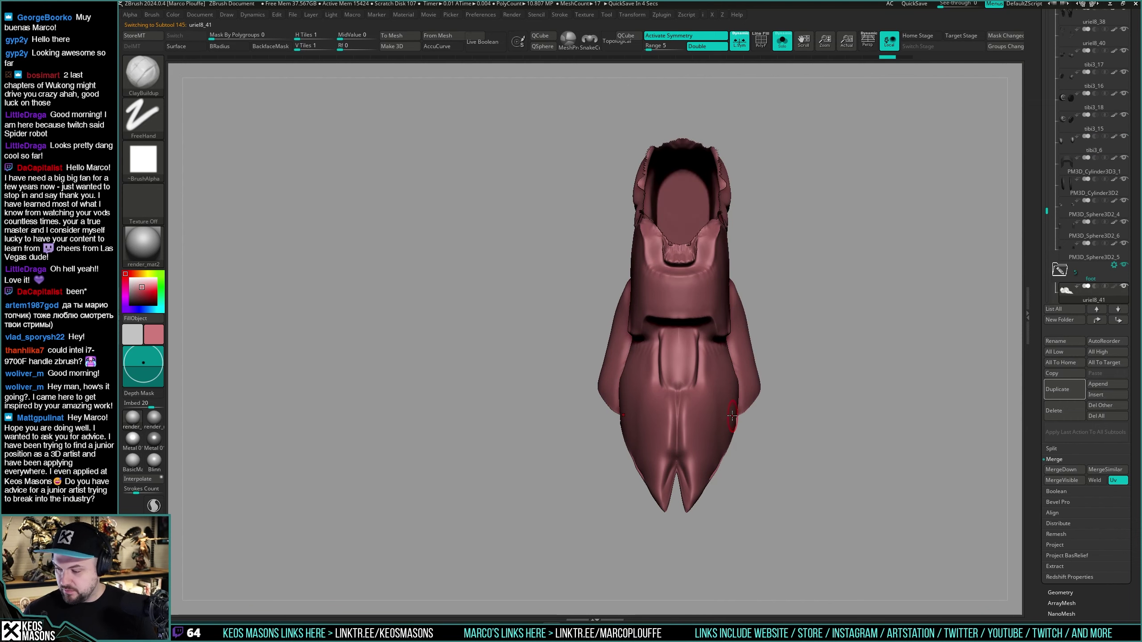
pyautogui.click(1073, 397)
# Step: Choose the IMM Primitives insert brush with the cylinder without edge loops
pyautogui.press('b')
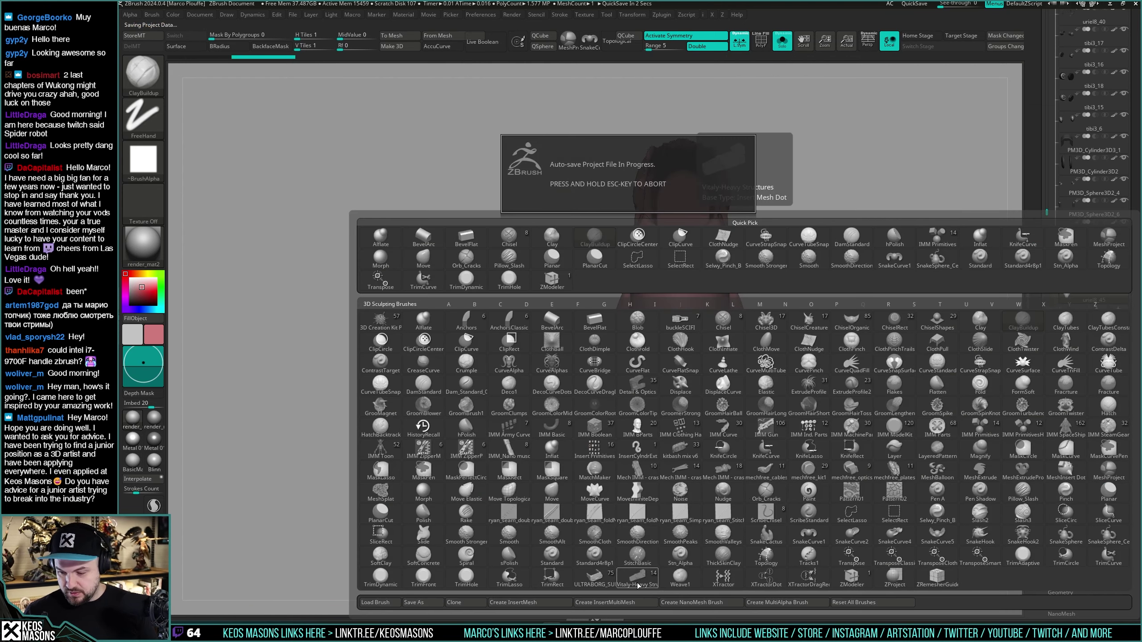
pyautogui.press('Escape')
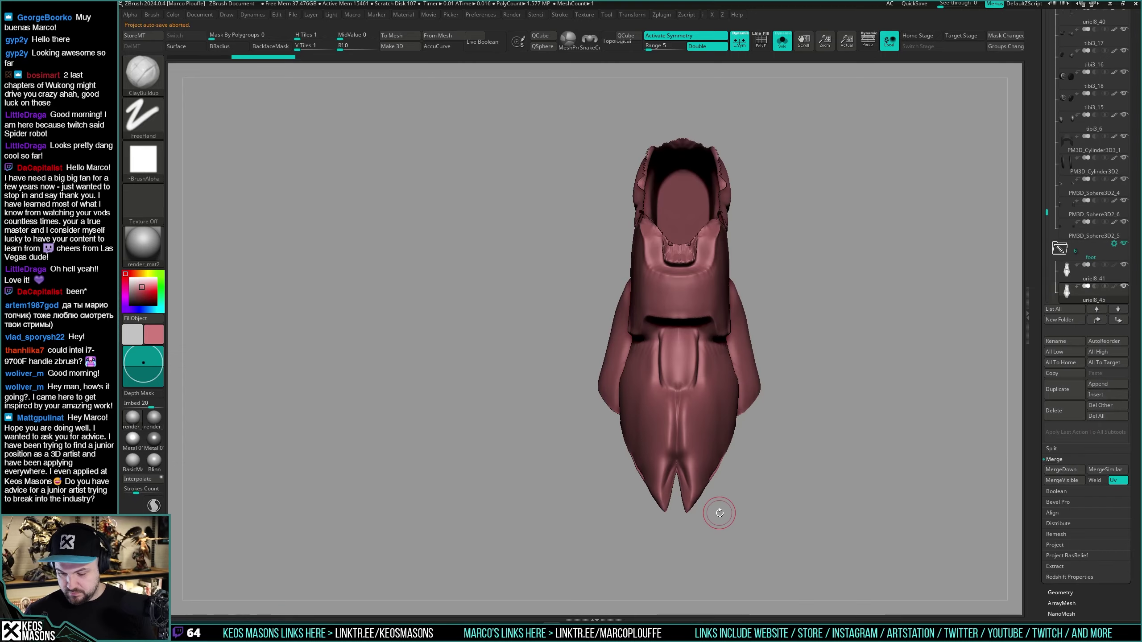
pyautogui.press('b')
pyautogui.click(981, 427)
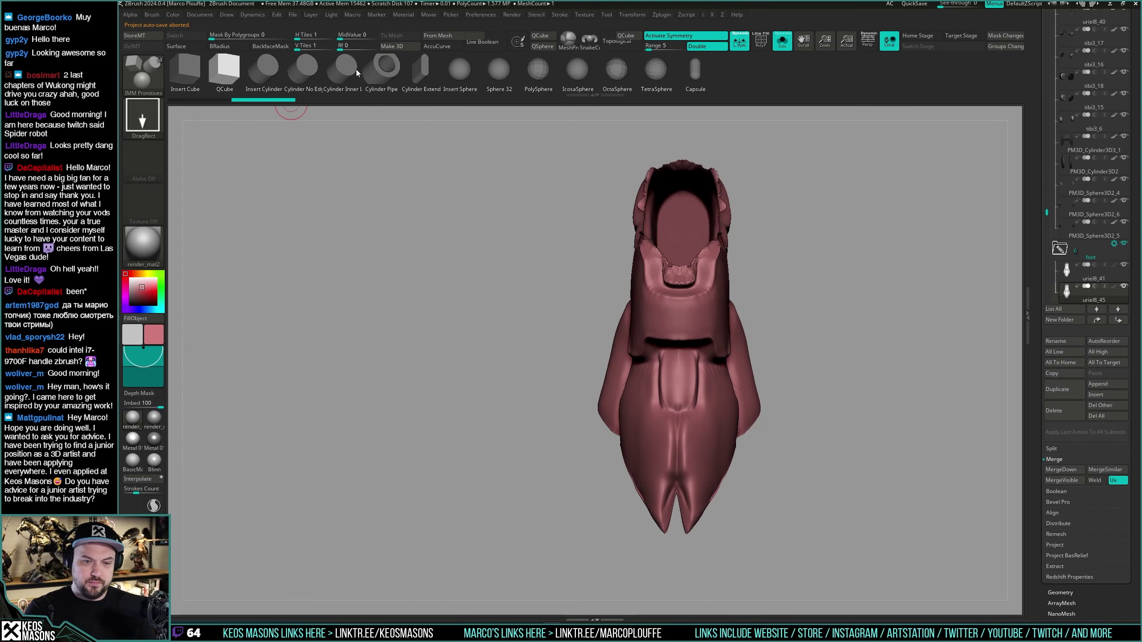
pyautogui.click(305, 68)
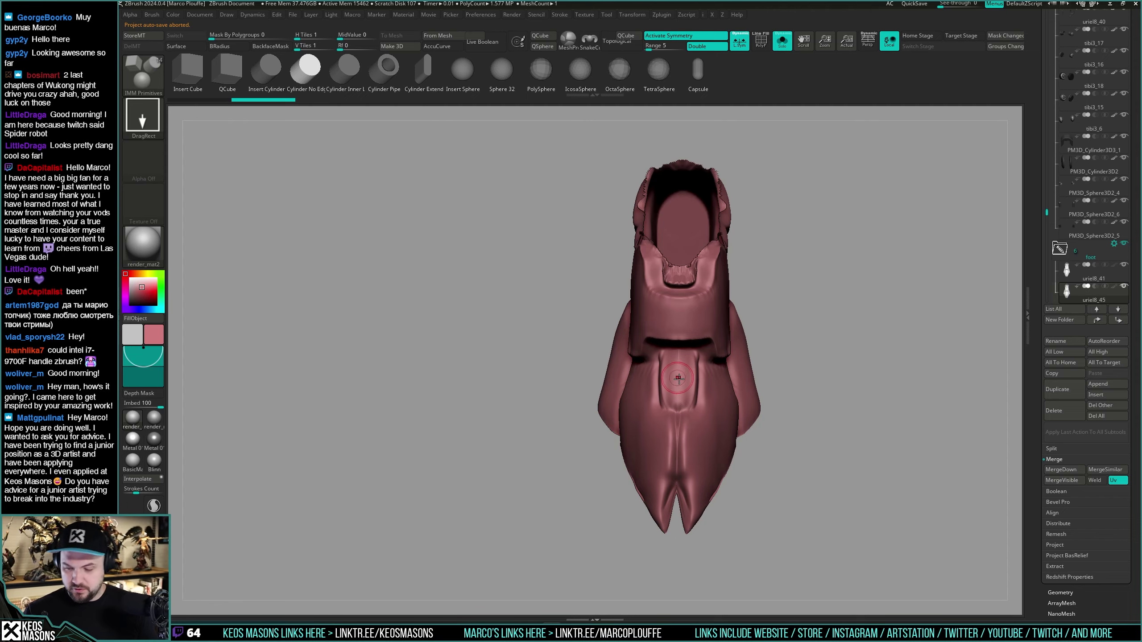
# Step: Remove the lower subdivision levels of the duplicated foot armor so that primitives can be inserted
pyautogui.keyDown('ctrl'); pyautogui.moveTo(678, 374); pyautogui.dragTo(687, 475, button='right'); pyautogui.keyUp('ctrl')
pyautogui.hotkey('shift', 'f')
pyautogui.keyDown('ctrl'); pyautogui.moveTo(678, 346); pyautogui.dragTo(687, 445, button='right'); pyautogui.keyUp('ctrl')
pyautogui.keyDown('ctrl'); pyautogui.moveTo(671, 325); pyautogui.dragTo(677, 472, button='right'); pyautogui.keyUp('ctrl')
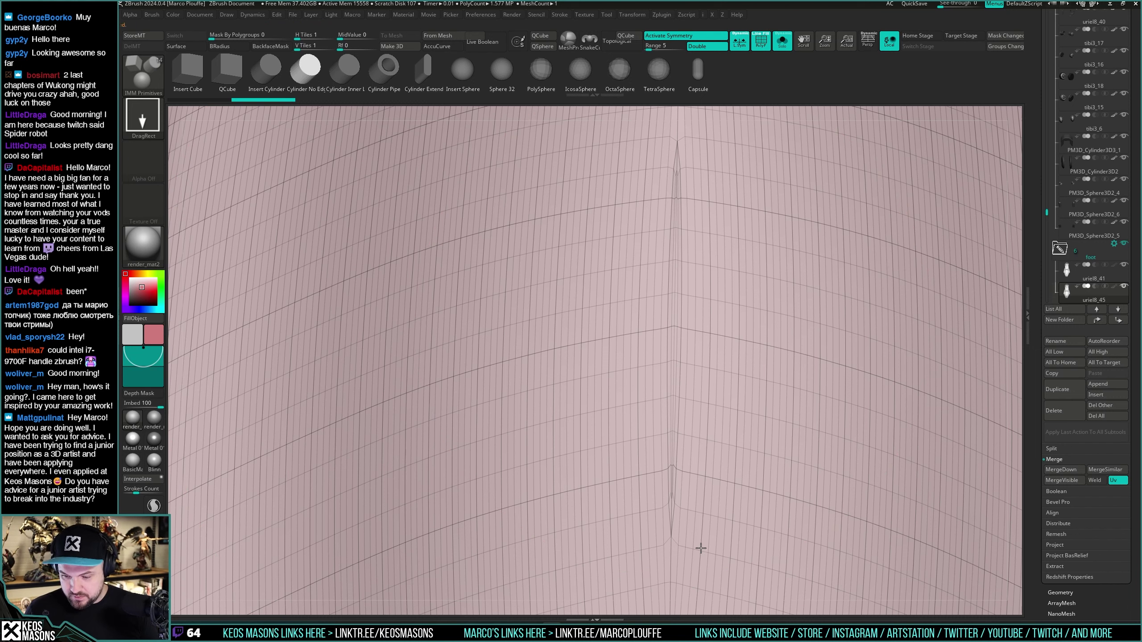
pyautogui.press('i')
pyautogui.hotkey('shift', 'f')
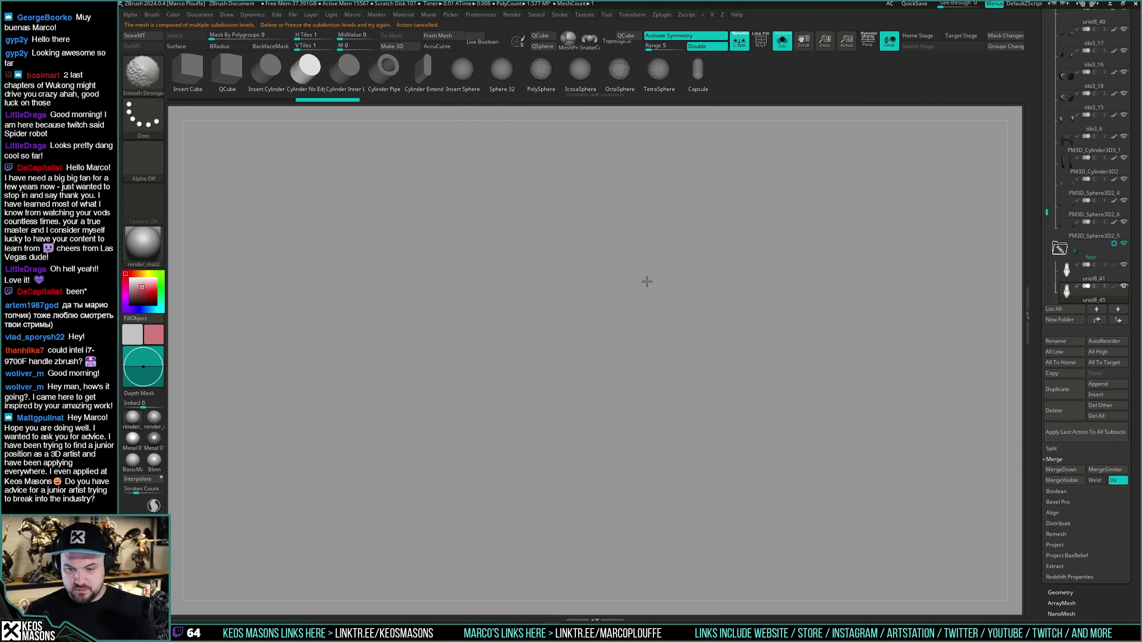
# Step: Insert a cylinder on the centerline of the raised plate on top of the duplicated foot armor
pyautogui.press('f')
pyautogui.keyDown('ctrl'); pyautogui.moveTo(641, 423); pyautogui.dragTo(657, 353, button='right'); pyautogui.keyUp('ctrl')
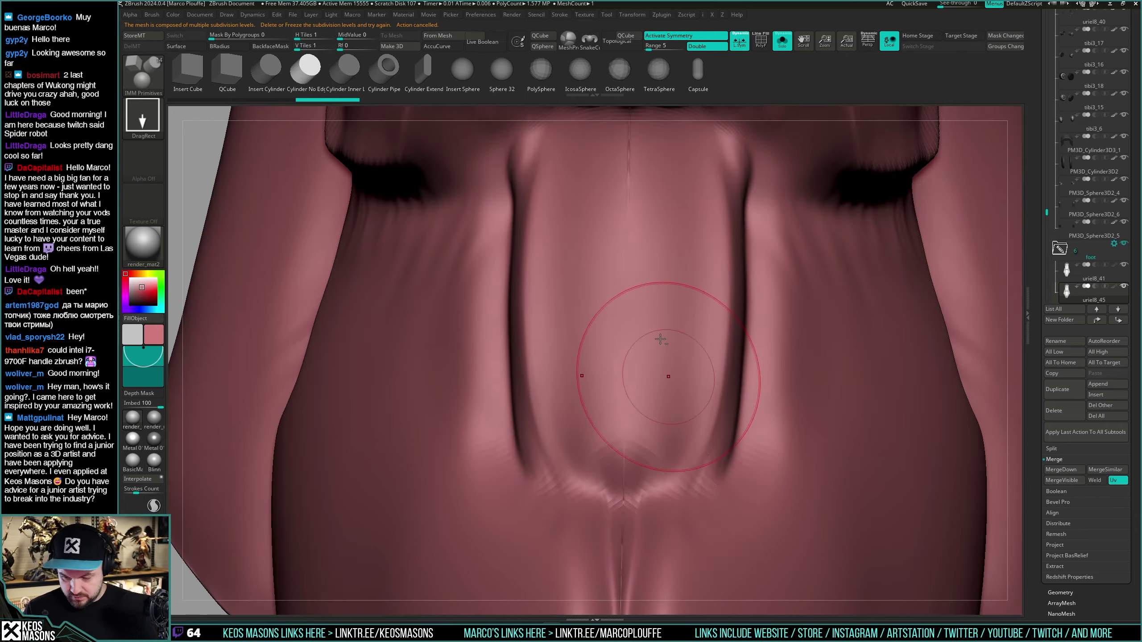
pyautogui.hotkey('shift', 'f')
pyautogui.keyDown('alt'); pyautogui.moveTo(644, 304); pyautogui.dragTo(663, 421, button='right'); pyautogui.keyUp('alt')
pyautogui.keyDown('ctrl'); pyautogui.moveTo(666, 428); pyautogui.dragTo(670, 392, button='right'); pyautogui.keyUp('ctrl')
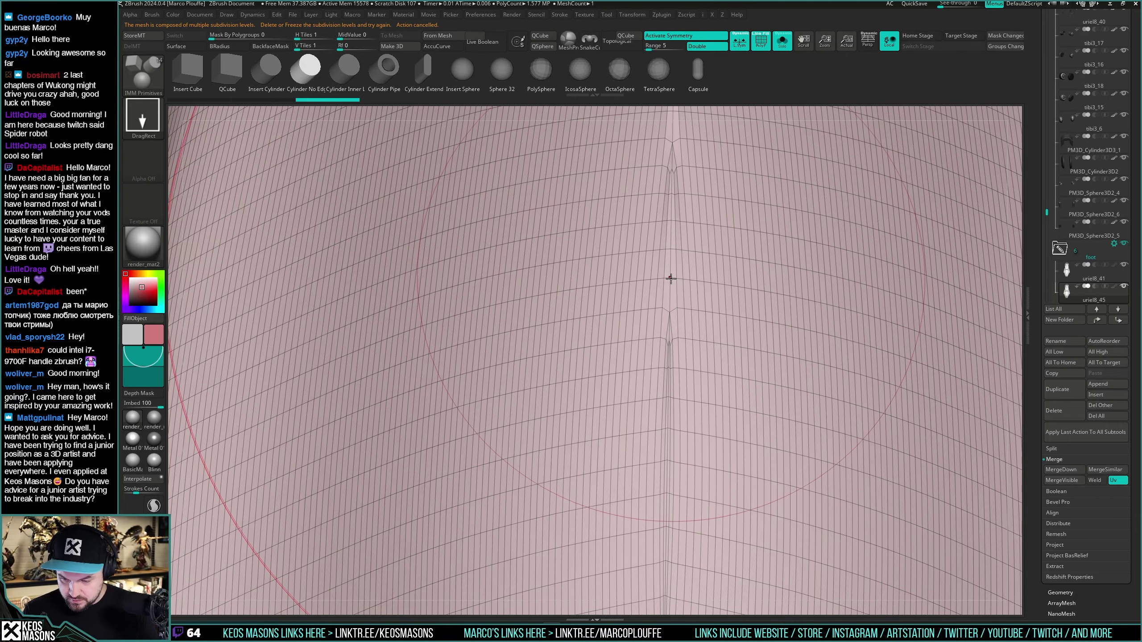
pyautogui.moveTo(671, 278)
pyautogui.mouseDown()
pyautogui.moveTo(718, 527)
pyautogui.moveTo(758, 586)
pyautogui.moveTo(785, 582)
pyautogui.mouseUp()
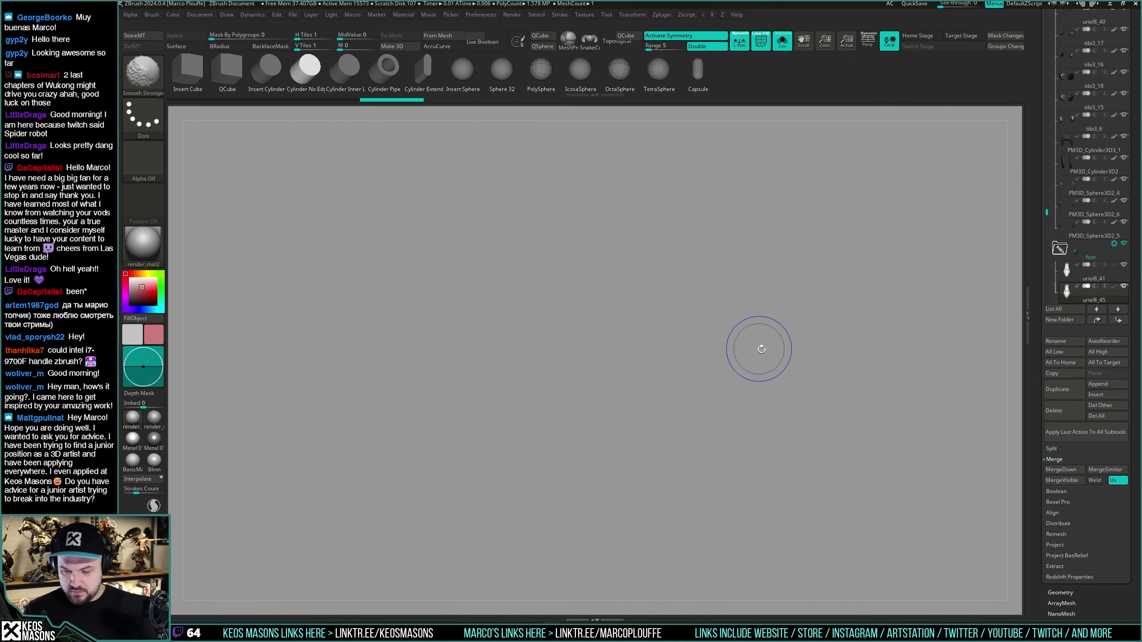
# Step: Insert a cylinder into the recess on the front of the foot and isolate it
pyautogui.press('f')
pyautogui.moveTo(694, 419); pyautogui.dragTo(646, 362, button='right')
pyautogui.hotkey('shift', 'f')
pyautogui.moveTo(655, 451)
pyautogui.keyDown('ctrl'); pyautogui.mouseDown(button='right')
pyautogui.moveTo(635, 479)
pyautogui.moveTo(673, 491)
pyautogui.moveTo(642, 459)
pyautogui.moveTo(674, 472)
pyautogui.moveTo(673, 444)
pyautogui.moveTo(665, 470)
pyautogui.mouseUp(button='right'); pyautogui.keyUp('ctrl')
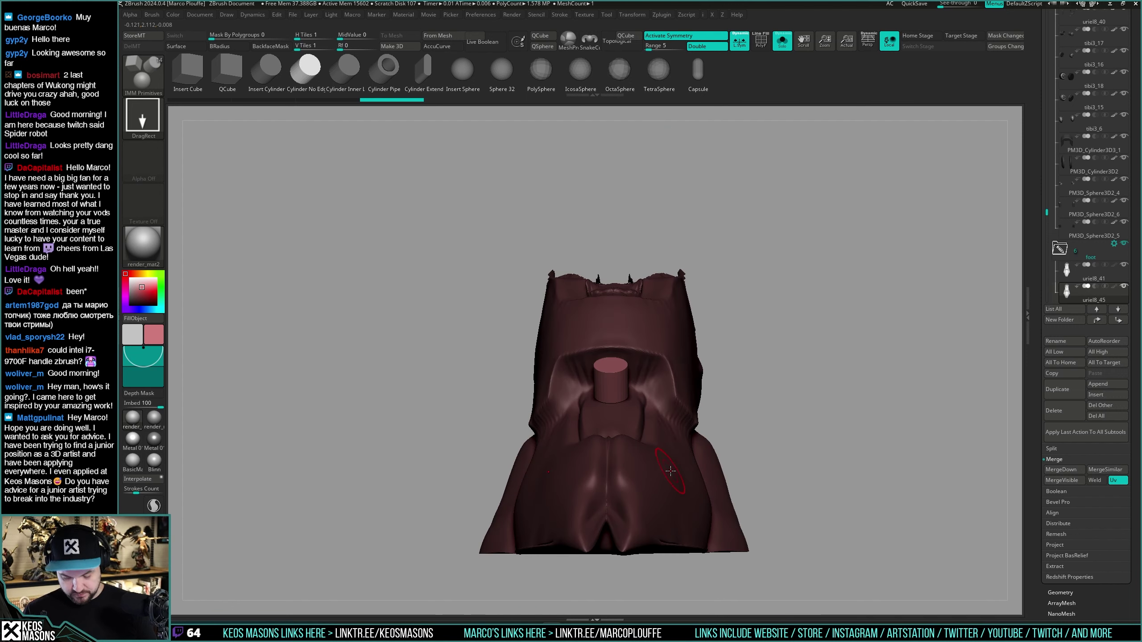
pyautogui.hotkey('ctrl', 'z')
pyautogui.moveTo(791, 399); pyautogui.dragTo(794, 416, button='right')
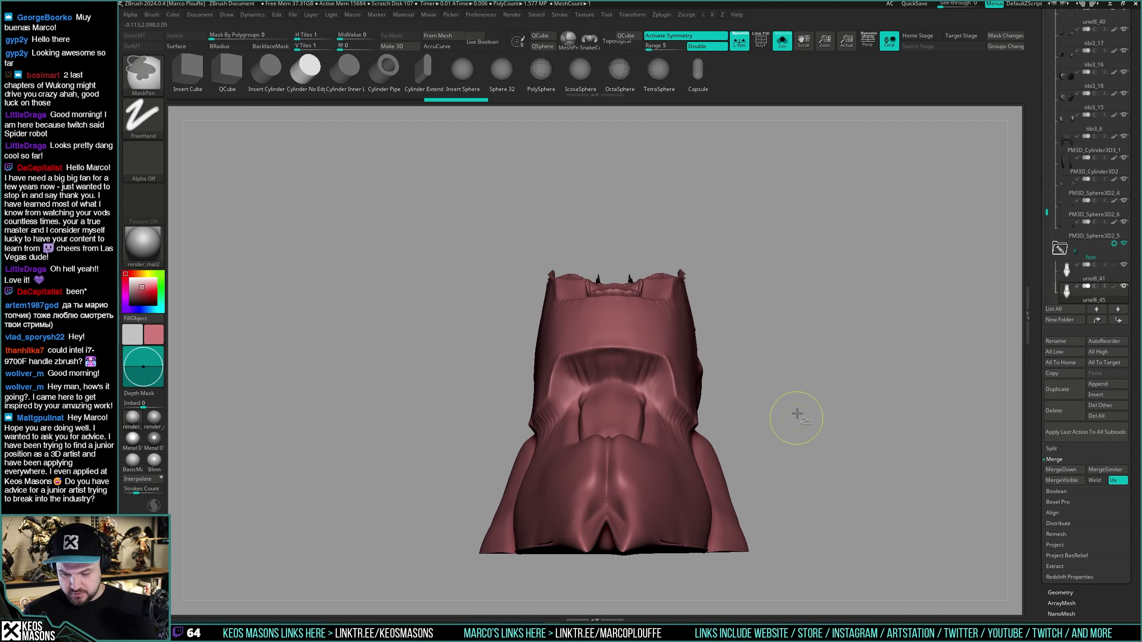
pyautogui.hotkey('ctrl', 'shift', 'z')
pyautogui.hotkey('ctrl', 'shift', 'z')
pyautogui.hotkey('shift', 'f')
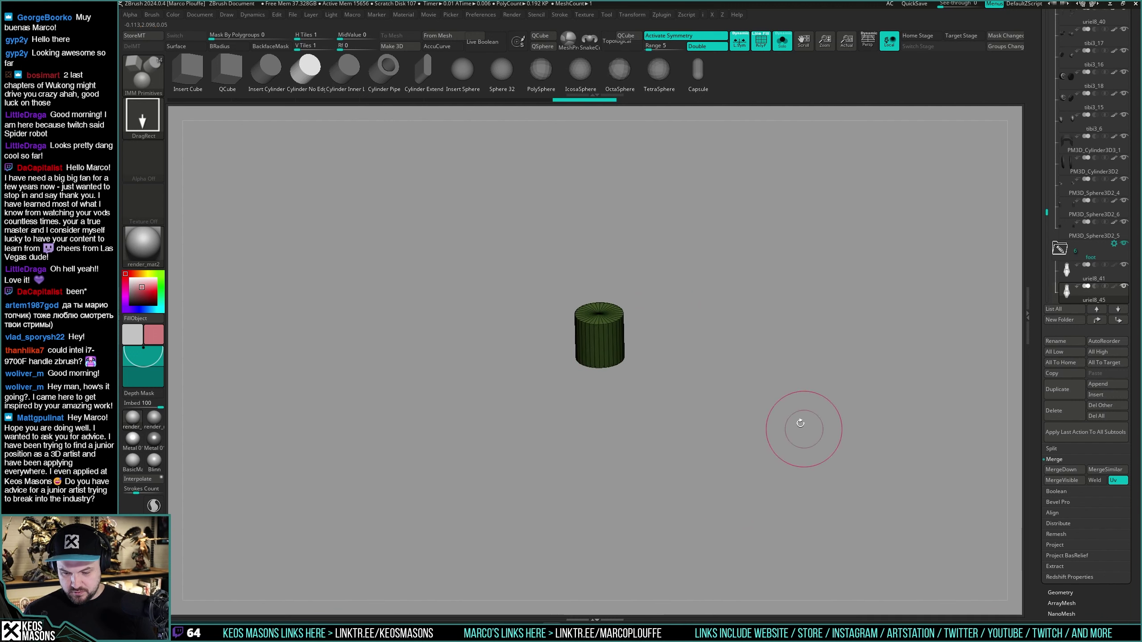
# Step: Hide the polyframe, bring back the whole foot, and centre the transform gizmo on the inserted cylinder
pyautogui.hotkey('shift', 'f')
pyautogui.hotkey('ctrl', 'shift', 'z')
pyautogui.press('w')
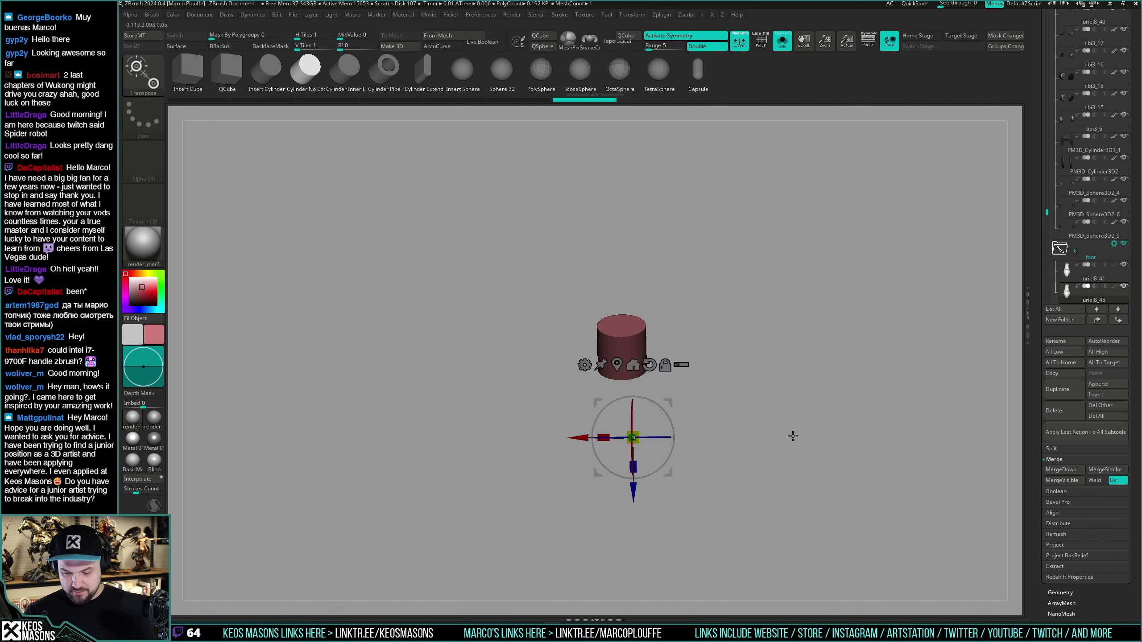
pyautogui.keyDown('shift'); pyautogui.moveTo(787, 435); pyautogui.dragTo(871, 417); pyautogui.keyUp('shift')
pyautogui.keyDown('alt'); pyautogui.moveTo(758, 405); pyautogui.dragTo(439, 315); pyautogui.keyUp('alt')
pyautogui.moveTo(546, 347)
pyautogui.keyDown('alt'); pyautogui.mouseDown()
pyautogui.moveTo(684, 376)
pyautogui.moveTo(701, 405)
pyautogui.mouseUp(); pyautogui.keyUp('alt')
pyautogui.moveTo(701, 405)
pyautogui.keyDown('alt'); pyautogui.mouseDown()
pyautogui.moveTo(770, 397)
pyautogui.moveTo(765, 382)
pyautogui.moveTo(759, 443)
pyautogui.moveTo(752, 411)
pyautogui.moveTo(763, 497)
pyautogui.moveTo(765, 479)
pyautogui.mouseUp(); pyautogui.keyUp('alt')
pyautogui.press('q')
pyautogui.hotkey('alt', 's')
pyautogui.press('w')
pyautogui.hotkey('ctrl', 'd')
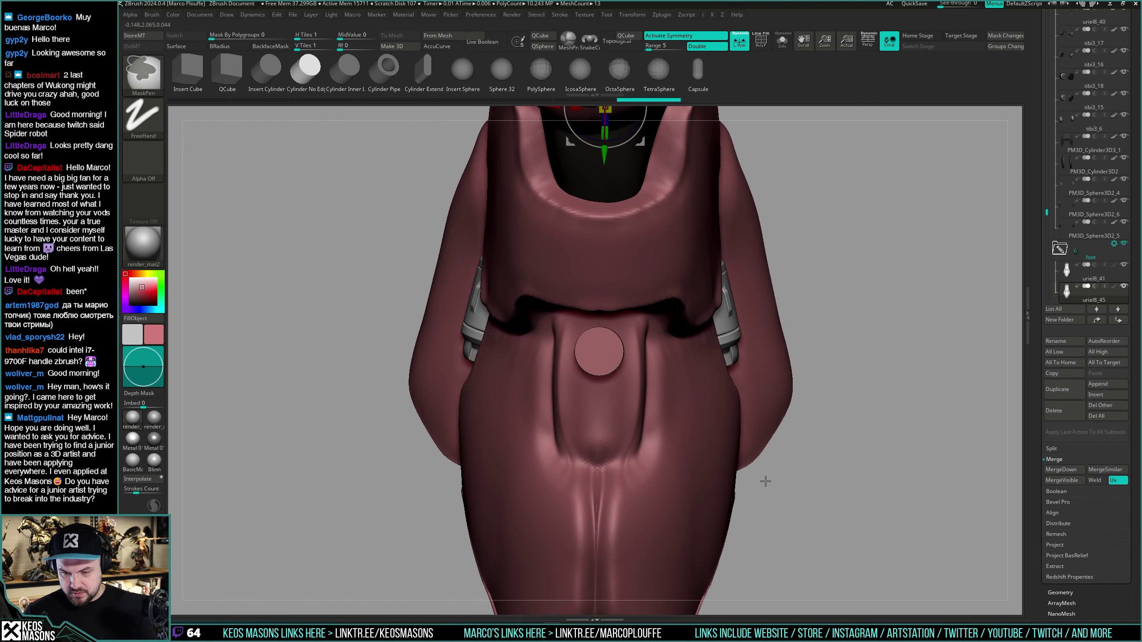
pyautogui.keyDown('alt'); pyautogui.moveTo(605, 158); pyautogui.dragTo(595, 360); pyautogui.keyUp('alt')
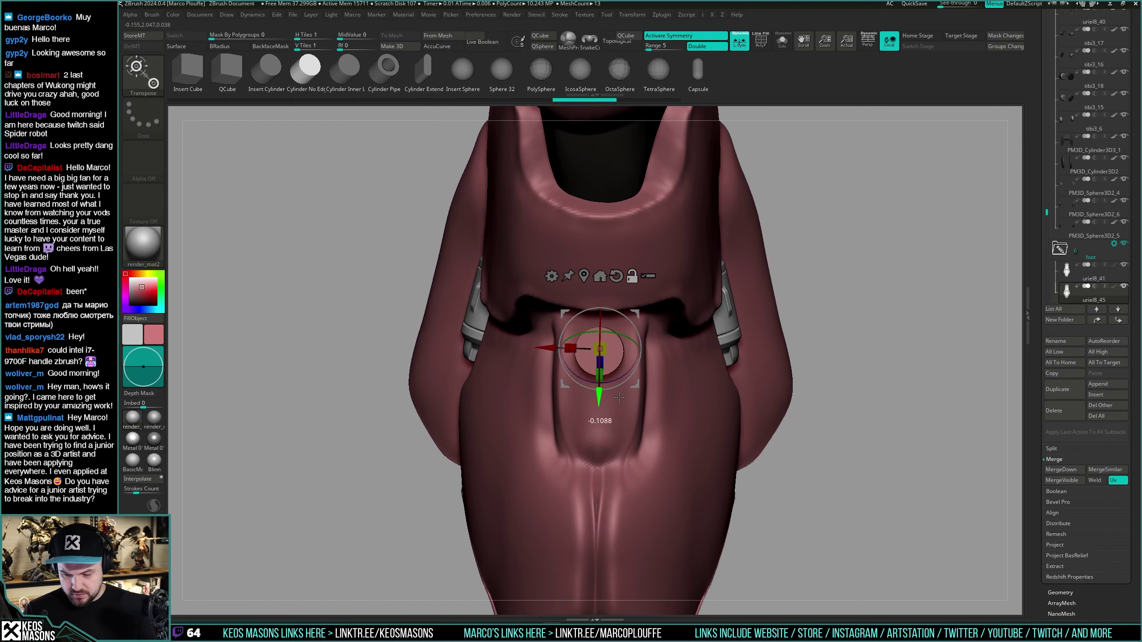
# Step: Tilt the cylinder about 32 degrees around X to follow the slope of the foot
pyautogui.moveTo(621, 399); pyautogui.dragTo(702, 448)
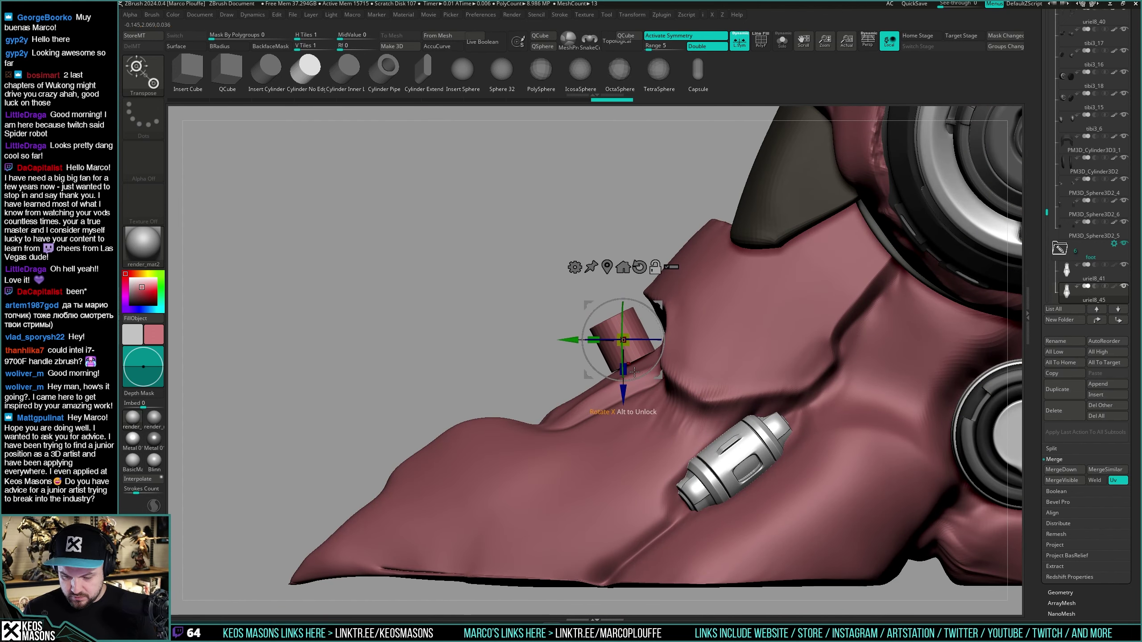
pyautogui.moveTo(640, 382); pyautogui.dragTo(668, 391)
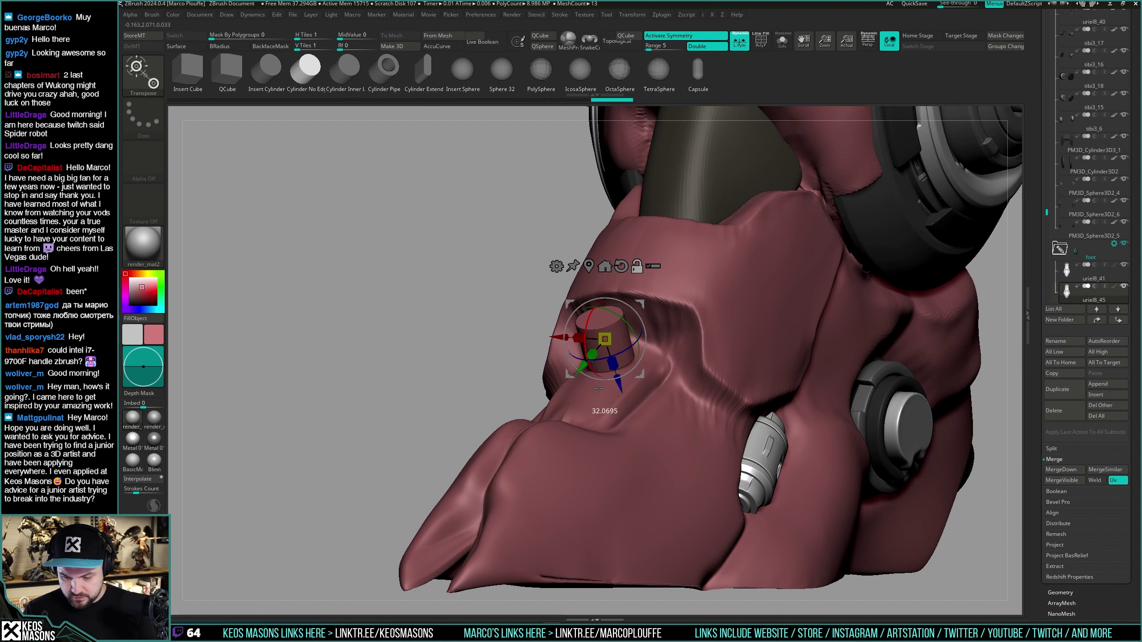
pyautogui.moveTo(649, 432); pyautogui.dragTo(652, 467)
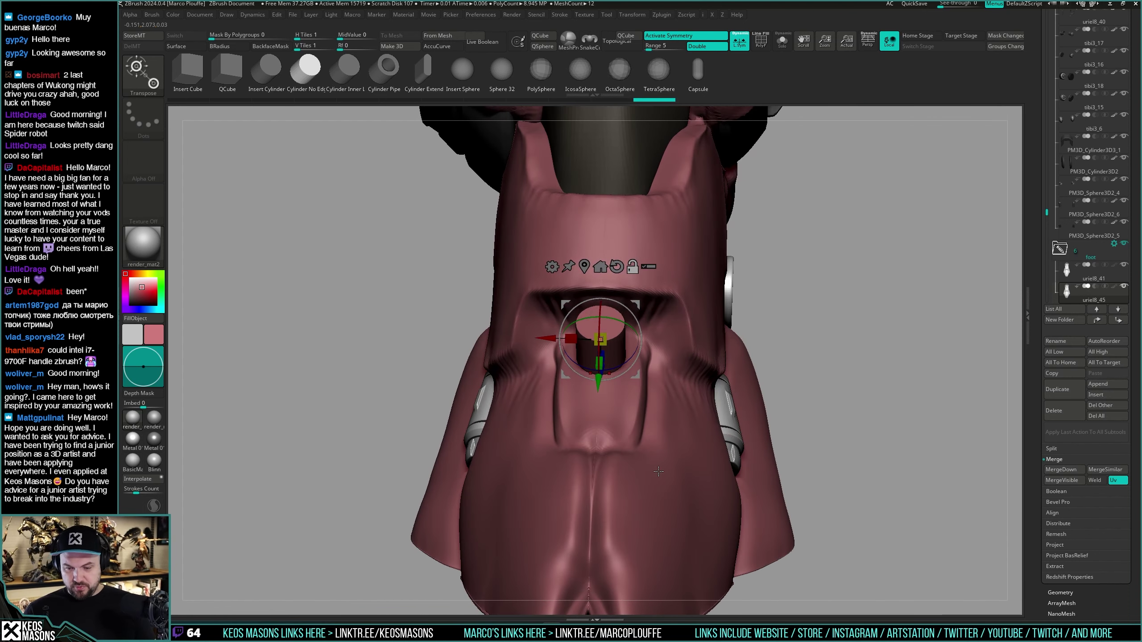
# Step: Isolate the cylinder, assign it a new polygroup, and show the rest of the foot again
pyautogui.hotkey('alt', 's')
pyautogui.hotkey('shift', 'f')
pyautogui.hotkey('ctrl', 'w')
pyautogui.press('q')
pyautogui.rightClick(635, 459)
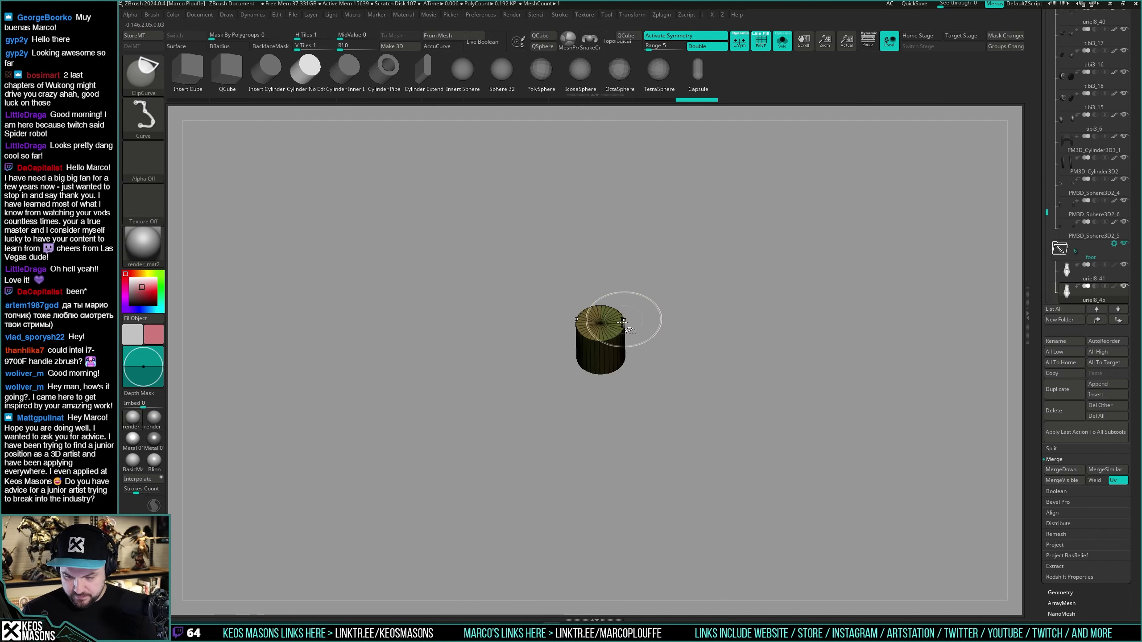
pyautogui.hotkey('alt', 's')
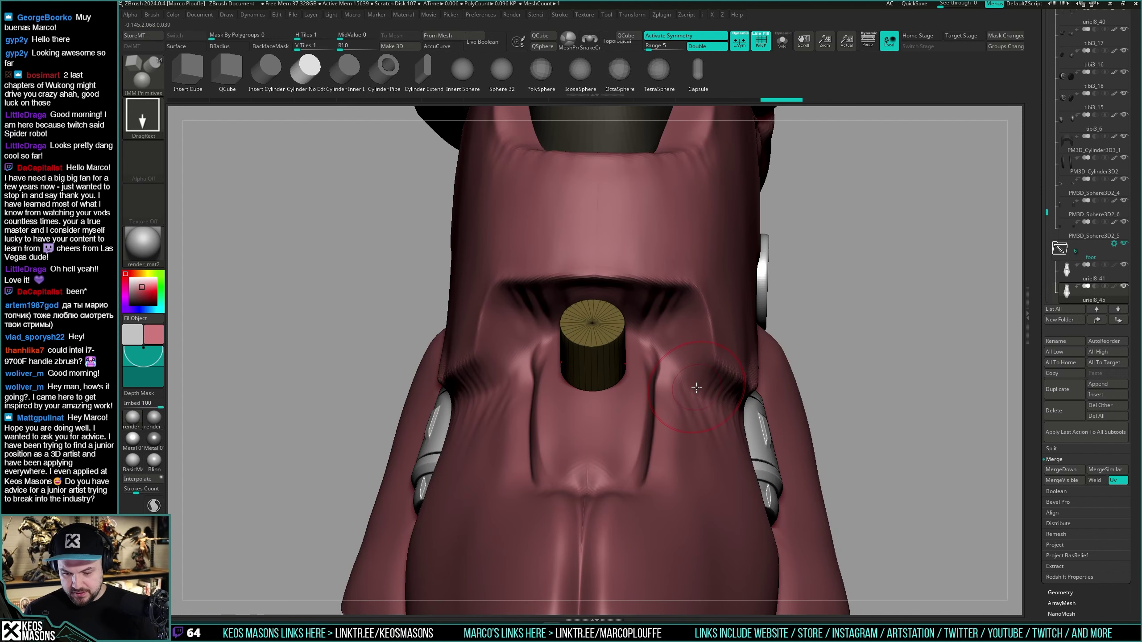
# Step: Rotate the cylinder 90 degrees so it lies across the foot's front recess
pyautogui.press('w')
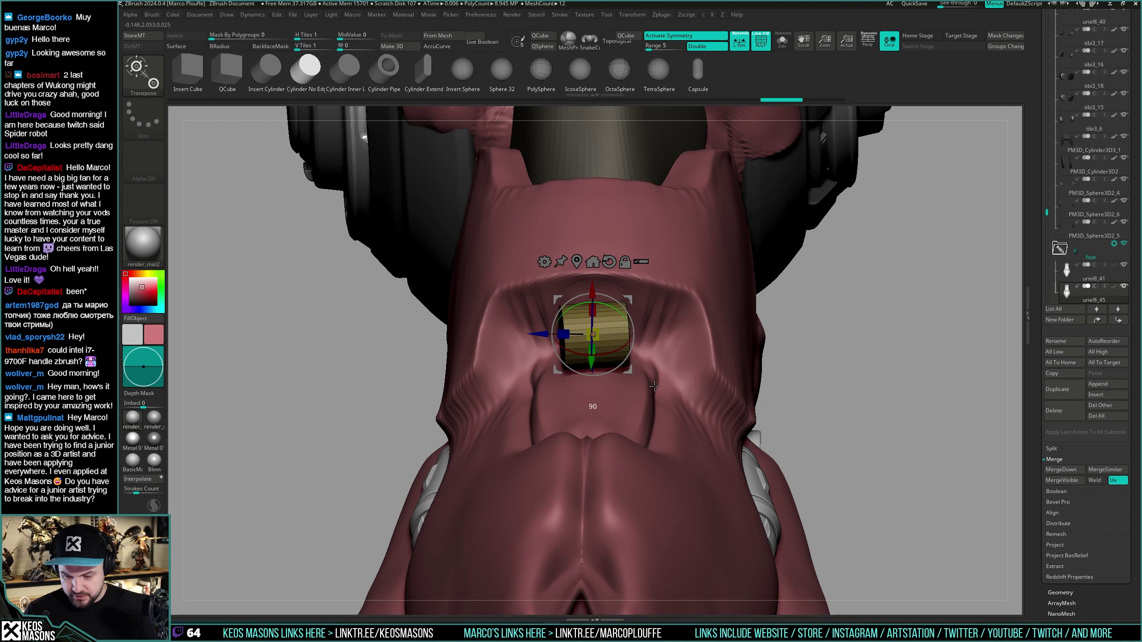
pyautogui.moveTo(654, 306); pyautogui.dragTo(652, 367, button='right')
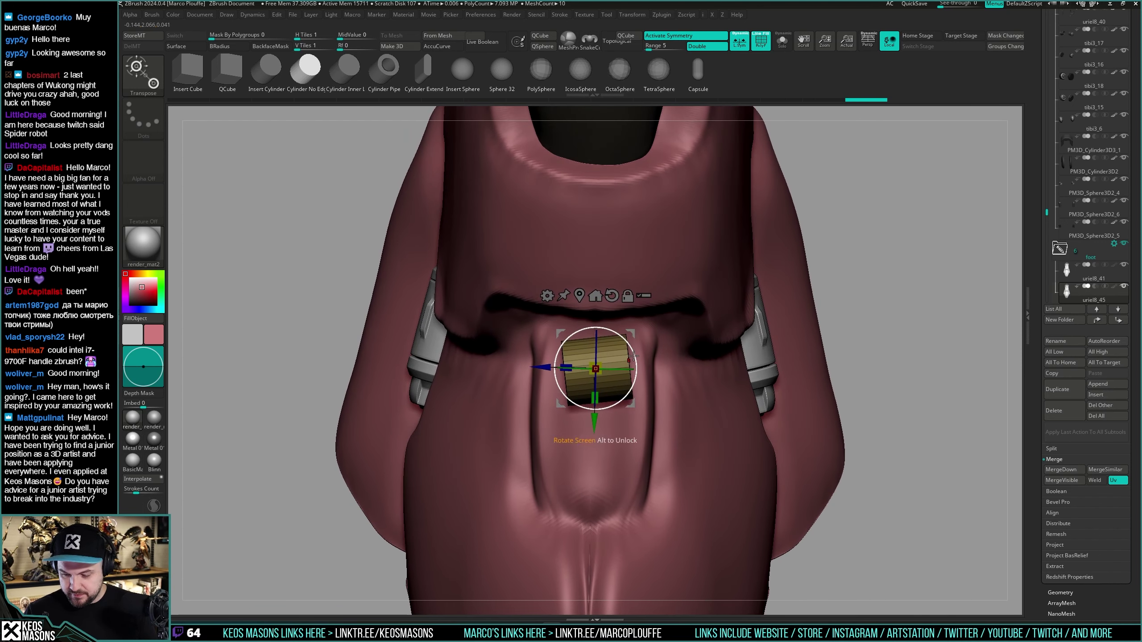
pyautogui.press('q')
pyautogui.moveTo(633, 342)
pyautogui.mouseDown(button='right')
pyautogui.moveTo(660, 446)
pyautogui.moveTo(678, 415)
pyautogui.mouseUp(button='right')
# Step: Select the uriel8_46 subtool and regroup its polygons so the foot and cylinder have separate polygroups
pyautogui.click(1081, 278)
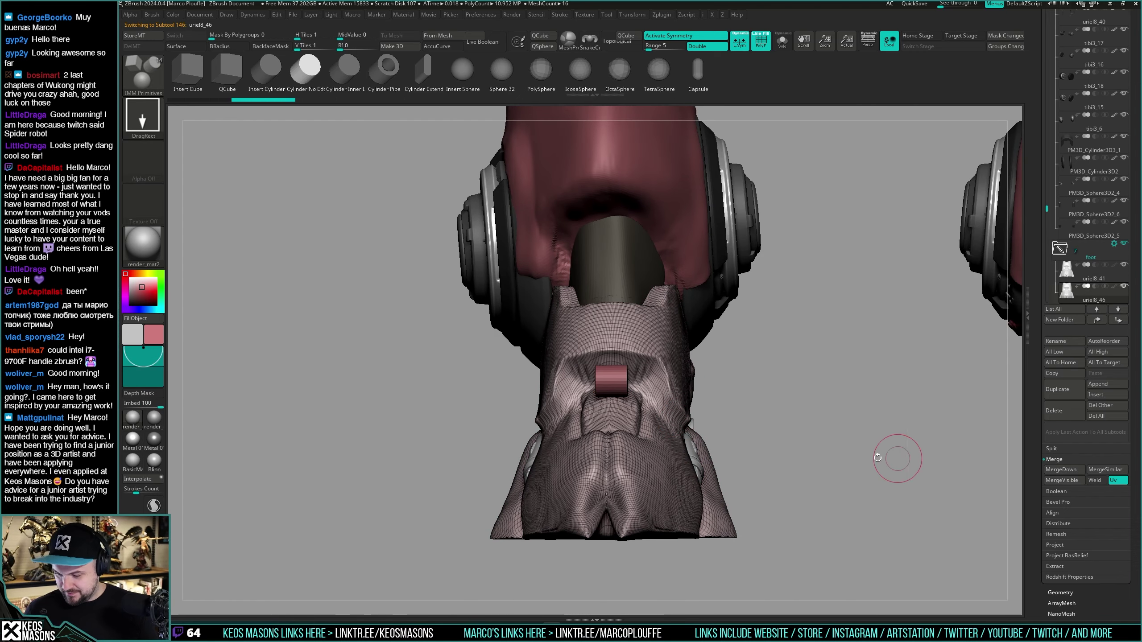
pyautogui.press('g')
pyautogui.click(853, 243)
pyautogui.click(1056, 473)
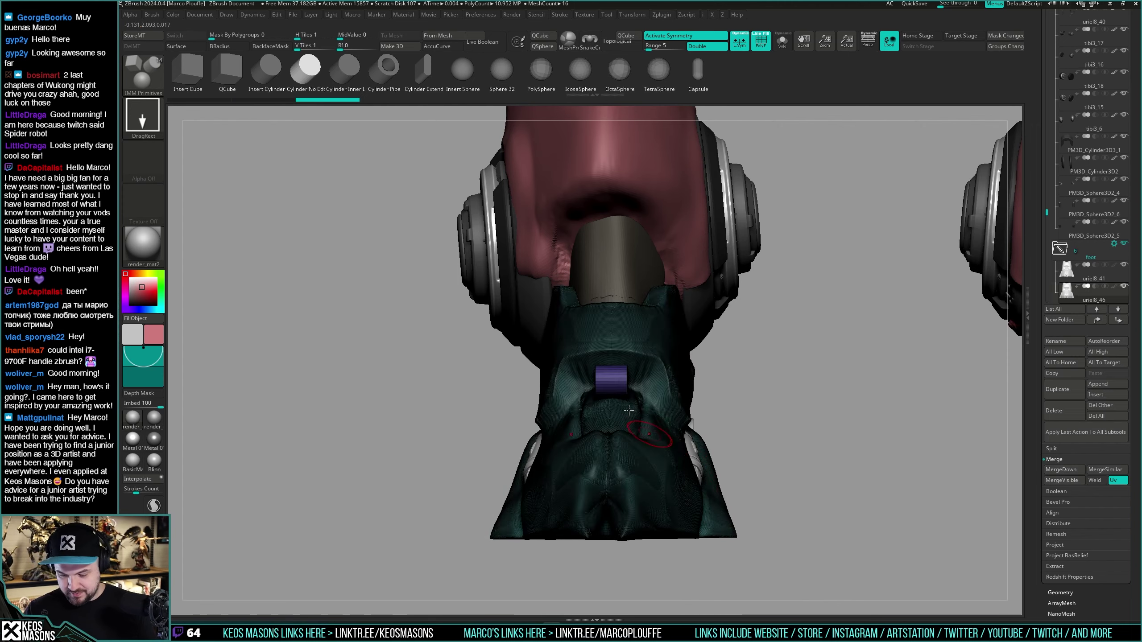
# Step: Hide the foot's polygroup so that only the cylinder remains, and turn off the polyframe
pyautogui.moveTo(530, 375); pyautogui.dragTo(649, 382, button='right')
pyautogui.hotkey('alt', 'shift', 's')
pyautogui.moveTo(750, 306)
pyautogui.keyDown('ctrl'); pyautogui.keyDown('shift'); pyautogui.mouseDown()
pyautogui.moveTo(737, 339)
pyautogui.moveTo(730, 333)
pyautogui.mouseUp(); pyautogui.keyUp('shift'); pyautogui.keyUp('ctrl')
pyautogui.keyDown('ctrl'); pyautogui.keyDown('shift'); pyautogui.click(623, 346); pyautogui.keyUp('shift'); pyautogui.keyUp('ctrl')
pyautogui.hotkey('shift', 'f')
pyautogui.moveTo(646, 377); pyautogui.dragTo(622, 377, button='right')
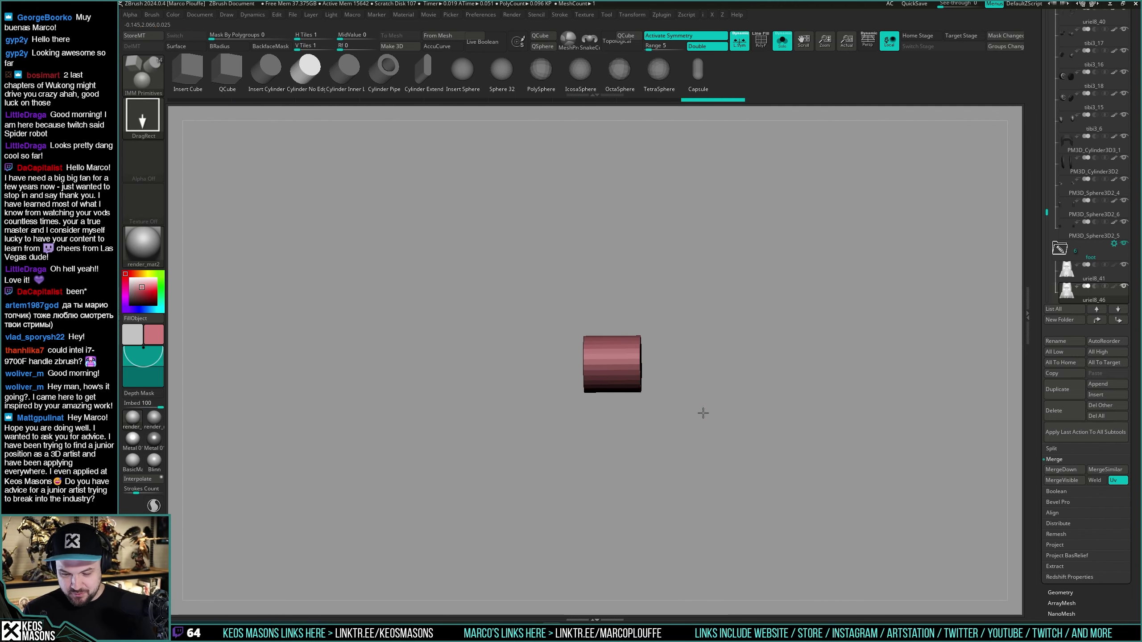
# Step: Split the cylinder off from the foot into its own subtool
pyautogui.hotkey('alt', 'shift', 's')
pyautogui.hotkey('shift', 'f')
pyautogui.press('g')
pyautogui.moveTo(693, 378)
pyautogui.mouseDown(button='right')
pyautogui.moveTo(709, 394)
pyautogui.moveTo(685, 409)
pyautogui.moveTo(660, 488)
pyautogui.moveTo(662, 464)
pyautogui.moveTo(640, 446)
pyautogui.moveTo(655, 402)
pyautogui.moveTo(653, 429)
pyautogui.mouseUp(button='right')
pyautogui.hotkey('ctrl', 'z')
pyautogui.hotkey('ctrl', 'shift', 'z')
pyautogui.keyDown('ctrl'); pyautogui.moveTo(653, 430); pyautogui.dragTo(655, 388, button='right'); pyautogui.keyUp('ctrl')
pyautogui.hotkey('shift', 'f')
pyautogui.moveTo(655, 387)
pyautogui.mouseDown(button='right')
pyautogui.moveTo(671, 417)
pyautogui.moveTo(702, 399)
pyautogui.mouseUp(button='right')
# Step: Centre the gizmo on the separated cylinder and scale it up uniformly by about 2.35
pyautogui.press('w')
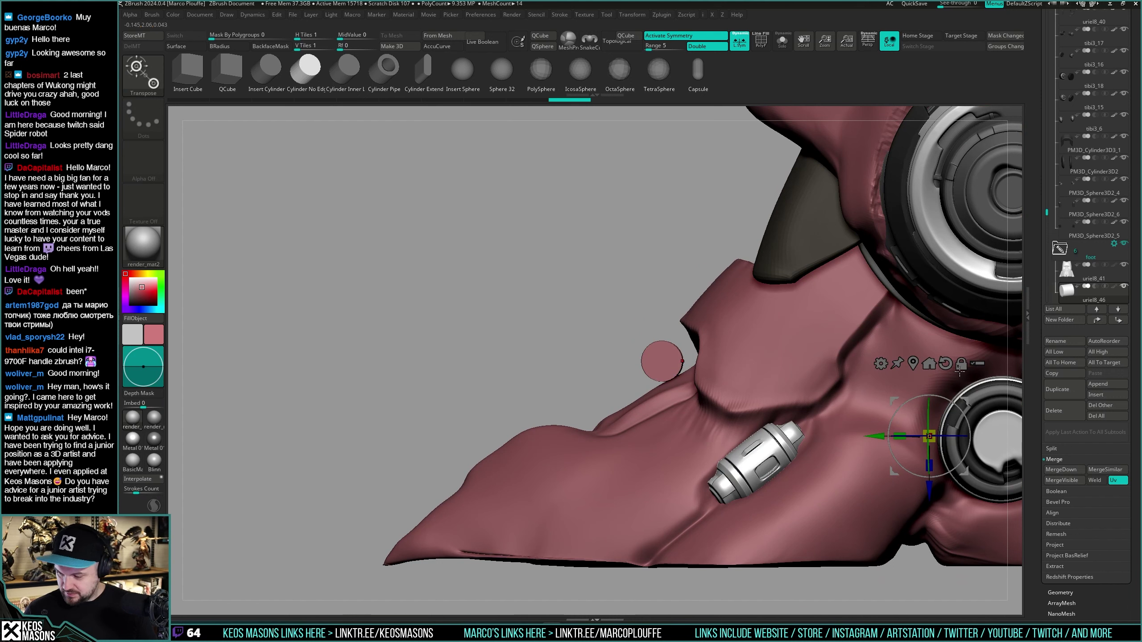
pyautogui.keyDown('alt'); pyautogui.moveTo(879, 438); pyautogui.dragTo(614, 537); pyautogui.keyUp('alt')
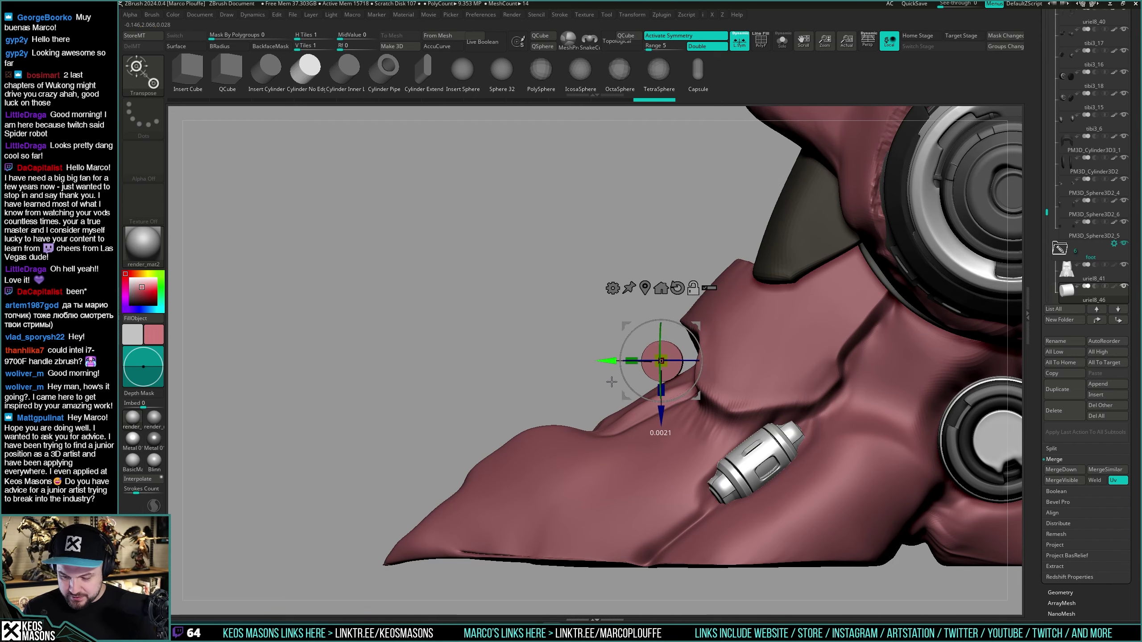
pyautogui.moveTo(611, 382); pyautogui.dragTo(764, 382, button='right')
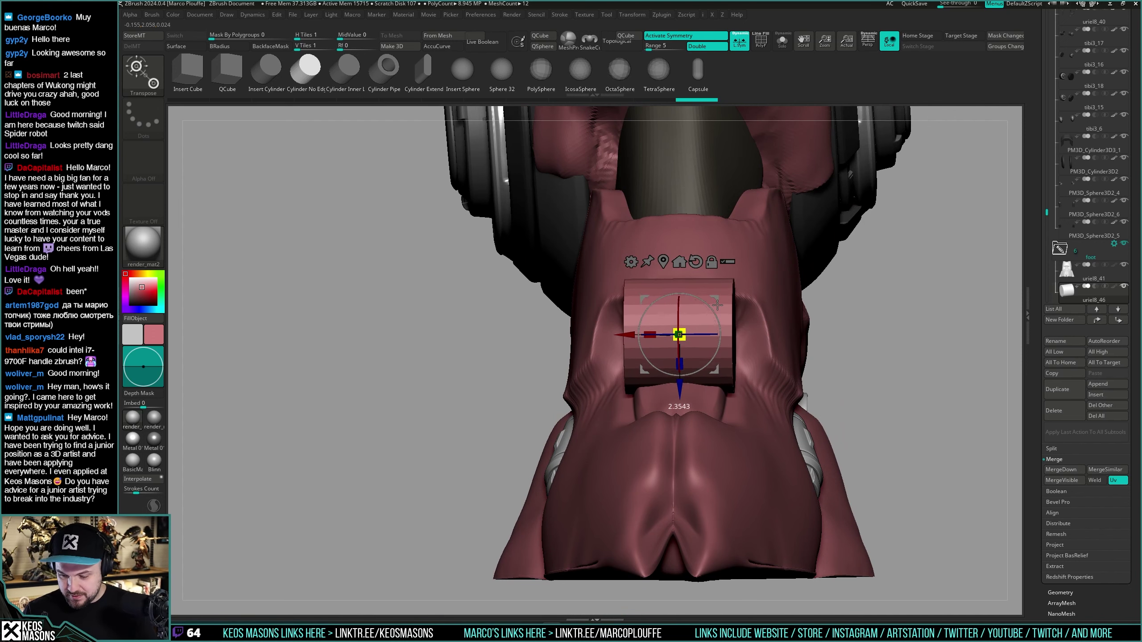
pyautogui.moveTo(693, 323); pyautogui.dragTo(721, 348, button='right')
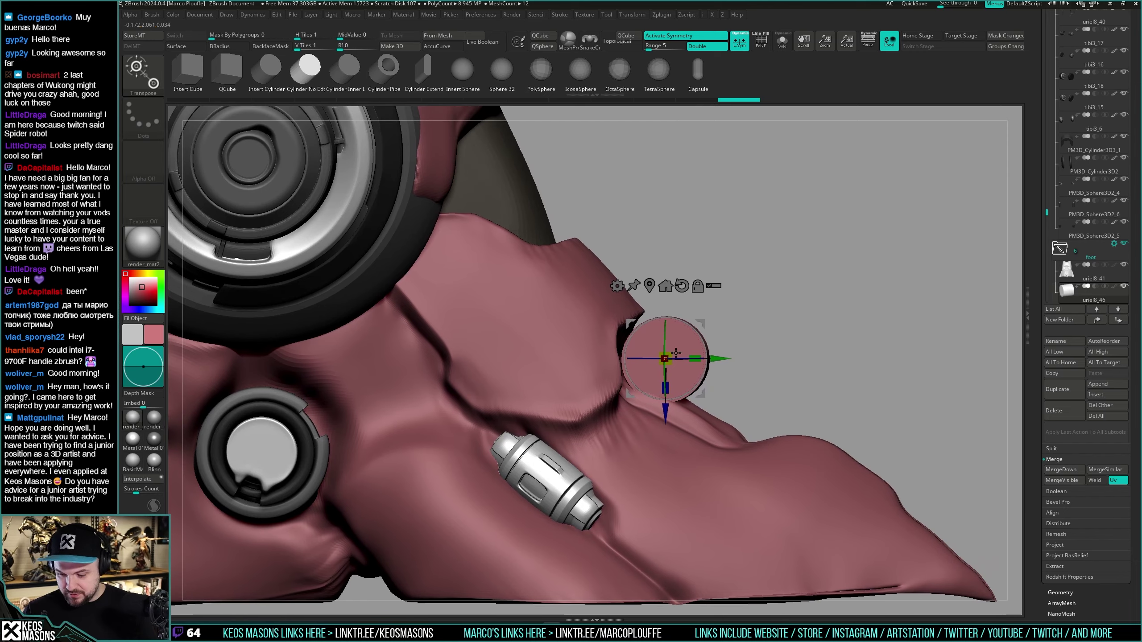
# Step: Enlarge the cylinder further, narrow it along X, and sink it about 0.03 into the foot's recess
pyautogui.moveTo(666, 359); pyautogui.dragTo(752, 341)
pyautogui.keyDown('shift'); pyautogui.moveTo(752, 341); pyautogui.dragTo(761, 327, button='right'); pyautogui.keyUp('shift')
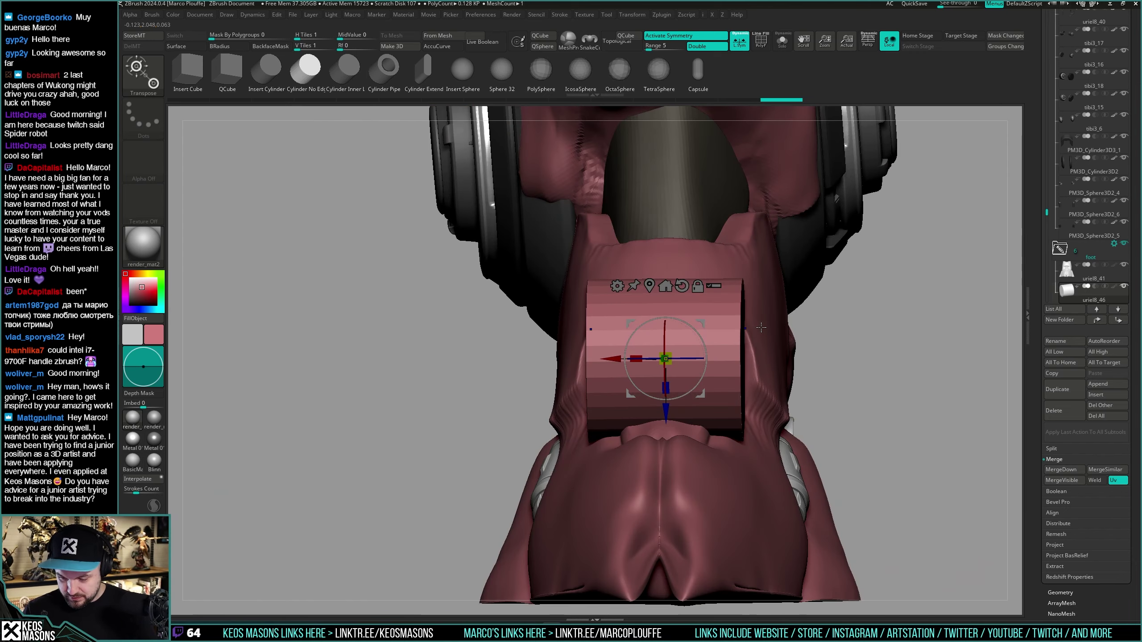
pyautogui.moveTo(645, 358); pyautogui.dragTo(682, 363)
pyautogui.keyDown('shift'); pyautogui.moveTo(721, 352); pyautogui.dragTo(847, 317, button='right'); pyautogui.keyUp('shift')
pyautogui.moveTo(822, 327); pyautogui.dragTo(820, 420)
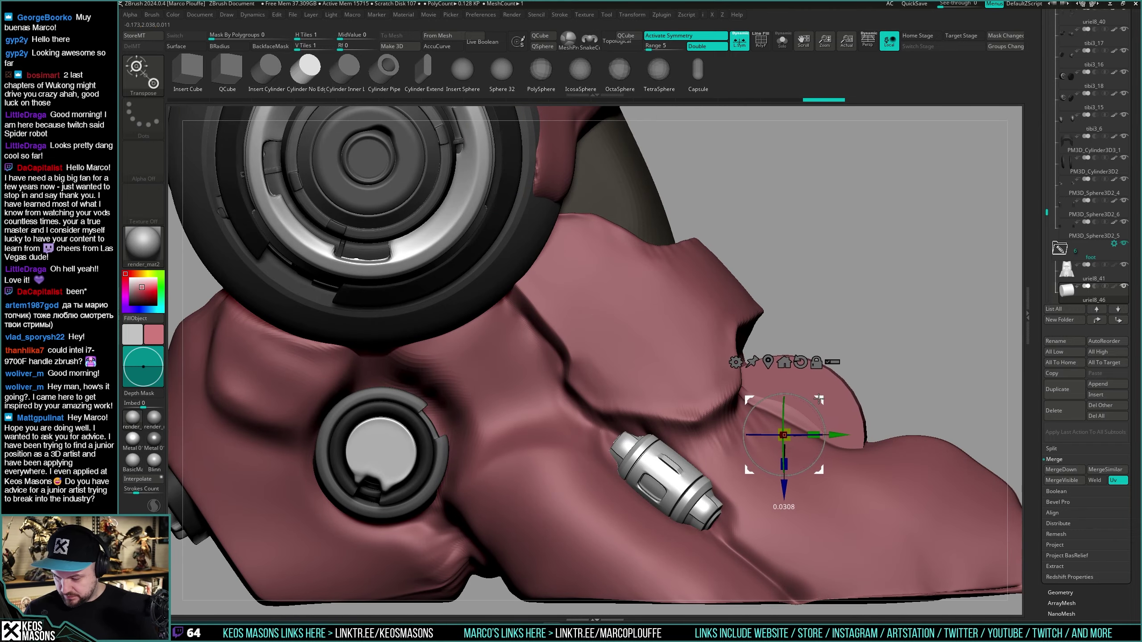
# Step: Isolate the cylinder and fill it with grey and the Metal 01 material
pyautogui.press('q')
pyautogui.moveTo(930, 354); pyautogui.dragTo(875, 358, button='right')
pyautogui.moveTo(875, 358)
pyautogui.keyDown('ctrl'); pyautogui.mouseDown(button='right')
pyautogui.moveTo(872, 328)
pyautogui.moveTo(780, 413)
pyautogui.moveTo(726, 434)
pyautogui.moveTo(813, 367)
pyautogui.mouseUp(button='right'); pyautogui.keyUp('ctrl')
pyautogui.press('c')
pyautogui.hotkey('alt', 's')
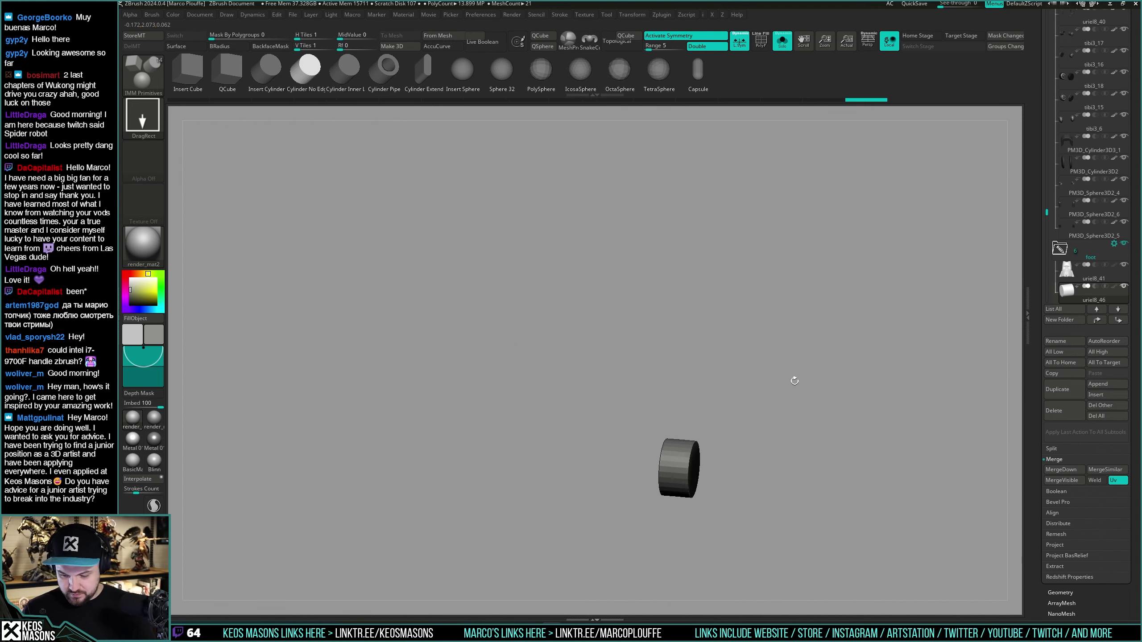
pyautogui.press('space')
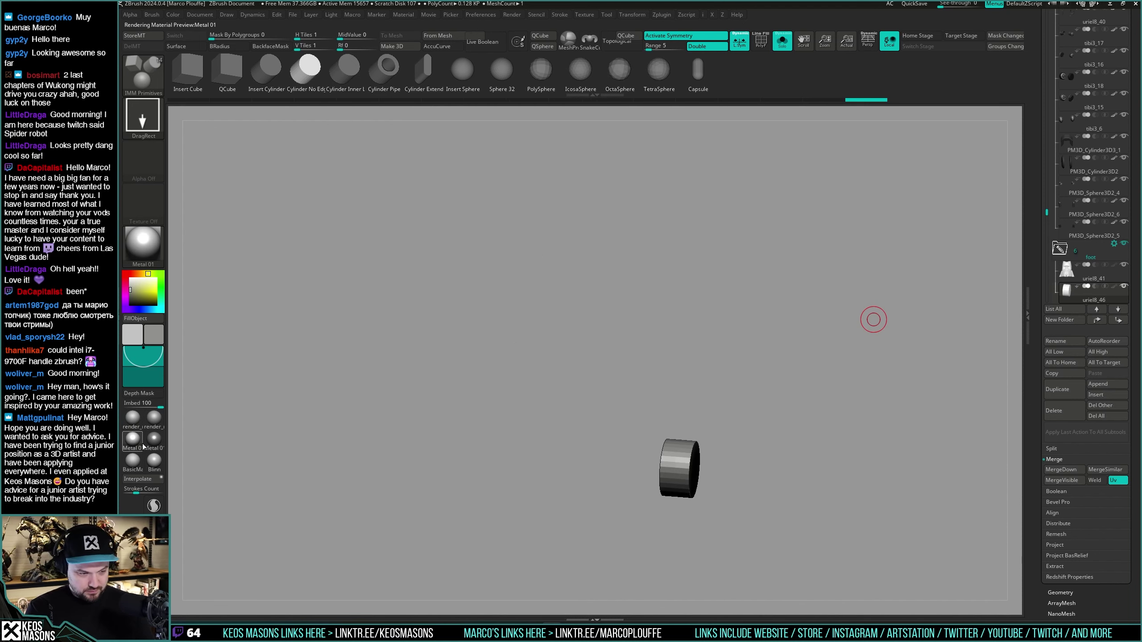
pyautogui.moveTo(143, 446)
pyautogui.hotkey('ctrl', 'f')
pyautogui.hotkey('shift', 's')
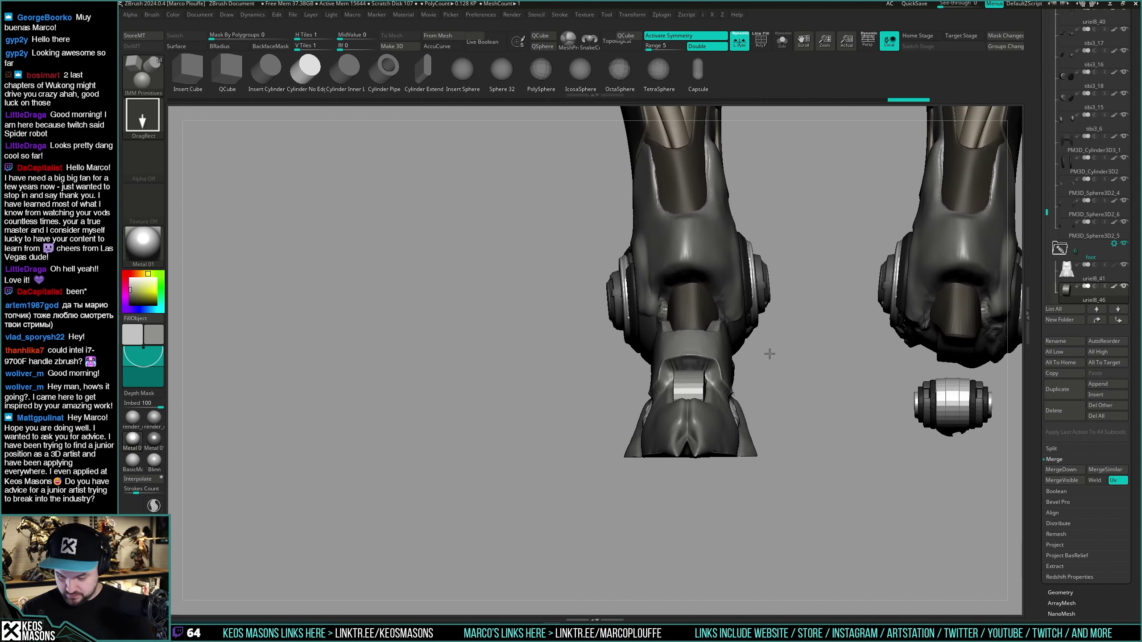
# Step: Turn on transparency and shift the cylinder by about 0.012 within the foot in side view
pyautogui.moveTo(769, 354)
pyautogui.mouseDown(button='right')
pyautogui.moveTo(674, 369)
pyautogui.moveTo(703, 403)
pyautogui.moveTo(688, 382)
pyautogui.mouseUp(button='right')
pyautogui.moveTo(688, 382)
pyautogui.mouseDown(button='right')
pyautogui.moveTo(706, 428)
pyautogui.moveTo(737, 430)
pyautogui.mouseUp(button='right')
pyautogui.press('shift')
pyautogui.hotkey('shift', 't')
pyautogui.press('w')
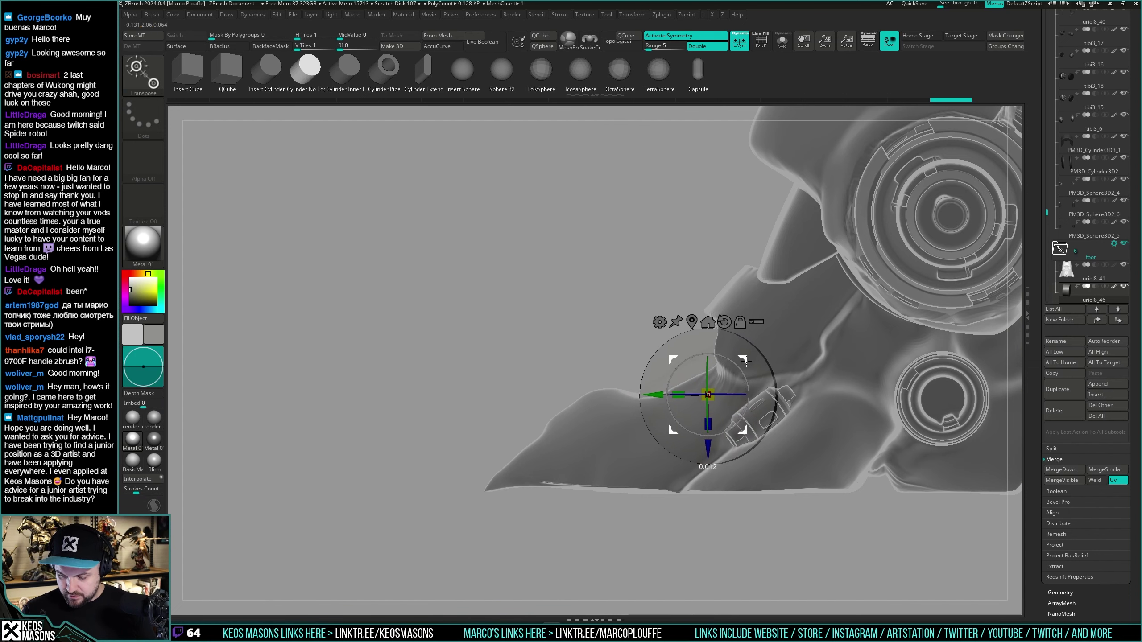
pyautogui.press('q')
# Step: Turn off transparency and narrow the cylinder along X to about 0.72 of its width
pyautogui.moveTo(735, 365); pyautogui.dragTo(744, 428, button='right')
pyautogui.hotkey('shift', 't')
pyautogui.press('w')
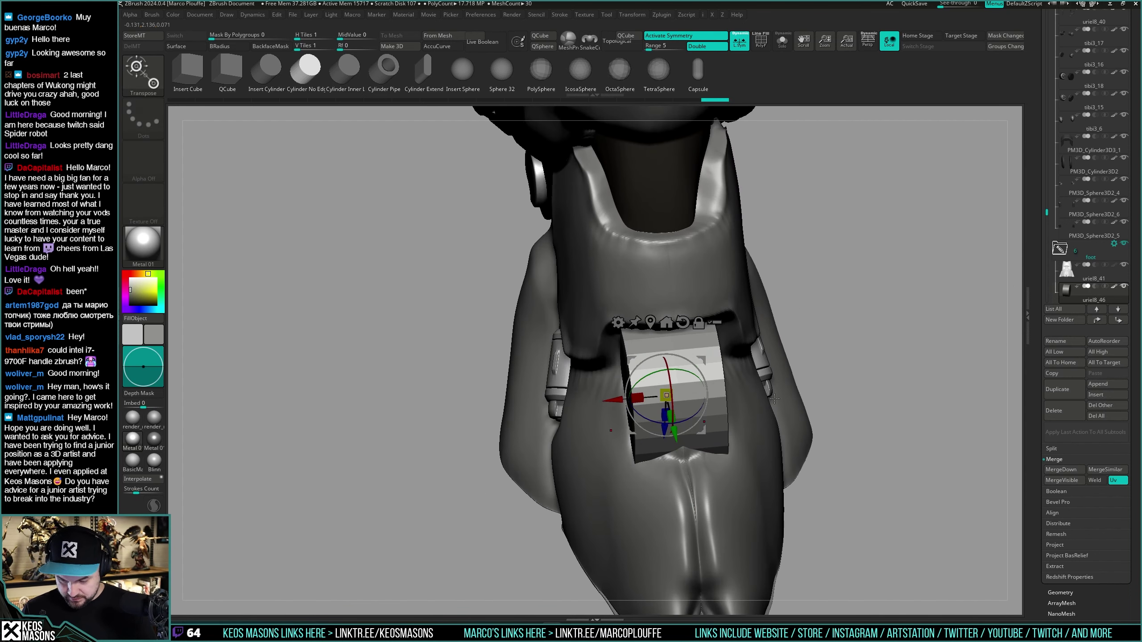
pyautogui.moveTo(637, 397); pyautogui.dragTo(665, 422)
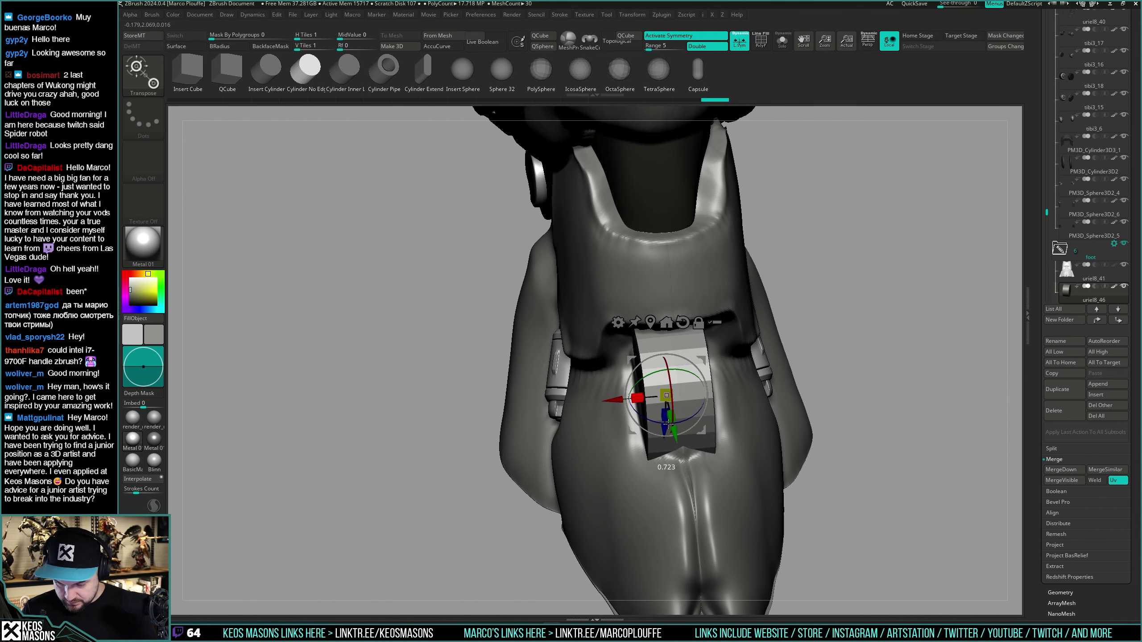
pyautogui.press('q')
# Step: Isolate the cylinder with its polyframe shown and switch to the ZModeler brush
pyautogui.moveTo(751, 403); pyautogui.dragTo(665, 418, button='right')
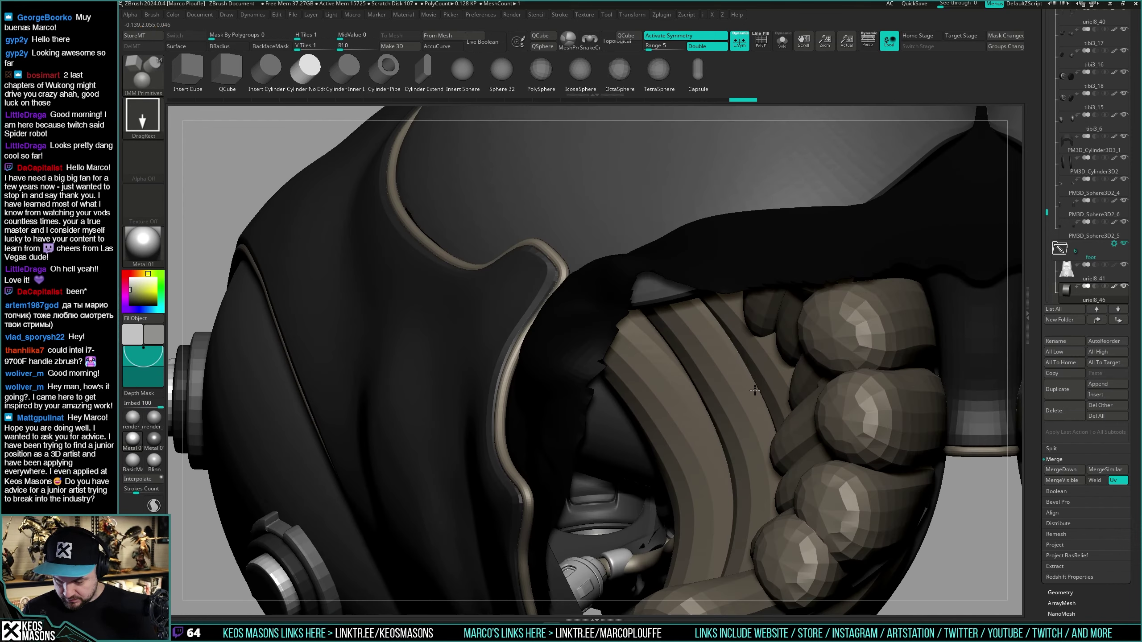
pyautogui.keyDown('alt'); pyautogui.moveTo(742, 486); pyautogui.dragTo(764, 431, button='right'); pyautogui.keyUp('alt')
pyautogui.moveTo(763, 432)
pyautogui.keyDown('ctrl'); pyautogui.mouseDown(button='right')
pyautogui.moveTo(748, 382)
pyautogui.moveTo(712, 404)
pyautogui.moveTo(706, 457)
pyautogui.moveTo(714, 442)
pyautogui.moveTo(759, 434)
pyautogui.moveTo(737, 430)
pyautogui.mouseUp(button='right'); pyautogui.keyUp('ctrl')
pyautogui.hotkey('shift', 's')
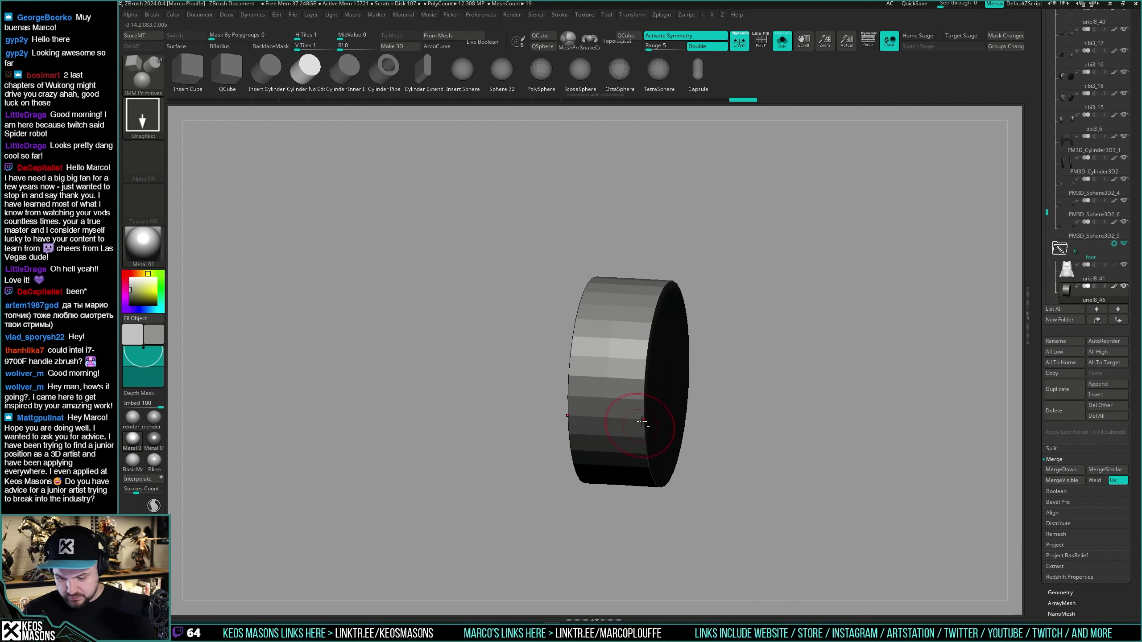
pyautogui.hotkey('shift', 'f')
pyautogui.moveTo(658, 430)
pyautogui.mouseDown(button='right')
pyautogui.moveTo(711, 390)
pyautogui.moveTo(713, 433)
pyautogui.moveTo(761, 383)
pyautogui.mouseUp(button='right')
pyautogui.press('b')
pyautogui.press('z')
pyautogui.press('m')
pyautogui.press('i')
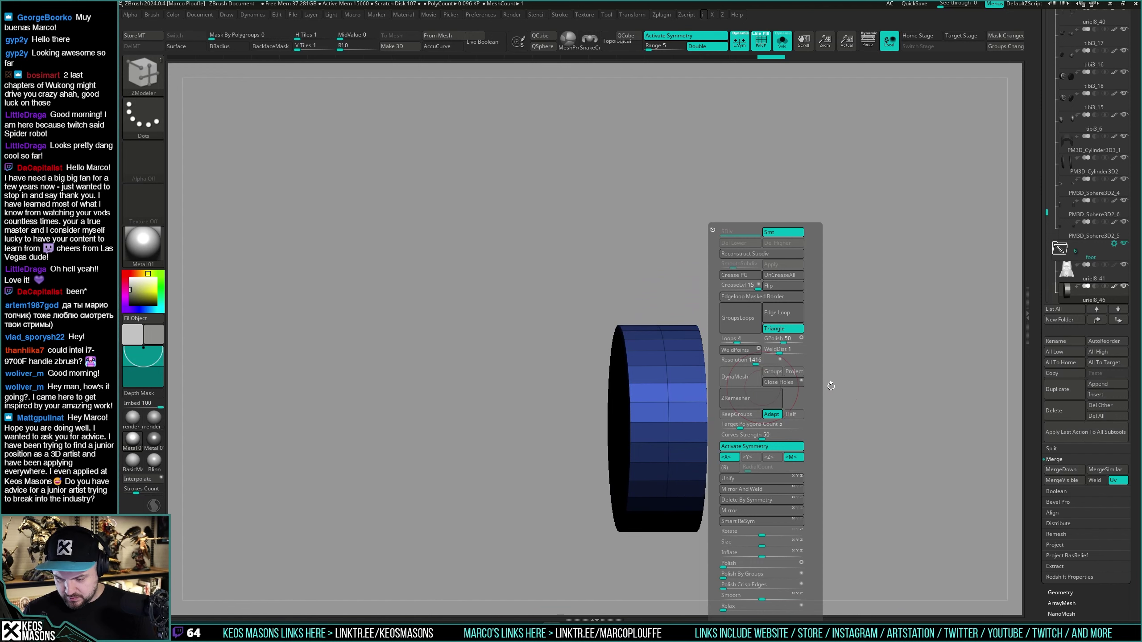
# Step: Examine the cylinder's shape and fit from several angles, both isolated and in place on the foot
pyautogui.moveTo(848, 386); pyautogui.dragTo(821, 403, button='right')
pyautogui.hotkey('shift', 'f')
pyautogui.keyDown('alt'); pyautogui.moveTo(788, 503); pyautogui.dragTo(783, 419, button='right'); pyautogui.keyUp('alt')
pyautogui.keyDown('ctrl'); pyautogui.moveTo(780, 481); pyautogui.dragTo(771, 448, button='right'); pyautogui.keyUp('ctrl')
pyautogui.hotkey('shift', 's')
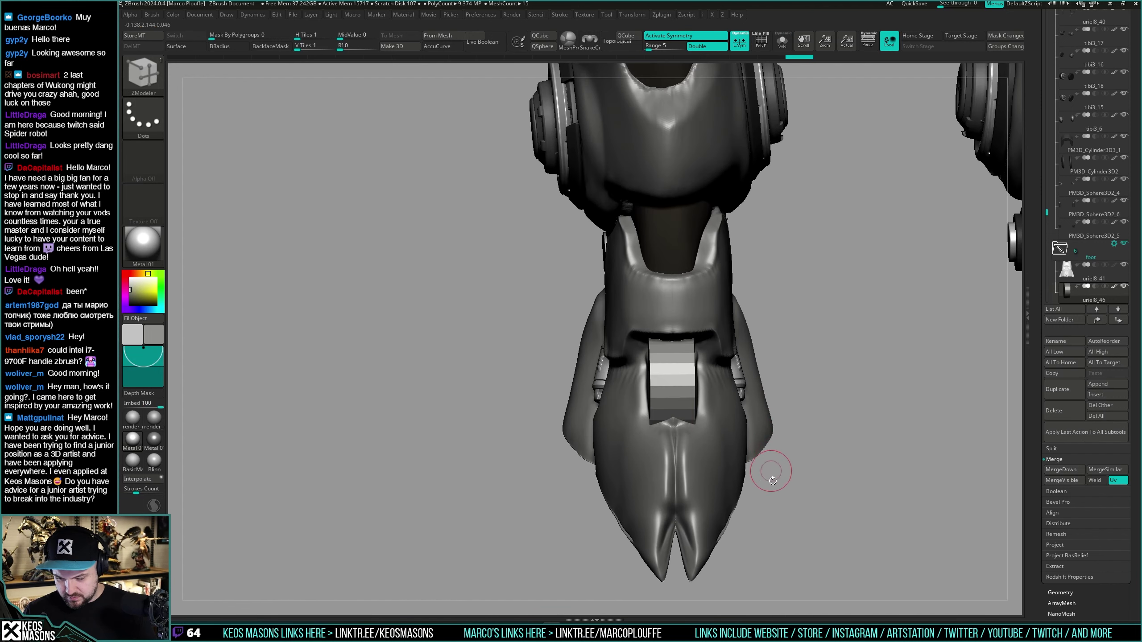
pyautogui.hotkey('ctrl', 'shift', 's')
pyautogui.hotkey('shift', 'f')
pyautogui.hotkey('shift', 'f')
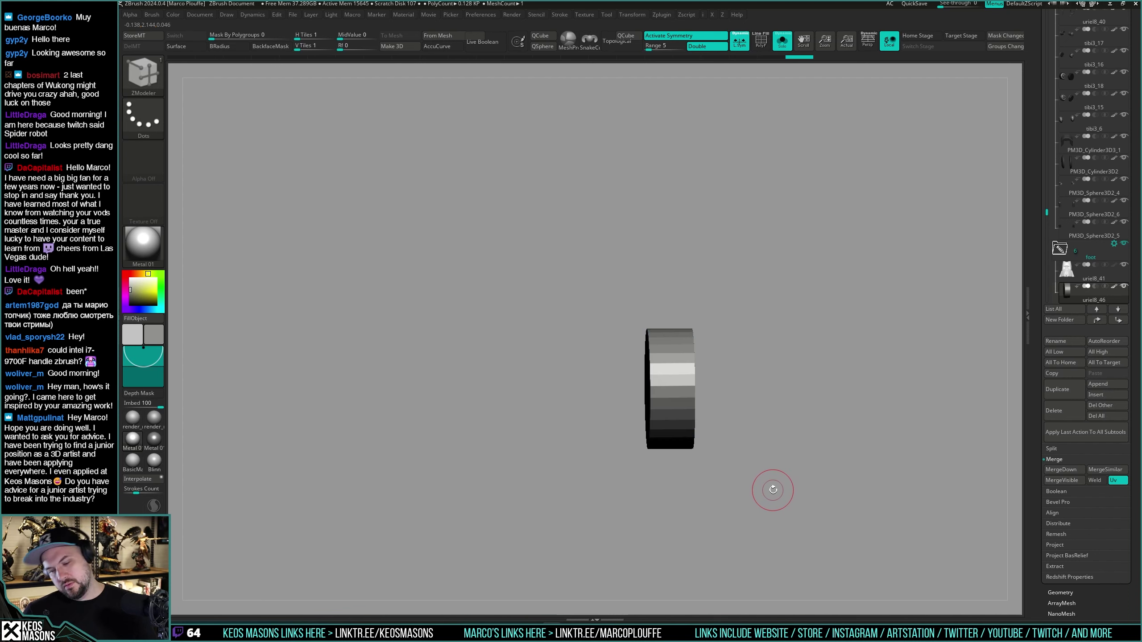
pyautogui.hotkey('ctrl', 'shift', 's')
pyautogui.moveTo(780, 424); pyautogui.dragTo(813, 421, button='right')
pyautogui.hotkey('ctrl', 'shift', 's')
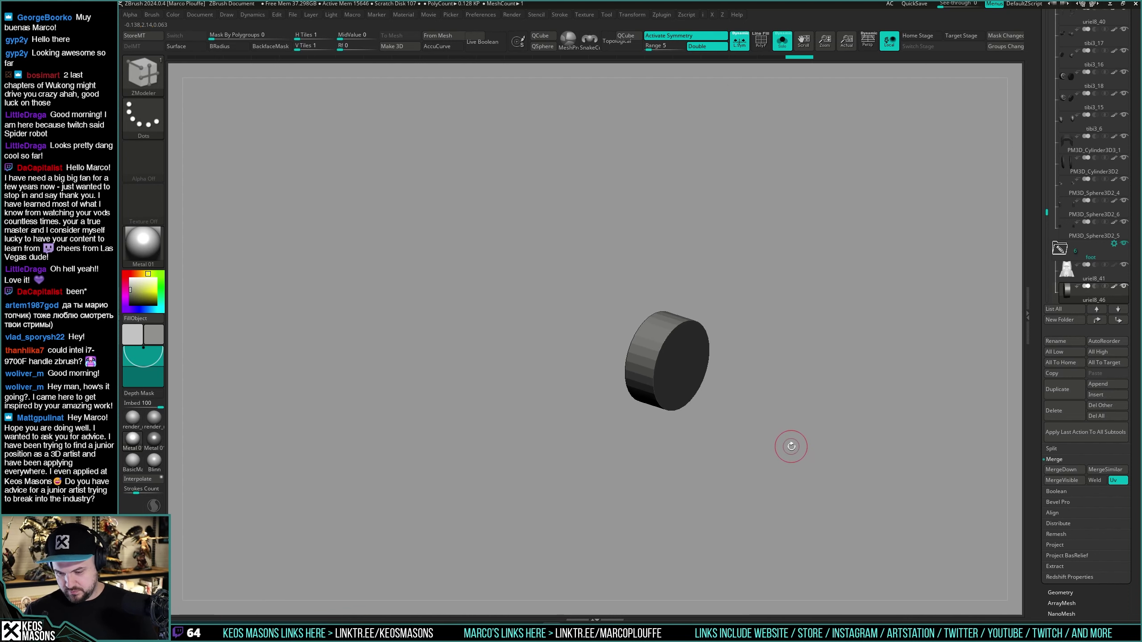
pyautogui.hotkey('ctrl', 'shift', 's')
pyautogui.hotkey('shift', 'f')
pyautogui.hotkey('shift', 'f')
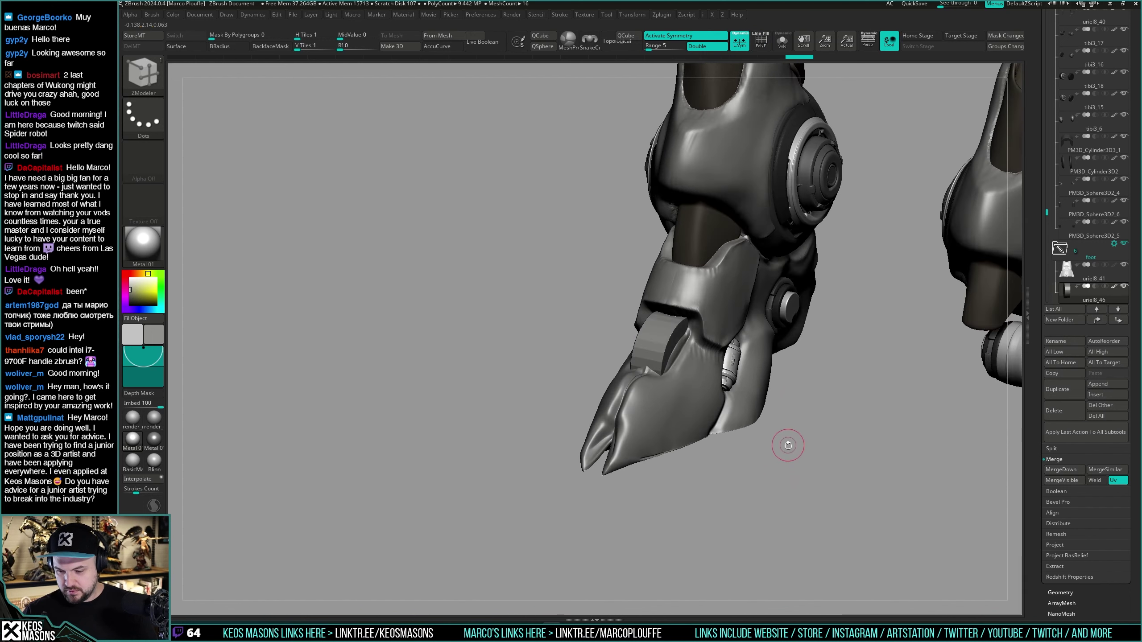
# Step: Isolate the cylinder in the foot recess and narrow it along X to about half its width
pyautogui.press('space')
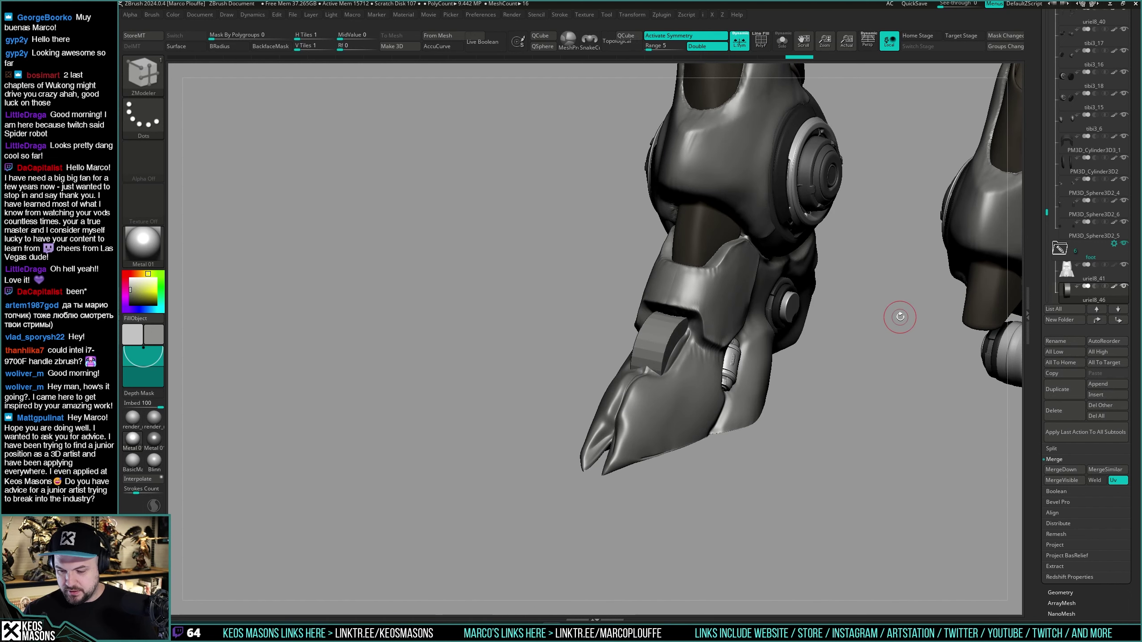
pyautogui.hotkey('ctrl', 'shift', 's')
pyautogui.moveTo(683, 411); pyautogui.dragTo(698, 443)
pyautogui.press('w')
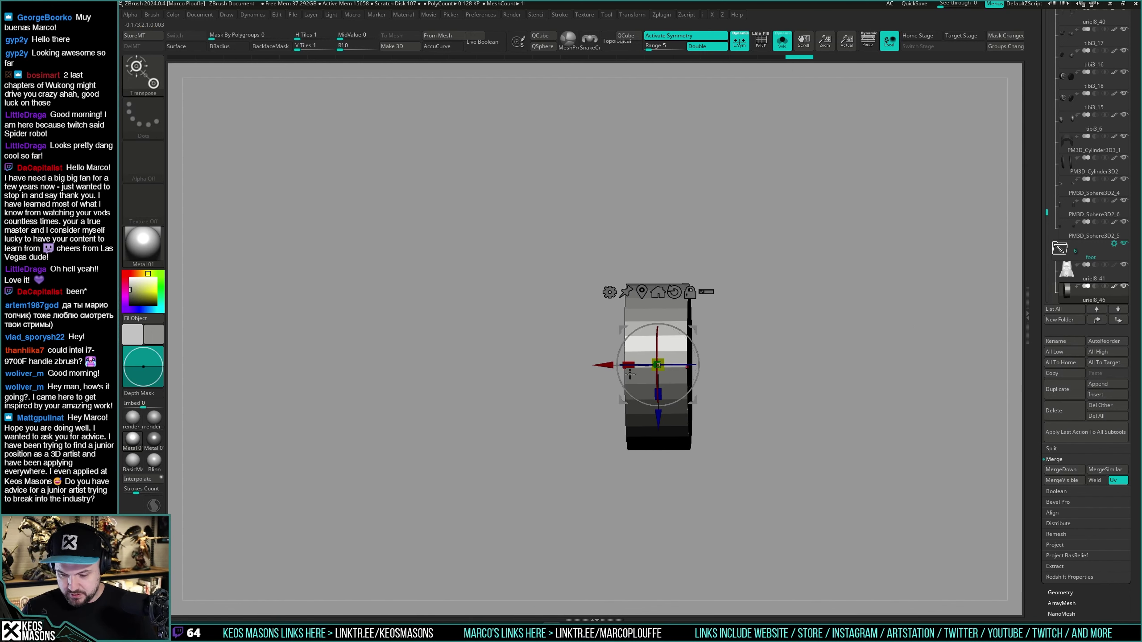
pyautogui.moveTo(628, 366); pyautogui.dragTo(671, 365)
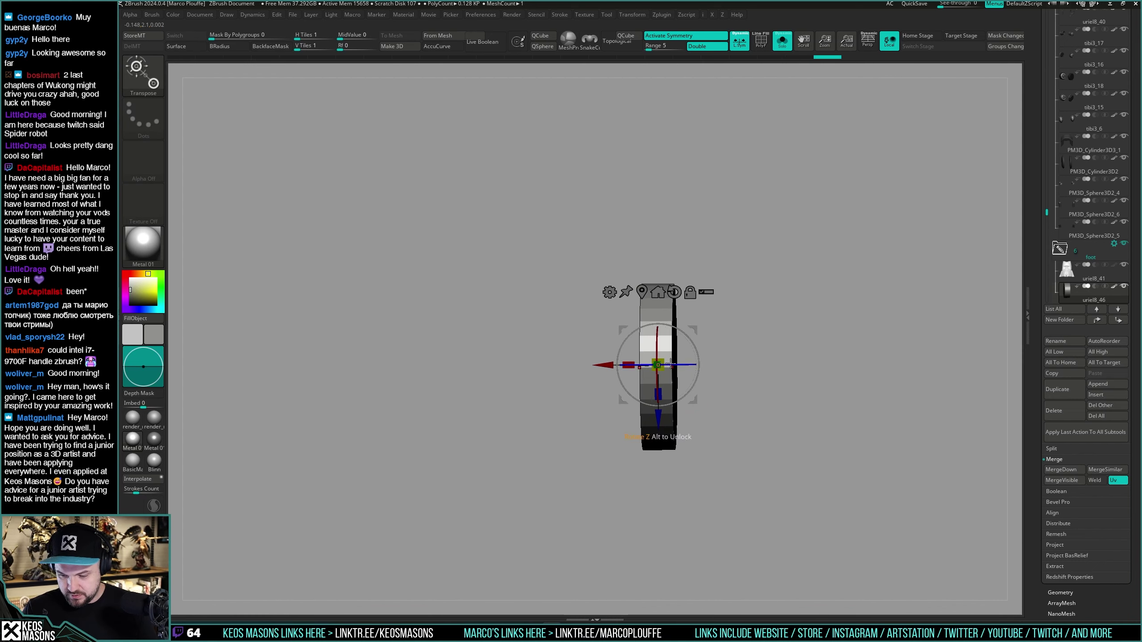
pyautogui.press('q')
pyautogui.hotkey('ctrl', 'shift', 's')
pyautogui.moveTo(857, 396); pyautogui.dragTo(760, 403)
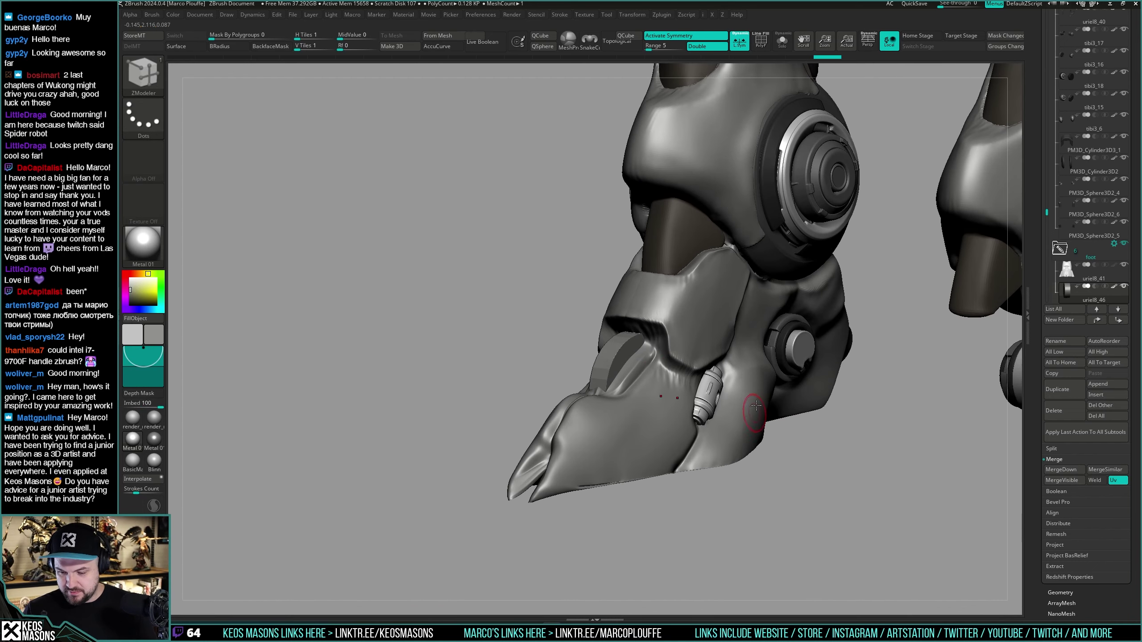
# Step: Check the thin disc on the foot, reselect it as the active subtool and isolate it
pyautogui.moveTo(755, 406)
pyautogui.keyDown('alt'); pyautogui.mouseDown(button='right')
pyautogui.moveTo(770, 382)
pyautogui.moveTo(775, 410)
pyautogui.mouseUp(button='right'); pyautogui.keyUp('alt')
pyautogui.keyDown('alt'); pyautogui.click(778, 278); pyautogui.keyUp('alt')
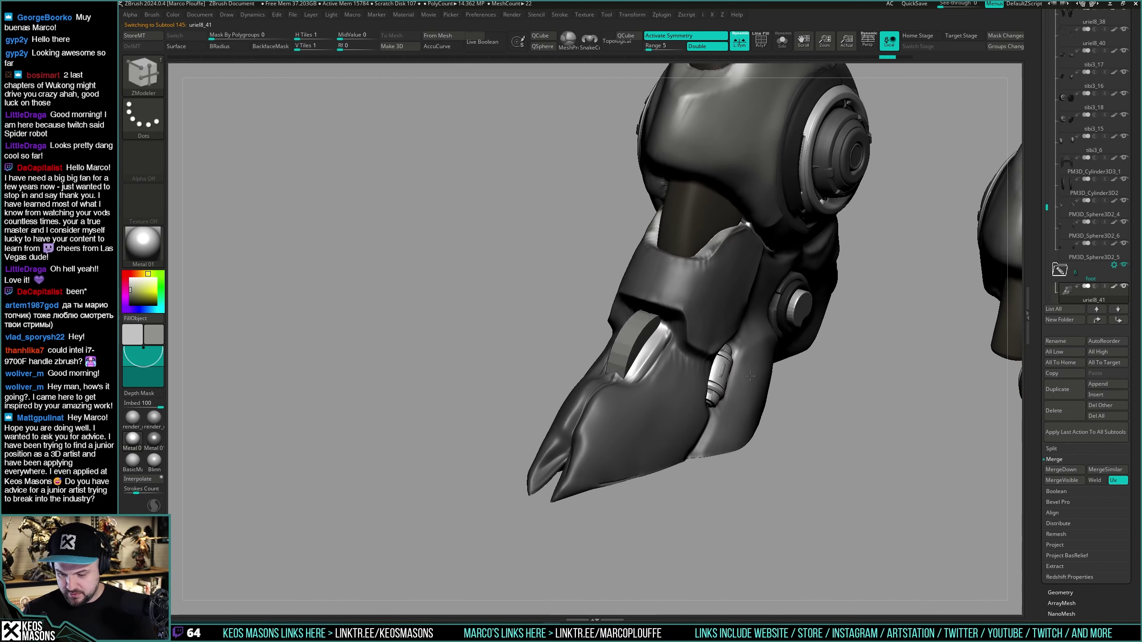
pyautogui.keyDown('alt'); pyautogui.click(641, 331); pyautogui.keyUp('alt')
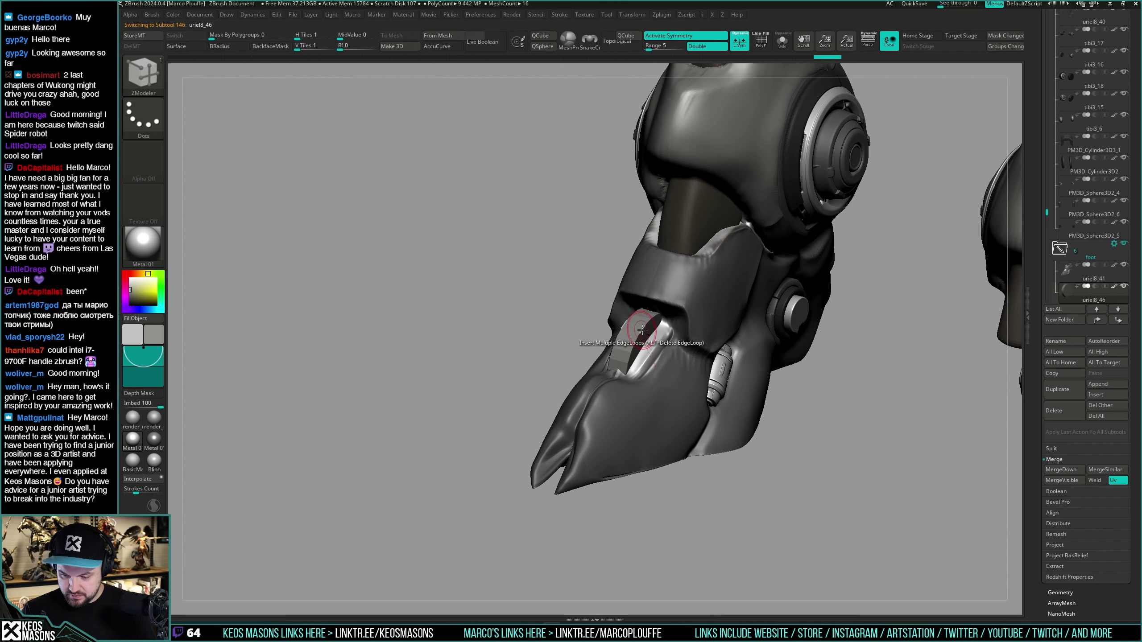
pyautogui.hotkey('ctrl', 'shift', 's')
pyautogui.press('b')
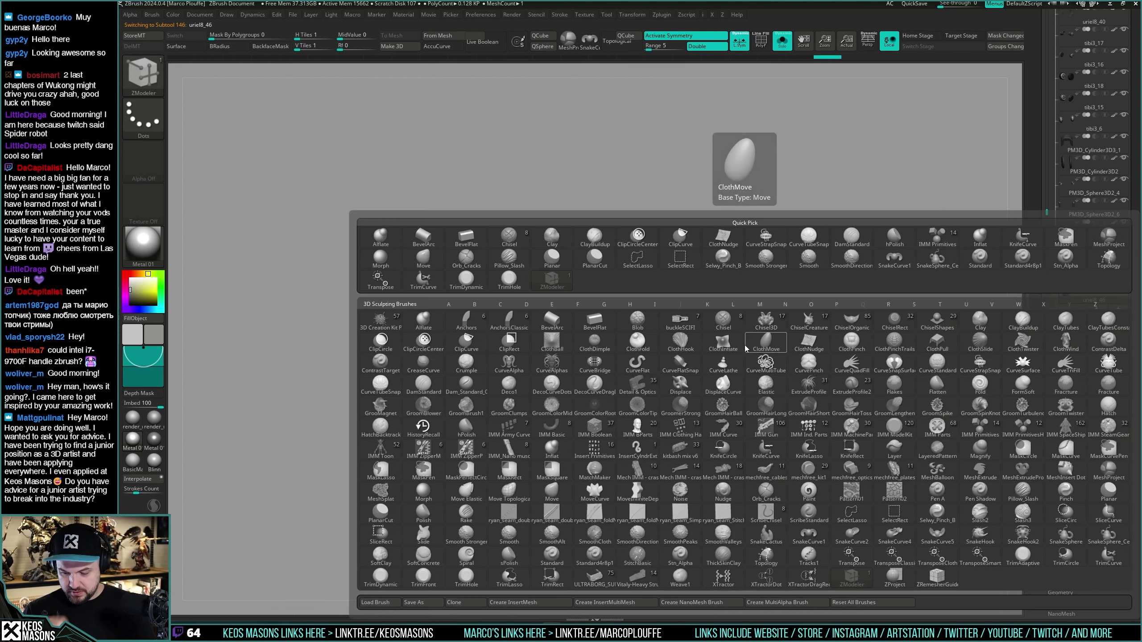
pyautogui.click(814, 492)
pyautogui.press(',')
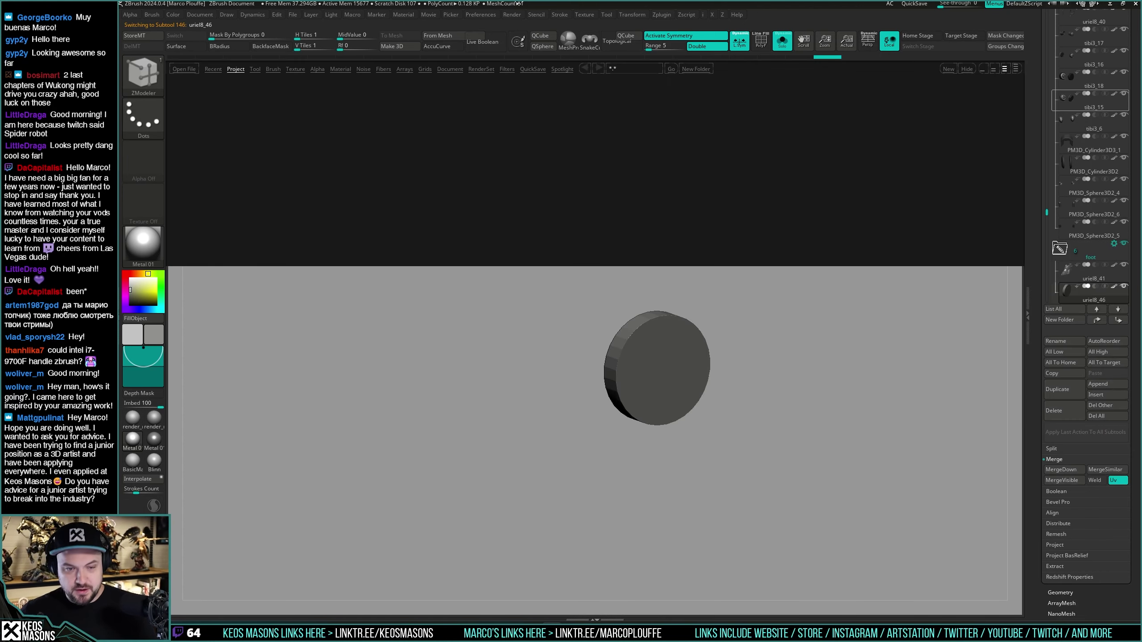
pyautogui.click(273, 69)
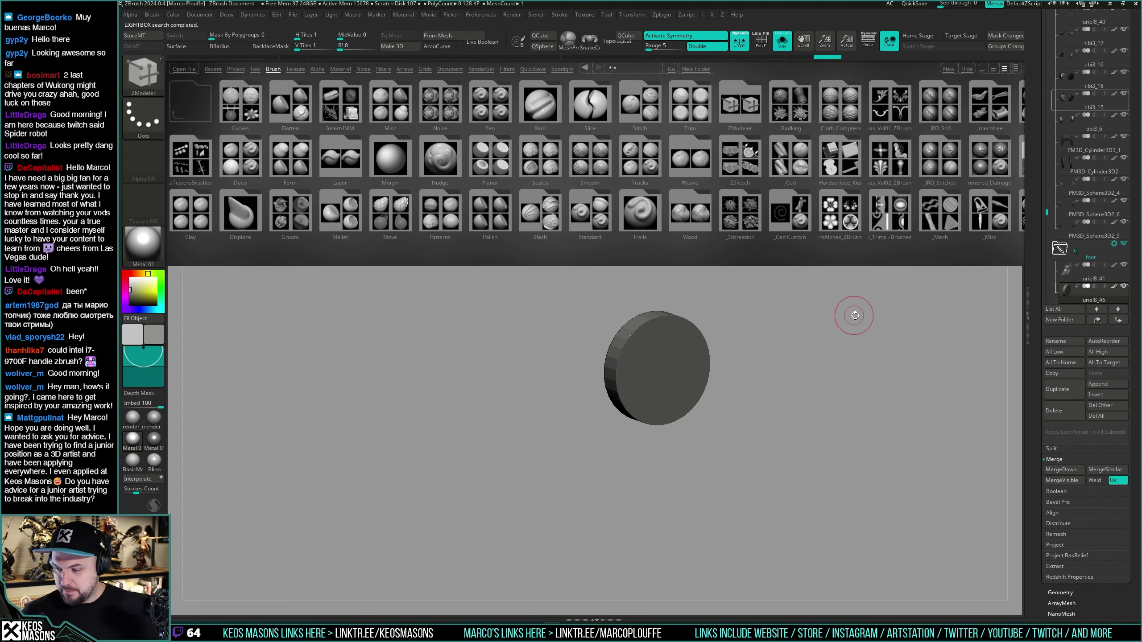
pyautogui.press(',')
pyautogui.press('b')
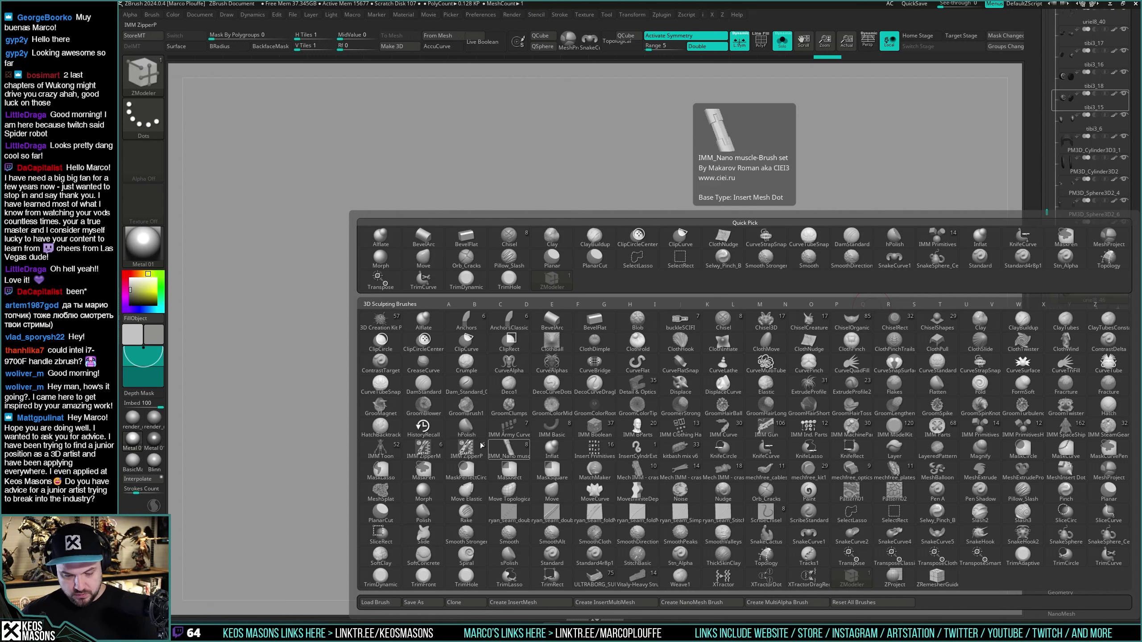
pyautogui.press('Escape')
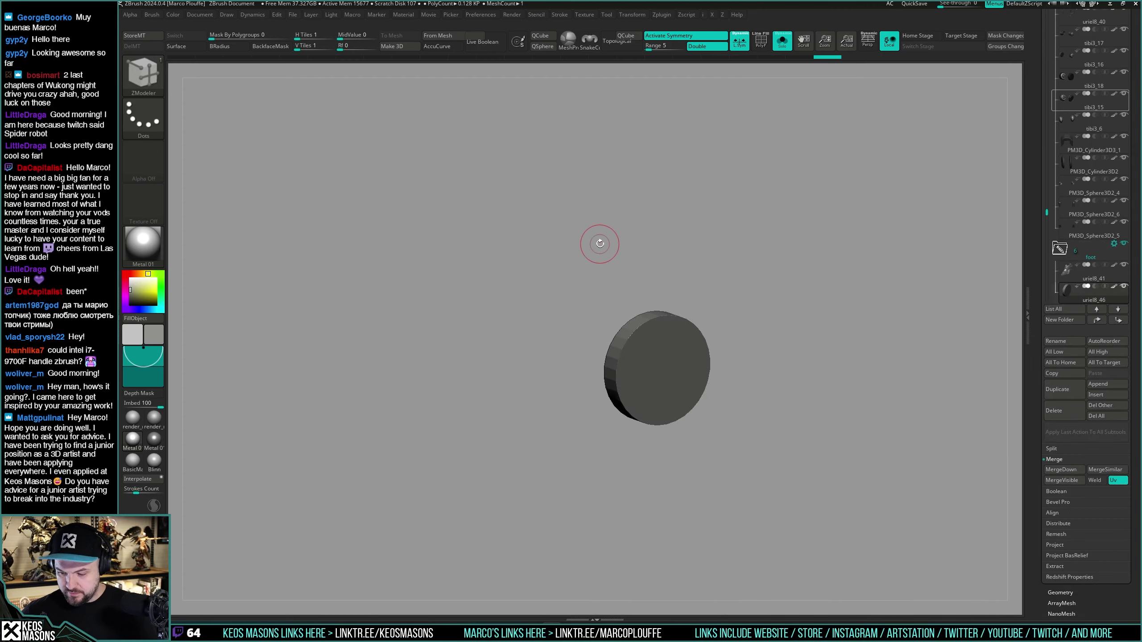
# Step: Load the ULTRABORG insert-mesh brush with round piston parts from the mechanical brush library and browse its meshes
pyautogui.press(',')
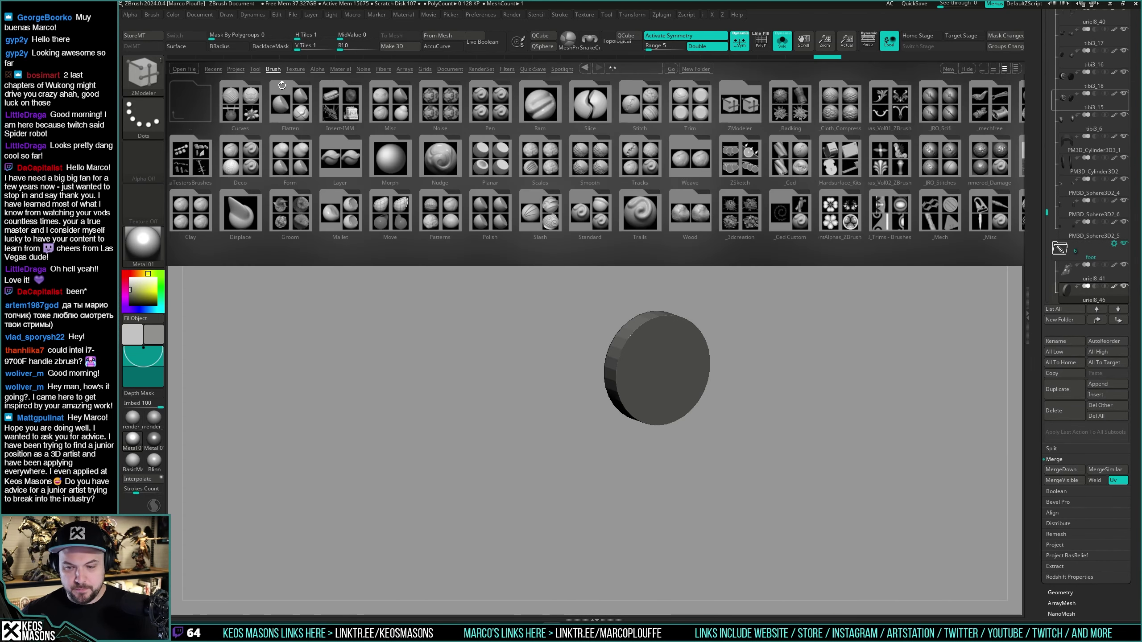
pyautogui.moveTo(787, 165); pyautogui.dragTo(653, 172)
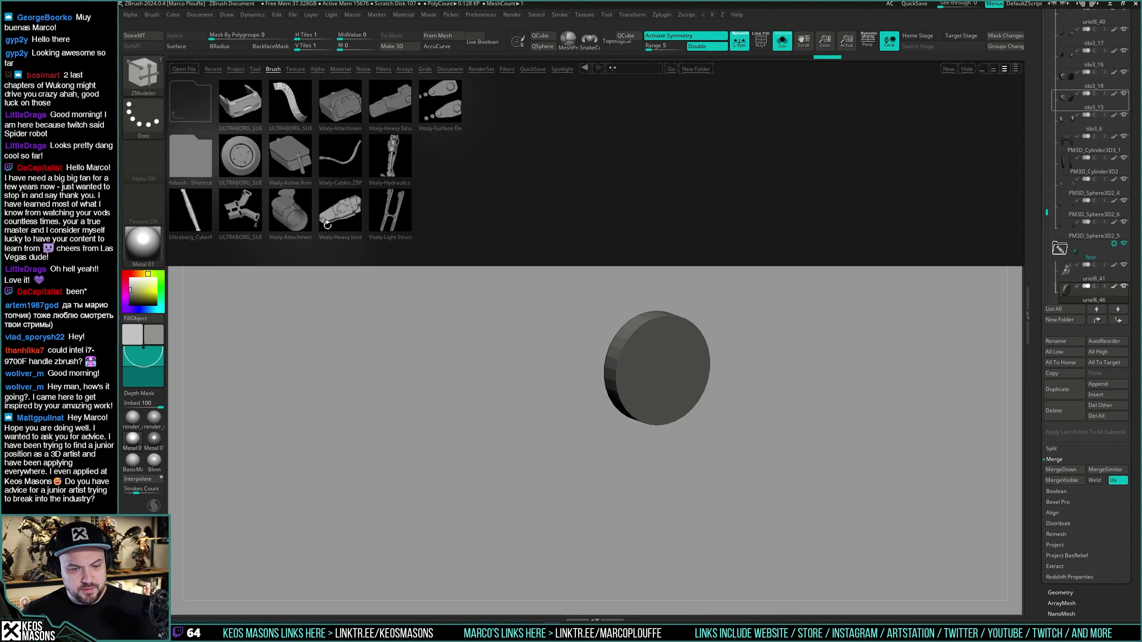
pyautogui.doubleClick(239, 157)
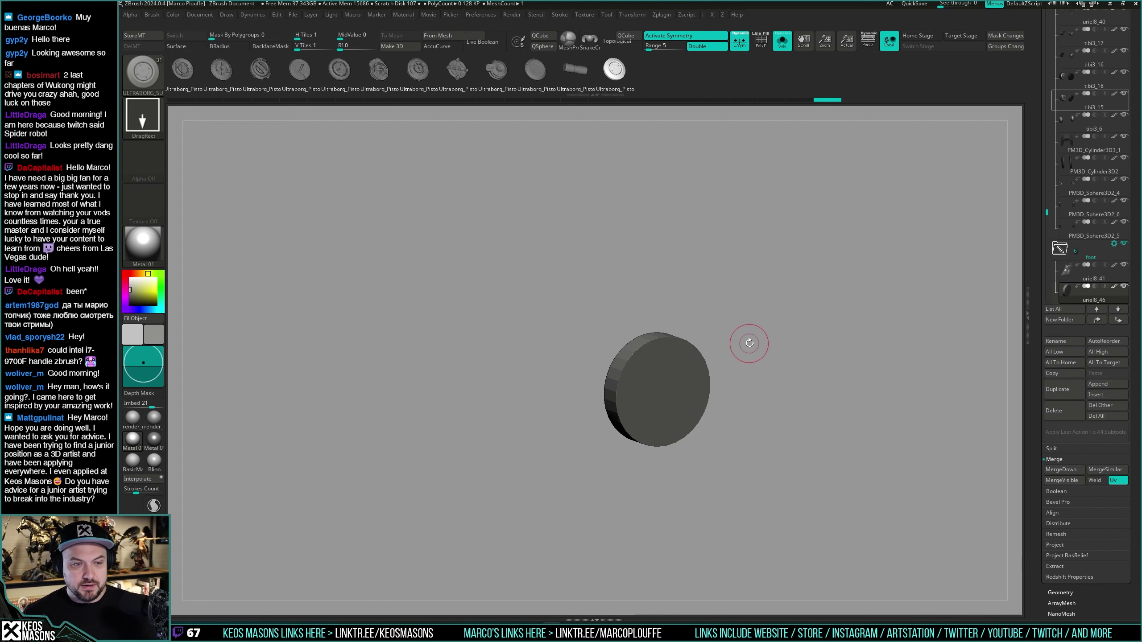
pyautogui.moveTo(501, 71); pyautogui.dragTo(826, 68)
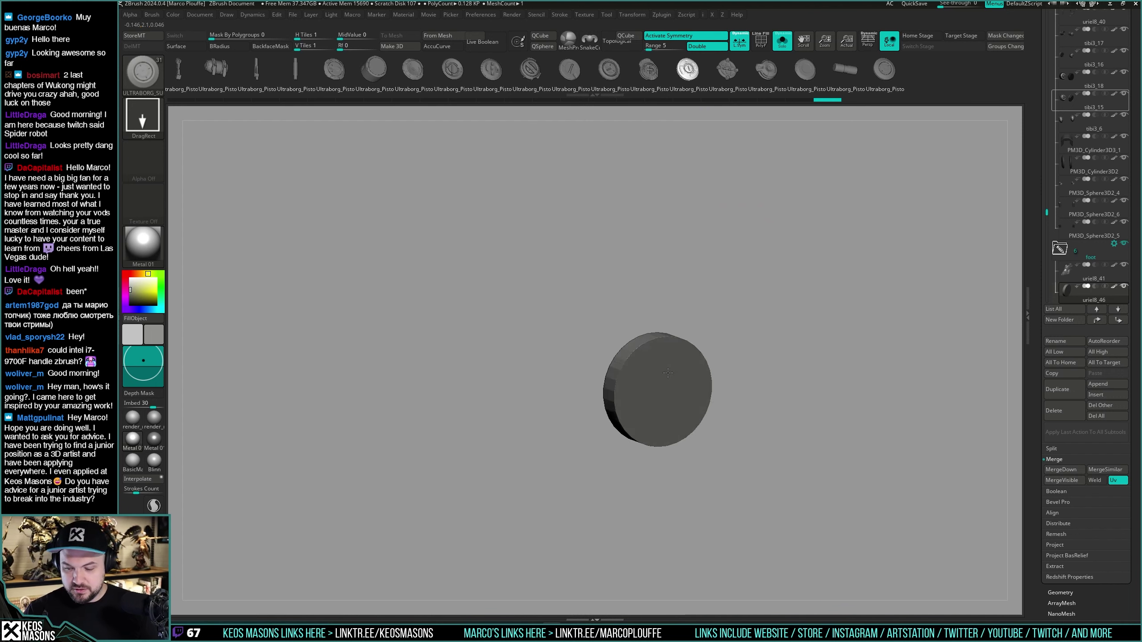
# Step: Insert a round detailed mechanical cap centred on the disc's flat face, mirrored to the opposite side
pyautogui.moveTo(668, 372)
pyautogui.mouseDown(button='right')
pyautogui.moveTo(665, 353)
pyautogui.moveTo(667, 381)
pyautogui.mouseUp(button='right')
pyautogui.moveTo(668, 381)
pyautogui.mouseDown(button='right')
pyautogui.moveTo(671, 370)
pyautogui.moveTo(663, 376)
pyautogui.mouseUp(button='right')
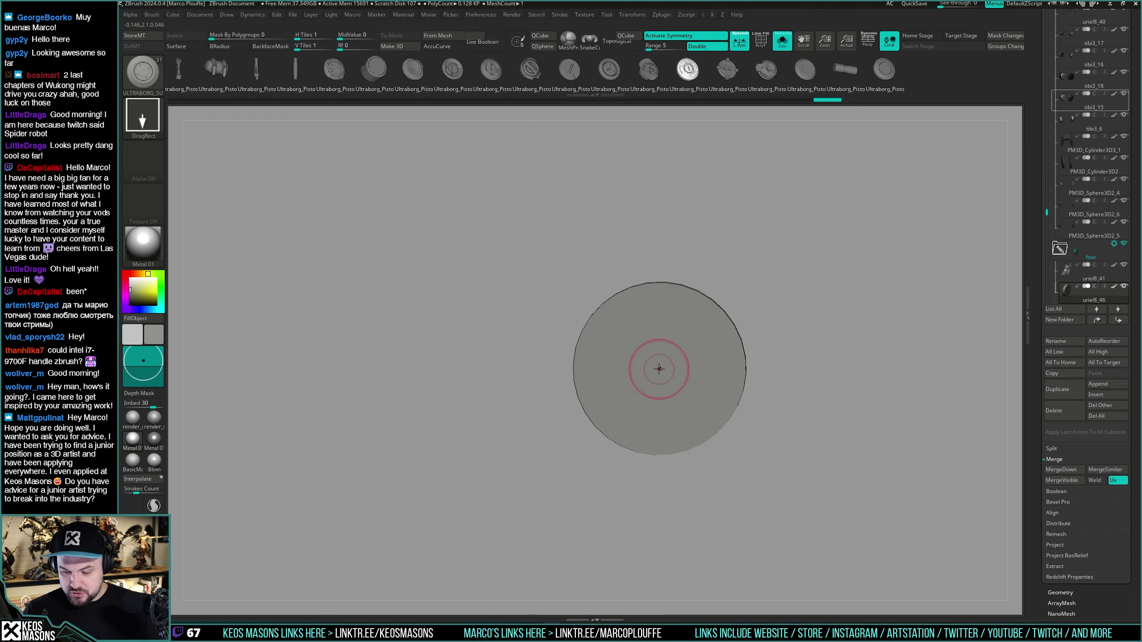
pyautogui.moveTo(659, 369)
pyautogui.mouseDown()
pyautogui.moveTo(675, 422)
pyautogui.moveTo(708, 463)
pyautogui.mouseUp()
pyautogui.moveTo(665, 374)
pyautogui.mouseDown(button='right')
pyautogui.moveTo(783, 341)
pyautogui.moveTo(769, 379)
pyautogui.moveTo(746, 350)
pyautogui.mouseUp(button='right')
# Step: Scale the inserted side caps along X to about 0.68 so the joint fits the foot recess
pyautogui.press('w')
pyautogui.moveTo(601, 372); pyautogui.dragTo(598, 385)
pyautogui.moveTo(615, 368); pyautogui.dragTo(736, 365, button='right')
pyautogui.press('s')
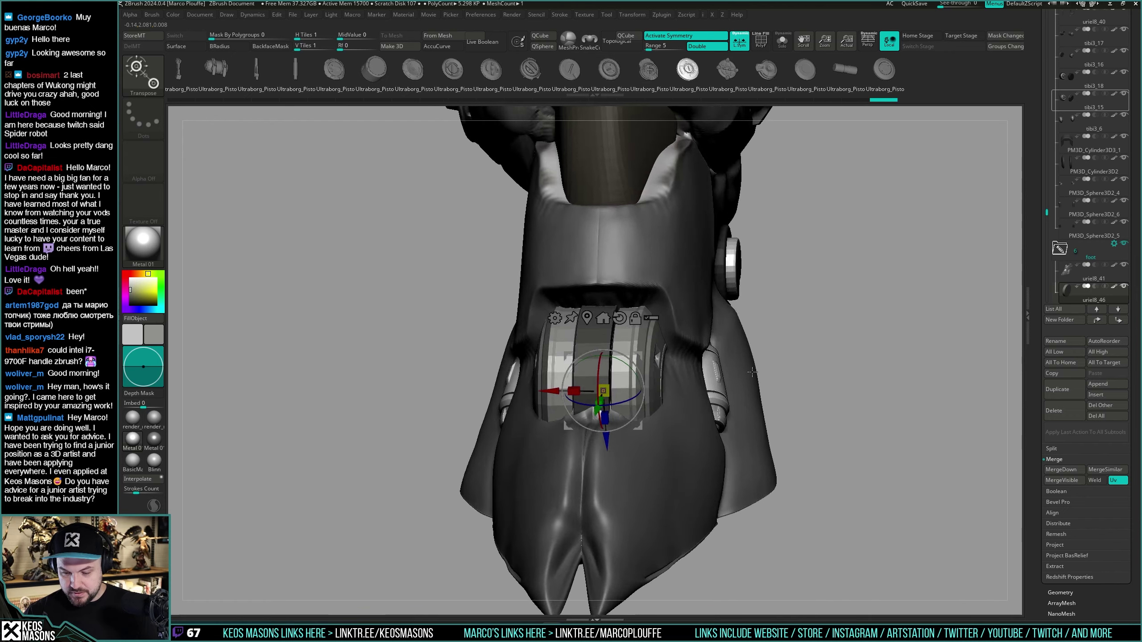
pyautogui.press('s')
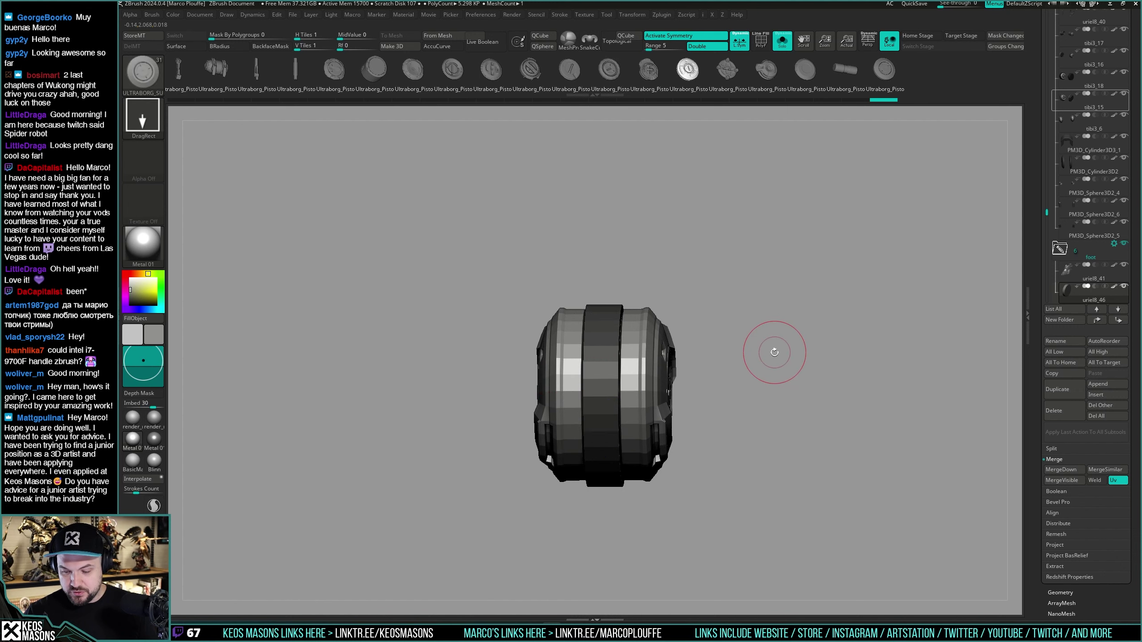
pyautogui.hotkey('shift', 'alt', 's')
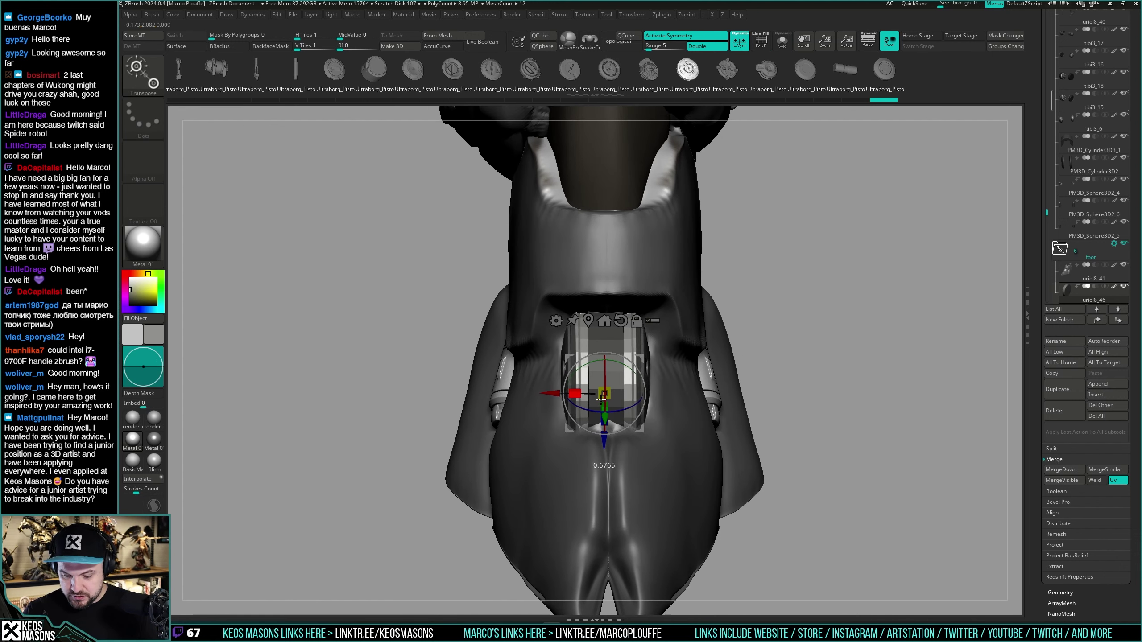
pyautogui.press('q')
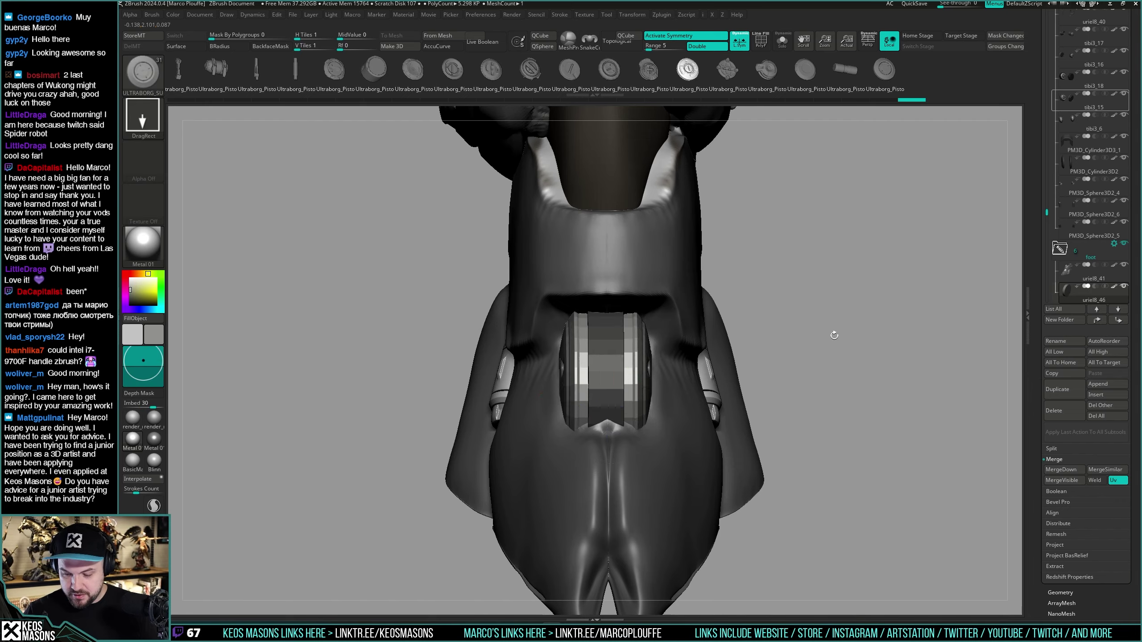
# Step: Rotate the inserted side caps around the X axis and check their orientation against the foot
pyautogui.moveTo(834, 334)
pyautogui.mouseDown()
pyautogui.moveTo(742, 355)
pyautogui.moveTo(693, 387)
pyautogui.mouseUp()
pyautogui.moveTo(690, 387)
pyautogui.mouseDown(button='right')
pyautogui.moveTo(710, 387)
pyautogui.moveTo(691, 399)
pyautogui.mouseUp(button='right')
pyautogui.hotkey('shift', 'alt', 's')
pyautogui.press('w')
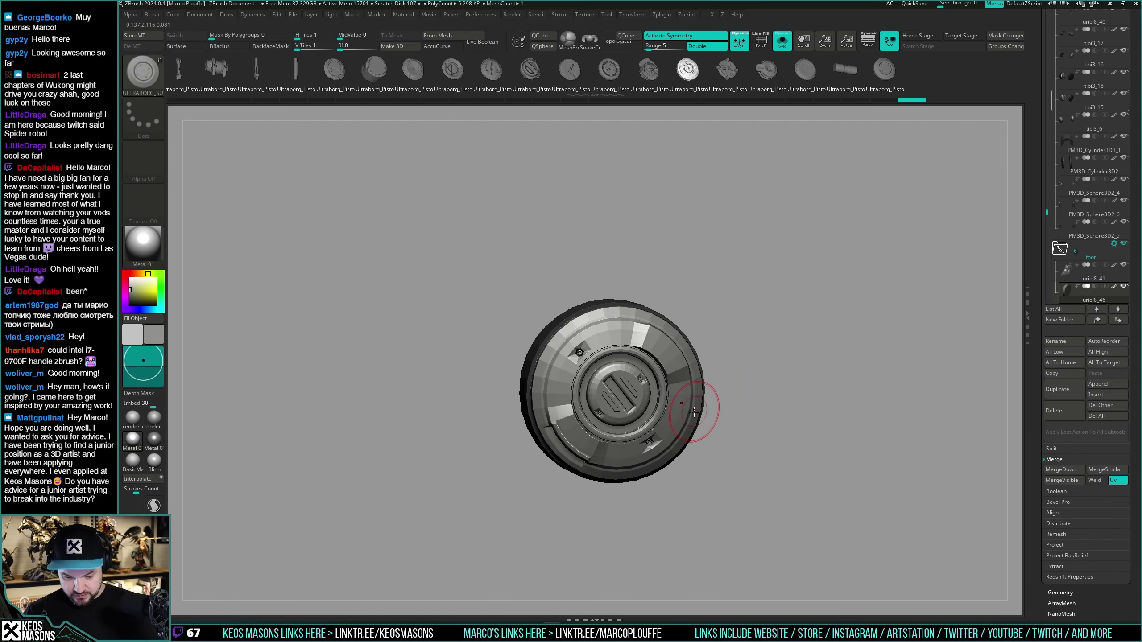
pyautogui.moveTo(717, 302); pyautogui.dragTo(734, 304)
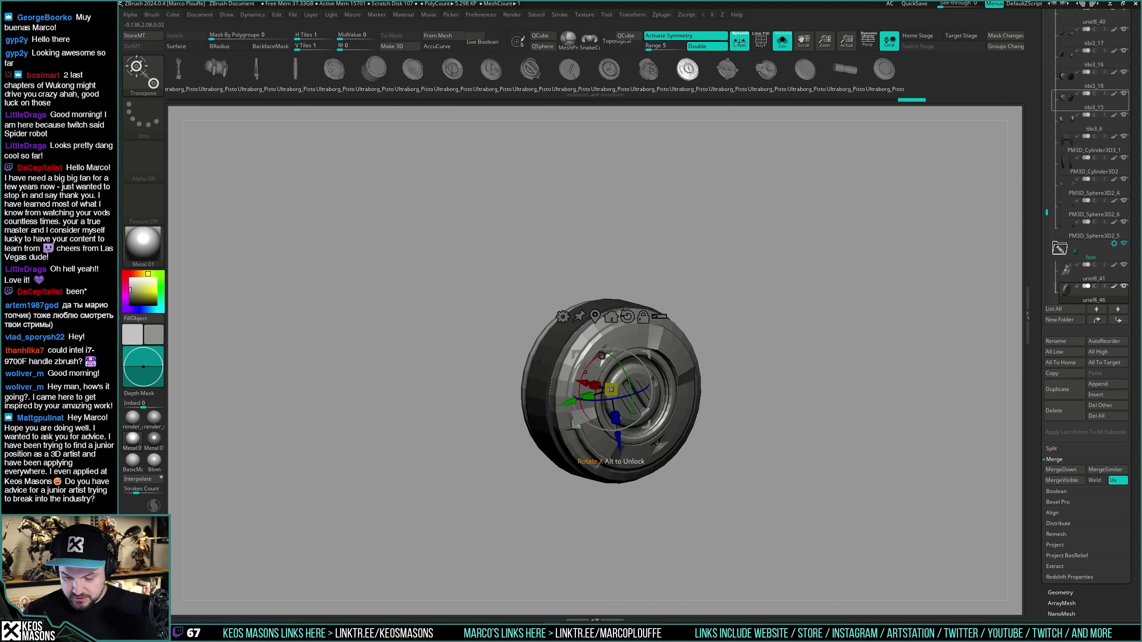
pyautogui.moveTo(583, 369); pyautogui.dragTo(631, 327)
pyautogui.hotkey('shift', 'alt', 's')
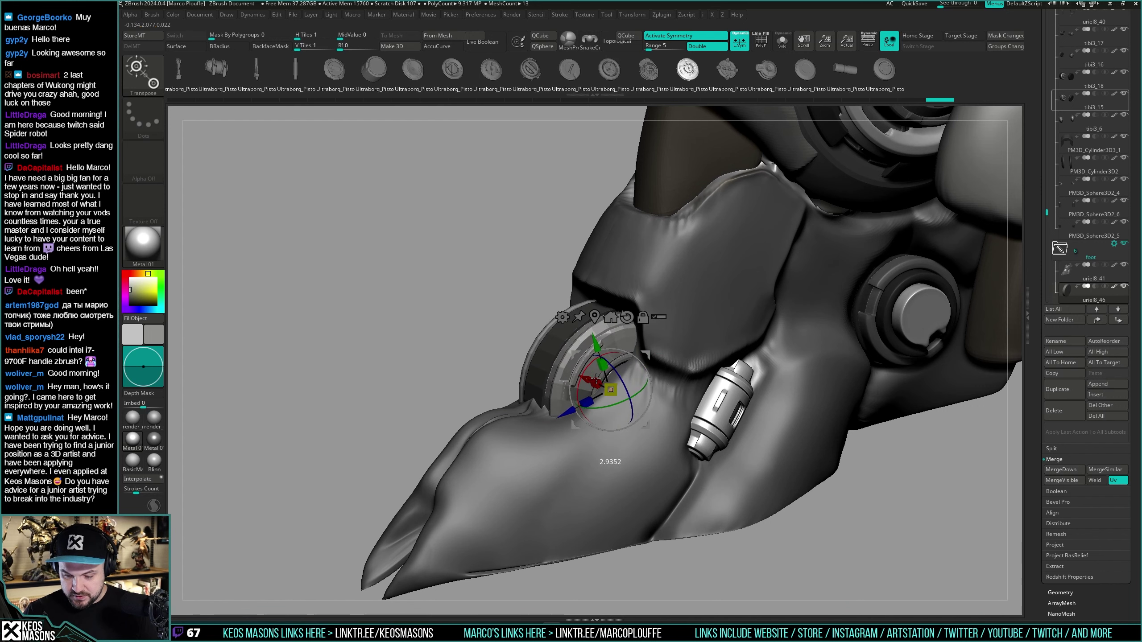
pyautogui.moveTo(593, 382); pyautogui.dragTo(594, 382)
pyautogui.press('q')
# Step: Examine the isolated joint's side profile and the centre band between its caps
pyautogui.moveTo(604, 382)
pyautogui.keyDown('ctrl'); pyautogui.mouseDown(button='right')
pyautogui.moveTo(591, 395)
pyautogui.moveTo(737, 370)
pyautogui.mouseUp(button='right'); pyautogui.keyUp('ctrl')
pyautogui.hotkey('shift', 'alt', 's')
pyautogui.keyDown('ctrl'); pyautogui.moveTo(725, 398); pyautogui.dragTo(721, 423); pyautogui.keyUp('ctrl')
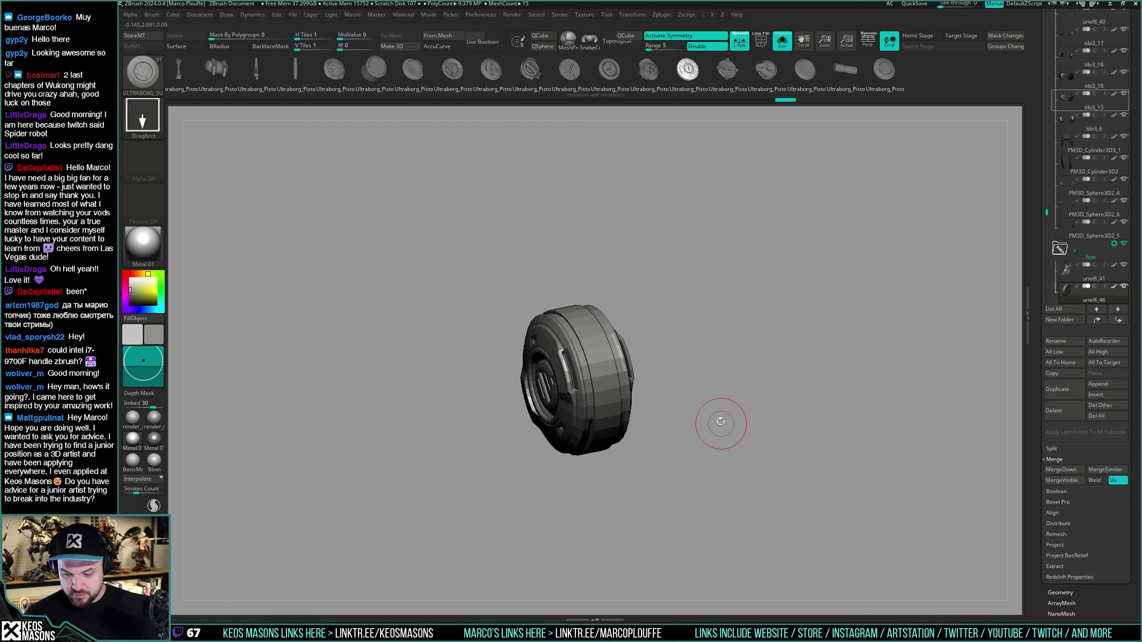
pyautogui.hotkey('shift', 'f')
pyautogui.keyDown('ctrl'); pyautogui.moveTo(721, 424); pyautogui.dragTo(723, 361, button='right'); pyautogui.keyUp('ctrl')
pyautogui.hotkey('shift', 'f')
pyautogui.moveTo(722, 361)
pyautogui.mouseDown()
pyautogui.moveTo(721, 383)
pyautogui.moveTo(720, 371)
pyautogui.mouseUp()
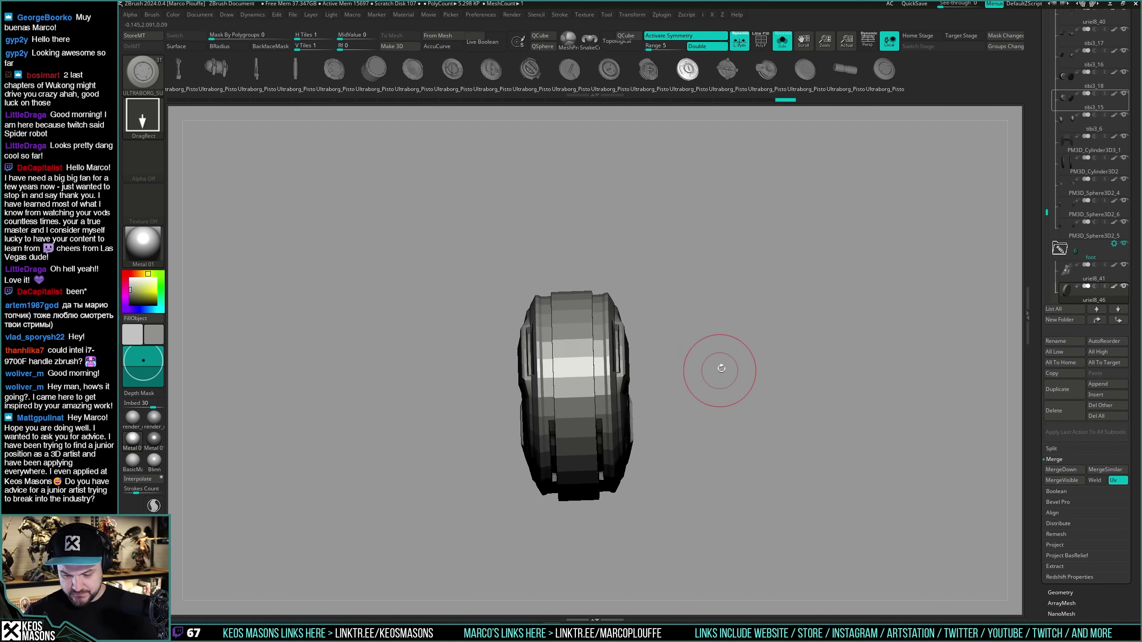
# Step: Show the polyframe and give the side caps a polygroup separate from the centre disc
pyautogui.hotkey('shift', 'f')
pyautogui.hotkey('ctrl', 'w')
pyautogui.press('i')
pyautogui.click(731, 489)
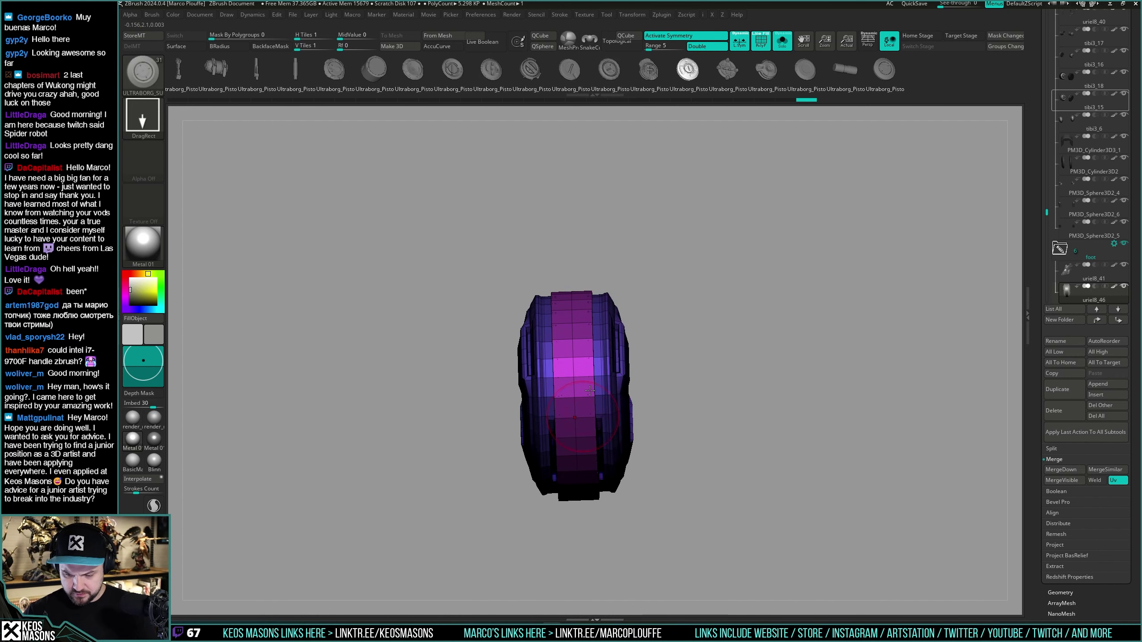
# Step: Mask the side caps, narrow the centre disc along X to about 0.75, and clear the mask
pyautogui.press('w')
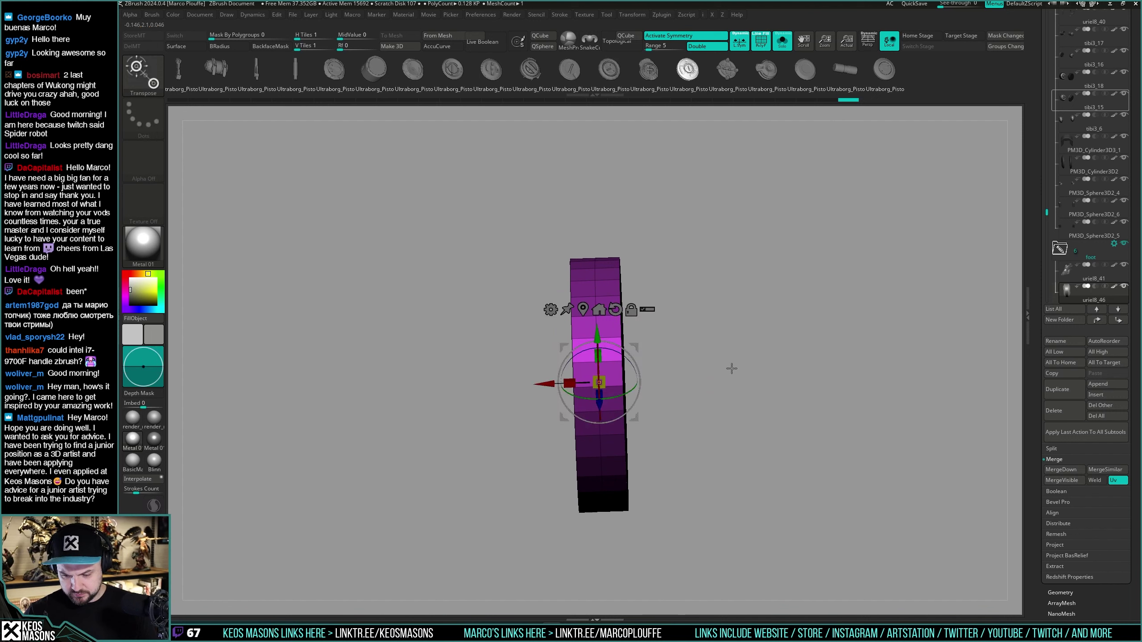
pyautogui.hotkey('ctrl', 'z')
pyautogui.hotkey('shift', 'f')
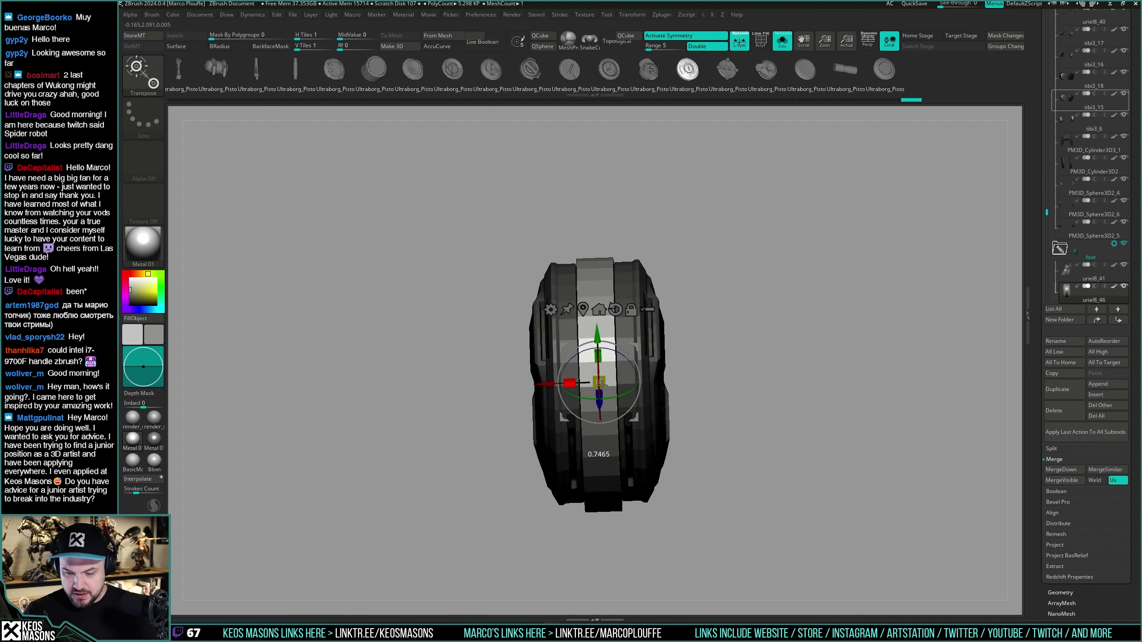
pyautogui.moveTo(764, 344)
pyautogui.mouseDown()
pyautogui.moveTo(731, 339)
pyautogui.moveTo(770, 353)
pyautogui.moveTo(625, 406)
pyautogui.moveTo(795, 322)
pyautogui.mouseUp()
pyautogui.press('q')
pyautogui.hotkey('shift', 'f')
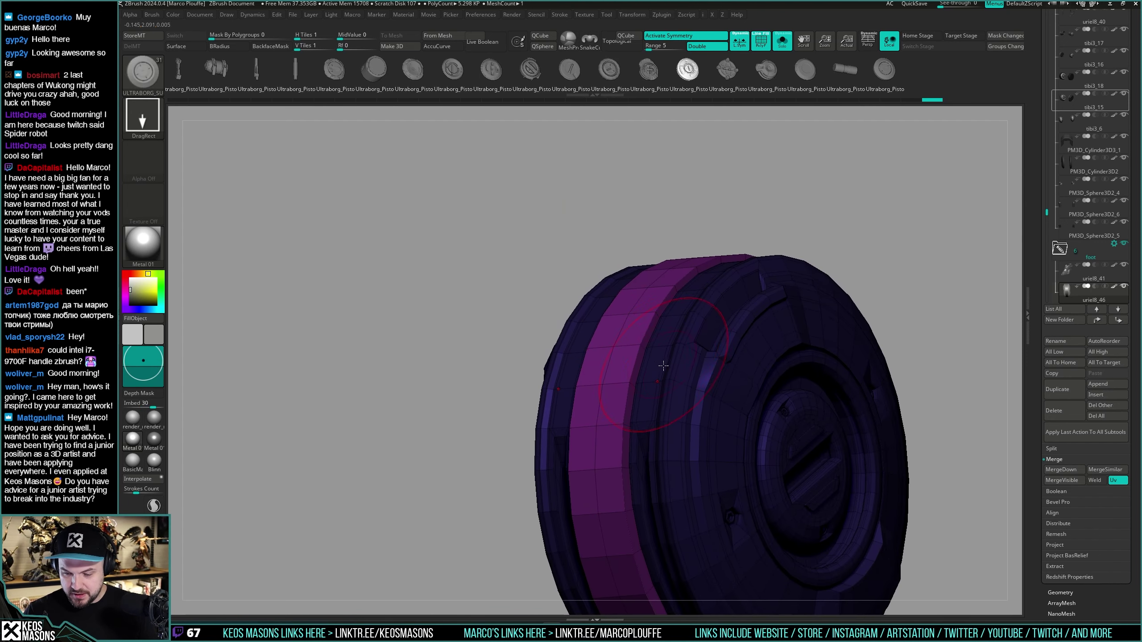
pyautogui.keyDown('ctrl'); pyautogui.click(868, 251); pyautogui.keyUp('ctrl')
# Step: Insert a ZModeler edge loop near the border of the centre band on both sides and isolate the centre disc's polygroup
pyautogui.keyDown('alt'); pyautogui.moveTo(635, 370); pyautogui.dragTo(648, 337, button='right'); pyautogui.keyUp('alt')
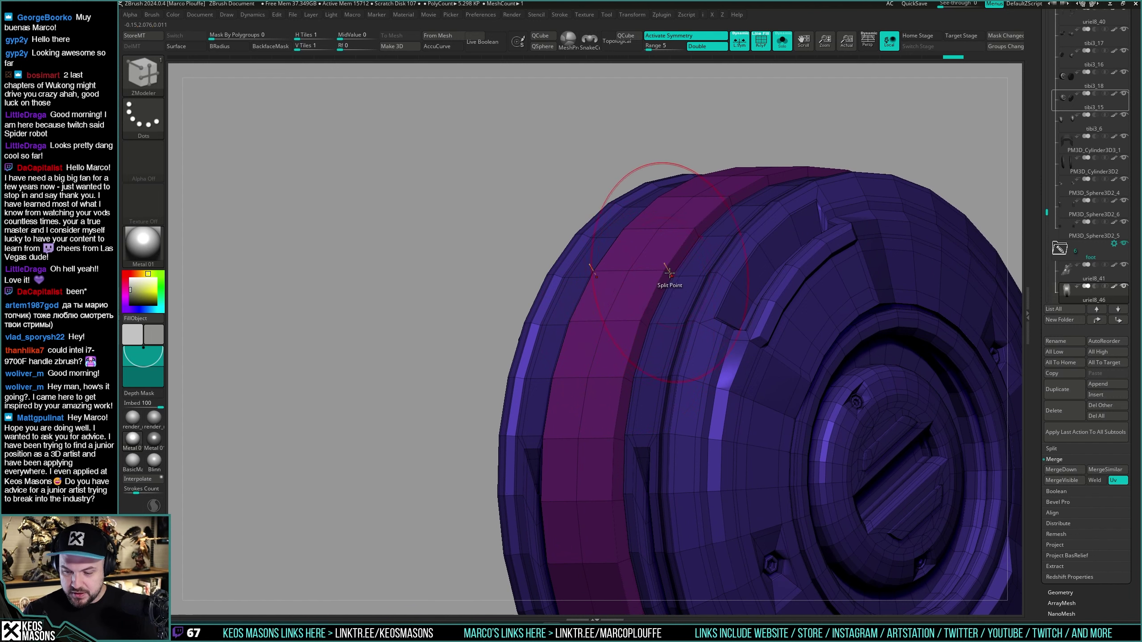
pyautogui.moveTo(607, 322); pyautogui.dragTo(630, 321, button='right')
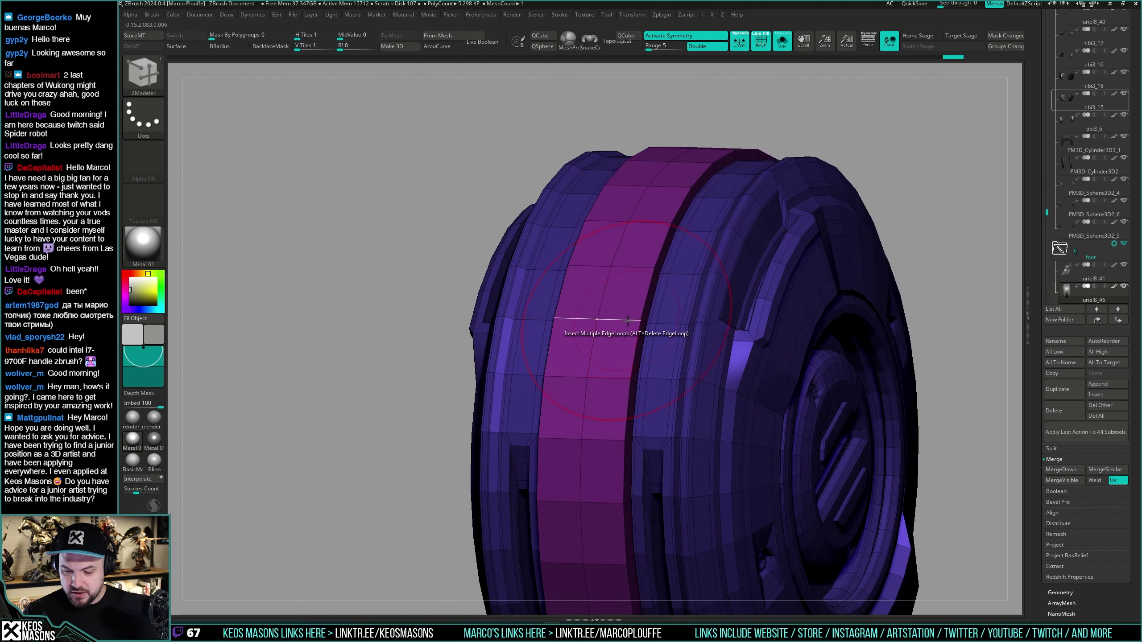
pyautogui.press('space')
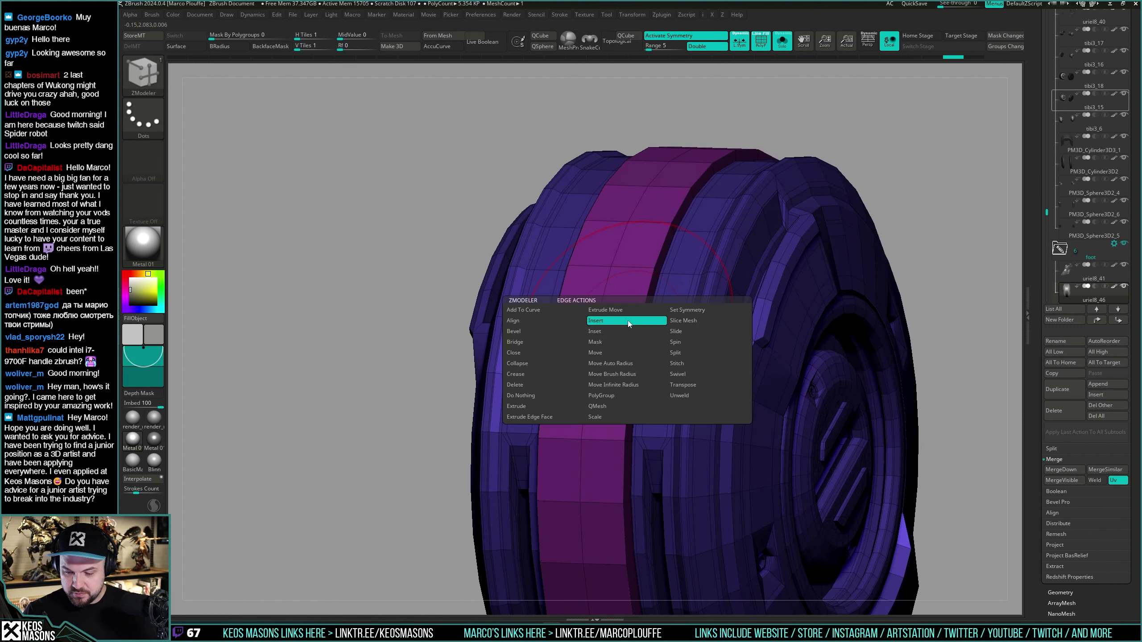
pyautogui.click(605, 444)
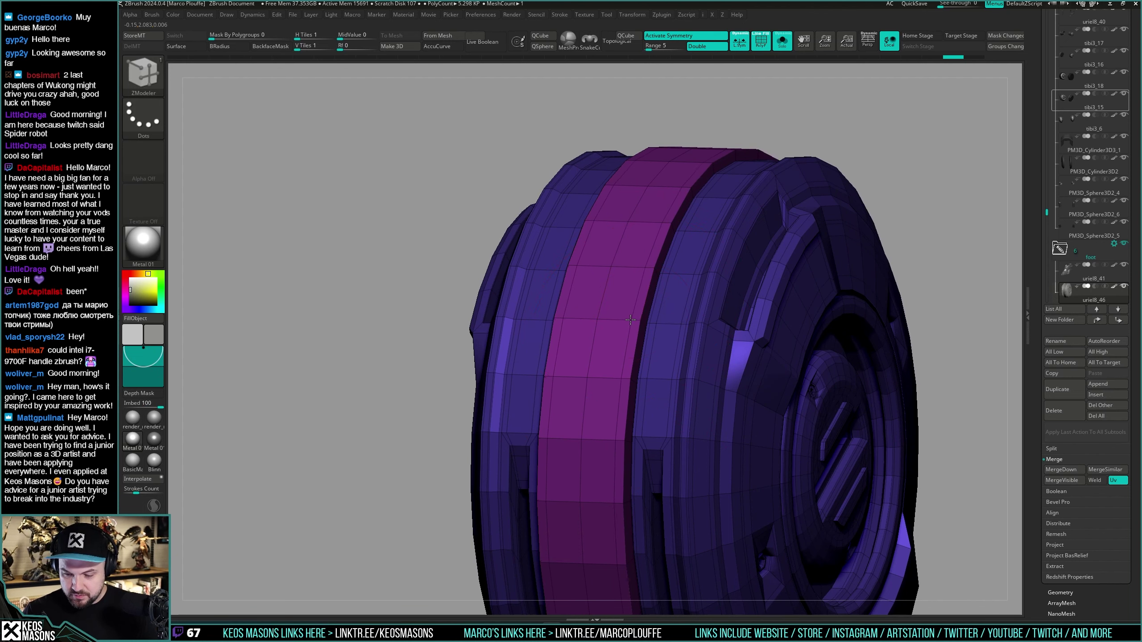
pyautogui.click(629, 319)
pyautogui.keyDown('ctrl'); pyautogui.moveTo(630, 319); pyautogui.dragTo(646, 224, button='right'); pyautogui.keyUp('ctrl')
pyautogui.keyDown('ctrl'); pyautogui.keyDown('shift'); pyautogui.click(662, 326); pyautogui.keyUp('shift'); pyautogui.keyUp('ctrl')
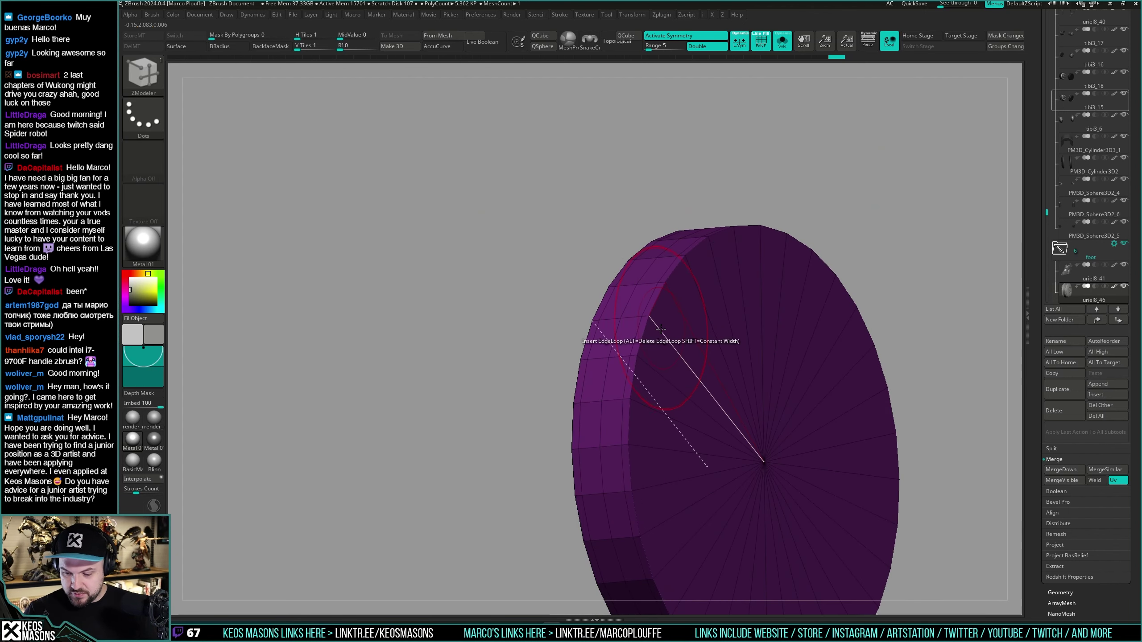
pyautogui.keyDown('alt'); pyautogui.moveTo(926, 256); pyautogui.dragTo(847, 260, button='right'); pyautogui.keyUp('alt')
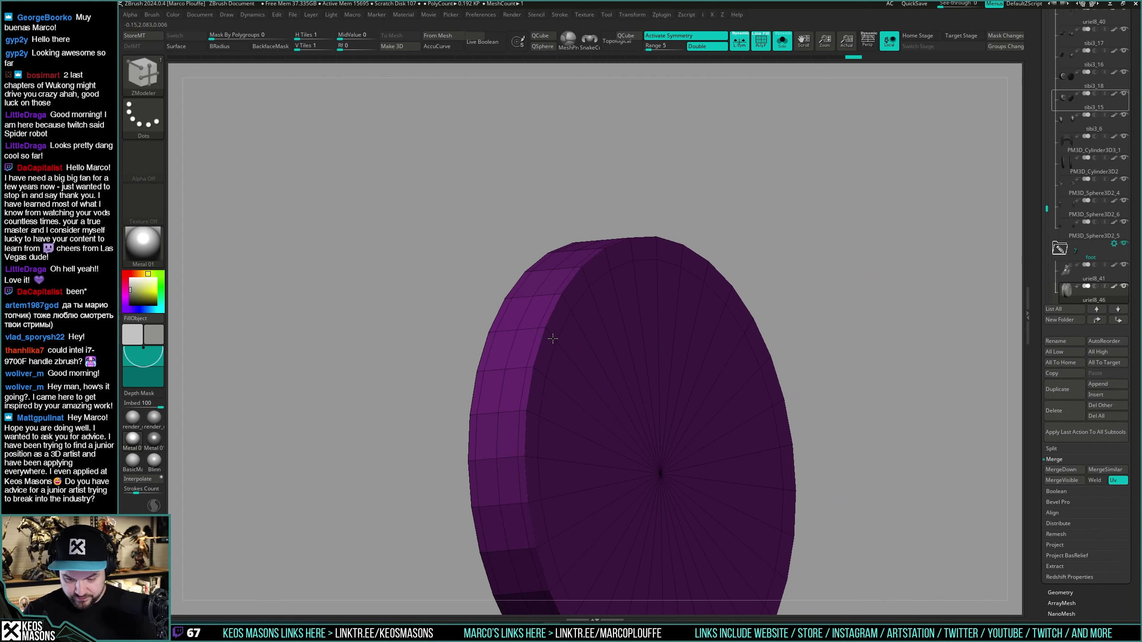
# Step: Insert a circular edge loop on the centre disc's flat face and merge the disc down with the subtool directly below it
pyautogui.moveTo(578, 367); pyautogui.dragTo(585, 375)
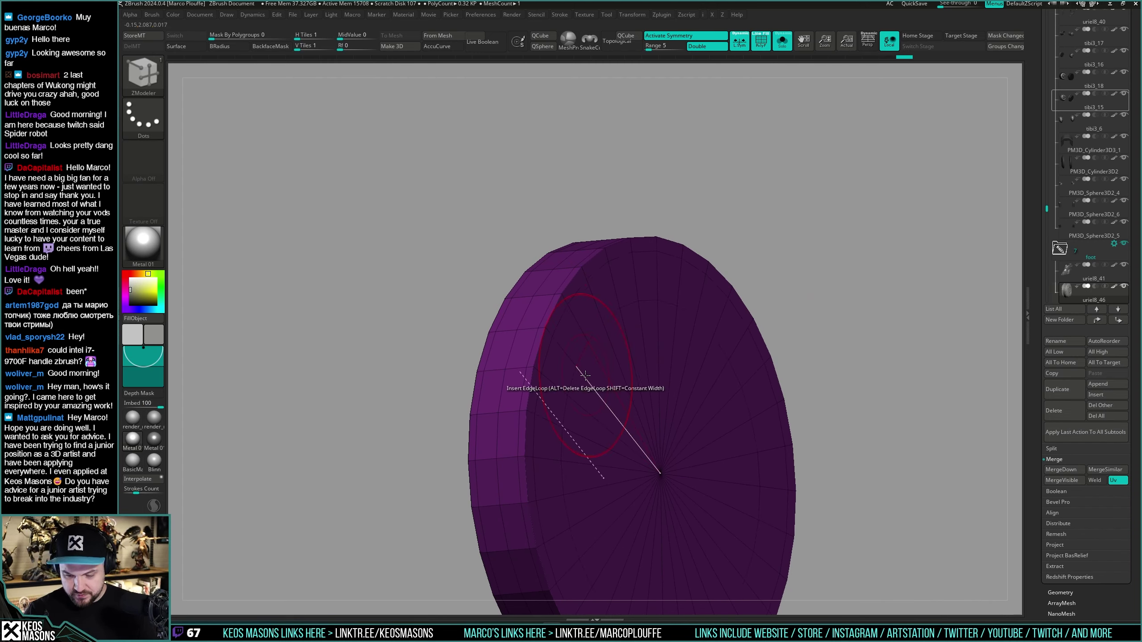
pyautogui.hotkey('ctrl', 'shift', 's')
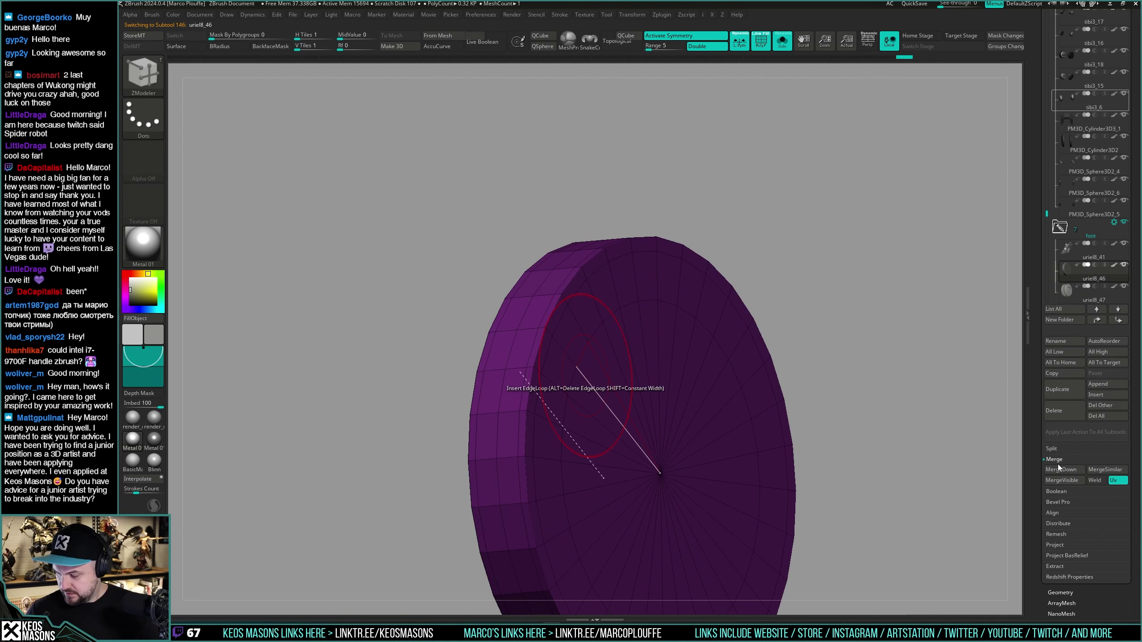
pyautogui.click(1061, 468)
# Step: Smooth the joint with dynamic subdivision and show it inside the full foot without the polyframe
pyautogui.moveTo(845, 475); pyautogui.dragTo(625, 362, button='right')
pyautogui.hotkey('shift', 'f')
pyautogui.press('d')
pyautogui.hotkey('alt', 's')
pyautogui.keyDown('alt'); pyautogui.moveTo(751, 358); pyautogui.dragTo(760, 396, button='right'); pyautogui.keyUp('alt')
pyautogui.moveTo(759, 396)
pyautogui.mouseDown(button='right')
pyautogui.moveTo(690, 423)
pyautogui.moveTo(754, 394)
pyautogui.mouseUp(button='right')
# Step: Shift the joint about 0.0048 along its Y axis to seat it lower in the foot's front recess
pyautogui.press('w')
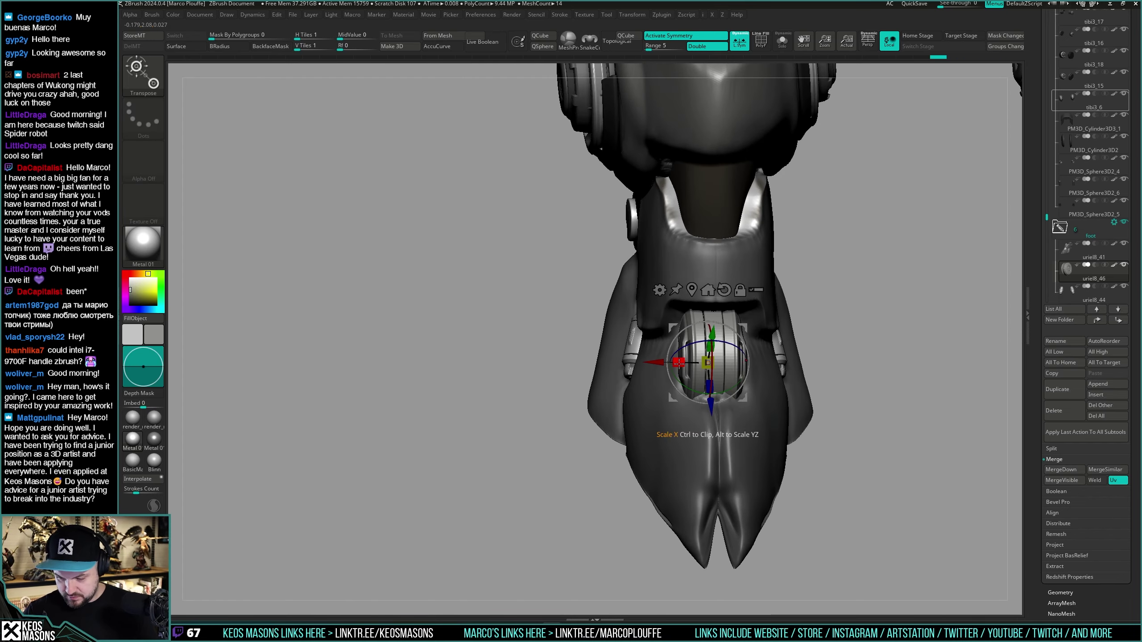
pyautogui.press('q')
pyautogui.moveTo(733, 402); pyautogui.dragTo(756, 433, button='right')
pyautogui.keyDown('alt'); pyautogui.moveTo(756, 432); pyautogui.dragTo(759, 413, button='right'); pyautogui.keyUp('alt')
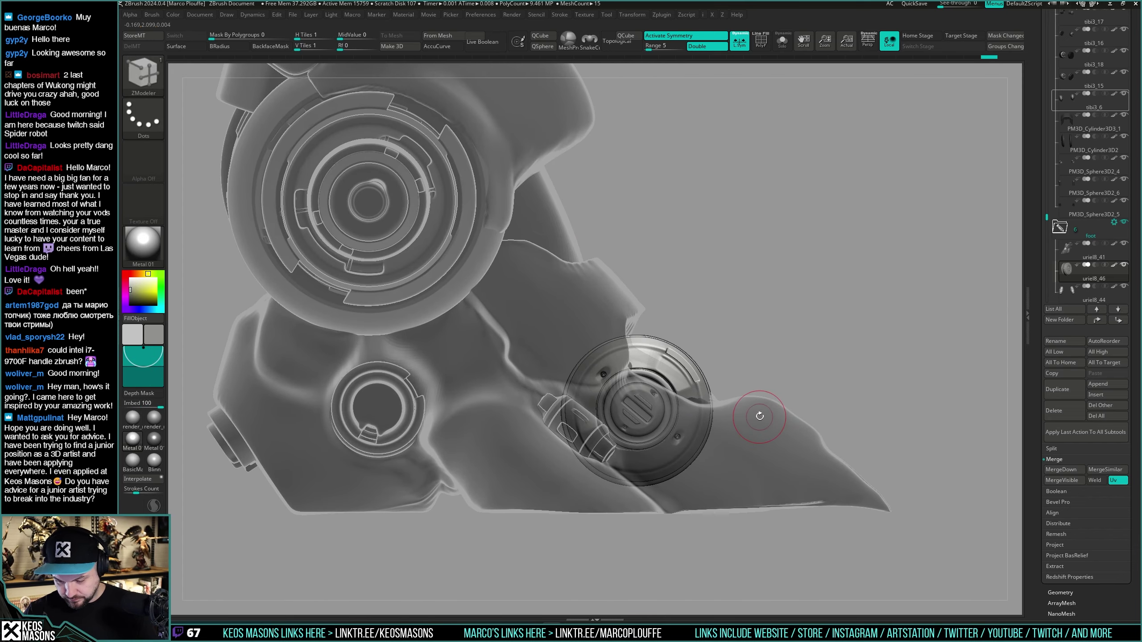
pyautogui.press('w')
pyautogui.moveTo(652, 361); pyautogui.dragTo(650, 367)
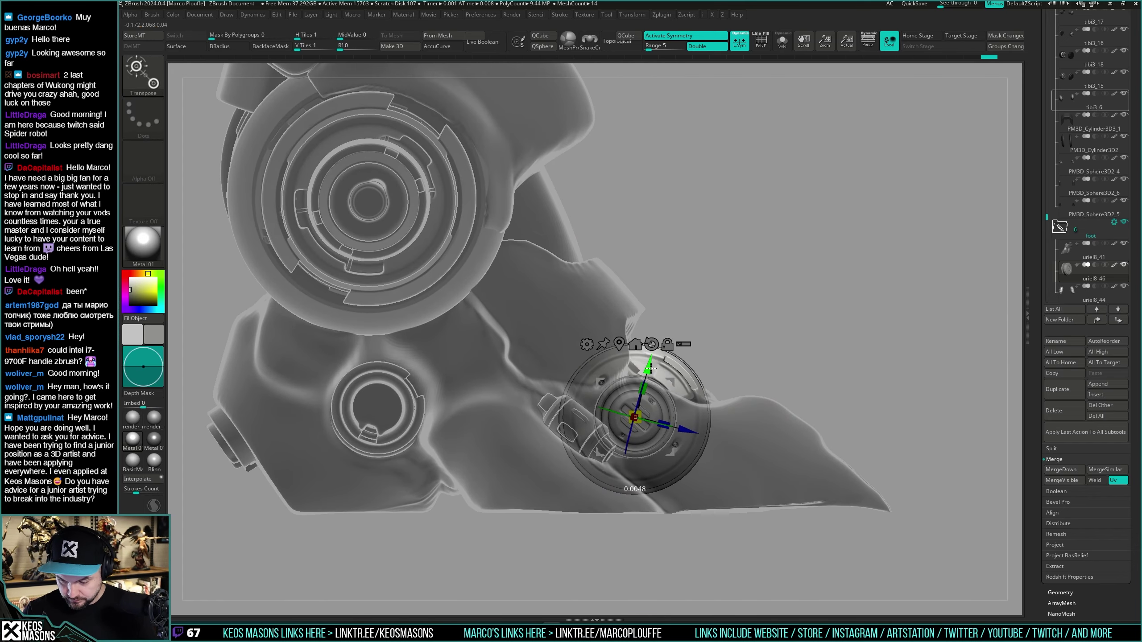
pyautogui.moveTo(819, 362)
pyautogui.mouseDown(button='right')
pyautogui.moveTo(793, 370)
pyautogui.moveTo(771, 401)
pyautogui.mouseUp(button='right')
pyautogui.press('q')
pyautogui.moveTo(770, 402)
pyautogui.mouseDown()
pyautogui.moveTo(780, 473)
pyautogui.moveTo(778, 400)
pyautogui.moveTo(792, 395)
pyautogui.moveTo(765, 408)
pyautogui.moveTo(793, 457)
pyautogui.moveTo(787, 403)
pyautogui.mouseUp()
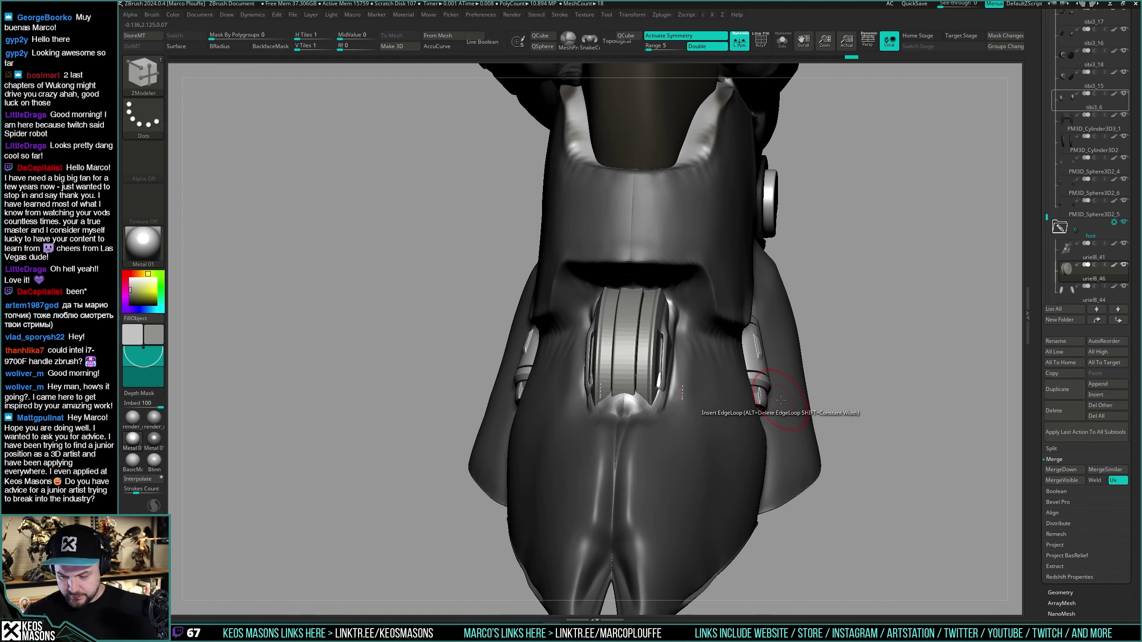
# Step: Fine-tune the joint's placement between the recess walls with the gizmo from the front of the foot
pyautogui.press('w')
pyautogui.moveTo(607, 379); pyautogui.dragTo(604, 381)
pyautogui.press('q')
pyautogui.keyDown('ctrl'); pyautogui.moveTo(769, 275); pyautogui.dragTo(770, 340, button='right'); pyautogui.keyUp('ctrl')
pyautogui.moveTo(770, 340); pyautogui.dragTo(705, 409)
pyautogui.hotkey('shift', 'f')
pyautogui.hotkey('shift', 'f')
pyautogui.moveTo(702, 417); pyautogui.dragTo(701, 413, button='right')
# Step: Make the foot armour the active subtool and switch to the TrimDynamic brush with an adjusted draw size
pyautogui.press('space')
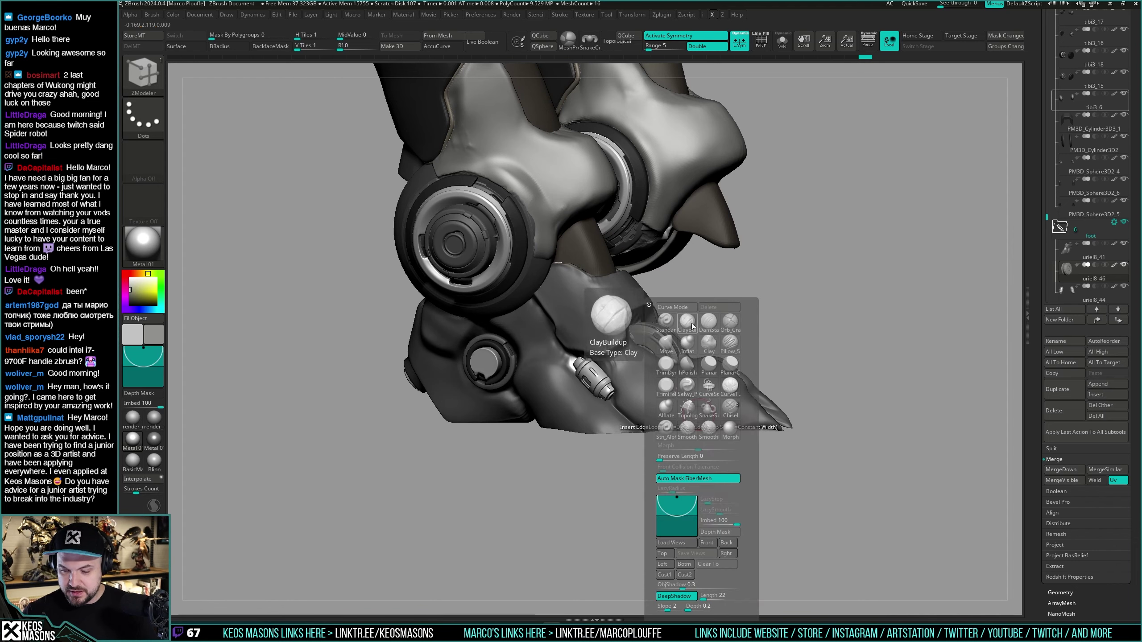
pyautogui.click(668, 320)
pyautogui.moveTo(844, 309)
pyautogui.keyDown('shift'); pyautogui.mouseDown()
pyautogui.moveTo(791, 326)
pyautogui.moveTo(732, 395)
pyautogui.moveTo(696, 346)
pyautogui.mouseUp(); pyautogui.keyUp('shift')
pyautogui.press('space')
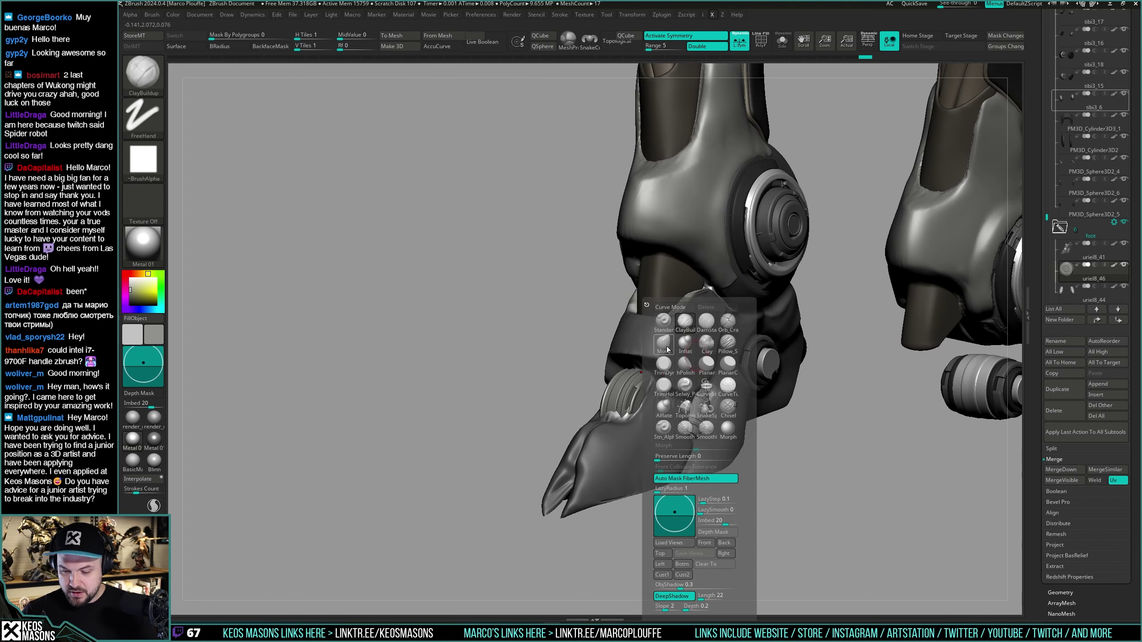
pyautogui.click(667, 349)
pyautogui.press('space')
pyautogui.click(690, 372)
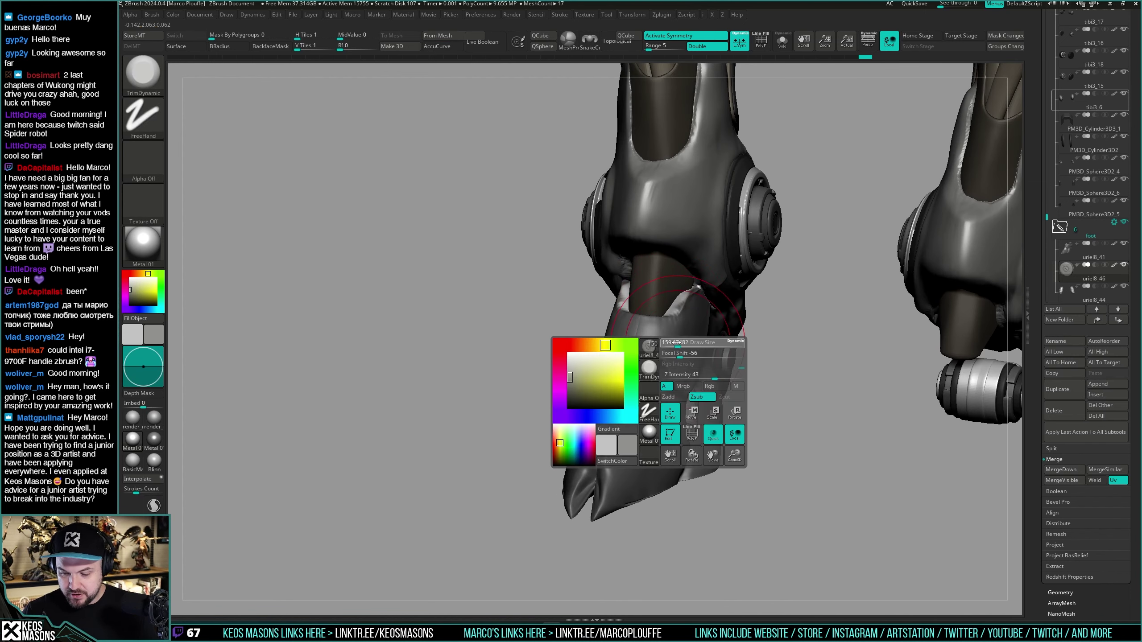
pyautogui.keyDown('alt'); pyautogui.click(699, 364); pyautogui.keyUp('alt')
pyautogui.moveTo(699, 363); pyautogui.dragTo(665, 344, button='right')
pyautogui.press('space')
pyautogui.moveTo(641, 346); pyautogui.dragTo(646, 346)
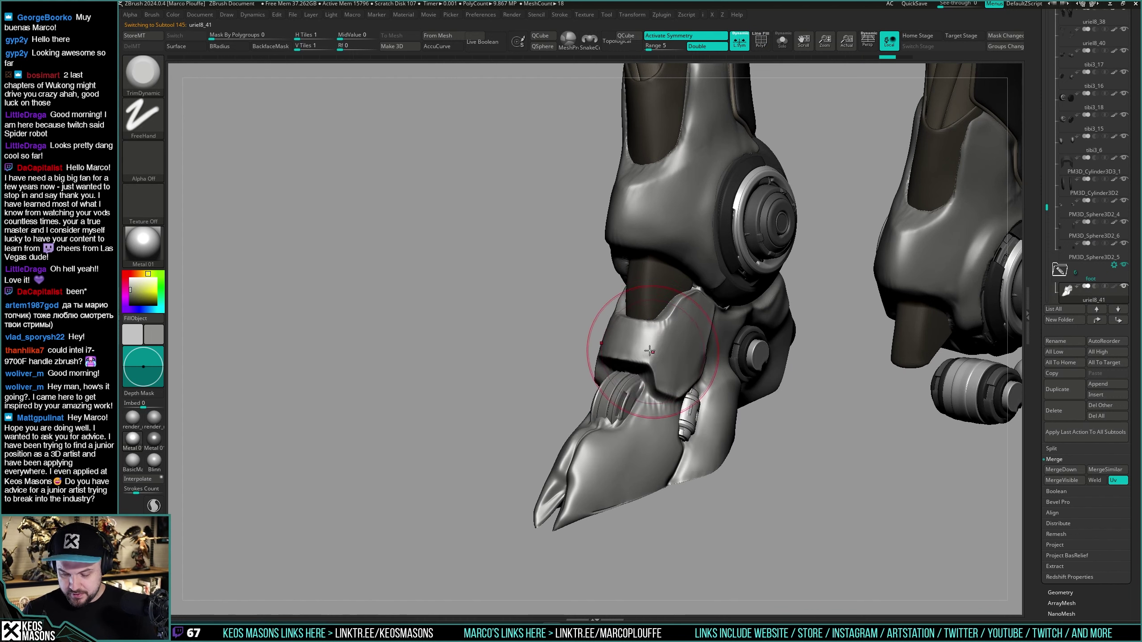
# Step: Flatten the raised plate above the foot's front recess with the hPolish brush
pyautogui.moveTo(681, 352)
pyautogui.mouseDown(button='right')
pyautogui.moveTo(660, 336)
pyautogui.moveTo(699, 335)
pyautogui.moveTo(693, 353)
pyautogui.moveTo(662, 341)
pyautogui.mouseUp(button='right')
pyautogui.press('space')
pyautogui.click(715, 363)
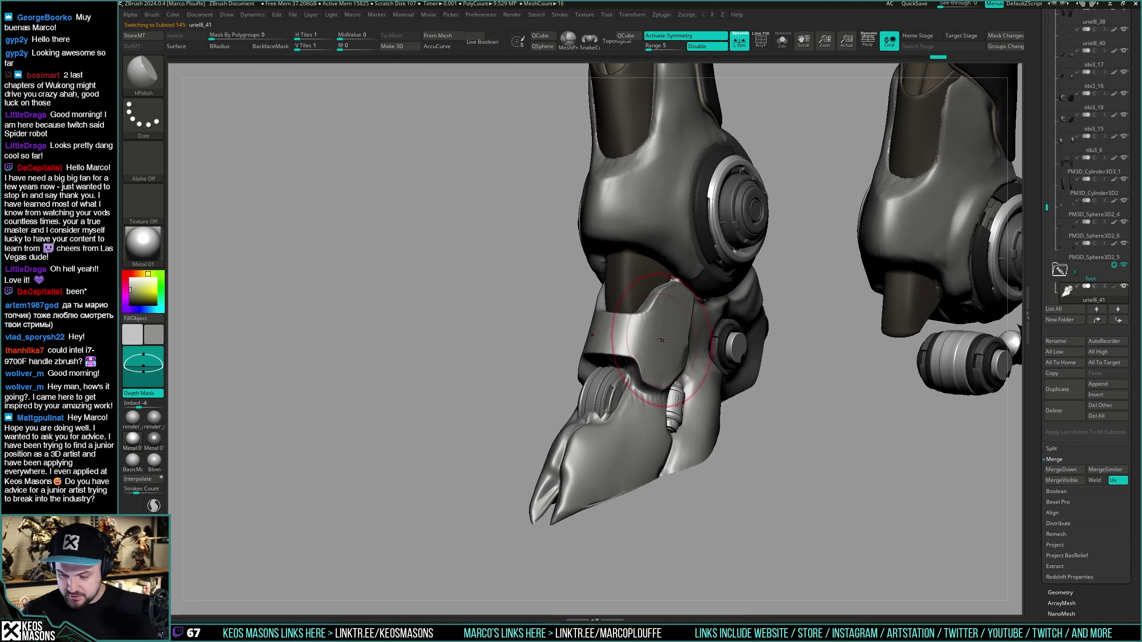
pyautogui.moveTo(684, 302); pyautogui.dragTo(629, 308, button='right')
pyautogui.press('space')
pyautogui.press('space')
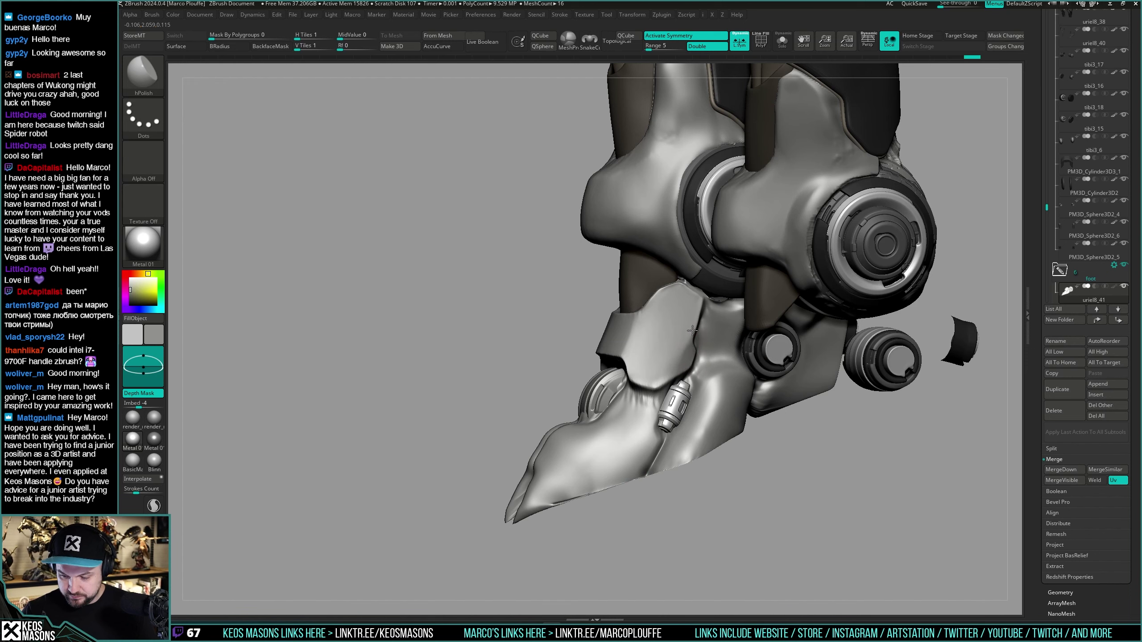
pyautogui.moveTo(671, 300); pyautogui.dragTo(707, 305, button='right')
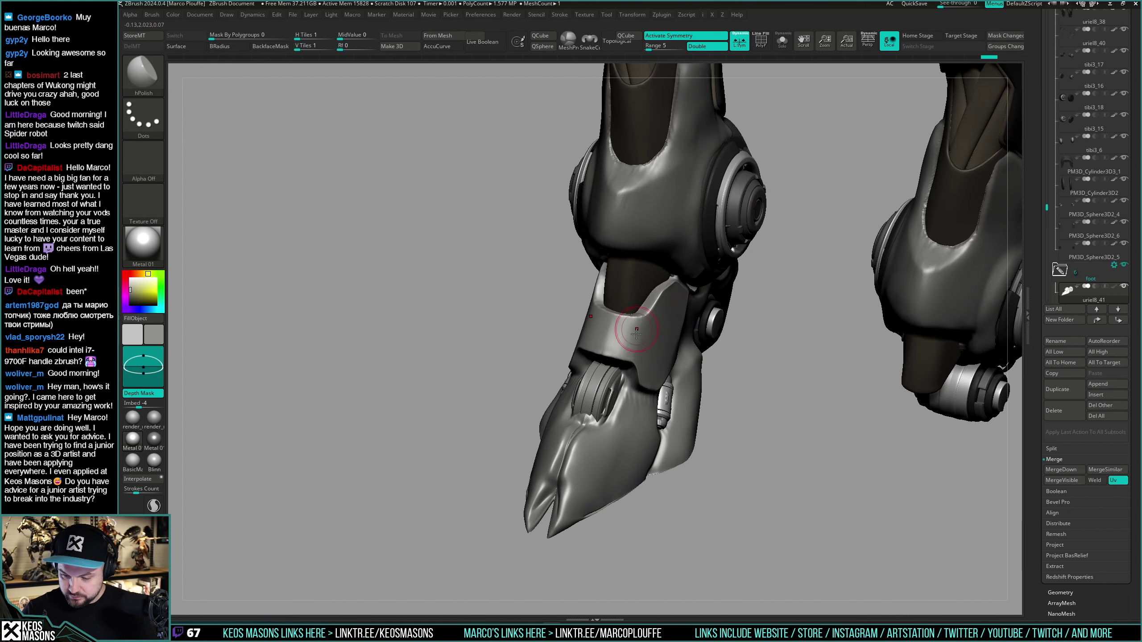
pyautogui.moveTo(652, 322); pyautogui.dragTo(644, 331)
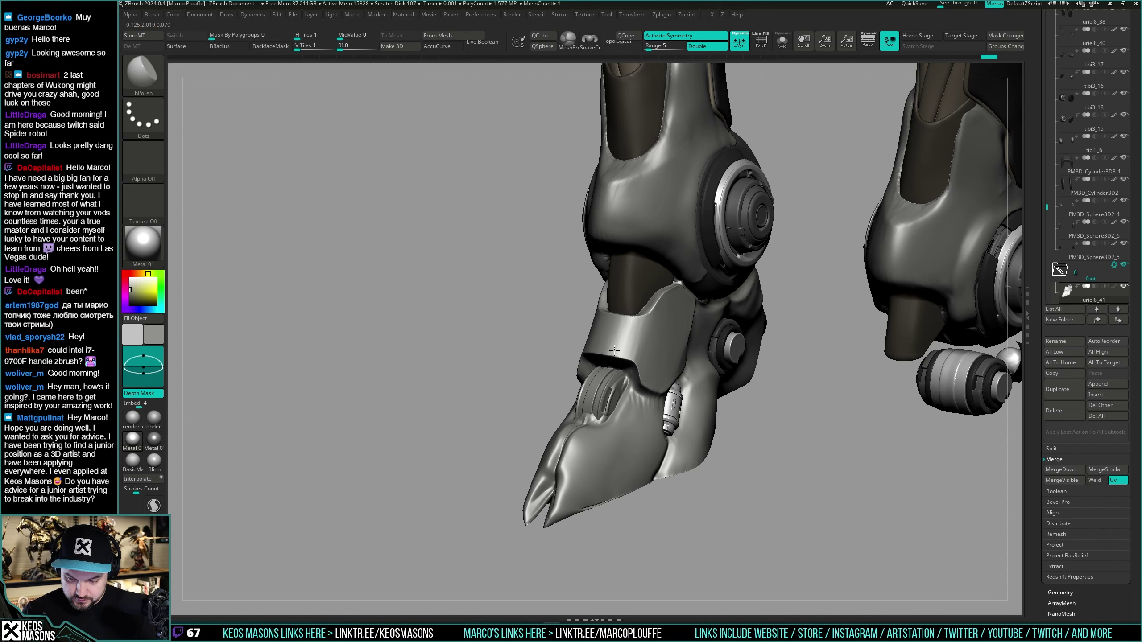
pyautogui.moveTo(629, 317)
pyautogui.mouseDown(button='right')
pyautogui.moveTo(662, 360)
pyautogui.moveTo(786, 371)
pyautogui.moveTo(732, 383)
pyautogui.moveTo(704, 421)
pyautogui.moveTo(711, 446)
pyautogui.mouseUp(button='right')
pyautogui.scroll(-8, 708, 398)
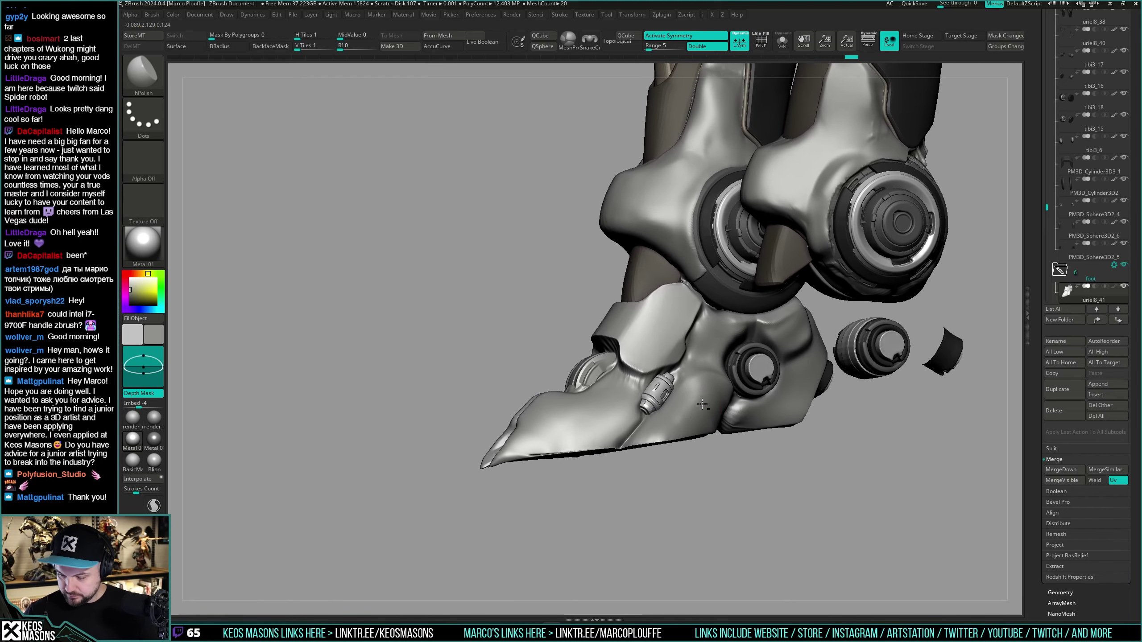
# Step: Polish the lower side of the foot around the round socket and the heel notch with the hPolish brush
pyautogui.moveTo(695, 366)
pyautogui.mouseDown(button='right')
pyautogui.moveTo(714, 385)
pyautogui.moveTo(701, 427)
pyautogui.moveTo(691, 387)
pyautogui.moveTo(721, 415)
pyautogui.moveTo(616, 365)
pyautogui.moveTo(609, 407)
pyautogui.moveTo(657, 330)
pyautogui.moveTo(721, 382)
pyautogui.moveTo(662, 356)
pyautogui.moveTo(693, 333)
pyautogui.moveTo(727, 331)
pyautogui.moveTo(642, 387)
pyautogui.moveTo(664, 367)
pyautogui.moveTo(638, 362)
pyautogui.moveTo(671, 363)
pyautogui.moveTo(701, 337)
pyautogui.moveTo(731, 374)
pyautogui.mouseUp(button='right')
pyautogui.rightClick(608, 406)
pyautogui.rightClick(642, 386)
pyautogui.rightClick(671, 362)
pyautogui.moveTo(731, 375)
pyautogui.mouseDown()
pyautogui.moveTo(726, 351)
pyautogui.moveTo(717, 355)
pyautogui.mouseUp()
pyautogui.moveTo(700, 403); pyautogui.dragTo(741, 398, button='right')
pyautogui.moveTo(708, 405); pyautogui.dragTo(697, 416)
pyautogui.moveTo(706, 407); pyautogui.dragTo(687, 423)
pyautogui.moveTo(688, 423)
pyautogui.keyDown('shift'); pyautogui.mouseDown(button='right')
pyautogui.moveTo(739, 399)
pyautogui.moveTo(737, 420)
pyautogui.mouseUp(button='right'); pyautogui.keyUp('shift')
pyautogui.keyDown('ctrl'); pyautogui.keyDown('shift'); pyautogui.click(728, 389); pyautogui.keyUp('shift'); pyautogui.keyUp('ctrl')
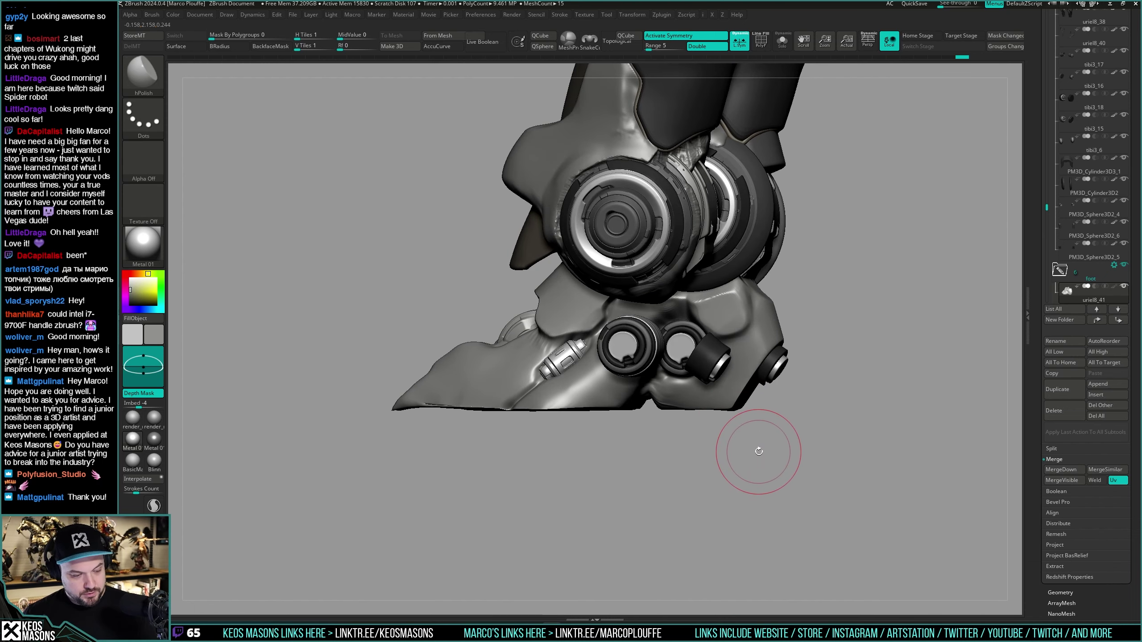
# Step: Adjust the shape of the heel block from the underside with the Move brush
pyautogui.moveTo(756, 419); pyautogui.dragTo(755, 355, button='right')
pyautogui.press('space')
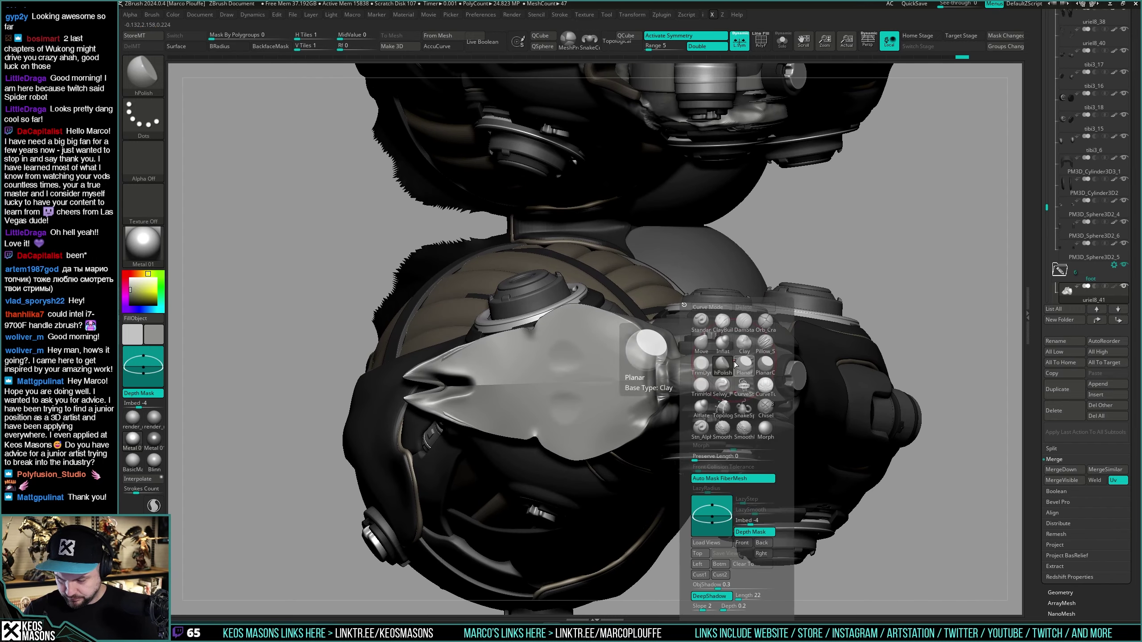
pyautogui.click(703, 344)
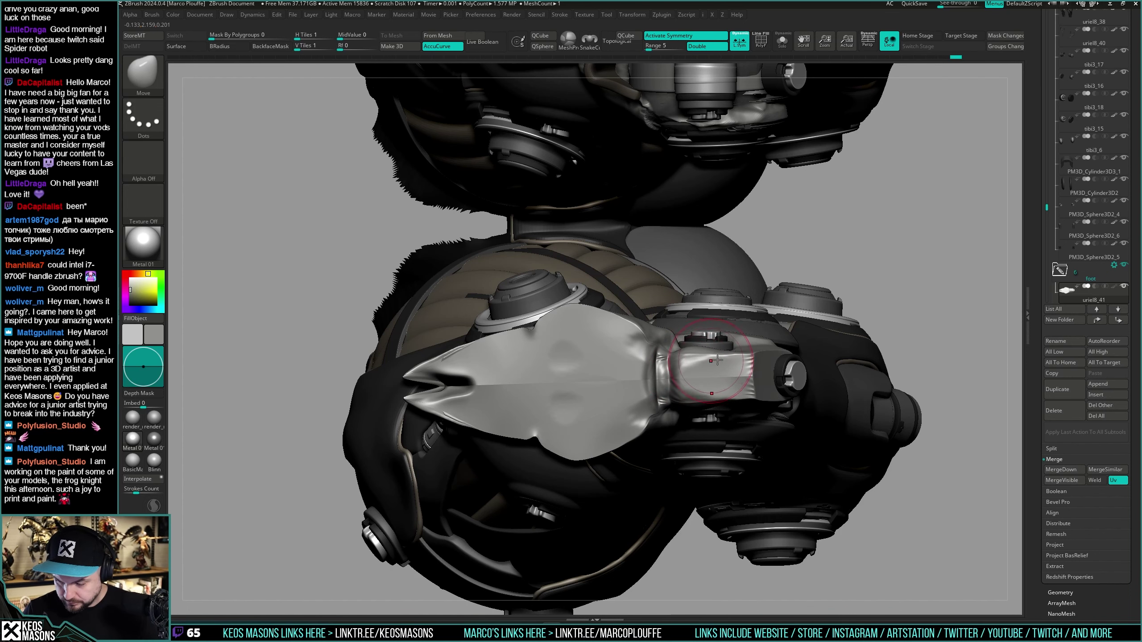
pyautogui.moveTo(726, 358); pyautogui.dragTo(838, 360, button='right')
# Step: Flatten the lower side of the heel block with the TrimFront brush and check the armour in isolation
pyautogui.press('b')
pyautogui.press('t')
pyautogui.press('f')
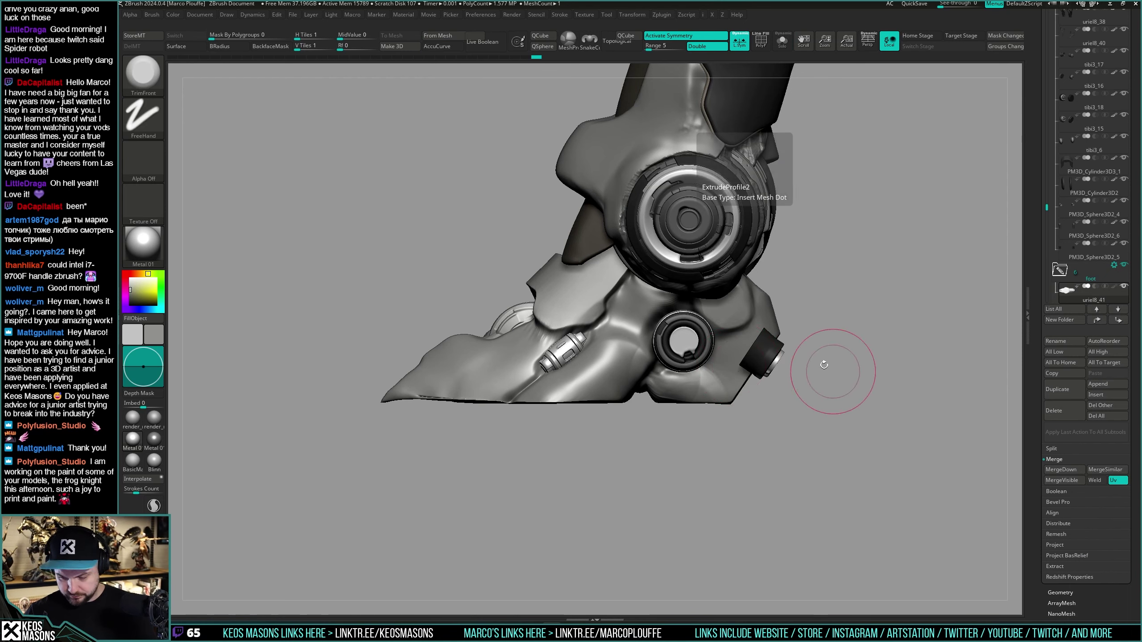
pyautogui.press('space')
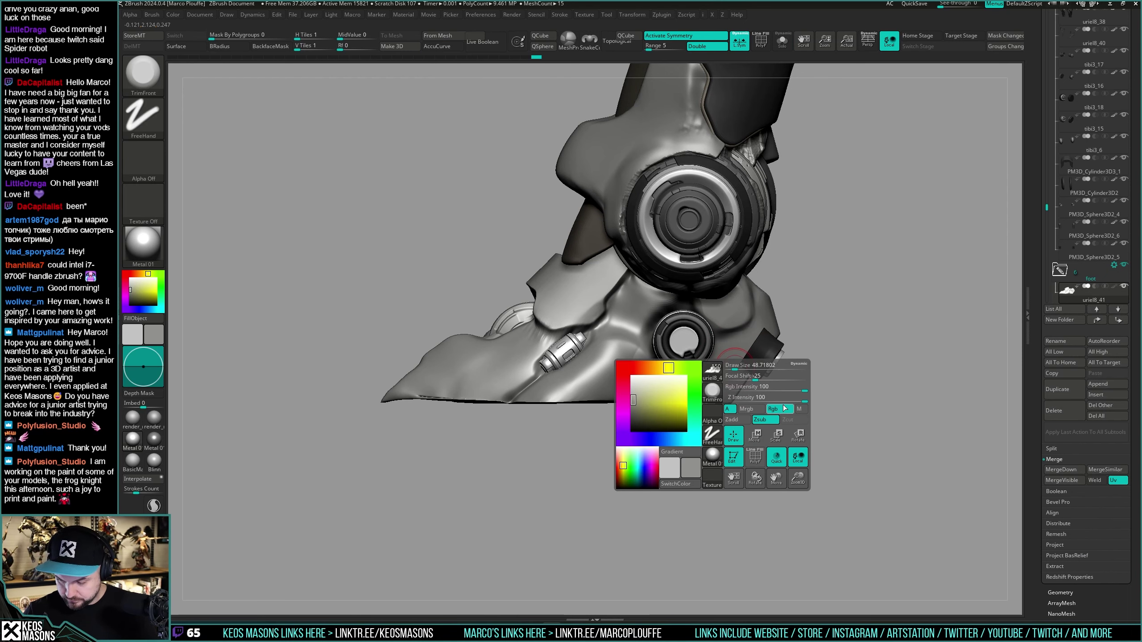
pyautogui.moveTo(712, 399); pyautogui.dragTo(728, 386)
pyautogui.hotkey('ctrl', 'z')
pyautogui.hotkey('shift', 's')
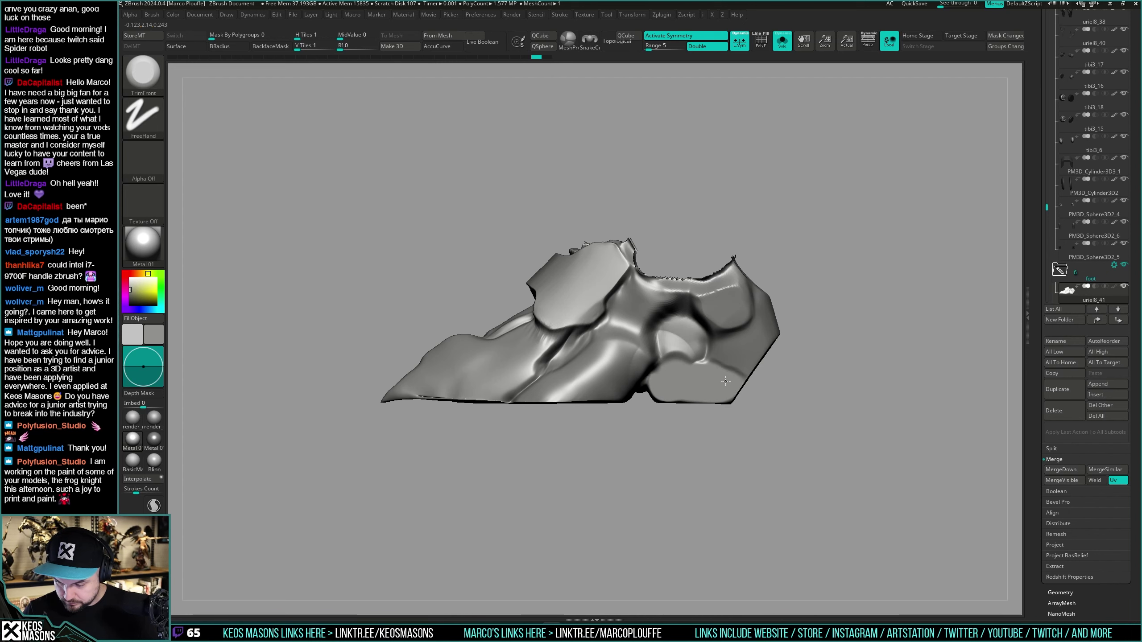
pyautogui.hotkey('shift', 's')
pyautogui.moveTo(763, 382)
pyautogui.mouseDown()
pyautogui.moveTo(836, 378)
pyautogui.moveTo(760, 383)
pyautogui.moveTo(739, 465)
pyautogui.moveTo(731, 413)
pyautogui.moveTo(727, 439)
pyautogui.moveTo(721, 419)
pyautogui.moveTo(700, 433)
pyautogui.moveTo(721, 403)
pyautogui.mouseUp()
# Step: Bevel the rear edge of the front sole, where it meets the heel block, with the hPolish brush
pyautogui.press('b')
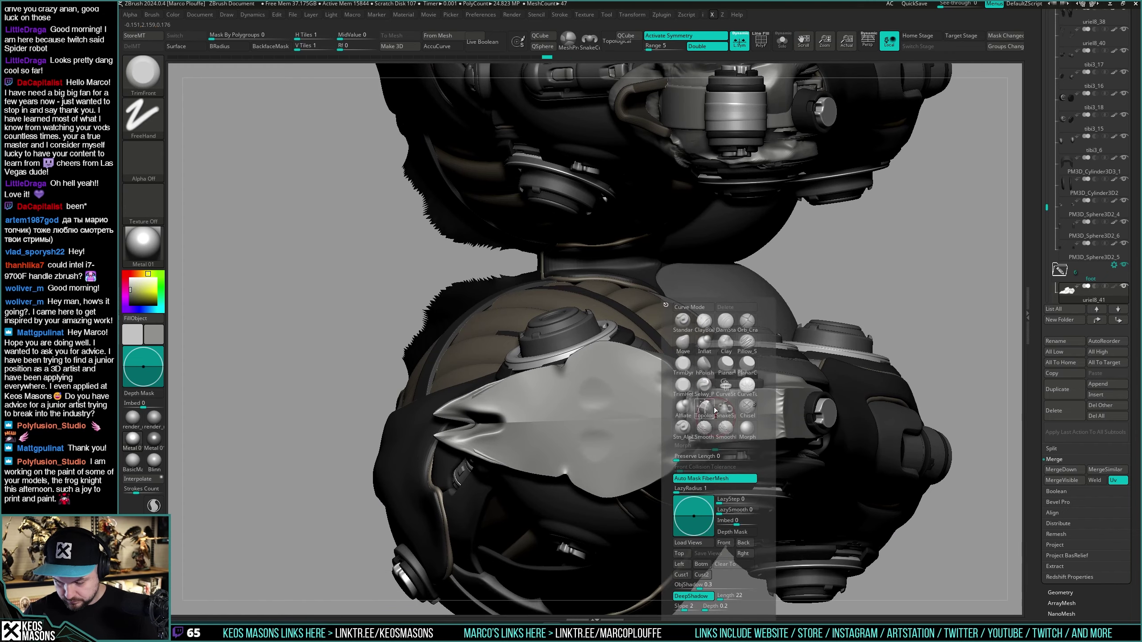
pyautogui.click(760, 323)
pyautogui.press('space')
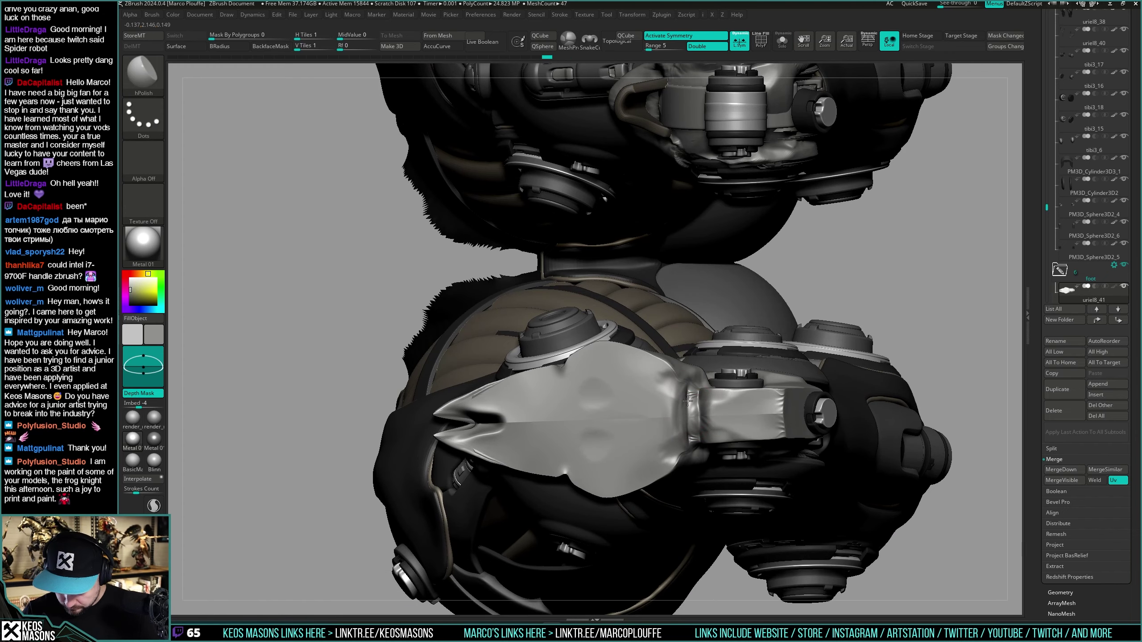
pyautogui.moveTo(702, 416); pyautogui.dragTo(701, 397, button='right')
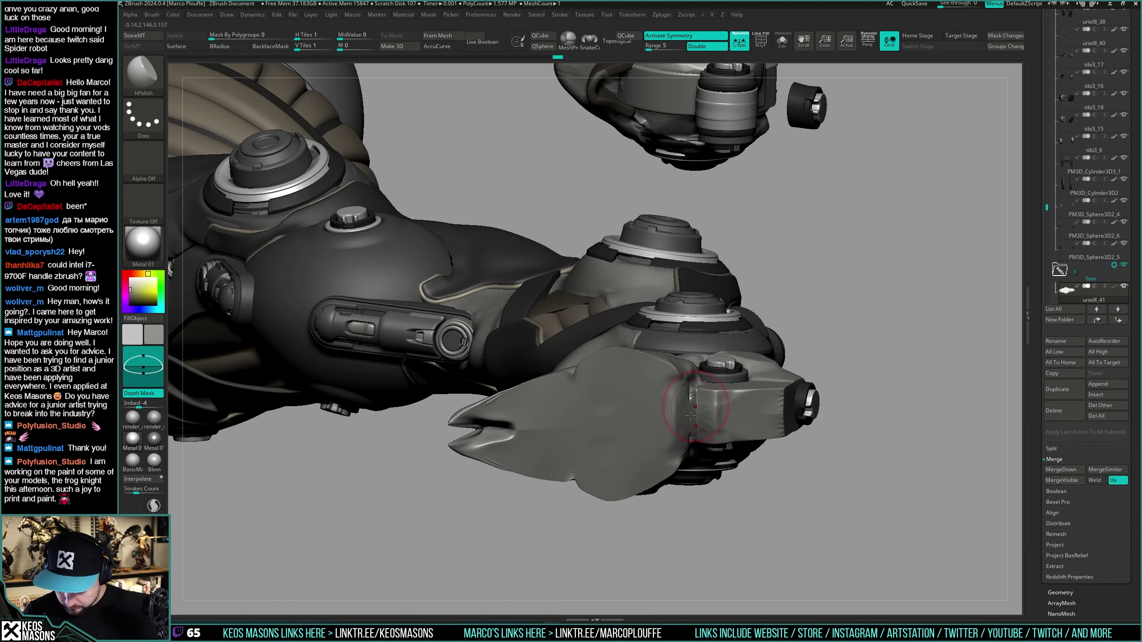
pyautogui.moveTo(690, 416)
pyautogui.mouseDown()
pyautogui.moveTo(687, 396)
pyautogui.moveTo(737, 414)
pyautogui.moveTo(681, 388)
pyautogui.moveTo(685, 410)
pyautogui.moveTo(665, 410)
pyautogui.moveTo(698, 433)
pyautogui.moveTo(717, 394)
pyautogui.moveTo(647, 397)
pyautogui.mouseUp()
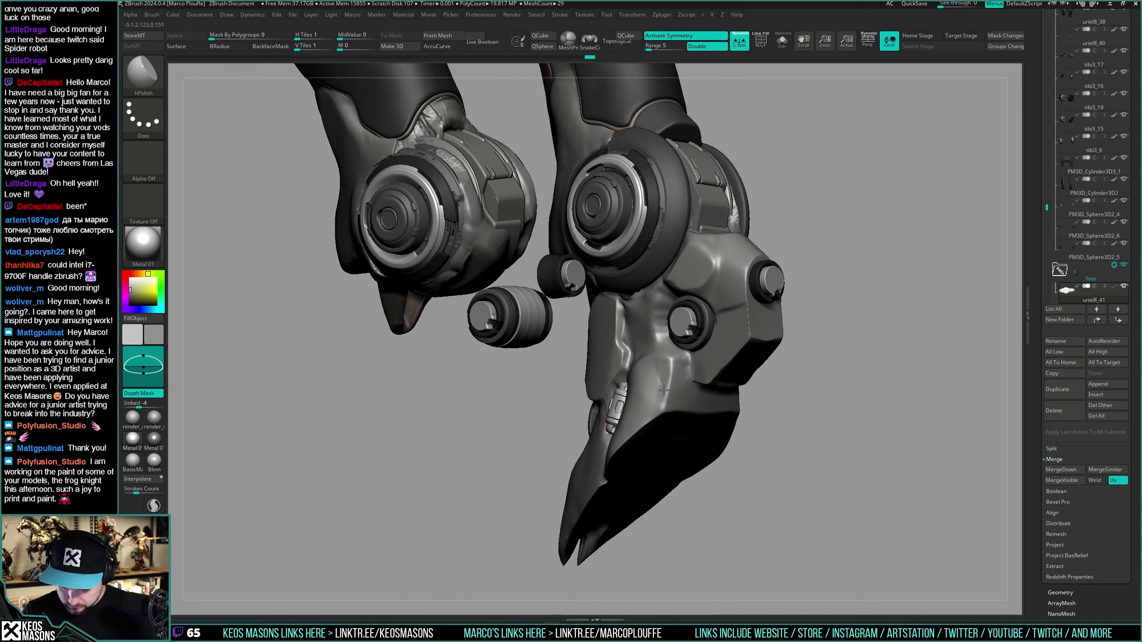
pyautogui.moveTo(635, 413)
pyautogui.mouseDown(button='right')
pyautogui.moveTo(690, 395)
pyautogui.moveTo(661, 419)
pyautogui.mouseUp(button='right')
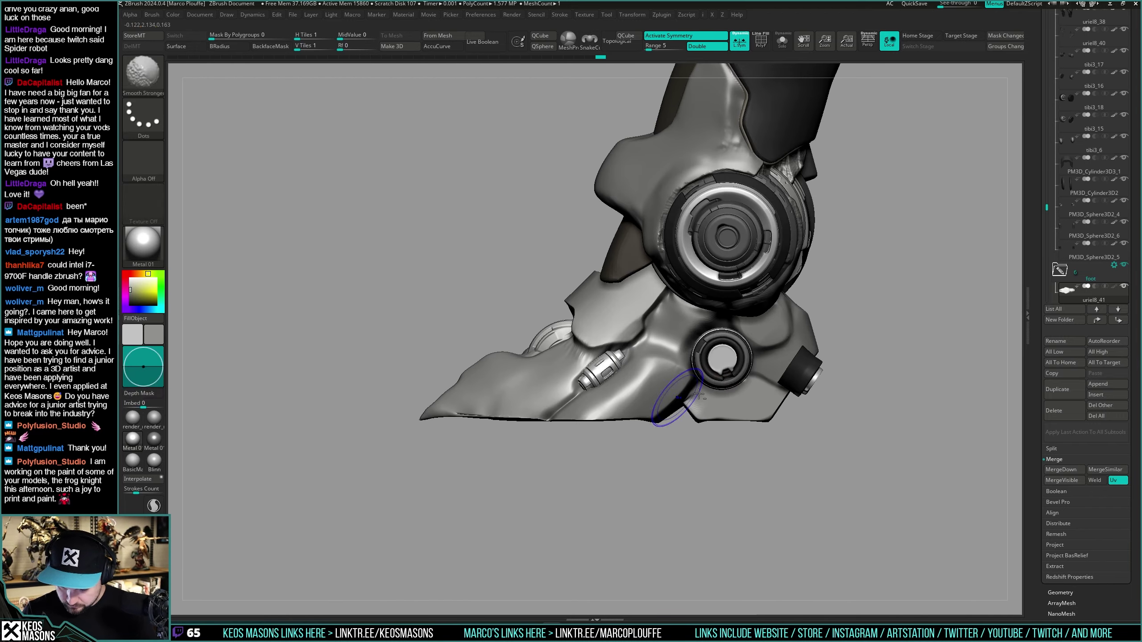
pyautogui.moveTo(745, 397)
pyautogui.keyDown('alt'); pyautogui.mouseDown(button='right')
pyautogui.moveTo(659, 405)
pyautogui.moveTo(700, 355)
pyautogui.mouseUp(button='right'); pyautogui.keyUp('alt')
pyautogui.hotkey('alt', 's')
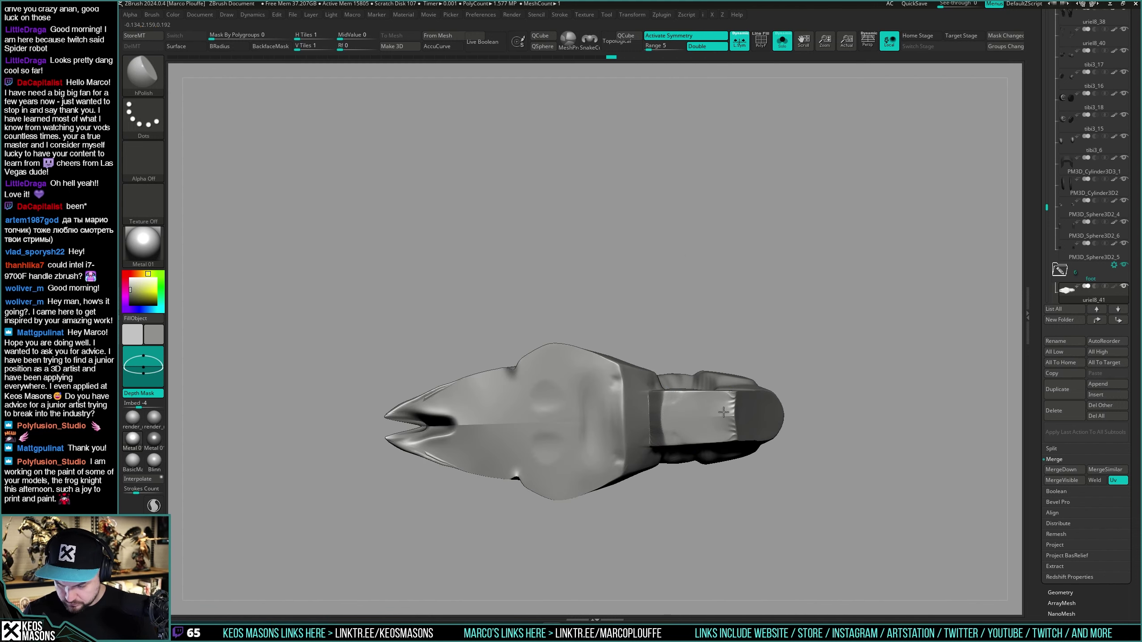
pyautogui.moveTo(723, 412); pyautogui.dragTo(766, 409, button='right')
pyautogui.hotkey('alt', 's')
pyautogui.moveTo(643, 390)
pyautogui.mouseDown(button='right')
pyautogui.moveTo(658, 382)
pyautogui.moveTo(703, 399)
pyautogui.mouseUp(button='right')
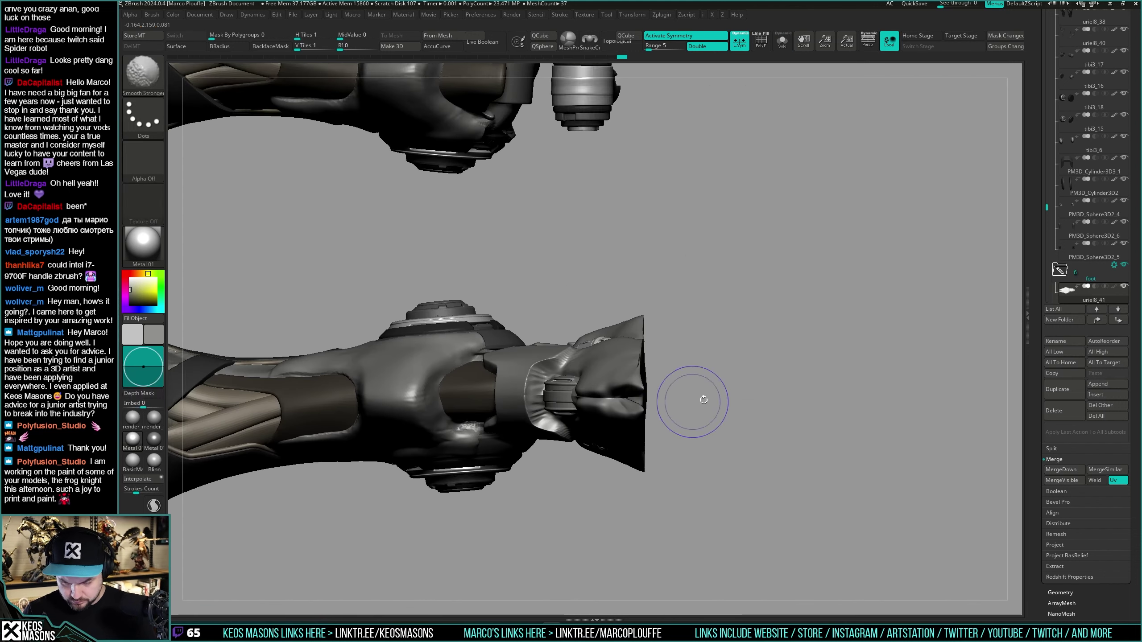
# Step: Switch to the Move brush and box-mask the foot's bottom along the sole edge
pyautogui.keyDown('alt'); pyautogui.moveTo(745, 434); pyautogui.dragTo(735, 418, button='right'); pyautogui.keyUp('alt')
pyautogui.press('b')
pyautogui.press('m')
pyautogui.press('v')
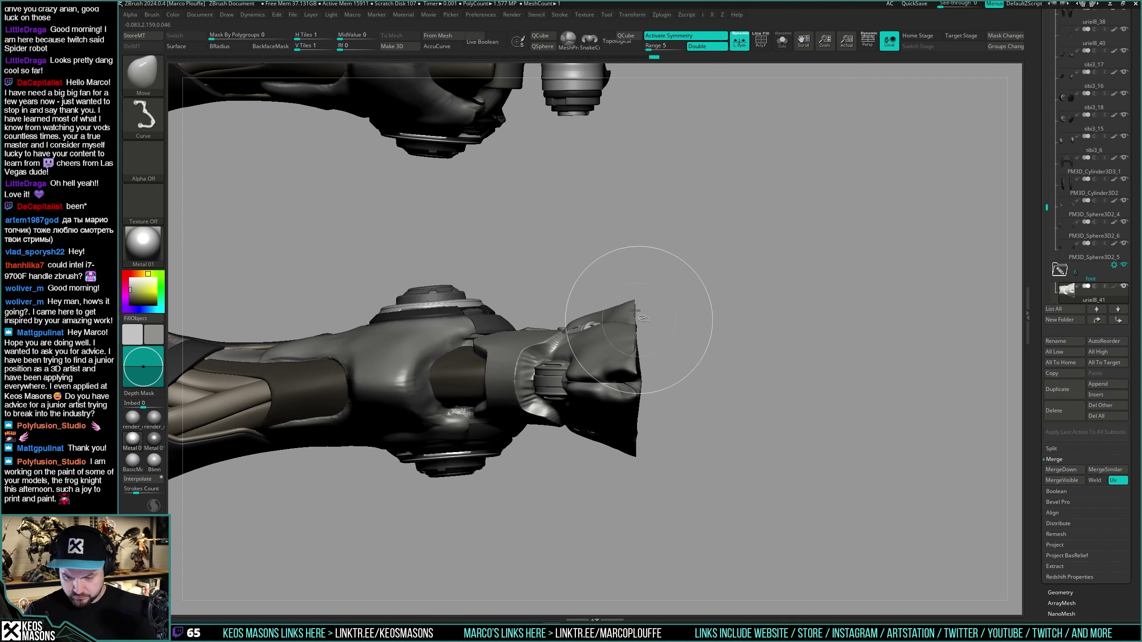
pyautogui.keyDown('ctrl'); pyautogui.keyDown('shift'); pyautogui.moveTo(633, 297); pyautogui.dragTo(640, 543); pyautogui.keyUp('shift'); pyautogui.keyUp('ctrl')
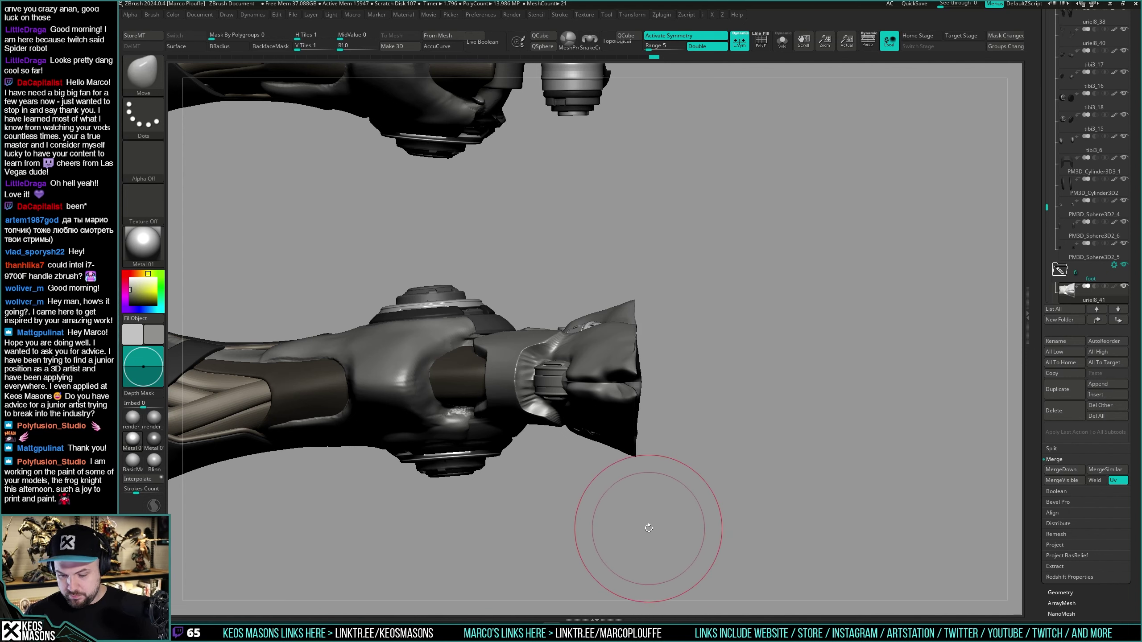
pyautogui.press('ctrl')
pyautogui.keyDown('ctrl'); pyautogui.moveTo(666, 380); pyautogui.dragTo(633, 500); pyautogui.keyUp('ctrl')
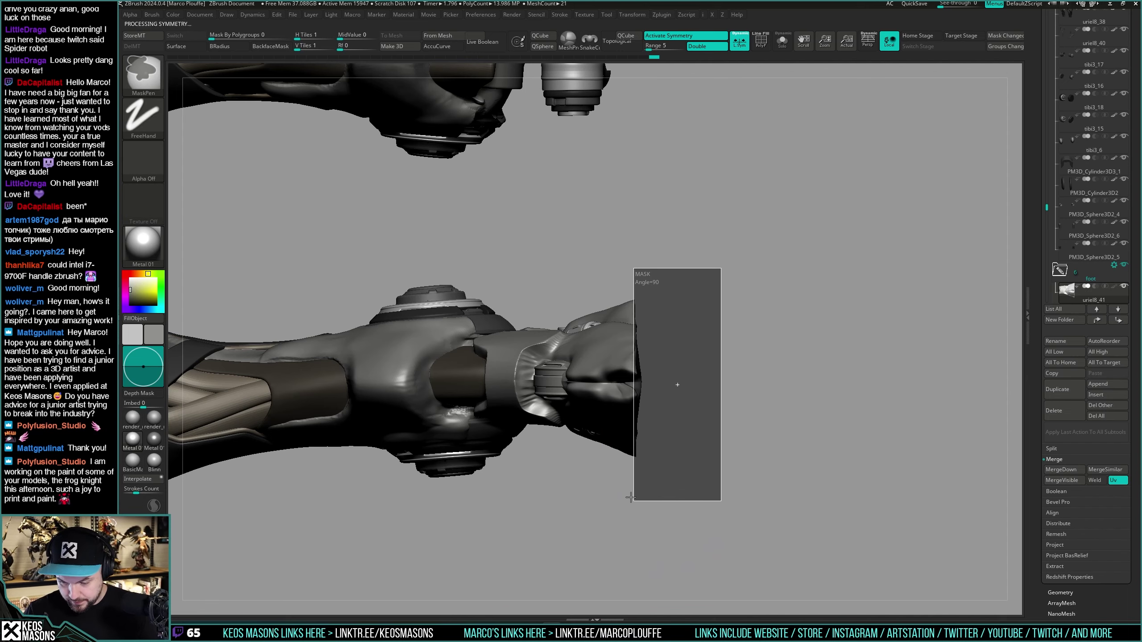
pyautogui.keyDown('ctrl'); pyautogui.moveTo(630, 497); pyautogui.dragTo(637, 508, button='right'); pyautogui.keyUp('ctrl')
pyautogui.keyDown('ctrl'); pyautogui.moveTo(763, 243); pyautogui.dragTo(634, 553); pyautogui.keyUp('ctrl')
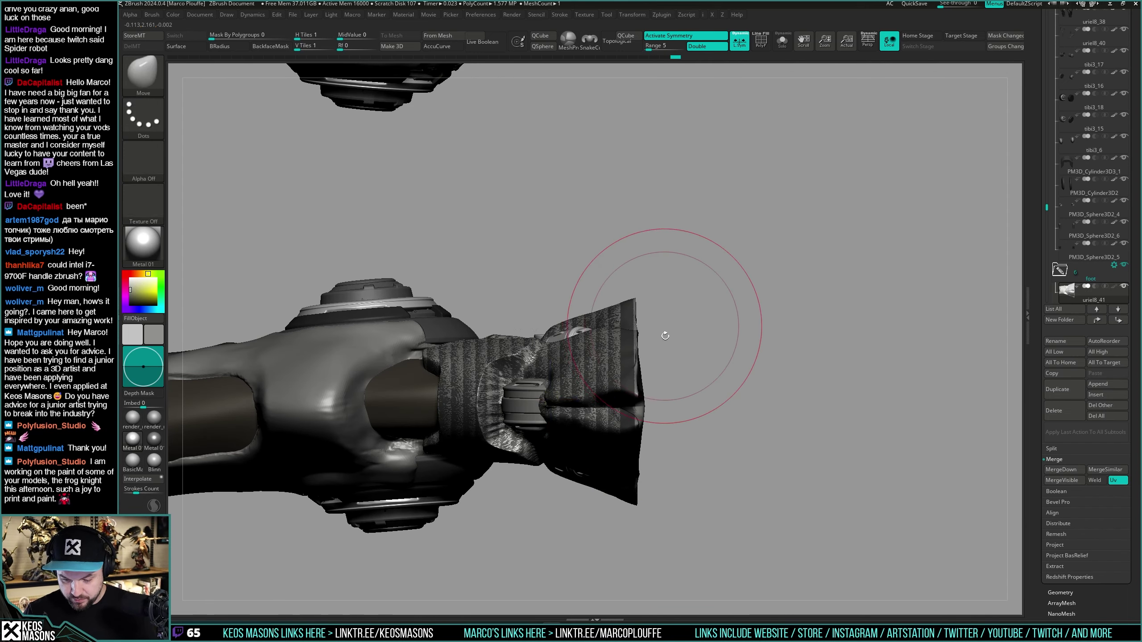
# Step: Isolate the foot armour and flatten its bottom edge into one straight plane with the Transpose line
pyautogui.moveTo(664, 359); pyautogui.dragTo(708, 357)
pyautogui.hotkey('alt', 's')
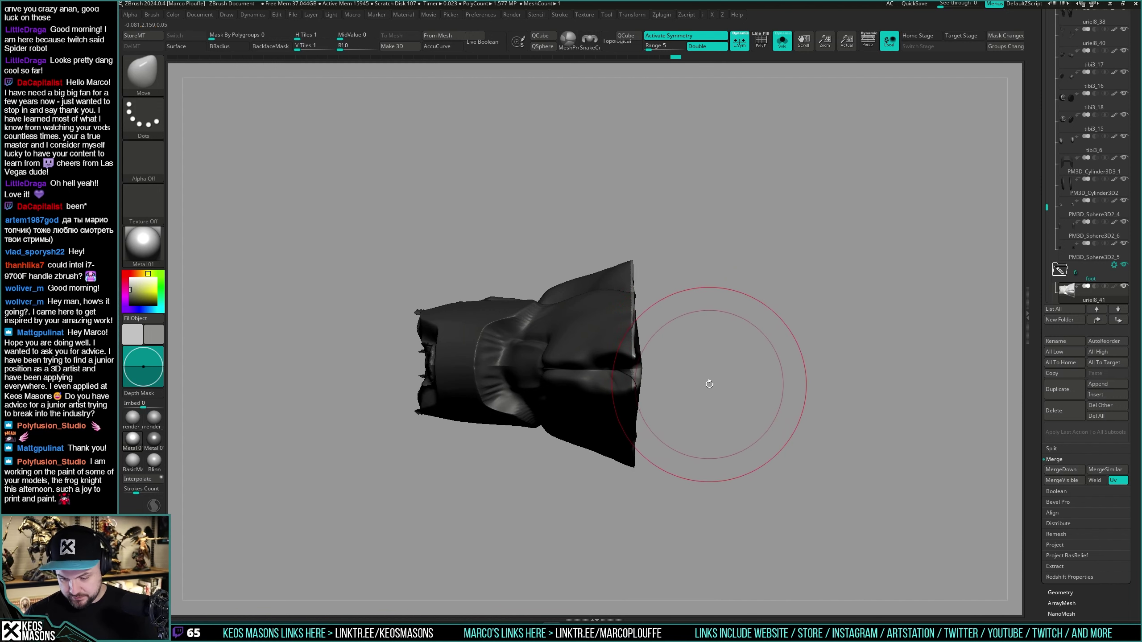
pyautogui.press('w')
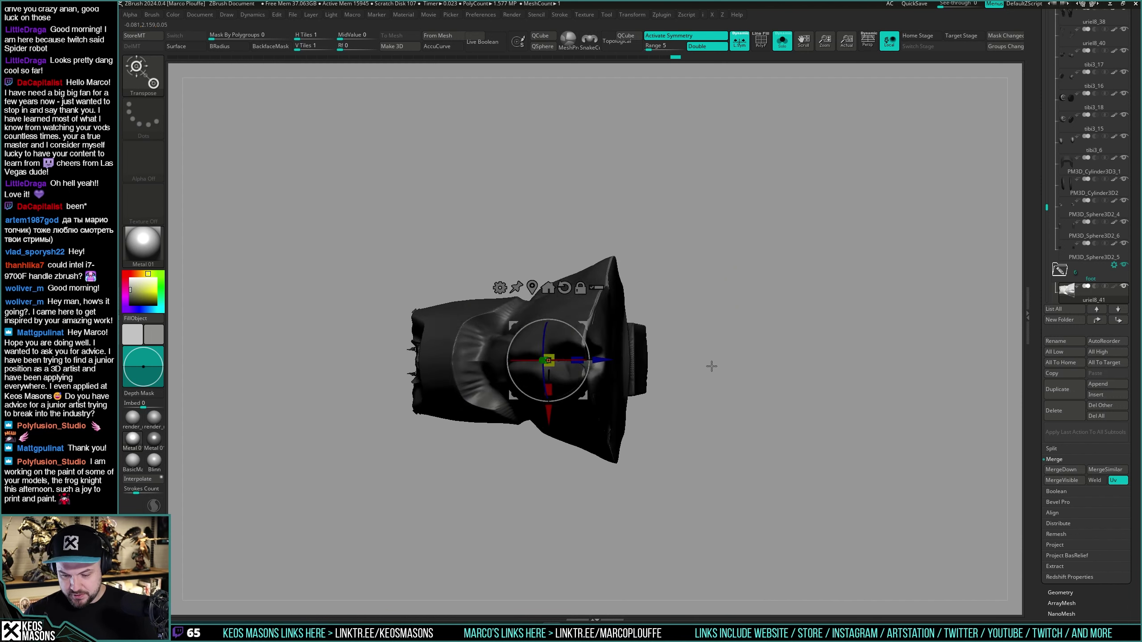
pyautogui.press('y')
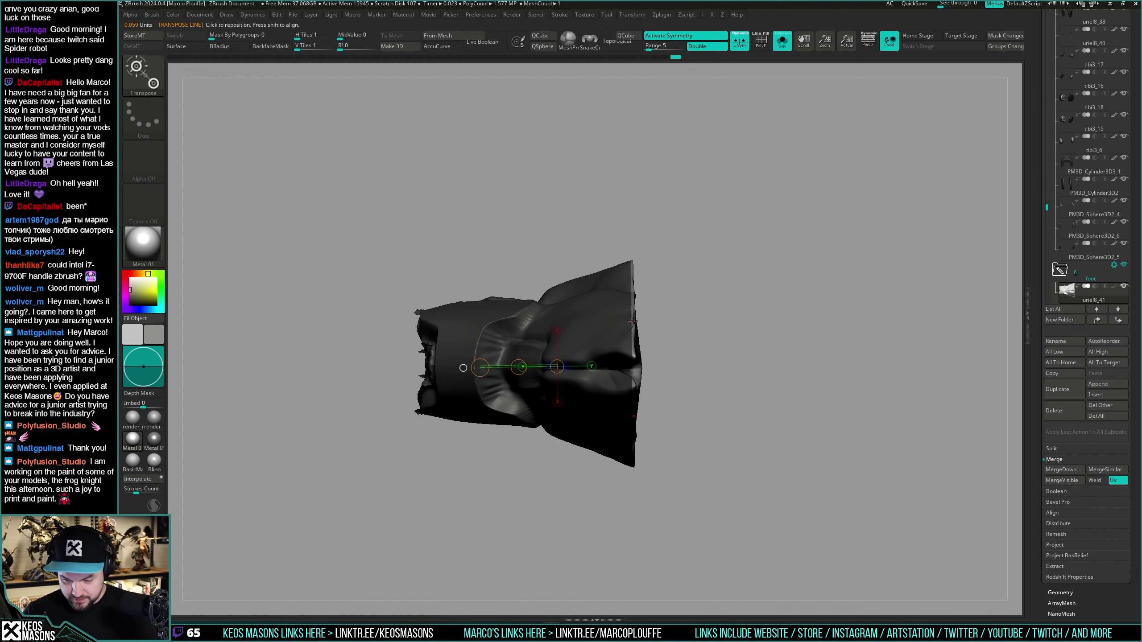
pyautogui.moveTo(630, 316); pyautogui.dragTo(713, 316)
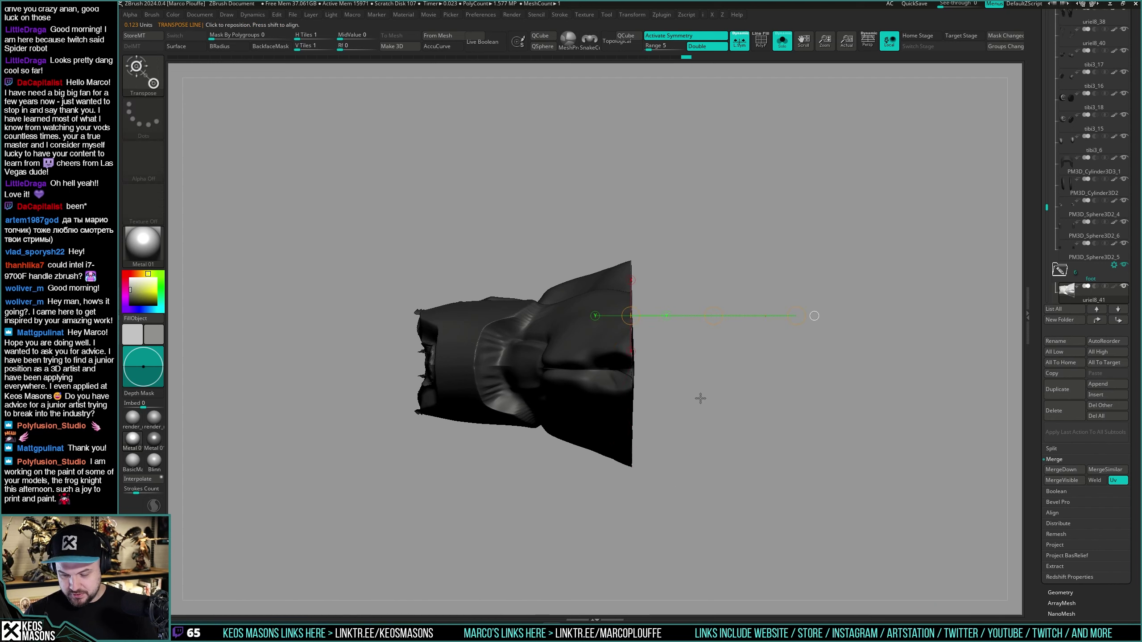
pyautogui.press('y')
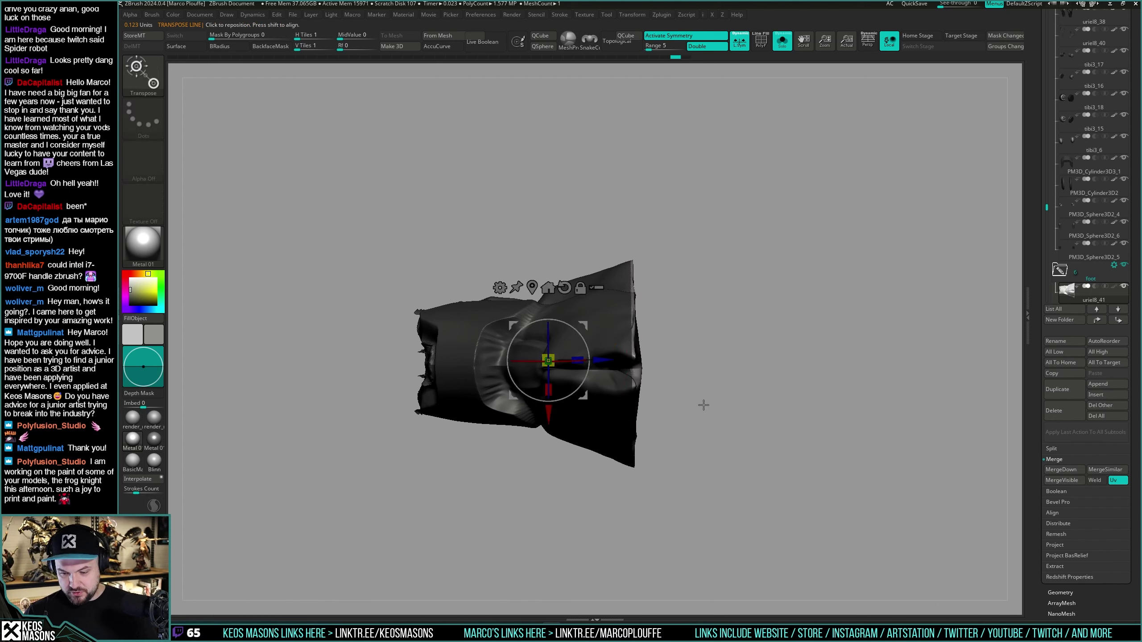
pyautogui.press('y')
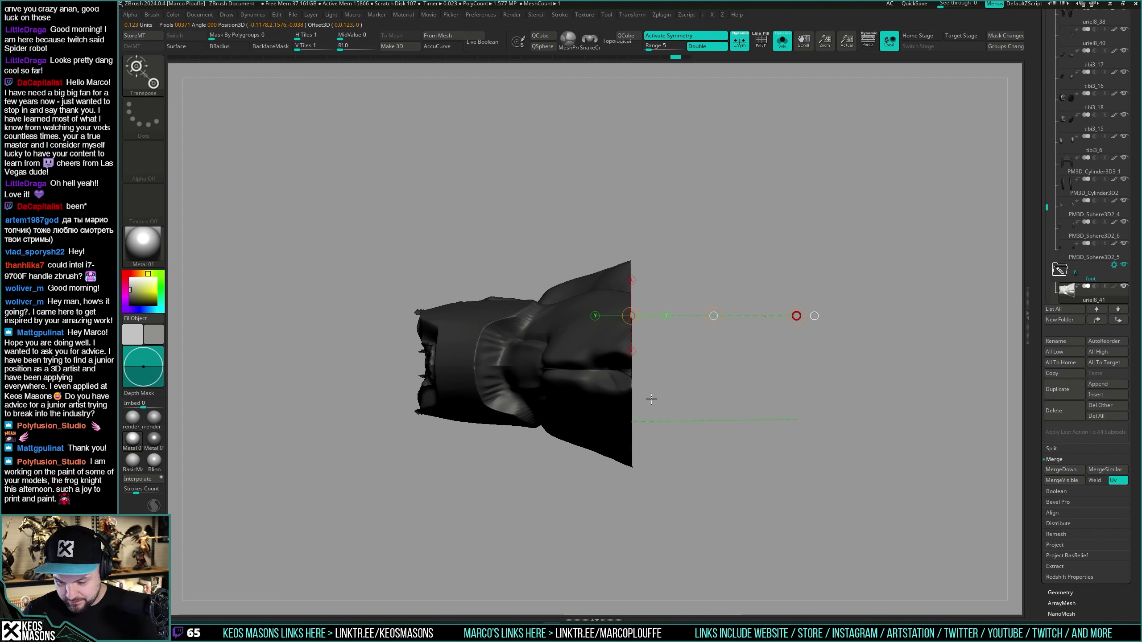
pyautogui.moveTo(647, 402)
pyautogui.mouseDown()
pyautogui.moveTo(679, 411)
pyautogui.moveTo(701, 383)
pyautogui.moveTo(734, 395)
pyautogui.mouseUp()
# Step: Leave Transpose and smooth the foot's underside with the Smooth Stronger brush
pyautogui.press('q')
pyautogui.moveTo(734, 394)
pyautogui.mouseDown()
pyautogui.moveTo(674, 386)
pyautogui.moveTo(728, 368)
pyautogui.moveTo(742, 387)
pyautogui.moveTo(713, 427)
pyautogui.moveTo(733, 324)
pyautogui.mouseUp()
pyautogui.press('w')
pyautogui.press('y')
pyautogui.press('q')
pyautogui.keyDown('alt'); pyautogui.moveTo(742, 335); pyautogui.dragTo(743, 417, button='right'); pyautogui.keyUp('alt')
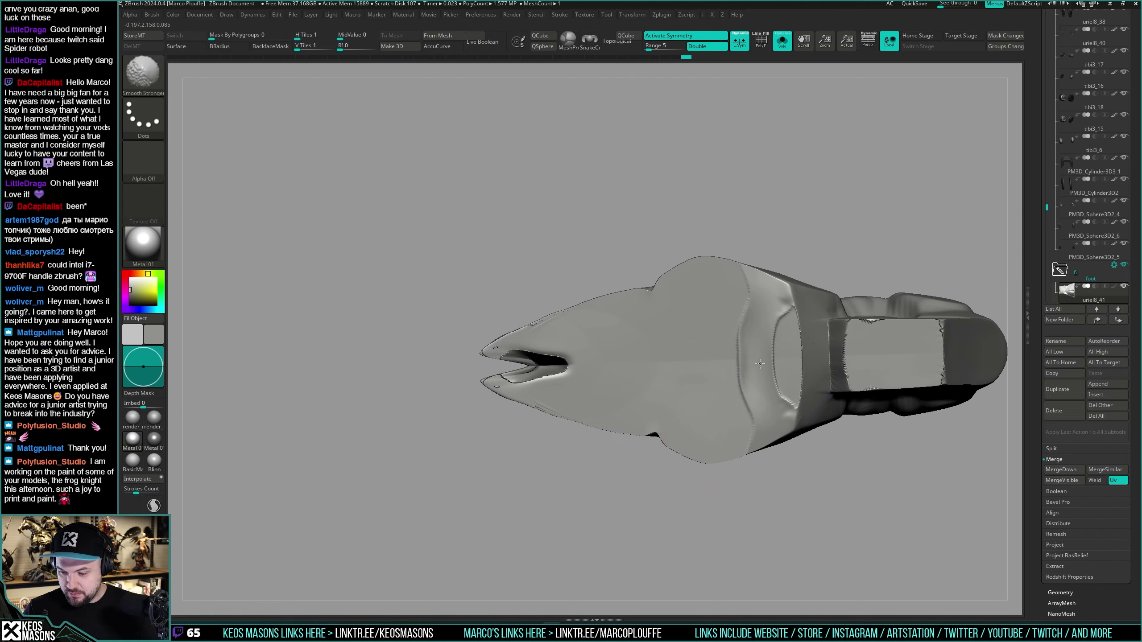
pyautogui.keyDown('shift'); pyautogui.moveTo(673, 439); pyautogui.dragTo(632, 330); pyautogui.keyUp('shift')
pyautogui.moveTo(619, 405)
pyautogui.mouseDown()
pyautogui.moveTo(703, 377)
pyautogui.moveTo(693, 428)
pyautogui.moveTo(673, 404)
pyautogui.moveTo(683, 387)
pyautogui.moveTo(602, 375)
pyautogui.moveTo(567, 276)
pyautogui.moveTo(539, 283)
pyautogui.mouseUp()
# Step: Polish the foot armour with the hPolish brush and bring the rest of the model back into view
pyautogui.press('space')
pyautogui.click(682, 373)
pyautogui.moveTo(508, 381); pyautogui.dragTo(651, 363)
pyautogui.moveTo(638, 405)
pyautogui.mouseDown()
pyautogui.moveTo(625, 349)
pyautogui.moveTo(584, 378)
pyautogui.moveTo(614, 456)
pyautogui.moveTo(657, 387)
pyautogui.moveTo(625, 479)
pyautogui.moveTo(642, 459)
pyautogui.moveTo(666, 311)
pyautogui.moveTo(798, 350)
pyautogui.moveTo(764, 335)
pyautogui.mouseUp()
pyautogui.hotkey('shift', 'f')
pyautogui.hotkey('shift', 'f')
pyautogui.hotkey('alt', 's')
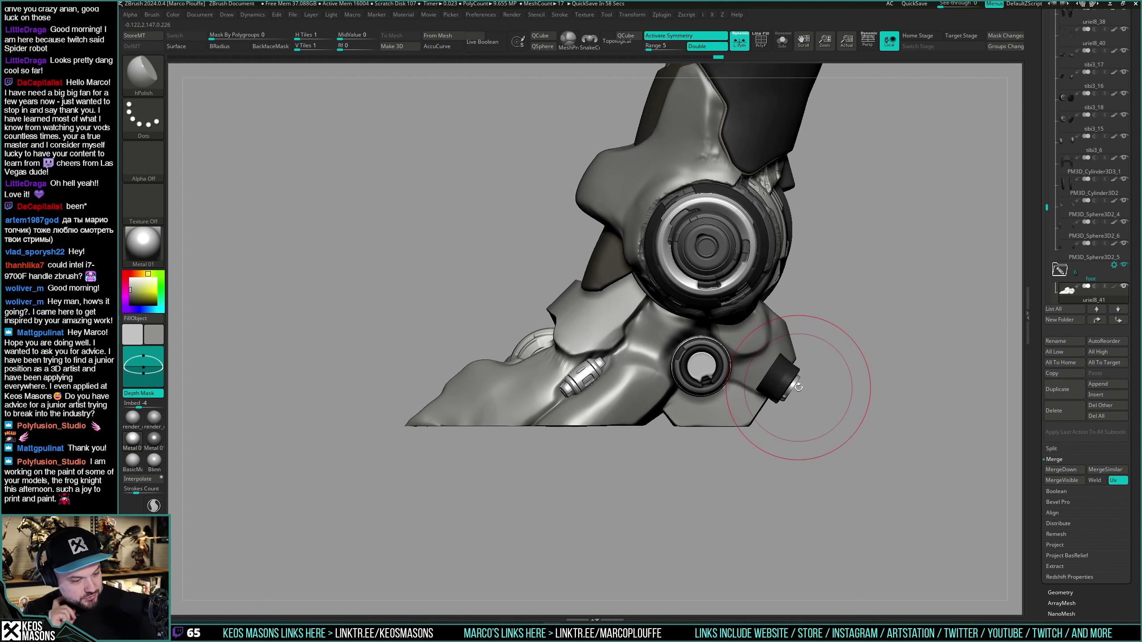
# Step: Examine the foot armour, sole edge and heel block from the side and from three-quarter angles
pyautogui.moveTo(819, 327)
pyautogui.mouseDown(button='right')
pyautogui.moveTo(741, 337)
pyautogui.moveTo(719, 382)
pyautogui.moveTo(759, 374)
pyautogui.moveTo(768, 328)
pyautogui.mouseUp(button='right')
pyautogui.rightClick(759, 374)
pyautogui.moveTo(768, 329)
pyautogui.mouseDown(button='right')
pyautogui.moveTo(793, 313)
pyautogui.moveTo(686, 304)
pyautogui.moveTo(737, 346)
pyautogui.moveTo(701, 377)
pyautogui.mouseUp(button='right')
pyautogui.rightClick(700, 377)
pyautogui.moveTo(727, 313); pyautogui.dragTo(707, 340, button='right')
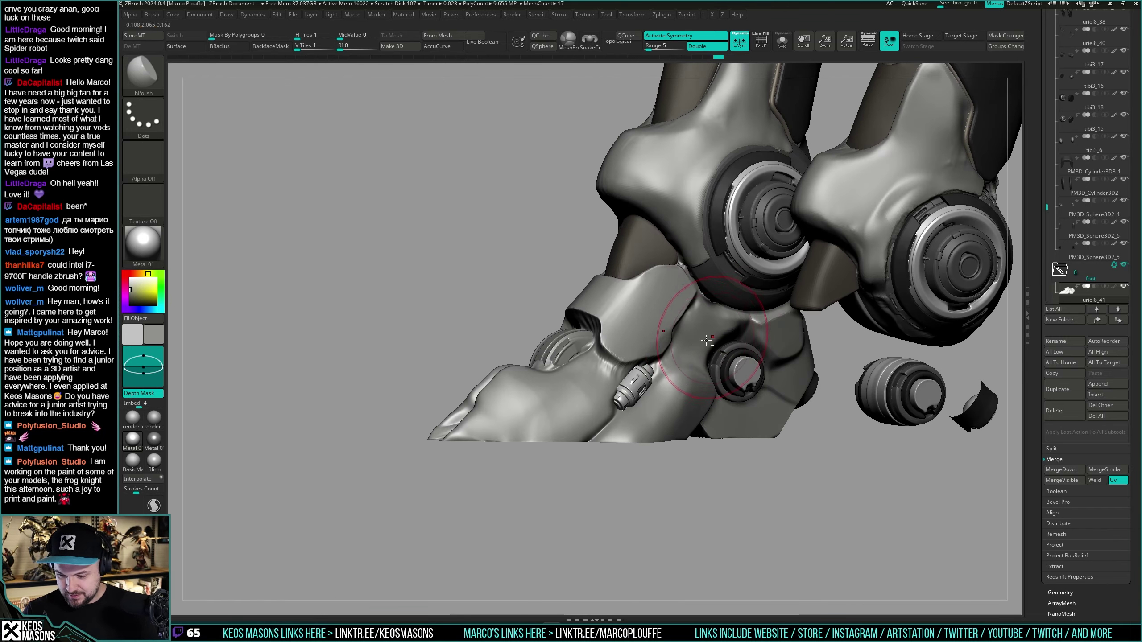
pyautogui.moveTo(742, 298)
pyautogui.mouseDown(button='right')
pyautogui.moveTo(710, 341)
pyautogui.moveTo(689, 299)
pyautogui.moveTo(717, 310)
pyautogui.moveTo(671, 346)
pyautogui.moveTo(668, 315)
pyautogui.moveTo(724, 349)
pyautogui.moveTo(685, 394)
pyautogui.mouseUp(button='right')
pyautogui.rightClick(672, 347)
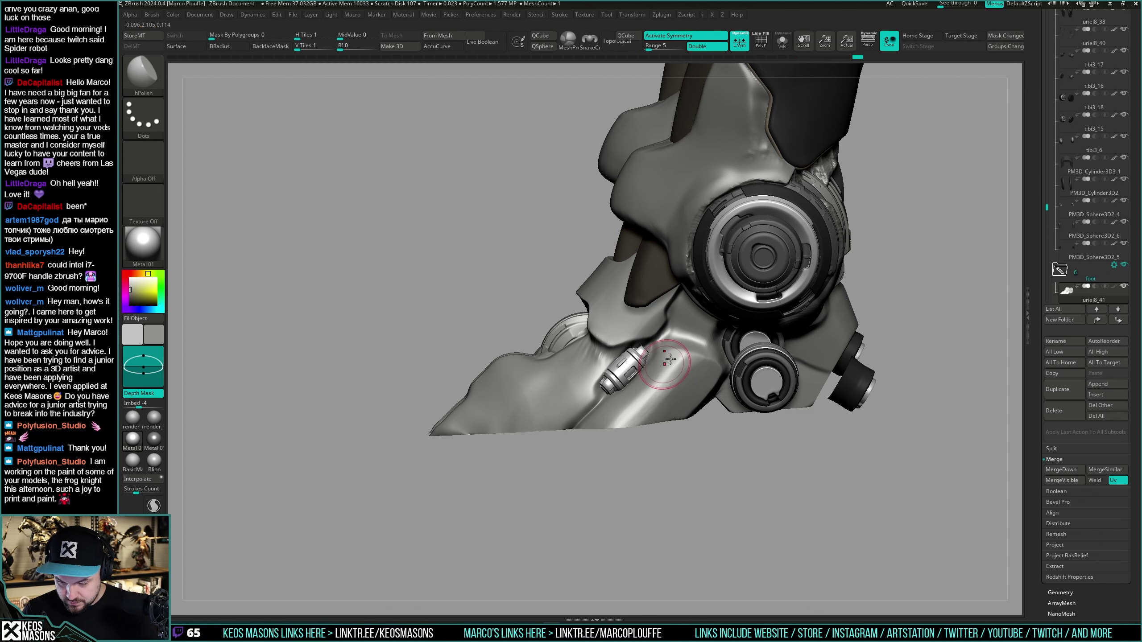
pyautogui.moveTo(667, 400); pyautogui.dragTo(615, 422, button='right')
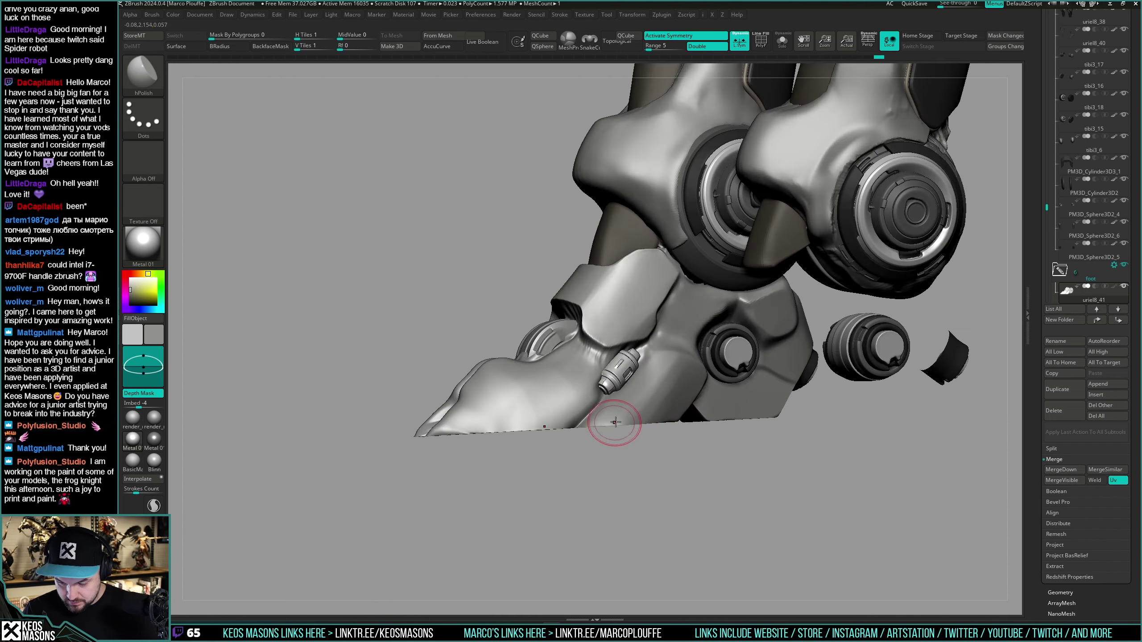
pyautogui.moveTo(657, 382); pyautogui.dragTo(628, 422, button='right')
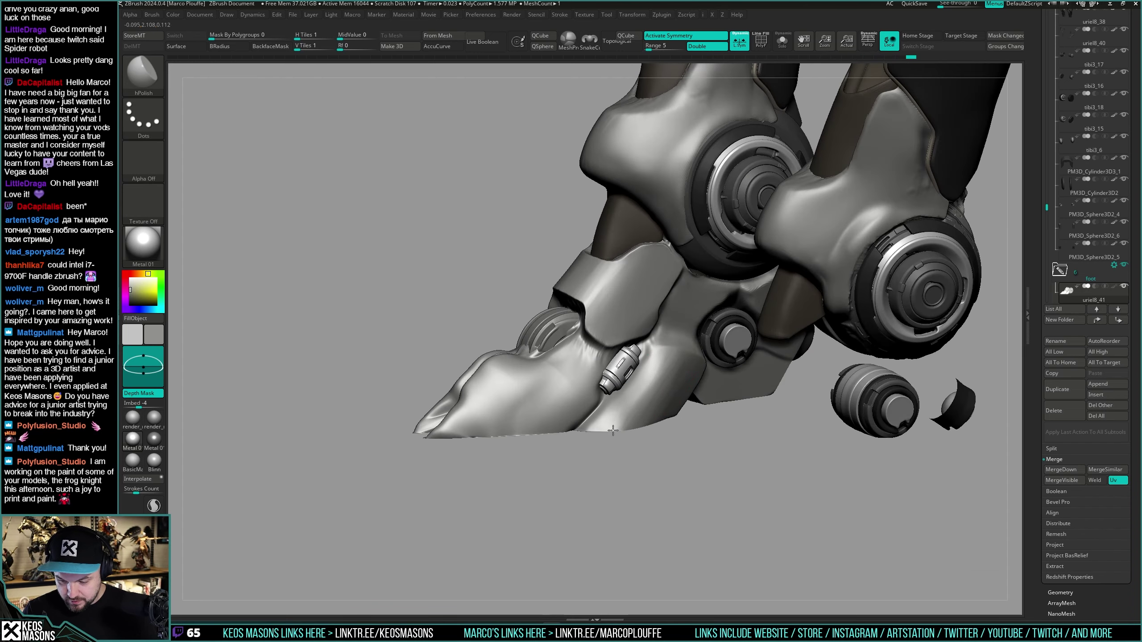
pyautogui.moveTo(613, 431); pyautogui.dragTo(758, 414, button='right')
pyautogui.moveTo(758, 414)
pyautogui.mouseDown(button='right')
pyautogui.moveTo(795, 418)
pyautogui.moveTo(767, 413)
pyautogui.moveTo(742, 432)
pyautogui.moveTo(720, 419)
pyautogui.moveTo(743, 409)
pyautogui.moveTo(737, 396)
pyautogui.moveTo(727, 423)
pyautogui.moveTo(683, 396)
pyautogui.mouseUp(button='right')
# Step: Switch to the Planar brush and check the heel block's side facets, isolated and with the whole leg visible
pyautogui.press('space')
pyautogui.click(746, 367)
pyautogui.hotkey('alt', 's')
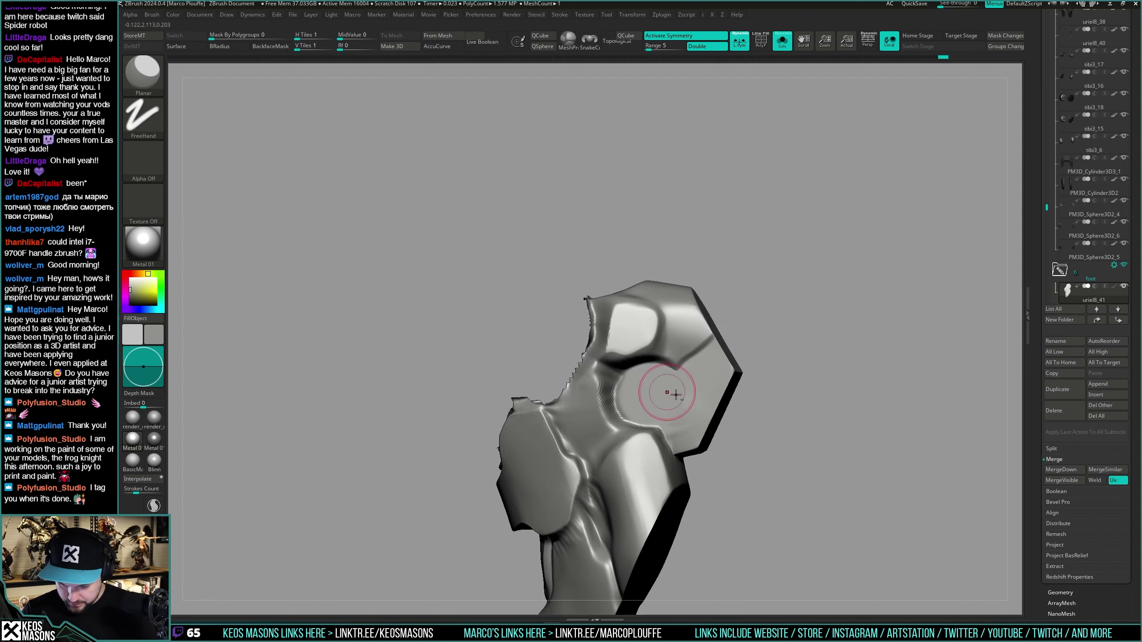
pyautogui.hotkey('shift', 's')
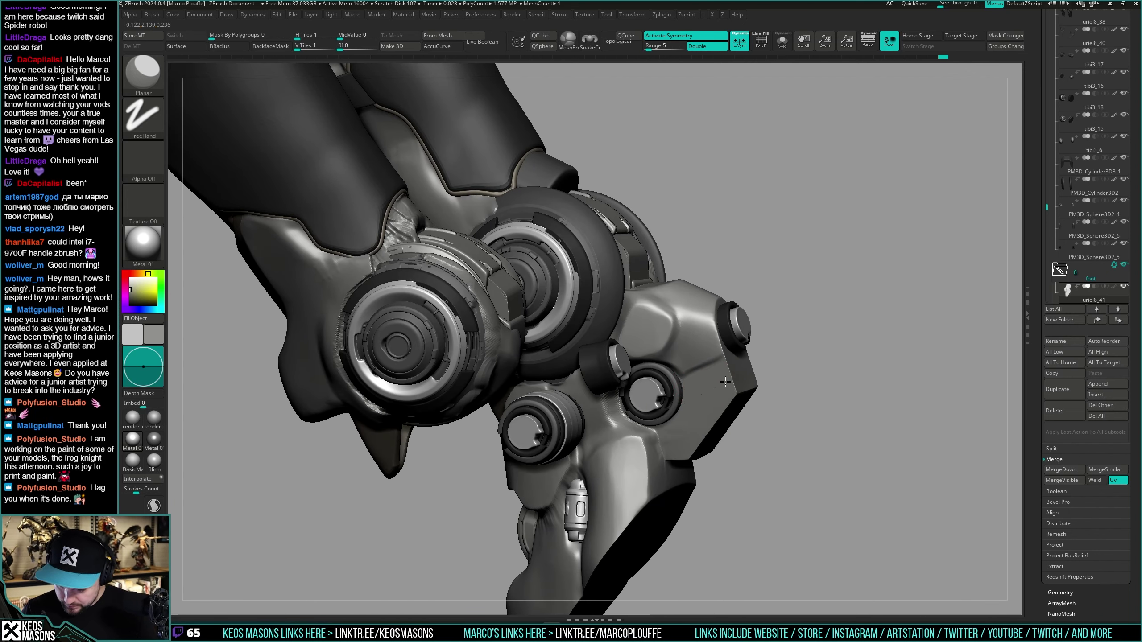
pyautogui.moveTo(697, 396)
pyautogui.mouseDown(button='right')
pyautogui.moveTo(629, 391)
pyautogui.moveTo(727, 404)
pyautogui.moveTo(664, 379)
pyautogui.moveTo(636, 436)
pyautogui.moveTo(647, 450)
pyautogui.moveTo(655, 366)
pyautogui.mouseUp(button='right')
pyautogui.rightClick(647, 449)
# Step: Build up the heel block's upper side facet beside the round joint with ClayBuildup and smooth it
pyautogui.press('x')
pyautogui.click(657, 323)
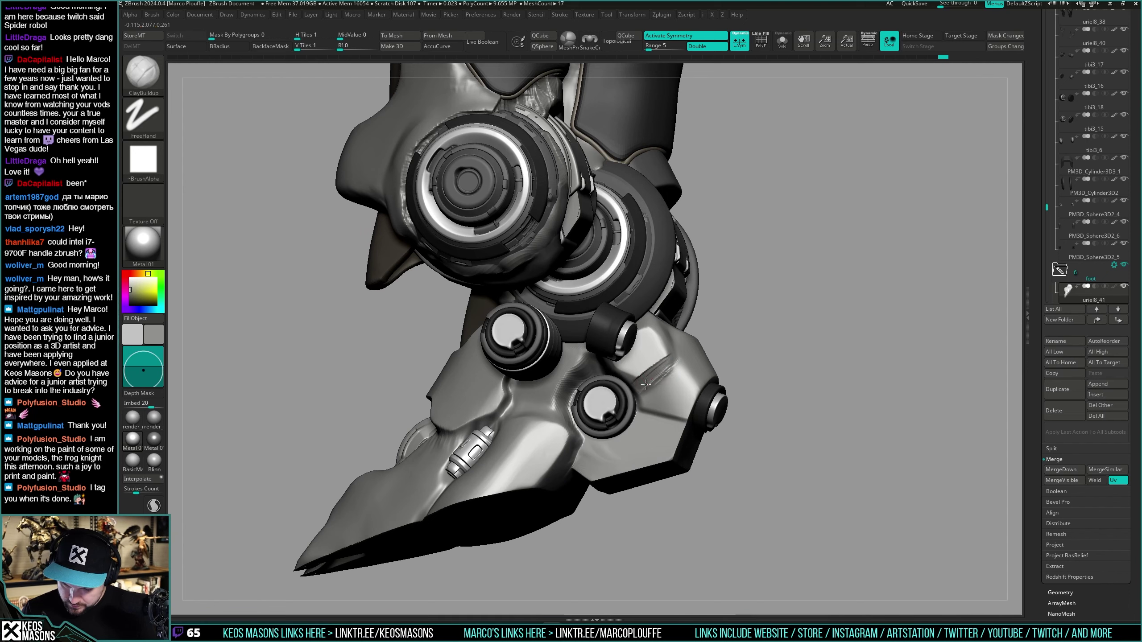
pyautogui.moveTo(668, 358)
pyautogui.mouseDown()
pyautogui.moveTo(639, 378)
pyautogui.moveTo(653, 377)
pyautogui.mouseUp()
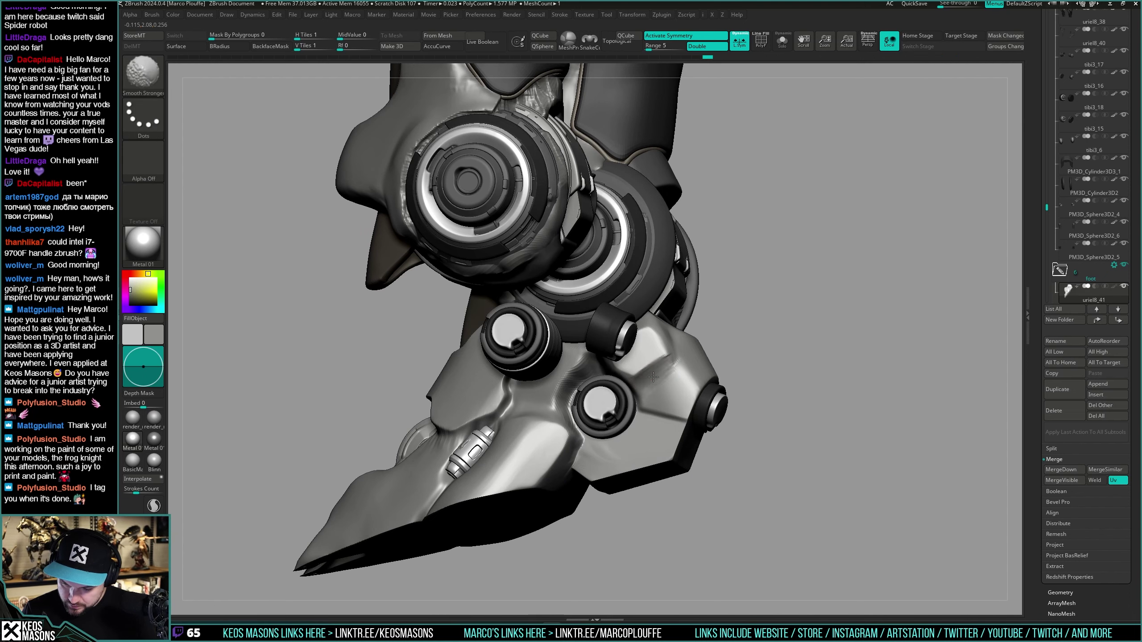
pyautogui.moveTo(755, 380)
pyautogui.mouseDown(button='right')
pyautogui.moveTo(691, 367)
pyautogui.moveTo(712, 360)
pyautogui.moveTo(693, 337)
pyautogui.moveTo(688, 349)
pyautogui.mouseUp(button='right')
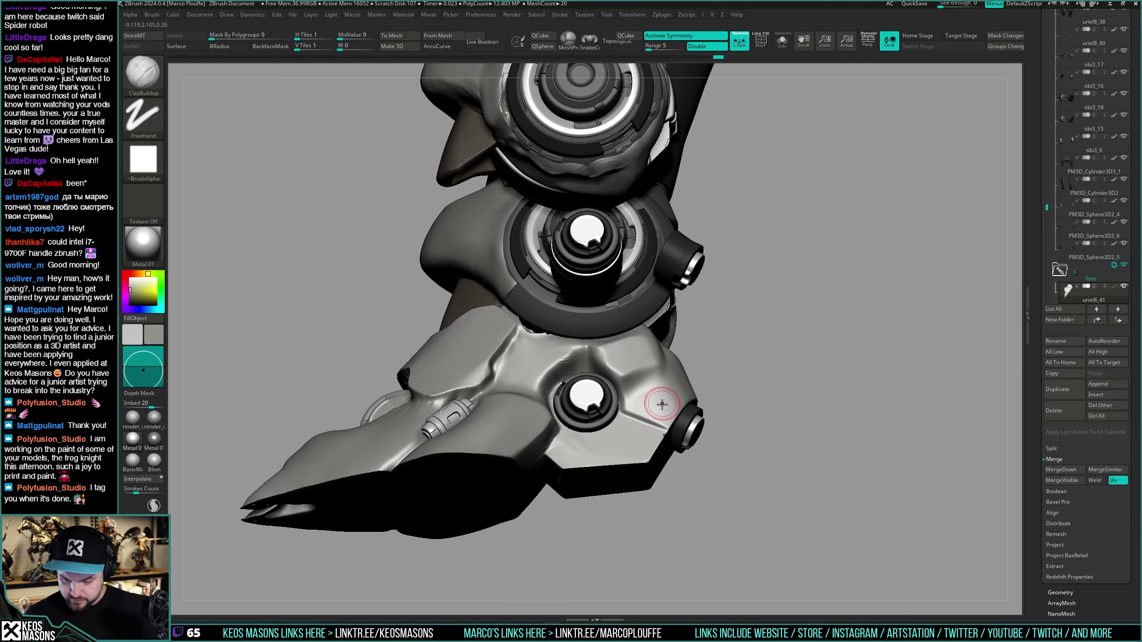
pyautogui.moveTo(663, 404)
pyautogui.mouseDown(button='right')
pyautogui.moveTo(685, 432)
pyautogui.moveTo(670, 423)
pyautogui.moveTo(620, 439)
pyautogui.moveTo(663, 402)
pyautogui.moveTo(678, 454)
pyautogui.mouseUp(button='right')
# Step: Switch to the Move brush and turn on AccuCurve
pyautogui.press('space')
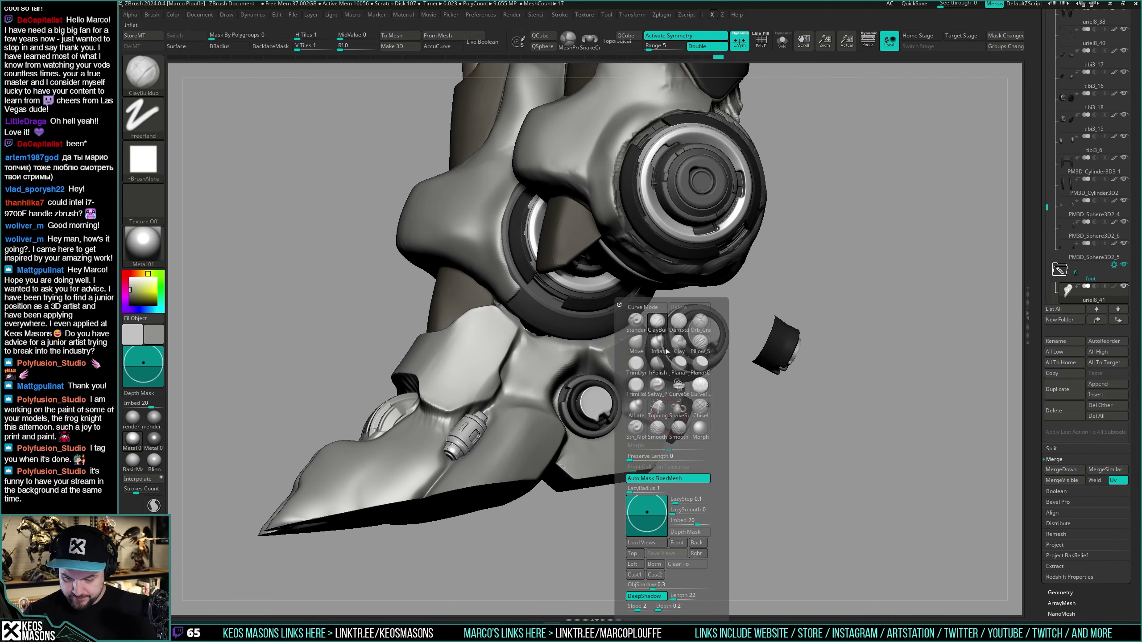
pyautogui.click(678, 323)
pyautogui.moveTo(629, 362)
pyautogui.mouseDown(button='right')
pyautogui.moveTo(589, 390)
pyautogui.moveTo(592, 407)
pyautogui.moveTo(611, 386)
pyautogui.moveTo(587, 394)
pyautogui.mouseUp(button='right')
pyautogui.press('space')
pyautogui.click(577, 344)
pyautogui.press('space')
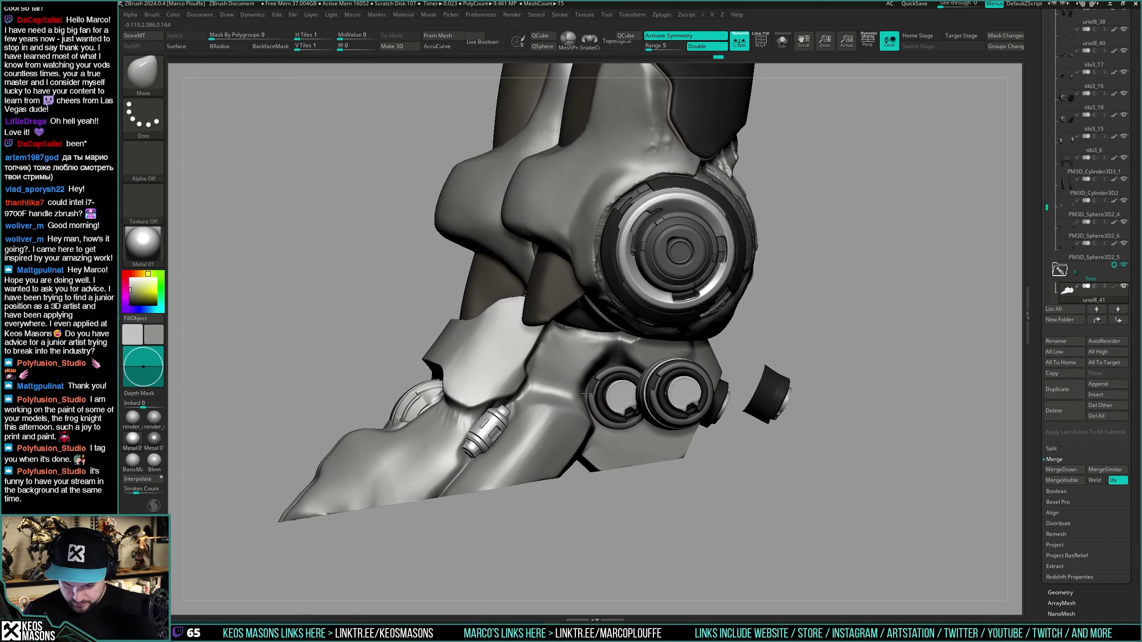
pyautogui.press('space')
pyautogui.click(609, 356)
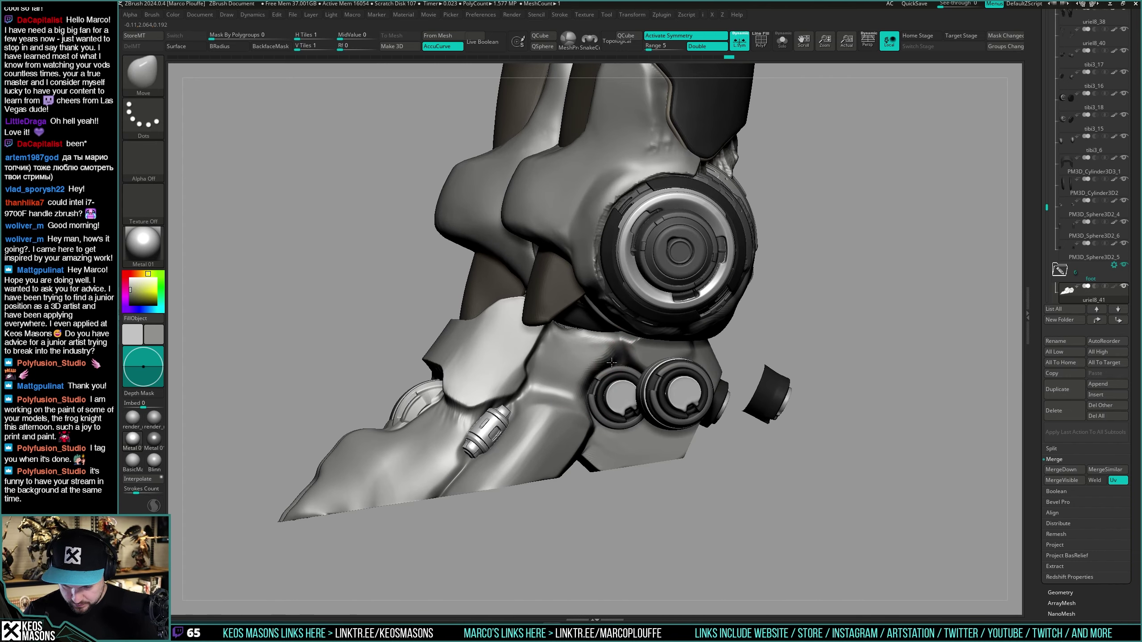
# Step: Delete the surplus mirrored copy of the joint piece PM3D_Sphere3D2_7 with symmetry off and reconstruct its subdivision levels
pyautogui.moveTo(620, 360)
pyautogui.mouseDown(button='right')
pyautogui.moveTo(651, 359)
pyautogui.moveTo(640, 400)
pyautogui.moveTo(735, 367)
pyautogui.moveTo(760, 335)
pyautogui.mouseUp(button='right')
pyautogui.keyDown('alt'); pyautogui.click(882, 366); pyautogui.keyUp('alt')
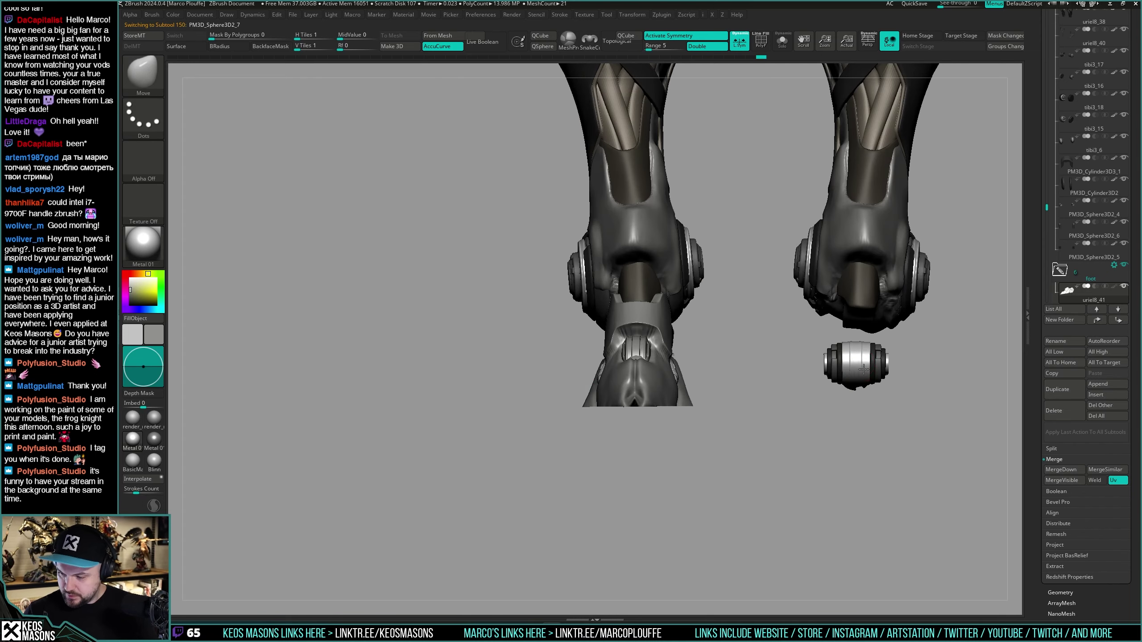
pyautogui.hotkey('alt', 's')
pyautogui.keyDown('alt'); pyautogui.moveTo(888, 367); pyautogui.dragTo(751, 395, button='right'); pyautogui.keyUp('alt')
pyautogui.press('x')
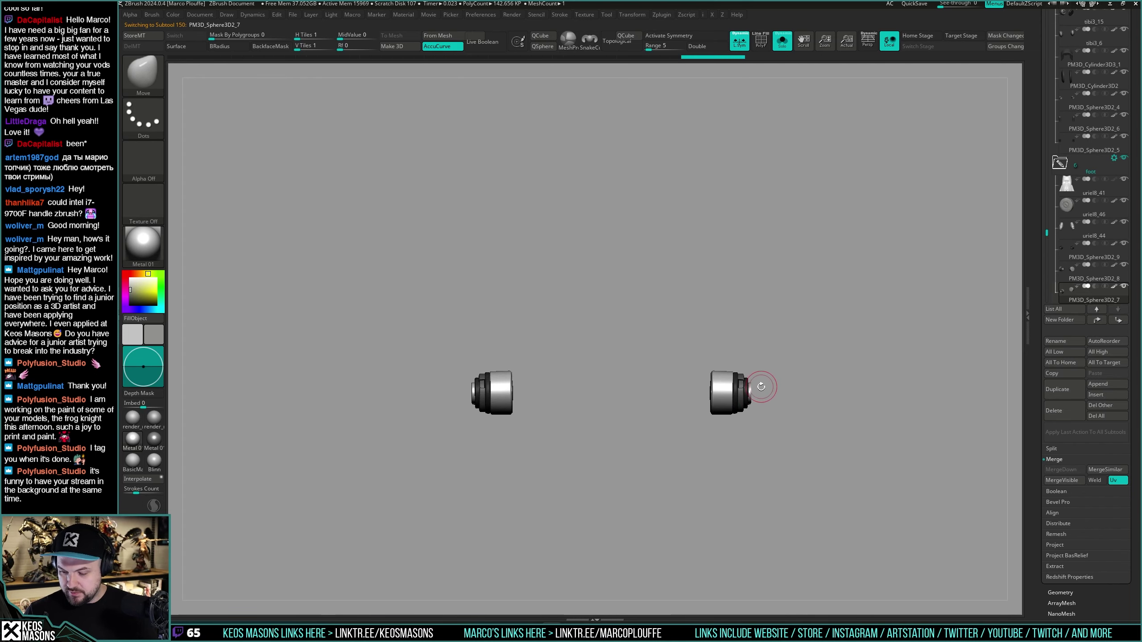
pyautogui.keyDown('ctrl'); pyautogui.keyDown('alt'); pyautogui.keyDown('shift'); pyautogui.moveTo(826, 313); pyautogui.dragTo(690, 442); pyautogui.keyUp('shift'); pyautogui.keyUp('alt'); pyautogui.keyUp('ctrl')
pyautogui.hotkey('ctrl', 'shift', 'd')
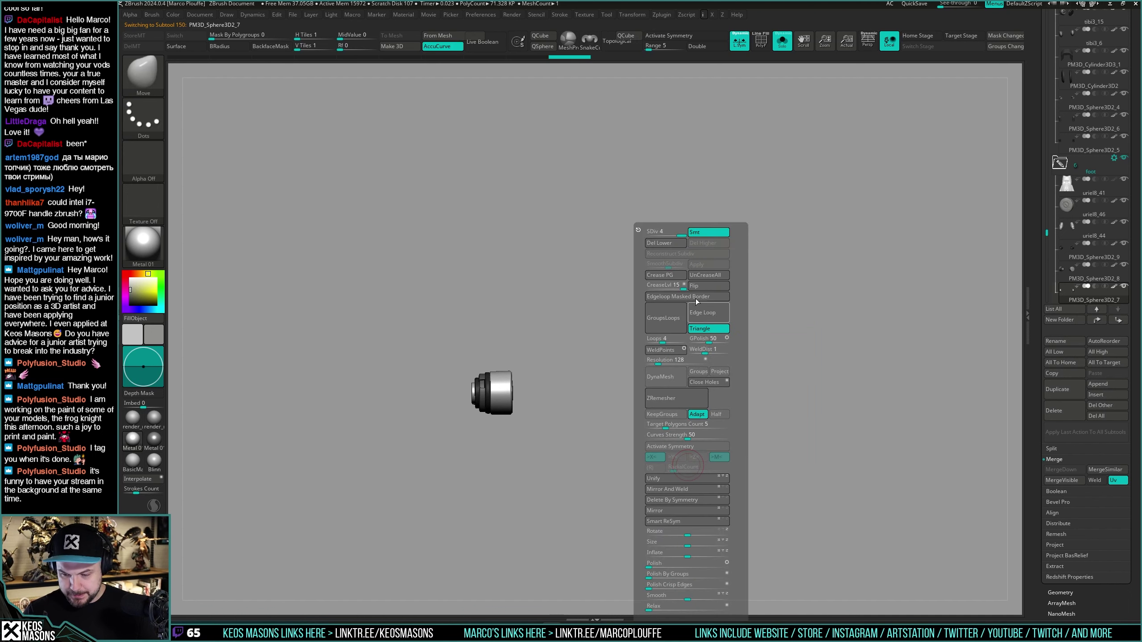
pyautogui.click(689, 253)
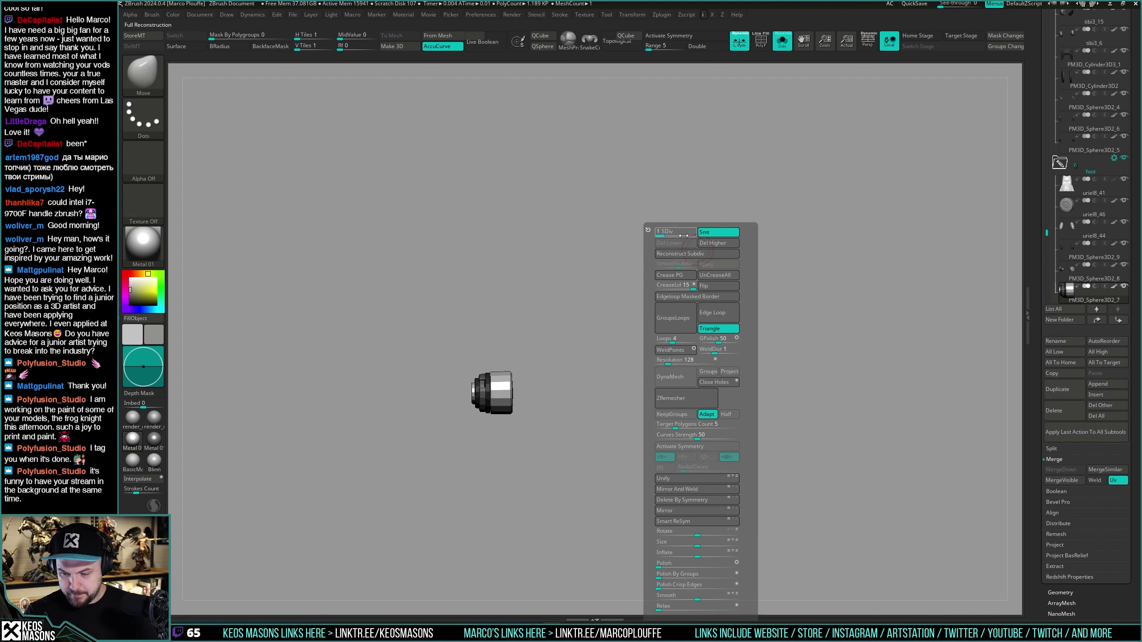
# Step: Delete the surplus mirrored copy of the joint piece PM3D_Sphere3D2_8 and reconstruct its subdivision levels
pyautogui.press('Up')
pyautogui.hotkey('ctrl', 'shift', 'd')
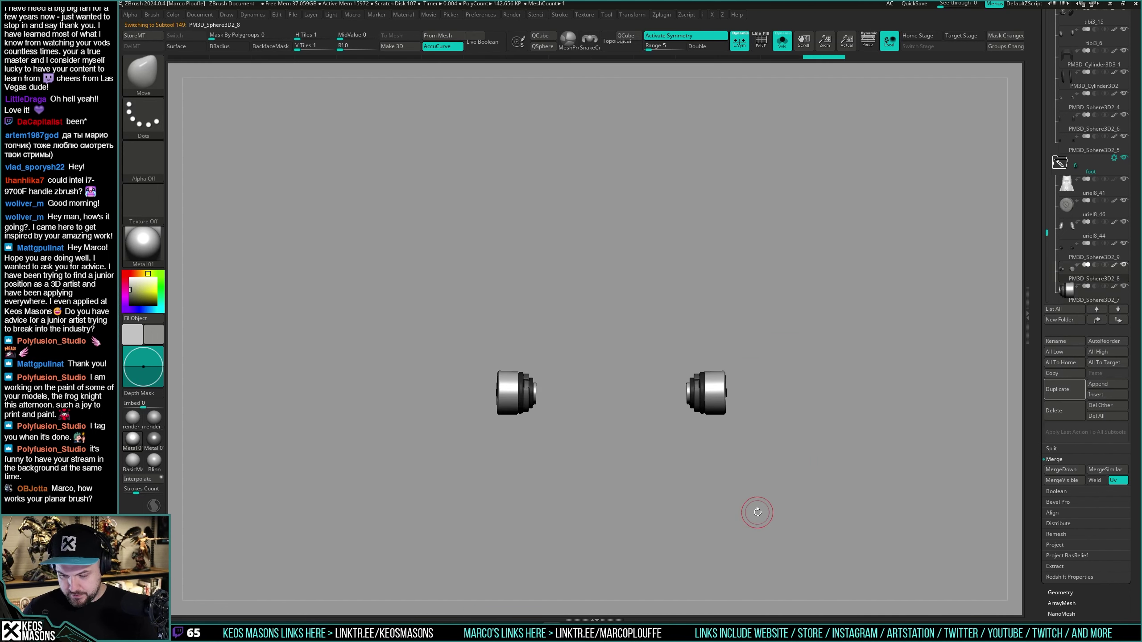
pyautogui.press('x')
pyautogui.keyDown('ctrl'); pyautogui.keyDown('alt'); pyautogui.keyDown('shift'); pyautogui.moveTo(798, 310); pyautogui.dragTo(632, 510); pyautogui.keyUp('shift'); pyautogui.keyUp('alt'); pyautogui.keyUp('ctrl')
pyautogui.hotkey('ctrl', 'shift', 'd')
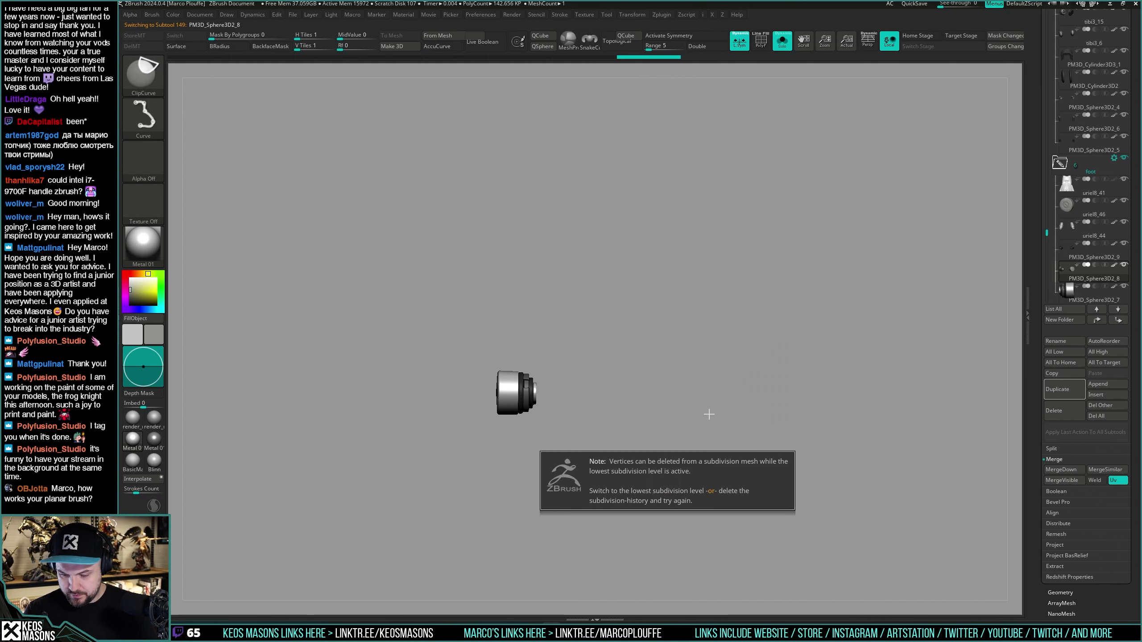
pyautogui.press('i')
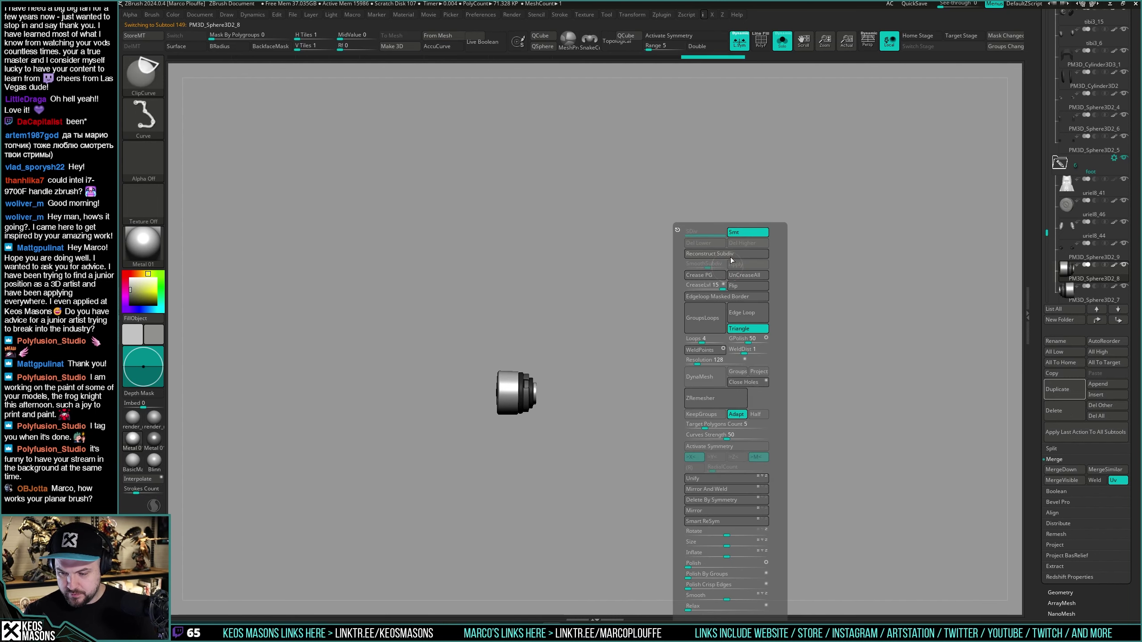
pyautogui.click(724, 254)
pyautogui.press('g')
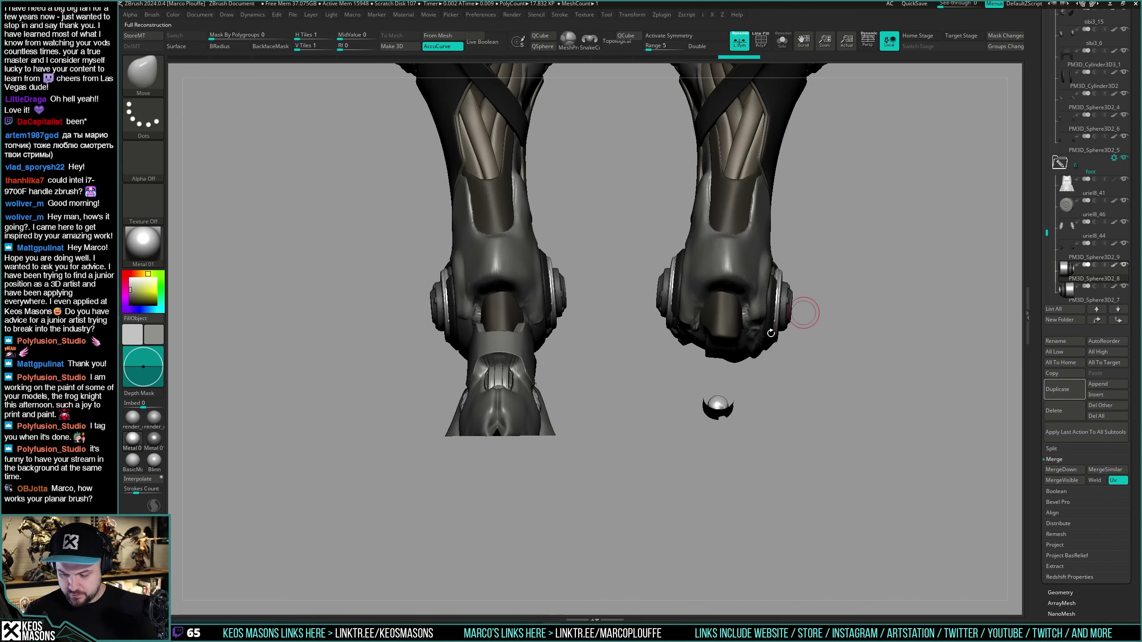
# Step: Delete the surplus mirrored copy of the rounded piece PM3D_Sphere3D2_9 and try to reconstruct its subdivision levels
pyautogui.keyDown('alt'); pyautogui.click(716, 407); pyautogui.keyUp('alt')
pyautogui.press('g')
pyautogui.press('x')
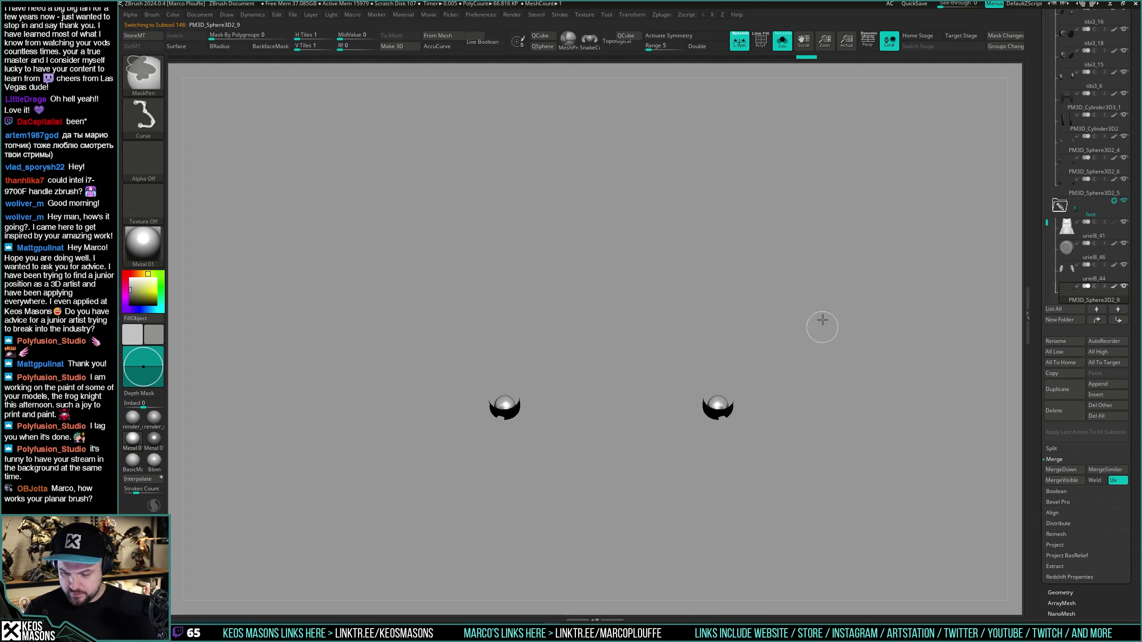
pyautogui.keyDown('ctrl'); pyautogui.keyDown('alt'); pyautogui.keyDown('shift'); pyautogui.moveTo(824, 325); pyautogui.dragTo(665, 489); pyautogui.keyUp('shift'); pyautogui.keyUp('alt'); pyautogui.keyUp('ctrl')
pyautogui.press('i')
pyautogui.click(710, 255)
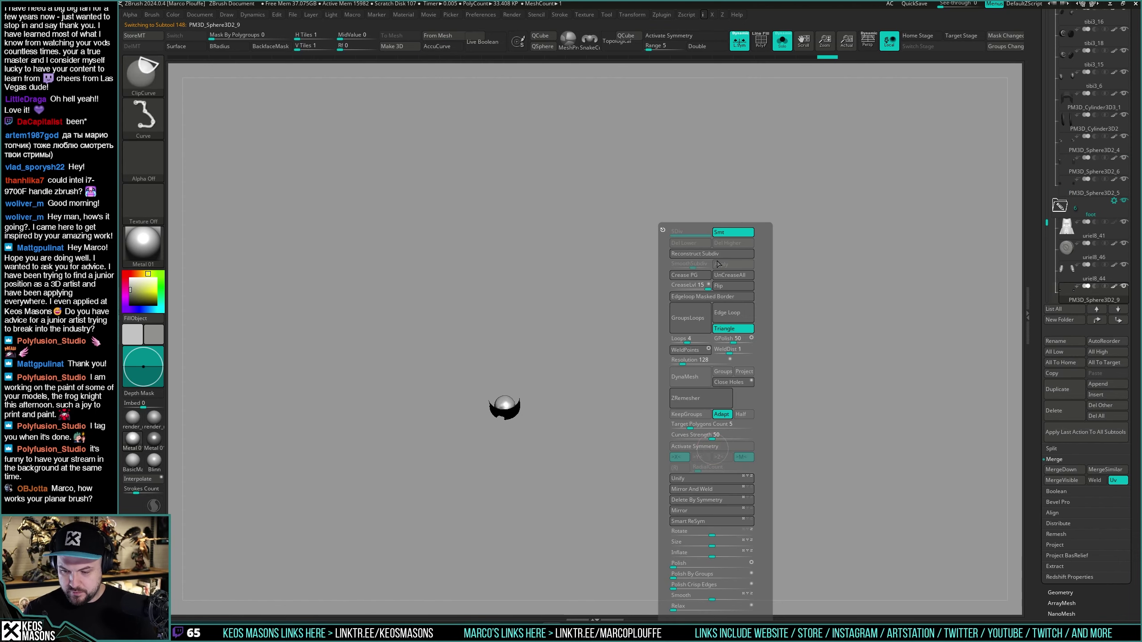
pyautogui.hotkey('alt', 's')
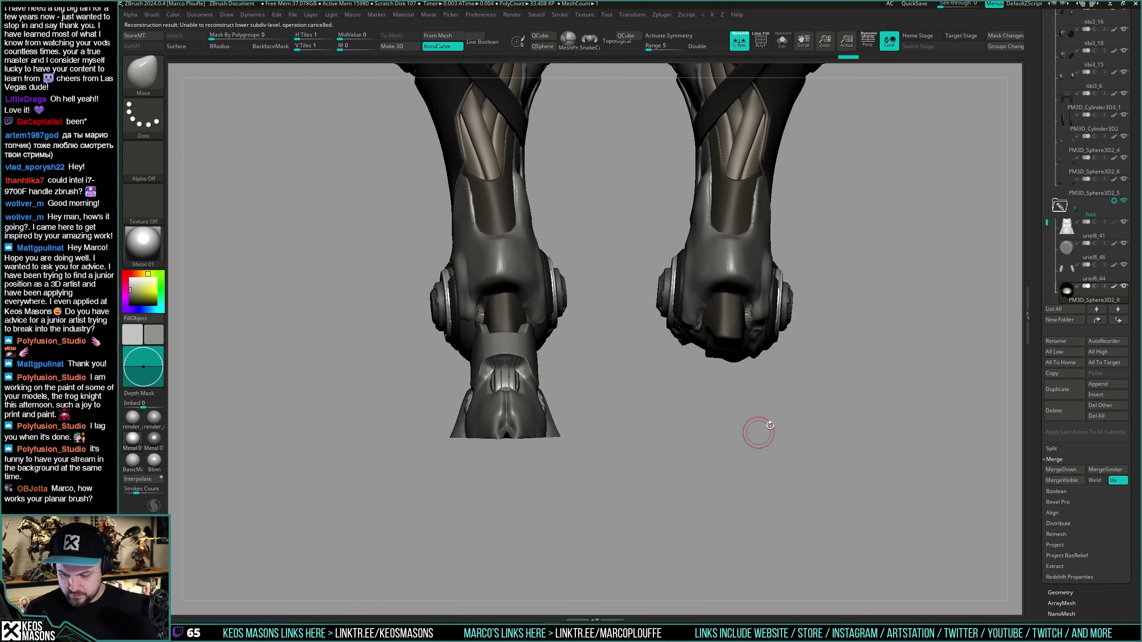
# Step: Reselect the foot armour uriel8_41 and adjust the heel block's side facet with the Move brush
pyautogui.moveTo(758, 433); pyautogui.dragTo(731, 329)
pyautogui.keyDown('ctrl'); pyautogui.moveTo(741, 333); pyautogui.dragTo(676, 371, button='right'); pyautogui.keyUp('ctrl')
pyautogui.keyDown('alt'); pyautogui.click(721, 329); pyautogui.keyUp('alt')
pyautogui.hotkey('alt', 's')
pyautogui.rightClick(662, 405)
pyautogui.hotkey('alt', 's')
pyautogui.moveTo(676, 371); pyautogui.dragTo(681, 372)
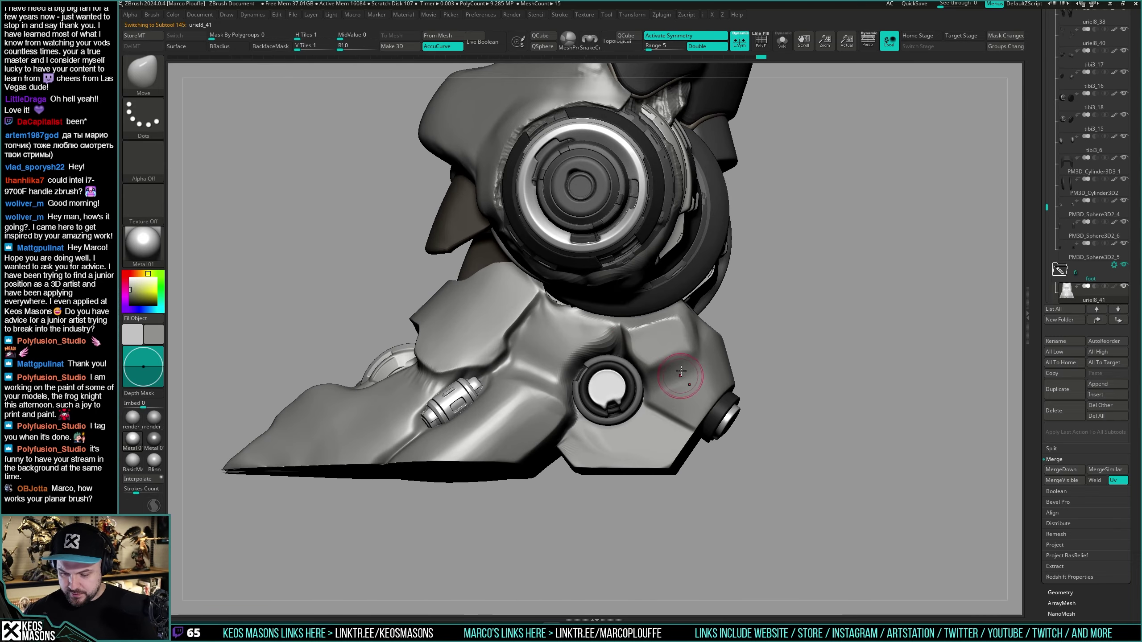
pyautogui.moveTo(669, 372); pyautogui.dragTo(685, 393, button='right')
pyautogui.rightClick(650, 395)
pyautogui.moveTo(684, 393); pyautogui.dragTo(693, 368)
# Step: Mask the heel block's upper side facet, above and behind the round joint, with MaskPen
pyautogui.moveTo(693, 367); pyautogui.dragTo(673, 333, button='right')
pyautogui.rightClick(669, 333)
pyautogui.rightClick(656, 342)
pyautogui.press('ctrl')
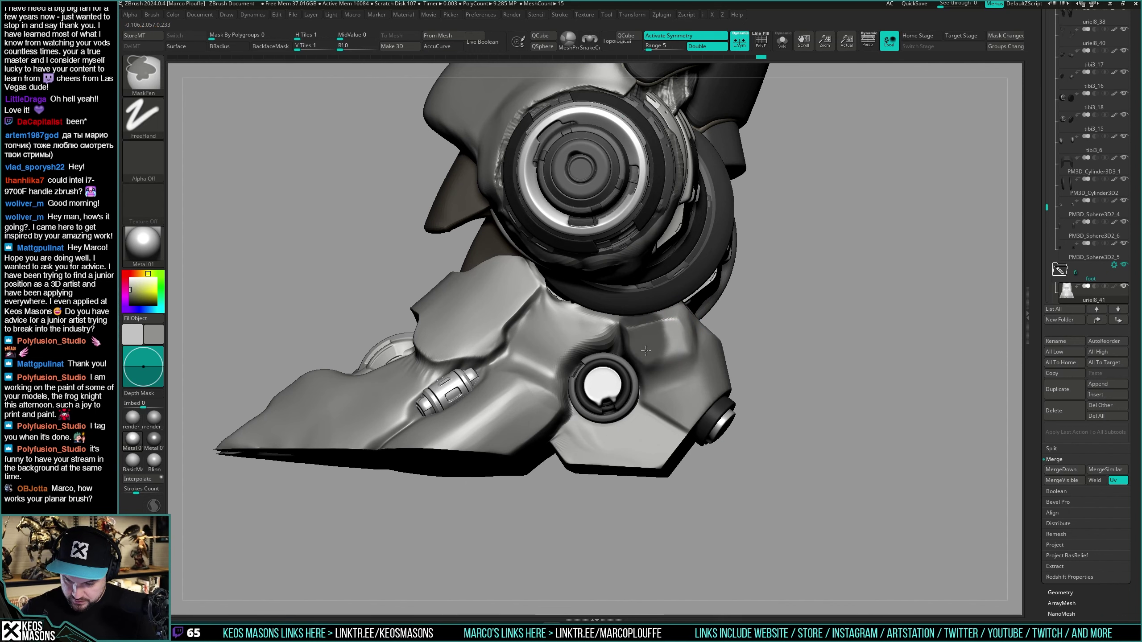
pyautogui.keyDown('ctrl'); pyautogui.moveTo(646, 369); pyautogui.dragTo(670, 357); pyautogui.keyUp('ctrl')
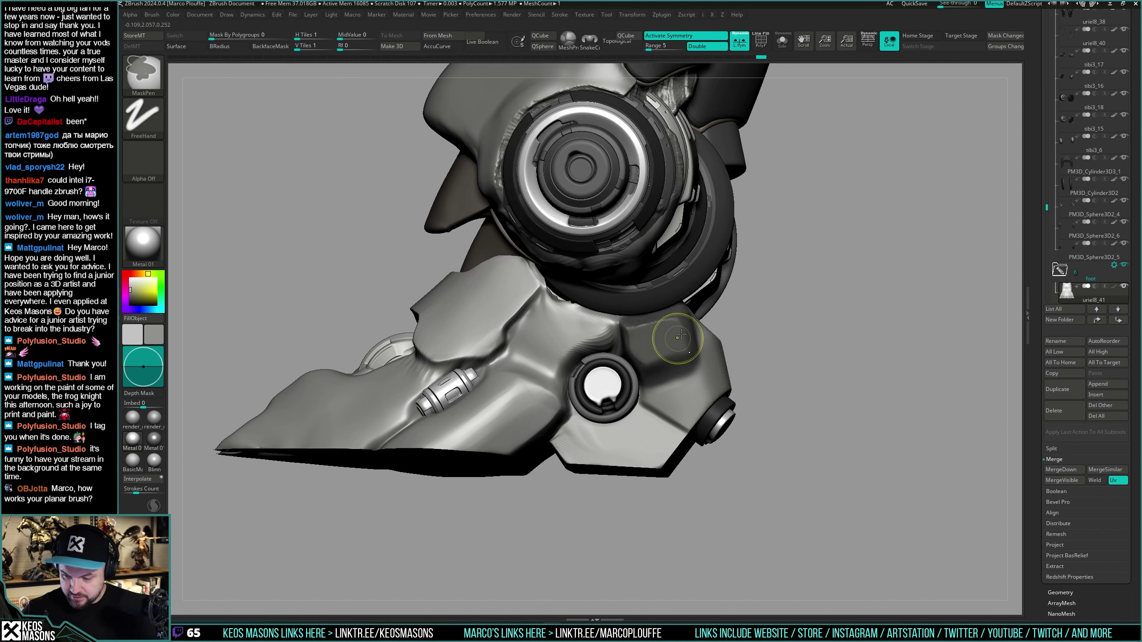
pyautogui.moveTo(680, 334); pyautogui.dragTo(629, 334, button='right')
pyautogui.keyDown('ctrl'); pyautogui.moveTo(688, 334); pyautogui.dragTo(681, 331); pyautogui.keyUp('ctrl')
pyautogui.moveTo(703, 335); pyautogui.dragTo(757, 339, button='right')
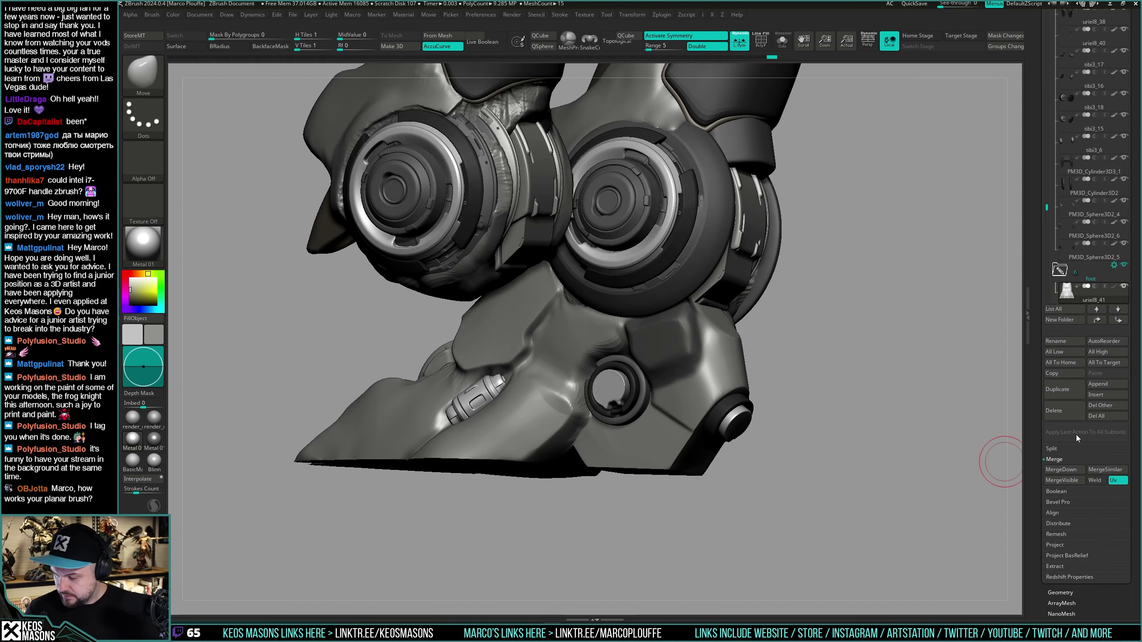
# Step: Duplicate the masked upper side facet of the heel block into a separate plate piece, uriel8_45
pyautogui.moveTo(798, 437); pyautogui.dragTo(840, 424, button='right')
pyautogui.hotkey('alt', 's')
pyautogui.hotkey('ctrl', 'shift', 'd')
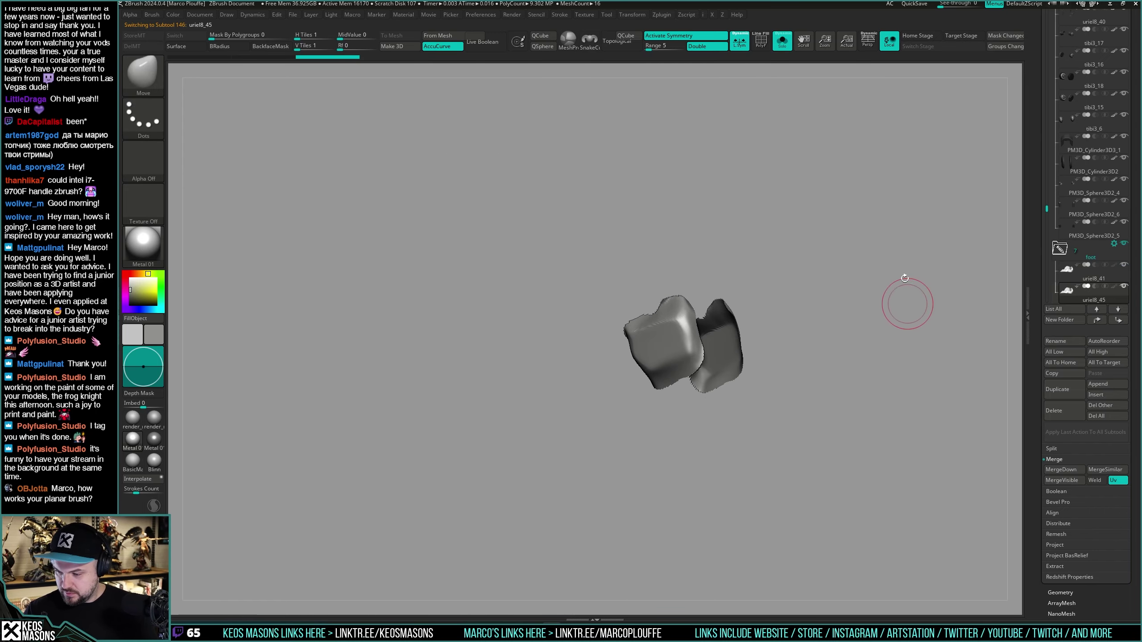
pyautogui.press('g')
pyautogui.click(879, 245)
pyautogui.hotkey('ctrl', 'shift', 'd')
# Step: Reselect the foot armour uriel8_41 and polish the heel block's upper side facet with the hPolish brush
pyautogui.click(1079, 271)
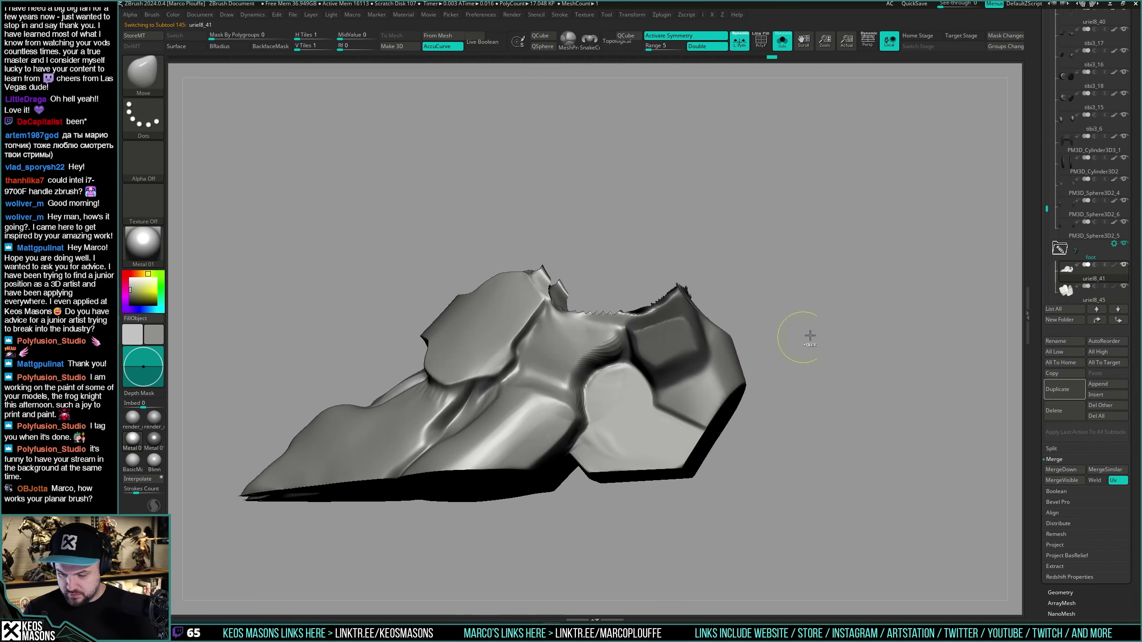
pyautogui.press('space')
pyautogui.click(718, 372)
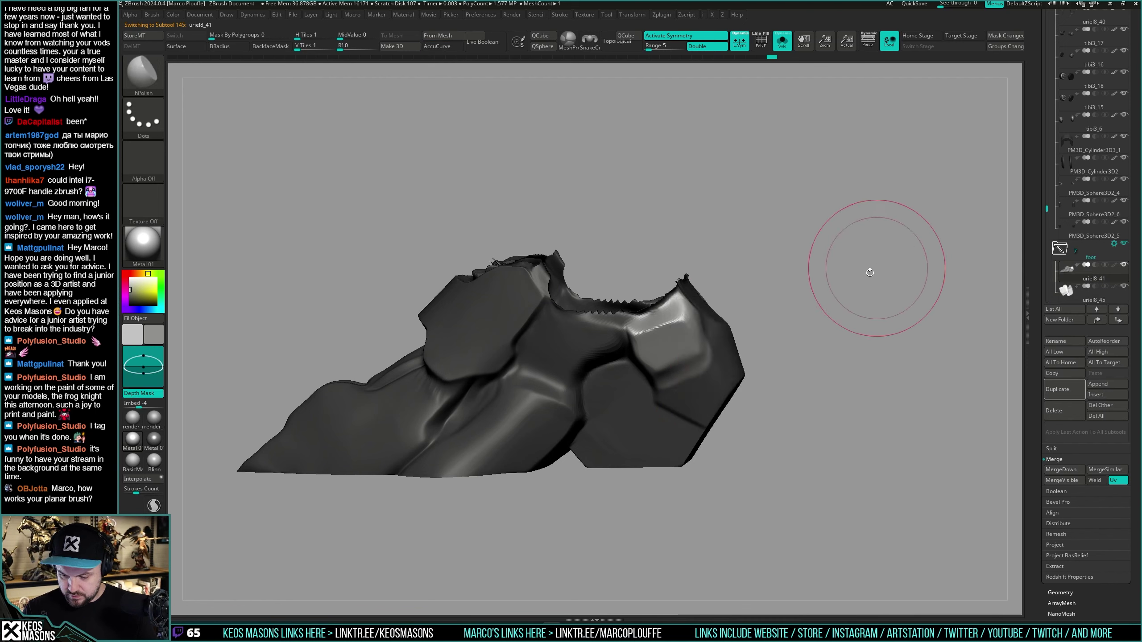
pyautogui.moveTo(875, 268)
pyautogui.keyDown('shift'); pyautogui.mouseDown()
pyautogui.moveTo(857, 281)
pyautogui.moveTo(868, 306)
pyautogui.mouseUp(); pyautogui.keyUp('shift')
pyautogui.moveTo(798, 374); pyautogui.dragTo(788, 370)
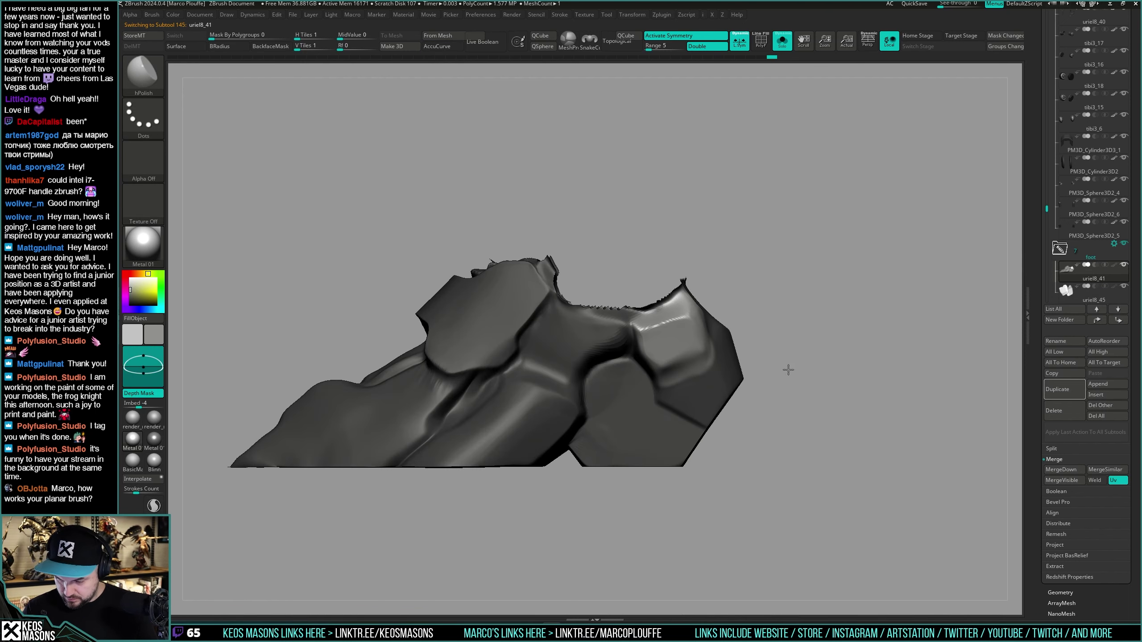
# Step: Flatten the heel block's upper side facet with the Planar brush and compare it with the full leg
pyautogui.press('space')
pyautogui.click(816, 378)
pyautogui.keyDown('shift'); pyautogui.moveTo(959, 290); pyautogui.dragTo(912, 310); pyautogui.keyUp('shift')
pyautogui.moveTo(699, 396)
pyautogui.mouseDown()
pyautogui.moveTo(670, 359)
pyautogui.moveTo(678, 293)
pyautogui.mouseUp()
pyautogui.moveTo(683, 389); pyautogui.dragTo(669, 369)
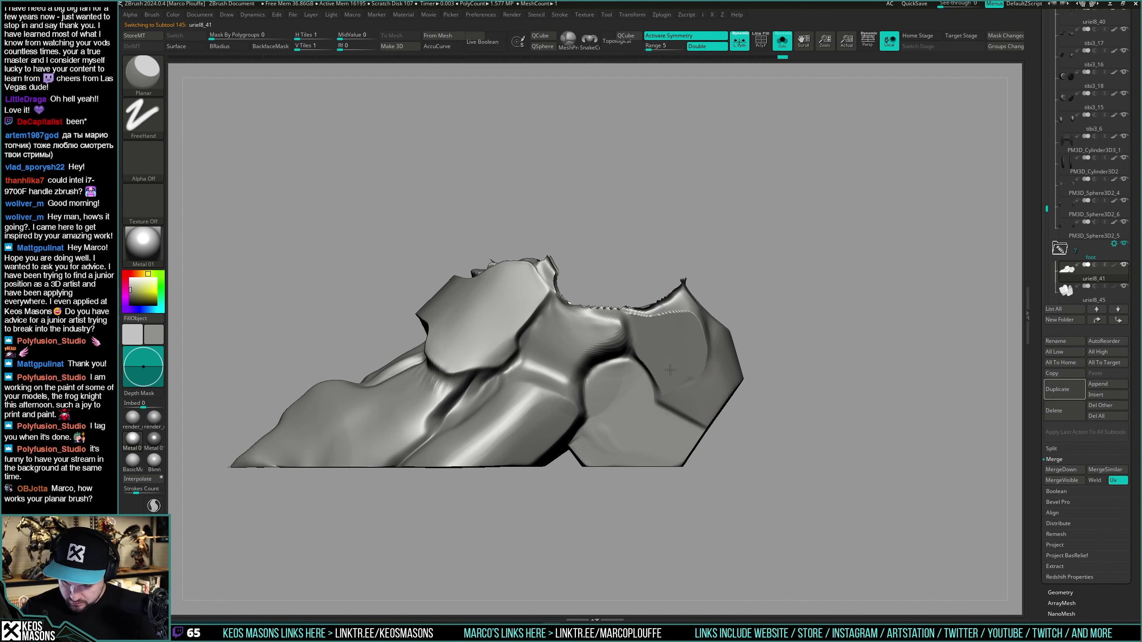
pyautogui.hotkey('alt', 's')
pyautogui.moveTo(707, 381); pyautogui.dragTo(717, 342, button='right')
pyautogui.hotkey('alt', 's')
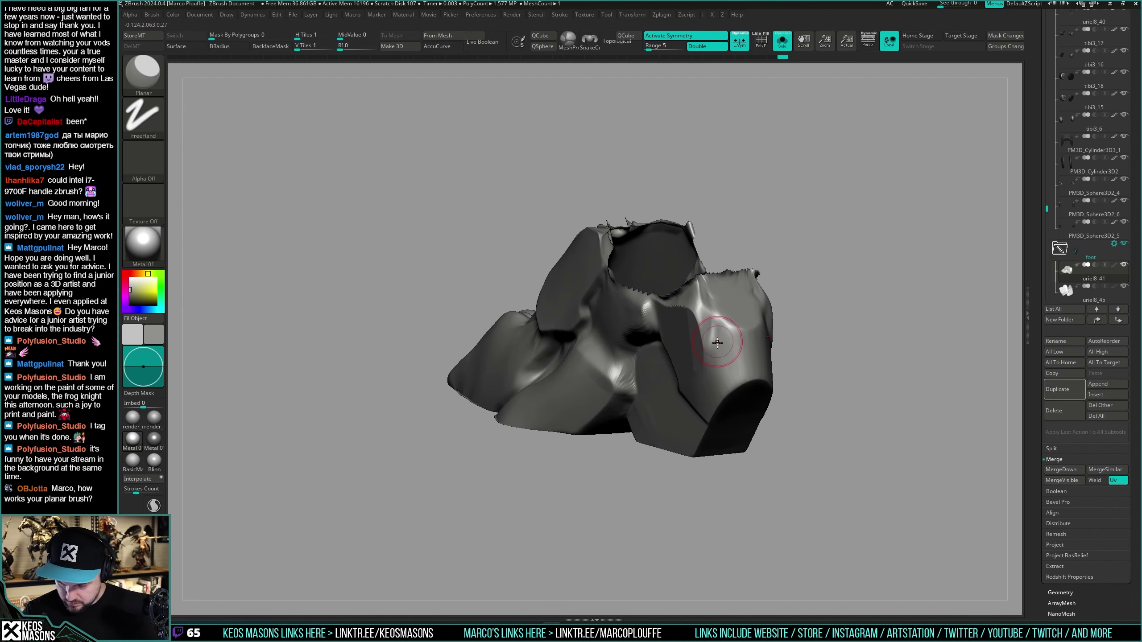
pyautogui.moveTo(694, 303)
pyautogui.mouseDown(button='right')
pyautogui.moveTo(702, 356)
pyautogui.moveTo(716, 320)
pyautogui.moveTo(792, 327)
pyautogui.moveTo(769, 310)
pyautogui.moveTo(787, 333)
pyautogui.moveTo(762, 355)
pyautogui.moveTo(757, 347)
pyautogui.mouseUp(button='right')
pyautogui.hotkey('alt', 's')
pyautogui.hotkey('alt', 's')
pyautogui.hotkey('alt', 's')
# Step: Build up and smooth the upper rear face of the heel block with the ClayBuildup brush
pyautogui.press('space')
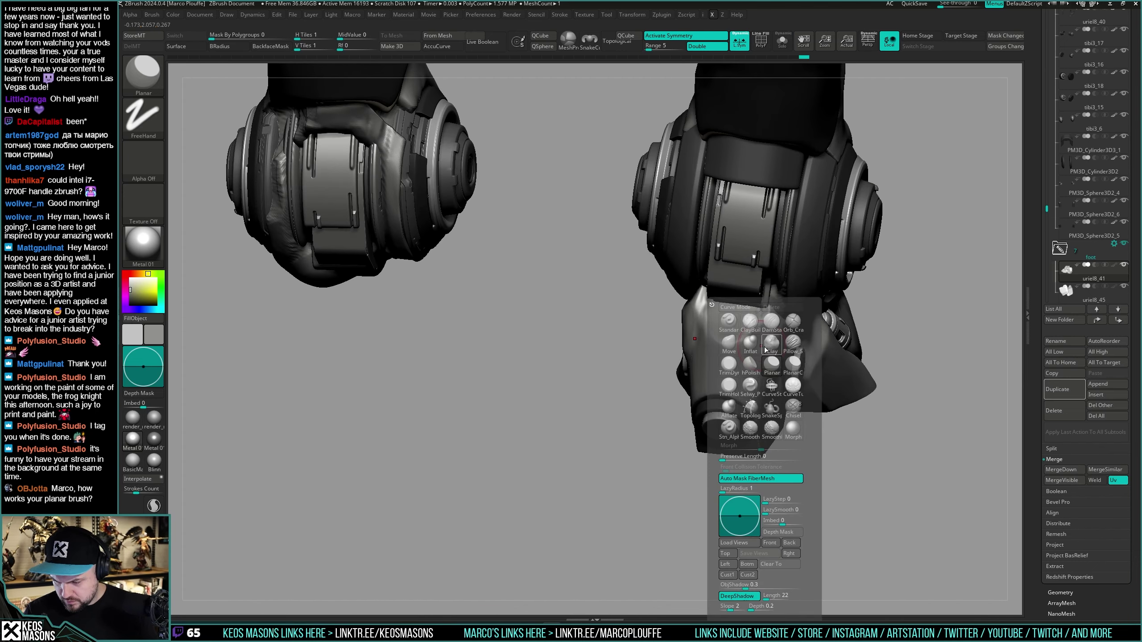
pyautogui.click(729, 344)
pyautogui.moveTo(961, 236); pyautogui.dragTo(764, 324, button='right')
pyautogui.rightClick(740, 396)
pyautogui.hotkey('alt', 's')
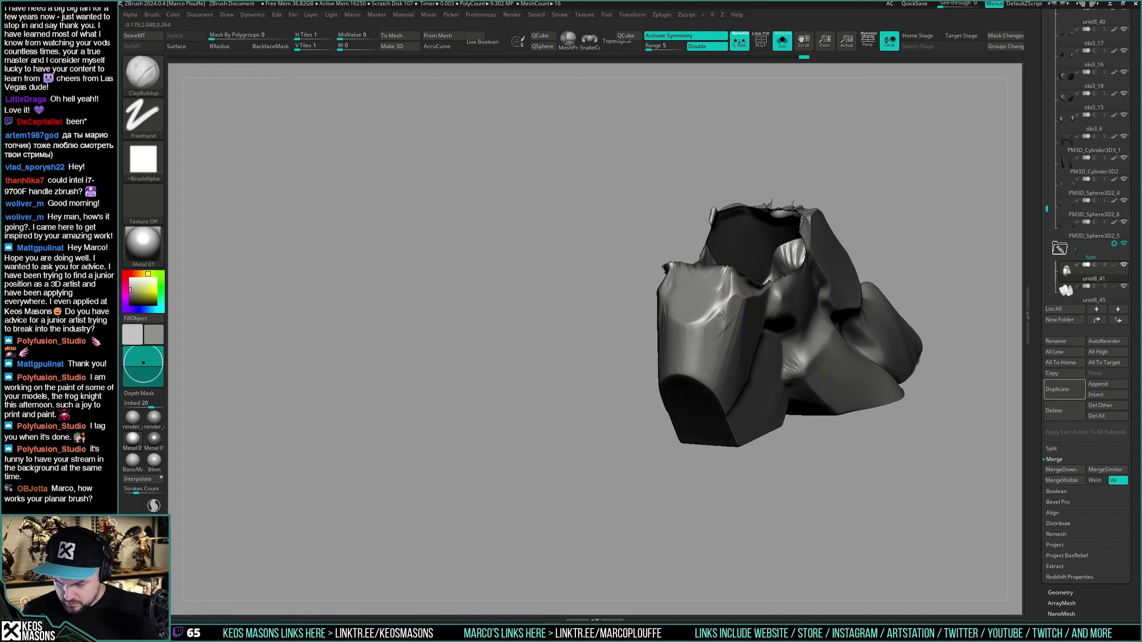
pyautogui.moveTo(732, 310); pyautogui.dragTo(716, 339)
pyautogui.moveTo(716, 340); pyautogui.dragTo(710, 315, button='right')
pyautogui.keyDown('shift'); pyautogui.moveTo(726, 305); pyautogui.dragTo(713, 328); pyautogui.keyUp('shift')
pyautogui.moveTo(713, 328)
pyautogui.mouseDown(button='right')
pyautogui.moveTo(755, 334)
pyautogui.moveTo(721, 399)
pyautogui.mouseUp(button='right')
pyautogui.press('space')
pyautogui.moveTo(740, 342); pyautogui.dragTo(754, 350, button='right')
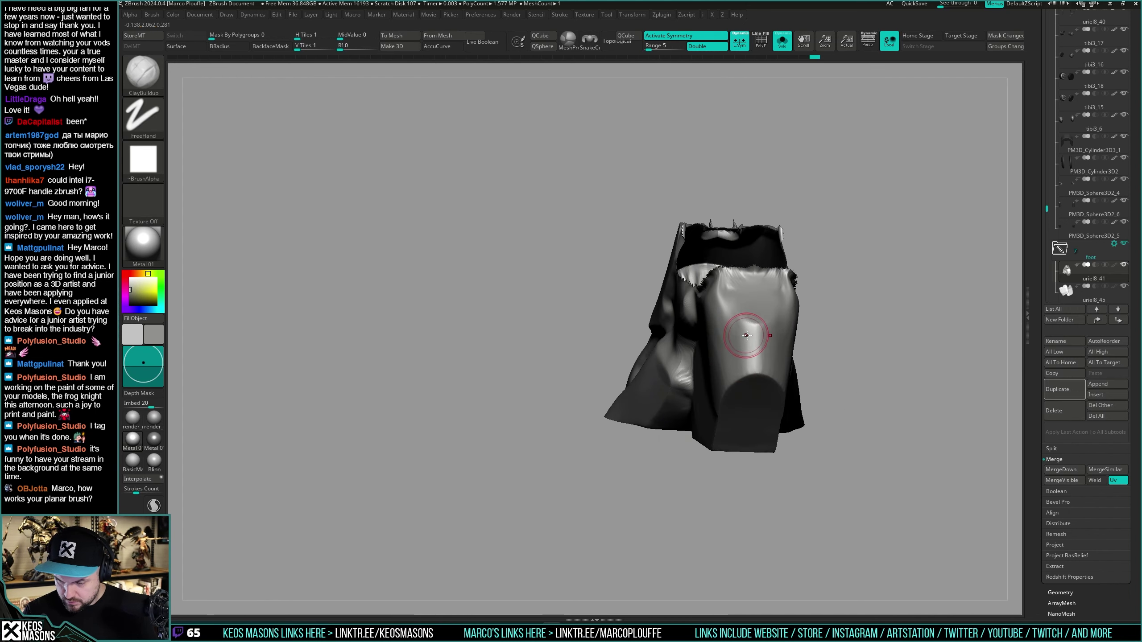
pyautogui.press('b')
pyautogui.moveTo(745, 280); pyautogui.dragTo(743, 319, button='right')
pyautogui.moveTo(728, 317); pyautogui.dragTo(727, 343)
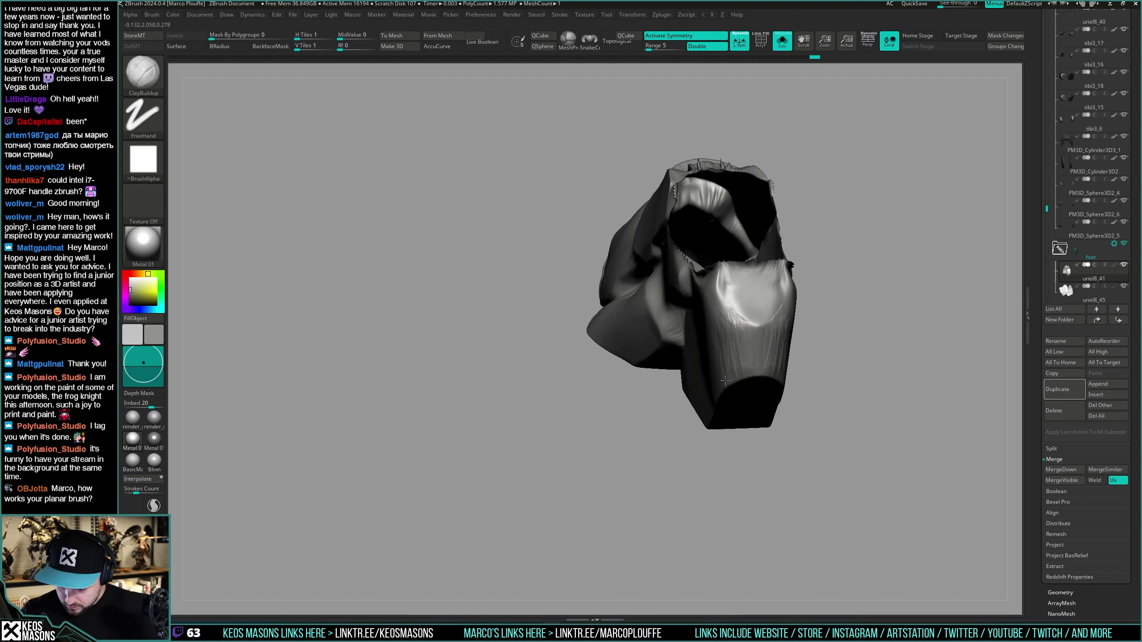
# Step: Flatten the built-up rear face of the heel block with the hPolish brush
pyautogui.moveTo(725, 380); pyautogui.dragTo(755, 311, button='right')
pyautogui.press('b')
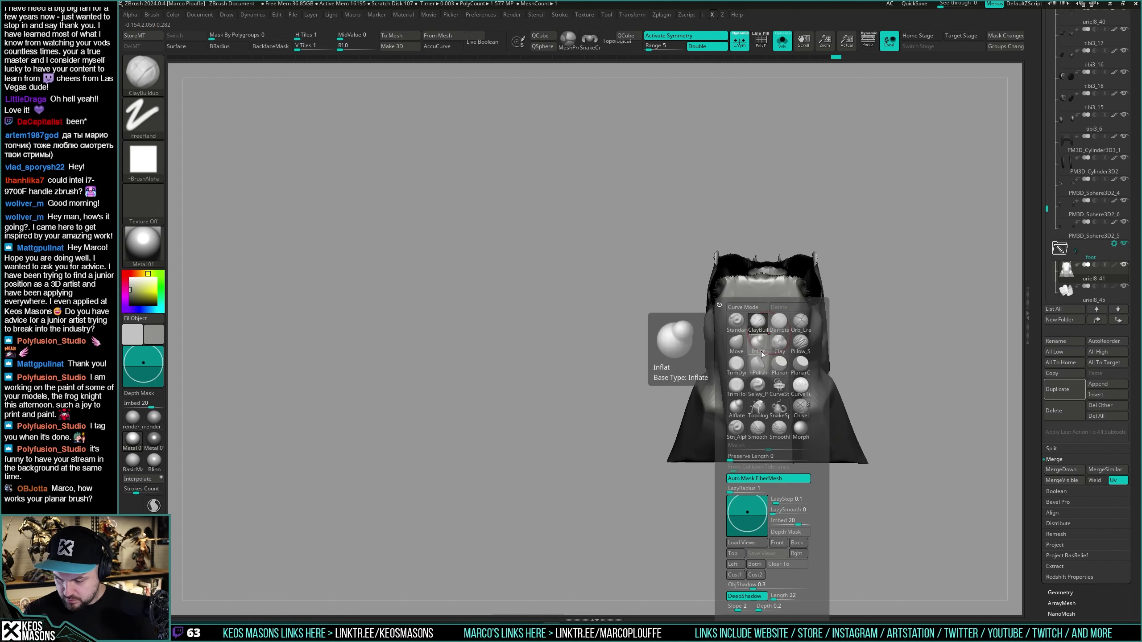
pyautogui.click(758, 364)
pyautogui.moveTo(884, 217)
pyautogui.mouseDown(button='right')
pyautogui.moveTo(767, 306)
pyautogui.moveTo(761, 344)
pyautogui.mouseUp(button='right')
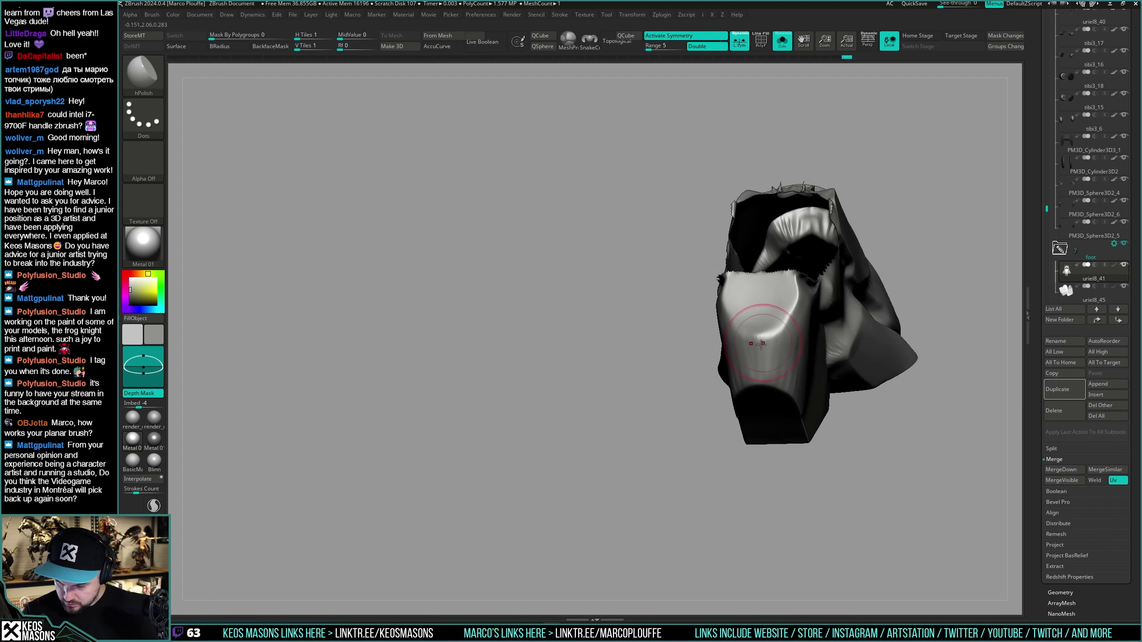
pyautogui.moveTo(795, 381); pyautogui.dragTo(797, 334, button='right')
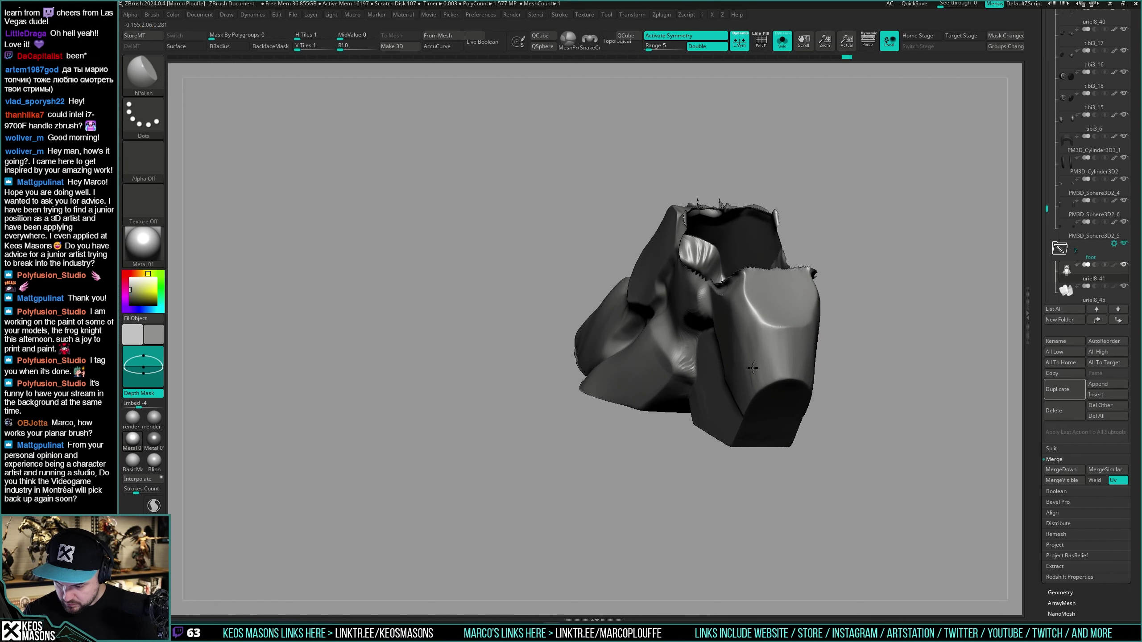
pyautogui.moveTo(740, 391); pyautogui.dragTo(737, 339, button='right')
pyautogui.hotkey('alt', 's')
pyautogui.hotkey('alt', 's')
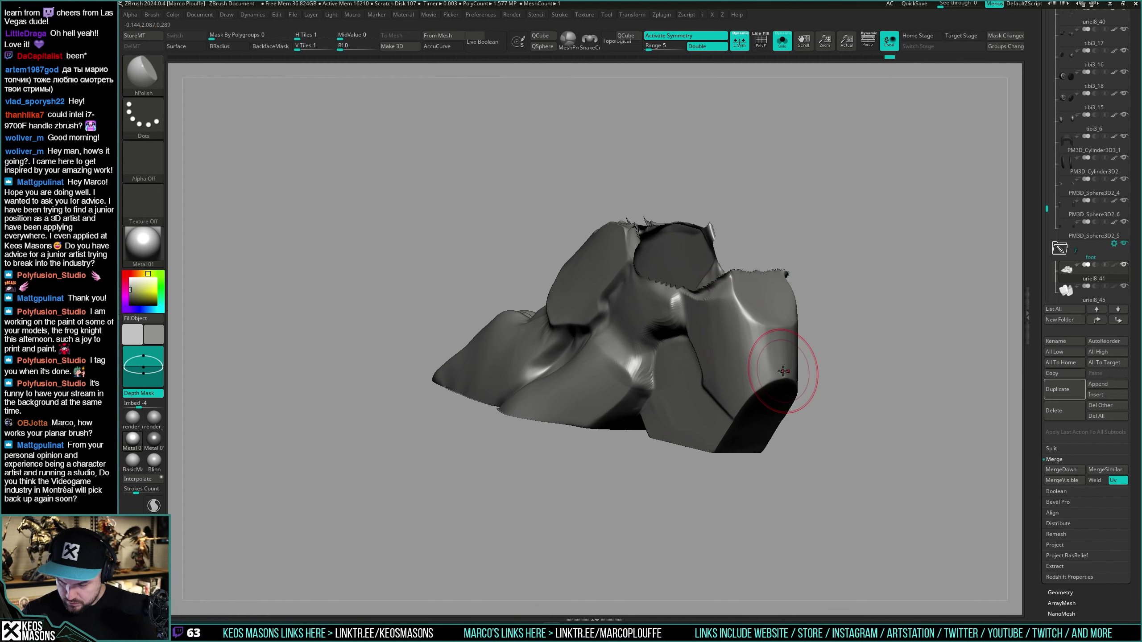
pyautogui.hotkey('alt', 's')
pyautogui.moveTo(790, 371)
pyautogui.mouseDown(button='right')
pyautogui.moveTo(780, 382)
pyautogui.moveTo(766, 319)
pyautogui.moveTo(751, 357)
pyautogui.moveTo(740, 324)
pyautogui.moveTo(744, 361)
pyautogui.moveTo(729, 346)
pyautogui.mouseUp(button='right')
pyautogui.hotkey('alt', 's')
pyautogui.hotkey('alt', 's')
# Step: Select the heel plate uriel8_45, isolate one of its polygroups, mask its borders by feature and invert the mask
pyautogui.press('x')
pyautogui.click(709, 342)
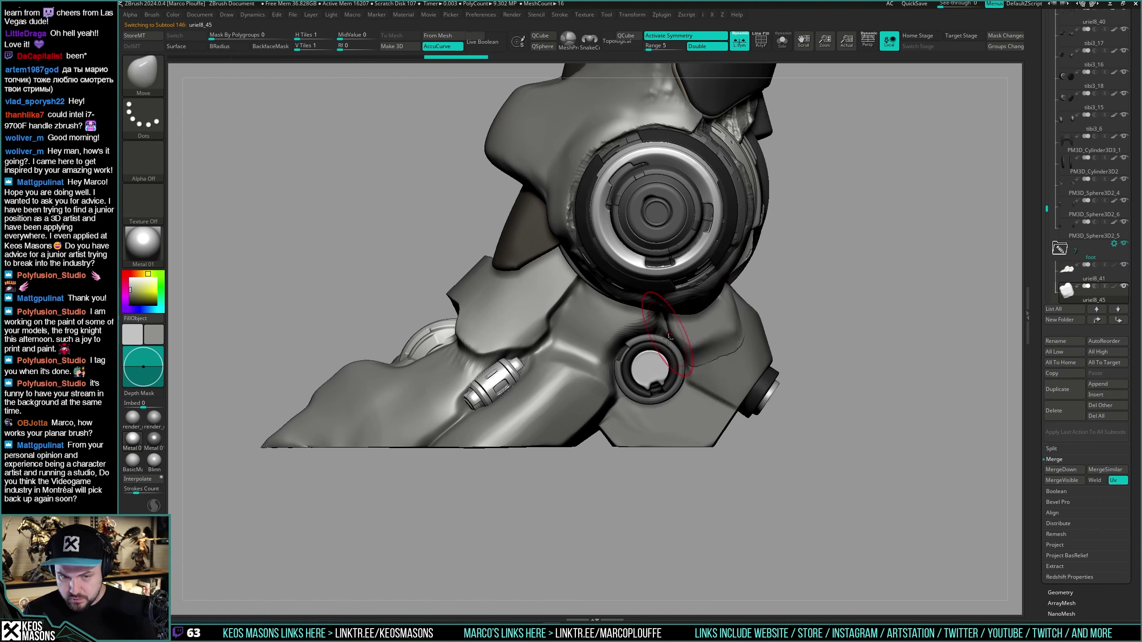
pyautogui.moveTo(657, 292)
pyautogui.mouseDown(button='right')
pyautogui.moveTo(643, 277)
pyautogui.moveTo(687, 272)
pyautogui.moveTo(655, 296)
pyautogui.moveTo(671, 288)
pyautogui.moveTo(683, 321)
pyautogui.moveTo(820, 318)
pyautogui.moveTo(647, 349)
pyautogui.moveTo(683, 331)
pyautogui.moveTo(687, 342)
pyautogui.moveTo(746, 330)
pyautogui.mouseUp(button='right')
pyautogui.hotkey('alt', 's')
pyautogui.hotkey('alt', 's')
pyautogui.press('w')
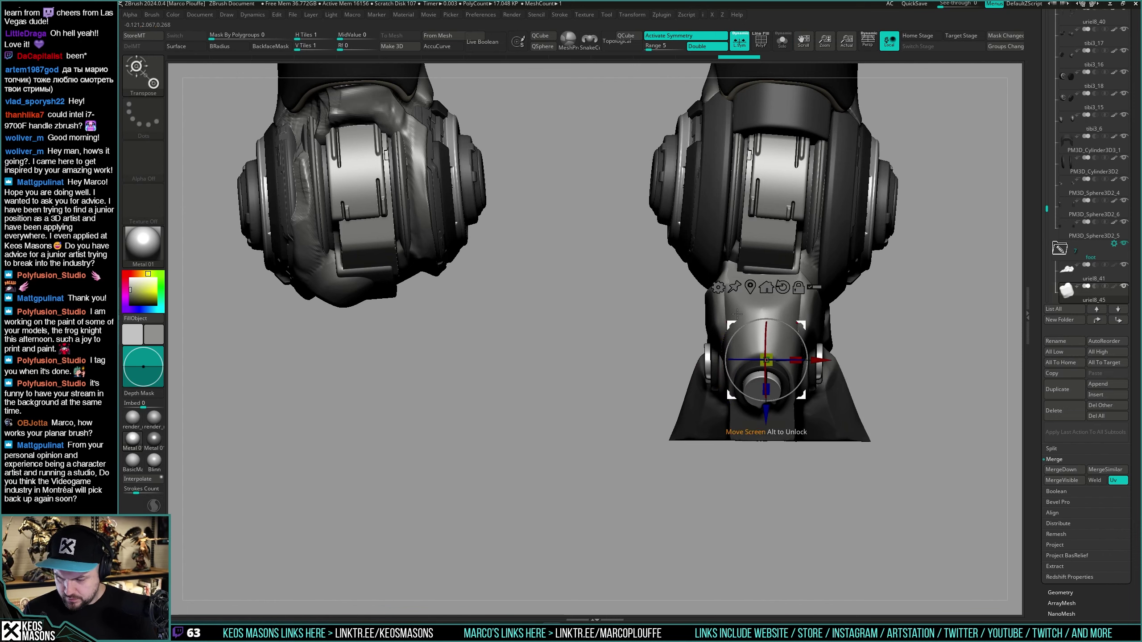
pyautogui.press('q')
pyautogui.moveTo(882, 322); pyautogui.dragTo(753, 346, button='right')
pyautogui.keyDown('ctrl'); pyautogui.keyDown('shift'); pyautogui.click(753, 346); pyautogui.keyUp('shift'); pyautogui.keyUp('ctrl')
pyautogui.hotkey('alt', 's')
pyautogui.press('z')
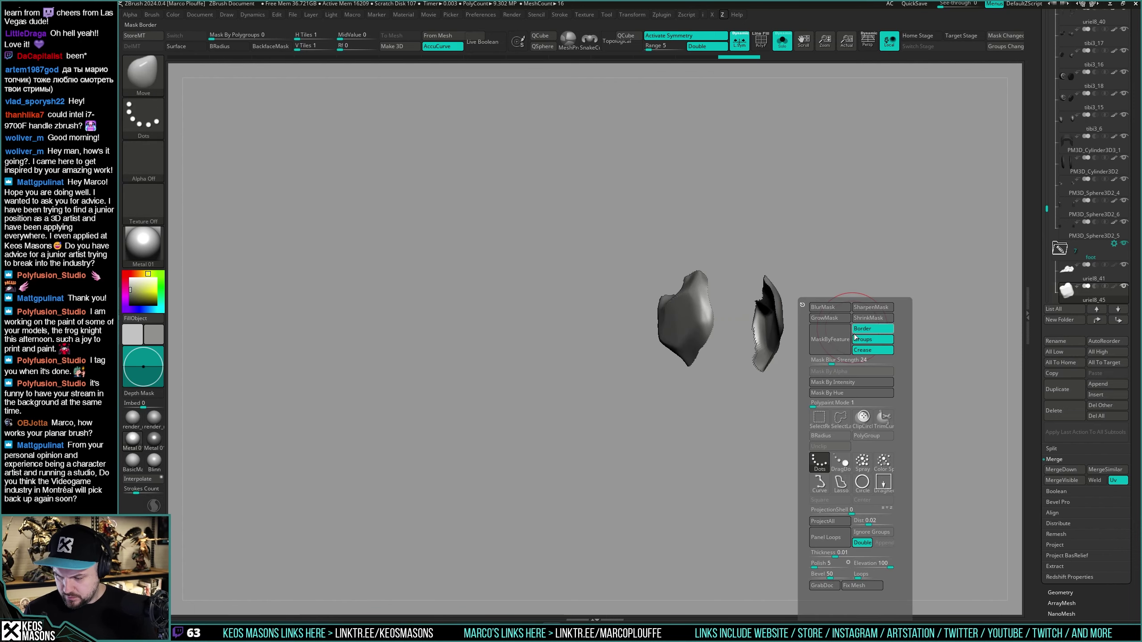
pyautogui.click(830, 339)
pyautogui.keyDown('ctrl'); pyautogui.click(940, 270); pyautogui.keyUp('ctrl')
pyautogui.moveTo(836, 310); pyautogui.dragTo(711, 352, button='right')
# Step: Adjust the isolated part of the heel plate with an enlarged Move brush, unhide the whole plate and clear the mask
pyautogui.press(']')
pyautogui.press('x')
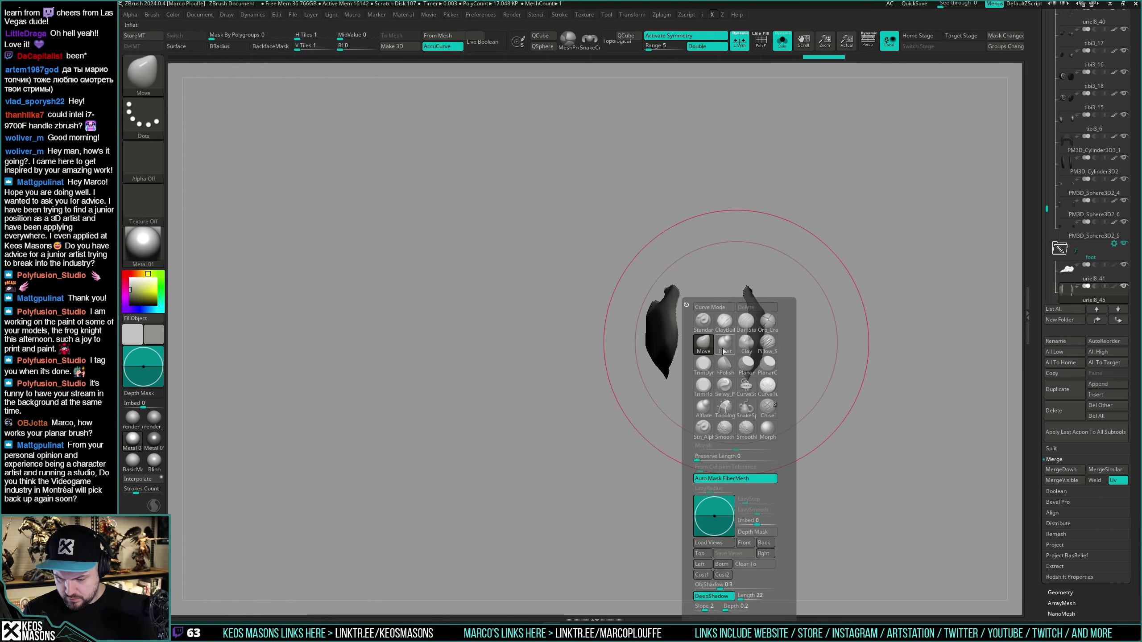
pyautogui.keyDown('shift'); pyautogui.moveTo(826, 216); pyautogui.dragTo(719, 306, button='right'); pyautogui.keyUp('shift')
pyautogui.moveTo(665, 331)
pyautogui.mouseDown()
pyautogui.moveTo(688, 332)
pyautogui.moveTo(678, 336)
pyautogui.mouseUp()
pyautogui.keyDown('ctrl'); pyautogui.keyDown('shift'); pyautogui.click(800, 326); pyautogui.keyUp('shift'); pyautogui.keyUp('ctrl')
pyautogui.press('space')
pyautogui.moveTo(800, 326)
pyautogui.keyDown('shift'); pyautogui.mouseDown(button='right')
pyautogui.moveTo(691, 327)
pyautogui.moveTo(783, 337)
pyautogui.moveTo(759, 331)
pyautogui.mouseUp(button='right'); pyautogui.keyUp('shift')
pyautogui.hotkey('alt', 's')
pyautogui.keyDown('ctrl'); pyautogui.moveTo(828, 319); pyautogui.dragTo(835, 326); pyautogui.keyUp('ctrl')
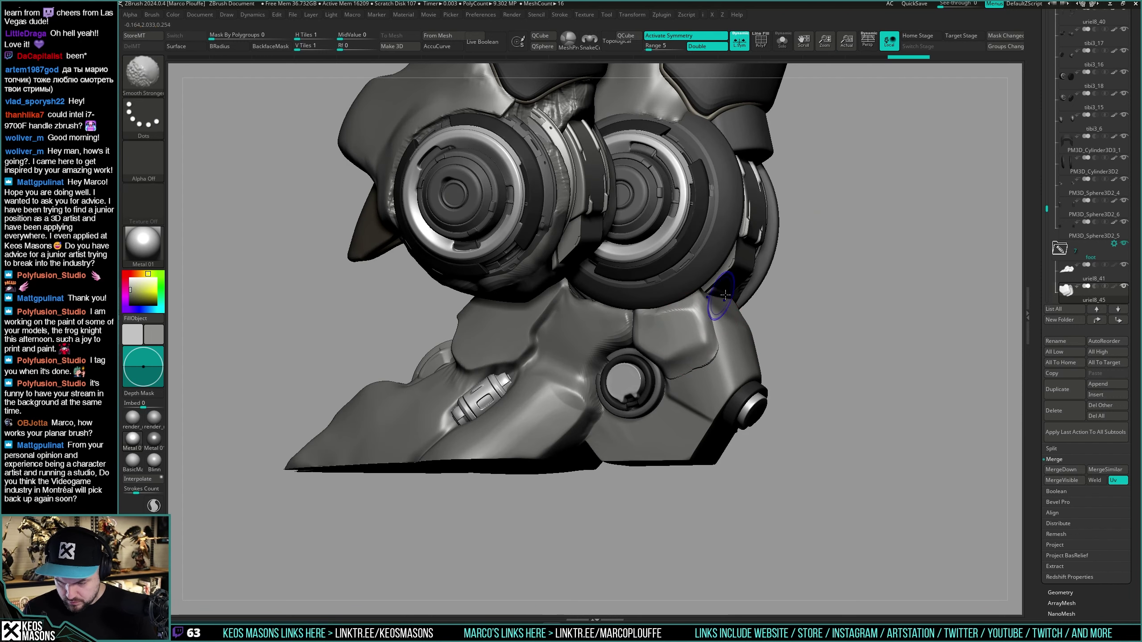
# Step: Trim the outer surface of the heel plate uriel8_45 with the TrimDynamic brush
pyautogui.moveTo(692, 324); pyautogui.dragTo(684, 321, button='right')
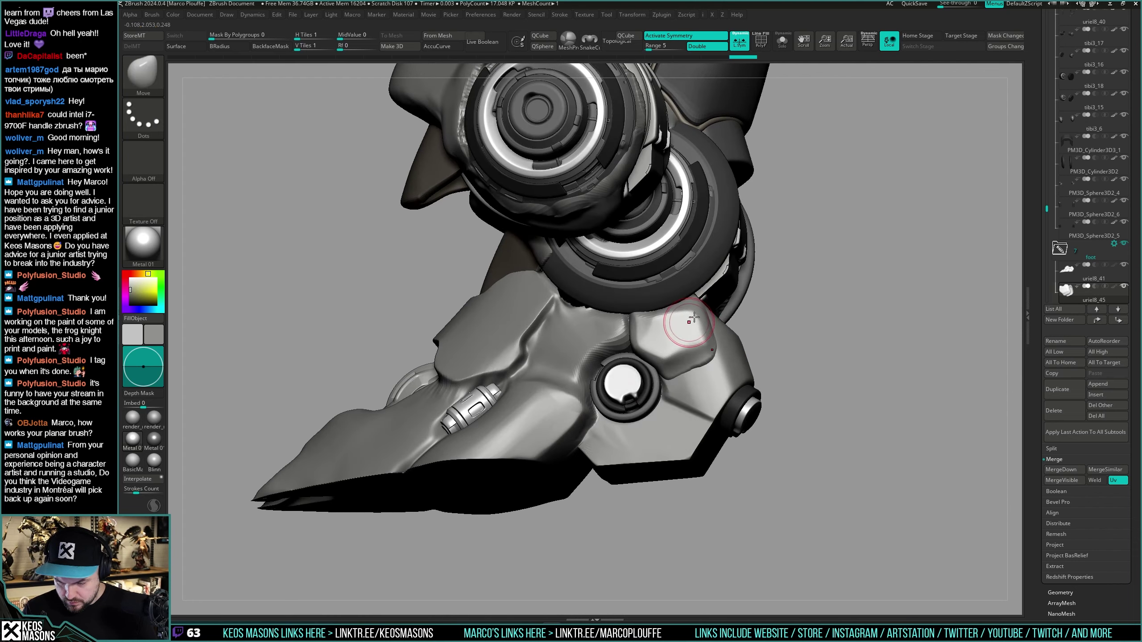
pyautogui.press('space')
pyautogui.click(670, 366)
pyautogui.hotkey('alt', 's')
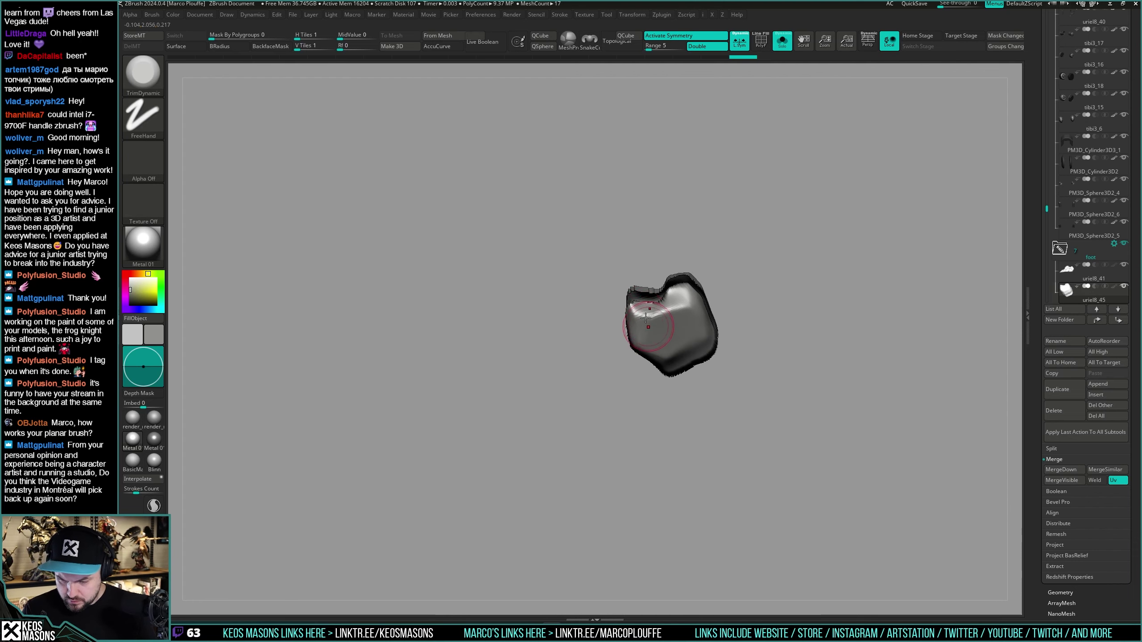
pyautogui.moveTo(635, 311)
pyautogui.mouseDown(button='right')
pyautogui.moveTo(647, 317)
pyautogui.moveTo(635, 334)
pyautogui.moveTo(679, 332)
pyautogui.moveTo(665, 344)
pyautogui.mouseUp(button='right')
pyautogui.hotkey('alt', 's')
pyautogui.hotkey('alt', 's')
# Step: Reshape the upper edge of the heel plate under the ankle joint with the Move brush
pyautogui.press('space')
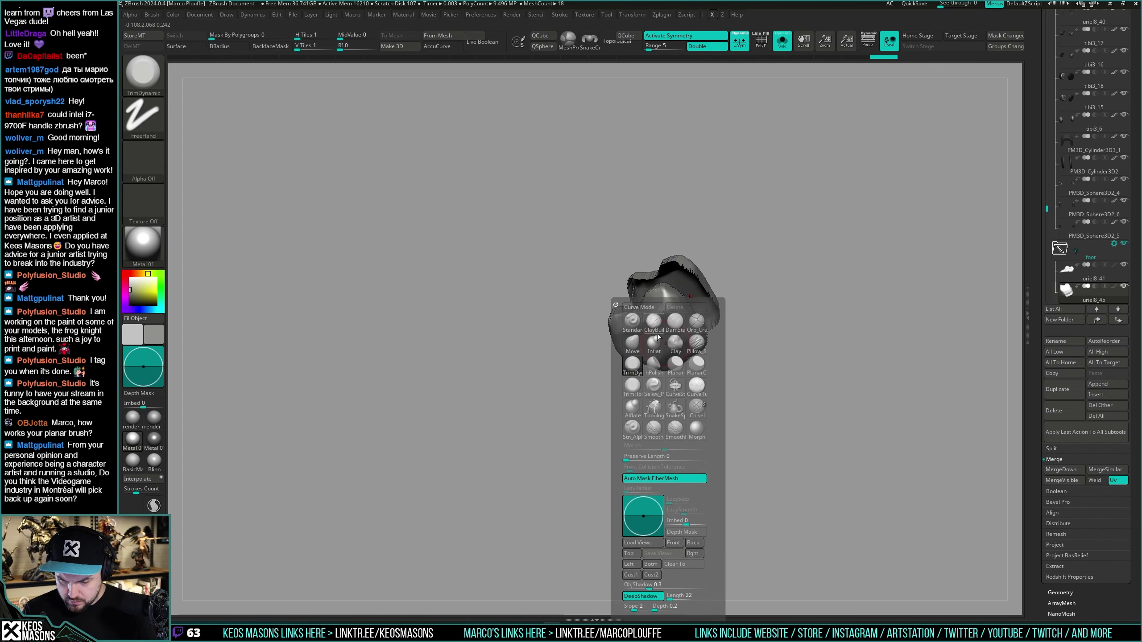
pyautogui.click(633, 344)
pyautogui.moveTo(652, 280); pyautogui.dragTo(642, 305, button='right')
pyautogui.moveTo(642, 304); pyautogui.dragTo(632, 280)
pyautogui.moveTo(632, 279); pyautogui.dragTo(647, 278, button='right')
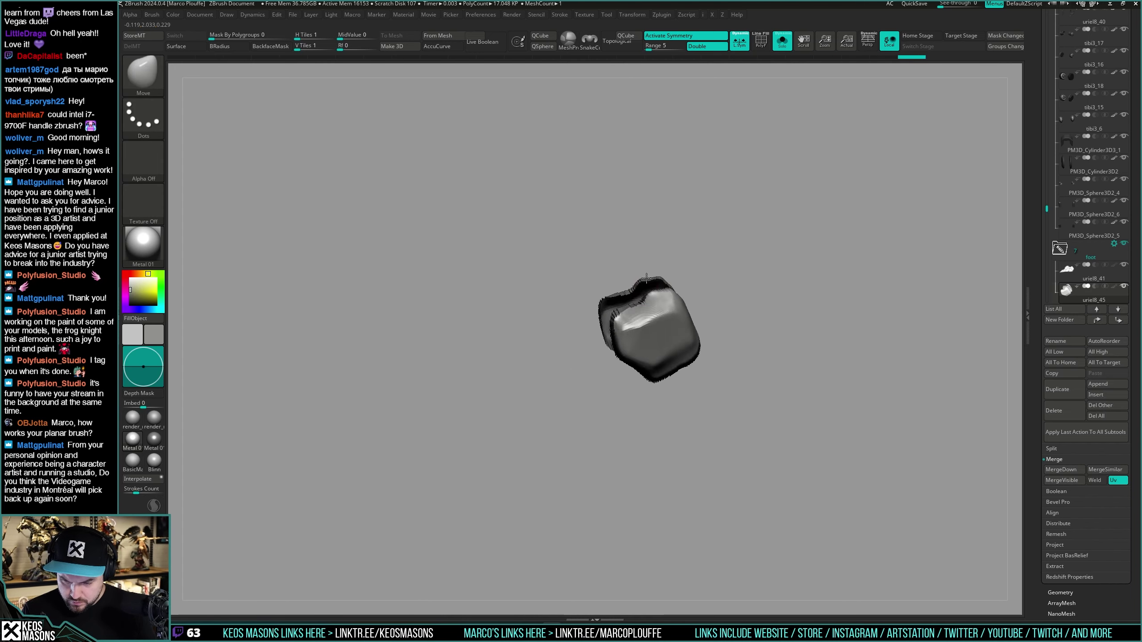
pyautogui.hotkey('alt', 's')
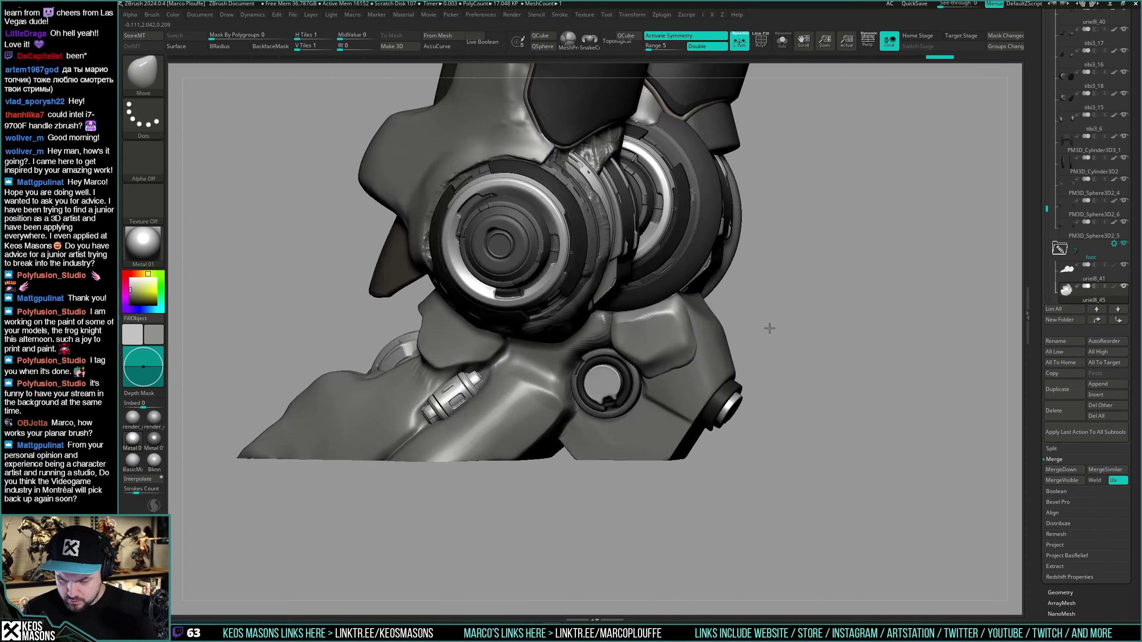
pyautogui.moveTo(769, 329); pyautogui.dragTo(766, 337, button='right')
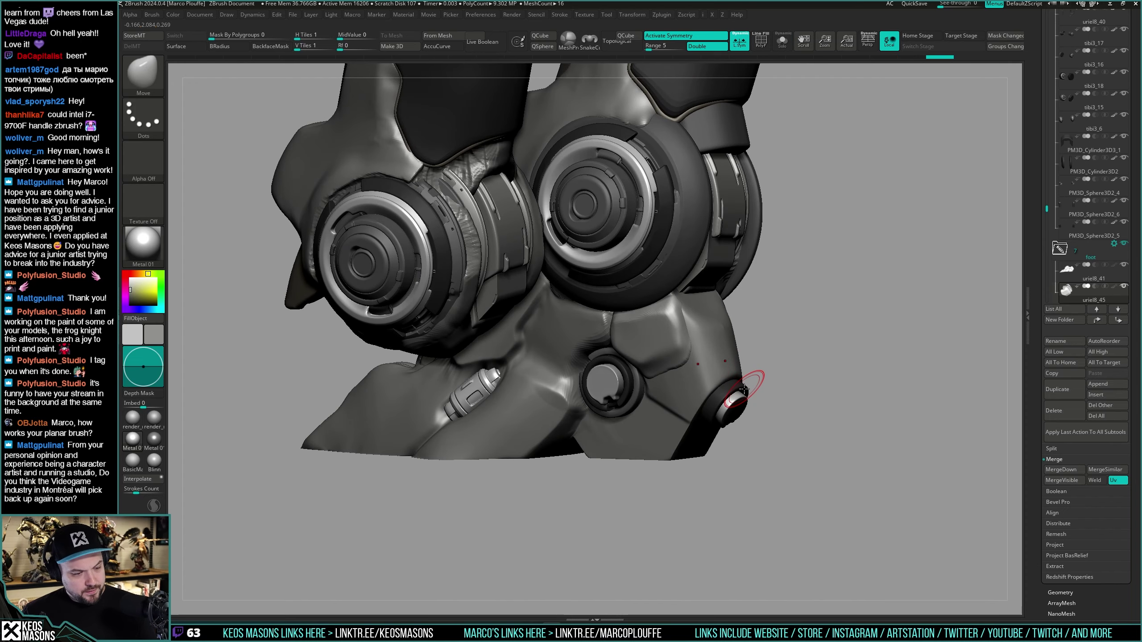
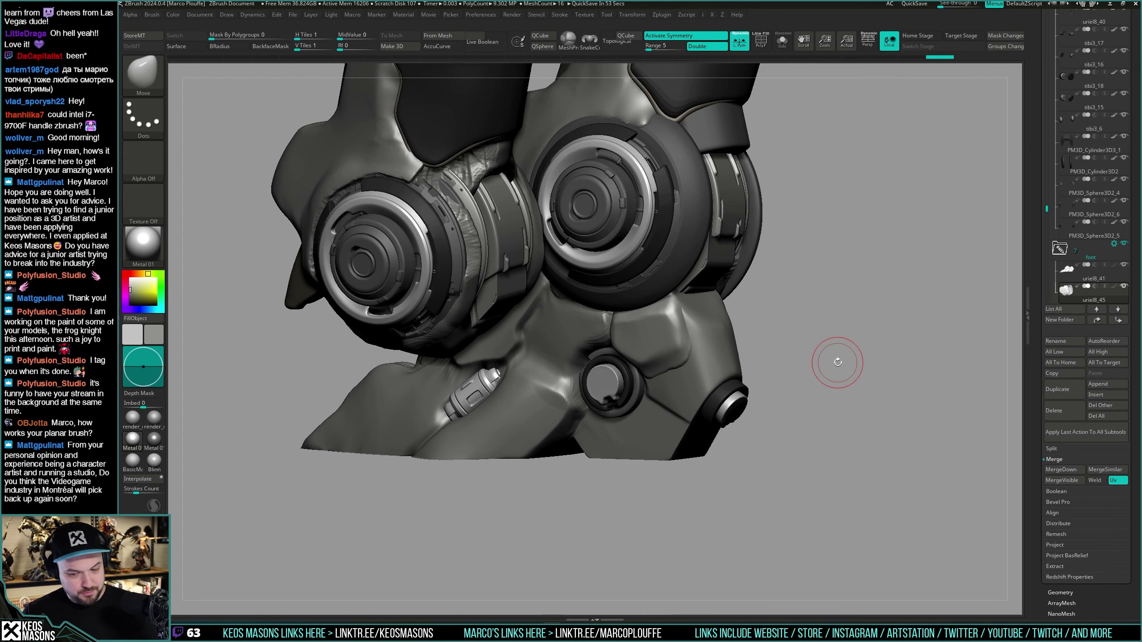
# Step: Reselect the foot armour uriel8_41, isolate it and switch to the Planar brush
pyautogui.hotkey('alt', 's')
pyautogui.hotkey('alt', 's')
pyautogui.moveTo(702, 359)
pyautogui.mouseDown(button='right')
pyautogui.moveTo(726, 360)
pyautogui.moveTo(694, 380)
pyautogui.moveTo(713, 374)
pyautogui.mouseUp(button='right')
pyautogui.keyDown('alt'); pyautogui.click(692, 382); pyautogui.keyUp('alt')
pyautogui.hotkey('alt', 's')
pyautogui.press('space')
pyautogui.click(713, 374)
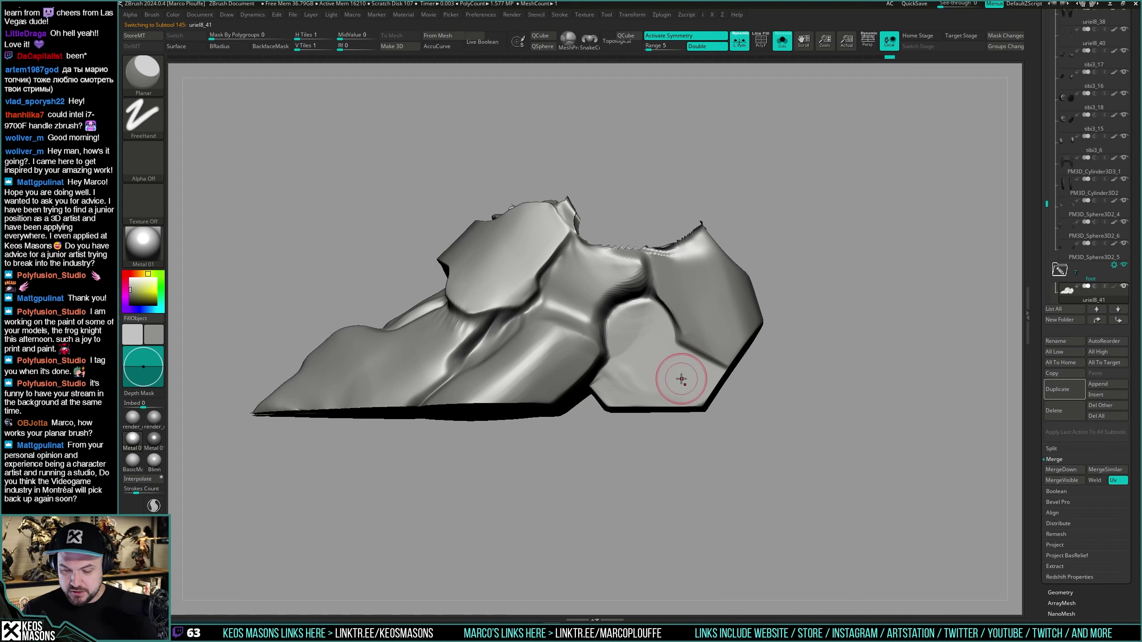
# Step: Try to flatten the foot's side surface from the front plate to the round joint recess with the Planar brush
pyautogui.moveTo(680, 379); pyautogui.dragTo(677, 376, button='right')
pyautogui.keyDown('alt'); pyautogui.moveTo(677, 376); pyautogui.dragTo(745, 434, button='right'); pyautogui.keyUp('alt')
pyautogui.moveTo(654, 336)
pyautogui.mouseDown(button='right')
pyautogui.moveTo(657, 378)
pyautogui.moveTo(654, 318)
pyautogui.mouseUp(button='right')
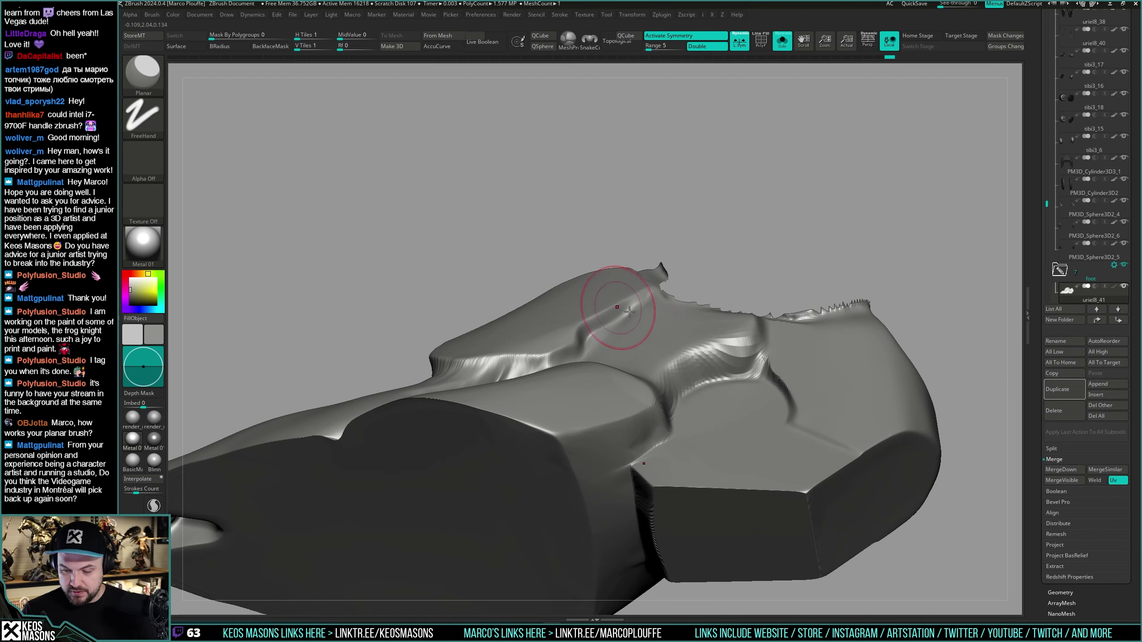
pyautogui.moveTo(622, 308); pyautogui.dragTo(652, 334, button='right')
pyautogui.moveTo(638, 349)
pyautogui.mouseDown()
pyautogui.moveTo(627, 279)
pyautogui.moveTo(601, 248)
pyautogui.moveTo(606, 223)
pyautogui.moveTo(634, 329)
pyautogui.moveTo(554, 310)
pyautogui.moveTo(574, 271)
pyautogui.mouseUp()
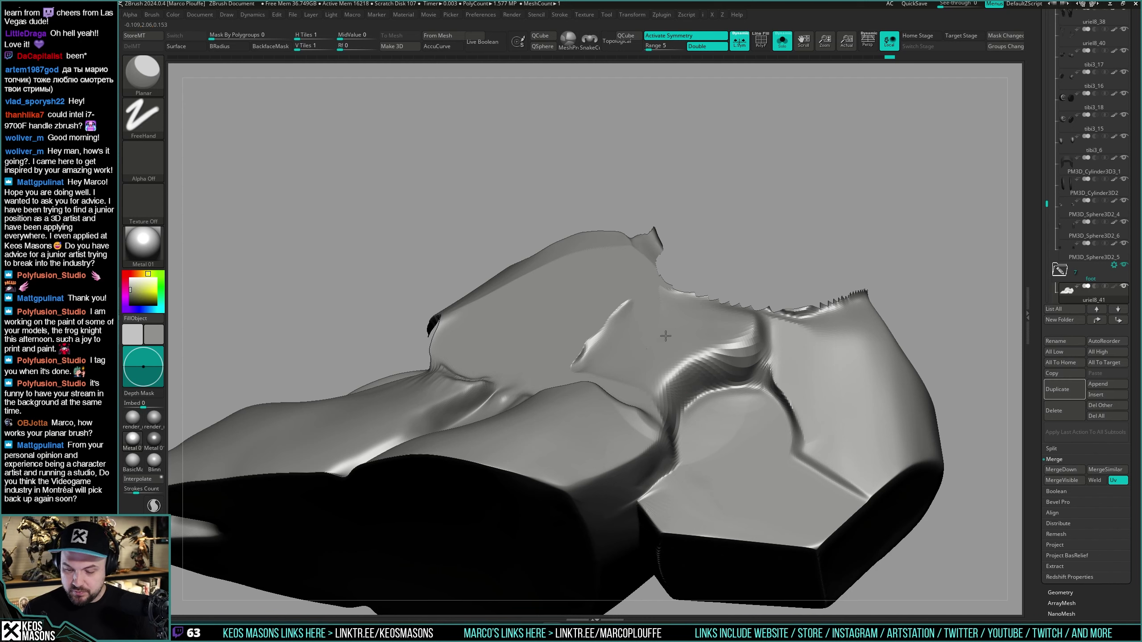
pyautogui.moveTo(459, 332); pyautogui.dragTo(523, 365)
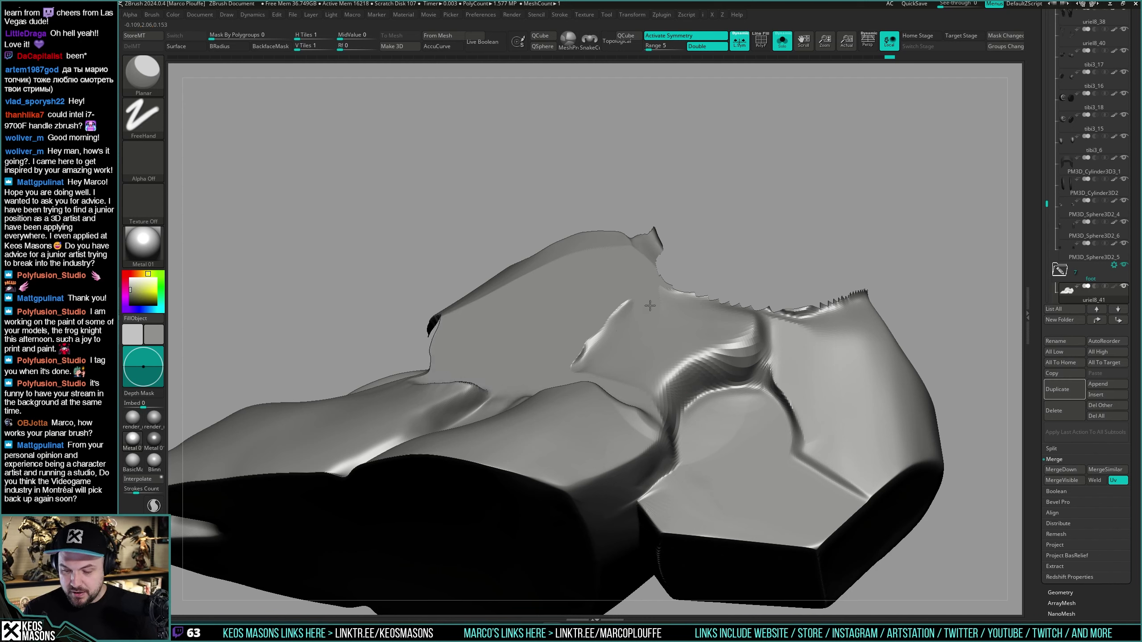
pyautogui.moveTo(681, 330)
pyautogui.mouseDown()
pyautogui.moveTo(623, 354)
pyautogui.moveTo(622, 316)
pyautogui.moveTo(701, 371)
pyautogui.moveTo(711, 329)
pyautogui.moveTo(692, 319)
pyautogui.mouseUp()
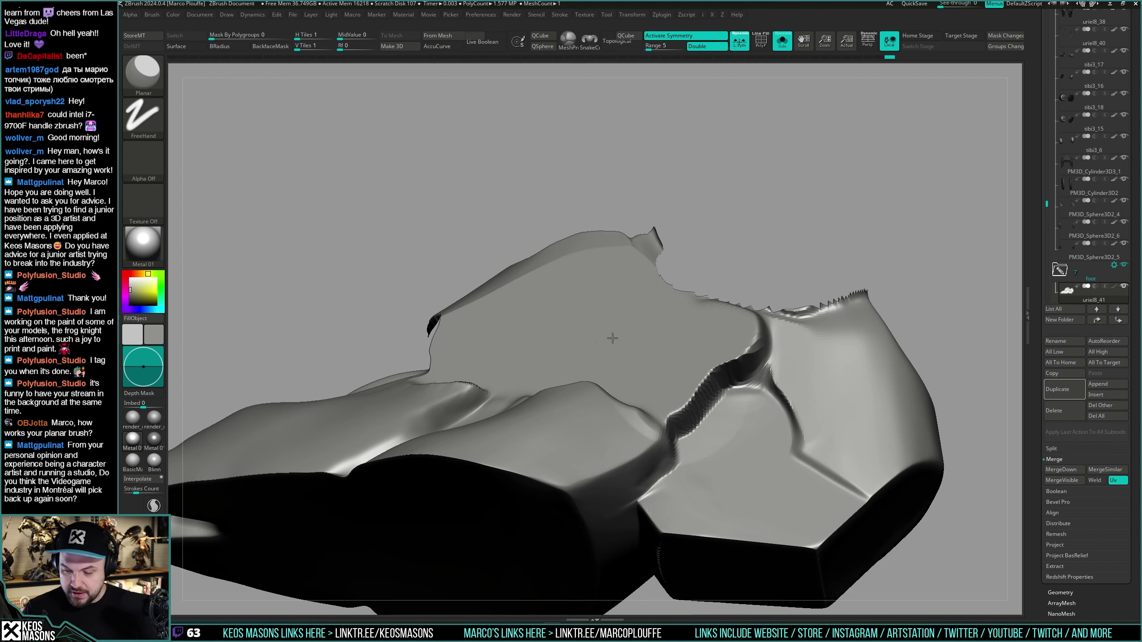
pyautogui.keyDown('ctrl'); pyautogui.moveTo(612, 338); pyautogui.dragTo(666, 332, button='right'); pyautogui.keyUp('ctrl')
pyautogui.hotkey('ctrl', 'z')
pyautogui.hotkey('ctrl', 'z')
pyautogui.hotkey('ctrl', 'z')
# Step: Show the full leg and flatten a facet between the front plate and the round joint with the Planar brush
pyautogui.hotkey('alt', 's')
pyautogui.press('space')
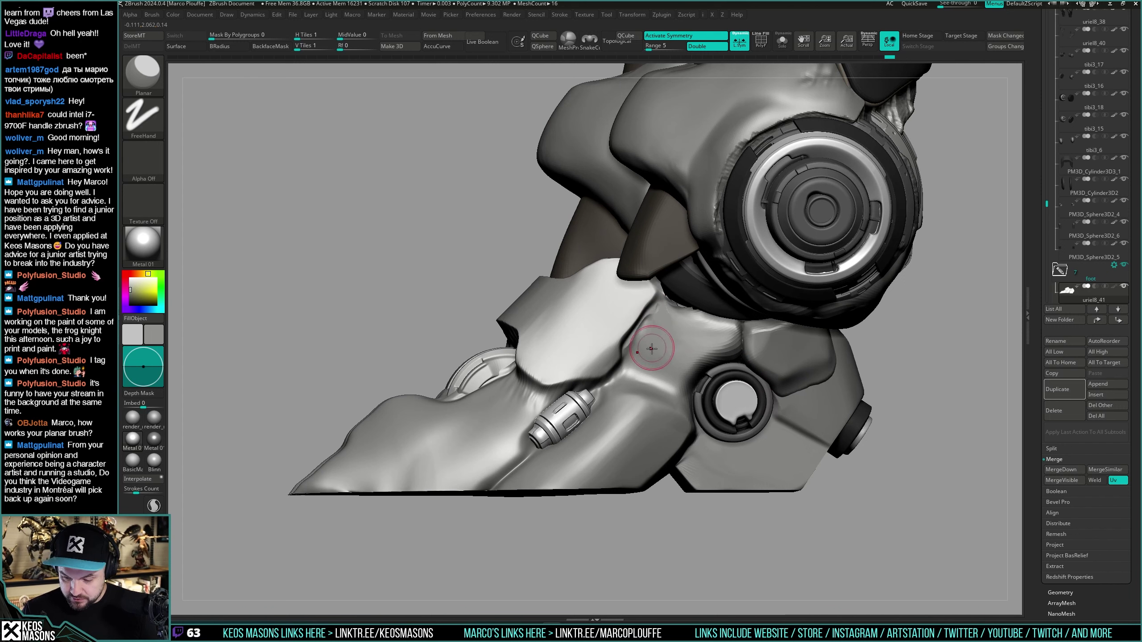
pyautogui.moveTo(651, 349); pyautogui.dragTo(666, 339)
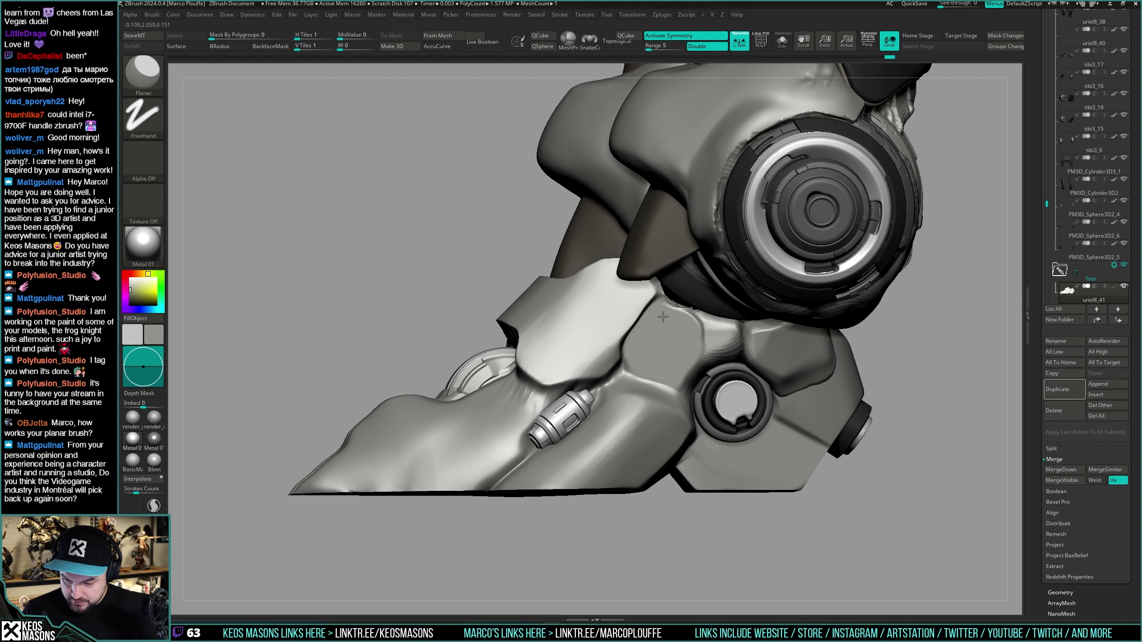
pyautogui.moveTo(713, 330); pyautogui.dragTo(715, 342)
pyautogui.hotkey('ctrl', 'z')
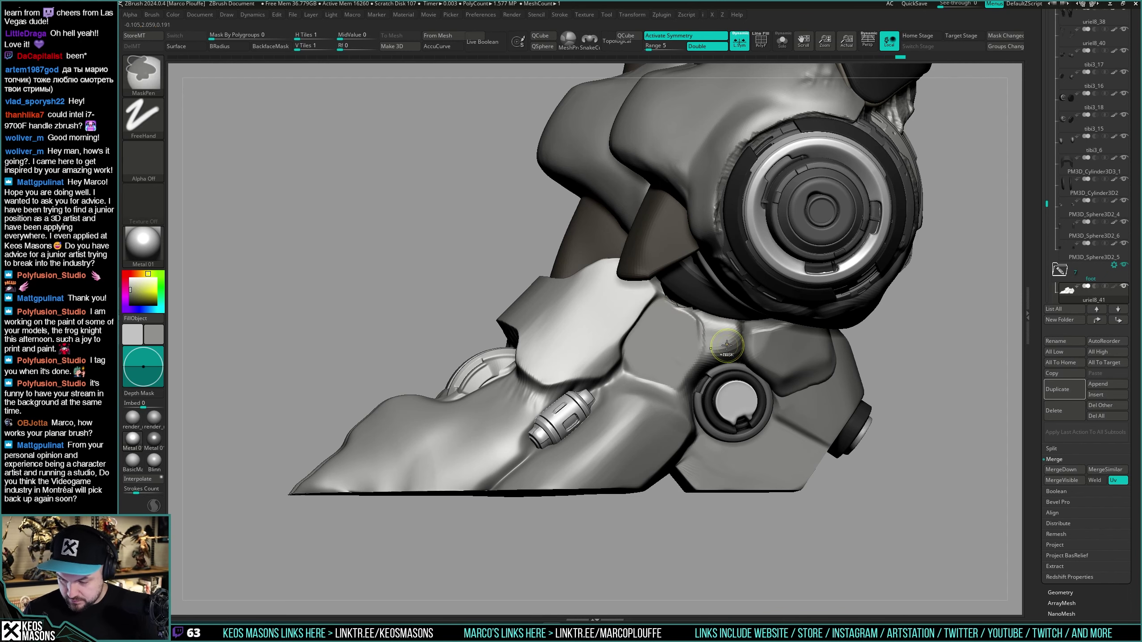
pyautogui.moveTo(737, 356)
pyautogui.keyDown('alt'); pyautogui.mouseDown(button='right')
pyautogui.moveTo(676, 350)
pyautogui.moveTo(643, 314)
pyautogui.moveTo(727, 383)
pyautogui.mouseUp(button='right'); pyautogui.keyUp('alt')
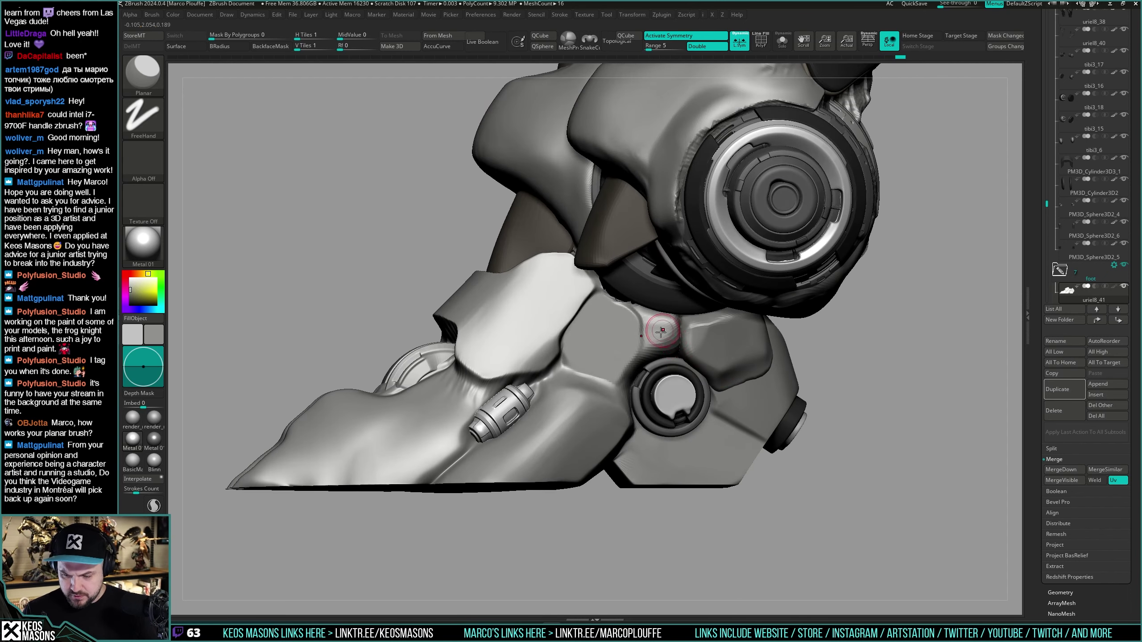
# Step: Flatten further facets on the foot's side surface, just below the ankle joint and beside the front plate, with the Planar brush
pyautogui.moveTo(656, 331); pyautogui.dragTo(651, 326, button='right')
pyautogui.moveTo(636, 338); pyautogui.dragTo(621, 310)
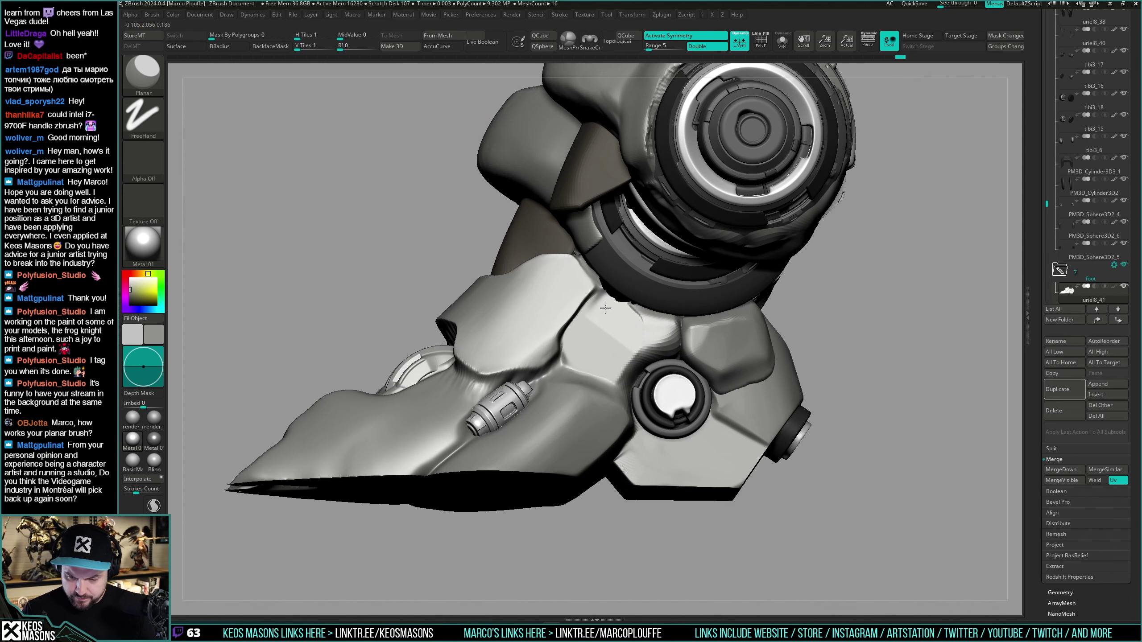
pyautogui.moveTo(651, 330); pyautogui.dragTo(673, 392, button='right')
pyautogui.rightClick(679, 391)
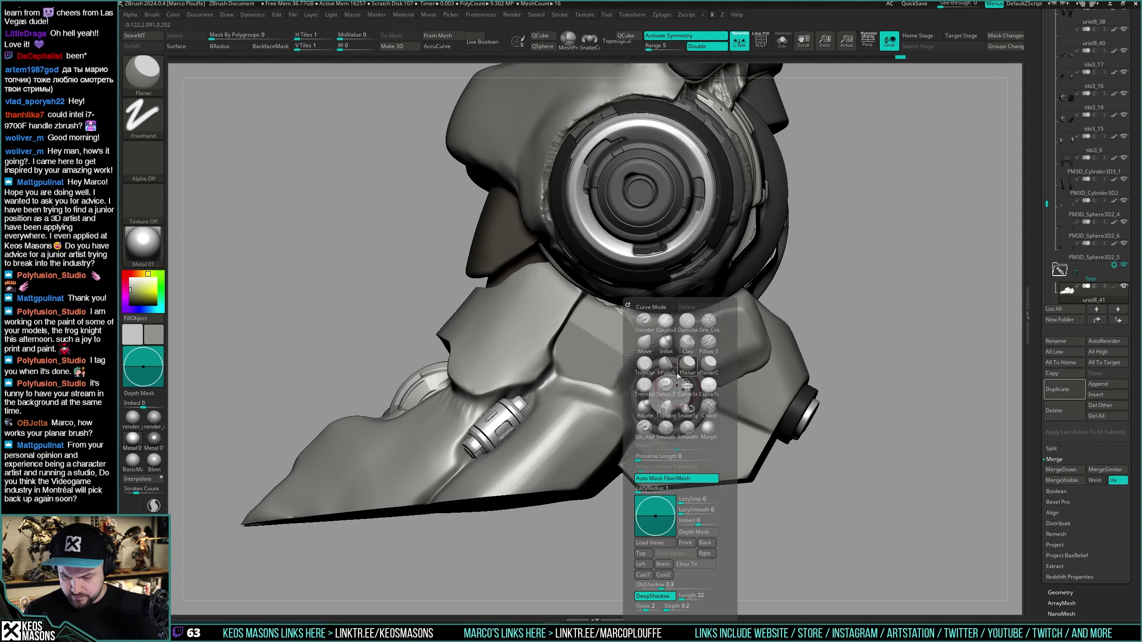
pyautogui.moveTo(588, 333); pyautogui.dragTo(581, 369)
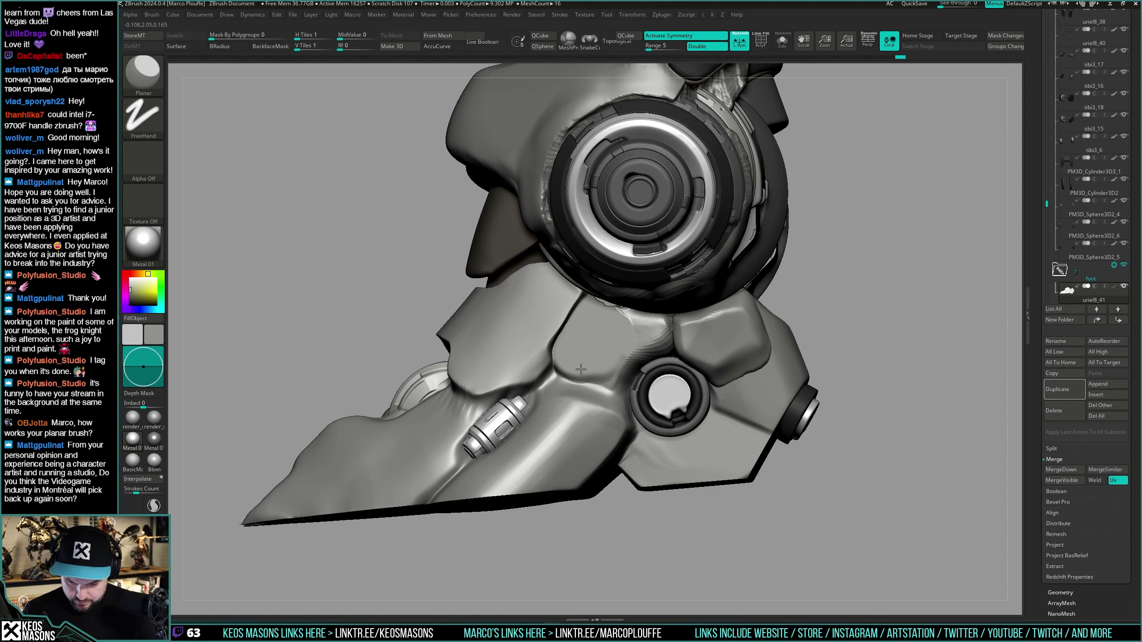
pyautogui.moveTo(601, 377)
pyautogui.mouseDown(button='right')
pyautogui.moveTo(631, 353)
pyautogui.moveTo(623, 366)
pyautogui.mouseUp(button='right')
pyautogui.rightClick(624, 368)
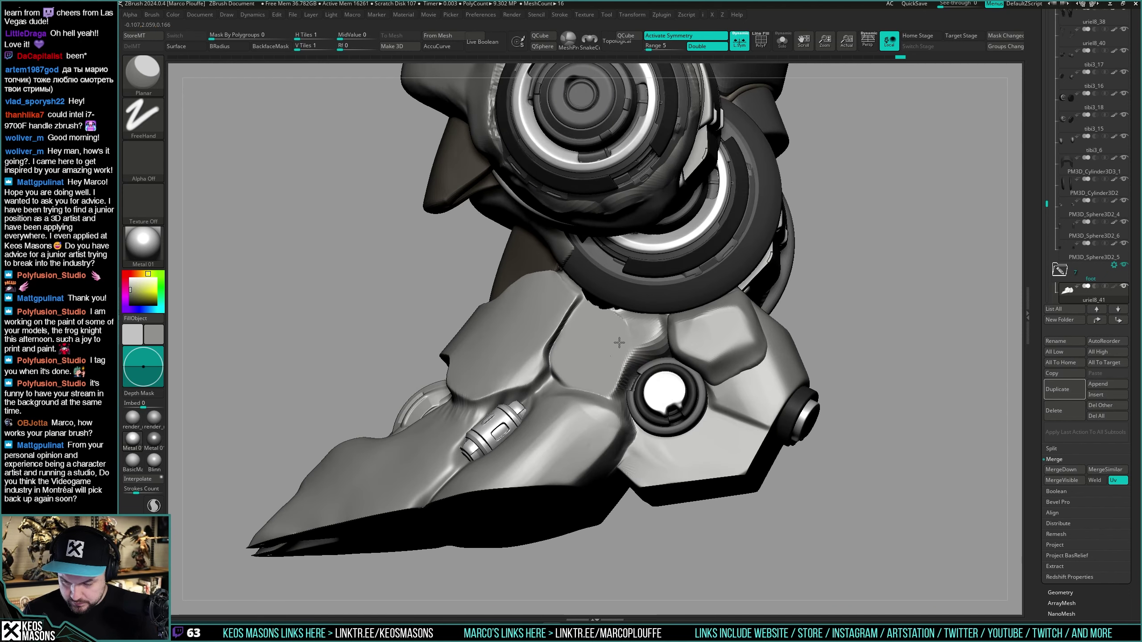
pyautogui.moveTo(589, 319)
pyautogui.mouseDown(button='right')
pyautogui.moveTo(641, 403)
pyautogui.moveTo(670, 415)
pyautogui.moveTo(629, 421)
pyautogui.moveTo(656, 426)
pyautogui.moveTo(629, 434)
pyautogui.mouseUp(button='right')
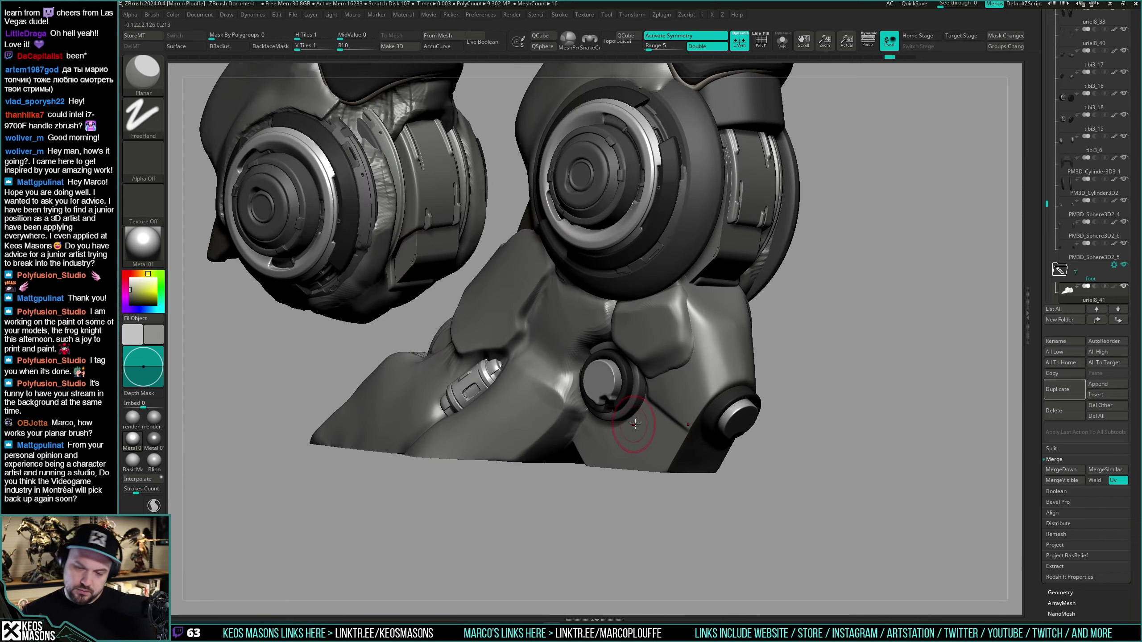
pyautogui.moveTo(657, 384)
pyautogui.mouseDown(button='right')
pyautogui.moveTo(728, 389)
pyautogui.moveTo(747, 376)
pyautogui.moveTo(701, 376)
pyautogui.moveTo(669, 322)
pyautogui.mouseUp(button='right')
pyautogui.hotkey('shift', 'f')
pyautogui.hotkey('shift', 'f')
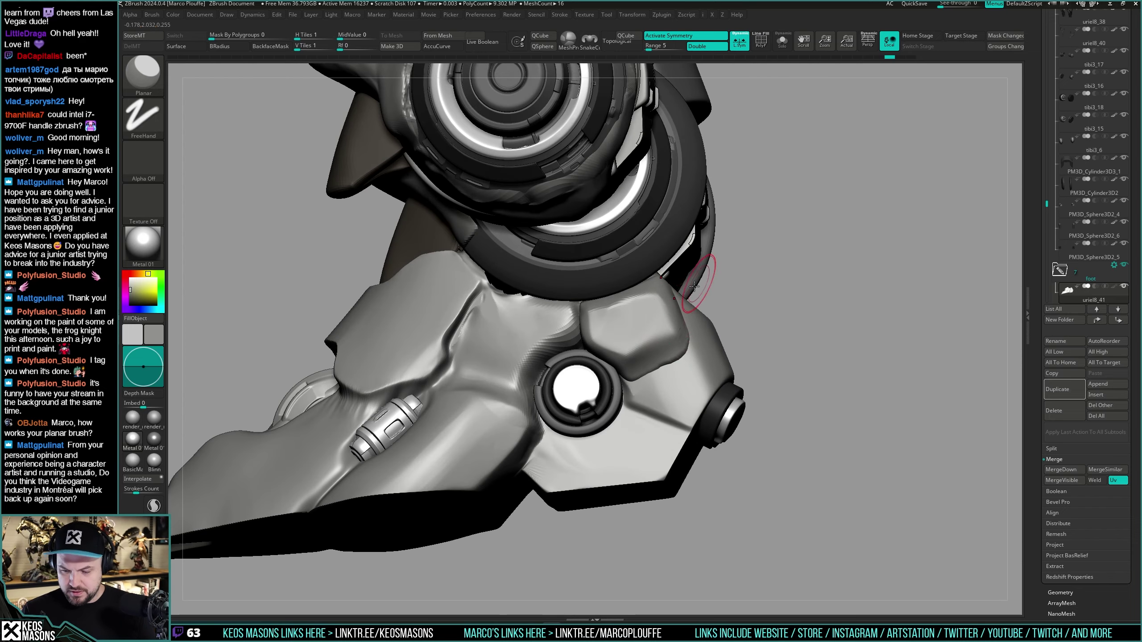
# Step: Switch to the hPolish brush, select the heel plate uriel8_45 and polish its upper facet under the ankle joint
pyautogui.press('space')
pyautogui.click(671, 365)
pyautogui.moveTo(671, 365)
pyautogui.mouseDown(button='right')
pyautogui.moveTo(615, 332)
pyautogui.moveTo(624, 313)
pyautogui.moveTo(636, 332)
pyautogui.moveTo(646, 329)
pyautogui.moveTo(631, 316)
pyautogui.moveTo(660, 317)
pyautogui.mouseUp(button='right')
pyautogui.keyDown('alt'); pyautogui.click(621, 330); pyautogui.keyUp('alt')
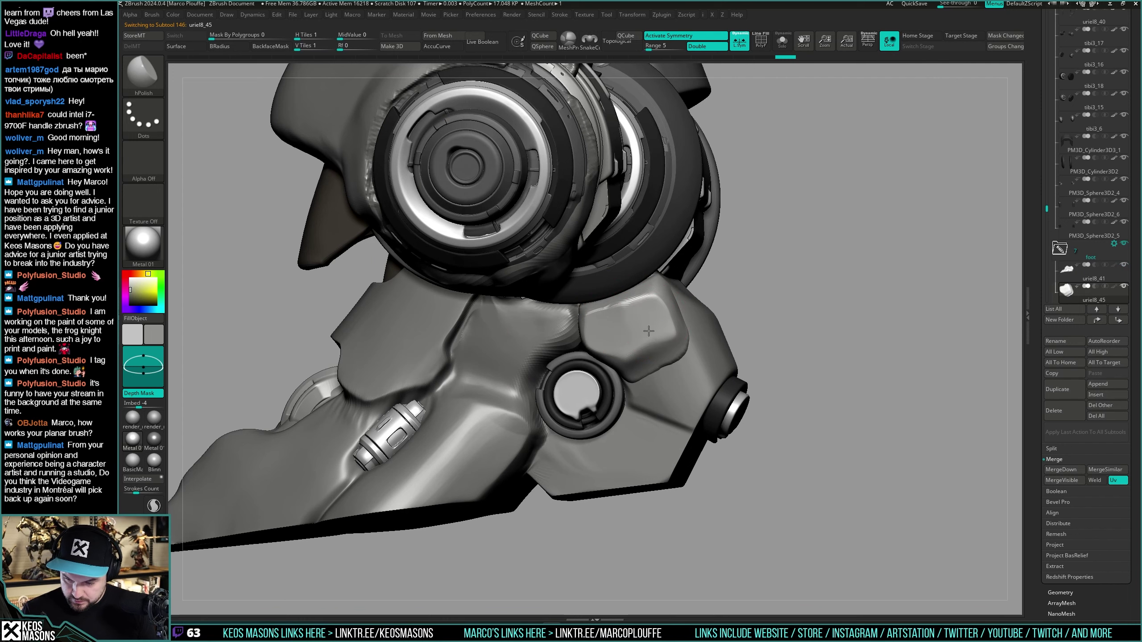
pyautogui.moveTo(660, 310); pyautogui.dragTo(624, 310)
pyautogui.rightClick(613, 355)
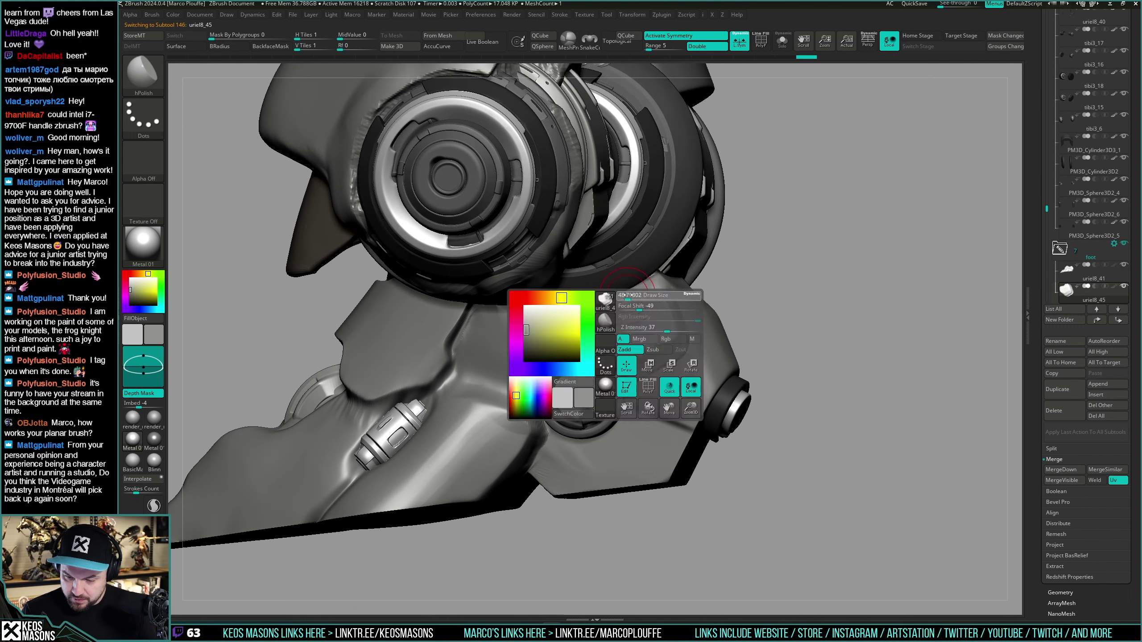
pyautogui.moveTo(623, 299)
pyautogui.mouseDown(button='right')
pyautogui.moveTo(662, 305)
pyautogui.moveTo(678, 348)
pyautogui.moveTo(757, 293)
pyautogui.moveTo(703, 317)
pyautogui.mouseUp(button='right')
pyautogui.hotkey('alt', 's')
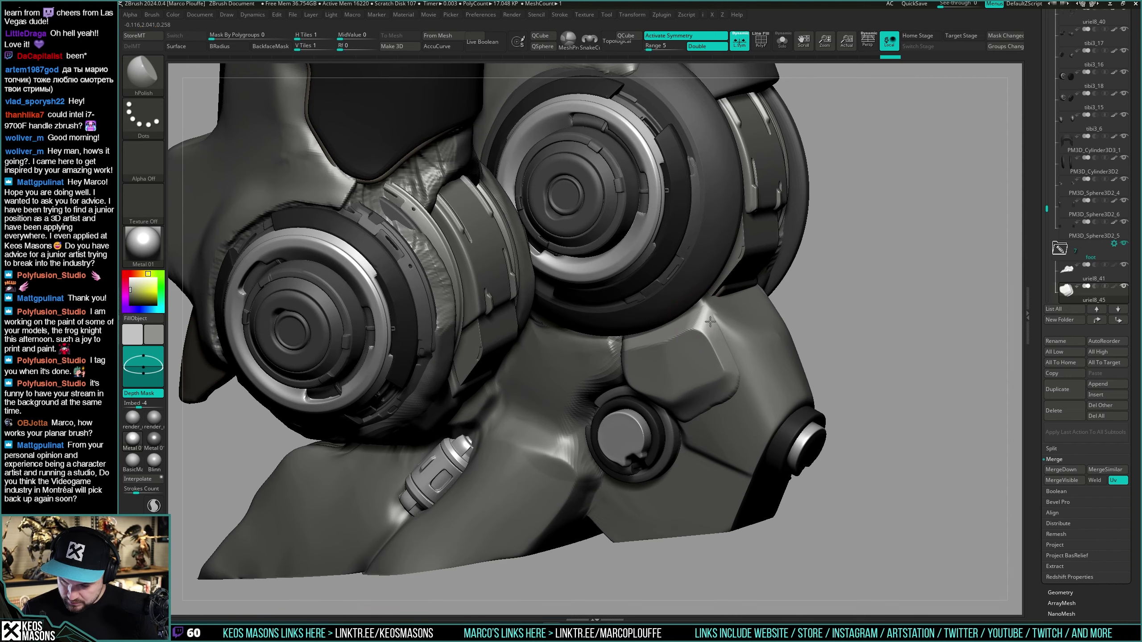
# Step: Polish the lower rear edge and outer face of the heel plate with the hPolish brush
pyautogui.moveTo(726, 359); pyautogui.dragTo(737, 341, button='right')
pyautogui.moveTo(732, 374); pyautogui.dragTo(692, 408)
pyautogui.moveTo(720, 382); pyautogui.dragTo(710, 400, button='right')
pyautogui.moveTo(725, 394); pyautogui.dragTo(699, 408)
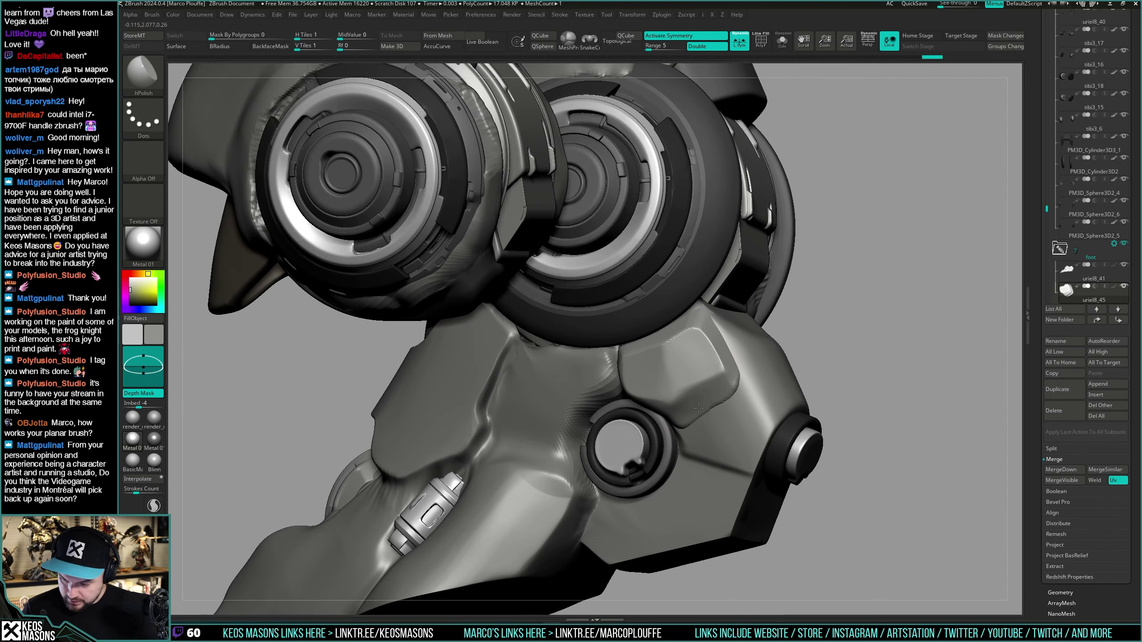
pyautogui.moveTo(680, 421)
pyautogui.mouseDown(button='right')
pyautogui.moveTo(693, 382)
pyautogui.moveTo(676, 344)
pyautogui.moveTo(683, 327)
pyautogui.moveTo(700, 387)
pyautogui.mouseUp(button='right')
pyautogui.moveTo(696, 395); pyautogui.dragTo(669, 385)
pyautogui.moveTo(668, 386); pyautogui.dragTo(657, 412, button='right')
# Step: Isolate the heel plate, polish its edge facet with the hPolish brush and show the full leg again
pyautogui.hotkey('alt', 's')
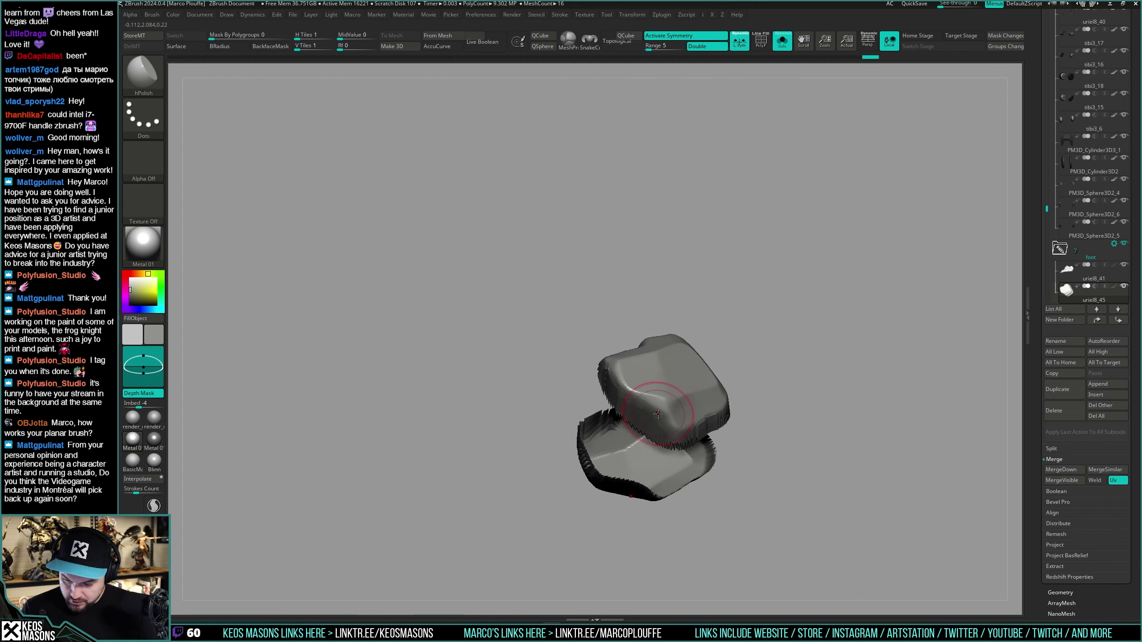
pyautogui.moveTo(634, 466); pyautogui.dragTo(630, 442)
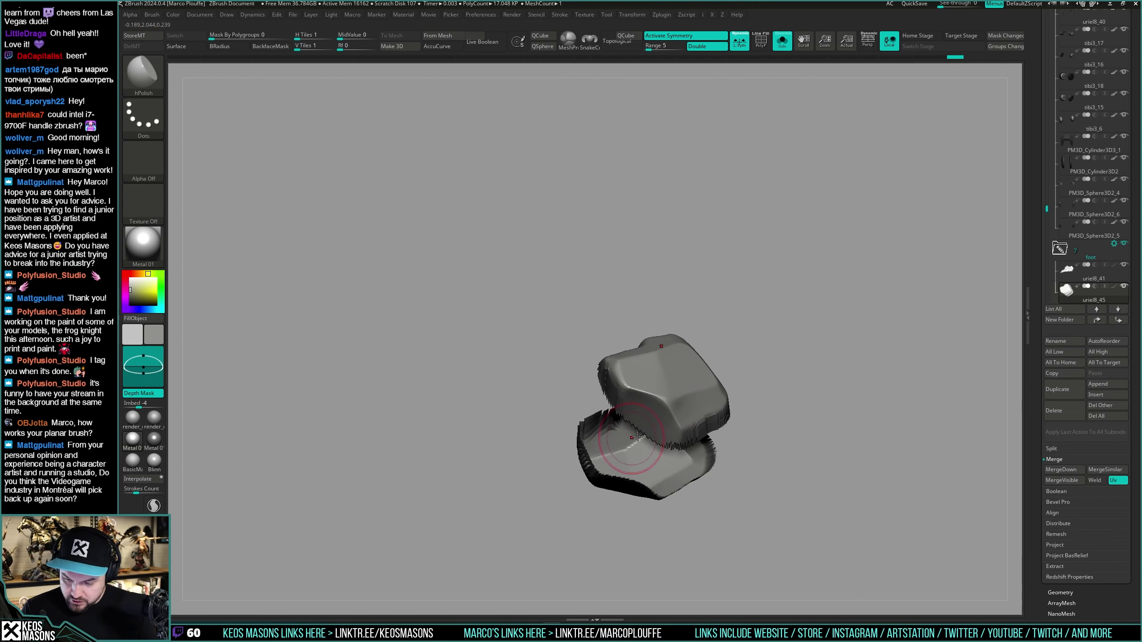
pyautogui.hotkey('alt', 's')
pyautogui.moveTo(639, 443)
pyautogui.mouseDown(button='right')
pyautogui.moveTo(688, 405)
pyautogui.moveTo(674, 371)
pyautogui.moveTo(691, 385)
pyautogui.moveTo(697, 423)
pyautogui.mouseUp(button='right')
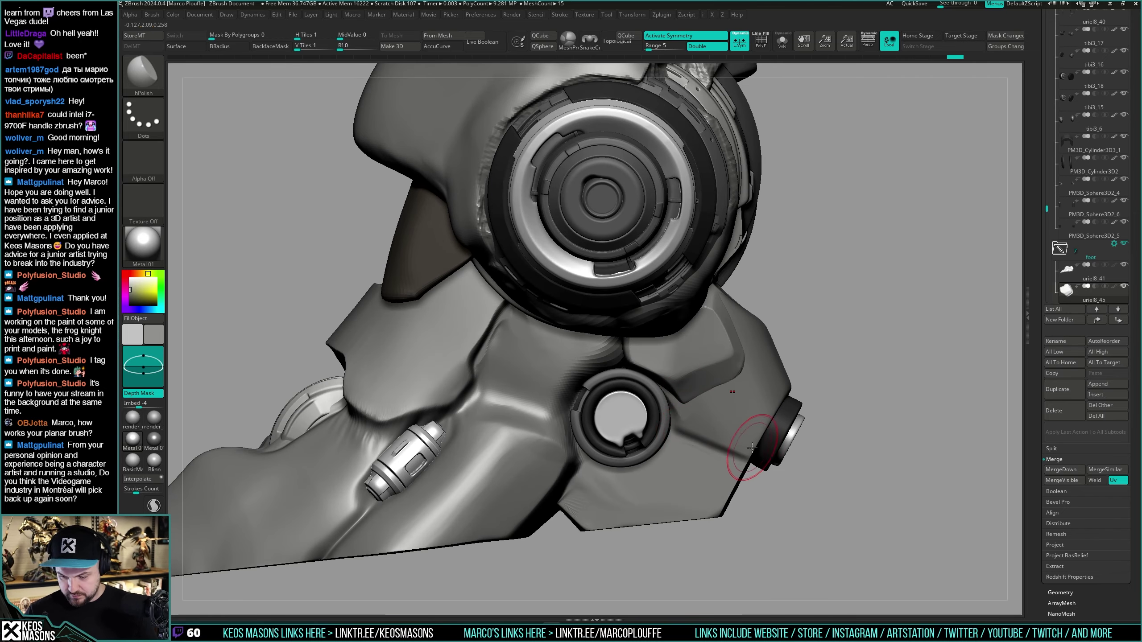
pyautogui.moveTo(810, 357); pyautogui.dragTo(852, 367, button='right')
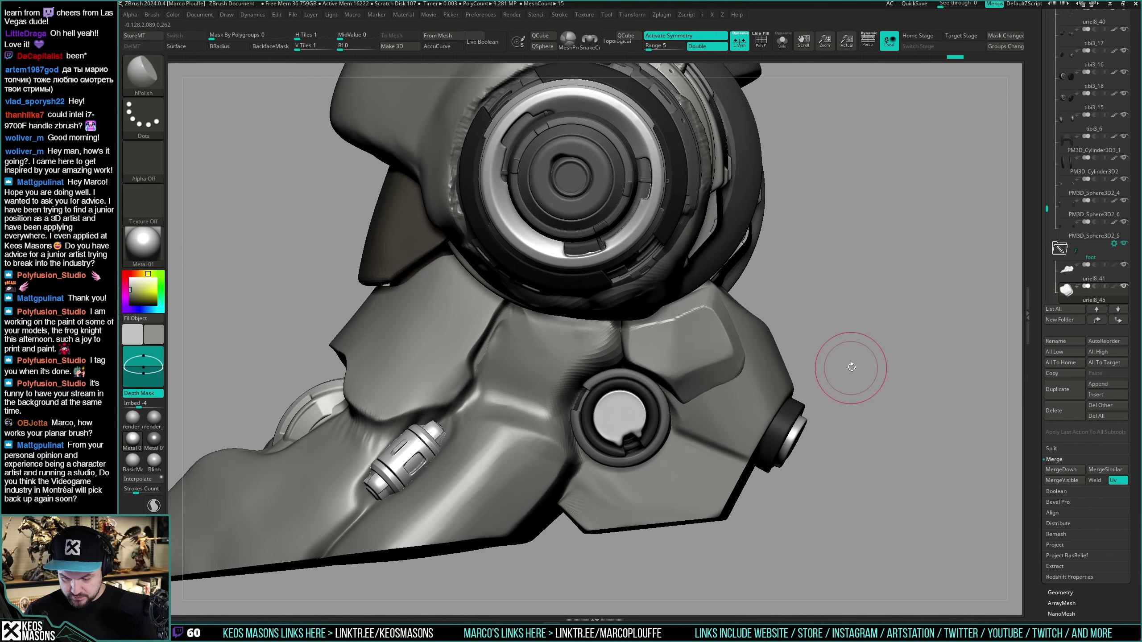
# Step: Switch to the Move brush and nudge the heel plate's lower front corner beside the round joint
pyautogui.press('b')
pyautogui.press('m')
pyautogui.press('v')
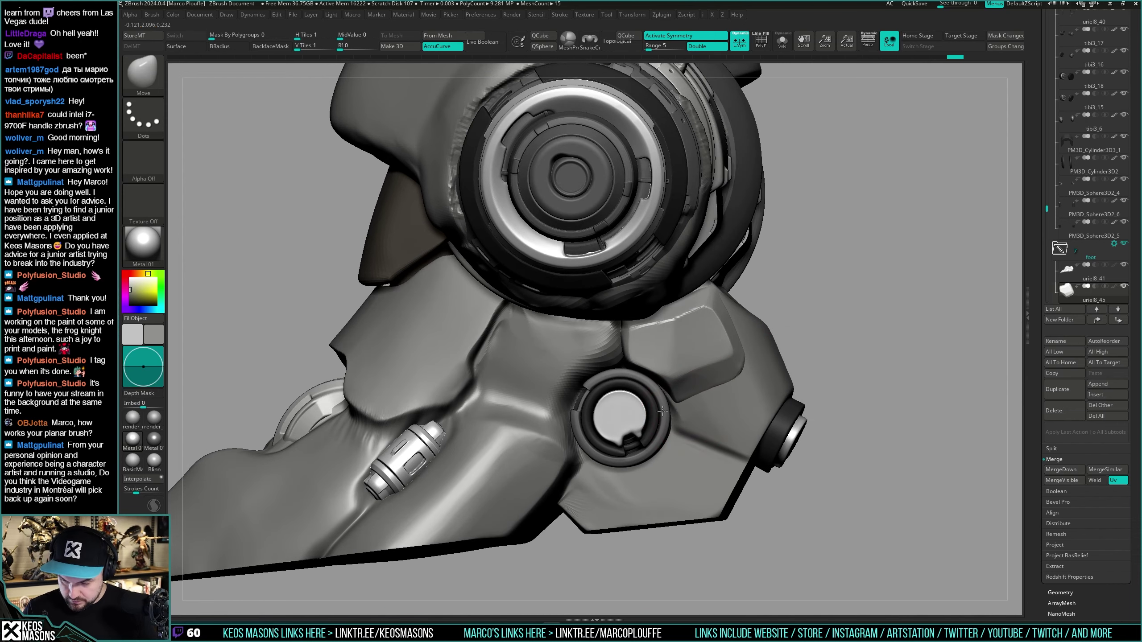
pyautogui.press('space')
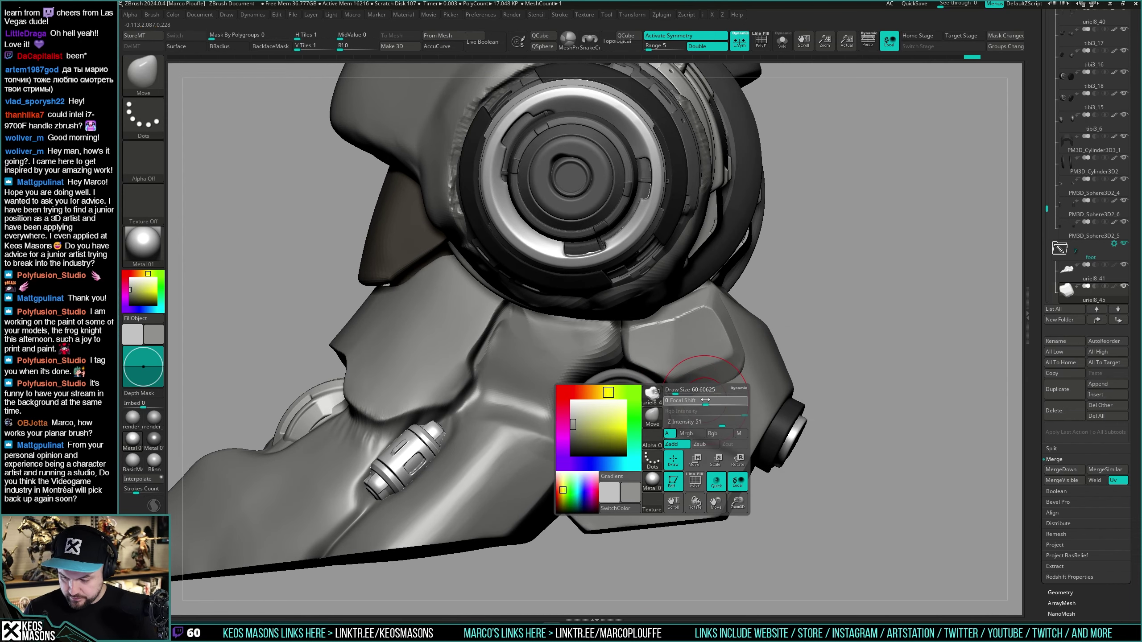
pyautogui.press('space')
pyautogui.moveTo(648, 367); pyautogui.dragTo(640, 360)
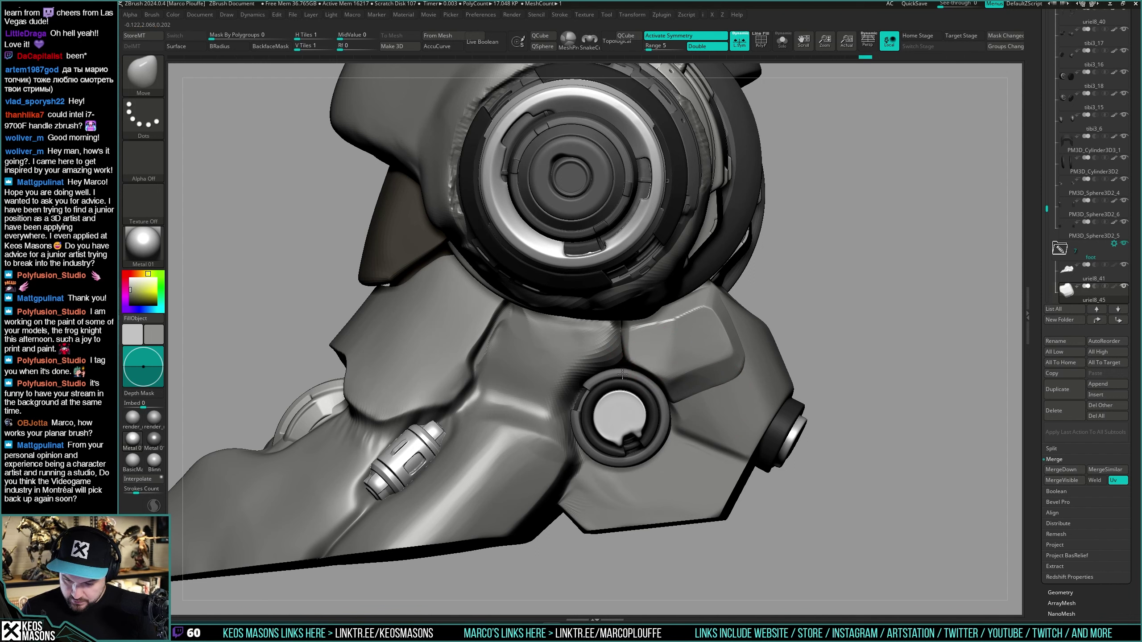
# Step: Reshape the heel plate's lower rear edge into a more angular outline with the Move brush, undoing one stroke
pyautogui.press('space')
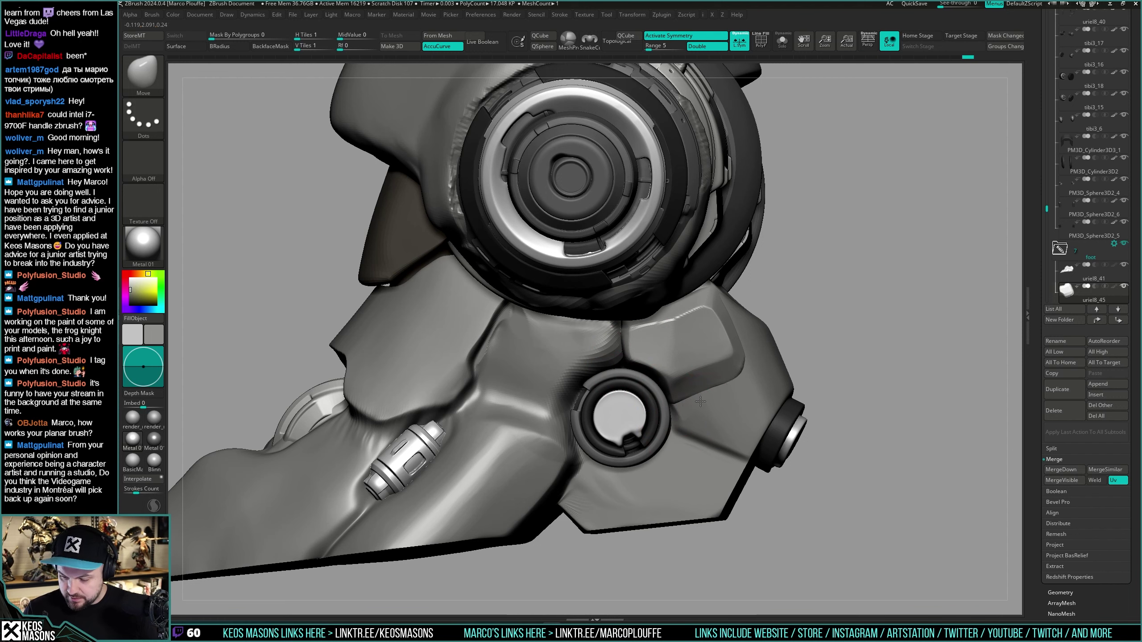
pyautogui.press('space')
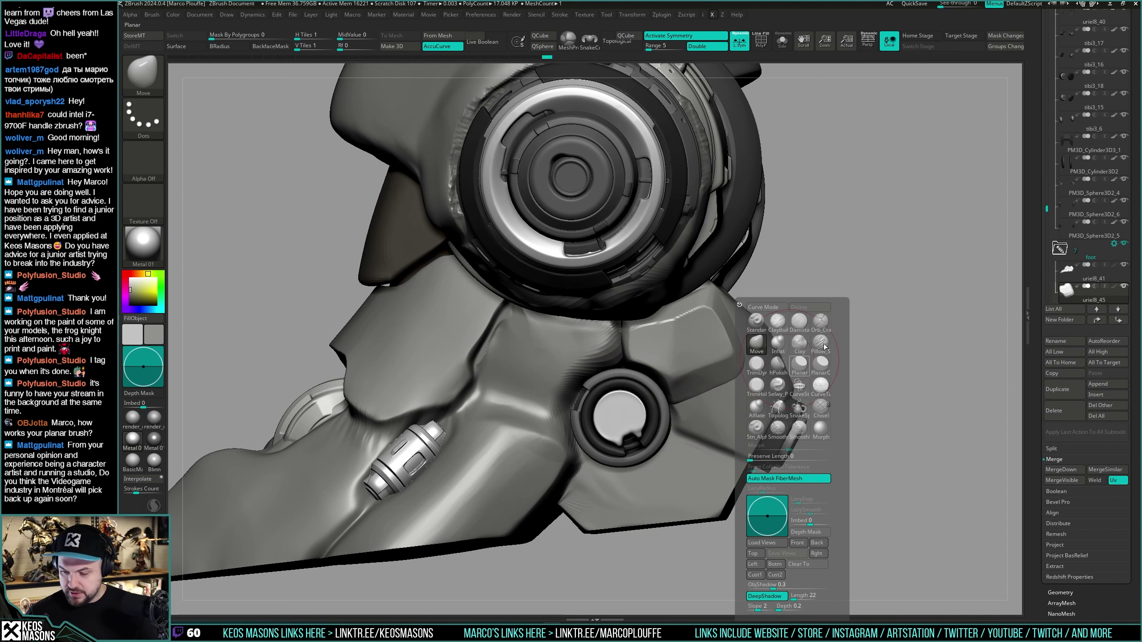
pyautogui.keyDown('ctrl'); pyautogui.moveTo(737, 383); pyautogui.dragTo(716, 315, button='right'); pyautogui.keyUp('ctrl')
pyautogui.press('space')
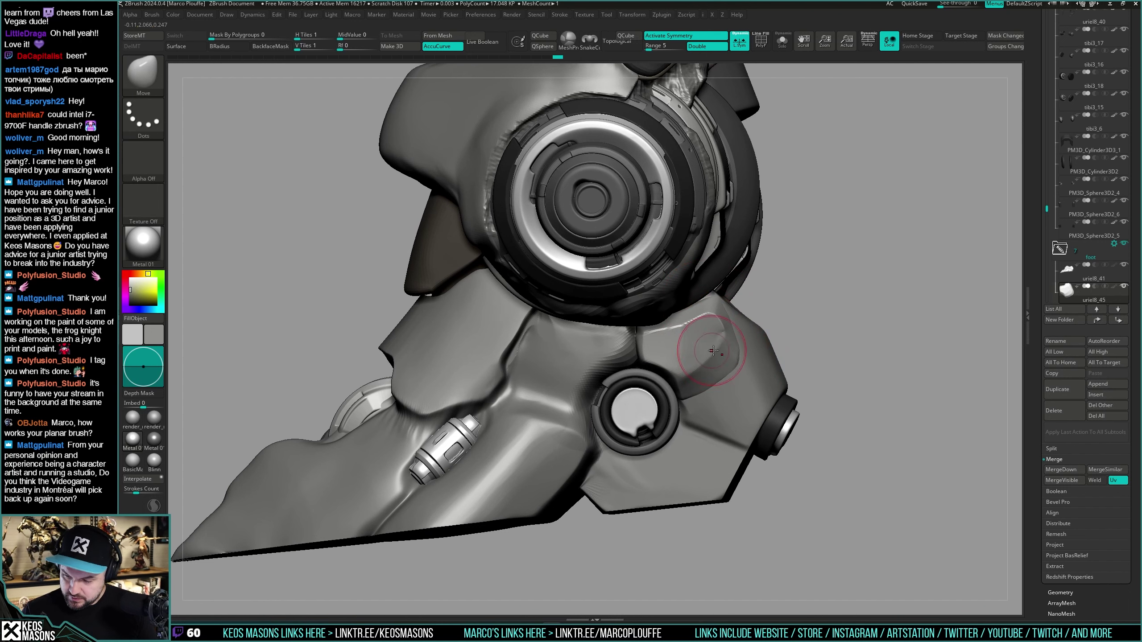
pyautogui.moveTo(739, 356); pyautogui.dragTo(726, 374)
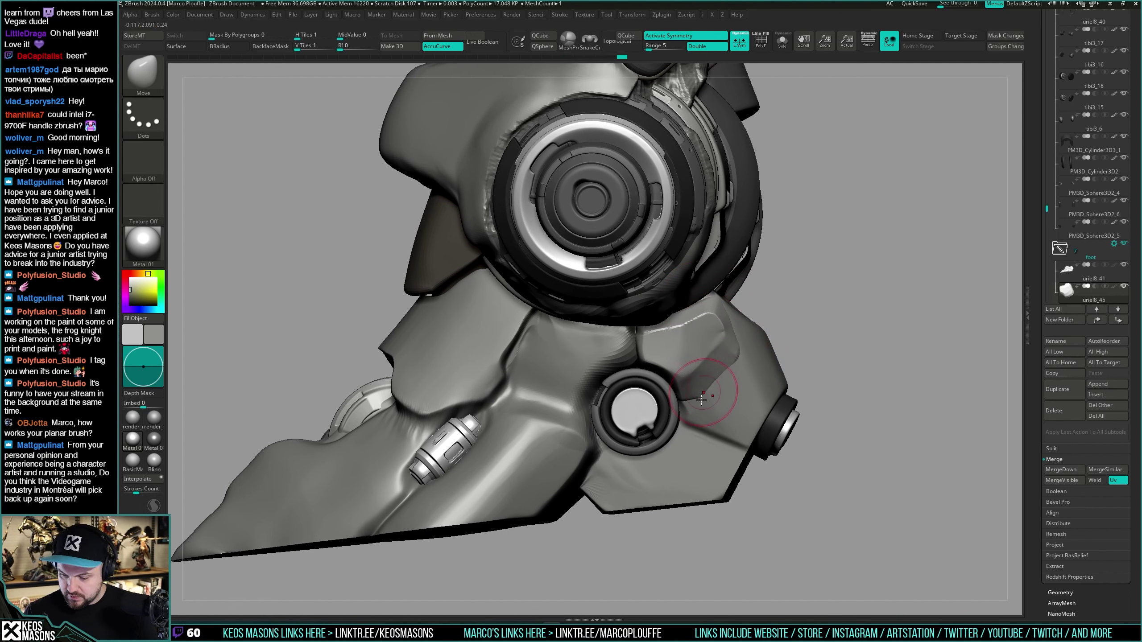
pyautogui.hotkey('ctrl', 'z')
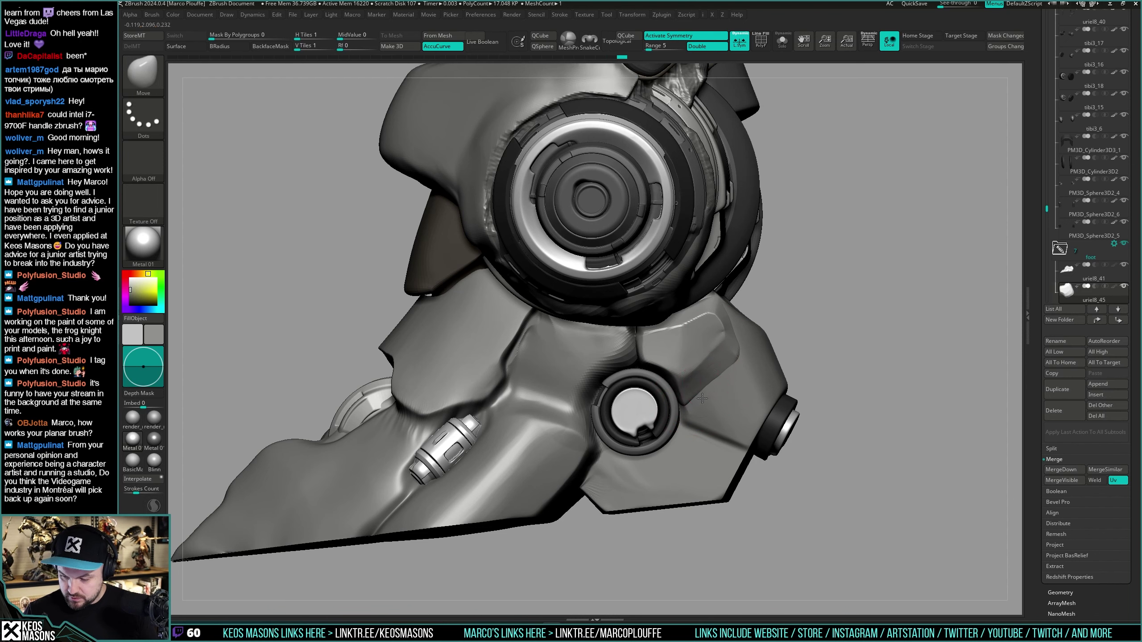
pyautogui.moveTo(692, 370); pyautogui.dragTo(712, 338)
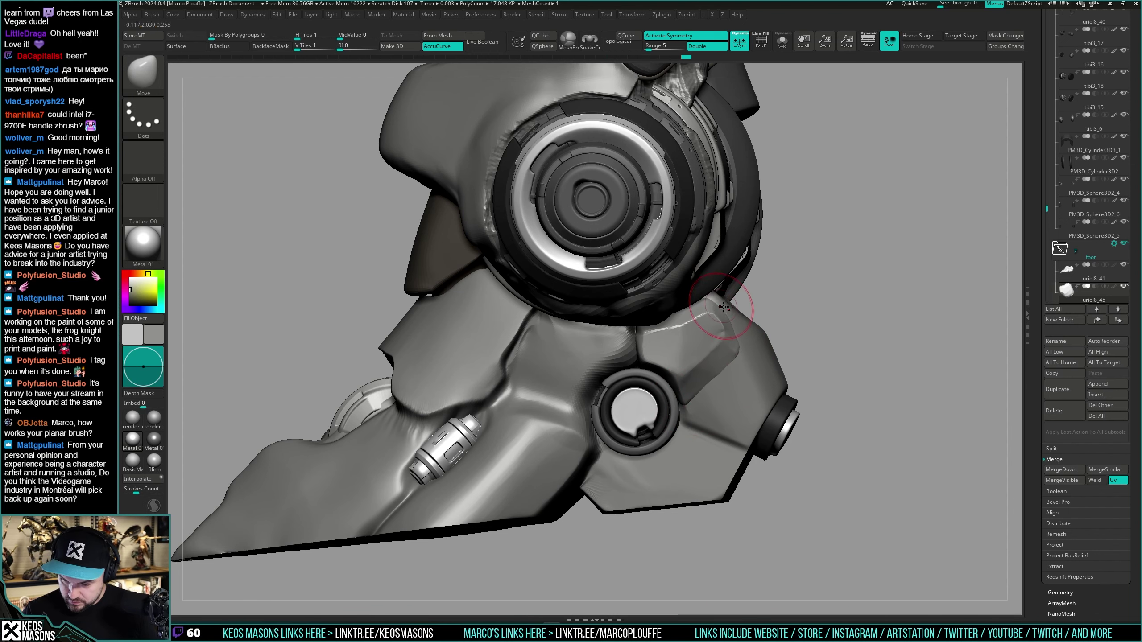
# Step: Adjust the heel plate's upper rear corner and upper edge along the ankle joint with the Move brush
pyautogui.moveTo(723, 307); pyautogui.dragTo(698, 372, button='right')
pyautogui.moveTo(767, 276); pyautogui.dragTo(755, 288)
pyautogui.moveTo(720, 333)
pyautogui.mouseDown(button='right')
pyautogui.moveTo(739, 331)
pyautogui.moveTo(733, 319)
pyautogui.mouseUp(button='right')
pyautogui.moveTo(728, 327); pyautogui.dragTo(731, 316)
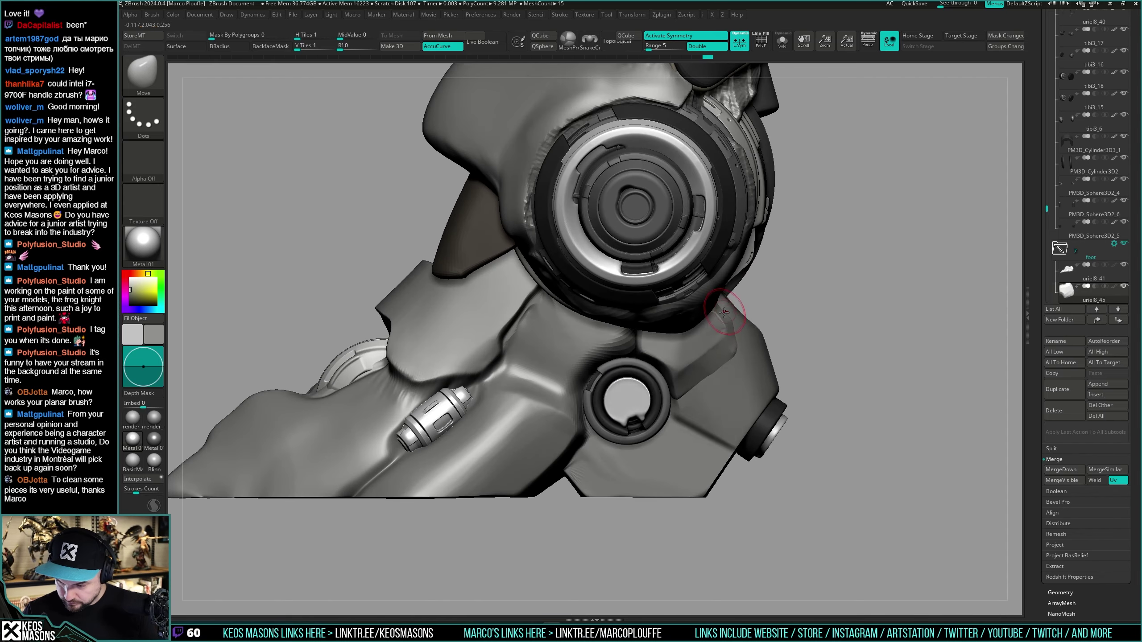
pyautogui.moveTo(731, 320); pyautogui.dragTo(723, 308, button='right')
pyautogui.moveTo(724, 306); pyautogui.dragTo(661, 329)
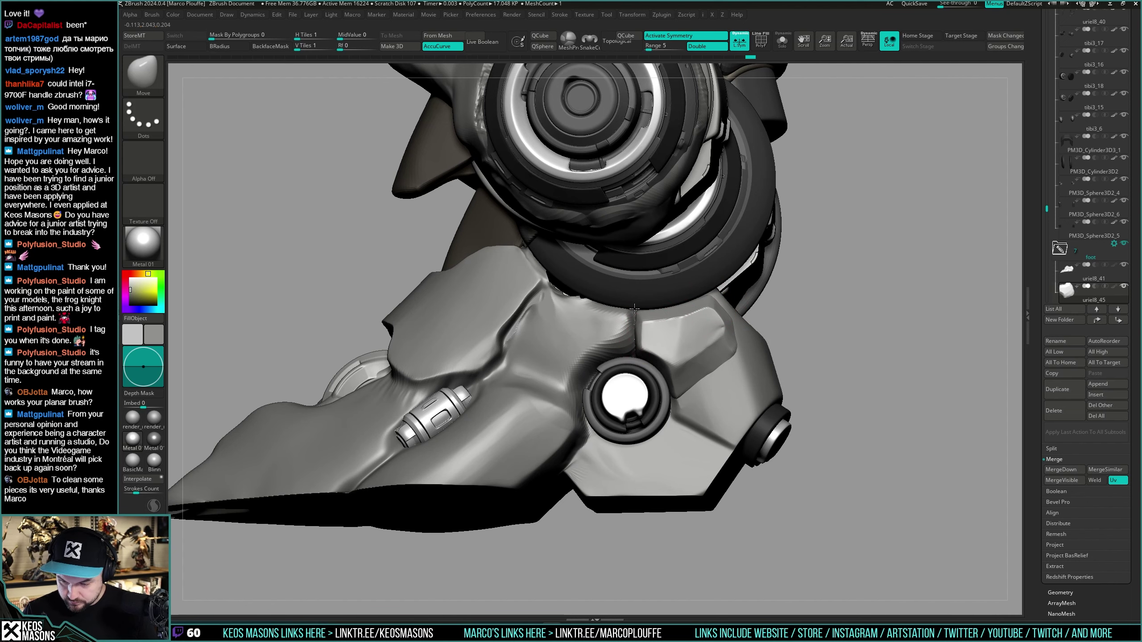
pyautogui.moveTo(634, 308); pyautogui.dragTo(647, 318)
# Step: Switch to the hPolish brush and sharpen the heel plate's upper facets, isolating the plate for one stroke
pyautogui.moveTo(740, 365)
pyautogui.mouseDown(button='right')
pyautogui.moveTo(733, 373)
pyautogui.moveTo(741, 371)
pyautogui.moveTo(717, 360)
pyautogui.moveTo(710, 375)
pyautogui.mouseUp(button='right')
pyautogui.press('space')
pyautogui.click(729, 365)
pyautogui.moveTo(710, 376)
pyautogui.mouseDown(button='right')
pyautogui.moveTo(696, 369)
pyautogui.moveTo(701, 328)
pyautogui.moveTo(722, 309)
pyautogui.moveTo(735, 318)
pyautogui.mouseUp(button='right')
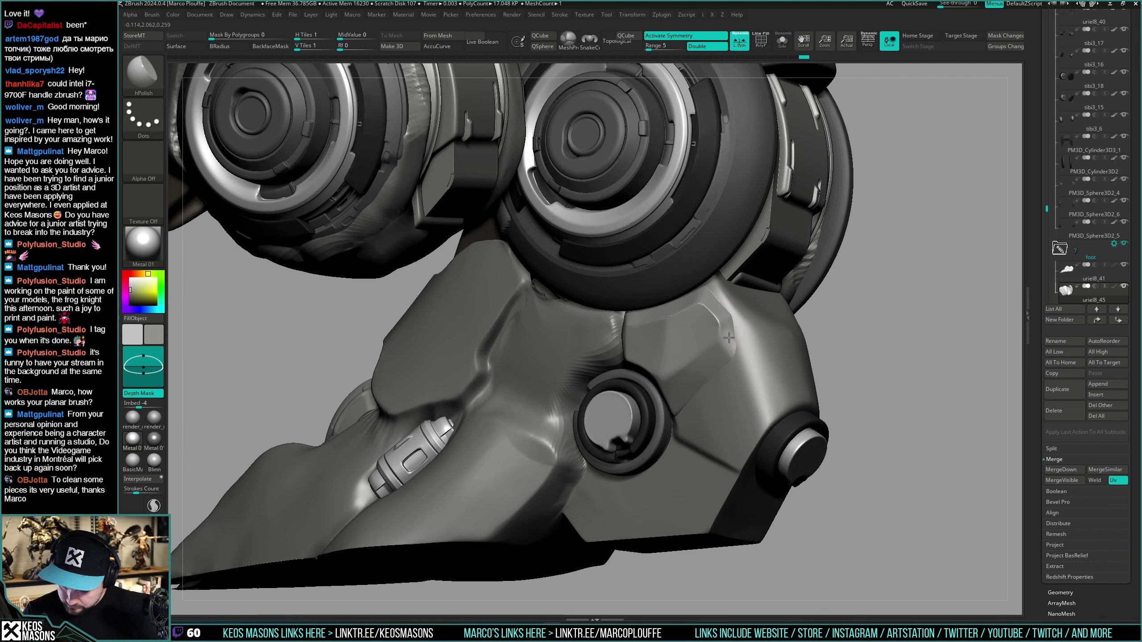
pyautogui.moveTo(732, 320); pyautogui.dragTo(725, 322, button='right')
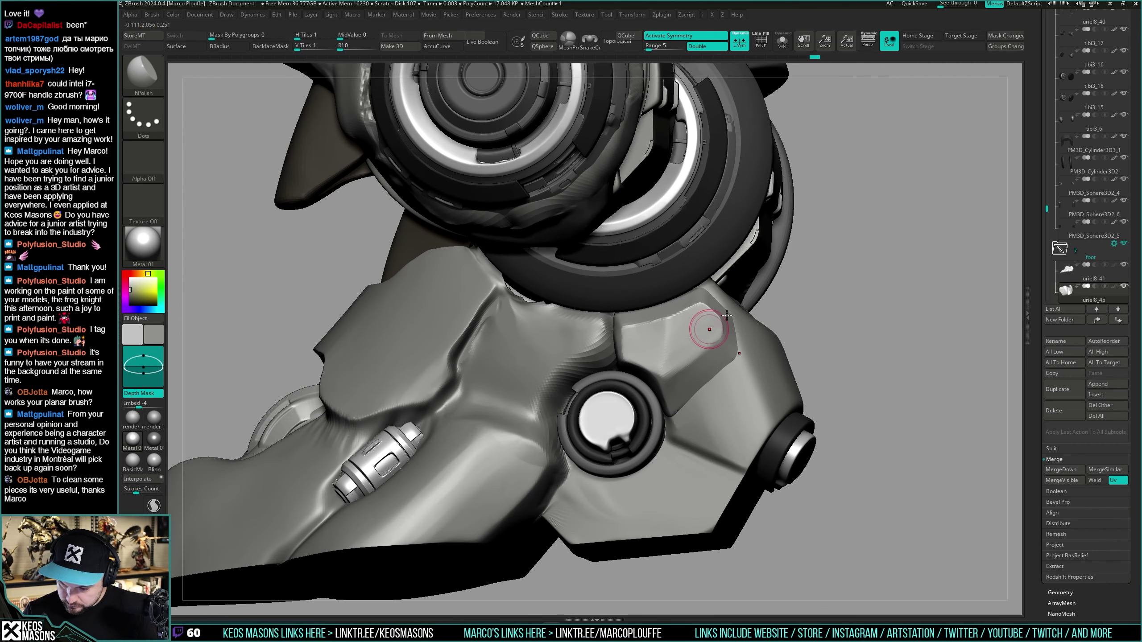
pyautogui.hotkey('alt', 'shift', 's')
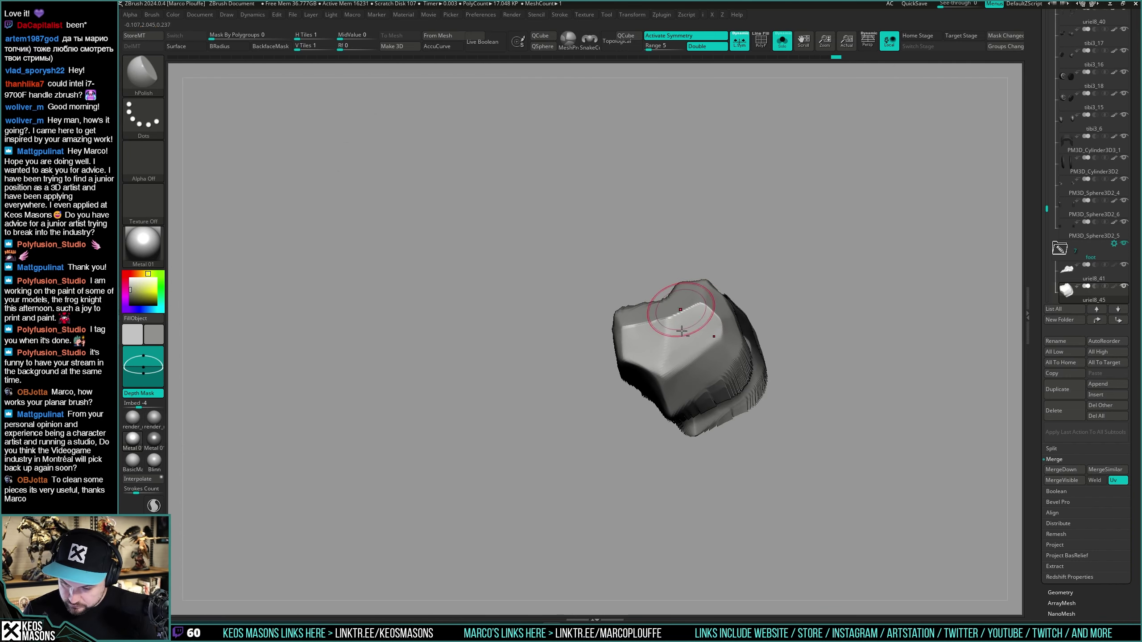
pyautogui.hotkey('ctrl', 'shift', 's')
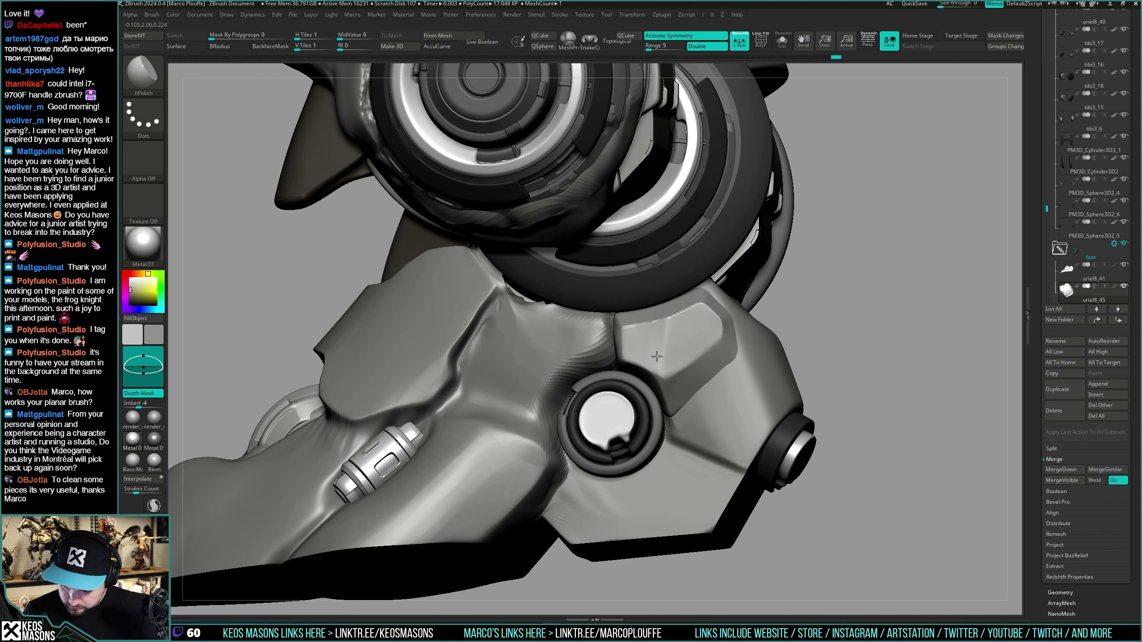
# Step: Polish the heel plate's lower facet near the round joint and its upper rear edge with the hPolish brush
pyautogui.rightClick(657, 414)
pyautogui.moveTo(676, 382)
pyautogui.keyDown('ctrl'); pyautogui.mouseDown(button='right')
pyautogui.moveTo(715, 346)
pyautogui.moveTo(684, 383)
pyautogui.moveTo(764, 333)
pyautogui.mouseUp(button='right'); pyautogui.keyUp('ctrl')
pyautogui.keyDown('alt'); pyautogui.moveTo(675, 415); pyautogui.dragTo(680, 365, button='right'); pyautogui.keyUp('alt')
pyautogui.keyDown('ctrl'); pyautogui.moveTo(680, 365); pyautogui.dragTo(672, 398, button='right'); pyautogui.keyUp('ctrl')
pyautogui.moveTo(669, 395); pyautogui.dragTo(670, 374)
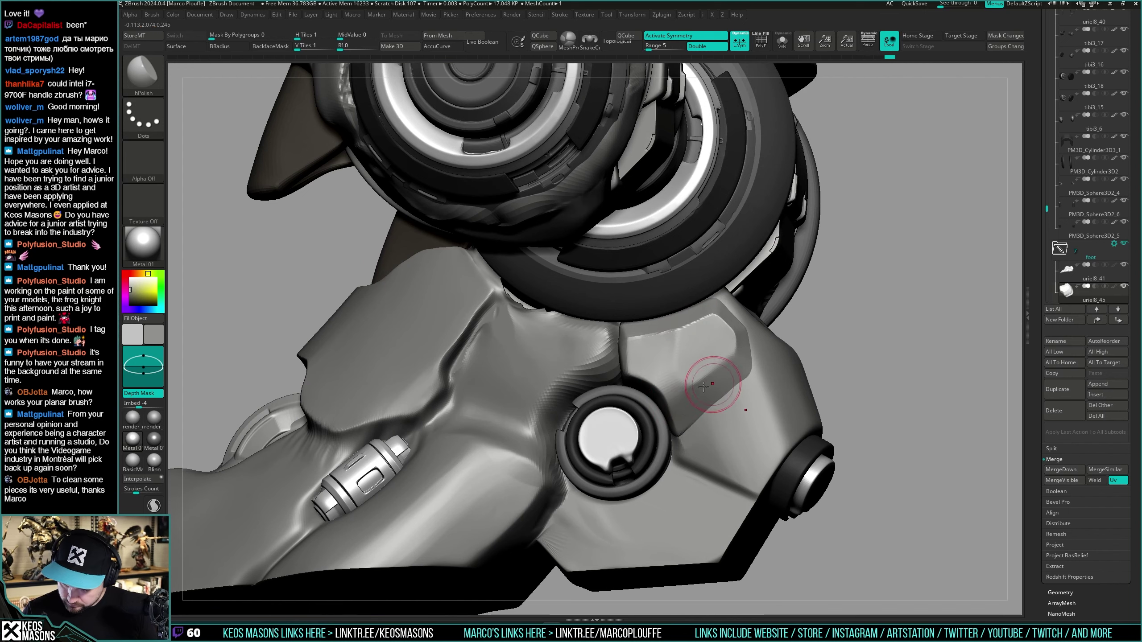
pyautogui.moveTo(691, 420)
pyautogui.mouseDown(button='right')
pyautogui.moveTo(810, 327)
pyautogui.moveTo(805, 382)
pyautogui.moveTo(806, 357)
pyautogui.moveTo(761, 362)
pyautogui.mouseUp(button='right')
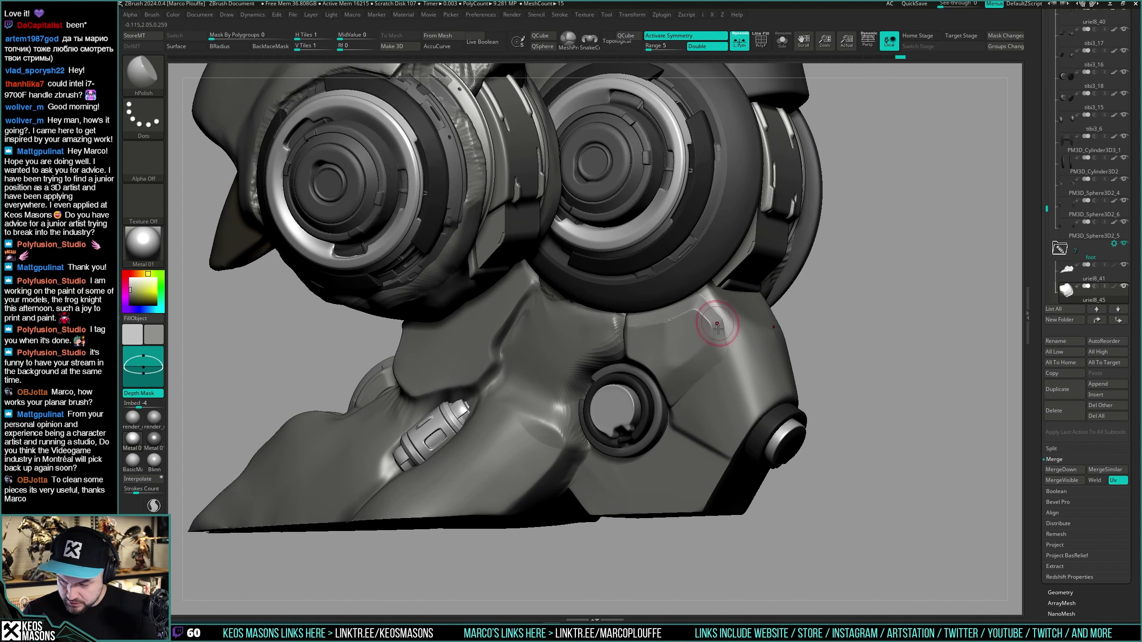
pyautogui.moveTo(715, 319); pyautogui.dragTo(699, 308)
pyautogui.moveTo(717, 335)
pyautogui.keyDown('ctrl'); pyautogui.mouseDown(button='right')
pyautogui.moveTo(720, 306)
pyautogui.moveTo(800, 354)
pyautogui.moveTo(852, 336)
pyautogui.moveTo(843, 364)
pyautogui.moveTo(807, 359)
pyautogui.moveTo(820, 365)
pyautogui.moveTo(814, 377)
pyautogui.moveTo(823, 344)
pyautogui.moveTo(830, 359)
pyautogui.mouseUp(button='right'); pyautogui.keyUp('ctrl')
# Step: Isolate the heel plate, inspect its wireframe and subdivide it once to level 2
pyautogui.hotkey('alt', 's')
pyautogui.hotkey('shift', 'f')
pyautogui.hotkey('shift', 'f')
pyautogui.hotkey('alt', 's')
pyautogui.hotkey('ctrl', 'shift', 's')
# Step: Try to DynaMesh the heel plate at resolution 1416, always freezing the subdivision levels, and check its wireframe
pyautogui.press('space')
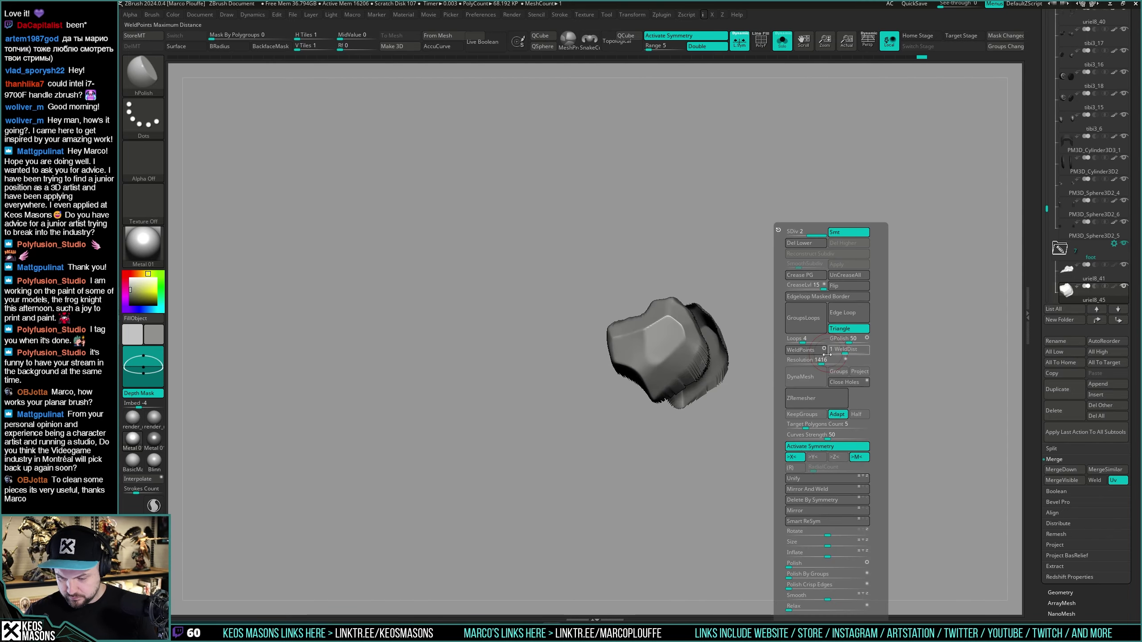
pyautogui.click(822, 372)
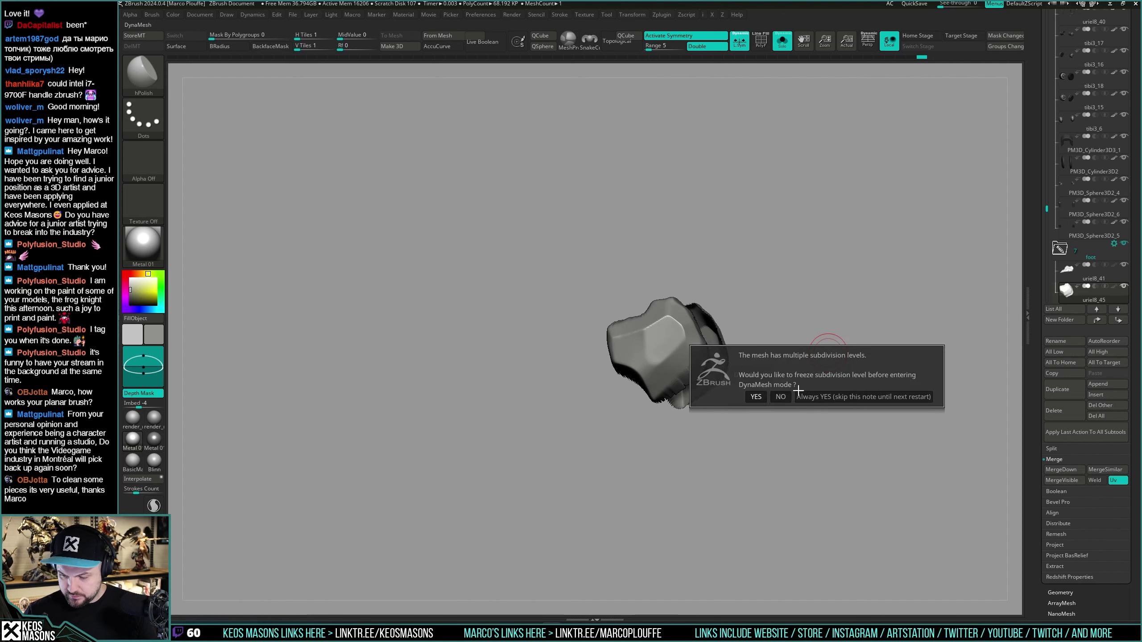
pyautogui.click(807, 396)
pyautogui.hotkey('shift', 'f')
pyautogui.hotkey('shift', 'f')
pyautogui.hotkey('ctrl', 'z')
# Step: Lower the DynaMesh resolution and DynaMesh the isolated heel plate again
pyautogui.press('space')
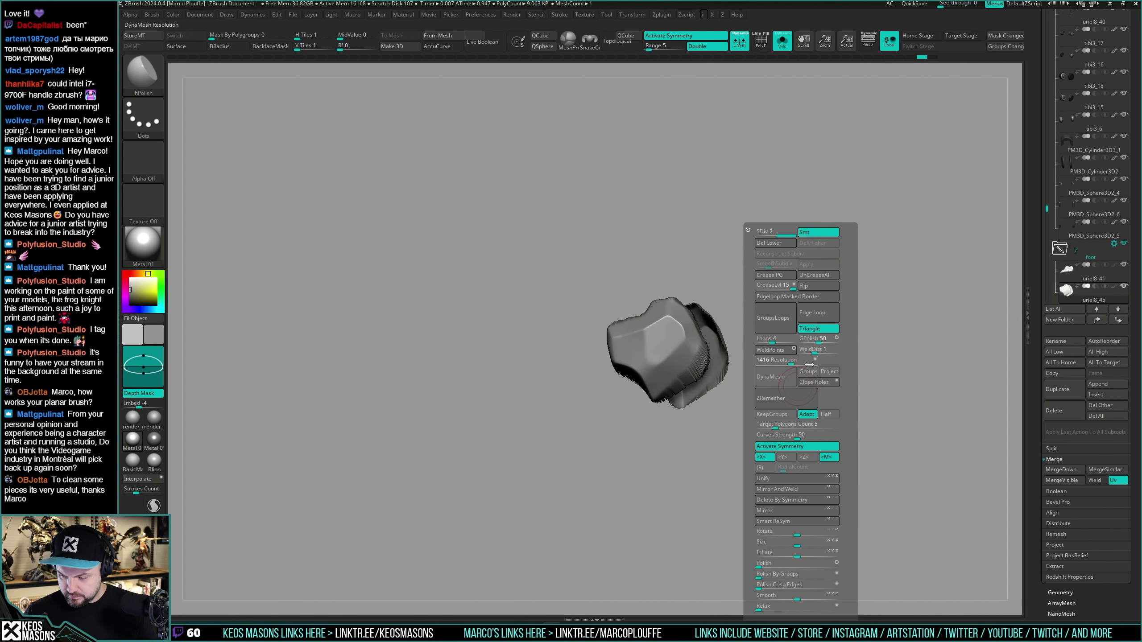
pyautogui.click(767, 360)
pyautogui.click(788, 380)
pyautogui.click(760, 399)
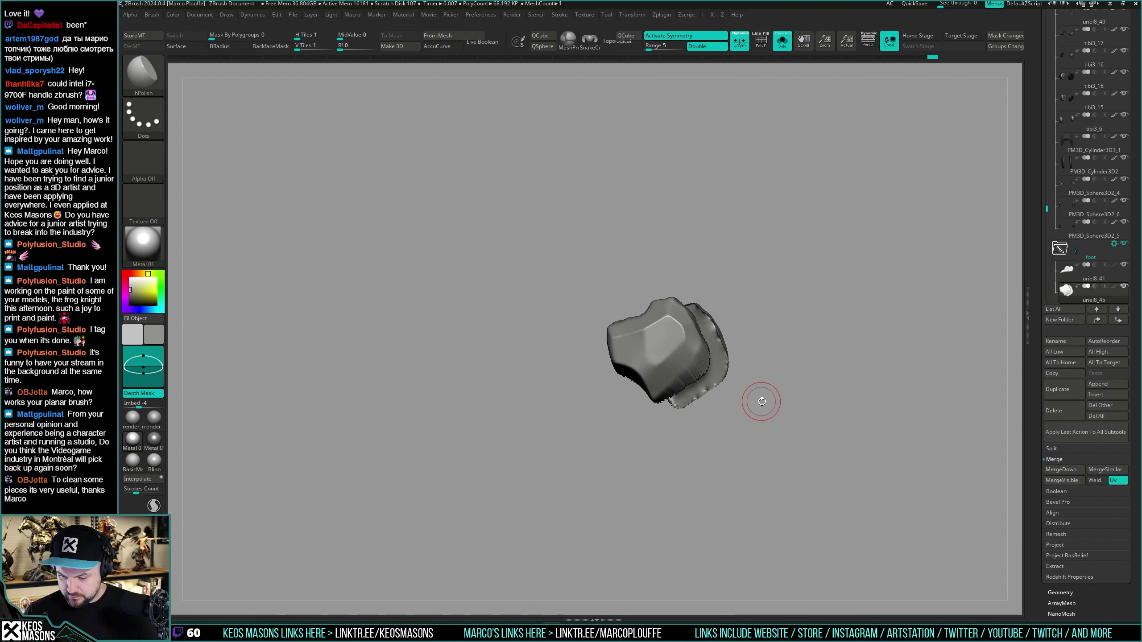
# Step: Check the isolated heel plate's wireframe and hide its ragged inner polygroup
pyautogui.hotkey('shift', 'f')
pyautogui.moveTo(805, 374); pyautogui.dragTo(812, 365)
pyautogui.hotkey('shift', 'f')
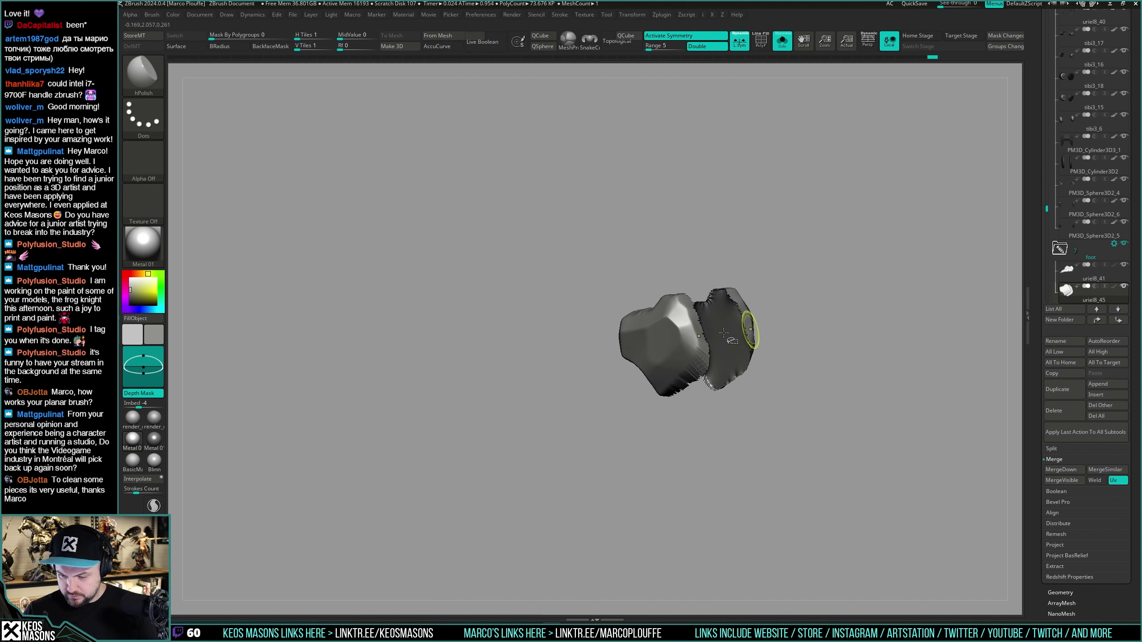
pyautogui.keyDown('ctrl'); pyautogui.keyDown('shift'); pyautogui.click(744, 332); pyautogui.keyUp('shift'); pyautogui.keyUp('ctrl')
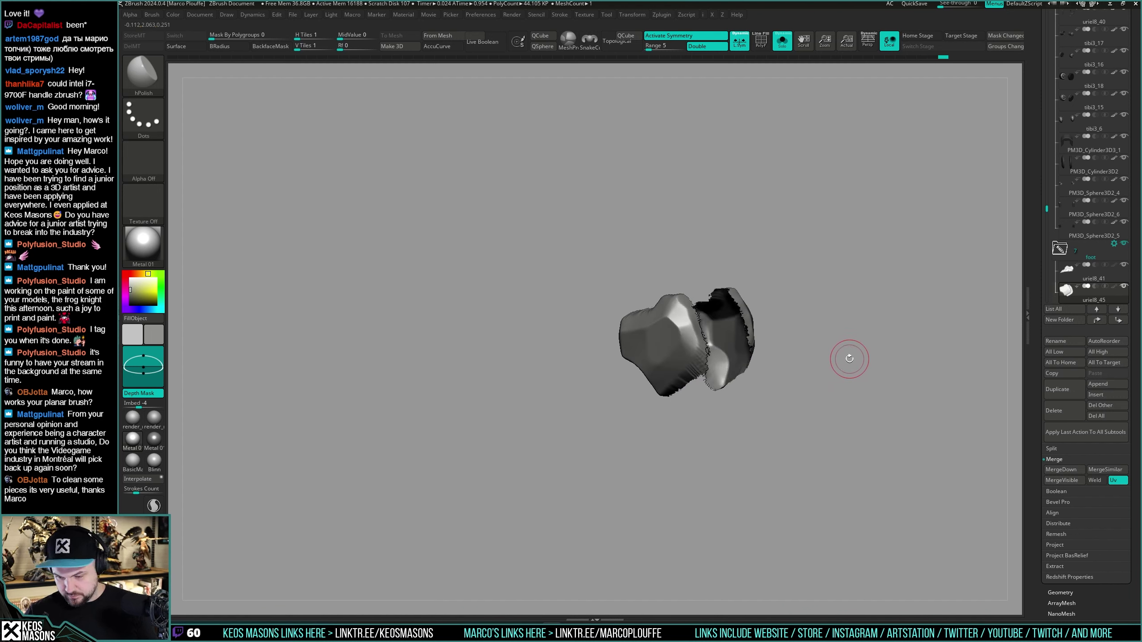
# Step: Shrink the heel plate's visible outer surface inward from its ragged border, undoing the excess shrinking
pyautogui.hotkey('ctrl', 'shift', 's')
pyautogui.moveTo(854, 354); pyautogui.dragTo(845, 353)
pyautogui.hotkey('ctrl', 'shift', 's')
pyautogui.hotkey('ctrl', 'shift', 's')
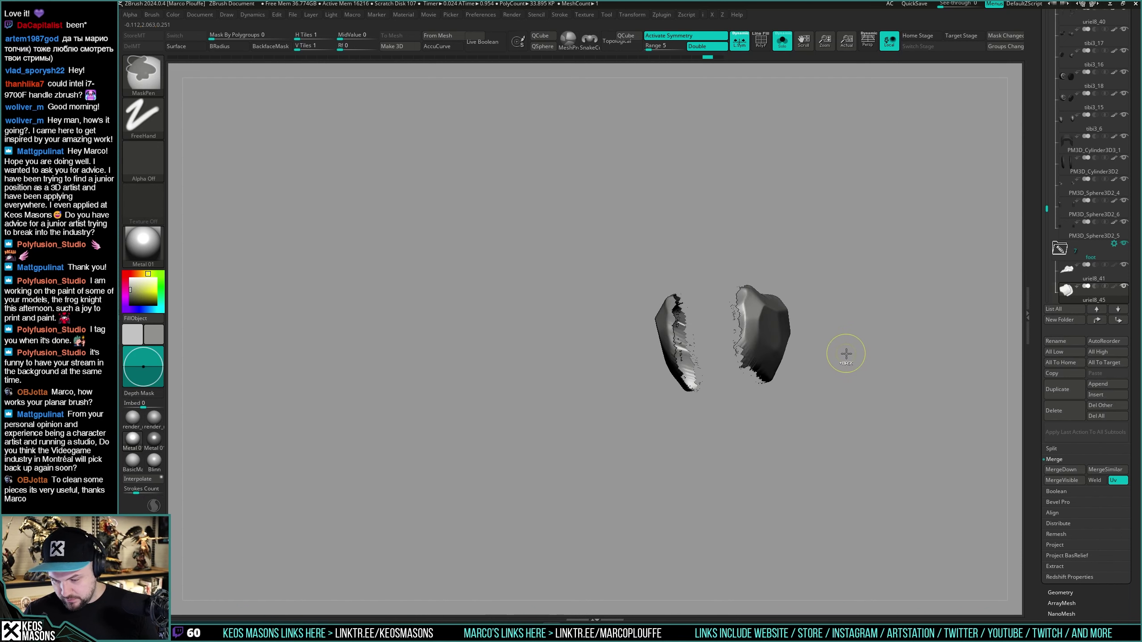
pyautogui.hotkey('ctrl', 'shift', 's')
pyautogui.hotkey('ctrl', 'shift', 's')
pyautogui.hotkey('ctrl', 'z')
pyautogui.hotkey('ctrl', 'z')
pyautogui.hotkey('ctrl', 'z')
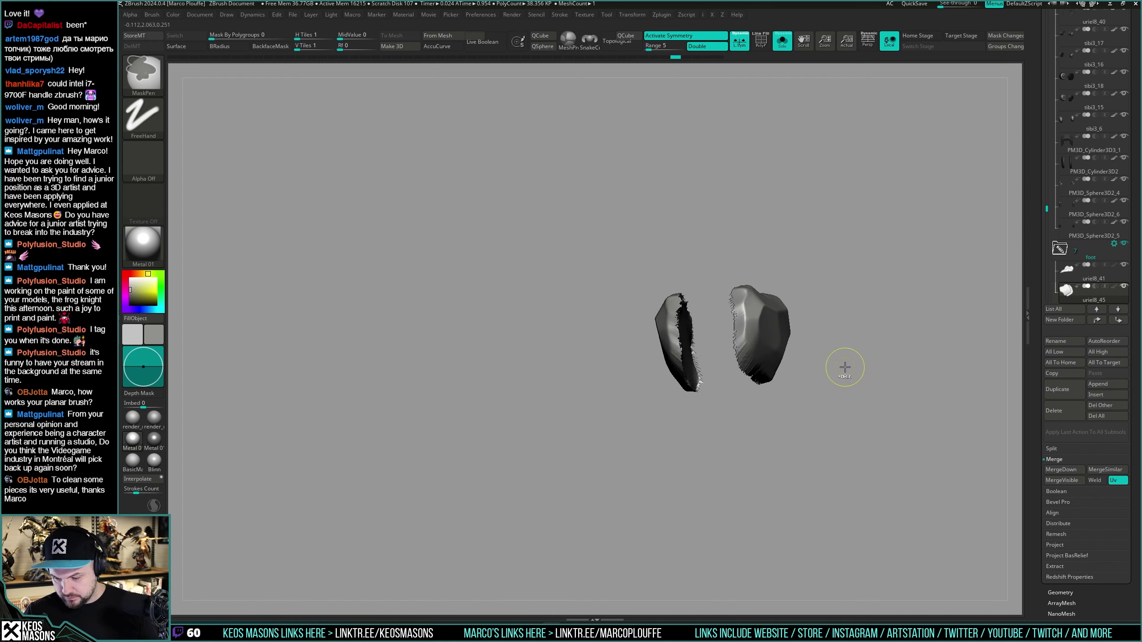
# Step: Delete the hidden inner polygons of the heel plate and close the open holes, checking the new surface's wireframe
pyautogui.moveTo(808, 363); pyautogui.dragTo(759, 382)
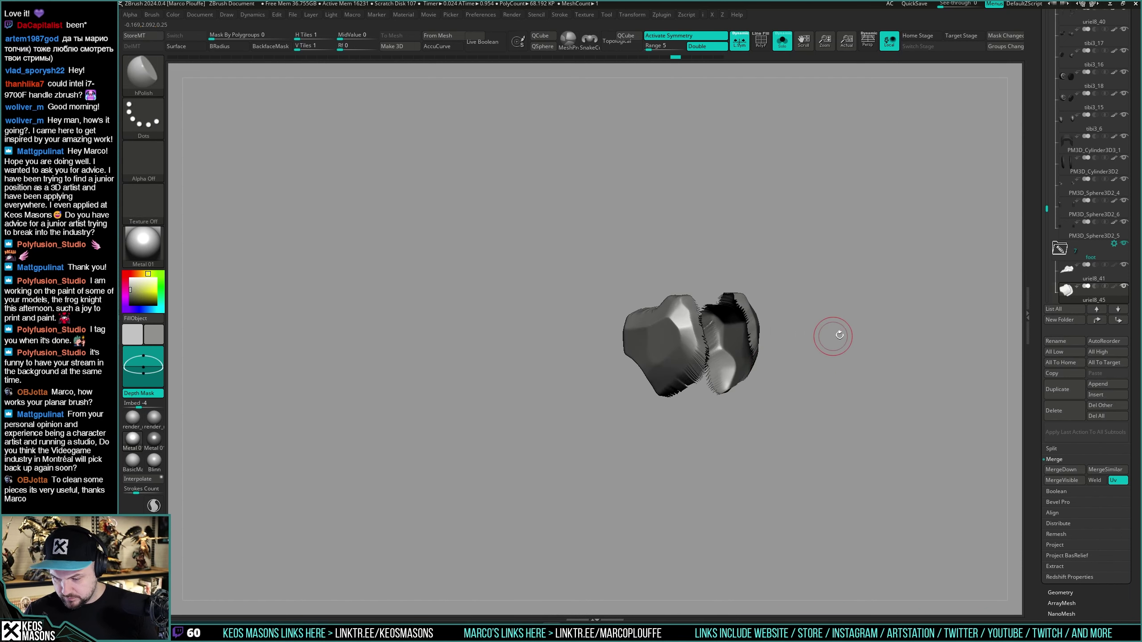
pyautogui.press('i')
pyautogui.click(860, 382)
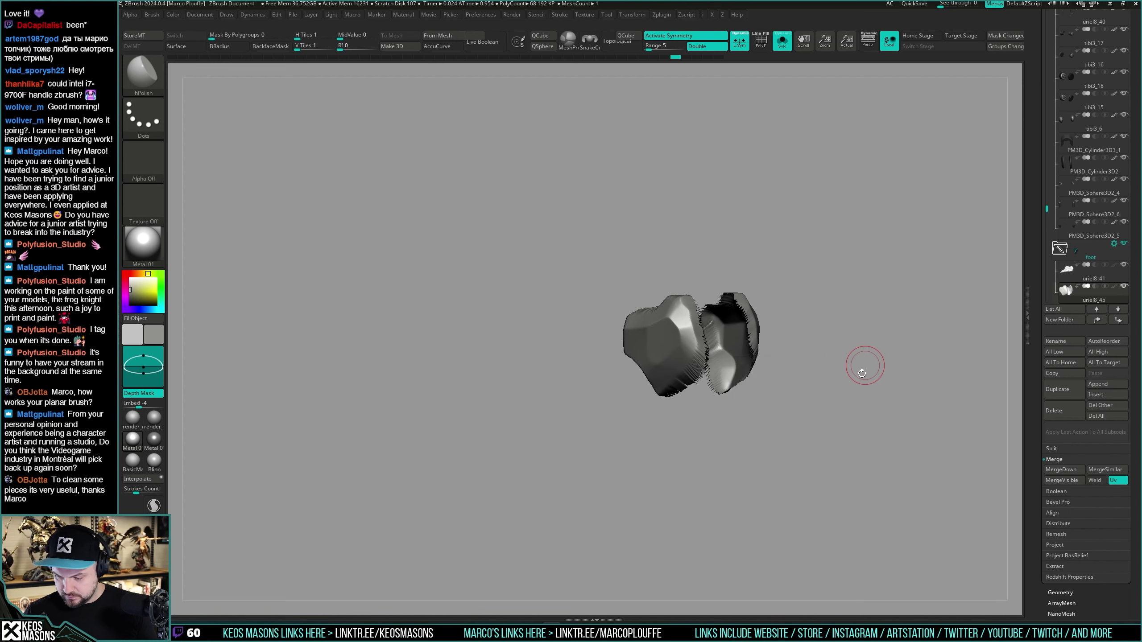
pyautogui.press('i')
pyautogui.click(860, 245)
pyautogui.moveTo(997, 229); pyautogui.dragTo(854, 356)
pyautogui.press('space')
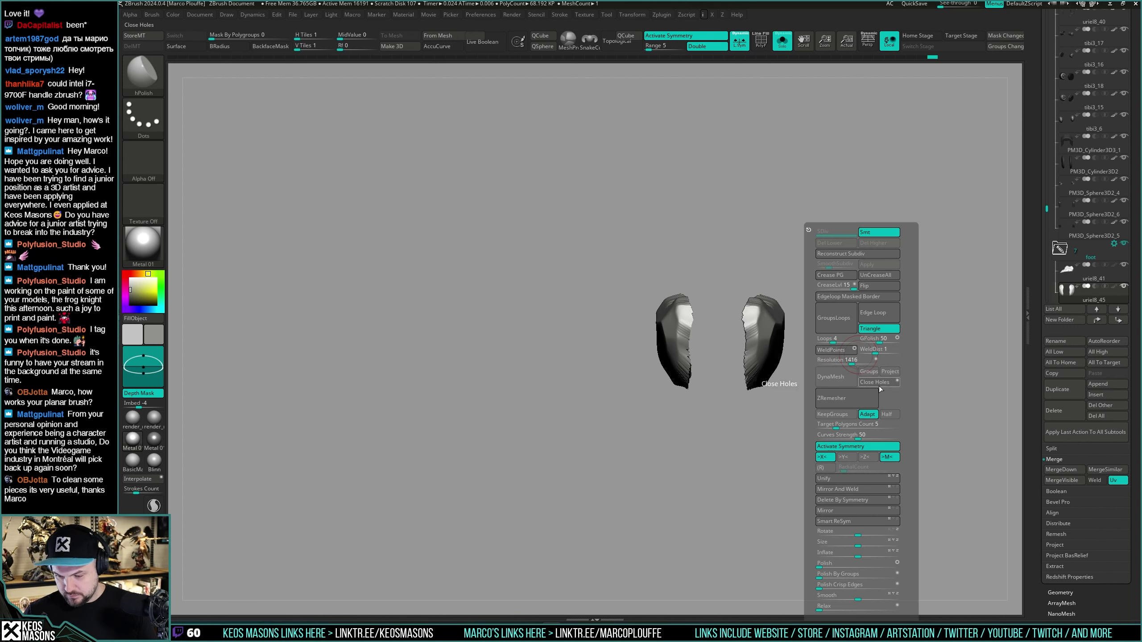
pyautogui.click(876, 382)
pyautogui.hotkey('shift', 'f')
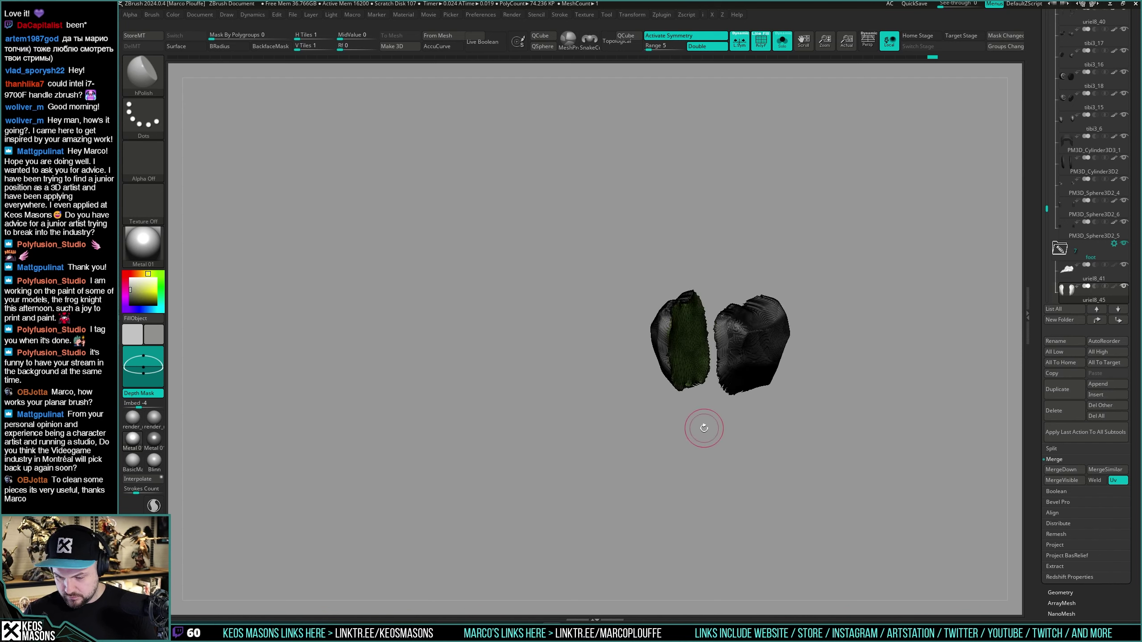
pyautogui.hotkey('shift', 'f')
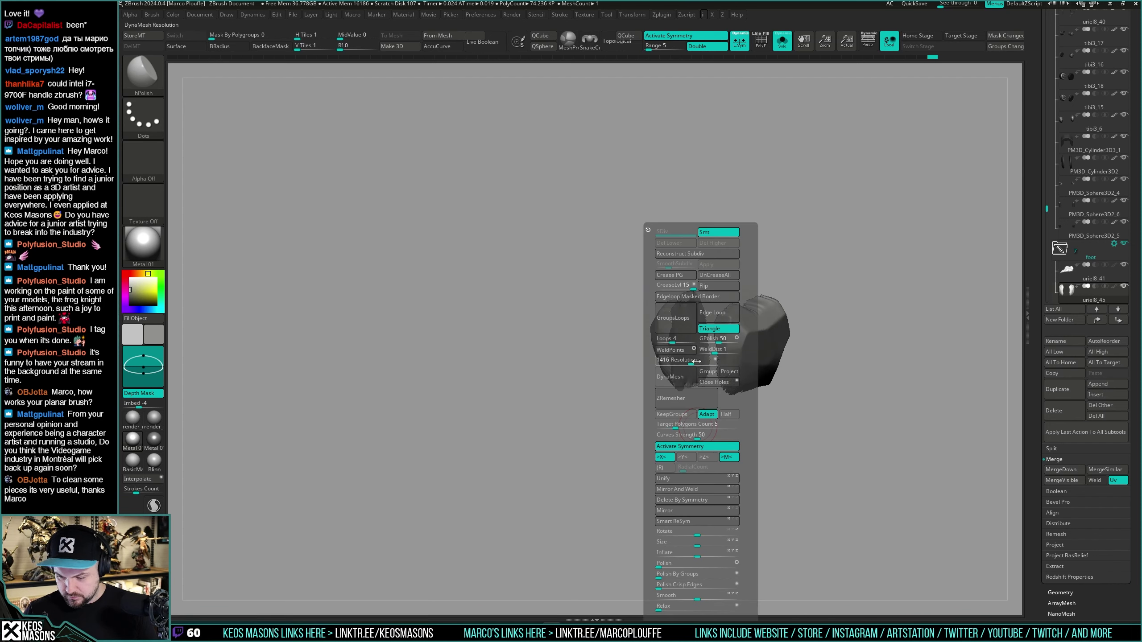
# Step: DynaMesh the closed heel plate, undo the coarse pass and repeat the remesh at a finer resolution
pyautogui.click(689, 380)
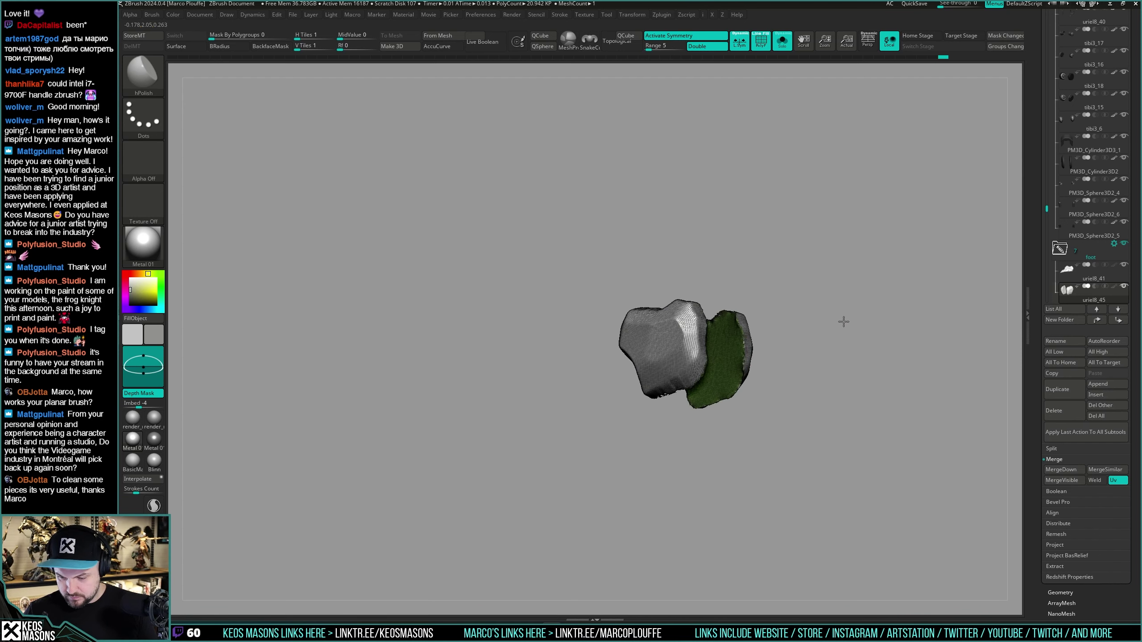
pyautogui.hotkey('ctrl', 'z')
pyautogui.press('i')
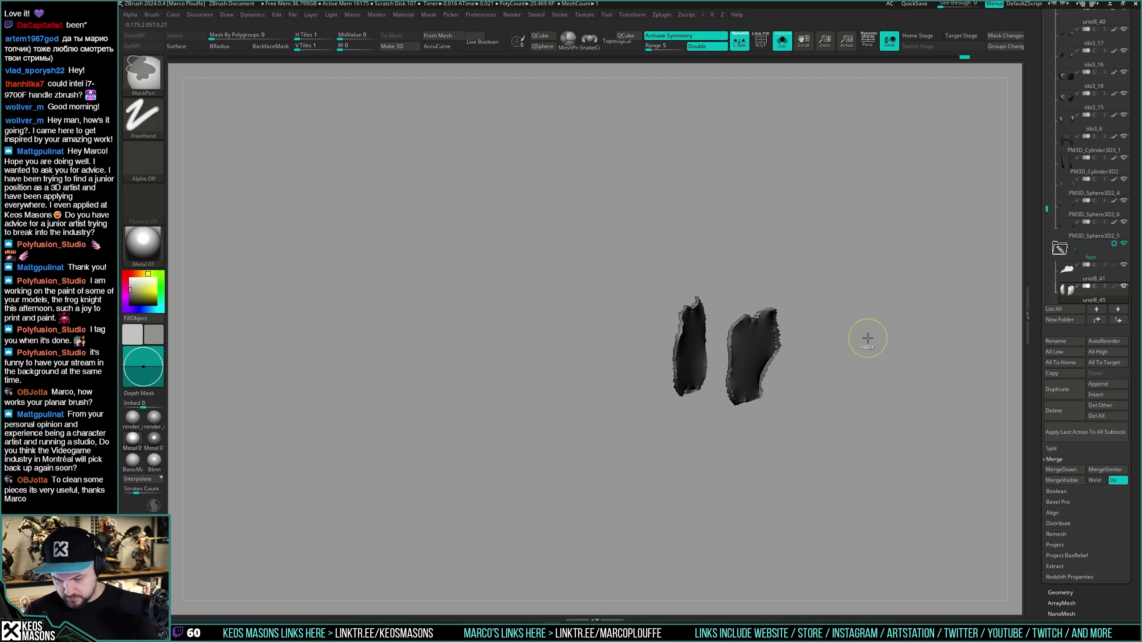
# Step: Isolate the heel plate's inner faces with their border, smooth the rough inner rim and remesh the plate
pyautogui.hotkey('ctrl', 'shift', 'z')
pyautogui.hotkey('ctrl', 'shift', 'z')
pyautogui.hotkey('ctrl', 'z')
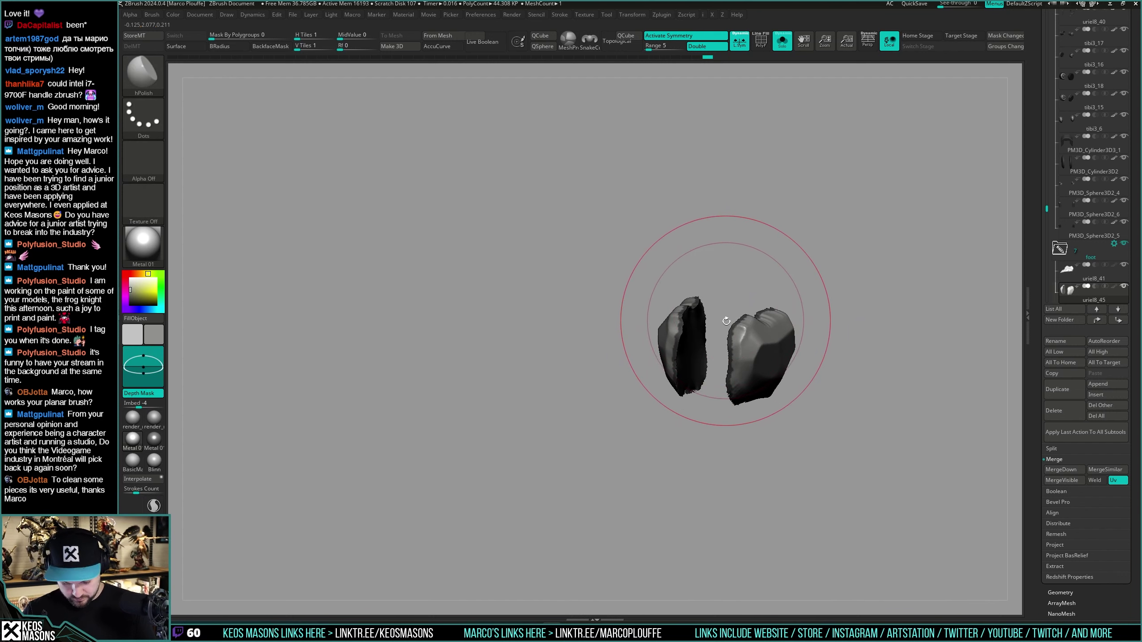
pyautogui.hotkey('ctrl', 'shift', 'z')
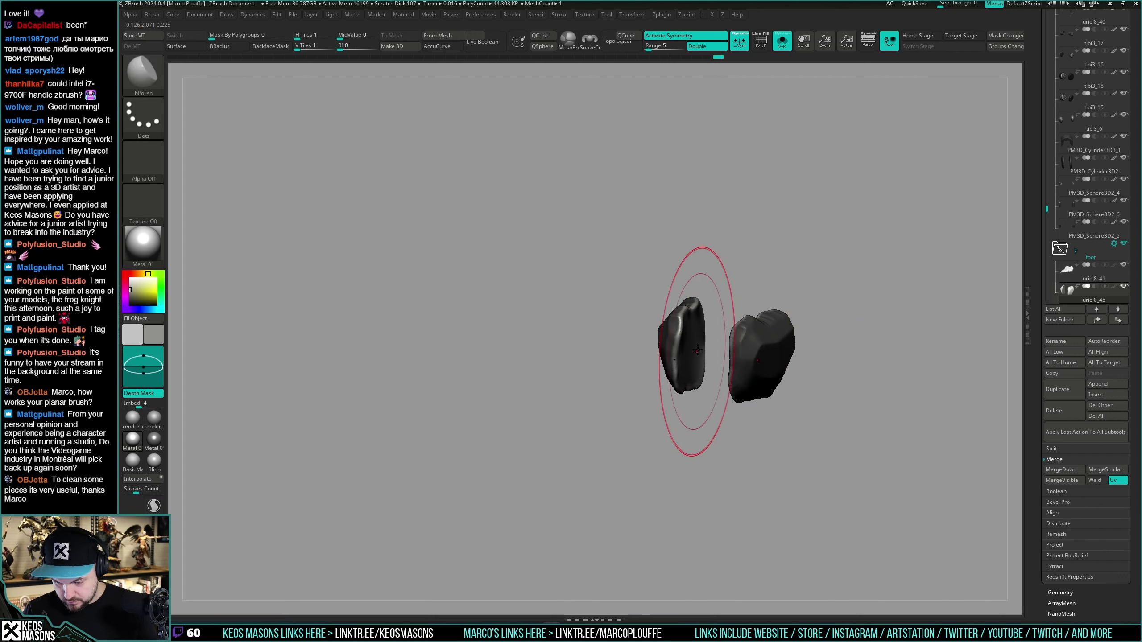
pyautogui.moveTo(698, 370); pyautogui.dragTo(844, 286)
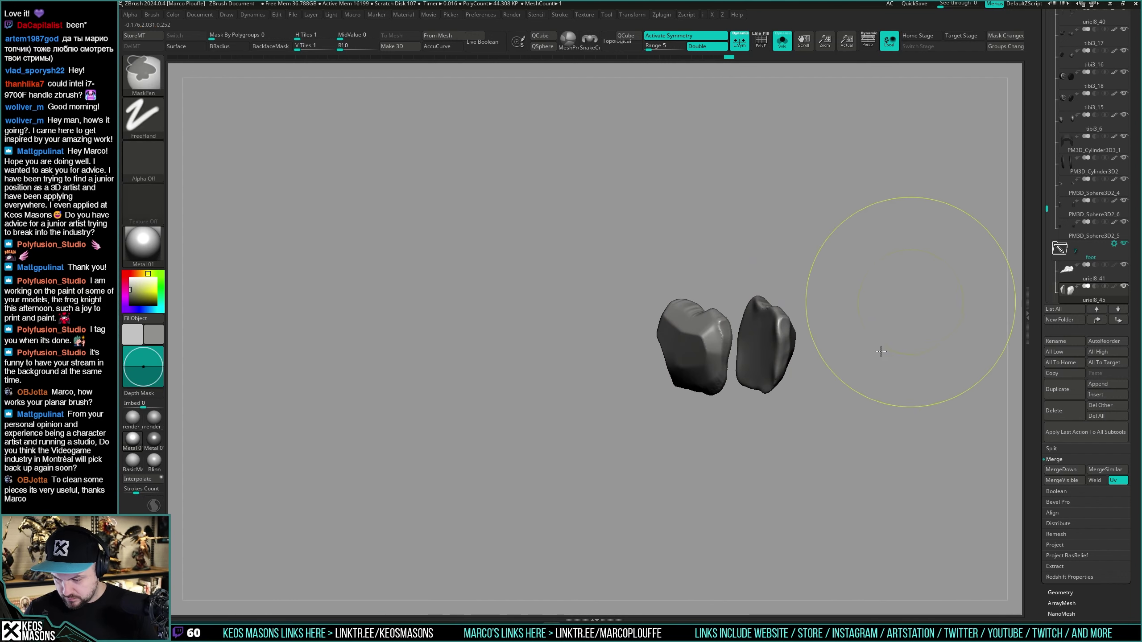
pyautogui.moveTo(873, 350); pyautogui.dragTo(879, 341)
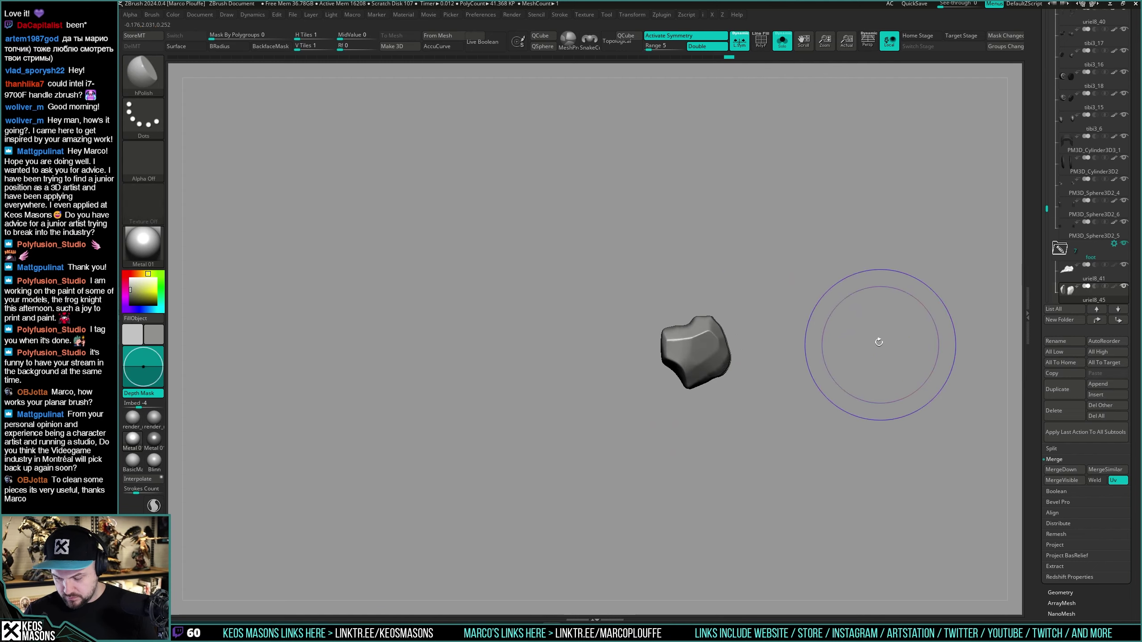
# Step: Show the full model again and reduce the brush size for detail work on the heel plate
pyautogui.hotkey('alt', 's')
pyautogui.moveTo(854, 341)
pyautogui.mouseDown(button='right')
pyautogui.moveTo(800, 315)
pyautogui.moveTo(750, 332)
pyautogui.mouseUp(button='right')
pyautogui.press('space')
pyautogui.moveTo(737, 382); pyautogui.dragTo(715, 382)
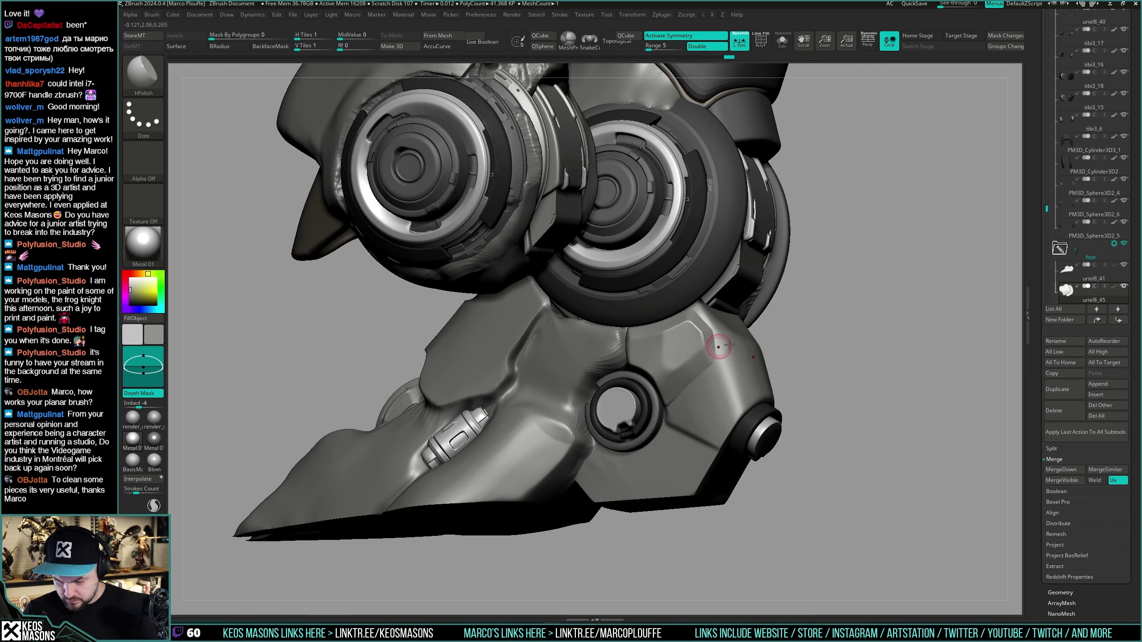
pyautogui.press('x')
pyautogui.click(741, 327)
pyautogui.moveTo(845, 332)
pyautogui.keyDown('ctrl'); pyautogui.mouseDown(button='right')
pyautogui.moveTo(864, 293)
pyautogui.moveTo(841, 334)
pyautogui.moveTo(854, 322)
pyautogui.mouseUp(button='right'); pyautogui.keyUp('ctrl')
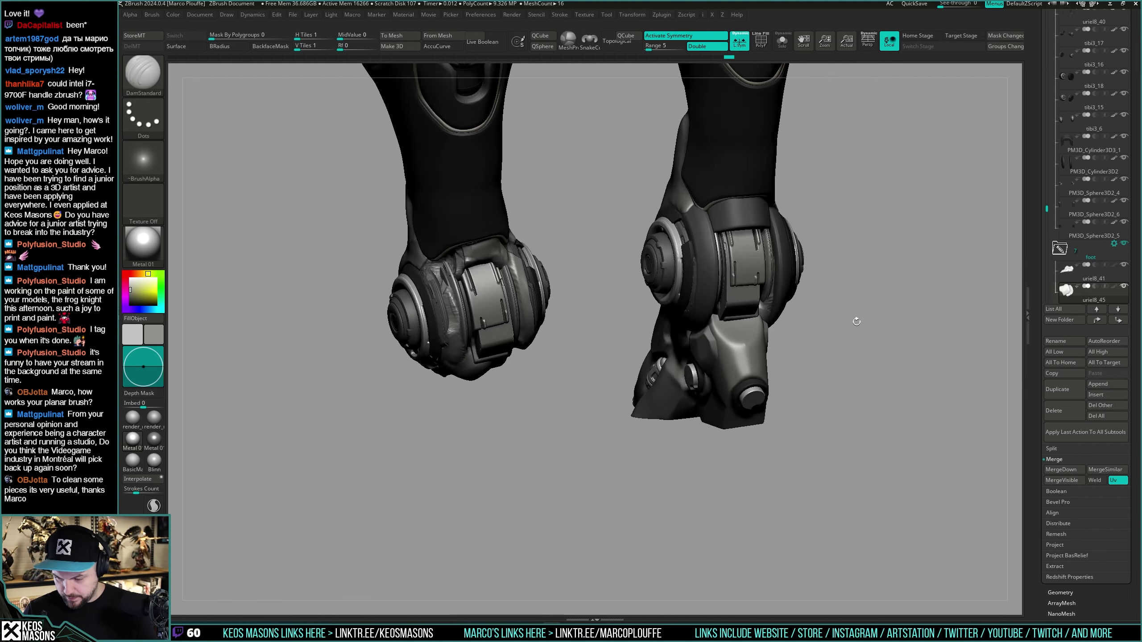
# Step: Isolate the heel plate to inspect its wireframe and smoothed surface, and view it again within the whole foot
pyautogui.hotkey('alt', 's')
pyautogui.hotkey('shift', 'f')
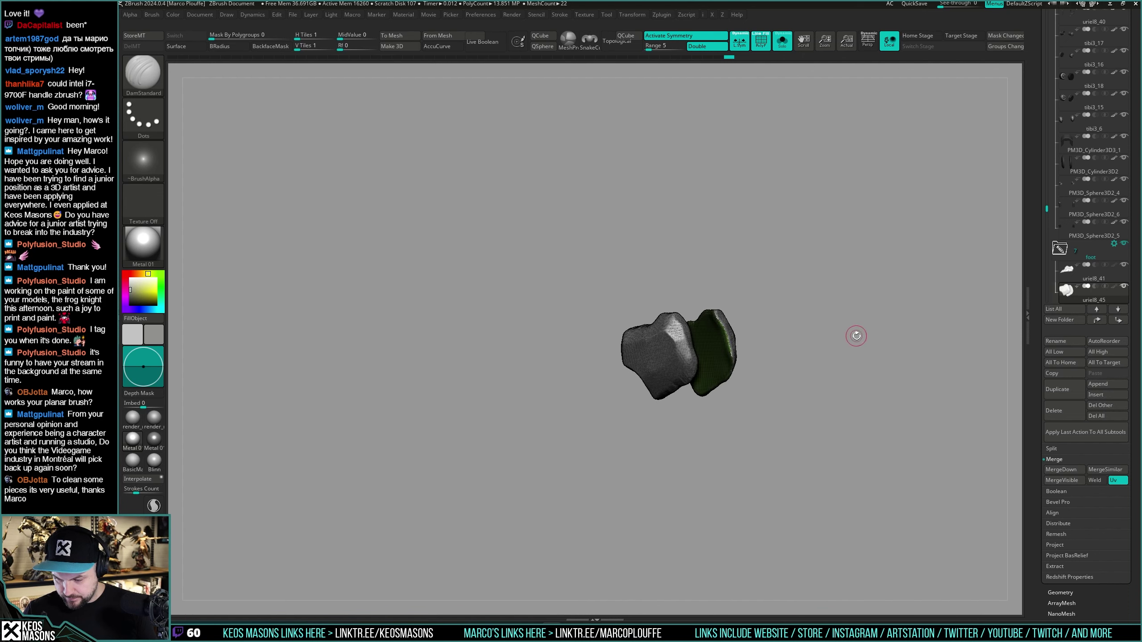
pyautogui.press('shift')
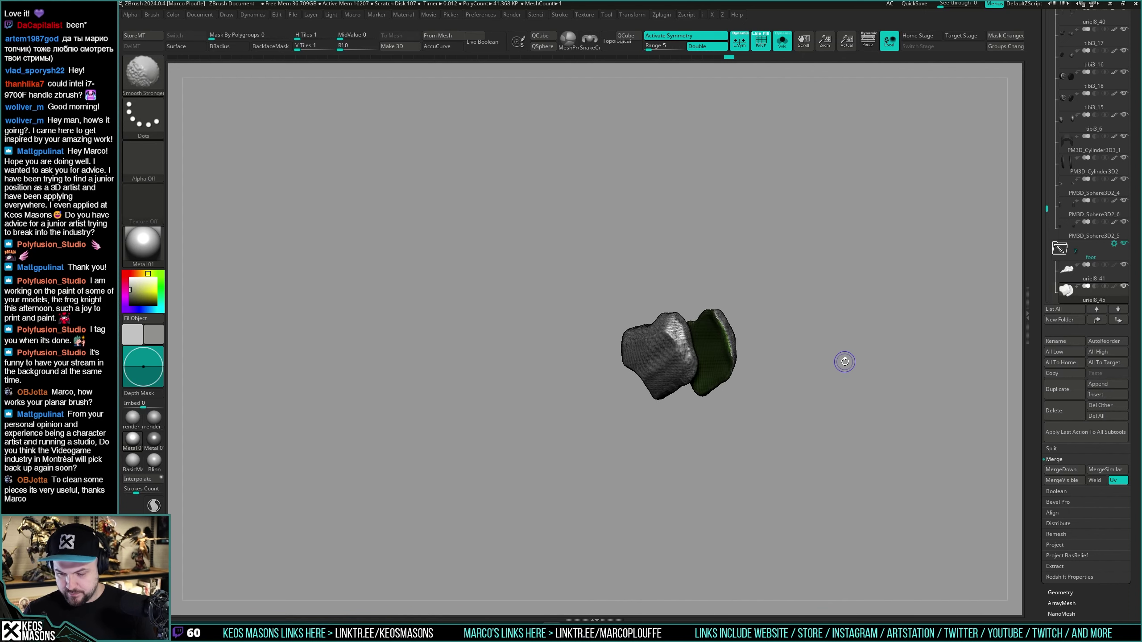
pyautogui.hotkey('shift', 'f')
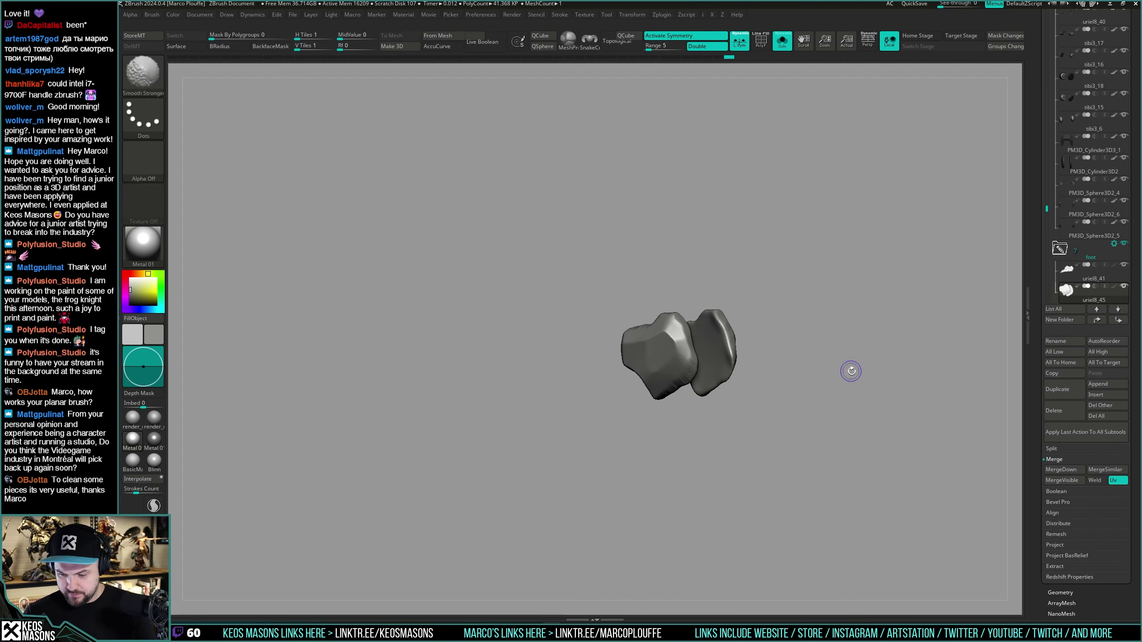
pyautogui.hotkey('alt', 's')
pyautogui.keyDown('alt'); pyautogui.moveTo(841, 365); pyautogui.dragTo(763, 374, button='right'); pyautogui.keyUp('alt')
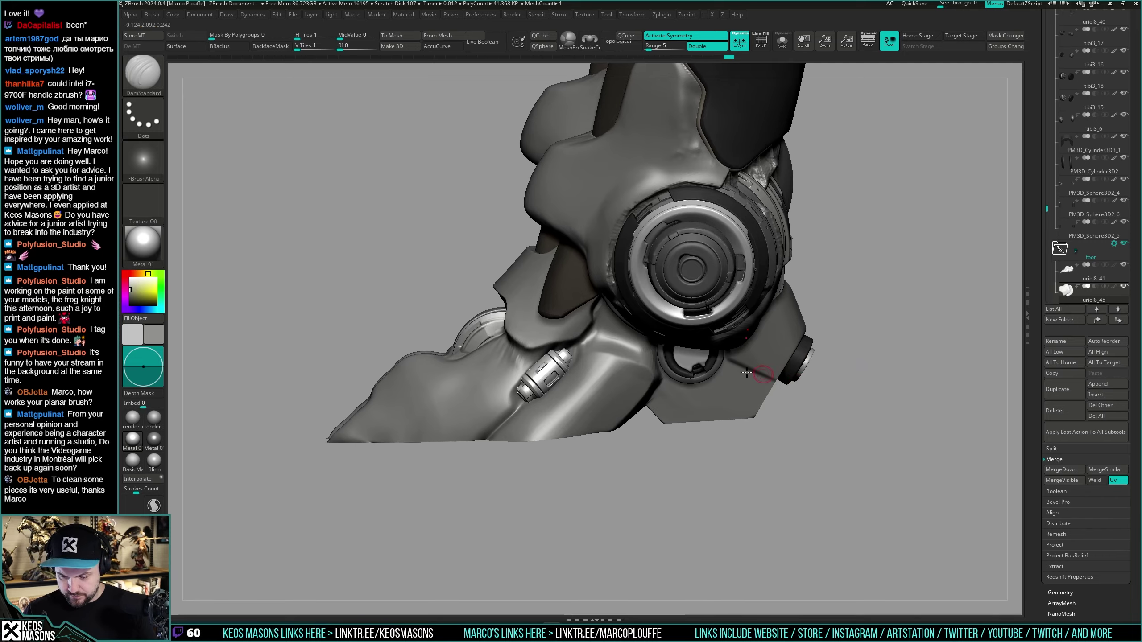
pyautogui.moveTo(746, 373); pyautogui.dragTo(711, 356)
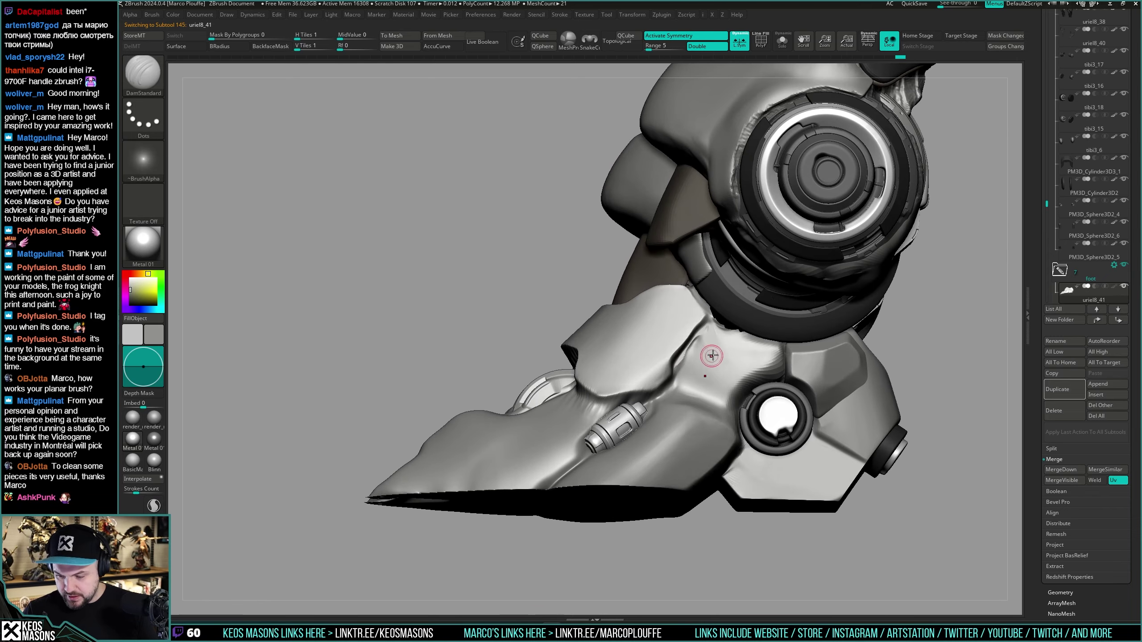
# Step: Adjust the DamStandard brush to a smaller size for the main foot armour's seam below the ankle joint
pyautogui.press('space')
pyautogui.click(704, 342)
pyautogui.press('shift')
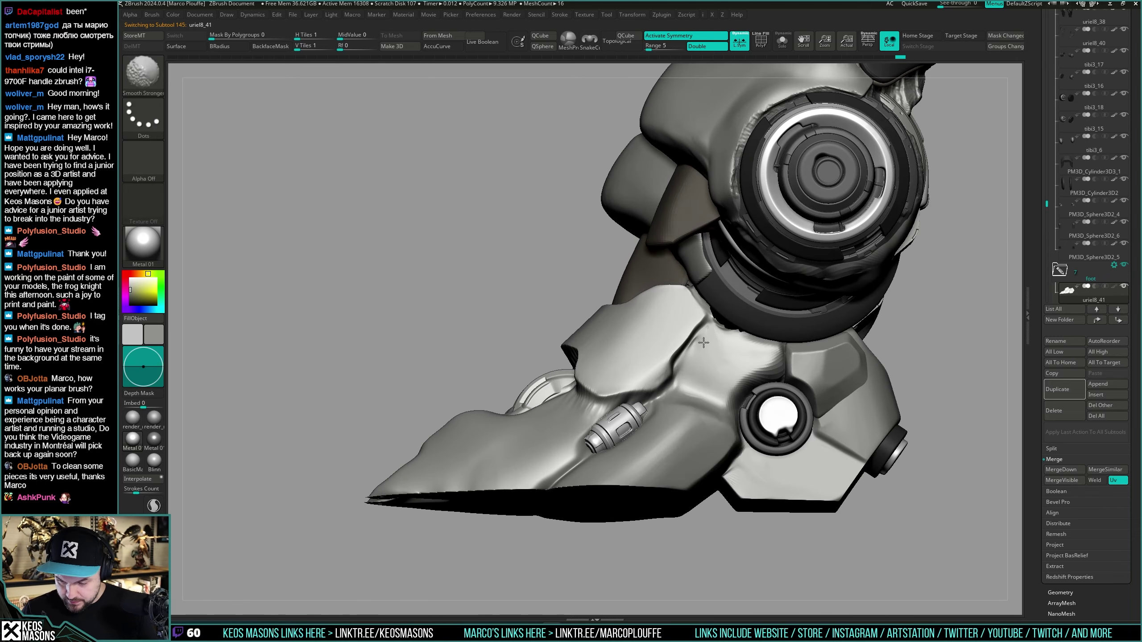
pyautogui.moveTo(704, 343)
pyautogui.mouseDown(button='right')
pyautogui.moveTo(678, 343)
pyautogui.moveTo(706, 330)
pyautogui.mouseUp(button='right')
pyautogui.press('space')
pyautogui.click(705, 328)
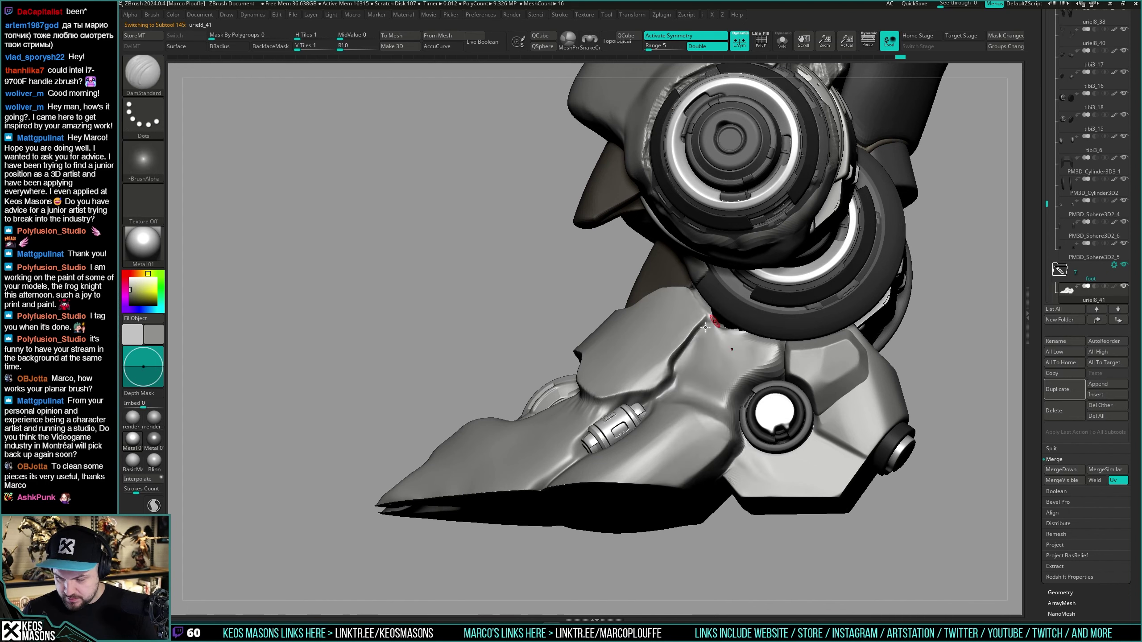
# Step: Examine the foot armour from the front, both sides, the rear and the underside
pyautogui.moveTo(681, 394); pyautogui.dragTo(634, 368)
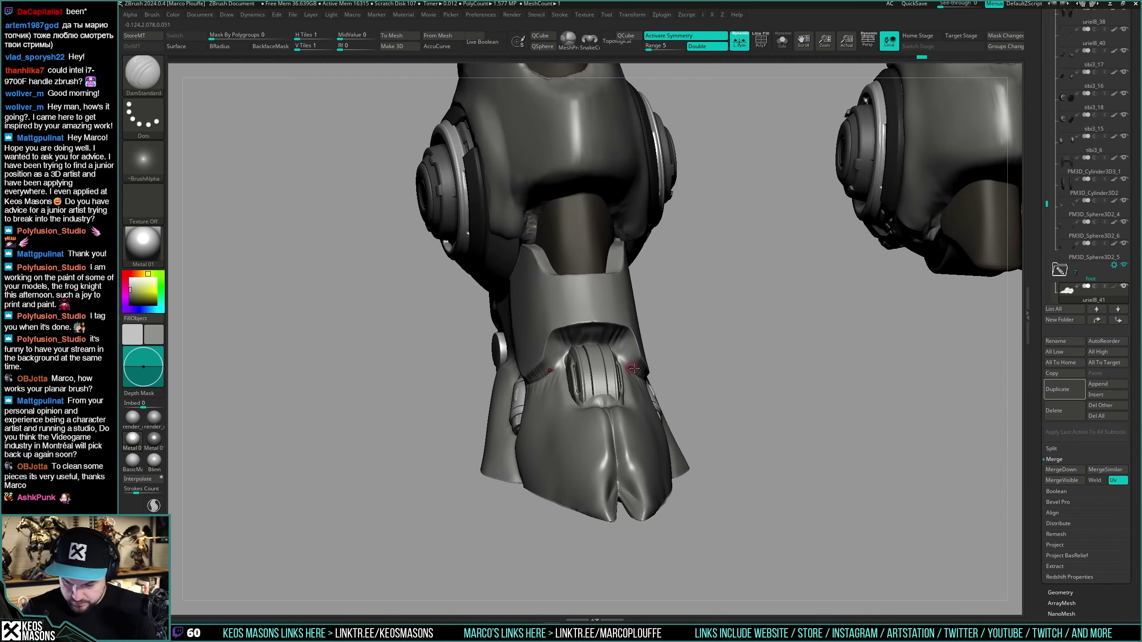
pyautogui.moveTo(618, 340); pyautogui.dragTo(546, 360, button='right')
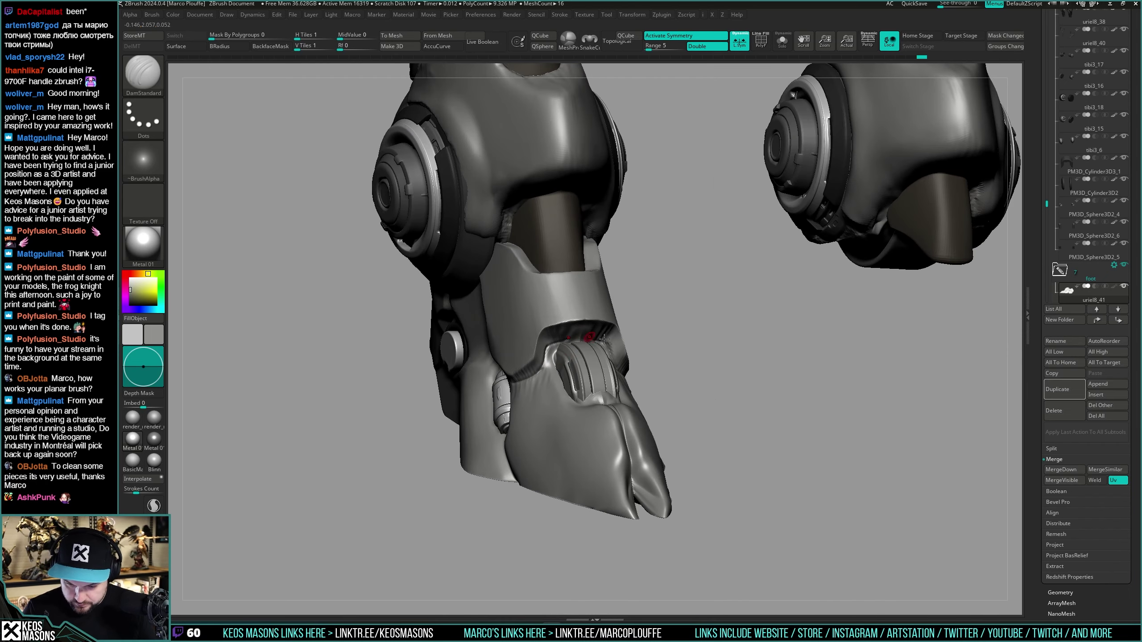
pyautogui.moveTo(605, 341); pyautogui.dragTo(668, 404, button='right')
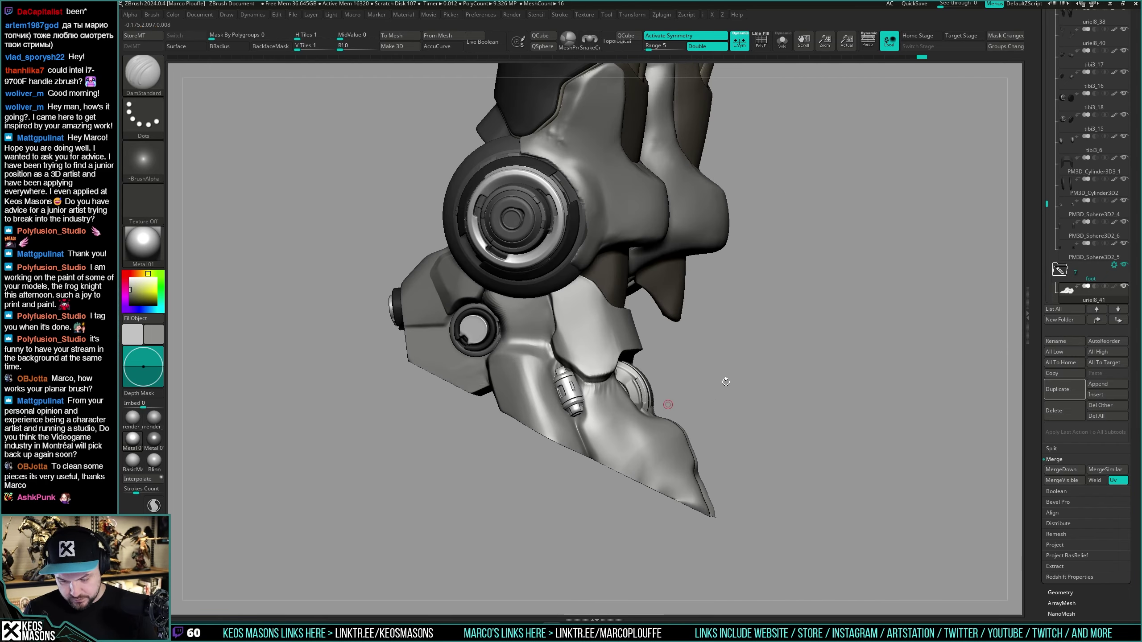
pyautogui.moveTo(725, 381); pyautogui.dragTo(775, 338, button='right')
pyautogui.keyDown('alt'); pyautogui.moveTo(585, 380); pyautogui.dragTo(701, 376, button='right'); pyautogui.keyUp('alt')
pyautogui.moveTo(701, 375); pyautogui.dragTo(742, 332, button='right')
pyautogui.moveTo(682, 367); pyautogui.dragTo(688, 365, button='right')
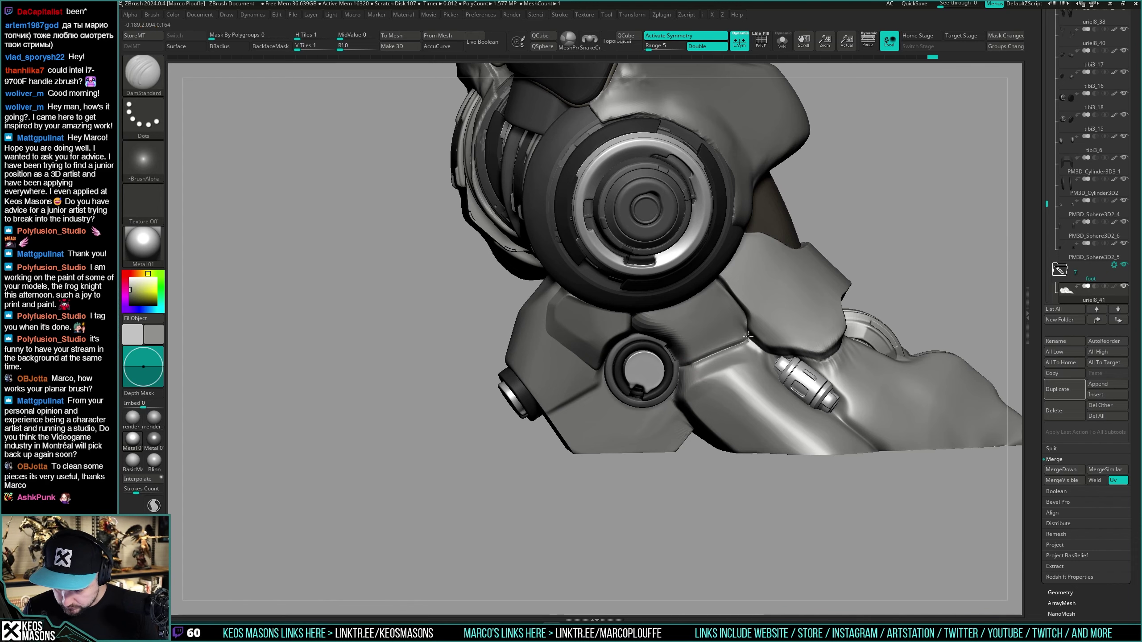
pyautogui.moveTo(758, 328); pyautogui.dragTo(679, 454, button='right')
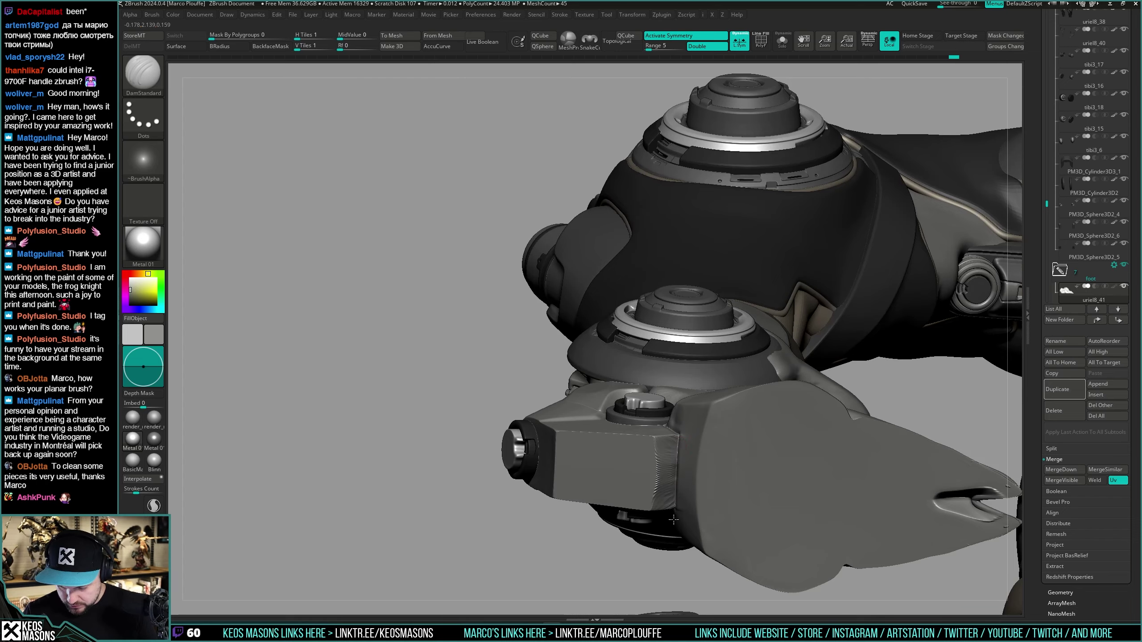
pyautogui.moveTo(673, 520)
pyautogui.mouseDown(button='right')
pyautogui.moveTo(698, 407)
pyautogui.moveTo(647, 400)
pyautogui.moveTo(667, 393)
pyautogui.moveTo(651, 444)
pyautogui.mouseUp(button='right')
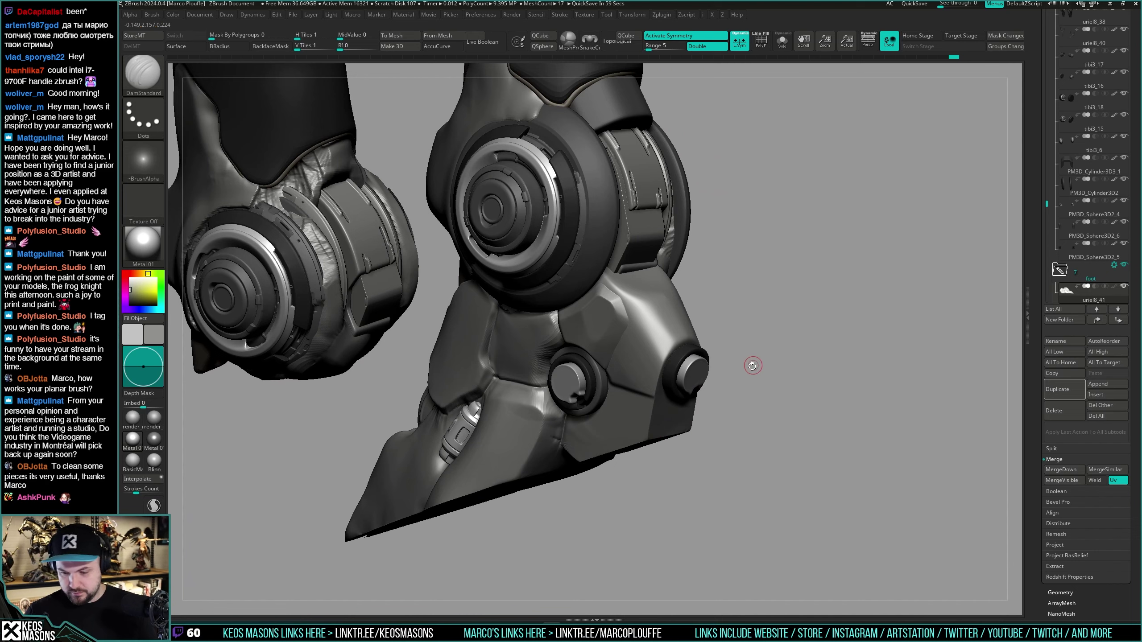
# Step: Compare the isolated main foot armour with its surrounding joints, using the wireframe and a transparent view of the other parts
pyautogui.moveTo(753, 373); pyautogui.dragTo(809, 396, button='right')
pyautogui.hotkey('alt', 's')
pyautogui.hotkey('alt', 's')
pyautogui.hotkey('shift', 'f')
pyautogui.hotkey('shift', 'f')
pyautogui.hotkey('ctrl', 'shift', 's')
pyautogui.moveTo(612, 373); pyautogui.dragTo(615, 416, button='right')
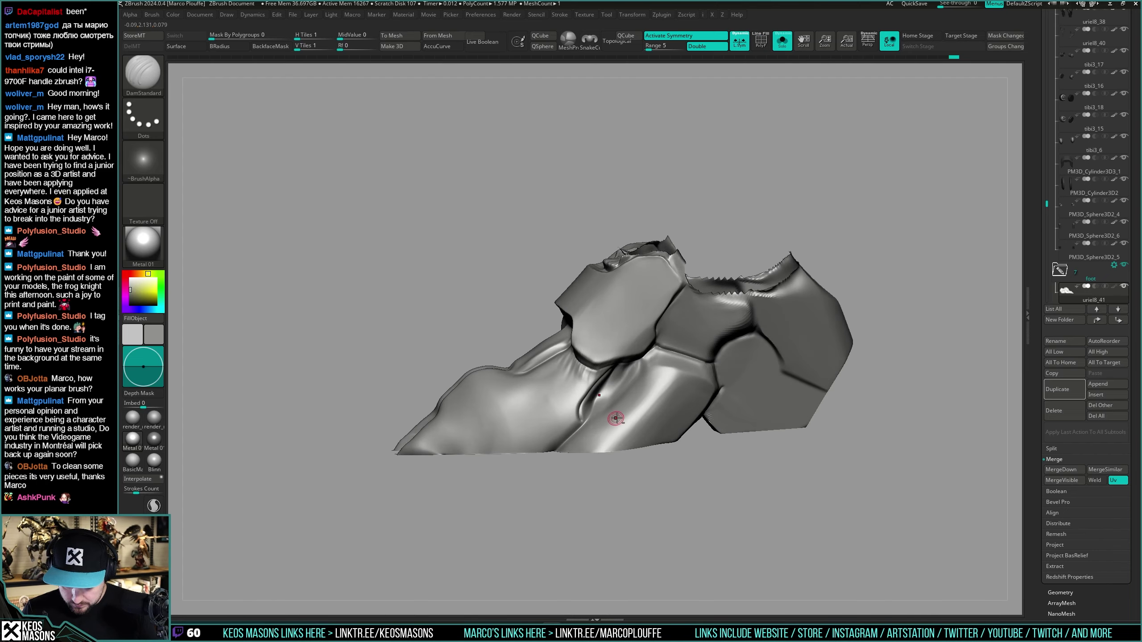
pyautogui.hotkey('ctrl', 'shift', 's')
pyautogui.hotkey('shift', 't')
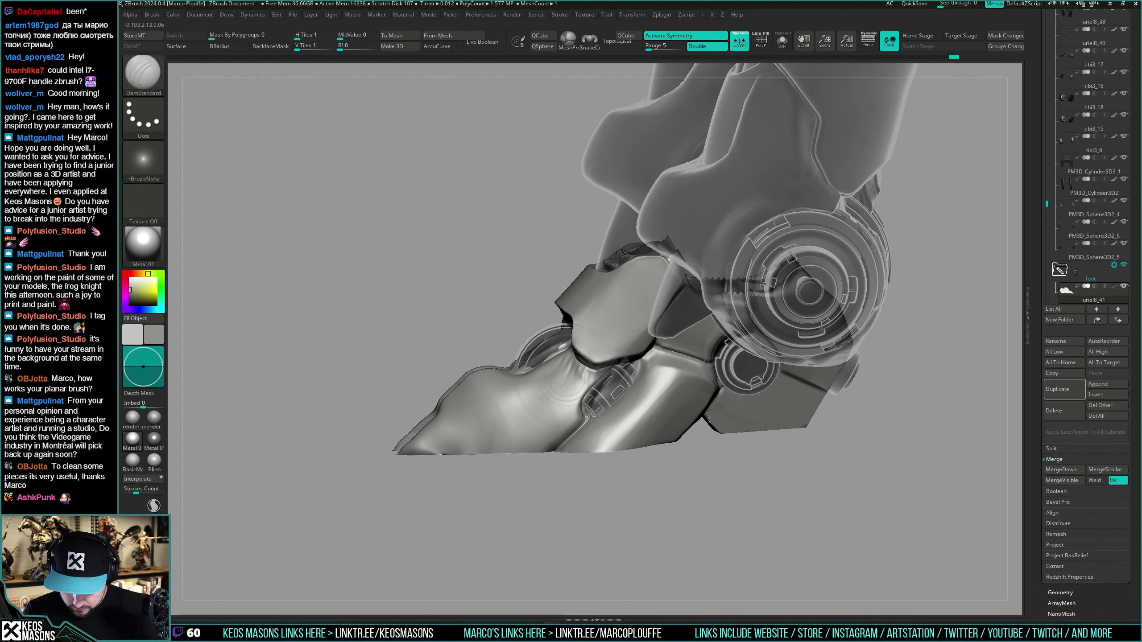
pyautogui.hotkey('shift', 't')
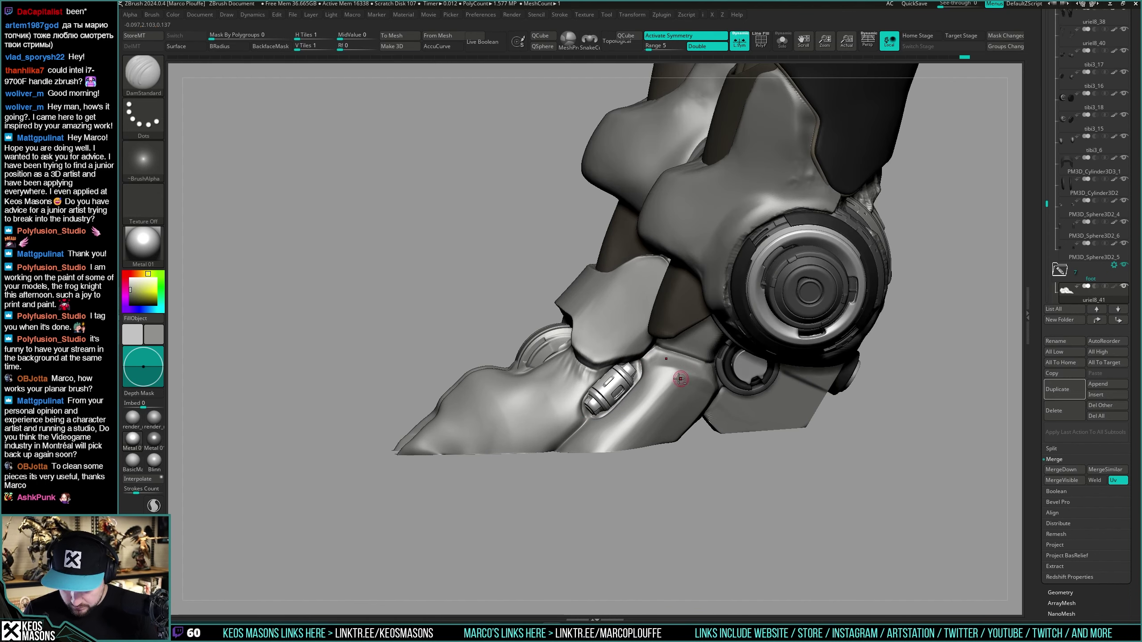
pyautogui.moveTo(649, 379); pyautogui.dragTo(658, 358, button='right')
pyautogui.hotkey('ctrl', 'shift', 's')
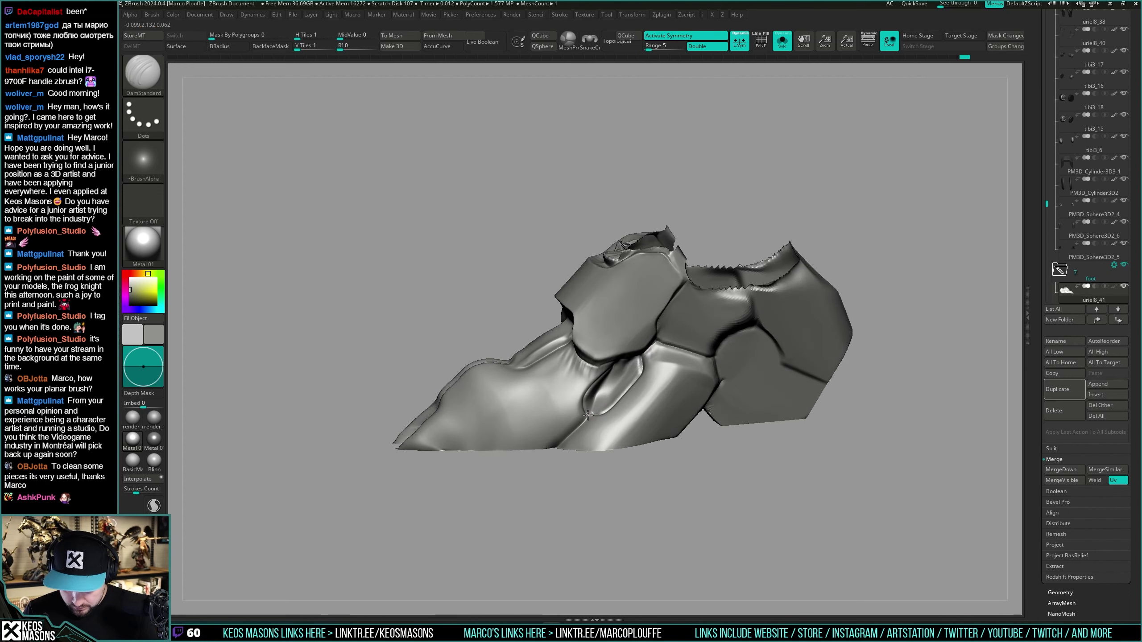
pyautogui.moveTo(570, 448); pyautogui.dragTo(581, 404)
pyautogui.hotkey('shift', 's')
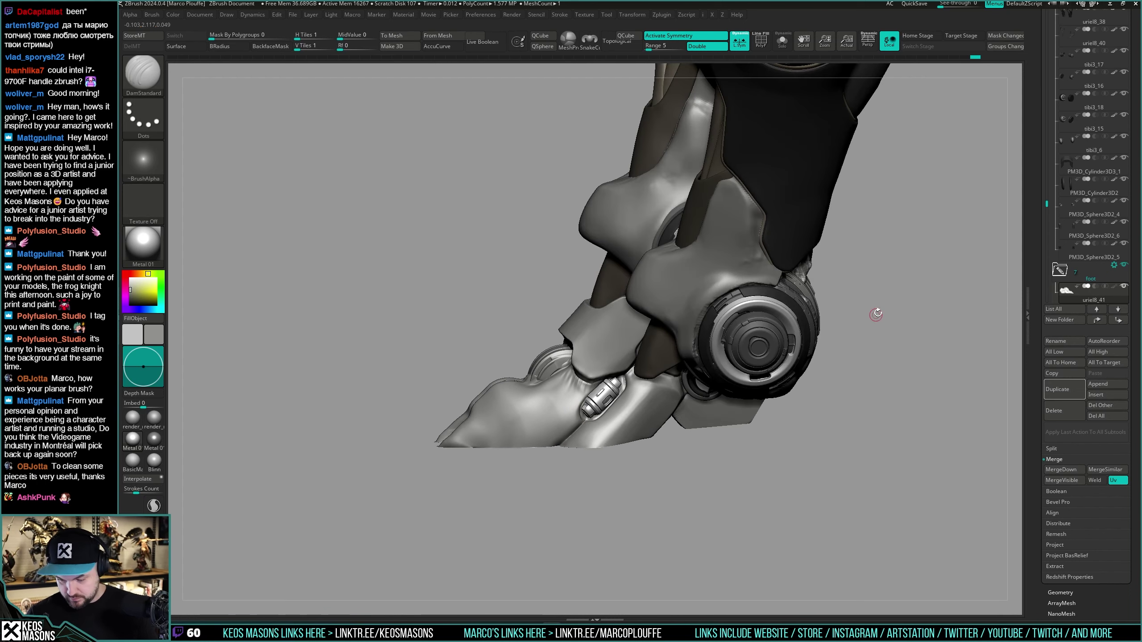
# Step: Examine the foot armour from the side and the front, comparing its wireframe and smooth display among the surrounding joints
pyautogui.moveTo(879, 346)
pyautogui.mouseDown()
pyautogui.moveTo(879, 331)
pyautogui.moveTo(856, 341)
pyautogui.moveTo(869, 321)
pyautogui.moveTo(871, 340)
pyautogui.mouseUp()
pyautogui.hotkey('shift', 's')
pyautogui.hotkey('shift', 'f')
pyautogui.moveTo(799, 391); pyautogui.dragTo(728, 396)
pyautogui.hotkey('shift', 'f')
pyautogui.hotkey('shift', 's')
pyautogui.hotkey('shift', 's')
pyautogui.moveTo(715, 404); pyautogui.dragTo(704, 355, button='right')
pyautogui.hotkey('shift', 's')
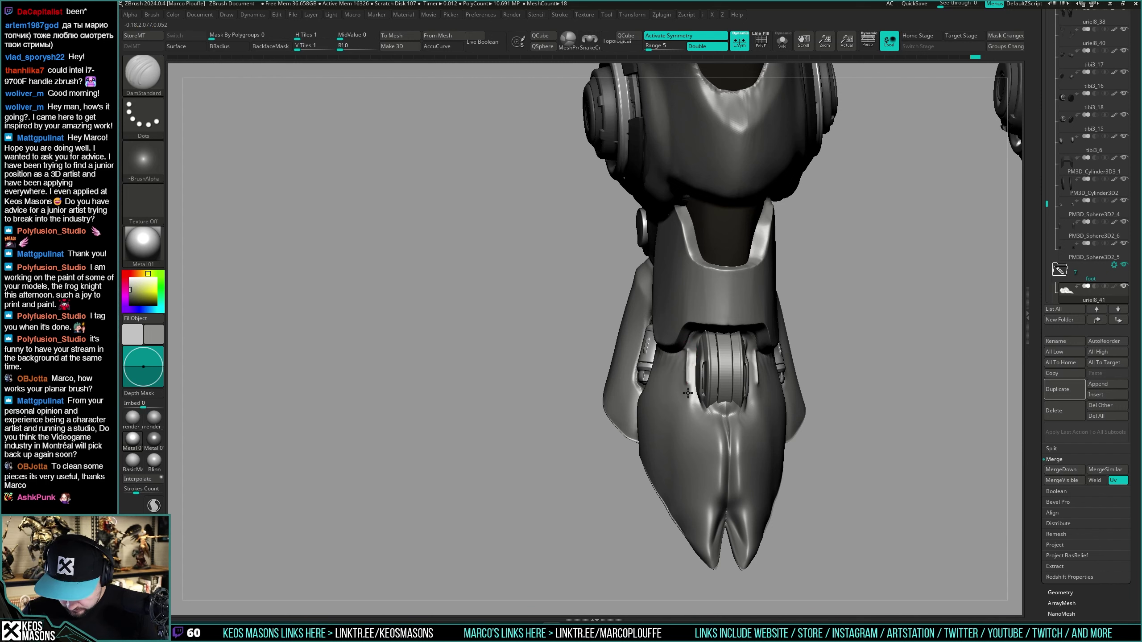
# Step: Carve and smooth the groove that frames the toe joint and runs down the centre of the toe armour
pyautogui.moveTo(709, 420); pyautogui.dragTo(748, 397, button='right')
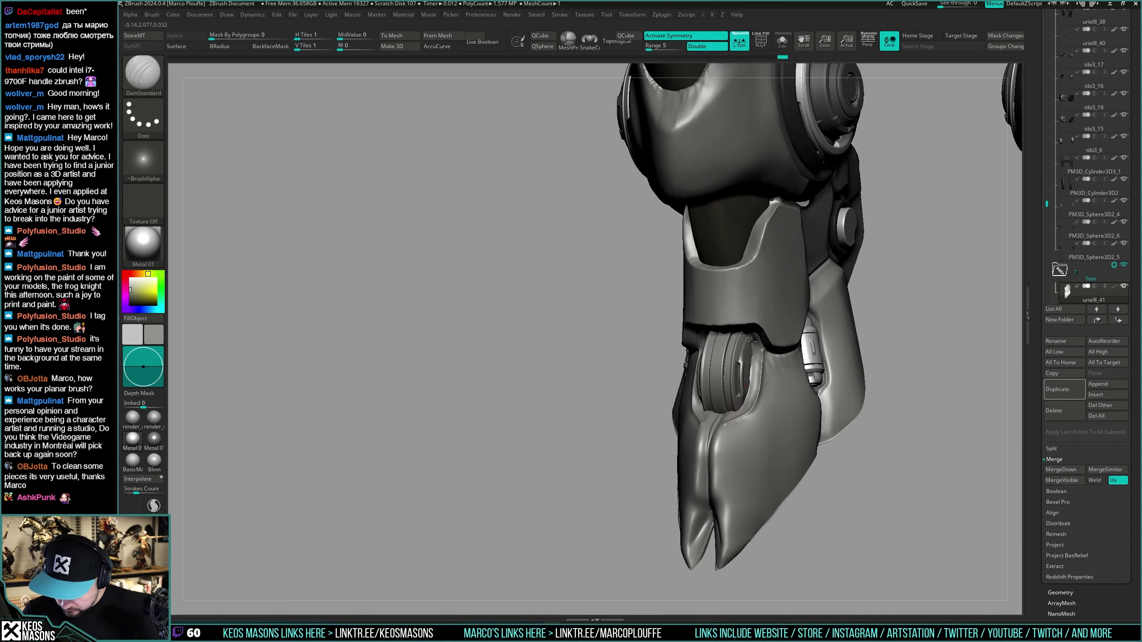
pyautogui.moveTo(751, 342)
pyautogui.mouseDown(button='right')
pyautogui.moveTo(746, 383)
pyautogui.moveTo(754, 354)
pyautogui.mouseUp(button='right')
pyautogui.keyDown('shift'); pyautogui.moveTo(700, 367); pyautogui.dragTo(702, 349); pyautogui.keyUp('shift')
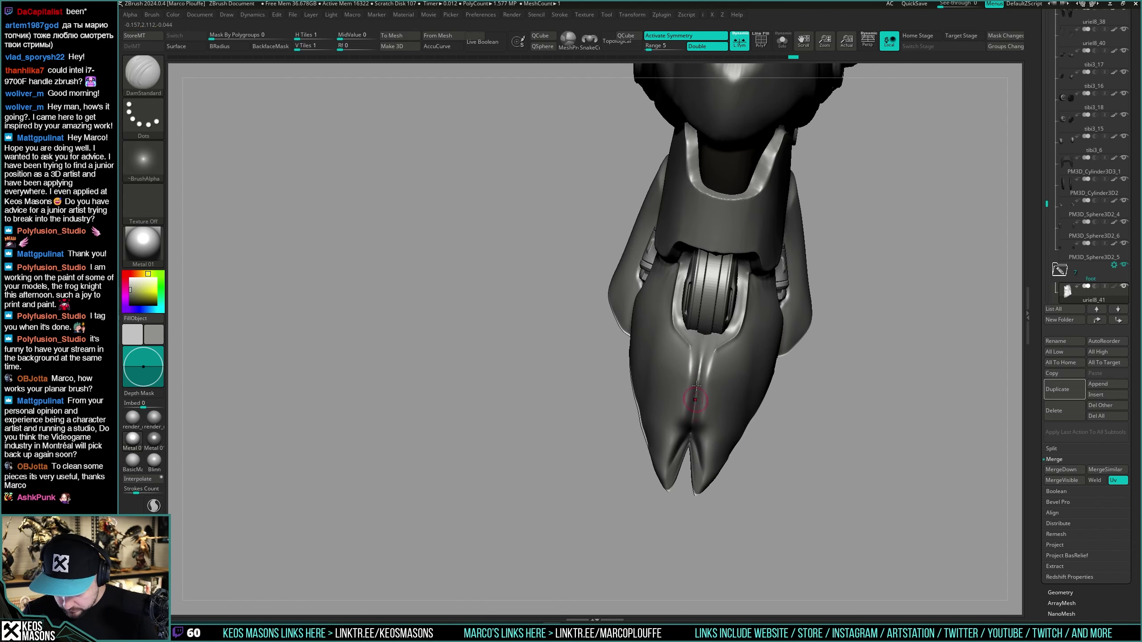
pyautogui.moveTo(694, 411); pyautogui.dragTo(718, 355, button='right')
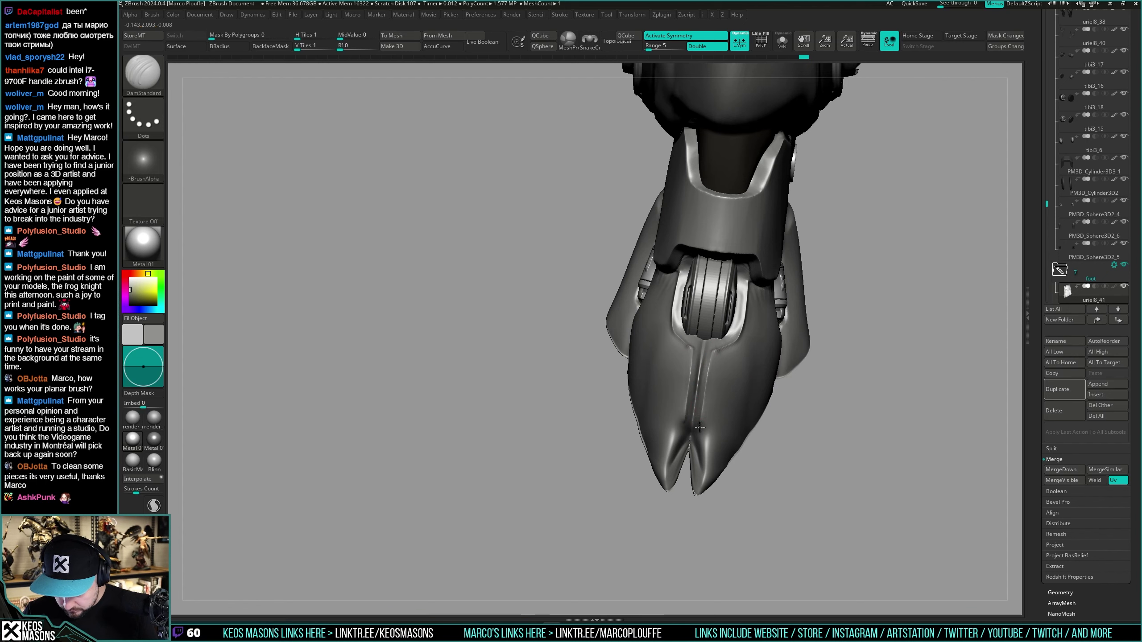
pyautogui.moveTo(700, 426)
pyautogui.mouseDown(button='right')
pyautogui.moveTo(708, 399)
pyautogui.moveTo(703, 426)
pyautogui.mouseUp(button='right')
# Step: Check the foot armour's wireframe and view it isolated from the side
pyautogui.keyDown('ctrl'); pyautogui.moveTo(695, 470); pyautogui.dragTo(775, 433, button='right'); pyautogui.keyUp('ctrl')
pyautogui.hotkey('shift', 'f')
pyautogui.hotkey('shift', 'f')
pyautogui.hotkey('alt', 's')
pyautogui.moveTo(766, 477); pyautogui.dragTo(760, 445, button='right')
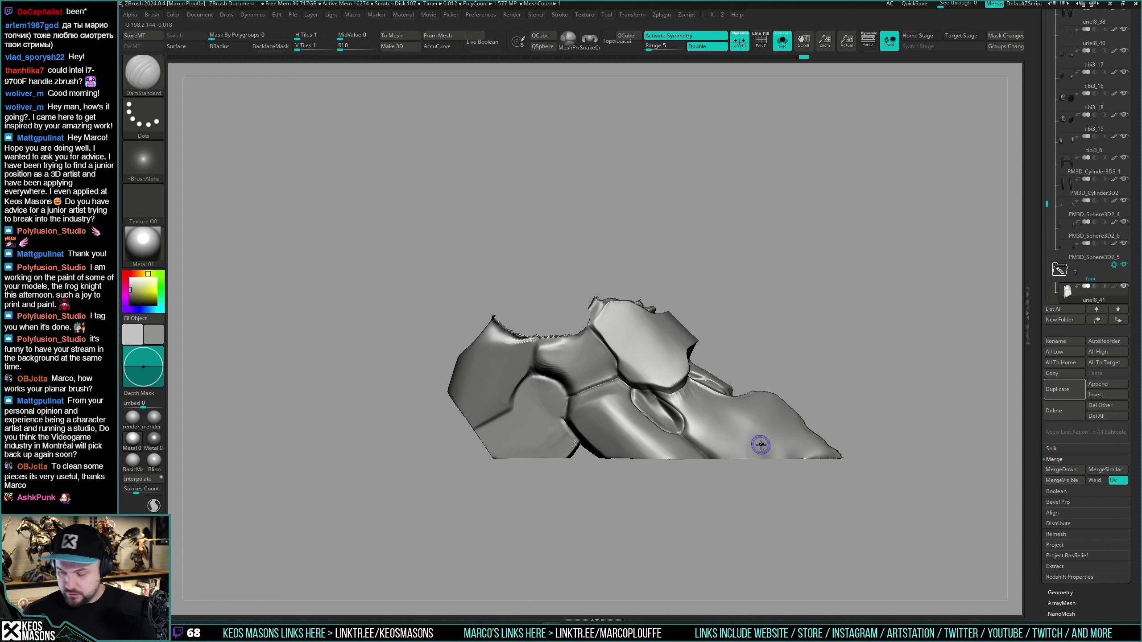
# Step: Duplicate the isolated foot armour, hide the original and enable polypaint on the copy
pyautogui.scroll(-4, 1092, 270)
pyautogui.click(1114, 201)
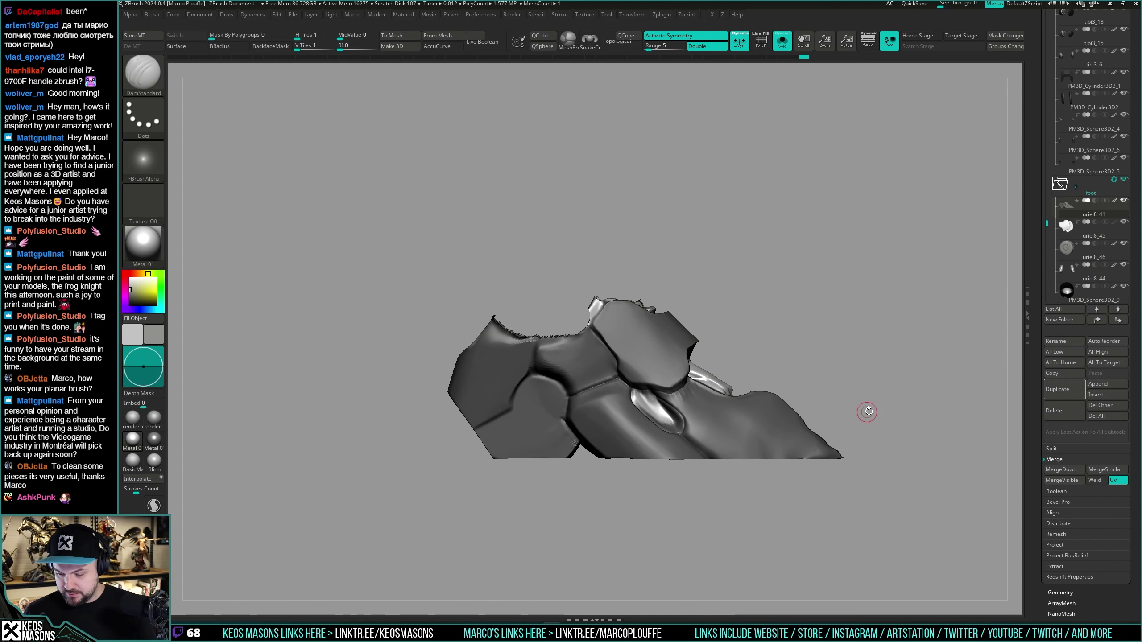
pyautogui.moveTo(867, 411); pyautogui.dragTo(859, 417, button='right')
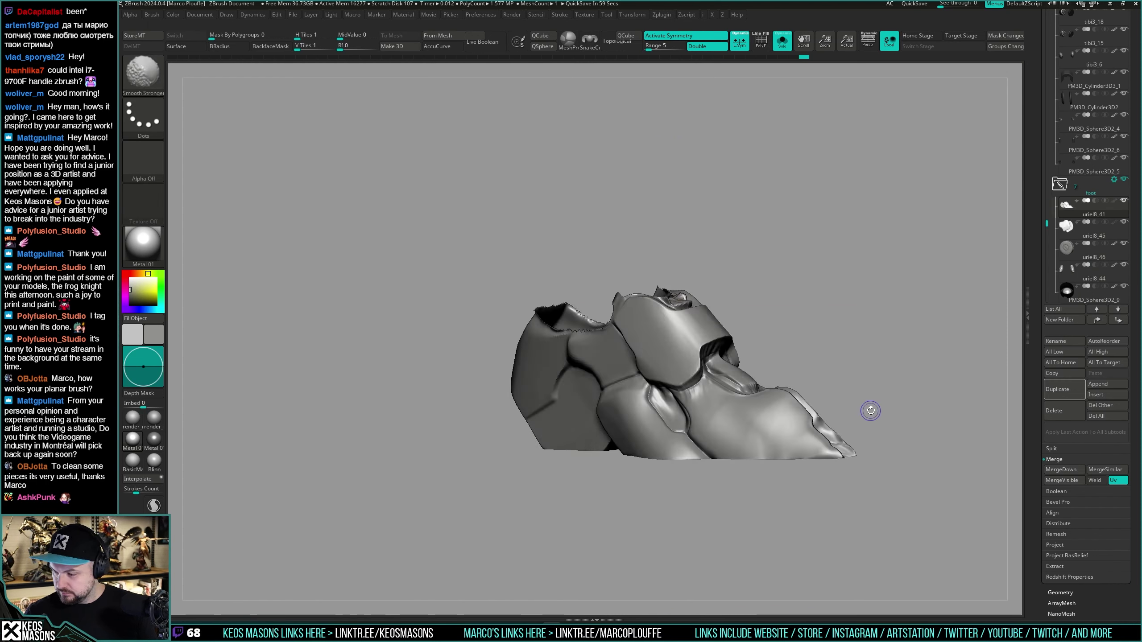
pyautogui.click(1074, 246)
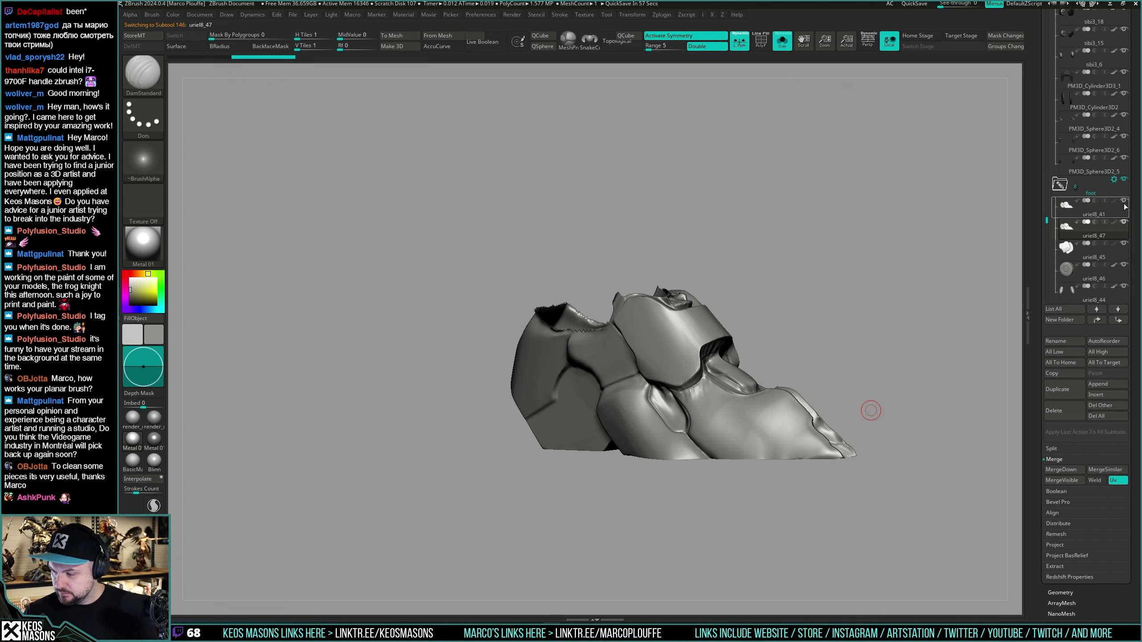
pyautogui.moveTo(838, 347)
pyautogui.mouseDown(button='right')
pyautogui.moveTo(853, 330)
pyautogui.moveTo(849, 352)
pyautogui.mouseUp(button='right')
pyautogui.click(1113, 222)
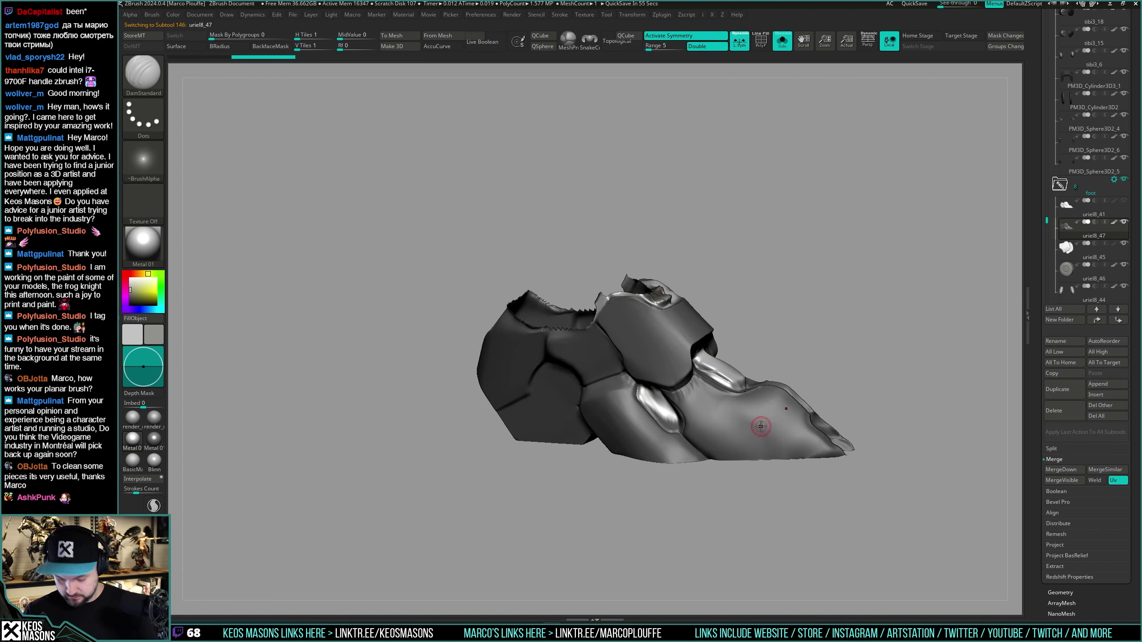
# Step: Fill the duplicated foot armour with a light grey colour and select the Standard brush for painting
pyautogui.press('c')
pyautogui.moveTo(762, 428)
pyautogui.mouseDown(button='right')
pyautogui.moveTo(866, 336)
pyautogui.moveTo(846, 339)
pyautogui.mouseUp(button='right')
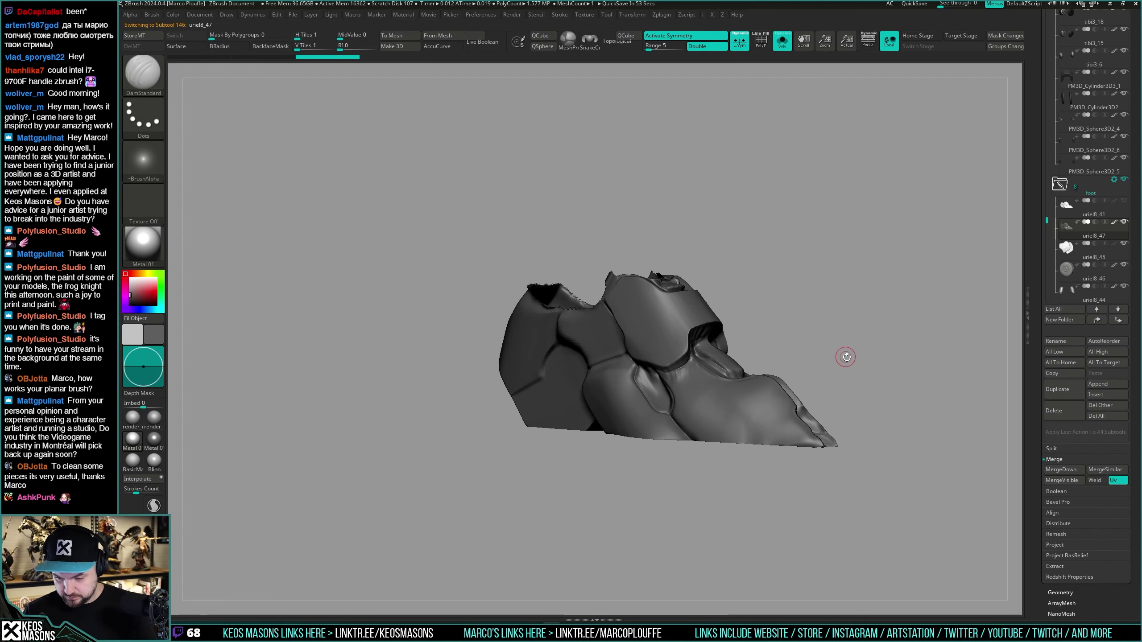
pyautogui.press('space')
pyautogui.moveTo(755, 379); pyautogui.dragTo(745, 378)
pyautogui.hotkey('ctrl', 'f')
pyautogui.press('b')
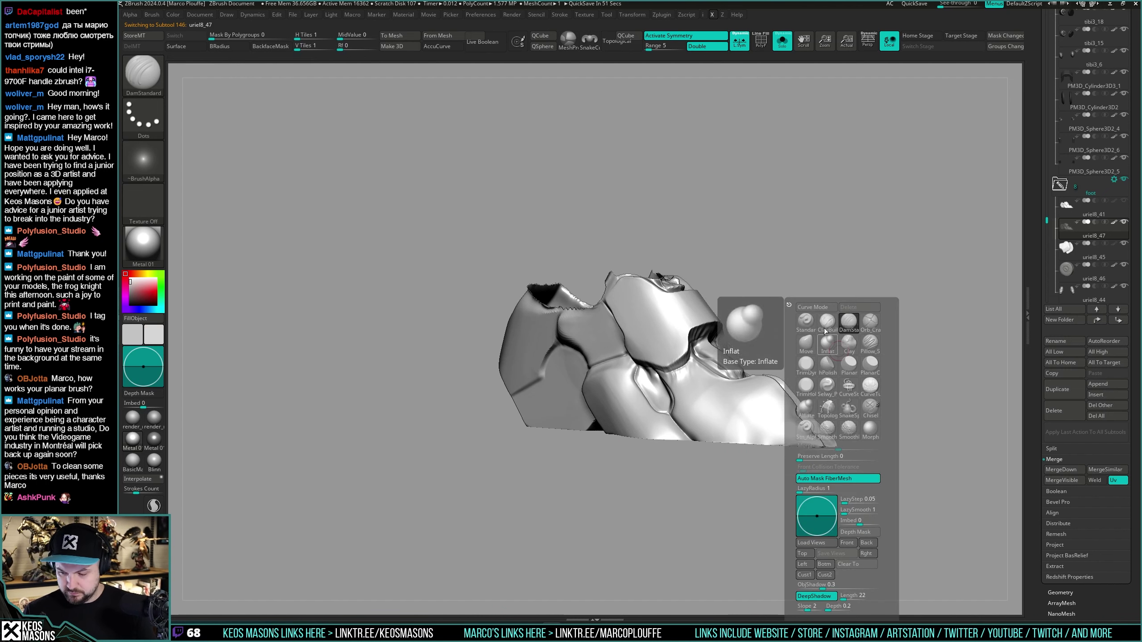
pyautogui.click(809, 322)
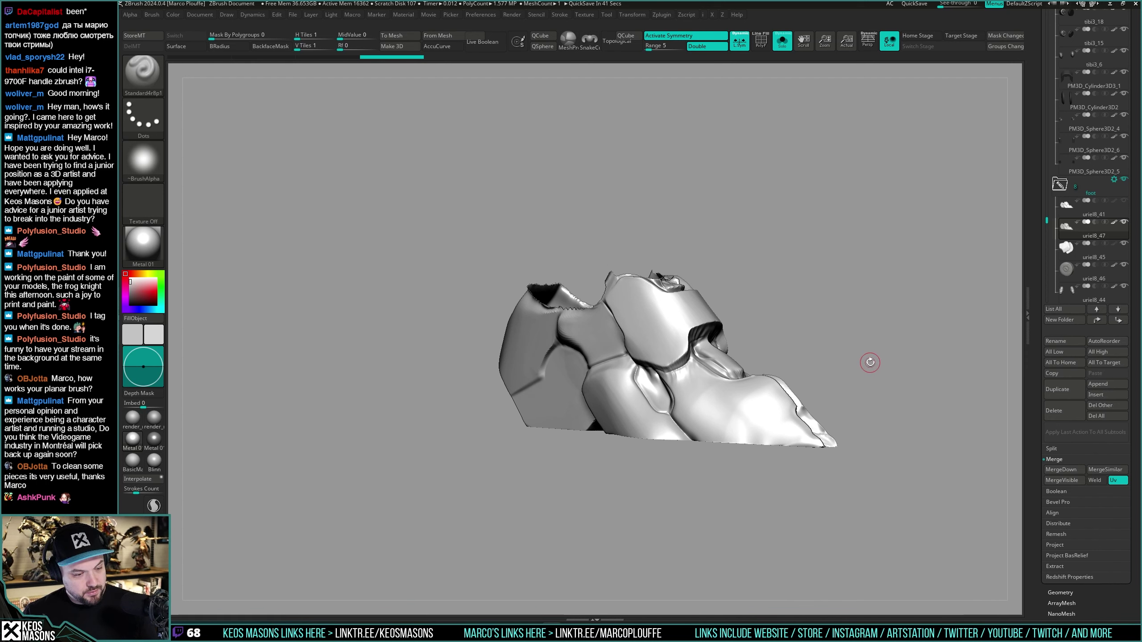
# Step: Bring back the surrounding leg parts and switch to a dark paint colour for the recess above the toe joint
pyautogui.moveTo(869, 331); pyautogui.dragTo(767, 367)
pyautogui.press('v')
pyautogui.moveTo(767, 367)
pyautogui.mouseDown(button='right')
pyautogui.moveTo(746, 365)
pyautogui.moveTo(746, 377)
pyautogui.moveTo(757, 368)
pyautogui.mouseUp(button='right')
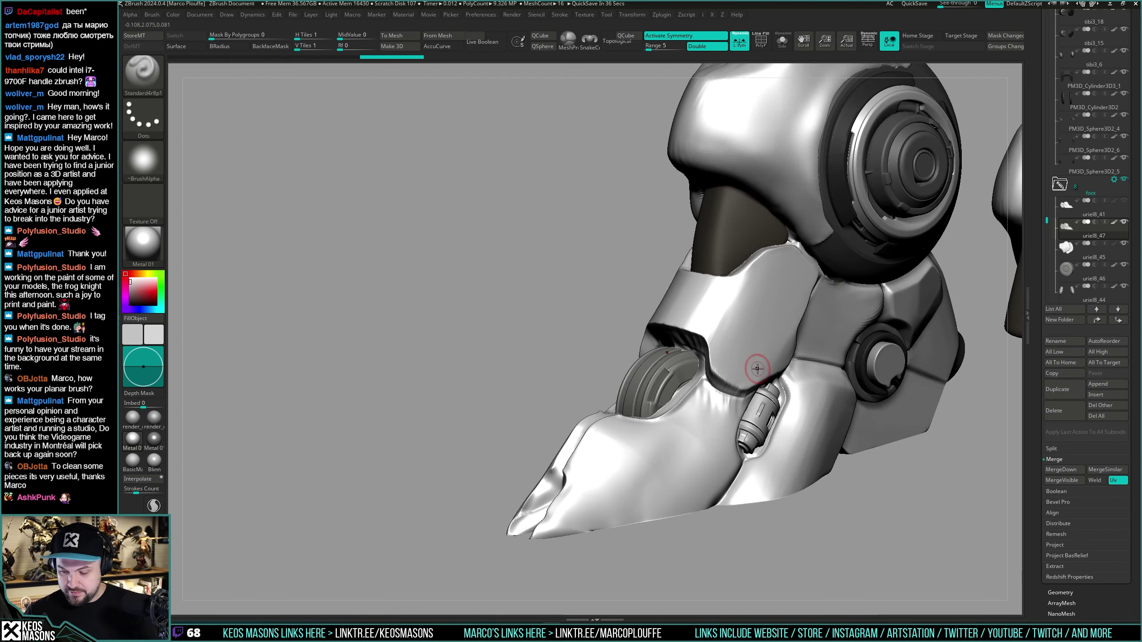
pyautogui.press('x')
pyautogui.moveTo(665, 288)
pyautogui.mouseDown(button='right')
pyautogui.moveTo(706, 304)
pyautogui.moveTo(705, 356)
pyautogui.moveTo(719, 318)
pyautogui.moveTo(732, 318)
pyautogui.mouseUp(button='right')
pyautogui.press('space')
pyautogui.press('space')
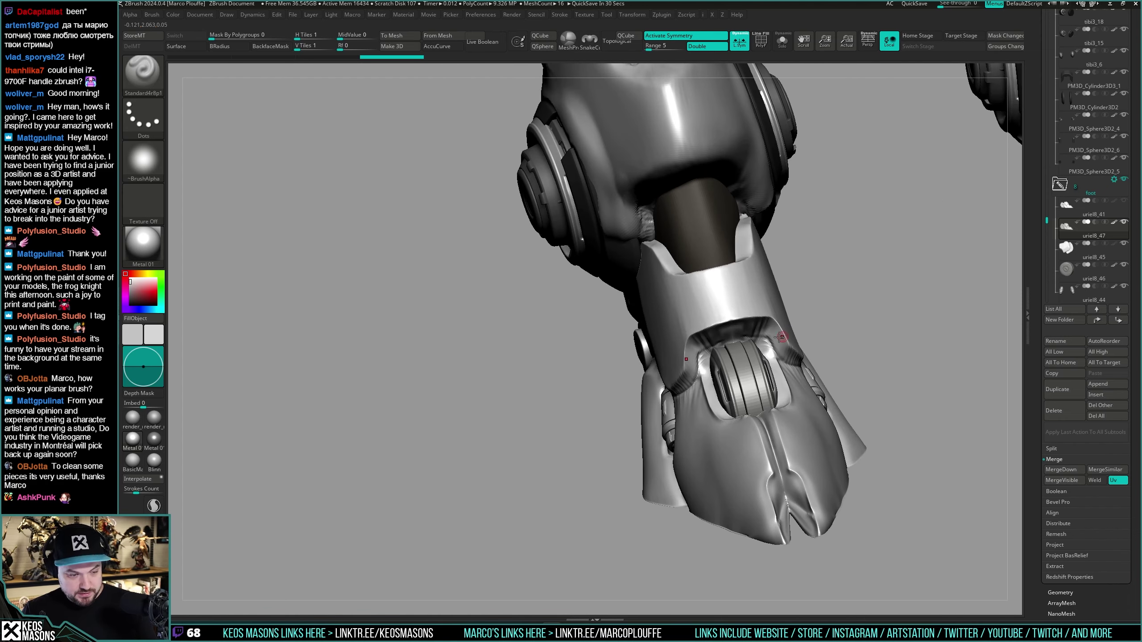
pyautogui.press('space')
pyautogui.click(670, 387)
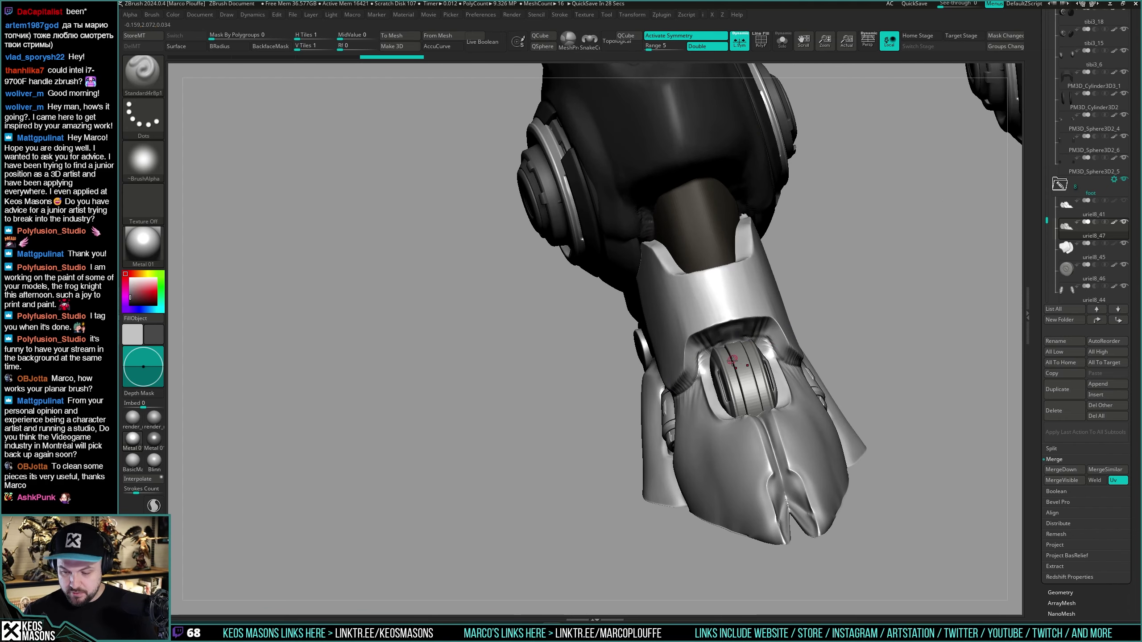
# Step: Paint the recess beneath the front ankle plate dark around the toe joint, using a small colour-only brush
pyautogui.press('space')
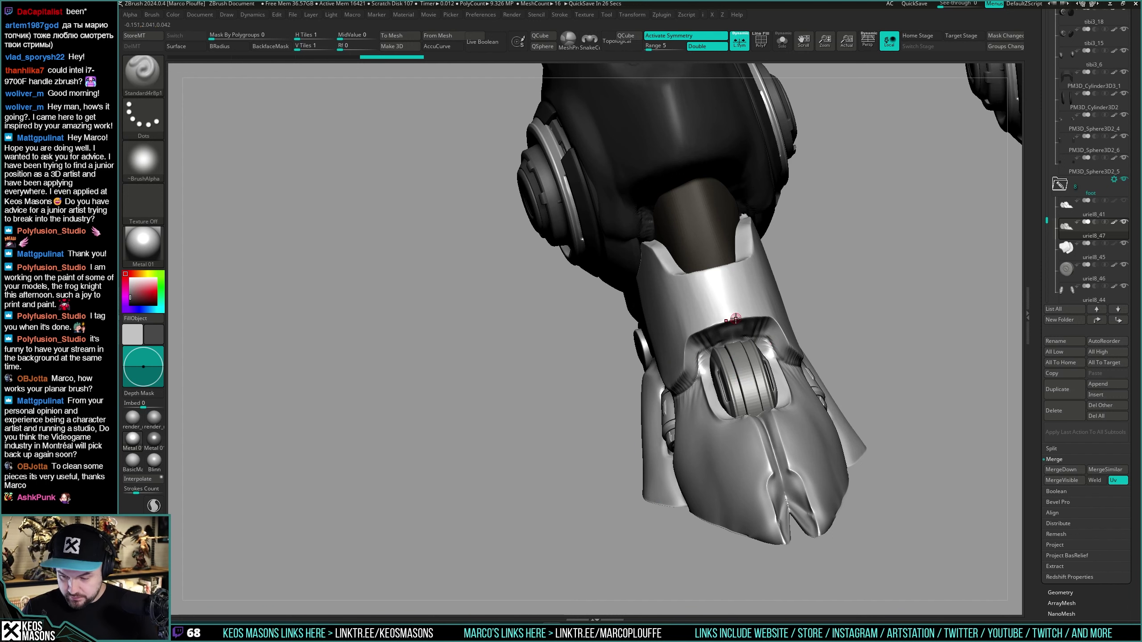
pyautogui.press('space')
pyautogui.moveTo(717, 329)
pyautogui.mouseDown(button='right')
pyautogui.moveTo(736, 317)
pyautogui.moveTo(717, 324)
pyautogui.mouseUp(button='right')
pyautogui.press('space')
pyautogui.press('space')
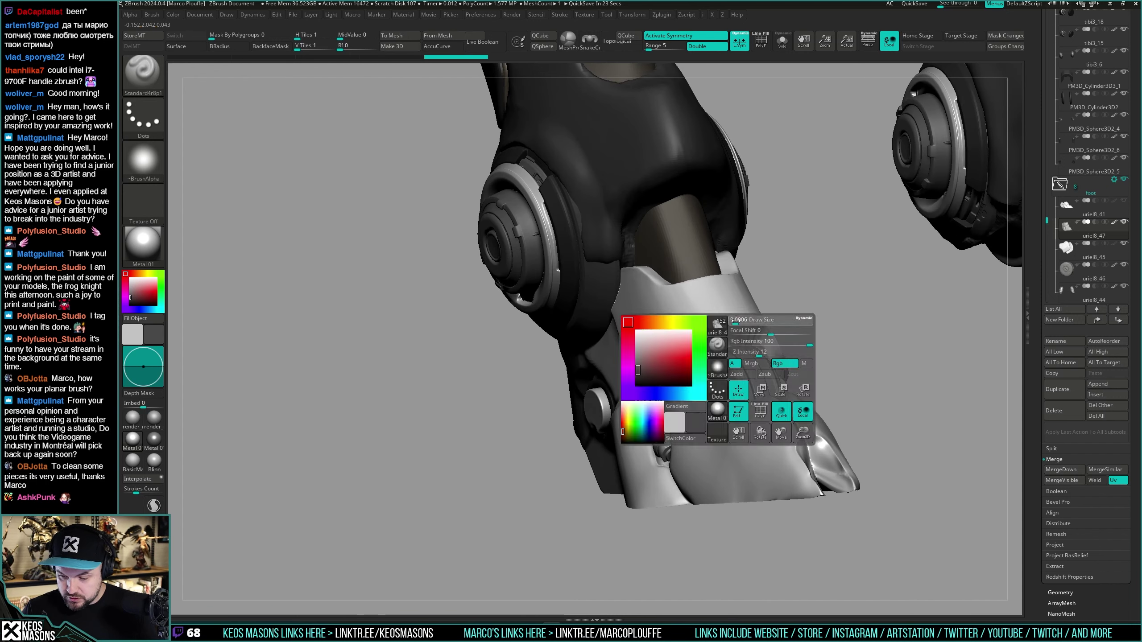
pyautogui.press('space')
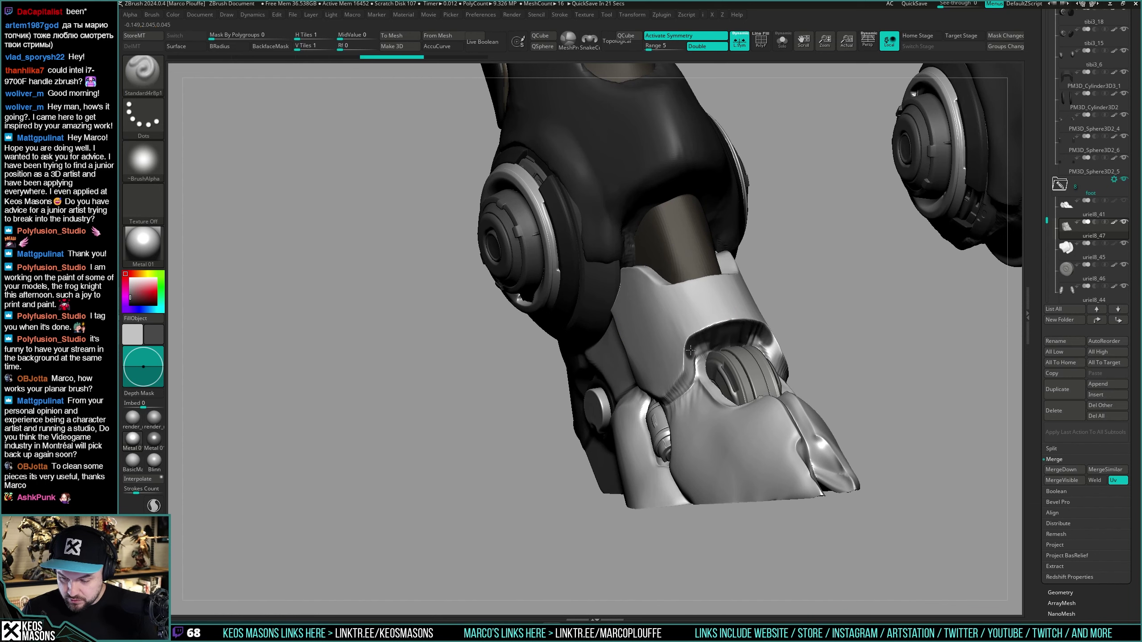
pyautogui.moveTo(702, 354); pyautogui.dragTo(695, 350, button='right')
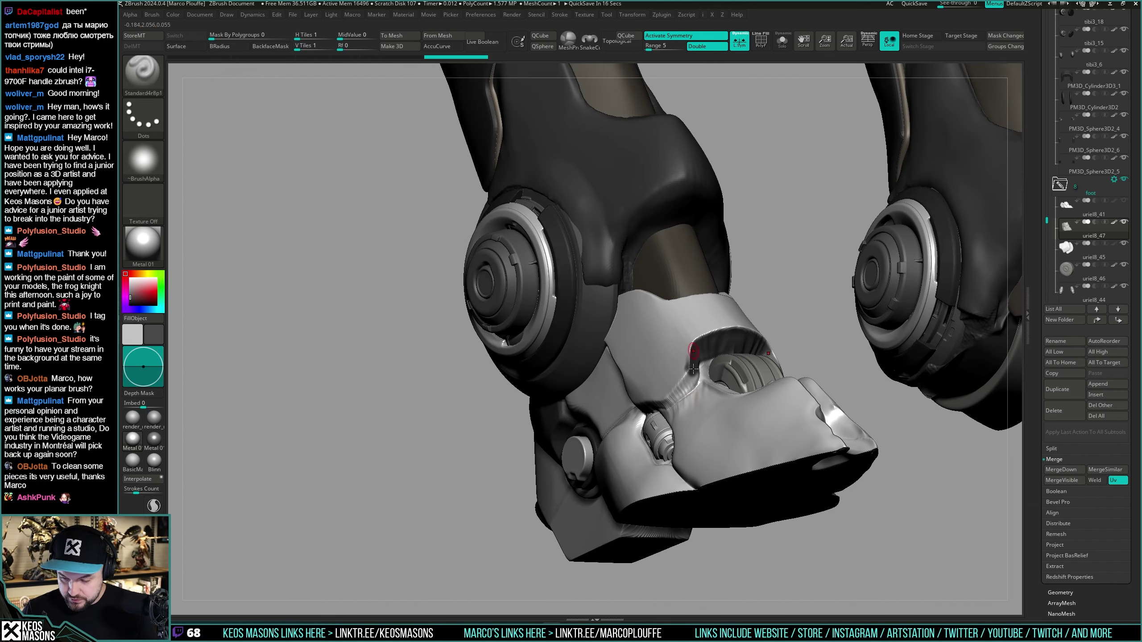
pyautogui.press('space')
pyautogui.moveTo(685, 386)
pyautogui.mouseDown()
pyautogui.moveTo(695, 372)
pyautogui.moveTo(689, 381)
pyautogui.mouseUp()
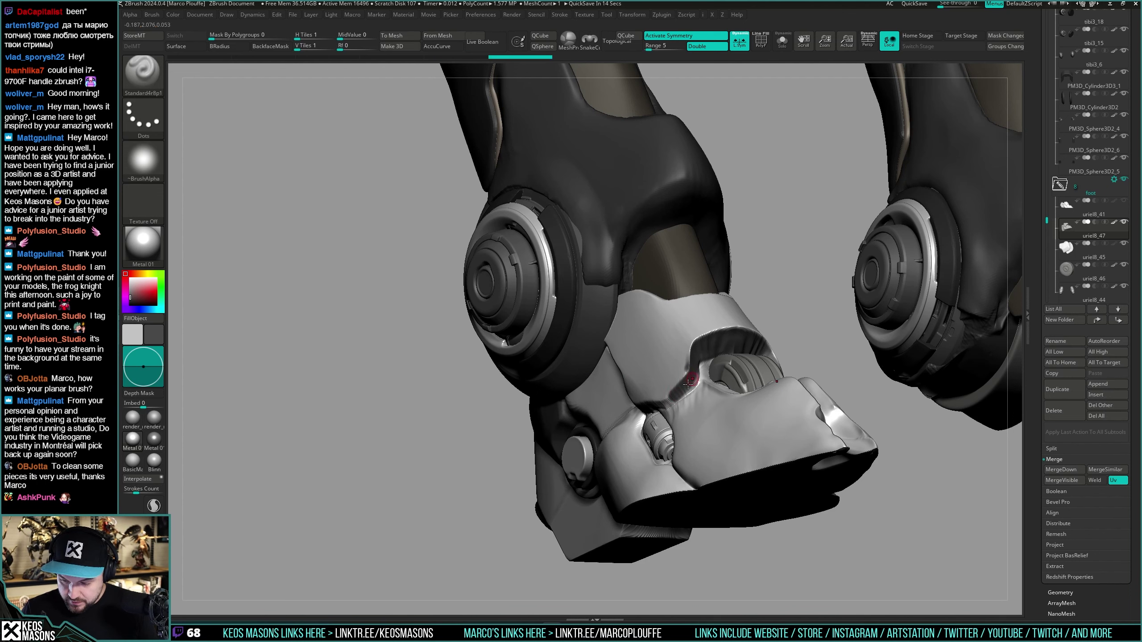
pyautogui.moveTo(699, 366); pyautogui.dragTo(625, 366, button='right')
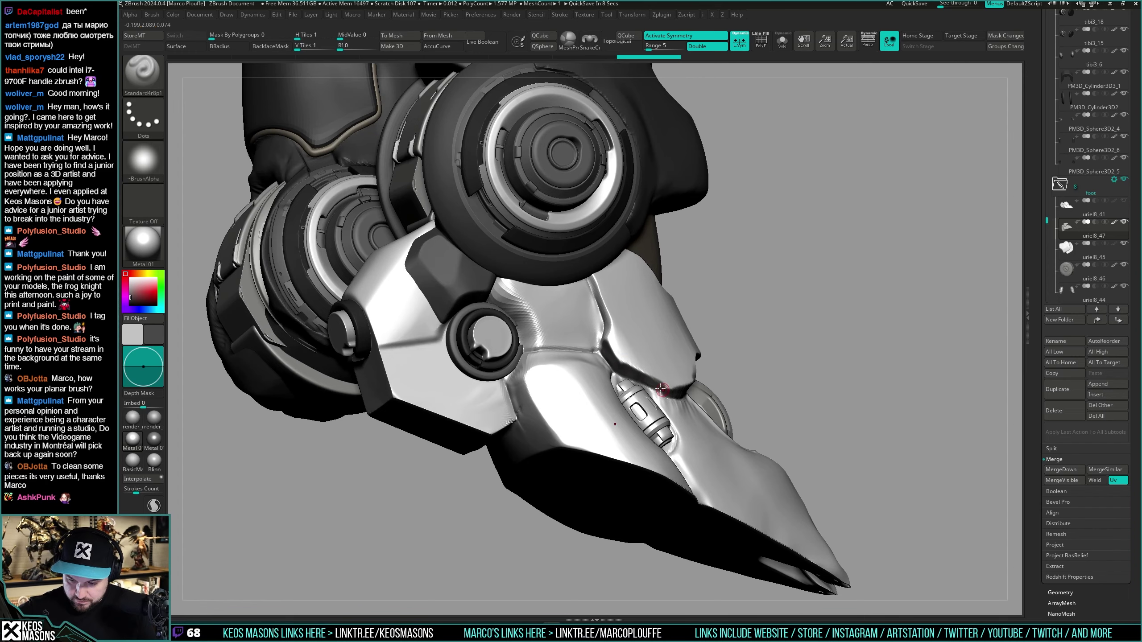
# Step: Isolate the foot armour and paint the seam along the side of the front ankle plate dark
pyautogui.moveTo(661, 389)
pyautogui.mouseDown(button='right')
pyautogui.moveTo(616, 333)
pyautogui.moveTo(602, 290)
pyautogui.mouseUp(button='right')
pyautogui.hotkey('shift', 's')
pyautogui.moveTo(593, 286); pyautogui.dragTo(605, 320)
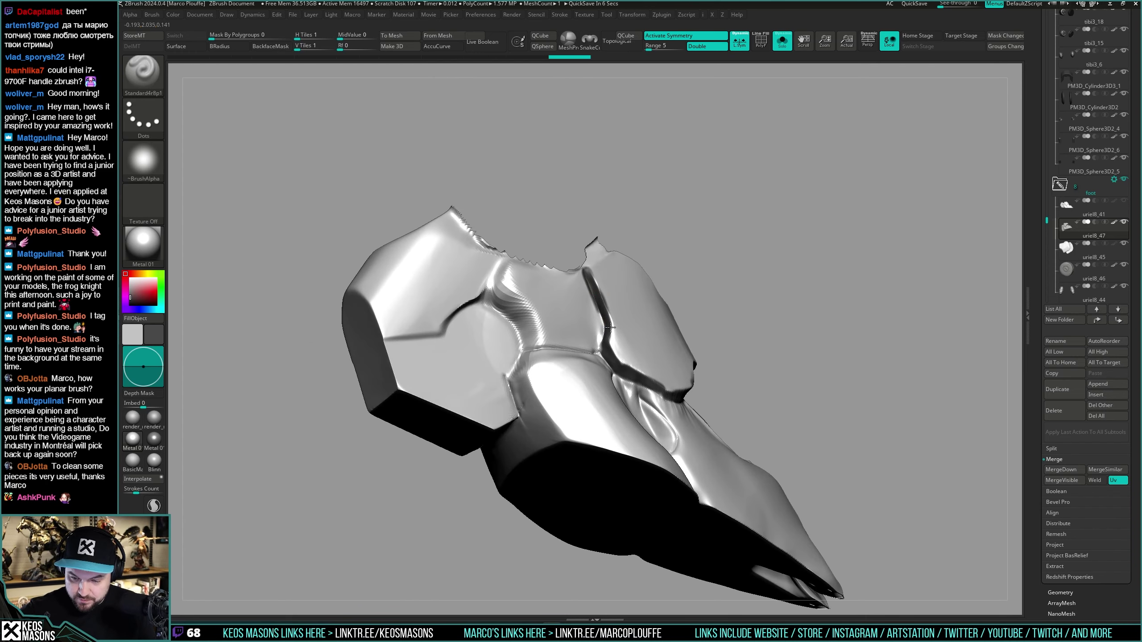
pyautogui.moveTo(608, 328); pyautogui.dragTo(689, 334, button='right')
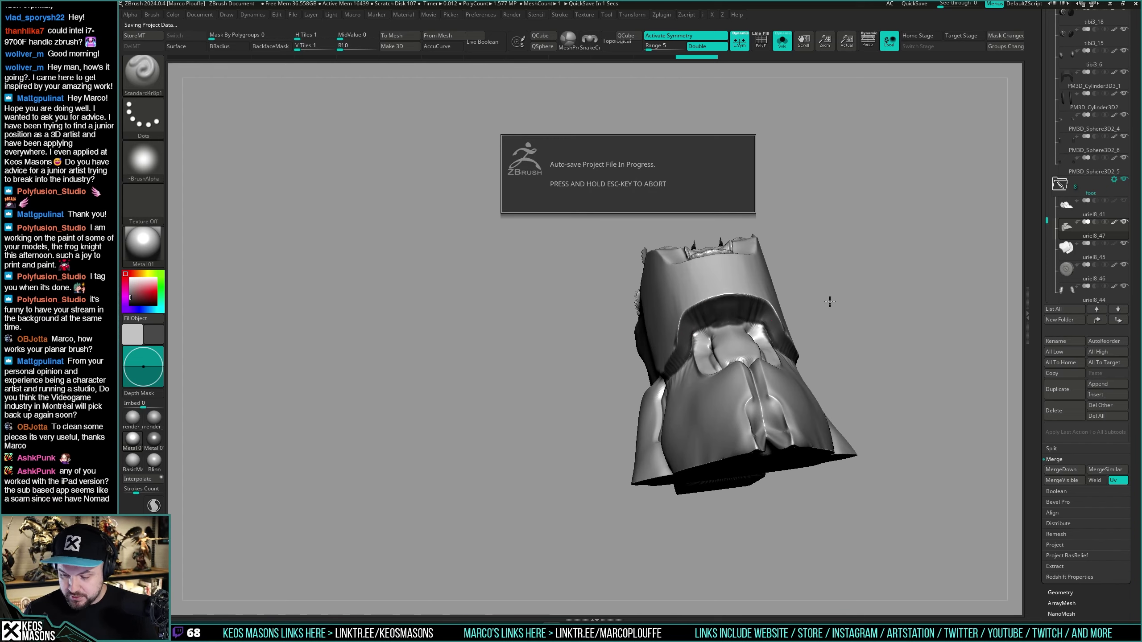
# Step: Paint the upper rim and inner opening of the front ankle plate dark
pyautogui.moveTo(817, 322); pyautogui.dragTo(647, 347, button='right')
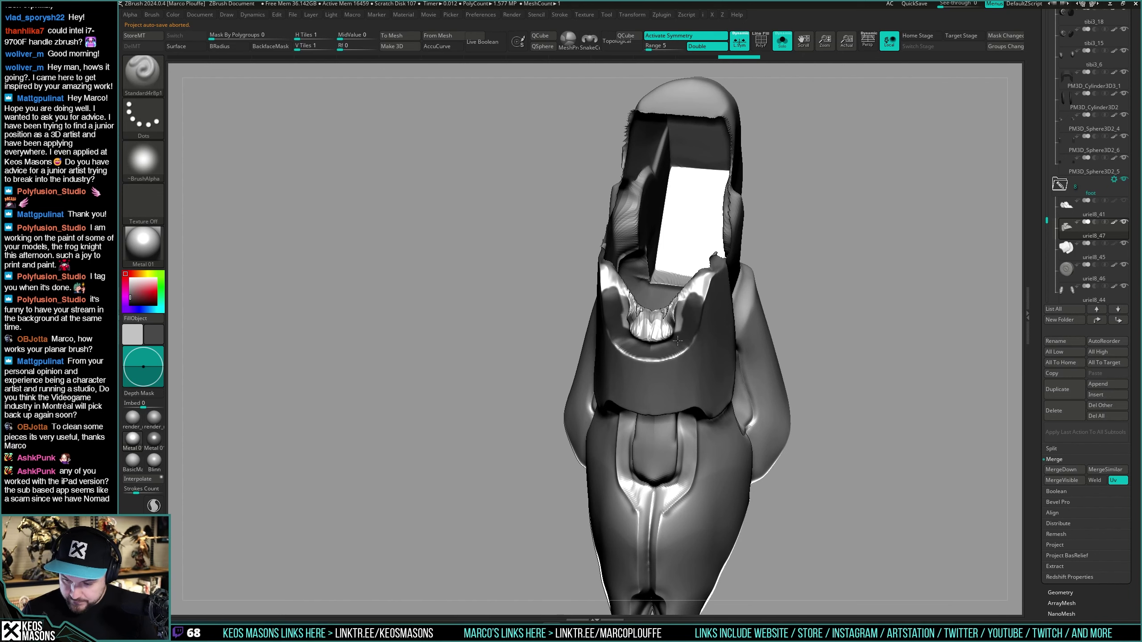
pyautogui.moveTo(685, 319); pyautogui.dragTo(706, 279, button='right')
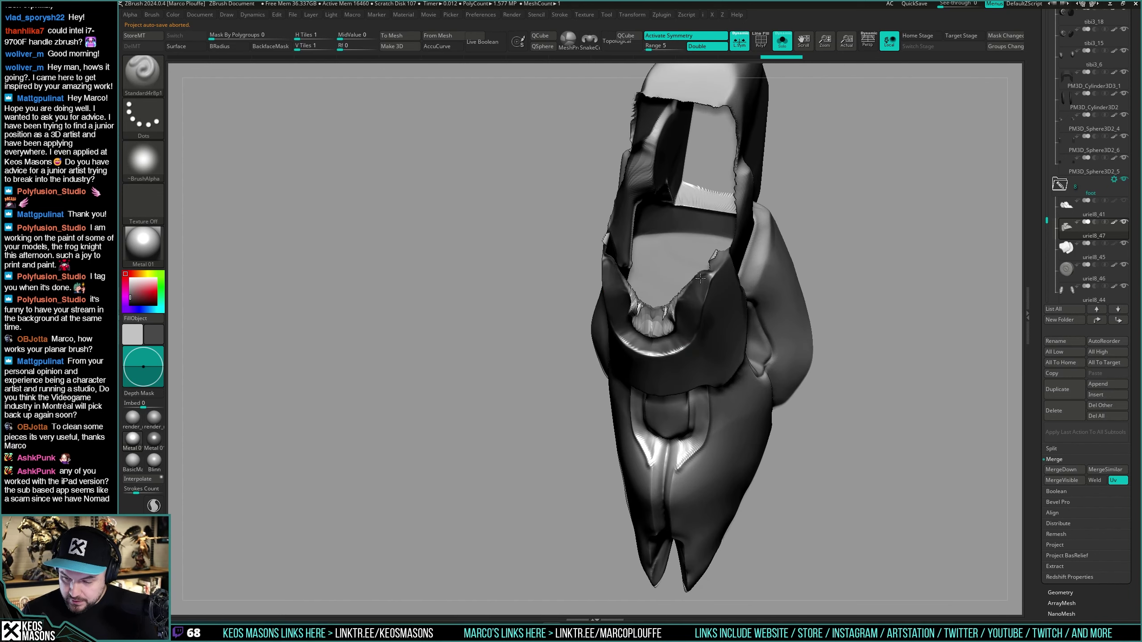
pyautogui.moveTo(700, 279); pyautogui.dragTo(681, 295)
pyautogui.moveTo(712, 265); pyautogui.dragTo(690, 345, button='right')
# Step: Refine the dark seam around the front ankle plate's side and lower edge, alternating between the light and dark paint colours
pyautogui.moveTo(690, 345)
pyautogui.keyDown('ctrl'); pyautogui.mouseDown(button='right')
pyautogui.moveTo(714, 370)
pyautogui.moveTo(702, 337)
pyautogui.moveTo(722, 315)
pyautogui.moveTo(712, 324)
pyautogui.moveTo(701, 245)
pyautogui.moveTo(715, 350)
pyautogui.mouseUp(button='right'); pyautogui.keyUp('ctrl')
pyautogui.moveTo(730, 318); pyautogui.dragTo(702, 335, button='right')
pyautogui.press('space')
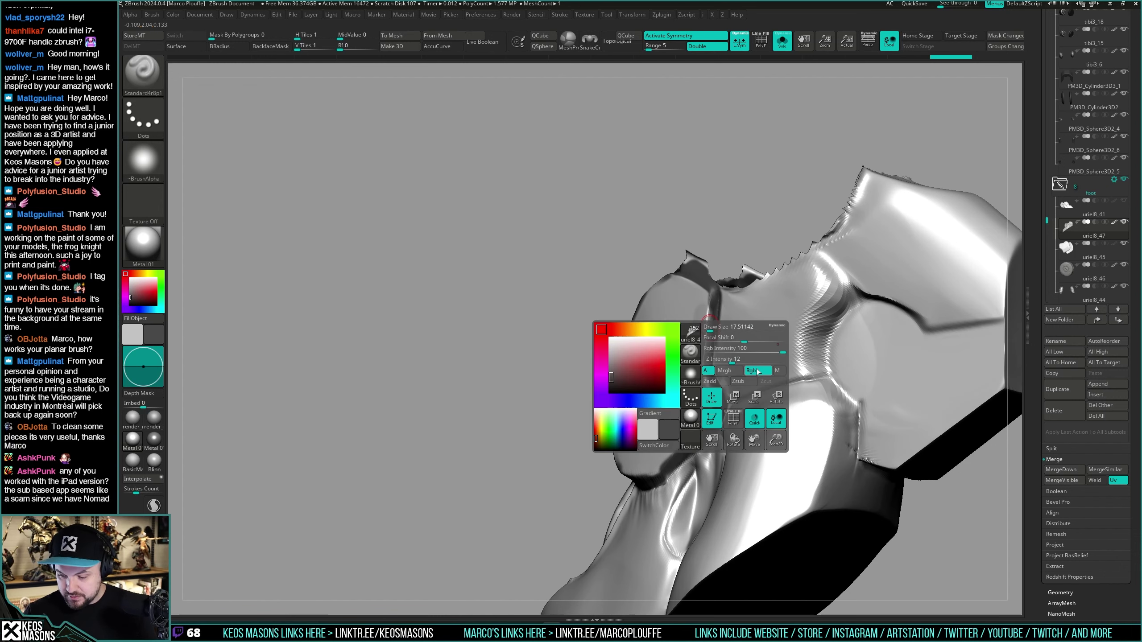
pyautogui.press('v')
pyautogui.press('v')
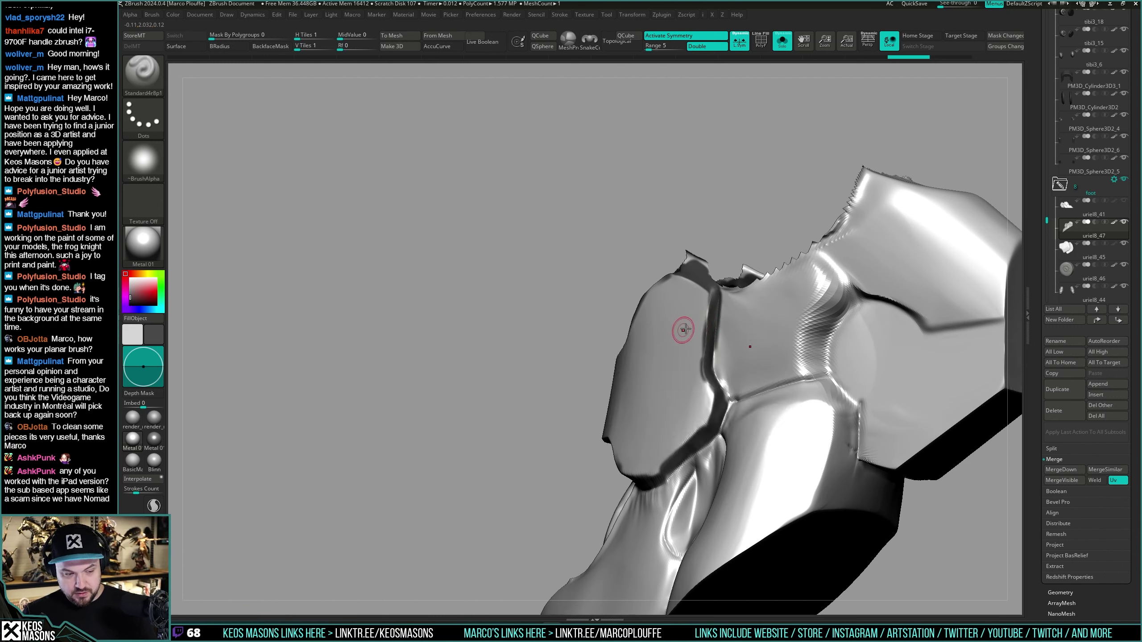
pyautogui.press('space')
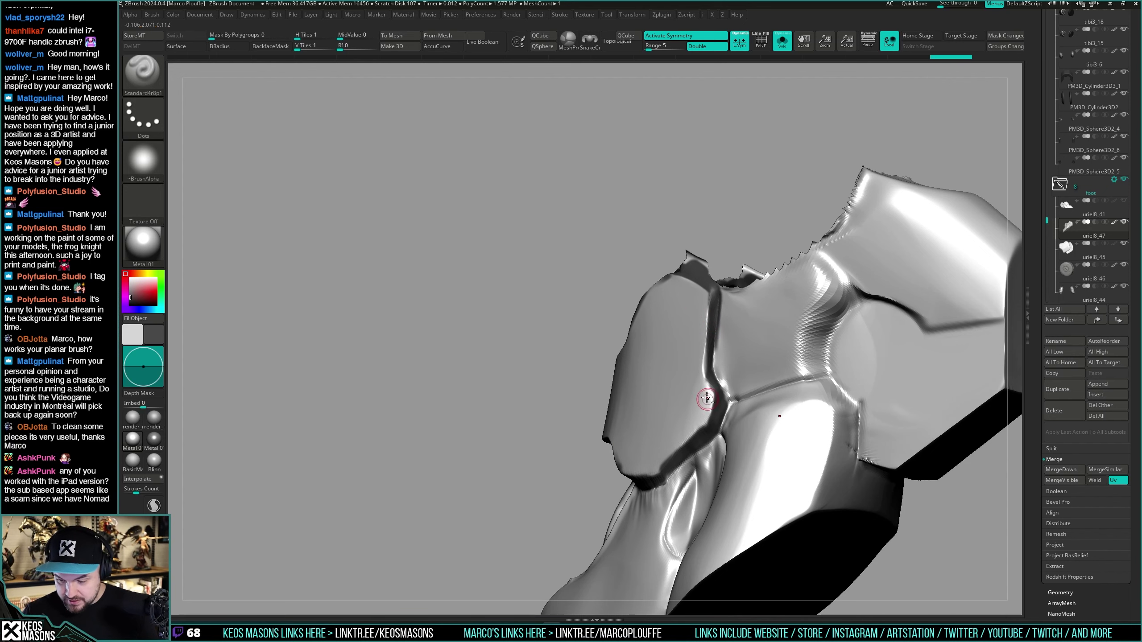
pyautogui.moveTo(707, 398); pyautogui.dragTo(681, 423, button='right')
pyautogui.moveTo(724, 341); pyautogui.dragTo(660, 356, button='right')
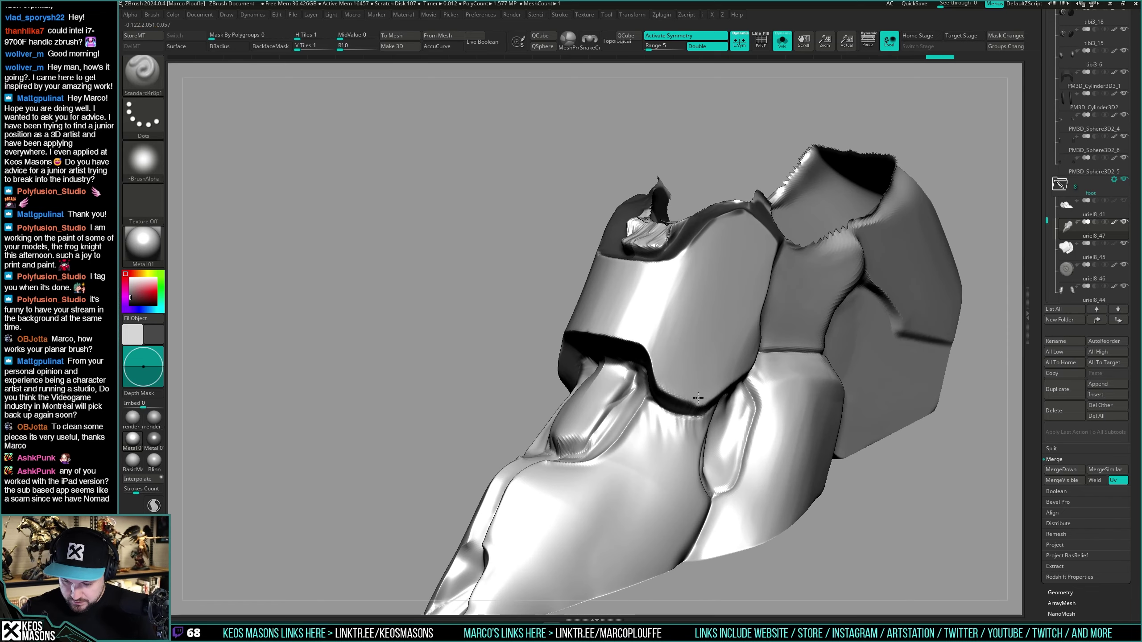
pyautogui.moveTo(698, 398); pyautogui.dragTo(641, 351, button='right')
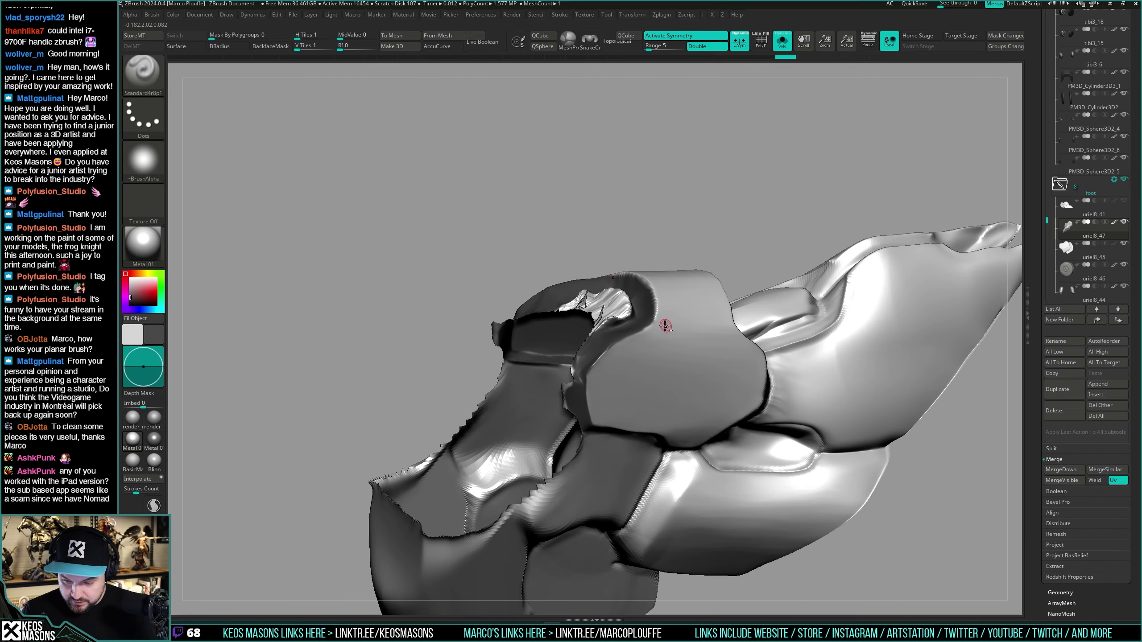
# Step: Show the surrounding parts again and paint the toe joint's recess and the central toe groove dark
pyautogui.moveTo(593, 321)
pyautogui.mouseDown(button='right')
pyautogui.moveTo(713, 242)
pyautogui.moveTo(743, 370)
pyautogui.moveTo(674, 360)
pyautogui.moveTo(749, 382)
pyautogui.moveTo(736, 373)
pyautogui.moveTo(731, 313)
pyautogui.moveTo(732, 324)
pyautogui.mouseUp(button='right')
pyautogui.hotkey('alt', 's')
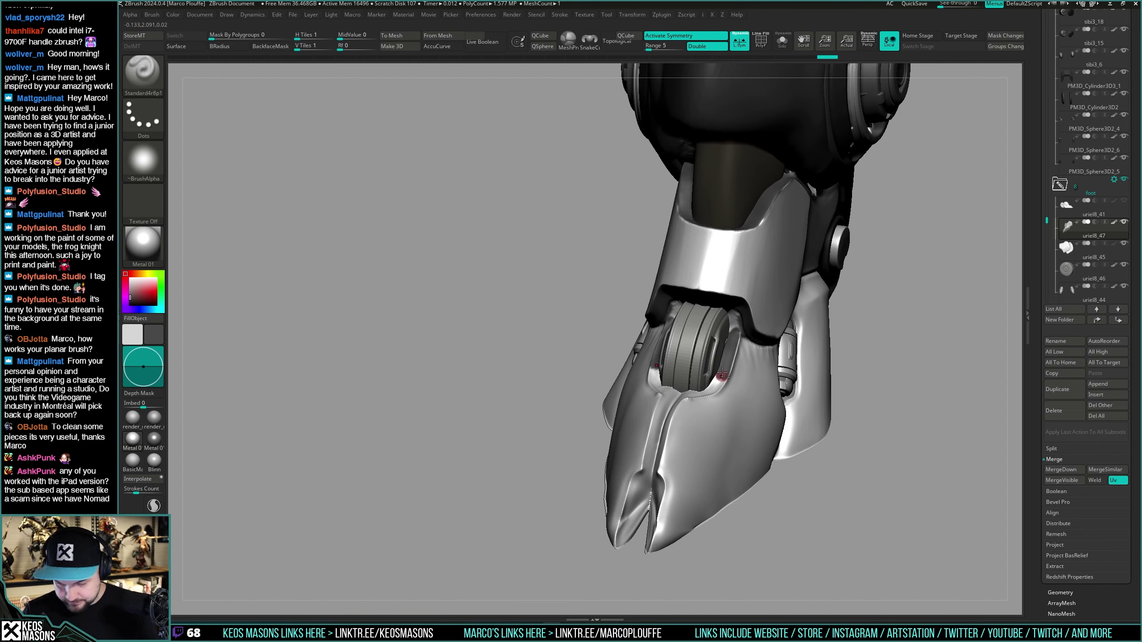
pyautogui.moveTo(721, 374); pyautogui.dragTo(728, 366, button='right')
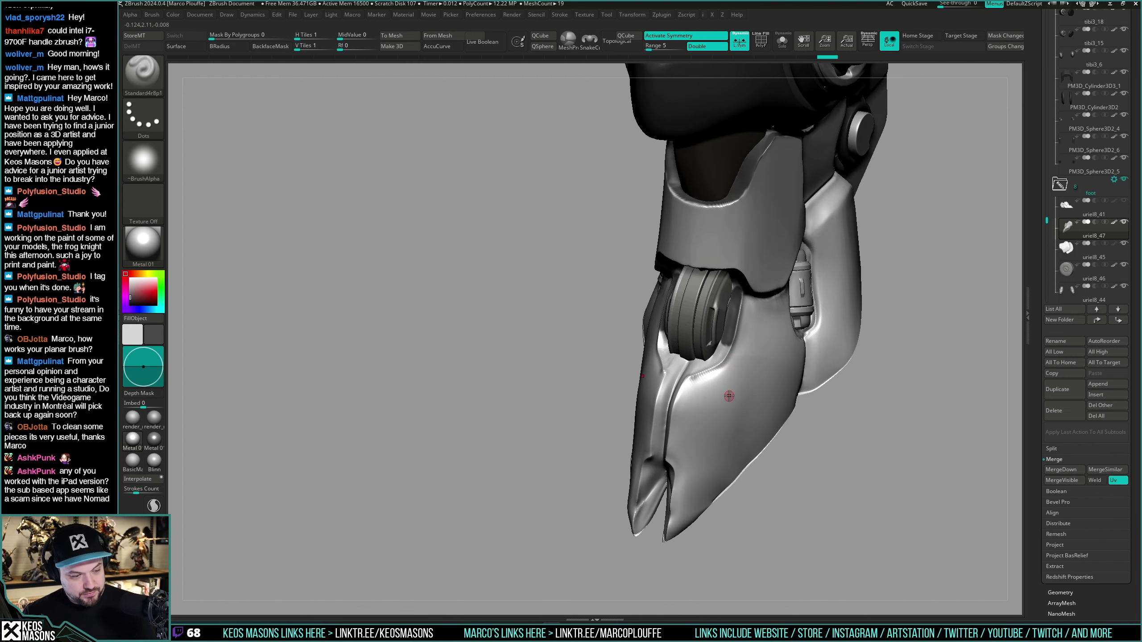
pyautogui.moveTo(706, 369); pyautogui.dragTo(692, 365, button='right')
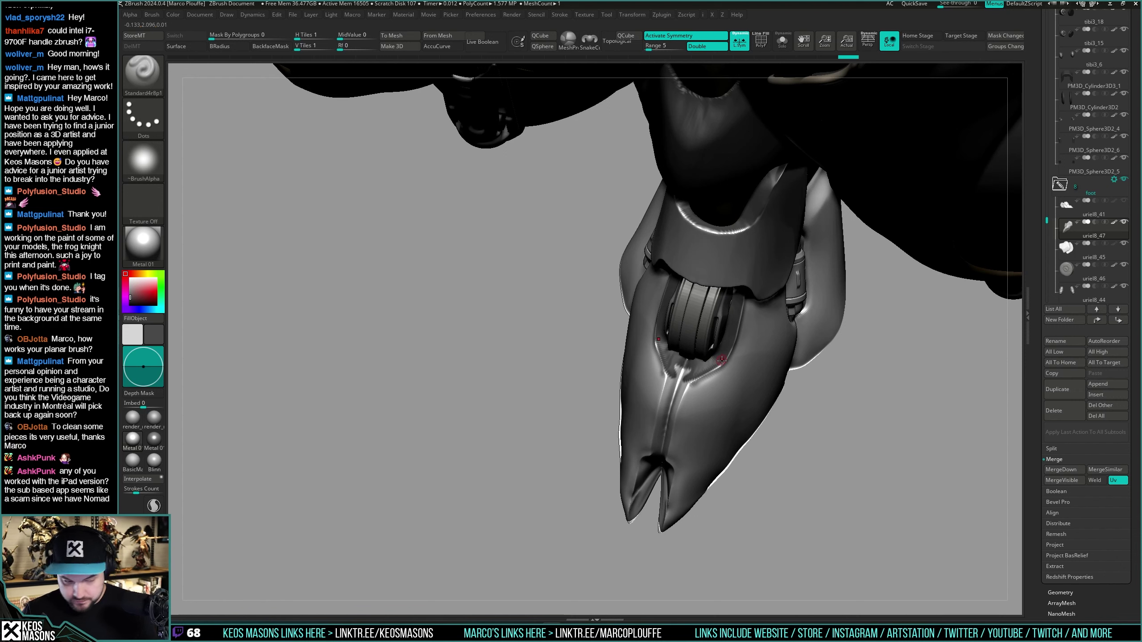
pyautogui.keyDown('alt'); pyautogui.moveTo(715, 390); pyautogui.dragTo(728, 363, button='right'); pyautogui.keyUp('alt')
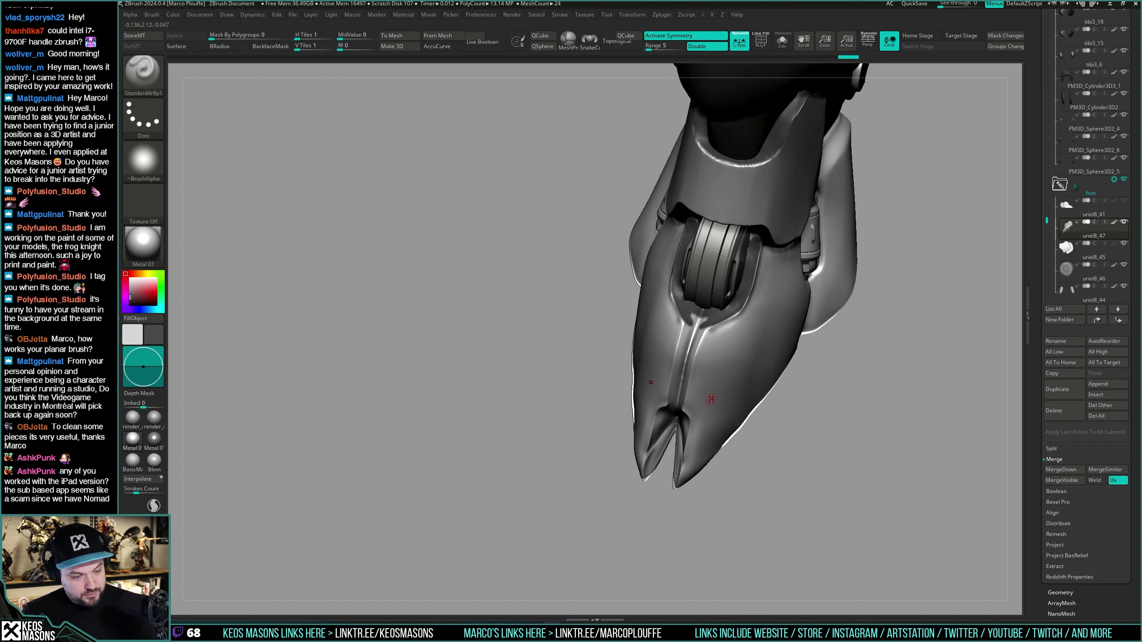
pyautogui.moveTo(711, 356); pyautogui.dragTo(727, 347, button='right')
pyautogui.keyDown('alt'); pyautogui.moveTo(697, 318); pyautogui.dragTo(671, 396); pyautogui.keyUp('alt')
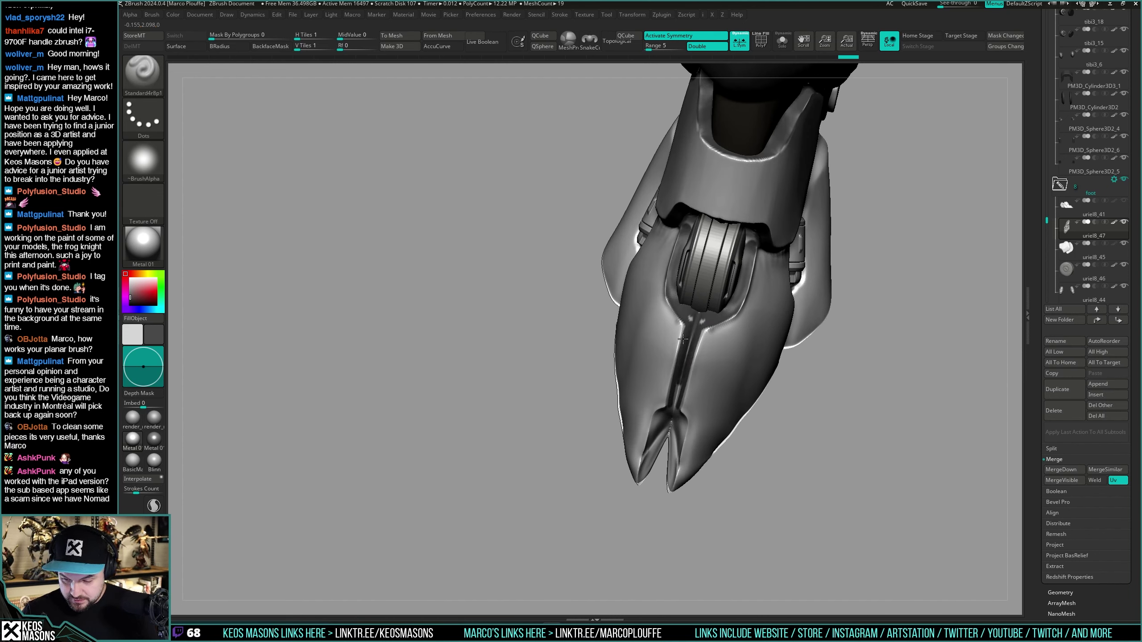
# Step: Paint the lower end of the central toe groove and the inner faces of the notch between the toe tips dark
pyautogui.keyDown('ctrl'); pyautogui.keyDown('shift'); pyautogui.click(692, 326); pyautogui.keyUp('shift'); pyautogui.keyUp('ctrl')
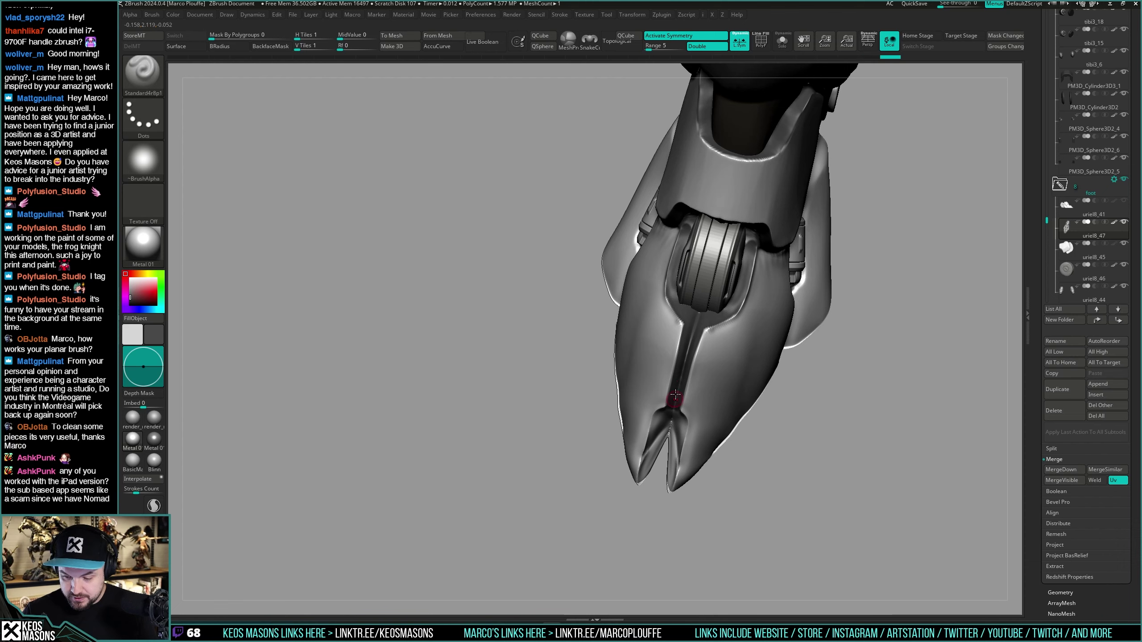
pyautogui.moveTo(676, 394); pyautogui.dragTo(694, 357, button='right')
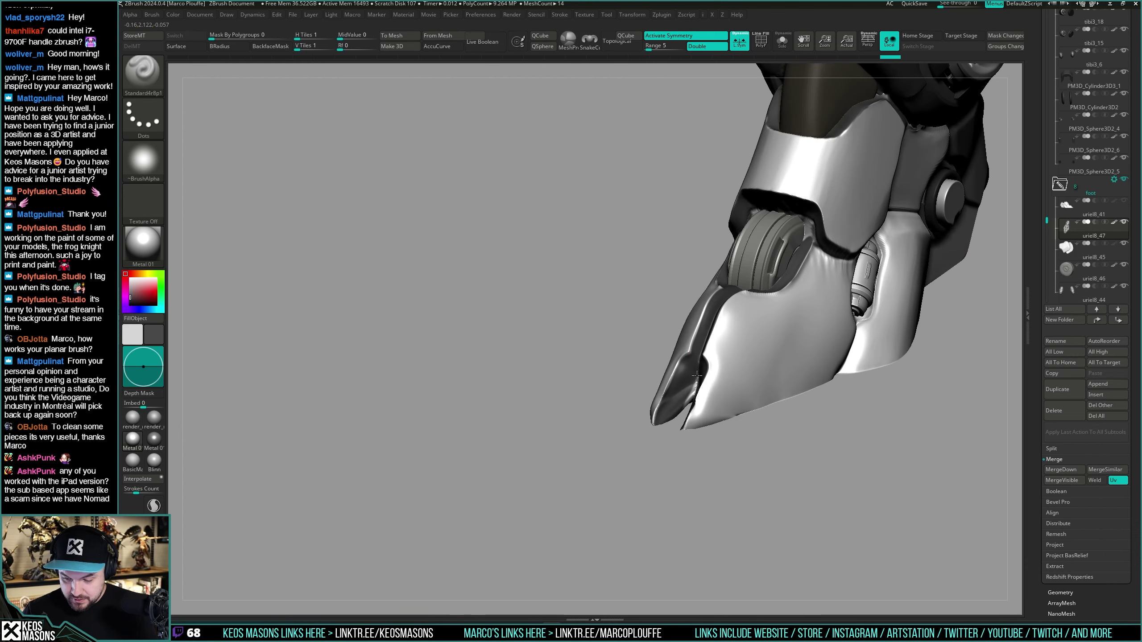
pyautogui.moveTo(696, 375); pyautogui.dragTo(686, 408)
pyautogui.moveTo(686, 408)
pyautogui.mouseDown(button='right')
pyautogui.moveTo(702, 367)
pyautogui.moveTo(723, 392)
pyautogui.mouseUp(button='right')
pyautogui.moveTo(700, 374); pyautogui.dragTo(707, 384)
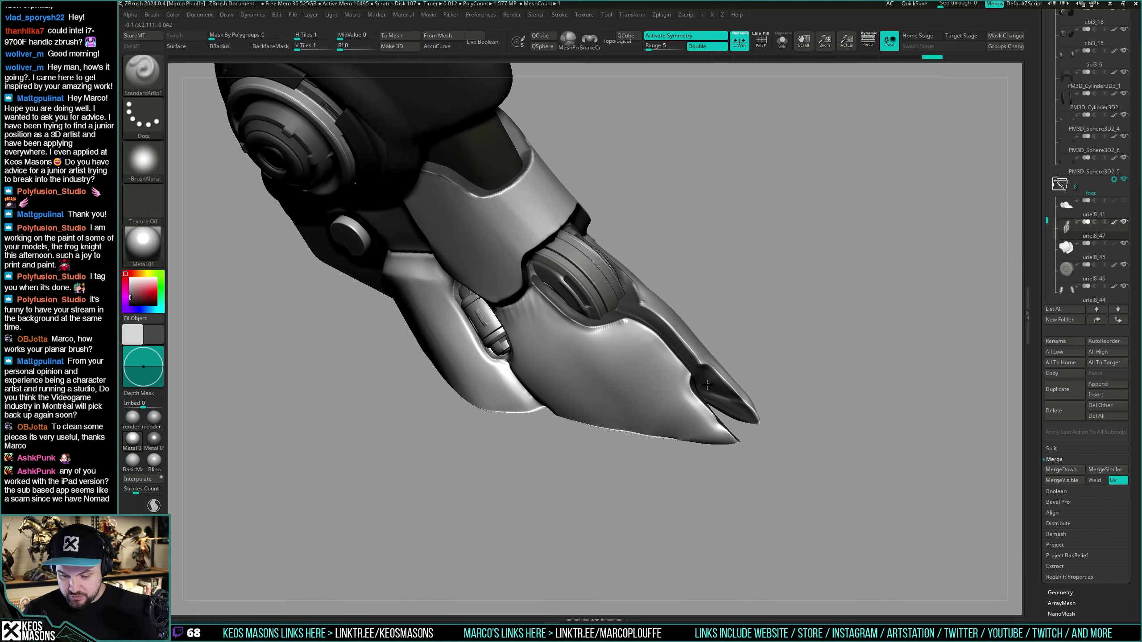
# Step: Isolate the foot shell and paint the front and lower edge of the side piston recess dark
pyautogui.moveTo(707, 385); pyautogui.dragTo(601, 397, button='right')
pyautogui.hotkey('alt', 's')
pyautogui.hotkey('alt', 's')
pyautogui.rightClick(600, 397)
pyautogui.hotkey('alt', 's')
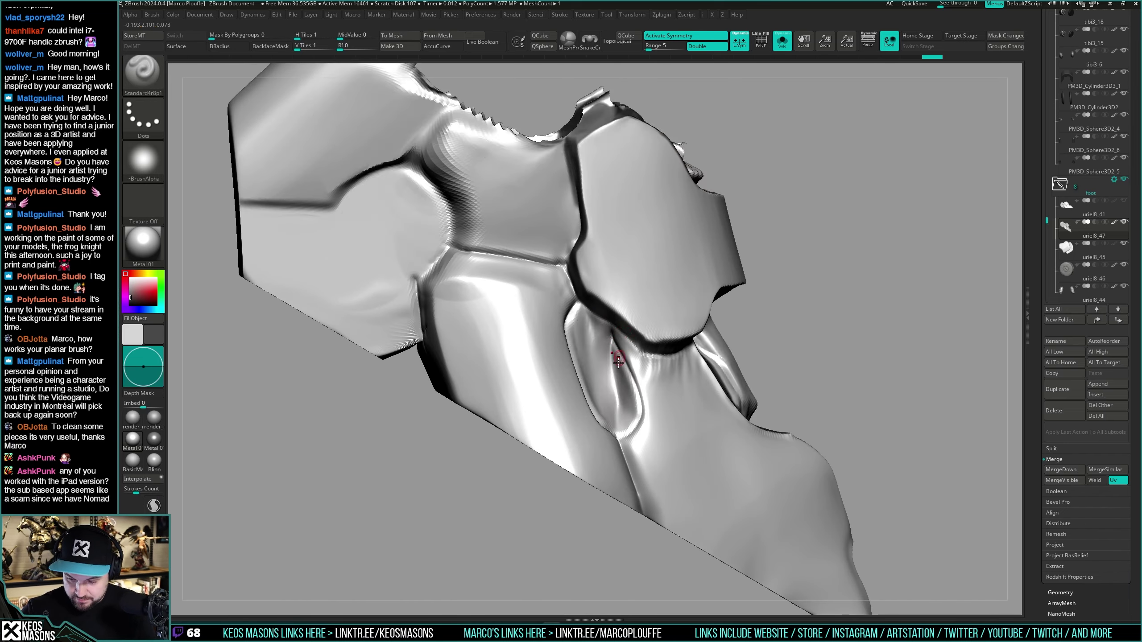
pyautogui.moveTo(618, 360); pyautogui.dragTo(625, 318, button='right')
pyautogui.moveTo(626, 371); pyautogui.dragTo(606, 337)
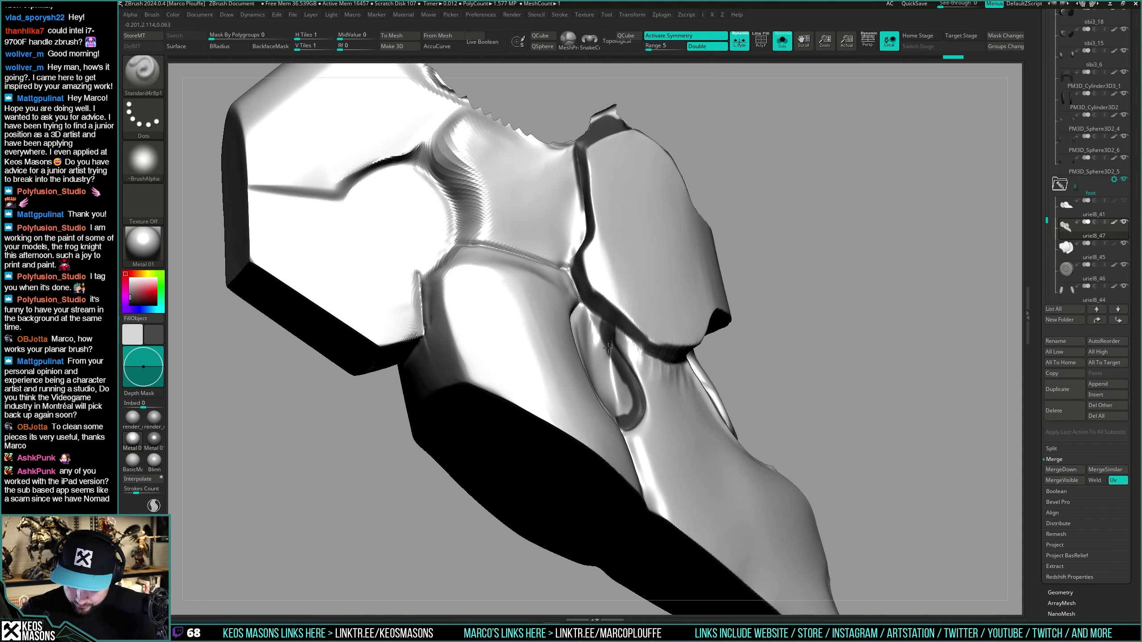
# Step: Paint the rear edge of the side piston recess and the seam running down from it to the sole dark
pyautogui.hotkey('alt', 's')
pyautogui.moveTo(608, 347); pyautogui.dragTo(593, 308, button='right')
pyautogui.hotkey('alt', 's')
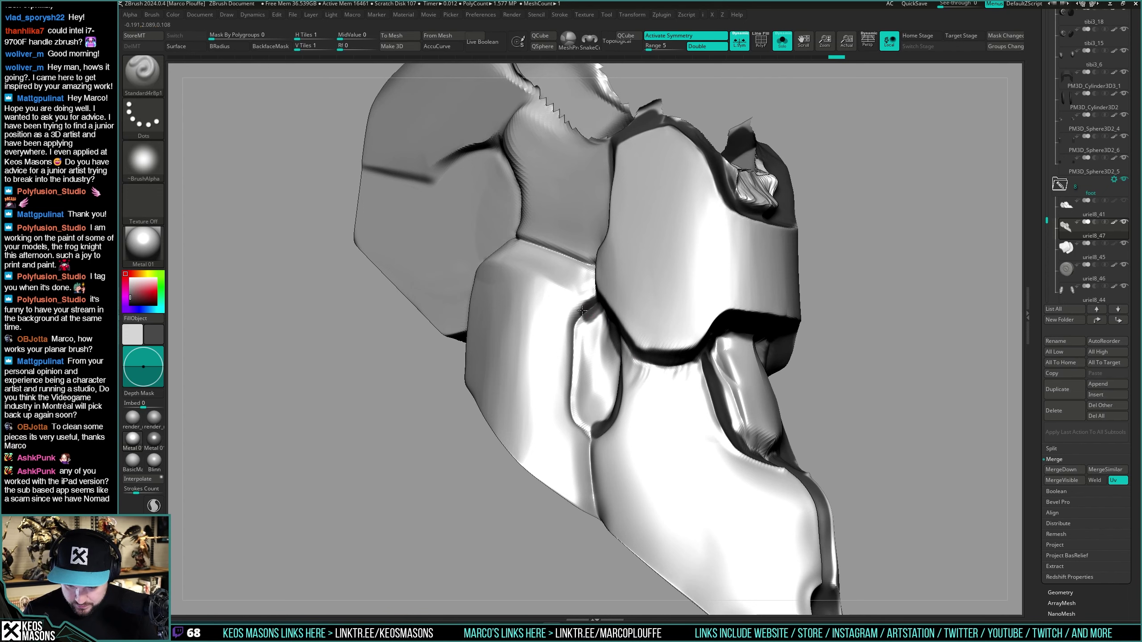
pyautogui.moveTo(581, 311); pyautogui.dragTo(570, 411)
pyautogui.moveTo(588, 433); pyautogui.dragTo(583, 349, button='right')
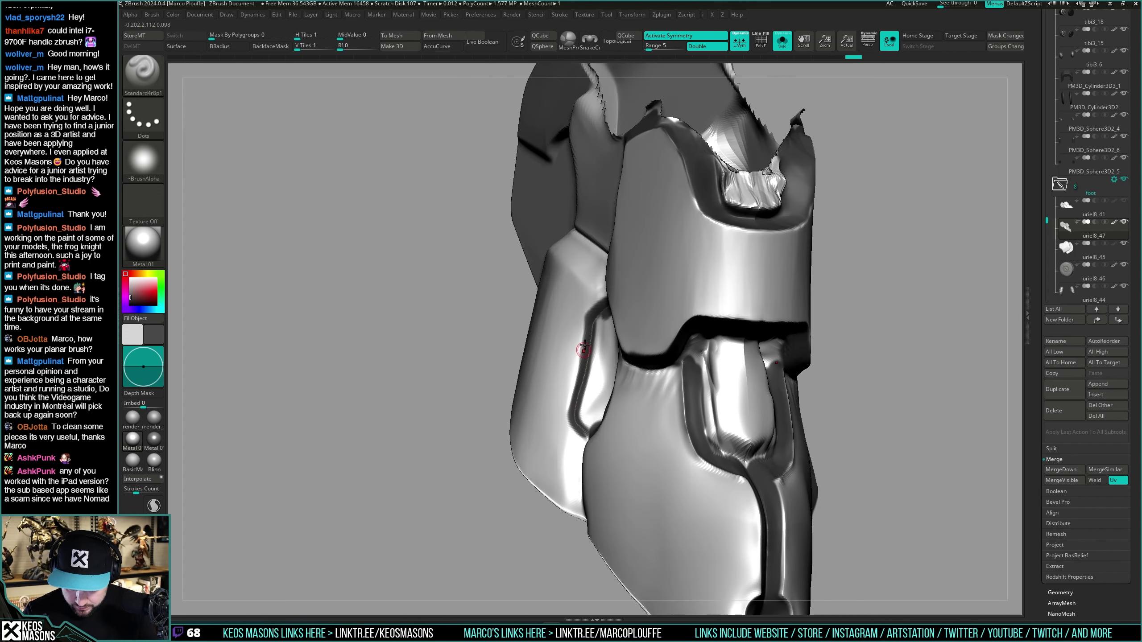
pyautogui.moveTo(581, 427); pyautogui.dragTo(623, 396, button='right')
pyautogui.moveTo(642, 463); pyautogui.dragTo(641, 409, button='right')
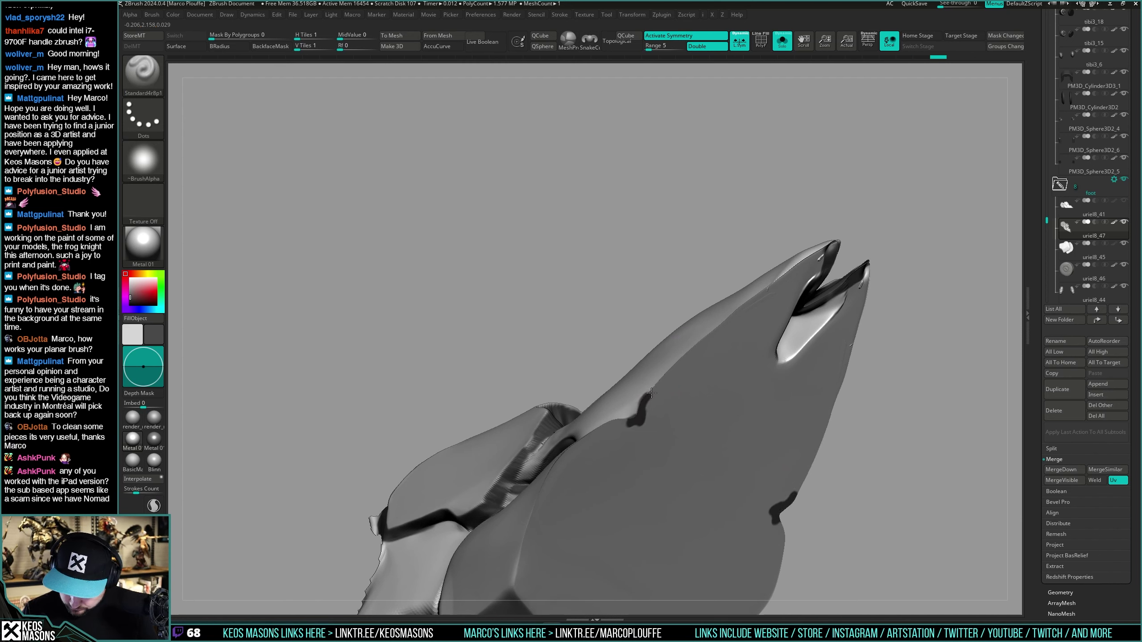
# Step: Paint the lower edge of the toe armour dark along the sole and around the toe tips
pyautogui.moveTo(651, 393); pyautogui.dragTo(779, 281)
pyautogui.moveTo(830, 246); pyautogui.dragTo(839, 242)
pyautogui.moveTo(854, 243)
pyautogui.mouseDown()
pyautogui.moveTo(843, 353)
pyautogui.moveTo(784, 370)
pyautogui.moveTo(808, 300)
pyautogui.mouseUp()
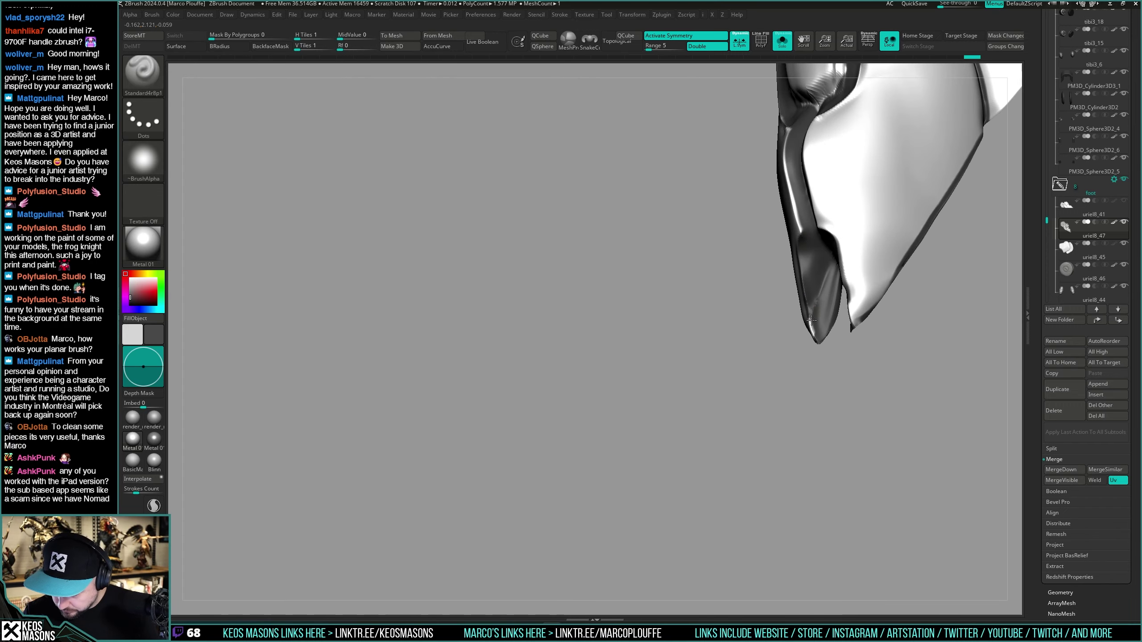
pyautogui.moveTo(820, 355)
pyautogui.mouseDown()
pyautogui.moveTo(859, 196)
pyautogui.moveTo(777, 166)
pyautogui.moveTo(803, 292)
pyautogui.mouseUp()
pyautogui.moveTo(802, 292); pyautogui.dragTo(787, 427, button='right')
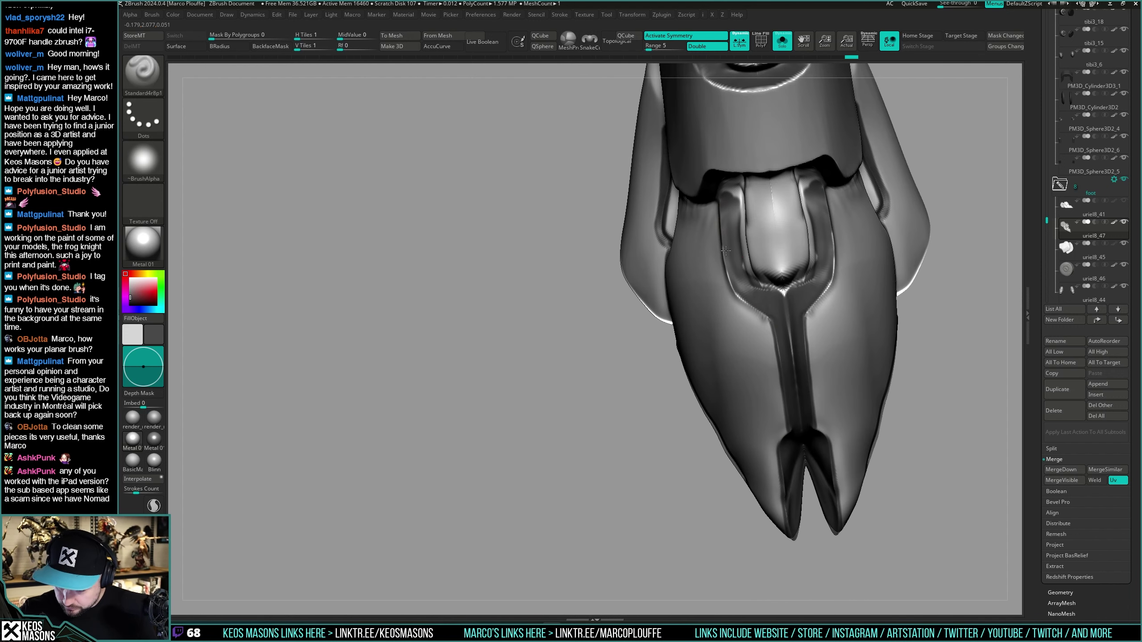
# Step: Darken the junction above the toe groove and the seam between the middle and lower side plates
pyautogui.moveTo(756, 312); pyautogui.dragTo(767, 323)
pyautogui.moveTo(768, 323)
pyautogui.mouseDown(button='right')
pyautogui.moveTo(764, 310)
pyautogui.moveTo(800, 306)
pyautogui.moveTo(847, 347)
pyautogui.moveTo(720, 368)
pyautogui.mouseUp(button='right')
pyautogui.moveTo(720, 368)
pyautogui.mouseDown(button='right')
pyautogui.moveTo(749, 364)
pyautogui.moveTo(733, 326)
pyautogui.mouseUp(button='right')
pyautogui.moveTo(693, 305); pyautogui.dragTo(618, 355)
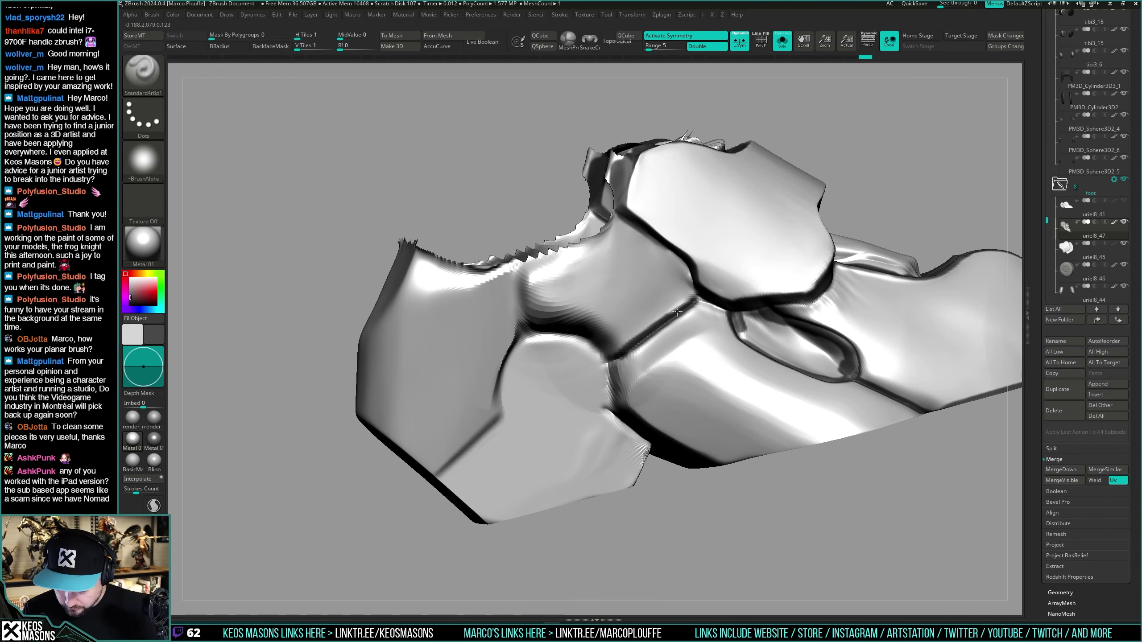
pyautogui.moveTo(696, 297); pyautogui.dragTo(663, 341, button='right')
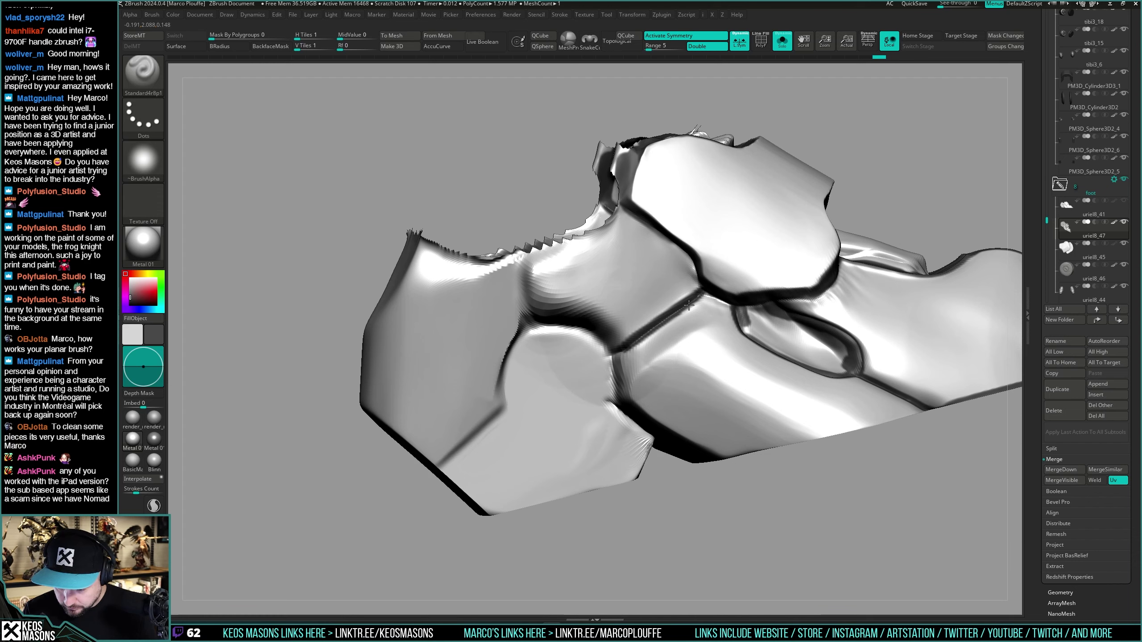
pyautogui.moveTo(689, 305); pyautogui.dragTo(639, 357, button='right')
pyautogui.hotkey('alt', 's')
pyautogui.hotkey('alt', 's')
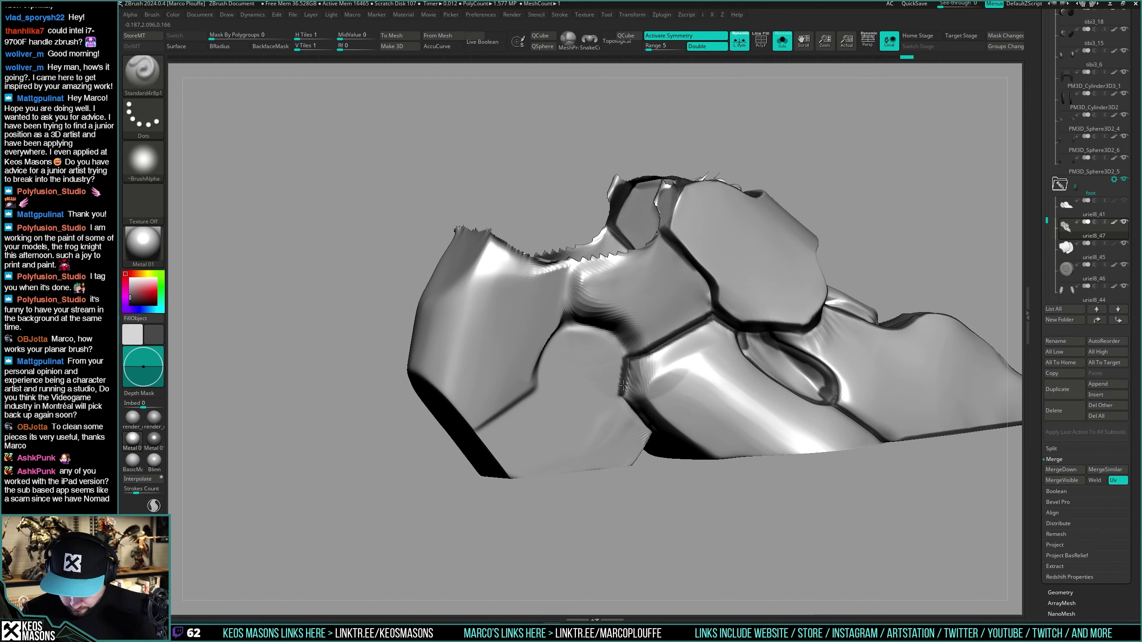
# Step: Show the surrounding parts again and paint the lower edges of the side plate and heel plate dark
pyautogui.moveTo(643, 424); pyautogui.dragTo(707, 395, button='right')
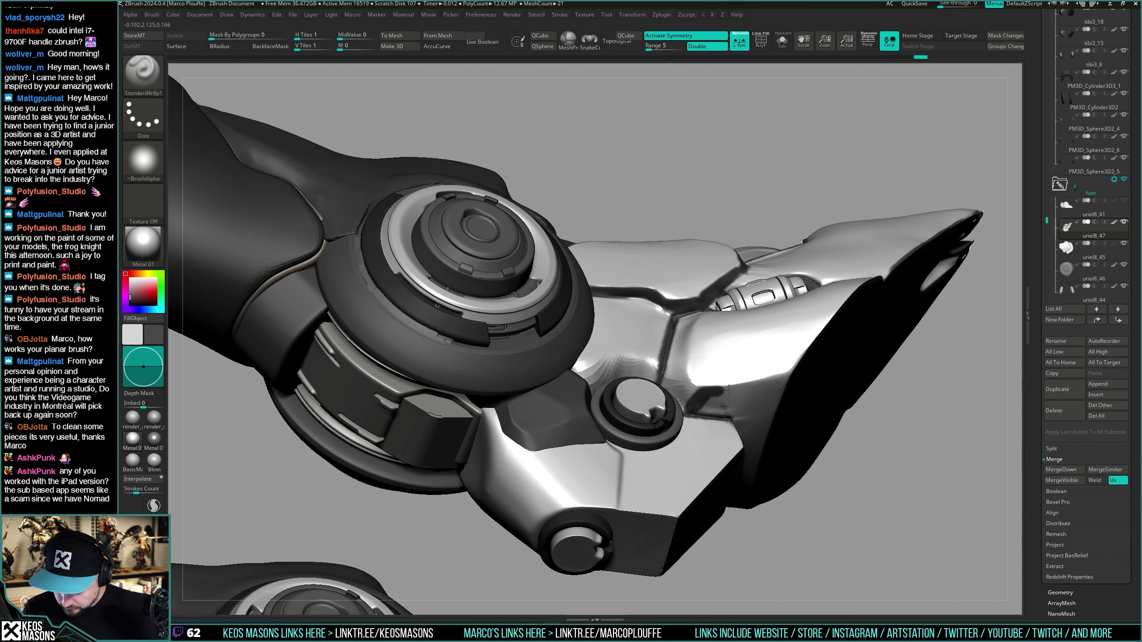
pyautogui.moveTo(786, 379); pyautogui.dragTo(803, 298, button='right')
pyautogui.rightClick(737, 420)
pyautogui.moveTo(839, 523); pyautogui.dragTo(781, 242, button='right')
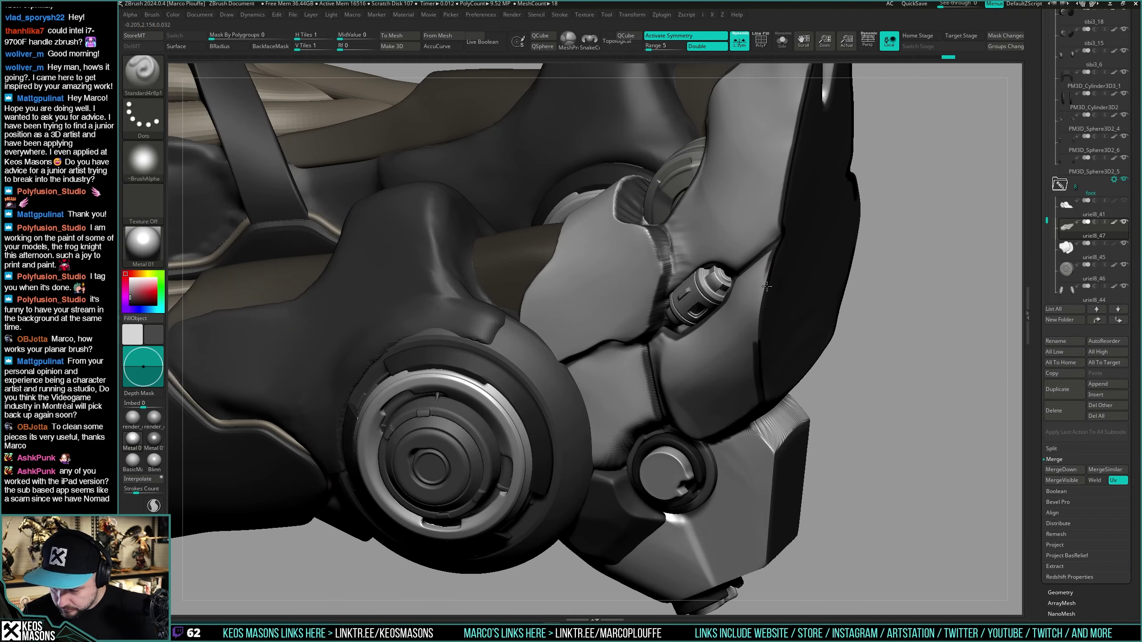
pyautogui.moveTo(762, 327); pyautogui.dragTo(774, 286, button='right')
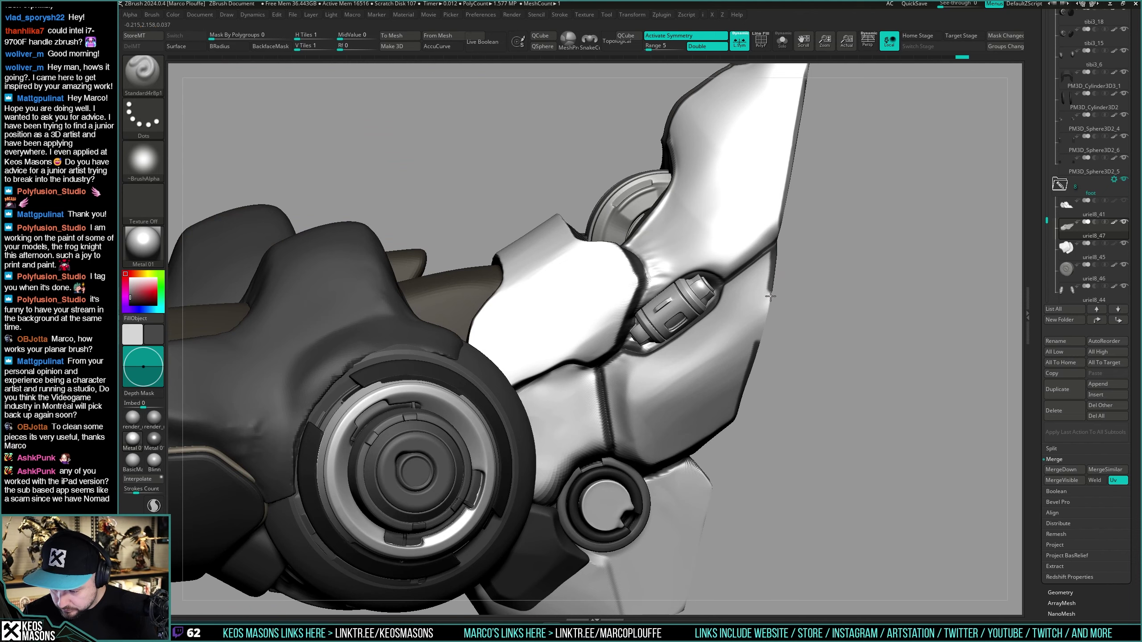
pyautogui.moveTo(759, 347)
pyautogui.mouseDown(button='right')
pyautogui.moveTo(715, 385)
pyautogui.moveTo(739, 355)
pyautogui.moveTo(711, 413)
pyautogui.moveTo(723, 365)
pyautogui.moveTo(710, 389)
pyautogui.moveTo(744, 374)
pyautogui.moveTo(645, 447)
pyautogui.moveTo(626, 435)
pyautogui.moveTo(675, 394)
pyautogui.mouseUp(button='right')
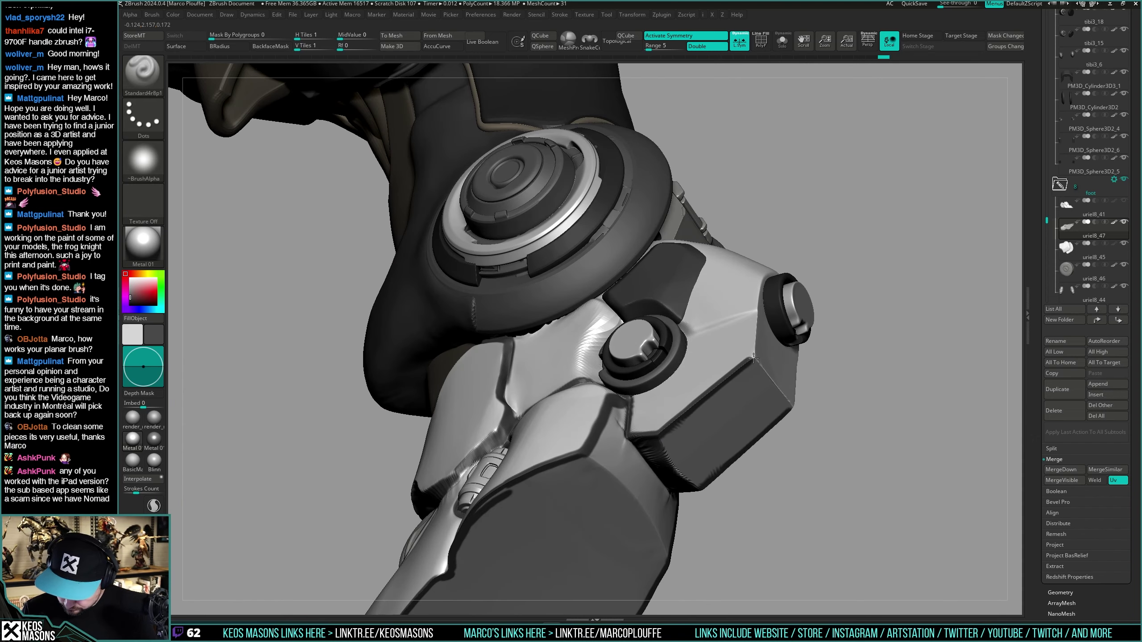
pyautogui.moveTo(787, 408); pyautogui.dragTo(747, 395, button='right')
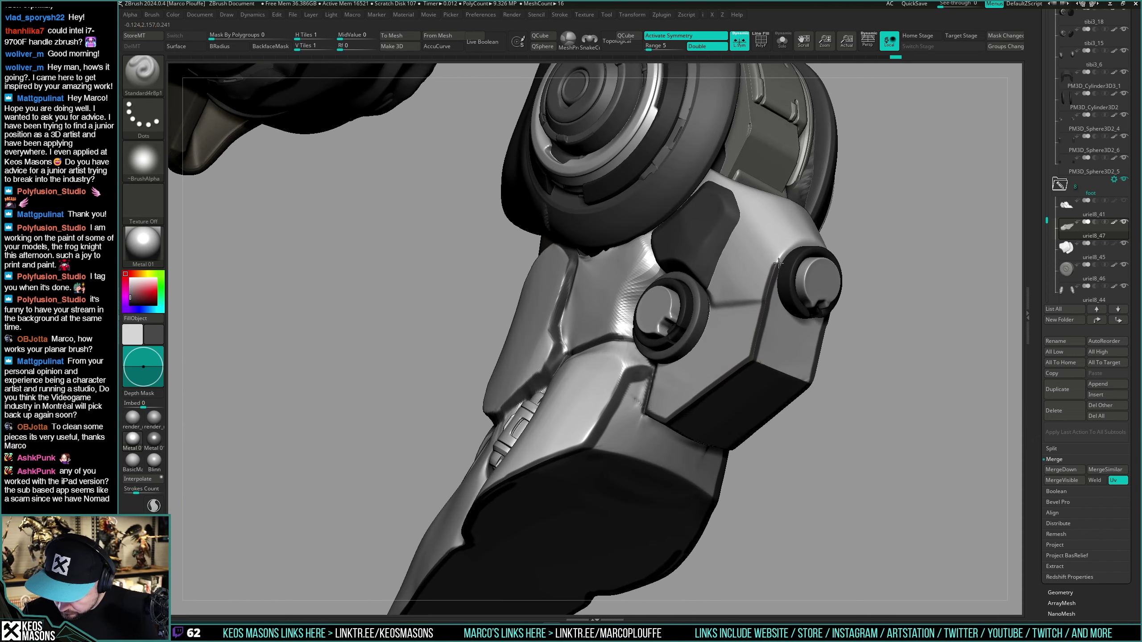
# Step: Paint the U-shaped recess at the upper back of the heel plate dark and isolate the foot shell
pyautogui.keyDown('alt'); pyautogui.moveTo(812, 275); pyautogui.dragTo(810, 353, button='right'); pyautogui.keyUp('alt')
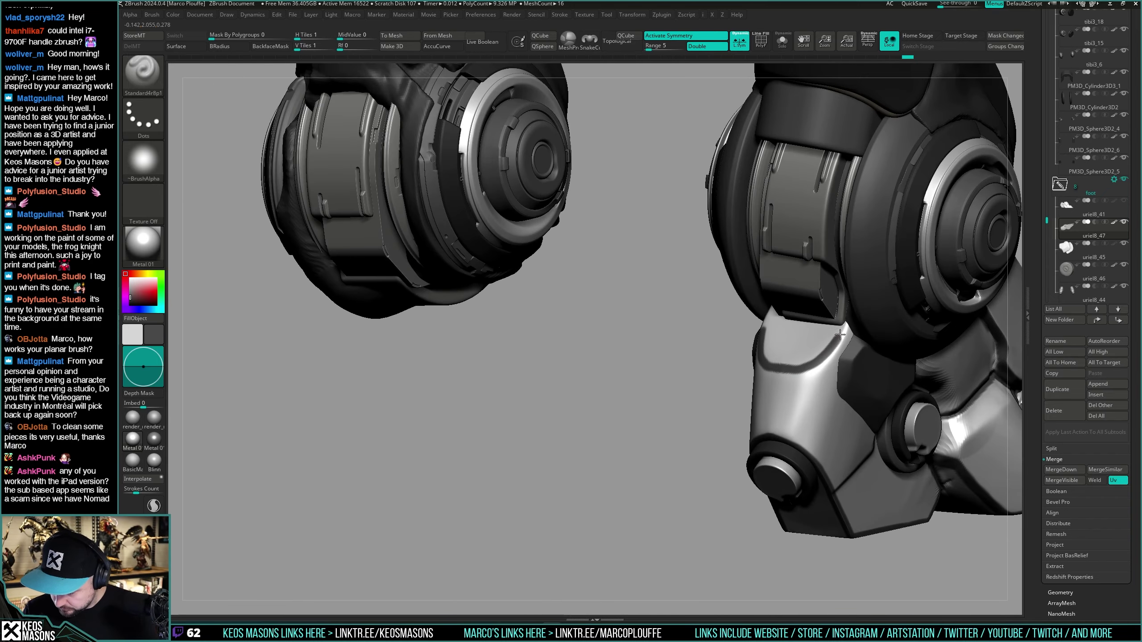
pyautogui.moveTo(846, 324); pyautogui.dragTo(730, 306, button='right')
pyautogui.hotkey('alt', 's')
pyautogui.hotkey('alt', 's')
pyautogui.hotkey('alt', 's')
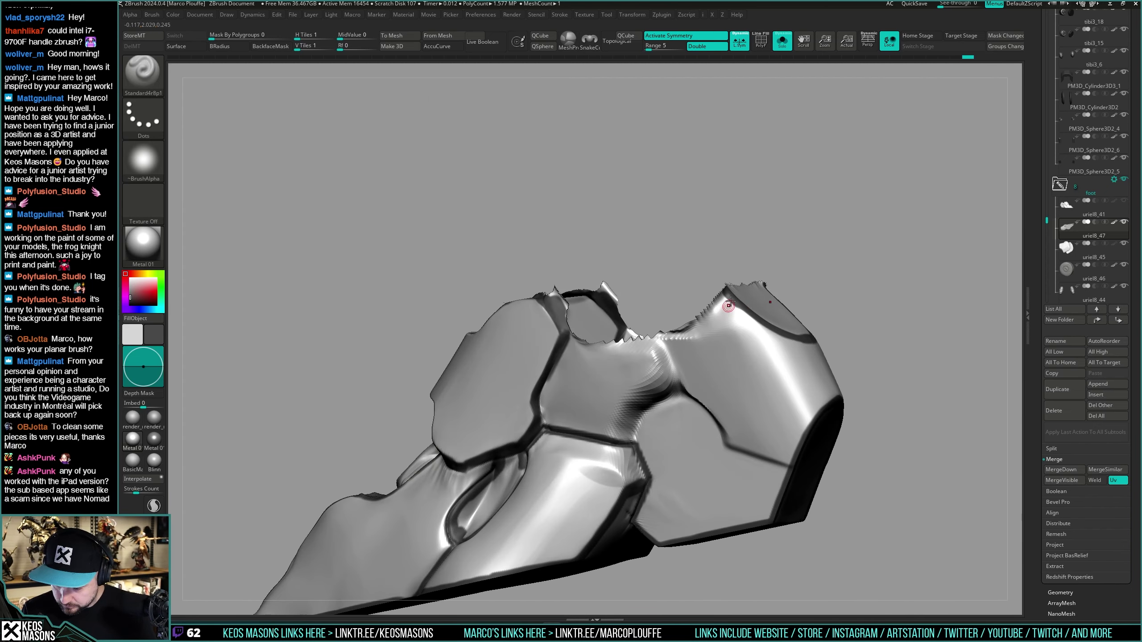
# Step: Paint the shell's upper rim and the seam between the middle side plate and the heel plate dark
pyautogui.moveTo(666, 336); pyautogui.dragTo(696, 256, button='right')
pyautogui.hotkey('shift', 's')
pyautogui.hotkey('shift', 's')
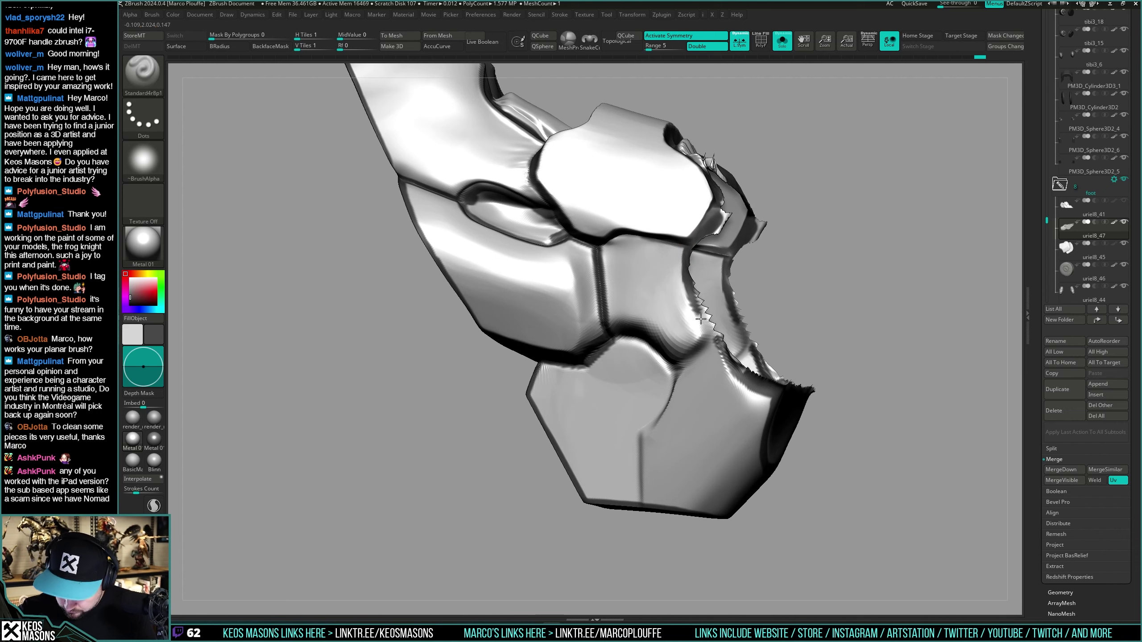
pyautogui.moveTo(700, 319); pyautogui.dragTo(697, 281, button='right')
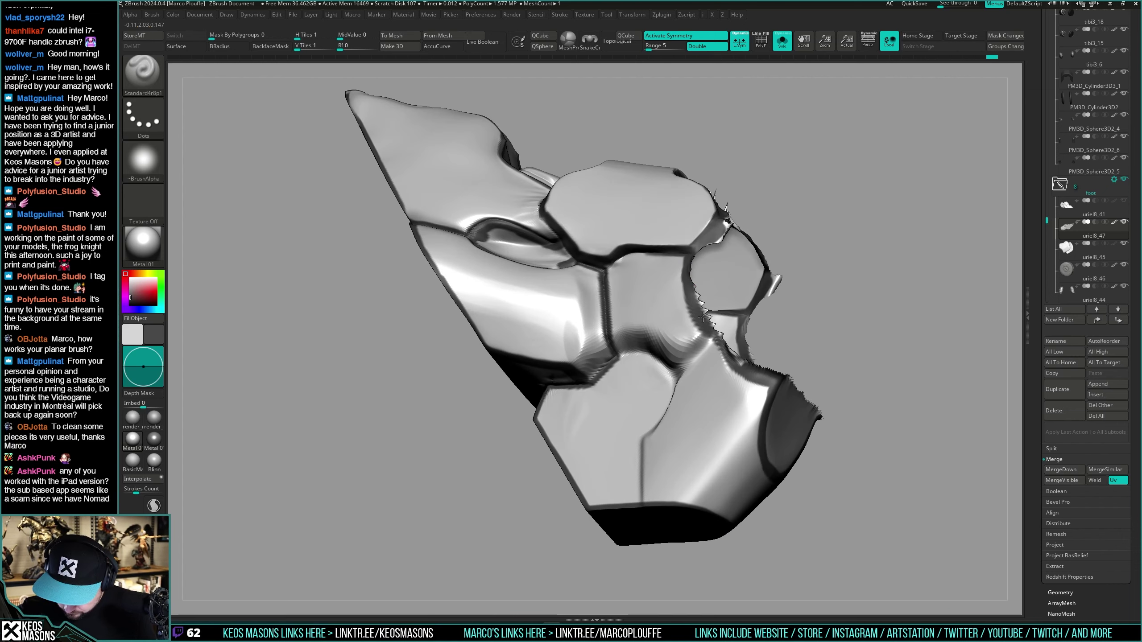
pyautogui.moveTo(687, 366); pyautogui.dragTo(664, 412, button='right')
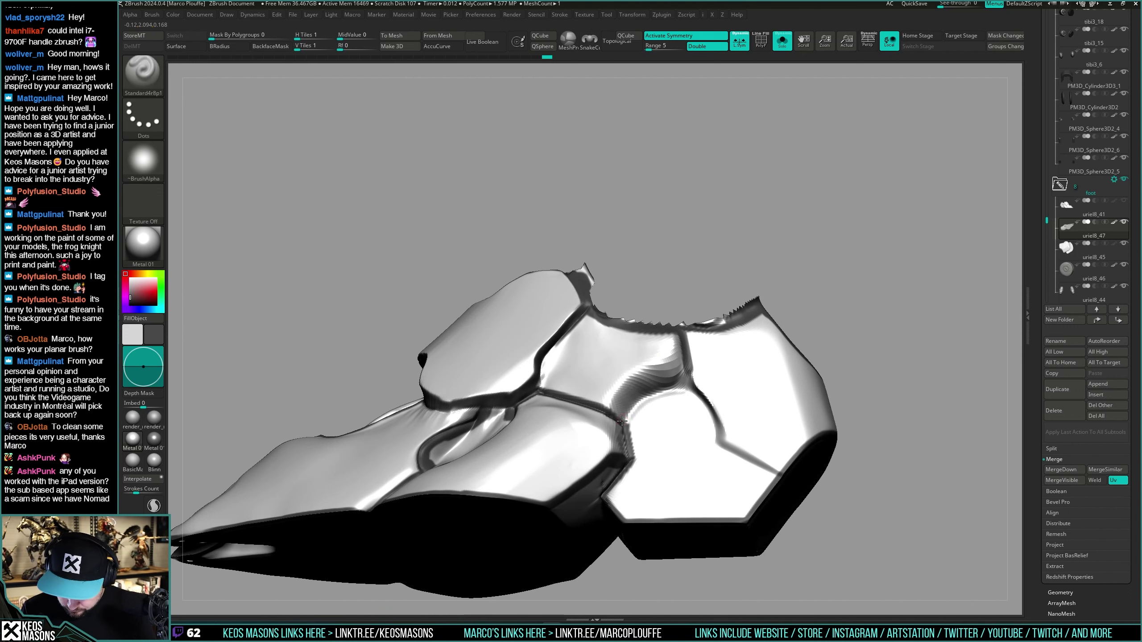
pyautogui.moveTo(688, 366); pyautogui.dragTo(666, 388, button='right')
pyautogui.moveTo(734, 340)
pyautogui.mouseDown(button='right')
pyautogui.moveTo(745, 339)
pyautogui.moveTo(737, 382)
pyautogui.moveTo(762, 365)
pyautogui.moveTo(809, 366)
pyautogui.moveTo(746, 376)
pyautogui.moveTo(714, 398)
pyautogui.moveTo(739, 391)
pyautogui.moveTo(735, 414)
pyautogui.moveTo(764, 399)
pyautogui.moveTo(754, 380)
pyautogui.moveTo(732, 382)
pyautogui.moveTo(735, 408)
pyautogui.moveTo(770, 385)
pyautogui.moveTo(782, 357)
pyautogui.moveTo(774, 405)
pyautogui.mouseUp(button='right')
# Step: Thicken the dark seams around the middle side plate and the front ankle plate
pyautogui.hotkey('alt', 's')
pyautogui.hotkey('alt', 's')
pyautogui.hotkey('shift', 's')
pyautogui.hotkey('shift', 's')
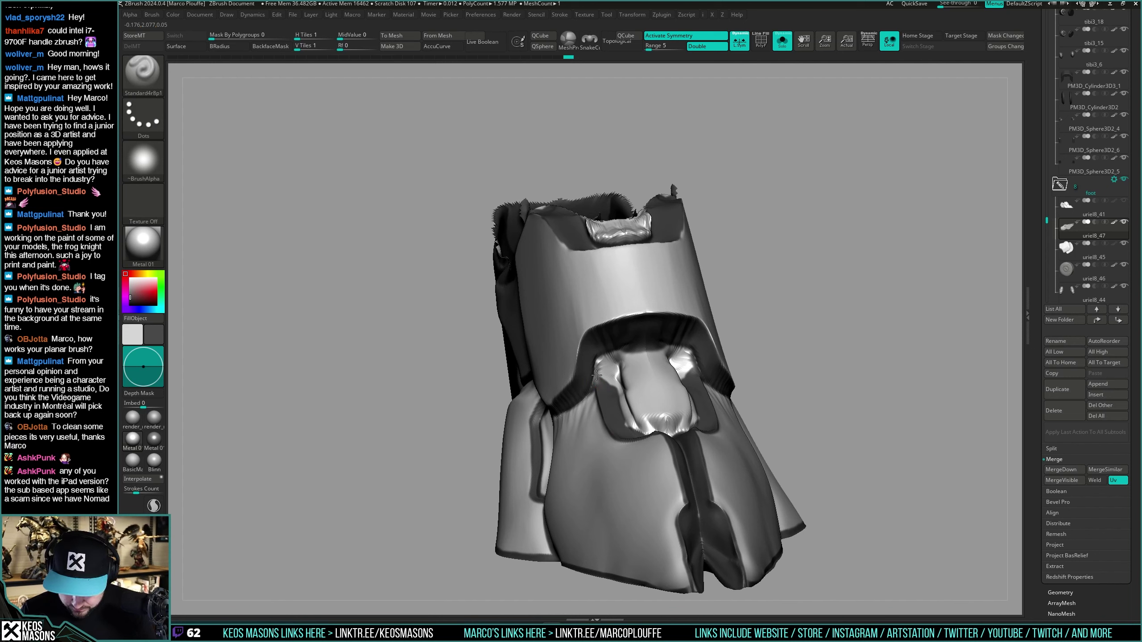
pyautogui.moveTo(602, 357)
pyautogui.mouseDown(button='right')
pyautogui.moveTo(619, 383)
pyautogui.moveTo(609, 350)
pyautogui.mouseUp(button='right')
# Step: Remove the dark-painted seams from the foot shell and display the remaining plates as separate coloured polygroups
pyautogui.keyDown('ctrl'); pyautogui.moveTo(619, 397); pyautogui.dragTo(810, 358, button='right'); pyautogui.keyUp('ctrl')
pyautogui.press('x')
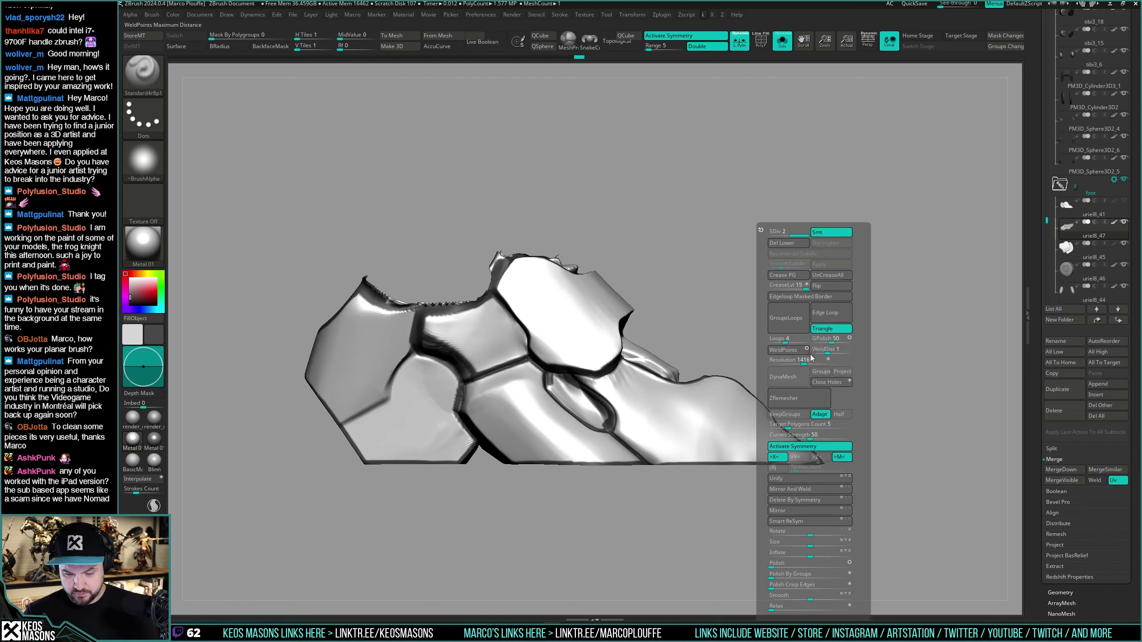
pyautogui.press('z')
pyautogui.click(825, 381)
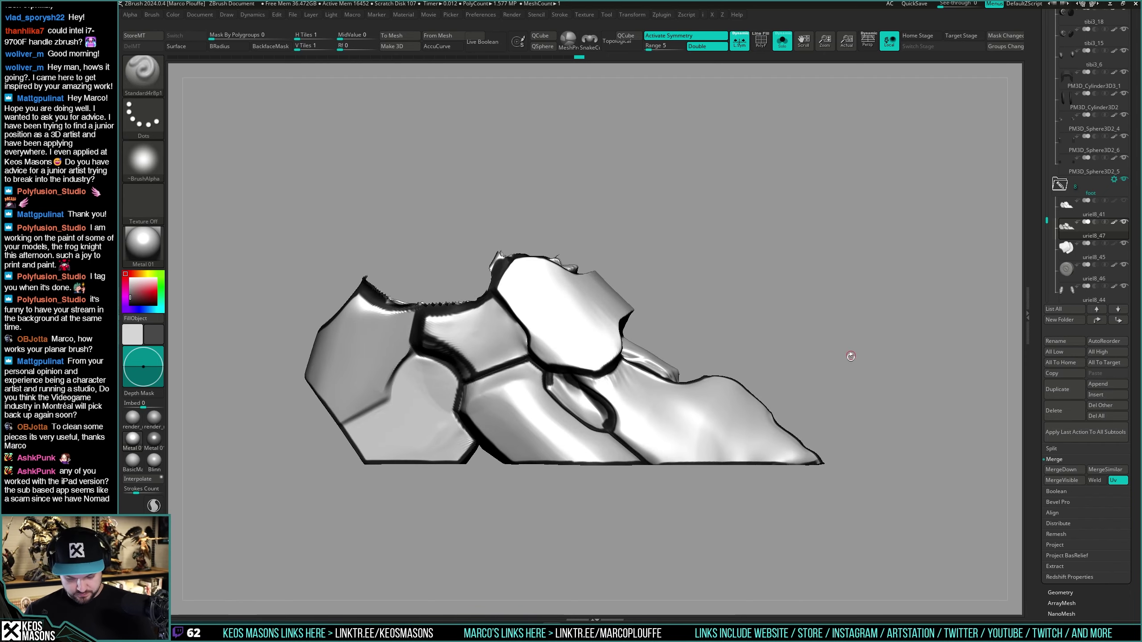
pyautogui.press('h')
pyautogui.moveTo(851, 353); pyautogui.dragTo(843, 351, button='right')
pyautogui.keyDown('ctrl'); pyautogui.keyDown('shift'); pyautogui.click(860, 349); pyautogui.keyUp('shift'); pyautogui.keyUp('ctrl')
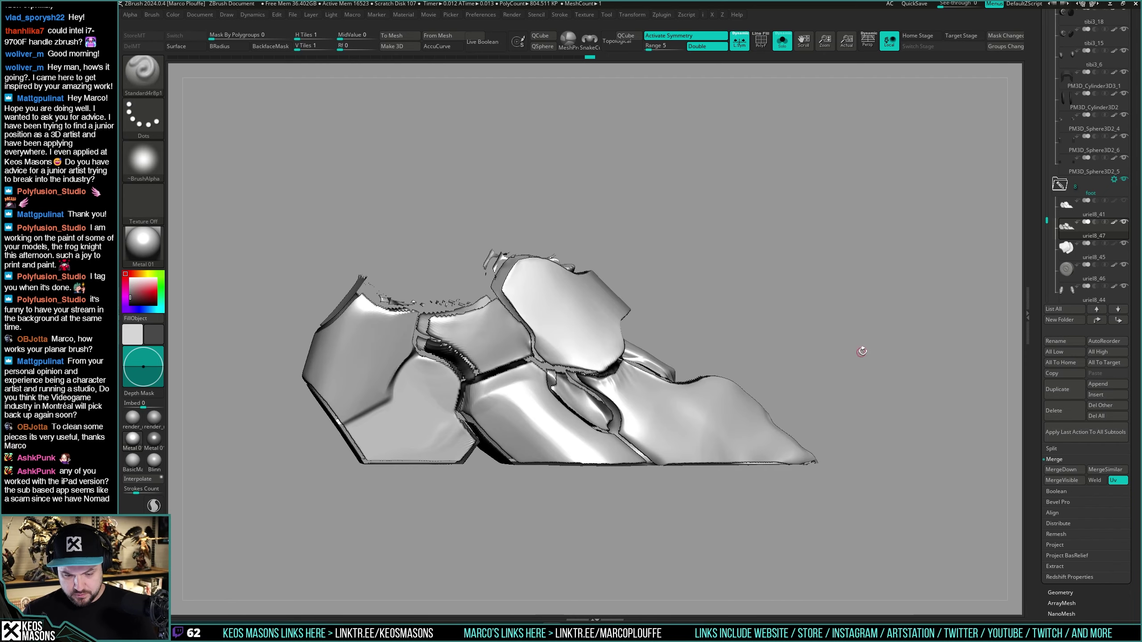
pyautogui.hotkey('shift', 'f')
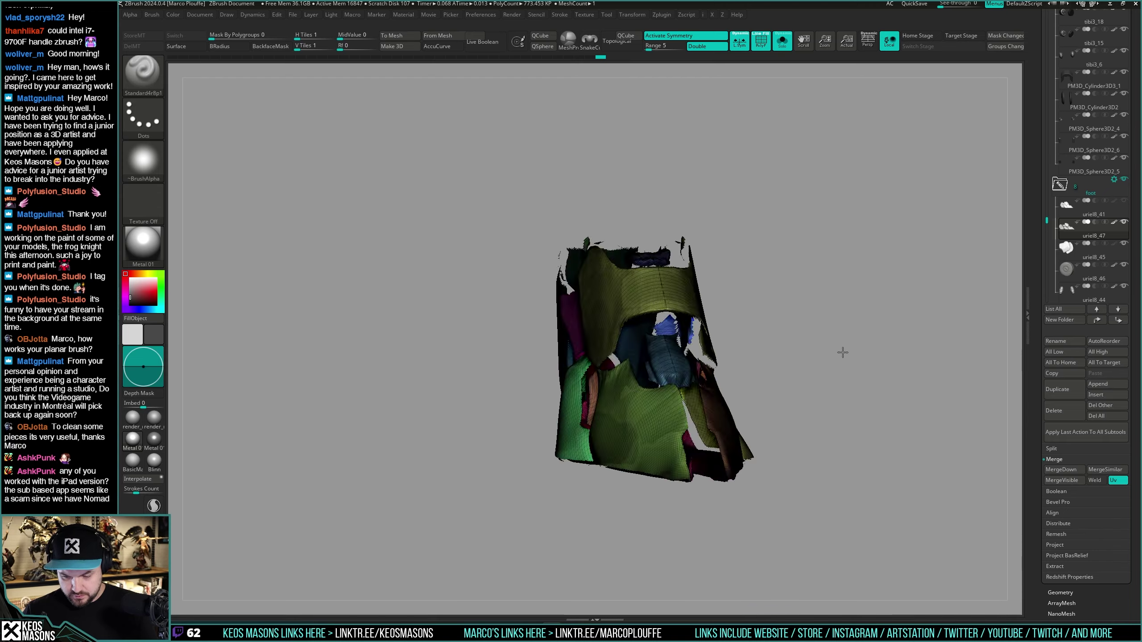
# Step: Examine the separated armour plates and the gaps between them from several sides, with and without the polygroup display
pyautogui.moveTo(870, 350); pyautogui.dragTo(802, 343)
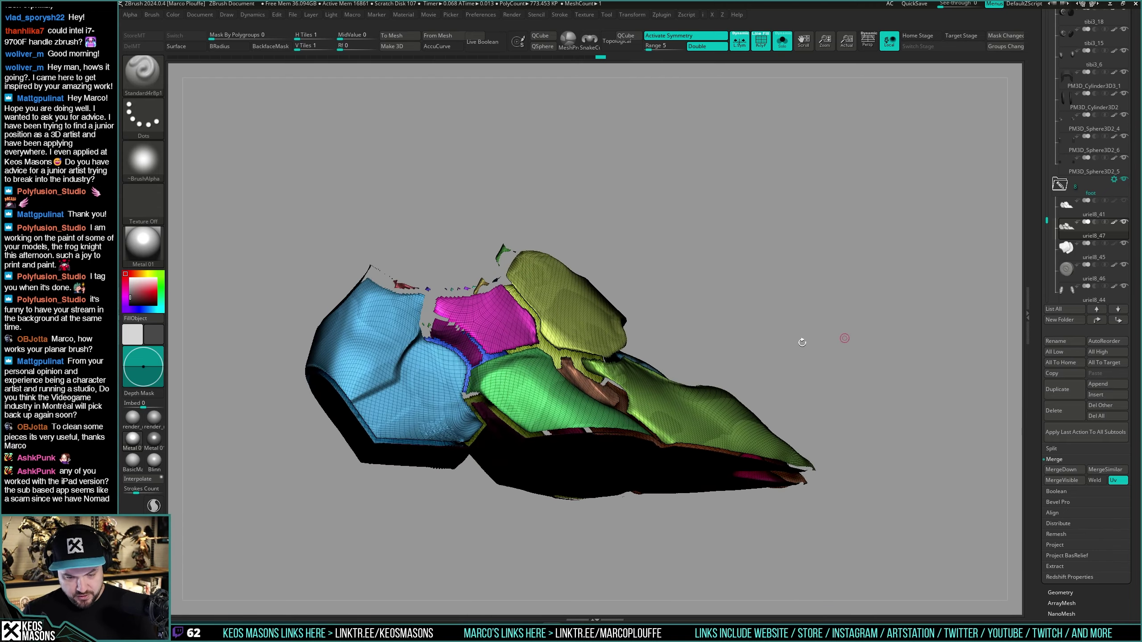
pyautogui.keyDown('alt'); pyautogui.moveTo(754, 301); pyautogui.dragTo(824, 306); pyautogui.keyUp('alt')
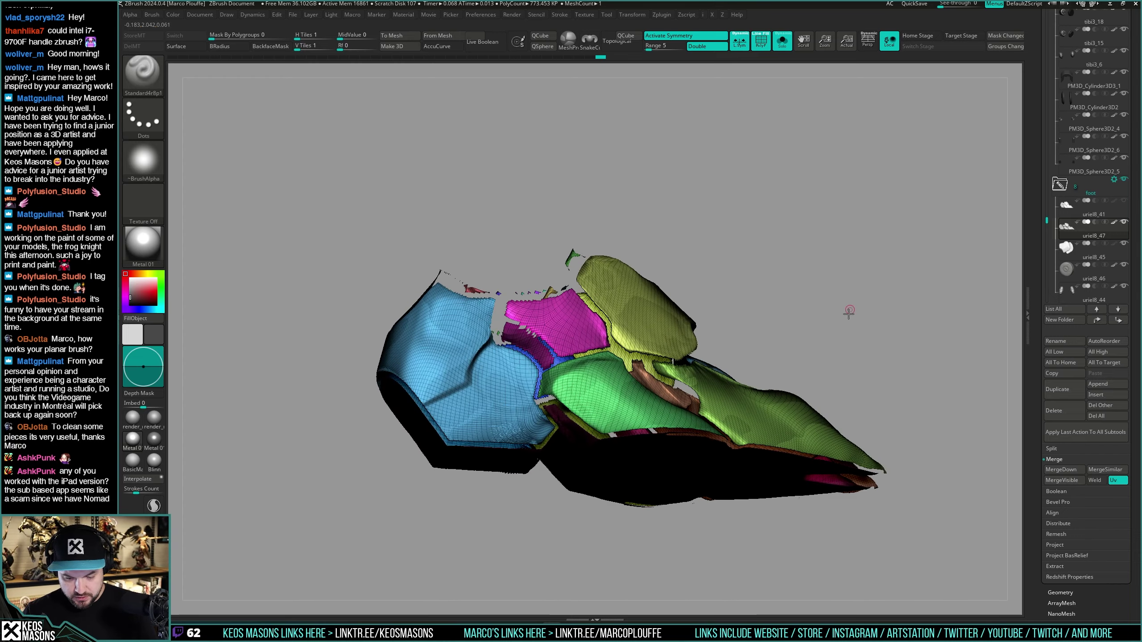
pyautogui.moveTo(872, 335)
pyautogui.mouseDown()
pyautogui.moveTo(872, 265)
pyautogui.moveTo(866, 355)
pyautogui.mouseUp()
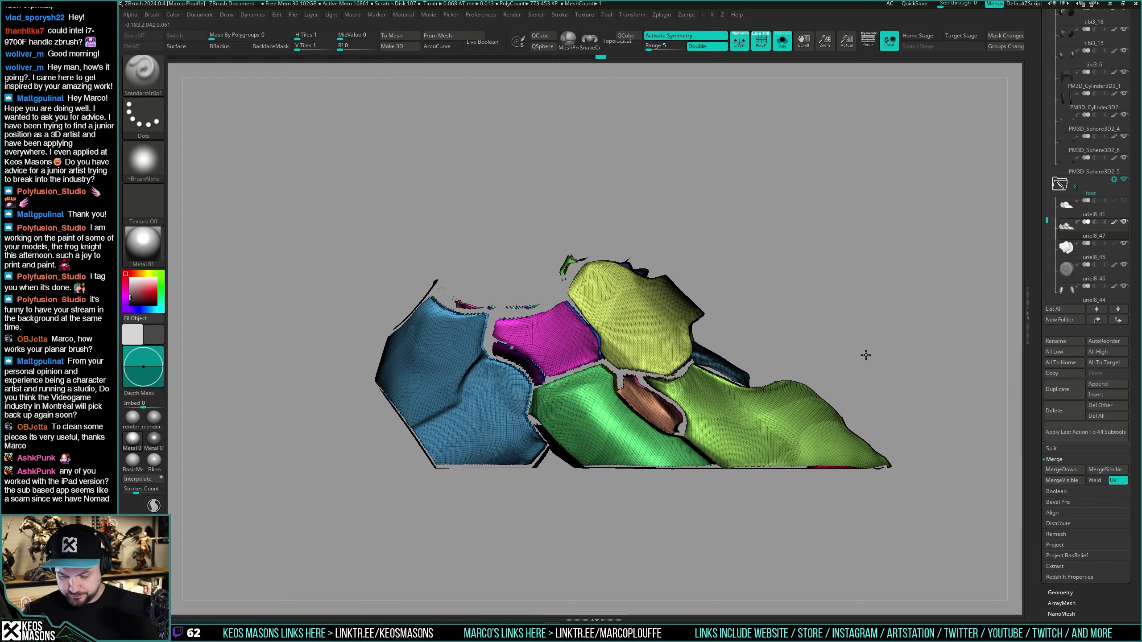
pyautogui.moveTo(858, 310); pyautogui.dragTo(874, 281)
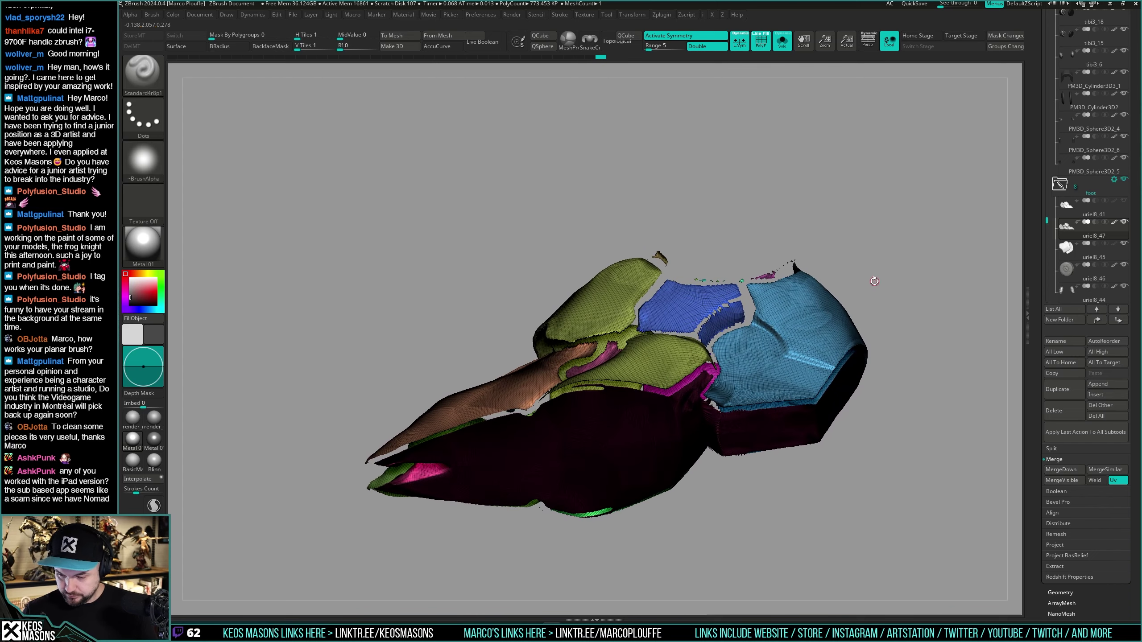
pyautogui.moveTo(851, 321); pyautogui.dragTo(859, 319)
pyautogui.keyDown('ctrl'); pyautogui.moveTo(724, 340); pyautogui.dragTo(731, 400, button='right'); pyautogui.keyUp('ctrl')
pyautogui.hotkey('shift', 'f')
pyautogui.hotkey('shift', 'f')
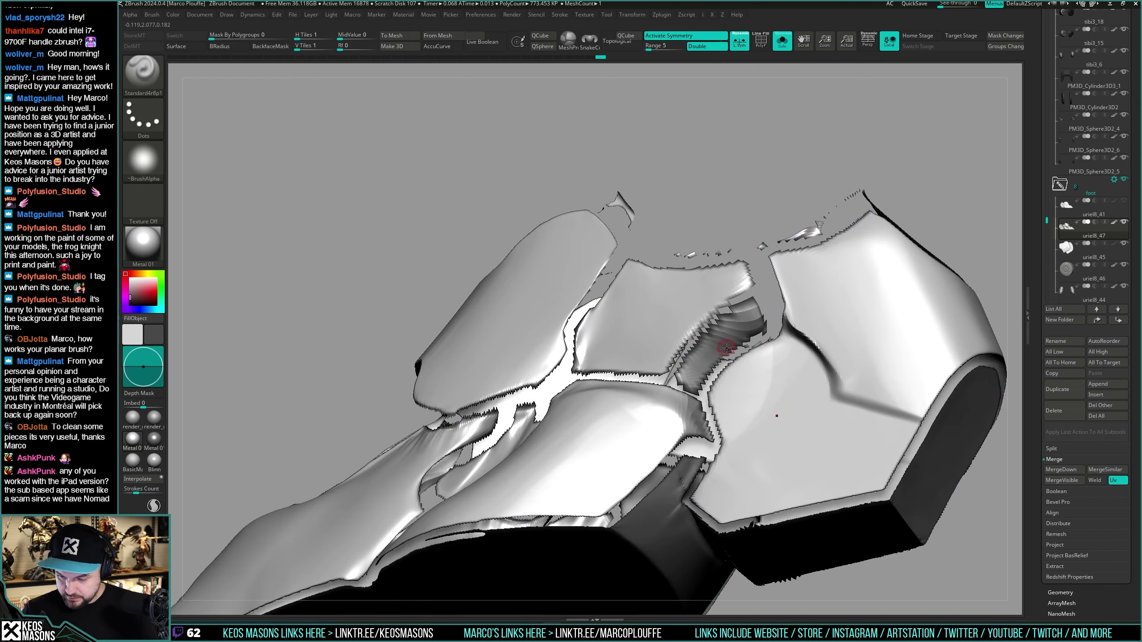
pyautogui.hotkey('shift', 'f')
pyautogui.hotkey('shift', 'f')
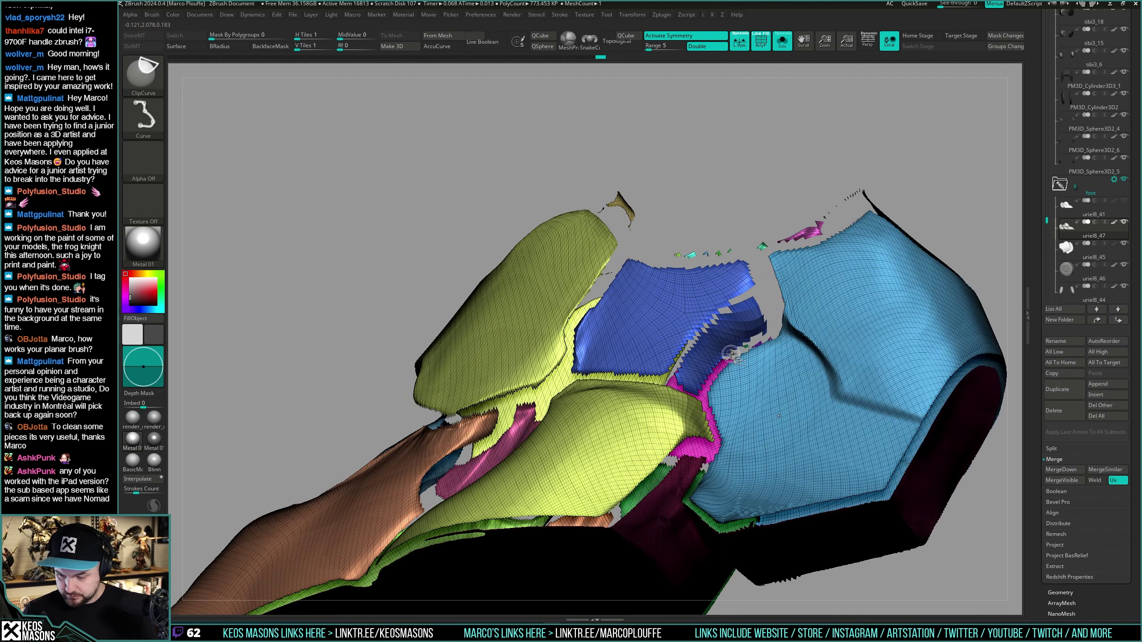
# Step: Mirror and weld the separated foot shell so both sides match
pyautogui.keyDown('ctrl'); pyautogui.moveTo(736, 347); pyautogui.dragTo(759, 315, button='right'); pyautogui.keyUp('ctrl')
pyautogui.press('space')
pyautogui.click(781, 246)
pyautogui.moveTo(896, 270); pyautogui.dragTo(800, 345, button='right')
pyautogui.moveTo(676, 318)
pyautogui.mouseDown(button='right')
pyautogui.moveTo(746, 360)
pyautogui.moveTo(787, 358)
pyautogui.mouseUp(button='right')
pyautogui.press('space')
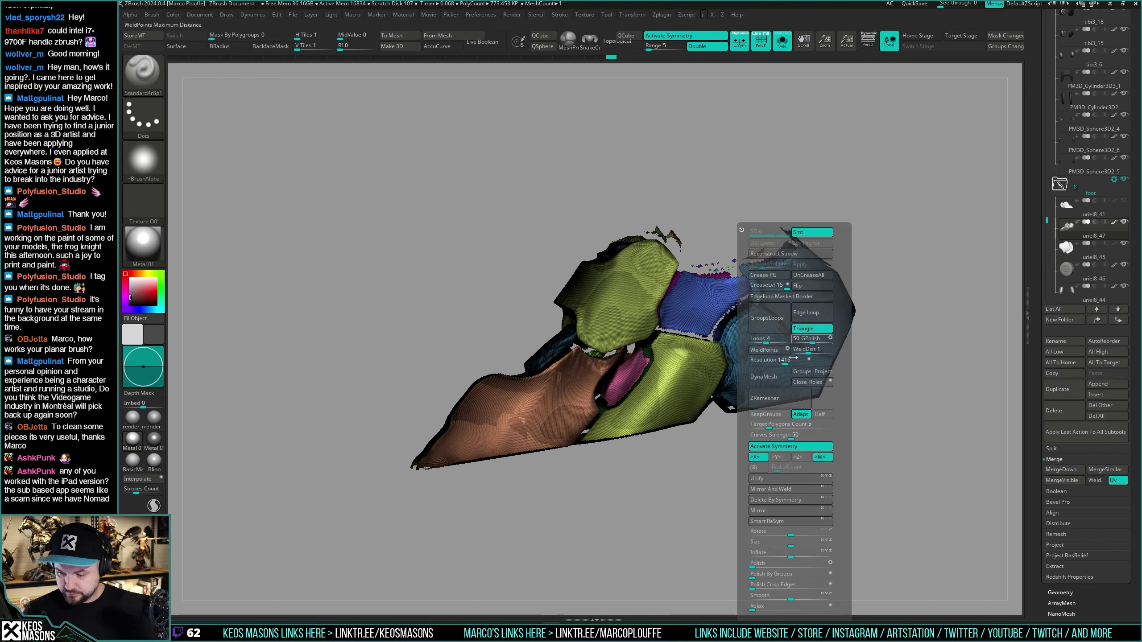
pyautogui.click(795, 488)
pyautogui.moveTo(556, 492); pyautogui.dragTo(741, 377)
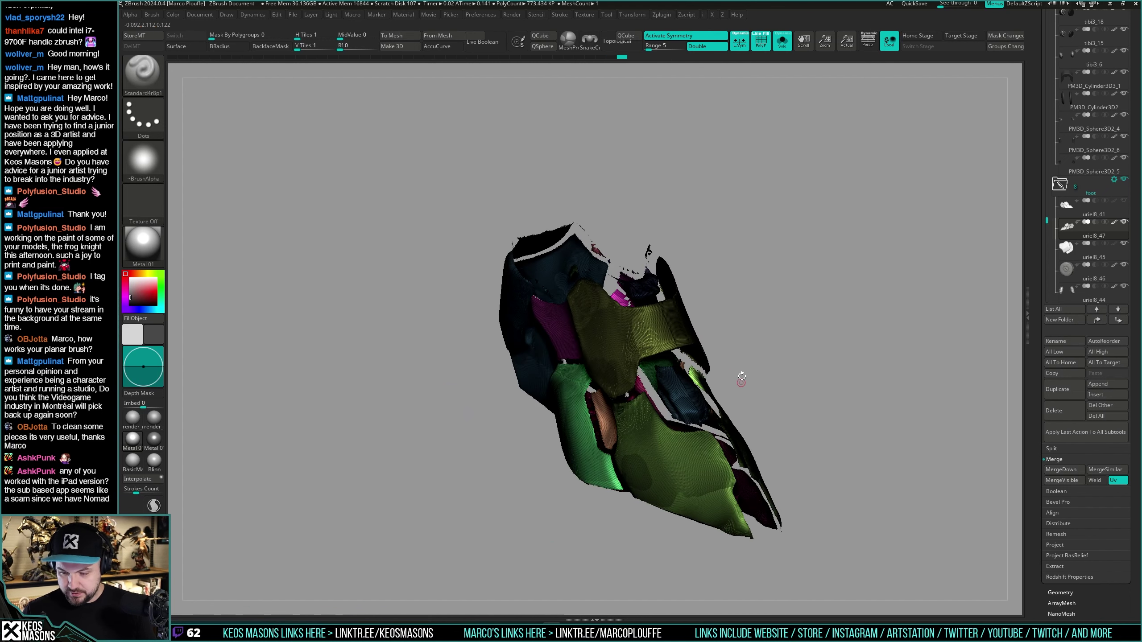
# Step: Isolate the large armour plates of the foot shell, leaving out the small loose fragments and leftover inner pieces
pyautogui.keyDown('ctrl'); pyautogui.keyDown('shift'); pyautogui.click(676, 323); pyautogui.keyUp('shift'); pyautogui.keyUp('ctrl')
pyautogui.keyDown('ctrl'); pyautogui.keyDown('shift'); pyautogui.moveTo(798, 288); pyautogui.dragTo(746, 395); pyautogui.keyUp('shift'); pyautogui.keyUp('ctrl')
pyautogui.hotkey('shift', 'f')
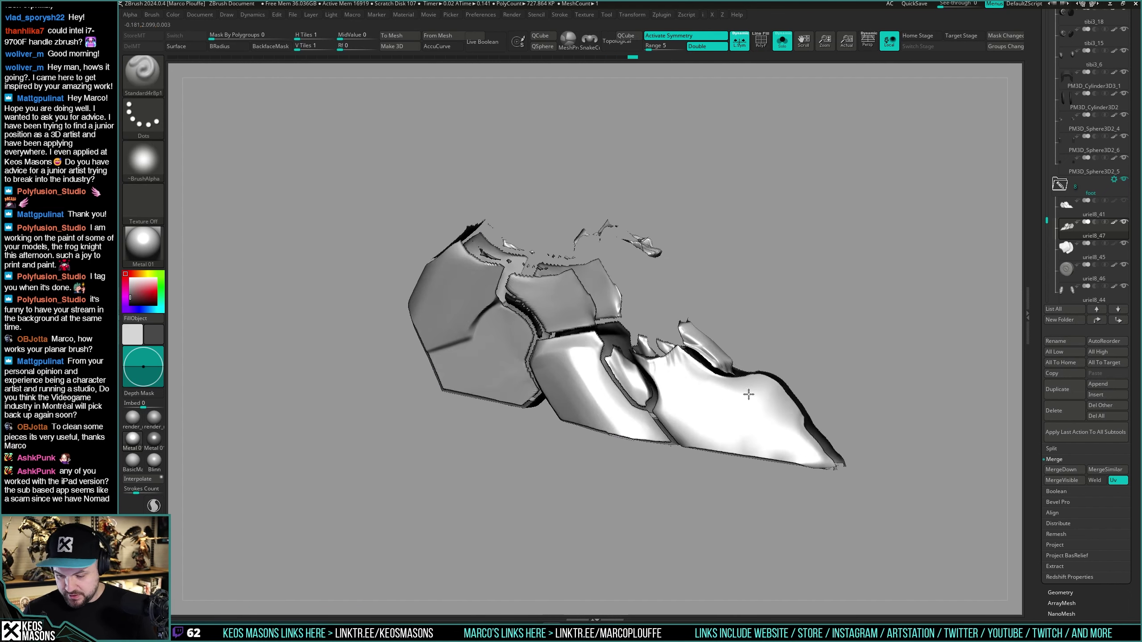
pyautogui.keyDown('ctrl'); pyautogui.keyDown('shift'); pyautogui.click(744, 397); pyautogui.keyUp('shift'); pyautogui.keyUp('ctrl')
pyautogui.keyDown('ctrl'); pyautogui.keyDown('shift'); pyautogui.click(689, 417); pyautogui.keyUp('shift'); pyautogui.keyUp('ctrl')
pyautogui.keyDown('ctrl'); pyautogui.keyDown('shift'); pyautogui.click(605, 418); pyautogui.keyUp('shift'); pyautogui.keyUp('ctrl')
pyautogui.keyDown('ctrl'); pyautogui.keyDown('shift'); pyautogui.click(557, 296); pyautogui.keyUp('shift'); pyautogui.keyUp('ctrl')
pyautogui.keyDown('ctrl'); pyautogui.keyDown('shift'); pyautogui.click(504, 345); pyautogui.keyUp('shift'); pyautogui.keyUp('ctrl')
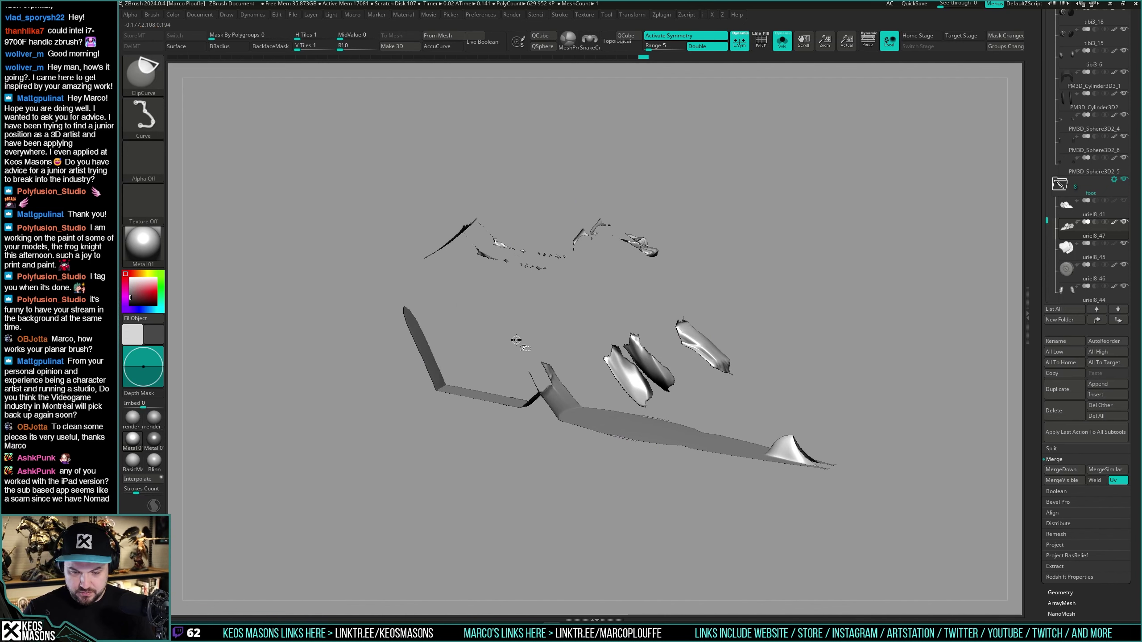
pyautogui.moveTo(517, 338)
pyautogui.mouseDown()
pyautogui.moveTo(600, 374)
pyautogui.moveTo(674, 356)
pyautogui.moveTo(671, 309)
pyautogui.moveTo(854, 305)
pyautogui.moveTo(810, 332)
pyautogui.moveTo(819, 320)
pyautogui.mouseUp()
pyautogui.keyDown('ctrl'); pyautogui.keyDown('shift'); pyautogui.click(675, 355); pyautogui.keyUp('shift'); pyautogui.keyUp('ctrl')
pyautogui.keyDown('ctrl'); pyautogui.keyDown('shift'); pyautogui.moveTo(873, 285); pyautogui.dragTo(851, 337); pyautogui.keyUp('shift'); pyautogui.keyUp('ctrl')
pyautogui.moveTo(848, 335); pyautogui.dragTo(780, 338)
# Step: Lasso away the loose strip between the middle side plate and the heel plate, and clear its remaining jagged scraps
pyautogui.moveTo(627, 369)
pyautogui.mouseDown(button='right')
pyautogui.moveTo(658, 383)
pyautogui.moveTo(666, 343)
pyautogui.moveTo(668, 371)
pyautogui.mouseUp(button='right')
pyautogui.hotkey('shift', 'f')
pyautogui.press('z')
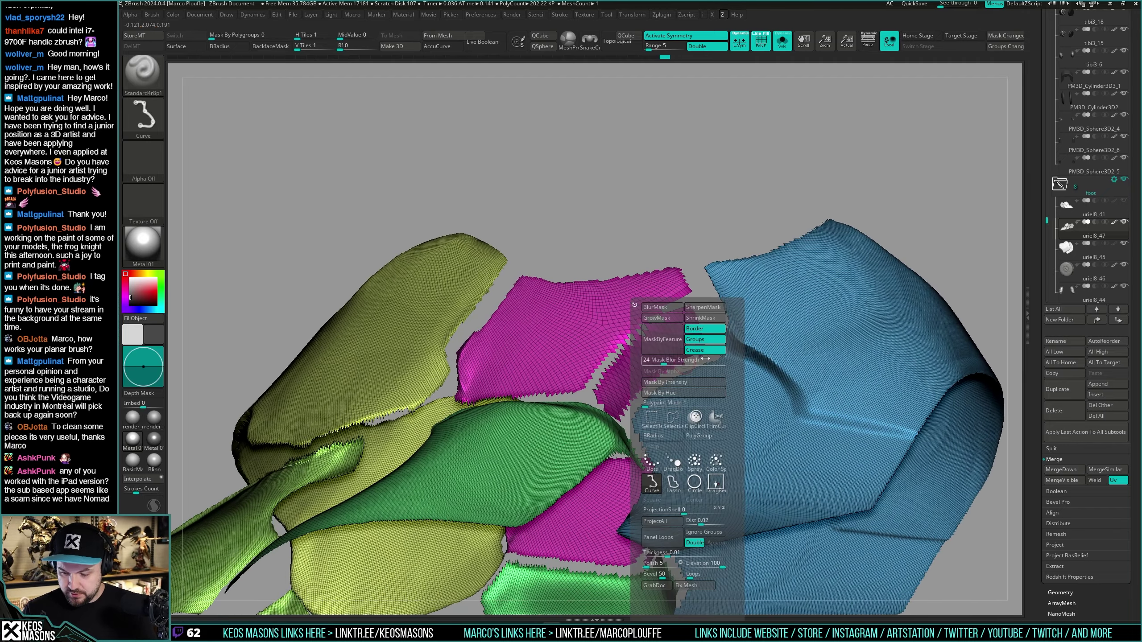
pyautogui.click(677, 422)
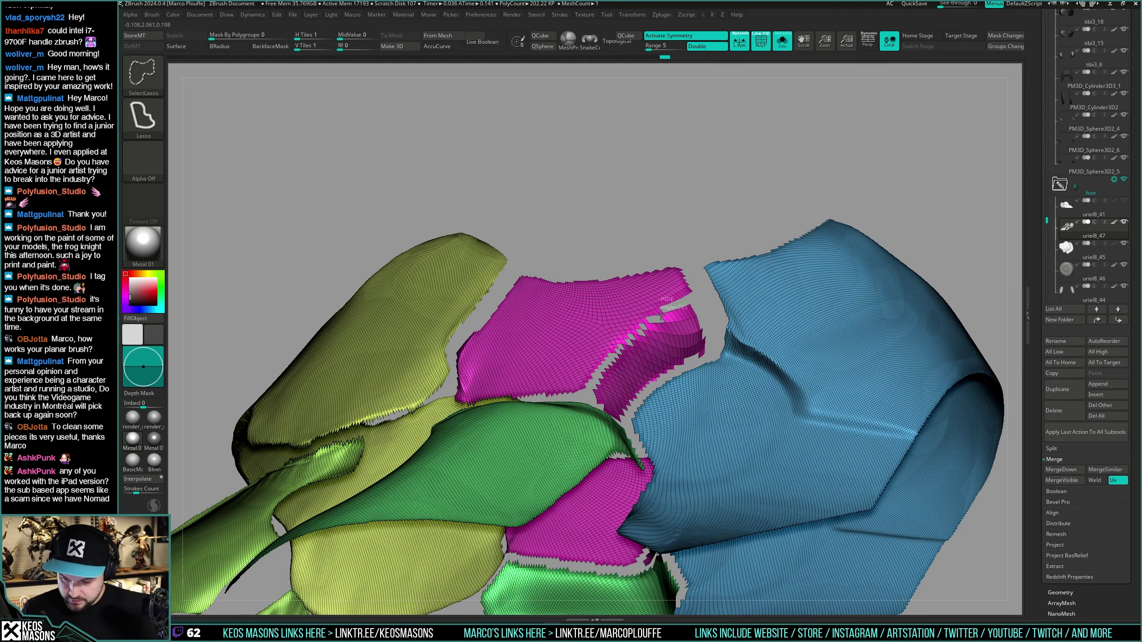
pyautogui.keyDown('ctrl'); pyautogui.keyDown('alt'); pyautogui.keyDown('shift'); pyautogui.moveTo(699, 318); pyautogui.dragTo(699, 316); pyautogui.keyUp('shift'); pyautogui.keyUp('alt'); pyautogui.keyUp('ctrl')
pyautogui.keyDown('ctrl'); pyautogui.moveTo(699, 317); pyautogui.dragTo(708, 291, button='right'); pyautogui.keyUp('ctrl')
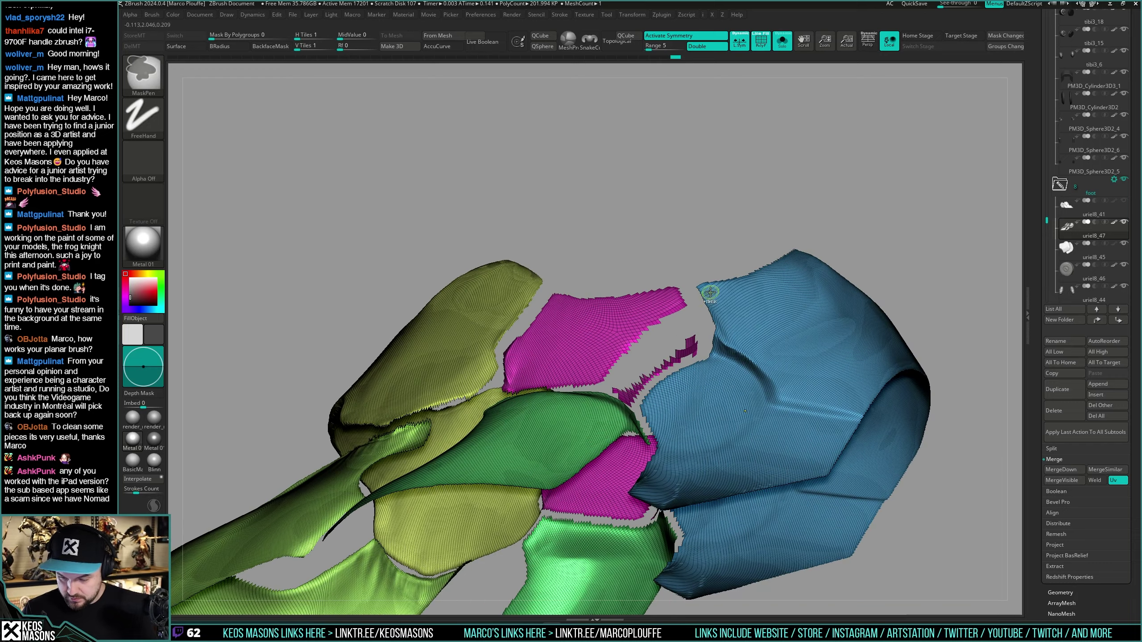
pyautogui.hotkey('ctrl', 'w')
pyautogui.moveTo(704, 330)
pyautogui.mouseDown()
pyautogui.moveTo(869, 237)
pyautogui.moveTo(764, 288)
pyautogui.moveTo(726, 360)
pyautogui.mouseUp()
pyautogui.keyDown('ctrl'); pyautogui.moveTo(723, 375); pyautogui.dragTo(810, 311, button='right'); pyautogui.keyUp('ctrl')
pyautogui.hotkey('ctrl', 'shift', 'space')
pyautogui.keyDown('ctrl'); pyautogui.keyDown('shift'); pyautogui.click(718, 424); pyautogui.keyUp('shift'); pyautogui.keyUp('ctrl')
# Step: Mirror and weld the cleaned armour plates
pyautogui.moveTo(934, 246)
pyautogui.keyDown('ctrl'); pyautogui.mouseDown(button='right')
pyautogui.moveTo(894, 297)
pyautogui.moveTo(930, 234)
pyautogui.mouseUp(button='right'); pyautogui.keyUp('ctrl')
pyautogui.moveTo(881, 270)
pyautogui.mouseDown()
pyautogui.moveTo(797, 319)
pyautogui.moveTo(811, 360)
pyautogui.moveTo(856, 379)
pyautogui.moveTo(879, 357)
pyautogui.moveTo(836, 346)
pyautogui.moveTo(864, 346)
pyautogui.mouseUp()
pyautogui.press('i')
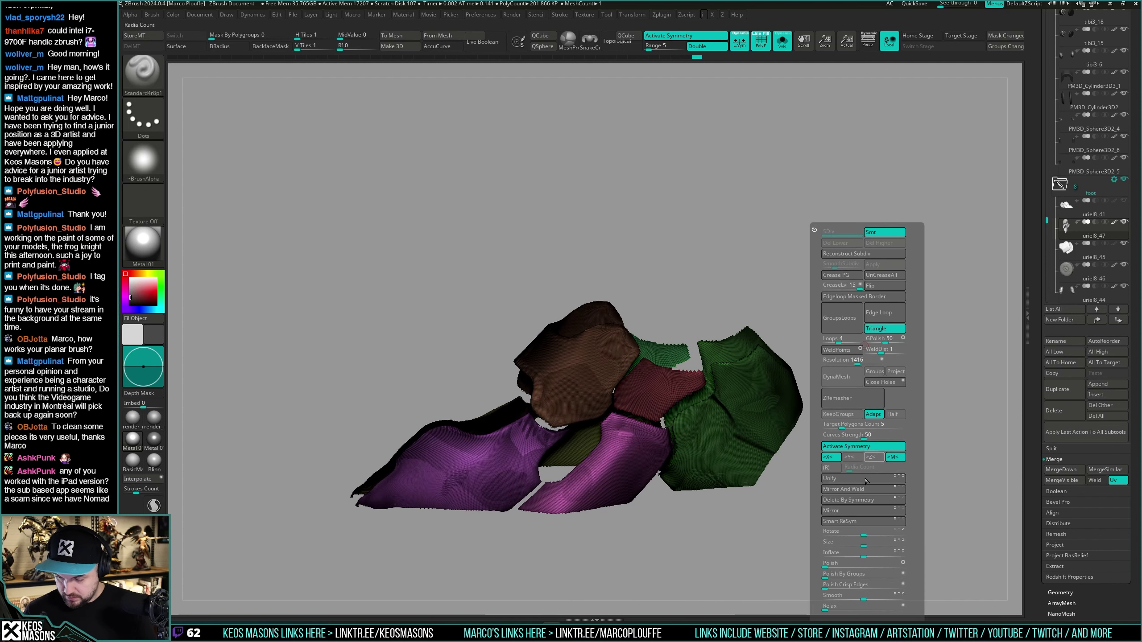
pyautogui.click(872, 490)
# Step: Examine the plates without the polygroup display, both together with the leg mechanics and on their own
pyautogui.hotkey('shift', 'f')
pyautogui.hotkey('shift', 's')
pyautogui.keyDown('ctrl'); pyautogui.moveTo(737, 454); pyautogui.dragTo(692, 395, button='right'); pyautogui.keyUp('ctrl')
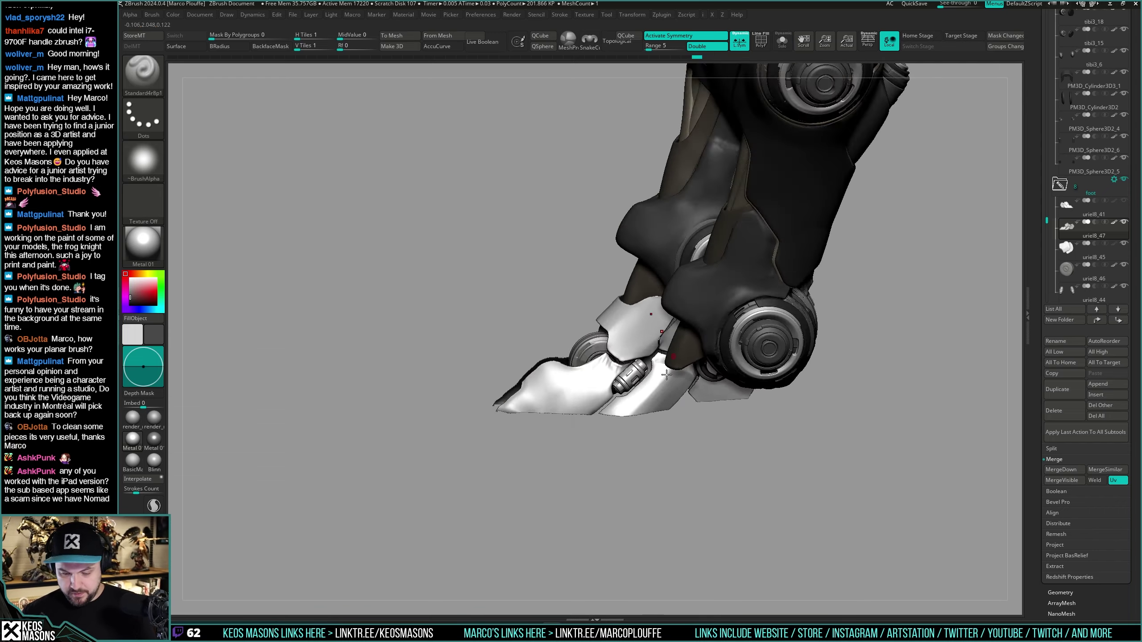
pyautogui.moveTo(665, 391); pyautogui.dragTo(791, 360)
pyautogui.keyDown('ctrl'); pyautogui.moveTo(755, 332); pyautogui.dragTo(772, 372, button='right'); pyautogui.keyUp('ctrl')
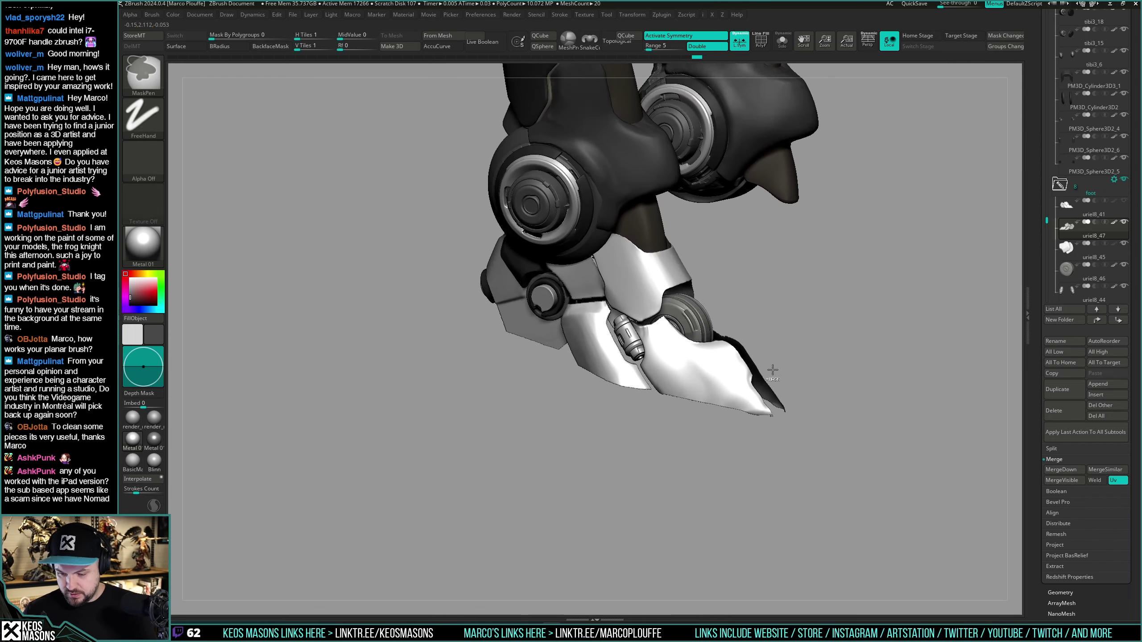
pyautogui.moveTo(773, 373); pyautogui.dragTo(809, 370)
pyautogui.hotkey('shift', 's')
pyautogui.keyDown('ctrl'); pyautogui.moveTo(757, 342); pyautogui.dragTo(777, 378, button='right'); pyautogui.keyUp('ctrl')
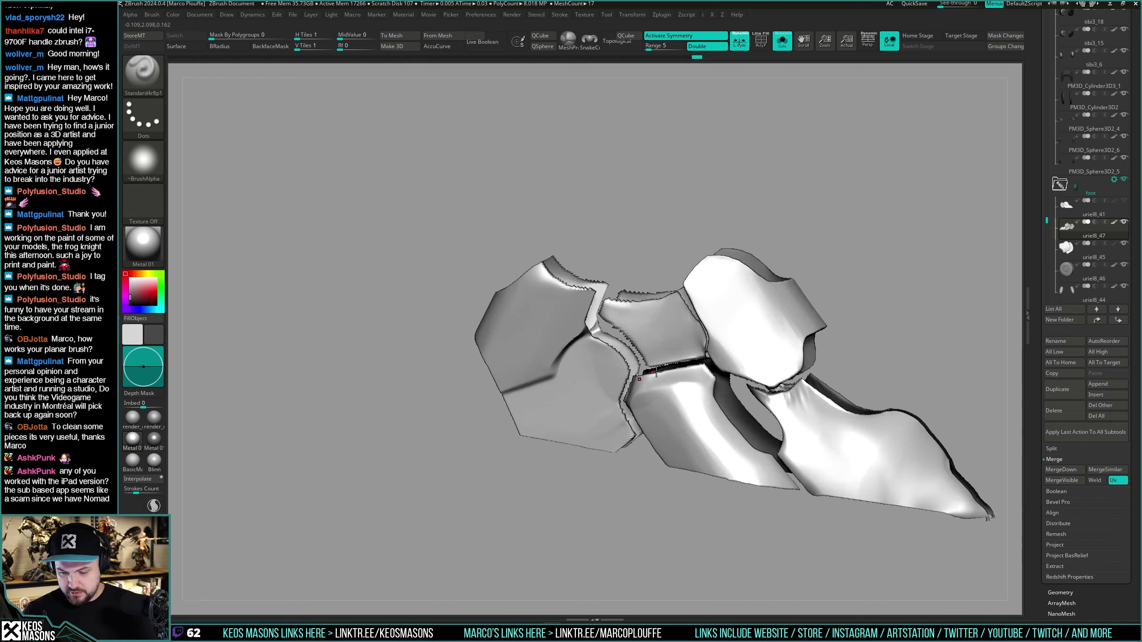
pyautogui.moveTo(804, 337); pyautogui.dragTo(704, 400)
pyautogui.rightClick(704, 400)
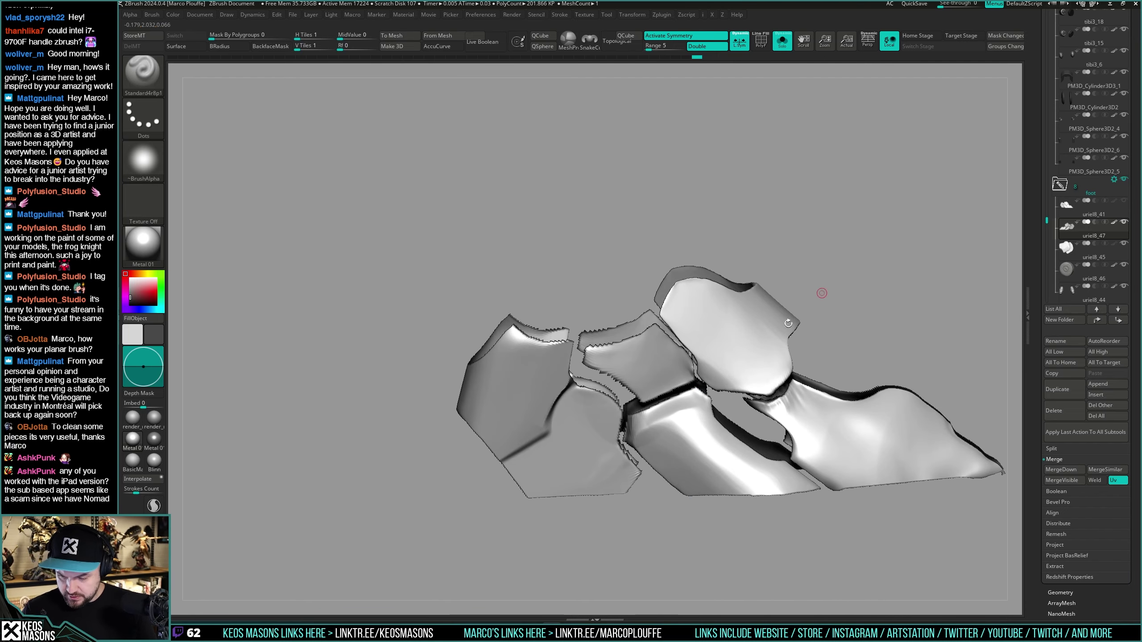
pyautogui.moveTo(821, 292); pyautogui.dragTo(750, 370)
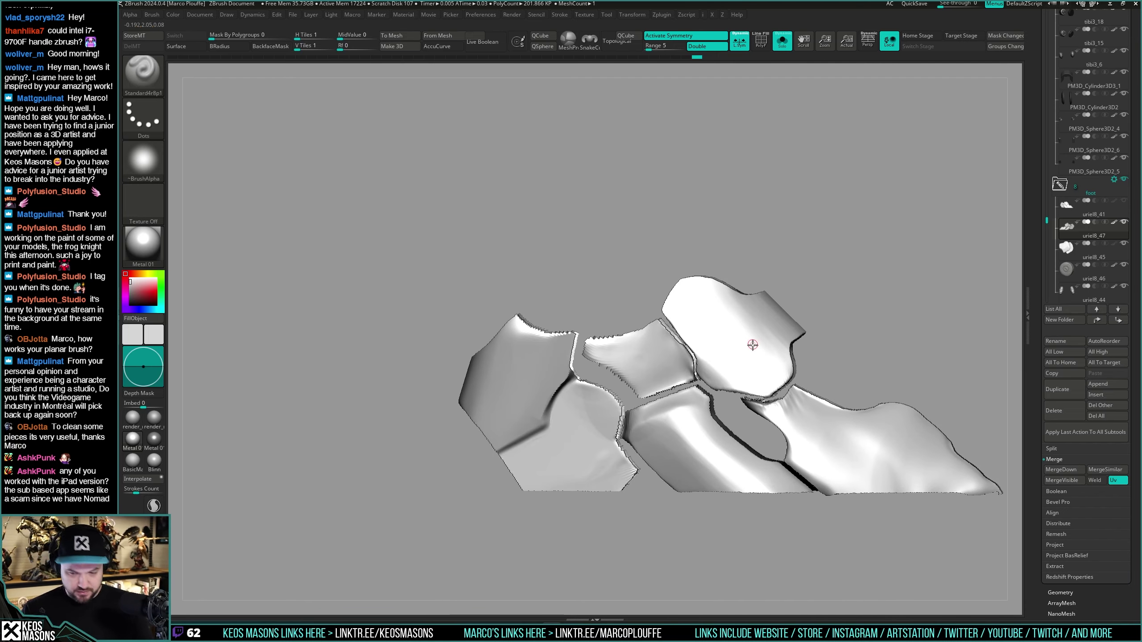
# Step: Set Mask By Polygroups to 100 and switch to the Move brush for adjusting individual plates
pyautogui.press('space')
pyautogui.click(767, 365)
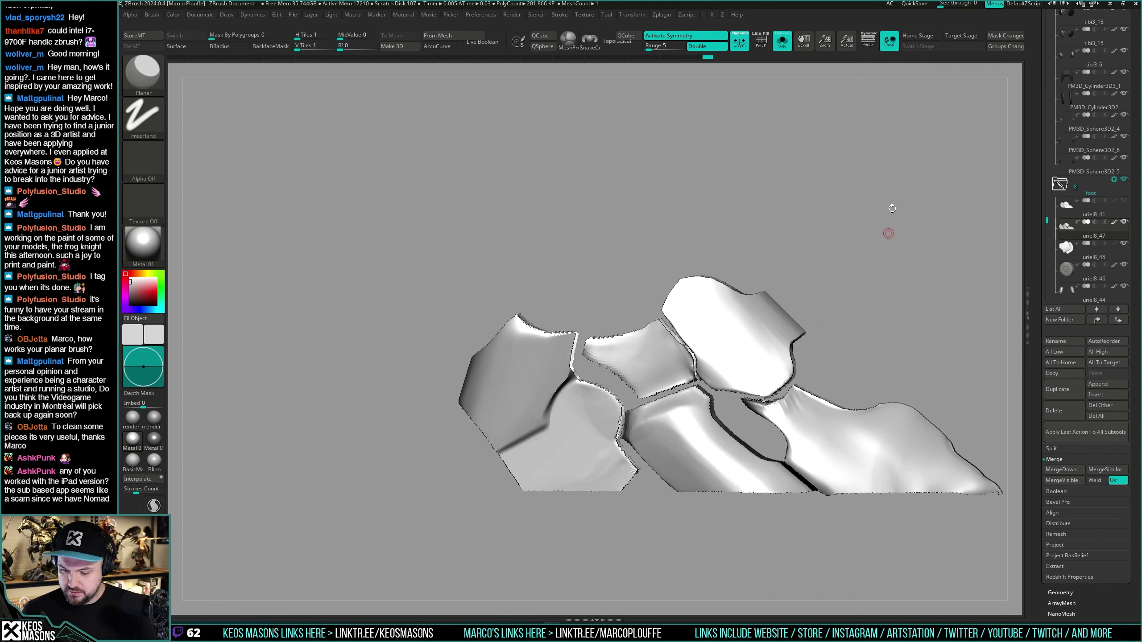
pyautogui.moveTo(689, 337); pyautogui.dragTo(687, 336)
pyautogui.moveTo(688, 337)
pyautogui.mouseDown(button='right')
pyautogui.moveTo(760, 330)
pyautogui.moveTo(700, 354)
pyautogui.mouseUp(button='right')
pyautogui.hotkey('shift', 'f')
pyautogui.hotkey('shift', 'f')
pyautogui.rightClick(701, 354)
pyautogui.press('shift')
pyautogui.rightClick(710, 355)
pyautogui.moveTo(710, 356); pyautogui.dragTo(708, 356)
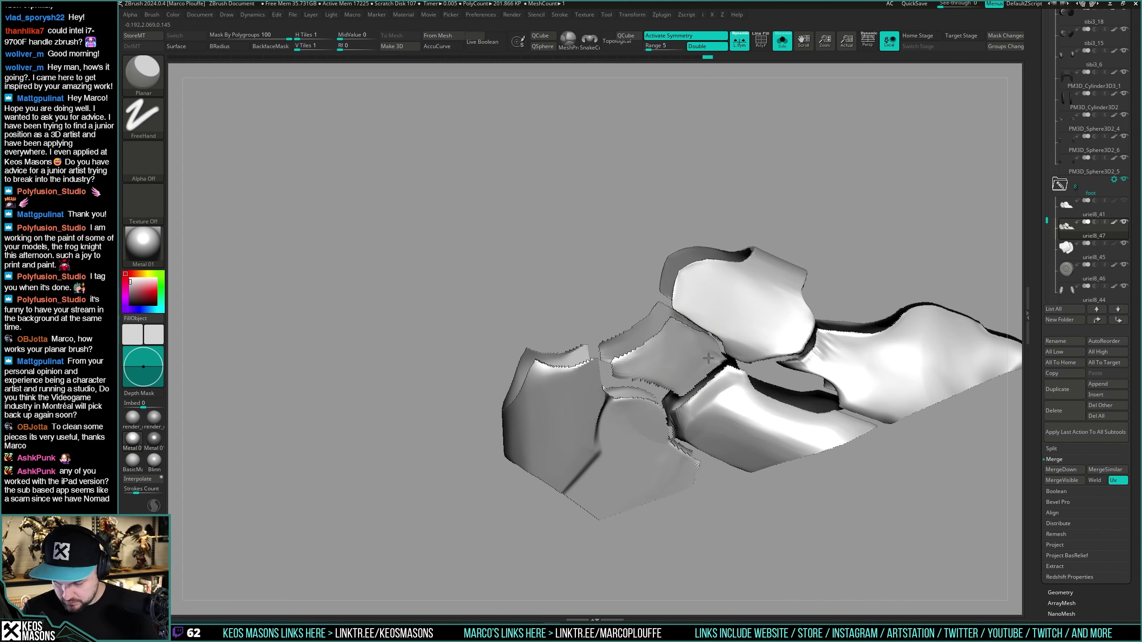
pyautogui.moveTo(682, 330)
pyautogui.mouseDown(button='right')
pyautogui.moveTo(691, 301)
pyautogui.moveTo(663, 354)
pyautogui.moveTo(703, 331)
pyautogui.moveTo(694, 368)
pyautogui.moveTo(733, 356)
pyautogui.moveTo(691, 382)
pyautogui.moveTo(697, 366)
pyautogui.mouseUp(button='right')
pyautogui.rightClick(698, 366)
pyautogui.click(666, 346)
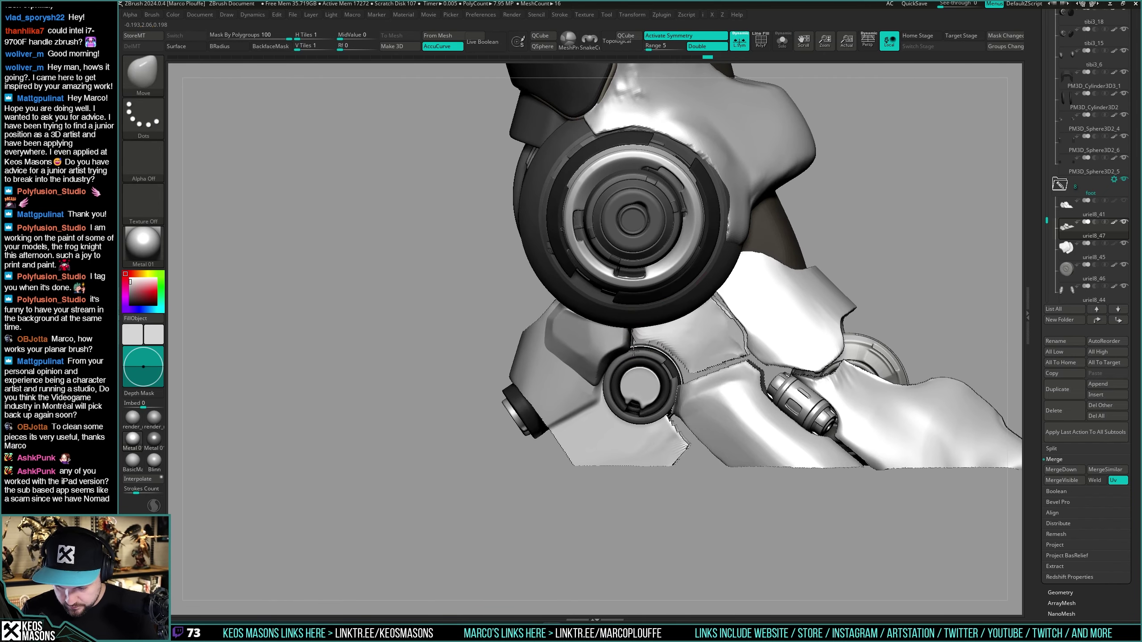
# Step: Move the front and lower edges of the middle side plate to tighten its seams with the neighbouring plates
pyautogui.moveTo(633, 351); pyautogui.dragTo(632, 352)
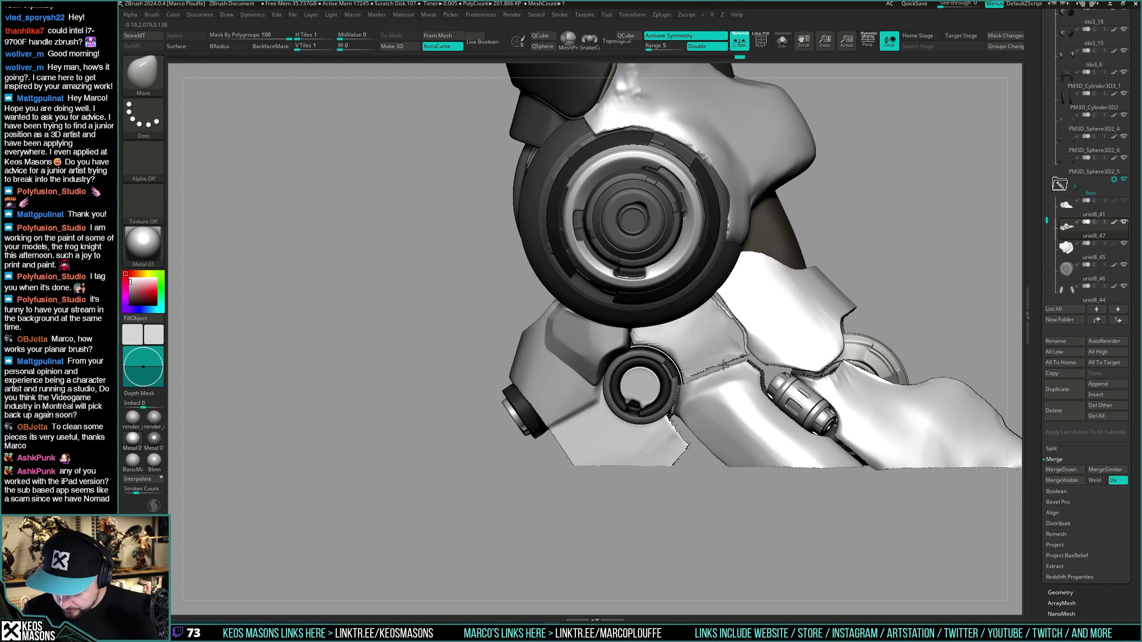
pyautogui.moveTo(745, 361); pyautogui.dragTo(744, 360)
pyautogui.moveTo(744, 356)
pyautogui.mouseDown(button='right')
pyautogui.moveTo(741, 298)
pyautogui.moveTo(702, 374)
pyautogui.mouseUp(button='right')
pyautogui.rightClick(702, 373)
pyautogui.hotkey('alt', 's')
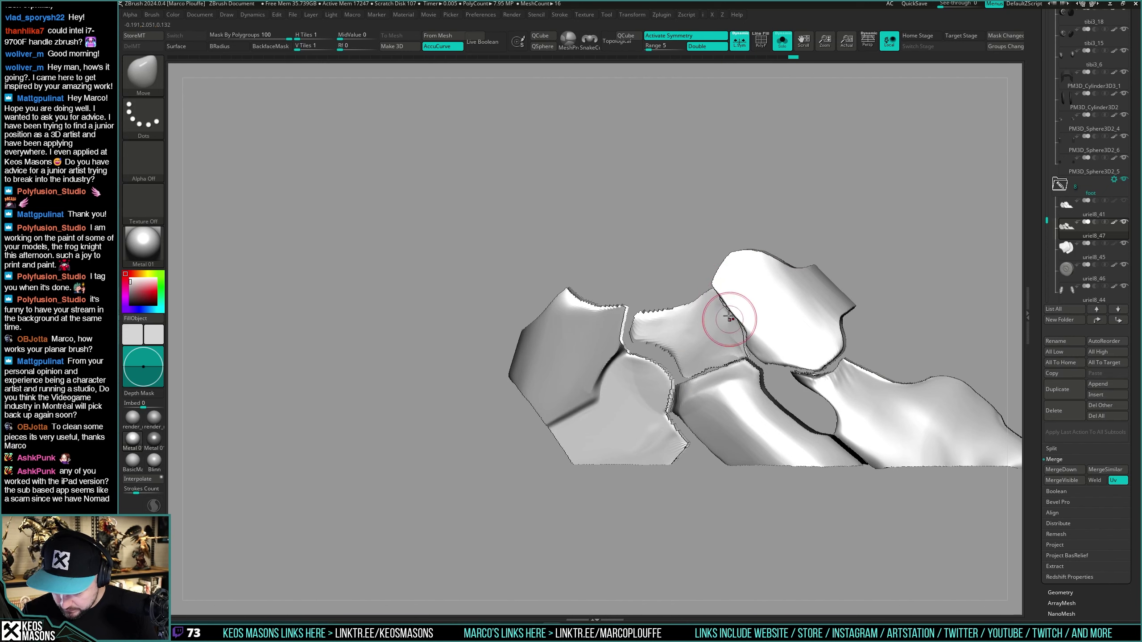
pyautogui.press('shift')
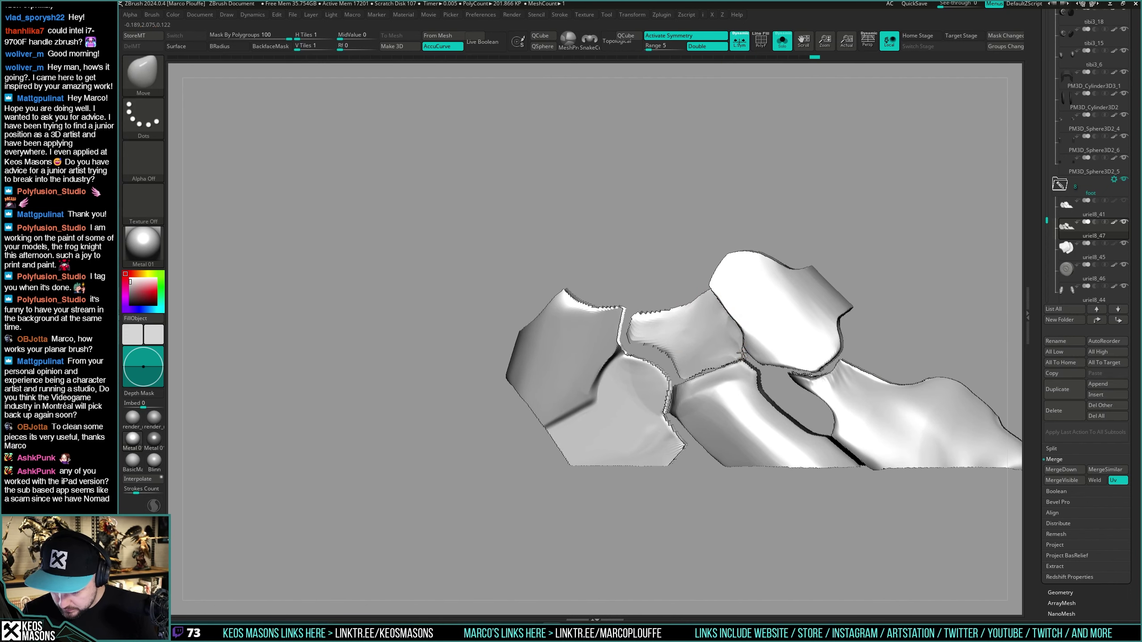
pyautogui.hotkey('alt', 's')
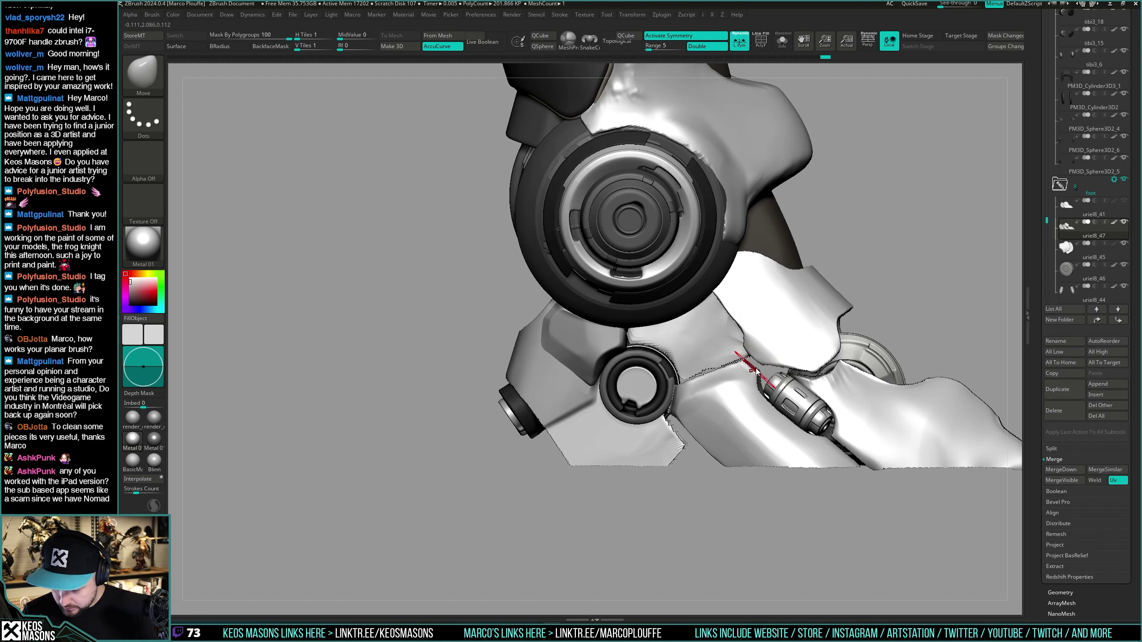
# Step: Adjust the plate edges around the small cylinder opening and below the front ankle plate with the Move brush
pyautogui.moveTo(745, 357)
pyautogui.mouseDown(button='right')
pyautogui.moveTo(769, 320)
pyautogui.moveTo(773, 377)
pyautogui.moveTo(789, 408)
pyautogui.moveTo(772, 416)
pyautogui.moveTo(790, 419)
pyautogui.moveTo(785, 427)
pyautogui.mouseUp(button='right')
pyautogui.rightClick(749, 365)
pyautogui.hotkey('shift', 's')
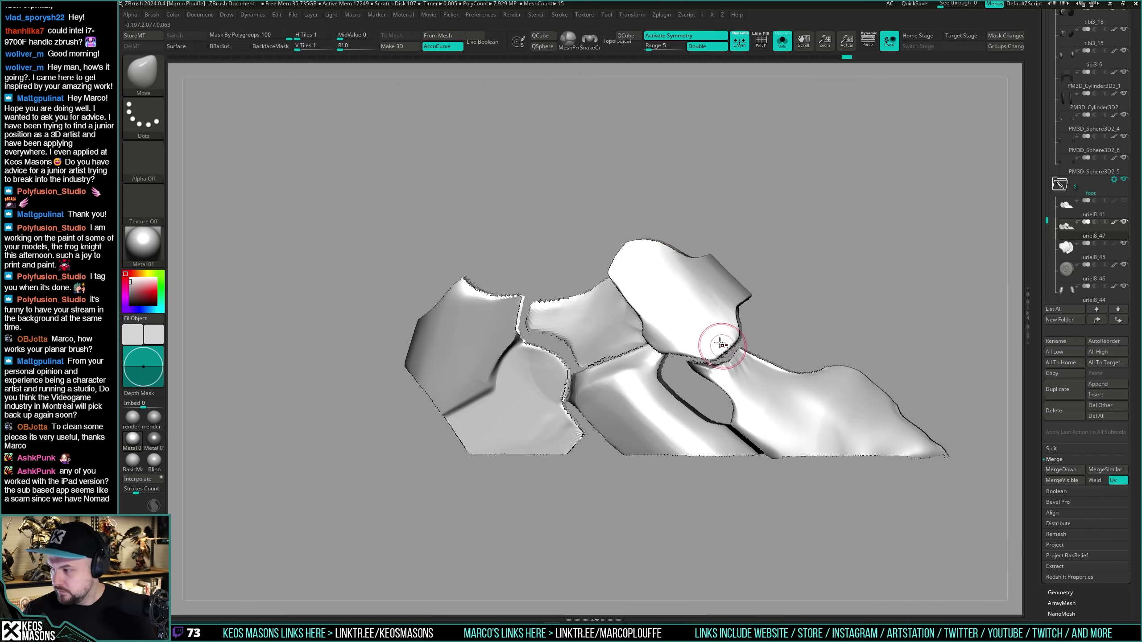
pyautogui.hotkey('shift', 's')
pyautogui.moveTo(726, 368)
pyautogui.mouseDown(button='right')
pyautogui.moveTo(722, 334)
pyautogui.moveTo(737, 307)
pyautogui.moveTo(720, 373)
pyautogui.moveTo(755, 356)
pyautogui.moveTo(762, 335)
pyautogui.moveTo(721, 362)
pyautogui.moveTo(723, 336)
pyautogui.moveTo(711, 352)
pyautogui.mouseUp(button='right')
pyautogui.hotkey('shift', 's')
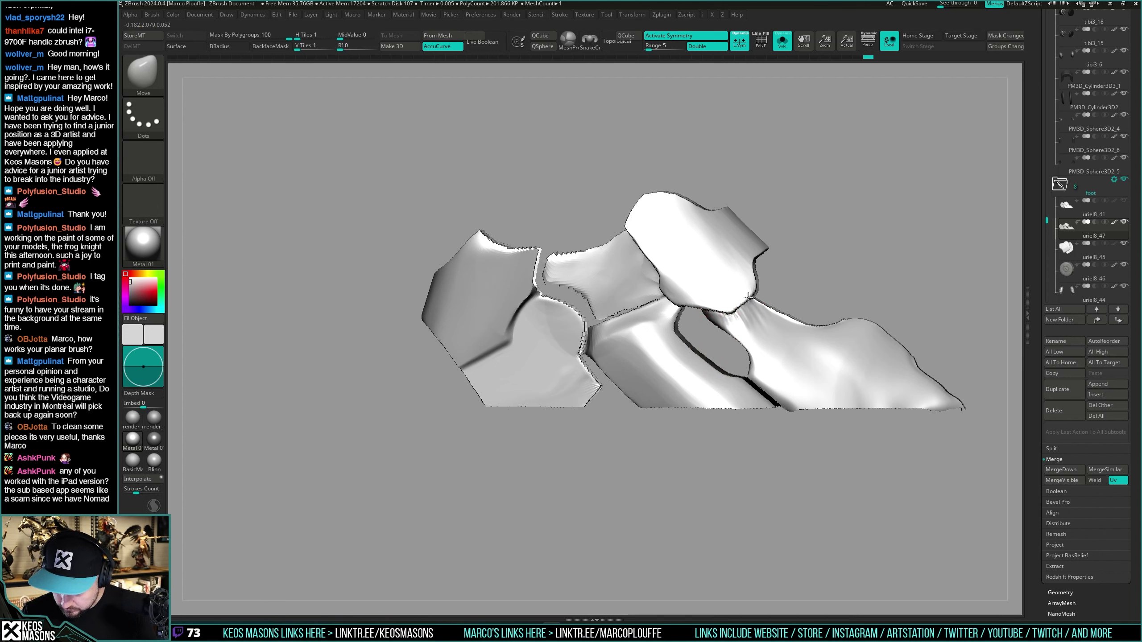
# Step: Refine the seam between the front ankle plate and the toe plate, checking its fit against the leg mechanics
pyautogui.moveTo(721, 314)
pyautogui.mouseDown(button='right')
pyautogui.moveTo(741, 311)
pyautogui.moveTo(713, 312)
pyautogui.mouseUp(button='right')
pyautogui.moveTo(713, 311); pyautogui.dragTo(713, 309)
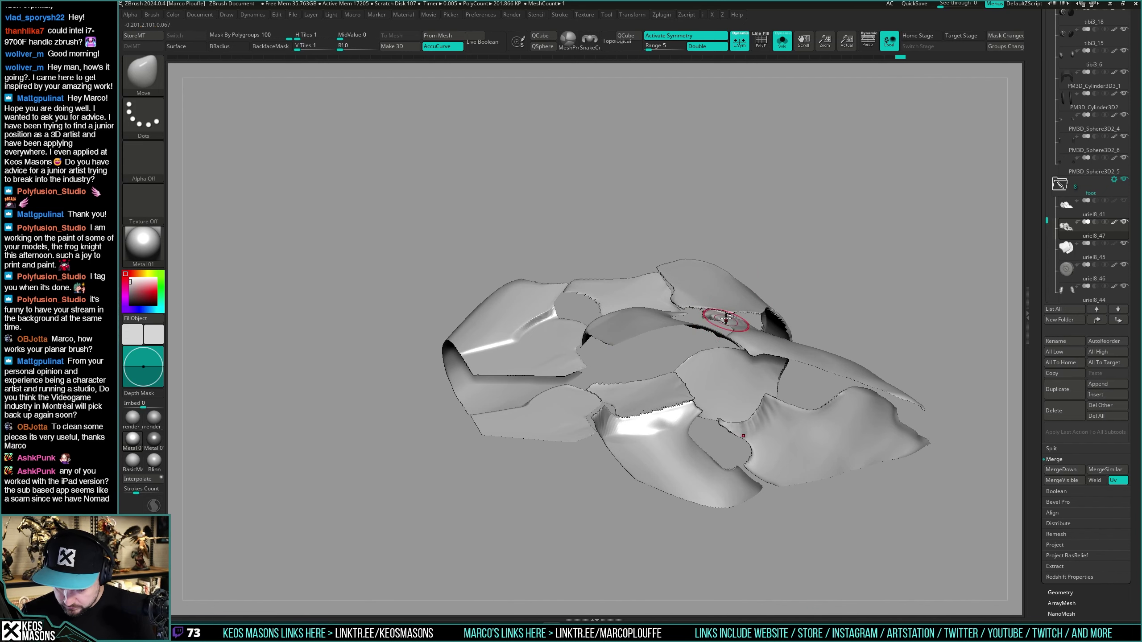
pyautogui.hotkey('alt', 's')
pyautogui.moveTo(726, 319); pyautogui.dragTo(703, 333, button='right')
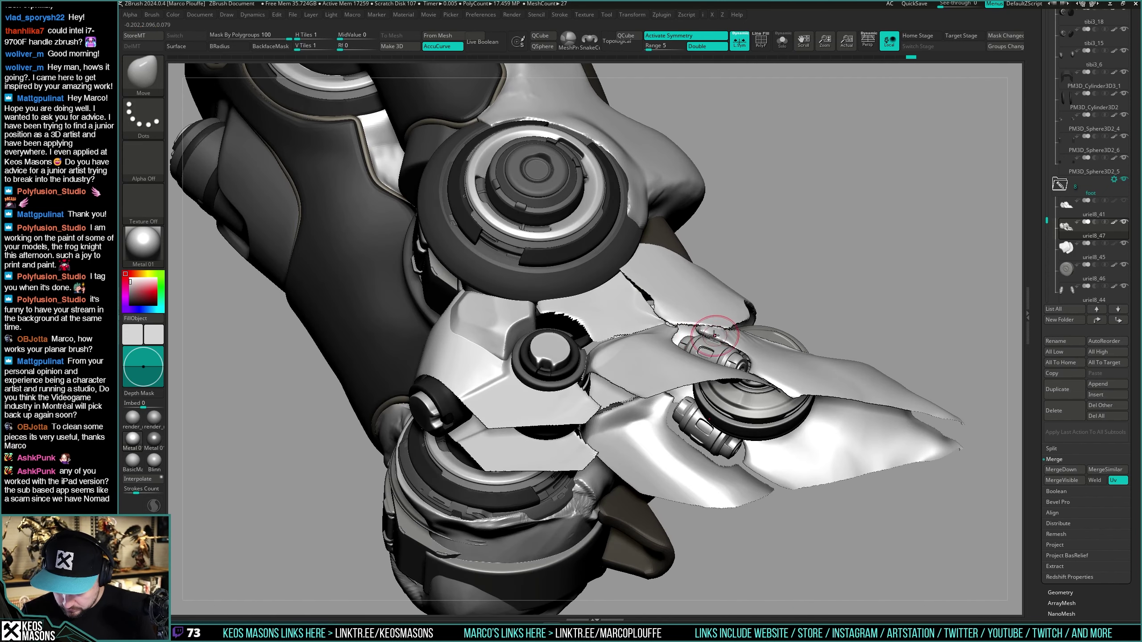
pyautogui.moveTo(734, 345); pyautogui.dragTo(734, 340)
pyautogui.keyDown('shift'); pyautogui.moveTo(734, 341); pyautogui.dragTo(731, 408, button='right'); pyautogui.keyUp('shift')
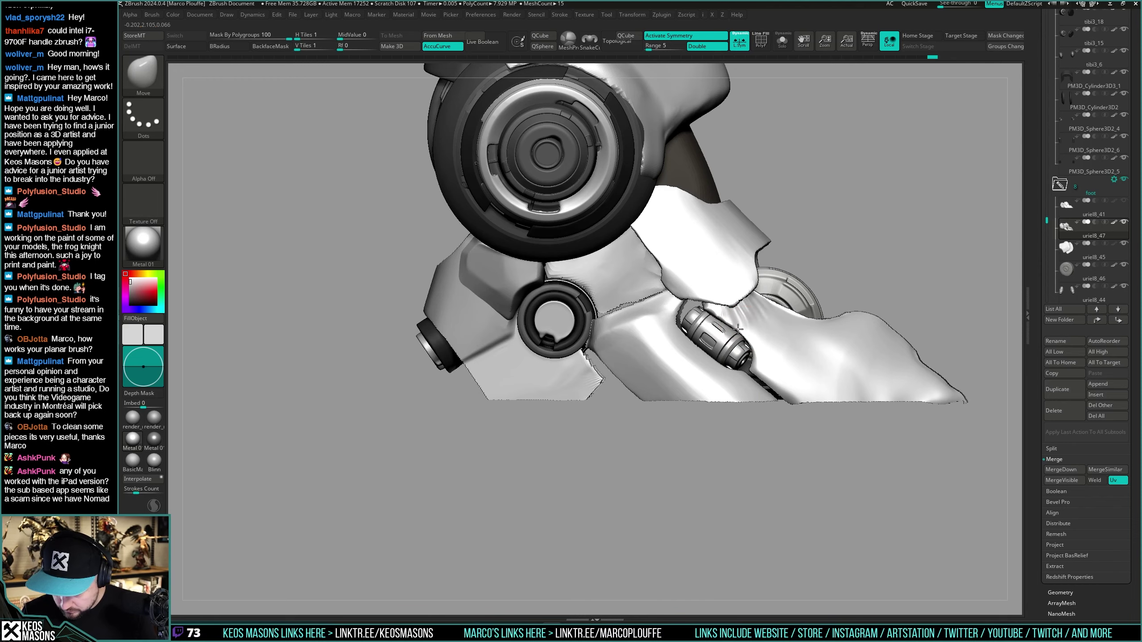
# Step: Adjust the shape of the foot's front armour plates with the Move brush
pyautogui.moveTo(738, 329); pyautogui.dragTo(721, 388)
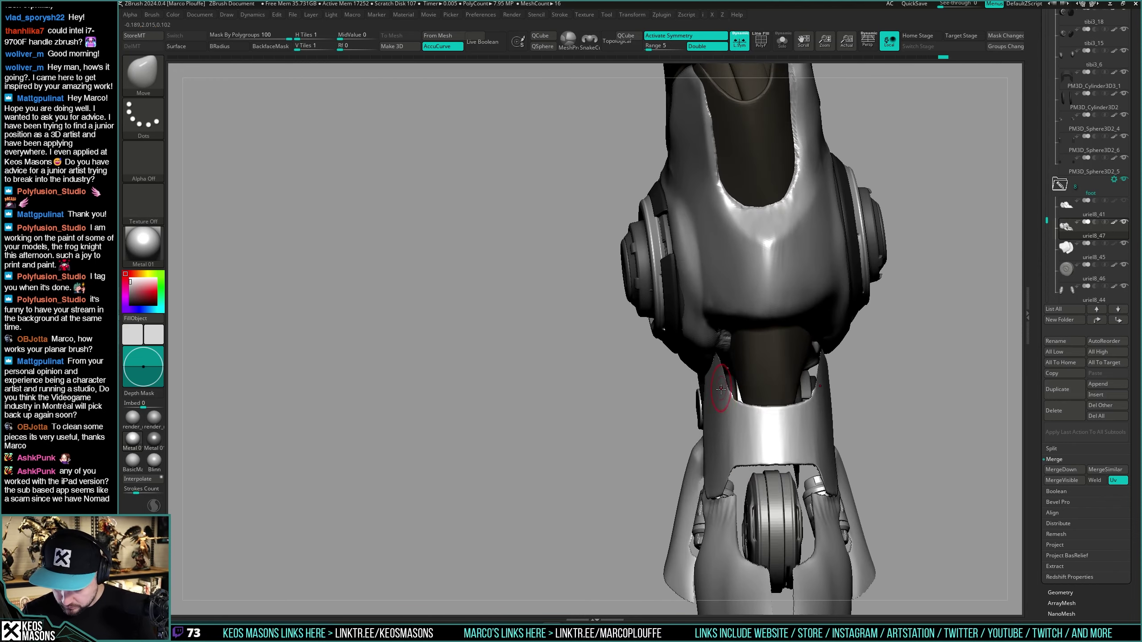
pyautogui.moveTo(721, 388); pyautogui.dragTo(708, 346, button='right')
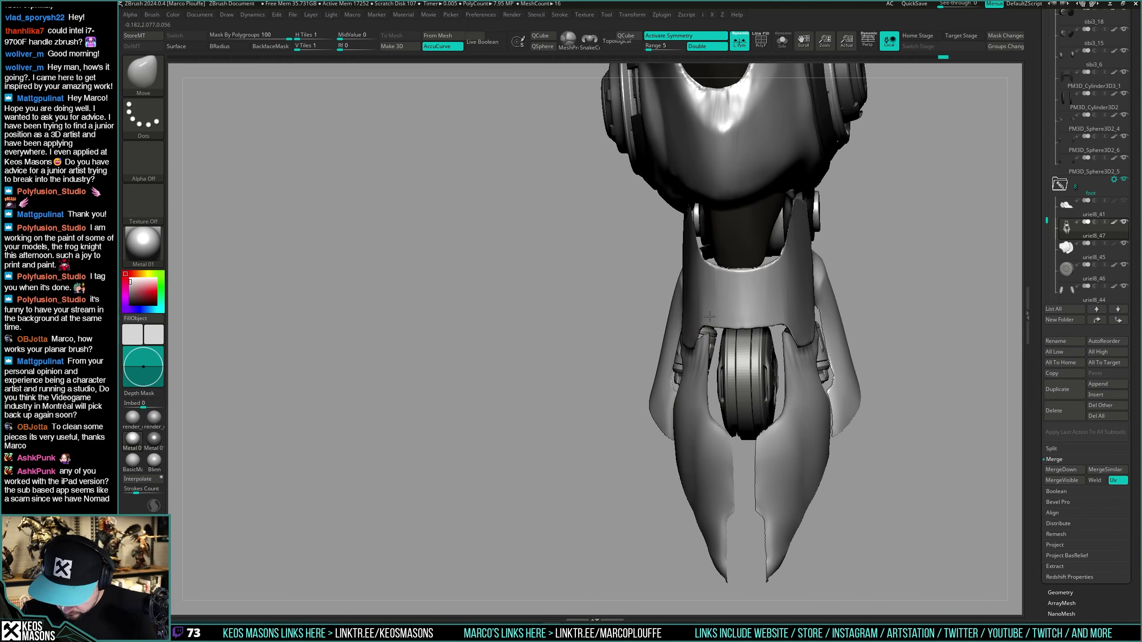
pyautogui.moveTo(713, 303)
pyautogui.mouseDown(button='right')
pyautogui.moveTo(696, 297)
pyautogui.moveTo(675, 386)
pyautogui.moveTo(728, 347)
pyautogui.mouseUp(button='right')
pyautogui.moveTo(624, 363)
pyautogui.keyDown('alt'); pyautogui.mouseDown(button='right')
pyautogui.moveTo(738, 347)
pyautogui.moveTo(708, 339)
pyautogui.moveTo(706, 324)
pyautogui.mouseUp(button='right'); pyautogui.keyUp('alt')
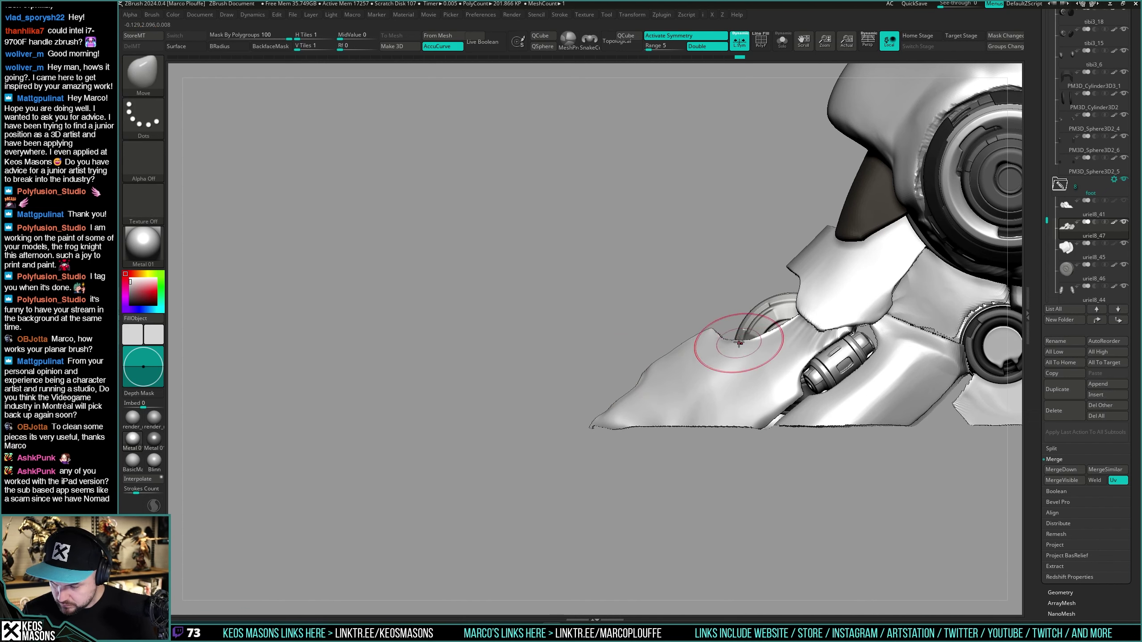
pyautogui.moveTo(731, 342)
pyautogui.mouseDown(button='right')
pyautogui.moveTo(727, 318)
pyautogui.moveTo(790, 302)
pyautogui.moveTo(738, 341)
pyautogui.moveTo(724, 333)
pyautogui.moveTo(720, 360)
pyautogui.mouseUp(button='right')
# Step: Resize the brush and nudge the middle foot plate's edge near the round ankle joint
pyautogui.press('space')
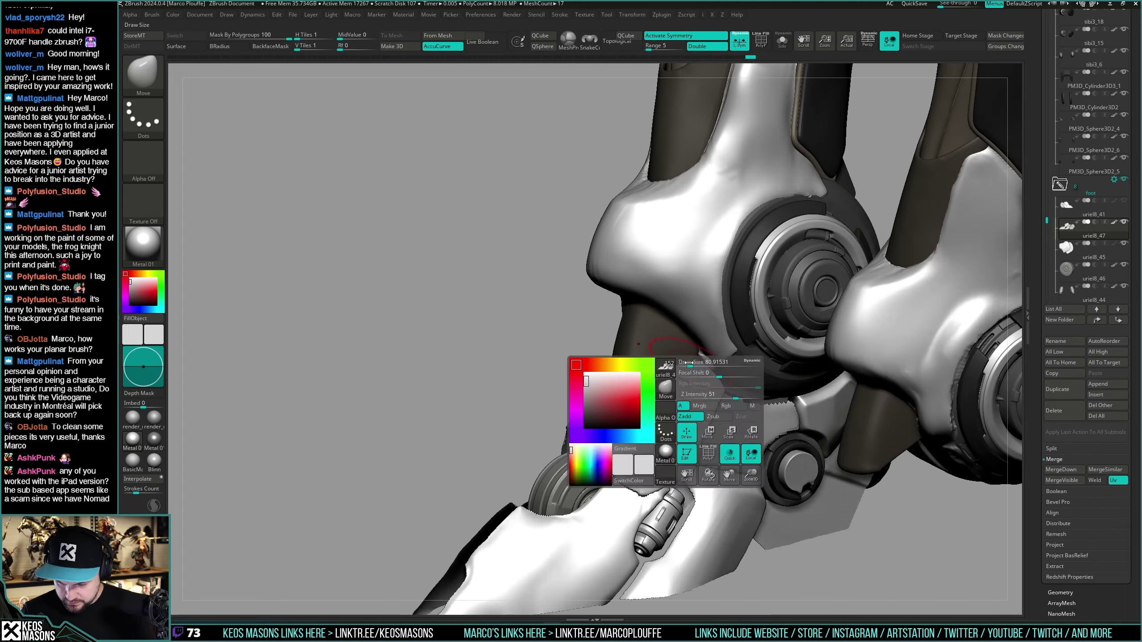
pyautogui.moveTo(719, 369); pyautogui.dragTo(708, 368)
pyautogui.hotkey('alt', 's')
pyautogui.moveTo(711, 354)
pyautogui.mouseDown(button='right')
pyautogui.moveTo(682, 363)
pyautogui.moveTo(734, 333)
pyautogui.moveTo(764, 360)
pyautogui.moveTo(705, 380)
pyautogui.moveTo(730, 356)
pyautogui.moveTo(824, 376)
pyautogui.mouseUp(button='right')
pyautogui.hotkey('alt', 's')
pyautogui.press('space')
pyautogui.moveTo(703, 388)
pyautogui.mouseDown(button='right')
pyautogui.moveTo(688, 427)
pyautogui.moveTo(731, 361)
pyautogui.moveTo(700, 391)
pyautogui.moveTo(691, 360)
pyautogui.mouseUp(button='right')
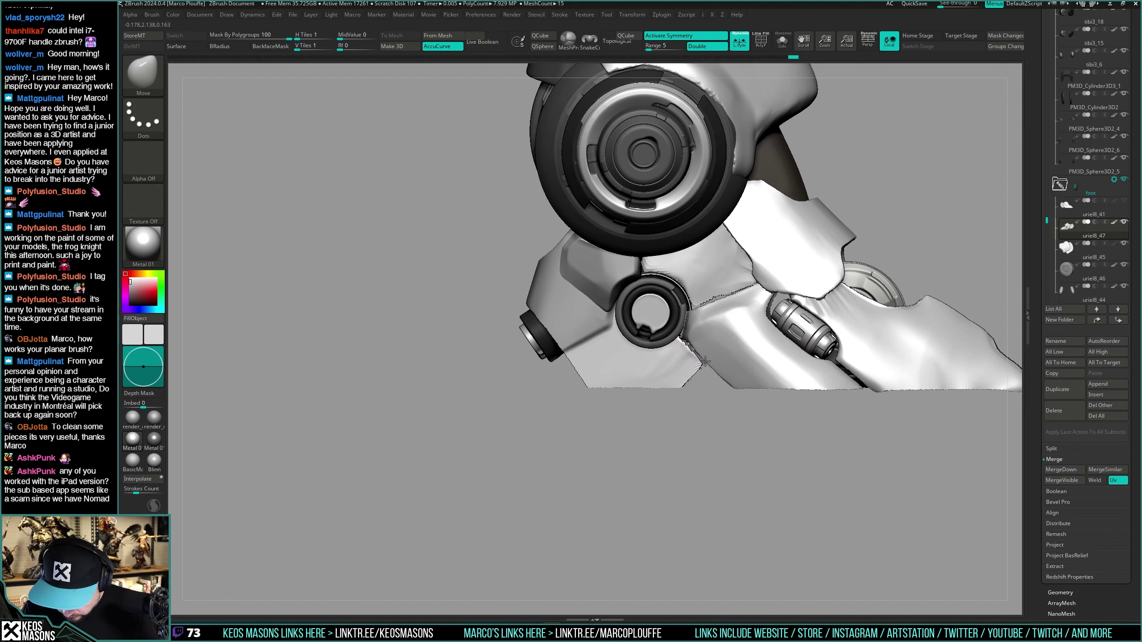
pyautogui.moveTo(685, 342); pyautogui.dragTo(688, 344)
pyautogui.moveTo(689, 343)
pyautogui.mouseDown(button='right')
pyautogui.moveTo(724, 331)
pyautogui.moveTo(705, 361)
pyautogui.moveTo(736, 366)
pyautogui.moveTo(830, 344)
pyautogui.moveTo(834, 312)
pyautogui.moveTo(833, 324)
pyautogui.moveTo(898, 327)
pyautogui.moveTo(818, 310)
pyautogui.moveTo(774, 333)
pyautogui.moveTo(757, 364)
pyautogui.moveTo(674, 374)
pyautogui.mouseUp(button='right')
# Step: Switch to the render_mat2 material and flatten the side toe plates with the hPolish brush
pyautogui.click(133, 418)
pyautogui.moveTo(564, 397)
pyautogui.mouseDown(button='right')
pyautogui.moveTo(765, 376)
pyautogui.moveTo(757, 392)
pyautogui.mouseUp(button='right')
pyautogui.press('space')
pyautogui.click(750, 374)
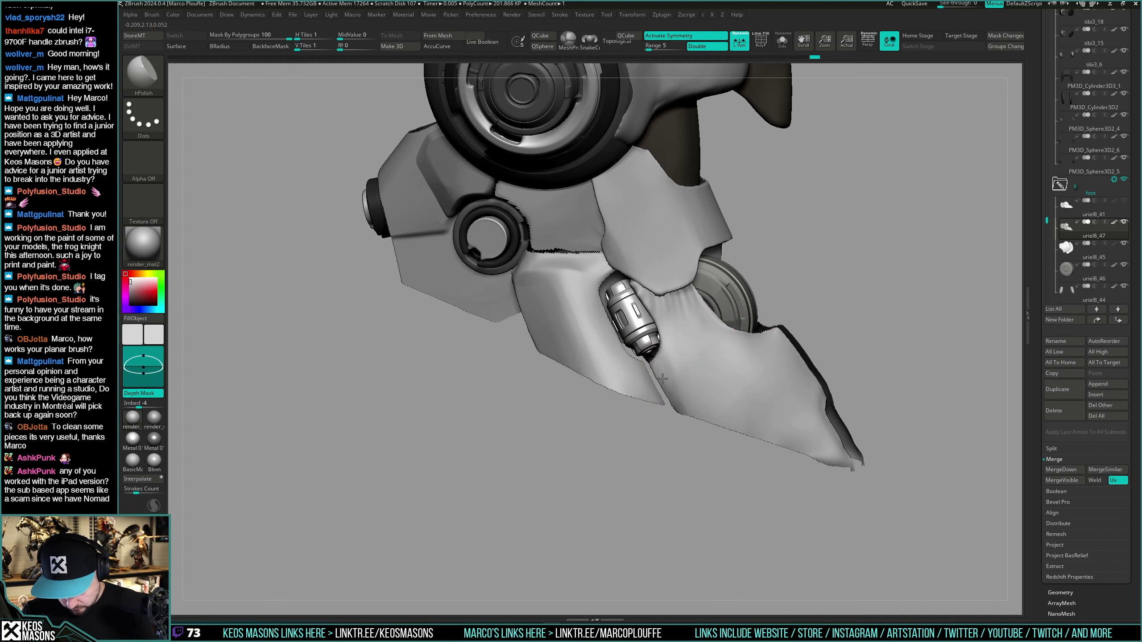
pyautogui.moveTo(696, 375); pyautogui.dragTo(669, 388, button='right')
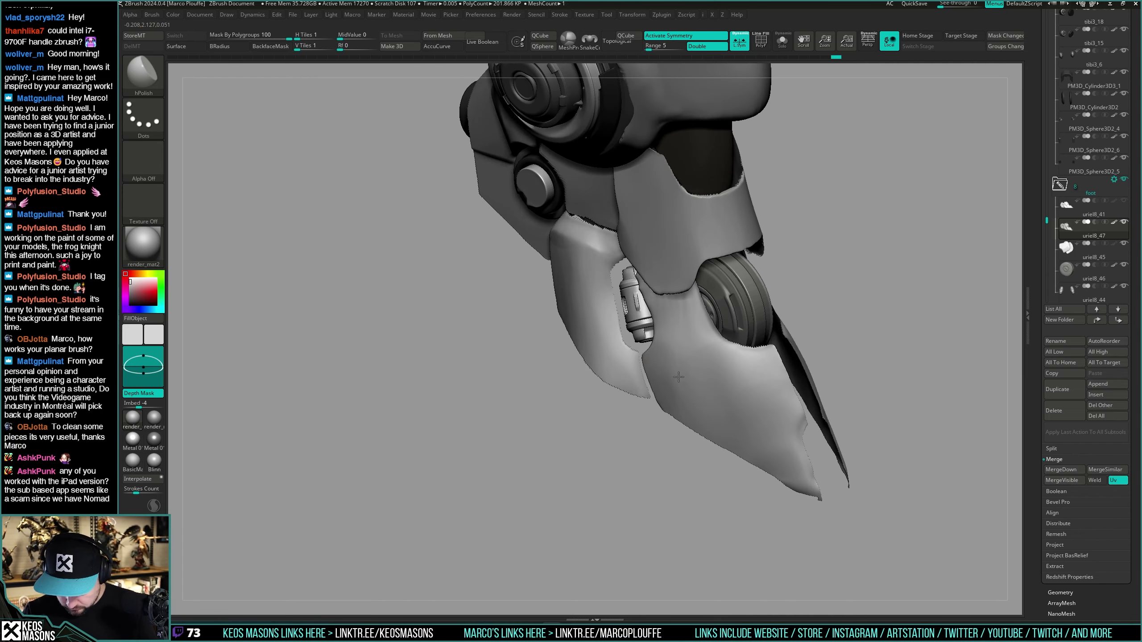
pyautogui.moveTo(678, 377); pyautogui.dragTo(728, 405)
pyautogui.moveTo(730, 408)
pyautogui.mouseDown(button='right')
pyautogui.moveTo(708, 336)
pyautogui.moveTo(655, 472)
pyautogui.moveTo(637, 423)
pyautogui.moveTo(660, 412)
pyautogui.moveTo(628, 393)
pyautogui.moveTo(632, 412)
pyautogui.mouseUp(button='right')
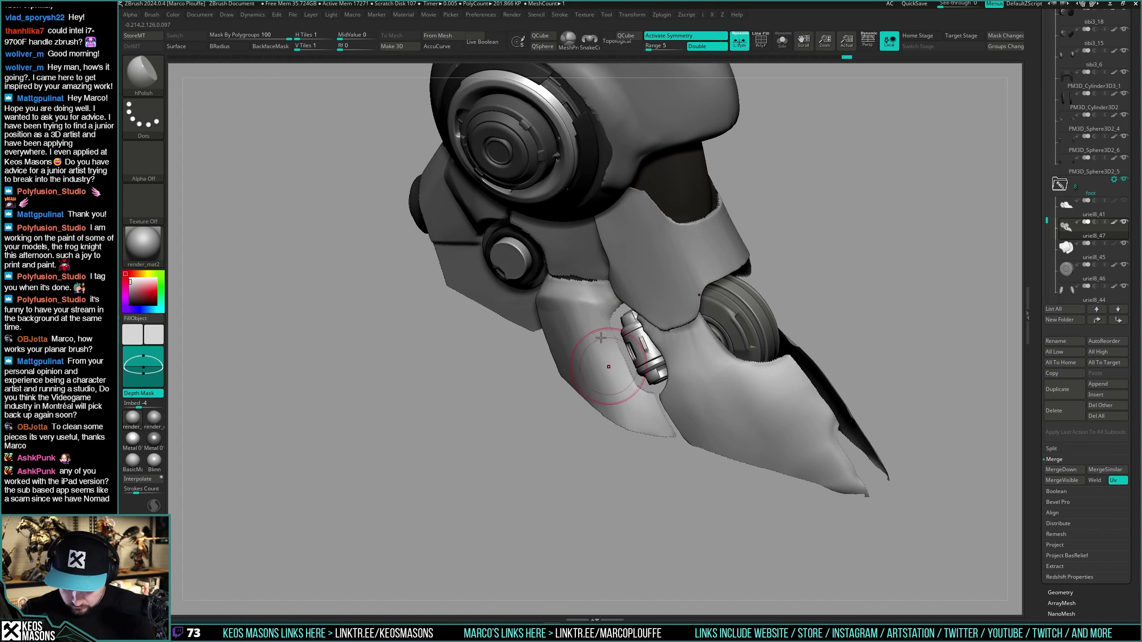
# Step: Isolate the foot armour, look it over from several sides and delete a small stray piece of its mesh
pyautogui.hotkey('shift', 's')
pyautogui.moveTo(631, 360)
pyautogui.mouseDown(button='right')
pyautogui.moveTo(698, 311)
pyautogui.moveTo(725, 345)
pyautogui.moveTo(766, 351)
pyautogui.moveTo(758, 360)
pyautogui.moveTo(735, 331)
pyautogui.moveTo(683, 374)
pyautogui.moveTo(705, 389)
pyautogui.mouseUp(button='right')
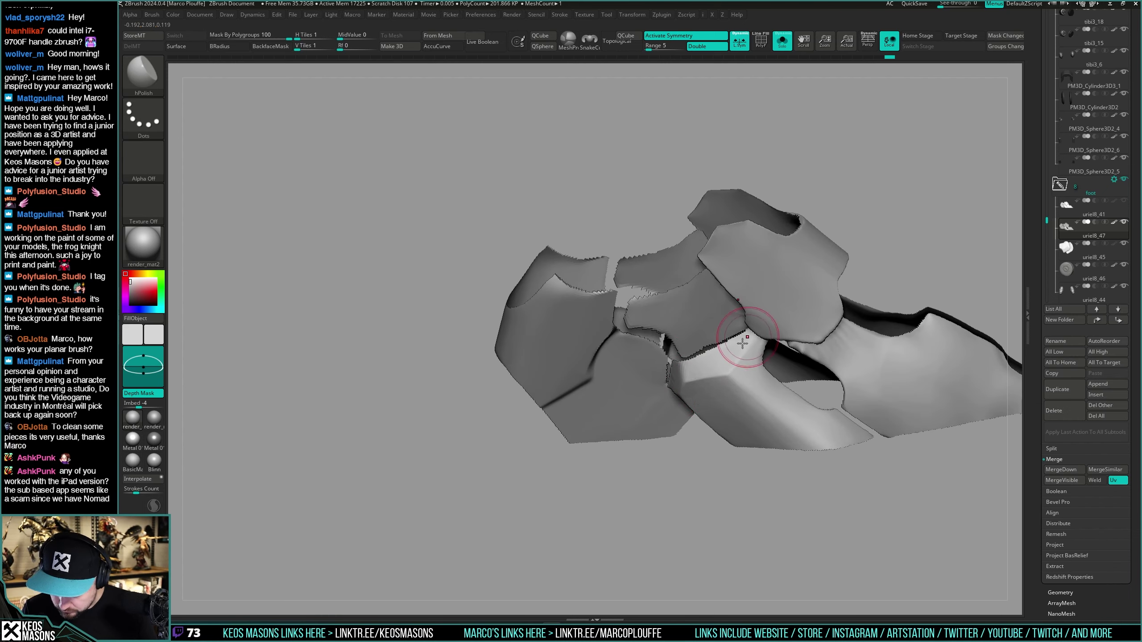
pyautogui.moveTo(751, 360); pyautogui.dragTo(760, 343, button='right')
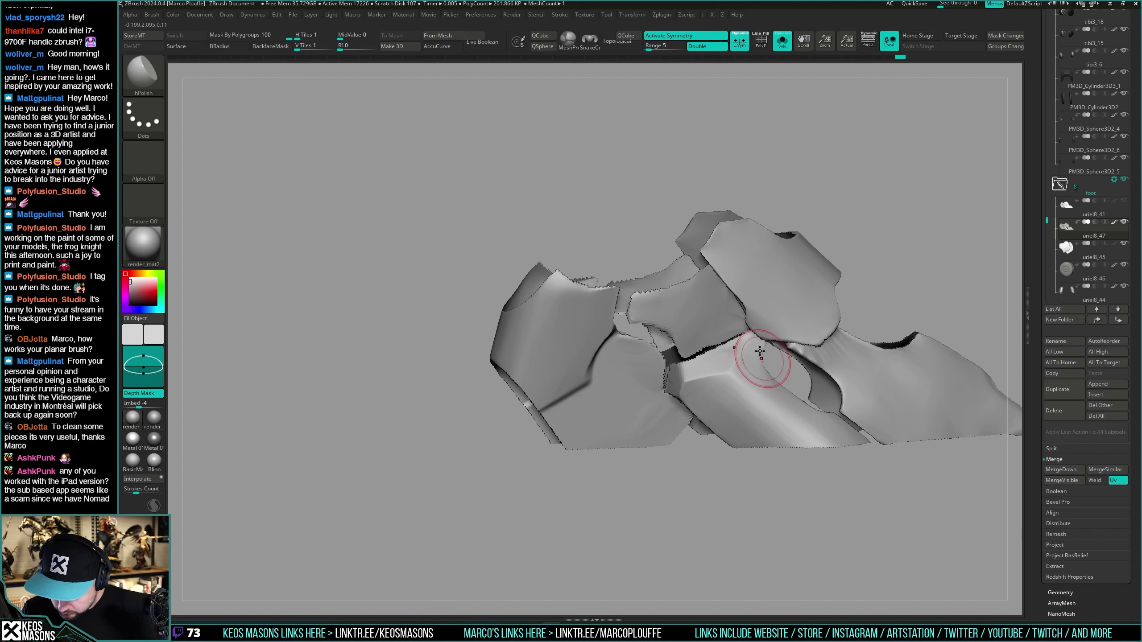
pyautogui.moveTo(854, 428); pyautogui.dragTo(739, 370, button='right')
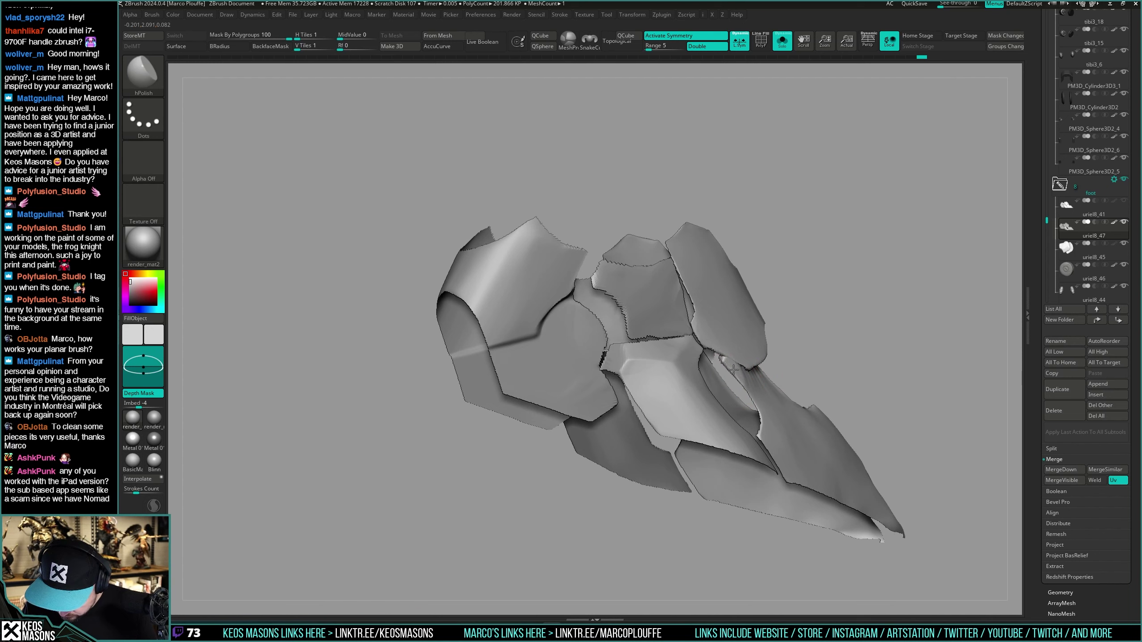
pyautogui.moveTo(720, 353)
pyautogui.mouseDown(button='right')
pyautogui.moveTo(744, 344)
pyautogui.moveTo(752, 384)
pyautogui.moveTo(871, 361)
pyautogui.moveTo(814, 390)
pyautogui.moveTo(818, 380)
pyautogui.moveTo(668, 323)
pyautogui.mouseUp(button='right')
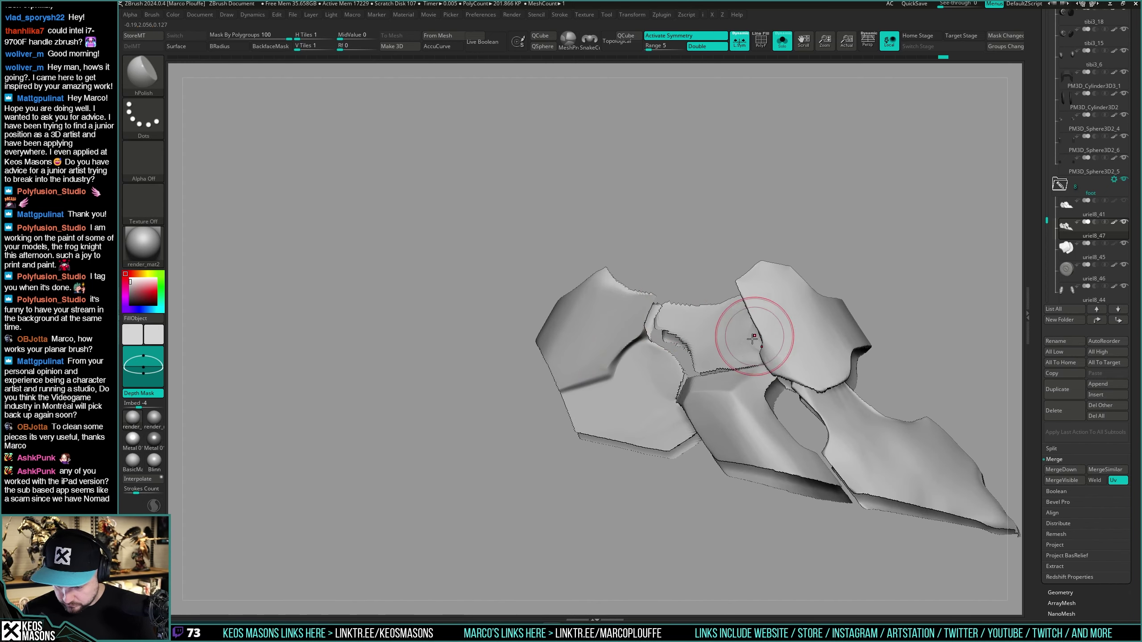
pyautogui.moveTo(753, 337); pyautogui.dragTo(741, 340, button='right')
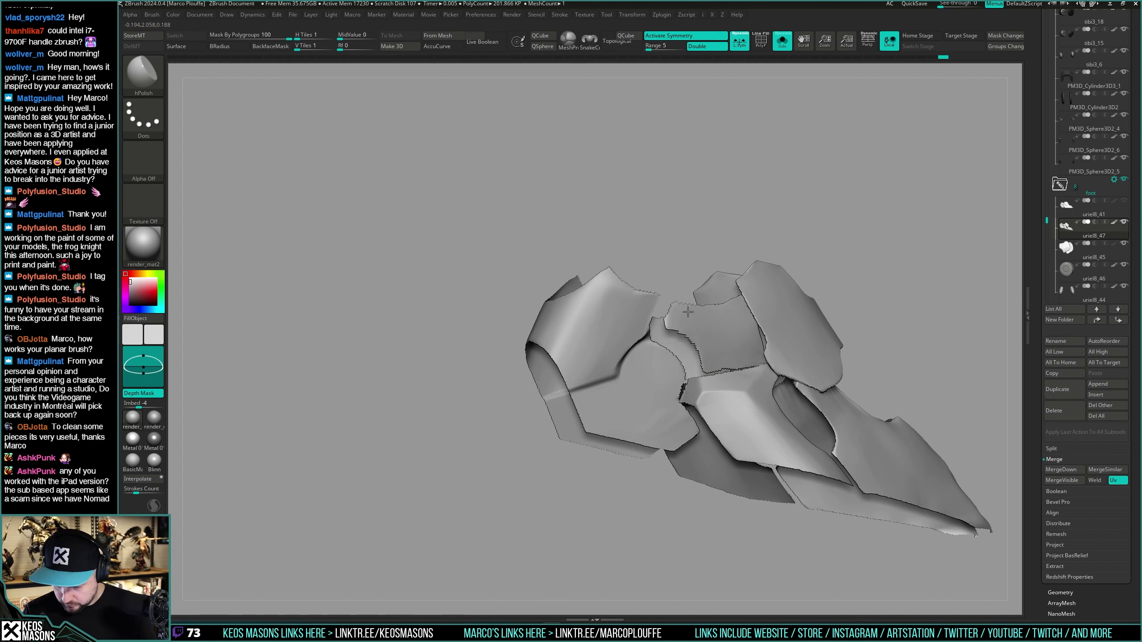
pyautogui.moveTo(687, 311)
pyautogui.mouseDown(button='right')
pyautogui.moveTo(800, 396)
pyautogui.moveTo(749, 408)
pyautogui.moveTo(816, 371)
pyautogui.moveTo(810, 406)
pyautogui.moveTo(820, 409)
pyautogui.moveTo(800, 347)
pyautogui.moveTo(803, 428)
pyautogui.moveTo(741, 408)
pyautogui.moveTo(747, 437)
pyautogui.mouseUp(button='right')
pyautogui.keyDown('ctrl'); pyautogui.keyDown('alt'); pyautogui.keyDown('shift'); pyautogui.moveTo(759, 429); pyautogui.dragTo(787, 397); pyautogui.keyUp('shift'); pyautogui.keyUp('alt'); pyautogui.keyUp('ctrl')
pyautogui.moveTo(841, 375); pyautogui.dragTo(770, 413, button='right')
pyautogui.hotkey('shift', 'f')
pyautogui.hotkey('shift', 'f')
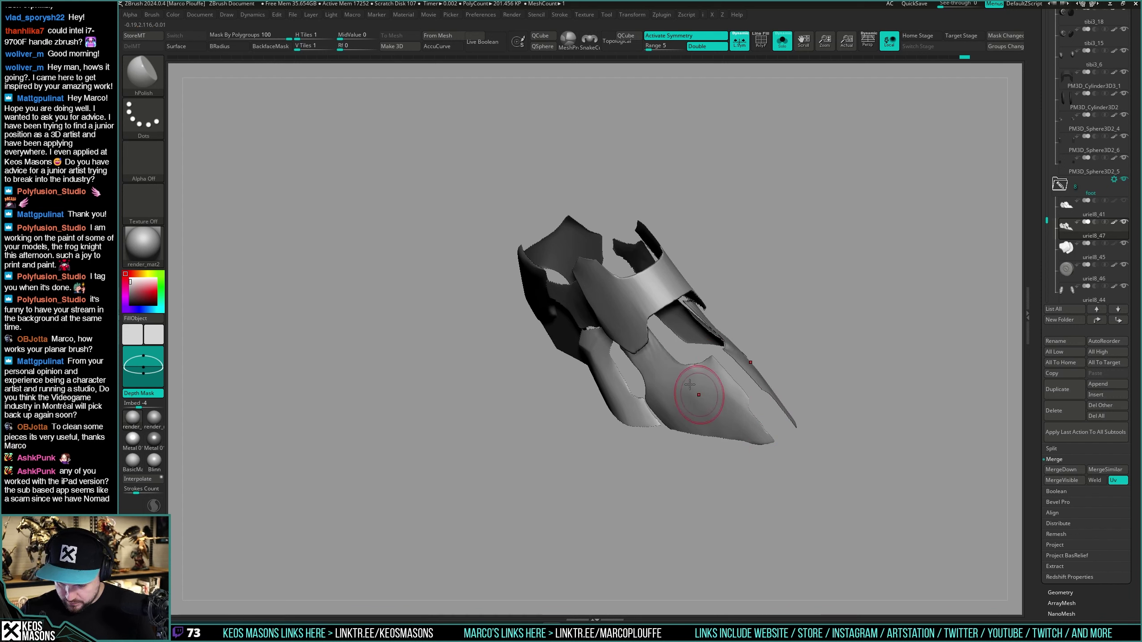
# Step: Lower the ZRemesher target polygon count to about 1.7
pyautogui.moveTo(706, 381); pyautogui.dragTo(805, 346, button='right')
pyautogui.press('i')
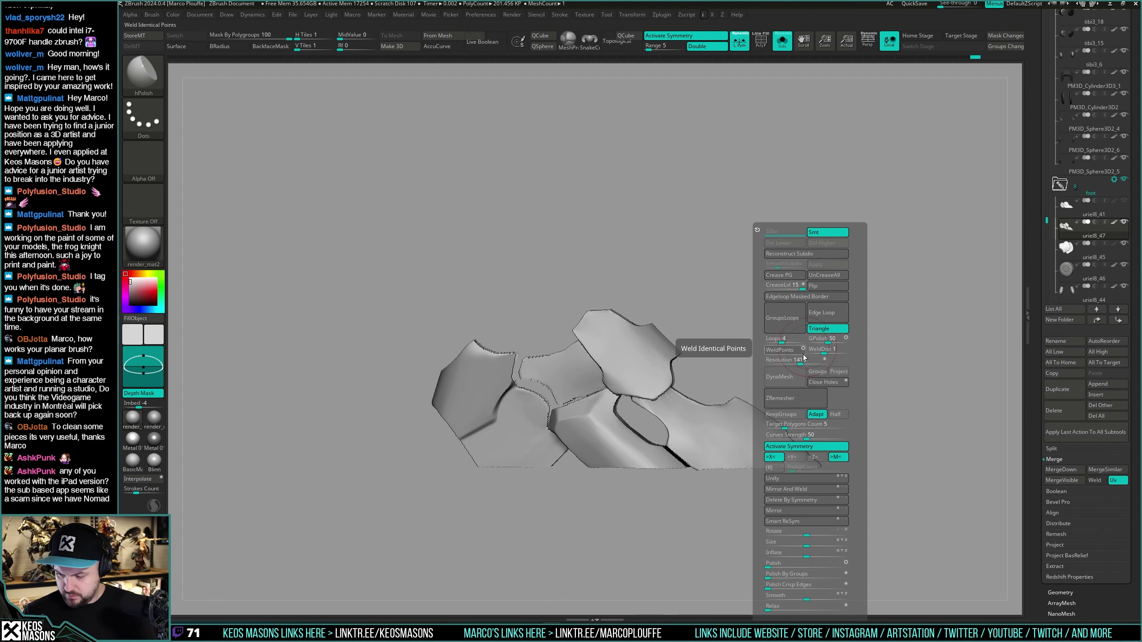
pyautogui.moveTo(784, 428); pyautogui.dragTo(778, 428)
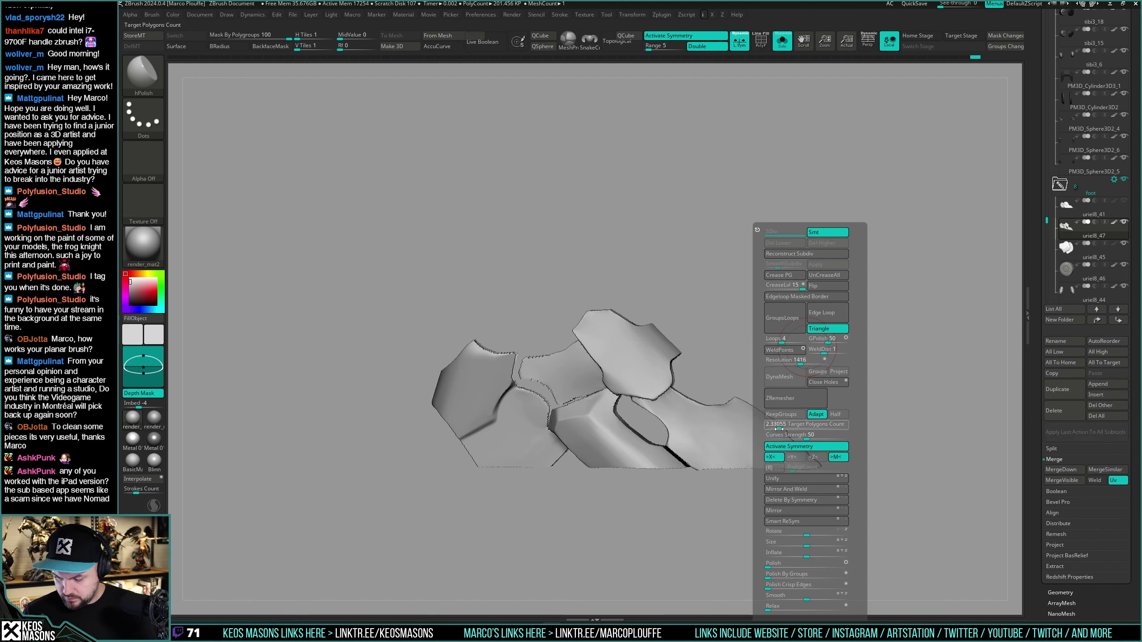
pyautogui.moveTo(886, 357); pyautogui.dragTo(824, 383, button='right')
pyautogui.hotkey('shift', 'f')
pyautogui.hotkey('shift', 'f')
# Step: Mask the foot plates by feature using Border only, invert the mask, polish the open edges and clear the mask
pyautogui.press('i')
pyautogui.press('z')
pyautogui.click(845, 341)
pyautogui.click(843, 350)
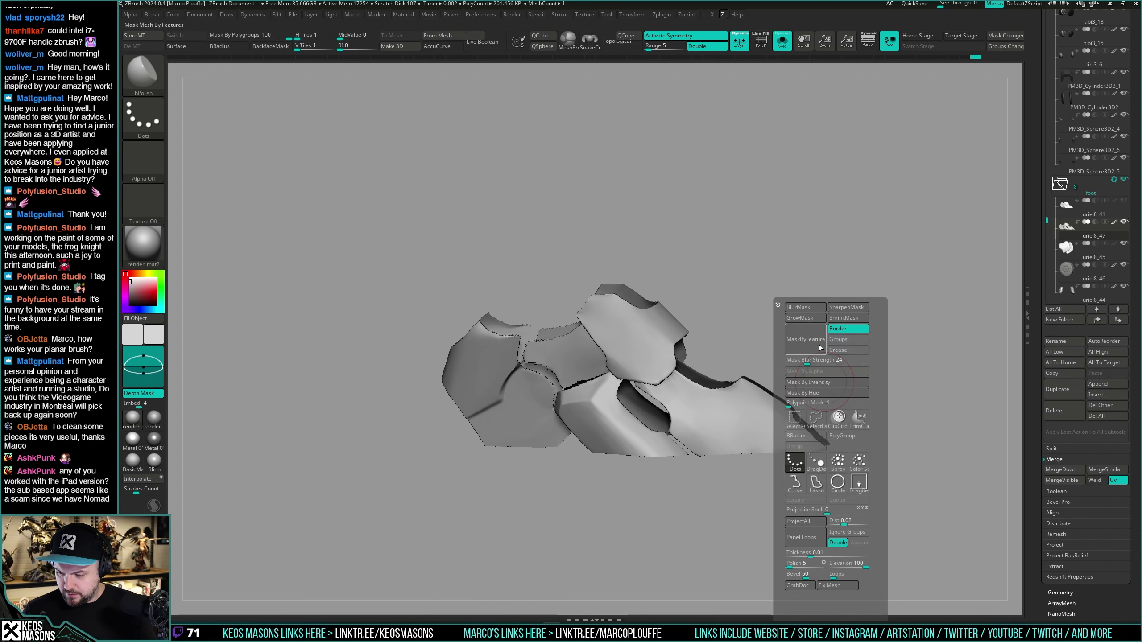
pyautogui.click(810, 344)
pyautogui.keyDown('ctrl'); pyautogui.click(853, 245); pyautogui.keyUp('ctrl')
pyautogui.press('i')
pyautogui.press('space')
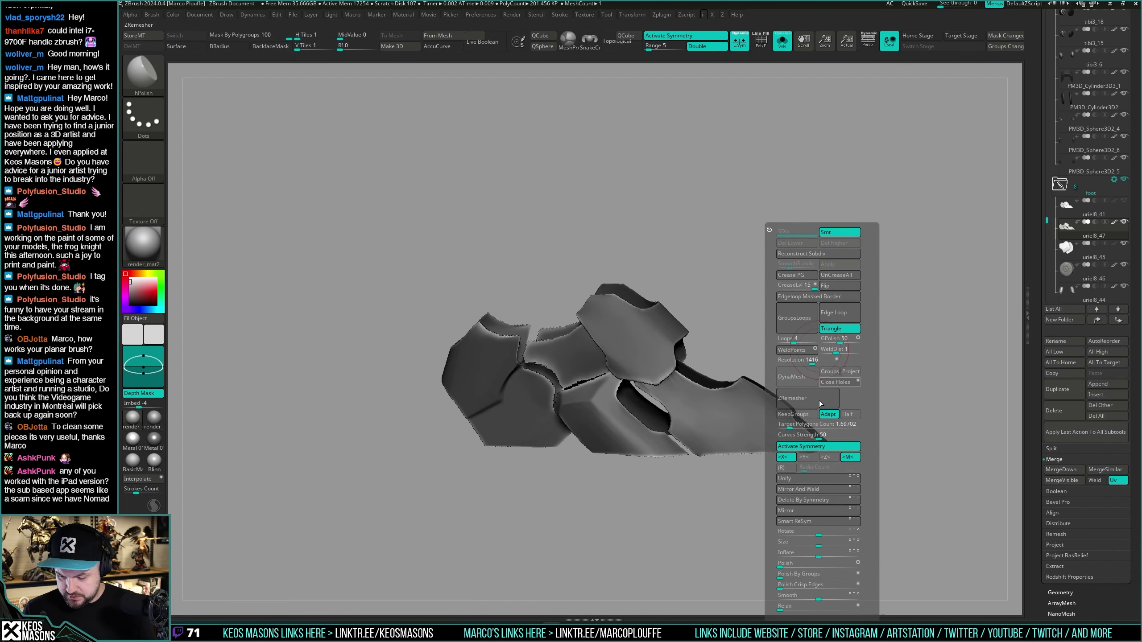
pyautogui.click(796, 564)
pyautogui.keyDown('ctrl'); pyautogui.moveTo(790, 471); pyautogui.dragTo(777, 436); pyautogui.keyUp('ctrl')
pyautogui.moveTo(768, 400); pyautogui.dragTo(720, 380, button='right')
pyautogui.hotkey('shift', 'f')
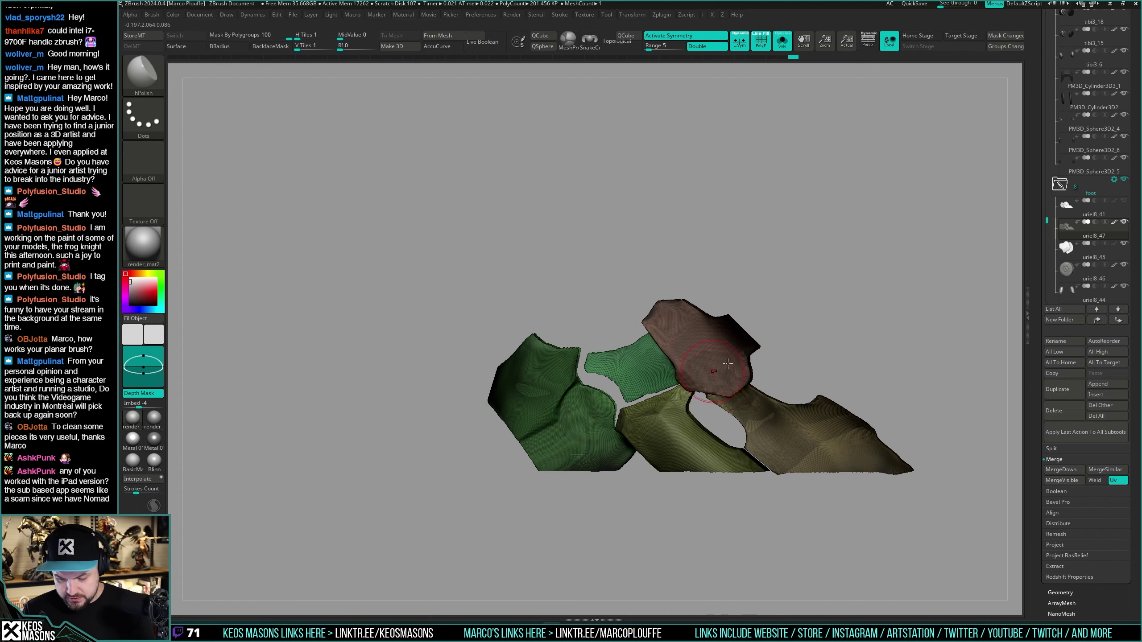
pyautogui.hotkey('shift', 'f')
# Step: Compare the polished plate edges in isolation and together with the surrounding leg parts
pyautogui.press('i')
pyautogui.click(922, 289)
pyautogui.moveTo(825, 338); pyautogui.dragTo(754, 335, button='right')
pyautogui.hotkey('shift', 's')
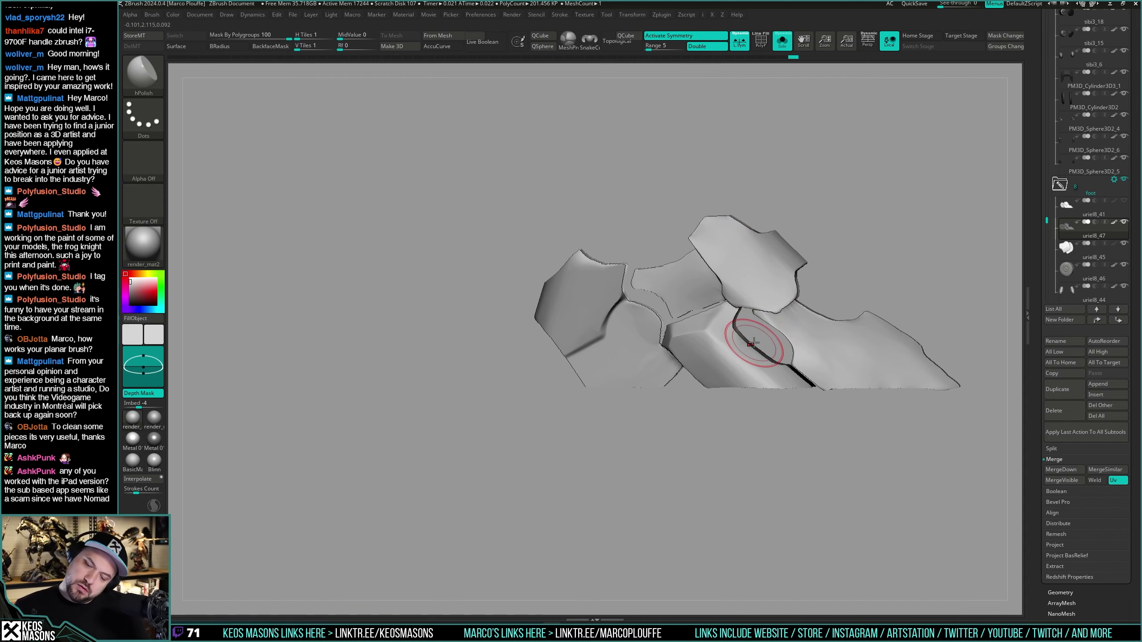
pyautogui.hotkey('shift', 's')
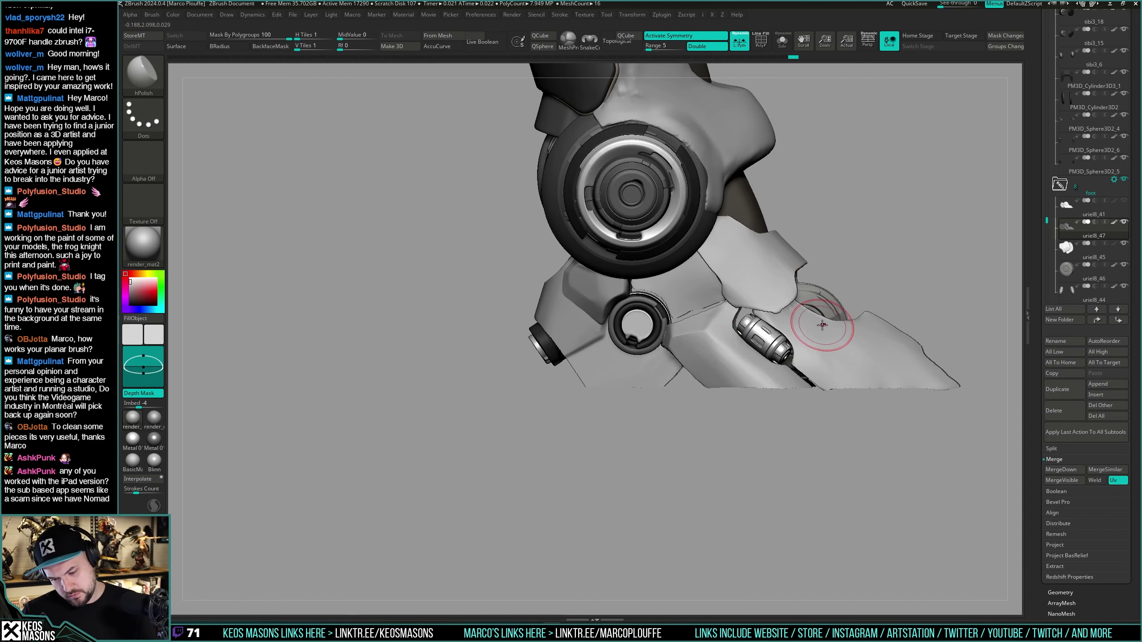
pyautogui.moveTo(822, 324)
pyautogui.mouseDown(button='right')
pyautogui.moveTo(831, 301)
pyautogui.moveTo(821, 322)
pyautogui.mouseUp(button='right')
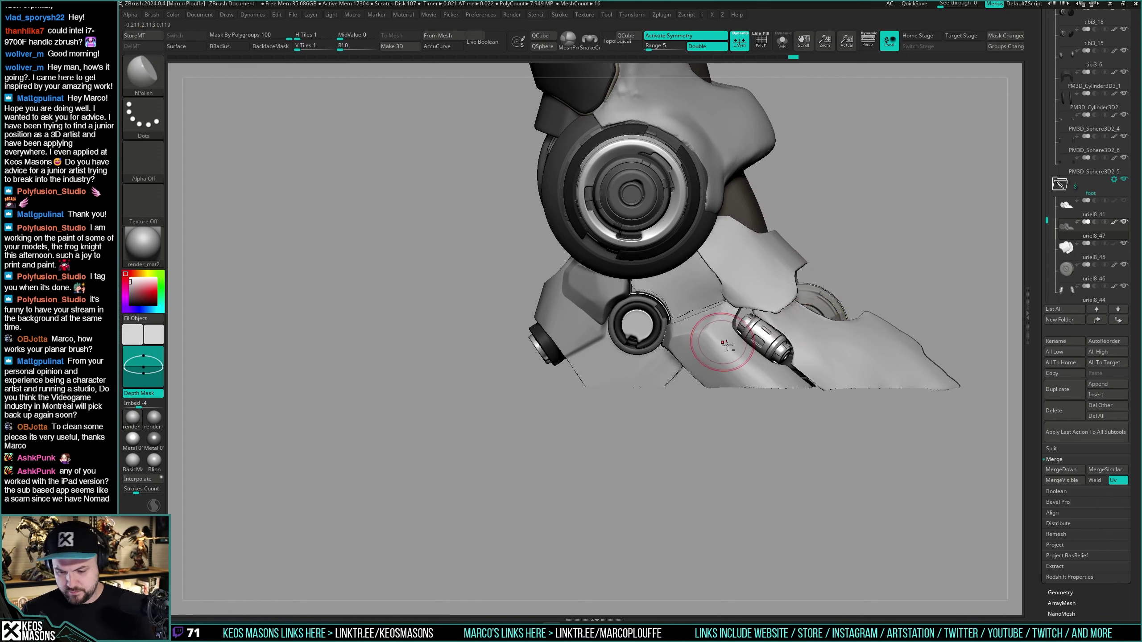
pyautogui.hotkey('shift', 's')
pyautogui.moveTo(727, 345)
pyautogui.mouseDown(button='right')
pyautogui.moveTo(693, 362)
pyautogui.moveTo(695, 349)
pyautogui.mouseUp(button='right')
pyautogui.hotkey('shift', 'f')
pyautogui.hotkey('shift', 'f')
# Step: Undo the border polish on the foot plates
pyautogui.hotkey('ctrl', 'z')
pyautogui.hotkey('ctrl', 'z')
pyautogui.hotkey('ctrl', 'z')
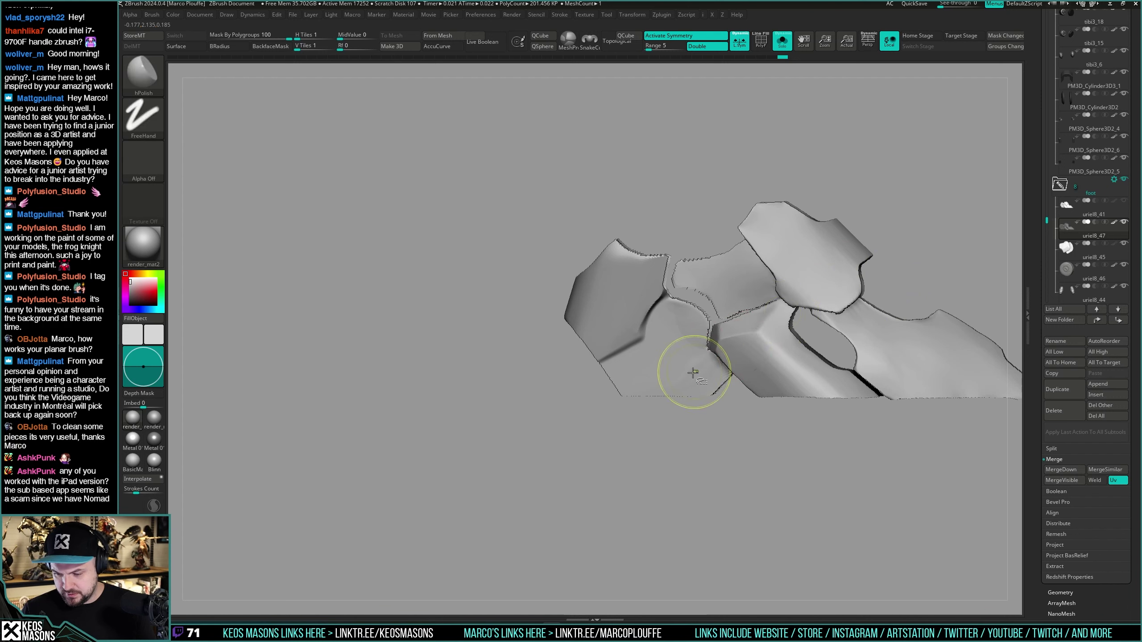
# Step: Show only the heel plate of the foot armour, with the surrounding leg parts see-through
pyautogui.hotkey('shift', 's')
pyautogui.moveTo(703, 351); pyautogui.dragTo(789, 168, button='right')
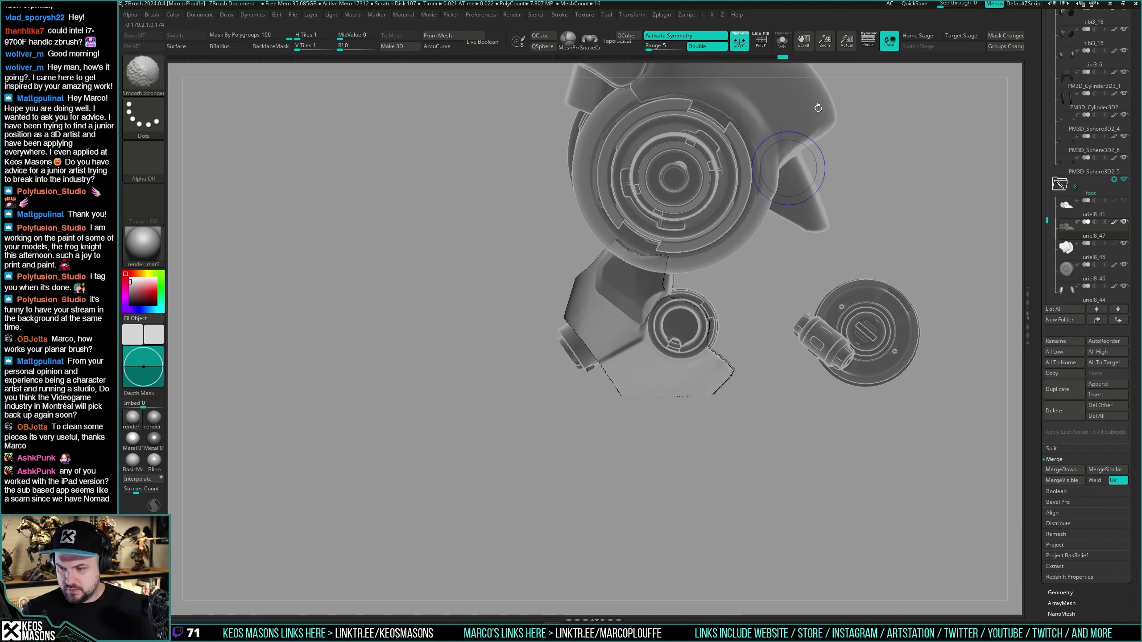
pyautogui.hotkey('shift', 's')
# Step: Mask a circular area on the heel plate matching the round ankle joint
pyautogui.press('ctrl')
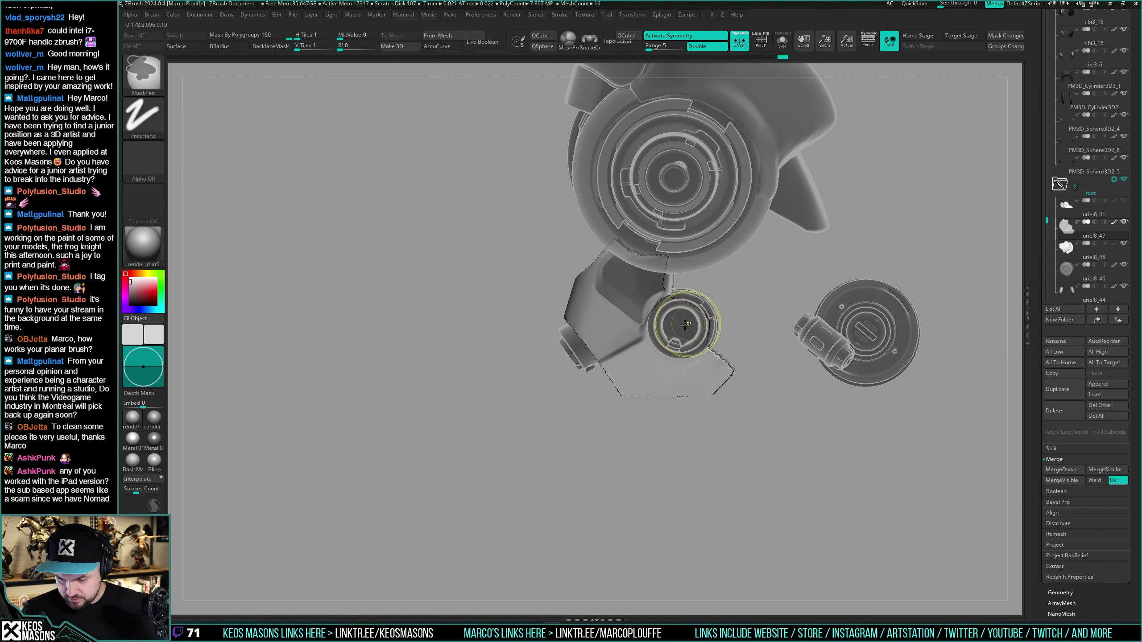
pyautogui.press('space')
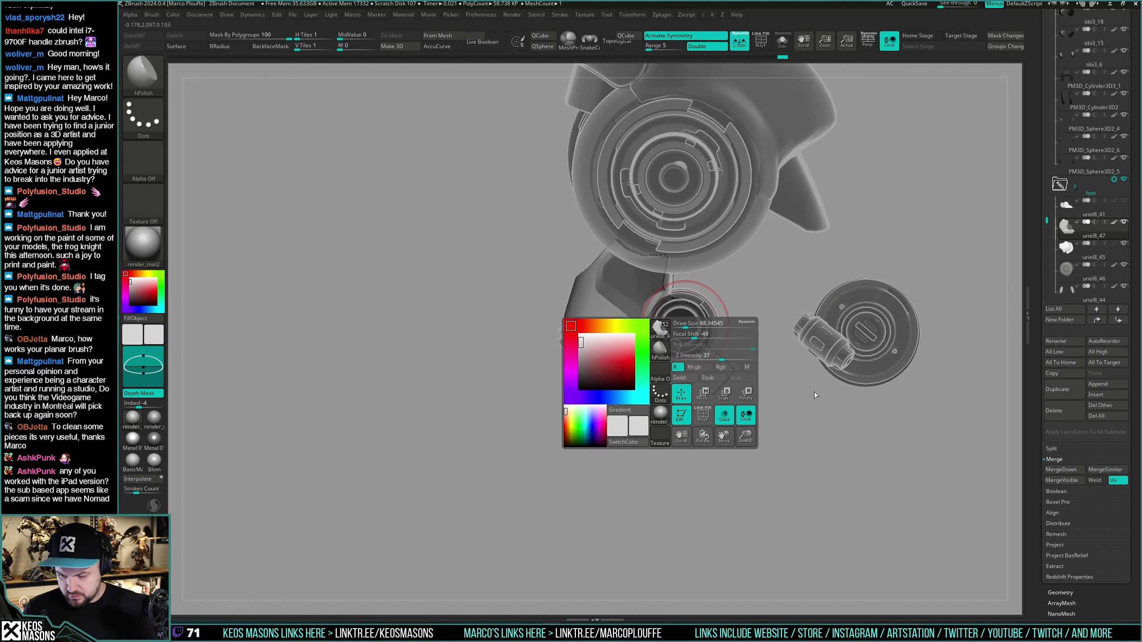
pyautogui.press('ctrl')
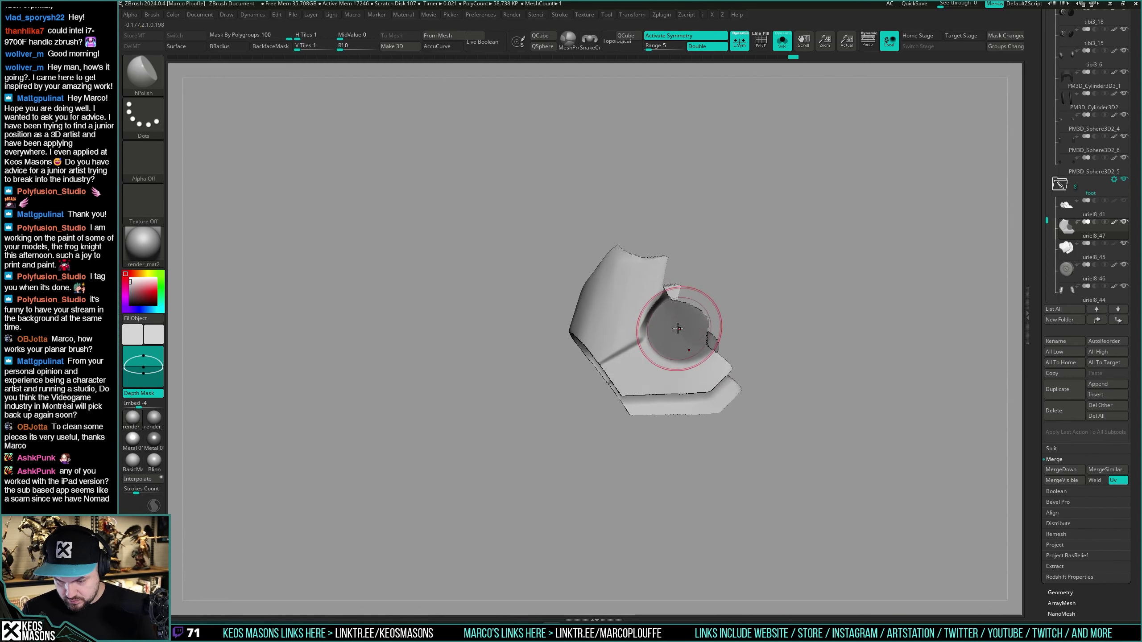
pyautogui.press('space')
pyautogui.hotkey('ctrl', 'shift', 's')
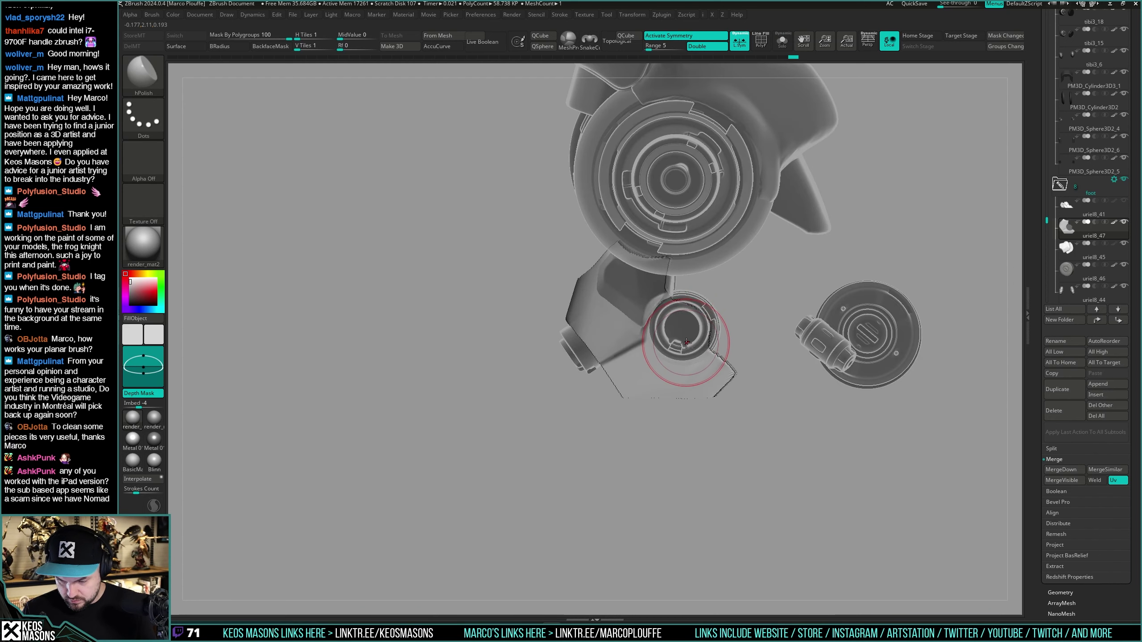
pyautogui.press('ctrl')
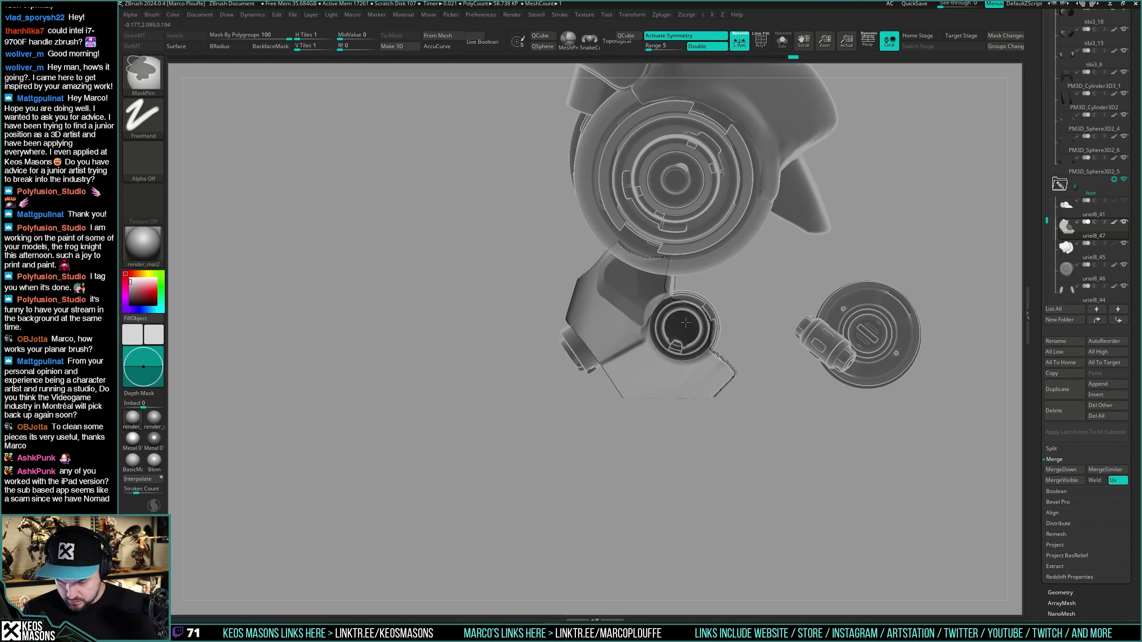
pyautogui.hotkey('ctrl', 'shift', 's')
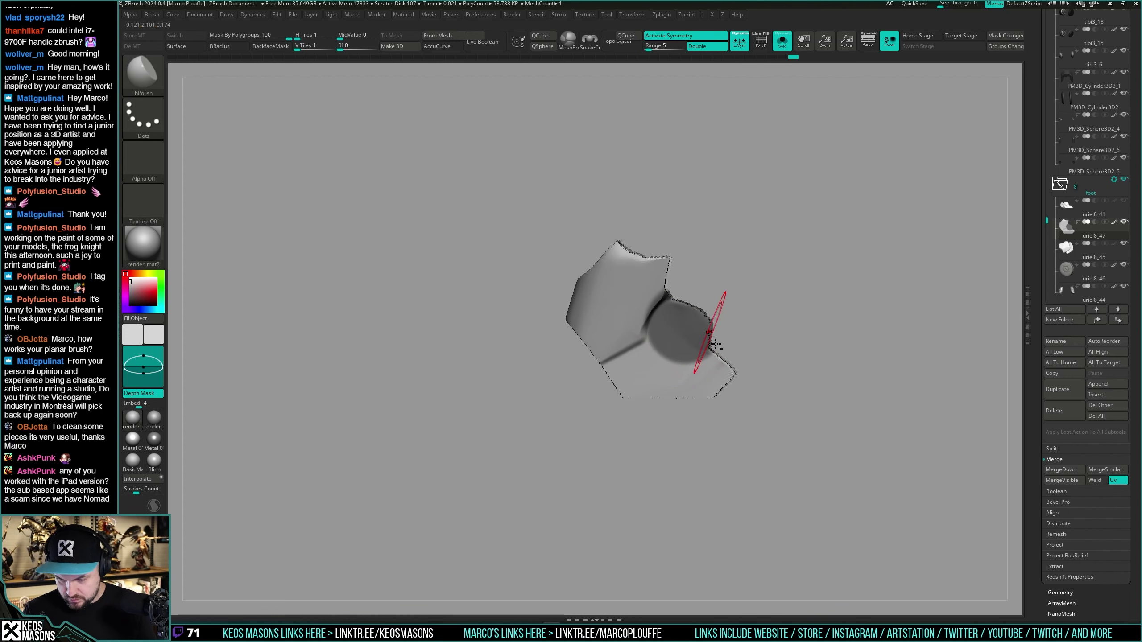
# Step: Make the masked circle its own polygroup and delete it to cut a round hole, restoring the other plates
pyautogui.hotkey('ctrl', 'w')
pyautogui.keyDown('ctrl'); pyautogui.keyDown('shift'); pyautogui.moveTo(755, 445); pyautogui.dragTo(754, 458); pyautogui.keyUp('shift'); pyautogui.keyUp('ctrl')
pyautogui.moveTo(751, 452); pyautogui.dragTo(726, 452)
pyautogui.keyDown('ctrl'); pyautogui.keyDown('shift'); pyautogui.click(753, 451); pyautogui.keyUp('shift'); pyautogui.keyUp('ctrl')
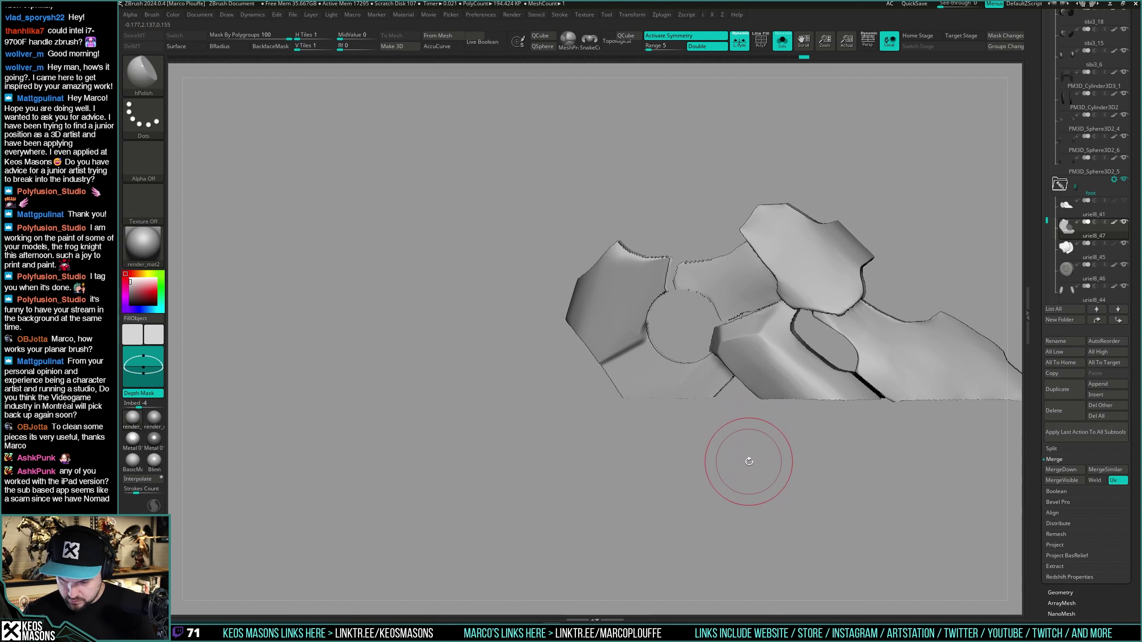
pyautogui.moveTo(739, 460)
pyautogui.mouseDown()
pyautogui.moveTo(754, 459)
pyautogui.moveTo(743, 454)
pyautogui.mouseUp()
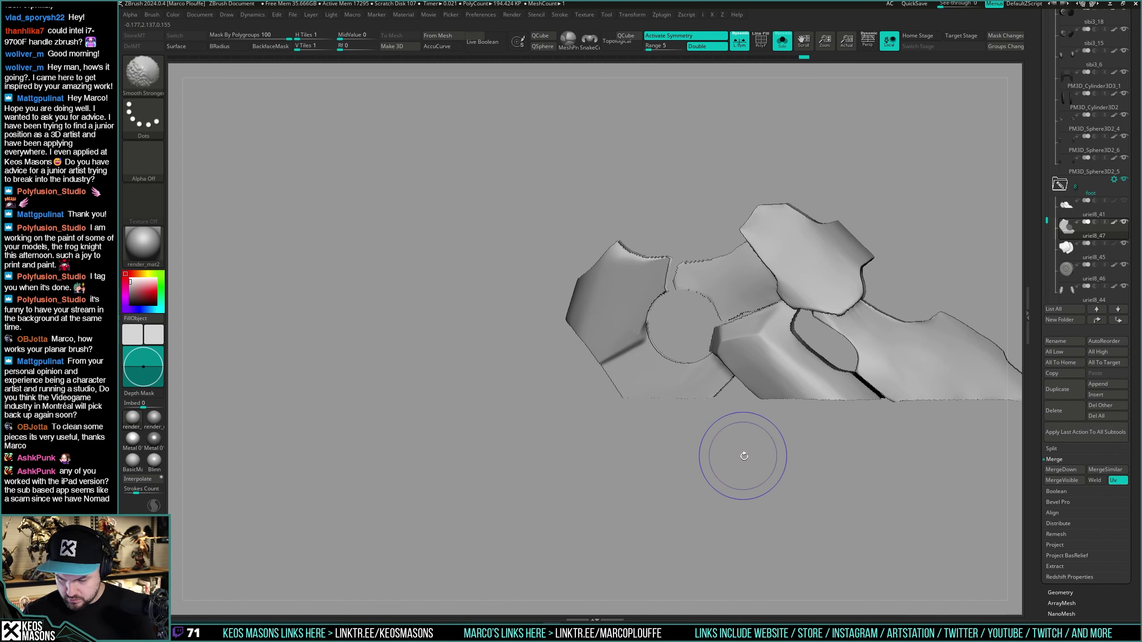
# Step: Try to clean up the end of the crease beside the heel plate's round hole with the hPolish and DamStandard brushes
pyautogui.keyDown('ctrl'); pyautogui.moveTo(655, 359); pyautogui.dragTo(658, 339, button='right'); pyautogui.keyUp('ctrl')
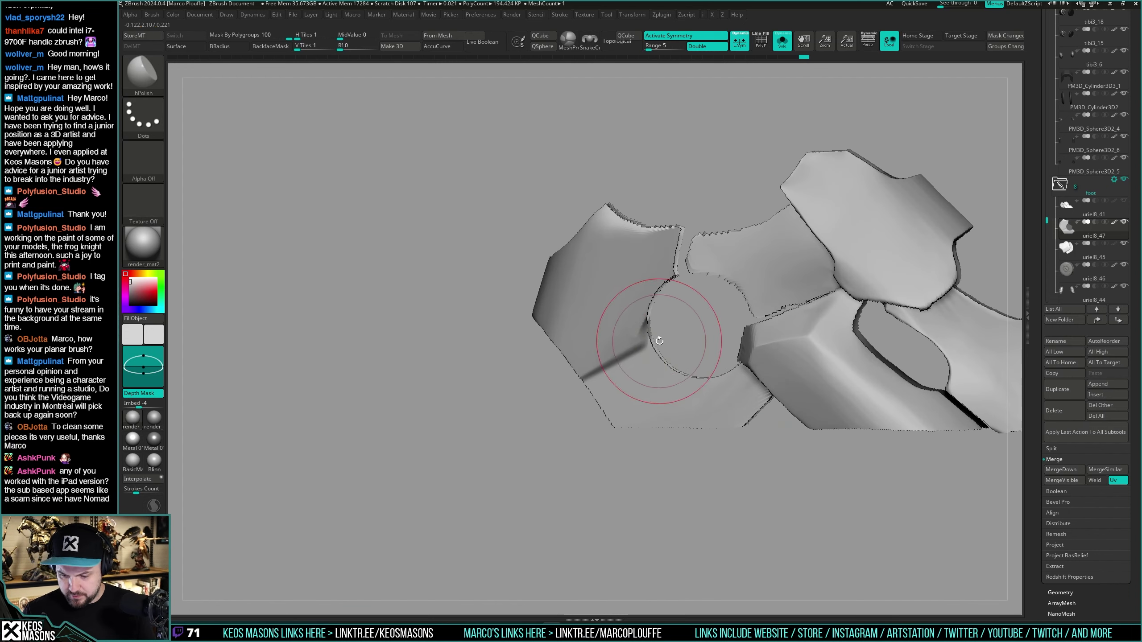
pyautogui.press('x')
pyautogui.click(667, 322)
pyautogui.moveTo(722, 276); pyautogui.dragTo(644, 340, button='right')
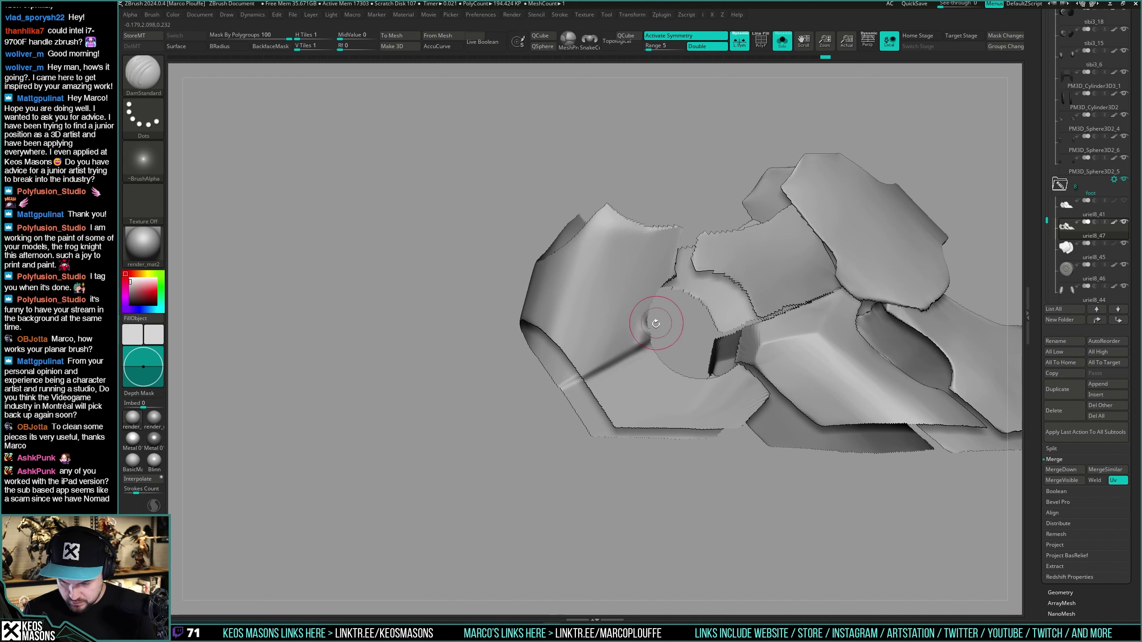
pyautogui.moveTo(658, 314)
pyautogui.mouseDown(button='right')
pyautogui.moveTo(591, 319)
pyautogui.moveTo(671, 312)
pyautogui.moveTo(652, 333)
pyautogui.mouseUp(button='right')
pyautogui.press('x')
pyautogui.click(652, 344)
pyautogui.press('x')
pyautogui.click(656, 369)
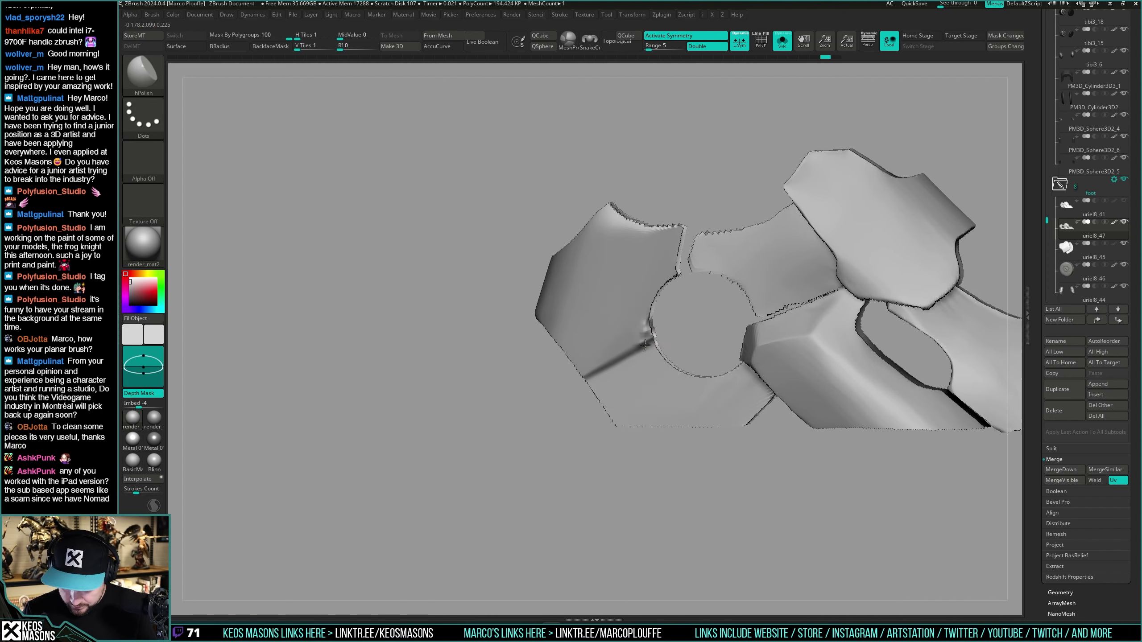
# Step: Flatten the end of the crease at the round hole's edge with the Planar brush
pyautogui.press('b')
pyautogui.click(586, 360)
pyautogui.press('space')
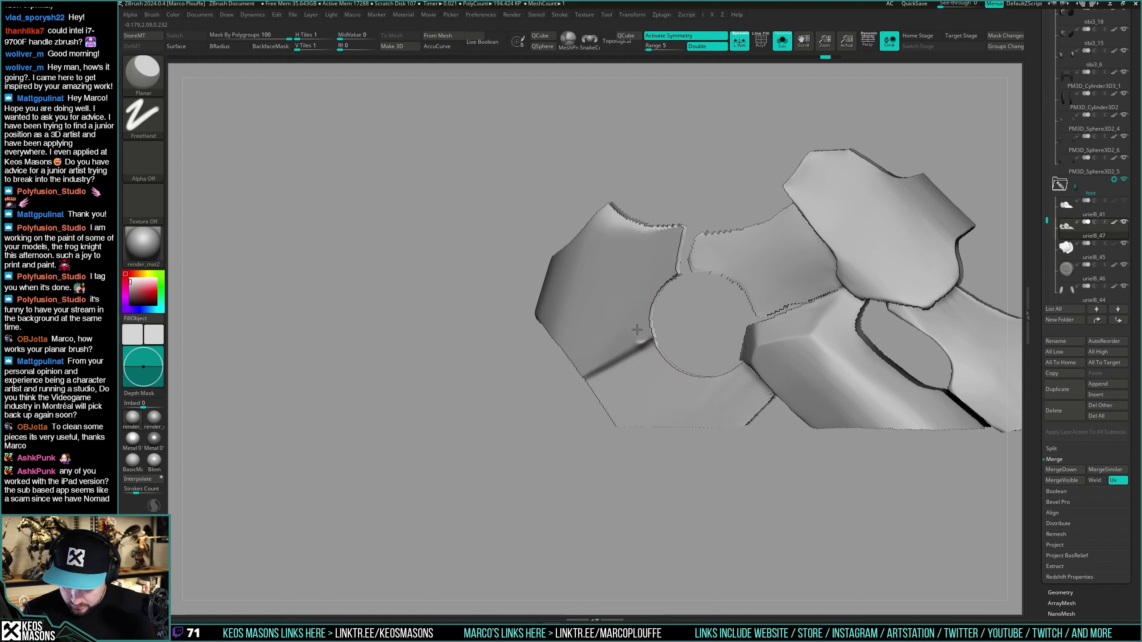
pyautogui.moveTo(657, 318); pyautogui.dragTo(643, 342)
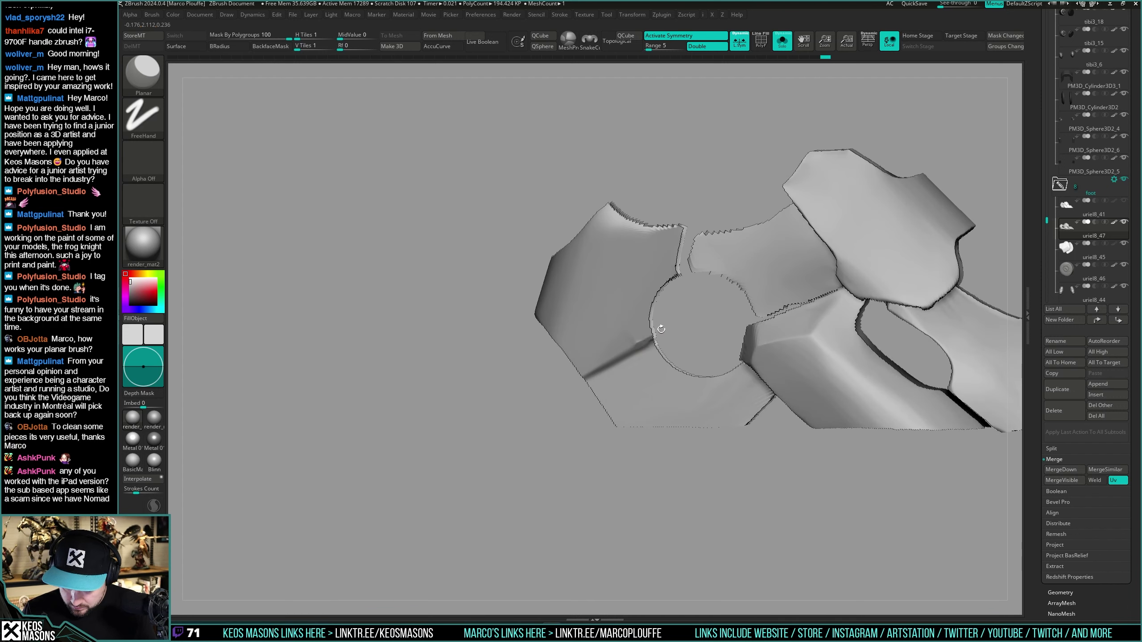
# Step: Check the foot plates against the surrounding leg parts, then isolate the plates again
pyautogui.keyDown('ctrl'); pyautogui.moveTo(658, 324); pyautogui.dragTo(769, 413, button='right'); pyautogui.keyUp('ctrl')
pyautogui.hotkey('alt', 'shift', 's')
pyautogui.moveTo(769, 416)
pyautogui.mouseDown()
pyautogui.moveTo(716, 441)
pyautogui.moveTo(786, 445)
pyautogui.moveTo(740, 448)
pyautogui.mouseUp()
pyautogui.press('space')
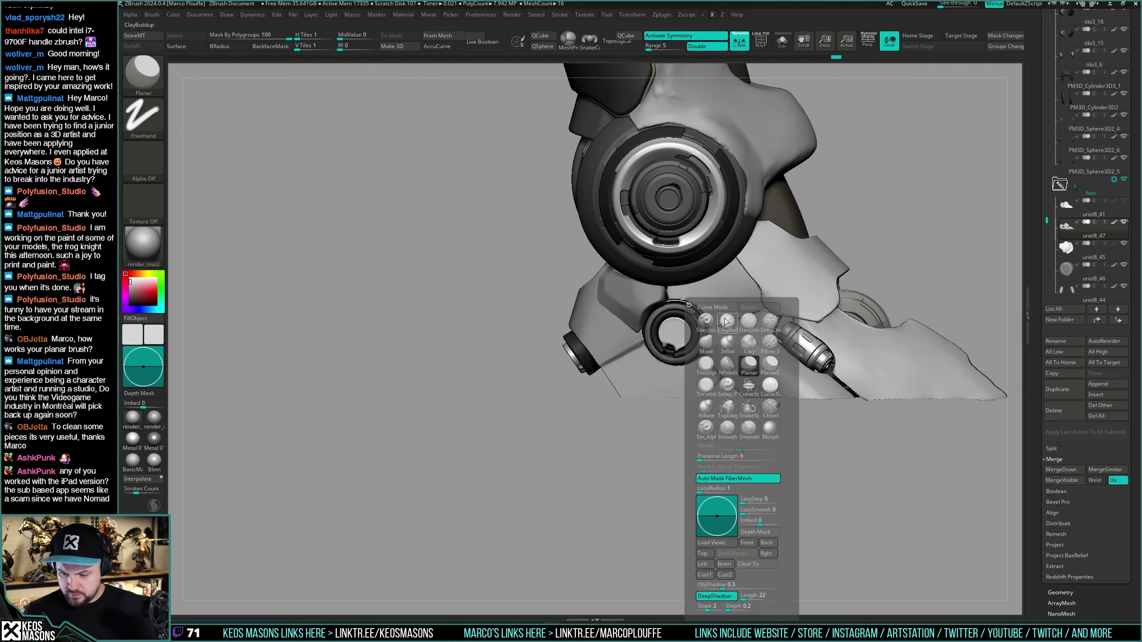
pyautogui.click(728, 323)
pyautogui.keyDown('alt'); pyautogui.moveTo(795, 328); pyautogui.dragTo(706, 370, button='right'); pyautogui.keyUp('alt')
pyautogui.hotkey('alt', 'shift', 's')
# Step: Mask the foot plates by border, invert and blur the mask, polish the unmasked edges, and clear the mask
pyautogui.hotkey('shift', 'f')
pyautogui.hotkey('shift', 'f')
pyautogui.press('z')
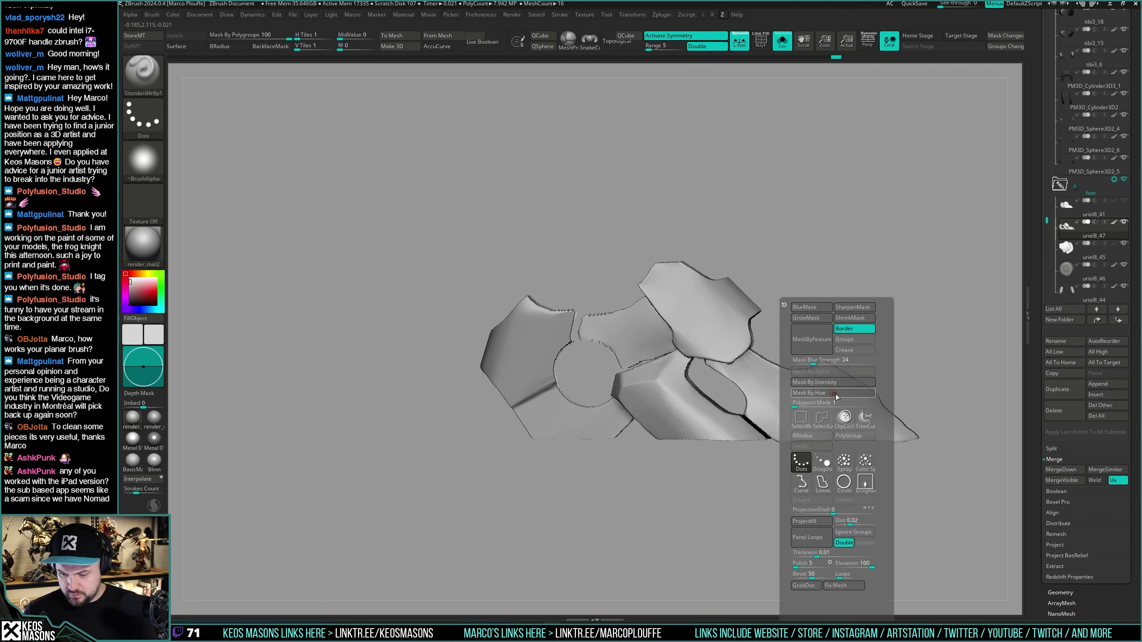
pyautogui.click(815, 341)
pyautogui.keyDown('ctrl'); pyautogui.click(912, 264); pyautogui.keyUp('ctrl')
pyautogui.keyDown('ctrl'); pyautogui.click(784, 394); pyautogui.keyUp('ctrl')
pyautogui.press('i')
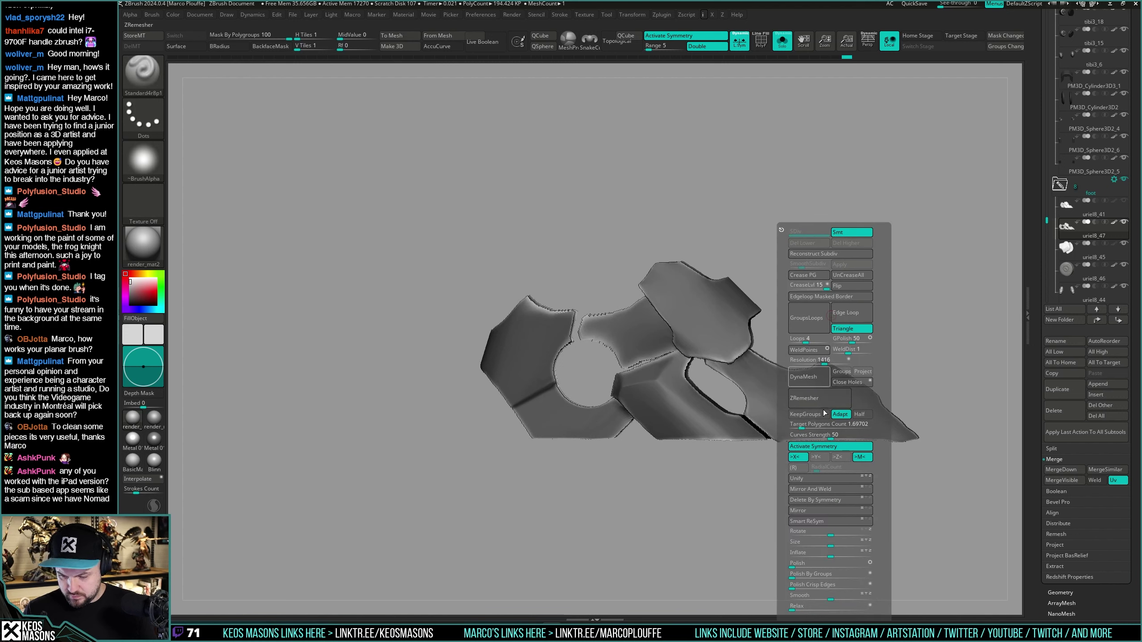
pyautogui.click(791, 566)
pyautogui.keyDown('ctrl'); pyautogui.moveTo(762, 560); pyautogui.dragTo(768, 590); pyautogui.keyUp('ctrl')
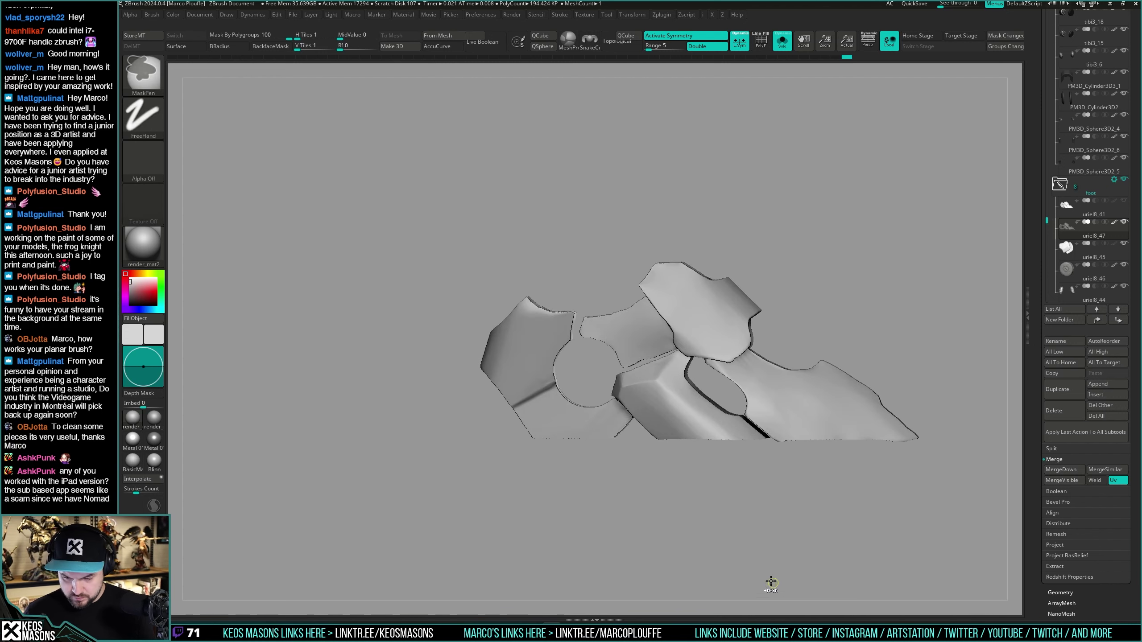
# Step: Restore the full leg, select the small cylinder inside the ankle joint, and isolate it
pyautogui.hotkey('alt', 'shift', 's')
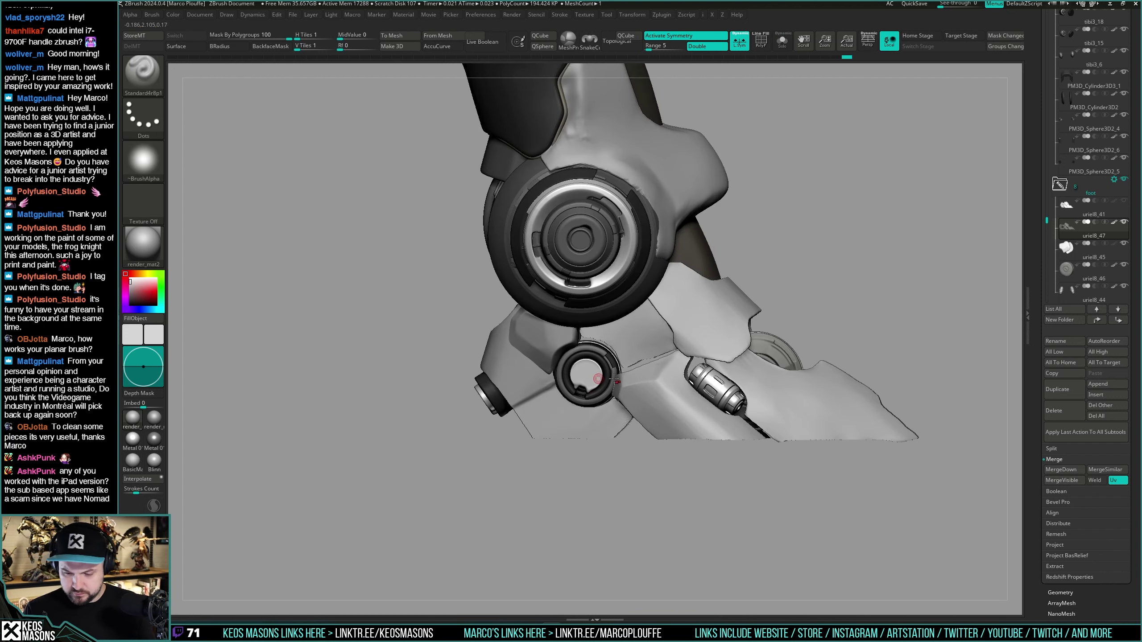
pyautogui.moveTo(607, 405); pyautogui.dragTo(847, 344, button='right')
pyautogui.keyDown('alt'); pyautogui.click(634, 377); pyautogui.keyUp('alt')
pyautogui.hotkey('alt', 'shift', 's')
pyautogui.keyDown('shift'); pyautogui.moveTo(851, 341); pyautogui.dragTo(848, 347); pyautogui.keyUp('shift')
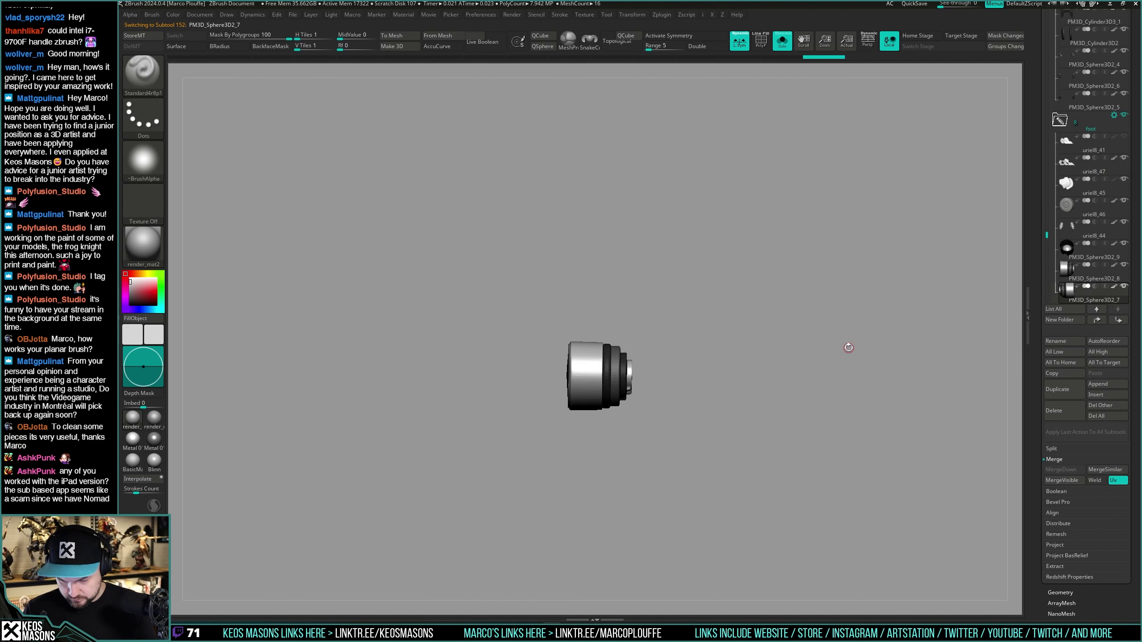
# Step: Merge the two cylinder halves, PM3D_Sphere3D2_8 and PM3D_Sphere3D2_7, into one subtool
pyautogui.click(1067, 275)
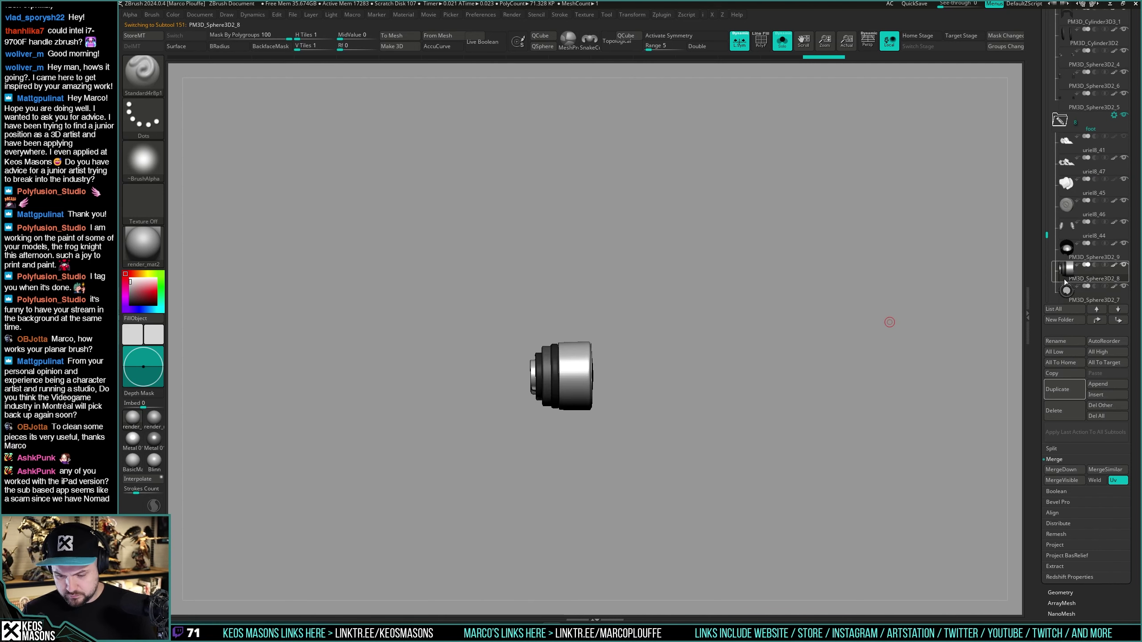
pyautogui.click(1066, 291)
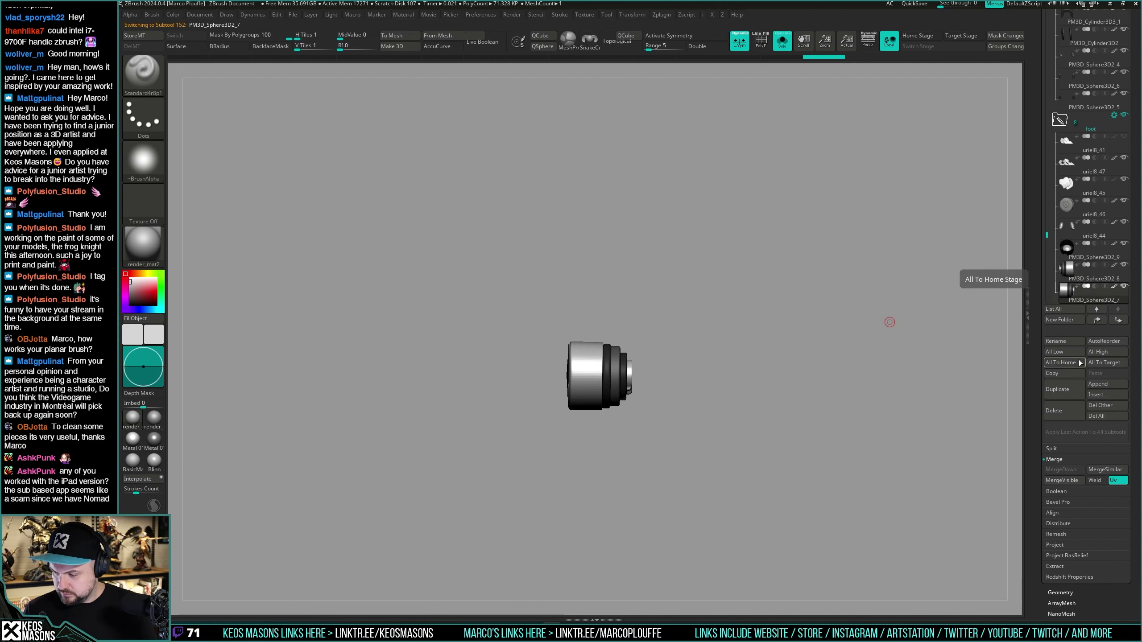
pyautogui.click(1067, 471)
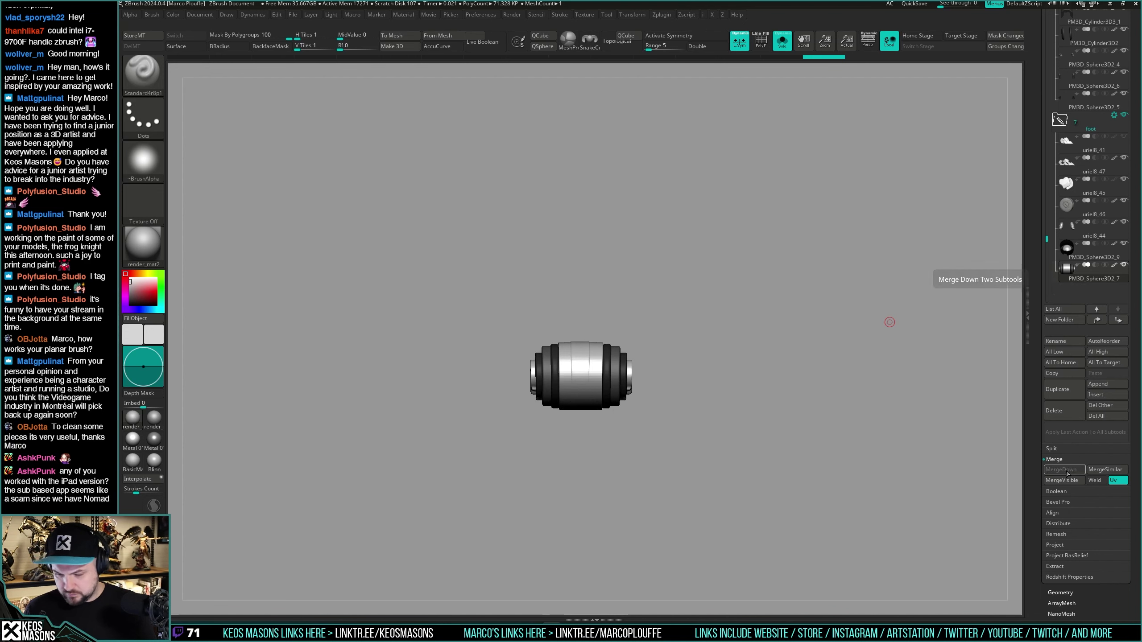
pyautogui.press('g')
pyautogui.click(798, 244)
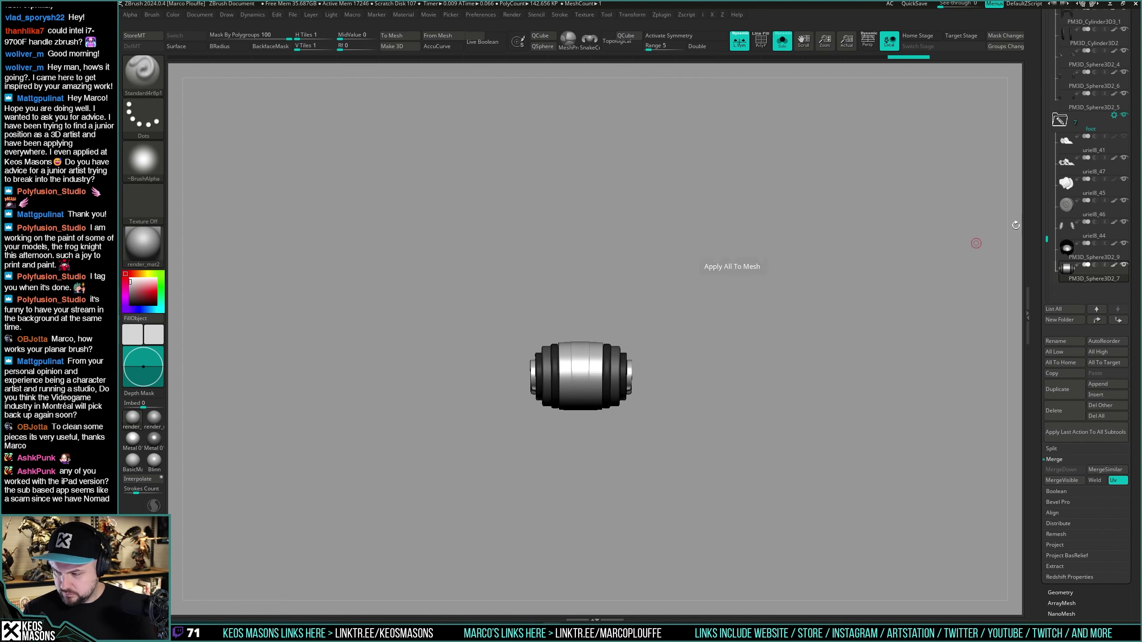
# Step: Duplicate the foot subtool uriel8_41, move the copy directly above the ankle cylinder, and merge it down into the cylinder
pyautogui.click(1067, 153)
pyautogui.click(1058, 389)
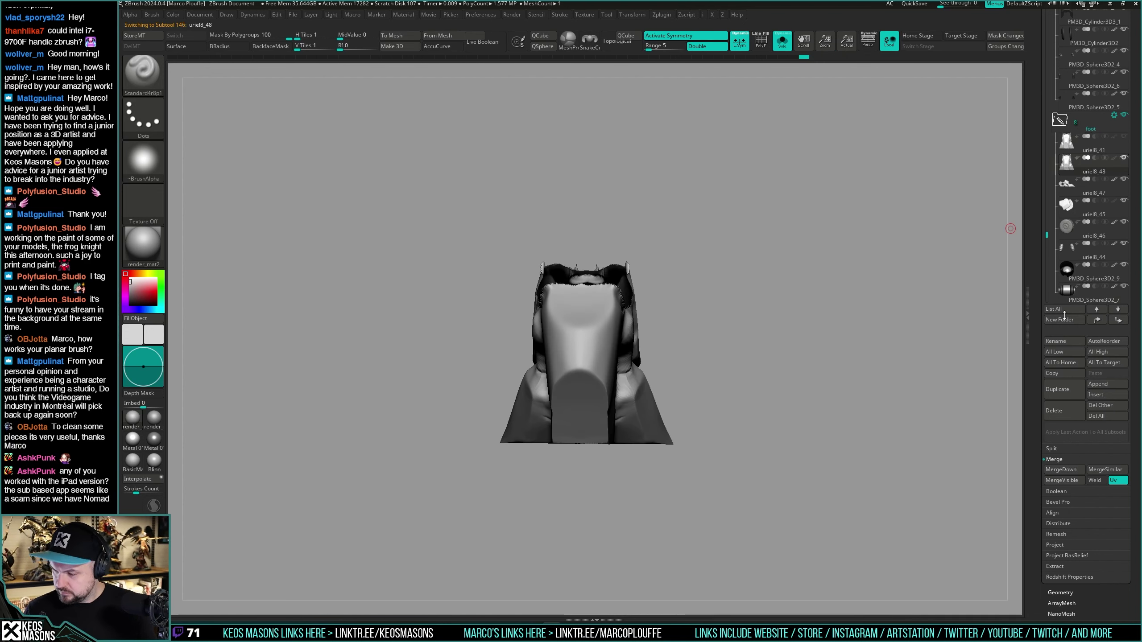
pyautogui.moveTo(1069, 167); pyautogui.dragTo(1077, 269)
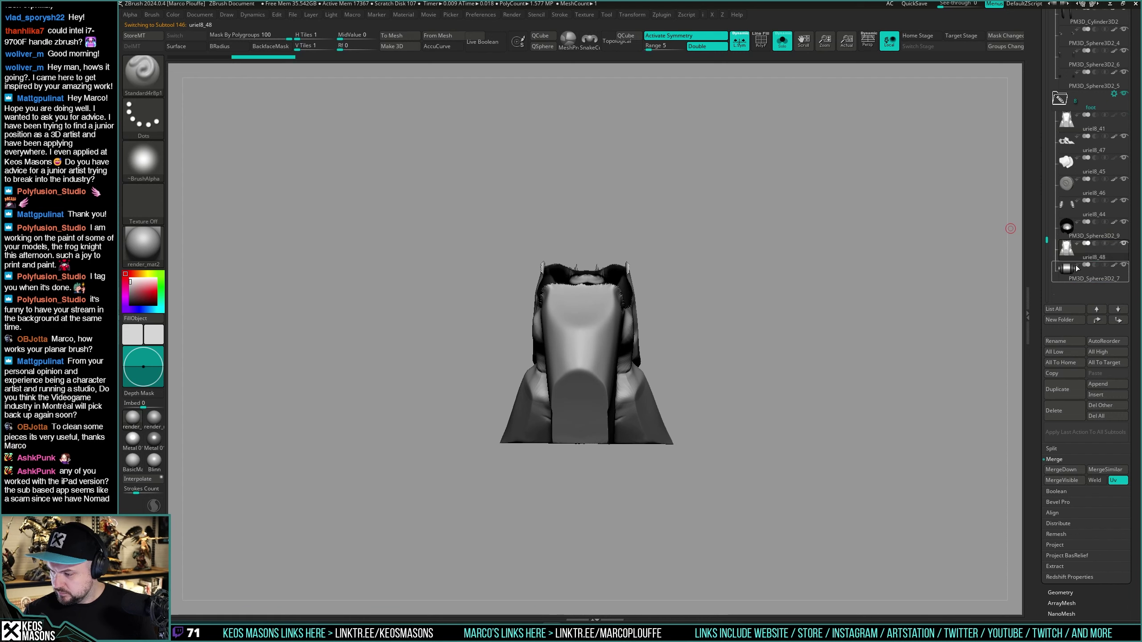
pyautogui.click(1063, 470)
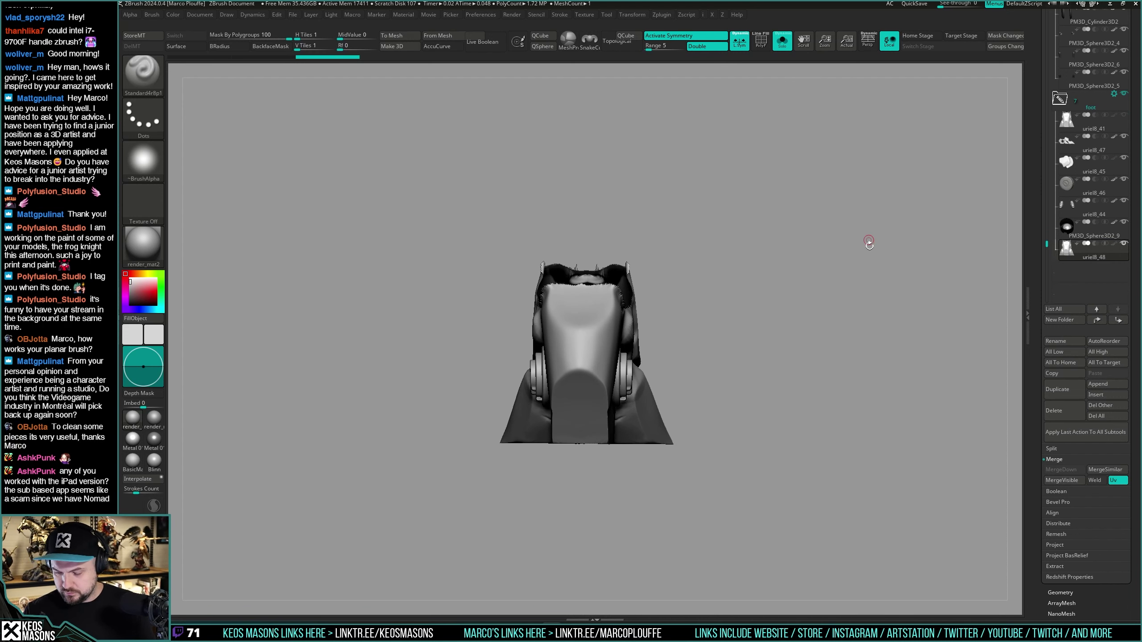
# Step: Mirror and weld the merged mesh, then strip away the foot copy so only the ankle cylinder is left
pyautogui.press('i')
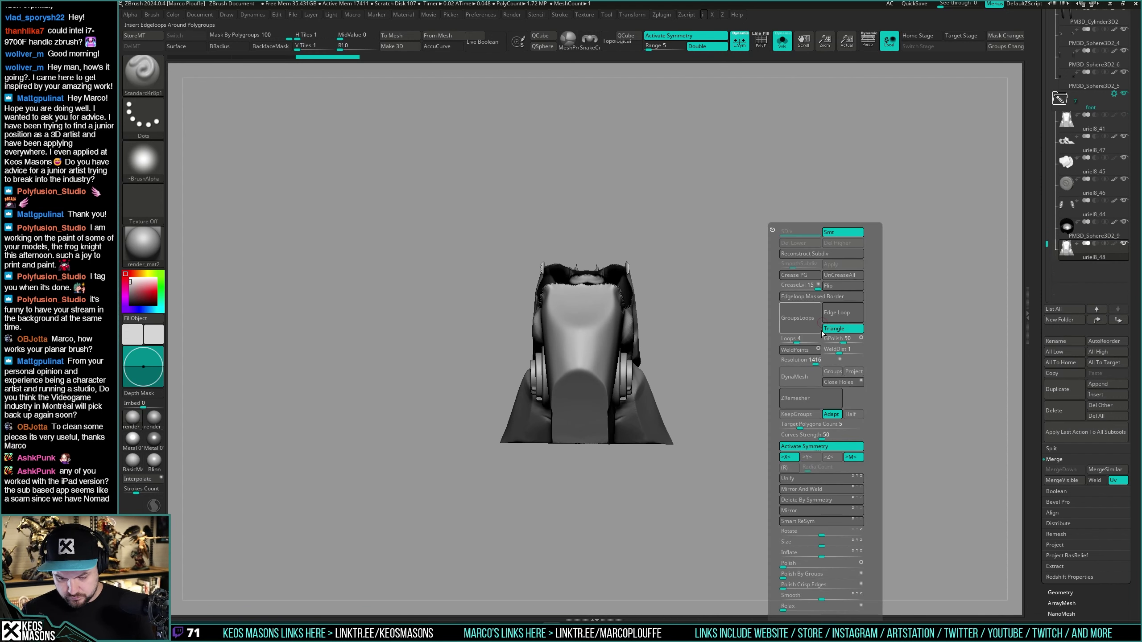
pyautogui.click(822, 489)
pyautogui.hotkey('shift', 'f')
pyautogui.hotkey('shift', 'f')
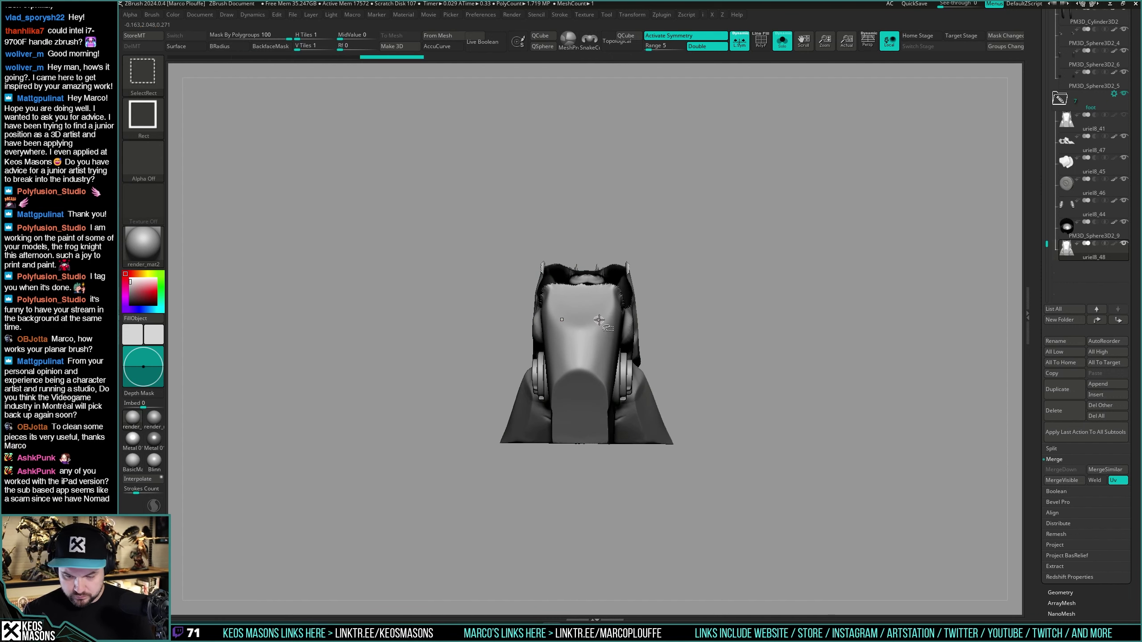
pyautogui.keyDown('ctrl'); pyautogui.keyDown('alt'); pyautogui.keyDown('shift'); pyautogui.click(624, 374); pyautogui.keyUp('shift'); pyautogui.keyUp('alt'); pyautogui.keyUp('ctrl')
pyautogui.keyDown('ctrl'); pyautogui.keyDown('shift'); pyautogui.moveTo(773, 265); pyautogui.dragTo(767, 303); pyautogui.keyUp('shift'); pyautogui.keyUp('ctrl')
pyautogui.moveTo(883, 379)
pyautogui.mouseDown()
pyautogui.moveTo(853, 374)
pyautogui.moveTo(878, 373)
pyautogui.moveTo(862, 402)
pyautogui.mouseUp()
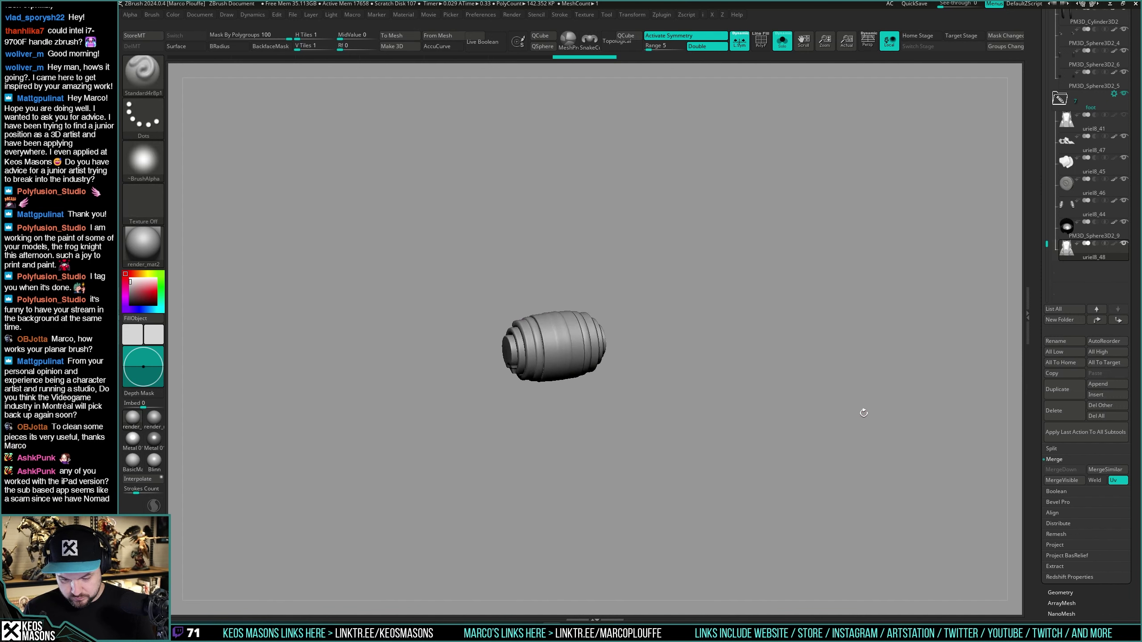
# Step: Inspect the ankle cylinder's polygroup rings by hiding and showing them individually with the wireframe on
pyautogui.hotkey('shift', 'f')
pyautogui.moveTo(614, 367); pyautogui.dragTo(600, 335)
pyautogui.keyDown('alt'); pyautogui.moveTo(601, 335); pyautogui.dragTo(656, 334); pyautogui.keyUp('alt')
pyautogui.keyDown('ctrl'); pyautogui.keyDown('shift'); pyautogui.click(653, 332); pyautogui.keyUp('shift'); pyautogui.keyUp('ctrl')
pyautogui.keyDown('ctrl'); pyautogui.keyDown('shift'); pyautogui.moveTo(793, 239); pyautogui.dragTo(751, 297); pyautogui.keyUp('shift'); pyautogui.keyUp('ctrl')
pyautogui.keyDown('ctrl'); pyautogui.keyDown('shift'); pyautogui.click(680, 337); pyautogui.keyUp('shift'); pyautogui.keyUp('ctrl')
pyautogui.keyDown('ctrl'); pyautogui.keyDown('shift'); pyautogui.click(696, 337); pyautogui.keyUp('shift'); pyautogui.keyUp('ctrl')
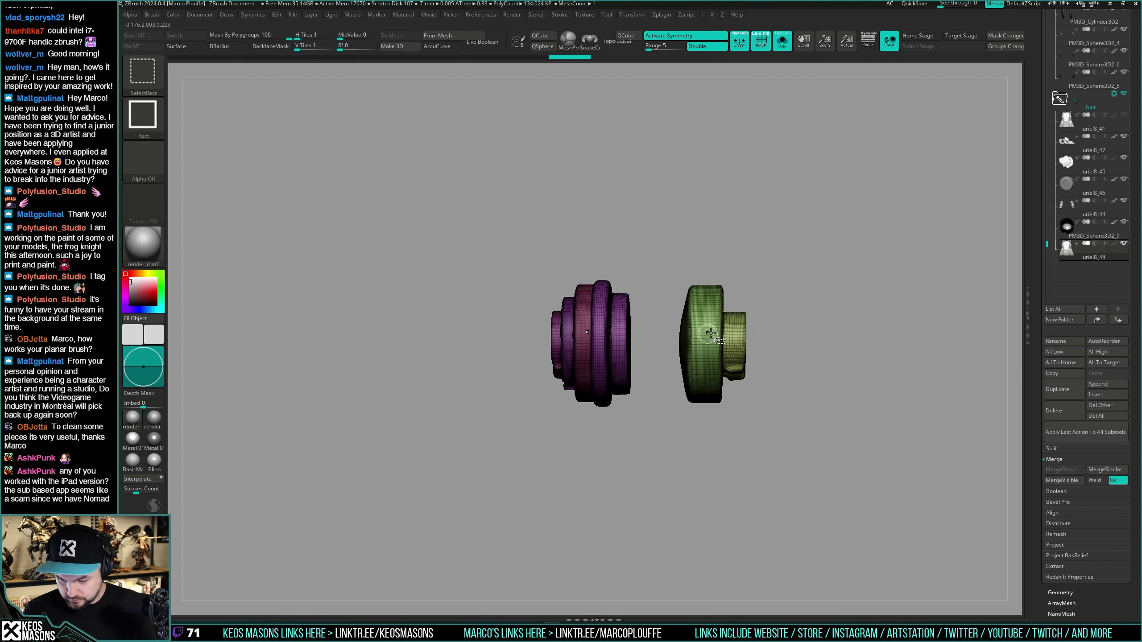
pyautogui.keyDown('ctrl'); pyautogui.keyDown('shift'); pyautogui.click(710, 335); pyautogui.keyUp('shift'); pyautogui.keyUp('ctrl')
pyautogui.keyDown('ctrl'); pyautogui.keyDown('shift'); pyautogui.click(723, 328); pyautogui.keyUp('shift'); pyautogui.keyUp('ctrl')
pyautogui.keyDown('ctrl'); pyautogui.keyDown('shift'); pyautogui.click(618, 335); pyautogui.keyUp('shift'); pyautogui.keyUp('ctrl')
pyautogui.keyDown('ctrl'); pyautogui.keyDown('shift'); pyautogui.click(605, 337); pyautogui.keyUp('shift'); pyautogui.keyUp('ctrl')
pyautogui.keyDown('ctrl'); pyautogui.keyDown('shift'); pyautogui.click(782, 286); pyautogui.keyUp('shift'); pyautogui.keyUp('ctrl')
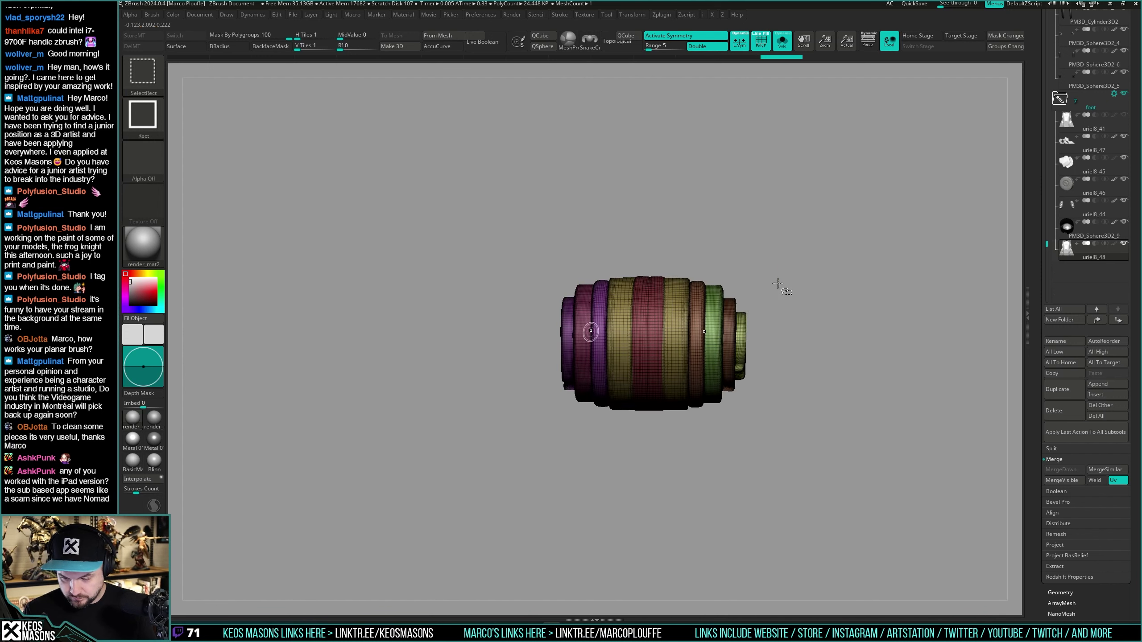
# Step: Show the cylinder within the full legs and choose the ClayBuildup brush
pyautogui.hotkey('shift', 'f')
pyautogui.moveTo(836, 297)
pyautogui.mouseDown()
pyautogui.moveTo(826, 306)
pyautogui.moveTo(866, 301)
pyautogui.moveTo(844, 306)
pyautogui.moveTo(844, 281)
pyautogui.moveTo(741, 351)
pyautogui.moveTo(784, 331)
pyautogui.moveTo(740, 349)
pyautogui.moveTo(891, 355)
pyautogui.mouseUp()
pyautogui.moveTo(737, 365); pyautogui.dragTo(706, 427)
pyautogui.press('space')
pyautogui.click(694, 323)
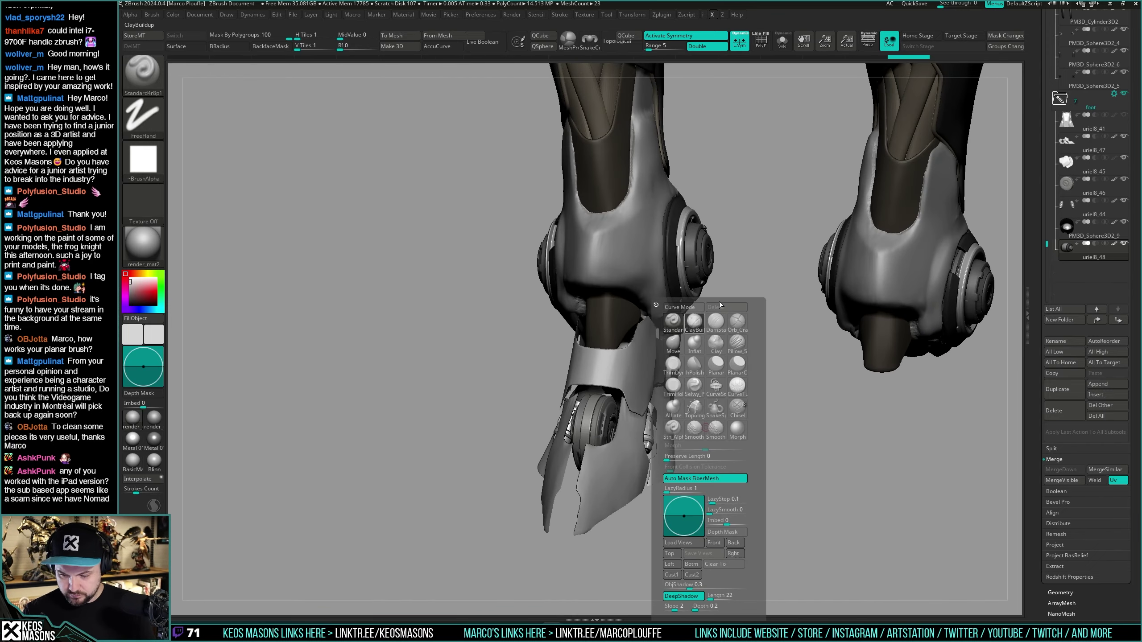
# Step: Select the foot plates subtool uriel8_47 and isolate it
pyautogui.moveTo(712, 342)
pyautogui.mouseDown()
pyautogui.moveTo(719, 359)
pyautogui.moveTo(818, 373)
pyautogui.mouseUp()
pyautogui.keyDown('alt'); pyautogui.moveTo(817, 373); pyautogui.dragTo(782, 447, button='right'); pyautogui.keyUp('alt')
pyautogui.keyDown('alt'); pyautogui.click(705, 416); pyautogui.keyUp('alt')
pyautogui.hotkey('shift', 'f')
pyautogui.hotkey('alt', 's')
pyautogui.hotkey('shift', 'f')
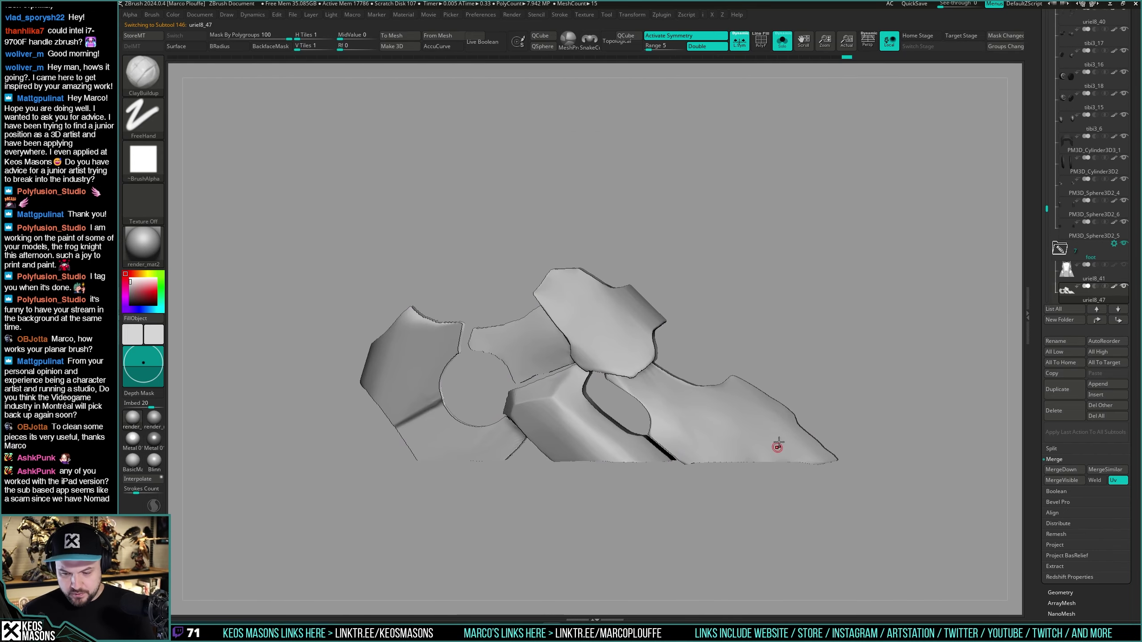
# Step: ZRemesh the foot plates with a target polygons count of 1.69702 and compare the result with the original mesh
pyautogui.press('i')
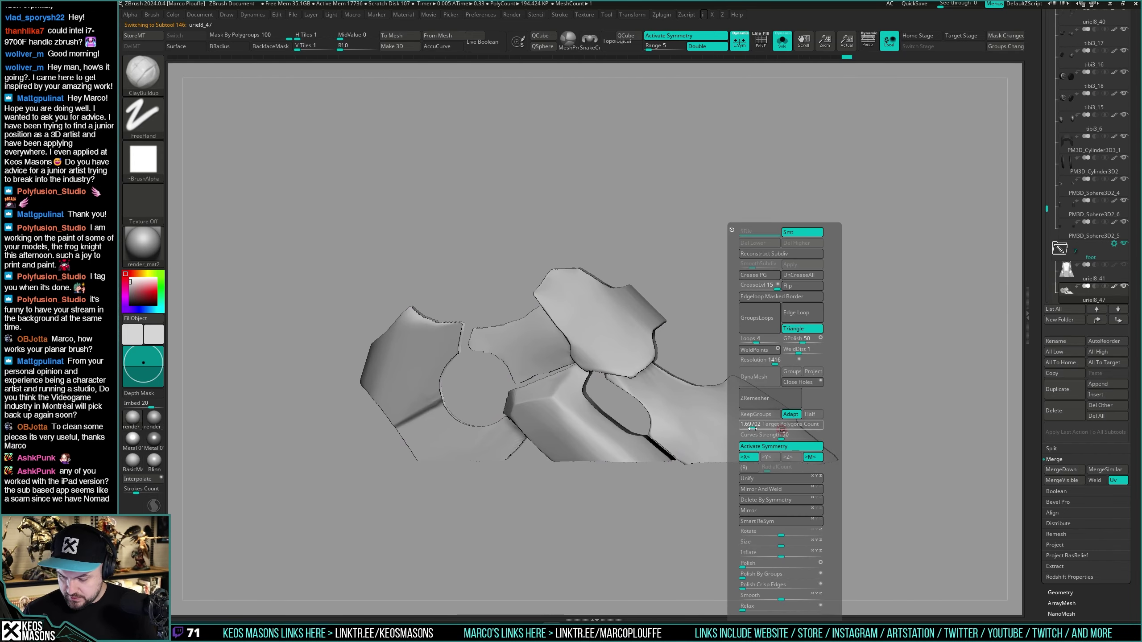
pyautogui.click(763, 401)
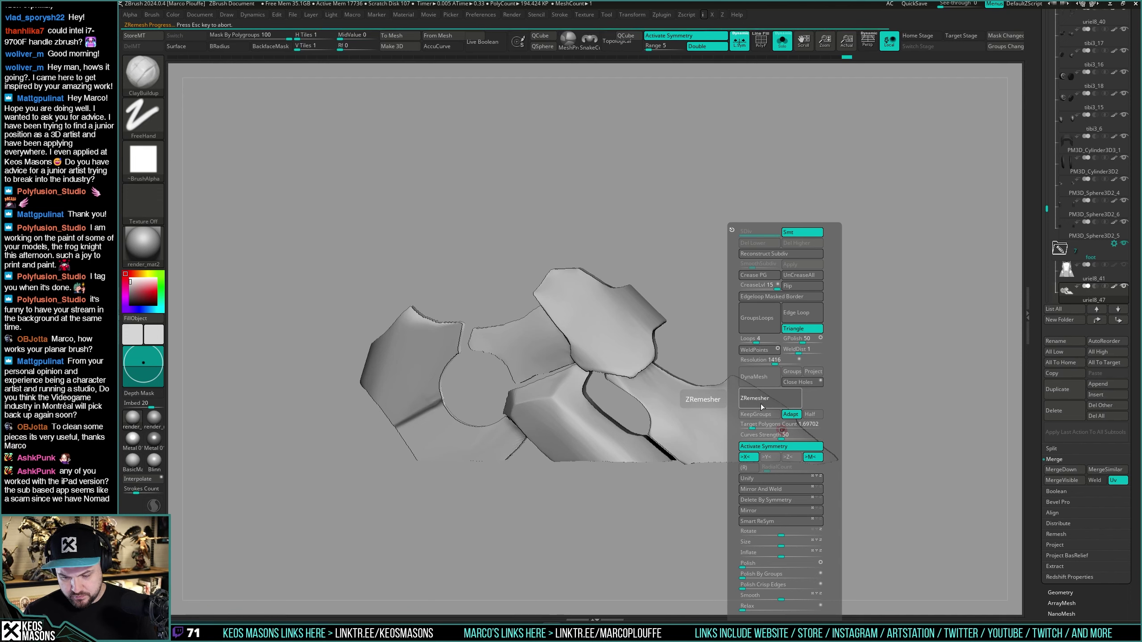
pyautogui.moveTo(869, 326); pyautogui.dragTo(868, 338)
pyautogui.moveTo(866, 362); pyautogui.dragTo(911, 344, button='right')
pyautogui.hotkey('ctrl', 'z')
pyautogui.moveTo(562, 321)
pyautogui.keyDown('ctrl'); pyautogui.mouseDown(button='right')
pyautogui.moveTo(569, 365)
pyautogui.moveTo(584, 333)
pyautogui.mouseUp(button='right'); pyautogui.keyUp('ctrl')
pyautogui.hotkey('ctrl', 'shift', 'z')
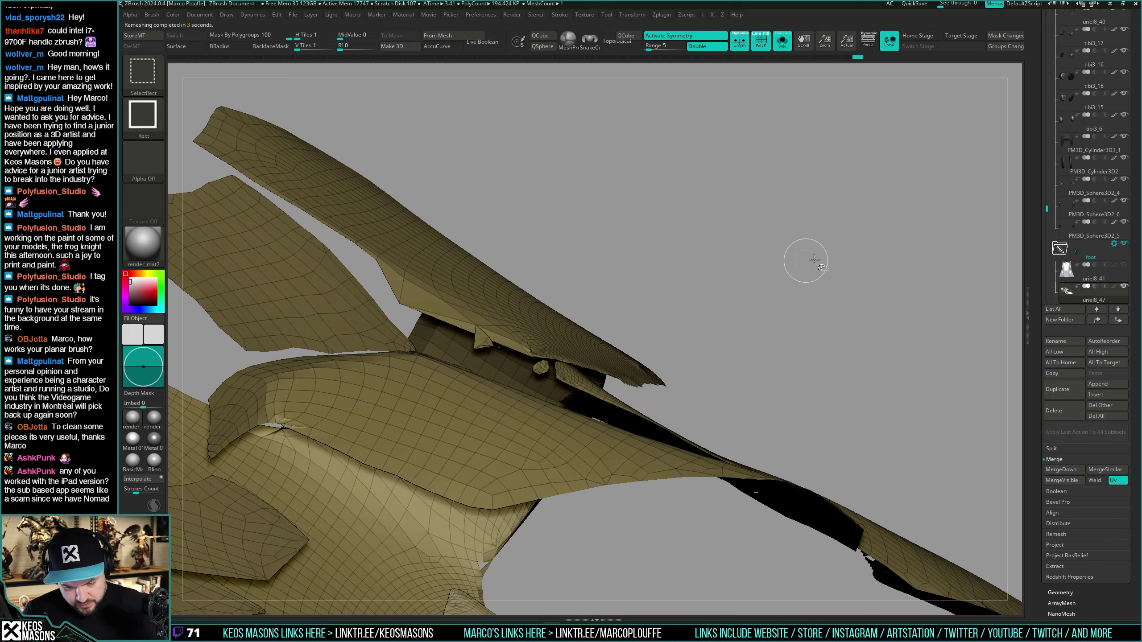
# Step: Examine the remeshed plates' topology from the side, undo the remesh, and turn off the wireframe
pyautogui.moveTo(808, 276)
pyautogui.mouseDown(button='right')
pyautogui.moveTo(790, 327)
pyautogui.moveTo(795, 311)
pyautogui.moveTo(788, 321)
pyautogui.moveTo(742, 310)
pyautogui.mouseUp(button='right')
pyautogui.keyDown('shift'); pyautogui.moveTo(741, 310); pyautogui.dragTo(732, 328, button='right'); pyautogui.keyUp('shift')
pyautogui.keyDown('alt'); pyautogui.moveTo(886, 319); pyautogui.dragTo(826, 322, button='right'); pyautogui.keyUp('alt')
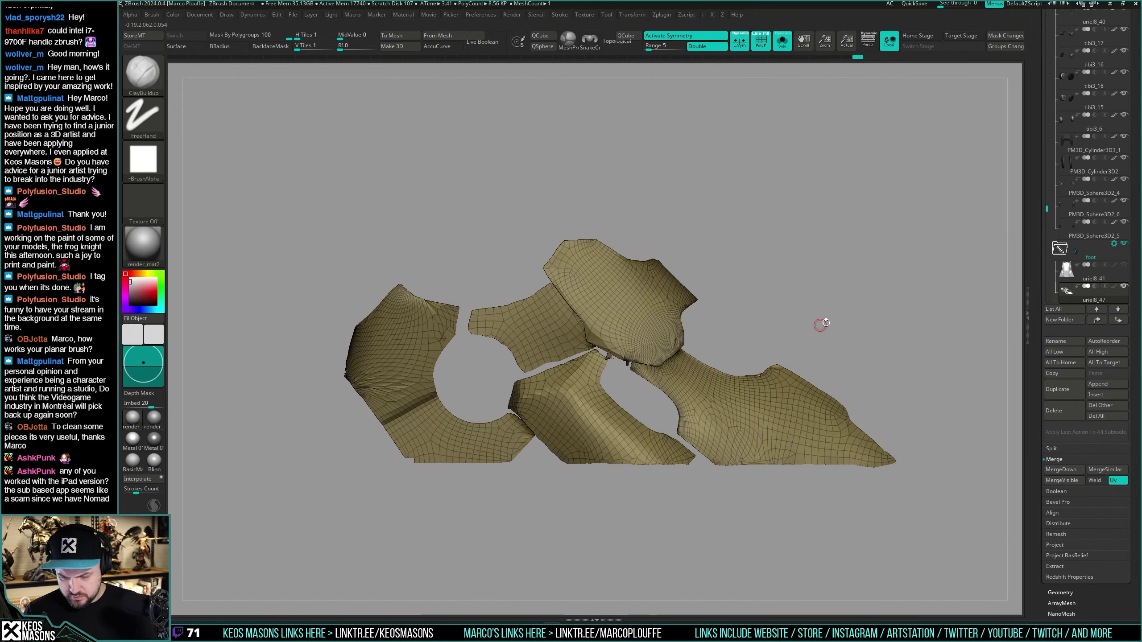
pyautogui.moveTo(843, 332)
pyautogui.mouseDown()
pyautogui.moveTo(854, 323)
pyautogui.moveTo(834, 330)
pyautogui.mouseUp()
pyautogui.hotkey('ctrl', 'z')
pyautogui.hotkey('shift', 'f')
# Step: Protect everything but the foot plates' borders with an inverted, blurred border mask and polish the plate edges again
pyautogui.press('i')
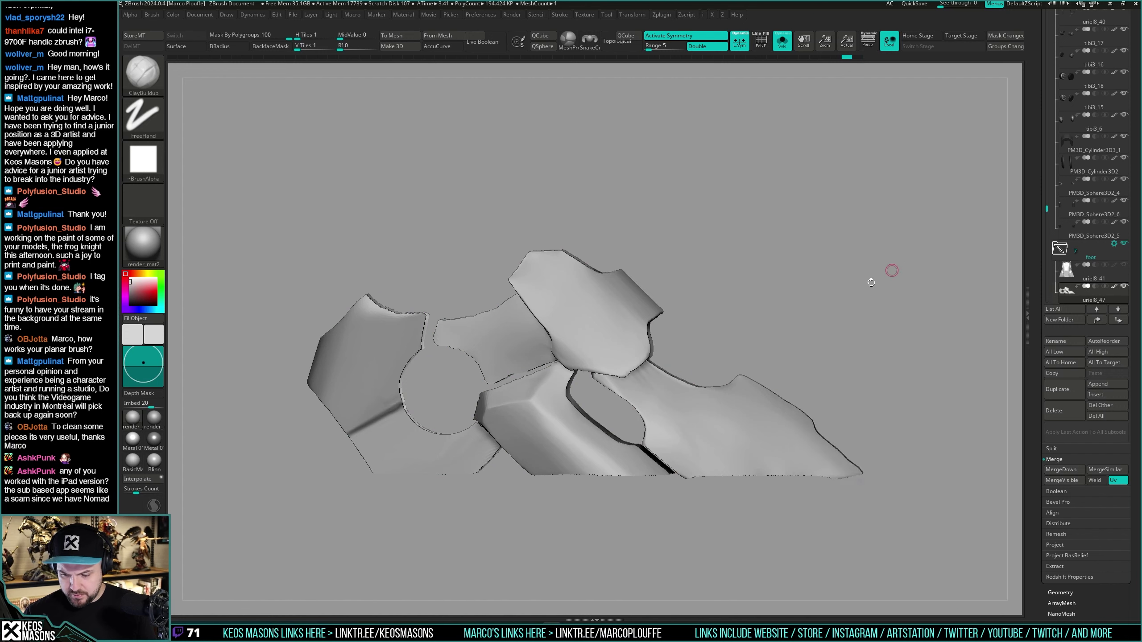
pyautogui.press('i')
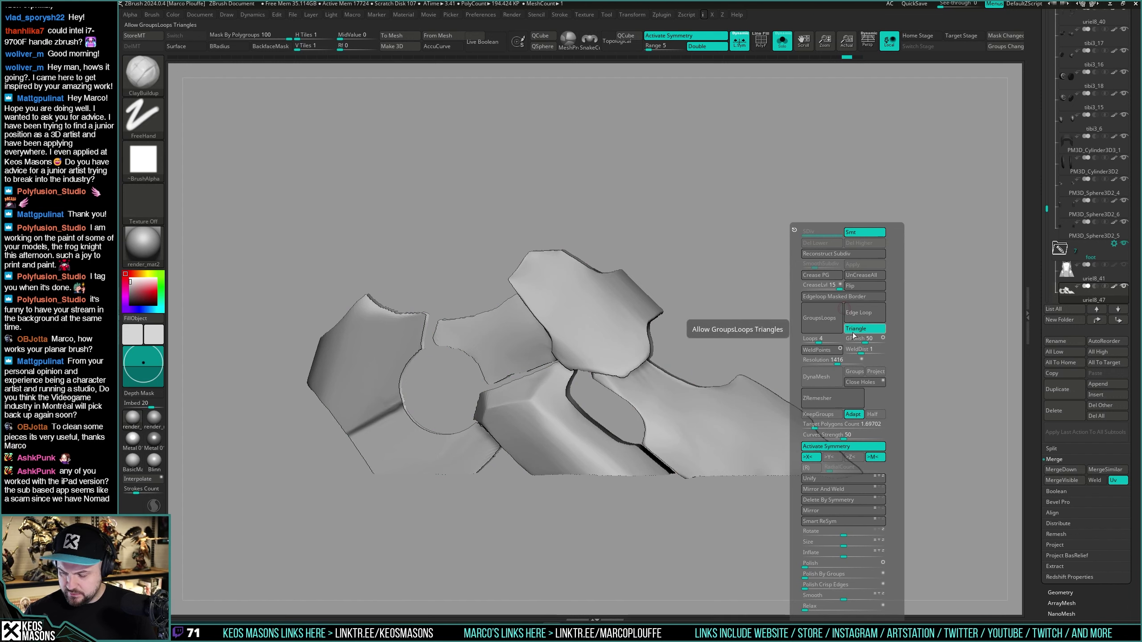
pyautogui.press('z')
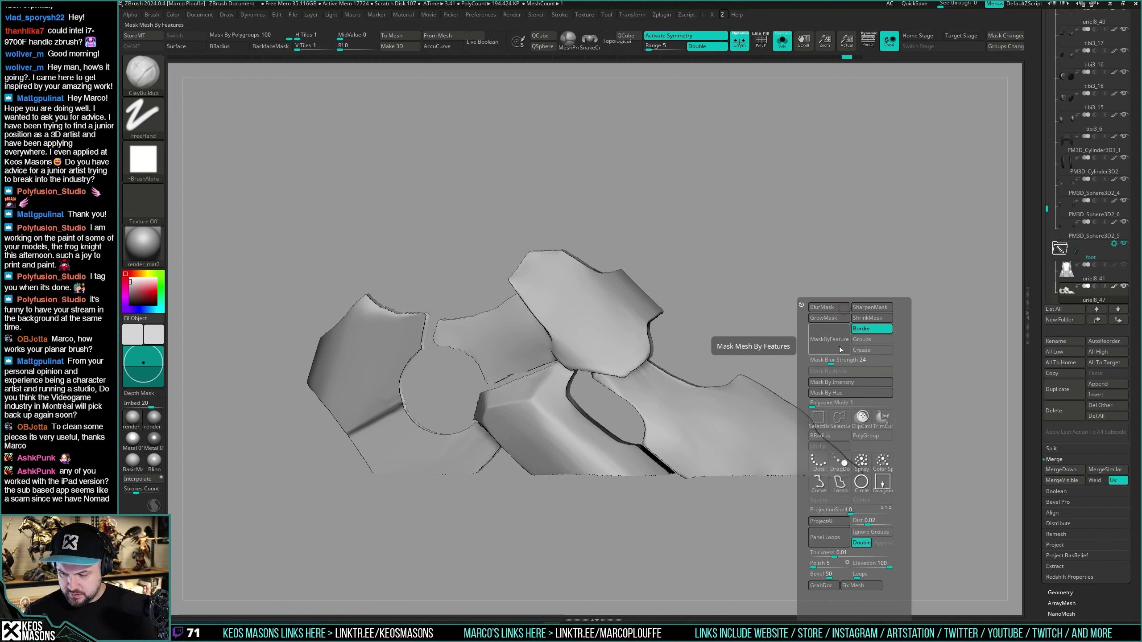
pyautogui.click(838, 345)
pyautogui.keyDown('ctrl'); pyautogui.click(878, 285); pyautogui.keyUp('ctrl')
pyautogui.keyDown('ctrl'); pyautogui.click(737, 418); pyautogui.keyUp('ctrl')
pyautogui.press('g')
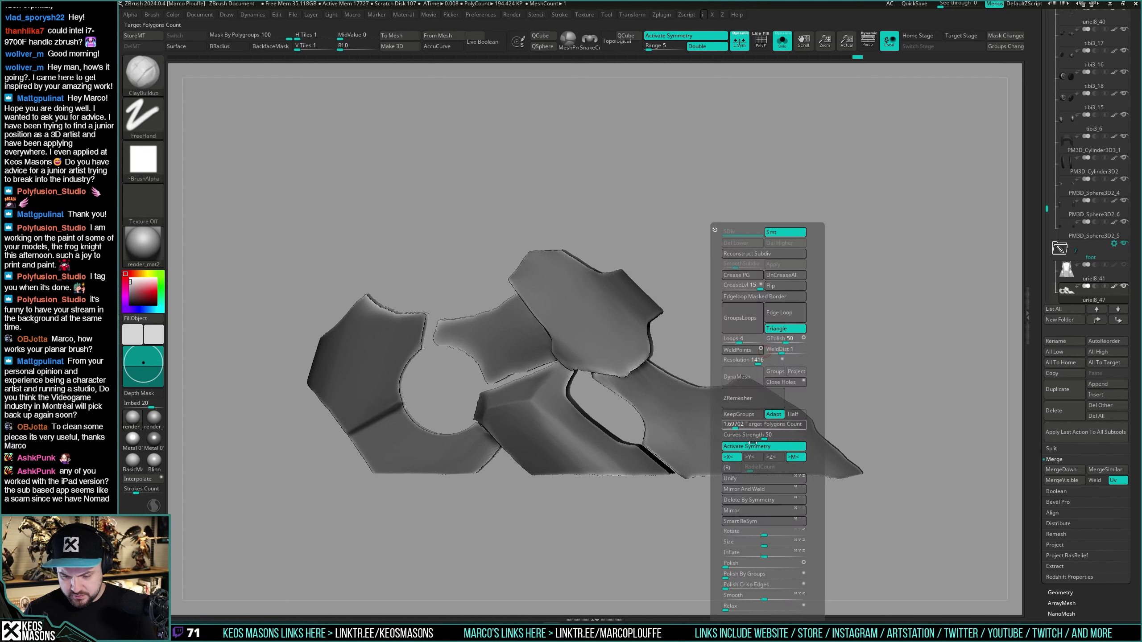
pyautogui.moveTo(725, 565)
pyautogui.mouseDown()
pyautogui.moveTo(708, 564)
pyautogui.moveTo(740, 569)
pyautogui.mouseUp()
# Step: Set the target polygons count to 2.08692 and ZRemesh the foot plates
pyautogui.press('g')
pyautogui.press('g')
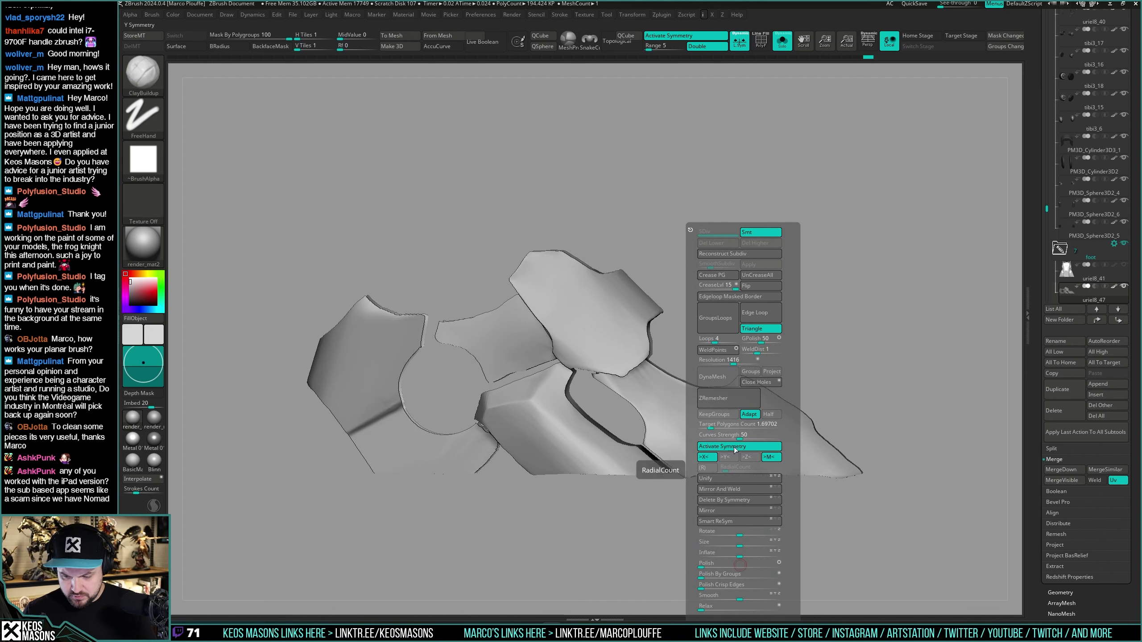
pyautogui.moveTo(710, 427); pyautogui.dragTo(713, 427)
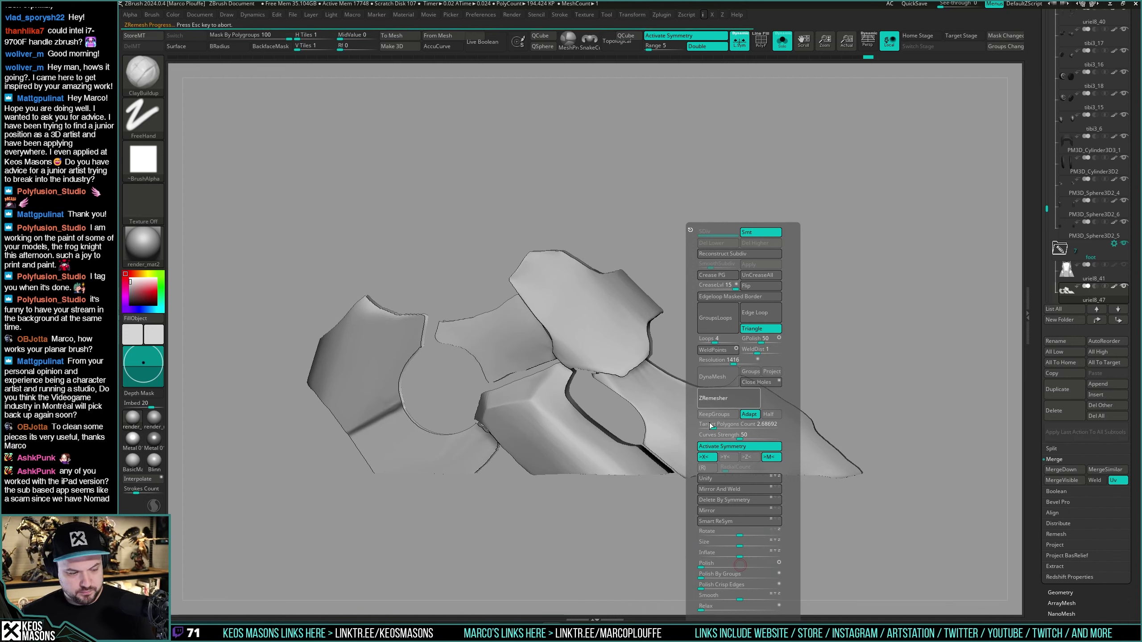
# Step: Show the wireframe on the remeshed foot plates and give each separate plate its own polygroup
pyautogui.hotkey('shift', 'f')
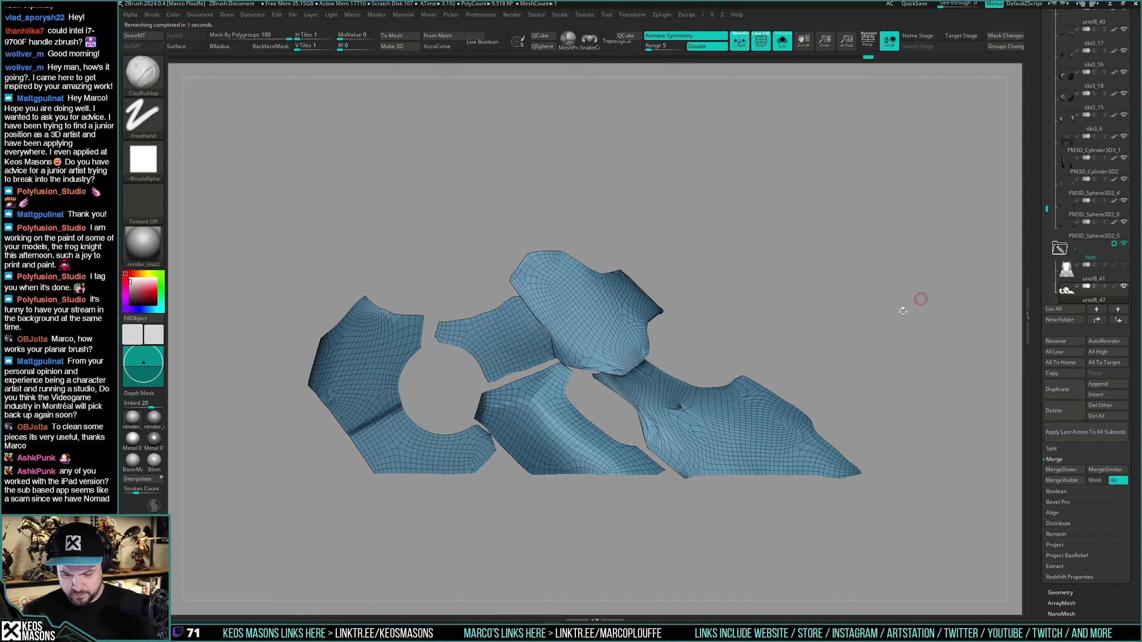
pyautogui.moveTo(842, 388)
pyautogui.mouseDown()
pyautogui.moveTo(847, 401)
pyautogui.moveTo(846, 379)
pyautogui.mouseUp()
pyautogui.hotkey('ctrl', 'alt', 'w')
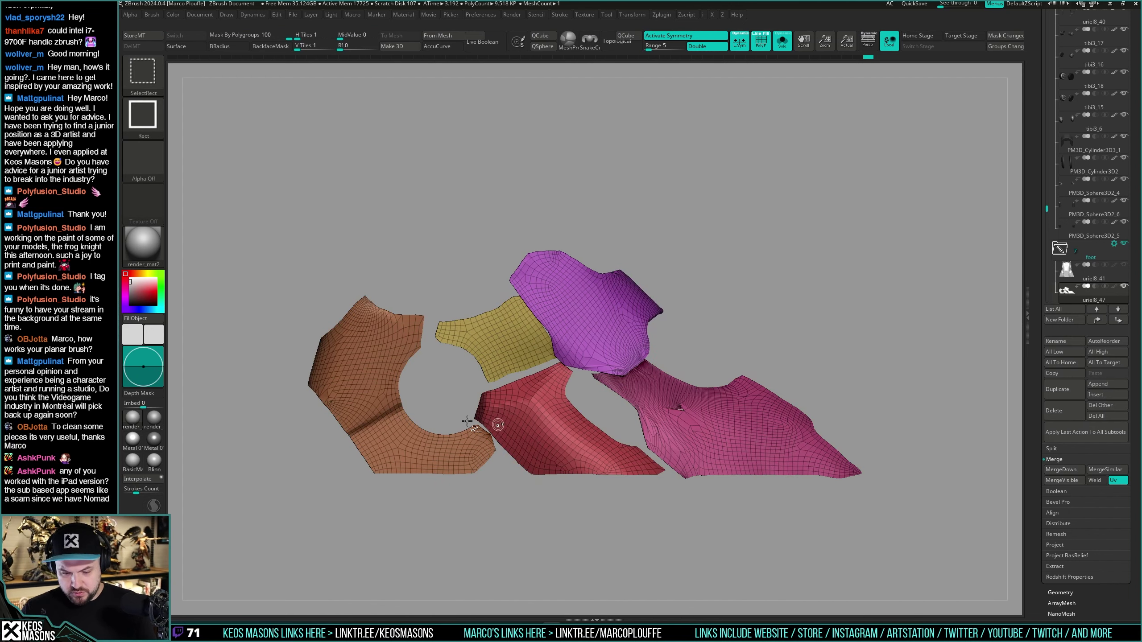
# Step: Hide the remeshed plates one after another to check their separate polygroups, and show them all again
pyautogui.keyDown('ctrl'); pyautogui.keyDown('shift'); pyautogui.click(367, 365); pyautogui.keyUp('shift'); pyautogui.keyUp('ctrl')
pyautogui.keyDown('ctrl'); pyautogui.keyDown('shift'); pyautogui.click(623, 210); pyautogui.keyUp('shift'); pyautogui.keyUp('ctrl')
pyautogui.keyDown('ctrl'); pyautogui.keyDown('shift'); pyautogui.click(570, 316); pyautogui.keyUp('shift'); pyautogui.keyUp('ctrl')
pyautogui.keyDown('ctrl'); pyautogui.keyDown('shift'); pyautogui.click(533, 345); pyautogui.keyUp('shift'); pyautogui.keyUp('ctrl')
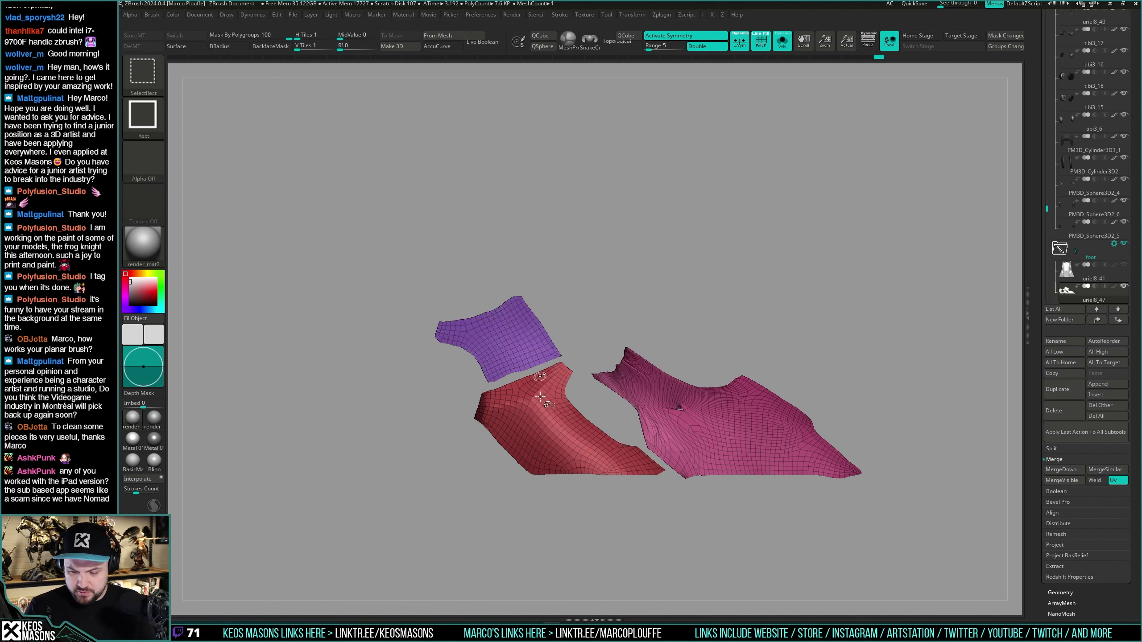
pyautogui.keyDown('ctrl'); pyautogui.keyDown('shift'); pyautogui.click(550, 409); pyautogui.keyUp('shift'); pyautogui.keyUp('ctrl')
pyautogui.keyDown('ctrl'); pyautogui.keyDown('shift'); pyautogui.click(655, 406); pyautogui.keyUp('shift'); pyautogui.keyUp('ctrl')
pyautogui.keyDown('ctrl'); pyautogui.keyDown('shift'); pyautogui.click(538, 349); pyautogui.keyUp('shift'); pyautogui.keyUp('ctrl')
pyautogui.keyDown('ctrl'); pyautogui.keyDown('shift'); pyautogui.click(568, 413); pyautogui.keyUp('shift'); pyautogui.keyUp('ctrl')
pyautogui.keyDown('ctrl'); pyautogui.keyDown('shift'); pyautogui.moveTo(696, 419); pyautogui.dragTo(696, 420); pyautogui.keyUp('shift'); pyautogui.keyUp('ctrl')
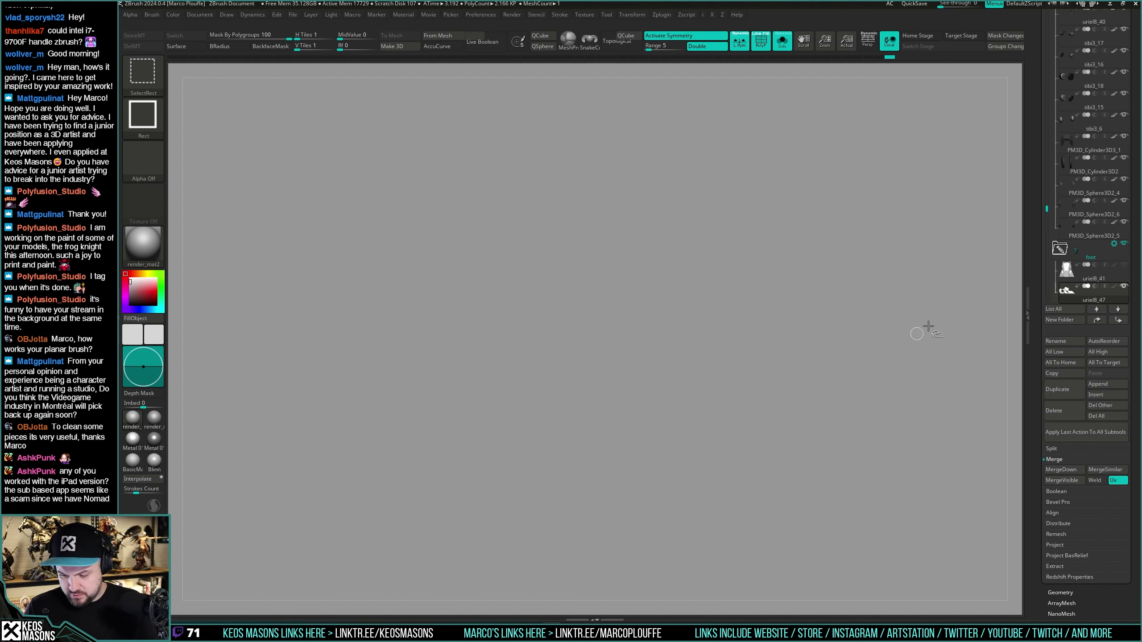
pyautogui.keyDown('ctrl'); pyautogui.keyDown('shift'); pyautogui.click(923, 327); pyautogui.keyUp('shift'); pyautogui.keyUp('ctrl')
# Step: Try to mirror and weld the remeshed plates, and compare the front view before and after
pyautogui.moveTo(899, 365); pyautogui.dragTo(884, 388)
pyautogui.press('space')
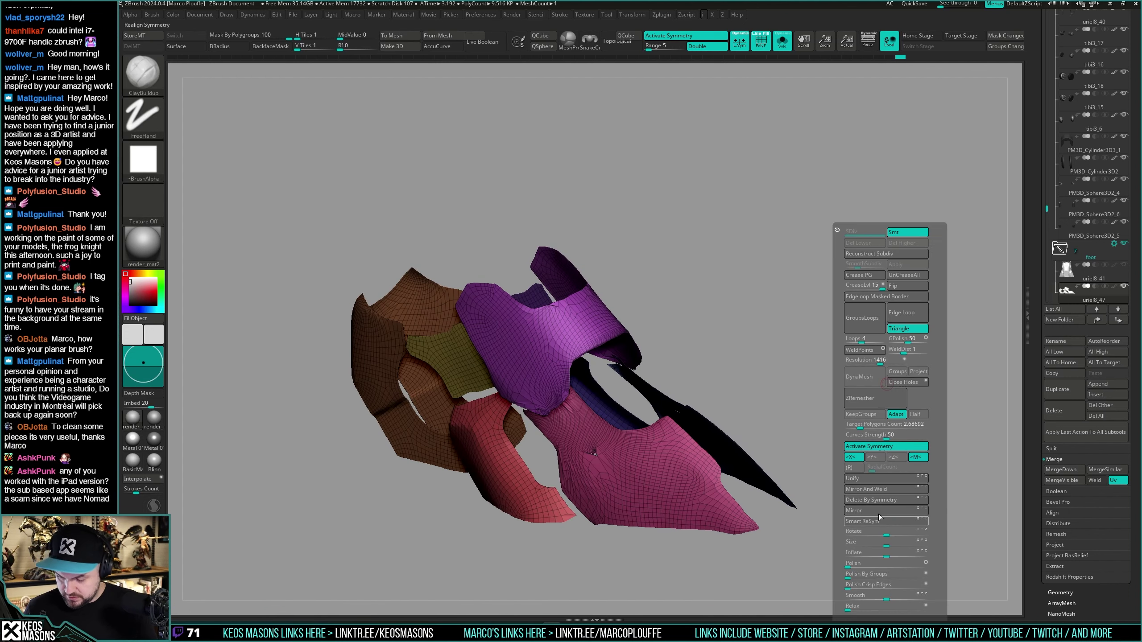
pyautogui.click(874, 449)
pyautogui.moveTo(809, 443); pyautogui.dragTo(837, 425)
pyautogui.keyDown('shift'); pyautogui.moveTo(706, 430); pyautogui.dragTo(614, 477); pyautogui.keyUp('shift')
pyautogui.hotkey('ctrl', 'z')
pyautogui.hotkey('ctrl', 'shift', 'z')
pyautogui.keyDown('alt'); pyautogui.moveTo(794, 444); pyautogui.dragTo(742, 421); pyautogui.keyUp('alt')
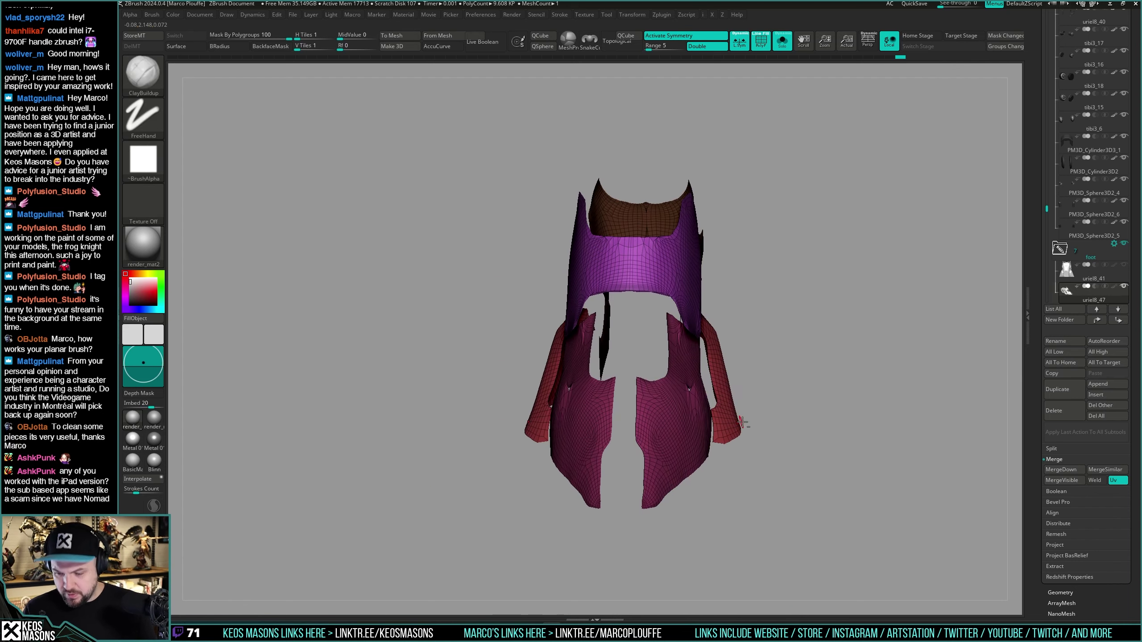
# Step: Turn off Solo and examine the remeshed plates together with the rest of the leg
pyautogui.hotkey('alt', 's')
pyautogui.moveTo(680, 435); pyautogui.dragTo(685, 469, button='right')
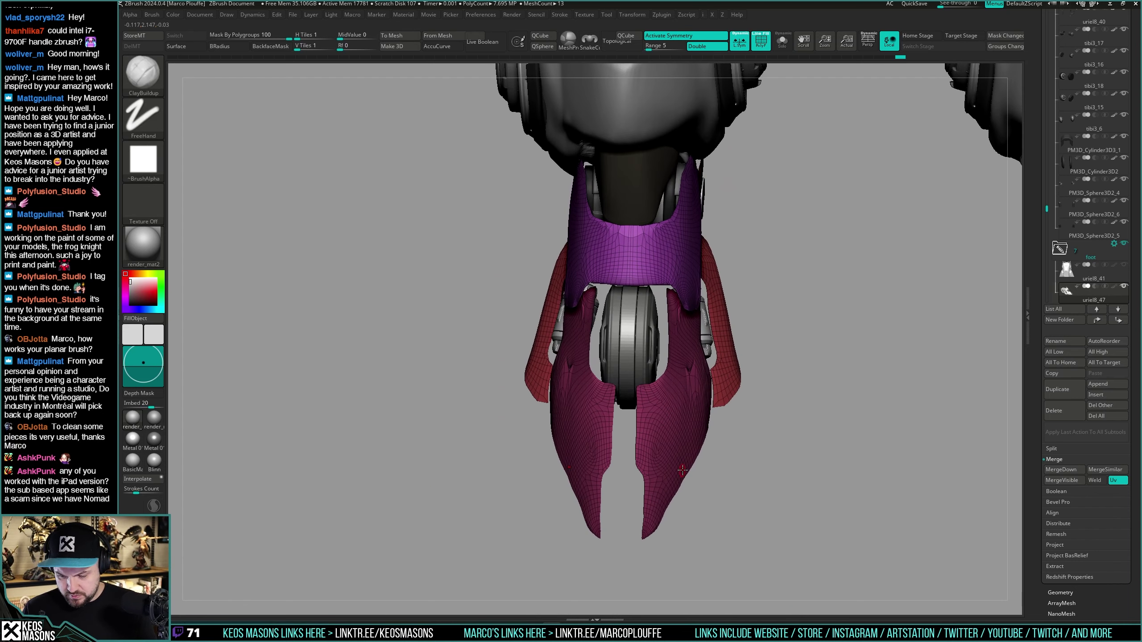
pyautogui.hotkey('ctrl', 'z')
pyautogui.hotkey('ctrl', 'shift', 'z')
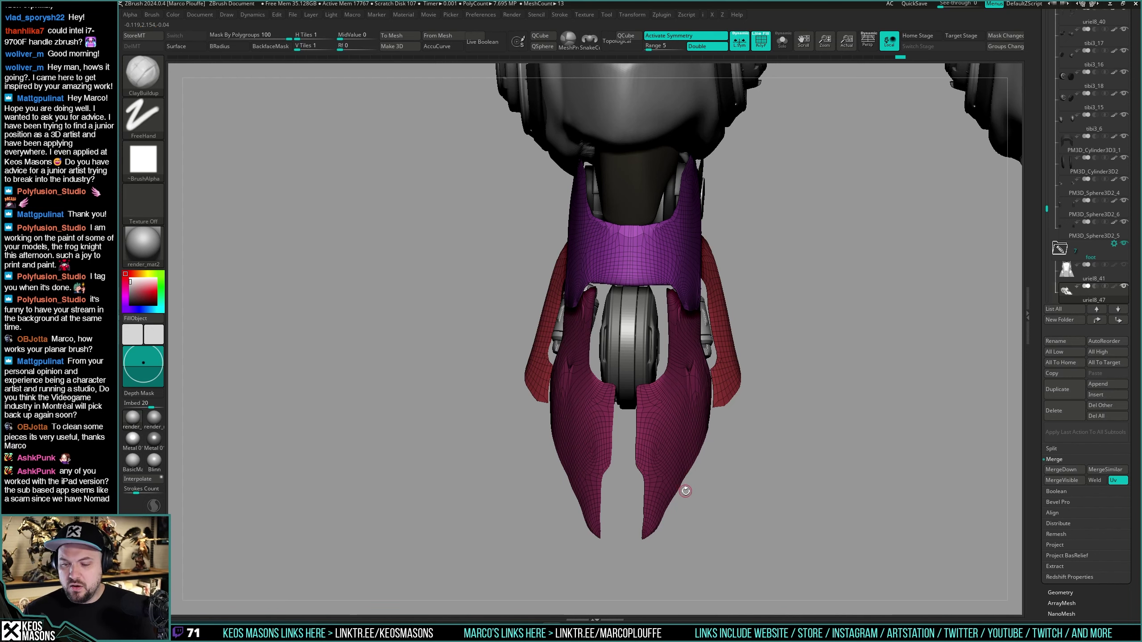
pyautogui.moveTo(680, 488); pyautogui.dragTo(716, 451, button='right')
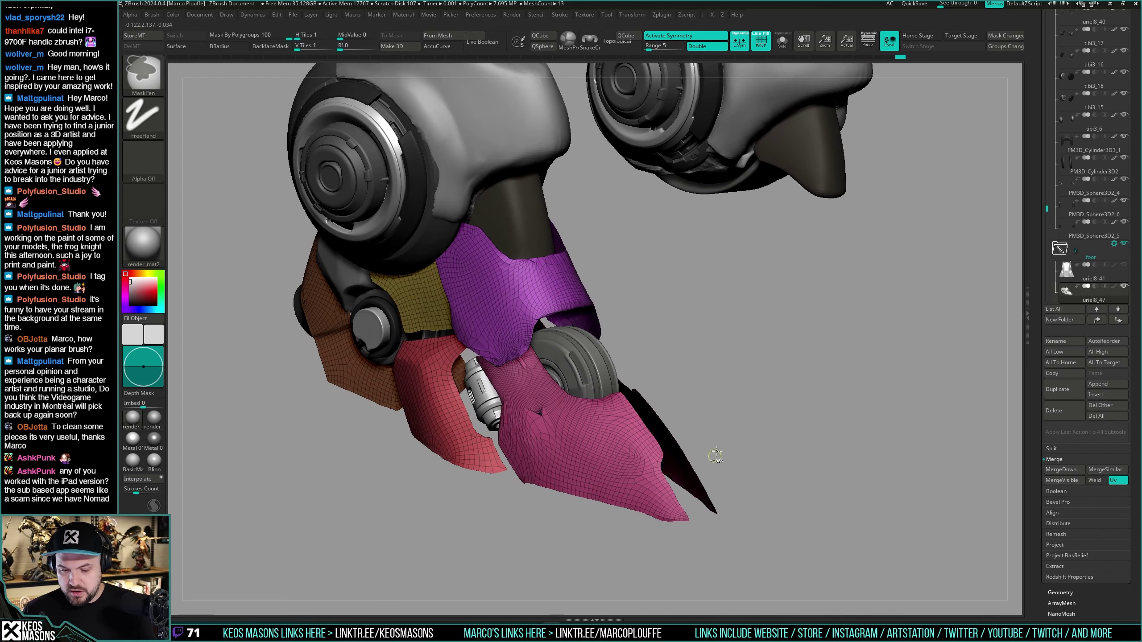
# Step: Undo the mirroring, regrouping and remeshing of the foot plates to restore the dense original mesh
pyautogui.hotkey('ctrl', 'z')
pyautogui.hotkey('ctrl', 'z')
pyautogui.hotkey('ctrl', 'z')
pyautogui.hotkey('ctrl', 'z')
pyautogui.hotkey('ctrl', 'z')
pyautogui.hotkey('ctrl', 'z')
pyautogui.hotkey('ctrl', 'z')
pyautogui.hotkey('ctrl', 'z')
pyautogui.hotkey('ctrl', 'z')
pyautogui.hotkey('ctrl', 'z')
pyautogui.hotkey('ctrl', 'z')
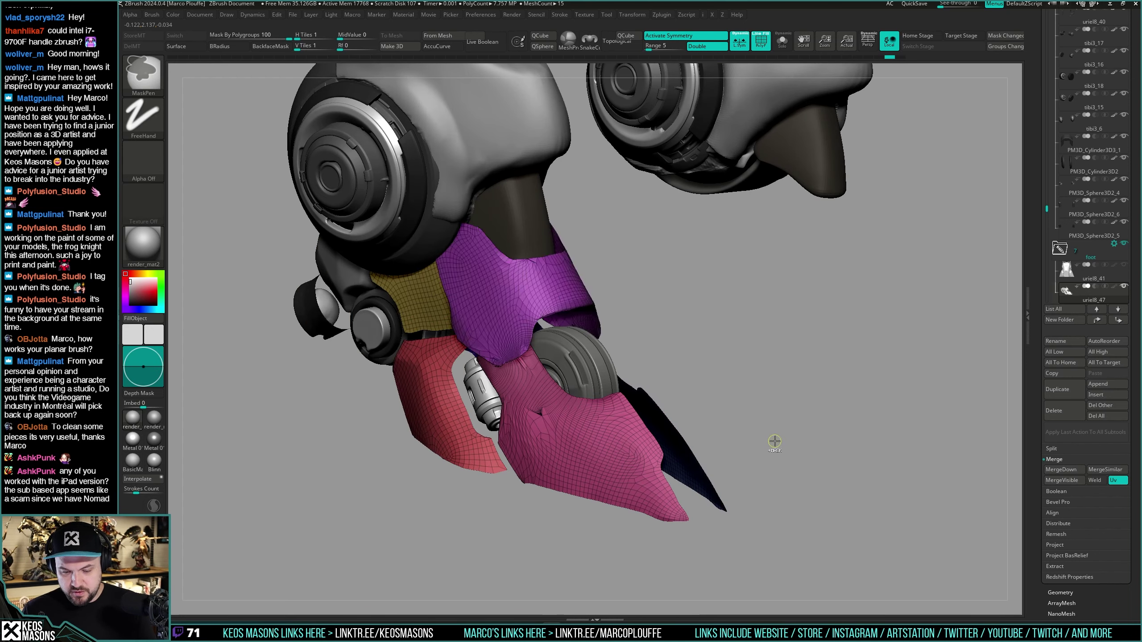
pyautogui.hotkey('ctrl', 'z')
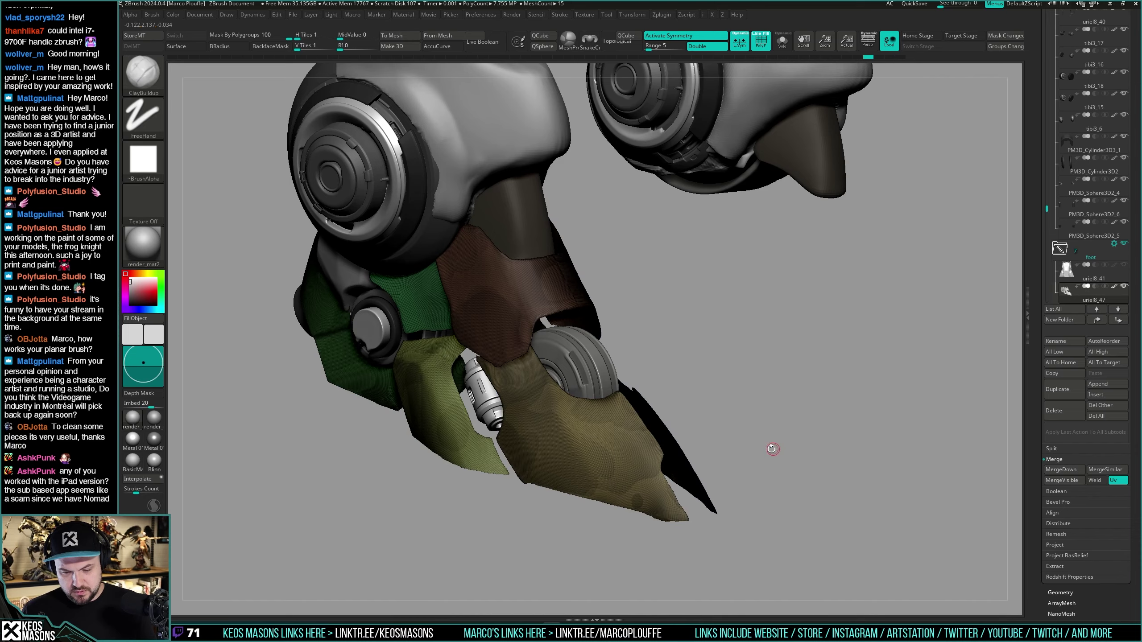
# Step: Solo the dense foot plates, delete their mirrored half by symmetry, and turn off symmetry
pyautogui.moveTo(773, 448); pyautogui.dragTo(798, 432, button='right')
pyautogui.hotkey('alt', 's')
pyautogui.hotkey('shift', 'f')
pyautogui.hotkey('shift', 'f')
pyautogui.press('i')
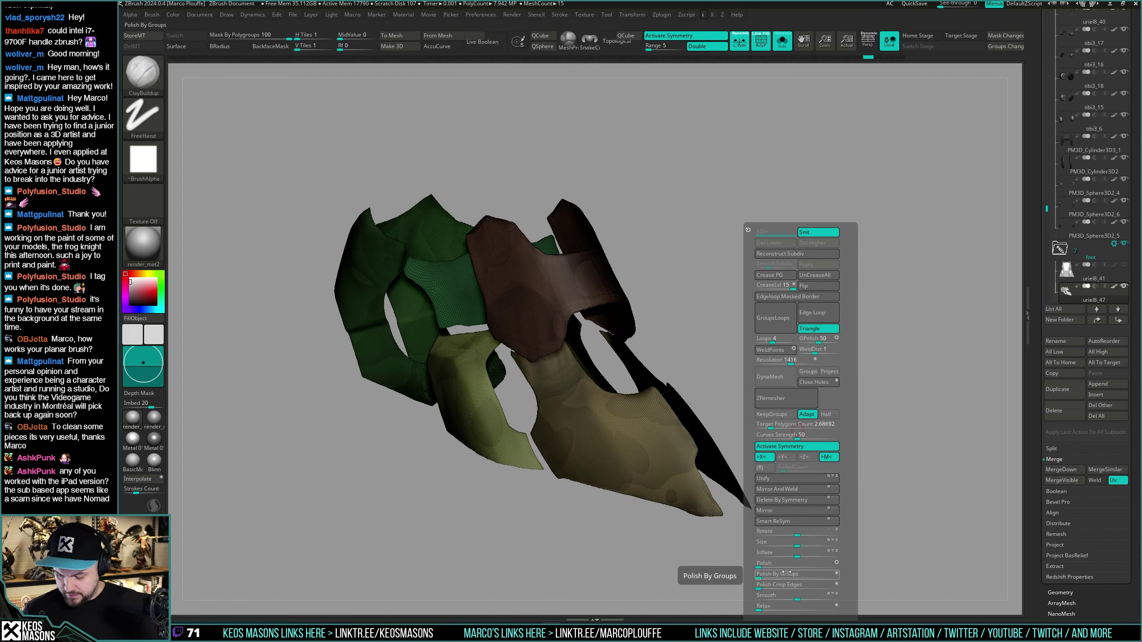
pyautogui.click(792, 500)
pyautogui.press('x')
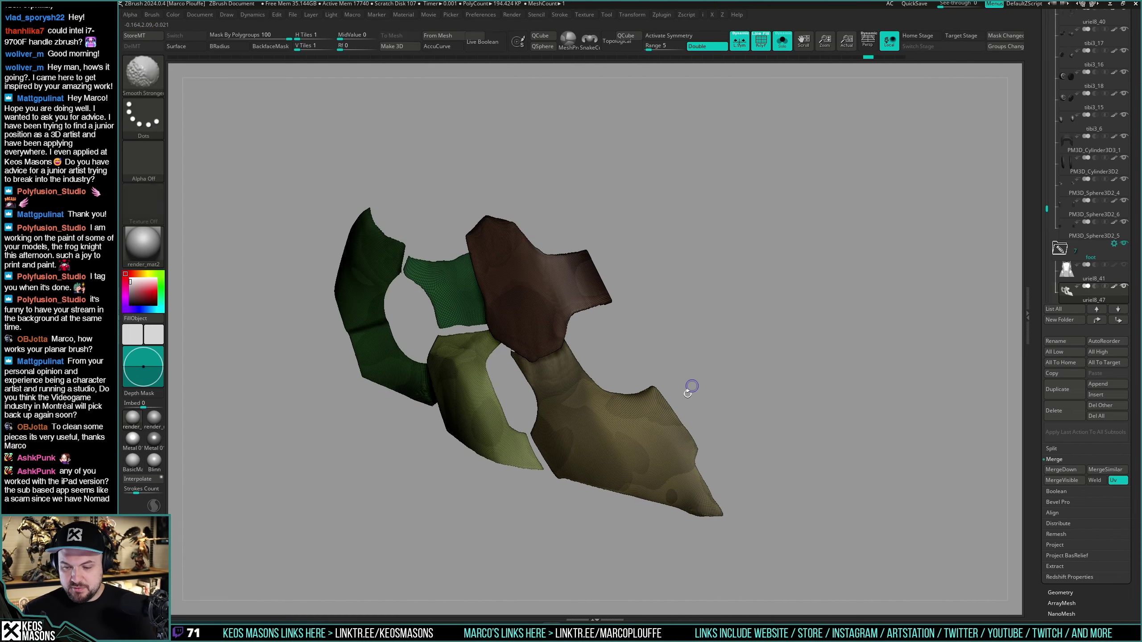
# Step: Try ZRemeshing the one-sided foot plates twice with a target polygons count of 2.68692
pyautogui.keyDown('alt'); pyautogui.moveTo(650, 409); pyautogui.dragTo(724, 382, button='right'); pyautogui.keyUp('alt')
pyautogui.press('i')
pyautogui.click(729, 398)
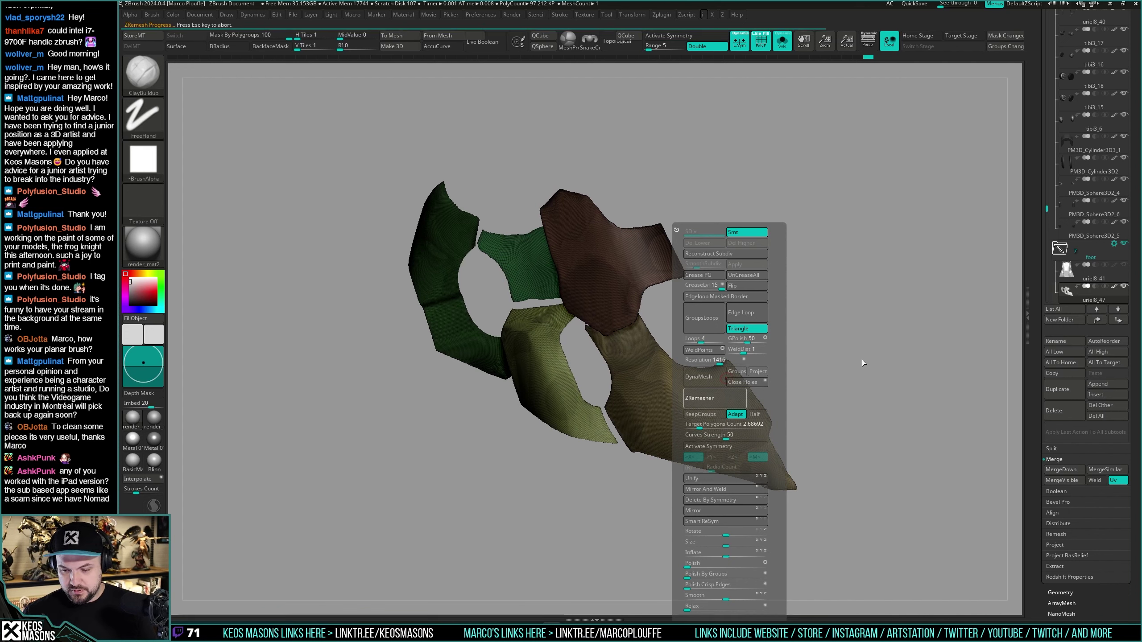
pyautogui.moveTo(852, 338); pyautogui.dragTo(860, 365)
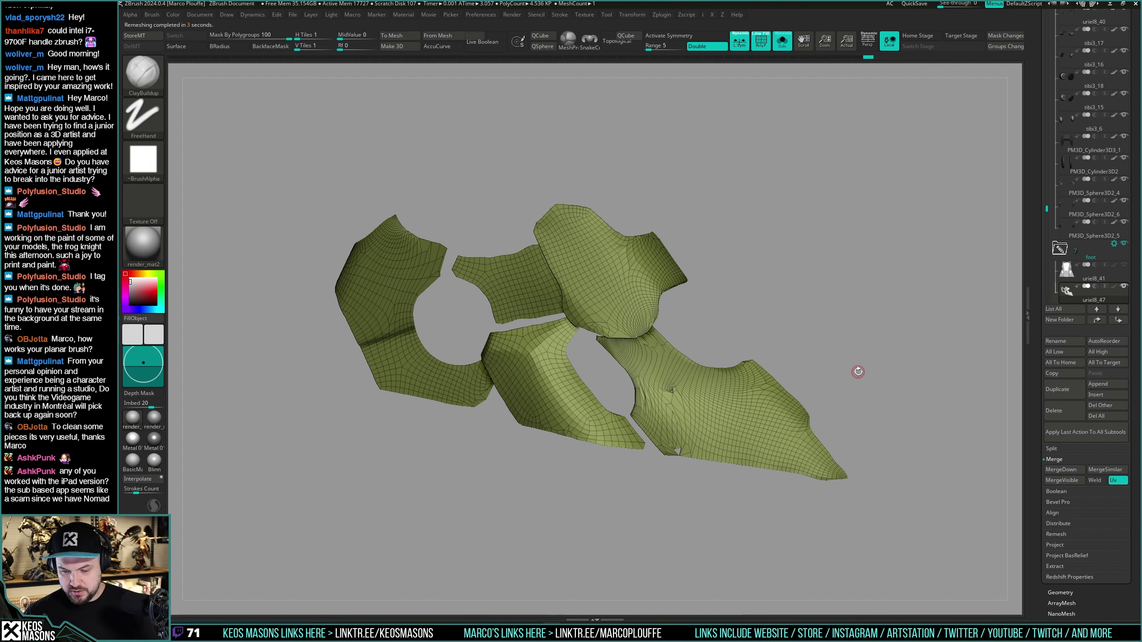
pyautogui.press('g')
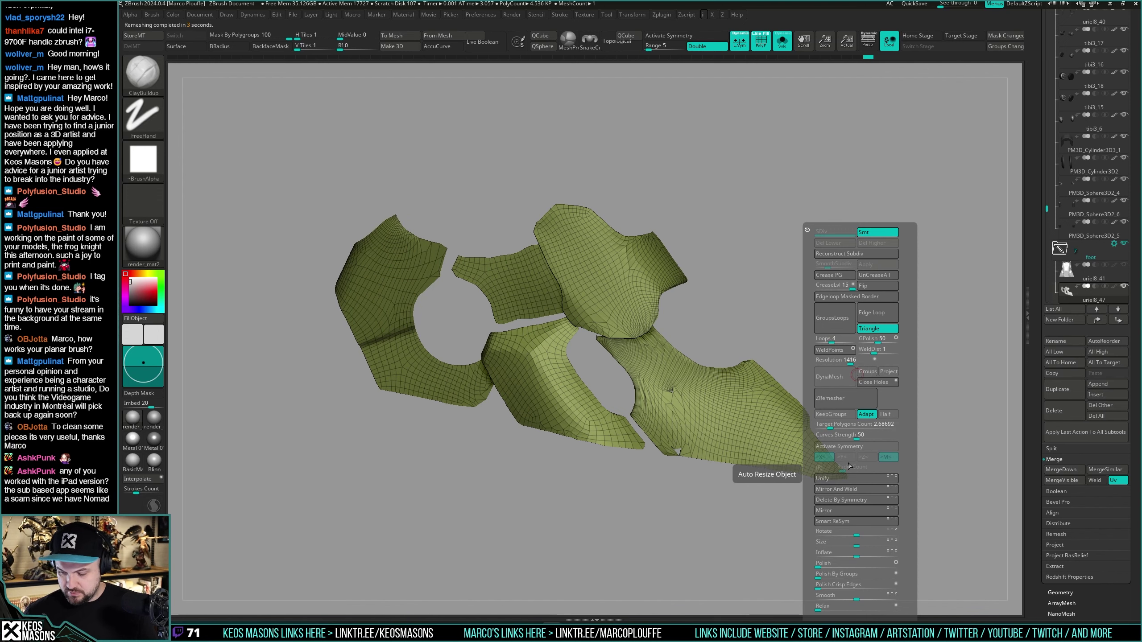
pyautogui.click(844, 404)
# Step: Undo the remeshing of the one-sided plates and compare their surface with the wireframe on and off
pyautogui.hotkey('ctrl', 'z')
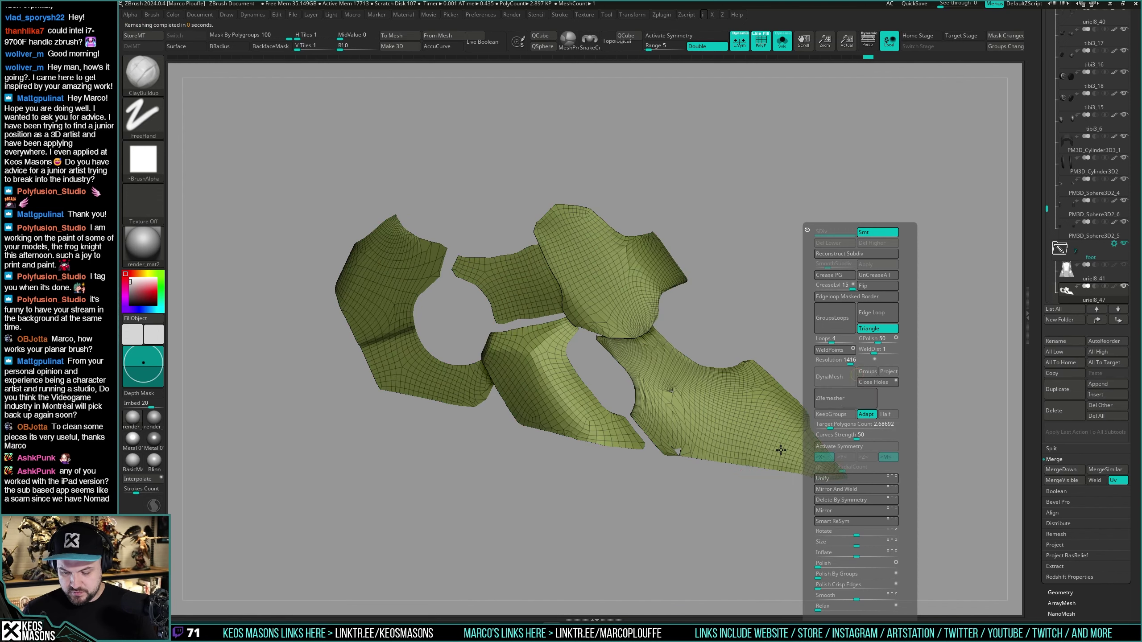
pyautogui.moveTo(701, 475)
pyautogui.mouseDown()
pyautogui.moveTo(718, 484)
pyautogui.moveTo(691, 473)
pyautogui.mouseUp()
pyautogui.hotkey('shift', 'f')
pyautogui.hotkey('shift', 'f')
pyautogui.keyDown('ctrl'); pyautogui.moveTo(704, 461); pyautogui.dragTo(720, 439, button='right'); pyautogui.keyUp('ctrl')
pyautogui.hotkey('shift', 'f')
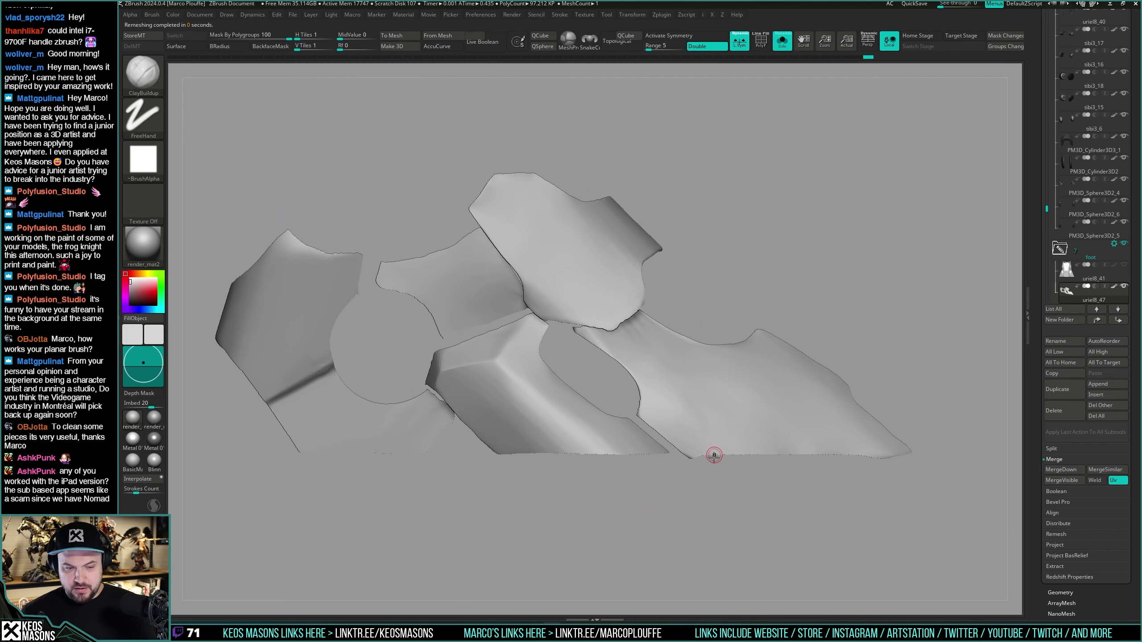
# Step: Isolate the upper front ankle plate and try ZRemeshing it with a target polygons count of 0.42996
pyautogui.moveTo(704, 465); pyautogui.dragTo(746, 386)
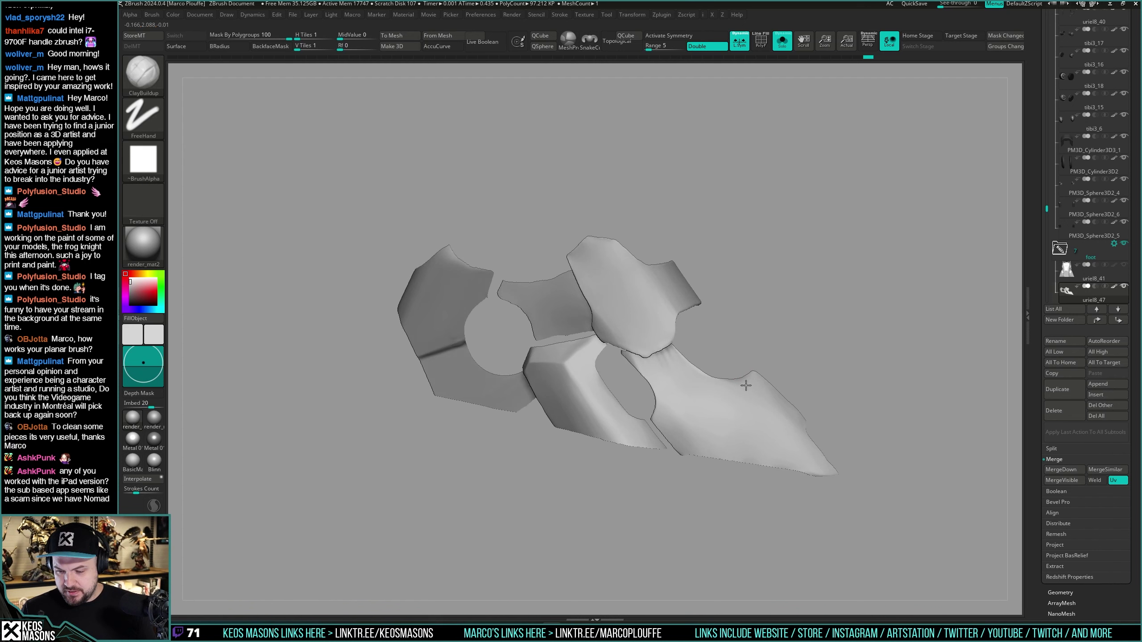
pyautogui.keyDown('ctrl'); pyautogui.keyDown('shift'); pyautogui.click(696, 294); pyautogui.keyUp('shift'); pyautogui.keyUp('ctrl')
pyautogui.press('i')
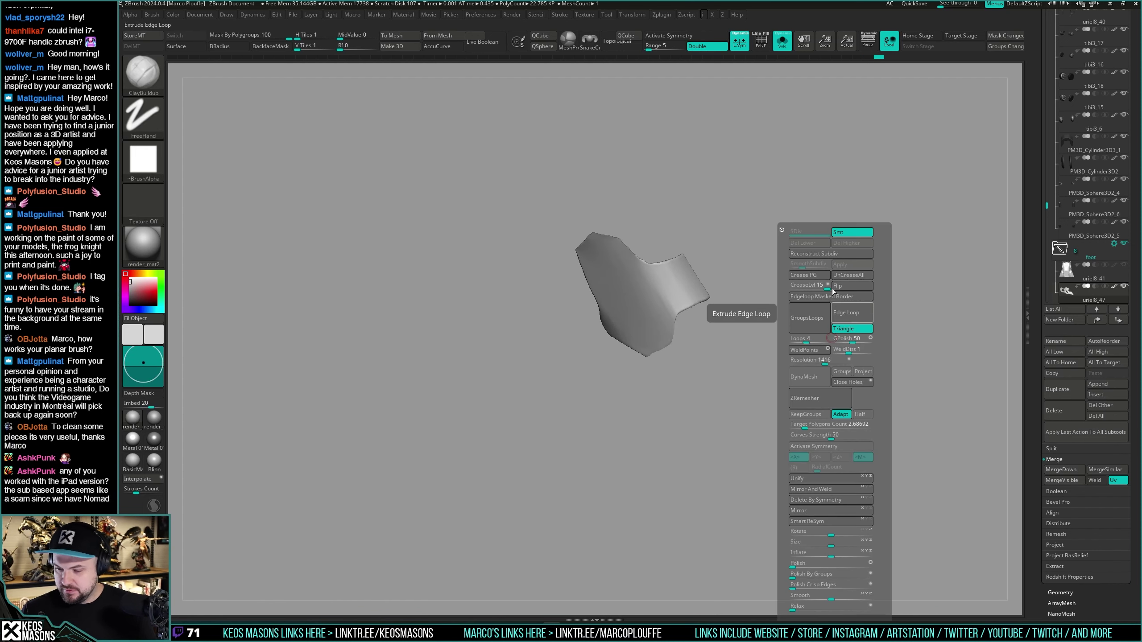
pyautogui.moveTo(801, 427); pyautogui.dragTo(794, 426)
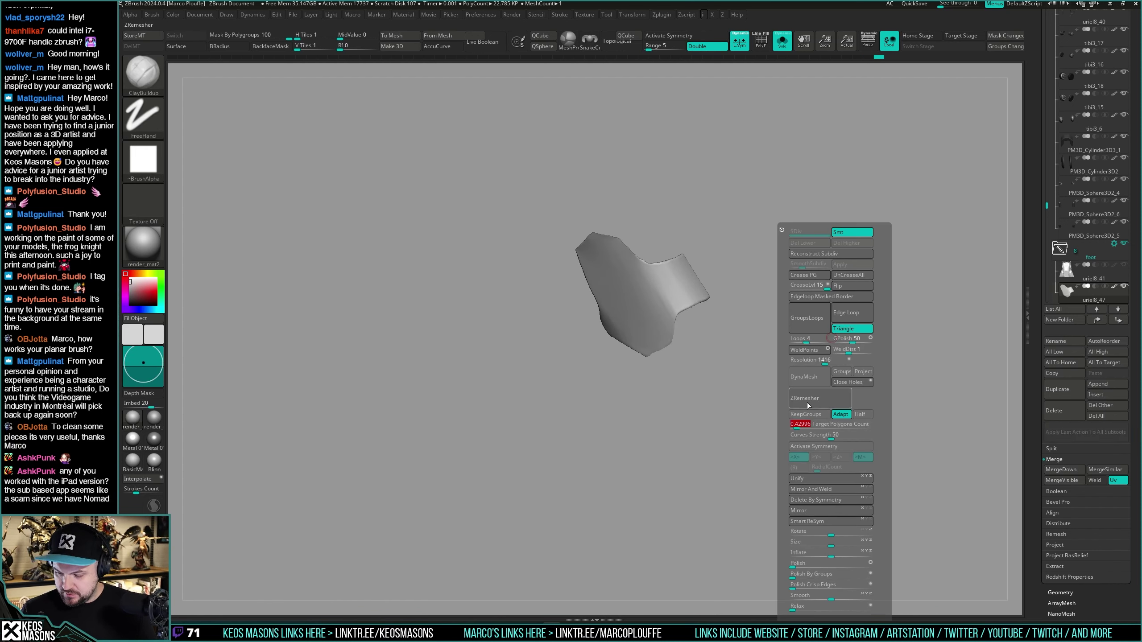
pyautogui.click(807, 405)
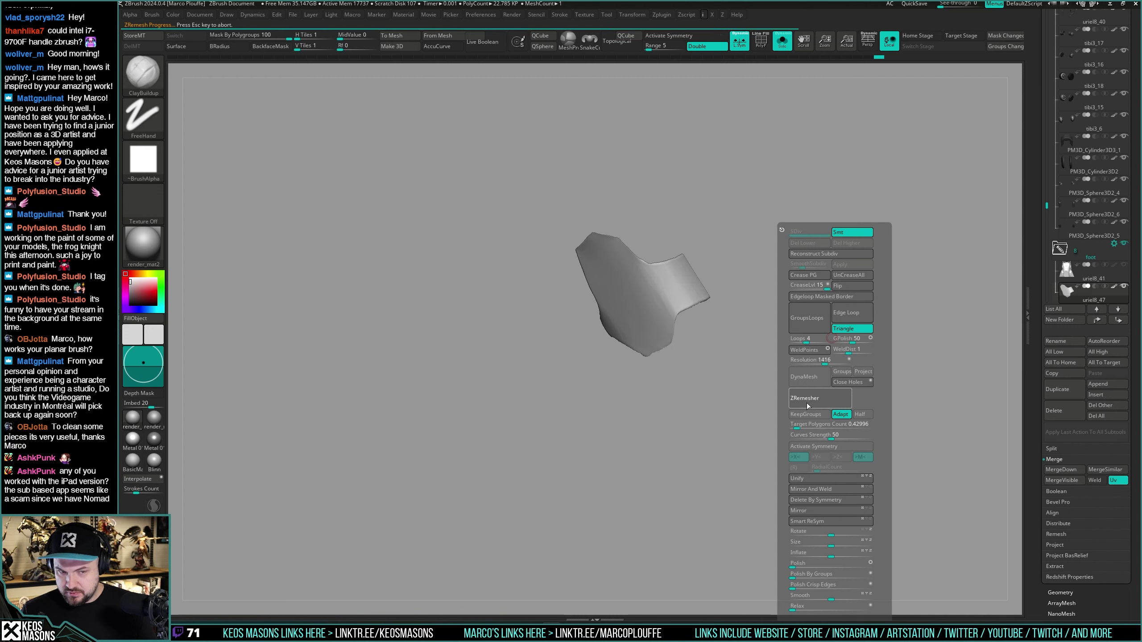
pyautogui.hotkey('shift', 'f')
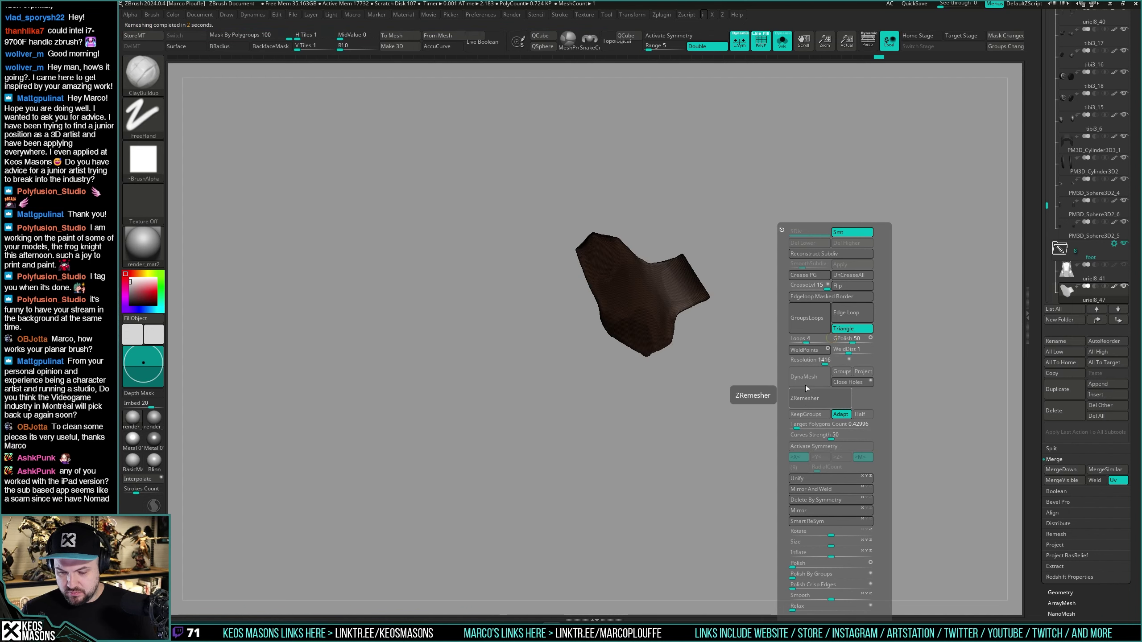
pyautogui.moveTo(742, 360)
pyautogui.keyDown('alt'); pyautogui.mouseDown()
pyautogui.moveTo(746, 423)
pyautogui.moveTo(701, 418)
pyautogui.moveTo(676, 466)
pyautogui.moveTo(725, 407)
pyautogui.moveTo(729, 428)
pyautogui.mouseUp(); pyautogui.keyUp('alt')
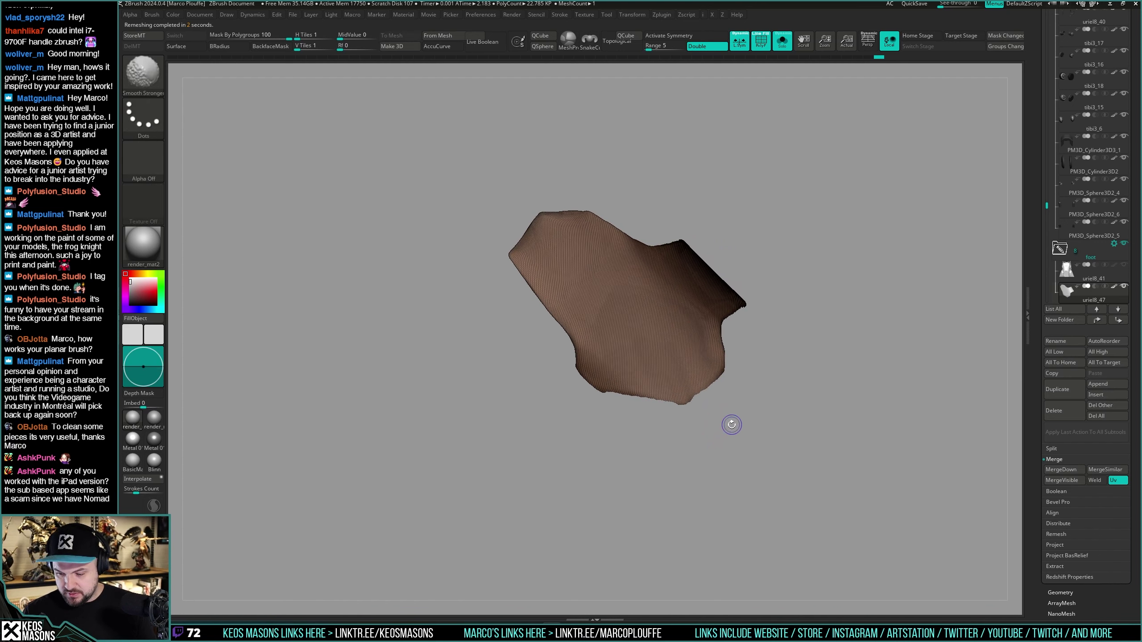
# Step: Slice clean borders along the ankle plate's lower edges with SliceCurve and remove the cut-off slivers
pyautogui.keyDown('ctrl'); pyautogui.keyDown('shift'); pyautogui.moveTo(736, 361); pyautogui.dragTo(639, 442); pyautogui.keyUp('shift'); pyautogui.keyUp('ctrl')
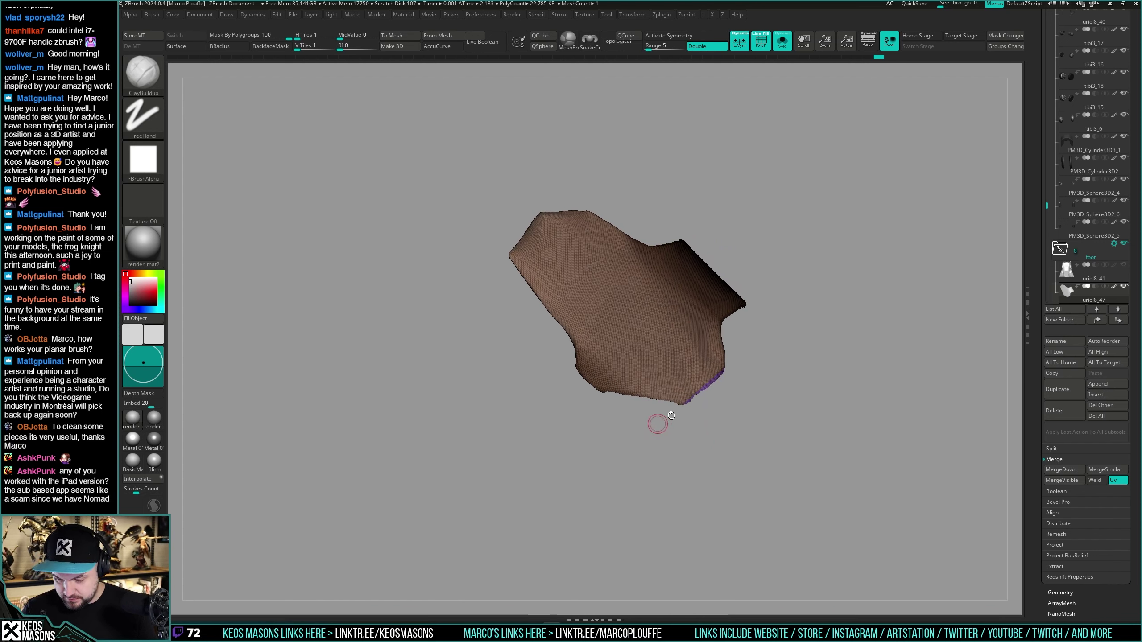
pyautogui.moveTo(706, 412)
pyautogui.keyDown('ctrl'); pyautogui.keyDown('shift'); pyautogui.mouseDown()
pyautogui.moveTo(521, 381)
pyautogui.moveTo(561, 349)
pyautogui.mouseUp(); pyautogui.keyUp('shift'); pyautogui.keyUp('ctrl')
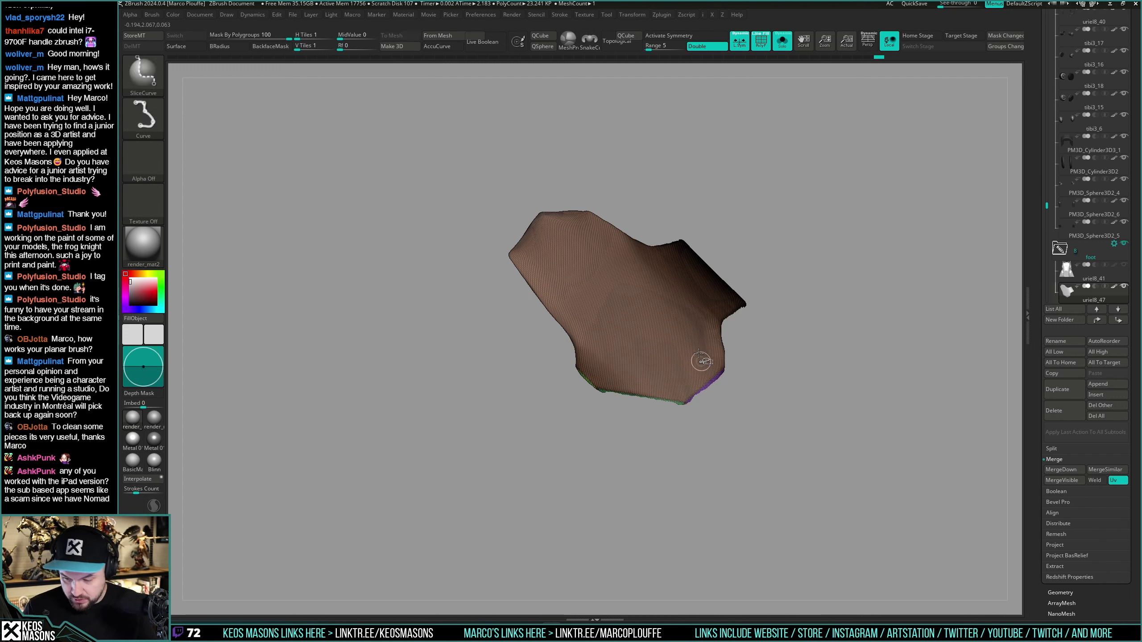
pyautogui.moveTo(821, 345); pyautogui.dragTo(798, 388)
# Step: Slice along the borders of the ankle plate's front tab and upper edge, keeping only the main piece visible
pyautogui.hotkey('ctrl', 'shift')
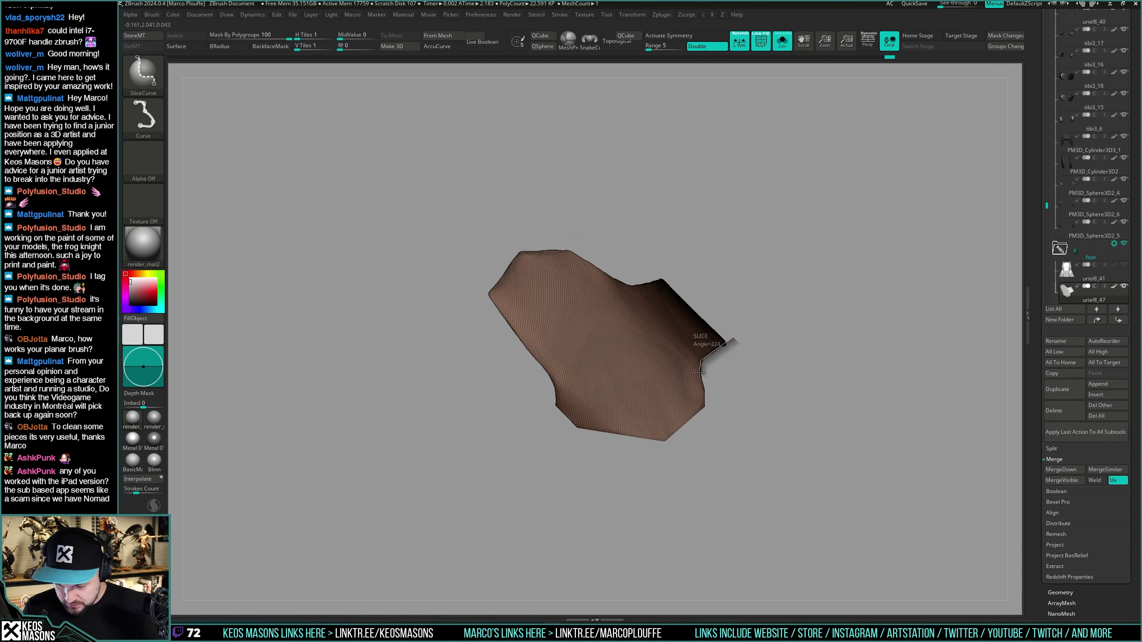
pyautogui.keyDown('ctrl'); pyautogui.keyDown('shift'); pyautogui.moveTo(704, 414); pyautogui.dragTo(704, 413); pyautogui.keyUp('shift'); pyautogui.keyUp('ctrl')
pyautogui.keyDown('ctrl'); pyautogui.keyDown('shift'); pyautogui.click(711, 337); pyautogui.keyUp('shift'); pyautogui.keyUp('ctrl')
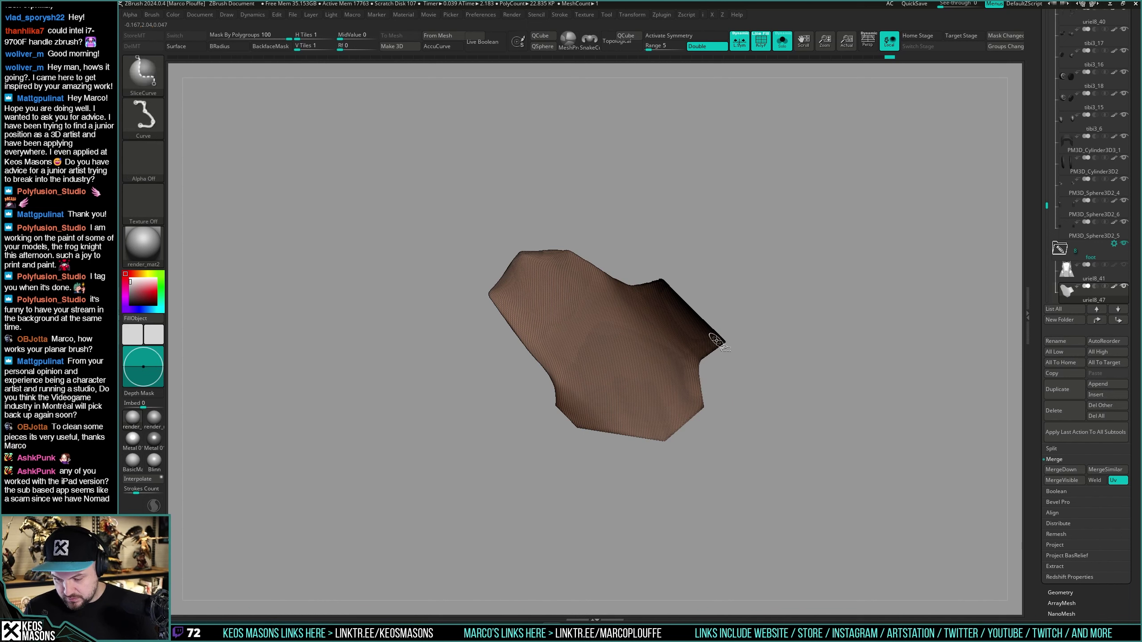
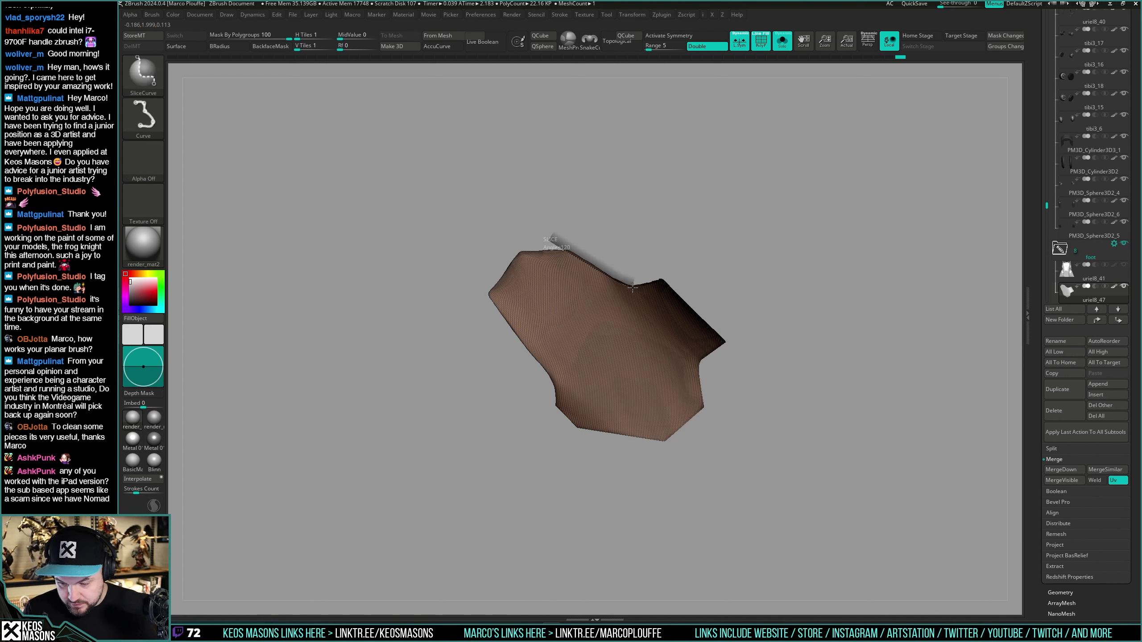
pyautogui.keyDown('ctrl'); pyautogui.keyDown('shift'); pyautogui.moveTo(675, 277); pyautogui.dragTo(675, 276); pyautogui.keyUp('shift'); pyautogui.keyUp('ctrl')
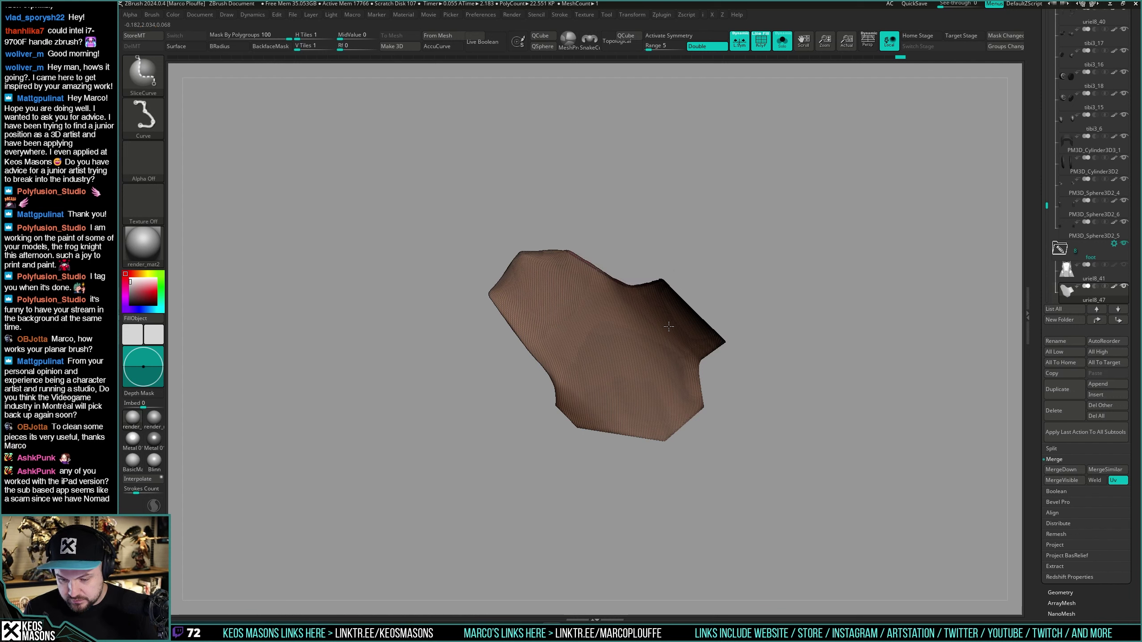
pyautogui.keyDown('ctrl'); pyautogui.keyDown('shift'); pyautogui.click(670, 326); pyautogui.keyUp('shift'); pyautogui.keyUp('ctrl')
# Step: ZRemesh the trimmed ankle plate with a target polygons count of 0.42996 and show its wireframe
pyautogui.moveTo(791, 405)
pyautogui.mouseDown()
pyautogui.moveTo(815, 421)
pyautogui.moveTo(801, 425)
pyautogui.mouseUp()
pyautogui.hotkey('shift', 'f')
pyautogui.hotkey('shift', 'f')
pyautogui.hotkey('shift', 'f')
pyautogui.press('space')
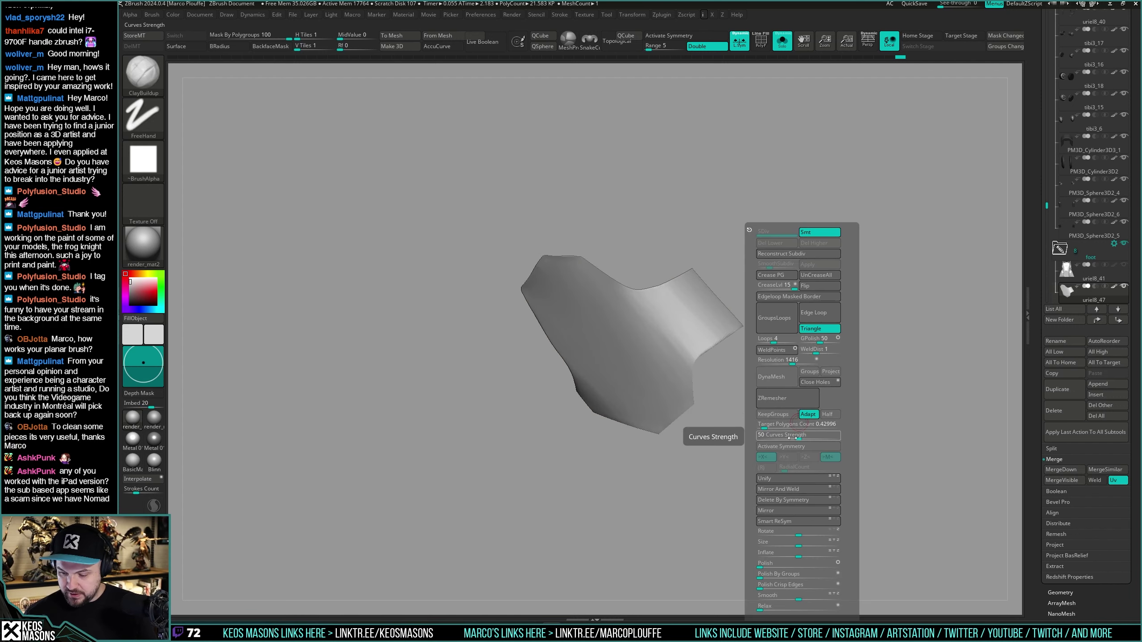
pyautogui.click(798, 398)
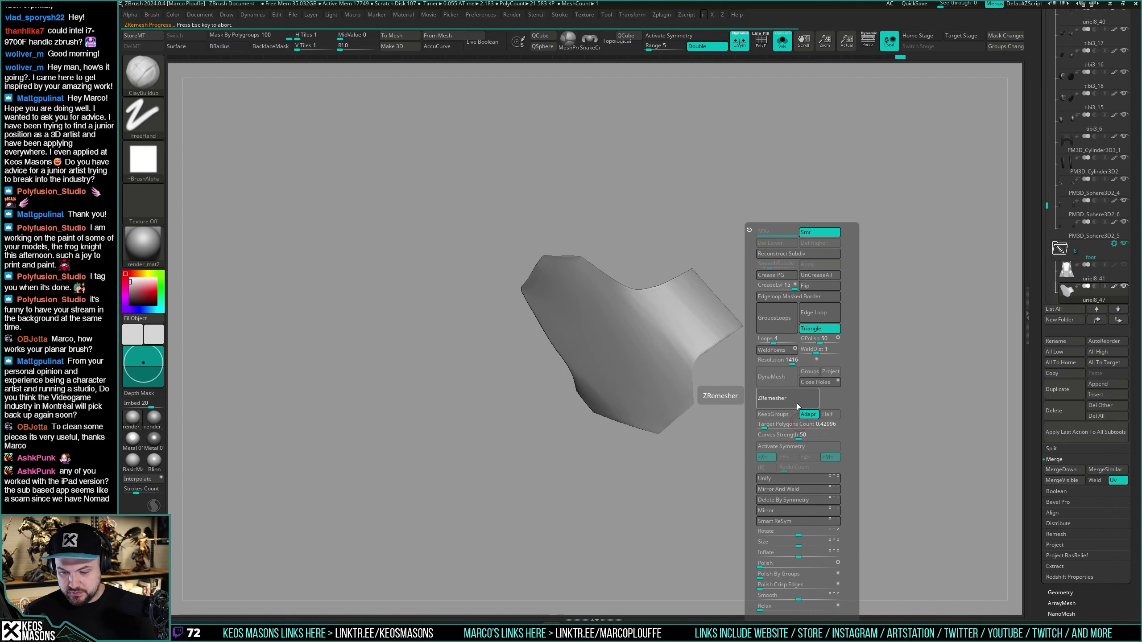
pyautogui.hotkey('shift', 'f')
# Step: Mirror and weld the remeshed ankle plate into a complete symmetrical piece
pyautogui.moveTo(752, 426)
pyautogui.mouseDown()
pyautogui.moveTo(736, 477)
pyautogui.moveTo(759, 434)
pyautogui.moveTo(730, 408)
pyautogui.mouseUp()
pyautogui.press('space')
pyautogui.click(758, 483)
pyautogui.press('x')
pyautogui.moveTo(740, 341)
pyautogui.mouseDown()
pyautogui.moveTo(742, 411)
pyautogui.moveTo(725, 422)
pyautogui.mouseUp()
# Step: Switch to the subtool holding the remaining one-sided foot plates and bring them into side view
pyautogui.press('Down')
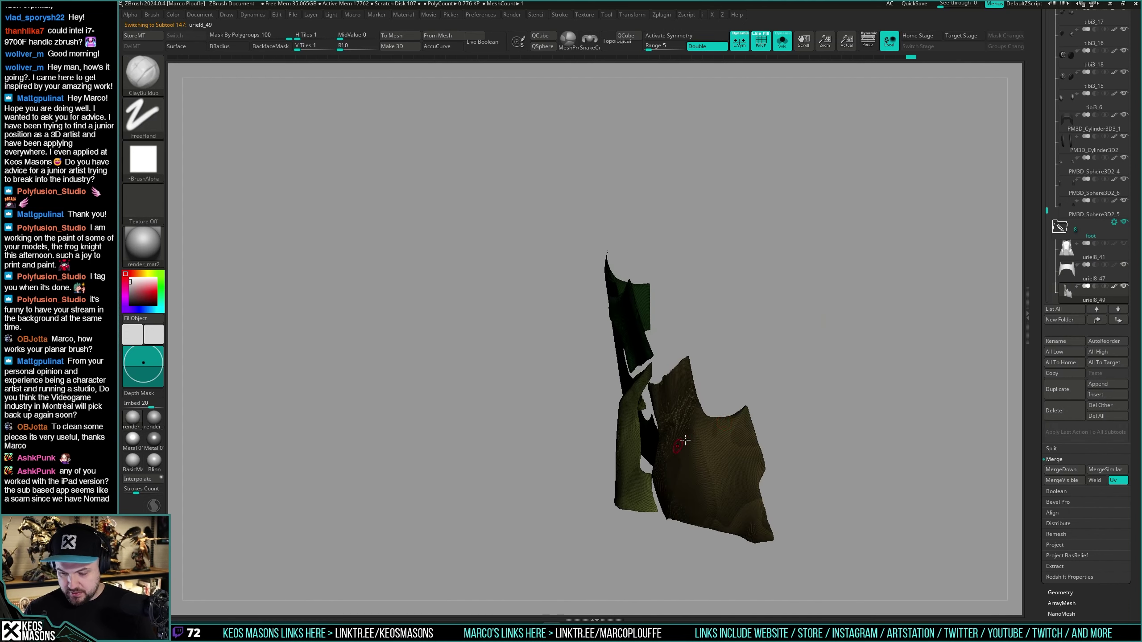
pyautogui.moveTo(685, 441); pyautogui.dragTo(742, 391, button='right')
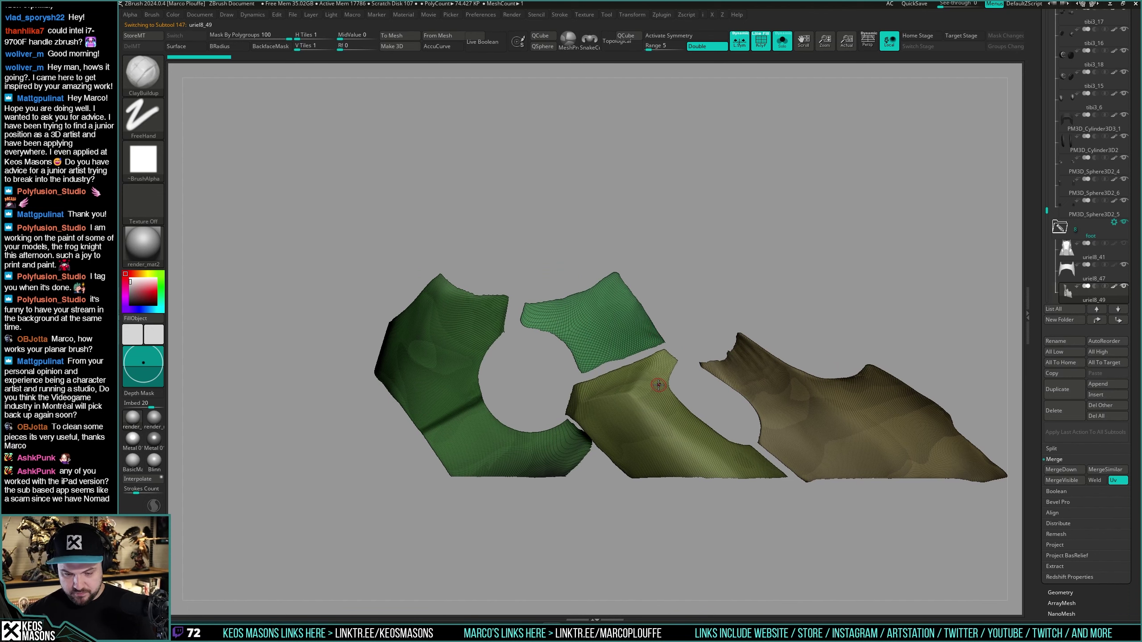
pyautogui.moveTo(788, 358); pyautogui.dragTo(773, 363)
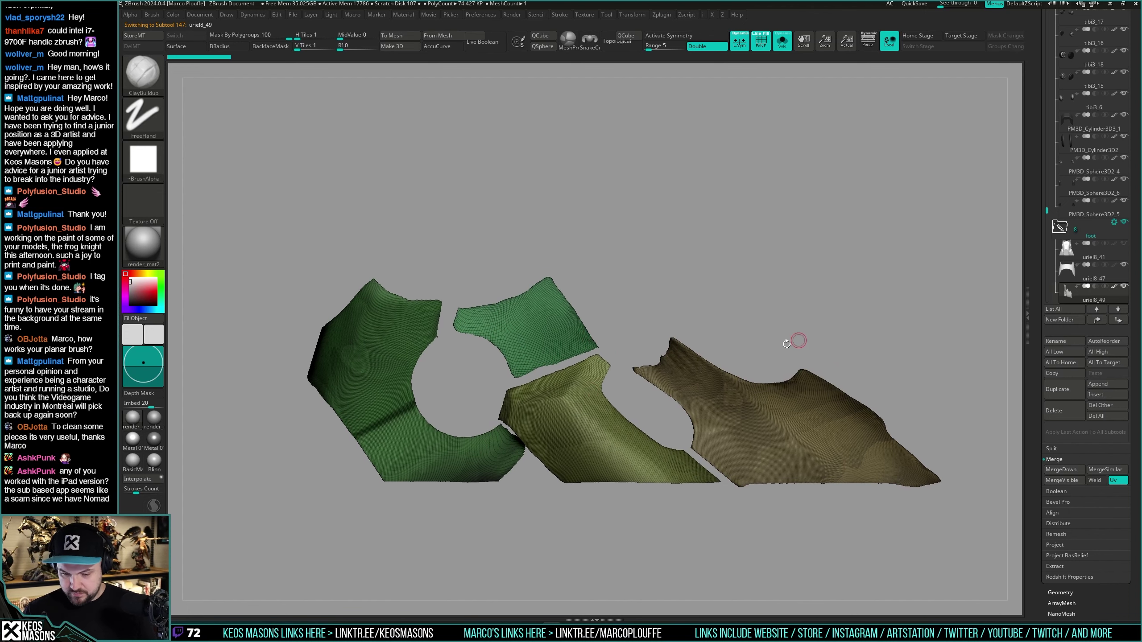
# Step: Hide the two middle foot plates, split them into their own subtool and select that new subtool
pyautogui.keyDown('alt'); pyautogui.moveTo(786, 344); pyautogui.dragTo(849, 336, button='right'); pyautogui.keyUp('alt')
pyautogui.moveTo(598, 334); pyautogui.dragTo(668, 320, button='right')
pyautogui.keyDown('ctrl'); pyautogui.keyDown('shift'); pyautogui.click(633, 312); pyautogui.keyUp('shift'); pyautogui.keyUp('ctrl')
pyautogui.keyDown('ctrl'); pyautogui.keyDown('shift'); pyautogui.moveTo(759, 237); pyautogui.dragTo(732, 278); pyautogui.keyUp('shift'); pyautogui.keyUp('ctrl')
pyautogui.keyDown('ctrl'); pyautogui.keyDown('shift'); pyautogui.click(696, 400); pyautogui.keyUp('shift'); pyautogui.keyUp('ctrl')
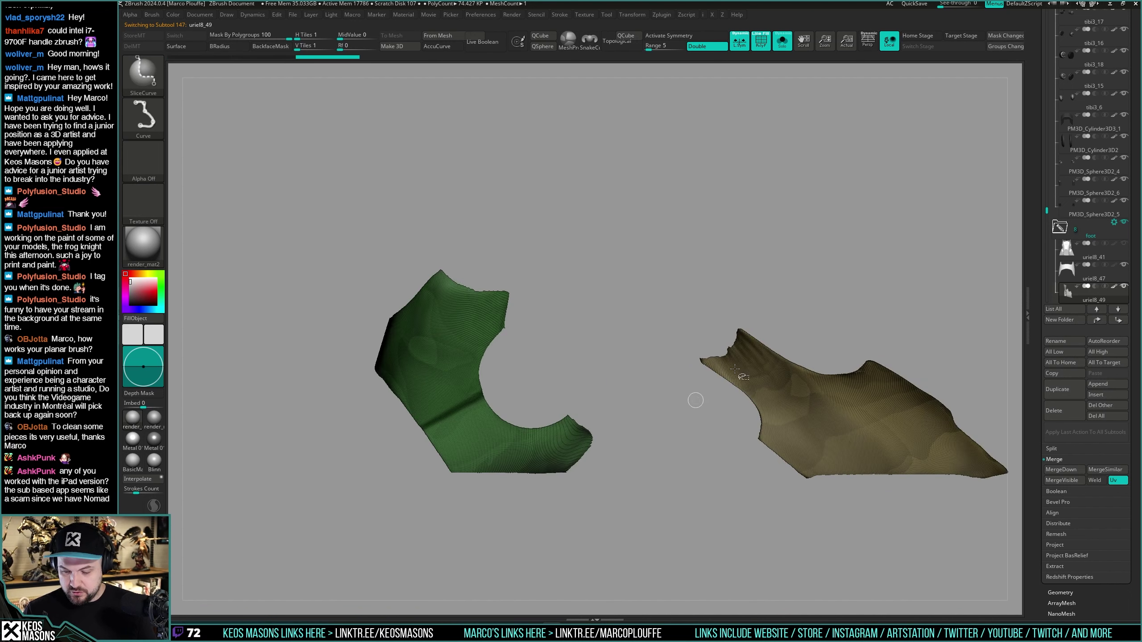
pyautogui.keyDown('alt'); pyautogui.moveTo(899, 260); pyautogui.dragTo(829, 296); pyautogui.keyUp('alt')
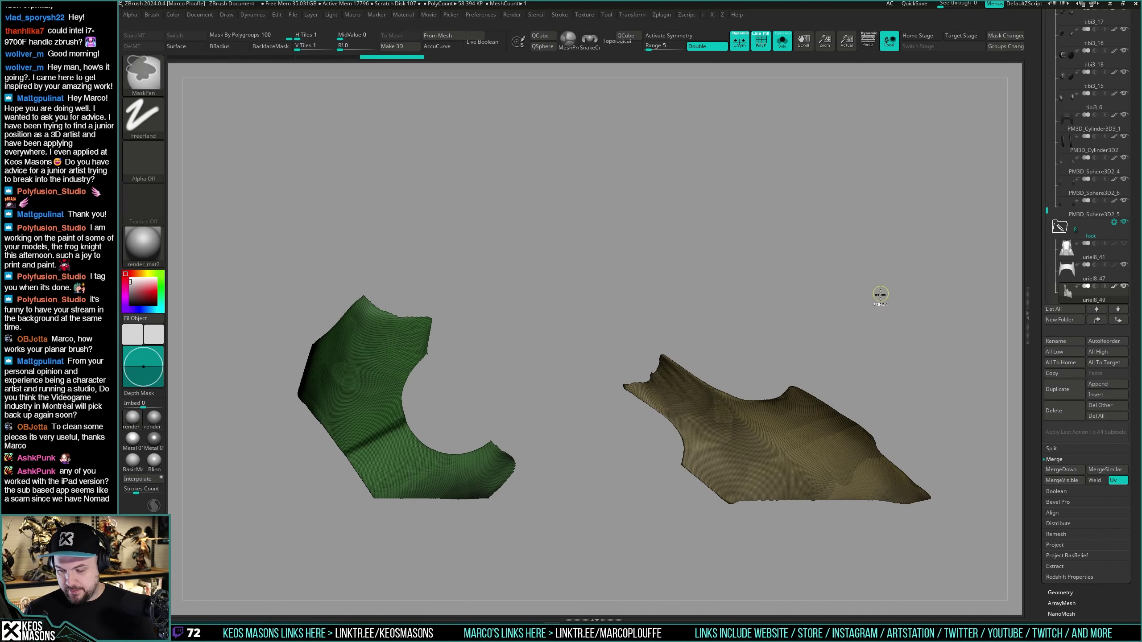
pyautogui.hotkey('ctrl', 'shift', 'd')
pyautogui.press('Down')
# Step: Set the ZRemesher target polygons count to 0.57514, try it on the two middle plates and undo the remesh
pyautogui.press('i')
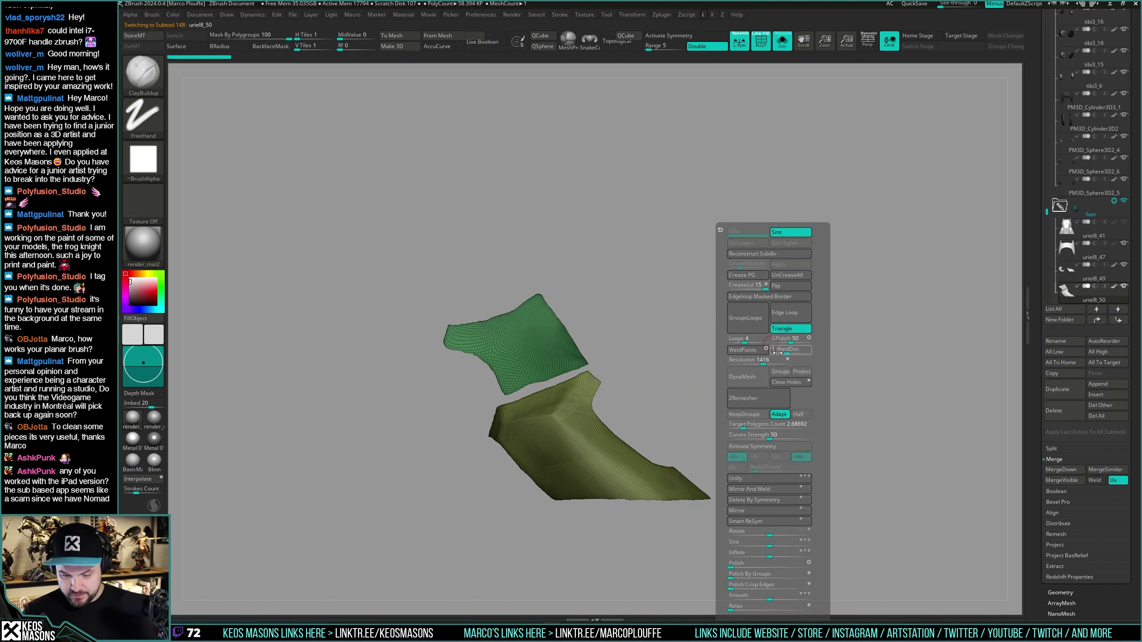
pyautogui.click(756, 396)
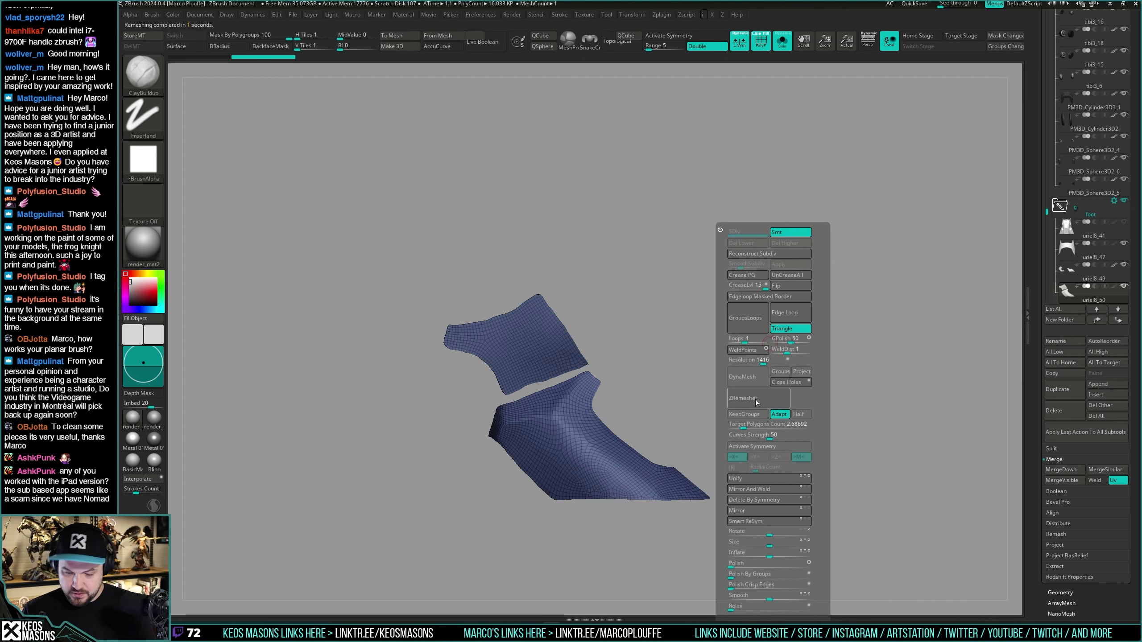
pyautogui.click(741, 426)
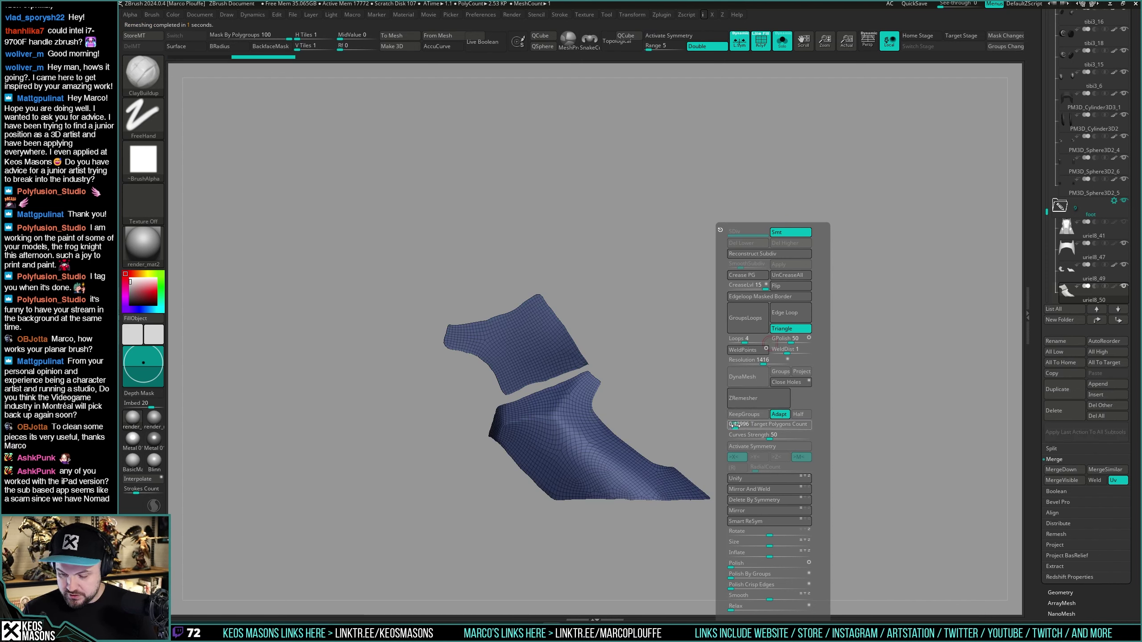
pyautogui.moveTo(733, 425); pyautogui.dragTo(737, 425)
pyautogui.click(749, 405)
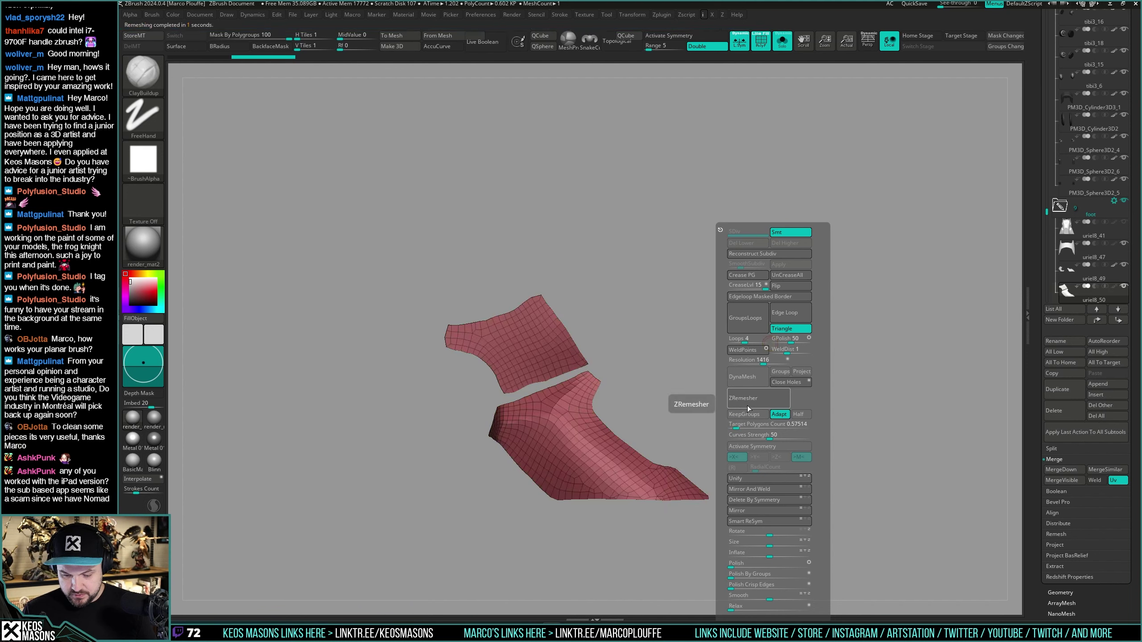
pyautogui.hotkey('ctrl', 'z')
# Step: Slice the lower plate with SliceCurve along the crease that separates its upper facet from the body
pyautogui.hotkey('shift', 'f')
pyautogui.moveTo(778, 391); pyautogui.dragTo(808, 389)
pyautogui.hotkey('shift', 'f')
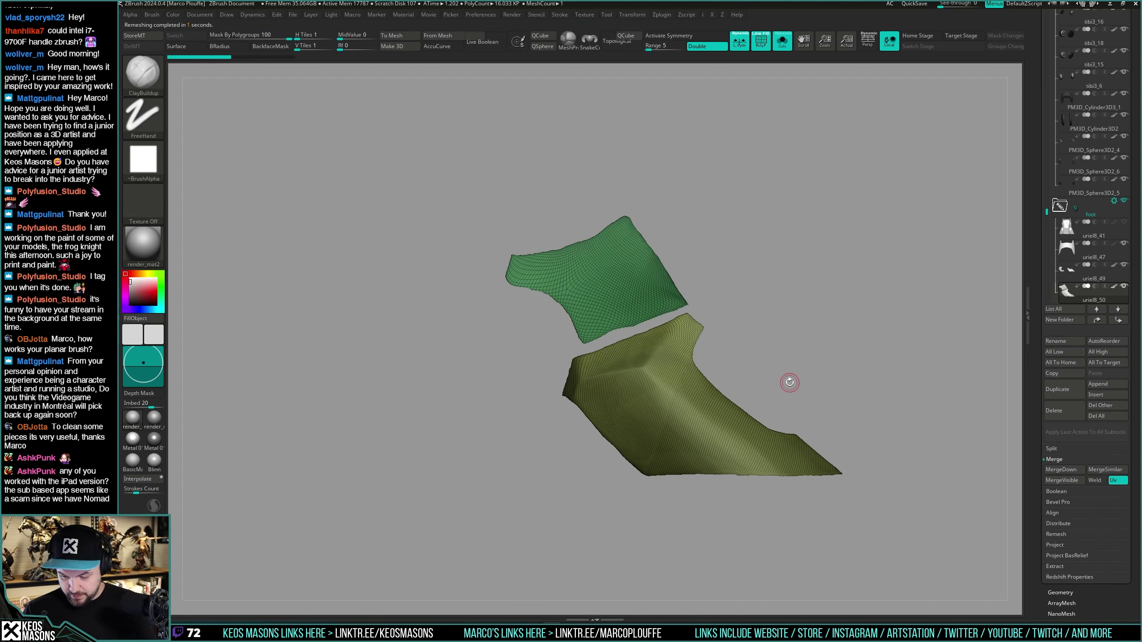
pyautogui.hotkey('ctrl', 'shift')
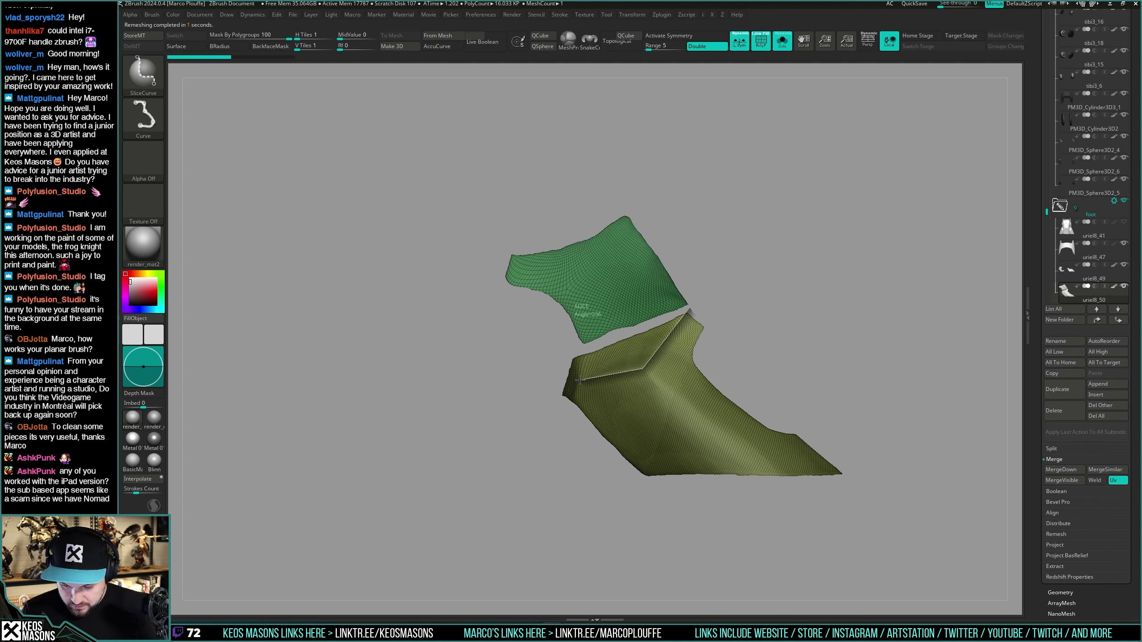
pyautogui.moveTo(570, 351); pyautogui.dragTo(571, 347)
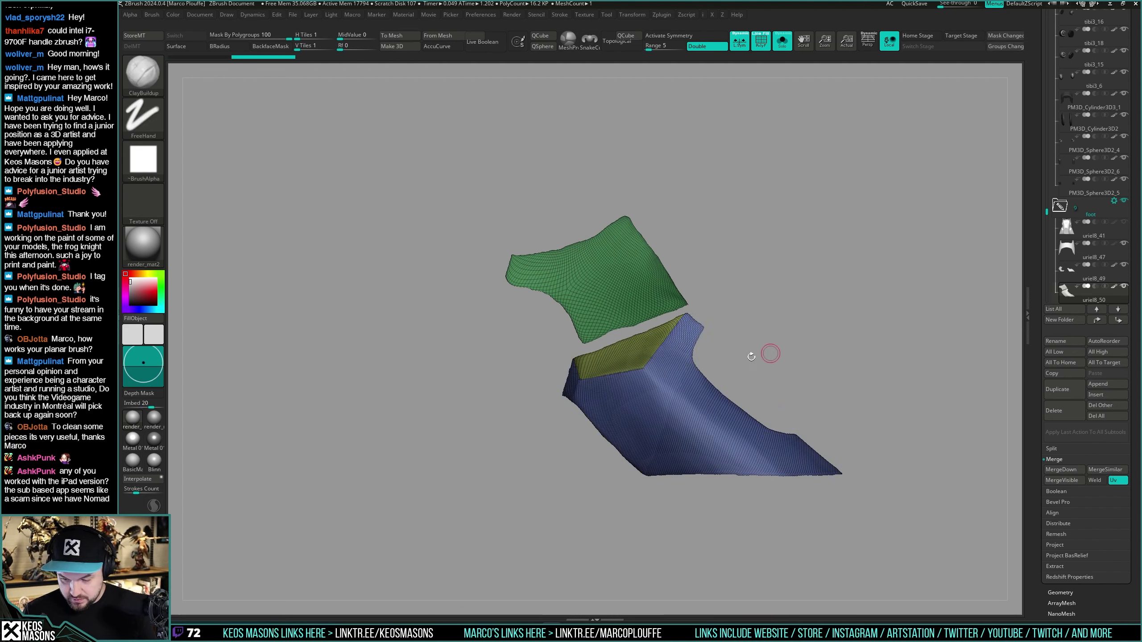
# Step: Isolate the lower plate's body, slice it along the diagonal ridge and across its rear tip, and show both plates again
pyautogui.keyDown('ctrl'); pyautogui.keyDown('shift'); pyautogui.click(673, 360); pyautogui.keyUp('shift'); pyautogui.keyUp('ctrl')
pyautogui.moveTo(639, 363)
pyautogui.keyDown('ctrl'); pyautogui.keyDown('shift'); pyautogui.mouseDown()
pyautogui.moveTo(793, 498)
pyautogui.moveTo(761, 531)
pyautogui.moveTo(790, 508)
pyautogui.mouseUp(); pyautogui.keyUp('shift'); pyautogui.keyUp('ctrl')
pyautogui.moveTo(558, 412); pyautogui.dragTo(579, 408)
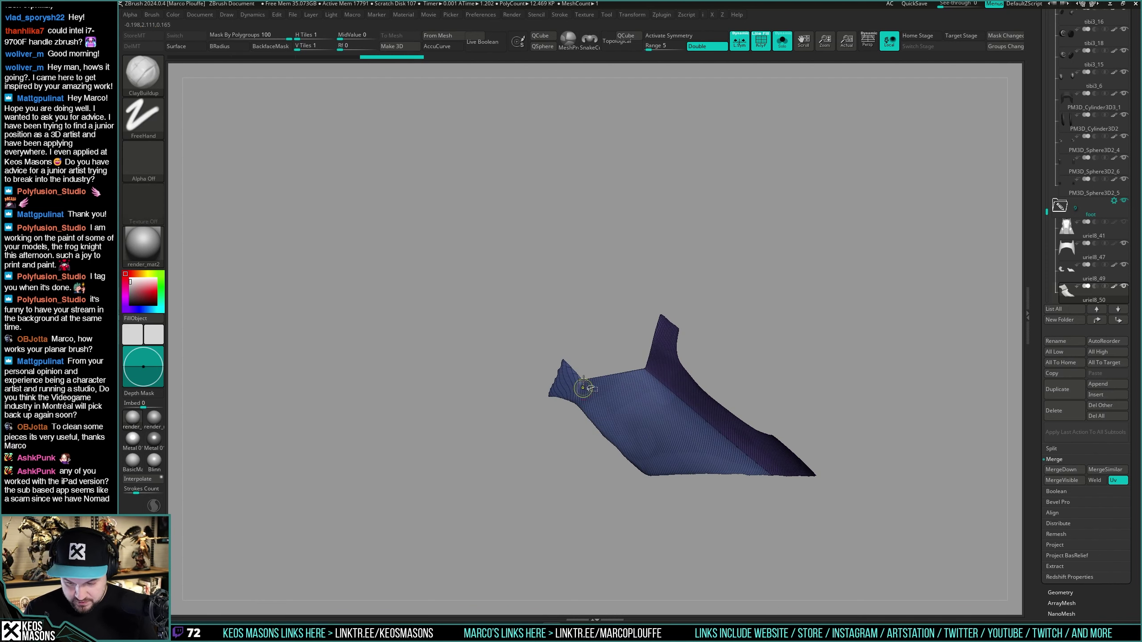
pyautogui.keyDown('ctrl'); pyautogui.keyDown('shift'); pyautogui.moveTo(589, 369); pyautogui.dragTo(560, 427); pyautogui.keyUp('shift'); pyautogui.keyUp('ctrl')
pyautogui.moveTo(814, 354); pyautogui.dragTo(851, 409)
pyautogui.keyDown('ctrl'); pyautogui.keyDown('shift'); pyautogui.click(813, 361); pyautogui.keyUp('shift'); pyautogui.keyUp('ctrl')
# Step: Try ZRemeshing both plates with the newly sliced polygroups
pyautogui.press('i')
pyautogui.click(848, 406)
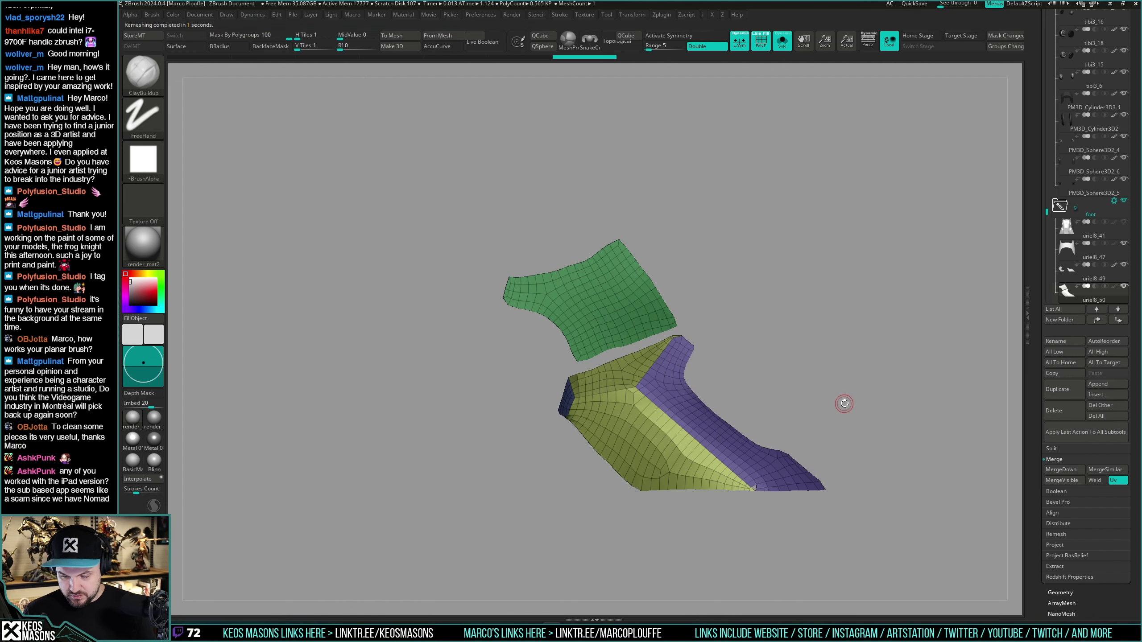
pyautogui.hotkey('ctrl', 'z')
# Step: Assign the lower plate's large side facet its own polygroup and ZRemesh both plates
pyautogui.keyDown('ctrl'); pyautogui.keyDown('shift'); pyautogui.click(615, 400); pyautogui.keyUp('shift'); pyautogui.keyUp('ctrl')
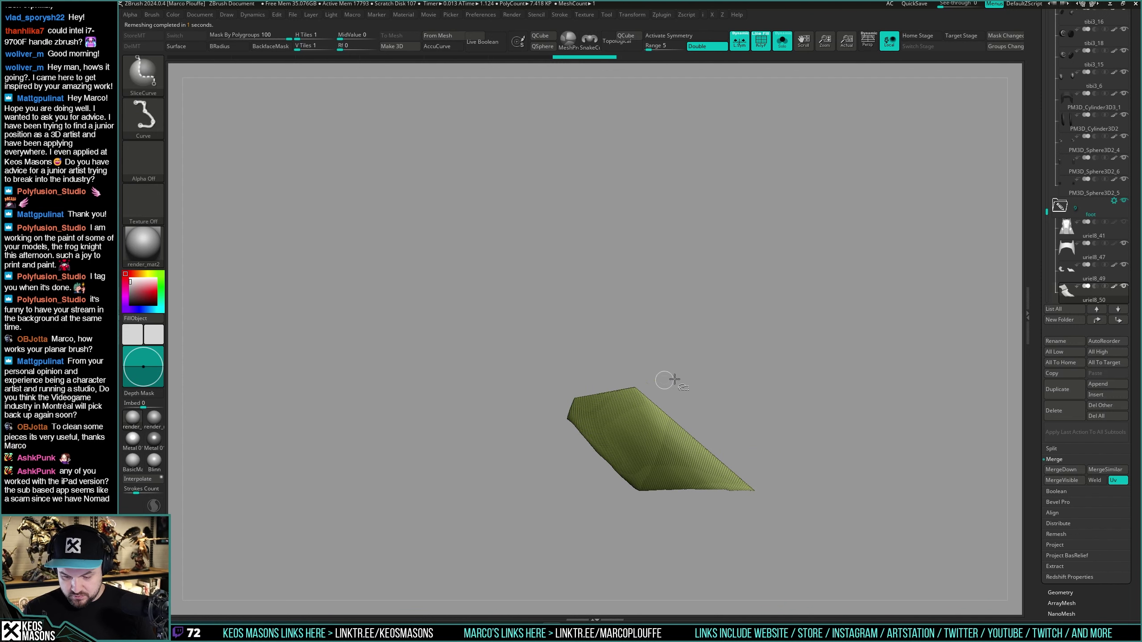
pyautogui.hotkey('ctrl', 'w')
pyautogui.keyDown('ctrl'); pyautogui.keyDown('shift'); pyautogui.click(796, 378); pyautogui.keyUp('shift'); pyautogui.keyUp('ctrl')
pyautogui.press('g')
pyautogui.click(797, 404)
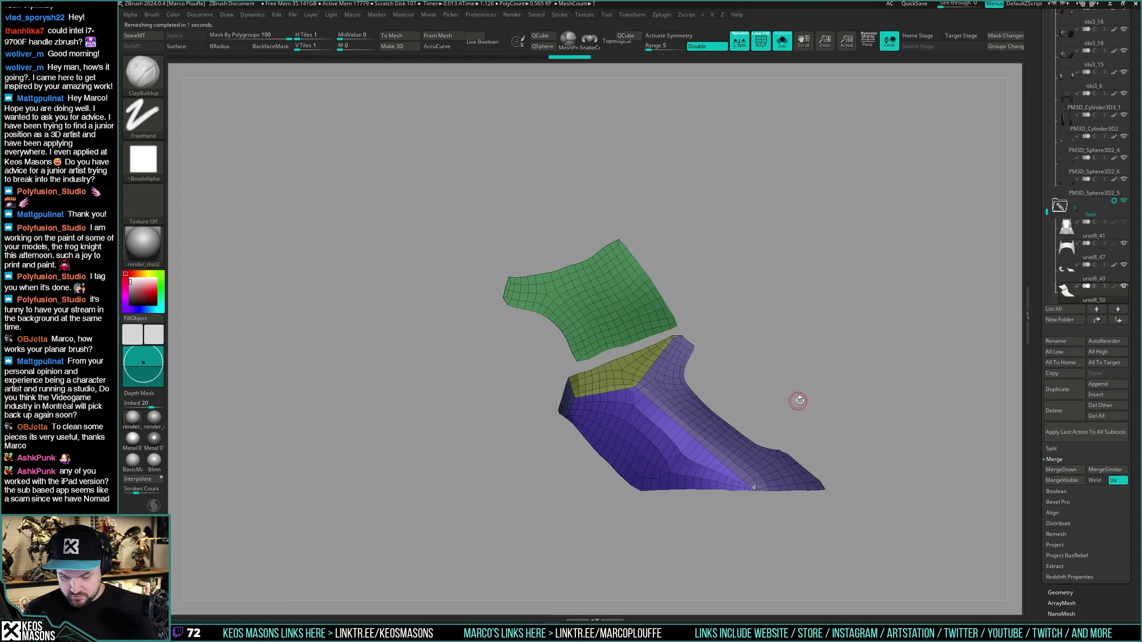
# Step: Delete the polygon beside the small triangular hole at the lower plate's bottom edge using ZModeler
pyautogui.scroll(6, 760, 477)
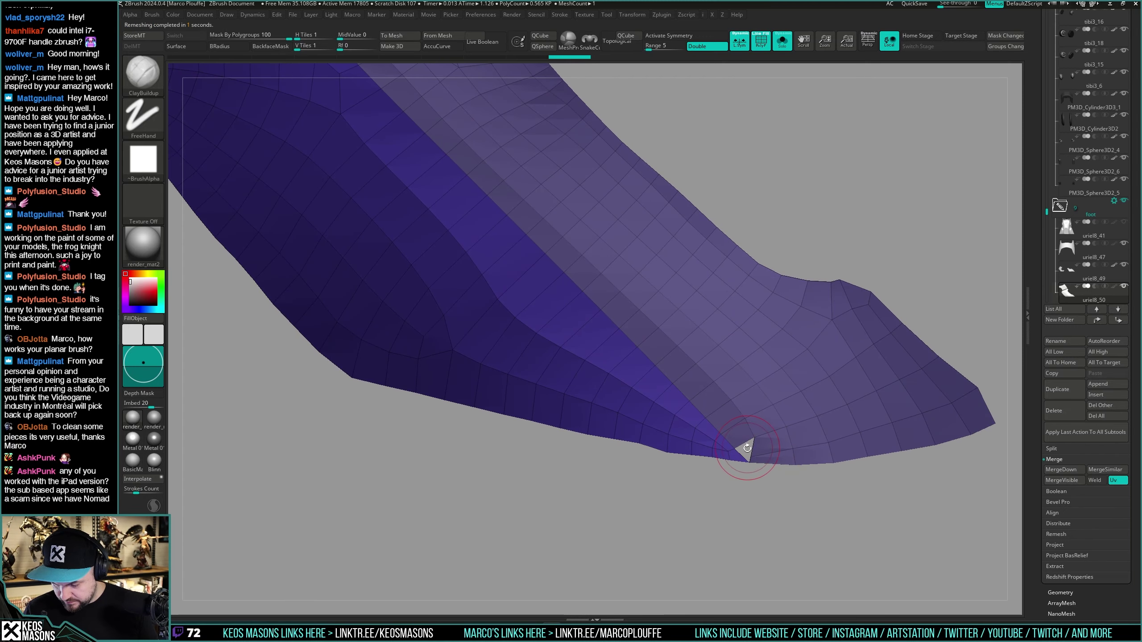
pyautogui.scroll(-2, 747, 447)
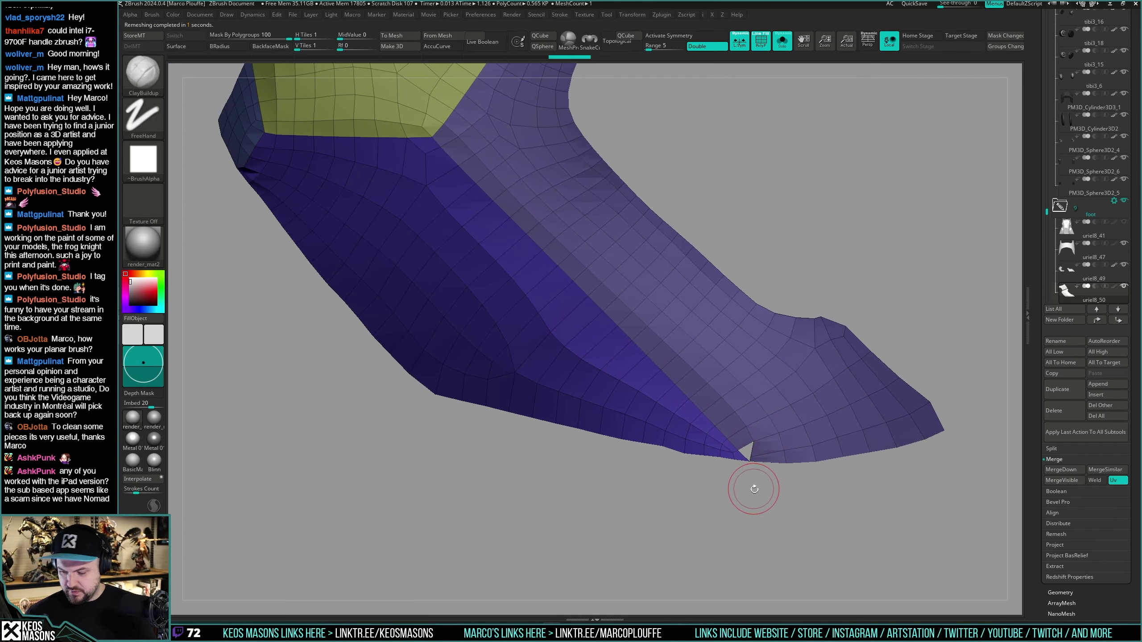
pyautogui.press('b')
pyautogui.press('z')
pyautogui.press('m')
pyautogui.scroll(3, 747, 453)
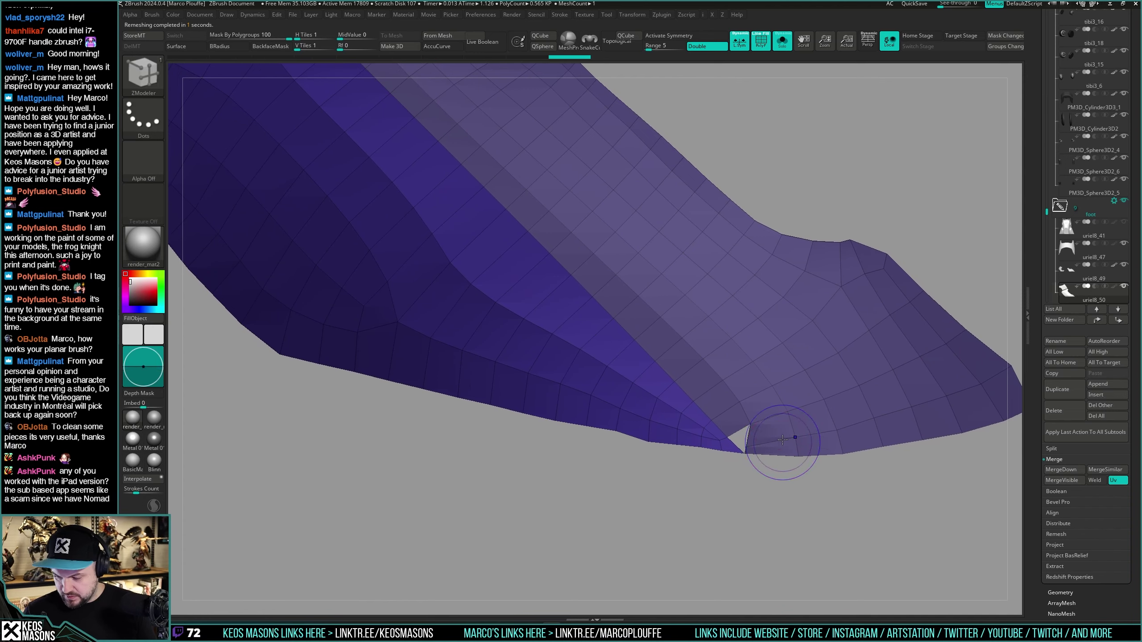
pyautogui.press('space')
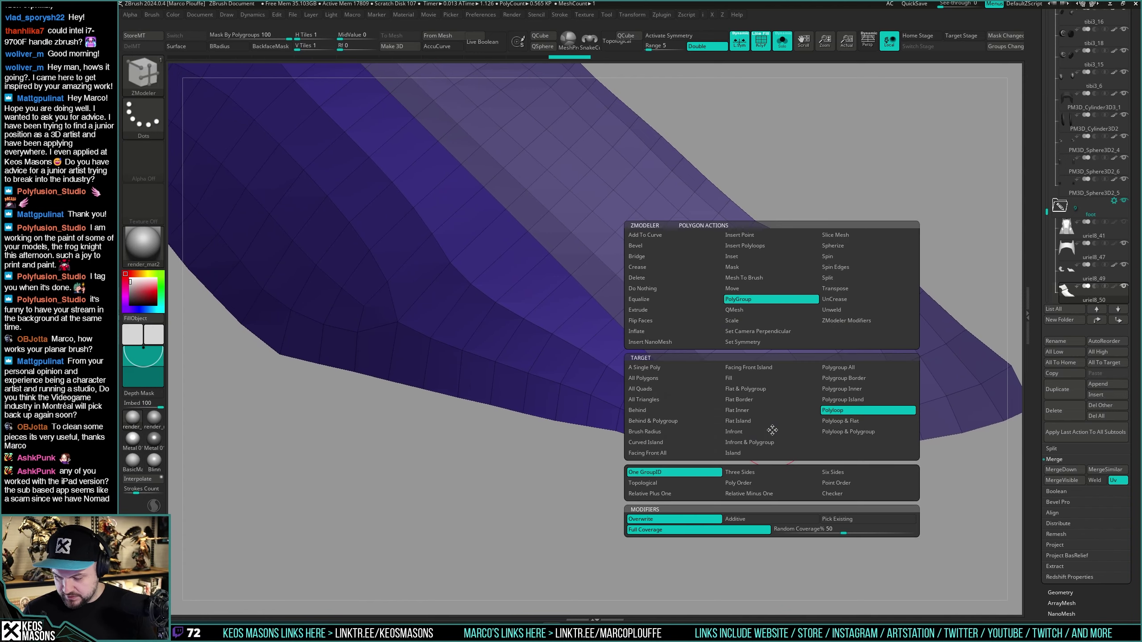
pyautogui.click(671, 282)
pyautogui.click(779, 447)
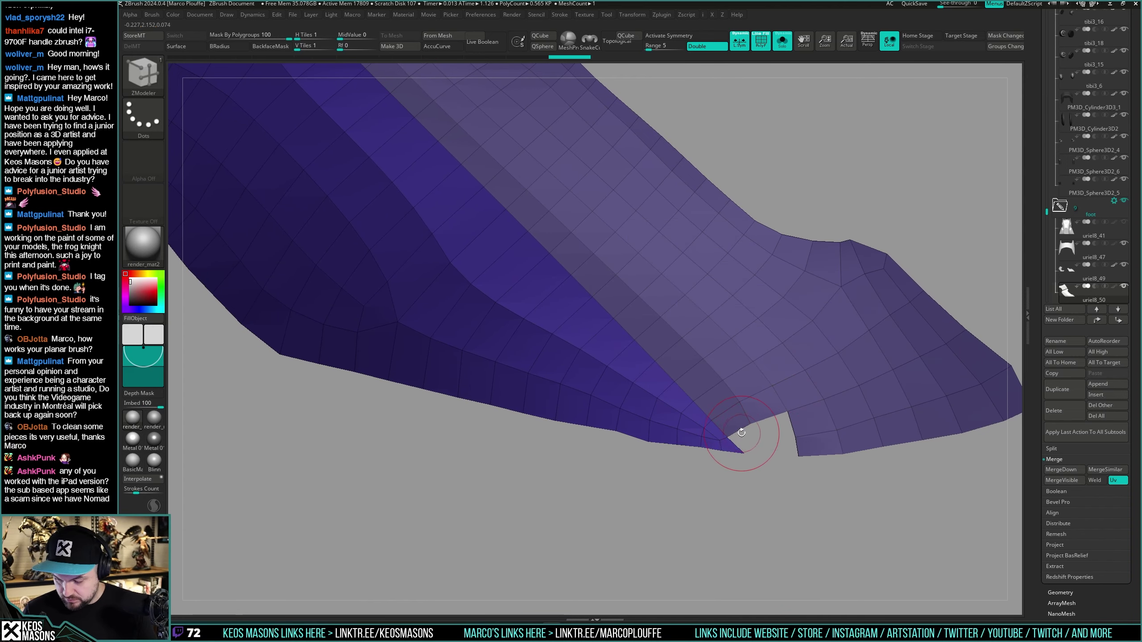
# Step: Extrude the edge next to the gap at the plate's bottom border and adjust its corner with the Move brush
pyautogui.press('space')
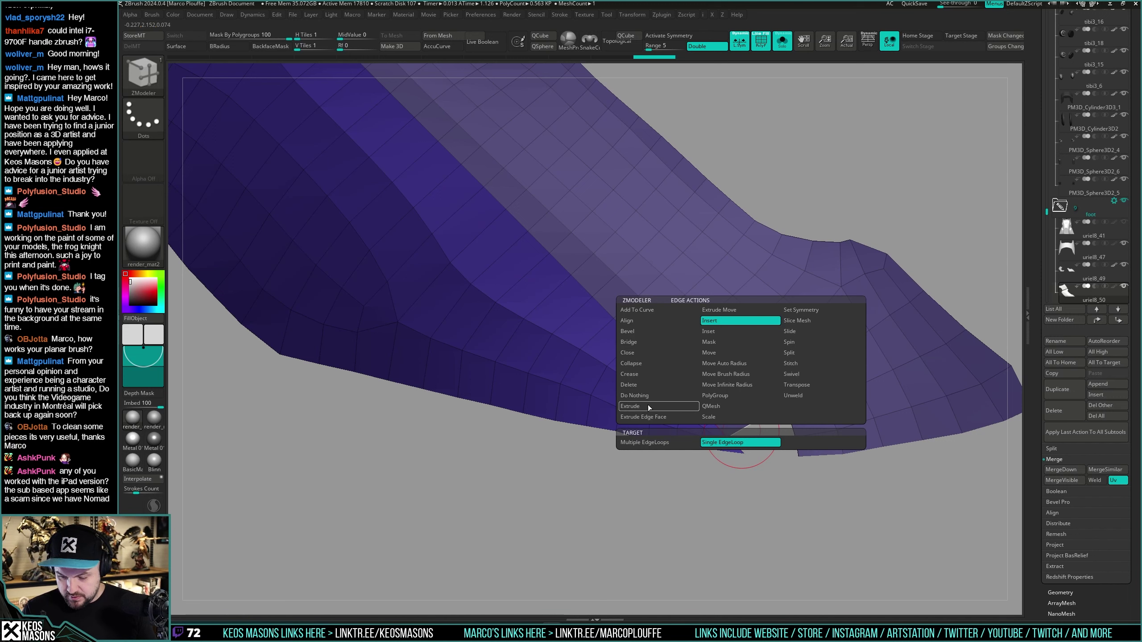
pyautogui.click(648, 407)
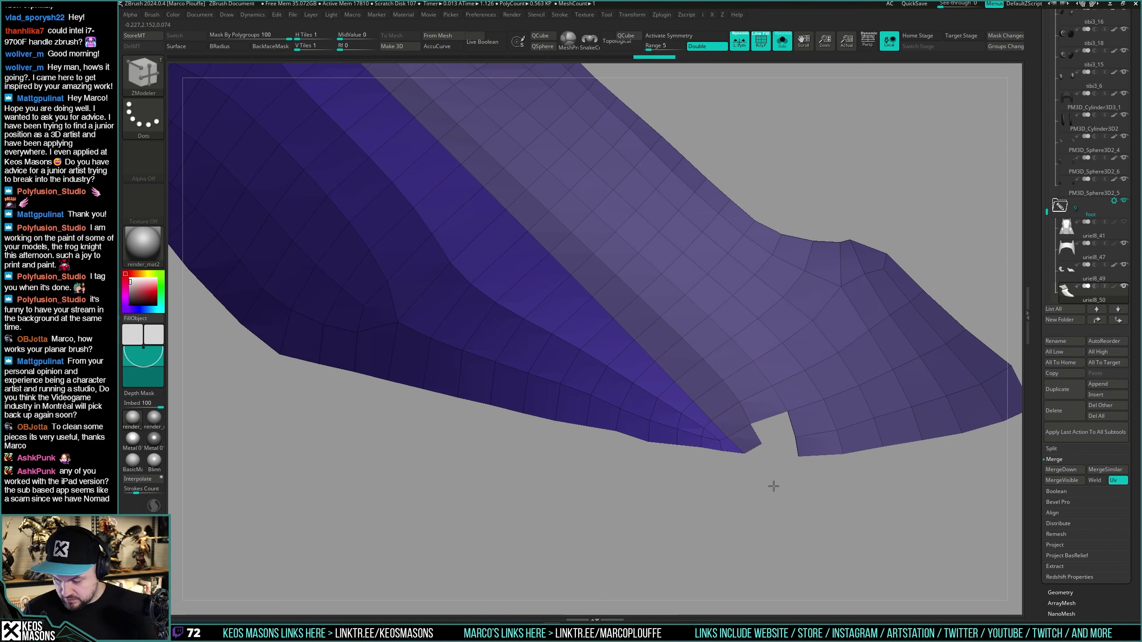
pyautogui.press('b')
pyautogui.press('m')
pyautogui.press('v')
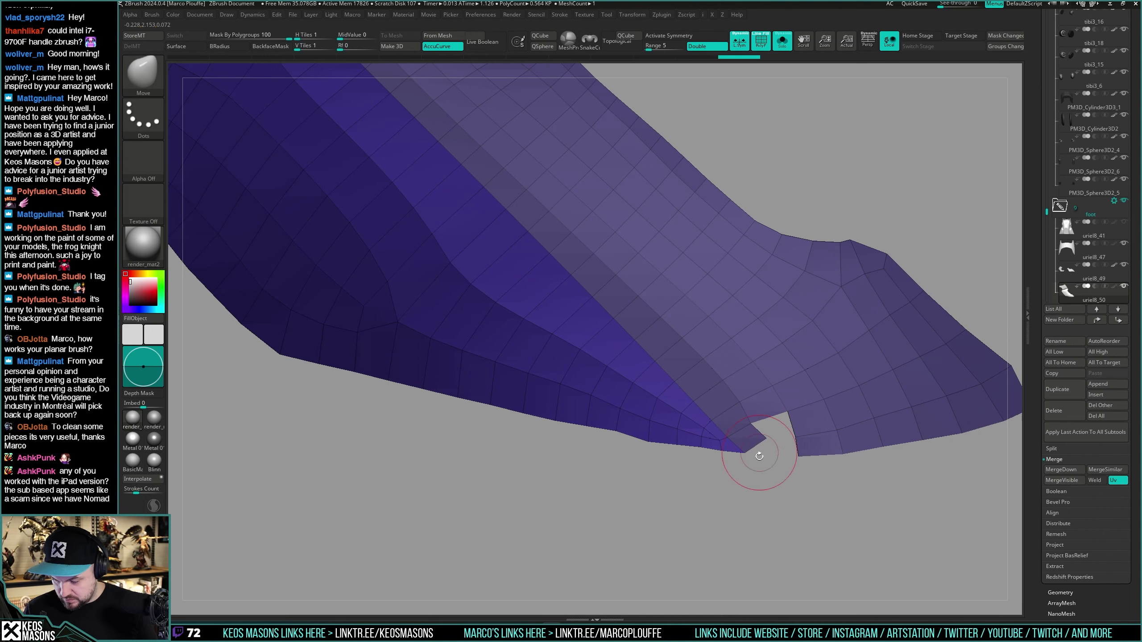
# Step: Close the remaining gap at the plate's bottom border with new ZModeler polygons
pyautogui.press('b')
pyautogui.press('z')
pyautogui.press('m')
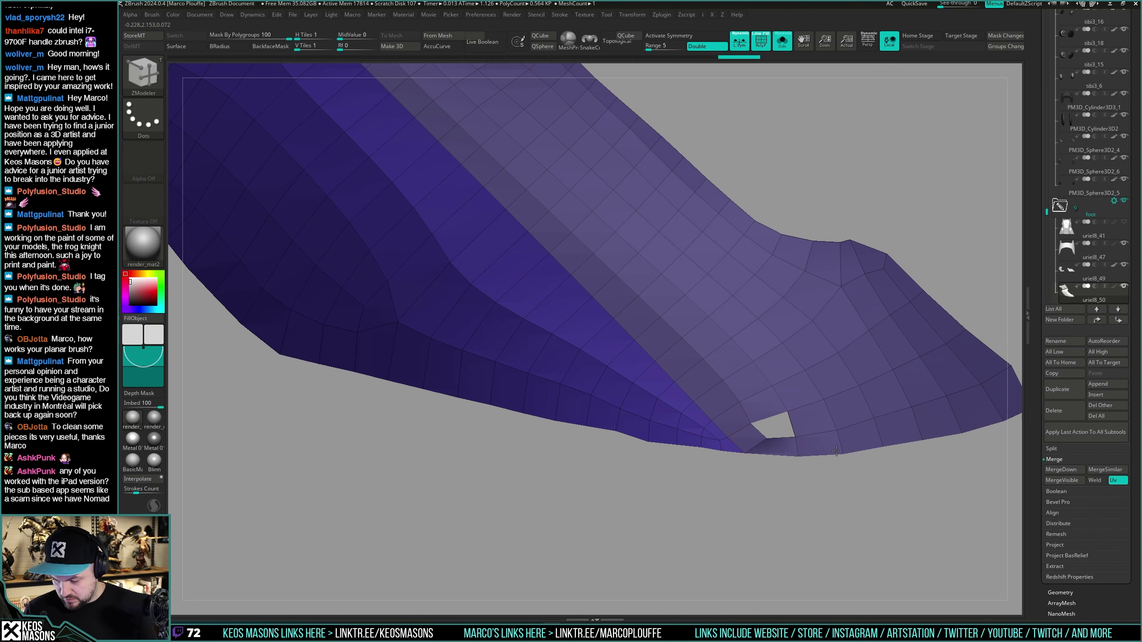
pyautogui.moveTo(782, 440); pyautogui.dragTo(776, 420)
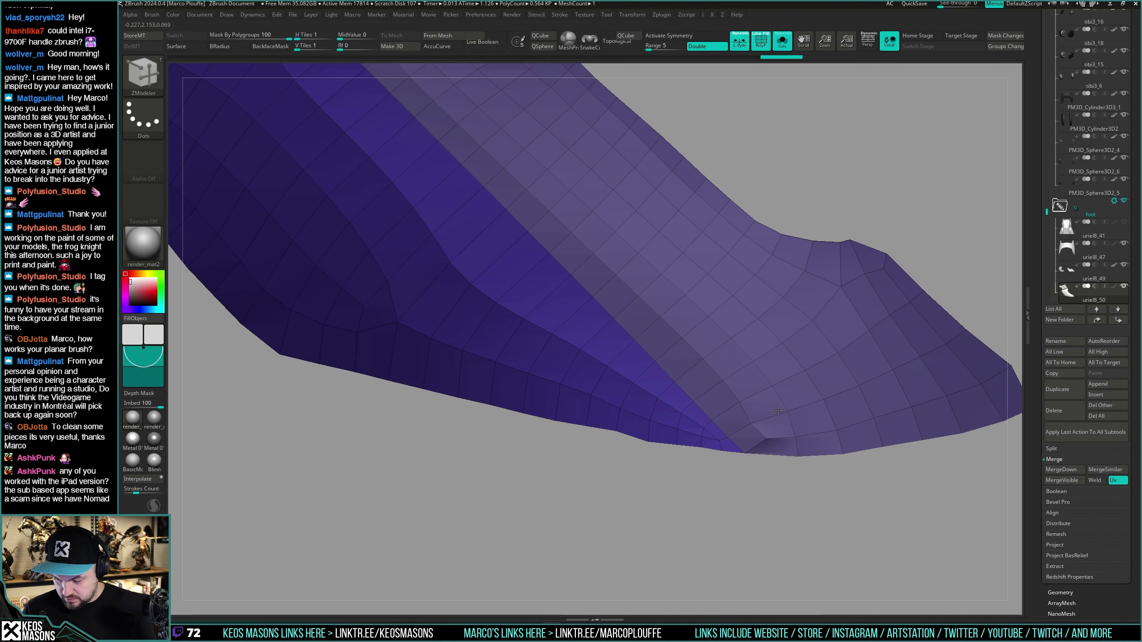
pyautogui.click(778, 411)
pyautogui.moveTo(786, 504)
pyautogui.mouseDown()
pyautogui.moveTo(804, 495)
pyautogui.moveTo(816, 458)
pyautogui.moveTo(797, 404)
pyautogui.moveTo(779, 488)
pyautogui.mouseUp()
# Step: Examine the repaired plate's surface and its upper tip with the wireframe on and off
pyautogui.hotkey('shift', 'f')
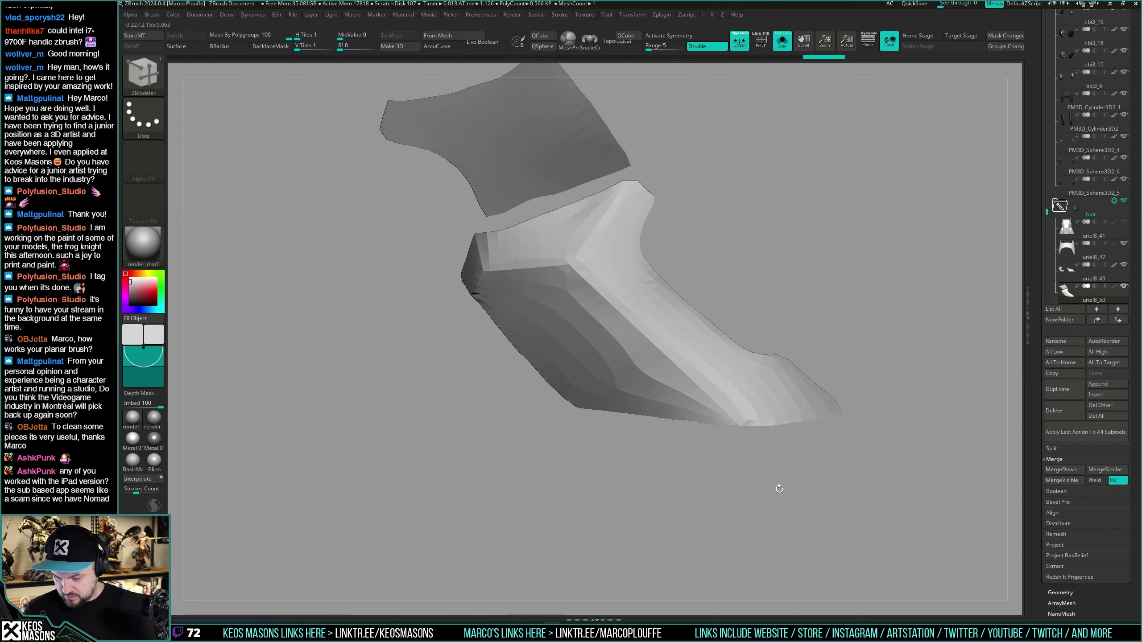
pyautogui.press('space')
pyautogui.click(776, 343)
pyautogui.hotkey('shift', 'f')
pyautogui.moveTo(806, 359)
pyautogui.mouseDown()
pyautogui.moveTo(782, 357)
pyautogui.moveTo(776, 393)
pyautogui.mouseUp()
pyautogui.keyDown('alt'); pyautogui.moveTo(731, 352); pyautogui.dragTo(724, 419); pyautogui.keyUp('alt')
pyautogui.keyDown('alt'); pyautogui.moveTo(701, 270); pyautogui.dragTo(692, 356); pyautogui.keyUp('alt')
pyautogui.moveTo(719, 306)
pyautogui.mouseDown()
pyautogui.moveTo(715, 324)
pyautogui.moveTo(706, 306)
pyautogui.mouseUp()
pyautogui.hotkey('shift', 'f')
pyautogui.hotkey('shift', 'f')
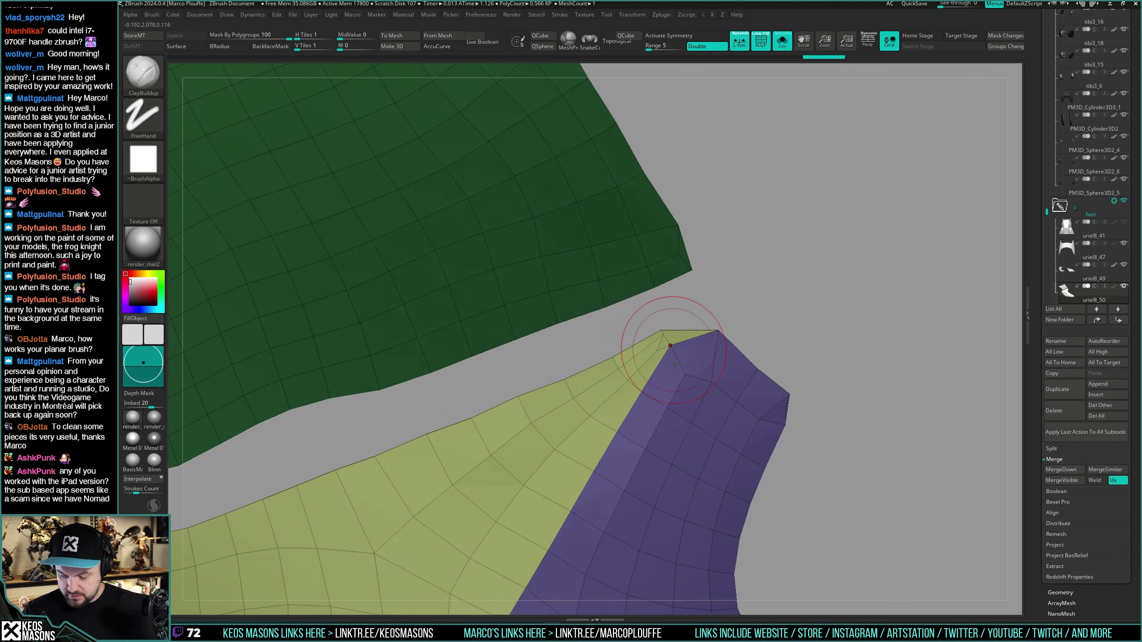
# Step: Collapse the stray edge of the thin sliver at the lower plate's upper tip with ZModeler
pyautogui.moveTo(675, 365)
pyautogui.mouseDown(button='right')
pyautogui.moveTo(707, 356)
pyautogui.moveTo(695, 353)
pyautogui.mouseUp(button='right')
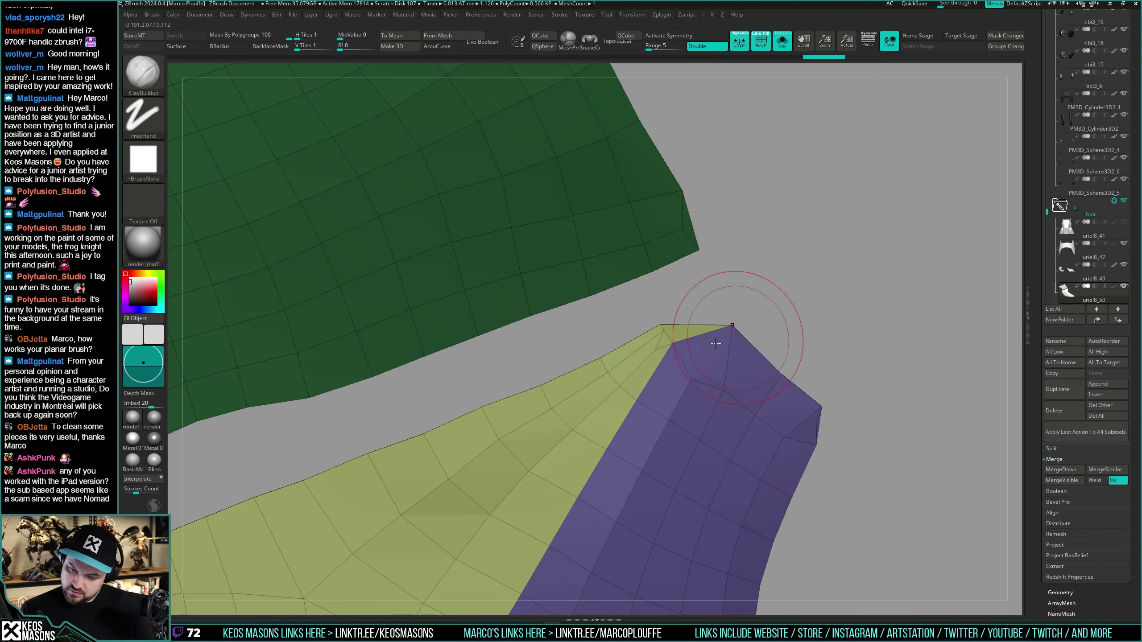
pyautogui.press('b')
pyautogui.press('z')
pyautogui.press('m')
pyautogui.press('space')
pyautogui.click(599, 364)
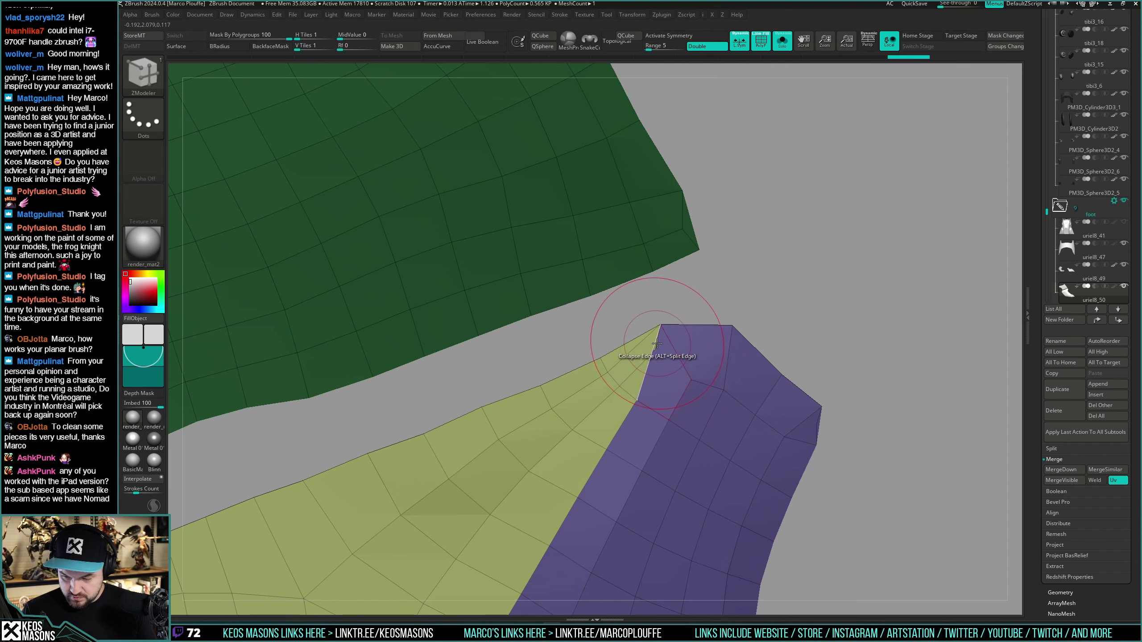
# Step: Open the pinched mesh beside the upper tip and widen the remaining sliver with a smaller Move brush
pyautogui.keyDown('ctrl'); pyautogui.moveTo(657, 344); pyautogui.dragTo(598, 424, button='right'); pyautogui.keyUp('ctrl')
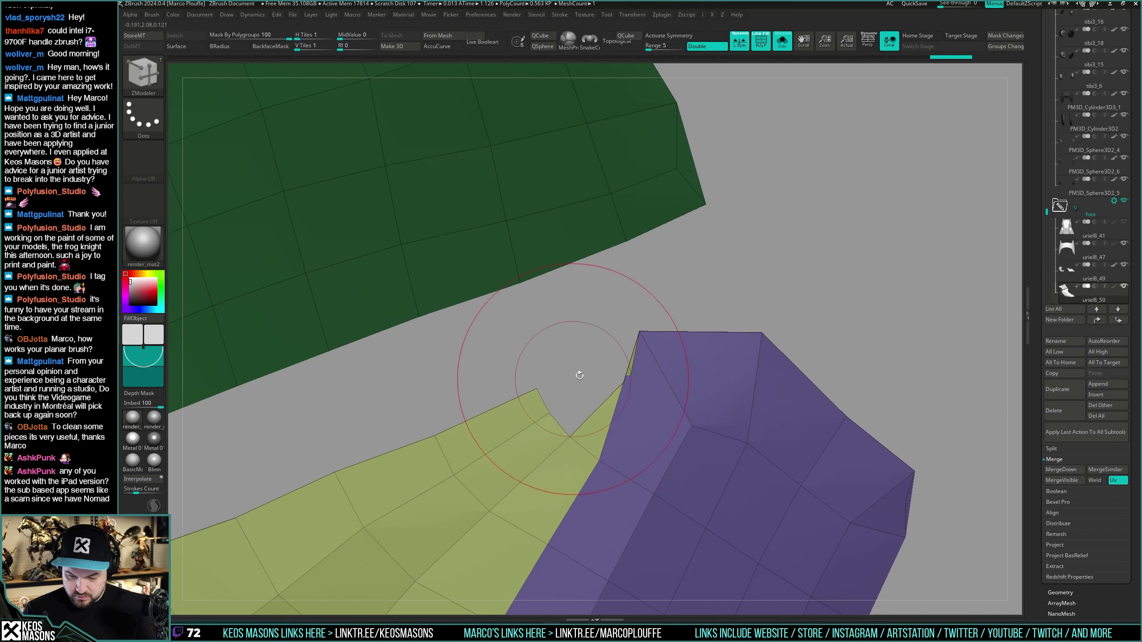
pyautogui.press('b')
pyautogui.click(688, 351)
pyautogui.press('space')
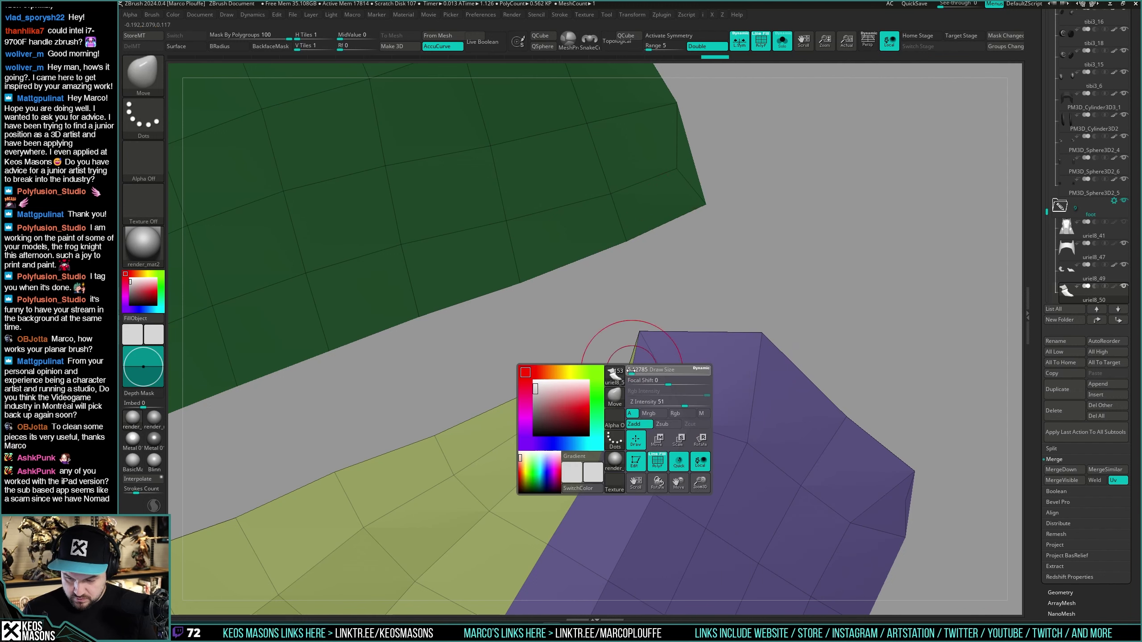
pyautogui.click(632, 375)
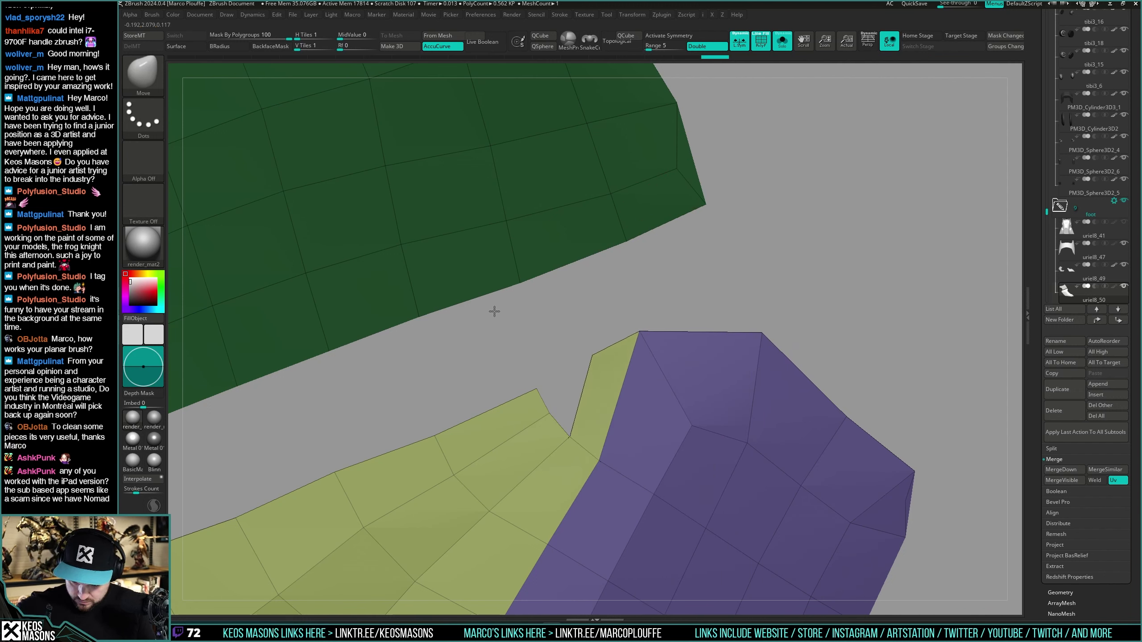
# Step: Extrude the border edge of the notch beside the upper tip and close the notch with ZModeler
pyautogui.press('b')
pyautogui.press('z')
pyautogui.press('m')
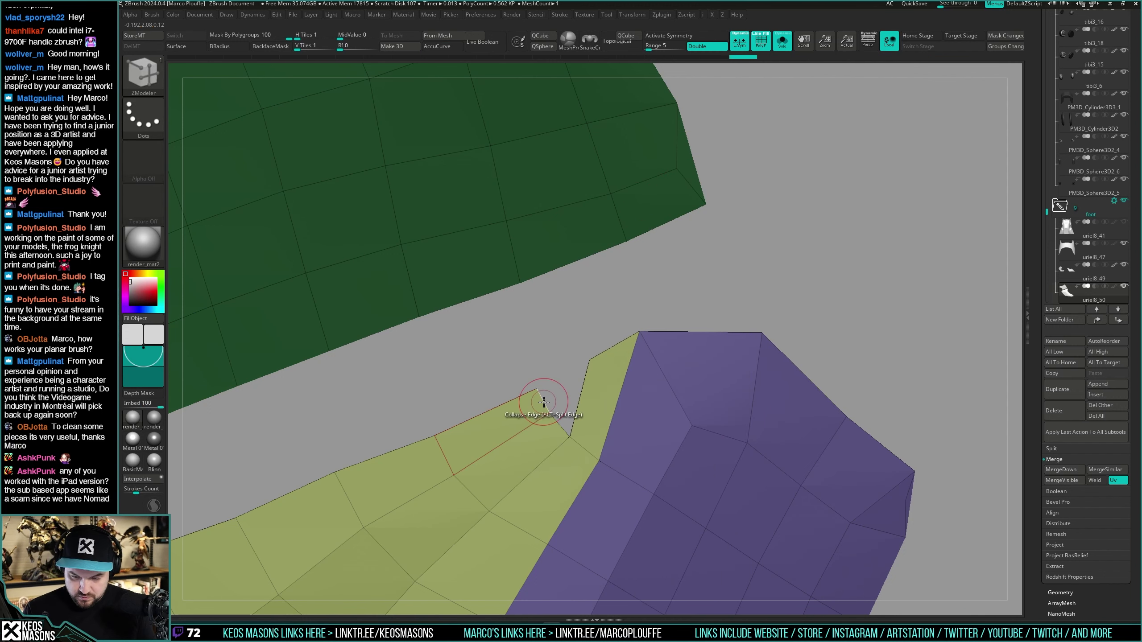
pyautogui.press('space')
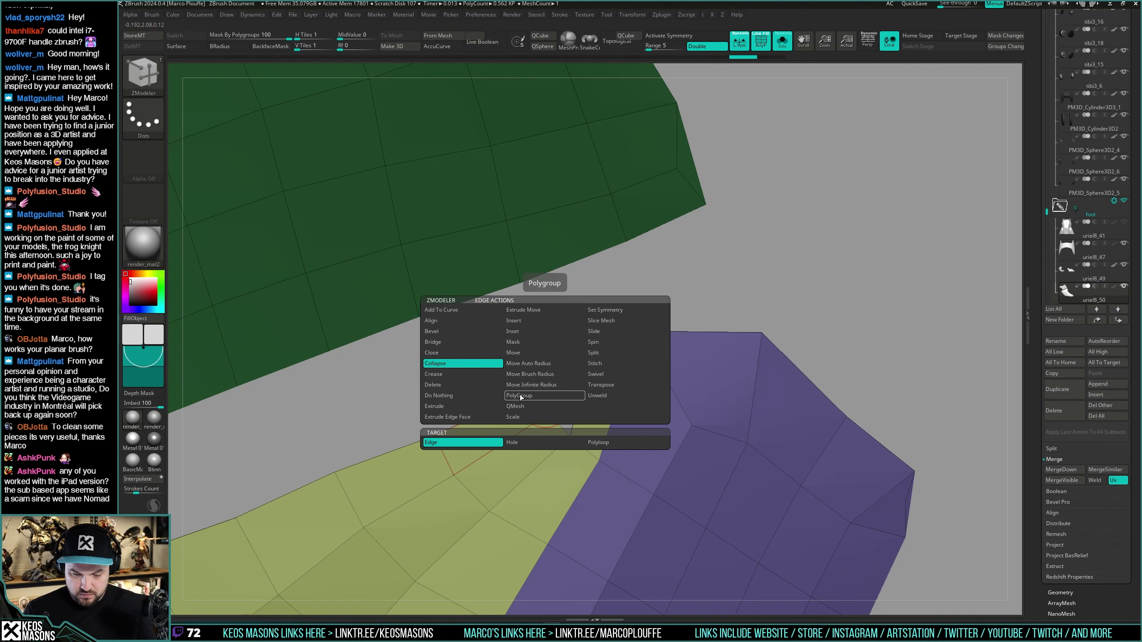
pyautogui.click(463, 395)
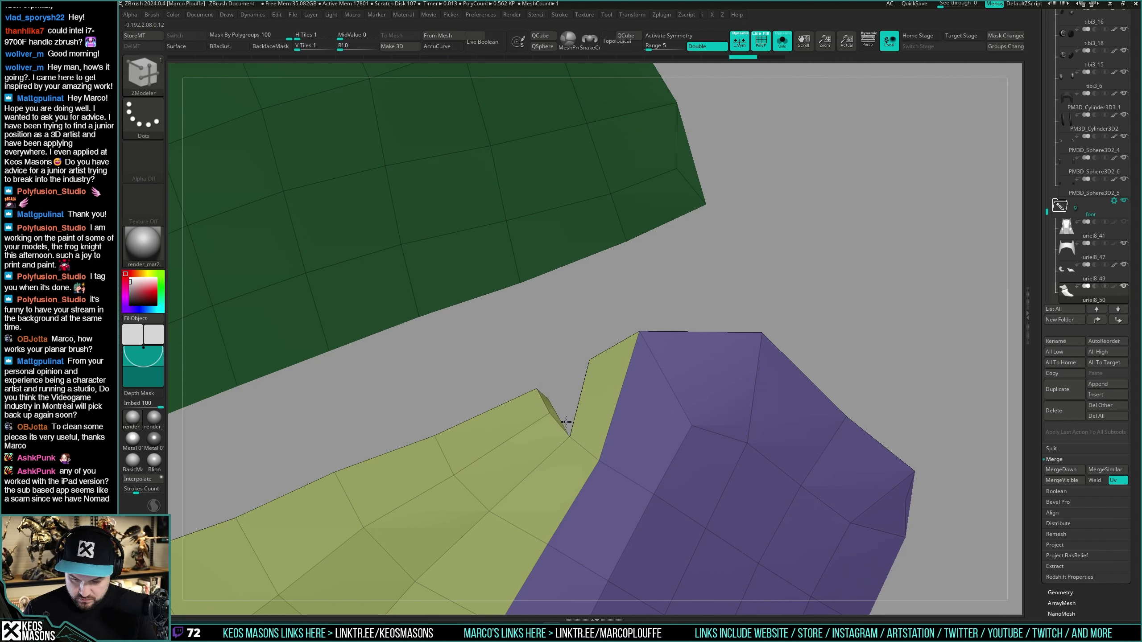
pyautogui.keyDown('ctrl'); pyautogui.moveTo(616, 358); pyautogui.dragTo(674, 260, button='right'); pyautogui.keyUp('ctrl')
# Step: Delete the distorted polygons at the lower plate's upper tip with ZModeler, including the leftover sliver beside the purple polygroup
pyautogui.hotkey('shift', 'f')
pyautogui.keyDown('alt'); pyautogui.moveTo(813, 380); pyautogui.dragTo(798, 341, button='right'); pyautogui.keyUp('alt')
pyautogui.hotkey('shift', 'f')
pyautogui.keyDown('ctrl'); pyautogui.moveTo(701, 396); pyautogui.dragTo(675, 394, button='right'); pyautogui.keyUp('ctrl')
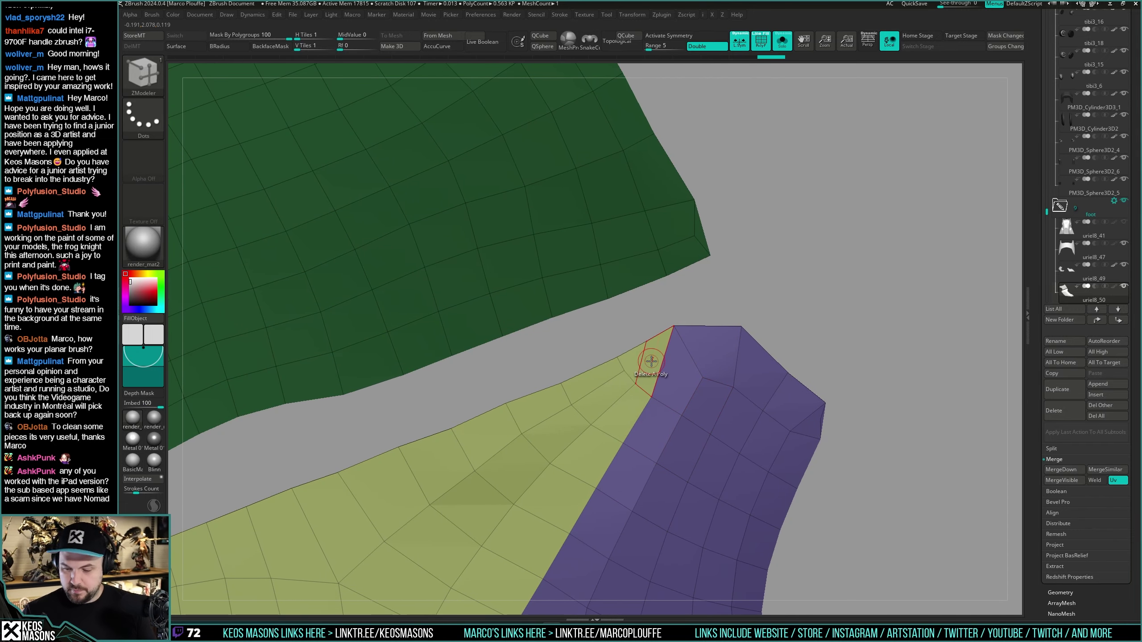
pyautogui.click(635, 357)
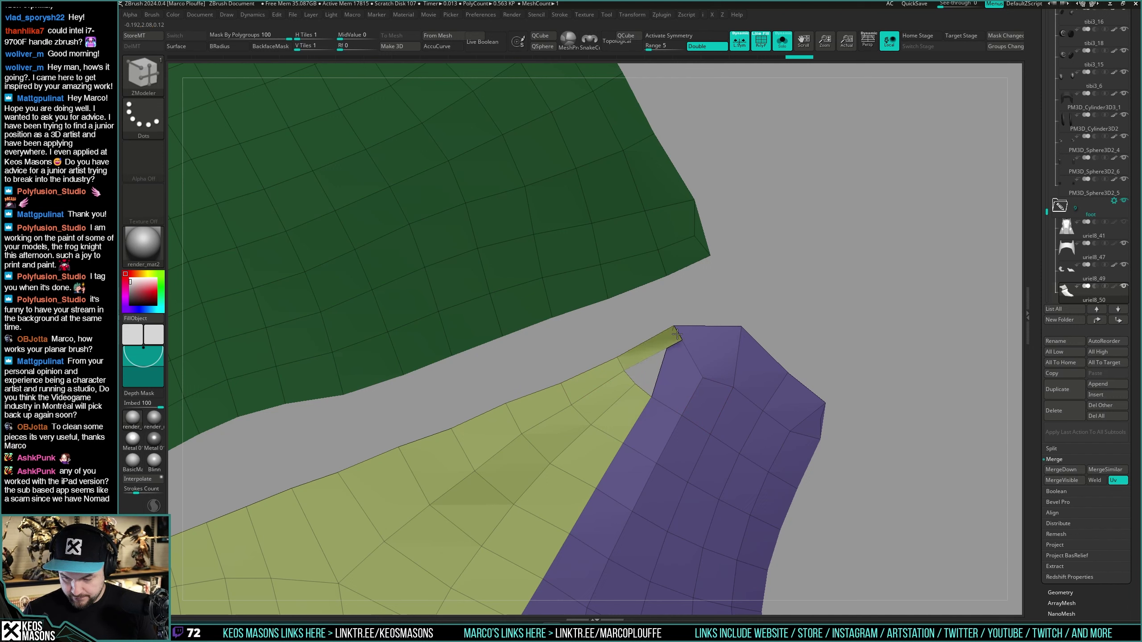
pyautogui.click(676, 333)
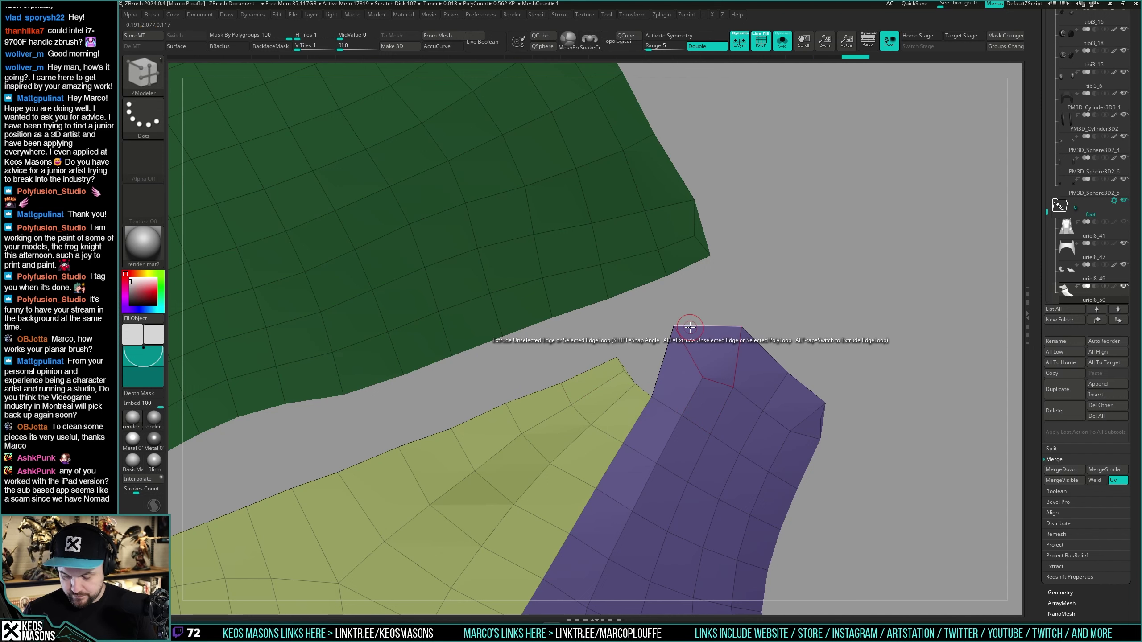
pyautogui.hotkey('ctrl', 'z')
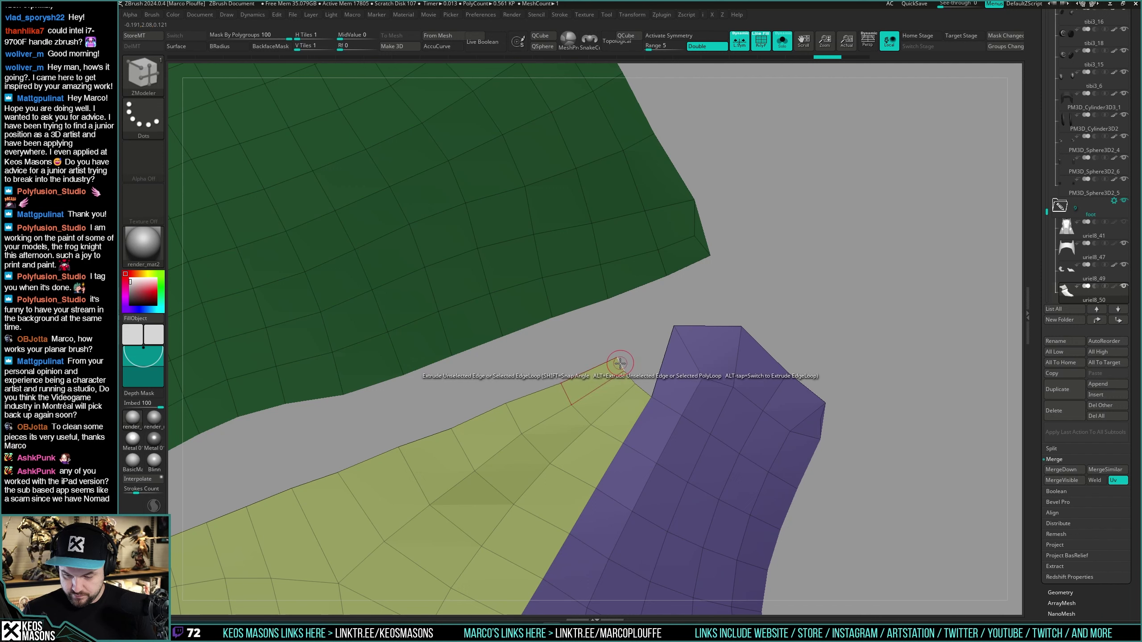
# Step: Refill the opening at the lower plate's upper tip with ZModeler, using the Close edge action set to Concave Hole
pyautogui.moveTo(824, 274); pyautogui.dragTo(827, 280)
pyautogui.rightClick(826, 280)
pyautogui.click(789, 321)
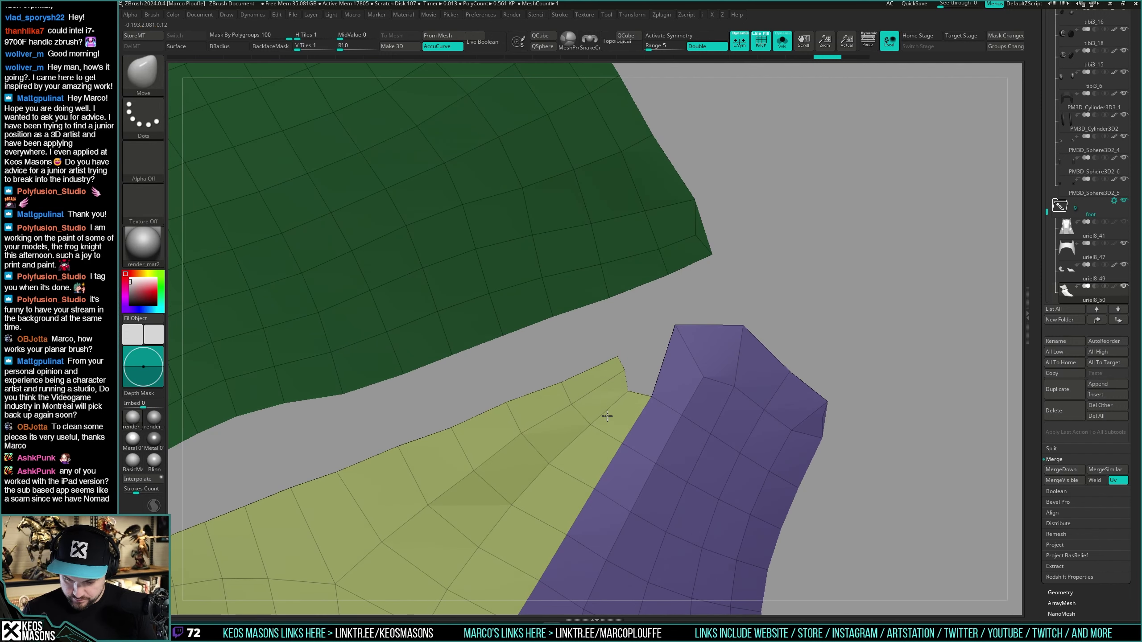
pyautogui.press('b')
pyautogui.press('z')
pyautogui.press('m')
pyautogui.press('space')
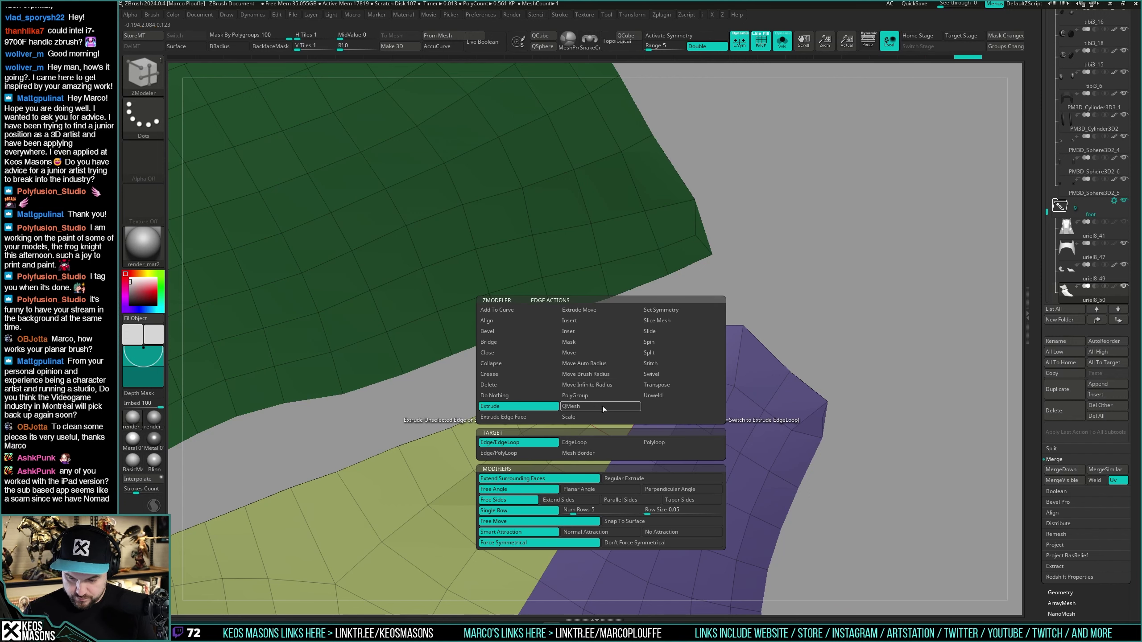
pyautogui.press('space')
pyautogui.click(532, 354)
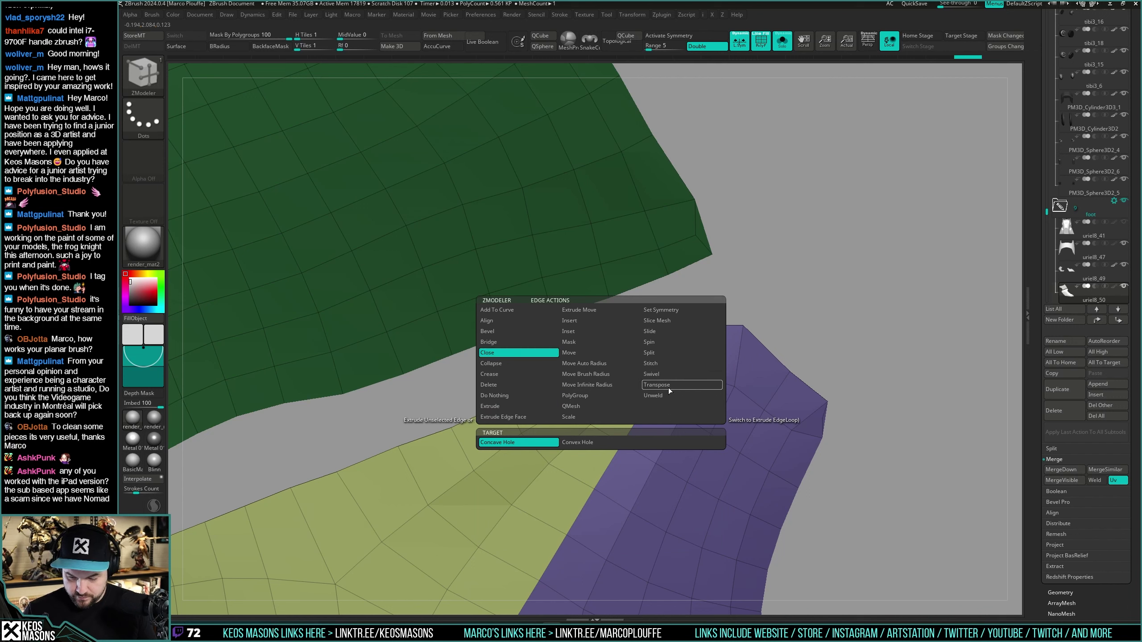
# Step: Isolate the refilled tip with its surrounding plate section, group them as one polygroup and show all parts again
pyautogui.keyDown('ctrl'); pyautogui.keyDown('shift'); pyautogui.click(619, 379); pyautogui.keyUp('shift'); pyautogui.keyUp('ctrl')
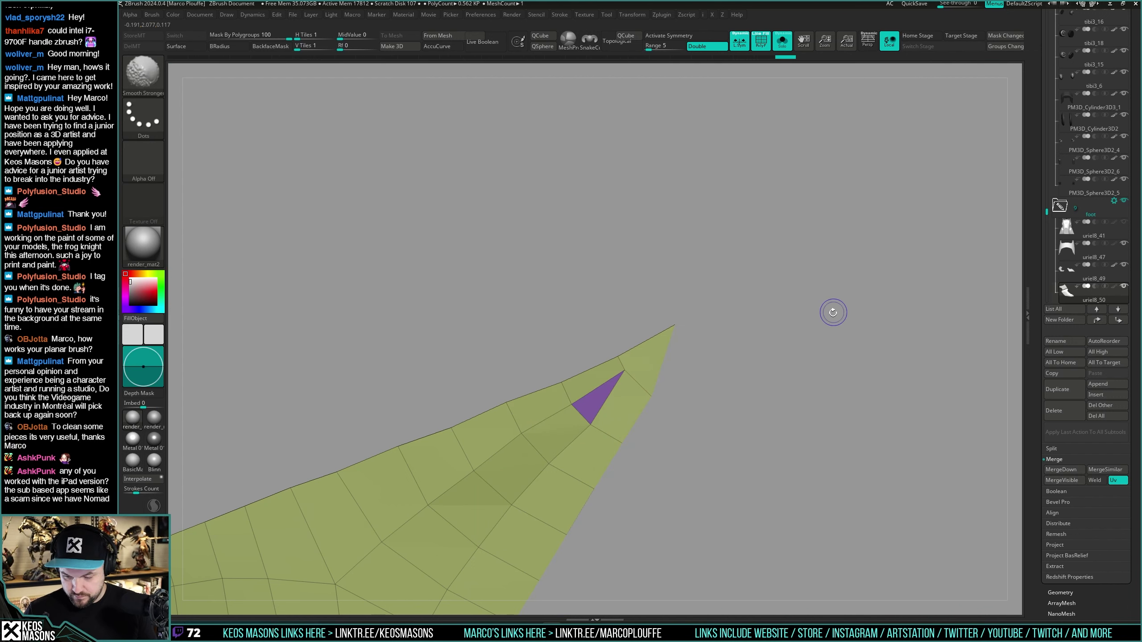
pyautogui.keyDown('ctrl'); pyautogui.keyDown('shift'); pyautogui.click(835, 317); pyautogui.keyUp('shift'); pyautogui.keyUp('ctrl')
pyautogui.keyDown('ctrl'); pyautogui.keyDown('shift'); pyautogui.click(624, 373); pyautogui.keyUp('shift'); pyautogui.keyUp('ctrl')
pyautogui.hotkey('ctrl', 'w')
pyautogui.keyDown('ctrl'); pyautogui.keyDown('shift'); pyautogui.click(849, 315); pyautogui.keyUp('shift'); pyautogui.keyUp('ctrl')
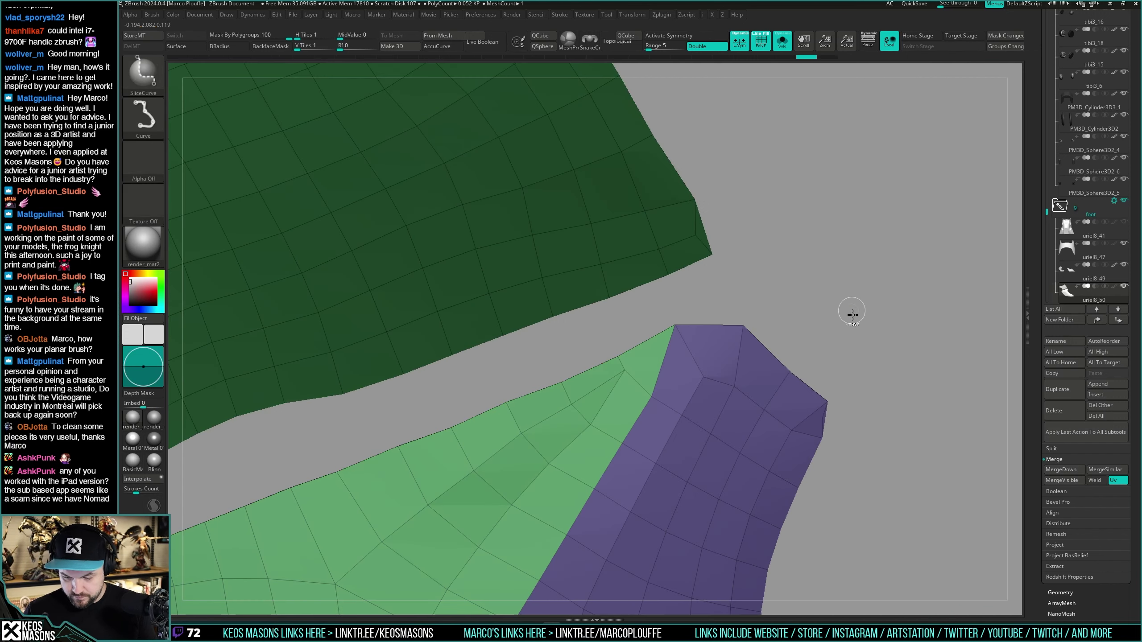
# Step: Activate the Move brush, bring back the whole leg and select the upper foot plate uriel8_47
pyautogui.moveTo(729, 189)
pyautogui.keyDown('alt'); pyautogui.mouseDown()
pyautogui.moveTo(780, 298)
pyautogui.moveTo(805, 406)
pyautogui.moveTo(805, 382)
pyautogui.moveTo(773, 400)
pyautogui.moveTo(785, 351)
pyautogui.moveTo(719, 429)
pyautogui.mouseUp(); pyautogui.keyUp('alt')
pyautogui.press('space')
pyautogui.click(760, 344)
pyautogui.hotkey('shift', 'f')
pyautogui.hotkey('alt', 'q')
pyautogui.hotkey('shift', 'f')
pyautogui.keyDown('alt'); pyautogui.click(774, 364); pyautogui.keyUp('alt')
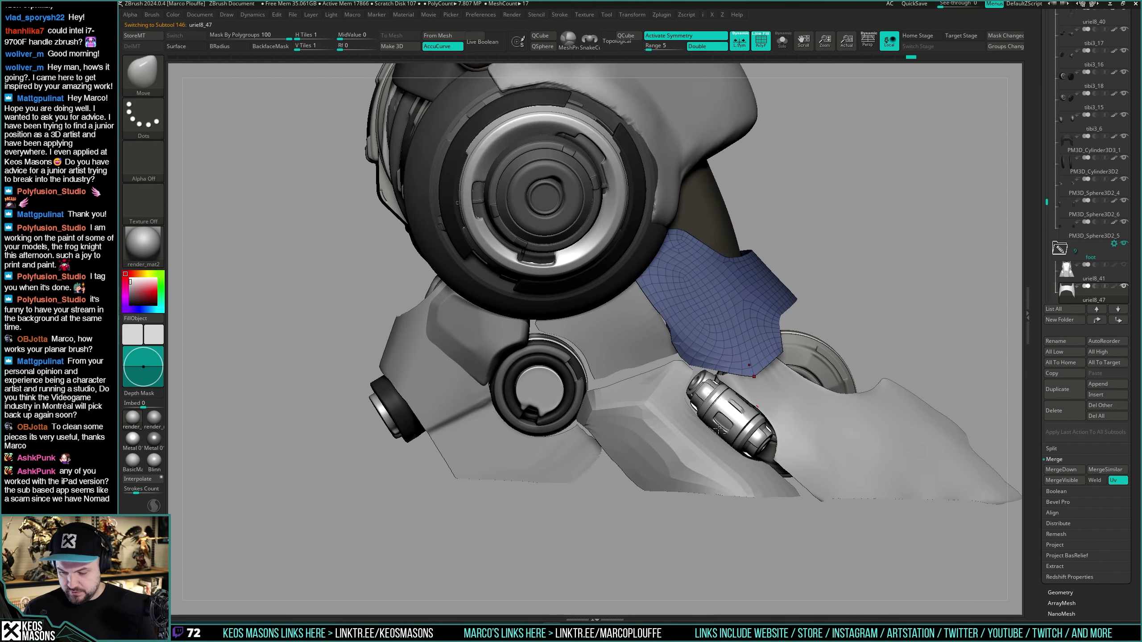
# Step: Select the rear side plate uriel8_49, solo it and isolate one of its sides
pyautogui.keyDown('alt'); pyautogui.click(553, 463); pyautogui.keyUp('alt')
pyautogui.hotkey('alt', 'q')
pyautogui.hotkey('shift', 'f')
pyautogui.moveTo(671, 490); pyautogui.dragTo(641, 444)
pyautogui.keyDown('ctrl'); pyautogui.keyDown('shift'); pyautogui.click(580, 462); pyautogui.keyUp('shift'); pyautogui.keyUp('ctrl')
pyautogui.hotkey('ctrl', 'shift', 's')
pyautogui.hotkey('shift', 'f')
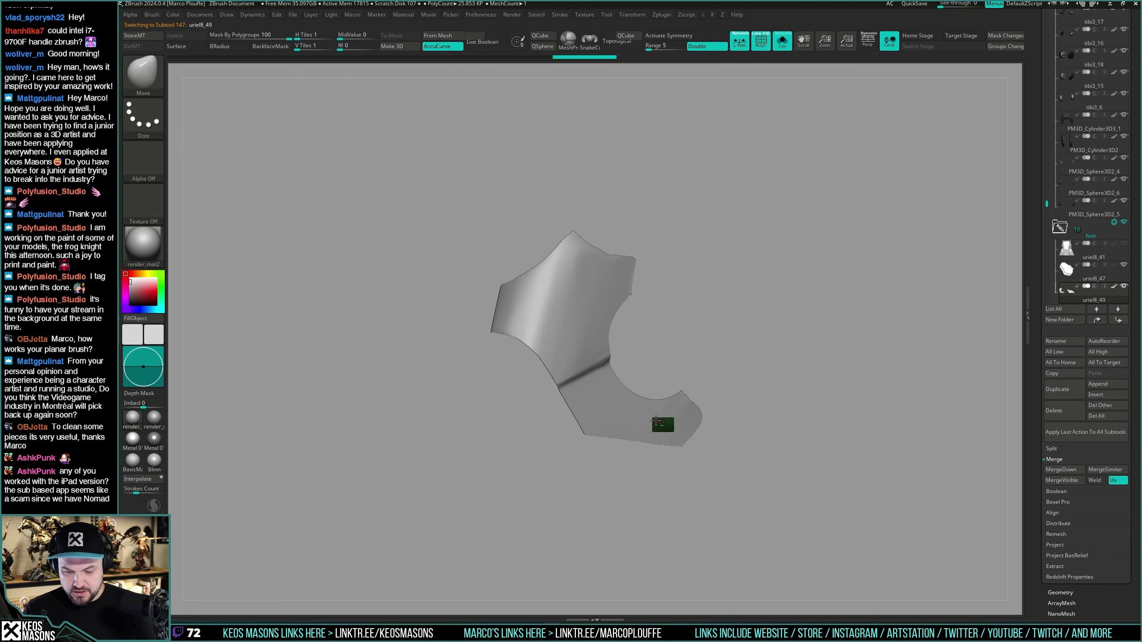
# Step: Slice the C-shaped plate along the crease to separate its upper and lower sections into polygroups
pyautogui.moveTo(656, 422)
pyautogui.keyDown('ctrl'); pyautogui.mouseDown(button='right')
pyautogui.moveTo(643, 450)
pyautogui.moveTo(667, 400)
pyautogui.moveTo(658, 360)
pyautogui.mouseUp(button='right'); pyautogui.keyUp('ctrl')
pyautogui.press('b')
pyautogui.press('z')
pyautogui.press('m')
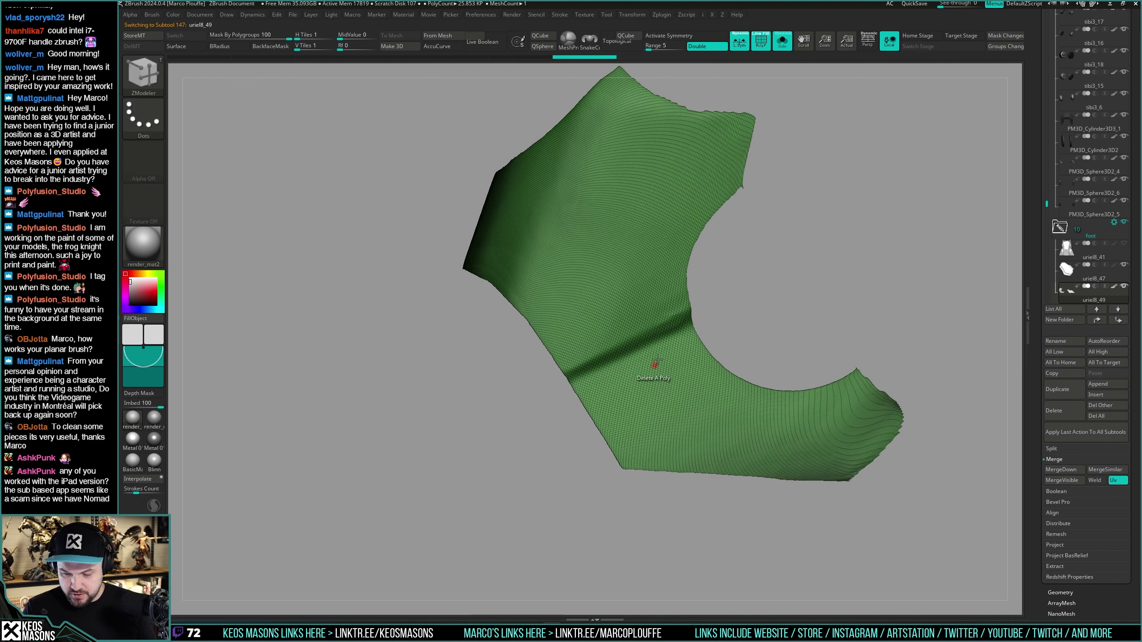
pyautogui.moveTo(692, 312)
pyautogui.mouseDown(button='right')
pyautogui.moveTo(679, 330)
pyautogui.moveTo(688, 317)
pyautogui.mouseUp(button='right')
pyautogui.moveTo(725, 290)
pyautogui.keyDown('ctrl'); pyautogui.keyDown('shift'); pyautogui.mouseDown()
pyautogui.moveTo(513, 391)
pyautogui.moveTo(810, 267)
pyautogui.mouseUp(); pyautogui.keyUp('shift'); pyautogui.keyUp('ctrl')
pyautogui.moveTo(802, 270)
pyautogui.keyDown('ctrl'); pyautogui.mouseDown(button='right')
pyautogui.moveTo(755, 299)
pyautogui.moveTo(786, 337)
pyautogui.mouseUp(button='right'); pyautogui.keyUp('ctrl')
pyautogui.moveTo(787, 337)
pyautogui.mouseDown(button='right')
pyautogui.moveTo(818, 377)
pyautogui.moveTo(800, 404)
pyautogui.moveTo(735, 438)
pyautogui.moveTo(746, 416)
pyautogui.moveTo(762, 417)
pyautogui.moveTo(762, 431)
pyautogui.mouseUp(button='right')
# Step: Slice thin strips along the jagged edges of the plate's lower end and its upper inner corner
pyautogui.moveTo(690, 367)
pyautogui.keyDown('ctrl'); pyautogui.keyDown('shift'); pyautogui.mouseDown()
pyautogui.moveTo(753, 423)
pyautogui.moveTo(663, 485)
pyautogui.mouseUp(); pyautogui.keyUp('shift'); pyautogui.keyUp('ctrl')
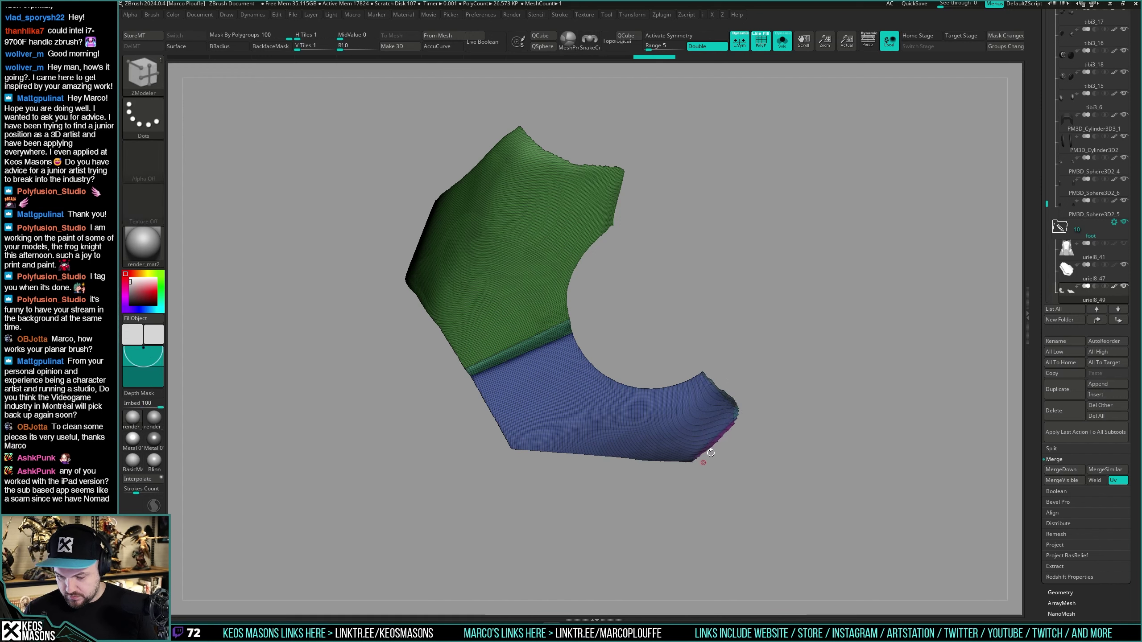
pyautogui.moveTo(710, 453); pyautogui.dragTo(725, 442, button='right')
pyautogui.moveTo(661, 288); pyautogui.dragTo(664, 234, button='right')
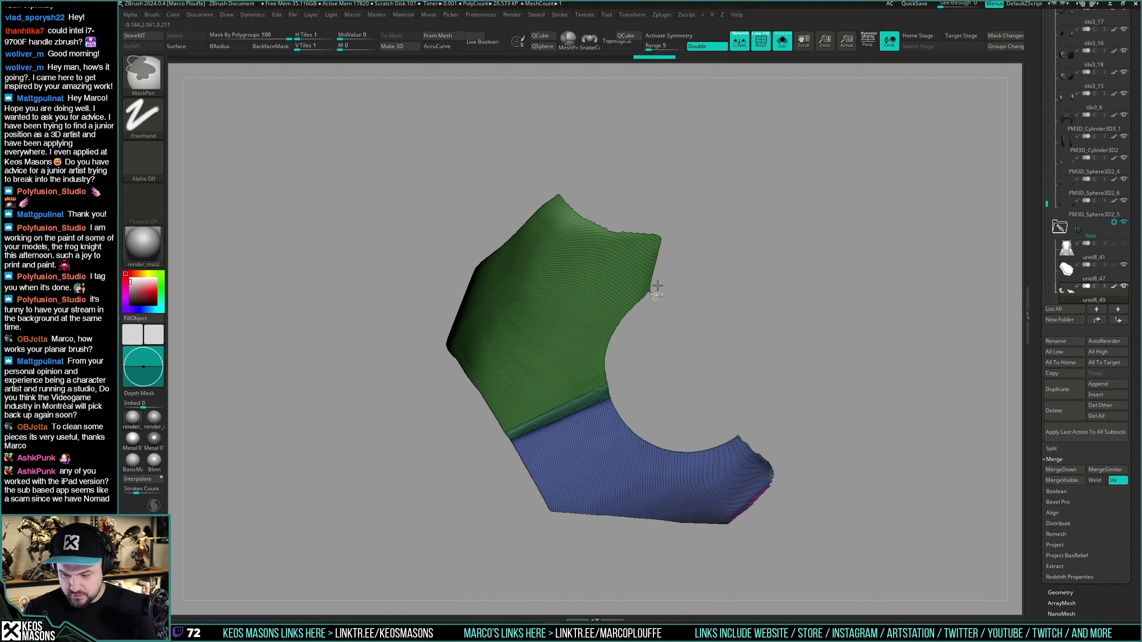
pyautogui.keyDown('ctrl'); pyautogui.keyDown('shift'); pyautogui.moveTo(666, 225); pyautogui.dragTo(640, 332); pyautogui.keyUp('shift'); pyautogui.keyUp('ctrl')
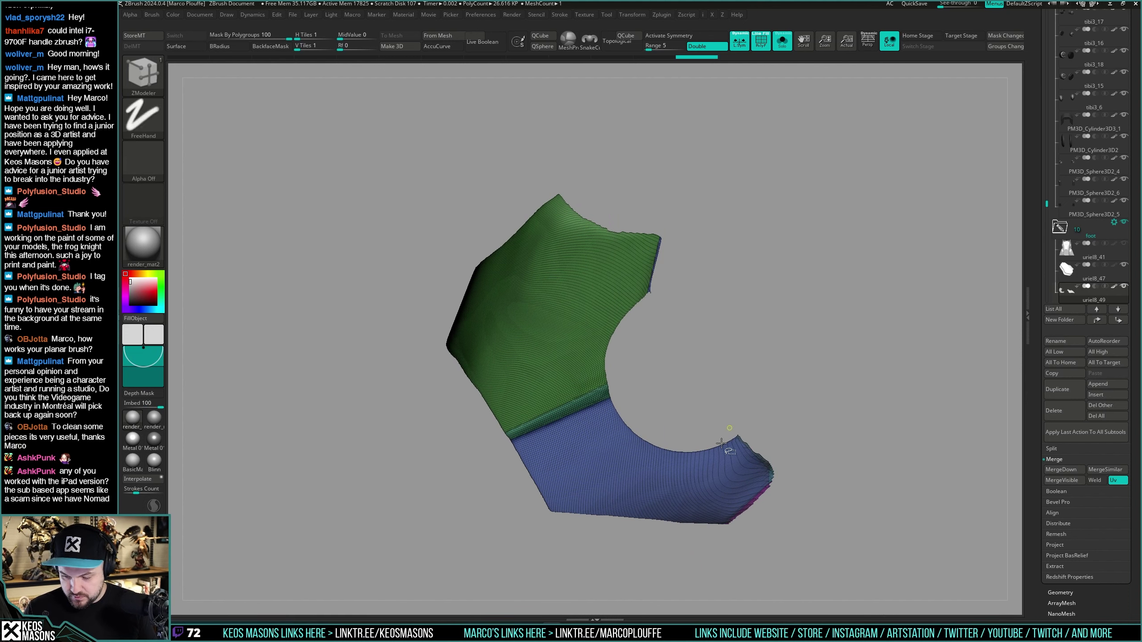
# Step: Hide the main polygroups, invert the visibility and delete the thin jagged edge strips
pyautogui.keyDown('ctrl'); pyautogui.keyDown('shift'); pyautogui.click(710, 484); pyautogui.keyUp('shift'); pyautogui.keyUp('ctrl')
pyautogui.keyDown('ctrl'); pyautogui.keyDown('shift'); pyautogui.click(710, 395); pyautogui.keyUp('shift'); pyautogui.keyUp('ctrl')
pyautogui.keyDown('ctrl'); pyautogui.keyDown('alt'); pyautogui.keyDown('shift'); pyautogui.click(596, 388); pyautogui.keyUp('shift'); pyautogui.keyUp('alt'); pyautogui.keyUp('ctrl')
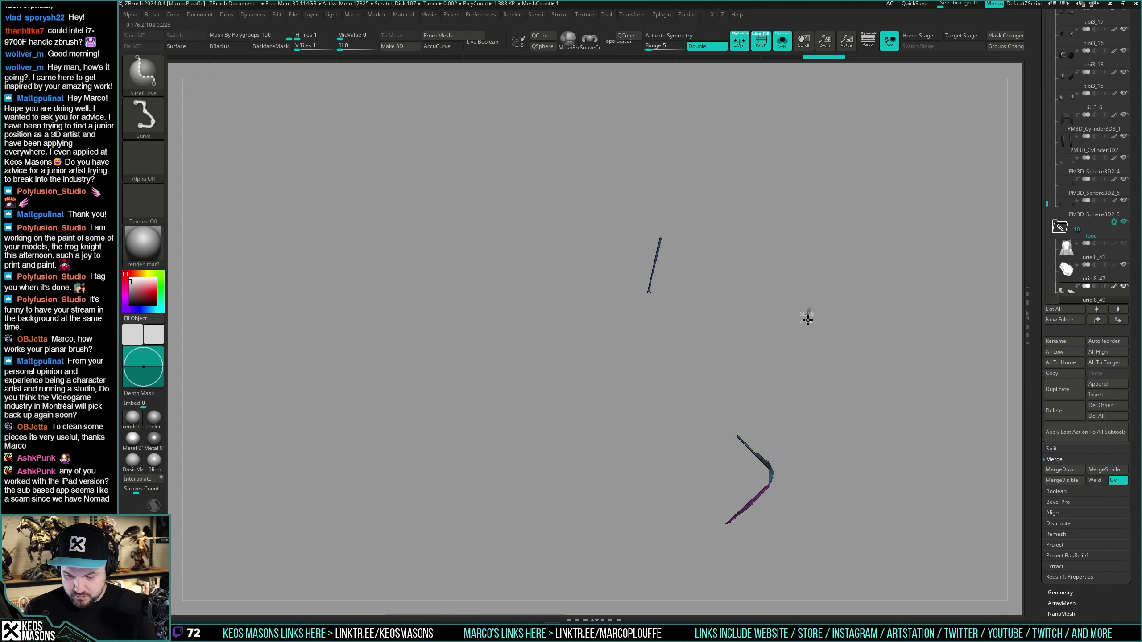
pyautogui.keyDown('ctrl'); pyautogui.keyDown('shift'); pyautogui.moveTo(808, 319); pyautogui.dragTo(802, 337); pyautogui.keyUp('shift'); pyautogui.keyUp('ctrl')
# Step: Slice along the jagged upper edge of the green section with SliceCurve and delete the cut-off strip
pyautogui.keyDown('ctrl'); pyautogui.moveTo(798, 350); pyautogui.dragTo(701, 307, button='right'); pyautogui.keyUp('ctrl')
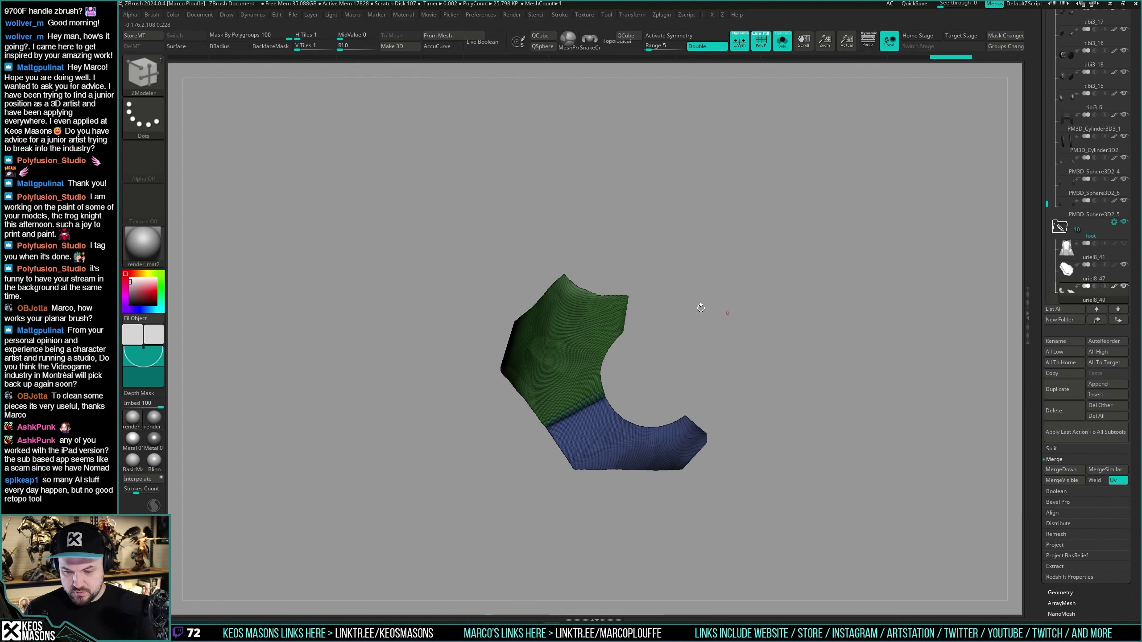
pyautogui.press('f')
pyautogui.keyDown('ctrl'); pyautogui.keyDown('shift'); pyautogui.moveTo(523, 157); pyautogui.dragTo(543, 178); pyautogui.keyUp('shift'); pyautogui.keyUp('ctrl')
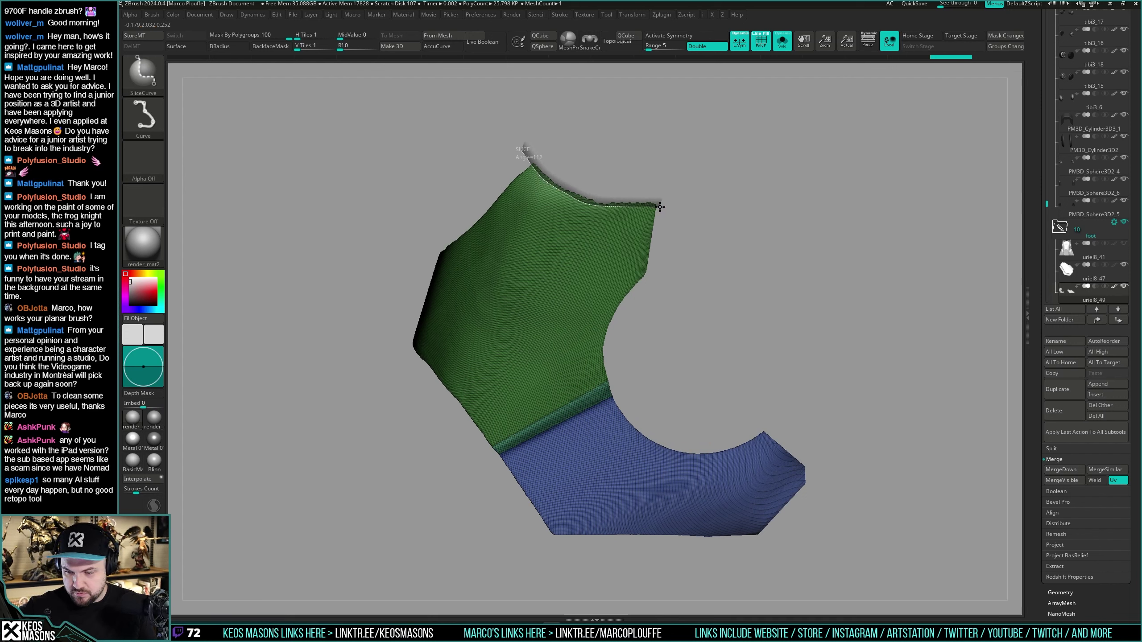
pyautogui.keyDown('ctrl'); pyautogui.keyDown('shift'); pyautogui.moveTo(660, 207); pyautogui.dragTo(660, 207); pyautogui.keyUp('shift'); pyautogui.keyUp('ctrl')
pyautogui.keyDown('ctrl'); pyautogui.moveTo(656, 252); pyautogui.dragTo(646, 220, button='right'); pyautogui.keyUp('ctrl')
pyautogui.keyDown('ctrl'); pyautogui.keyDown('shift'); pyautogui.click(623, 279); pyautogui.keyUp('shift'); pyautogui.keyUp('ctrl')
pyautogui.keyDown('ctrl'); pyautogui.keyDown('shift'); pyautogui.moveTo(686, 238); pyautogui.dragTo(665, 286); pyautogui.keyUp('shift'); pyautogui.keyUp('ctrl')
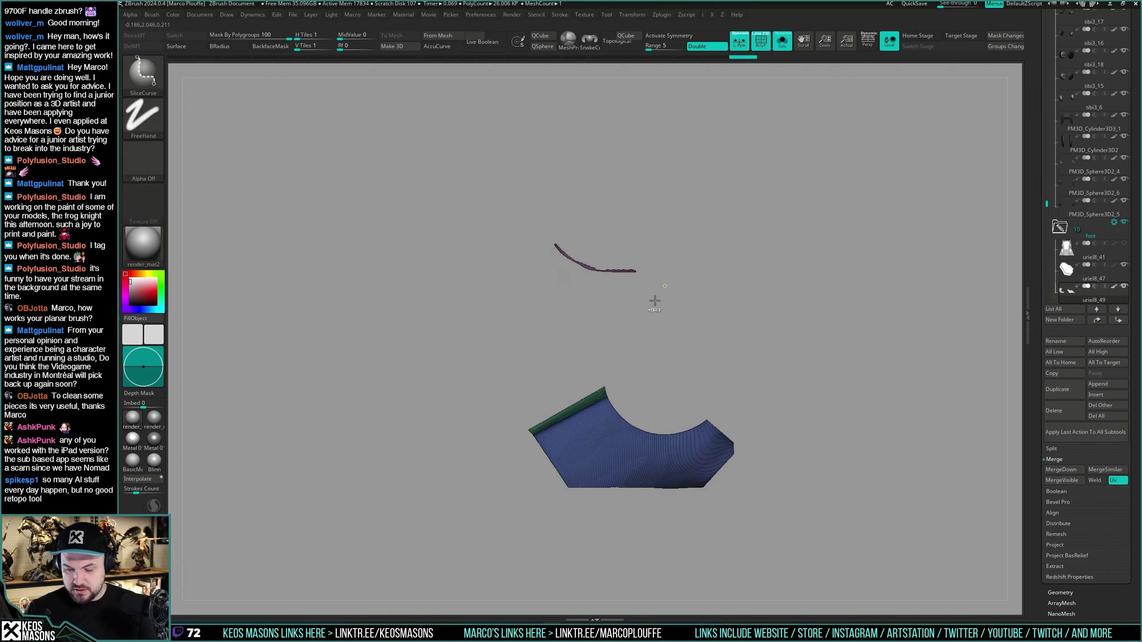
pyautogui.keyDown('ctrl'); pyautogui.keyDown('shift'); pyautogui.click(598, 398); pyautogui.keyUp('shift'); pyautogui.keyUp('ctrl')
pyautogui.keyDown('ctrl'); pyautogui.keyDown('shift'); pyautogui.click(617, 423); pyautogui.keyUp('shift'); pyautogui.keyUp('ctrl')
pyautogui.keyDown('ctrl'); pyautogui.keyDown('shift'); pyautogui.moveTo(832, 391); pyautogui.dragTo(821, 420); pyautogui.keyUp('shift'); pyautogui.keyUp('ctrl')
# Step: Remesh the trimmed plate with ZRemesher, keeping its polygroups, and check the new topology
pyautogui.moveTo(795, 430)
pyautogui.keyDown('alt'); pyautogui.mouseDown(button='right')
pyautogui.moveTo(789, 420)
pyautogui.moveTo(811, 428)
pyautogui.moveTo(794, 433)
pyautogui.mouseUp(button='right'); pyautogui.keyUp('alt')
pyautogui.hotkey('shift', 'f')
pyautogui.hotkey('shift', 'f')
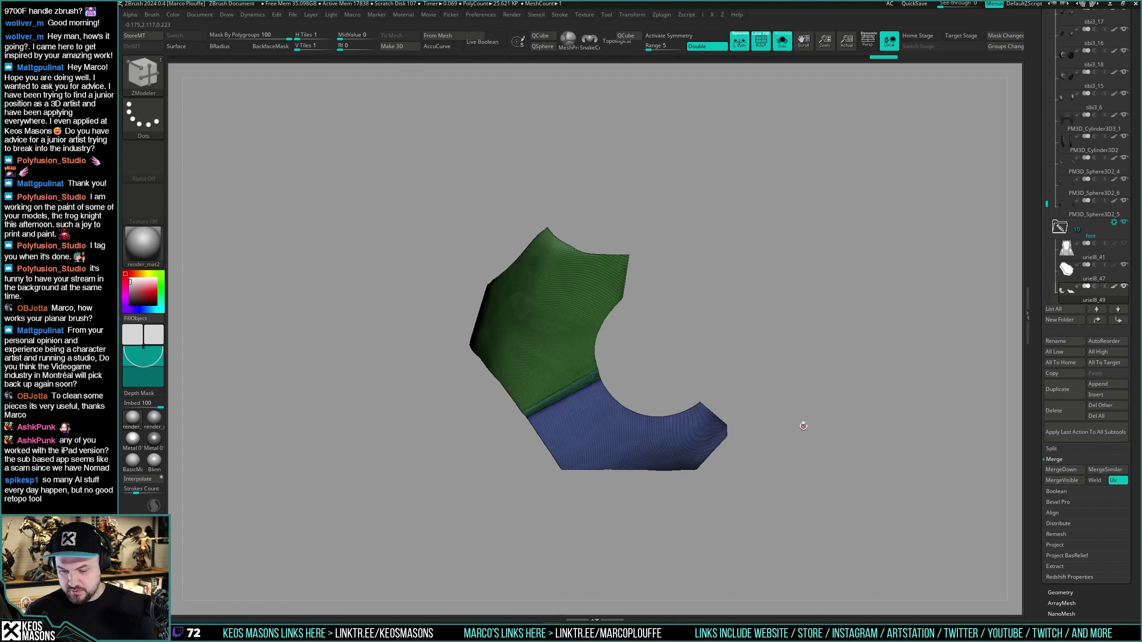
pyautogui.press('i')
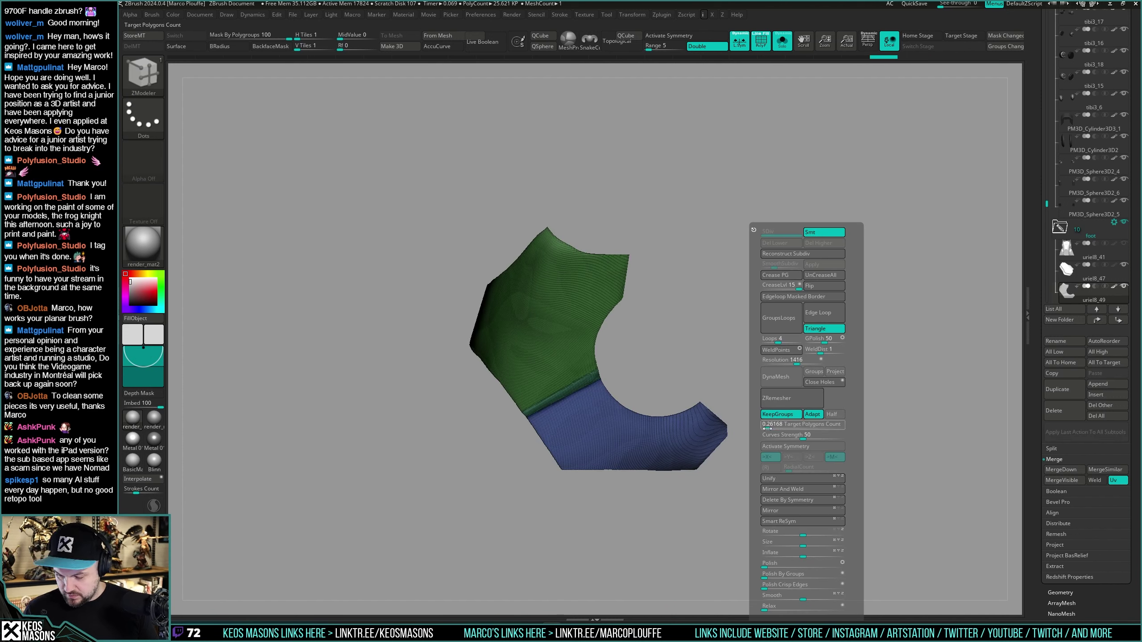
pyautogui.click(795, 402)
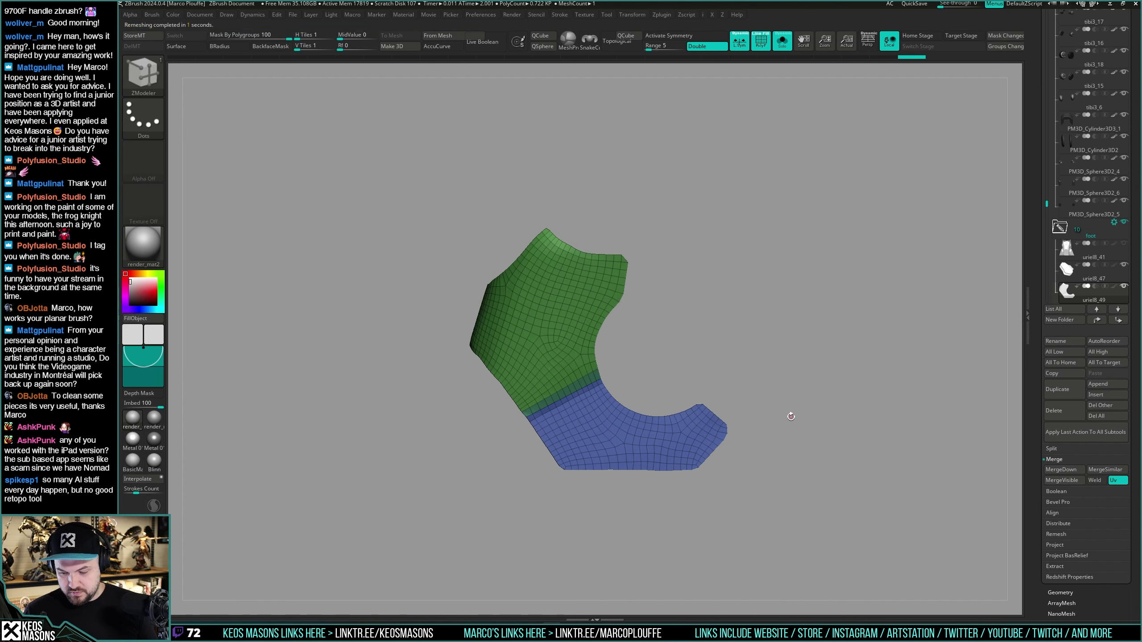
pyautogui.hotkey('shift', 's')
pyautogui.hotkey('shift', 's')
pyautogui.hotkey('shift', 'f')
pyautogui.moveTo(789, 410)
pyautogui.keyDown('alt'); pyautogui.mouseDown()
pyautogui.moveTo(708, 465)
pyautogui.moveTo(739, 378)
pyautogui.mouseUp(); pyautogui.keyUp('alt')
pyautogui.hotkey('shift', 'f')
# Step: Delete the skewed corner polygons at the remeshed plate's upper corner and lower tip with ZModeler
pyautogui.press('space')
pyautogui.click(698, 343)
pyautogui.moveTo(731, 244)
pyautogui.keyDown('alt'); pyautogui.mouseDown()
pyautogui.moveTo(626, 220)
pyautogui.moveTo(654, 213)
pyautogui.moveTo(612, 275)
pyautogui.moveTo(672, 244)
pyautogui.moveTo(683, 317)
pyautogui.moveTo(675, 375)
pyautogui.moveTo(690, 337)
pyautogui.mouseUp(); pyautogui.keyUp('alt')
pyautogui.press('space')
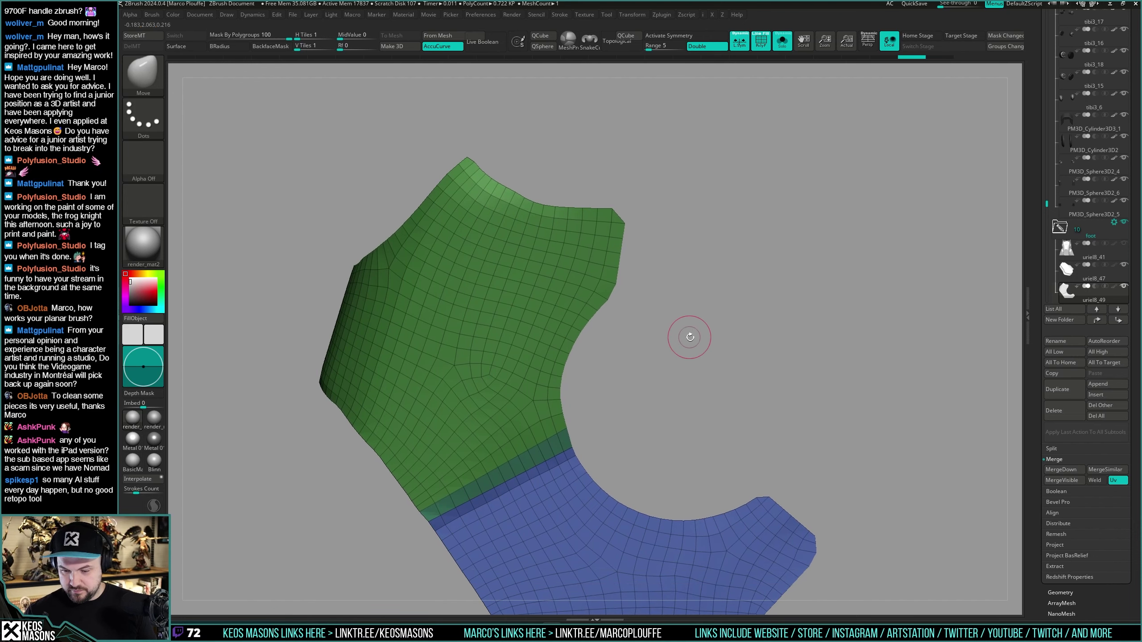
pyautogui.press('b')
pyautogui.press('z')
pyautogui.press('m')
pyautogui.keyDown('alt'); pyautogui.moveTo(707, 403); pyautogui.dragTo(679, 271); pyautogui.keyUp('alt')
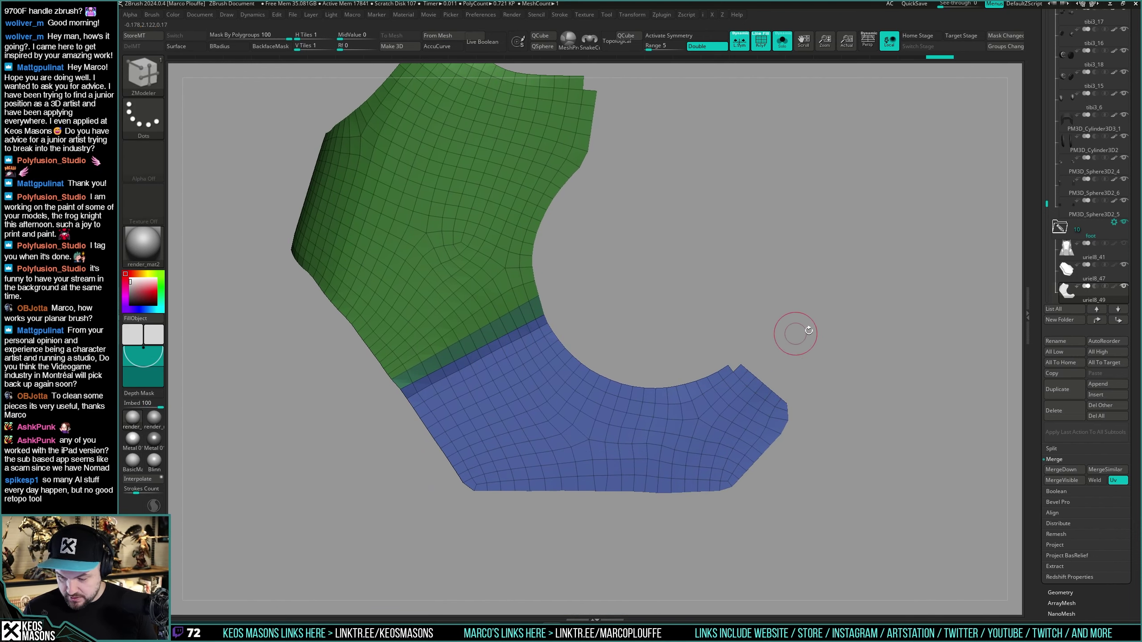
pyautogui.keyDown('alt'); pyautogui.moveTo(821, 320); pyautogui.dragTo(817, 370); pyautogui.keyUp('alt')
pyautogui.press('z')
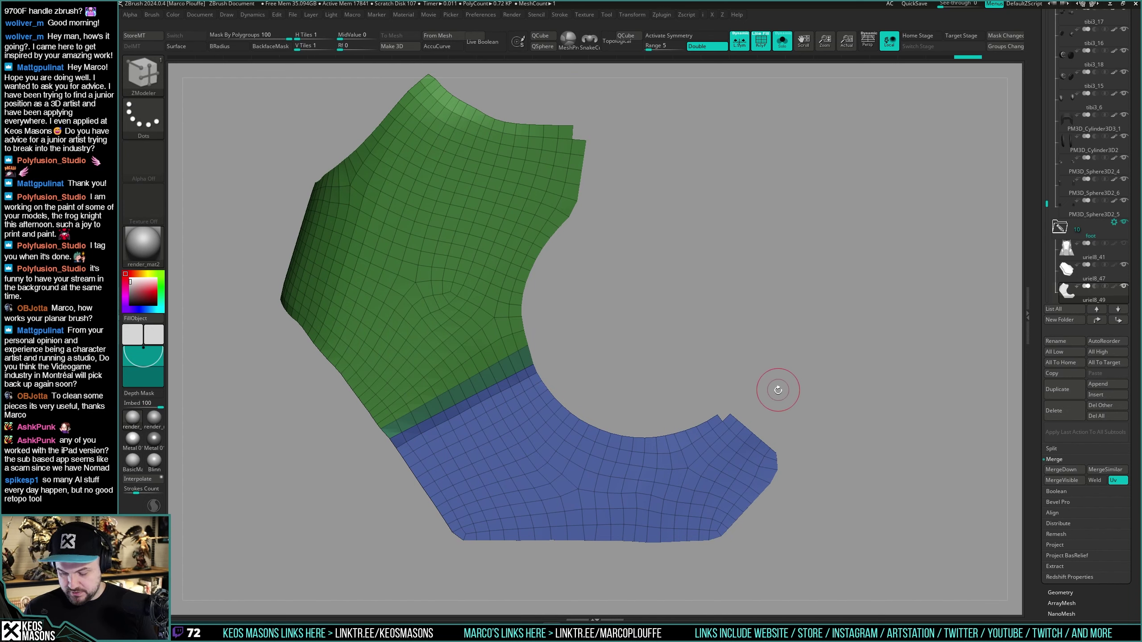
# Step: Set ZModeler's edge action to Extrude and rebuild the missing polygons at the upper corner and lower tip
pyautogui.press('space')
pyautogui.press('space')
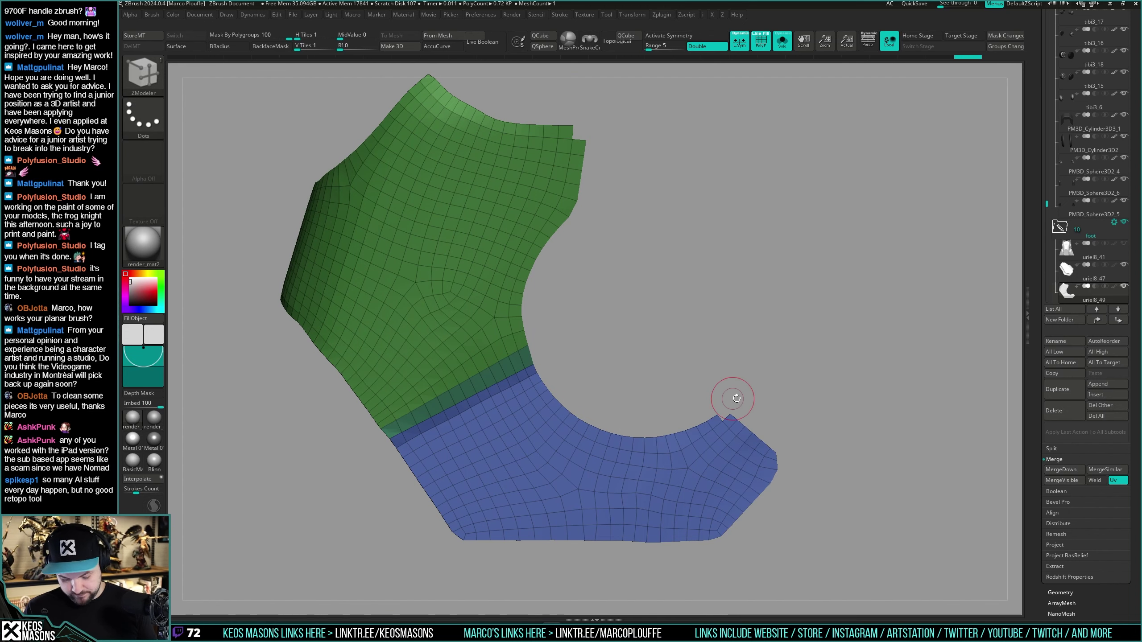
pyautogui.press('space')
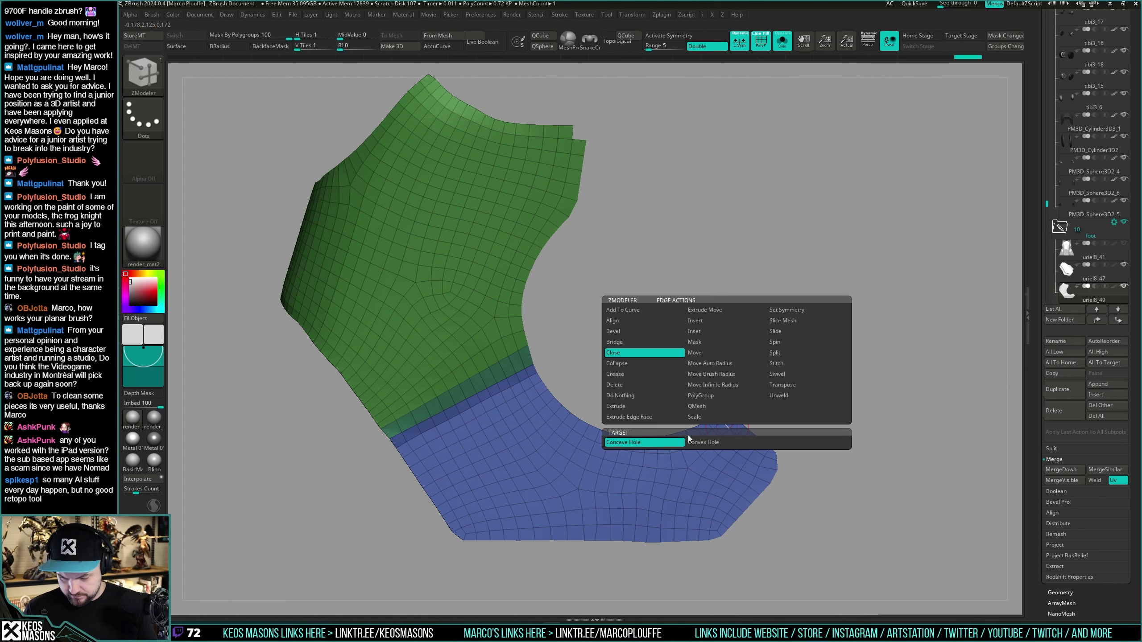
pyautogui.click(645, 405)
pyautogui.keyDown('alt'); pyautogui.moveTo(629, 288); pyautogui.dragTo(643, 396); pyautogui.keyUp('alt')
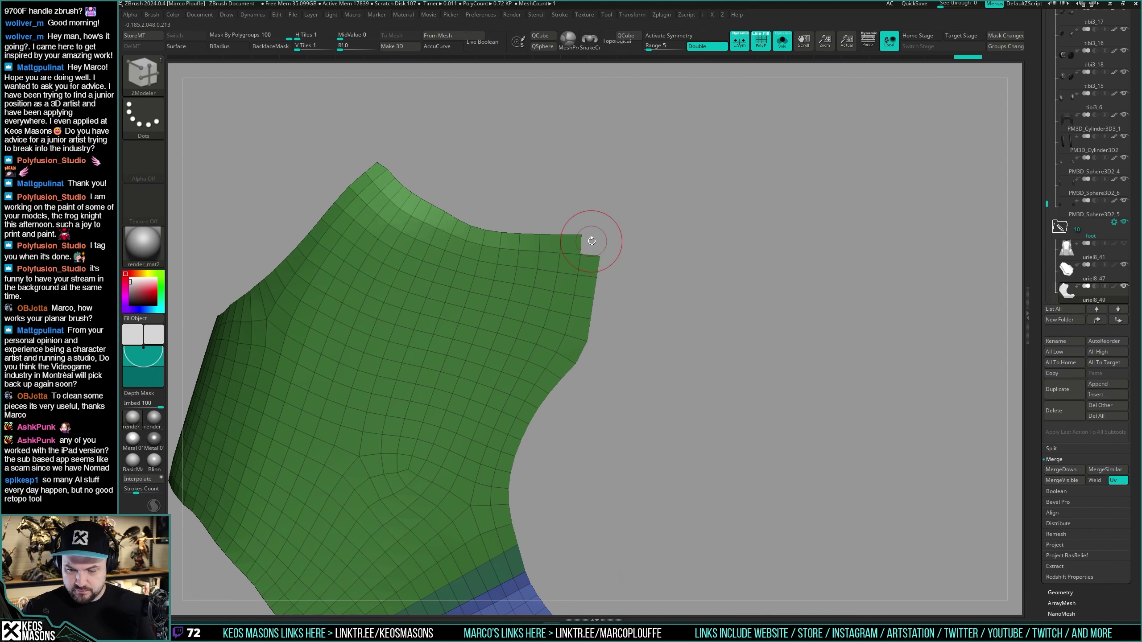
pyautogui.moveTo(591, 254); pyautogui.dragTo(594, 235)
pyautogui.moveTo(664, 397); pyautogui.dragTo(652, 308, button='right')
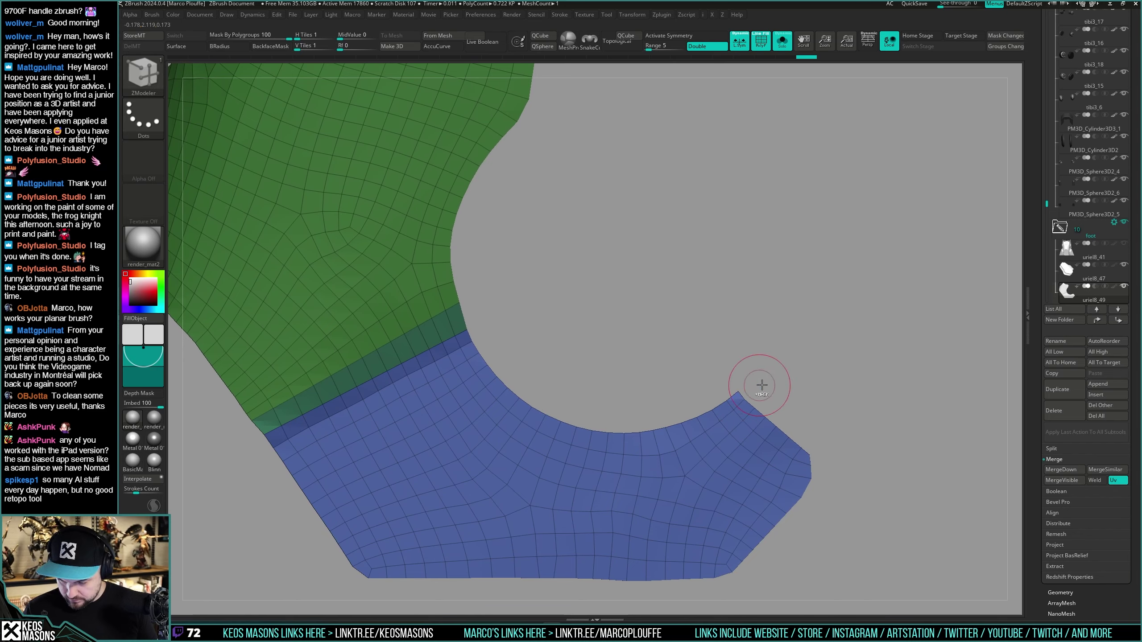
pyautogui.keyDown('ctrl'); pyautogui.moveTo(761, 385); pyautogui.dragTo(818, 387, button='right'); pyautogui.keyUp('ctrl')
# Step: Examine the repaired plate's surface with the wireframe on and off
pyautogui.moveTo(808, 441)
pyautogui.mouseDown(button='right')
pyautogui.moveTo(764, 416)
pyautogui.moveTo(736, 433)
pyautogui.moveTo(740, 457)
pyautogui.moveTo(740, 439)
pyautogui.moveTo(802, 412)
pyautogui.moveTo(806, 398)
pyautogui.mouseUp(button='right')
pyautogui.press('space')
pyautogui.click(764, 345)
pyautogui.hotkey('alt', 's')
pyautogui.hotkey('alt', 's')
pyautogui.hotkey('shift', 'f')
pyautogui.hotkey('shift', 'f')
pyautogui.hotkey('shift', 'f')
pyautogui.press('space')
pyautogui.click(813, 363)
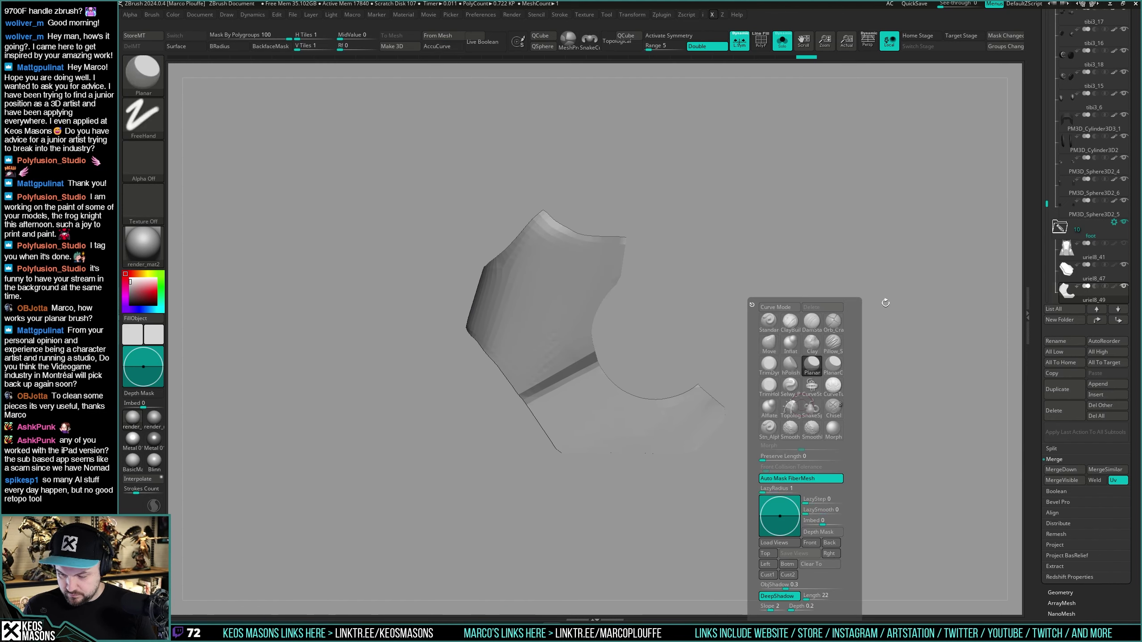
pyautogui.moveTo(581, 390)
pyautogui.keyDown('alt'); pyautogui.mouseDown(button='right')
pyautogui.moveTo(716, 349)
pyautogui.moveTo(715, 373)
pyautogui.mouseUp(button='right'); pyautogui.keyUp('alt')
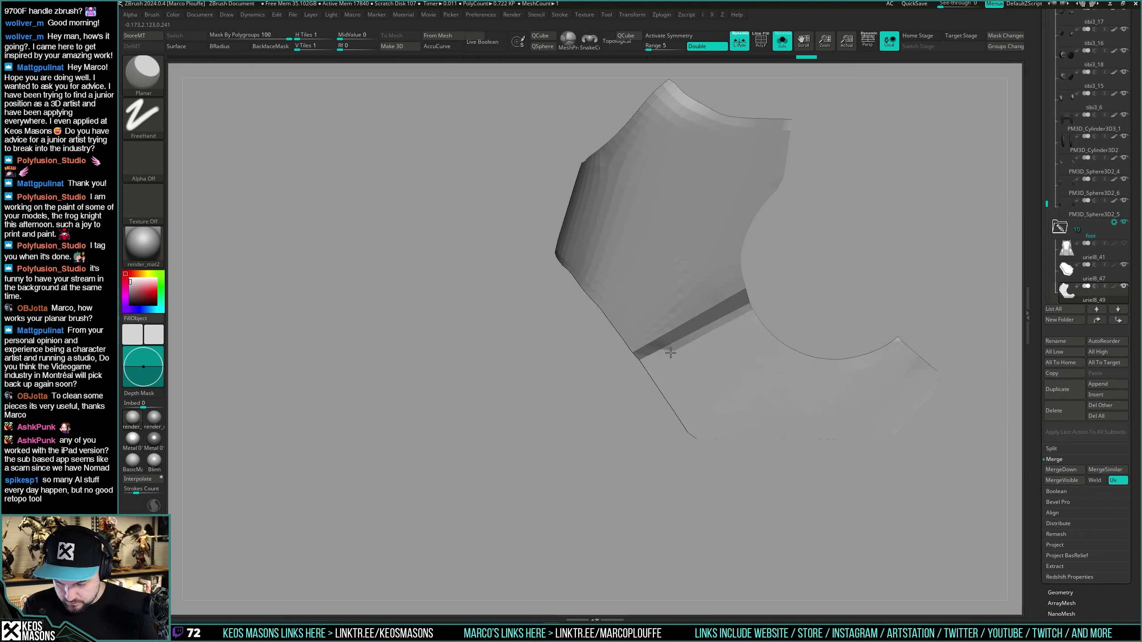
pyautogui.keyDown('ctrl'); pyautogui.moveTo(798, 288); pyautogui.dragTo(833, 398, button='right'); pyautogui.keyUp('ctrl')
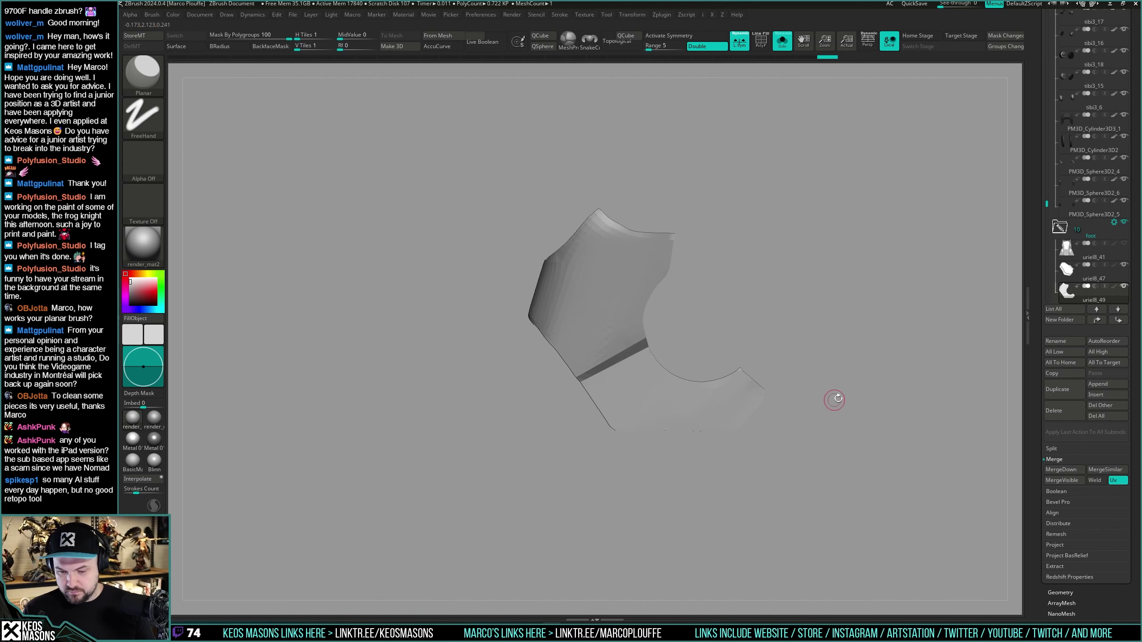
pyautogui.press('space')
pyautogui.click(793, 345)
pyautogui.keyDown('alt'); pyautogui.moveTo(918, 364); pyautogui.dragTo(838, 369, button='right'); pyautogui.keyUp('alt')
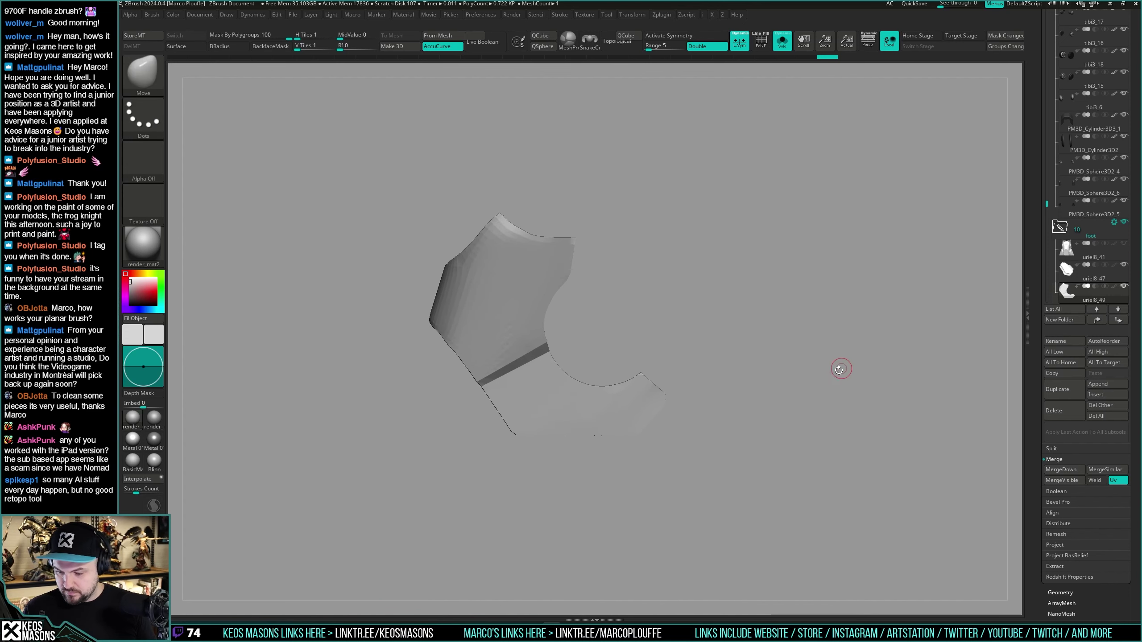
pyautogui.hotkey('shift', 'f')
pyautogui.hotkey('shift', 'f')
pyautogui.press('space')
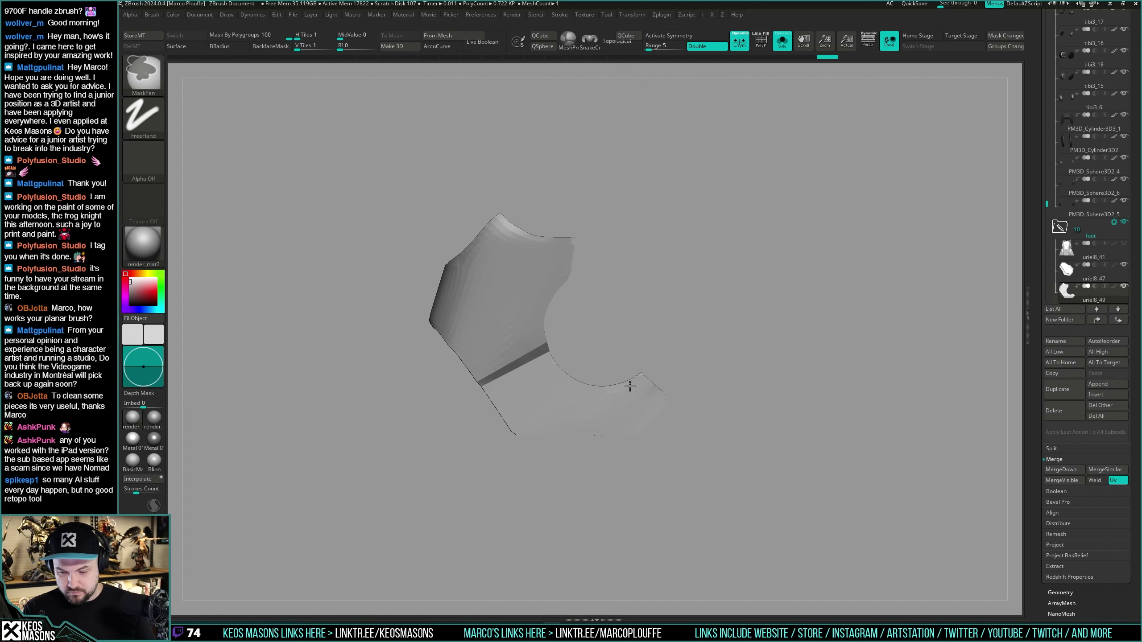
# Step: Select the uriel8_47 plate and leave solo mode to show the whole leg again
pyautogui.moveTo(762, 331)
pyautogui.keyDown('ctrl'); pyautogui.mouseDown(button='right')
pyautogui.moveTo(763, 352)
pyautogui.moveTo(782, 336)
pyautogui.mouseUp(button='right'); pyautogui.keyUp('ctrl')
pyautogui.keyDown('alt'); pyautogui.moveTo(854, 344); pyautogui.dragTo(753, 346, button='right'); pyautogui.keyUp('alt')
pyautogui.keyDown('ctrl'); pyautogui.moveTo(753, 347); pyautogui.dragTo(816, 342, button='right'); pyautogui.keyUp('ctrl')
pyautogui.click(1068, 267)
pyautogui.hotkey('alt', 's')
pyautogui.hotkey('shift', 'f')
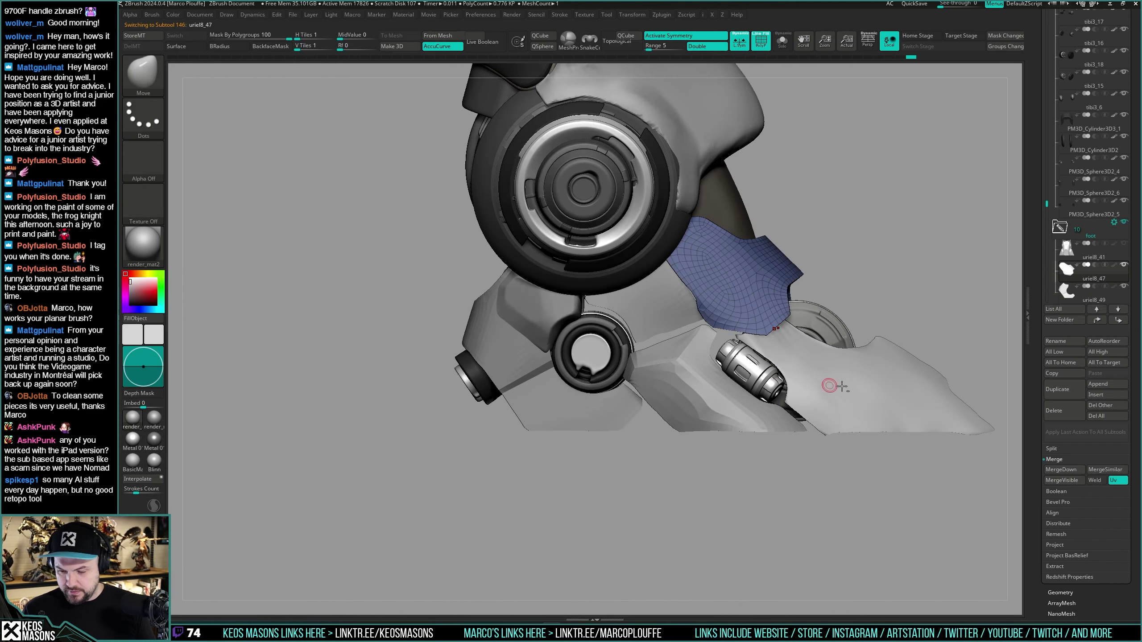
# Step: Isolate the uriel8_51 front foot plate, slice off the jagged edge at its narrow upper end and hide the cut piece
pyautogui.keyDown('alt'); pyautogui.click(904, 389); pyautogui.keyUp('alt')
pyautogui.moveTo(883, 389); pyautogui.dragTo(738, 404, button='right')
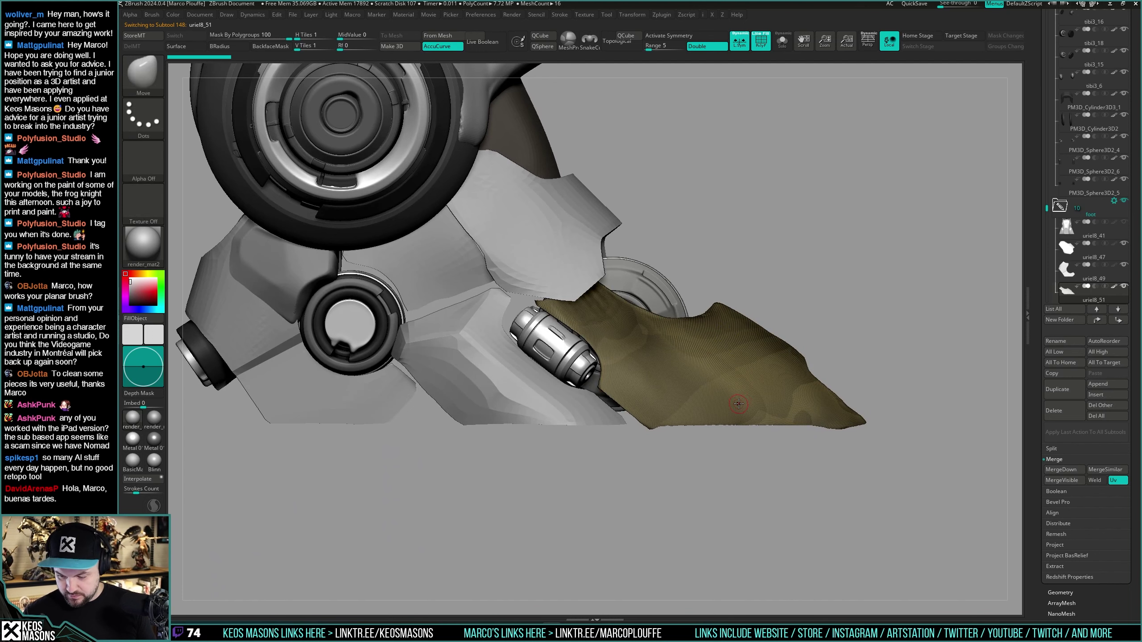
pyautogui.hotkey('alt', 's')
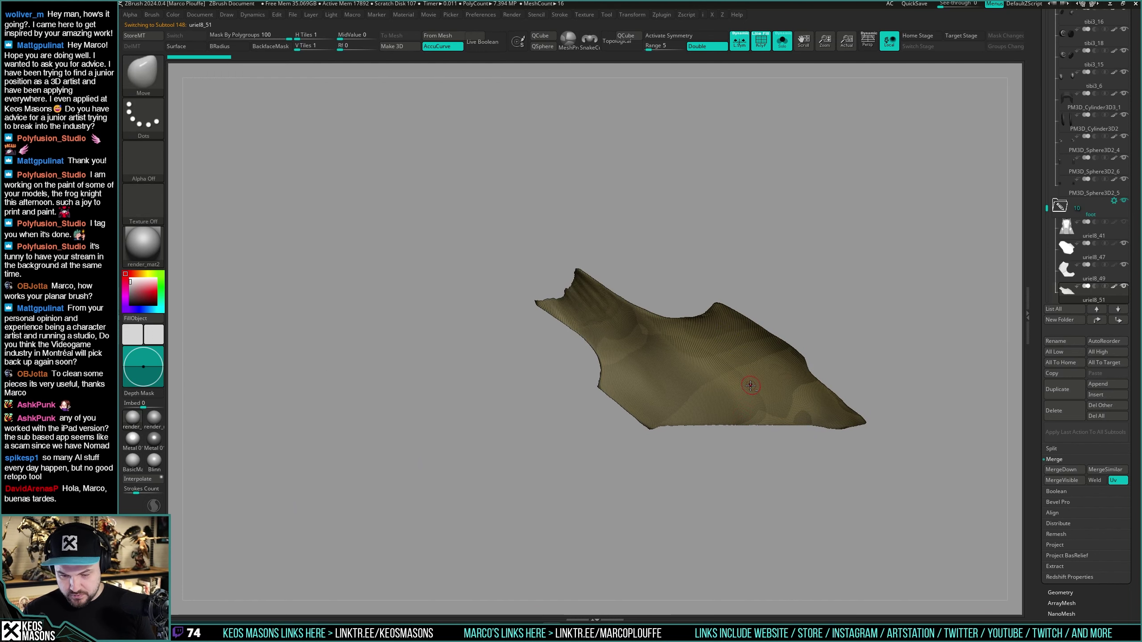
pyautogui.keyDown('ctrl'); pyautogui.moveTo(747, 387); pyautogui.dragTo(737, 421, button='right'); pyautogui.keyUp('ctrl')
pyautogui.keyDown('alt'); pyautogui.moveTo(584, 313); pyautogui.dragTo(669, 351, button='right'); pyautogui.keyUp('alt')
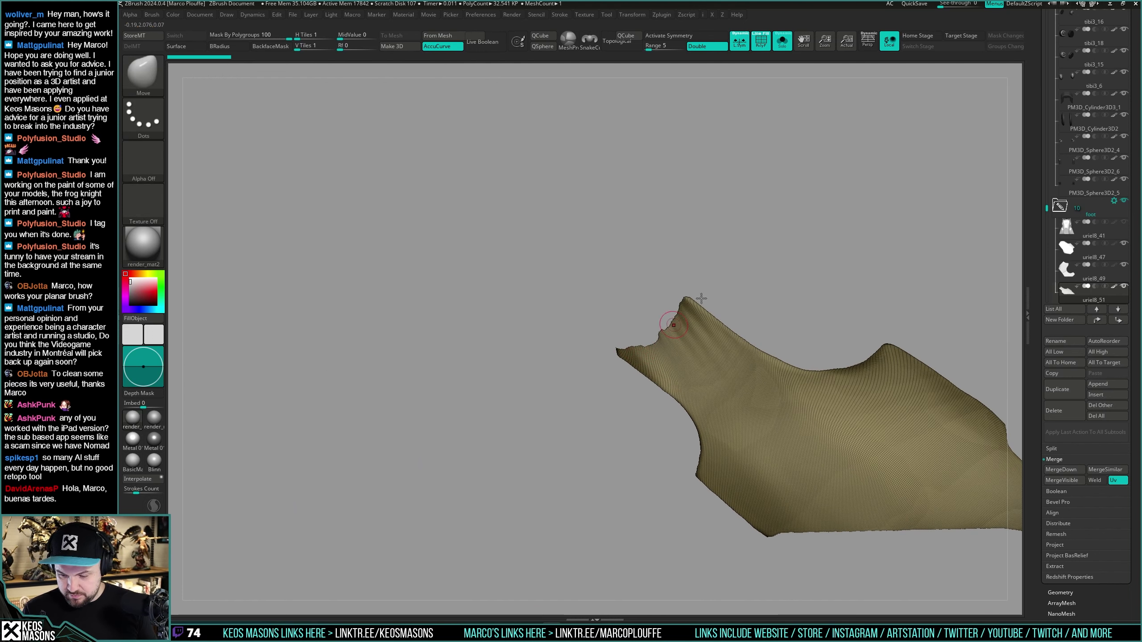
pyautogui.hotkey('alt', 's')
pyautogui.moveTo(701, 299); pyautogui.dragTo(683, 309, button='right')
pyautogui.hotkey('alt', 's')
pyautogui.keyDown('ctrl'); pyautogui.keyDown('shift'); pyautogui.moveTo(627, 382); pyautogui.dragTo(701, 288); pyautogui.keyUp('shift'); pyautogui.keyUp('ctrl')
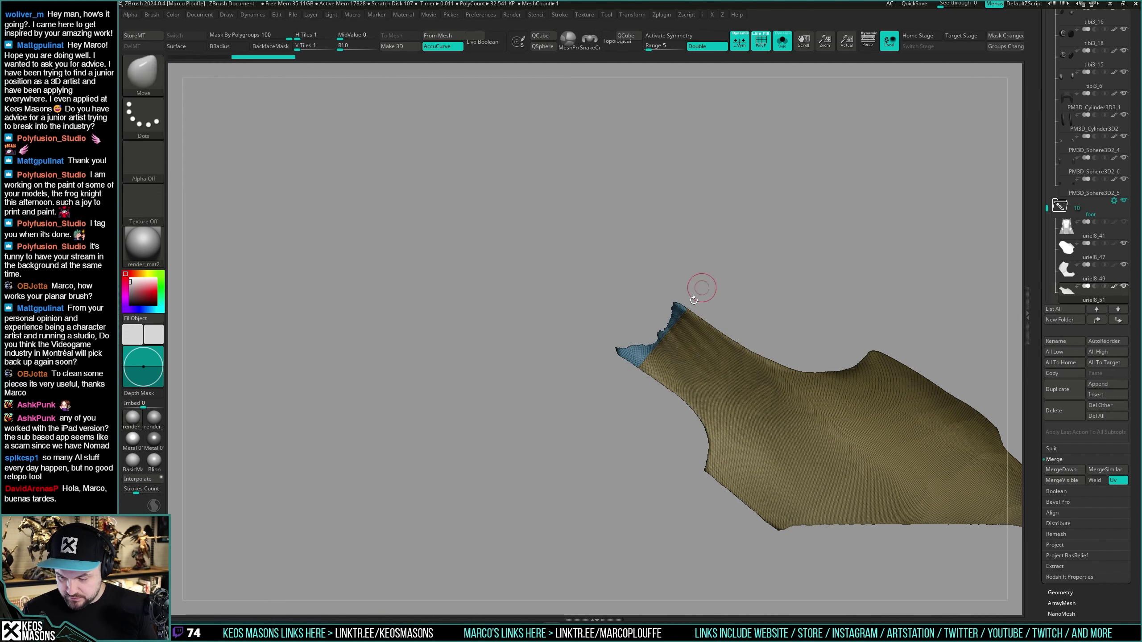
pyautogui.keyDown('ctrl'); pyautogui.keyDown('shift'); pyautogui.click(702, 333); pyautogui.keyUp('shift'); pyautogui.keyUp('ctrl')
# Step: Slice along the front plate's sole edge with SliceCurve to make it straight, and remove the uneven strip
pyautogui.keyDown('ctrl'); pyautogui.moveTo(701, 333); pyautogui.dragTo(702, 261, button='right'); pyautogui.keyUp('ctrl')
pyautogui.keyDown('alt'); pyautogui.moveTo(930, 376); pyautogui.dragTo(828, 364, button='right'); pyautogui.keyUp('alt')
pyautogui.keyDown('ctrl'); pyautogui.moveTo(828, 364); pyautogui.dragTo(820, 427, button='right'); pyautogui.keyUp('ctrl')
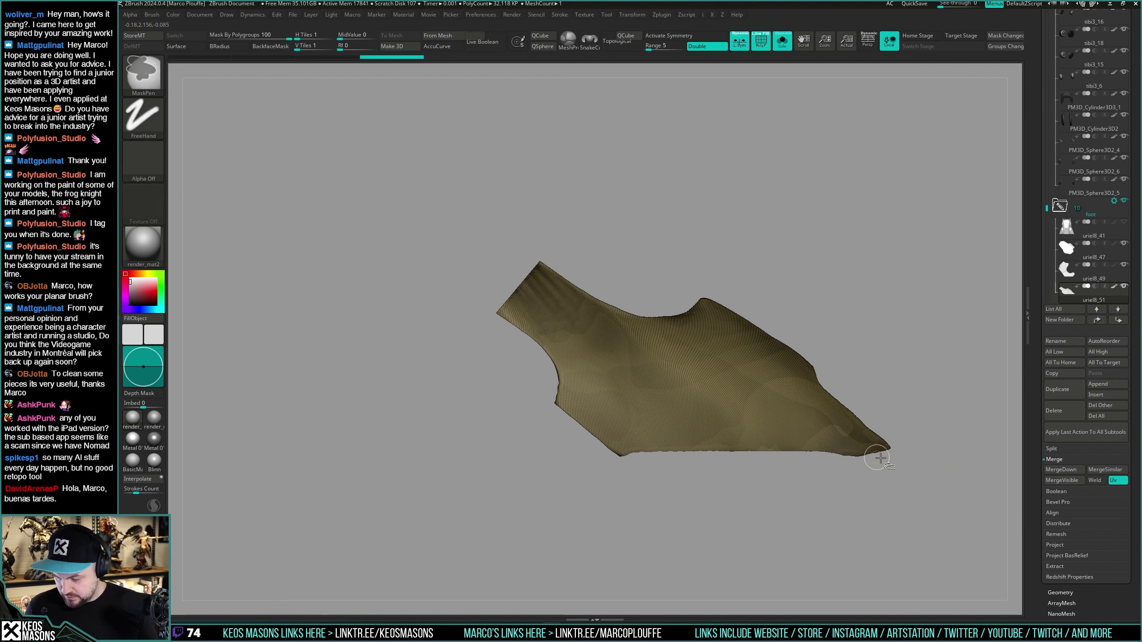
pyautogui.keyDown('ctrl'); pyautogui.keyDown('shift'); pyautogui.moveTo(909, 451); pyautogui.dragTo(555, 446); pyautogui.keyUp('shift'); pyautogui.keyUp('ctrl')
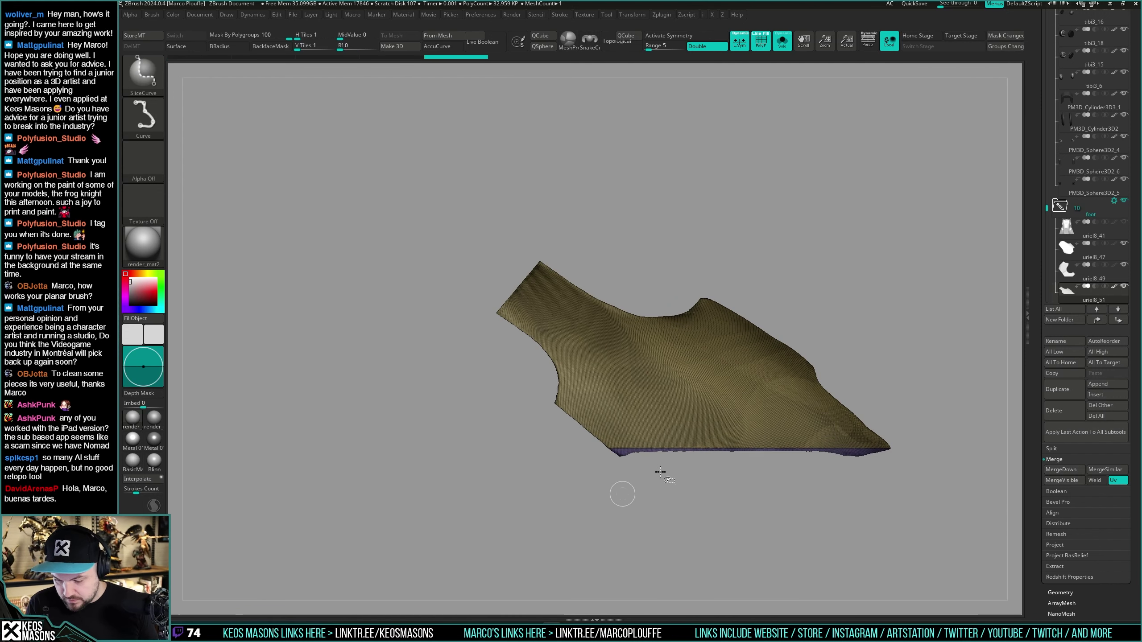
pyautogui.keyDown('alt'); pyautogui.moveTo(911, 387); pyautogui.dragTo(924, 412, button='right'); pyautogui.keyUp('alt')
pyautogui.press('s')
pyautogui.press('s')
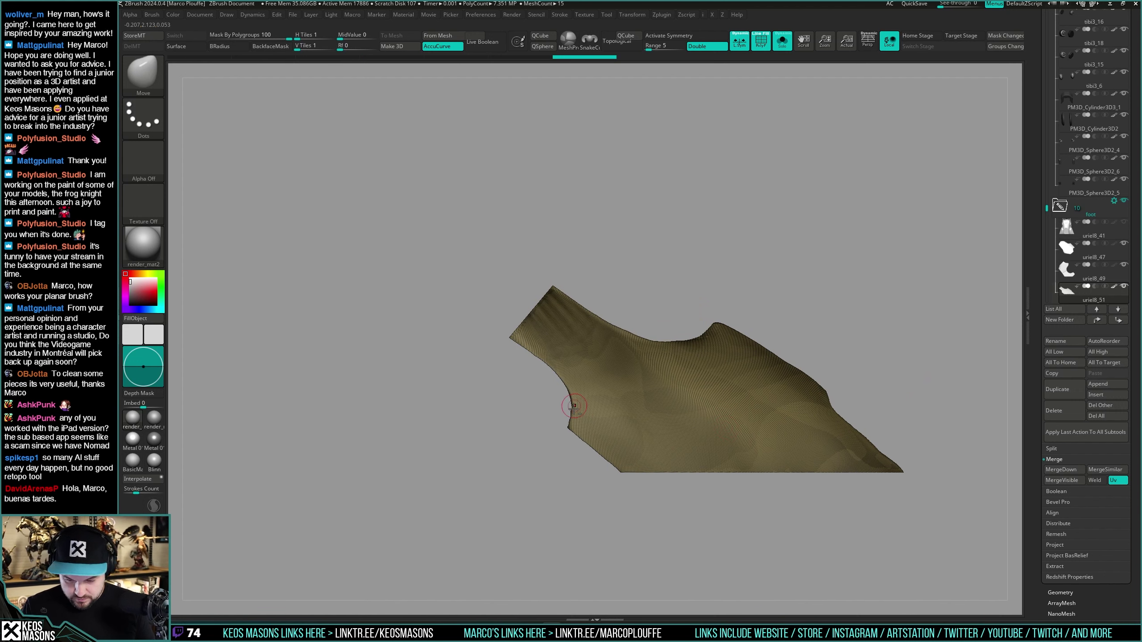
# Step: Trim the front plate's curved rear notch, concave upper edge and outer edge with smooth SliceCurve cuts
pyautogui.keyDown('ctrl'); pyautogui.keyDown('shift'); pyautogui.moveTo(567, 439); pyautogui.dragTo(573, 408); pyautogui.keyUp('shift'); pyautogui.keyUp('ctrl')
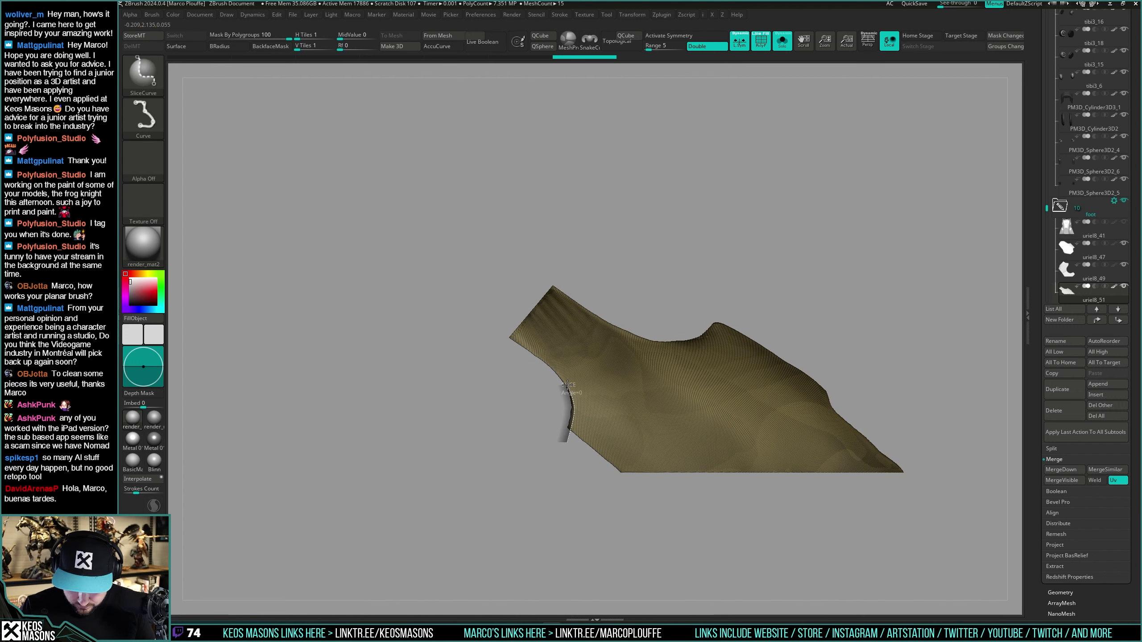
pyautogui.moveTo(568, 385); pyautogui.dragTo(507, 334)
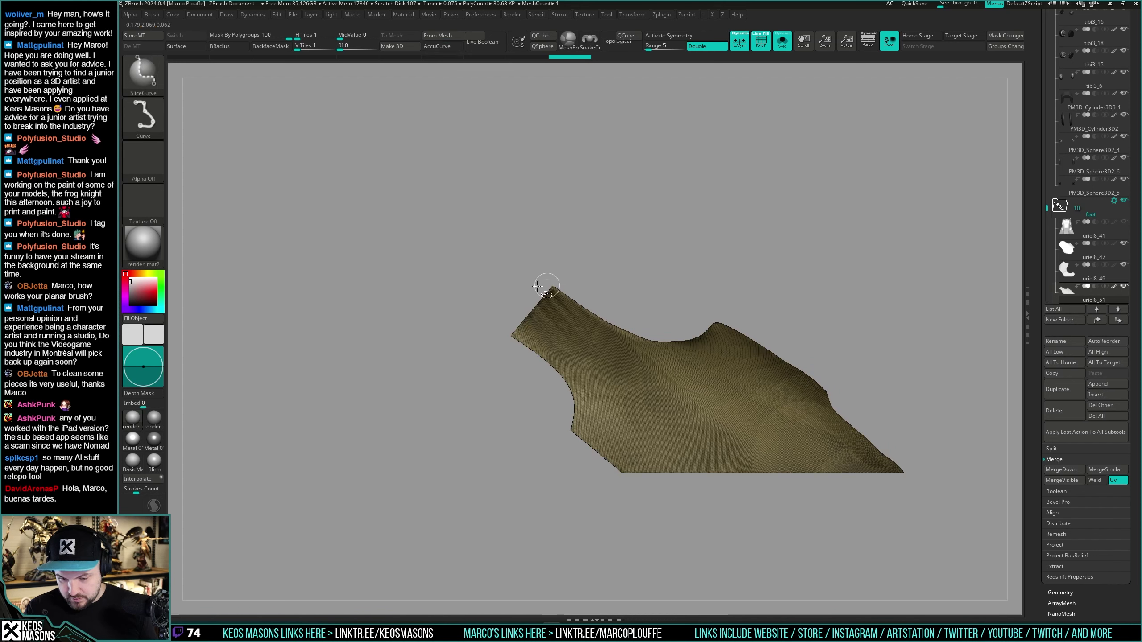
pyautogui.moveTo(548, 289); pyautogui.dragTo(625, 335)
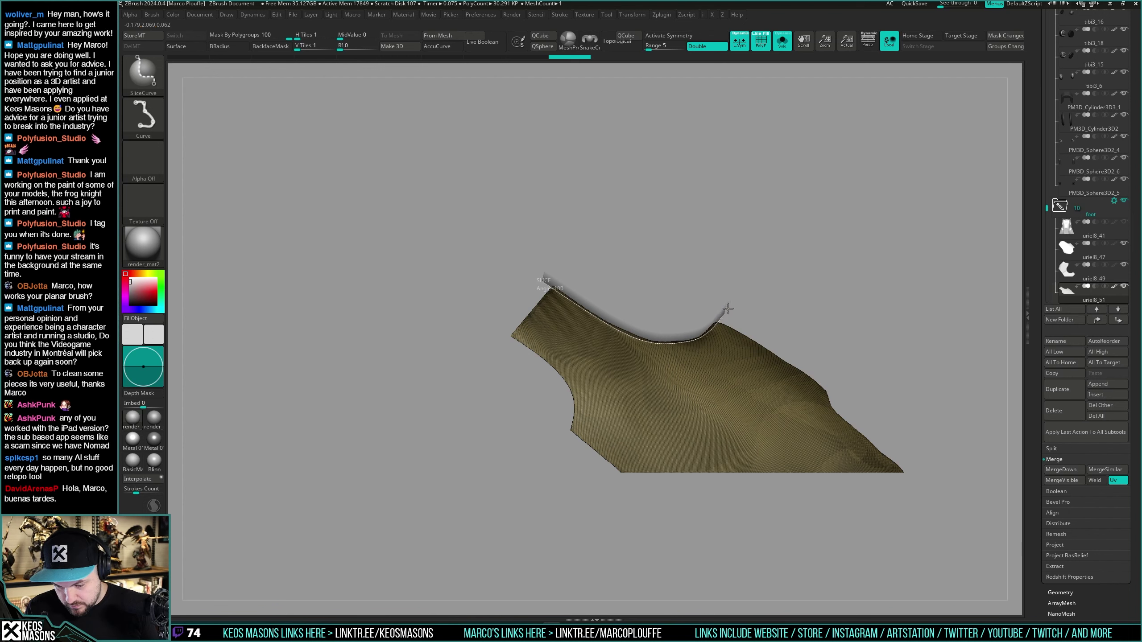
pyautogui.moveTo(727, 309); pyautogui.dragTo(727, 310)
pyautogui.moveTo(854, 339)
pyautogui.mouseDown()
pyautogui.moveTo(879, 388)
pyautogui.moveTo(789, 453)
pyautogui.moveTo(841, 406)
pyautogui.moveTo(810, 426)
pyautogui.moveTo(805, 460)
pyautogui.moveTo(810, 351)
pyautogui.moveTo(795, 382)
pyautogui.moveTo(828, 382)
pyautogui.mouseUp()
# Step: ZRemesh the front plate with a target polygon count of 0.65764, leave solo mode and check it against the whole leg
pyautogui.hotkey('shift', 'f')
pyautogui.hotkey('shift', 'f')
pyautogui.press('i')
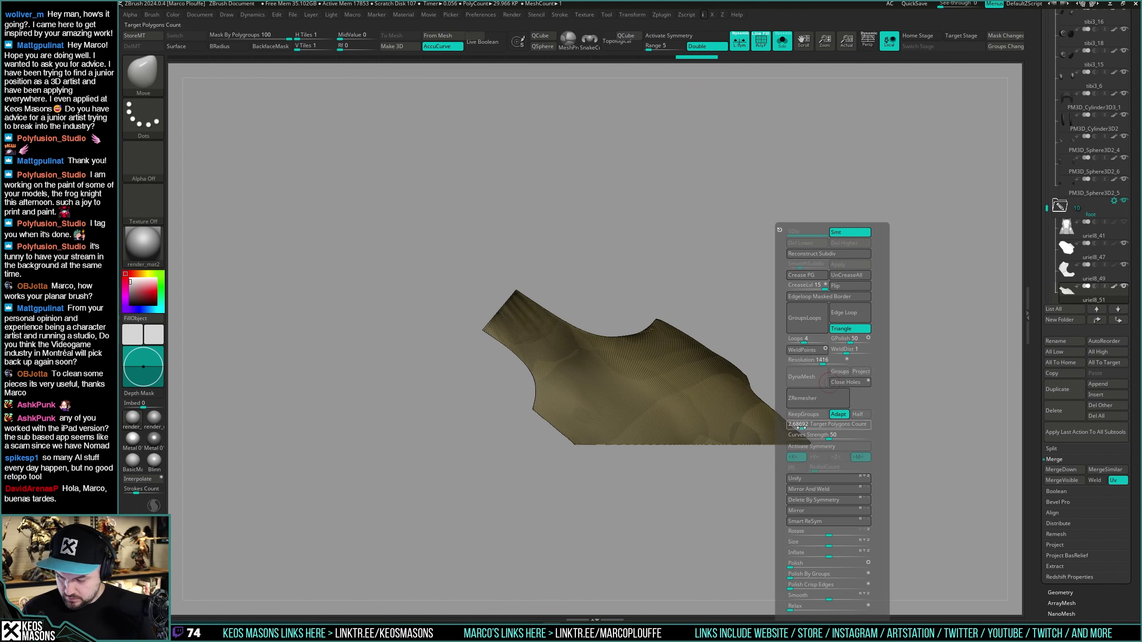
pyautogui.click(812, 399)
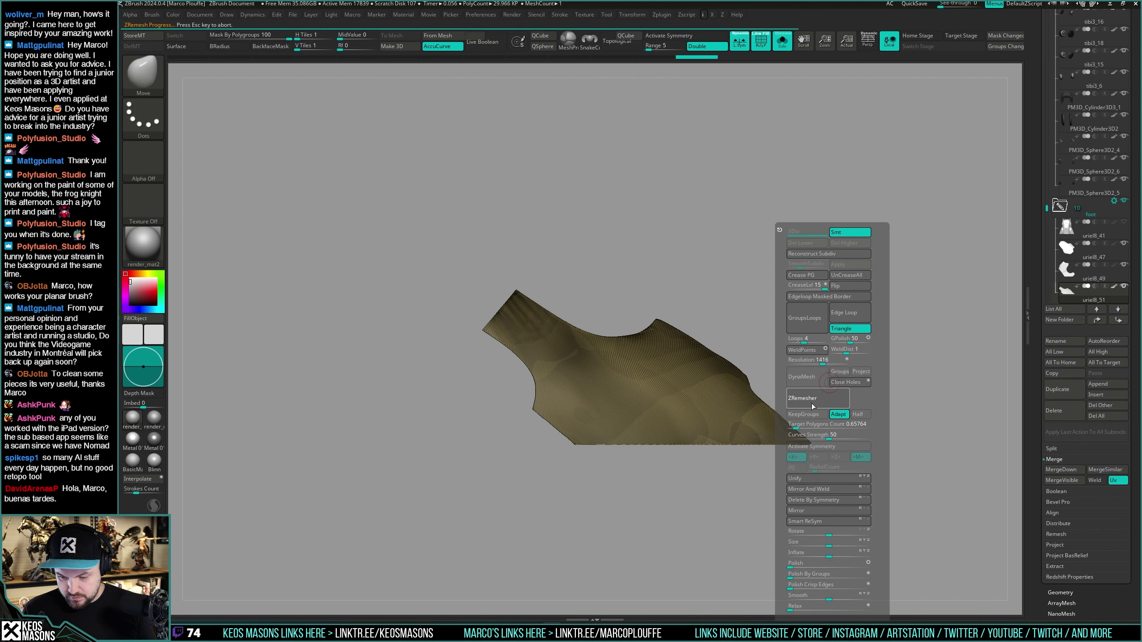
pyautogui.moveTo(825, 387)
pyautogui.mouseDown()
pyautogui.moveTo(849, 378)
pyautogui.moveTo(844, 388)
pyautogui.mouseUp()
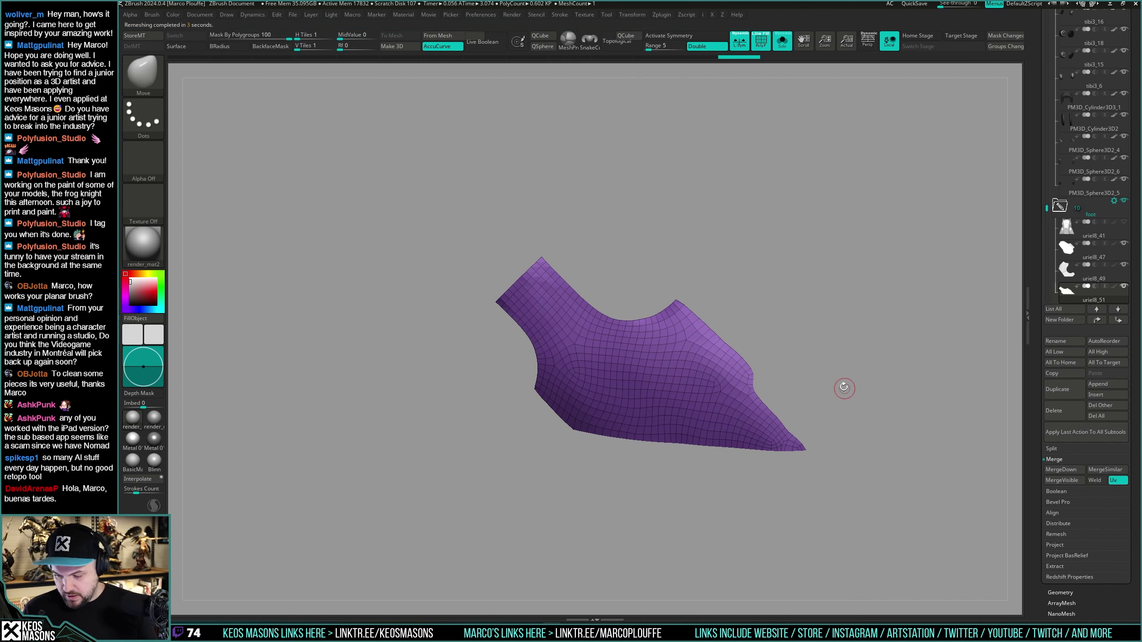
pyautogui.hotkey('alt', 's')
pyautogui.moveTo(758, 372)
pyautogui.keyDown('ctrl'); pyautogui.mouseDown(button='right')
pyautogui.moveTo(775, 408)
pyautogui.moveTo(720, 382)
pyautogui.moveTo(761, 369)
pyautogui.mouseUp(button='right'); pyautogui.keyUp('ctrl')
pyautogui.rightClick(763, 368)
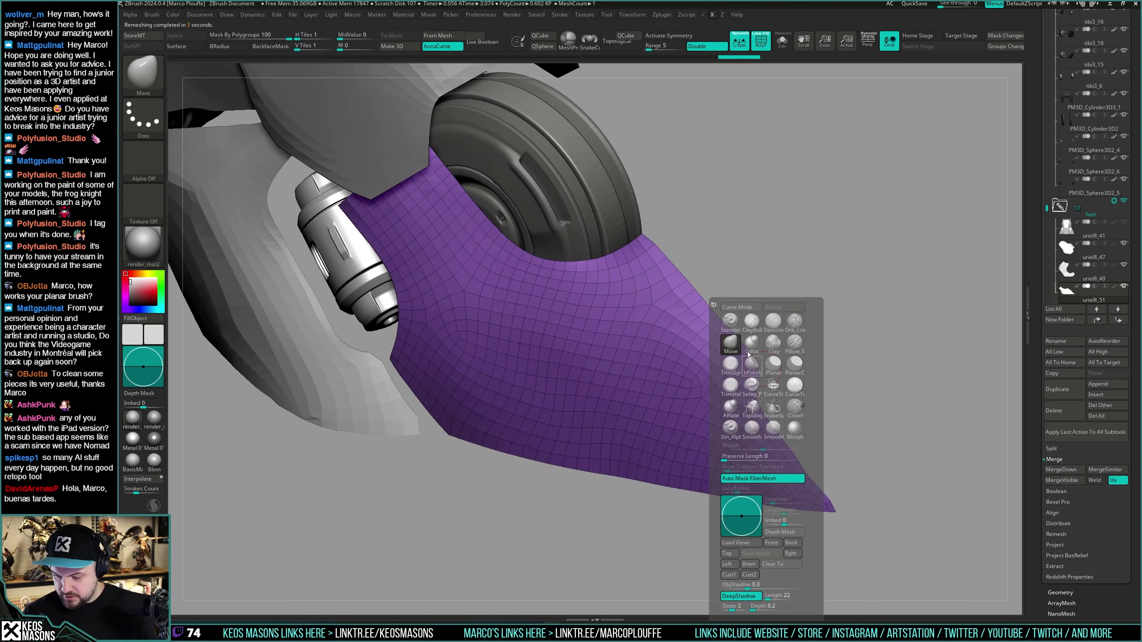
pyautogui.keyDown('ctrl'); pyautogui.moveTo(882, 335); pyautogui.dragTo(865, 310, button='right'); pyautogui.keyUp('ctrl')
pyautogui.moveTo(865, 310); pyautogui.dragTo(874, 348, button='right')
pyautogui.moveTo(872, 355); pyautogui.dragTo(885, 335)
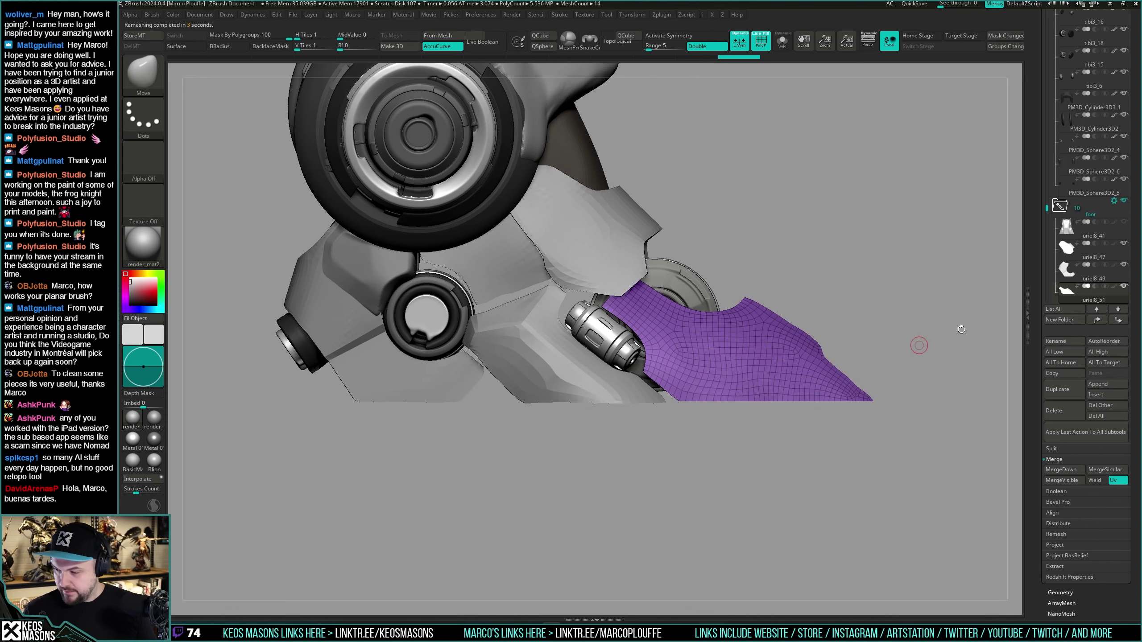
# Step: Isolate the uriel8_47 plate and step back through its history to the unmirrored, one-sided version
pyautogui.moveTo(1069, 268)
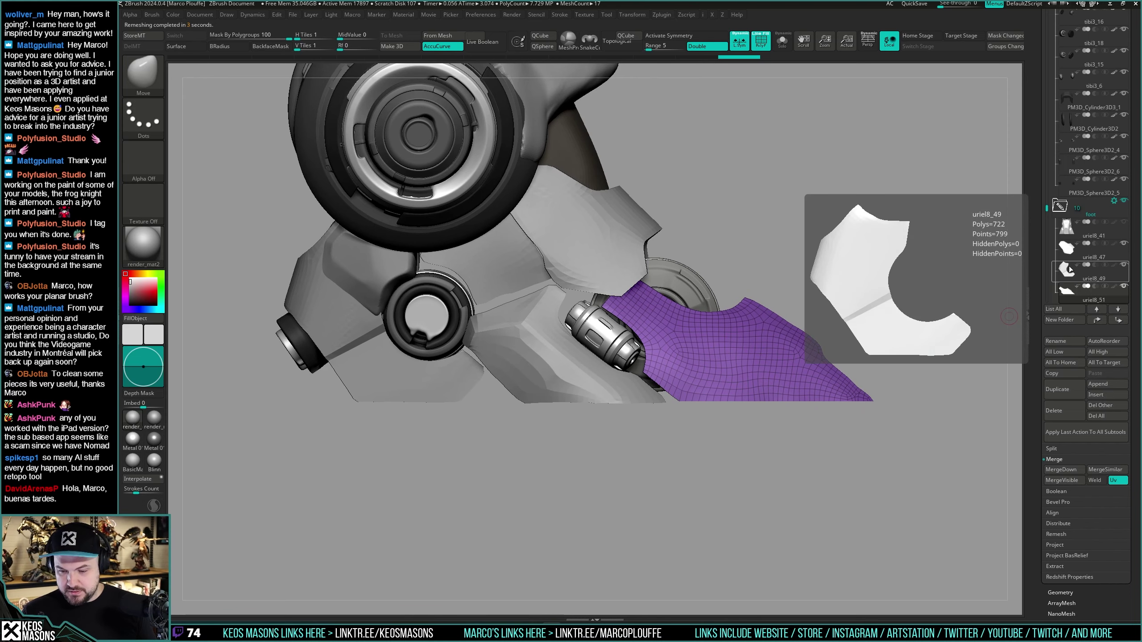
pyautogui.click(1084, 248)
pyautogui.hotkey('shift', 's')
pyautogui.hotkey('ctrl', 'z')
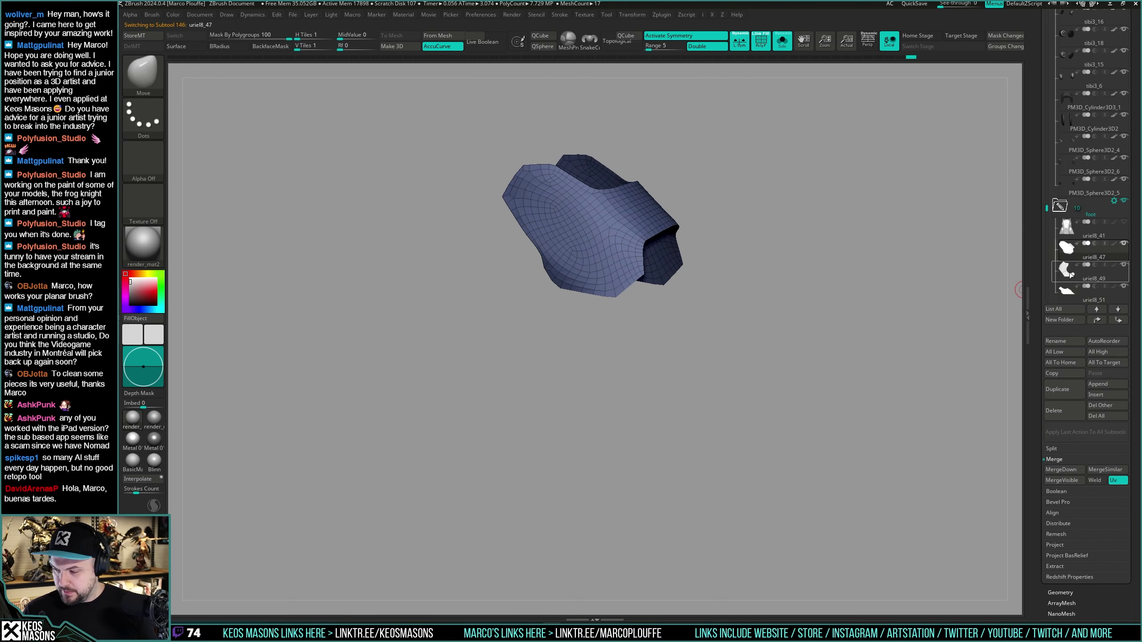
pyautogui.click(1068, 272)
pyautogui.click(1069, 250)
pyautogui.hotkey('ctrl', 'z')
pyautogui.hotkey('ctrl', 'shift', 'z')
pyautogui.hotkey('ctrl', 'shift', 'z')
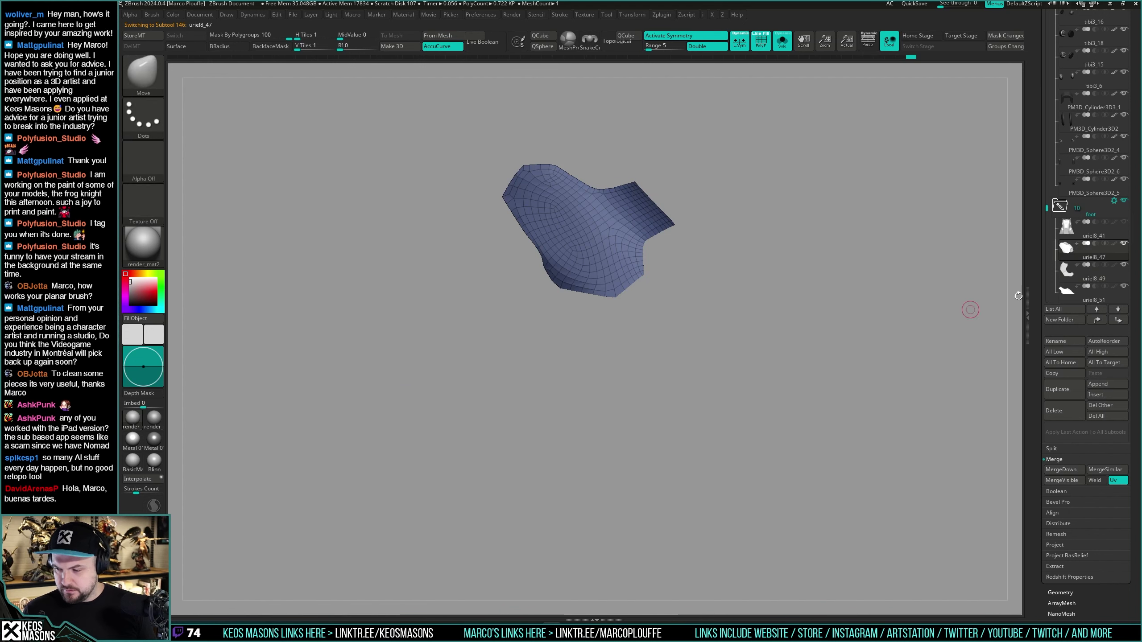
# Step: Merge the separate foot armour plates down into the uriel8_47 subtool and keep it selected
pyautogui.click(1060, 469)
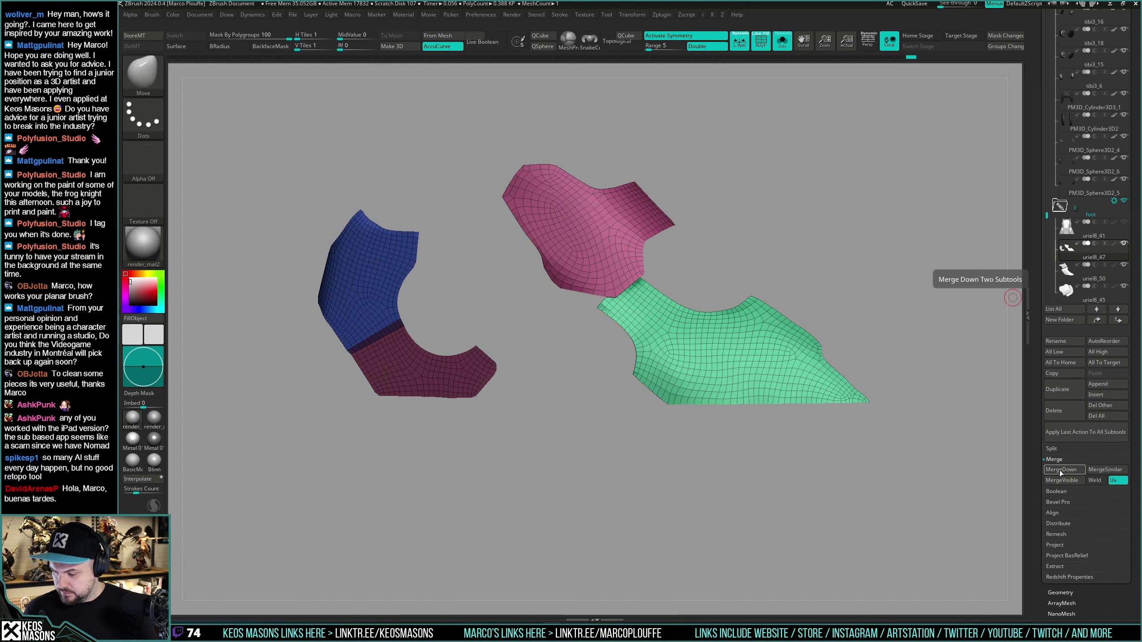
pyautogui.click(1067, 269)
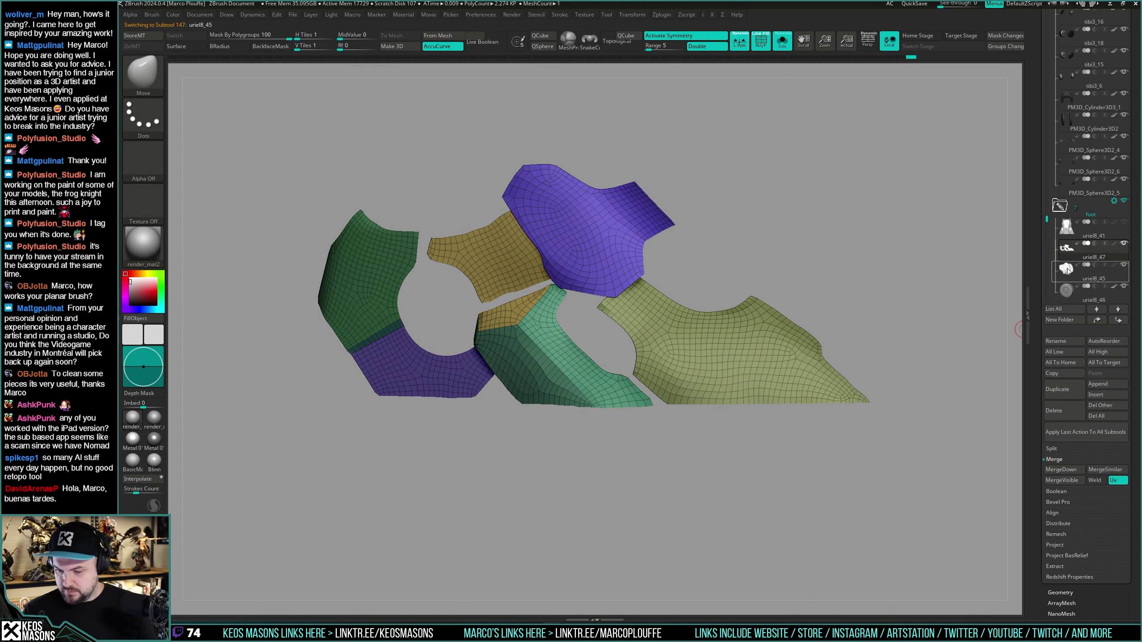
pyautogui.click(1067, 247)
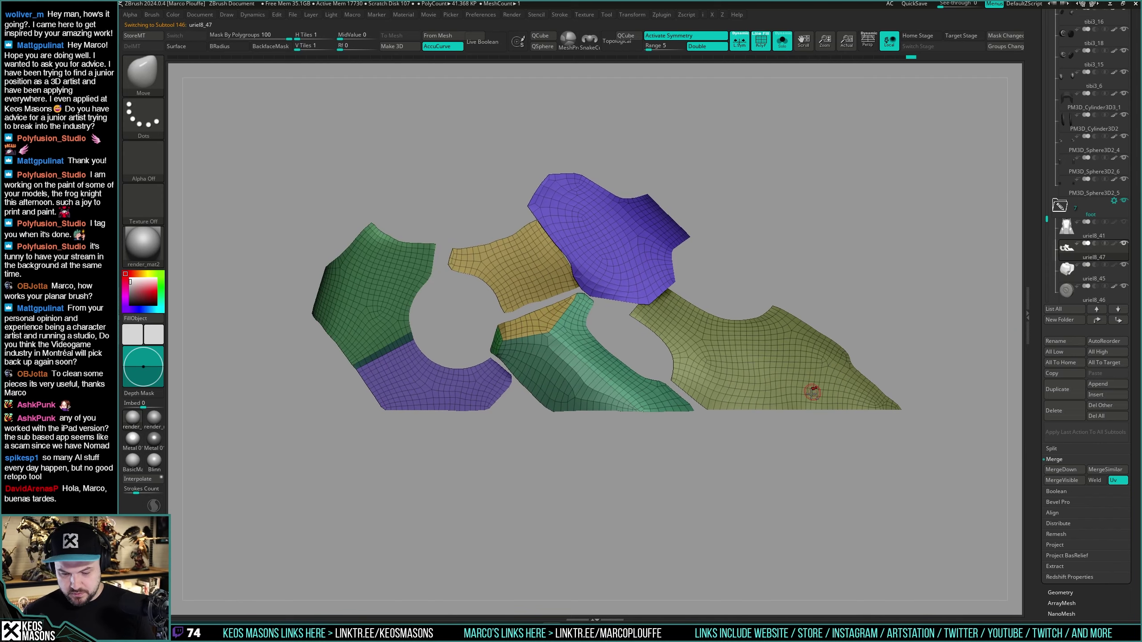
# Step: Make the uriel8_41 subtool visible and compare the merged plates with the leg in and out of solo mode
pyautogui.hotkey('shift', 's')
pyautogui.moveTo(812, 392)
pyautogui.keyDown('alt'); pyautogui.mouseDown(button='right')
pyautogui.moveTo(823, 388)
pyautogui.moveTo(818, 400)
pyautogui.moveTo(800, 397)
pyautogui.mouseUp(button='right'); pyautogui.keyUp('alt')
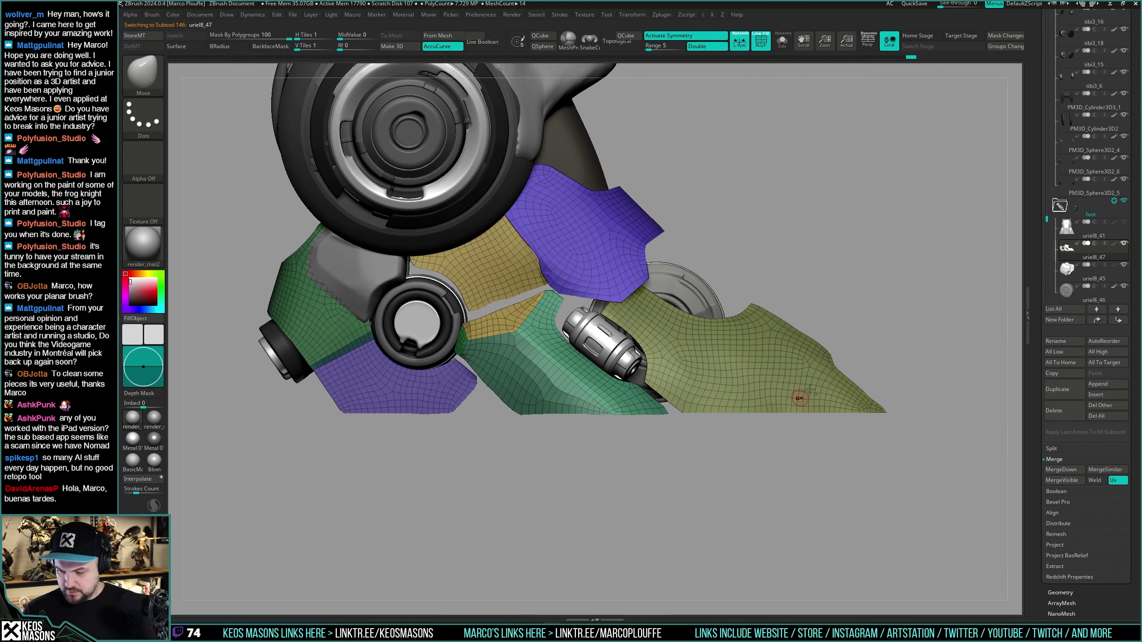
pyautogui.click(1124, 225)
pyautogui.moveTo(849, 367); pyautogui.dragTo(888, 376, button='right')
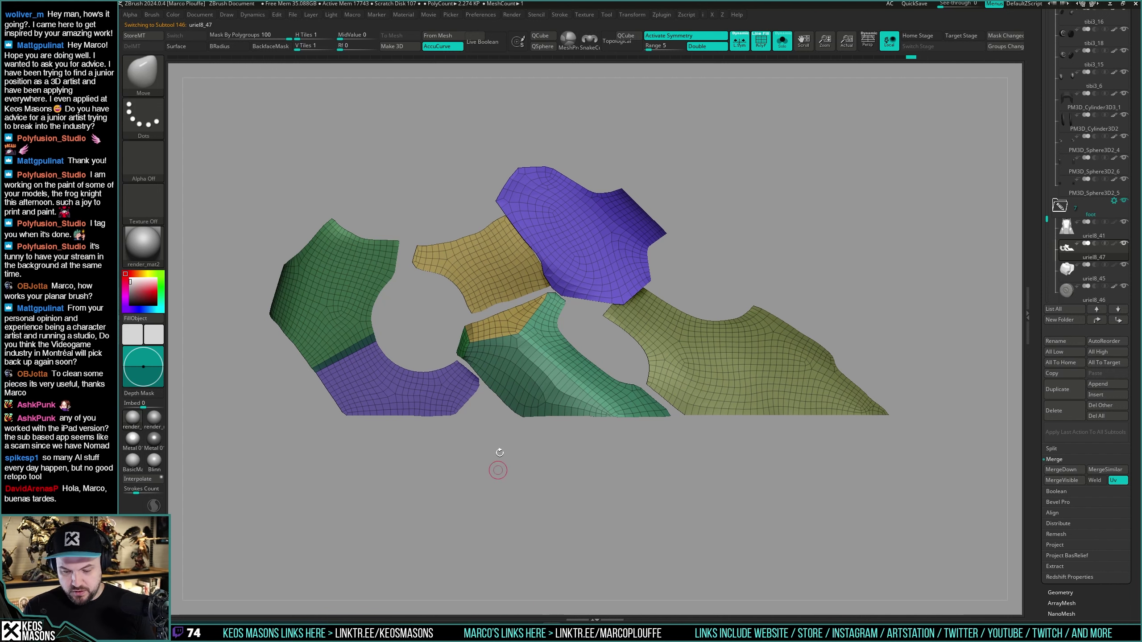
pyautogui.rightClick(700, 386)
pyautogui.keyDown('alt'); pyautogui.moveTo(502, 446); pyautogui.dragTo(524, 472, button='right'); pyautogui.keyUp('alt')
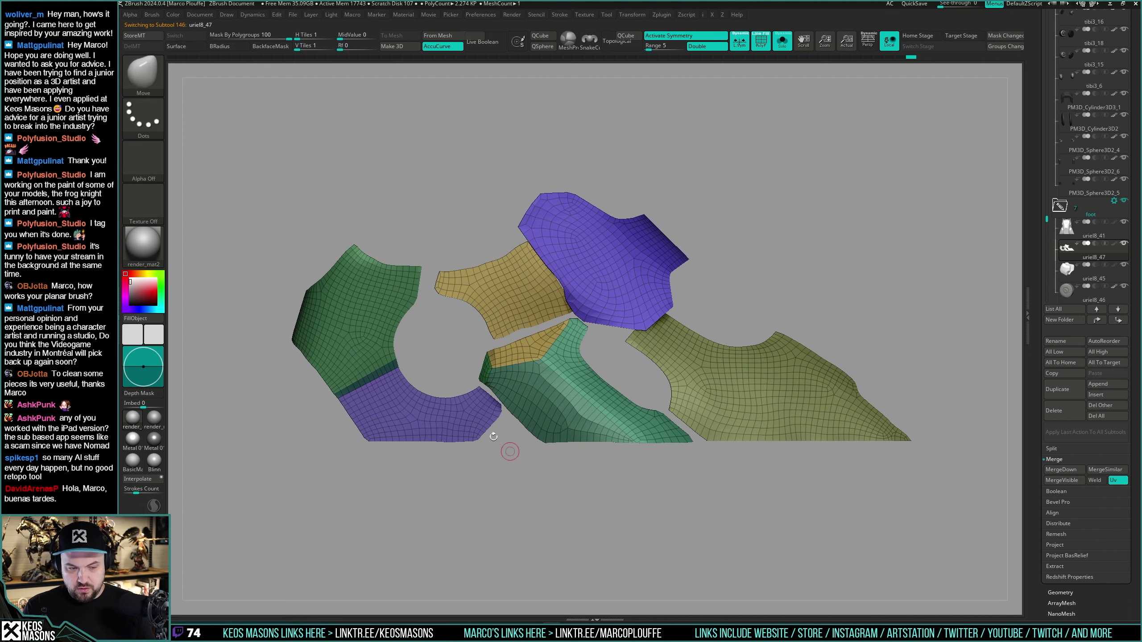
# Step: Rotate to a view along the sole edge and move the merged plates slightly towards the sole side, over the original foot
pyautogui.keyDown('ctrl'); pyautogui.click(156, 160); pyautogui.keyUp('ctrl')
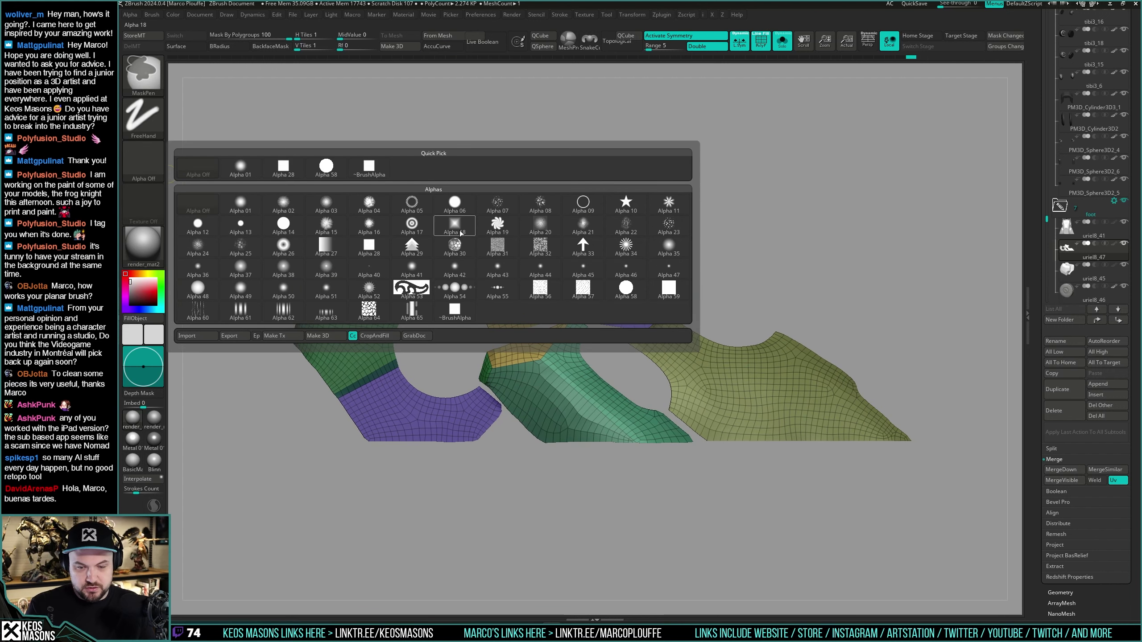
pyautogui.moveTo(751, 365)
pyautogui.mouseDown(button='right')
pyautogui.moveTo(834, 360)
pyautogui.moveTo(845, 293)
pyautogui.moveTo(644, 456)
pyautogui.mouseUp(button='right')
pyautogui.keyDown('ctrl'); pyautogui.moveTo(645, 456); pyautogui.dragTo(673, 456, button='right'); pyautogui.keyUp('ctrl')
pyautogui.moveTo(594, 148)
pyautogui.keyDown('ctrl'); pyautogui.mouseDown()
pyautogui.moveTo(661, 597)
pyautogui.moveTo(691, 588)
pyautogui.moveTo(656, 591)
pyautogui.mouseUp(); pyautogui.keyUp('ctrl')
pyautogui.keyDown('alt'); pyautogui.moveTo(762, 482); pyautogui.dragTo(768, 465, button='right'); pyautogui.keyUp('alt')
pyautogui.press('w')
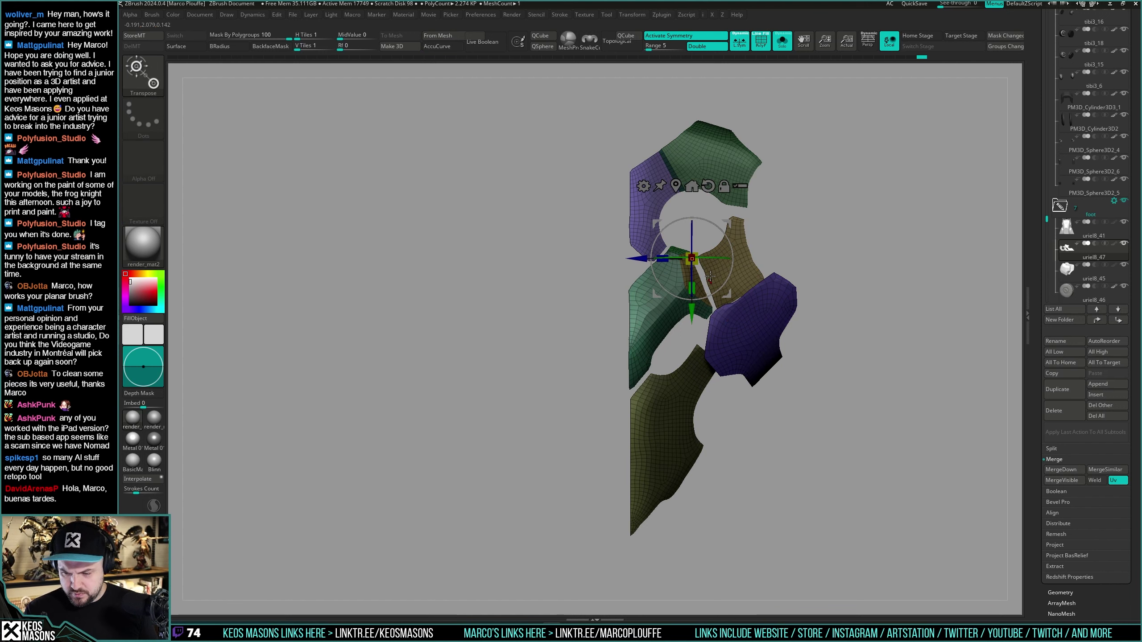
pyautogui.keyDown('ctrl'); pyautogui.moveTo(770, 232); pyautogui.dragTo(753, 240); pyautogui.keyUp('ctrl')
pyautogui.keyDown('ctrl'); pyautogui.click(706, 246); pyautogui.keyUp('ctrl')
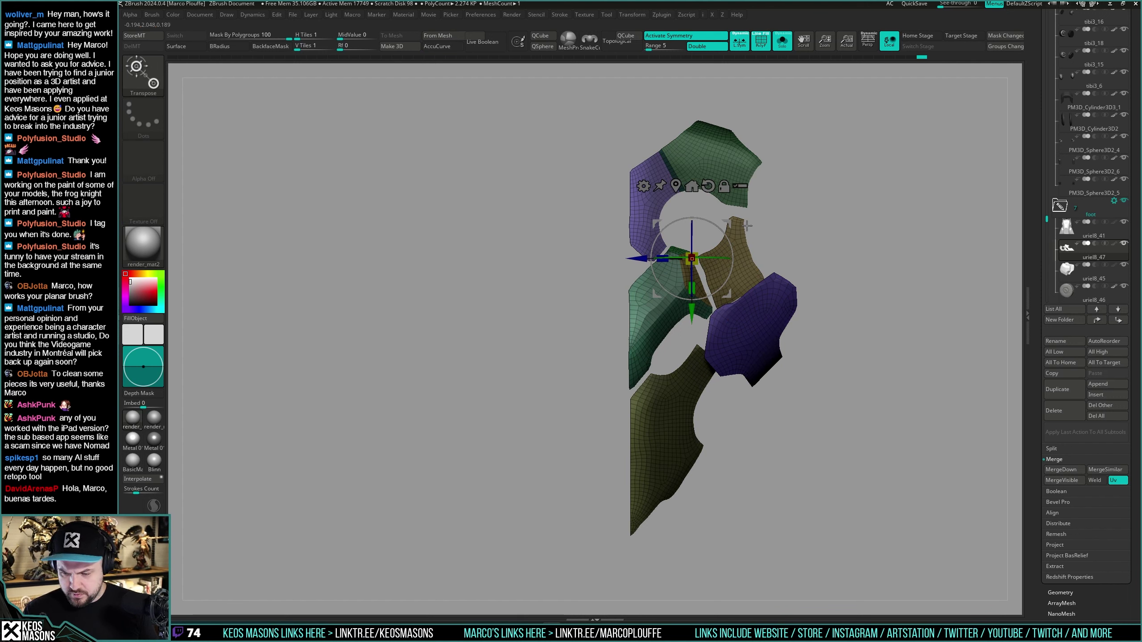
pyautogui.hotkey('alt', 's')
pyautogui.moveTo(643, 260); pyautogui.dragTo(635, 263)
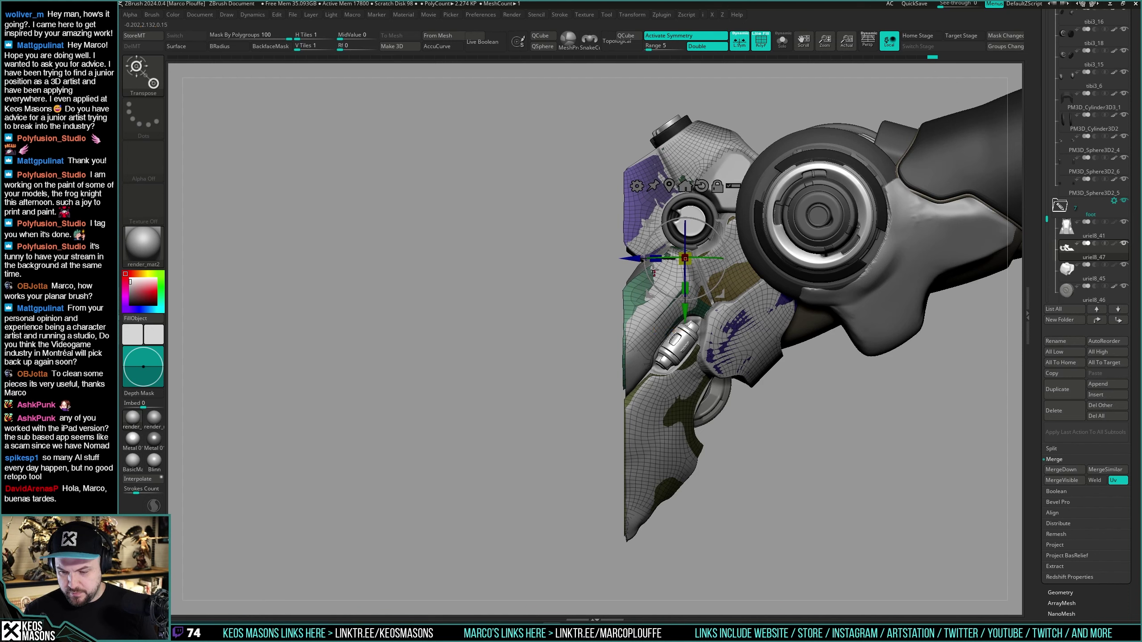
pyautogui.press('q')
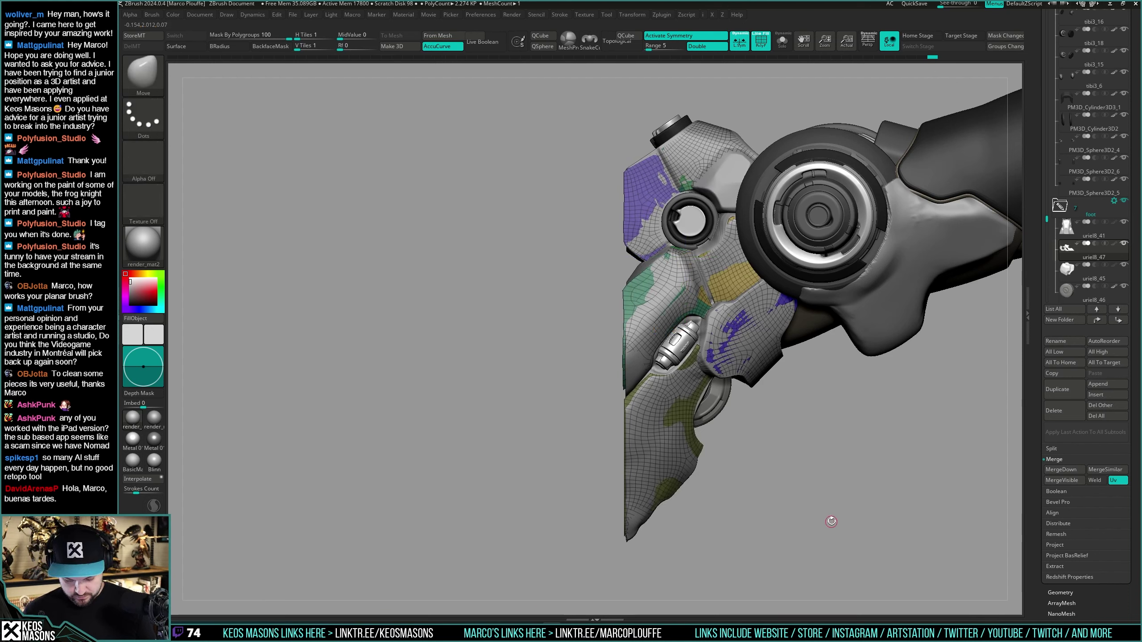
# Step: Isolate the merged plates and flatten their sole edges along one straight line with ClipCurve
pyautogui.hotkey('shift', 's')
pyautogui.keyDown('ctrl'); pyautogui.keyDown('shift'); pyautogui.moveTo(622, 544); pyautogui.dragTo(628, 114); pyautogui.keyUp('shift'); pyautogui.keyUp('ctrl')
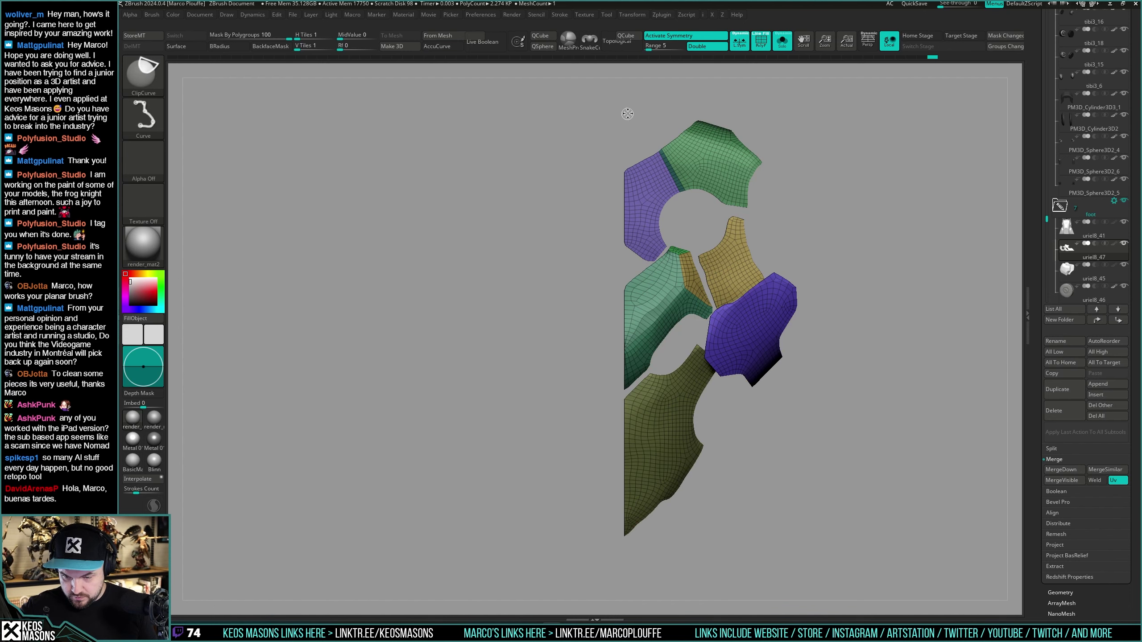
pyautogui.moveTo(759, 416)
pyautogui.mouseDown()
pyautogui.moveTo(691, 423)
pyautogui.moveTo(773, 380)
pyautogui.moveTo(721, 431)
pyautogui.moveTo(772, 370)
pyautogui.moveTo(825, 380)
pyautogui.moveTo(777, 395)
pyautogui.moveTo(873, 355)
pyautogui.moveTo(790, 380)
pyautogui.mouseUp()
# Step: Apply Mirror And Weld to the merged plates to create the armour on the foot's other side
pyautogui.hotkey('shift', 'f')
pyautogui.hotkey('shift', 's')
pyautogui.hotkey('shift', 's')
pyautogui.press('space')
pyautogui.click(785, 491)
pyautogui.moveTo(816, 442); pyautogui.dragTo(775, 405)
# Step: Compare the mirrored plates with the original foot surface, and hide the uriel8_41 subtool
pyautogui.hotkey('shift', 's')
pyautogui.moveTo(948, 311); pyautogui.dragTo(759, 400)
pyautogui.hotkey('shift', 's')
pyautogui.hotkey('shift', 'f')
pyautogui.hotkey('shift', 'f')
pyautogui.hotkey('shift', 'f')
pyautogui.hotkey('shift', 's')
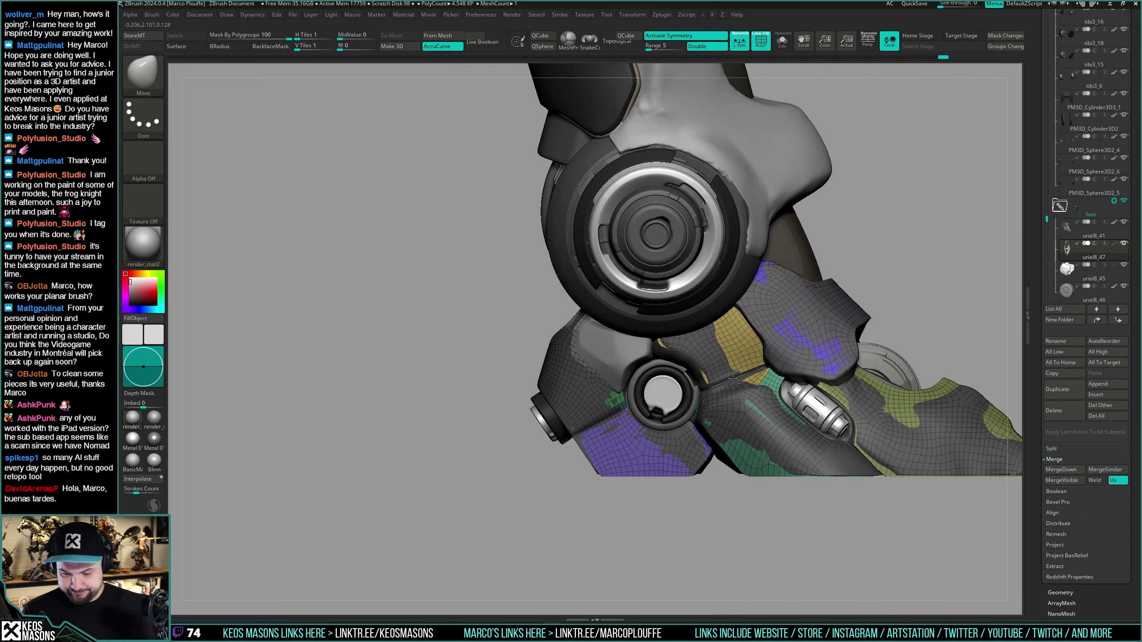
pyautogui.hotkey('shift', 's')
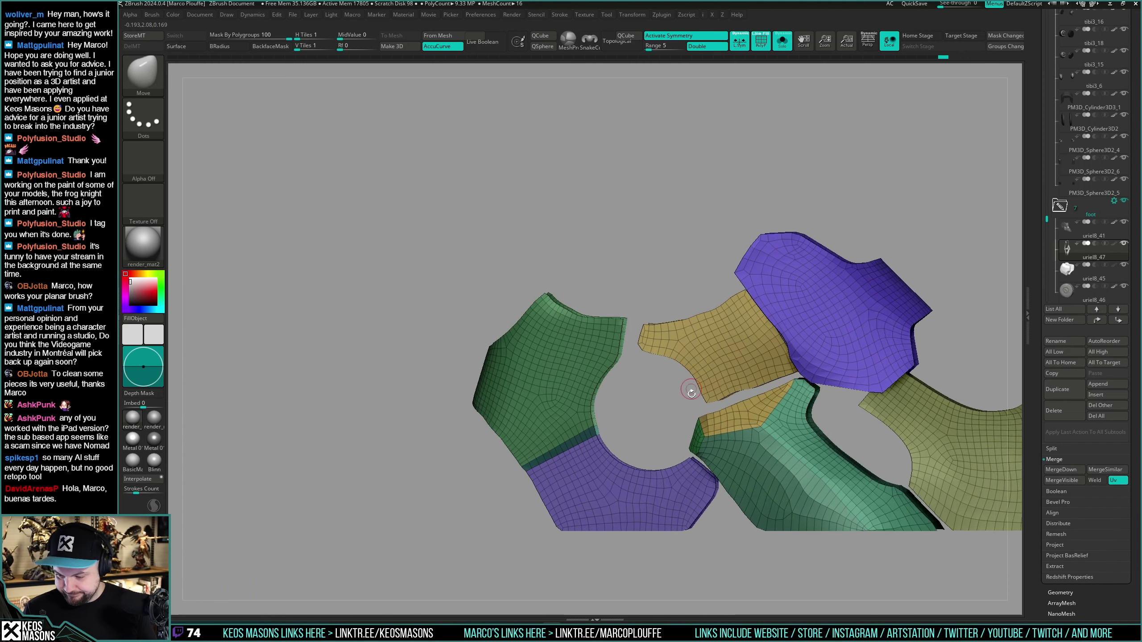
pyautogui.click(1126, 224)
pyautogui.hotkey('shift', 's')
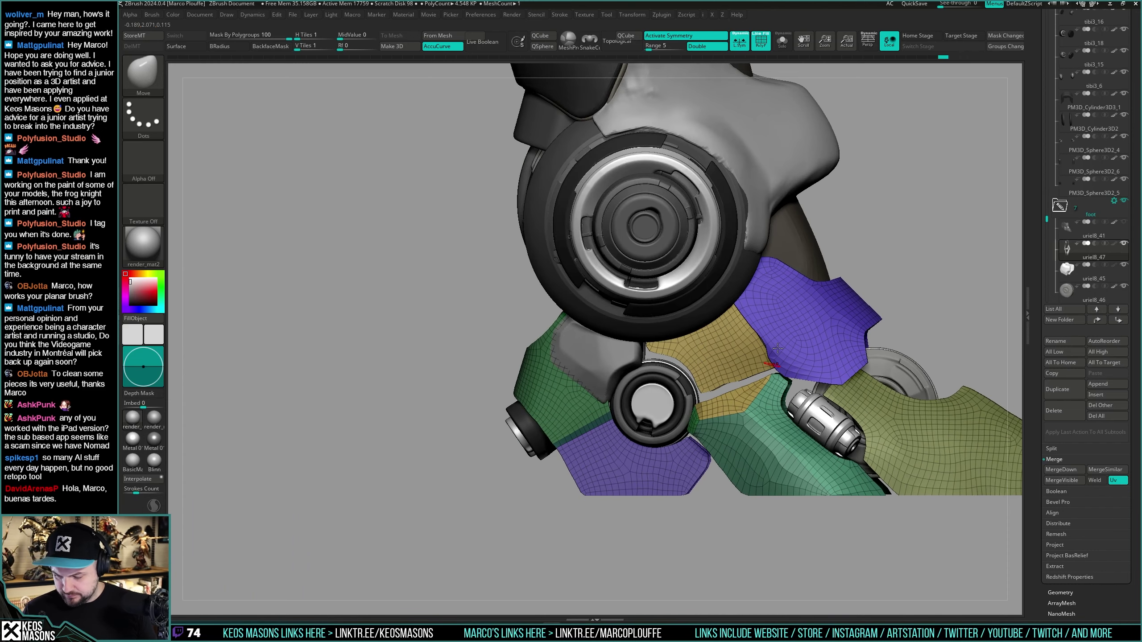
# Step: Examine the fit and gaps between the plates around the ankle joint, both isolated and with the whole leg shown
pyautogui.hotkey('shift', 'f')
pyautogui.moveTo(687, 397)
pyautogui.keyDown('alt'); pyautogui.mouseDown(button='right')
pyautogui.moveTo(714, 361)
pyautogui.moveTo(741, 356)
pyautogui.moveTo(724, 359)
pyautogui.moveTo(731, 342)
pyautogui.mouseUp(button='right'); pyautogui.keyUp('alt')
pyautogui.hotkey('shift', 's')
pyautogui.hotkey('shift', 'f')
pyautogui.rightClick(724, 359)
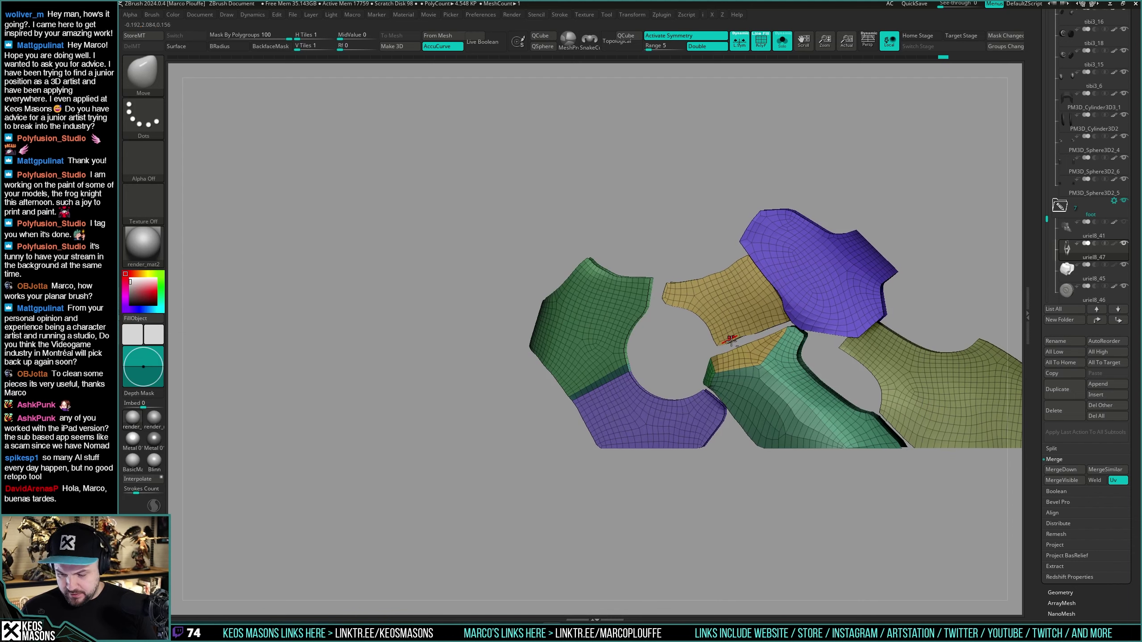
pyautogui.moveTo(727, 387)
pyautogui.mouseDown(button='right')
pyautogui.moveTo(712, 382)
pyautogui.moveTo(724, 383)
pyautogui.mouseUp(button='right')
pyautogui.hotkey('shift', 's')
pyautogui.moveTo(688, 339)
pyautogui.keyDown('alt'); pyautogui.mouseDown(button='right')
pyautogui.moveTo(732, 329)
pyautogui.moveTo(710, 346)
pyautogui.mouseUp(button='right'); pyautogui.keyUp('alt')
pyautogui.press('space')
pyautogui.moveTo(677, 342); pyautogui.dragTo(689, 340)
pyautogui.hotkey('ctrl', 'shift', 's')
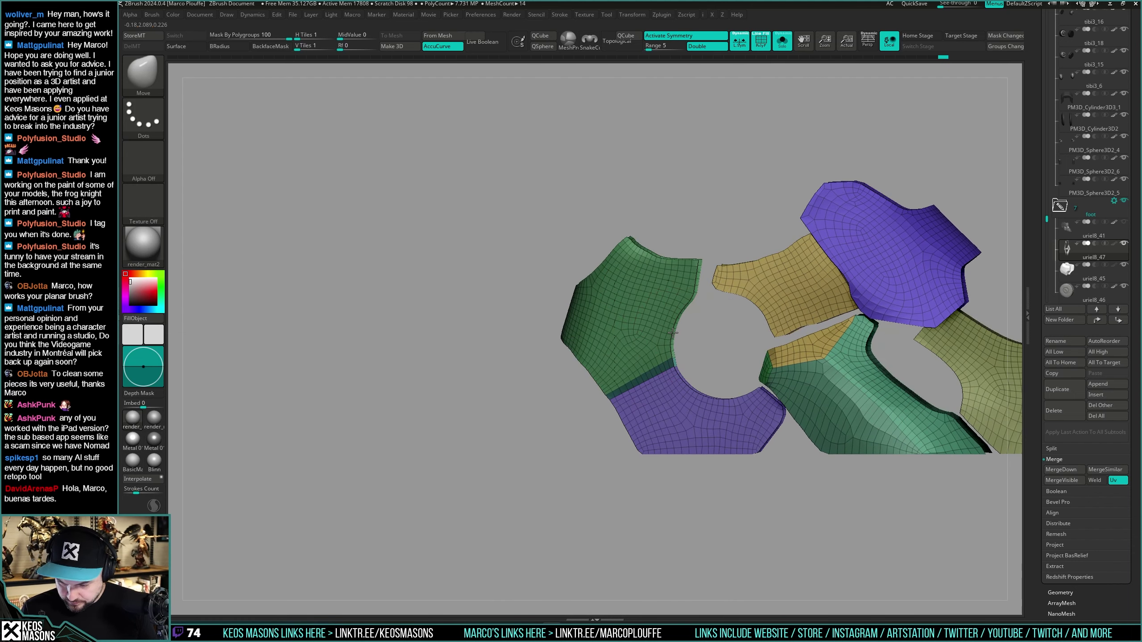
# Step: Examine the plate edges around the ankle joint, alternating between isolated armour and full leg, with and without polygroup wireframe
pyautogui.press('space')
pyautogui.moveTo(690, 332); pyautogui.dragTo(679, 333)
pyautogui.moveTo(695, 297)
pyautogui.mouseDown(button='right')
pyautogui.moveTo(708, 274)
pyautogui.moveTo(735, 293)
pyautogui.mouseUp(button='right')
pyautogui.hotkey('ctrl', 'shift', 's')
pyautogui.keyDown('alt'); pyautogui.moveTo(734, 293); pyautogui.dragTo(715, 328, button='right'); pyautogui.keyUp('alt')
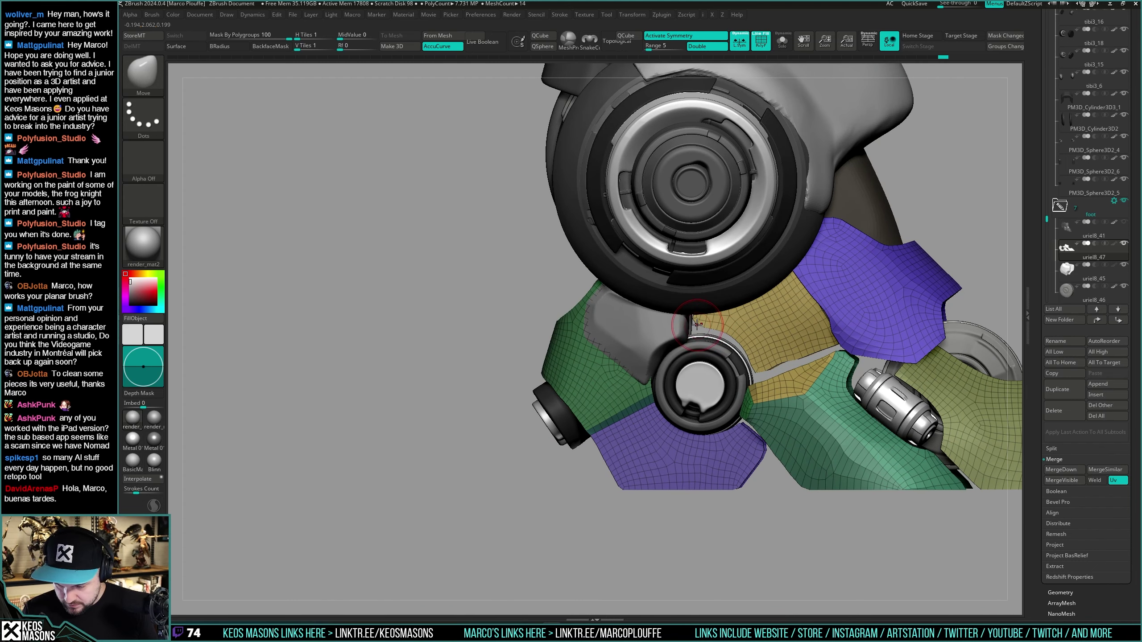
pyautogui.press('space')
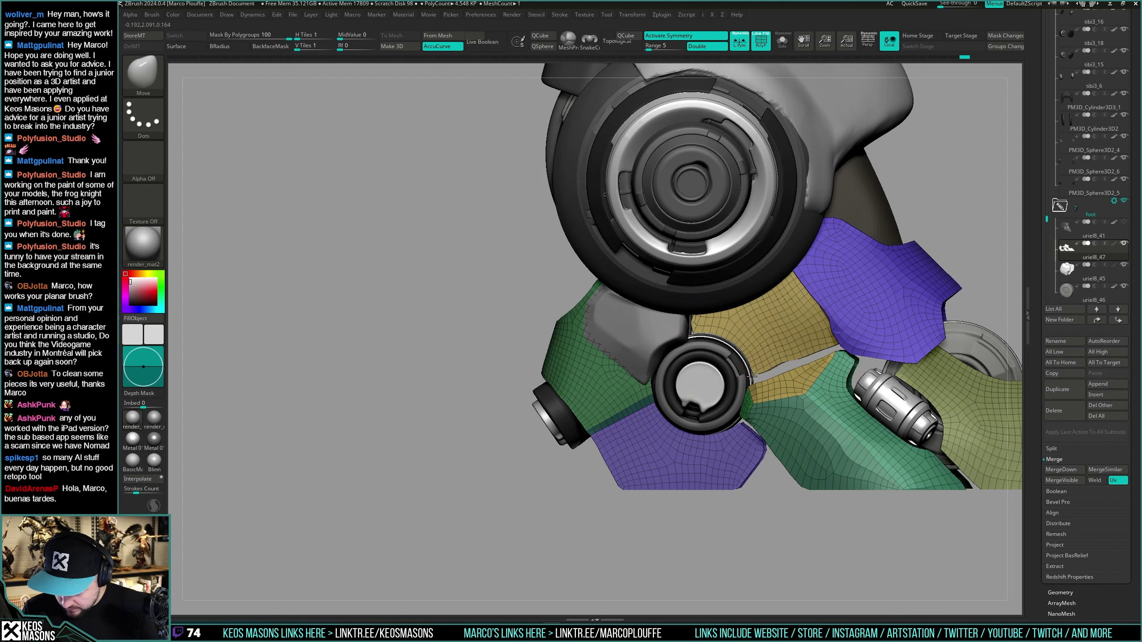
pyautogui.press('space')
pyautogui.keyDown('alt'); pyautogui.moveTo(827, 333); pyautogui.dragTo(781, 349); pyautogui.keyUp('alt')
pyautogui.hotkey('alt', 's')
pyautogui.hotkey('shift', 'f')
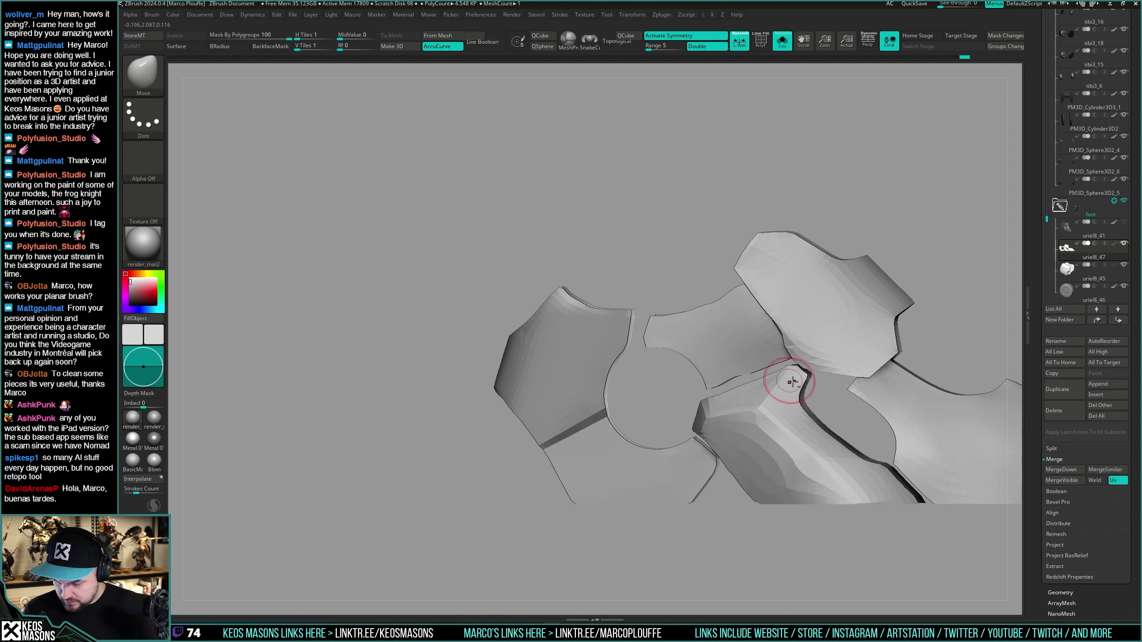
pyautogui.hotkey('shift', 'f')
pyautogui.moveTo(906, 351)
pyautogui.keyDown('alt'); pyautogui.mouseDown()
pyautogui.moveTo(903, 331)
pyautogui.moveTo(814, 349)
pyautogui.moveTo(813, 332)
pyautogui.mouseUp(); pyautogui.keyUp('alt')
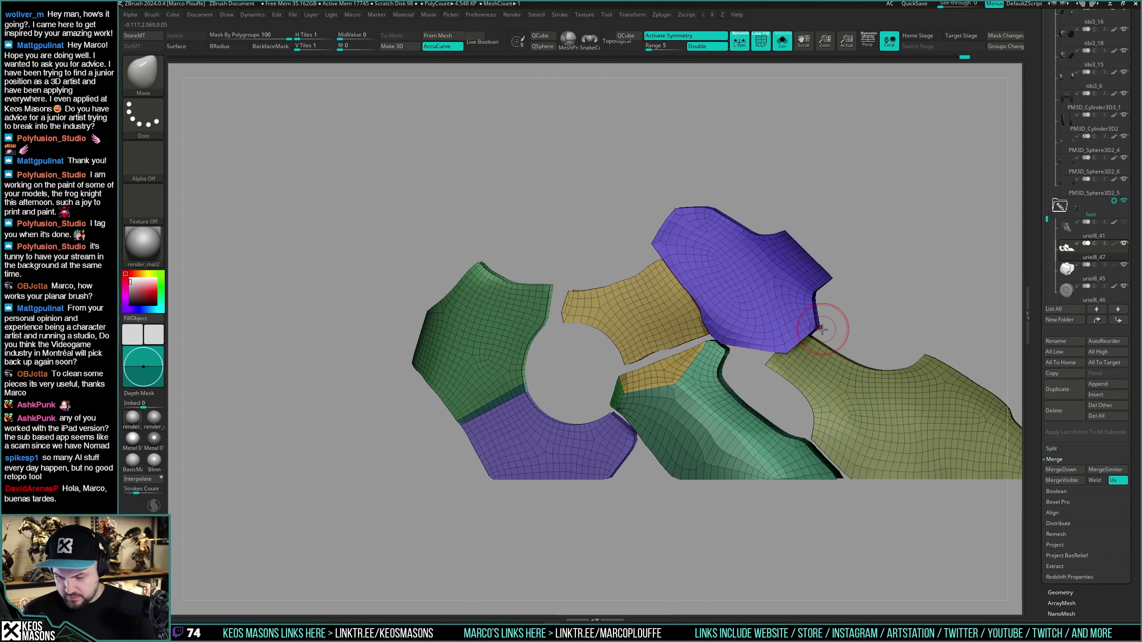
pyautogui.moveTo(698, 366)
pyautogui.mouseDown(button='right')
pyautogui.moveTo(728, 370)
pyautogui.moveTo(711, 362)
pyautogui.moveTo(748, 324)
pyautogui.mouseUp(button='right')
pyautogui.hotkey('alt', 's')
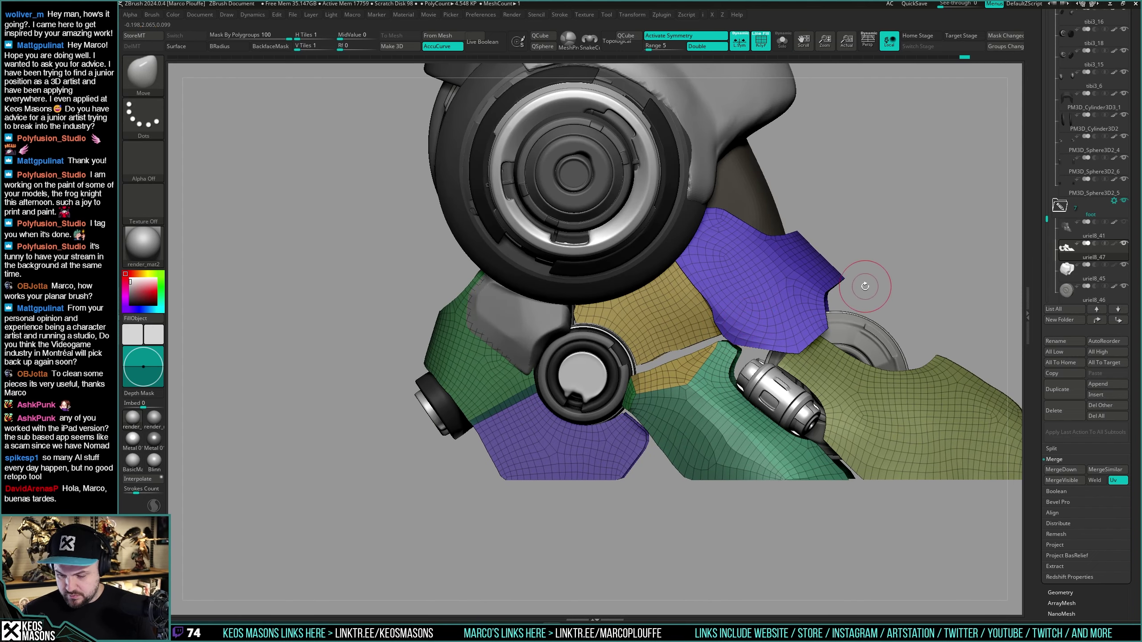
pyautogui.hotkey('alt', 's')
# Step: Mask the teal-and-gold lower side plate by isolating its polygroups, leaving the other plates unmasked
pyautogui.keyDown('ctrl'); pyautogui.keyDown('shift'); pyautogui.click(641, 396); pyautogui.keyUp('shift'); pyautogui.keyUp('ctrl')
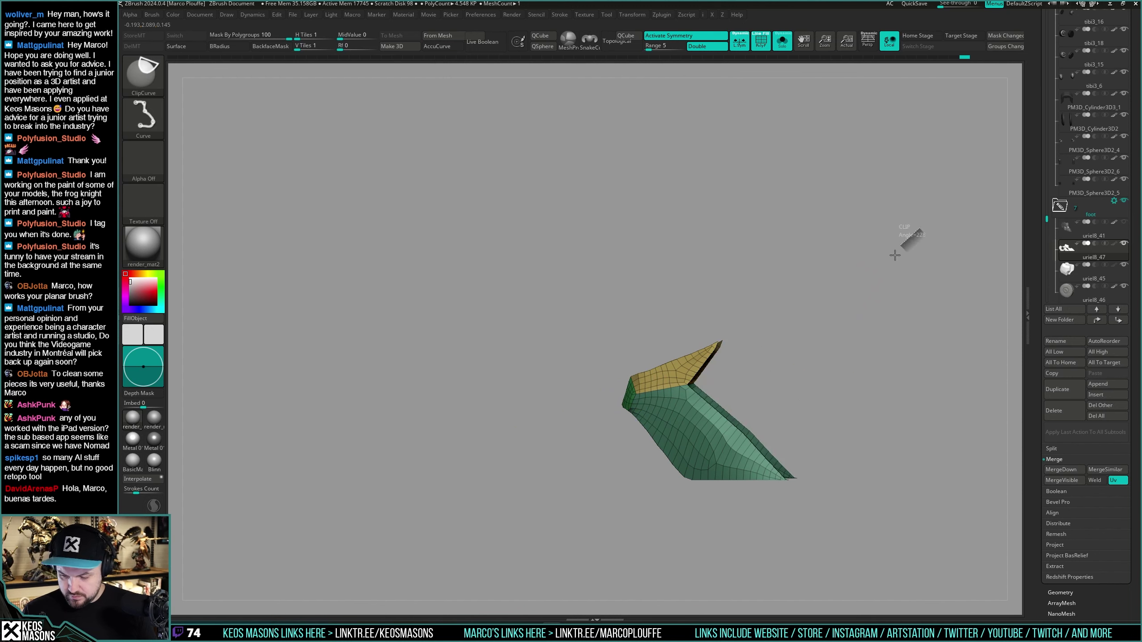
pyautogui.keyDown('ctrl'); pyautogui.keyDown('shift'); pyautogui.moveTo(905, 247); pyautogui.dragTo(915, 233); pyautogui.keyUp('shift'); pyautogui.keyUp('ctrl')
pyautogui.keyDown('ctrl'); pyautogui.keyDown('shift'); pyautogui.click(723, 387); pyautogui.keyUp('shift'); pyautogui.keyUp('ctrl')
pyautogui.keyDown('ctrl'); pyautogui.click(928, 255); pyautogui.keyUp('ctrl')
pyautogui.keyDown('ctrl'); pyautogui.keyDown('shift'); pyautogui.click(935, 246); pyautogui.keyUp('shift'); pyautogui.keyUp('ctrl')
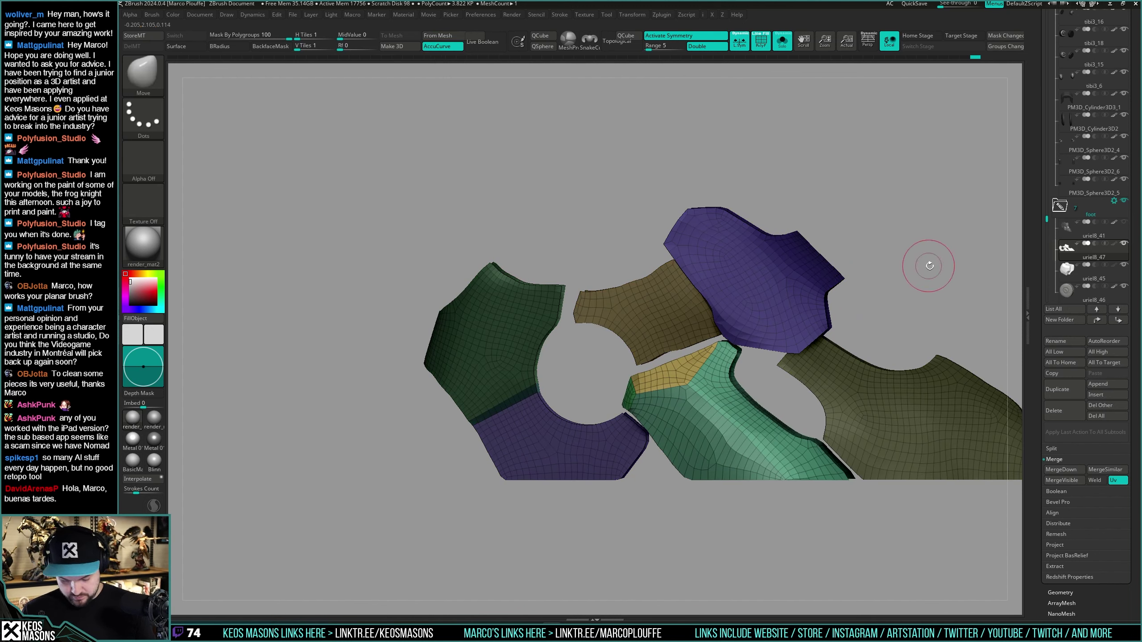
pyautogui.hotkey('ctrl', 'shift', 's')
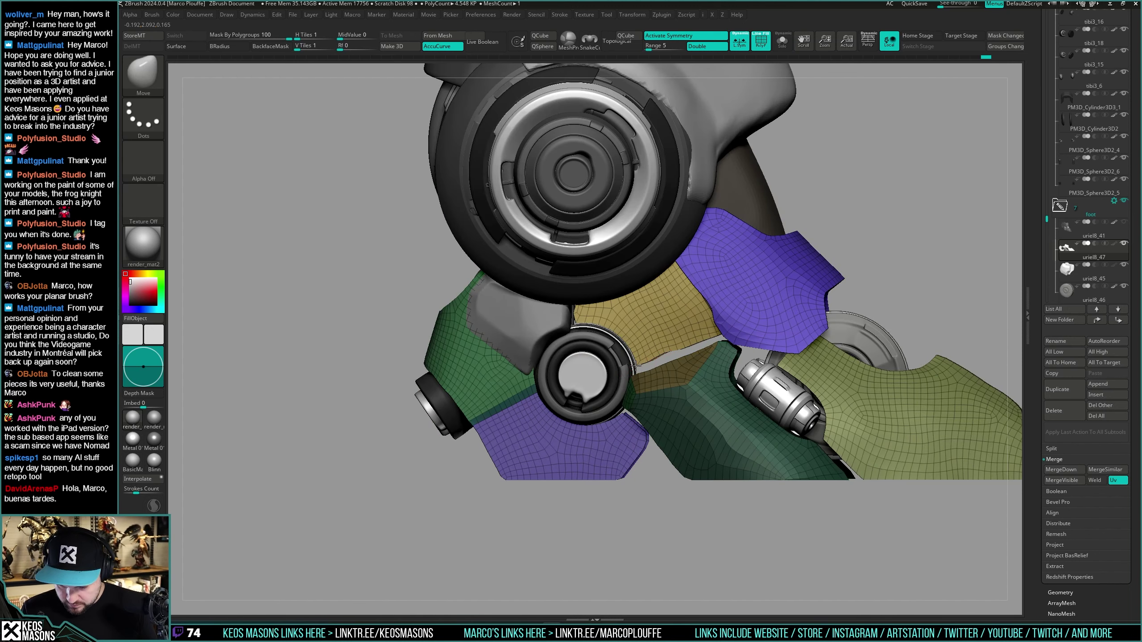
# Step: Pull the gold plate's lower edge against the masked teal plate with an enlarged Move brush to close the gap
pyautogui.moveTo(656, 366); pyautogui.dragTo(657, 377)
pyautogui.hotkey('ctrl', 'z')
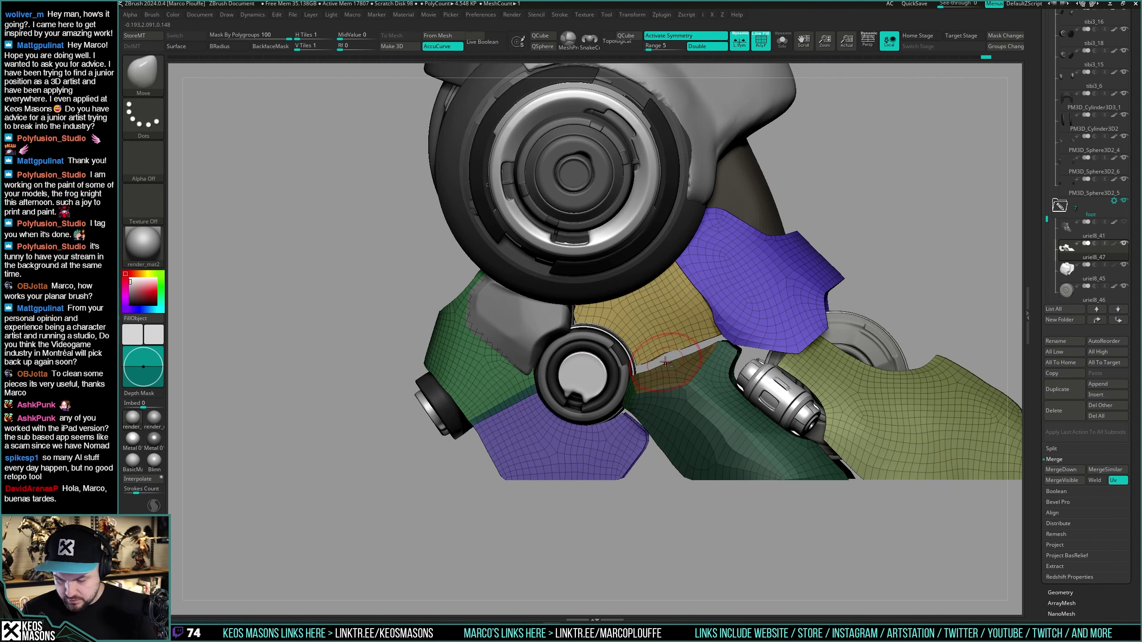
pyautogui.press('space')
pyautogui.click(649, 362)
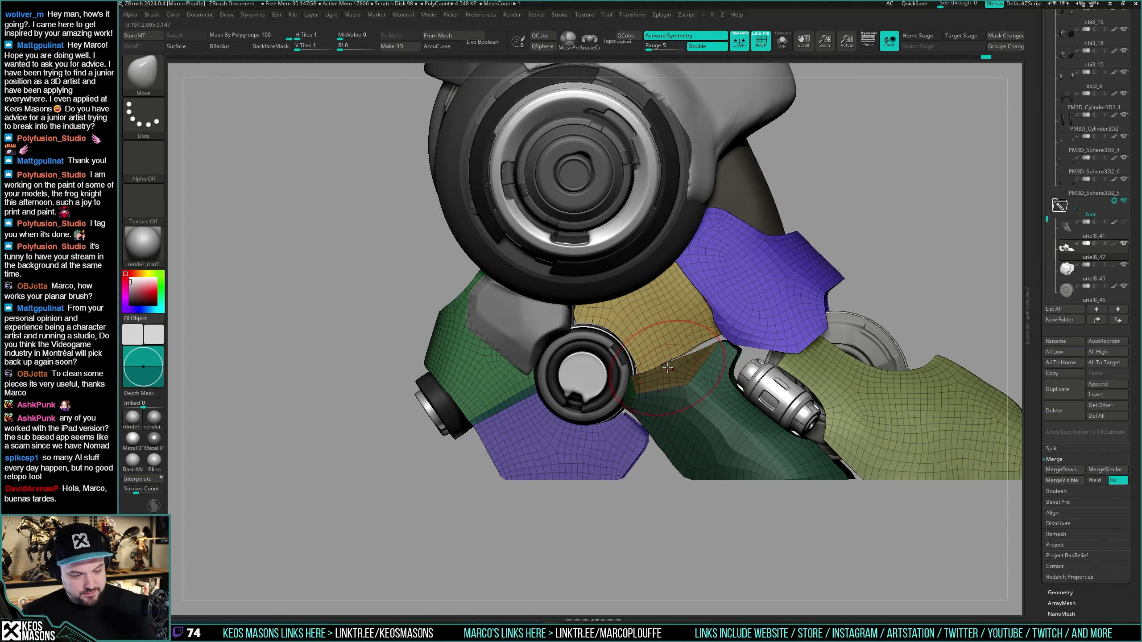
pyautogui.hotkey('alt', 's')
pyautogui.moveTo(705, 342)
pyautogui.mouseDown(button='right')
pyautogui.moveTo(690, 290)
pyautogui.moveTo(723, 329)
pyautogui.moveTo(695, 338)
pyautogui.mouseUp(button='right')
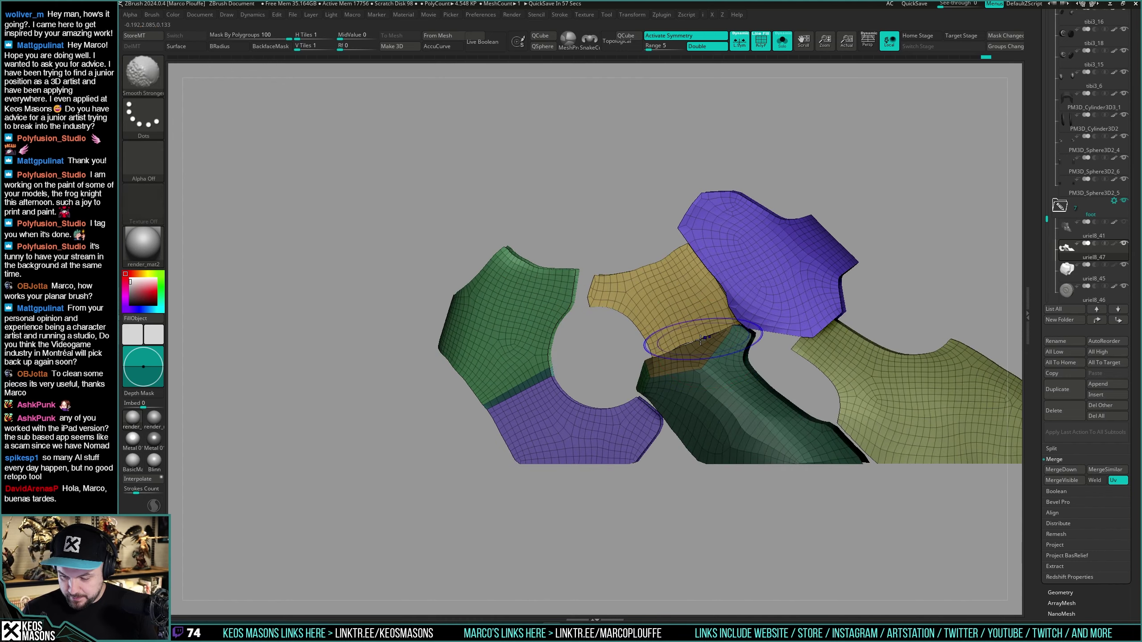
pyautogui.hotkey('alt', 's')
pyautogui.rightClick(632, 405)
pyautogui.moveTo(632, 400)
pyautogui.mouseDown(button='right')
pyautogui.moveTo(668, 394)
pyautogui.moveTo(636, 364)
pyautogui.moveTo(655, 350)
pyautogui.moveTo(644, 425)
pyautogui.moveTo(669, 407)
pyautogui.moveTo(629, 405)
pyautogui.mouseUp(button='right')
pyautogui.rightClick(644, 425)
pyautogui.moveTo(629, 405)
pyautogui.keyDown('ctrl'); pyautogui.mouseDown(button='right')
pyautogui.moveTo(624, 433)
pyautogui.moveTo(629, 395)
pyautogui.mouseUp(button='right'); pyautogui.keyUp('ctrl')
pyautogui.moveTo(629, 396); pyautogui.dragTo(686, 369, button='right')
pyautogui.hotkey('alt', 's')
pyautogui.hotkey('alt', 's')
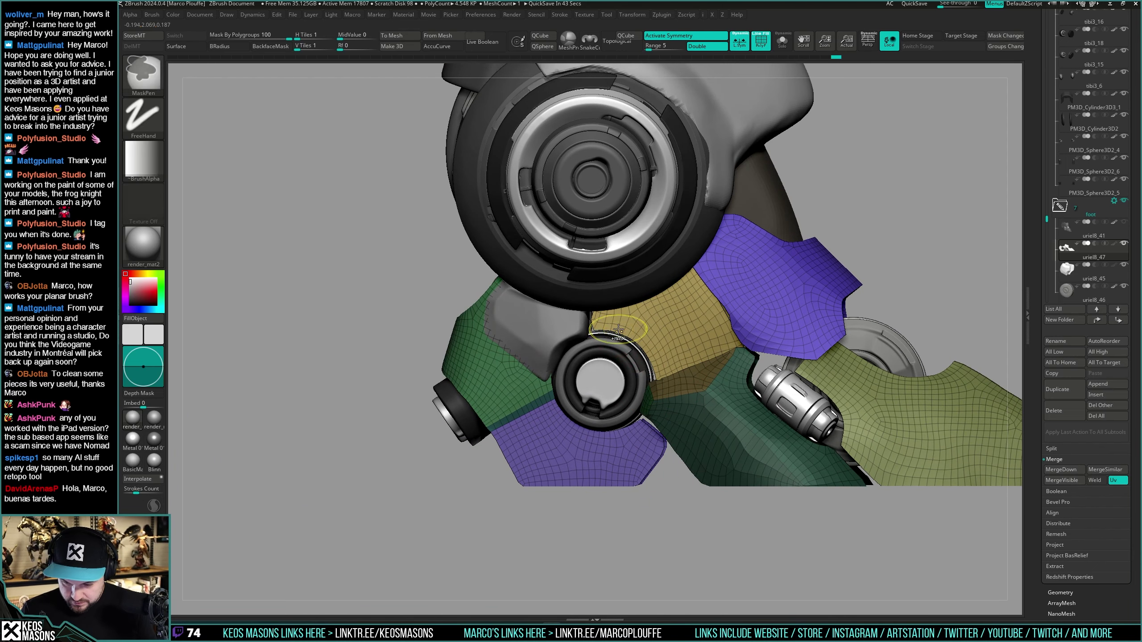
# Step: Close the gap between the green and gold plates above the round joint by moving the green plate's edge
pyautogui.moveTo(659, 388); pyautogui.dragTo(678, 389, button='right')
pyautogui.moveTo(748, 352); pyautogui.dragTo(715, 376, button='right')
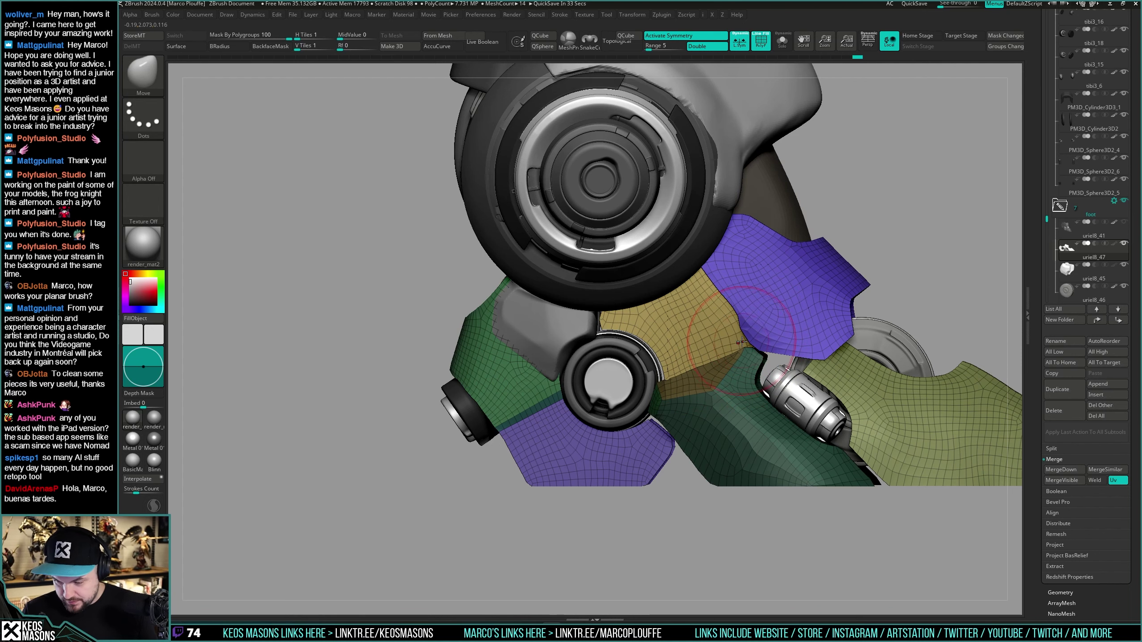
pyautogui.keyDown('alt'); pyautogui.moveTo(742, 341); pyautogui.dragTo(674, 399, button='right'); pyautogui.keyUp('alt')
pyautogui.keyDown('ctrl'); pyautogui.moveTo(674, 399); pyautogui.dragTo(867, 292, button='right'); pyautogui.keyUp('ctrl')
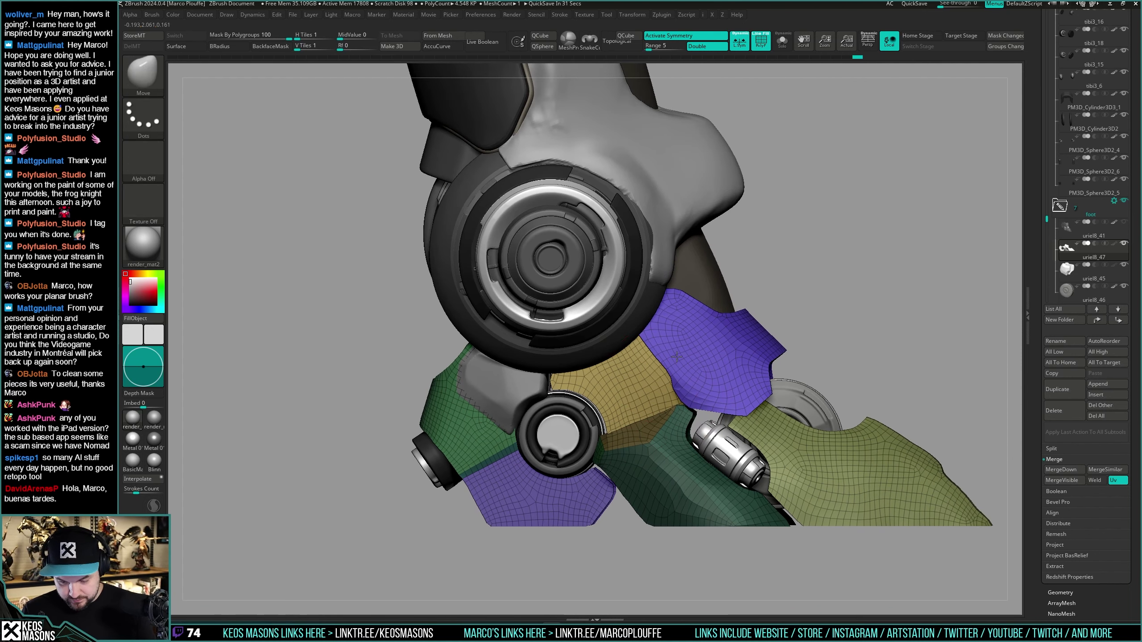
pyautogui.hotkey('alt', 's')
pyautogui.keyDown('alt'); pyautogui.moveTo(676, 356); pyautogui.dragTo(745, 324, button='right'); pyautogui.keyUp('alt')
pyautogui.keyDown('ctrl'); pyautogui.moveTo(745, 323); pyautogui.dragTo(636, 331, button='right'); pyautogui.keyUp('ctrl')
pyautogui.rightClick(636, 331)
pyautogui.press('a')
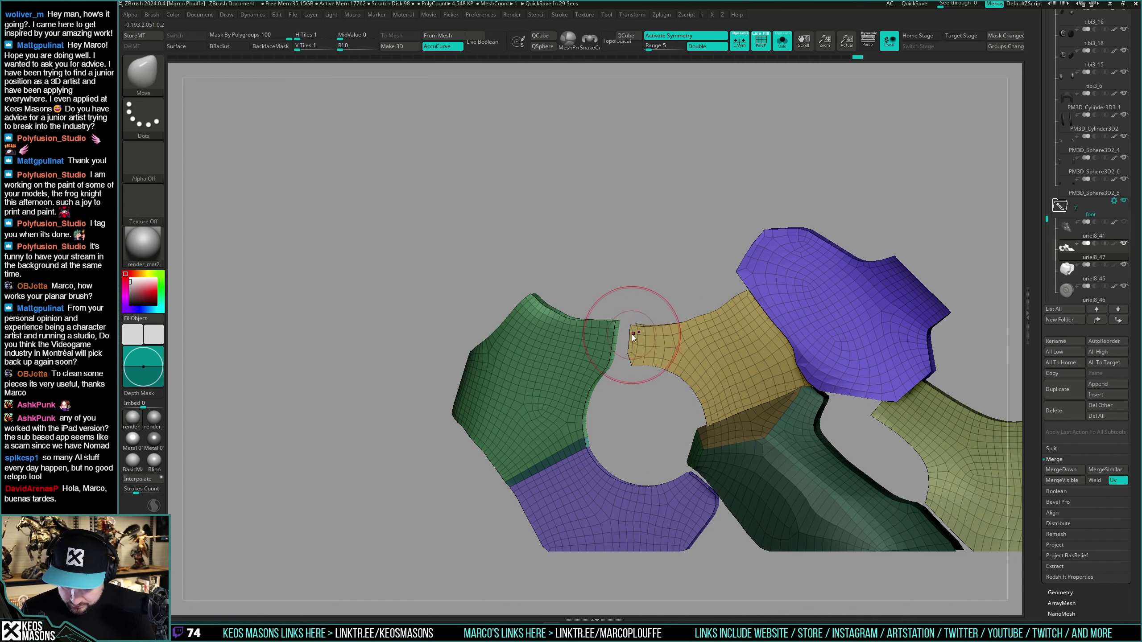
pyautogui.hotkey('ctrl', 'shift', 's')
pyautogui.hotkey('ctrl', 'shift', 's')
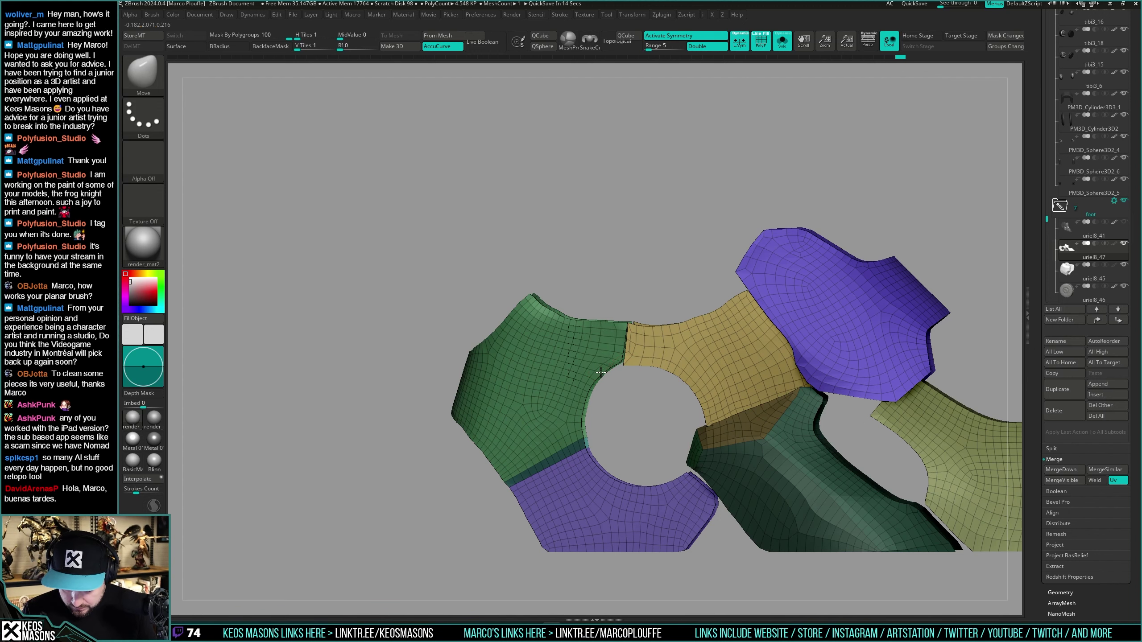
# Step: Fit the green plate's inner edge around the round joint with the Move brush while the surrounding parts are transparent
pyautogui.hotkey('alt', 's')
pyautogui.keyDown('alt'); pyautogui.moveTo(636, 335); pyautogui.dragTo(698, 296, button='right'); pyautogui.keyUp('alt')
pyautogui.hotkey('alt', 's')
pyautogui.hotkey('alt', 's')
pyautogui.hotkey('shift', 't')
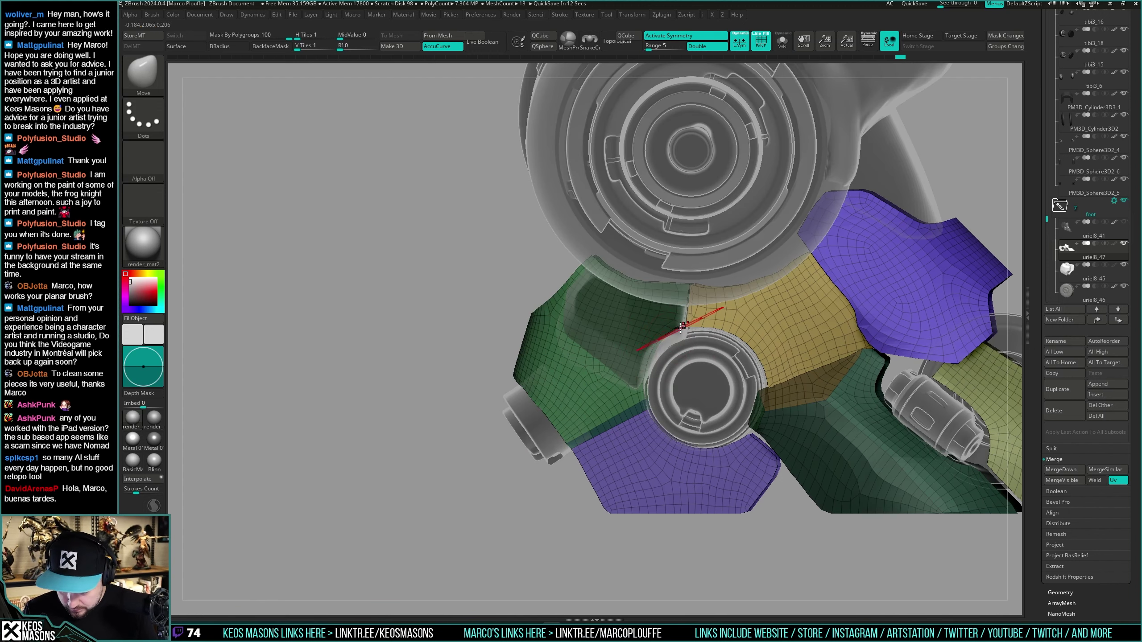
pyautogui.moveTo(685, 337); pyautogui.dragTo(661, 342)
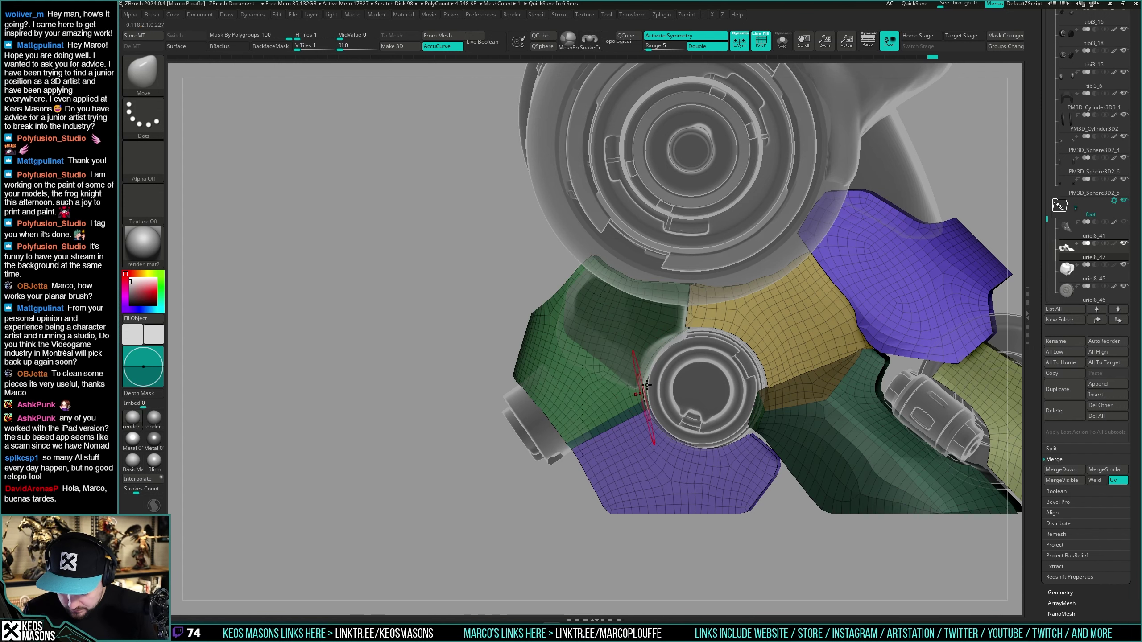
pyautogui.keyDown('alt'); pyautogui.moveTo(645, 385); pyautogui.dragTo(660, 348, button='right'); pyautogui.keyUp('alt')
pyautogui.rightClick(644, 367)
pyautogui.hotkey('shift', 't')
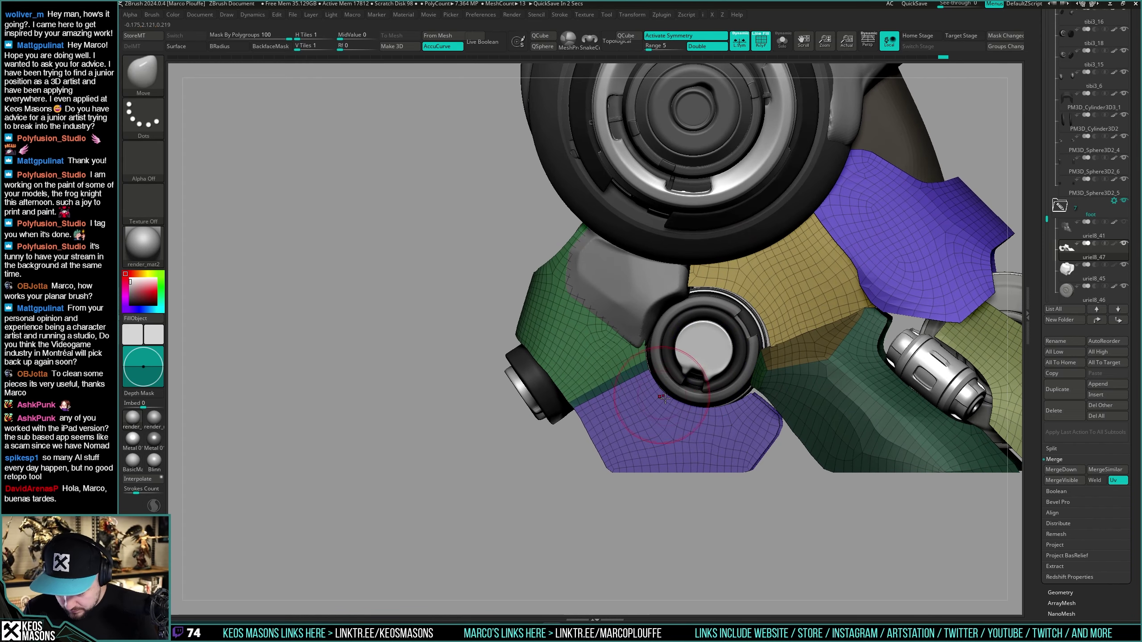
# Step: Cancel the automatic project save, and reshape and smooth the violet lower plate's corner beside the round joint
pyautogui.press('Escape')
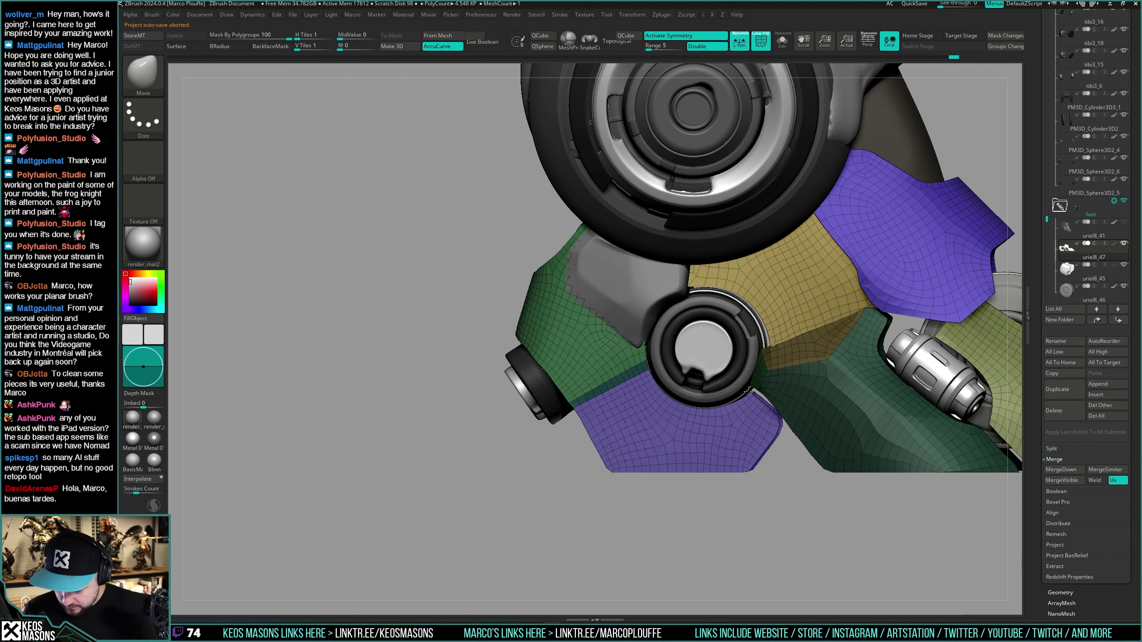
pyautogui.keyDown('alt'); pyautogui.moveTo(756, 397); pyautogui.dragTo(742, 356, button='right'); pyautogui.keyUp('alt')
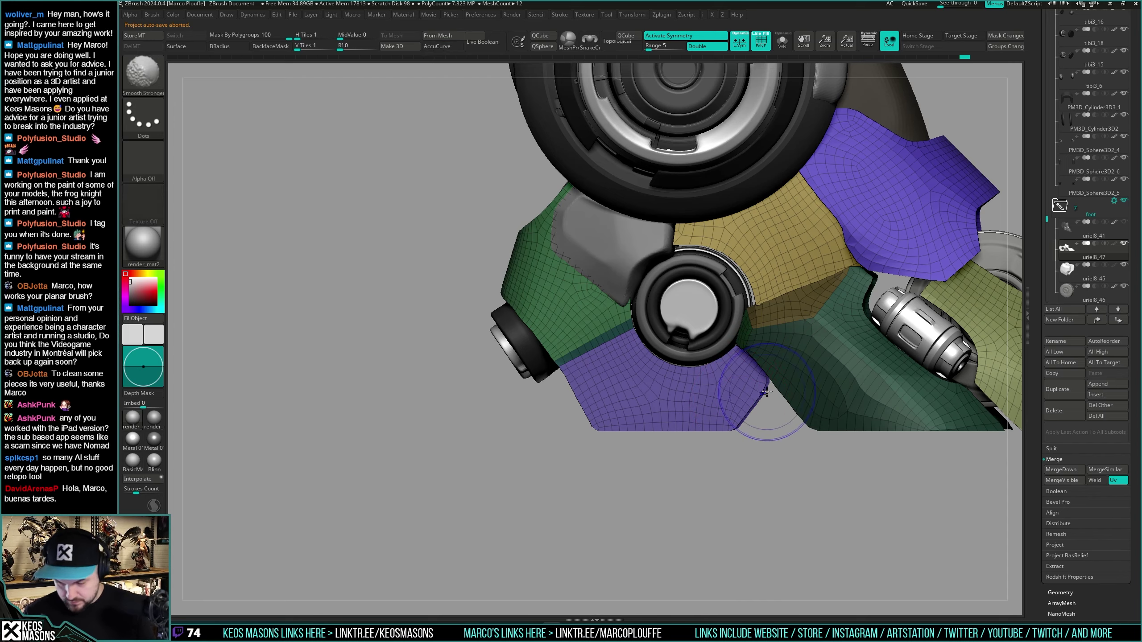
pyautogui.keyDown('alt'); pyautogui.moveTo(767, 404); pyautogui.dragTo(742, 459, button='right'); pyautogui.keyUp('alt')
pyautogui.moveTo(742, 459)
pyautogui.keyDown('ctrl'); pyautogui.mouseDown(button='right')
pyautogui.moveTo(735, 434)
pyautogui.moveTo(701, 449)
pyautogui.moveTo(736, 440)
pyautogui.mouseUp(button='right'); pyautogui.keyUp('ctrl')
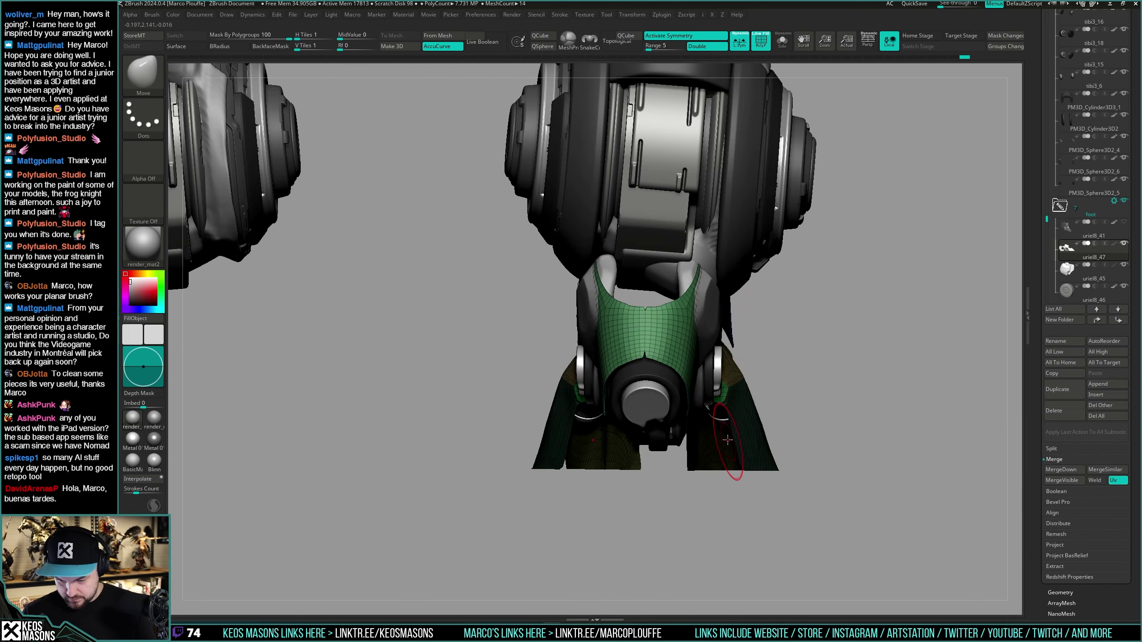
# Step: Isolate the armour and turn symmetry off to even out the notches on the green plate's centreline
pyautogui.keyDown('ctrl'); pyautogui.moveTo(647, 314); pyautogui.dragTo(649, 353, button='right'); pyautogui.keyUp('ctrl')
pyautogui.press('space')
pyautogui.moveTo(658, 354); pyautogui.dragTo(646, 356)
pyautogui.hotkey('alt', 's')
pyautogui.moveTo(646, 365); pyautogui.dragTo(651, 392, button='right')
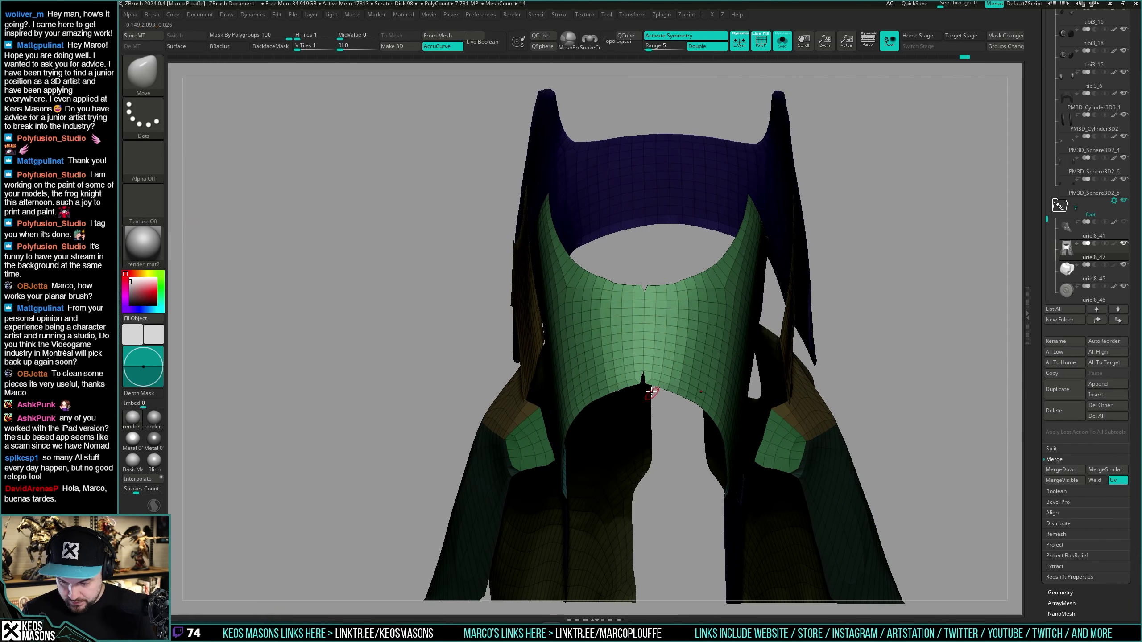
pyautogui.press('x')
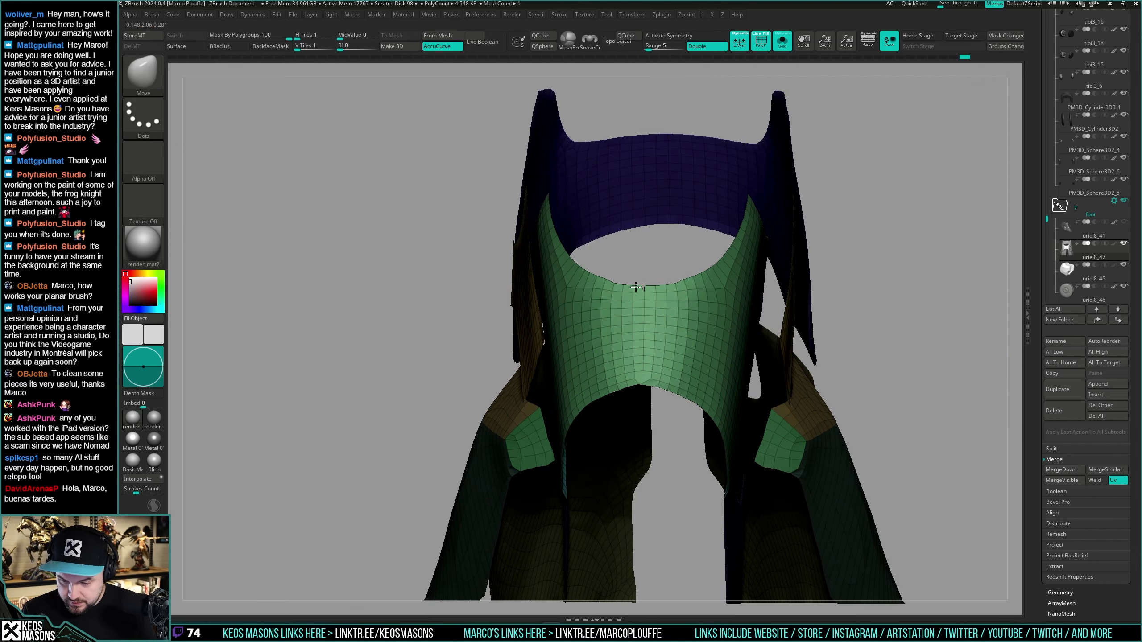
# Step: Apply Mirror And Weld to the armour, reactivate symmetry, and show the full leg from the side again
pyautogui.press('i')
pyautogui.click(903, 491)
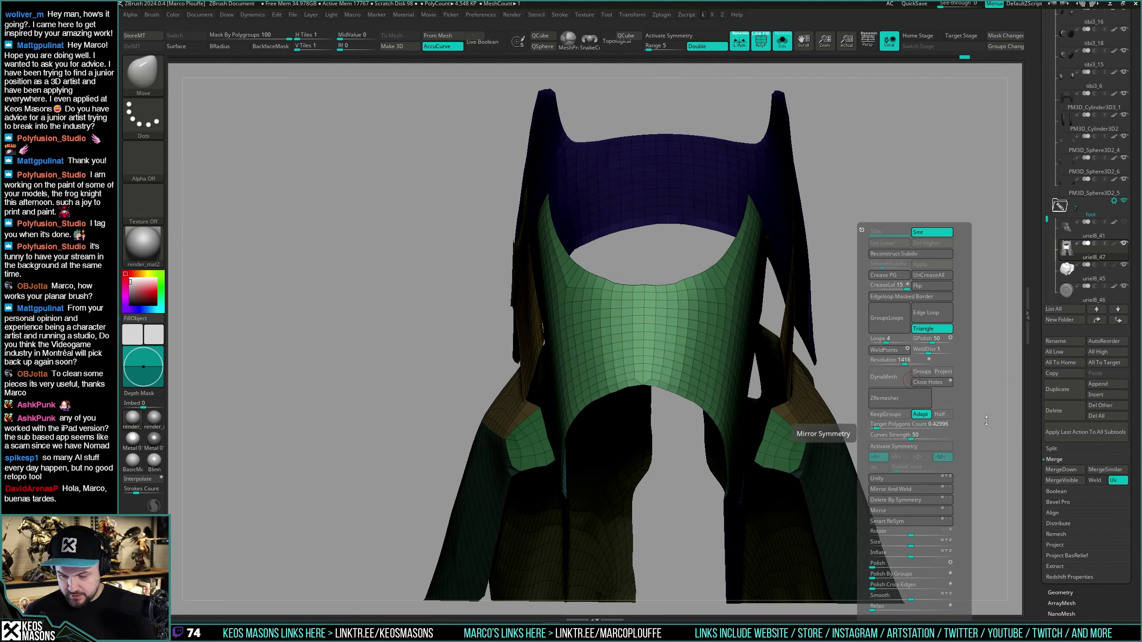
pyautogui.press('x')
pyautogui.moveTo(894, 273); pyautogui.dragTo(921, 322)
pyautogui.keyDown('alt'); pyautogui.moveTo(923, 321); pyautogui.dragTo(742, 400, button='right'); pyautogui.keyUp('alt')
pyautogui.moveTo(741, 400); pyautogui.dragTo(777, 387, button='right')
pyautogui.hotkey('alt', 's')
pyautogui.keyDown('alt'); pyautogui.moveTo(727, 285); pyautogui.dragTo(738, 309, button='right'); pyautogui.keyUp('alt')
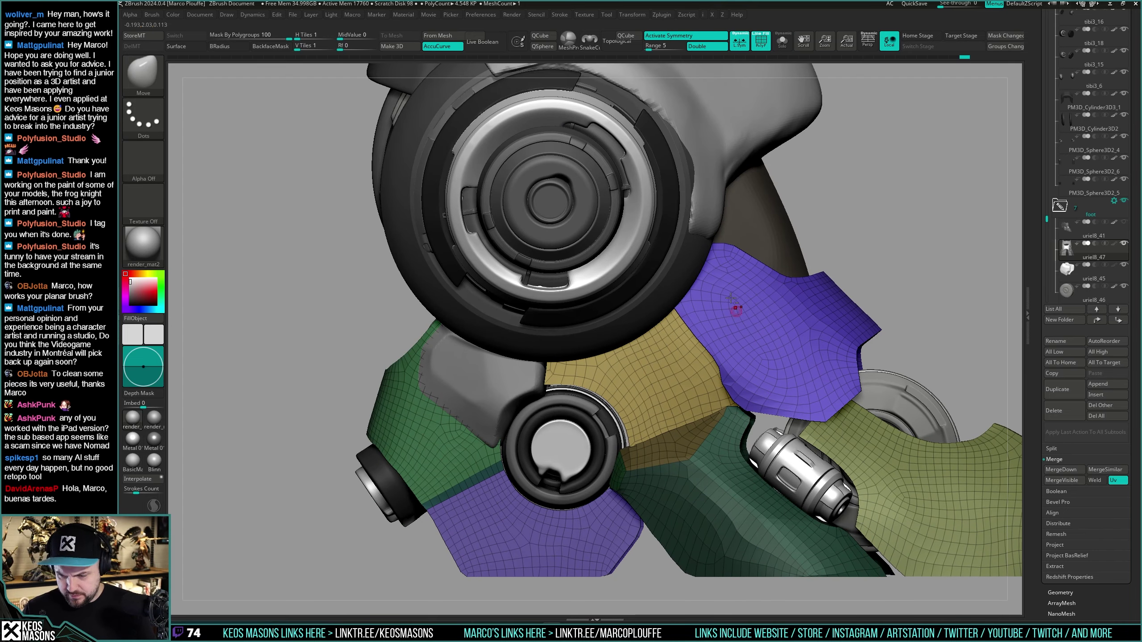
# Step: Extend the violet upper plate's top corner beneath the large ankle disc with the surrounding parts transparent
pyautogui.hotkey('alt', 't')
pyautogui.press('space')
pyautogui.press('space')
pyautogui.moveTo(689, 246); pyautogui.dragTo(683, 240)
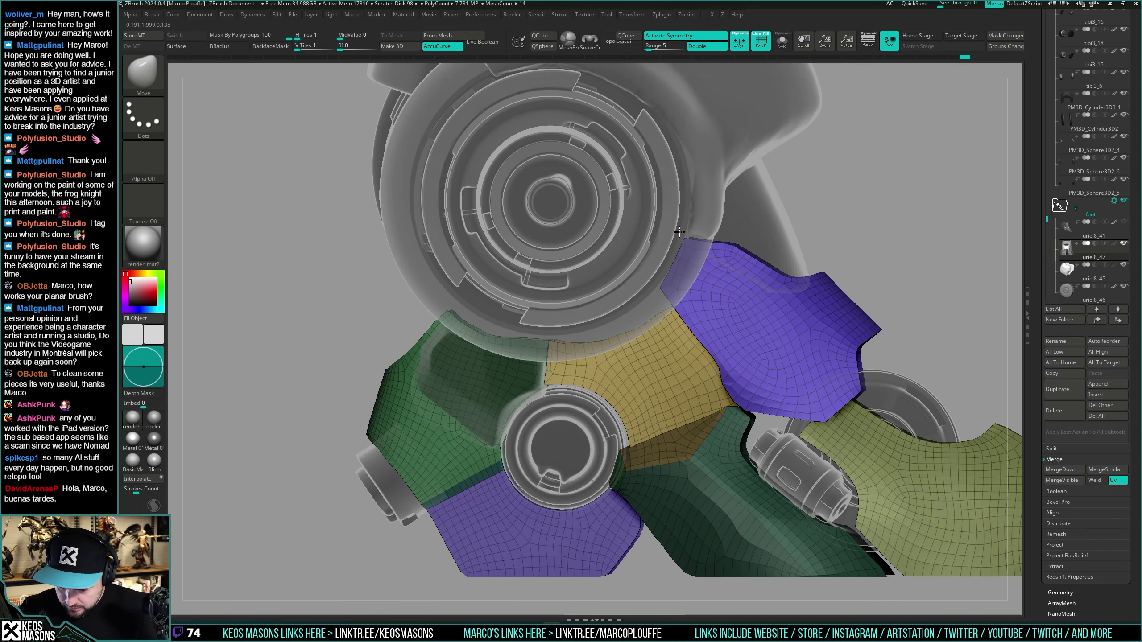
pyautogui.moveTo(672, 278); pyautogui.dragTo(716, 243)
pyautogui.moveTo(715, 238); pyautogui.dragTo(616, 246, button='right')
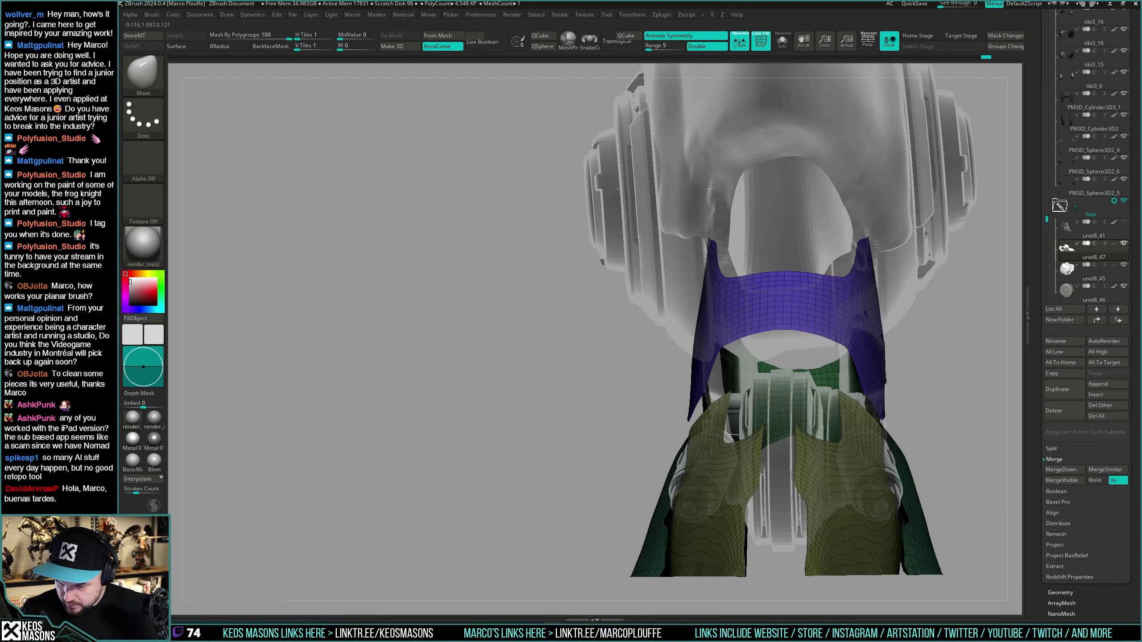
# Step: Isolate the armour and adjust the violet upper plate's top edge from the opposite side with the Move brush
pyautogui.keyDown('alt'); pyautogui.moveTo(782, 261); pyautogui.dragTo(746, 317, button='right'); pyautogui.keyUp('alt')
pyautogui.hotkey('alt', 't')
pyautogui.moveTo(854, 315); pyautogui.dragTo(764, 326, button='right')
pyautogui.hotkey('alt', 's')
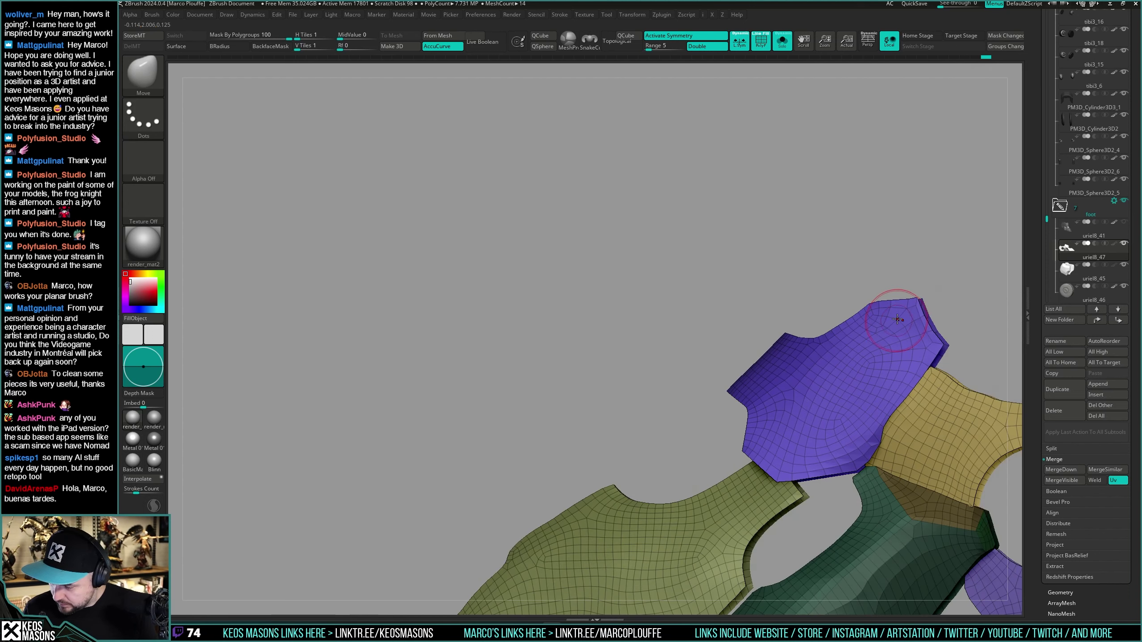
pyautogui.moveTo(872, 300); pyautogui.dragTo(917, 294)
pyautogui.moveTo(915, 298)
pyautogui.mouseDown(button='right')
pyautogui.moveTo(772, 350)
pyautogui.moveTo(750, 391)
pyautogui.moveTo(832, 407)
pyautogui.moveTo(654, 403)
pyautogui.moveTo(764, 381)
pyautogui.moveTo(737, 360)
pyautogui.moveTo(640, 355)
pyautogui.mouseUp(button='right')
# Step: Reshape the violet upper plate's lower corner where it meets the gold plate, with the full leg shown
pyautogui.hotkey('alt', 's')
pyautogui.moveTo(641, 354); pyautogui.dragTo(647, 367)
pyautogui.moveTo(661, 367); pyautogui.dragTo(625, 360, button='right')
pyautogui.moveTo(666, 382); pyautogui.dragTo(650, 393)
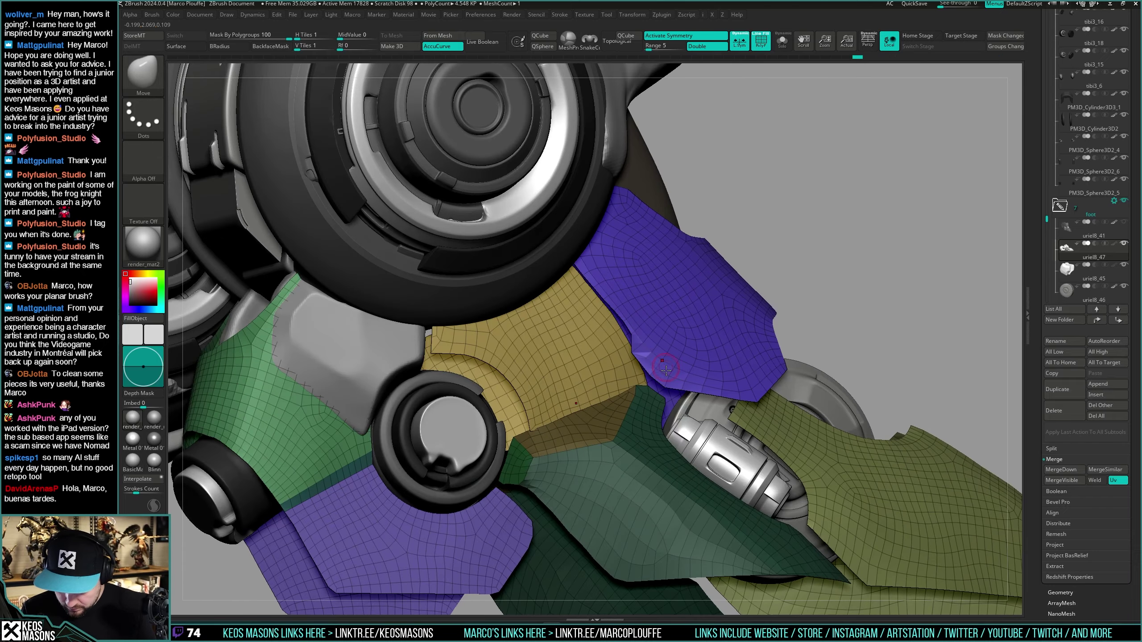
pyautogui.moveTo(643, 382)
pyautogui.mouseDown(button='right')
pyautogui.moveTo(657, 354)
pyautogui.moveTo(688, 344)
pyautogui.moveTo(711, 308)
pyautogui.mouseUp(button='right')
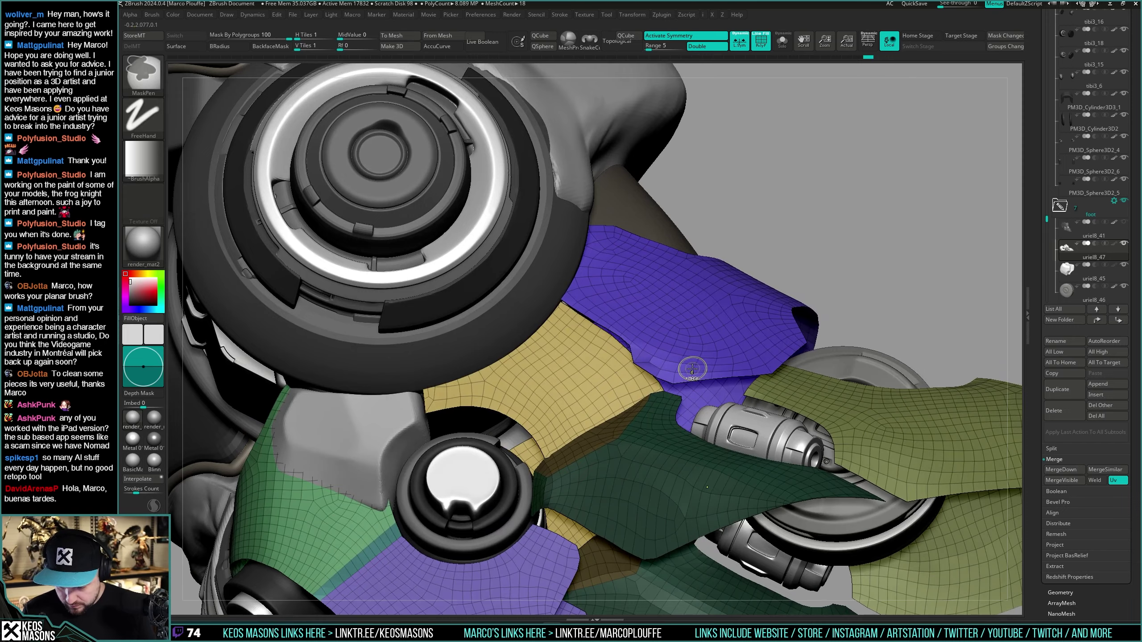
pyautogui.keyDown('ctrl'); pyautogui.moveTo(691, 370); pyautogui.dragTo(715, 346, button='right'); pyautogui.keyUp('ctrl')
pyautogui.rightClick(638, 418)
pyautogui.moveTo(638, 416); pyautogui.dragTo(645, 380, button='right')
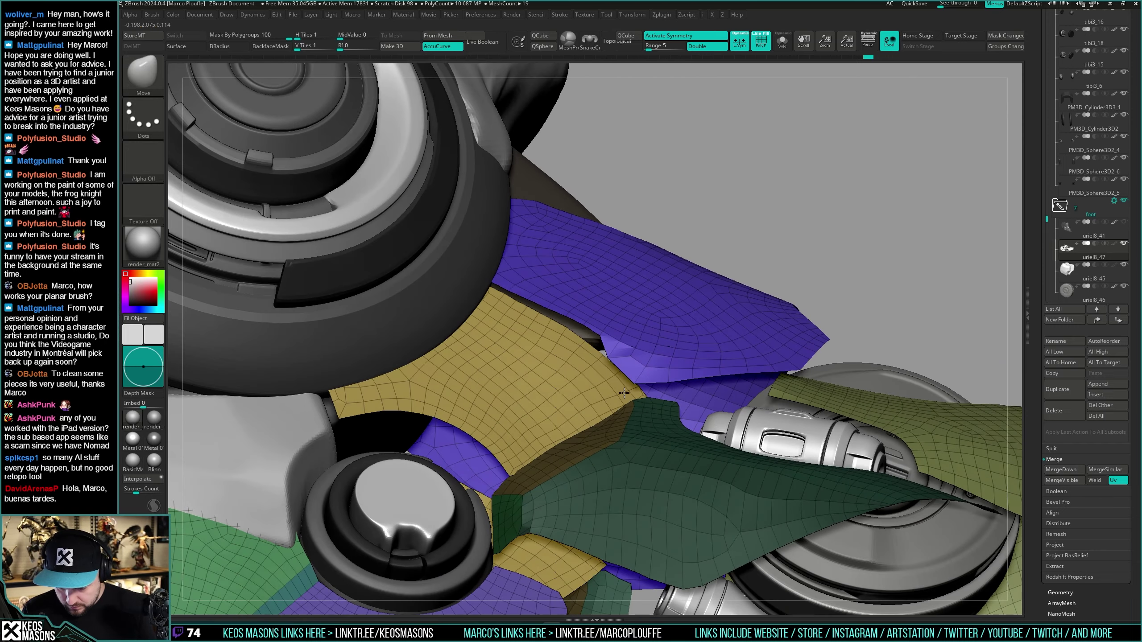
pyautogui.moveTo(644, 377); pyautogui.dragTo(640, 388)
# Step: Refine the seam between the gold and violet plates in isolation, and check it against the transparent leg
pyautogui.moveTo(647, 382)
pyautogui.mouseDown(button='right')
pyautogui.moveTo(730, 375)
pyautogui.moveTo(673, 408)
pyautogui.moveTo(763, 427)
pyautogui.moveTo(728, 421)
pyautogui.moveTo(630, 365)
pyautogui.moveTo(655, 367)
pyautogui.moveTo(661, 412)
pyautogui.moveTo(656, 389)
pyautogui.moveTo(661, 418)
pyautogui.moveTo(639, 429)
pyautogui.moveTo(637, 330)
pyautogui.moveTo(647, 381)
pyautogui.mouseUp(button='right')
pyautogui.hotkey('ctrl', 'shift', 's')
pyautogui.hotkey('shift', 'f')
pyautogui.hotkey('shift', 'f')
pyautogui.rightClick(647, 381)
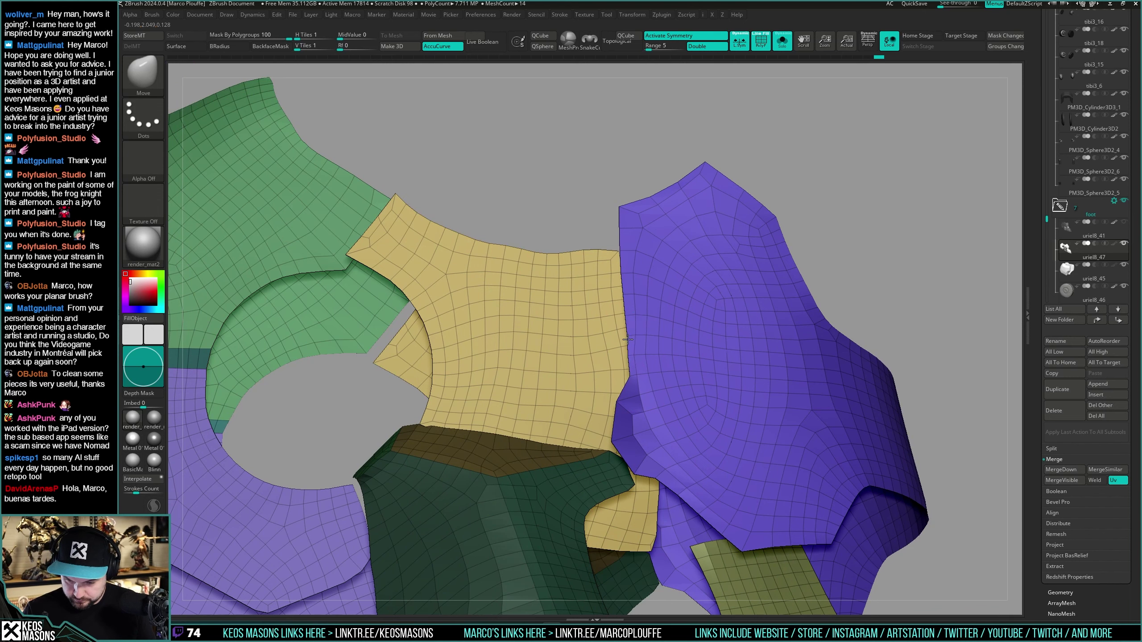
pyautogui.moveTo(627, 274); pyautogui.dragTo(625, 276)
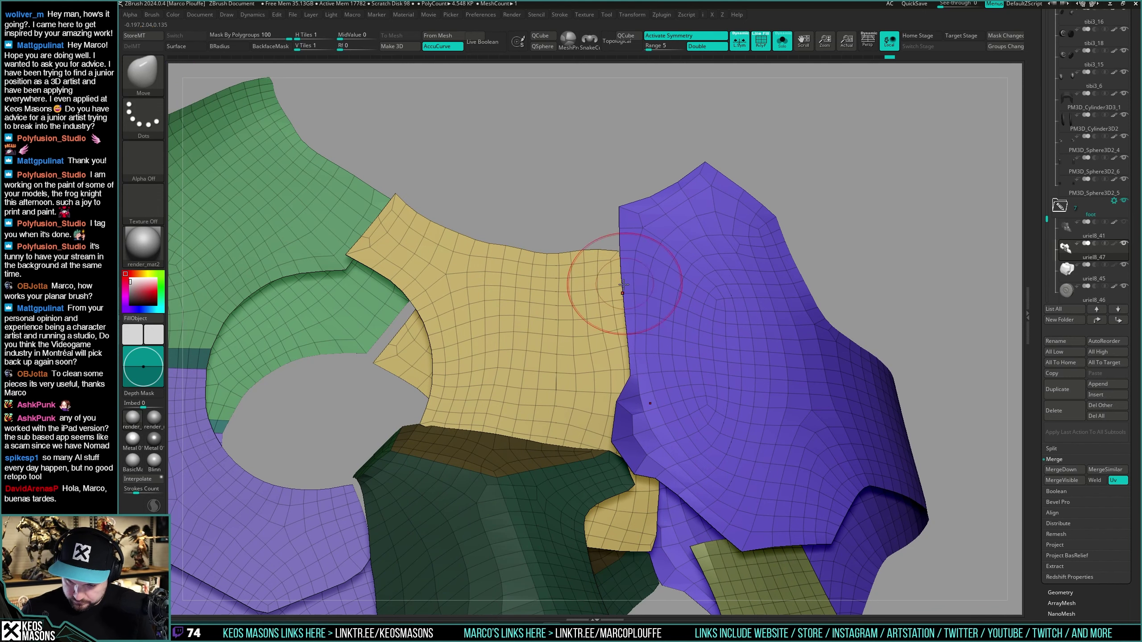
pyautogui.moveTo(623, 252)
pyautogui.mouseDown(button='right')
pyautogui.moveTo(621, 261)
pyautogui.moveTo(581, 221)
pyautogui.moveTo(643, 335)
pyautogui.moveTo(792, 335)
pyautogui.mouseUp(button='right')
pyautogui.hotkey('alt', 's')
pyautogui.hotkey('alt', 't')
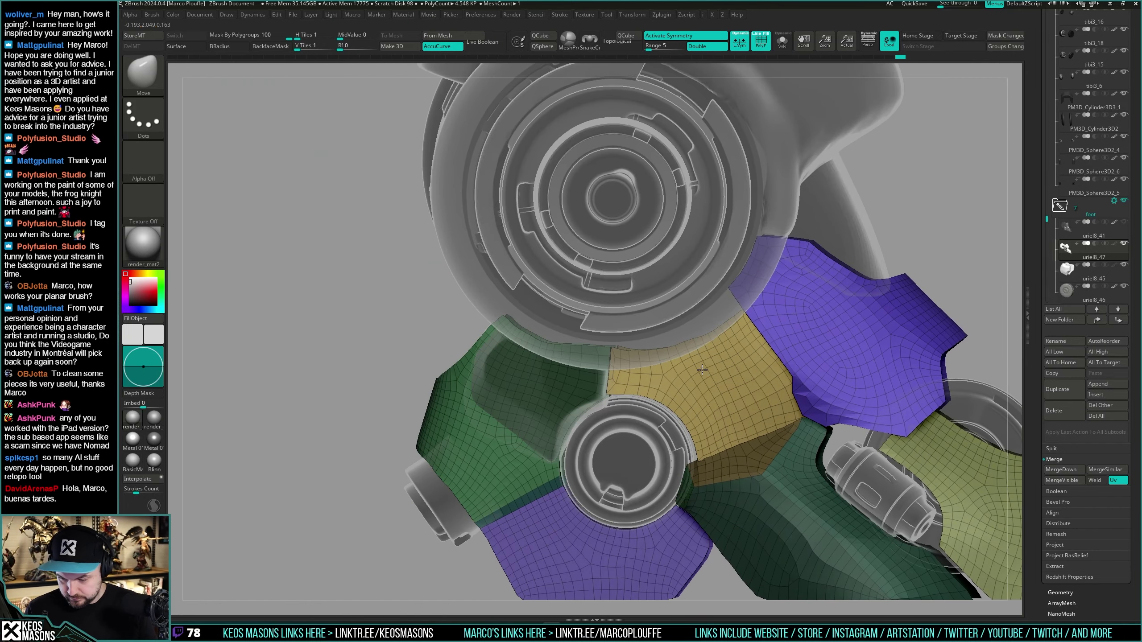
# Step: Adjust the gold plate's upper edge beneath the large transparent ankle disc with the Move brush
pyautogui.keyDown('ctrl'); pyautogui.moveTo(706, 326); pyautogui.dragTo(705, 348, button='right'); pyautogui.keyUp('ctrl')
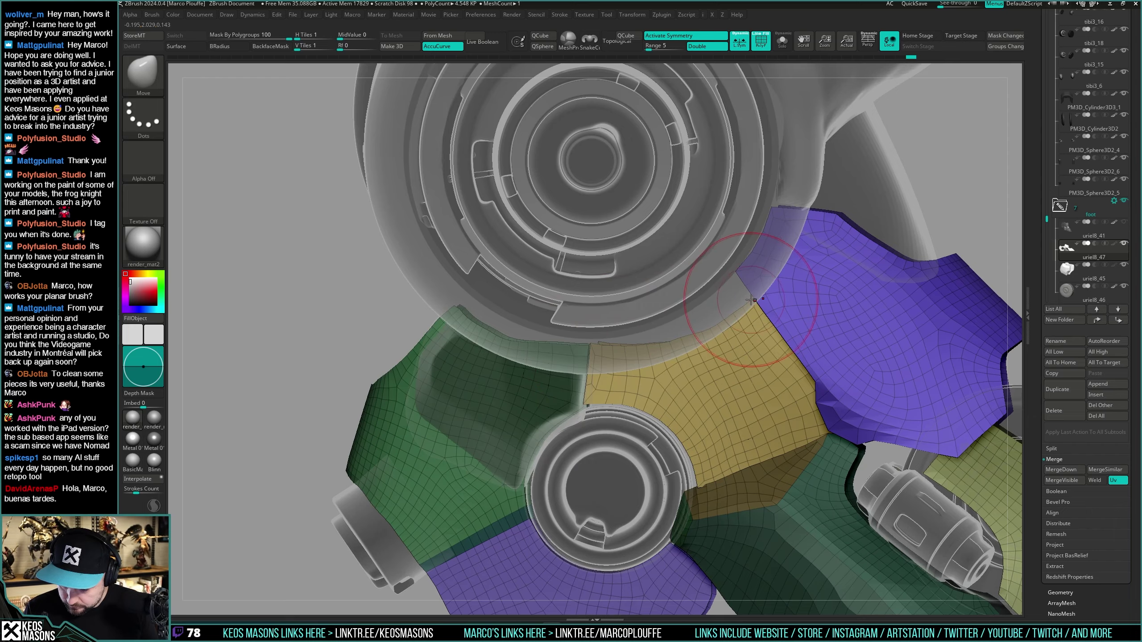
pyautogui.moveTo(750, 303)
pyautogui.mouseDown(button='right')
pyautogui.moveTo(774, 290)
pyautogui.moveTo(708, 321)
pyautogui.mouseUp(button='right')
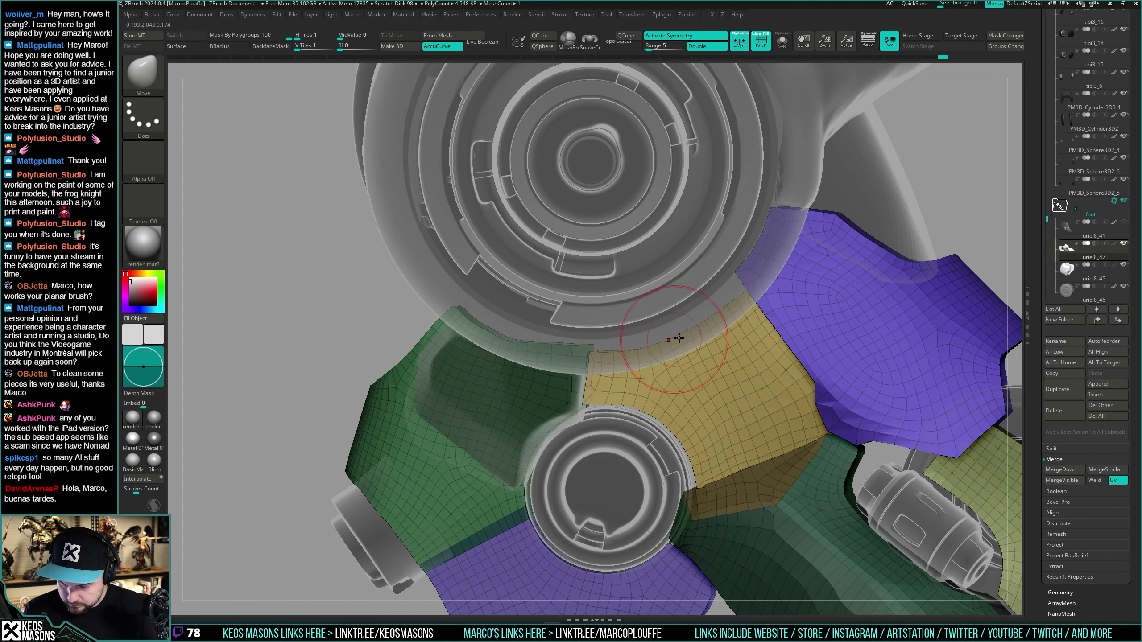
pyautogui.keyDown('alt'); pyautogui.moveTo(706, 330); pyautogui.dragTo(791, 322, button='right'); pyautogui.keyUp('alt')
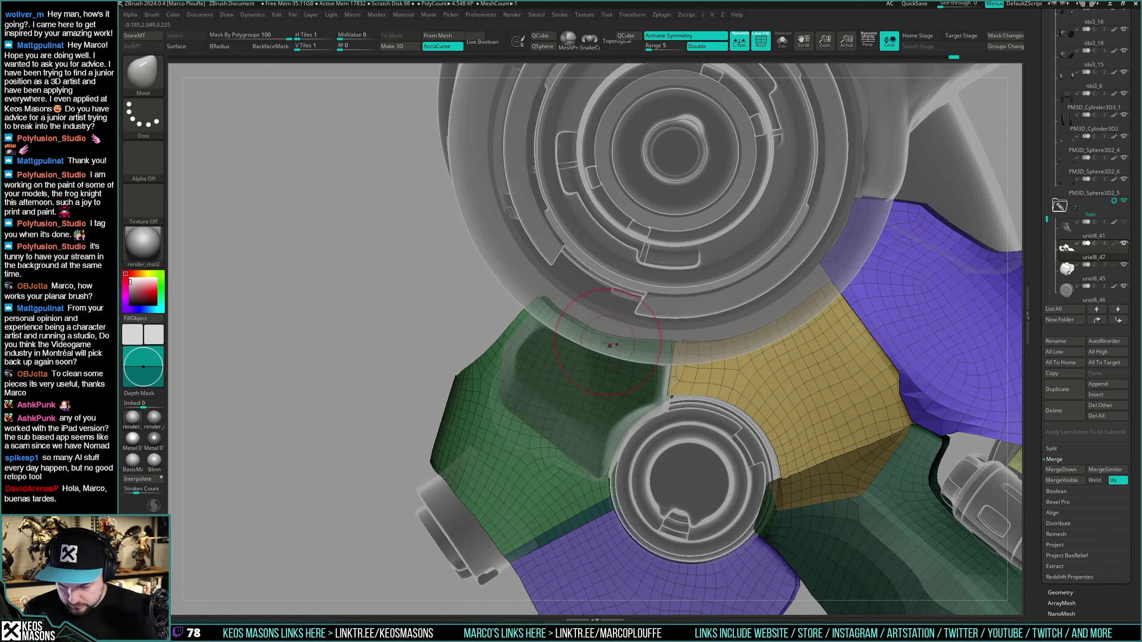
# Step: Resize the Move brush and fit the green rear plate's curved upper edge along the large ankle disc
pyautogui.press('space')
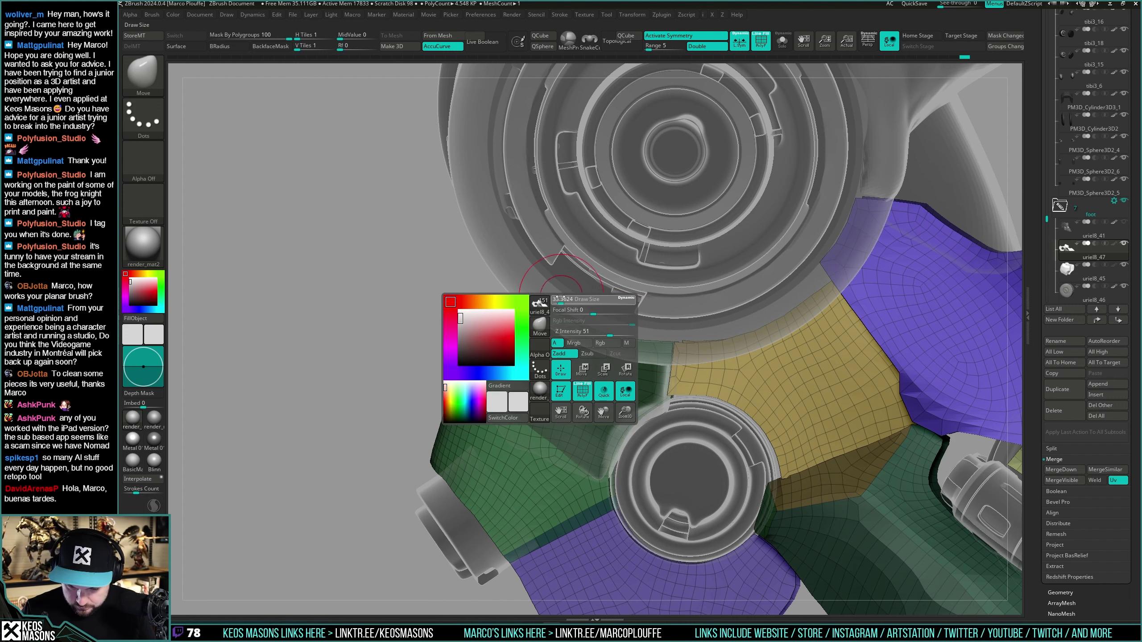
pyautogui.press('space')
pyautogui.moveTo(562, 302); pyautogui.dragTo(541, 302)
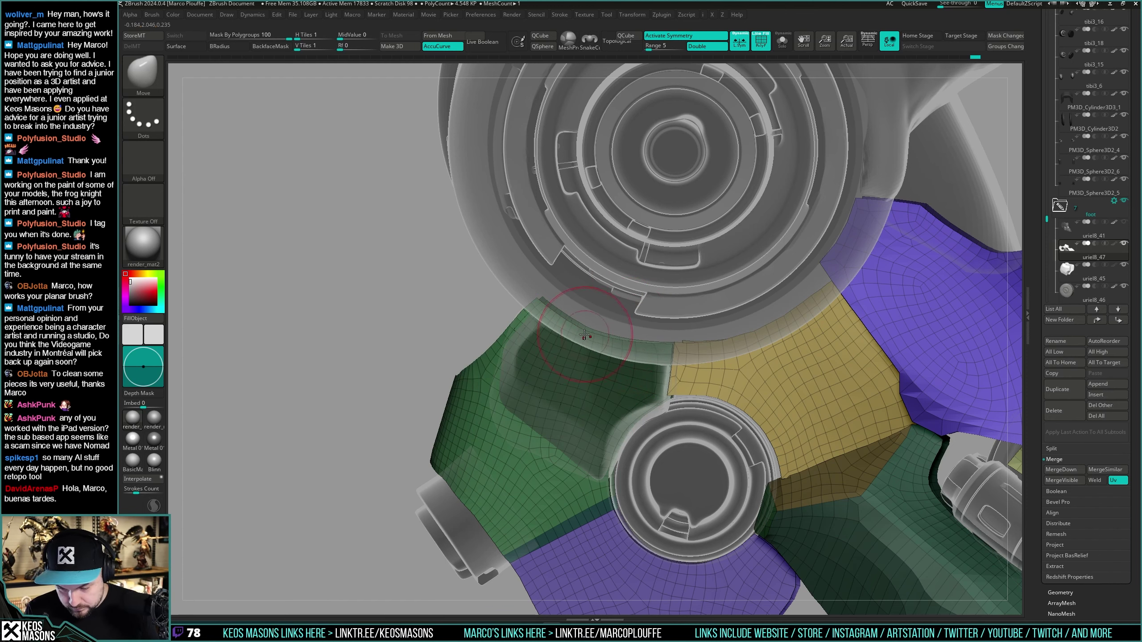
pyautogui.moveTo(626, 332)
pyautogui.keyDown('ctrl'); pyautogui.mouseDown(button='right')
pyautogui.moveTo(652, 317)
pyautogui.moveTo(677, 321)
pyautogui.mouseUp(button='right'); pyautogui.keyUp('ctrl')
pyautogui.moveTo(693, 367)
pyautogui.keyDown('alt'); pyautogui.mouseDown(button='right')
pyautogui.moveTo(805, 356)
pyautogui.moveTo(805, 395)
pyautogui.mouseUp(button='right'); pyautogui.keyUp('alt')
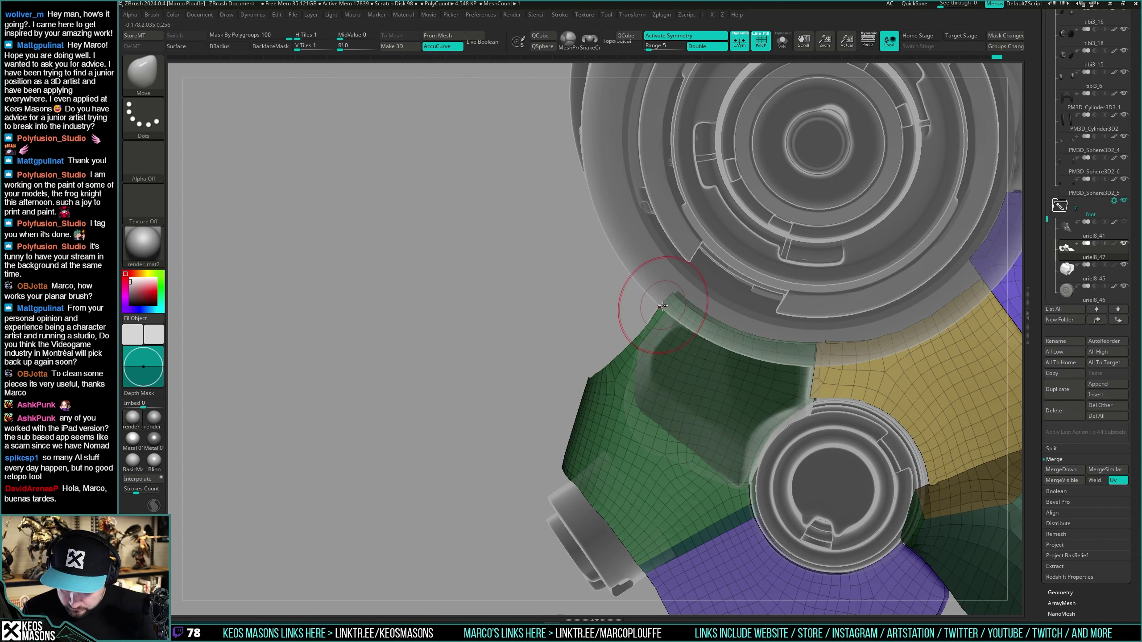
# Step: Reshape the rear plate's curved edge between its two upper prongs, and check it without the wireframe against the solid leg
pyautogui.moveTo(651, 310); pyautogui.dragTo(827, 318, button='right')
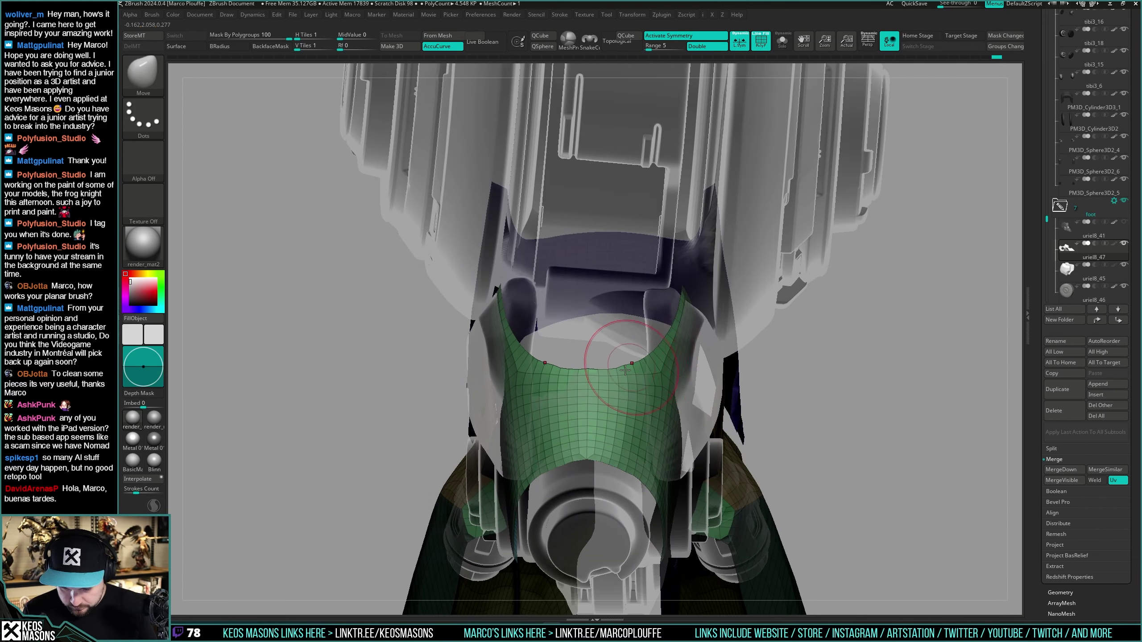
pyautogui.moveTo(615, 356); pyautogui.dragTo(620, 369)
pyautogui.hotkey('shift', 'f')
pyautogui.moveTo(661, 380); pyautogui.dragTo(606, 393, button='right')
pyautogui.press('space')
pyautogui.moveTo(607, 394); pyautogui.dragTo(599, 394)
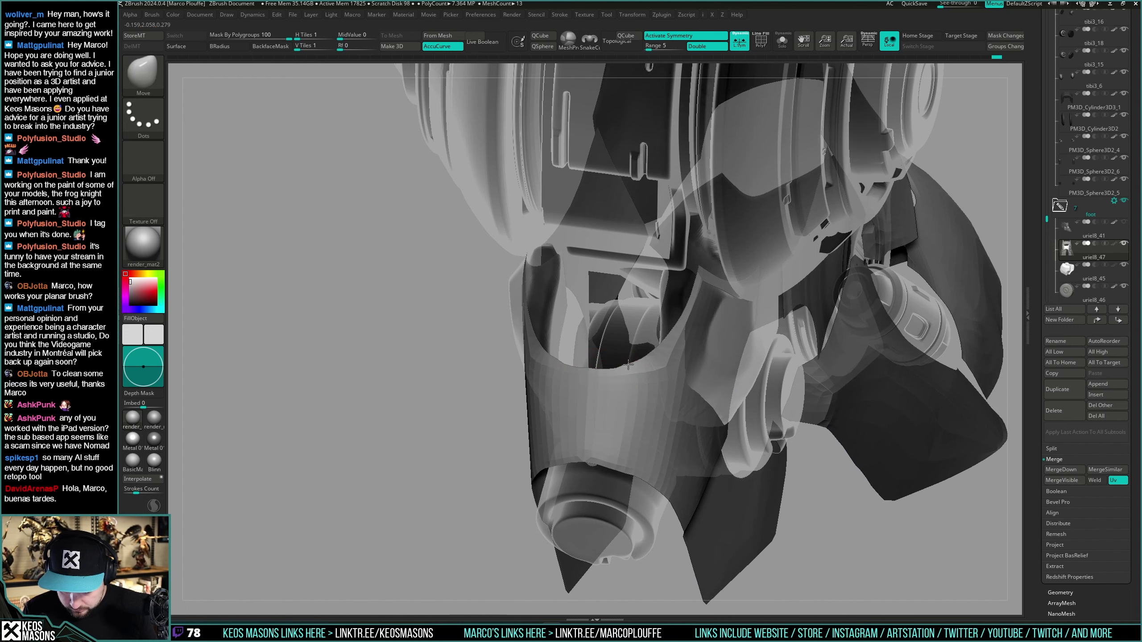
pyautogui.keyDown('ctrl'); pyautogui.keyDown('shift'); pyautogui.moveTo(644, 360); pyautogui.dragTo(663, 343); pyautogui.keyUp('shift'); pyautogui.keyUp('ctrl')
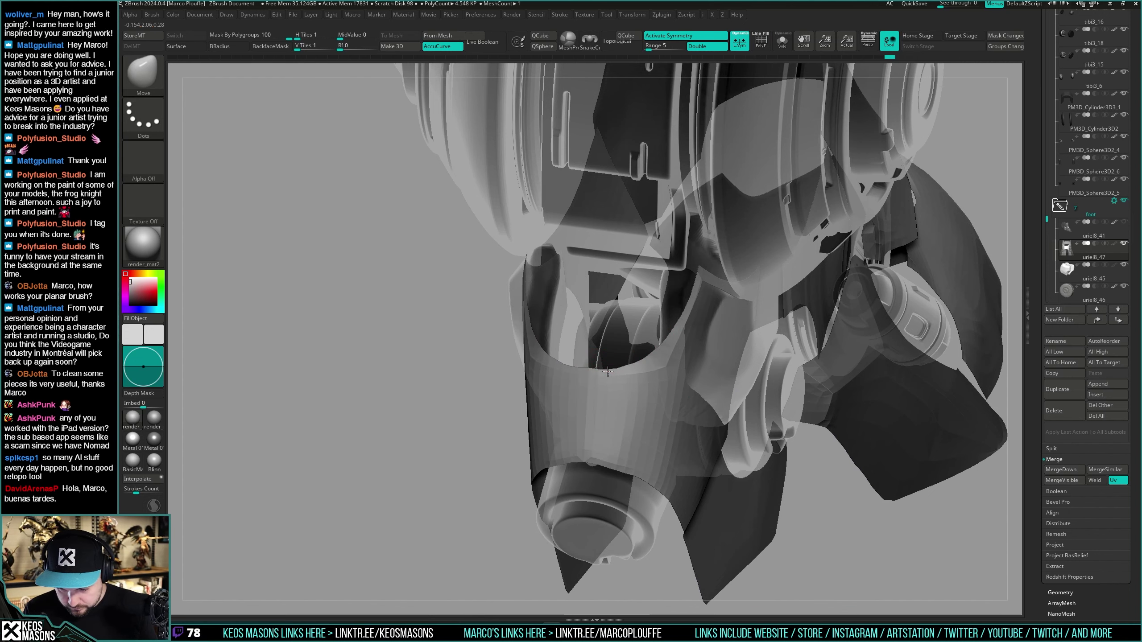
pyautogui.moveTo(647, 358)
pyautogui.keyDown('ctrl'); pyautogui.mouseDown(button='right')
pyautogui.moveTo(639, 335)
pyautogui.moveTo(871, 319)
pyautogui.moveTo(844, 354)
pyautogui.mouseUp(button='right'); pyautogui.keyUp('ctrl')
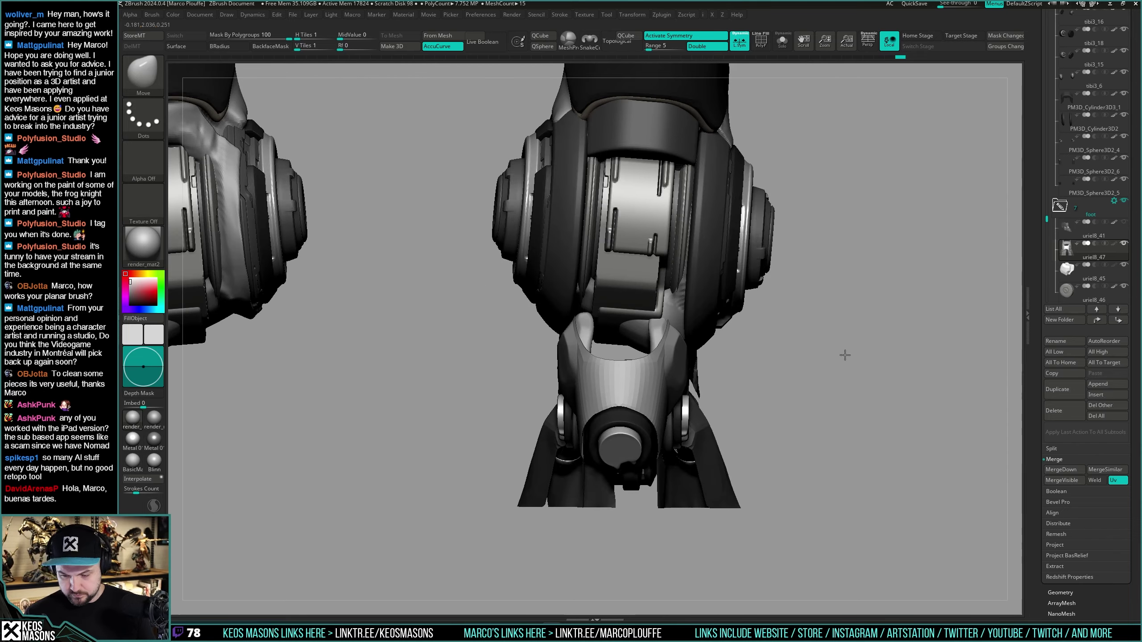
pyautogui.keyDown('alt'); pyautogui.moveTo(738, 349); pyautogui.dragTo(710, 387, button='right'); pyautogui.keyUp('alt')
pyautogui.press('space')
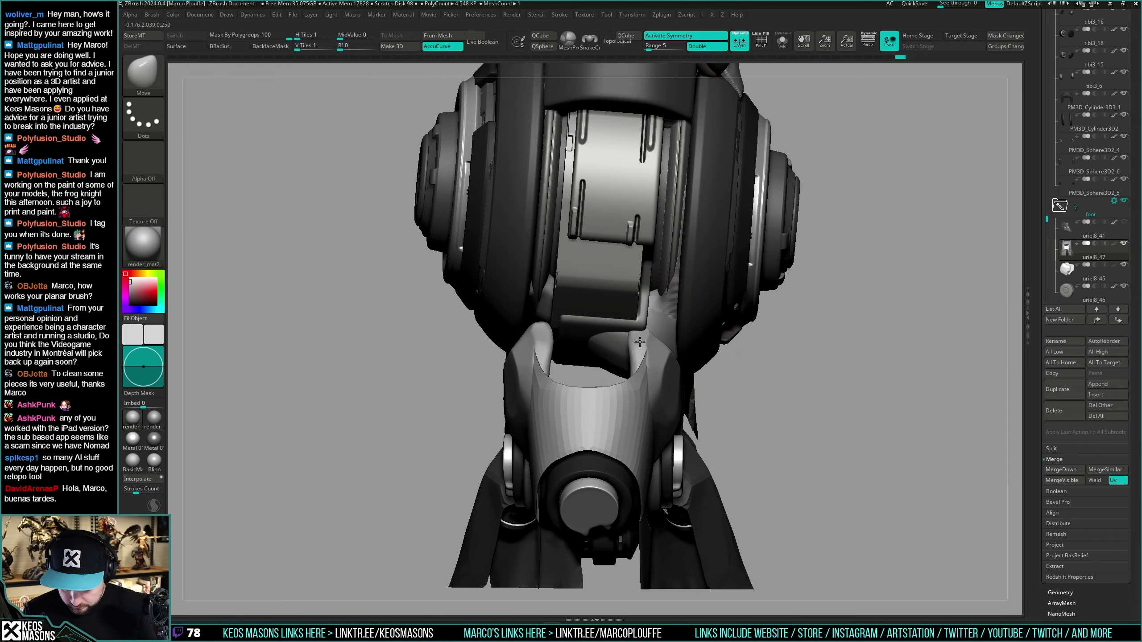
pyautogui.keyDown('ctrl'); pyautogui.moveTo(639, 342); pyautogui.dragTo(668, 311, button='right'); pyautogui.keyUp('ctrl')
# Step: Adjust the seam corner between the rear and middle plates above the small ankle ring, with the surrounding parts transparent
pyautogui.moveTo(854, 331); pyautogui.dragTo(760, 362, button='right')
pyautogui.moveTo(845, 351)
pyautogui.keyDown('alt'); pyautogui.mouseDown(button='right')
pyautogui.moveTo(804, 350)
pyautogui.moveTo(733, 397)
pyautogui.moveTo(681, 405)
pyautogui.mouseUp(button='right'); pyautogui.keyUp('alt')
pyautogui.hotkey('shift', 's')
pyautogui.keyDown('alt'); pyautogui.moveTo(681, 405); pyautogui.dragTo(746, 374, button='right'); pyautogui.keyUp('alt')
pyautogui.hotkey('shift', 's')
pyautogui.press('space')
pyautogui.hotkey('shift', 't')
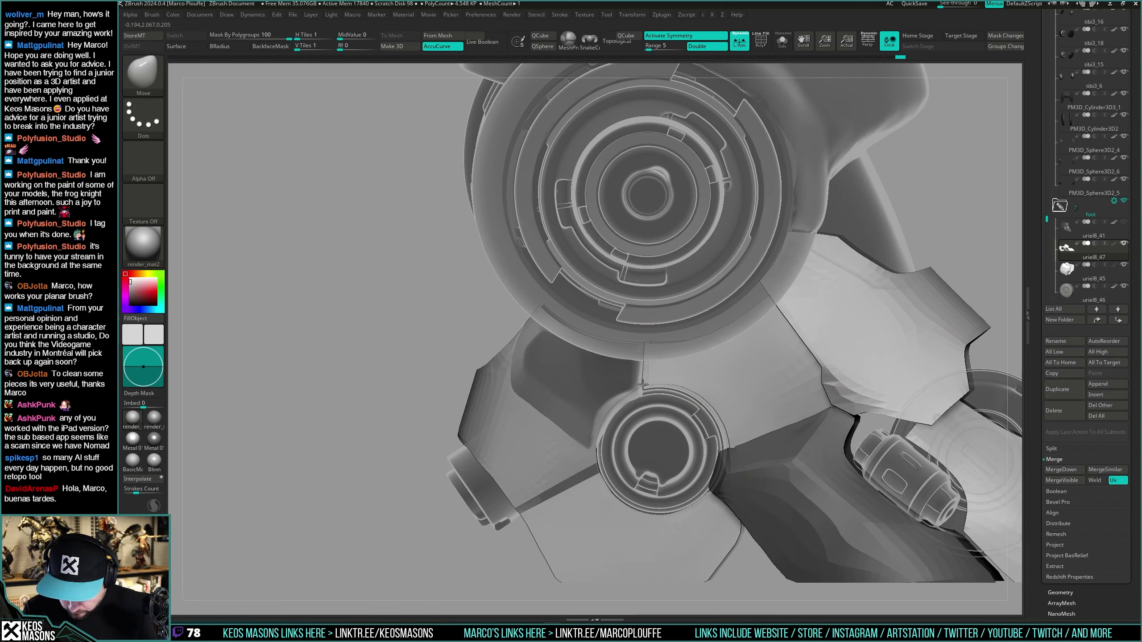
pyautogui.moveTo(642, 384); pyautogui.dragTo(652, 376)
# Step: Examine the plate seams around the small ankle ring, both in isolation and against the full solid leg
pyautogui.hotkey('shift', 's')
pyautogui.moveTo(668, 362)
pyautogui.mouseDown(button='right')
pyautogui.moveTo(675, 304)
pyautogui.moveTo(715, 326)
pyautogui.moveTo(712, 377)
pyautogui.moveTo(760, 396)
pyautogui.moveTo(701, 344)
pyautogui.moveTo(707, 312)
pyautogui.mouseUp(button='right')
pyautogui.hotkey('shift', 's')
pyautogui.hotkey('shift', 't')
pyautogui.hotkey('shift', 's')
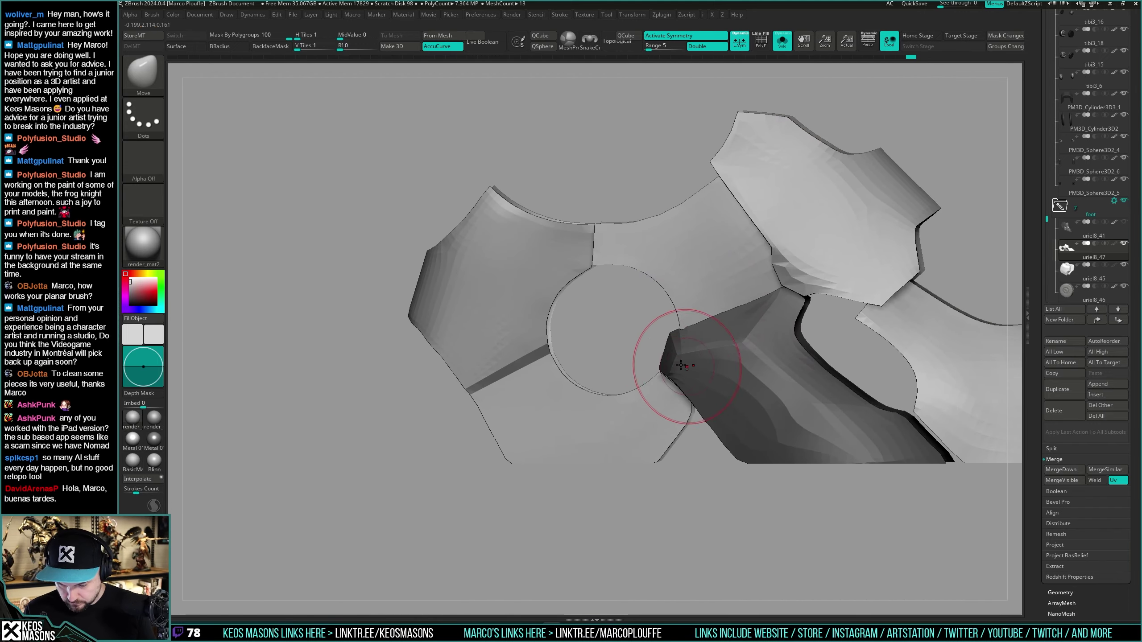
pyautogui.hotkey('shift', 's')
pyautogui.hotkey('shift', 's')
pyautogui.moveTo(651, 389)
pyautogui.keyDown('alt'); pyautogui.mouseDown(button='right')
pyautogui.moveTo(693, 369)
pyautogui.moveTo(745, 377)
pyautogui.moveTo(704, 403)
pyautogui.moveTo(739, 394)
pyautogui.moveTo(704, 405)
pyautogui.mouseUp(button='right'); pyautogui.keyUp('alt')
pyautogui.hotkey('shift', 's')
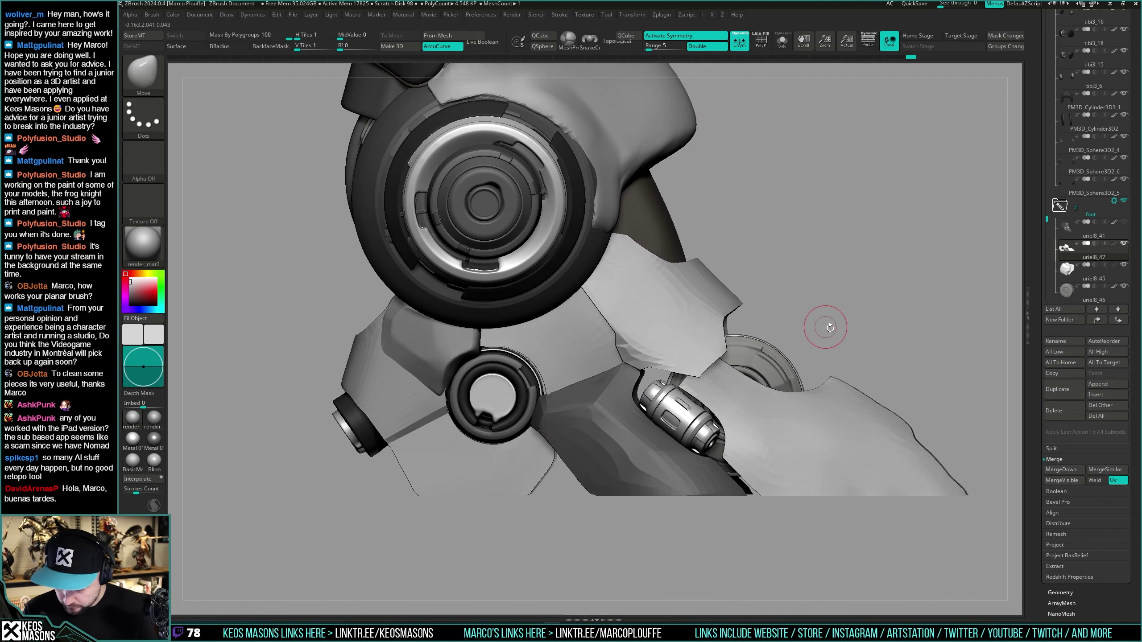
# Step: Hide the upper front plate to expose the long front plate's upper end, with the surrounding parts transparent
pyautogui.keyDown('alt'); pyautogui.moveTo(810, 327); pyautogui.dragTo(788, 320, button='right'); pyautogui.keyUp('alt')
pyautogui.hotkey('shift', 't')
pyautogui.keyDown('ctrl'); pyautogui.moveTo(667, 373); pyautogui.dragTo(670, 377, button='right'); pyautogui.keyUp('ctrl')
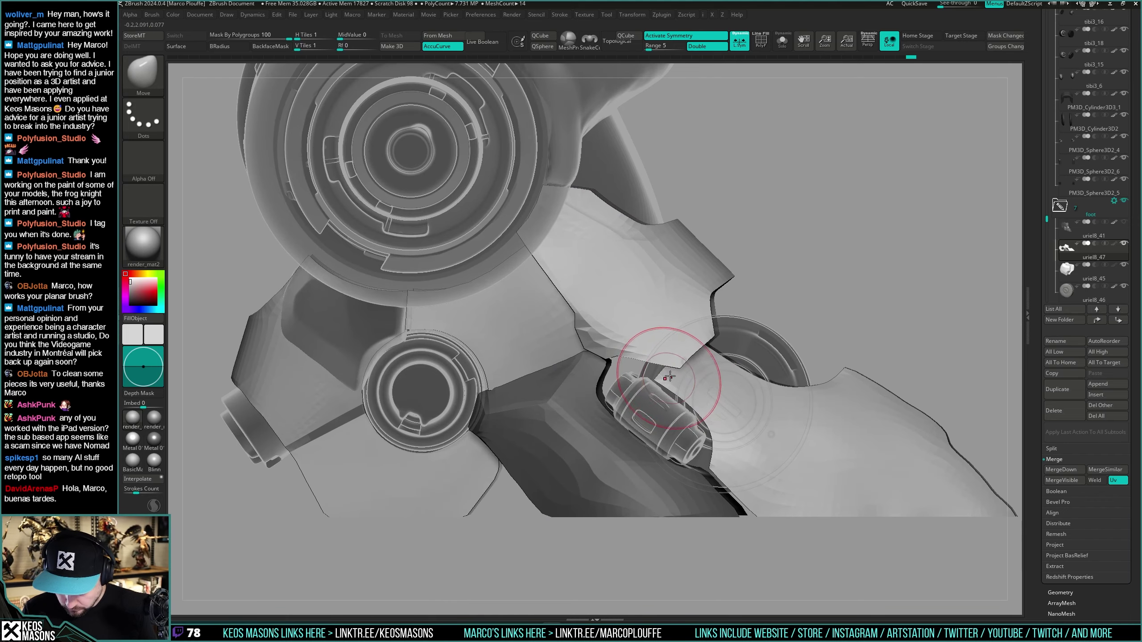
pyautogui.moveTo(670, 377); pyautogui.dragTo(704, 346)
pyautogui.keyDown('ctrl'); pyautogui.moveTo(864, 280); pyautogui.dragTo(874, 292); pyautogui.keyUp('ctrl')
pyautogui.keyDown('ctrl'); pyautogui.keyDown('shift'); pyautogui.click(699, 287); pyautogui.keyUp('shift'); pyautogui.keyUp('ctrl')
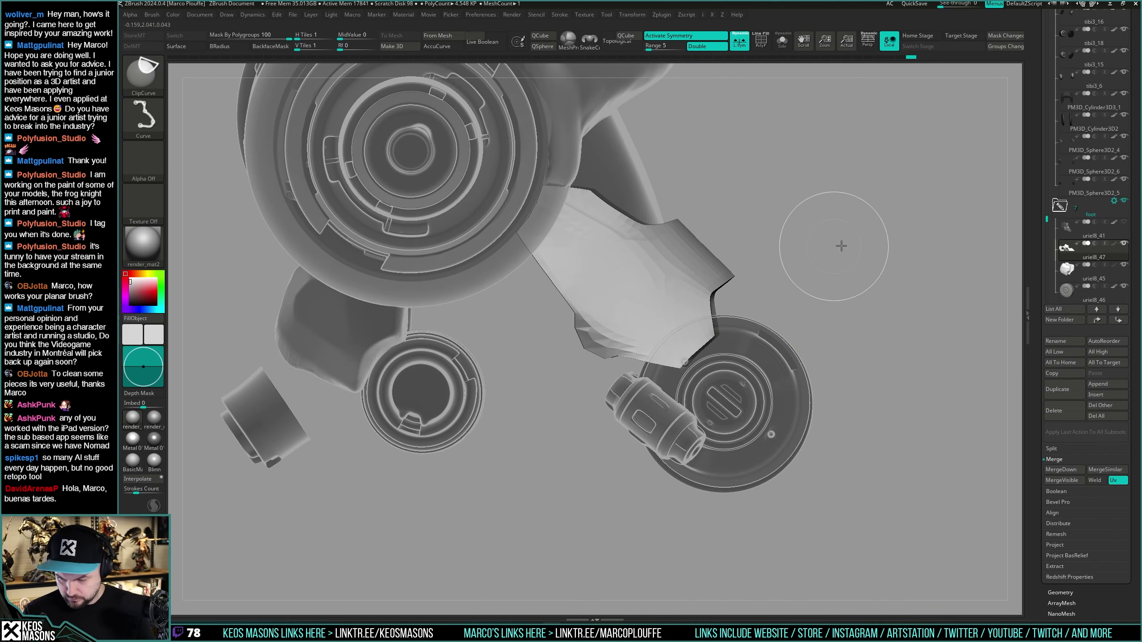
pyautogui.keyDown('ctrl'); pyautogui.keyDown('shift'); pyautogui.moveTo(842, 246); pyautogui.dragTo(851, 253); pyautogui.keyUp('shift'); pyautogui.keyUp('ctrl')
# Step: Extend the long front plate's upper corner towards the end of the small cylinder with the Move brush
pyautogui.moveTo(707, 326); pyautogui.dragTo(689, 336)
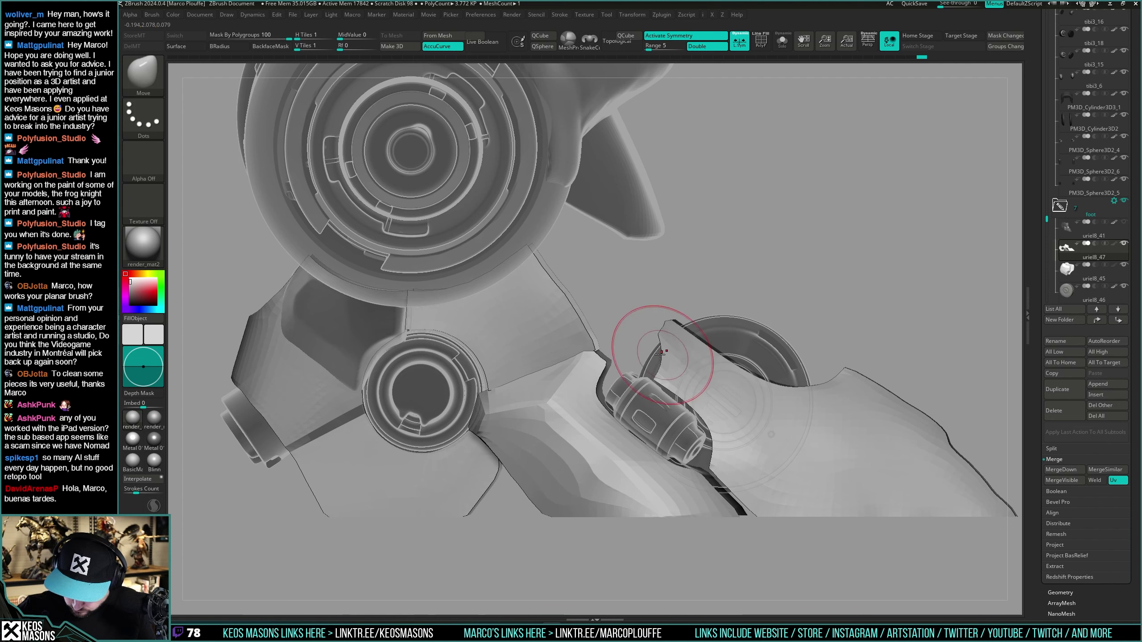
pyautogui.press('space')
pyautogui.moveTo(657, 363)
pyautogui.mouseDown()
pyautogui.moveTo(650, 376)
pyautogui.moveTo(649, 336)
pyautogui.mouseUp()
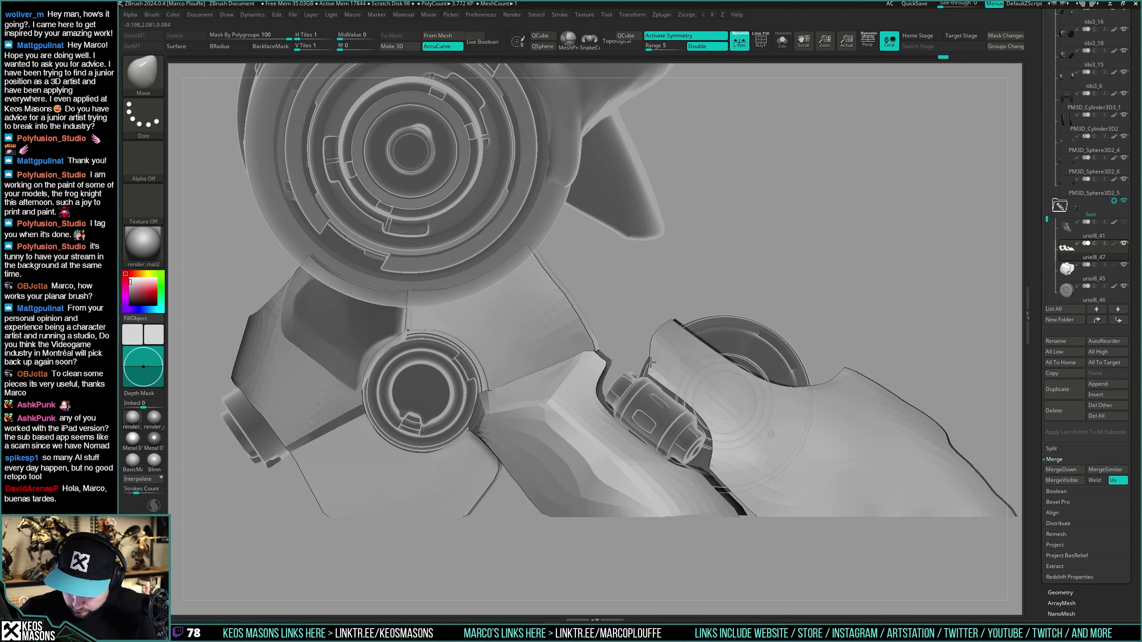
pyautogui.moveTo(829, 276)
pyautogui.mouseDown()
pyautogui.moveTo(897, 296)
pyautogui.moveTo(863, 341)
pyautogui.moveTo(764, 387)
pyautogui.moveTo(760, 431)
pyautogui.moveTo(732, 483)
pyautogui.moveTo(685, 380)
pyautogui.moveTo(690, 311)
pyautogui.moveTo(660, 341)
pyautogui.mouseUp()
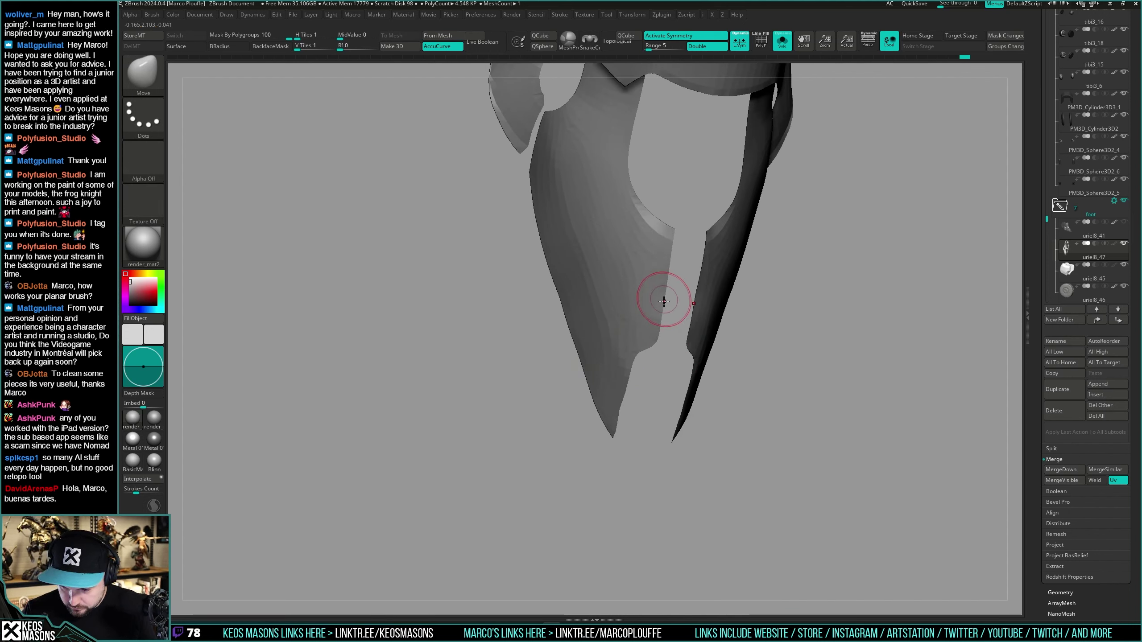
# Step: Reshape the notched inner edges and pointed tips of the mirrored long front plates in isolation
pyautogui.moveTo(661, 322); pyautogui.dragTo(680, 340)
pyautogui.moveTo(660, 377); pyautogui.dragTo(644, 400)
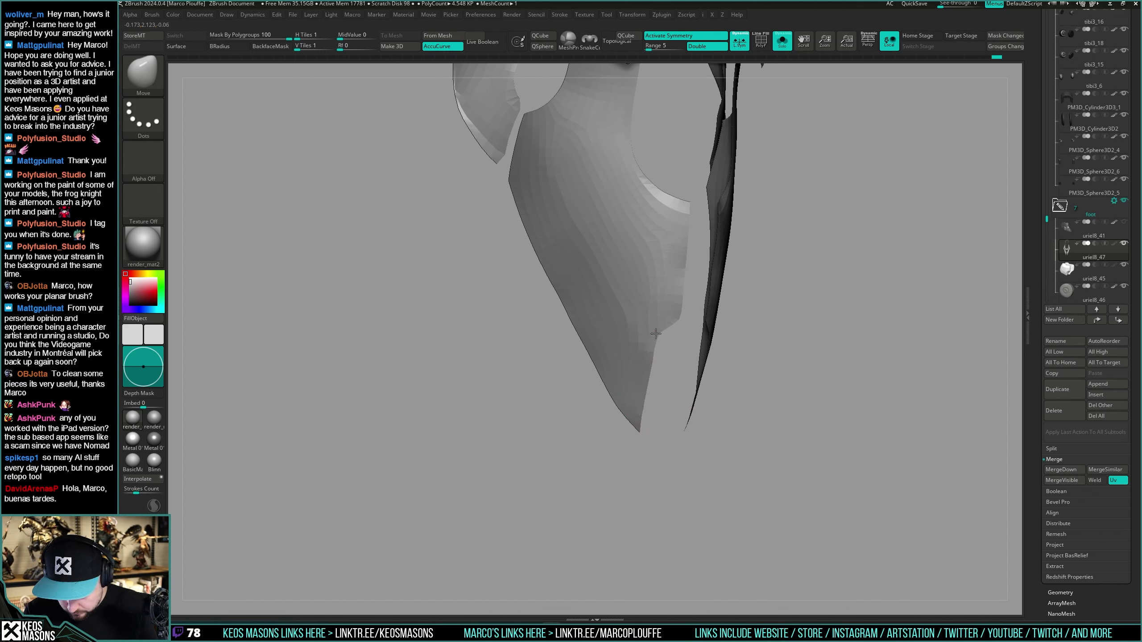
pyautogui.moveTo(641, 443); pyautogui.dragTo(601, 443)
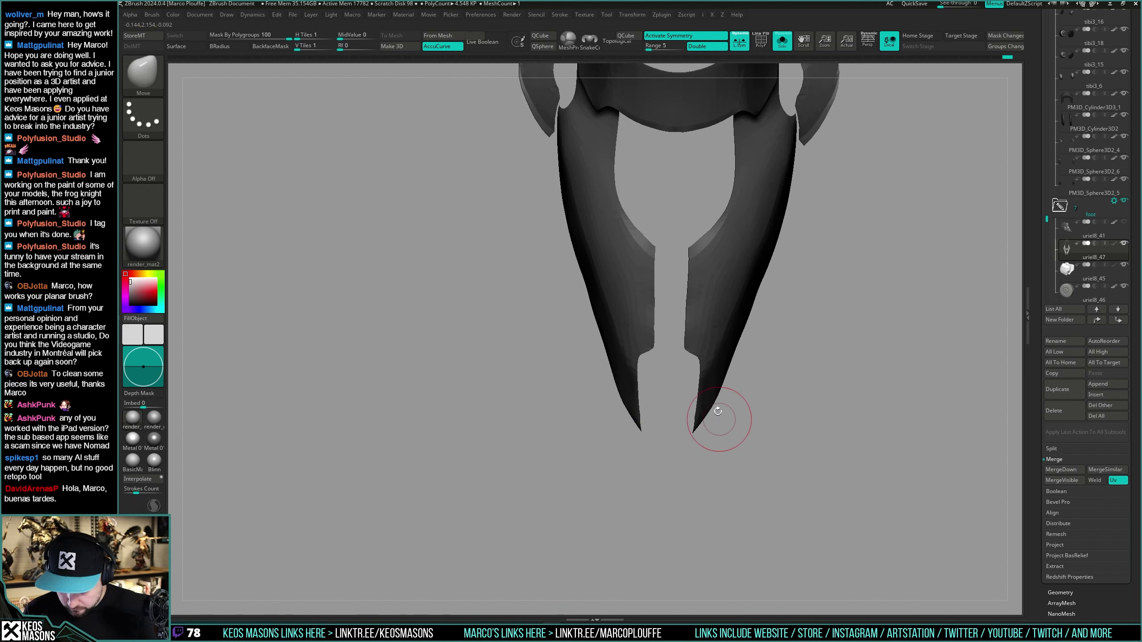
pyautogui.keyDown('alt'); pyautogui.moveTo(721, 419); pyautogui.dragTo(718, 393); pyautogui.keyUp('alt')
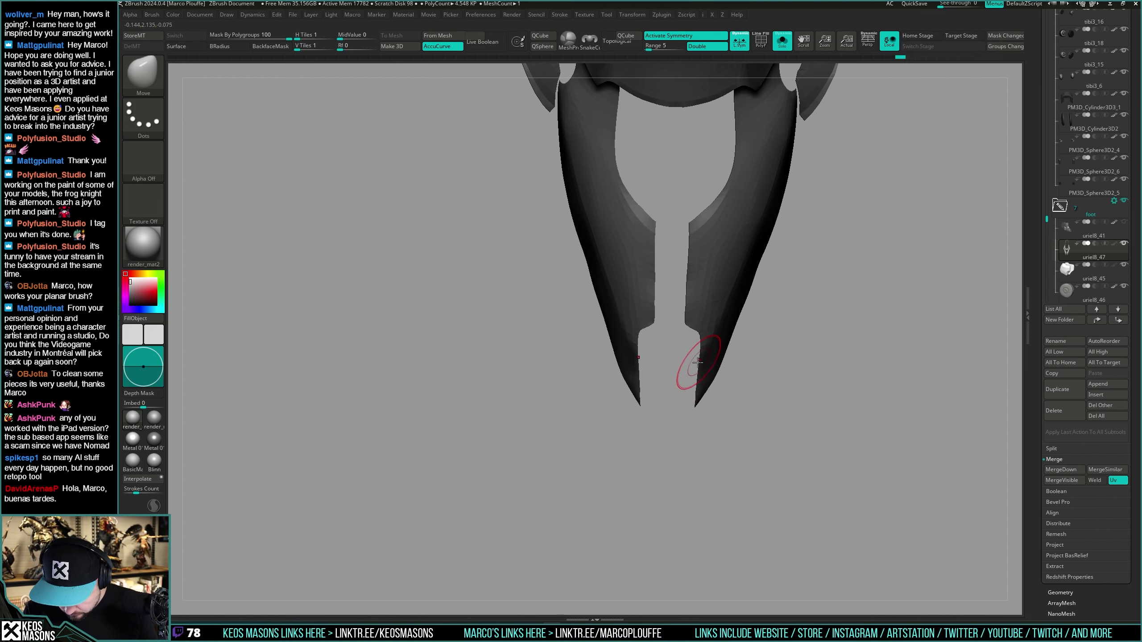
pyautogui.moveTo(664, 372)
pyautogui.mouseDown()
pyautogui.moveTo(675, 363)
pyautogui.moveTo(800, 383)
pyautogui.mouseUp()
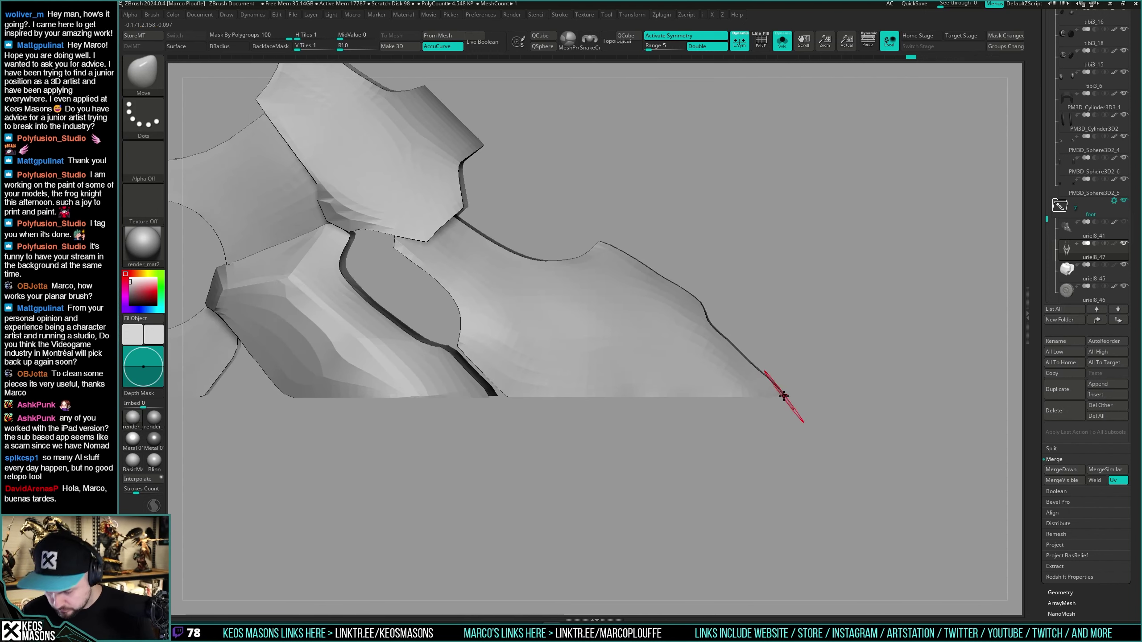
# Step: Refine the long front plate's upper contour and tip from the side with the Move brush
pyautogui.moveTo(786, 396)
pyautogui.keyDown('alt'); pyautogui.mouseDown()
pyautogui.moveTo(795, 350)
pyautogui.moveTo(795, 395)
pyautogui.mouseUp(); pyautogui.keyUp('alt')
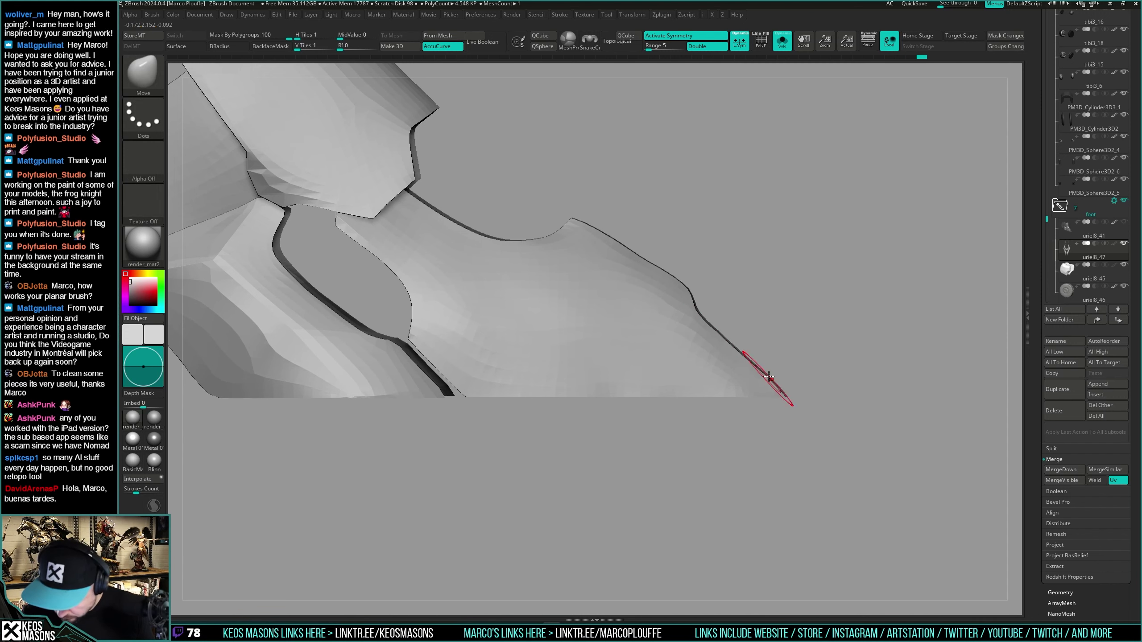
pyautogui.keyDown('alt'); pyautogui.moveTo(753, 325); pyautogui.dragTo(775, 379); pyautogui.keyUp('alt')
pyautogui.keyDown('alt'); pyautogui.moveTo(670, 295); pyautogui.dragTo(687, 310); pyautogui.keyUp('alt')
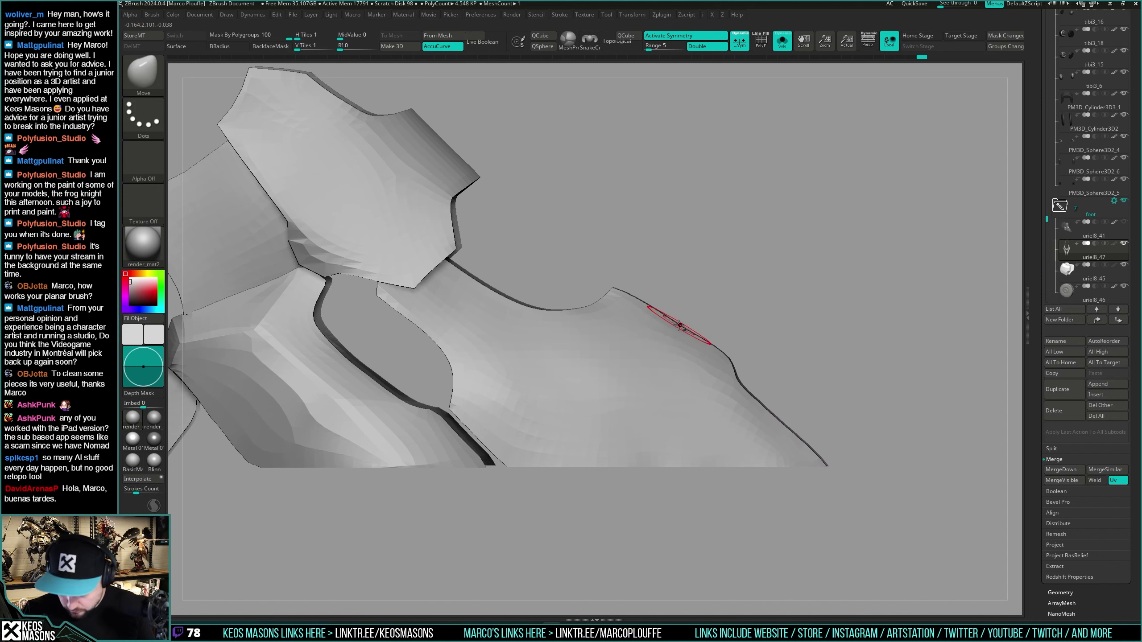
pyautogui.click(678, 324)
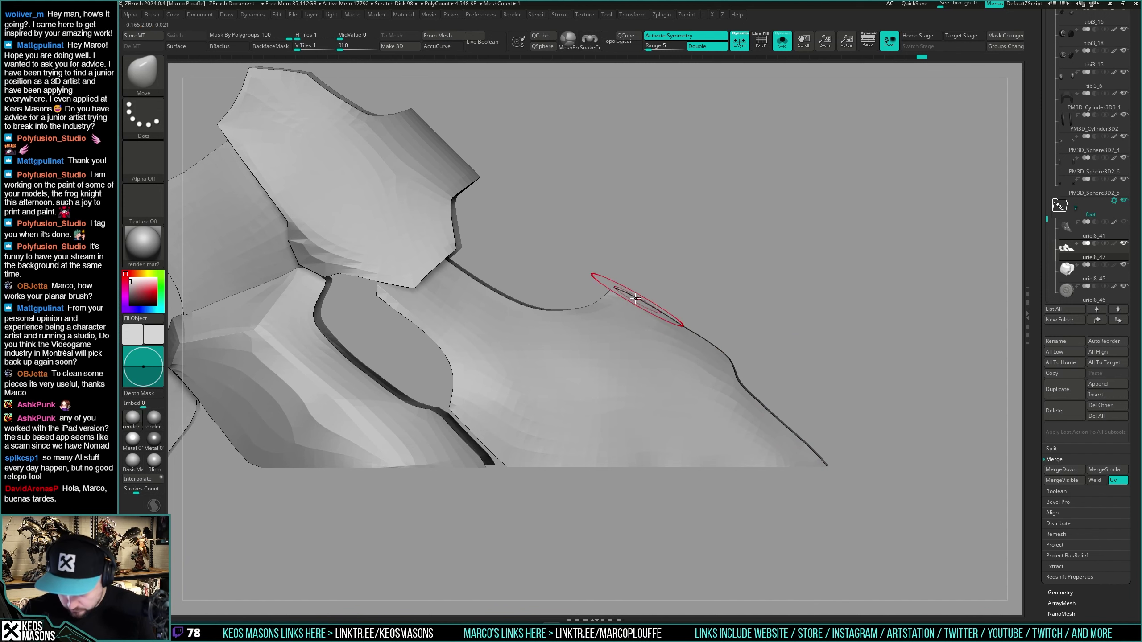
pyautogui.keyDown('ctrl'); pyautogui.moveTo(637, 297); pyautogui.dragTo(642, 269, button='right'); pyautogui.keyUp('ctrl')
pyautogui.moveTo(642, 270)
pyautogui.keyDown('alt'); pyautogui.mouseDown(button='right')
pyautogui.moveTo(743, 335)
pyautogui.moveTo(716, 373)
pyautogui.moveTo(700, 362)
pyautogui.moveTo(785, 340)
pyautogui.mouseUp(button='right'); pyautogui.keyUp('alt')
pyautogui.moveTo(785, 340); pyautogui.dragTo(624, 388)
pyautogui.keyDown('shift'); pyautogui.moveTo(624, 388); pyautogui.dragTo(694, 398, button='right'); pyautogui.keyUp('shift')
pyautogui.hotkey('shift', 'f')
pyautogui.hotkey('shift', 'f')
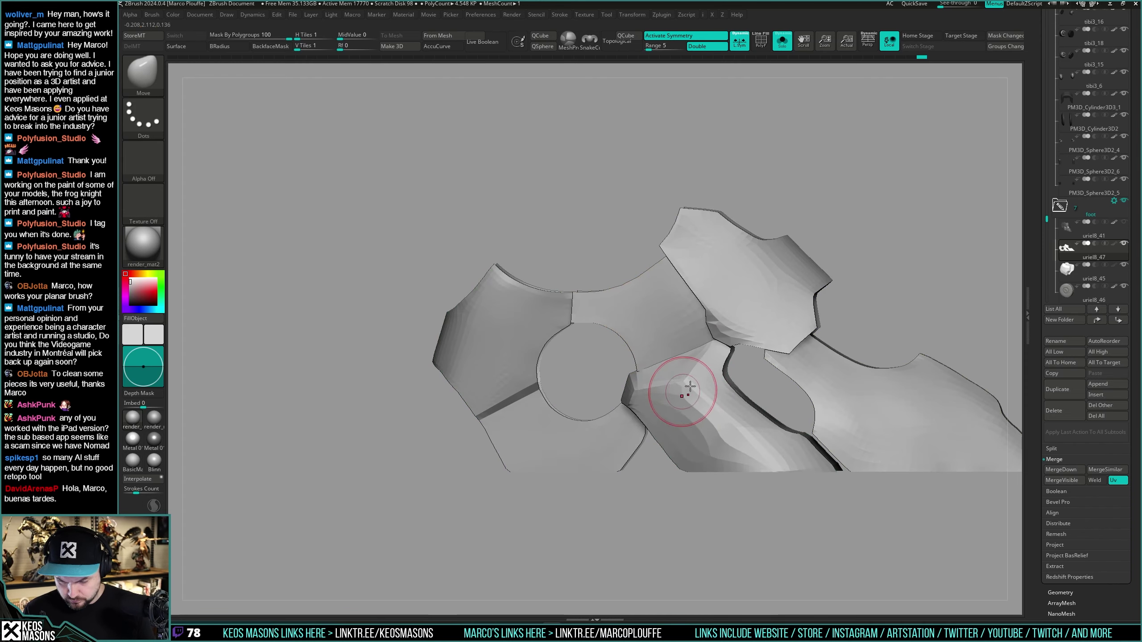
# Step: Mask all the armour plates except the faceted lower side plates, and show the whole armour again
pyautogui.keyDown('ctrl'); pyautogui.keyDown('shift'); pyautogui.click(672, 380); pyautogui.keyUp('shift'); pyautogui.keyUp('ctrl')
pyautogui.keyDown('ctrl'); pyautogui.keyDown('shift'); pyautogui.click(876, 238); pyautogui.keyUp('shift'); pyautogui.keyUp('ctrl')
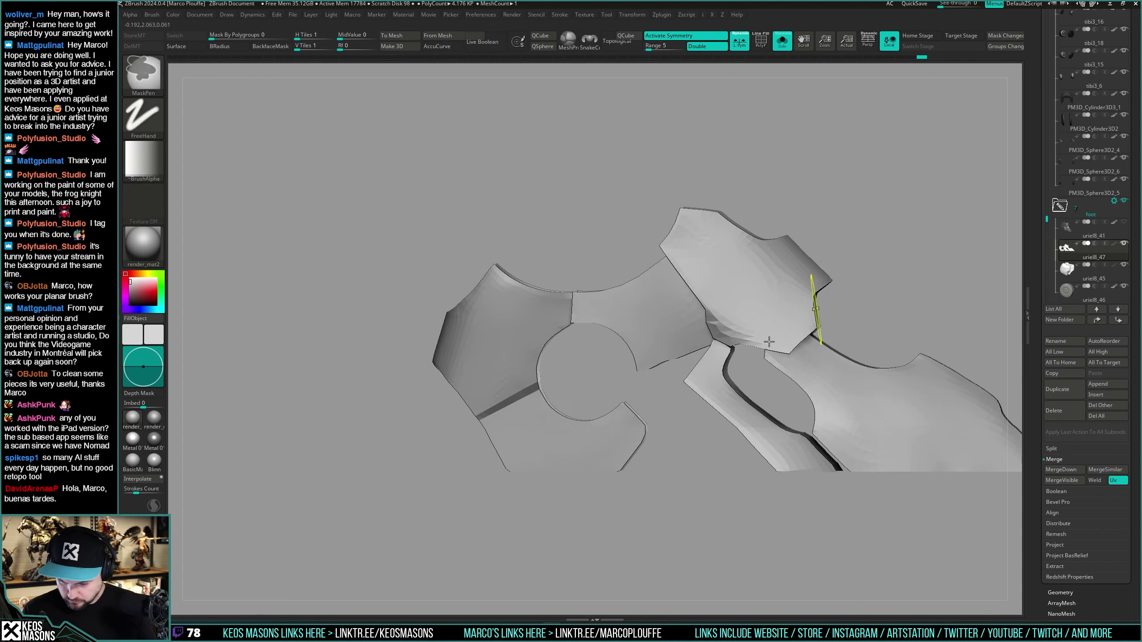
pyautogui.keyDown('ctrl'); pyautogui.click(897, 252); pyautogui.keyUp('ctrl')
pyautogui.keyDown('ctrl'); pyautogui.keyDown('shift'); pyautogui.click(916, 252); pyautogui.keyUp('shift'); pyautogui.keyUp('ctrl')
pyautogui.keyDown('ctrl'); pyautogui.click(923, 253); pyautogui.keyUp('ctrl')
pyautogui.keyDown('shift'); pyautogui.moveTo(814, 303); pyautogui.dragTo(742, 356, button='right'); pyautogui.keyUp('shift')
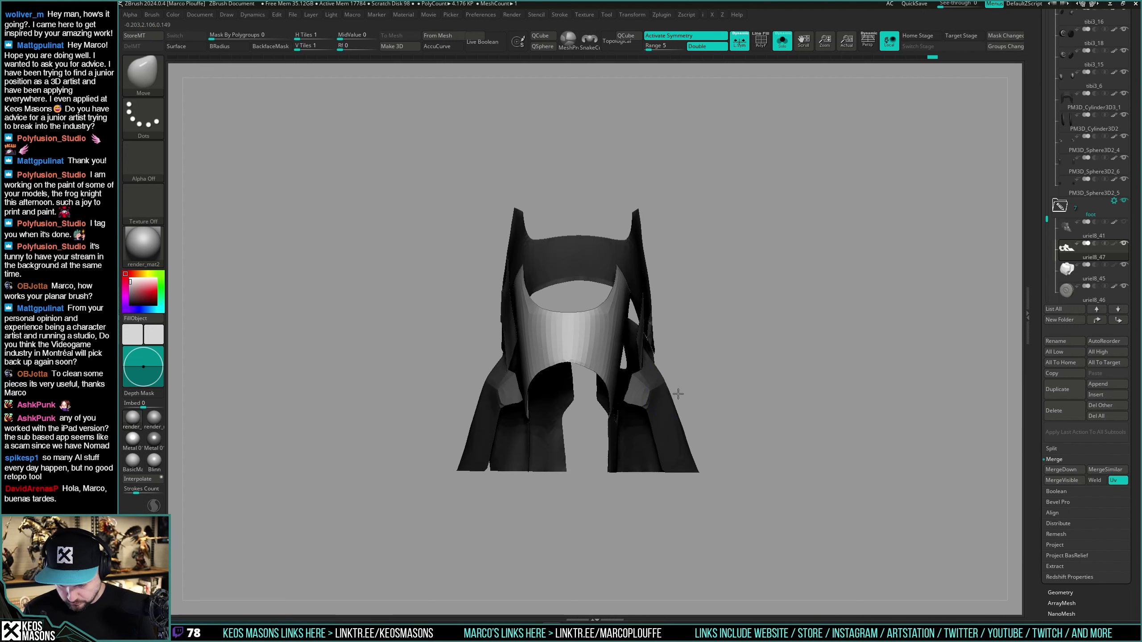
pyautogui.keyDown('ctrl'); pyautogui.click(774, 333); pyautogui.keyUp('ctrl')
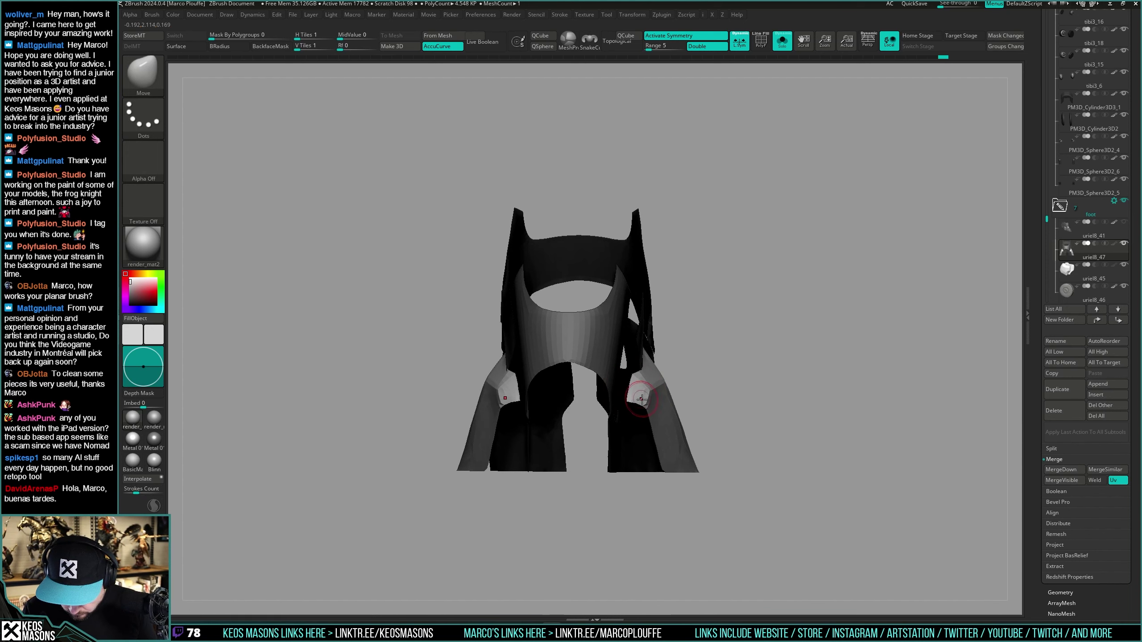
# Step: Adjust the inner edges of the faceted lower side plates from the front and below with the Move brush
pyautogui.press('space')
pyautogui.moveTo(644, 399); pyautogui.dragTo(647, 398)
pyautogui.moveTo(648, 385)
pyautogui.mouseDown(button='right')
pyautogui.moveTo(653, 407)
pyautogui.moveTo(677, 382)
pyautogui.moveTo(636, 382)
pyautogui.mouseUp(button='right')
pyautogui.press('space')
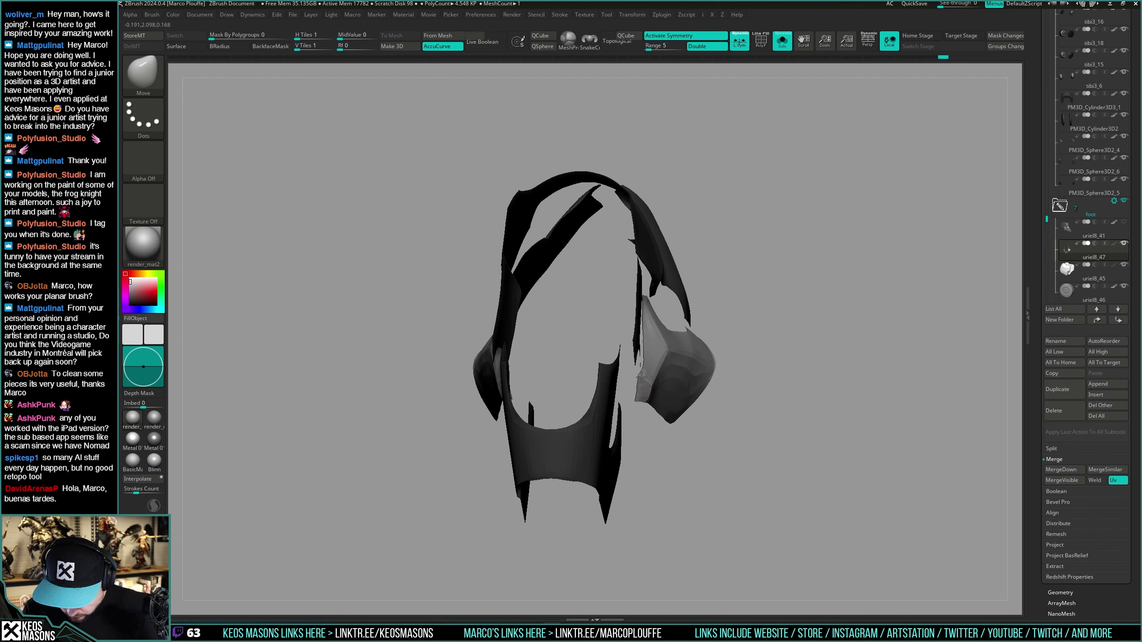
pyautogui.moveTo(642, 359); pyautogui.dragTo(639, 386, button='right')
pyautogui.press('space')
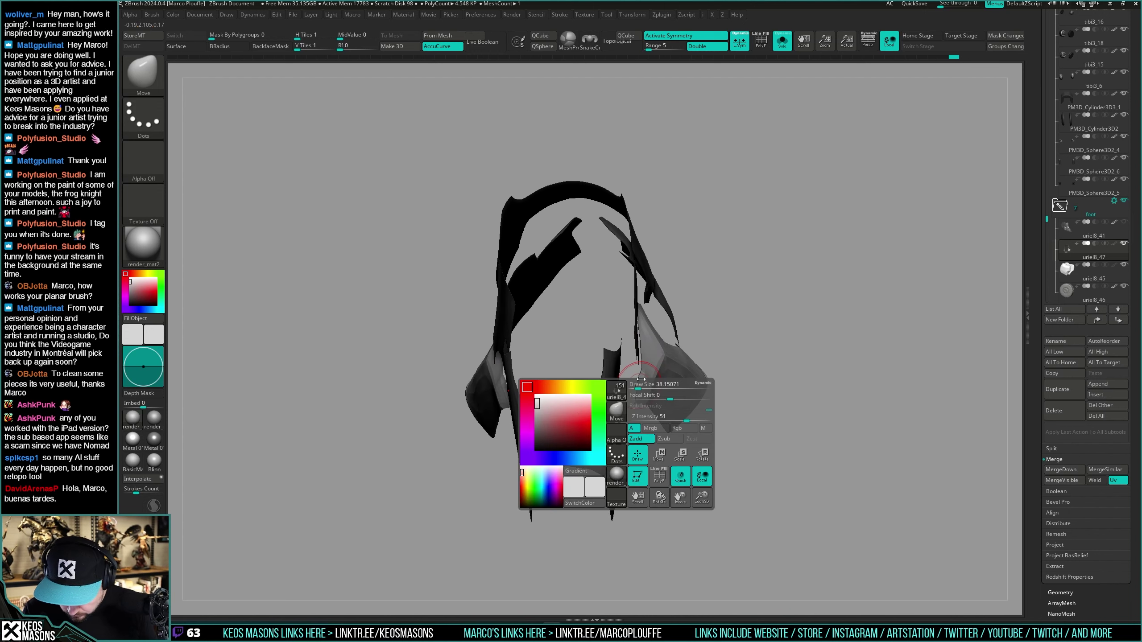
pyautogui.press('space')
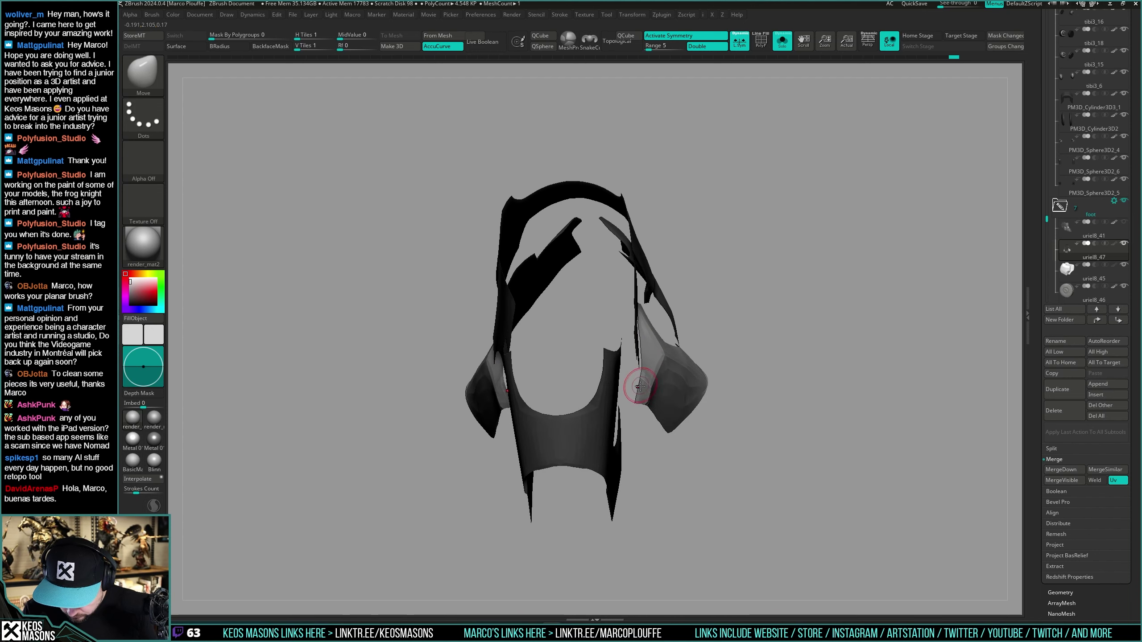
pyautogui.moveTo(644, 395); pyautogui.dragTo(625, 362, button='right')
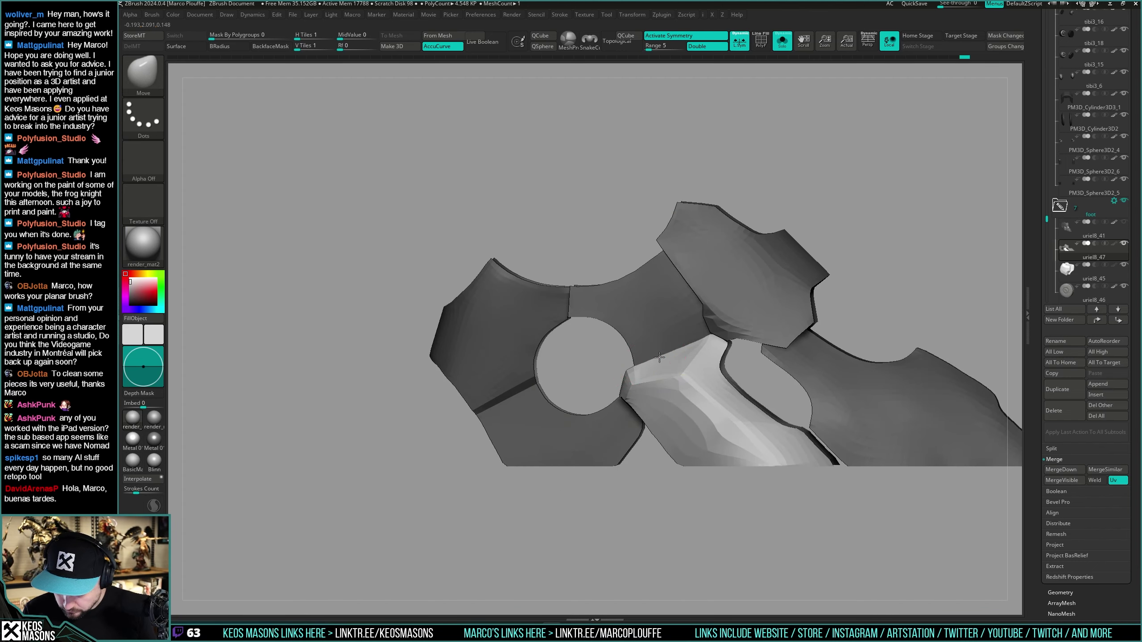
# Step: Refine the upper corner of the faceted lower side plates beside the ankle opening and check the fit against the surrounding leg parts
pyautogui.moveTo(678, 359)
pyautogui.keyDown('ctrl'); pyautogui.mouseDown(button='right')
pyautogui.moveTo(679, 340)
pyautogui.moveTo(737, 387)
pyautogui.moveTo(687, 388)
pyautogui.moveTo(687, 414)
pyautogui.moveTo(663, 321)
pyautogui.moveTo(678, 350)
pyautogui.moveTo(675, 325)
pyautogui.moveTo(671, 365)
pyautogui.mouseUp(button='right'); pyautogui.keyUp('ctrl')
pyautogui.rightClick(675, 340)
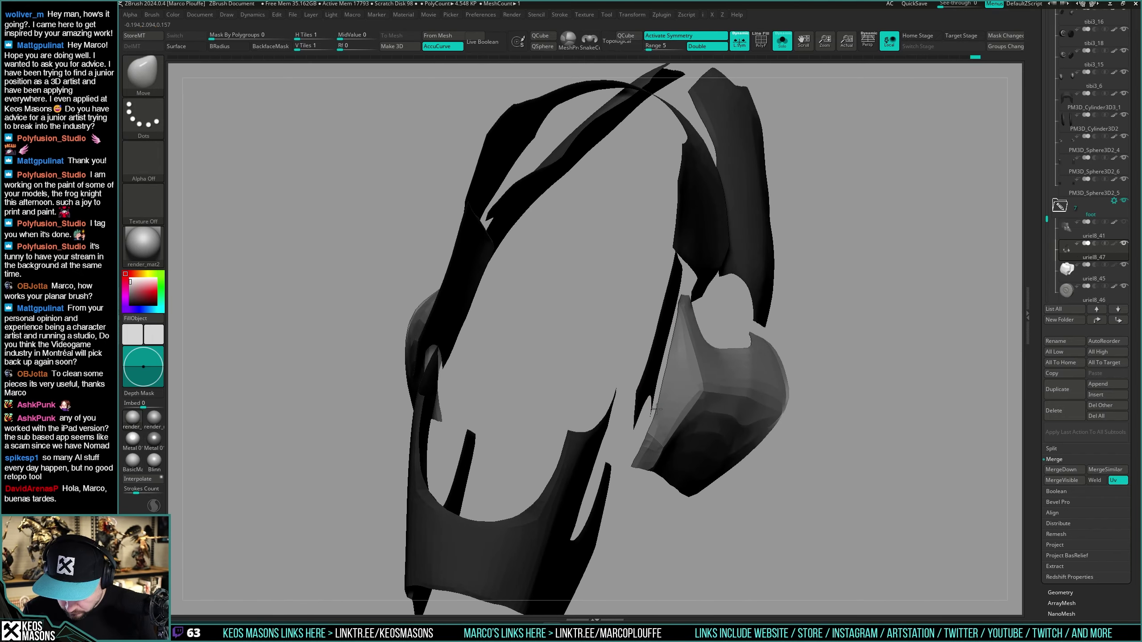
pyautogui.keyDown('ctrl'); pyautogui.moveTo(658, 416); pyautogui.dragTo(658, 382, button='right'); pyautogui.keyUp('ctrl')
pyautogui.moveTo(658, 382); pyautogui.dragTo(833, 250, button='right')
pyautogui.hotkey('shift', 'f')
pyautogui.hotkey('shift', 'f')
pyautogui.hotkey('alt', 's')
pyautogui.hotkey('shift', 'f')
pyautogui.hotkey('shift', 'f')
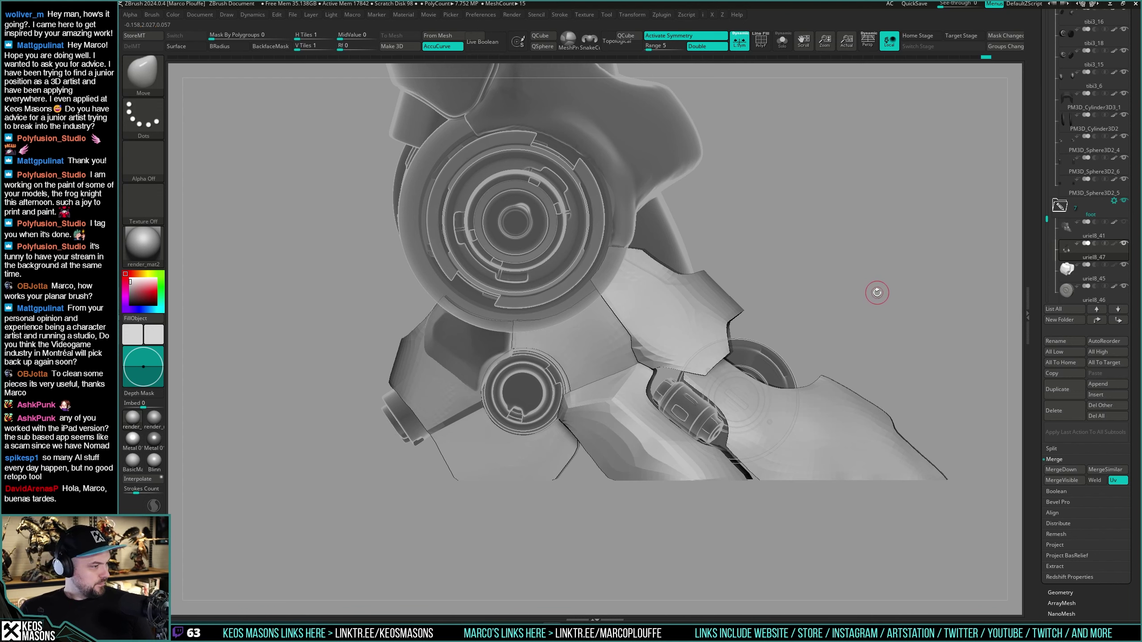
pyautogui.moveTo(872, 301); pyautogui.dragTo(686, 352, button='right')
# Step: Isolate the unmasked armour plates again and switch to the hPolish brush, undoing the trial stroke
pyautogui.hotkey('alt', 's')
pyautogui.hotkey('shift', 'f')
pyautogui.hotkey('shift', 'f')
pyautogui.press('1')
pyautogui.click(703, 343)
pyautogui.moveTo(805, 257); pyautogui.dragTo(677, 370, button='right')
pyautogui.hotkey('ctrl', 'z')
pyautogui.hotkey('shift', 'f')
pyautogui.hotkey('shift', 'f')
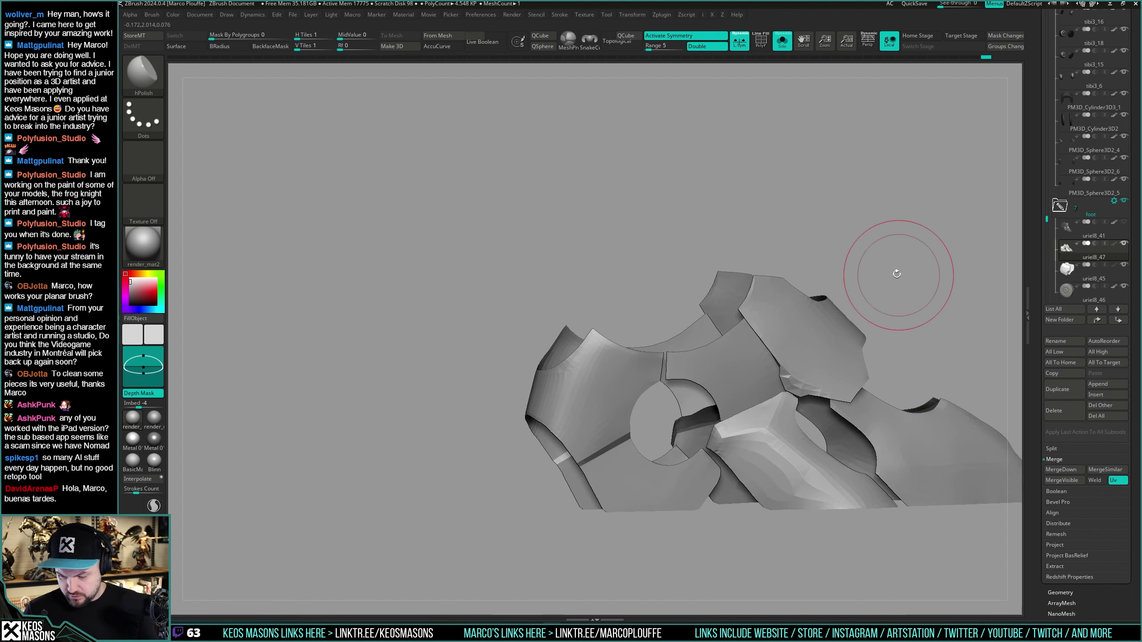
# Step: Set Mask By Polygroups to 100 and polish the rear and middle side plates around the ankle opening with hPolish
pyautogui.moveTo(892, 268); pyautogui.dragTo(866, 280, button='right')
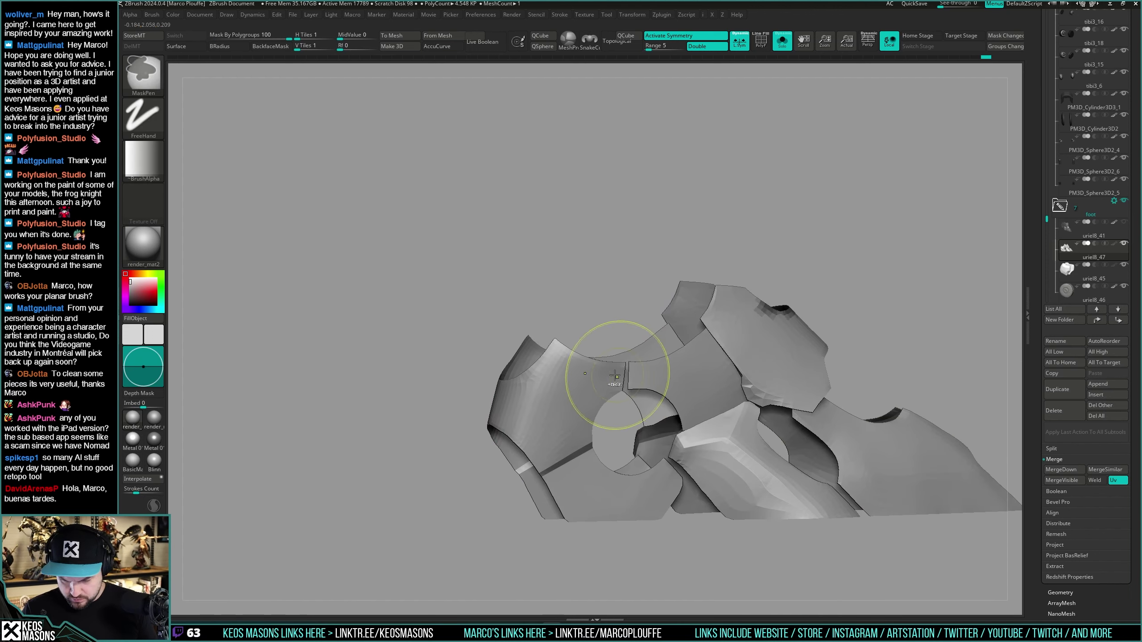
pyautogui.moveTo(593, 357); pyautogui.dragTo(607, 383, button='right')
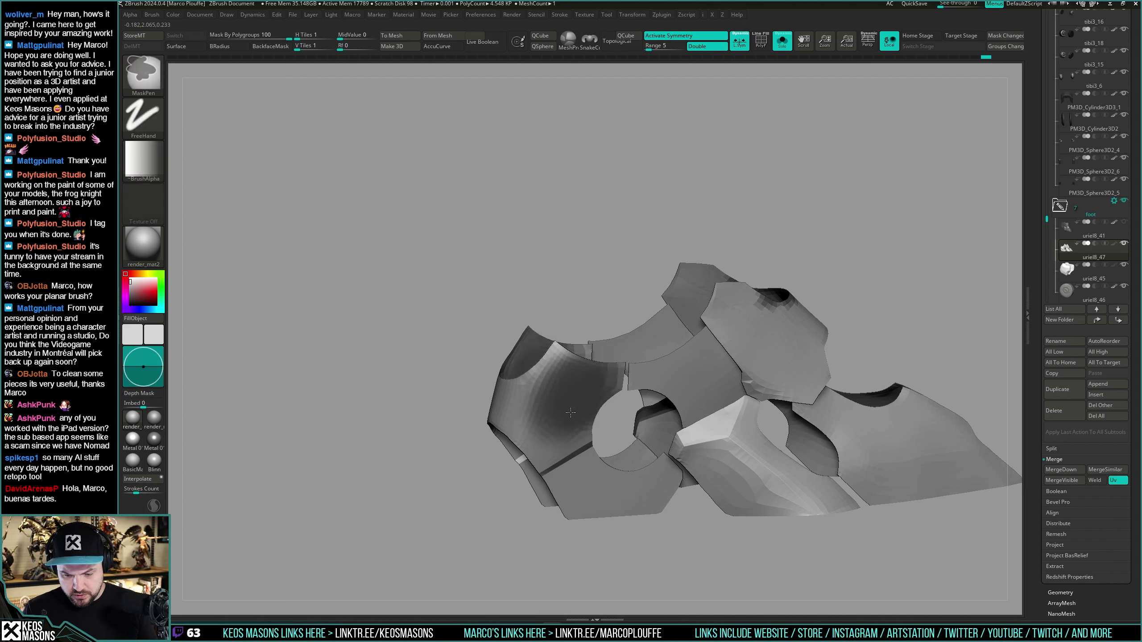
pyautogui.press('space')
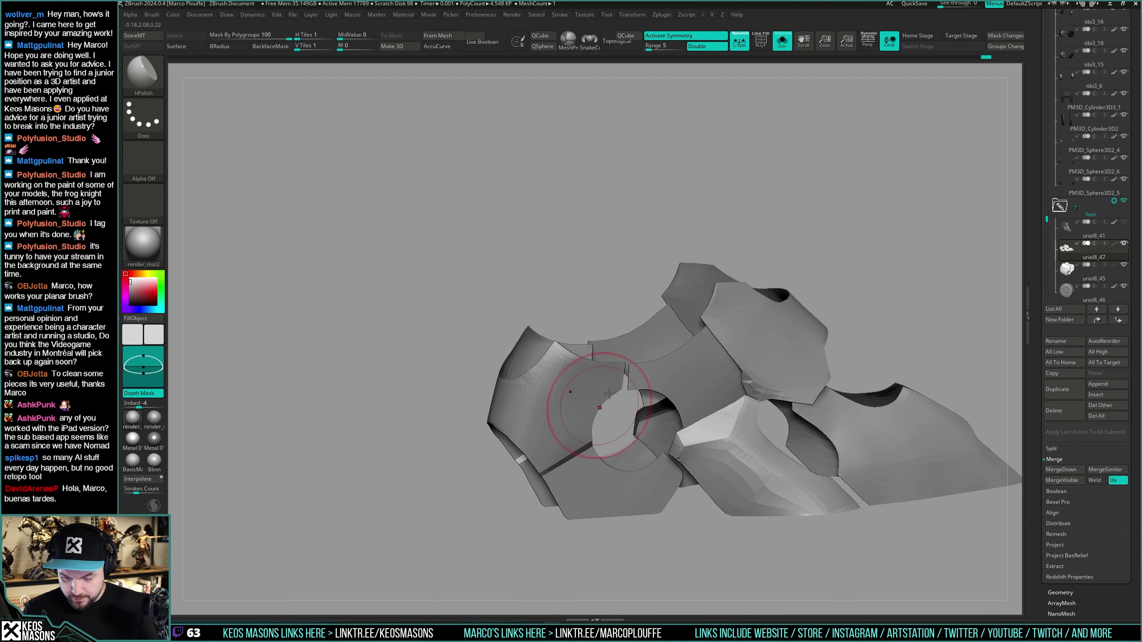
pyautogui.moveTo(609, 394)
pyautogui.mouseDown(button='right')
pyautogui.moveTo(619, 324)
pyautogui.moveTo(625, 343)
pyautogui.mouseUp(button='right')
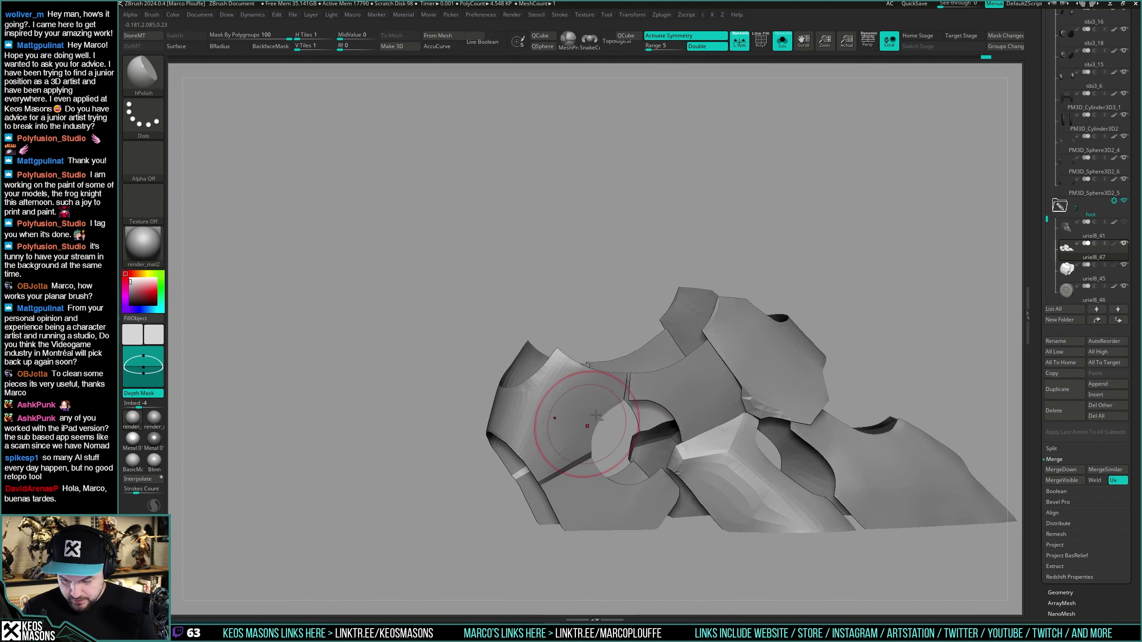
pyautogui.moveTo(596, 414); pyautogui.dragTo(658, 382, button='right')
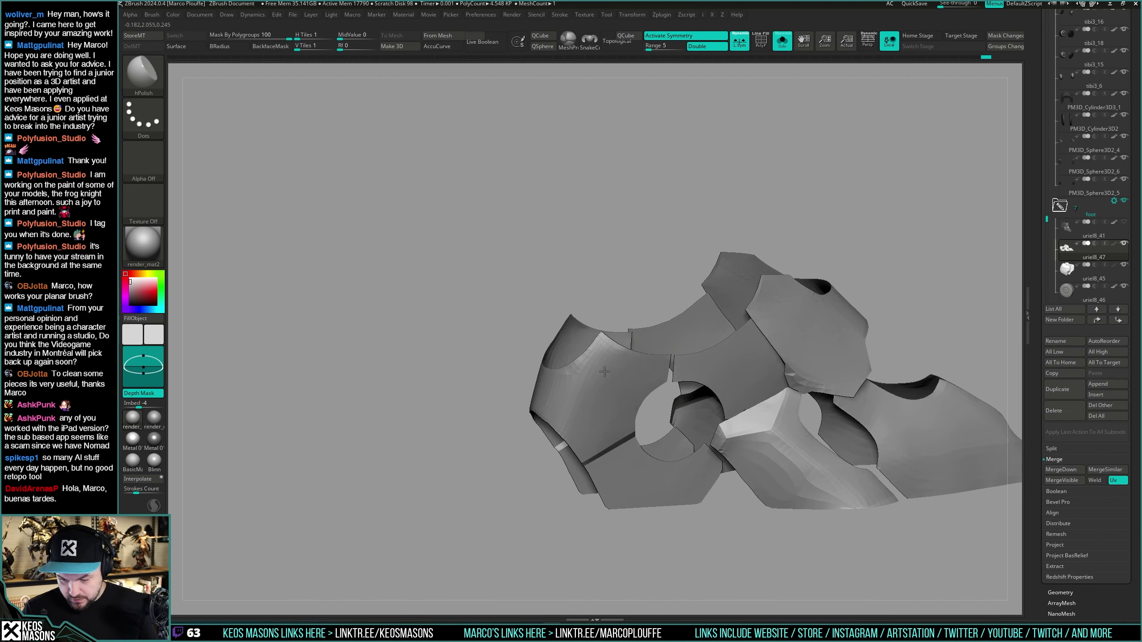
pyautogui.moveTo(581, 362)
pyautogui.mouseDown(button='right')
pyautogui.moveTo(566, 479)
pyautogui.moveTo(795, 398)
pyautogui.mouseUp(button='right')
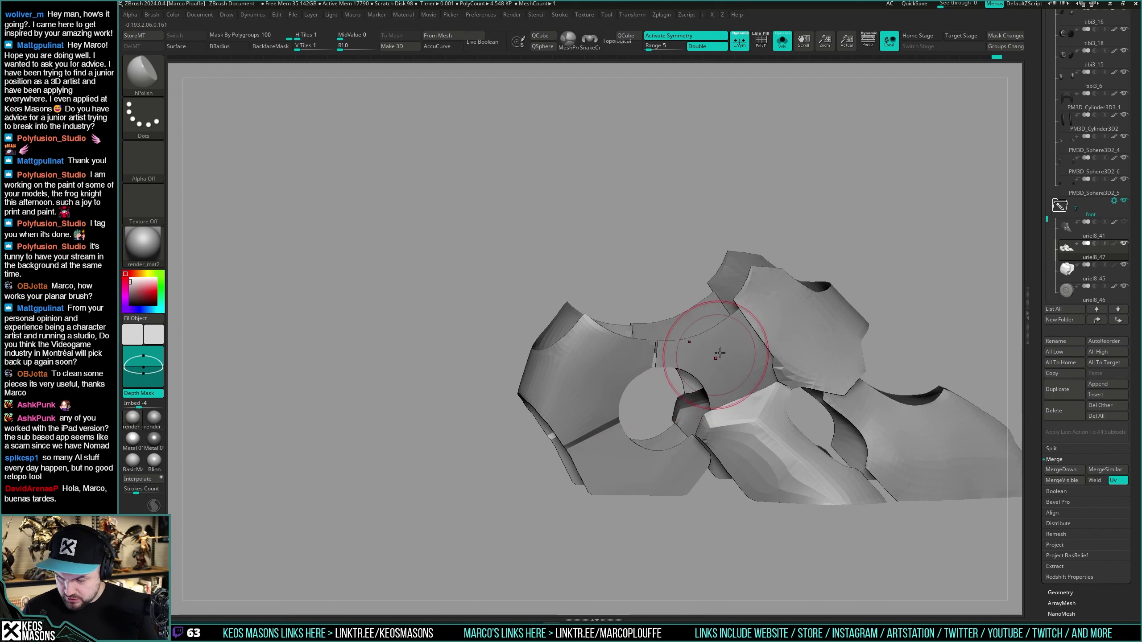
pyautogui.moveTo(719, 354); pyautogui.dragTo(778, 353, button='right')
pyautogui.moveTo(817, 319); pyautogui.dragTo(726, 326, button='right')
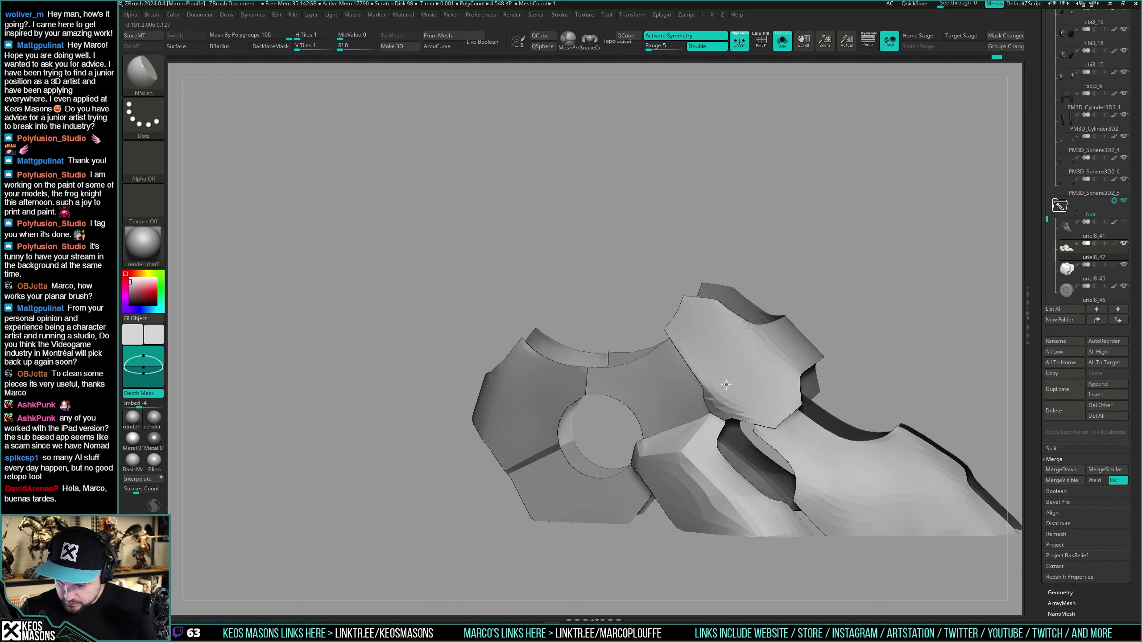
# Step: Flatten the surface of the front ankle guard and its angular side flaps with the hPolish brush
pyautogui.moveTo(726, 385); pyautogui.dragTo(845, 357, button='right')
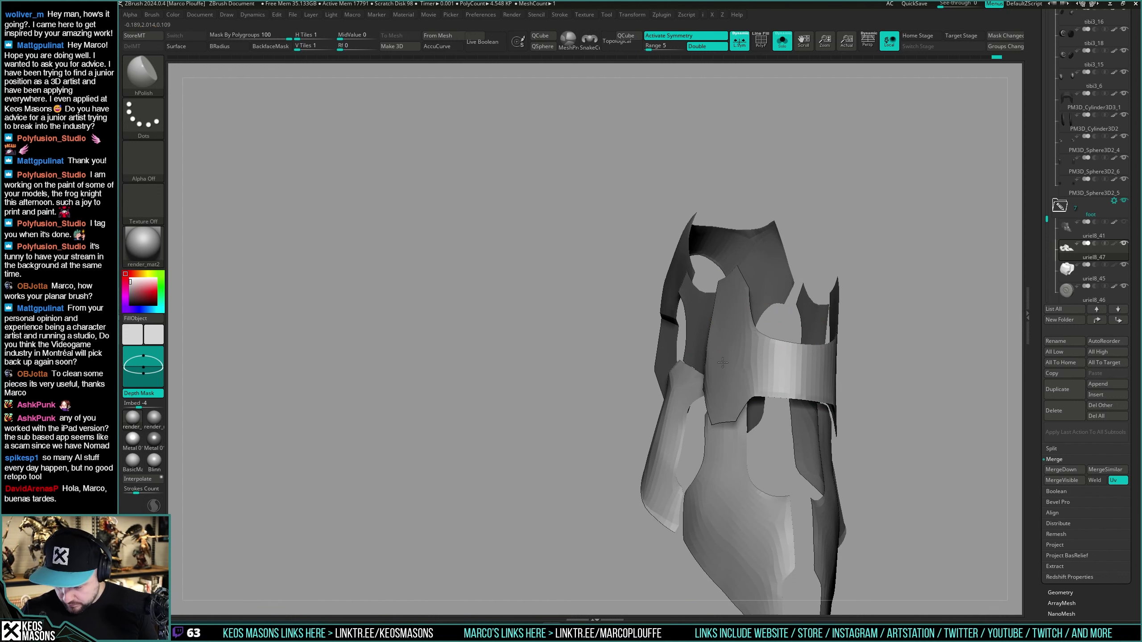
pyautogui.moveTo(722, 363); pyautogui.dragTo(714, 362, button='right')
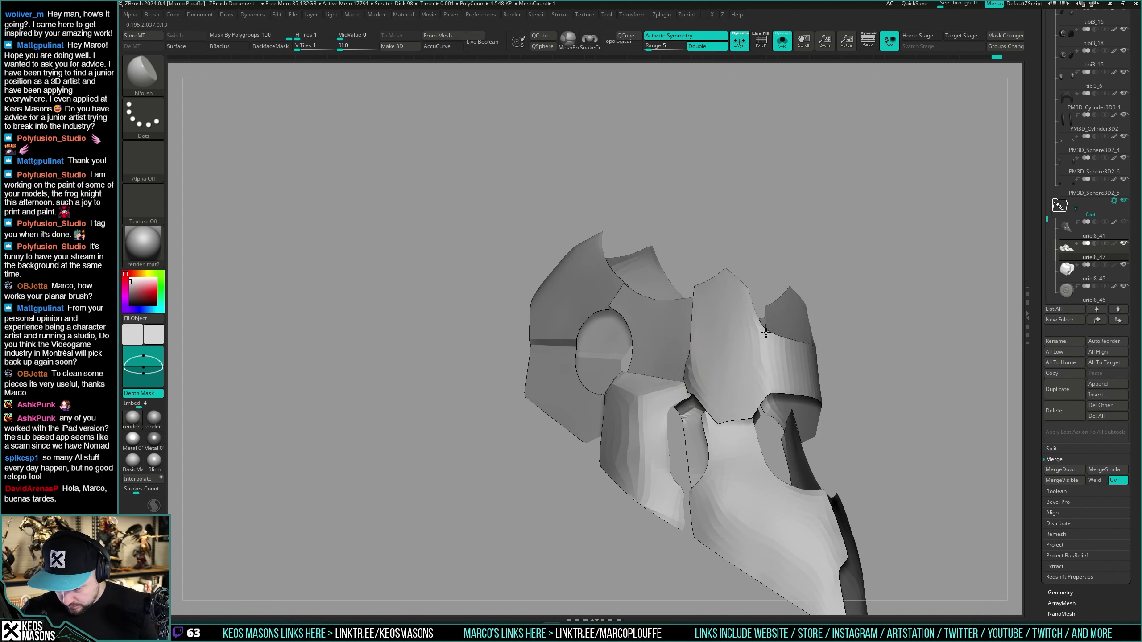
pyautogui.moveTo(787, 371); pyautogui.dragTo(771, 372, button='right')
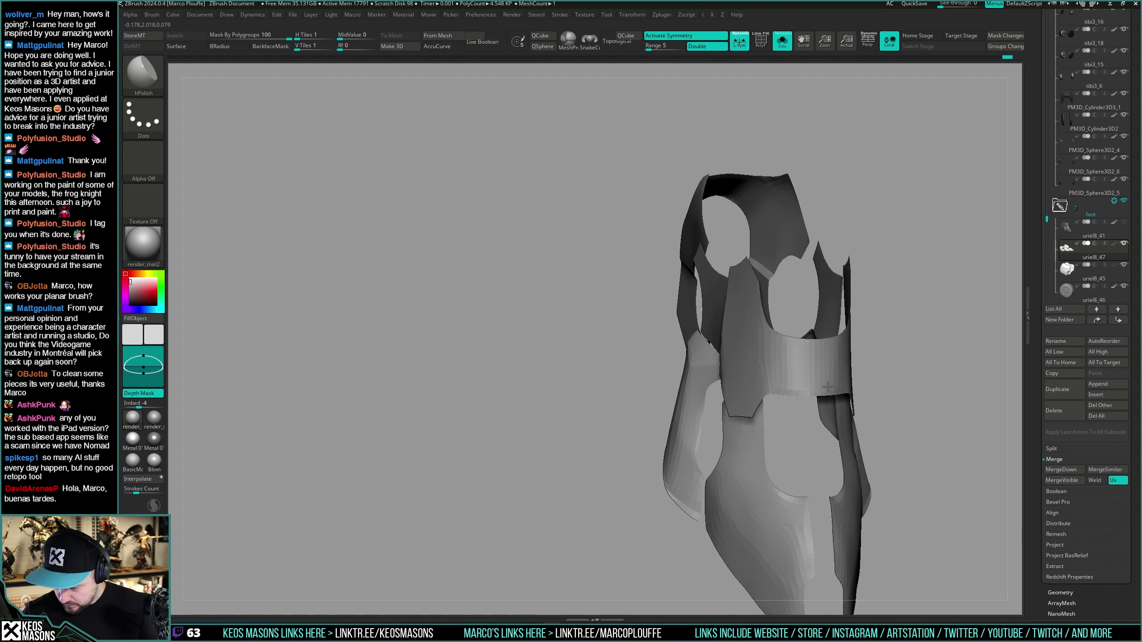
pyautogui.moveTo(755, 325)
pyautogui.mouseDown(button='right')
pyautogui.moveTo(764, 293)
pyautogui.moveTo(747, 452)
pyautogui.moveTo(763, 345)
pyautogui.moveTo(684, 380)
pyautogui.mouseUp(button='right')
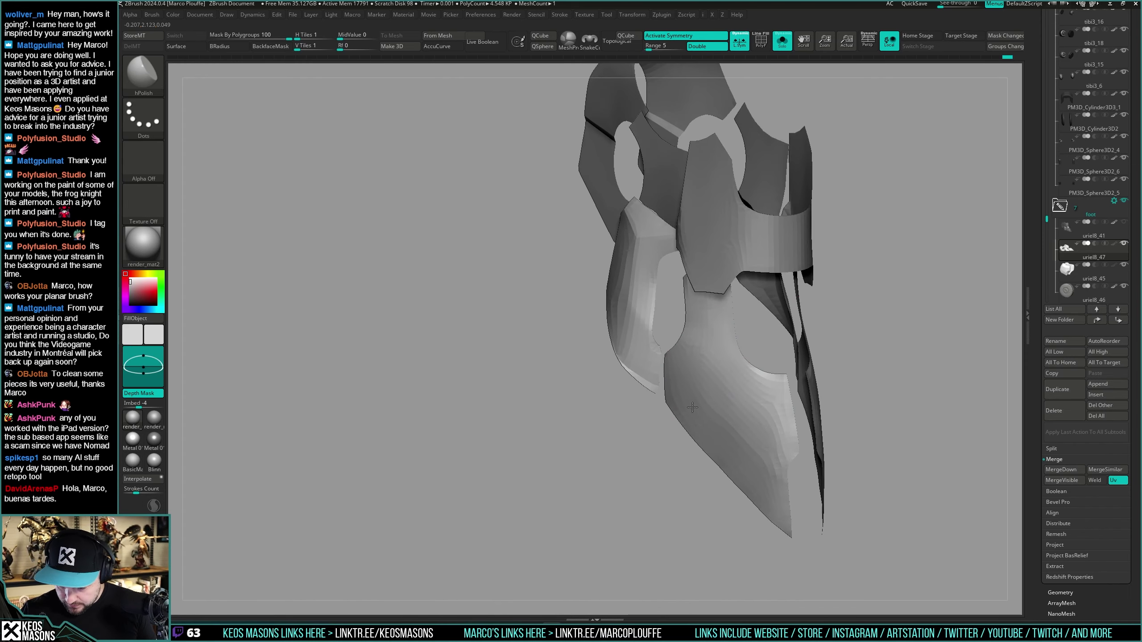
# Step: Polish the mirrored long front plates from the front and side with hPolish, smoothing their outer surfaces down to the tips
pyautogui.moveTo(693, 438); pyautogui.dragTo(724, 319, button='right')
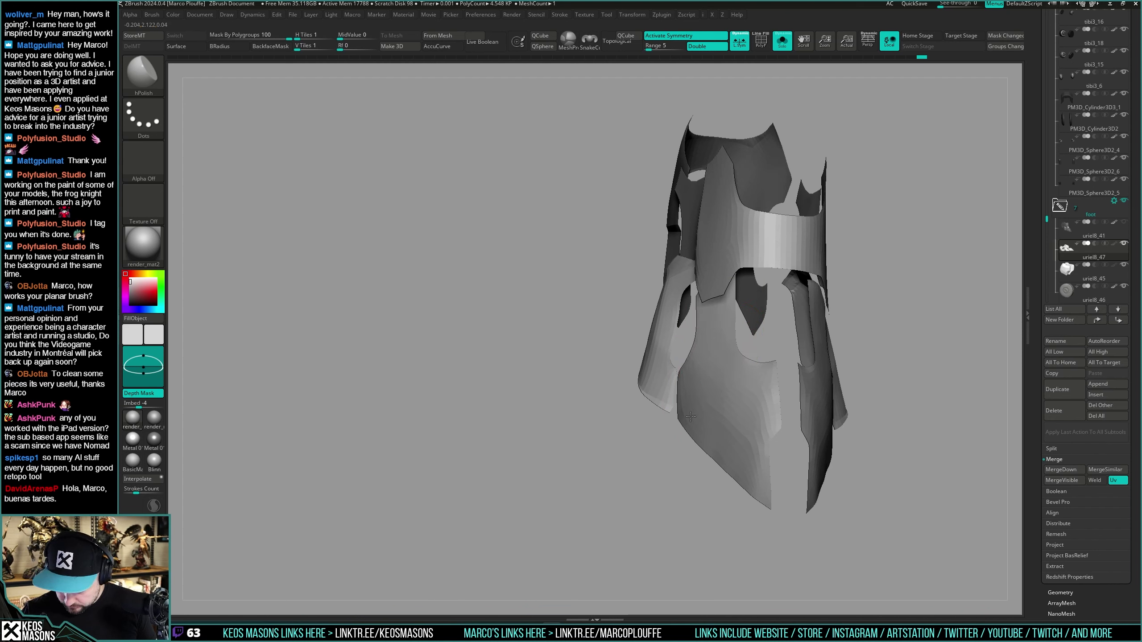
pyautogui.moveTo(760, 458)
pyautogui.mouseDown(button='right')
pyautogui.moveTo(779, 360)
pyautogui.moveTo(751, 356)
pyautogui.mouseUp(button='right')
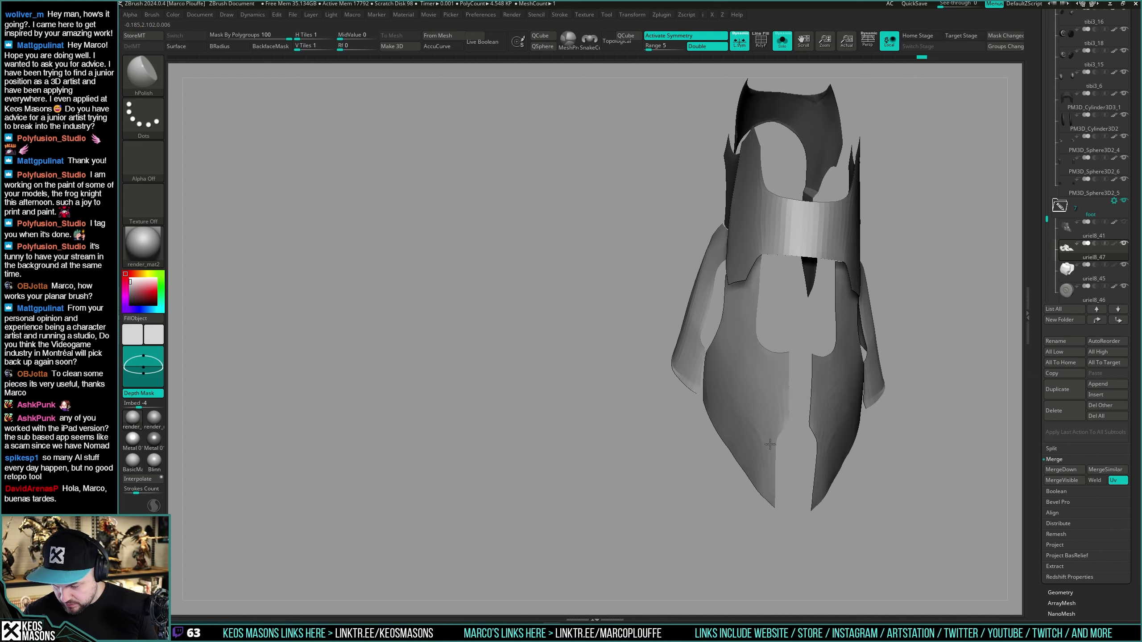
pyautogui.moveTo(739, 437); pyautogui.dragTo(854, 344, button='right')
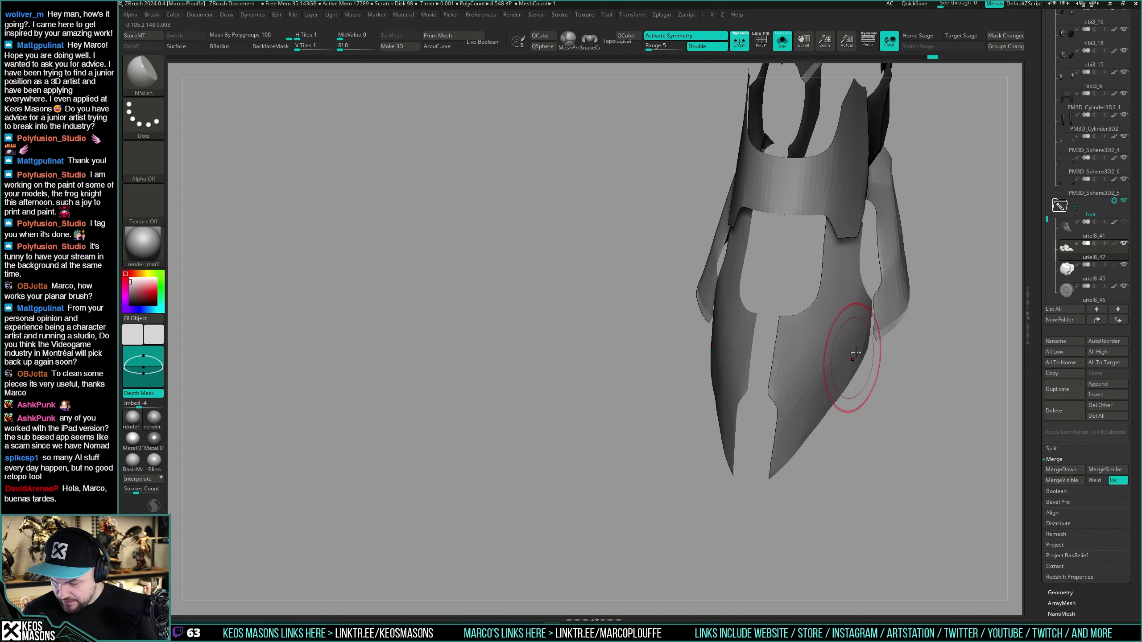
pyautogui.moveTo(795, 426); pyautogui.dragTo(800, 442)
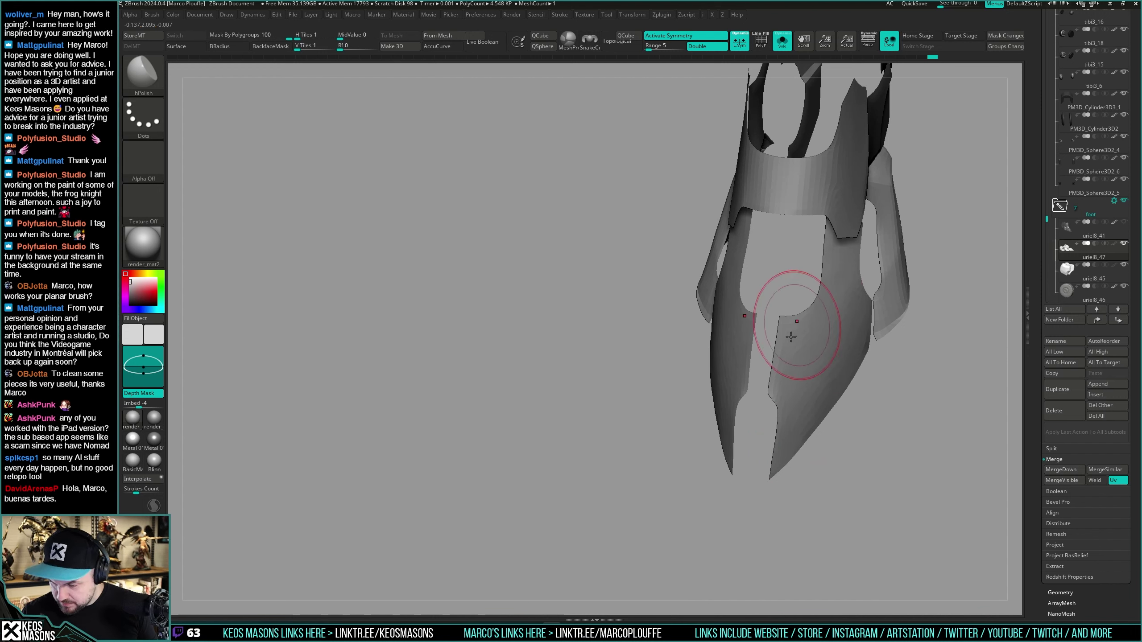
pyautogui.click(797, 322)
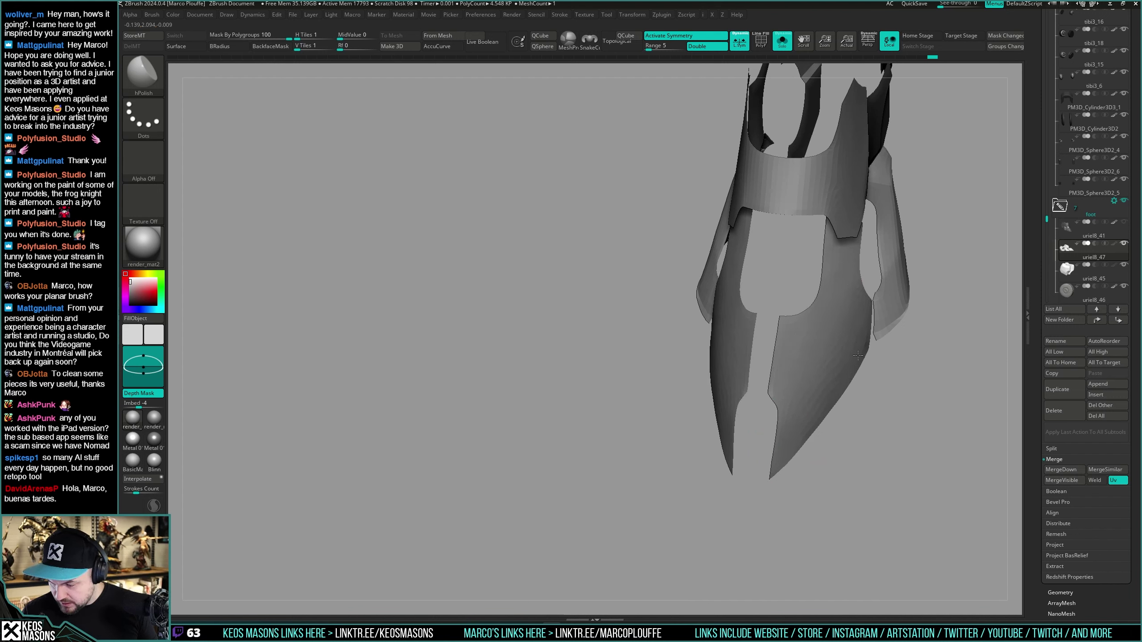
pyautogui.moveTo(858, 355)
pyautogui.mouseDown(button='right')
pyautogui.moveTo(757, 408)
pyautogui.moveTo(777, 415)
pyautogui.moveTo(733, 387)
pyautogui.moveTo(764, 395)
pyautogui.moveTo(777, 416)
pyautogui.moveTo(781, 343)
pyautogui.moveTo(806, 382)
pyautogui.moveTo(759, 355)
pyautogui.mouseUp(button='right')
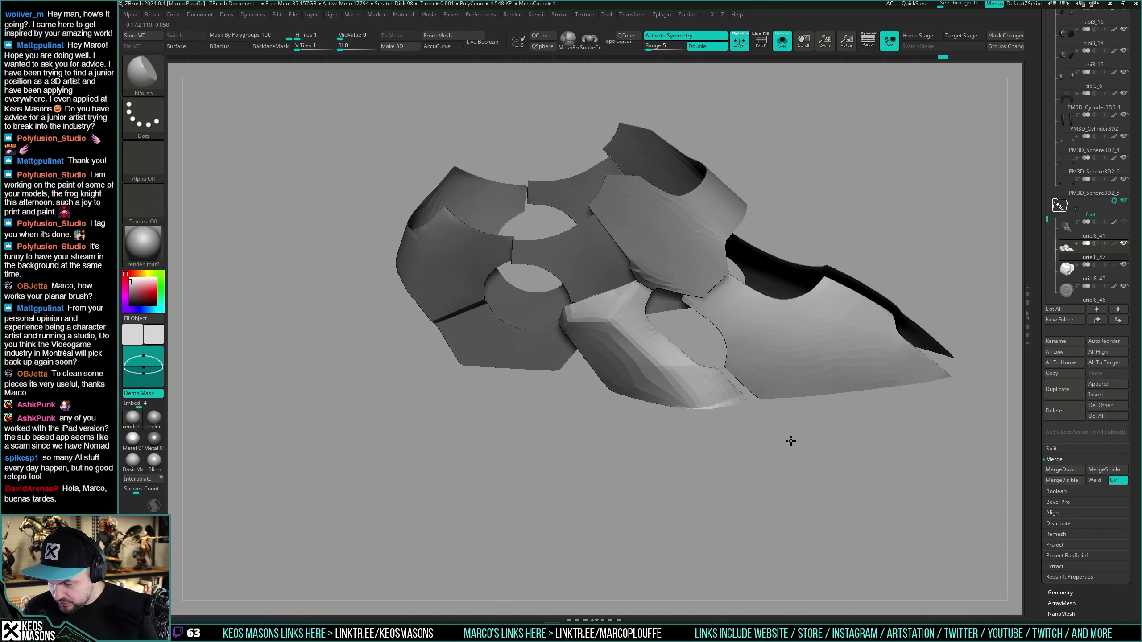
pyautogui.moveTo(980, 382); pyautogui.dragTo(939, 377, button='right')
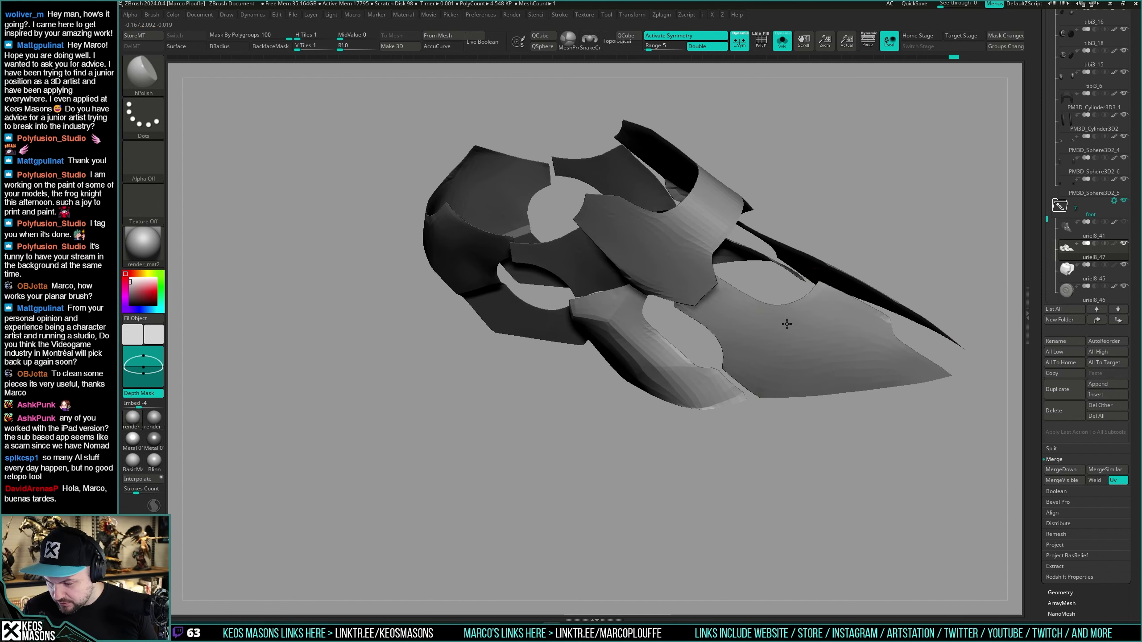
pyautogui.moveTo(767, 302); pyautogui.dragTo(764, 315, button='right')
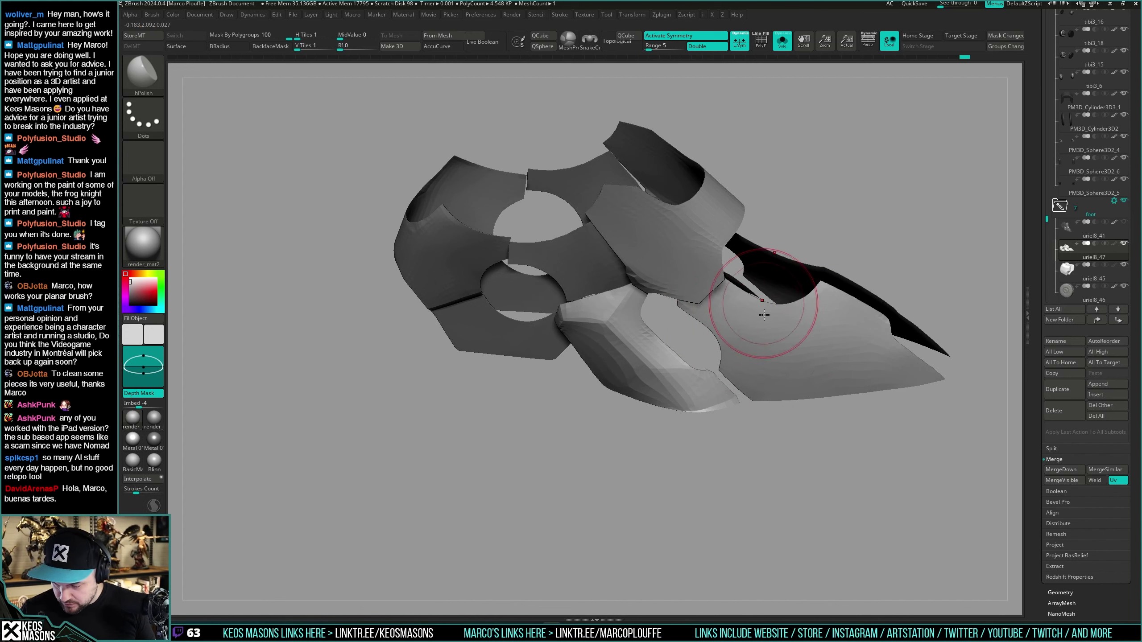
pyautogui.moveTo(727, 421)
pyautogui.mouseDown(button='right')
pyautogui.moveTo(712, 395)
pyautogui.moveTo(738, 374)
pyautogui.moveTo(688, 331)
pyautogui.moveTo(764, 293)
pyautogui.moveTo(700, 229)
pyautogui.moveTo(714, 242)
pyautogui.moveTo(727, 234)
pyautogui.mouseUp(button='right')
# Step: Sharpen the planes and ridge of the faceted lower side plates with the hPolish brush
pyautogui.moveTo(637, 199); pyautogui.dragTo(658, 344, button='right')
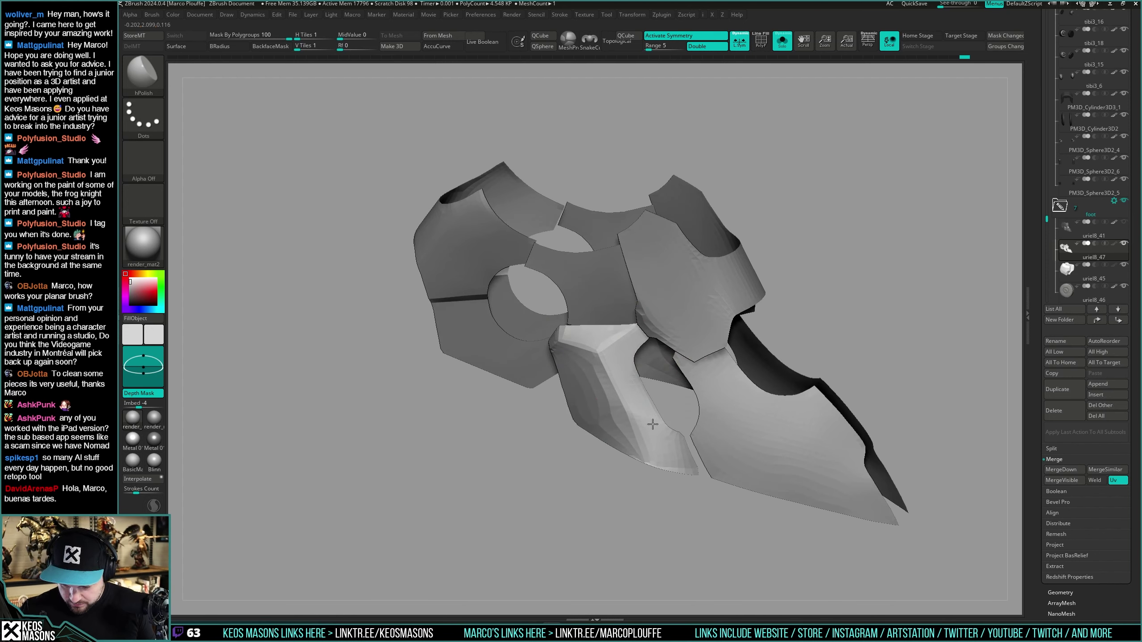
pyautogui.moveTo(652, 424); pyautogui.dragTo(695, 459, button='right')
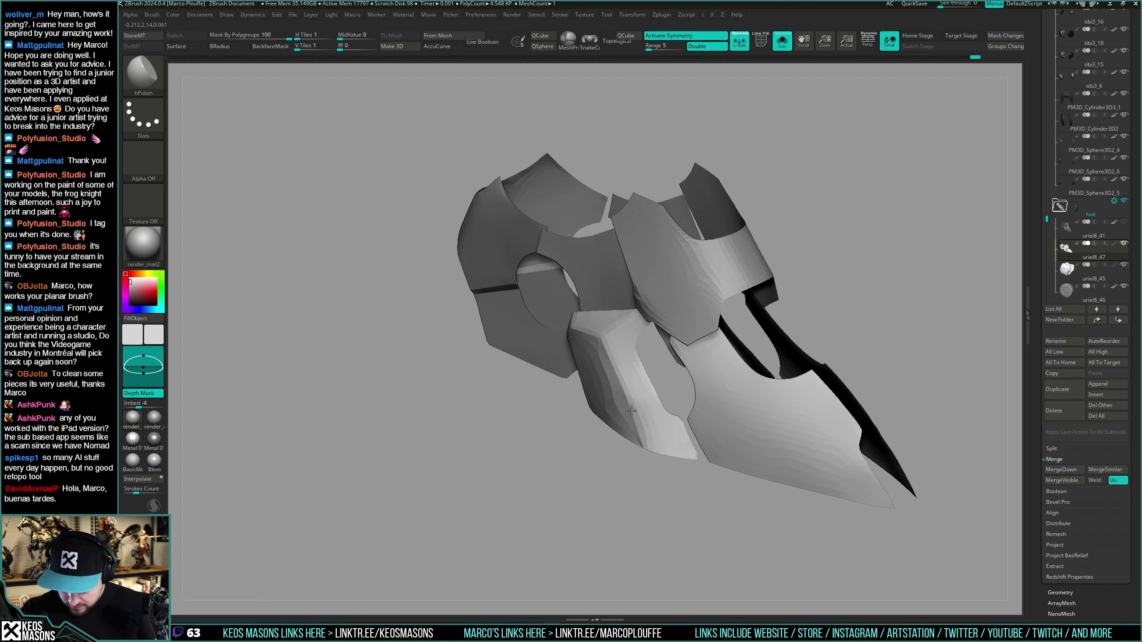
pyautogui.moveTo(616, 414); pyautogui.dragTo(641, 421, button='right')
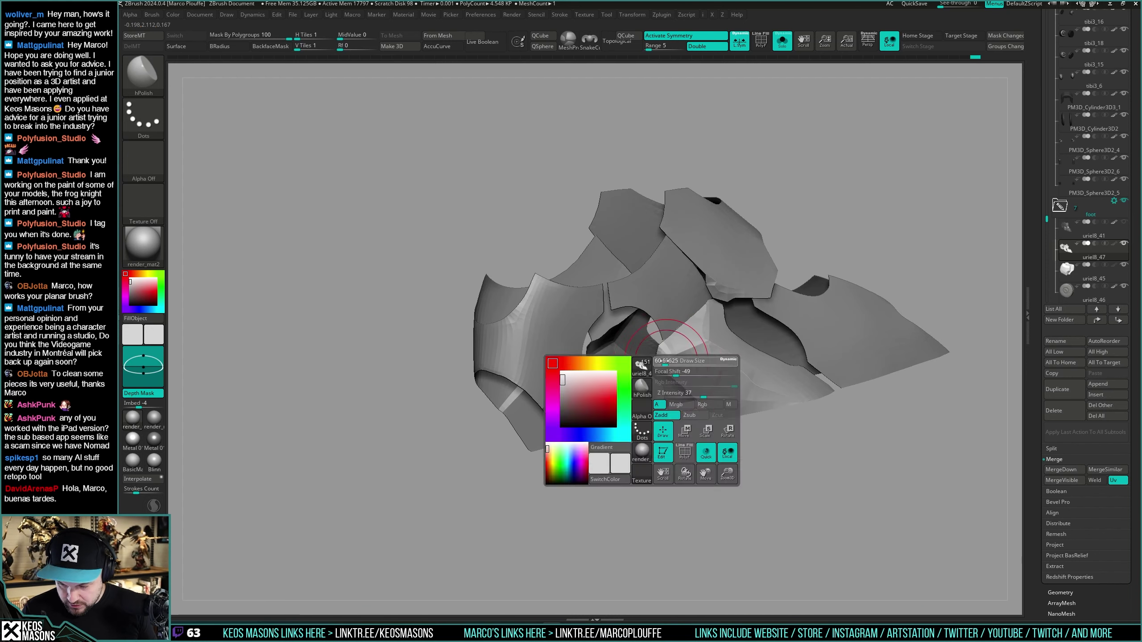
pyautogui.moveTo(693, 388); pyautogui.dragTo(665, 404, button='right')
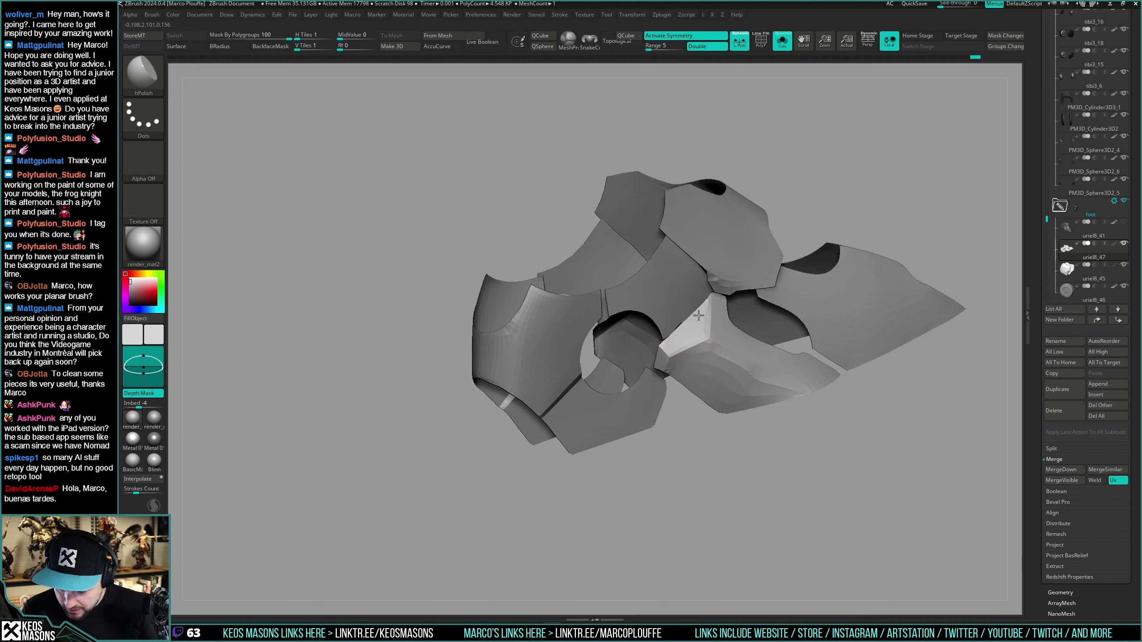
pyautogui.moveTo(704, 312)
pyautogui.mouseDown(button='right')
pyautogui.moveTo(691, 344)
pyautogui.moveTo(717, 316)
pyautogui.moveTo(691, 333)
pyautogui.moveTo(764, 328)
pyautogui.moveTo(666, 383)
pyautogui.moveTo(634, 379)
pyautogui.mouseUp(button='right')
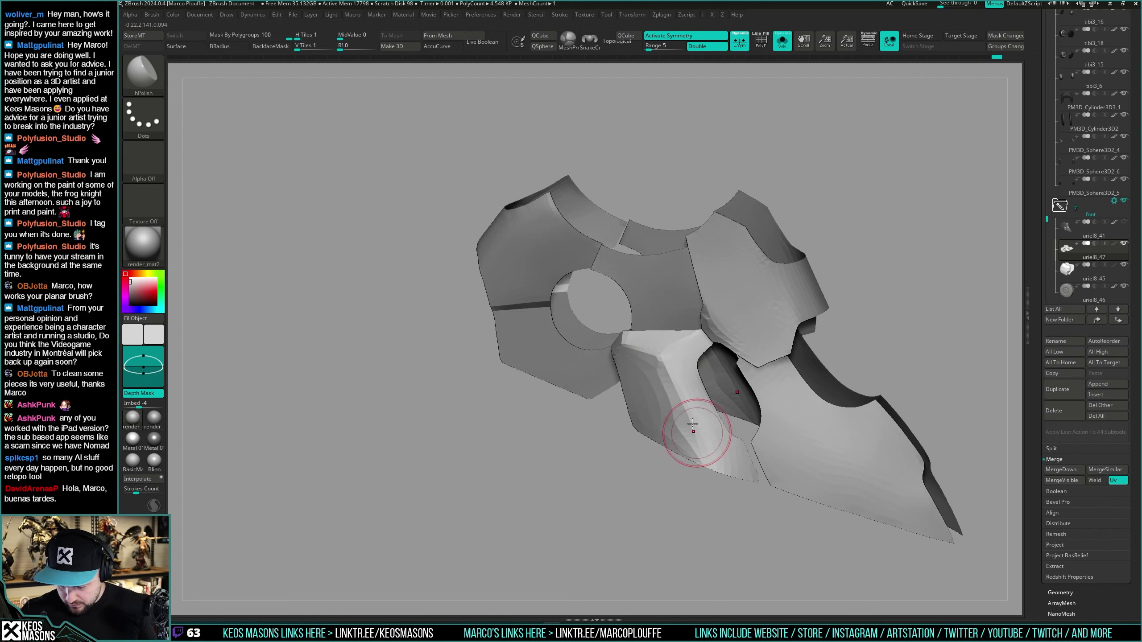
pyautogui.moveTo(692, 424)
pyautogui.mouseDown(button='right')
pyautogui.moveTo(680, 395)
pyautogui.moveTo(697, 395)
pyautogui.moveTo(727, 433)
pyautogui.moveTo(870, 354)
pyautogui.moveTo(854, 399)
pyautogui.moveTo(866, 362)
pyautogui.moveTo(848, 383)
pyautogui.moveTo(777, 407)
pyautogui.moveTo(832, 395)
pyautogui.moveTo(815, 388)
pyautogui.moveTo(849, 397)
pyautogui.mouseUp(button='right')
# Step: Show the whole leg again together with the foot subtool urielB_41, with the polygroup colours and wireframe off
pyautogui.hotkey('shift', 'd')
pyautogui.hotkey('shift', 'f')
pyautogui.hotkey('shift', 'f')
pyautogui.hotkey('shift', 's')
pyautogui.click(1125, 224)
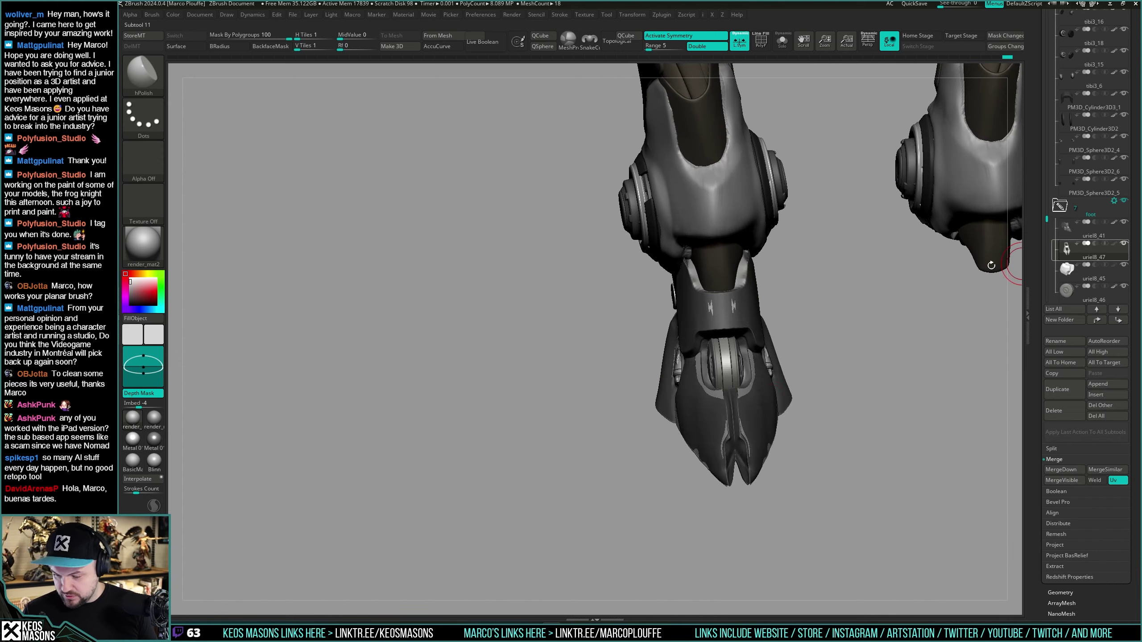
# Step: Adjust the lower foot plates from the front and side with an enlarged Move brush so they follow the foot form
pyautogui.moveTo(737, 382)
pyautogui.mouseDown(button='right')
pyautogui.moveTo(800, 386)
pyautogui.moveTo(772, 407)
pyautogui.mouseUp(button='right')
pyautogui.press('space')
pyautogui.click(730, 345)
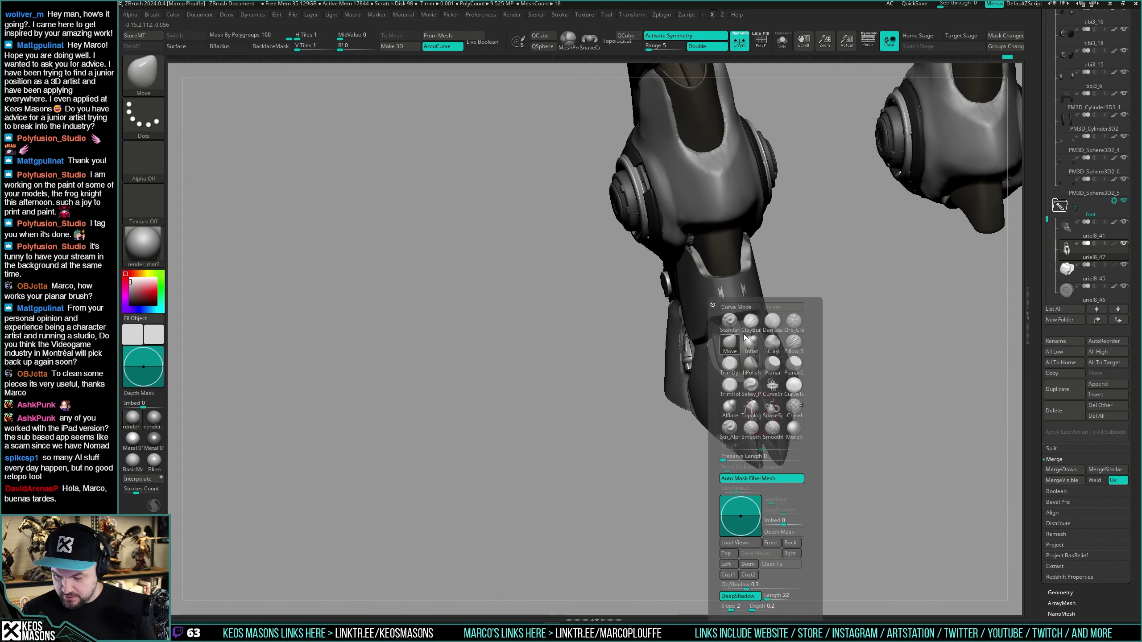
pyautogui.moveTo(809, 297)
pyautogui.mouseDown(button='right')
pyautogui.moveTo(734, 279)
pyautogui.moveTo(740, 312)
pyautogui.mouseUp(button='right')
pyautogui.hotkey('shift', 's')
pyautogui.press(']')
pyautogui.hotkey('shift', 's')
pyautogui.hotkey('shift', 'f')
pyautogui.hotkey('shift', 'f')
pyautogui.rightClick(740, 312)
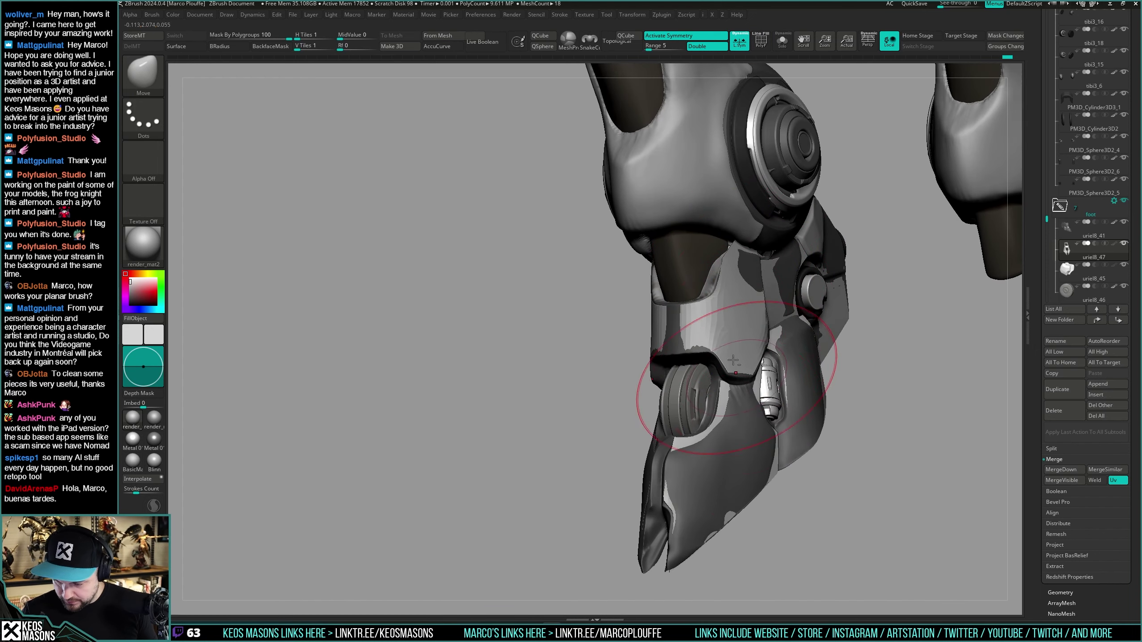
pyautogui.moveTo(733, 359); pyautogui.dragTo(751, 373, button='right')
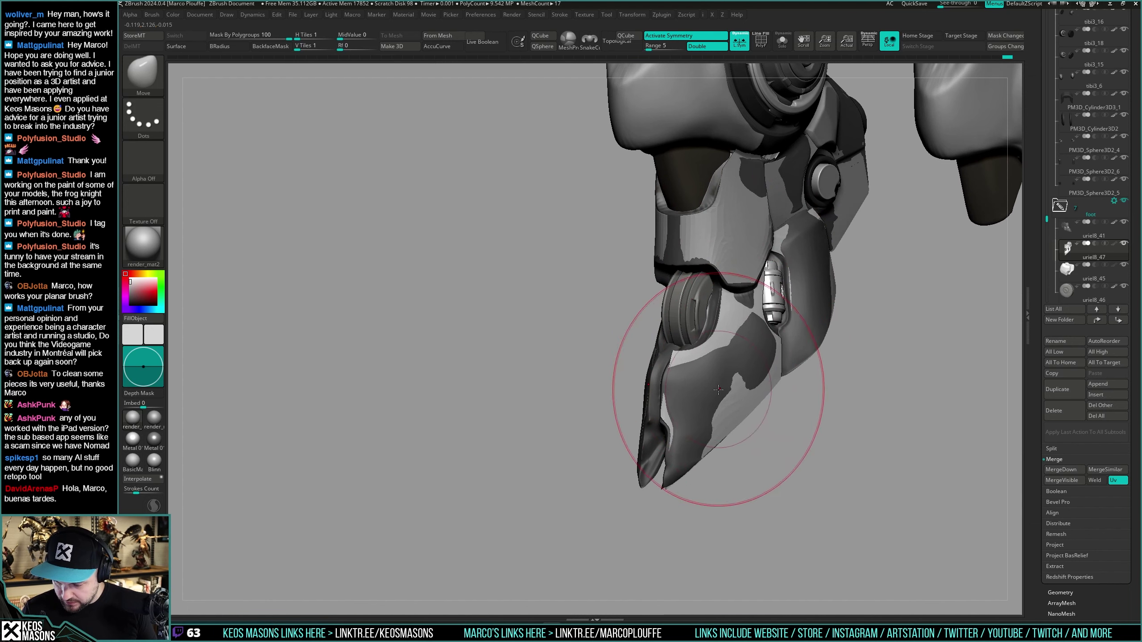
pyautogui.press('space')
pyautogui.moveTo(718, 390); pyautogui.dragTo(713, 388)
pyautogui.moveTo(718, 388)
pyautogui.mouseDown(button='right')
pyautogui.moveTo(719, 411)
pyautogui.moveTo(815, 357)
pyautogui.moveTo(777, 329)
pyautogui.mouseUp(button='right')
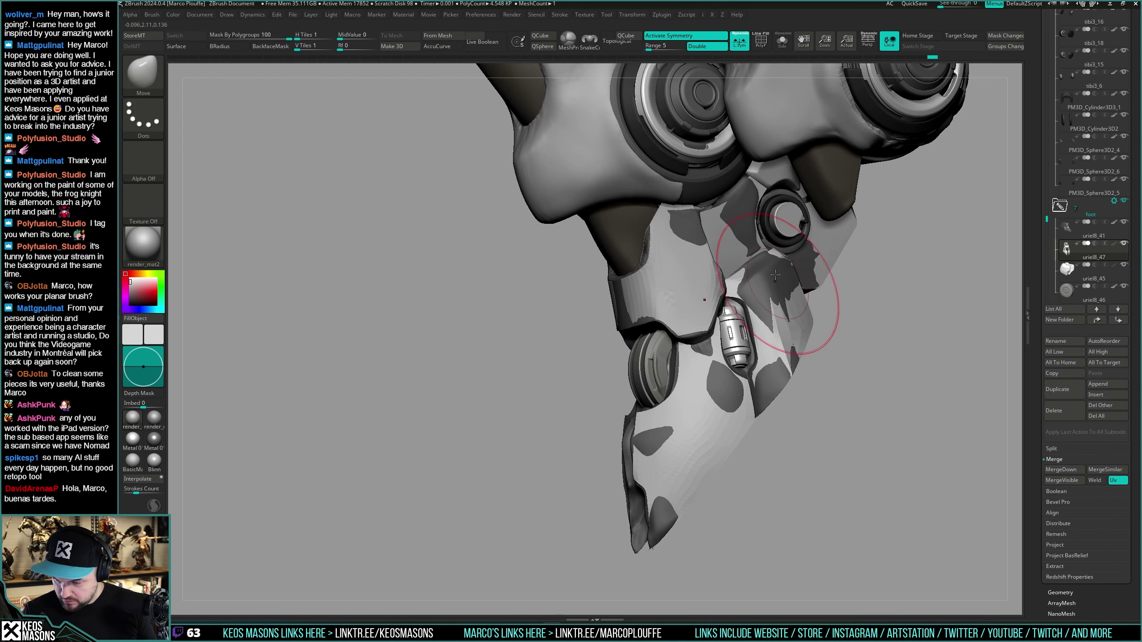
# Step: Examine the foot plates isolated and on the full leg, checking how the lower side plate meets its neighbours and their polygroups
pyautogui.hotkey('alt', 's')
pyautogui.hotkey('ctrl', 'z')
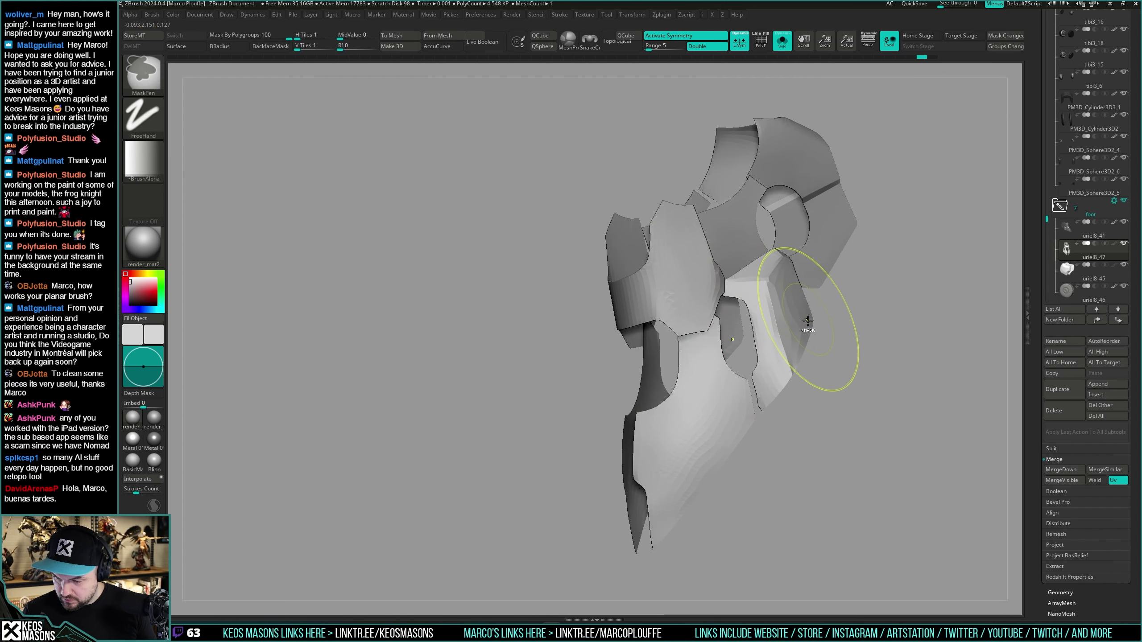
pyautogui.hotkey('ctrl', 'shift')
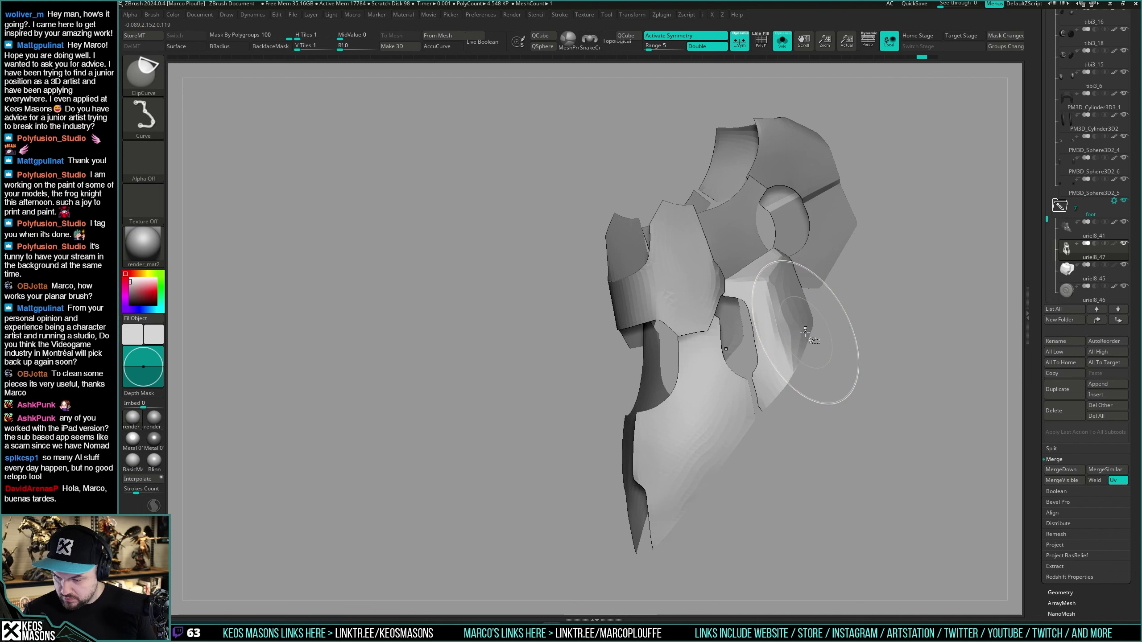
pyautogui.keyDown('shift'); pyautogui.moveTo(812, 322); pyautogui.dragTo(791, 372, button='right'); pyautogui.keyUp('shift')
pyautogui.hotkey('alt', 's')
pyautogui.rightClick(738, 333)
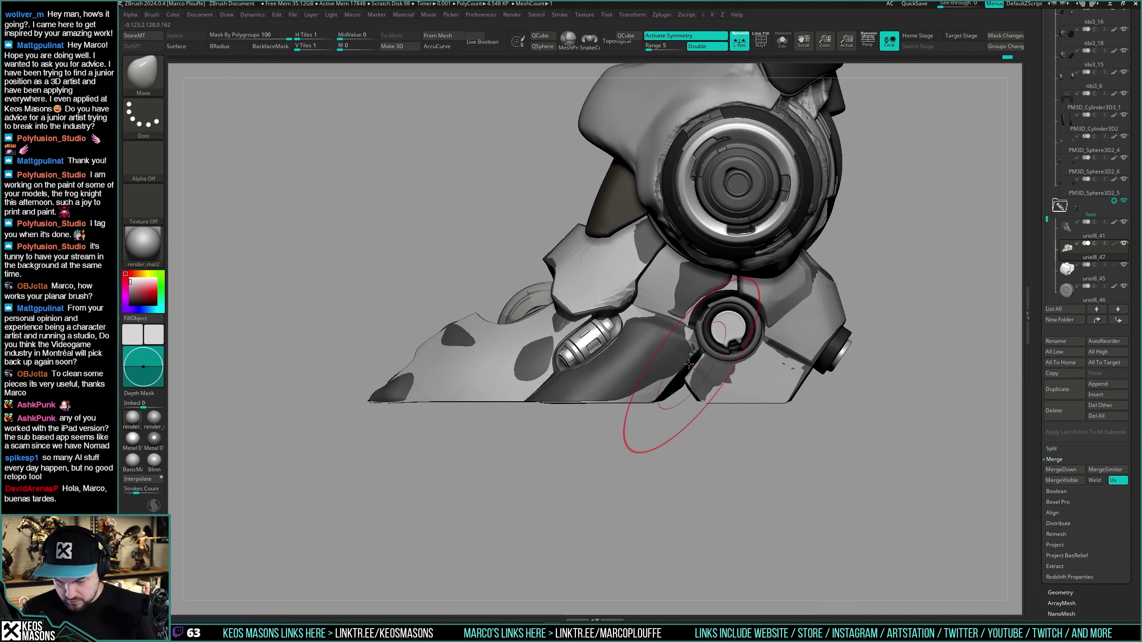
pyautogui.hotkey('alt', 's')
pyautogui.moveTo(702, 360); pyautogui.dragTo(677, 365, button='right')
pyautogui.hotkey('shift', 'alt', 's')
pyautogui.hotkey('shift', 'f')
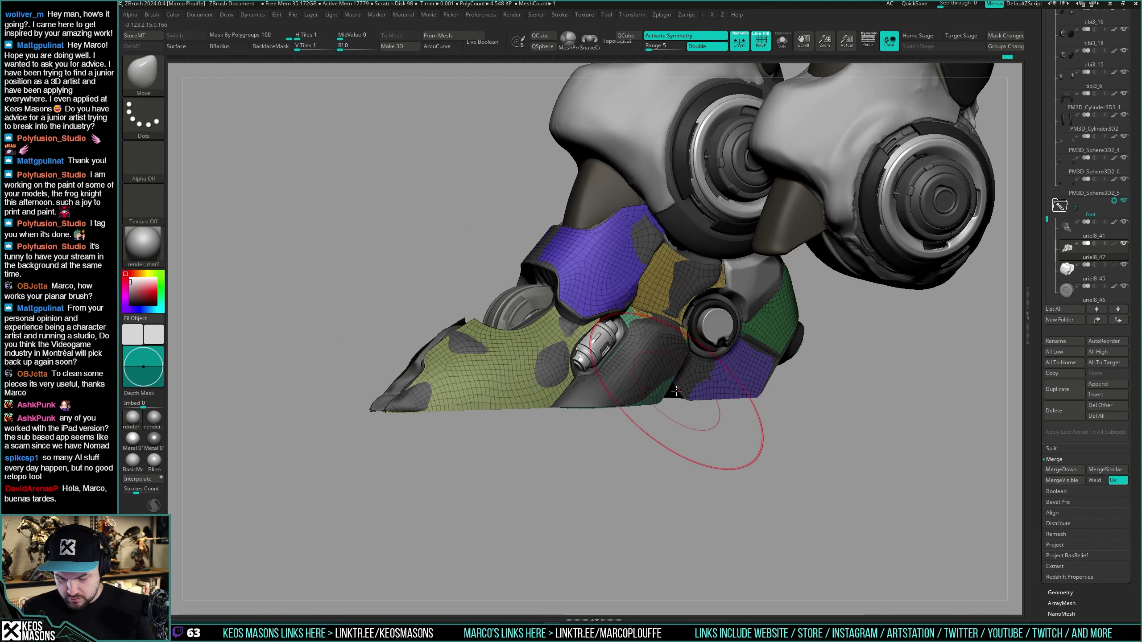
pyautogui.hotkey('shift', 'f')
pyautogui.keyDown('shift'); pyautogui.moveTo(690, 355); pyautogui.dragTo(719, 382, button='right'); pyautogui.keyUp('shift')
pyautogui.hotkey('alt', 's')
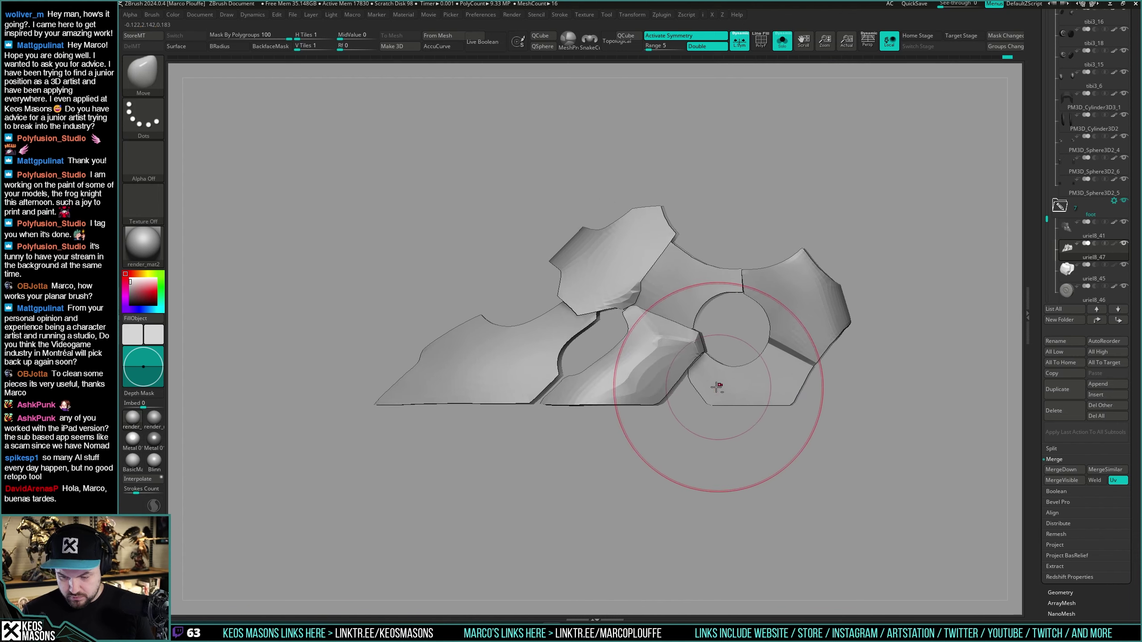
# Step: Isolate the faceted lower side plates by polygroup and mask all the other foot plates
pyautogui.keyDown('ctrl'); pyautogui.keyDown('shift'); pyautogui.click(559, 332); pyautogui.keyUp('shift'); pyautogui.keyUp('ctrl')
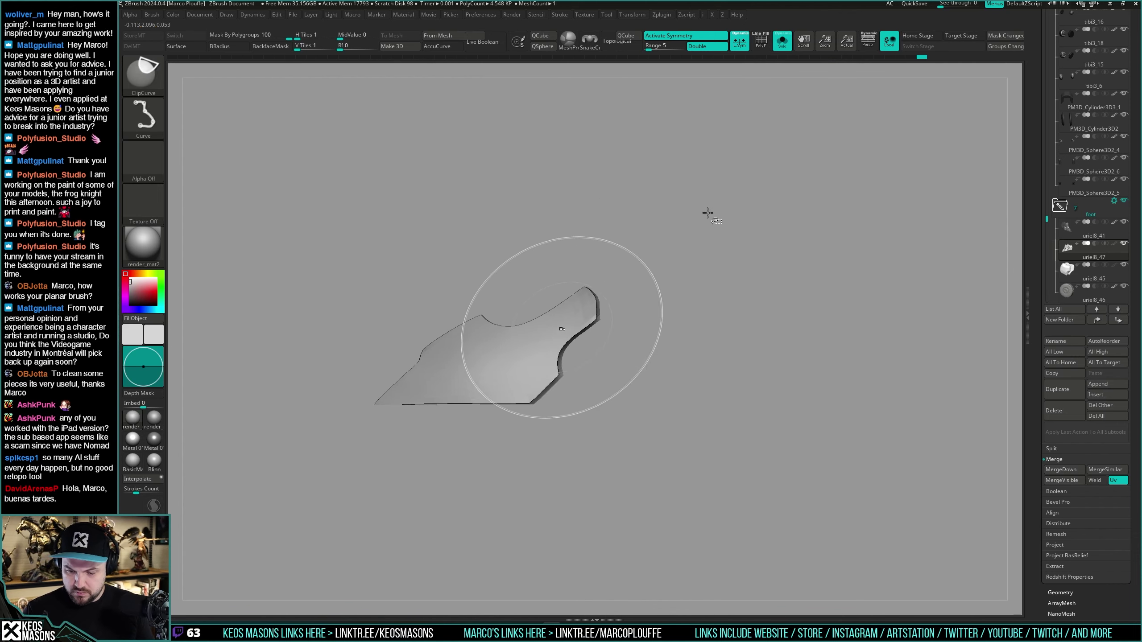
pyautogui.keyDown('ctrl'); pyautogui.keyDown('shift'); pyautogui.moveTo(759, 176); pyautogui.dragTo(770, 163); pyautogui.keyUp('shift'); pyautogui.keyUp('ctrl')
pyautogui.keyDown('ctrl'); pyautogui.keyDown('shift'); pyautogui.click(647, 252); pyautogui.keyUp('shift'); pyautogui.keyUp('ctrl')
pyautogui.keyDown('ctrl'); pyautogui.keyDown('shift'); pyautogui.click(701, 274); pyautogui.keyUp('shift'); pyautogui.keyUp('ctrl')
pyautogui.keyDown('ctrl'); pyautogui.keyDown('shift'); pyautogui.click(798, 293); pyautogui.keyUp('shift'); pyautogui.keyUp('ctrl')
pyautogui.keyDown('ctrl'); pyautogui.keyDown('shift'); pyautogui.click(782, 372); pyautogui.keyUp('shift'); pyautogui.keyUp('ctrl')
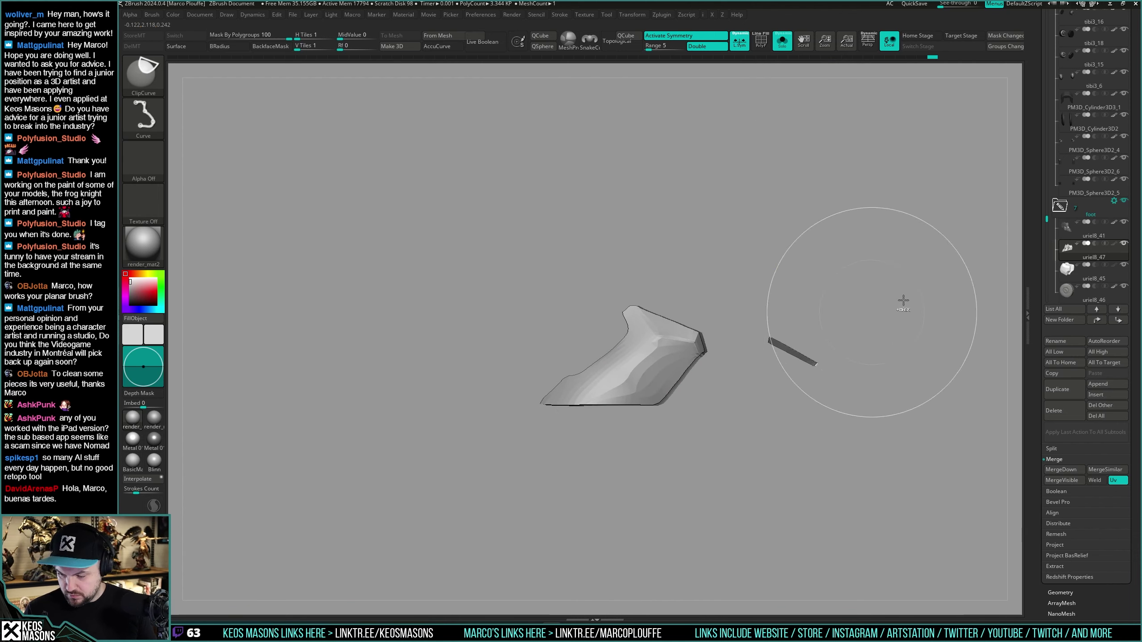
pyautogui.keyDown('ctrl'); pyautogui.click(915, 309); pyautogui.keyUp('ctrl')
pyautogui.keyDown('ctrl'); pyautogui.keyDown('shift'); pyautogui.click(928, 307); pyautogui.keyUp('shift'); pyautogui.keyUp('ctrl')
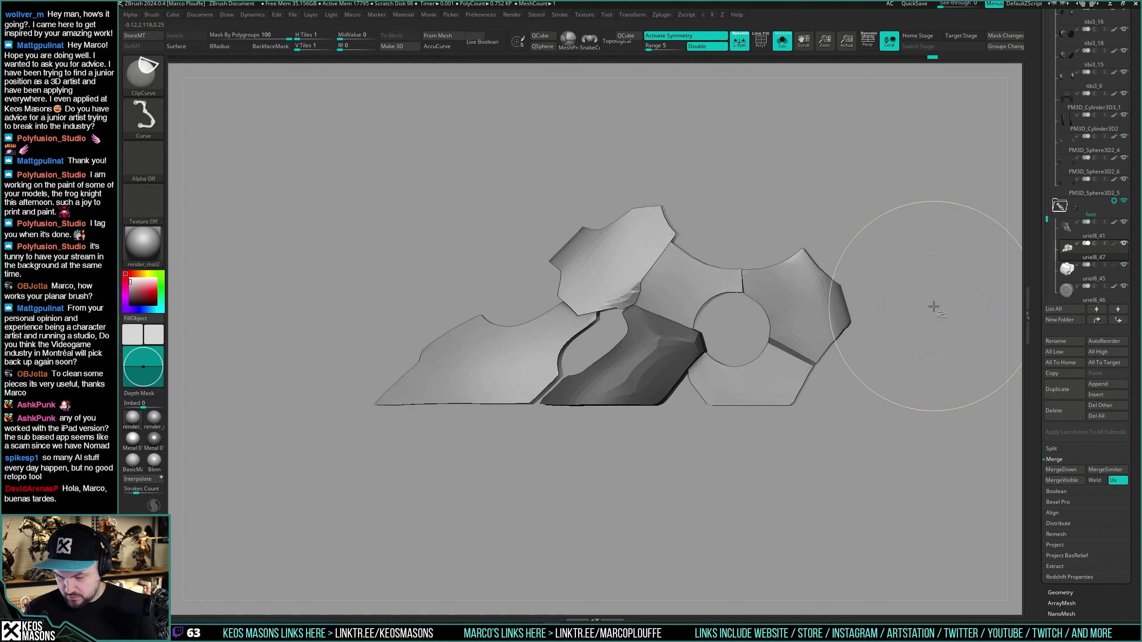
pyautogui.keyDown('ctrl'); pyautogui.click(939, 307); pyautogui.keyUp('ctrl')
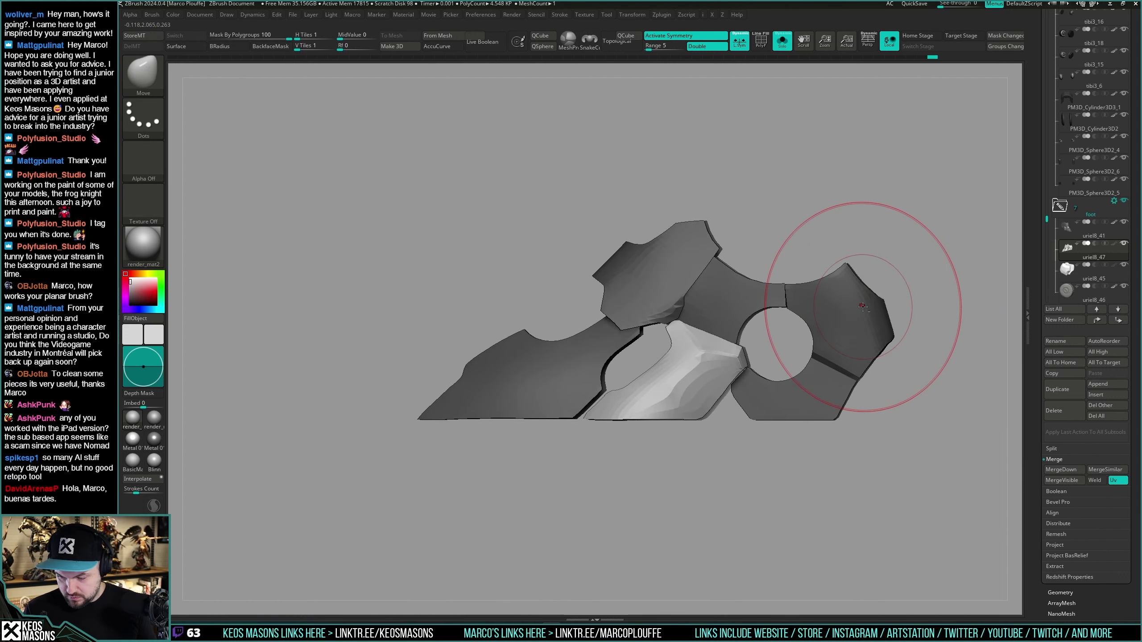
# Step: Reshape the unmasked lower side plate around the small piston with the Move brush, then clear the mask
pyautogui.hotkey('alt', 's')
pyautogui.moveTo(647, 360); pyautogui.dragTo(680, 378, button='right')
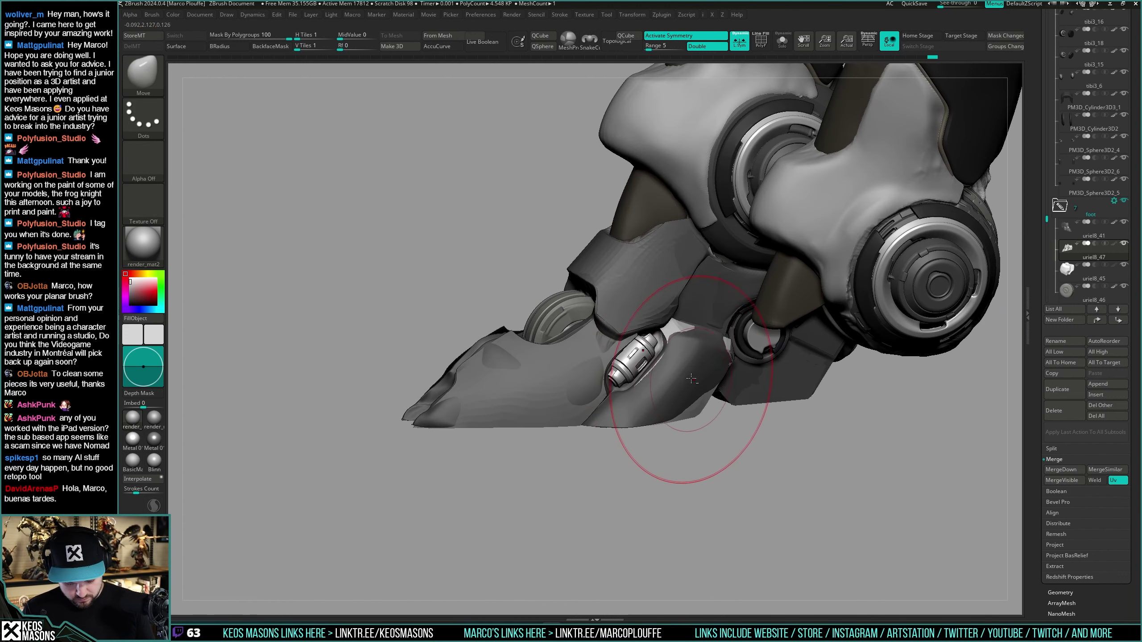
pyautogui.moveTo(687, 381); pyautogui.dragTo(673, 378)
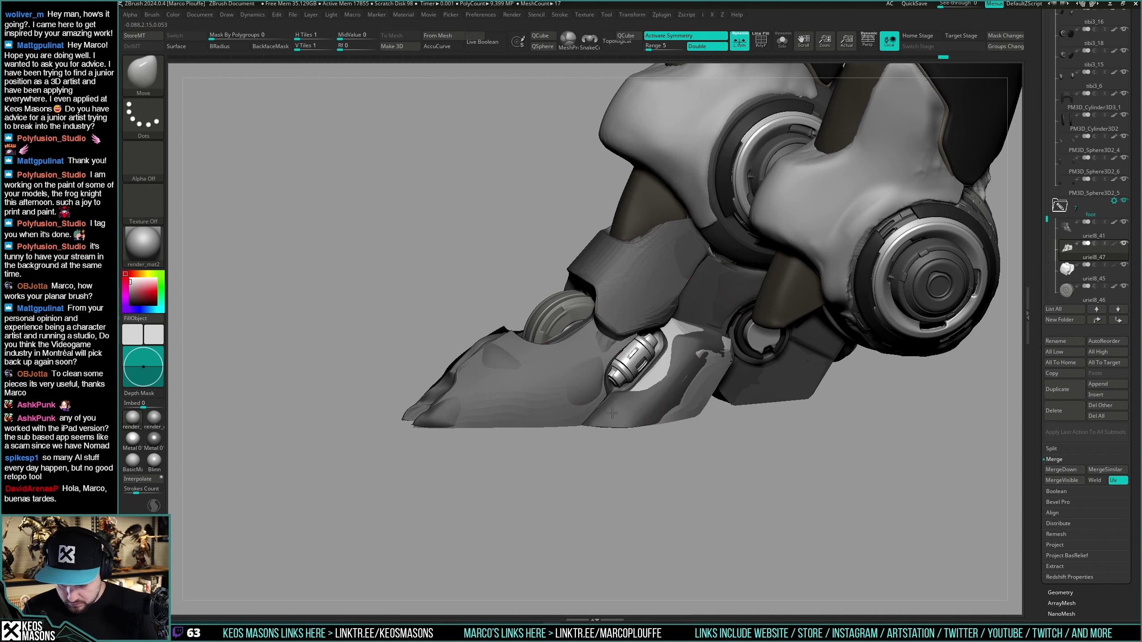
pyautogui.hotkey('shift', 's')
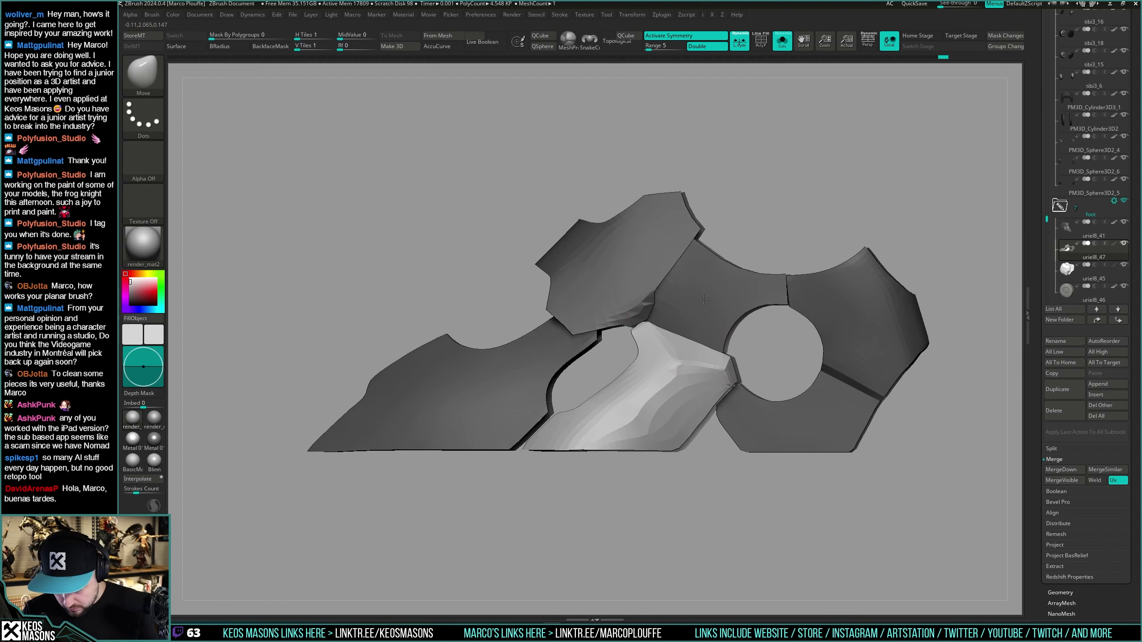
pyautogui.moveTo(679, 358); pyautogui.dragTo(679, 361)
pyautogui.keyDown('ctrl'); pyautogui.moveTo(699, 311); pyautogui.dragTo(715, 279, button='right'); pyautogui.keyUp('ctrl')
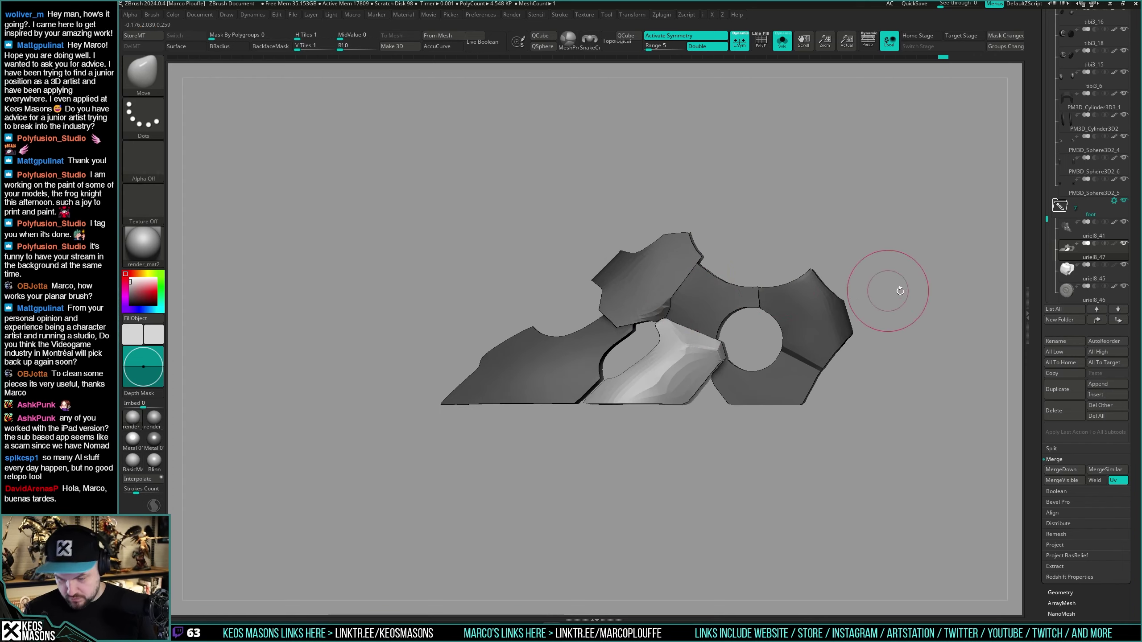
pyautogui.keyDown('ctrl'); pyautogui.moveTo(897, 288); pyautogui.dragTo(908, 304); pyautogui.keyUp('ctrl')
# Step: Nudge the adjoining corners of the lower side plate and the front ankle guard with a smaller Move brush
pyautogui.moveTo(744, 341)
pyautogui.mouseDown(button='right')
pyautogui.moveTo(675, 374)
pyautogui.moveTo(660, 330)
pyautogui.moveTo(670, 311)
pyautogui.moveTo(657, 322)
pyautogui.moveTo(666, 306)
pyautogui.moveTo(655, 317)
pyautogui.moveTo(676, 332)
pyautogui.mouseUp(button='right')
pyautogui.press('space')
pyautogui.press('space')
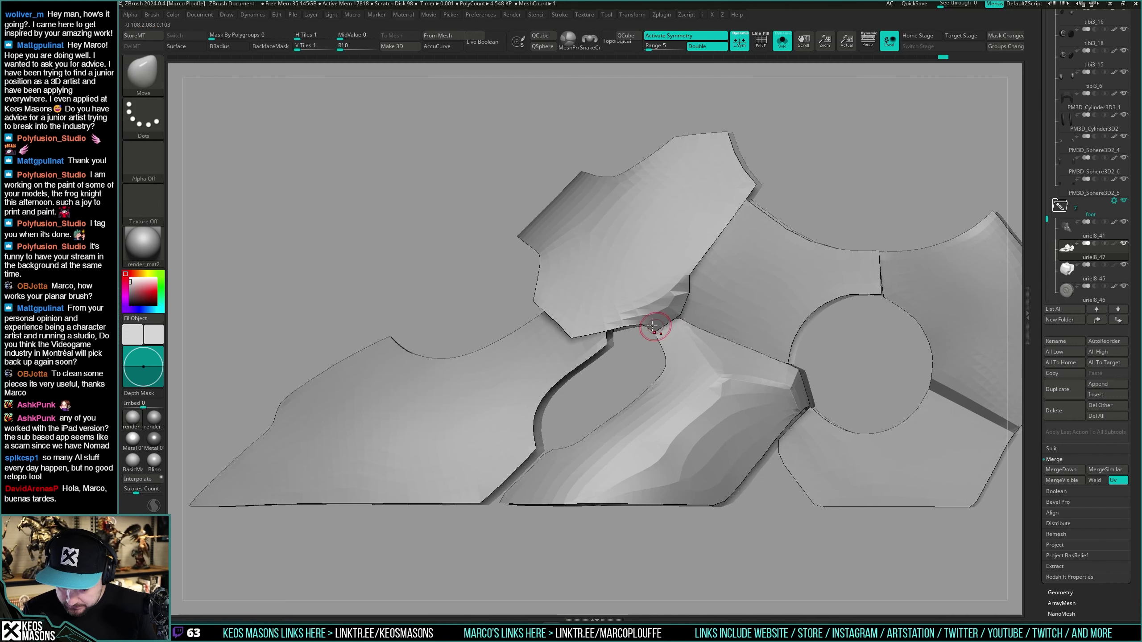
pyautogui.keyDown('alt'); pyautogui.moveTo(623, 324); pyautogui.dragTo(669, 324); pyautogui.keyUp('alt')
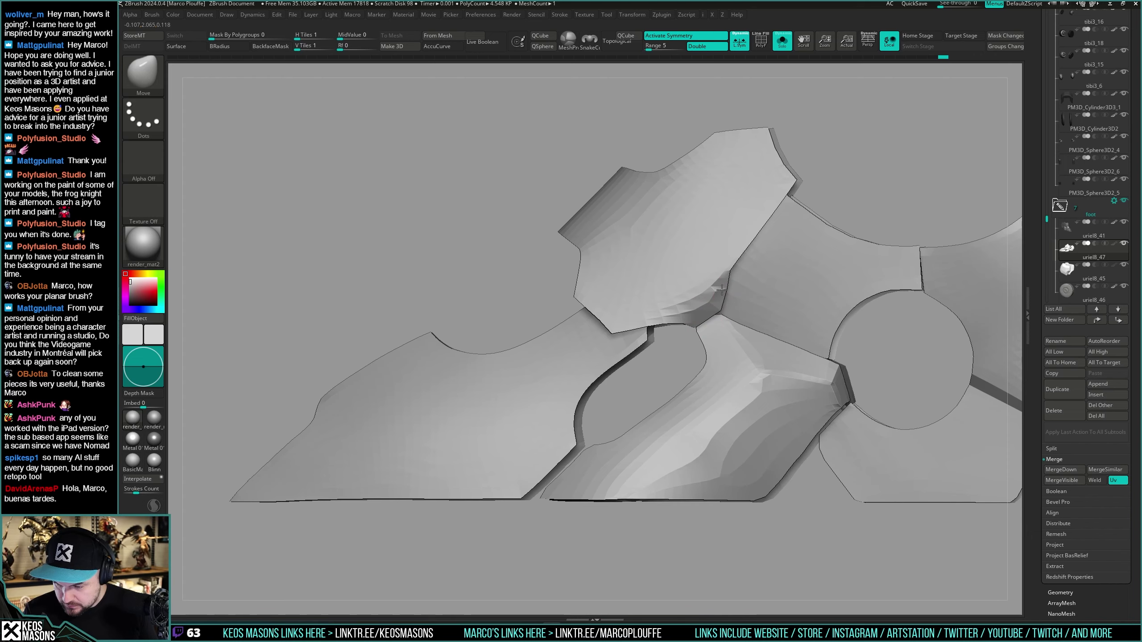
pyautogui.moveTo(722, 290); pyautogui.dragTo(723, 291)
pyautogui.moveTo(722, 291); pyautogui.dragTo(701, 342, button='right')
pyautogui.hotkey('shift', 'f')
pyautogui.hotkey('shift', 'f')
pyautogui.moveTo(701, 341)
pyautogui.keyDown('ctrl'); pyautogui.mouseDown(button='right')
pyautogui.moveTo(708, 358)
pyautogui.moveTo(834, 316)
pyautogui.moveTo(805, 344)
pyautogui.moveTo(805, 381)
pyautogui.moveTo(807, 344)
pyautogui.moveTo(667, 413)
pyautogui.moveTo(642, 416)
pyautogui.moveTo(643, 390)
pyautogui.mouseUp(button='right'); pyautogui.keyUp('ctrl')
pyautogui.hotkey('alt', 's')
pyautogui.hotkey('alt', 's')
pyautogui.hotkey('shift', 'f')
pyautogui.hotkey('shift', 'f')
pyautogui.rightClick(811, 347)
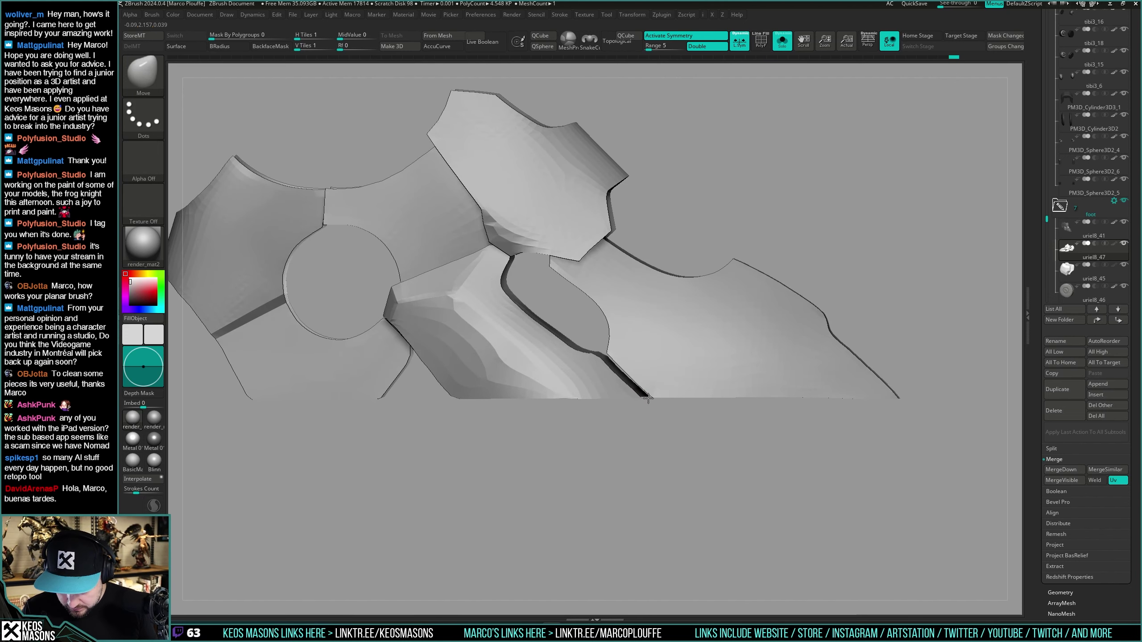
# Step: Adjust the rear corner of the faceted lower side plate beside the round ankle opening with the Move brush
pyautogui.moveTo(648, 398); pyautogui.dragTo(852, 331)
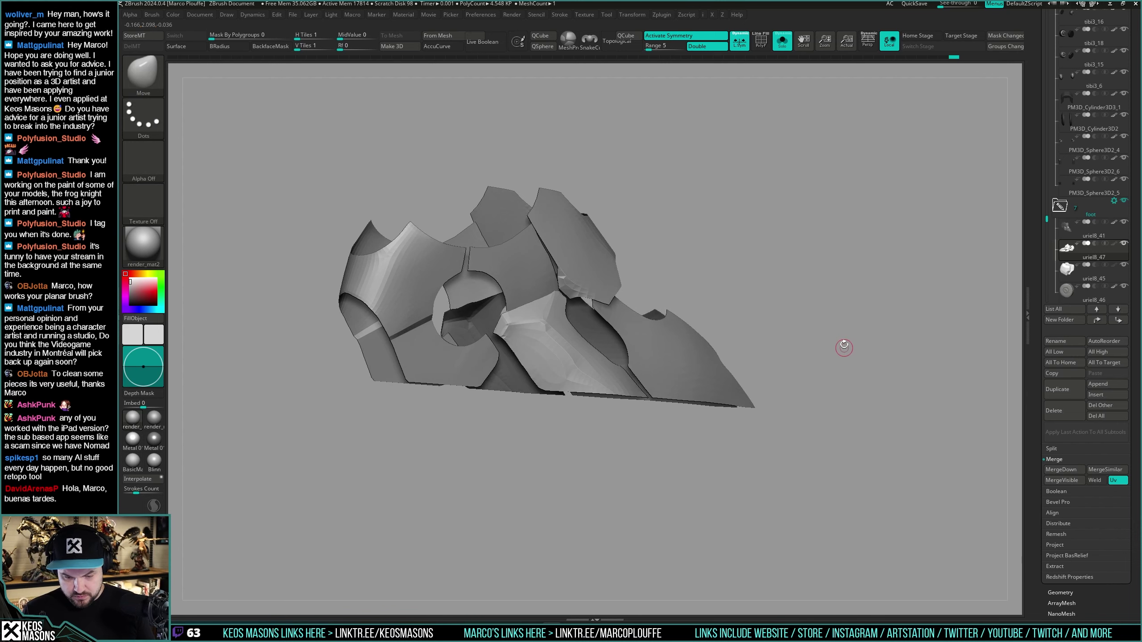
pyautogui.moveTo(728, 338)
pyautogui.keyDown('alt'); pyautogui.mouseDown(button='right')
pyautogui.moveTo(846, 337)
pyautogui.moveTo(774, 343)
pyautogui.mouseUp(button='right'); pyautogui.keyUp('alt')
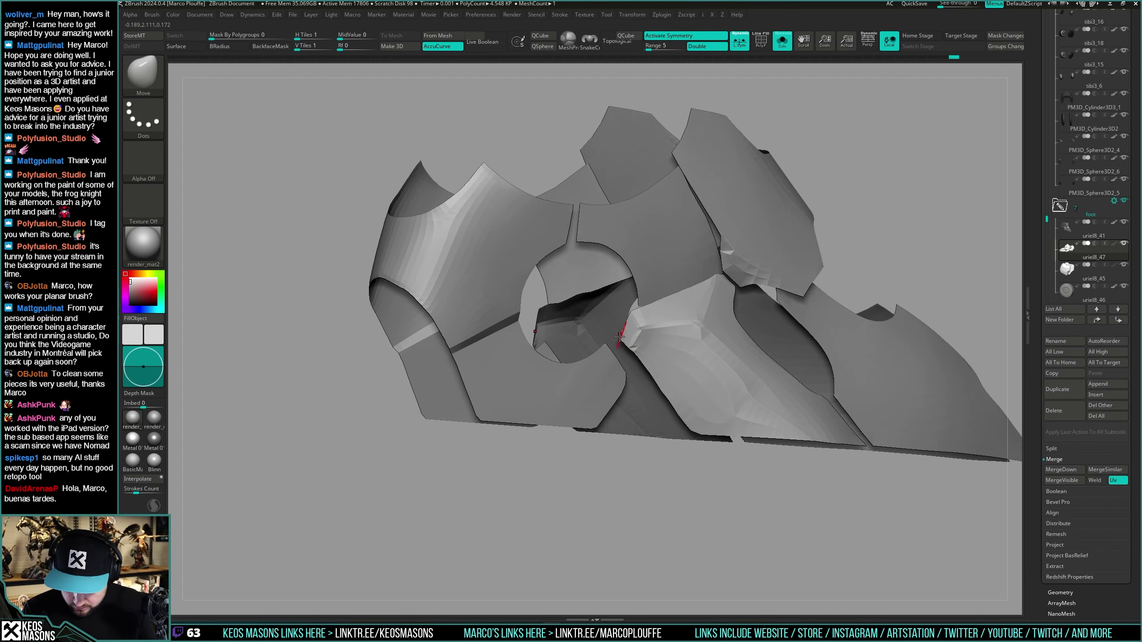
pyautogui.moveTo(620, 336); pyautogui.dragTo(632, 329, button='right')
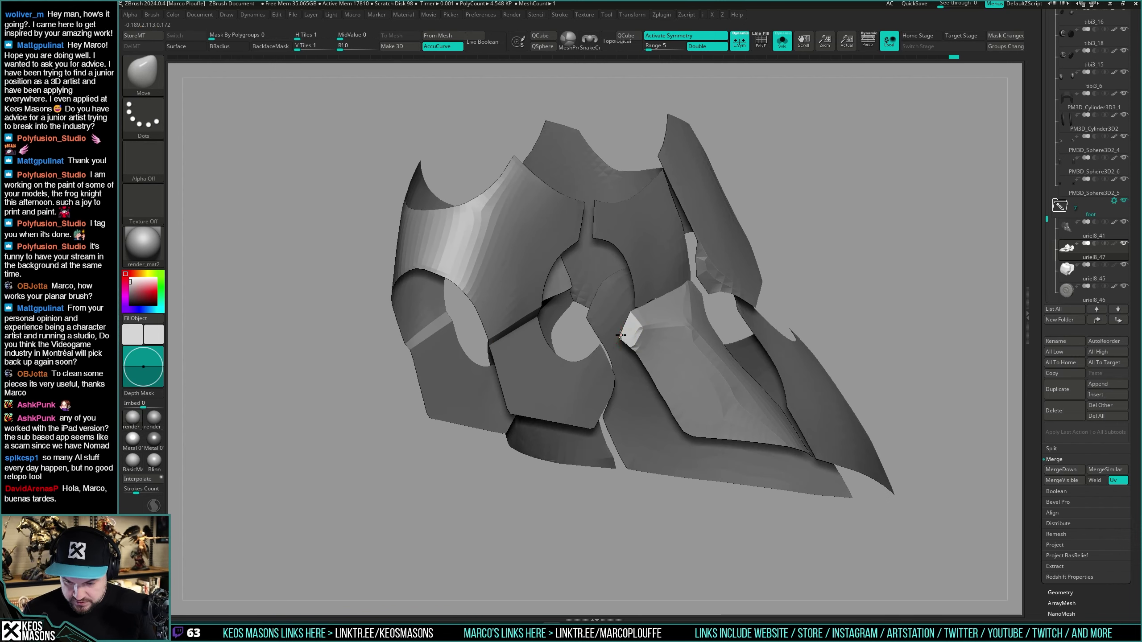
pyautogui.moveTo(635, 349)
pyautogui.mouseDown(button='right')
pyautogui.moveTo(612, 335)
pyautogui.moveTo(567, 349)
pyautogui.mouseUp(button='right')
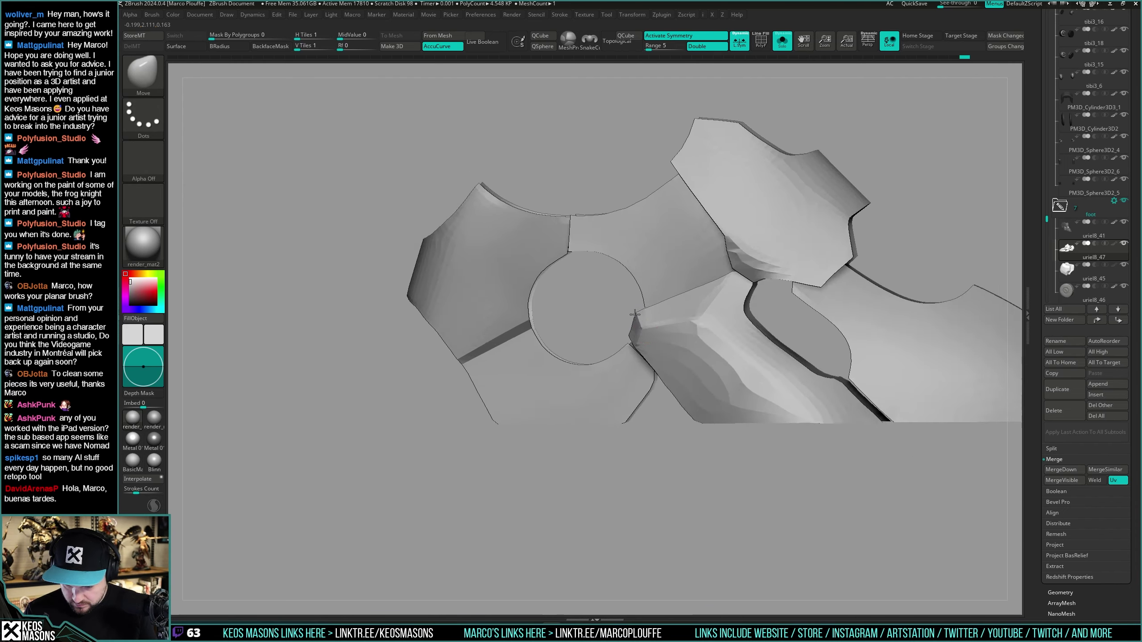
# Step: Thicken the foot plates with Panel Loops at thickness 0.01 and elevation 100, and show the whole leg again
pyautogui.hotkey('shift', 'f')
pyautogui.moveTo(841, 317)
pyautogui.keyDown('ctrl'); pyautogui.mouseDown(button='right')
pyautogui.moveTo(902, 310)
pyautogui.moveTo(853, 332)
pyautogui.mouseUp(button='right'); pyautogui.keyUp('ctrl')
pyautogui.moveTo(853, 333); pyautogui.dragTo(879, 344, button='right')
pyautogui.hotkey('shift', 'f')
pyautogui.moveTo(880, 344)
pyautogui.keyDown('alt'); pyautogui.mouseDown(button='right')
pyautogui.moveTo(859, 360)
pyautogui.moveTo(884, 345)
pyautogui.moveTo(874, 351)
pyautogui.mouseUp(button='right'); pyautogui.keyUp('alt')
pyautogui.hotkey('ctrl', 'shift', 's')
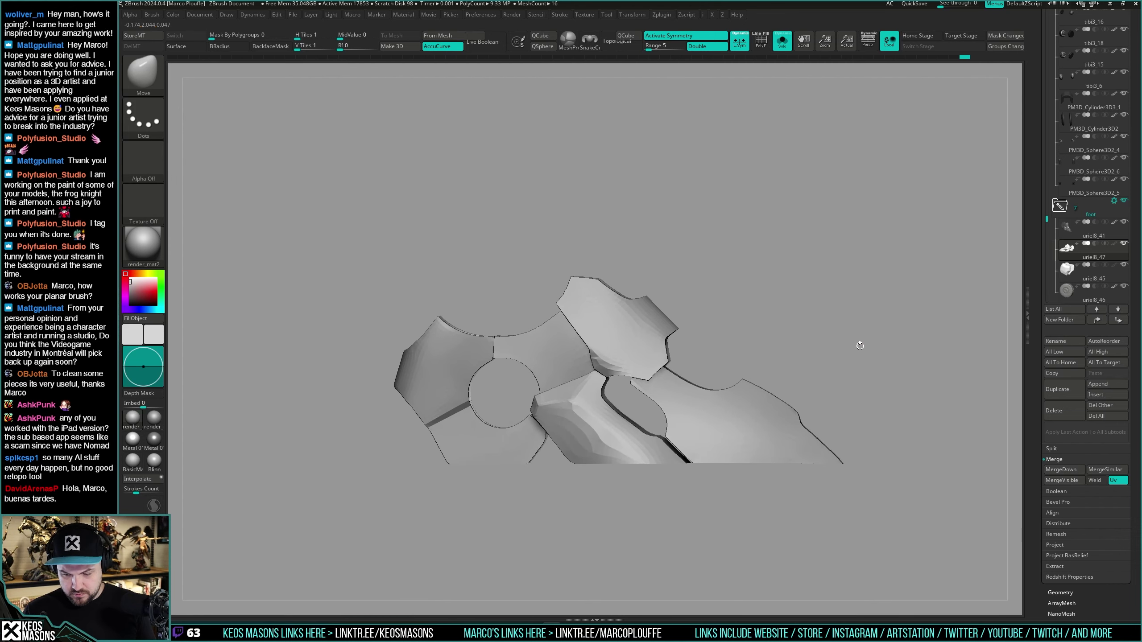
pyautogui.press('space')
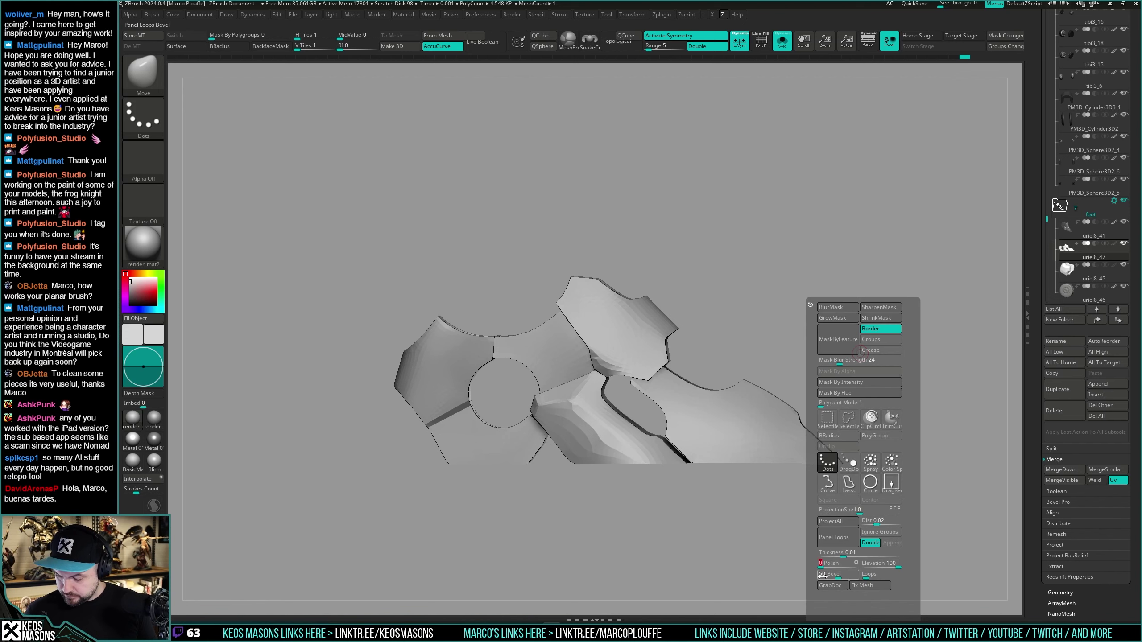
pyautogui.moveTo(667, 501); pyautogui.dragTo(795, 387, button='right')
pyautogui.hotkey('ctrl', 'shift', 's')
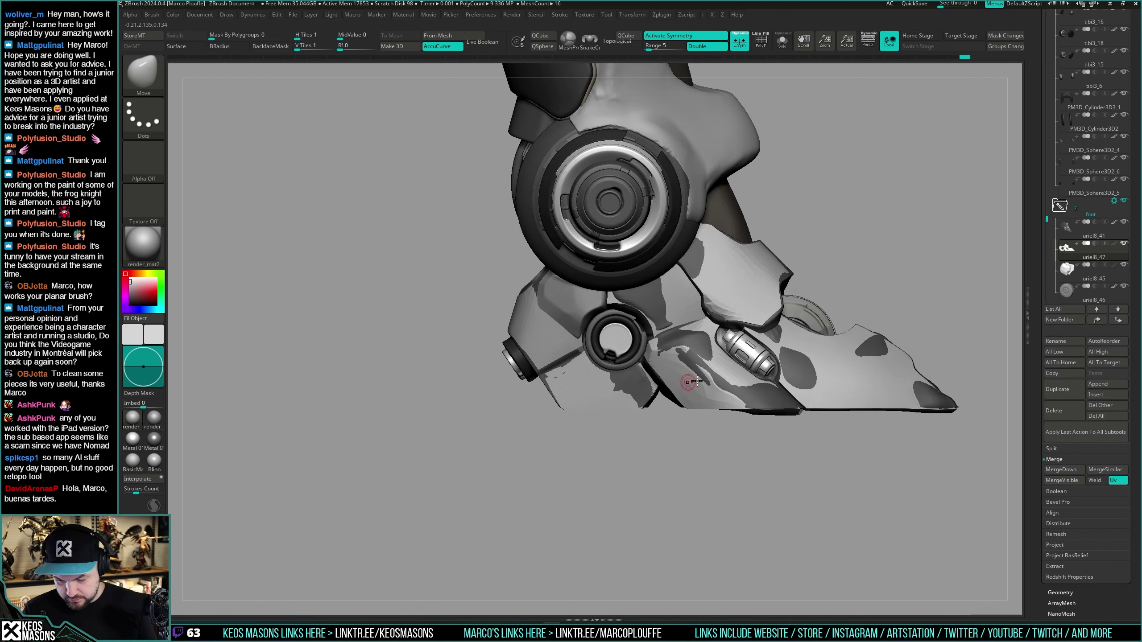
# Step: Examine the thickened foot plates from the side and front, both isolated with polygroups and together with the leg
pyautogui.hotkey('ctrl', 'shift', 's')
pyautogui.moveTo(688, 382); pyautogui.dragTo(663, 410, button='right')
pyautogui.moveTo(809, 412); pyautogui.dragTo(765, 413, button='right')
pyautogui.hotkey('ctrl', 'shift', 's')
pyautogui.hotkey('ctrl', 'shift', 's')
pyautogui.hotkey('ctrl', 'shift', 's')
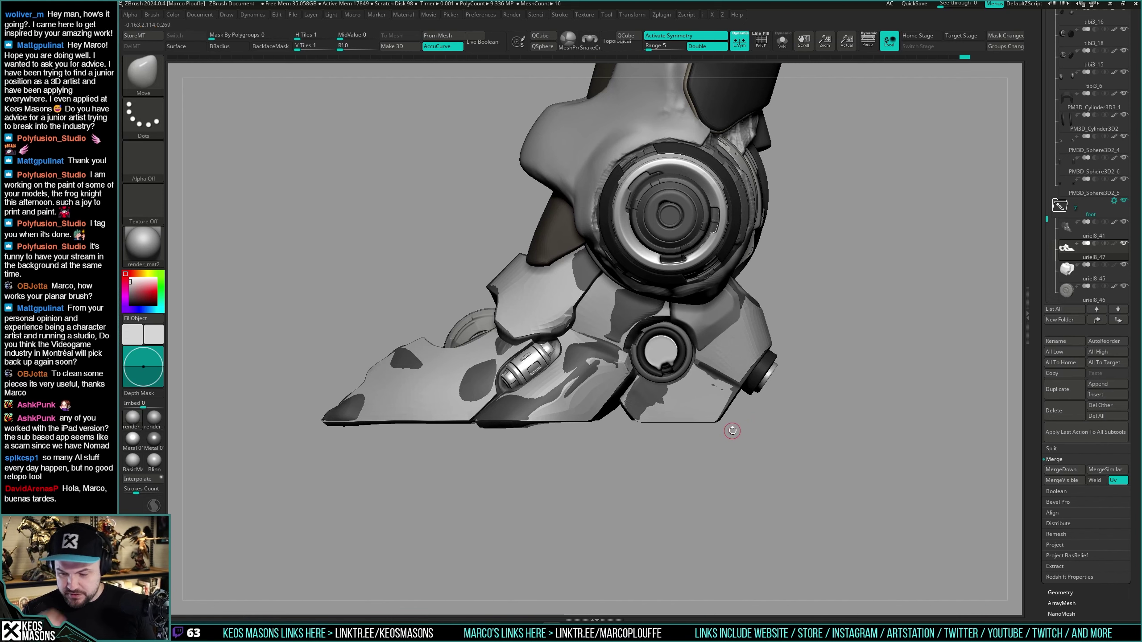
pyautogui.moveTo(732, 431); pyautogui.dragTo(707, 294, button='right')
pyautogui.hotkey('ctrl', 'shift', 's')
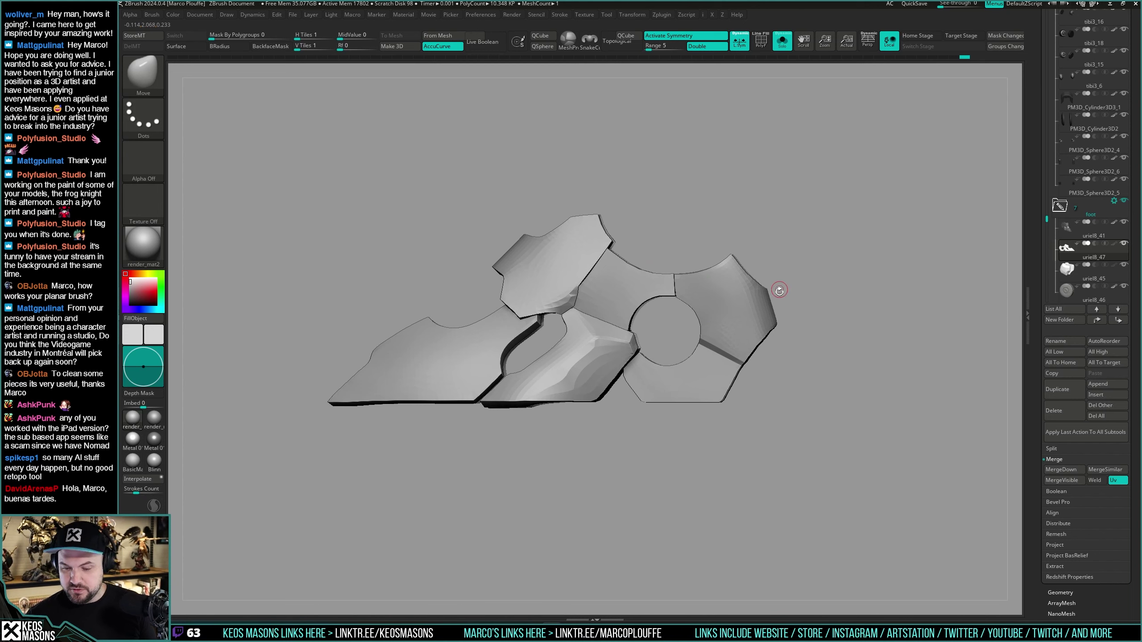
pyautogui.hotkey('shift', 'f')
pyautogui.keyDown('alt'); pyautogui.moveTo(774, 306); pyautogui.dragTo(858, 327, button='right'); pyautogui.keyUp('alt')
pyautogui.moveTo(701, 292)
pyautogui.mouseDown(button='right')
pyautogui.moveTo(762, 278)
pyautogui.moveTo(797, 290)
pyautogui.moveTo(696, 304)
pyautogui.mouseUp(button='right')
pyautogui.hotkey('shift', 'f')
pyautogui.hotkey('ctrl', 'shift', 's')
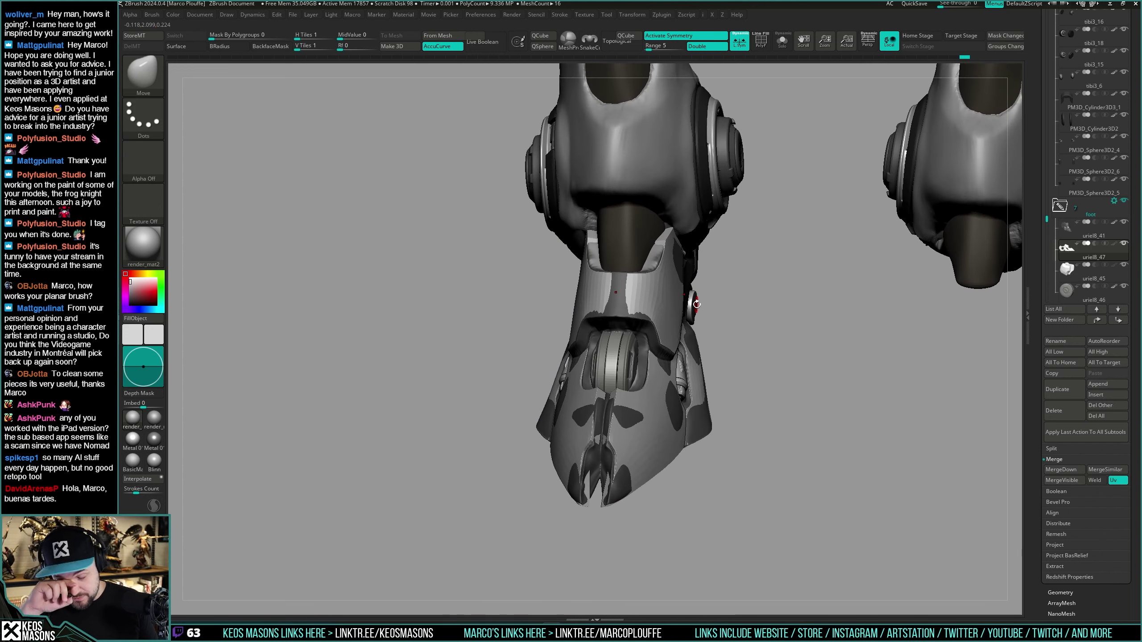
pyautogui.hotkey('ctrl', 'shift', 's')
pyautogui.hotkey('shift', 'f')
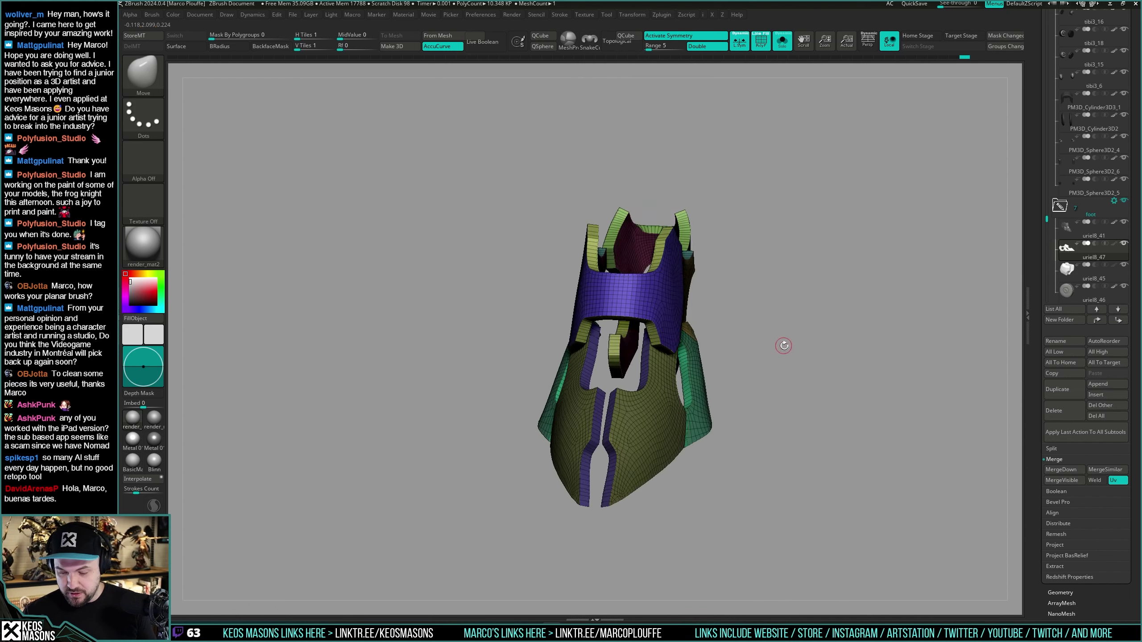
pyautogui.moveTo(785, 353)
pyautogui.mouseDown(button='right')
pyautogui.moveTo(785, 332)
pyautogui.moveTo(802, 323)
pyautogui.moveTo(778, 350)
pyautogui.moveTo(776, 339)
pyautogui.moveTo(803, 334)
pyautogui.moveTo(787, 375)
pyautogui.mouseUp(button='right')
pyautogui.hotkey('ctrl', 'shift', 's')
pyautogui.hotkey('ctrl', 'shift', 's')
pyautogui.hotkey('shift', 'f')
pyautogui.hotkey('shift', 'f')
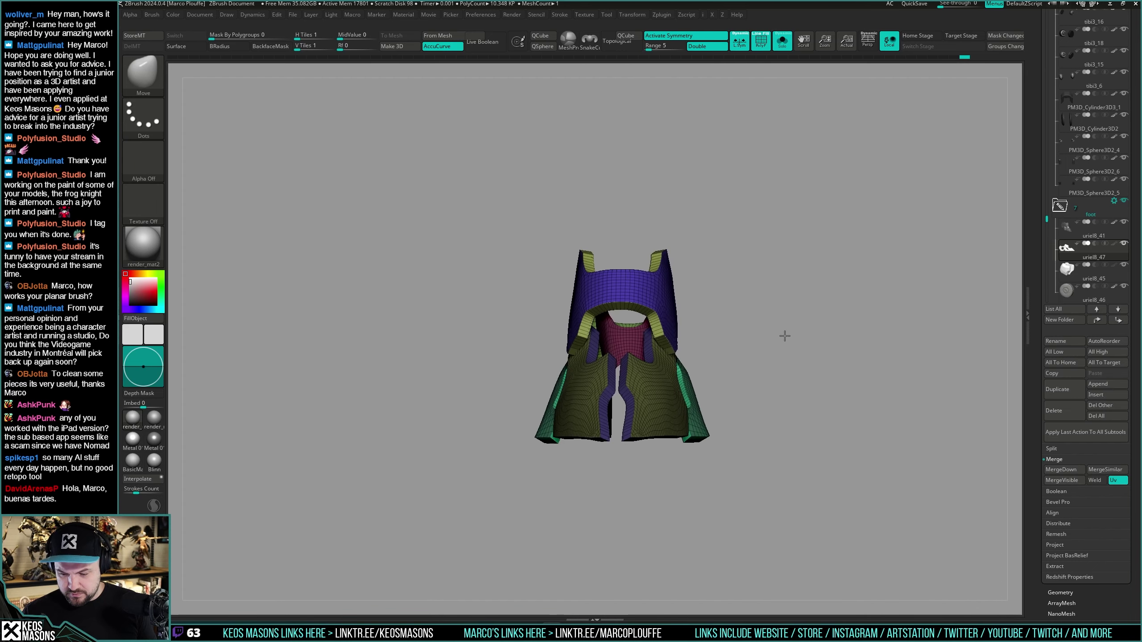
# Step: Isolate the mirrored long front plates, mask them and show all the other foot plates again
pyautogui.hotkey('shift', 'f')
pyautogui.moveTo(783, 334)
pyautogui.mouseDown(button='right')
pyautogui.moveTo(726, 325)
pyautogui.moveTo(789, 332)
pyautogui.mouseUp(button='right')
pyautogui.keyDown('ctrl'); pyautogui.moveTo(790, 332); pyautogui.dragTo(712, 331, button='right'); pyautogui.keyUp('ctrl')
pyautogui.rightClick(734, 332)
pyautogui.hotkey('shift', 'f')
pyautogui.hotkey('shift', 'f')
pyautogui.keyDown('ctrl'); pyautogui.keyDown('shift'); pyautogui.click(717, 359); pyautogui.keyUp('shift'); pyautogui.keyUp('ctrl')
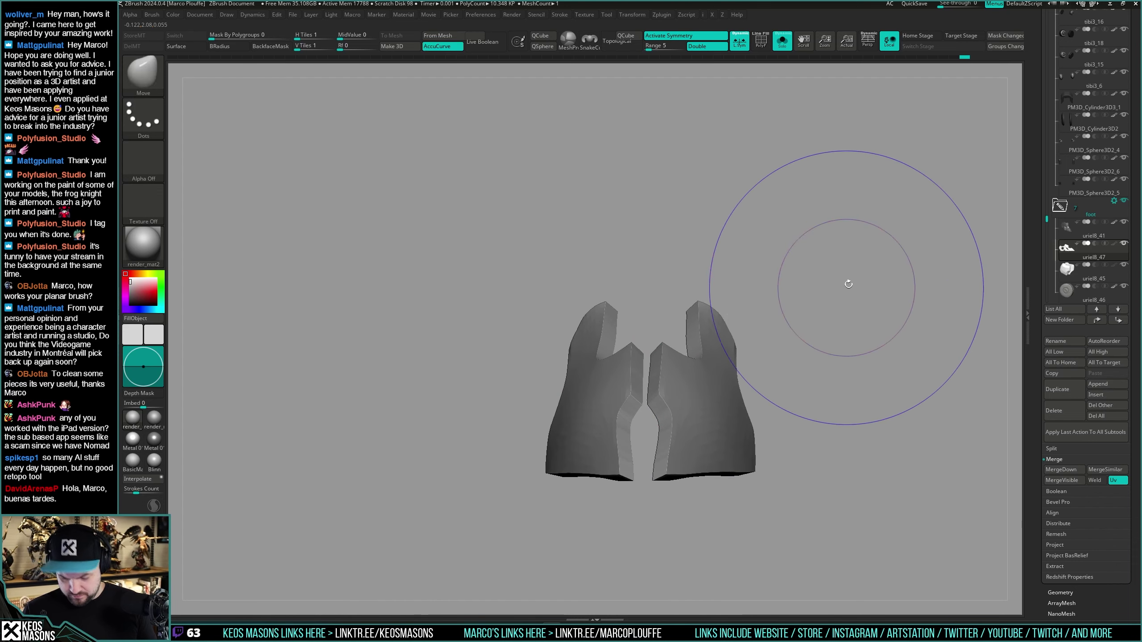
pyautogui.press('g')
pyautogui.click(658, 301)
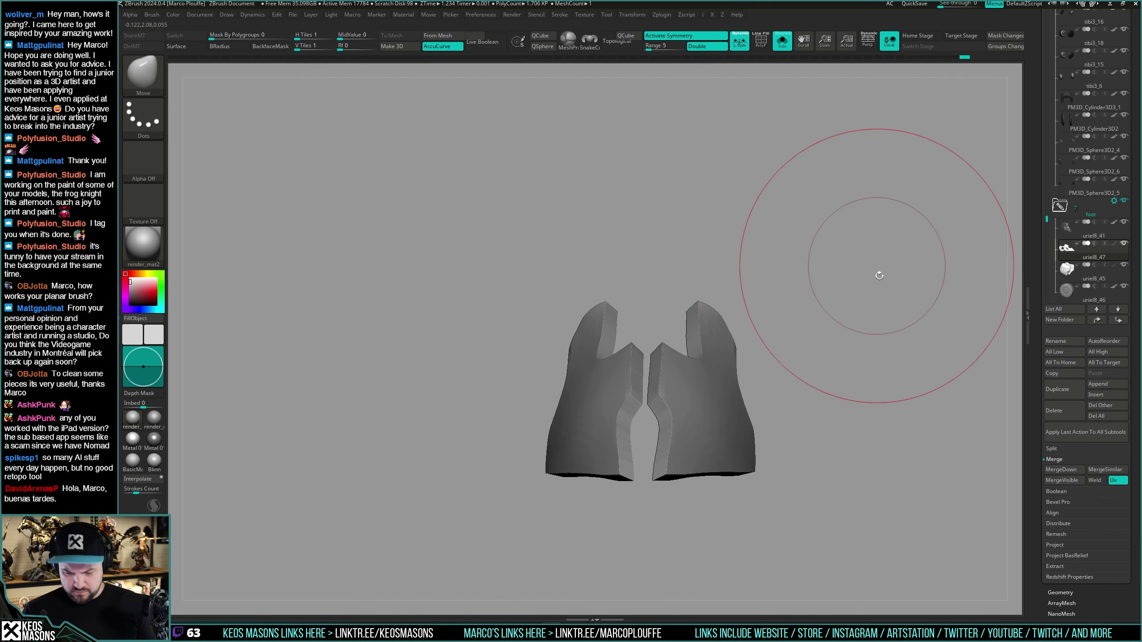
pyautogui.keyDown('ctrl'); pyautogui.keyDown('shift'); pyautogui.click(845, 322); pyautogui.keyUp('shift'); pyautogui.keyUp('ctrl')
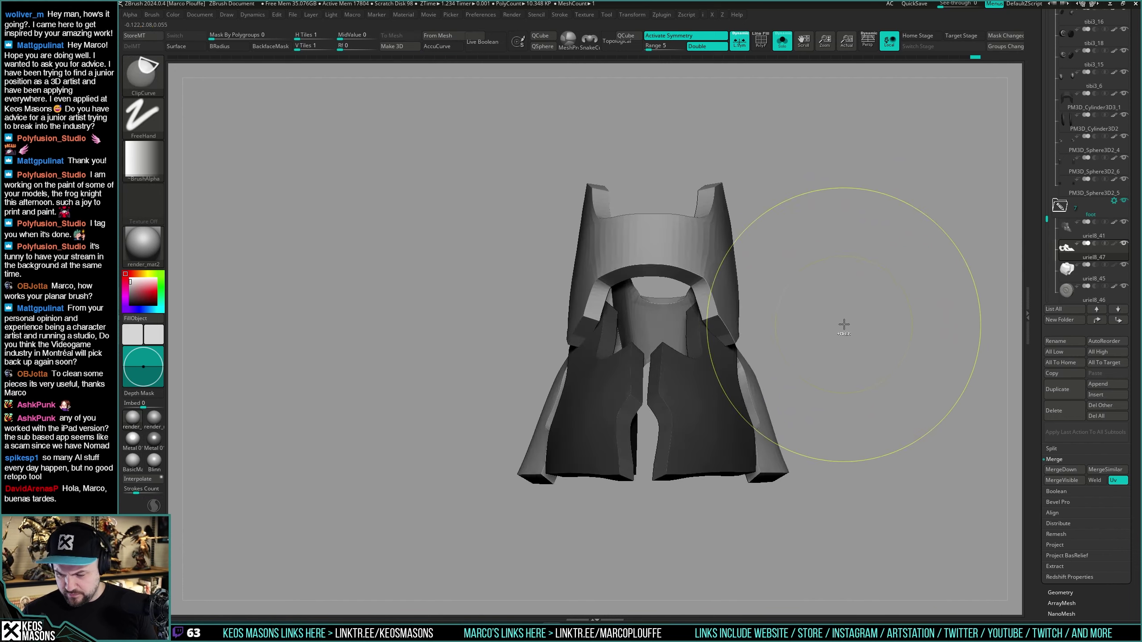
# Step: Refine the edges of the front toe plates on the foot armor with the Move brush
pyautogui.press('space')
pyautogui.moveTo(709, 365)
pyautogui.mouseDown(button='right')
pyautogui.moveTo(708, 310)
pyautogui.moveTo(742, 254)
pyautogui.mouseUp(button='right')
pyautogui.rightClick(716, 353)
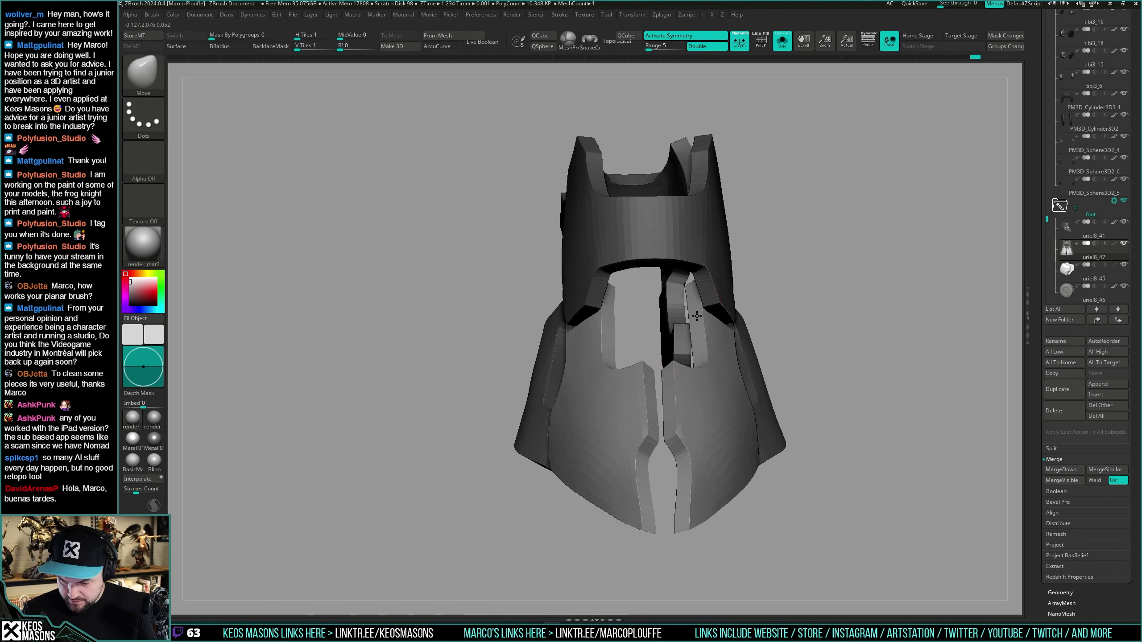
pyautogui.moveTo(696, 316)
pyautogui.mouseDown(button='right')
pyautogui.moveTo(720, 310)
pyautogui.moveTo(729, 292)
pyautogui.moveTo(684, 287)
pyautogui.moveTo(630, 310)
pyautogui.moveTo(647, 341)
pyautogui.moveTo(708, 332)
pyautogui.moveTo(705, 322)
pyautogui.mouseUp(button='right')
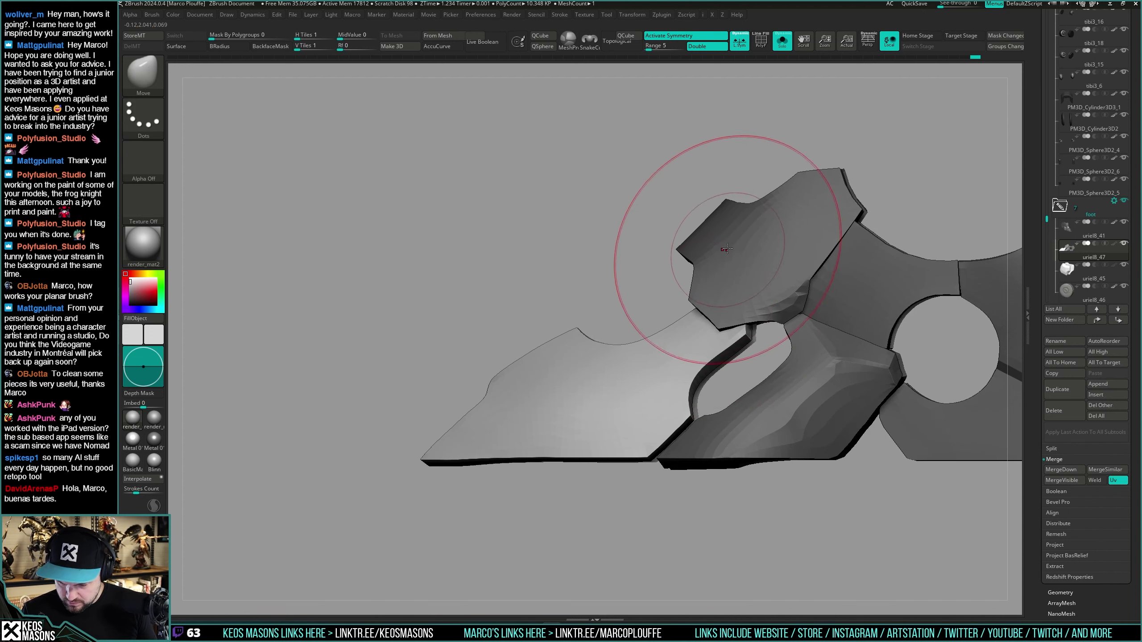
pyautogui.rightClick(665, 326)
pyautogui.moveTo(665, 327)
pyautogui.mouseDown(button='right')
pyautogui.moveTo(697, 340)
pyautogui.moveTo(668, 332)
pyautogui.moveTo(709, 259)
pyautogui.moveTo(681, 255)
pyautogui.moveTo(682, 274)
pyautogui.mouseUp(button='right')
pyautogui.rightClick(679, 328)
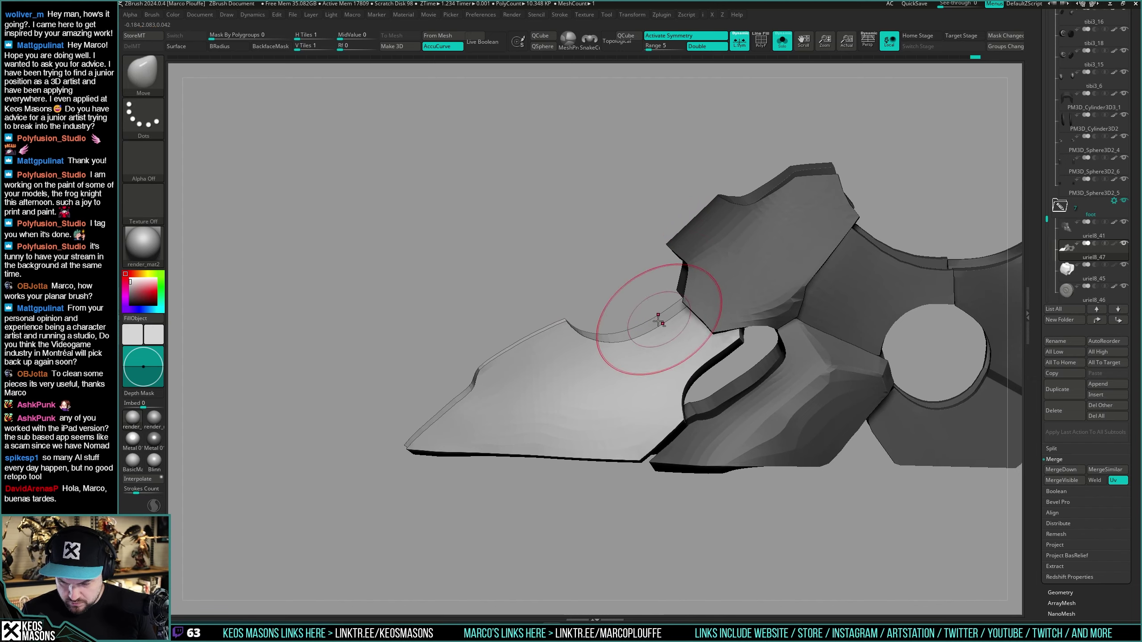
pyautogui.moveTo(659, 321)
pyautogui.mouseDown(button='right')
pyautogui.moveTo(677, 357)
pyautogui.moveTo(678, 334)
pyautogui.moveTo(673, 352)
pyautogui.moveTo(681, 348)
pyautogui.mouseUp(button='right')
pyautogui.rightClick(677, 334)
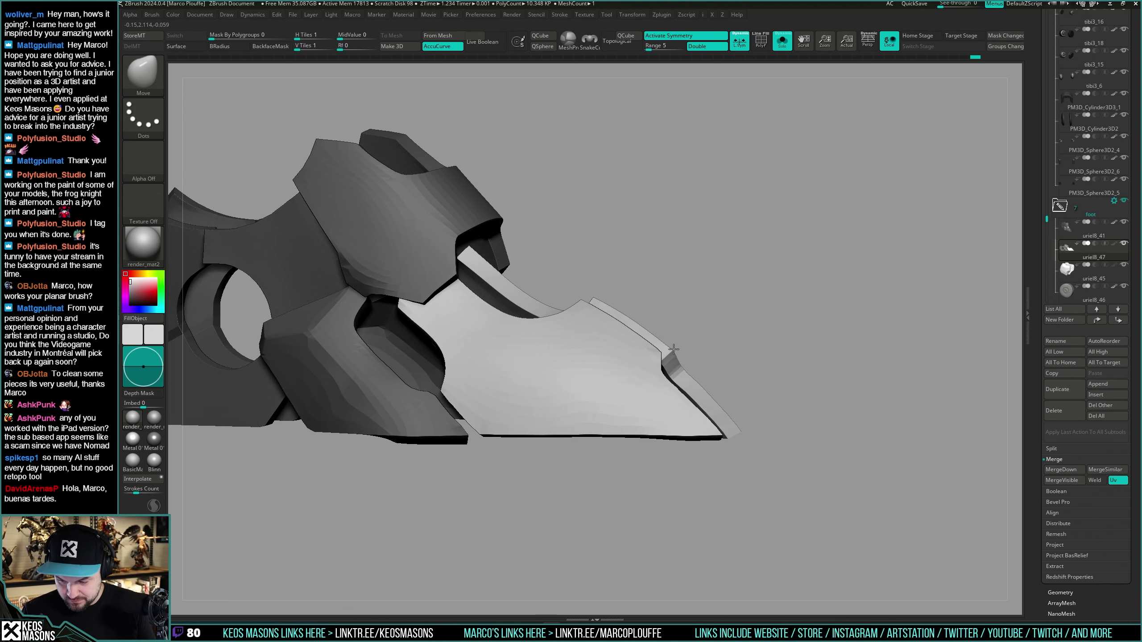
pyautogui.moveTo(677, 346); pyautogui.dragTo(635, 371, button='right')
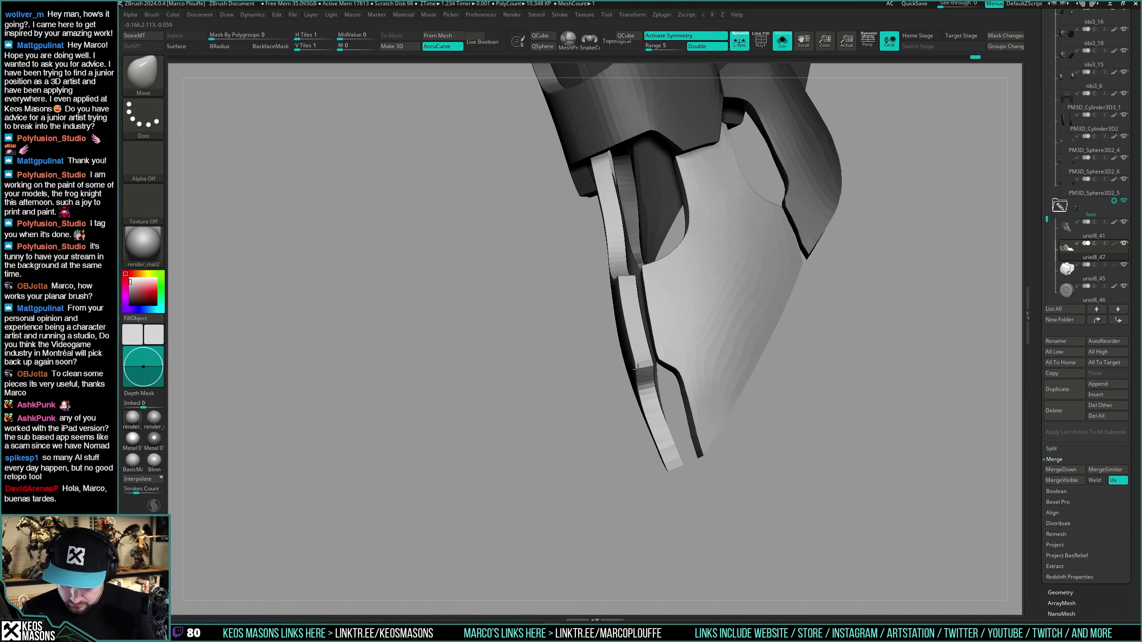
pyautogui.moveTo(637, 366); pyautogui.dragTo(642, 362)
pyautogui.moveTo(642, 363); pyautogui.dragTo(833, 344, button='right')
# Step: Turn on the polyframe display and examine the polygroups of the foot armor plates
pyautogui.hotkey('shift', 'f')
pyautogui.hotkey('shift', 'f')
pyautogui.hotkey('shift', 's')
pyautogui.hotkey('shift', 's')
pyautogui.hotkey('shift', 'f')
pyautogui.hotkey('shift', 'f')
pyautogui.hotkey('shift', 's')
pyautogui.hotkey('shift', 's')
pyautogui.hotkey('shift', 'f')
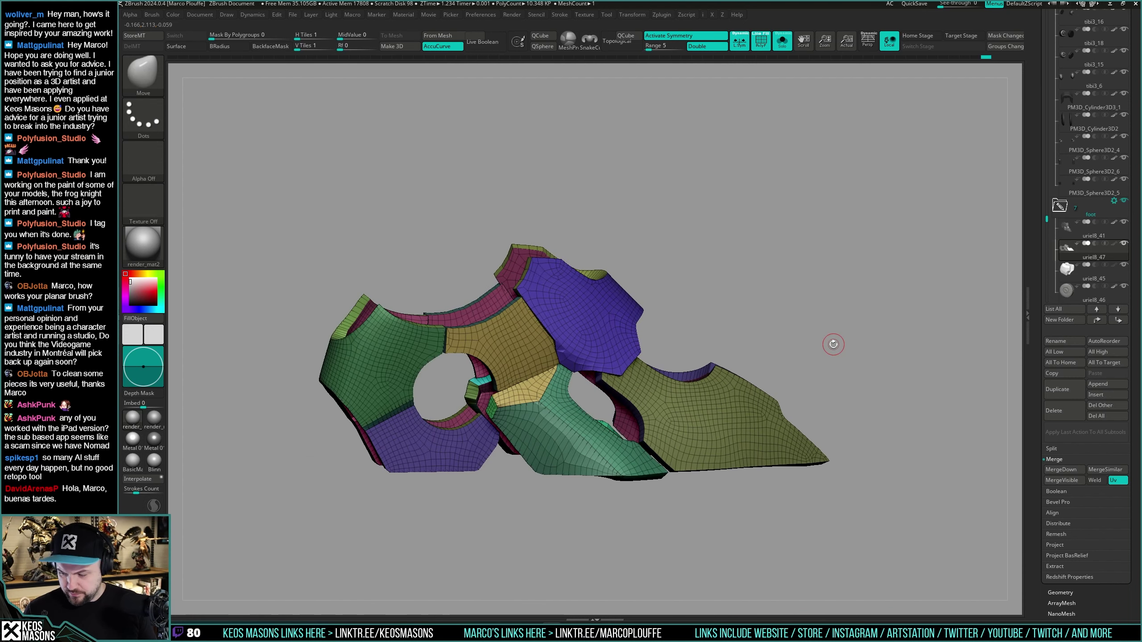
# Step: Duplicate the foot armor subtool and step the original's history back to the single-surface mesh without thickness
pyautogui.click(1065, 389)
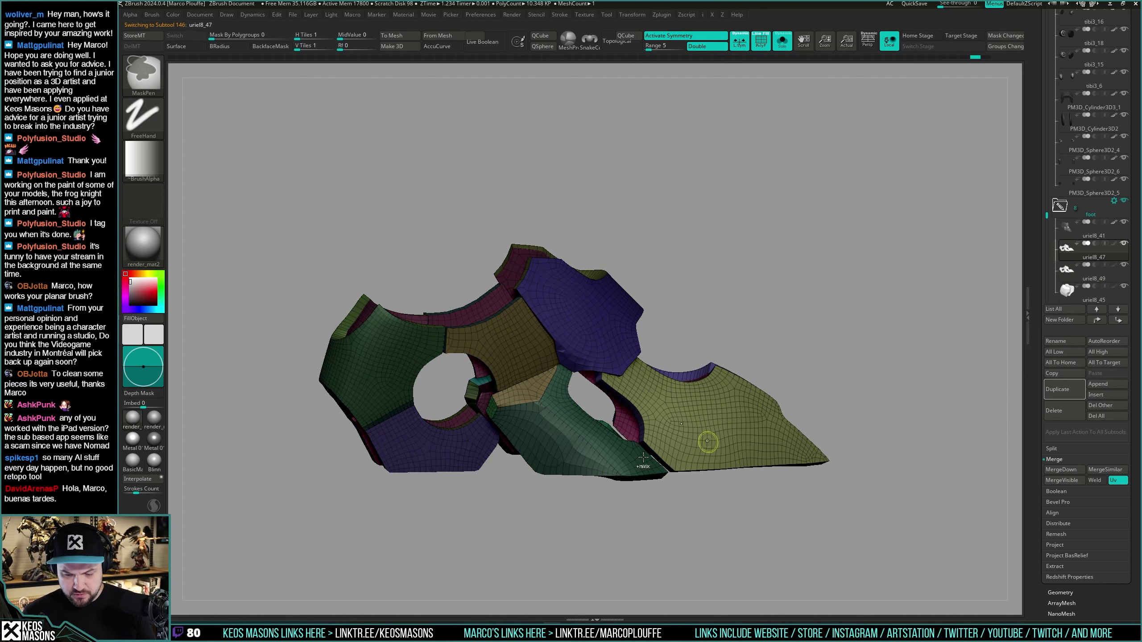
pyautogui.hotkey('ctrl', 'z')
pyautogui.hotkey('ctrl', 'z')
pyautogui.hotkey('ctrl', 'z')
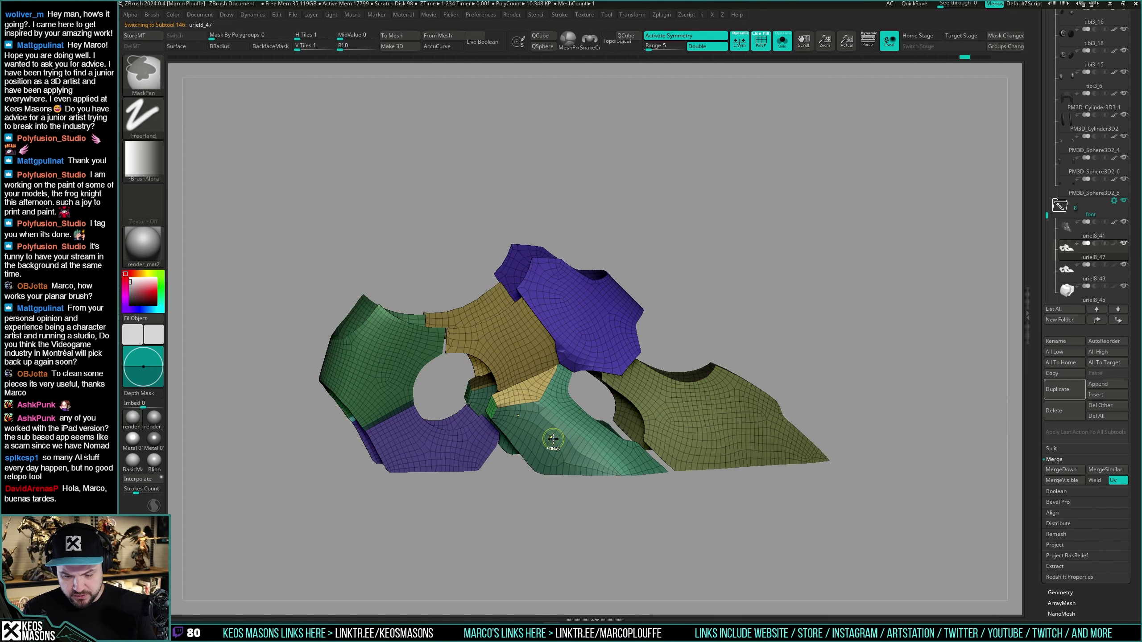
pyautogui.hotkey('ctrl', 'shift', 'z')
pyautogui.hotkey('ctrl', 'z')
pyautogui.keyDown('ctrl'); pyautogui.keyDown('shift'); pyautogui.click(876, 323); pyautogui.keyUp('shift'); pyautogui.keyUp('ctrl')
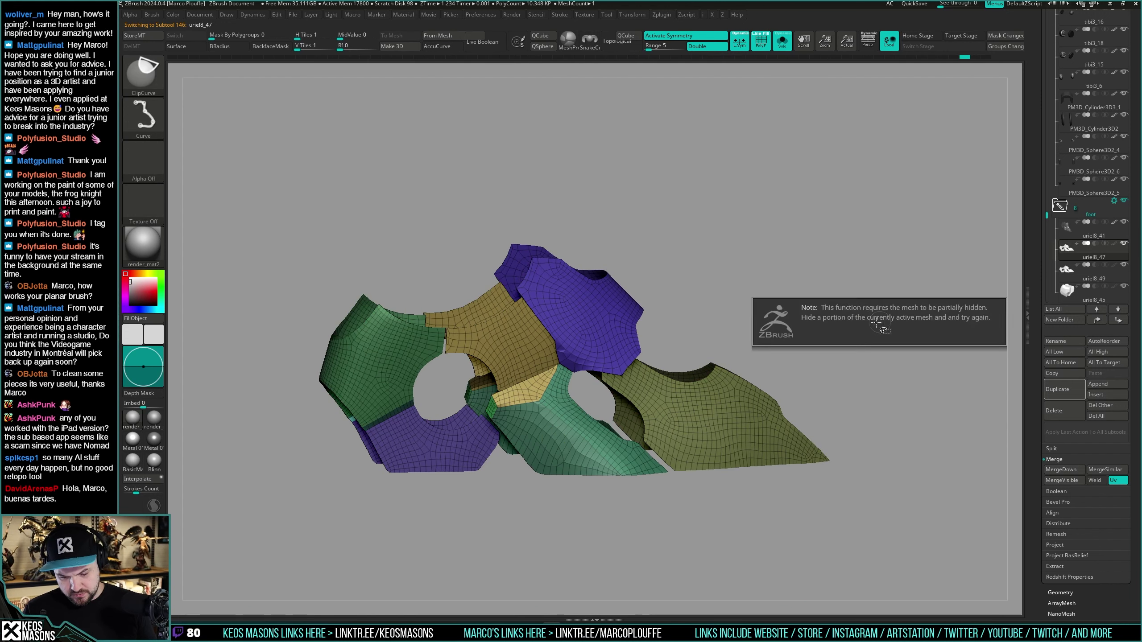
pyautogui.keyDown('alt'); pyautogui.moveTo(864, 321); pyautogui.dragTo(889, 306); pyautogui.keyUp('alt')
pyautogui.press('space')
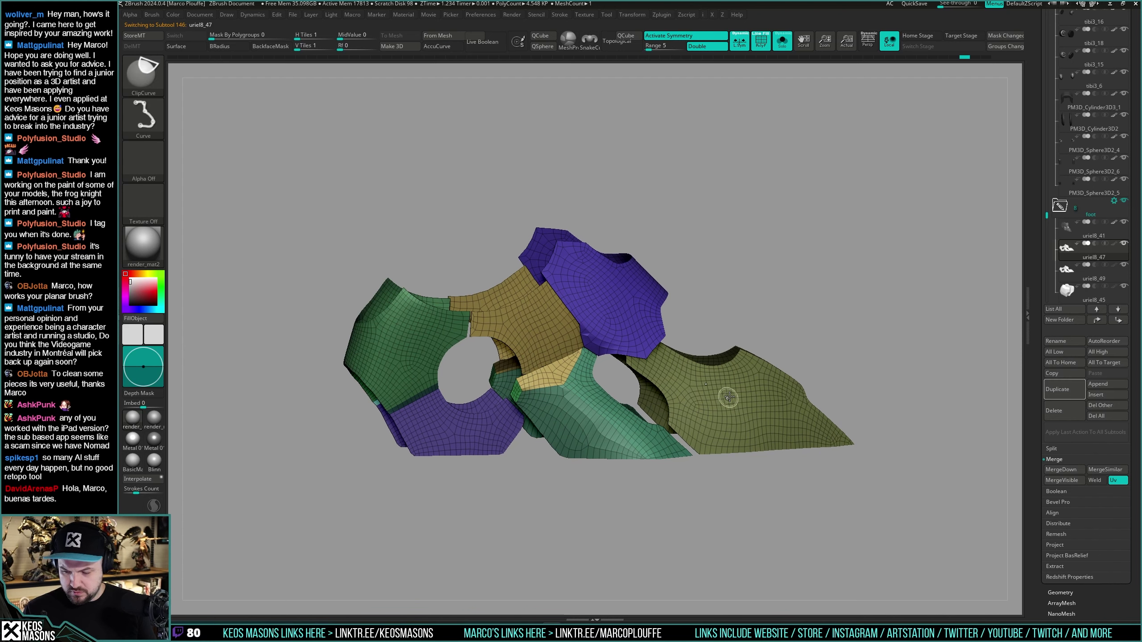
# Step: Hide the toe, instep and ankle plate groups, keeping only the two heel plates and the side plate visible
pyautogui.keyDown('ctrl'); pyautogui.keyDown('shift'); pyautogui.click(728, 397); pyautogui.keyUp('shift'); pyautogui.keyUp('ctrl')
pyautogui.keyDown('ctrl'); pyautogui.keyDown('shift'); pyautogui.click(727, 397); pyautogui.keyUp('shift'); pyautogui.keyUp('ctrl')
pyautogui.keyDown('ctrl'); pyautogui.keyDown('shift'); pyautogui.click(612, 312); pyautogui.keyUp('shift'); pyautogui.keyUp('ctrl')
pyautogui.keyDown('ctrl'); pyautogui.keyDown('shift'); pyautogui.click(553, 324); pyautogui.keyUp('shift'); pyautogui.keyUp('ctrl')
pyautogui.keyDown('ctrl'); pyautogui.keyDown('shift'); pyautogui.click(438, 344); pyautogui.keyUp('shift'); pyautogui.keyUp('ctrl')
pyautogui.keyDown('ctrl'); pyautogui.keyDown('shift'); pyautogui.click(463, 431); pyautogui.keyUp('shift'); pyautogui.keyUp('ctrl')
pyautogui.keyDown('ctrl'); pyautogui.keyDown('shift'); pyautogui.moveTo(615, 402); pyautogui.dragTo(678, 409); pyautogui.keyUp('shift'); pyautogui.keyUp('ctrl')
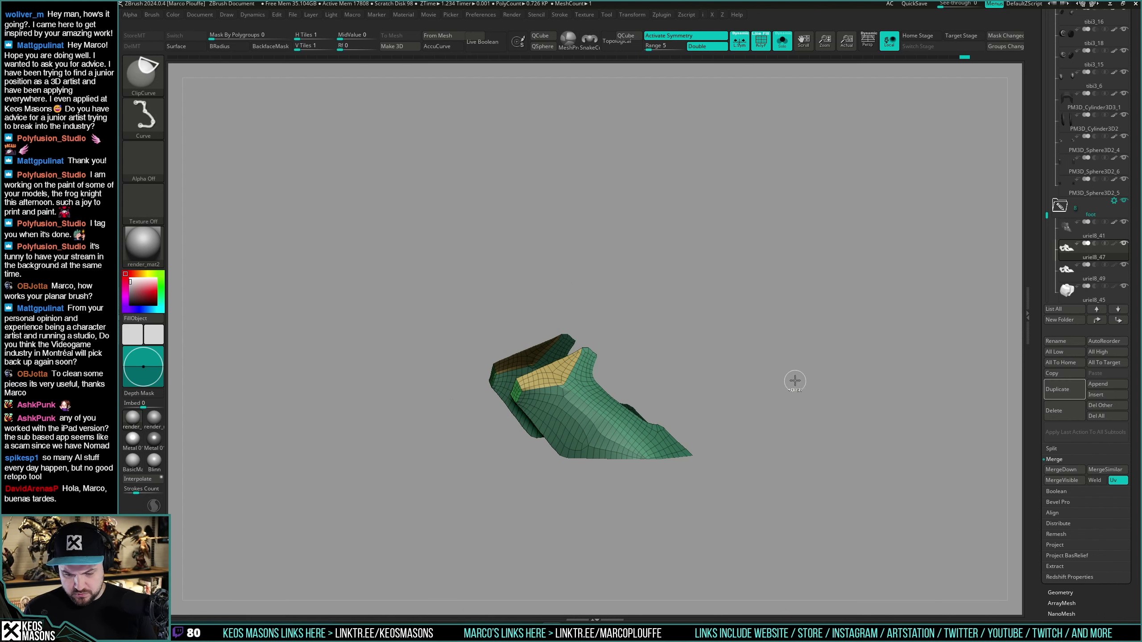
pyautogui.hotkey('ctrl', 'z')
pyautogui.hotkey('ctrl', 'z')
# Step: Apply double-sided Panel Loops with thickness 0.01 and elevation -100 to the remaining heel and side plates
pyautogui.moveTo(706, 356); pyautogui.dragTo(727, 349)
pyautogui.press('space')
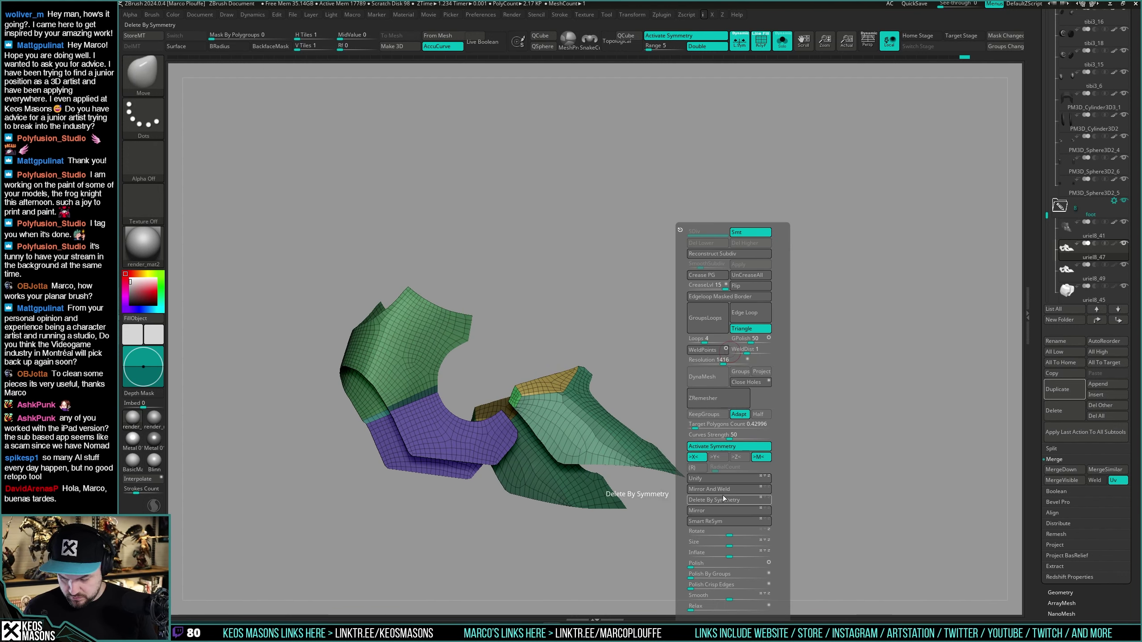
pyautogui.press('z')
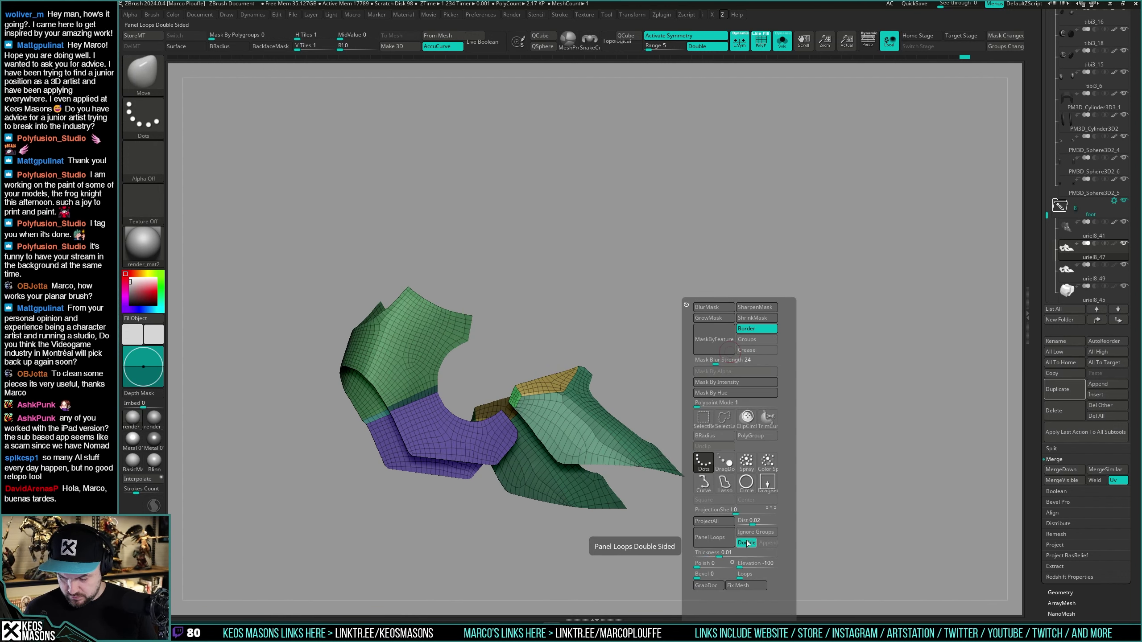
pyautogui.click(725, 539)
# Step: Switch to the duplicate subtool uriel8_49 and hide the outer face groups of its side and heel plates
pyautogui.click(1065, 270)
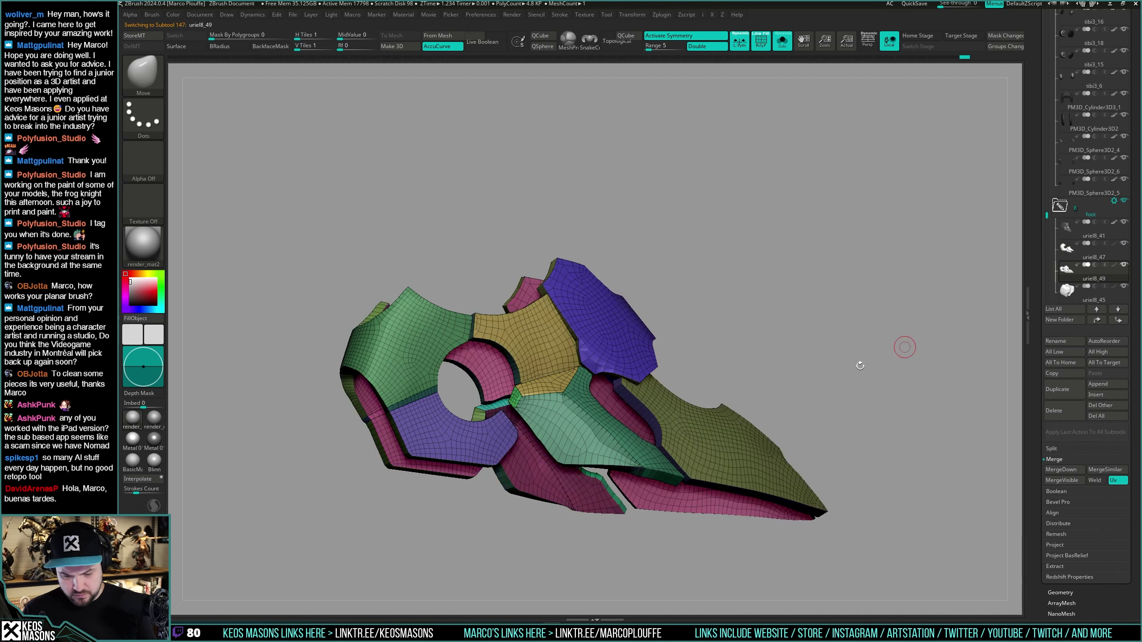
pyautogui.hotkey('shift', 'f')
pyautogui.hotkey('shift', 'f')
pyautogui.hotkey('ctrl', 'shift')
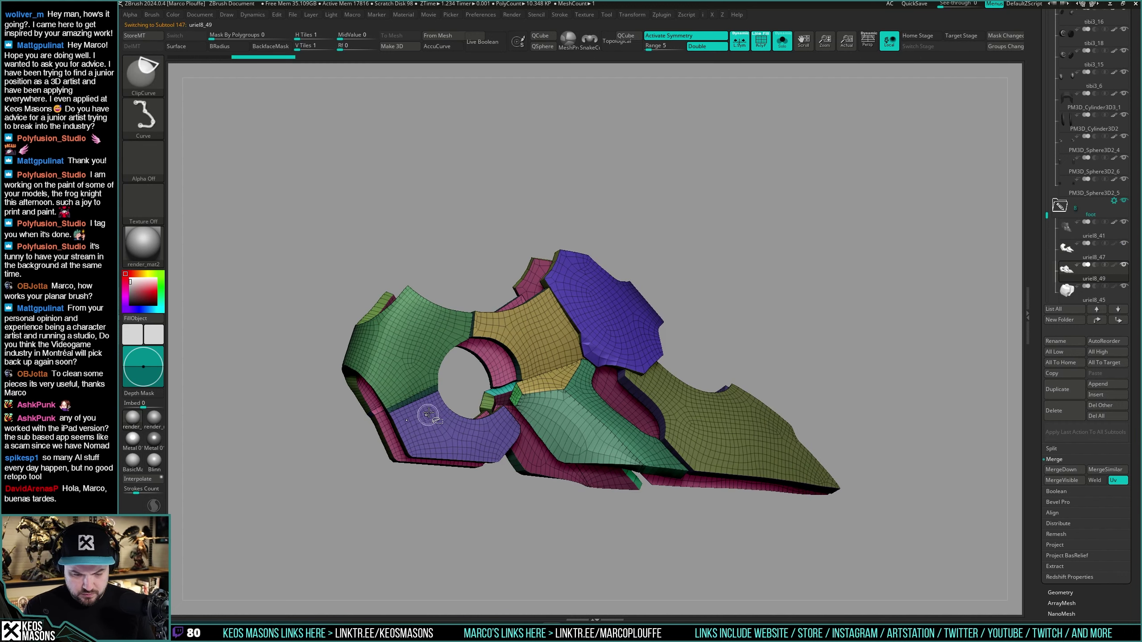
pyautogui.keyDown('ctrl'); pyautogui.keyDown('shift'); pyautogui.click(569, 410); pyautogui.keyUp('shift'); pyautogui.keyUp('ctrl')
pyautogui.keyDown('ctrl'); pyautogui.keyDown('shift'); pyautogui.moveTo(798, 248); pyautogui.dragTo(757, 295); pyautogui.keyUp('shift'); pyautogui.keyUp('ctrl')
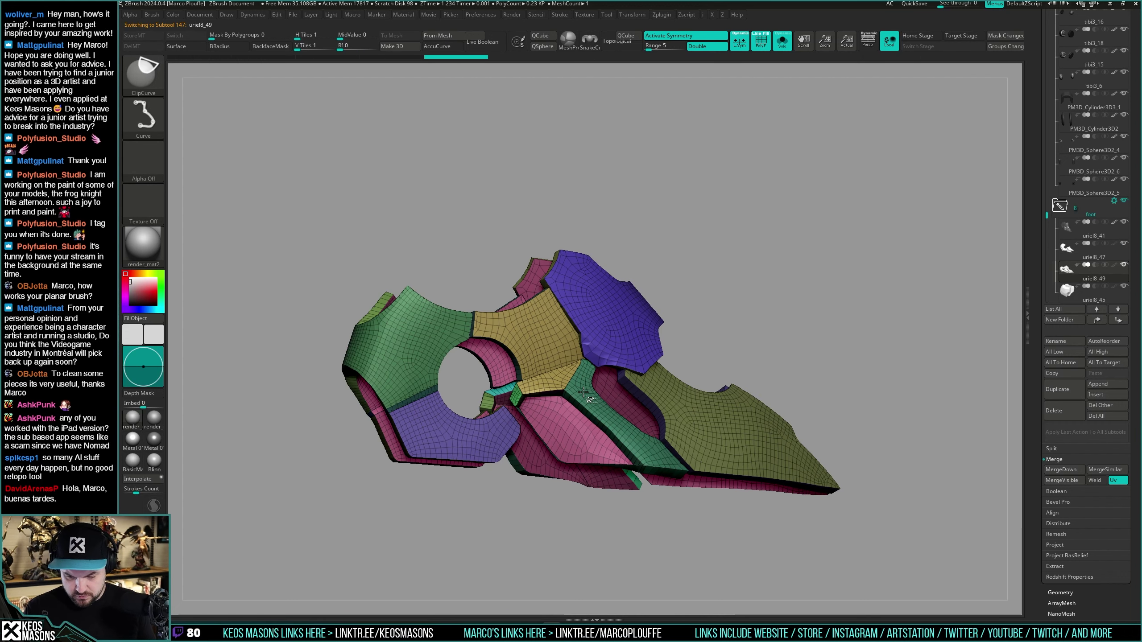
pyautogui.keyDown('ctrl'); pyautogui.keyDown('shift'); pyautogui.click(429, 366); pyautogui.keyUp('shift'); pyautogui.keyUp('ctrl')
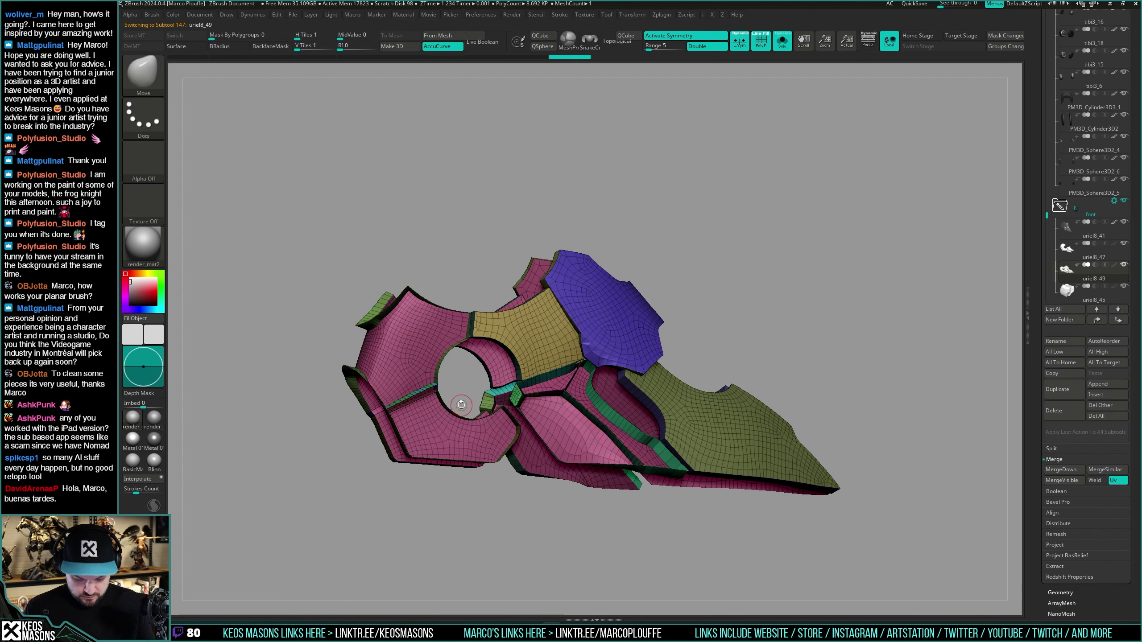
# Step: Shrink the duplicate's visible selection to isolate the ankle, instep and toe plates
pyautogui.hotkey('ctrl', 'shift', 's')
pyautogui.hotkey('ctrl', 'shift', 's')
pyautogui.hotkey('ctrl', 'shift', 's')
pyautogui.hotkey('ctrl', 'shift', 's')
pyautogui.hotkey('ctrl', 'shift', 's')
pyautogui.hotkey('ctrl', 'shift', 's')
pyautogui.hotkey('ctrl', 'shift', 's')
pyautogui.hotkey('ctrl', 'shift', 's')
pyautogui.hotkey('ctrl', 'shift', 's')
pyautogui.hotkey('ctrl', 'shift', 's')
pyautogui.moveTo(819, 325); pyautogui.dragTo(810, 373)
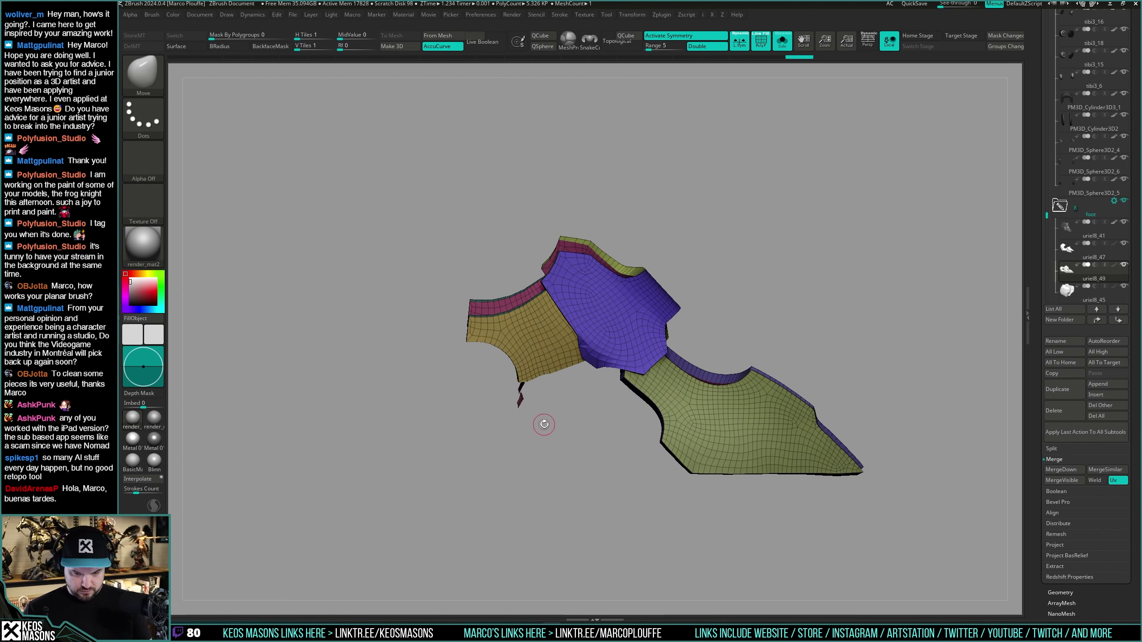
# Step: Select subtool uriel8_47 and merge it down with the trimmed duplicate into one foot armor mesh
pyautogui.keyDown('ctrl'); pyautogui.keyDown('shift'); pyautogui.moveTo(880, 291); pyautogui.dragTo(870, 350); pyautogui.keyUp('shift'); pyautogui.keyUp('ctrl')
pyautogui.click(1068, 251)
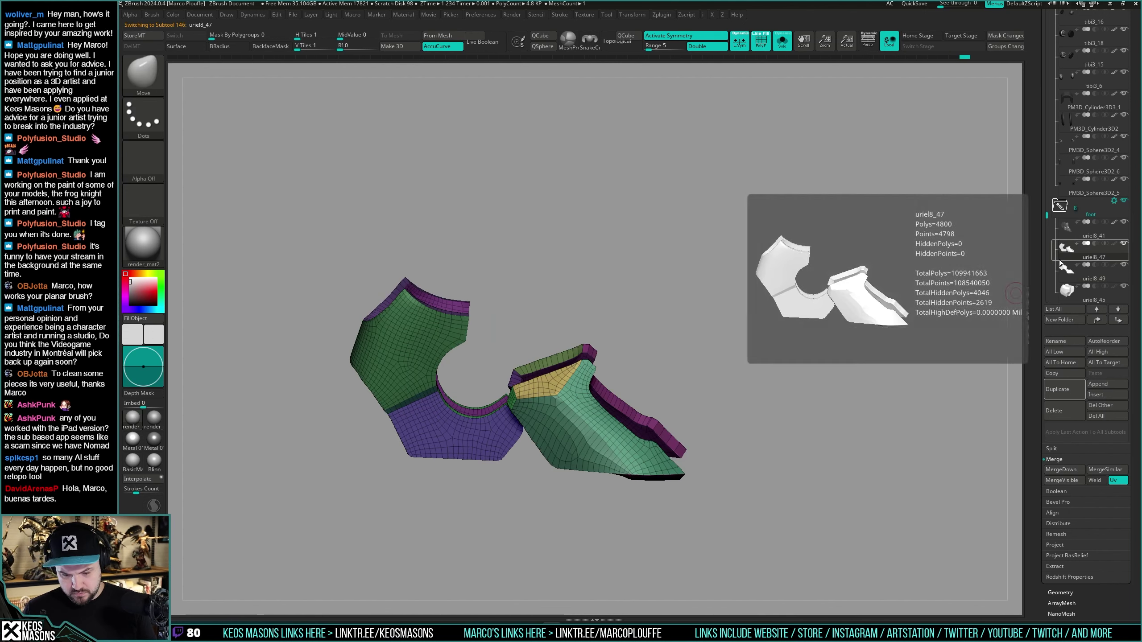
pyautogui.click(1057, 470)
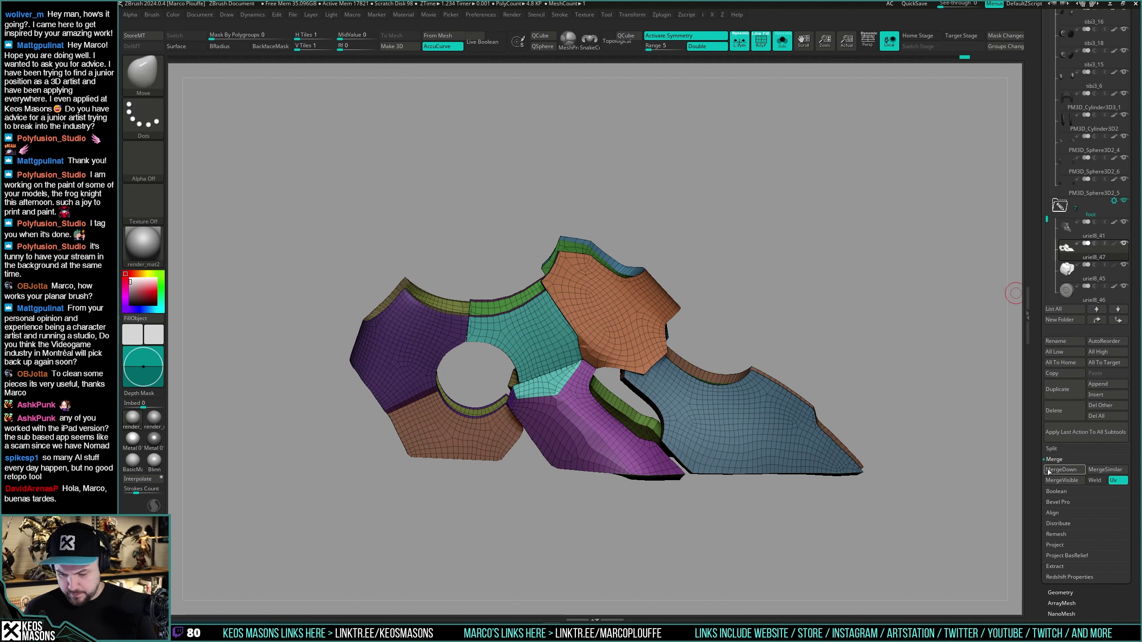
# Step: Examine the merged foot armor from the side and front, checking its shading, thickness and polygroups
pyautogui.moveTo(831, 350)
pyautogui.mouseDown()
pyautogui.moveTo(864, 370)
pyautogui.moveTo(836, 390)
pyautogui.moveTo(872, 368)
pyautogui.moveTo(815, 351)
pyautogui.mouseUp()
pyautogui.hotkey('shift', 'f')
pyautogui.hotkey('shift', 'f')
pyautogui.hotkey('shift', 'f')
pyautogui.hotkey('shift', 's')
pyautogui.hotkey('shift', 's')
pyautogui.moveTo(895, 352); pyautogui.dragTo(794, 337)
pyautogui.hotkey('shift', 's')
pyautogui.hotkey('shift', 's')
pyautogui.keyDown('alt'); pyautogui.moveTo(794, 337); pyautogui.dragTo(797, 395); pyautogui.keyUp('alt')
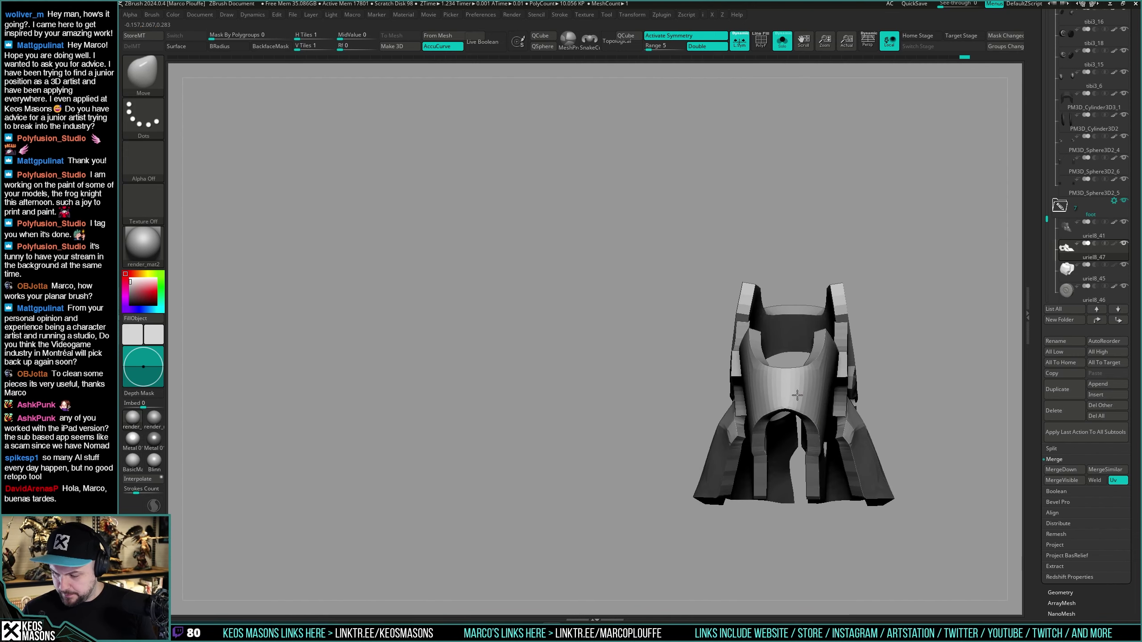
pyautogui.keyDown('alt'); pyautogui.moveTo(796, 395); pyautogui.dragTo(755, 337, button='right'); pyautogui.keyUp('alt')
pyautogui.hotkey('shift', 'f')
pyautogui.hotkey('shift', 'f')
pyautogui.keyDown('ctrl'); pyautogui.keyDown('shift'); pyautogui.click(754, 349); pyautogui.keyUp('shift'); pyautogui.keyUp('ctrl')
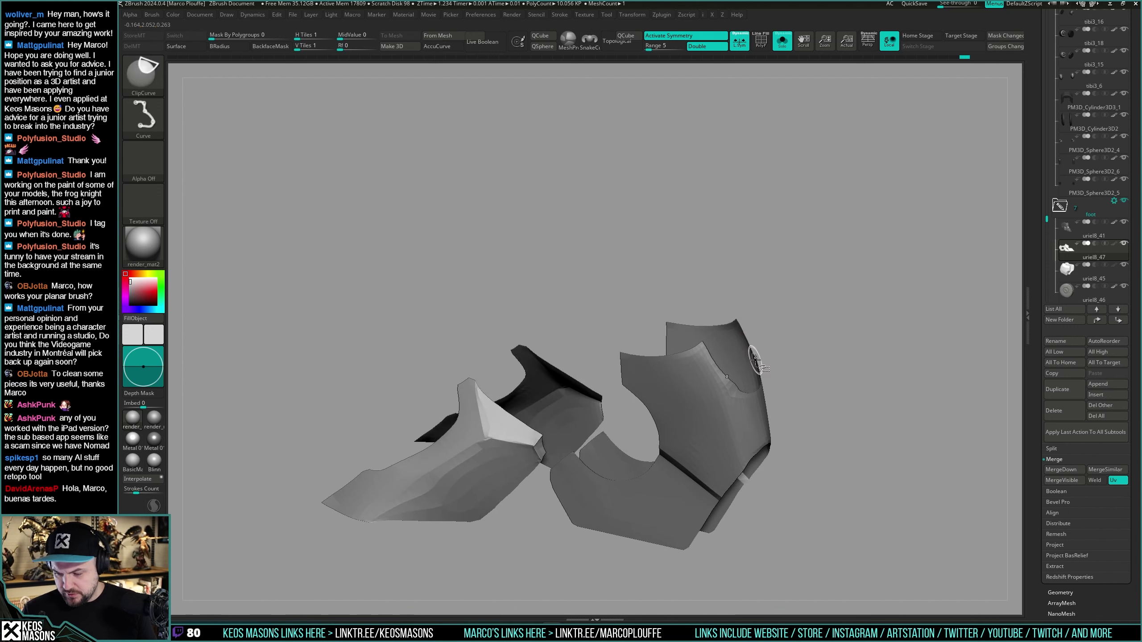
pyautogui.keyDown('ctrl'); pyautogui.click(849, 346); pyautogui.keyUp('ctrl')
pyautogui.keyDown('ctrl'); pyautogui.keyDown('shift'); pyautogui.click(853, 340); pyautogui.keyUp('shift'); pyautogui.keyUp('ctrl')
pyautogui.hotkey('shift', 'f')
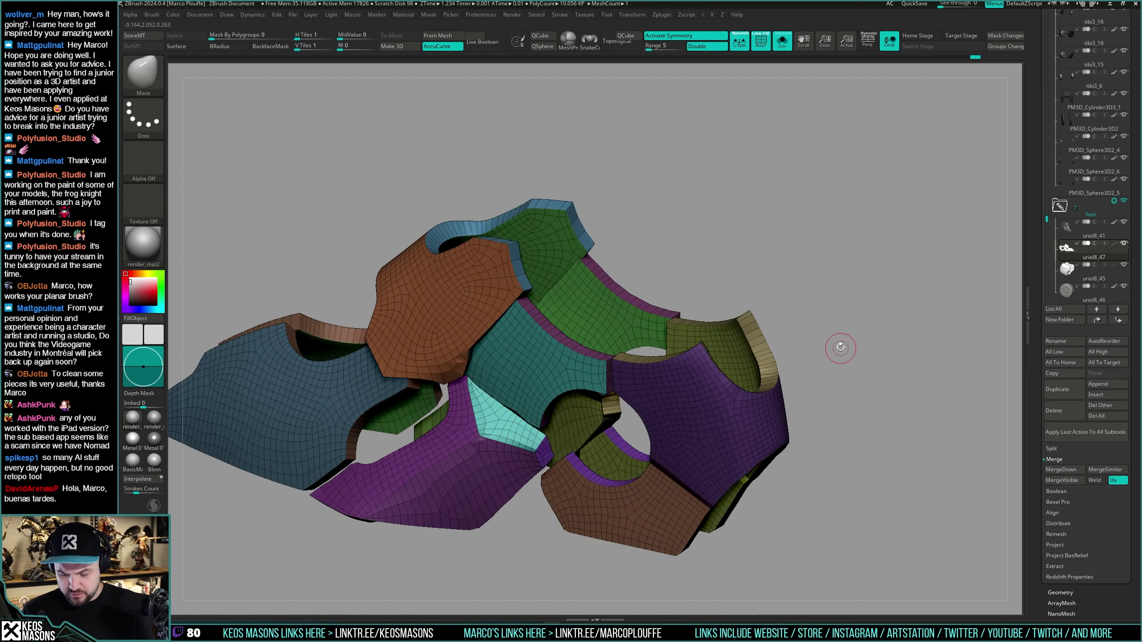
# Step: Isolate the inner face group of the heel plates, assign it a new polygroup and show the whole mesh again
pyautogui.moveTo(837, 341); pyautogui.dragTo(846, 355)
pyautogui.keyDown('ctrl'); pyautogui.keyDown('shift'); pyautogui.click(735, 369); pyautogui.keyUp('shift'); pyautogui.keyUp('ctrl')
pyautogui.moveTo(741, 367)
pyautogui.mouseDown(button='right')
pyautogui.moveTo(831, 334)
pyautogui.moveTo(737, 355)
pyautogui.mouseUp(button='right')
pyautogui.hotkey('ctrl', 'w')
pyautogui.keyDown('ctrl'); pyautogui.keyDown('shift'); pyautogui.click(873, 344); pyautogui.keyUp('shift'); pyautogui.keyUp('ctrl')
pyautogui.press('i')
pyautogui.click(871, 490)
pyautogui.keyDown('ctrl'); pyautogui.keyDown('shift'); pyautogui.click(737, 354); pyautogui.keyUp('shift'); pyautogui.keyUp('ctrl')
pyautogui.hotkey('ctrl', 'w')
pyautogui.keyDown('ctrl'); pyautogui.keyDown('shift'); pyautogui.click(869, 355); pyautogui.keyUp('shift'); pyautogui.keyUp('ctrl')
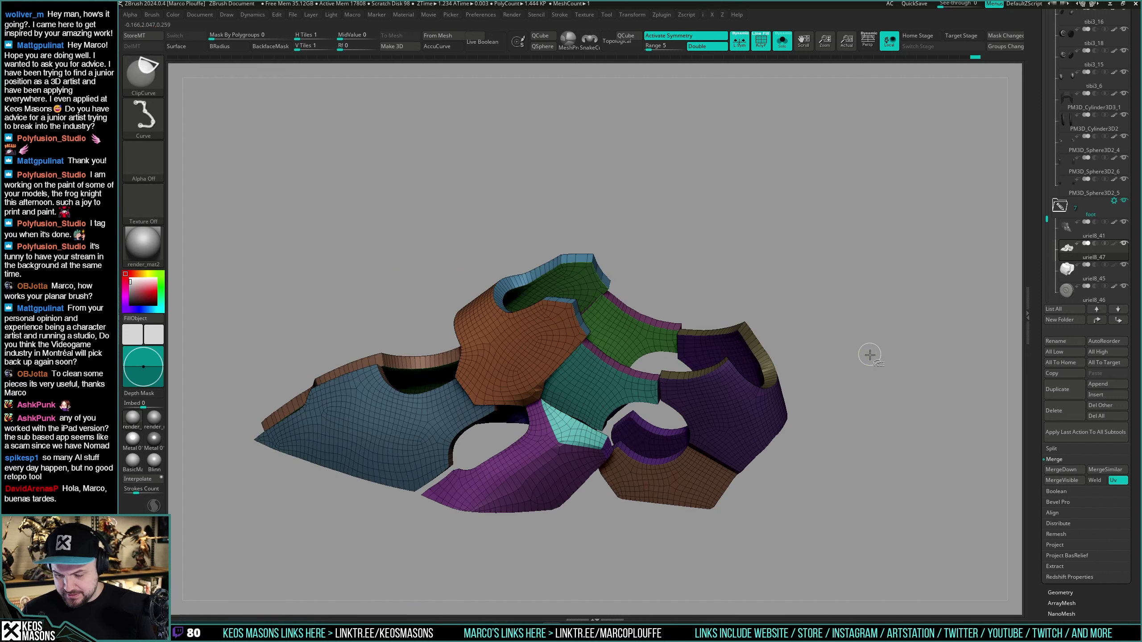
# Step: Hide the polyframe and reshape the curved upper rim at the back of the heel with the Move brush
pyautogui.hotkey('shift', 'f')
pyautogui.moveTo(861, 343)
pyautogui.mouseDown()
pyautogui.moveTo(849, 319)
pyautogui.moveTo(849, 351)
pyautogui.moveTo(841, 329)
pyautogui.moveTo(868, 337)
pyautogui.mouseUp()
pyautogui.press('space')
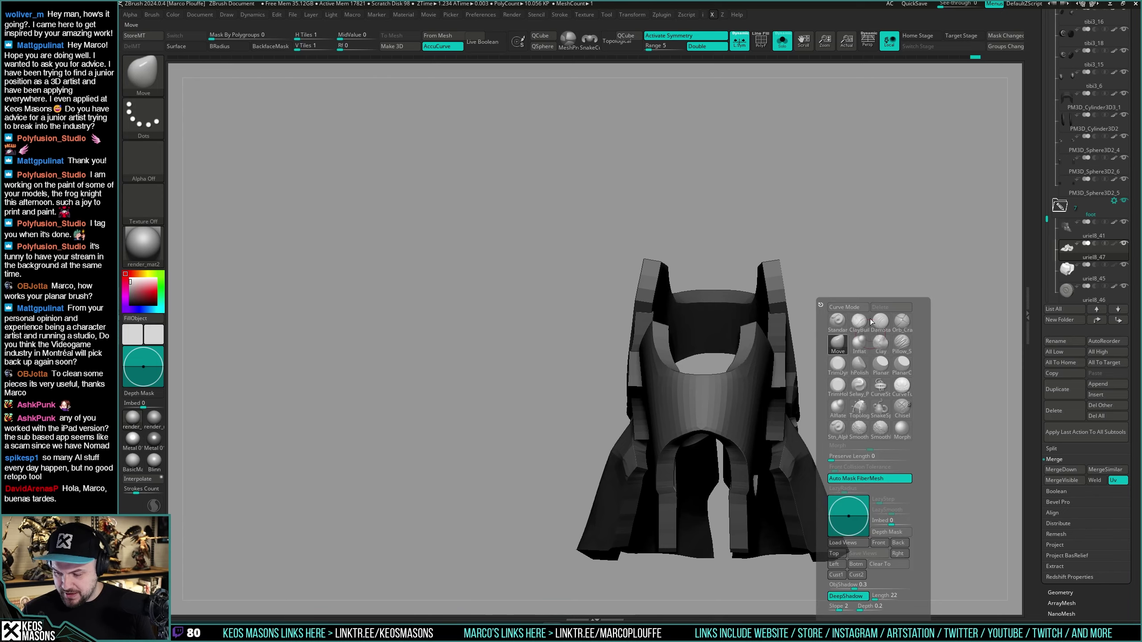
pyautogui.moveTo(871, 322); pyautogui.dragTo(734, 320, button='right')
pyautogui.rightClick(734, 320)
pyautogui.keyDown('alt'); pyautogui.moveTo(631, 313); pyautogui.dragTo(882, 339, button='right'); pyautogui.keyUp('alt')
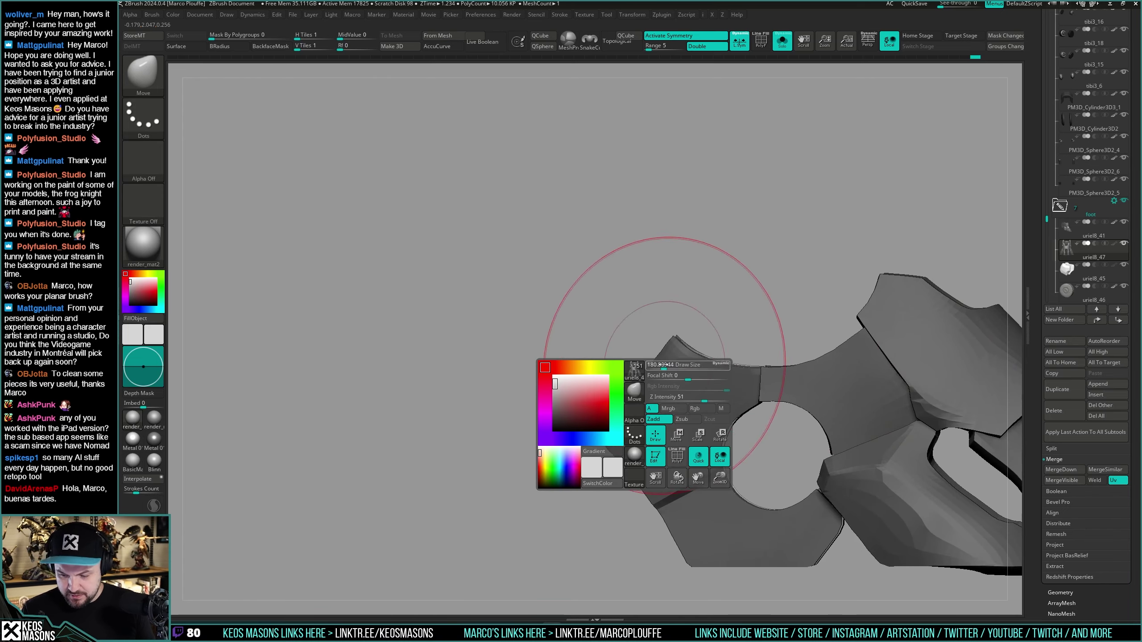
pyautogui.moveTo(625, 380); pyautogui.dragTo(657, 372, button='right')
pyautogui.keyDown('ctrl'); pyautogui.keyDown('shift'); pyautogui.moveTo(657, 373); pyautogui.dragTo(654, 374); pyautogui.keyUp('shift'); pyautogui.keyUp('ctrl')
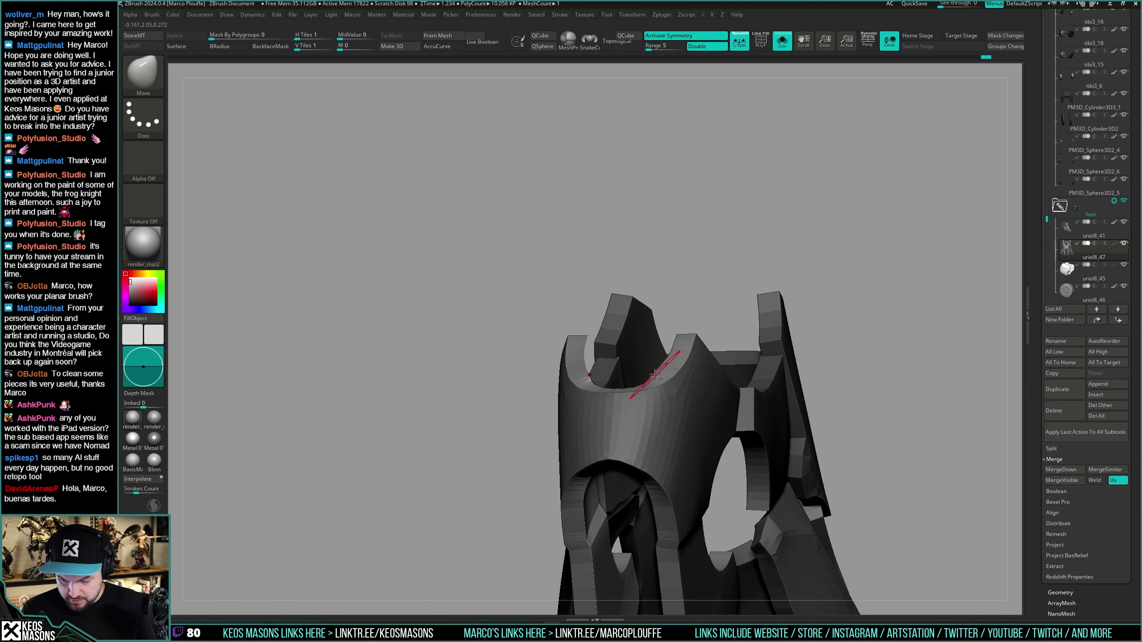
pyautogui.moveTo(651, 379); pyautogui.dragTo(625, 398, button='right')
pyautogui.keyDown('alt'); pyautogui.moveTo(508, 424); pyautogui.dragTo(713, 384, button='right'); pyautogui.keyUp('alt')
pyautogui.moveTo(700, 379); pyautogui.dragTo(729, 360)
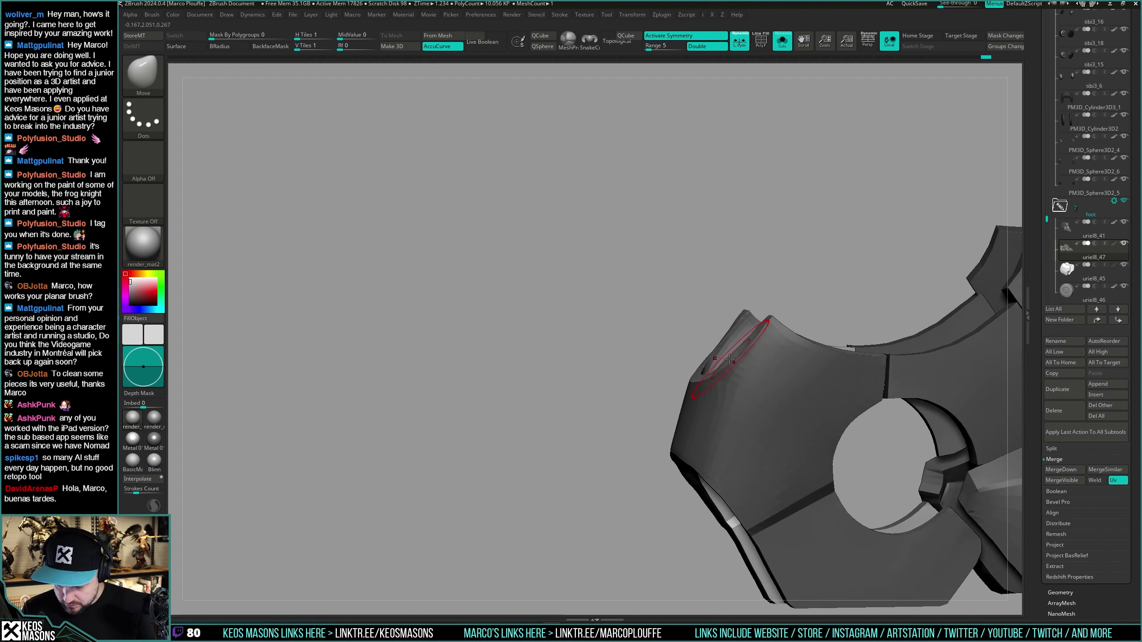
# Step: Adjust the rear silhouette edge of the upper heel plate with the Move brush
pyautogui.moveTo(750, 333); pyautogui.dragTo(714, 394, button='right')
pyautogui.moveTo(715, 395)
pyautogui.mouseDown()
pyautogui.moveTo(685, 399)
pyautogui.moveTo(720, 360)
pyautogui.moveTo(764, 360)
pyautogui.moveTo(829, 336)
pyautogui.moveTo(797, 339)
pyautogui.moveTo(814, 338)
pyautogui.moveTo(763, 369)
pyautogui.mouseUp()
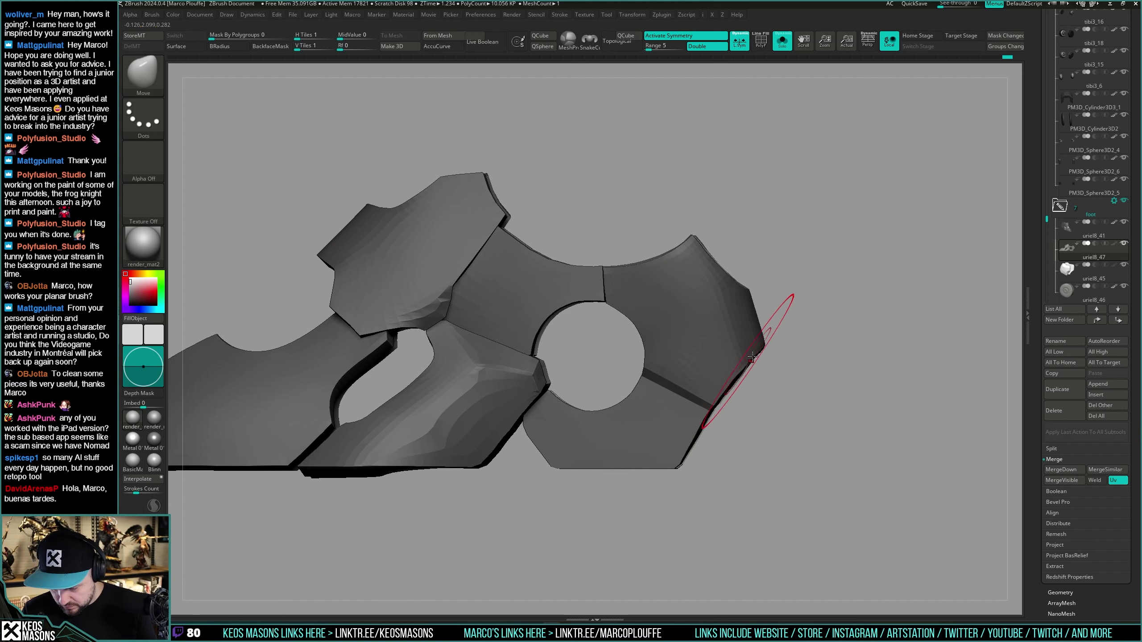
pyautogui.moveTo(782, 360); pyautogui.dragTo(764, 383)
pyautogui.press('space')
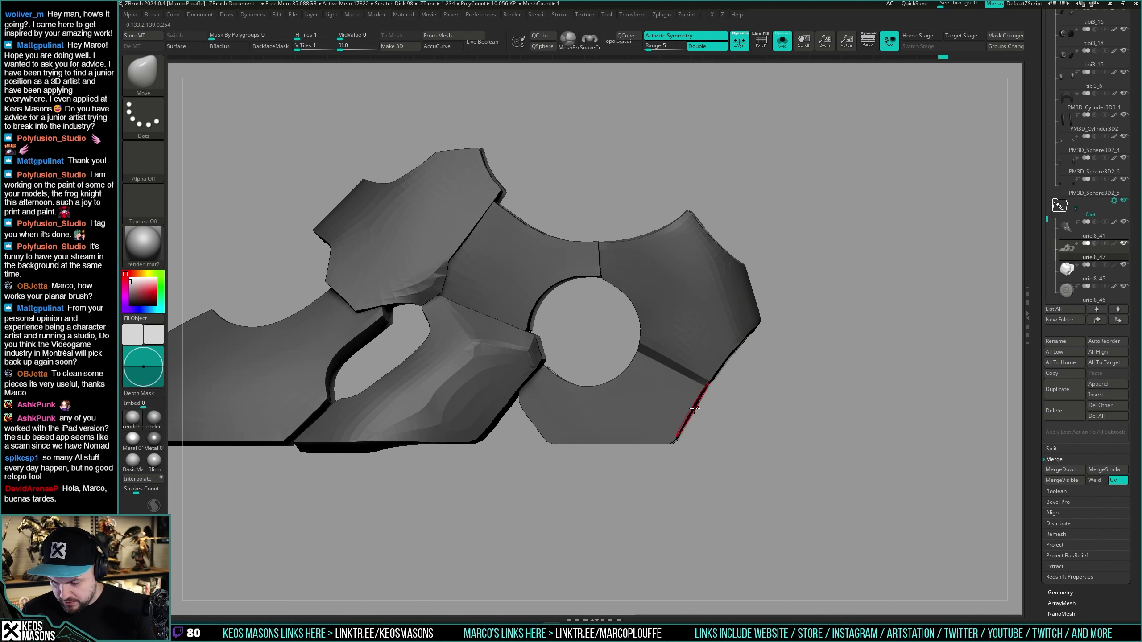
# Step: Refine the lower heel plate's back edge and the arched opening between the heel plates with the Move brush
pyautogui.moveTo(681, 427)
pyautogui.mouseDown(button='right')
pyautogui.moveTo(753, 432)
pyautogui.moveTo(772, 375)
pyautogui.moveTo(739, 311)
pyautogui.moveTo(692, 336)
pyautogui.mouseUp(button='right')
pyautogui.press('space')
pyautogui.moveTo(714, 279); pyautogui.dragTo(719, 279)
pyautogui.moveTo(719, 288); pyautogui.dragTo(705, 274, button='right')
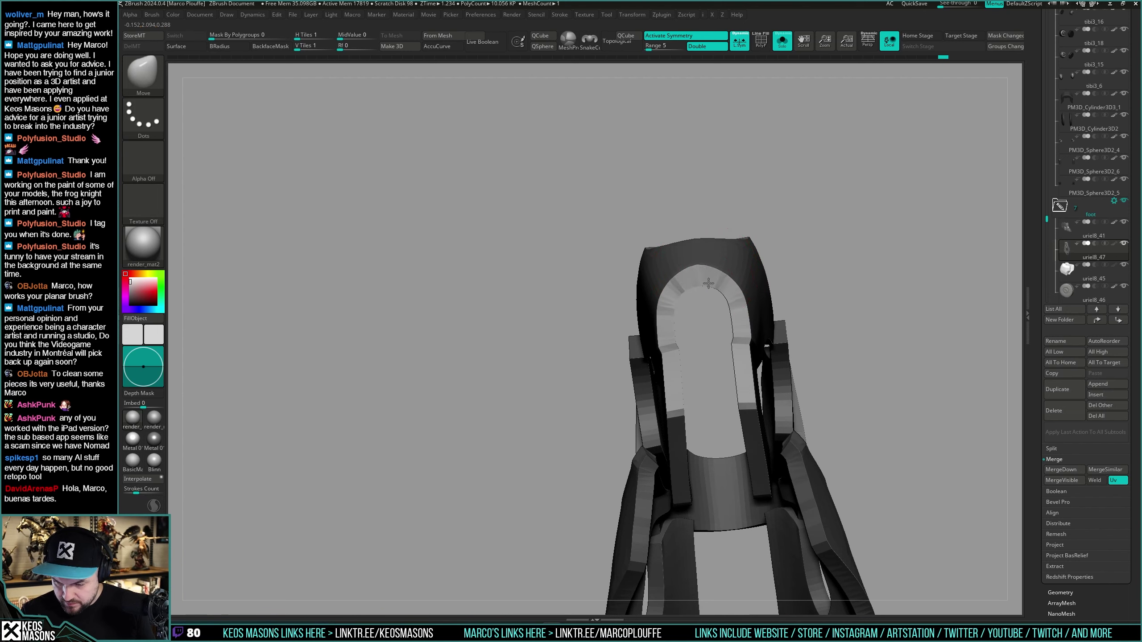
pyautogui.moveTo(708, 283); pyautogui.dragTo(714, 278)
pyautogui.press('space')
# Step: Compare the armor with the complete leg model and reshape the rim of the round heel opening around the joint
pyautogui.moveTo(733, 288)
pyautogui.mouseDown(button='right')
pyautogui.moveTo(700, 342)
pyautogui.moveTo(733, 306)
pyautogui.moveTo(674, 302)
pyautogui.moveTo(741, 331)
pyautogui.moveTo(708, 339)
pyautogui.moveTo(759, 378)
pyautogui.moveTo(843, 407)
pyautogui.mouseUp(button='right')
pyautogui.moveTo(719, 400)
pyautogui.mouseDown(button='right')
pyautogui.moveTo(709, 449)
pyautogui.moveTo(704, 400)
pyautogui.mouseUp(button='right')
pyautogui.hotkey('alt', 's')
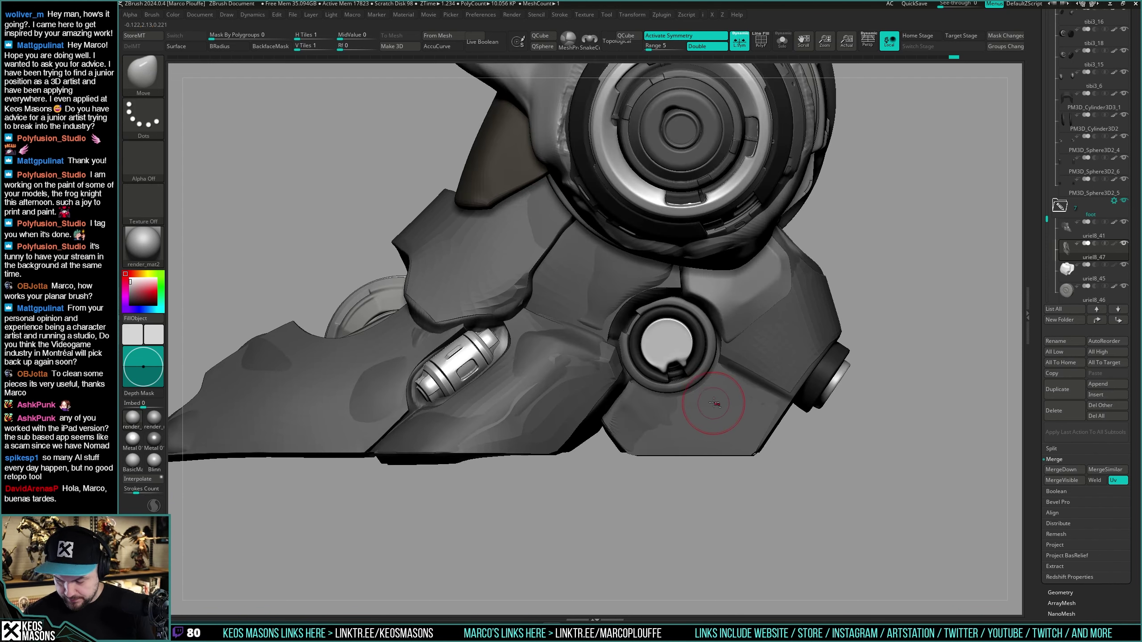
pyautogui.hotkey('alt', 's')
pyautogui.press('space')
pyautogui.moveTo(715, 404); pyautogui.dragTo(729, 404)
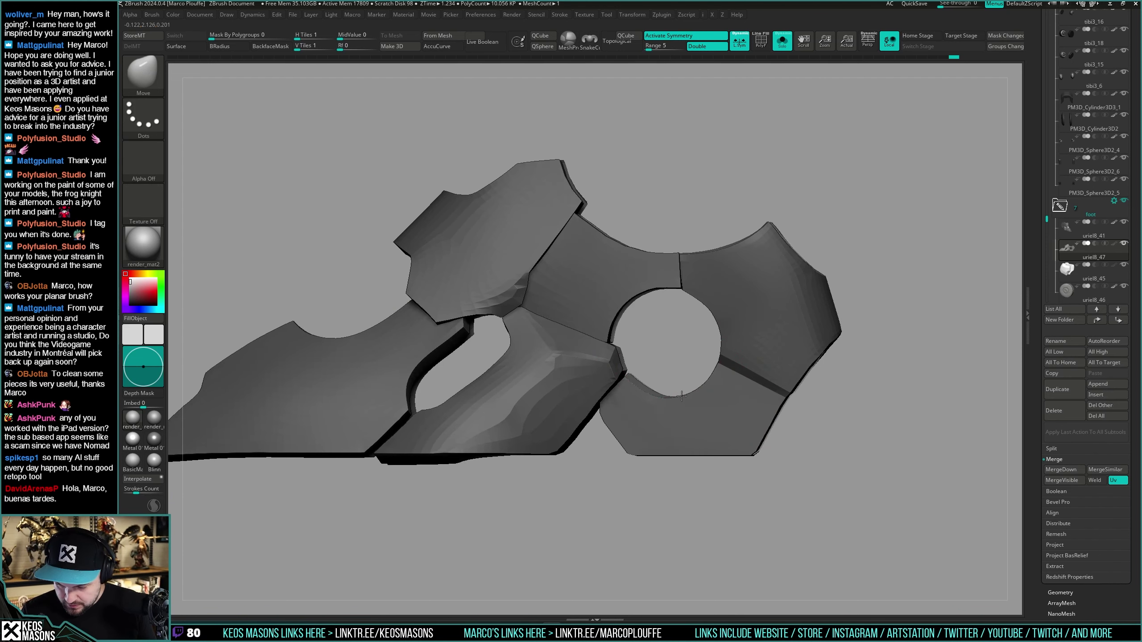
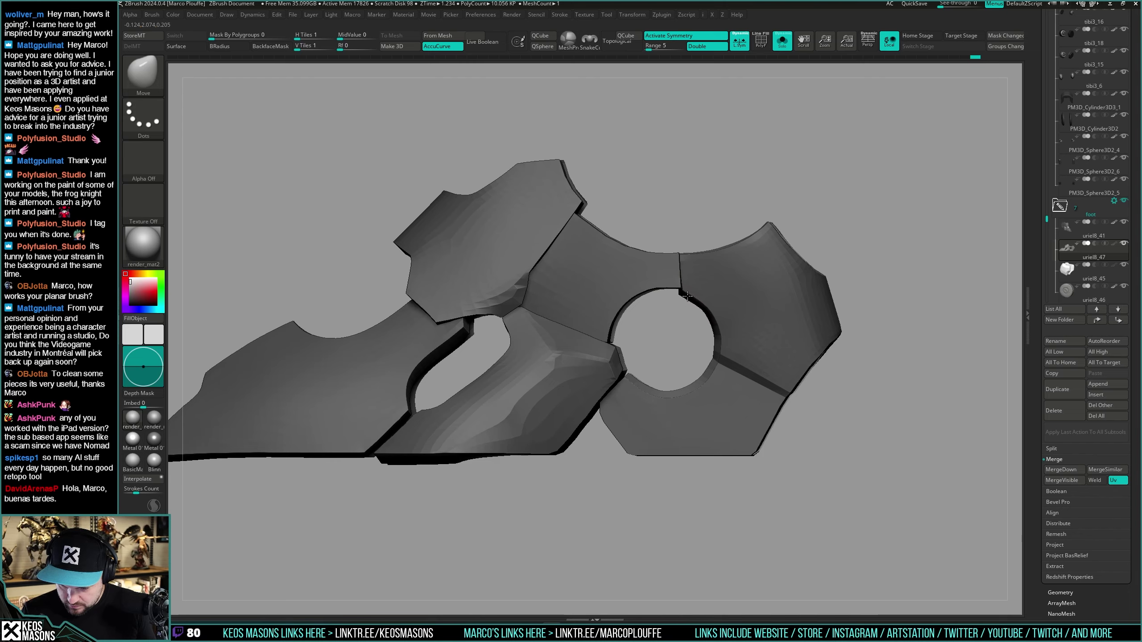
pyautogui.keyDown('alt'); pyautogui.moveTo(686, 296); pyautogui.dragTo(705, 325, button='right'); pyautogui.keyUp('alt')
pyautogui.hotkey('alt', 's')
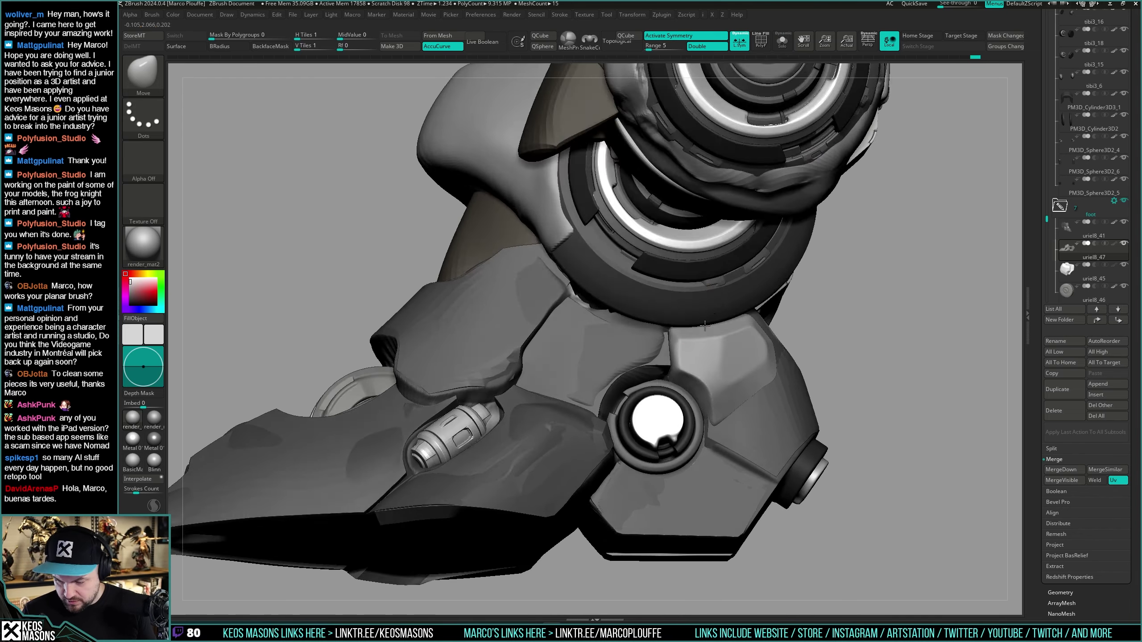
# Step: Isolate the foot armor and examine its plates from the side, end and three-quarter views
pyautogui.hotkey('ctrl', 'shift', 's')
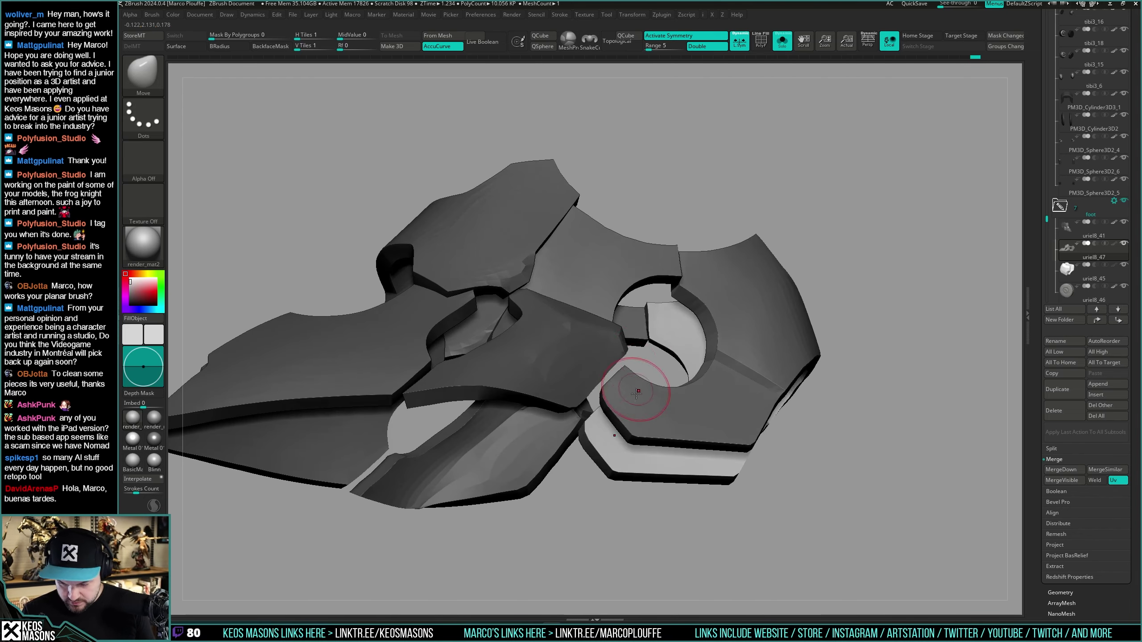
pyautogui.moveTo(636, 393); pyautogui.dragTo(757, 319, button='right')
pyautogui.hotkey('ctrl', 'shift', 's')
pyautogui.hotkey('ctrl', 'shift', 's')
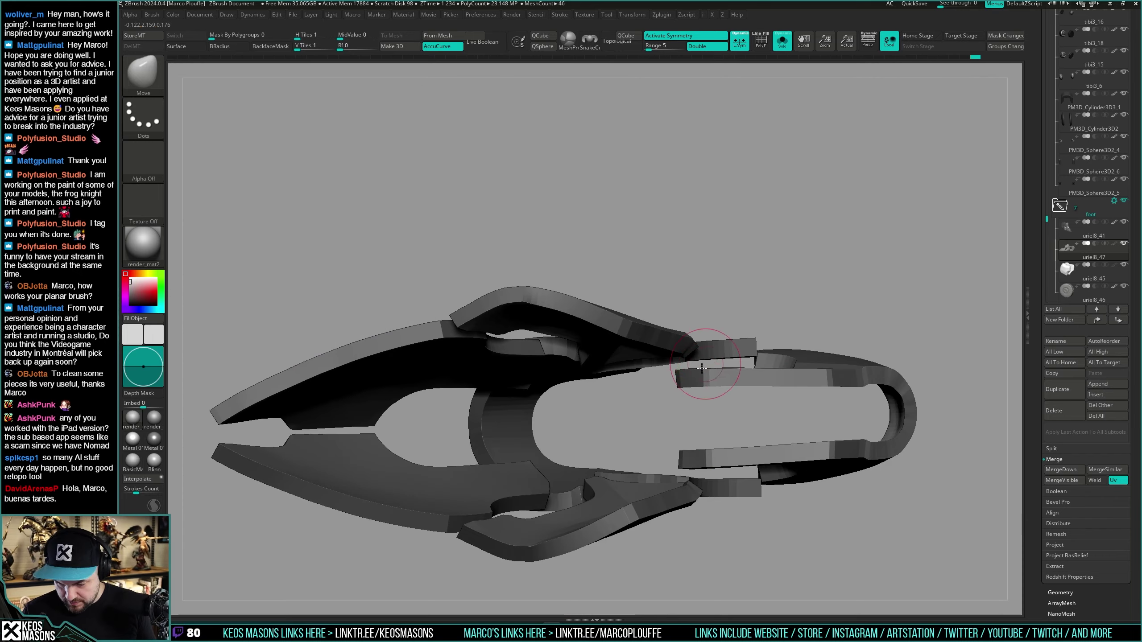
pyautogui.moveTo(701, 368); pyautogui.dragTo(712, 391, button='right')
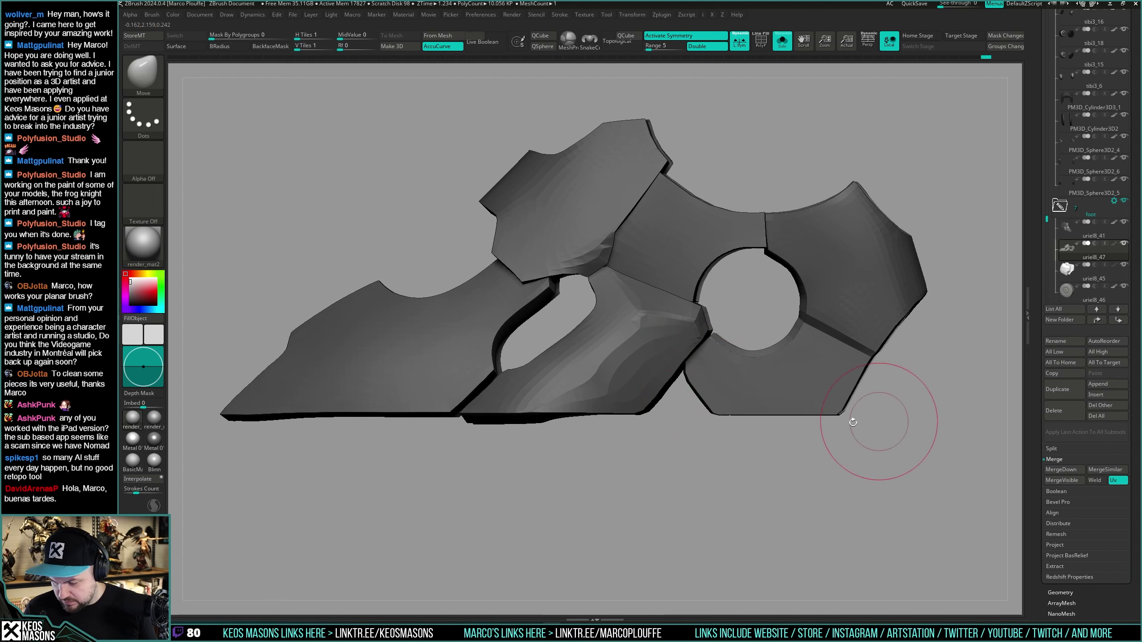
pyautogui.press('space')
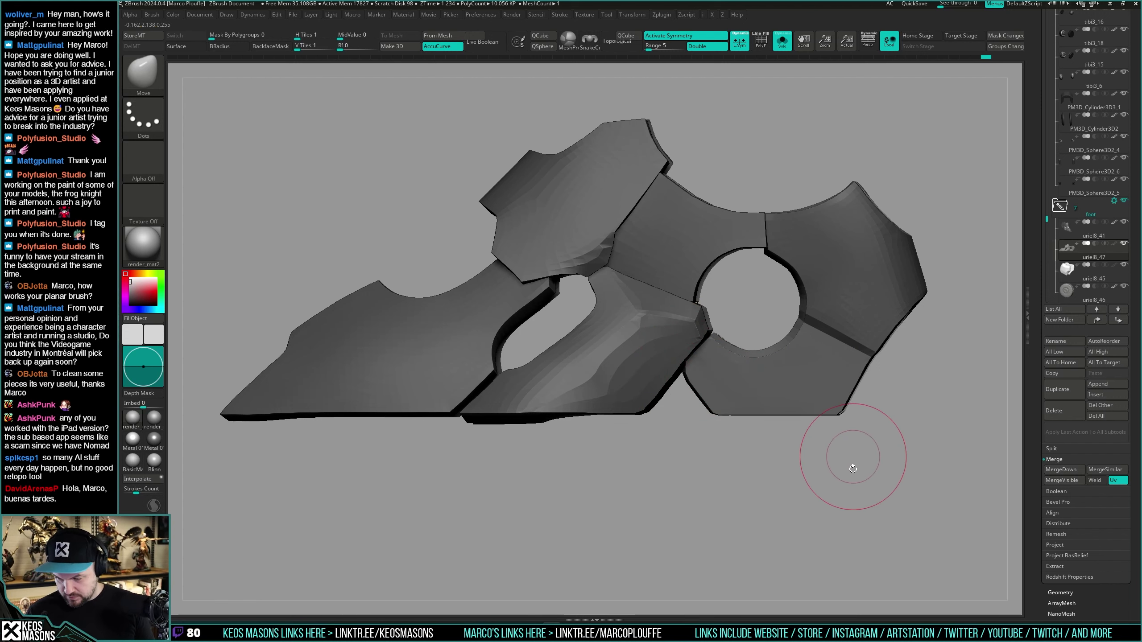
pyautogui.hotkey('ctrl', 'shift')
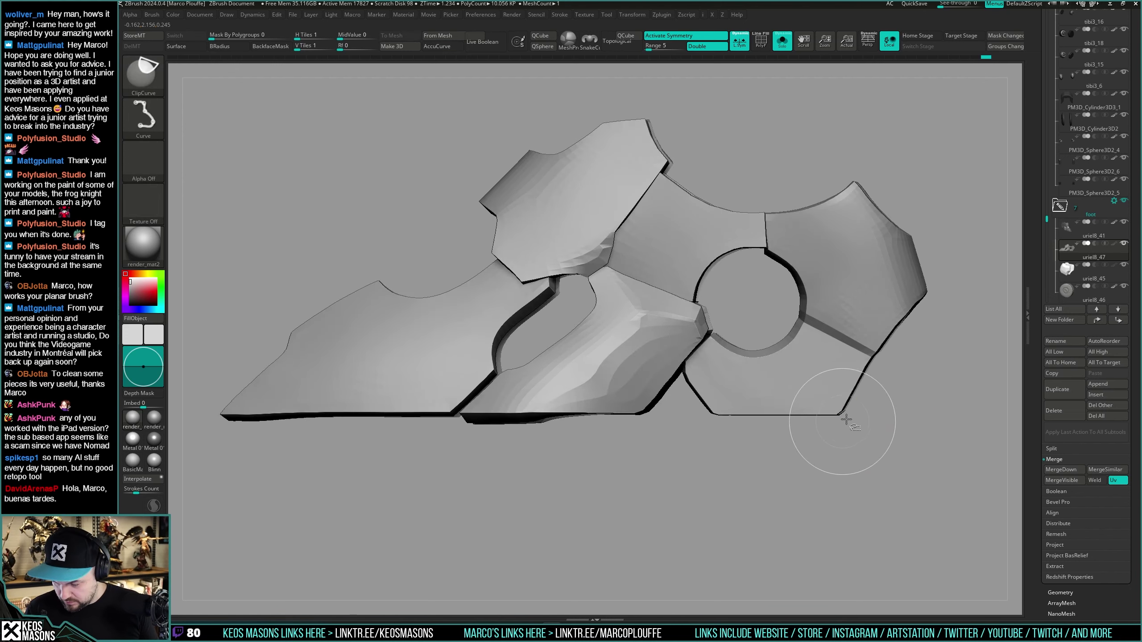
pyautogui.moveTo(893, 409)
pyautogui.keyDown('alt'); pyautogui.mouseDown()
pyautogui.moveTo(826, 440)
pyautogui.moveTo(820, 460)
pyautogui.moveTo(763, 499)
pyautogui.mouseUp(); pyautogui.keyUp('alt')
pyautogui.hotkey('shift', 'f')
pyautogui.keyDown('alt'); pyautogui.moveTo(764, 499); pyautogui.dragTo(791, 555); pyautogui.keyUp('alt')
pyautogui.hotkey('shift', 'f')
# Step: Mask the outer surfaces of the plates in front of the heel, regroup them, and show their polygroups with the polyframe
pyautogui.hotkey('ctrl', 'shift')
pyautogui.keyDown('ctrl'); pyautogui.keyDown('shift'); pyautogui.click(725, 325); pyautogui.keyUp('shift'); pyautogui.keyUp('ctrl')
pyautogui.keyDown('ctrl'); pyautogui.click(874, 271); pyautogui.keyUp('ctrl')
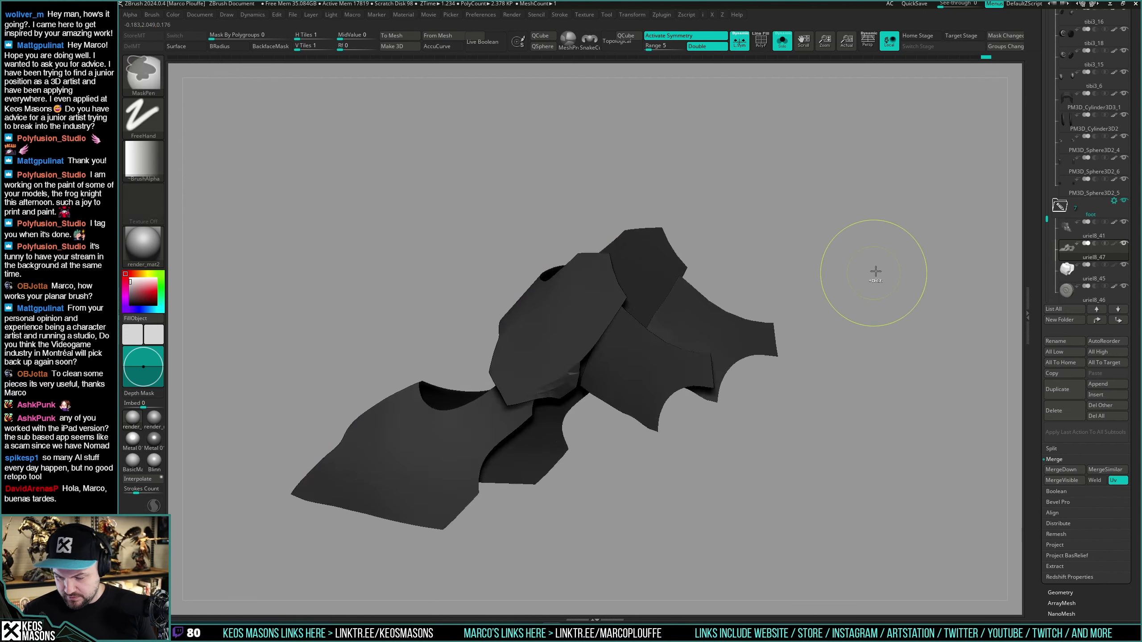
pyautogui.keyDown('ctrl'); pyautogui.keyDown('shift'); pyautogui.click(887, 268); pyautogui.keyUp('shift'); pyautogui.keyUp('ctrl')
pyautogui.hotkey('ctrl', 'w')
pyautogui.keyDown('ctrl'); pyautogui.keyDown('shift'); pyautogui.click(714, 334); pyautogui.keyUp('shift'); pyautogui.keyUp('ctrl')
pyautogui.hotkey('shift', 'f')
pyautogui.hotkey('ctrl', 'a')
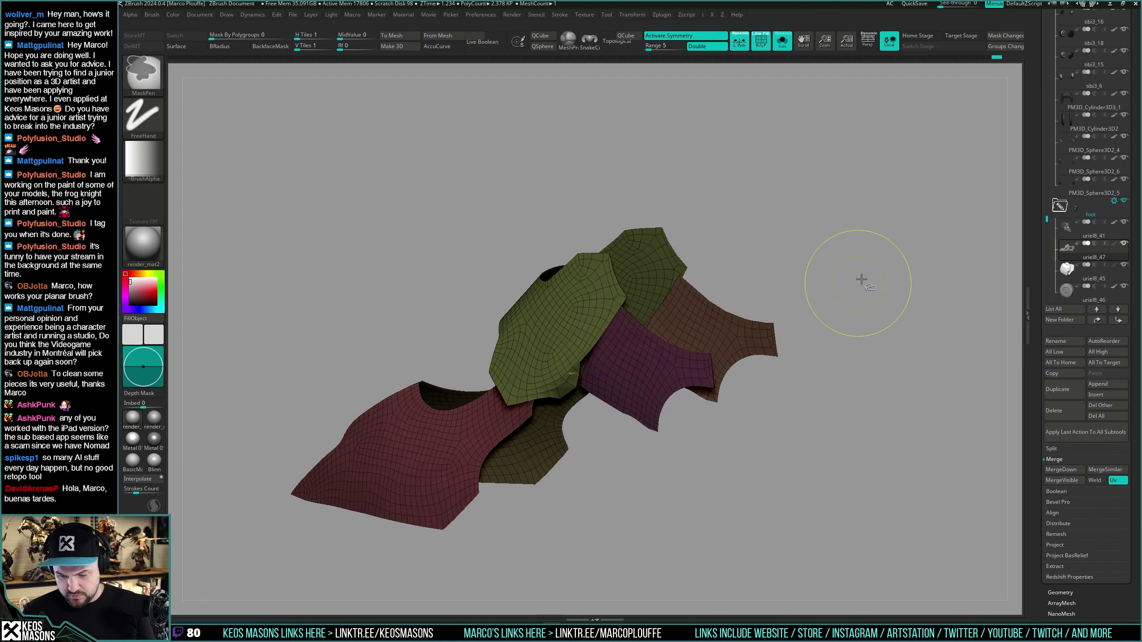
# Step: Isolate the middle plates beside the round ankle opening and mask the rest of the armor so only they stay editable
pyautogui.keyDown('ctrl'); pyautogui.keyDown('shift'); pyautogui.click(870, 276); pyautogui.keyUp('shift'); pyautogui.keyUp('ctrl')
pyautogui.press('g')
pyautogui.click(865, 493)
pyautogui.keyDown('ctrl'); pyautogui.keyDown('shift'); pyautogui.click(739, 320); pyautogui.keyUp('shift'); pyautogui.keyUp('ctrl')
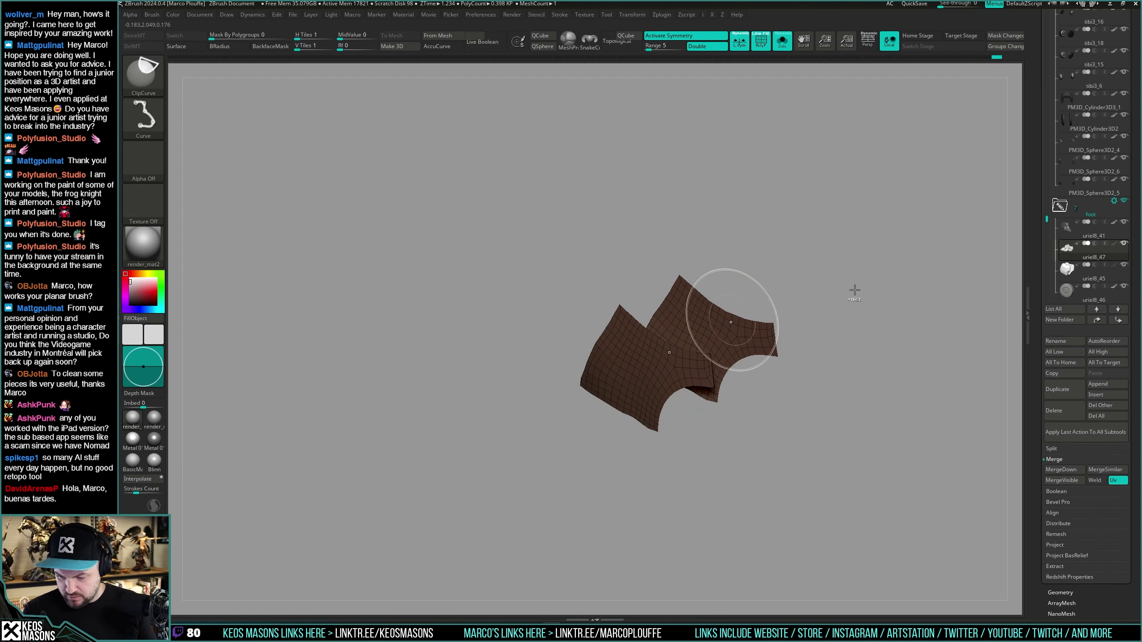
pyautogui.moveTo(853, 289); pyautogui.dragTo(869, 304)
pyautogui.keyDown('ctrl'); pyautogui.click(884, 298); pyautogui.keyUp('ctrl')
pyautogui.keyDown('ctrl'); pyautogui.keyDown('shift'); pyautogui.click(887, 295); pyautogui.keyUp('shift'); pyautogui.keyUp('ctrl')
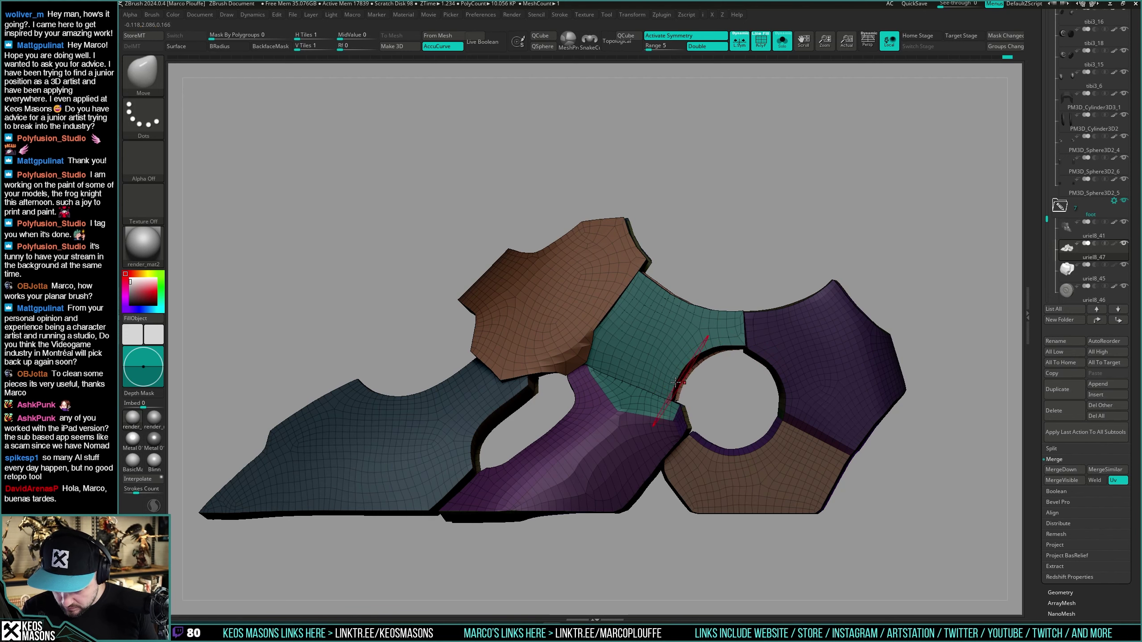
# Step: Show the full leg model and reshape the middle plate's edge around the round ankle joint with the Move brush
pyautogui.hotkey('alt', 's')
pyautogui.moveTo(804, 356); pyautogui.dragTo(738, 381)
pyautogui.moveTo(738, 381); pyautogui.dragTo(748, 371, button='right')
pyautogui.click(1124, 222)
pyautogui.moveTo(809, 324)
pyautogui.keyDown('ctrl'); pyautogui.mouseDown(button='right')
pyautogui.moveTo(774, 382)
pyautogui.moveTo(714, 340)
pyautogui.moveTo(699, 354)
pyautogui.mouseUp(button='right'); pyautogui.keyUp('ctrl')
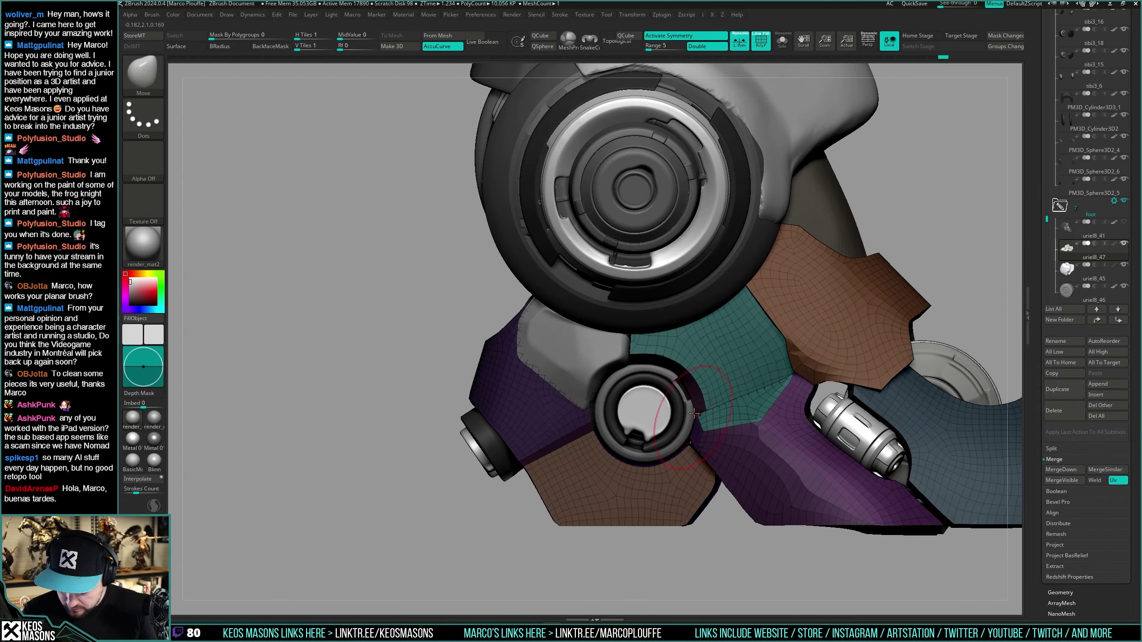
pyautogui.moveTo(694, 415)
pyautogui.mouseDown(button='right')
pyautogui.moveTo(744, 398)
pyautogui.moveTo(694, 396)
pyautogui.mouseUp(button='right')
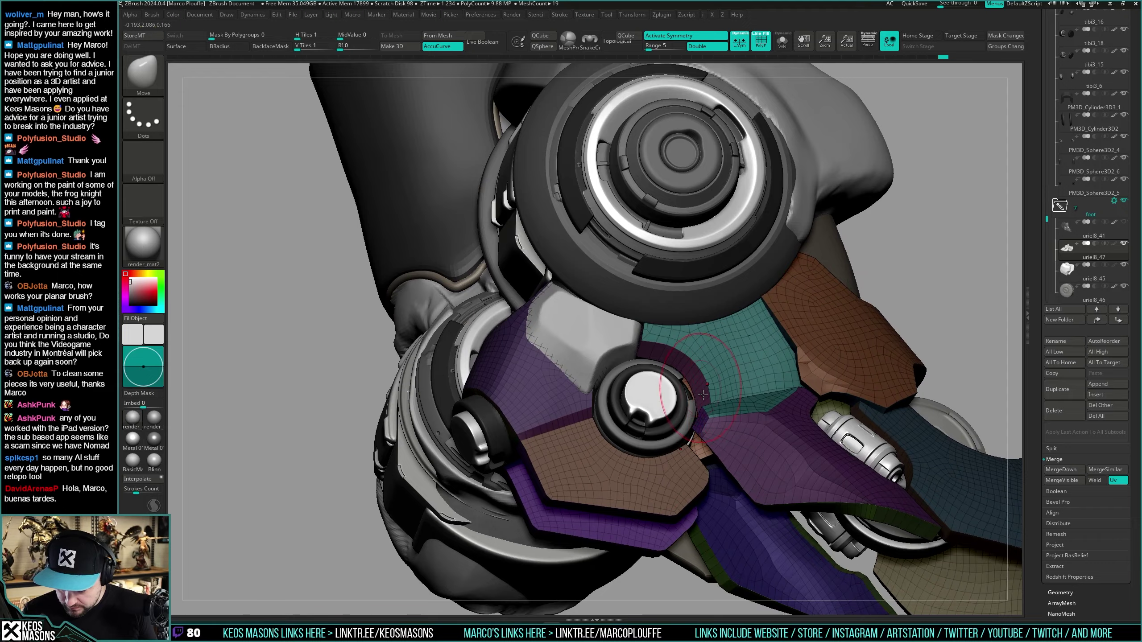
pyautogui.moveTo(702, 394); pyautogui.dragTo(701, 425)
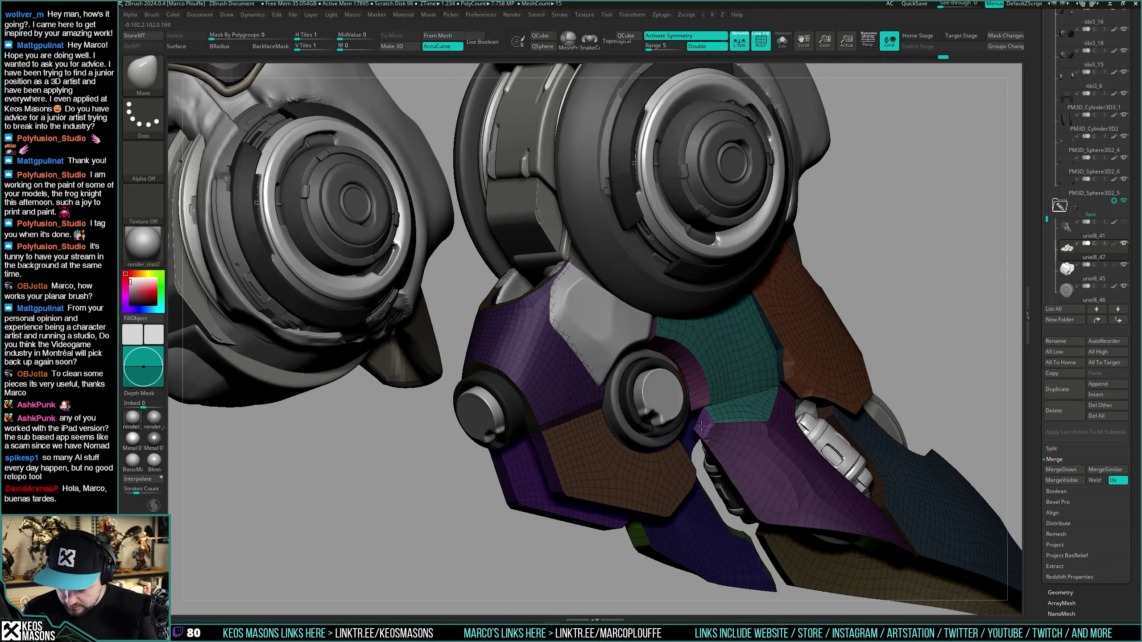
pyautogui.moveTo(701, 425)
pyautogui.mouseDown(button='right')
pyautogui.moveTo(703, 377)
pyautogui.moveTo(706, 441)
pyautogui.moveTo(710, 402)
pyautogui.moveTo(723, 412)
pyautogui.moveTo(732, 363)
pyautogui.moveTo(712, 399)
pyautogui.moveTo(741, 360)
pyautogui.moveTo(714, 332)
pyautogui.mouseUp(button='right')
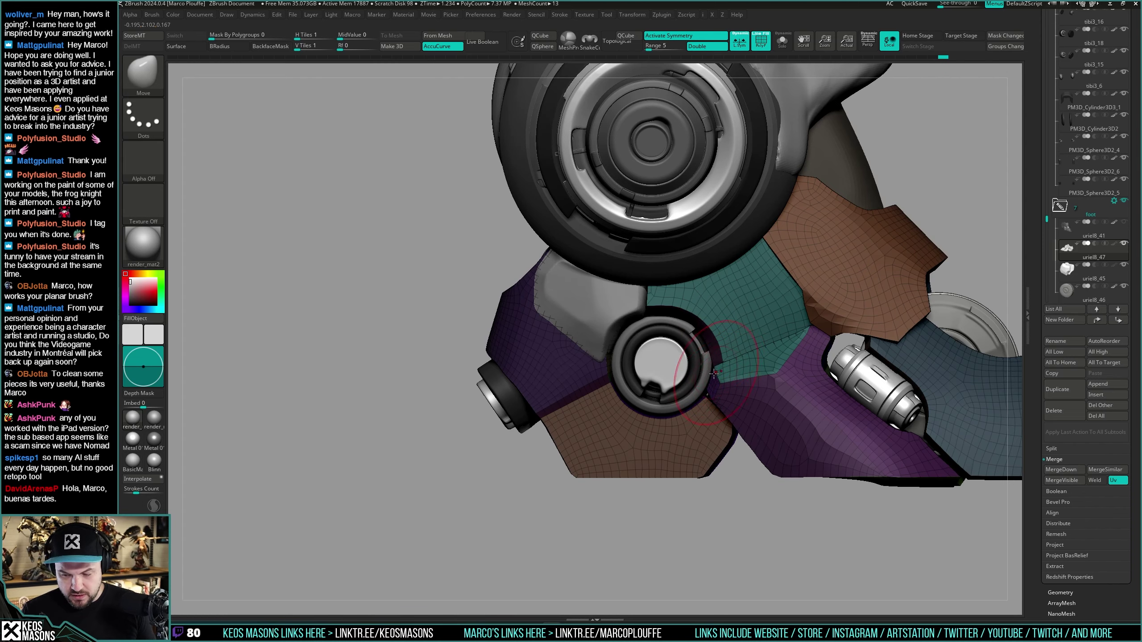
pyautogui.moveTo(713, 369)
pyautogui.mouseDown(button='right')
pyautogui.moveTo(721, 343)
pyautogui.moveTo(704, 351)
pyautogui.mouseUp(button='right')
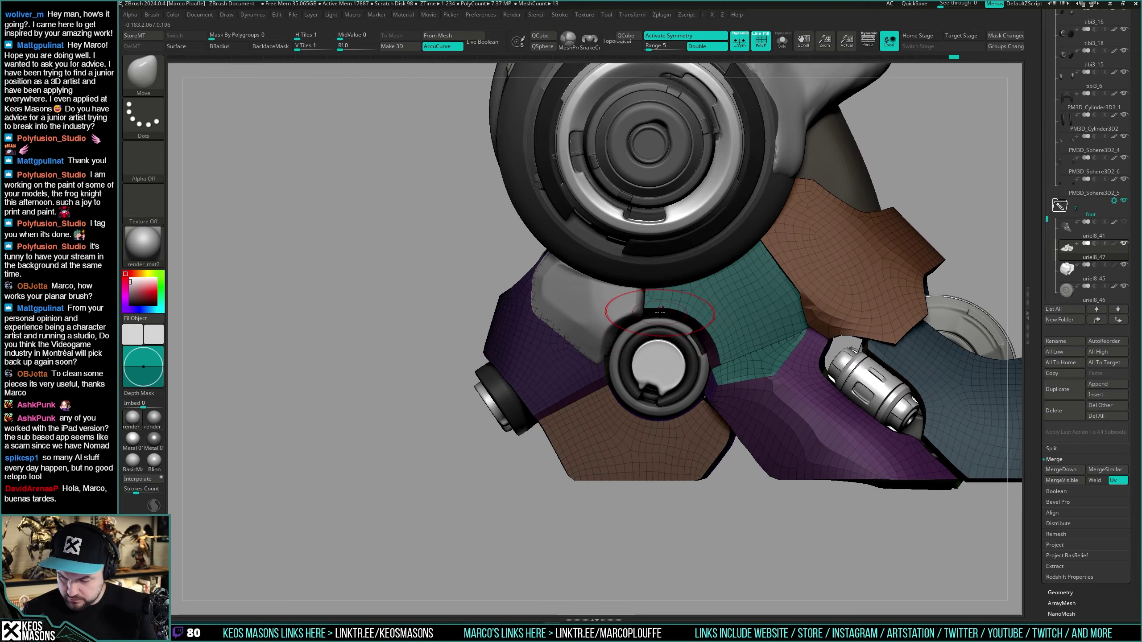
# Step: Check the isolated armor from behind and refine the middle plates beside the ankle joint with a resized Move brush
pyautogui.moveTo(659, 311); pyautogui.dragTo(683, 310, button='right')
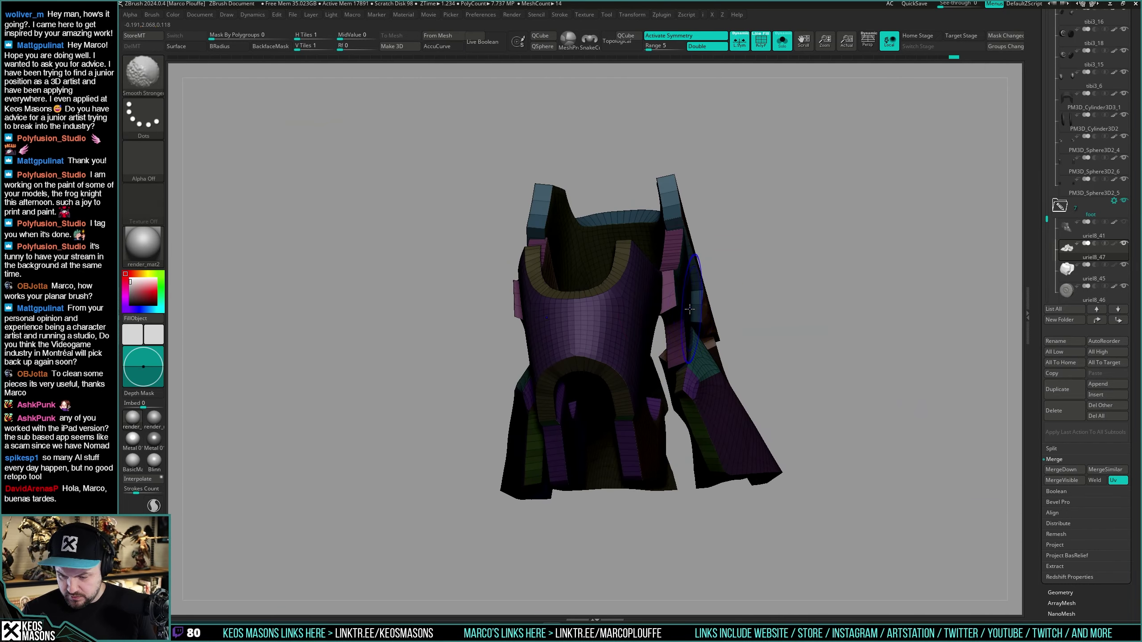
pyautogui.moveTo(689, 309); pyautogui.dragTo(716, 304, button='right')
pyautogui.press('space')
pyautogui.press('space')
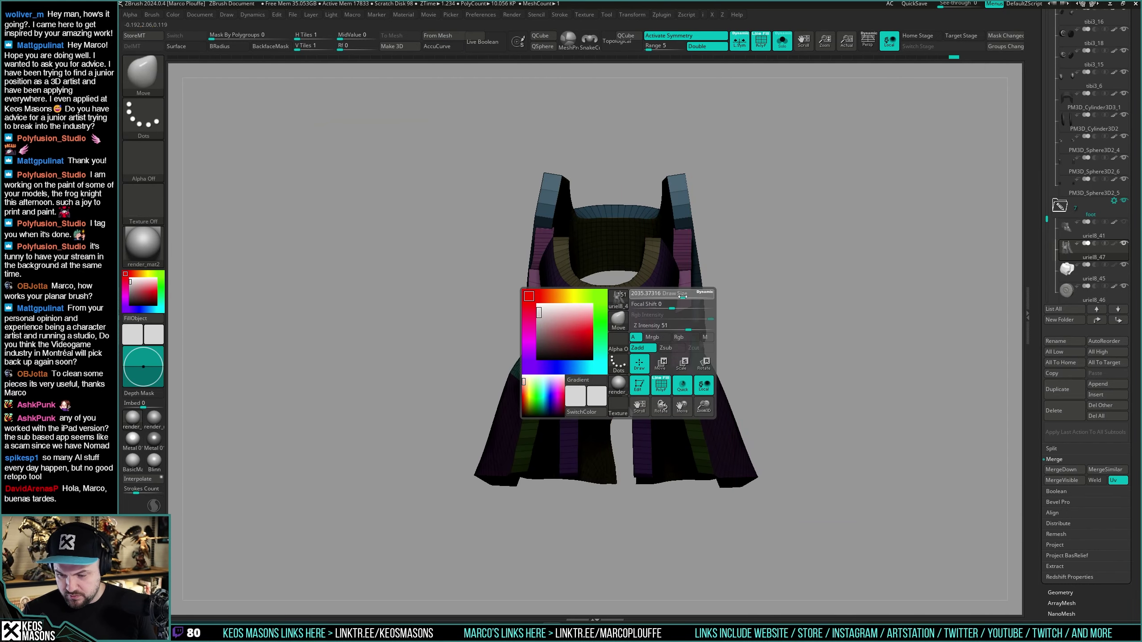
pyautogui.moveTo(673, 298); pyautogui.dragTo(645, 303)
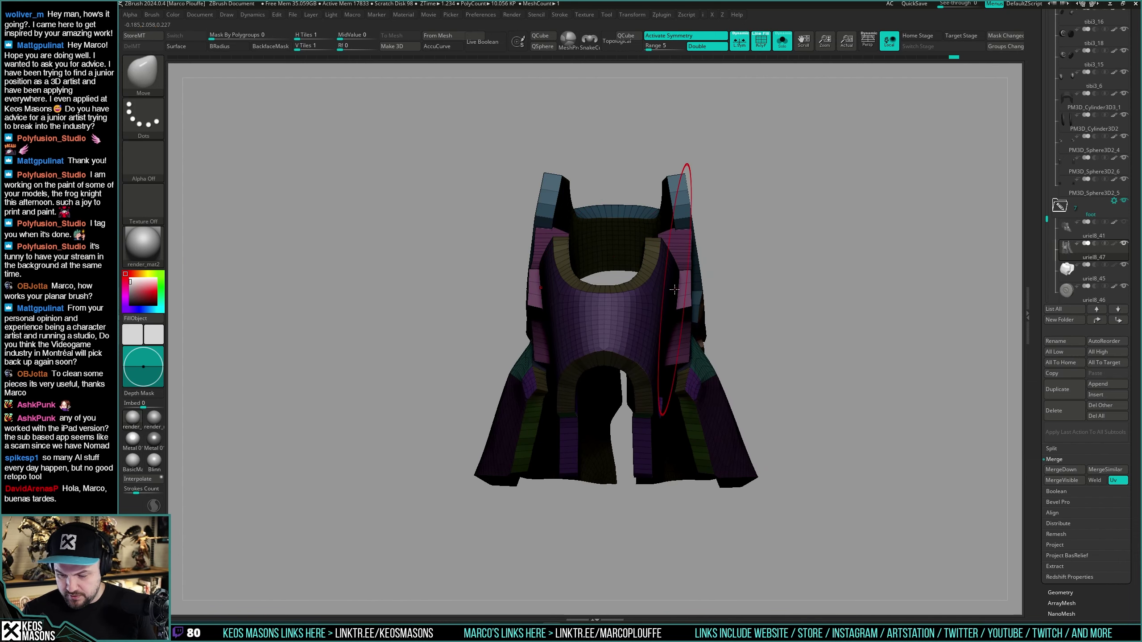
pyautogui.moveTo(674, 289); pyautogui.dragTo(759, 405, button='right')
pyautogui.hotkey('shift', 'alt', 's')
pyautogui.moveTo(790, 473)
pyautogui.mouseDown(button='right')
pyautogui.moveTo(746, 365)
pyautogui.moveTo(728, 350)
pyautogui.moveTo(704, 355)
pyautogui.moveTo(801, 396)
pyautogui.moveTo(721, 363)
pyautogui.mouseUp(button='right')
pyautogui.press('space')
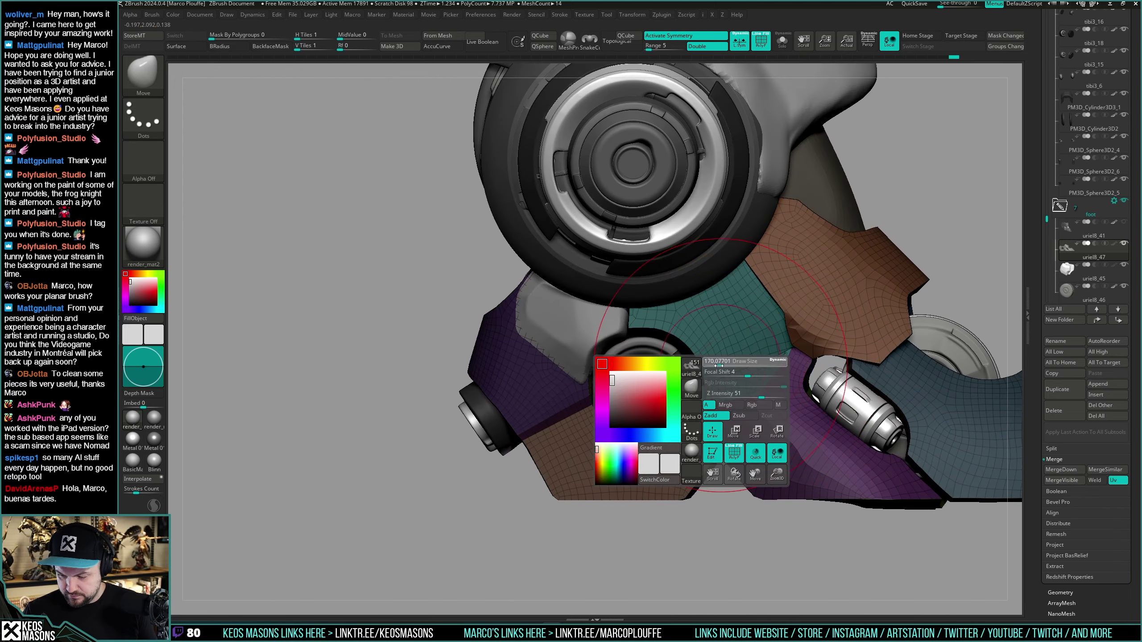
pyautogui.moveTo(710, 371)
pyautogui.mouseDown(button='right')
pyautogui.moveTo(764, 382)
pyautogui.moveTo(702, 372)
pyautogui.moveTo(719, 393)
pyautogui.moveTo(709, 440)
pyautogui.moveTo(734, 376)
pyautogui.moveTo(722, 405)
pyautogui.mouseUp(button='right')
pyautogui.moveTo(726, 362)
pyautogui.mouseDown(button='right')
pyautogui.moveTo(764, 344)
pyautogui.moveTo(710, 385)
pyautogui.moveTo(888, 328)
pyautogui.moveTo(868, 292)
pyautogui.moveTo(777, 279)
pyautogui.moveTo(757, 304)
pyautogui.moveTo(836, 328)
pyautogui.moveTo(769, 334)
pyautogui.moveTo(743, 365)
pyautogui.moveTo(810, 351)
pyautogui.moveTo(829, 332)
pyautogui.moveTo(693, 326)
pyautogui.moveTo(709, 360)
pyautogui.moveTo(698, 325)
pyautogui.moveTo(693, 410)
pyautogui.moveTo(709, 378)
pyautogui.moveTo(688, 338)
pyautogui.moveTo(763, 359)
pyautogui.moveTo(782, 335)
pyautogui.moveTo(746, 338)
pyautogui.moveTo(759, 369)
pyautogui.moveTo(776, 364)
pyautogui.moveTo(684, 399)
pyautogui.mouseUp(button='right')
# Step: Hide the polyframe and isolate the foot armor from the rest of the leg
pyautogui.hotkey('shift', 'f')
pyautogui.press('w')
pyautogui.press('q')
pyautogui.hotkey('shift', 'f')
pyautogui.hotkey('shift', 'f')
pyautogui.hotkey('shift', 'f')
pyautogui.hotkey('alt', 'shift', 's')
pyautogui.hotkey('shift', 'f')
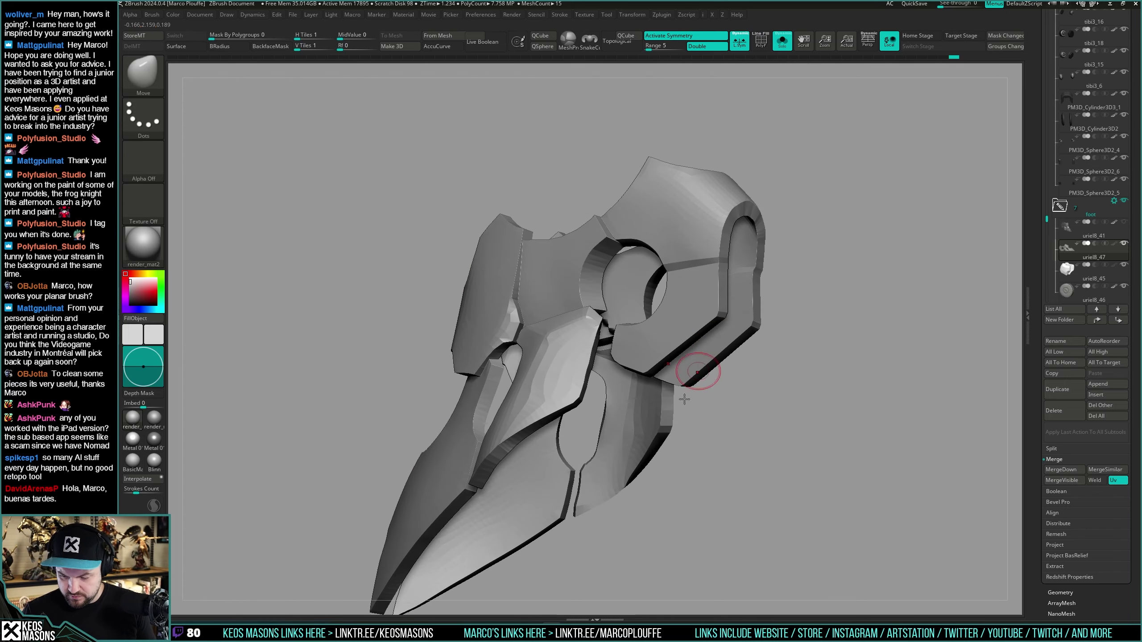
# Step: Mask all the armor except the side plates below the ankle joint and bring back the complete leg model
pyautogui.keyDown('ctrl'); pyautogui.keyDown('shift'); pyautogui.click(655, 408); pyautogui.keyUp('shift'); pyautogui.keyUp('ctrl')
pyautogui.keyDown('ctrl'); pyautogui.click(771, 388); pyautogui.keyUp('ctrl')
pyautogui.keyDown('ctrl'); pyautogui.keyDown('shift'); pyautogui.click(777, 388); pyautogui.keyUp('shift'); pyautogui.keyUp('ctrl')
pyautogui.keyDown('ctrl'); pyautogui.click(783, 390); pyautogui.keyUp('ctrl')
pyautogui.moveTo(783, 389)
pyautogui.mouseDown(button='right')
pyautogui.moveTo(735, 416)
pyautogui.moveTo(576, 395)
pyautogui.moveTo(667, 357)
pyautogui.moveTo(639, 334)
pyautogui.moveTo(632, 369)
pyautogui.moveTo(642, 327)
pyautogui.mouseUp(button='right')
pyautogui.hotkey('alt', 'shift', 's')
# Step: Reshape the side plate's upper corner and outer edge below the ankle joint with the Move brush
pyautogui.press('space')
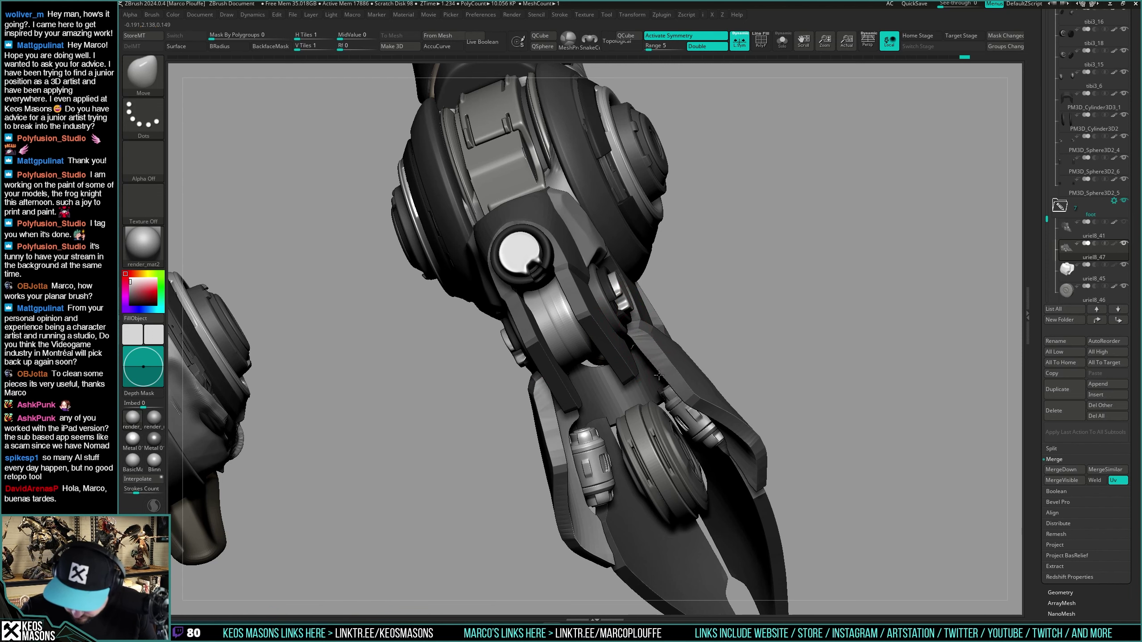
pyautogui.moveTo(679, 399)
pyautogui.mouseDown(button='right')
pyautogui.moveTo(651, 380)
pyautogui.moveTo(663, 292)
pyautogui.moveTo(632, 337)
pyautogui.moveTo(662, 317)
pyautogui.moveTo(640, 315)
pyautogui.moveTo(649, 302)
pyautogui.moveTo(631, 359)
pyautogui.moveTo(650, 392)
pyautogui.moveTo(638, 306)
pyautogui.mouseUp(button='right')
pyautogui.rightClick(640, 342)
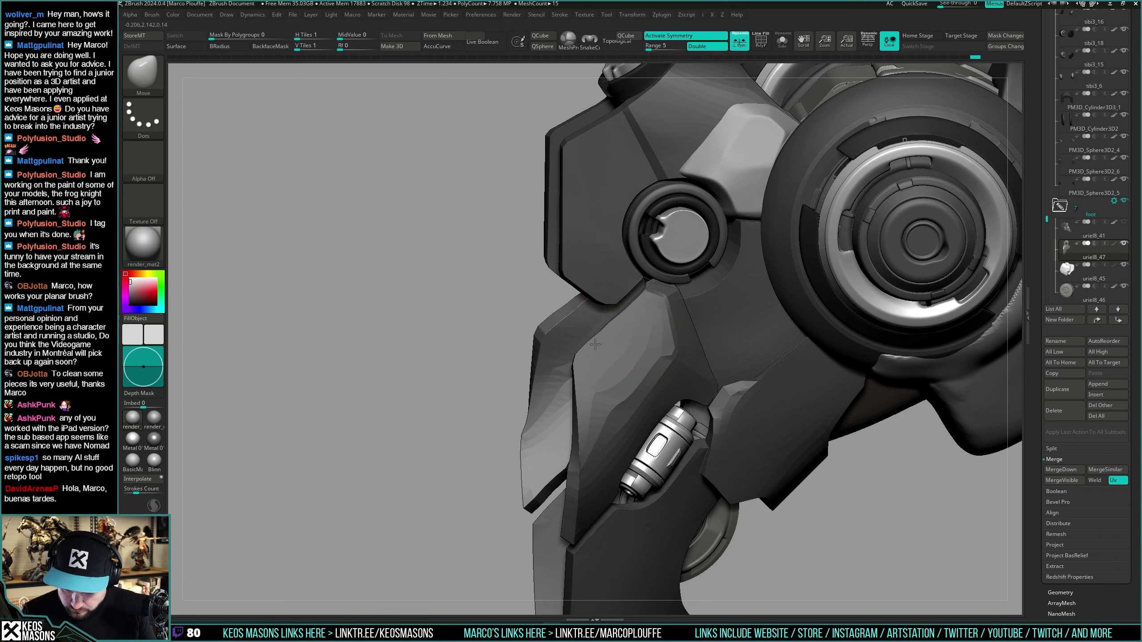
pyautogui.moveTo(634, 311)
pyautogui.mouseDown(button='right')
pyautogui.moveTo(616, 336)
pyautogui.moveTo(625, 297)
pyautogui.mouseUp(button='right')
pyautogui.moveTo(627, 281); pyautogui.dragTo(602, 284, button='right')
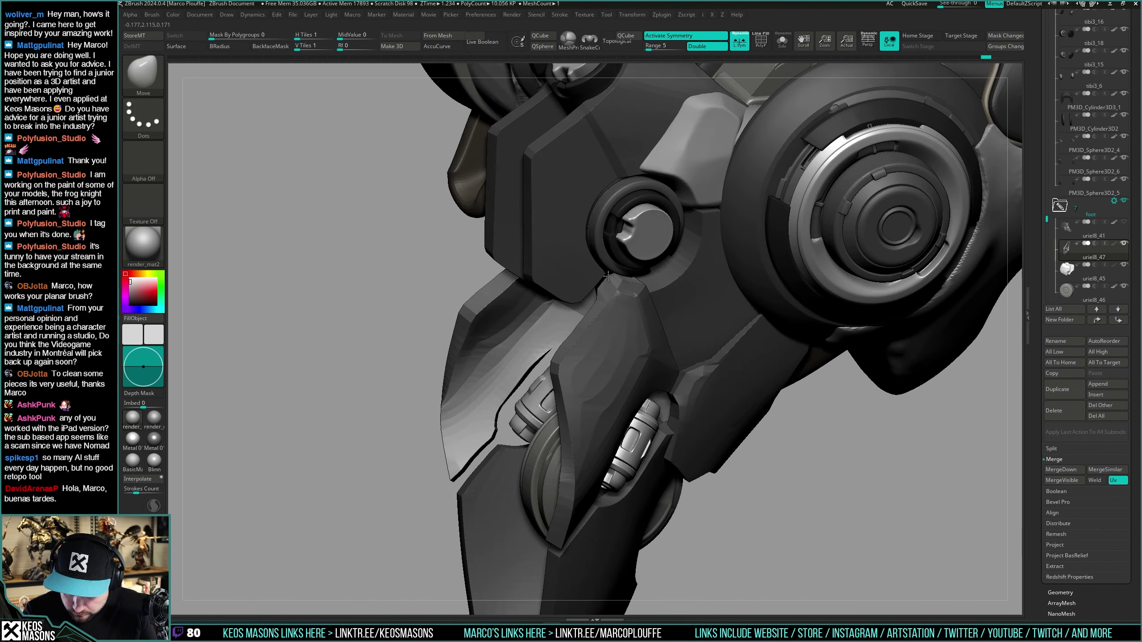
pyautogui.moveTo(602, 281); pyautogui.dragTo(699, 417, button='right')
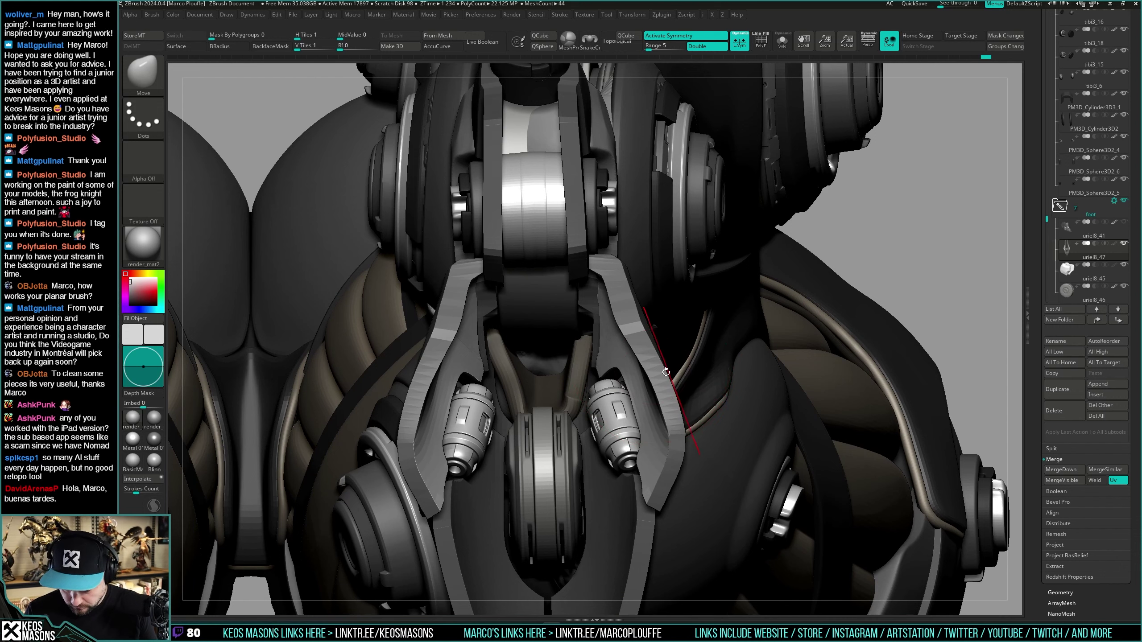
# Step: Adjust the side plate's edge around the piston opening and its seam with the toe plate using the Move brush
pyautogui.moveTo(662, 480); pyautogui.dragTo(719, 376, button='right')
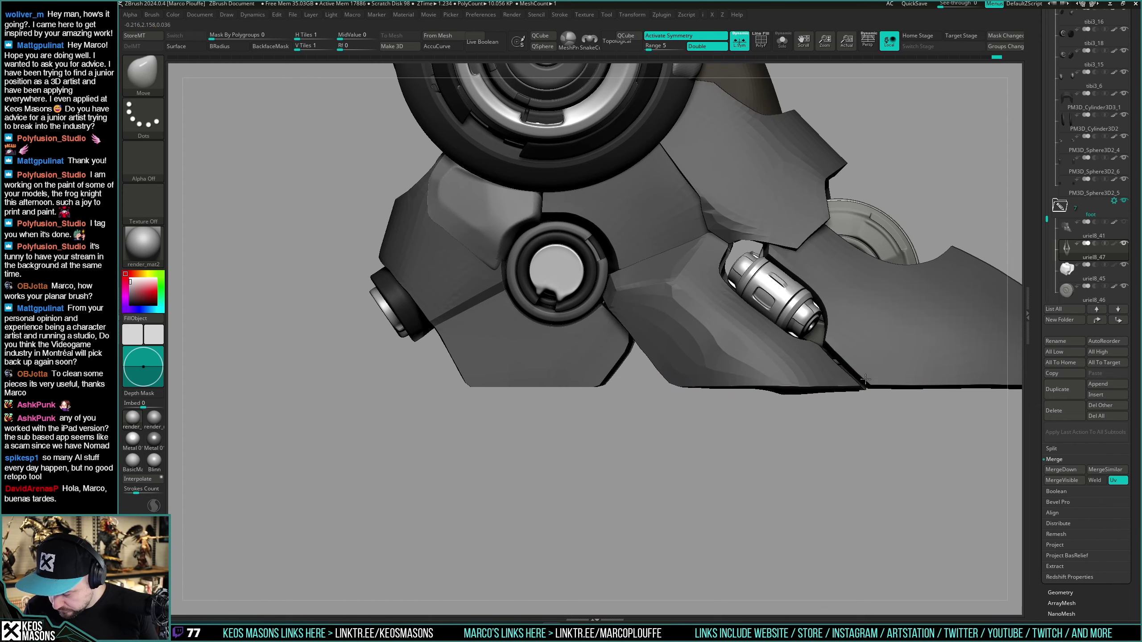
pyautogui.moveTo(852, 392)
pyautogui.mouseDown(button='right')
pyautogui.moveTo(843, 360)
pyautogui.moveTo(804, 335)
pyautogui.mouseUp(button='right')
pyautogui.rightClick(831, 347)
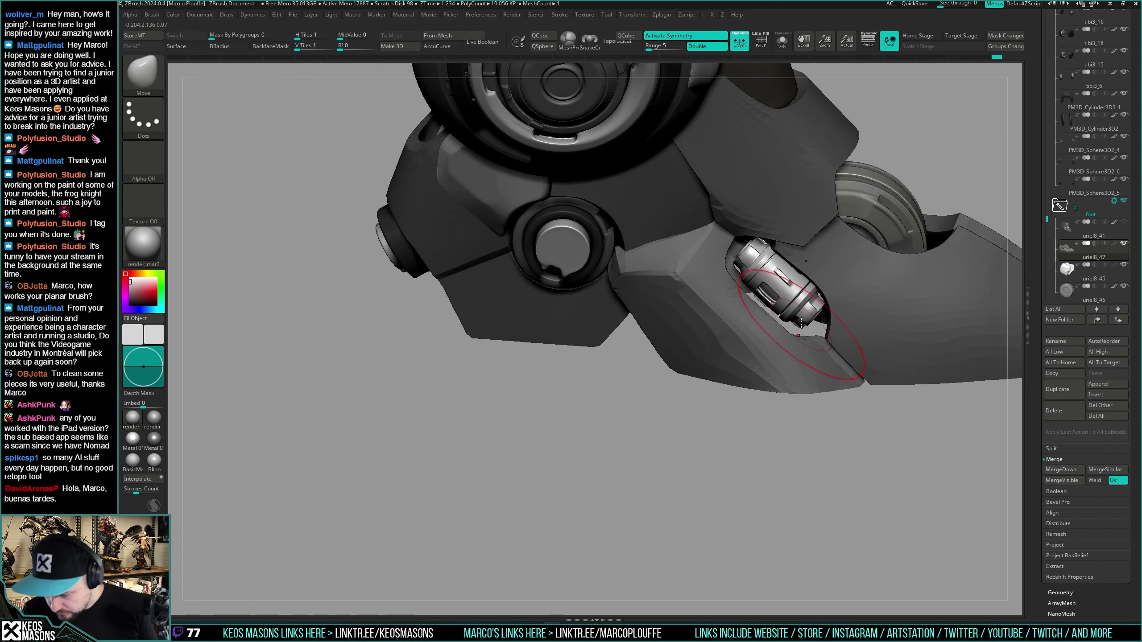
pyautogui.moveTo(755, 278)
pyautogui.mouseDown(button='right')
pyautogui.moveTo(744, 258)
pyautogui.moveTo(763, 227)
pyautogui.moveTo(748, 288)
pyautogui.mouseUp(button='right')
pyautogui.press('space')
pyautogui.rightClick(761, 234)
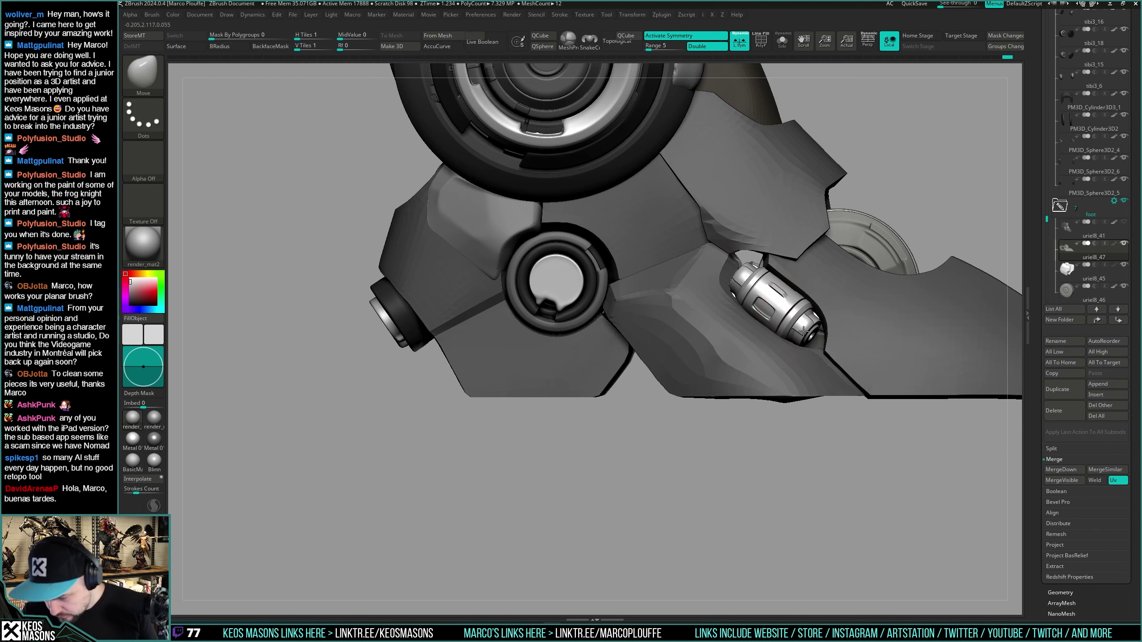
pyautogui.keyDown('alt'); pyautogui.moveTo(796, 337); pyautogui.dragTo(802, 316, button='right'); pyautogui.keyUp('alt')
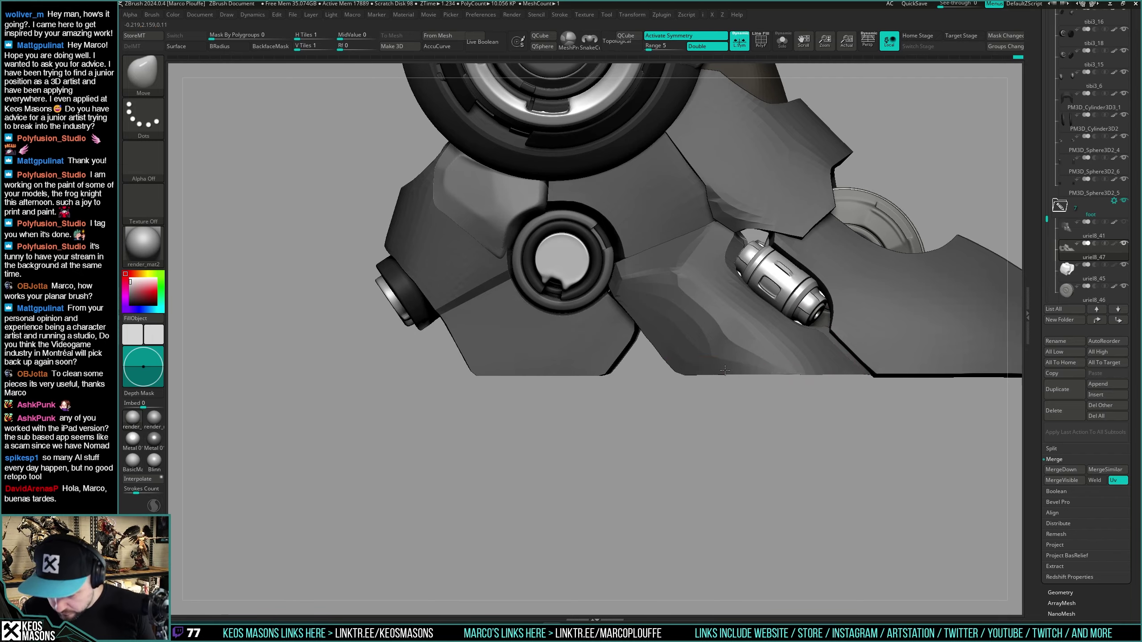
# Step: Resize the Move brush and straighten the side plate's bottom edge in line with the neighboring plates
pyautogui.moveTo(754, 378)
pyautogui.mouseDown(button='right')
pyautogui.moveTo(805, 201)
pyautogui.moveTo(777, 346)
pyautogui.moveTo(825, 334)
pyautogui.moveTo(755, 369)
pyautogui.mouseUp(button='right')
pyautogui.press('space')
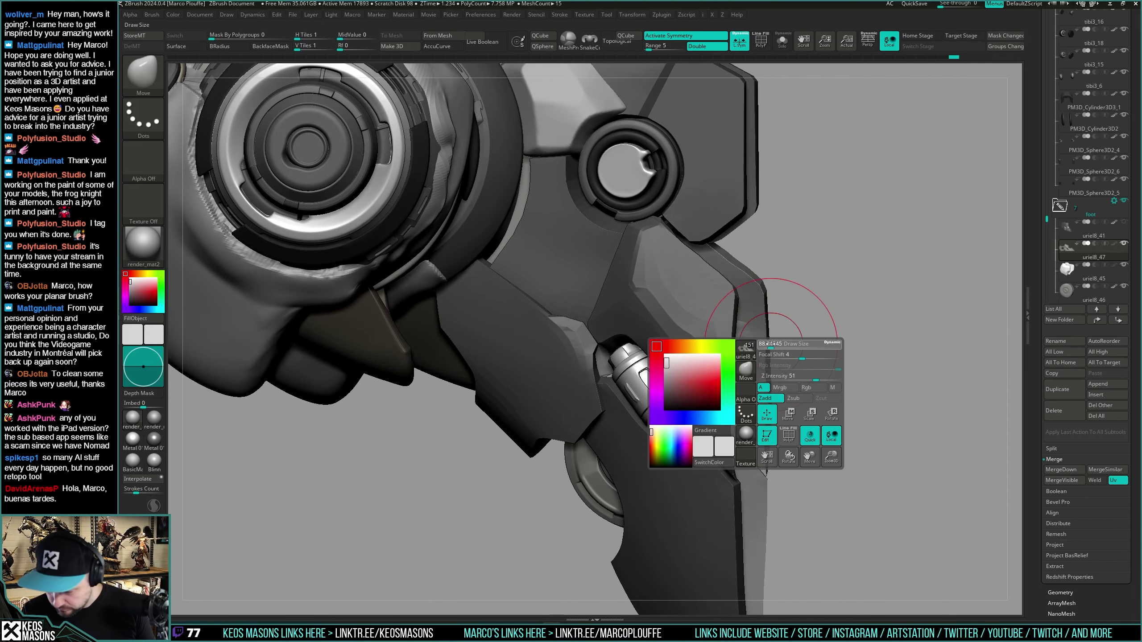
pyautogui.press('space')
pyautogui.press('space')
pyautogui.moveTo(768, 396); pyautogui.dragTo(765, 401)
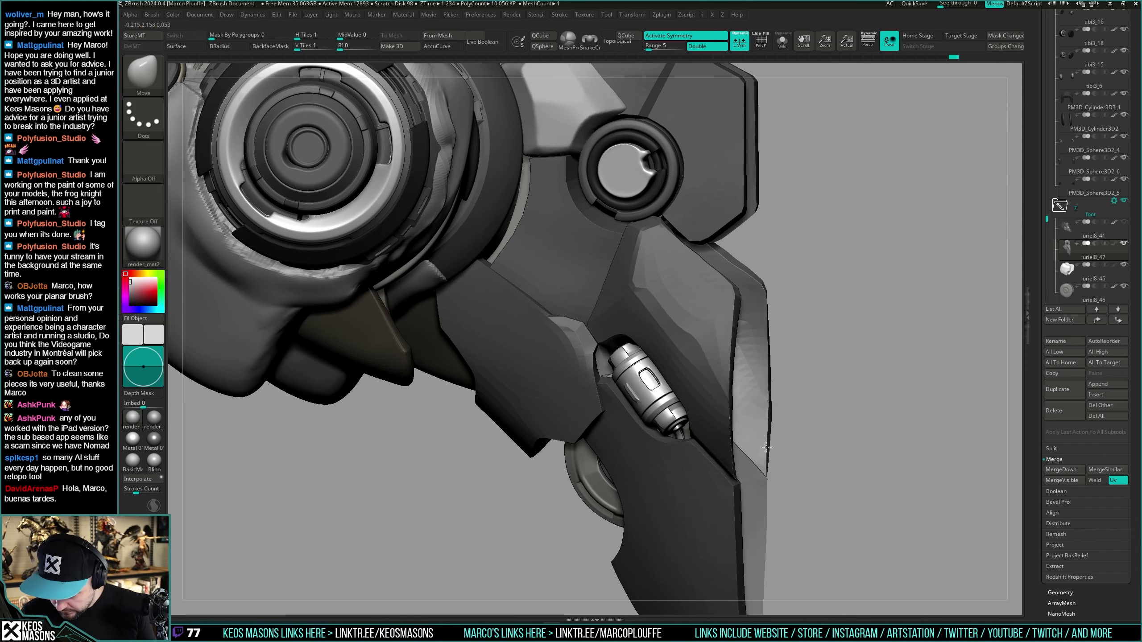
pyautogui.moveTo(766, 410); pyautogui.dragTo(921, 351, button='right')
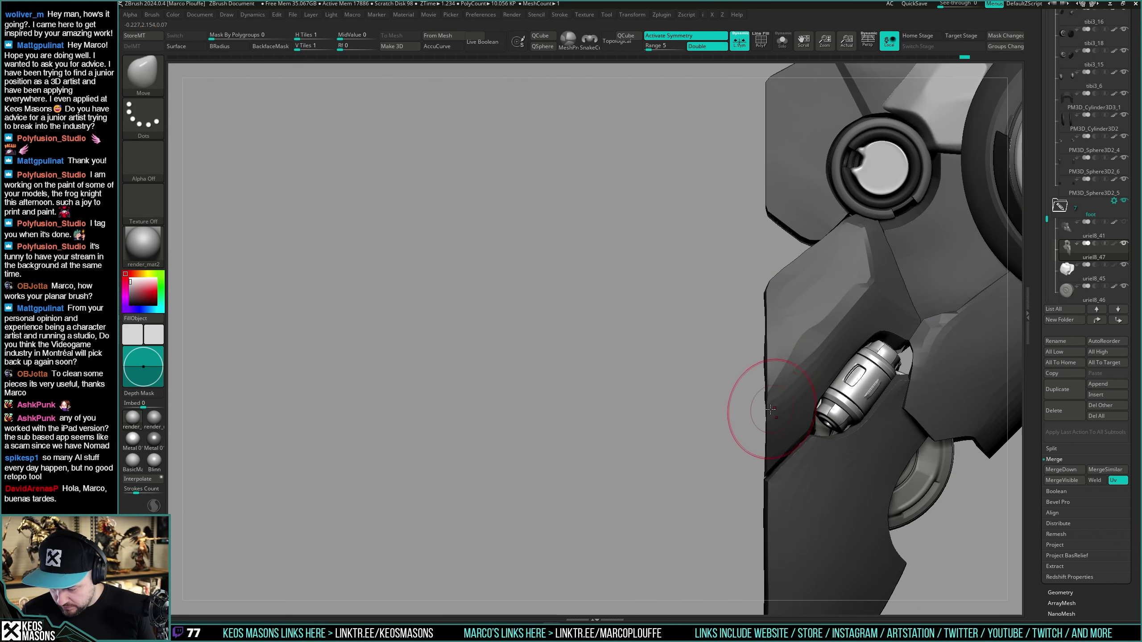
pyautogui.moveTo(769, 431); pyautogui.dragTo(714, 499, button='right')
pyautogui.press('space')
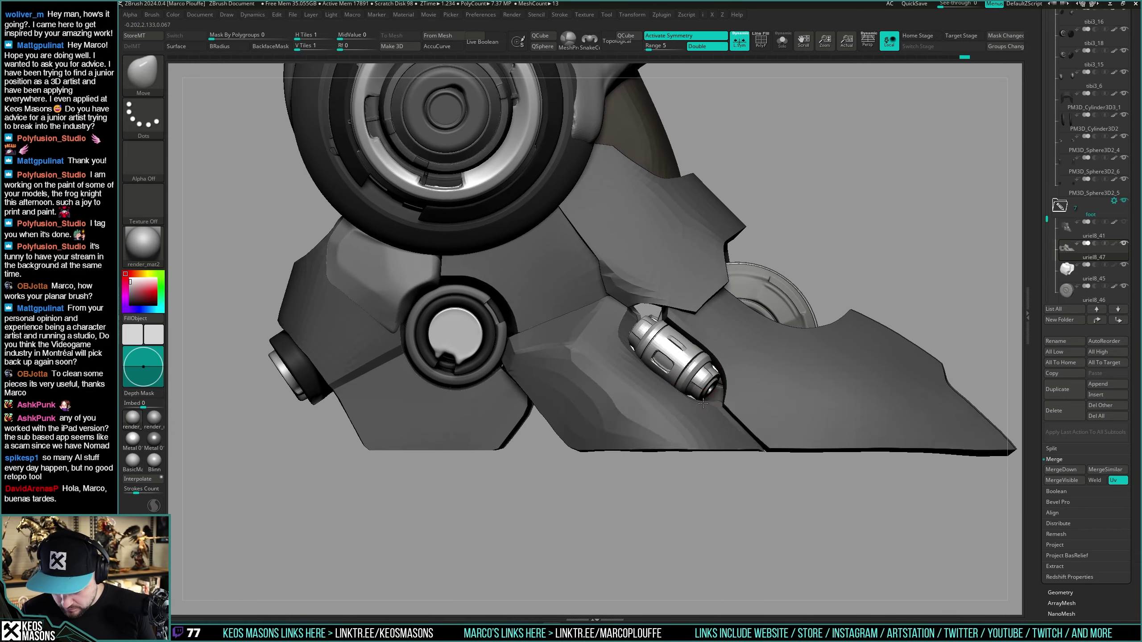
# Step: Isolate the toe plates, mask them, restore the other plates and invert the mask so only the toe plates stay editable
pyautogui.moveTo(710, 404)
pyautogui.mouseDown(button='right')
pyautogui.moveTo(703, 434)
pyautogui.moveTo(688, 369)
pyautogui.moveTo(840, 346)
pyautogui.moveTo(757, 455)
pyautogui.mouseUp(button='right')
pyautogui.hotkey('ctrl', 'shift')
pyautogui.keyDown('ctrl'); pyautogui.keyDown('shift'); pyautogui.click(757, 455); pyautogui.keyUp('shift'); pyautogui.keyUp('ctrl')
pyautogui.keyDown('ctrl'); pyautogui.click(895, 334); pyautogui.keyUp('ctrl')
pyautogui.keyDown('ctrl'); pyautogui.keyDown('shift'); pyautogui.click(895, 335); pyautogui.keyUp('shift'); pyautogui.keyUp('ctrl')
pyautogui.moveTo(894, 337); pyautogui.dragTo(861, 352, button='right')
pyautogui.keyDown('ctrl'); pyautogui.click(861, 349); pyautogui.keyUp('ctrl')
# Step: Fit the toe plate's back edge around both ends of the piston with the Move brush
pyautogui.keyDown('alt'); pyautogui.moveTo(725, 414); pyautogui.dragTo(827, 311); pyautogui.keyUp('alt')
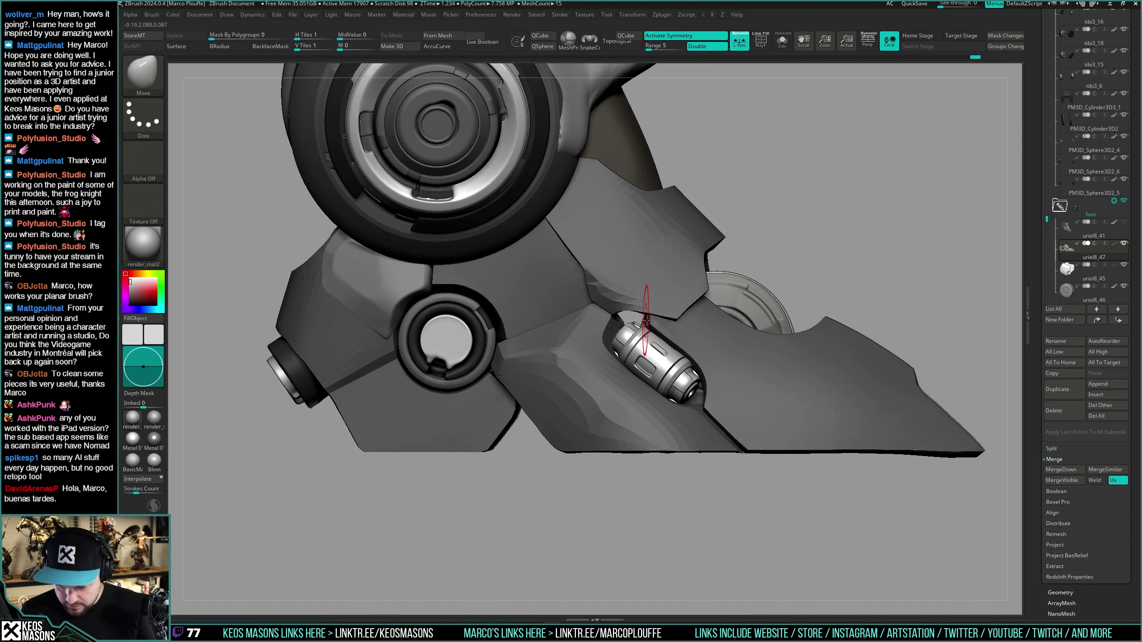
pyautogui.moveTo(645, 317); pyautogui.dragTo(643, 326)
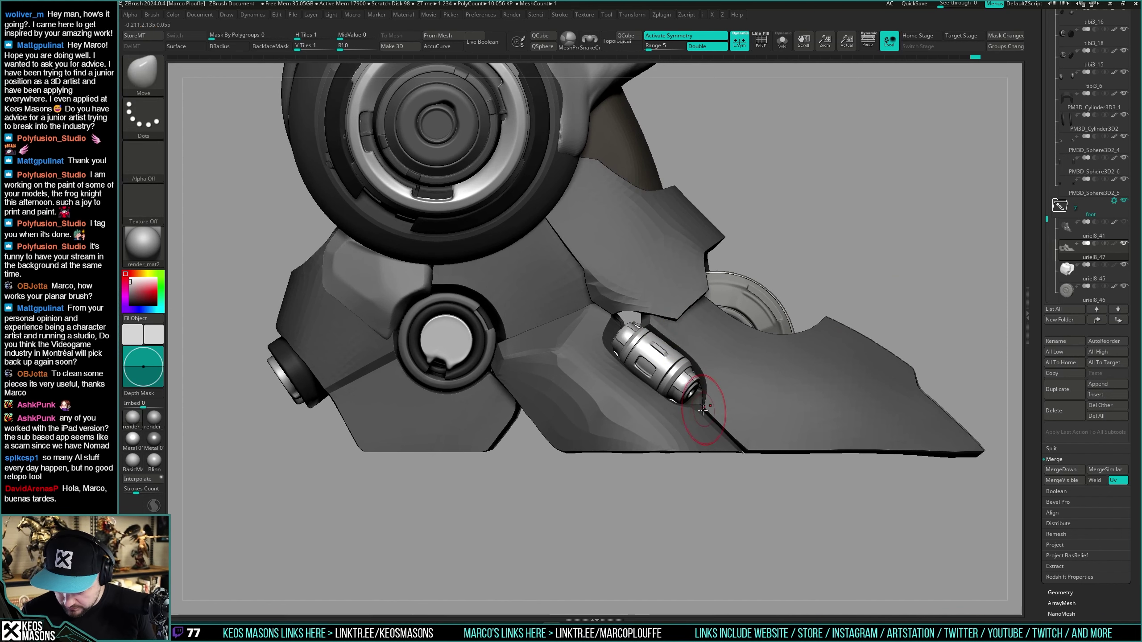
pyautogui.moveTo(701, 409); pyautogui.dragTo(698, 411)
pyautogui.moveTo(724, 407)
pyautogui.mouseDown(button='right')
pyautogui.moveTo(764, 407)
pyautogui.moveTo(724, 406)
pyautogui.mouseUp(button='right')
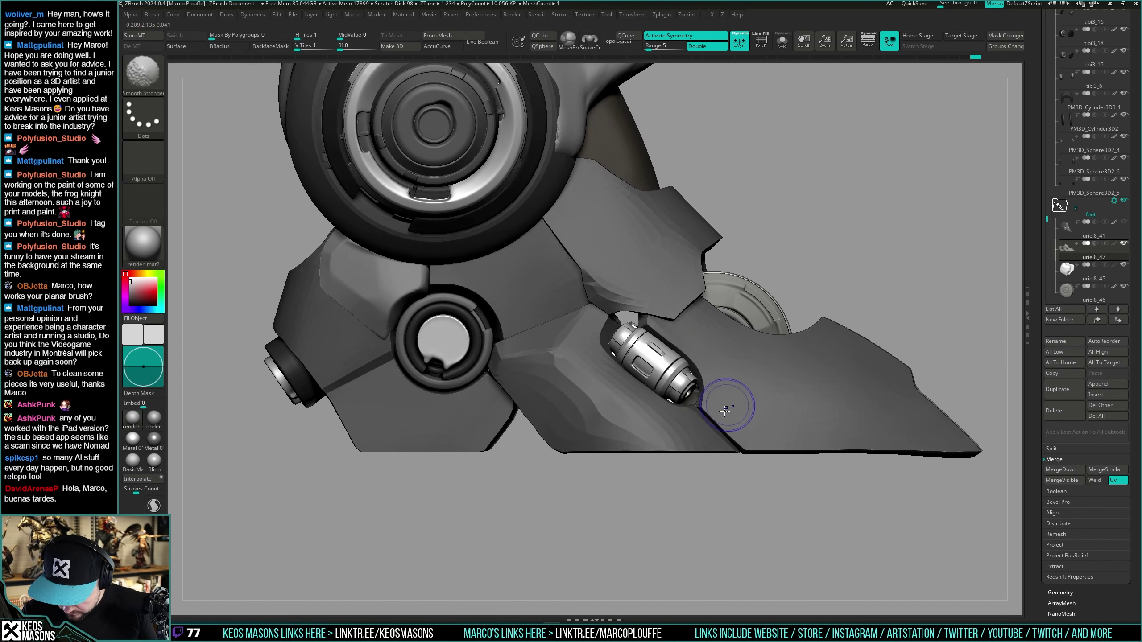
pyautogui.keyDown('alt'); pyautogui.moveTo(747, 444); pyautogui.dragTo(630, 466, button='right'); pyautogui.keyUp('alt')
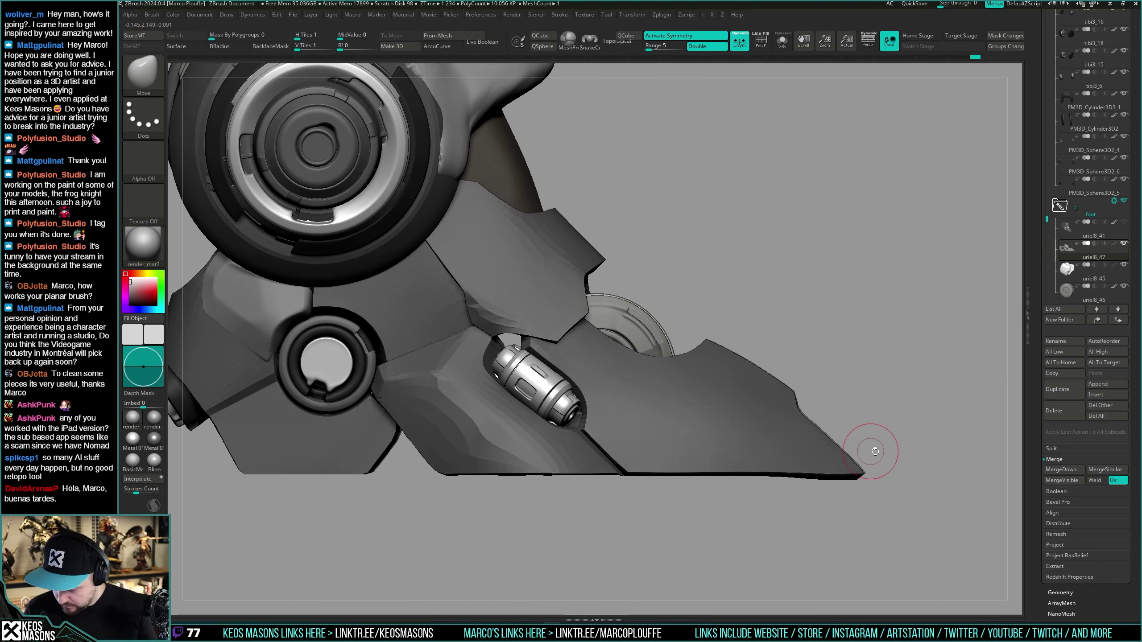
# Step: Enlarge the Move brush and pull the toe plate's pointed tip in line with its bottom edge
pyautogui.press(']')
pyautogui.press(']')
pyautogui.press(']')
pyautogui.press(']')
pyautogui.press(']')
pyautogui.moveTo(863, 470); pyautogui.dragTo(864, 474)
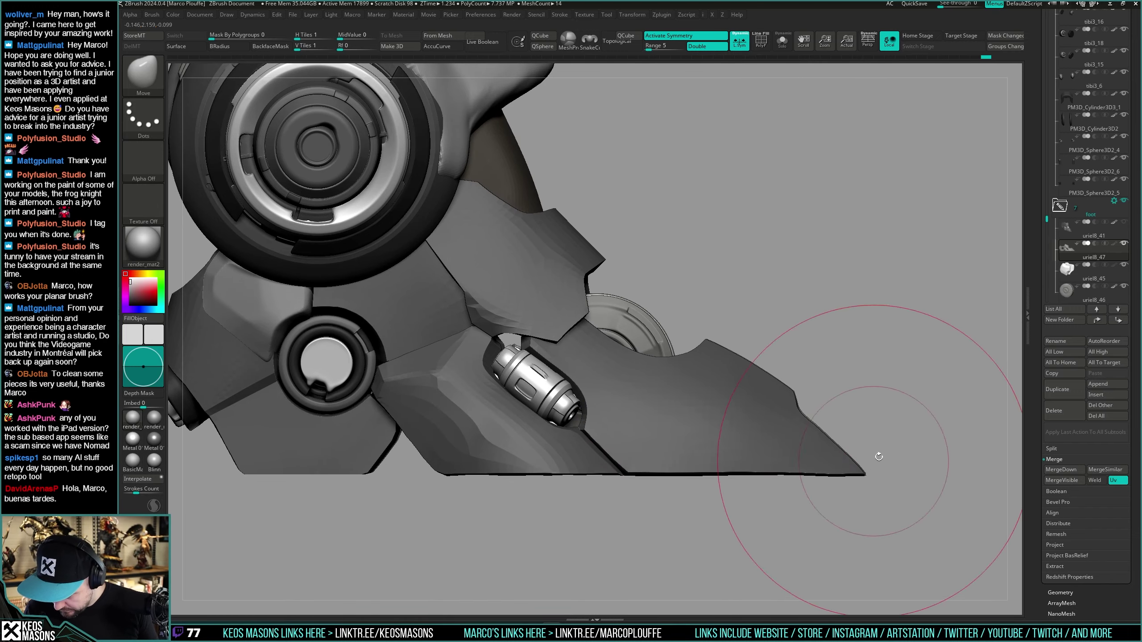
pyautogui.moveTo(876, 456)
pyautogui.mouseDown(button='right')
pyautogui.moveTo(839, 480)
pyautogui.moveTo(775, 459)
pyautogui.moveTo(819, 472)
pyautogui.moveTo(815, 522)
pyautogui.moveTo(808, 388)
pyautogui.moveTo(829, 311)
pyautogui.mouseUp(button='right')
pyautogui.hotkey('shift', 'f')
pyautogui.moveTo(737, 407); pyautogui.dragTo(739, 332, button='right')
pyautogui.hotkey('shift', 'f')
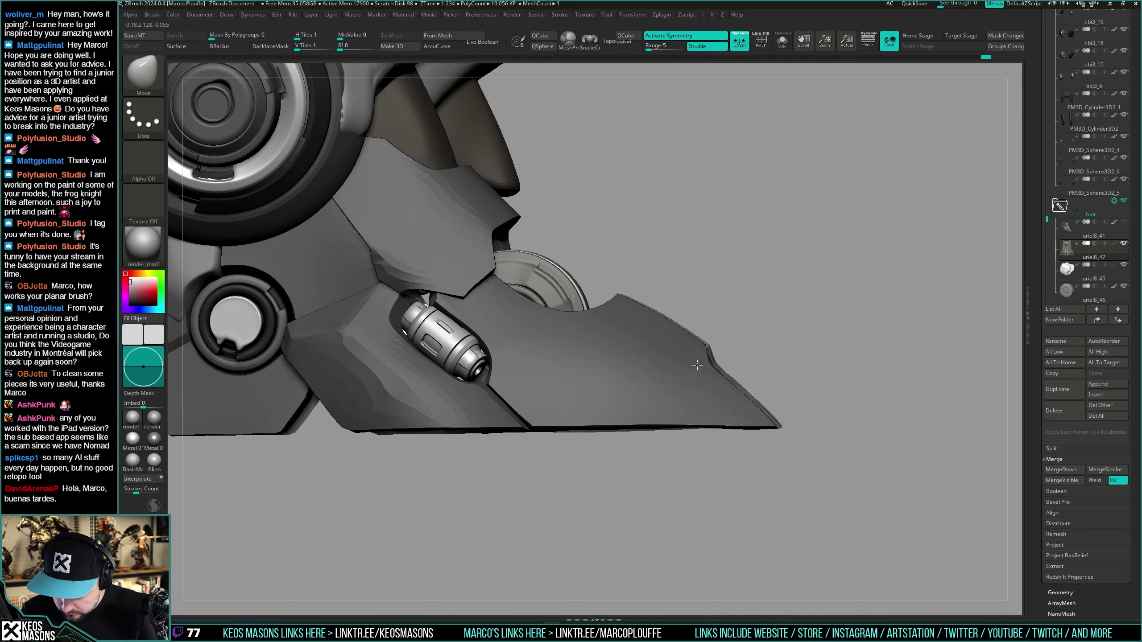
pyautogui.moveTo(697, 365)
pyautogui.mouseDown(button='right')
pyautogui.moveTo(736, 352)
pyautogui.moveTo(701, 358)
pyautogui.mouseUp(button='right')
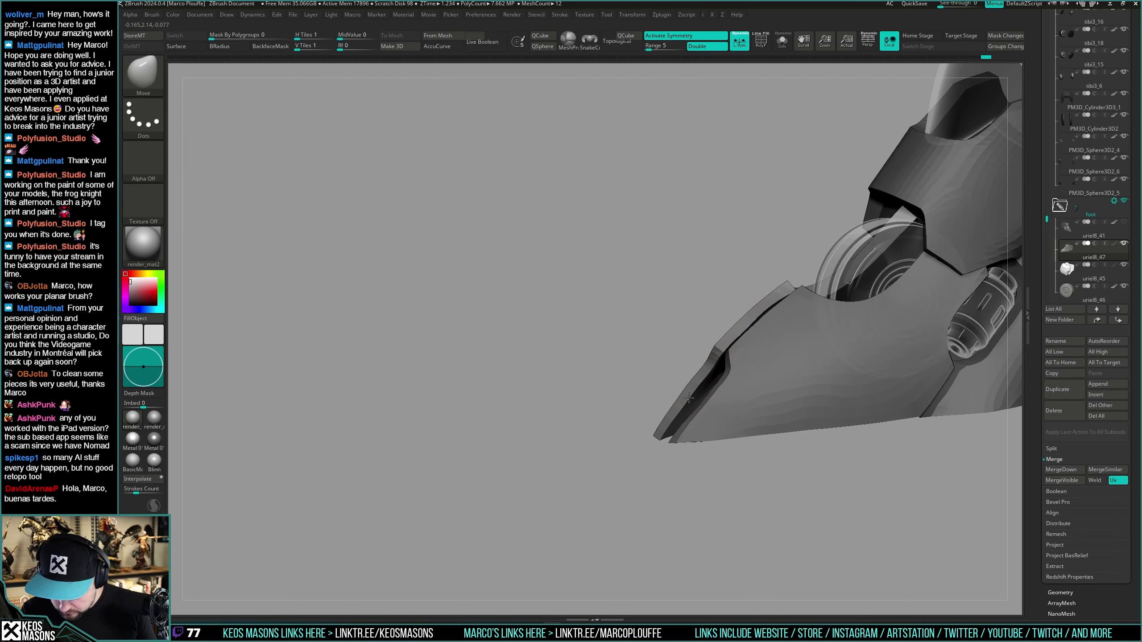
# Step: Adjust the front tips of both toe plates along the center gap with the Move brush
pyautogui.moveTo(695, 386); pyautogui.dragTo(754, 365, button='right')
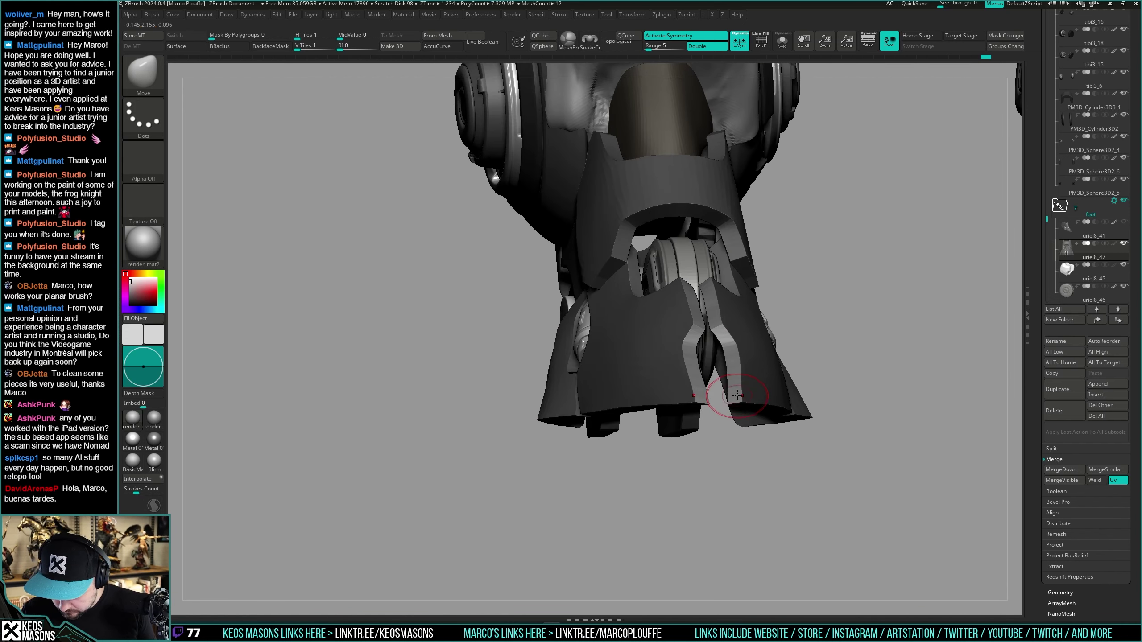
pyautogui.press('space')
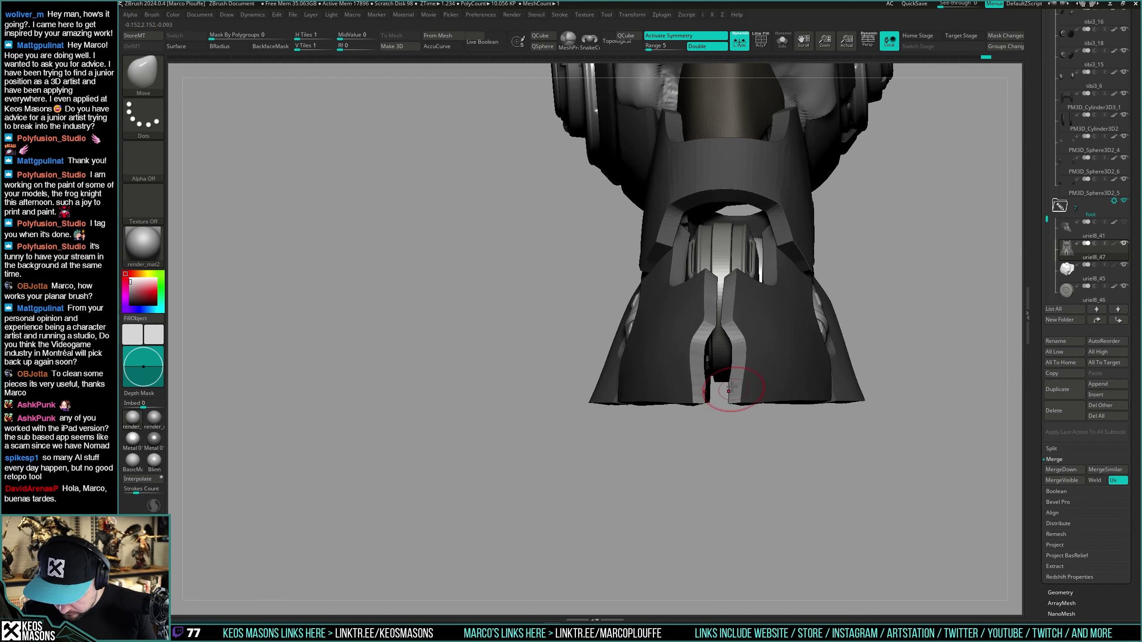
pyautogui.press('space')
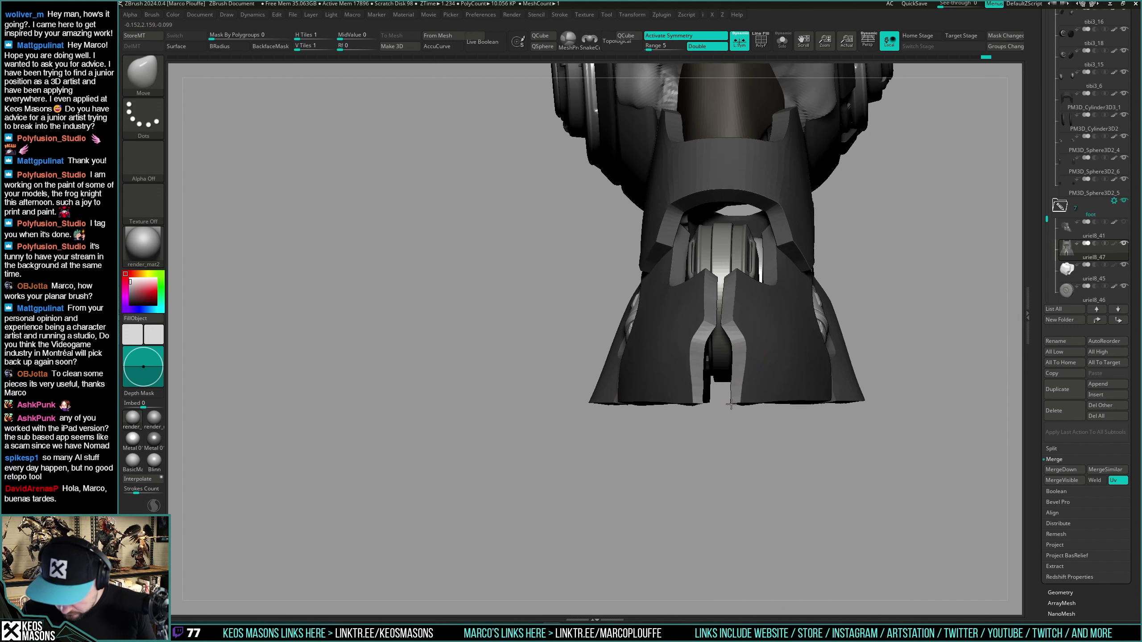
pyautogui.rightClick(730, 396)
pyautogui.moveTo(731, 396); pyautogui.dragTo(732, 432, button='right')
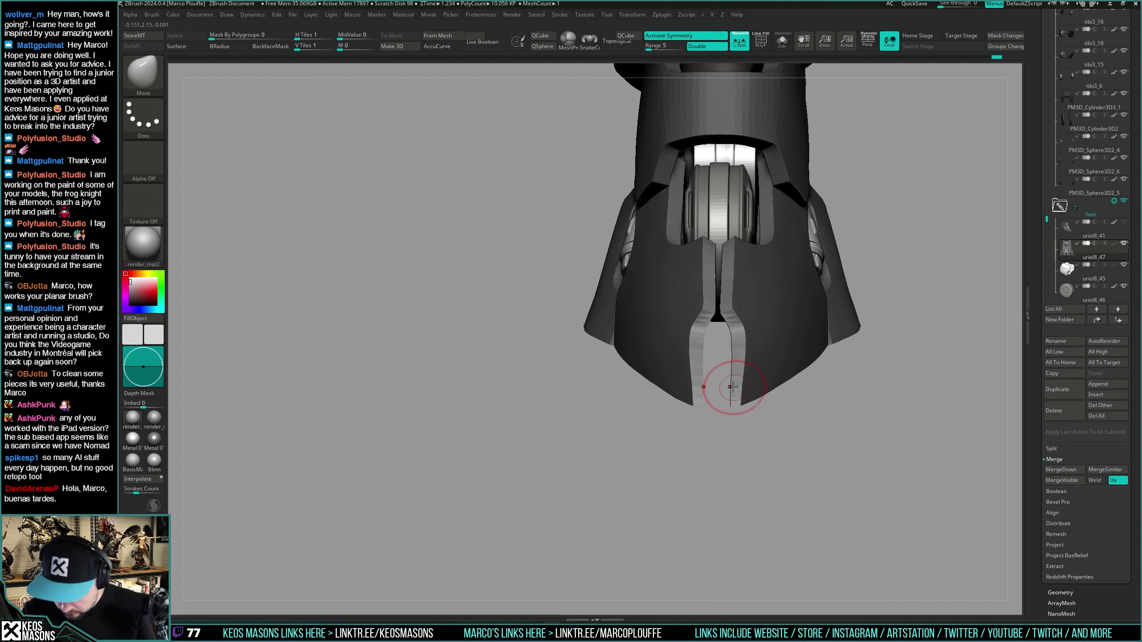
pyautogui.moveTo(734, 332); pyautogui.dragTo(723, 276, button='right')
pyautogui.keyDown('alt'); pyautogui.moveTo(723, 276); pyautogui.dragTo(712, 353, button='right'); pyautogui.keyUp('alt')
pyautogui.rightClick(719, 328)
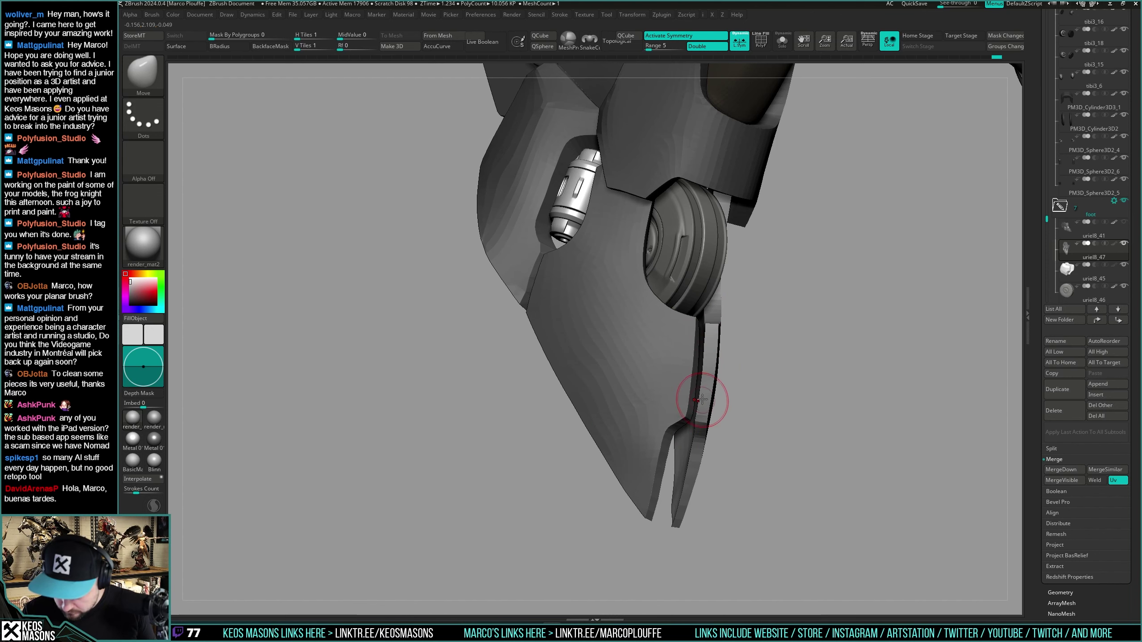
# Step: Refine the upper stretch of the toe plates' inner edges, just above the front notch
pyautogui.moveTo(701, 400)
pyautogui.mouseDown(button='right')
pyautogui.moveTo(693, 360)
pyautogui.moveTo(723, 420)
pyautogui.moveTo(681, 450)
pyautogui.moveTo(701, 421)
pyautogui.moveTo(692, 414)
pyautogui.mouseUp(button='right')
pyautogui.rightClick(682, 450)
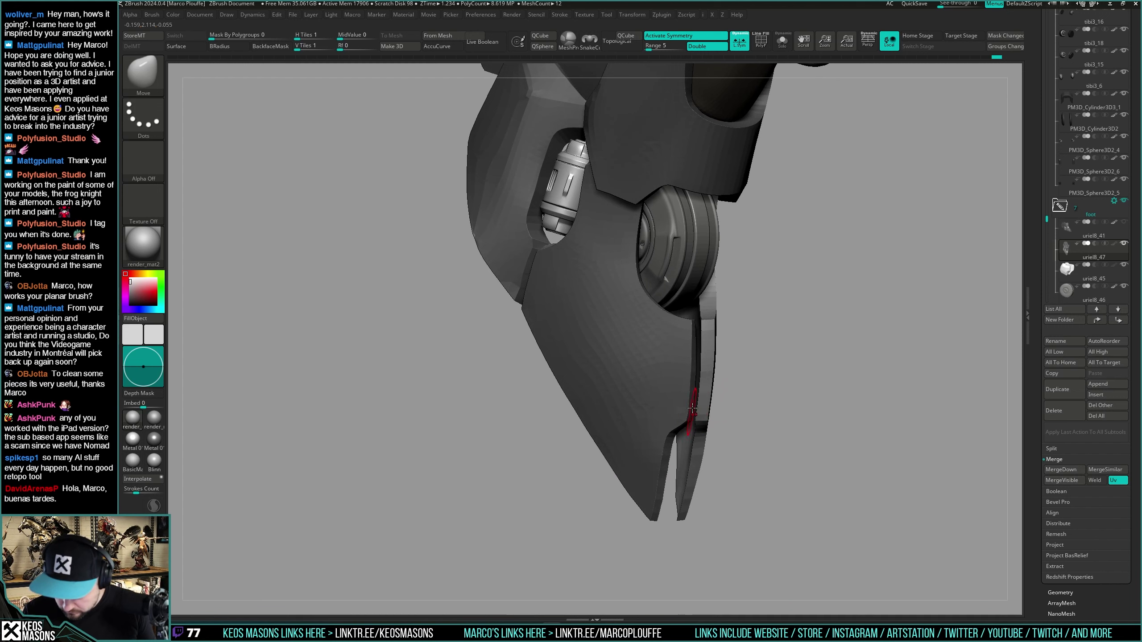
pyautogui.moveTo(691, 332)
pyautogui.mouseDown(button='right')
pyautogui.moveTo(695, 320)
pyautogui.moveTo(697, 368)
pyautogui.moveTo(715, 317)
pyautogui.mouseUp(button='right')
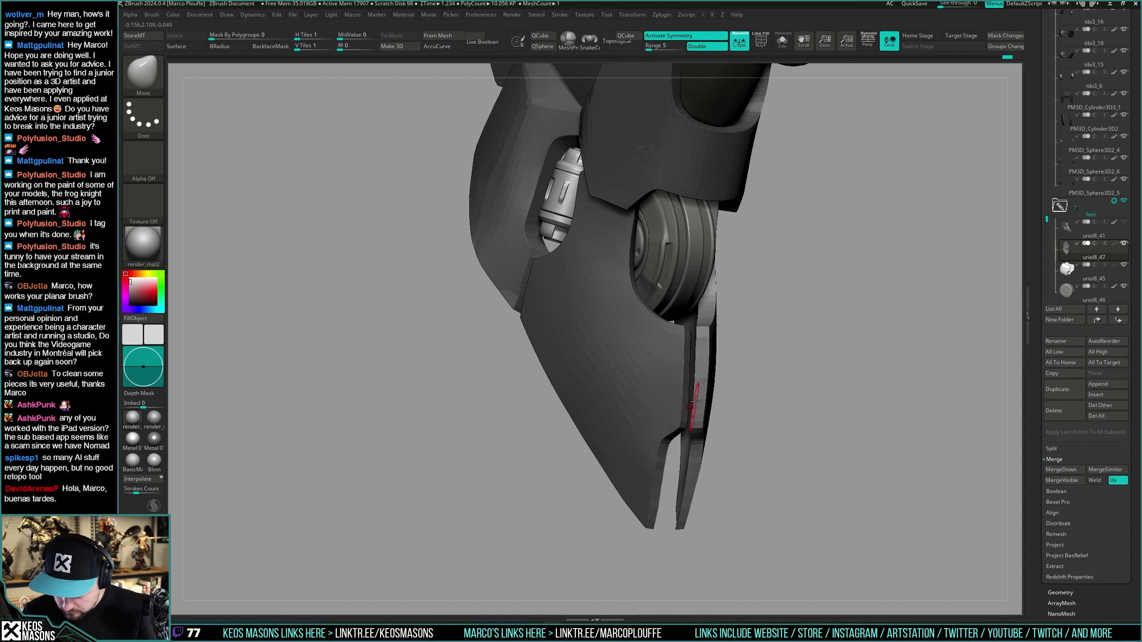
pyautogui.moveTo(696, 402)
pyautogui.mouseDown(button='right')
pyautogui.moveTo(698, 315)
pyautogui.moveTo(696, 391)
pyautogui.moveTo(787, 353)
pyautogui.mouseUp(button='right')
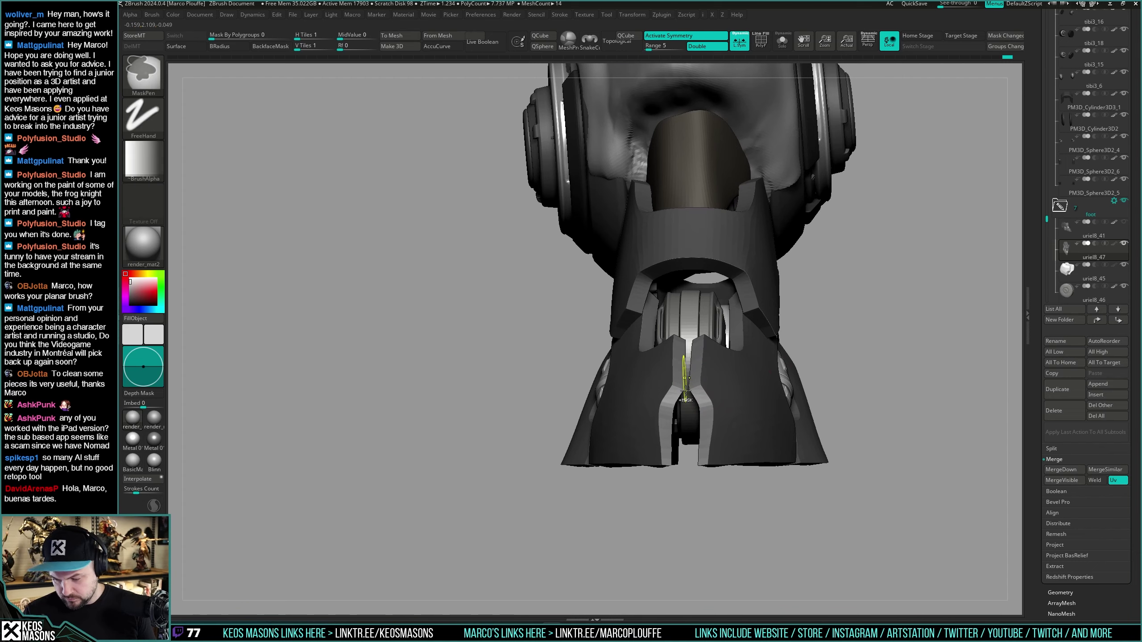
pyautogui.keyDown('ctrl'); pyautogui.moveTo(684, 360); pyautogui.dragTo(694, 392, button='right'); pyautogui.keyUp('ctrl')
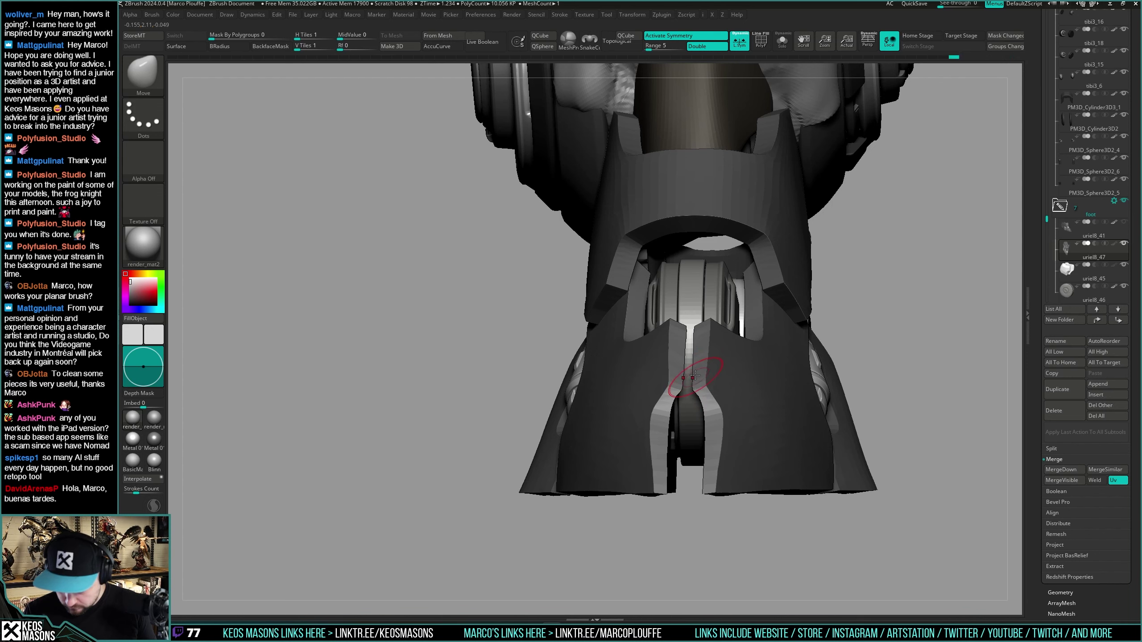
# Step: Reshape the notch between the toe plates' inner front edges with the Move brush and clear the mask
pyautogui.moveTo(694, 362)
pyautogui.mouseDown(button='right')
pyautogui.moveTo(895, 288)
pyautogui.moveTo(870, 290)
pyautogui.mouseUp(button='right')
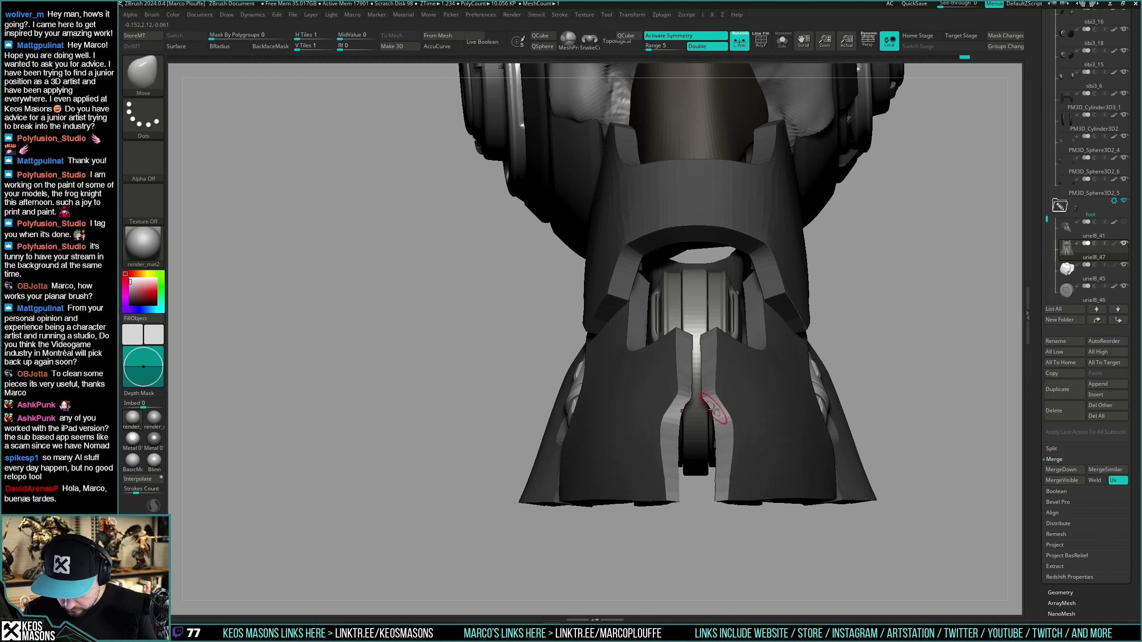
pyautogui.press('space')
pyautogui.moveTo(715, 420); pyautogui.dragTo(719, 422)
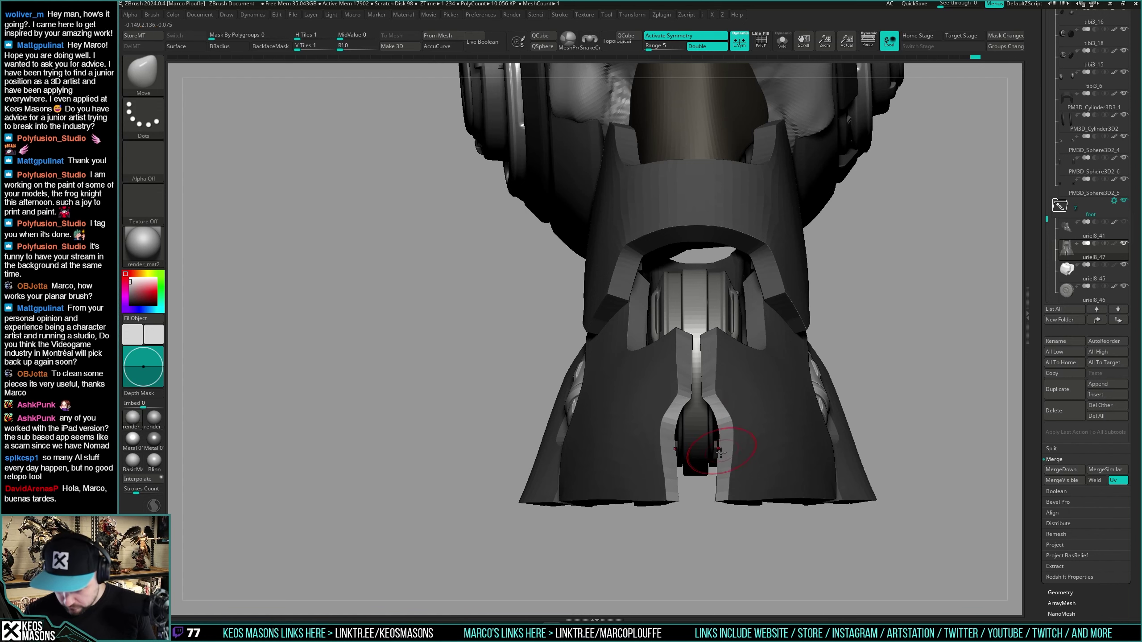
pyautogui.moveTo(722, 462)
pyautogui.mouseDown(button='right')
pyautogui.moveTo(712, 419)
pyautogui.moveTo(724, 380)
pyautogui.mouseUp(button='right')
pyautogui.keyDown('ctrl'); pyautogui.click(908, 300); pyautogui.keyUp('ctrl')
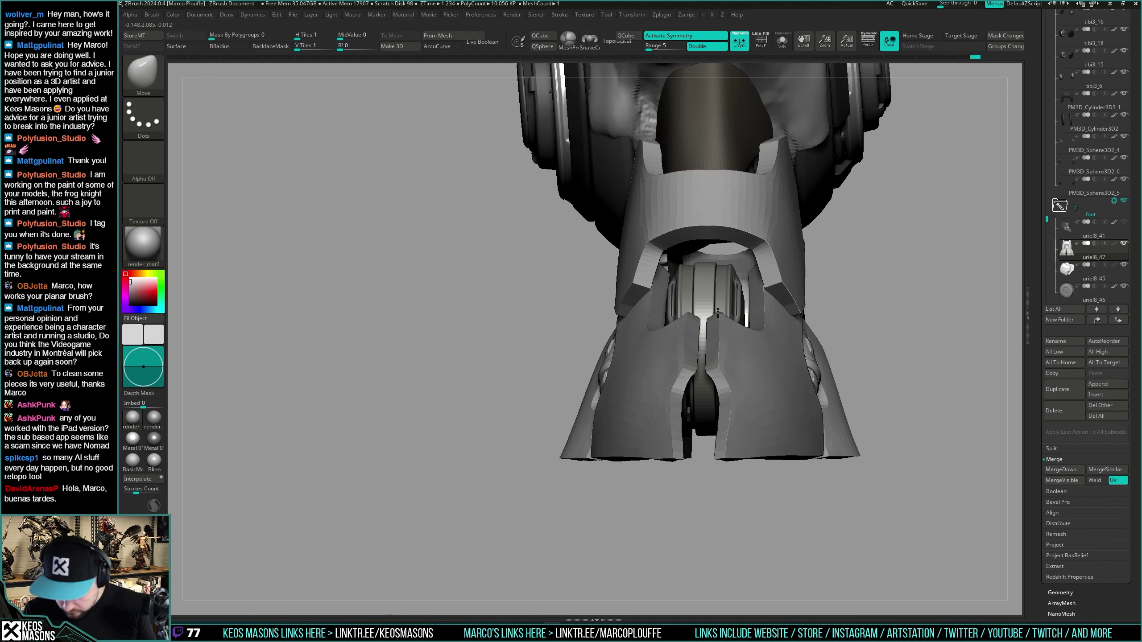
# Step: Flatten the toe plates' surface beside the center gap with the hPolish brush, ending with the Move brush active again
pyautogui.moveTo(719, 355)
pyautogui.mouseDown(button='right')
pyautogui.moveTo(721, 365)
pyautogui.moveTo(712, 316)
pyautogui.moveTo(777, 378)
pyautogui.mouseUp(button='right')
pyautogui.press('space')
pyautogui.click(762, 365)
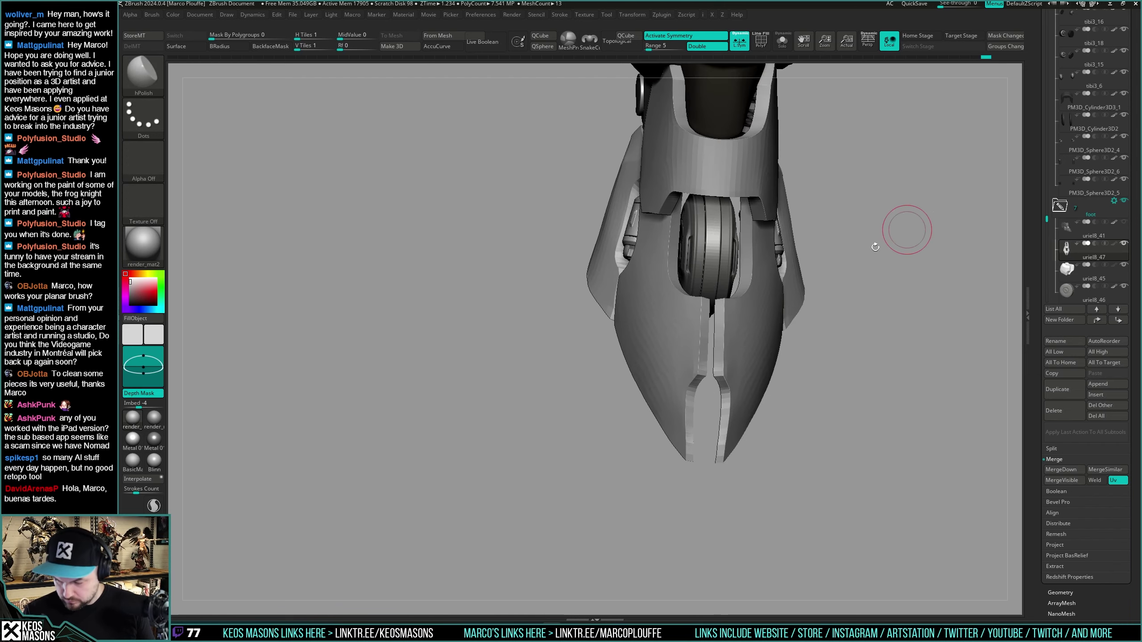
pyautogui.moveTo(876, 244); pyautogui.dragTo(805, 252, button='right')
pyautogui.rightClick(729, 330)
pyautogui.moveTo(743, 355)
pyautogui.mouseDown(button='right')
pyautogui.moveTo(759, 474)
pyautogui.moveTo(734, 426)
pyautogui.moveTo(756, 424)
pyautogui.moveTo(736, 411)
pyautogui.moveTo(755, 418)
pyautogui.moveTo(740, 432)
pyautogui.moveTo(757, 446)
pyautogui.moveTo(836, 378)
pyautogui.moveTo(742, 332)
pyautogui.moveTo(753, 347)
pyautogui.moveTo(744, 349)
pyautogui.mouseUp(button='right')
pyautogui.keyDown('ctrl'); pyautogui.keyDown('shift'); pyautogui.click(811, 396); pyautogui.keyUp('shift'); pyautogui.keyUp('ctrl')
pyautogui.press('space')
pyautogui.click(736, 346)
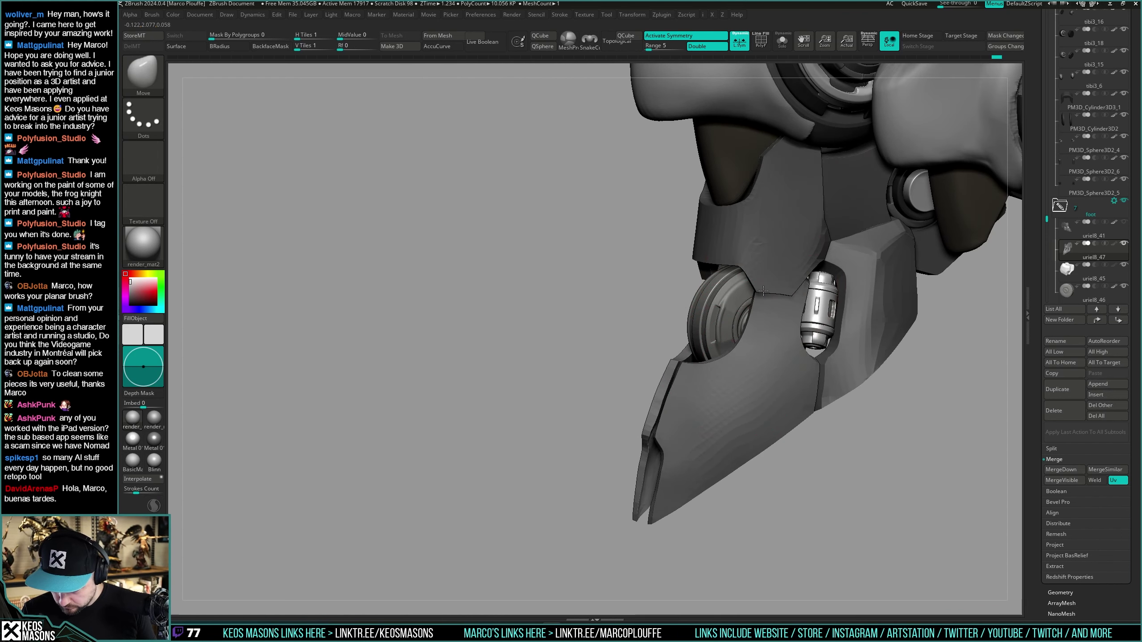
# Step: Adjust the lower edge of the front ankle plate above the toe plates and isolate the foot plates
pyautogui.moveTo(812, 290)
pyautogui.mouseDown(button='right')
pyautogui.moveTo(764, 292)
pyautogui.moveTo(761, 304)
pyautogui.moveTo(809, 302)
pyautogui.moveTo(809, 288)
pyautogui.moveTo(762, 256)
pyautogui.mouseUp(button='right')
pyautogui.press('space')
pyautogui.press('space')
pyautogui.click(791, 350)
pyautogui.moveTo(719, 302)
pyautogui.mouseDown(button='right')
pyautogui.moveTo(735, 300)
pyautogui.moveTo(737, 315)
pyautogui.moveTo(720, 342)
pyautogui.moveTo(715, 316)
pyautogui.moveTo(719, 370)
pyautogui.moveTo(757, 371)
pyautogui.moveTo(726, 346)
pyautogui.mouseUp(button='right')
pyautogui.keyDown('ctrl'); pyautogui.click(756, 357); pyautogui.keyUp('ctrl')
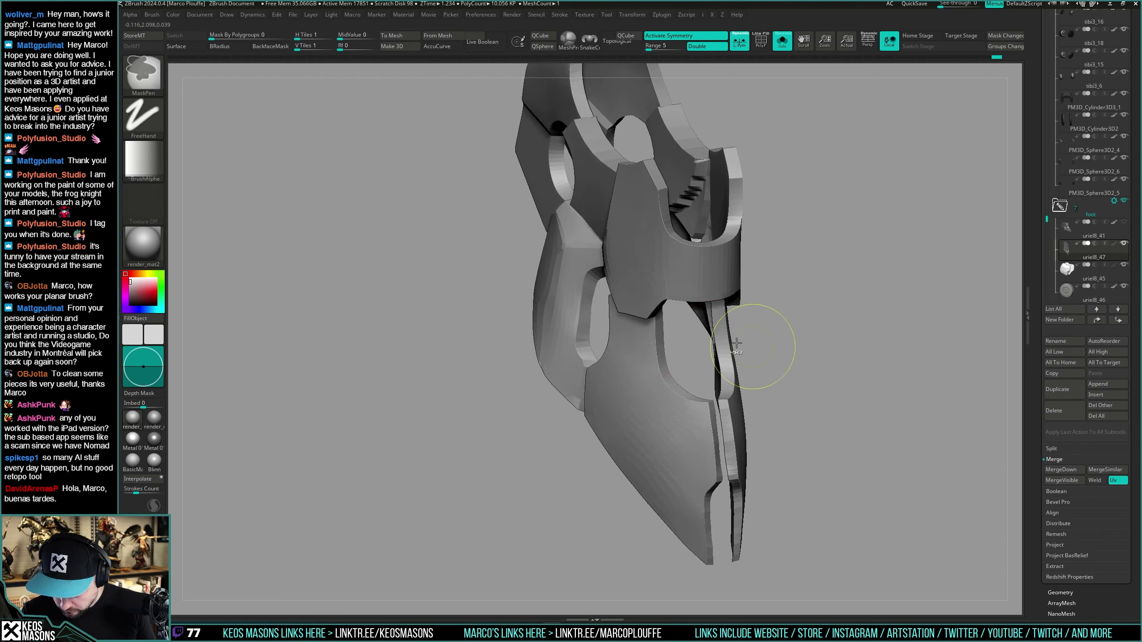
# Step: Compare the foot plates against the complete leg, ankle joint and pistons, and isolate them again
pyautogui.moveTo(725, 378); pyautogui.dragTo(820, 321, button='right')
pyautogui.rightClick(719, 383)
pyautogui.hotkey('alt', 's')
pyautogui.hotkey('shift', 'f')
pyautogui.hotkey('shift', 'f')
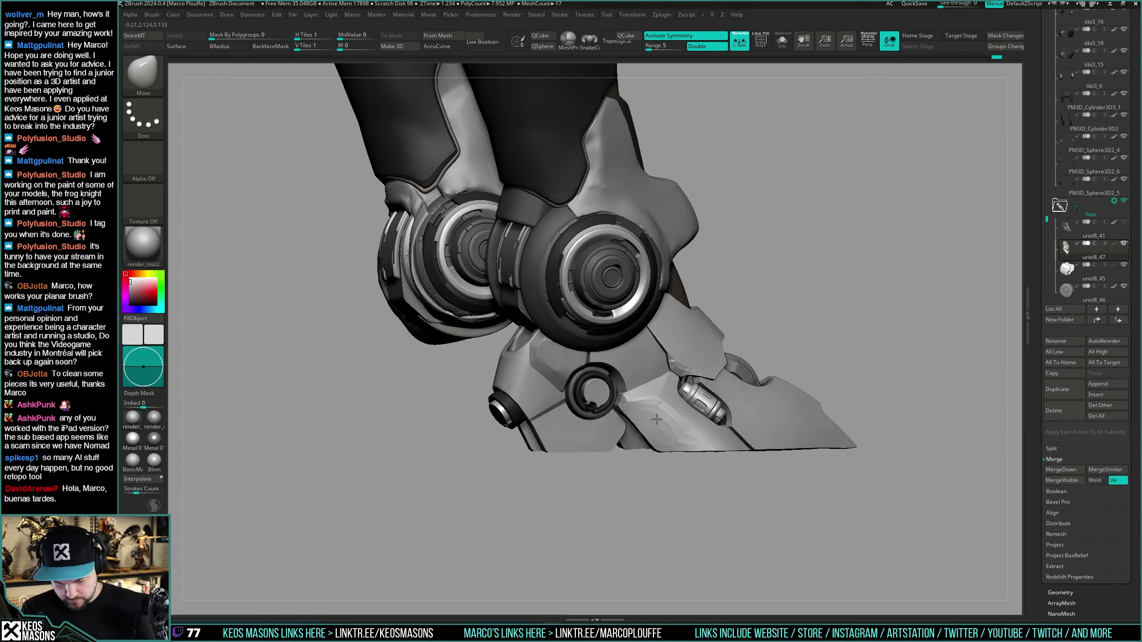
pyautogui.moveTo(656, 419)
pyautogui.mouseDown(button='right')
pyautogui.moveTo(867, 306)
pyautogui.moveTo(849, 326)
pyautogui.moveTo(850, 316)
pyautogui.moveTo(834, 319)
pyautogui.moveTo(865, 317)
pyautogui.moveTo(854, 333)
pyautogui.mouseUp(button='right')
pyautogui.hotkey('alt', 's')
# Step: Display the polygroups and wireframe of the isolated foot plates and examine them from both sides
pyautogui.moveTo(690, 382); pyautogui.dragTo(696, 437, button='right')
pyautogui.hotkey('shift', 'f')
pyautogui.hotkey('shift', 'f')
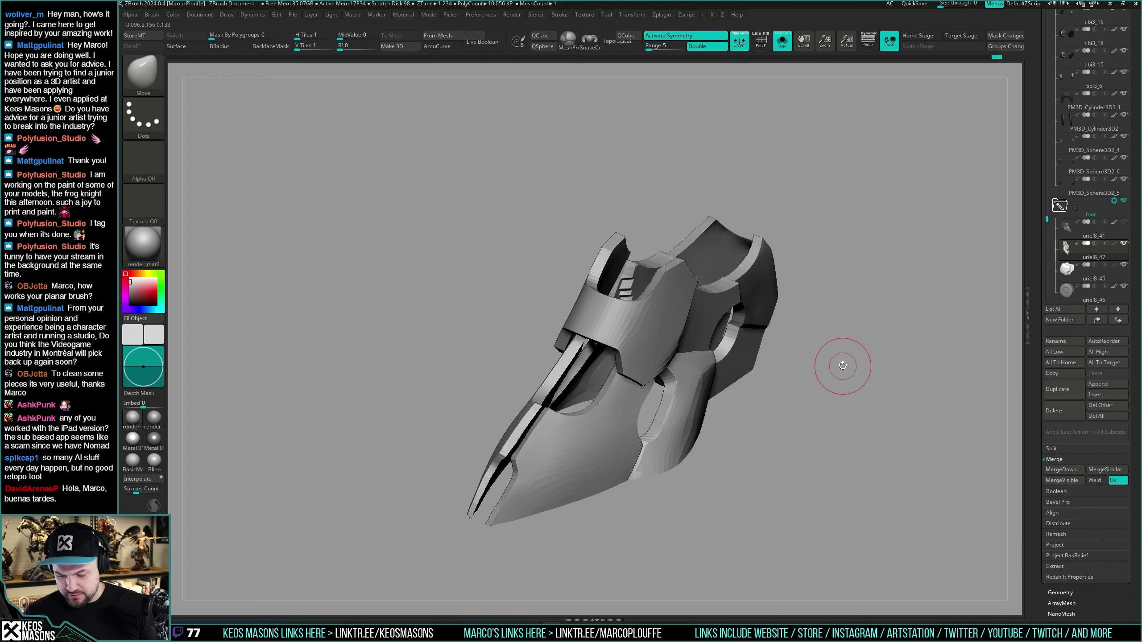
pyautogui.moveTo(842, 365); pyautogui.dragTo(836, 331)
pyautogui.hotkey('shift', 'f')
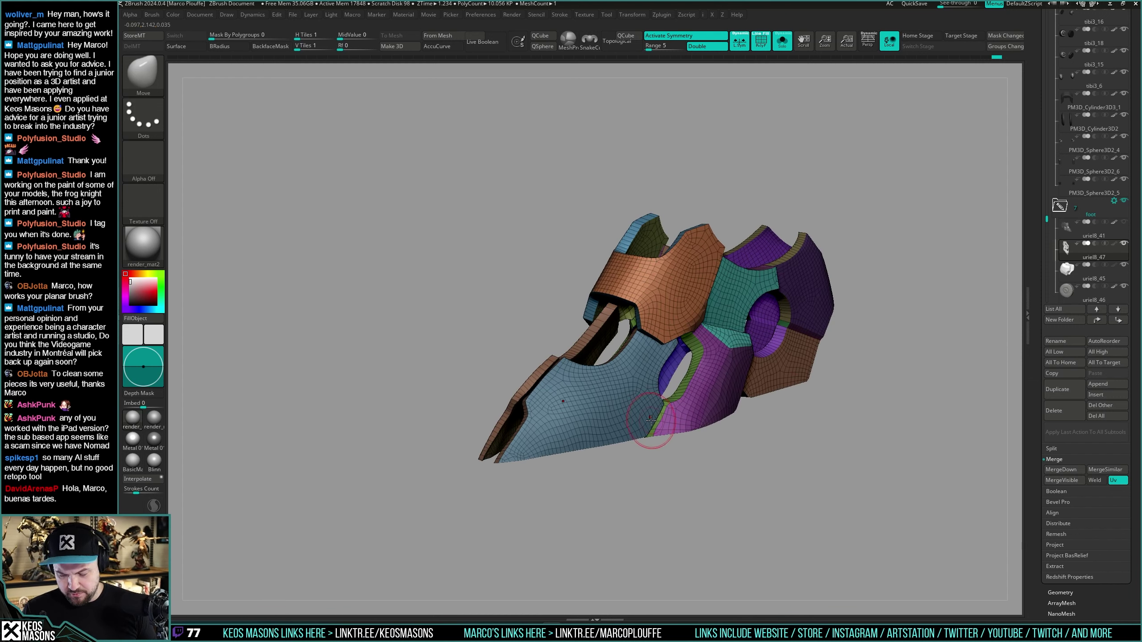
pyautogui.moveTo(670, 457)
pyautogui.mouseDown()
pyautogui.moveTo(773, 405)
pyautogui.moveTo(708, 380)
pyautogui.moveTo(738, 438)
pyautogui.moveTo(727, 417)
pyautogui.moveTo(742, 433)
pyautogui.moveTo(750, 401)
pyautogui.moveTo(733, 423)
pyautogui.moveTo(773, 395)
pyautogui.moveTo(755, 405)
pyautogui.mouseUp()
pyautogui.keyDown('alt'); pyautogui.moveTo(553, 386); pyautogui.dragTo(636, 406); pyautogui.keyUp('alt')
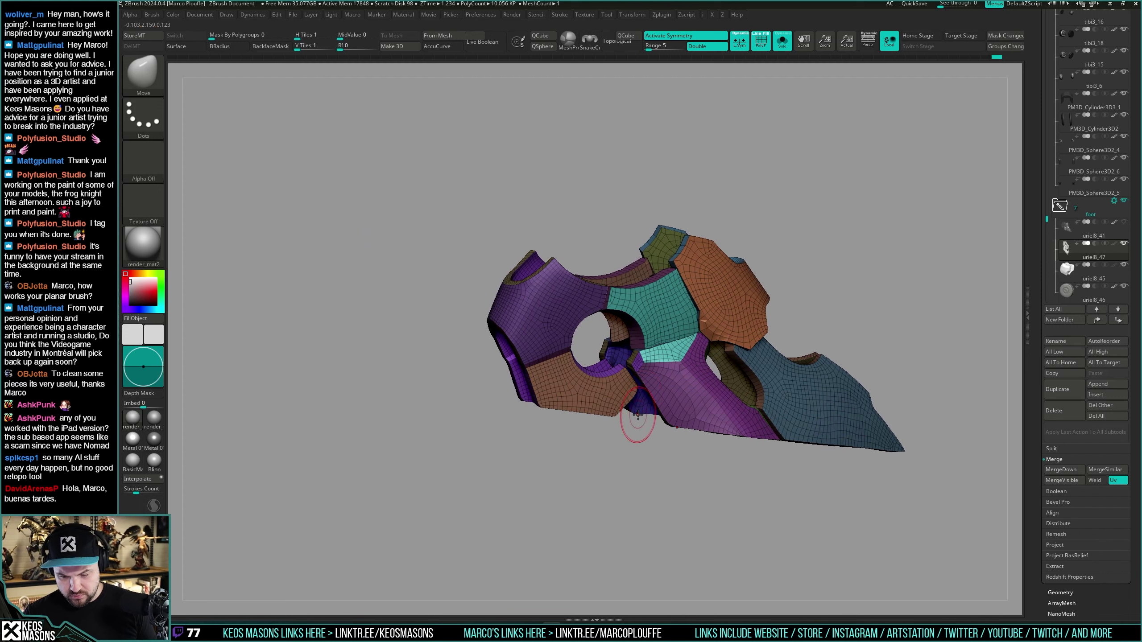
# Step: Try to hide the outer face polygroup of the toe plate
pyautogui.moveTo(890, 304)
pyautogui.mouseDown()
pyautogui.moveTo(841, 288)
pyautogui.moveTo(849, 311)
pyautogui.moveTo(757, 410)
pyautogui.mouseUp()
pyautogui.hotkey('ctrl', 'shift')
pyautogui.keyDown('ctrl'); pyautogui.keyDown('shift'); pyautogui.click(757, 410); pyautogui.keyUp('shift'); pyautogui.keyUp('ctrl')
pyautogui.keyDown('ctrl'); pyautogui.keyDown('shift'); pyautogui.moveTo(898, 298); pyautogui.dragTo(871, 326); pyautogui.keyUp('shift'); pyautogui.keyUp('ctrl')
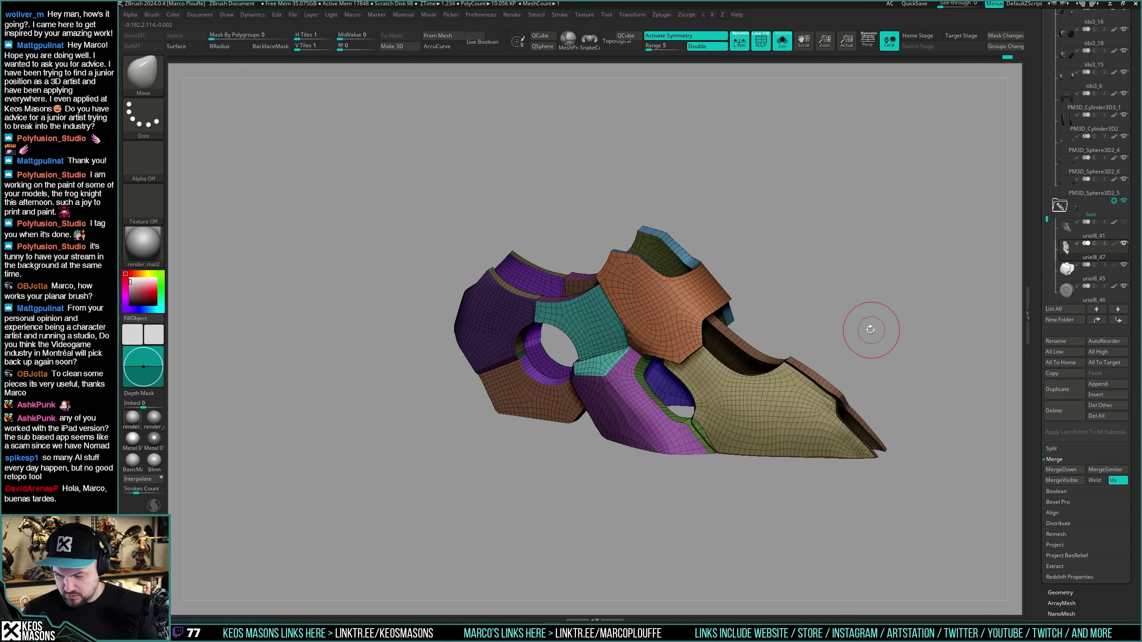
pyautogui.keyDown('alt'); pyautogui.click(744, 360); pyautogui.keyUp('alt')
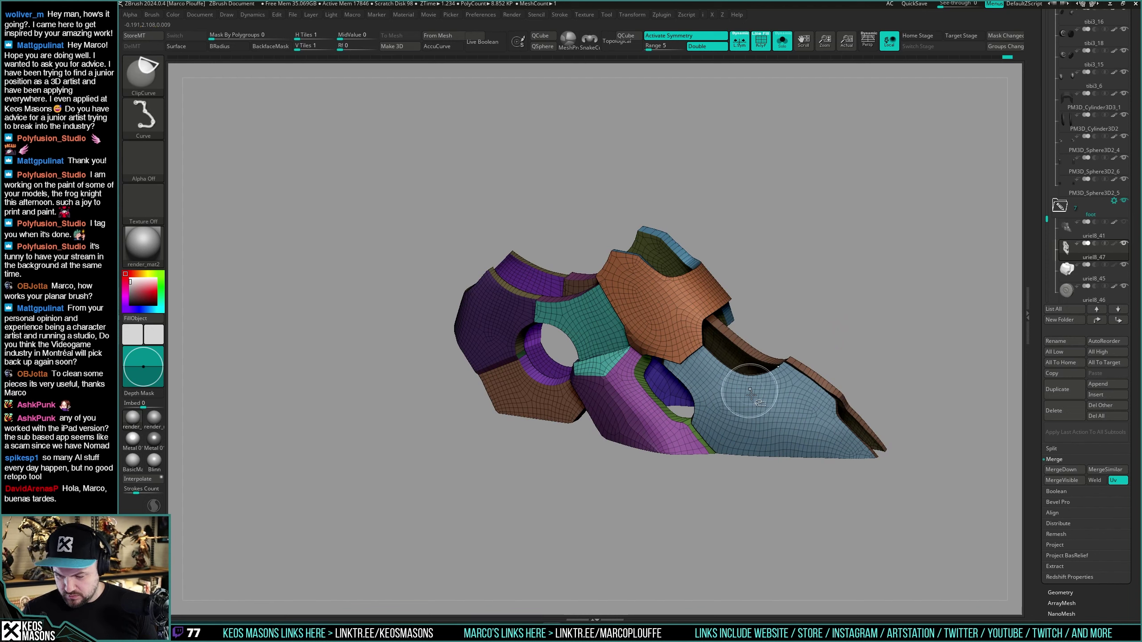
# Step: Hide the inner and outer face polygroups of all foot plates, leaving only the thickness strips along their edges
pyautogui.keyDown('ctrl'); pyautogui.keyDown('shift'); pyautogui.click(862, 288); pyautogui.keyUp('shift'); pyautogui.keyUp('ctrl')
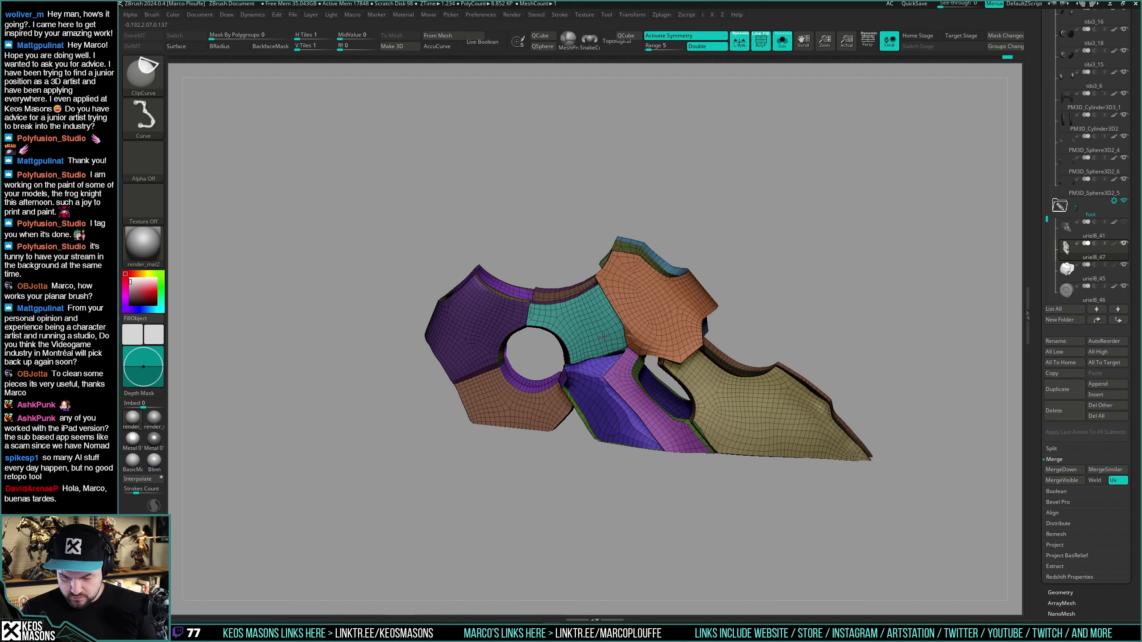
pyautogui.keyDown('ctrl'); pyautogui.keyDown('shift'); pyautogui.click(489, 327); pyautogui.keyUp('shift'); pyautogui.keyUp('ctrl')
pyautogui.keyDown('ctrl'); pyautogui.keyDown('shift'); pyautogui.click(504, 401); pyautogui.keyUp('shift'); pyautogui.keyUp('ctrl')
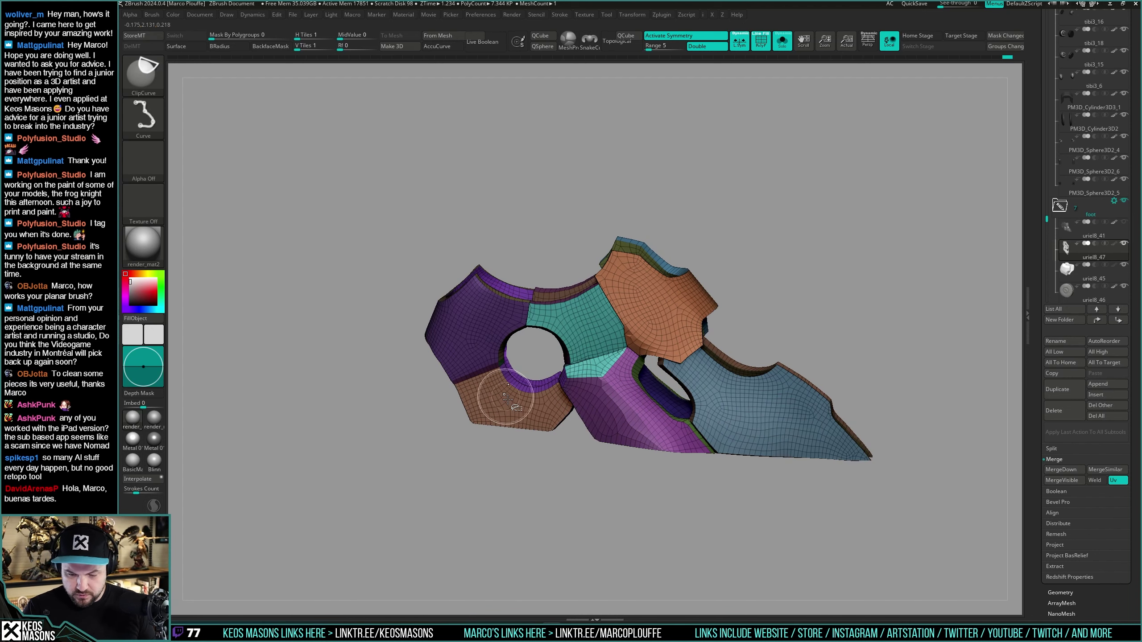
pyautogui.hotkey('ctrl', 'z')
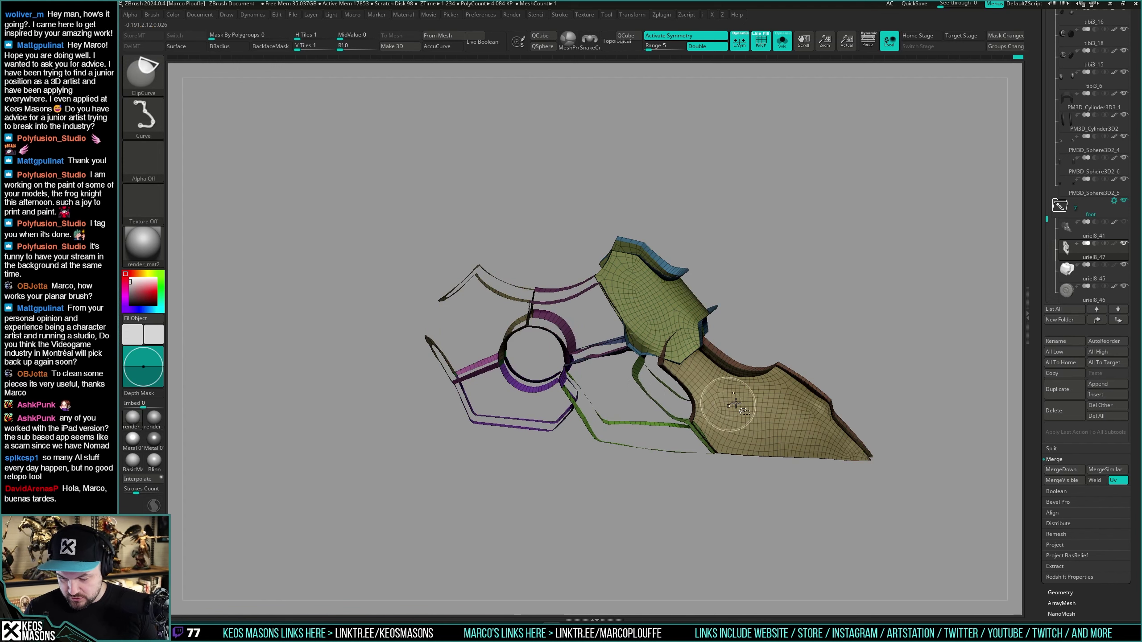
pyautogui.keyDown('ctrl'); pyautogui.keyDown('shift'); pyautogui.click(736, 403); pyautogui.keyUp('shift'); pyautogui.keyUp('ctrl')
pyautogui.keyDown('ctrl'); pyautogui.keyDown('shift'); pyautogui.click(678, 303); pyautogui.keyUp('shift'); pyautogui.keyUp('ctrl')
pyautogui.moveTo(859, 297); pyautogui.dragTo(830, 274)
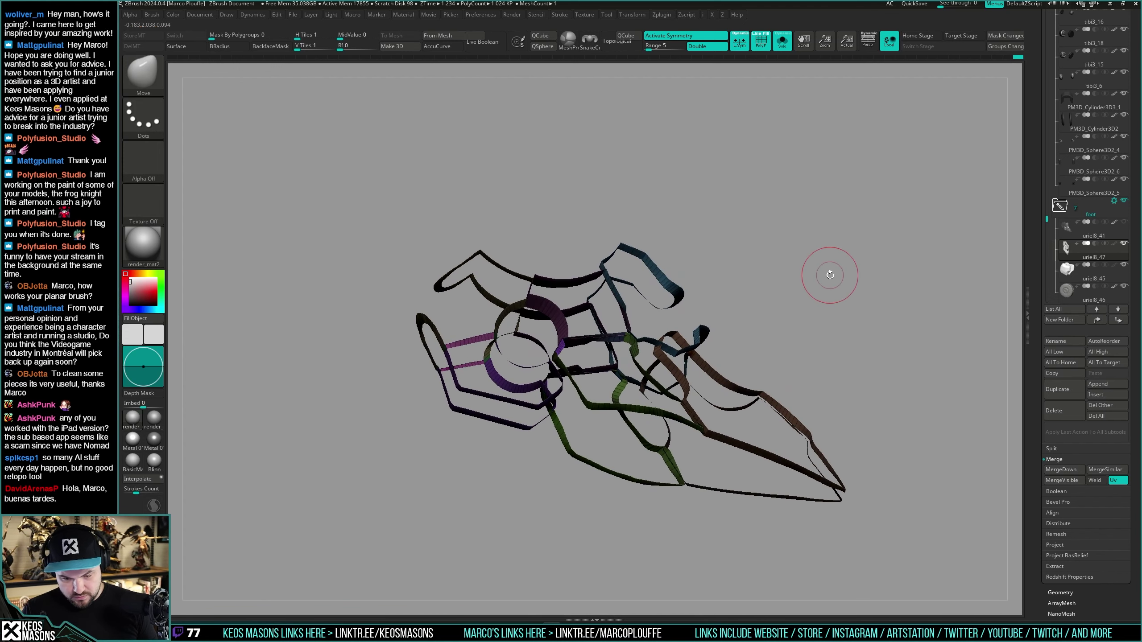
pyautogui.moveTo(805, 327)
pyautogui.mouseDown()
pyautogui.moveTo(879, 360)
pyautogui.moveTo(798, 312)
pyautogui.moveTo(846, 395)
pyautogui.moveTo(864, 388)
pyautogui.moveTo(895, 301)
pyautogui.moveTo(900, 322)
pyautogui.moveTo(874, 331)
pyautogui.moveTo(892, 332)
pyautogui.moveTo(874, 340)
pyautogui.moveTo(902, 308)
pyautogui.mouseUp()
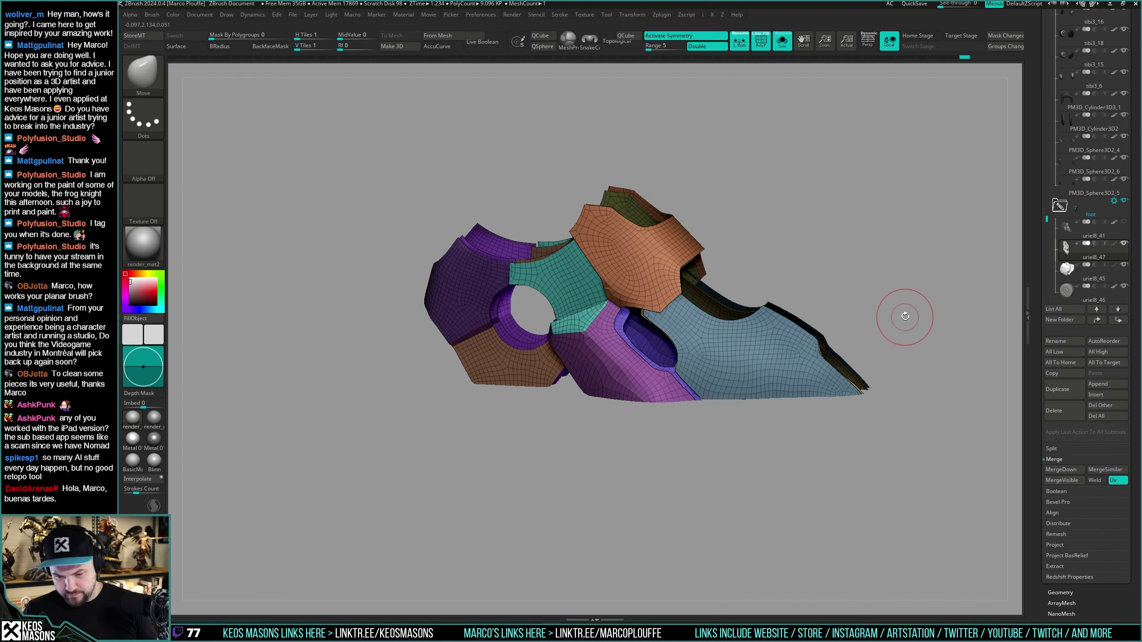
# Step: Split the plates' thickness strips into separate polygroups by side and show all the foot plates
pyautogui.moveTo(915, 310)
pyautogui.mouseDown()
pyautogui.moveTo(906, 323)
pyautogui.moveTo(897, 317)
pyautogui.moveTo(904, 323)
pyautogui.moveTo(915, 255)
pyautogui.moveTo(907, 275)
pyautogui.moveTo(892, 268)
pyautogui.moveTo(905, 317)
pyautogui.moveTo(877, 286)
pyautogui.moveTo(884, 347)
pyautogui.moveTo(879, 286)
pyautogui.moveTo(886, 301)
pyautogui.moveTo(900, 293)
pyautogui.moveTo(899, 273)
pyautogui.moveTo(889, 307)
pyautogui.moveTo(897, 284)
pyautogui.mouseUp()
pyautogui.click(884, 300)
pyautogui.hotkey('shift', 'f')
pyautogui.hotkey('shift', 'f')
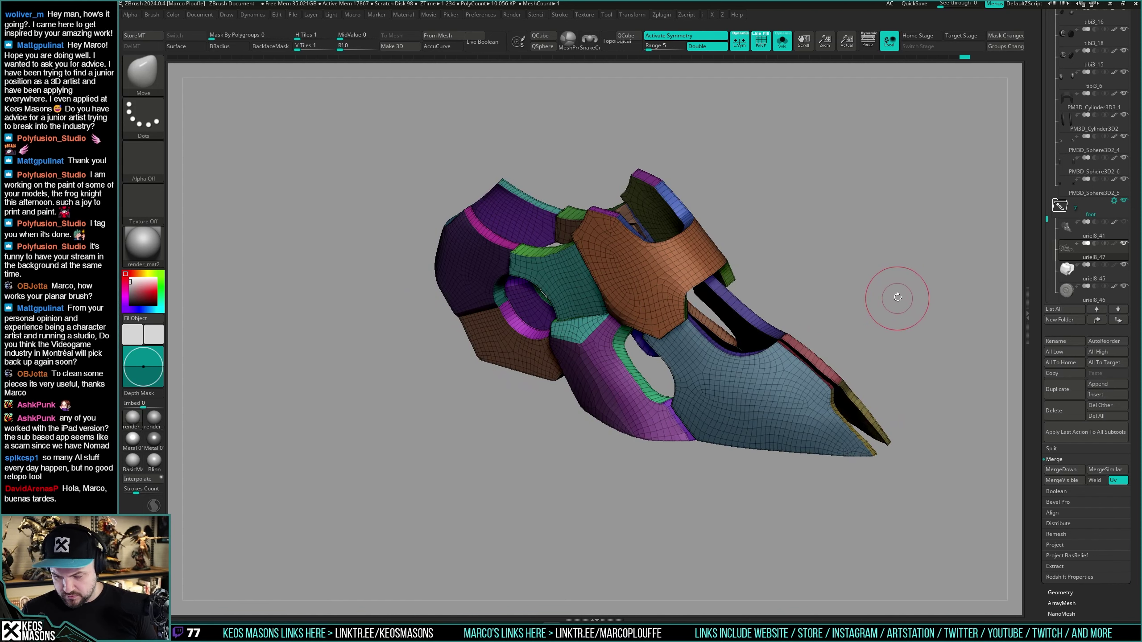
# Step: Turn off the polygroup display, set the foot plates' crease level to 2 and subdivide them
pyautogui.press('i')
pyautogui.hotkey('shift', 'f')
pyautogui.moveTo(839, 307)
pyautogui.mouseDown()
pyautogui.moveTo(794, 328)
pyautogui.moveTo(838, 302)
pyautogui.mouseUp()
pyautogui.keyDown('alt'); pyautogui.moveTo(916, 318); pyautogui.dragTo(881, 337); pyautogui.keyUp('alt')
pyautogui.press('space')
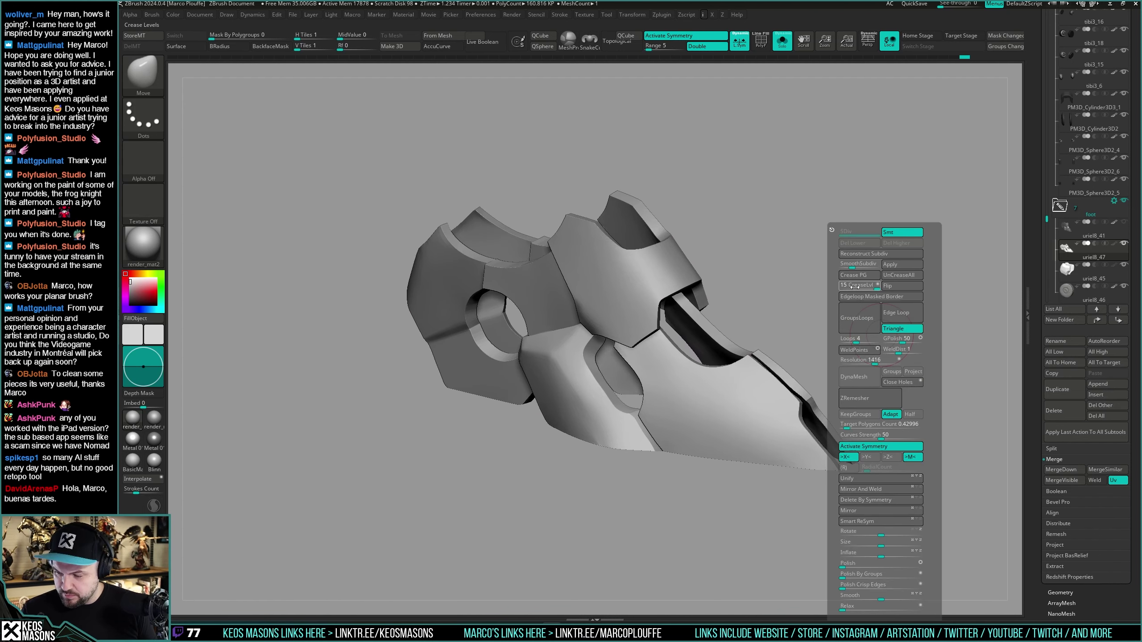
pyautogui.moveTo(854, 286); pyautogui.dragTo(855, 284)
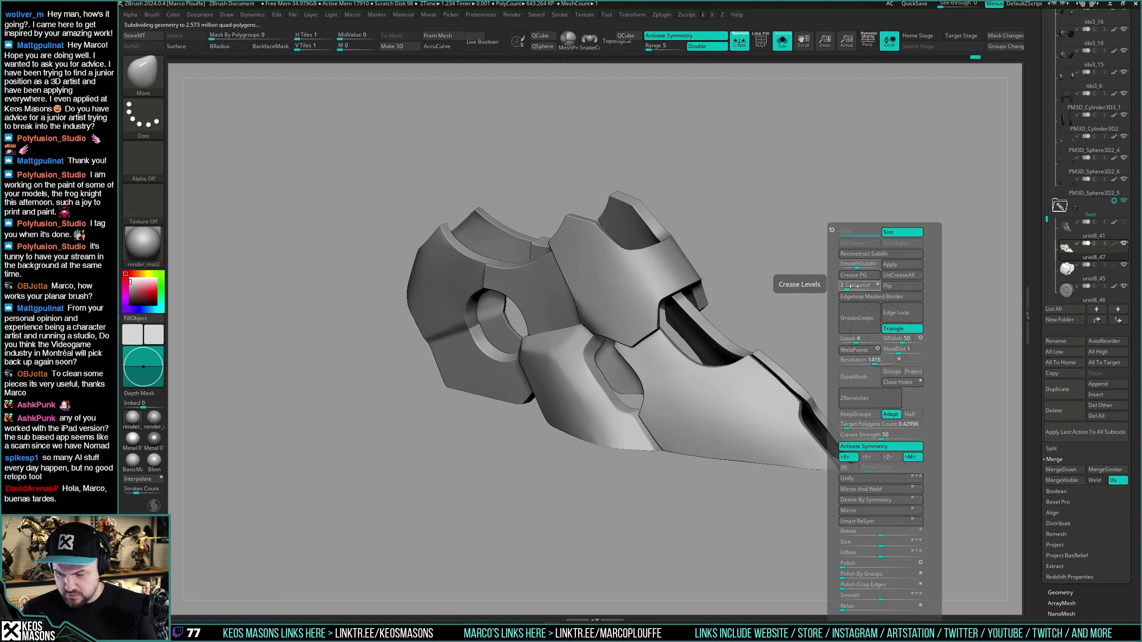
# Step: Examine the subdivided foot plates from several angles for the quality of their beveled edges and surfaces
pyautogui.moveTo(810, 339); pyautogui.dragTo(810, 331)
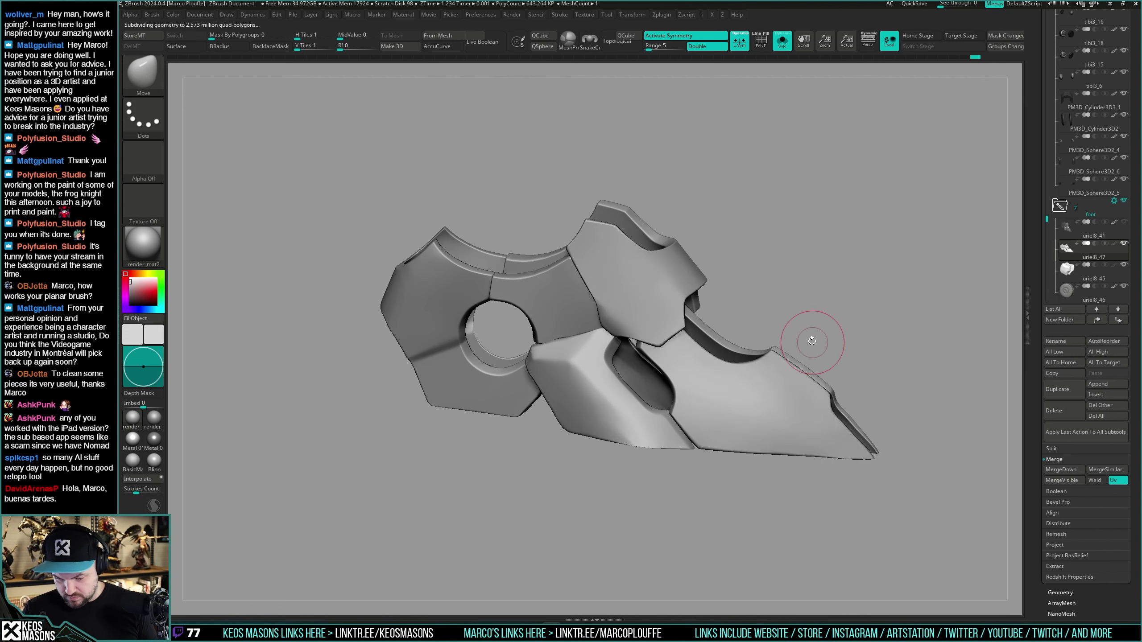
pyautogui.press('space')
pyautogui.moveTo(685, 404); pyautogui.dragTo(783, 395, button='right')
pyautogui.hotkey('alt', 's')
pyautogui.hotkey('shift', 's')
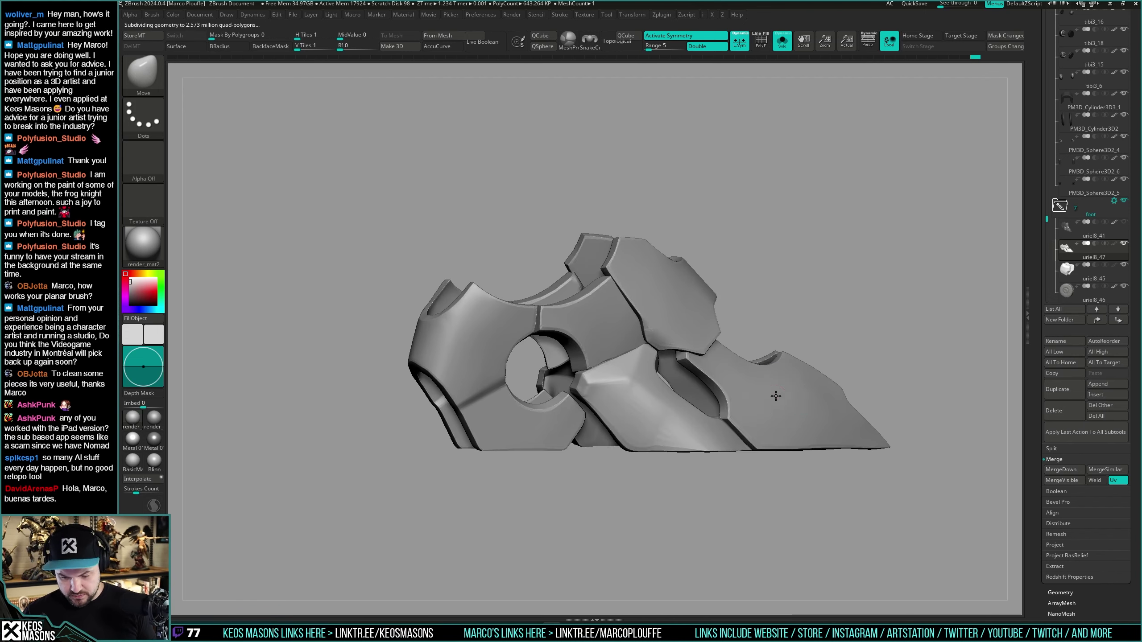
pyautogui.moveTo(915, 317); pyautogui.dragTo(907, 346)
pyautogui.hotkey('shift', 'f')
pyautogui.hotkey('shift', 'f')
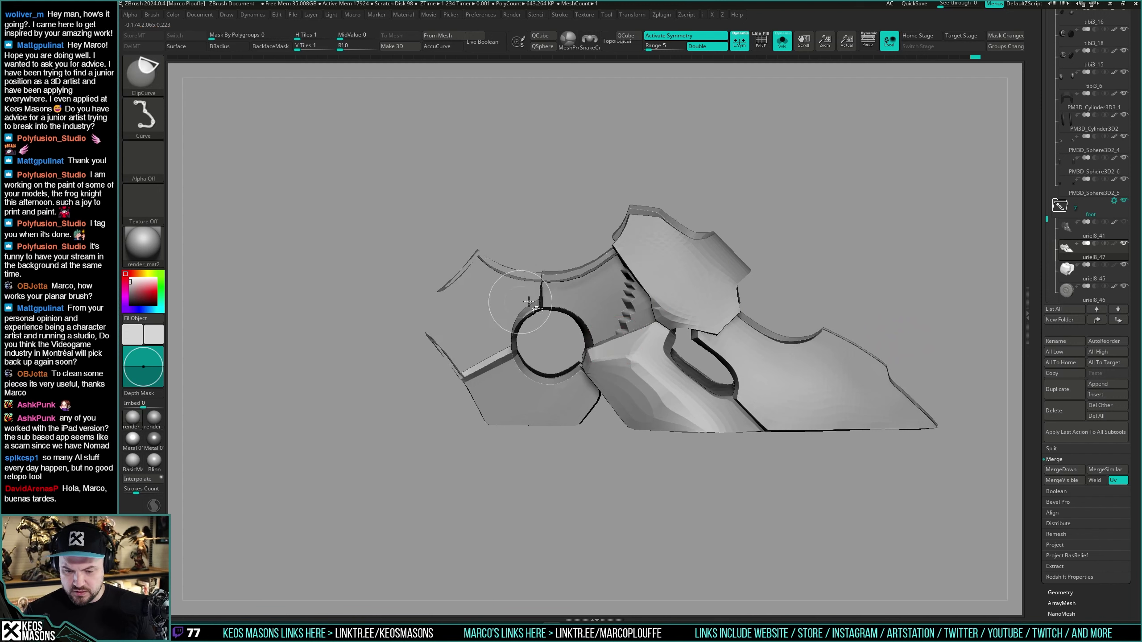
# Step: Isolate the thickness strips of the foot plates and mask the plates' faces, leaving only the strips editable
pyautogui.keyDown('ctrl'); pyautogui.keyDown('shift'); pyautogui.click(785, 386); pyautogui.keyUp('shift'); pyautogui.keyUp('ctrl')
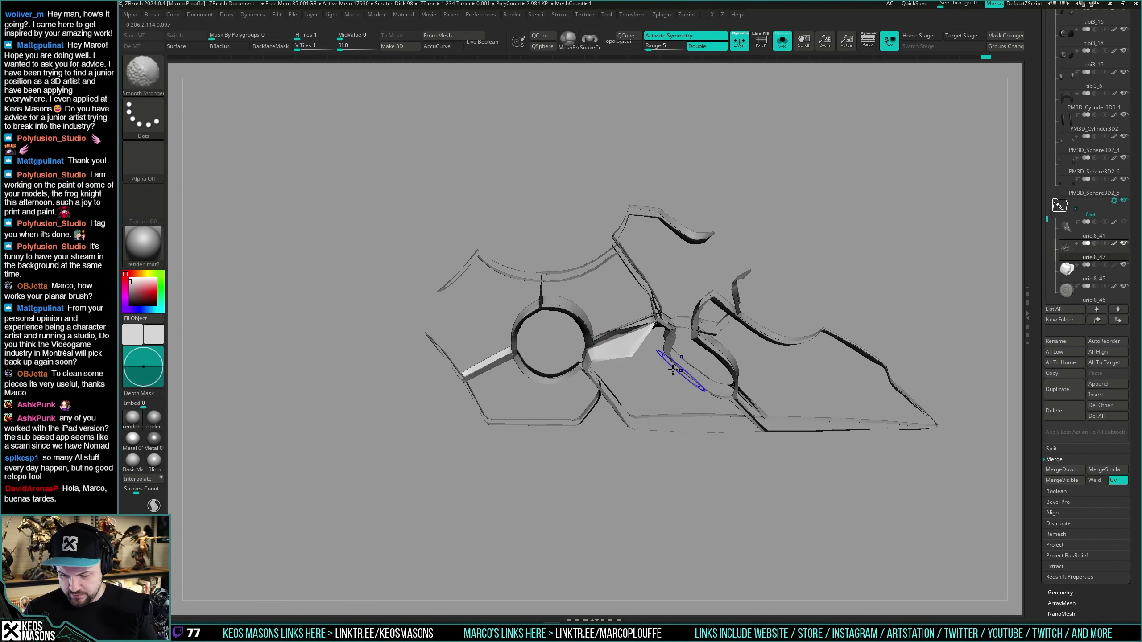
pyautogui.keyDown('ctrl'); pyautogui.keyDown('shift'); pyautogui.moveTo(673, 369); pyautogui.dragTo(675, 370); pyautogui.keyUp('shift'); pyautogui.keyUp('ctrl')
pyautogui.hotkey('shift', 'f')
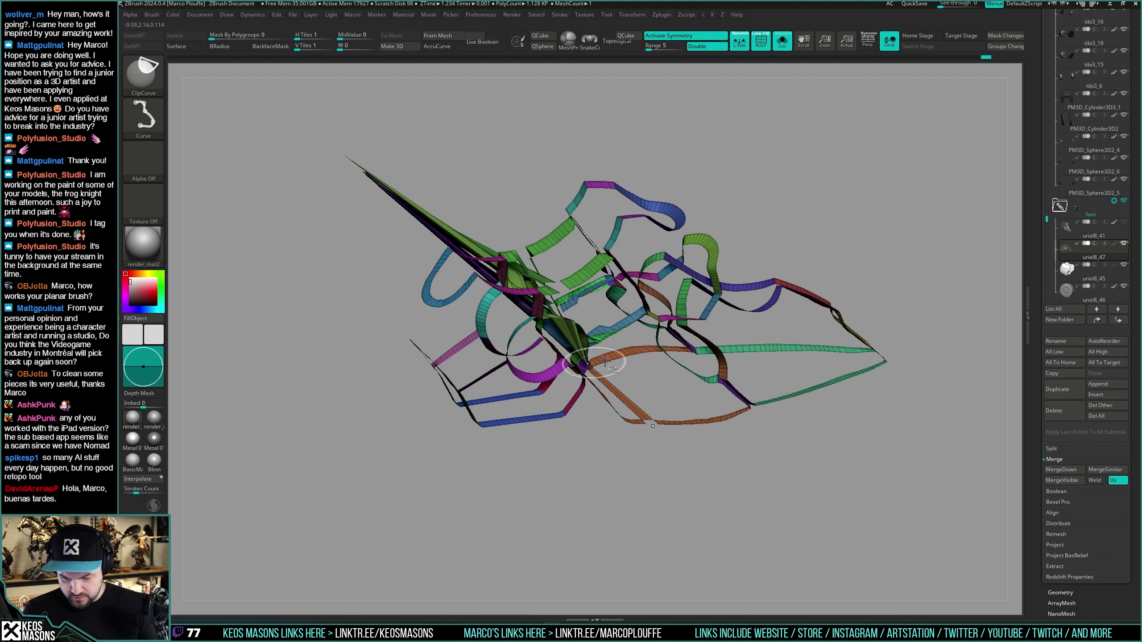
pyautogui.keyDown('ctrl'); pyautogui.keyDown('shift'); pyautogui.click(574, 335); pyautogui.keyUp('shift'); pyautogui.keyUp('ctrl')
pyautogui.moveTo(649, 392); pyautogui.dragTo(651, 472)
pyautogui.keyDown('ctrl'); pyautogui.keyDown('shift'); pyautogui.click(491, 390); pyautogui.keyUp('shift'); pyautogui.keyUp('ctrl')
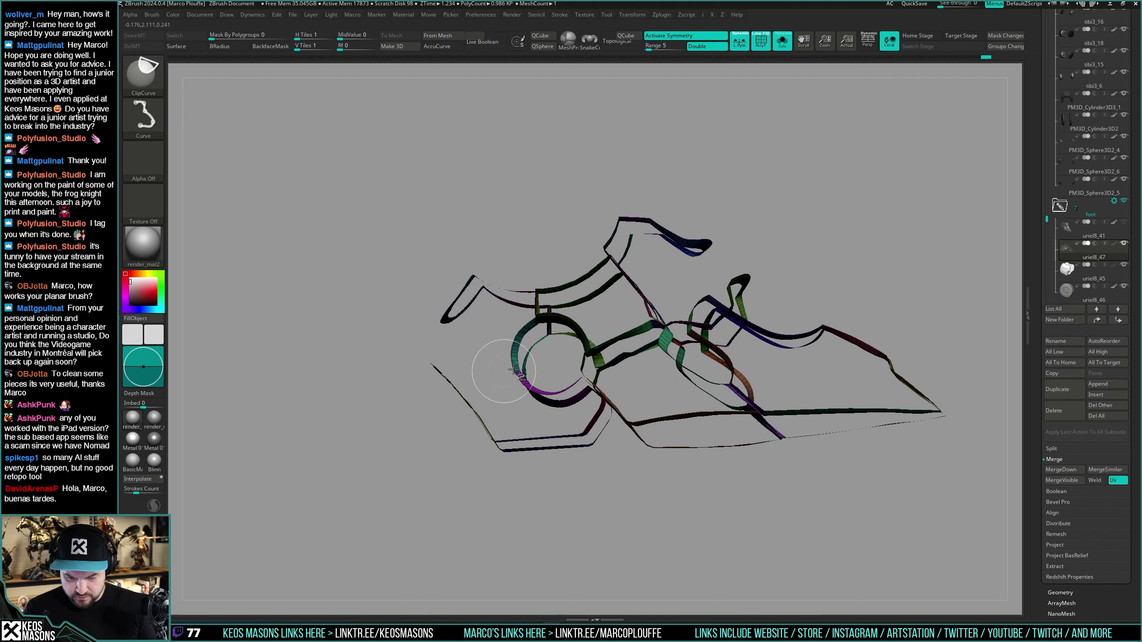
pyautogui.moveTo(922, 315)
pyautogui.mouseDown()
pyautogui.moveTo(907, 367)
pyautogui.moveTo(923, 309)
pyautogui.moveTo(895, 321)
pyautogui.moveTo(905, 328)
pyautogui.moveTo(922, 321)
pyautogui.moveTo(910, 326)
pyautogui.moveTo(918, 312)
pyautogui.moveTo(918, 324)
pyautogui.mouseUp()
pyautogui.hotkey('shift', 'f')
pyautogui.keyDown('ctrl'); pyautogui.keyDown('shift'); pyautogui.click(919, 317); pyautogui.keyUp('shift'); pyautogui.keyUp('ctrl')
# Step: Return the foot plates to their smooth subdivision and apply Polish Crisp Edges to the unmasked strips
pyautogui.press('d')
pyautogui.press('i')
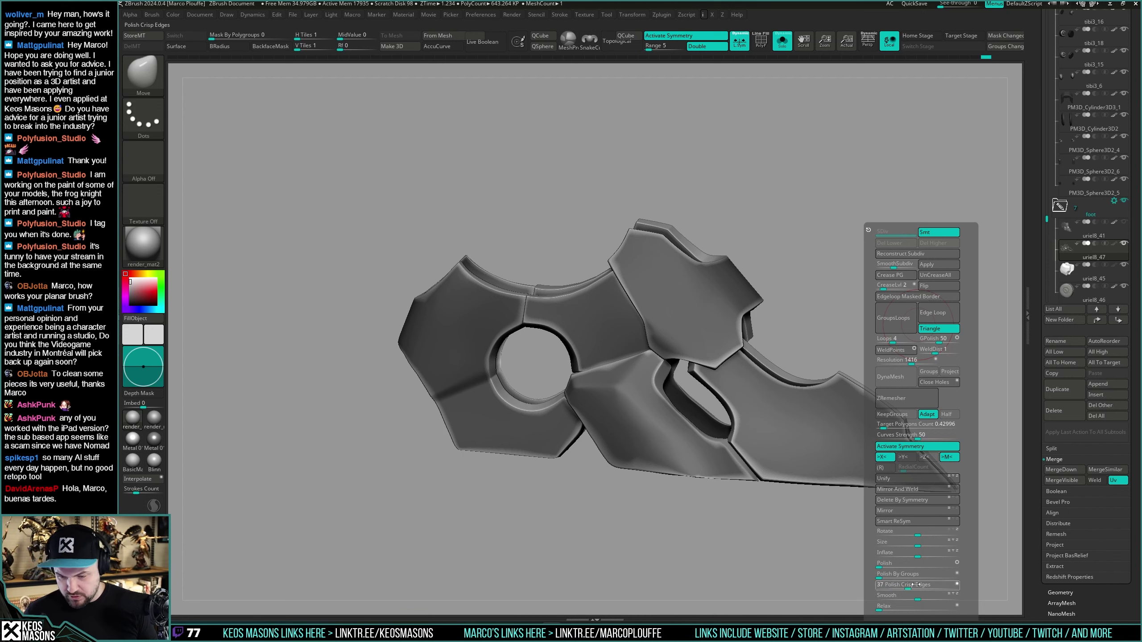
pyautogui.click(888, 586)
pyautogui.hotkey('ctrl', 'shift')
pyautogui.moveTo(911, 266)
pyautogui.mouseDown()
pyautogui.moveTo(907, 286)
pyautogui.moveTo(920, 262)
pyautogui.mouseUp()
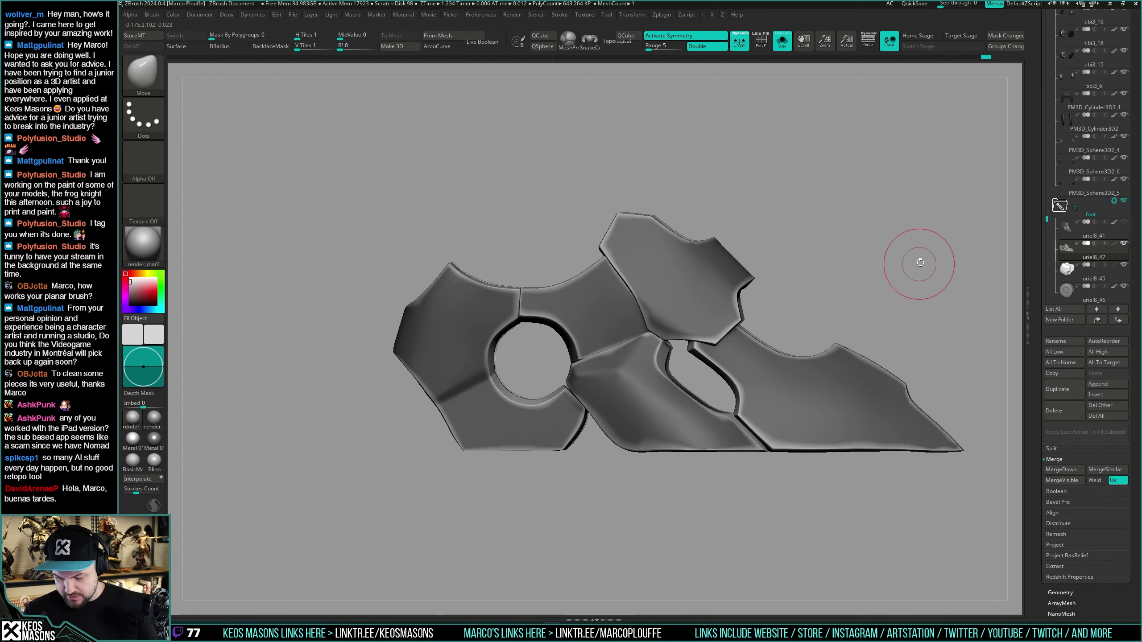
pyautogui.hotkey('ctrl', 'shift')
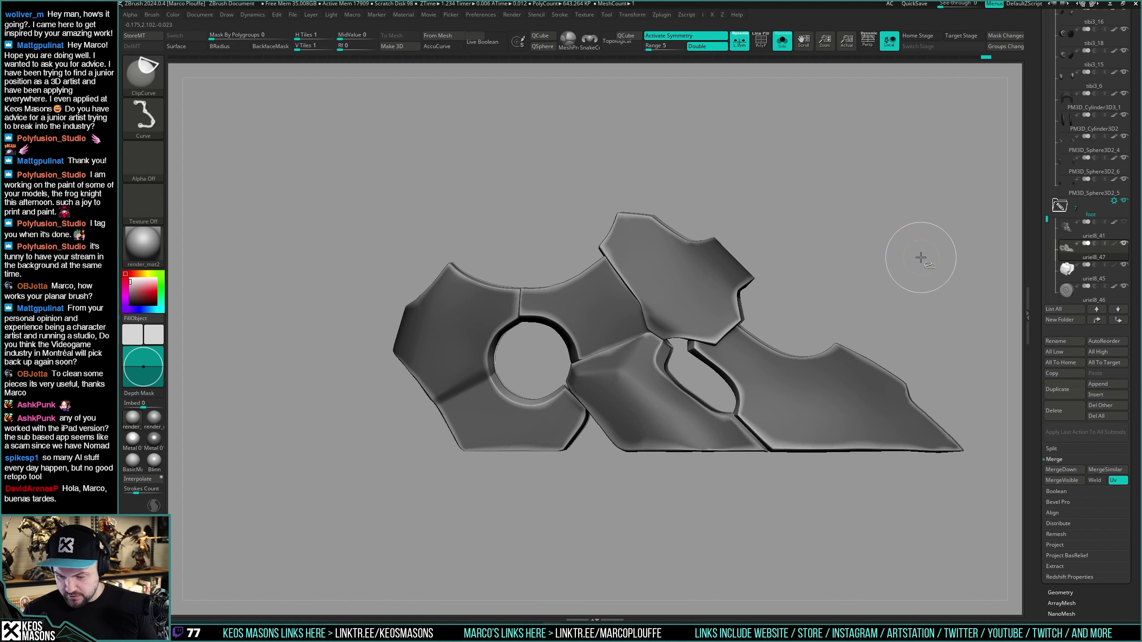
# Step: Clear the mask on the foot plates and show the surrounding leg parts
pyautogui.moveTo(918, 260)
pyautogui.mouseDown()
pyautogui.moveTo(930, 261)
pyautogui.moveTo(907, 257)
pyautogui.moveTo(918, 285)
pyautogui.moveTo(895, 290)
pyautogui.moveTo(899, 279)
pyautogui.moveTo(893, 301)
pyautogui.moveTo(904, 275)
pyautogui.moveTo(969, 276)
pyautogui.moveTo(893, 281)
pyautogui.moveTo(939, 283)
pyautogui.moveTo(912, 287)
pyautogui.mouseUp()
pyautogui.hotkey('ctrl', 'shift')
pyautogui.hotkey('shift', 'f')
pyautogui.hotkey('shift', 'f')
pyautogui.hotkey('alt', 's')
pyautogui.moveTo(912, 287)
pyautogui.mouseDown()
pyautogui.moveTo(892, 301)
pyautogui.moveTo(979, 294)
pyautogui.moveTo(881, 293)
pyautogui.mouseUp()
pyautogui.keyDown('ctrl'); pyautogui.click(893, 305); pyautogui.keyUp('ctrl')
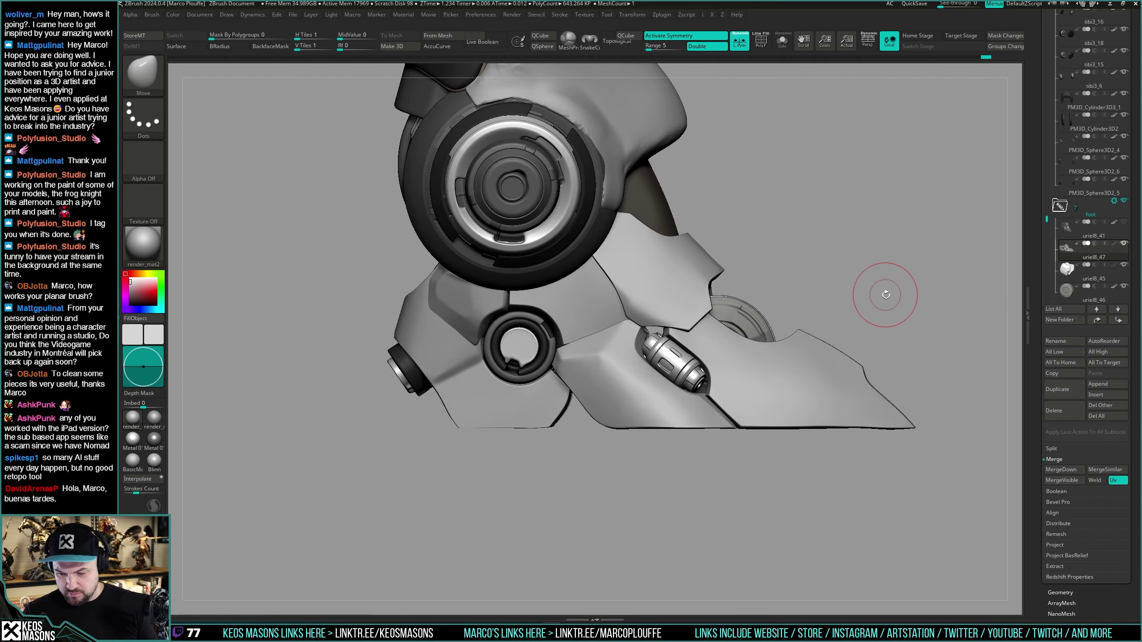
# Step: Show only the foot plates and mask all of them except the upper front plate
pyautogui.press('space')
pyautogui.click(858, 332)
pyautogui.moveTo(756, 273); pyautogui.dragTo(688, 321)
pyautogui.press('space')
pyautogui.hotkey('alt', 'shift', 's')
pyautogui.moveTo(824, 295)
pyautogui.mouseDown()
pyautogui.moveTo(811, 309)
pyautogui.moveTo(808, 288)
pyautogui.mouseUp()
pyautogui.hotkey('shift', 'f')
pyautogui.hotkey('shift', 'f')
pyautogui.keyDown('ctrl'); pyautogui.keyDown('shift'); pyautogui.click(713, 295); pyautogui.keyUp('shift'); pyautogui.keyUp('ctrl')
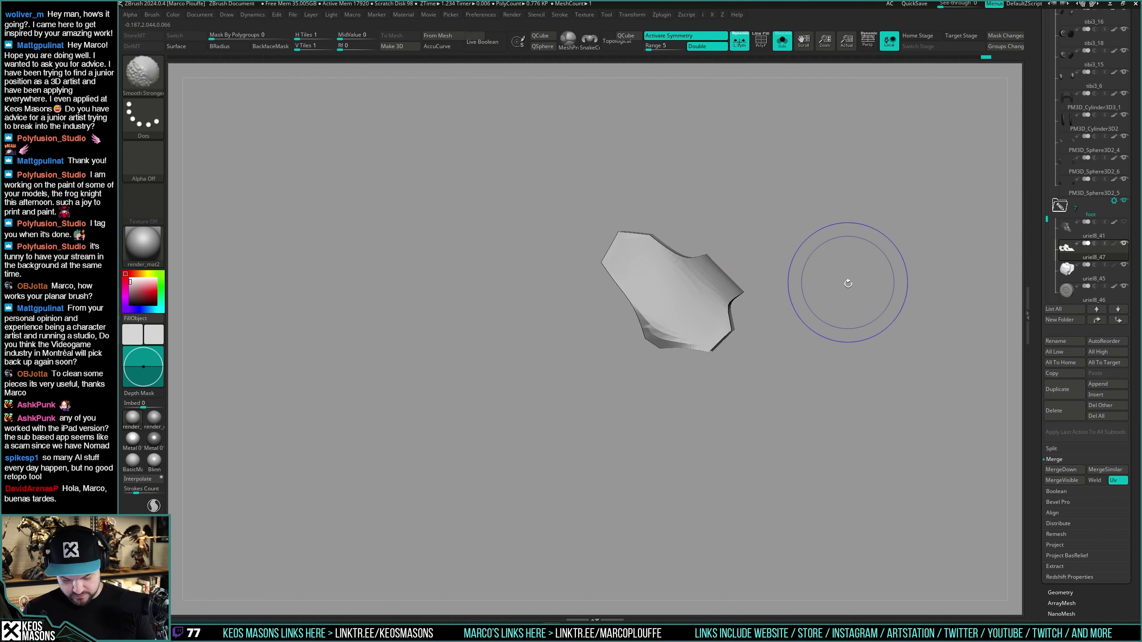
pyautogui.keyDown('ctrl'); pyautogui.keyDown('shift'); pyautogui.click(851, 296); pyautogui.keyUp('shift'); pyautogui.keyUp('ctrl')
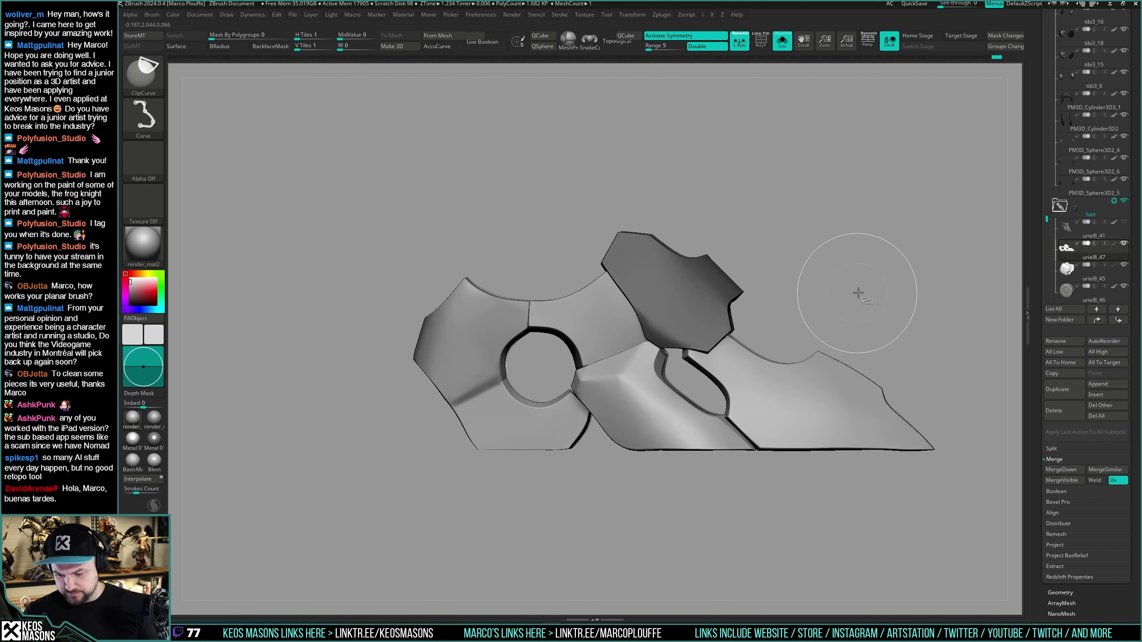
pyautogui.moveTo(788, 296); pyautogui.dragTo(634, 316)
# Step: Adjust the brush size and reshape the unmasked upper front plate with the Move brush
pyautogui.press('space')
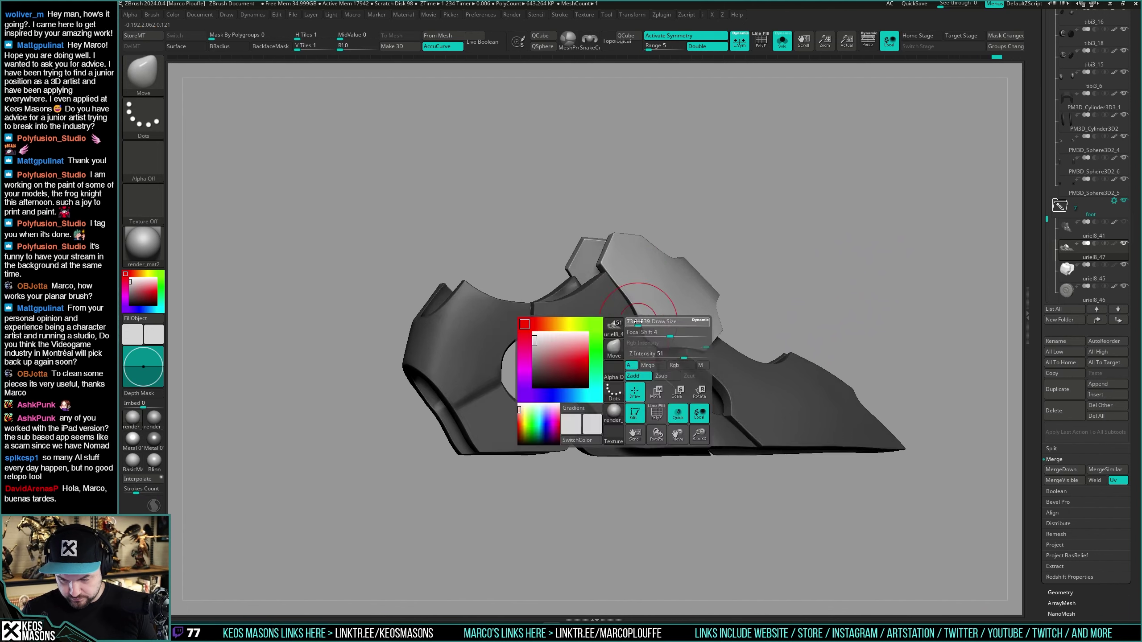
pyautogui.moveTo(634, 317); pyautogui.dragTo(627, 323, button='right')
pyautogui.moveTo(633, 326); pyautogui.dragTo(763, 329)
pyautogui.moveTo(695, 336)
pyautogui.mouseDown(button='right')
pyautogui.moveTo(703, 354)
pyautogui.moveTo(715, 320)
pyautogui.moveTo(780, 261)
pyautogui.moveTo(704, 288)
pyautogui.moveTo(821, 247)
pyautogui.mouseUp(button='right')
pyautogui.keyDown('ctrl'); pyautogui.click(750, 284); pyautogui.keyUp('ctrl')
pyautogui.rightClick(683, 321)
# Step: Check the plates' polygroups from the opposite side and refine the upper plate's lower edge near the piston slot
pyautogui.hotkey('shift', 'f')
pyautogui.hotkey('shift', 'f')
pyautogui.hotkey('shift', 'f')
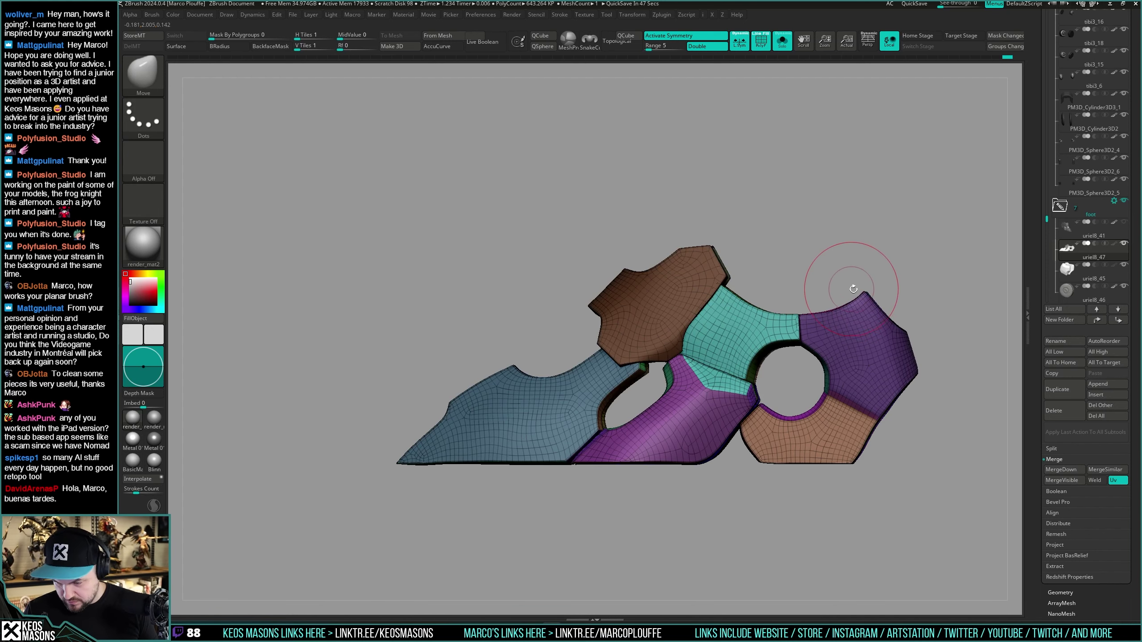
pyautogui.hotkey('shift', 'f')
pyautogui.moveTo(834, 290); pyautogui.dragTo(850, 228, button='right')
pyautogui.keyDown('ctrl'); pyautogui.click(850, 228); pyautogui.keyUp('ctrl')
pyautogui.rightClick(670, 351)
pyautogui.moveTo(652, 333); pyautogui.dragTo(670, 355, button='right')
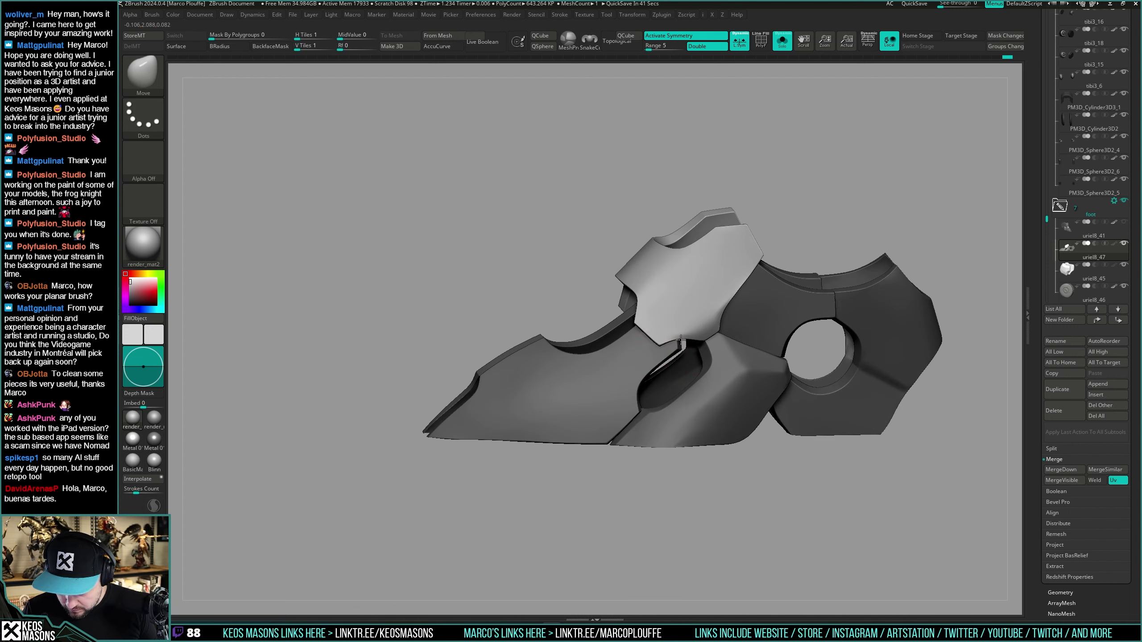
pyautogui.moveTo(659, 358)
pyautogui.mouseDown(button='right')
pyautogui.moveTo(694, 353)
pyautogui.moveTo(746, 382)
pyautogui.moveTo(647, 365)
pyautogui.moveTo(672, 382)
pyautogui.moveTo(683, 365)
pyautogui.moveTo(731, 377)
pyautogui.moveTo(726, 391)
pyautogui.moveTo(730, 372)
pyautogui.moveTo(723, 379)
pyautogui.moveTo(741, 380)
pyautogui.moveTo(744, 333)
pyautogui.moveTo(786, 288)
pyautogui.mouseUp(button='right')
# Step: Isolate the toe plate and mask every other foot plate
pyautogui.press('w')
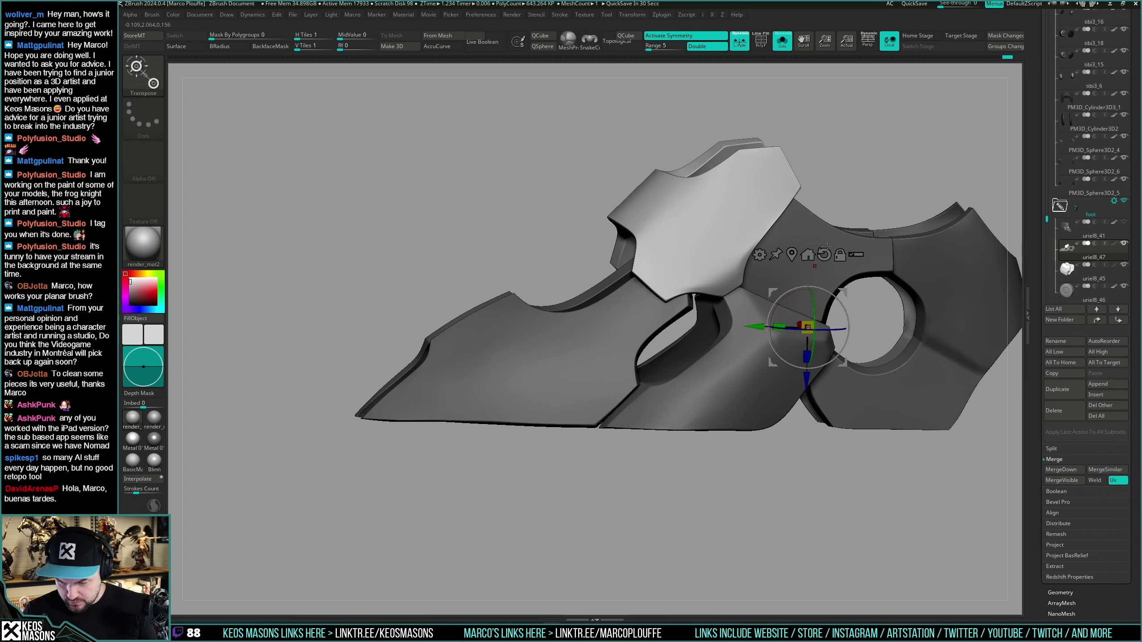
pyautogui.keyDown('ctrl'); pyautogui.keyDown('shift'); pyautogui.click(617, 370); pyautogui.keyUp('shift'); pyautogui.keyUp('ctrl')
pyautogui.moveTo(693, 523); pyautogui.dragTo(696, 525, button='right')
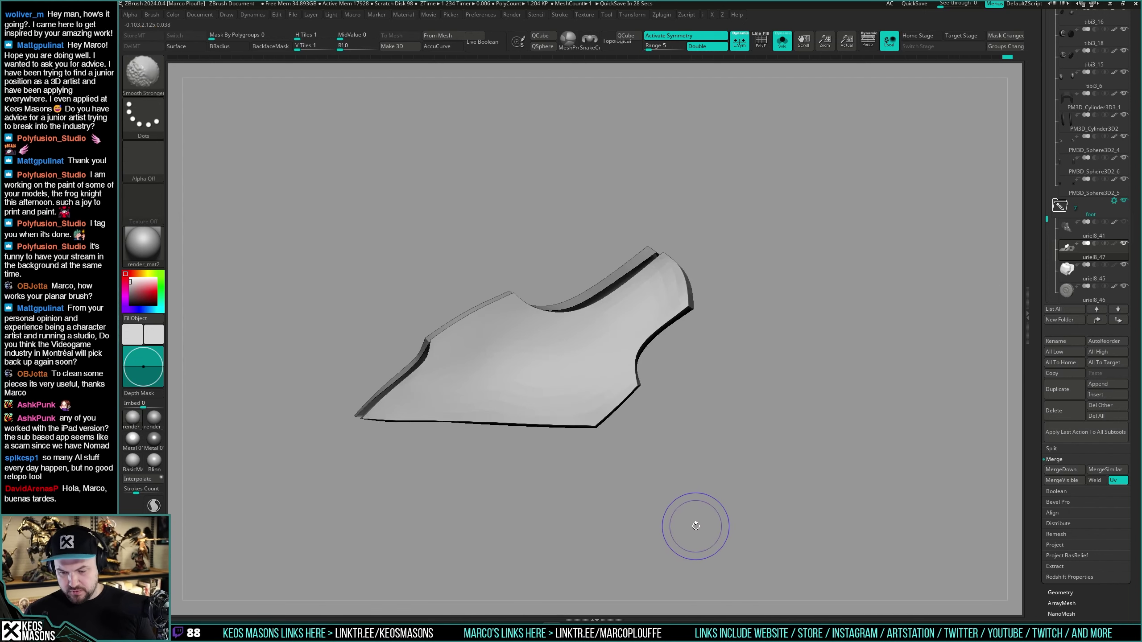
pyautogui.keyDown('ctrl'); pyautogui.keyDown('shift'); pyautogui.click(694, 523); pyautogui.keyUp('shift'); pyautogui.keyUp('ctrl')
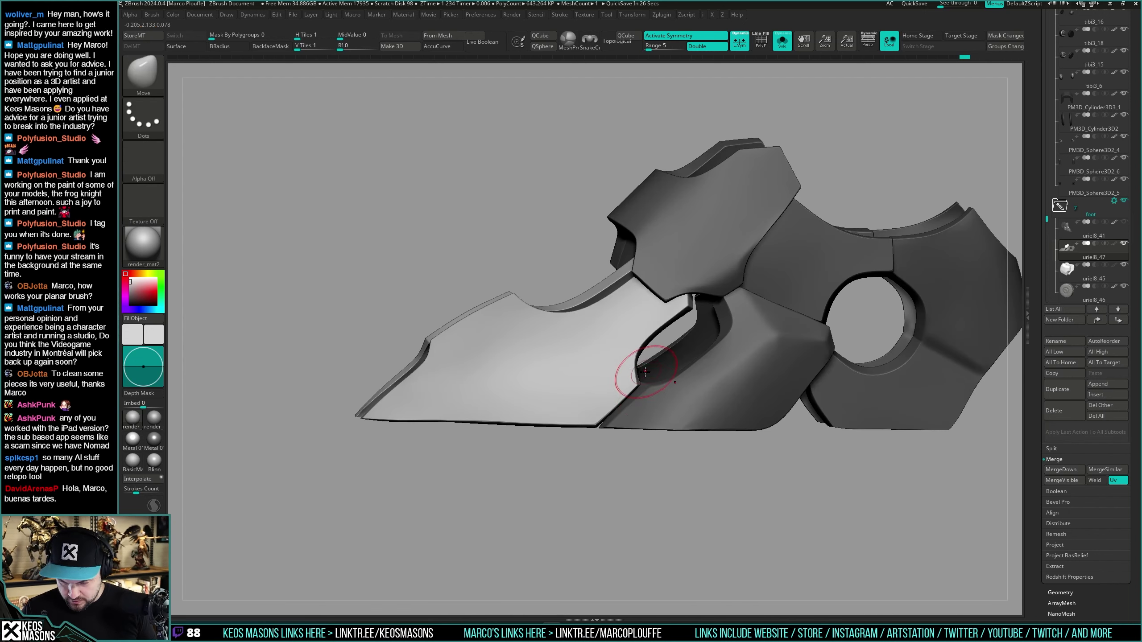
# Step: Reshape the toe plate's corner below the piston slot with the Move brush and clear the mask
pyautogui.moveTo(646, 377)
pyautogui.mouseDown(button='right')
pyautogui.moveTo(682, 363)
pyautogui.moveTo(660, 386)
pyautogui.moveTo(619, 370)
pyautogui.moveTo(603, 387)
pyautogui.moveTo(619, 339)
pyautogui.moveTo(607, 327)
pyautogui.moveTo(579, 349)
pyautogui.moveTo(667, 363)
pyautogui.mouseUp(button='right')
pyautogui.rightClick(577, 396)
pyautogui.press('space')
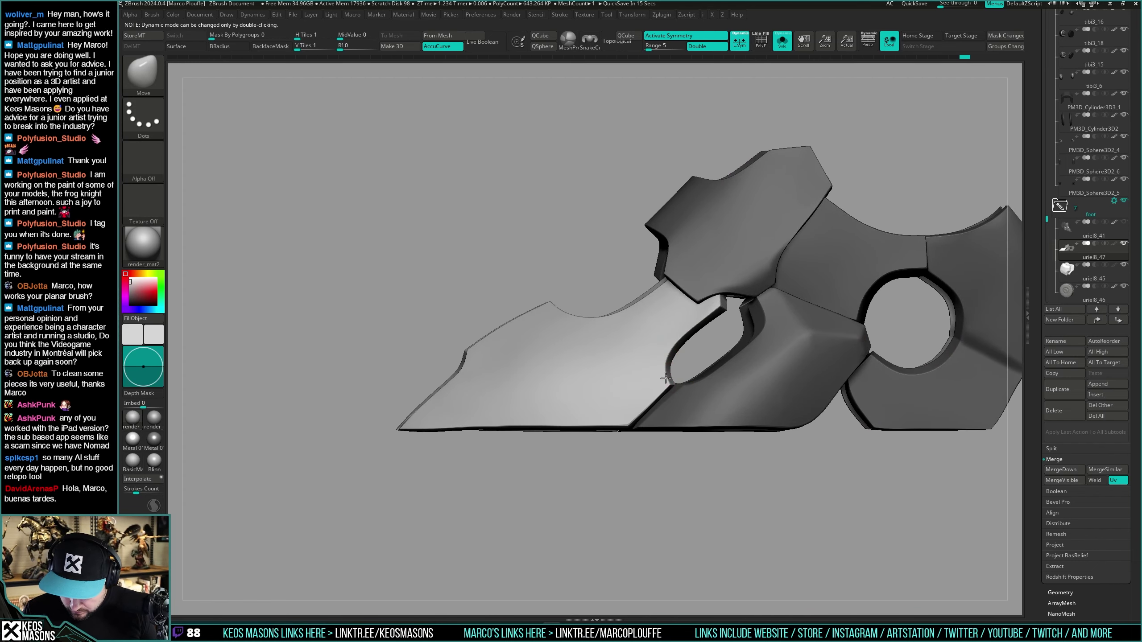
pyautogui.moveTo(668, 381)
pyautogui.mouseDown(button='right')
pyautogui.moveTo(680, 369)
pyautogui.moveTo(677, 381)
pyautogui.mouseUp(button='right')
pyautogui.moveTo(664, 383); pyautogui.dragTo(667, 384)
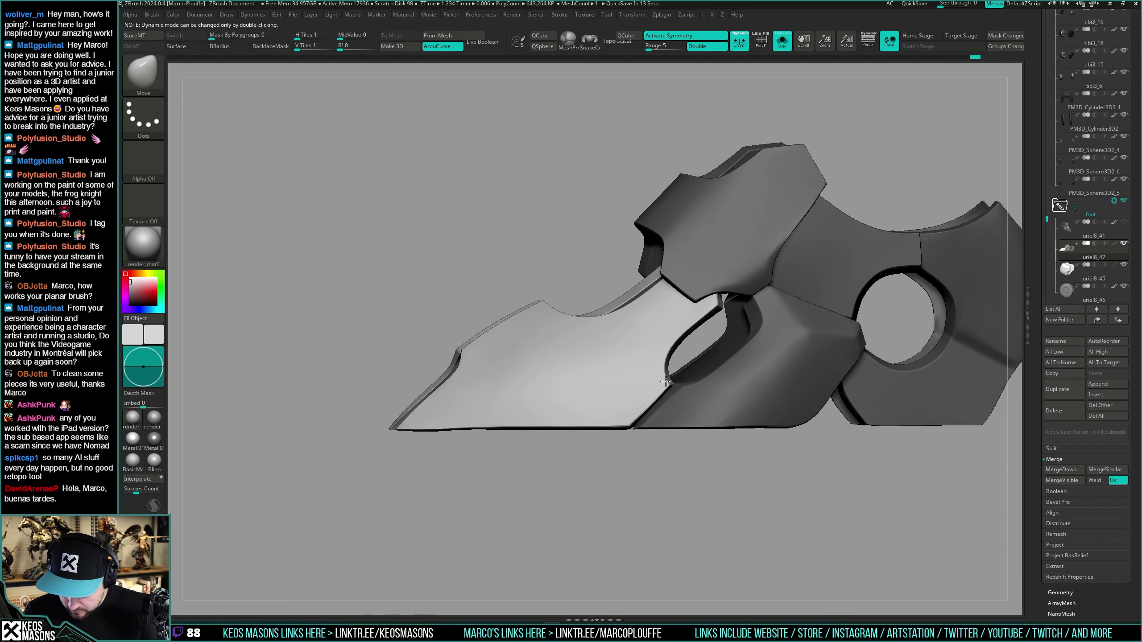
pyautogui.moveTo(666, 381)
pyautogui.mouseDown(button='right')
pyautogui.moveTo(654, 377)
pyautogui.moveTo(700, 367)
pyautogui.moveTo(689, 316)
pyautogui.mouseUp(button='right')
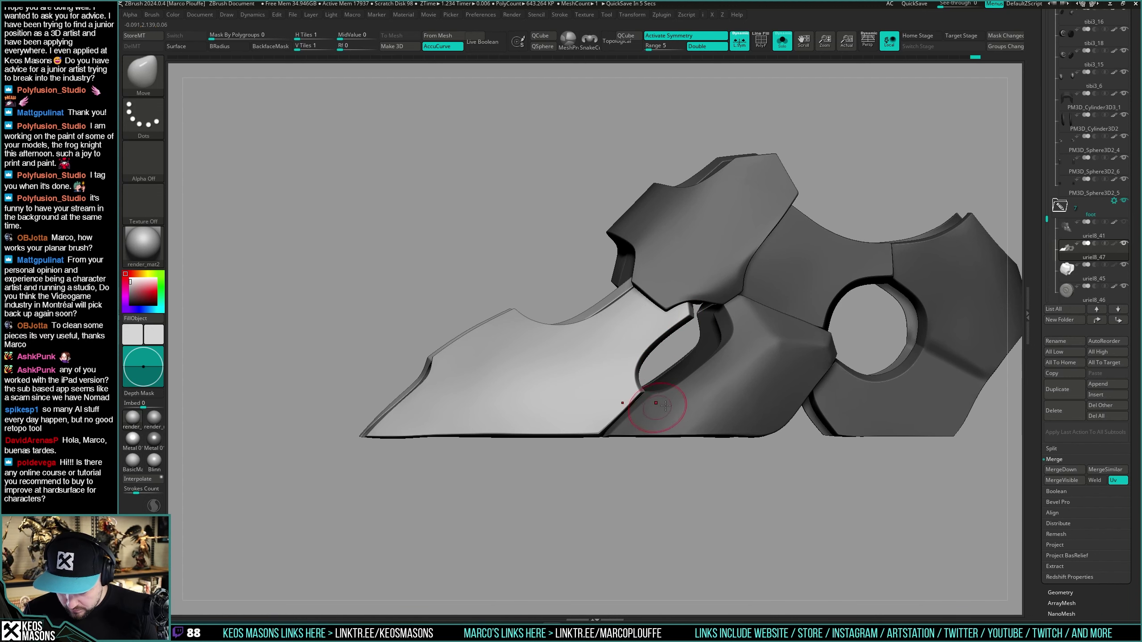
pyautogui.keyDown('shift'); pyautogui.moveTo(666, 407); pyautogui.dragTo(671, 413, button='right'); pyautogui.keyUp('shift')
pyautogui.moveTo(716, 383)
pyautogui.mouseDown(button='right')
pyautogui.moveTo(777, 346)
pyautogui.moveTo(729, 376)
pyautogui.moveTo(738, 346)
pyautogui.moveTo(760, 467)
pyautogui.mouseUp(button='right')
pyautogui.moveTo(756, 472)
pyautogui.mouseDown()
pyautogui.moveTo(790, 467)
pyautogui.moveTo(756, 469)
pyautogui.moveTo(734, 492)
pyautogui.moveTo(746, 468)
pyautogui.mouseUp()
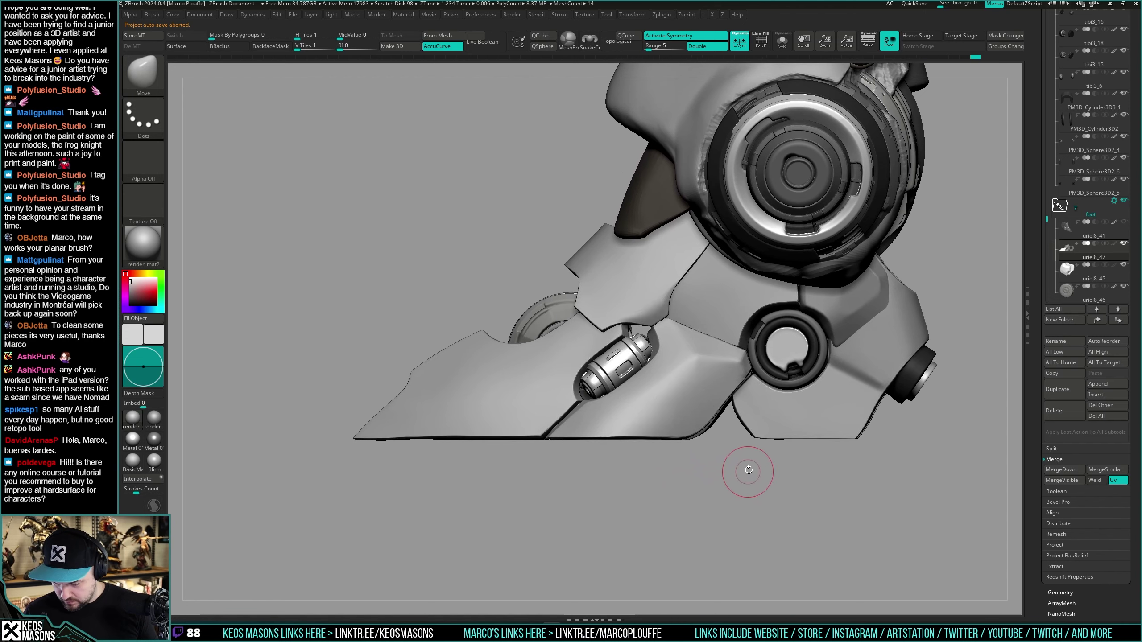
# Step: Examine the foot plates' polygroups and the gaps around the ankle ring, with and without the leg parts
pyautogui.hotkey('shift', 'f')
pyautogui.hotkey('shift', 'f')
pyautogui.moveTo(738, 419)
pyautogui.mouseDown()
pyautogui.moveTo(752, 443)
pyautogui.moveTo(739, 423)
pyautogui.moveTo(760, 405)
pyautogui.moveTo(744, 398)
pyautogui.mouseUp()
pyautogui.hotkey('alt', 'shift', 's')
pyautogui.press('f')
pyautogui.hotkey('shift', 'f')
pyautogui.keyDown('shift'); pyautogui.moveTo(744, 399); pyautogui.dragTo(739, 416, button='right'); pyautogui.keyUp('shift')
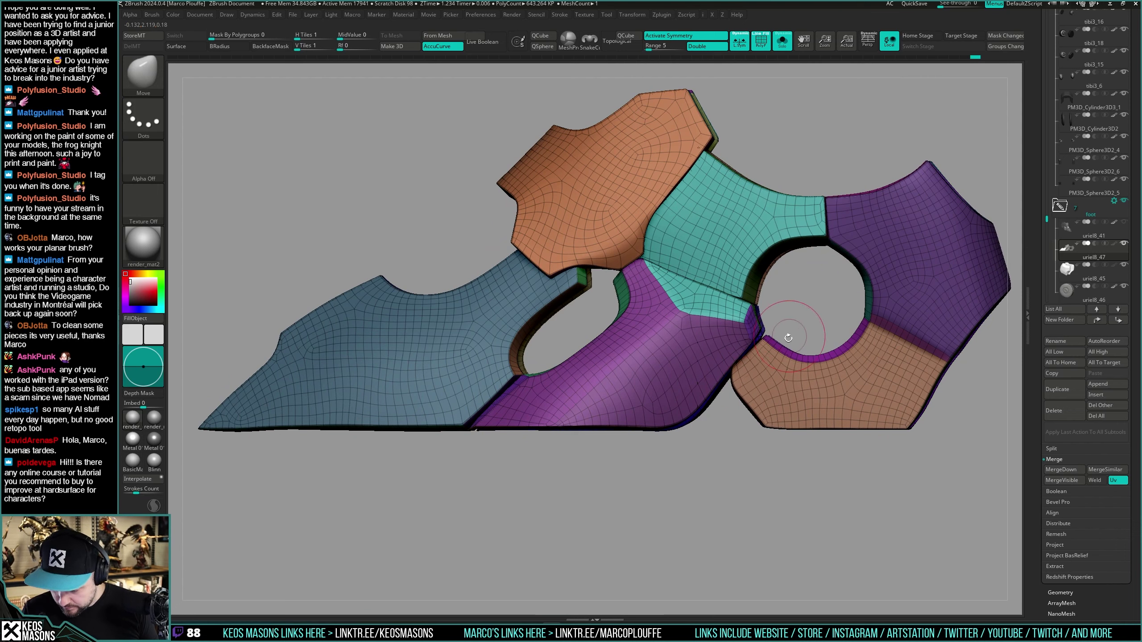
pyautogui.hotkey('alt', 's')
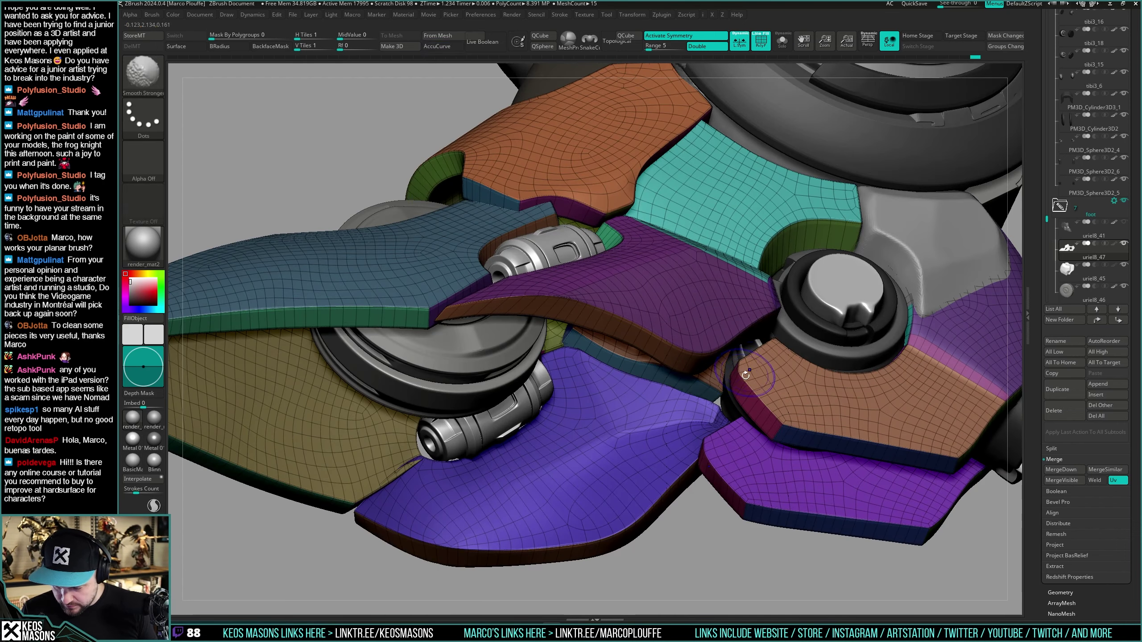
pyautogui.hotkey('shift', 'd')
pyautogui.moveTo(739, 376)
pyautogui.mouseDown(button='right')
pyautogui.moveTo(751, 407)
pyautogui.moveTo(736, 377)
pyautogui.mouseUp(button='right')
pyautogui.press('b')
pyautogui.press('z')
pyautogui.press('m')
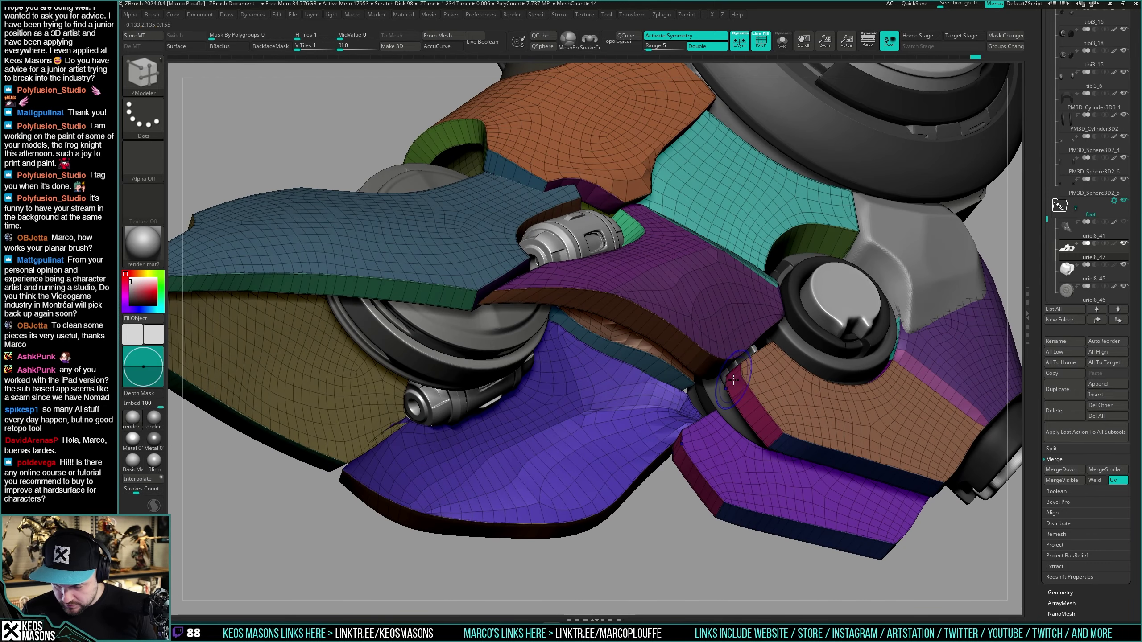
pyautogui.keyDown('ctrl'); pyautogui.keyDown('shift'); pyautogui.click(735, 374); pyautogui.keyUp('shift'); pyautogui.keyUp('ctrl')
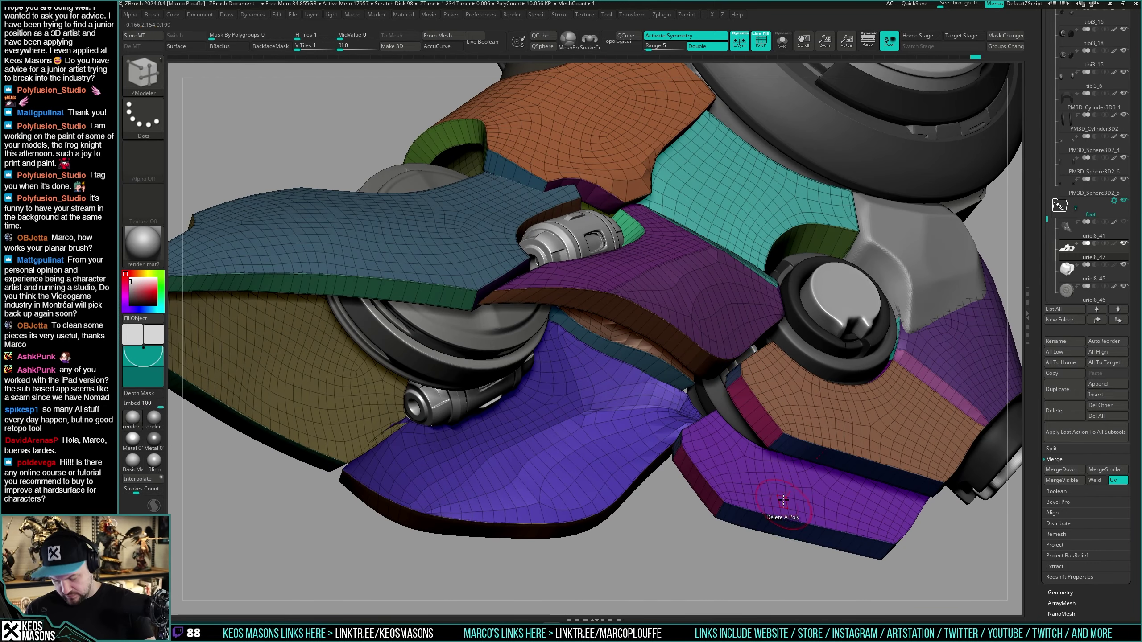
pyautogui.hotkey('shift', 'f')
pyautogui.keyDown('shift'); pyautogui.moveTo(774, 392); pyautogui.dragTo(803, 445, button='right'); pyautogui.keyUp('shift')
pyautogui.press('d')
pyautogui.hotkey('alt', 's')
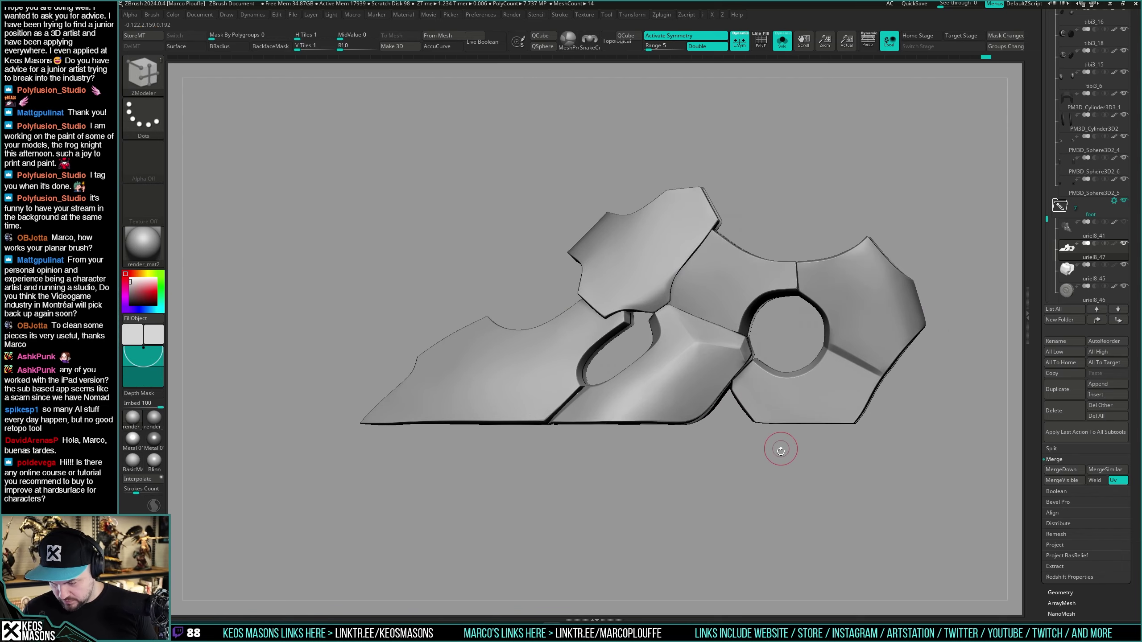
# Step: Turn on topological masking for the Move brush with a range of about 48.8
pyautogui.hotkey('alt', 's')
pyautogui.press('x')
pyautogui.click(745, 344)
pyautogui.keyDown('ctrl'); pyautogui.moveTo(746, 348); pyautogui.dragTo(758, 398, button='right'); pyautogui.keyUp('ctrl')
pyautogui.moveTo(757, 398)
pyautogui.mouseDown(button='right')
pyautogui.moveTo(749, 378)
pyautogui.moveTo(759, 366)
pyautogui.mouseUp(button='right')
pyautogui.press('space')
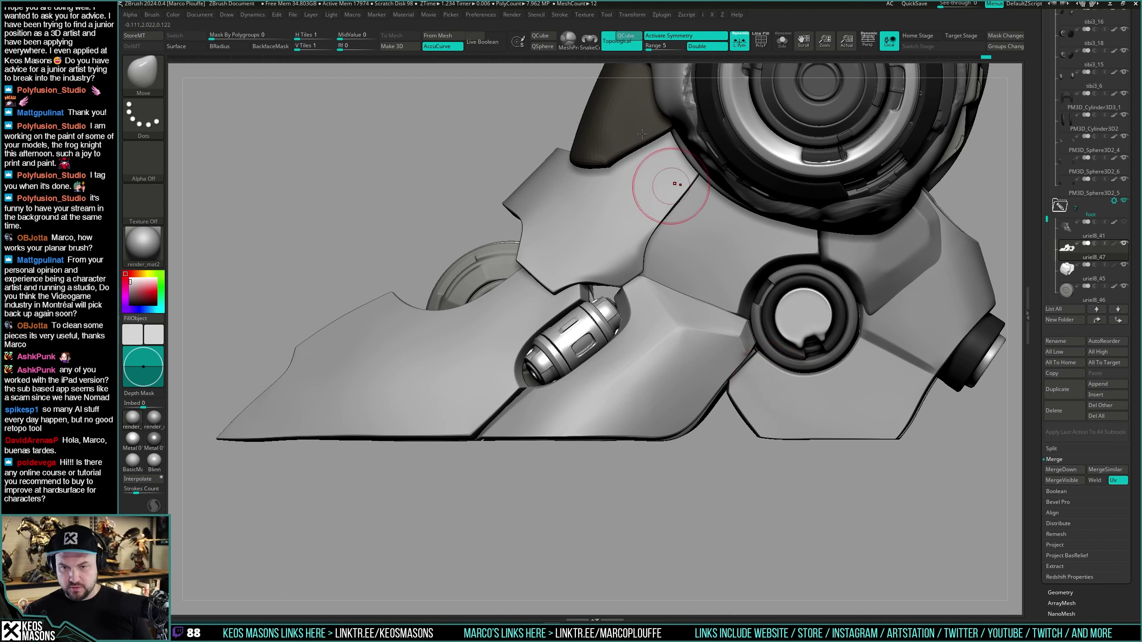
pyautogui.moveTo(650, 45); pyautogui.dragTo(664, 45)
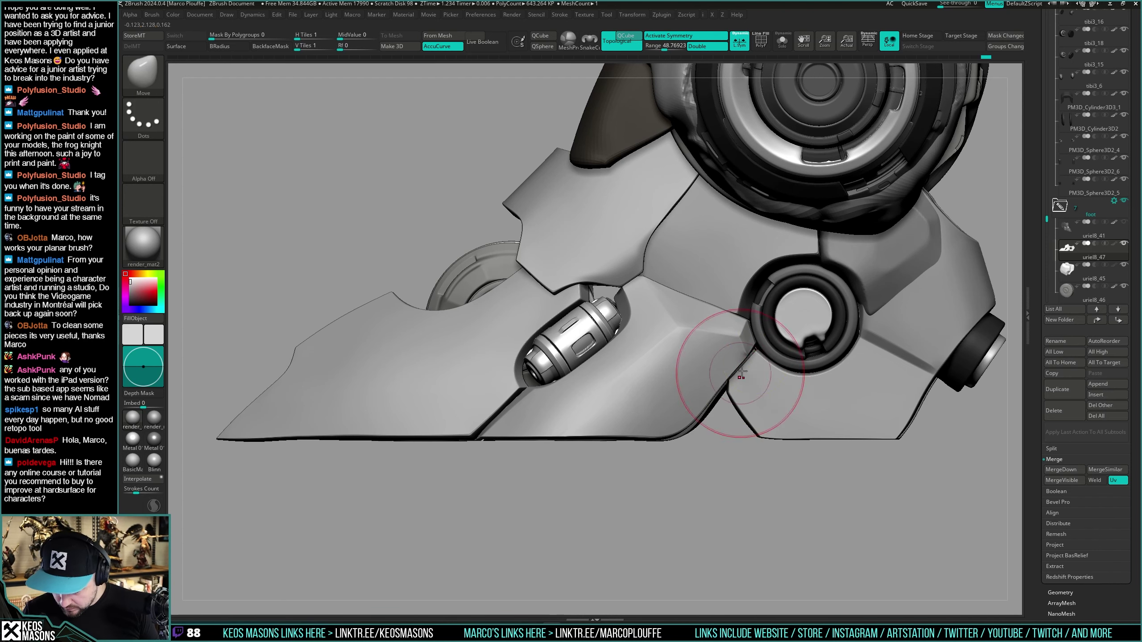
# Step: Adjust the edge of the middle side plate where it meets the rear plate below the ankle ring
pyautogui.press('ctrl')
pyautogui.press('ctrl')
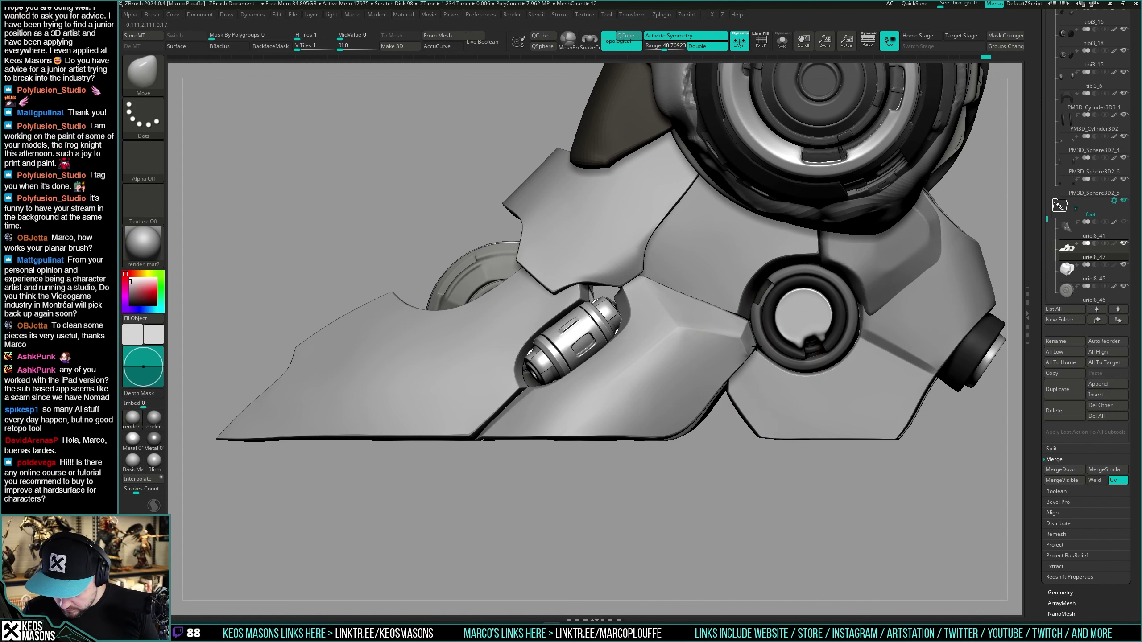
pyautogui.press('ctrl')
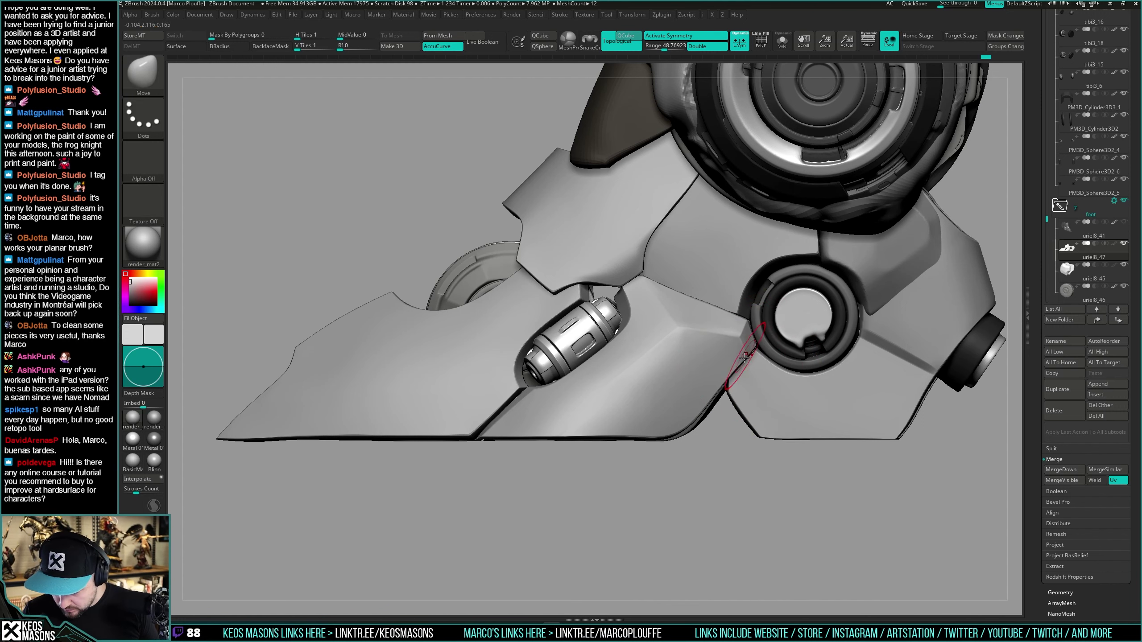
pyautogui.hotkey('shift', 'f')
pyautogui.moveTo(732, 378)
pyautogui.keyDown('ctrl'); pyautogui.mouseDown(button='right')
pyautogui.moveTo(710, 337)
pyautogui.moveTo(719, 351)
pyautogui.moveTo(688, 378)
pyautogui.moveTo(692, 338)
pyautogui.mouseUp(button='right'); pyautogui.keyUp('ctrl')
pyautogui.hotkey('shift', 'f')
pyautogui.hotkey('shift', 'd')
pyautogui.keyDown('ctrl'); pyautogui.keyDown('shift'); pyautogui.click(687, 349); pyautogui.keyUp('shift'); pyautogui.keyUp('ctrl')
pyautogui.keyDown('ctrl'); pyautogui.keyDown('shift'); pyautogui.click(733, 440); pyautogui.keyUp('shift'); pyautogui.keyUp('ctrl')
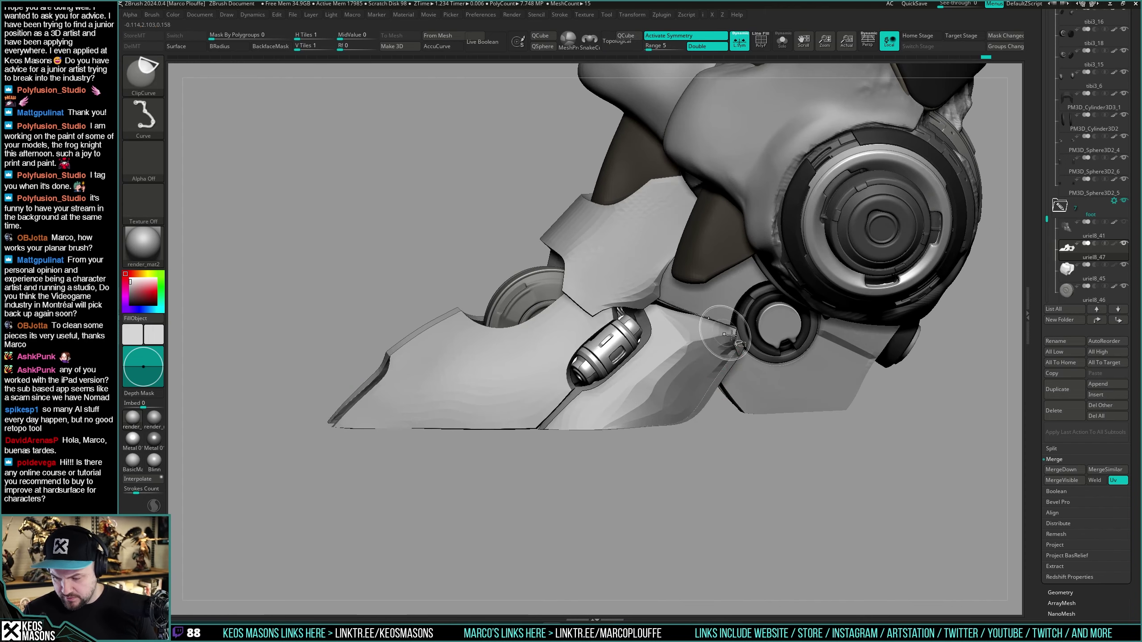
pyautogui.moveTo(747, 405)
pyautogui.keyDown('ctrl'); pyautogui.keyDown('shift'); pyautogui.mouseDown()
pyautogui.moveTo(777, 497)
pyautogui.moveTo(771, 515)
pyautogui.mouseUp(); pyautogui.keyUp('shift'); pyautogui.keyUp('ctrl')
pyautogui.hotkey('shift', 'f')
pyautogui.hotkey('ctrl', 'z')
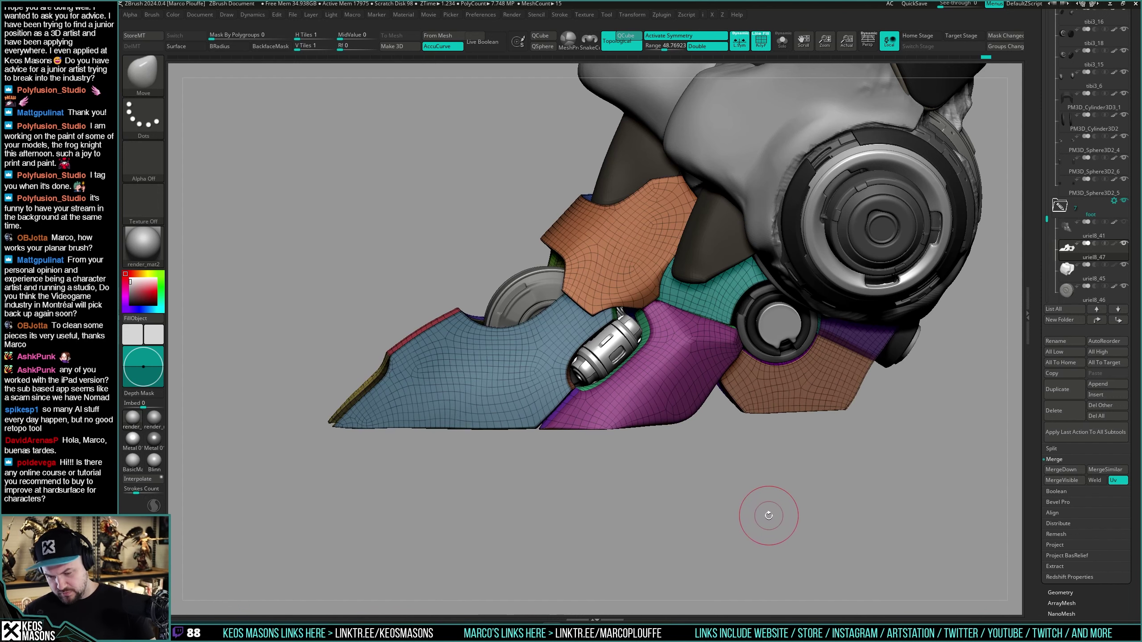
pyautogui.hotkey('shift', 'f')
# Step: Examine the foot plates' fit from the side, front and below, focusing on the seam beside the piston
pyautogui.moveTo(786, 467); pyautogui.dragTo(769, 492)
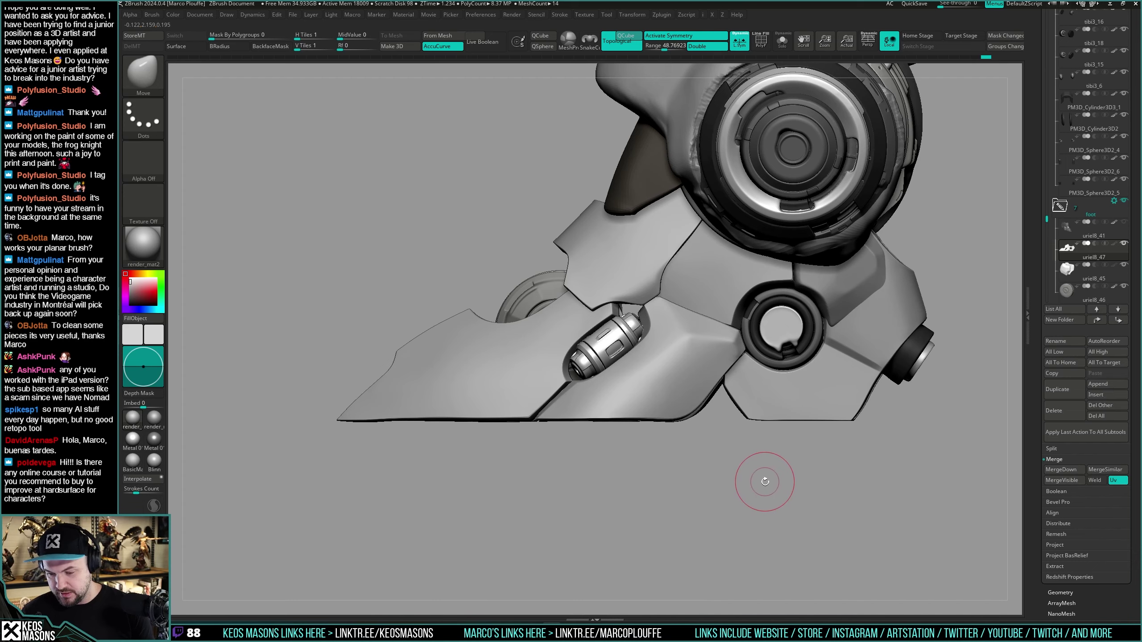
pyautogui.moveTo(763, 481)
pyautogui.mouseDown()
pyautogui.moveTo(757, 459)
pyautogui.moveTo(767, 462)
pyautogui.mouseUp()
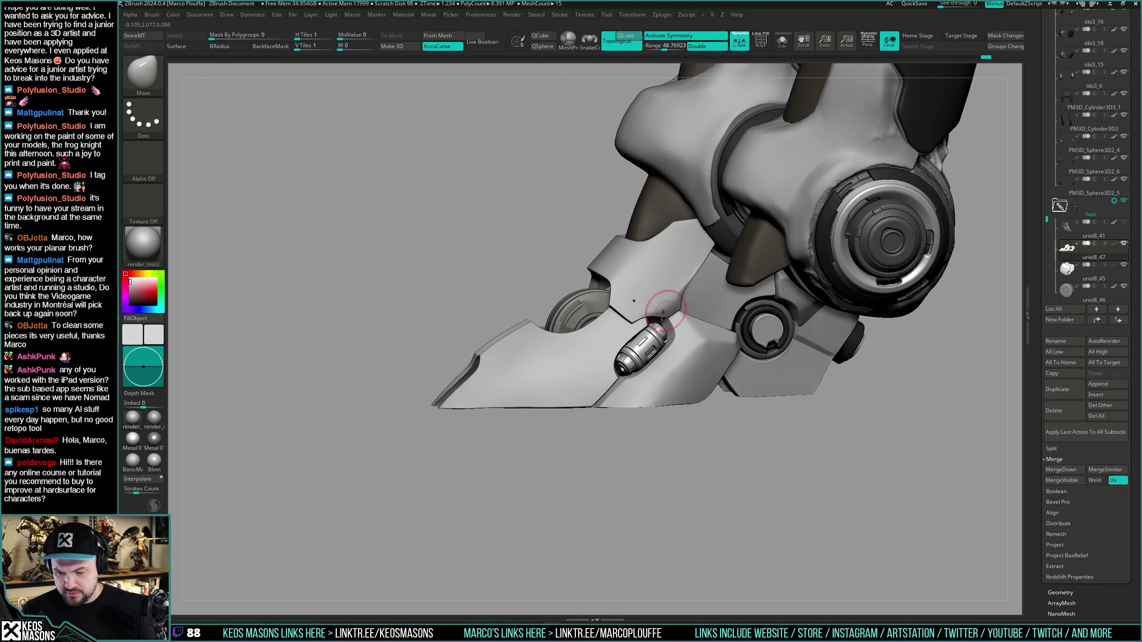
pyautogui.moveTo(717, 470)
pyautogui.mouseDown()
pyautogui.moveTo(729, 462)
pyautogui.moveTo(719, 506)
pyautogui.moveTo(668, 408)
pyautogui.moveTo(675, 374)
pyautogui.moveTo(664, 400)
pyautogui.moveTo(701, 418)
pyautogui.moveTo(775, 395)
pyautogui.moveTo(764, 387)
pyautogui.moveTo(680, 412)
pyautogui.mouseUp()
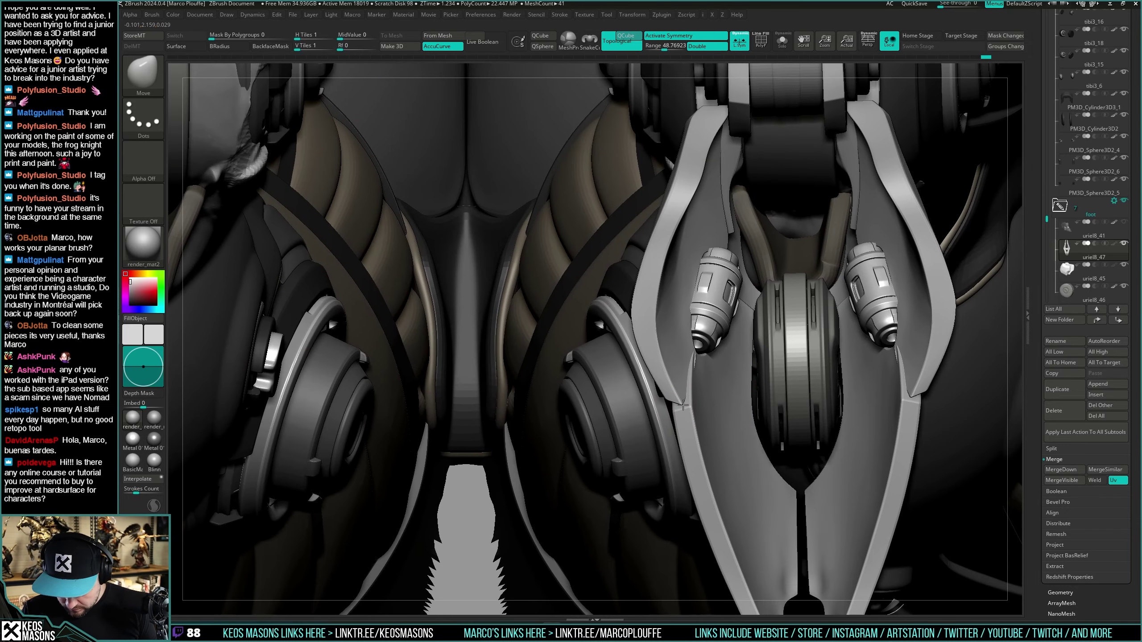
pyautogui.moveTo(701, 417)
pyautogui.mouseDown(button='right')
pyautogui.moveTo(728, 361)
pyautogui.moveTo(695, 400)
pyautogui.mouseUp(button='right')
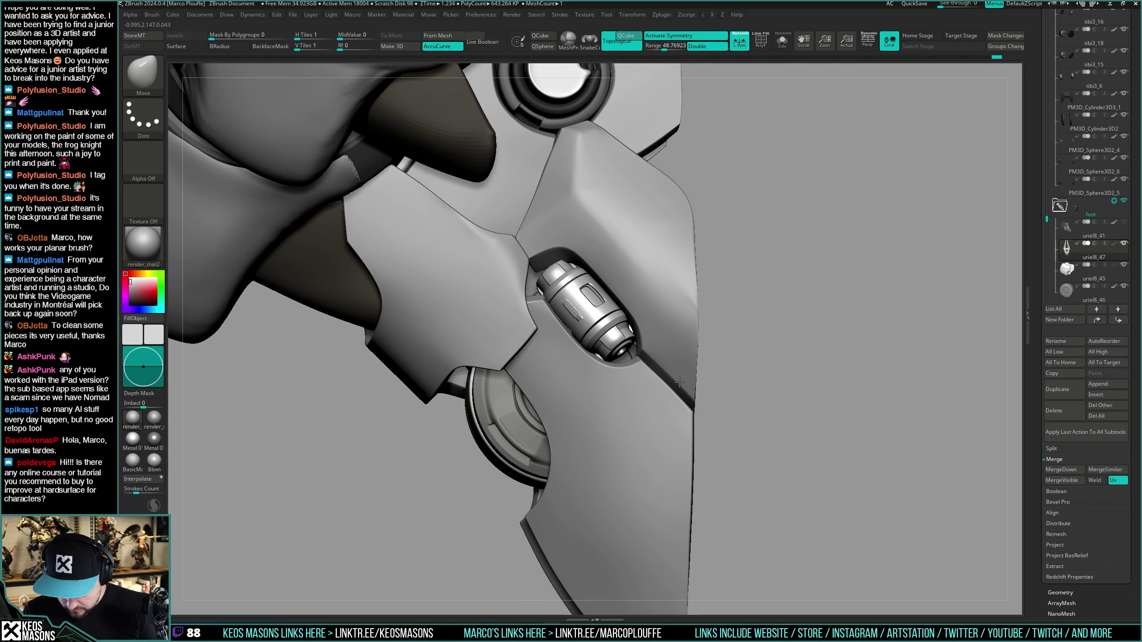
pyautogui.moveTo(690, 392)
pyautogui.mouseDown(button='right')
pyautogui.moveTo(697, 375)
pyautogui.moveTo(657, 351)
pyautogui.moveTo(648, 365)
pyautogui.mouseUp(button='right')
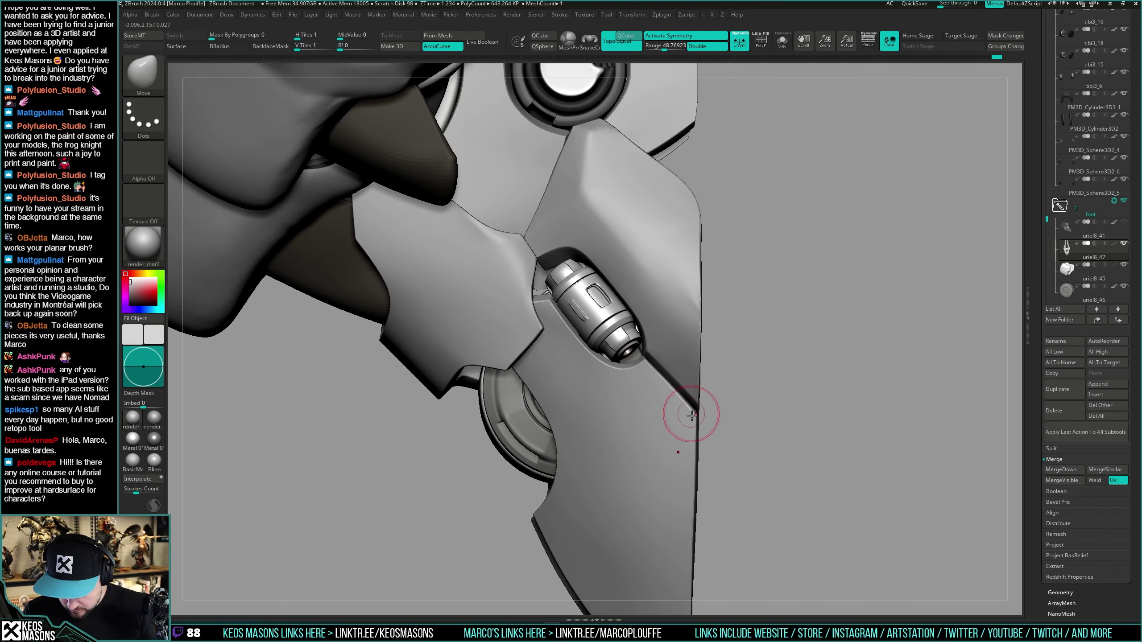
# Step: Adjust the upper tip of the lower side plate beneath the ankle ring with a resized Move brush
pyautogui.moveTo(756, 365)
pyautogui.mouseDown()
pyautogui.moveTo(749, 400)
pyautogui.moveTo(750, 381)
pyautogui.moveTo(635, 295)
pyautogui.mouseUp()
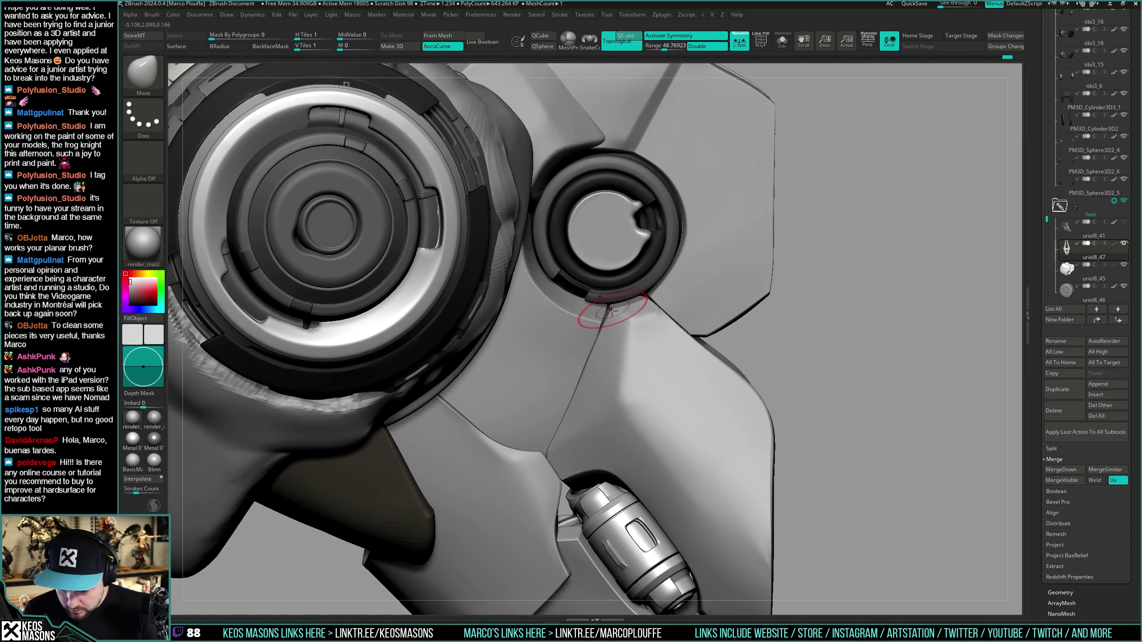
pyautogui.moveTo(610, 311); pyautogui.dragTo(588, 365, button='right')
pyautogui.press(']')
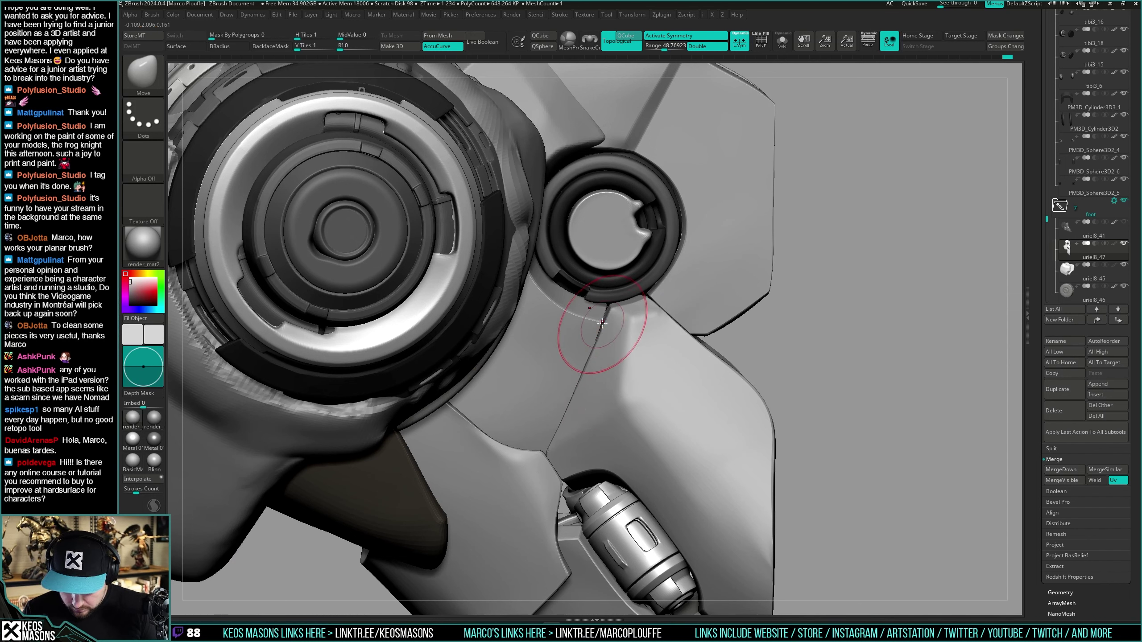
pyautogui.press('space')
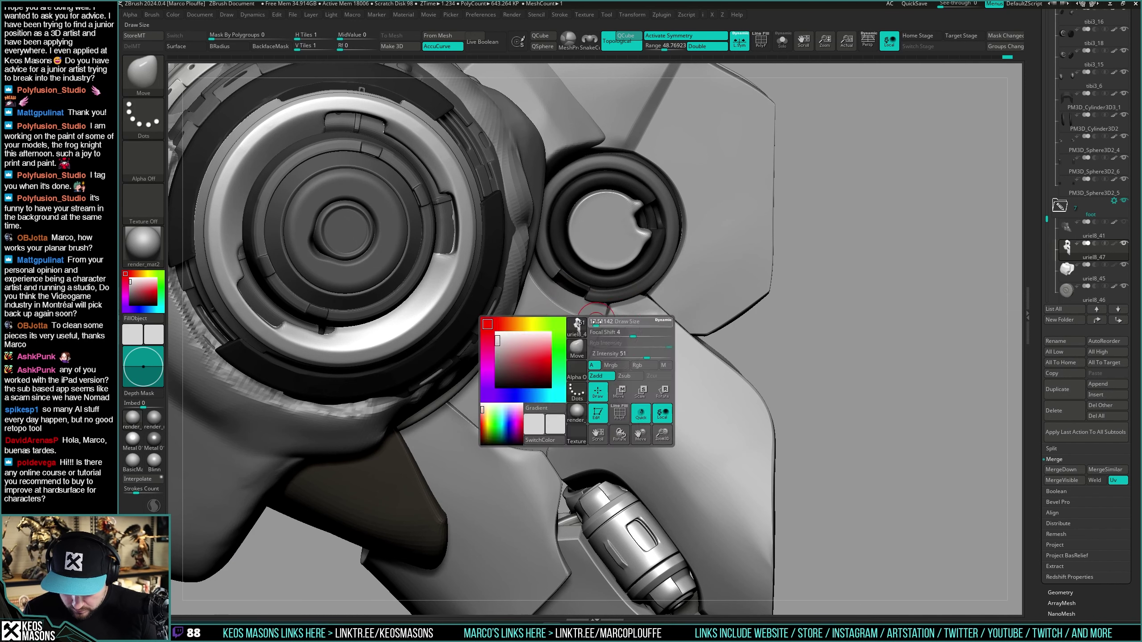
pyautogui.click(602, 322)
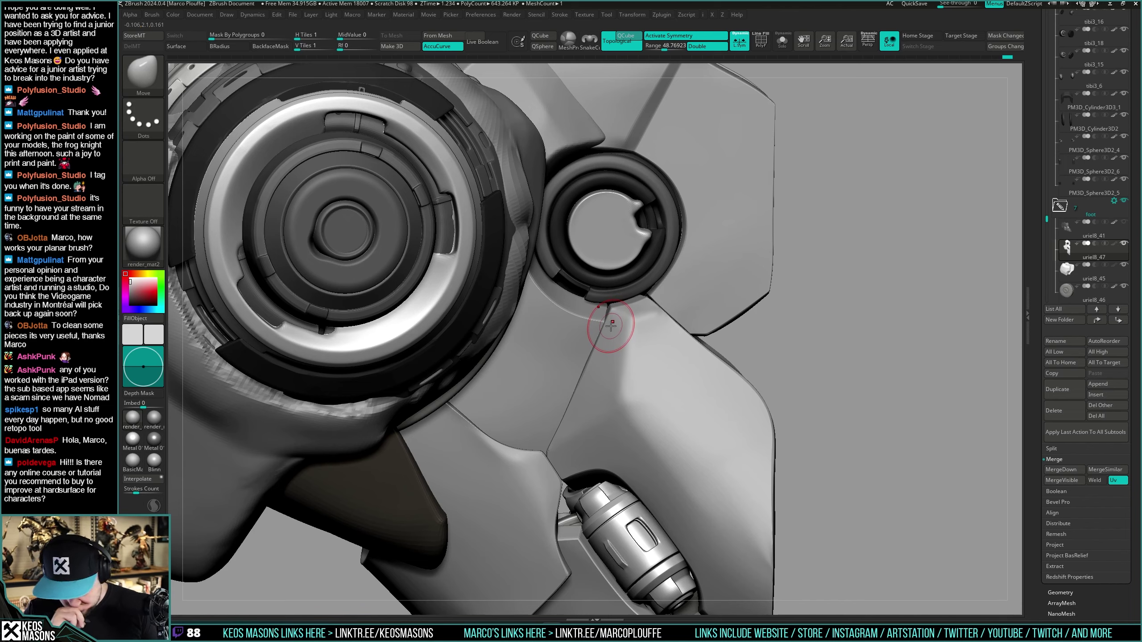
pyautogui.keyDown('ctrl'); pyautogui.moveTo(611, 331); pyautogui.dragTo(634, 403, button='right'); pyautogui.keyUp('ctrl')
pyautogui.press('space')
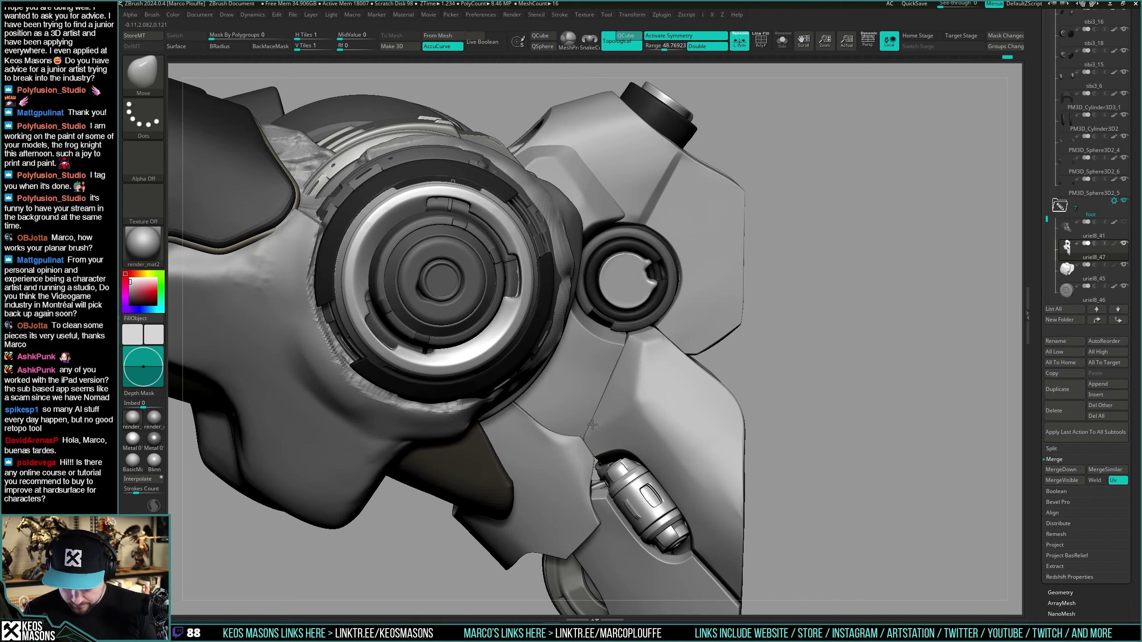
pyautogui.keyDown('ctrl'); pyautogui.moveTo(803, 322); pyautogui.dragTo(652, 317, button='right'); pyautogui.keyUp('ctrl')
pyautogui.press('space')
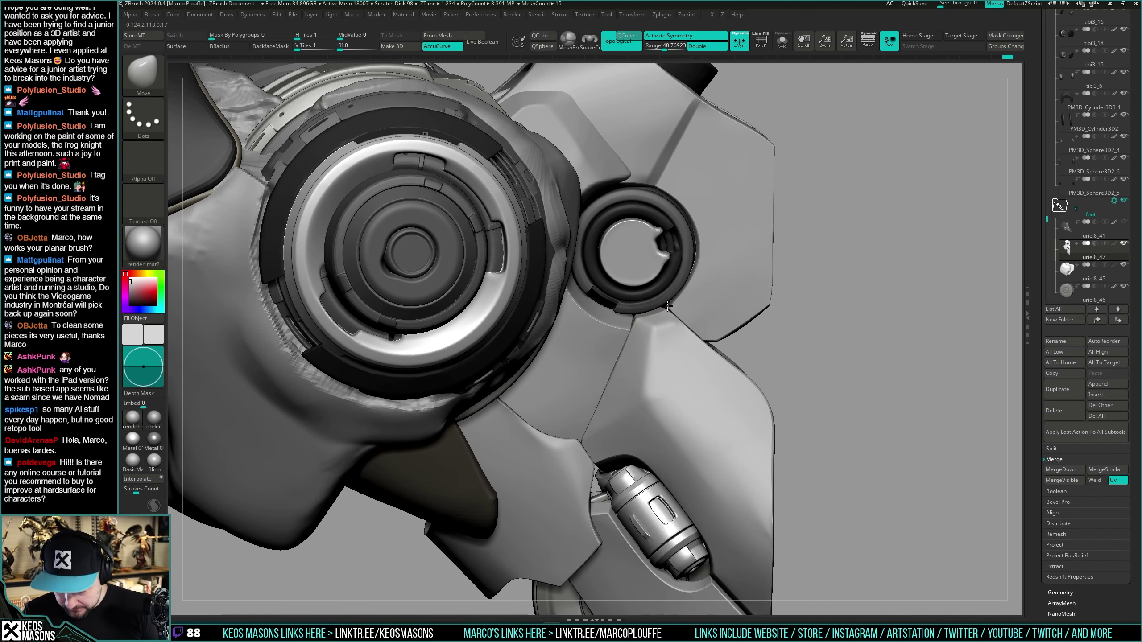
# Step: Flatten the rear edge of the heel side plate below the ankle ring with the Planar brush
pyautogui.press('space')
pyautogui.hotkey('alt', 's')
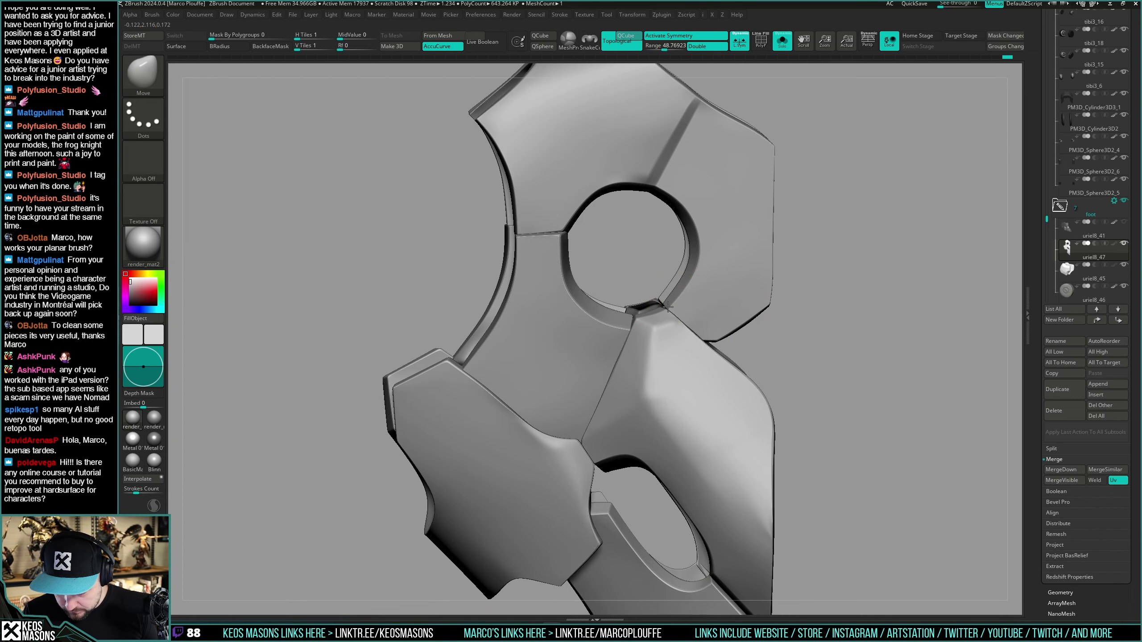
pyautogui.hotkey('shift', 's')
pyautogui.keyDown('ctrl'); pyautogui.moveTo(712, 337); pyautogui.dragTo(752, 355, button='right'); pyautogui.keyUp('ctrl')
pyautogui.moveTo(723, 309)
pyautogui.keyDown('ctrl'); pyautogui.mouseDown(button='right')
pyautogui.moveTo(684, 535)
pyautogui.moveTo(737, 291)
pyautogui.mouseUp(button='right'); pyautogui.keyUp('ctrl')
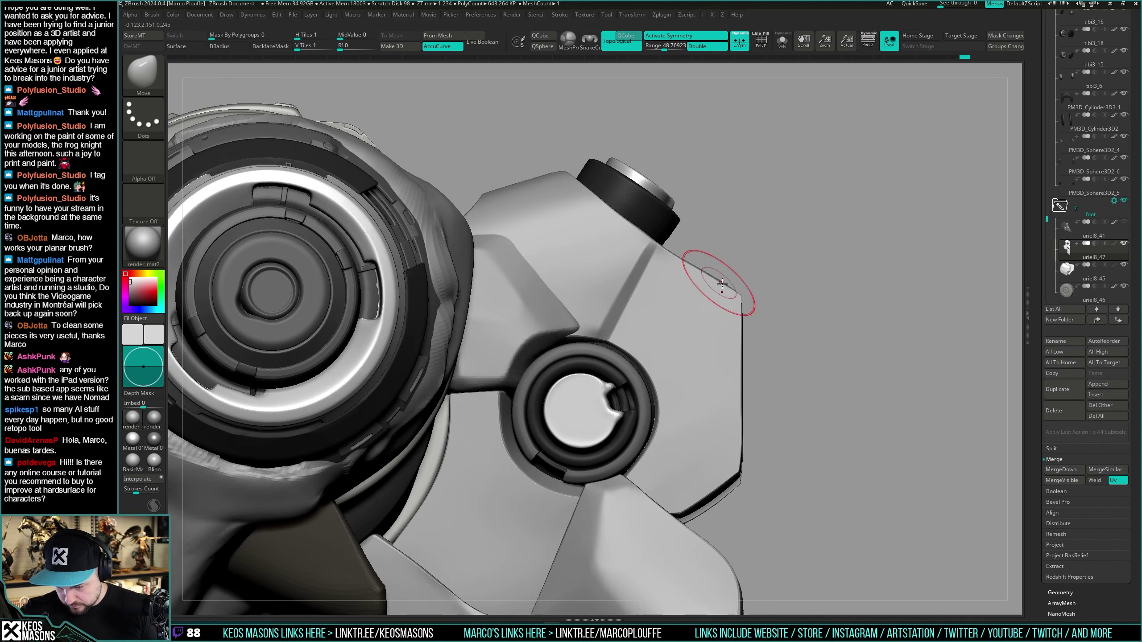
pyautogui.moveTo(722, 284)
pyautogui.mouseDown(button='right')
pyautogui.moveTo(790, 311)
pyautogui.moveTo(860, 317)
pyautogui.moveTo(753, 378)
pyautogui.moveTo(803, 326)
pyautogui.moveTo(752, 407)
pyautogui.moveTo(811, 403)
pyautogui.moveTo(749, 346)
pyautogui.mouseUp(button='right')
pyautogui.press('space')
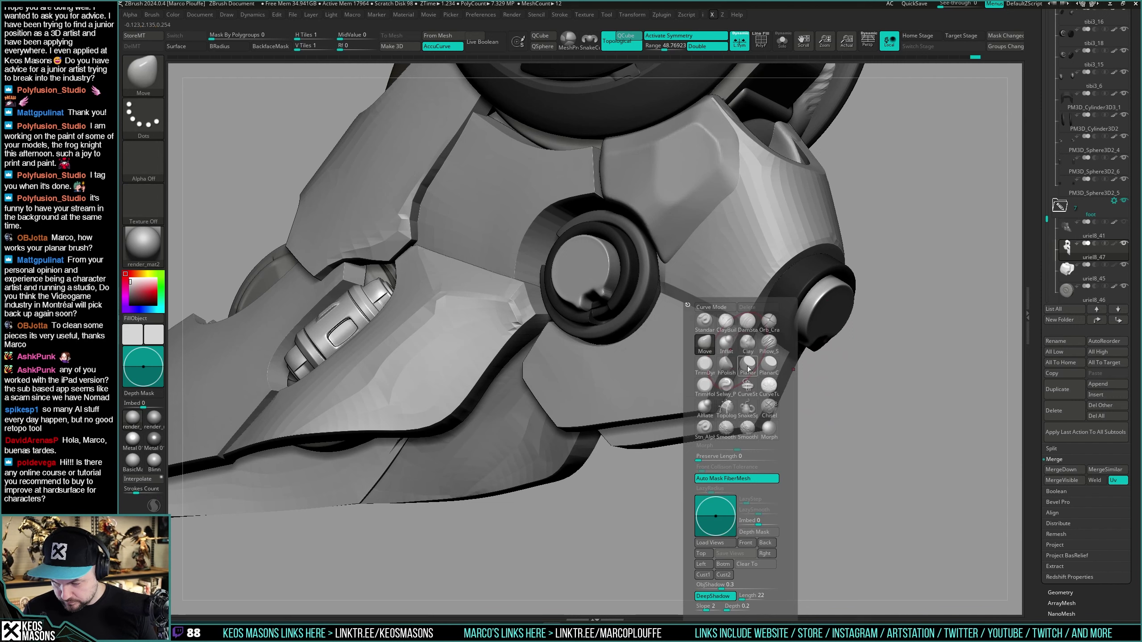
pyautogui.click(747, 369)
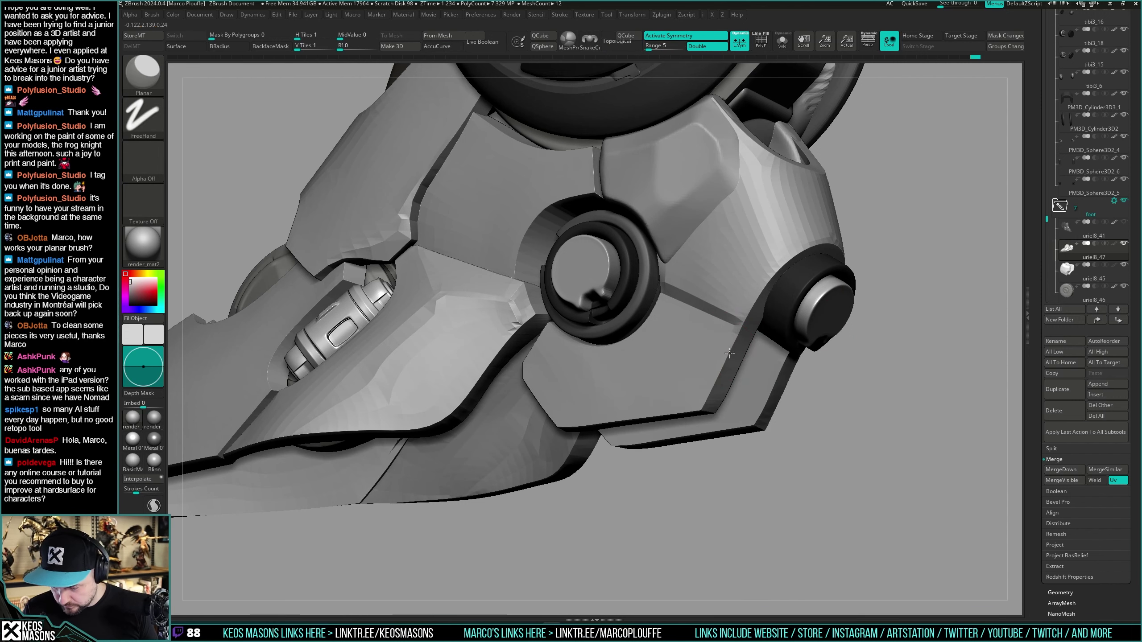
pyautogui.moveTo(736, 346); pyautogui.dragTo(758, 289)
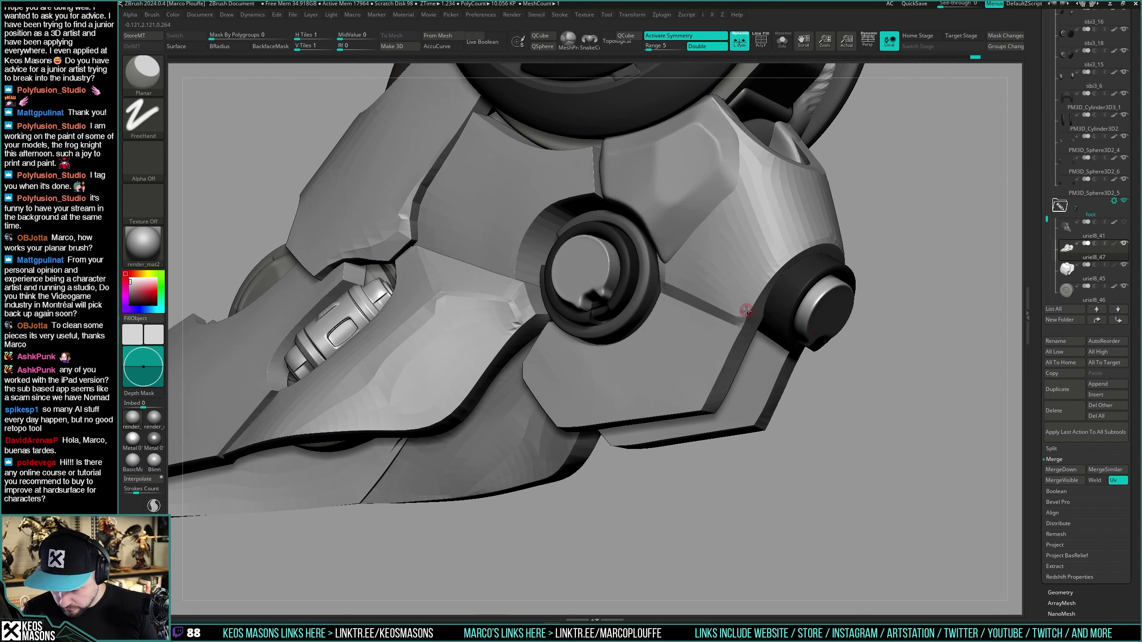
pyautogui.rightClick(729, 376)
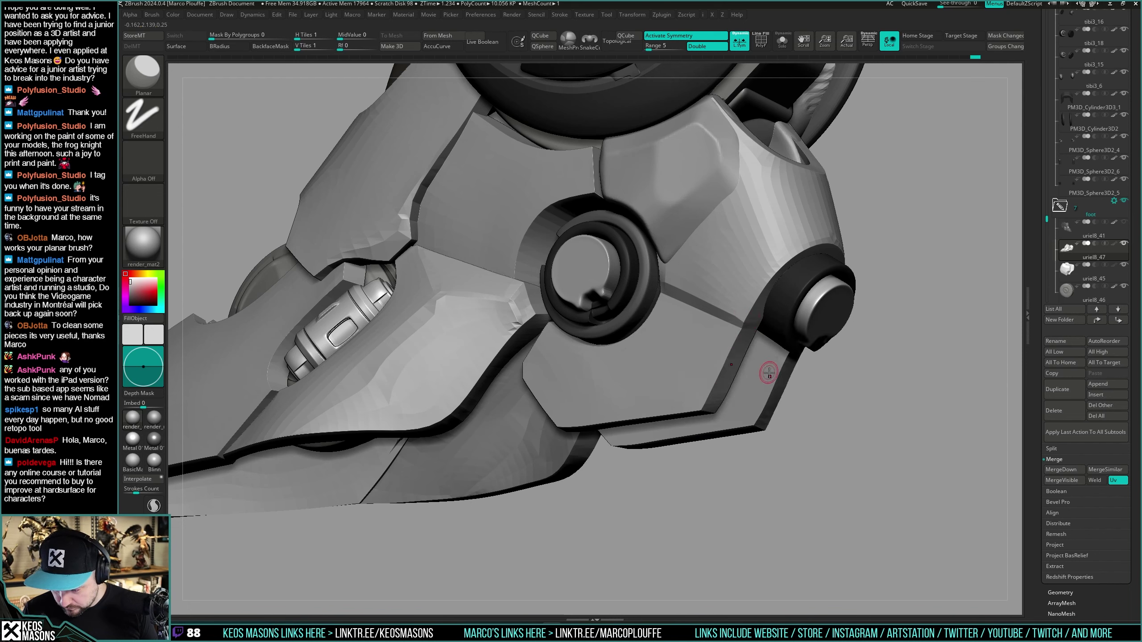
# Step: Adjust the corner of the heel side plate beside the rear cylinder with the Move brush
pyautogui.press('space')
pyautogui.click(725, 344)
pyautogui.moveTo(769, 301); pyautogui.dragTo(750, 322, button='right')
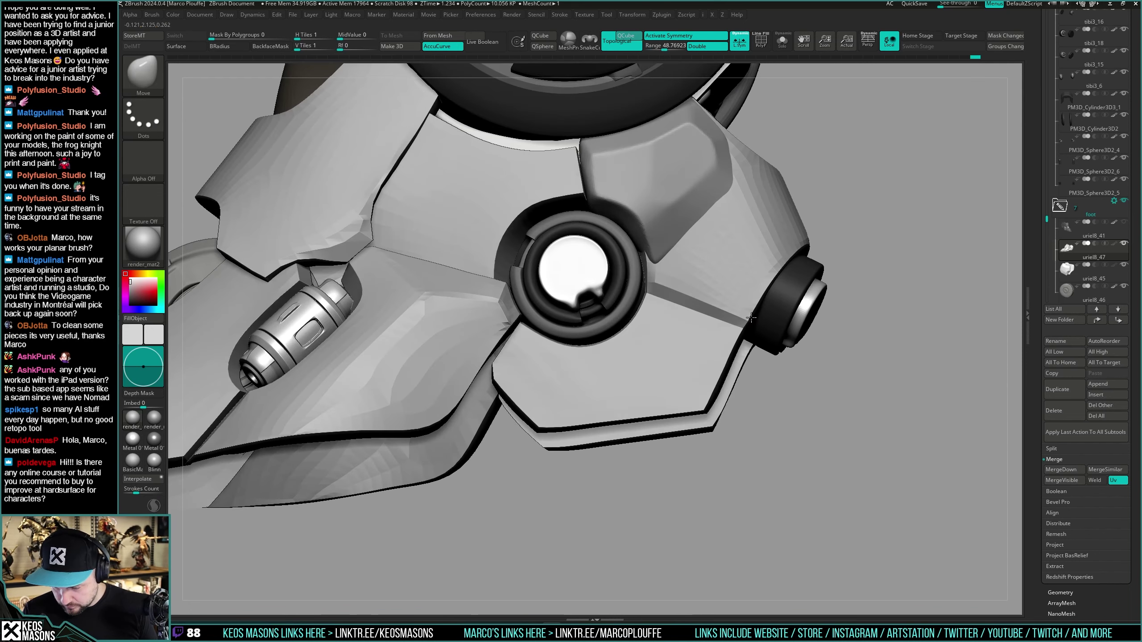
pyautogui.moveTo(751, 317); pyautogui.dragTo(752, 320)
pyautogui.moveTo(757, 328)
pyautogui.mouseDown(button='right')
pyautogui.moveTo(780, 372)
pyautogui.moveTo(751, 365)
pyautogui.moveTo(769, 374)
pyautogui.moveTo(762, 393)
pyautogui.mouseUp(button='right')
pyautogui.rightClick(768, 370)
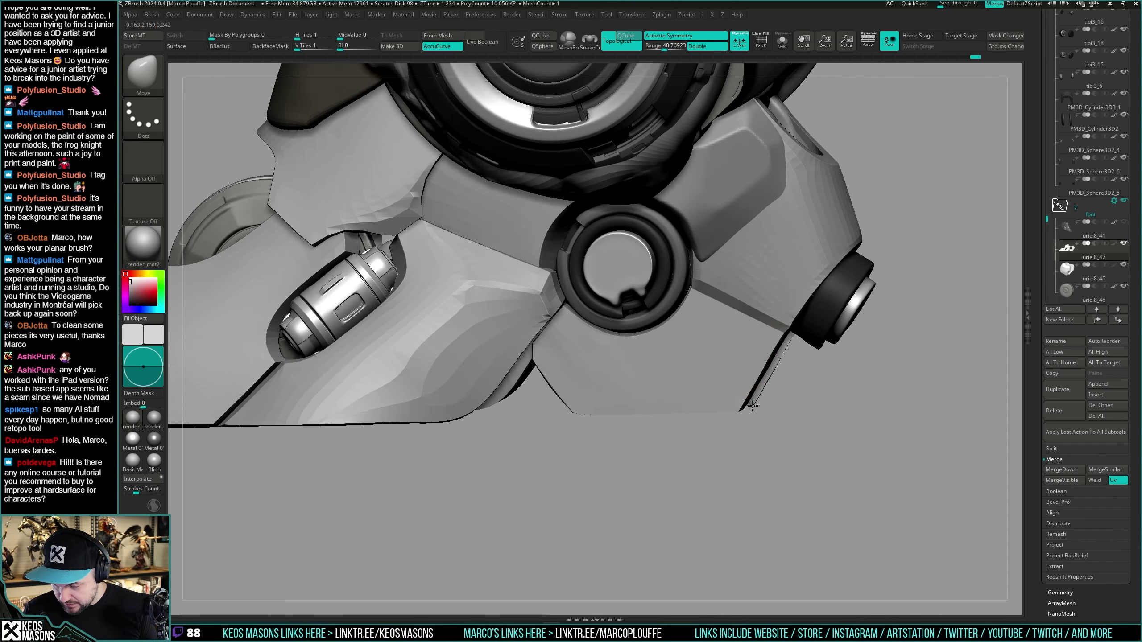
pyautogui.moveTo(771, 360)
pyautogui.mouseDown(button='right')
pyautogui.moveTo(773, 351)
pyautogui.moveTo(740, 373)
pyautogui.moveTo(784, 376)
pyautogui.mouseUp(button='right')
# Step: Examine the foot plates from the front, side and below, with and without the leg parts and polygroups
pyautogui.press('space')
pyautogui.click(774, 373)
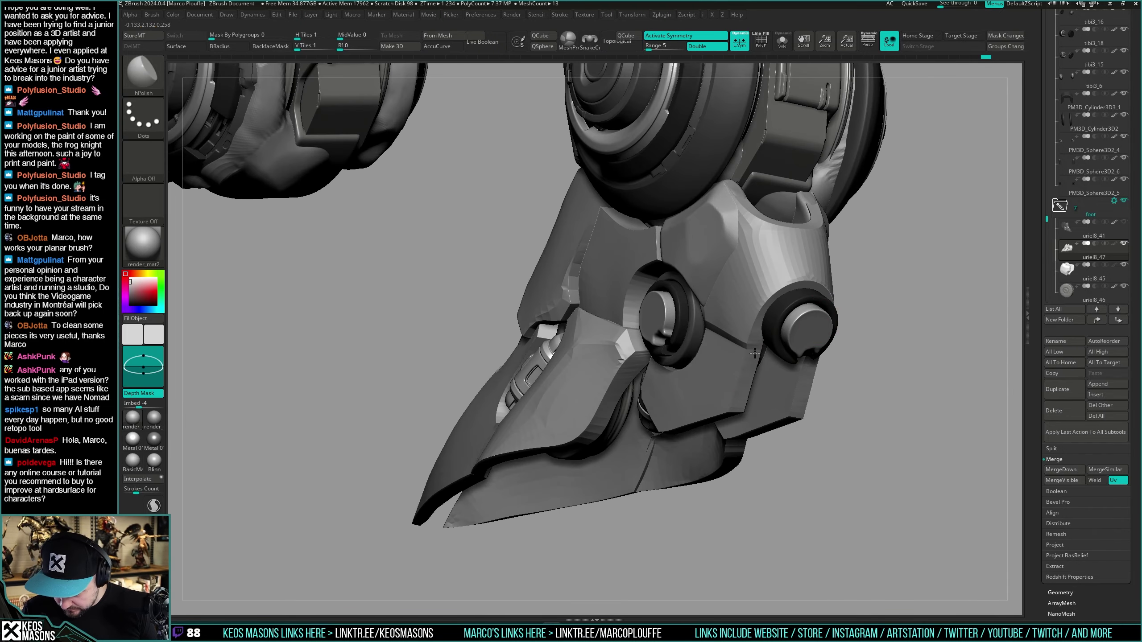
pyautogui.moveTo(743, 392); pyautogui.dragTo(825, 236, button='right')
pyautogui.hotkey('shift', 's')
pyautogui.hotkey('shift', 's')
pyautogui.moveTo(810, 338)
pyautogui.mouseDown(button='right')
pyautogui.moveTo(758, 374)
pyautogui.moveTo(684, 364)
pyautogui.moveTo(811, 324)
pyautogui.moveTo(731, 382)
pyautogui.moveTo(719, 382)
pyautogui.moveTo(727, 346)
pyautogui.moveTo(731, 377)
pyautogui.moveTo(622, 366)
pyautogui.moveTo(665, 314)
pyautogui.moveTo(647, 295)
pyautogui.mouseUp(button='right')
pyautogui.moveTo(628, 351)
pyautogui.mouseDown(button='right')
pyautogui.moveTo(665, 283)
pyautogui.moveTo(645, 369)
pyautogui.mouseUp(button='right')
pyautogui.moveTo(596, 460); pyautogui.dragTo(688, 452, button='right')
pyautogui.hotkey('shift', 'f')
pyautogui.hotkey('shift', 'f')
pyautogui.moveTo(669, 403); pyautogui.dragTo(671, 344, button='right')
pyautogui.hotkey('alt', 'shift', 's')
# Step: Mask everything except the middle side plates and adjust their front portion with the Move brush
pyautogui.keyDown('ctrl'); pyautogui.keyDown('shift'); pyautogui.click(672, 330); pyautogui.keyUp('shift'); pyautogui.keyUp('ctrl')
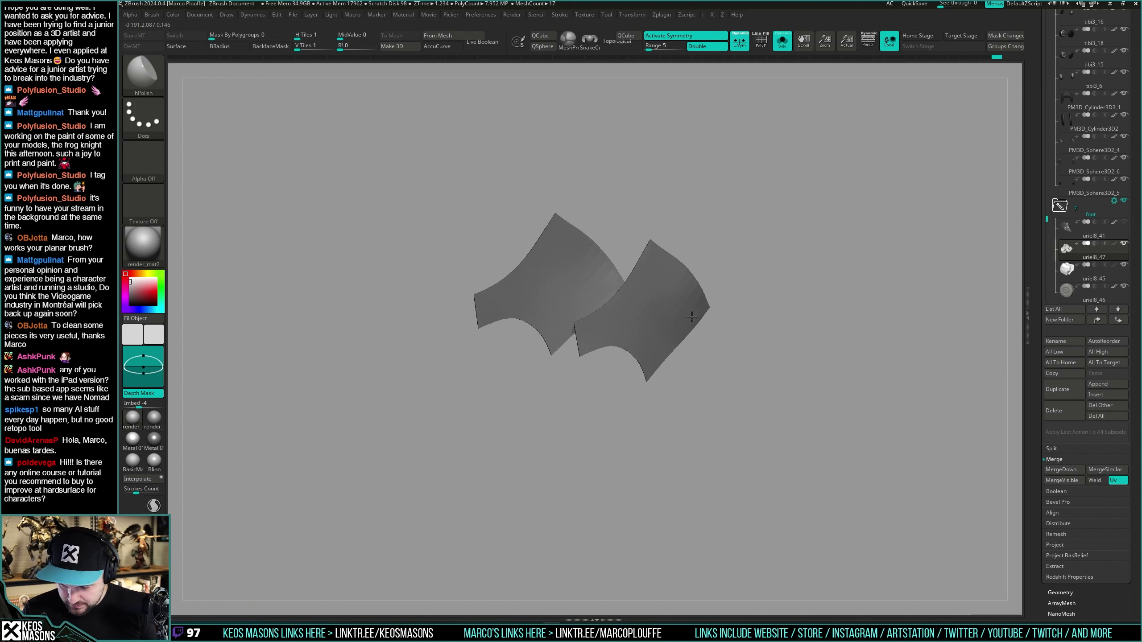
pyautogui.keyDown('ctrl'); pyautogui.keyDown('shift'); pyautogui.click(741, 342); pyautogui.keyUp('shift'); pyautogui.keyUp('ctrl')
pyautogui.moveTo(701, 355)
pyautogui.mouseDown(button='right')
pyautogui.moveTo(684, 362)
pyautogui.moveTo(703, 380)
pyautogui.moveTo(683, 382)
pyautogui.moveTo(650, 360)
pyautogui.mouseUp(button='right')
pyautogui.press('space')
pyautogui.click(634, 343)
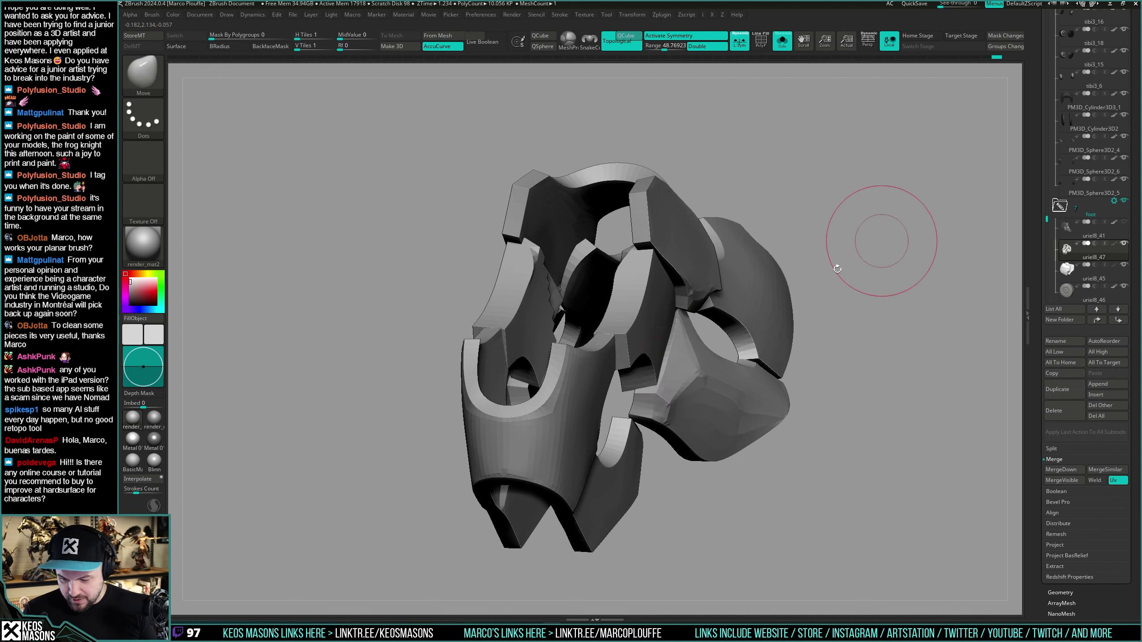
pyautogui.keyDown('ctrl'); pyautogui.keyDown('shift'); pyautogui.click(656, 380); pyautogui.keyUp('shift'); pyautogui.keyUp('ctrl')
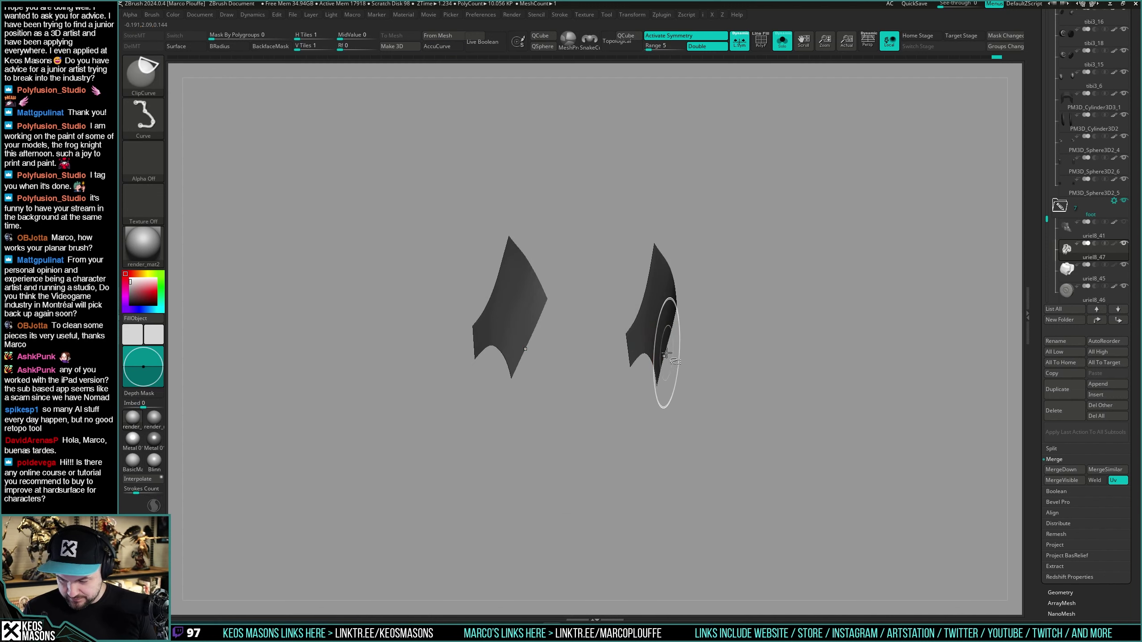
pyautogui.keyDown('ctrl'); pyautogui.keyDown('shift'); pyautogui.click(872, 340); pyautogui.keyUp('shift'); pyautogui.keyUp('ctrl')
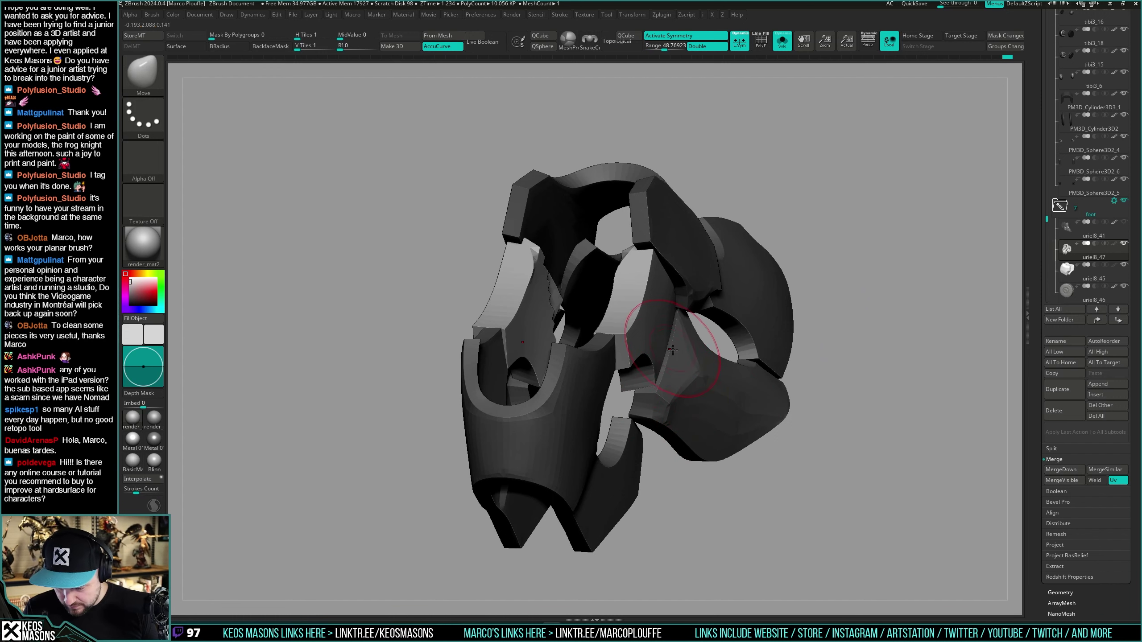
pyautogui.moveTo(672, 349)
pyautogui.mouseDown(button='right')
pyautogui.moveTo(723, 337)
pyautogui.moveTo(693, 362)
pyautogui.moveTo(674, 360)
pyautogui.moveTo(681, 344)
pyautogui.moveTo(644, 241)
pyautogui.mouseUp(button='right')
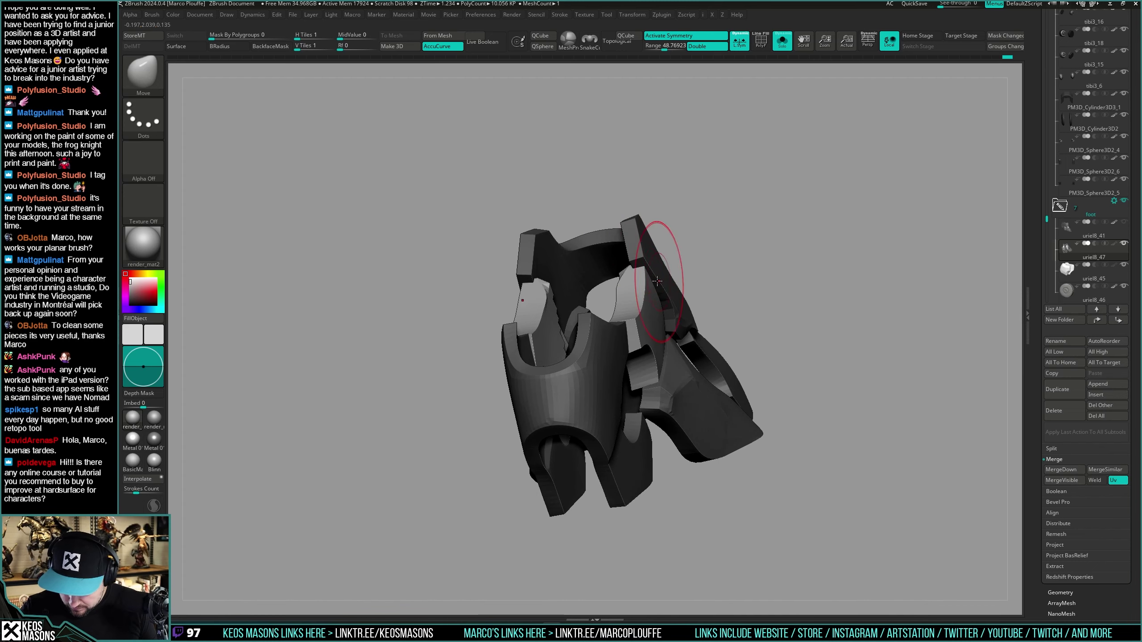
pyautogui.moveTo(657, 281); pyautogui.dragTo(632, 322, button='right')
pyautogui.keyDown('ctrl'); pyautogui.moveTo(631, 321); pyautogui.dragTo(693, 330, button='right'); pyautogui.keyUp('ctrl')
# Step: Isolate the upper instep plates and mask them, leaving the other foot plates editable
pyautogui.moveTo(845, 297)
pyautogui.mouseDown(button='right')
pyautogui.moveTo(855, 279)
pyautogui.moveTo(853, 311)
pyautogui.moveTo(764, 315)
pyautogui.moveTo(821, 286)
pyautogui.moveTo(847, 322)
pyautogui.mouseUp(button='right')
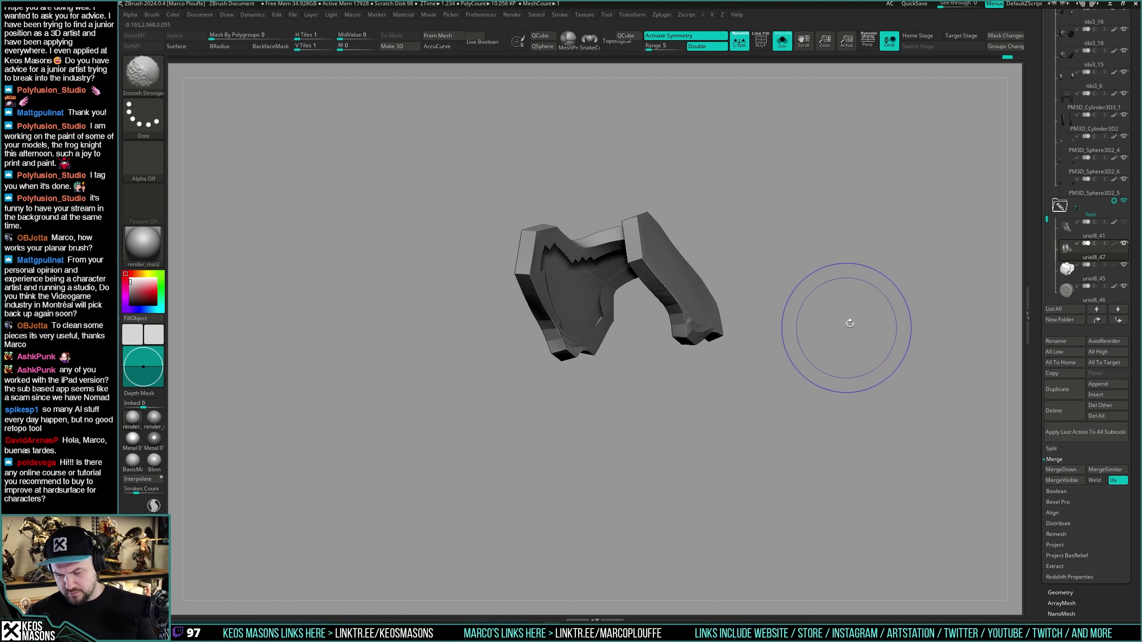
pyautogui.keyDown('ctrl'); pyautogui.keyDown('shift'); pyautogui.click(902, 311); pyautogui.keyUp('shift'); pyautogui.keyUp('ctrl')
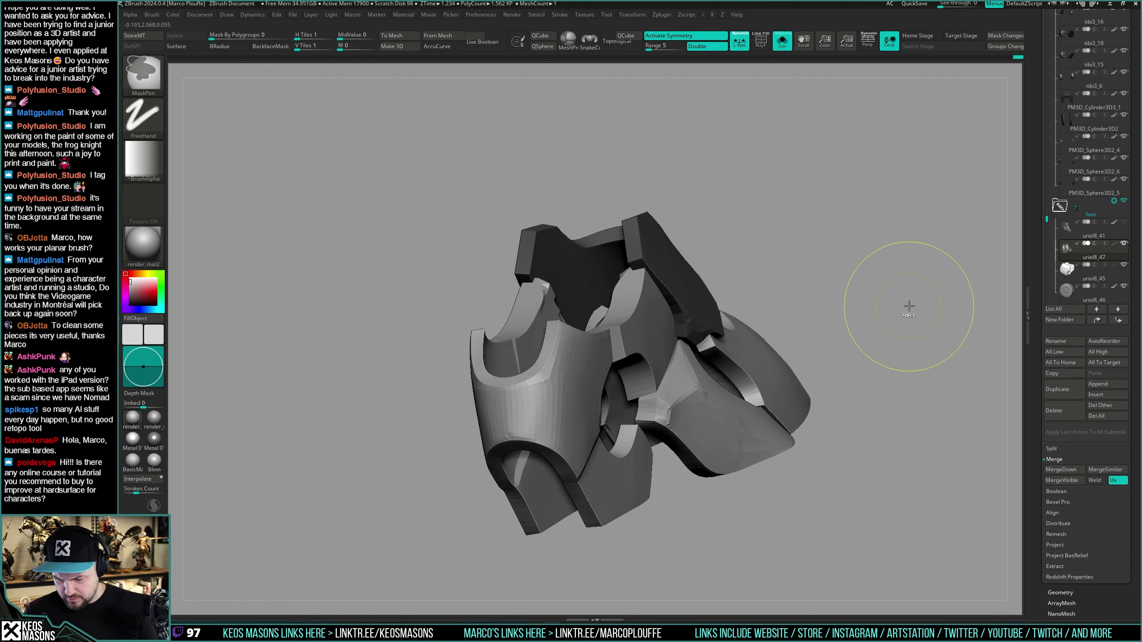
pyautogui.keyDown('ctrl'); pyautogui.click(913, 306); pyautogui.keyUp('ctrl')
pyautogui.moveTo(912, 306)
pyautogui.mouseDown(button='right')
pyautogui.moveTo(876, 300)
pyautogui.moveTo(919, 287)
pyautogui.moveTo(810, 299)
pyautogui.moveTo(791, 288)
pyautogui.mouseUp(button='right')
pyautogui.keyDown('ctrl'); pyautogui.click(919, 286); pyautogui.keyUp('ctrl')
# Step: Adjust the plates beside the masked upper instep plates with a resized Move brush and clear the mask
pyautogui.press('space')
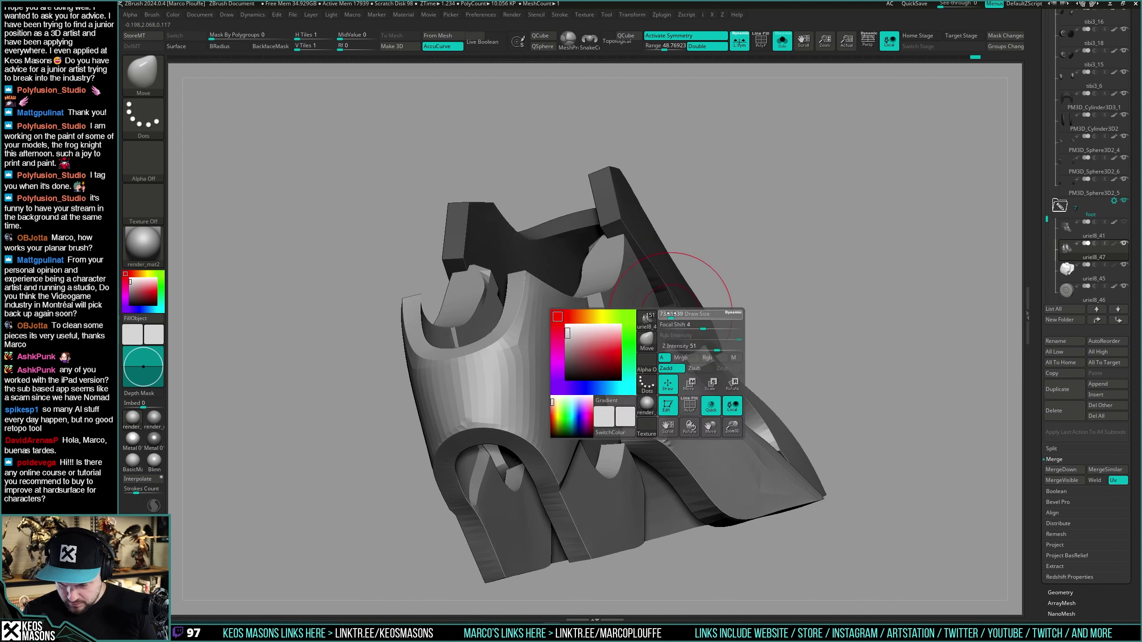
pyautogui.press('space')
pyautogui.moveTo(687, 310); pyautogui.dragTo(697, 311)
pyautogui.moveTo(697, 310); pyautogui.dragTo(647, 351, button='right')
pyautogui.moveTo(752, 303)
pyautogui.mouseDown(button='right')
pyautogui.moveTo(736, 332)
pyautogui.moveTo(588, 191)
pyautogui.mouseUp(button='right')
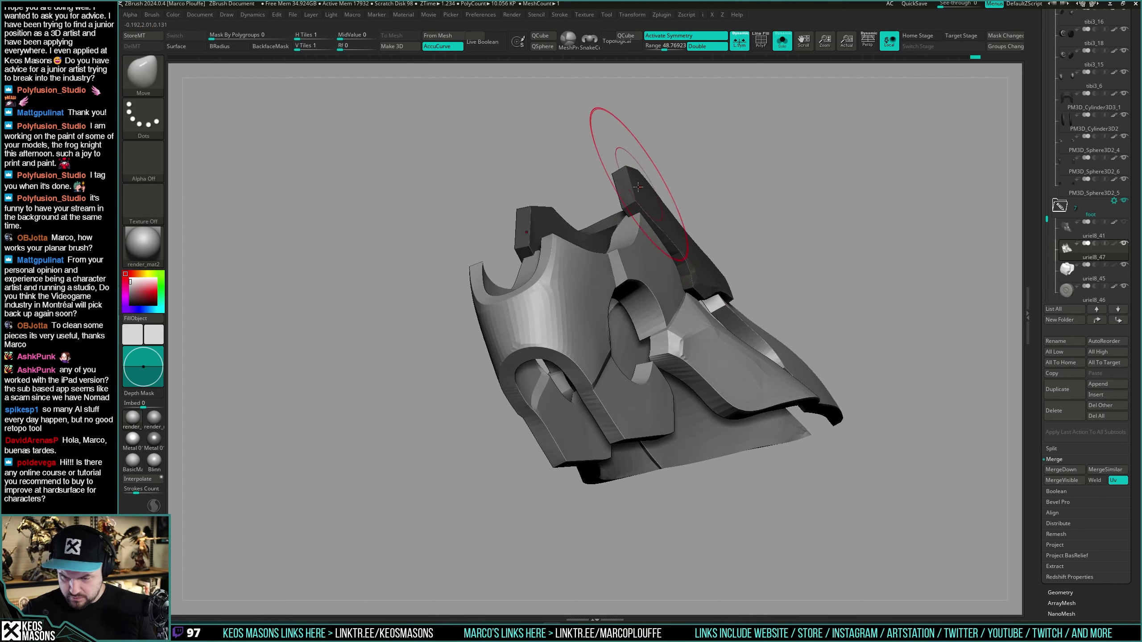
pyautogui.moveTo(657, 217)
pyautogui.mouseDown(button='right')
pyautogui.moveTo(581, 355)
pyautogui.moveTo(484, 267)
pyautogui.moveTo(777, 356)
pyautogui.moveTo(681, 401)
pyautogui.moveTo(674, 387)
pyautogui.moveTo(701, 384)
pyautogui.moveTo(687, 386)
pyautogui.mouseUp(button='right')
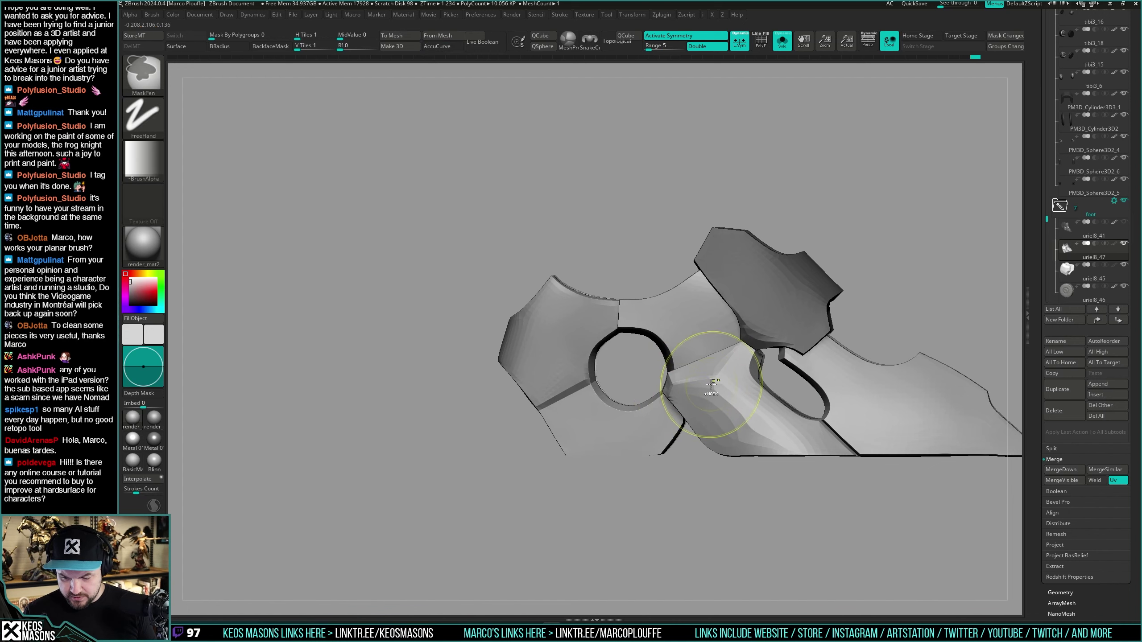
pyautogui.keyDown('ctrl'); pyautogui.moveTo(888, 260); pyautogui.dragTo(941, 225); pyautogui.keyUp('ctrl')
# Step: Turn on the dynamic subdivision preview and check the foot plates' fit around the ankle ring with the leg parts shown
pyautogui.moveTo(734, 336)
pyautogui.mouseDown(button='right')
pyautogui.moveTo(710, 367)
pyautogui.moveTo(668, 373)
pyautogui.moveTo(675, 352)
pyautogui.moveTo(671, 365)
pyautogui.moveTo(657, 345)
pyautogui.moveTo(701, 375)
pyautogui.moveTo(721, 339)
pyautogui.moveTo(879, 319)
pyautogui.moveTo(915, 283)
pyautogui.moveTo(908, 328)
pyautogui.mouseUp(button='right')
pyautogui.hotkey('alt', 's')
pyautogui.hotkey('shift', 'f')
pyautogui.hotkey('shift', 'f')
pyautogui.press('d')
pyautogui.keyDown('ctrl'); pyautogui.moveTo(708, 307); pyautogui.dragTo(737, 337, button='right'); pyautogui.keyUp('ctrl')
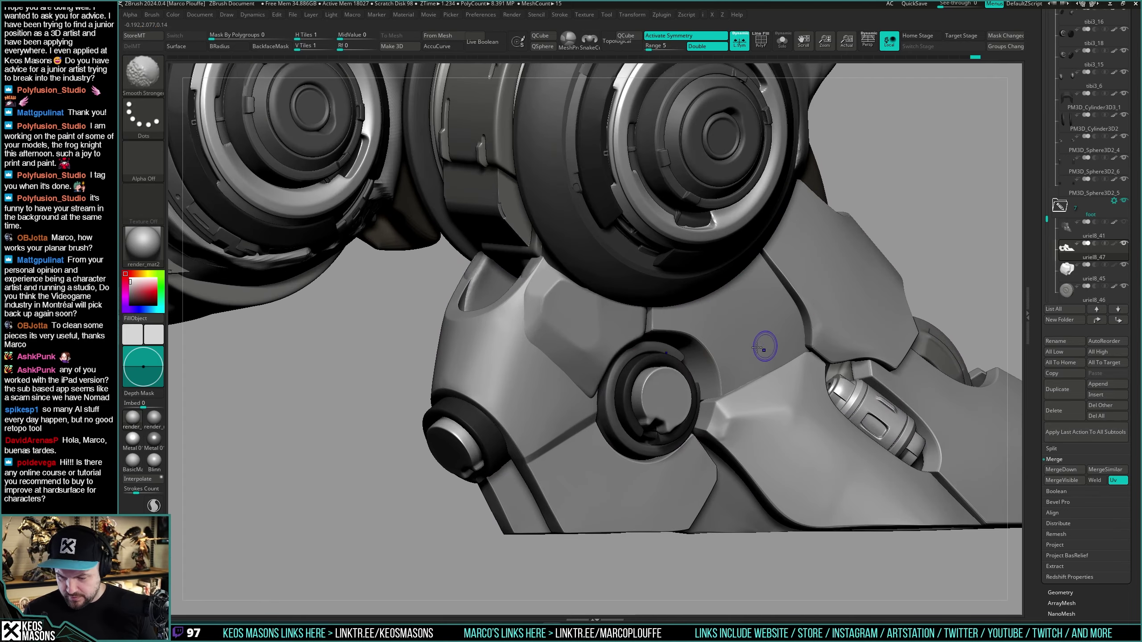
pyautogui.hotkey('shift', 'f')
pyautogui.moveTo(666, 325); pyautogui.dragTo(659, 309, button='right')
# Step: Set the ZModeler edge action to Crease with the EdgeLoop Partial target on the isolated foot plates
pyautogui.press('b')
pyautogui.press('z')
pyautogui.press('m')
pyautogui.hotkey('alt', 'shift', 's')
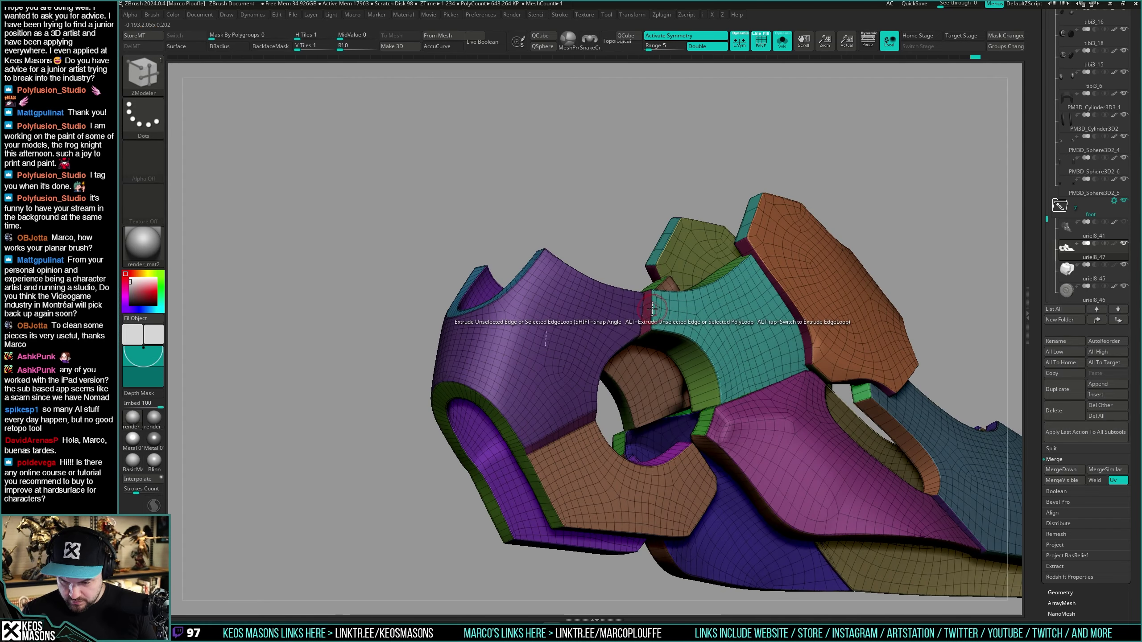
pyautogui.press('space')
pyautogui.click(587, 374)
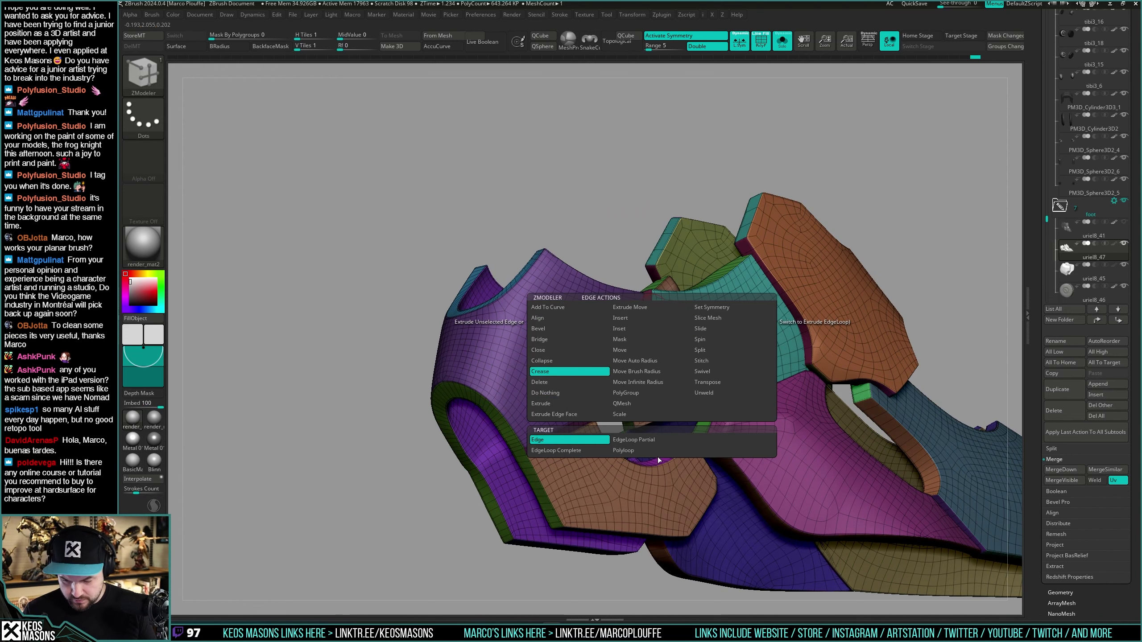
pyautogui.hotkey('shift', 'f')
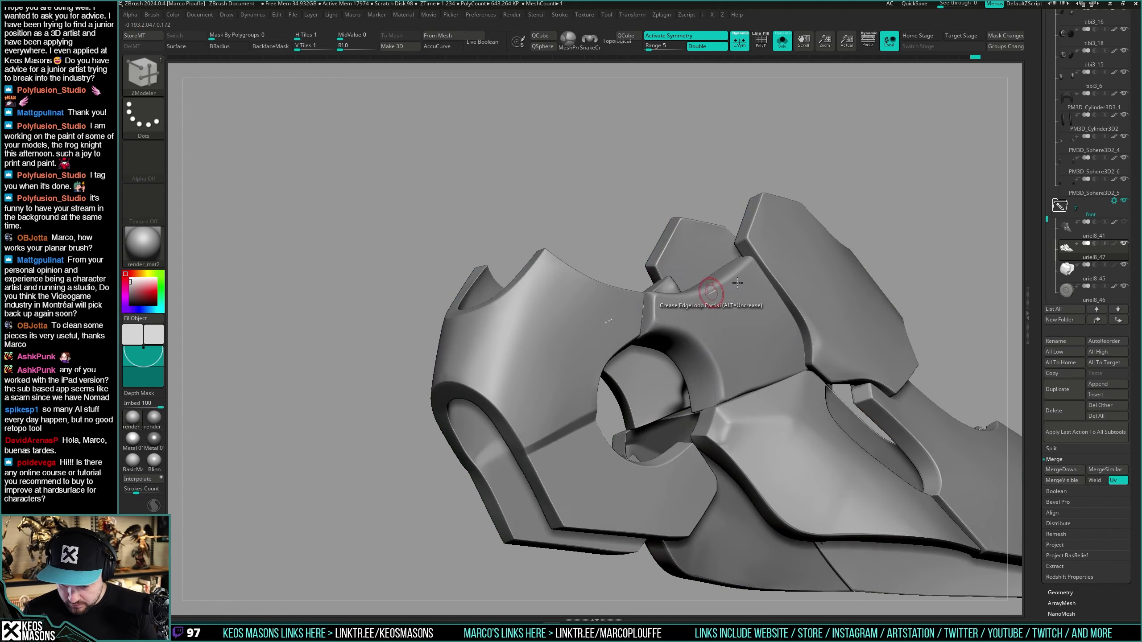
# Step: Examine the foot plates' edges and polygroups around the ankle ring together with the leg parts
pyautogui.moveTo(809, 225); pyautogui.dragTo(746, 306)
pyautogui.hotkey('alt', 's')
pyautogui.moveTo(934, 279); pyautogui.dragTo(906, 320)
pyautogui.keyDown('ctrl'); pyautogui.moveTo(906, 309); pyautogui.dragTo(909, 274, button='right'); pyautogui.keyUp('ctrl')
pyautogui.moveTo(908, 274); pyautogui.dragTo(893, 315, button='right')
pyautogui.moveTo(894, 315)
pyautogui.mouseDown()
pyautogui.moveTo(913, 278)
pyautogui.moveTo(890, 324)
pyautogui.moveTo(739, 377)
pyautogui.moveTo(855, 310)
pyautogui.moveTo(854, 322)
pyautogui.moveTo(780, 346)
pyautogui.moveTo(845, 330)
pyautogui.moveTo(855, 346)
pyautogui.moveTo(843, 358)
pyautogui.moveTo(834, 357)
pyautogui.moveTo(854, 340)
pyautogui.moveTo(733, 388)
pyautogui.moveTo(677, 429)
pyautogui.moveTo(728, 360)
pyautogui.mouseUp()
pyautogui.hotkey('shift', 'f')
pyautogui.hotkey('shift', 'f')
# Step: Frame the isolated foot plates and turn off their dynamic subdivision preview
pyautogui.press('b')
pyautogui.press('c')
pyautogui.press('b')
pyautogui.hotkey('alt', 's')
pyautogui.hotkey('shift', 'f')
pyautogui.press('f')
pyautogui.hotkey('shift', 'f')
pyautogui.hotkey('shift', 'd')
# Step: Polish the outer surface of the front toe plates with the hPolish brush
pyautogui.press('space')
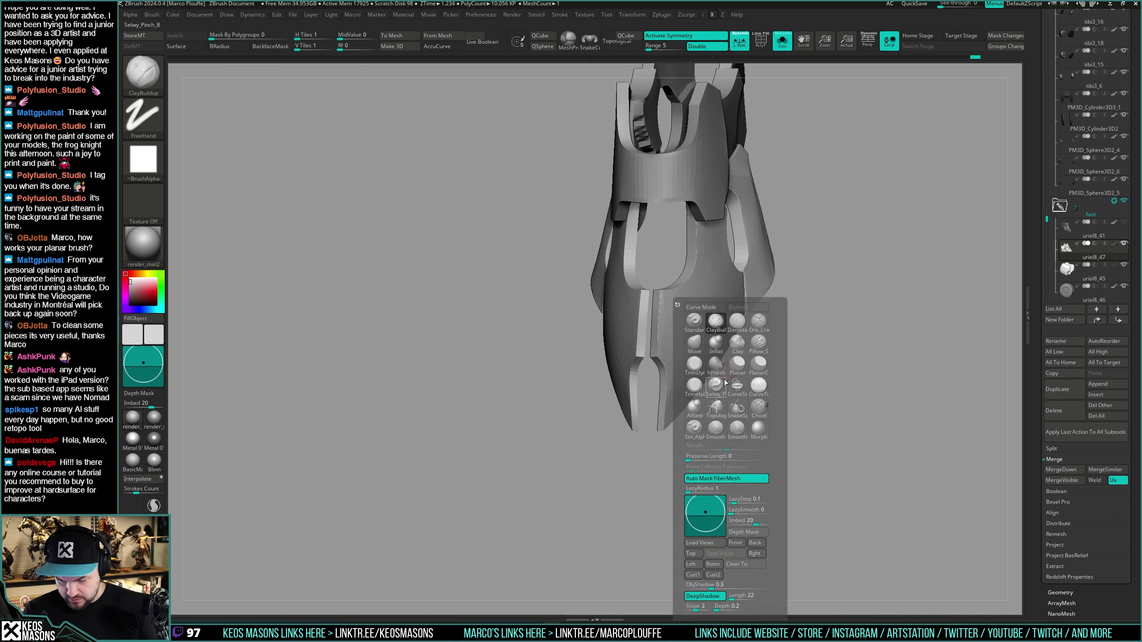
pyautogui.click(740, 345)
pyautogui.press('space')
pyautogui.click(729, 364)
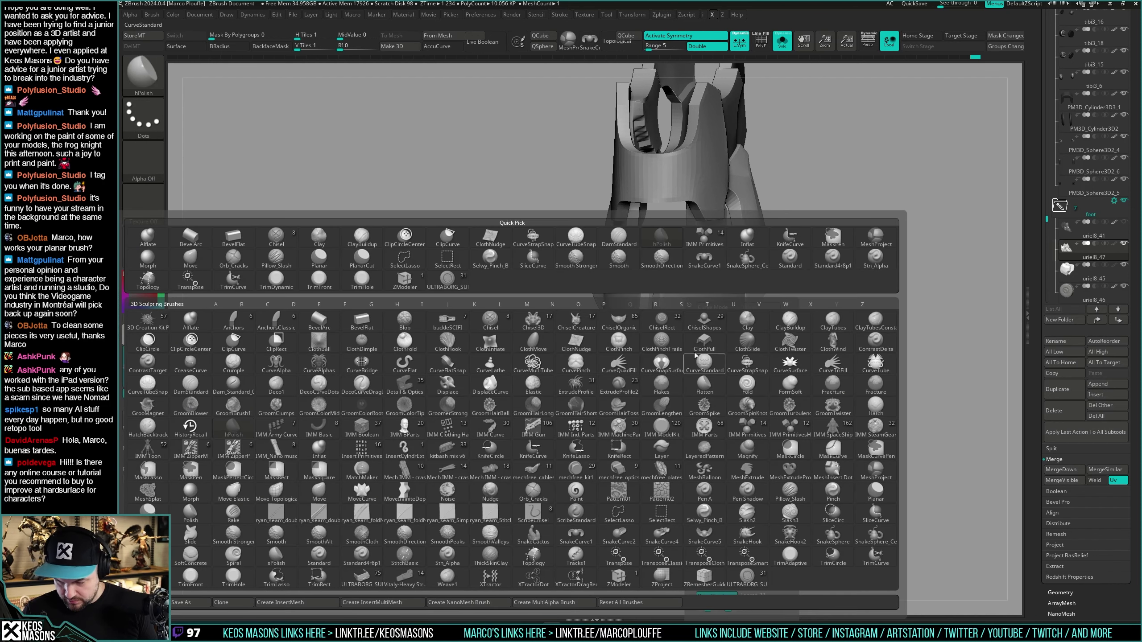
pyautogui.click(701, 364)
pyautogui.press('space')
pyautogui.click(679, 373)
pyautogui.moveTo(671, 374); pyautogui.dragTo(662, 422)
pyautogui.press('space')
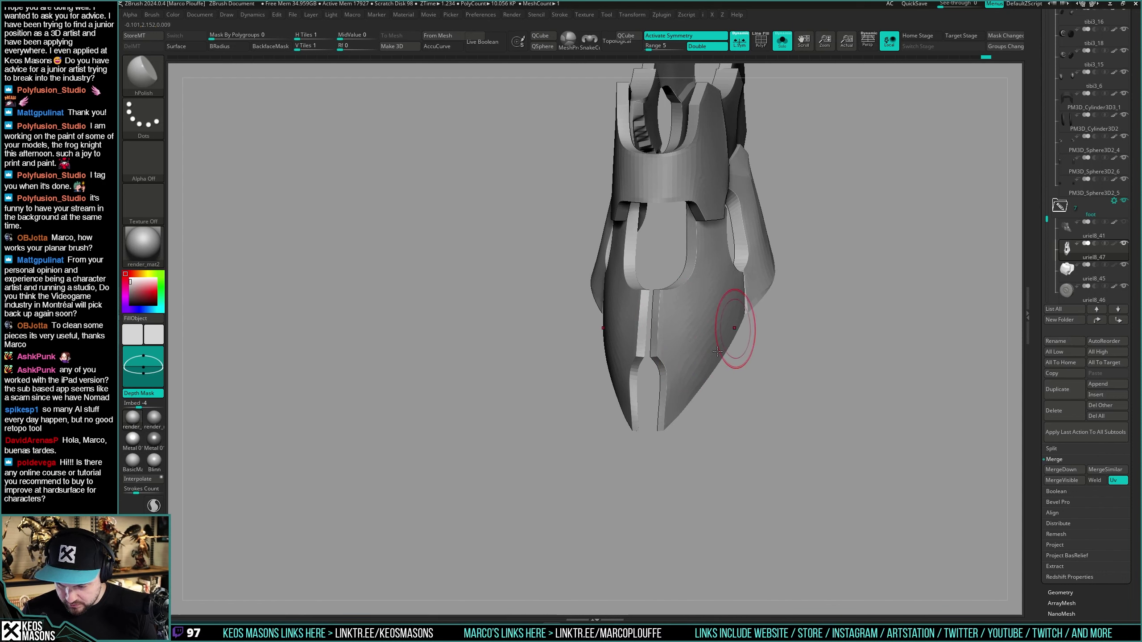
pyautogui.moveTo(695, 345); pyautogui.dragTo(804, 358, button='right')
pyautogui.press('space')
pyautogui.click(815, 269)
# Step: Check the toe plates' polygroups and examine the foot together with the whole leg
pyautogui.hotkey('shift', 'f')
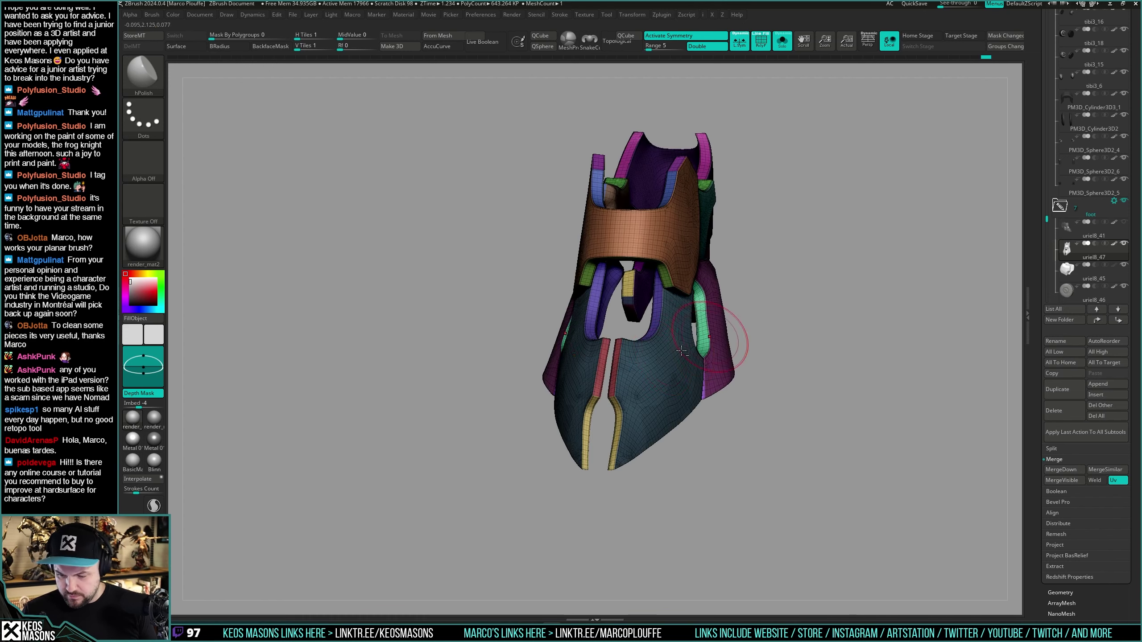
pyautogui.keyDown('ctrl'); pyautogui.moveTo(760, 324); pyautogui.dragTo(708, 377, button='right'); pyautogui.keyUp('ctrl')
pyautogui.hotkey('shift', 'f')
pyautogui.hotkey('alt', 's')
pyautogui.keyDown('alt'); pyautogui.moveTo(556, 193); pyautogui.dragTo(593, 300, button='right'); pyautogui.keyUp('alt')
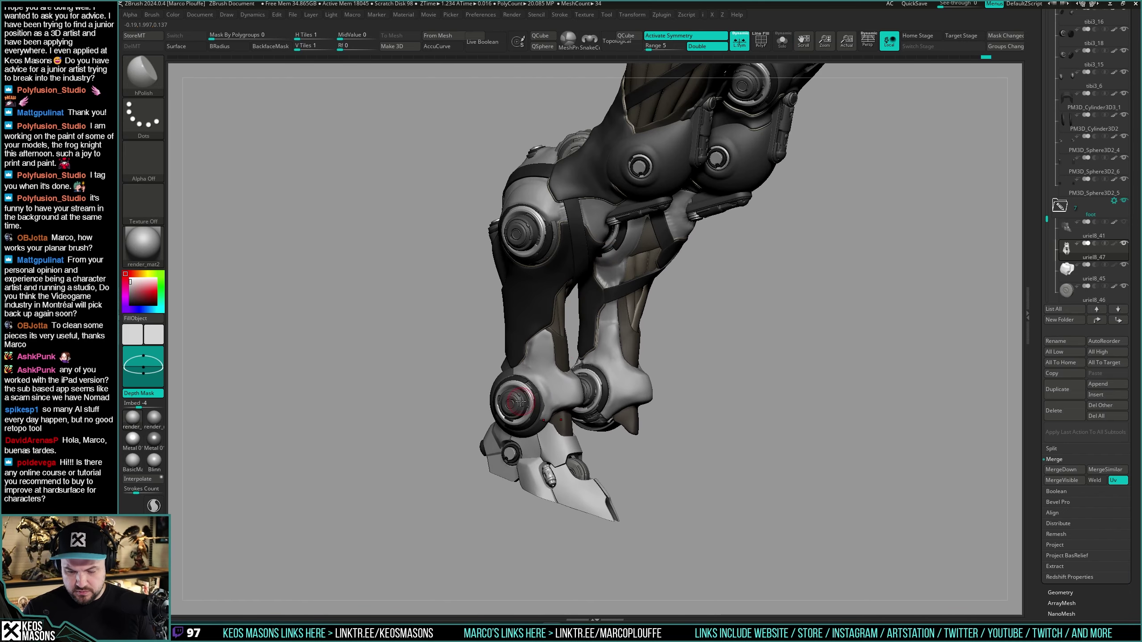
# Step: Sample the leg armor's grey color for the foot plates
pyautogui.press('c')
pyautogui.keyDown('ctrl'); pyautogui.moveTo(551, 416); pyautogui.dragTo(715, 469, button='right'); pyautogui.keyUp('ctrl')
pyautogui.press('space')
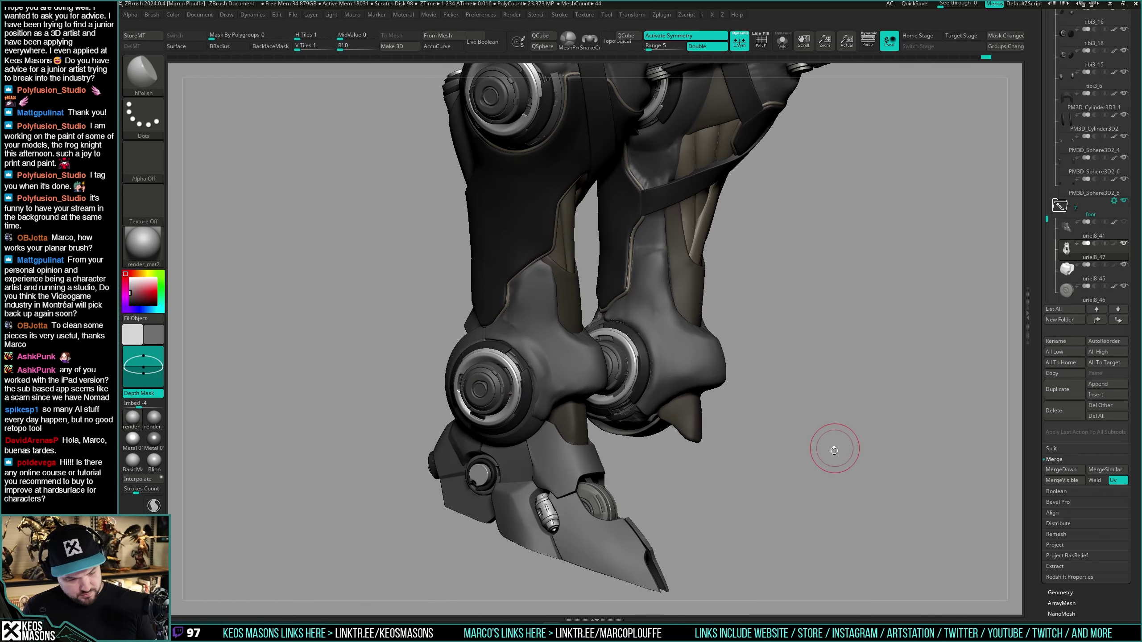
# Step: Select the heel plates and fill them with the grey color sampled from the surrounding armor
pyautogui.keyDown('alt'); pyautogui.moveTo(651, 497); pyautogui.dragTo(759, 432, button='right'); pyautogui.keyUp('alt')
pyautogui.moveTo(759, 431); pyautogui.dragTo(691, 341, button='right')
pyautogui.hotkey('shift', 'f')
pyautogui.hotkey('shift', 'f')
pyautogui.hotkey('shift', 'f')
pyautogui.hotkey('shift', 'f')
pyautogui.press('space')
pyautogui.click(692, 445)
pyautogui.keyDown('alt'); pyautogui.click(690, 337); pyautogui.keyUp('alt')
pyautogui.press('space')
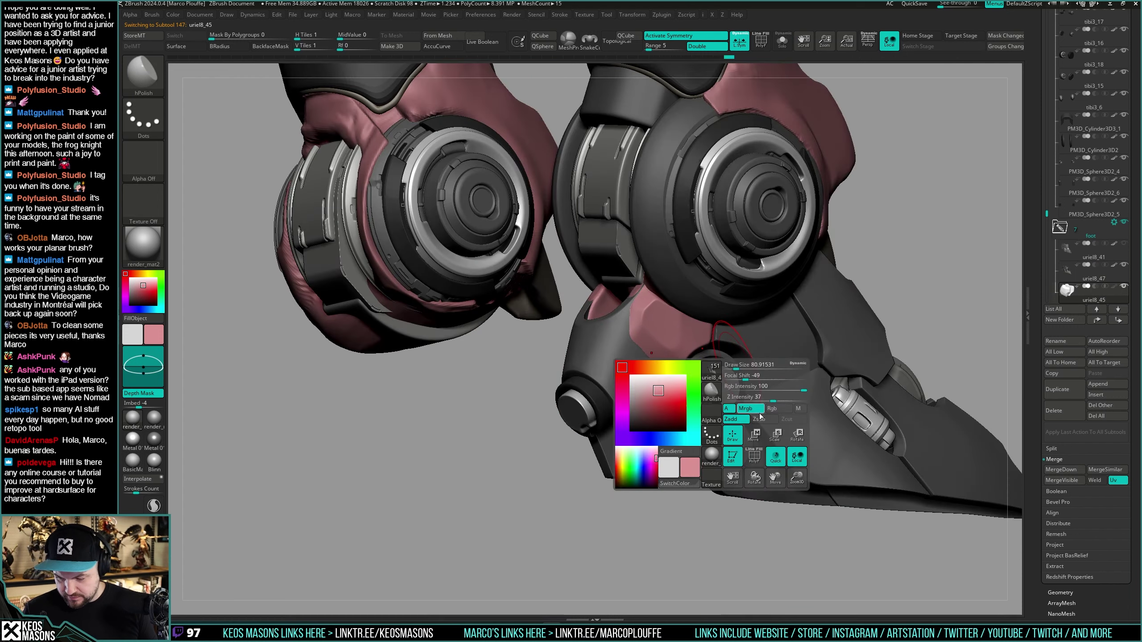
pyautogui.press('c')
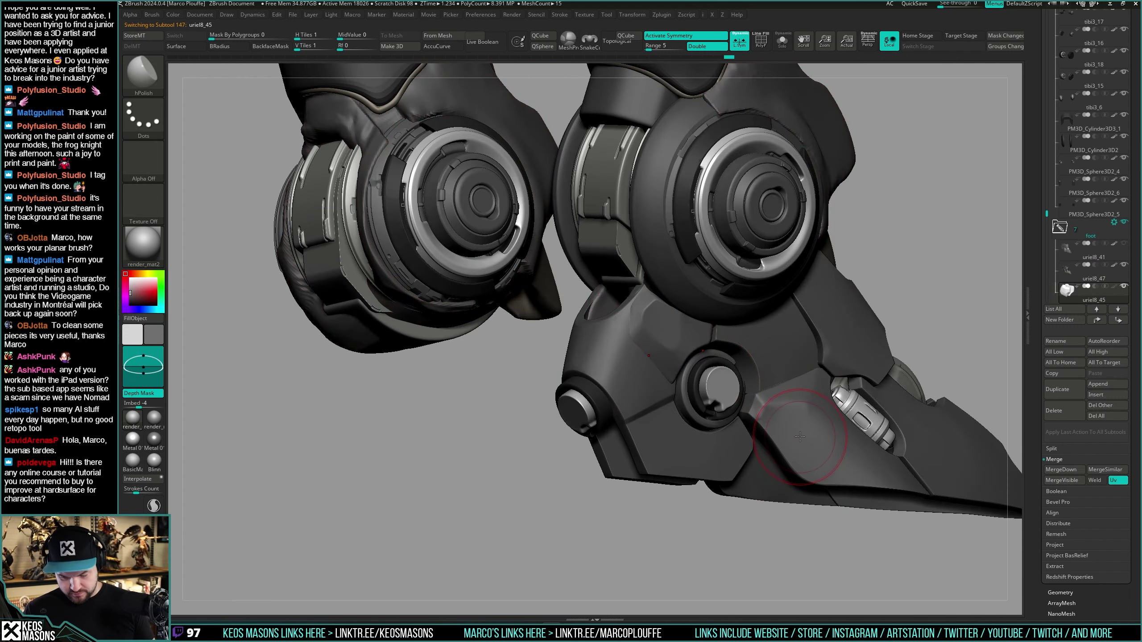
pyautogui.hotkey('ctrl', 'f')
# Step: Adjust the heel plate's seam beside the round joint with the Move brush
pyautogui.press('space')
pyautogui.click(712, 458)
pyautogui.moveTo(705, 376)
pyautogui.mouseDown(button='right')
pyautogui.moveTo(657, 304)
pyautogui.moveTo(631, 311)
pyautogui.moveTo(669, 320)
pyautogui.moveTo(640, 318)
pyautogui.moveTo(701, 351)
pyautogui.moveTo(674, 332)
pyautogui.moveTo(644, 336)
pyautogui.moveTo(756, 330)
pyautogui.moveTo(731, 396)
pyautogui.mouseUp(button='right')
pyautogui.press('space')
pyautogui.press('b')
pyautogui.hotkey('shift', 's')
pyautogui.hotkey('shift', 's')
pyautogui.press('space')
pyautogui.click(737, 320)
pyautogui.rightClick(729, 410)
pyautogui.press('space')
pyautogui.click(760, 332)
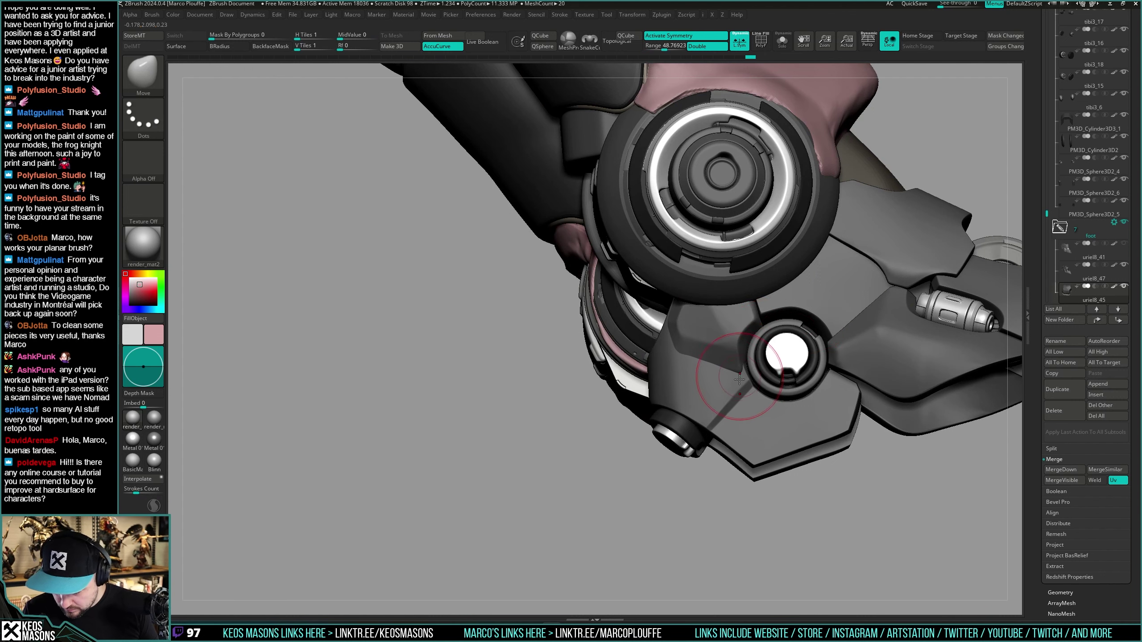
pyautogui.moveTo(735, 383); pyautogui.dragTo(690, 377, button='right')
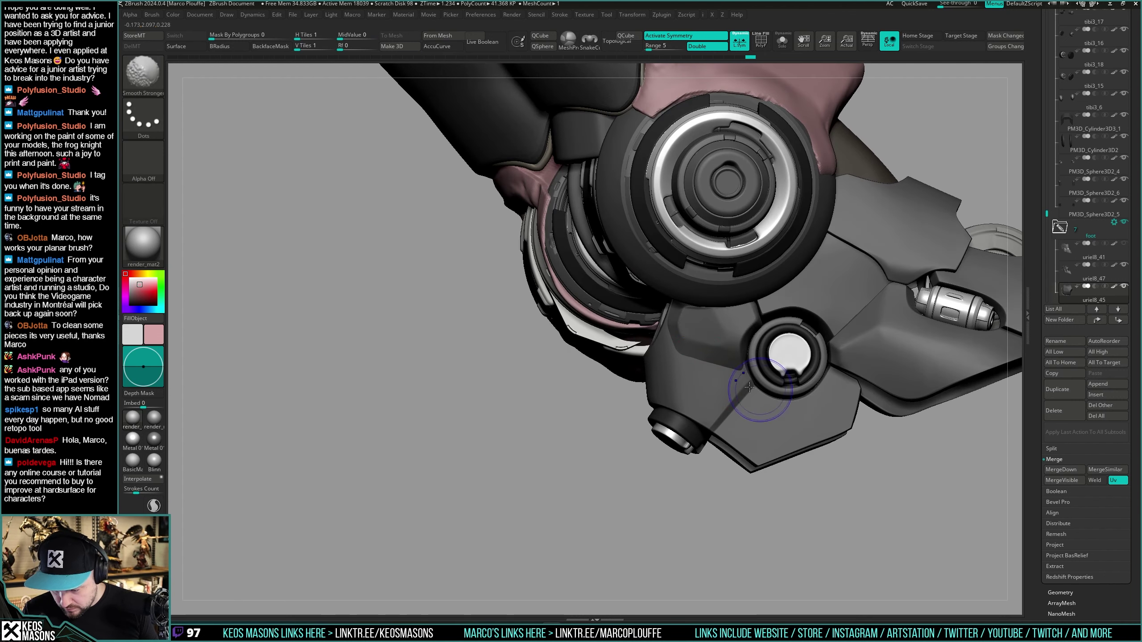
pyautogui.moveTo(749, 388); pyautogui.dragTo(753, 348, button='right')
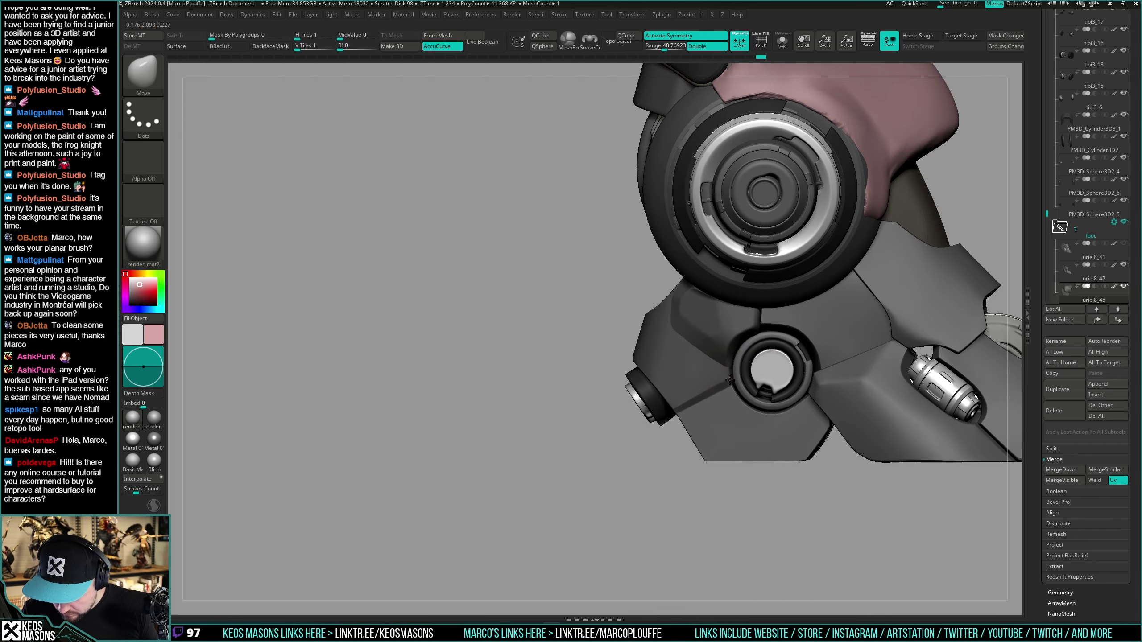
pyautogui.press('shift')
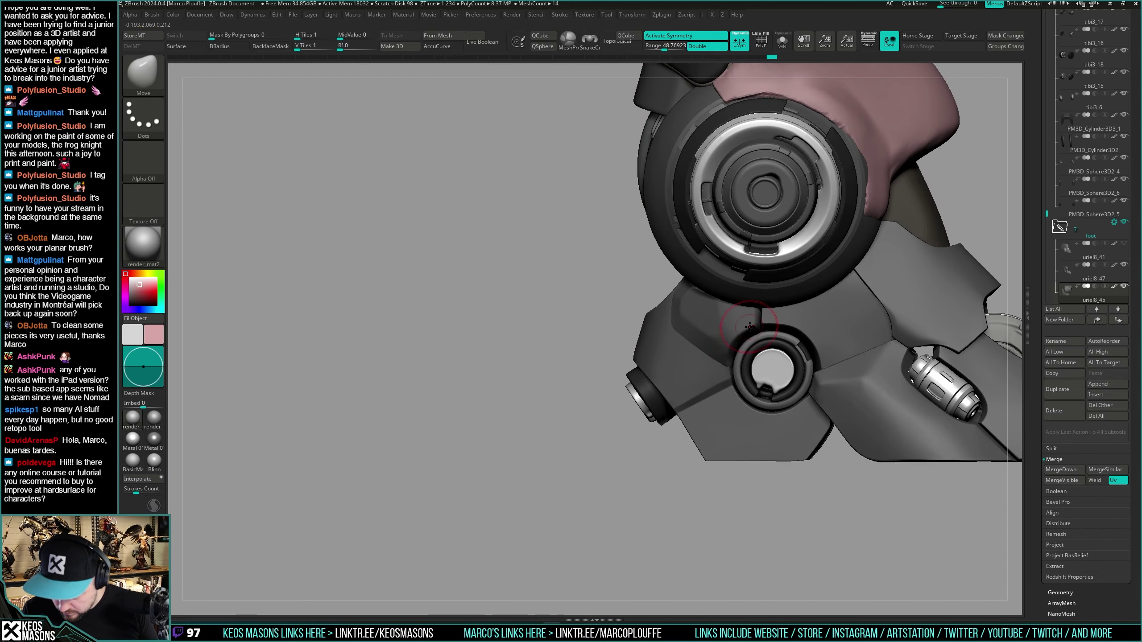
# Step: Switch to the hPolish brush and inspect the heel block in isolation before restoring the surrounding parts
pyautogui.moveTo(746, 329)
pyautogui.mouseDown(button='right')
pyautogui.moveTo(749, 305)
pyautogui.moveTo(766, 308)
pyautogui.moveTo(754, 310)
pyautogui.mouseUp(button='right')
pyautogui.press('x')
pyautogui.click(753, 363)
pyautogui.hotkey('alt', 's')
pyautogui.rightClick(765, 318)
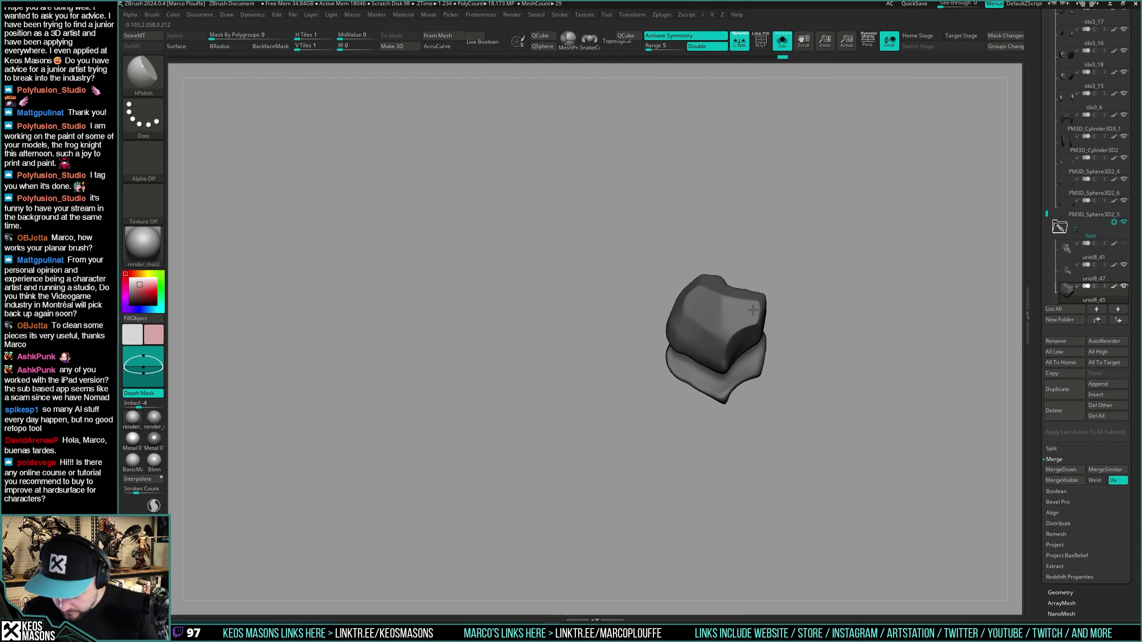
pyautogui.hotkey('alt', 's')
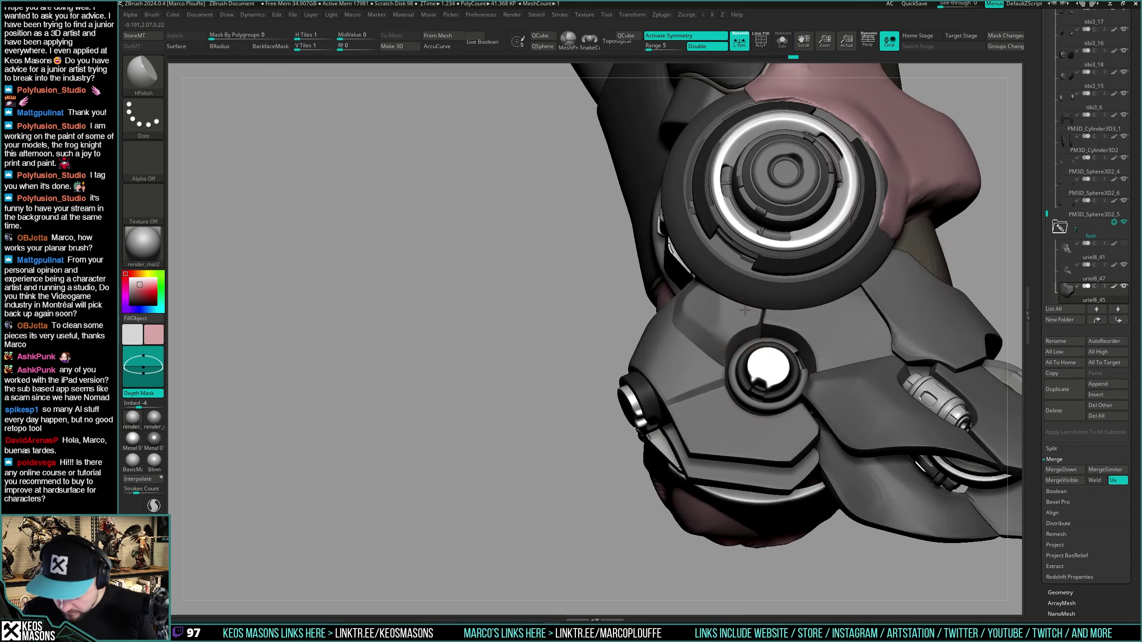
# Step: Select and isolate the foot plates, and mask everything except the upper ankle plate
pyautogui.moveTo(726, 333); pyautogui.dragTo(701, 301, button='right')
pyautogui.keyDown('ctrl'); pyautogui.moveTo(701, 302); pyautogui.dragTo(726, 326, button='right'); pyautogui.keyUp('ctrl')
pyautogui.keyDown('ctrl'); pyautogui.moveTo(760, 399); pyautogui.dragTo(760, 364, button='right'); pyautogui.keyUp('ctrl')
pyautogui.moveTo(759, 364); pyautogui.dragTo(755, 425, button='right')
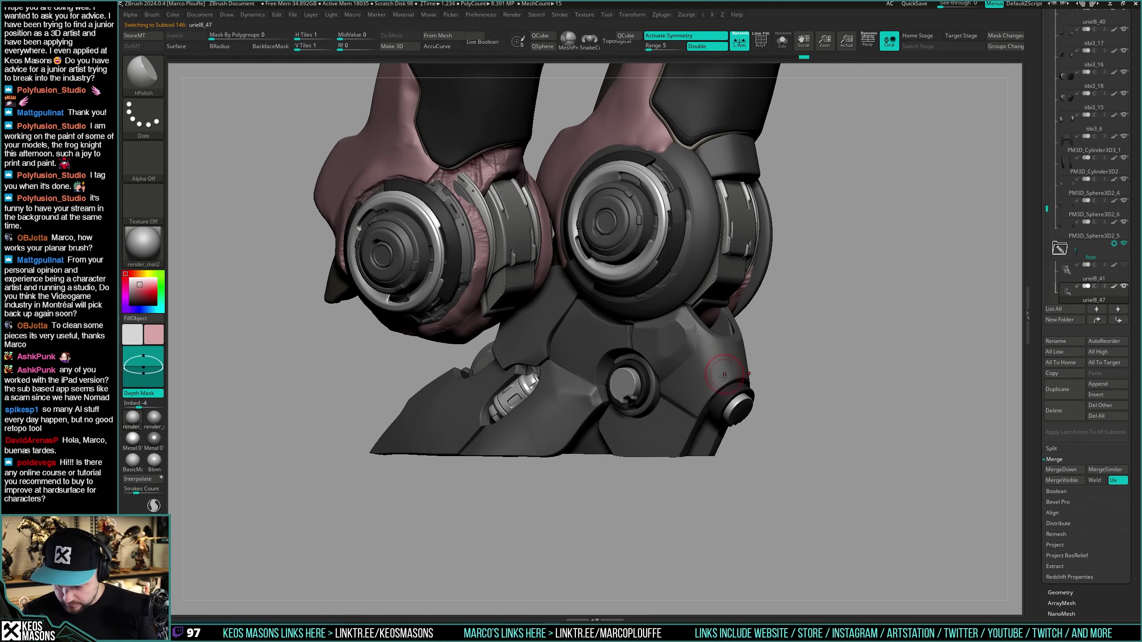
pyautogui.moveTo(725, 376); pyautogui.dragTo(700, 362, button='right')
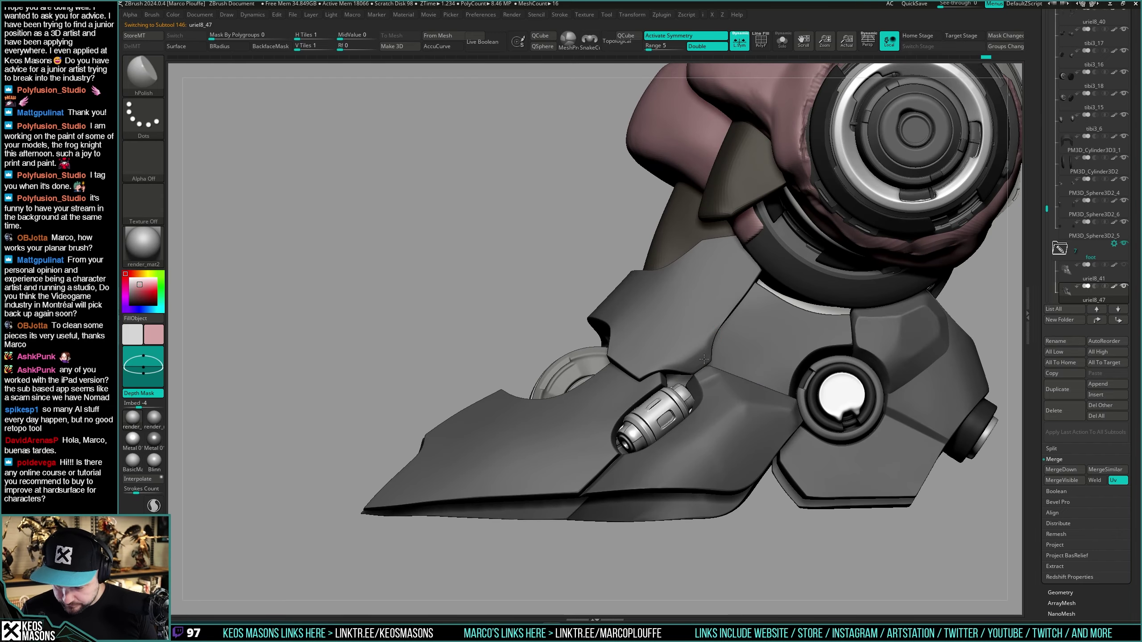
pyautogui.hotkey('alt', 's')
pyautogui.keyDown('ctrl'); pyautogui.keyDown('shift'); pyautogui.click(704, 340); pyautogui.keyUp('shift'); pyautogui.keyUp('ctrl')
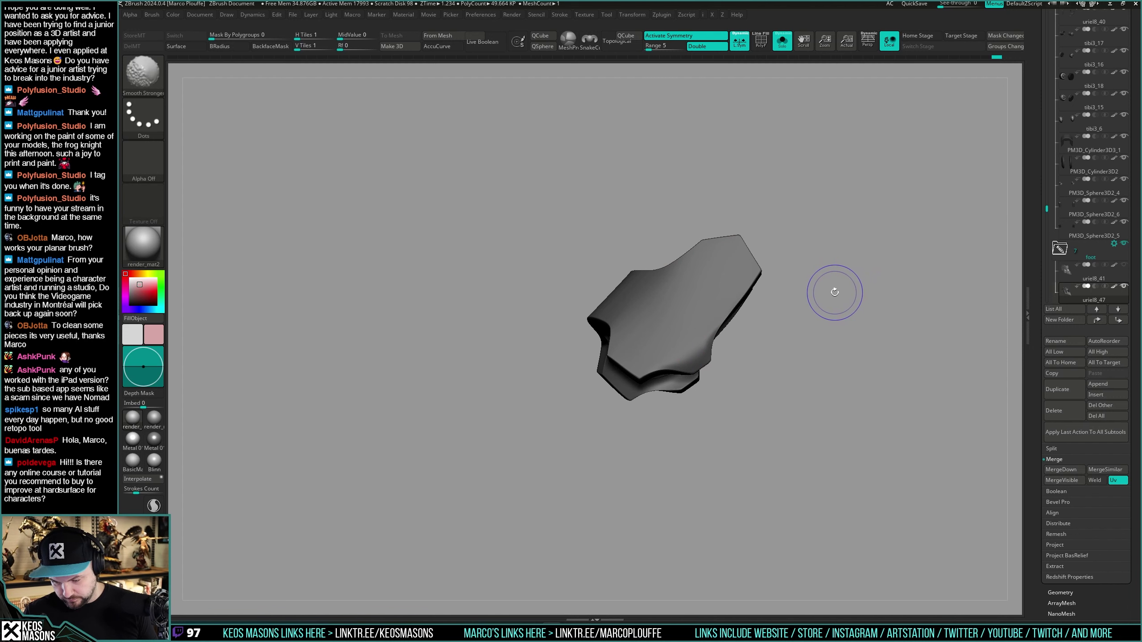
pyautogui.keyDown('ctrl'); pyautogui.click(856, 255); pyautogui.keyUp('ctrl')
pyautogui.keyDown('ctrl'); pyautogui.keyDown('shift'); pyautogui.click(864, 253); pyautogui.keyUp('shift'); pyautogui.keyUp('ctrl')
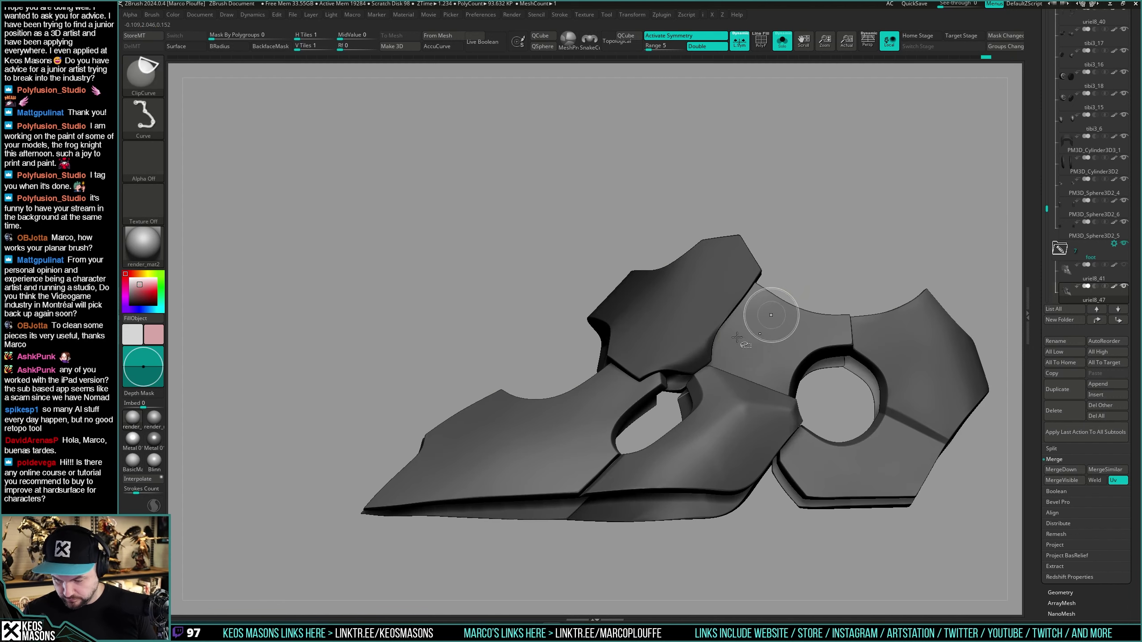
pyautogui.keyDown('ctrl'); pyautogui.moveTo(772, 319); pyautogui.dragTo(868, 238, button='right'); pyautogui.keyUp('ctrl')
pyautogui.keyDown('ctrl'); pyautogui.click(869, 237); pyautogui.keyUp('ctrl')
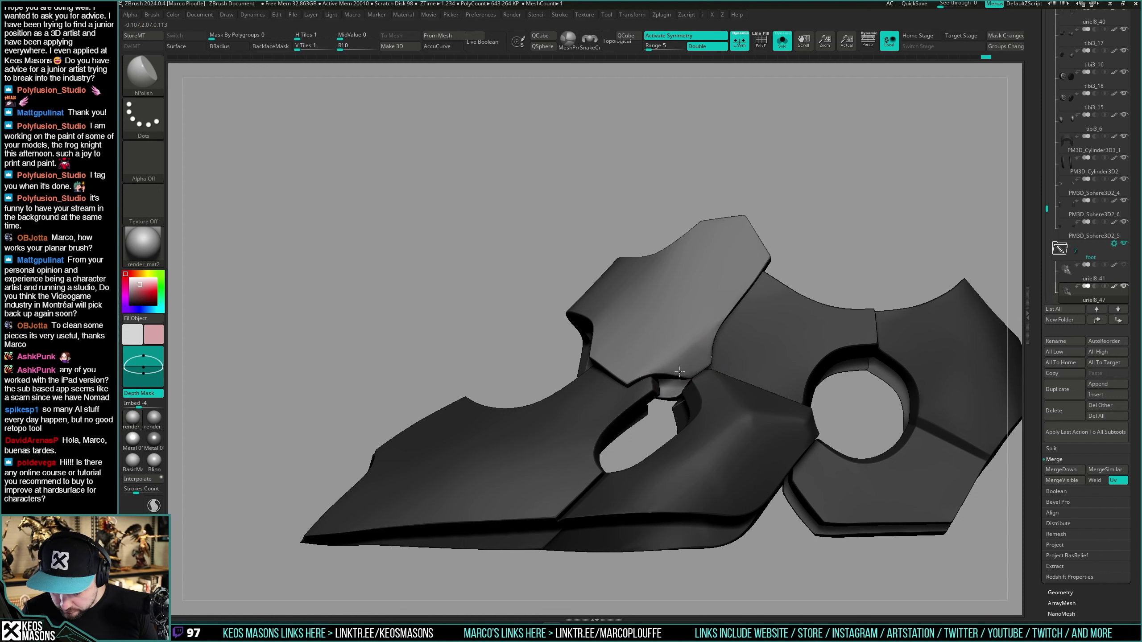
# Step: Isolate the upper ankle plate and polish its outer surface around the lower side corner with the hPolish brush
pyautogui.moveTo(634, 386); pyautogui.dragTo(665, 364, button='right')
pyautogui.moveTo(699, 318)
pyautogui.mouseDown(button='right')
pyautogui.moveTo(722, 257)
pyautogui.moveTo(750, 273)
pyautogui.moveTo(738, 285)
pyautogui.moveTo(778, 374)
pyautogui.mouseUp(button='right')
pyautogui.press('ctrl')
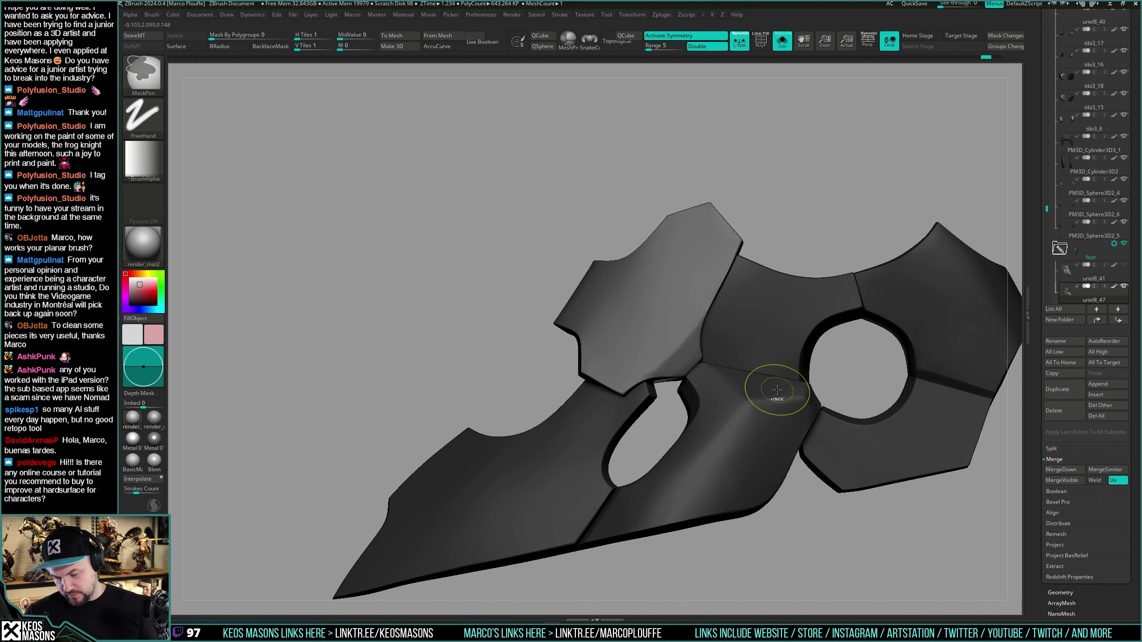
pyautogui.keyDown('ctrl'); pyautogui.keyDown('shift'); pyautogui.click(777, 389); pyautogui.keyUp('shift'); pyautogui.keyUp('ctrl')
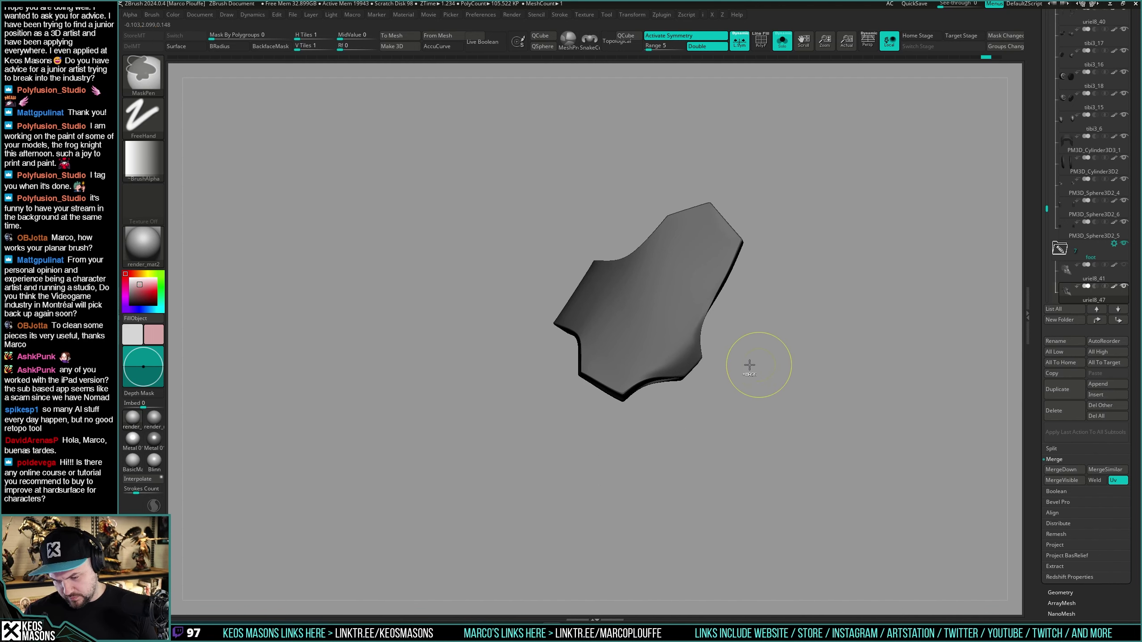
pyautogui.moveTo(695, 367); pyautogui.dragTo(692, 357, button='right')
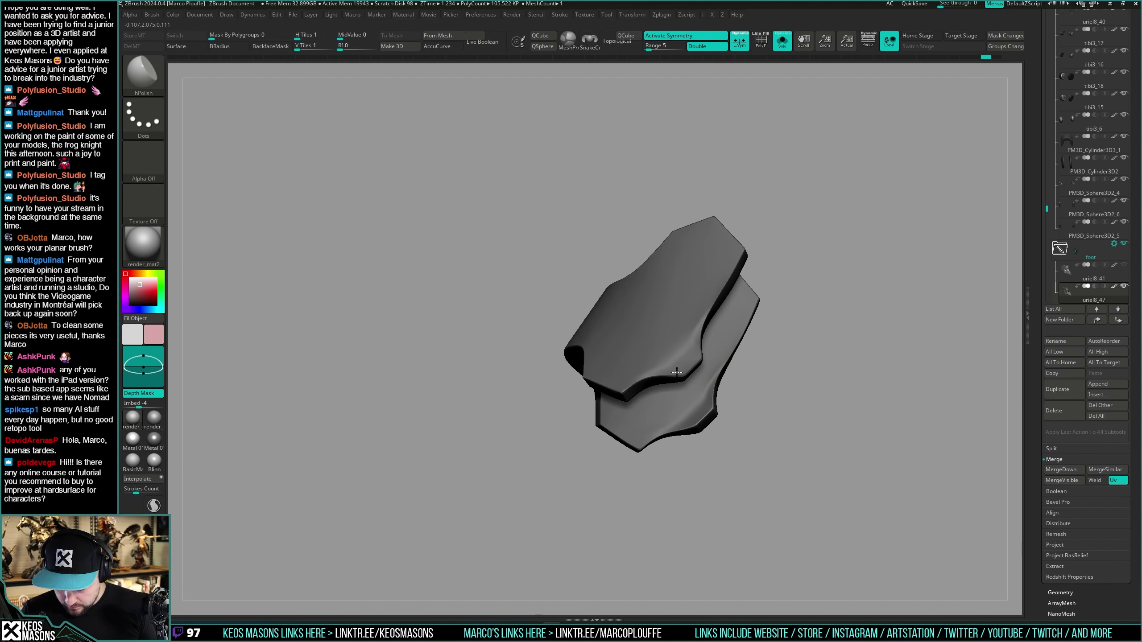
pyautogui.moveTo(694, 346); pyautogui.dragTo(700, 353, button='right')
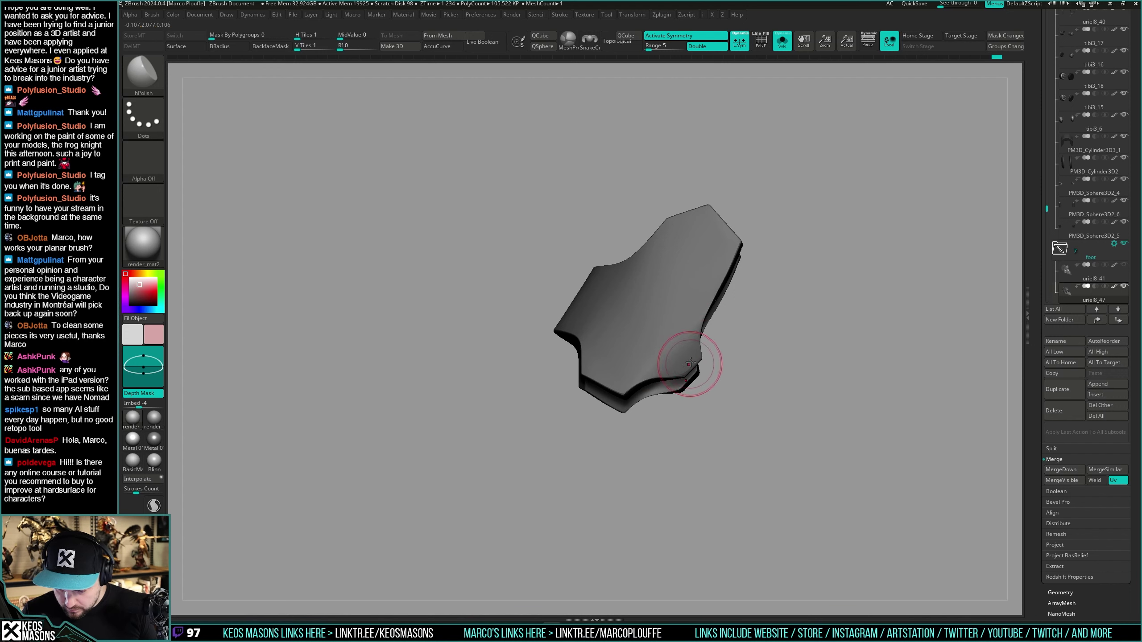
pyautogui.moveTo(690, 362); pyautogui.dragTo(702, 334, button='right')
pyautogui.moveTo(643, 384); pyautogui.dragTo(692, 360, button='right')
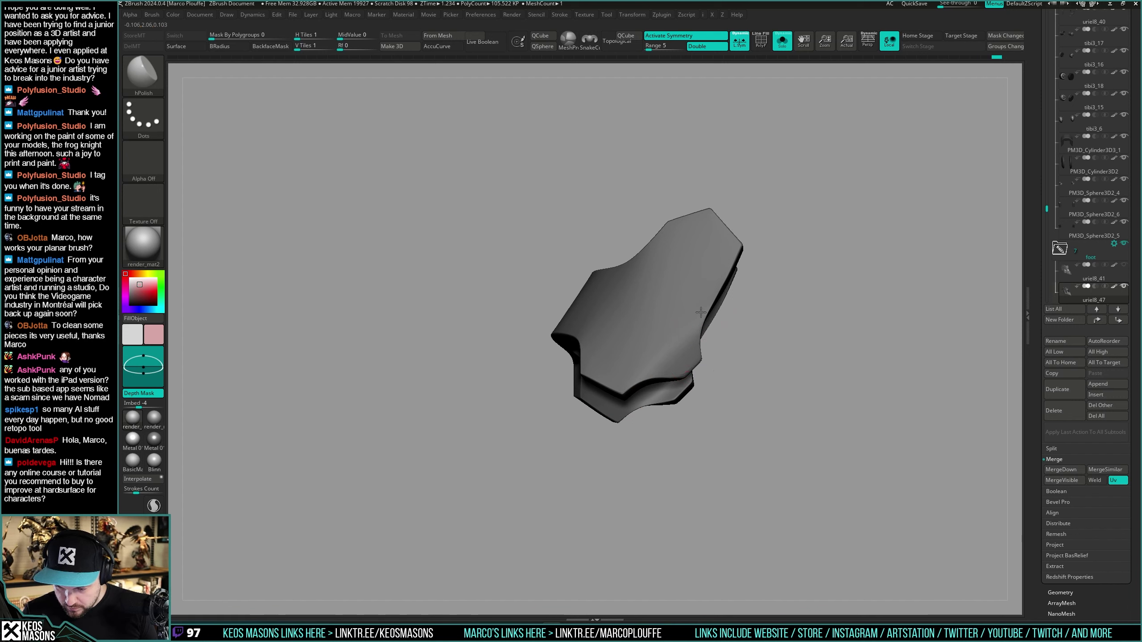
pyautogui.moveTo(700, 312); pyautogui.dragTo(667, 385)
pyautogui.moveTo(760, 353); pyautogui.dragTo(695, 310)
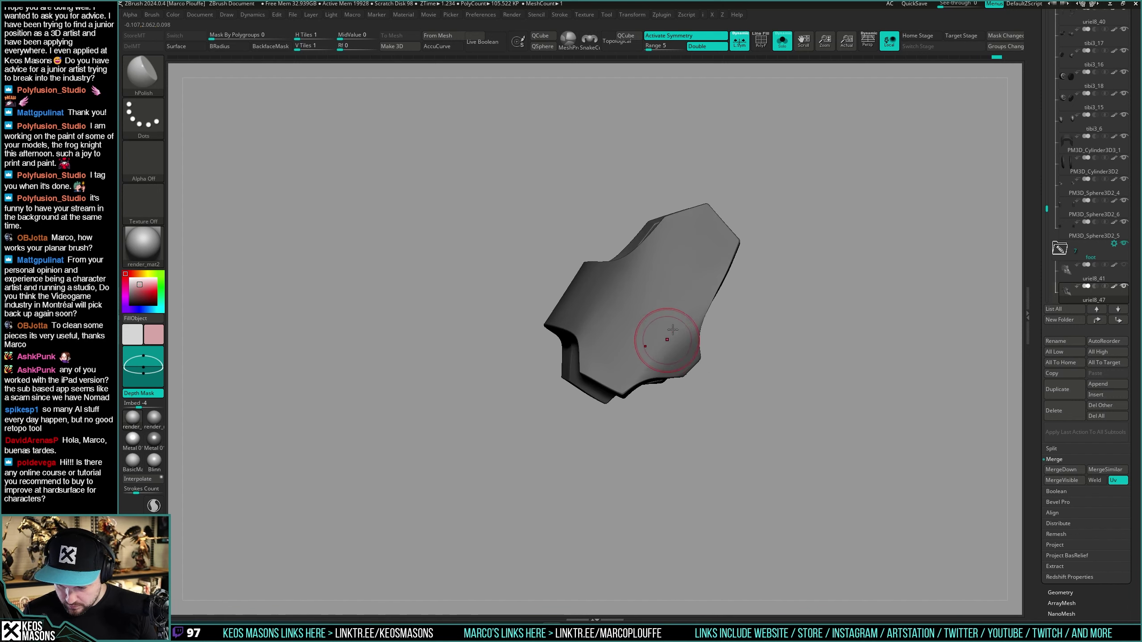
pyautogui.moveTo(719, 357)
pyautogui.mouseDown(button='right')
pyautogui.moveTo(657, 310)
pyautogui.moveTo(711, 268)
pyautogui.moveTo(692, 333)
pyautogui.moveTo(737, 315)
pyautogui.moveTo(709, 345)
pyautogui.moveTo(742, 317)
pyautogui.mouseUp(button='right')
pyautogui.rightClick(686, 365)
pyautogui.hotkey('alt', 's')
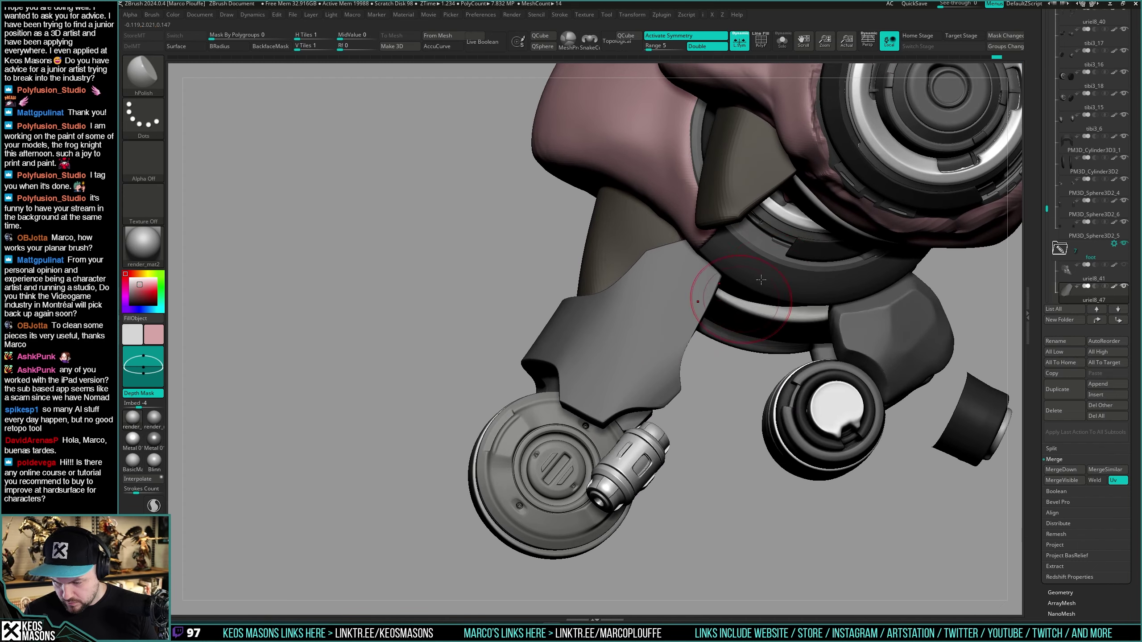
# Step: Adjust the upper ankle plate's side edge against the leg parts with the Move brush
pyautogui.rightClick(742, 317)
pyautogui.click(744, 333)
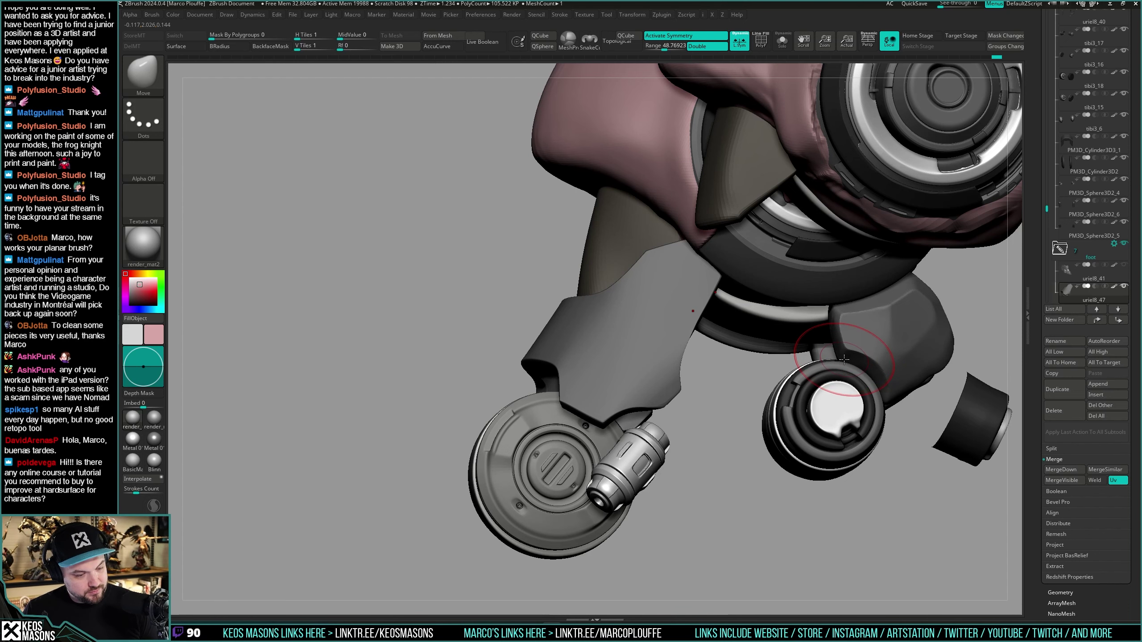
pyautogui.moveTo(737, 382)
pyautogui.mouseDown()
pyautogui.moveTo(670, 387)
pyautogui.moveTo(716, 378)
pyautogui.mouseUp()
pyautogui.hotkey('alt', 's')
pyautogui.moveTo(705, 359)
pyautogui.mouseDown(button='right')
pyautogui.moveTo(713, 345)
pyautogui.moveTo(718, 365)
pyautogui.mouseUp(button='right')
pyautogui.hotkey('alt', 's')
pyautogui.hotkey('shift', 's')
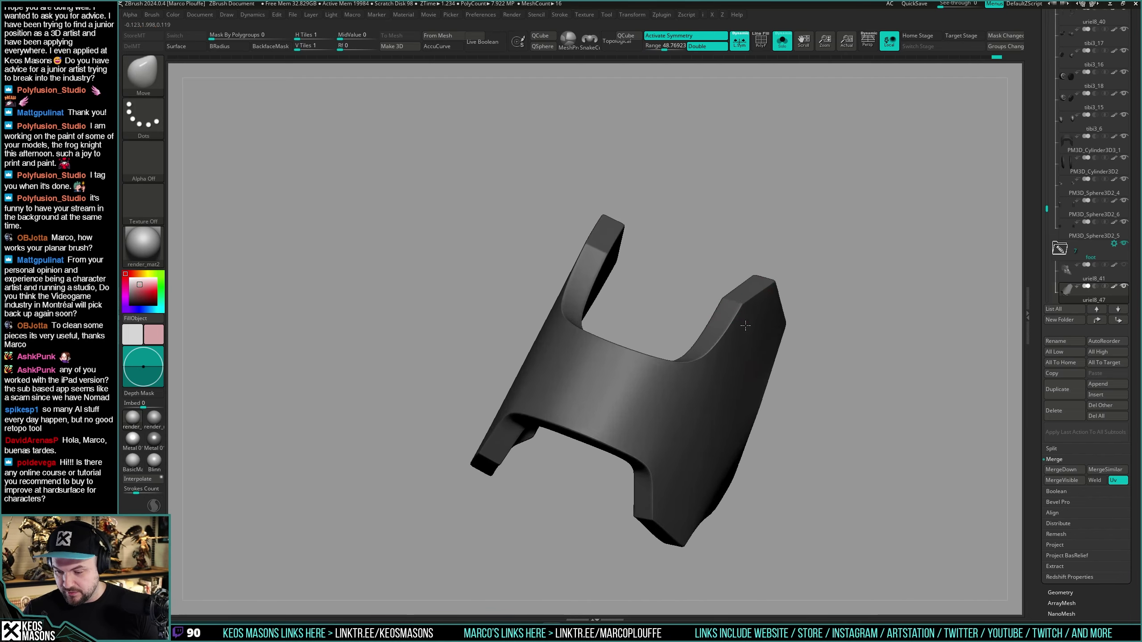
# Step: Polish the edge faces of the ankle plate's upper prongs with the hPolish brush
pyautogui.press('space')
pyautogui.moveTo(741, 306); pyautogui.dragTo(743, 316, button='right')
pyautogui.press('space')
pyautogui.click(730, 323)
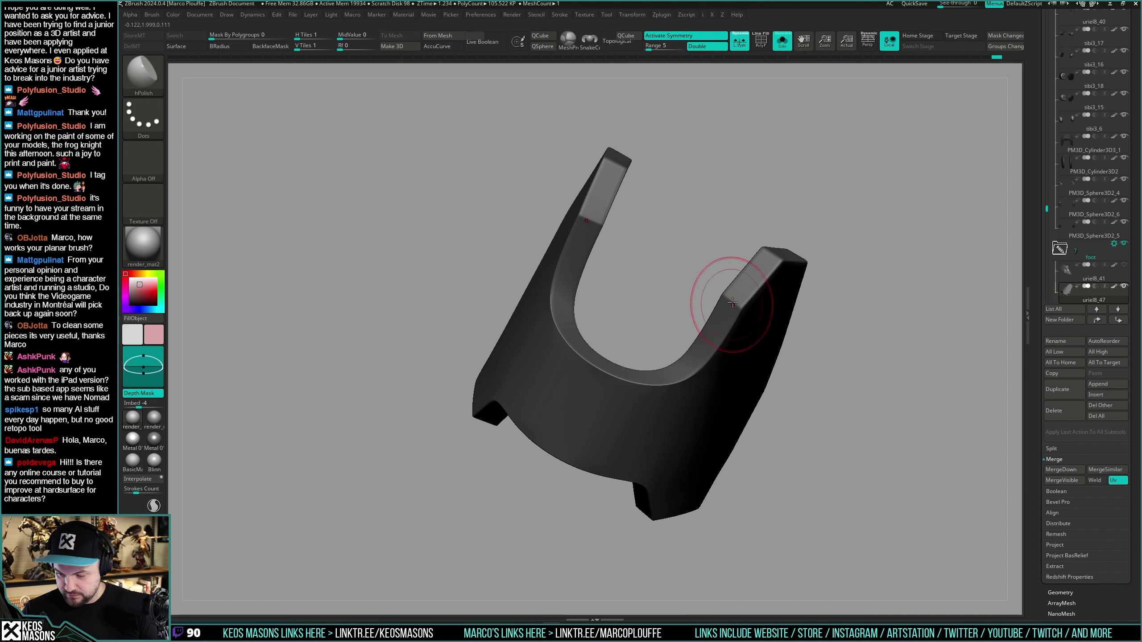
pyautogui.moveTo(727, 307); pyautogui.dragTo(732, 298)
pyautogui.moveTo(728, 304)
pyautogui.mouseDown(button='right')
pyautogui.moveTo(715, 328)
pyautogui.moveTo(742, 342)
pyautogui.moveTo(668, 378)
pyautogui.moveTo(697, 370)
pyautogui.mouseUp(button='right')
pyautogui.hotkey('shift', 's')
pyautogui.keyDown('ctrl'); pyautogui.moveTo(697, 370); pyautogui.dragTo(710, 331, button='right'); pyautogui.keyUp('ctrl')
pyautogui.hotkey('shift', 's')
# Step: Isolate the ankle plate and polish the crease where its side rim changes direction
pyautogui.keyDown('ctrl'); pyautogui.keyDown('shift'); pyautogui.click(871, 329); pyautogui.keyUp('shift'); pyautogui.keyUp('ctrl')
pyautogui.moveTo(809, 341); pyautogui.dragTo(793, 362, button='right')
pyautogui.keyDown('alt'); pyautogui.moveTo(793, 363); pyautogui.dragTo(724, 432, button='right'); pyautogui.keyUp('alt')
pyautogui.keyDown('ctrl'); pyautogui.keyDown('shift'); pyautogui.click(740, 328); pyautogui.keyUp('shift'); pyautogui.keyUp('ctrl')
pyautogui.moveTo(724, 432); pyautogui.dragTo(718, 416, button='right')
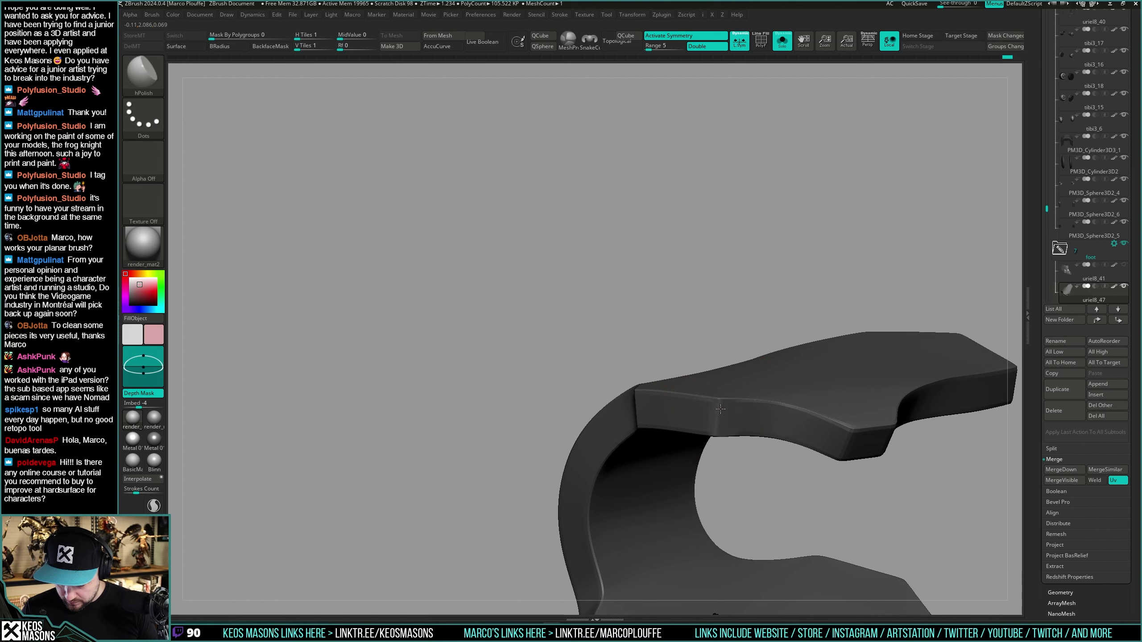
pyautogui.moveTo(711, 433); pyautogui.dragTo(795, 391, button='right')
pyautogui.keyDown('ctrl'); pyautogui.moveTo(795, 391); pyautogui.dragTo(813, 363, button='right'); pyautogui.keyUp('ctrl')
pyautogui.press('s')
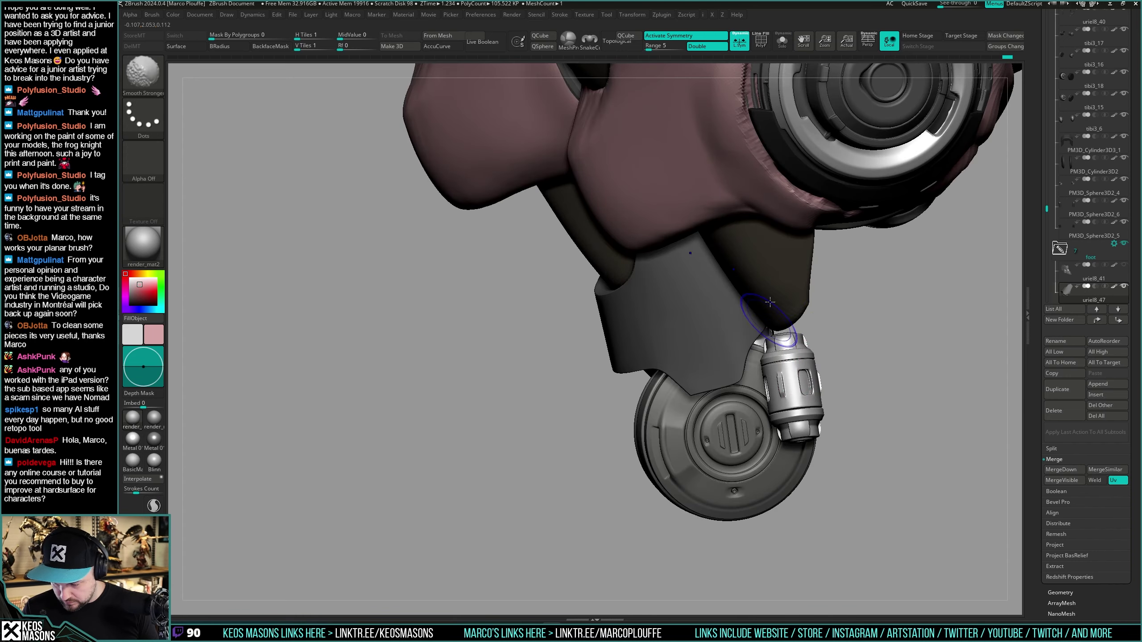
# Step: Unhide and unmask all foot plates, and examine them with the leg and pistons
pyautogui.moveTo(735, 426); pyautogui.dragTo(808, 441, button='right')
pyautogui.press('s')
pyautogui.press('s')
pyautogui.press('s')
pyautogui.keyDown('ctrl'); pyautogui.keyDown('shift'); pyautogui.click(843, 360); pyautogui.keyUp('shift'); pyautogui.keyUp('ctrl')
pyautogui.hotkey('ctrl', 'shift', 's')
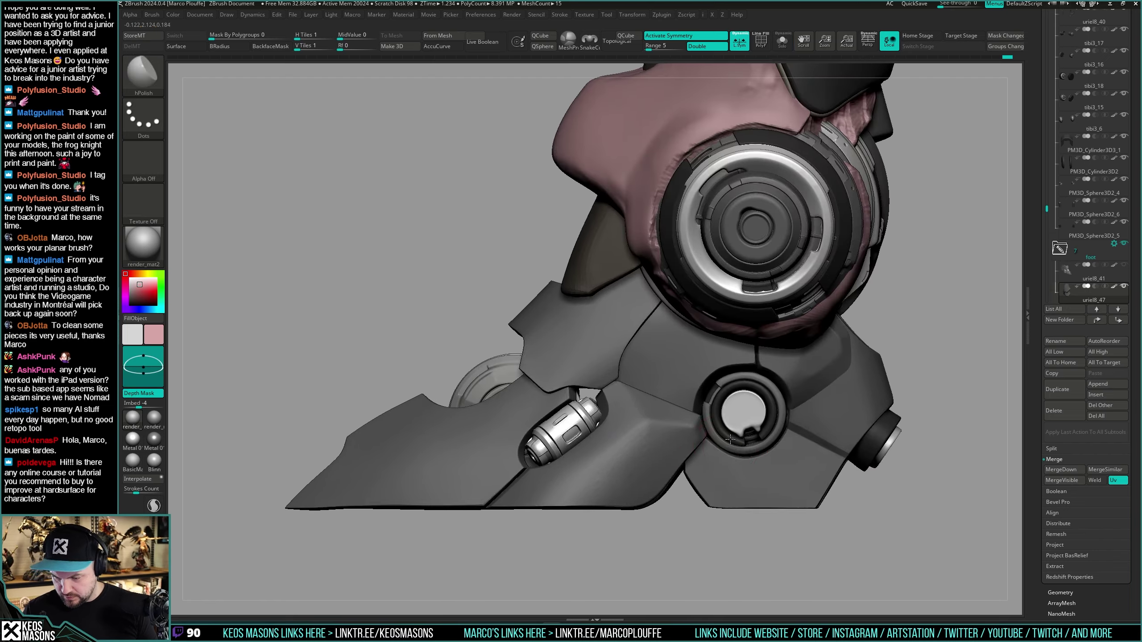
pyautogui.moveTo(730, 439)
pyautogui.keyDown('ctrl'); pyautogui.mouseDown(button='right')
pyautogui.moveTo(724, 416)
pyautogui.moveTo(832, 429)
pyautogui.moveTo(732, 443)
pyautogui.mouseUp(button='right'); pyautogui.keyUp('ctrl')
pyautogui.moveTo(660, 465); pyautogui.dragTo(650, 449, button='right')
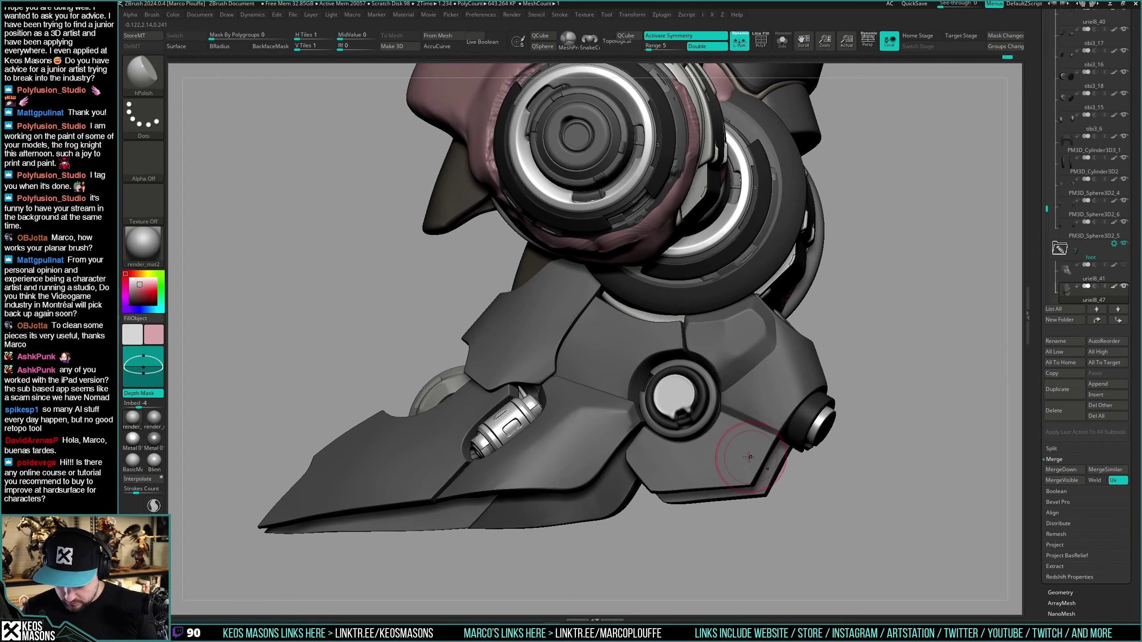
pyautogui.moveTo(749, 457); pyautogui.dragTo(767, 413, button='right')
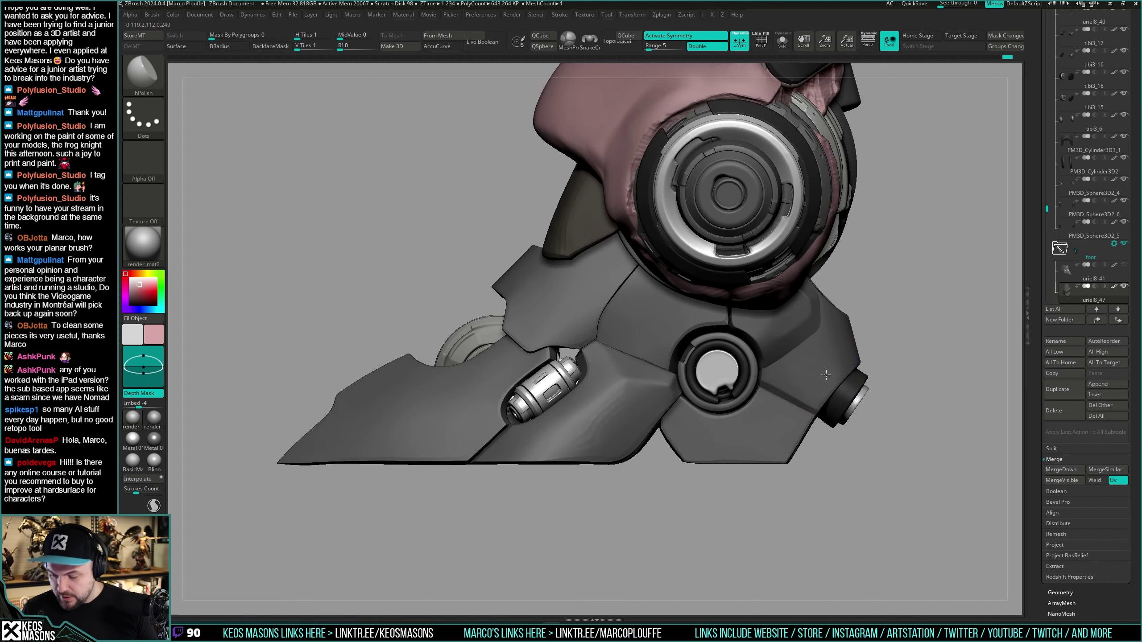
pyautogui.moveTo(720, 442); pyautogui.dragTo(616, 317, button='right')
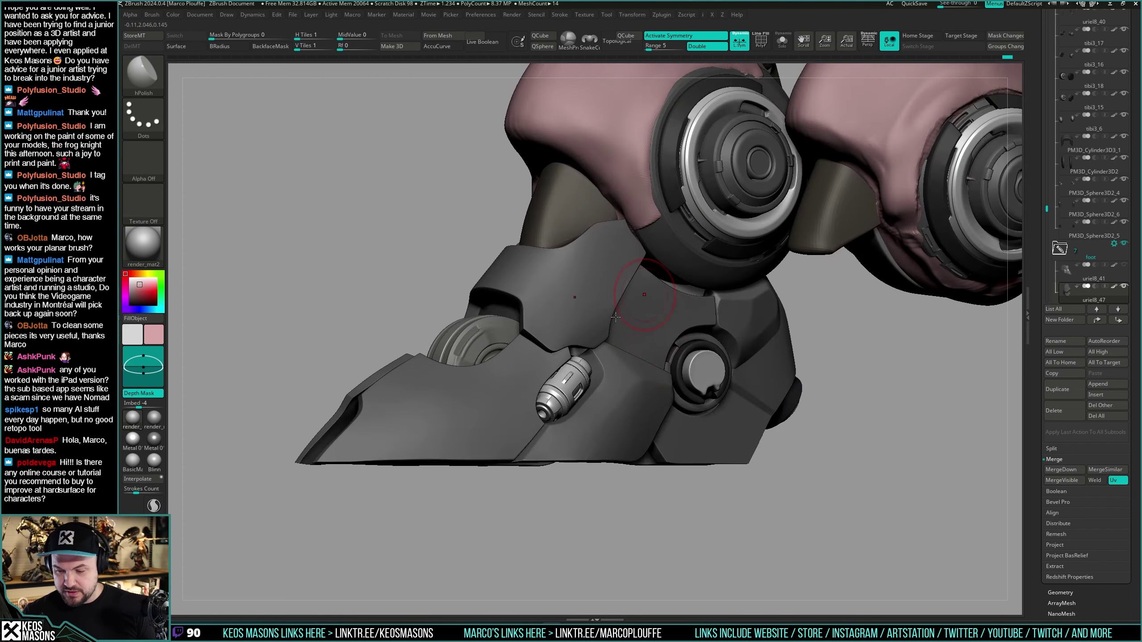
# Step: Isolate the foot plates and adjust the side plate's upper edge next to the ankle plate with the Move brush
pyautogui.moveTo(692, 326)
pyautogui.mouseDown(button='right')
pyautogui.moveTo(743, 355)
pyautogui.moveTo(722, 333)
pyautogui.moveTo(751, 327)
pyautogui.moveTo(730, 359)
pyautogui.mouseUp(button='right')
pyautogui.hotkey('alt', 's')
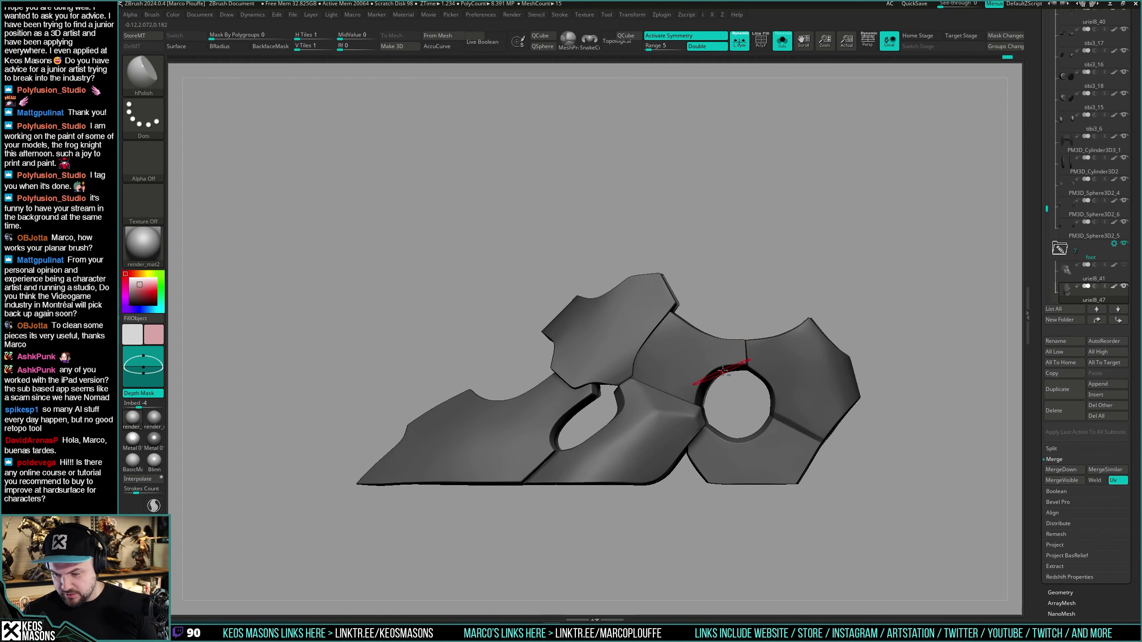
pyautogui.press('space')
pyautogui.click(693, 344)
pyautogui.keyDown('ctrl'); pyautogui.moveTo(829, 226); pyautogui.dragTo(705, 308, button='right'); pyautogui.keyUp('ctrl')
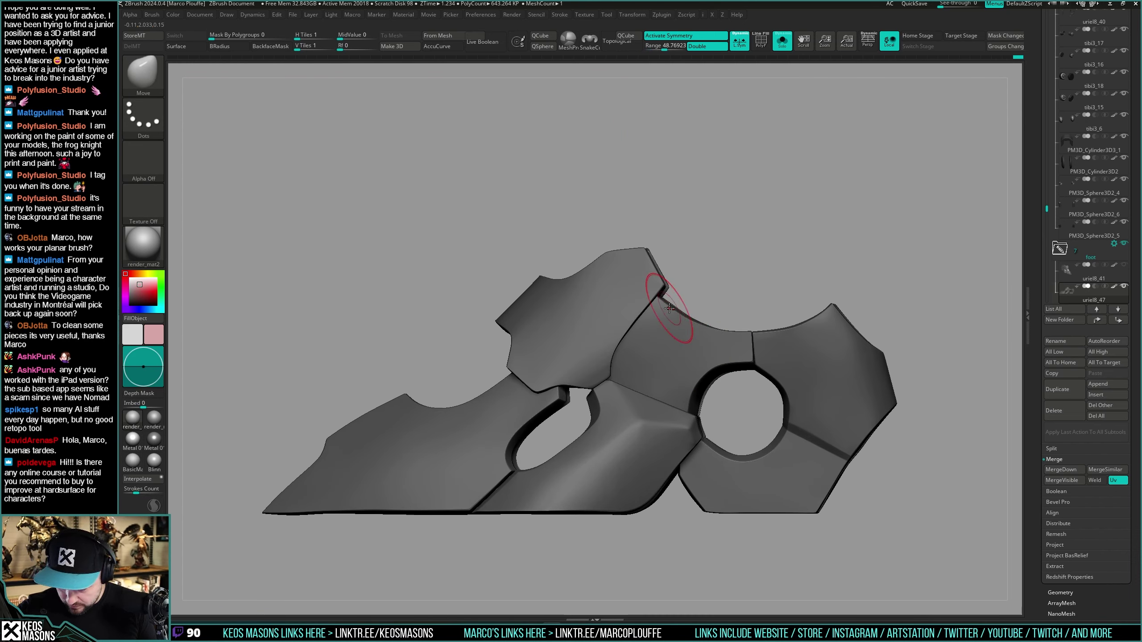
pyautogui.hotkey('alt', 's')
pyautogui.moveTo(732, 311); pyautogui.dragTo(777, 408, button='right')
pyautogui.hotkey('alt', 's')
pyautogui.hotkey('alt', 's')
pyautogui.moveTo(707, 458)
pyautogui.keyDown('alt'); pyautogui.mouseDown(button='right')
pyautogui.moveTo(747, 397)
pyautogui.moveTo(784, 382)
pyautogui.moveTo(754, 355)
pyautogui.mouseUp(button='right'); pyautogui.keyUp('alt')
pyautogui.hotkey('alt', 's')
# Step: Switch to the hPolish brush and isolate the side plate behind the piston opening together with its full thickness
pyautogui.press('space')
pyautogui.click(766, 365)
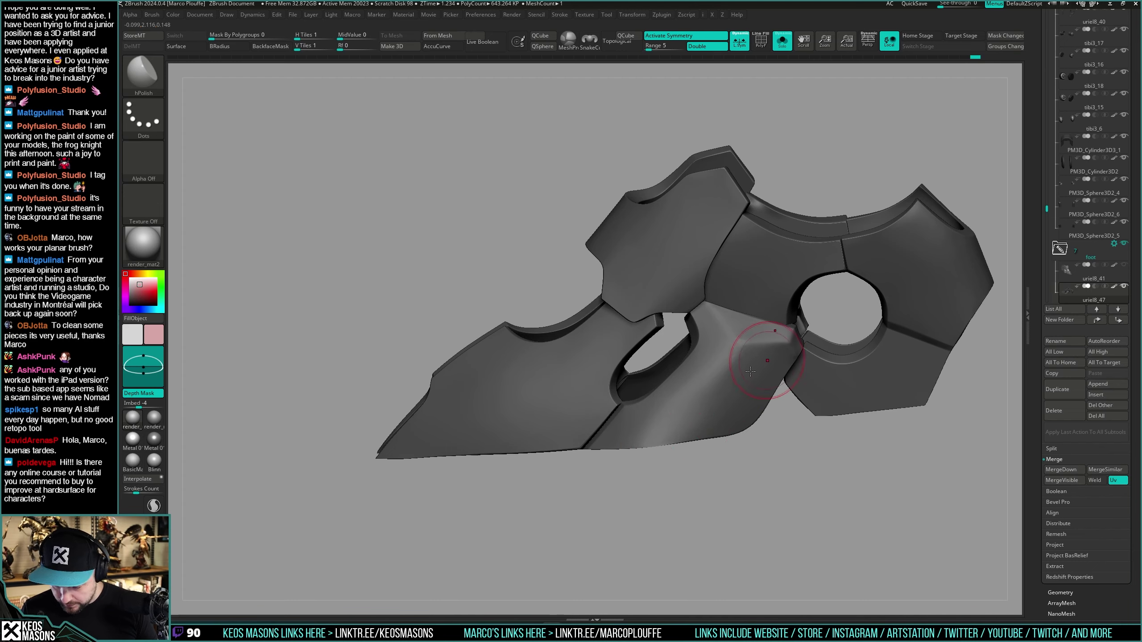
pyautogui.moveTo(750, 371); pyautogui.dragTo(753, 391, button='right')
pyautogui.hotkey('shift', 'f')
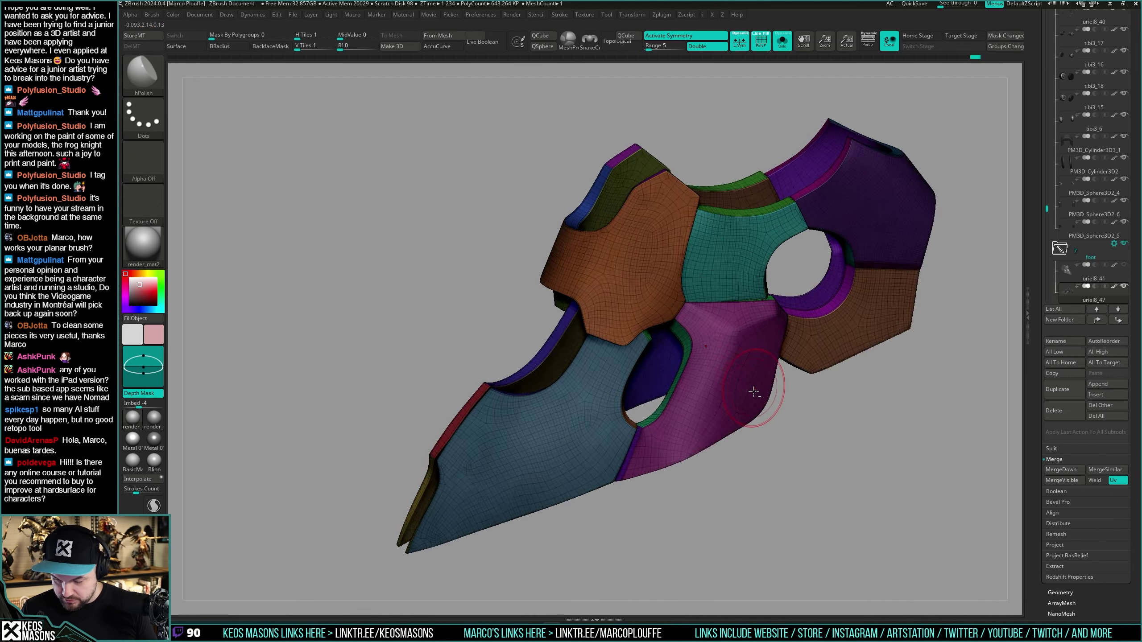
pyautogui.keyDown('ctrl'); pyautogui.keyDown('shift'); pyautogui.click(754, 391); pyautogui.keyUp('shift'); pyautogui.keyUp('ctrl')
pyautogui.hotkey('shift', 'f')
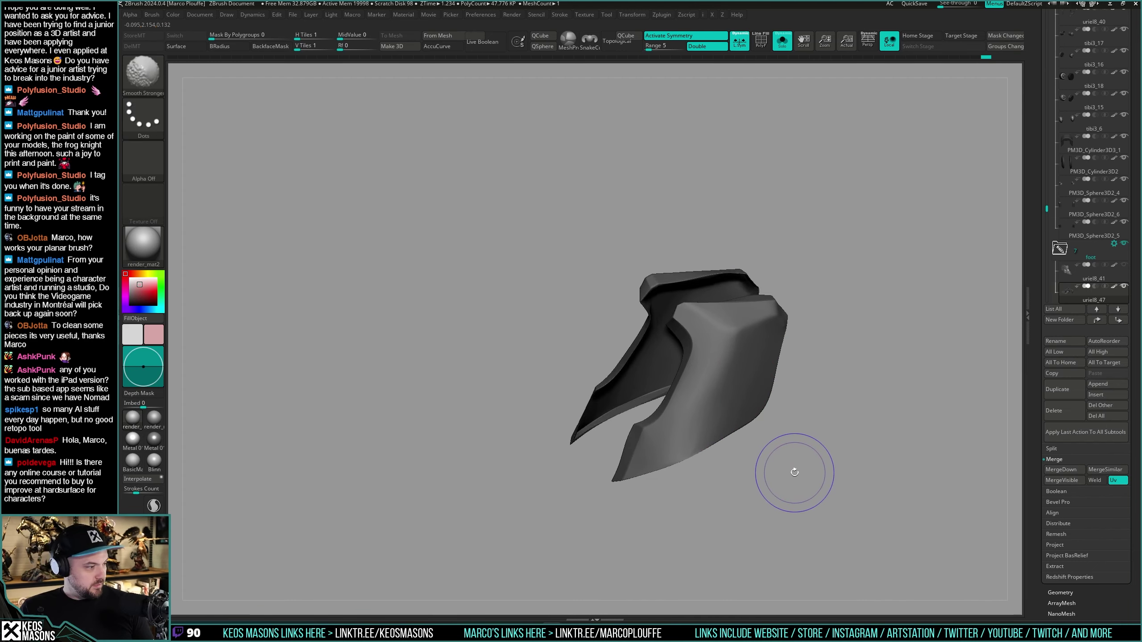
pyautogui.hotkey('ctrl', 'shift', 'a')
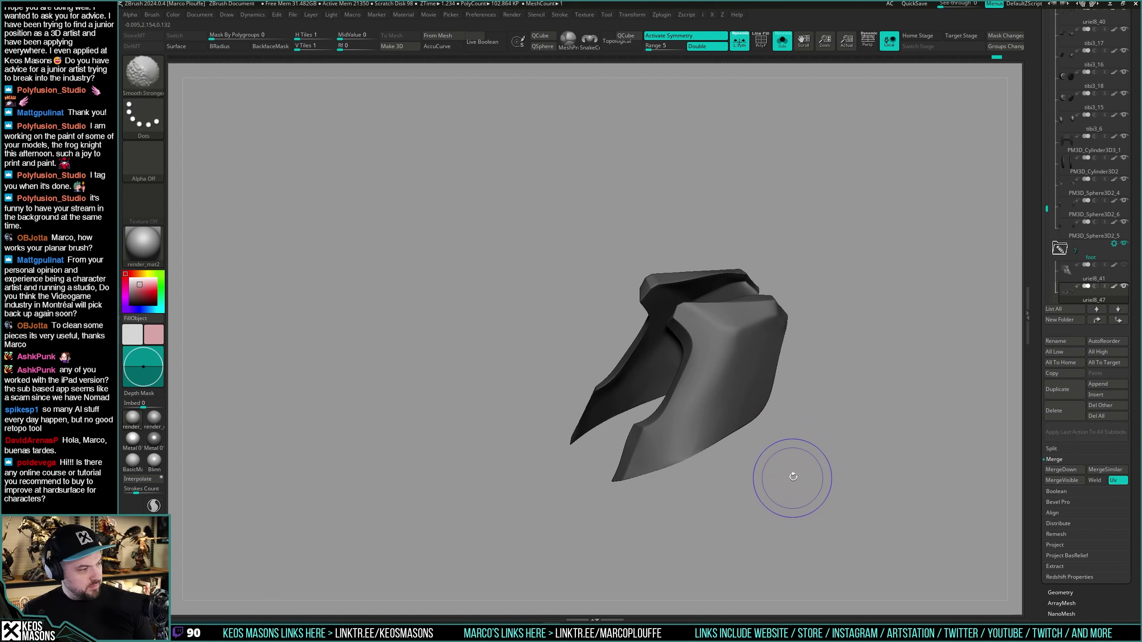
# Step: Clear the mask, unhide the foot plates, and isolate the side plate behind the piston opening again for the hPolish brush
pyautogui.keyDown('ctrl'); pyautogui.click(844, 385); pyautogui.keyUp('ctrl')
pyautogui.keyDown('ctrl'); pyautogui.keyDown('shift'); pyautogui.click(846, 386); pyautogui.keyUp('shift'); pyautogui.keyUp('ctrl')
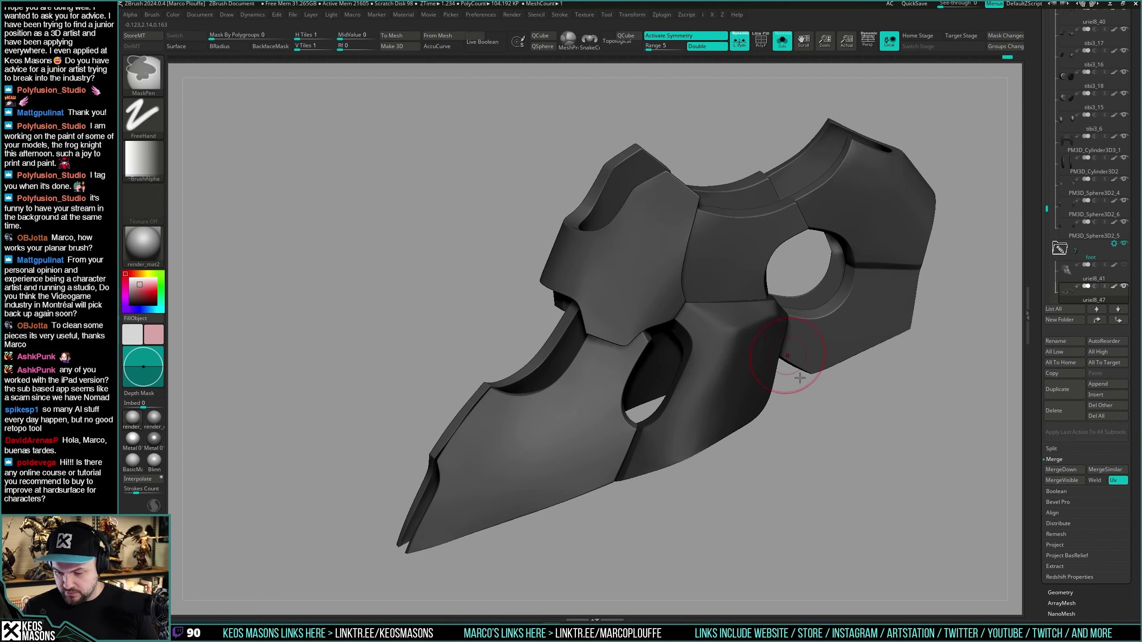
pyautogui.hotkey('ctrl', 'h')
pyautogui.keyDown('ctrl'); pyautogui.moveTo(820, 389); pyautogui.dragTo(809, 407); pyautogui.keyUp('ctrl')
pyautogui.moveTo(787, 370); pyautogui.dragTo(750, 373, button='right')
pyautogui.press('space')
pyautogui.moveTo(757, 370); pyautogui.dragTo(749, 371)
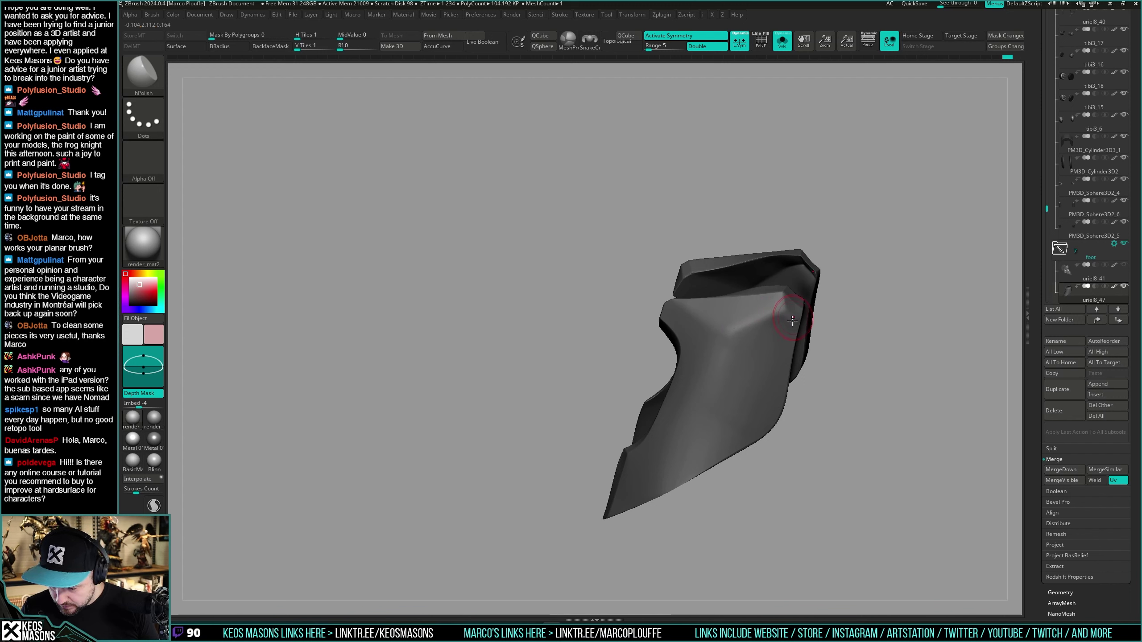
# Step: Polish and smooth the side plate's upper rear corner, turning it to check the surface from above
pyautogui.moveTo(792, 321); pyautogui.dragTo(794, 324)
pyautogui.moveTo(801, 321); pyautogui.dragTo(790, 304, button='right')
pyautogui.moveTo(785, 354); pyautogui.dragTo(741, 369, button='right')
pyautogui.hotkey('shift', 'f')
pyautogui.hotkey('shift', 'f')
pyautogui.press('shift')
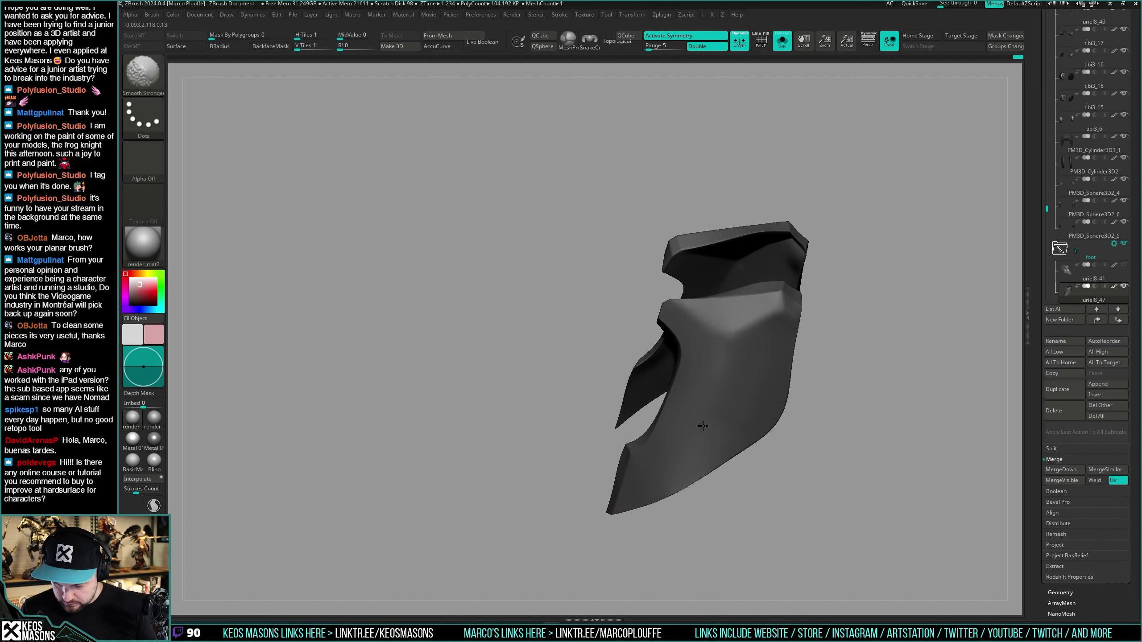
# Step: Bring back the leg, pistons and all foot plates, and examine how the side plate meets the ankle joint
pyautogui.moveTo(775, 311)
pyautogui.mouseDown(button='right')
pyautogui.moveTo(756, 318)
pyautogui.moveTo(758, 360)
pyautogui.moveTo(804, 324)
pyautogui.moveTo(794, 325)
pyautogui.moveTo(803, 288)
pyautogui.mouseUp(button='right')
pyautogui.hotkey('alt', 's')
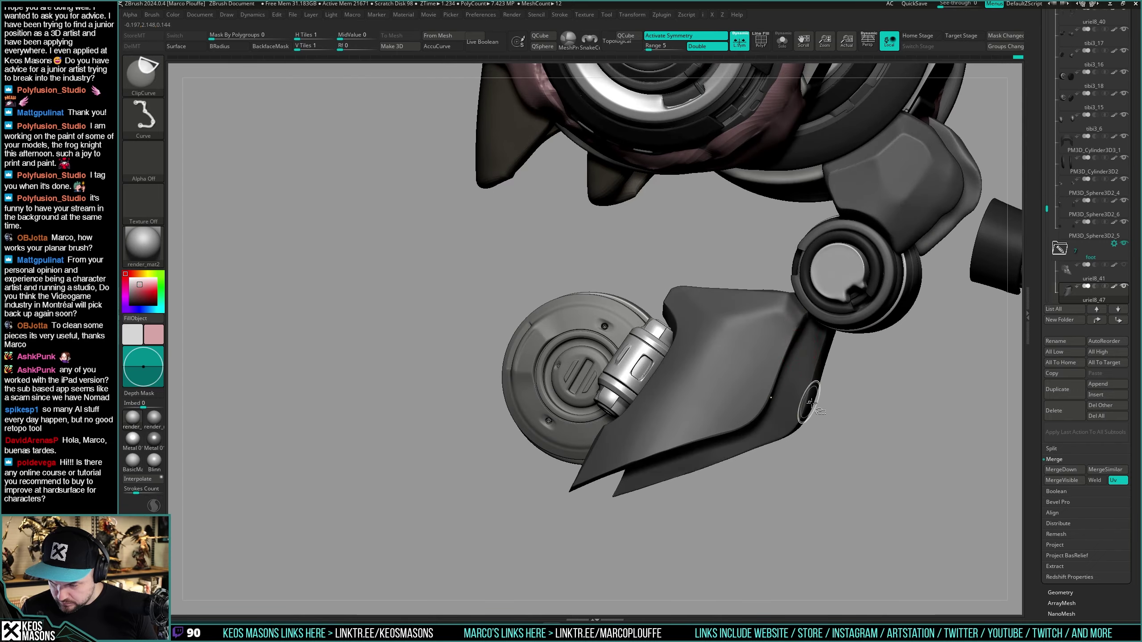
pyautogui.moveTo(822, 360)
pyautogui.mouseDown(button='right')
pyautogui.moveTo(848, 395)
pyautogui.moveTo(773, 384)
pyautogui.moveTo(793, 326)
pyautogui.mouseUp(button='right')
pyautogui.keyDown('ctrl'); pyautogui.keyDown('shift'); pyautogui.click(845, 392); pyautogui.keyUp('shift'); pyautogui.keyUp('ctrl')
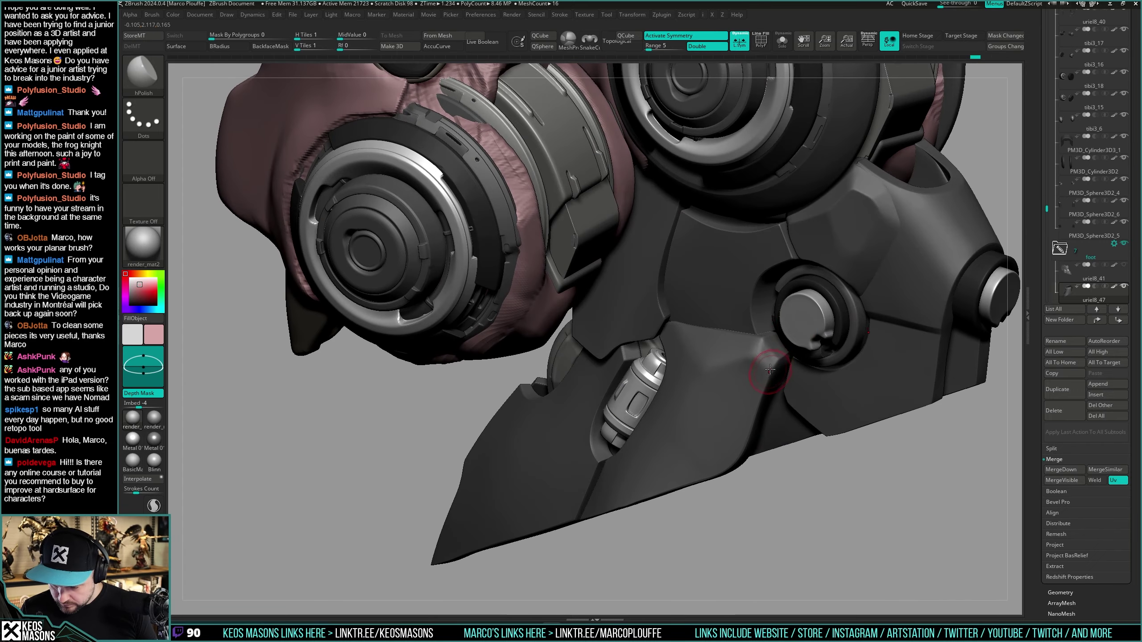
pyautogui.moveTo(769, 369); pyautogui.dragTo(786, 351, button='right')
pyautogui.moveTo(722, 387); pyautogui.dragTo(835, 312, button='right')
pyautogui.hotkey('alt', 's')
pyautogui.hotkey('shift', 'alt', 's')
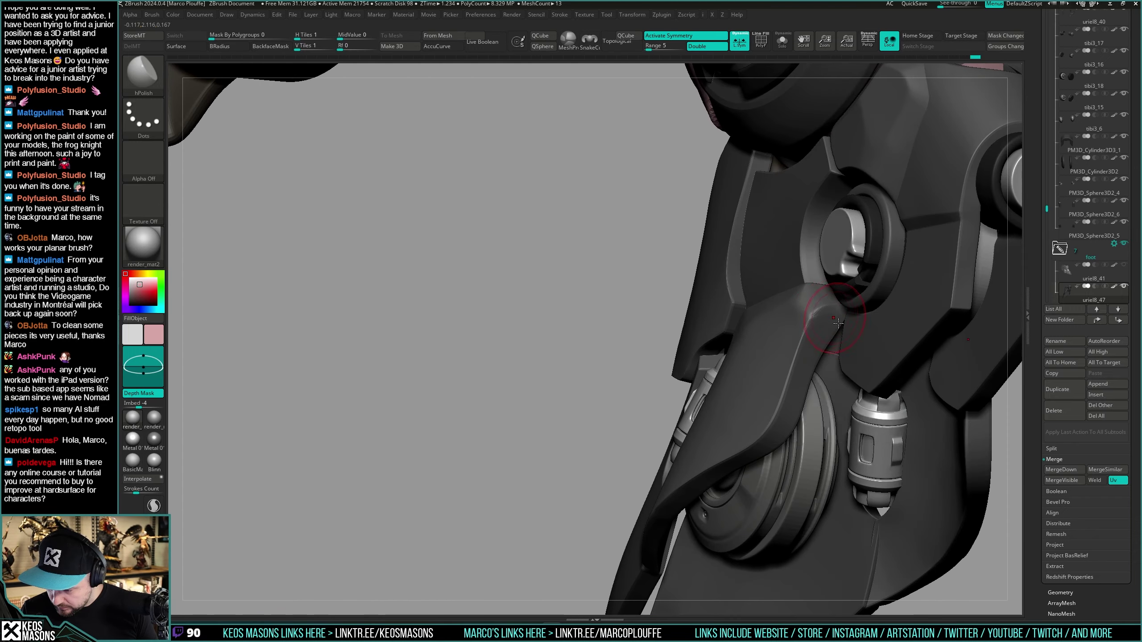
# Step: Isolate the side plate, smooth its upper corner below the ankle joint, and unhide all foot plates
pyautogui.hotkey('shift', 'alt', 's')
pyautogui.keyDown('ctrl'); pyautogui.keyDown('shift'); pyautogui.click(813, 344); pyautogui.keyUp('shift'); pyautogui.keyUp('ctrl')
pyautogui.moveTo(828, 362)
pyautogui.keyDown('shift'); pyautogui.mouseDown()
pyautogui.moveTo(823, 379)
pyautogui.moveTo(835, 330)
pyautogui.mouseUp(); pyautogui.keyUp('shift')
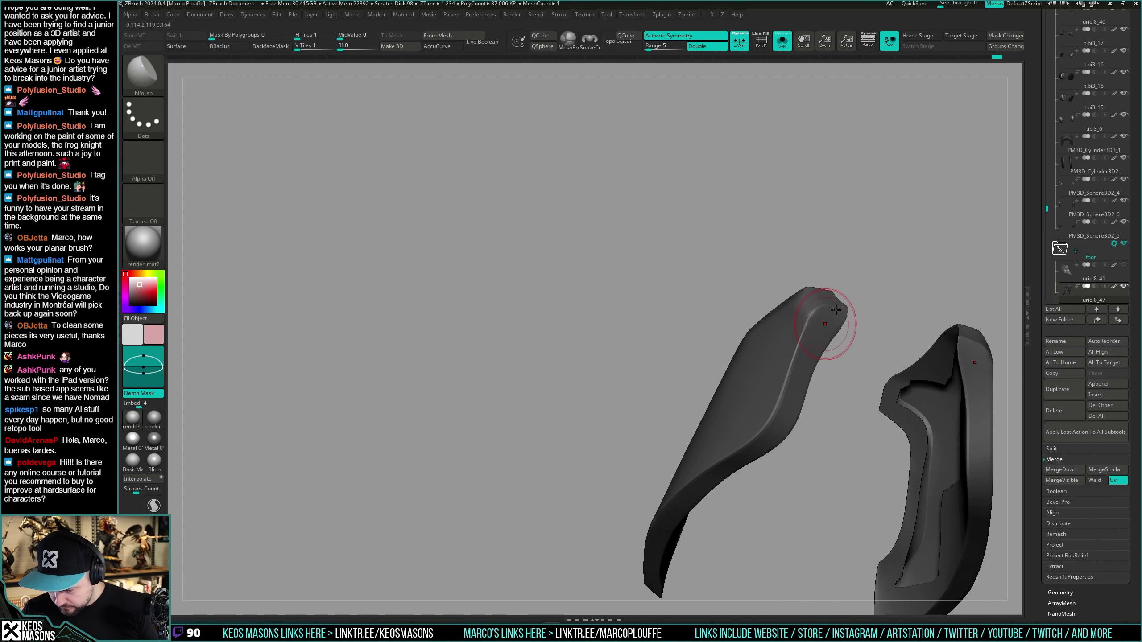
pyautogui.keyDown('ctrl'); pyautogui.keyDown('shift'); pyautogui.click(850, 269); pyautogui.keyUp('shift'); pyautogui.keyUp('ctrl')
# Step: Examine the isolated foot plates from the side, front and above, checking their rims, gaps and underside
pyautogui.moveTo(851, 270); pyautogui.dragTo(813, 315, button='right')
pyautogui.moveTo(813, 315)
pyautogui.mouseDown(button='right')
pyautogui.moveTo(802, 374)
pyautogui.moveTo(755, 367)
pyautogui.mouseUp(button='right')
pyautogui.moveTo(704, 461); pyautogui.dragTo(715, 428, button='right')
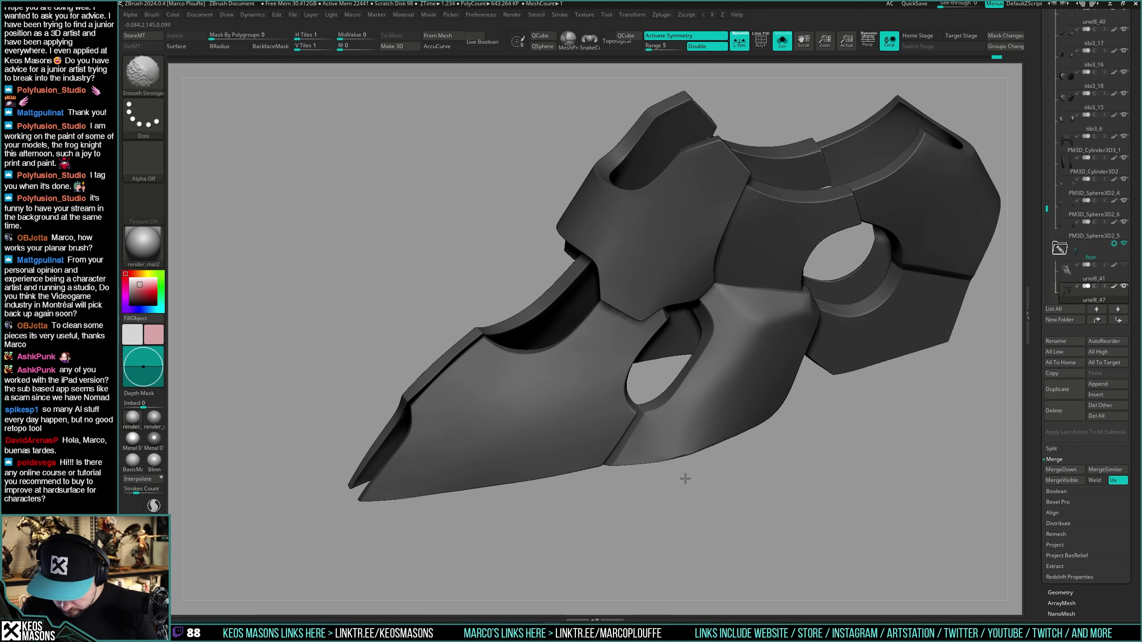
pyautogui.moveTo(656, 485)
pyautogui.mouseDown(button='right')
pyautogui.moveTo(718, 435)
pyautogui.moveTo(736, 395)
pyautogui.moveTo(718, 433)
pyautogui.moveTo(752, 453)
pyautogui.moveTo(744, 378)
pyautogui.moveTo(759, 360)
pyautogui.moveTo(657, 500)
pyautogui.moveTo(769, 382)
pyautogui.moveTo(754, 453)
pyautogui.moveTo(757, 423)
pyautogui.moveTo(721, 349)
pyautogui.moveTo(796, 321)
pyautogui.moveTo(735, 421)
pyautogui.mouseUp(button='right')
pyautogui.rightClick(724, 426)
pyautogui.rightClick(735, 420)
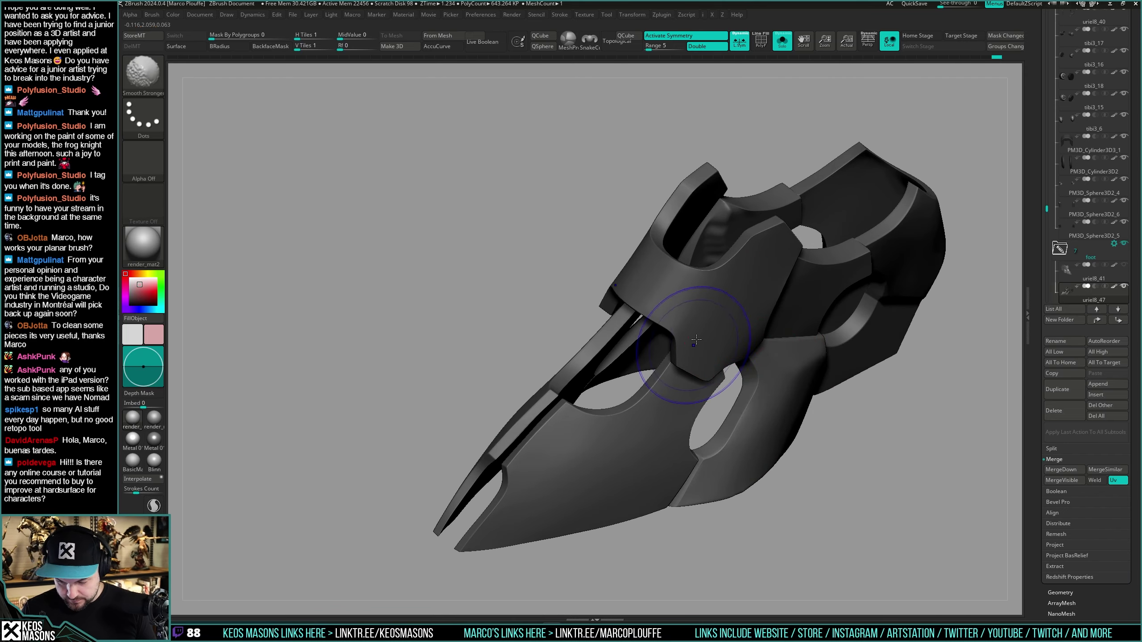
pyautogui.moveTo(428, 523); pyautogui.dragTo(683, 383, button='right')
pyautogui.press('b')
pyautogui.press('h')
pyautogui.press('p')
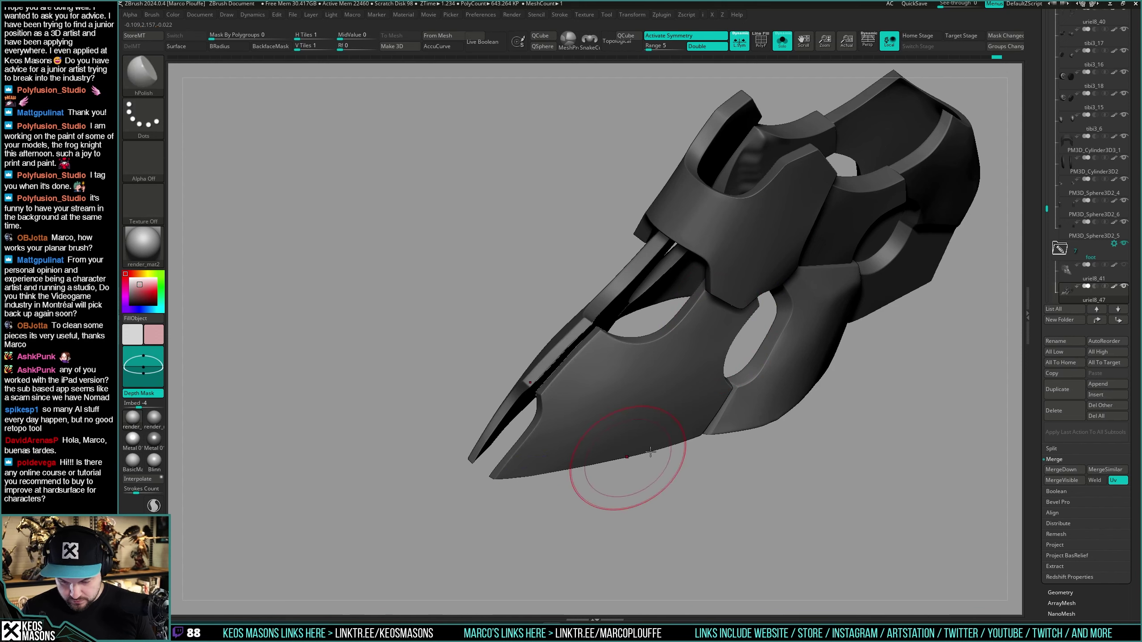
pyautogui.moveTo(650, 451); pyautogui.dragTo(548, 270, button='right')
pyautogui.moveTo(624, 523)
pyautogui.mouseDown(button='right')
pyautogui.moveTo(778, 484)
pyautogui.moveTo(781, 355)
pyautogui.moveTo(837, 418)
pyautogui.mouseUp(button='right')
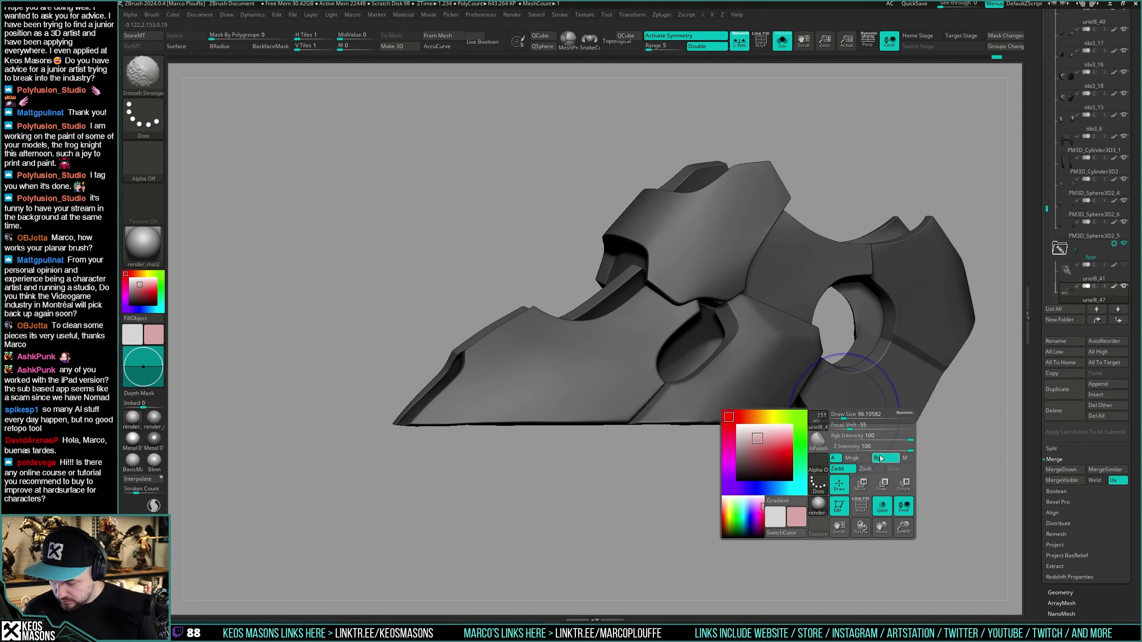
pyautogui.moveTo(870, 450); pyautogui.dragTo(777, 488)
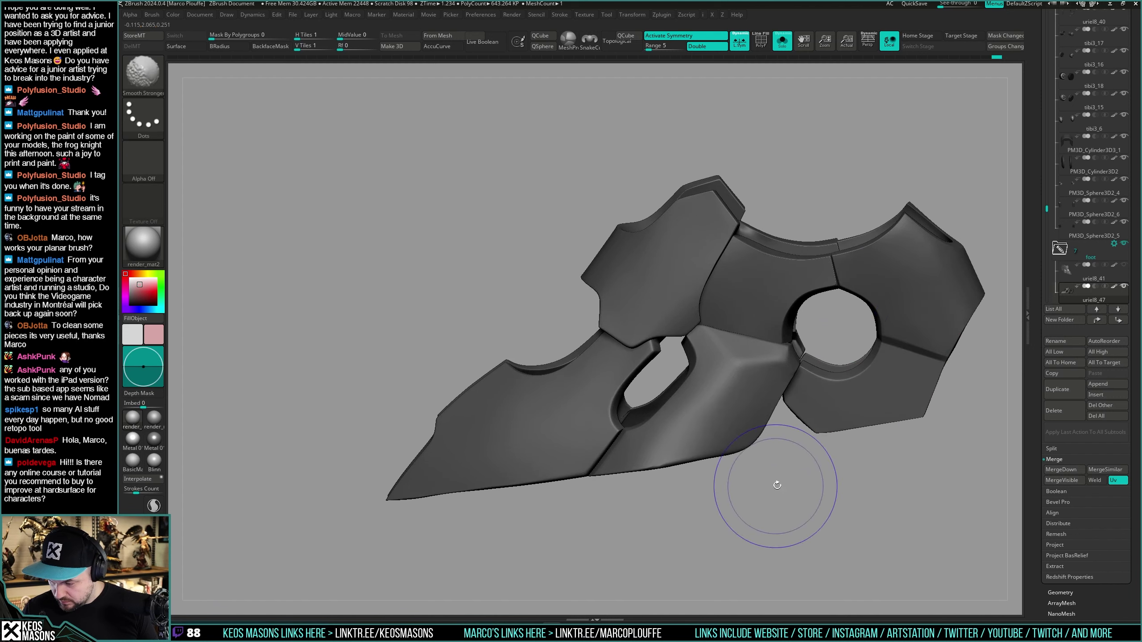
pyautogui.moveTo(868, 507); pyautogui.dragTo(823, 408)
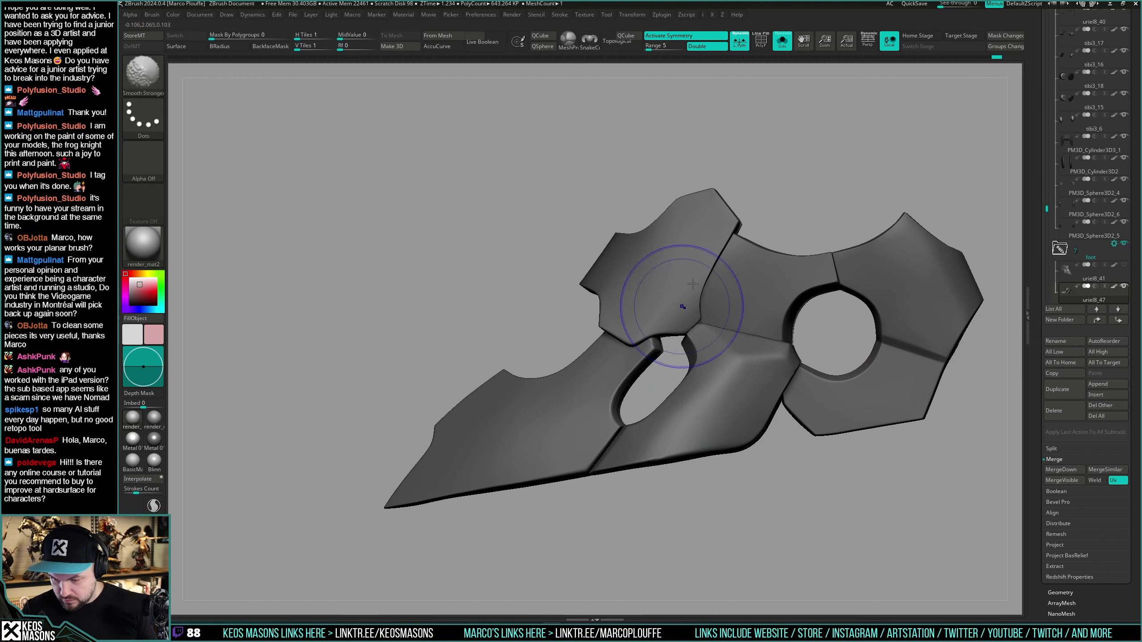
pyautogui.moveTo(851, 116); pyautogui.dragTo(724, 292)
pyautogui.keyDown('shift'); pyautogui.moveTo(728, 246); pyautogui.dragTo(714, 287); pyautogui.keyUp('shift')
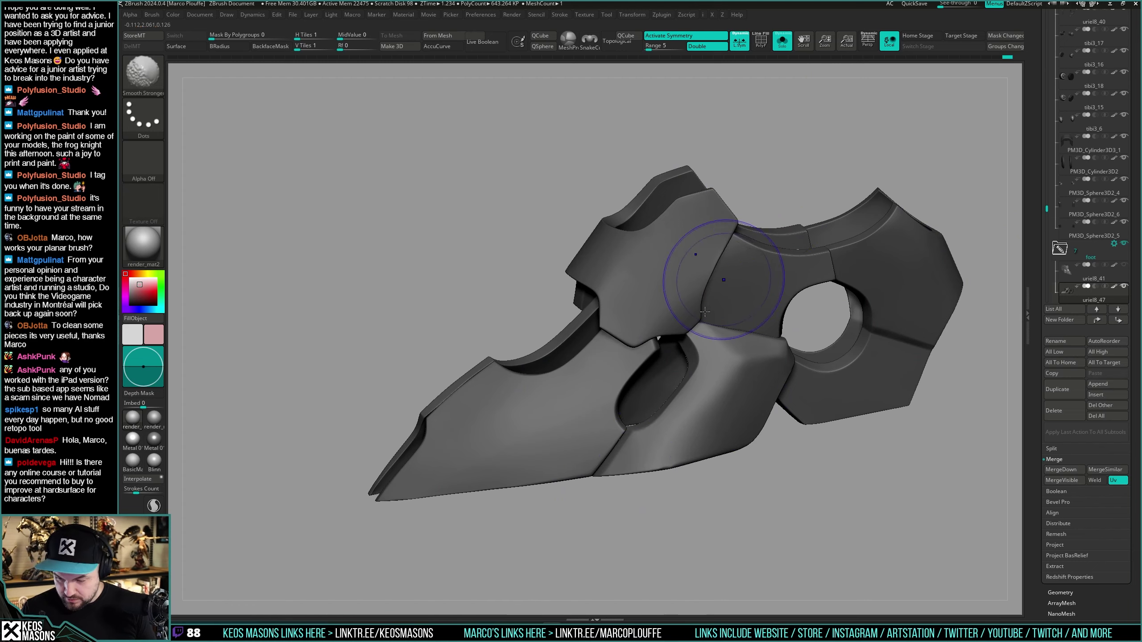
pyautogui.moveTo(704, 311); pyautogui.dragTo(686, 259, button='right')
# Step: Show the leg with the foot in side view, turn symmetry off, and trim the plates' underside with a straight ClipCurve line
pyautogui.moveTo(683, 450)
pyautogui.keyDown('ctrl'); pyautogui.mouseDown(button='right')
pyautogui.moveTo(714, 360)
pyautogui.moveTo(783, 355)
pyautogui.moveTo(852, 423)
pyautogui.moveTo(739, 510)
pyautogui.mouseUp(button='right'); pyautogui.keyUp('ctrl')
pyautogui.hotkey('ctrl', 'shift', 's')
pyautogui.press('x')
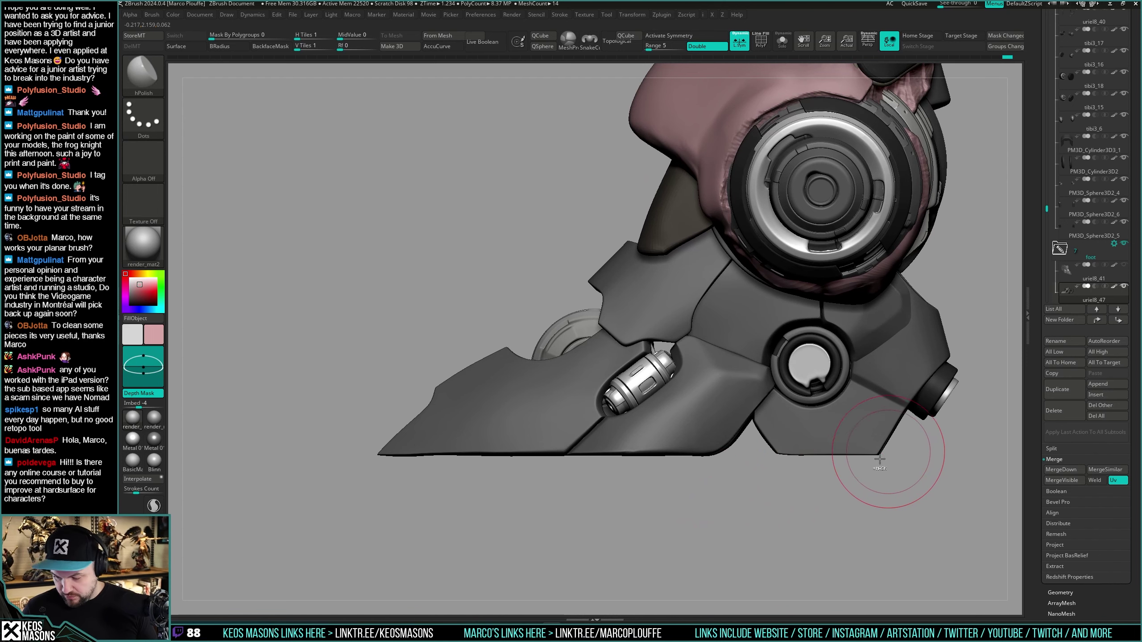
pyautogui.moveTo(893, 455)
pyautogui.keyDown('ctrl'); pyautogui.keyDown('shift'); pyautogui.mouseDown()
pyautogui.moveTo(528, 493)
pyautogui.moveTo(369, 465)
pyautogui.mouseUp(); pyautogui.keyUp('shift'); pyautogui.keyUp('ctrl')
pyautogui.moveTo(443, 459)
pyautogui.mouseDown(button='right')
pyautogui.moveTo(602, 443)
pyautogui.moveTo(605, 477)
pyautogui.mouseUp(button='right')
pyautogui.moveTo(605, 477)
pyautogui.mouseDown()
pyautogui.moveTo(585, 470)
pyautogui.moveTo(849, 432)
pyautogui.moveTo(785, 481)
pyautogui.mouseUp()
pyautogui.moveTo(786, 480)
pyautogui.keyDown('alt'); pyautogui.mouseDown(button='right')
pyautogui.moveTo(805, 468)
pyautogui.moveTo(807, 491)
pyautogui.mouseUp(button='right'); pyautogui.keyUp('alt')
pyautogui.rightClick(805, 463)
pyautogui.rightClick(808, 478)
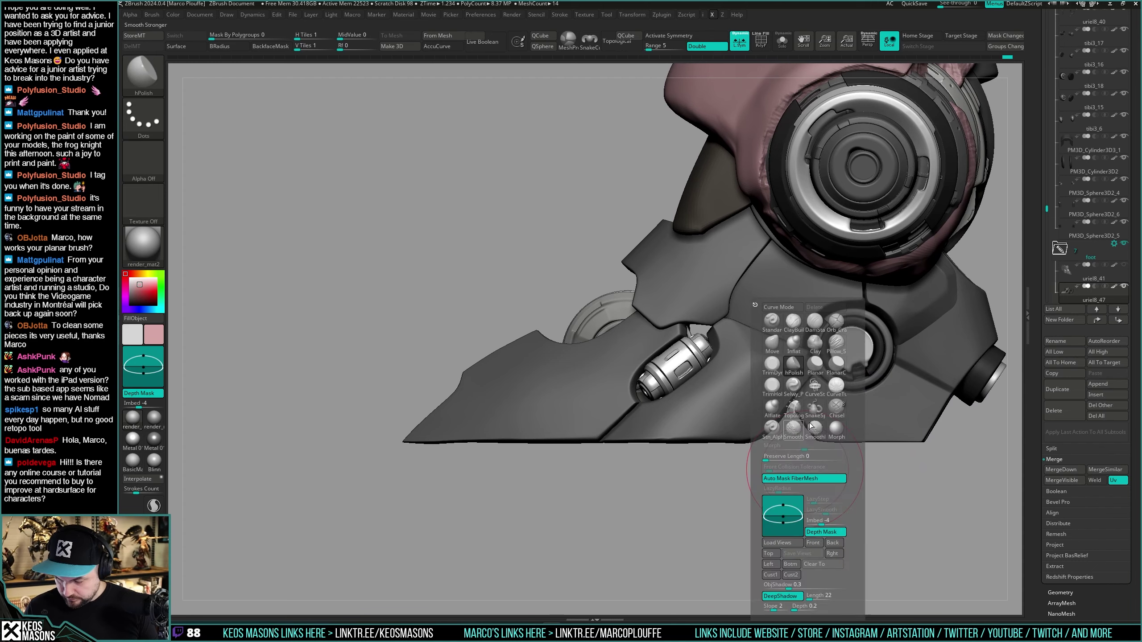
pyautogui.moveTo(957, 292)
pyautogui.keyDown('alt'); pyautogui.mouseDown(button='right')
pyautogui.moveTo(905, 337)
pyautogui.moveTo(882, 406)
pyautogui.mouseUp(button='right'); pyautogui.keyUp('alt')
pyautogui.keyDown('alt'); pyautogui.moveTo(958, 325); pyautogui.dragTo(952, 369, button='right'); pyautogui.keyUp('alt')
pyautogui.moveTo(951, 369); pyautogui.dragTo(953, 368)
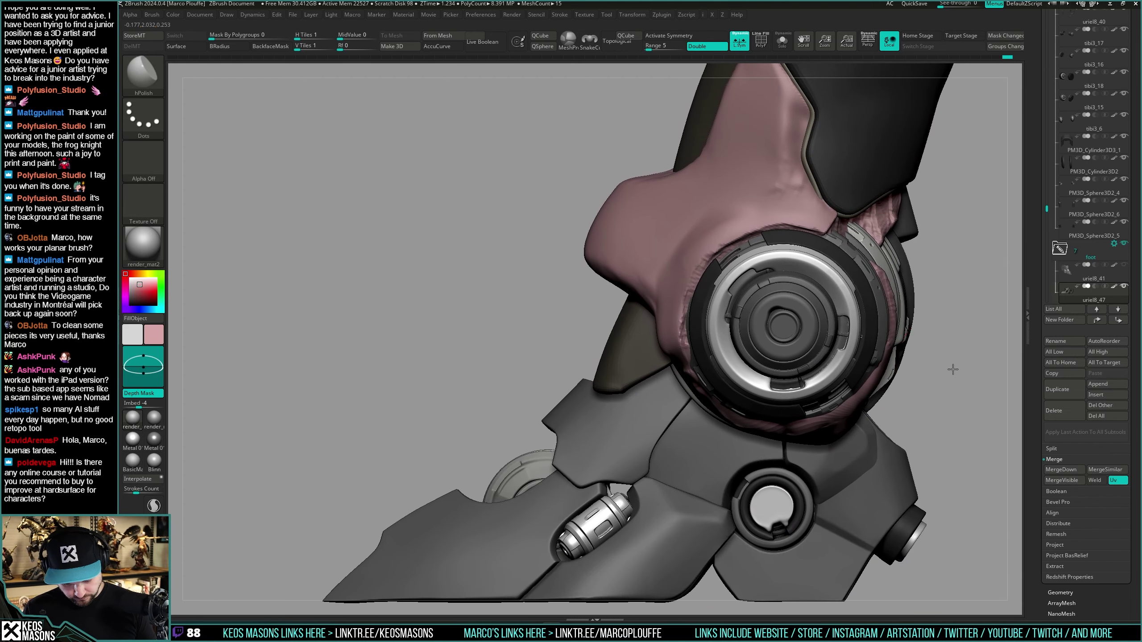
# Step: Switch to the Move brush at draw size about 170, adjust the plates' lower edge with symmetry on, and undo the last change
pyautogui.press('space')
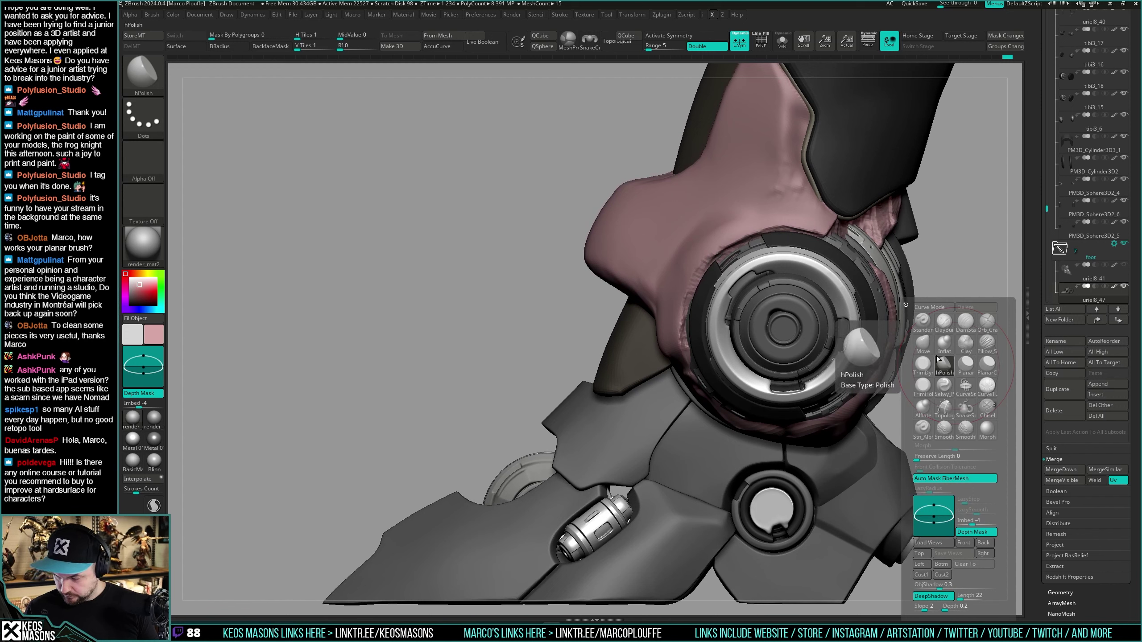
pyautogui.click(923, 343)
pyautogui.press('space')
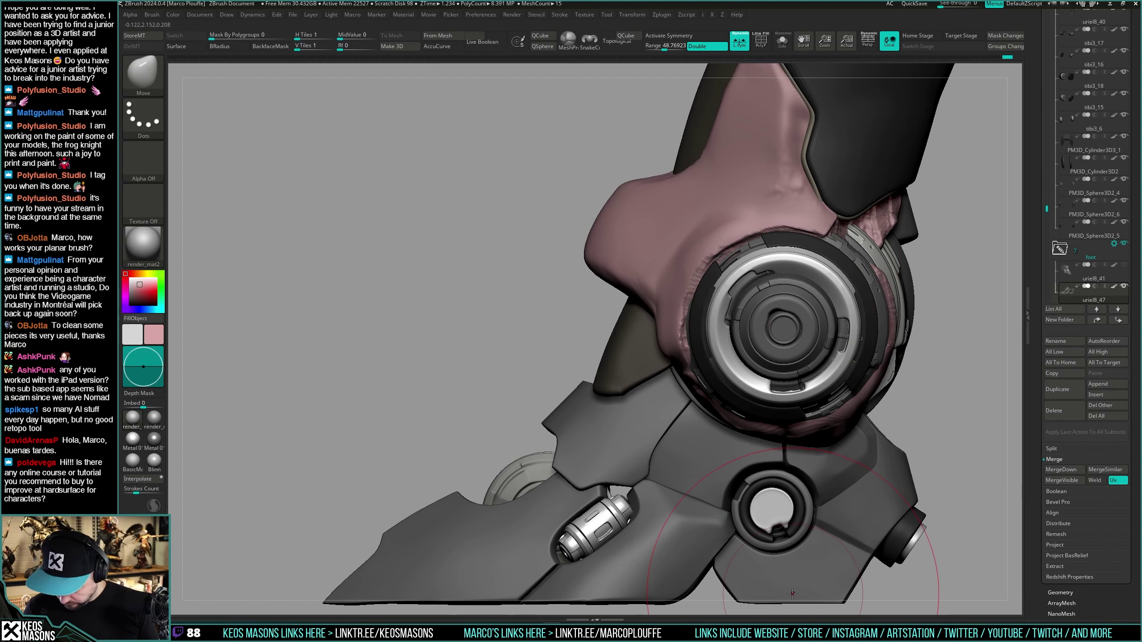
pyautogui.press('space')
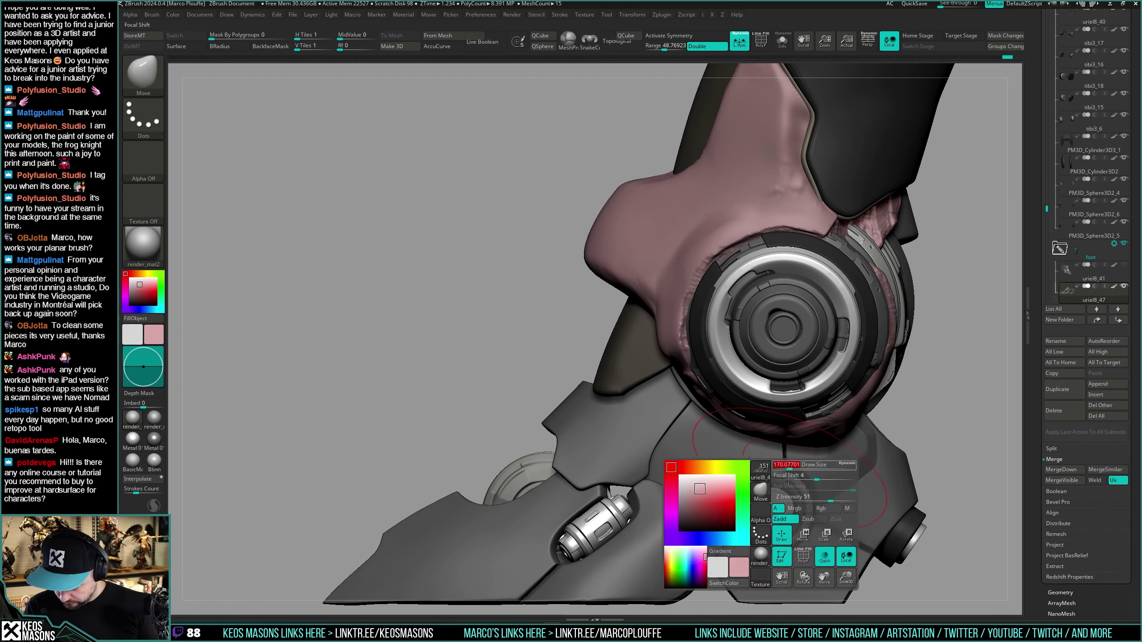
pyautogui.press('space')
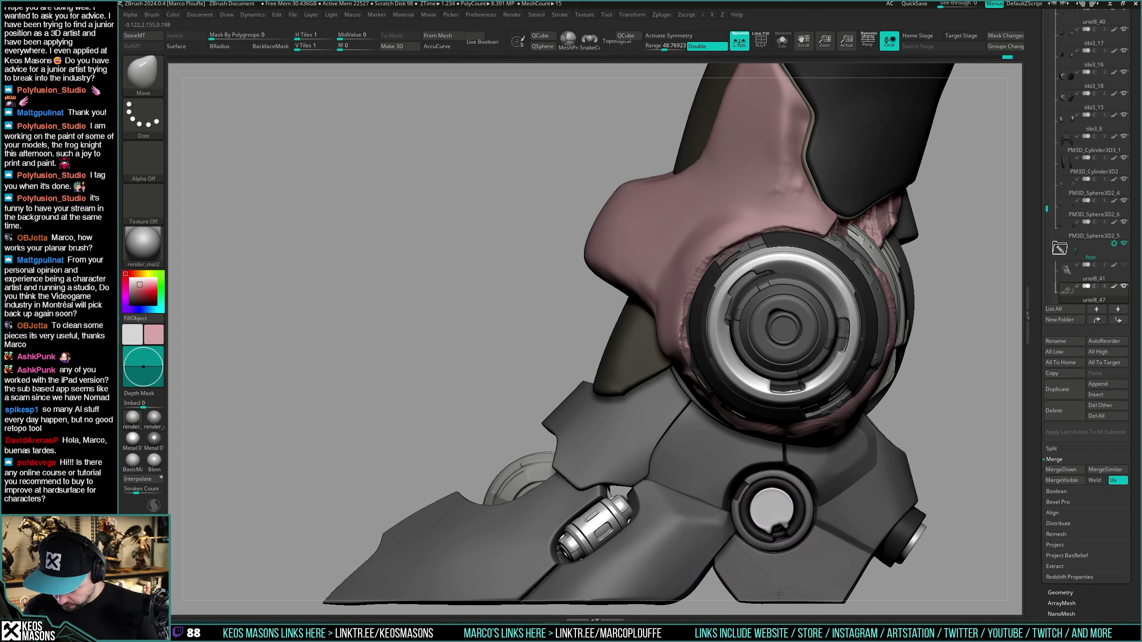
pyautogui.press('x')
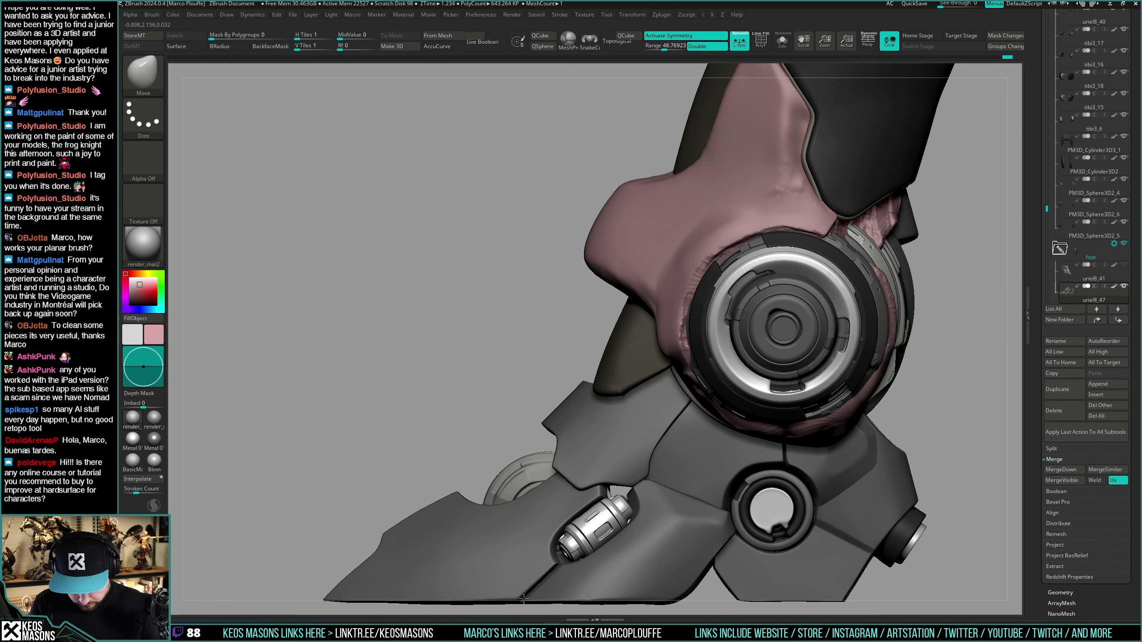
pyautogui.hotkey('ctrl', 'z')
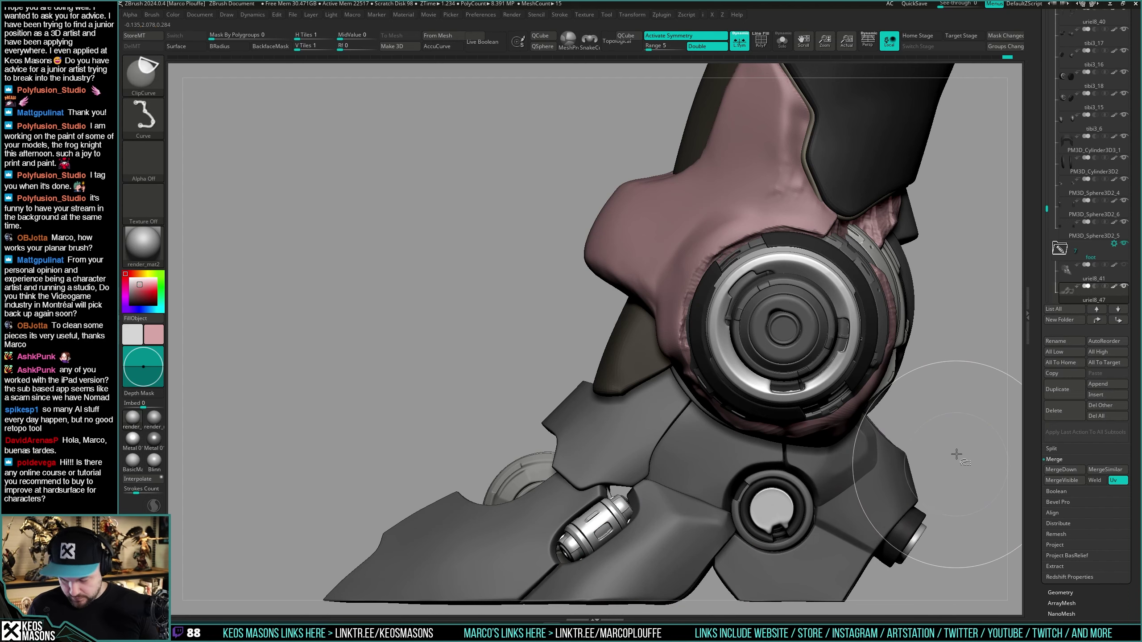
# Step: Cut the foot plates' underside flat along a horizontal ClipCurve line with symmetry off, restore symmetry, and inspect the sole
pyautogui.moveTo(984, 490)
pyautogui.keyDown('ctrl'); pyautogui.keyDown('shift'); pyautogui.mouseDown()
pyautogui.moveTo(316, 491)
pyautogui.moveTo(297, 610)
pyautogui.moveTo(307, 618)
pyautogui.mouseUp(); pyautogui.keyUp('shift'); pyautogui.keyUp('ctrl')
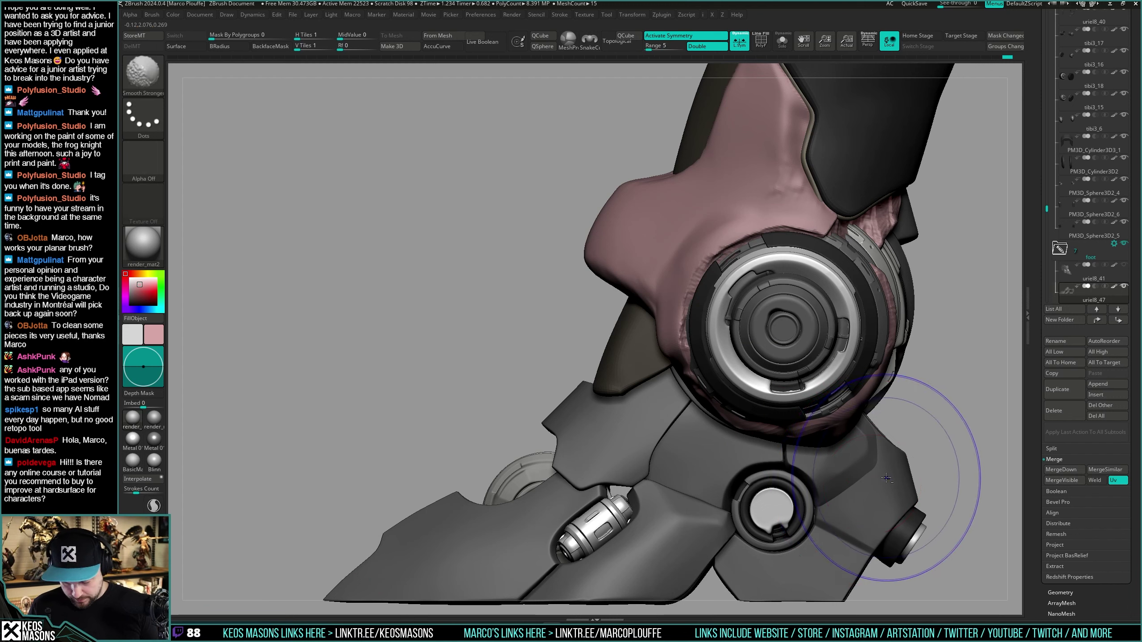
pyautogui.moveTo(978, 506)
pyautogui.keyDown('ctrl'); pyautogui.keyDown('shift'); pyautogui.mouseDown()
pyautogui.moveTo(291, 533)
pyautogui.moveTo(297, 609)
pyautogui.moveTo(296, 564)
pyautogui.moveTo(304, 597)
pyautogui.mouseUp(); pyautogui.keyUp('shift'); pyautogui.keyUp('ctrl')
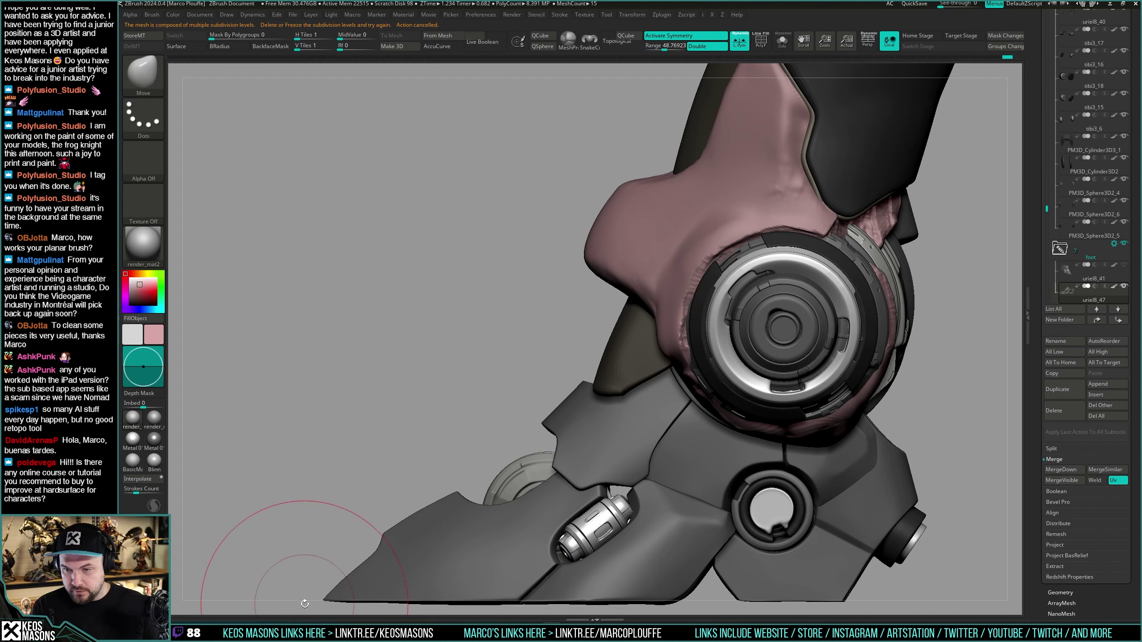
pyautogui.press('ctrl')
pyautogui.press('x')
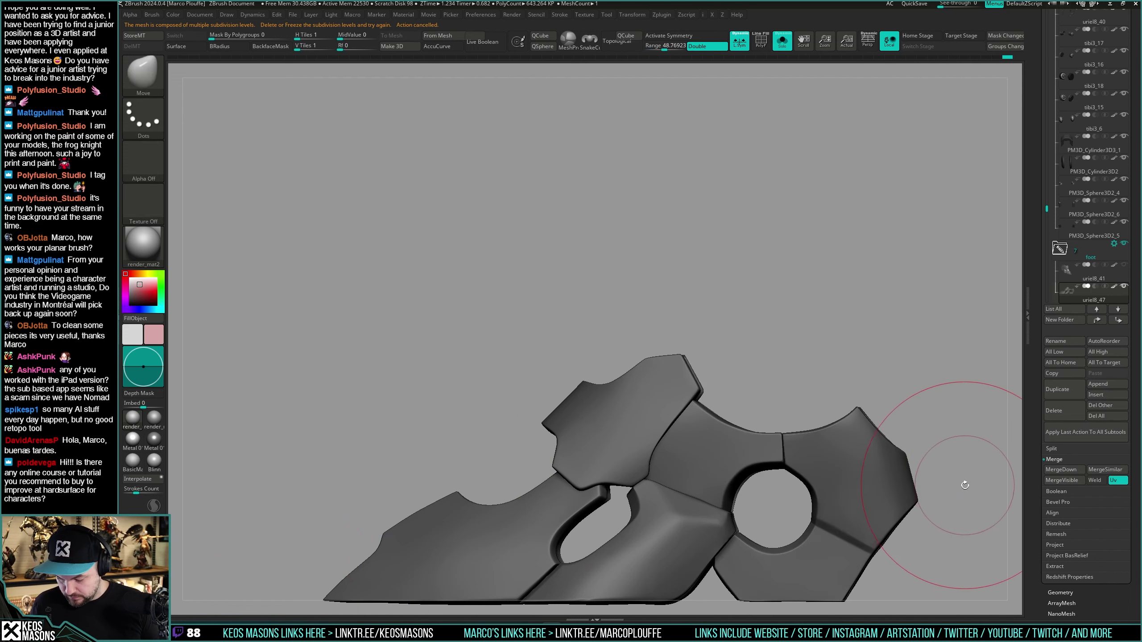
pyautogui.moveTo(970, 485)
pyautogui.keyDown('ctrl'); pyautogui.keyDown('shift'); pyautogui.mouseDown()
pyautogui.moveTo(297, 510)
pyautogui.moveTo(304, 621)
pyautogui.mouseUp(); pyautogui.keyUp('shift'); pyautogui.keyUp('ctrl')
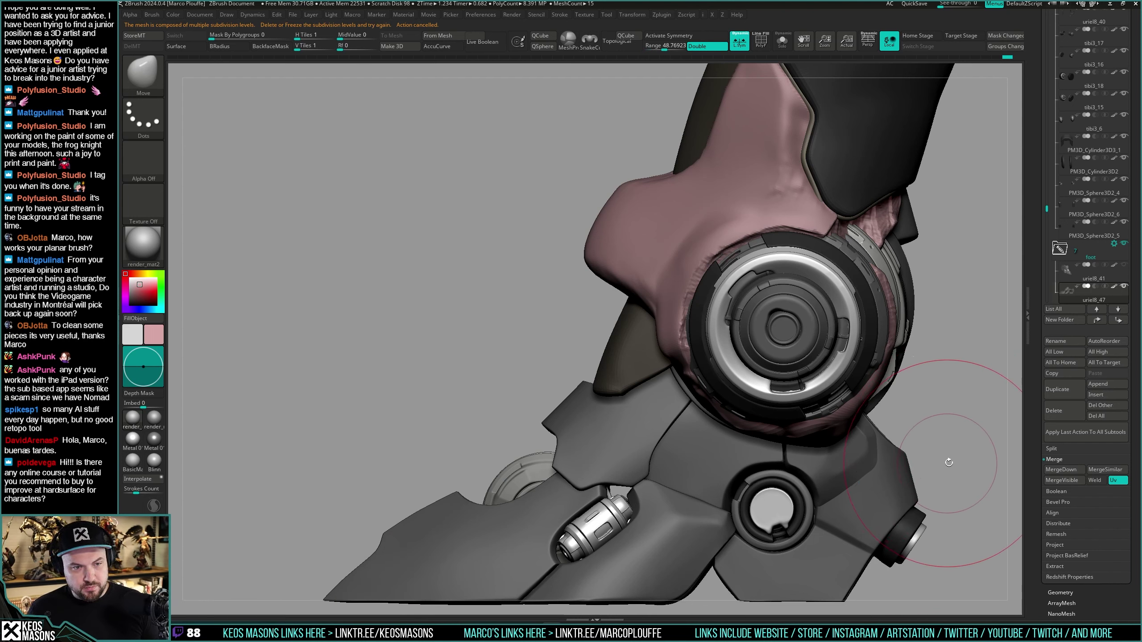
pyautogui.press('space')
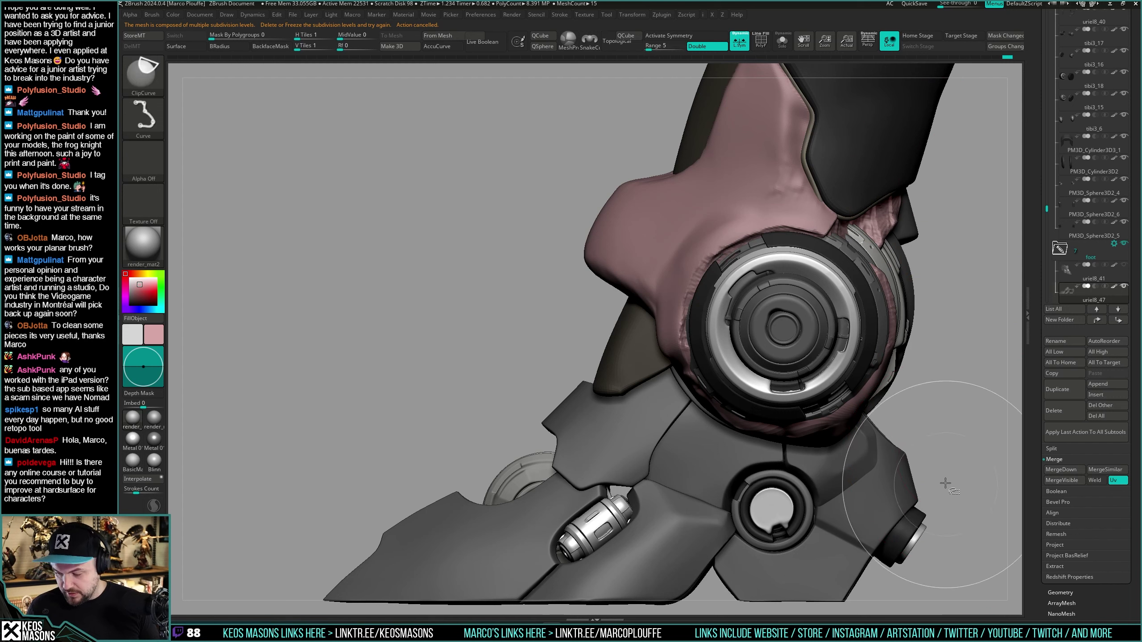
pyautogui.moveTo(945, 483)
pyautogui.keyDown('ctrl'); pyautogui.keyDown('shift'); pyautogui.mouseDown()
pyautogui.moveTo(313, 484)
pyautogui.moveTo(312, 603)
pyautogui.mouseUp(); pyautogui.keyUp('shift'); pyautogui.keyUp('ctrl')
pyautogui.press('x')
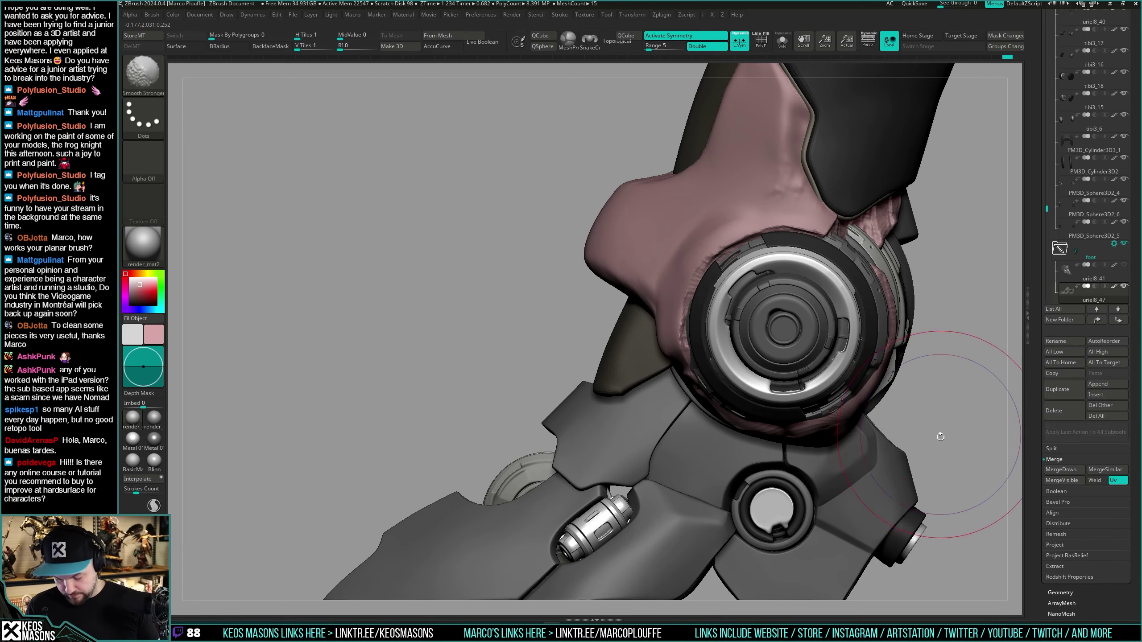
pyautogui.moveTo(940, 437); pyautogui.dragTo(841, 344)
pyautogui.hotkey('shift', 'f')
pyautogui.hotkey('shift', 'f')
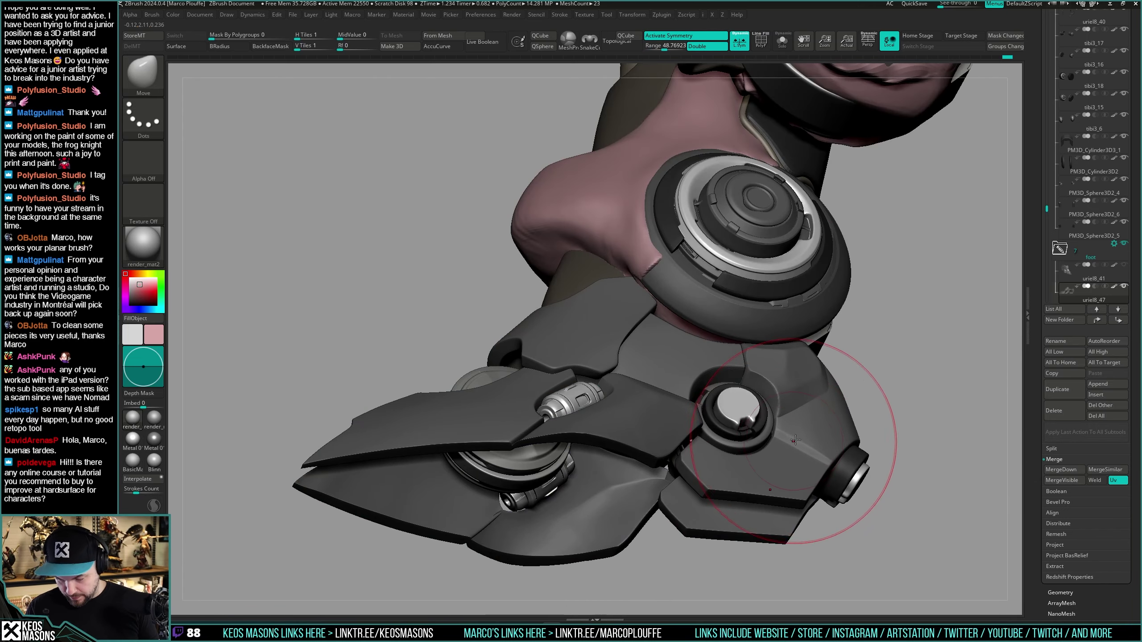
# Step: Select the small cylinder behind the heel plate in side view and shift it closer to the plate with the Transpose line
pyautogui.moveTo(899, 454)
pyautogui.keyDown('shift'); pyautogui.mouseDown()
pyautogui.moveTo(911, 445)
pyautogui.moveTo(838, 420)
pyautogui.mouseUp(); pyautogui.keyUp('shift')
pyautogui.press('b')
pyautogui.click(868, 409)
pyautogui.press('space')
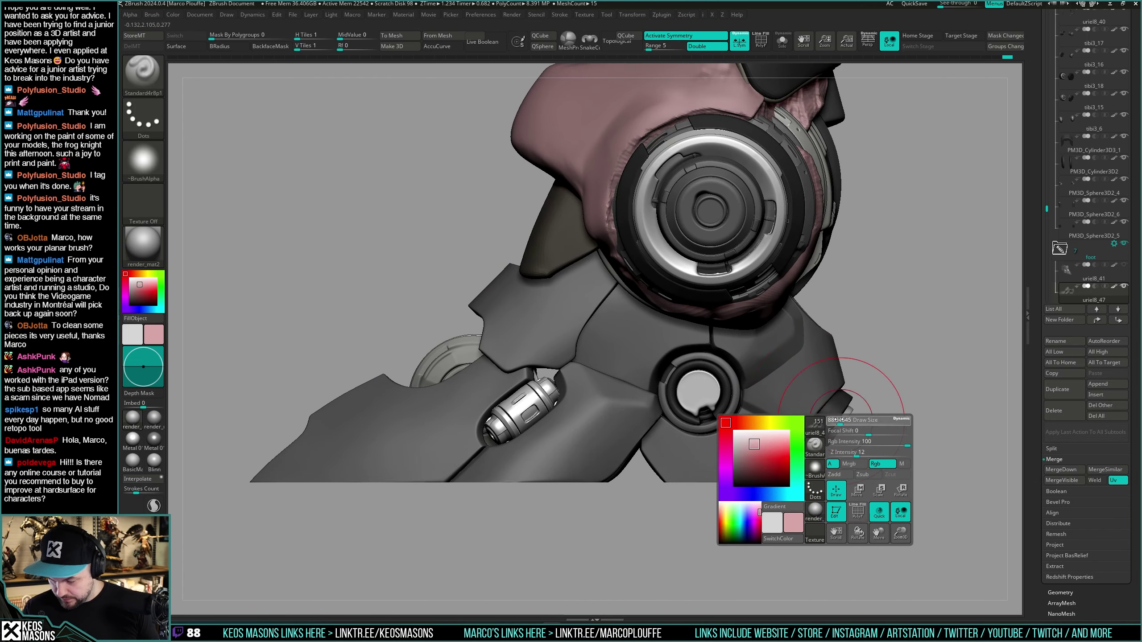
pyautogui.keyDown('alt'); pyautogui.click(843, 414); pyautogui.keyUp('alt')
pyautogui.press('space')
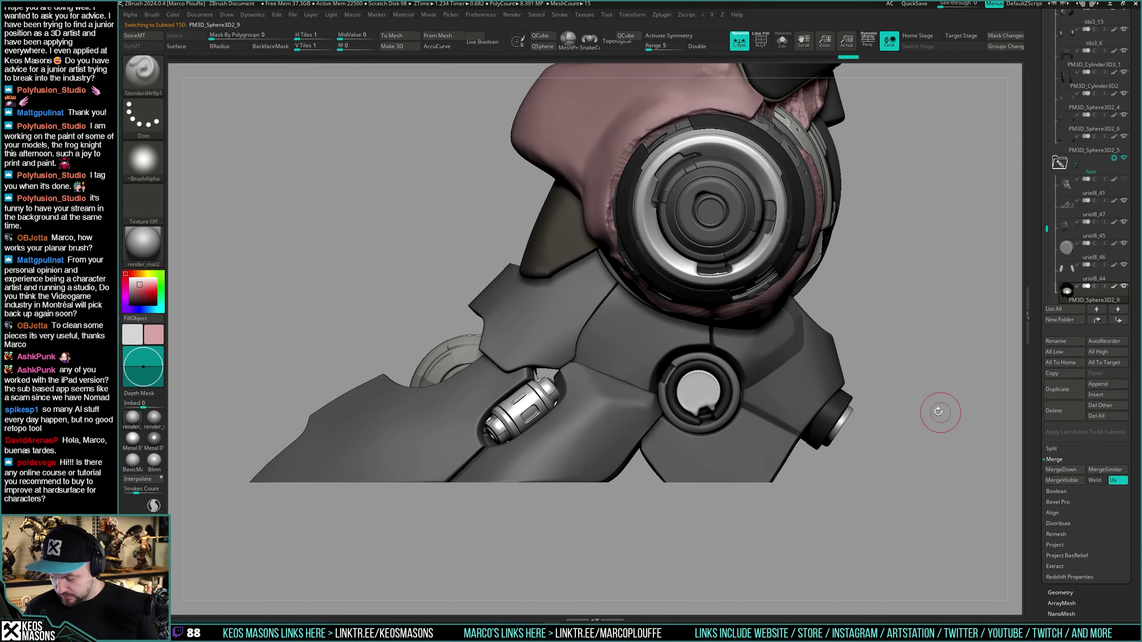
pyautogui.hotkey('alt', 's')
pyautogui.hotkey('alt', 's')
pyautogui.press('w')
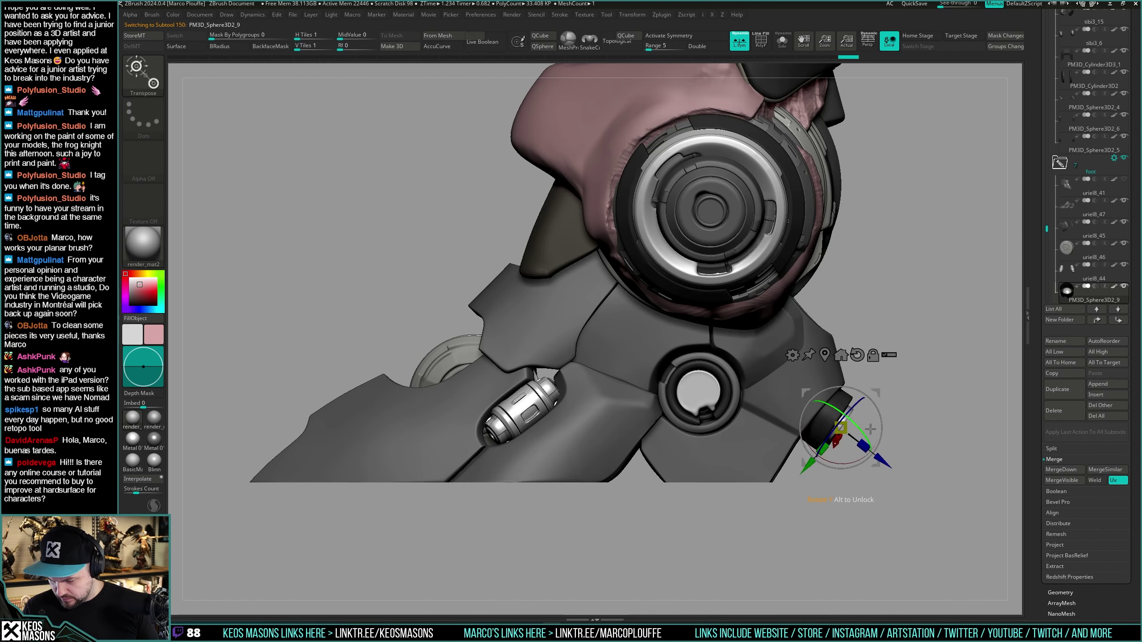
pyautogui.press('y')
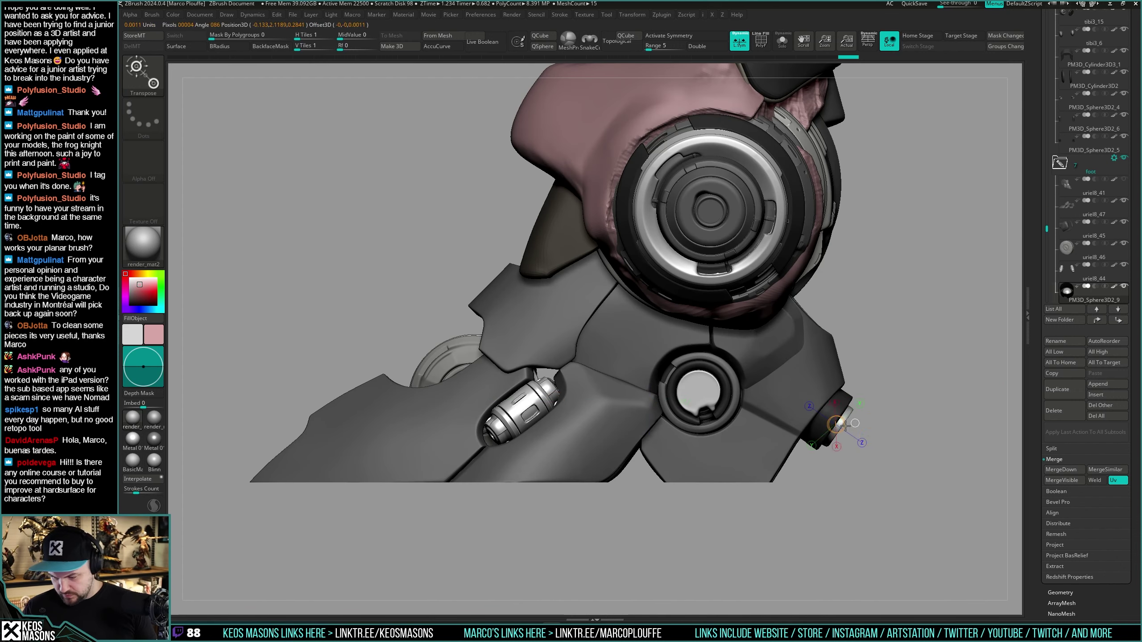
pyautogui.moveTo(826, 417); pyautogui.dragTo(918, 371)
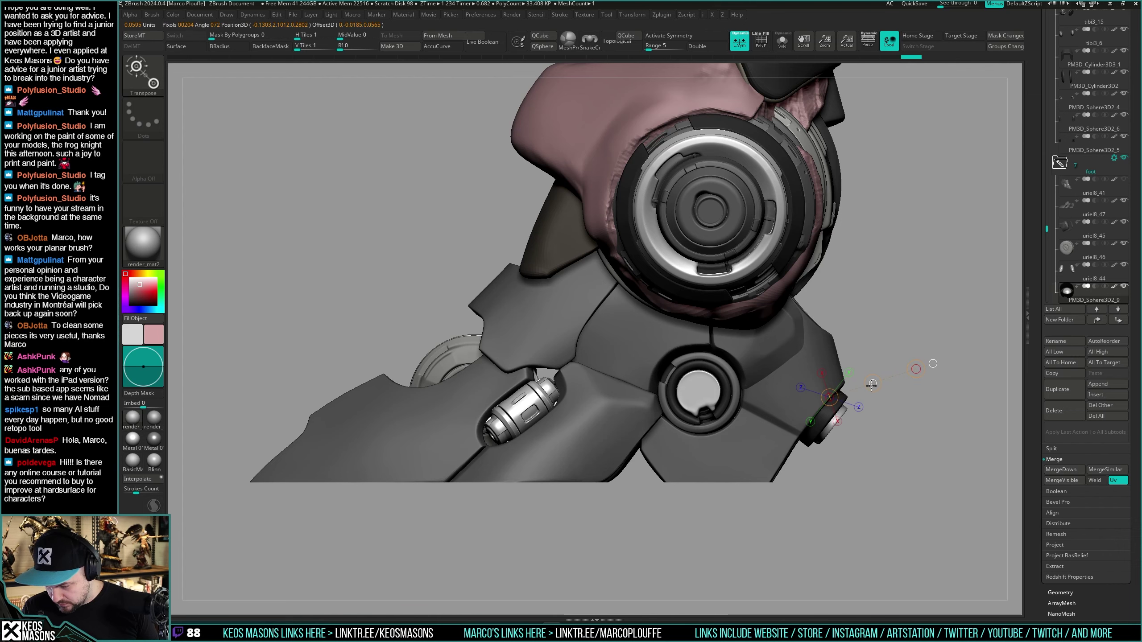
# Step: Nudge the small cylinder on the heel with the Transpose line from the rear view so it lines up with the plate
pyautogui.moveTo(870, 386); pyautogui.dragTo(755, 418, button='right')
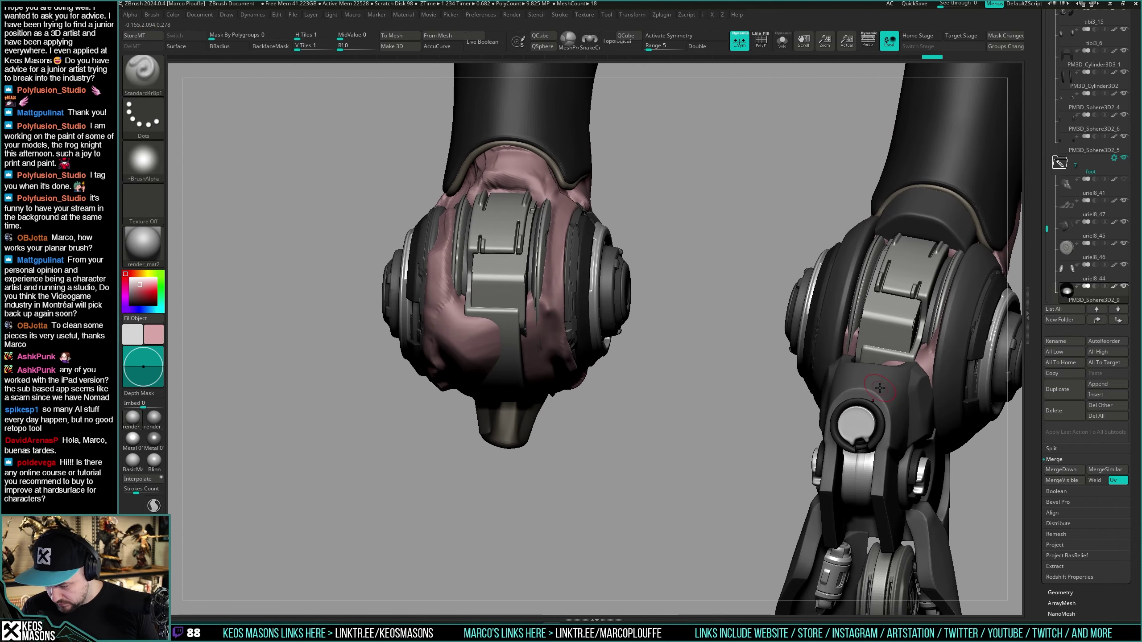
pyautogui.keyDown('ctrl'); pyautogui.moveTo(863, 405); pyautogui.dragTo(888, 434, button='right'); pyautogui.keyUp('ctrl')
pyautogui.press('w')
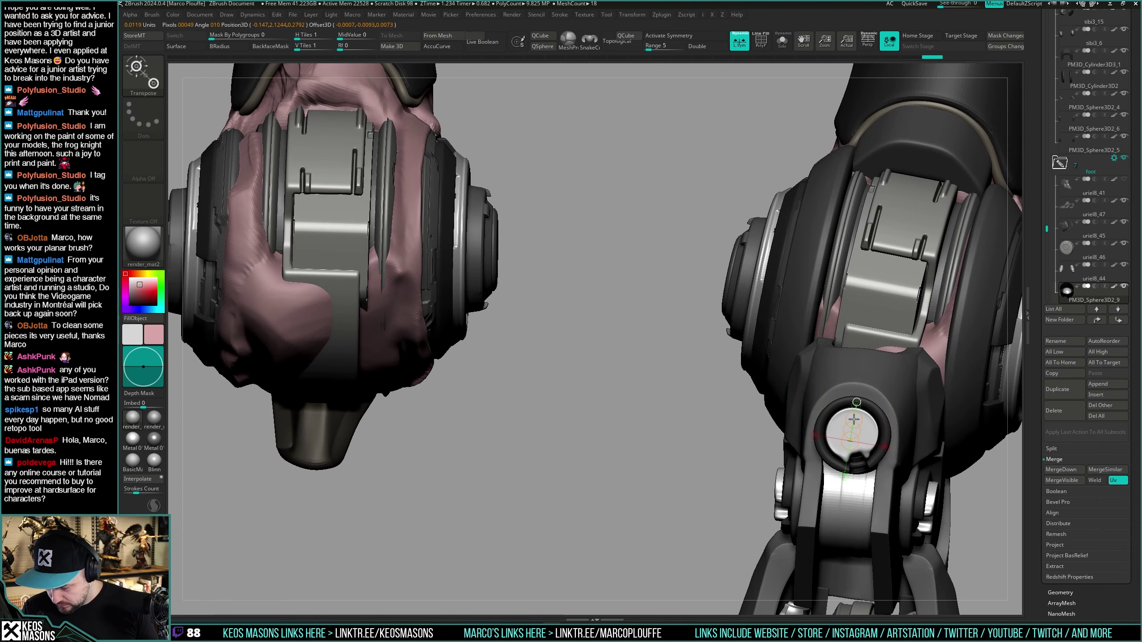
pyautogui.moveTo(853, 429); pyautogui.dragTo(854, 424)
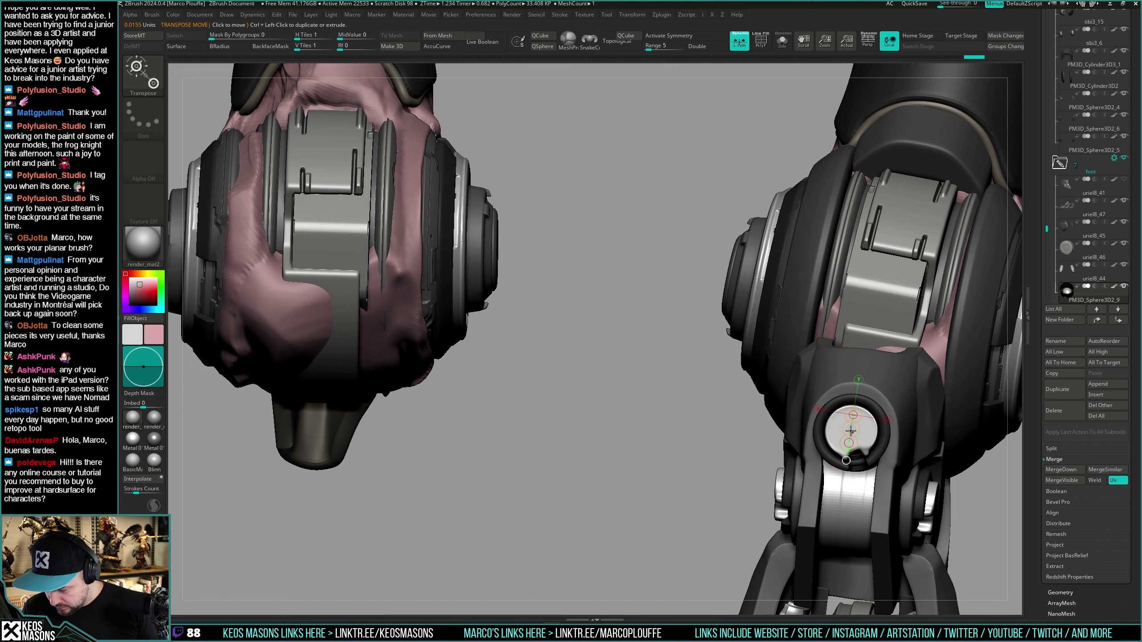
pyautogui.moveTo(851, 428); pyautogui.dragTo(854, 429)
pyautogui.press('q')
pyautogui.moveTo(854, 429)
pyautogui.keyDown('ctrl'); pyautogui.mouseDown(button='right')
pyautogui.moveTo(845, 411)
pyautogui.moveTo(922, 431)
pyautogui.moveTo(895, 465)
pyautogui.moveTo(888, 449)
pyautogui.mouseUp(button='right'); pyautogui.keyUp('ctrl')
# Step: Switch to the ClayBuildup brush, make the base foot mesh uriel8_41 active, and isolate it to check its wireframe
pyautogui.keyDown('alt'); pyautogui.click(843, 409); pyautogui.keyUp('alt')
pyautogui.moveTo(872, 410)
pyautogui.mouseDown(button='right')
pyautogui.moveTo(905, 428)
pyautogui.moveTo(899, 457)
pyautogui.moveTo(872, 472)
pyautogui.moveTo(866, 404)
pyautogui.moveTo(739, 420)
pyautogui.moveTo(778, 426)
pyautogui.moveTo(798, 404)
pyautogui.moveTo(794, 438)
pyautogui.mouseUp(button='right')
pyautogui.hotkey('shift', 'f')
pyautogui.hotkey('shift', 'f')
pyautogui.press('space')
pyautogui.click(781, 323)
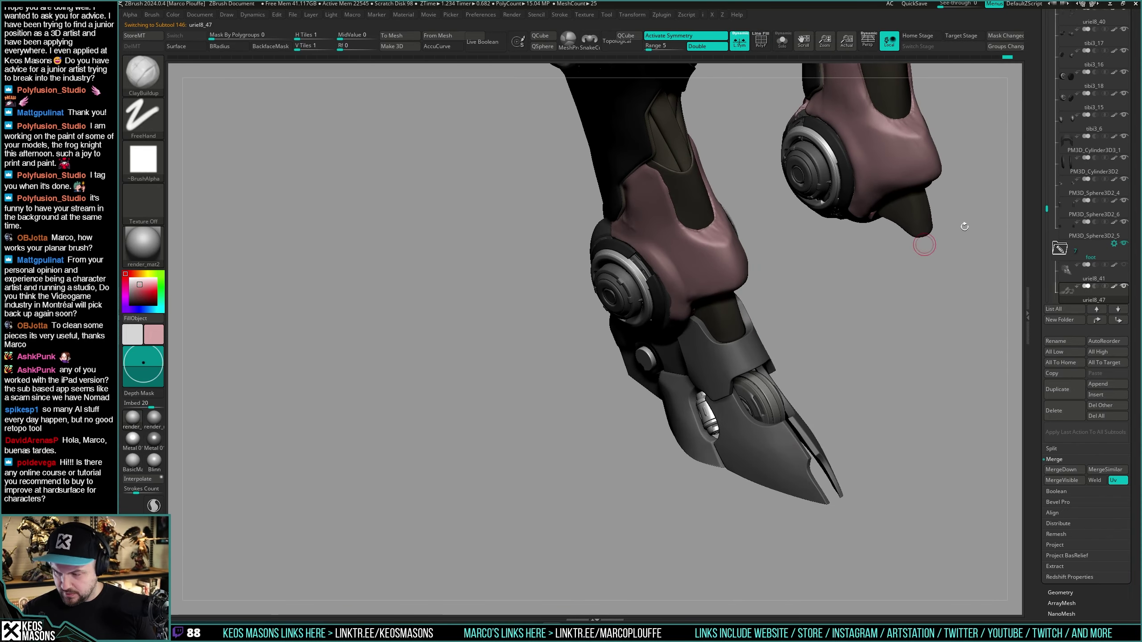
pyautogui.hotkey('alt', 's')
pyautogui.hotkey('shift', 'f')
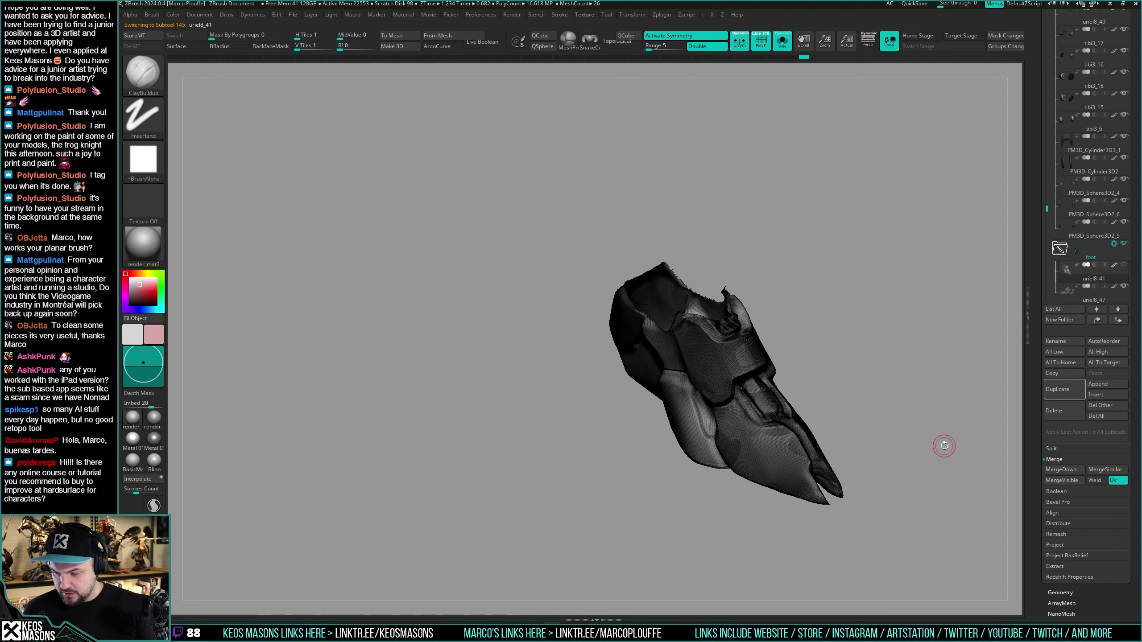
pyautogui.hotkey('shift', 'f')
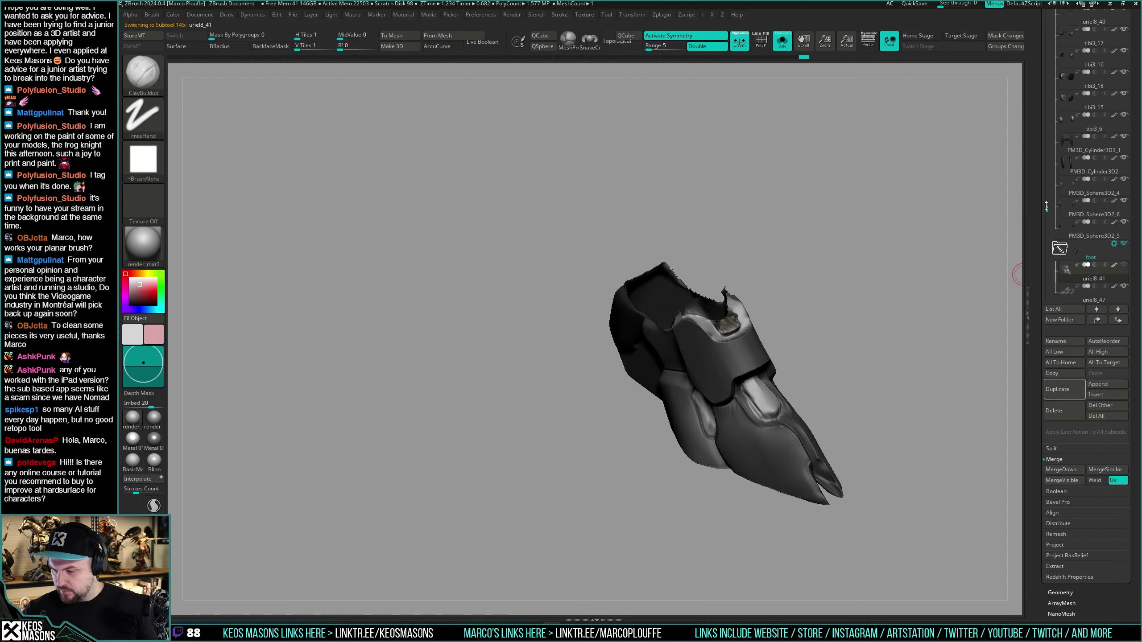
# Step: Duplicate the base foot subtool uriel8_41, select the copy, and show the rest of the model again
pyautogui.moveTo(1047, 206); pyautogui.dragTo(1046, 230)
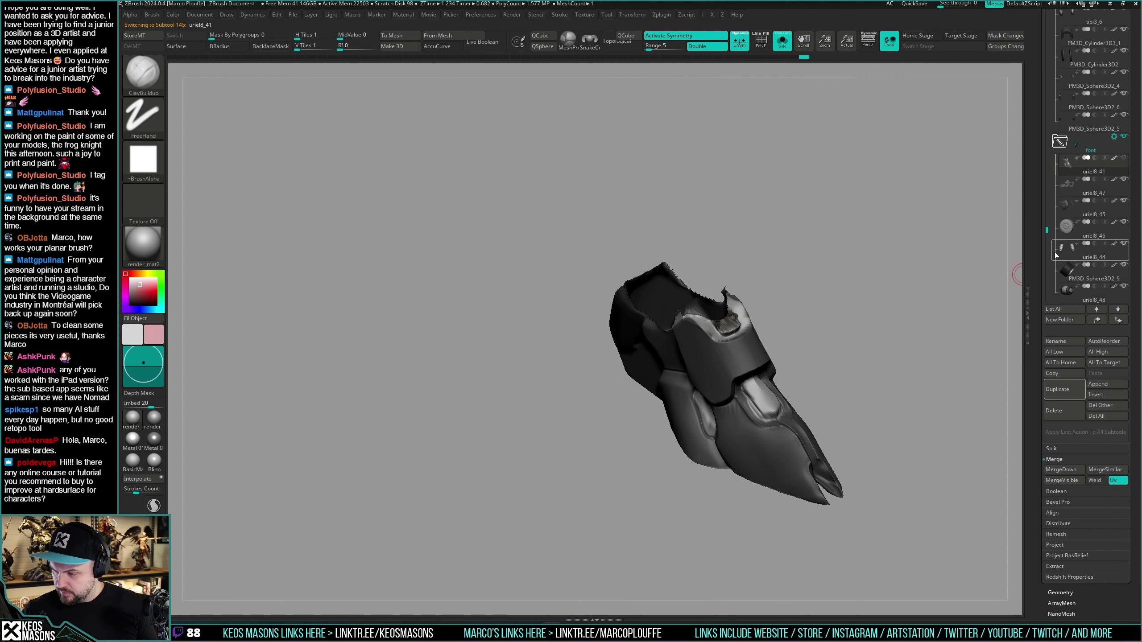
pyautogui.click(1074, 391)
pyautogui.click(1113, 179)
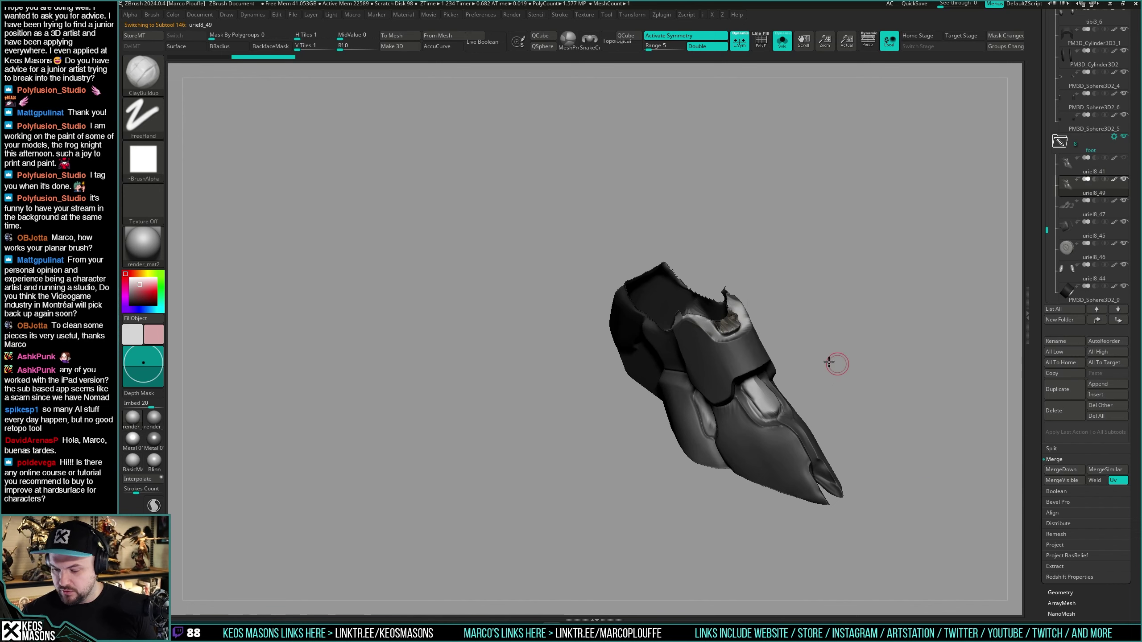
pyautogui.moveTo(835, 362)
pyautogui.mouseDown()
pyautogui.moveTo(851, 400)
pyautogui.moveTo(815, 430)
pyautogui.mouseUp()
pyautogui.hotkey('alt', 's')
# Step: Enlarge the brush's draw size, then lower the duplicated foot mesh to subdivision level 1 and delete its higher levels
pyautogui.moveTo(794, 431)
pyautogui.mouseDown(button='right')
pyautogui.moveTo(760, 412)
pyautogui.moveTo(728, 419)
pyautogui.mouseUp(button='right')
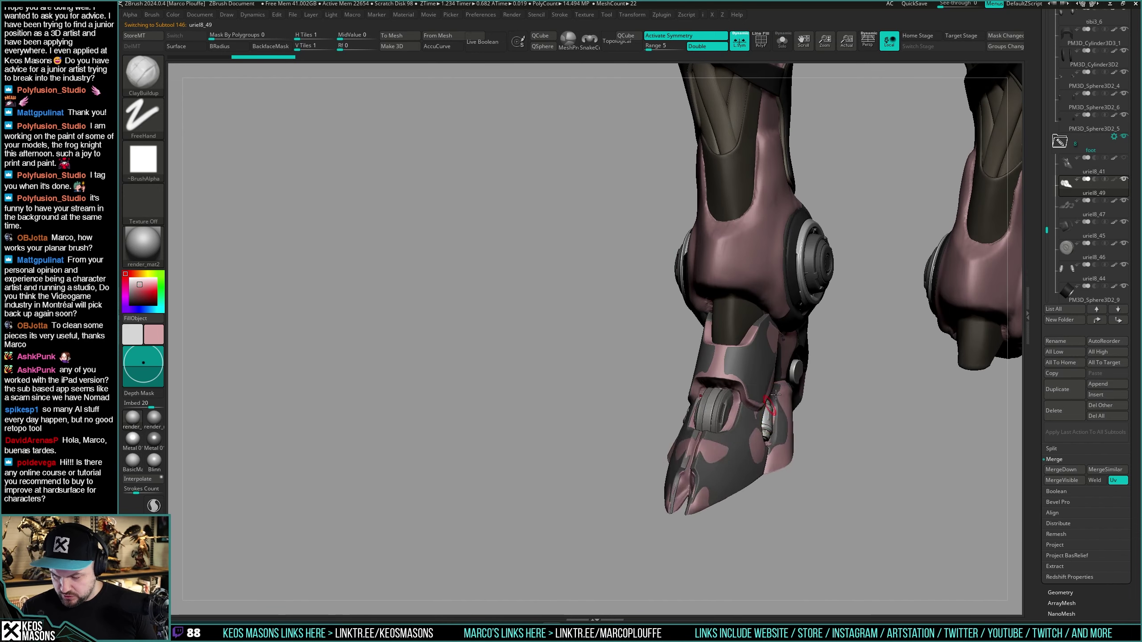
pyautogui.press('space')
pyautogui.moveTo(798, 391); pyautogui.dragTo(807, 391)
pyautogui.press('space')
pyautogui.moveTo(822, 430); pyautogui.dragTo(832, 436)
pyautogui.press('x')
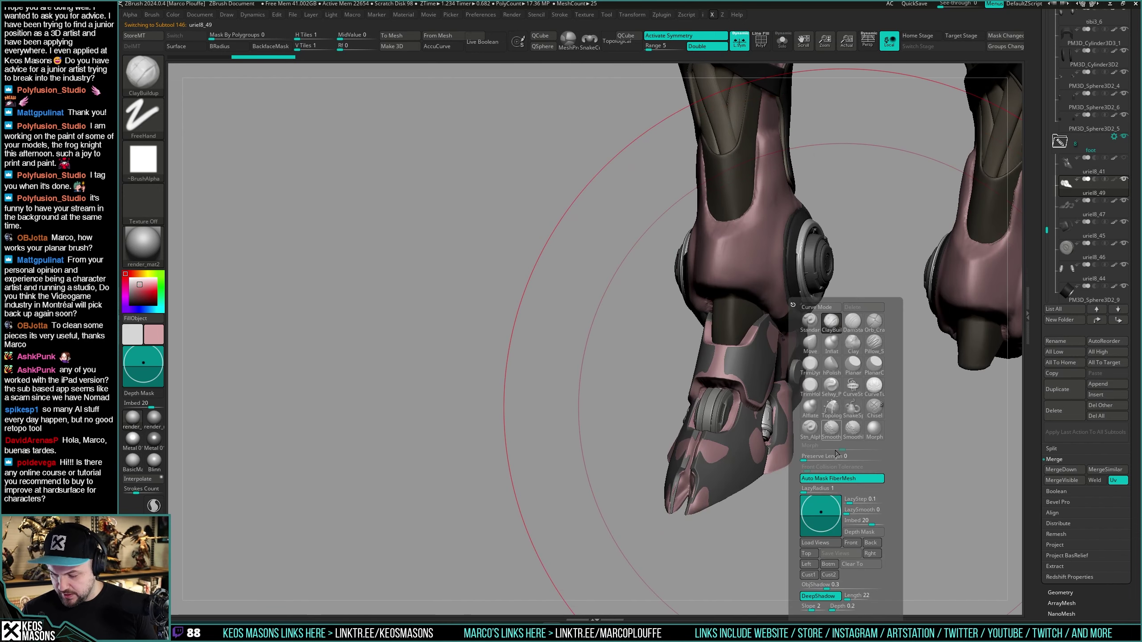
pyautogui.moveTo(770, 395); pyautogui.dragTo(764, 473, button='right')
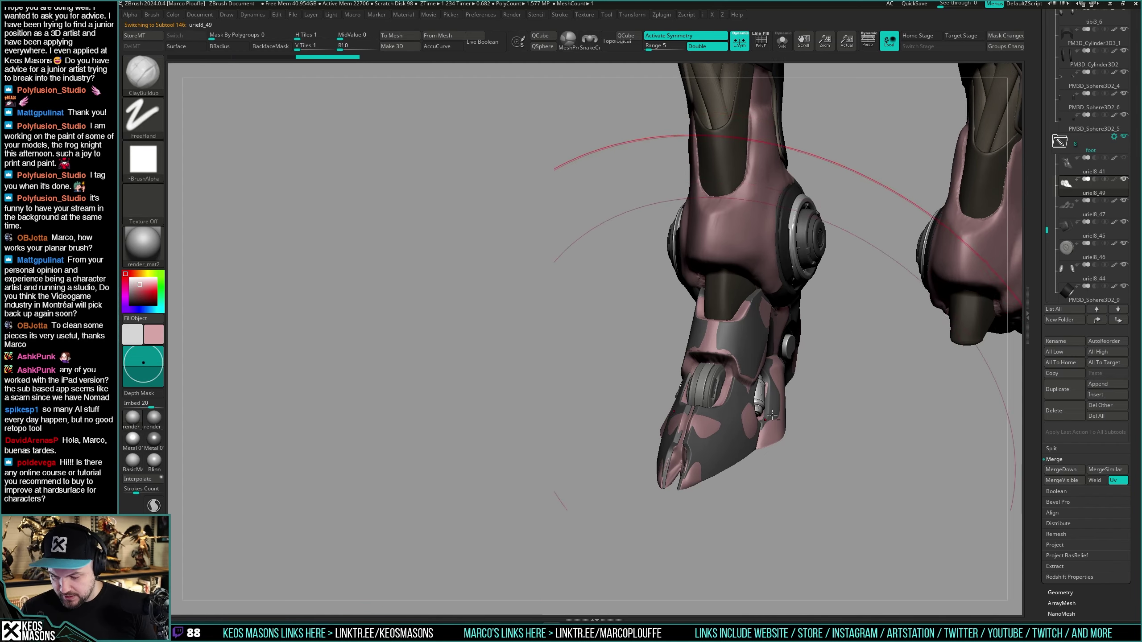
pyautogui.hotkey('alt', 's')
pyautogui.press('i')
pyautogui.moveTo(787, 232); pyautogui.dragTo(765, 233)
pyautogui.press('i')
pyautogui.click(868, 244)
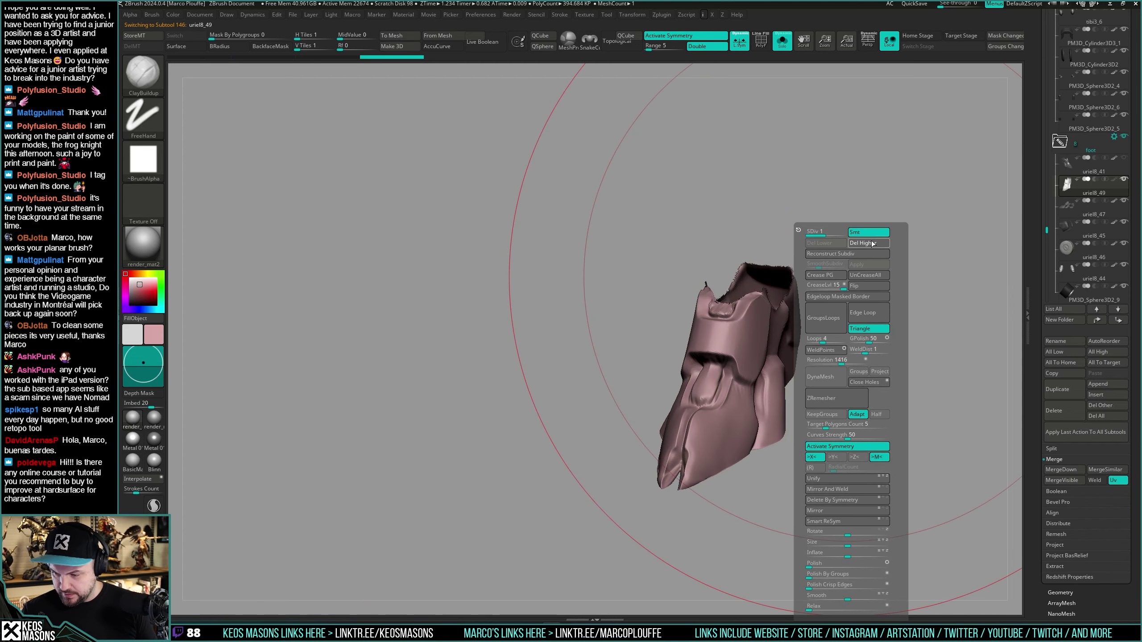
# Step: Smooth out the duplicated foot mesh with Smooth Stronger at draw size about 1005 and about 397 so it sinks under the plates
pyautogui.moveTo(740, 368); pyautogui.dragTo(739, 399, button='right')
pyautogui.press('space')
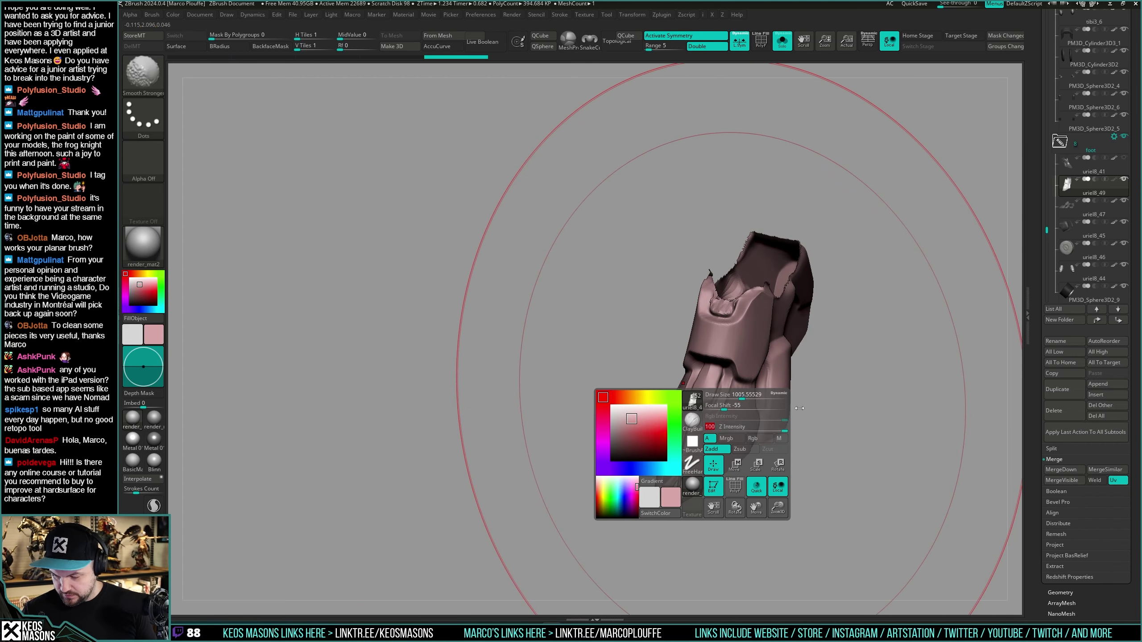
pyautogui.keyDown('shift'); pyautogui.moveTo(720, 422); pyautogui.dragTo(700, 469); pyautogui.keyUp('shift')
pyautogui.press('s')
pyautogui.press('space')
pyautogui.moveTo(741, 367); pyautogui.dragTo(737, 369)
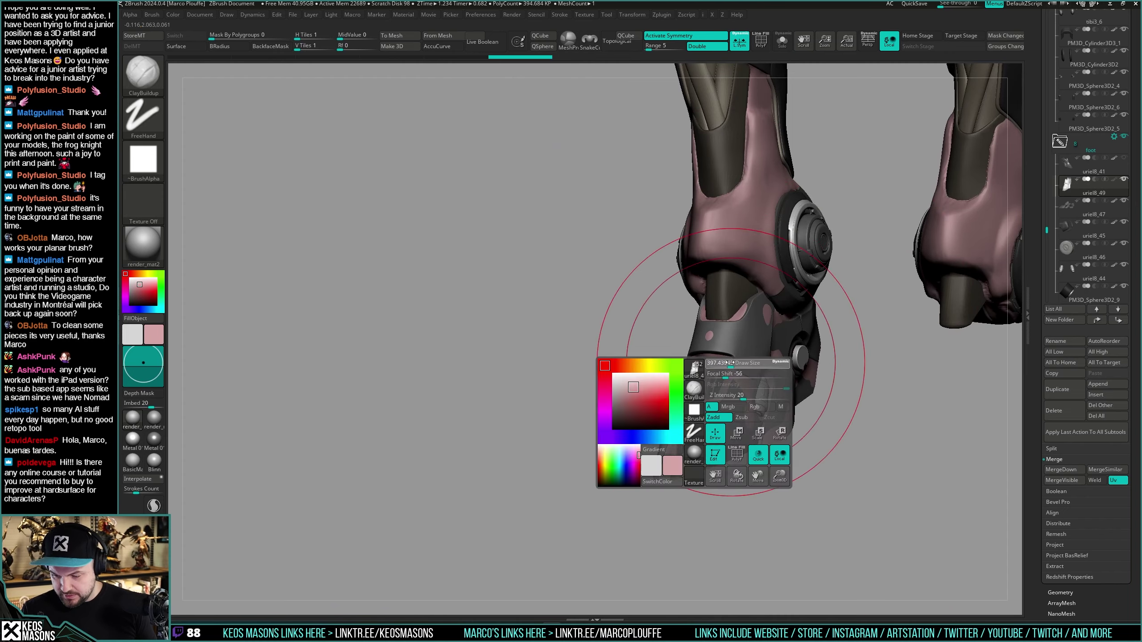
pyautogui.moveTo(737, 369)
pyautogui.mouseDown(button='right')
pyautogui.moveTo(760, 370)
pyautogui.moveTo(752, 416)
pyautogui.moveTo(778, 400)
pyautogui.mouseUp(button='right')
pyautogui.keyDown('shift'); pyautogui.moveTo(643, 362); pyautogui.dragTo(642, 403); pyautogui.keyUp('shift')
pyautogui.moveTo(651, 396)
pyautogui.mouseDown(button='right')
pyautogui.moveTo(704, 350)
pyautogui.moveTo(762, 386)
pyautogui.moveTo(692, 373)
pyautogui.moveTo(733, 365)
pyautogui.mouseUp(button='right')
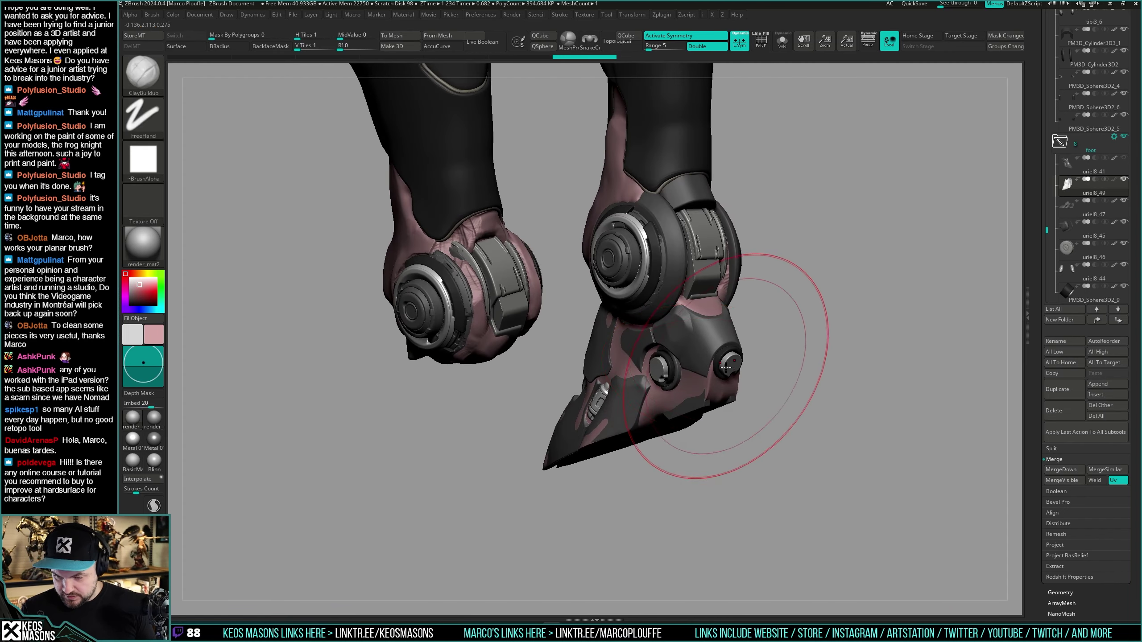
# Step: Switch to the hPolish brush and flatten the foot mesh where it pokes through the side plates near the ankle
pyautogui.press('space')
pyautogui.click(720, 396)
pyautogui.press('space')
pyautogui.moveTo(713, 282)
pyautogui.mouseDown()
pyautogui.moveTo(690, 318)
pyautogui.moveTo(764, 319)
pyautogui.moveTo(715, 392)
pyautogui.mouseUp()
pyautogui.moveTo(715, 392)
pyautogui.mouseDown(button='right')
pyautogui.moveTo(713, 407)
pyautogui.moveTo(740, 361)
pyautogui.moveTo(684, 398)
pyautogui.moveTo(743, 350)
pyautogui.mouseUp(button='right')
pyautogui.rightClick(684, 397)
pyautogui.moveTo(742, 350); pyautogui.dragTo(716, 345)
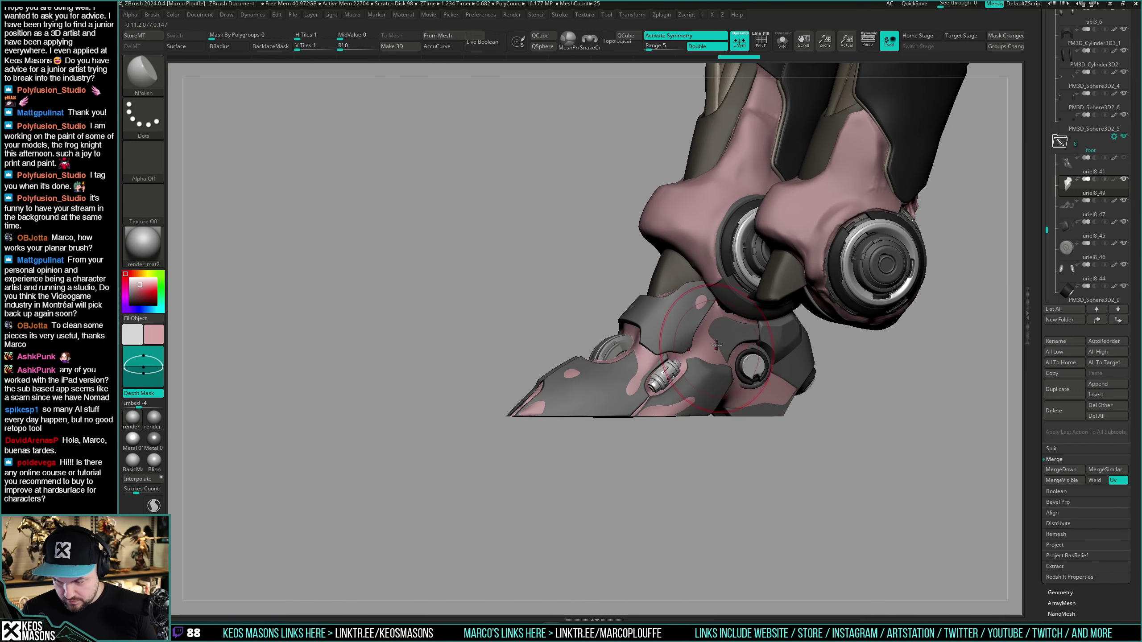
# Step: Polish the foot mesh down around the toe wheel, the toes and the side piston with hPolish
pyautogui.moveTo(722, 316); pyautogui.dragTo(752, 354, button='right')
pyautogui.moveTo(629, 382); pyautogui.dragTo(614, 405)
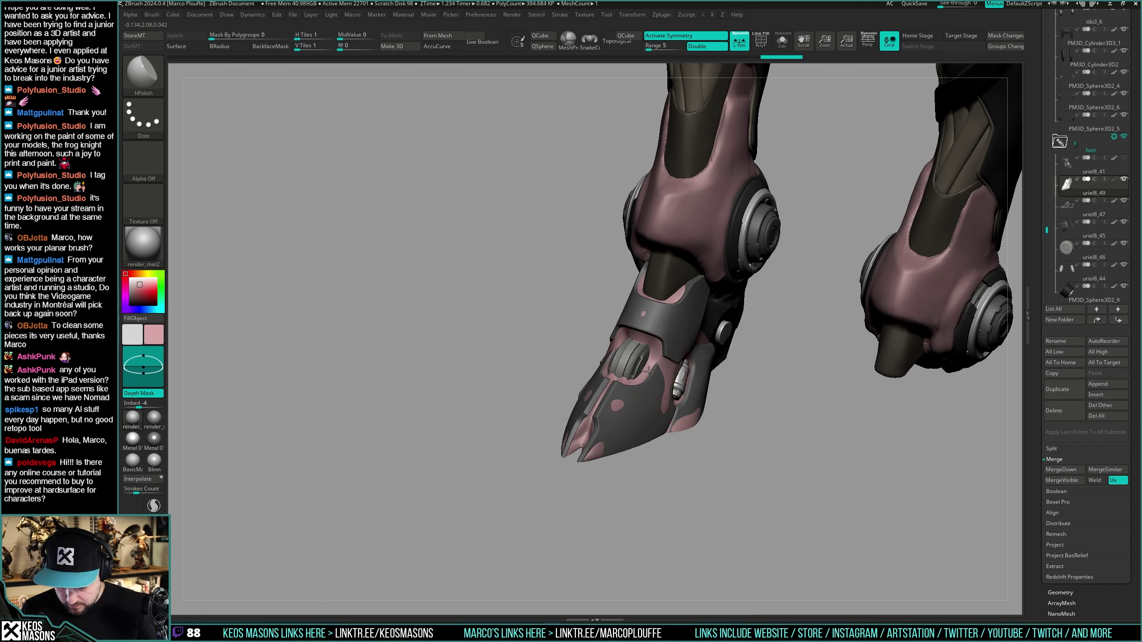
pyautogui.moveTo(616, 364); pyautogui.dragTo(622, 361, button='right')
pyautogui.moveTo(638, 355)
pyautogui.mouseDown()
pyautogui.moveTo(664, 413)
pyautogui.moveTo(737, 327)
pyautogui.moveTo(752, 357)
pyautogui.mouseUp()
pyautogui.moveTo(766, 372)
pyautogui.mouseDown(button='right')
pyautogui.moveTo(762, 412)
pyautogui.moveTo(769, 316)
pyautogui.mouseUp(button='right')
pyautogui.rightClick(761, 411)
pyautogui.moveTo(776, 306); pyautogui.dragTo(777, 311)
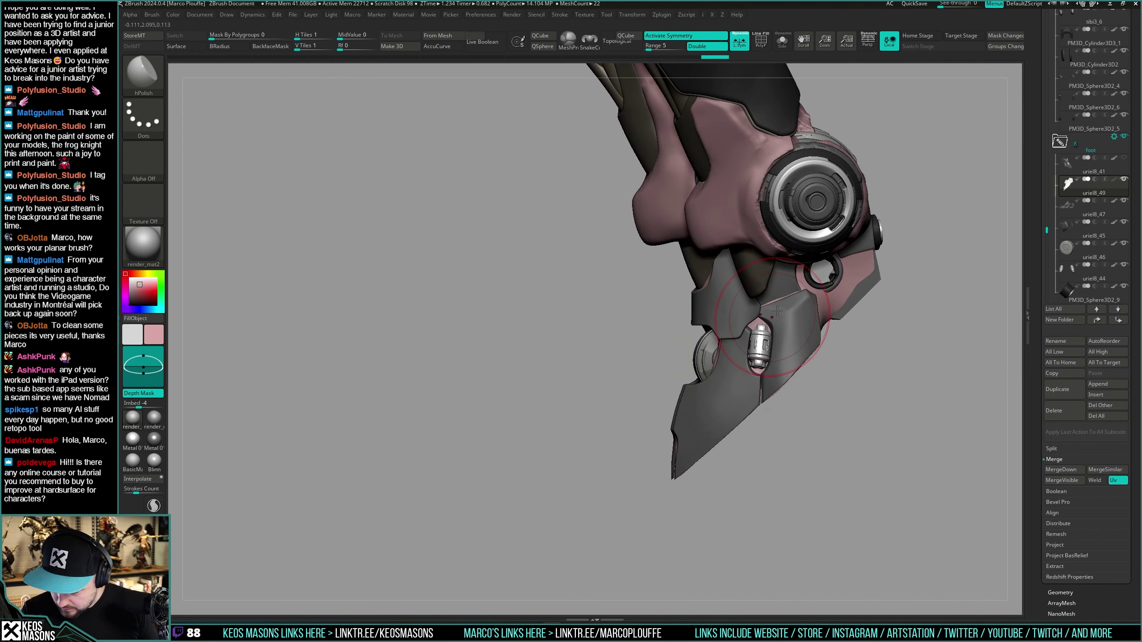
pyautogui.moveTo(762, 359)
pyautogui.mouseDown(button='right')
pyautogui.moveTo(756, 332)
pyautogui.moveTo(764, 375)
pyautogui.mouseUp(button='right')
pyautogui.rightClick(764, 378)
pyautogui.moveTo(770, 332); pyautogui.dragTo(764, 380, button='right')
pyautogui.keyDown('alt'); pyautogui.moveTo(832, 328); pyautogui.dragTo(804, 336, button='right'); pyautogui.keyUp('alt')
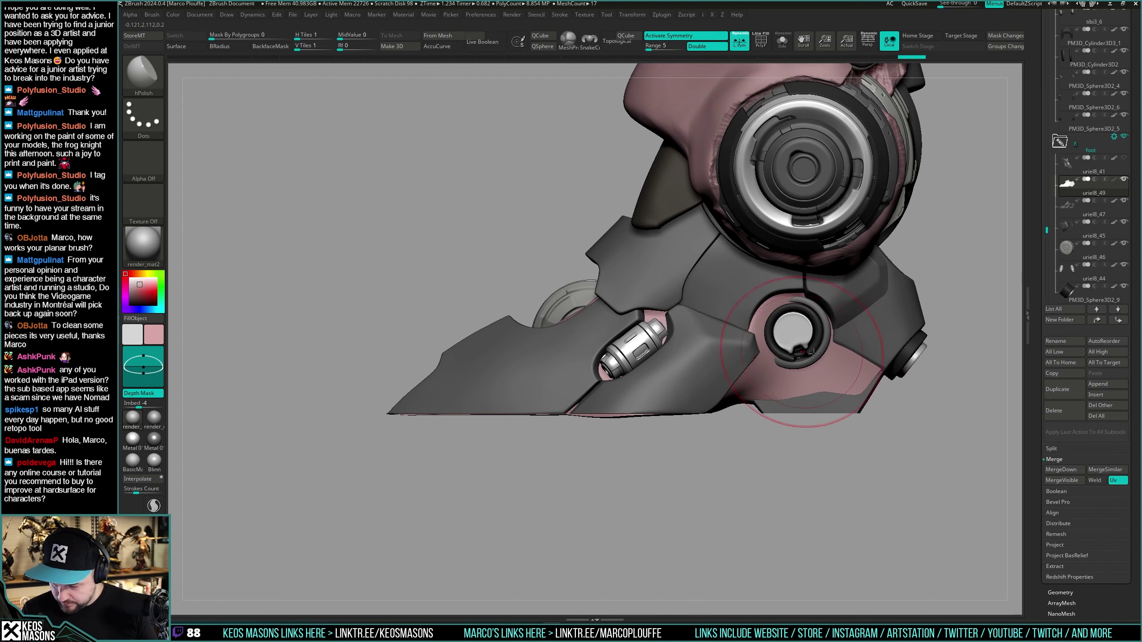
# Step: Flatten the foot mesh around the lower heel and its sole with the Planar brush, undoing an unwanted stroke
pyautogui.press('b')
pyautogui.press('t')
pyautogui.press('f')
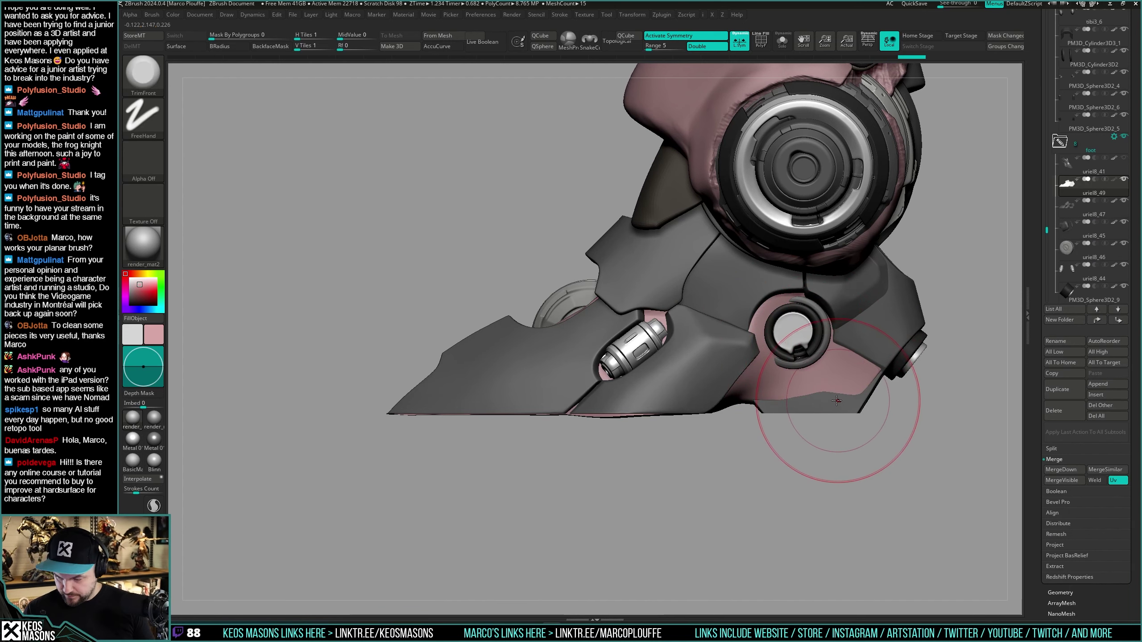
pyautogui.press('b')
pyautogui.press('p')
pyautogui.press('l')
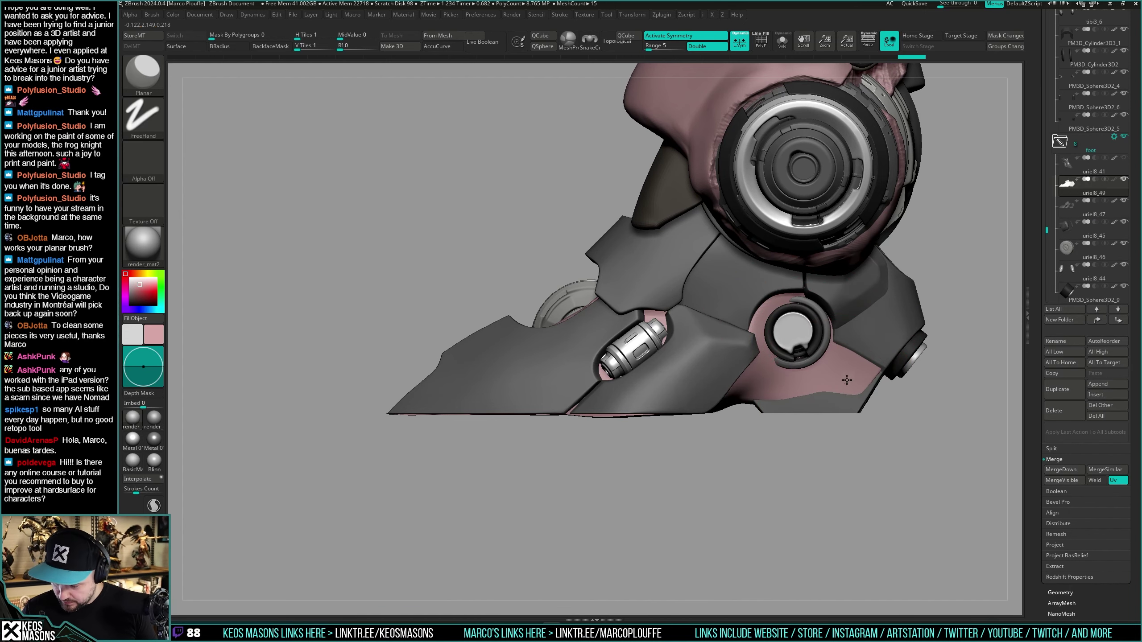
pyautogui.press('space')
pyautogui.hotkey('ctrl', 'z')
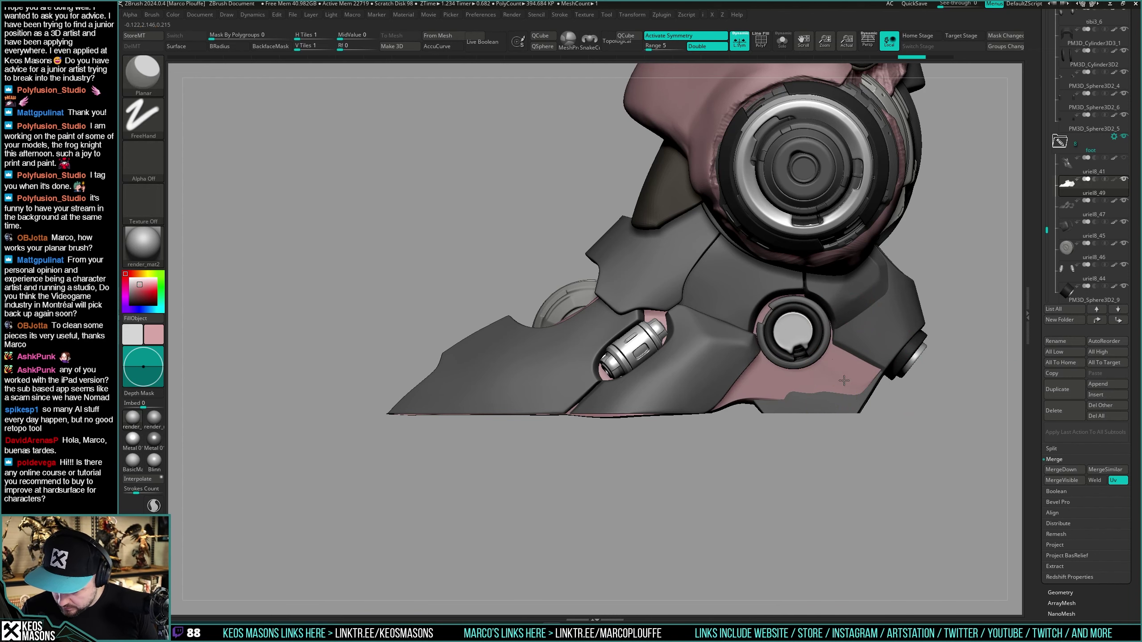
pyautogui.moveTo(830, 381); pyautogui.dragTo(792, 331, button='right')
pyautogui.moveTo(785, 424)
pyautogui.keyDown('alt'); pyautogui.mouseDown()
pyautogui.moveTo(786, 403)
pyautogui.moveTo(768, 414)
pyautogui.mouseUp(); pyautogui.keyUp('alt')
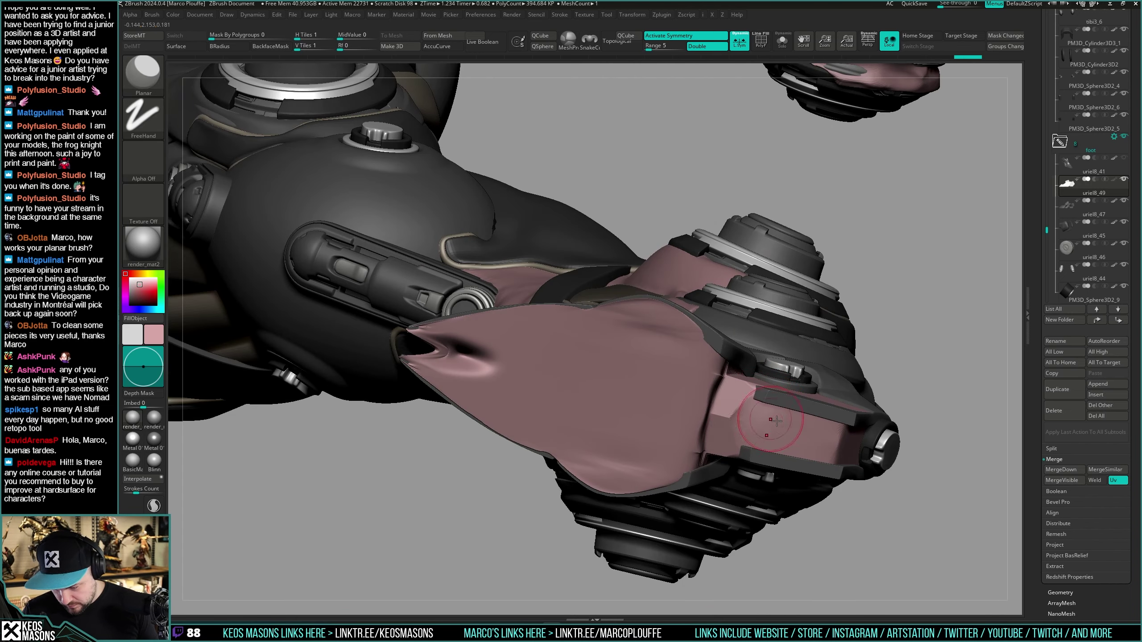
pyautogui.moveTo(776, 421); pyautogui.dragTo(768, 402, button='right')
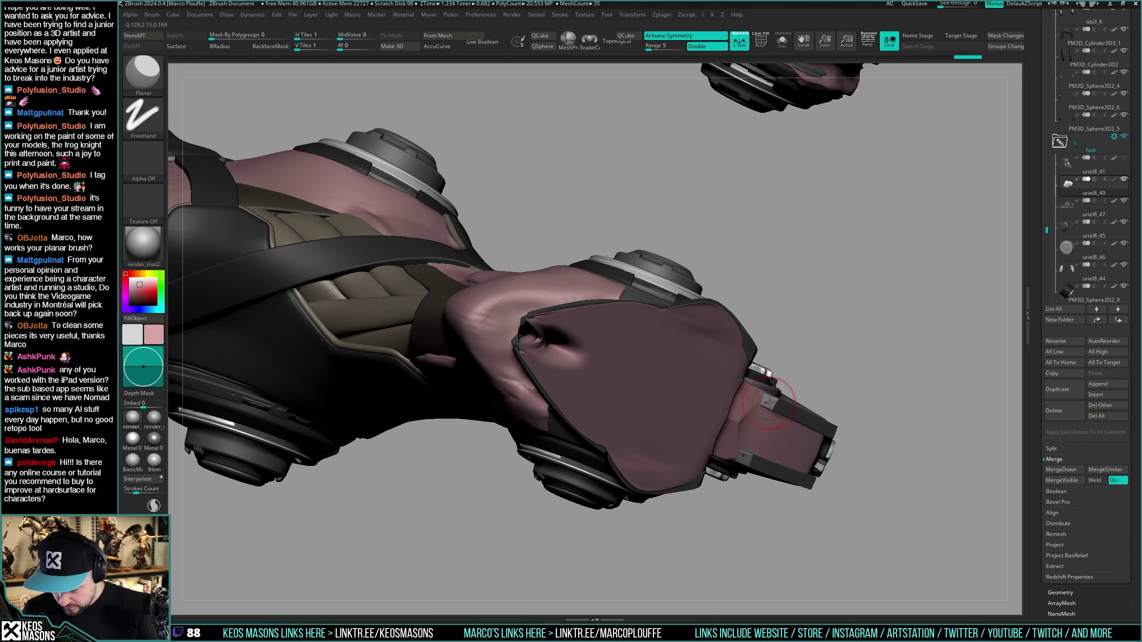
pyautogui.moveTo(740, 444); pyautogui.dragTo(773, 428, button='right')
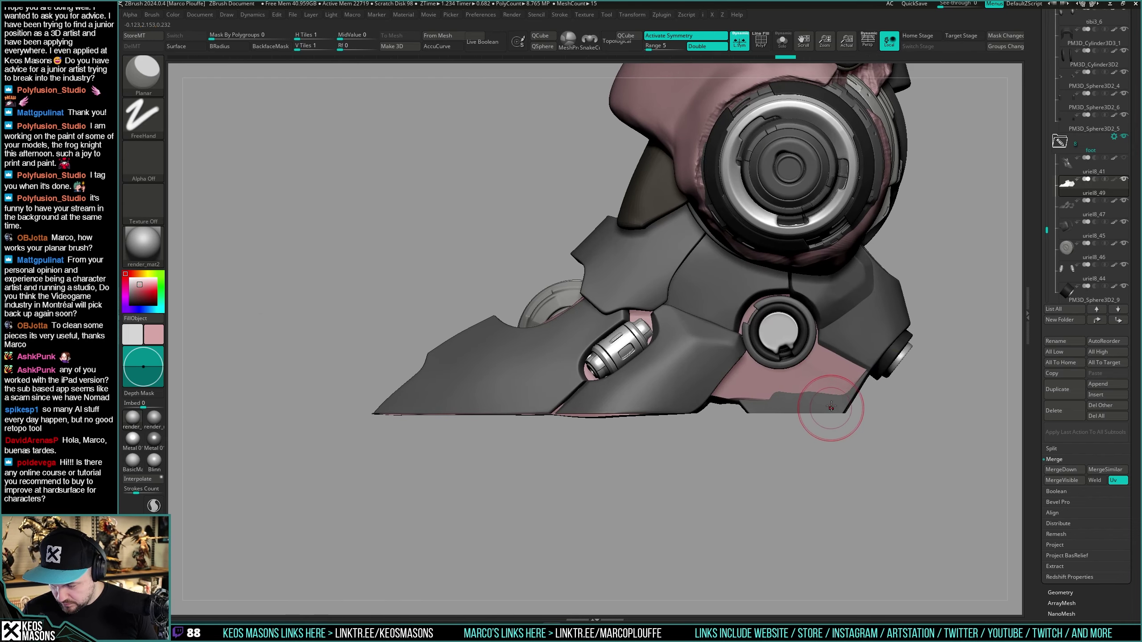
# Step: Polish the foot mesh at the heel with a larger hPolish brush so it sits beneath the heel plate
pyautogui.press(']')
pyautogui.press('b')
pyautogui.press('h')
pyautogui.press('p')
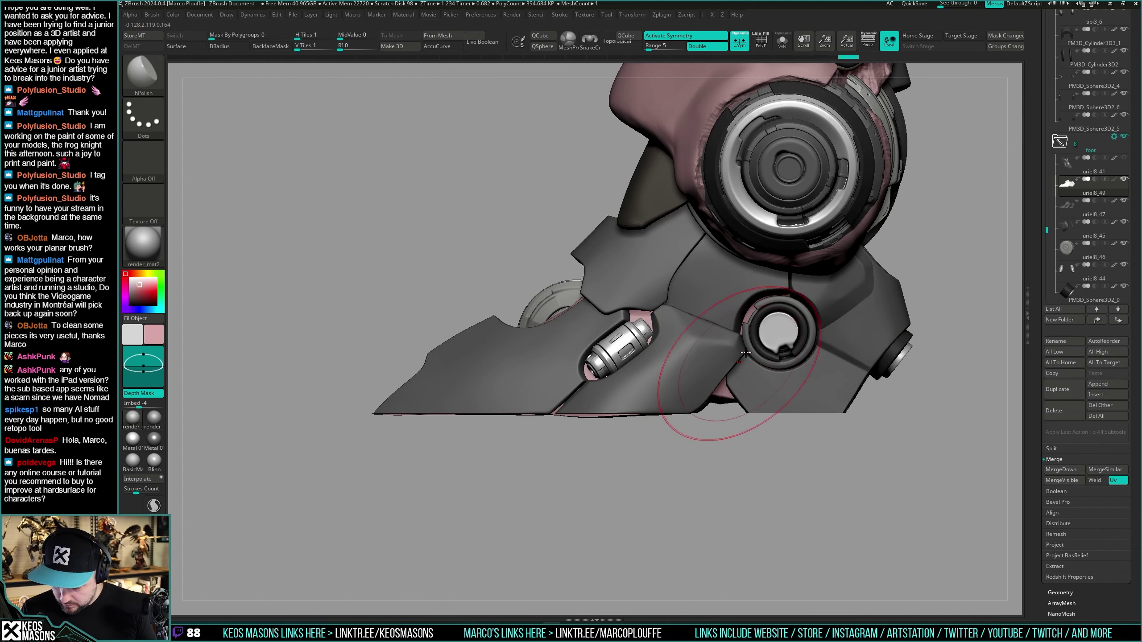
pyautogui.moveTo(746, 352)
pyautogui.mouseDown(button='right')
pyautogui.moveTo(763, 428)
pyautogui.moveTo(771, 420)
pyautogui.moveTo(715, 410)
pyautogui.moveTo(711, 422)
pyautogui.moveTo(739, 343)
pyautogui.moveTo(764, 360)
pyautogui.moveTo(766, 342)
pyautogui.moveTo(757, 360)
pyautogui.moveTo(715, 295)
pyautogui.moveTo(735, 352)
pyautogui.mouseUp(button='right')
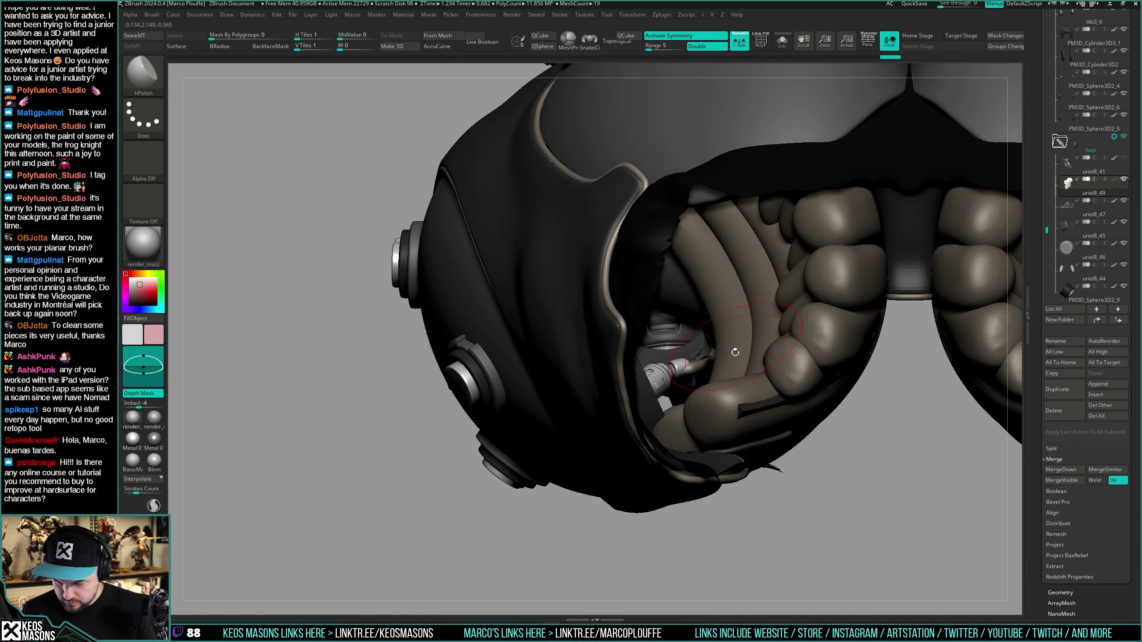
pyautogui.moveTo(742, 530); pyautogui.dragTo(721, 391, button='right')
pyautogui.rightClick(701, 287)
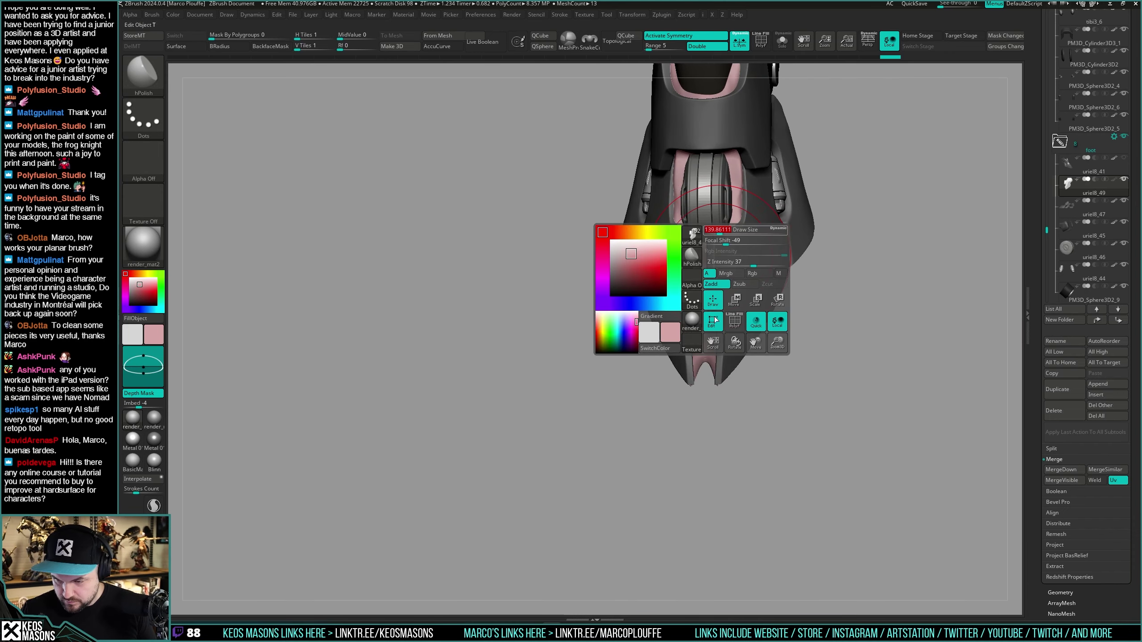
pyautogui.moveTo(706, 287)
pyautogui.mouseDown(button='right')
pyautogui.moveTo(719, 305)
pyautogui.moveTo(715, 265)
pyautogui.moveTo(715, 302)
pyautogui.mouseUp(button='right')
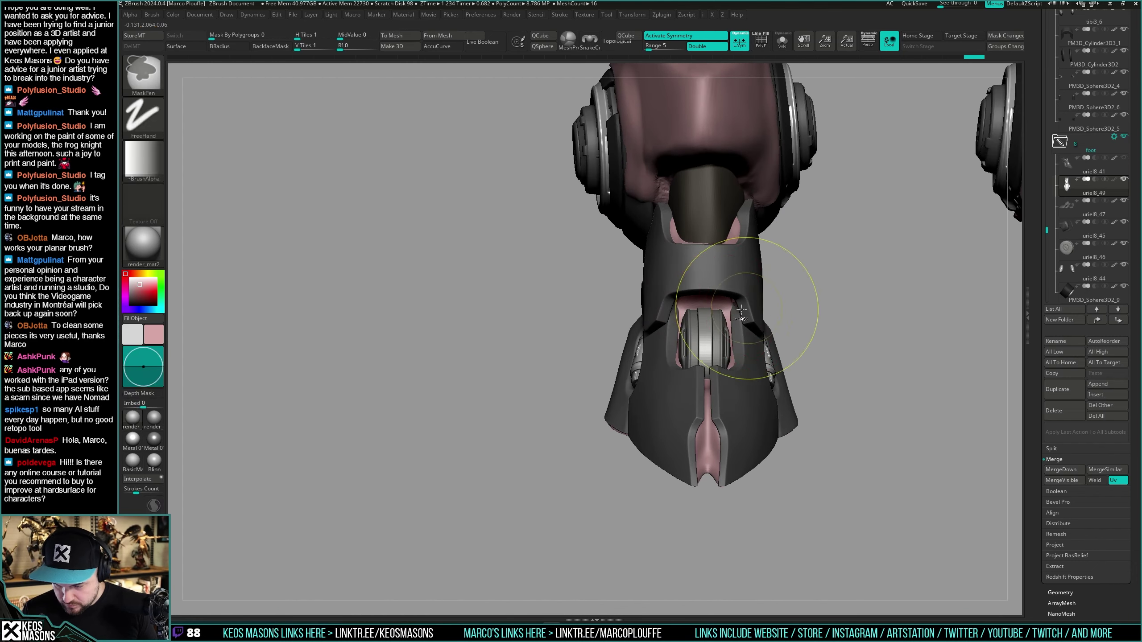
# Step: Check the foot mesh in isolation, then continue polishing its front with hPolish at draw size about 160
pyautogui.moveTo(817, 309); pyautogui.dragTo(737, 289, button='right')
pyautogui.hotkey('alt', 'shift', 's')
pyautogui.press('space')
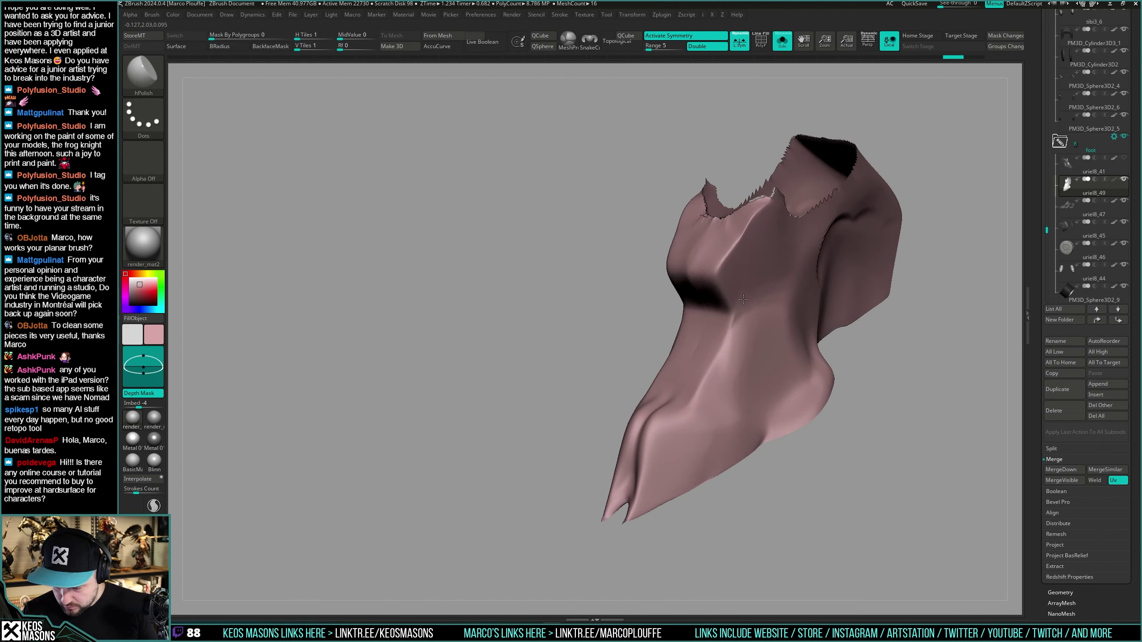
pyautogui.hotkey('ctrl', 'shift', 's')
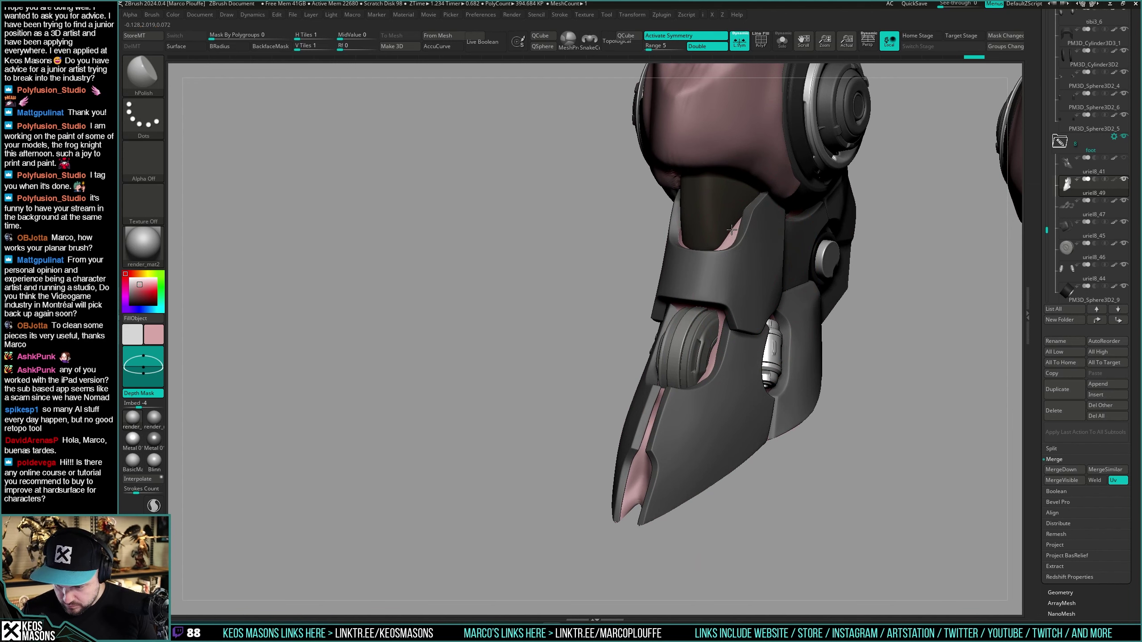
pyautogui.moveTo(722, 250); pyautogui.dragTo(755, 248, button='right')
pyautogui.moveTo(723, 315)
pyautogui.mouseDown(button='right')
pyautogui.moveTo(717, 274)
pyautogui.moveTo(764, 335)
pyautogui.moveTo(707, 295)
pyautogui.moveTo(719, 365)
pyautogui.moveTo(746, 324)
pyautogui.moveTo(679, 310)
pyautogui.moveTo(710, 360)
pyautogui.mouseUp(button='right')
pyautogui.press('space')
pyautogui.moveTo(694, 363); pyautogui.dragTo(692, 355)
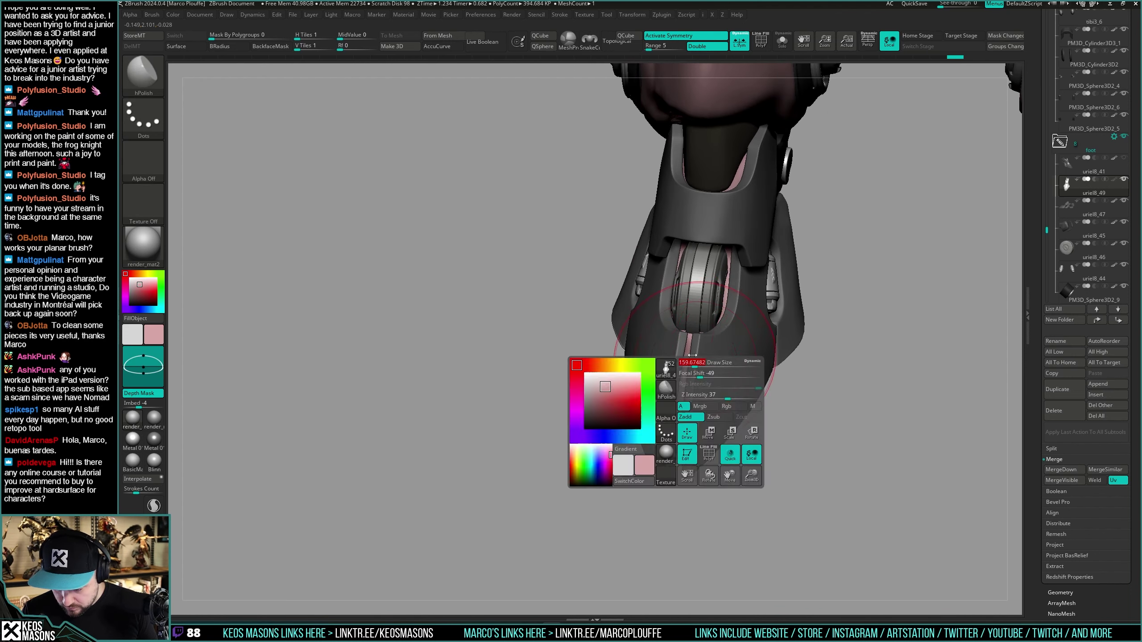
# Step: Undo the last two strokes on the toe, check the mesh in isolation, and smooth the groove between the toe plates
pyautogui.moveTo(666, 390)
pyautogui.mouseDown(button='right')
pyautogui.moveTo(688, 365)
pyautogui.moveTo(684, 388)
pyautogui.mouseUp(button='right')
pyautogui.hotkey('ctrl', 'z')
pyautogui.hotkey('ctrl', 'z')
pyautogui.hotkey('alt', 's')
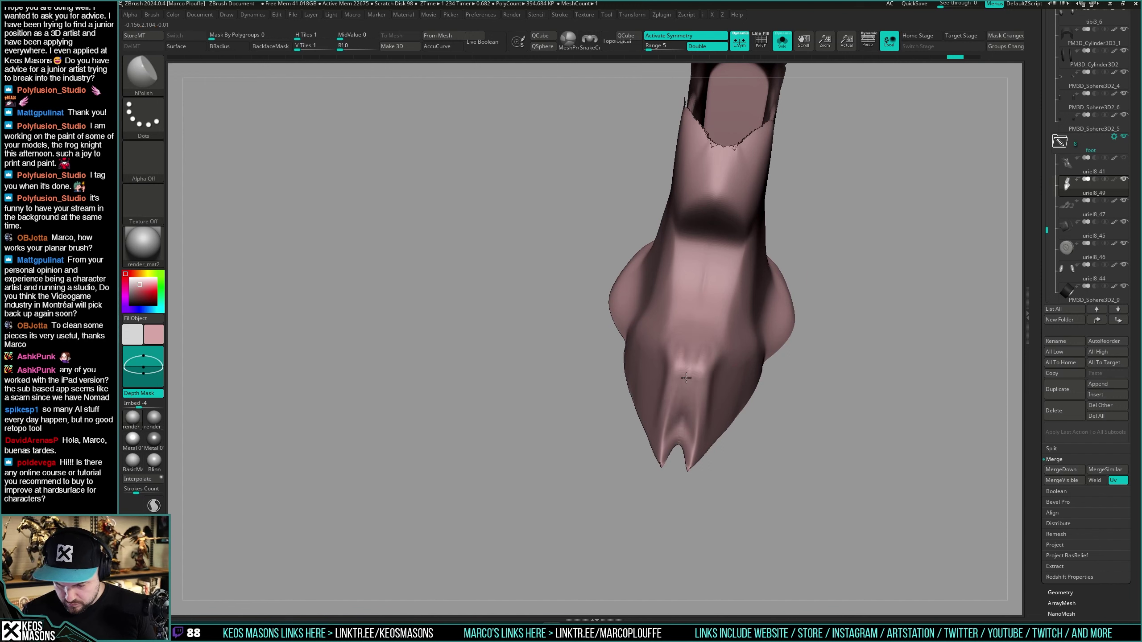
pyautogui.hotkey('shift', 'alt', 's')
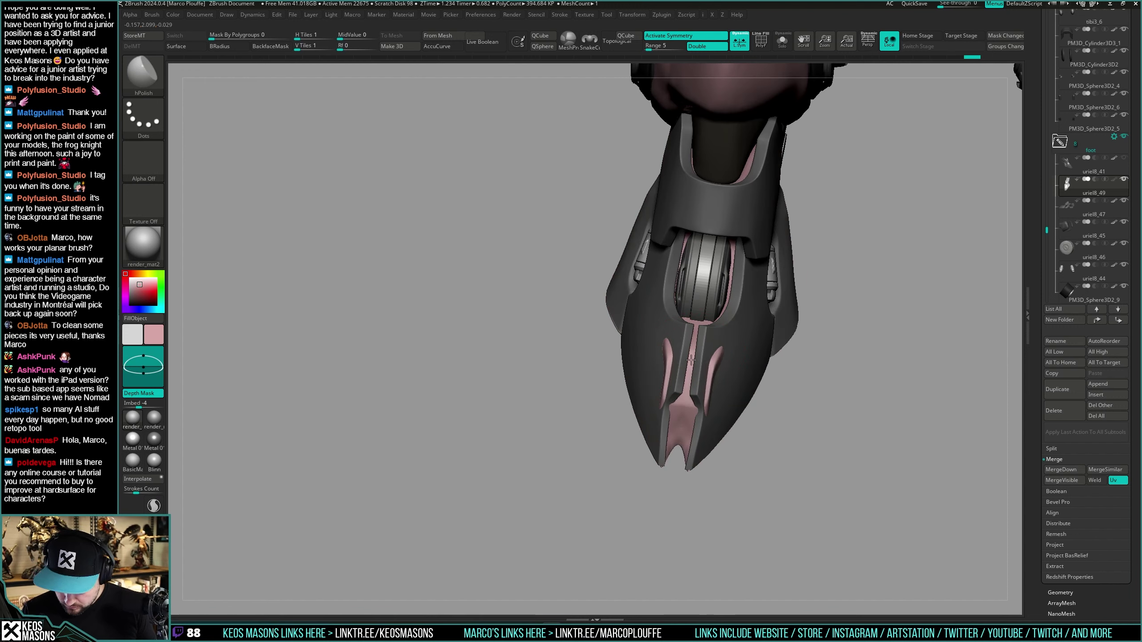
pyautogui.moveTo(706, 414)
pyautogui.mouseDown(button='right')
pyautogui.moveTo(669, 405)
pyautogui.moveTo(685, 395)
pyautogui.mouseUp(button='right')
pyautogui.keyDown('shift'); pyautogui.moveTo(703, 378); pyautogui.dragTo(710, 325); pyautogui.keyUp('shift')
pyautogui.moveTo(711, 324); pyautogui.dragTo(707, 371, button='right')
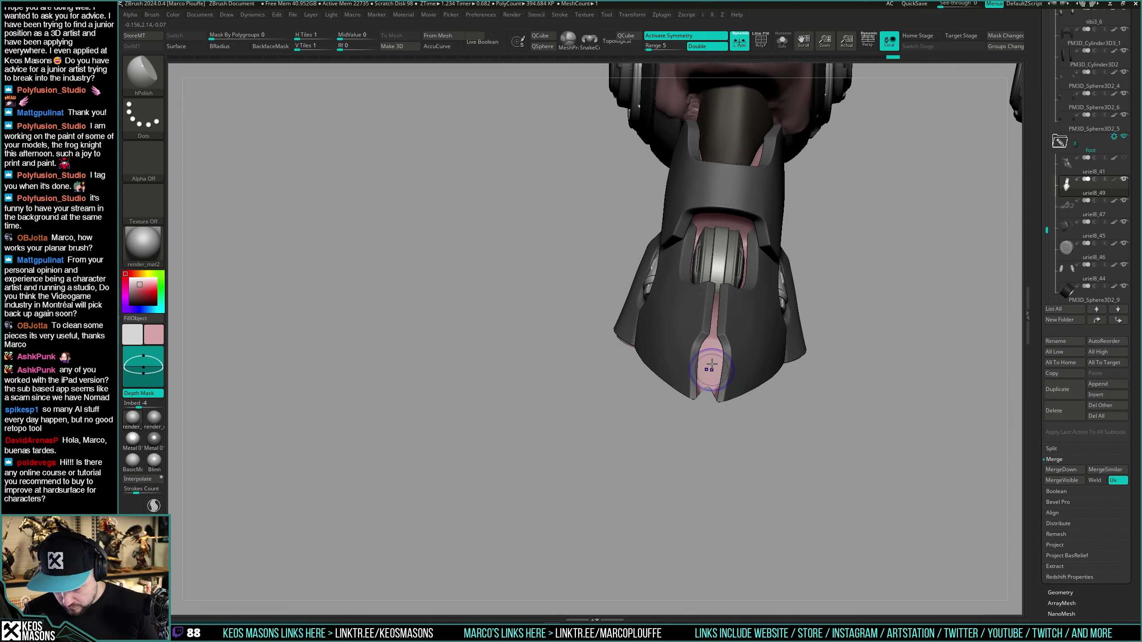
# Step: Smooth the foot mesh once more at the front of the groove between the toe plates
pyautogui.keyDown('shift'); pyautogui.moveTo(706, 373); pyautogui.dragTo(709, 355); pyautogui.keyUp('shift')
pyautogui.moveTo(708, 387)
pyautogui.mouseDown(button='right')
pyautogui.moveTo(713, 328)
pyautogui.moveTo(755, 377)
pyautogui.moveTo(737, 433)
pyautogui.moveTo(722, 396)
pyautogui.mouseUp(button='right')
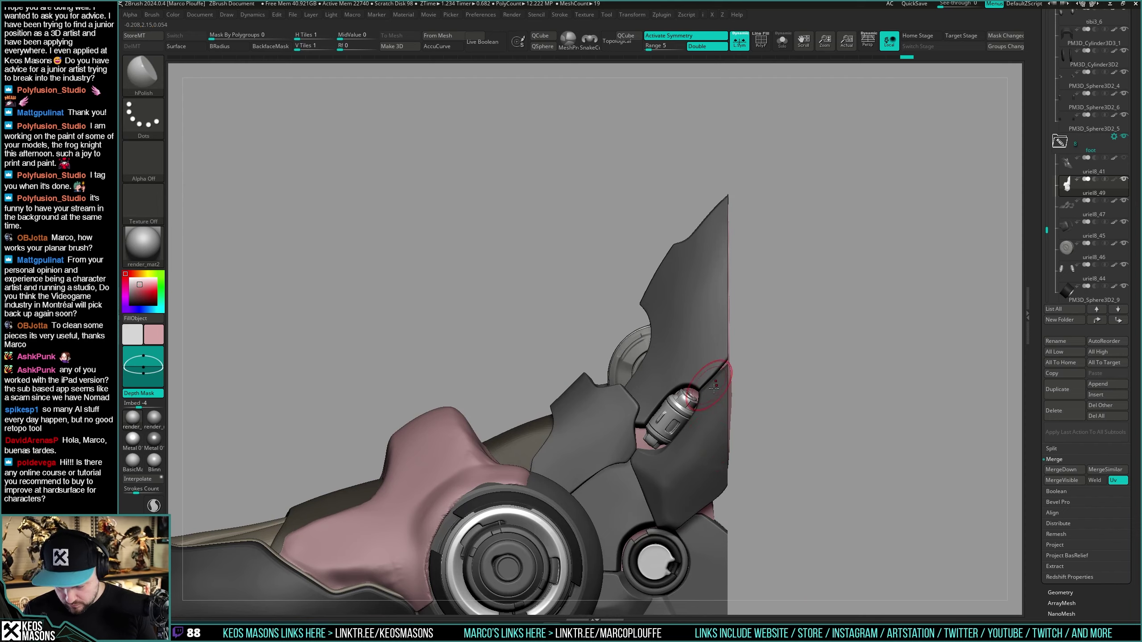
pyautogui.keyDown('alt'); pyautogui.moveTo(764, 471); pyautogui.dragTo(758, 316, button='right'); pyautogui.keyUp('alt')
pyautogui.moveTo(758, 316); pyautogui.dragTo(786, 353, button='right')
# Step: Check the foot mesh's underside in isolation and against the surrounding armor plates from the side
pyautogui.press('space')
pyautogui.hotkey('shift', 'alt', 's')
pyautogui.hotkey('shift', 's')
pyautogui.press('space')
pyautogui.click(785, 427)
pyautogui.hotkey('shift', 'alt', 's')
pyautogui.hotkey('shift', 'alt', 's')
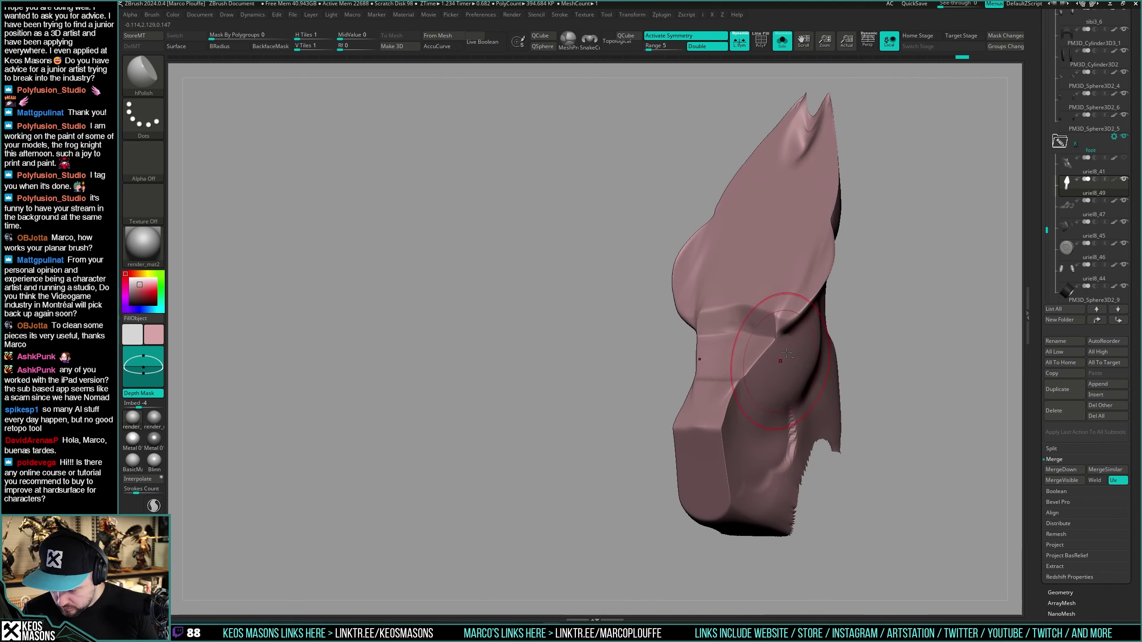
pyautogui.hotkey('shift', 'alt', 's')
pyautogui.moveTo(767, 424); pyautogui.dragTo(780, 396, button='right')
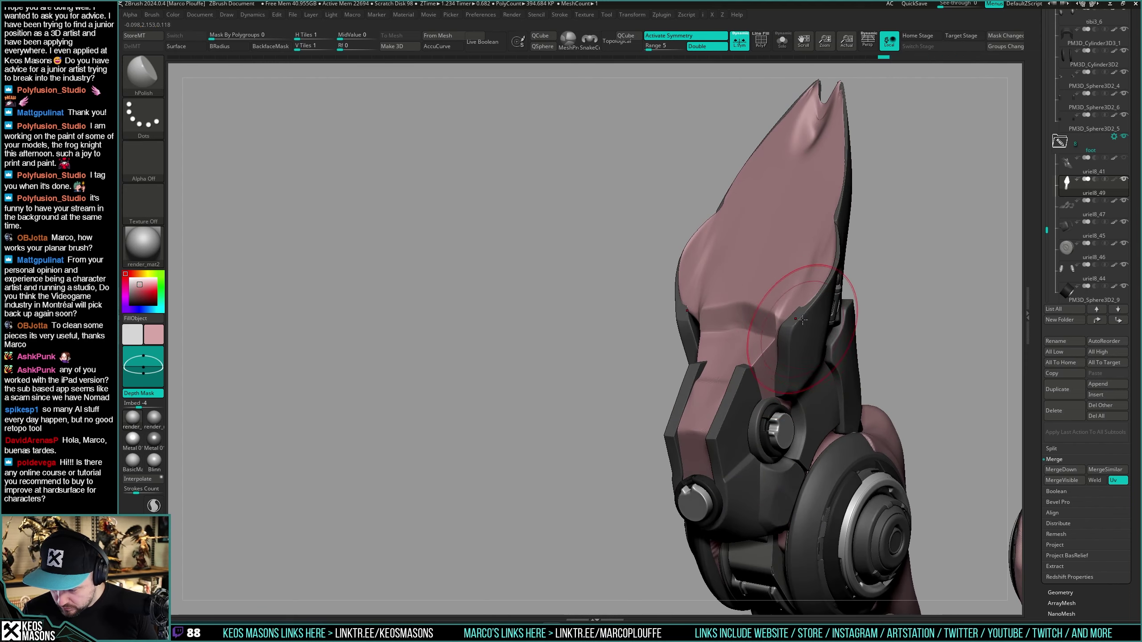
pyautogui.moveTo(857, 105)
pyautogui.mouseDown(button='right')
pyautogui.moveTo(790, 382)
pyautogui.moveTo(716, 412)
pyautogui.moveTo(688, 357)
pyautogui.moveTo(674, 367)
pyautogui.mouseUp(button='right')
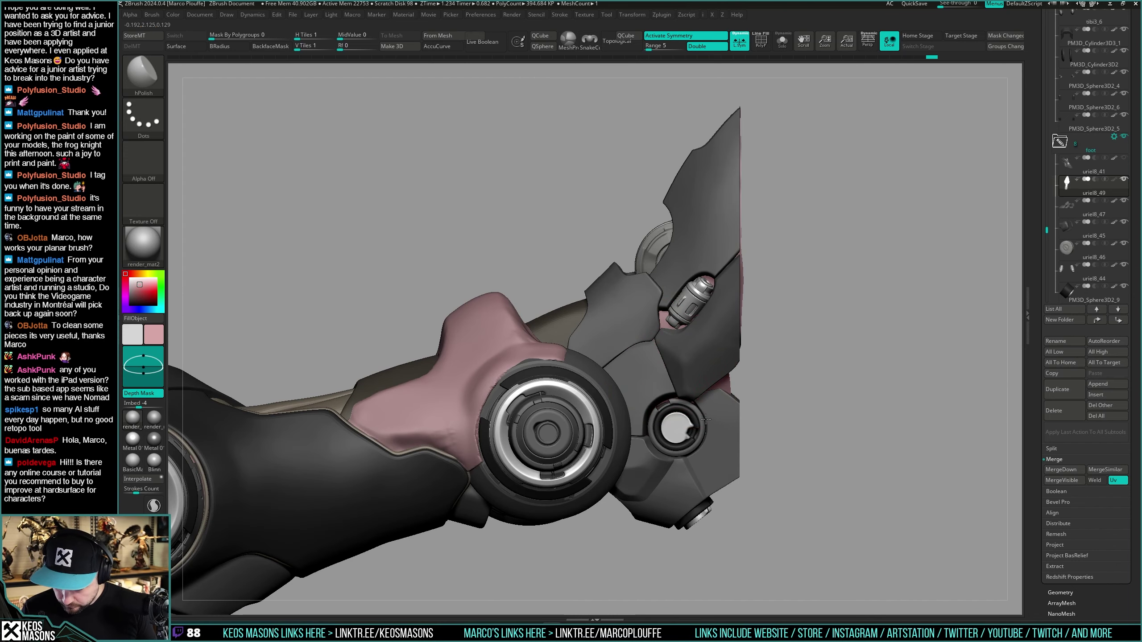
pyautogui.moveTo(667, 430); pyautogui.dragTo(726, 374, button='right')
# Step: Mask the foot mesh with the mask alpha turned off, sparing the protruding sole edge, and smooth the sole
pyautogui.keyDown('ctrl'); pyautogui.moveTo(778, 128); pyautogui.dragTo(696, 560); pyautogui.keyUp('ctrl')
pyautogui.press('a')
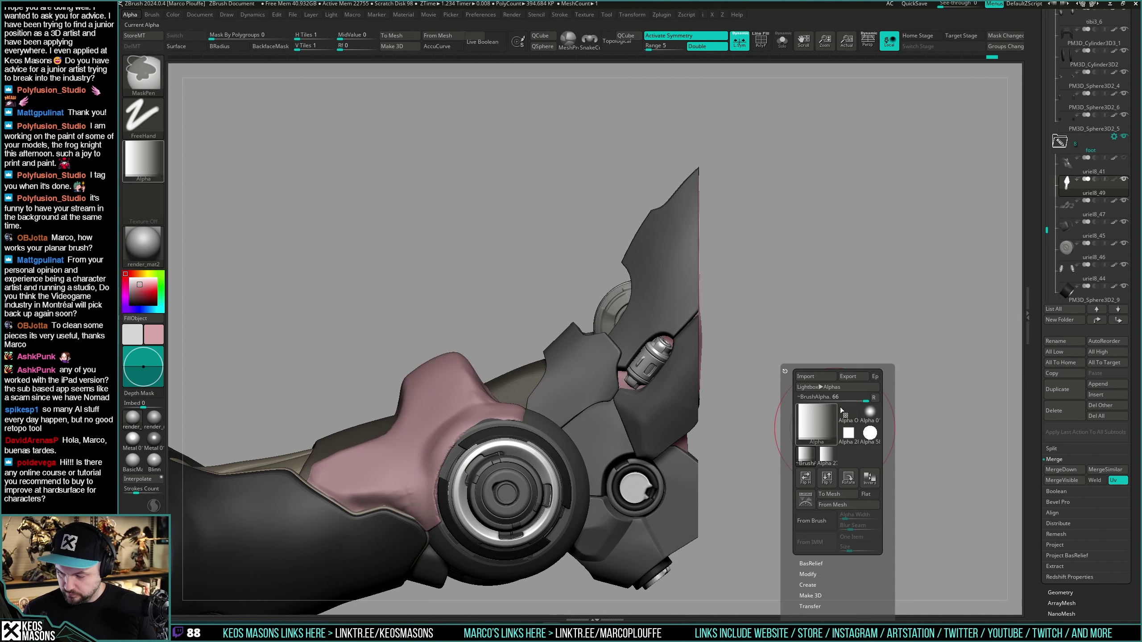
pyautogui.keyDown('ctrl'); pyautogui.click(841, 408); pyautogui.keyUp('ctrl')
pyautogui.keyDown('ctrl'); pyautogui.moveTo(894, 136); pyautogui.dragTo(695, 580); pyautogui.keyUp('ctrl')
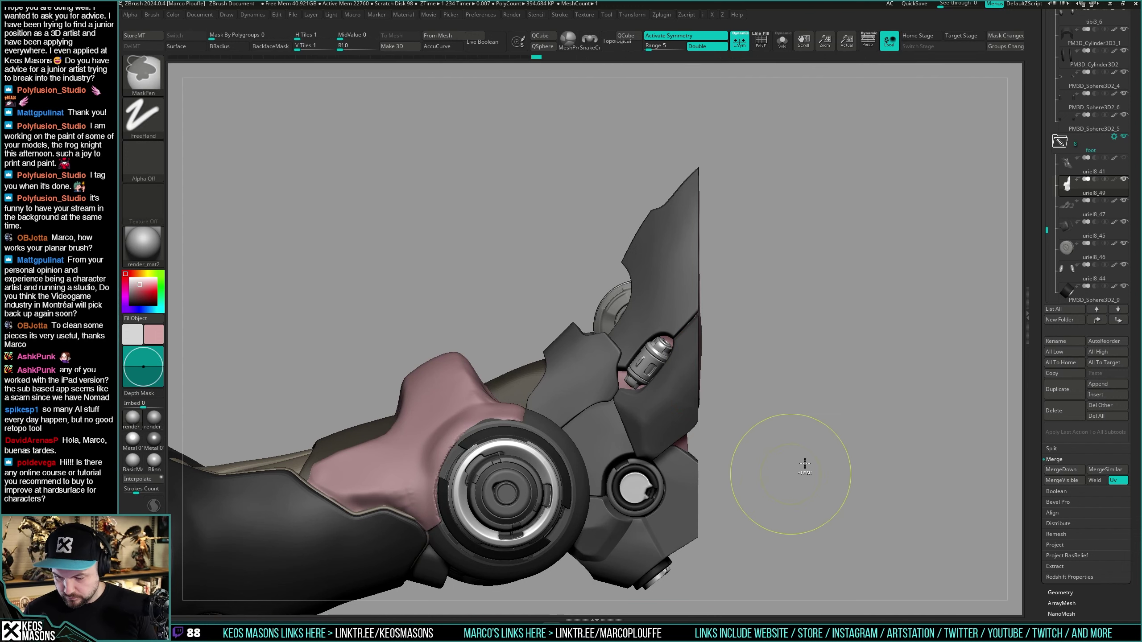
pyautogui.keyDown('ctrl'); pyautogui.click(819, 436); pyautogui.keyUp('ctrl')
pyautogui.rightClick(783, 453)
pyautogui.keyDown('shift'); pyautogui.moveTo(703, 351); pyautogui.dragTo(593, 348); pyautogui.keyUp('shift')
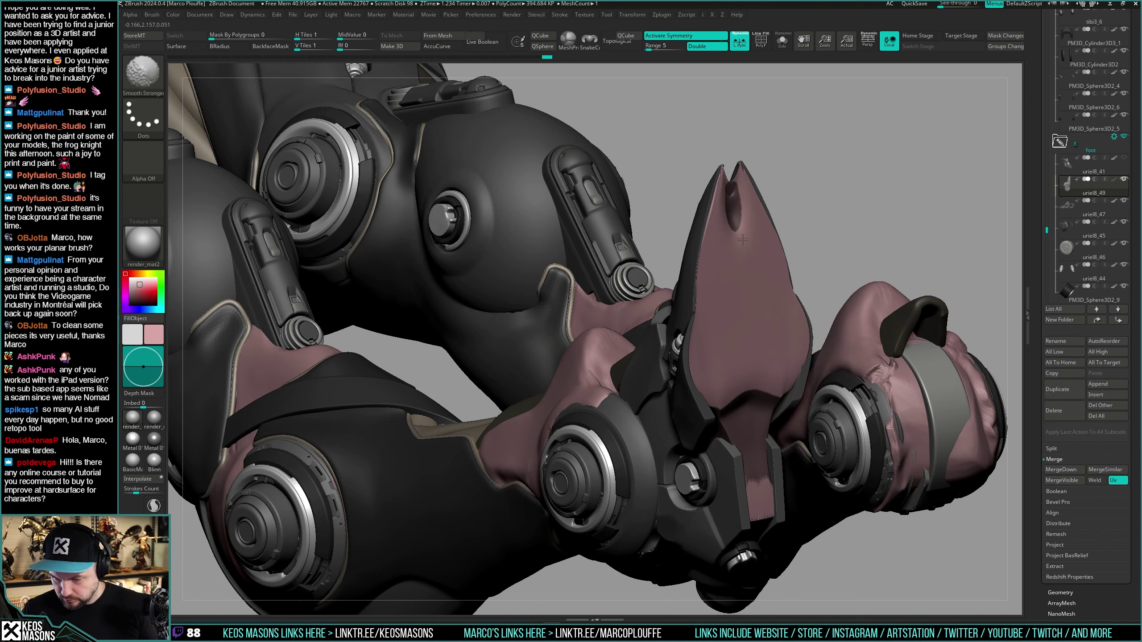
pyautogui.keyDown('shift'); pyautogui.moveTo(767, 333); pyautogui.dragTo(769, 332); pyautogui.keyUp('shift')
pyautogui.moveTo(831, 310); pyautogui.dragTo(949, 317)
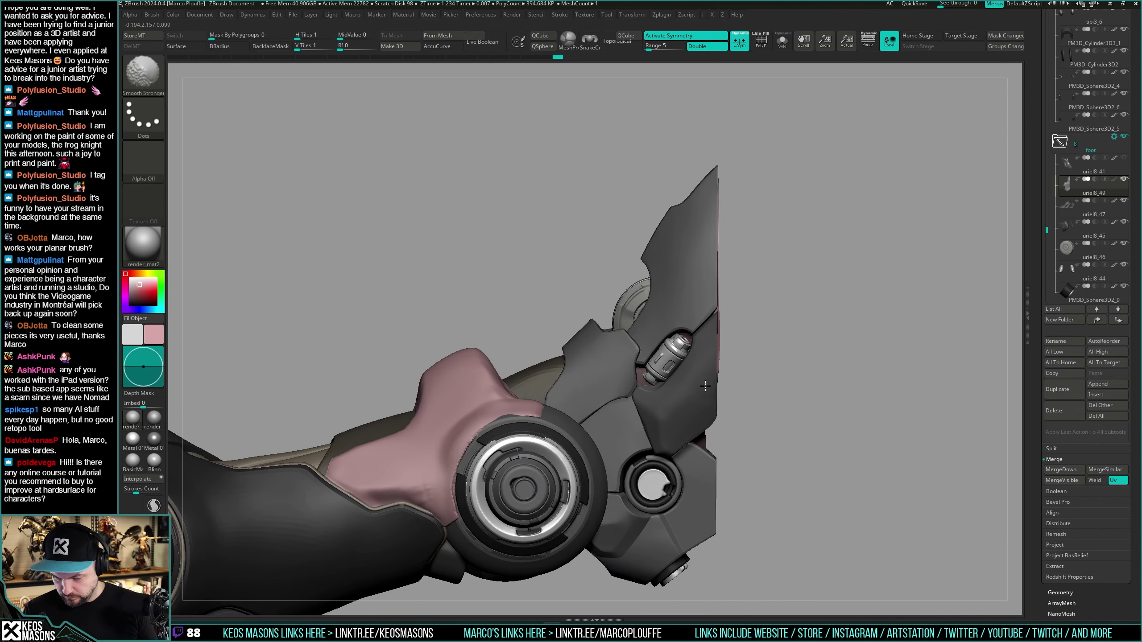
# Step: Clear the mask and flatten the whole sole of the foot mesh with the TrimFront brush
pyautogui.keyDown('alt'); pyautogui.moveTo(786, 377); pyautogui.dragTo(694, 374); pyautogui.keyUp('alt')
pyautogui.press('b')
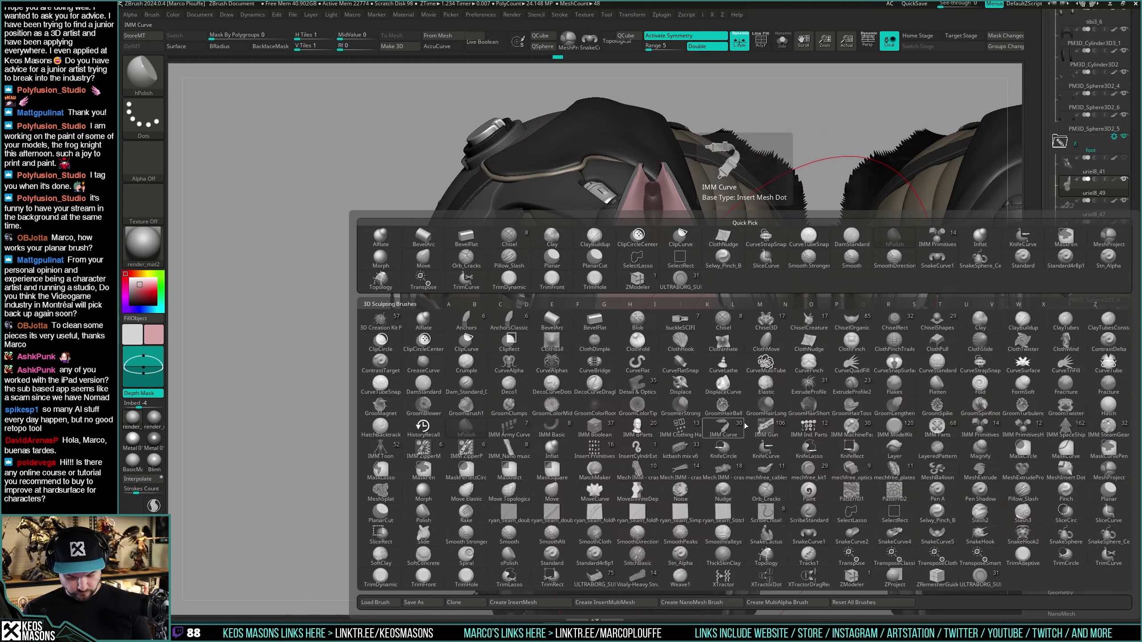
pyautogui.press('t')
pyautogui.press('f')
pyautogui.keyDown('ctrl'); pyautogui.moveTo(786, 335); pyautogui.dragTo(798, 346); pyautogui.keyUp('ctrl')
pyautogui.moveTo(657, 483); pyautogui.dragTo(680, 236)
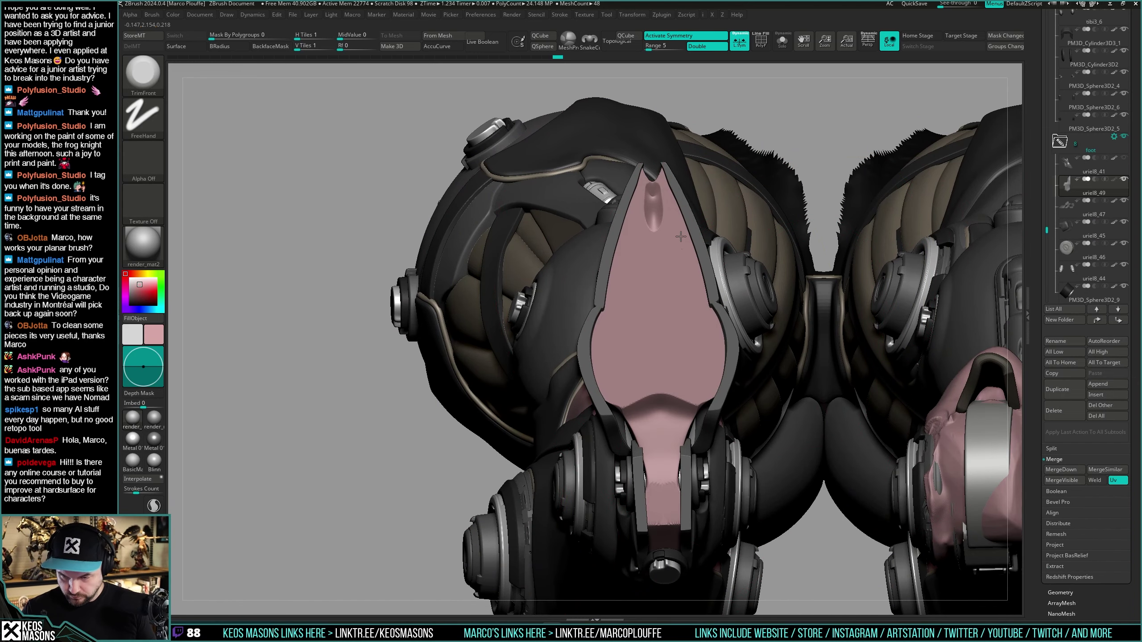
pyautogui.moveTo(825, 535); pyautogui.dragTo(937, 538)
# Step: Reduce the TrimFront brush size and work over the hollow beneath the toe
pyautogui.press('space')
pyautogui.moveTo(646, 257); pyautogui.dragTo(636, 256)
pyautogui.keyDown('shift'); pyautogui.moveTo(637, 254); pyautogui.dragTo(647, 257, button='right'); pyautogui.keyUp('shift')
pyautogui.press('space')
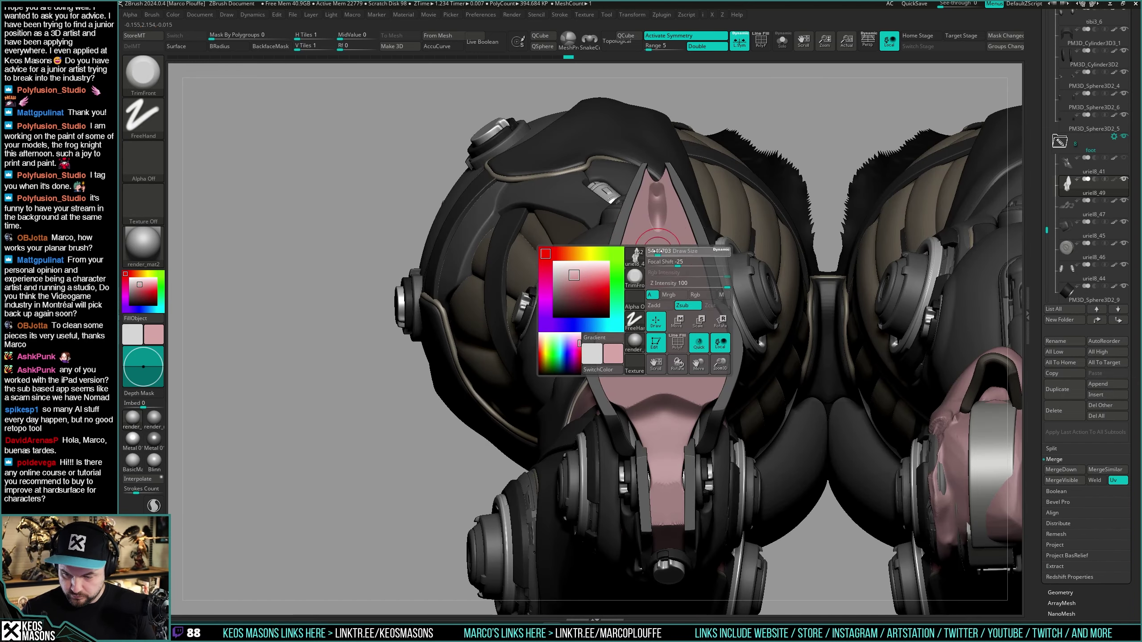
pyautogui.moveTo(663, 263); pyautogui.dragTo(655, 264)
pyautogui.moveTo(656, 224); pyautogui.dragTo(654, 241)
# Step: Isolate the foot mesh and adjust its forked toe tips with the Move brush
pyautogui.moveTo(664, 207)
pyautogui.mouseDown(button='right')
pyautogui.moveTo(662, 414)
pyautogui.moveTo(708, 354)
pyautogui.moveTo(685, 369)
pyautogui.moveTo(739, 382)
pyautogui.moveTo(754, 364)
pyautogui.moveTo(739, 421)
pyautogui.moveTo(755, 396)
pyautogui.moveTo(742, 353)
pyautogui.moveTo(755, 375)
pyautogui.moveTo(748, 334)
pyautogui.moveTo(777, 306)
pyautogui.moveTo(735, 358)
pyautogui.moveTo(754, 327)
pyautogui.moveTo(724, 339)
pyautogui.moveTo(737, 345)
pyautogui.moveTo(746, 331)
pyautogui.mouseUp(button='right')
pyautogui.press('space')
pyautogui.click(726, 368)
pyautogui.press('s')
pyautogui.press('b')
pyautogui.press('m')
pyautogui.press('v')
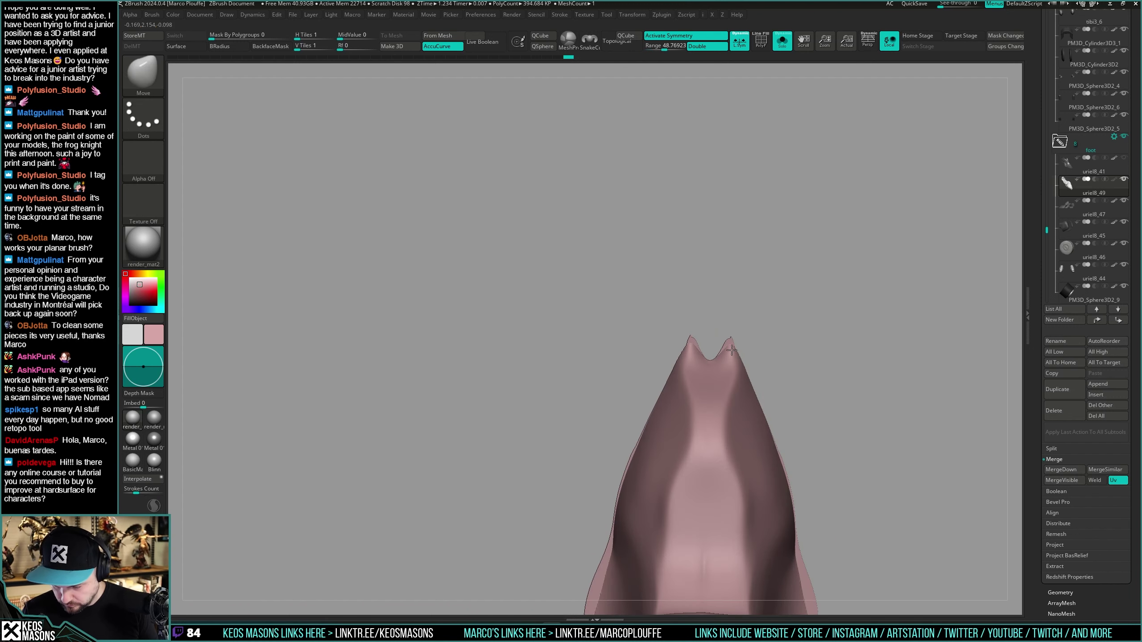
pyautogui.moveTo(734, 346); pyautogui.dragTo(732, 350)
# Step: Blunt the forked toe tips of the foot mesh with the TrimDynamic brush
pyautogui.press('space')
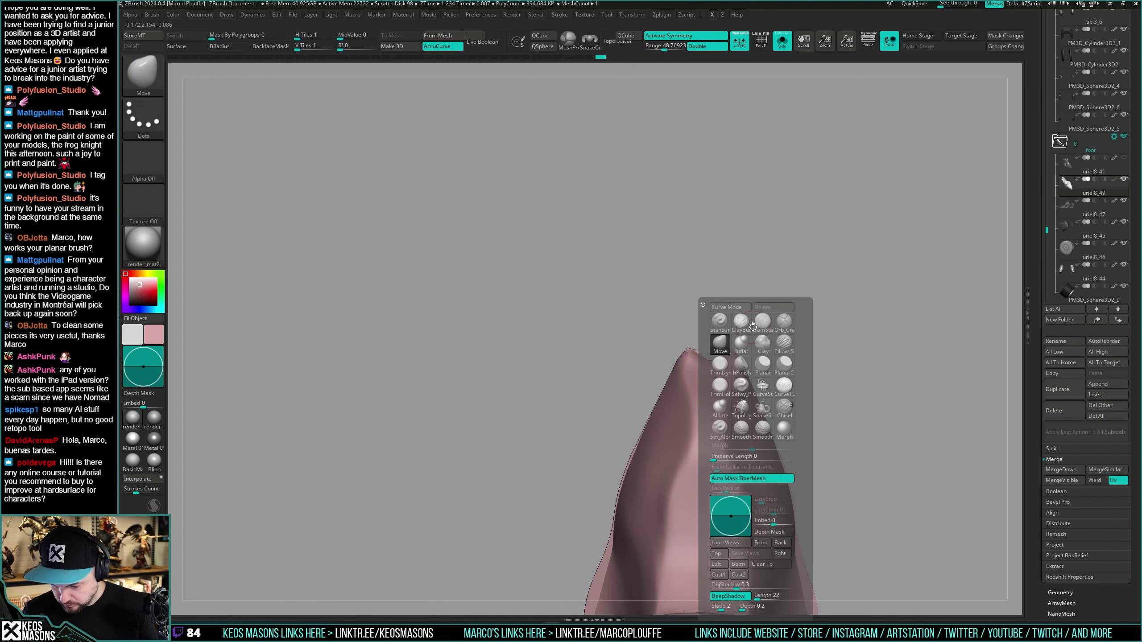
pyautogui.click(720, 364)
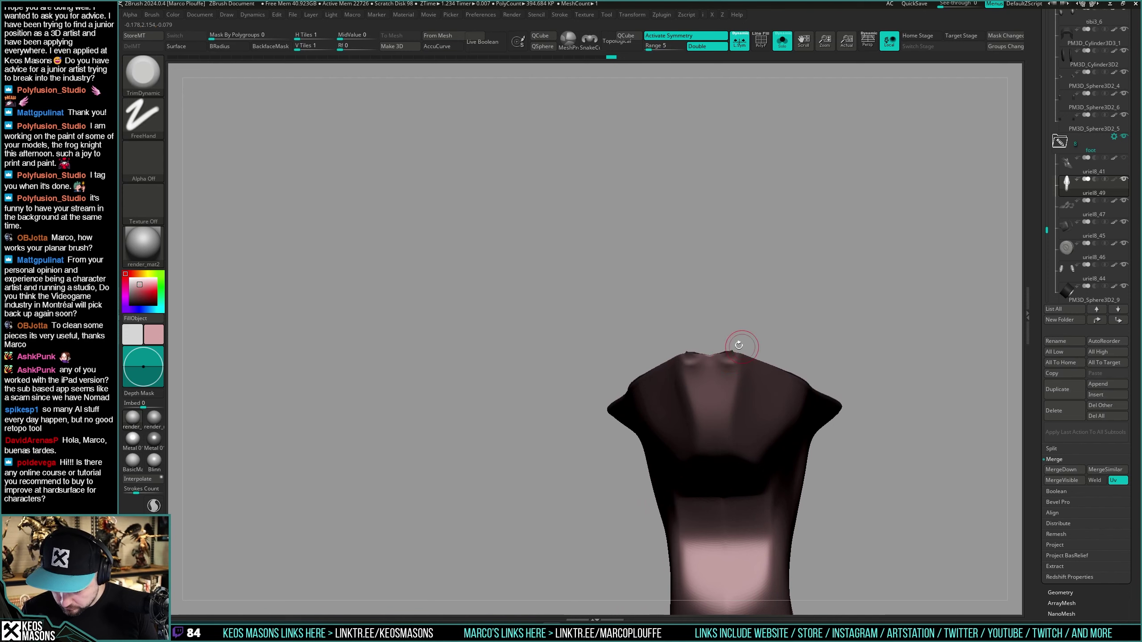
pyautogui.moveTo(738, 345)
pyautogui.mouseDown(button='right')
pyautogui.moveTo(696, 285)
pyautogui.moveTo(763, 320)
pyautogui.moveTo(751, 325)
pyautogui.mouseUp(button='right')
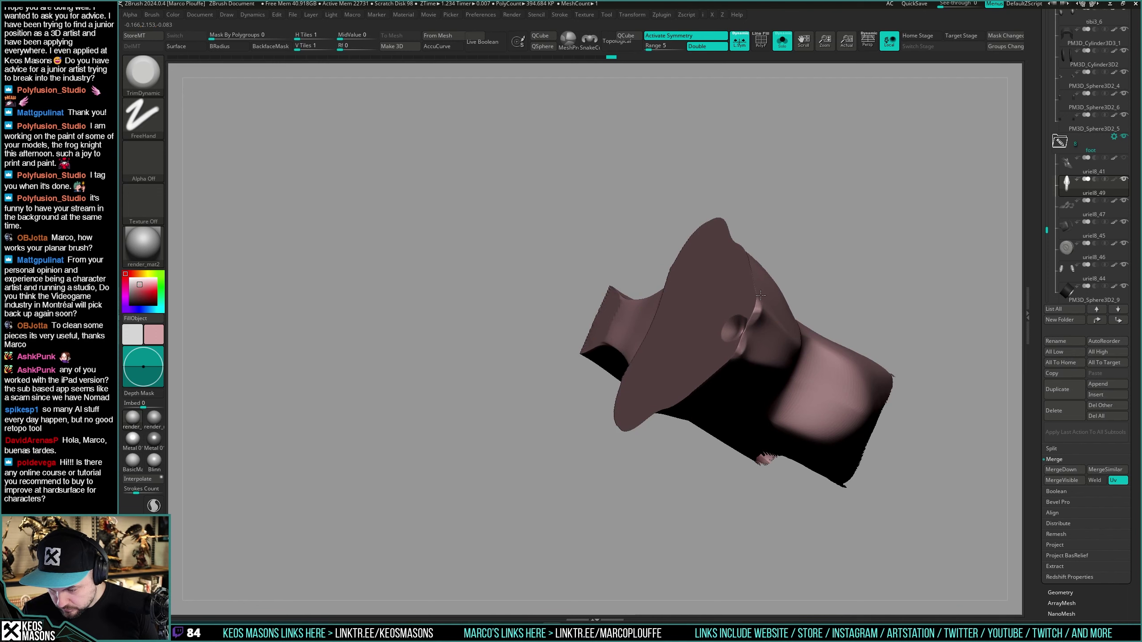
pyautogui.moveTo(764, 280); pyautogui.dragTo(788, 367, button='right')
pyautogui.hotkey('alt', 's')
pyautogui.hotkey('ctrl', 'shift', 's')
# Step: Paint a mask along the foot mesh's flanks beside the sole and invert it so only the flanks can be edited
pyautogui.press('space')
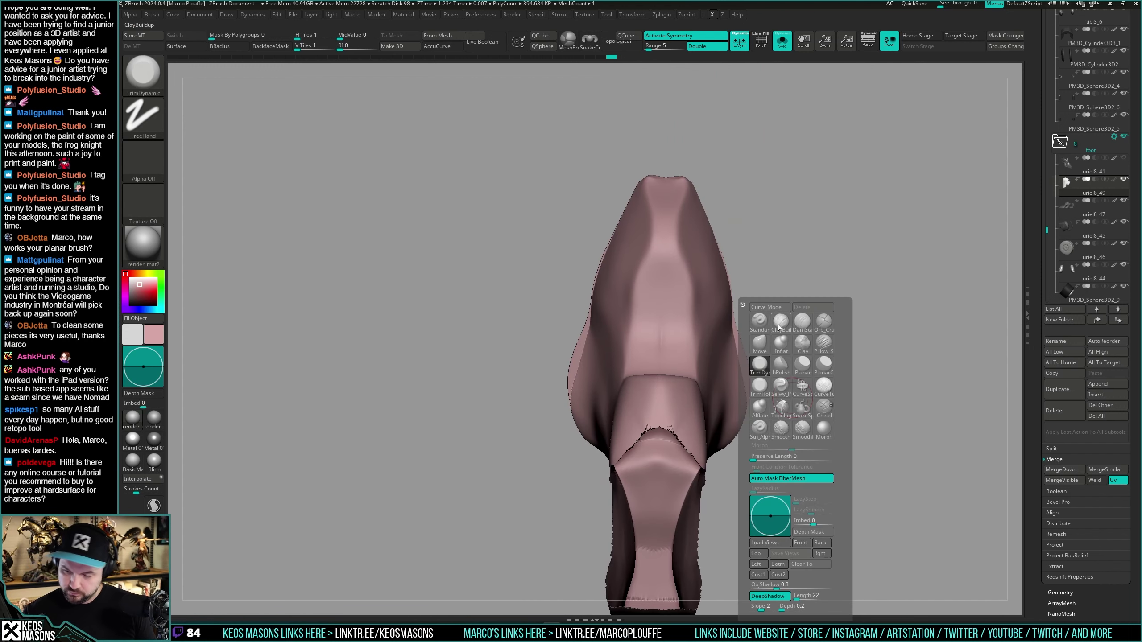
pyautogui.hotkey('ctrl', 'space')
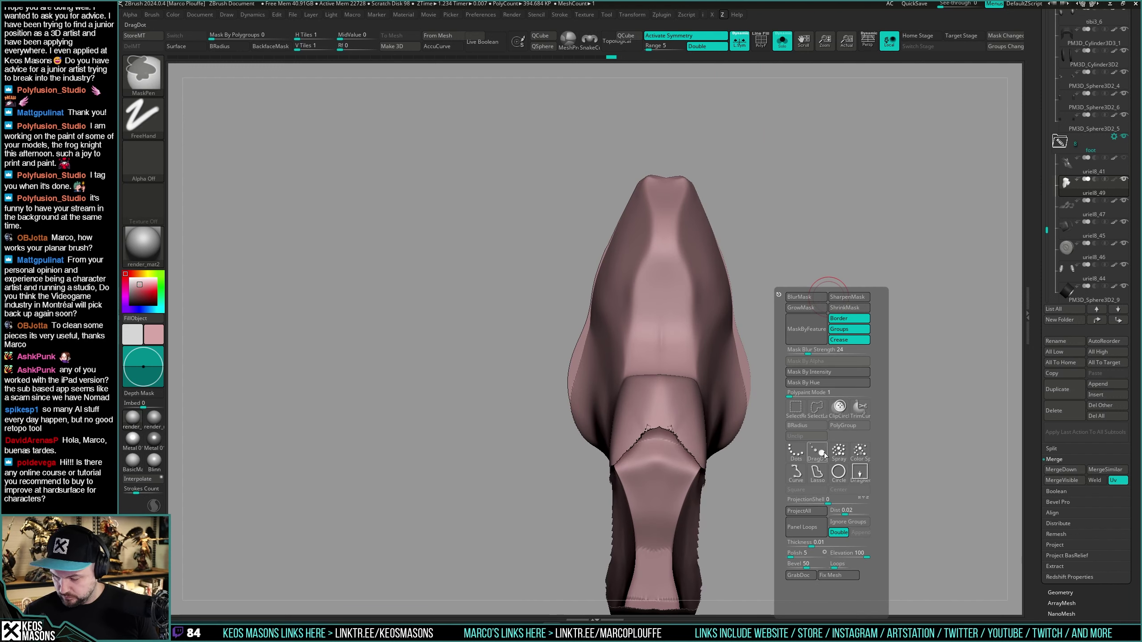
pyautogui.click(817, 472)
pyautogui.moveTo(767, 292); pyautogui.dragTo(725, 275, button='right')
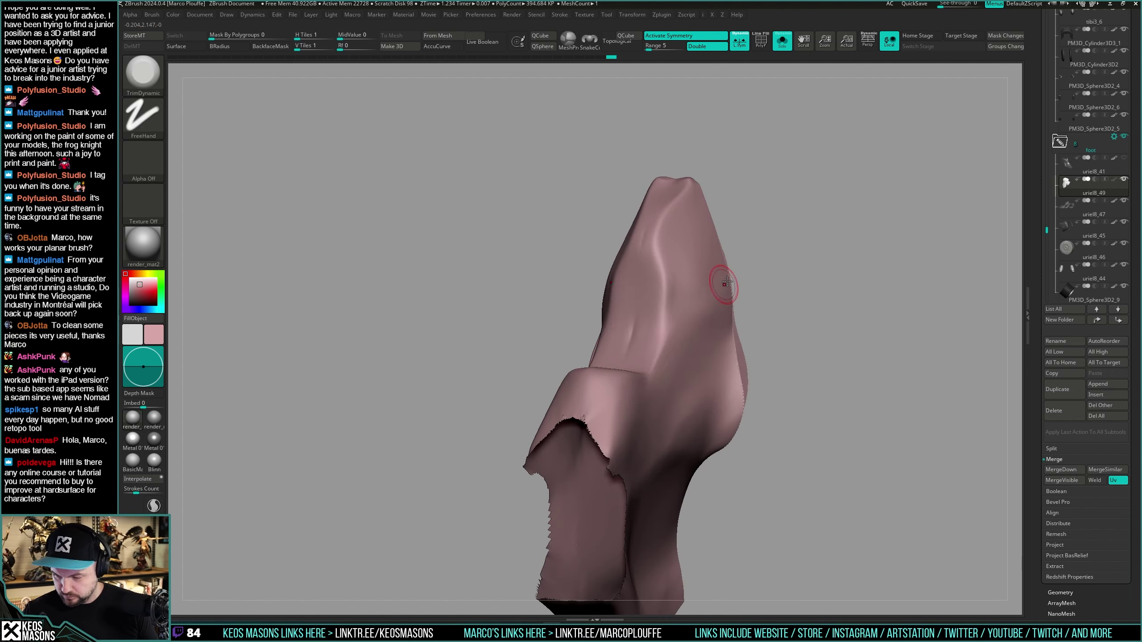
pyautogui.press('space')
pyautogui.press('space')
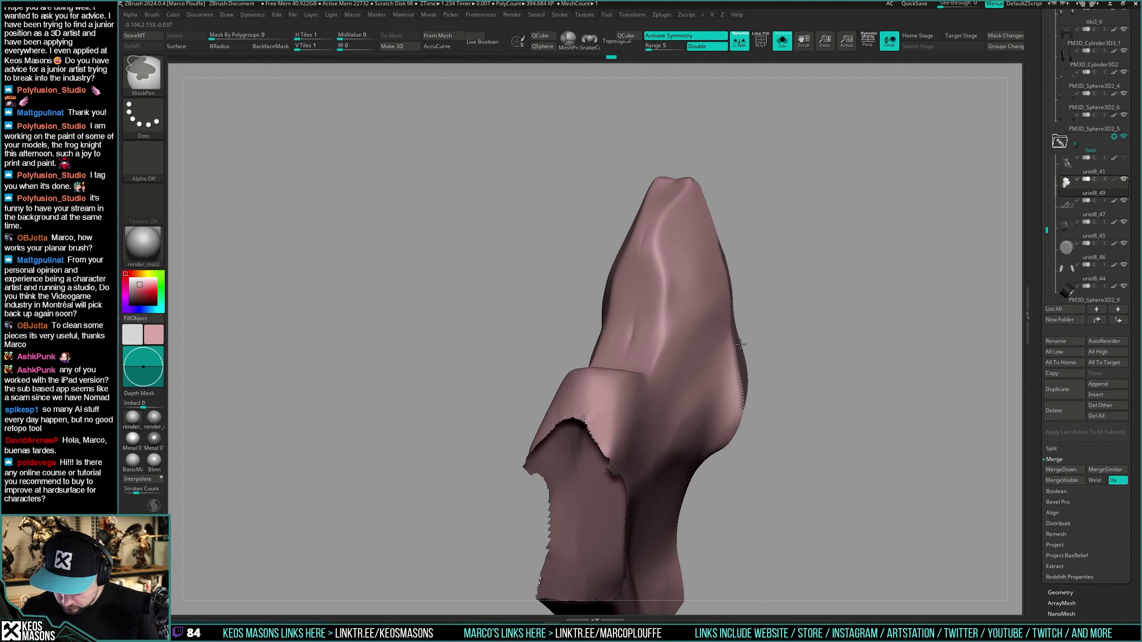
pyautogui.keyDown('ctrl'); pyautogui.moveTo(743, 426); pyautogui.dragTo(744, 421); pyautogui.keyUp('ctrl')
pyautogui.moveTo(809, 405); pyautogui.dragTo(758, 418, button='right')
pyautogui.rightClick(757, 419)
pyautogui.keyDown('ctrl'); pyautogui.click(943, 283); pyautogui.keyUp('ctrl')
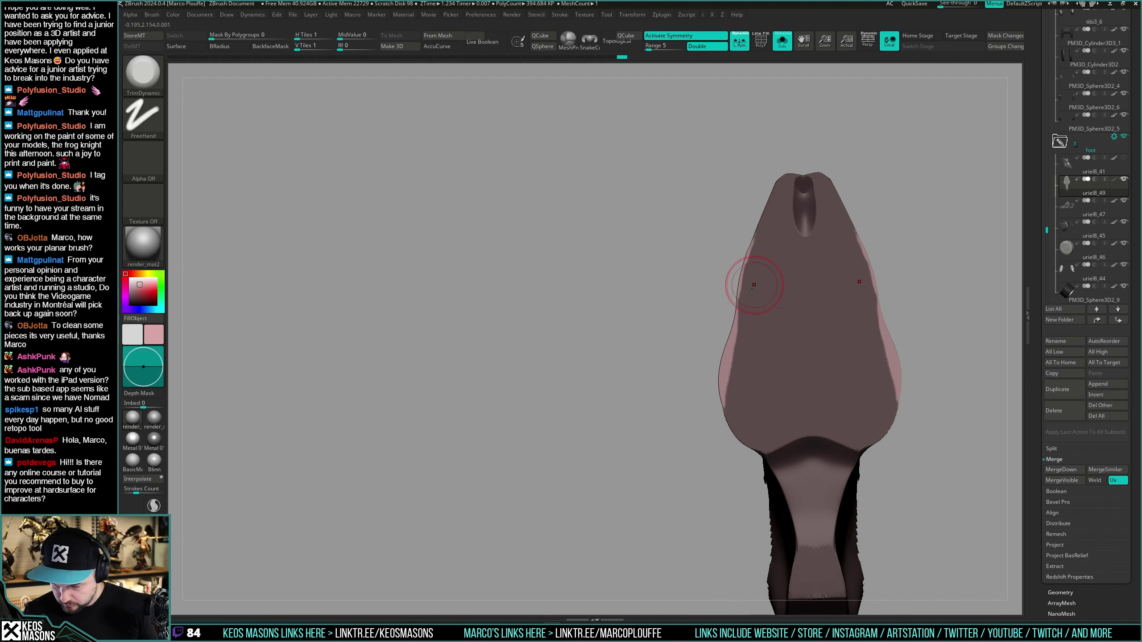
# Step: Push the unmasked flanks of the foot mesh inward toward the sole outline with the Move brush
pyautogui.press('shift')
pyautogui.press('space')
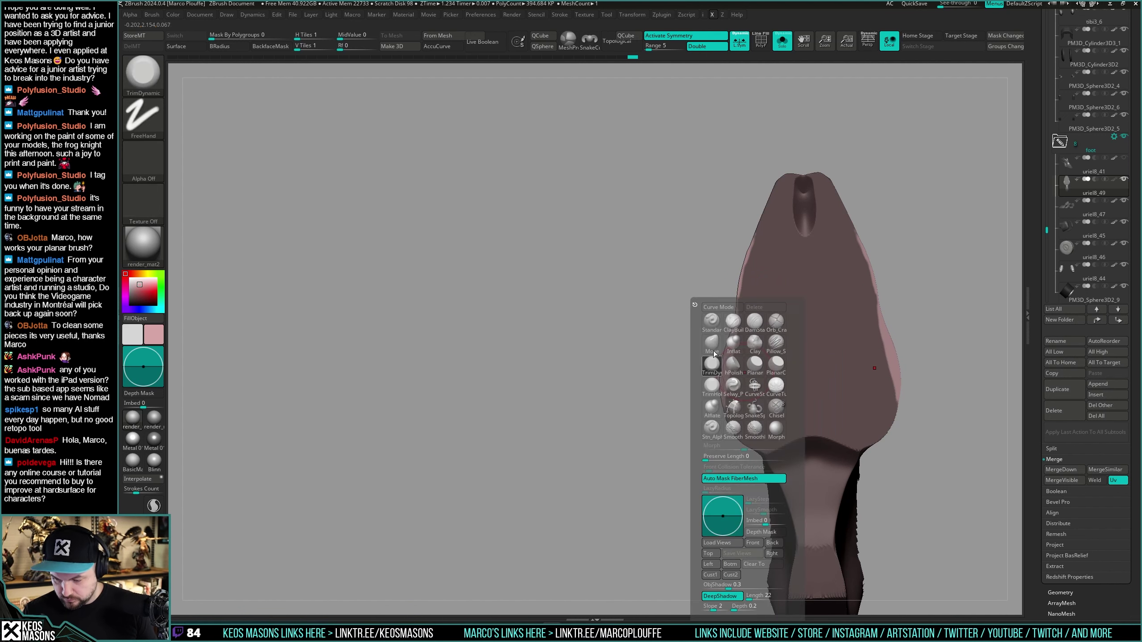
pyautogui.click(714, 365)
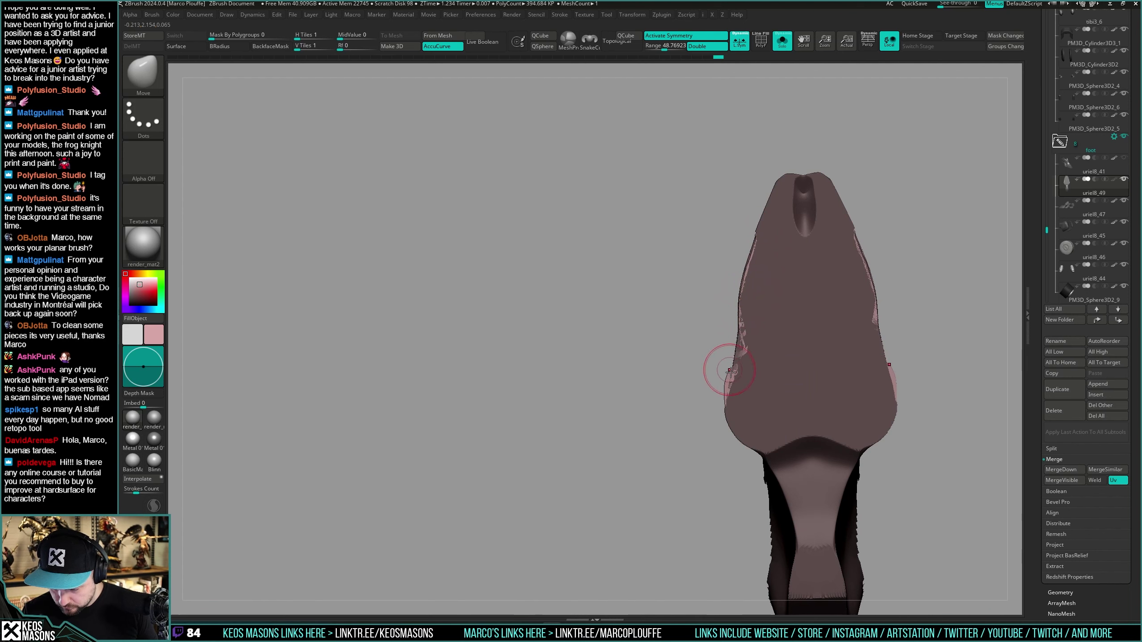
pyautogui.moveTo(730, 407); pyautogui.dragTo(730, 412)
pyautogui.moveTo(719, 371); pyautogui.dragTo(809, 351, button='right')
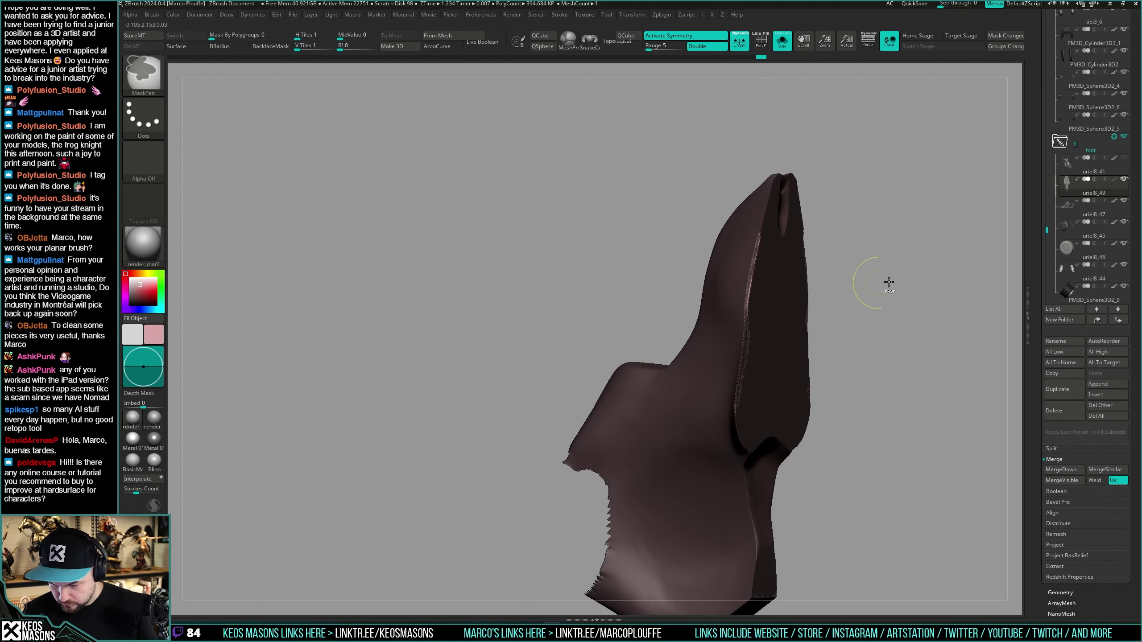
# Step: Clear the mask, smooth the sole's rim, and move its protruding edge back in with backface masking on
pyautogui.keyDown('ctrl'); pyautogui.moveTo(887, 280); pyautogui.dragTo(899, 292); pyautogui.keyUp('ctrl')
pyautogui.keyDown('shift'); pyautogui.moveTo(757, 224); pyautogui.dragTo(756, 230); pyautogui.keyUp('shift')
pyautogui.moveTo(732, 390)
pyautogui.mouseDown(button='right')
pyautogui.moveTo(772, 353)
pyautogui.moveTo(782, 372)
pyautogui.moveTo(772, 384)
pyautogui.moveTo(763, 377)
pyautogui.mouseUp(button='right')
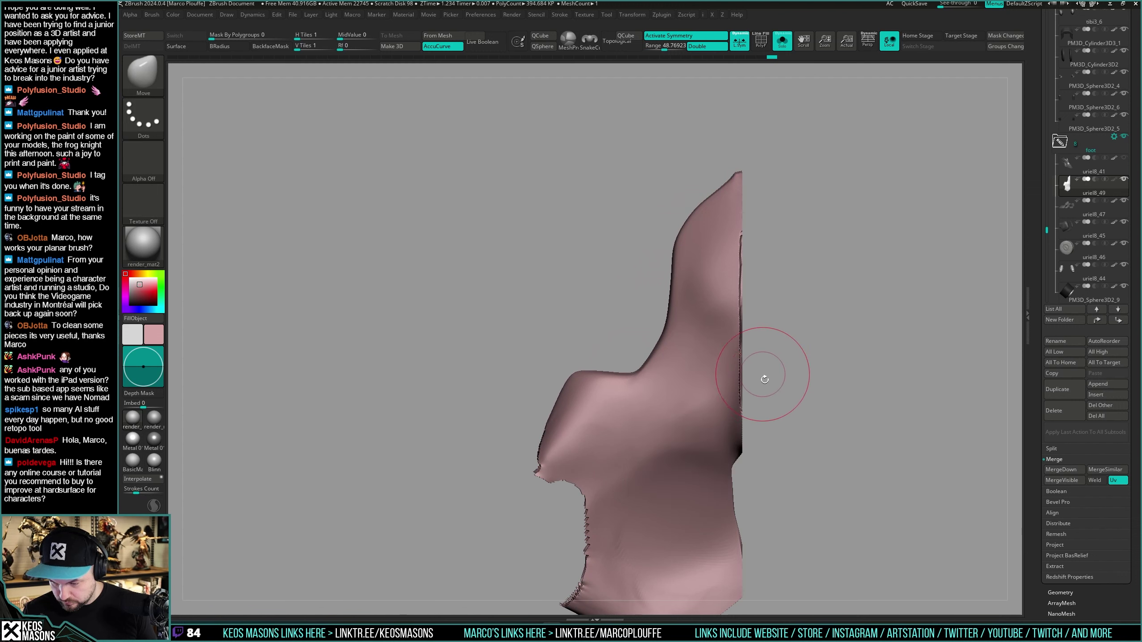
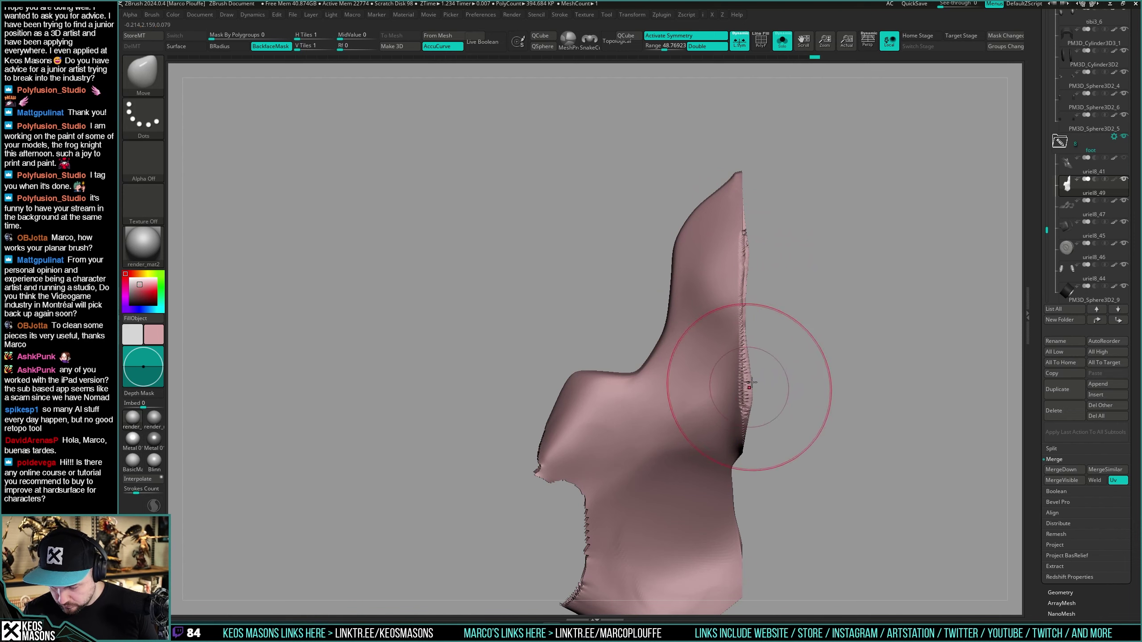
pyautogui.moveTo(752, 383)
pyautogui.mouseDown()
pyautogui.moveTo(834, 349)
pyautogui.moveTo(806, 404)
pyautogui.moveTo(823, 360)
pyautogui.moveTo(874, 357)
pyautogui.moveTo(740, 373)
pyautogui.mouseUp()
# Step: Flatten the sole of the foot mesh again with the TrimFront brush
pyautogui.press('b')
pyautogui.press('t')
pyautogui.press('f')
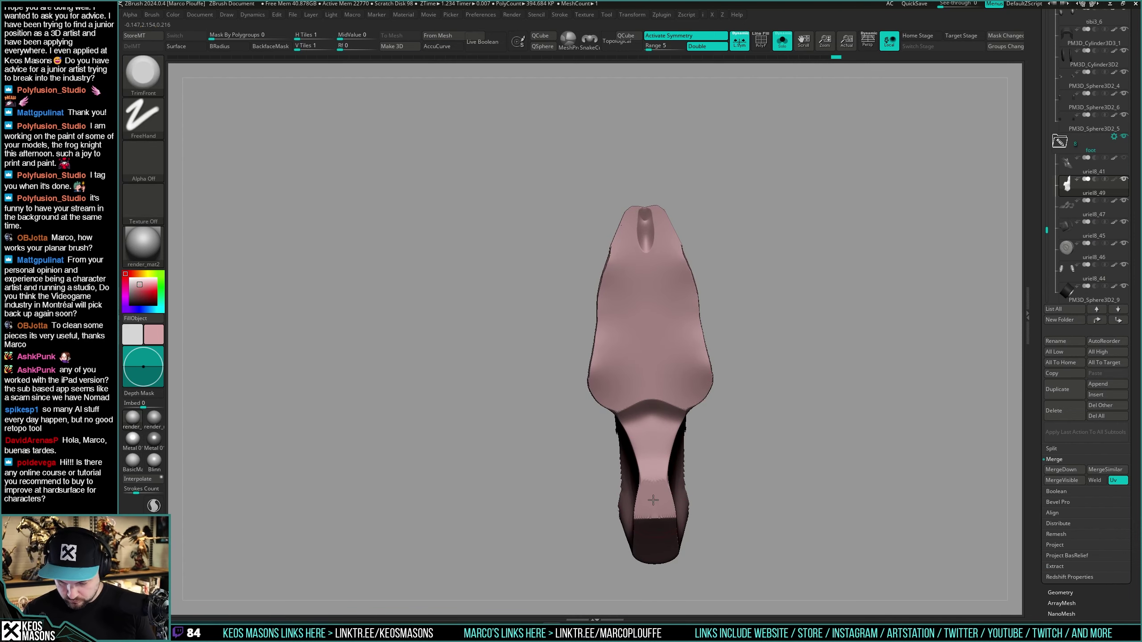
pyautogui.moveTo(626, 344); pyautogui.dragTo(634, 240)
pyautogui.moveTo(598, 346)
pyautogui.mouseDown()
pyautogui.moveTo(602, 388)
pyautogui.moveTo(680, 369)
pyautogui.moveTo(661, 396)
pyautogui.moveTo(697, 410)
pyautogui.mouseUp()
# Step: Check the foot mesh's polyframe and close the open holes at its ankle
pyautogui.hotkey('shift', 'f')
pyautogui.hotkey('shift', 'f')
pyautogui.moveTo(697, 411); pyautogui.dragTo(755, 400, button='right')
pyautogui.press('space')
pyautogui.click(811, 382)
# Step: Isolate the new hole-cap surface, mask the rest of the foot, smooth the cap, and clear the mask
pyautogui.moveTo(895, 319)
pyautogui.mouseDown(button='right')
pyautogui.moveTo(808, 369)
pyautogui.moveTo(656, 332)
pyautogui.mouseUp(button='right')
pyautogui.keyDown('shift'); pyautogui.moveTo(656, 333); pyautogui.dragTo(641, 324); pyautogui.keyUp('shift')
pyautogui.keyDown('ctrl'); pyautogui.keyDown('shift'); pyautogui.click(642, 324); pyautogui.keyUp('shift'); pyautogui.keyUp('ctrl')
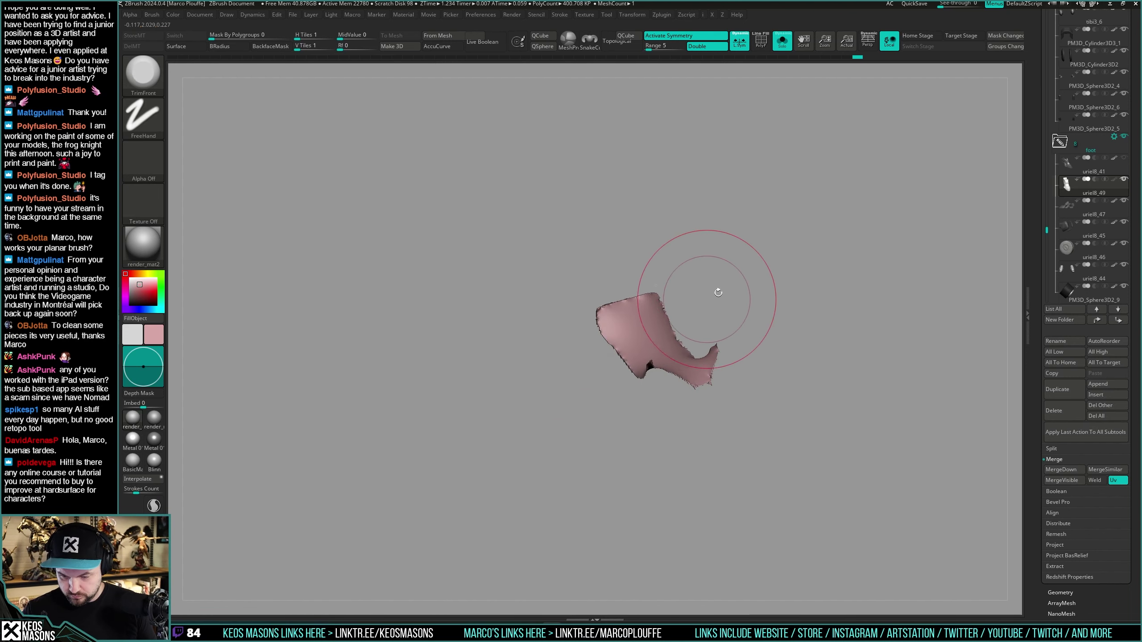
pyautogui.keyDown('ctrl'); pyautogui.click(764, 270); pyautogui.keyUp('ctrl')
pyautogui.keyDown('ctrl'); pyautogui.keyDown('shift'); pyautogui.click(769, 266); pyautogui.keyUp('shift'); pyautogui.keyUp('ctrl')
pyautogui.keyDown('ctrl'); pyautogui.click(782, 321); pyautogui.keyUp('ctrl')
pyautogui.moveTo(692, 360)
pyautogui.keyDown('shift'); pyautogui.mouseDown()
pyautogui.moveTo(630, 331)
pyautogui.moveTo(674, 360)
pyautogui.moveTo(690, 355)
pyautogui.mouseUp(); pyautogui.keyUp('shift')
pyautogui.keyDown('ctrl'); pyautogui.moveTo(829, 308); pyautogui.dragTo(837, 322); pyautogui.keyUp('ctrl')
# Step: Rebuild the foot mesh with DynaMesh and smooth the area around its capped ankle
pyautogui.moveTo(831, 324)
pyautogui.mouseDown(button='right')
pyautogui.moveTo(805, 357)
pyautogui.moveTo(816, 346)
pyautogui.moveTo(805, 411)
pyautogui.moveTo(817, 415)
pyautogui.moveTo(774, 420)
pyautogui.mouseUp(button='right')
pyautogui.hotkey('shift', 'f')
pyautogui.hotkey('shift', 'f')
pyautogui.press('g')
pyautogui.click(806, 376)
pyautogui.moveTo(774, 420)
pyautogui.keyDown('ctrl'); pyautogui.mouseDown(button='right')
pyautogui.moveTo(757, 449)
pyautogui.moveTo(794, 398)
pyautogui.mouseUp(button='right'); pyautogui.keyUp('ctrl')
pyautogui.press('space')
pyautogui.moveTo(755, 414)
pyautogui.mouseDown()
pyautogui.moveTo(741, 414)
pyautogui.moveTo(784, 289)
pyautogui.mouseUp()
pyautogui.moveTo(857, 275)
pyautogui.mouseDown()
pyautogui.moveTo(800, 257)
pyautogui.moveTo(823, 298)
pyautogui.moveTo(820, 275)
pyautogui.mouseUp()
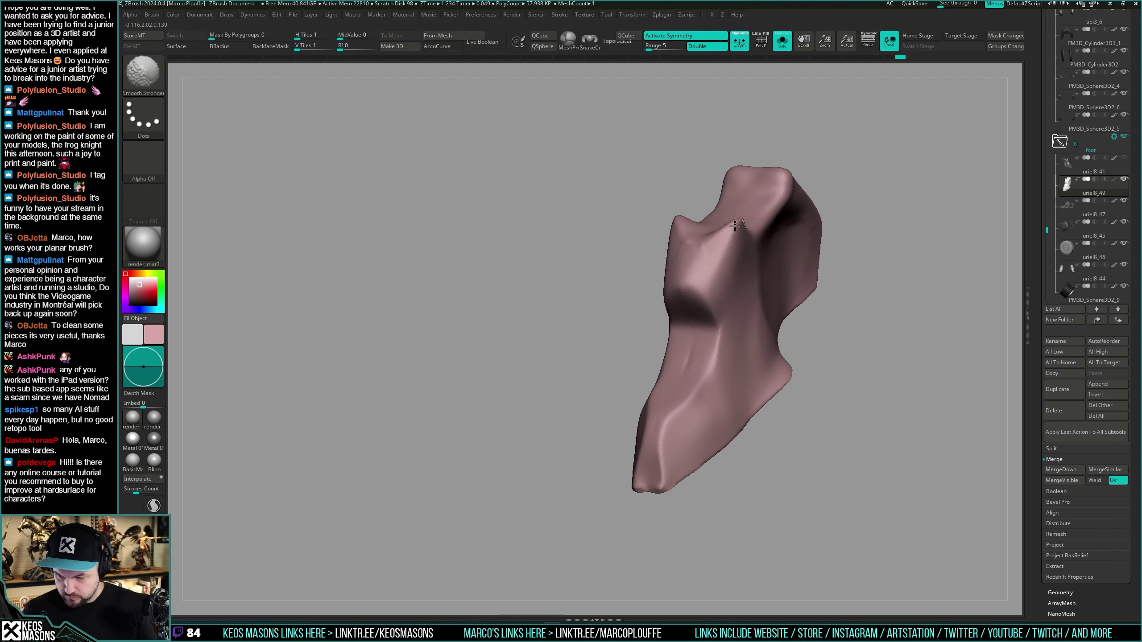
# Step: Make both halves of the foot mesh symmetrical with Mirror And Weld
pyautogui.hotkey('alt', 'shift', 's')
pyautogui.moveTo(836, 408)
pyautogui.mouseDown()
pyautogui.moveTo(821, 359)
pyautogui.moveTo(785, 428)
pyautogui.moveTo(801, 445)
pyautogui.moveTo(803, 499)
pyautogui.mouseUp()
pyautogui.press('space')
pyautogui.click(808, 492)
pyautogui.hotkey('shift', 'f')
pyautogui.moveTo(670, 463); pyautogui.dragTo(722, 440, button='right')
# Step: Inspect the foot mesh's polygroups and combine them into one polygroup
pyautogui.hotkey('shift', 'f')
pyautogui.hotkey('alt', 's')
pyautogui.hotkey('shift', 'f')
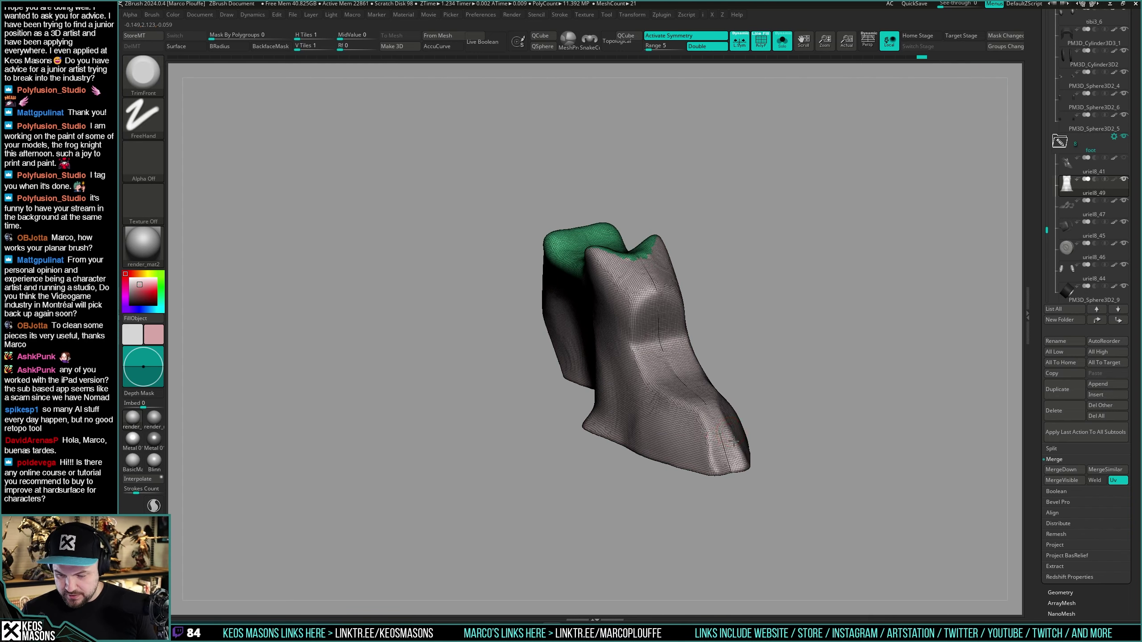
pyautogui.moveTo(723, 440); pyautogui.dragTo(732, 441)
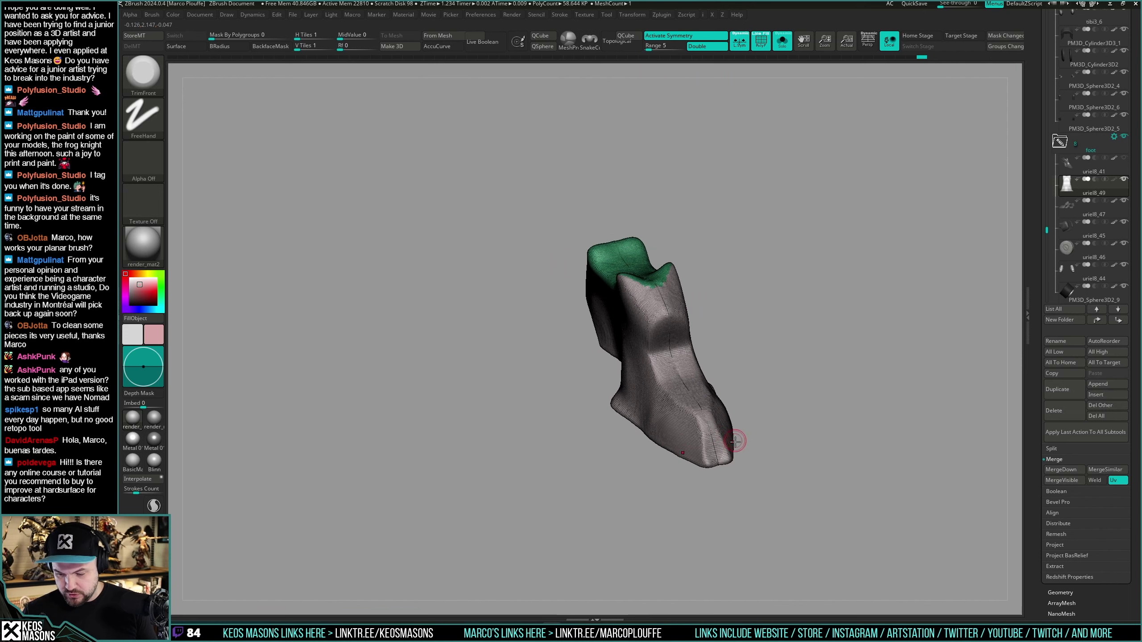
pyautogui.hotkey('ctrl', 'w')
pyautogui.hotkey('shift', 'f')
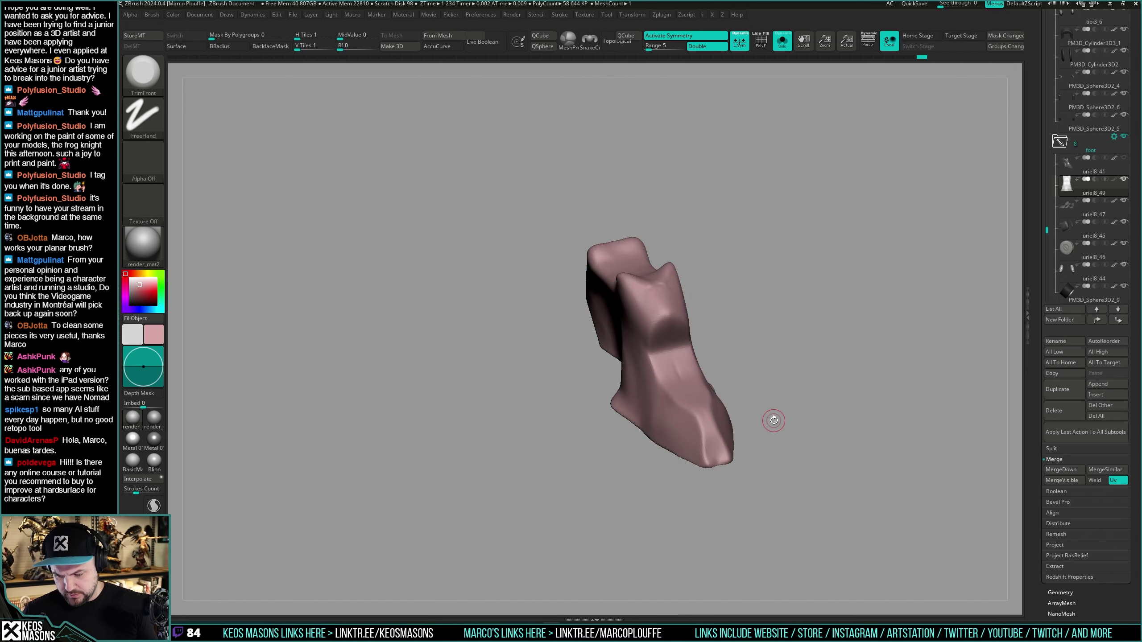
# Step: Delete one half of the foot mesh with Delete By Symmetry
pyautogui.hotkey('alt', 's')
pyautogui.moveTo(760, 424)
pyautogui.mouseDown(button='right')
pyautogui.moveTo(771, 438)
pyautogui.moveTo(749, 414)
pyautogui.moveTo(780, 439)
pyautogui.moveTo(770, 432)
pyautogui.mouseUp(button='right')
pyautogui.moveTo(770, 431)
pyautogui.mouseDown()
pyautogui.moveTo(761, 414)
pyautogui.moveTo(744, 454)
pyautogui.moveTo(801, 414)
pyautogui.moveTo(752, 415)
pyautogui.moveTo(749, 443)
pyautogui.moveTo(774, 448)
pyautogui.mouseUp()
pyautogui.hotkey('shift', 's')
pyautogui.hotkey('shift', 'f')
pyautogui.press('space')
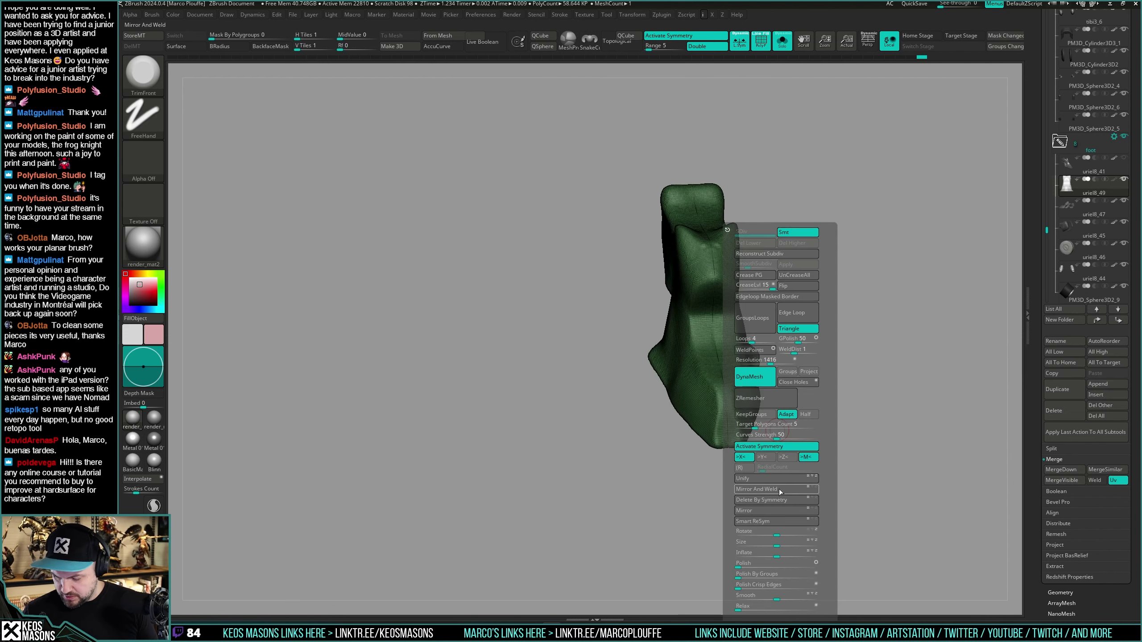
pyautogui.click(785, 501)
# Step: Set the target polygons count to 1.16908 and try to ZRemesh the half foot with symmetry on
pyautogui.press('space')
pyautogui.moveTo(835, 427); pyautogui.dragTo(826, 427)
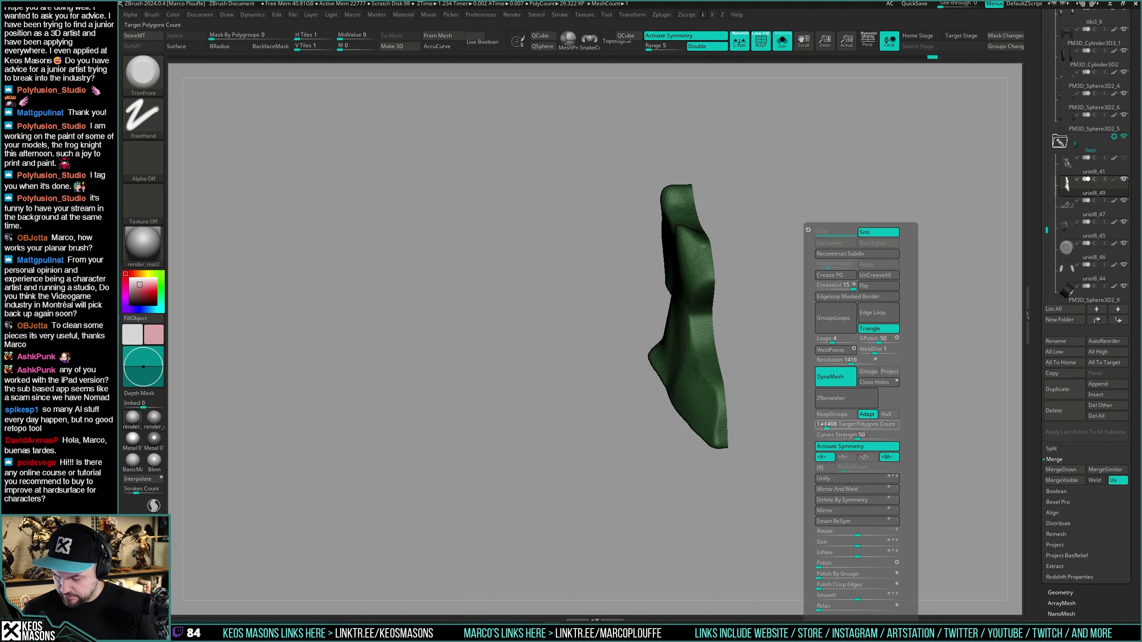
pyautogui.click(835, 404)
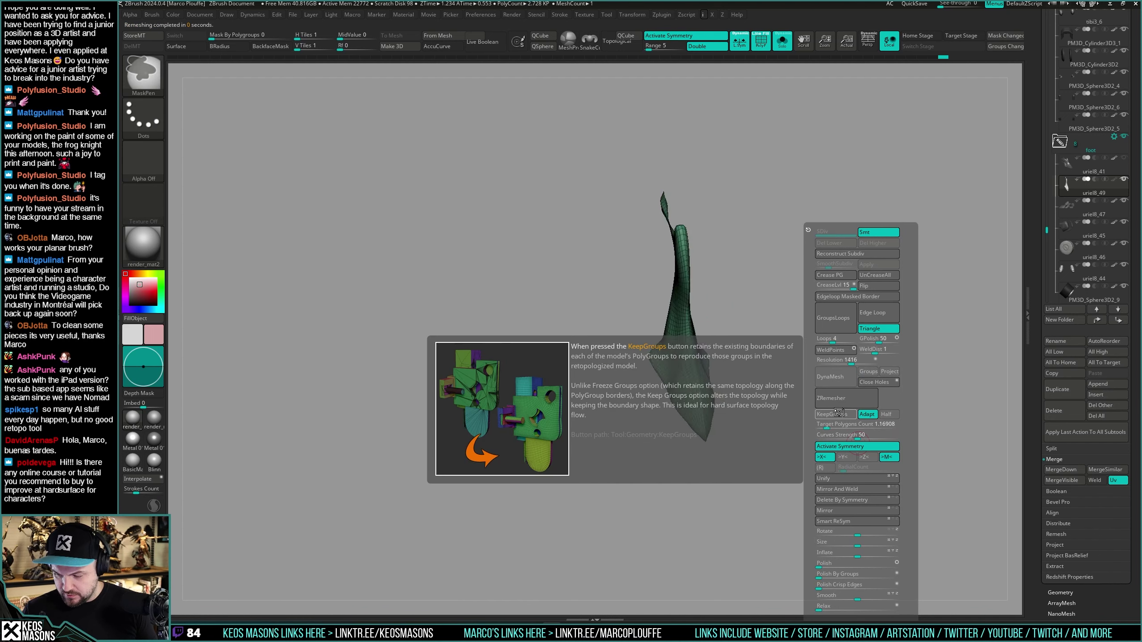
# Step: Undo the last remesh, turn symmetry off, and run ZRemesher on the half foot again
pyautogui.hotkey('ctrl', 'z')
pyautogui.press('x')
pyautogui.click(841, 401)
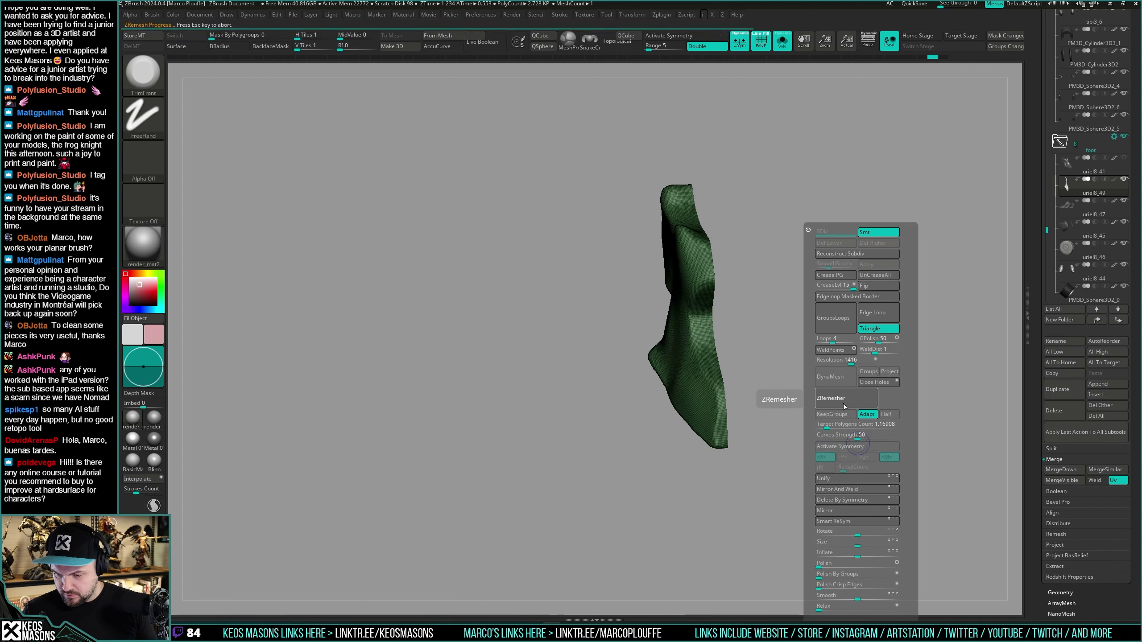
# Step: Mirror and weld the half foot mesh, hide its wireframe, and show it with the surrounding leg parts
pyautogui.click(849, 490)
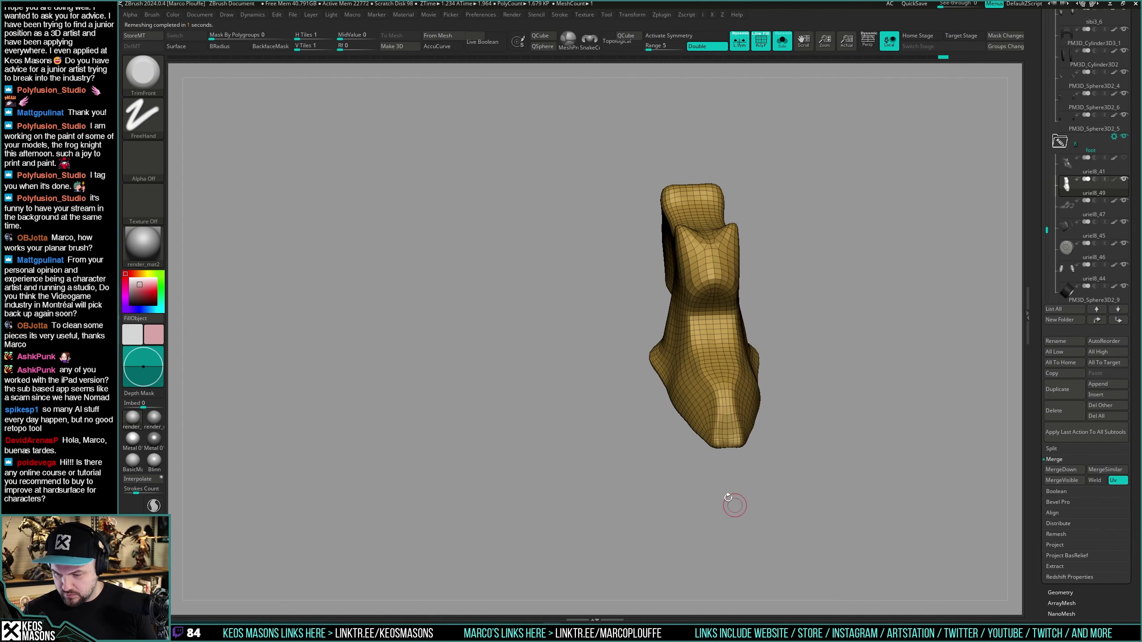
pyautogui.moveTo(732, 503)
pyautogui.mouseDown()
pyautogui.moveTo(792, 427)
pyautogui.moveTo(742, 358)
pyautogui.moveTo(774, 369)
pyautogui.moveTo(770, 389)
pyautogui.moveTo(752, 365)
pyautogui.moveTo(721, 399)
pyautogui.moveTo(745, 432)
pyautogui.moveTo(736, 431)
pyautogui.mouseUp()
pyautogui.hotkey('shift', 'f')
pyautogui.hotkey('shift', 's')
pyautogui.press('space')
pyautogui.moveTo(642, 472); pyautogui.dragTo(632, 484)
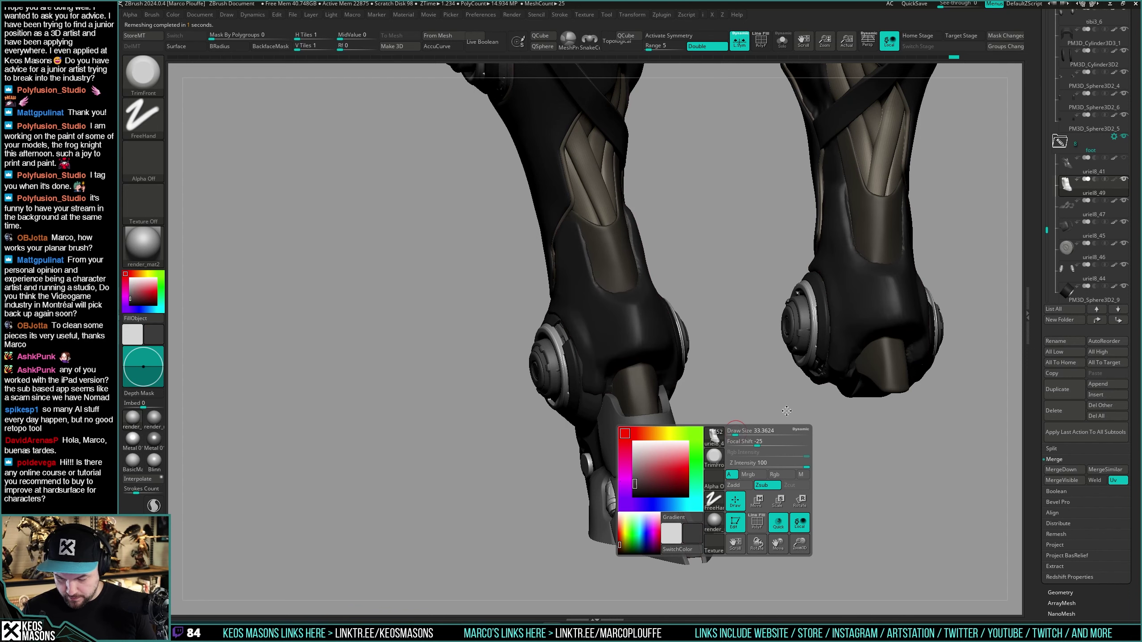
# Step: Fill the foot mesh with a dark color and BasicMaterial, using the Mrgb channel
pyautogui.moveTo(798, 463)
pyautogui.keyDown('alt'); pyautogui.mouseDown()
pyautogui.moveTo(800, 431)
pyautogui.moveTo(790, 465)
pyautogui.moveTo(798, 454)
pyautogui.mouseUp(); pyautogui.keyUp('alt')
pyautogui.keyDown('alt'); pyautogui.moveTo(799, 454); pyautogui.dragTo(819, 378); pyautogui.keyUp('alt')
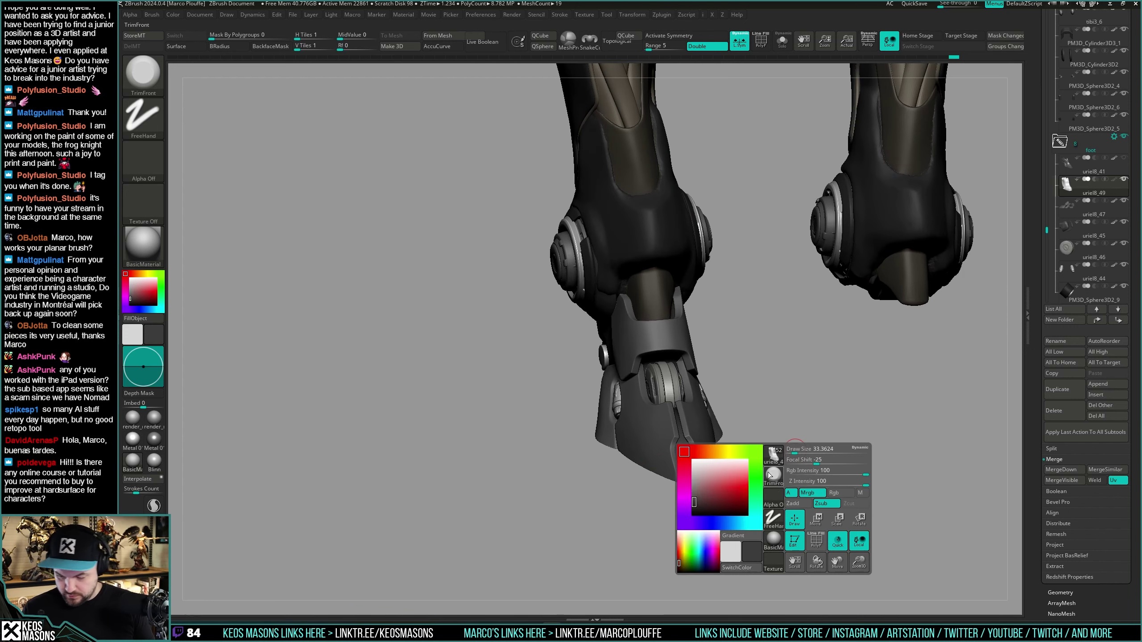
pyautogui.press('space')
pyautogui.click(692, 506)
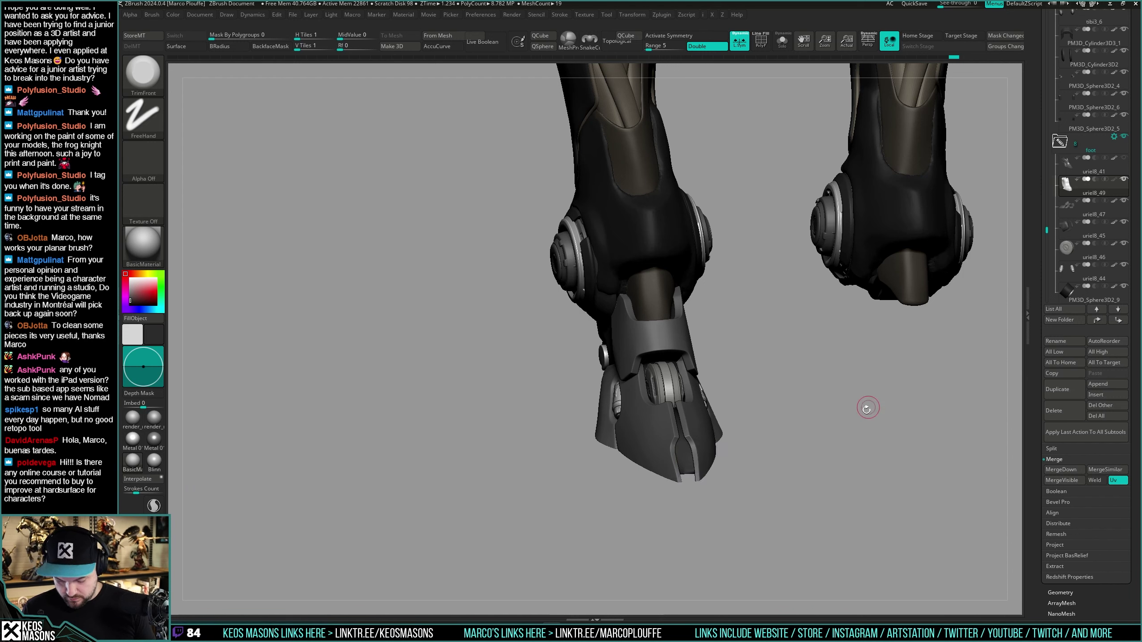
pyautogui.press('space')
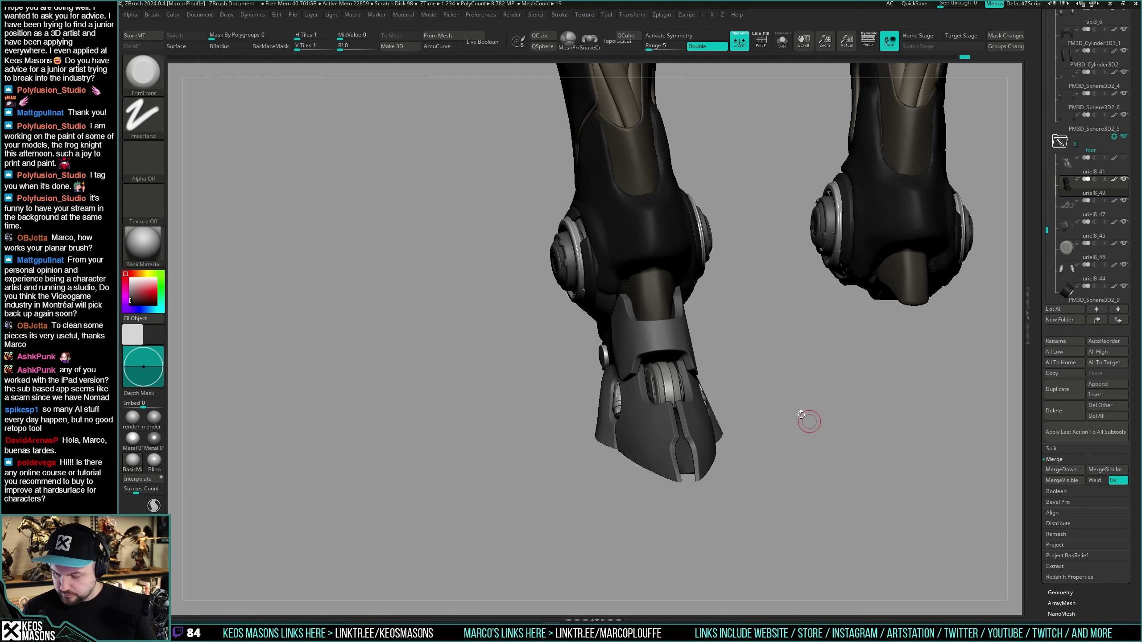
# Step: Switch to the ClayBuildup brush and turn off its Mrgb channel
pyautogui.press('b')
pyautogui.click(779, 328)
pyautogui.press('space')
pyautogui.click(725, 336)
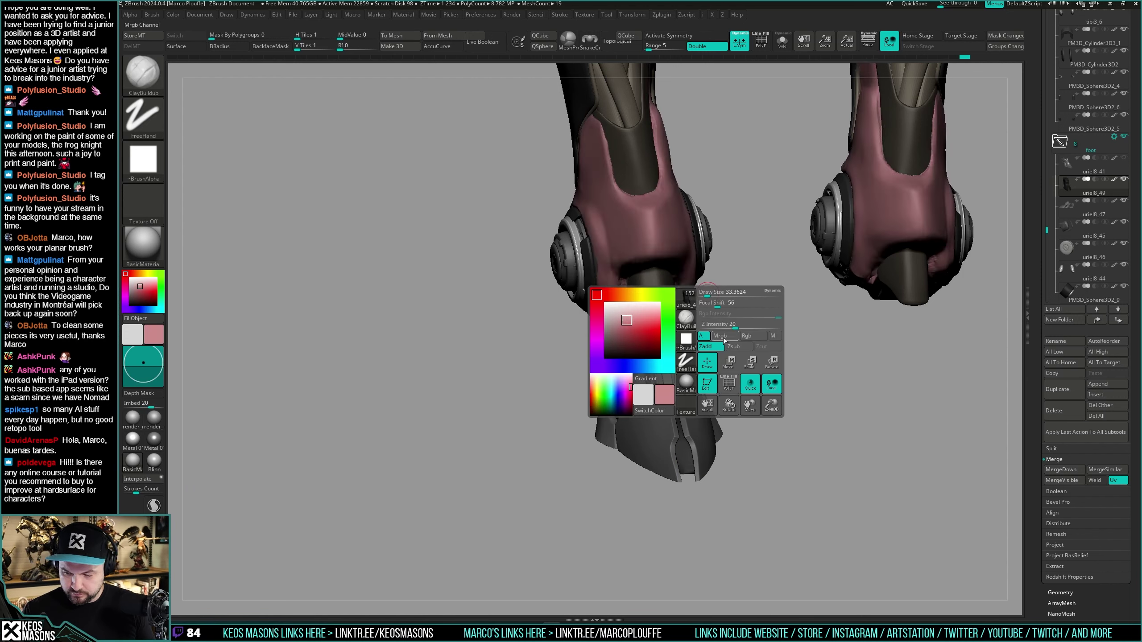
# Step: Examine the lower legs and foot from the side and front to judge their overall fit
pyautogui.moveTo(365, 388); pyautogui.dragTo(710, 470)
pyautogui.hotkey('shift', 'f')
pyautogui.hotkey('shift', 'f')
pyautogui.moveTo(812, 440)
pyautogui.mouseDown()
pyautogui.moveTo(844, 400)
pyautogui.moveTo(822, 395)
pyautogui.moveTo(834, 423)
pyautogui.moveTo(816, 438)
pyautogui.moveTo(830, 357)
pyautogui.mouseUp()
pyautogui.press('space')
pyautogui.moveTo(674, 412)
pyautogui.mouseDown()
pyautogui.moveTo(662, 427)
pyautogui.moveTo(671, 434)
pyautogui.mouseUp()
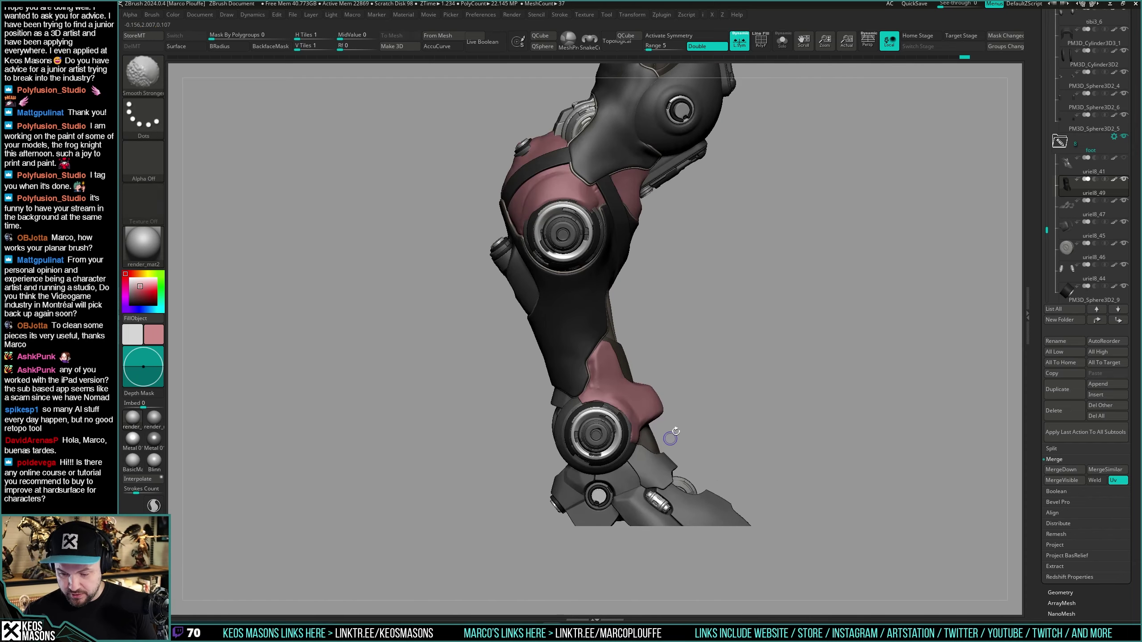
pyautogui.keyDown('alt'); pyautogui.moveTo(819, 343); pyautogui.dragTo(795, 377); pyautogui.keyUp('alt')
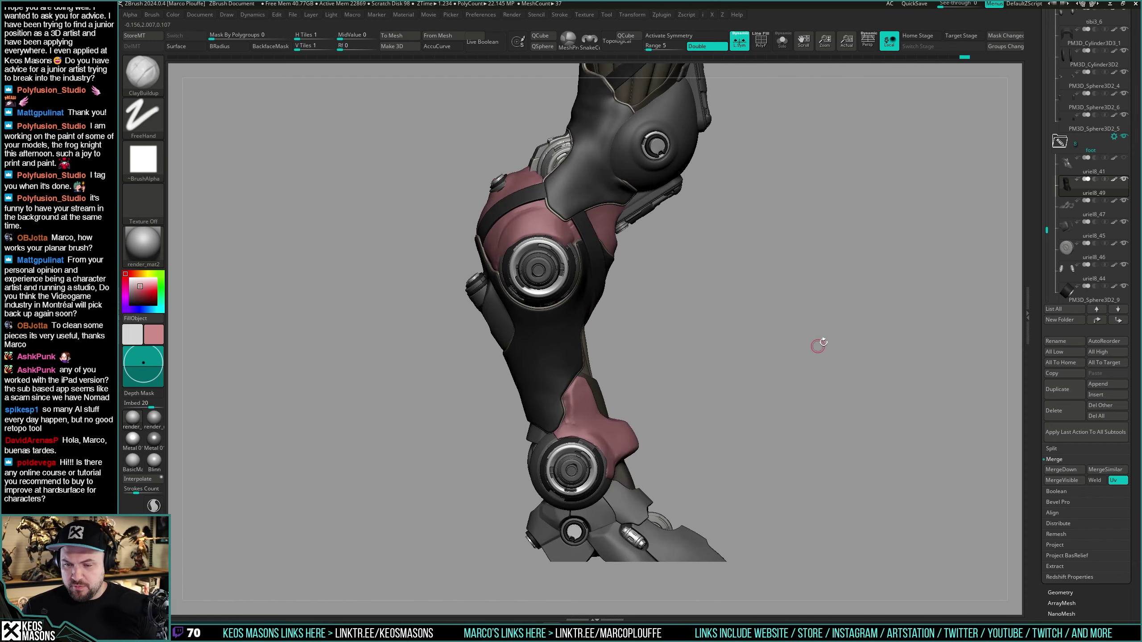
pyautogui.press('ctrl')
pyautogui.moveTo(818, 338)
pyautogui.mouseDown()
pyautogui.moveTo(815, 321)
pyautogui.moveTo(818, 367)
pyautogui.moveTo(788, 393)
pyautogui.moveTo(791, 354)
pyautogui.moveTo(793, 370)
pyautogui.mouseUp()
pyautogui.press('space')
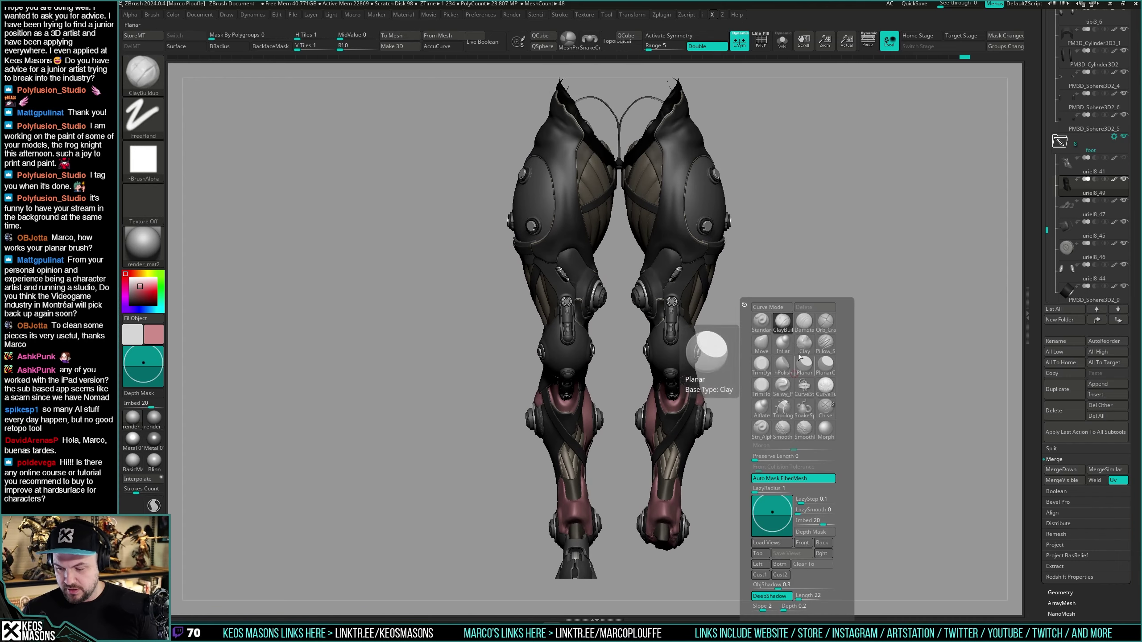
# Step: Find the uriel8_34 subtool and toggle its visibility off and back on
pyautogui.scroll(4, 1069, 334)
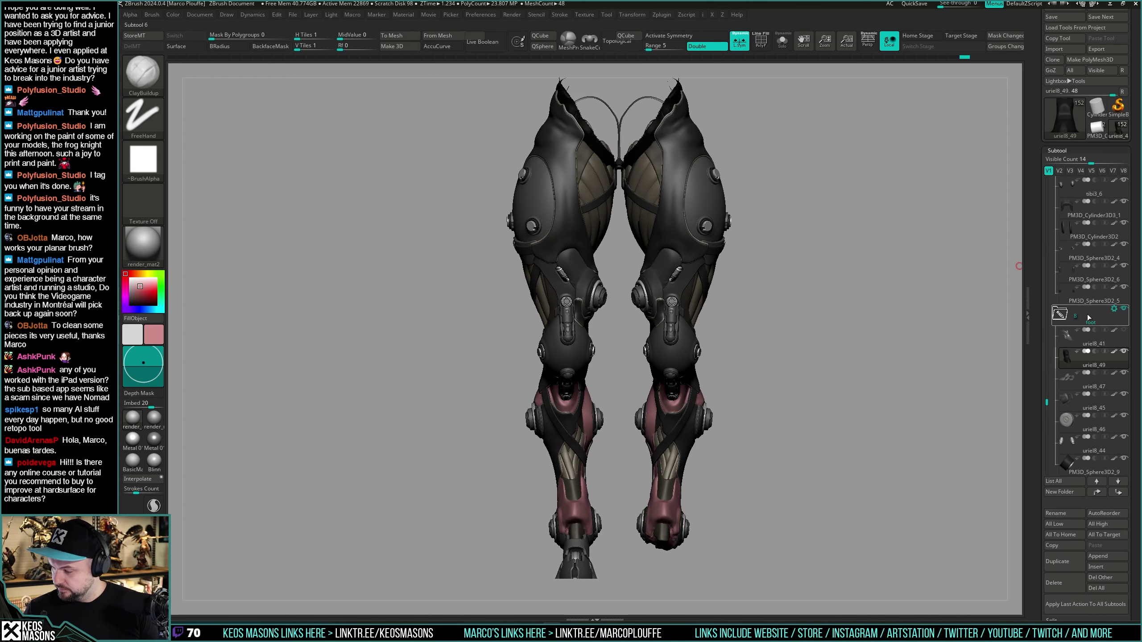
pyautogui.moveTo(1047, 402); pyautogui.dragTo(1053, 308)
pyautogui.moveTo(1085, 374)
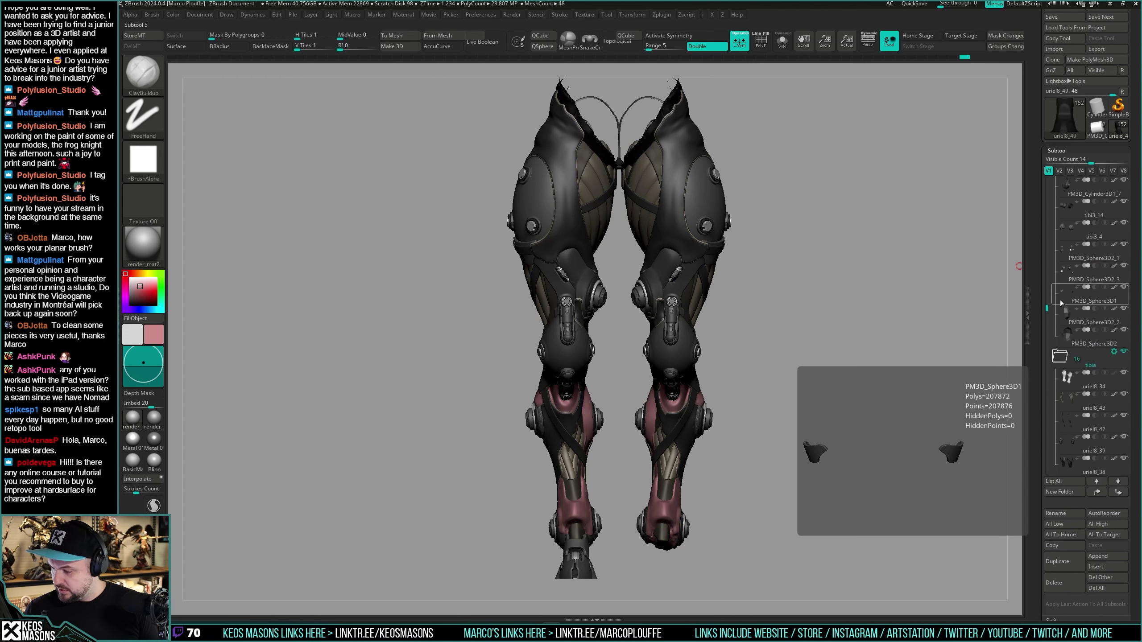
pyautogui.click(1124, 373)
pyautogui.click(1124, 373)
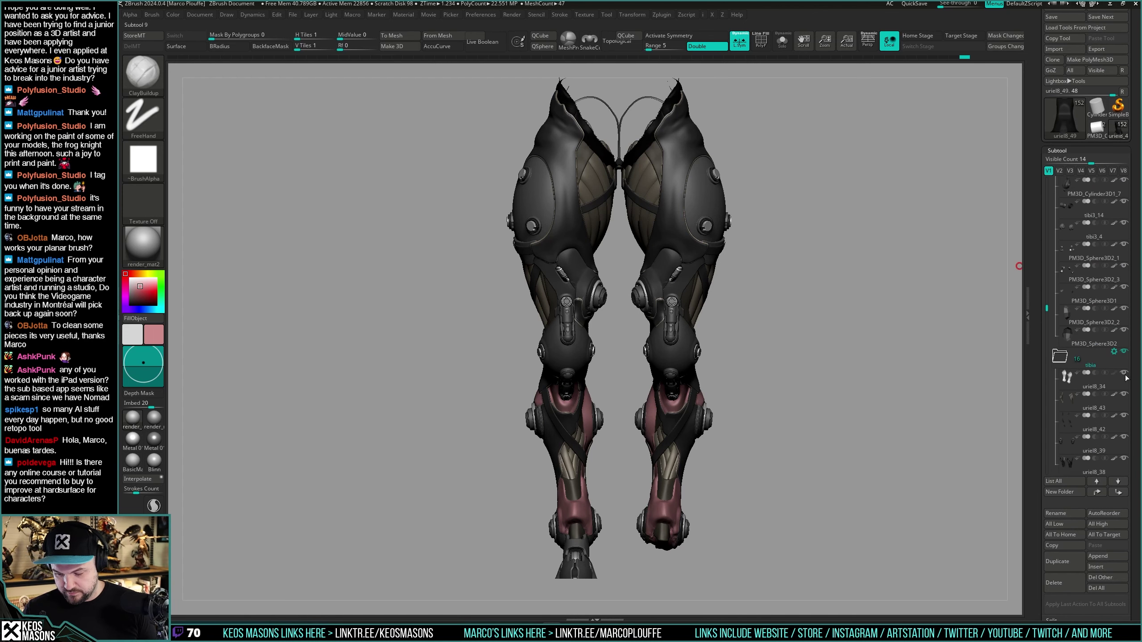
# Step: Collapse the subtool folders and make the torso, head, arms and other arms folders visible
pyautogui.moveTo(1048, 309); pyautogui.dragTo(1050, 185)
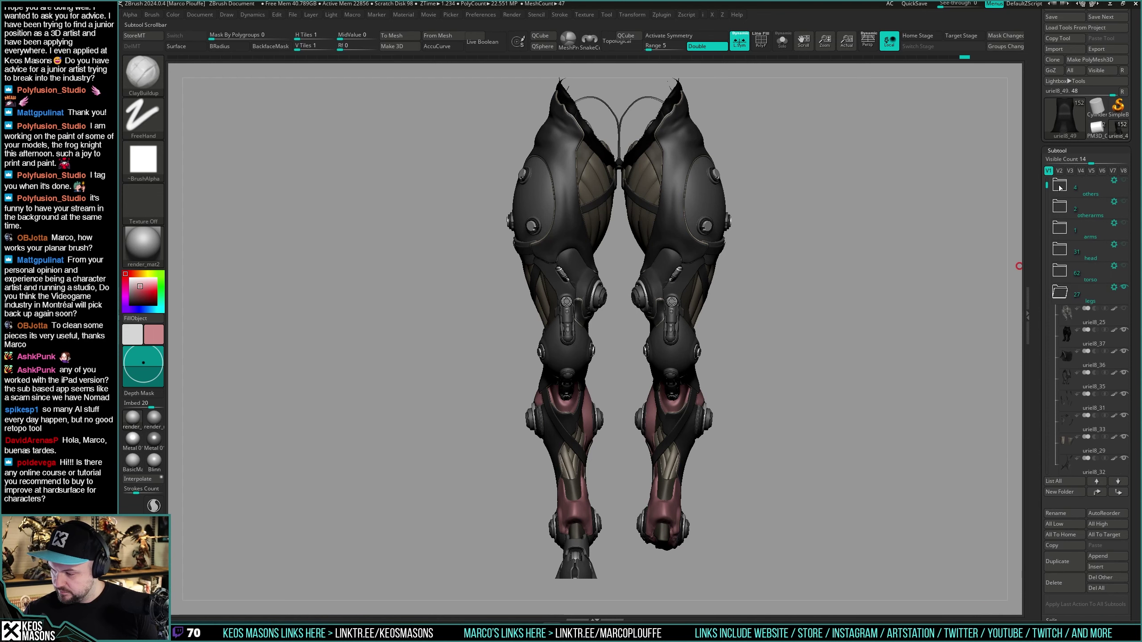
pyautogui.click(1064, 295)
pyautogui.click(1125, 251)
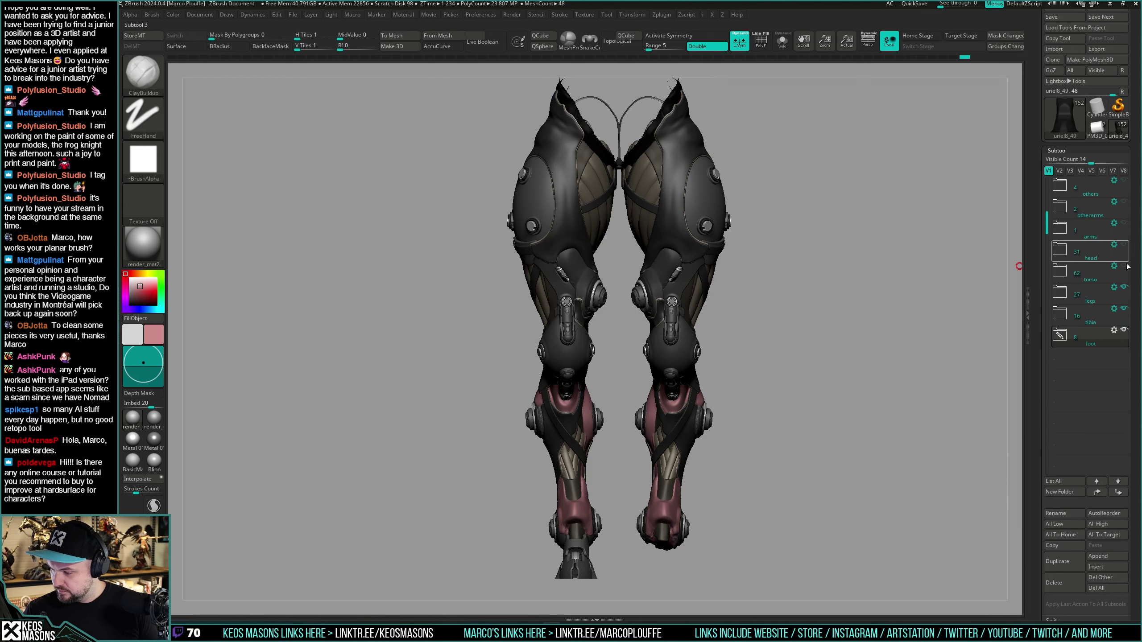
pyautogui.click(1125, 247)
pyautogui.click(1124, 224)
pyautogui.click(1124, 203)
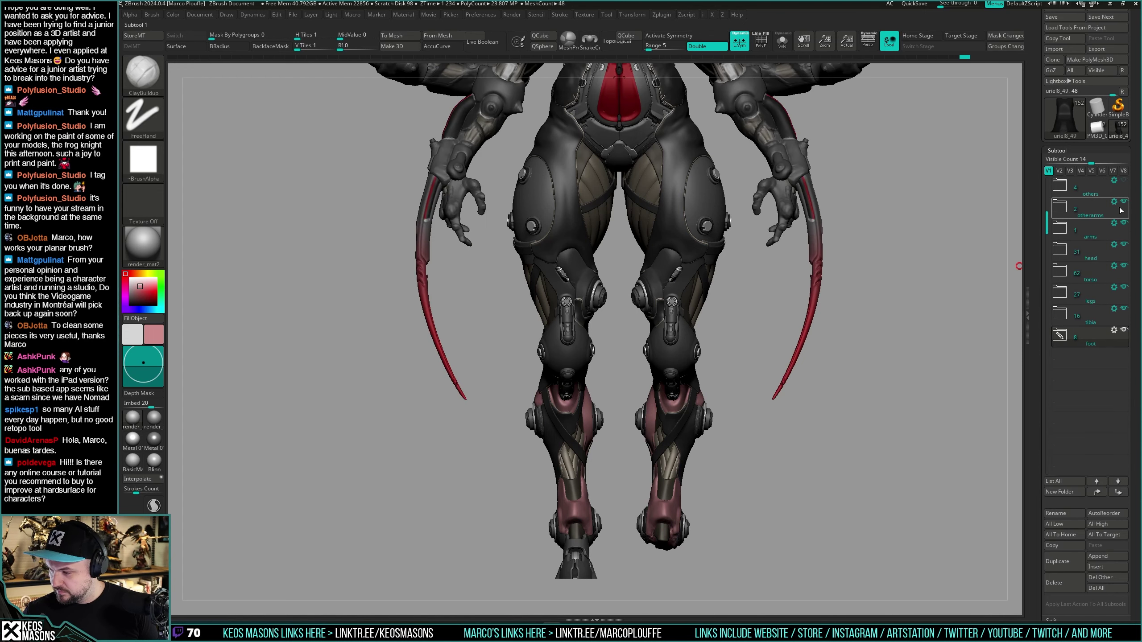
# Step: Turn on perspective and examine the full character, including a close view of the head and torso
pyautogui.moveTo(898, 290)
pyautogui.keyDown('ctrl'); pyautogui.mouseDown(button='right')
pyautogui.moveTo(850, 397)
pyautogui.moveTo(852, 419)
pyautogui.moveTo(878, 345)
pyautogui.mouseUp(button='right'); pyautogui.keyUp('ctrl')
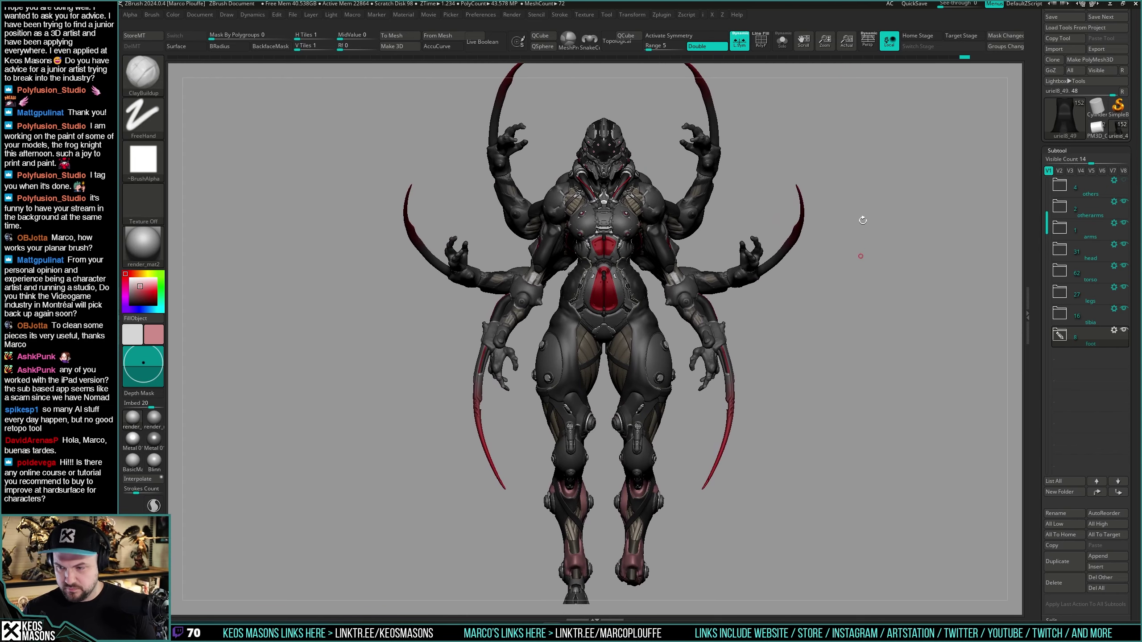
pyautogui.press('p')
pyautogui.moveTo(854, 357); pyautogui.dragTo(854, 361)
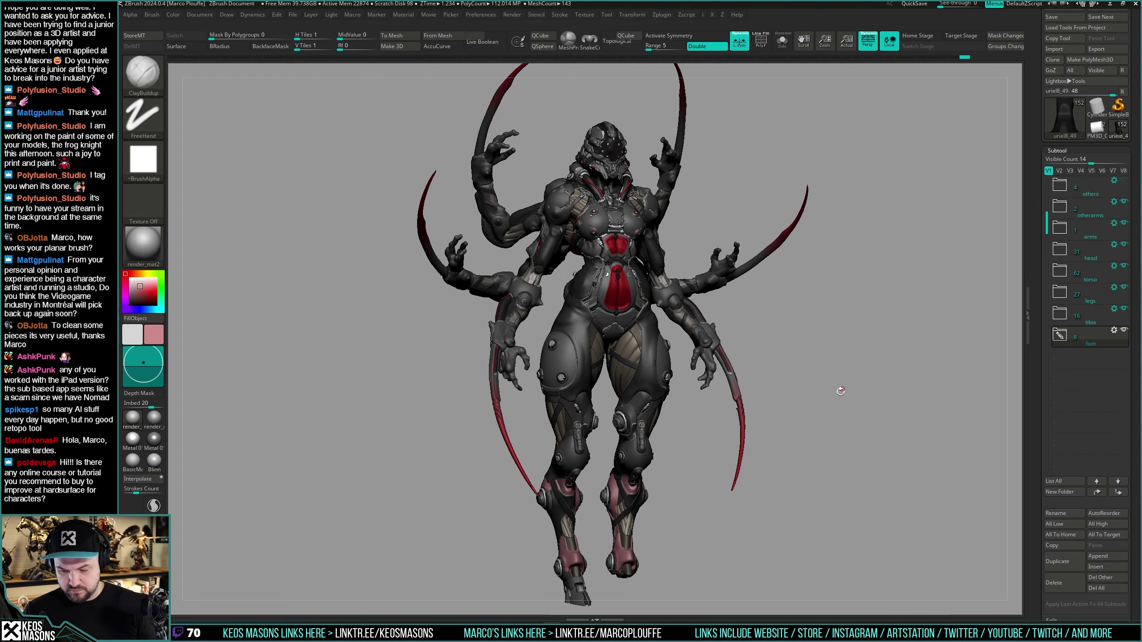
pyautogui.keyDown('alt'); pyautogui.moveTo(781, 283); pyautogui.dragTo(761, 519, button='right'); pyautogui.keyUp('alt')
pyautogui.keyDown('ctrl'); pyautogui.moveTo(761, 518); pyautogui.dragTo(755, 571, button='right'); pyautogui.keyUp('ctrl')
pyautogui.keyDown('ctrl'); pyautogui.moveTo(714, 257); pyautogui.dragTo(729, 189, button='right'); pyautogui.keyUp('ctrl')
pyautogui.keyDown('alt'); pyautogui.moveTo(708, 376); pyautogui.dragTo(711, 491, button='right'); pyautogui.keyUp('alt')
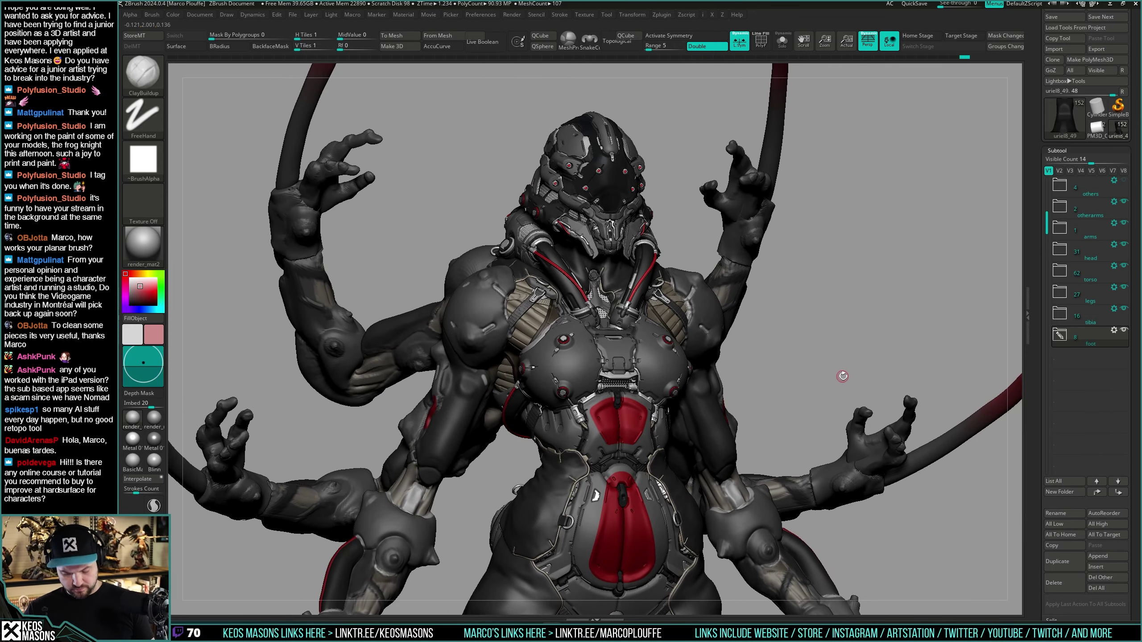
# Step: Turn on symmetry and save the tool as spider_35.ztl, replacing the existing file
pyautogui.hotkey('alt', 'shift', 's')
pyautogui.hotkey('alt', 's')
pyautogui.press('x')
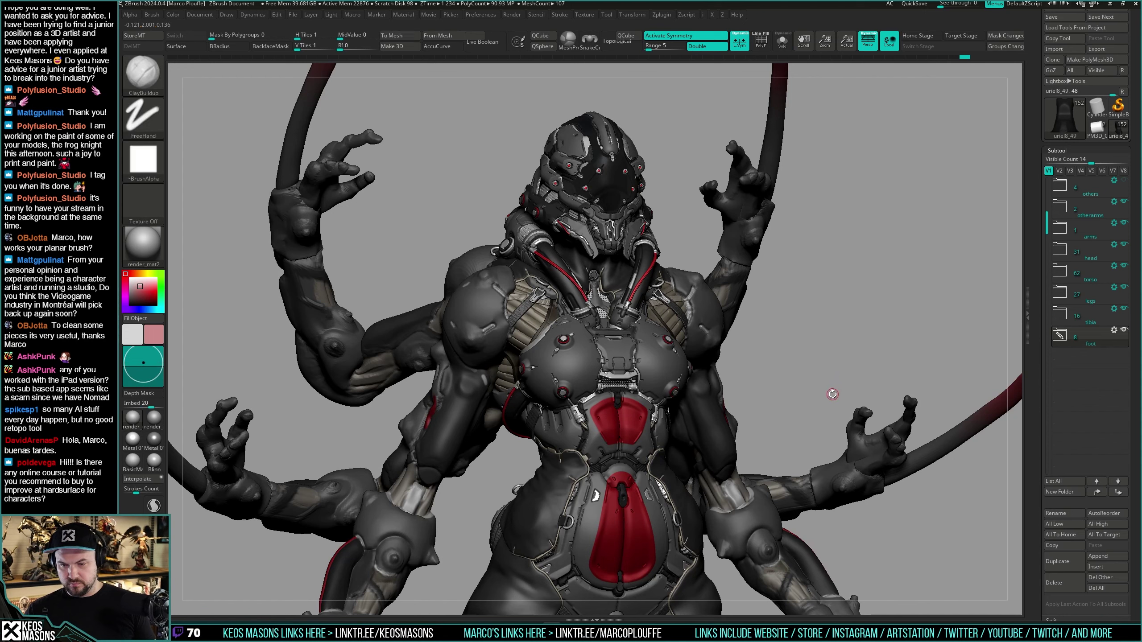
pyautogui.hotkey('ctrl', 's')
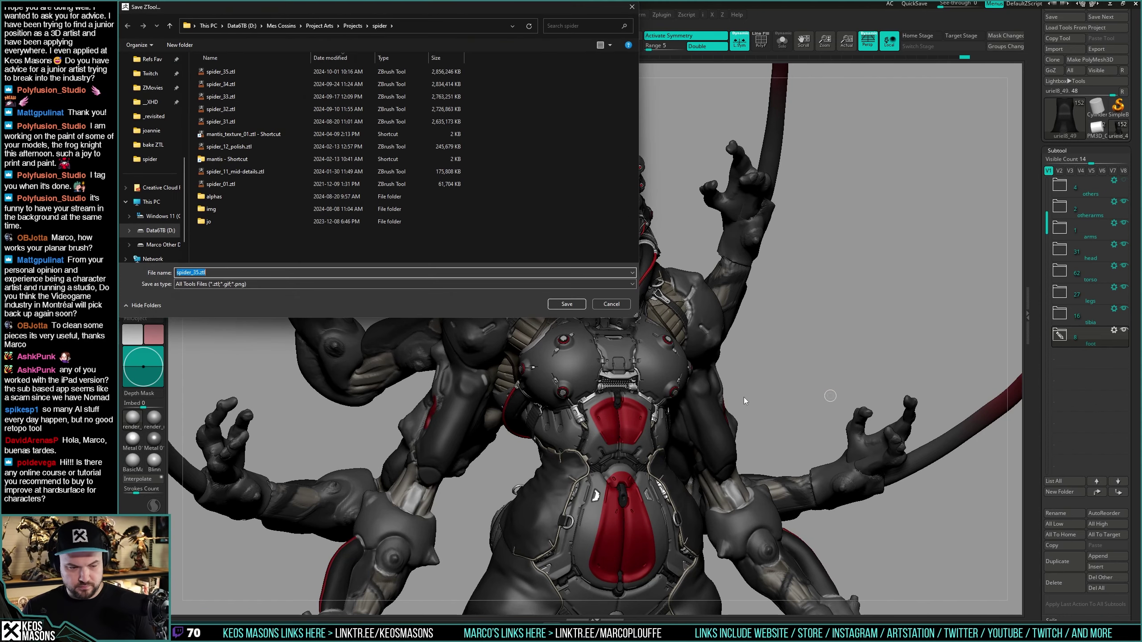
pyautogui.click(566, 304)
pyautogui.click(607, 318)
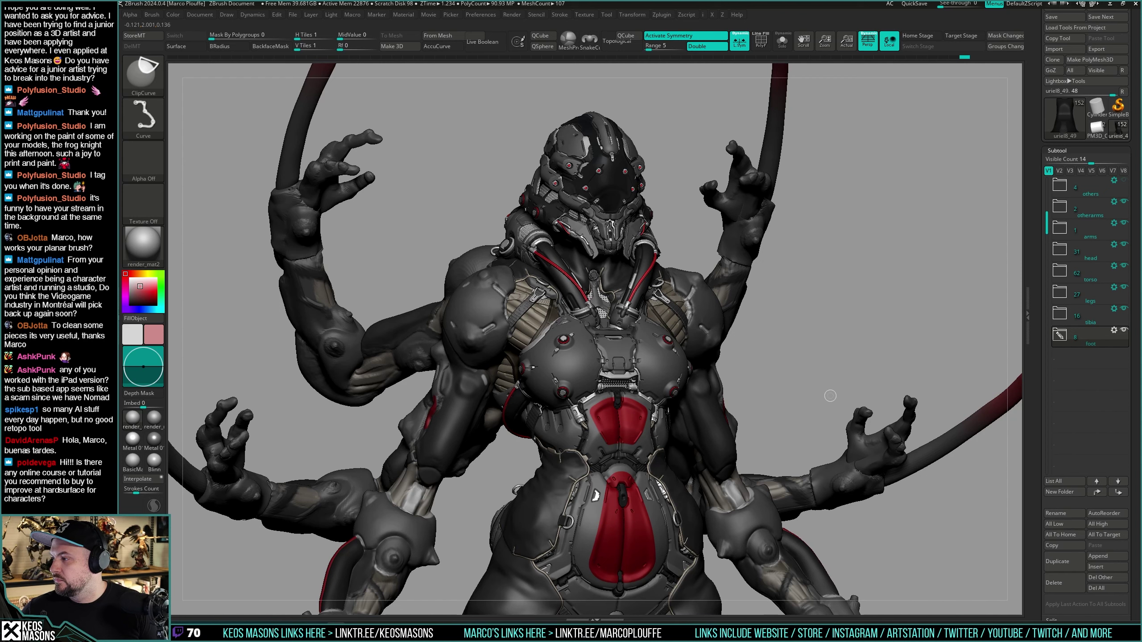
pyautogui.hotkey('ctrl', 's')
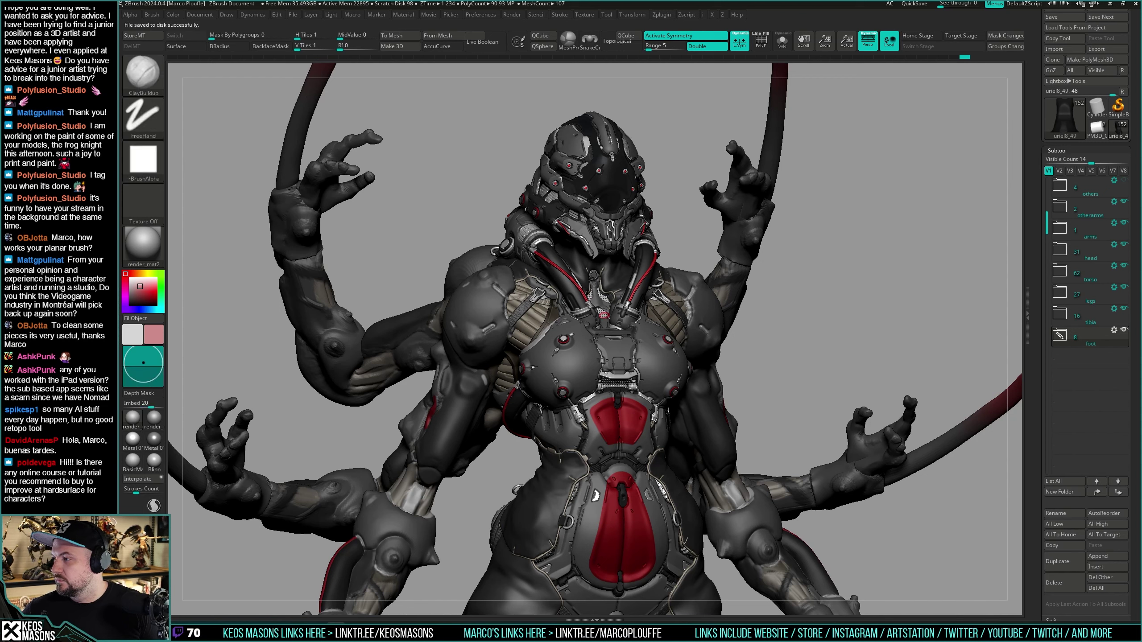